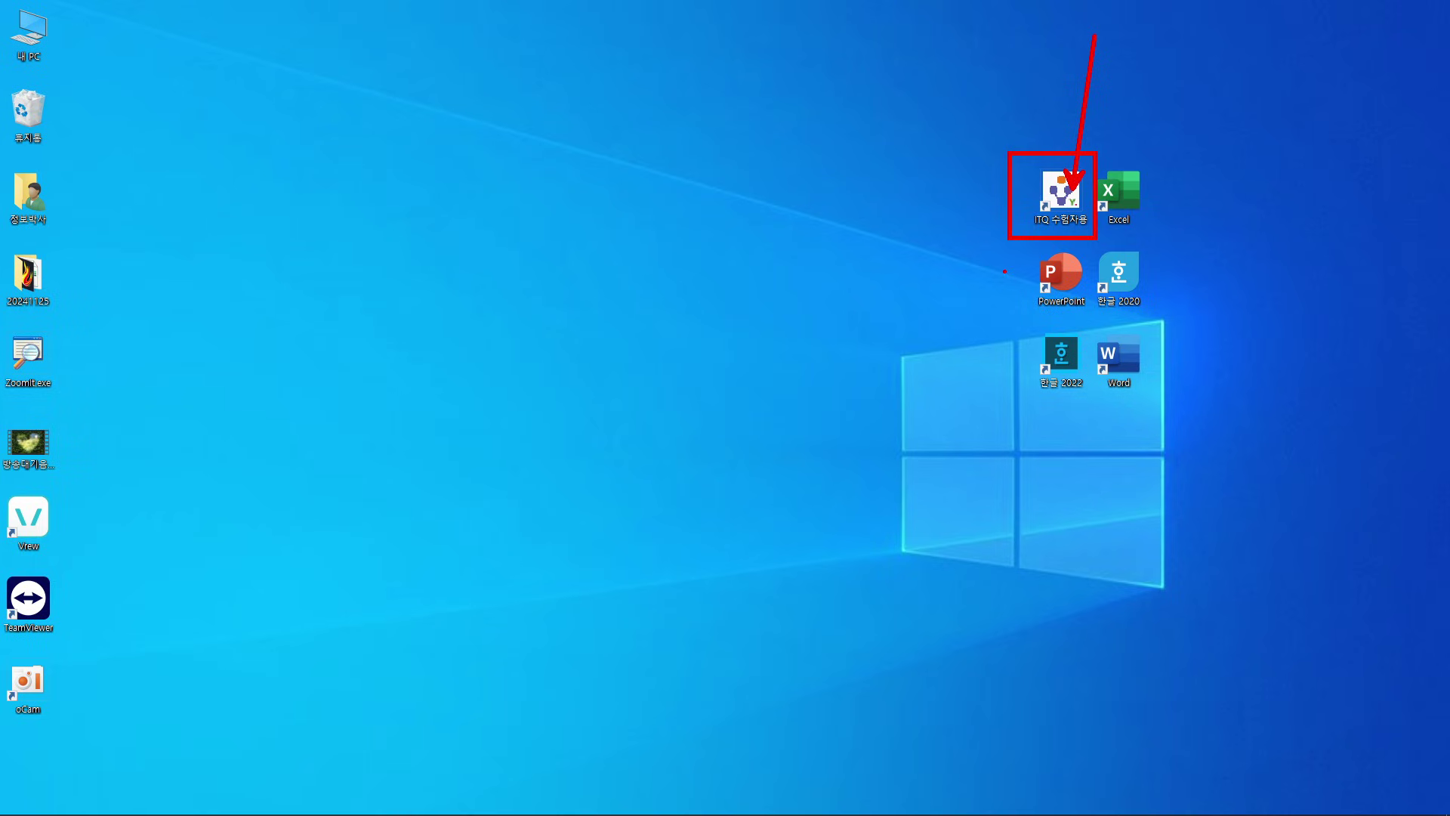
Launch ITQ 수험자용 and copy the exam number from its field
{"action": "double_click", "coordinate": [1060, 195]}
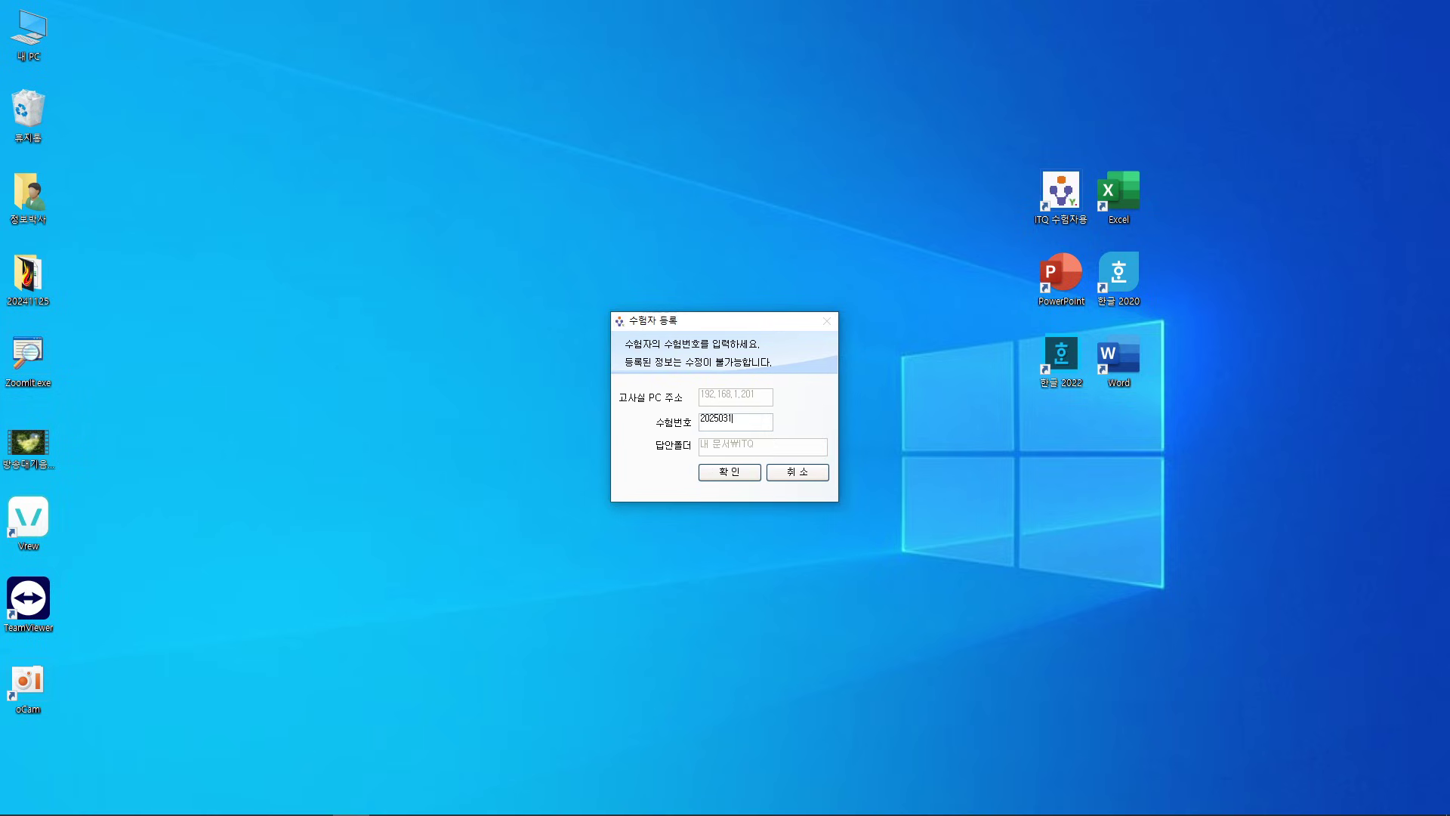
{"action": "left_click_drag", "start_coordinate": [739, 420], "coordinate": [695, 421]}
{"action": "right_click", "coordinate": [729, 421]}
{"action": "left_click", "coordinate": [776, 473]}
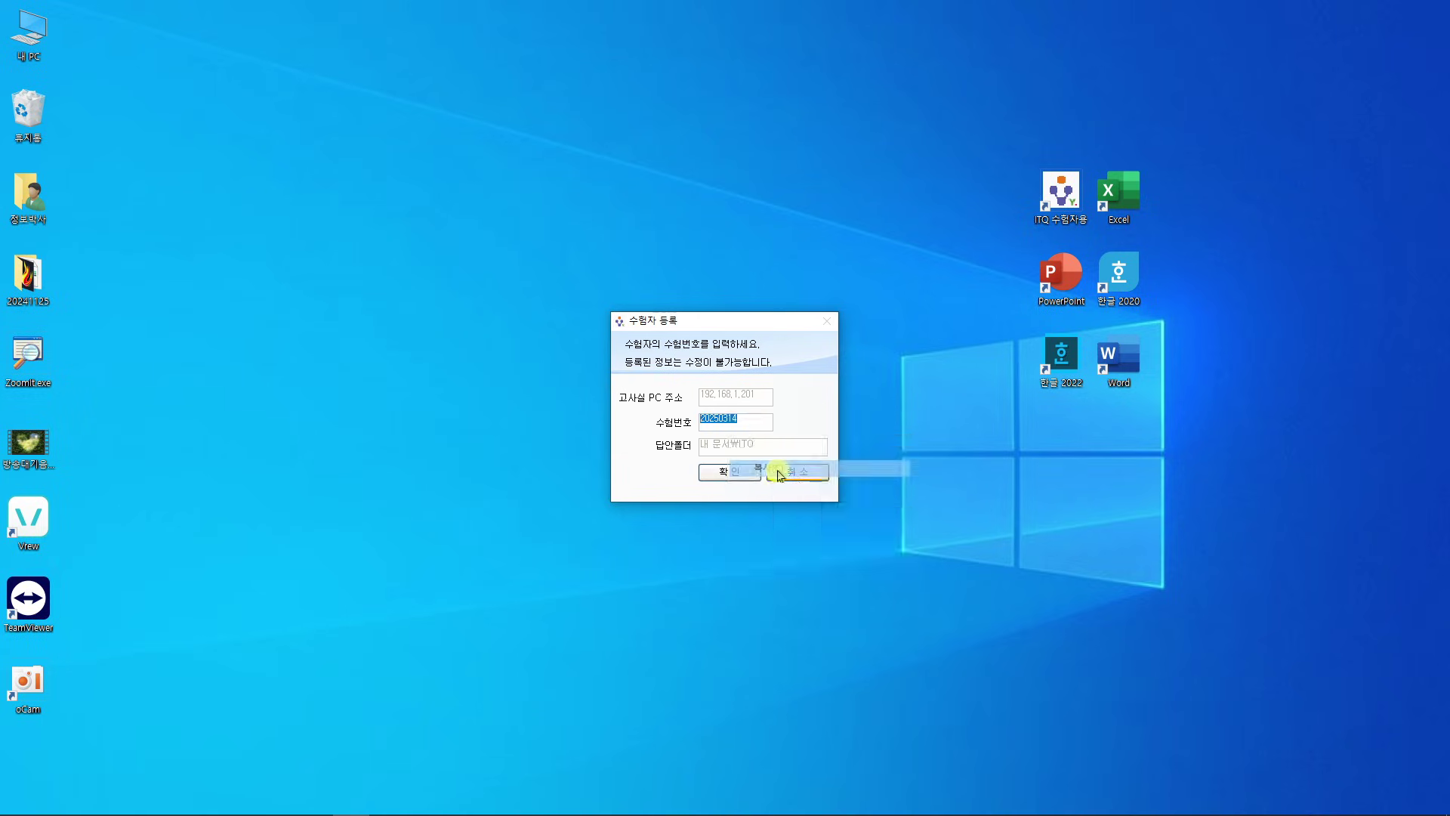
Confirm the examinee registration and dismiss the waiting notice
{"action": "left_click", "coordinate": [740, 478]}
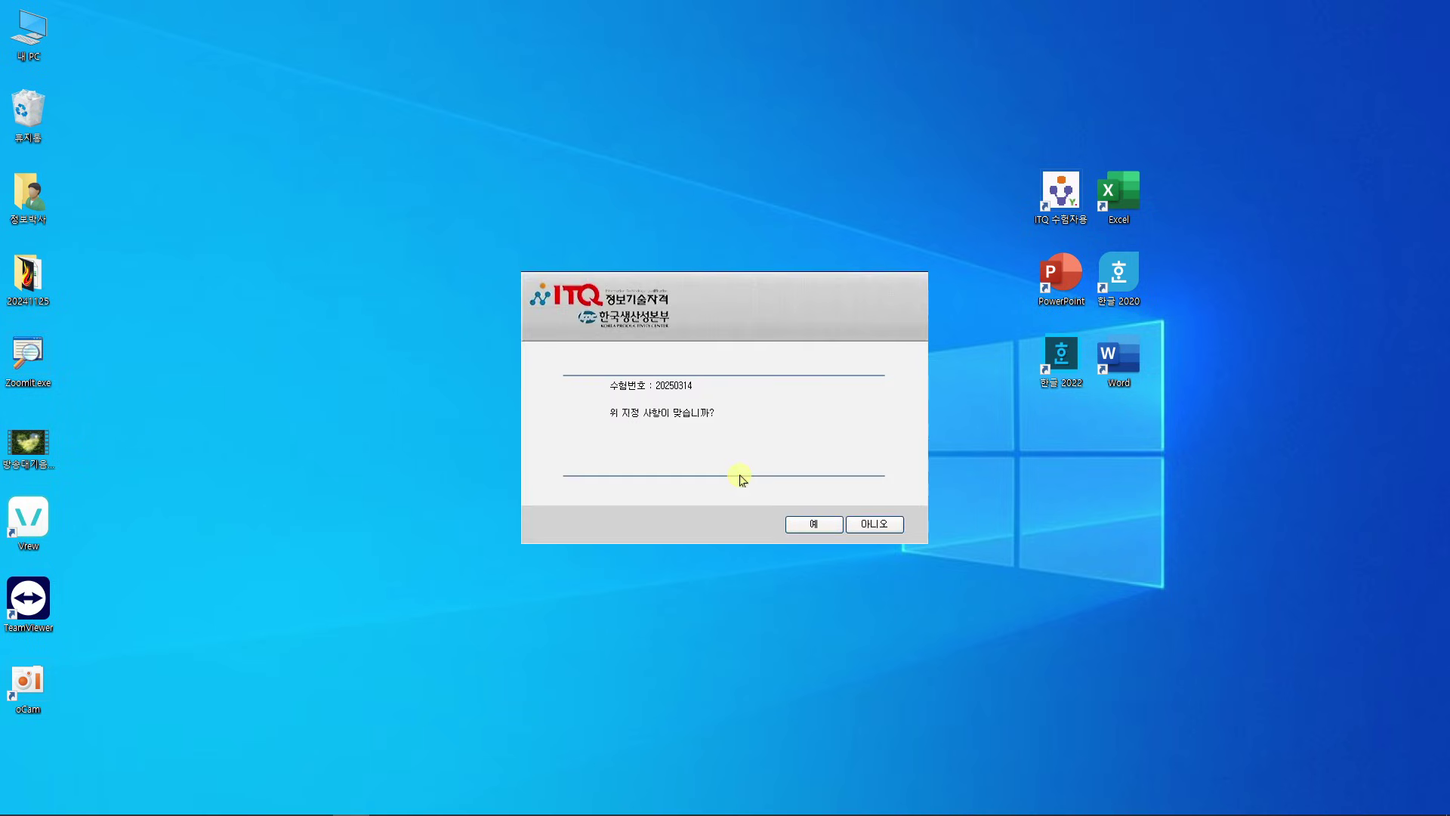
{"action": "left_click", "coordinate": [801, 524]}
{"action": "left_click", "coordinate": [754, 489]}
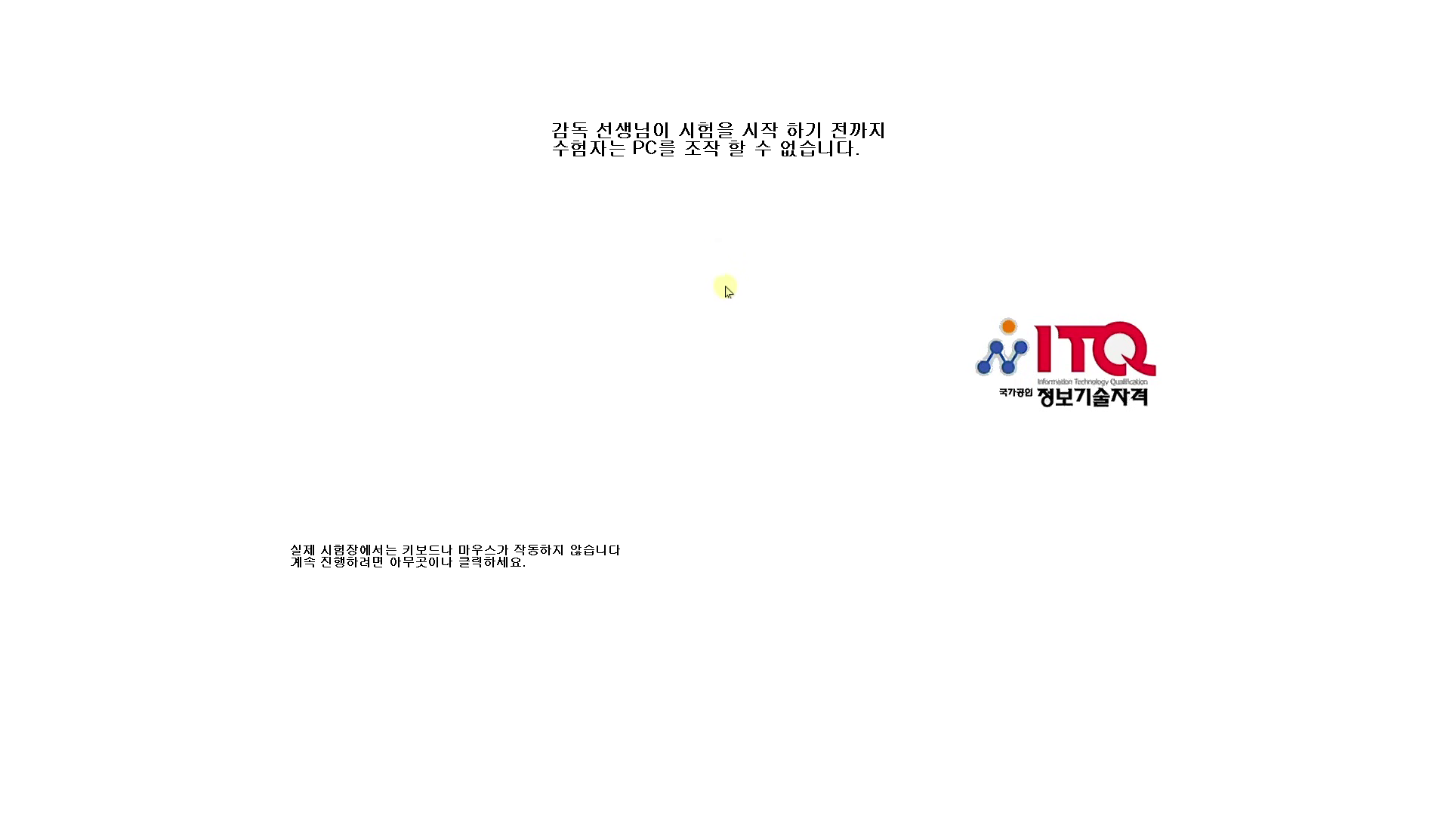
{"action": "left_click", "coordinate": [669, 396]}
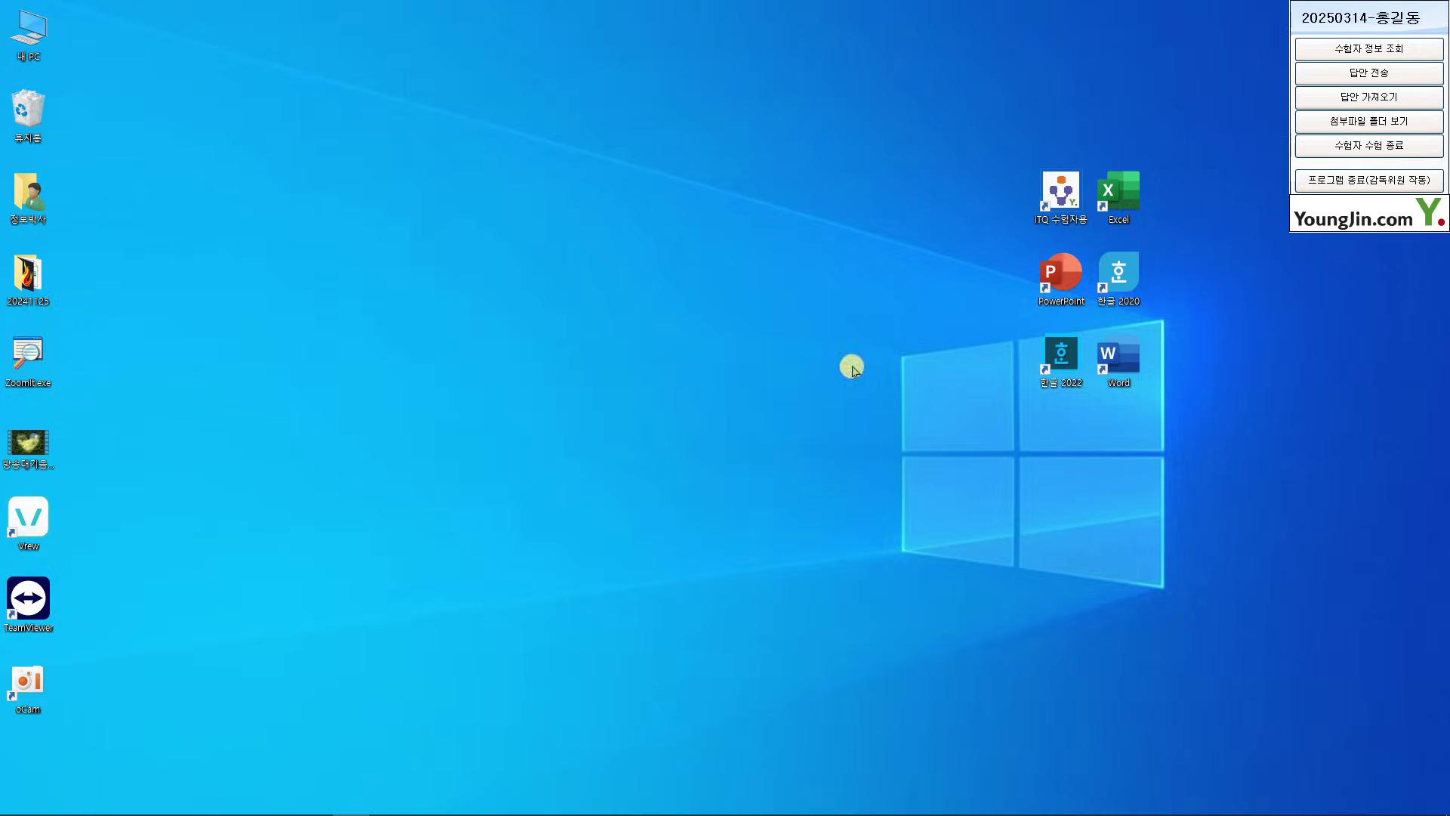
Launch Microsoft Excel from the desktop
{"action": "key", "text": "ctrl+2"}
{"action": "left_click_drag", "start_coordinate": [1086, 154], "coordinate": [1155, 236]}
{"action": "left_click_drag", "start_coordinate": [1114, 180], "coordinate": [1134, 2]}
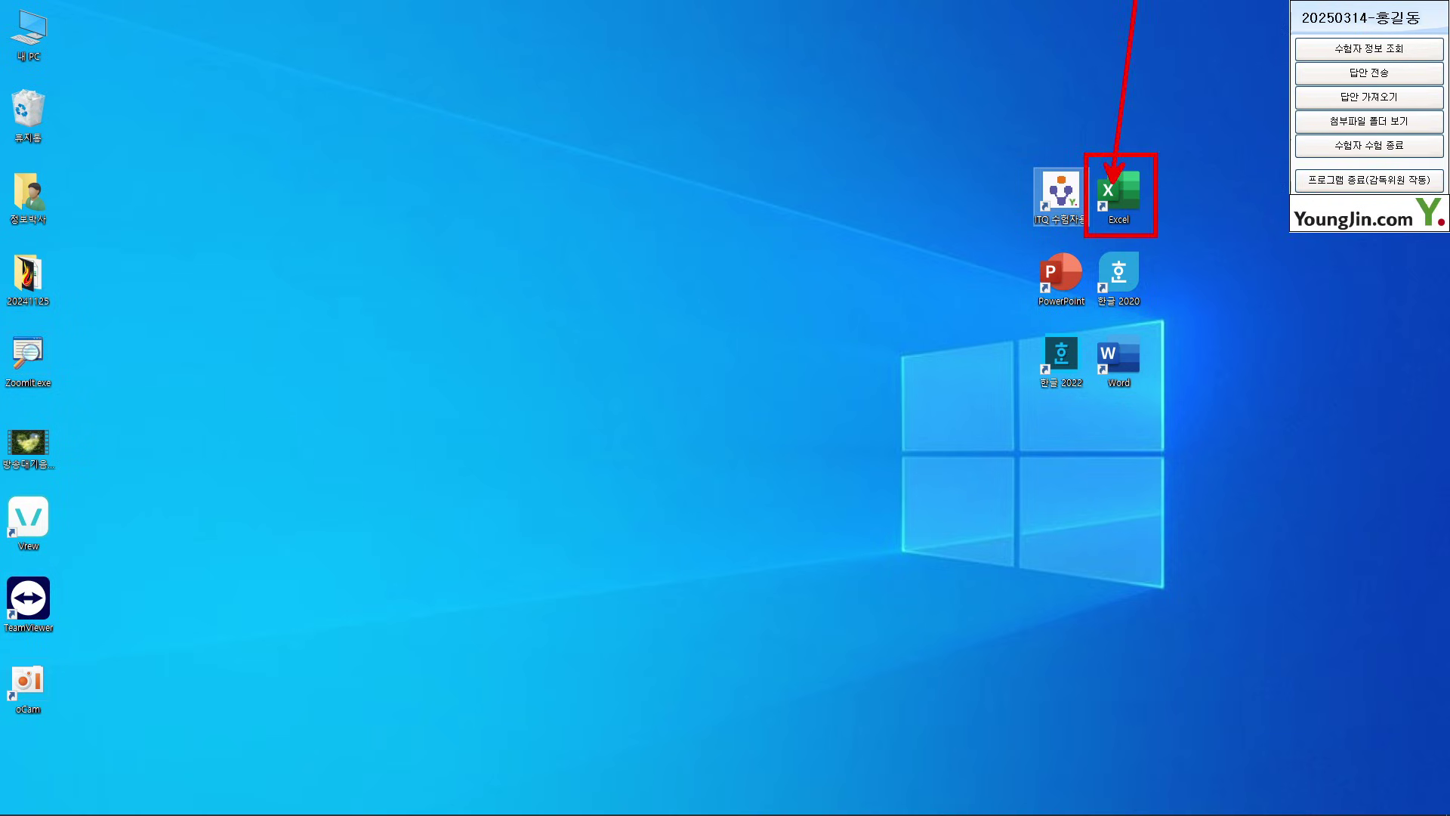
{"action": "key", "text": "Escape"}
{"action": "left_click", "coordinate": [1119, 195]}
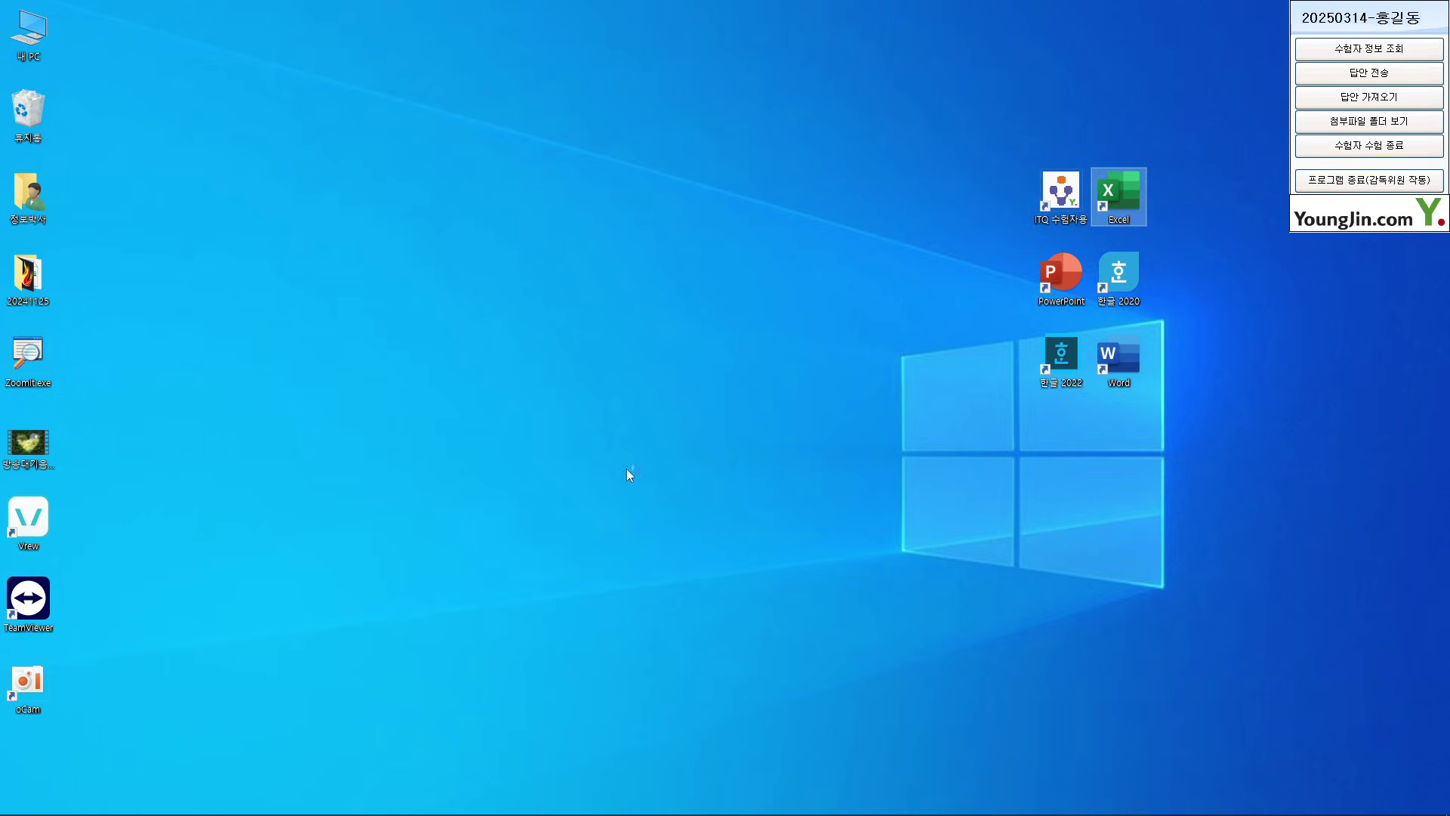
{"action": "key", "text": "Return"}
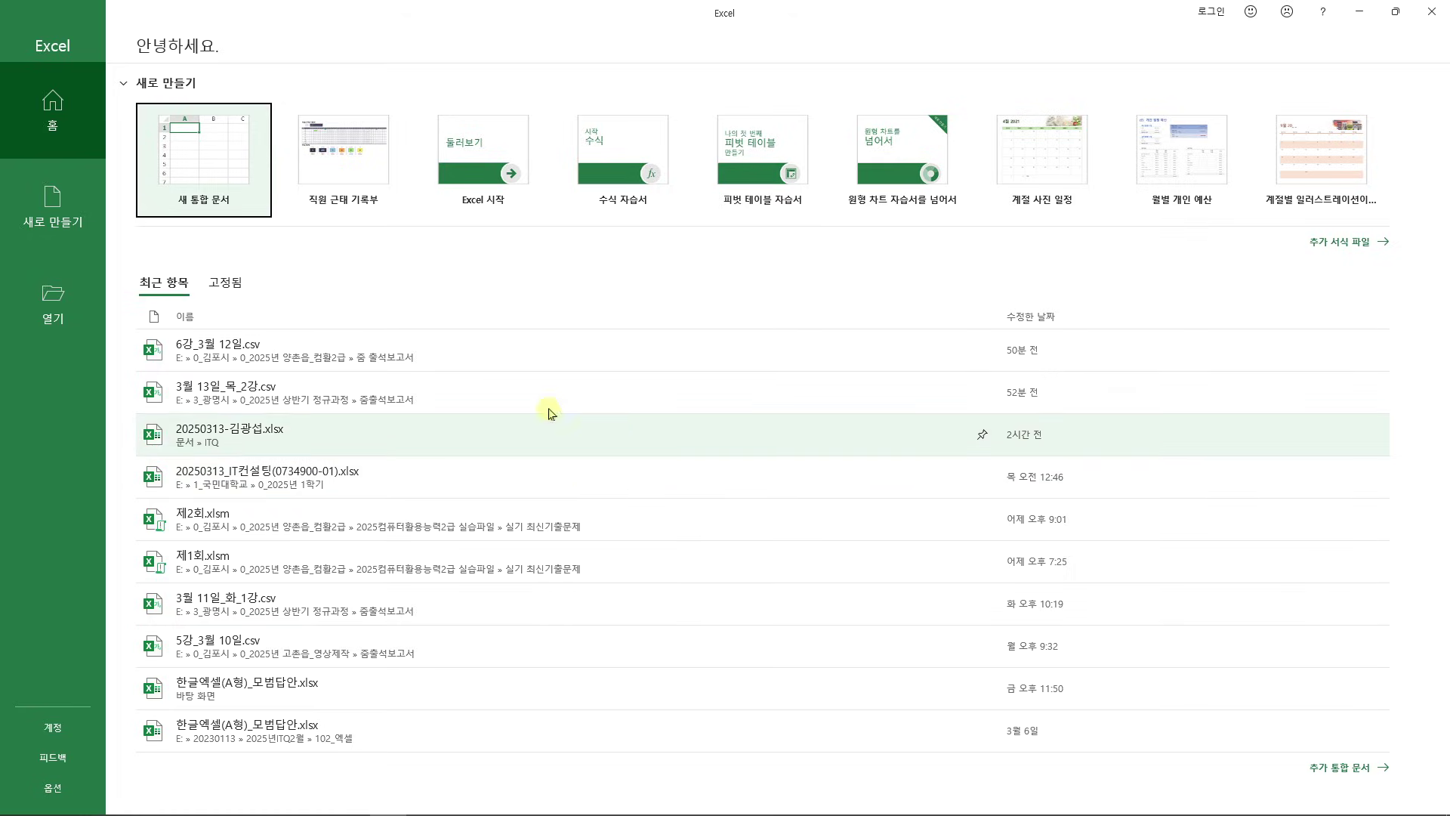
Create a new blank workbook, 통합 문서1, from the Excel start screen
{"action": "key", "text": "ctrl+2"}
{"action": "mouse_move", "coordinate": [136, 83]}
{"action": "left_mouse_down"}
{"action": "mouse_move", "coordinate": [173, 158]}
{"action": "mouse_move", "coordinate": [372, 305]}
{"action": "left_mouse_up"}
{"action": "key", "text": "Escape"}
{"action": "left_click", "coordinate": [204, 164]}
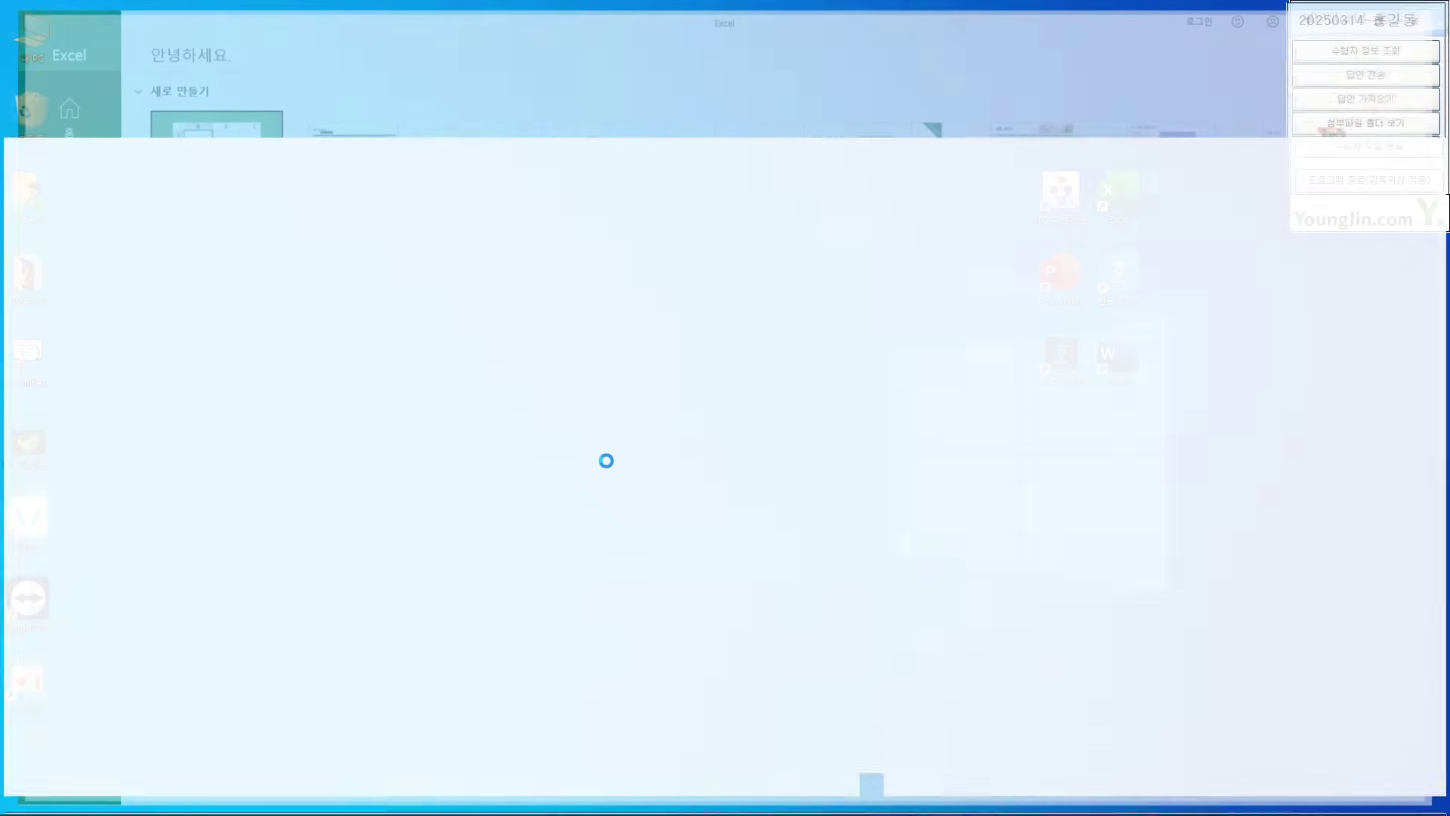
{"action": "left_click", "coordinate": [682, 455]}
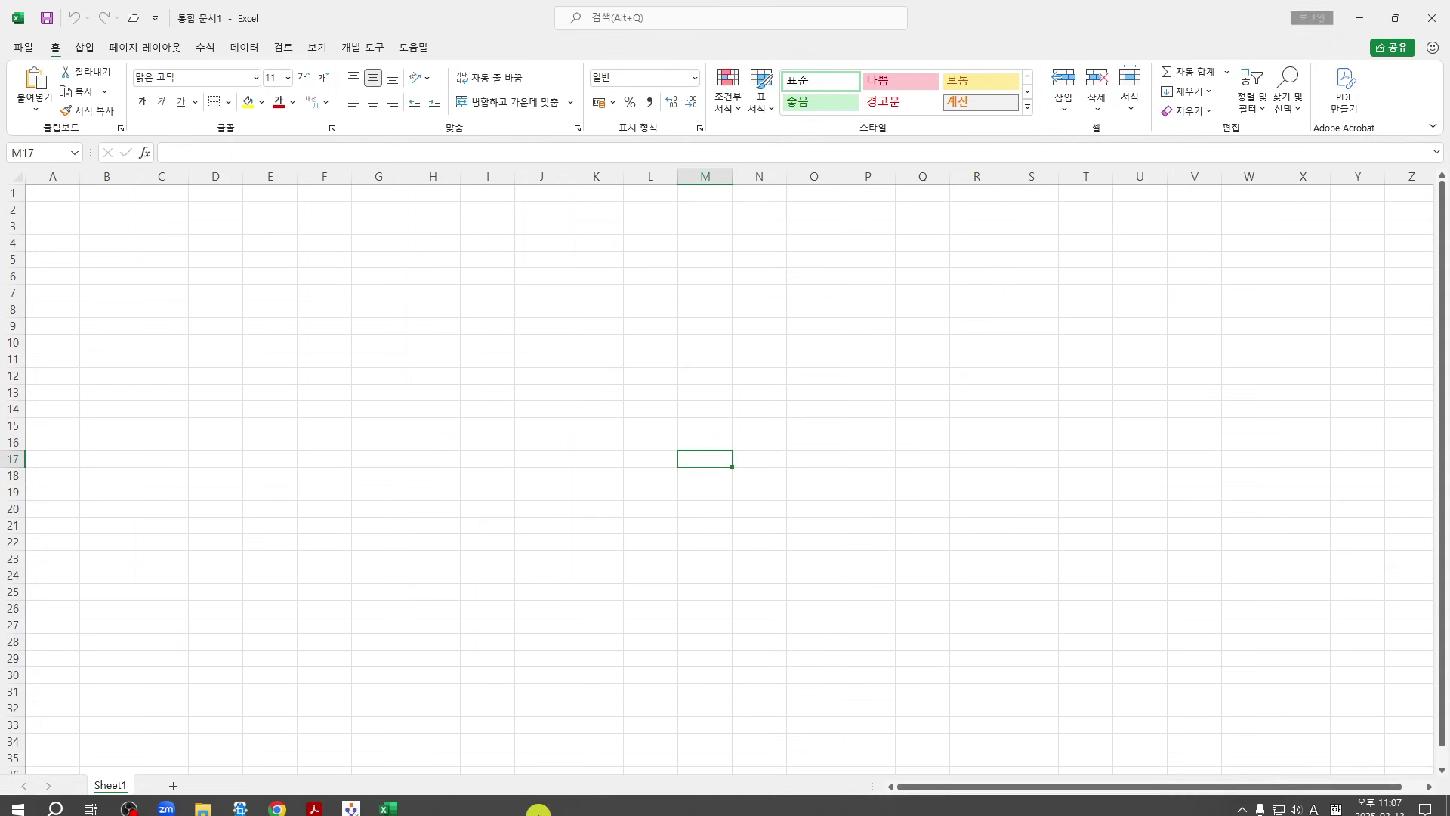
Scroll the exam PDF to the 수험자 유의사항 notes on answer file naming and saving
{"action": "left_click", "coordinate": [316, 801]}
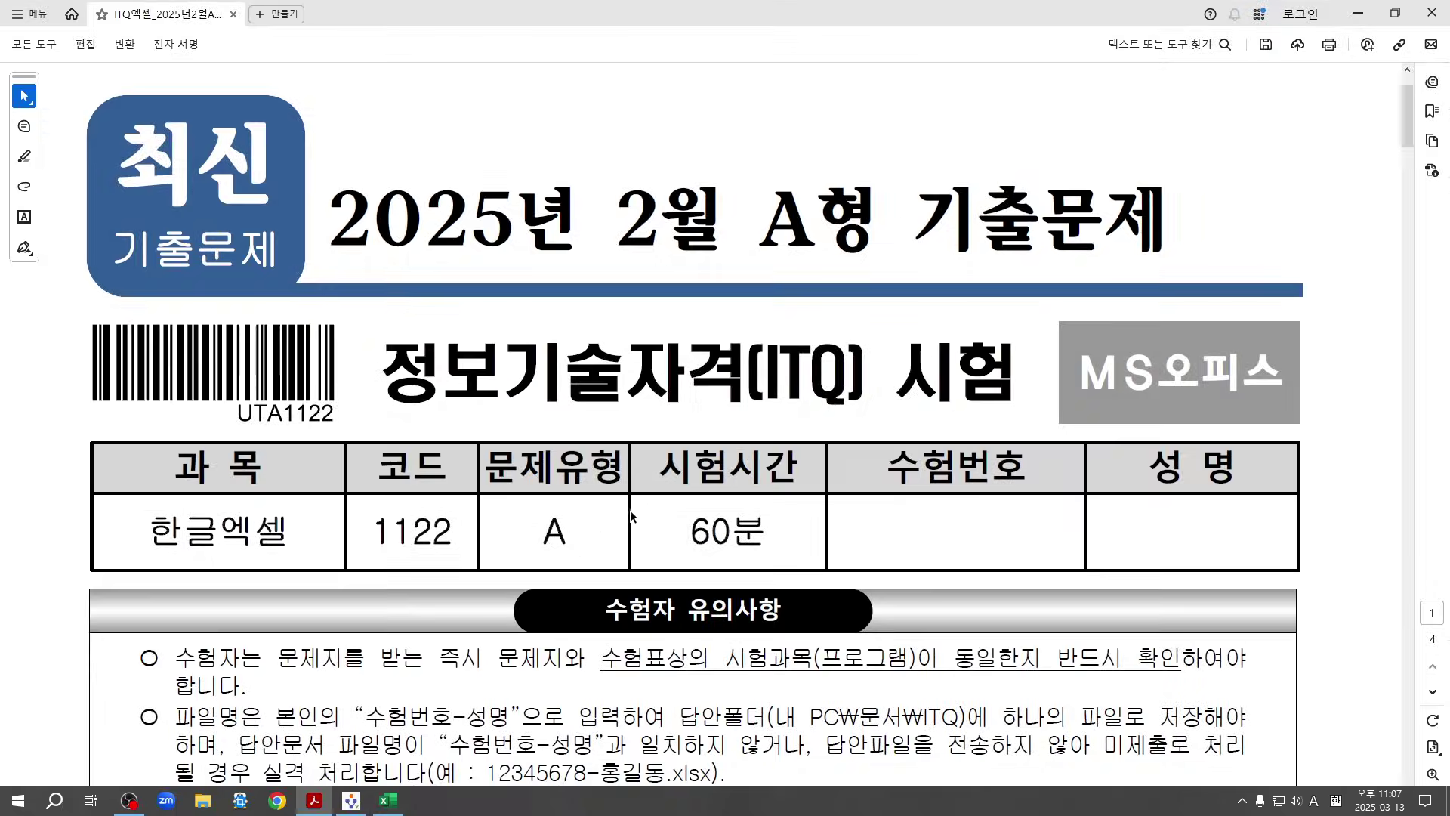
{"action": "scroll", "coordinate": [676, 498], "scroll_direction": "down", "scroll_amount": 6}
{"action": "scroll", "coordinate": [707, 502], "scroll_direction": "down", "scroll_amount": 1}
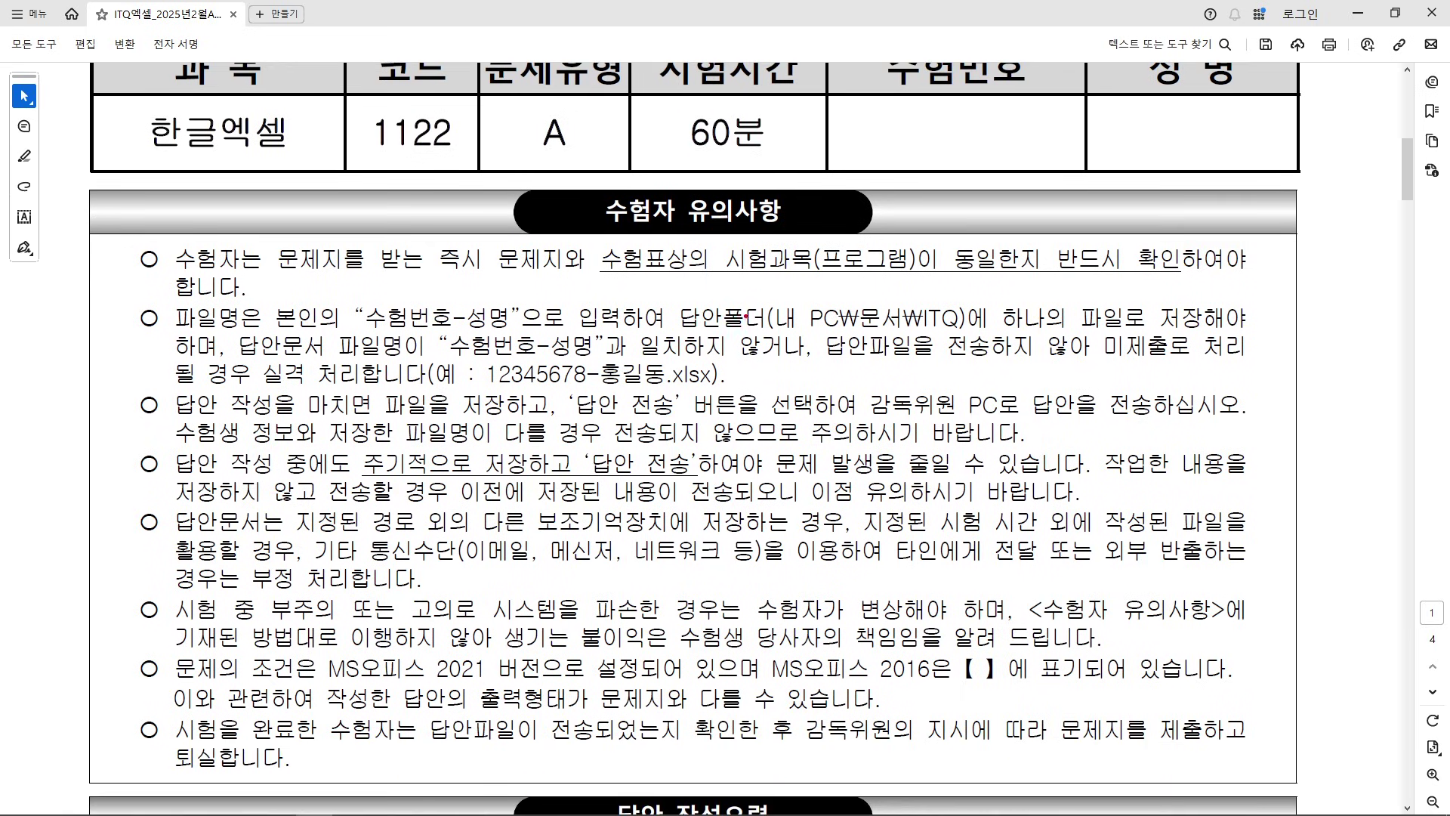
{"action": "mouse_move", "coordinate": [765, 293]}
{"action": "left_mouse_down"}
{"action": "mouse_move", "coordinate": [784, 338]}
{"action": "mouse_move", "coordinate": [964, 337]}
{"action": "mouse_move", "coordinate": [971, 202]}
{"action": "left_mouse_up"}
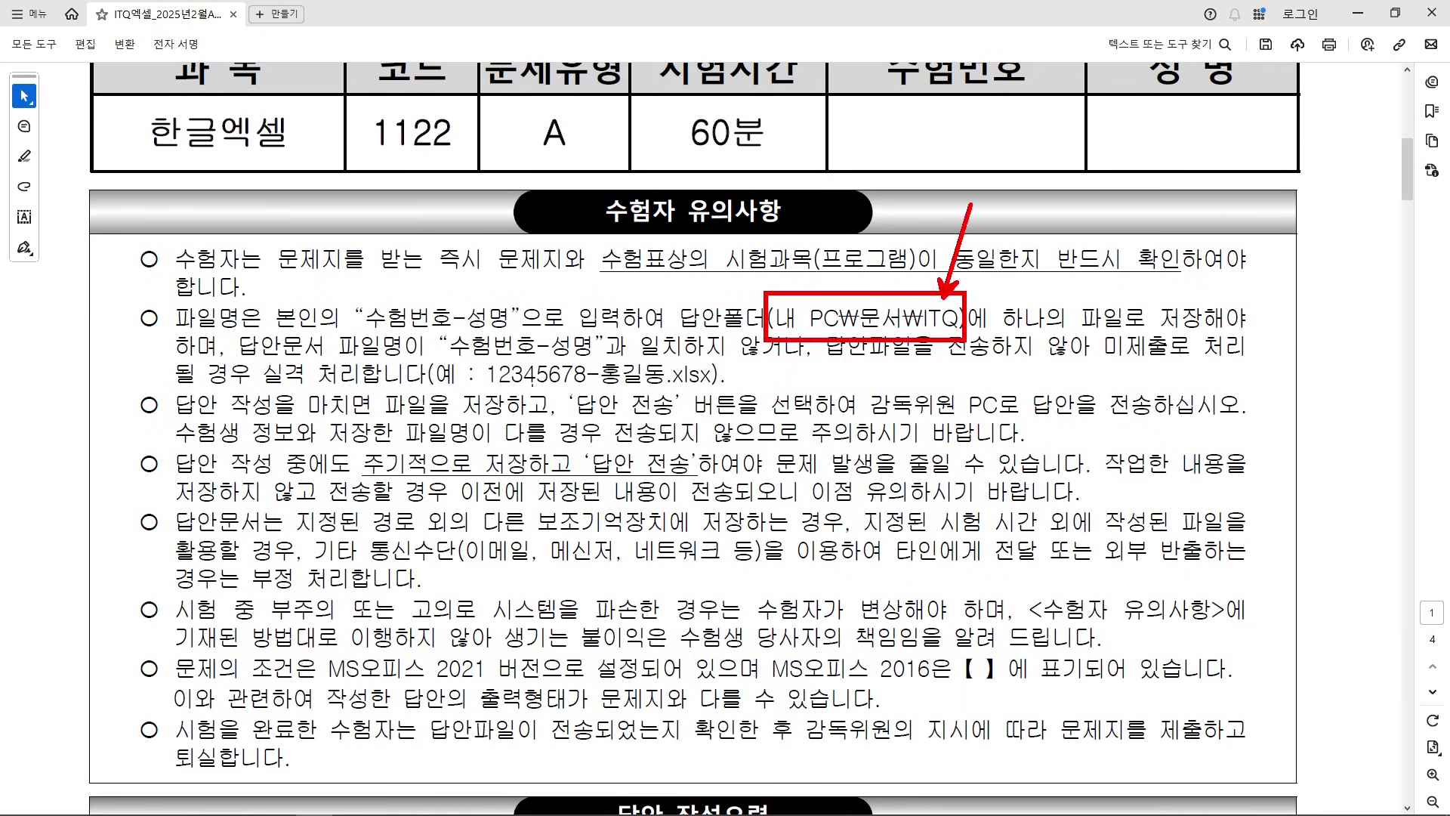
{"action": "left_click_drag", "start_coordinate": [373, 328], "coordinate": [502, 331]}
{"action": "key", "text": "Escape"}
Minimise the exam PDF and return to the blank Excel workbook
{"action": "left_click", "coordinate": [1357, 13]}
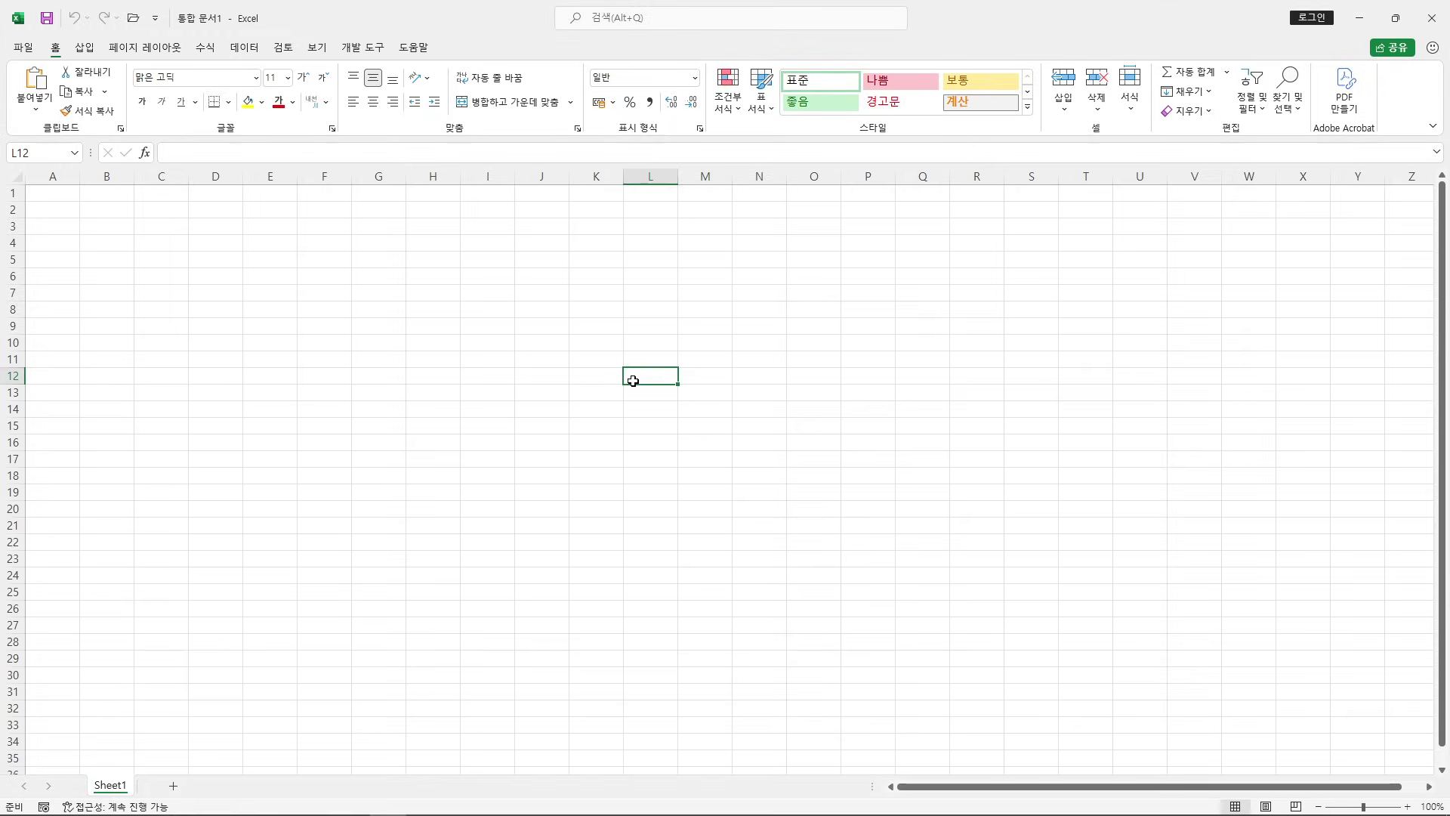
{"action": "mouse_move", "coordinate": [495, 251]}
{"action": "left_mouse_down"}
{"action": "mouse_move", "coordinate": [693, 446]}
{"action": "mouse_move", "coordinate": [782, 465]}
{"action": "left_mouse_up"}
{"action": "mouse_move", "coordinate": [561, 300]}
{"action": "left_mouse_down"}
{"action": "mouse_move", "coordinate": [662, 300]}
{"action": "mouse_move", "coordinate": [582, 432]}
{"action": "left_mouse_up"}
{"action": "left_click_drag", "start_coordinate": [578, 360], "coordinate": [663, 361]}
{"action": "left_click_drag", "start_coordinate": [678, 312], "coordinate": [661, 444]}
{"action": "mouse_move", "coordinate": [702, 355]}
{"action": "left_mouse_down"}
{"action": "mouse_move", "coordinate": [713, 399]}
{"action": "mouse_move", "coordinate": [766, 408]}
{"action": "left_mouse_up"}
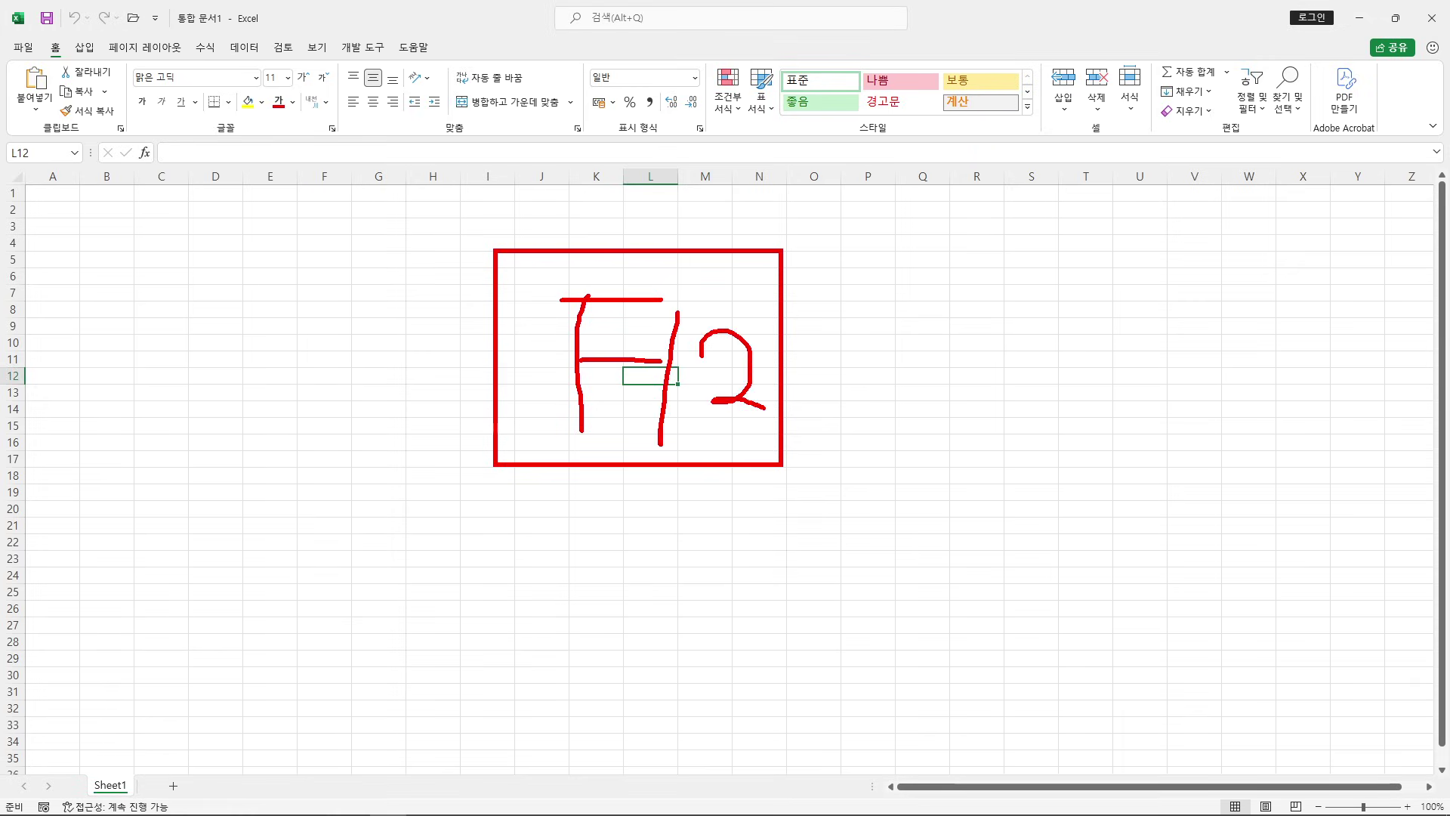
{"action": "left_click_drag", "start_coordinate": [751, 300], "coordinate": [869, 299]}
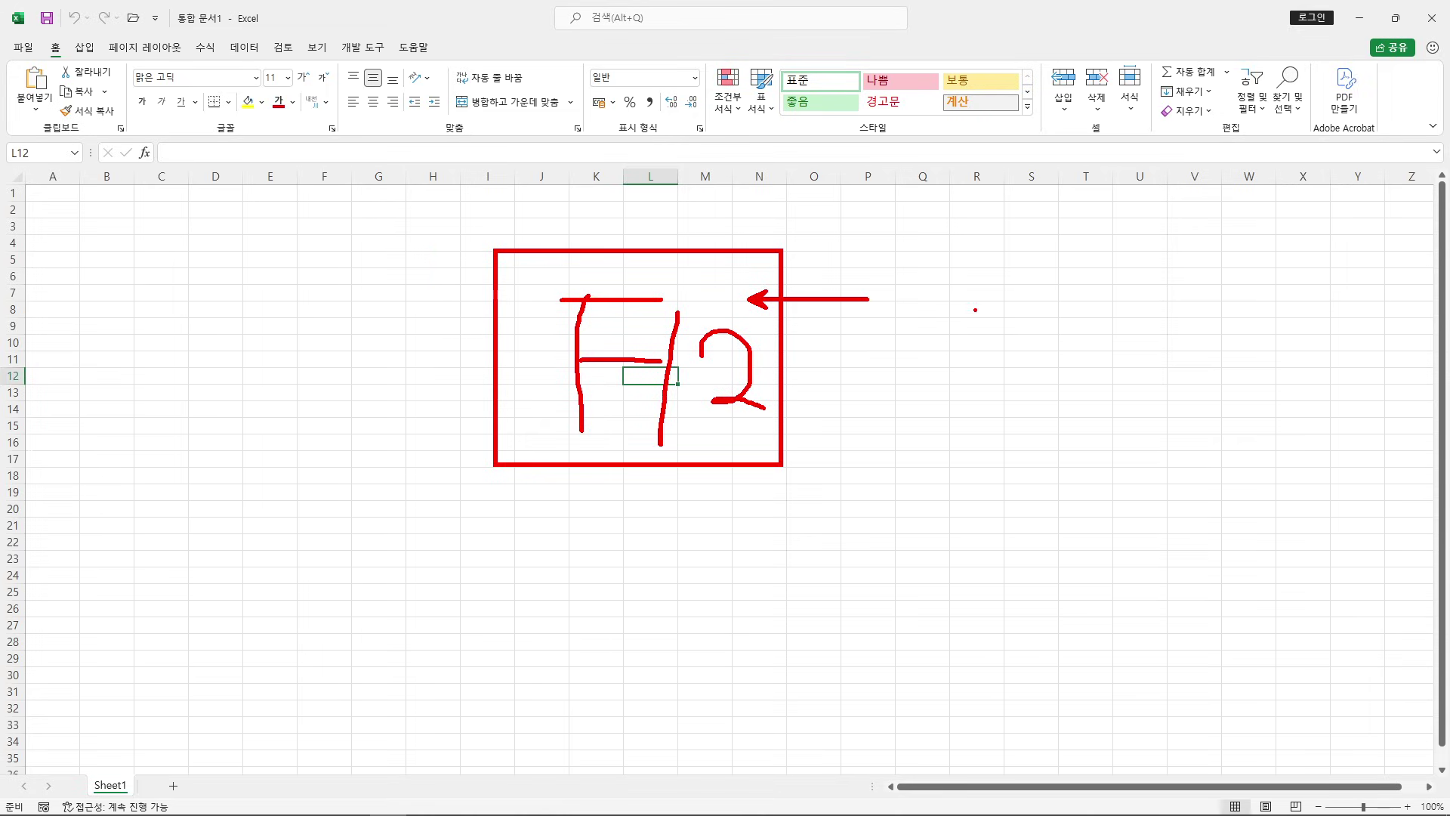
{"action": "key", "text": "Escape"}
{"action": "left_click", "coordinate": [749, 378]}
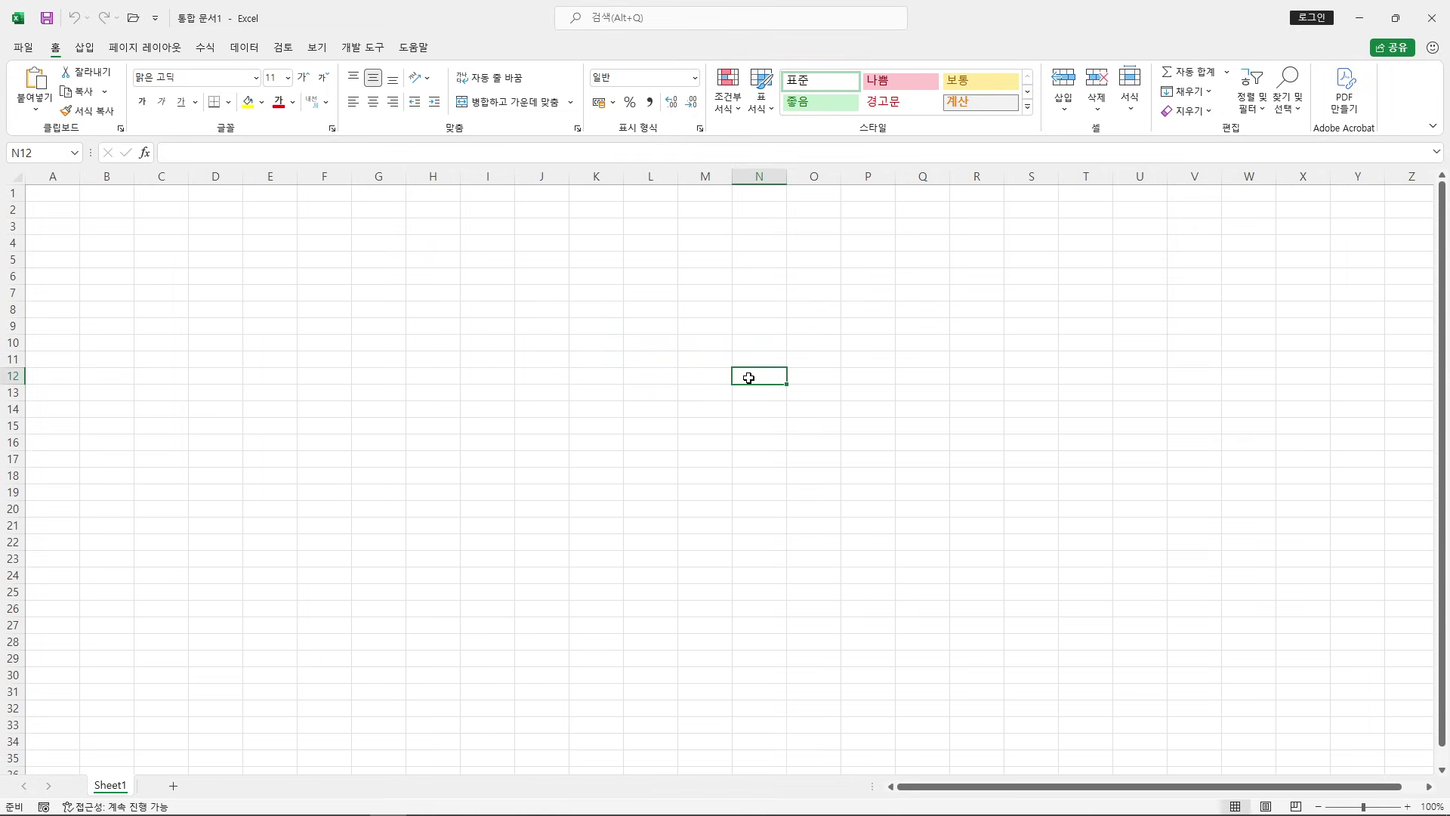
Save the workbook in Documents\ITQ as an .xlsx named exam number plus examinee's name
{"action": "key", "text": "F12"}
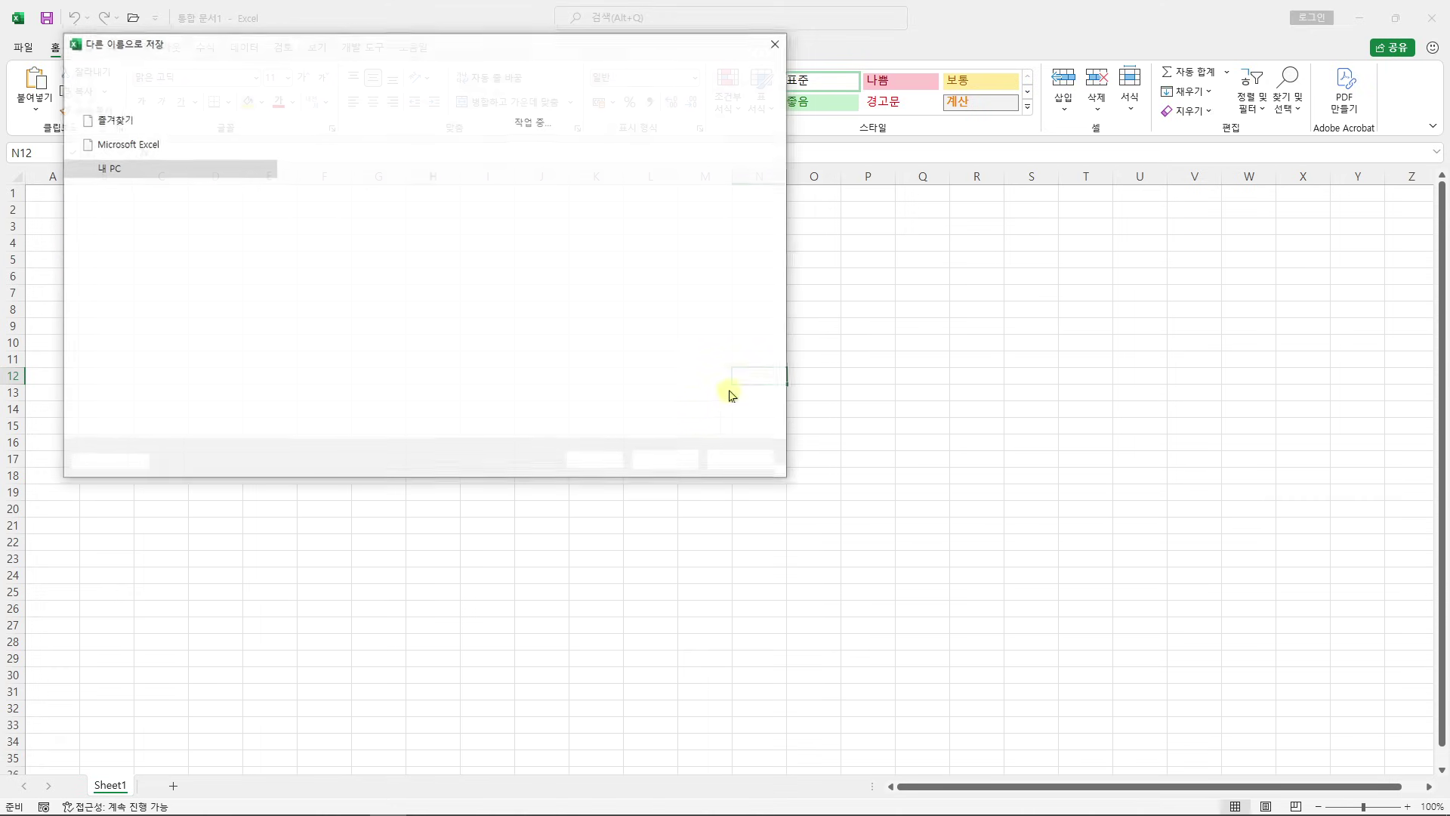
{"action": "left_click_drag", "start_coordinate": [570, 50], "coordinate": [771, 177]}
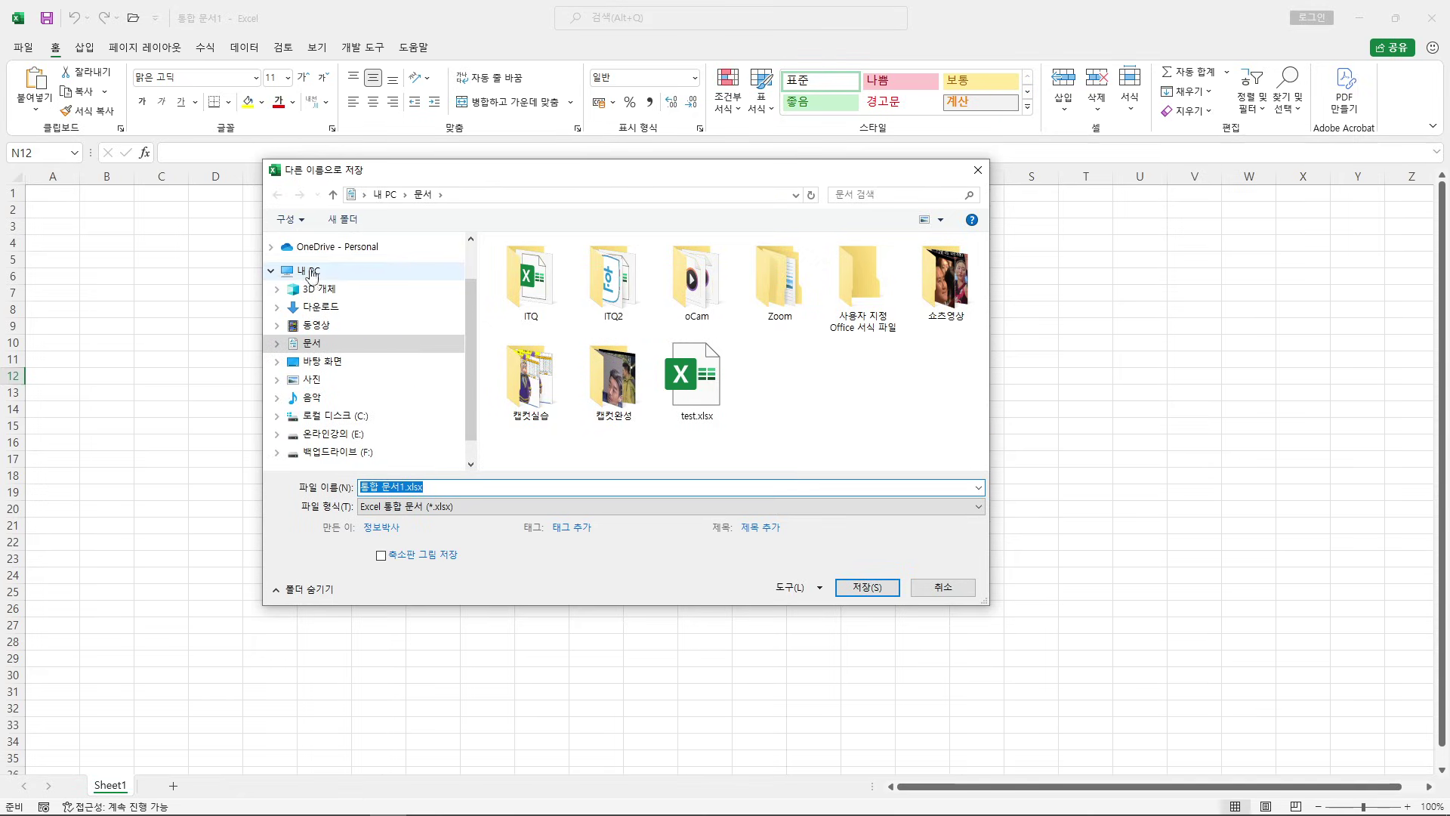
{"action": "double_click", "coordinate": [531, 281]}
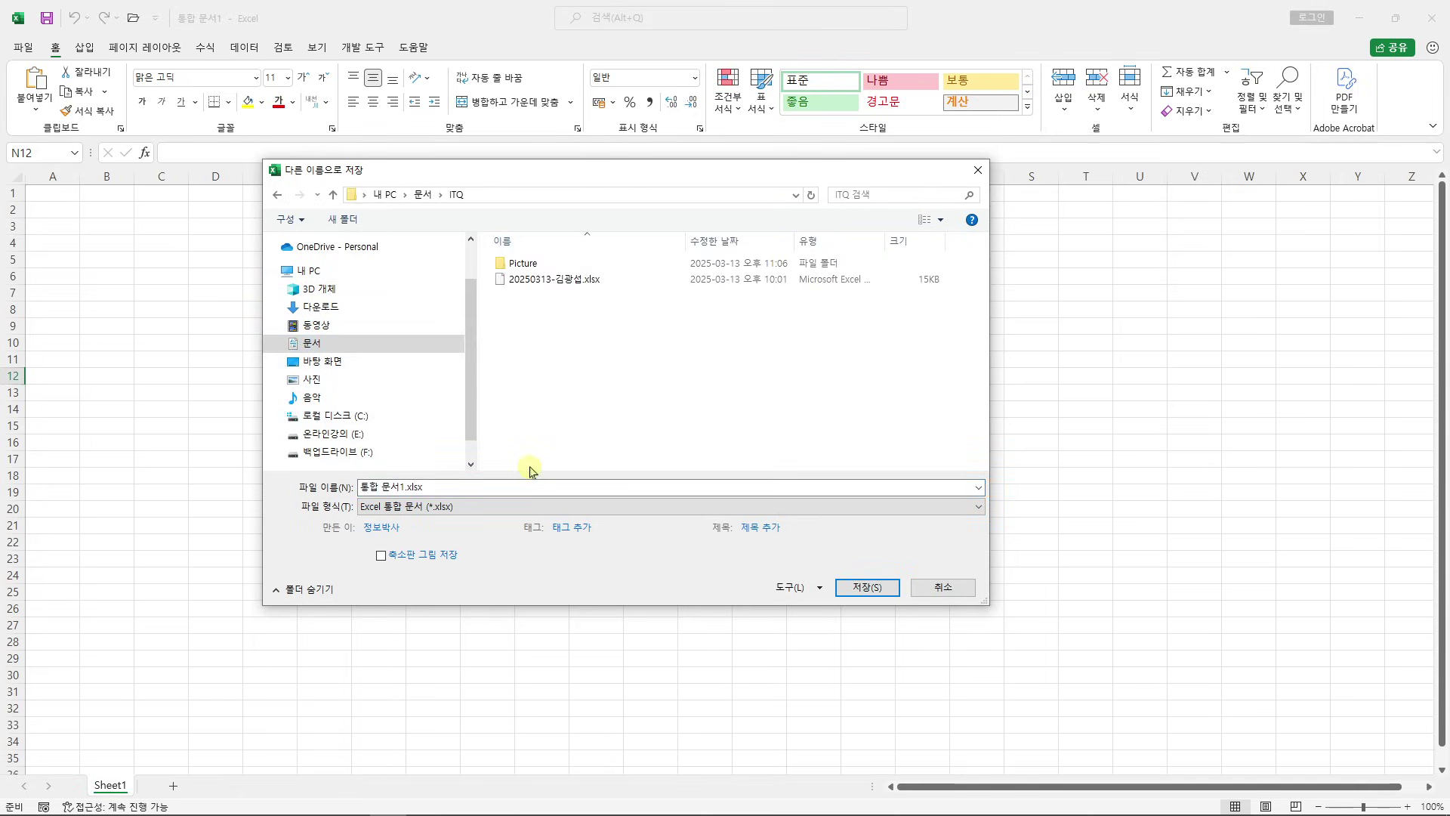
{"action": "left_click", "coordinate": [448, 489]}
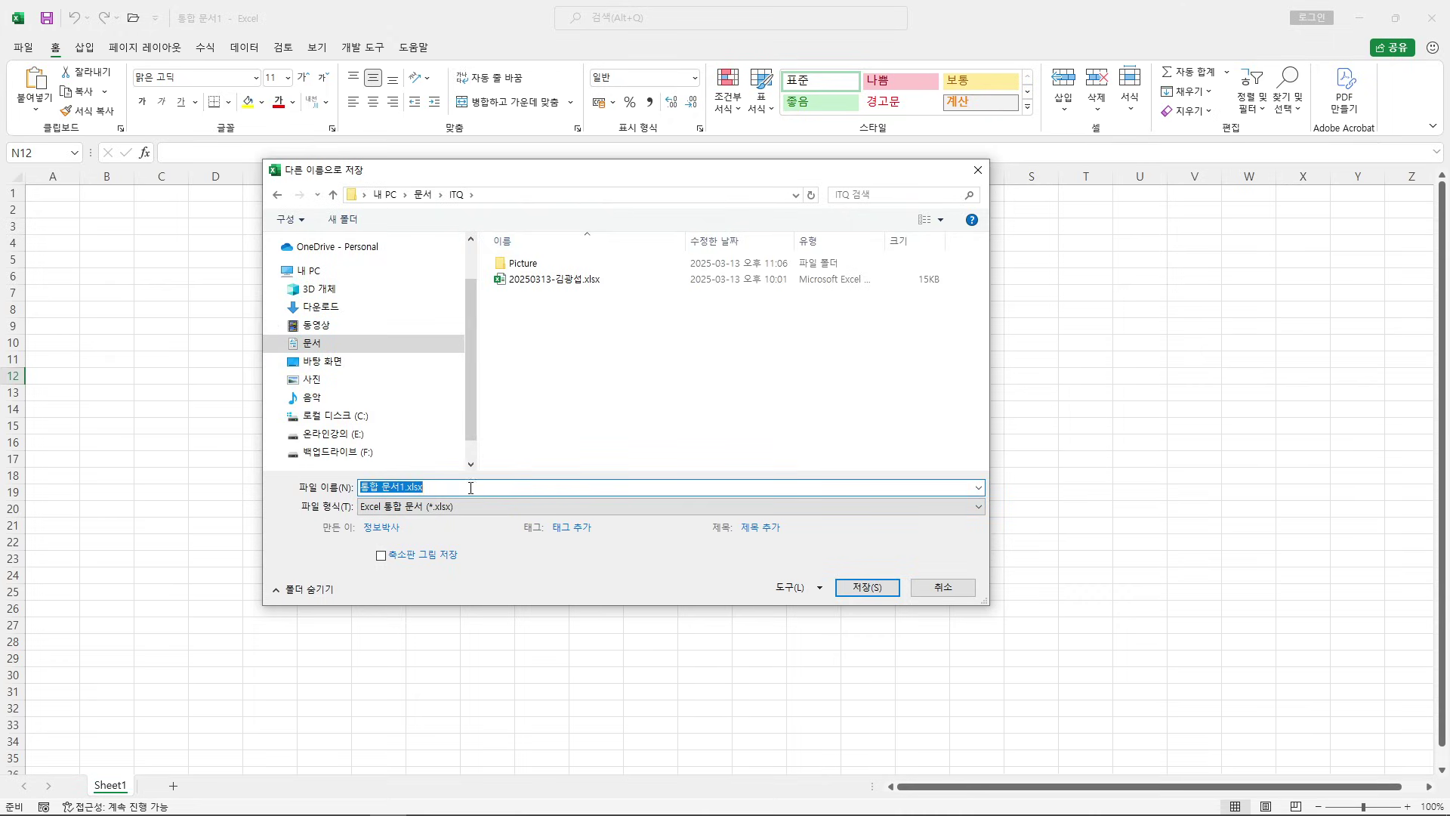
{"action": "right_click", "coordinate": [412, 486]}
{"action": "left_click", "coordinate": [466, 539]}
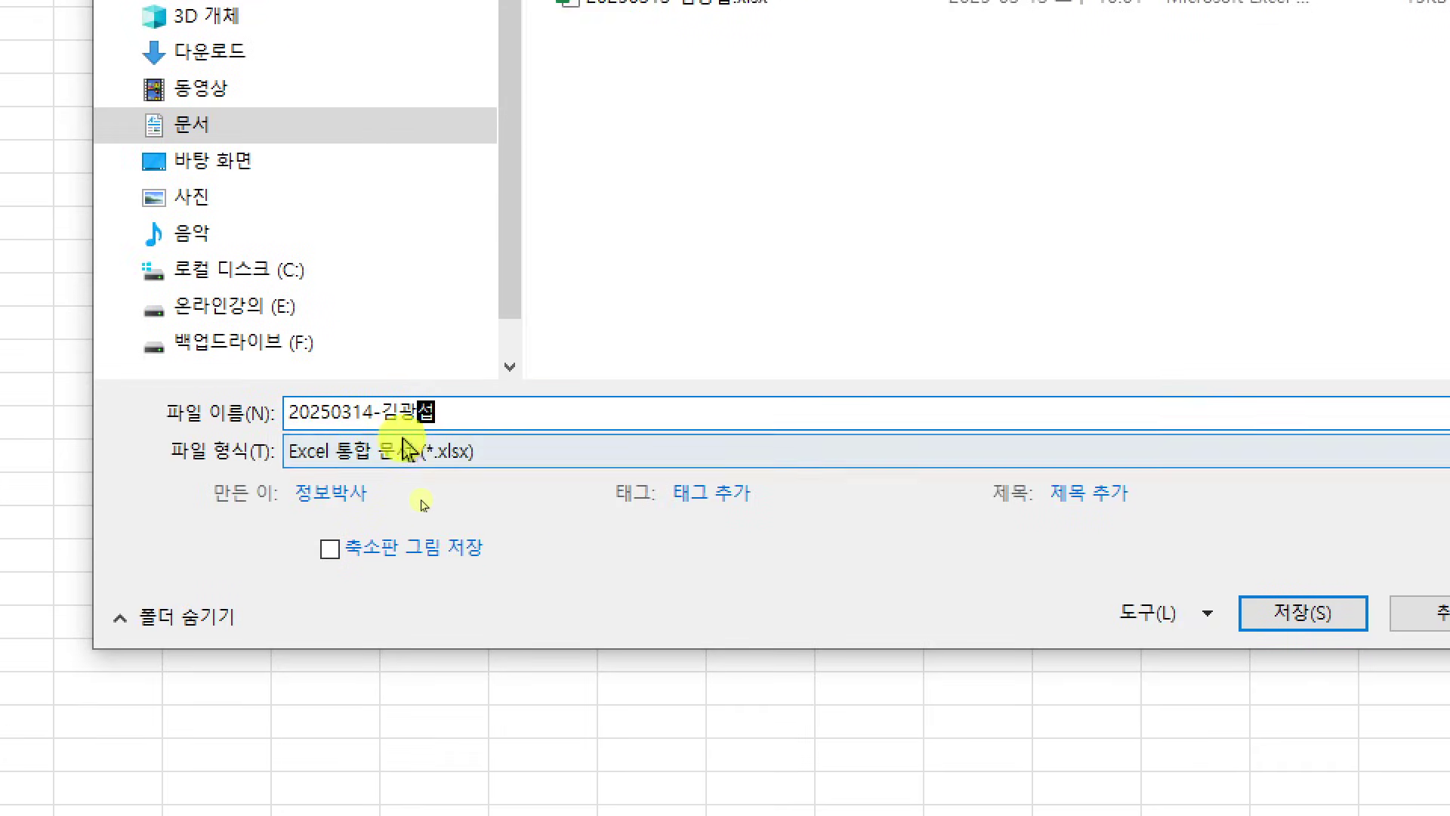
{"action": "left_click", "coordinate": [454, 417]}
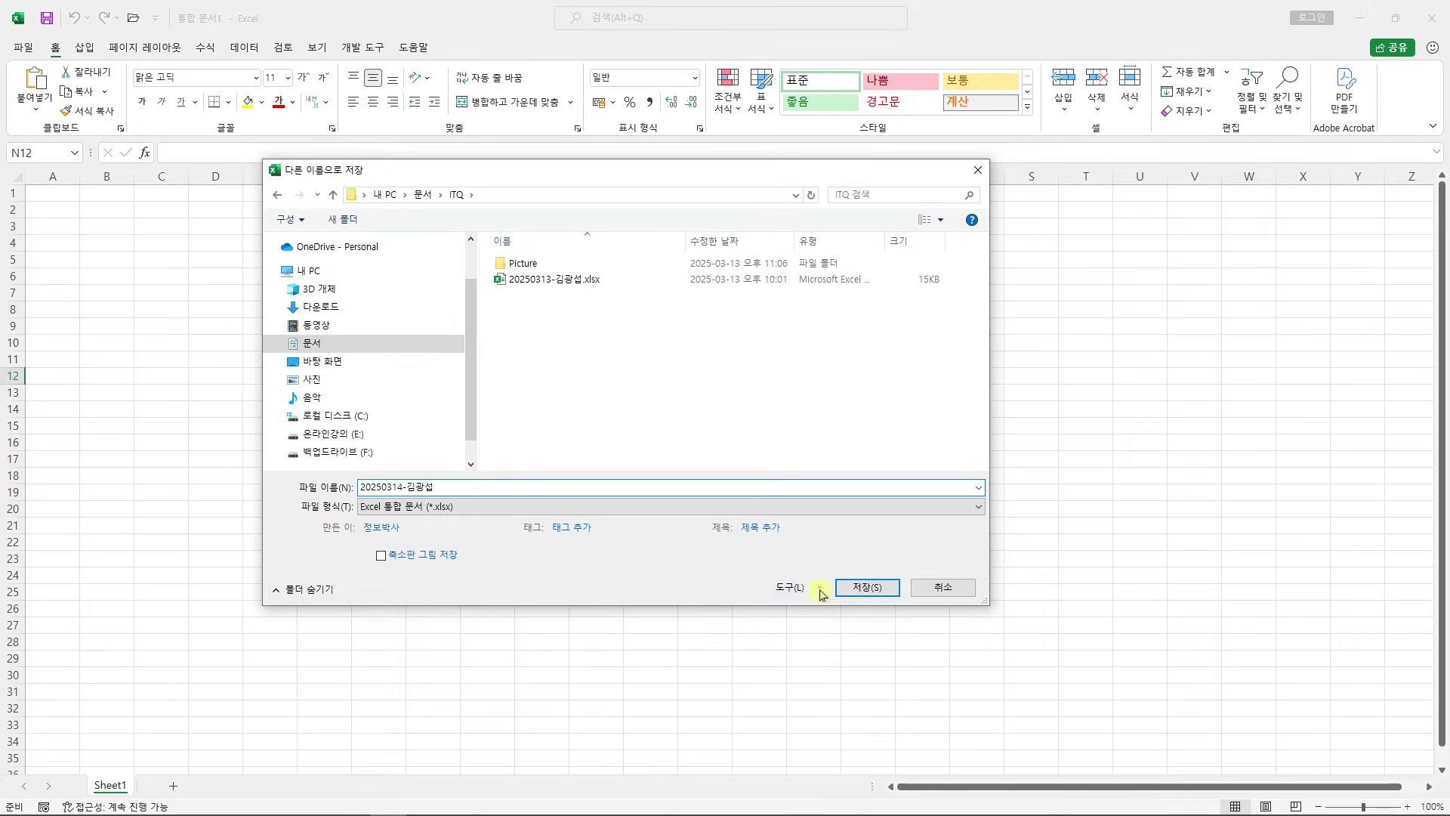
{"action": "left_click", "coordinate": [1272, 613]}
{"action": "left_click", "coordinate": [733, 562]}
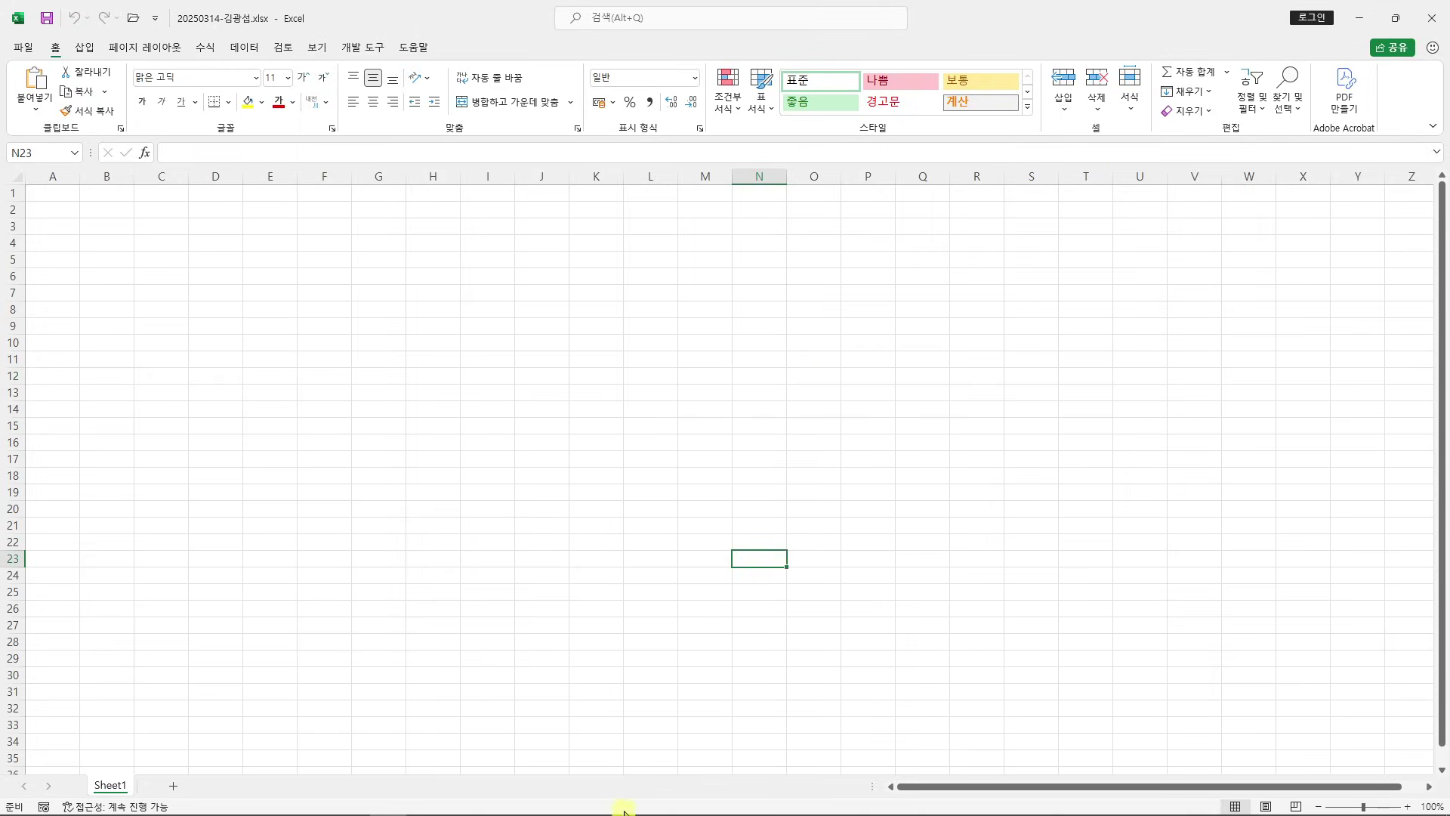
Transfer the saved .xlsx answer file to the exam PC with 답안 전송
{"action": "mouse_move", "coordinate": [619, 812]}
{"action": "left_click", "coordinate": [351, 804]}
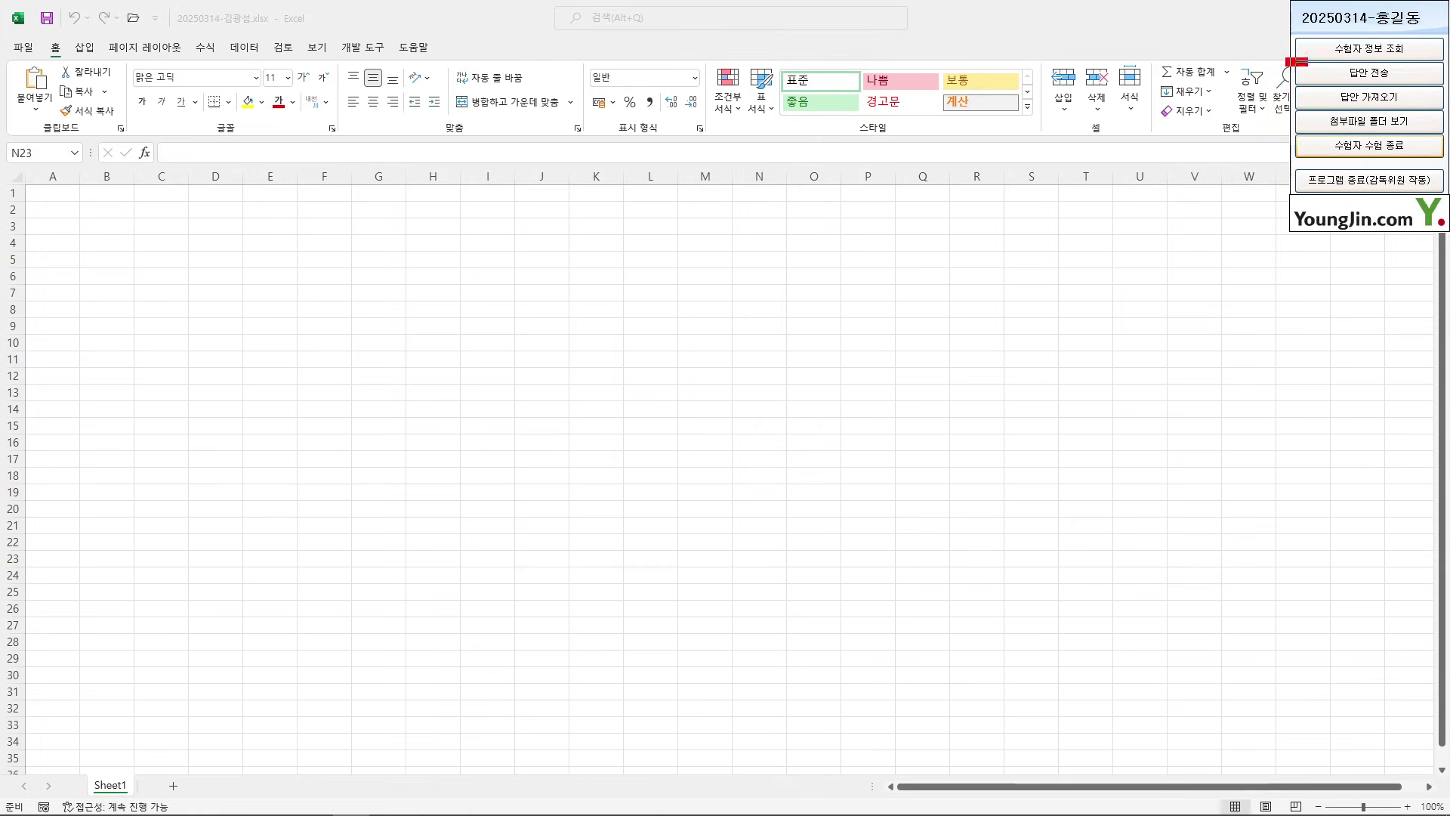
{"action": "left_click", "coordinate": [1376, 70]}
{"action": "left_click_drag", "start_coordinate": [725, 293], "coordinate": [1266, 212]}
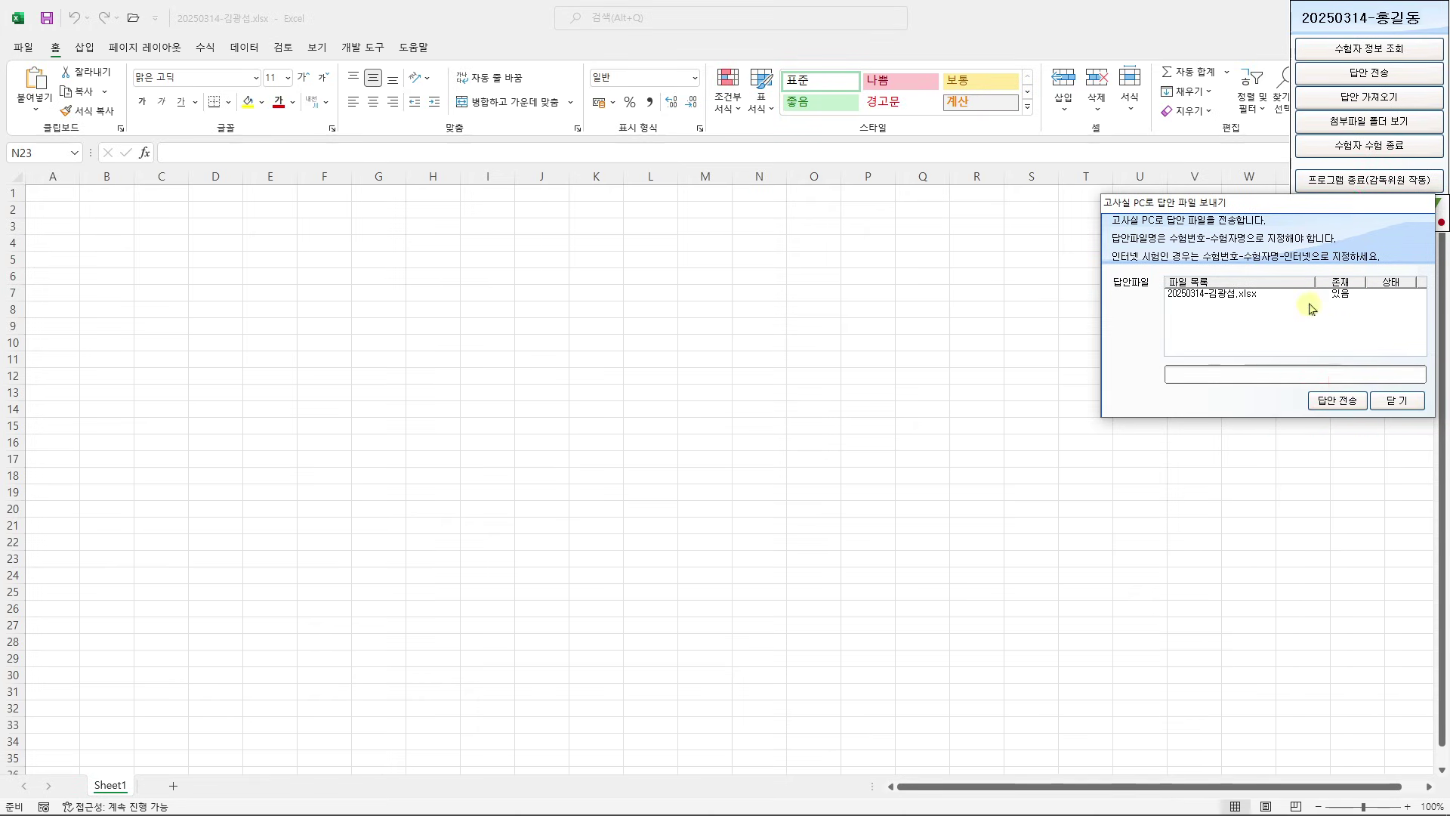
{"action": "left_click", "coordinate": [1337, 400]}
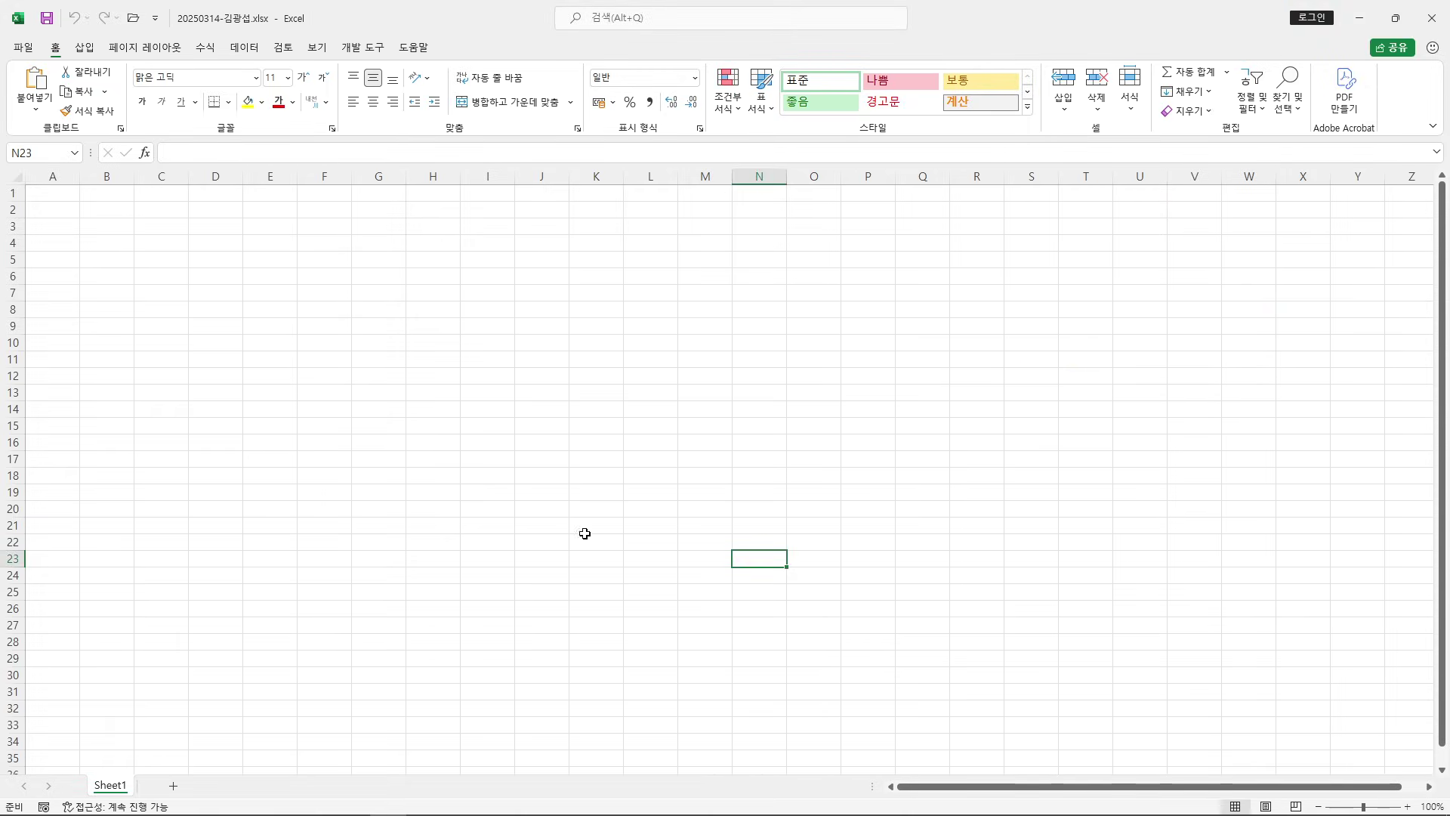
Scroll the exam PDF to the 제1작업 'IT제품 구매 현황' table and its 조건
{"action": "left_click", "coordinate": [672, 425]}
{"action": "mouse_move", "coordinate": [657, 808]}
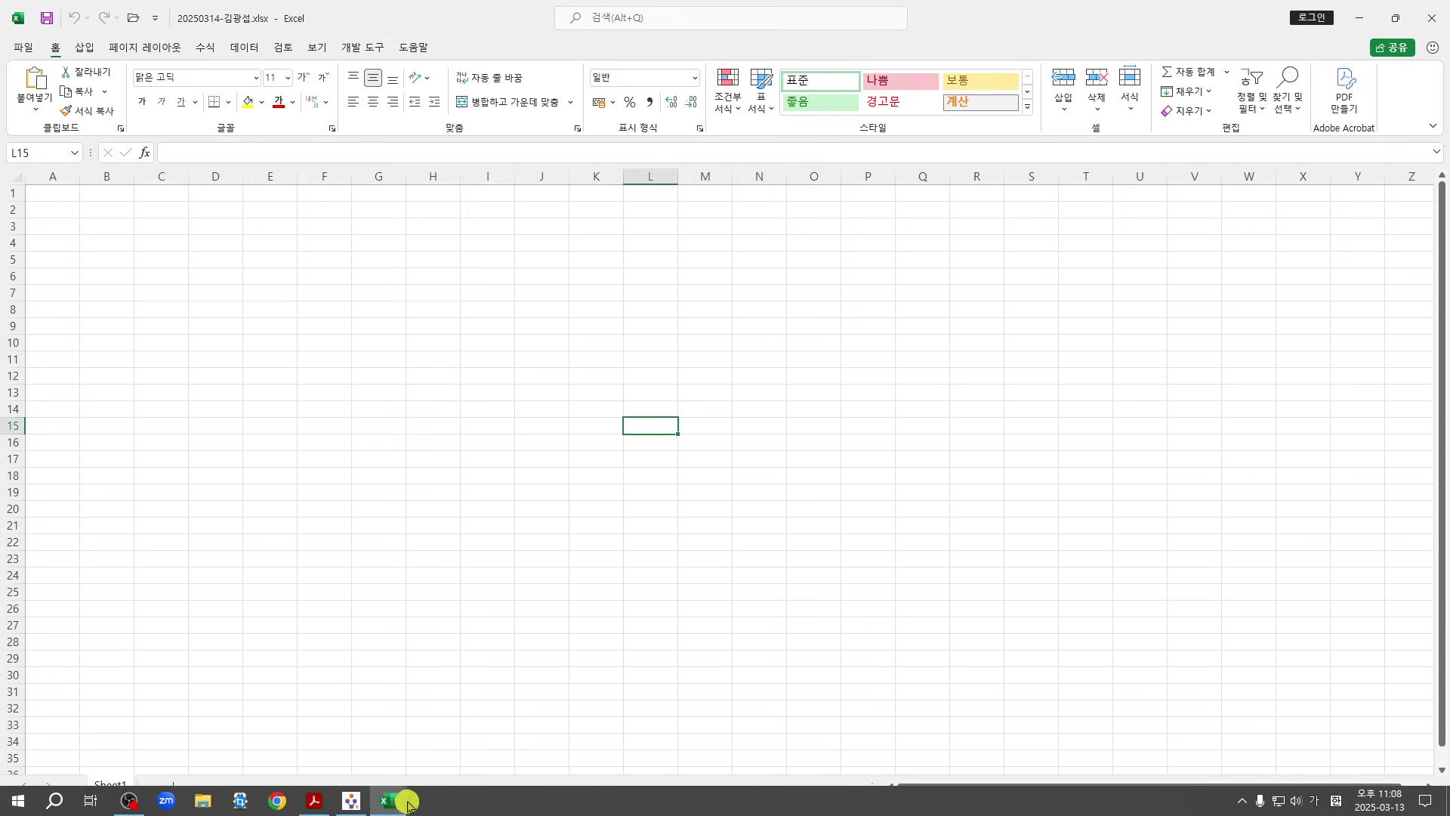
{"action": "left_click", "coordinate": [321, 806]}
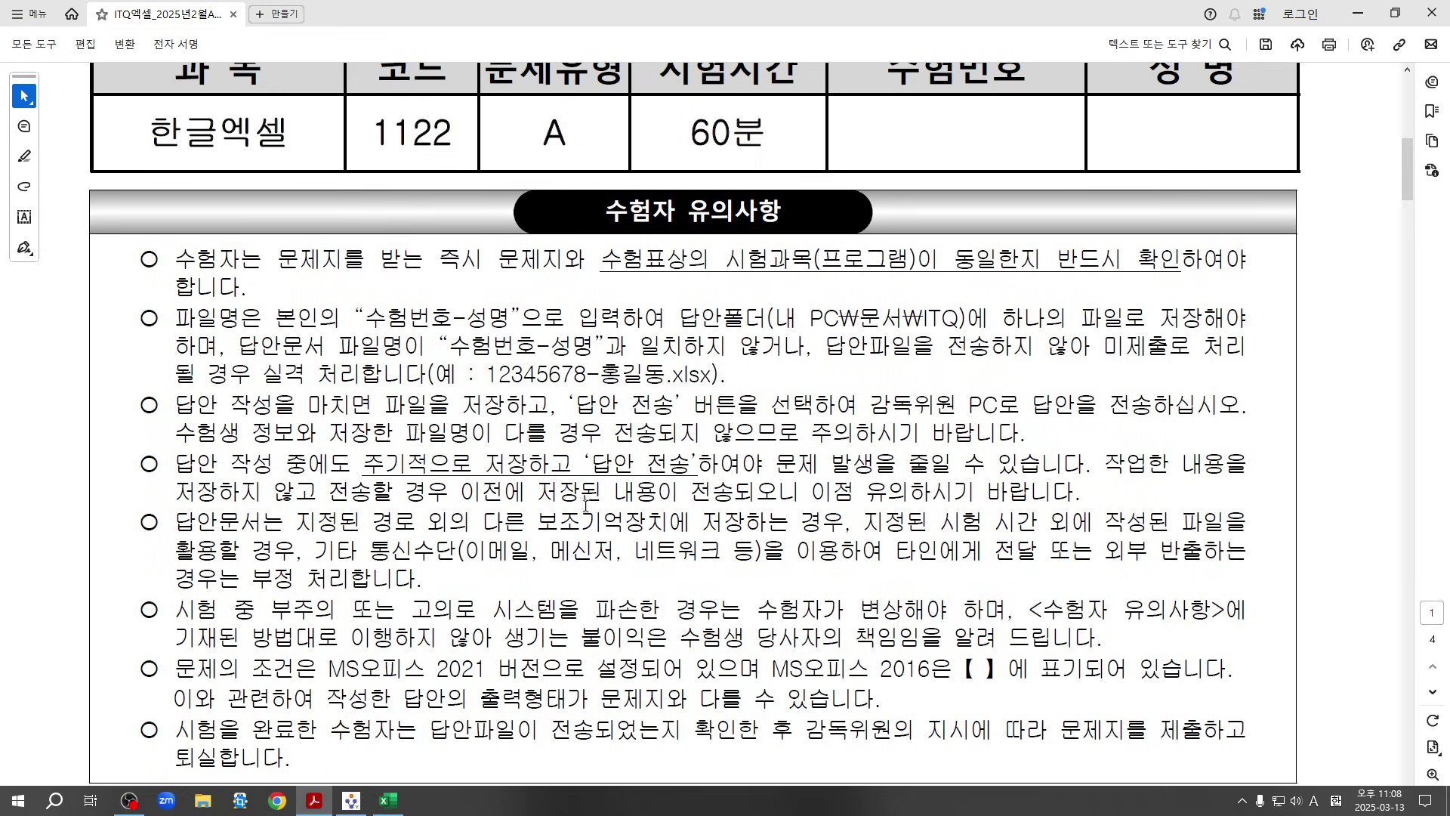
{"action": "scroll", "coordinate": [702, 508], "scroll_direction": "down", "scroll_amount": 7}
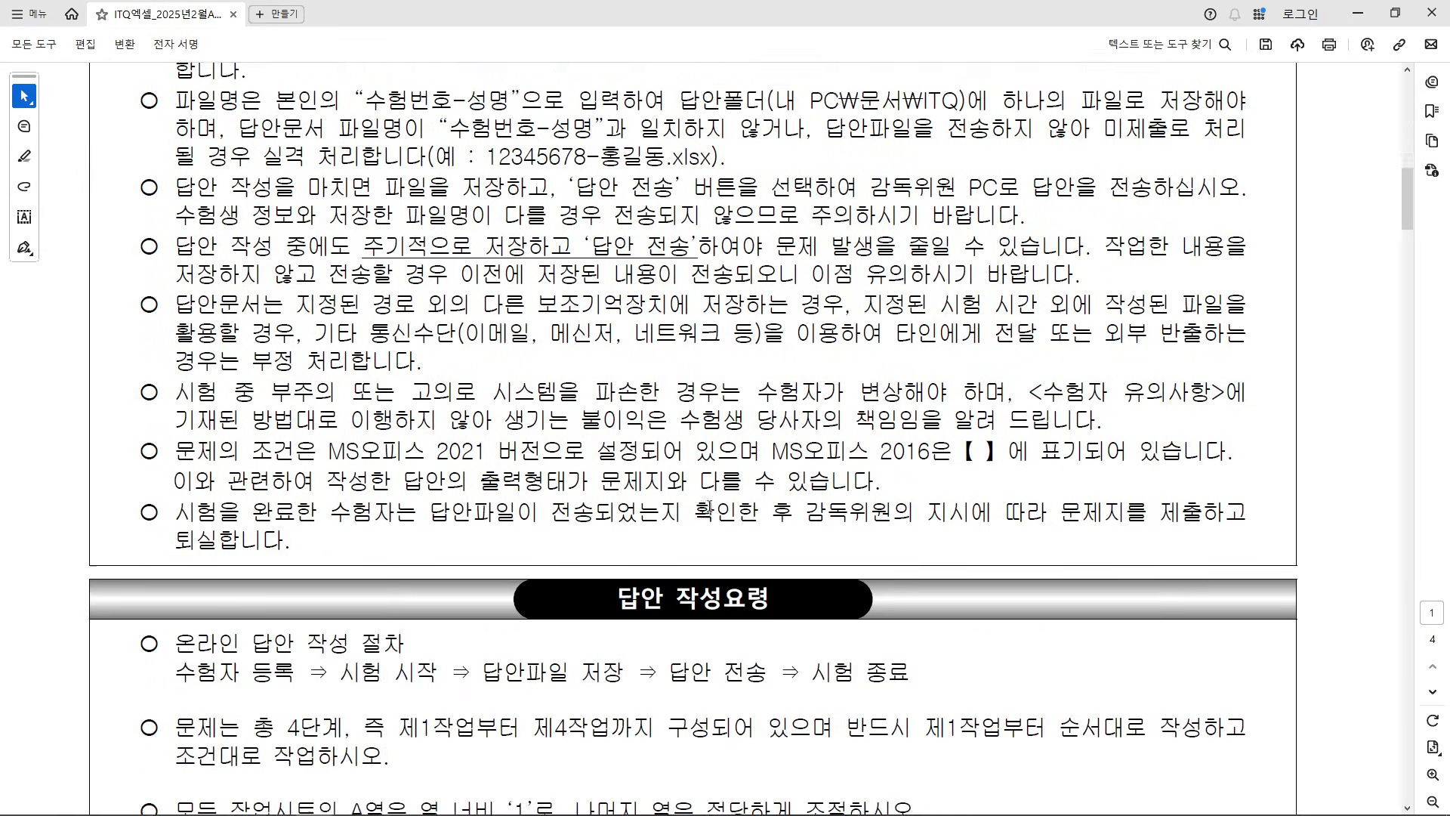
{"action": "scroll", "coordinate": [714, 504], "scroll_direction": "down", "scroll_amount": 3}
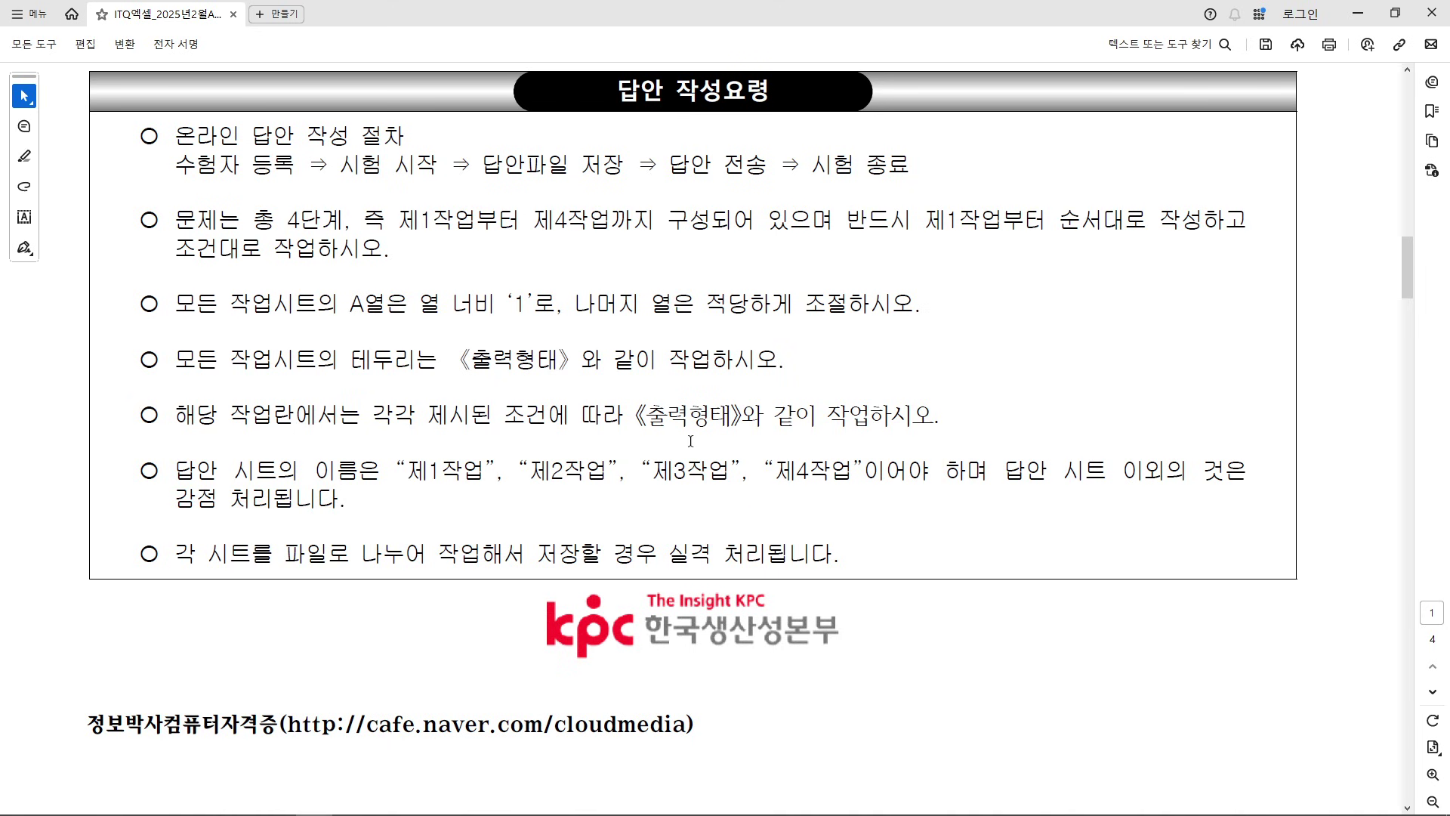
{"action": "scroll", "coordinate": [691, 441], "scroll_direction": "down", "scroll_amount": 10}
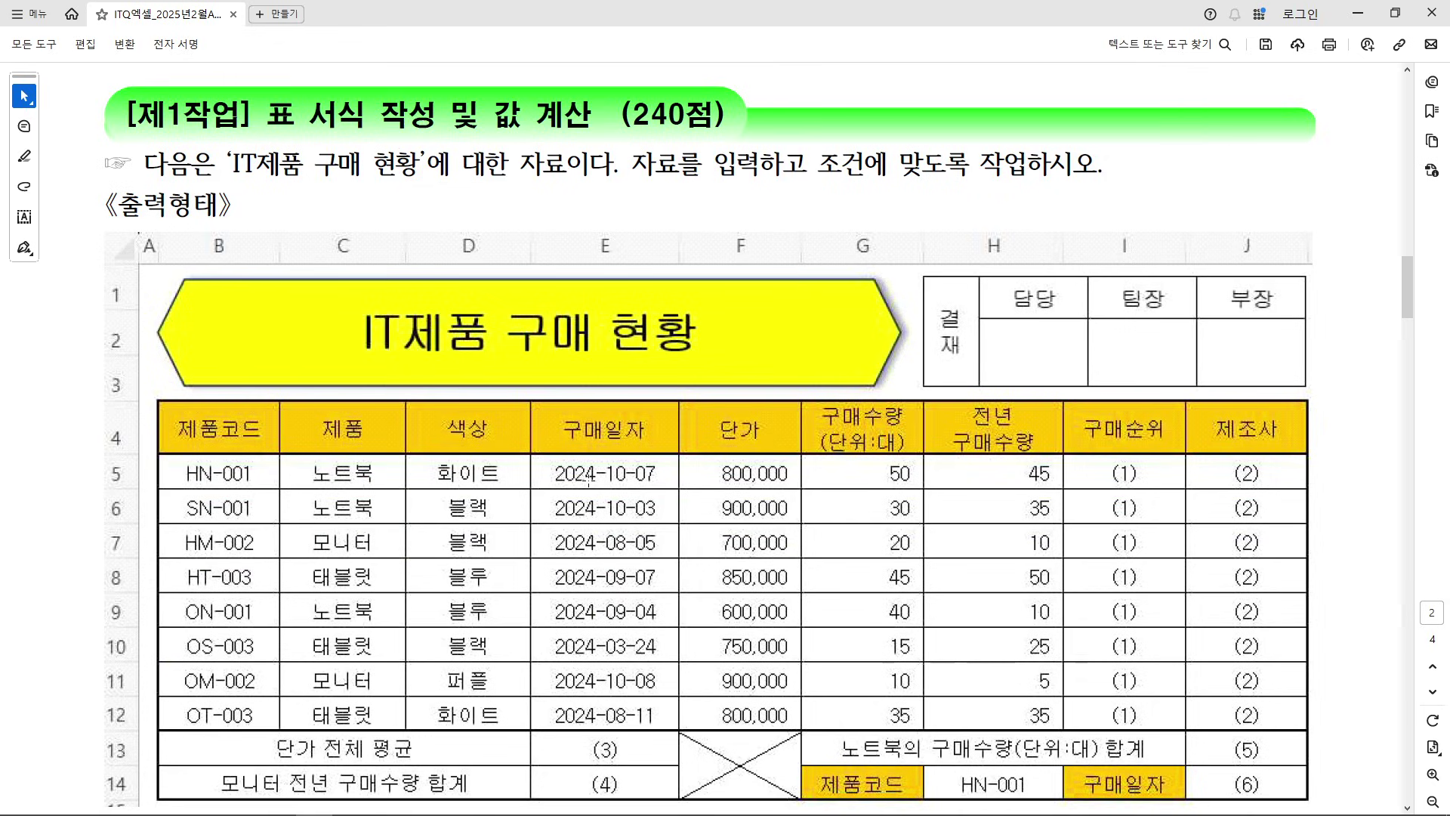
{"action": "scroll", "coordinate": [588, 477], "scroll_direction": "down", "scroll_amount": 5}
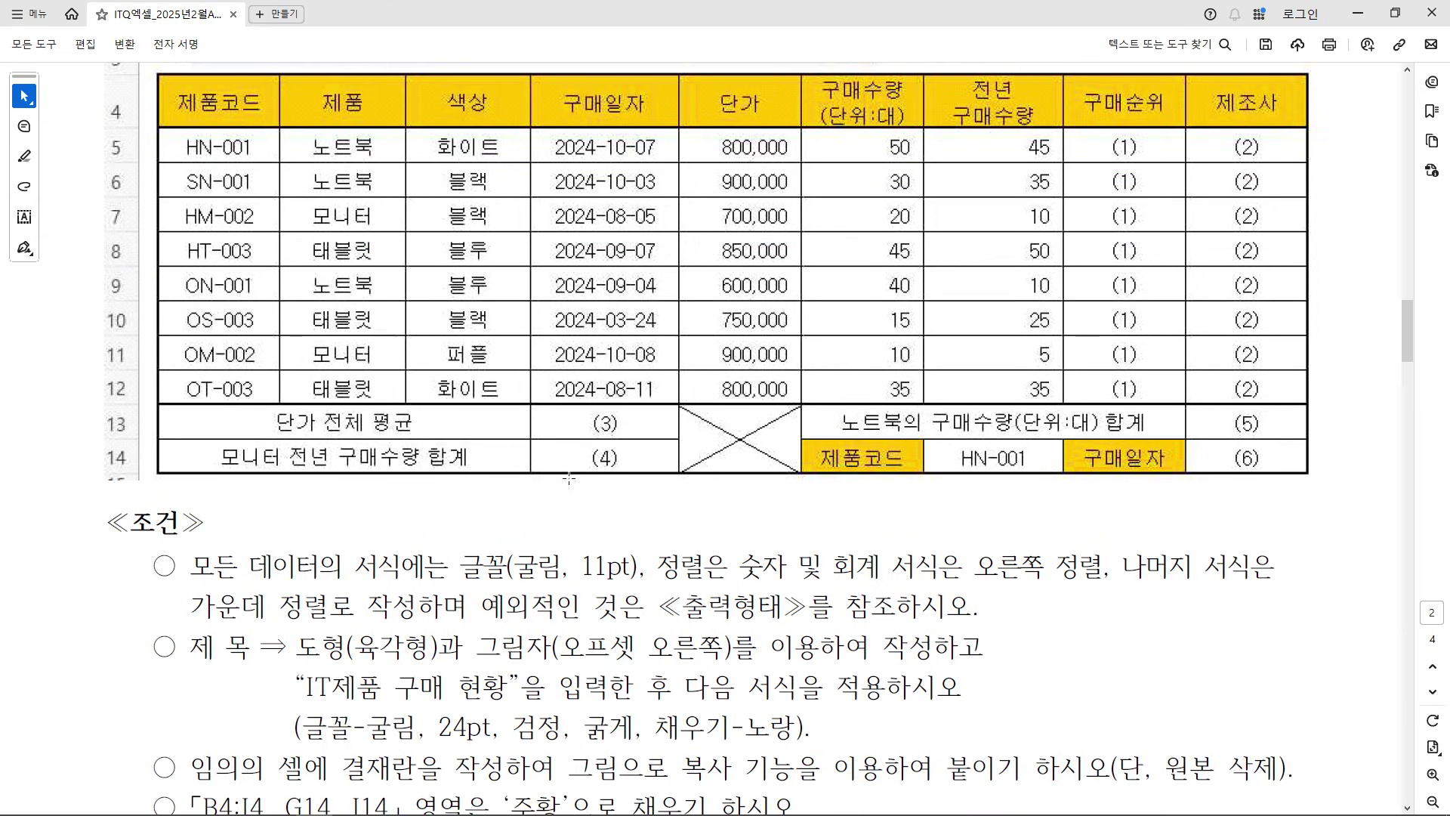
Review the 굴림 11pt all-data font condition, then minimise the PDF back to Excel
{"action": "left_click_drag", "start_coordinate": [182, 572], "coordinate": [631, 572]}
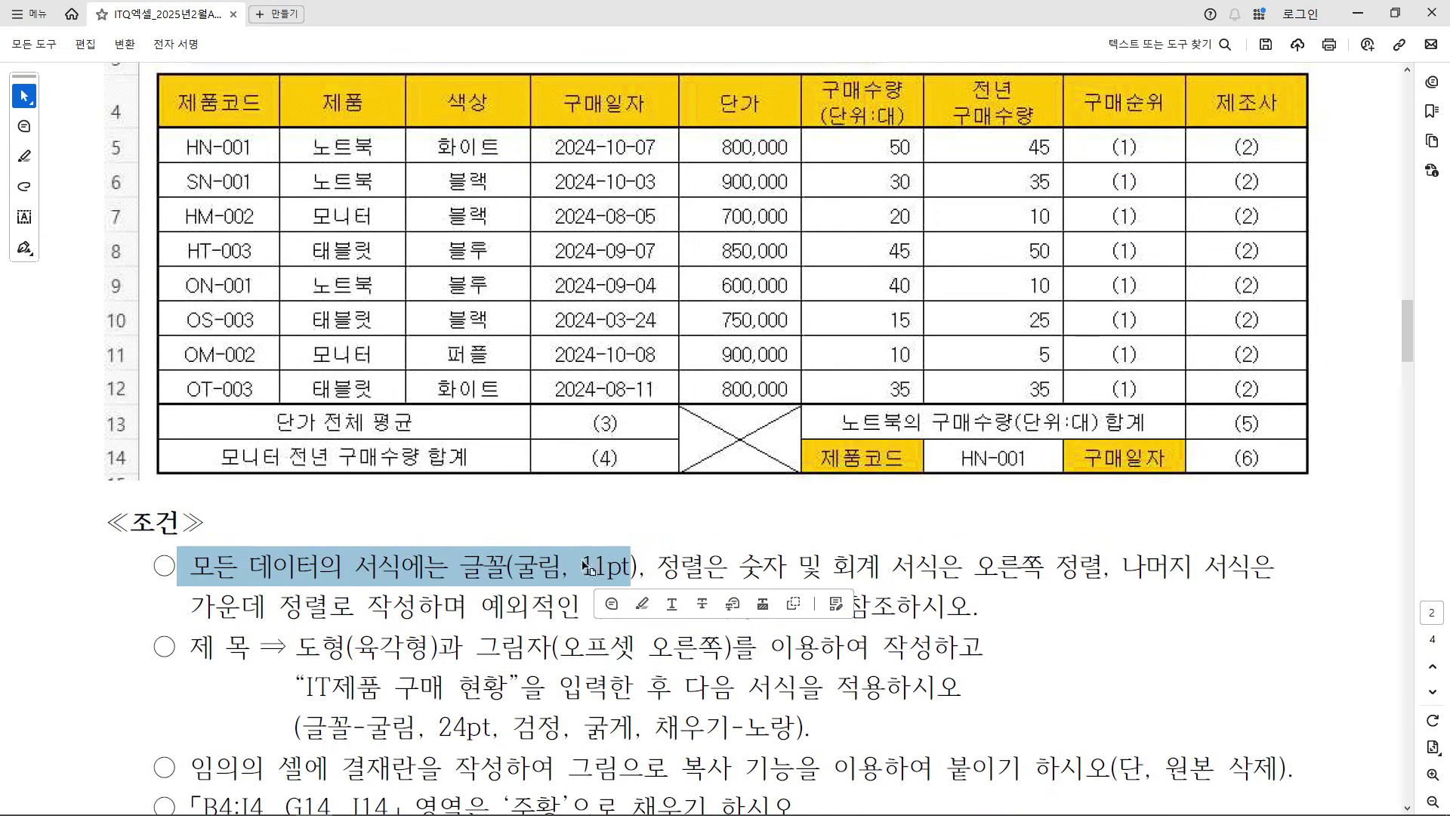
{"action": "left_click", "coordinate": [488, 578]}
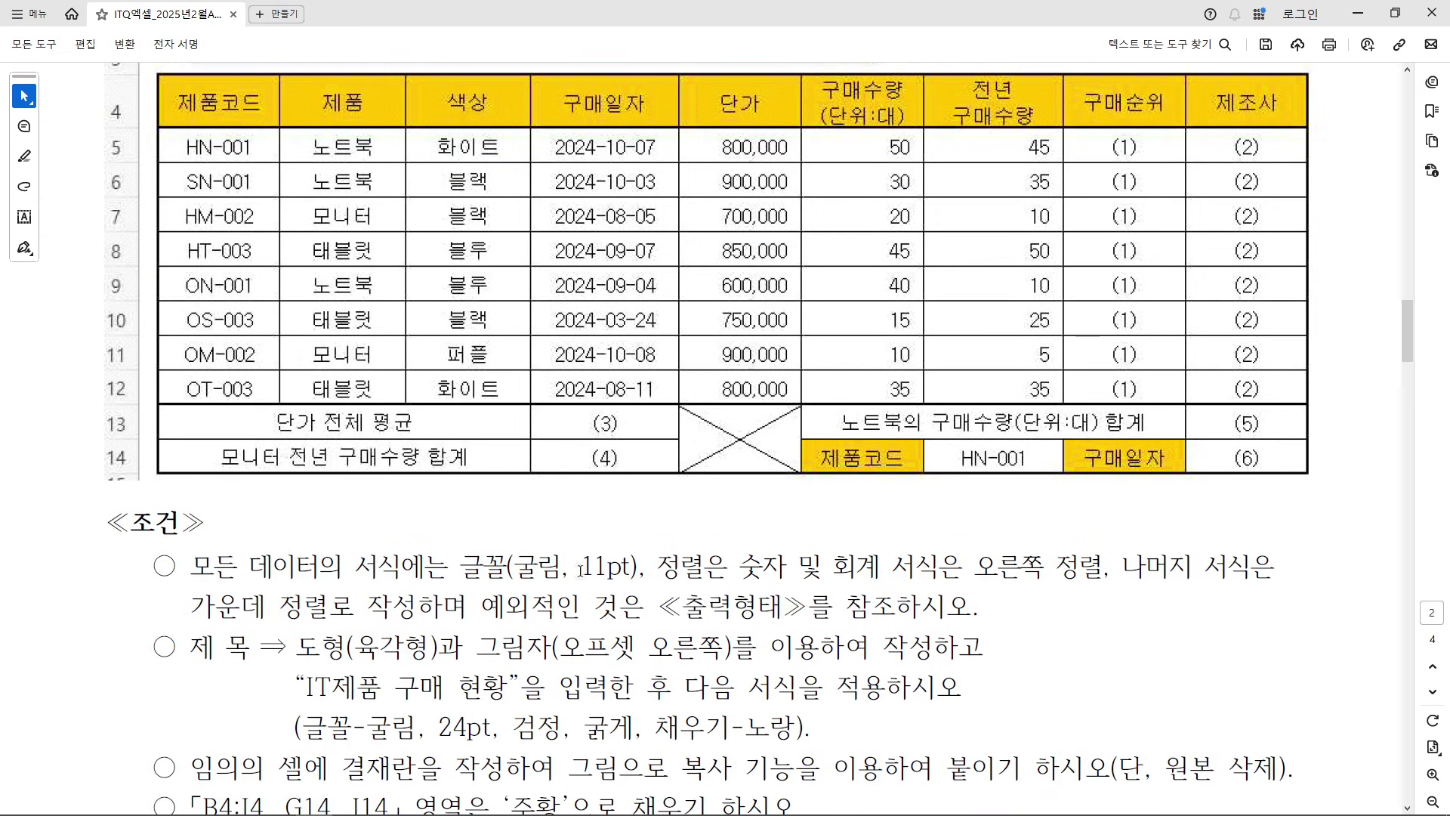
{"action": "left_click_drag", "start_coordinate": [621, 566], "coordinate": [250, 568]}
{"action": "left_click", "coordinate": [249, 568]}
{"action": "left_click", "coordinate": [1357, 13]}
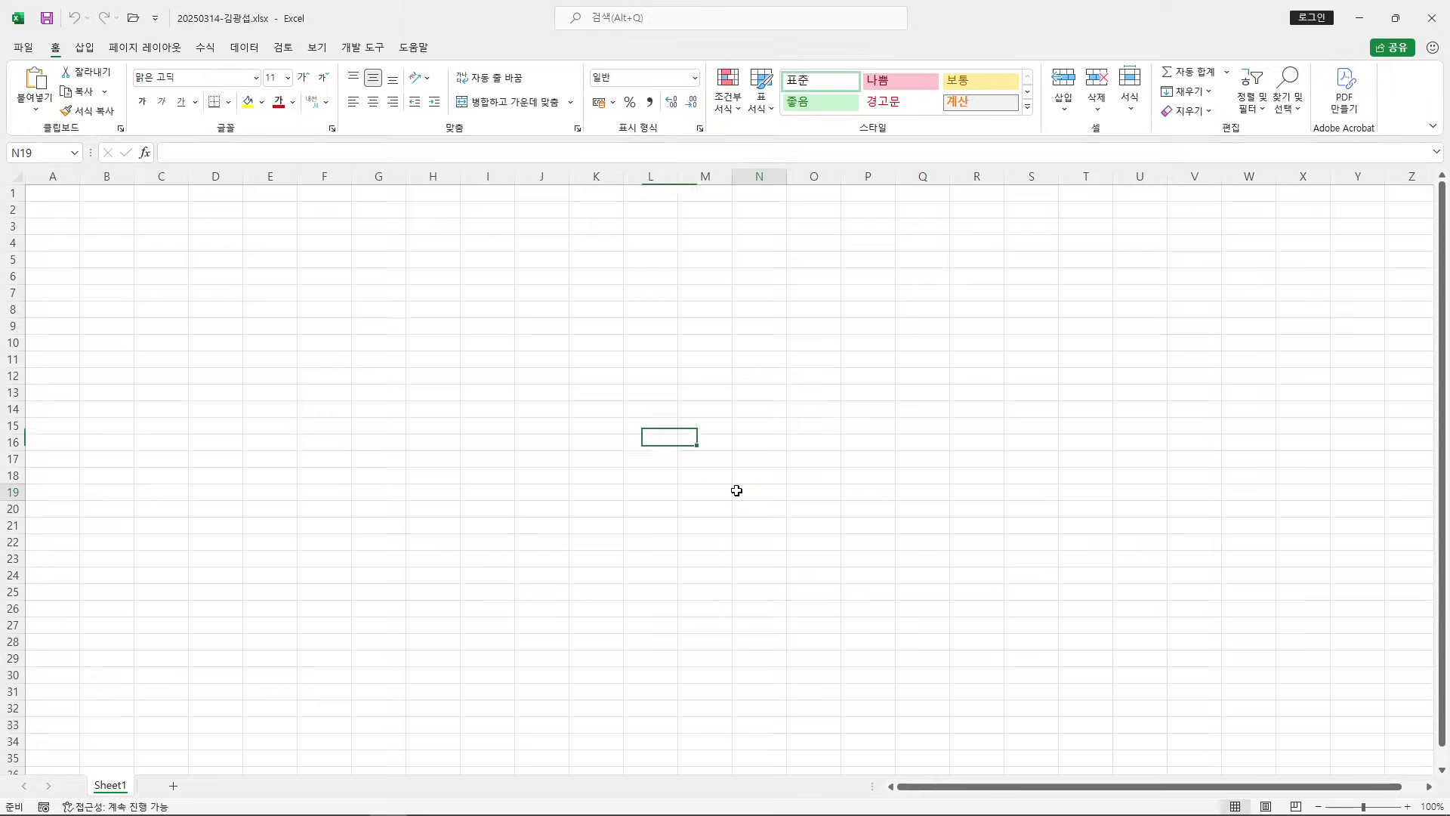
Add Sheet2 and Sheet3 to the workbook
{"action": "left_click", "coordinate": [376, 557]}
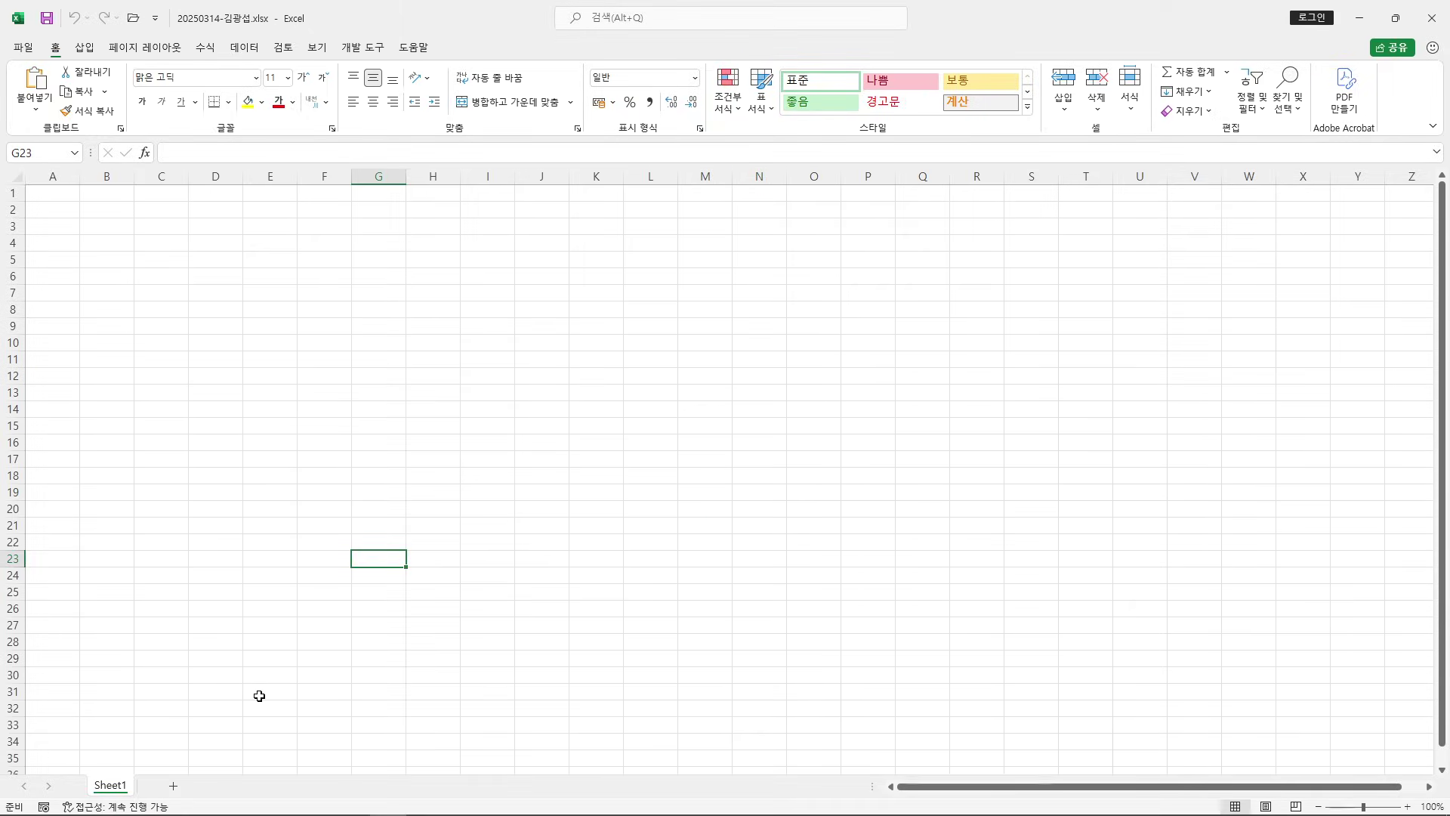
{"action": "mouse_move", "coordinate": [153, 767]}
{"action": "left_mouse_down"}
{"action": "mouse_move", "coordinate": [201, 806]}
{"action": "mouse_move", "coordinate": [423, 587]}
{"action": "left_mouse_up"}
{"action": "mouse_move", "coordinate": [442, 515]}
{"action": "left_mouse_down"}
{"action": "mouse_move", "coordinate": [475, 518]}
{"action": "mouse_move", "coordinate": [494, 548]}
{"action": "left_mouse_up"}
{"action": "left_click_drag", "start_coordinate": [491, 495], "coordinate": [502, 522]}
{"action": "mouse_move", "coordinate": [522, 477]}
{"action": "left_mouse_down"}
{"action": "mouse_move", "coordinate": [520, 525]}
{"action": "mouse_move", "coordinate": [520, 505]}
{"action": "left_mouse_up"}
{"action": "left_click_drag", "start_coordinate": [529, 505], "coordinate": [552, 543]}
{"action": "left_click_drag", "start_coordinate": [633, 392], "coordinate": [638, 512]}
{"action": "left_click_drag", "start_coordinate": [644, 420], "coordinate": [689, 429]}
{"action": "mouse_move", "coordinate": [654, 426]}
{"action": "left_mouse_down"}
{"action": "mouse_move", "coordinate": [665, 455]}
{"action": "mouse_move", "coordinate": [695, 451]}
{"action": "left_mouse_up"}
{"action": "left_click_drag", "start_coordinate": [654, 478], "coordinate": [703, 478]}
{"action": "left_click_drag", "start_coordinate": [800, 412], "coordinate": [831, 469]}
{"action": "left_click_drag", "start_coordinate": [552, 488], "coordinate": [838, 488]}
{"action": "key", "text": "Escape"}
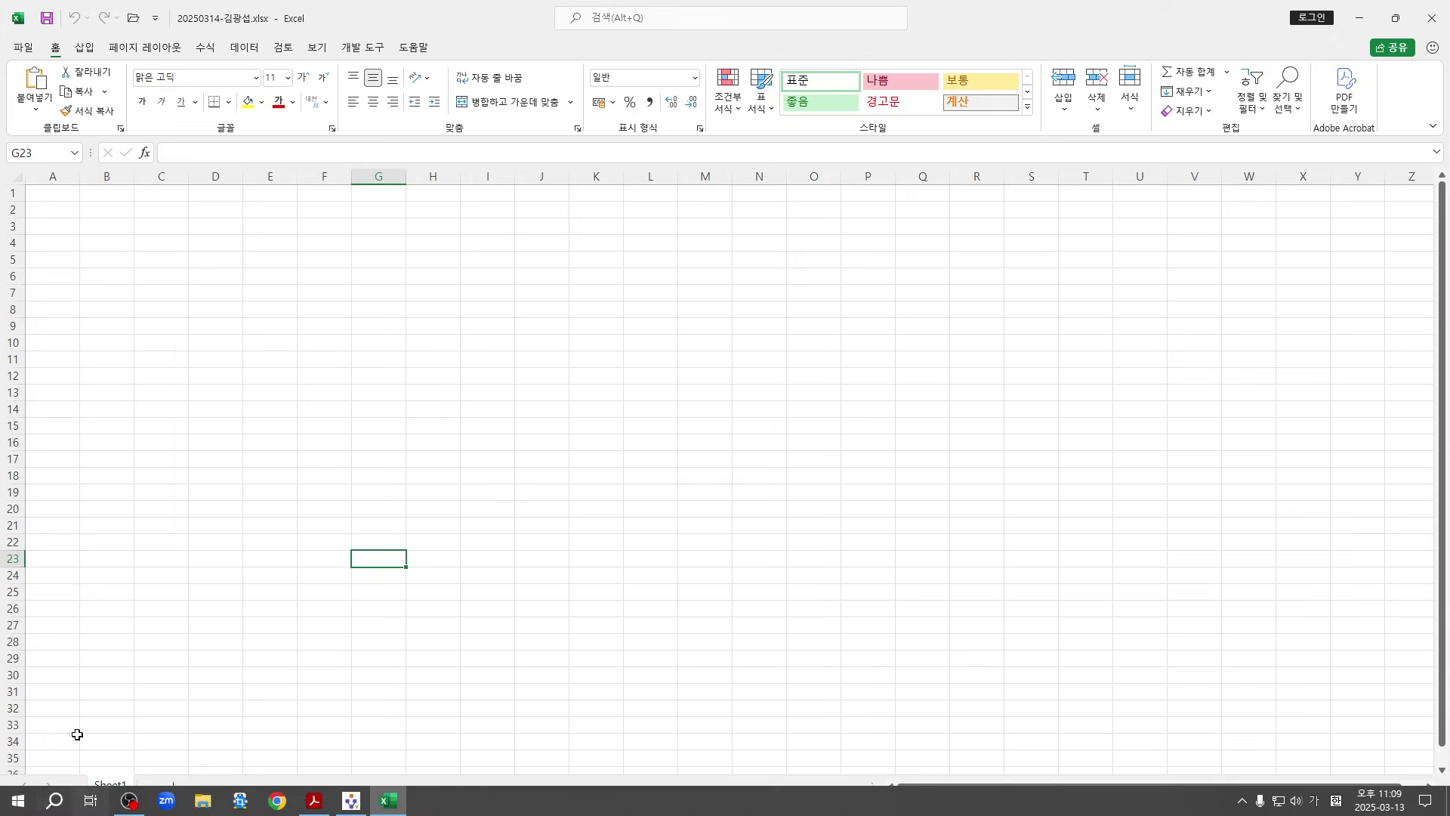
{"action": "left_click", "coordinate": [172, 786]}
{"action": "left_click", "coordinate": [224, 788]}
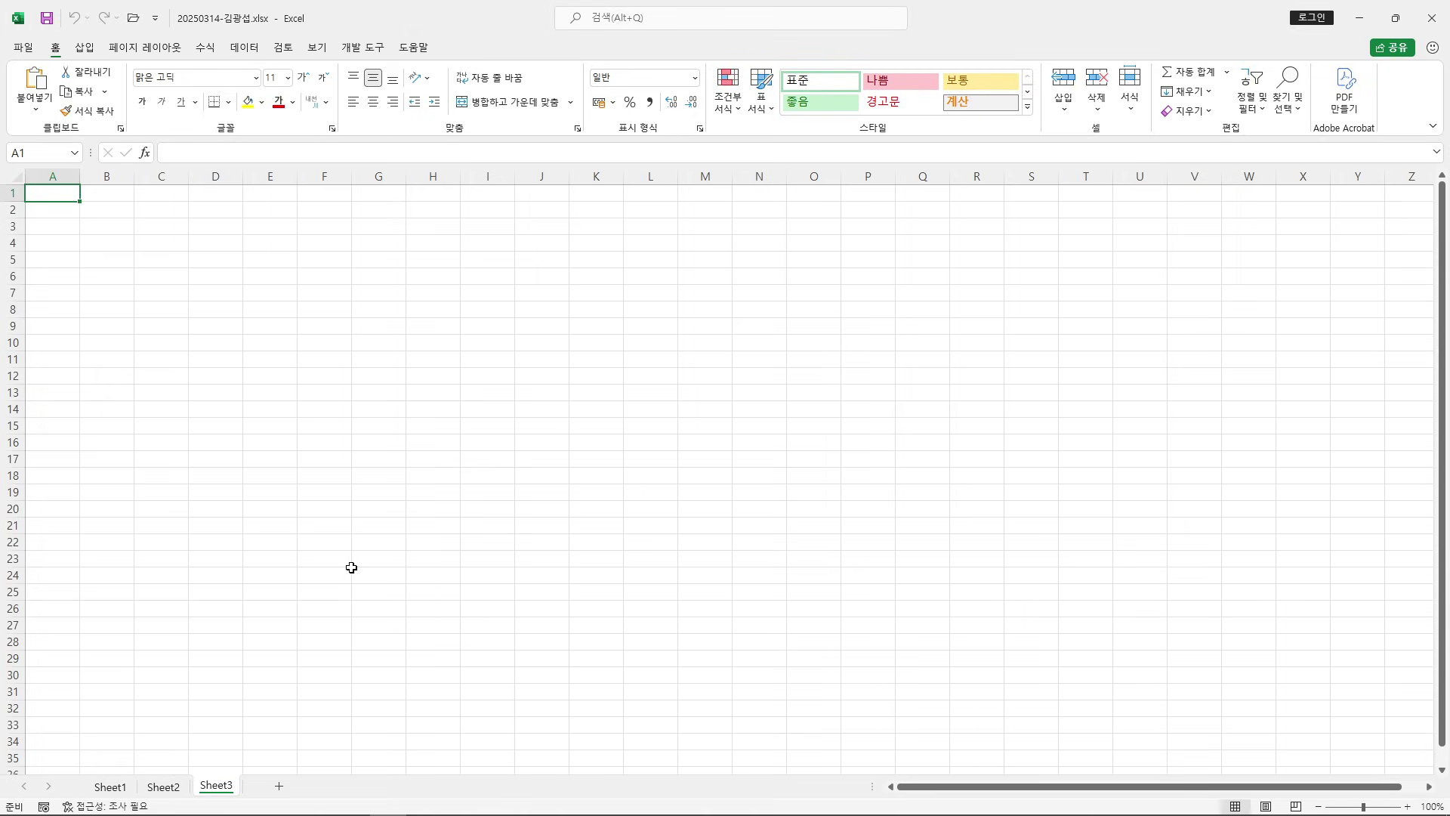
Group Sheet1 through Sheet3 by selecting Sheet1 and Shift-selecting Sheet3
{"action": "left_click", "coordinate": [107, 786]}
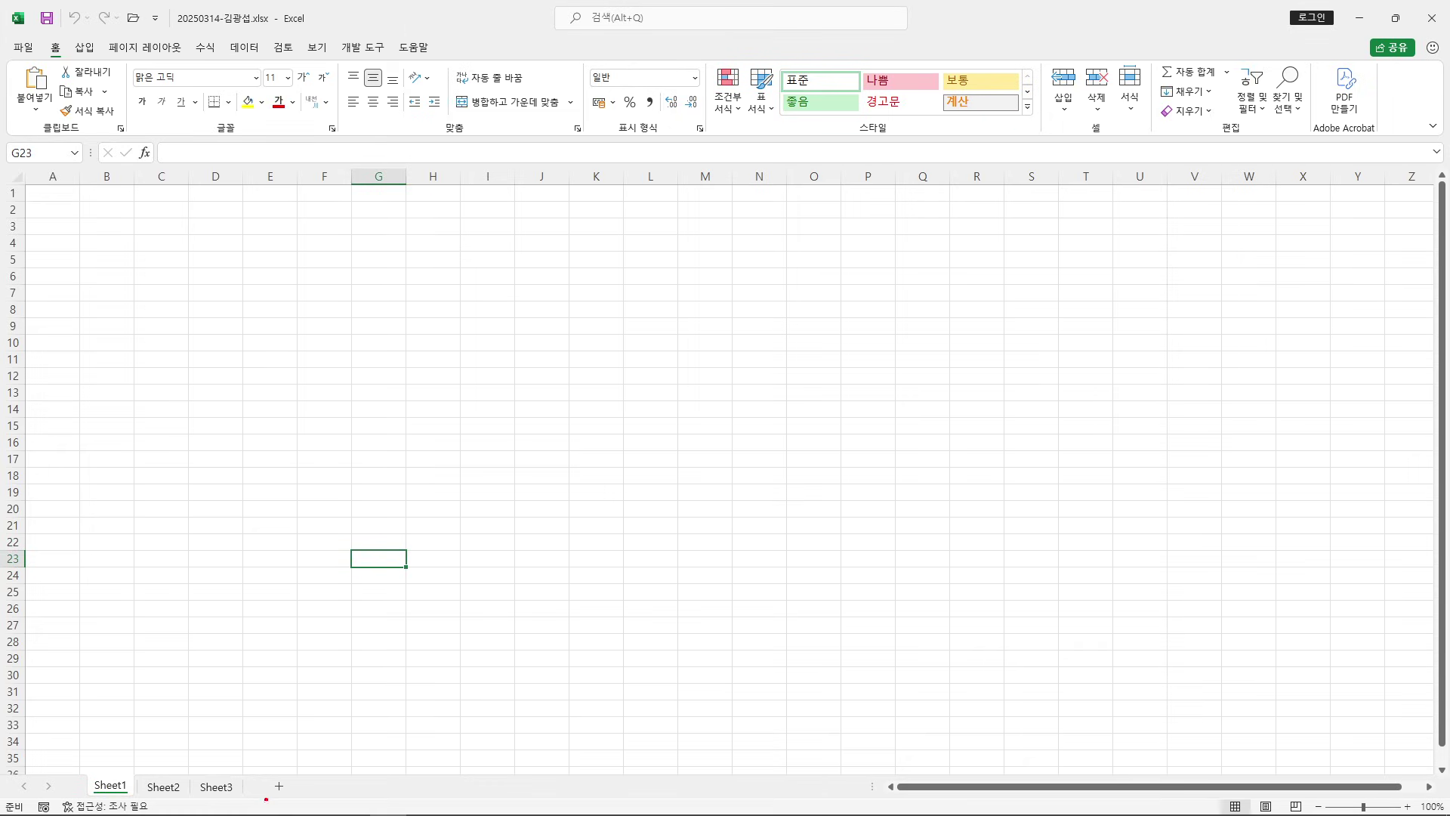
{"action": "left_click_drag", "start_coordinate": [390, 389], "coordinate": [770, 520]}
{"action": "left_click_drag", "start_coordinate": [495, 415], "coordinate": [453, 469]}
{"action": "mouse_move", "coordinate": [555, 362]}
{"action": "left_mouse_down"}
{"action": "mouse_move", "coordinate": [585, 452]}
{"action": "mouse_move", "coordinate": [604, 453]}
{"action": "left_mouse_up"}
{"action": "mouse_move", "coordinate": [605, 392]}
{"action": "left_mouse_down"}
{"action": "mouse_move", "coordinate": [624, 404]}
{"action": "mouse_move", "coordinate": [624, 472]}
{"action": "left_mouse_up"}
{"action": "left_click_drag", "start_coordinate": [680, 411], "coordinate": [665, 468]}
{"action": "mouse_move", "coordinate": [714, 419]}
{"action": "left_mouse_down"}
{"action": "mouse_move", "coordinate": [686, 468]}
{"action": "mouse_move", "coordinate": [719, 417]}
{"action": "left_mouse_up"}
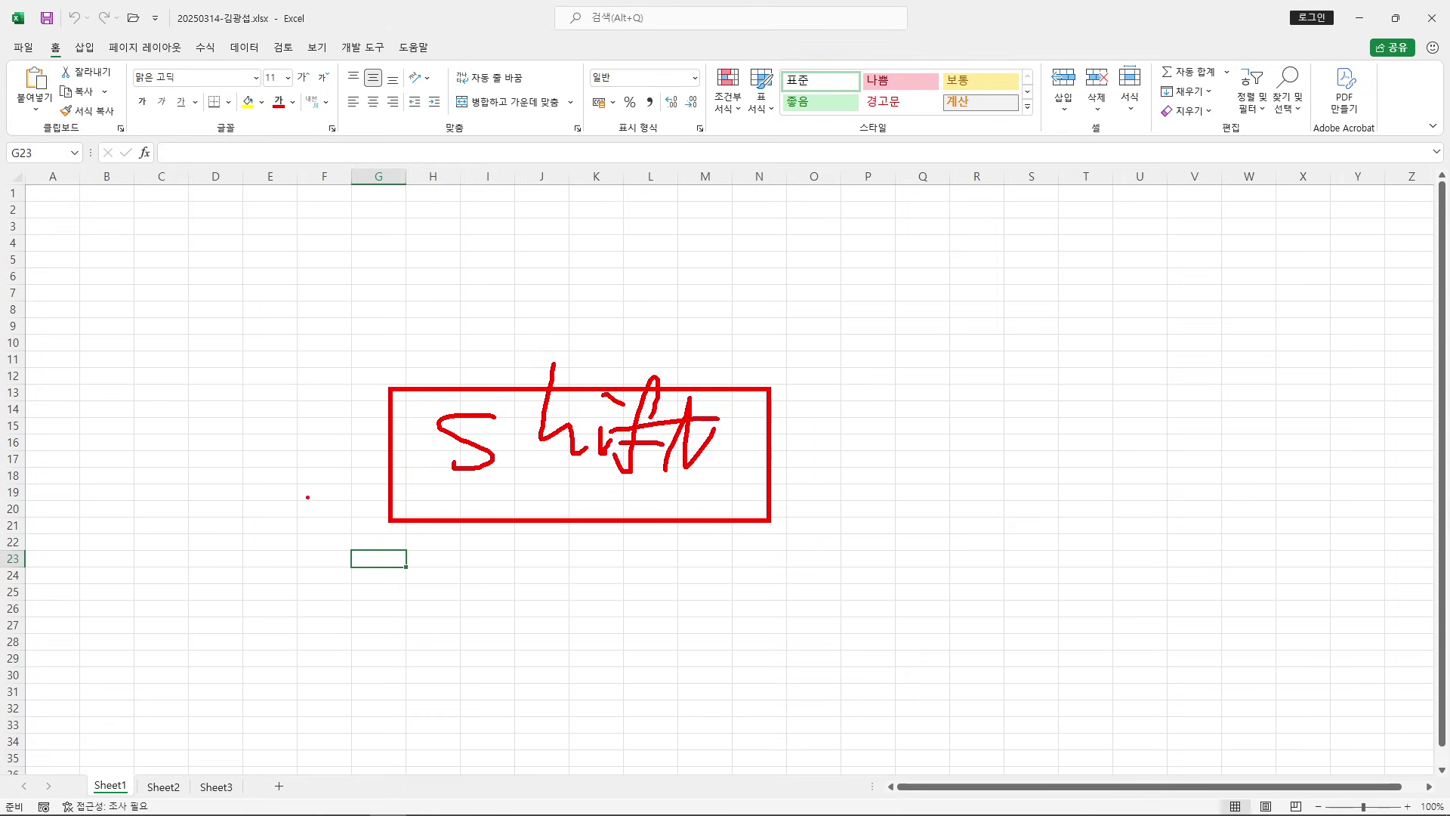
{"action": "left_click_drag", "start_coordinate": [300, 480], "coordinate": [333, 587]}
{"action": "left_click_drag", "start_coordinate": [220, 786], "coordinate": [358, 617]}
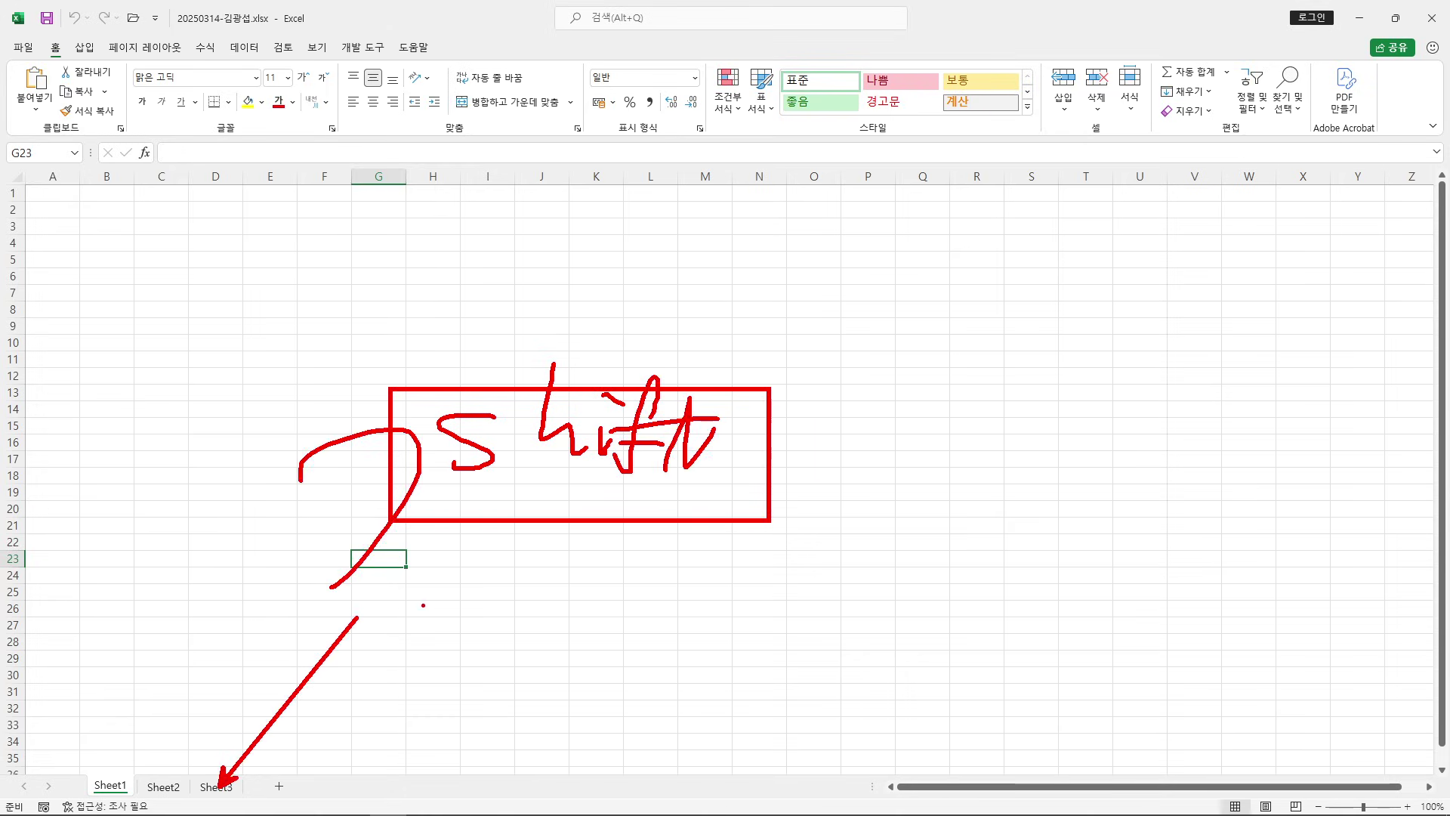
{"action": "mouse_move", "coordinate": [99, 781]}
{"action": "left_mouse_down"}
{"action": "mouse_move", "coordinate": [156, 722]}
{"action": "mouse_move", "coordinate": [226, 778]}
{"action": "left_mouse_up"}
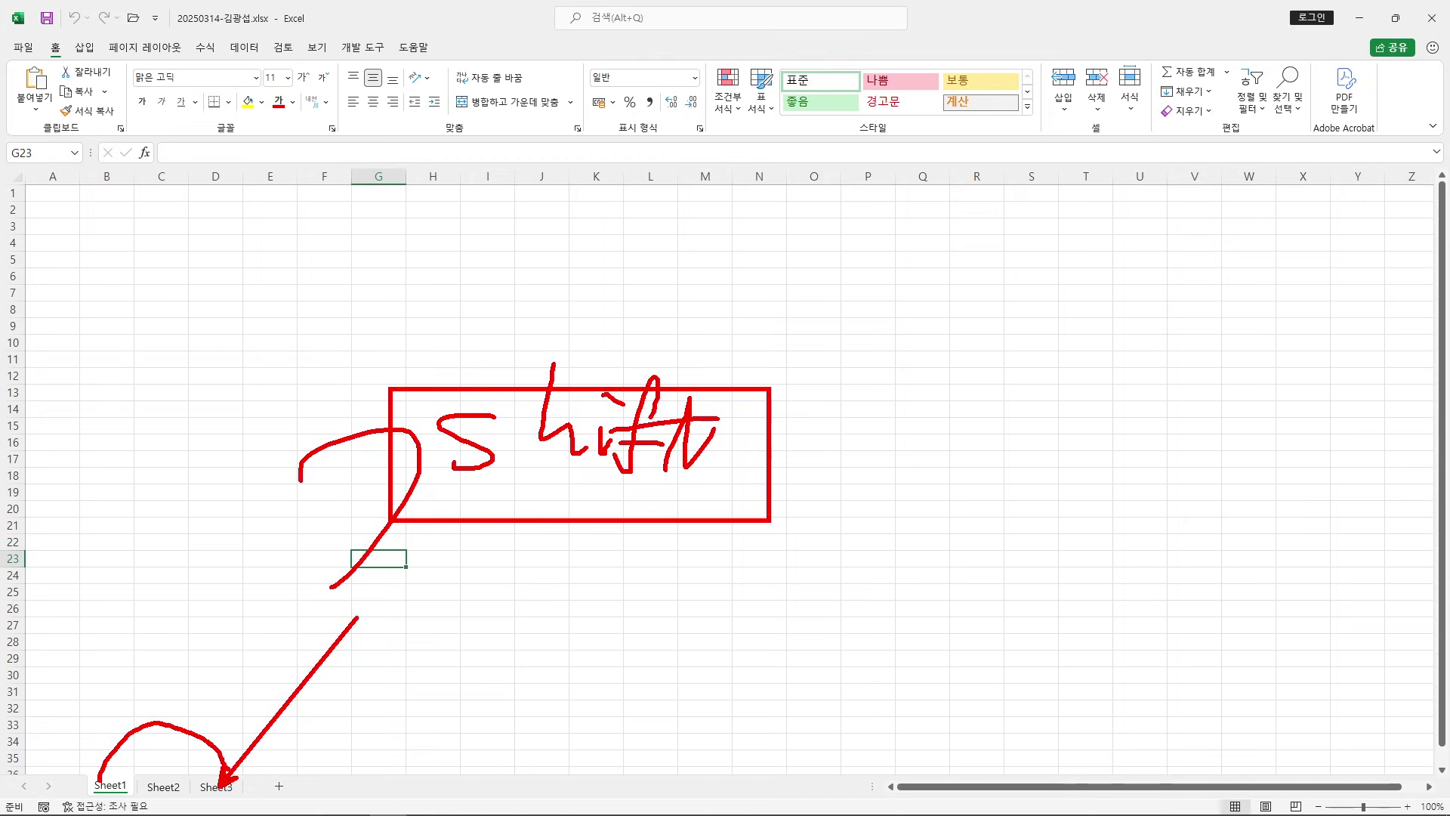
{"action": "key", "text": "Escape"}
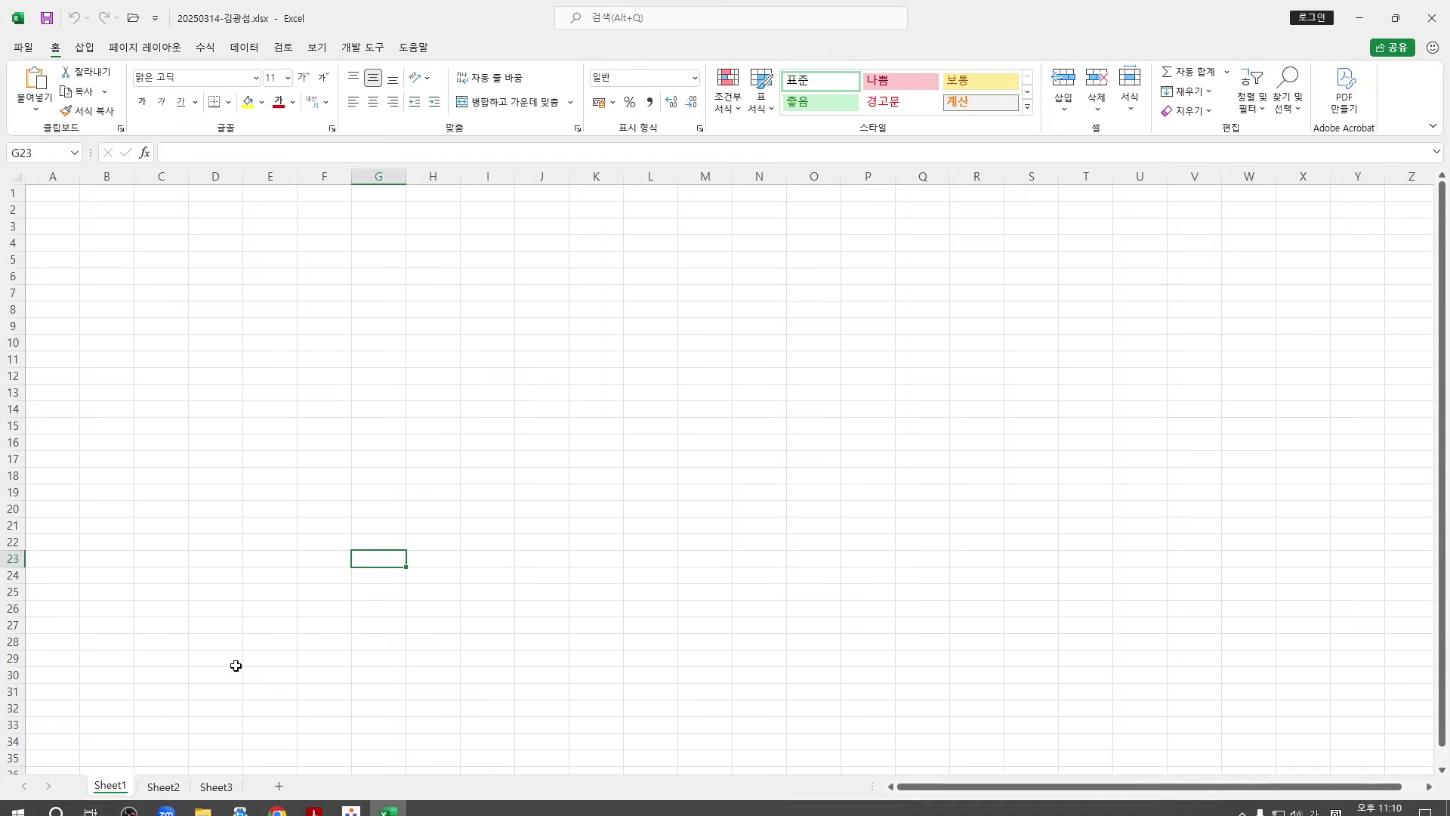
{"action": "left_click", "coordinate": [218, 788], "text": "shift"}
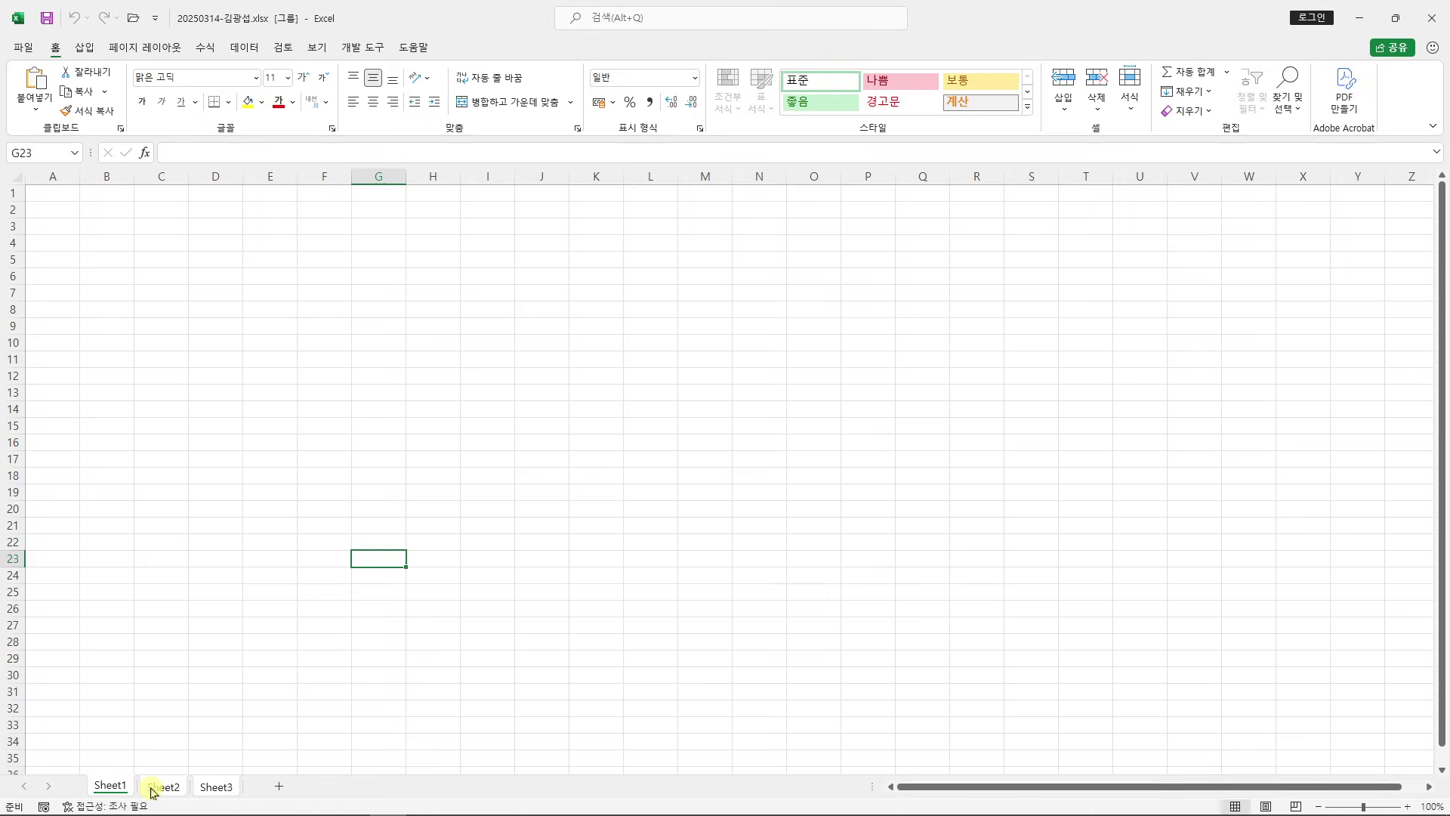
{"action": "left_click_drag", "start_coordinate": [80, 759], "coordinate": [244, 808]}
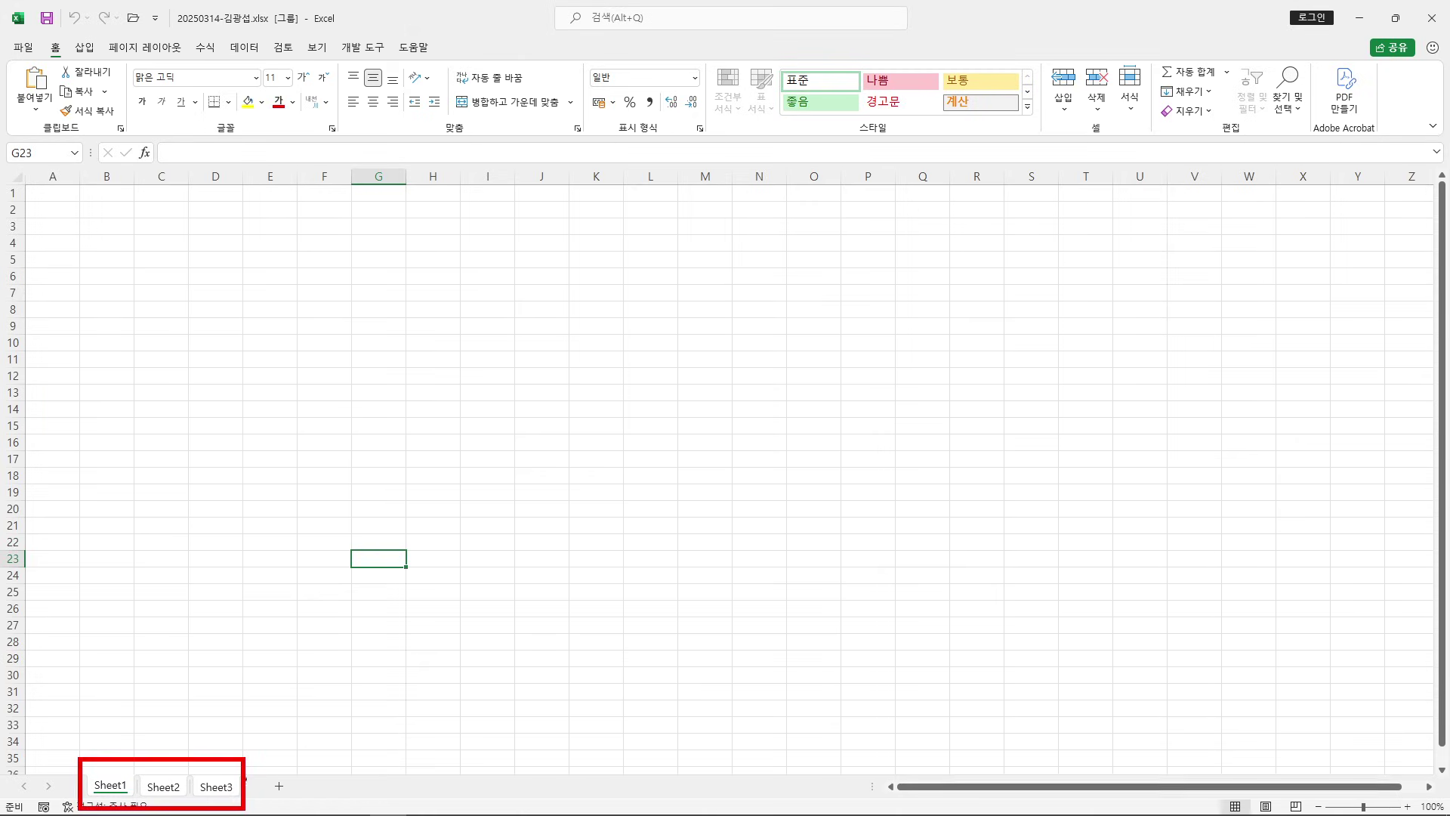
{"action": "mouse_move", "coordinate": [31, 160]}
{"action": "left_mouse_down"}
{"action": "mouse_move", "coordinate": [36, 189]}
{"action": "mouse_move", "coordinate": [84, 194]}
{"action": "mouse_move", "coordinate": [139, 291]}
{"action": "left_mouse_up"}
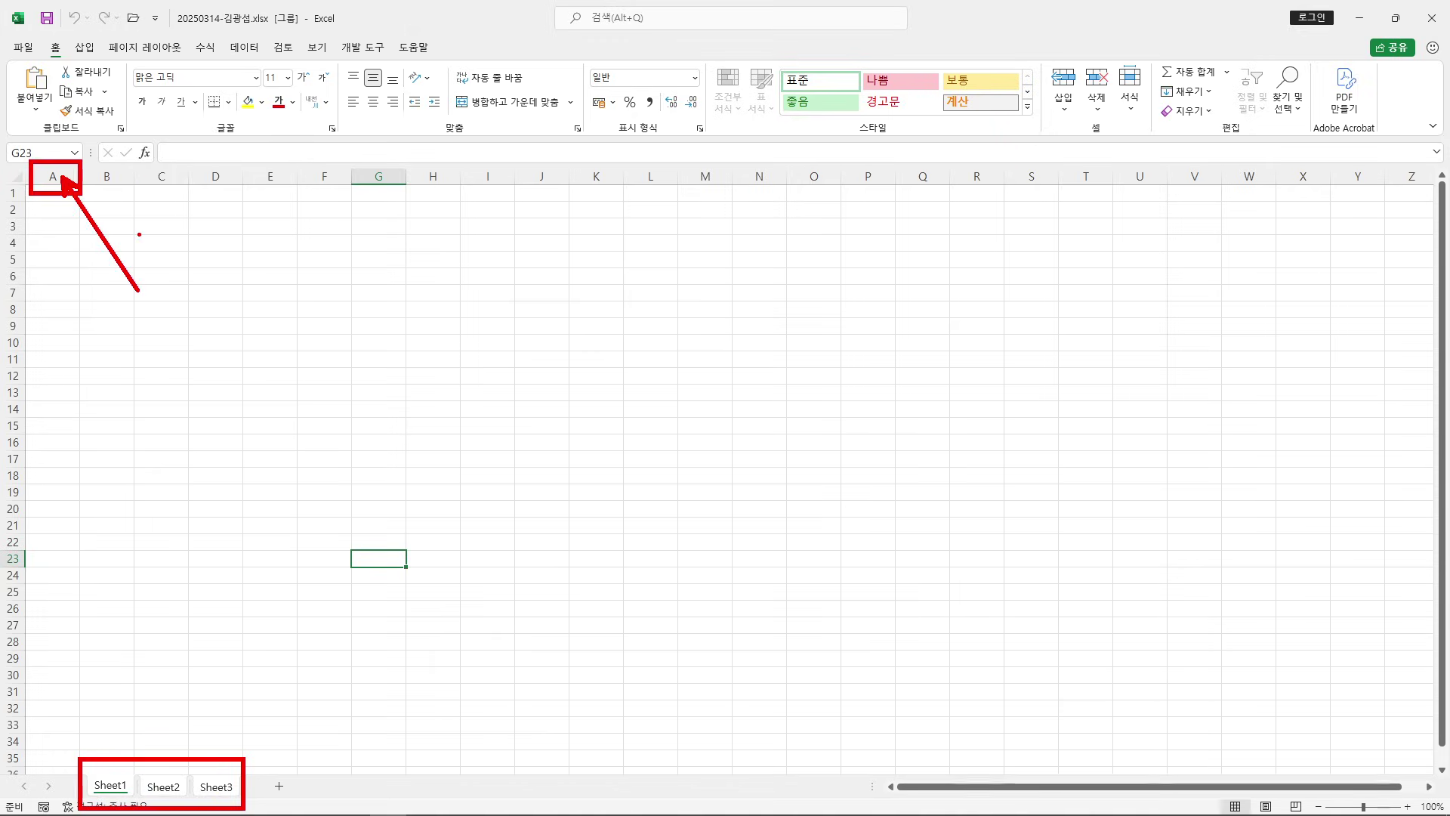
{"action": "key", "text": "Escape"}
Set column A's width to 1 across the three grouped sheets
{"action": "left_click", "coordinate": [71, 181]}
{"action": "right_click", "coordinate": [71, 180]}
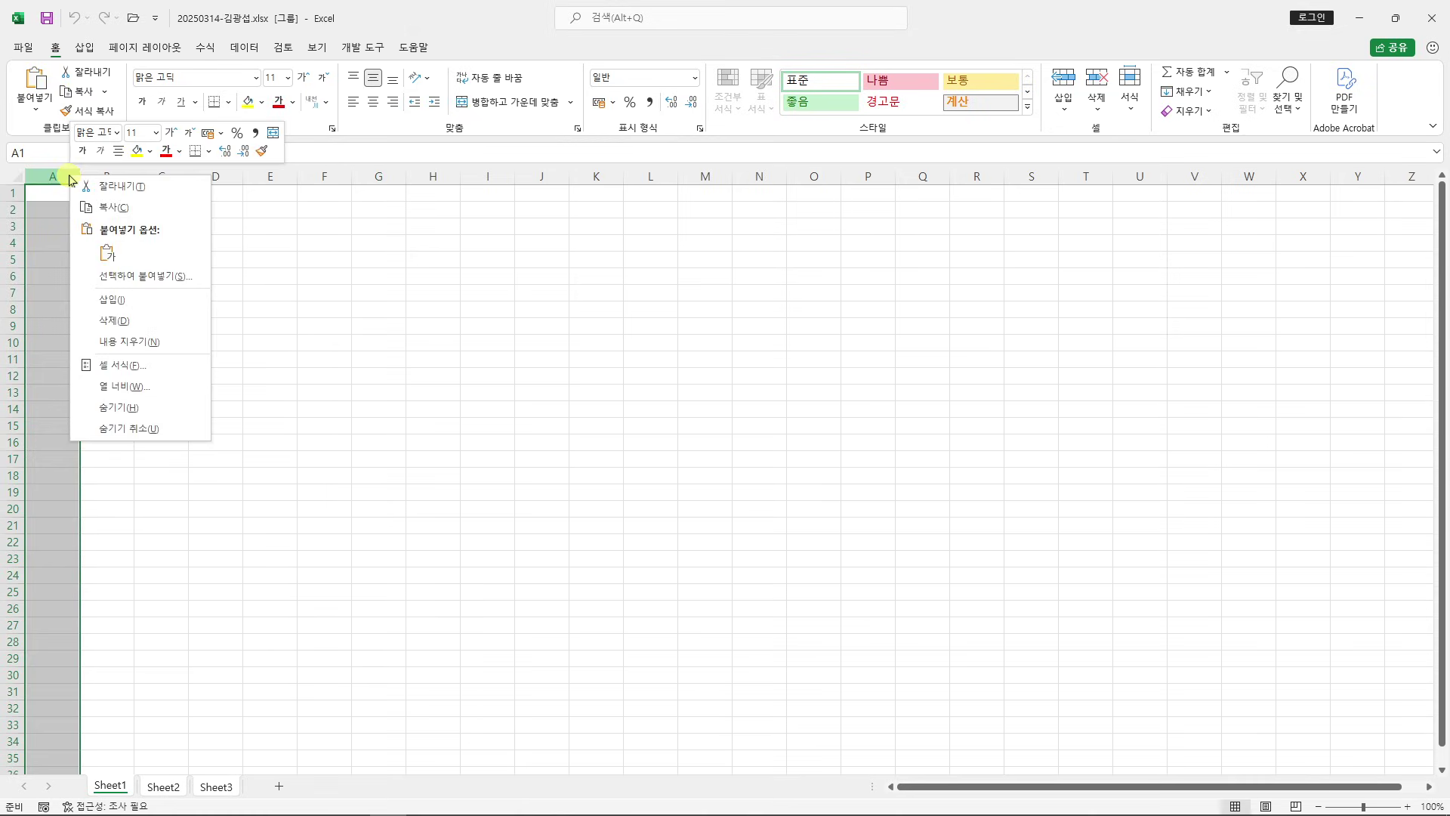
{"action": "left_click", "coordinate": [178, 387]}
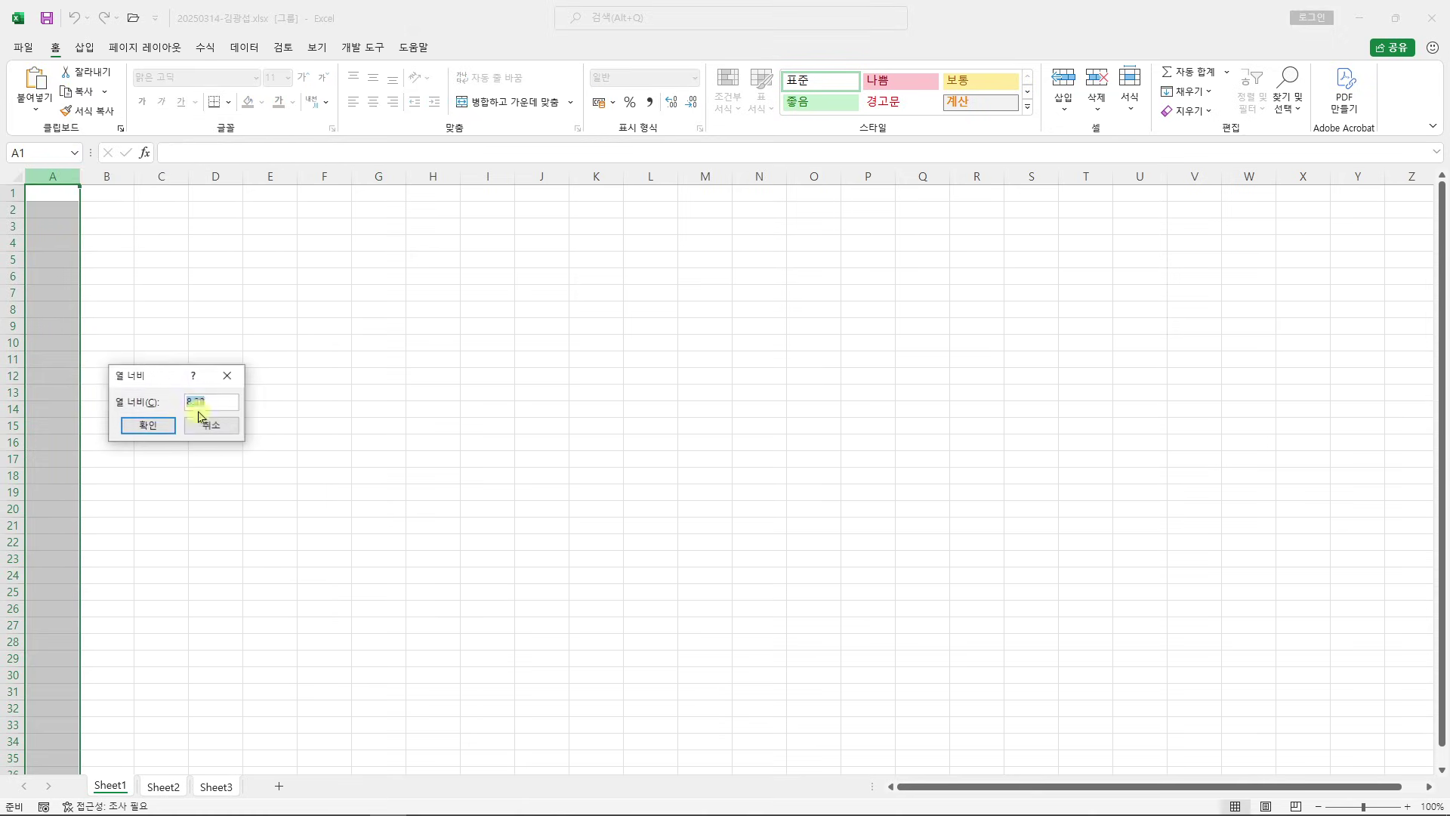
{"action": "left_click_drag", "start_coordinate": [156, 366], "coordinate": [601, 194]}
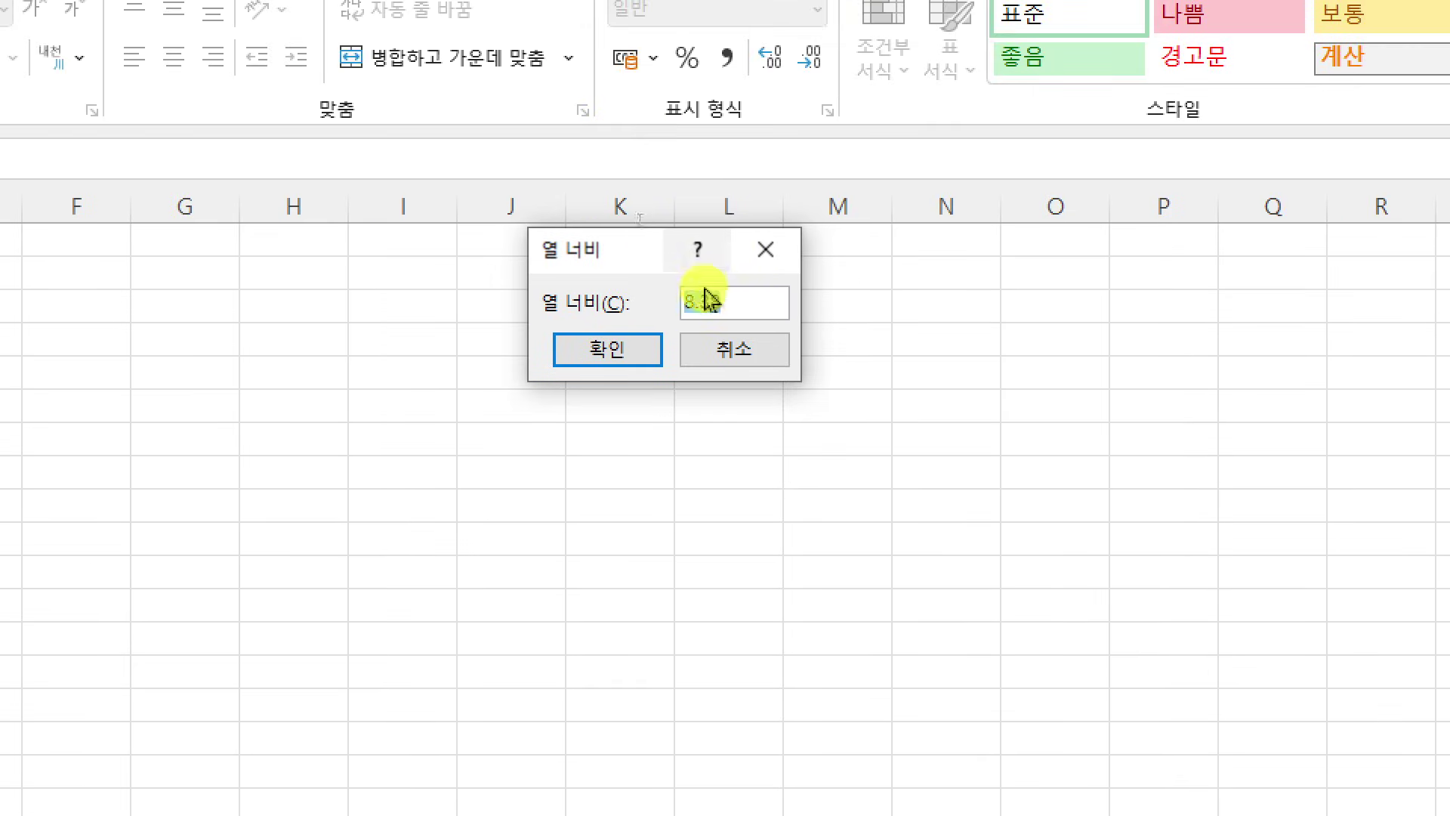
{"action": "type", "text": "1"}
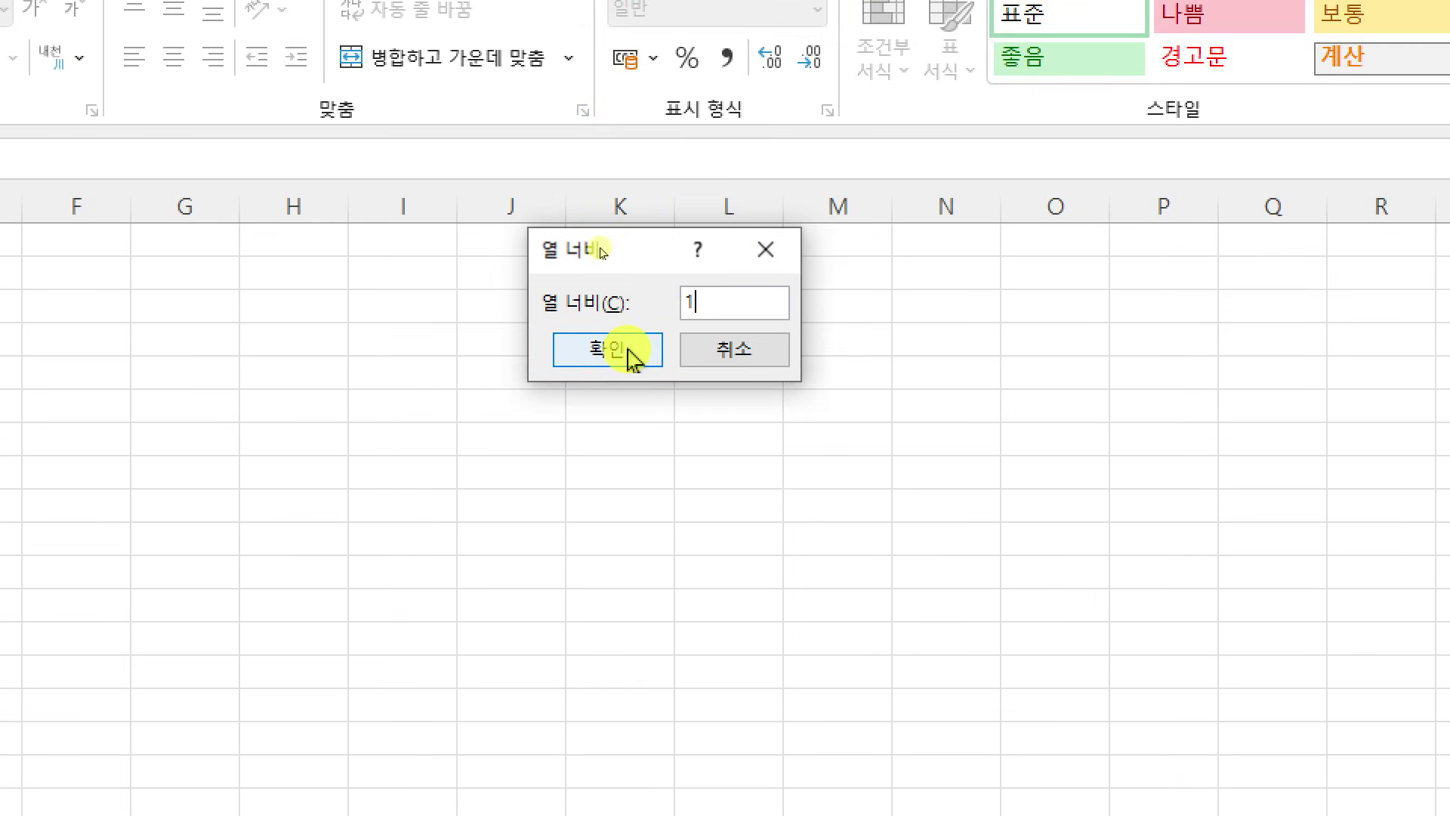
{"action": "left_click", "coordinate": [627, 350]}
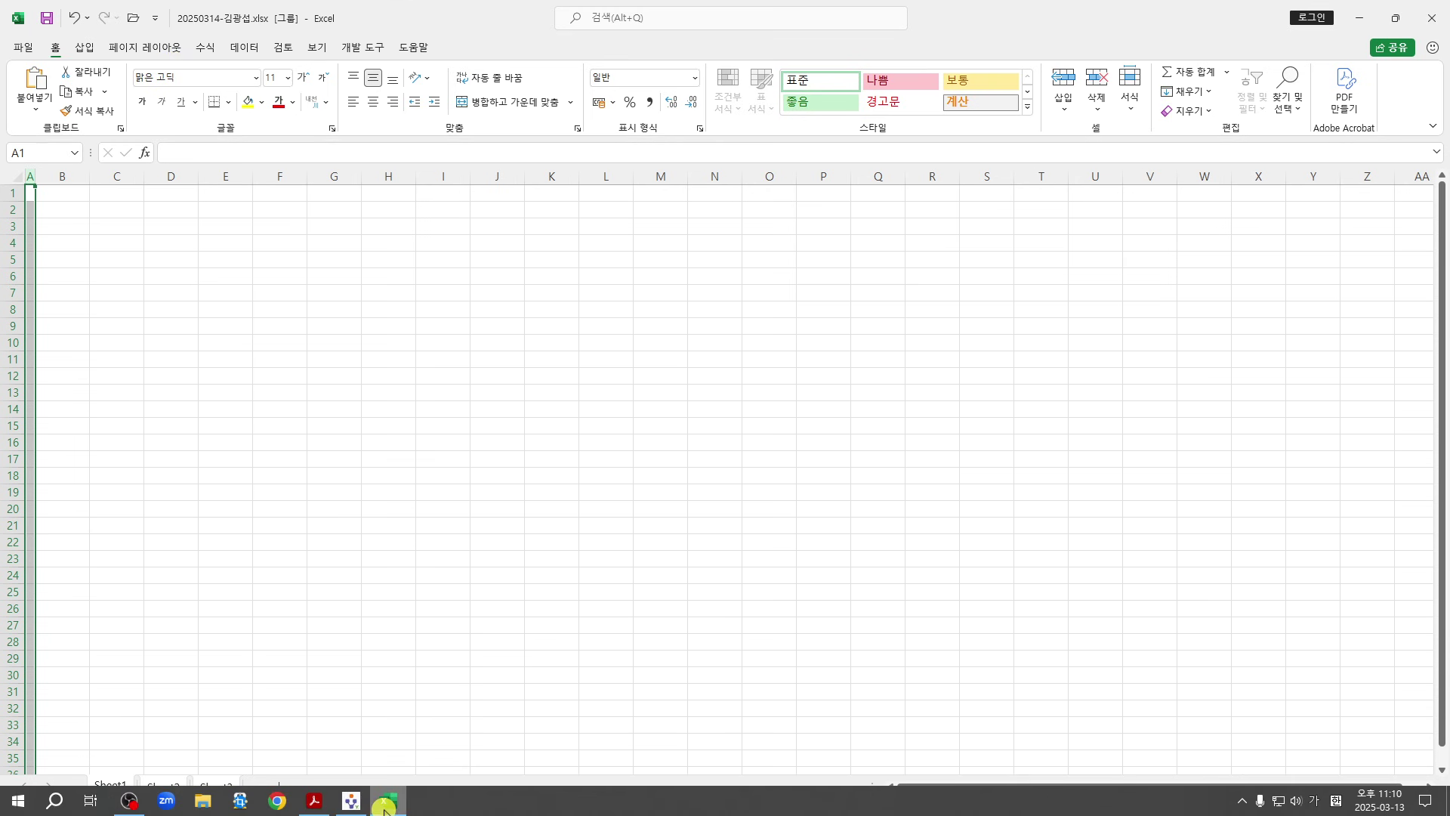
{"action": "left_click", "coordinate": [314, 810]}
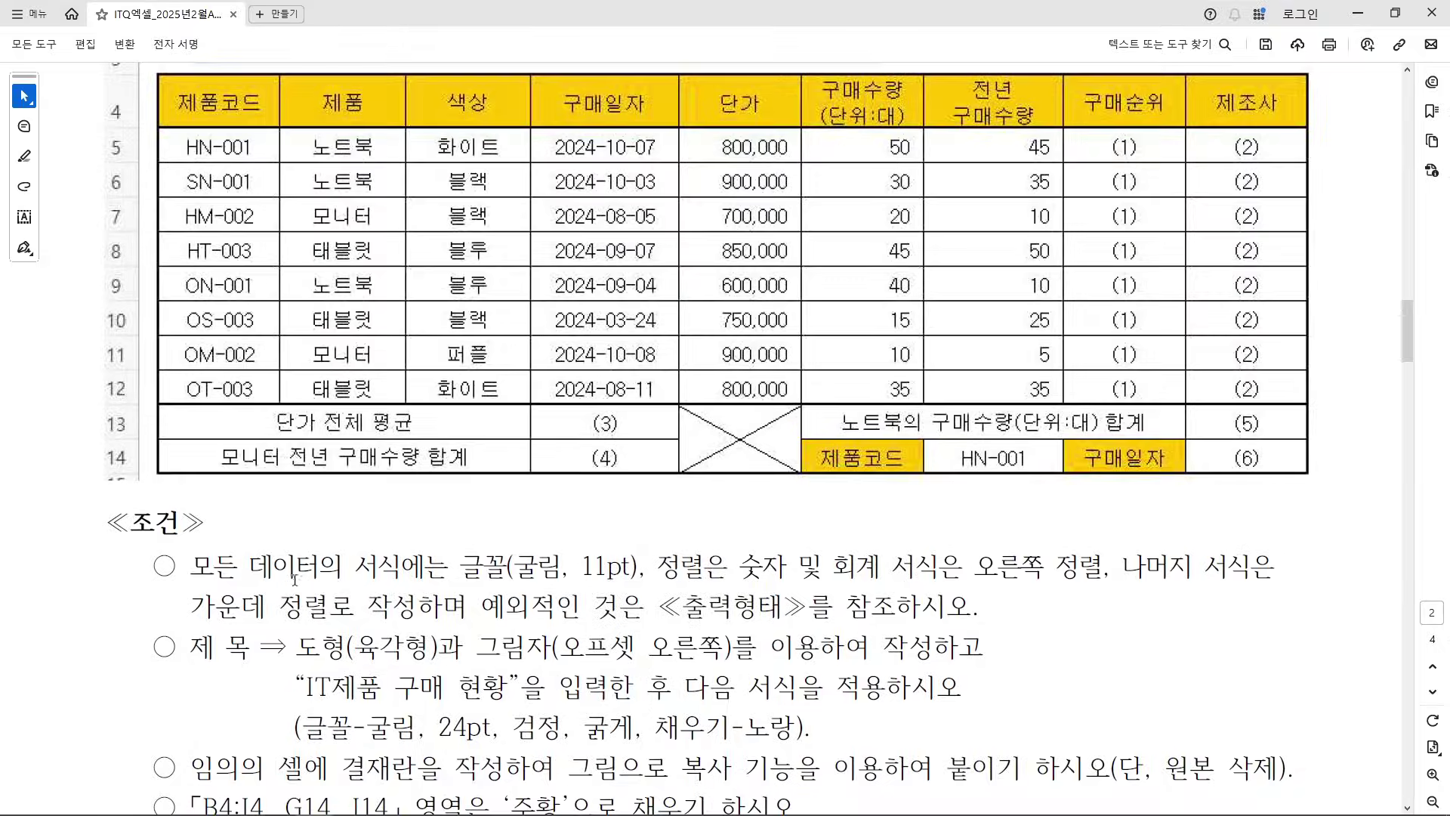
Recheck the 굴림 11pt font condition in the PDF, then minimise it
{"action": "left_click_drag", "start_coordinate": [203, 568], "coordinate": [621, 568]}
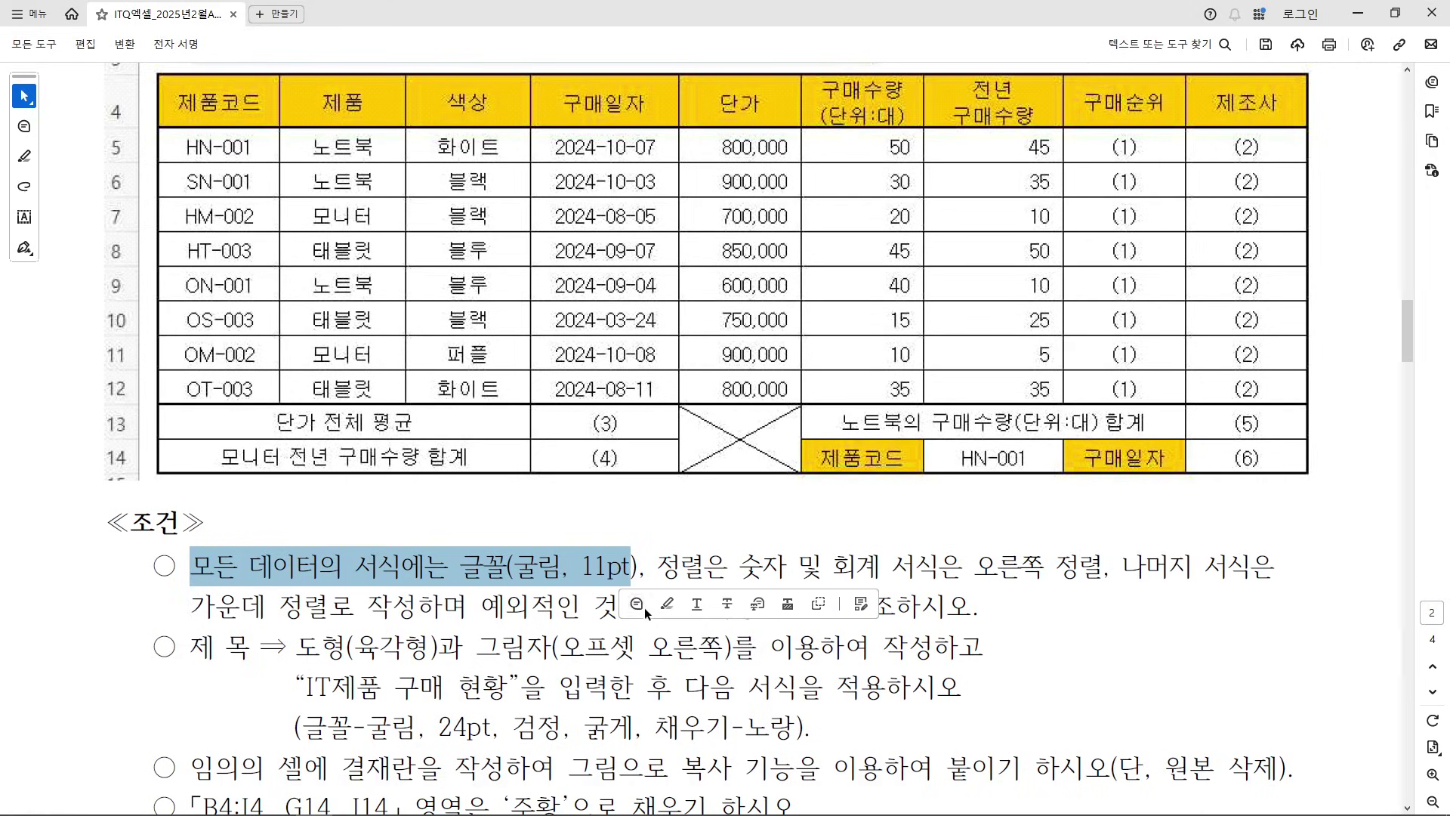
{"action": "left_click", "coordinate": [540, 565]}
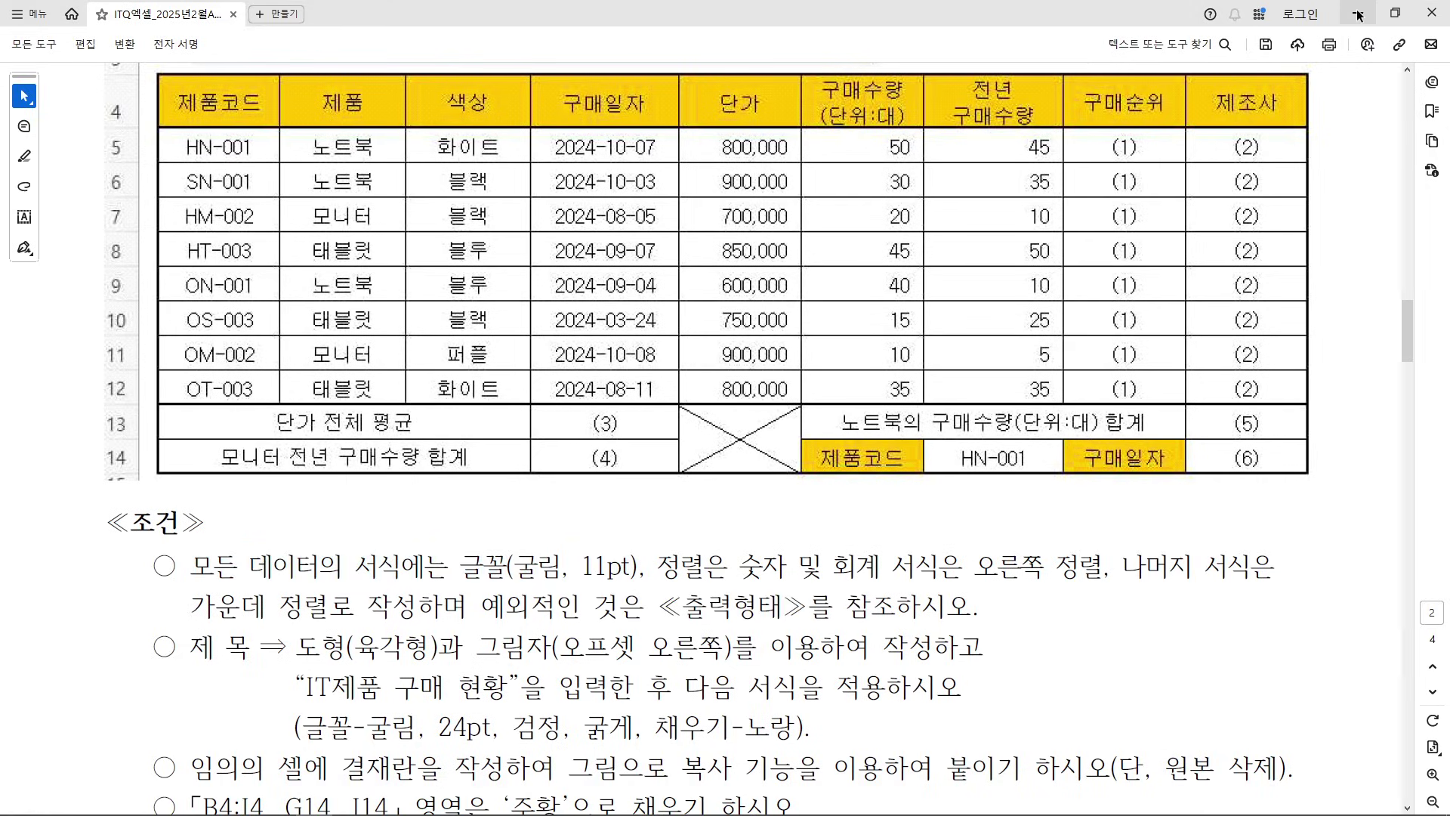
{"action": "left_click", "coordinate": [1357, 12]}
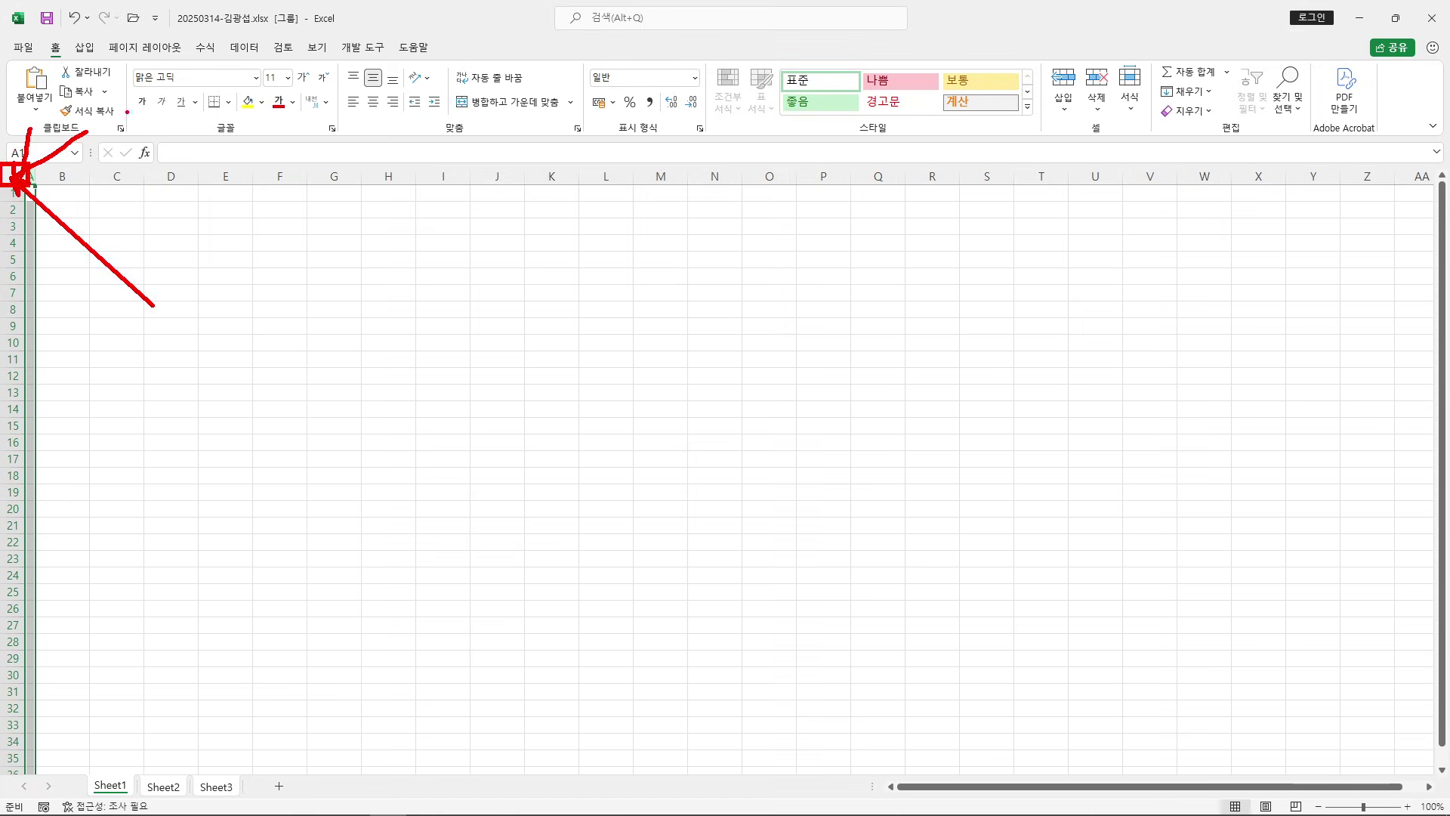
Select all cells and apply the 굴림 font to the entire grouped sheets
{"action": "left_click", "coordinate": [4, 175]}
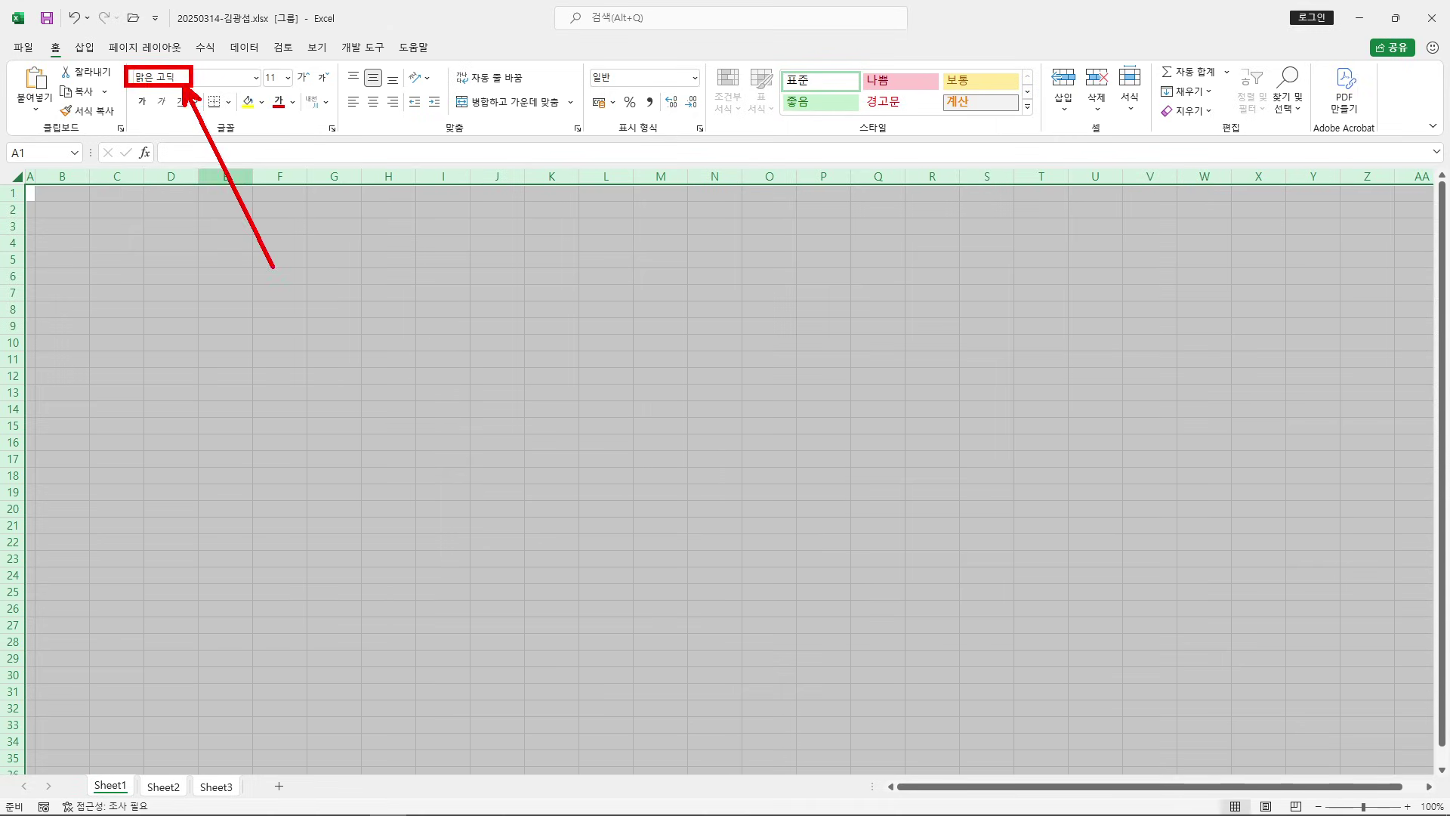
{"action": "left_click", "coordinate": [202, 79]}
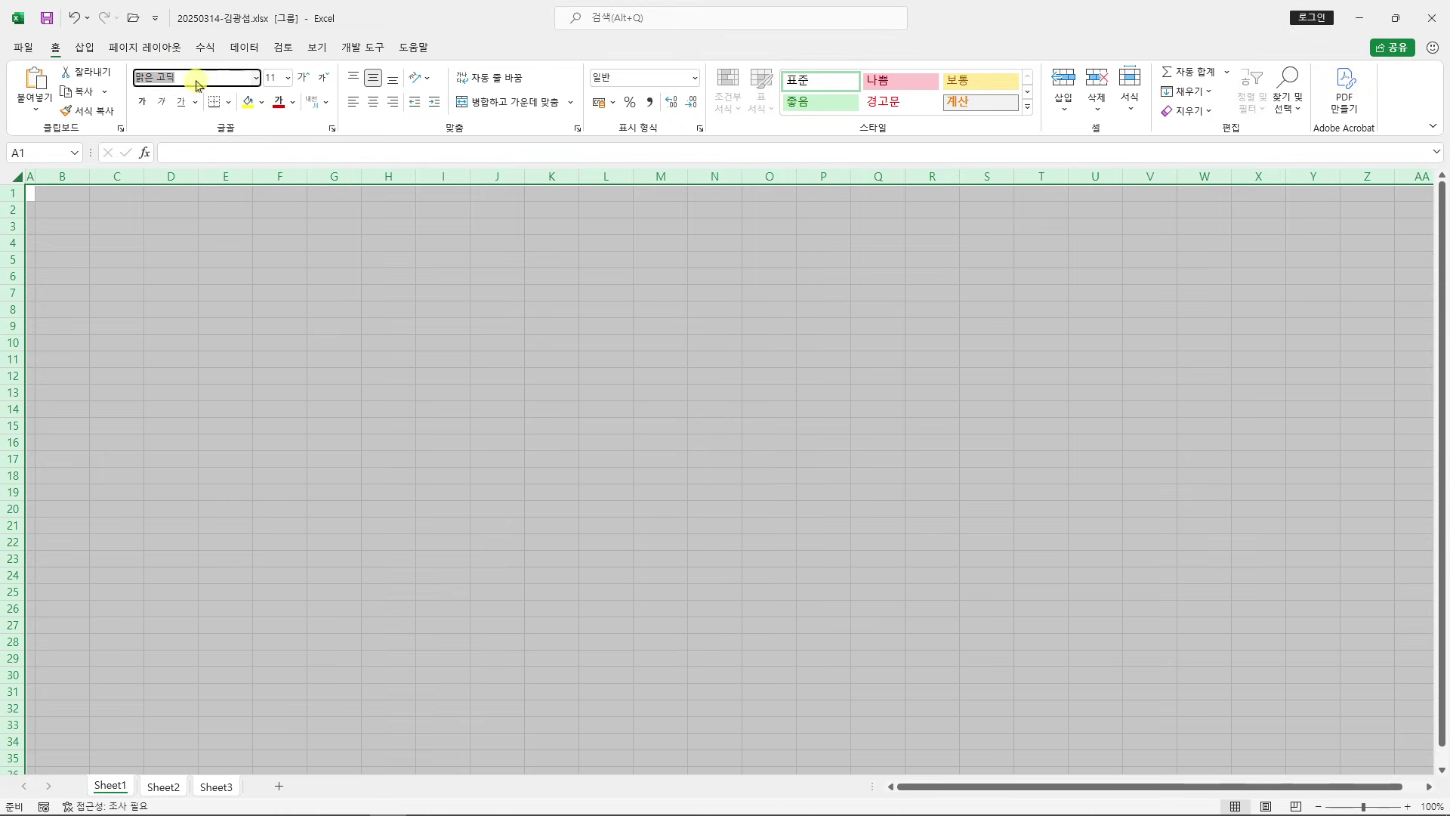
{"action": "type", "text": "굴림"}
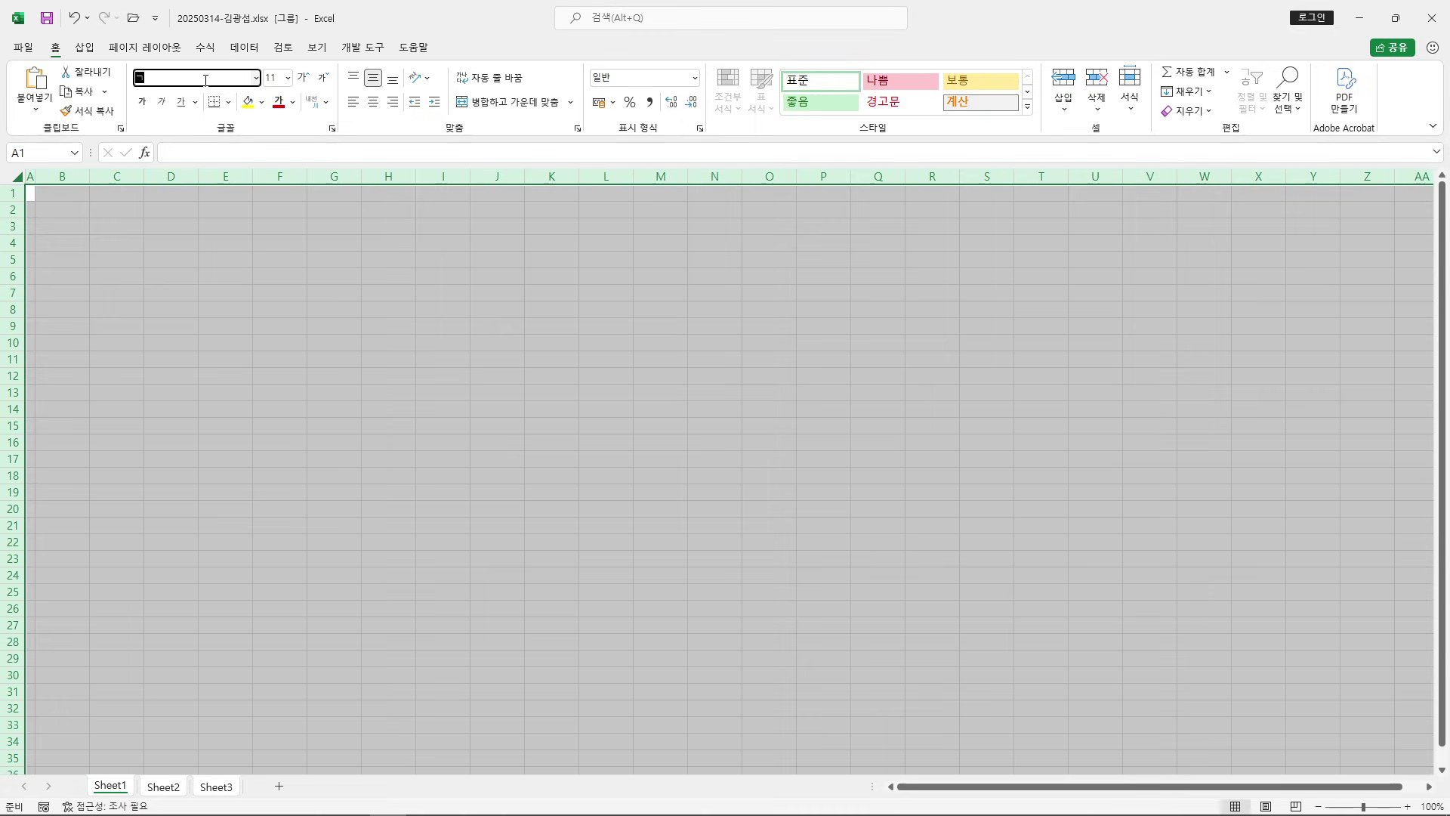
{"action": "key", "text": "Return"}
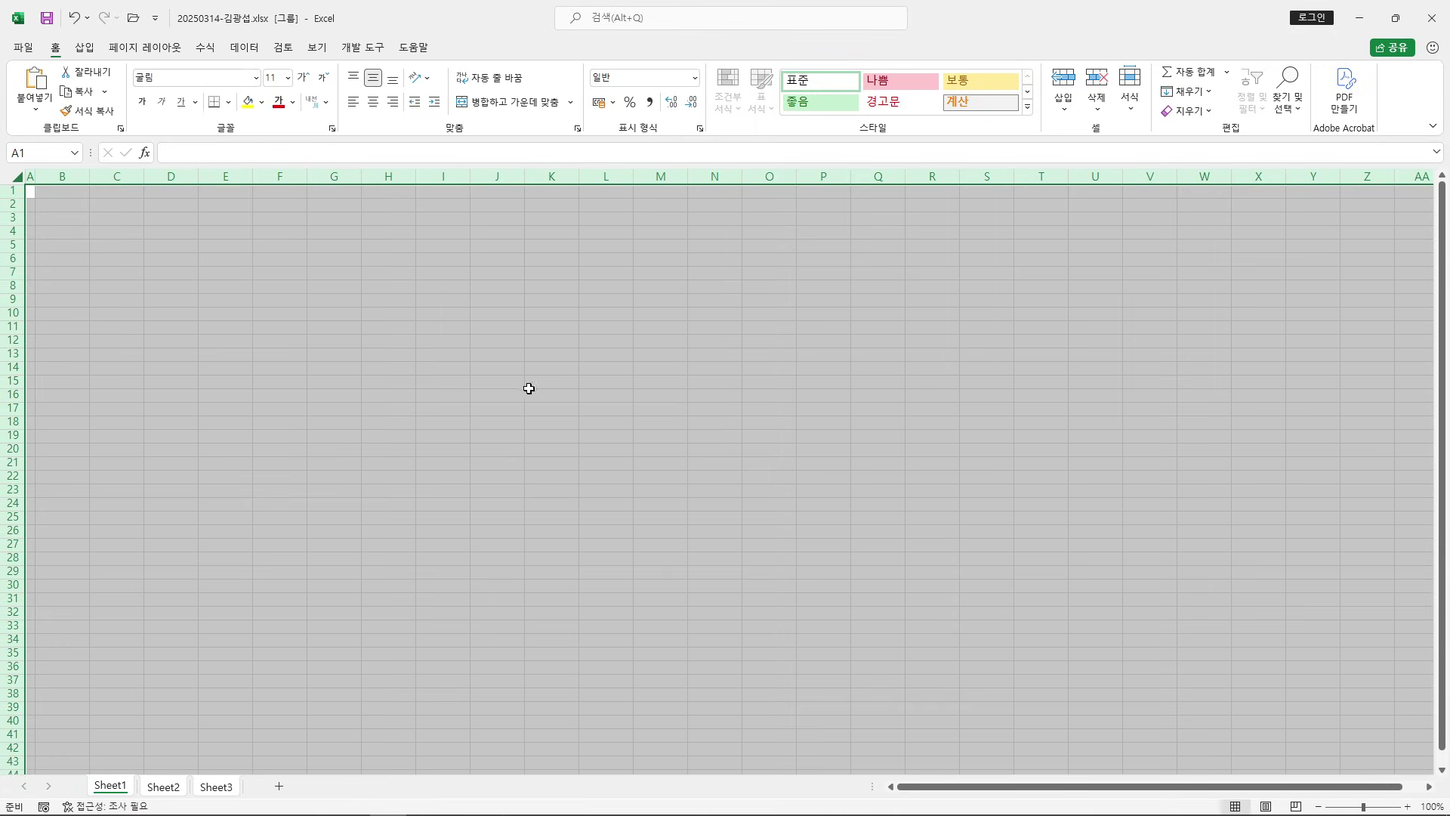
{"action": "left_click", "coordinate": [721, 396]}
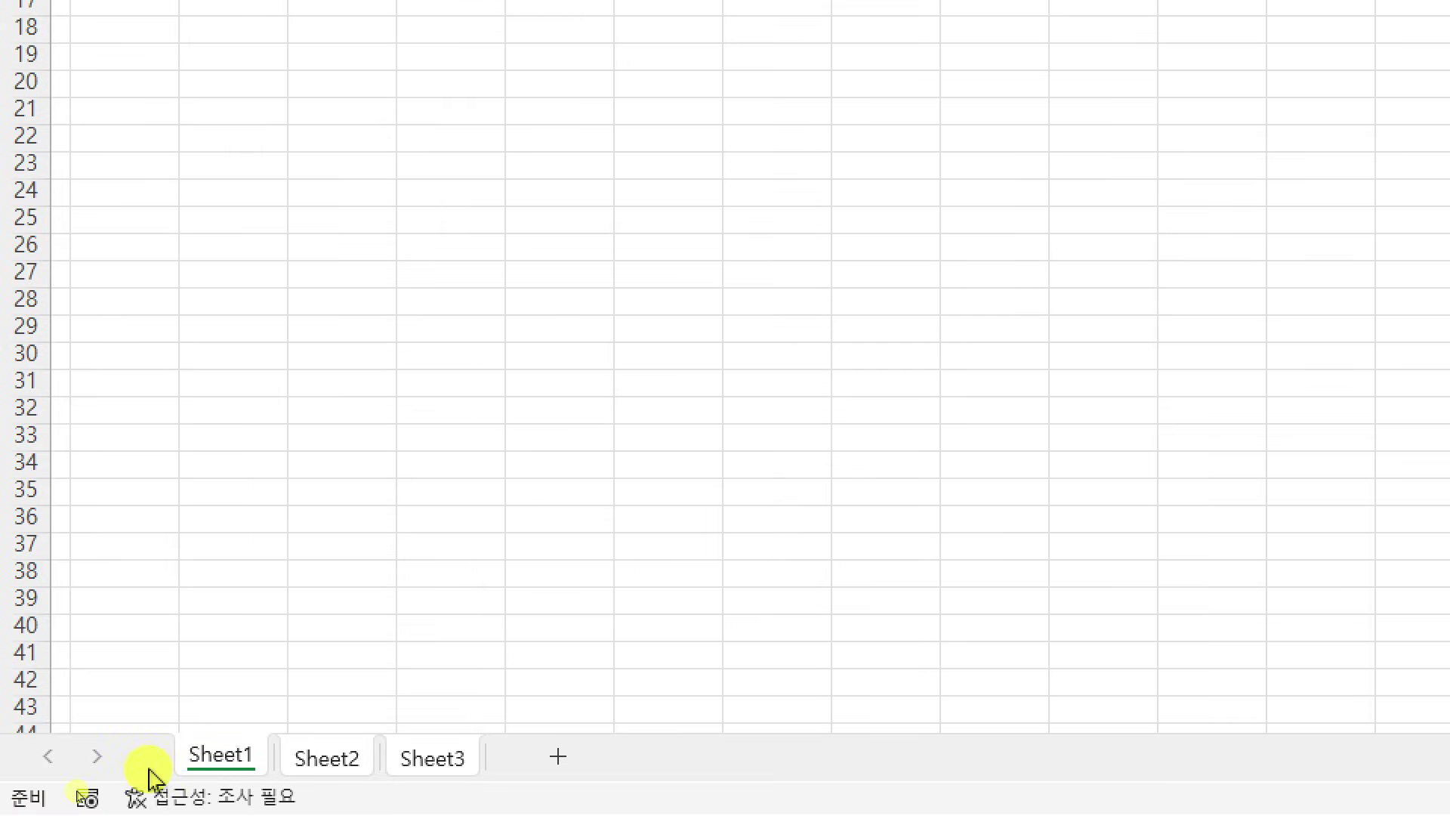
Rename the three sheet tabs to 제1작업, 제2작업 and 제3작업, then go back to 제1작업
{"action": "double_click", "coordinate": [223, 756]}
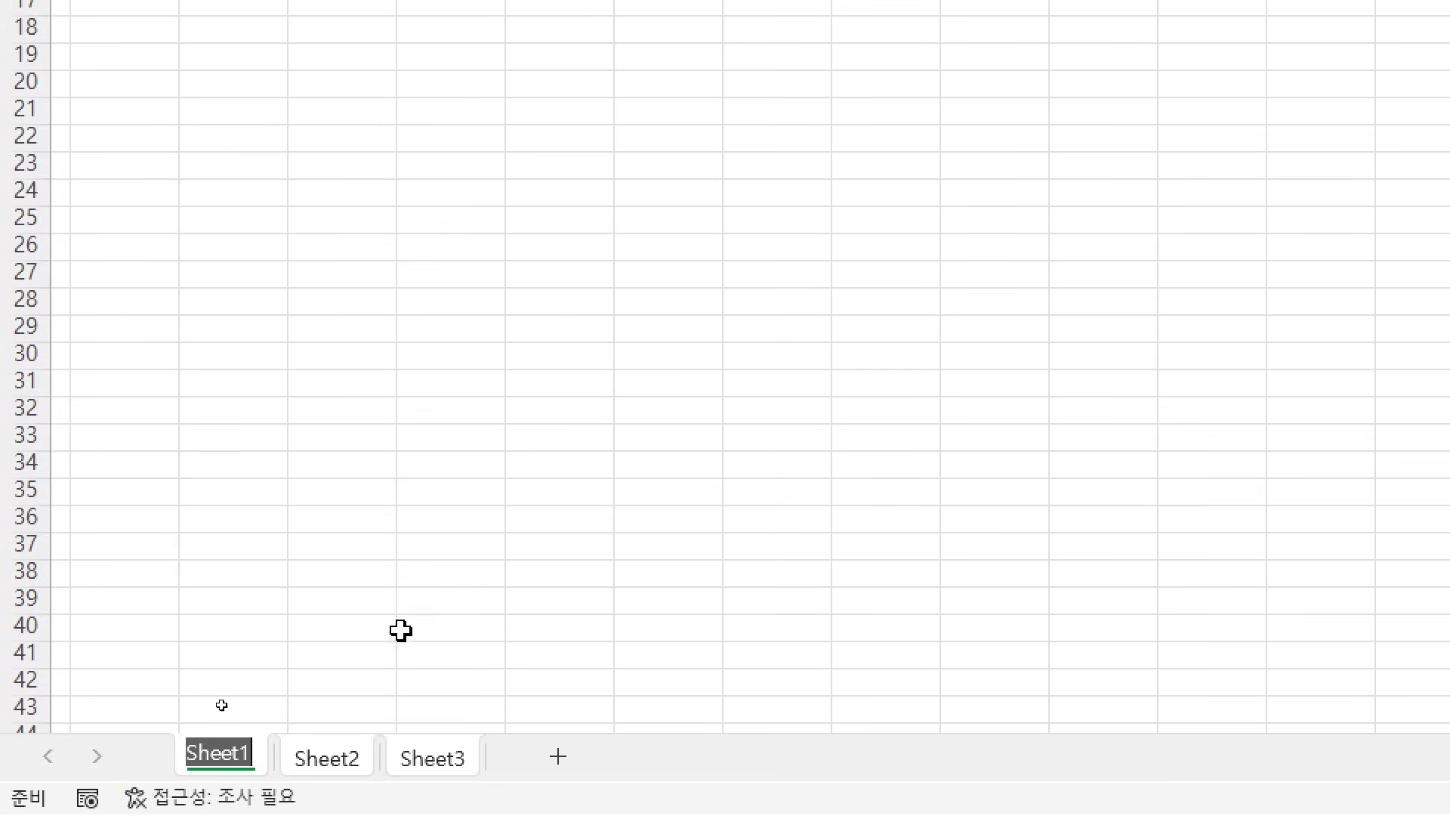
{"action": "type", "text": "제"}
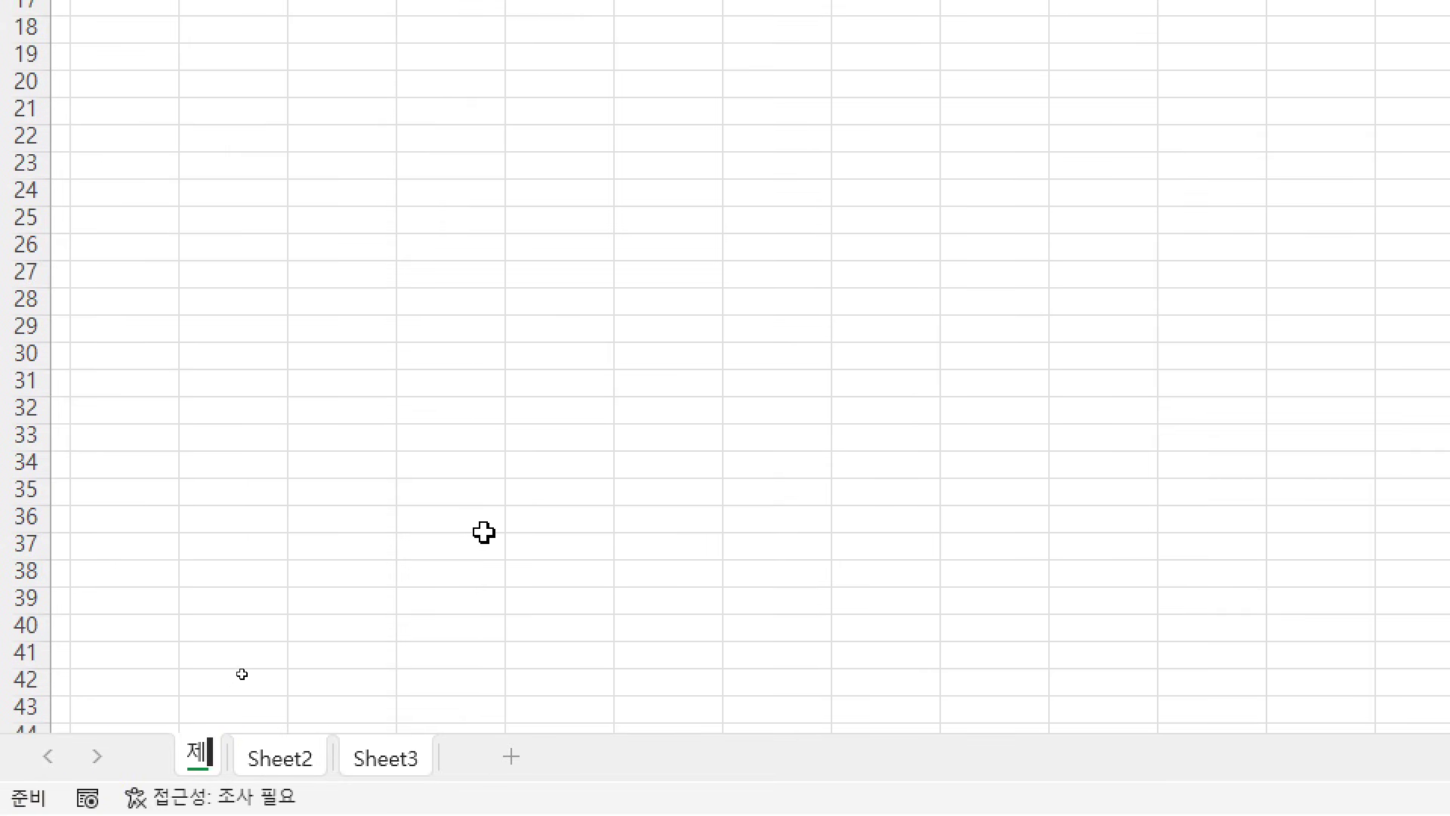
{"action": "type", "text": "1작업"}
{"action": "key", "text": "Return"}
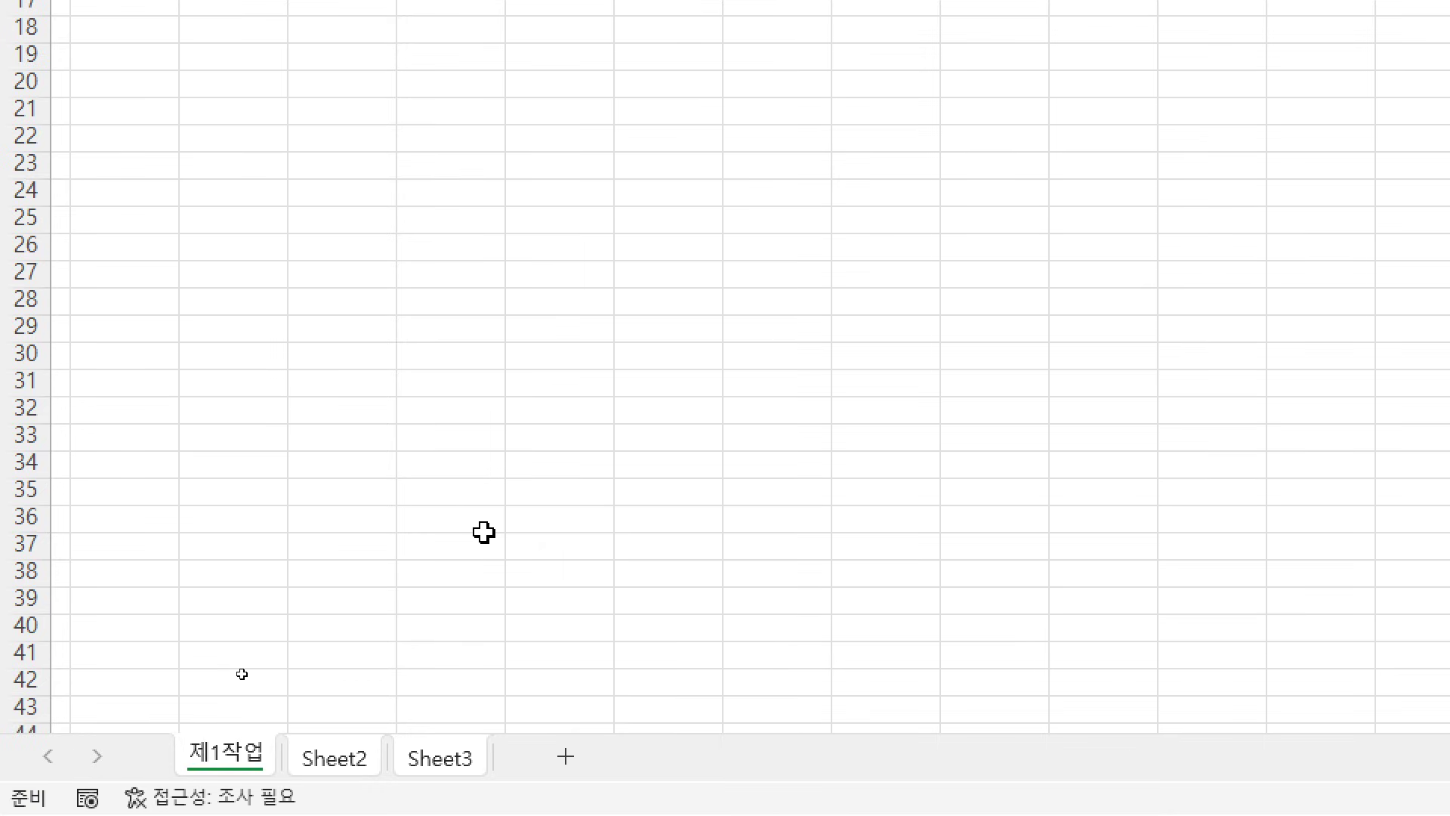
{"action": "double_click", "coordinate": [336, 758]}
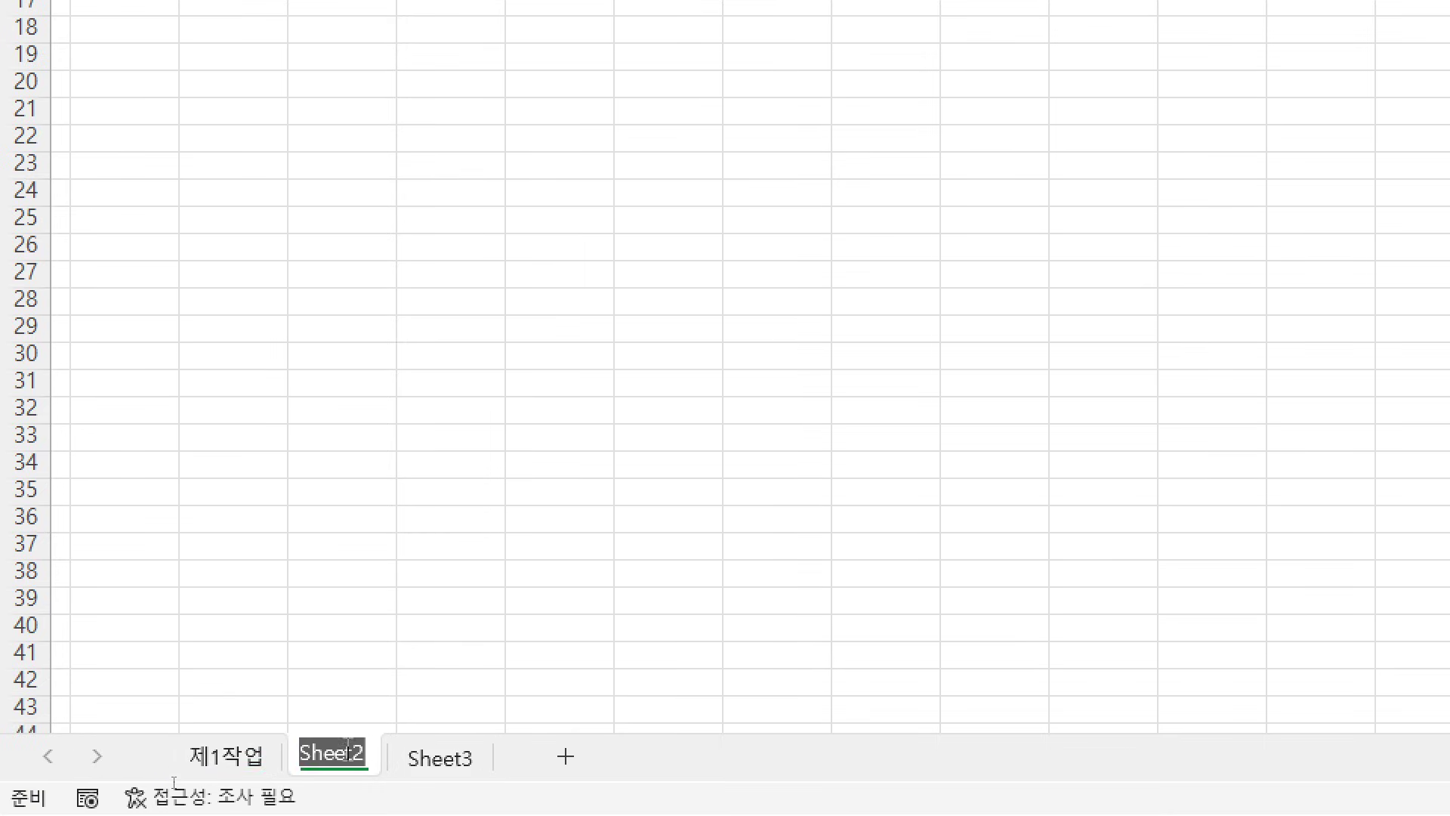
{"action": "type", "text": "제2작업"}
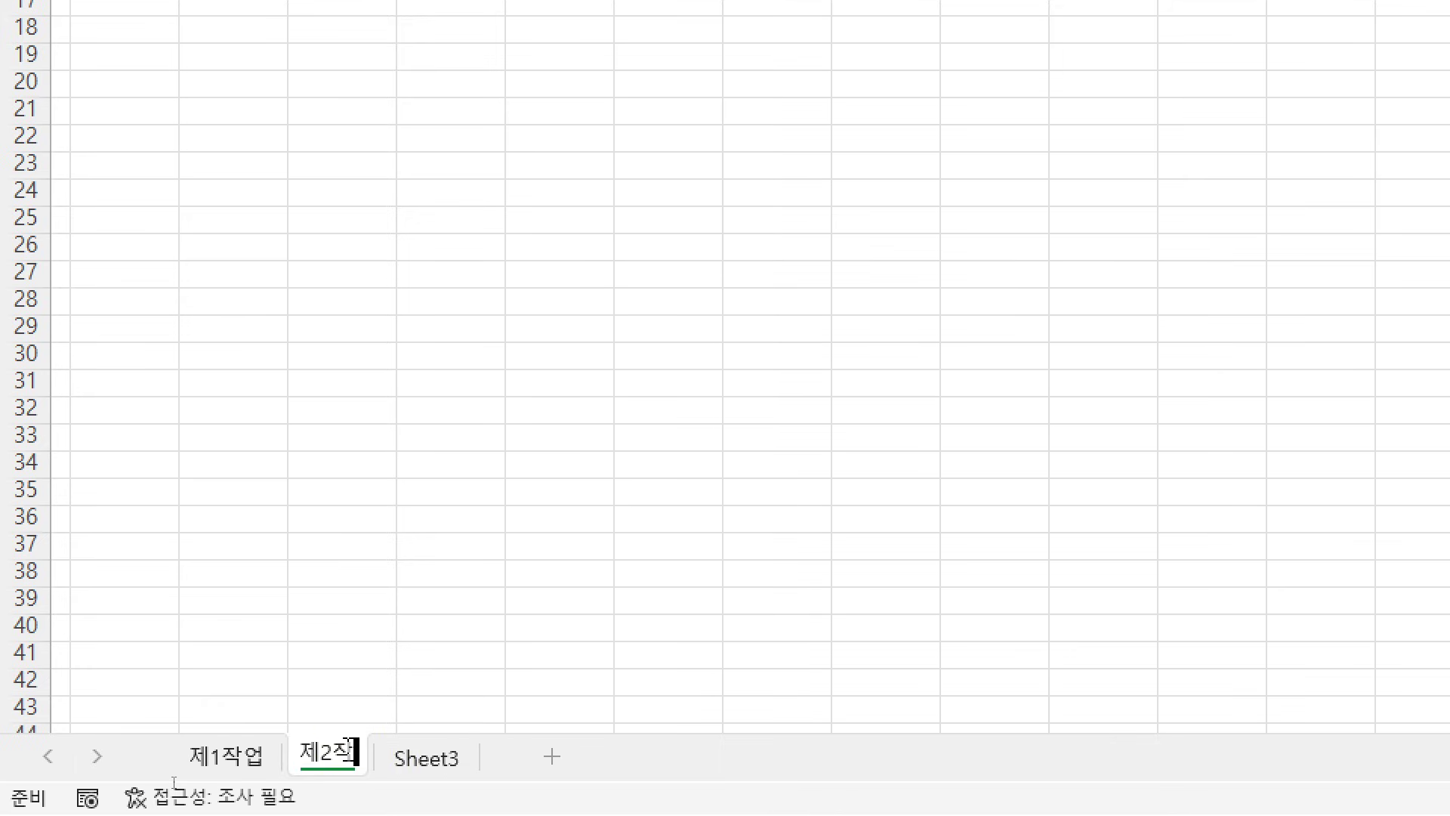
{"action": "key", "text": "Return"}
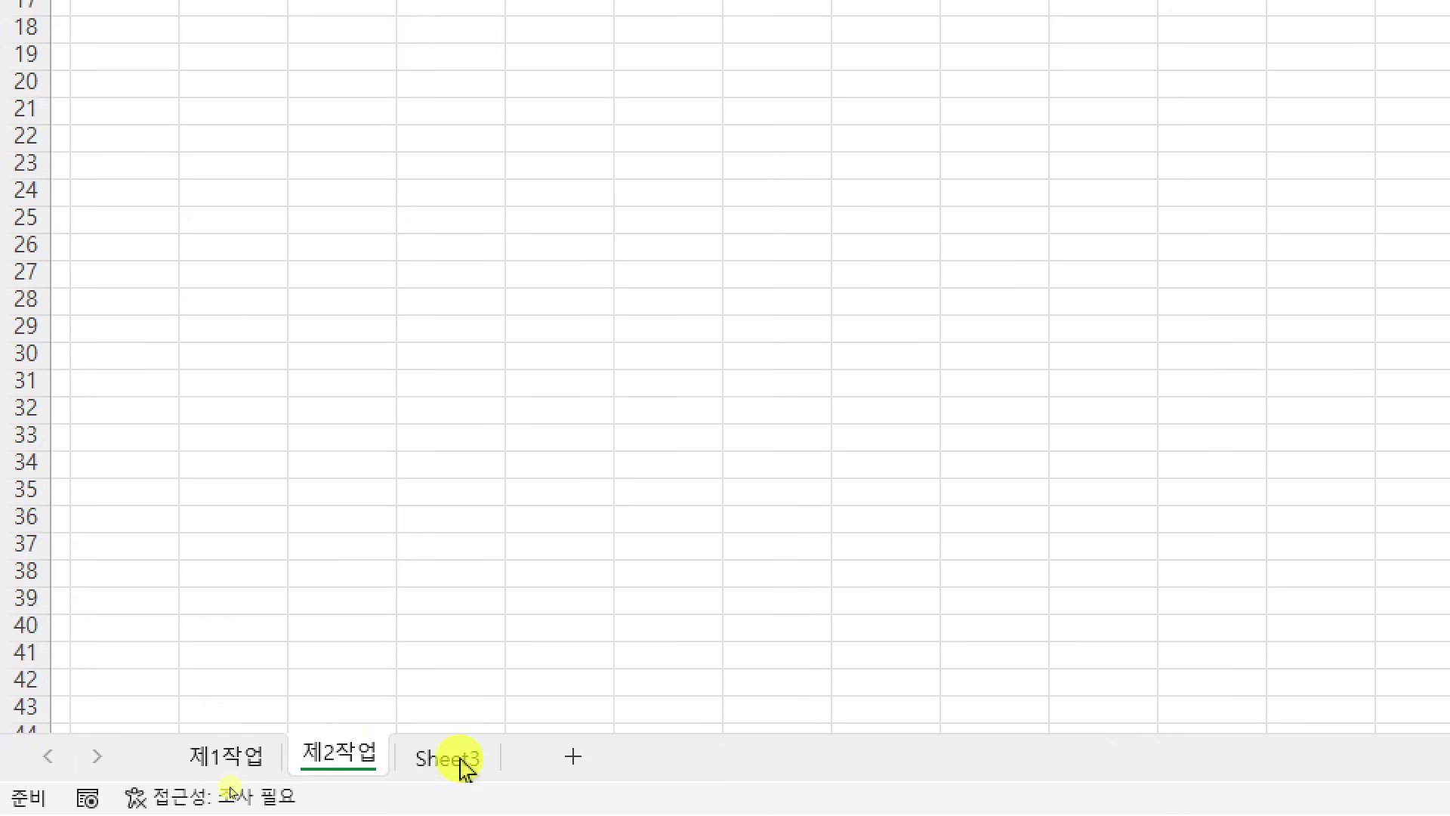
{"action": "double_click", "coordinate": [465, 757]}
{"action": "type", "text": "제3작업"}
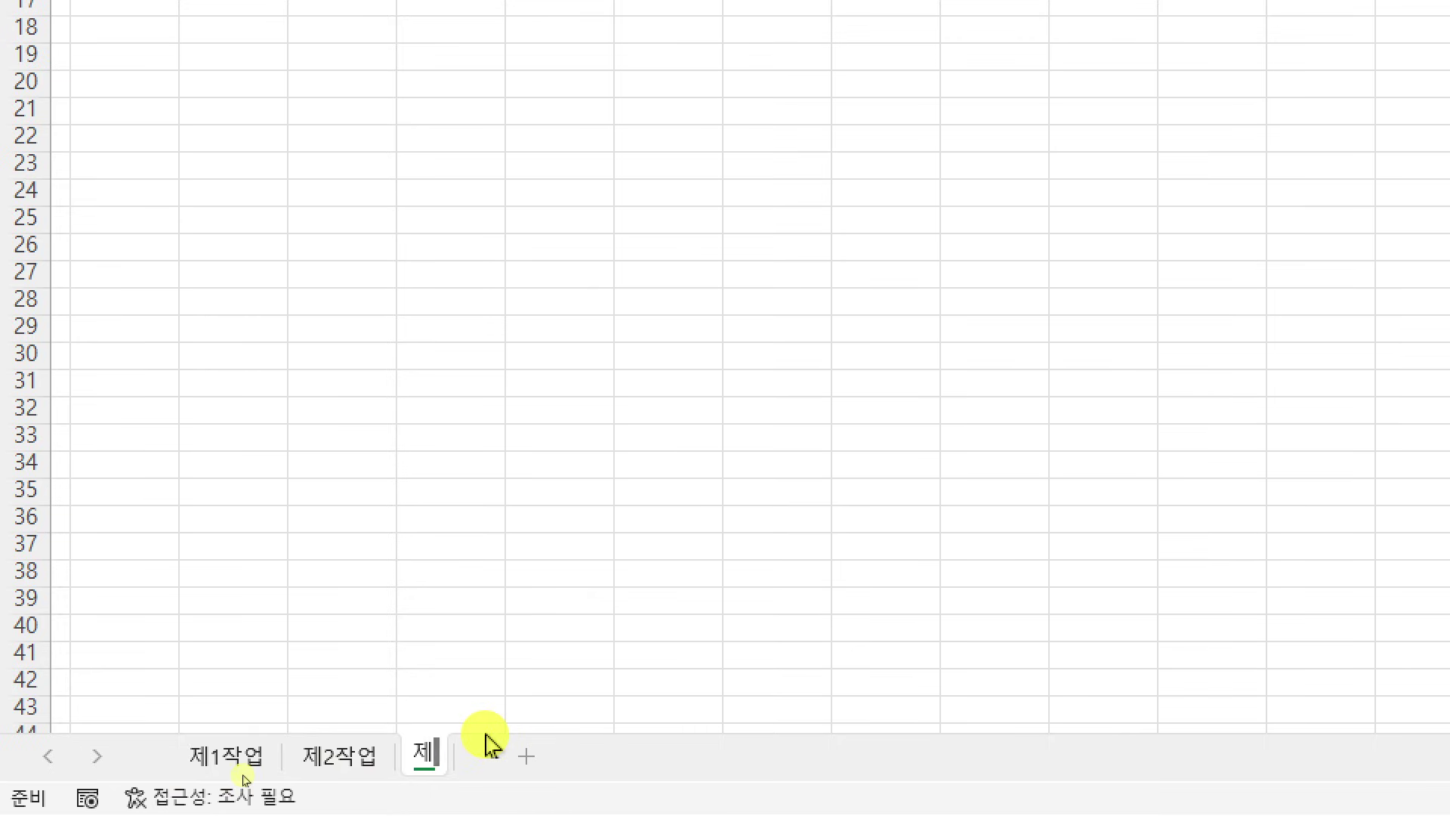
{"action": "key", "text": "Return"}
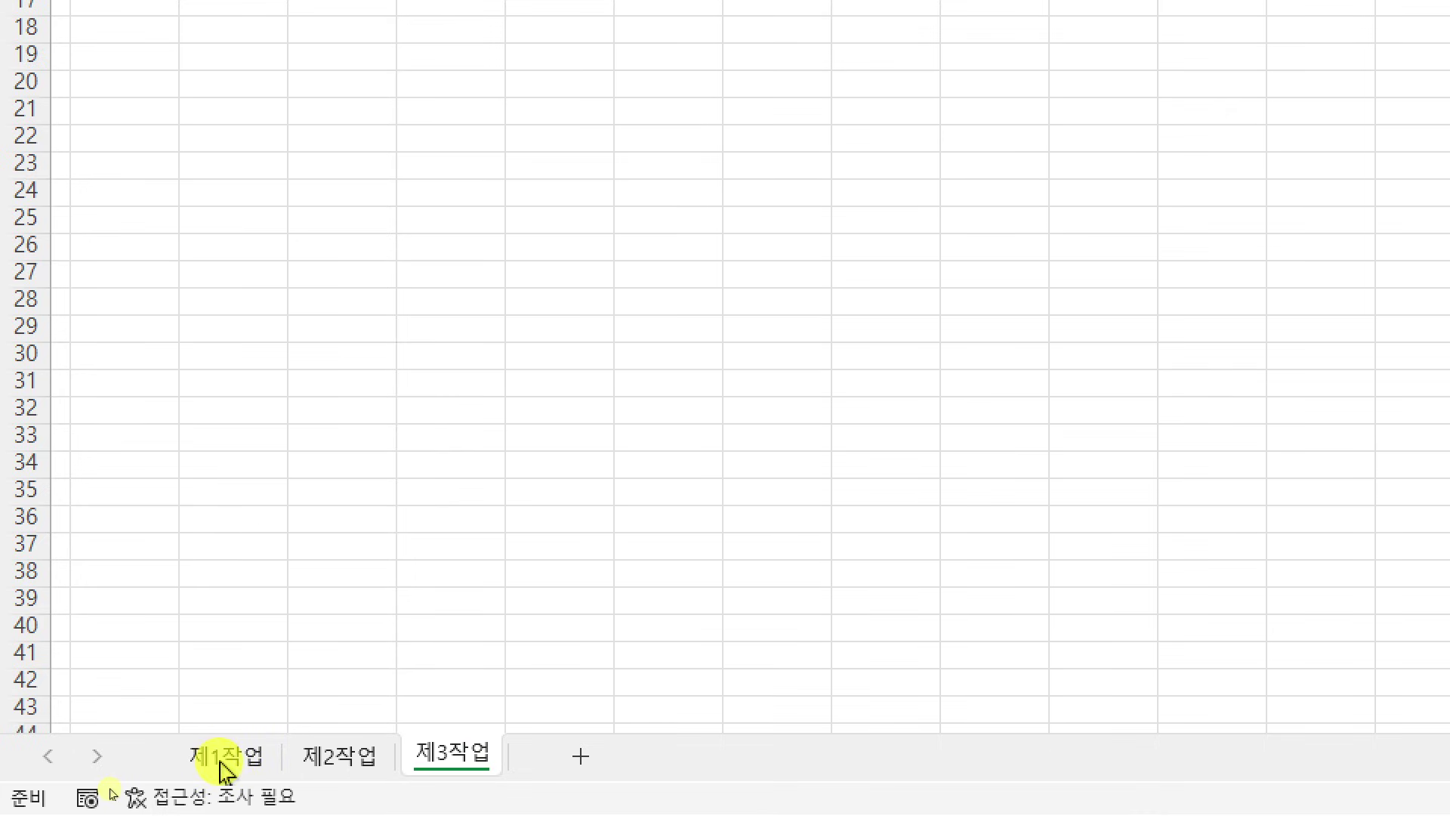
{"action": "left_click", "coordinate": [220, 769]}
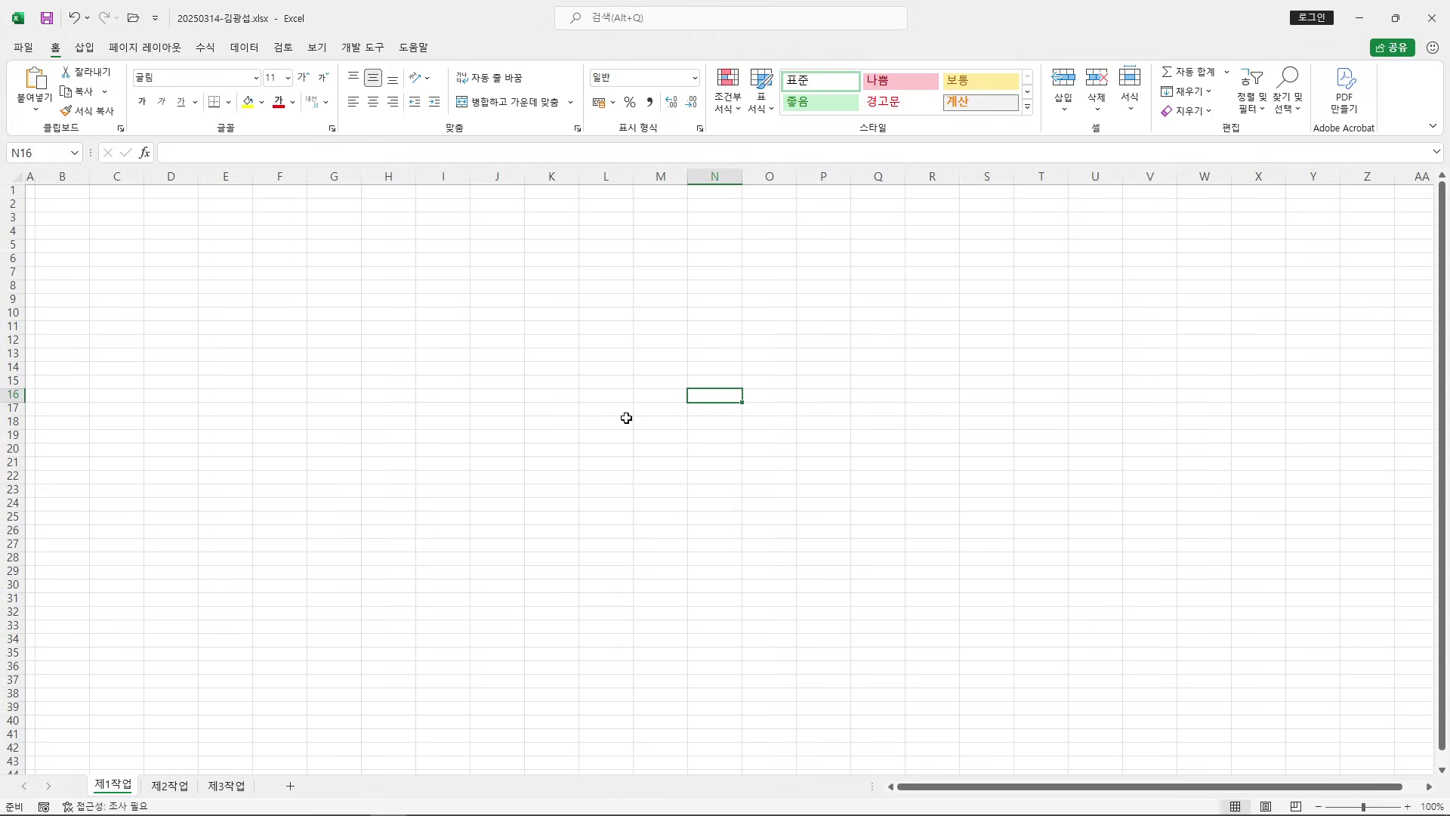
Select the table area B4:K14 on the empty 제1작업 sheet
{"action": "left_click", "coordinate": [475, 392]}
{"action": "scroll", "coordinate": [476, 392], "scroll_direction": "up", "scroll_amount": 2}
{"action": "left_click_drag", "start_coordinate": [67, 249], "coordinate": [715, 424]}
{"action": "scroll", "coordinate": [667, 501], "scroll_direction": "up", "scroll_amount": 2}
{"action": "scroll", "coordinate": [667, 501], "scroll_direction": "up", "scroll_amount": 4}
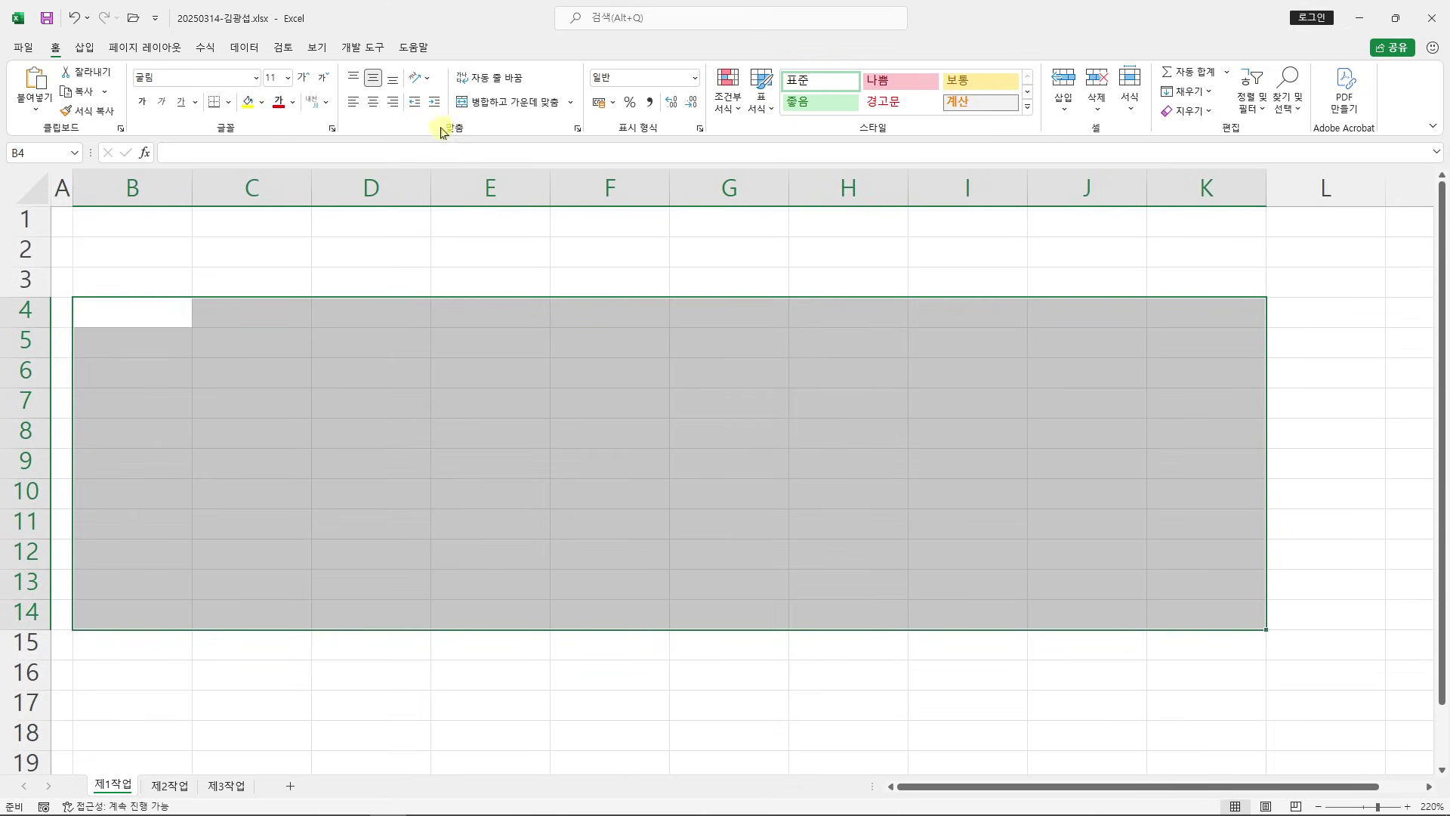
Snap Excel beside the exam PDF showing the IT제품 구매 현황 table
{"action": "left_click_drag", "start_coordinate": [431, 16], "coordinate": [1447, 256]}
{"action": "left_click", "coordinate": [647, 308]}
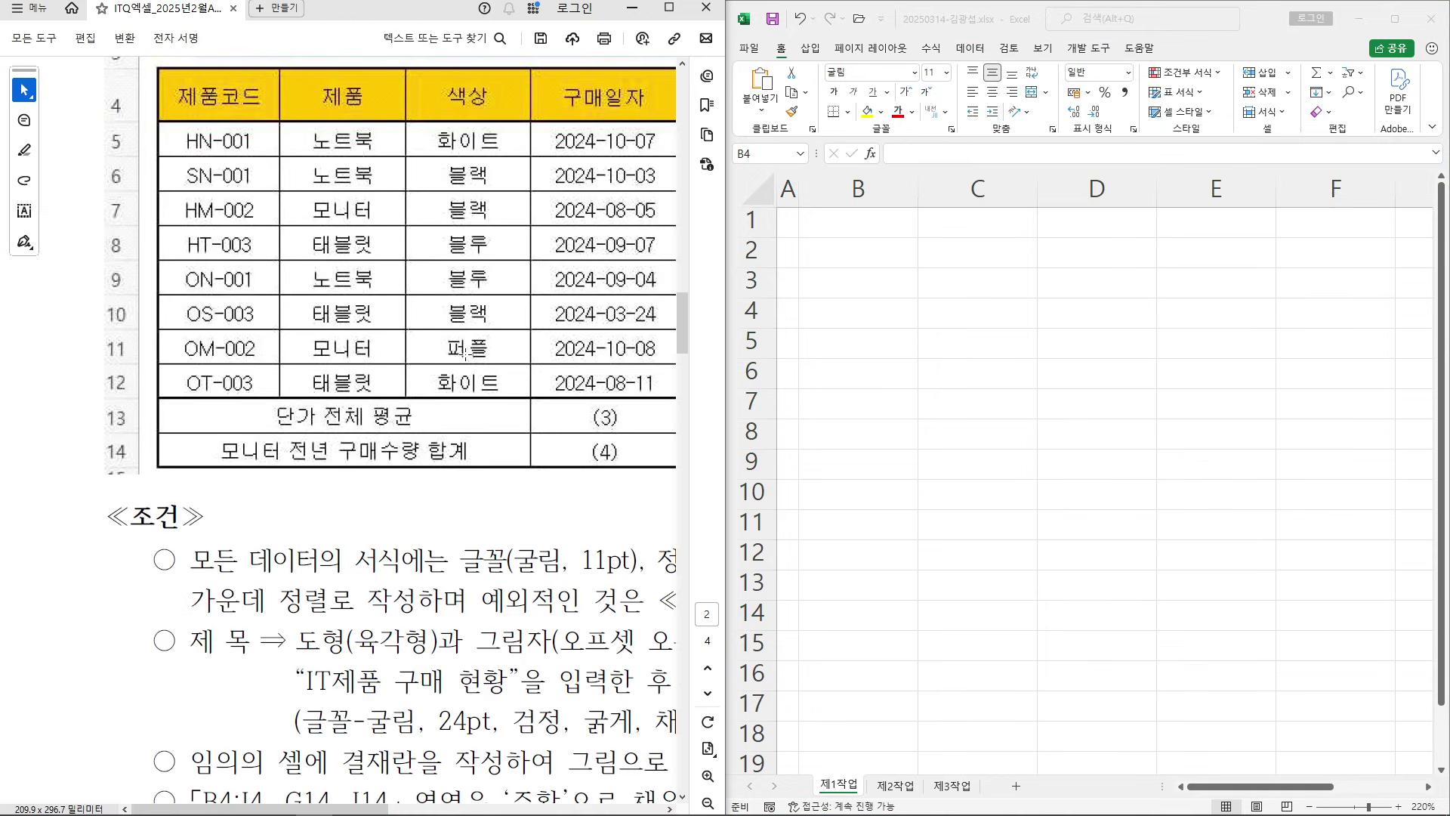
{"action": "scroll", "coordinate": [470, 353], "scroll_direction": "up", "scroll_amount": 4}
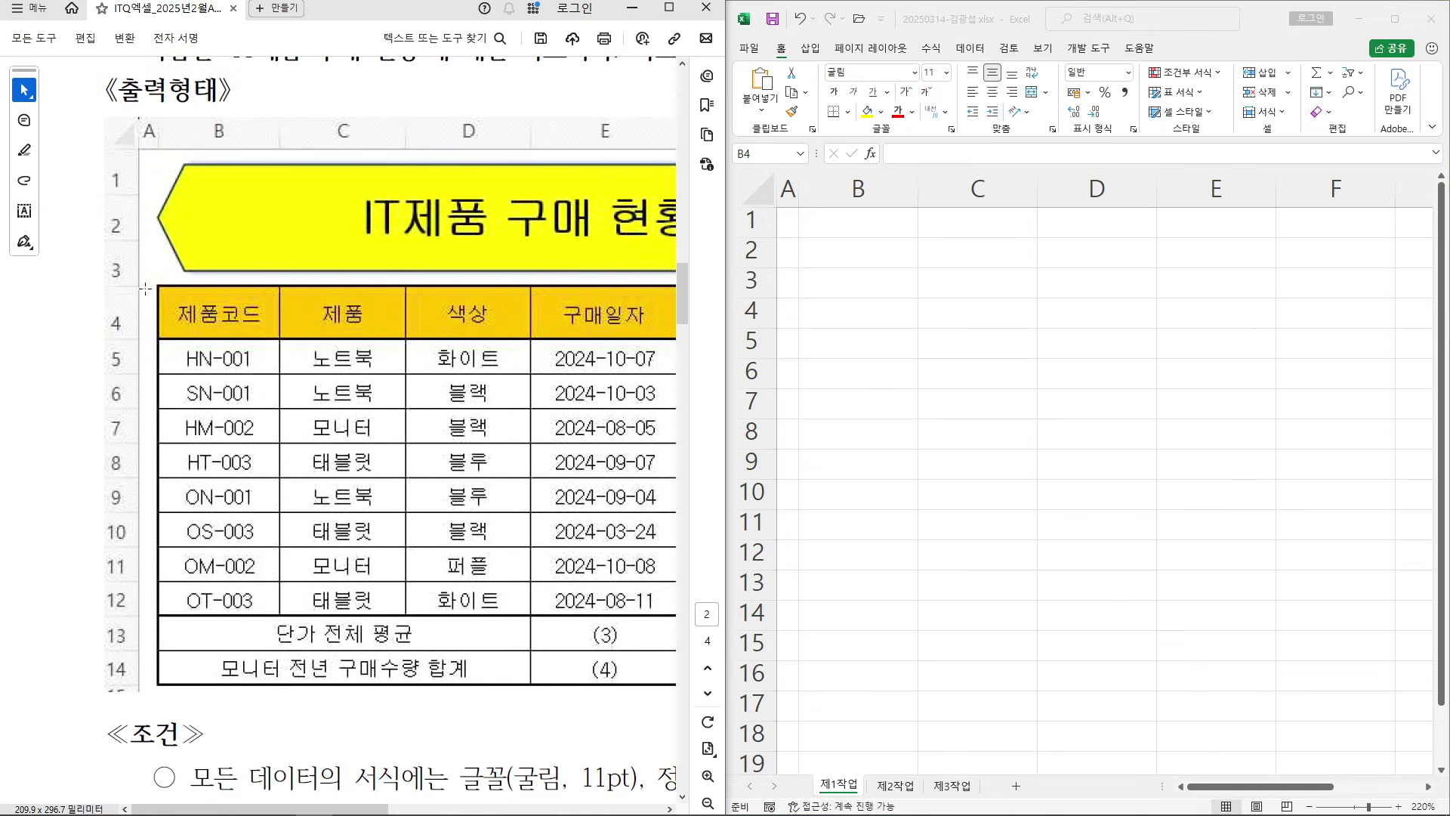
{"action": "scroll", "coordinate": [278, 274], "scroll_direction": "down", "scroll_amount": 2, "text": "ctrl"}
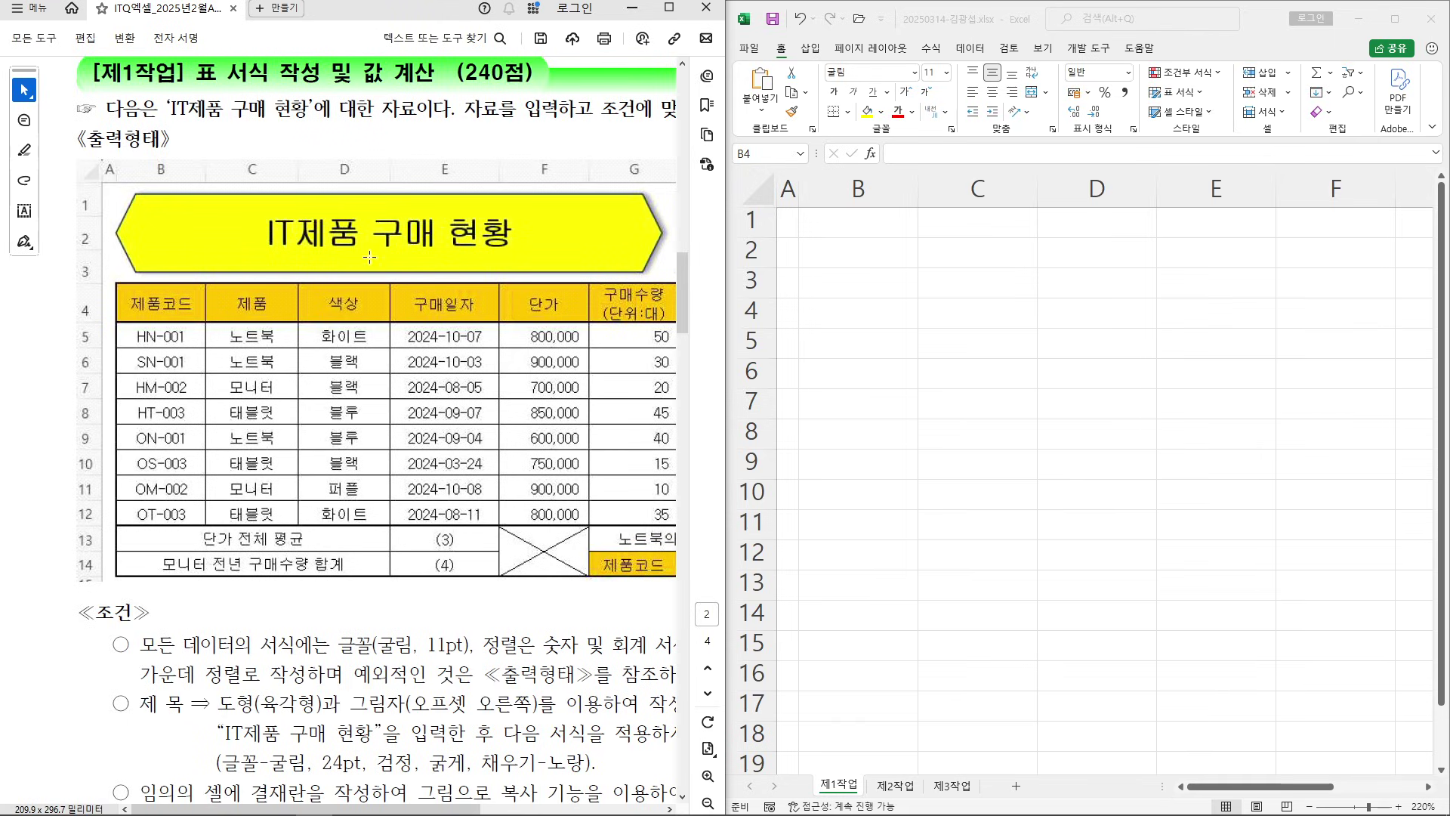
{"action": "scroll", "coordinate": [495, 384], "scroll_direction": "up", "scroll_amount": 1}
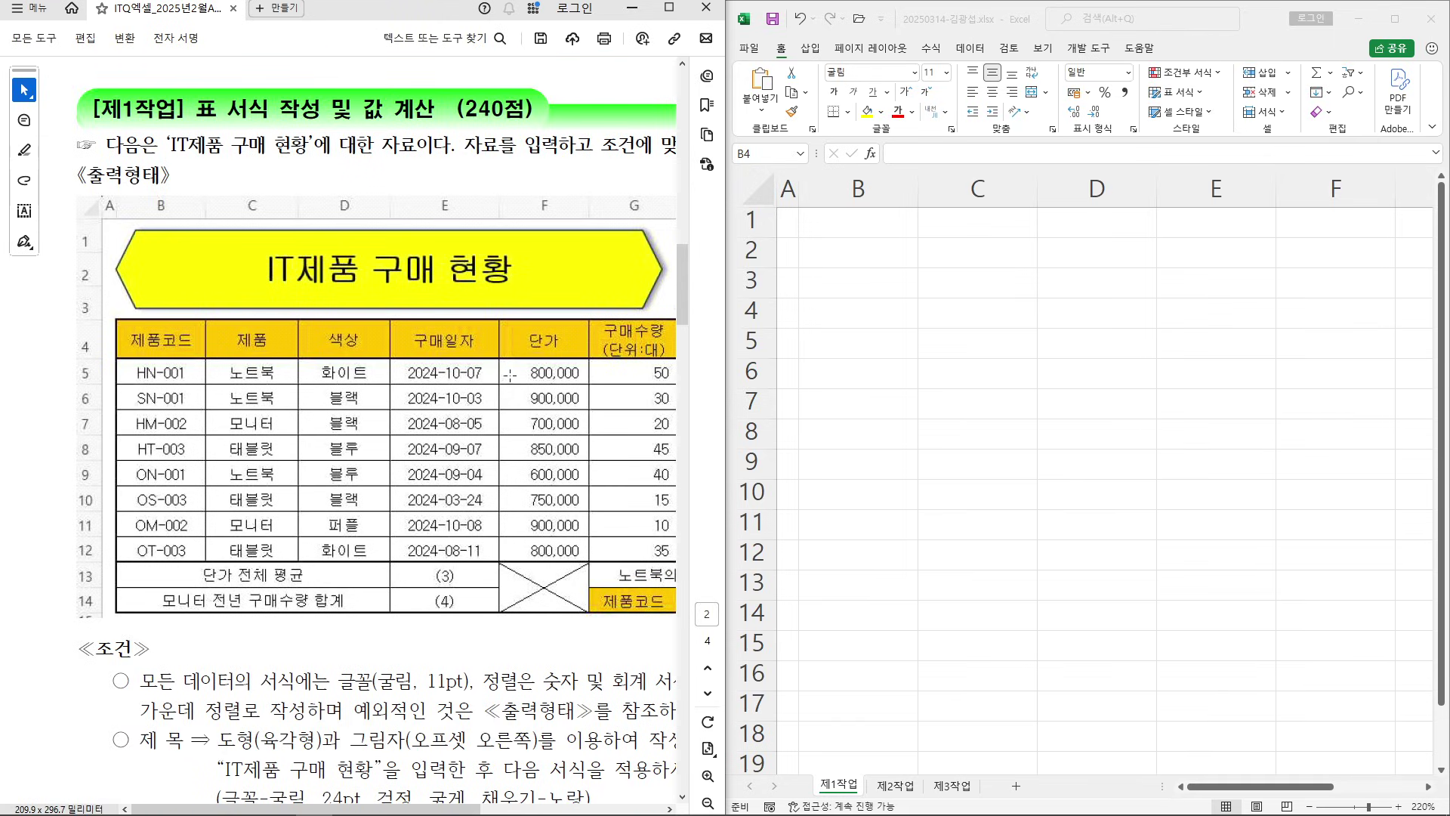
Widen the Excel window and enter the 제품코드 header plus codes HN-001, SN-001, HM-002, HT-003 in B4:B8
{"action": "left_click", "coordinate": [948, 30]}
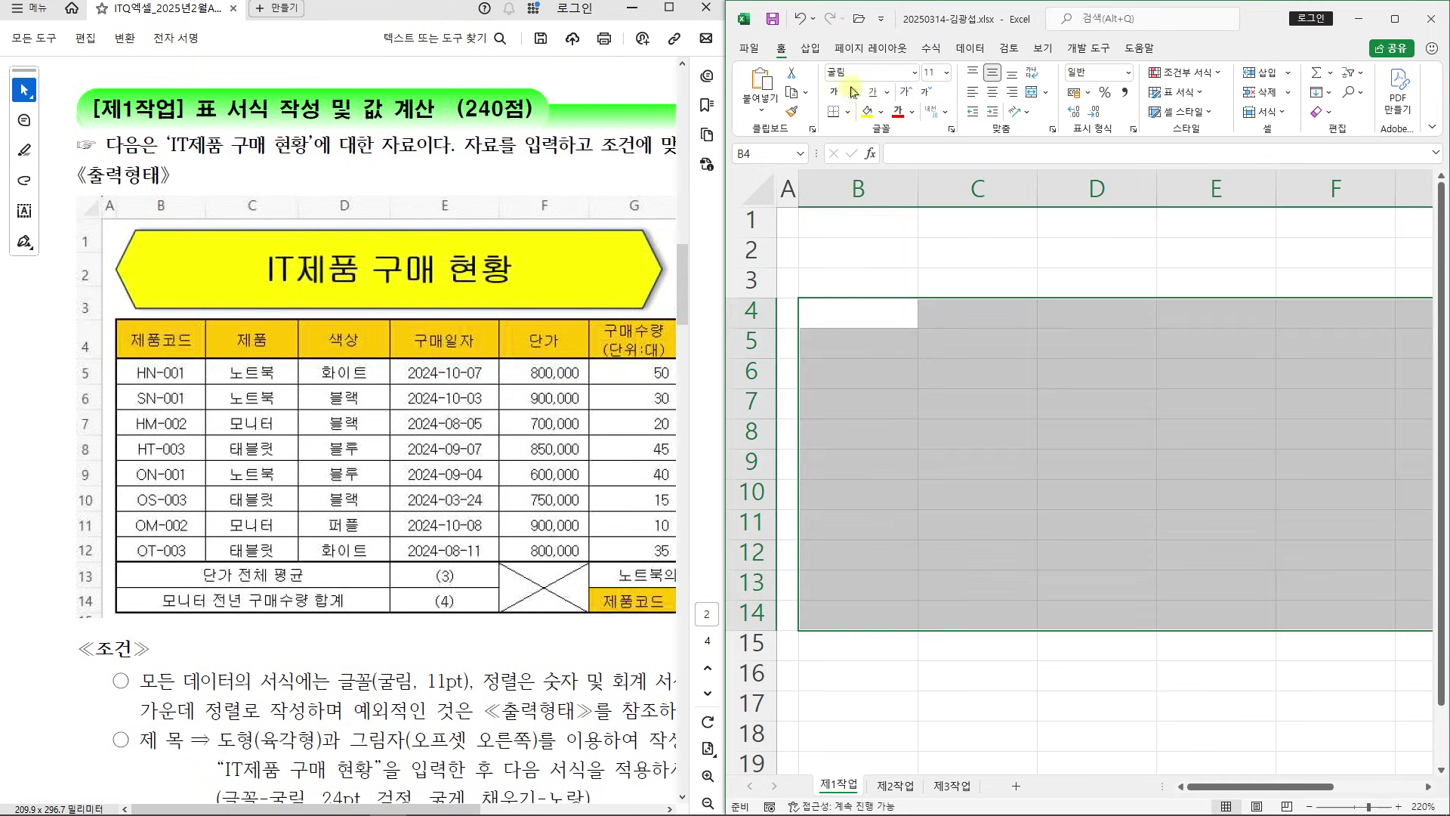
{"action": "left_click_drag", "start_coordinate": [724, 199], "coordinate": [660, 201]}
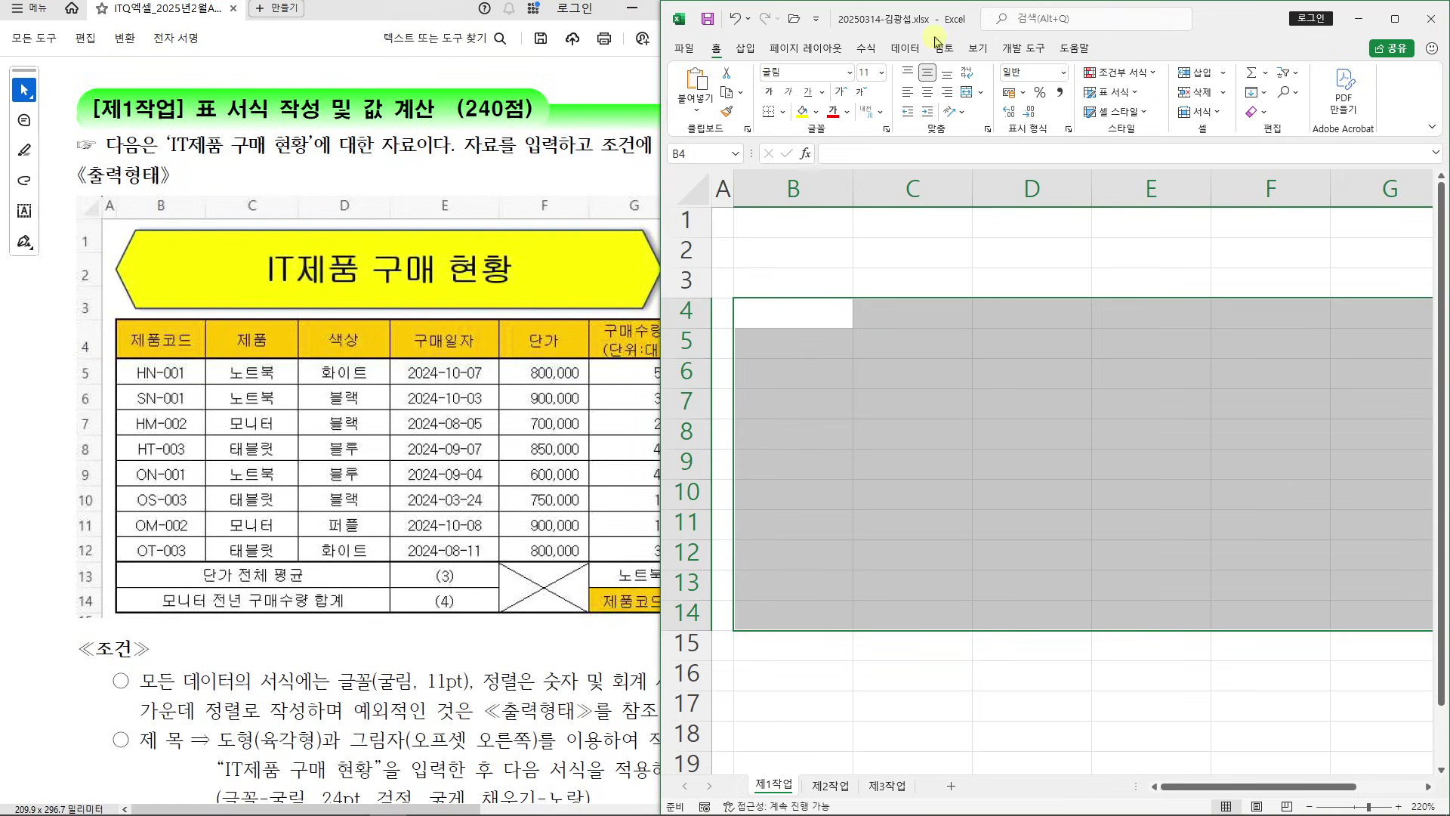
{"action": "type", "text": "제품ㅋ"}
{"action": "type", "text": "코드"}
{"action": "key", "text": "Return"}
{"action": "type", "text": "HN"}
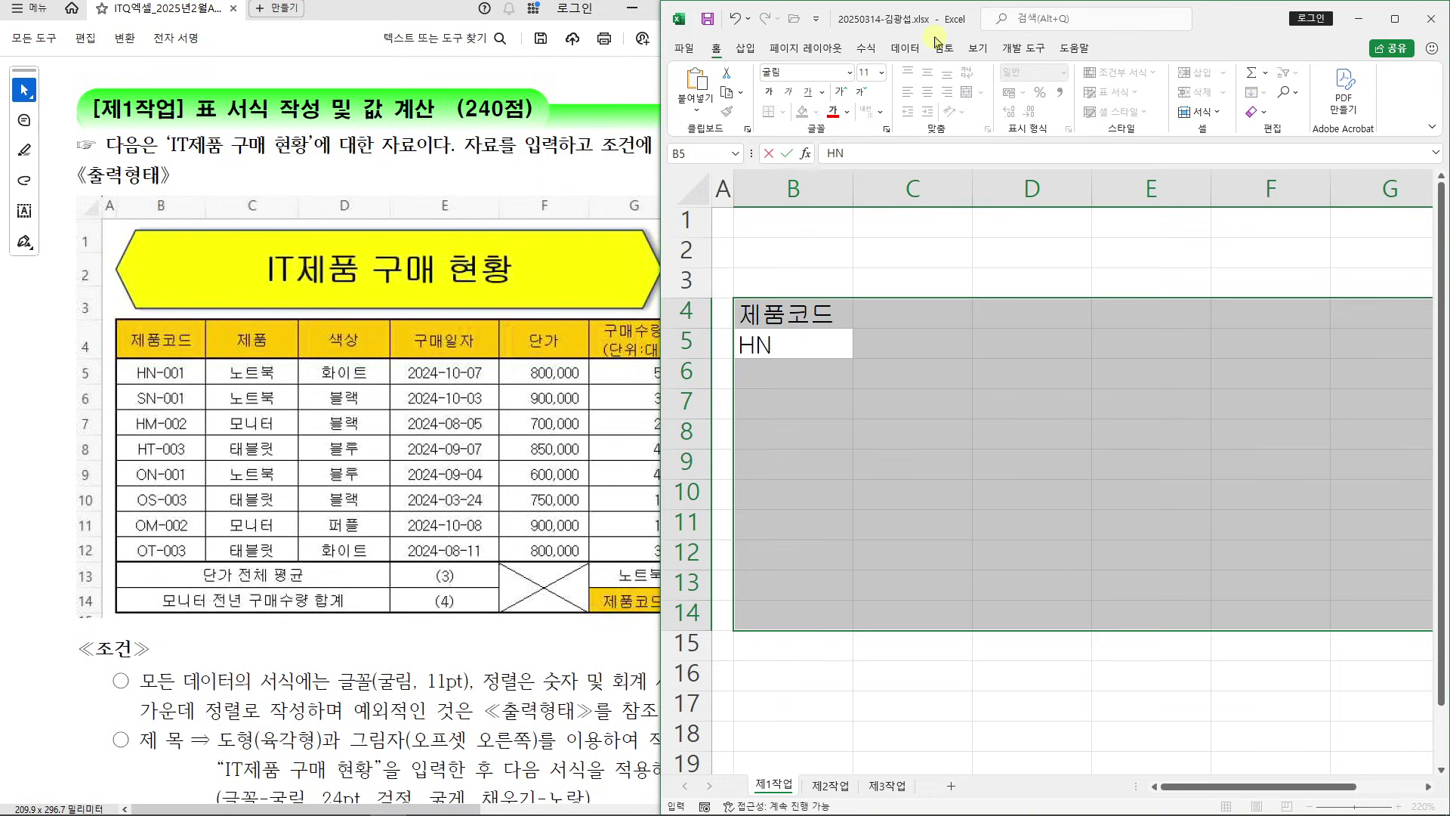
{"action": "type", "text": "-001"}
{"action": "key", "text": "Return"}
{"action": "type", "text": "SN"}
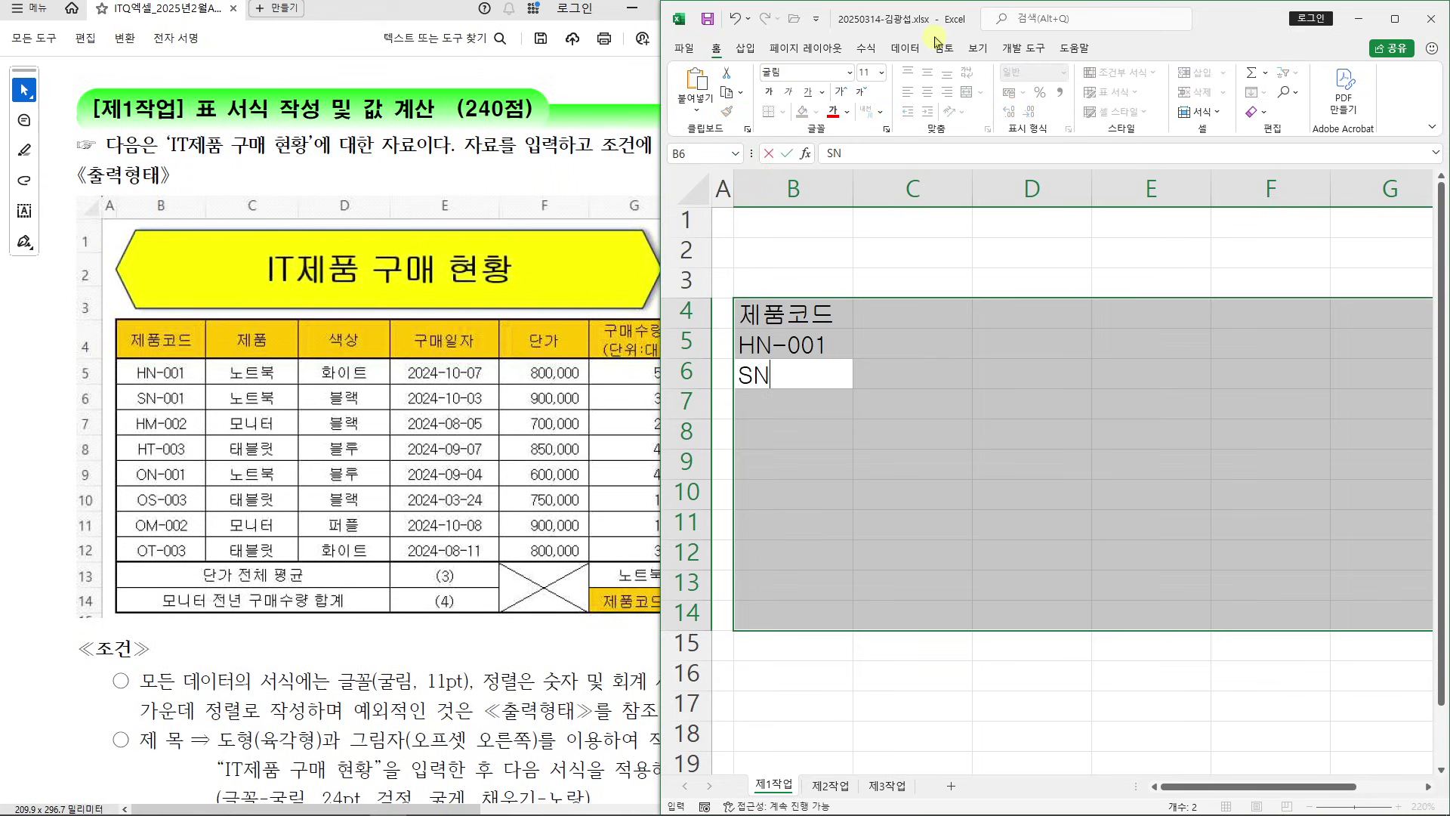
{"action": "type", "text": "-001"}
{"action": "key", "text": "Return"}
{"action": "type", "text": "HM"}
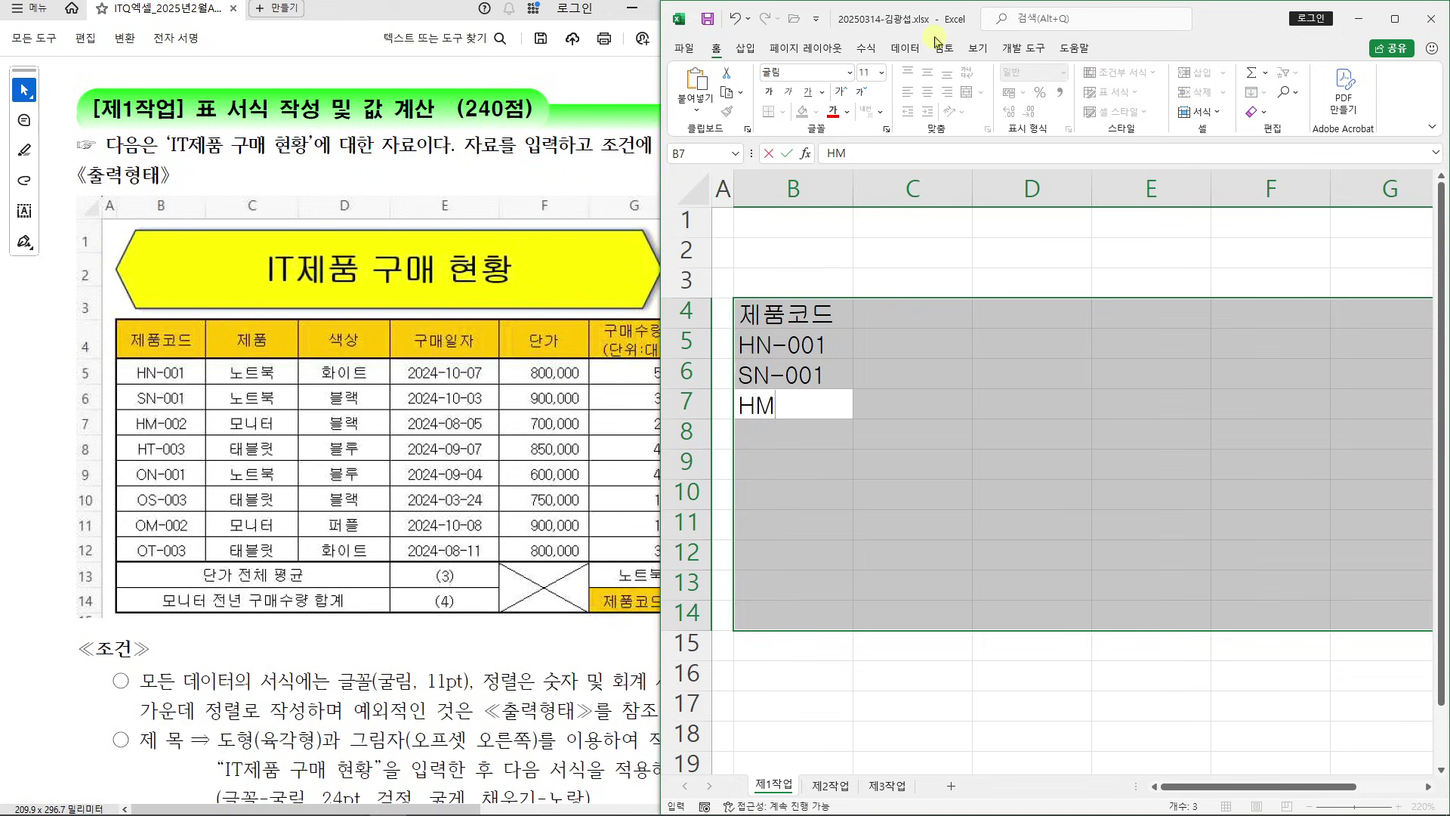
{"action": "type", "text": "-002"}
{"action": "key", "text": "Return"}
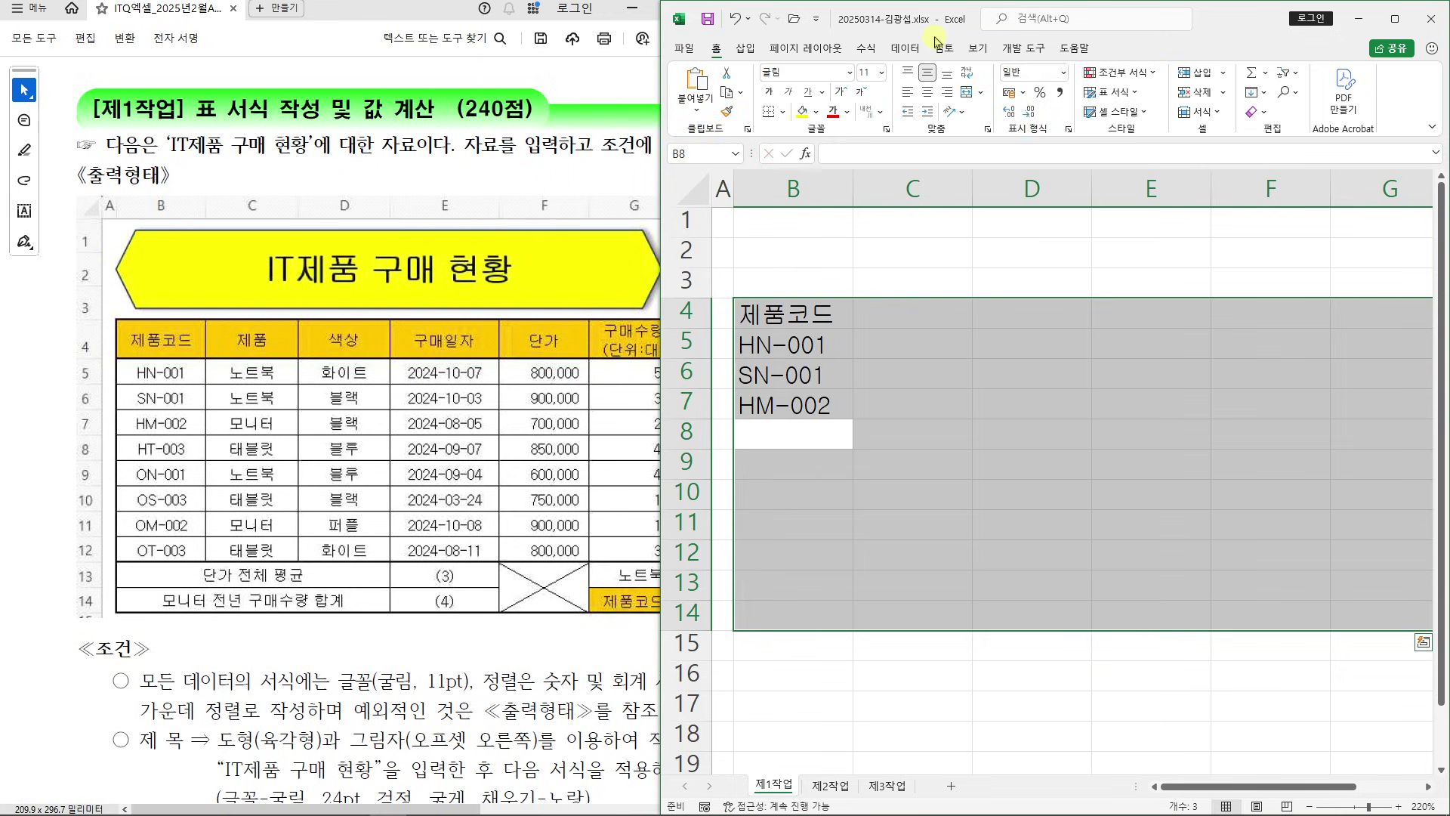
{"action": "type", "text": "HT"}
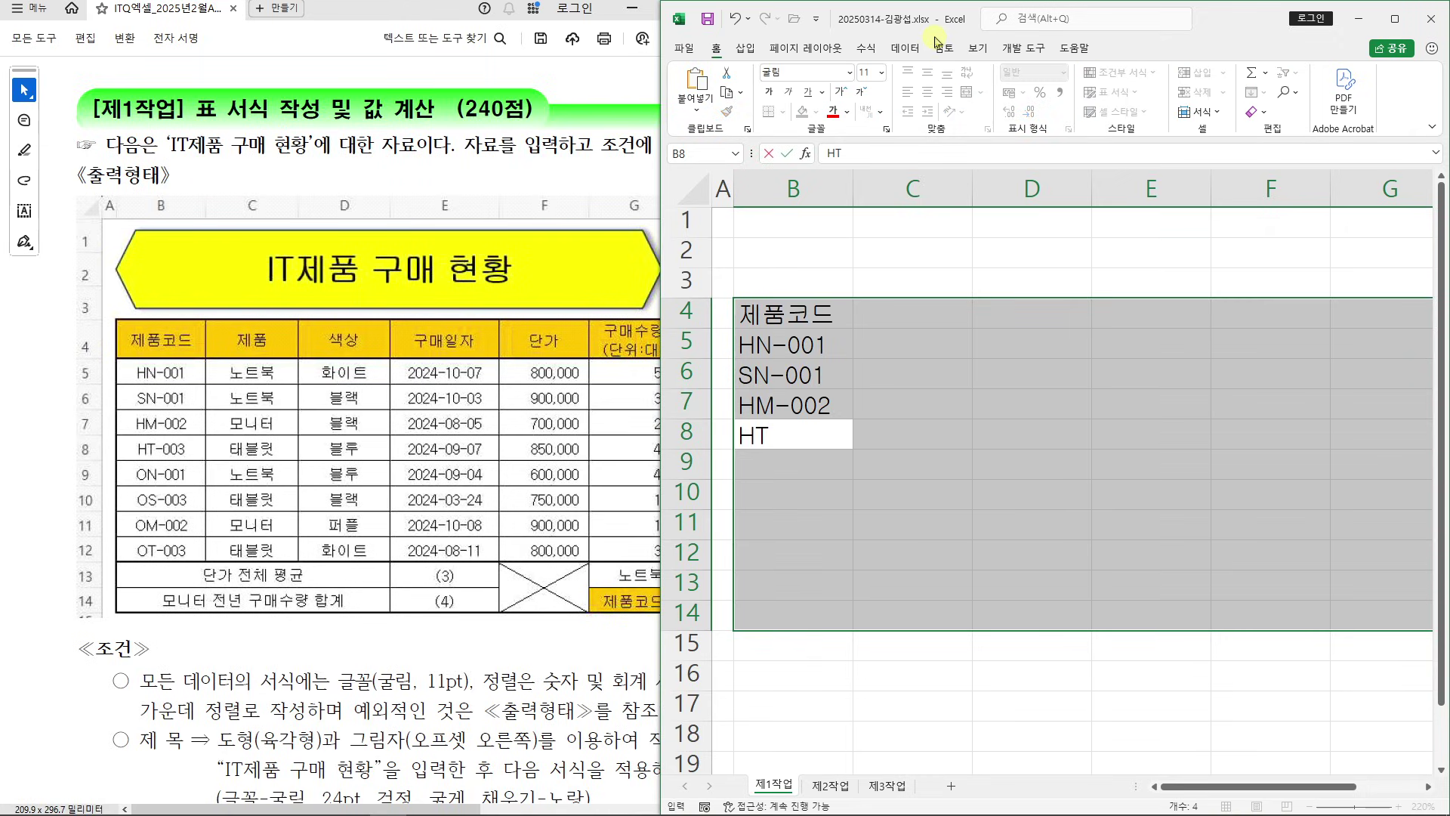
{"action": "type", "text": "-003"}
{"action": "key", "text": "Return"}
Enter product codes ON-001, OS-003, OM-002 and OT-003 in B9:B12
{"action": "type", "text": "ON-001"}
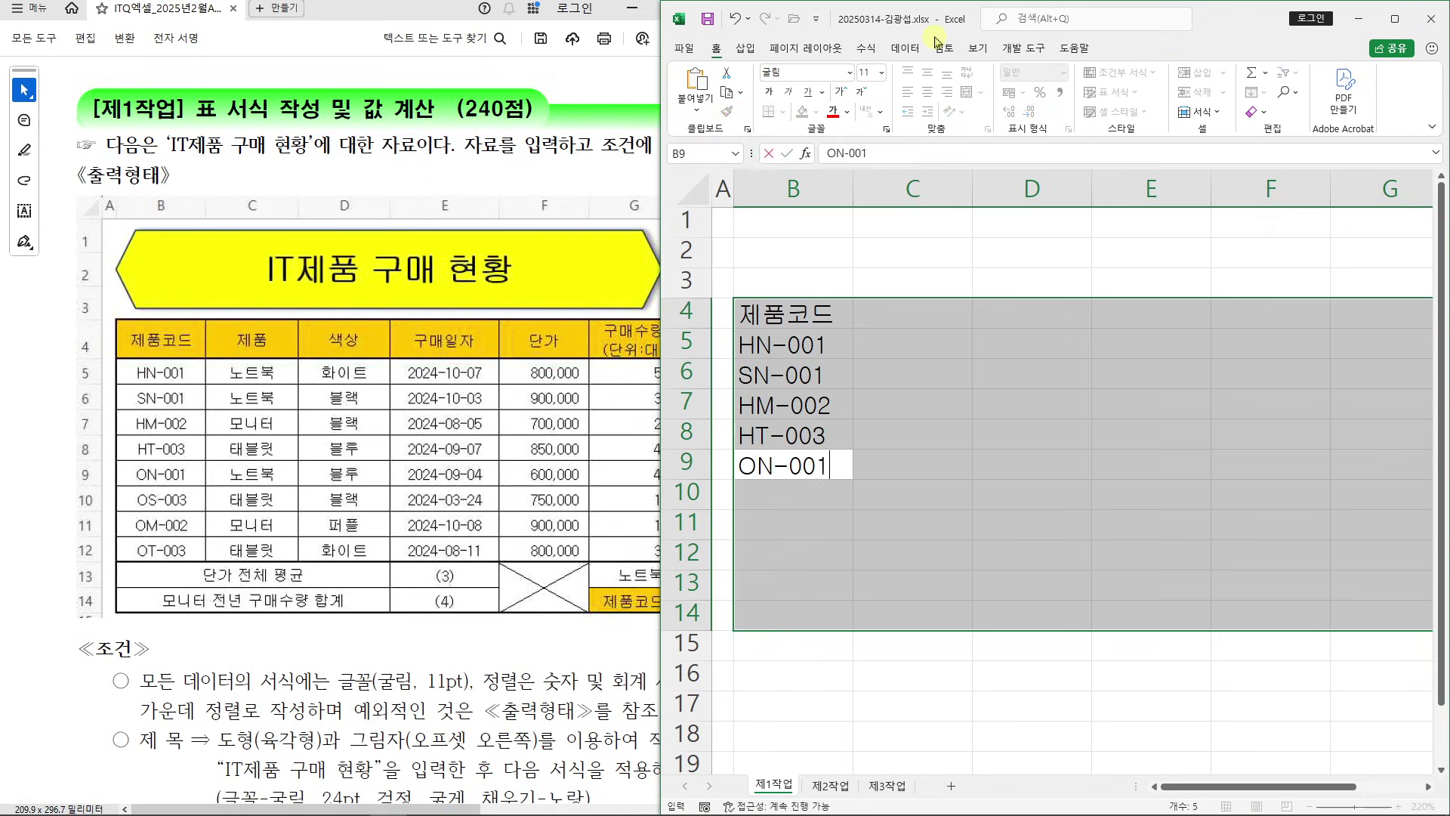
{"action": "key", "text": "Return"}
{"action": "type", "text": "OS-003"}
{"action": "key", "text": "Return"}
{"action": "type", "text": "NO"}
{"action": "key", "text": "BackSpace"}
{"action": "key", "text": "BackSpace"}
{"action": "type", "text": "OM-002"}
{"action": "key", "text": "Return"}
{"action": "type", "text": "OT"}
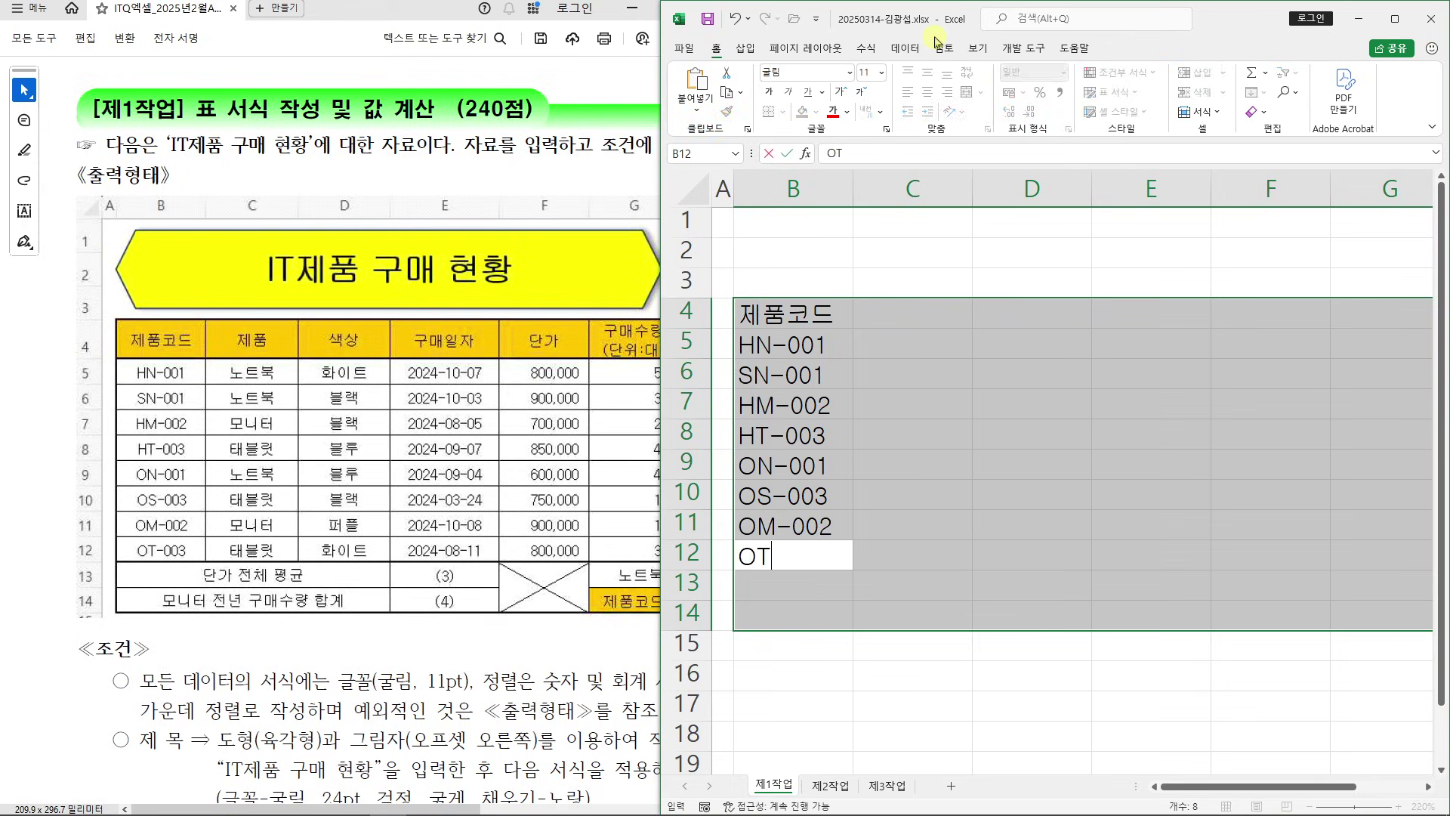
{"action": "type", "text": "-003"}
{"action": "key", "text": "Return"}
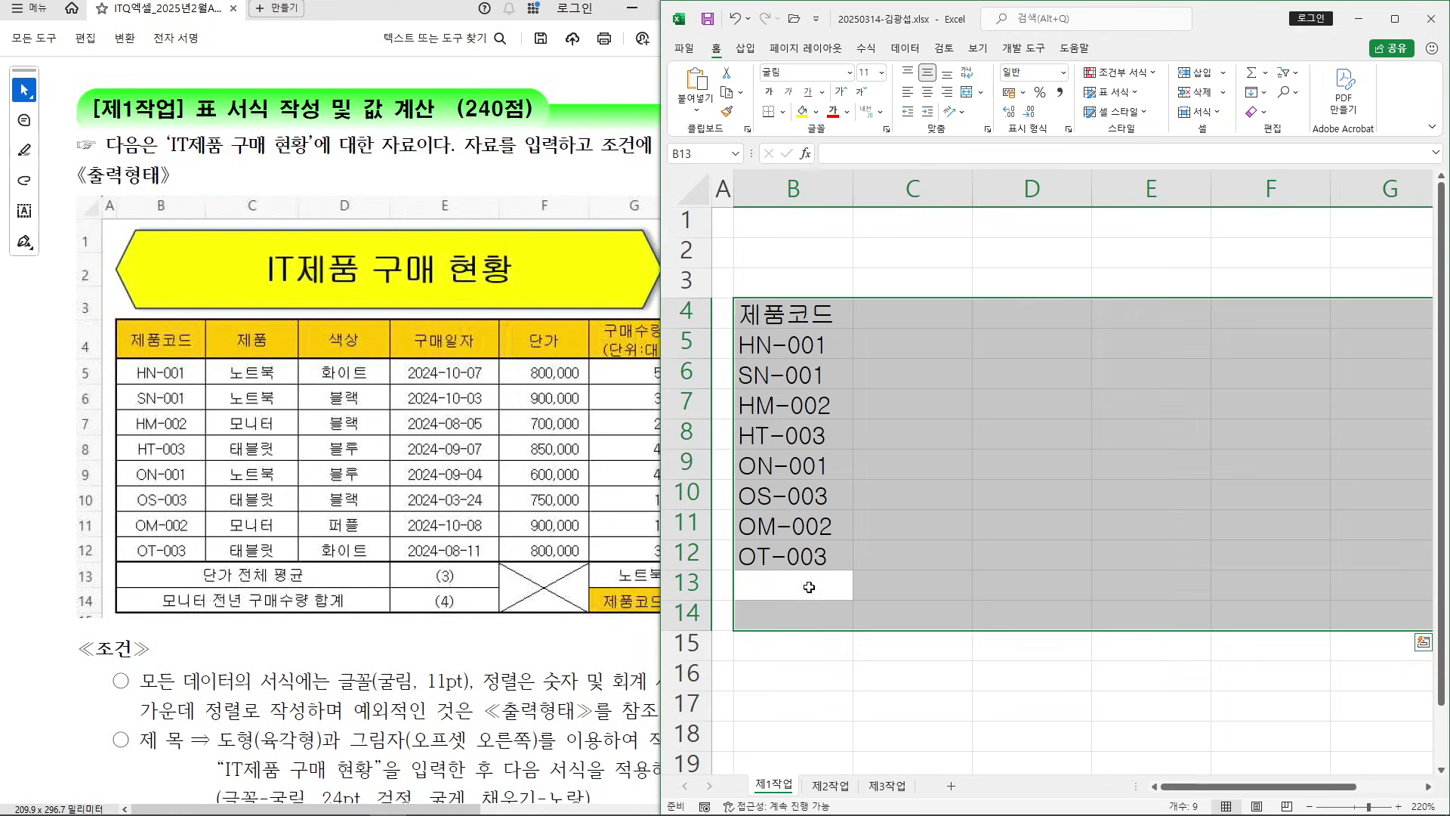
Add the summary labels 단가 전체 평균 and 모니터 전년 구매수량 합계 in B13:B14
{"action": "key", "text": "BackSpace"}
{"action": "key", "text": "BackSpace"}
{"action": "key", "text": "BackSpace"}
{"action": "type", "text": "EKSK"}
{"action": "key", "text": "BackSpace"}
{"action": "key", "text": "BackSpace"}
{"action": "key", "text": "BackSpace"}
{"action": "key", "text": "BackSpace"}
{"action": "key", "text": "Hangul"}
{"action": "type", "text": "단가 저"}
{"action": "type", "text": "ㄴ체 평균"}
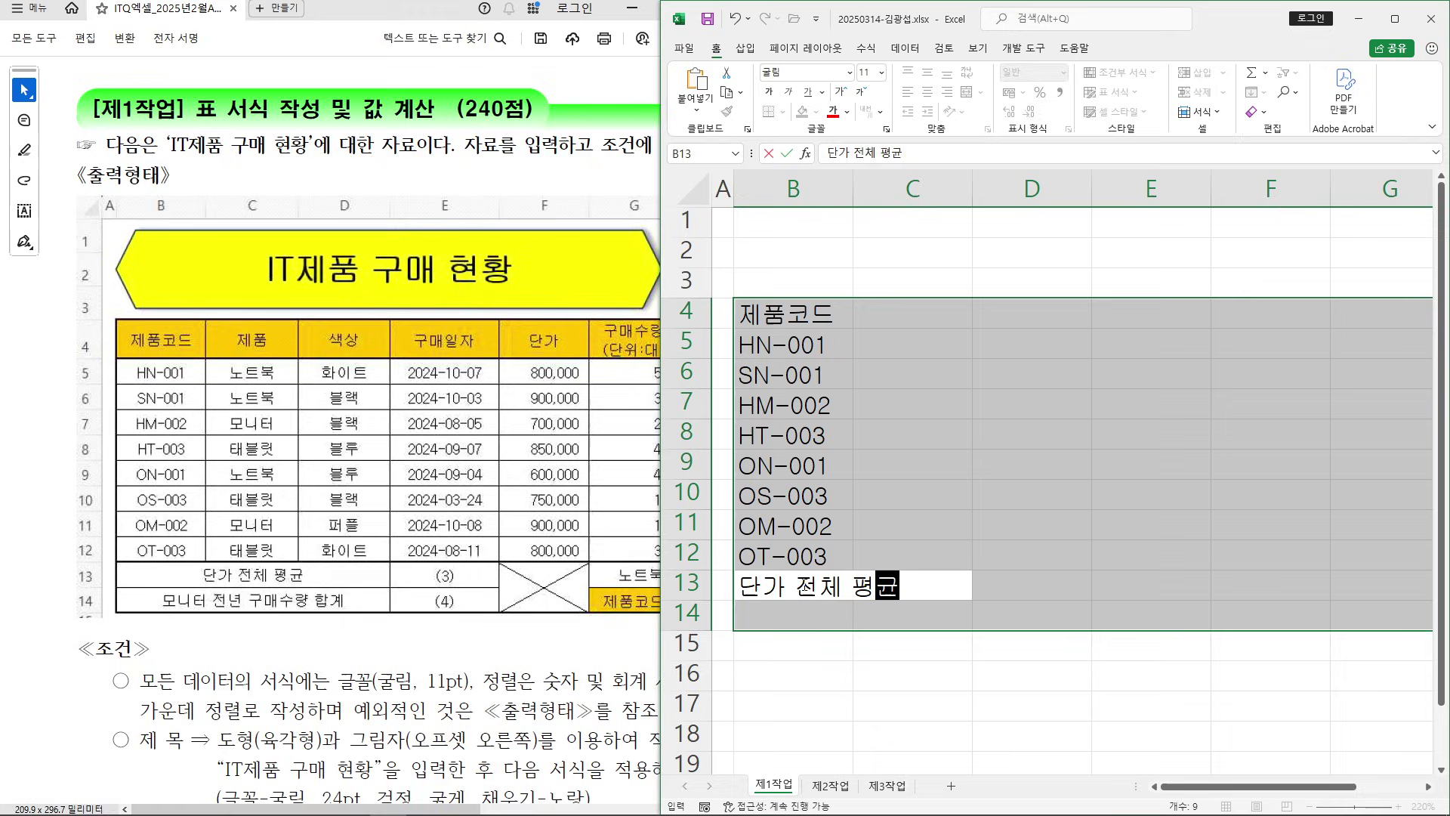
{"action": "key", "text": "Return"}
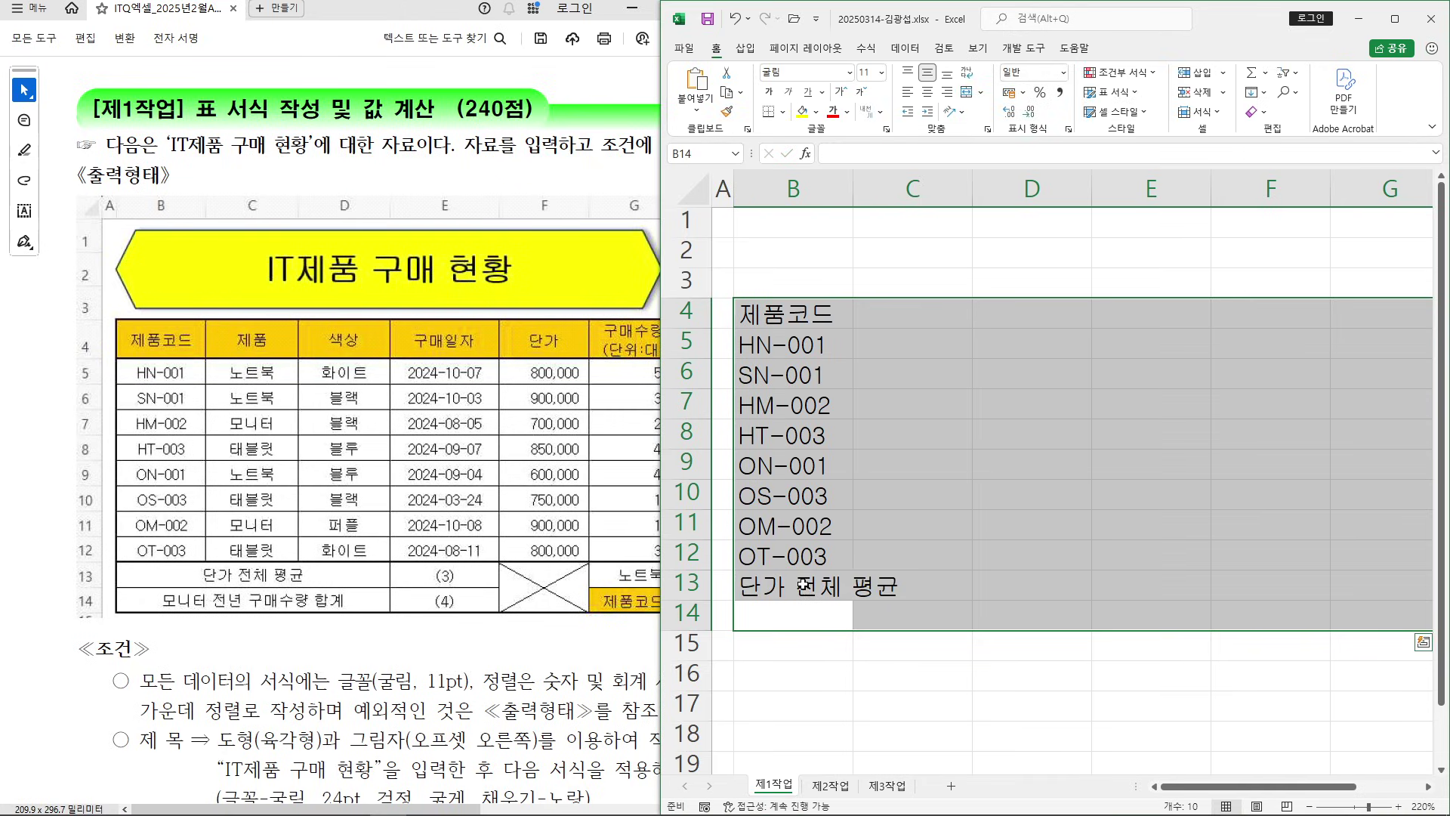
{"action": "type", "text": "모니터 전녀"}
{"action": "type", "text": "ㄴ 구매수량 ㅎ"}
{"action": "type", "text": "ㅏㅂ계"}
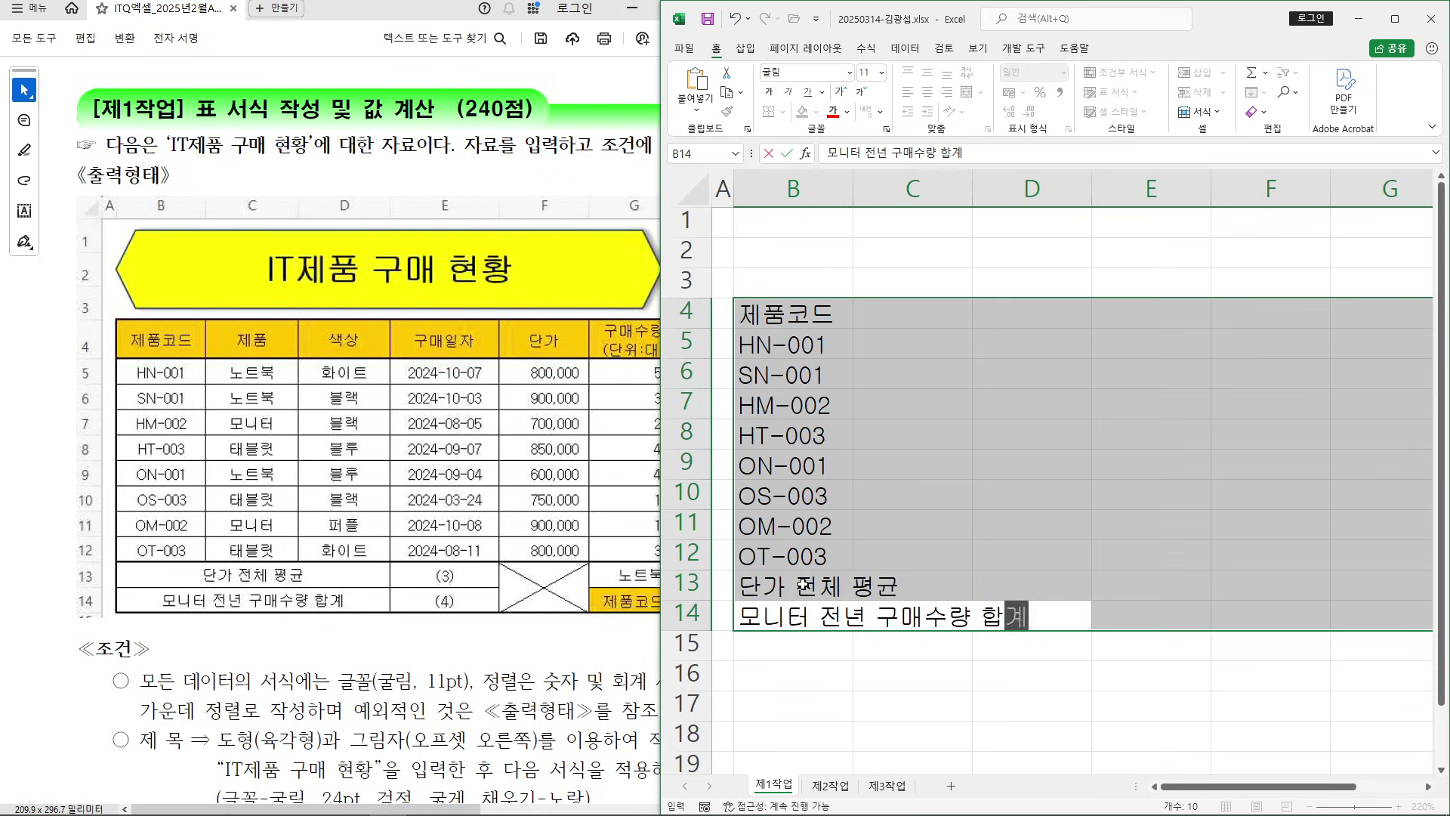
{"action": "key", "text": "Return"}
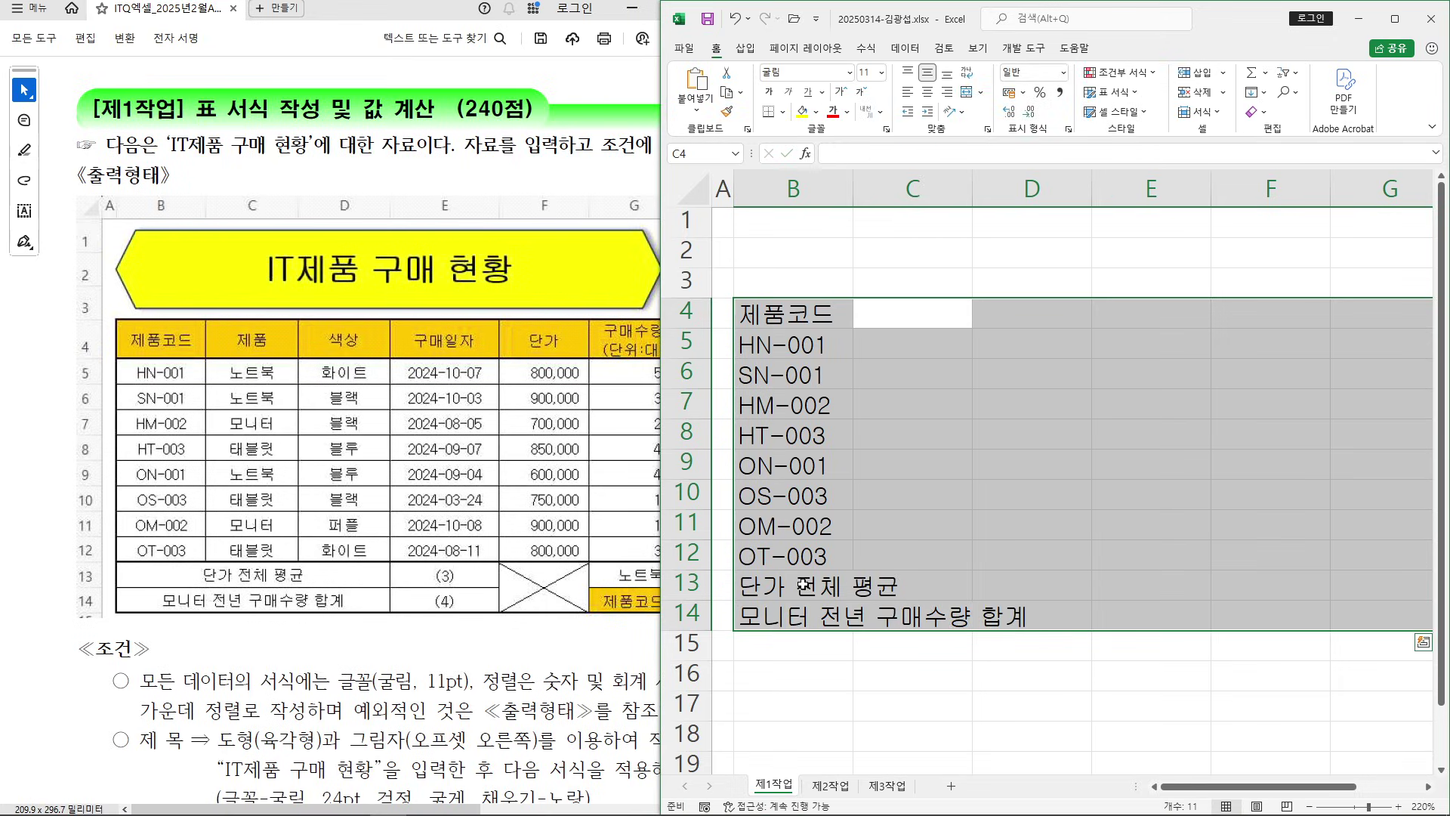
Fill C4:C12 with the 제품 header and 노트북, 노트북, 모니터, 태블릿, 노트북, 태블릿, 모니터, 태블릿
{"action": "type", "text": "제품"}
{"action": "key", "text": "Return"}
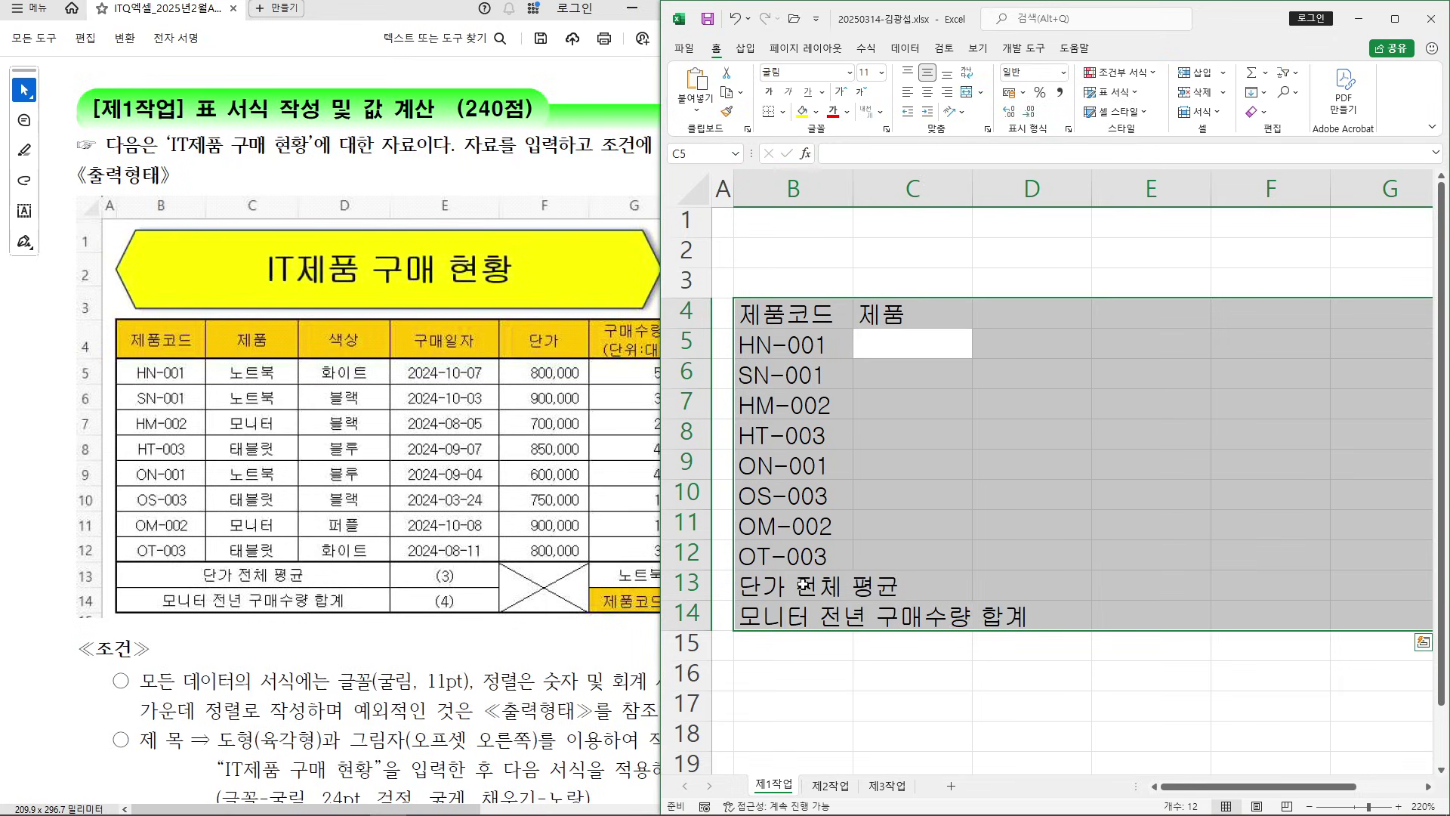
{"action": "type", "text": "노트북"}
{"action": "key", "text": "Return"}
{"action": "type", "text": "노"}
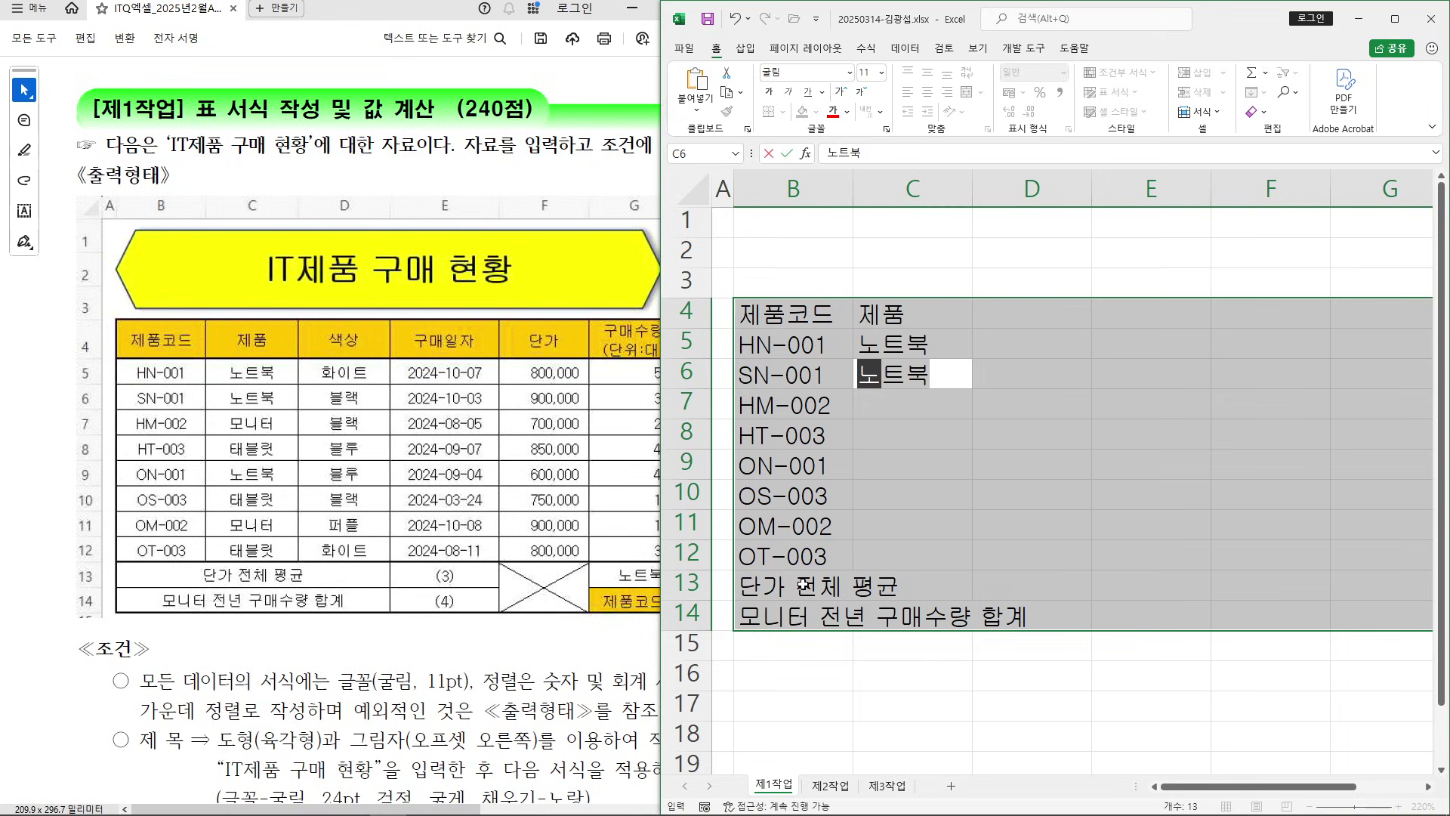
{"action": "key", "text": "Return"}
{"action": "type", "text": "모니터"}
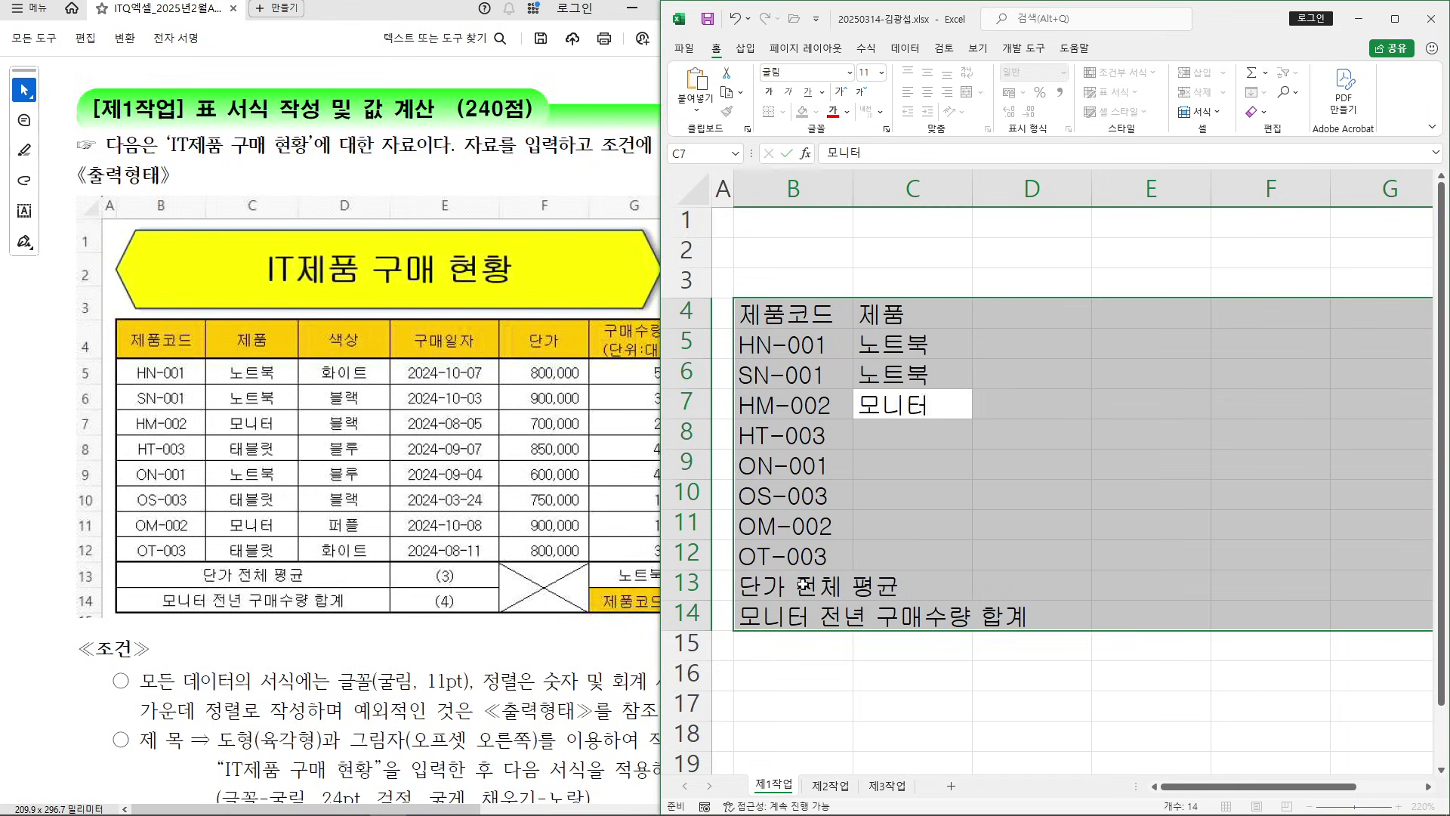
{"action": "key", "text": "Return"}
{"action": "type", "text": "태블리쇼"}
{"action": "key", "text": "BackSpace"}
{"action": "key", "text": "BackSpace"}
{"action": "type", "text": "릿"}
{"action": "key", "text": "Return"}
{"action": "type", "text": "노트북"}
{"action": "key", "text": "Return"}
{"action": "type", "text": "태"}
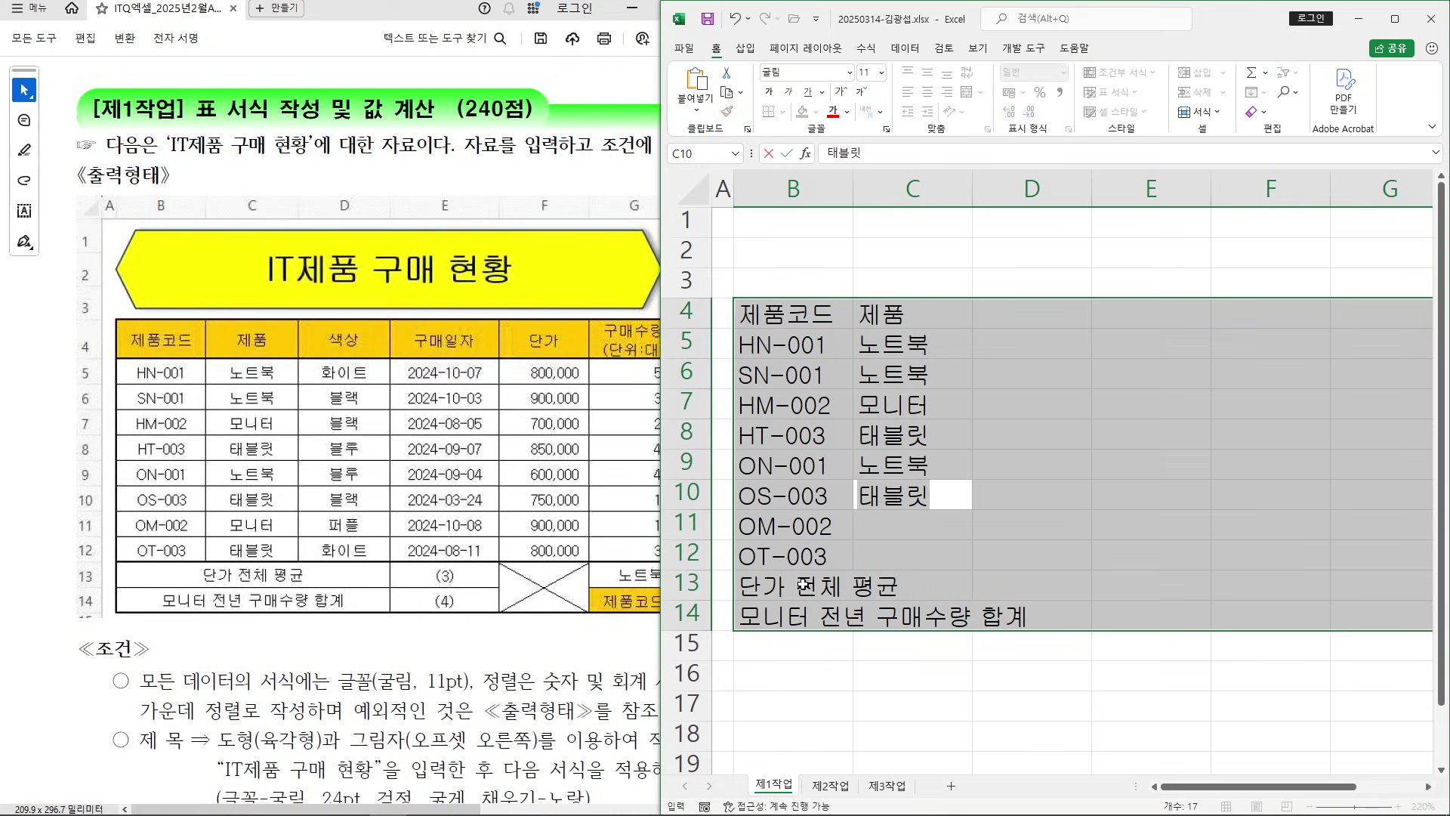
{"action": "key", "text": "Return"}
{"action": "type", "text": "모니터"}
{"action": "key", "text": "Return"}
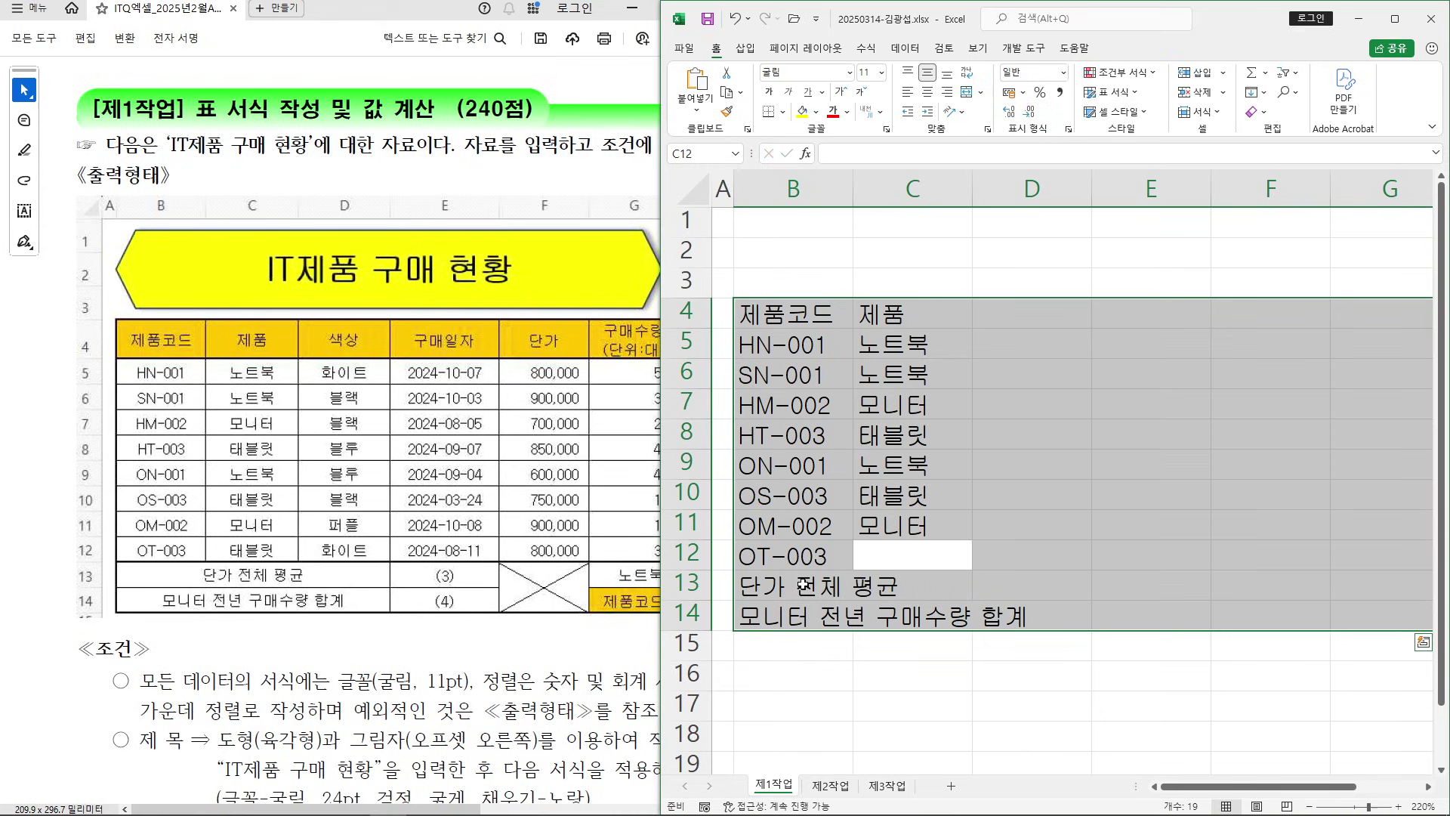
{"action": "type", "text": "태"}
{"action": "key", "text": "Return"}
{"action": "key", "text": "Return"}
{"action": "key", "text": "Return"}
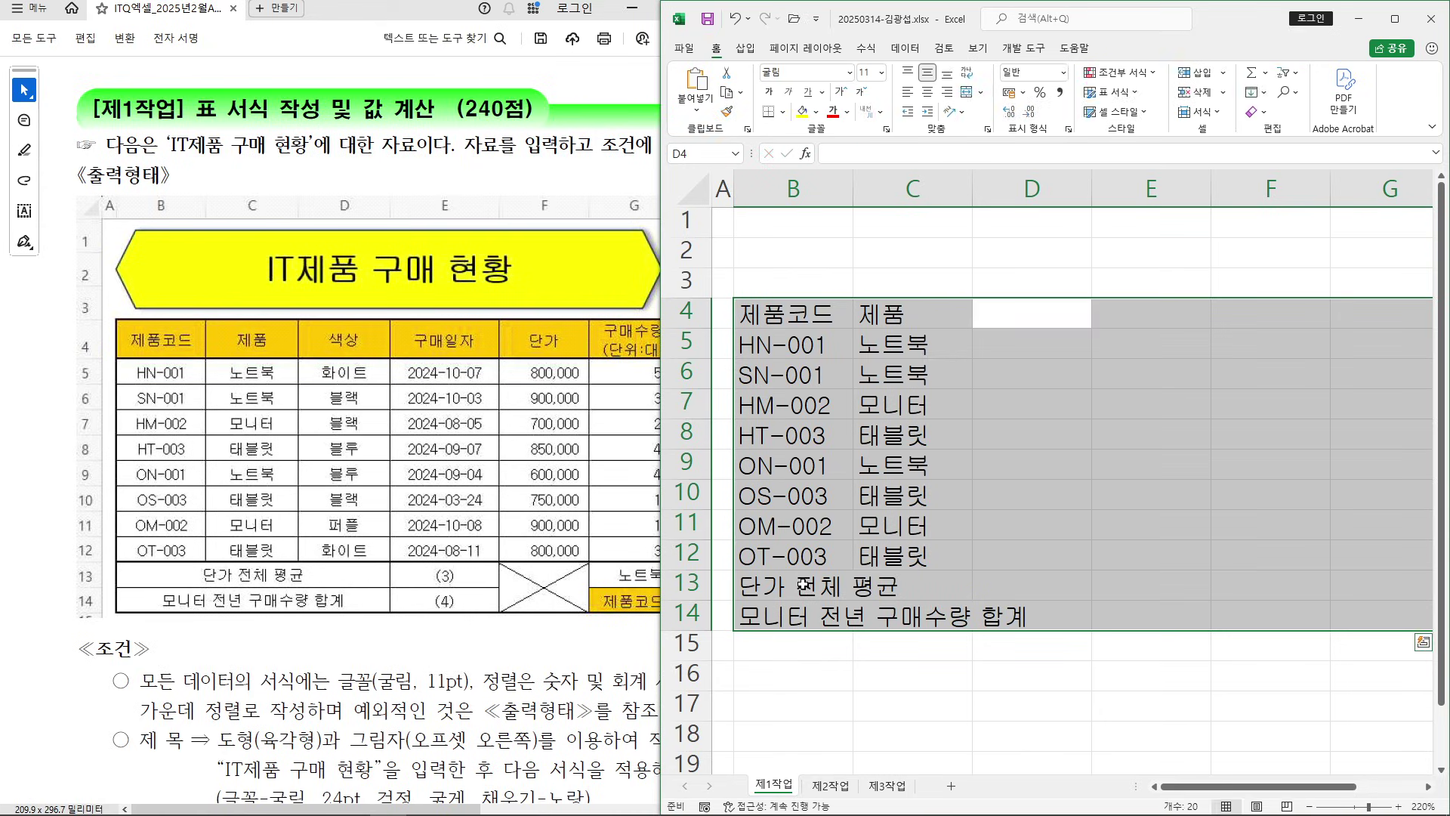
Fill D4:D12 with the 색상 header and 화이트, 블랙, 블랙, 블루, 블루, 블랙, 퍼플, 화이트
{"action": "type", "text": "새ㄱ상"}
{"action": "key", "text": "Return"}
{"action": "type", "text": "화이트"}
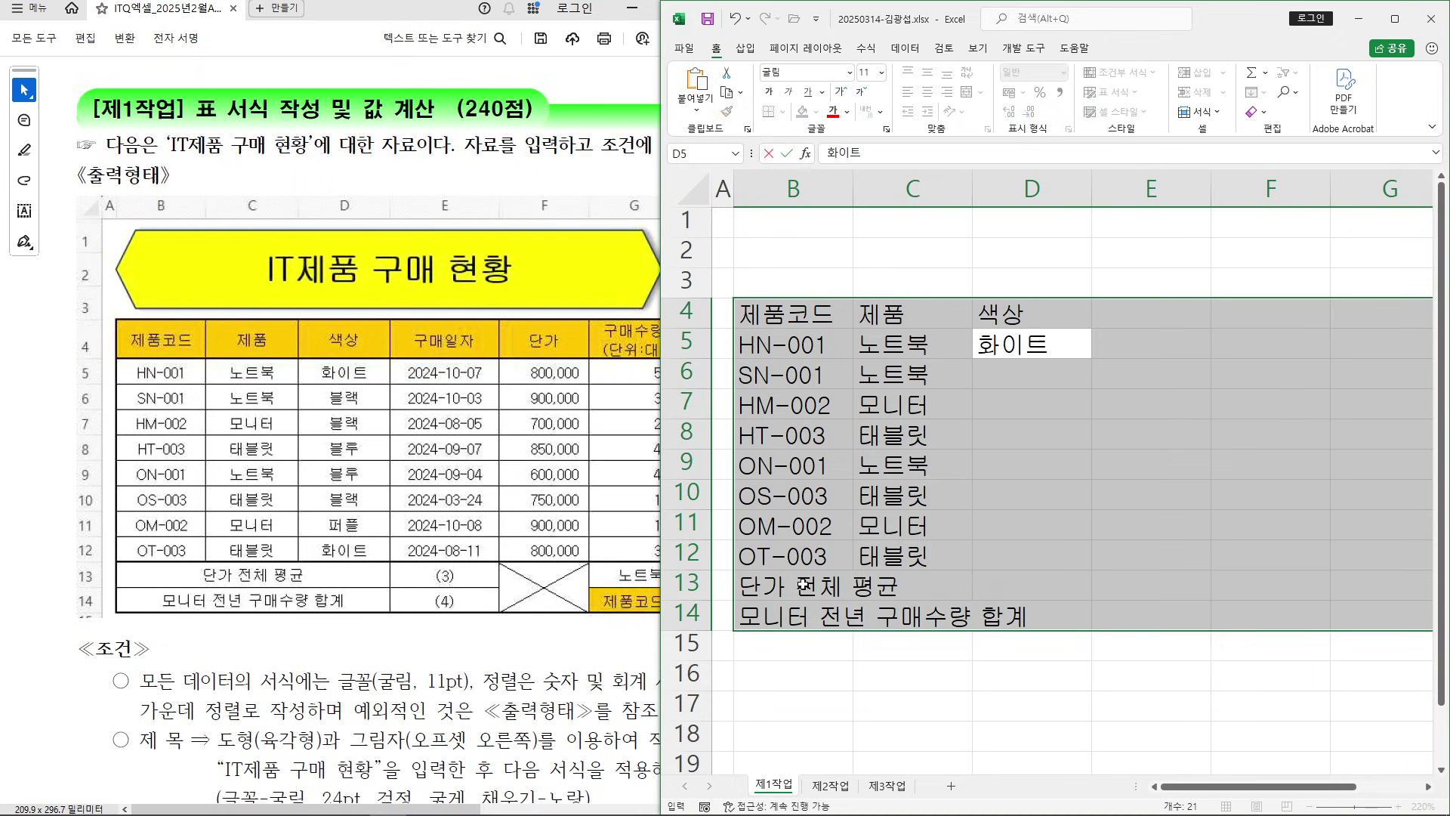
{"action": "key", "text": "Return"}
{"action": "type", "text": "블랙"}
{"action": "key", "text": "Return"}
{"action": "type", "text": "블"}
{"action": "key", "text": "Return"}
{"action": "type", "text": "블루"}
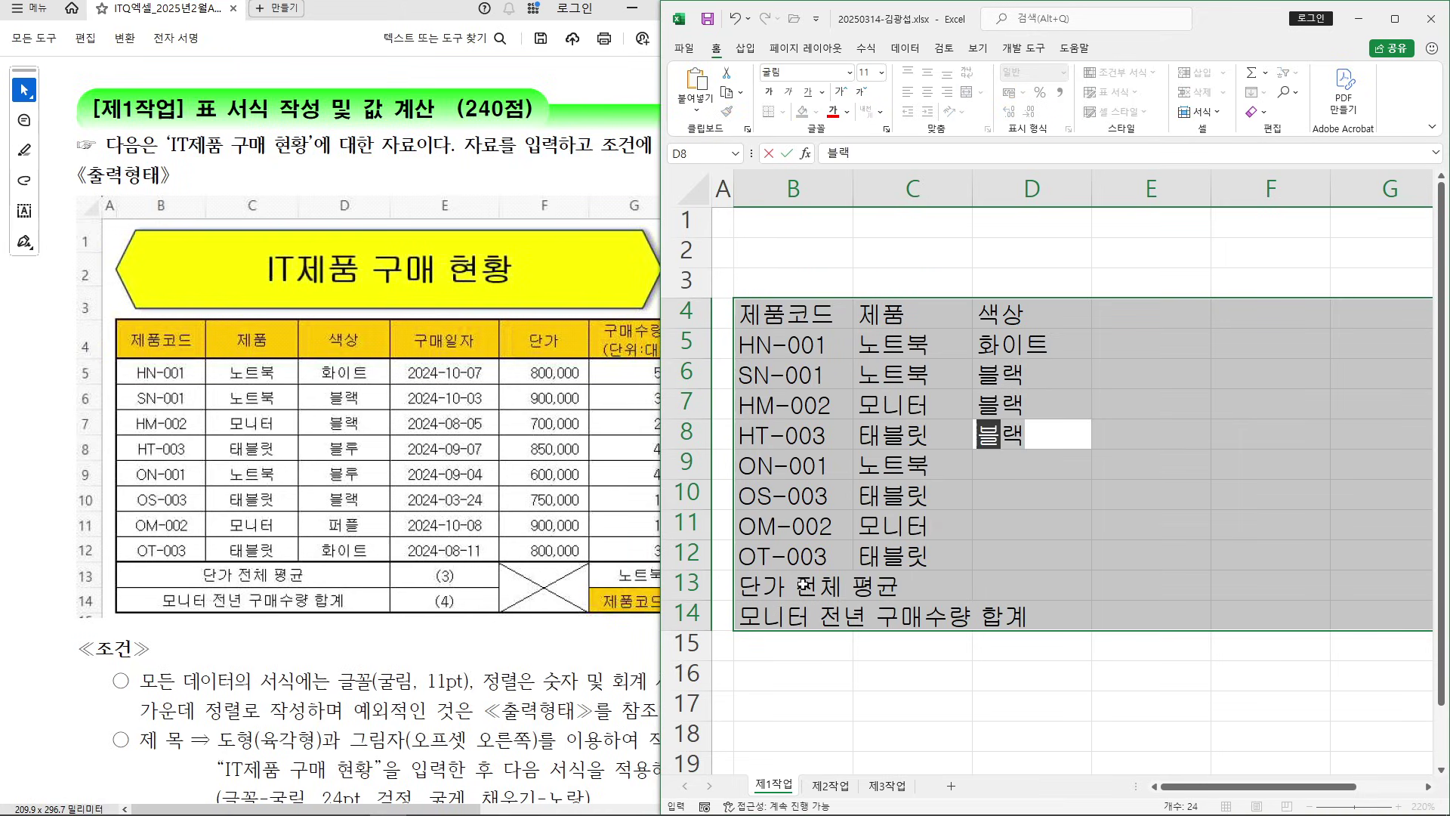
{"action": "key", "text": "Return"}
{"action": "type", "text": "블루"}
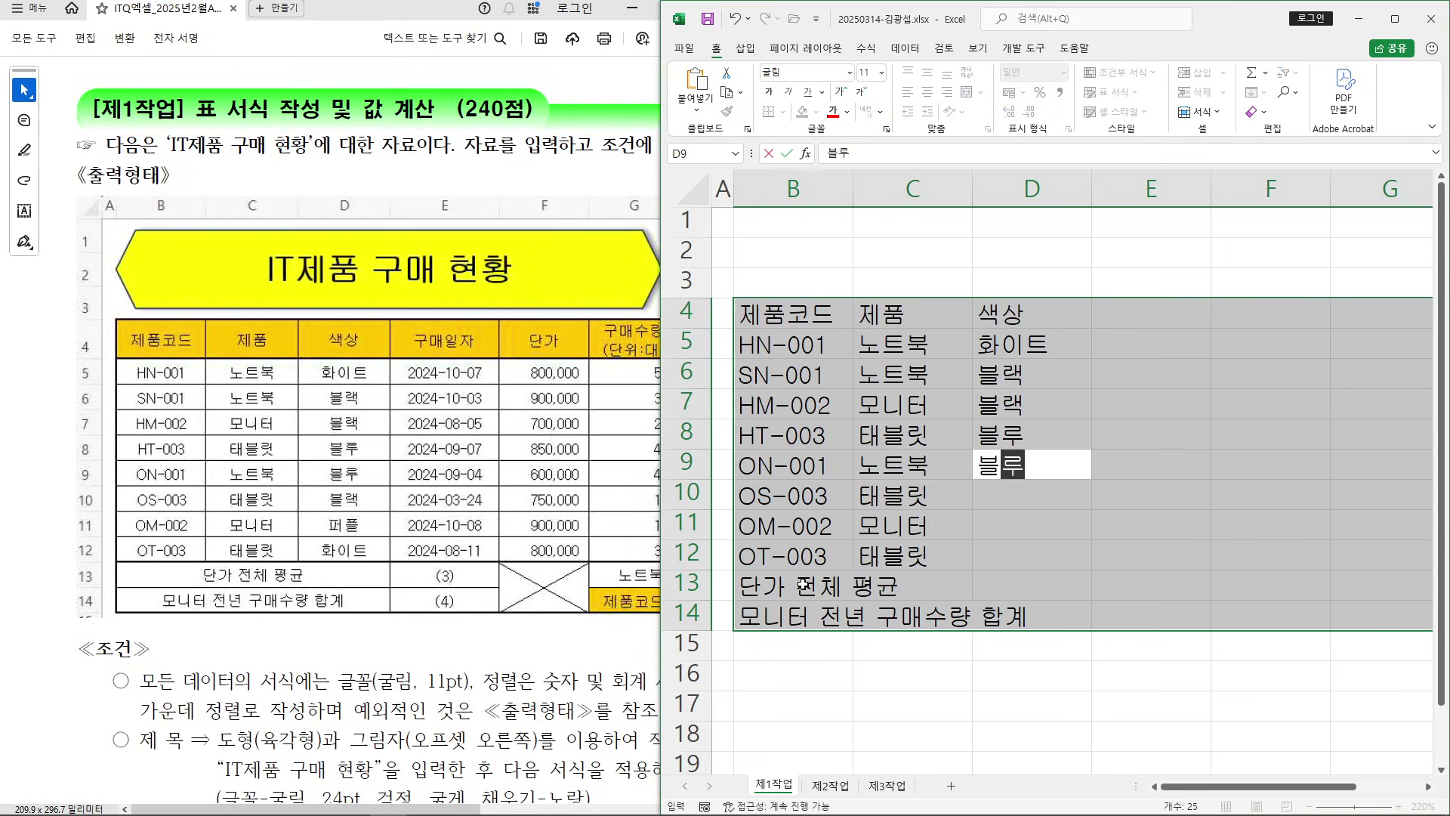
{"action": "key", "text": "Return"}
{"action": "type", "text": "블"}
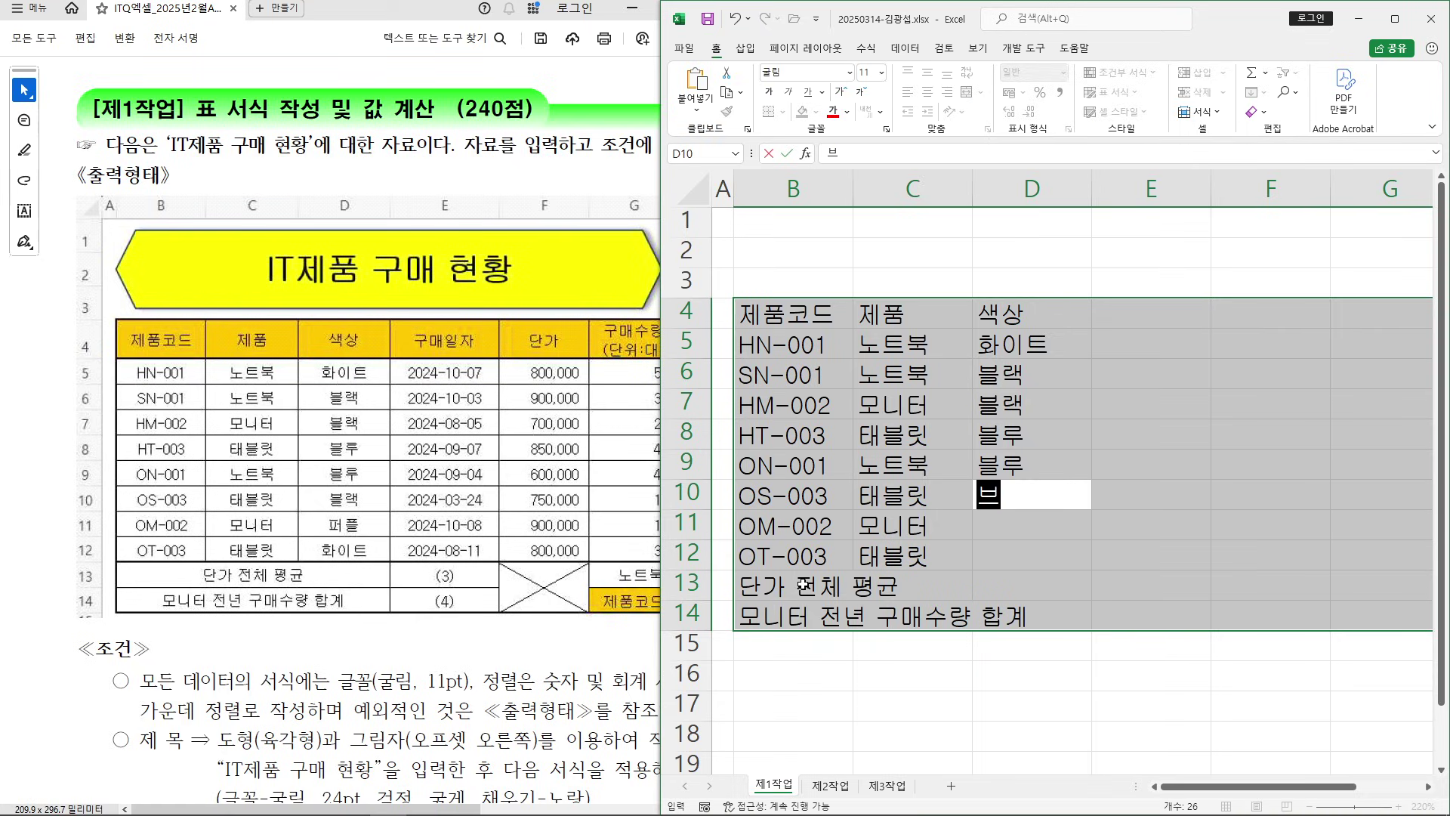
{"action": "type", "text": "랙"}
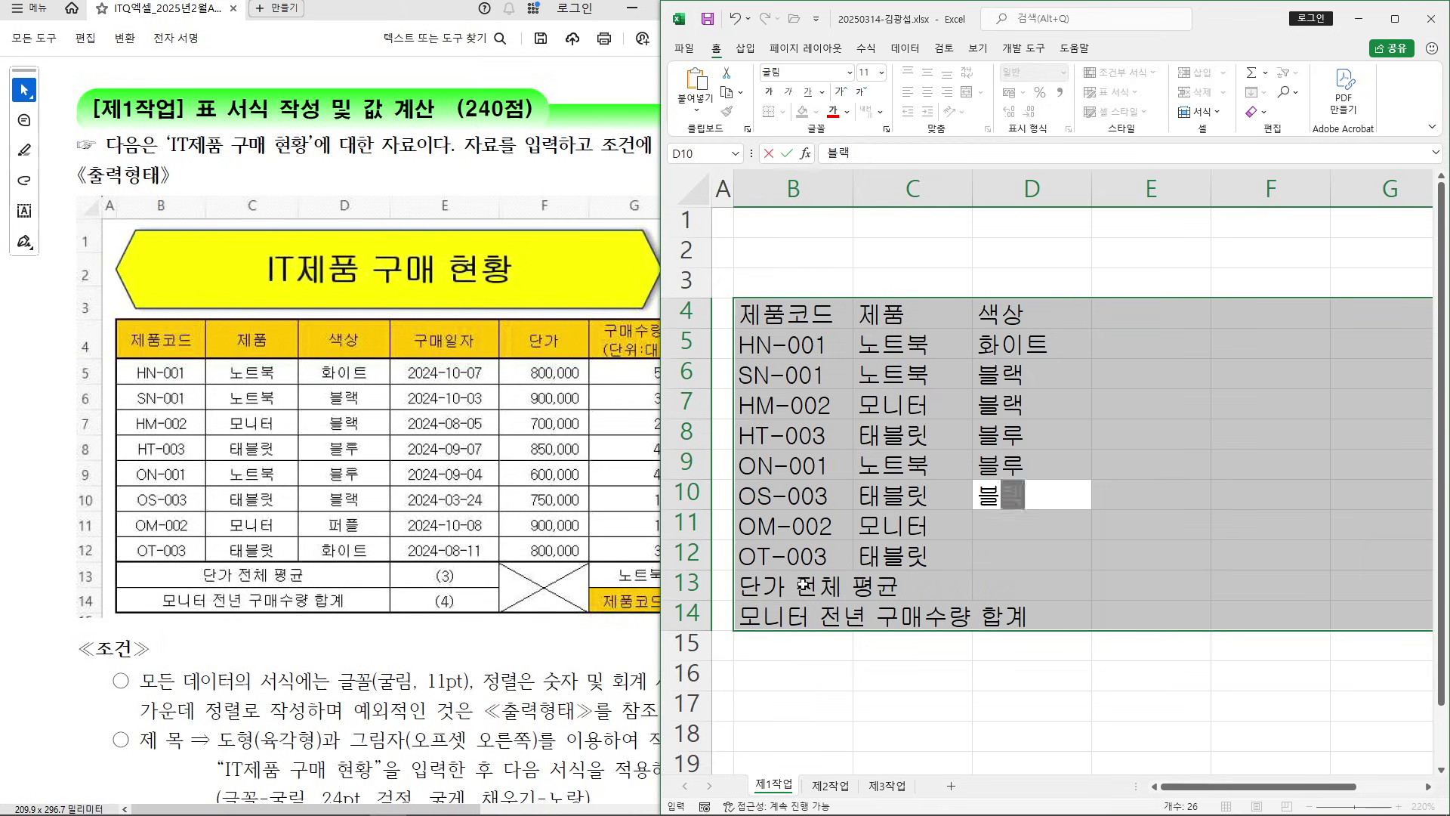
{"action": "key", "text": "Return"}
{"action": "type", "text": "퍼플"}
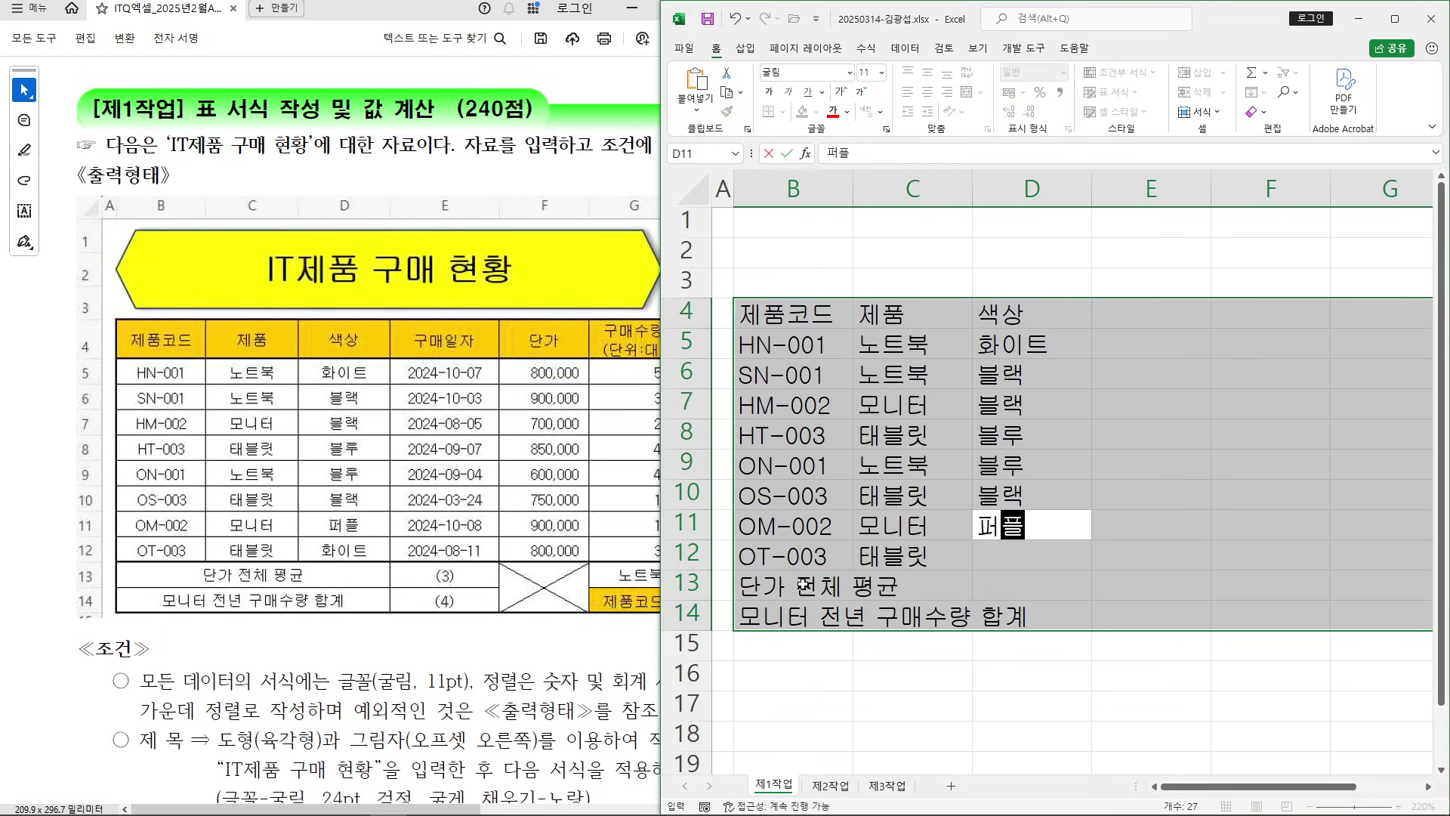
{"action": "key", "text": "Return"}
{"action": "type", "text": "화이트"}
{"action": "key", "text": "Return"}
{"action": "key", "text": "Return"}
{"action": "key", "text": "Return"}
{"action": "key", "text": "Return"}
Enter the 구매일자 header and dates 2024-10-07, 2024-10-03, 2024-08-05, 2024-09-07 in E4:E8
{"action": "type", "text": "구매일"}
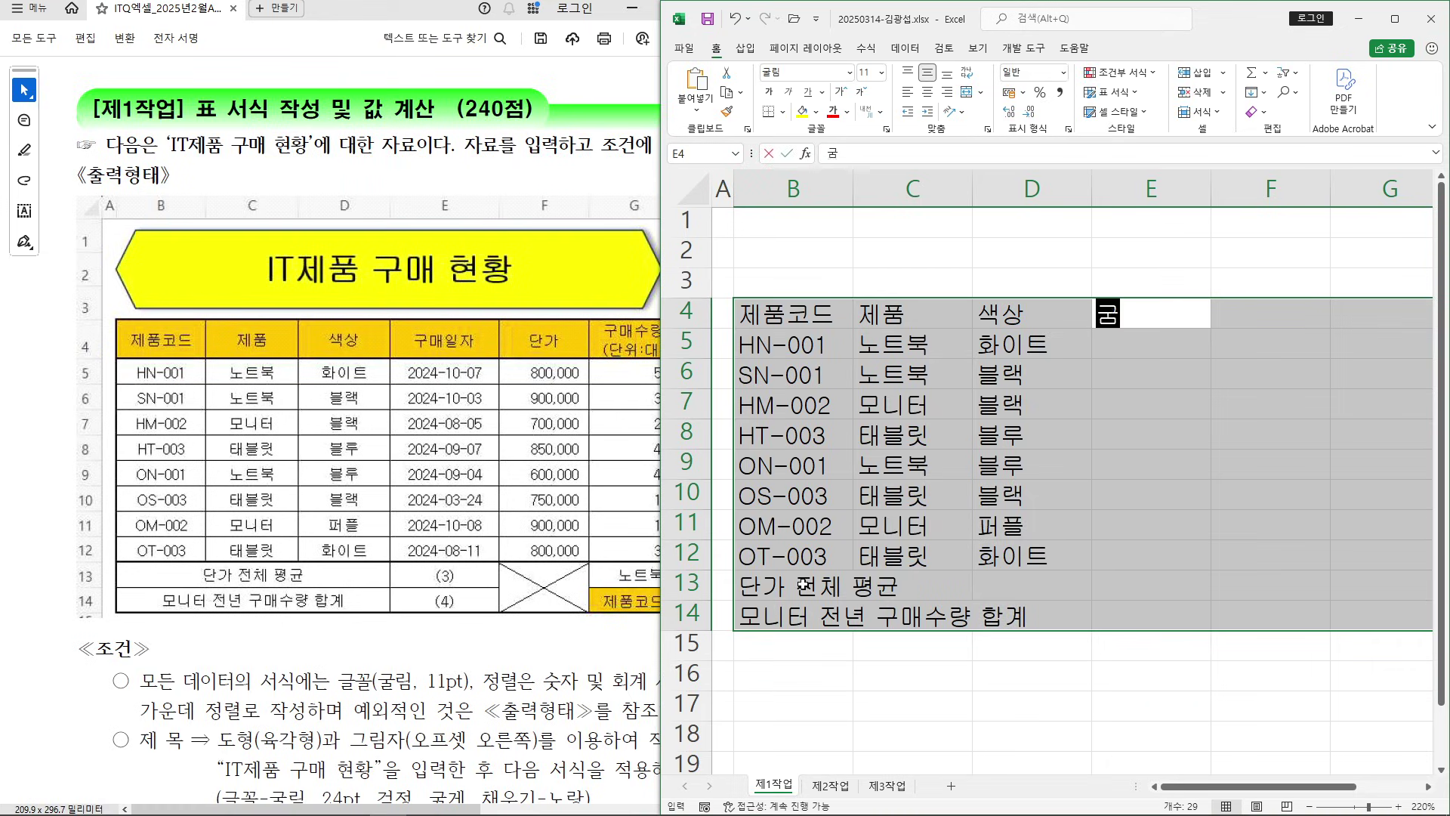
{"action": "type", "text": "자"}
{"action": "key", "text": "Return"}
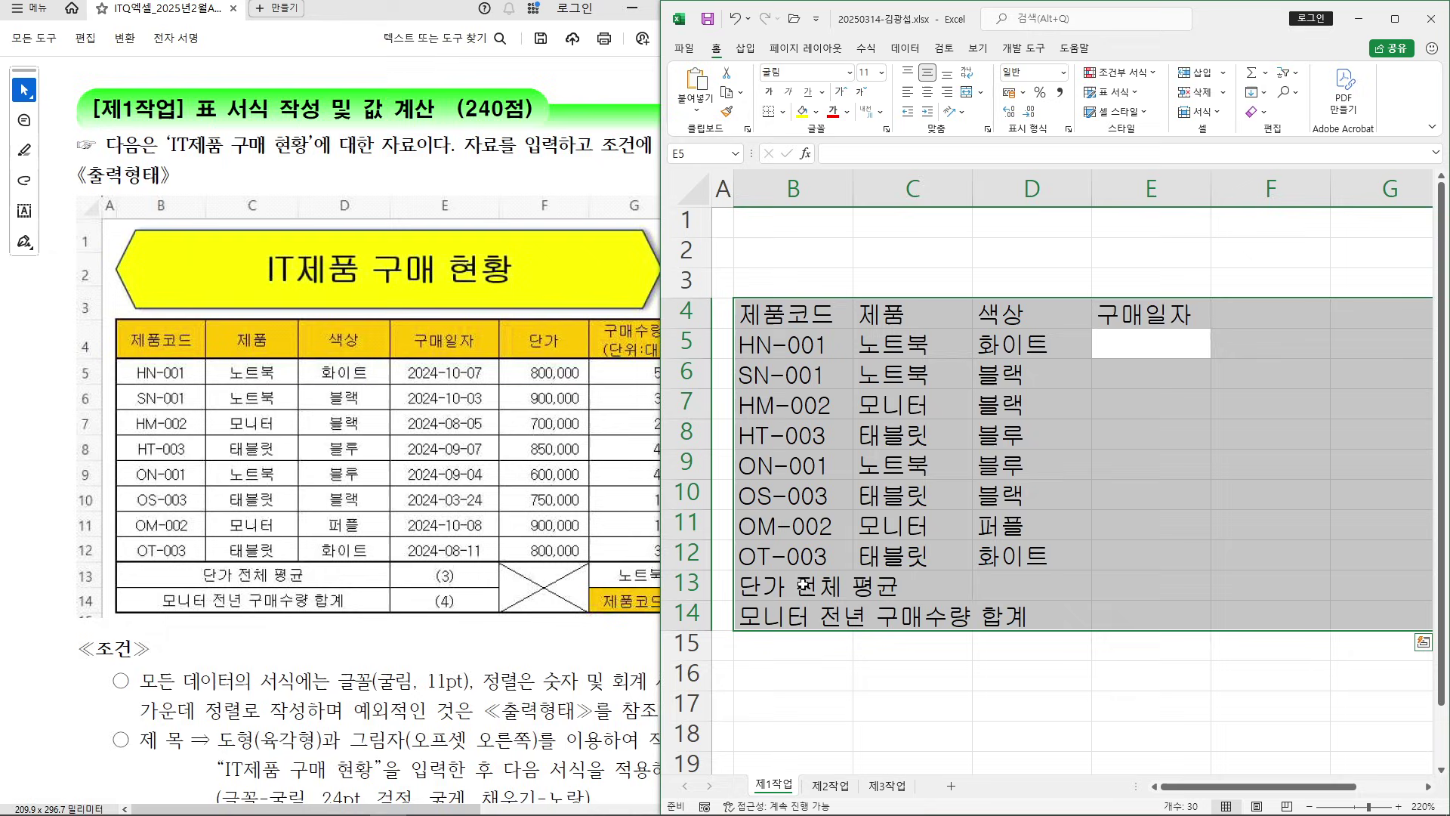
{"action": "type", "text": "2024-"}
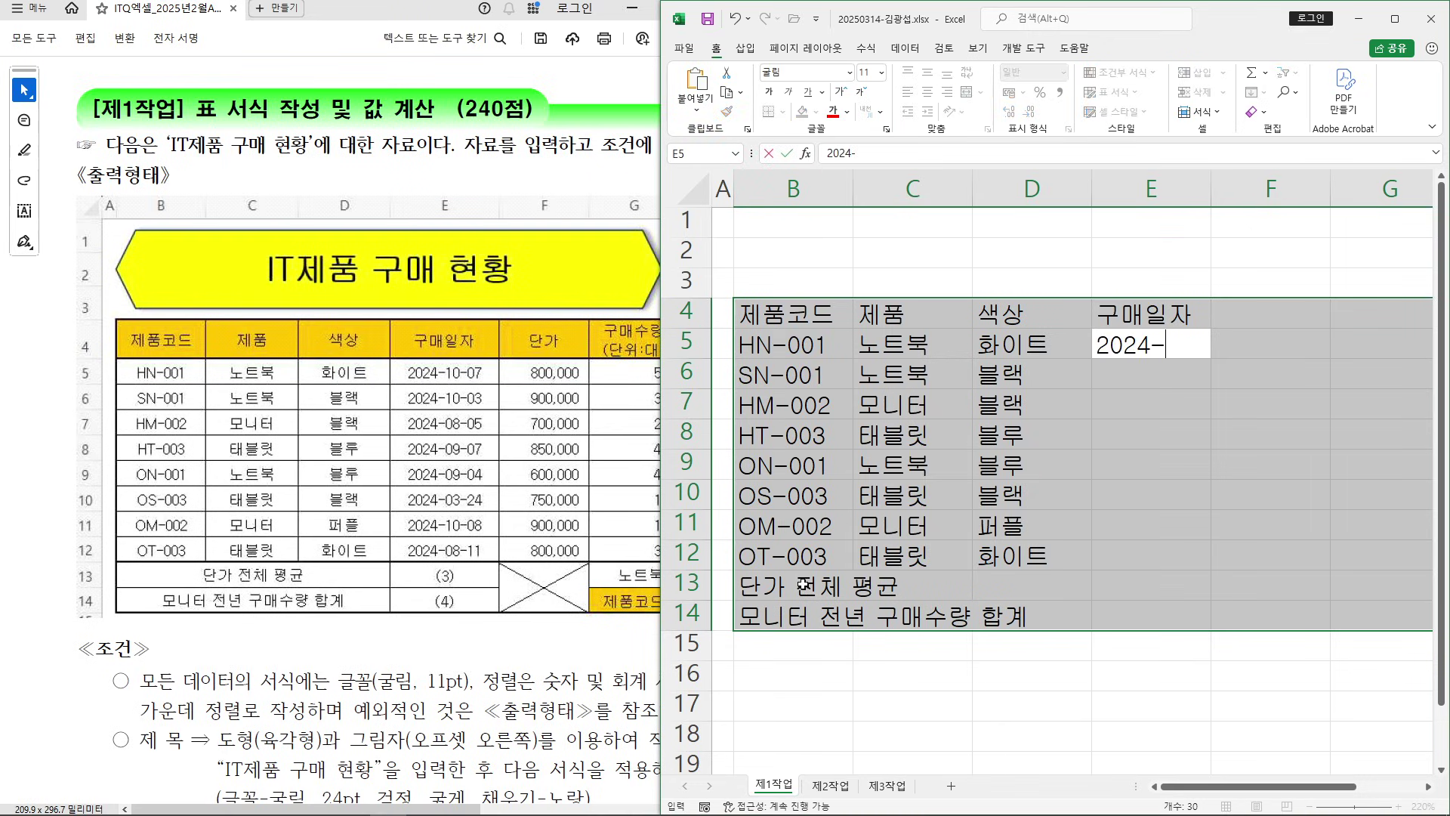
{"action": "type", "text": "10-07"}
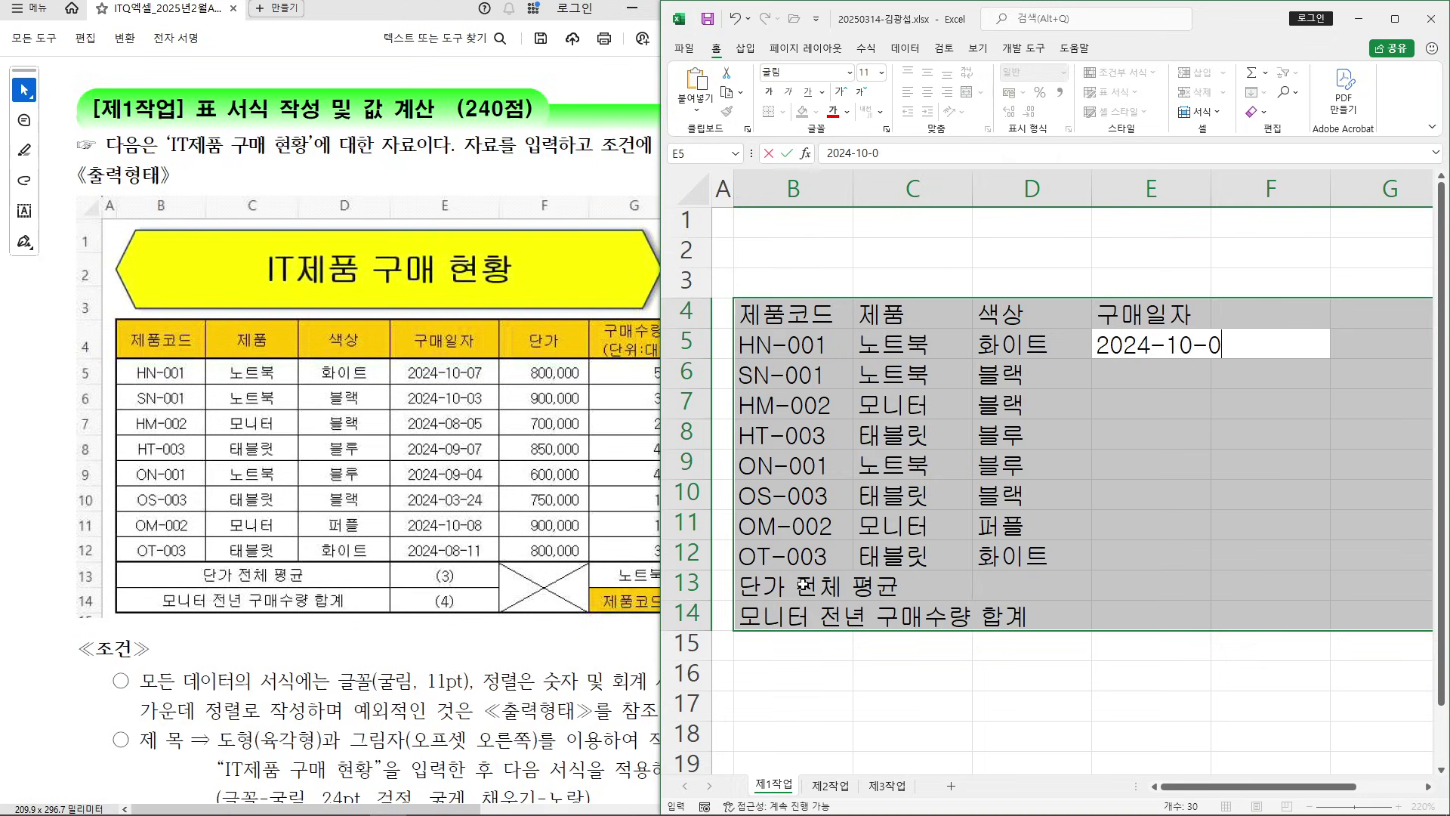
{"action": "key", "text": "Return"}
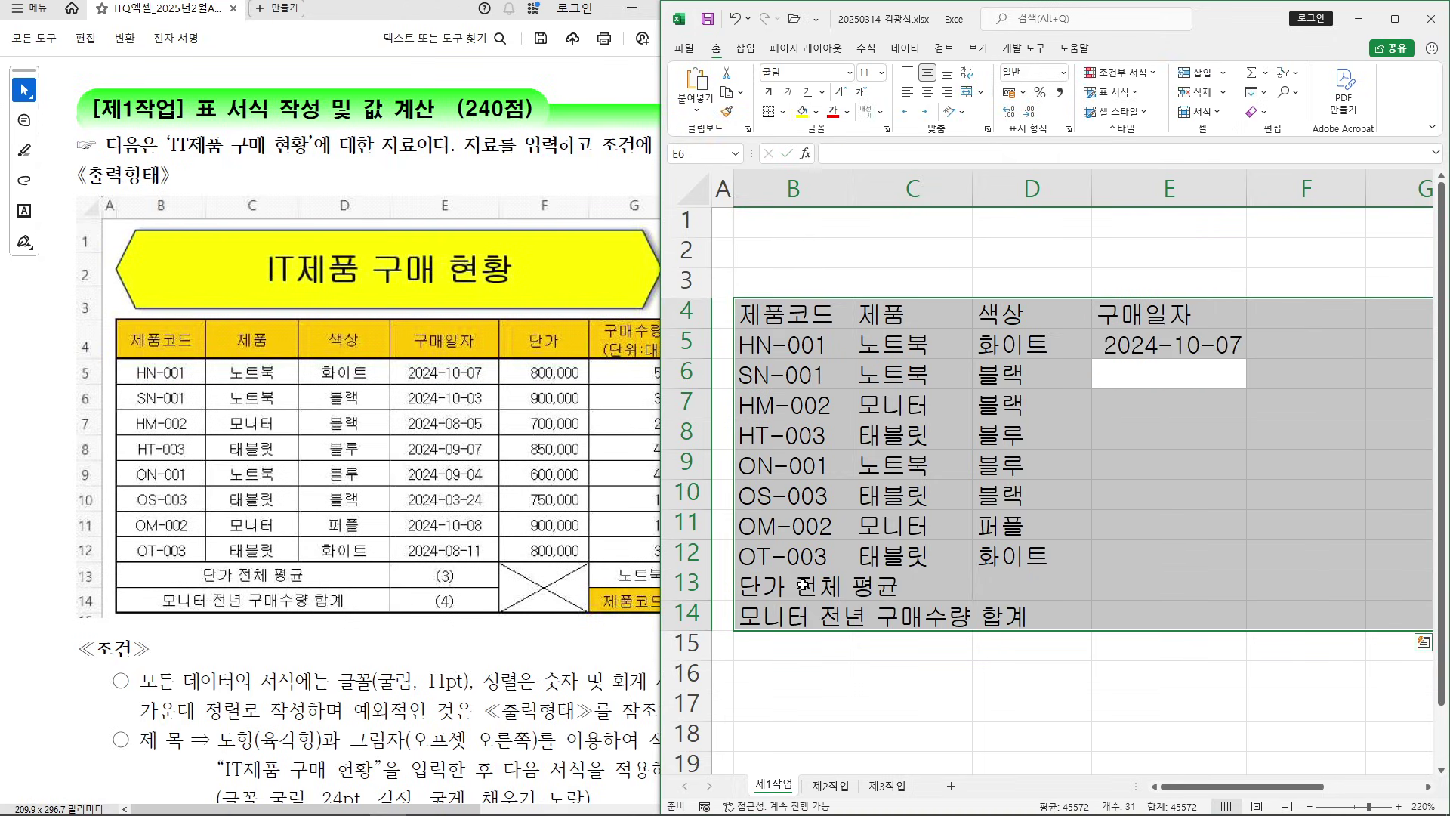
{"action": "type", "text": "2024-10-03"}
{"action": "key", "text": "Return"}
{"action": "type", "text": "20"}
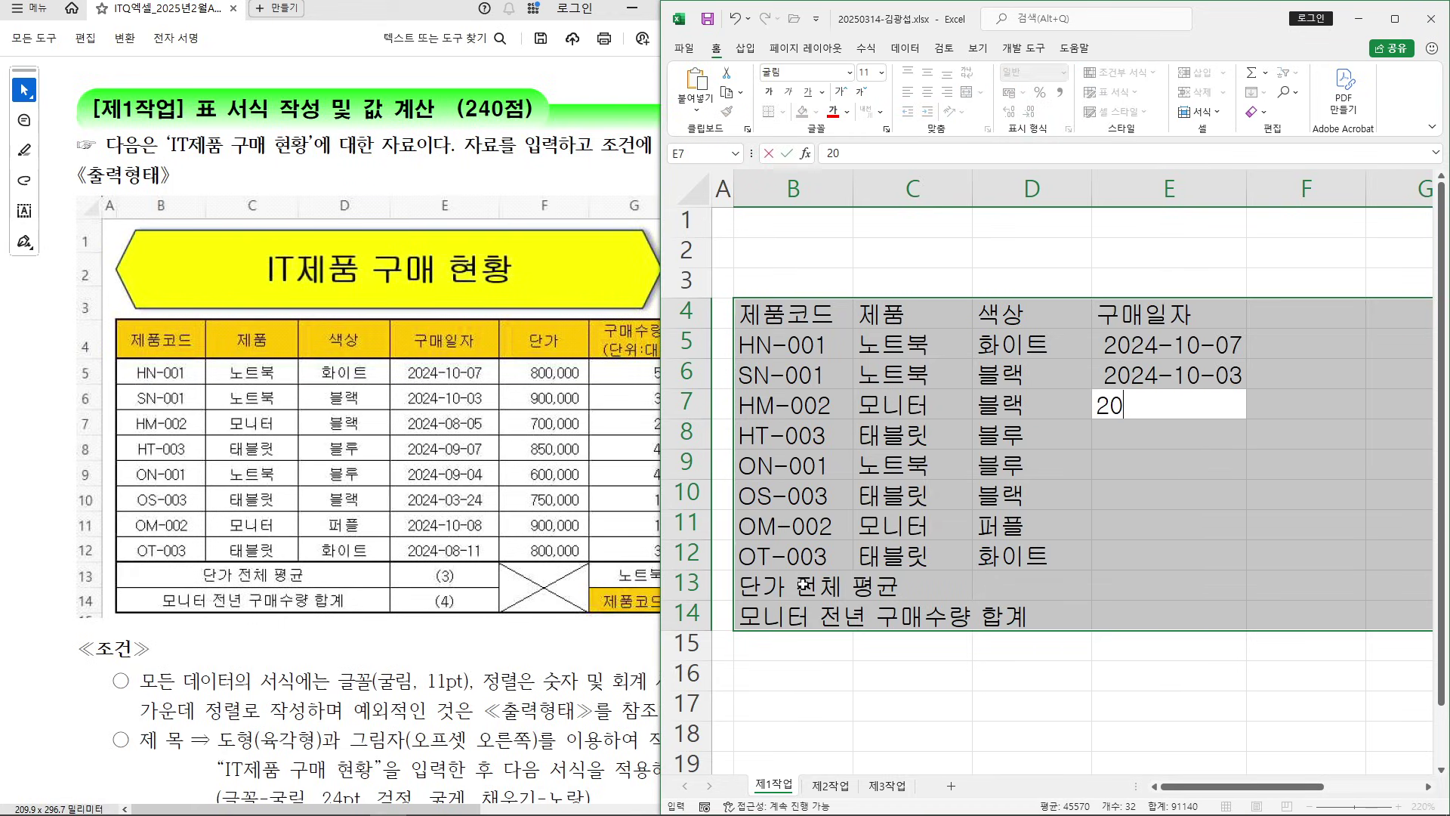
{"action": "type", "text": "24-08-05"}
{"action": "key", "text": "Return"}
{"action": "type", "text": "2024-09-07"}
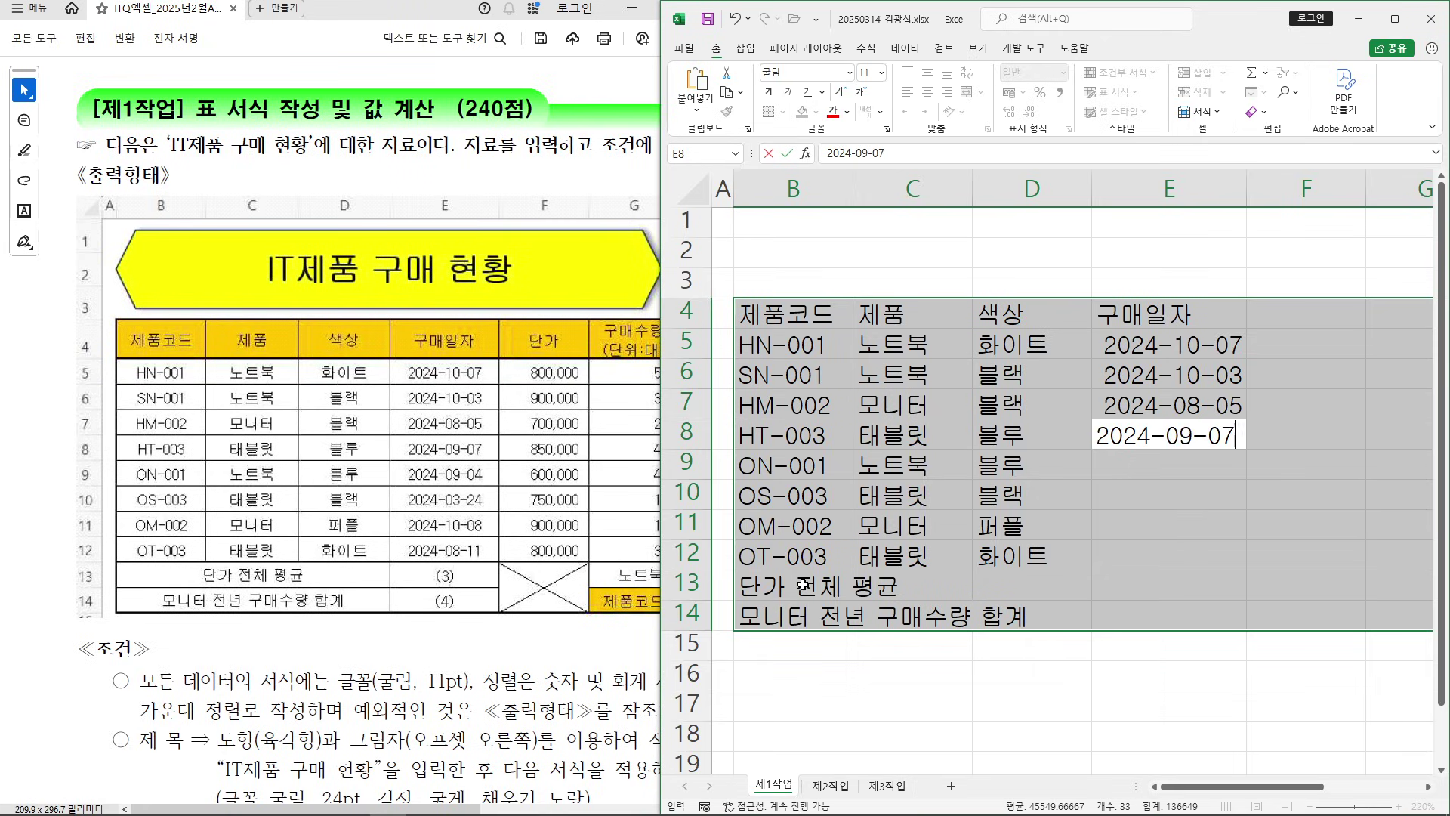
{"action": "key", "text": "Return"}
Enter dates 2024-09-04, 2024-03-24, 2024-10-08 and 2024-08-11 in E9:E12
{"action": "type", "text": "2024-09-04"}
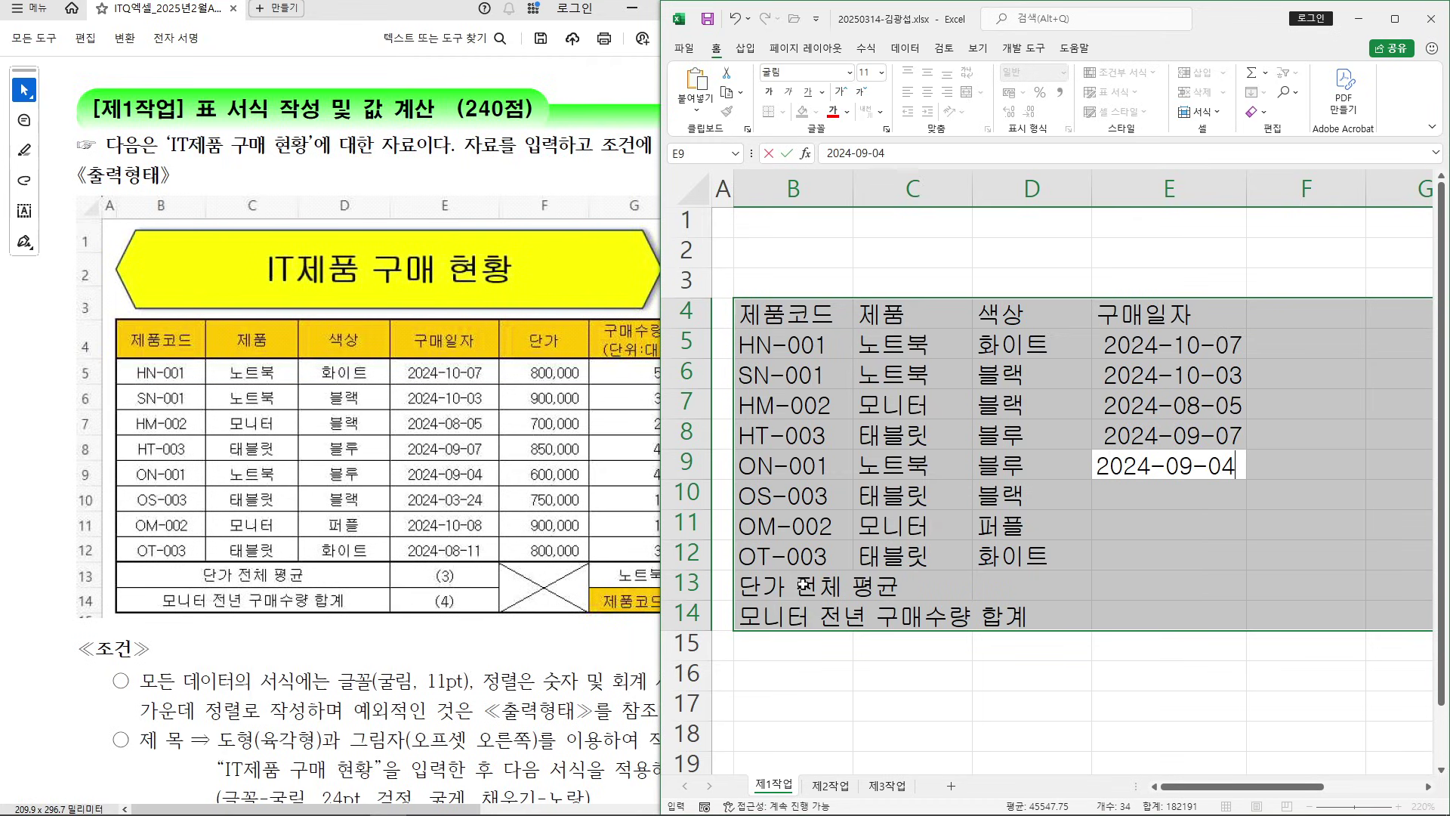
{"action": "key", "text": "Return"}
{"action": "type", "text": "20"}
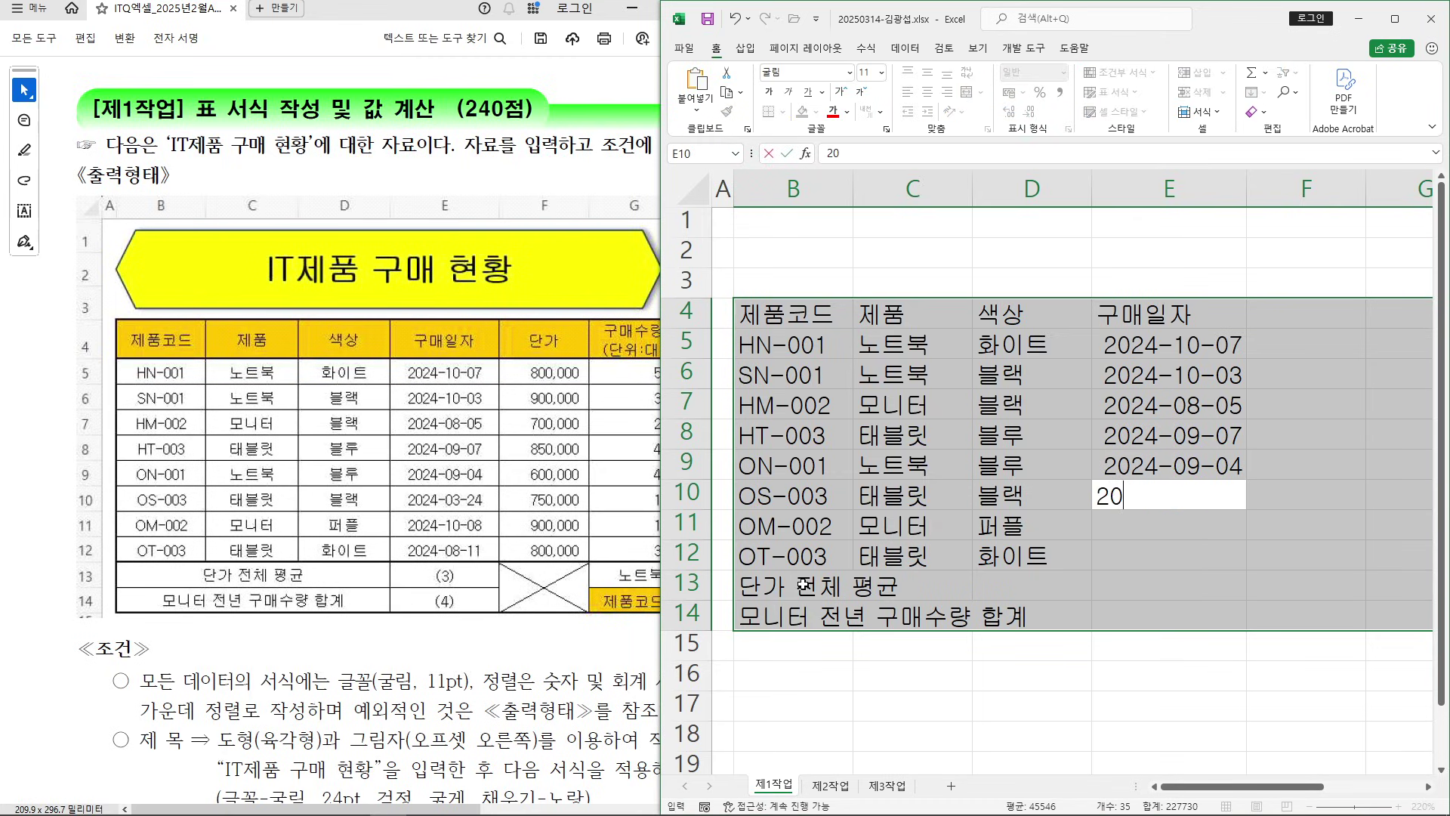
{"action": "type", "text": "24-03-24"}
{"action": "key", "text": "Return"}
{"action": "type", "text": "2024-"}
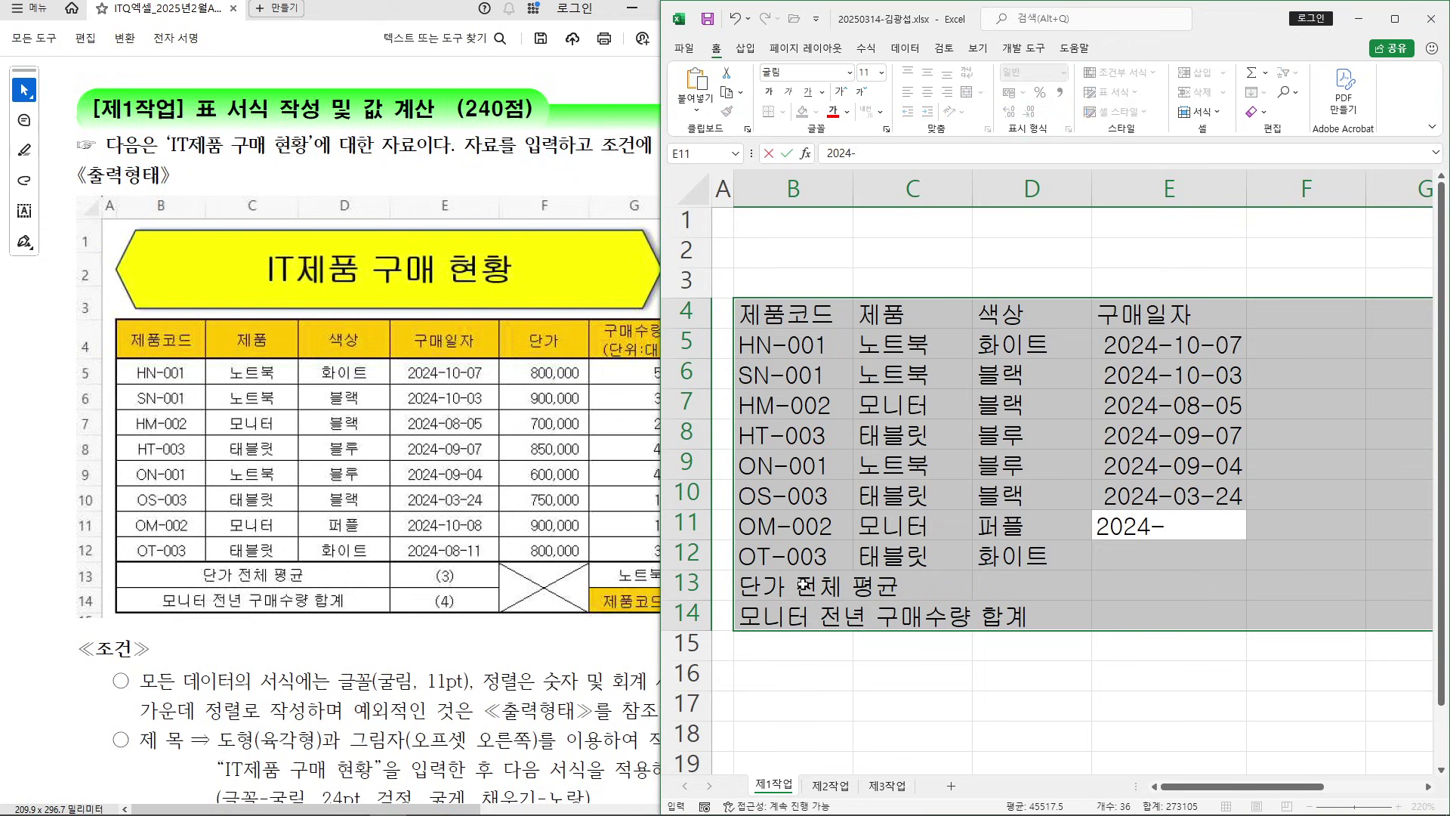
{"action": "type", "text": "10-08"}
{"action": "key", "text": "Return"}
{"action": "type", "text": "2024-08-11"}
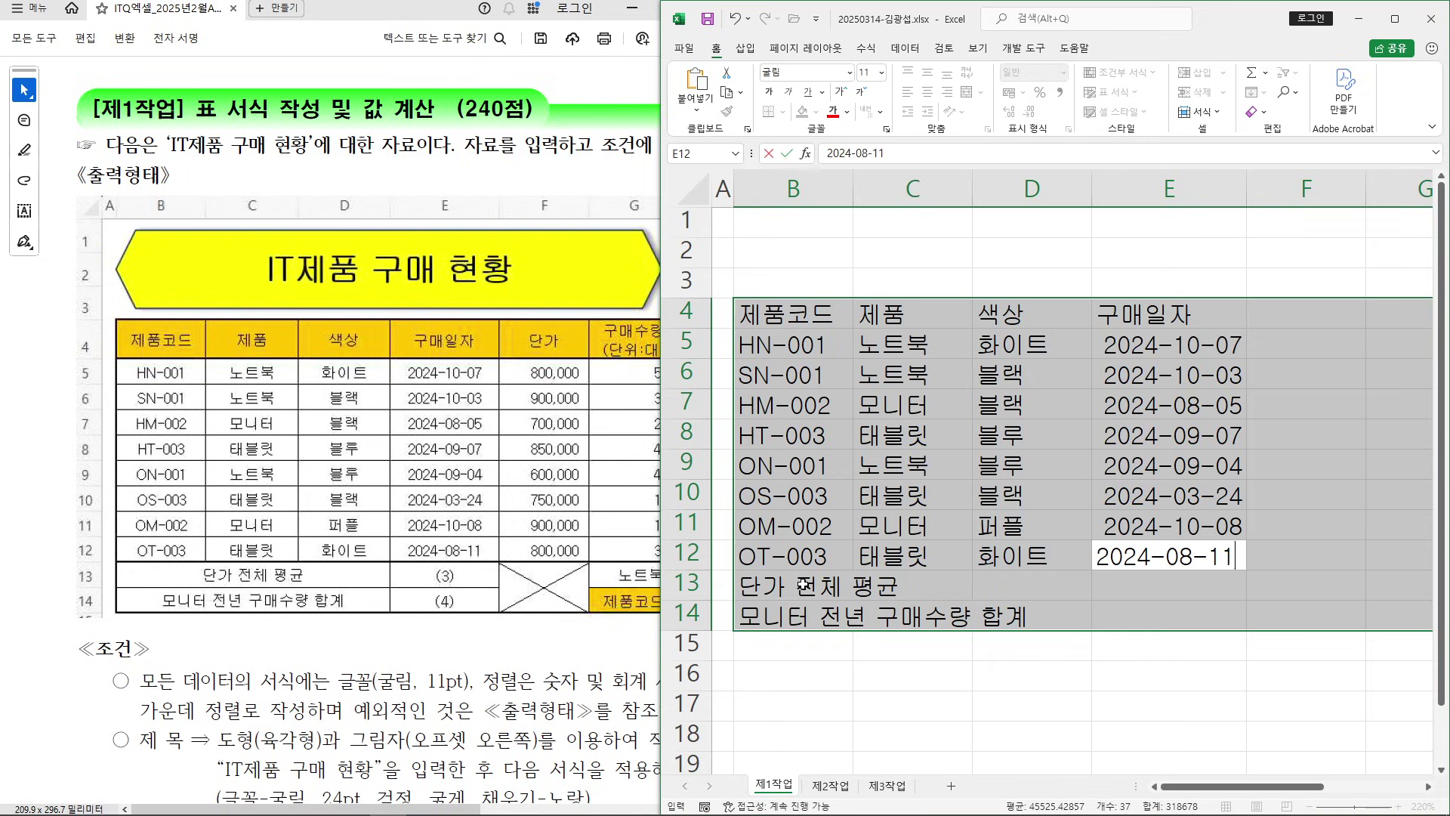
{"action": "key", "text": "Return"}
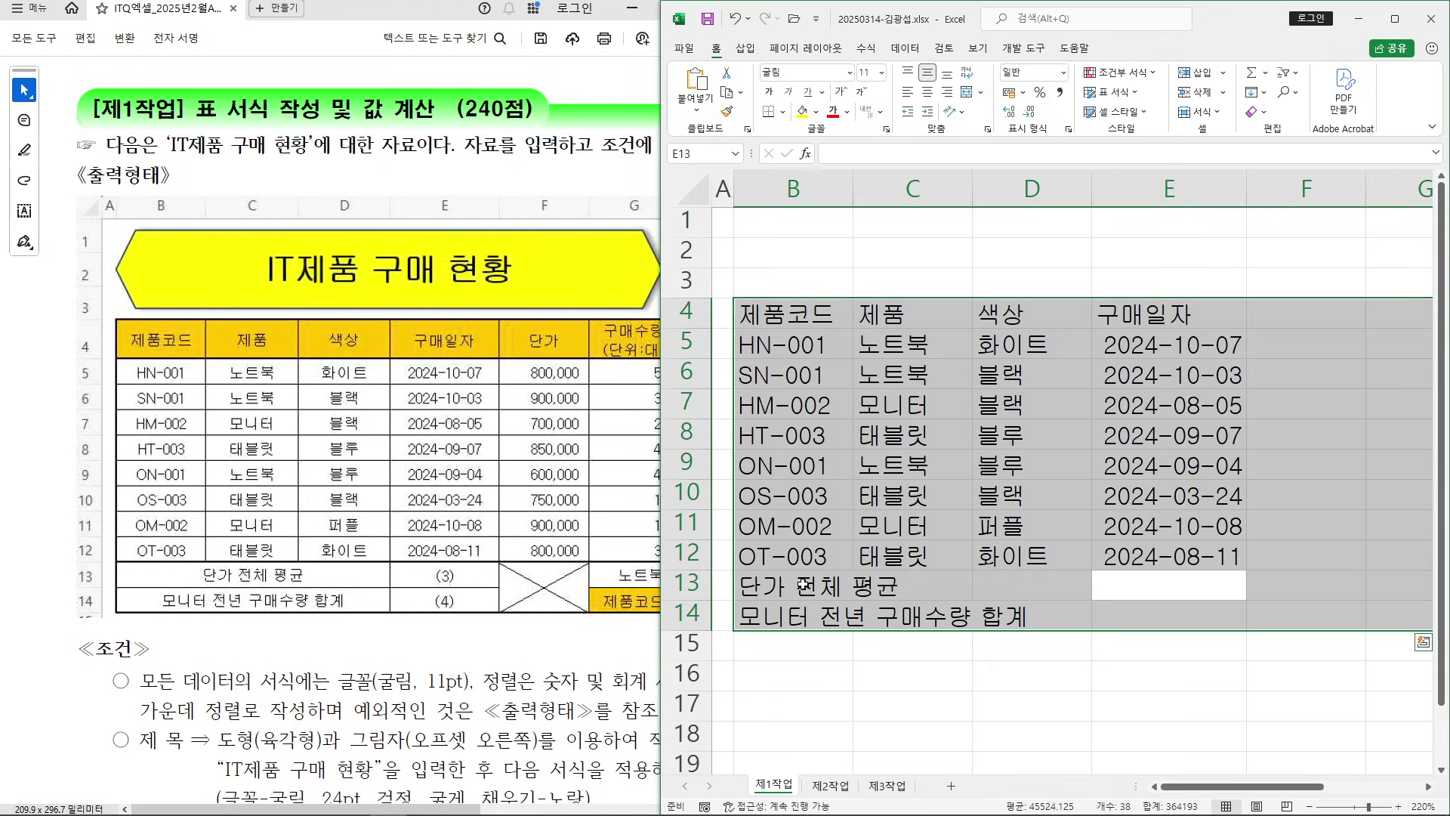
{"action": "key", "text": "Return"}
{"action": "key", "text": "Return"}
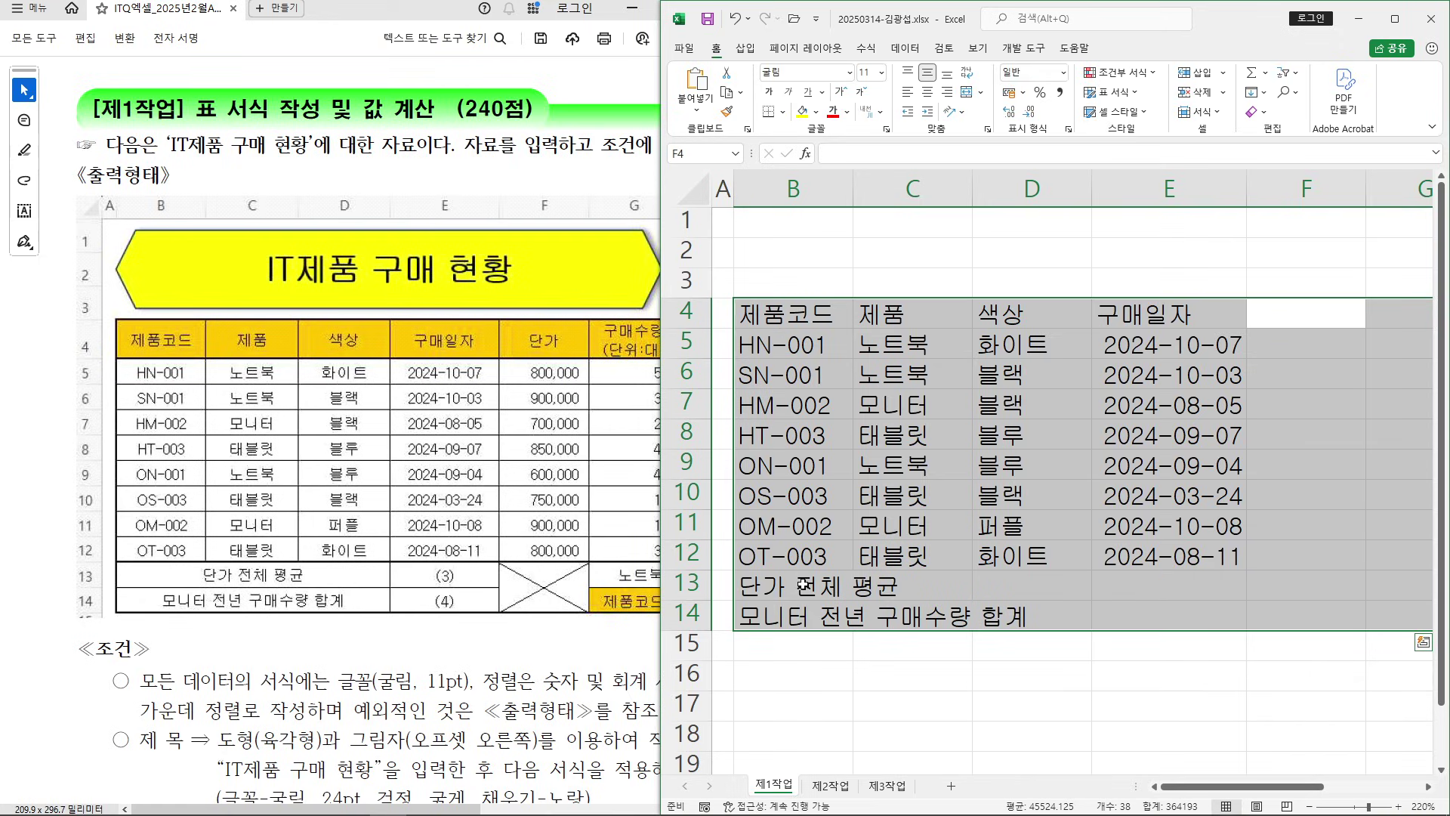
Enter the 단가 header and prices 800000, 900000, 700000, 850000 in F4:F8
{"action": "type", "text": "단가"}
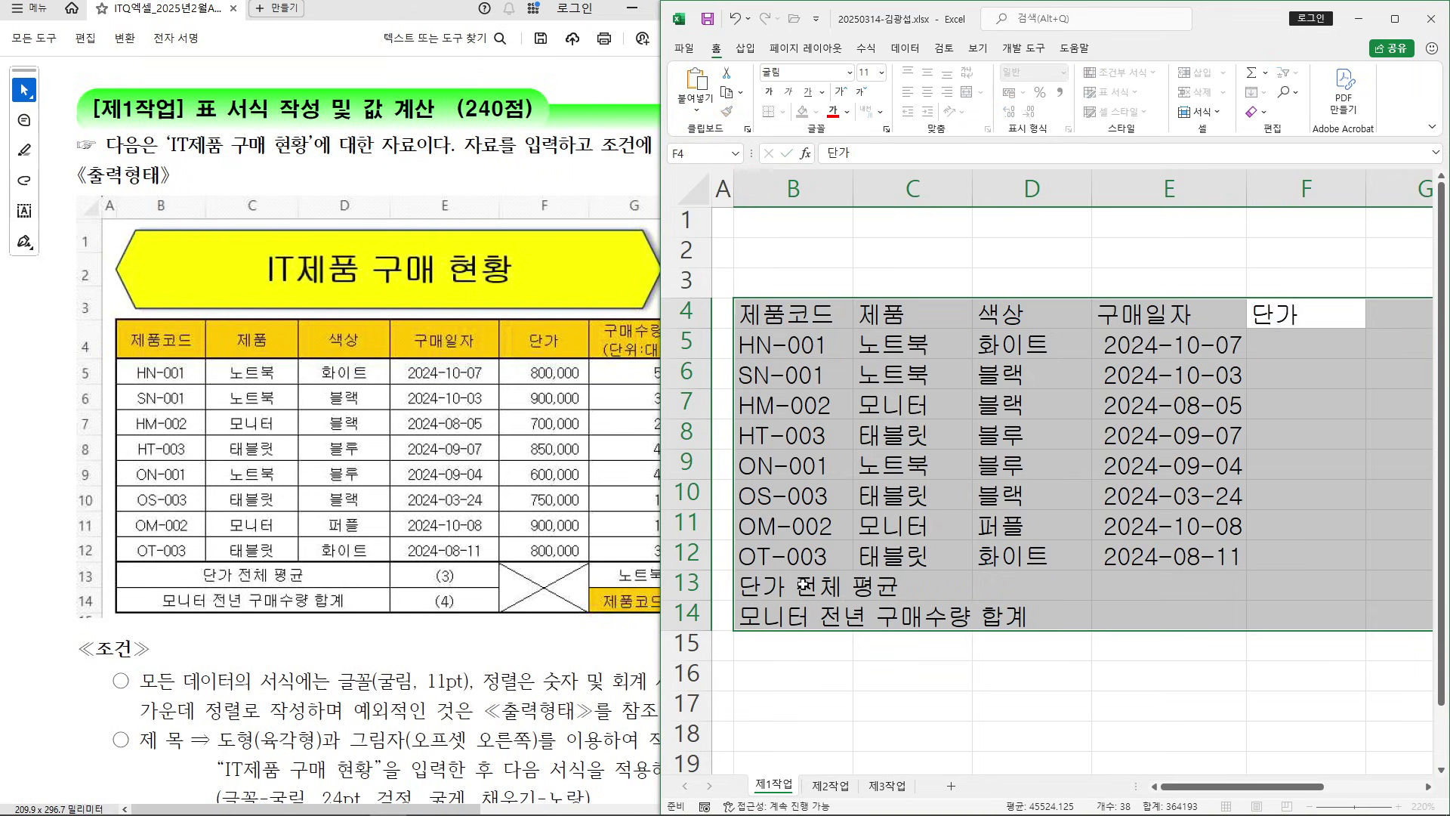
{"action": "key", "text": "Return"}
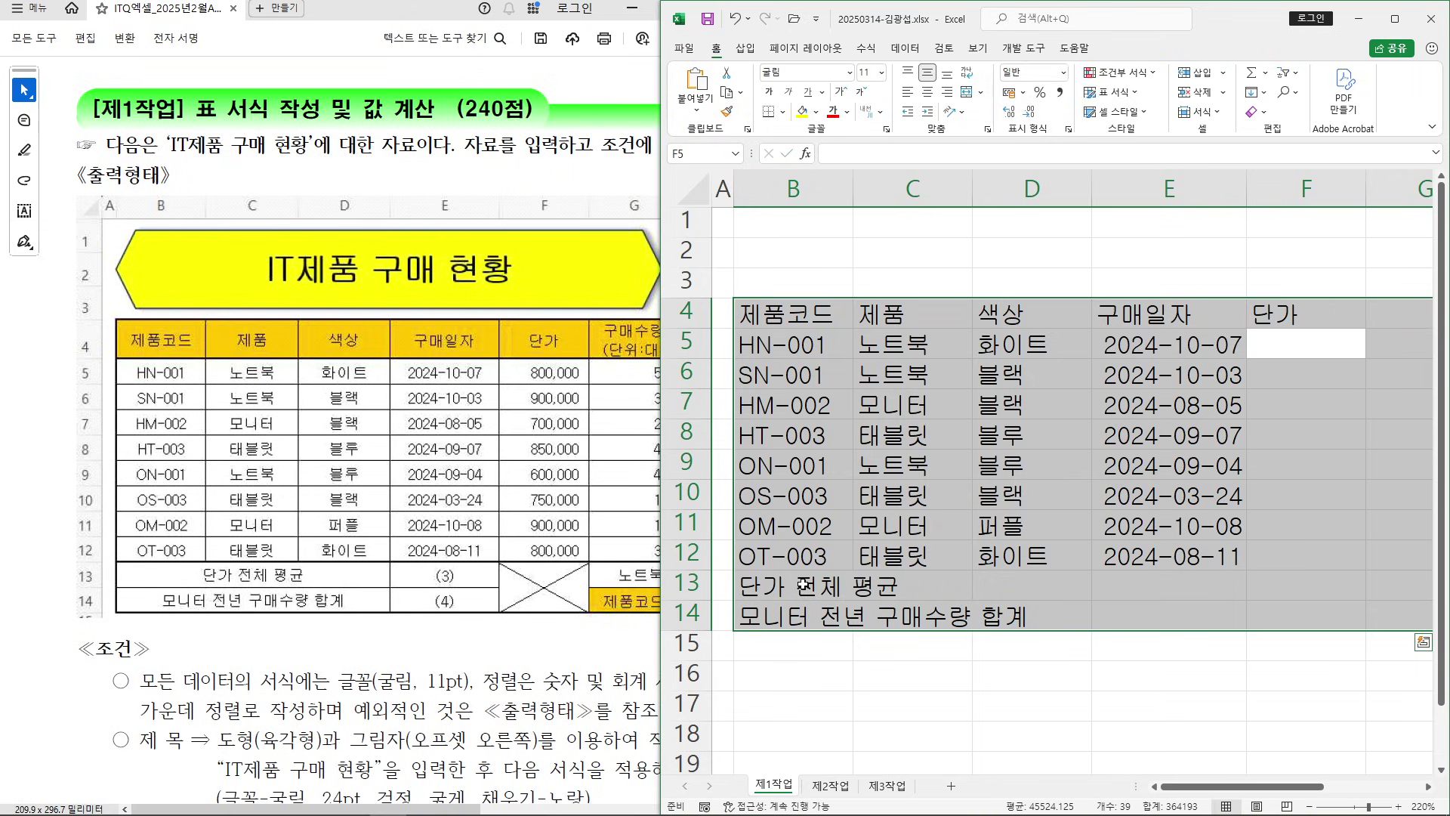
{"action": "type", "text": "800"}
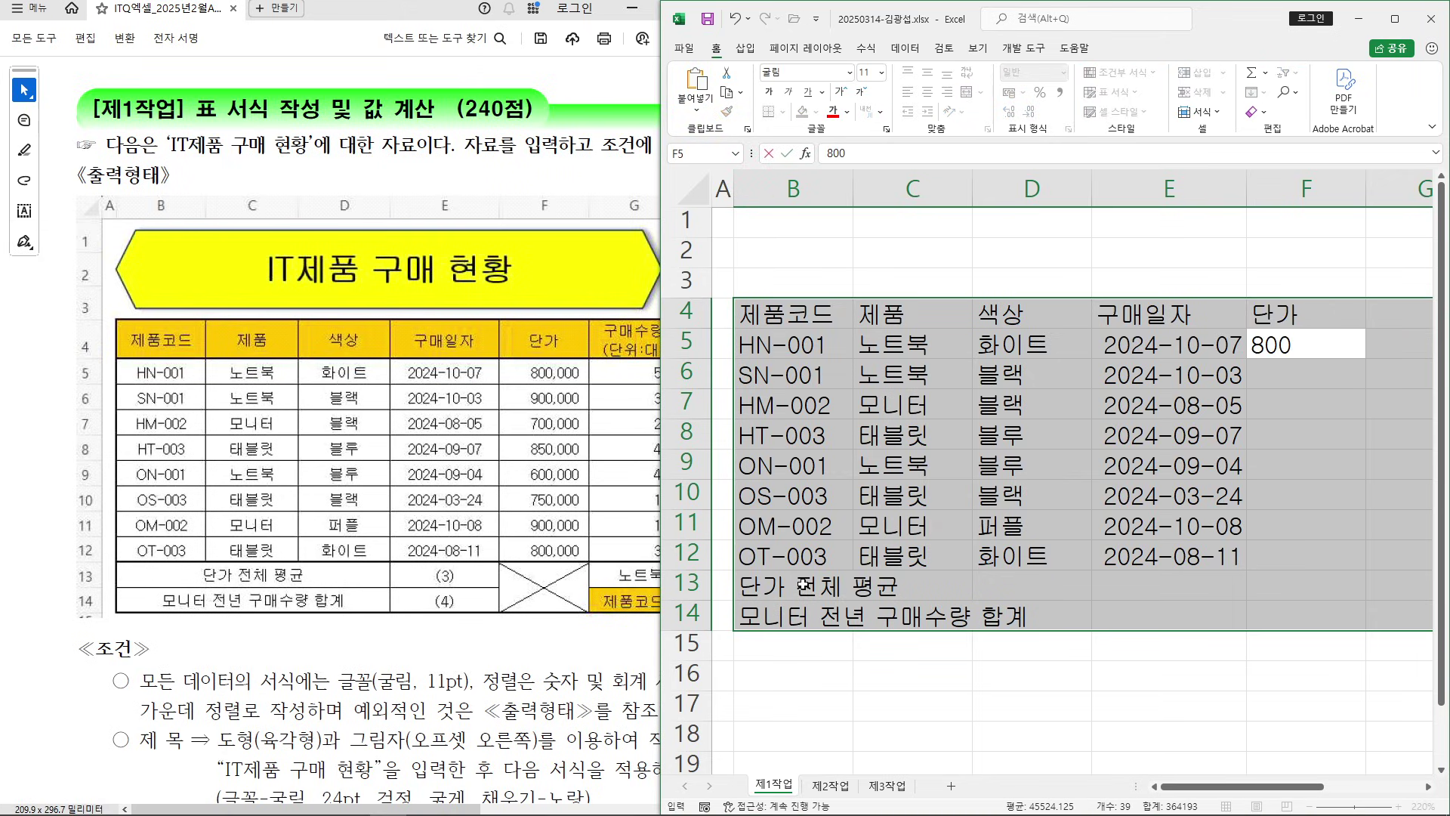
{"action": "type", "text": "000"}
{"action": "key", "text": "Return"}
{"action": "type", "text": "900000"}
{"action": "key", "text": "Return"}
{"action": "type", "text": "7"}
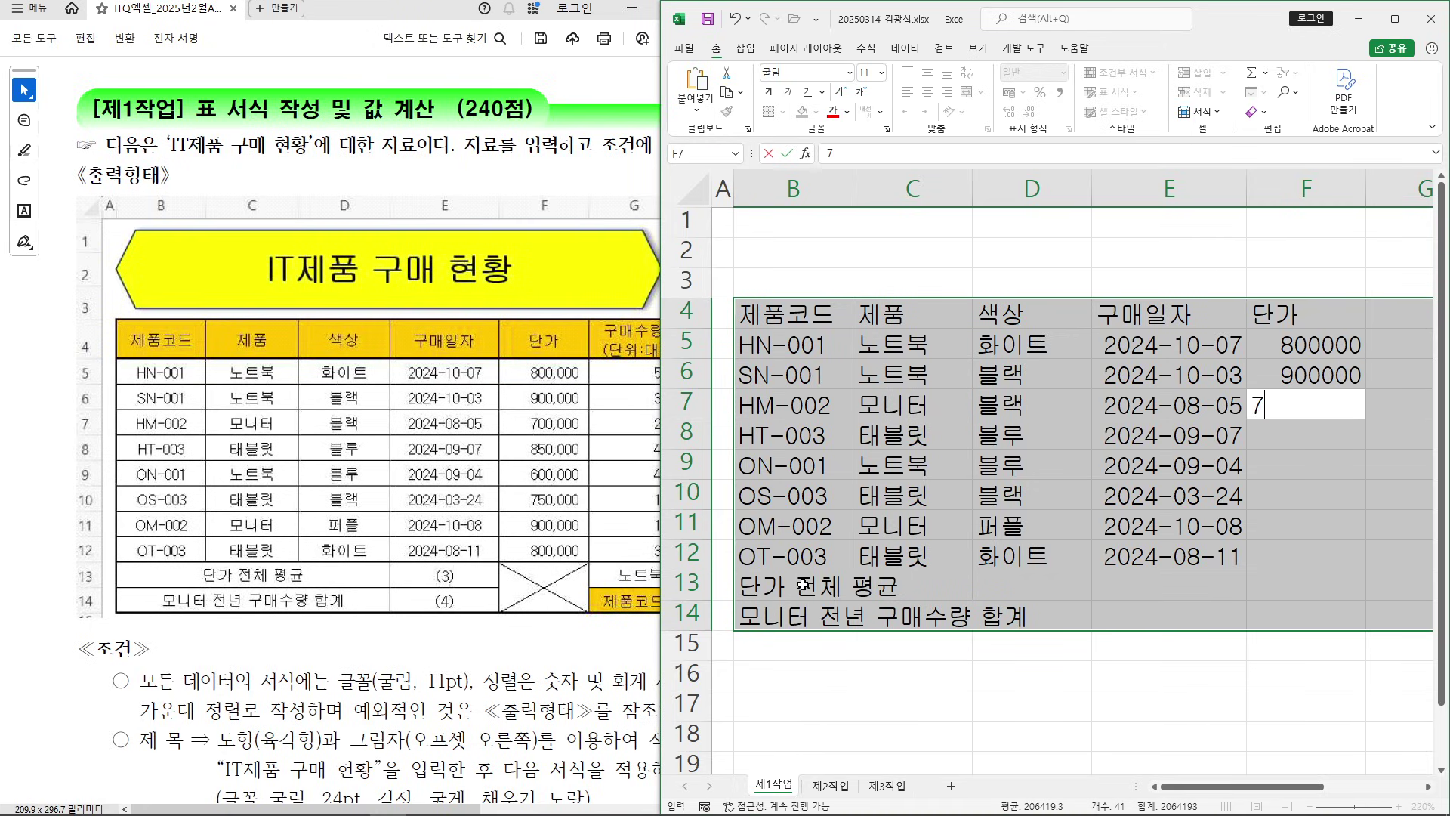
{"action": "type", "text": "00000"}
{"action": "key", "text": "Return"}
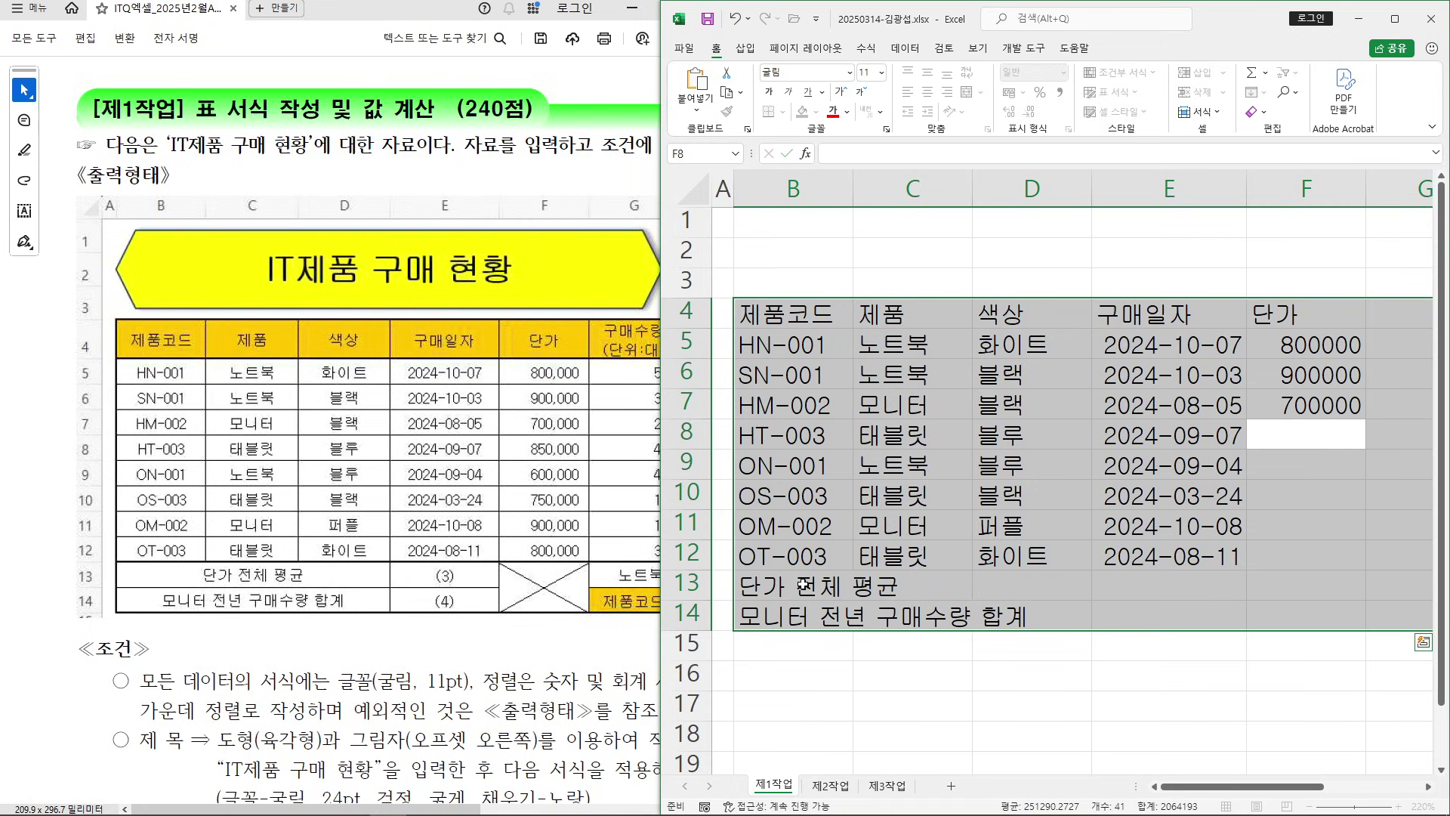
{"action": "type", "text": "850000"}
{"action": "key", "text": "Return"}
Enter prices 600000, 750000, 900000 and 800000 in F9:F12
{"action": "type", "text": "600000"}
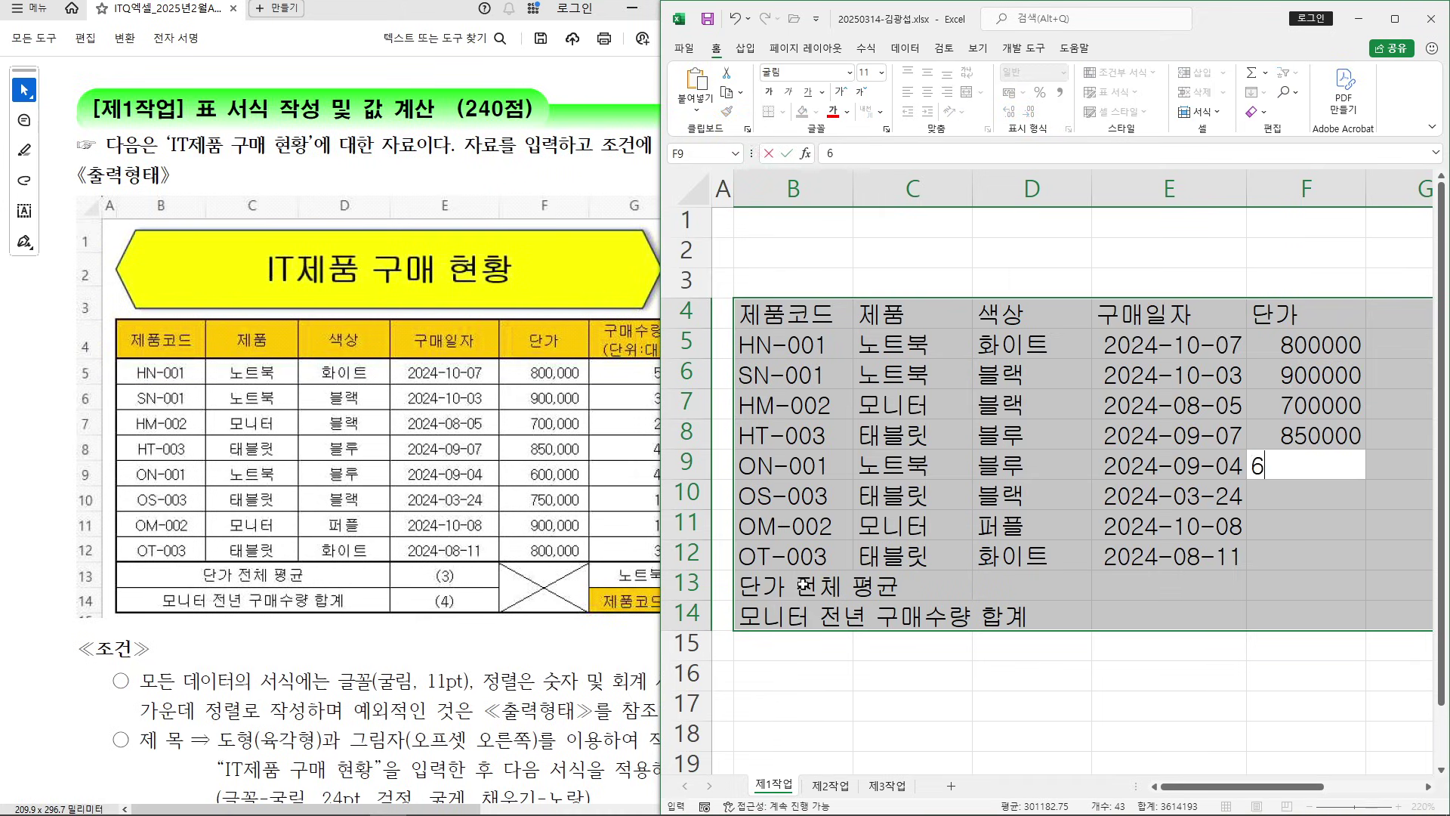
{"action": "key", "text": "Return"}
{"action": "type", "text": "7"}
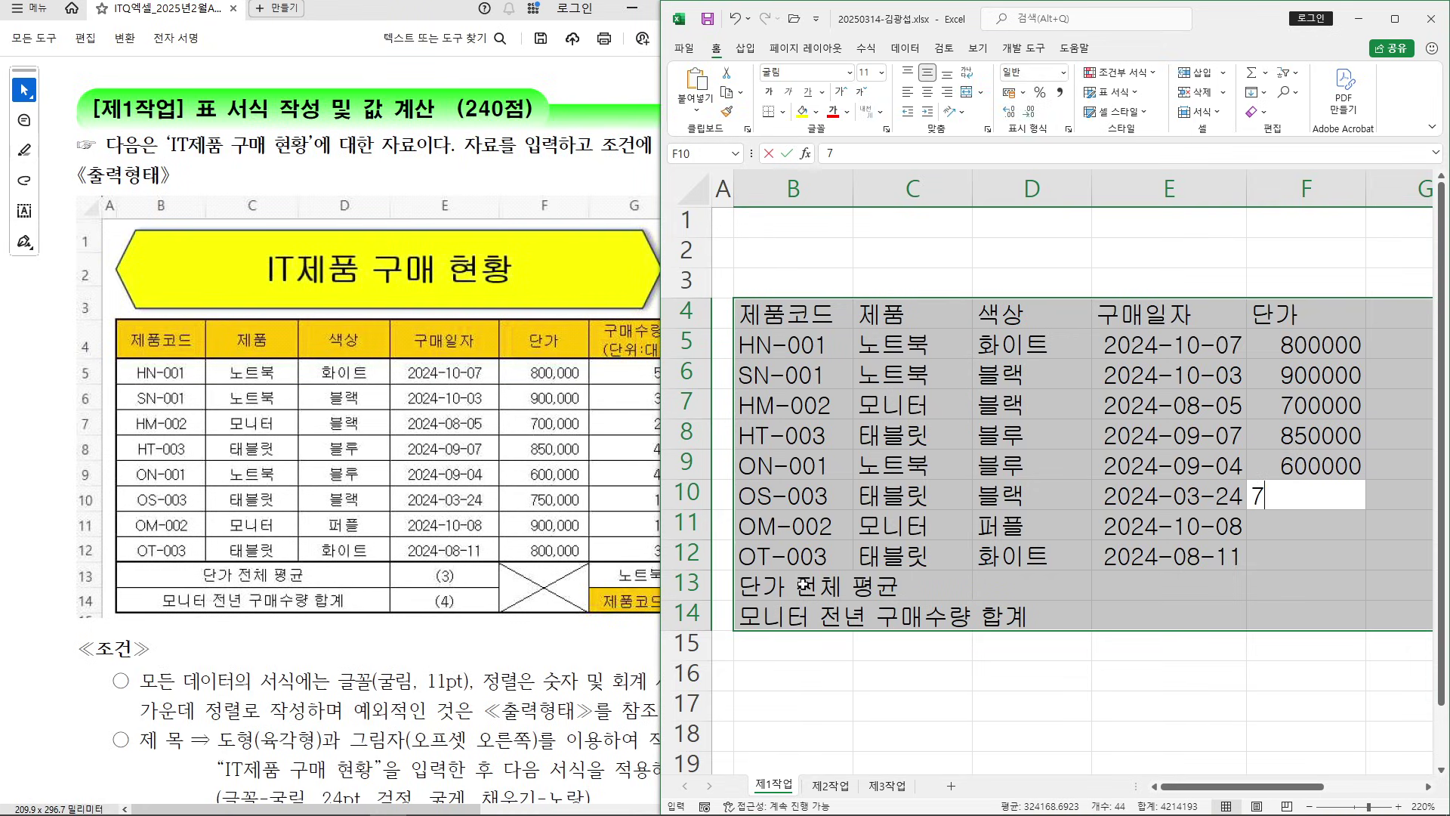
{"action": "type", "text": "50000"}
{"action": "key", "text": "Return"}
{"action": "type", "text": "900000"}
{"action": "key", "text": "Return"}
{"action": "type", "text": "80000"}
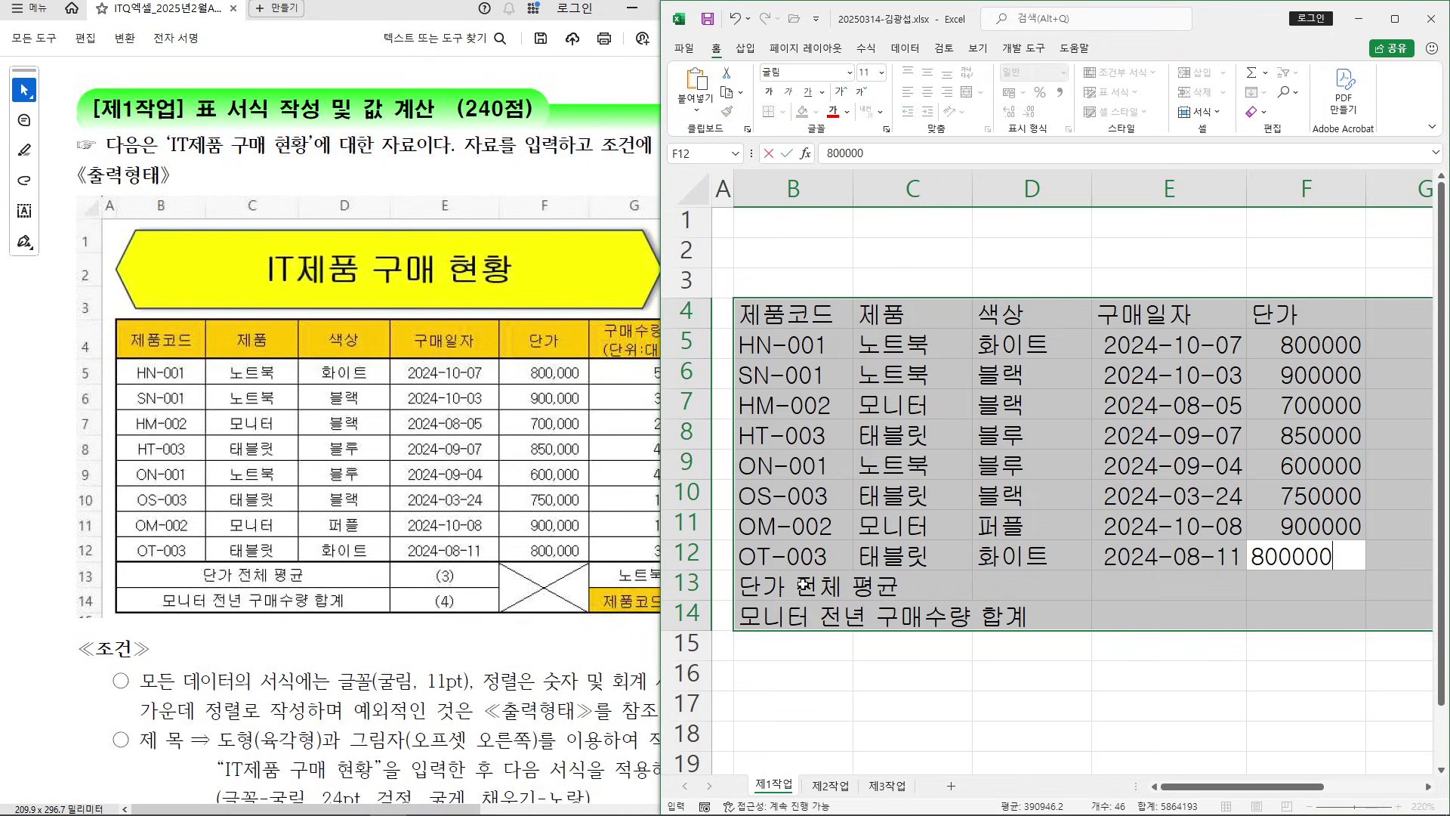
{"action": "key", "text": "Return"}
{"action": "key", "text": "Return"}
{"action": "key", "text": "Return"}
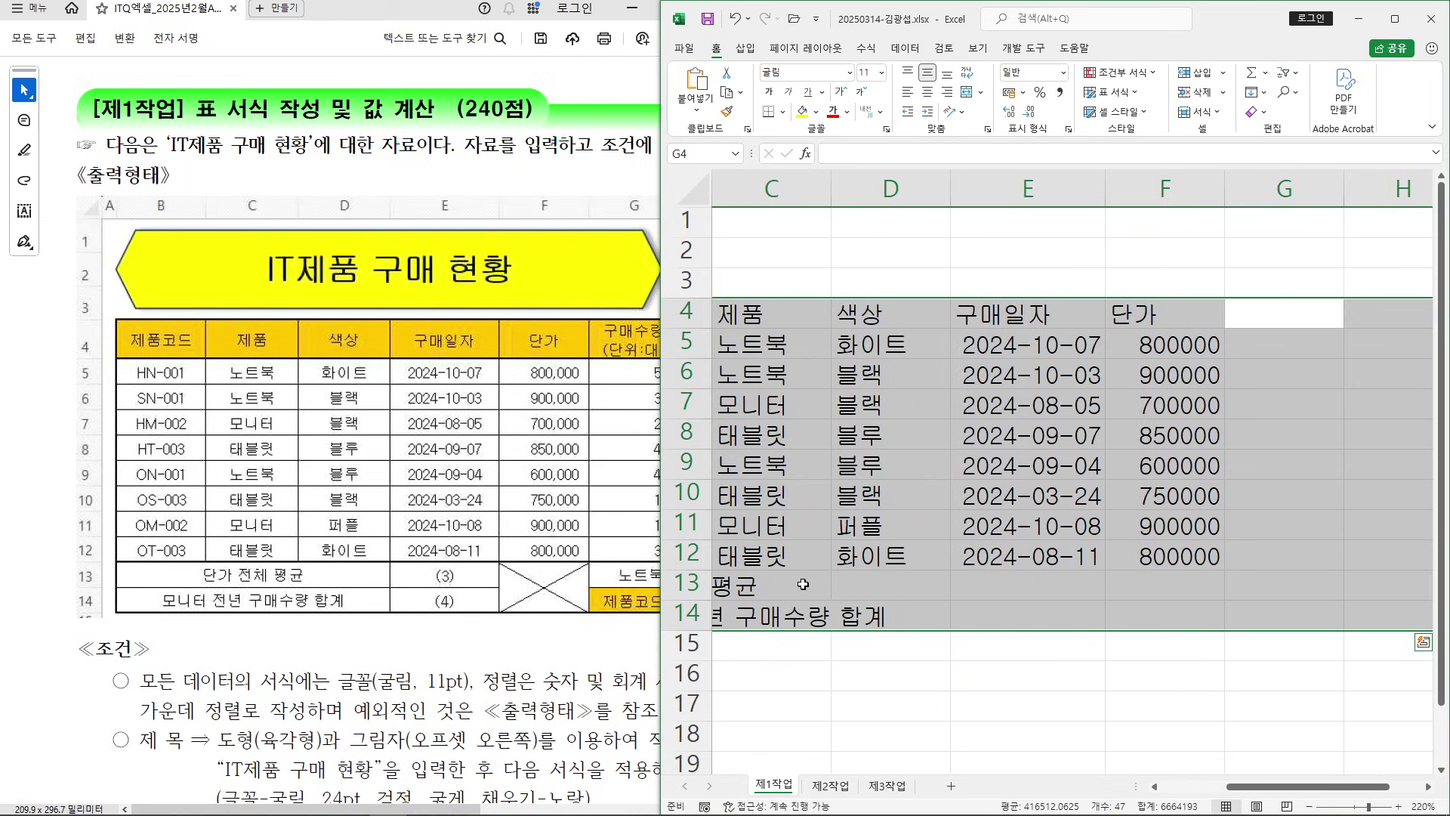
Enter the two-line G4 header 구매수량 / (단위:대), using an Alt+Enter line break
{"action": "left_click", "coordinate": [372, 714]}
{"action": "left_click_drag", "start_coordinate": [376, 807], "coordinate": [558, 801]}
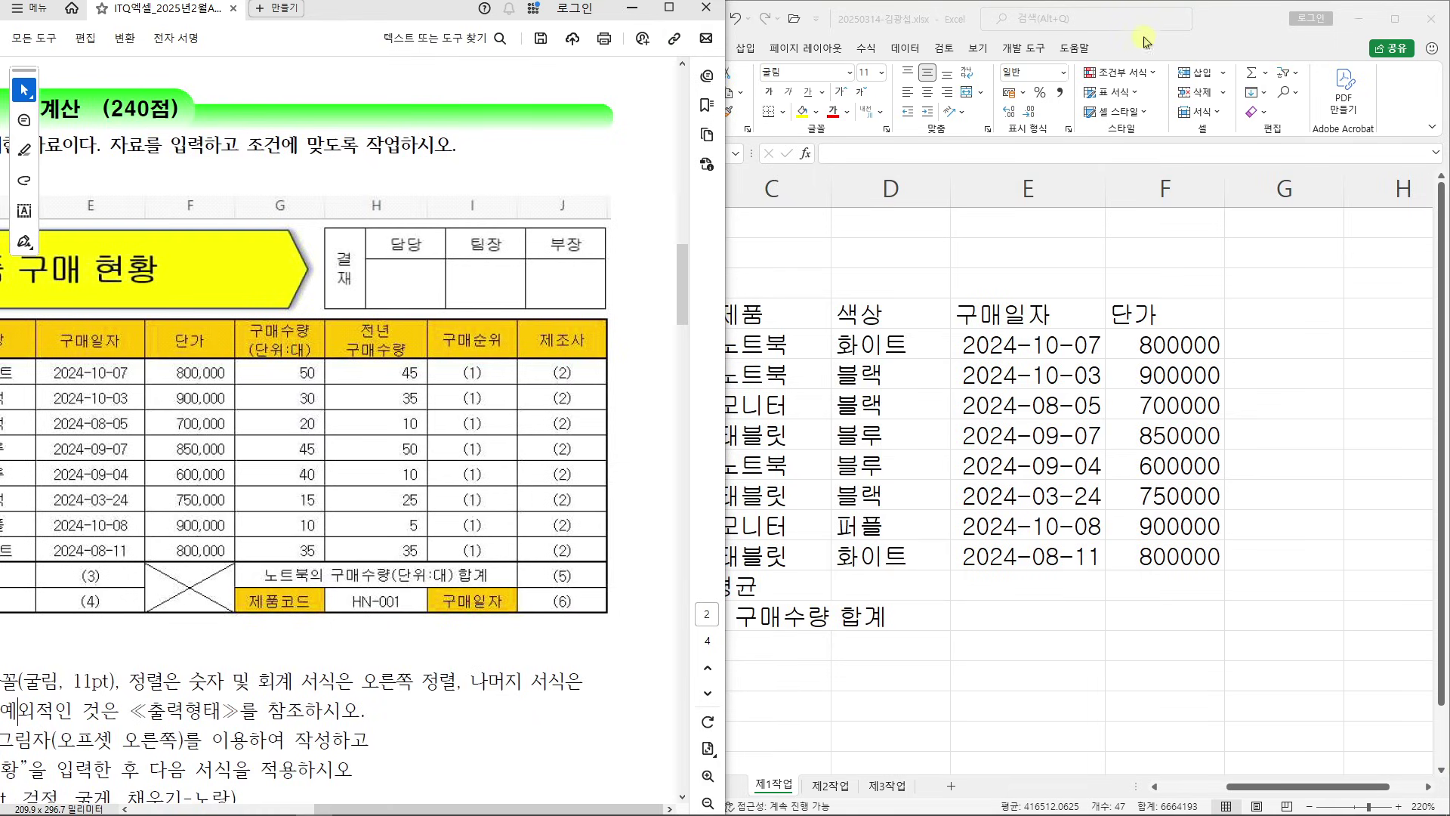
{"action": "left_click", "coordinate": [1218, 27]}
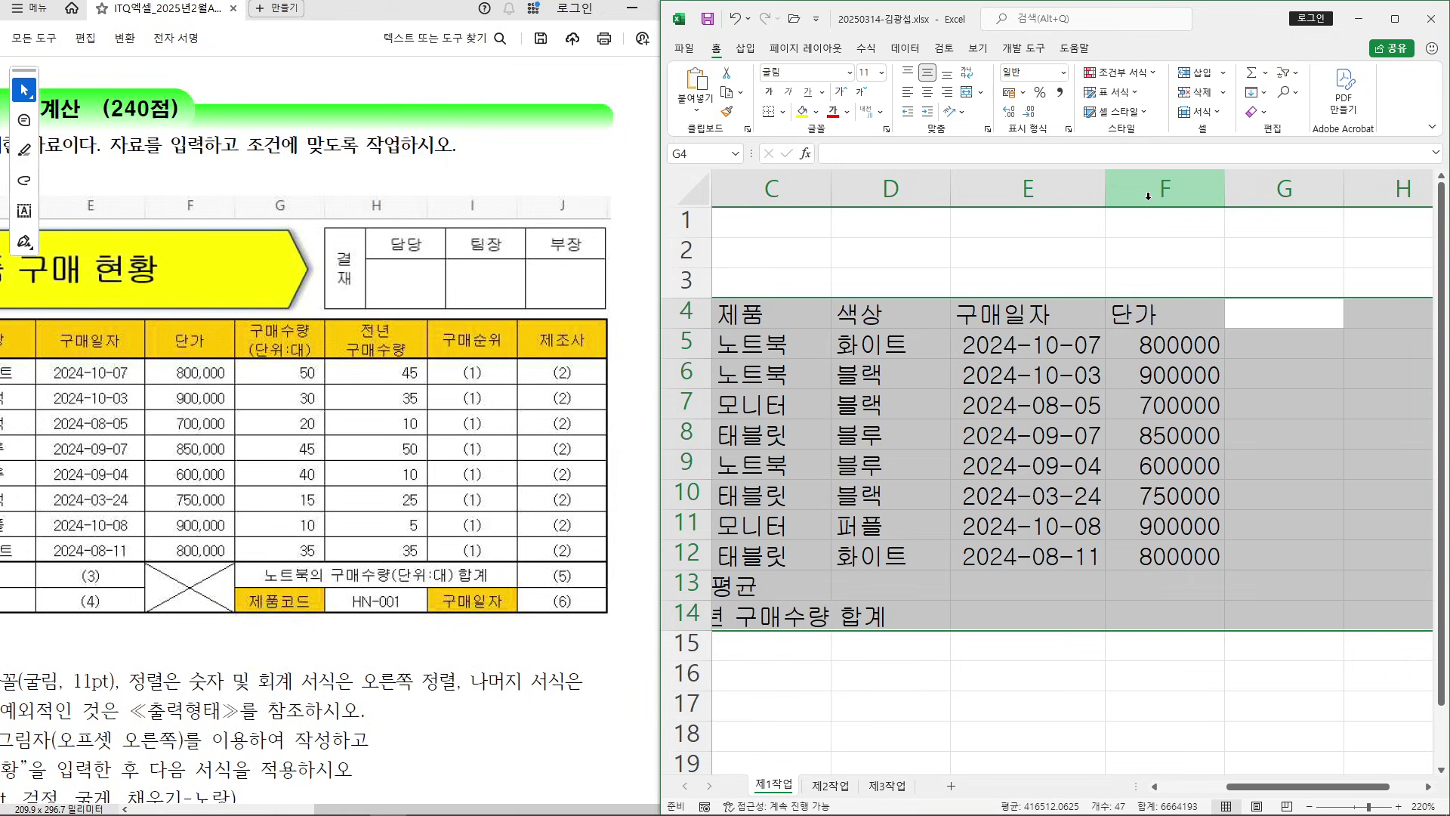
{"action": "type", "text": "구매수량"}
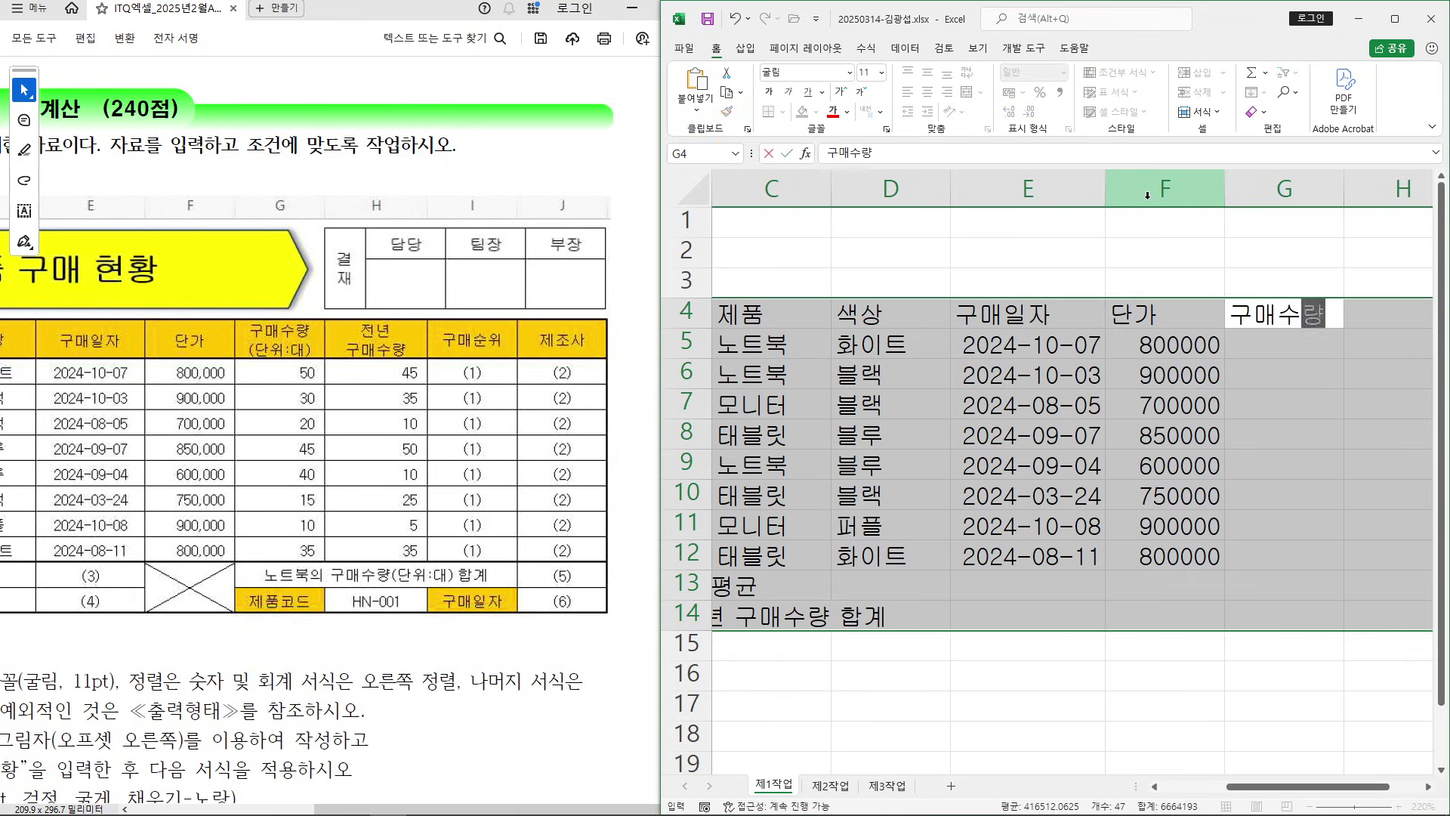
{"action": "left_click_drag", "start_coordinate": [796, 123], "coordinate": [1022, 274]}
{"action": "mouse_move", "coordinate": [892, 181]}
{"action": "left_mouse_down"}
{"action": "mouse_move", "coordinate": [882, 255]}
{"action": "mouse_move", "coordinate": [936, 254]}
{"action": "left_mouse_up"}
{"action": "left_click_drag", "start_coordinate": [873, 218], "coordinate": [933, 254]}
{"action": "mouse_move", "coordinate": [945, 191]}
{"action": "left_mouse_down"}
{"action": "mouse_move", "coordinate": [962, 241]}
{"action": "mouse_move", "coordinate": [987, 240]}
{"action": "mouse_move", "coordinate": [990, 221]}
{"action": "left_mouse_up"}
{"action": "mouse_move", "coordinate": [1041, 182]}
{"action": "left_mouse_down"}
{"action": "mouse_move", "coordinate": [1036, 240]}
{"action": "mouse_move", "coordinate": [1056, 217]}
{"action": "left_mouse_up"}
{"action": "left_click_drag", "start_coordinate": [1071, 139], "coordinate": [1302, 275]}
{"action": "mouse_move", "coordinate": [1135, 155]}
{"action": "left_mouse_down"}
{"action": "mouse_move", "coordinate": [1099, 158]}
{"action": "mouse_move", "coordinate": [1119, 226]}
{"action": "left_mouse_up"}
{"action": "mouse_move", "coordinate": [1100, 217]}
{"action": "left_mouse_down"}
{"action": "mouse_move", "coordinate": [1180, 201]}
{"action": "mouse_move", "coordinate": [1182, 233]}
{"action": "left_mouse_up"}
{"action": "mouse_move", "coordinate": [1161, 205]}
{"action": "left_mouse_down"}
{"action": "mouse_move", "coordinate": [1250, 225]}
{"action": "mouse_move", "coordinate": [1284, 203]}
{"action": "left_mouse_up"}
{"action": "key", "text": "Escape"}
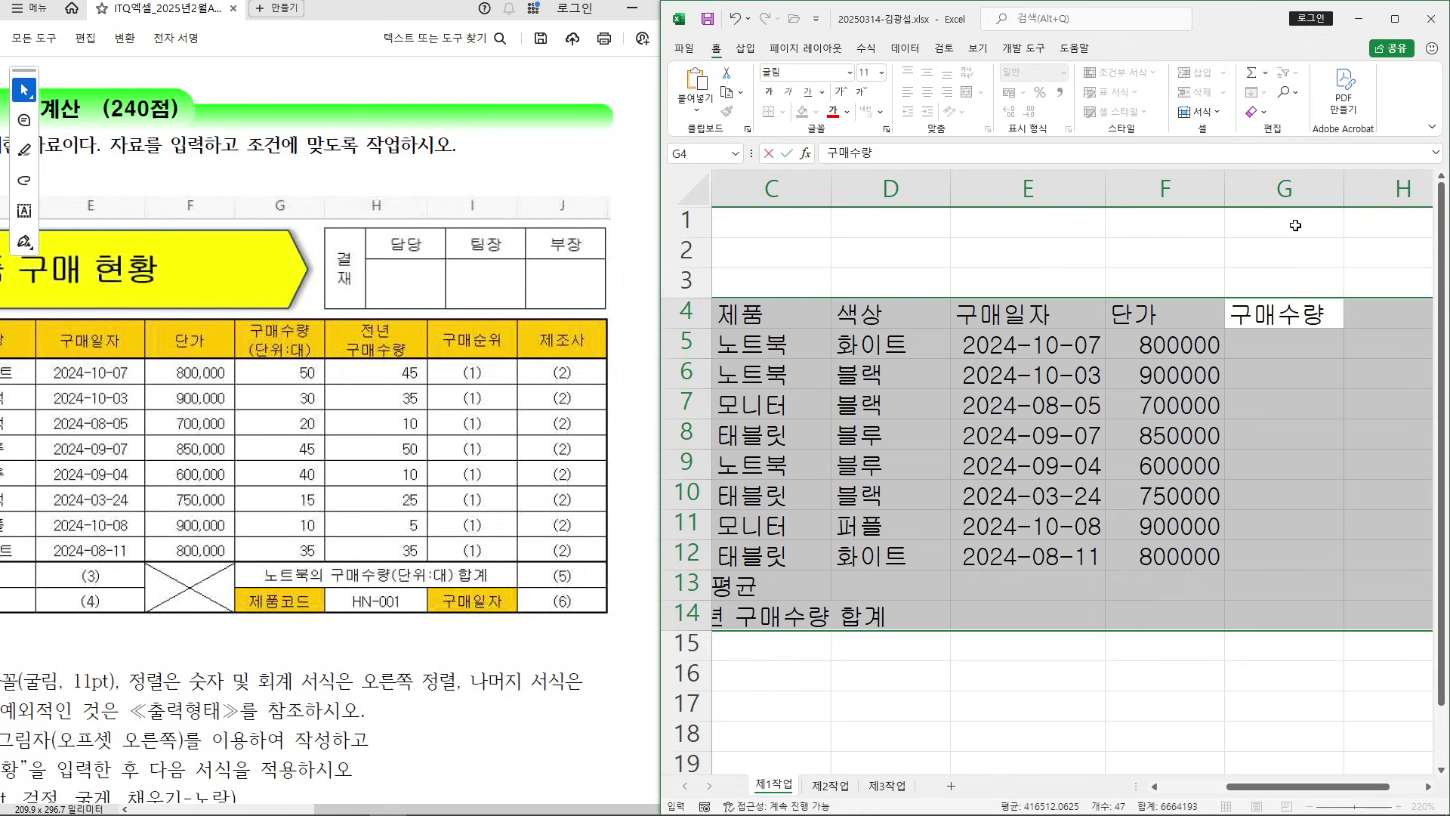
{"action": "key", "text": "alt+Return"}
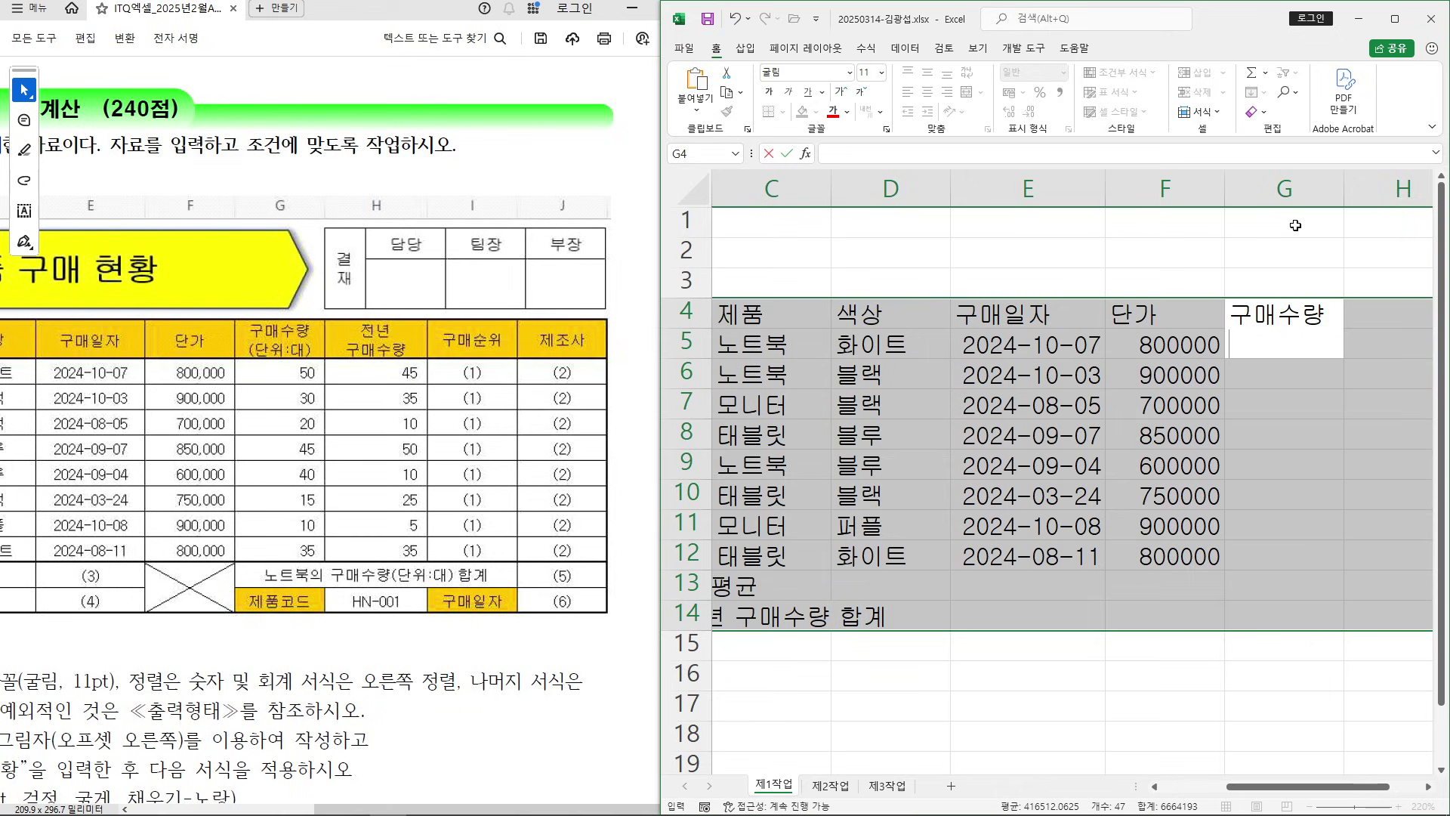
{"action": "type", "text": "(단위:대)"}
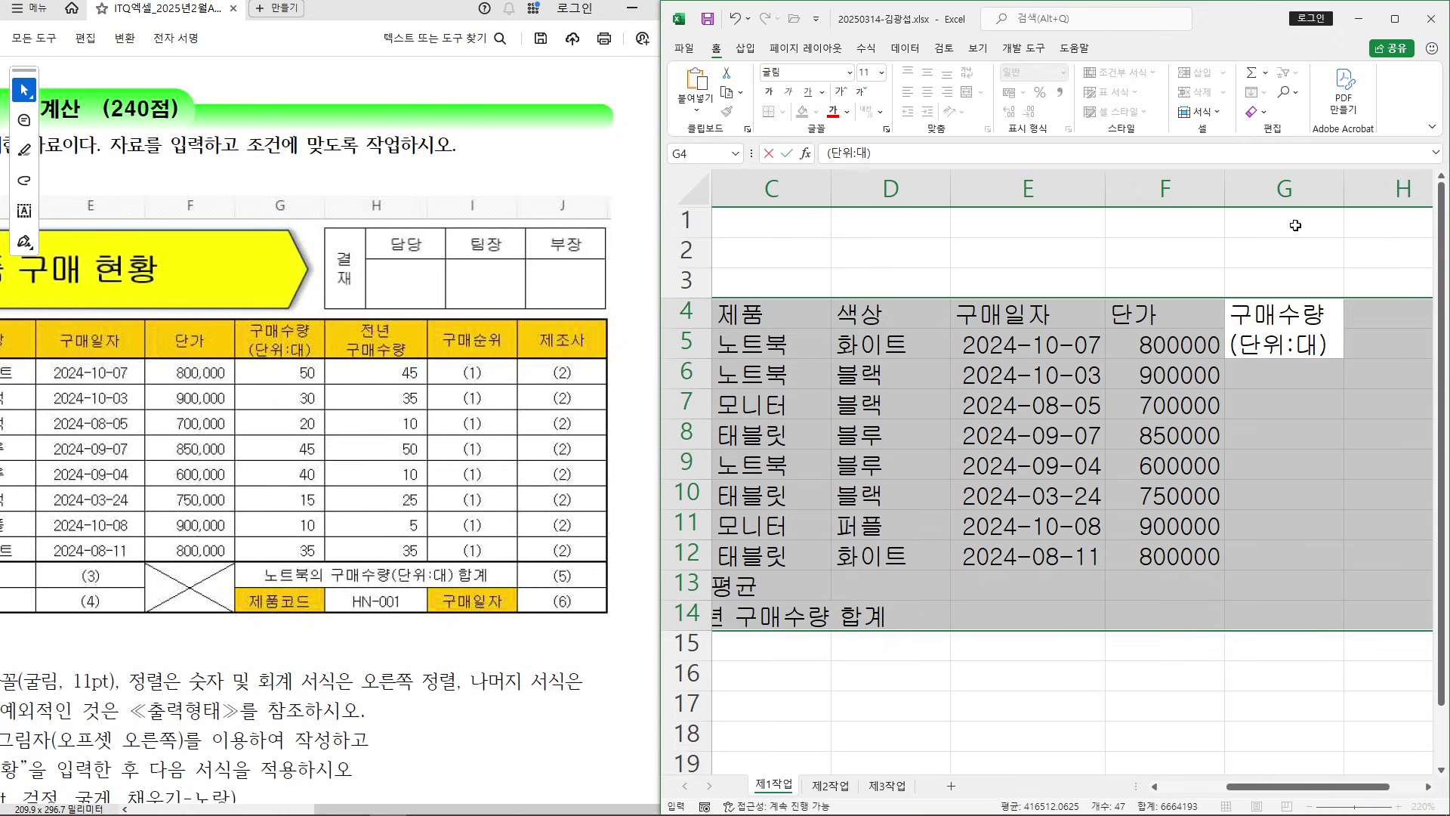
{"action": "key", "text": "Return"}
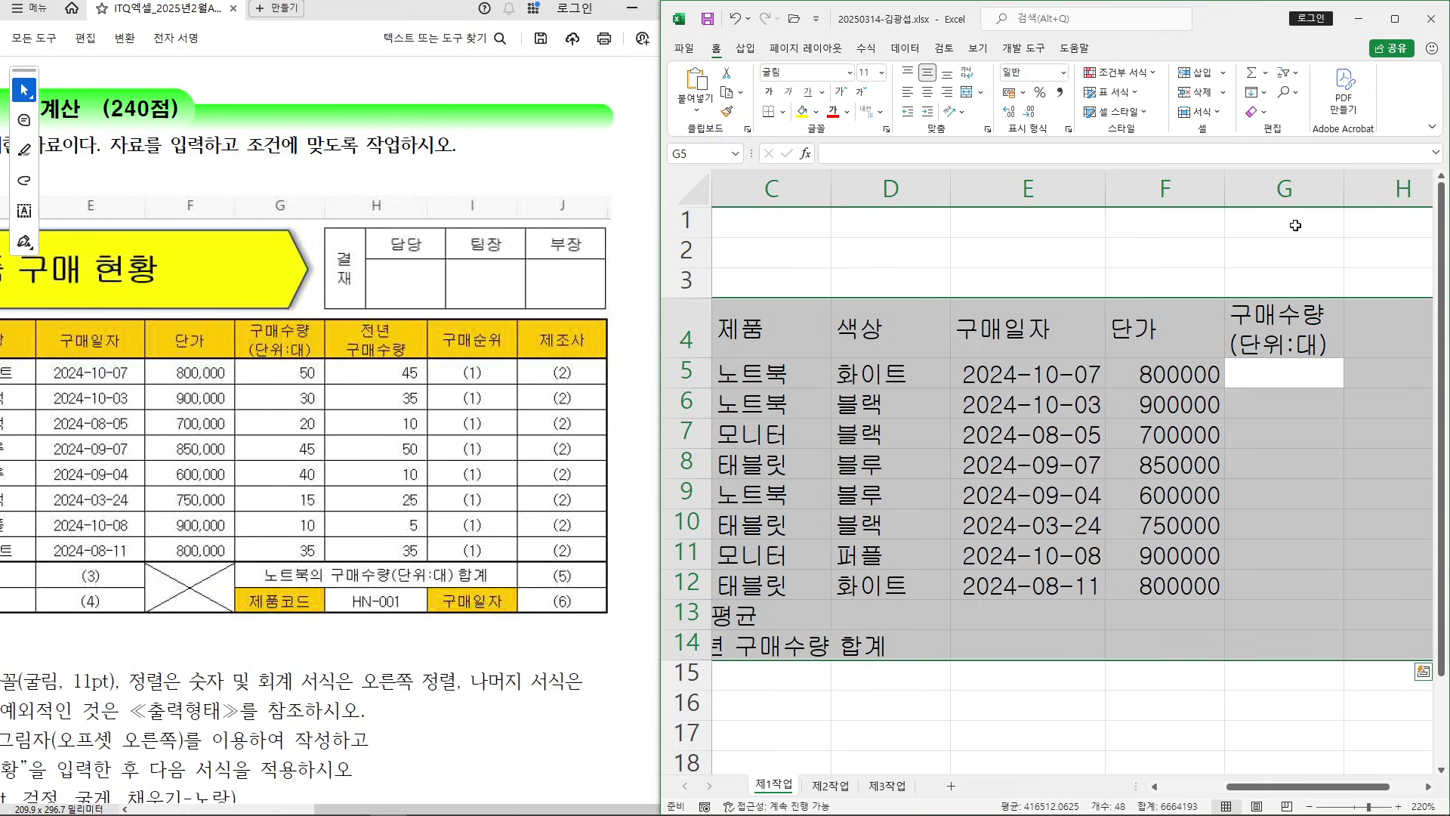
Fill G5:G12 with the quantities 50, 30, 20, 45, 40, 15, 10 and 35
{"action": "type", "text": "50"}
{"action": "key", "text": "Return"}
{"action": "type", "text": "30"}
{"action": "key", "text": "Return"}
{"action": "type", "text": "20"}
{"action": "key", "text": "Return"}
{"action": "type", "text": "45"}
{"action": "key", "text": "Return"}
{"action": "type", "text": "40"}
{"action": "key", "text": "Return"}
{"action": "type", "text": "15"}
{"action": "key", "text": "Return"}
{"action": "type", "text": "10"}
{"action": "key", "text": "Return"}
{"action": "type", "text": "35"}
{"action": "key", "text": "Return"}
Enter the G13 label 노트북의 구매수량(단위:대) 합계, 제품코드 in G14, and the two-line 전년/구매수량 header in H4
{"action": "type", "text": "노트북의 구매수량"}
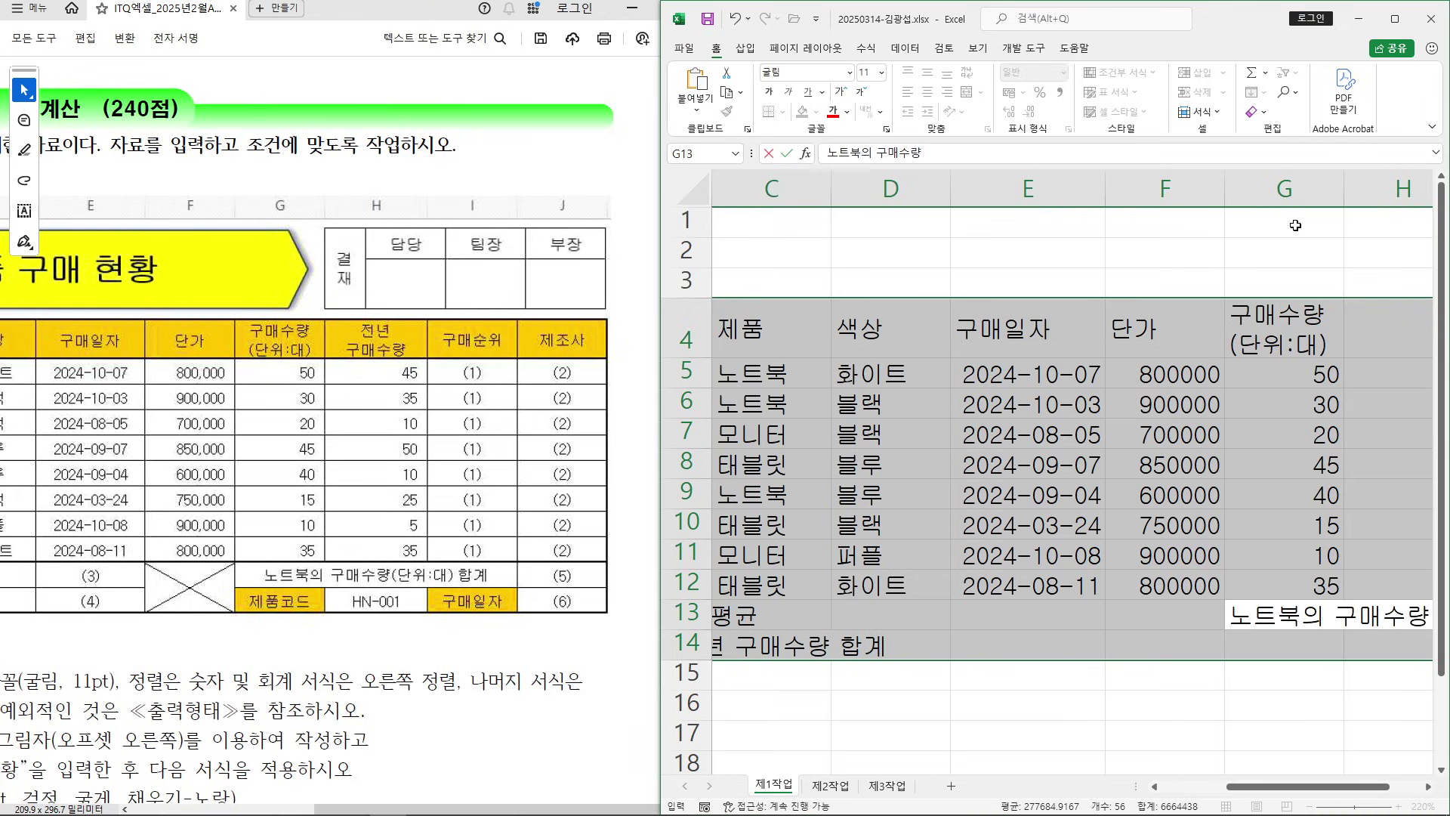
{"action": "type", "text": "(단위:"}
{"action": "type", "text": "대) 합ㄱ"}
{"action": "type", "text": "ㅖ"}
{"action": "key", "text": "Return"}
{"action": "type", "text": "제품코드"}
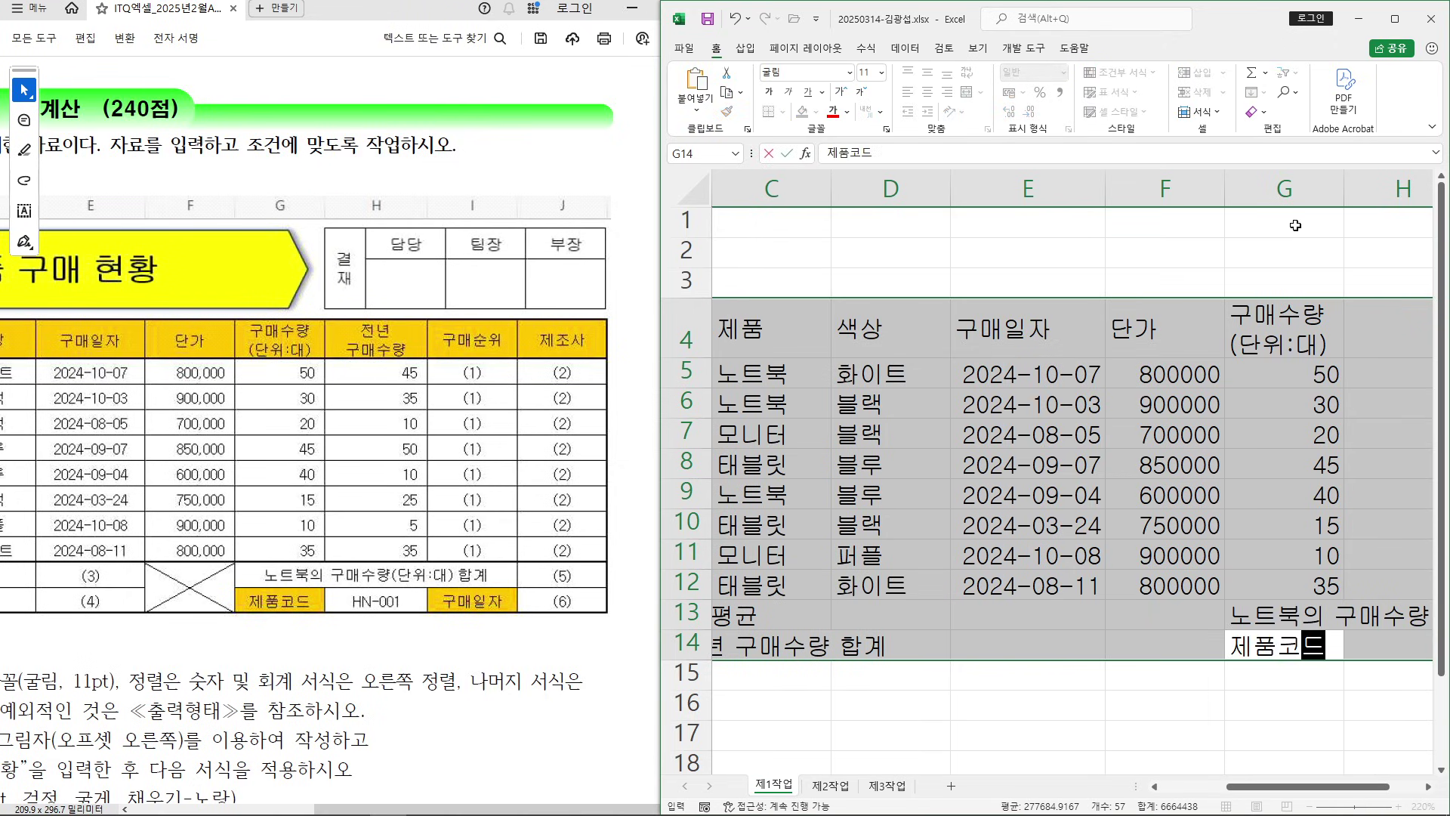
{"action": "key", "text": "Return"}
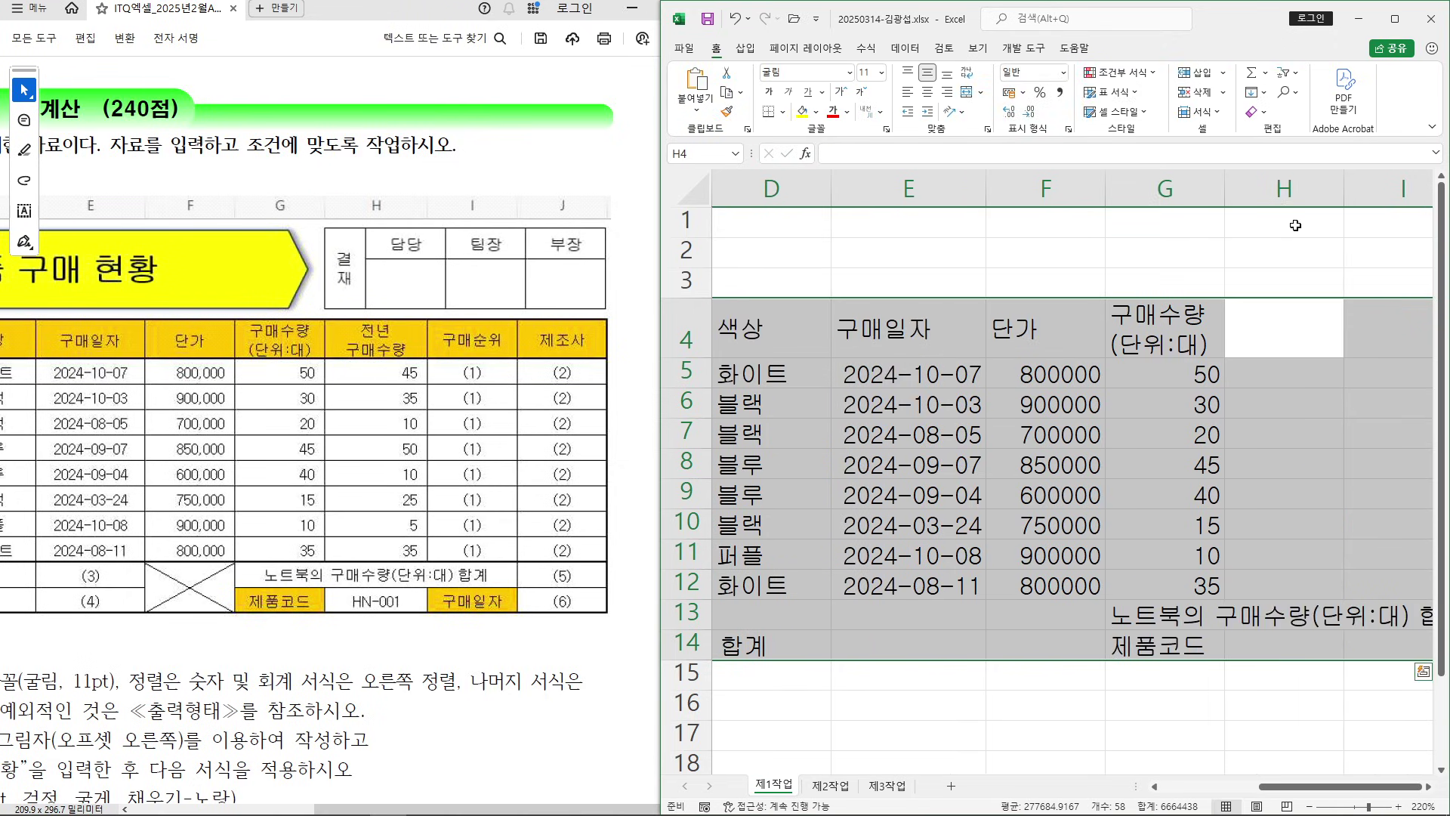
{"action": "type", "text": "전년"}
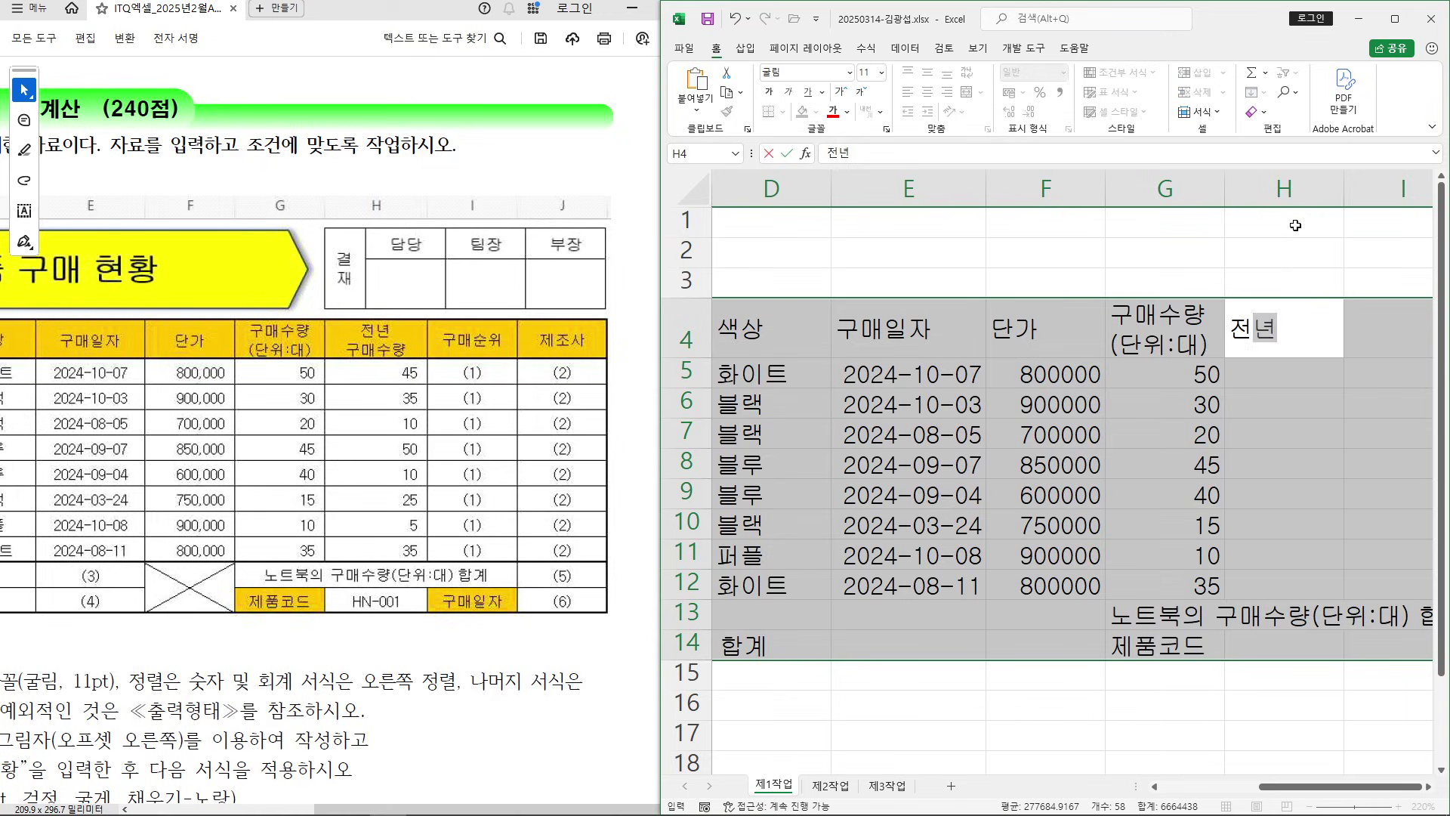
{"action": "key", "text": "alt+Return"}
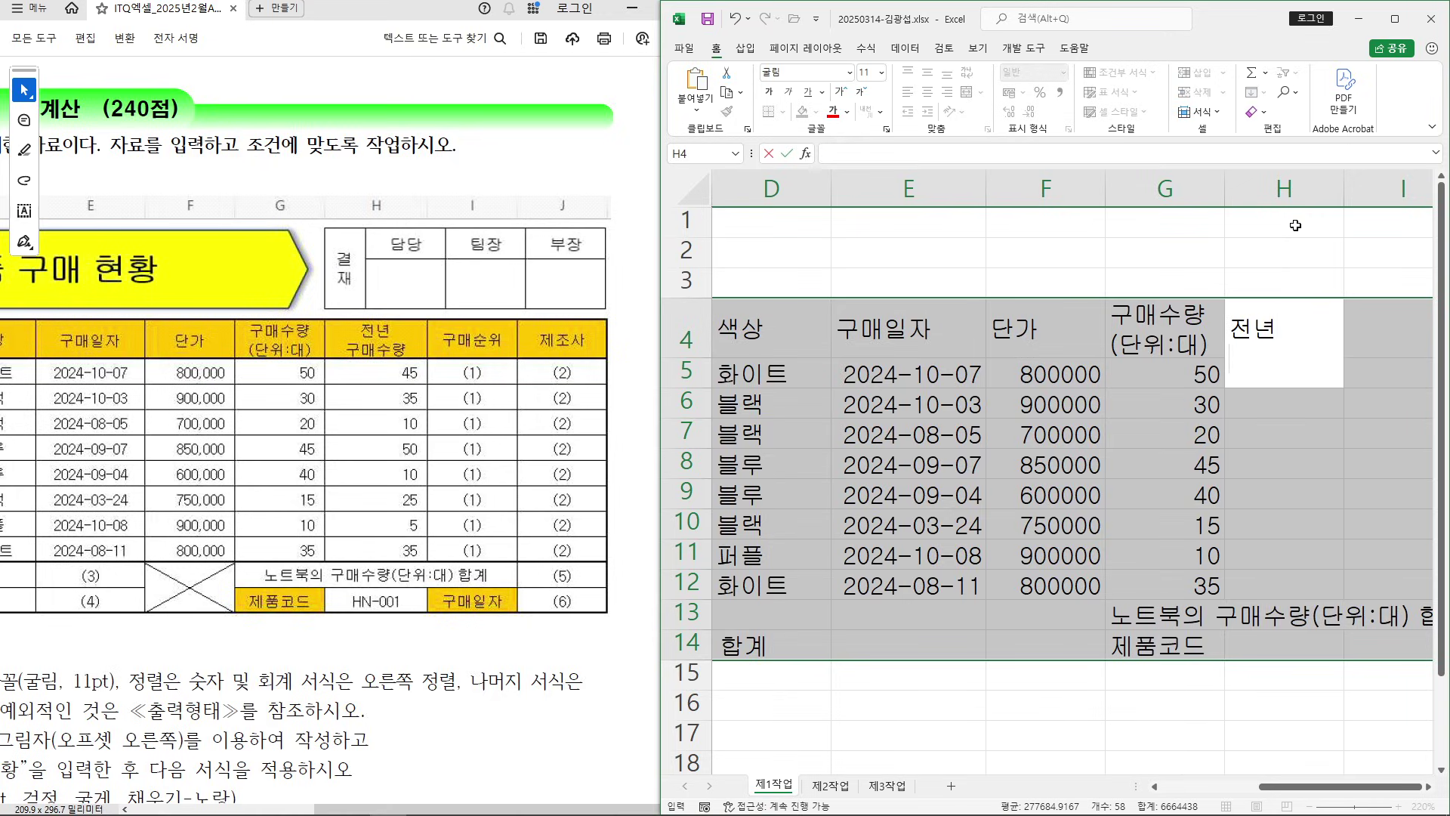
{"action": "type", "text": "국매수량"}
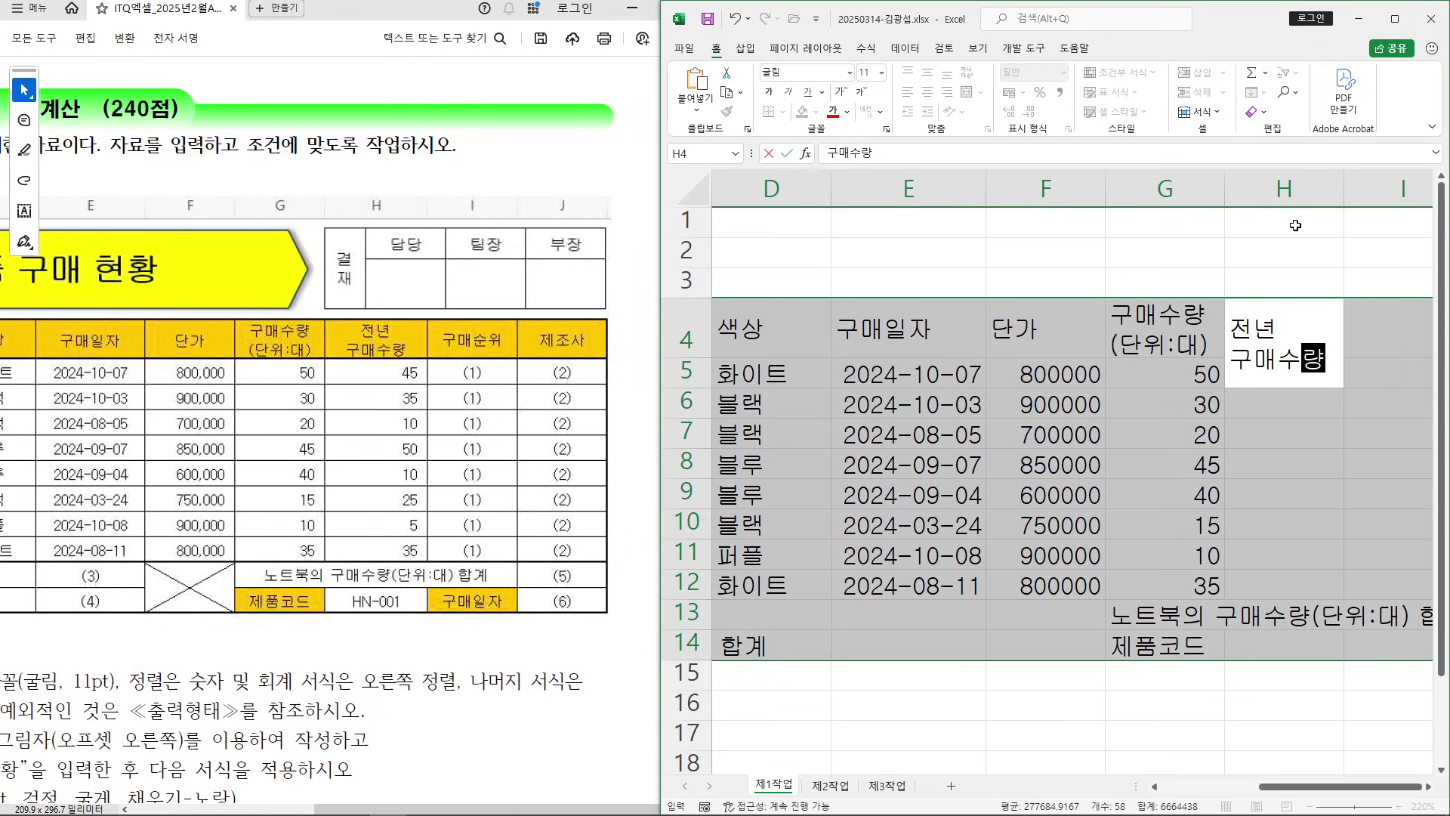
{"action": "key", "text": "Return"}
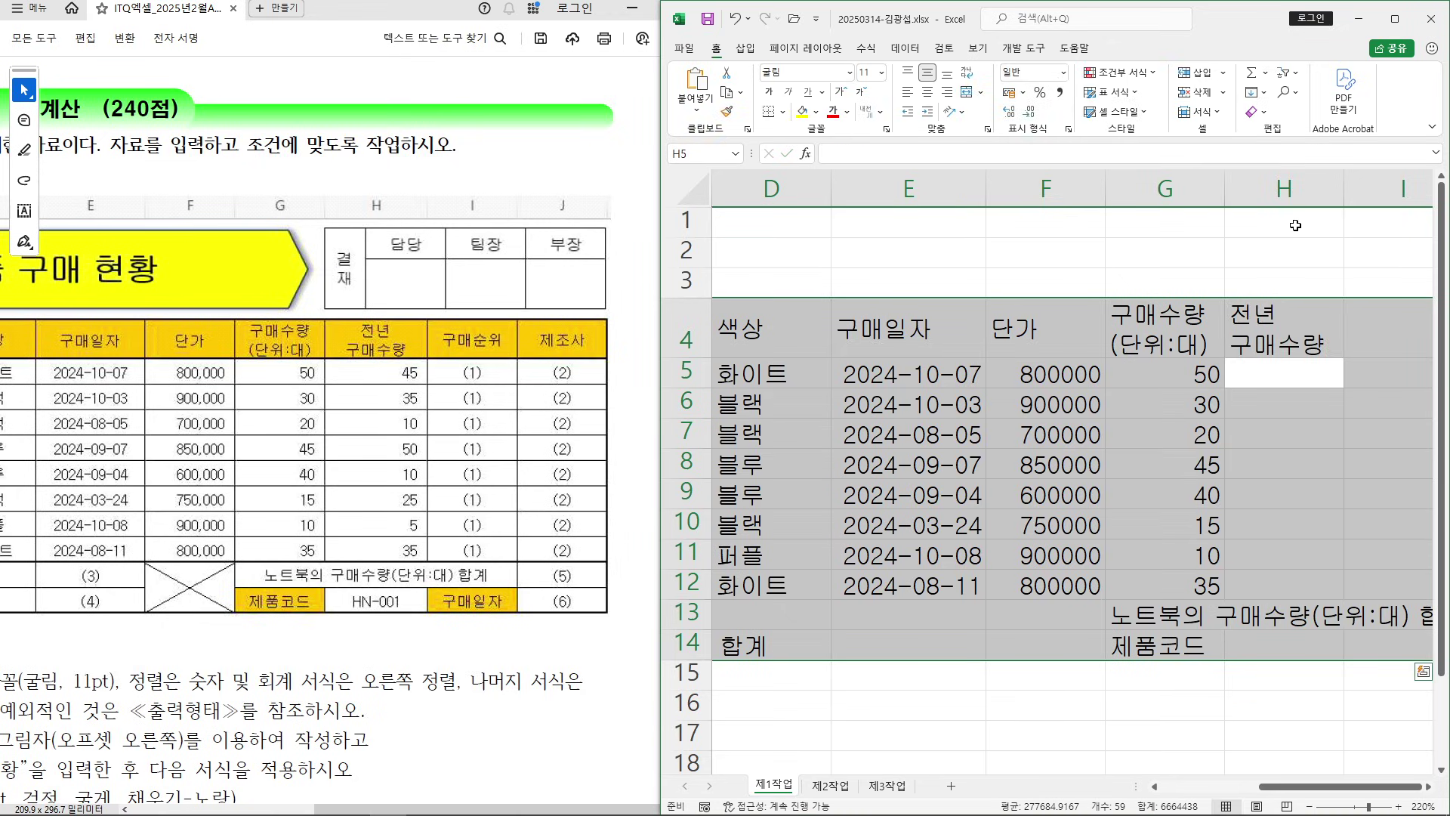
Fill H5:H12 with the previous-year quantities 45, 35, 10, 50, 10, 25, 5 and 35
{"action": "type", "text": "45"}
{"action": "key", "text": "Return"}
{"action": "type", "text": "35"}
{"action": "key", "text": "Return"}
{"action": "type", "text": "10"}
{"action": "key", "text": "Return"}
{"action": "type", "text": "50"}
{"action": "key", "text": "Return"}
{"action": "type", "text": "10"}
{"action": "key", "text": "Return"}
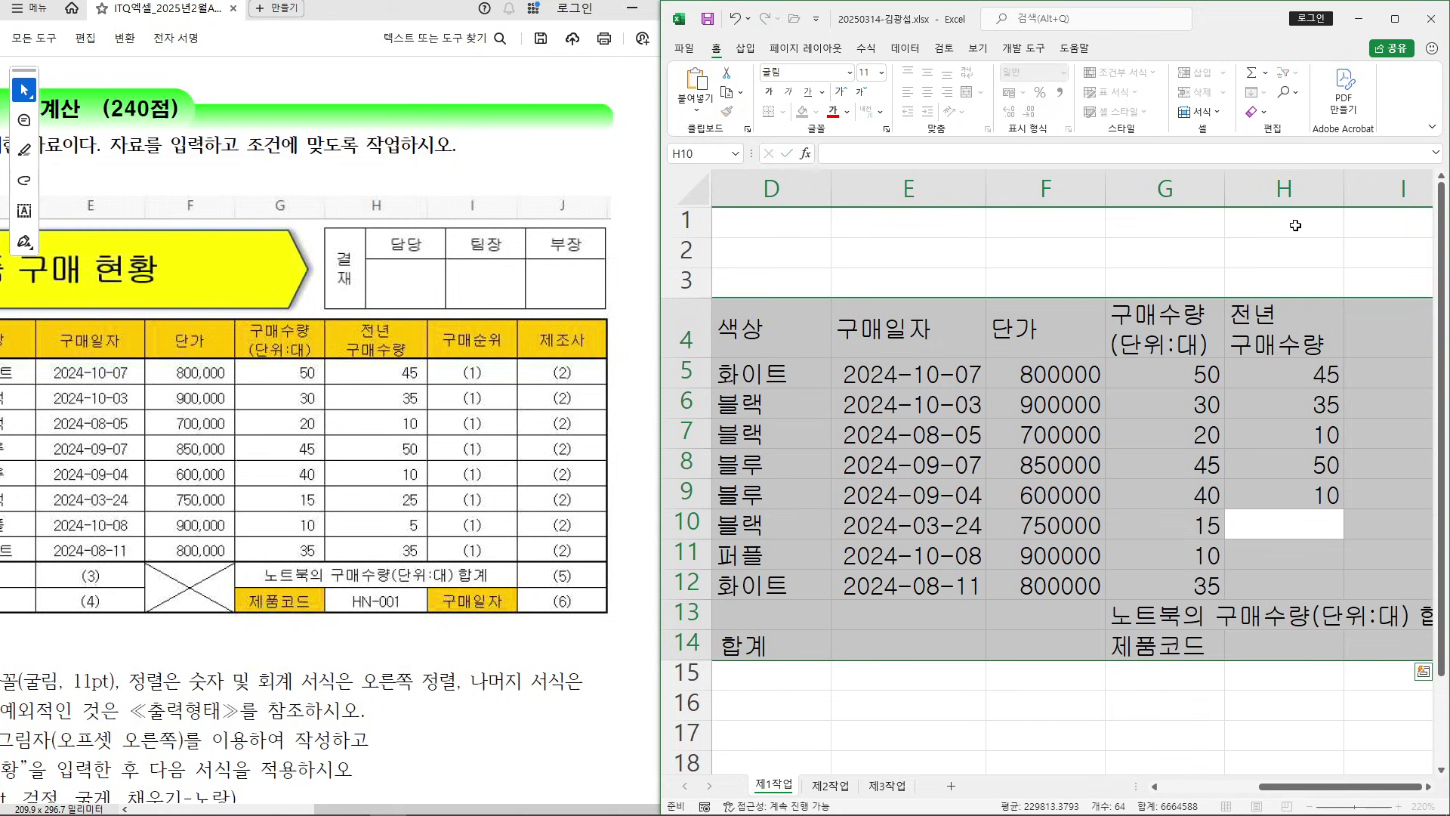
{"action": "type", "text": "25"}
{"action": "key", "text": "Return"}
{"action": "type", "text": "5"}
{"action": "key", "text": "Return"}
{"action": "type", "text": "35"}
{"action": "key", "text": "Return"}
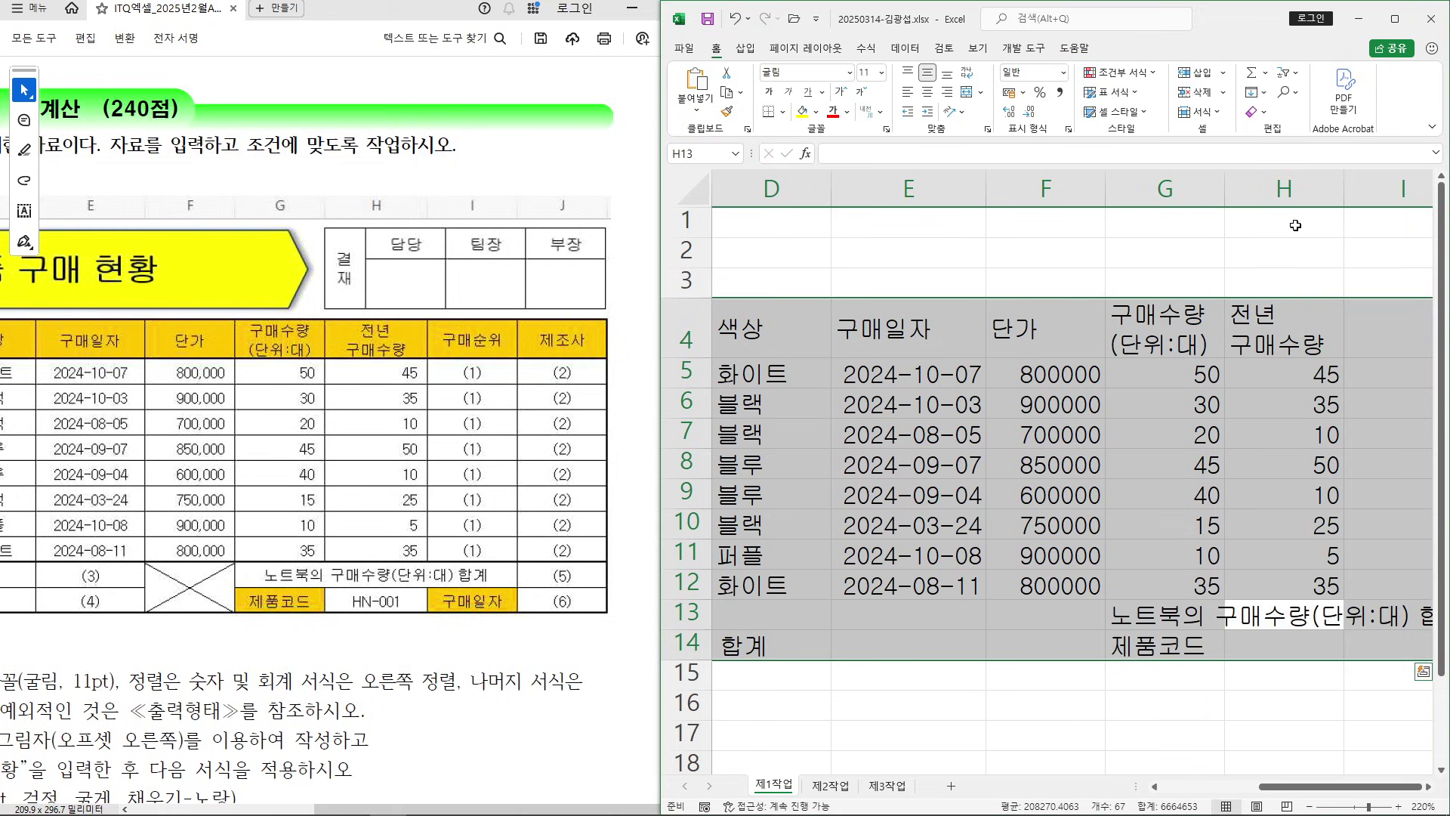
{"action": "key", "text": "Return"}
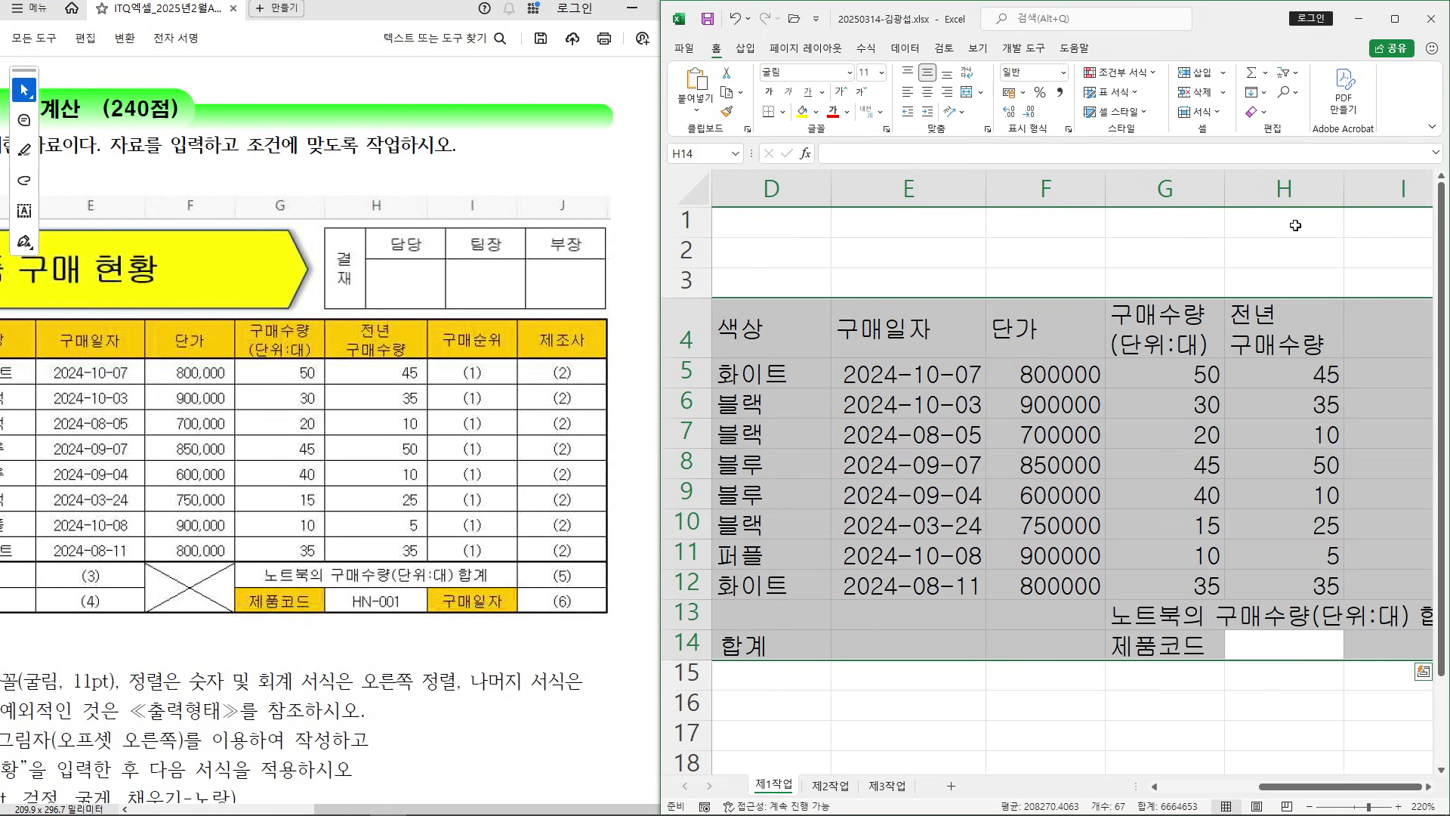
Enter 구매순위 in I4, 구매일자 in I14 and 제조사 in J4
{"action": "key", "text": "Return"}
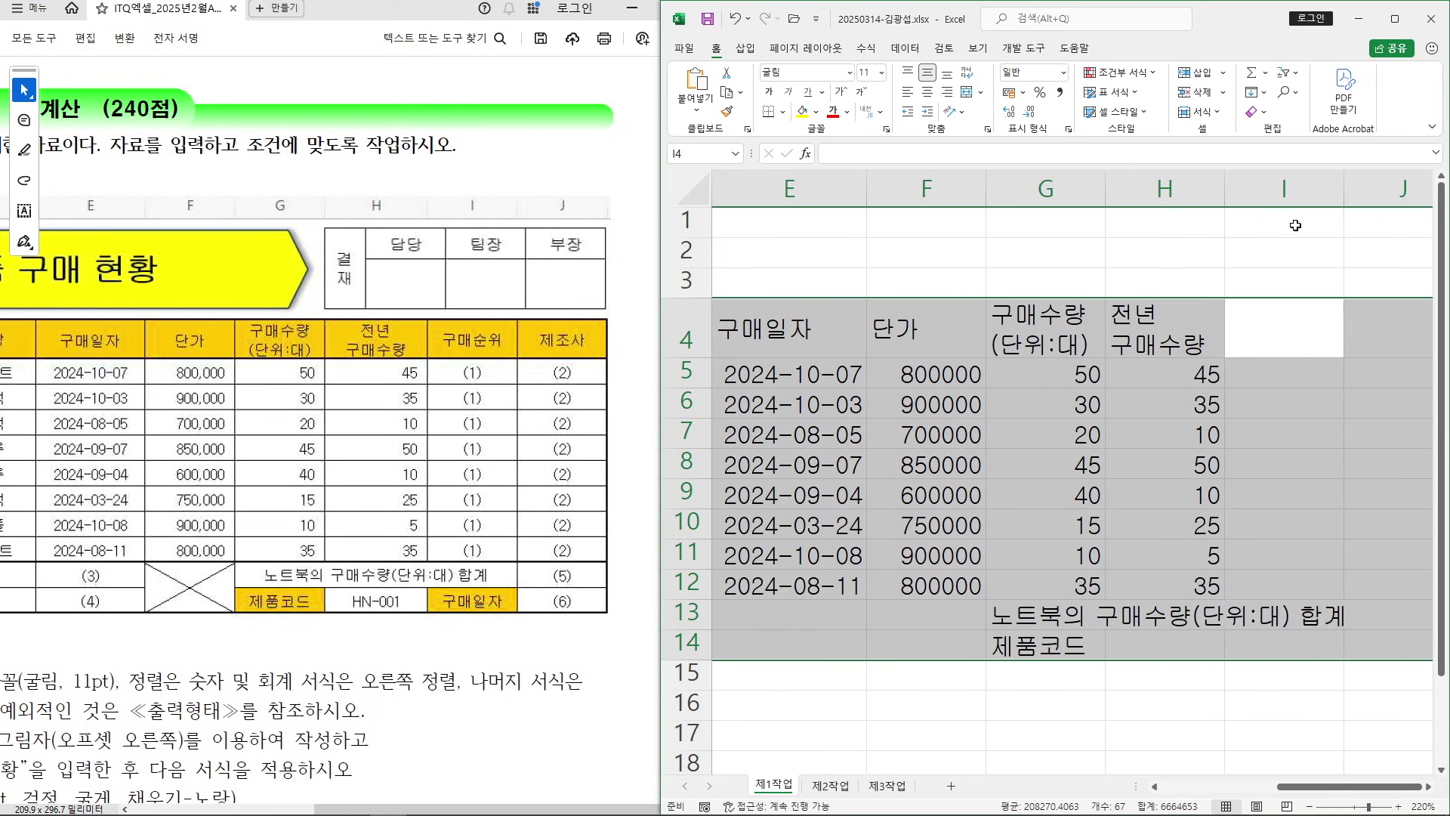
{"action": "type", "text": "구매순위"}
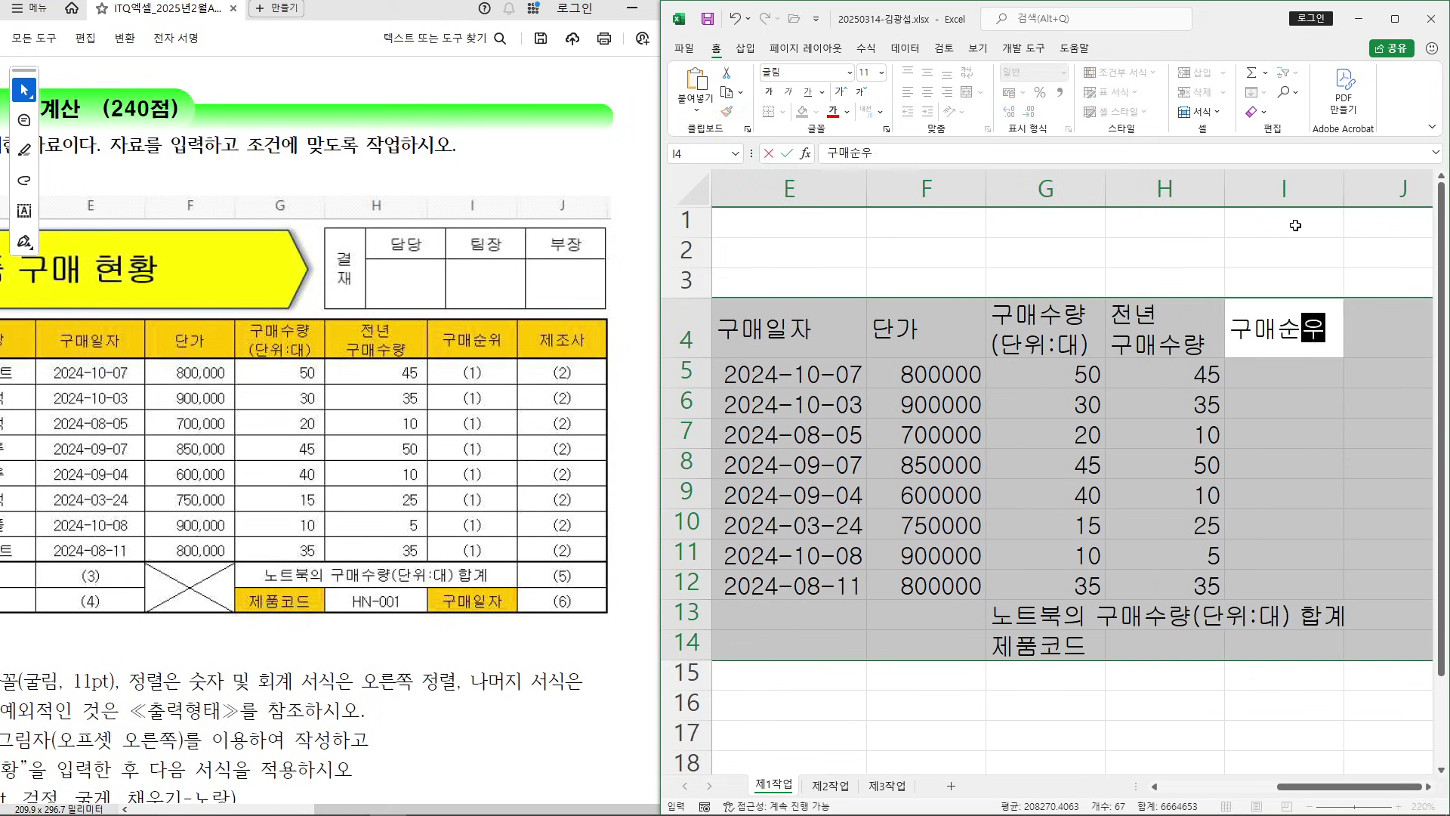
{"action": "key", "text": "Return"}
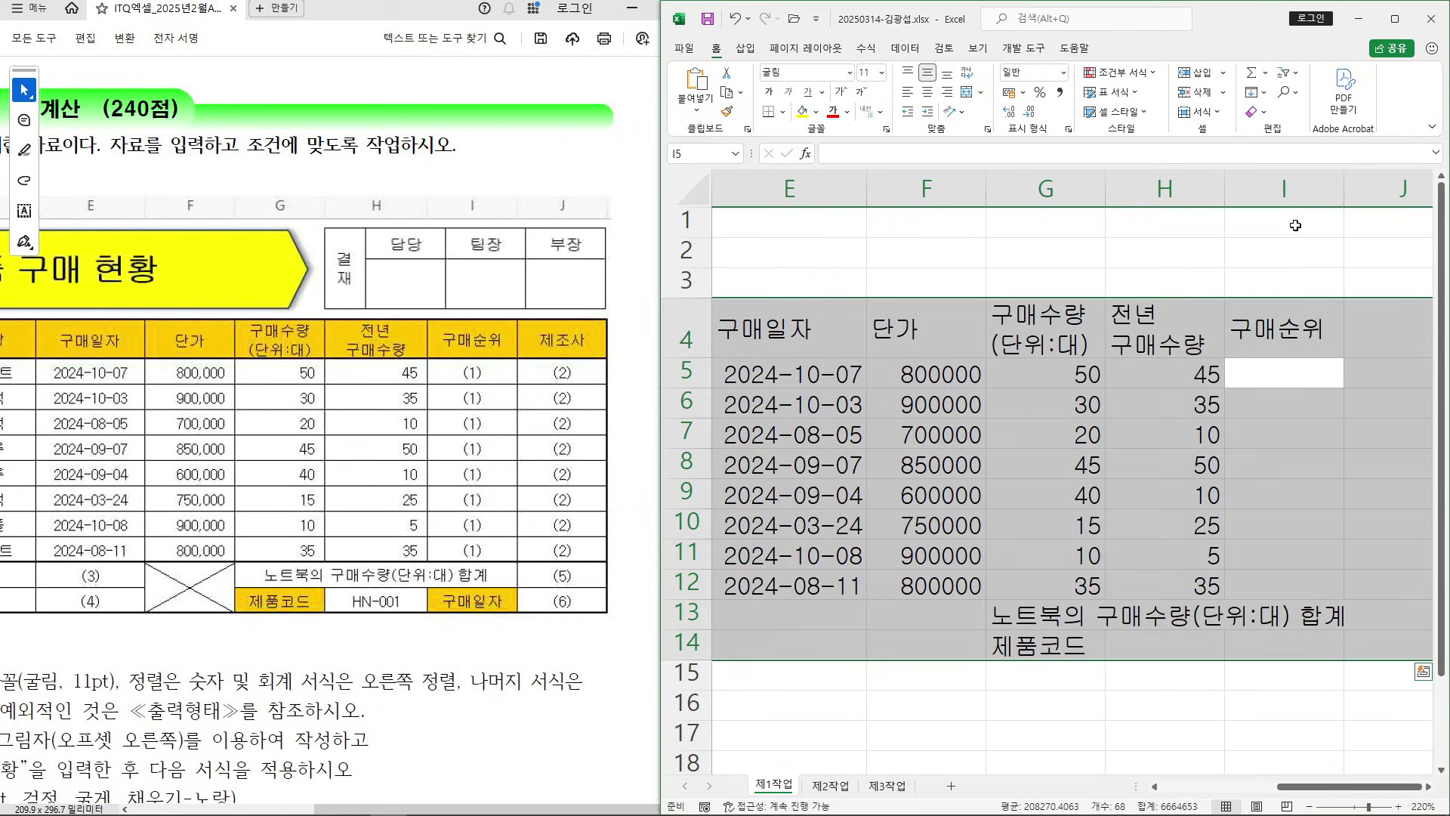
{"action": "key", "text": "Down"}
{"action": "key", "text": "Down"}
{"action": "key", "text": "Down"}
{"action": "key", "text": "Down"}
{"action": "key", "text": "Down"}
{"action": "key", "text": "Down"}
{"action": "key", "text": "Down"}
{"action": "key", "text": "Down"}
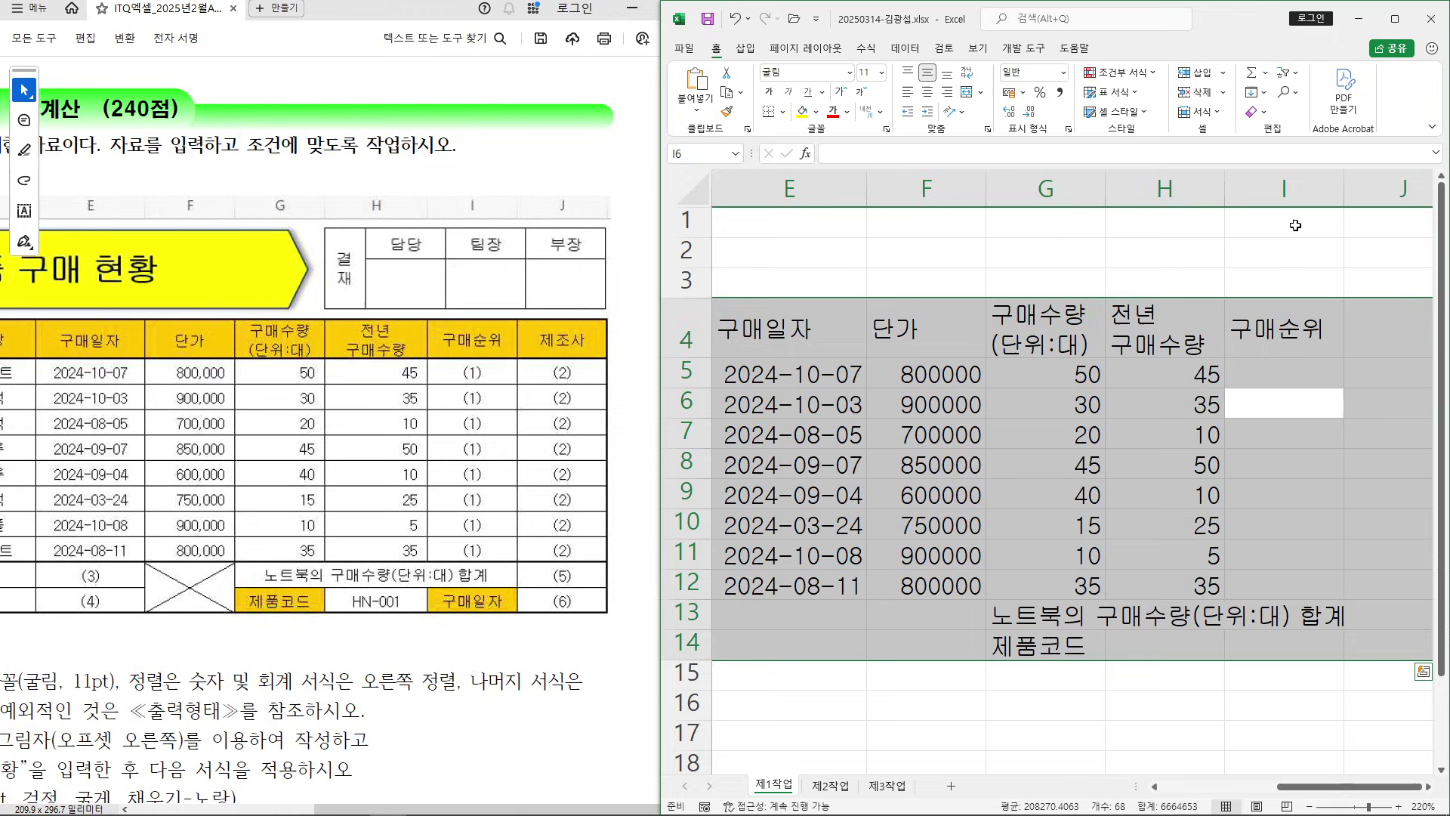
{"action": "key", "text": "Down"}
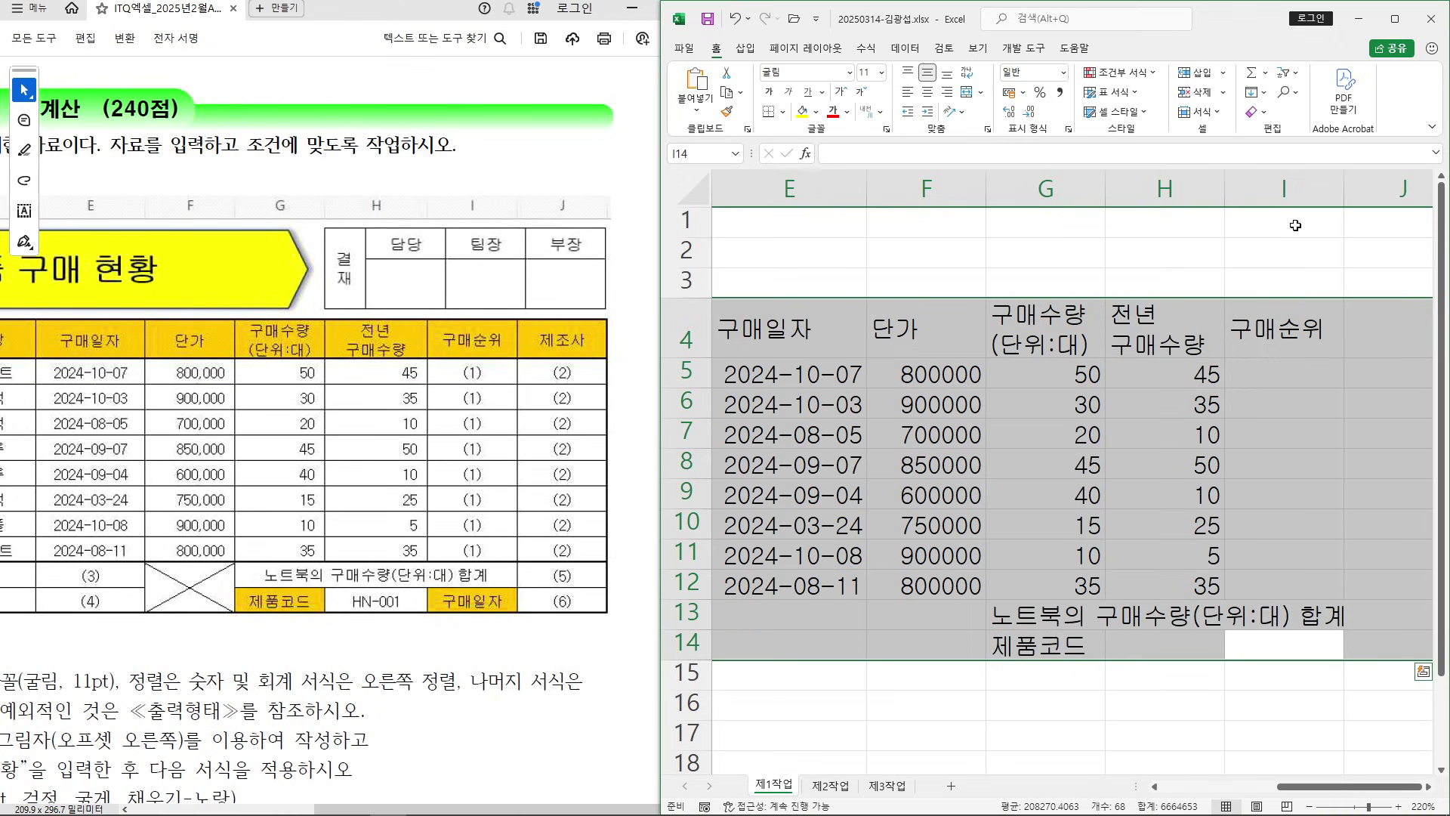
{"action": "type", "text": "구매일자"}
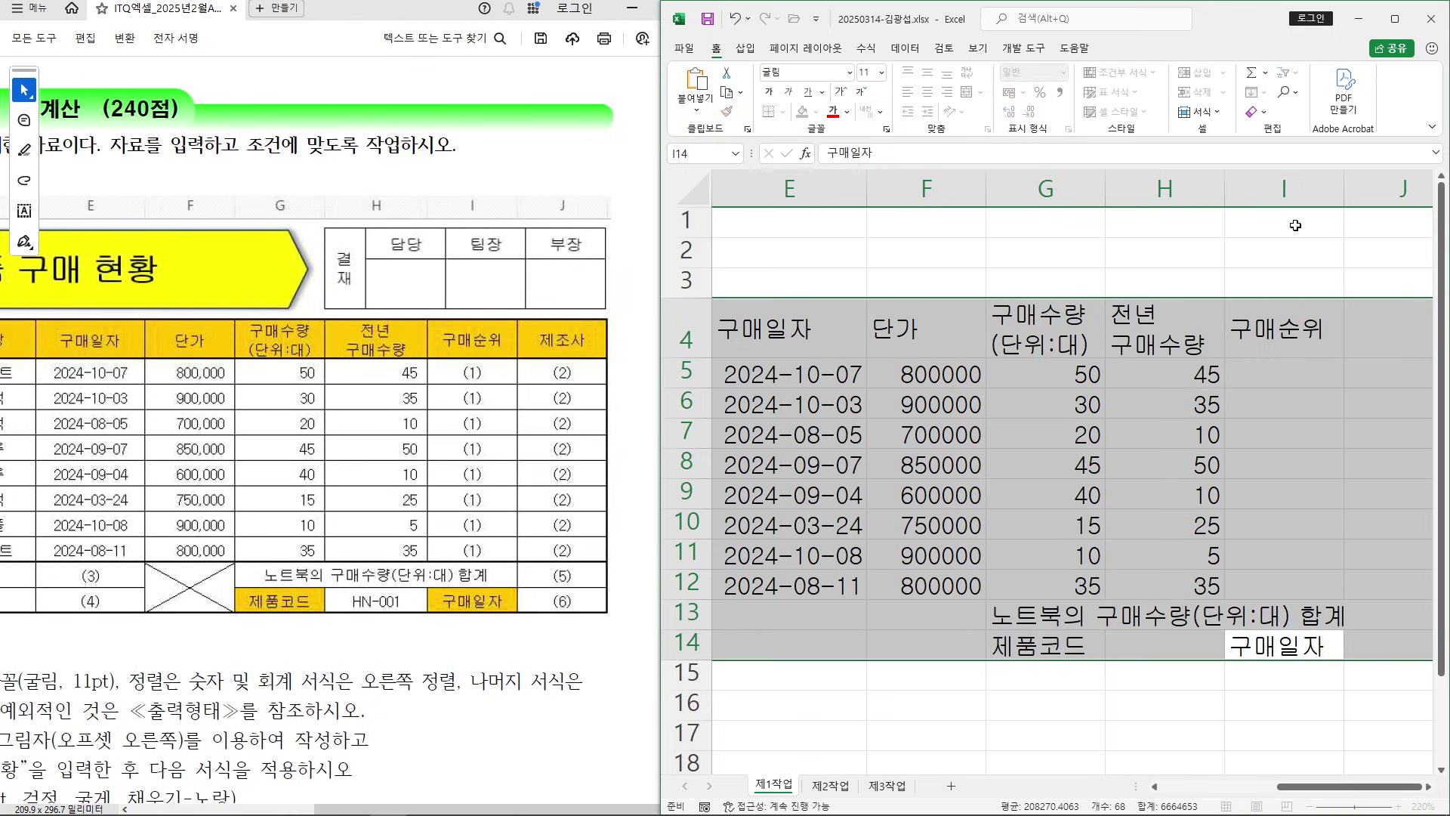
{"action": "key", "text": "Return"}
{"action": "type", "text": "제"}
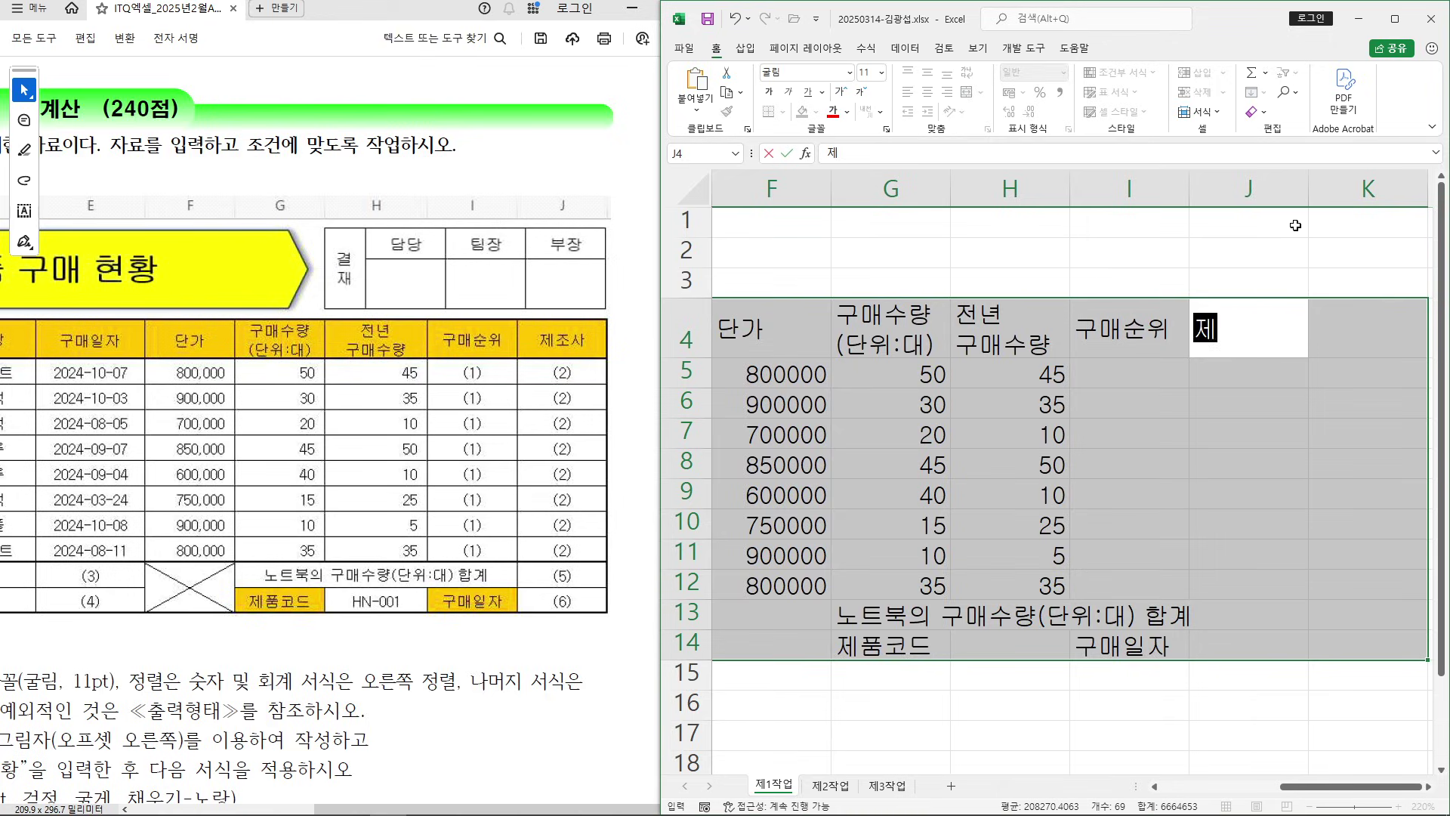
{"action": "type", "text": "조사"}
{"action": "key", "text": "Return"}
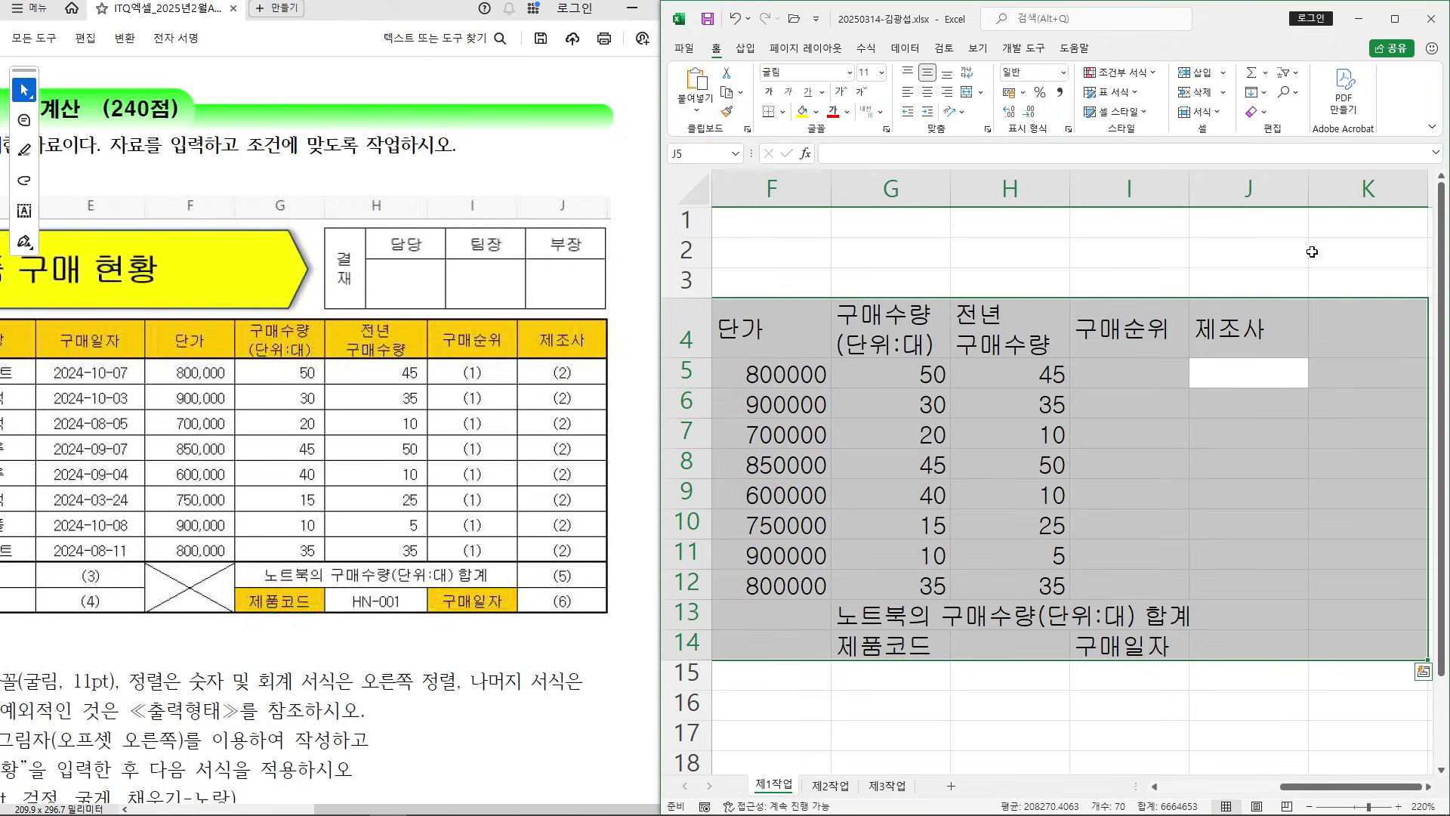
Maximize the Excel window, then bring the exam PDF task sheet back to the front
{"action": "left_click", "coordinate": [1249, 397]}
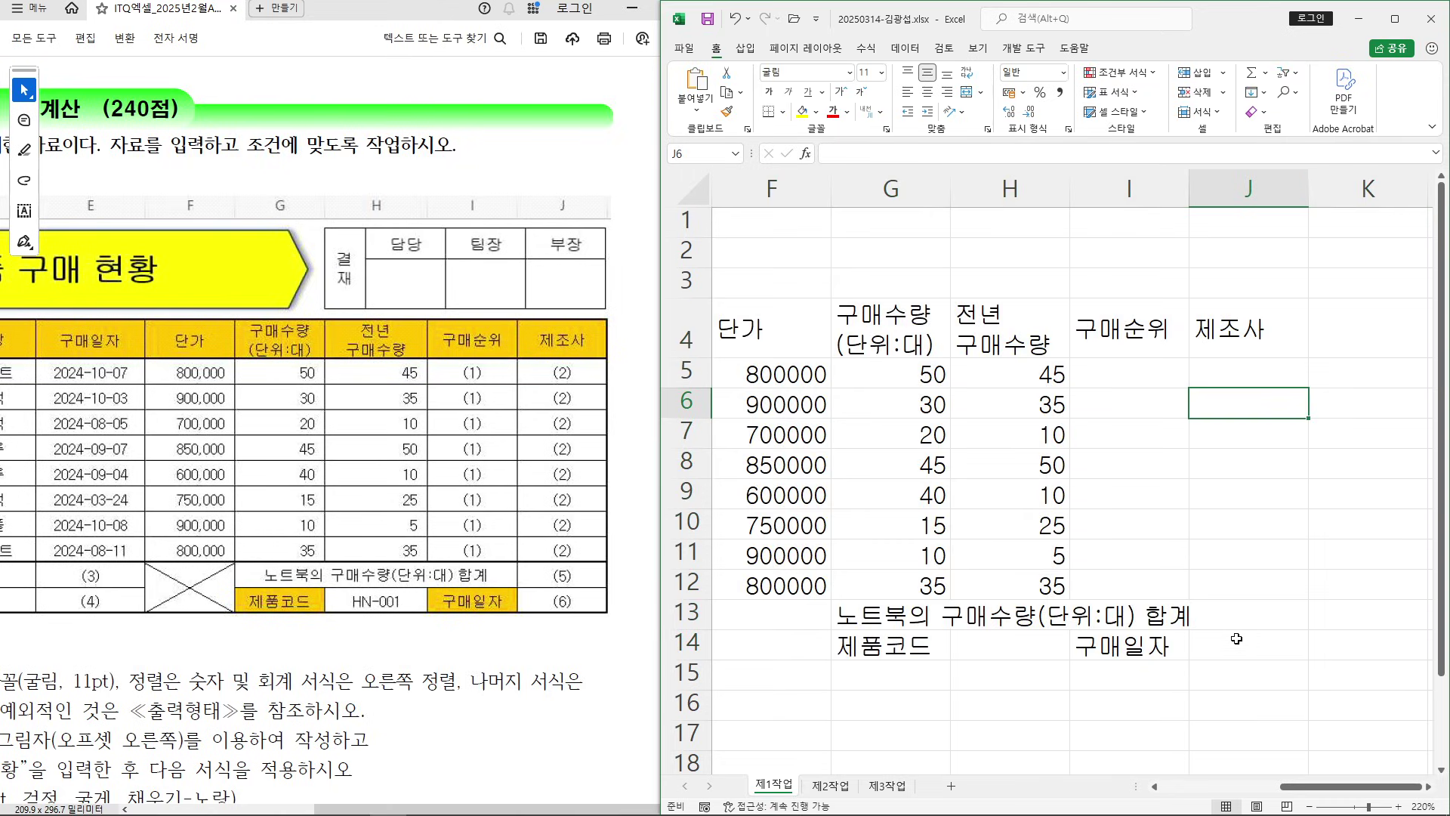
{"action": "left_click", "coordinate": [548, 355]}
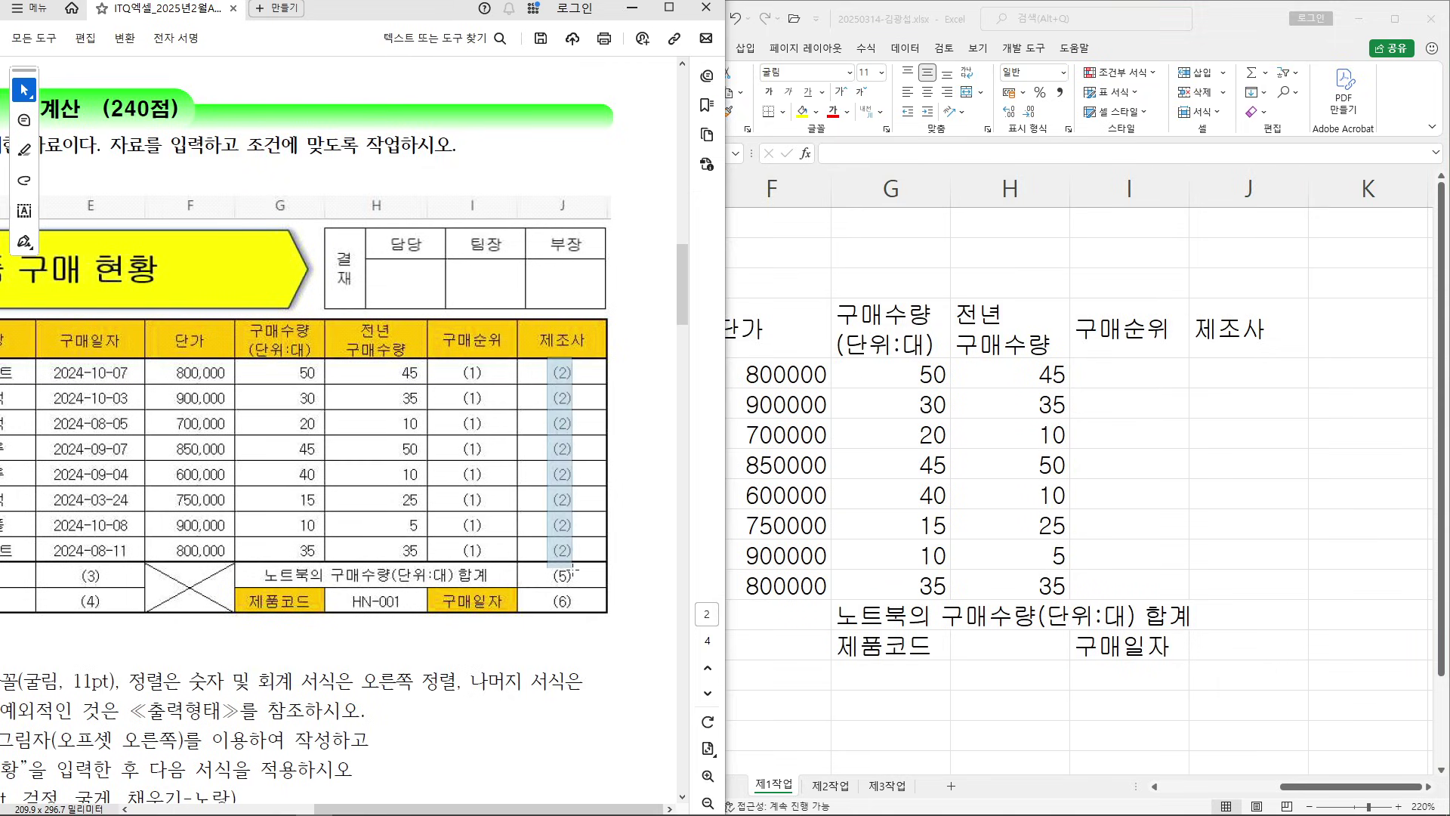
{"action": "left_click", "coordinate": [1131, 495]}
{"action": "left_click", "coordinate": [1249, 555]}
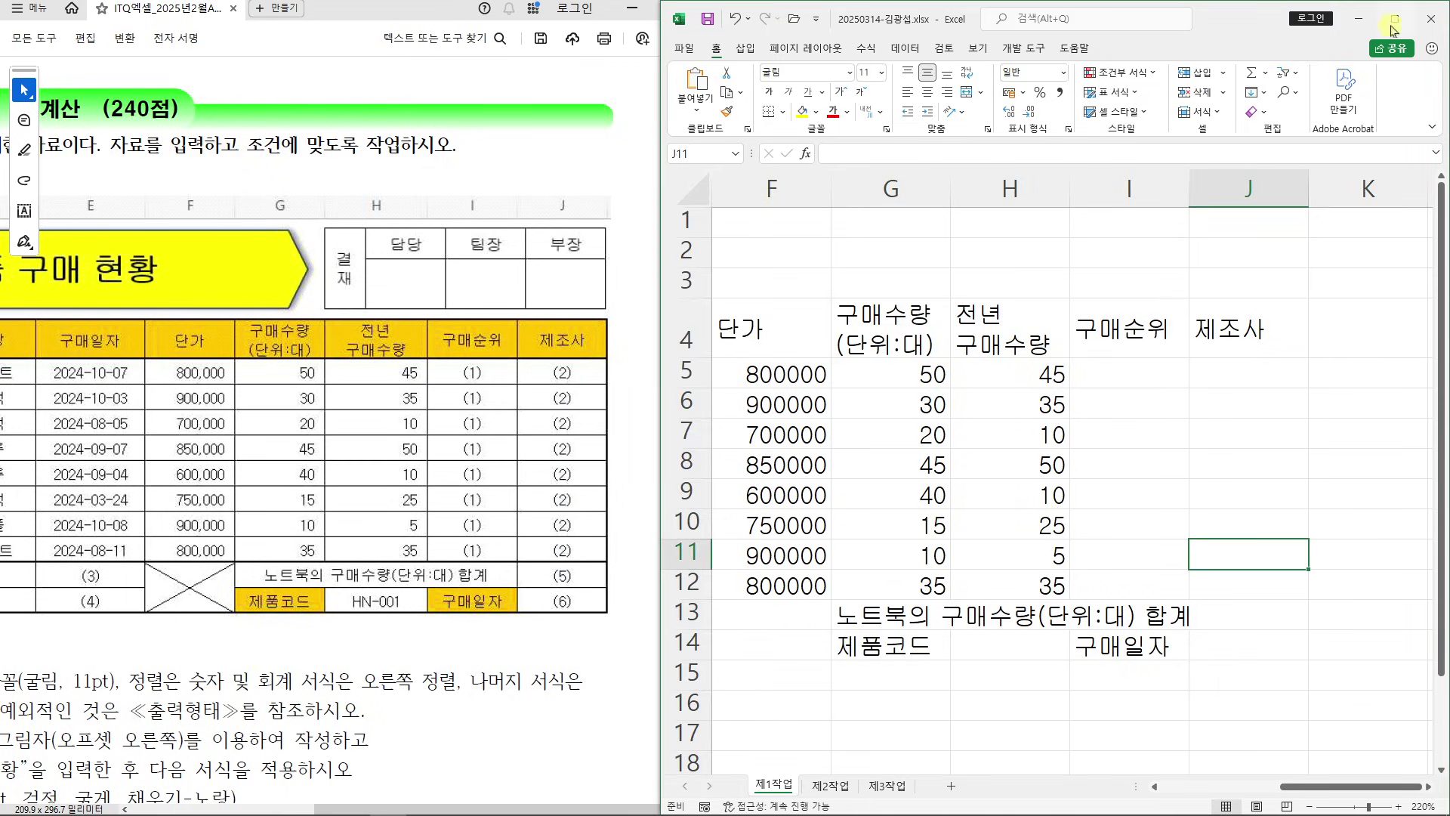
{"action": "left_click", "coordinate": [1395, 20]}
{"action": "left_click_drag", "start_coordinate": [1121, 786], "coordinate": [916, 786]}
{"action": "left_click_drag", "start_coordinate": [147, 328], "coordinate": [1110, 636]}
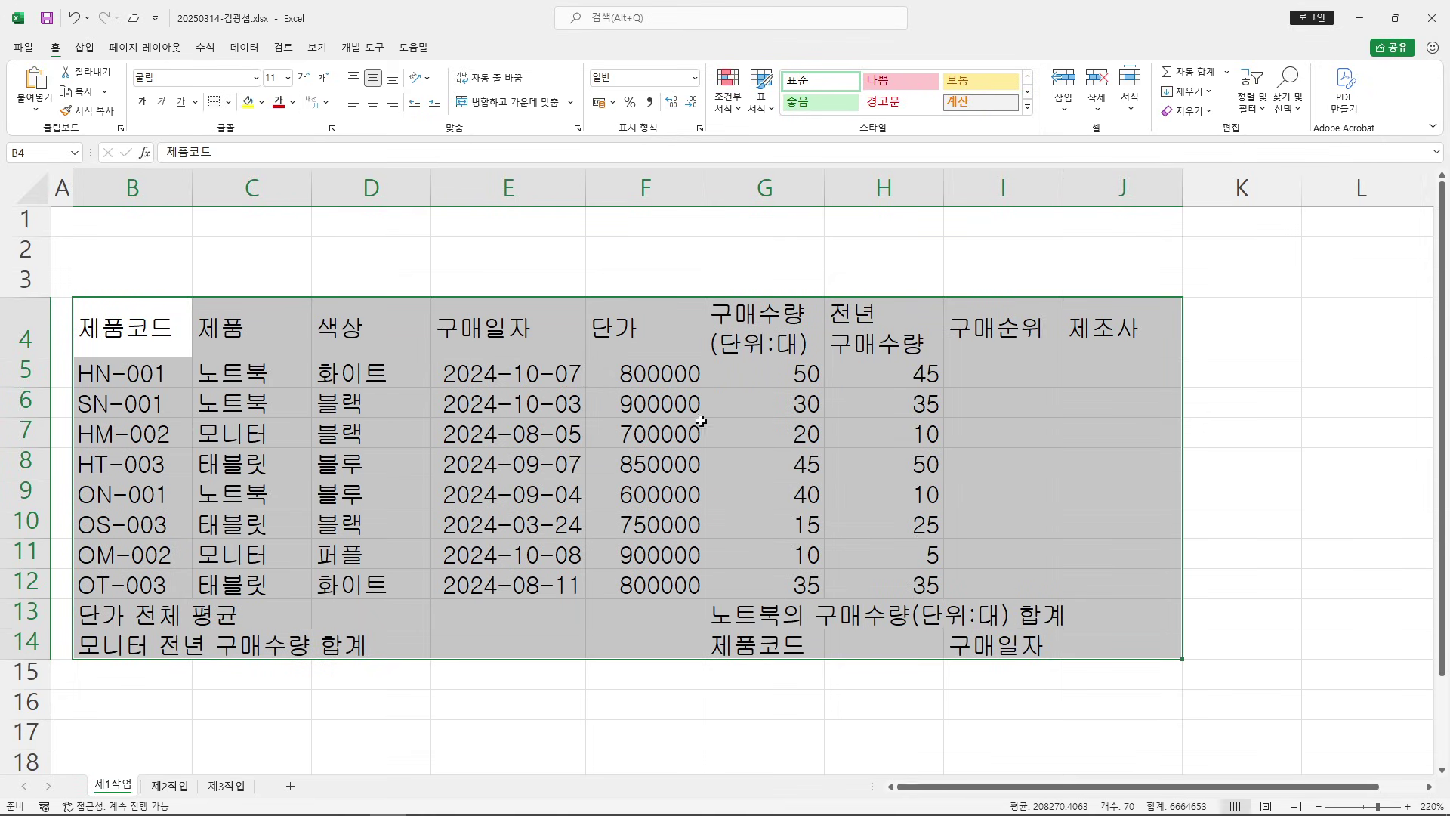
{"action": "mouse_move", "coordinate": [589, 808]}
{"action": "left_click", "coordinate": [314, 800]}
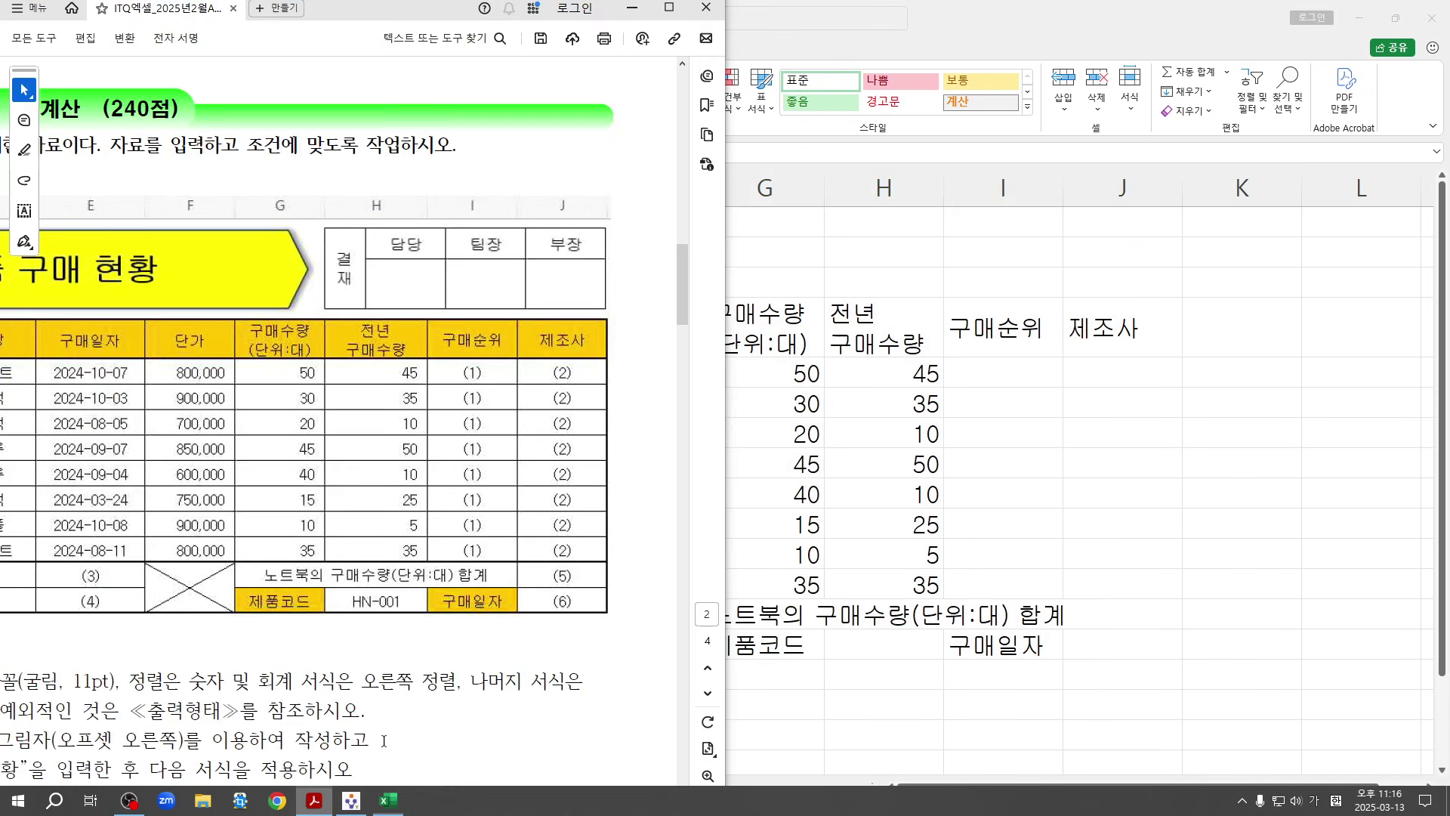
Maximize the exam PDF and scroll back up to the sample table
{"action": "left_click", "coordinate": [669, 10]}
{"action": "scroll", "coordinate": [725, 439], "scroll_direction": "down", "scroll_amount": 10}
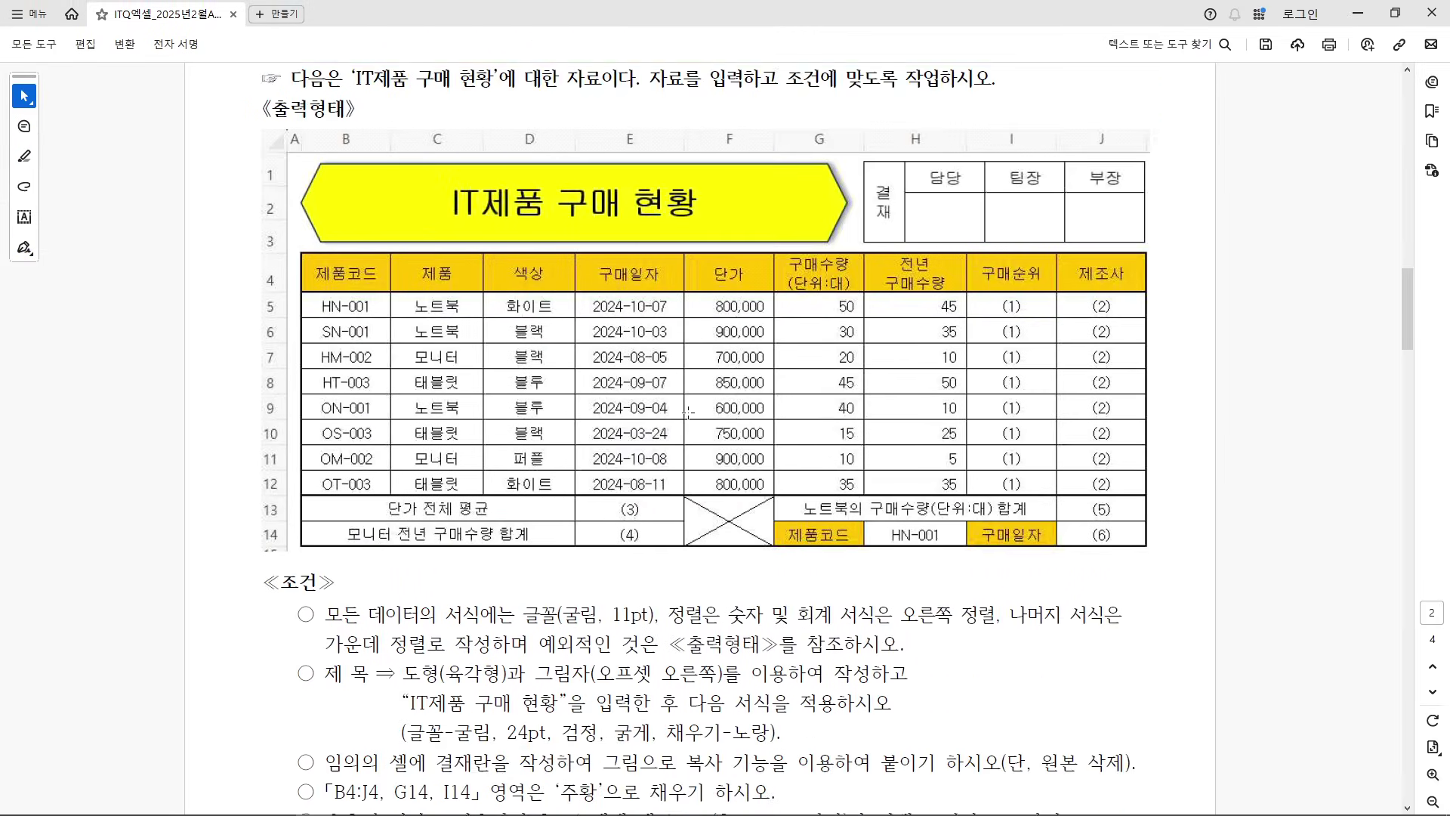
{"action": "mouse_move", "coordinate": [299, 297]}
{"action": "left_mouse_down"}
{"action": "mouse_move", "coordinate": [378, 498]}
{"action": "mouse_move", "coordinate": [861, 529]}
{"action": "mouse_move", "coordinate": [859, 554]}
{"action": "left_mouse_up"}
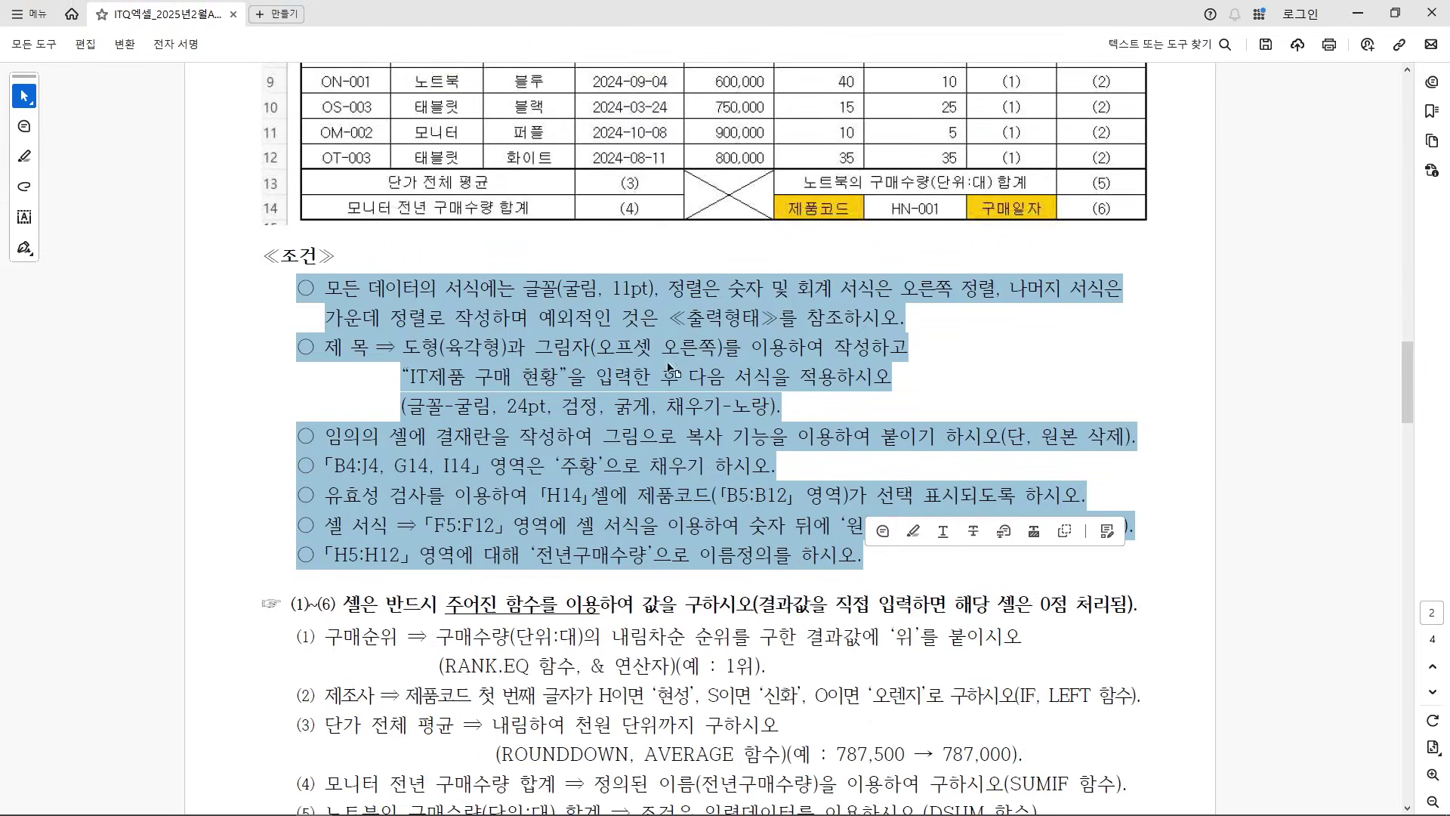
{"action": "scroll", "coordinate": [669, 368], "scroll_direction": "up", "scroll_amount": 3}
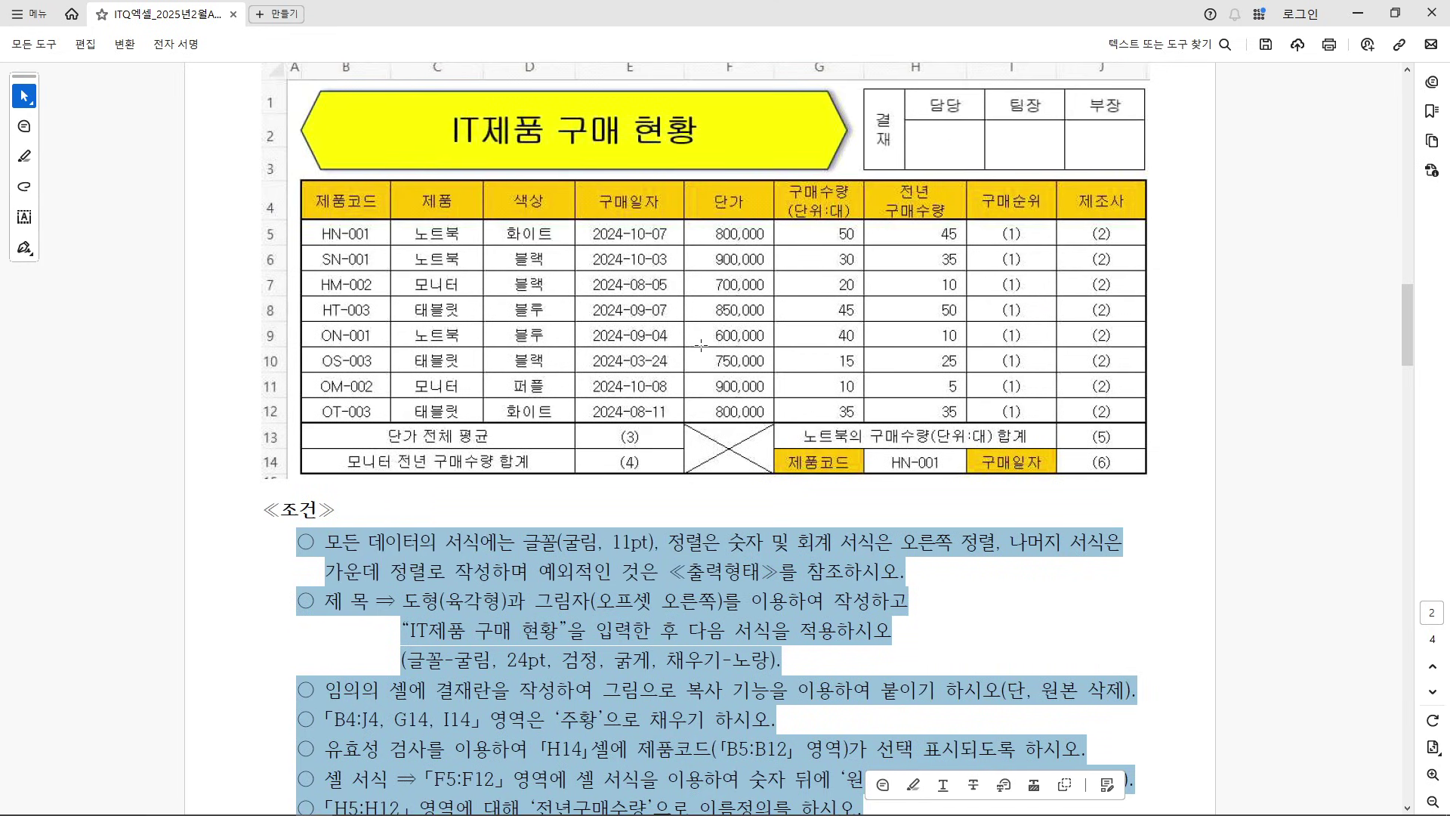
{"action": "scroll", "coordinate": [702, 345], "scroll_direction": "up", "scroll_amount": 2}
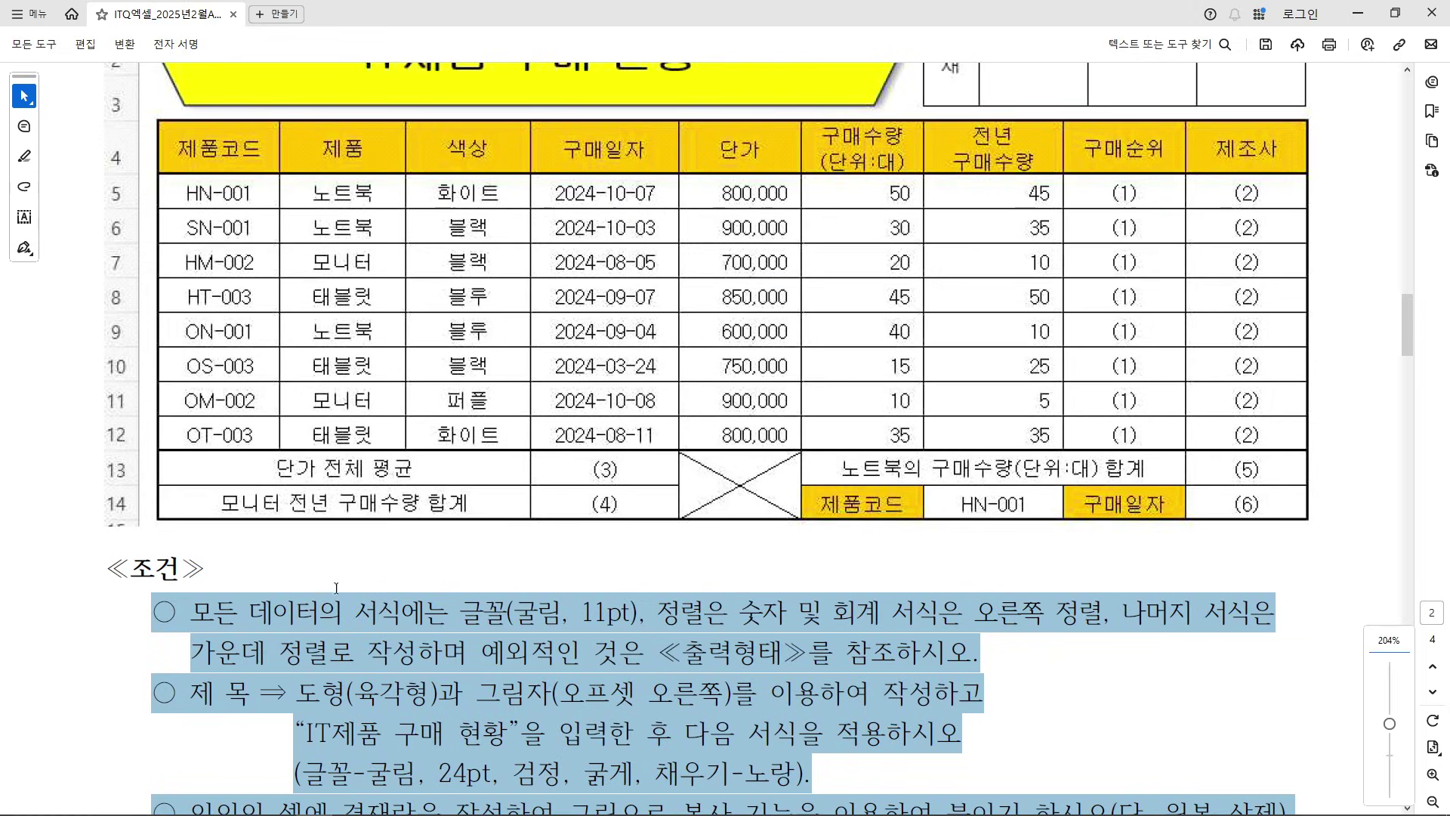
{"action": "scroll", "coordinate": [327, 588], "scroll_direction": "up", "scroll_amount": 2}
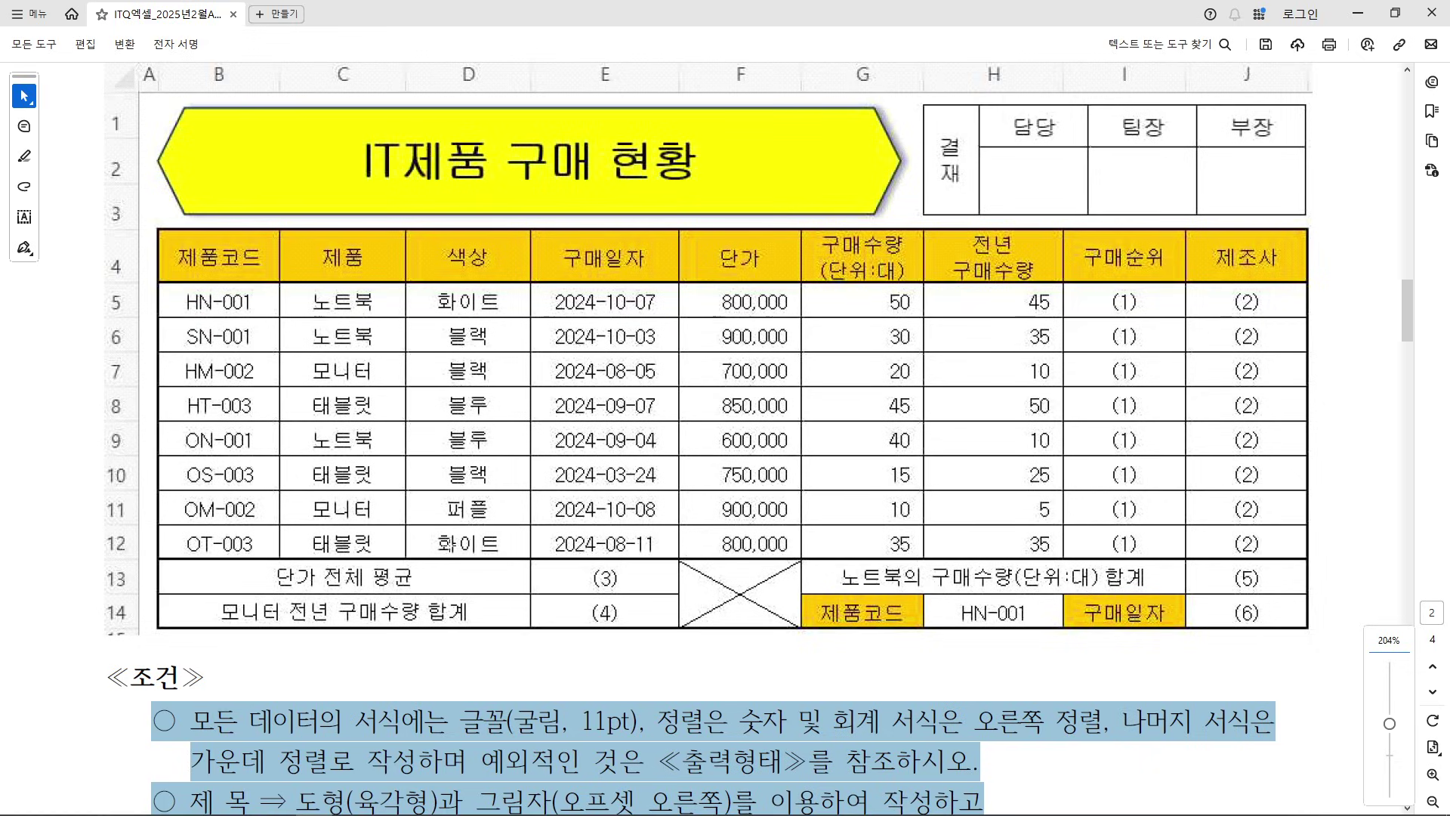
{"action": "scroll", "coordinate": [531, 512], "scroll_direction": "up", "scroll_amount": 2}
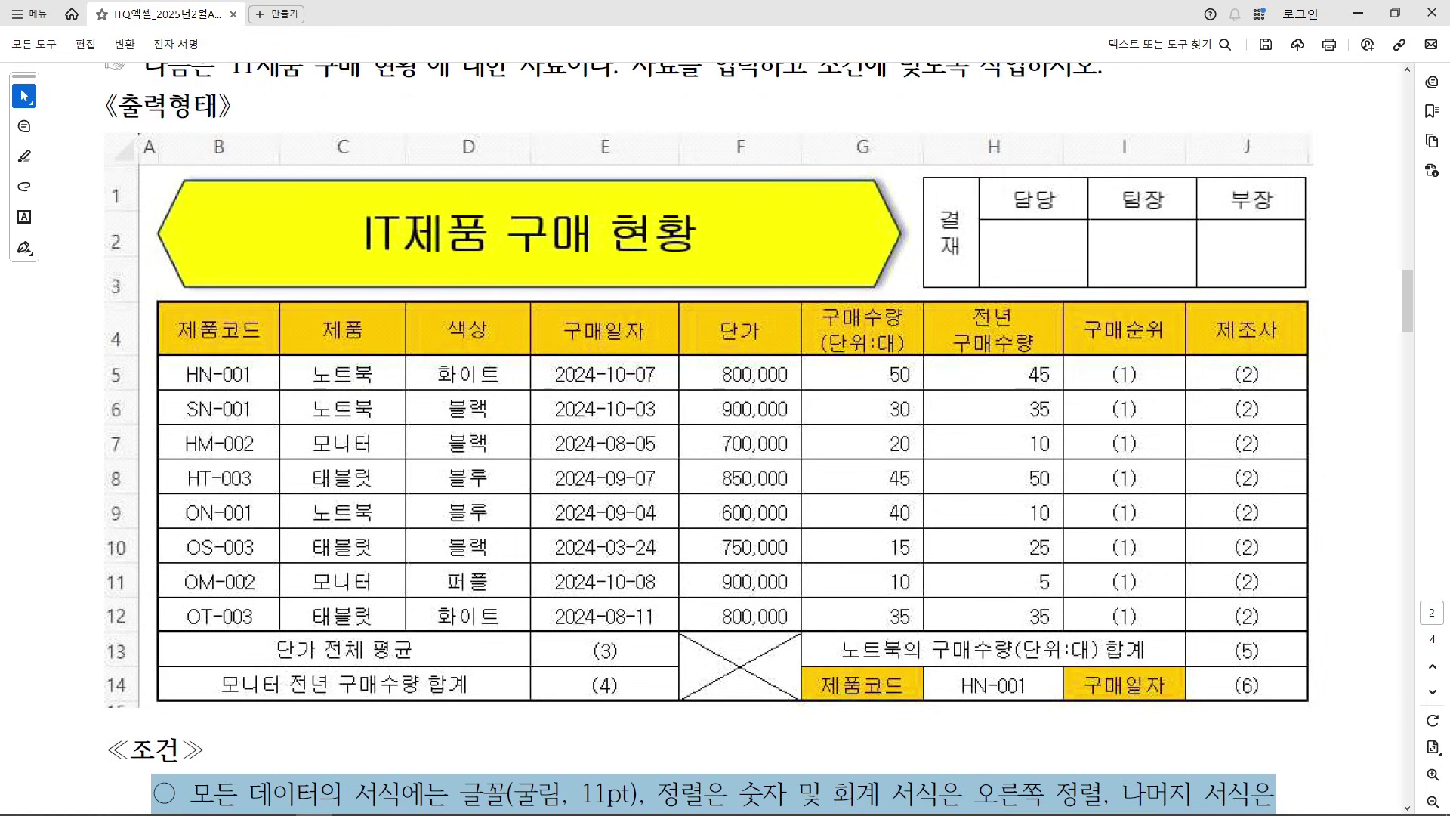
Draw red arrows and a handwritten note marking the title, 제품 header and row 13–14 cells
{"action": "left_click_drag", "start_coordinate": [383, 310], "coordinate": [438, 226]}
{"action": "left_click_drag", "start_coordinate": [543, 126], "coordinate": [582, 116]}
{"action": "mouse_move", "coordinate": [563, 104]}
{"action": "left_mouse_down"}
{"action": "mouse_move", "coordinate": [572, 139]}
{"action": "mouse_move", "coordinate": [590, 135]}
{"action": "left_mouse_up"}
{"action": "left_click_drag", "start_coordinate": [594, 121], "coordinate": [627, 155]}
{"action": "mouse_move", "coordinate": [671, 75]}
{"action": "left_mouse_down"}
{"action": "mouse_move", "coordinate": [655, 95]}
{"action": "mouse_move", "coordinate": [695, 91]}
{"action": "left_mouse_up"}
{"action": "mouse_move", "coordinate": [676, 112]}
{"action": "left_mouse_down"}
{"action": "mouse_move", "coordinate": [756, 125]}
{"action": "mouse_move", "coordinate": [762, 151]}
{"action": "left_mouse_up"}
{"action": "left_click_drag", "start_coordinate": [376, 603], "coordinate": [366, 638]}
{"action": "left_click_drag", "start_coordinate": [360, 624], "coordinate": [423, 675]}
{"action": "left_click_drag", "start_coordinate": [412, 659], "coordinate": [425, 676]}
{"action": "mouse_move", "coordinate": [627, 642]}
{"action": "left_mouse_down"}
{"action": "mouse_move", "coordinate": [649, 651]}
{"action": "mouse_move", "coordinate": [627, 662]}
{"action": "left_mouse_up"}
{"action": "mouse_move", "coordinate": [463, 616]}
{"action": "left_mouse_down"}
{"action": "mouse_move", "coordinate": [646, 651]}
{"action": "mouse_move", "coordinate": [438, 618]}
{"action": "left_mouse_up"}
{"action": "mouse_move", "coordinate": [820, 628]}
{"action": "left_mouse_down"}
{"action": "mouse_move", "coordinate": [485, 609]}
{"action": "mouse_move", "coordinate": [392, 610]}
{"action": "mouse_move", "coordinate": [393, 628]}
{"action": "left_mouse_up"}
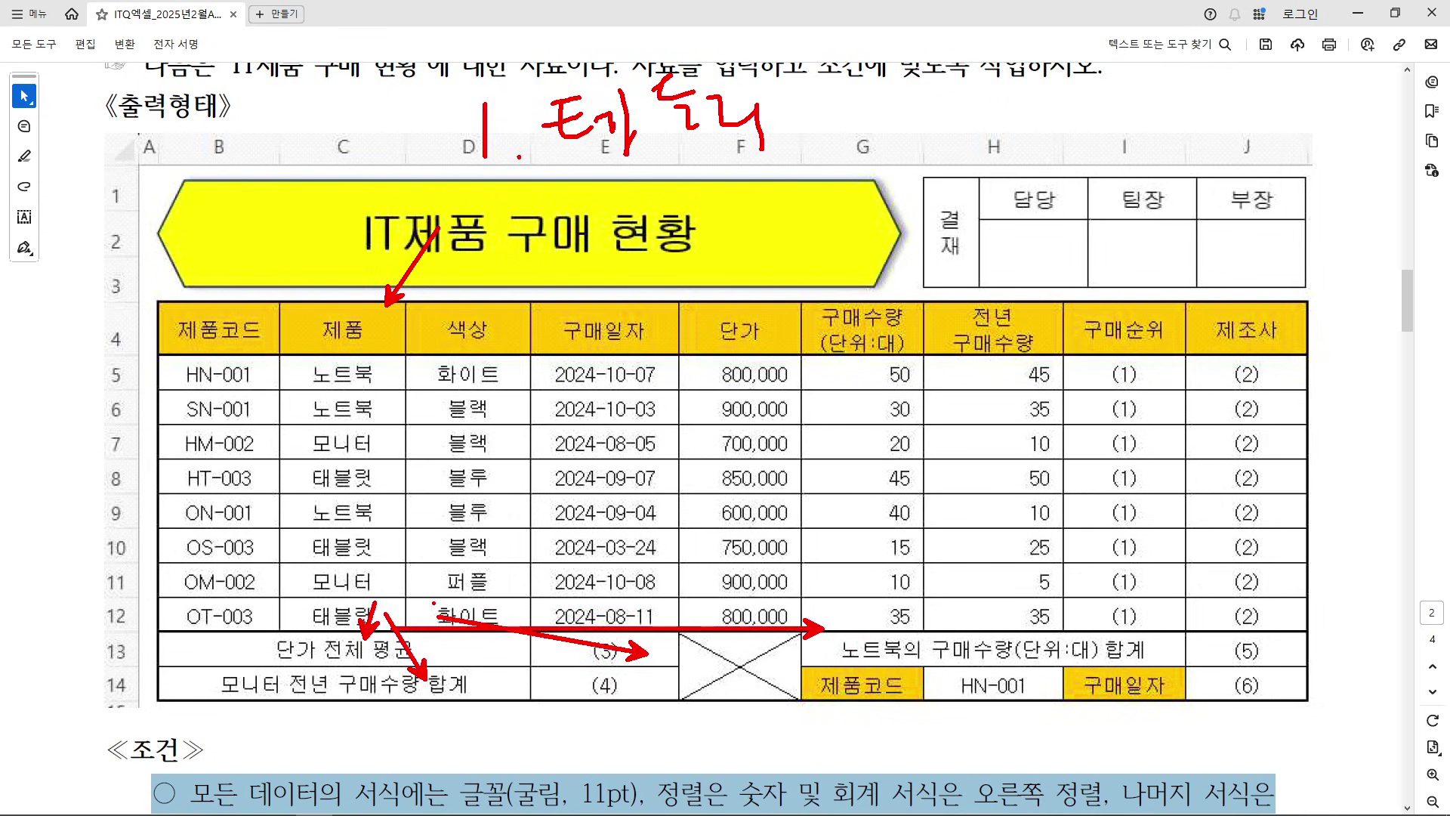
Box F13:F14 and the price/quantity block, brace the rows, then clear the marks and restore the viewer
{"action": "left_click_drag", "start_coordinate": [680, 640], "coordinate": [800, 701]}
{"action": "mouse_move", "coordinate": [683, 352]}
{"action": "left_mouse_down"}
{"action": "mouse_move", "coordinate": [687, 417]}
{"action": "mouse_move", "coordinate": [1081, 625]}
{"action": "mouse_move", "coordinate": [1060, 624]}
{"action": "left_mouse_up"}
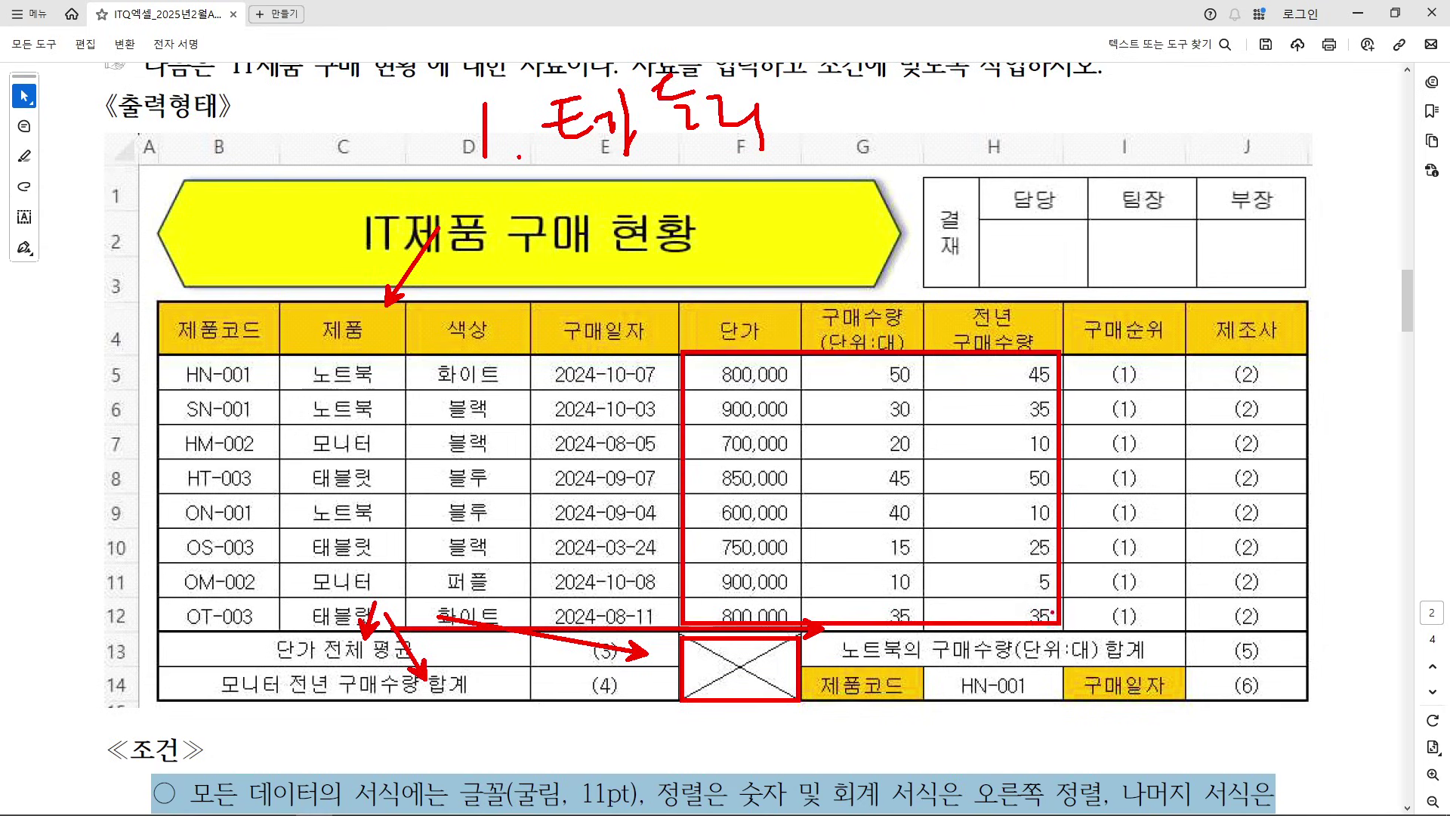
{"action": "mouse_move", "coordinate": [145, 169]}
{"action": "left_mouse_down"}
{"action": "mouse_move", "coordinate": [180, 191]}
{"action": "mouse_move", "coordinate": [182, 284]}
{"action": "left_mouse_up"}
{"action": "mouse_move", "coordinate": [147, 351]}
{"action": "left_mouse_down"}
{"action": "mouse_move", "coordinate": [162, 555]}
{"action": "mouse_move", "coordinate": [143, 699]}
{"action": "left_mouse_up"}
{"action": "left_click_drag", "start_coordinate": [264, 148], "coordinate": [324, 150]}
{"action": "key", "text": "e"}
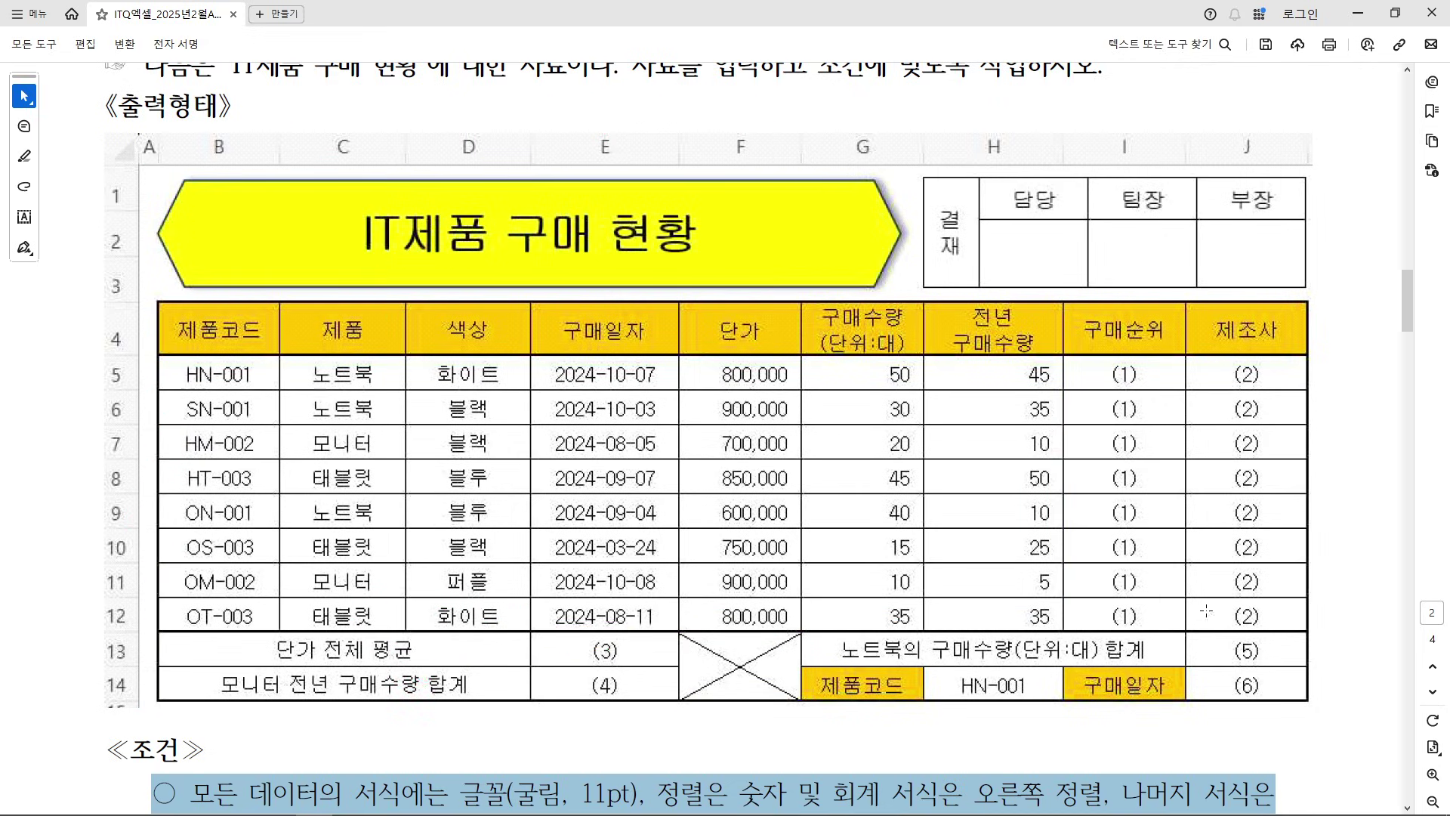
{"action": "left_click", "coordinate": [1395, 12]}
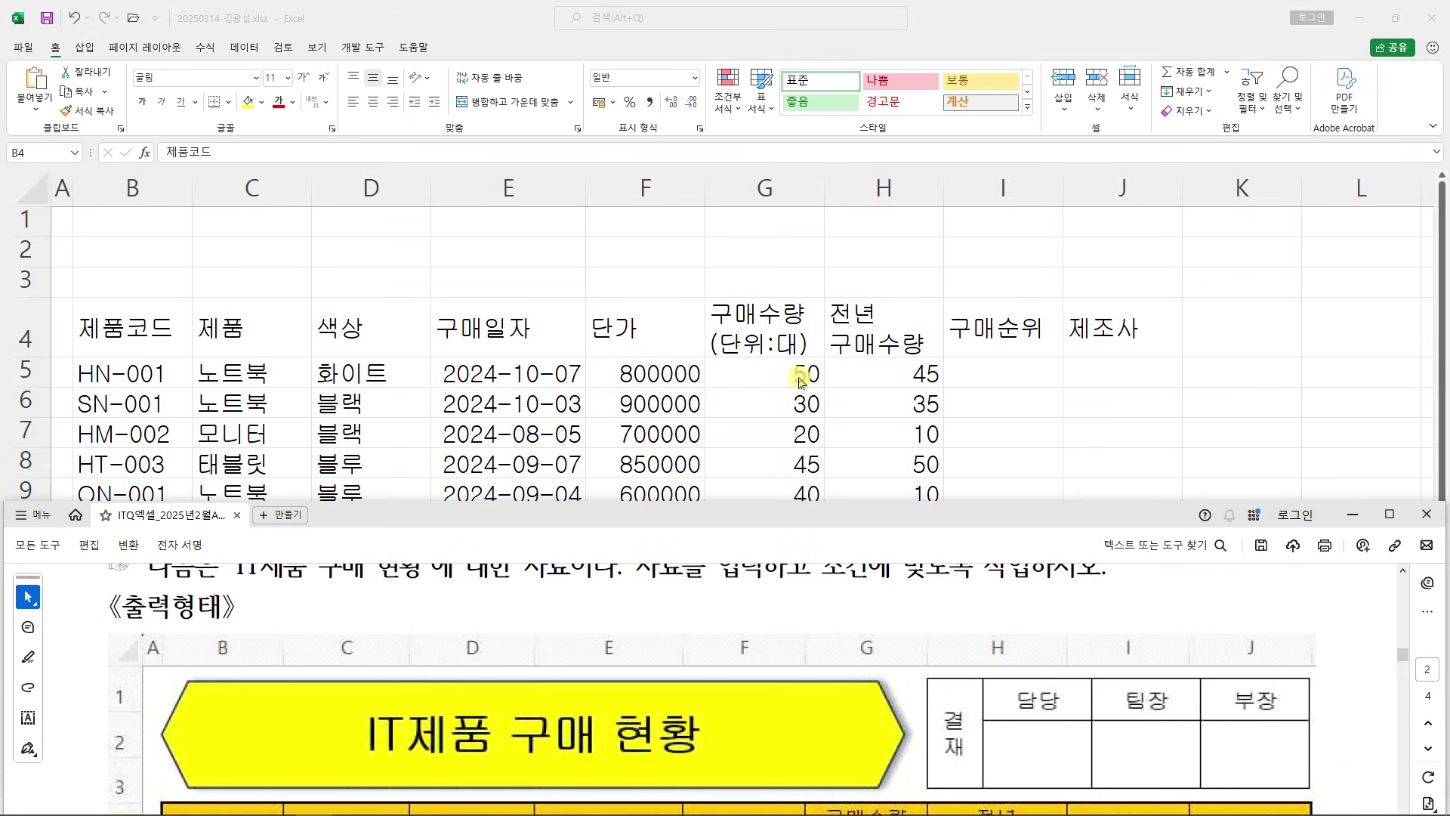
Give B4:J14 All Borders plus a Thick Outside Border, and centre its contents
{"action": "left_click", "coordinate": [310, 291]}
{"action": "left_click_drag", "start_coordinate": [132, 327], "coordinate": [1111, 647]}
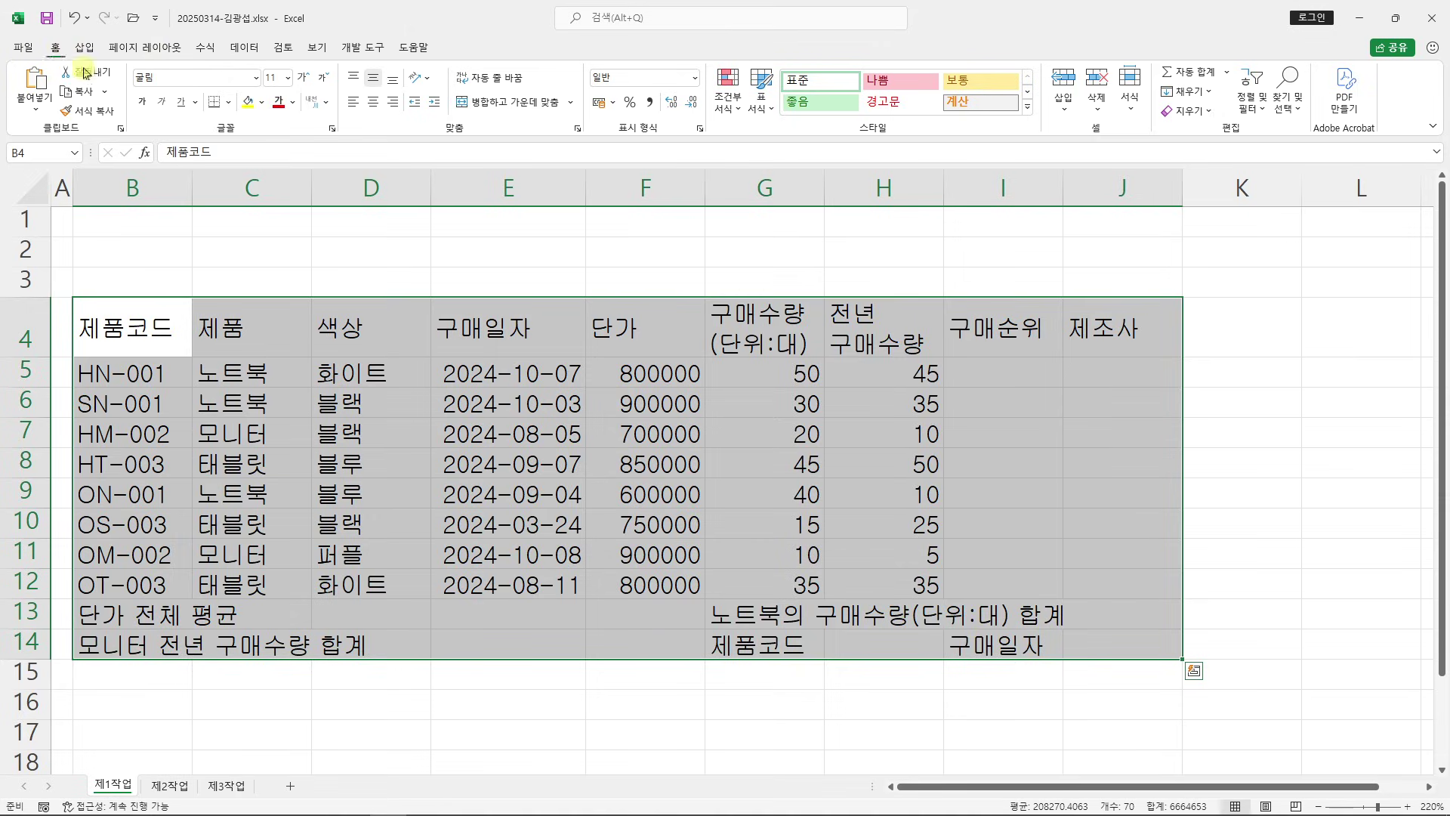
{"action": "left_click", "coordinate": [229, 104]}
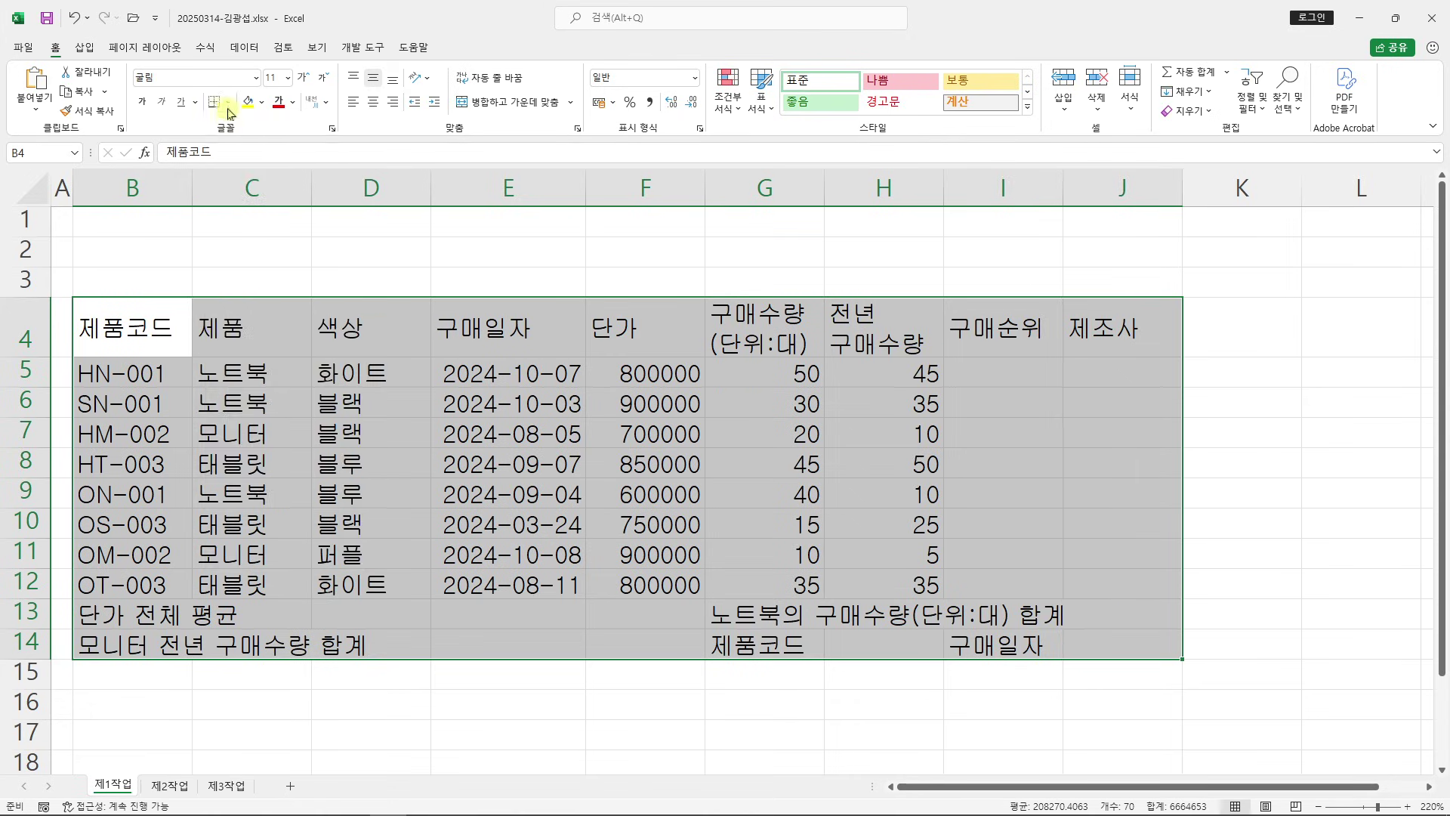
{"action": "left_click", "coordinate": [229, 104]}
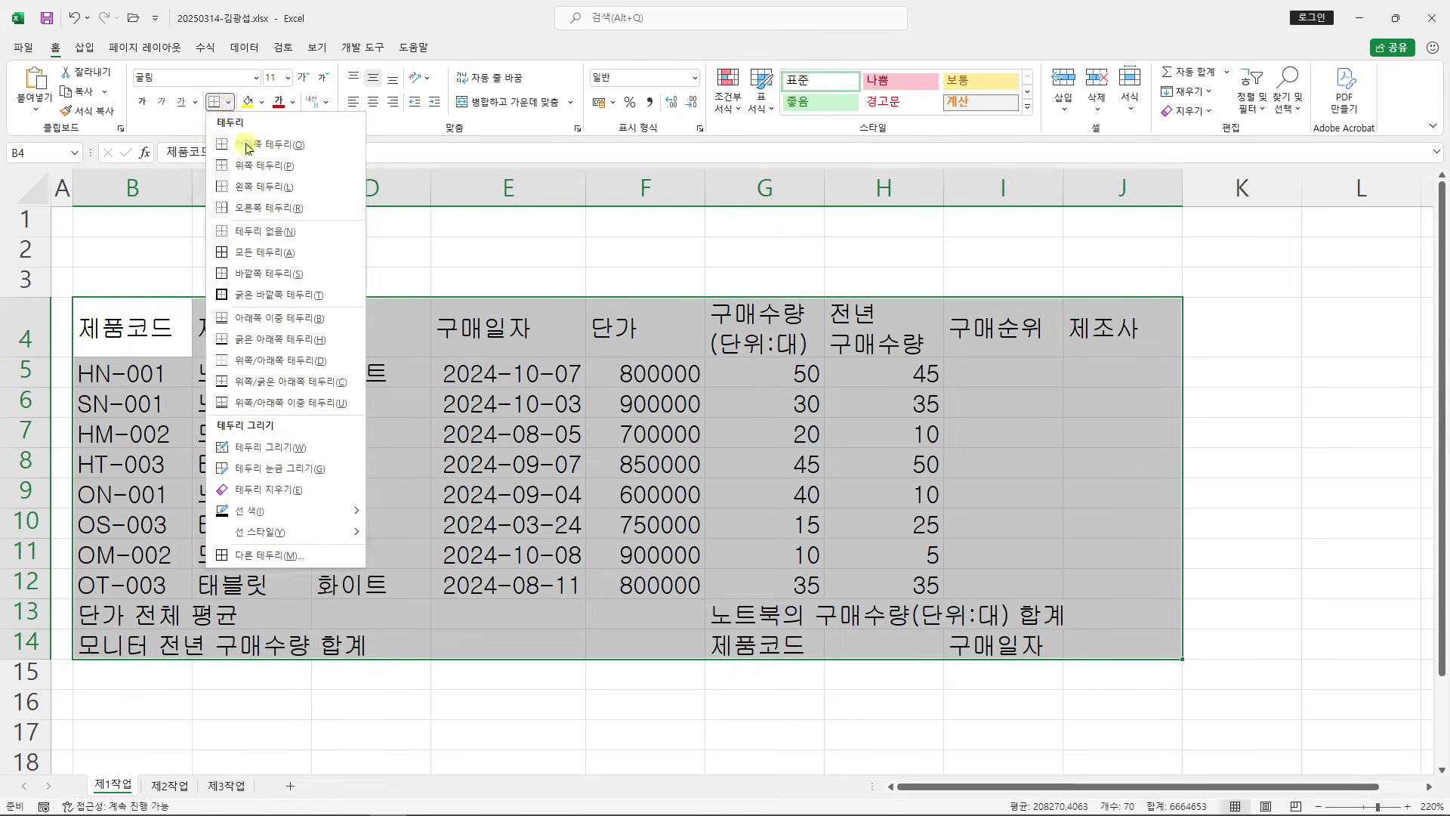
{"action": "left_click", "coordinate": [261, 252]}
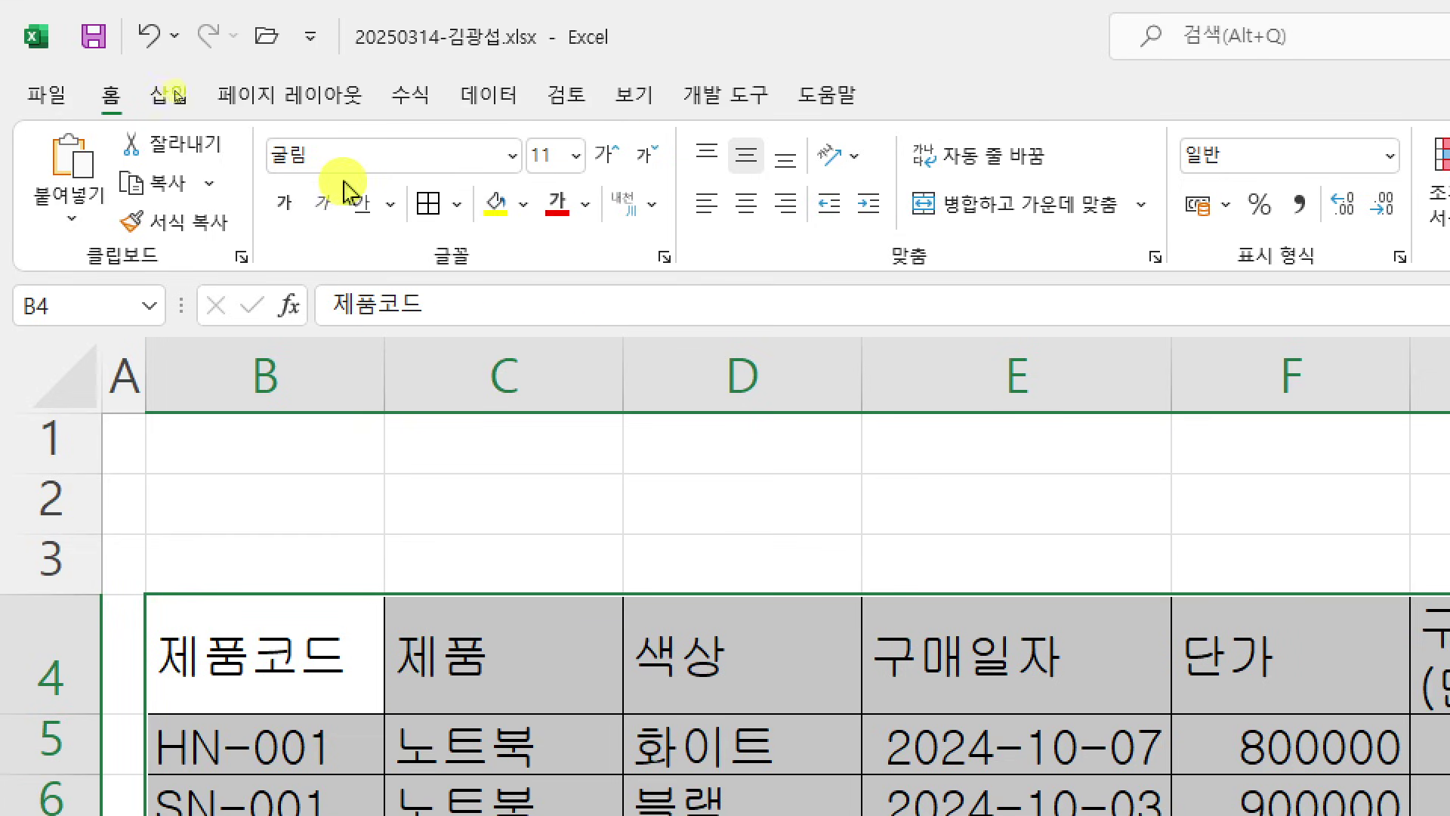
{"action": "left_click", "coordinate": [458, 117]}
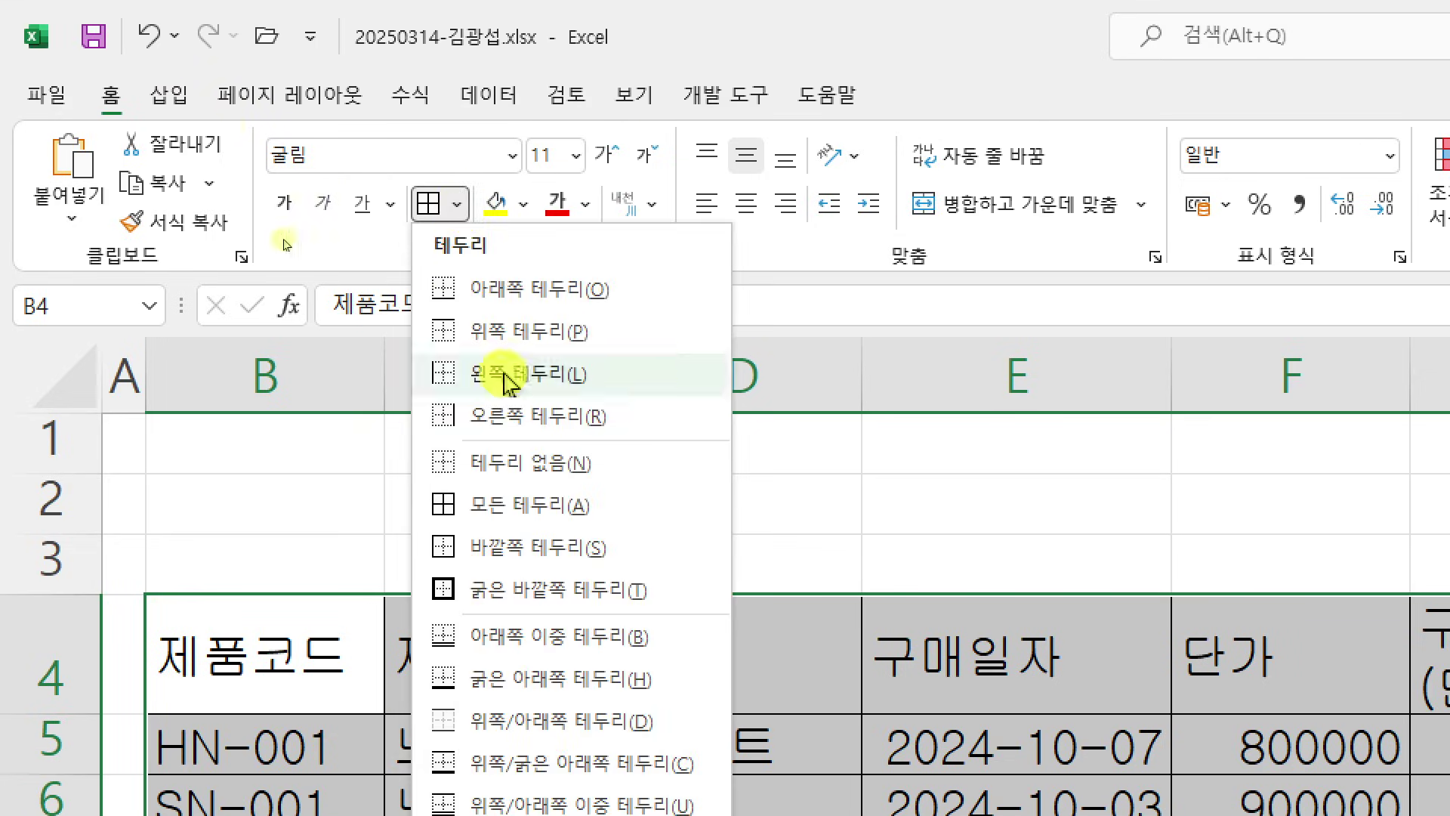
{"action": "left_click", "coordinate": [630, 597]}
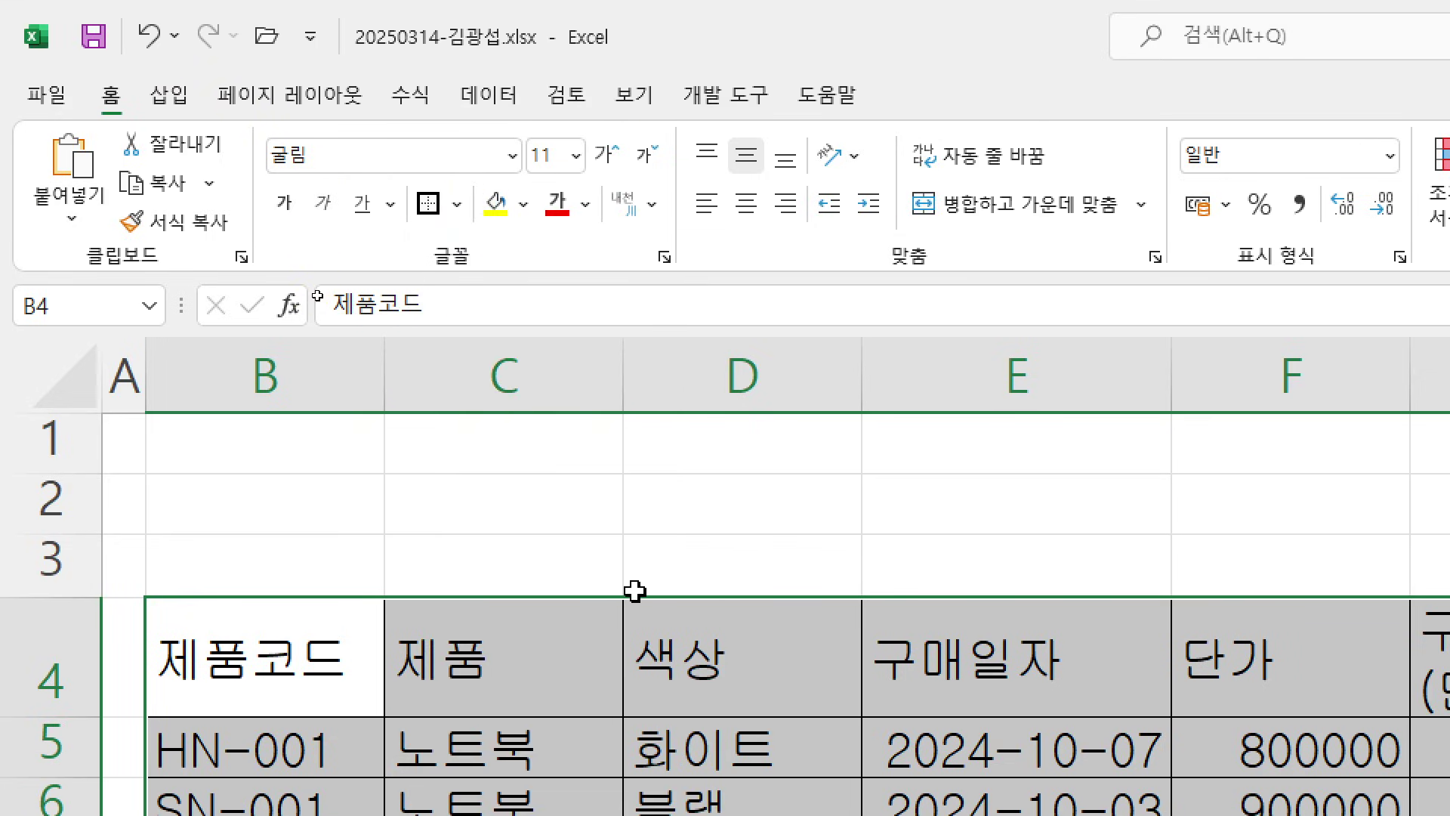
{"action": "key", "text": "ctrl+q"}
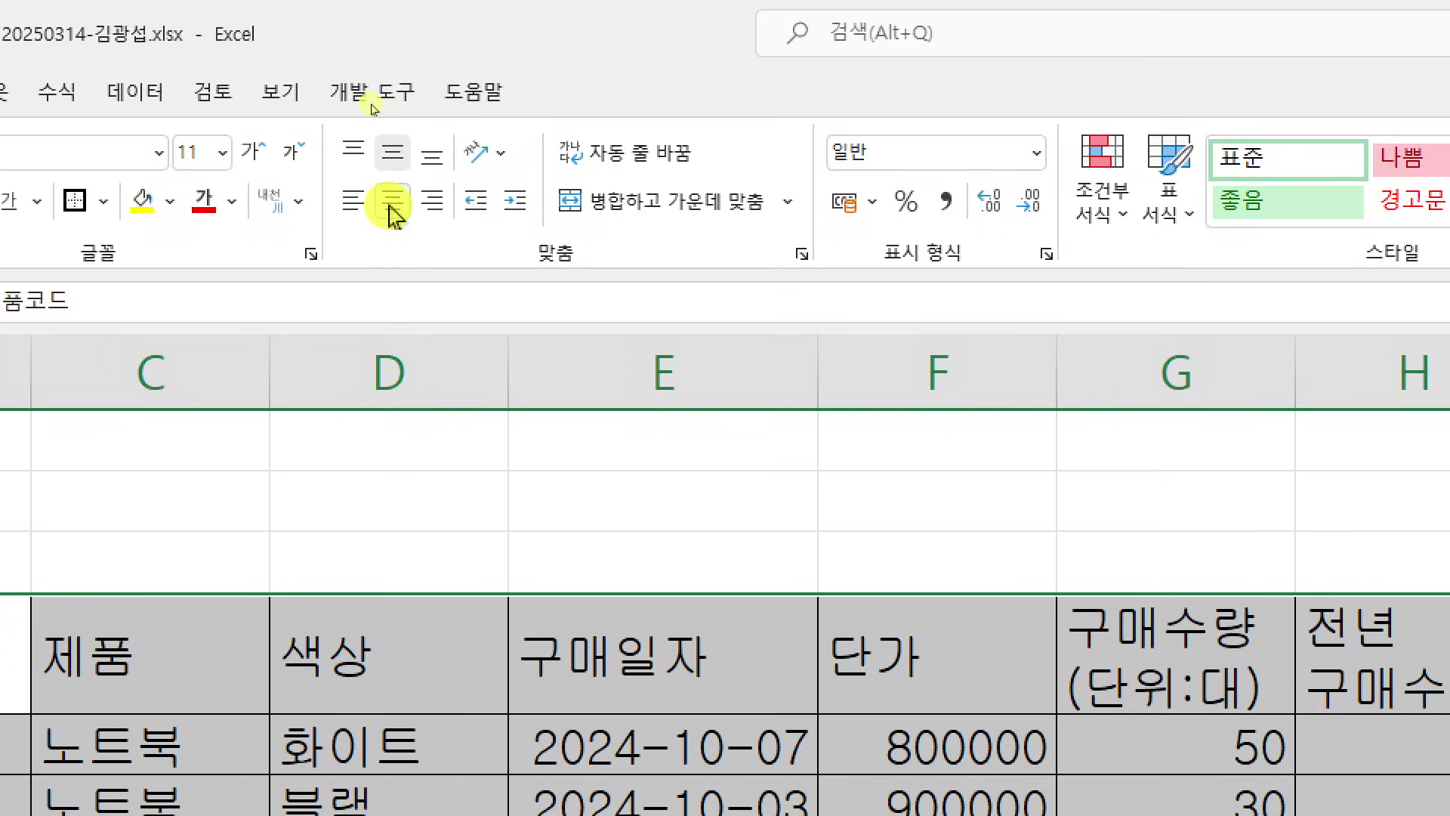
{"action": "left_click", "coordinate": [393, 210]}
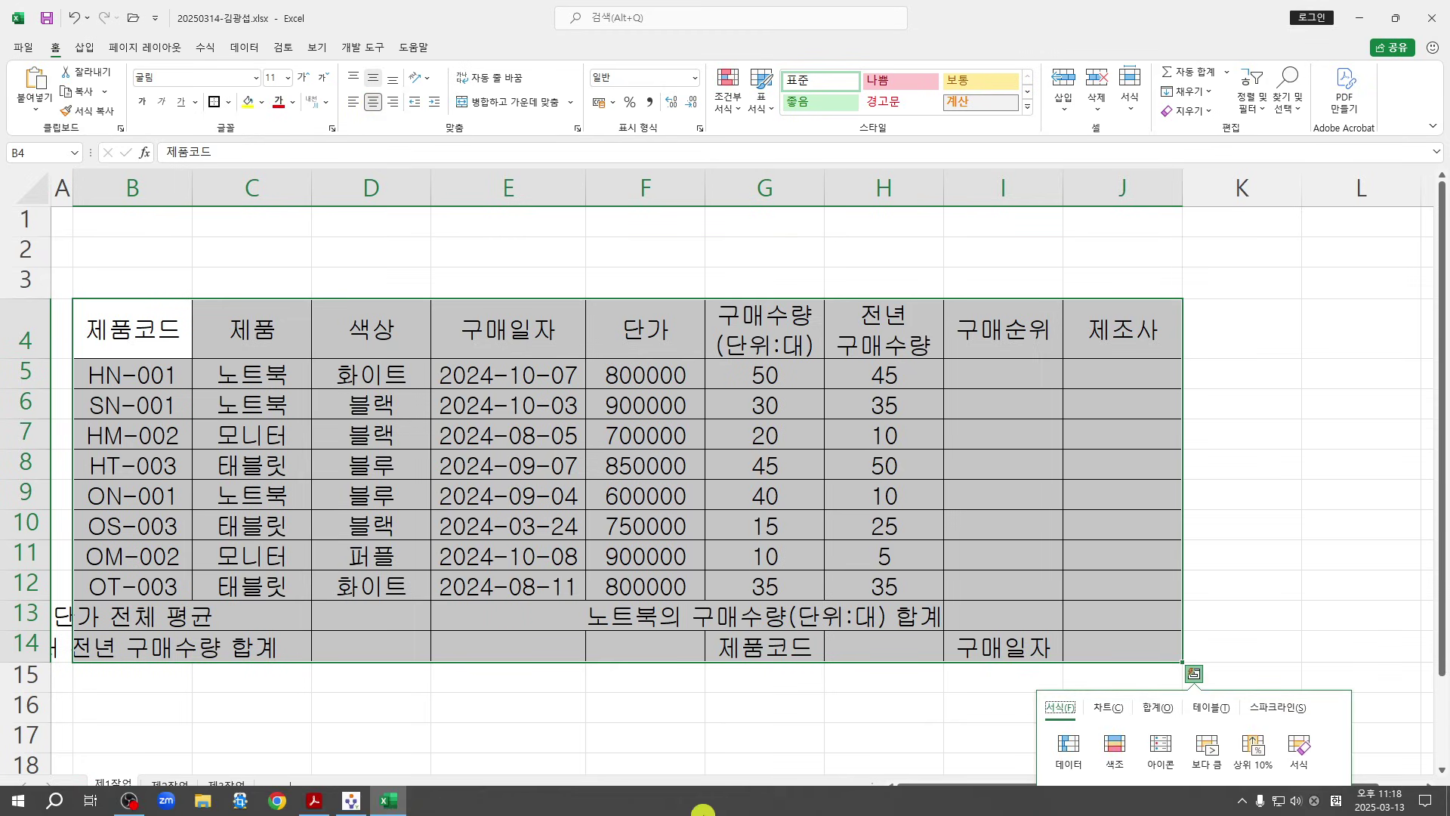
{"action": "left_click", "coordinate": [314, 800]}
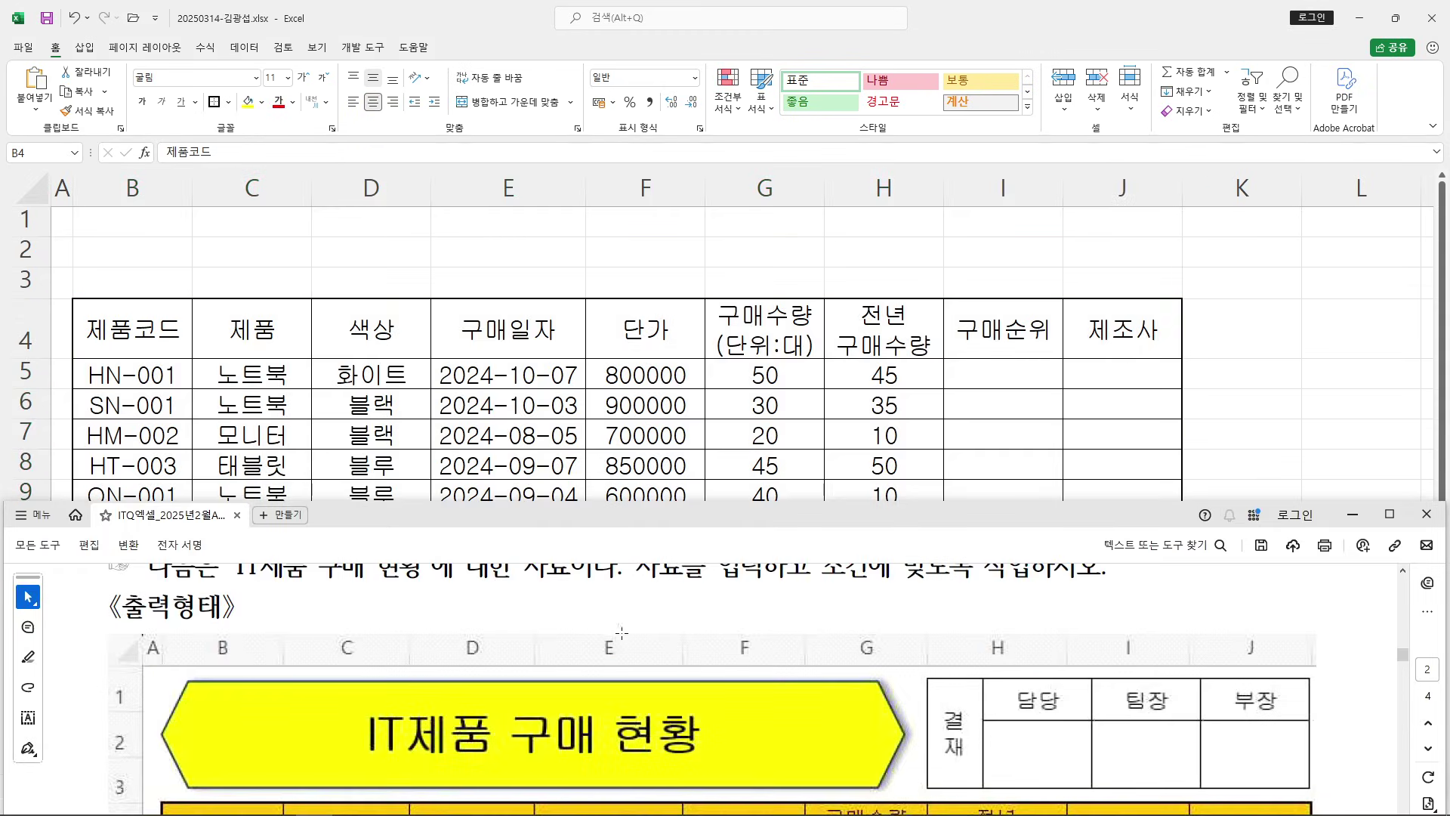
{"action": "left_click", "coordinate": [1389, 514]}
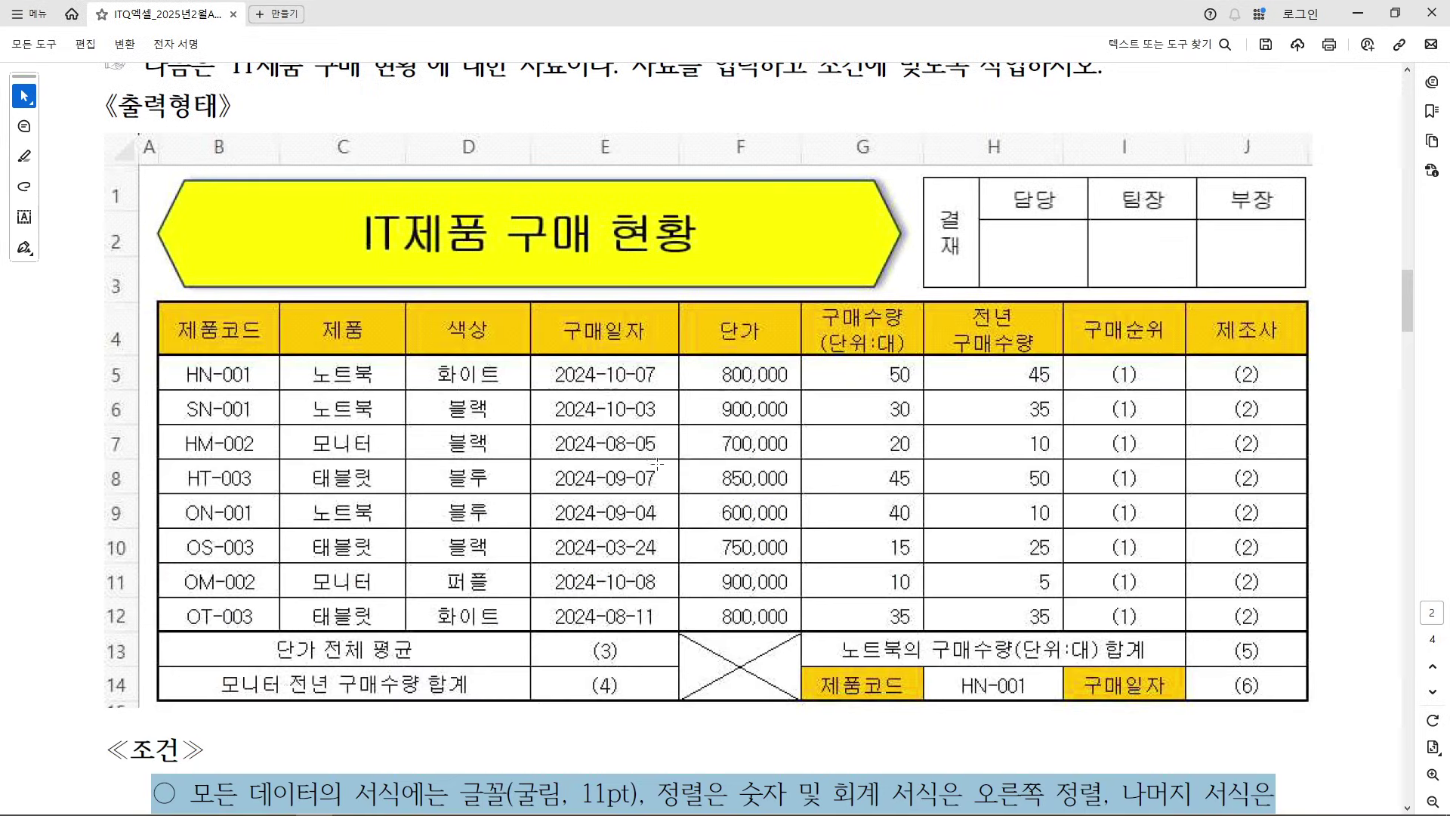
{"action": "scroll", "coordinate": [819, 443], "scroll_direction": "down", "scroll_amount": 2}
{"action": "scroll", "coordinate": [819, 444], "scroll_direction": "down", "scroll_amount": 2}
{"action": "left_click", "coordinate": [950, 499]}
{"action": "left_click_drag", "start_coordinate": [659, 503], "coordinate": [1071, 508]}
{"action": "left_click_drag", "start_coordinate": [195, 547], "coordinate": [329, 539]}
{"action": "left_click", "coordinate": [303, 542]}
{"action": "left_click_drag", "start_coordinate": [207, 546], "coordinate": [352, 544]}
{"action": "left_click", "coordinate": [319, 545]}
{"action": "scroll", "coordinate": [608, 461], "scroll_direction": "up", "scroll_amount": 3}
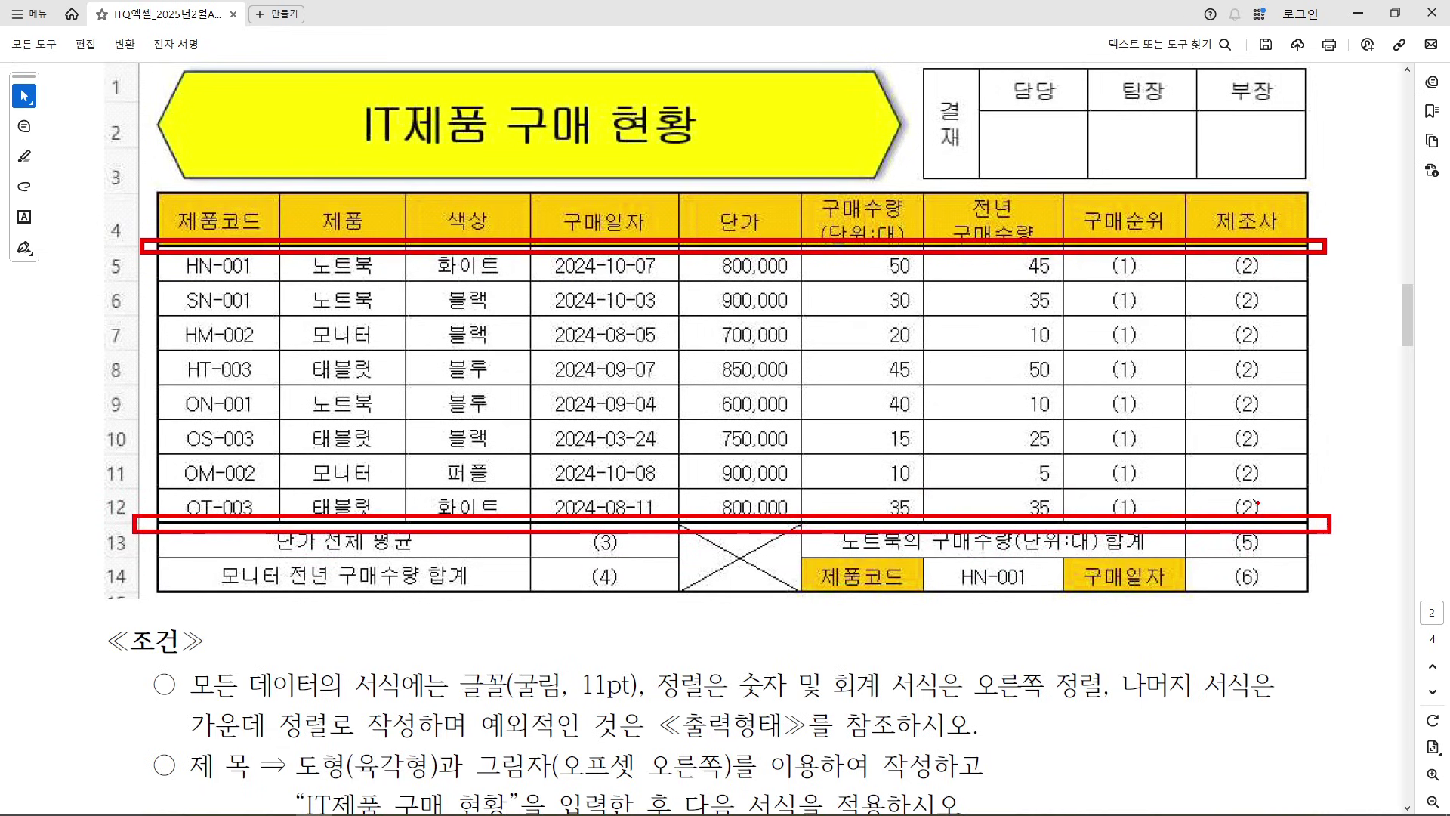
{"action": "left_click", "coordinate": [1356, 13]}
{"action": "left_click", "coordinate": [1238, 403]}
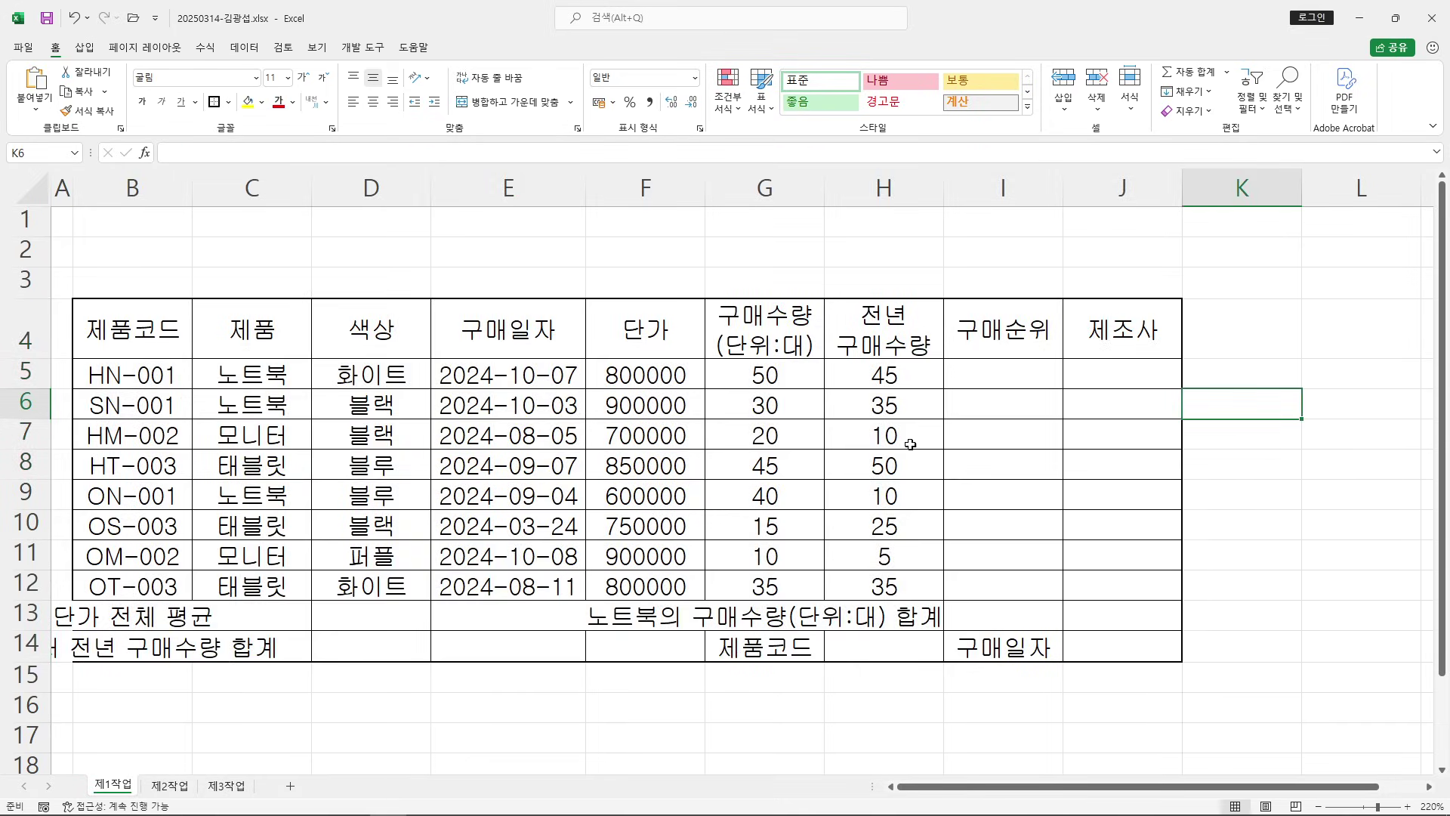
Apply a thick outside border to the data rows B5:J12, then select B13:D13
{"action": "mouse_move", "coordinate": [113, 375]}
{"action": "left_mouse_down"}
{"action": "mouse_move", "coordinate": [1117, 375]}
{"action": "mouse_move", "coordinate": [1153, 589]}
{"action": "left_mouse_up"}
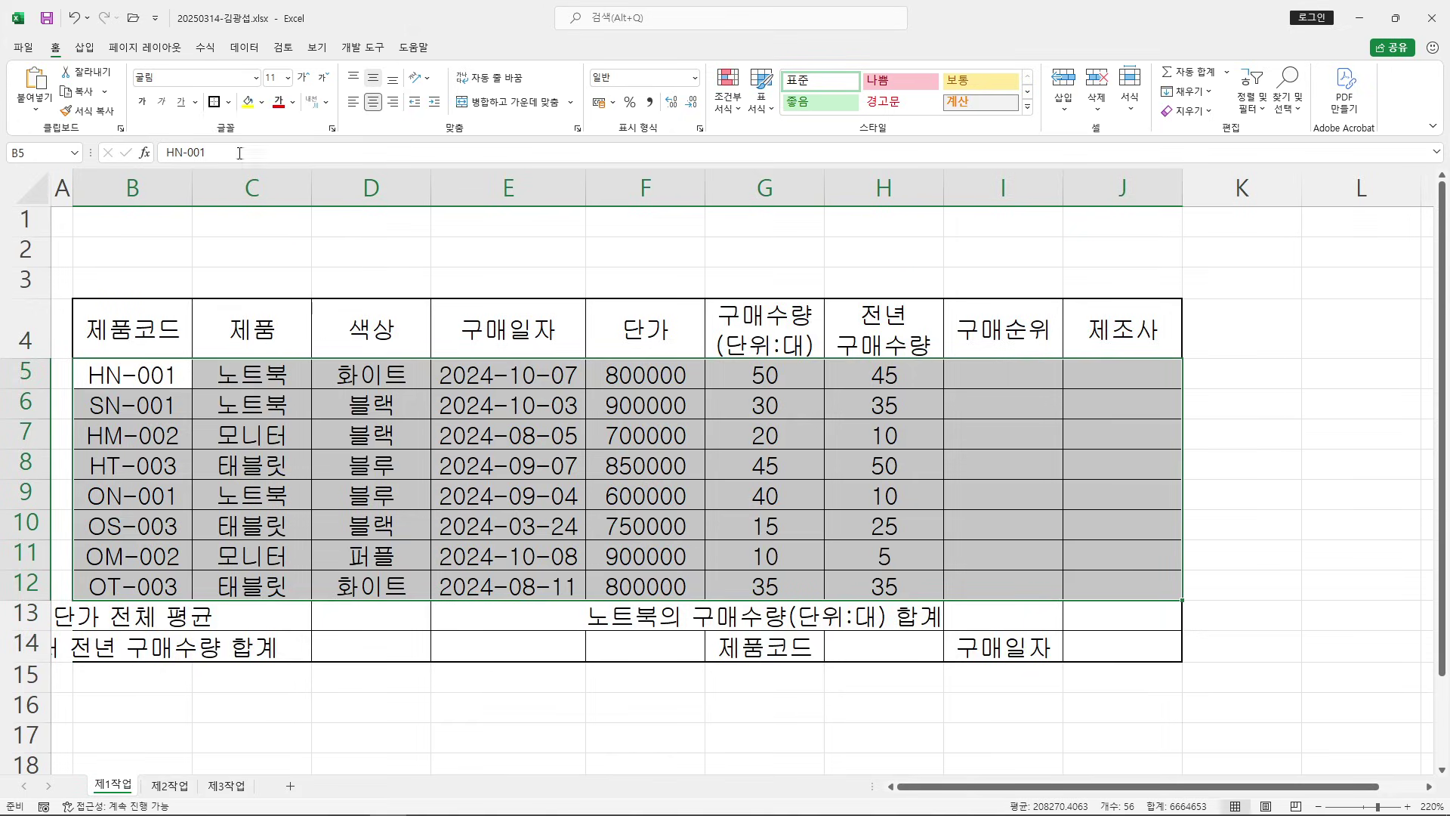
{"action": "left_click", "coordinate": [214, 105]}
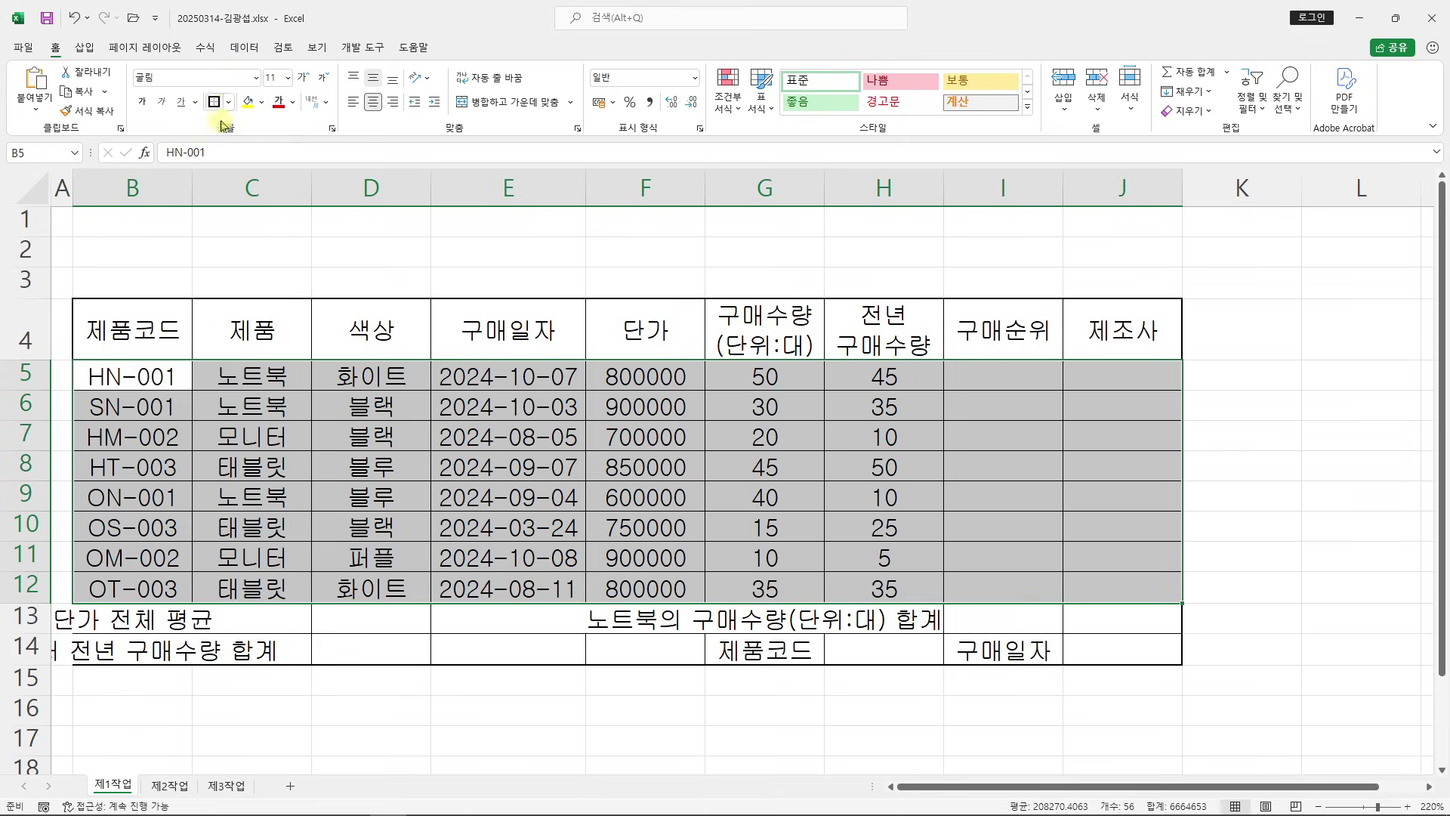
{"action": "left_click", "coordinate": [1362, 492]}
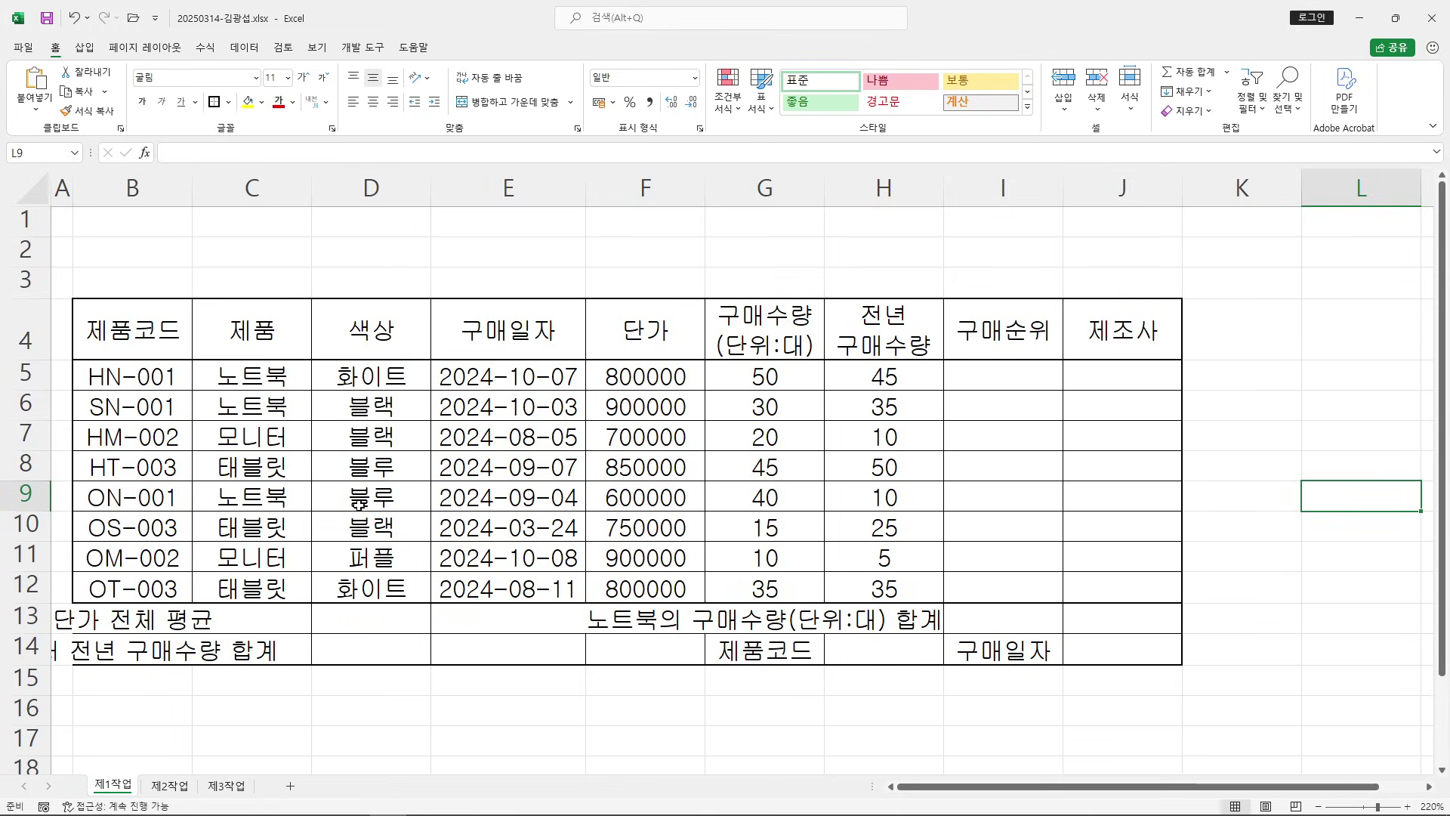
{"action": "left_click_drag", "start_coordinate": [110, 616], "coordinate": [348, 615]}
Merge and centre B13:D13
{"action": "left_click", "coordinate": [516, 102]}
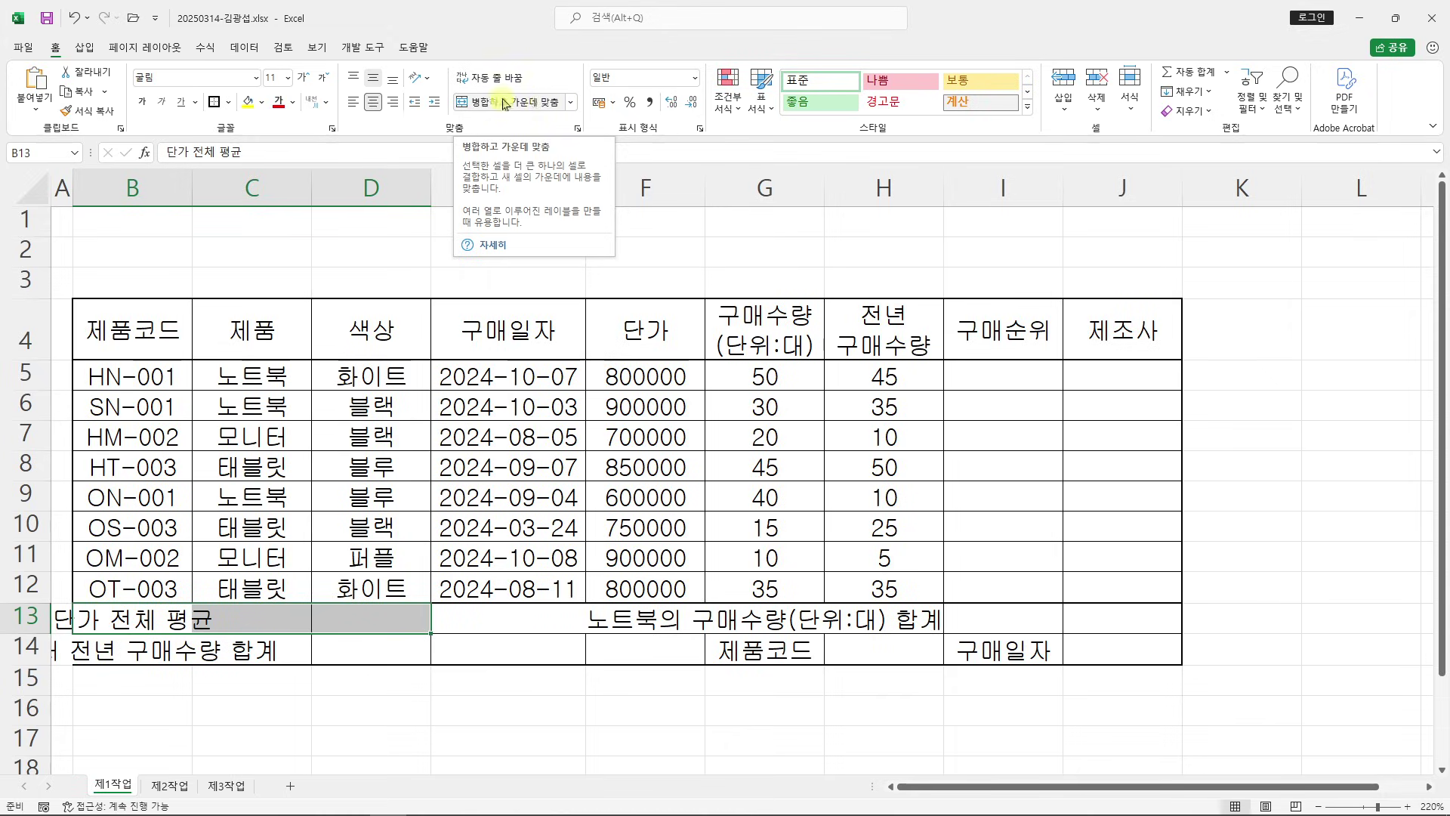
{"action": "left_click", "coordinate": [524, 102]}
{"action": "left_click", "coordinate": [510, 438]}
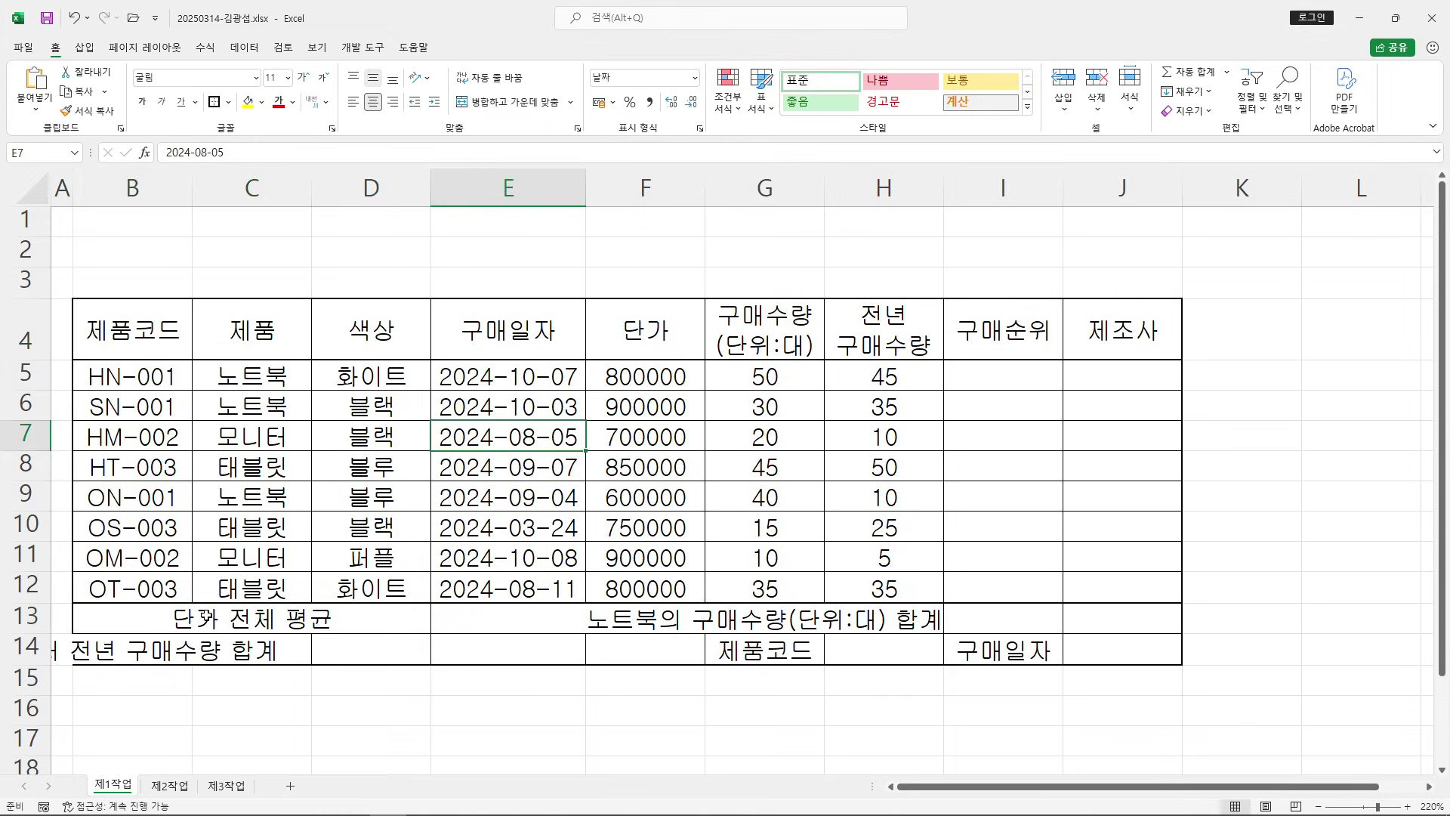
Merge and centre B14:D14, F13:F14 and G13:I13 together as one multi-range selection
{"action": "left_click_drag", "start_coordinate": [117, 653], "coordinate": [353, 652]}
{"action": "left_click", "coordinate": [284, 683]}
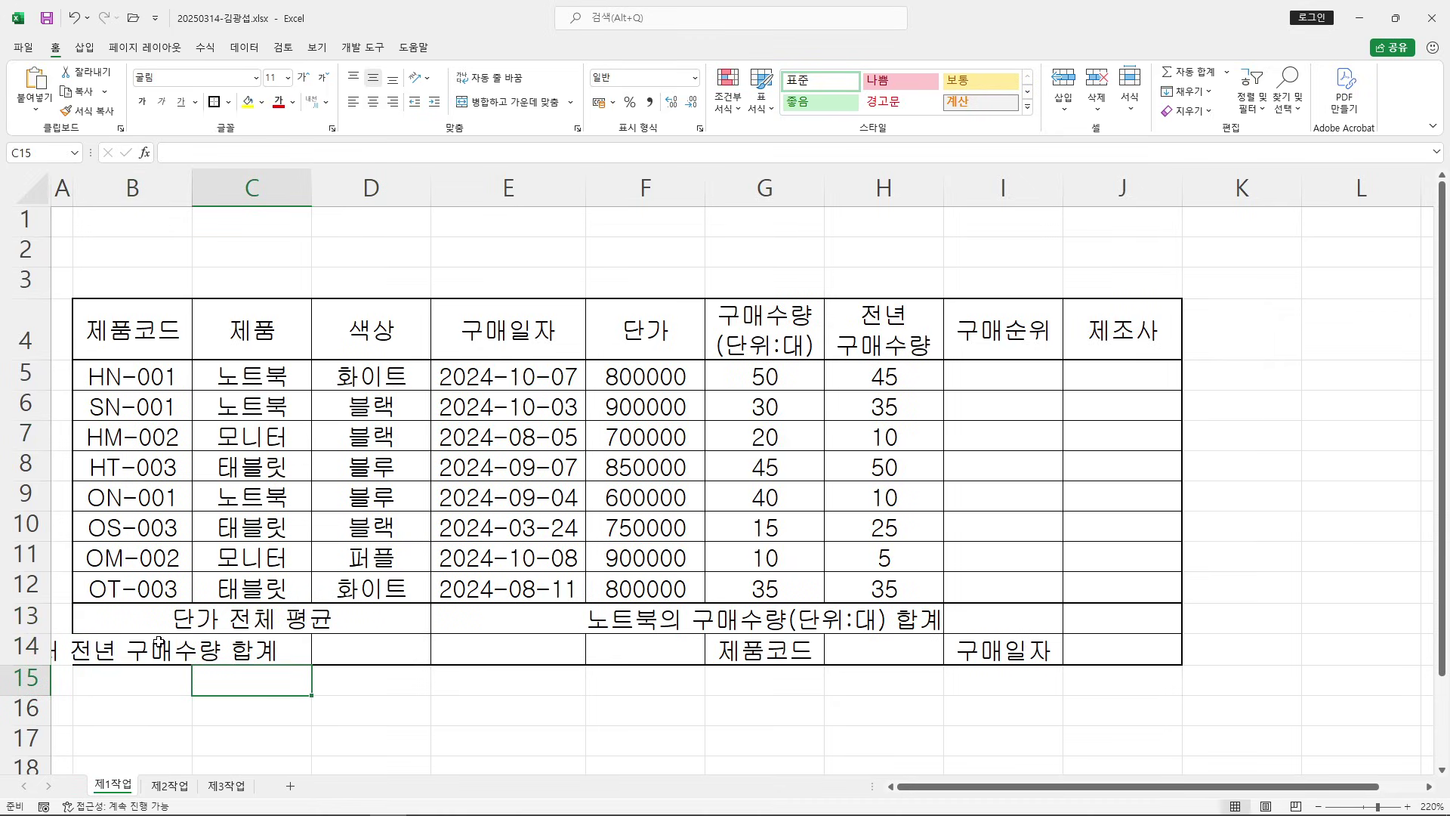
{"action": "left_click_drag", "start_coordinate": [120, 650], "coordinate": [414, 659]}
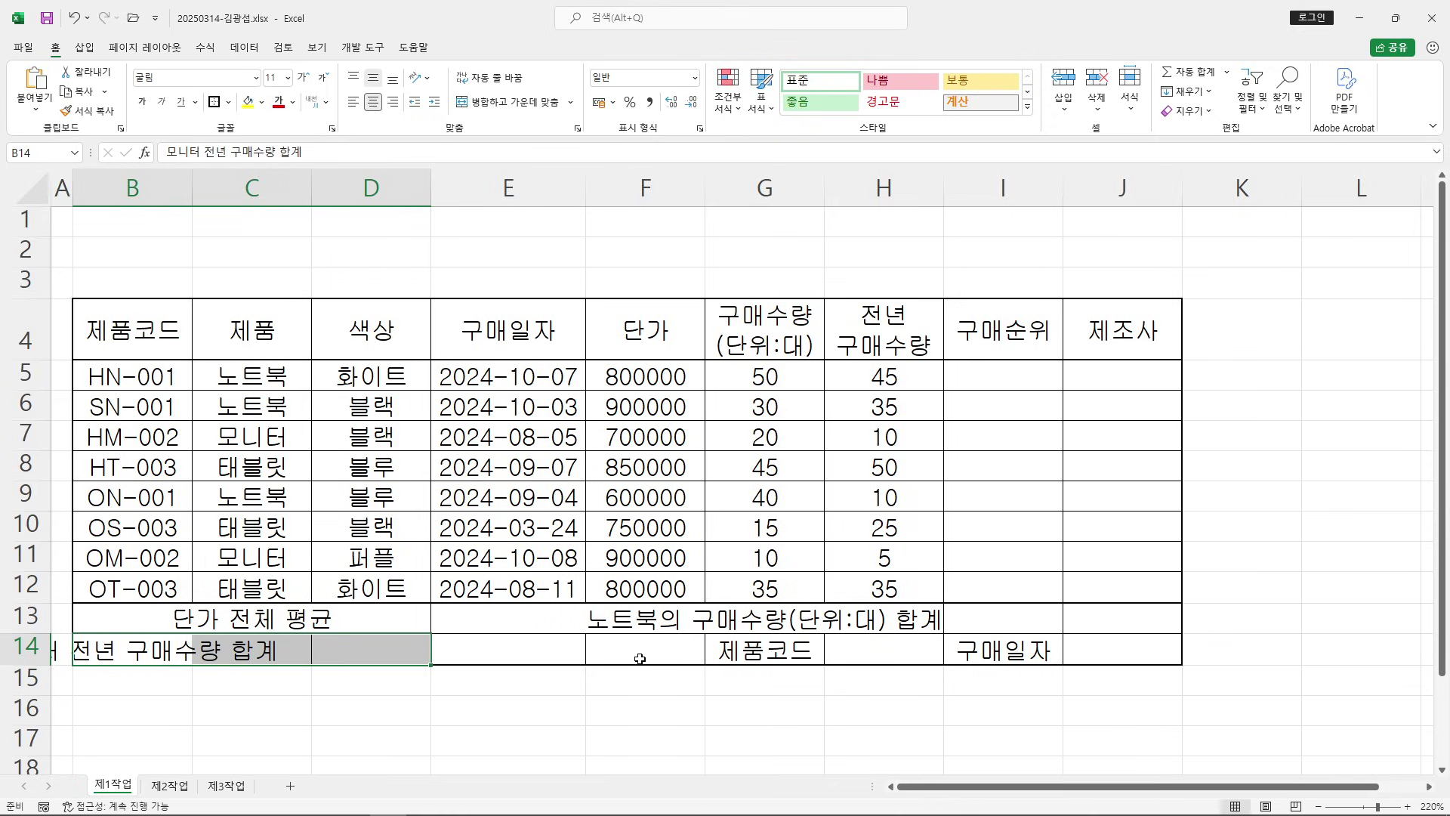
{"action": "left_click_drag", "start_coordinate": [642, 613], "coordinate": [644, 649]}
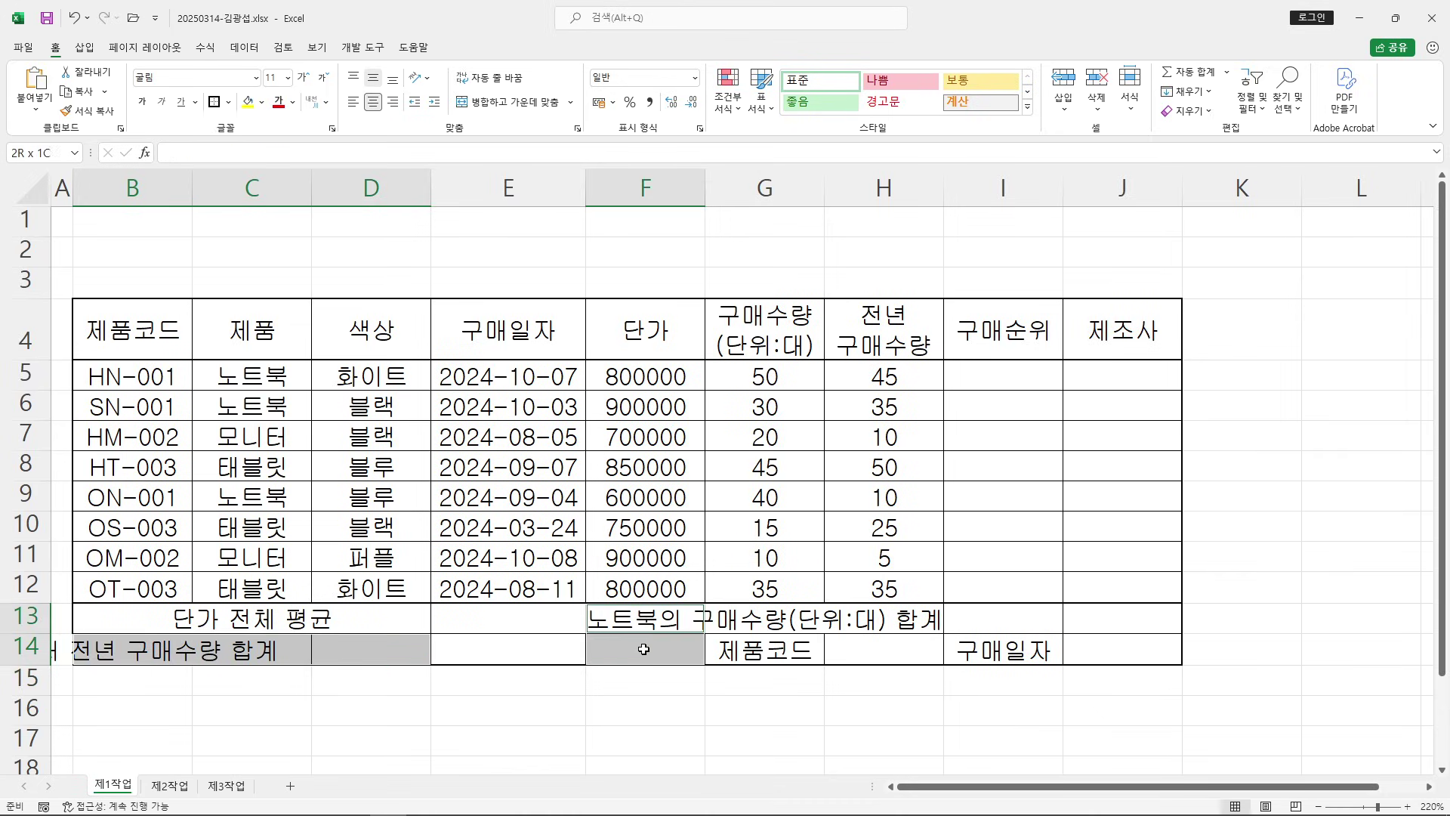
{"action": "left_click_drag", "start_coordinate": [762, 612], "coordinate": [980, 609]}
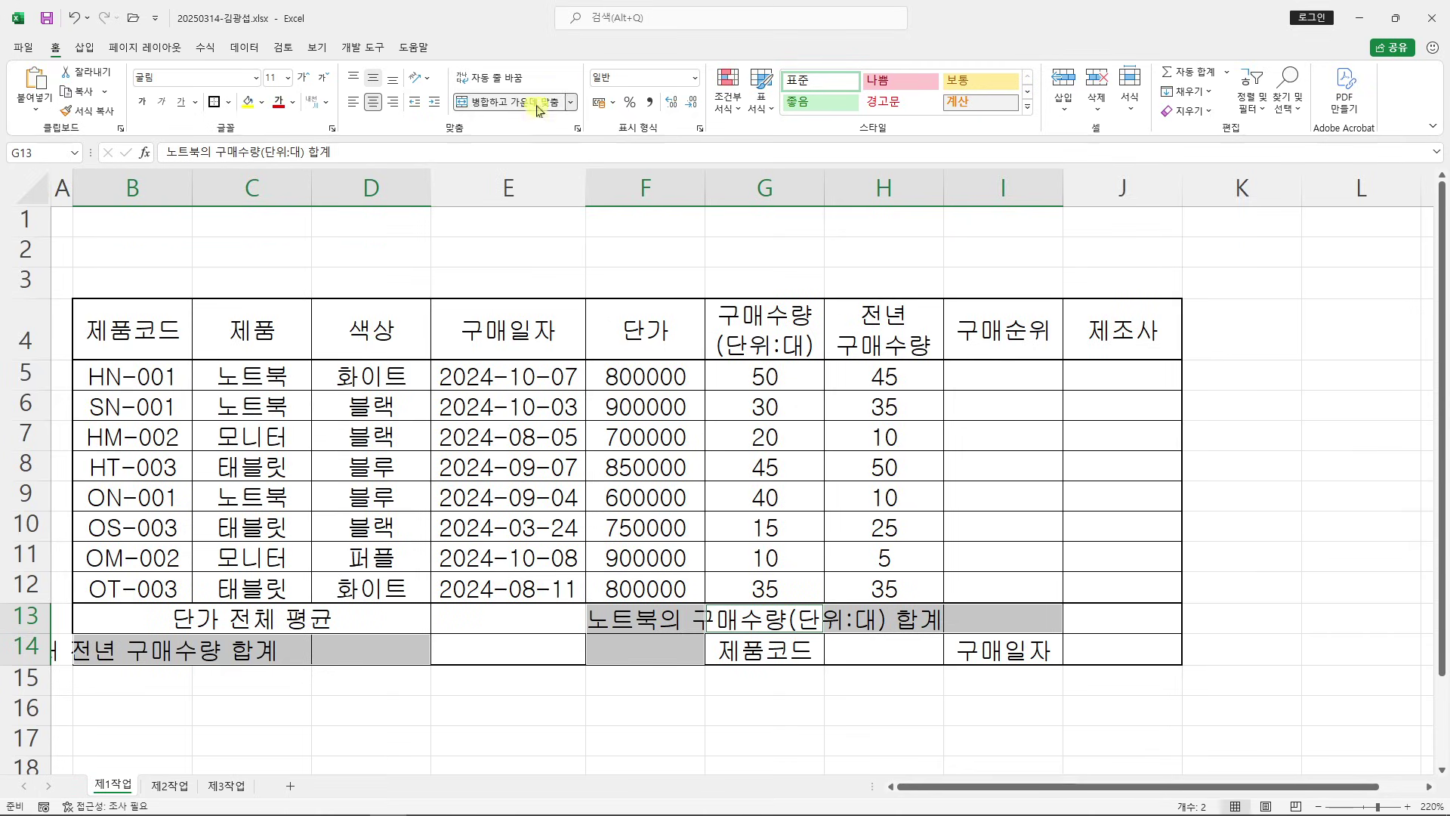
{"action": "left_click", "coordinate": [510, 101]}
{"action": "left_click", "coordinate": [623, 699]}
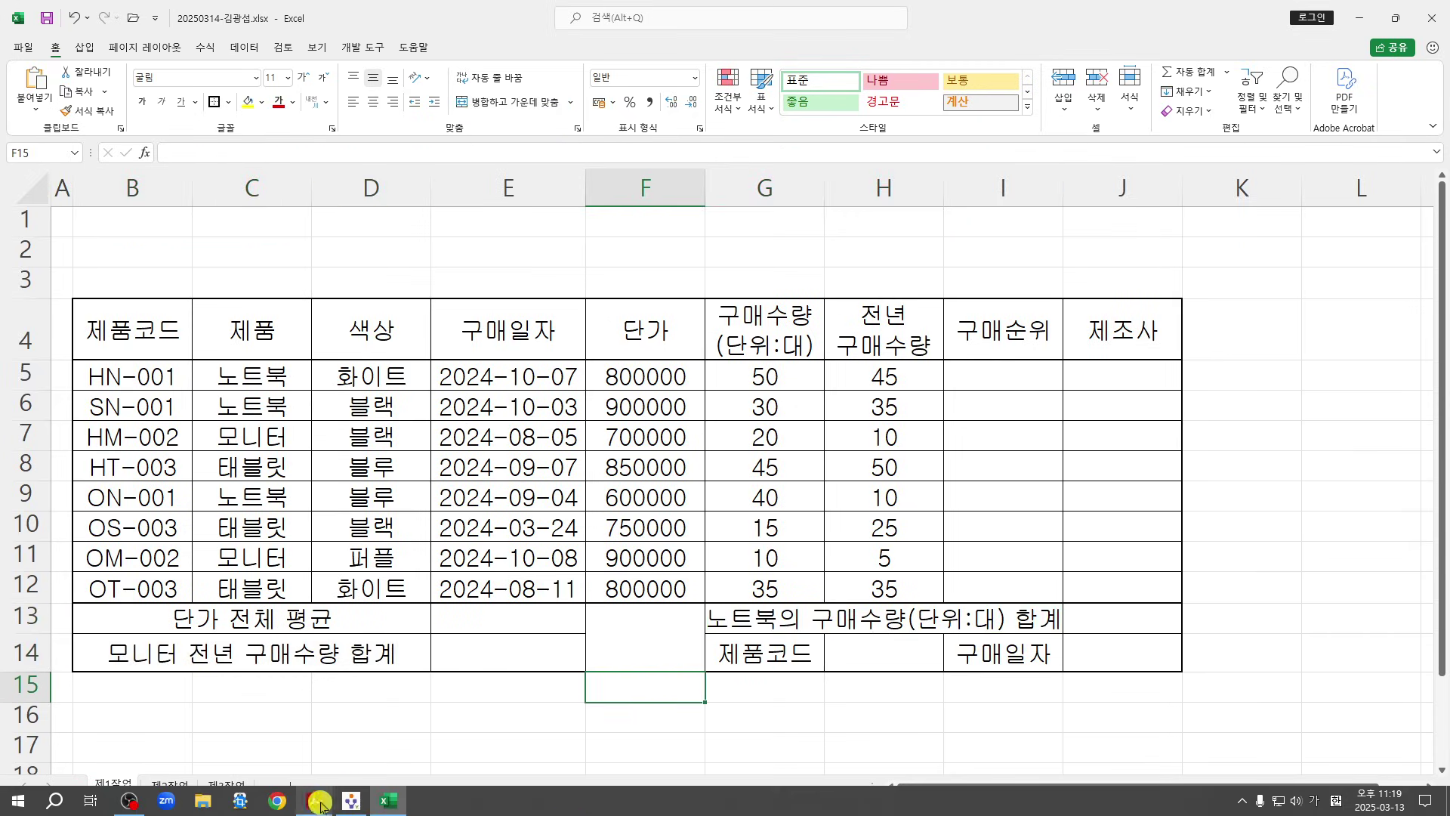
{"action": "left_click", "coordinate": [313, 810]}
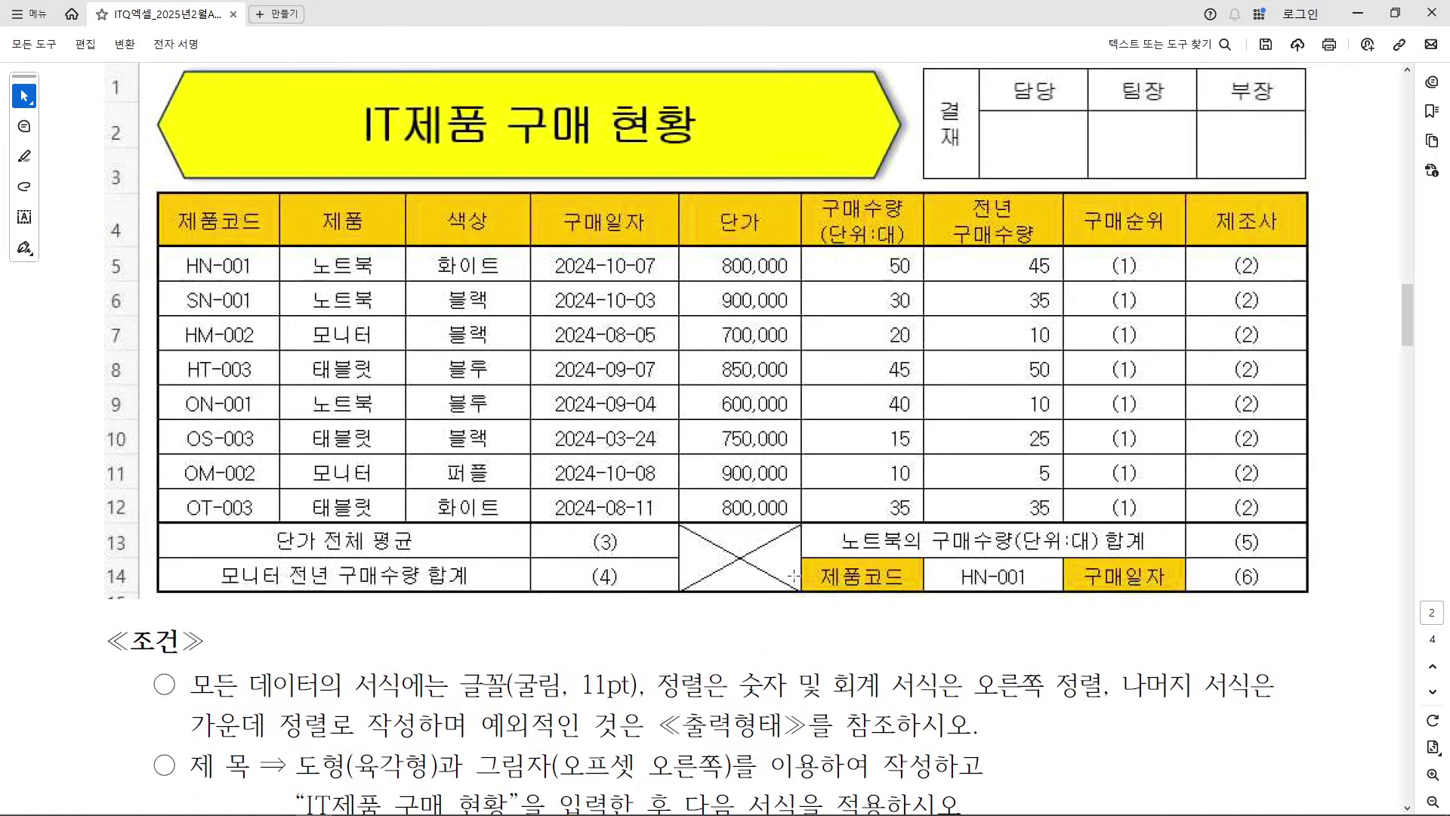
Mark the sample's diagonally crossed F13:F14 cell with a red box and X, then clear the marks
{"action": "left_click_drag", "start_coordinate": [685, 519], "coordinate": [803, 595]}
{"action": "left_click_drag", "start_coordinate": [799, 520], "coordinate": [690, 585]}
{"action": "left_click_drag", "start_coordinate": [684, 521], "coordinate": [807, 581]}
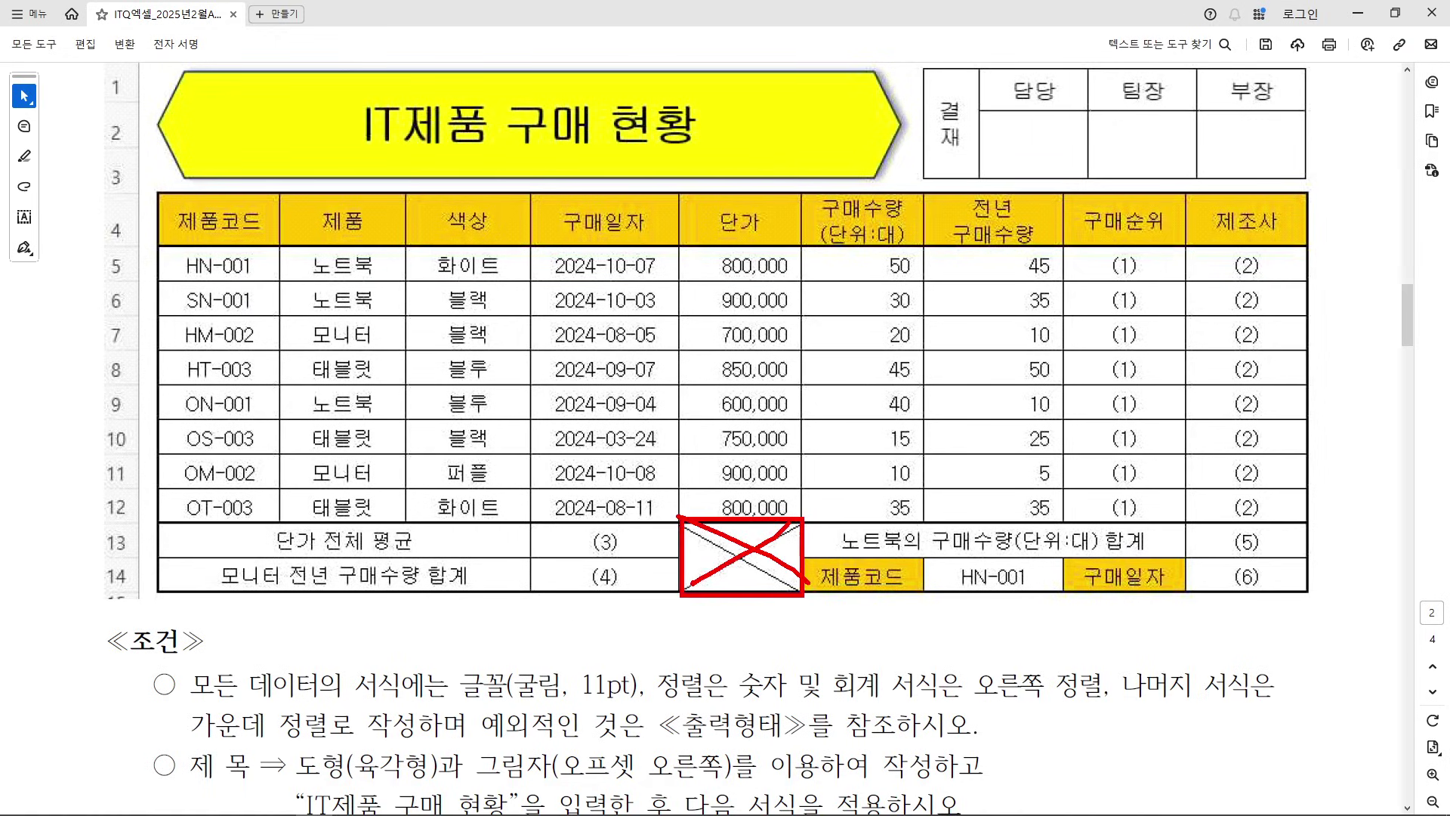
{"action": "key", "text": "Escape"}
{"action": "mouse_move", "coordinate": [567, 814]}
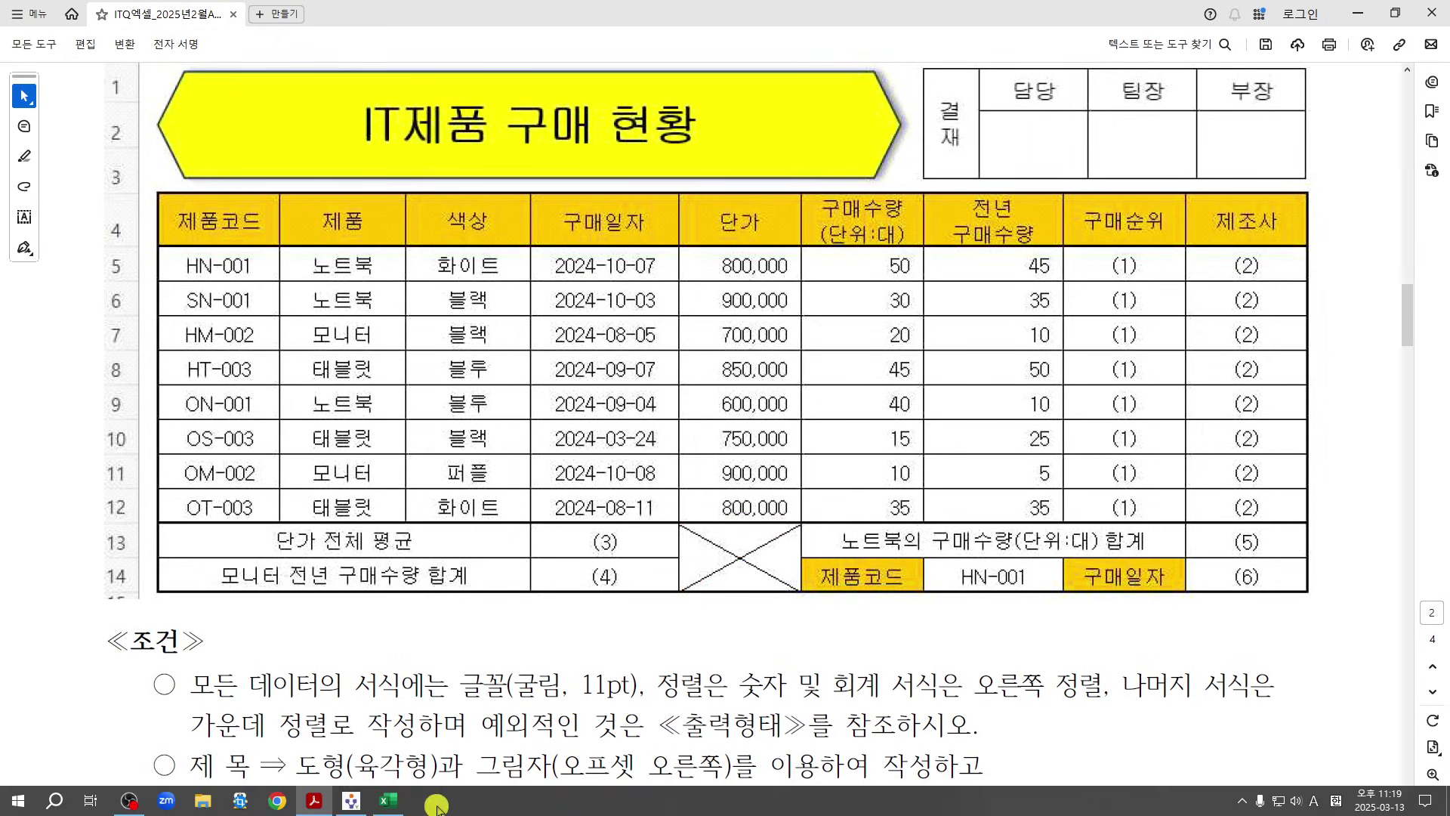
{"action": "left_click", "coordinate": [405, 807]}
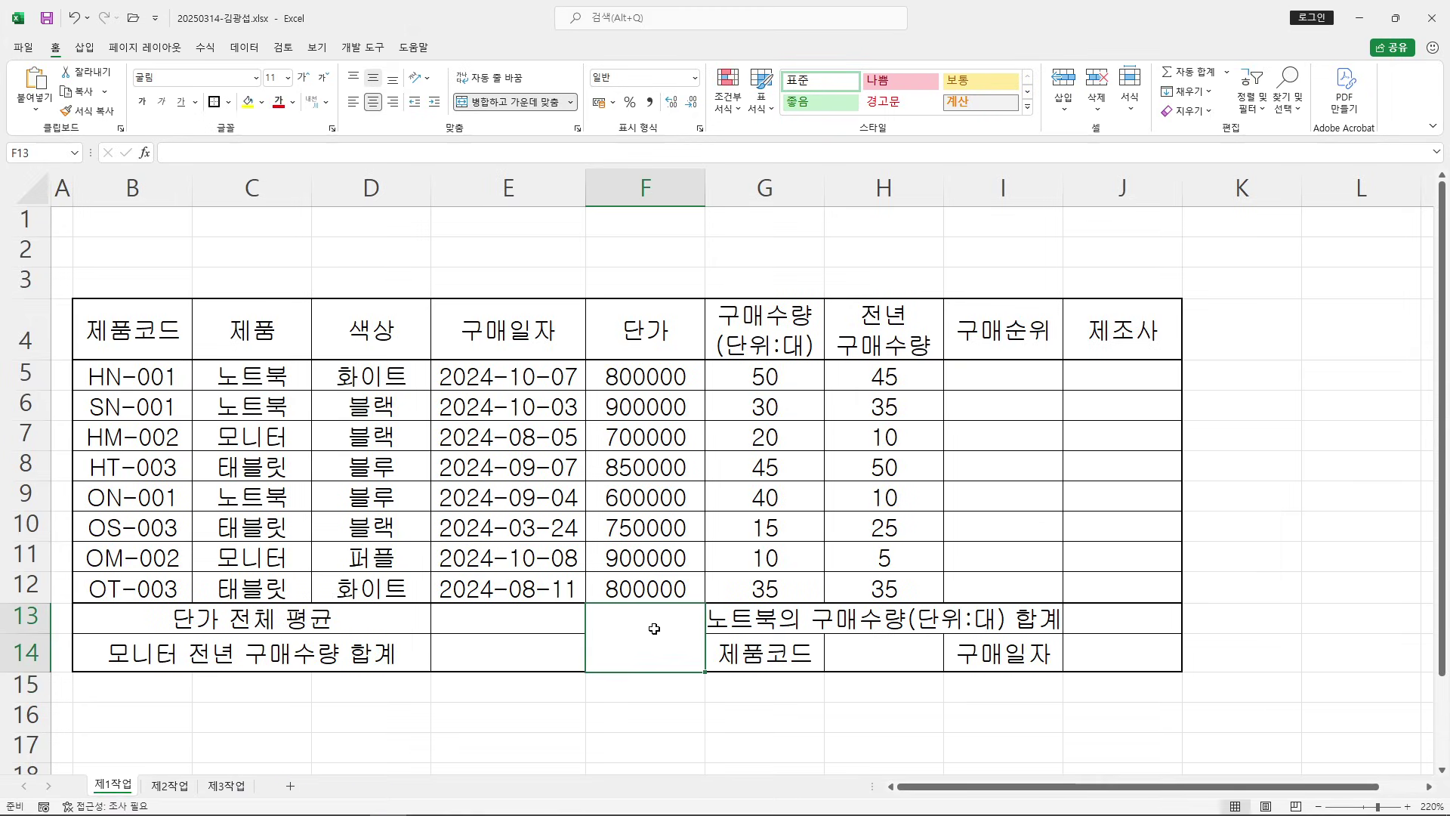
Add both diagonal borders to the merged F13:F14 cell through Format Cells, forming an X
{"action": "right_click", "coordinate": [673, 618]}
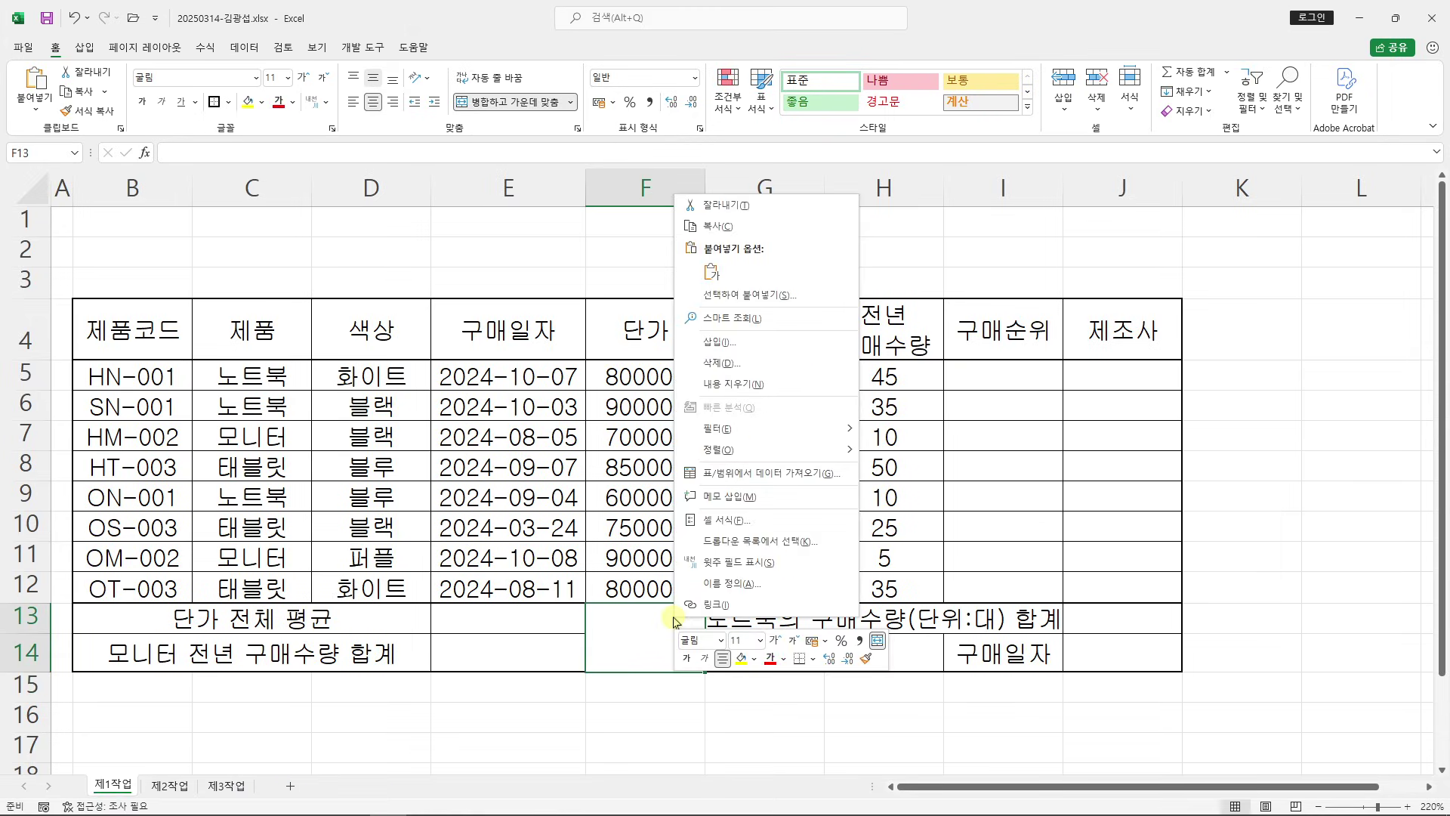
{"action": "left_click", "coordinate": [778, 522]}
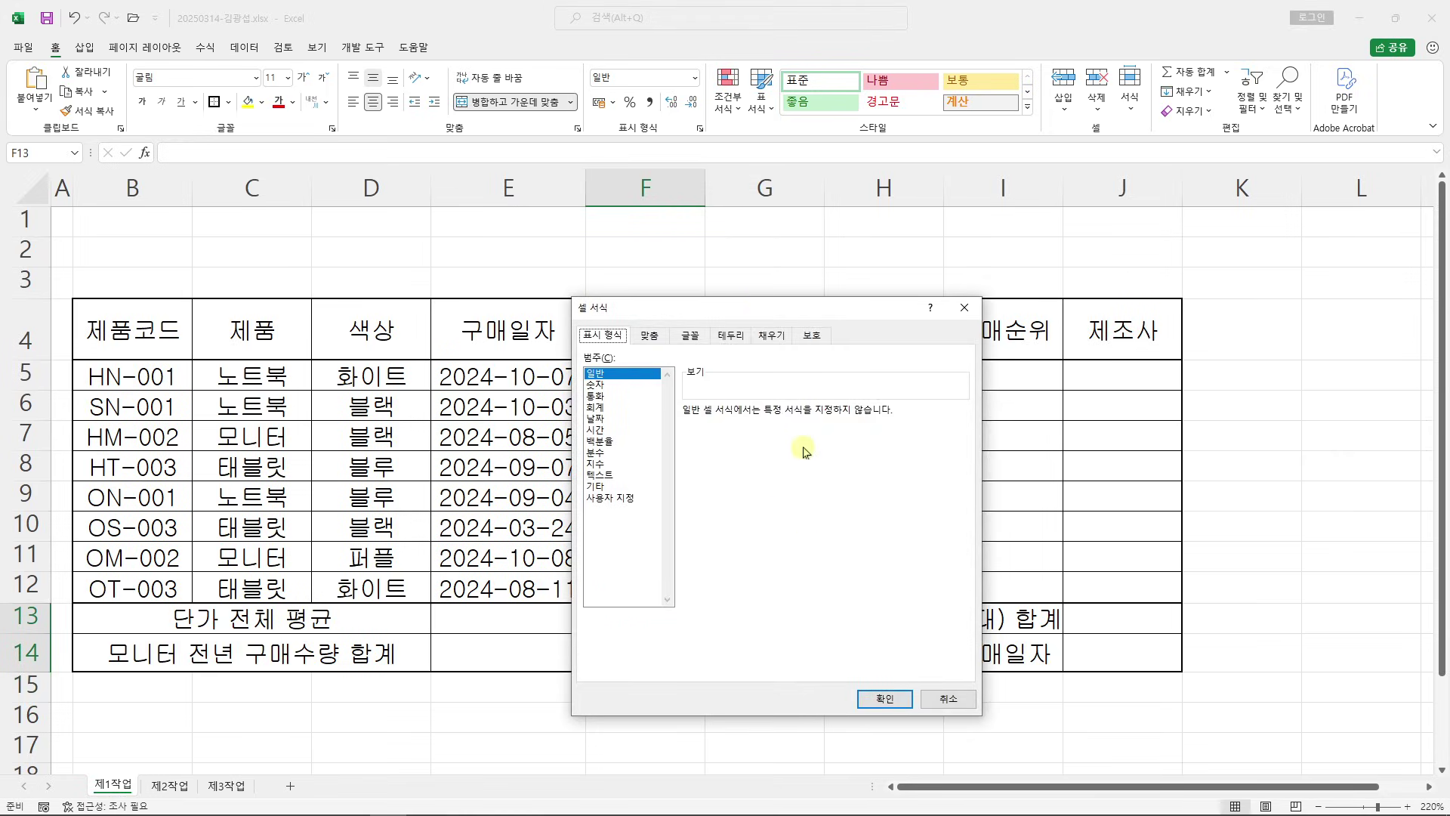
{"action": "left_click_drag", "start_coordinate": [744, 315], "coordinate": [709, 117]}
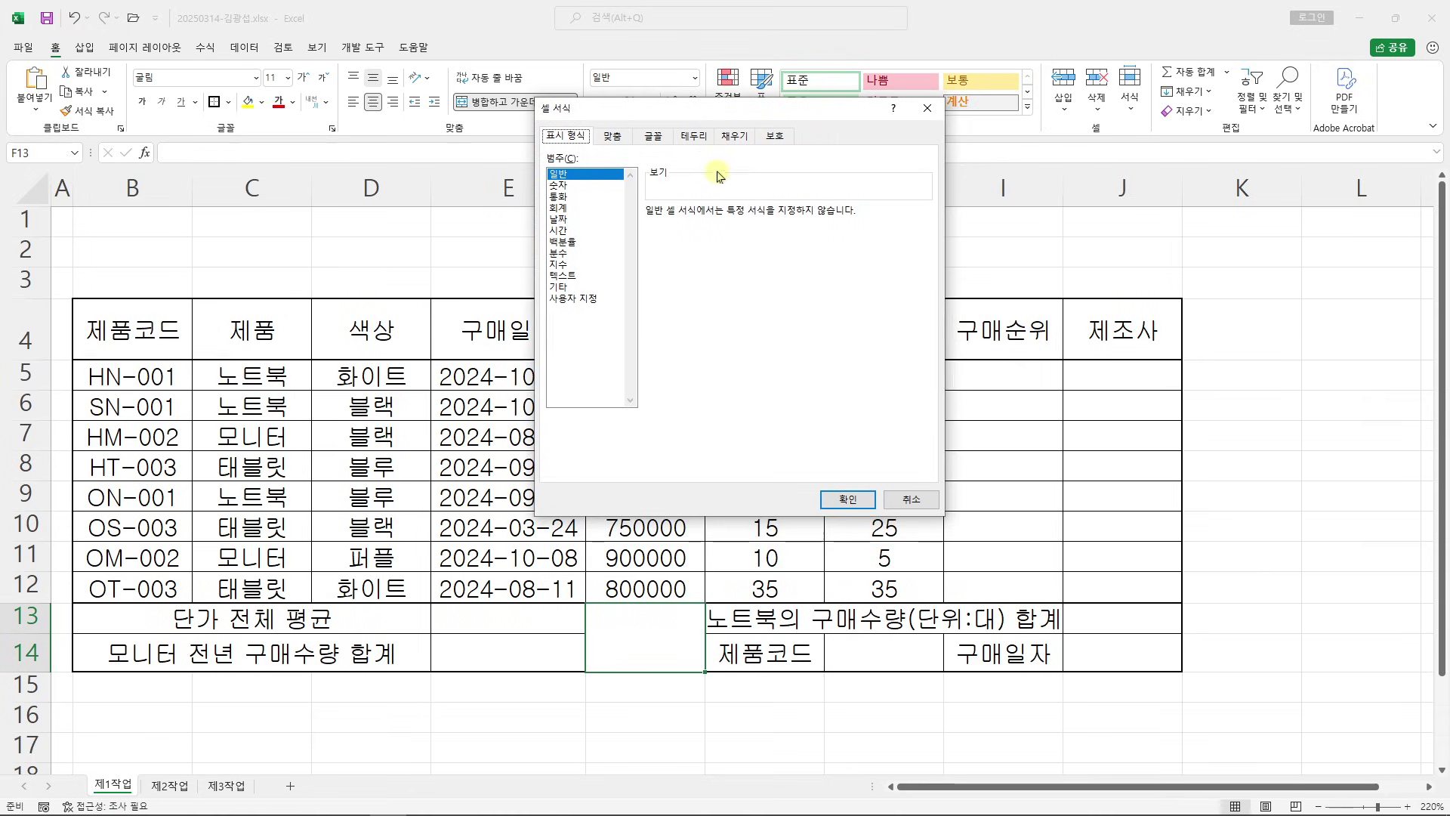
{"action": "left_click", "coordinate": [694, 137]}
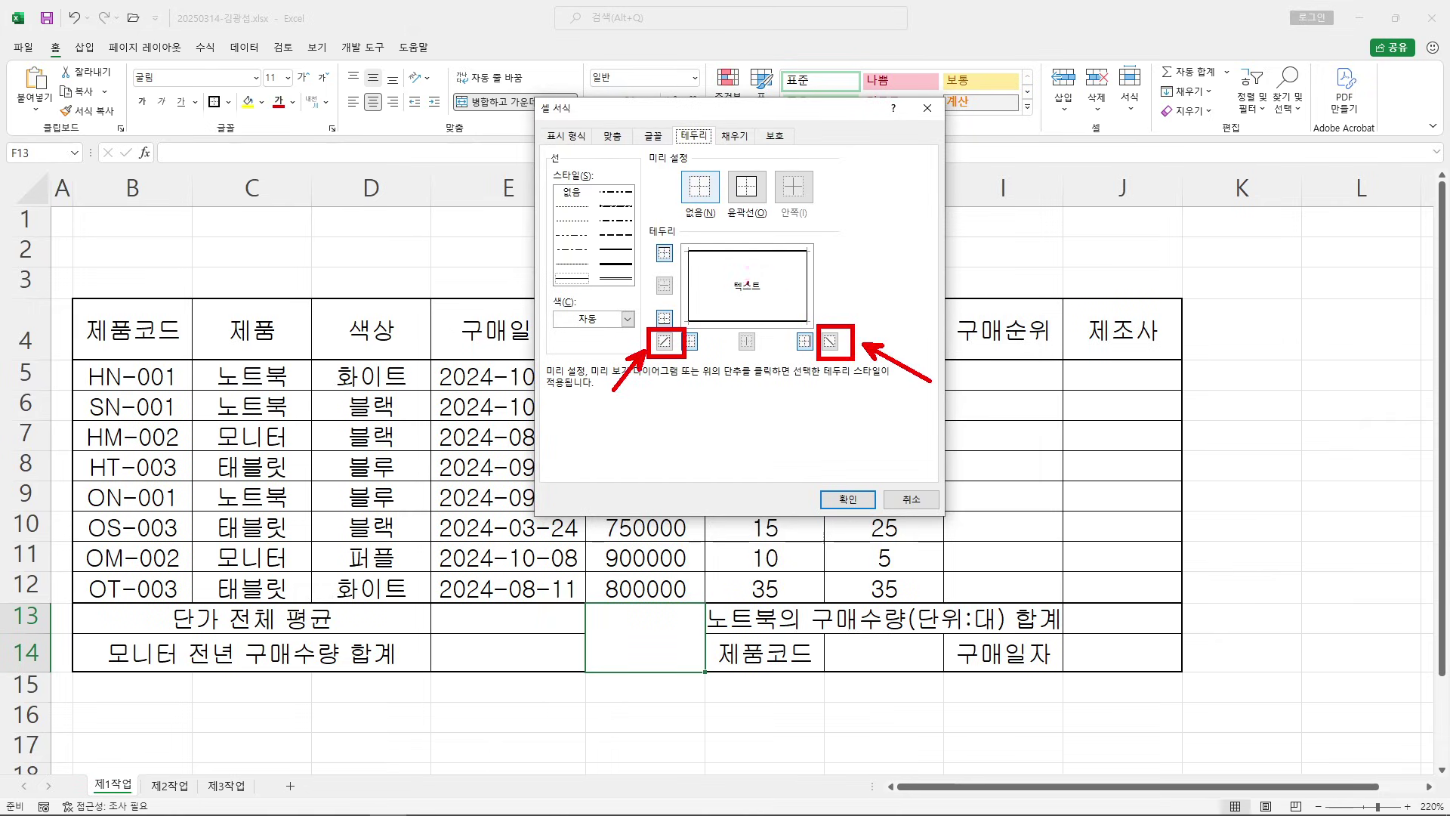
{"action": "left_click", "coordinate": [664, 342]}
{"action": "left_click", "coordinate": [830, 342]}
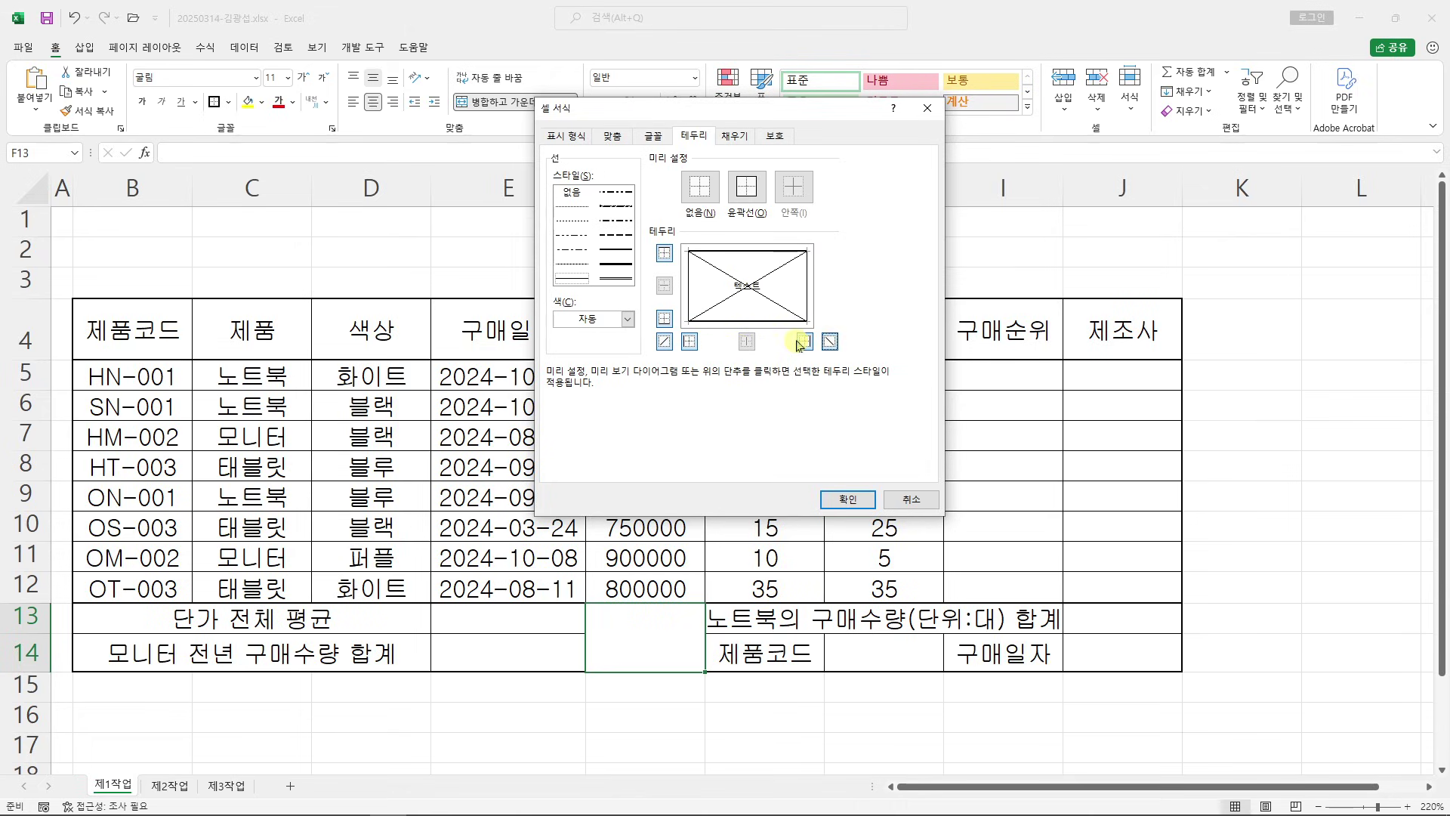
{"action": "left_click", "coordinate": [867, 504]}
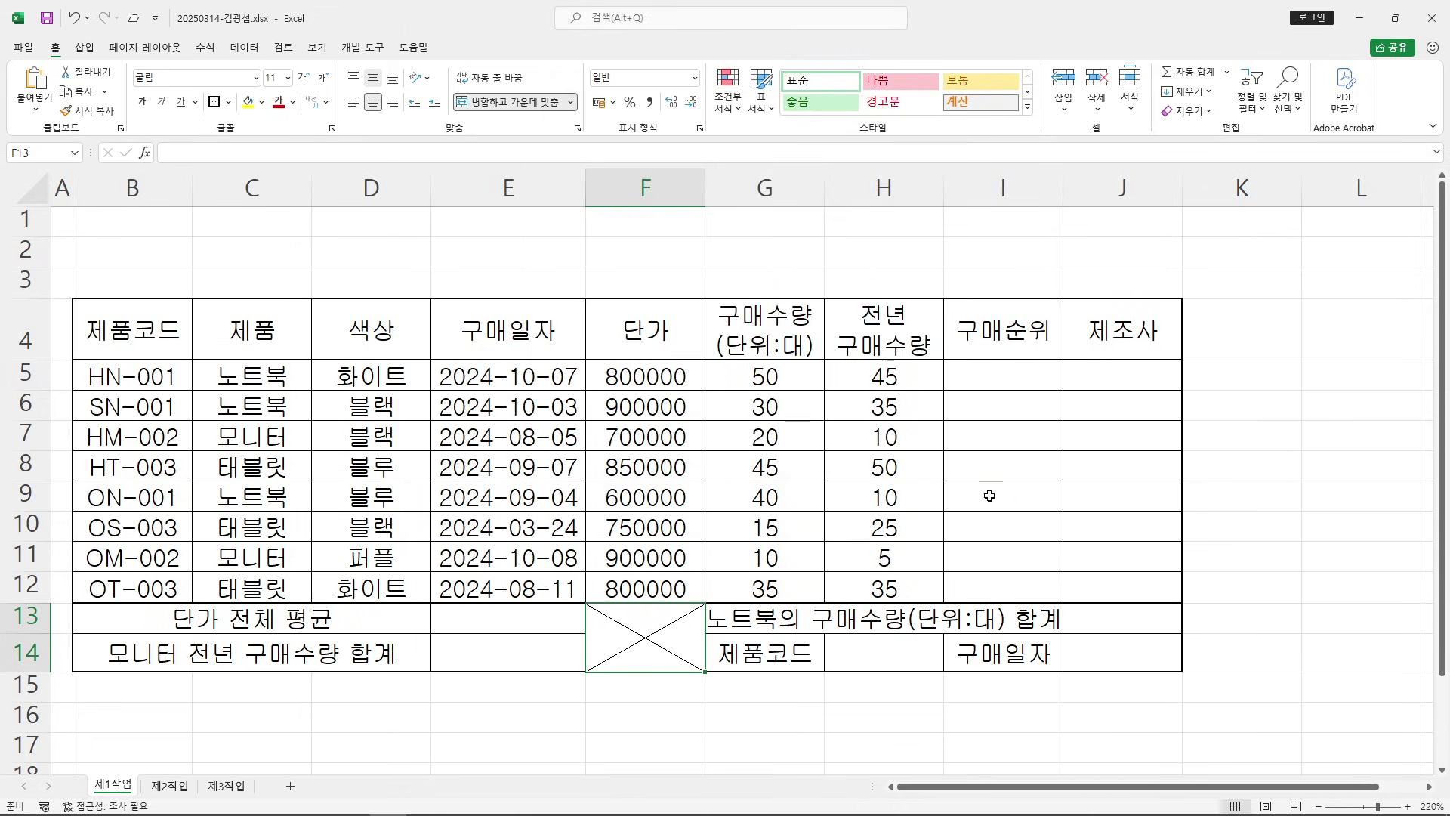
{"action": "left_click", "coordinate": [967, 502]}
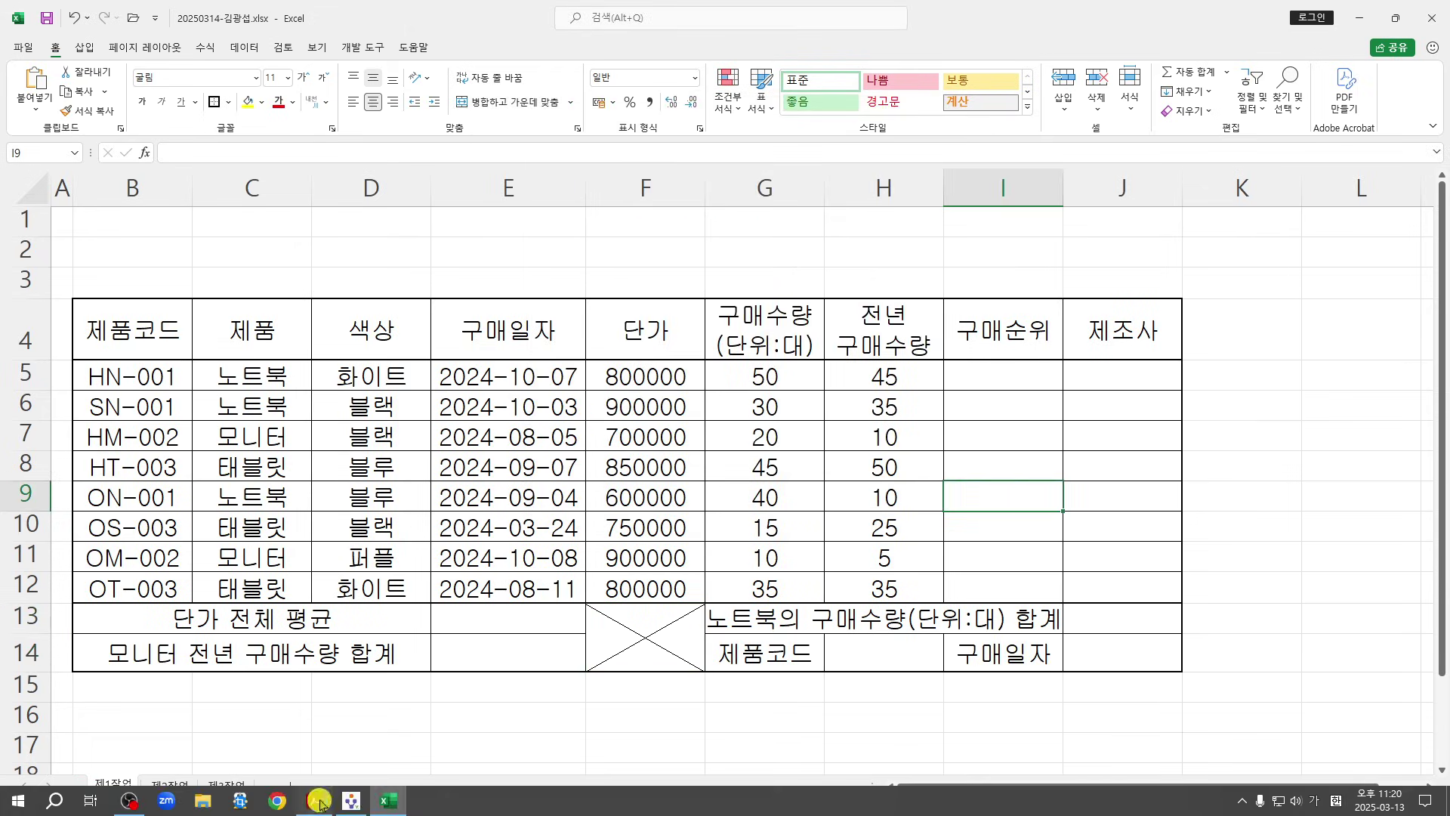
Compare the PDF sample's 단가 to 전년구매수량 columns, then select F5:H12 in Excel
{"action": "left_click", "coordinate": [319, 803]}
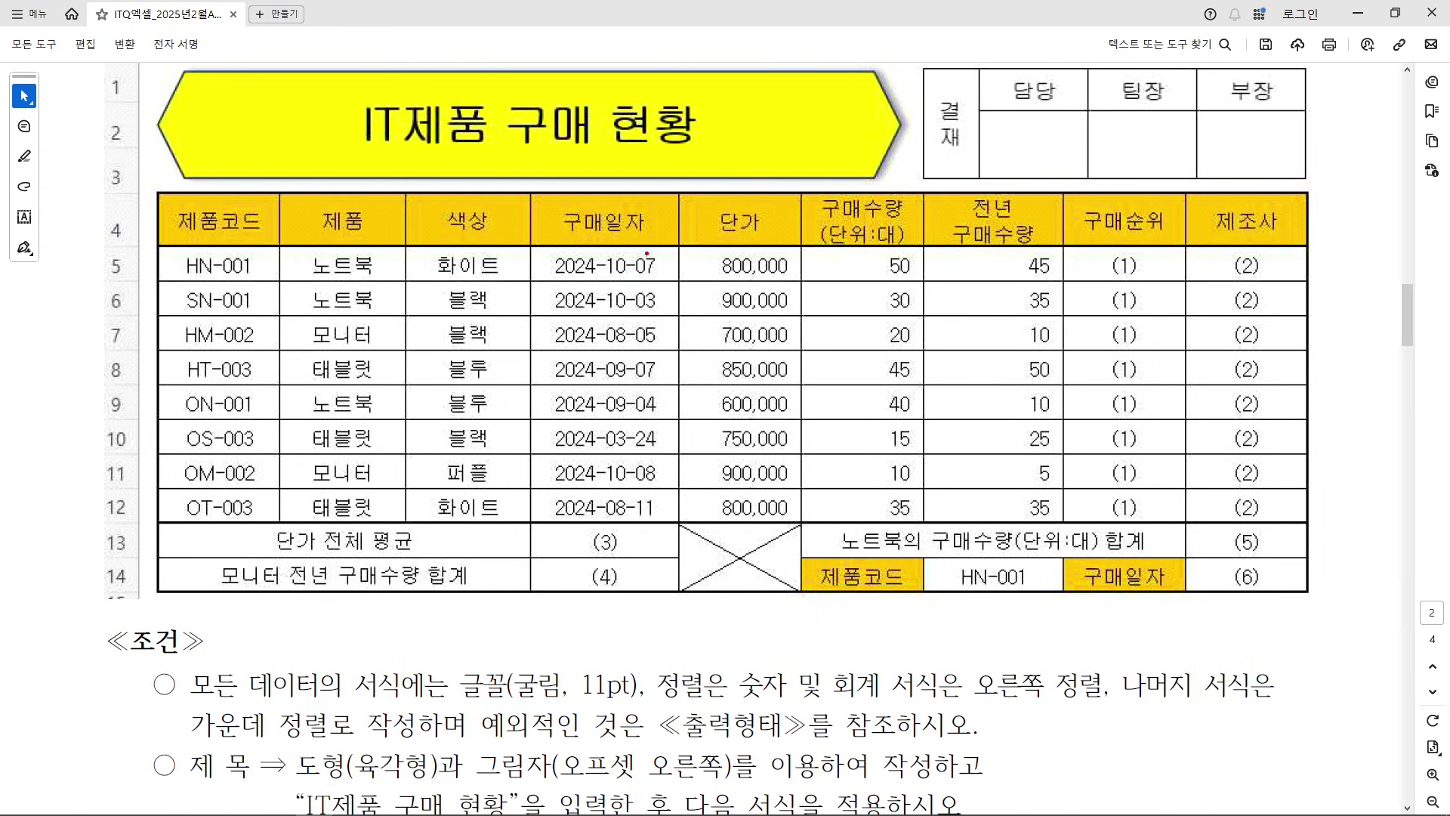
{"action": "mouse_move", "coordinate": [676, 240]}
{"action": "left_mouse_down"}
{"action": "mouse_move", "coordinate": [892, 463]}
{"action": "mouse_move", "coordinate": [1072, 524]}
{"action": "left_mouse_up"}
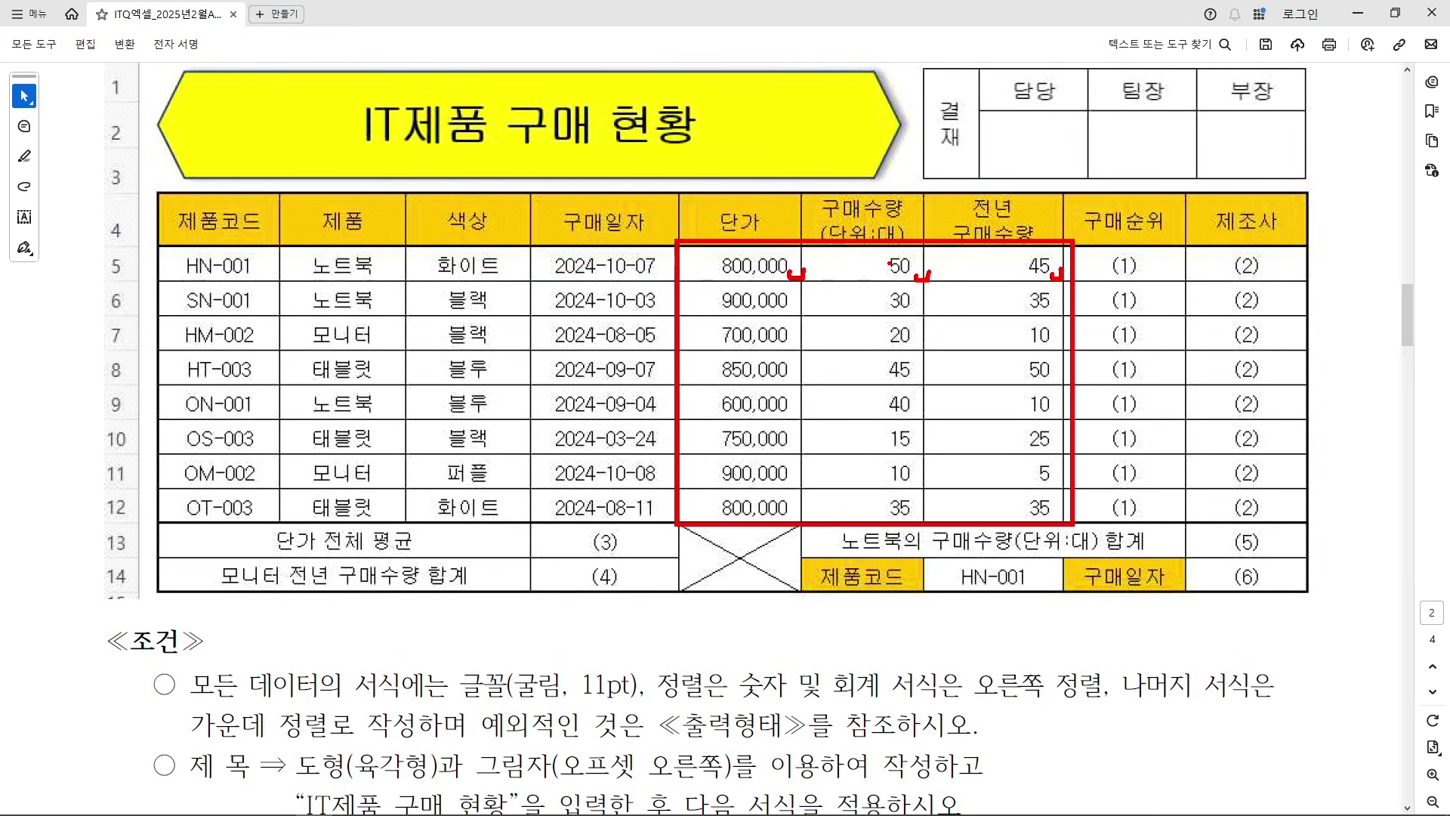
{"action": "key", "text": "Escape"}
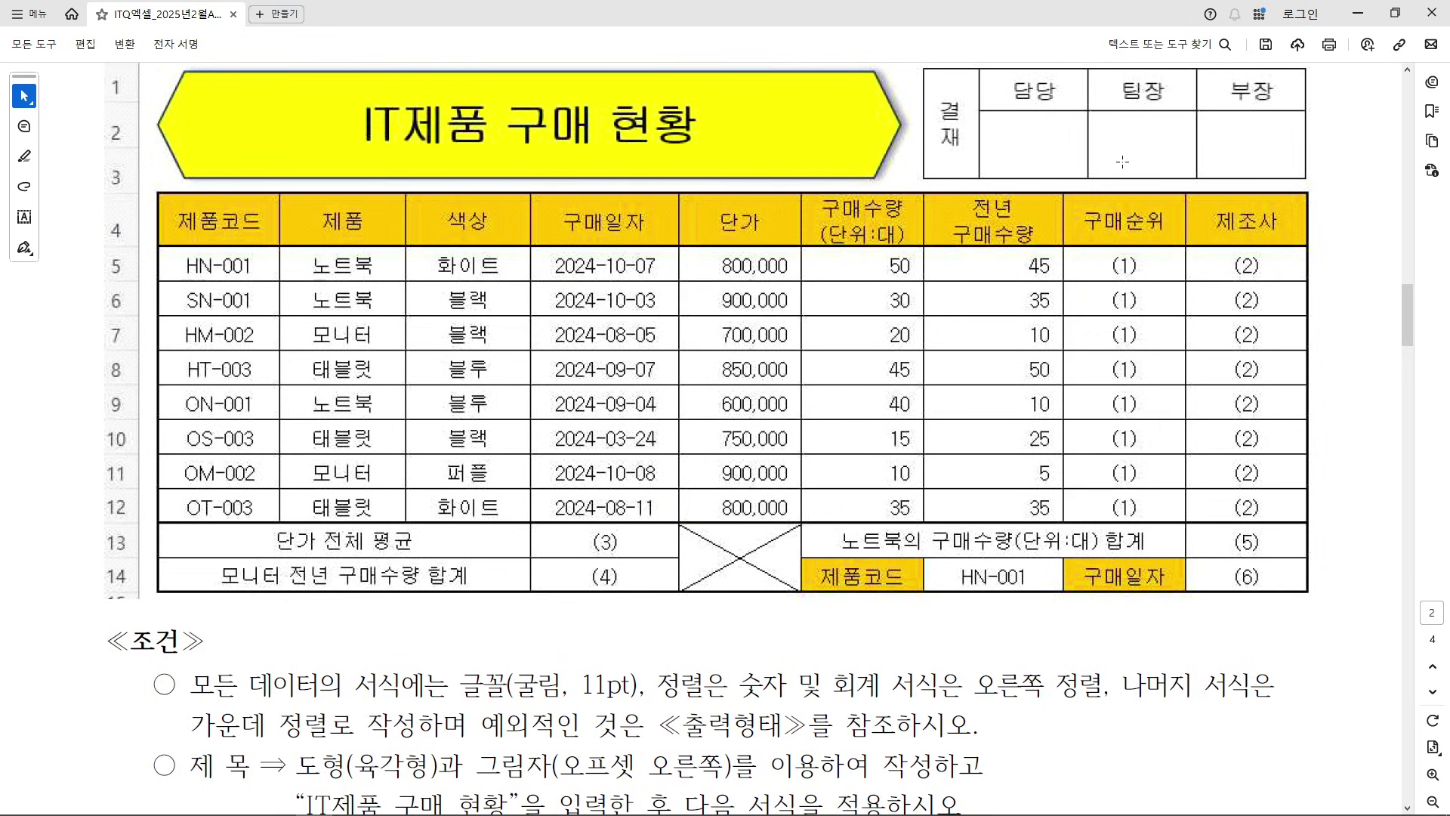
{"action": "left_click", "coordinate": [1361, 11]}
{"action": "left_click_drag", "start_coordinate": [667, 383], "coordinate": [881, 585]}
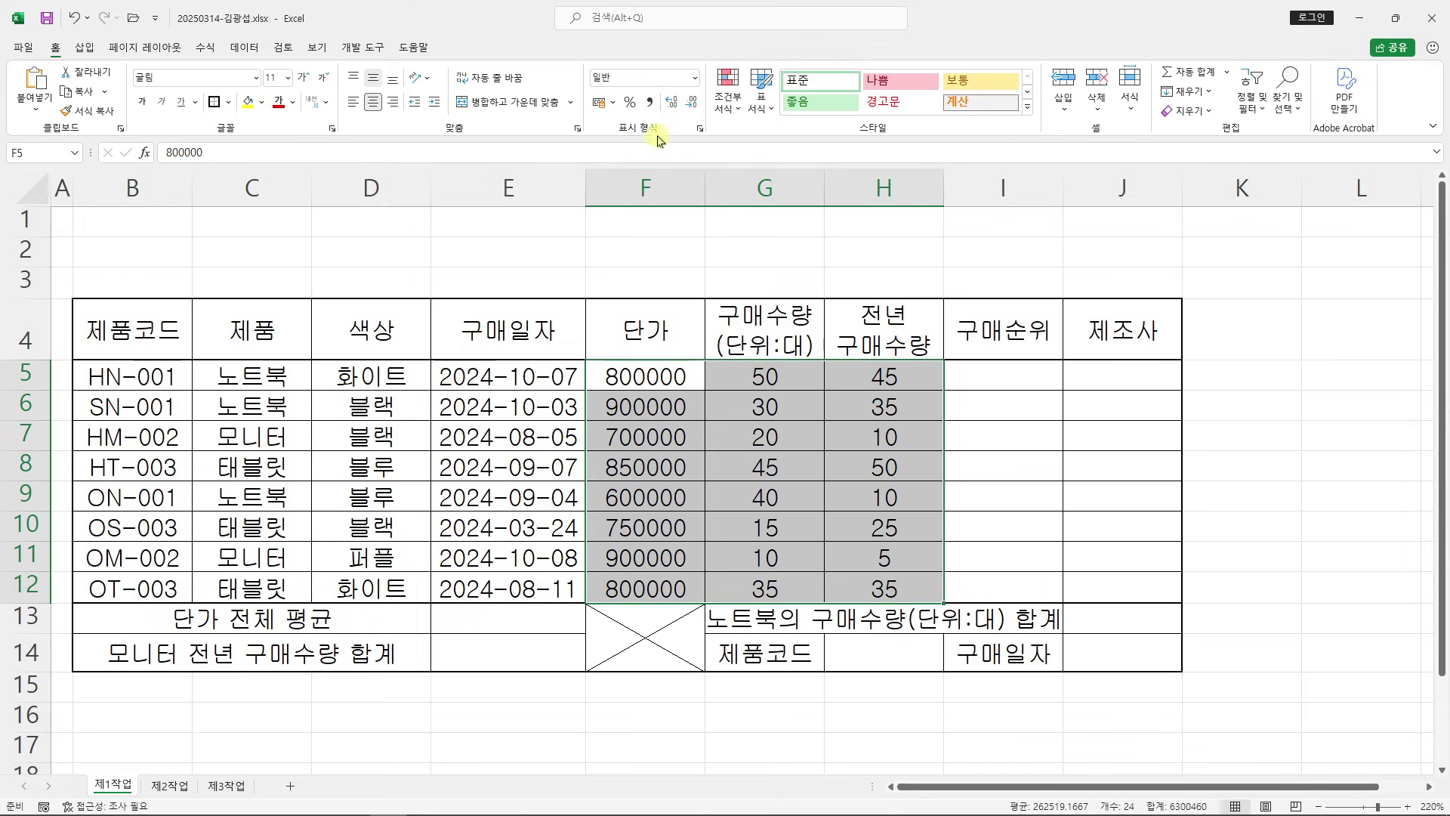
Give F5:H12 comma thousands separators (e.g. 800,000) and bring the exam PDF back up
{"action": "left_click", "coordinate": [649, 101]}
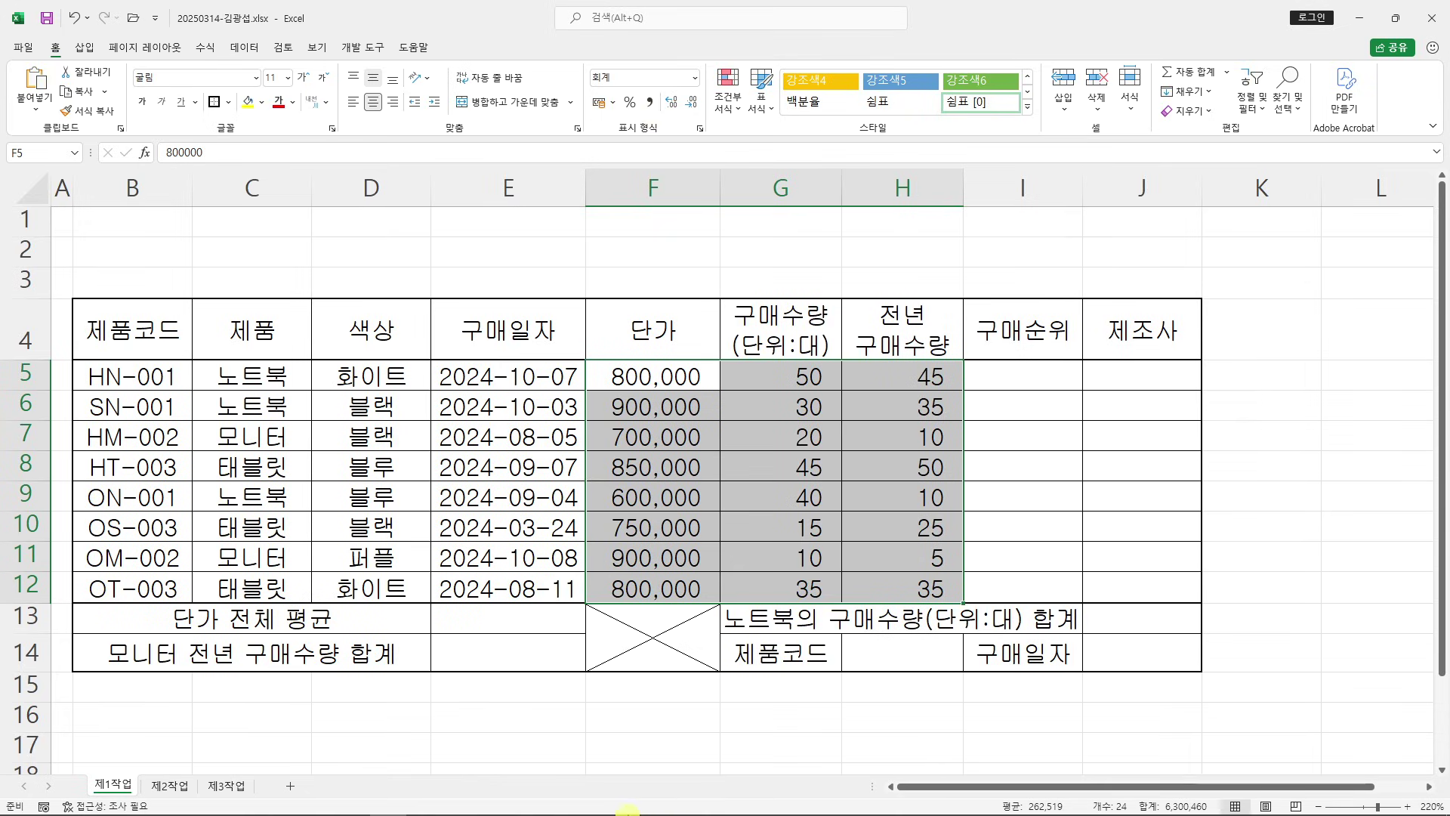
{"action": "mouse_move", "coordinate": [456, 808]}
{"action": "left_click", "coordinate": [323, 806]}
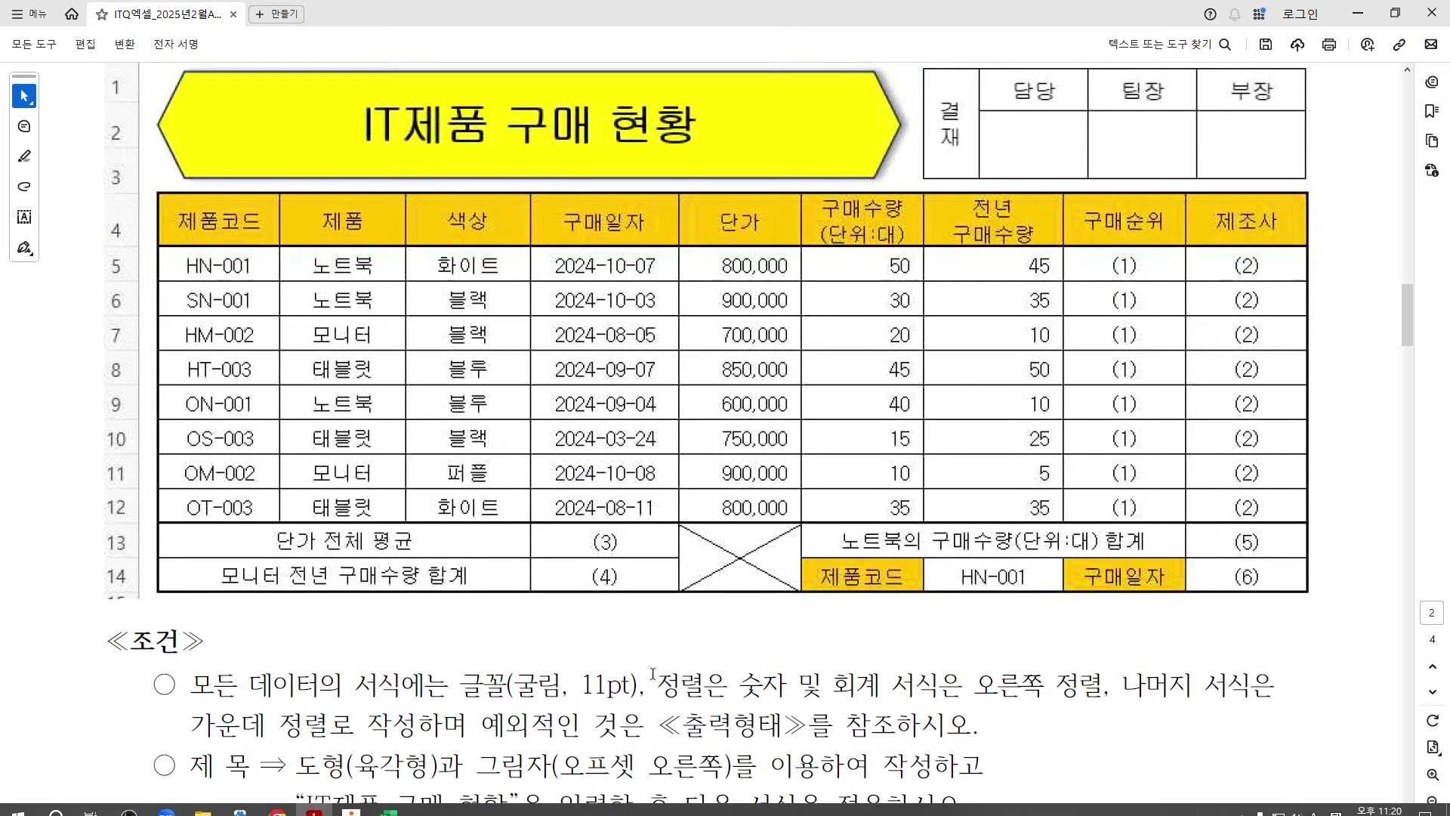
Find the '오른쪽 정렬' right-alignment rule in the PDF's 조건 list, then return to Excel
{"action": "scroll", "coordinate": [708, 673], "scroll_direction": "down", "scroll_amount": 2}
{"action": "left_click_drag", "start_coordinate": [657, 578], "coordinate": [1111, 580]}
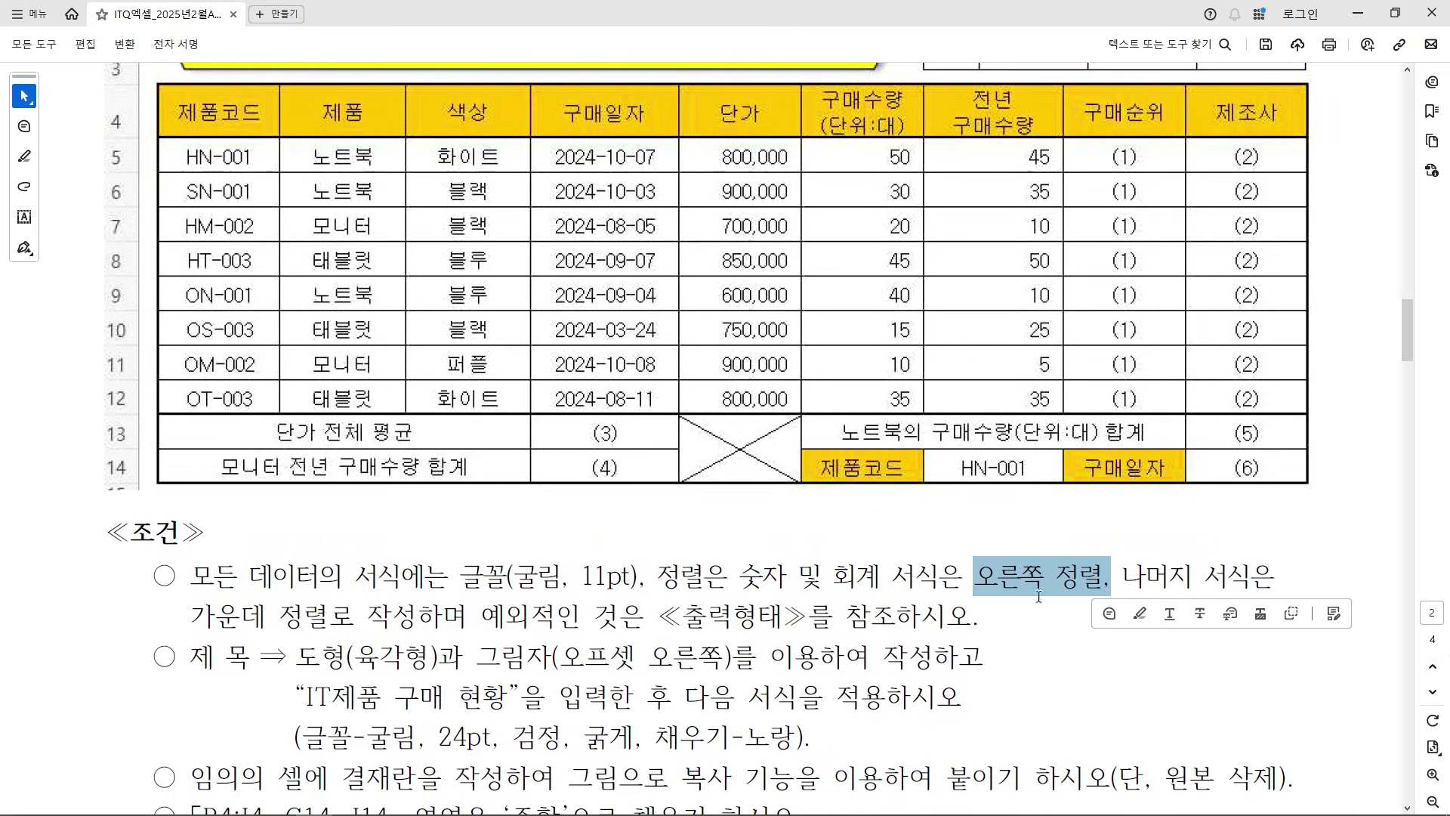
{"action": "left_click", "coordinate": [1357, 14]}
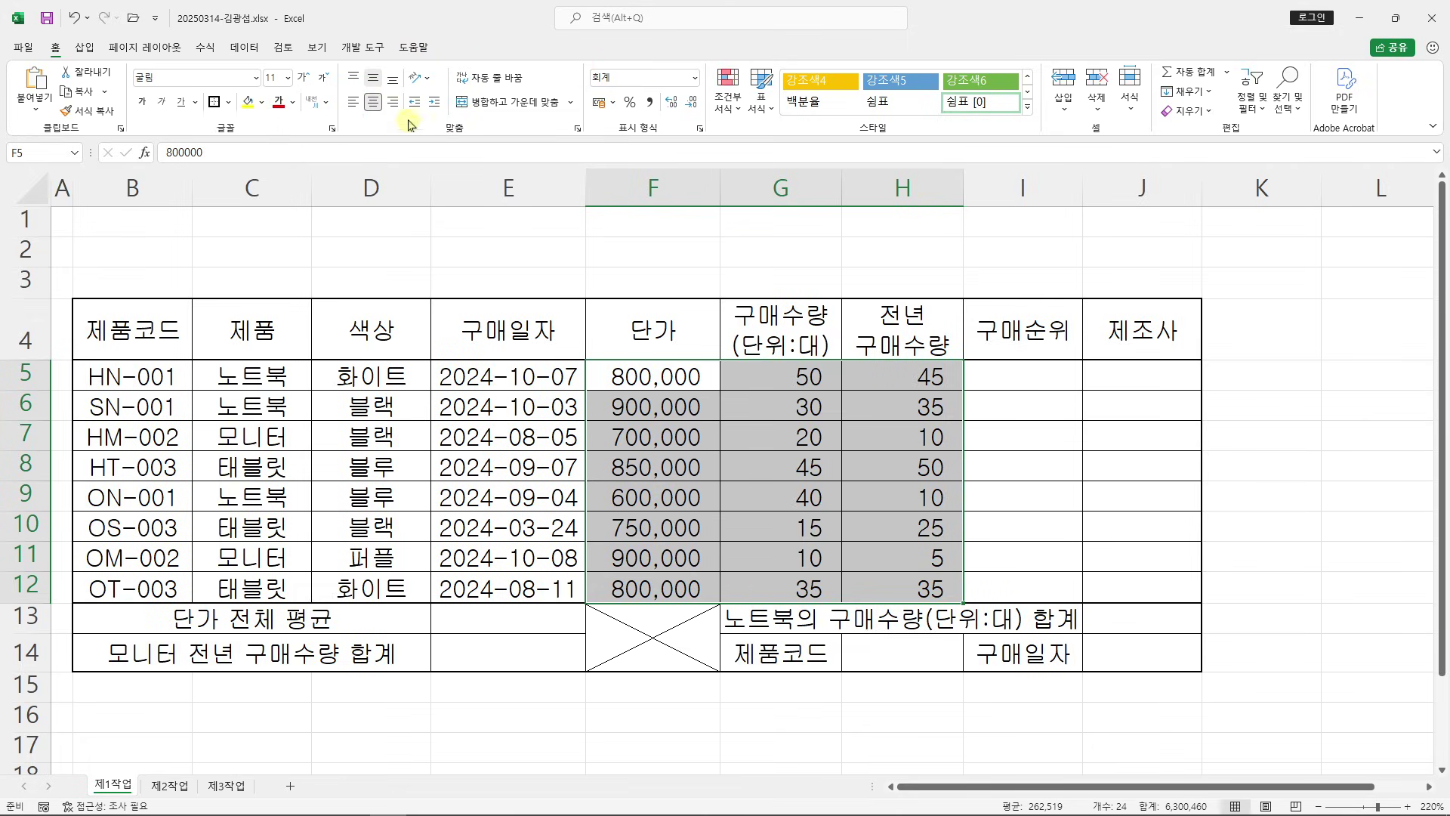
Right-align the F5:H12 figures and set rows 1–3 to height 25
{"action": "left_click", "coordinate": [393, 101]}
{"action": "left_click_drag", "start_coordinate": [28, 227], "coordinate": [28, 281]}
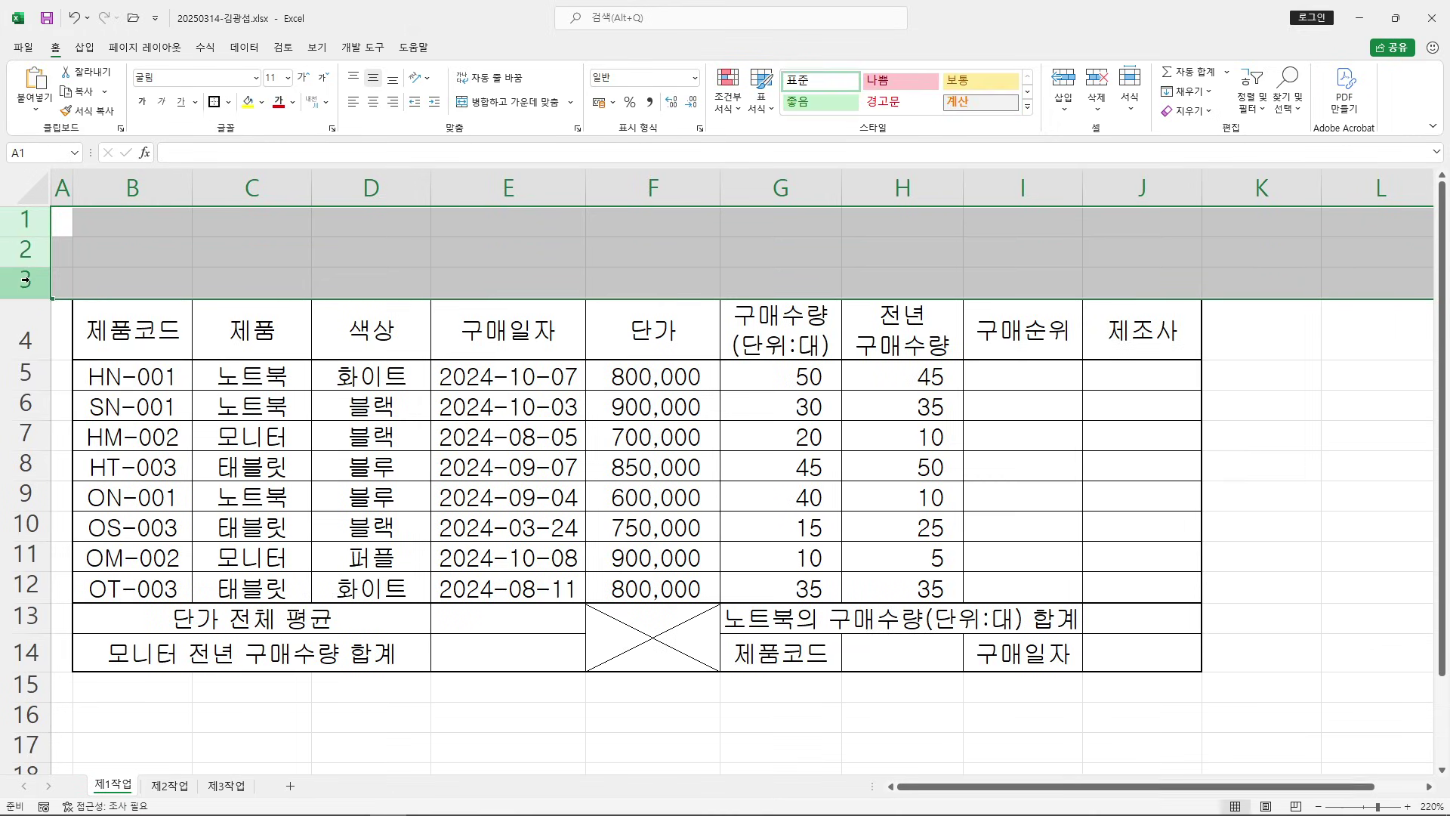
{"action": "right_click", "coordinate": [29, 282]}
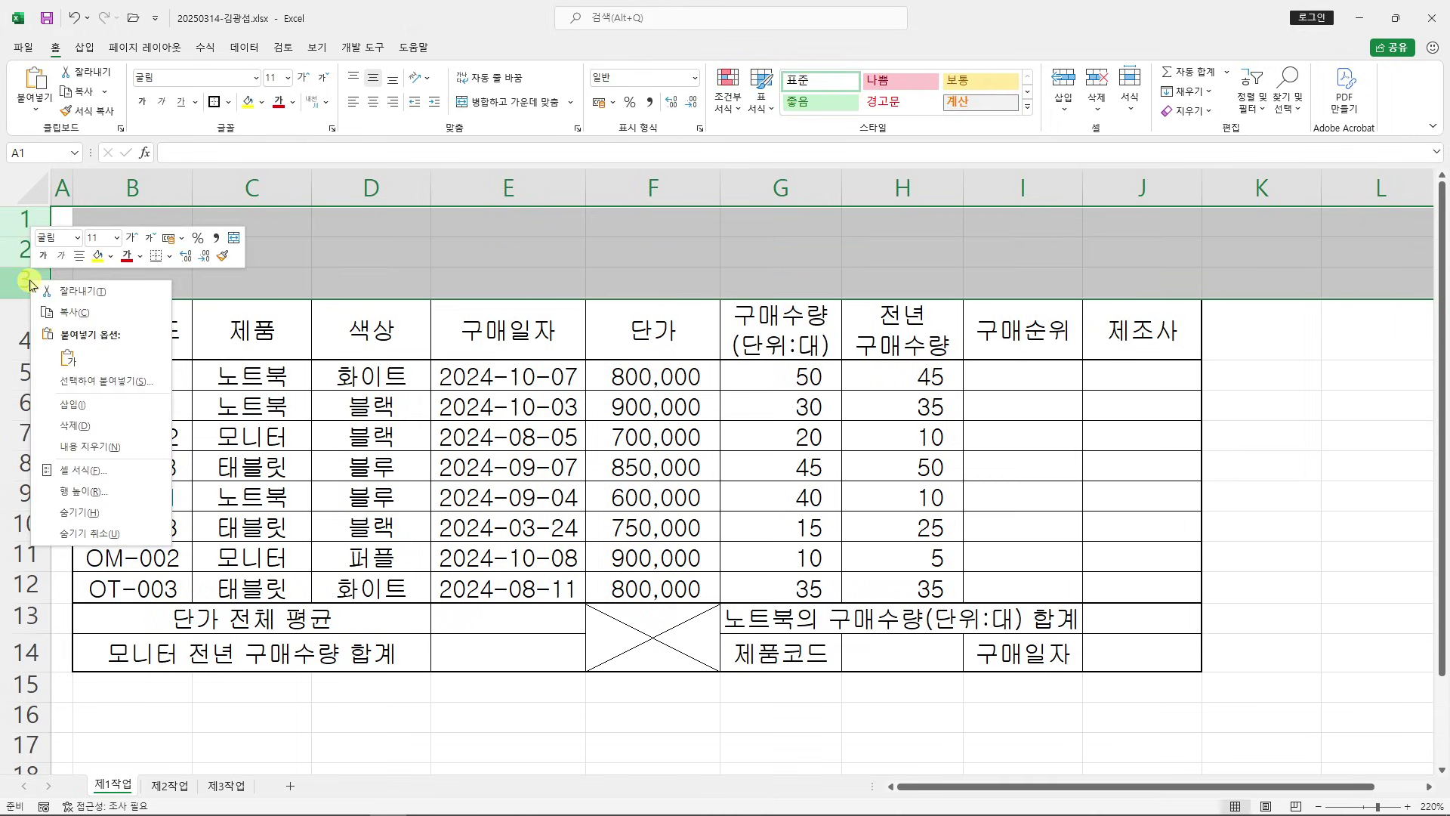
{"action": "left_click", "coordinate": [121, 495]}
{"action": "mouse_move", "coordinate": [91, 478]}
{"action": "left_mouse_down"}
{"action": "mouse_move", "coordinate": [228, 474]}
{"action": "mouse_move", "coordinate": [634, 136]}
{"action": "mouse_move", "coordinate": [691, 173]}
{"action": "left_mouse_up"}
{"action": "left_click_drag", "start_coordinate": [698, 139], "coordinate": [755, 128]}
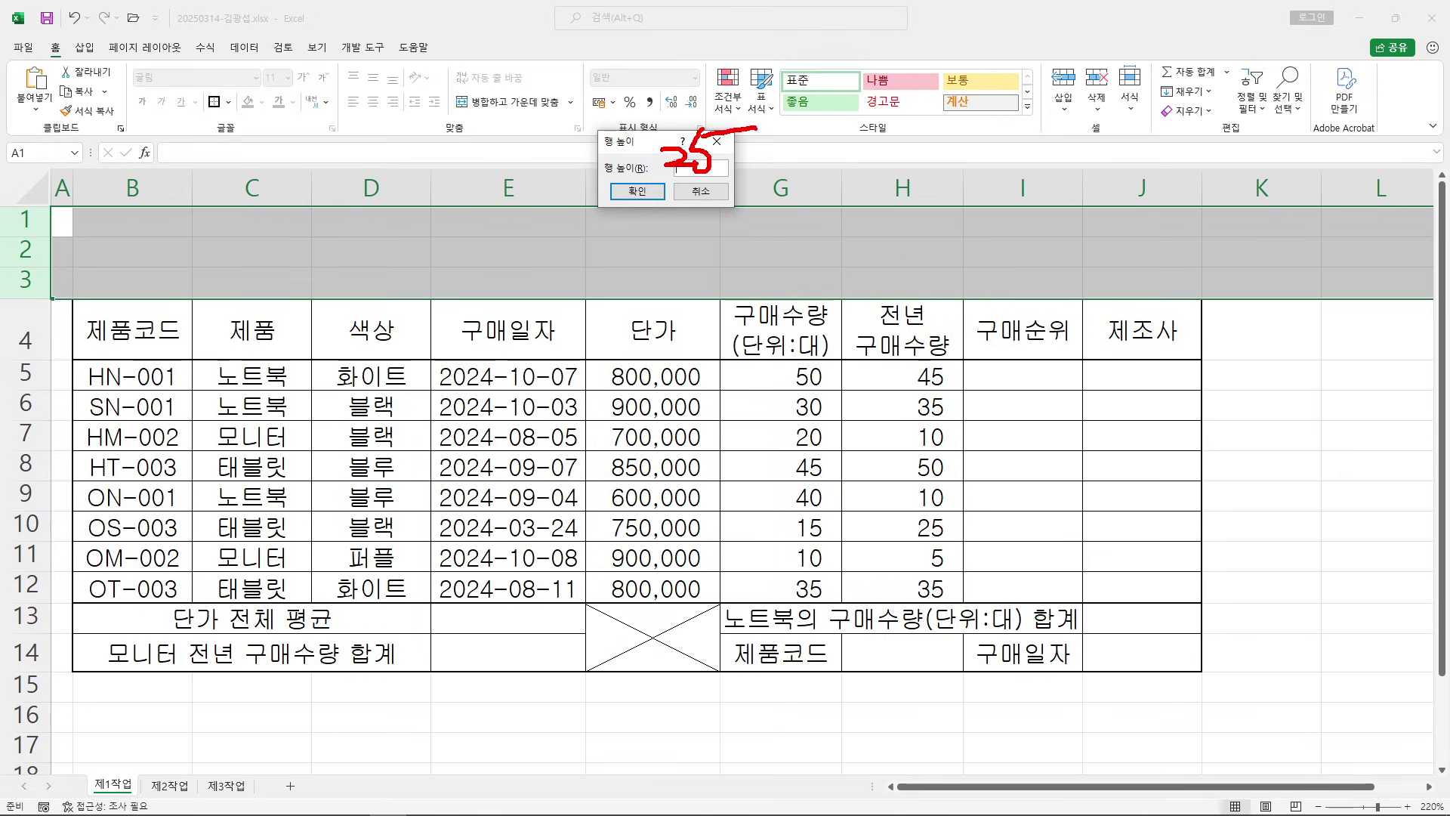
{"action": "type", "text": "25"}
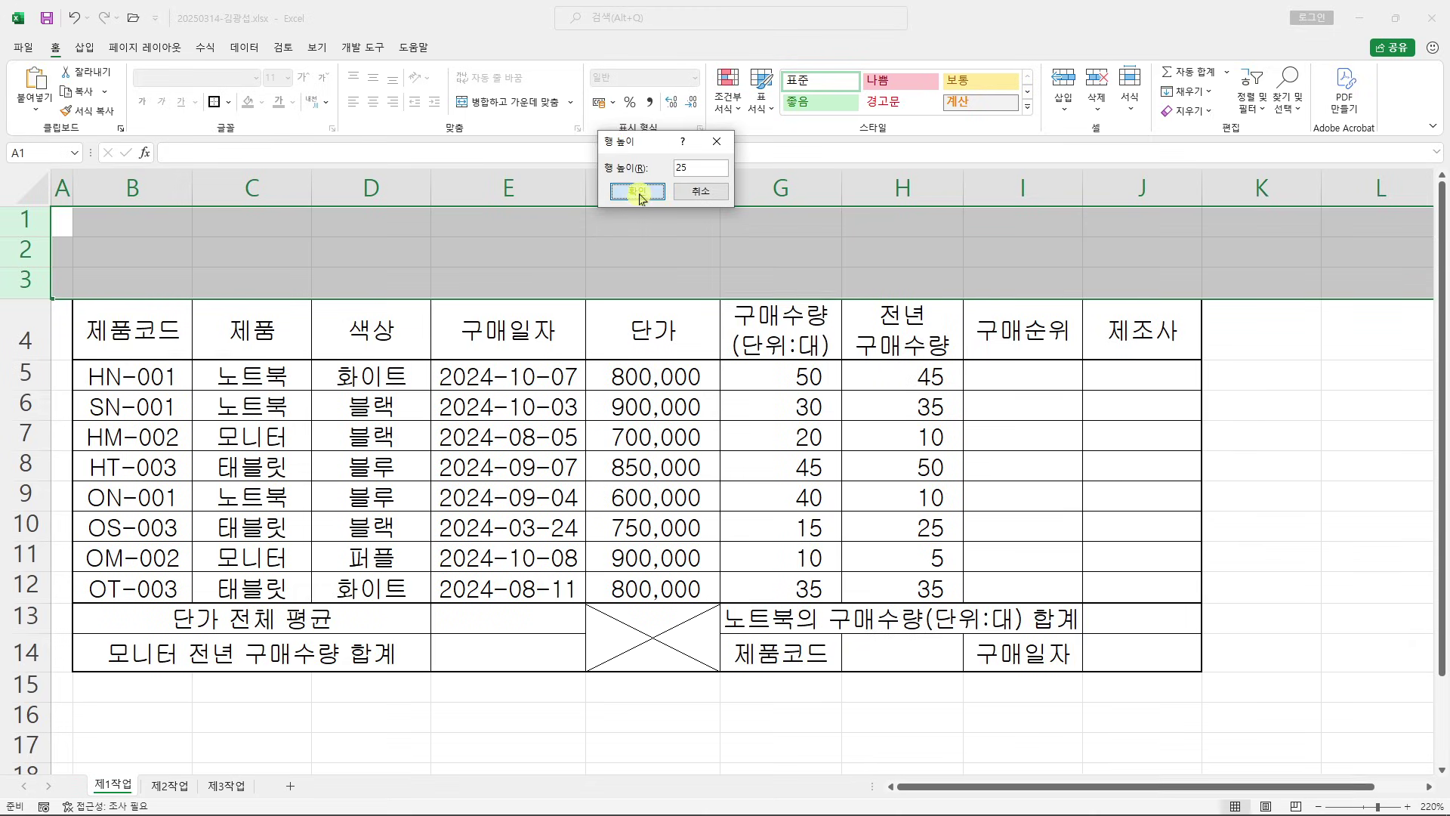
{"action": "left_click", "coordinate": [637, 191]}
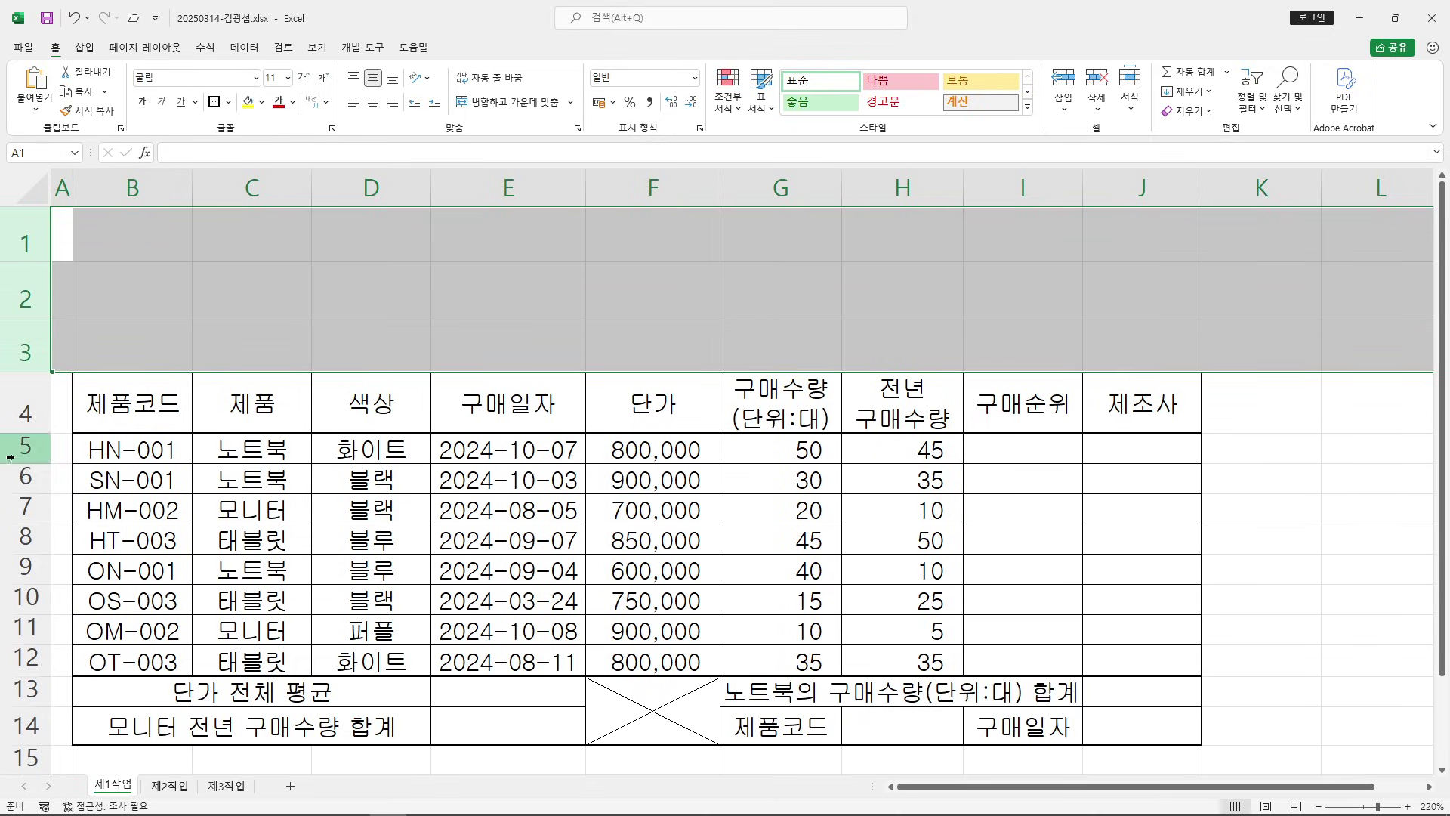
Select table rows 5 through 14
{"action": "left_click", "coordinate": [14, 454]}
{"action": "left_click_drag", "start_coordinate": [15, 455], "coordinate": [38, 724]}
{"action": "key", "text": "ctrl+2"}
{"action": "mouse_move", "coordinate": [52, 443]}
{"action": "left_mouse_down"}
{"action": "mouse_move", "coordinate": [67, 735]}
{"action": "mouse_move", "coordinate": [41, 748]}
{"action": "left_mouse_up"}
{"action": "key", "text": "Escape"}
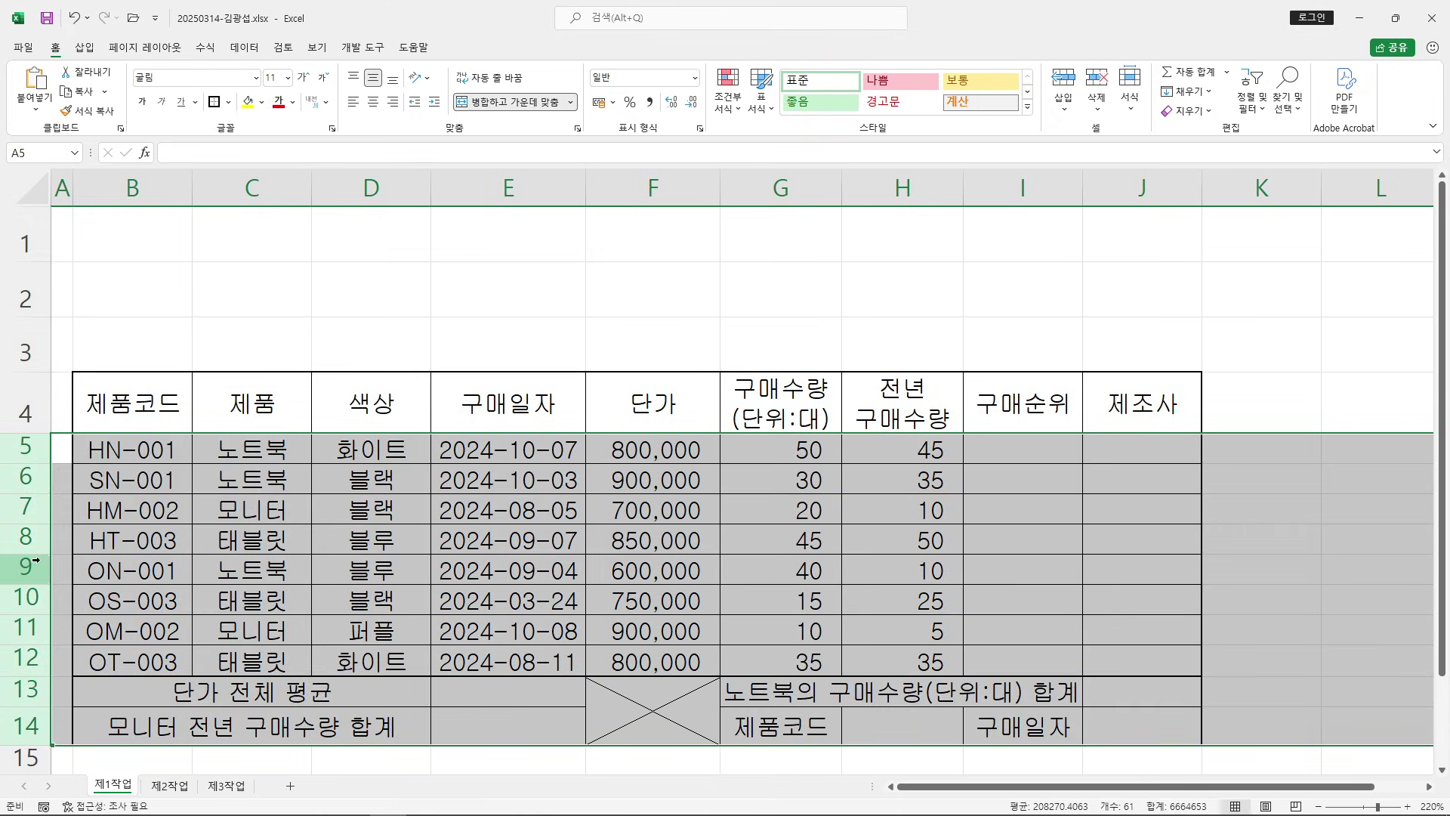
Give rows 5–14 a row height of 22
{"action": "right_click", "coordinate": [25, 451]}
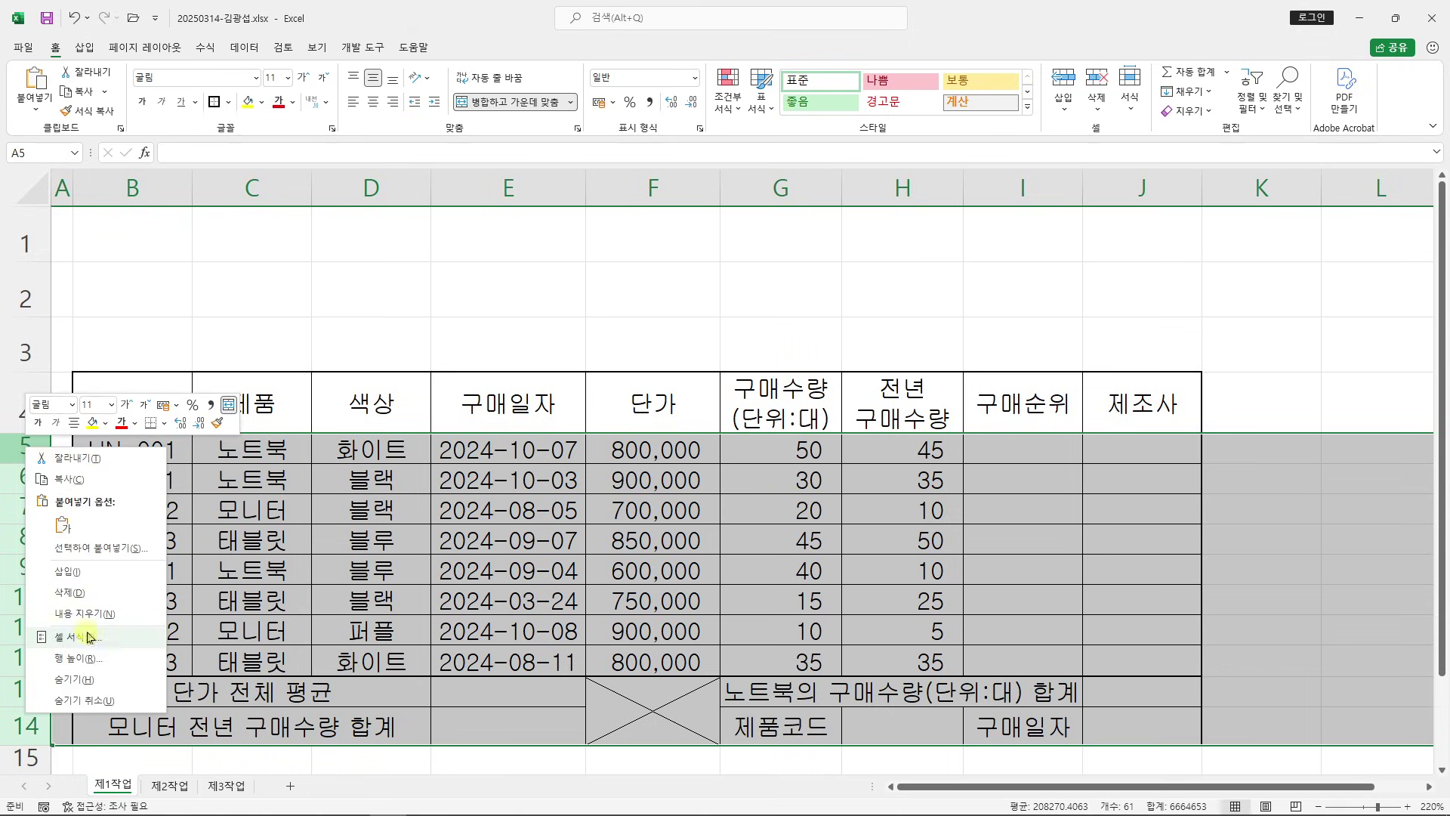
{"action": "left_click", "coordinate": [79, 658]}
{"action": "left_click_drag", "start_coordinate": [79, 640], "coordinate": [495, 306]}
{"action": "mouse_move", "coordinate": [531, 172]}
{"action": "left_mouse_down"}
{"action": "mouse_move", "coordinate": [604, 185]}
{"action": "mouse_move", "coordinate": [578, 194]}
{"action": "left_mouse_up"}
{"action": "mouse_move", "coordinate": [583, 161]}
{"action": "left_mouse_down"}
{"action": "mouse_move", "coordinate": [638, 156]}
{"action": "mouse_move", "coordinate": [678, 174]}
{"action": "left_mouse_up"}
{"action": "mouse_move", "coordinate": [692, 151]}
{"action": "left_mouse_down"}
{"action": "mouse_move", "coordinate": [697, 196]}
{"action": "mouse_move", "coordinate": [761, 173]}
{"action": "left_mouse_up"}
{"action": "left_click_drag", "start_coordinate": [744, 188], "coordinate": [847, 175]}
{"action": "mouse_move", "coordinate": [563, 312]}
{"action": "left_mouse_down"}
{"action": "mouse_move", "coordinate": [753, 198]}
{"action": "mouse_move", "coordinate": [794, 197]}
{"action": "left_mouse_up"}
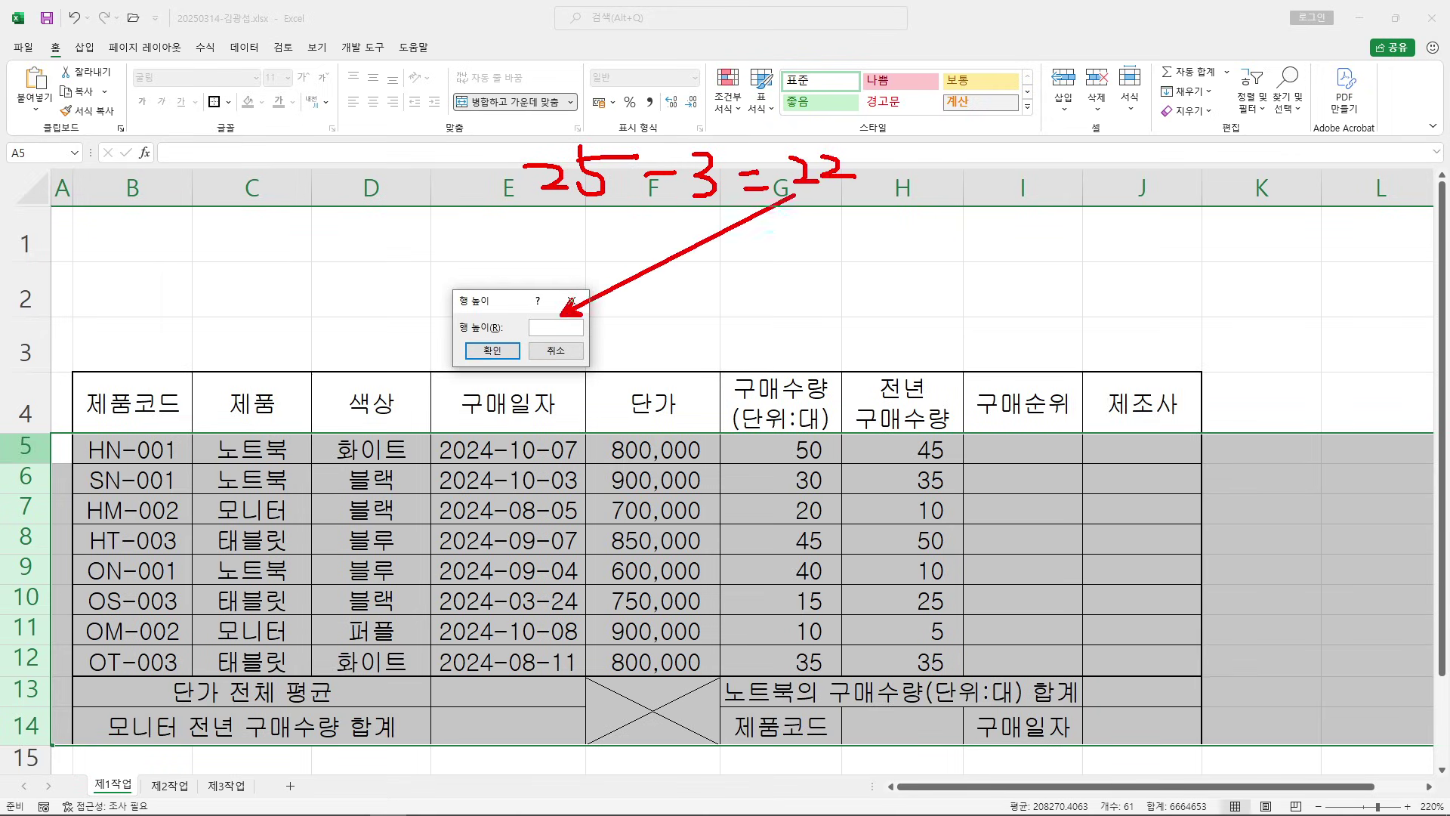
{"action": "key", "text": "Escape"}
{"action": "type", "text": "22"}
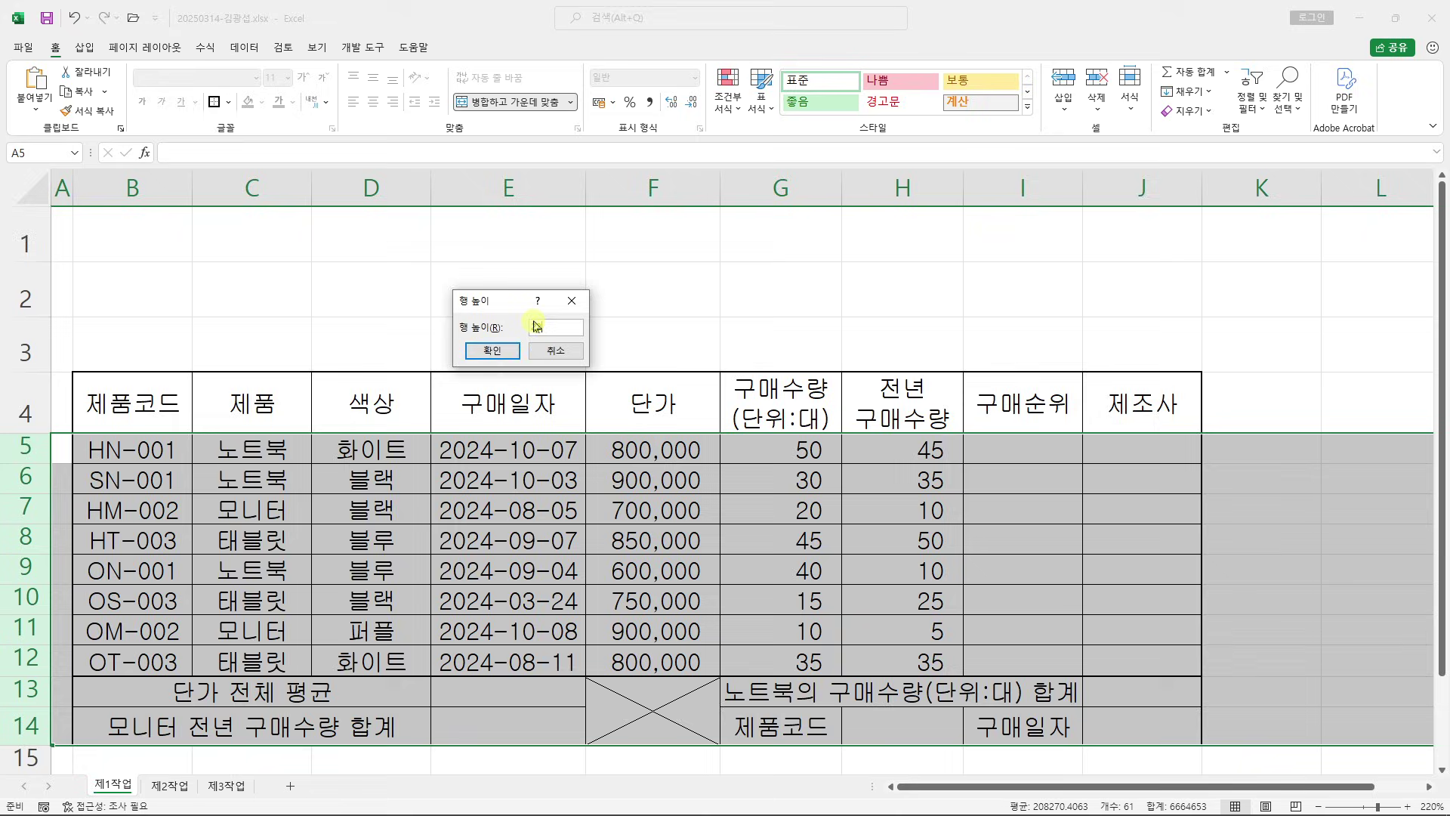
{"action": "left_click", "coordinate": [498, 353]}
{"action": "scroll", "coordinate": [495, 444], "scroll_direction": "down", "scroll_amount": 3}
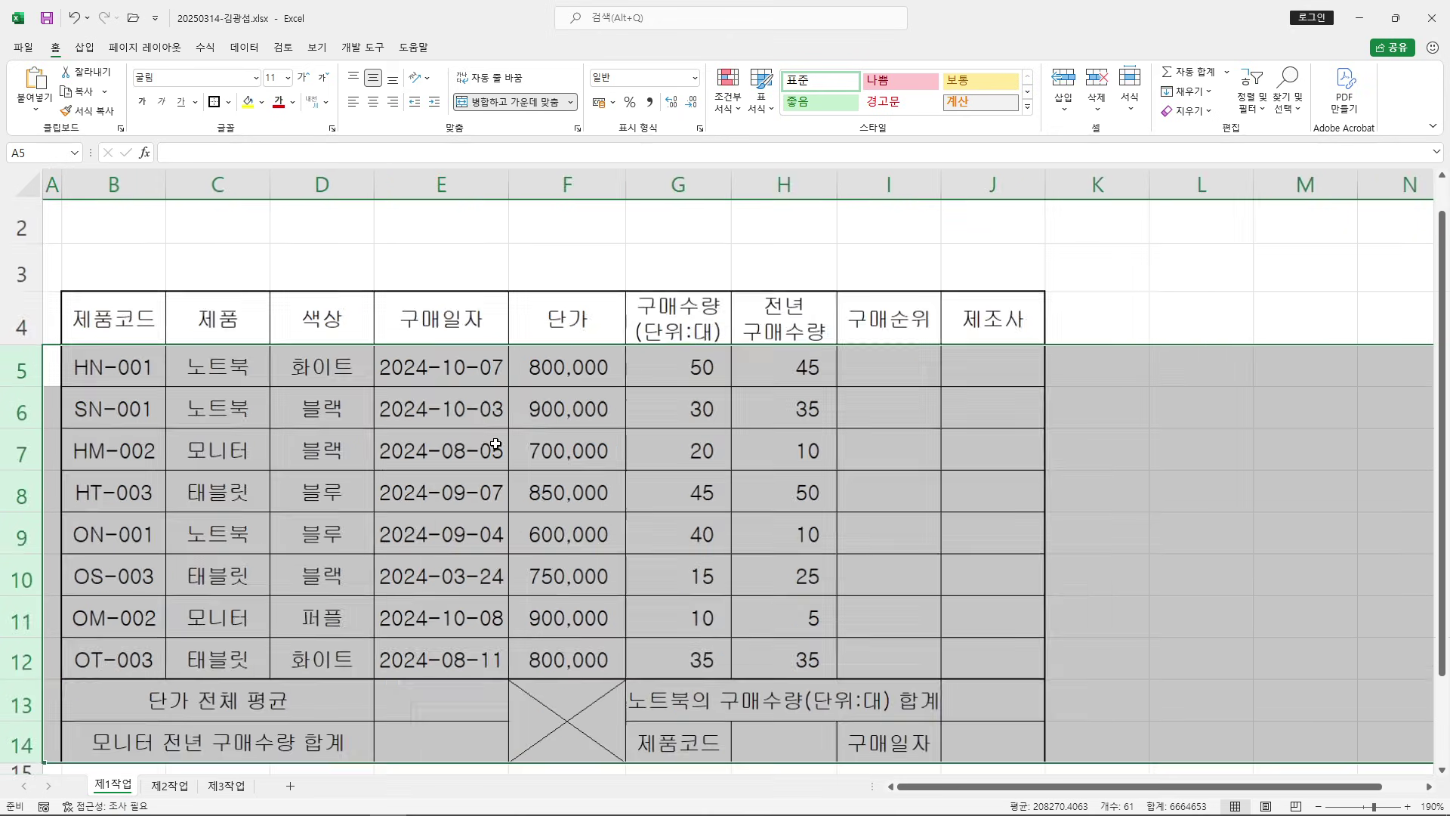
Restore Excel to a window across the top, with the exam PDF window in the lower half
{"action": "left_click", "coordinate": [1047, 537]}
{"action": "left_click", "coordinate": [1395, 17]}
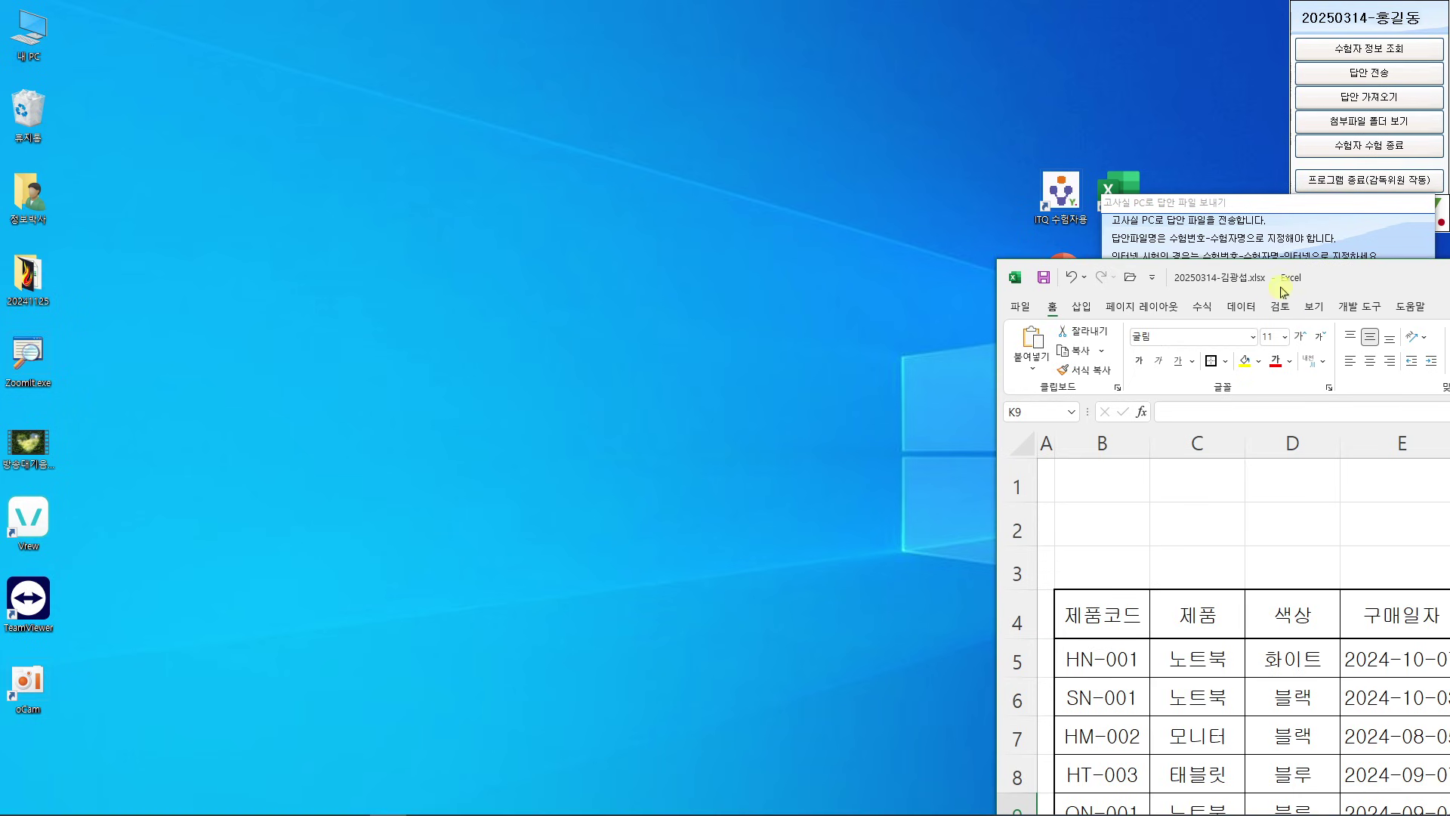
{"action": "left_click_drag", "start_coordinate": [1331, 279], "coordinate": [327, 13]}
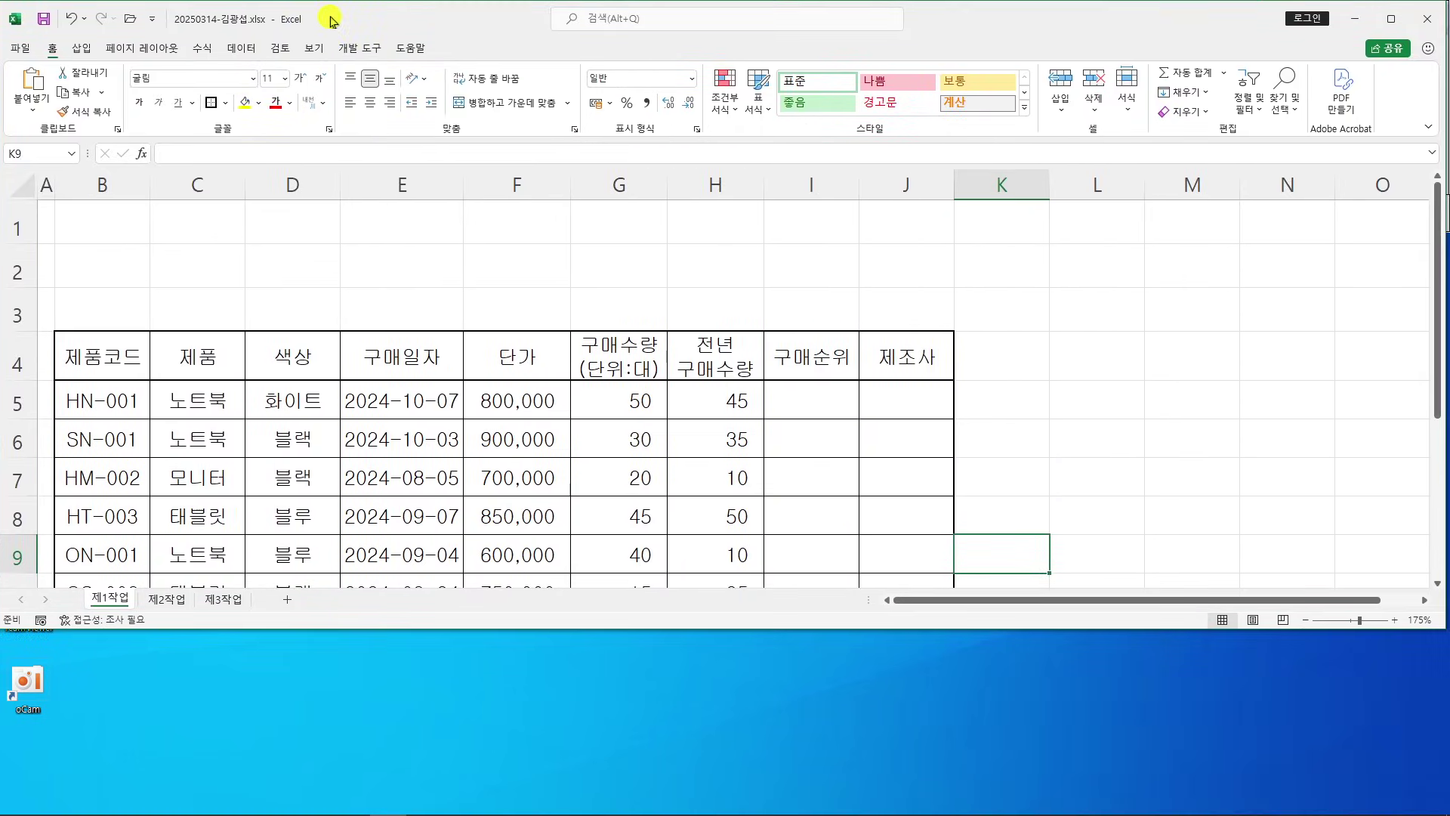
{"action": "left_click", "coordinate": [314, 801]}
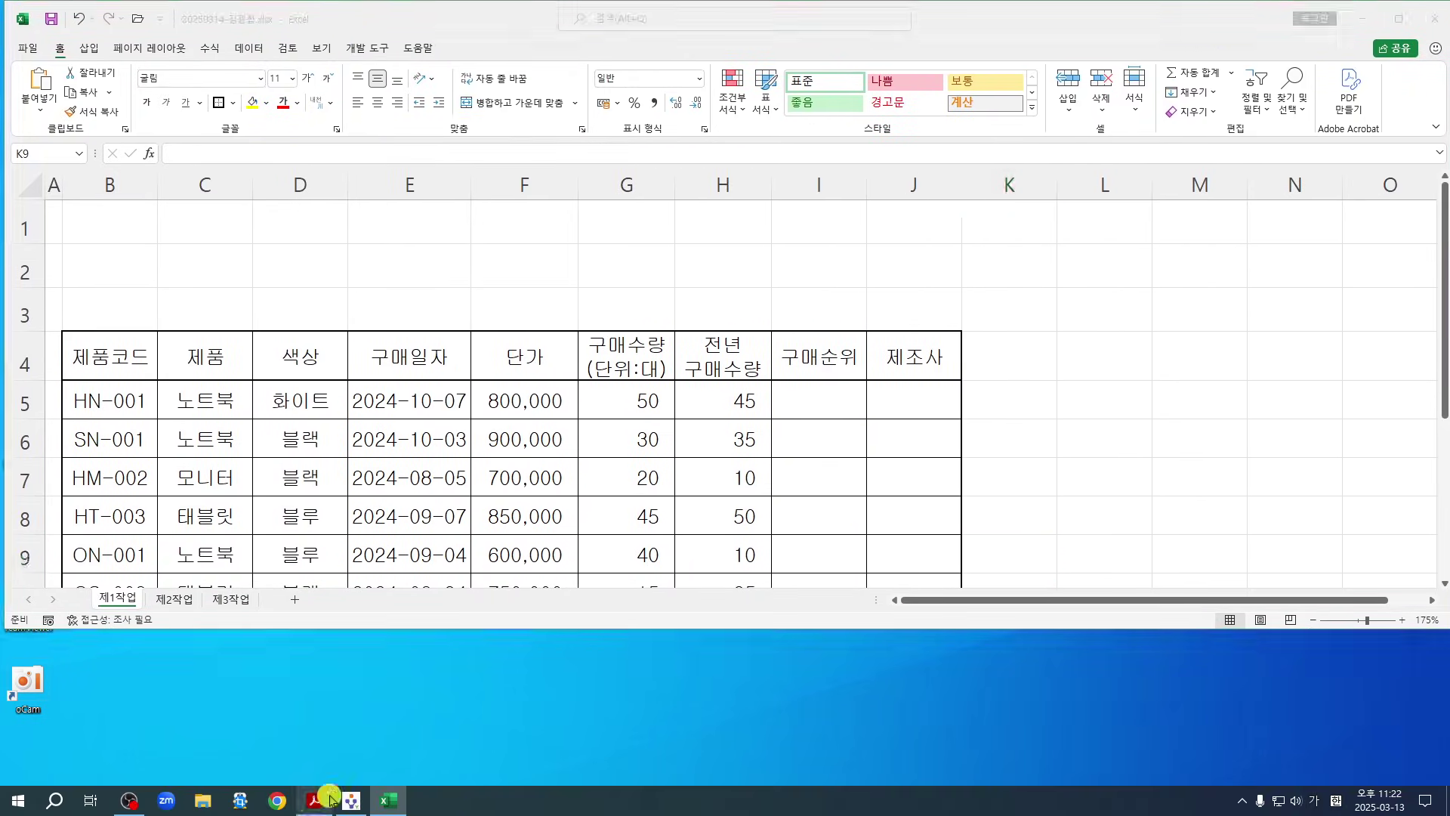
{"action": "left_click_drag", "start_coordinate": [740, 21], "coordinate": [707, 639]}
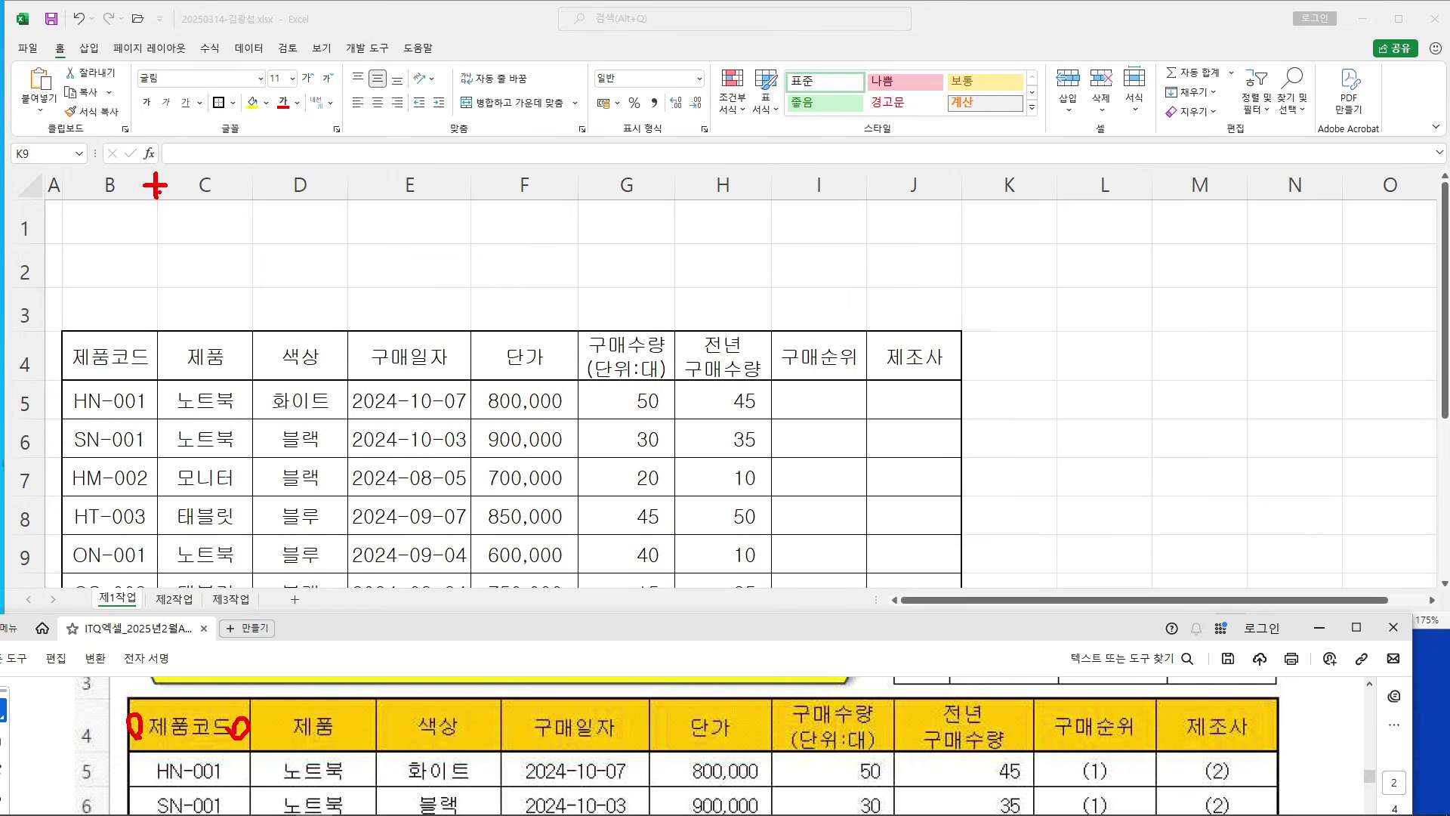
Widen columns B through J by dragging their borders so the headers fit
{"action": "key", "text": "Escape"}
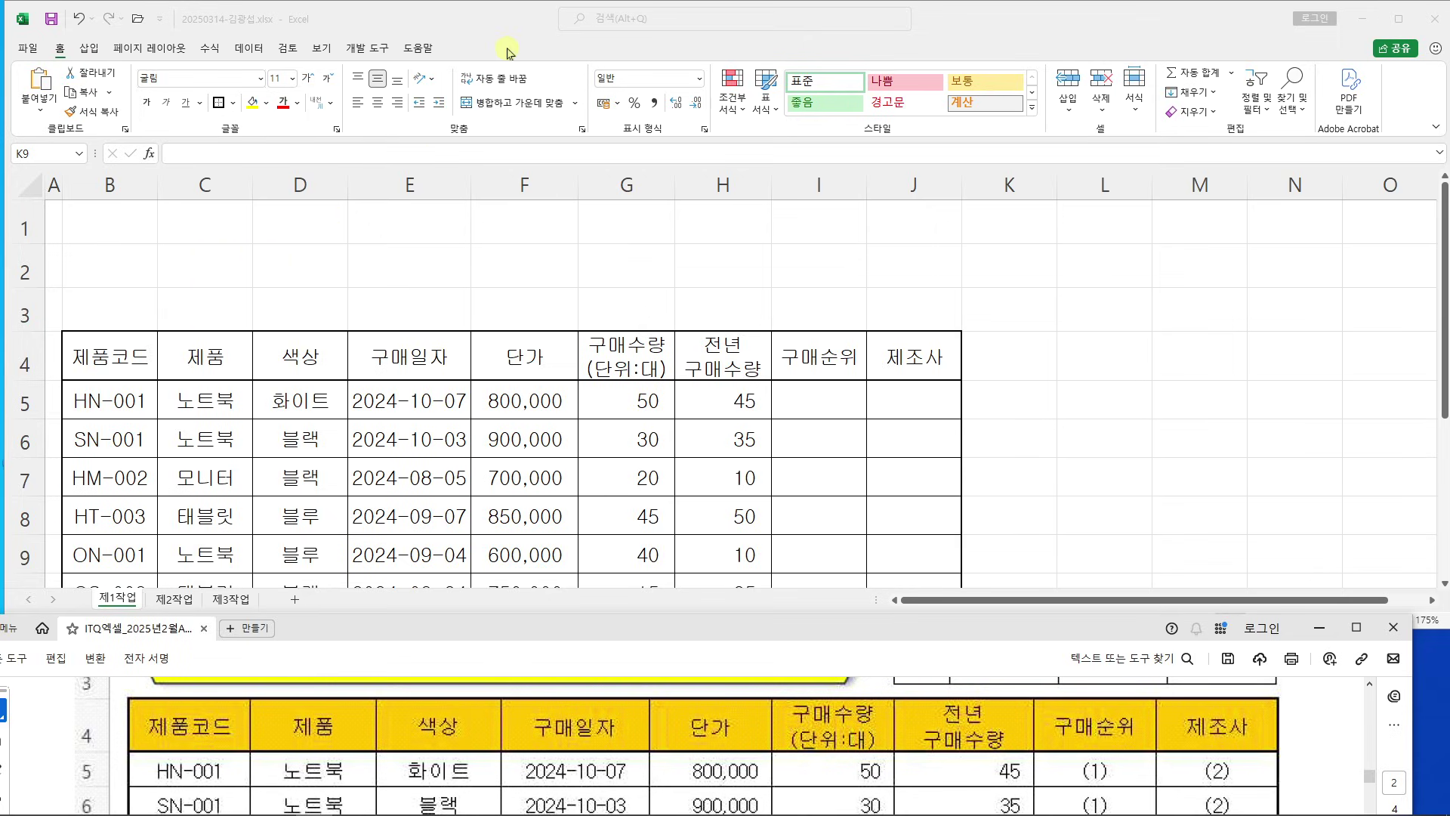
{"action": "left_click", "coordinate": [499, 22]}
{"action": "left_click_drag", "start_coordinate": [157, 185], "coordinate": [164, 185]}
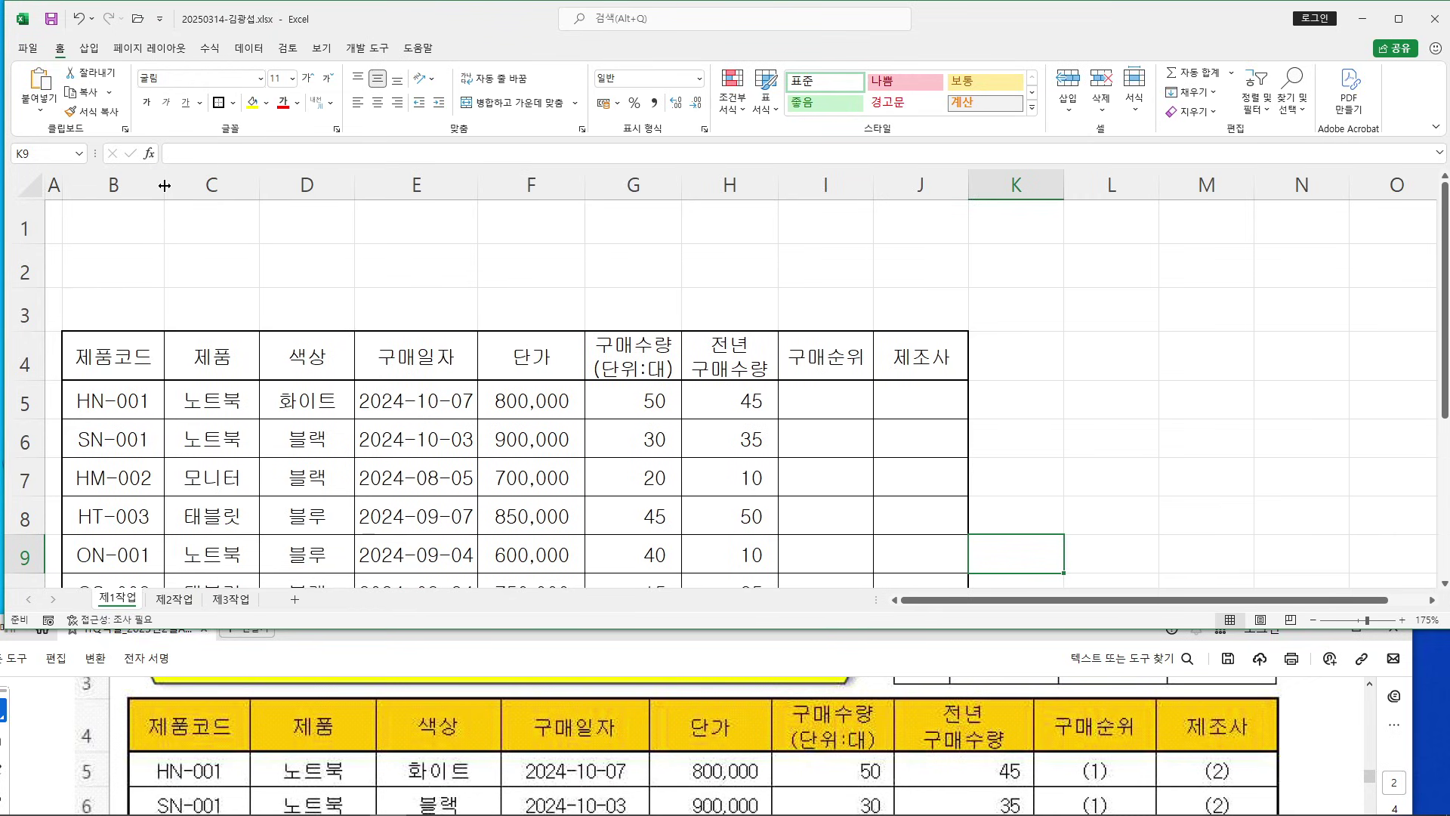
{"action": "left_click_drag", "start_coordinate": [259, 194], "coordinate": [278, 192]}
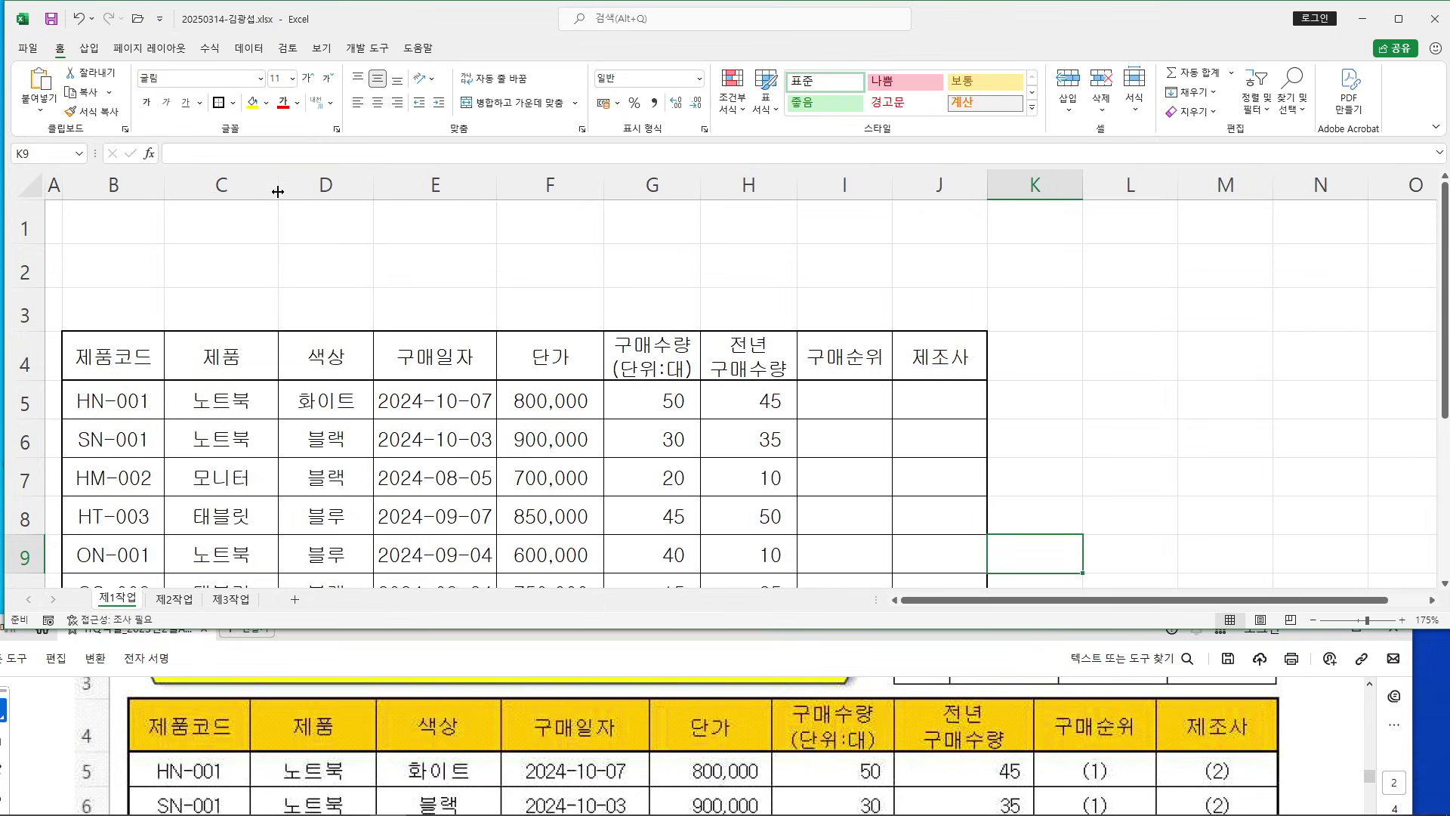
{"action": "left_click_drag", "start_coordinate": [371, 190], "coordinate": [380, 188]}
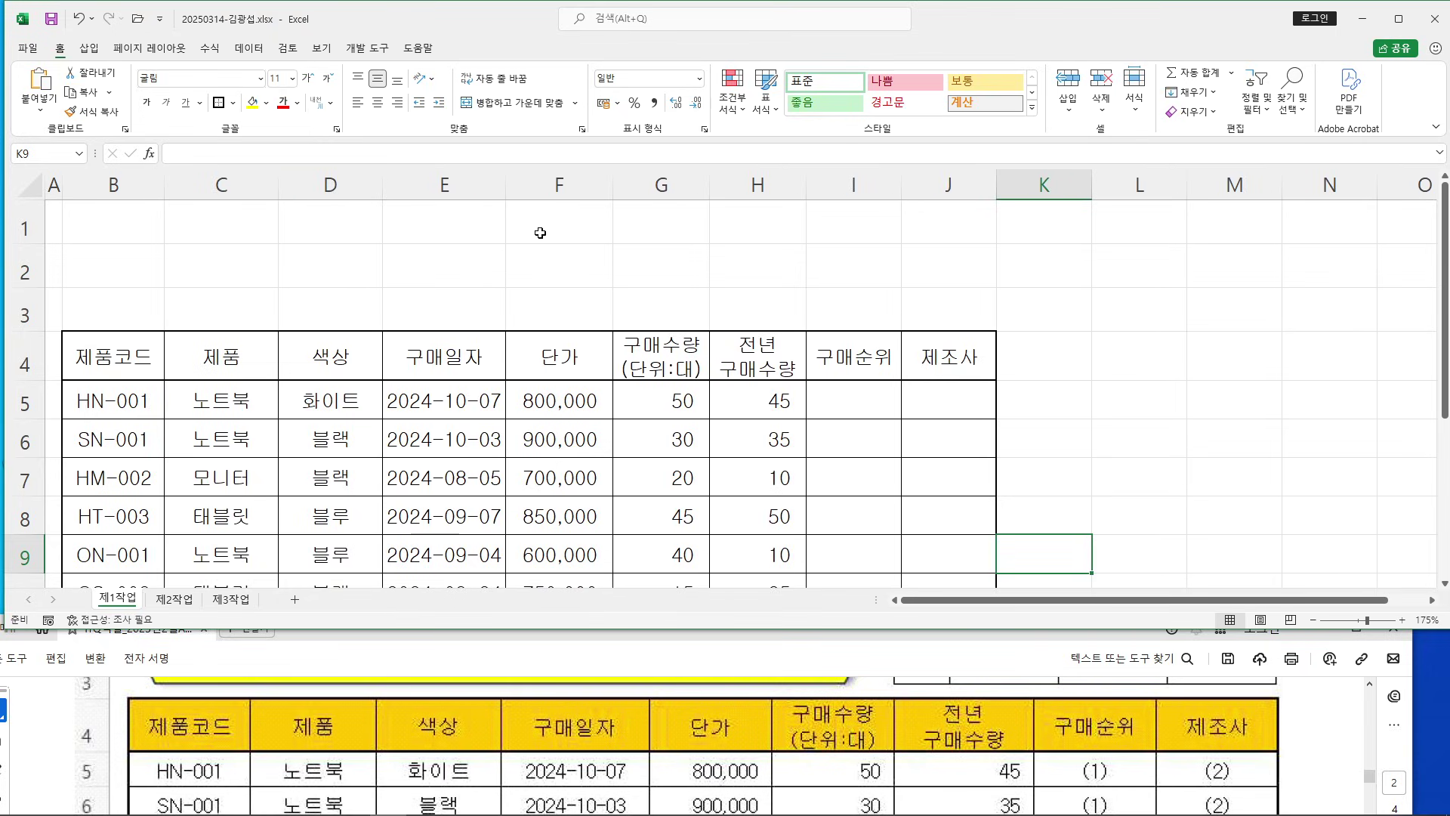
{"action": "left_click_drag", "start_coordinate": [509, 185], "coordinate": [529, 185]}
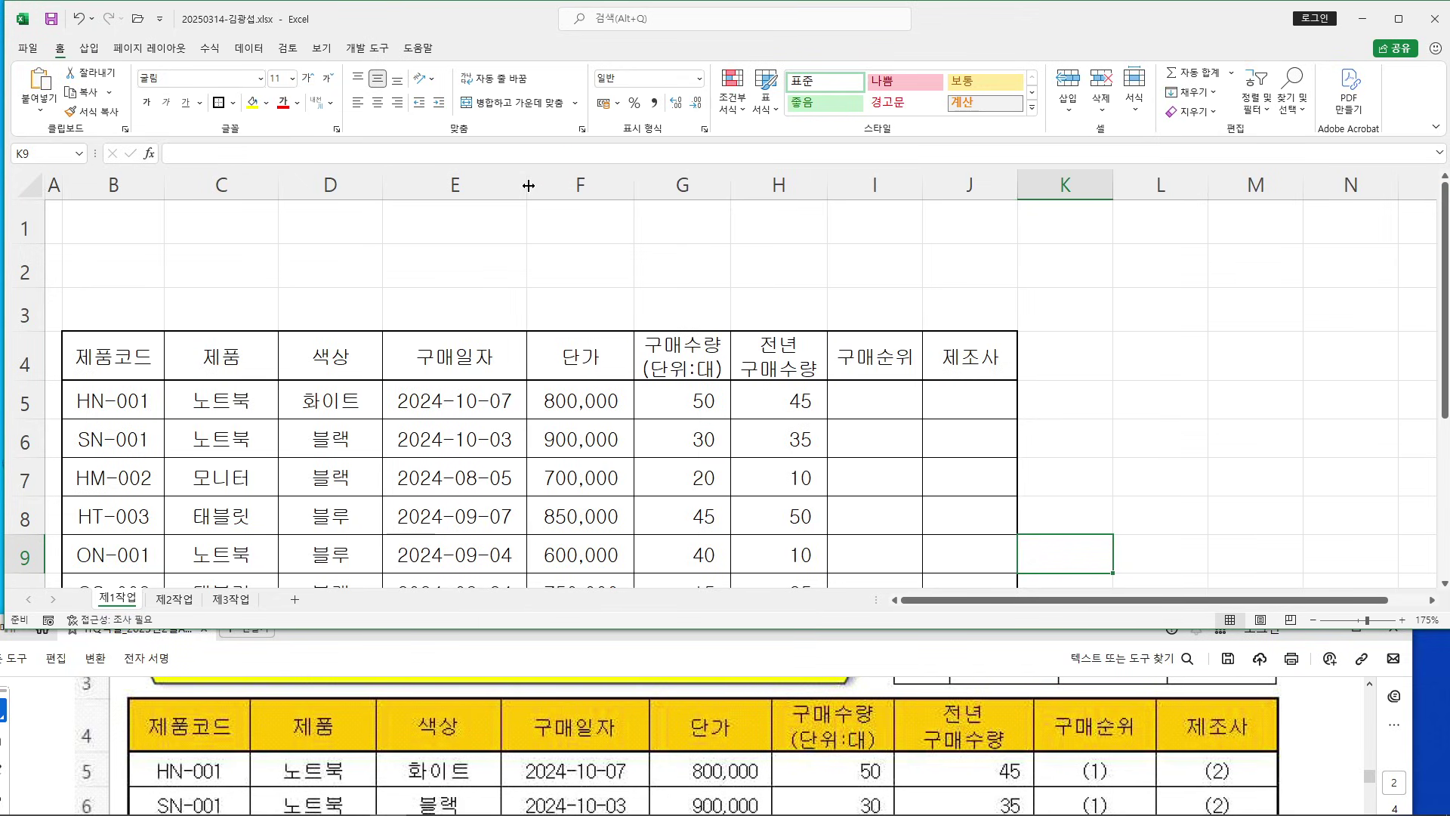
{"action": "left_click_drag", "start_coordinate": [635, 185], "coordinate": [643, 185]}
{"action": "left_click_drag", "start_coordinate": [743, 184], "coordinate": [748, 184]}
{"action": "left_click", "coordinate": [850, 183]}
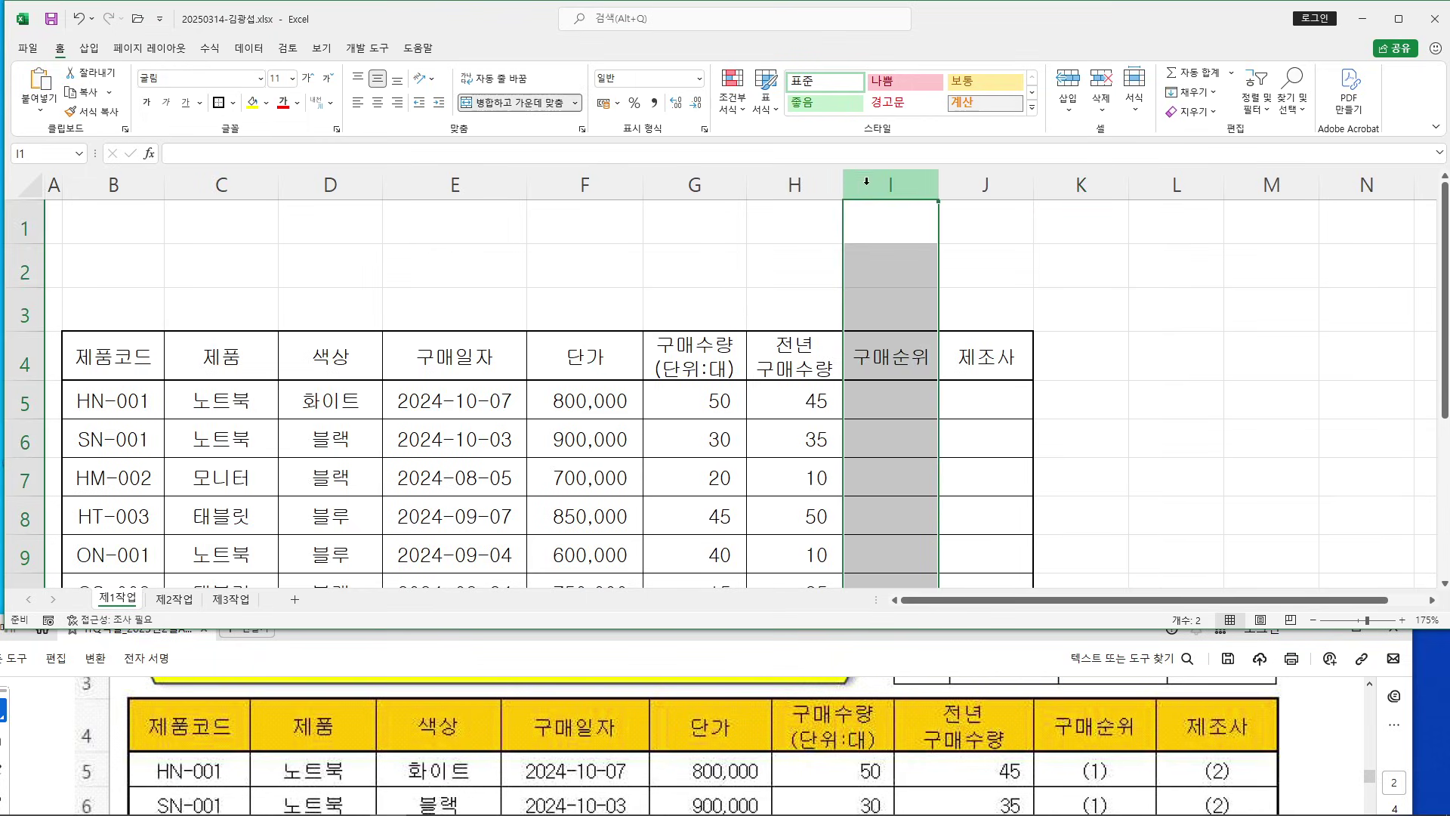
{"action": "left_click_drag", "start_coordinate": [844, 185], "coordinate": [871, 184]}
{"action": "left_click", "coordinate": [931, 300]}
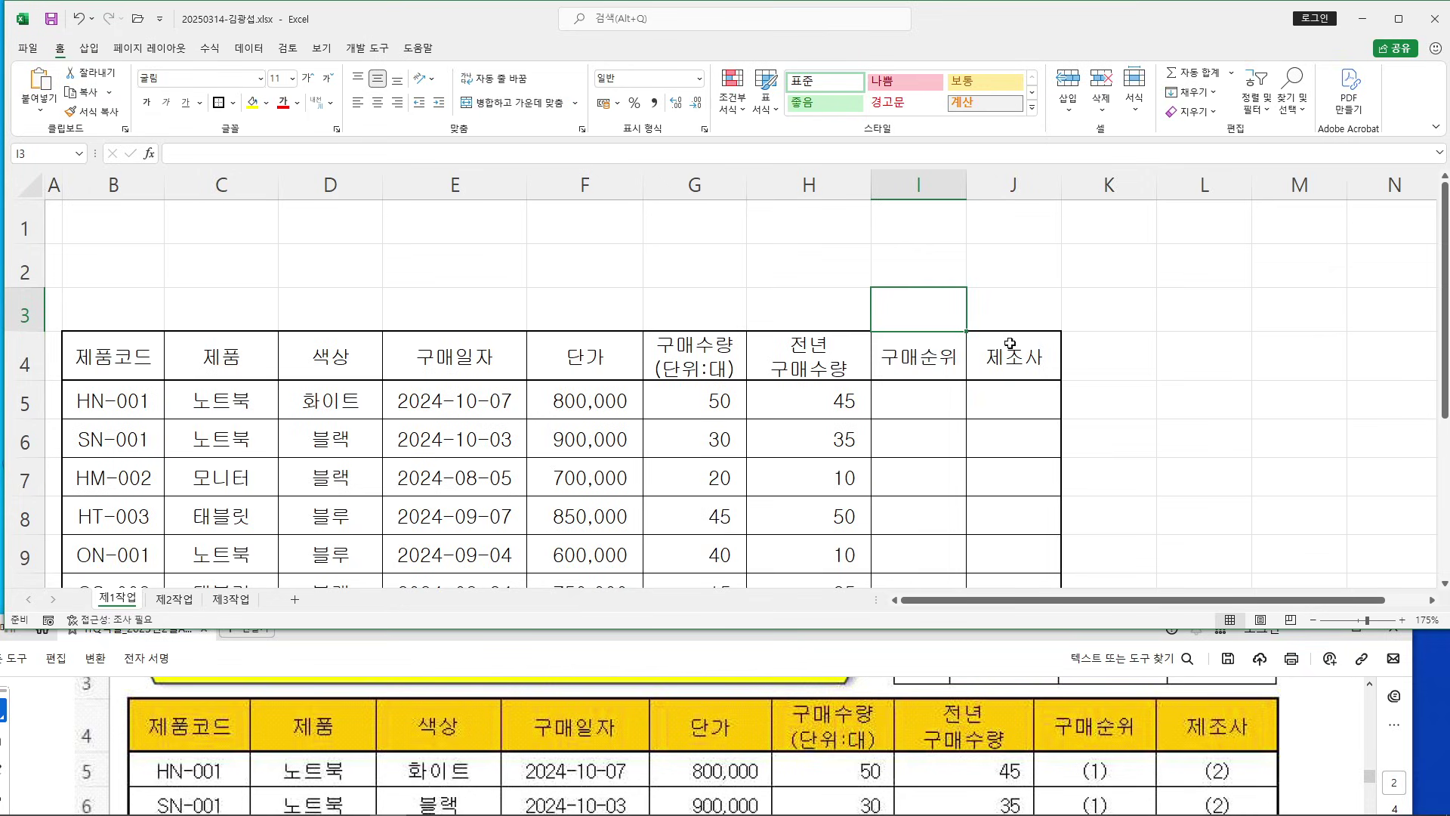
{"action": "left_click_drag", "start_coordinate": [967, 187], "coordinate": [986, 189]}
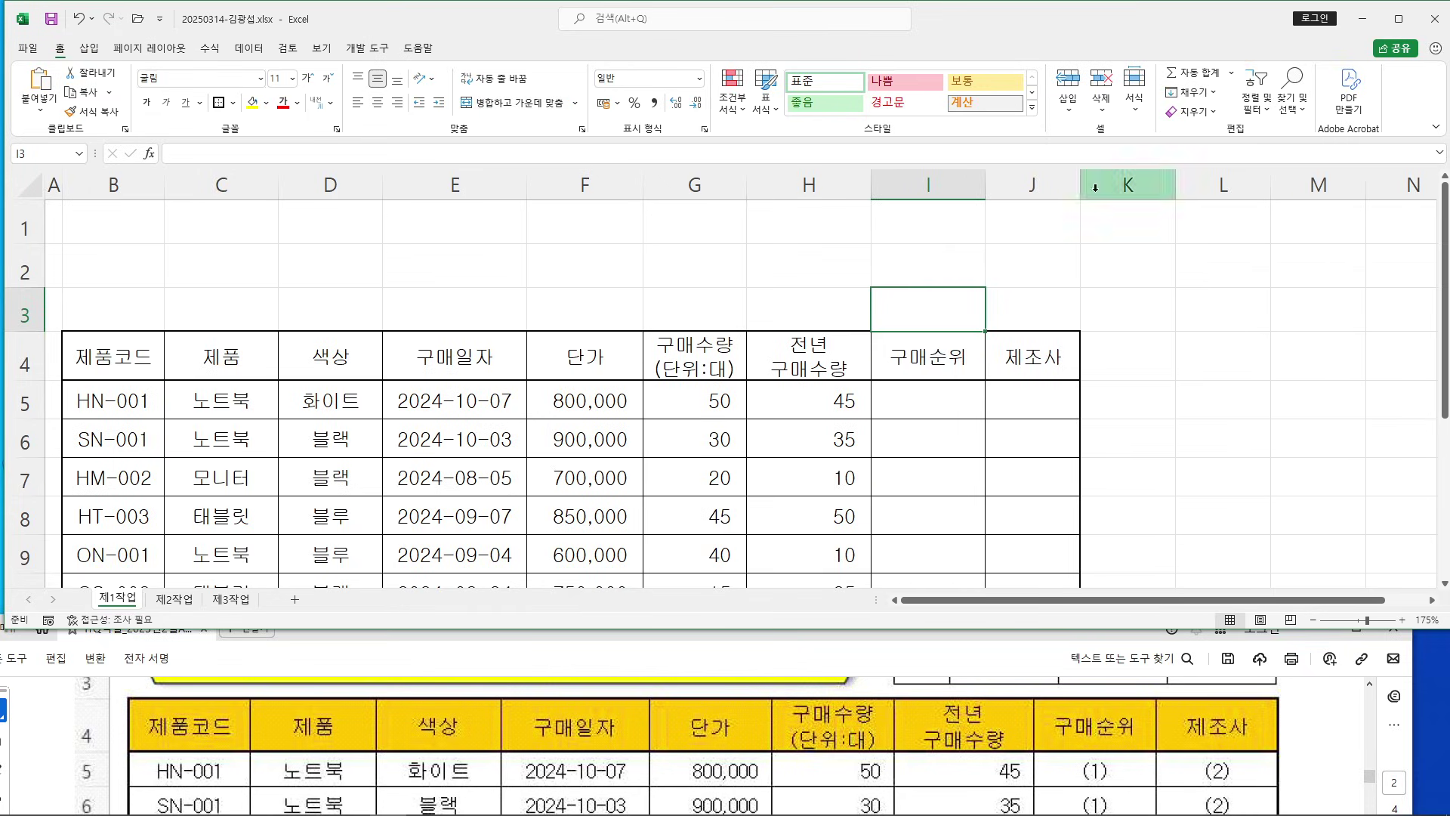
{"action": "left_click_drag", "start_coordinate": [1084, 177], "coordinate": [1112, 180]}
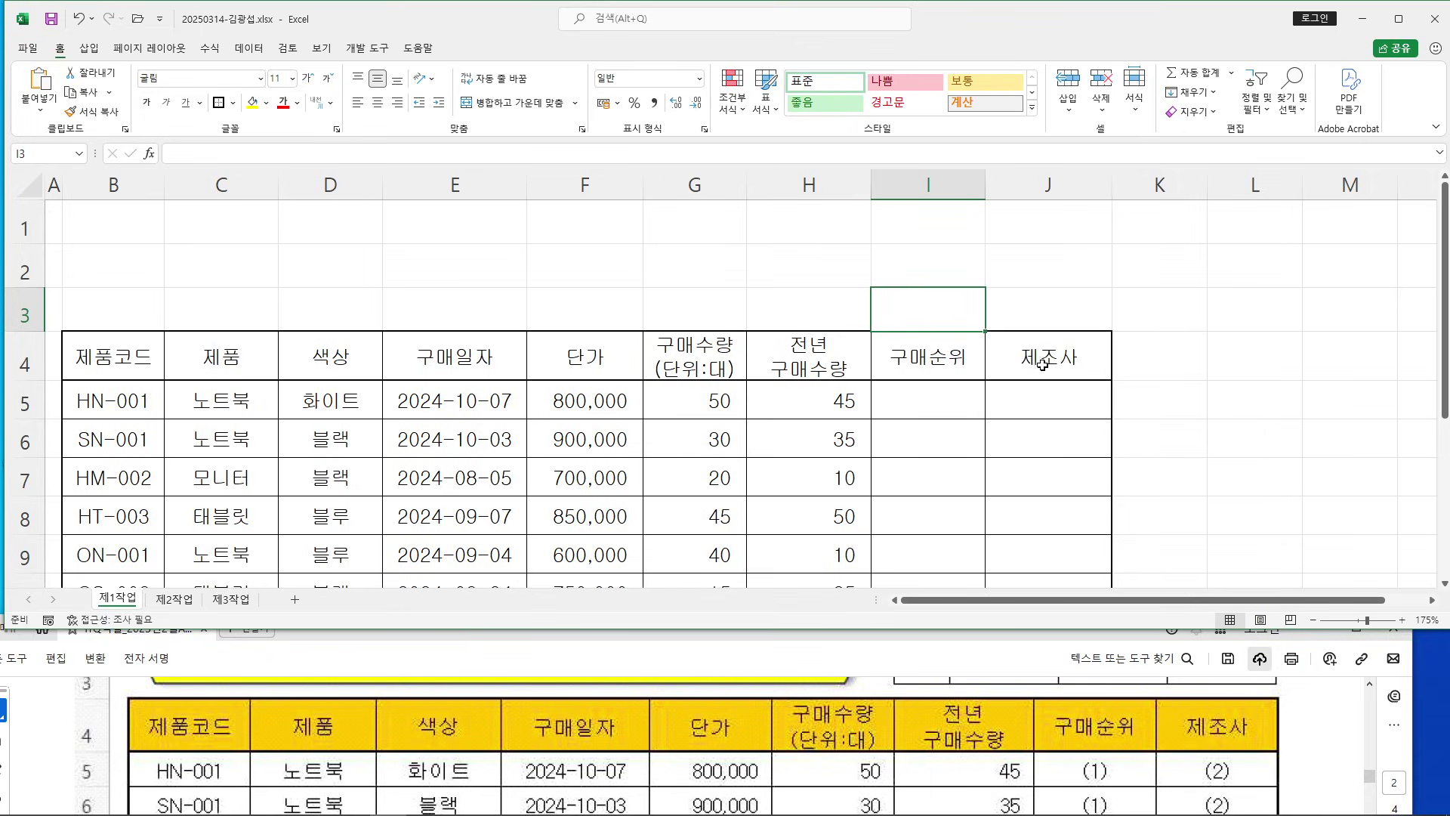
{"action": "key", "text": "Right"}
{"action": "key", "text": "Right"}
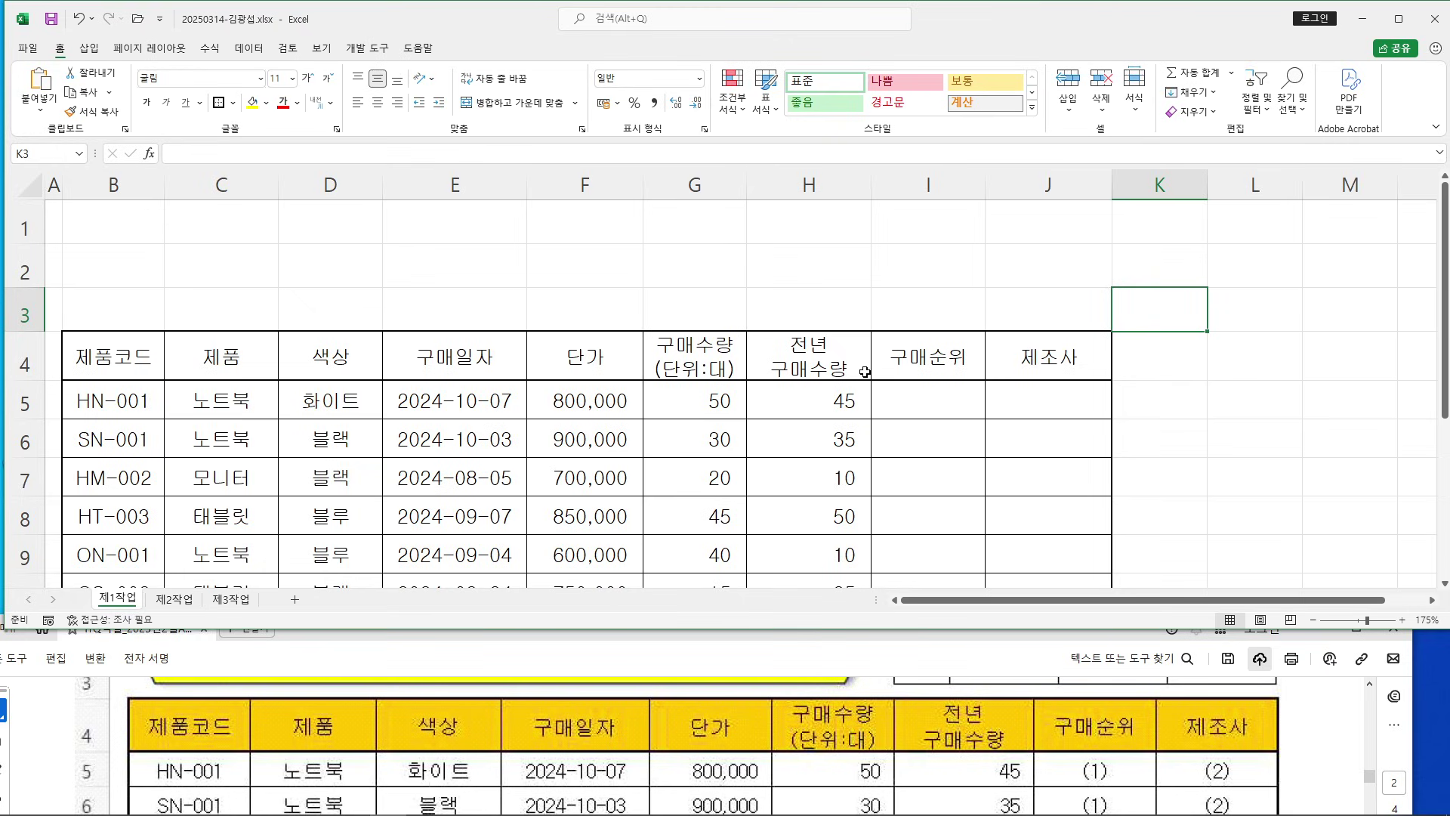
Maximize Excel, move the active cell off the table, and bring up the exam PDF
{"action": "scroll", "coordinate": [930, 372], "scroll_direction": "down", "scroll_amount": 2}
{"action": "left_click", "coordinate": [1398, 18]}
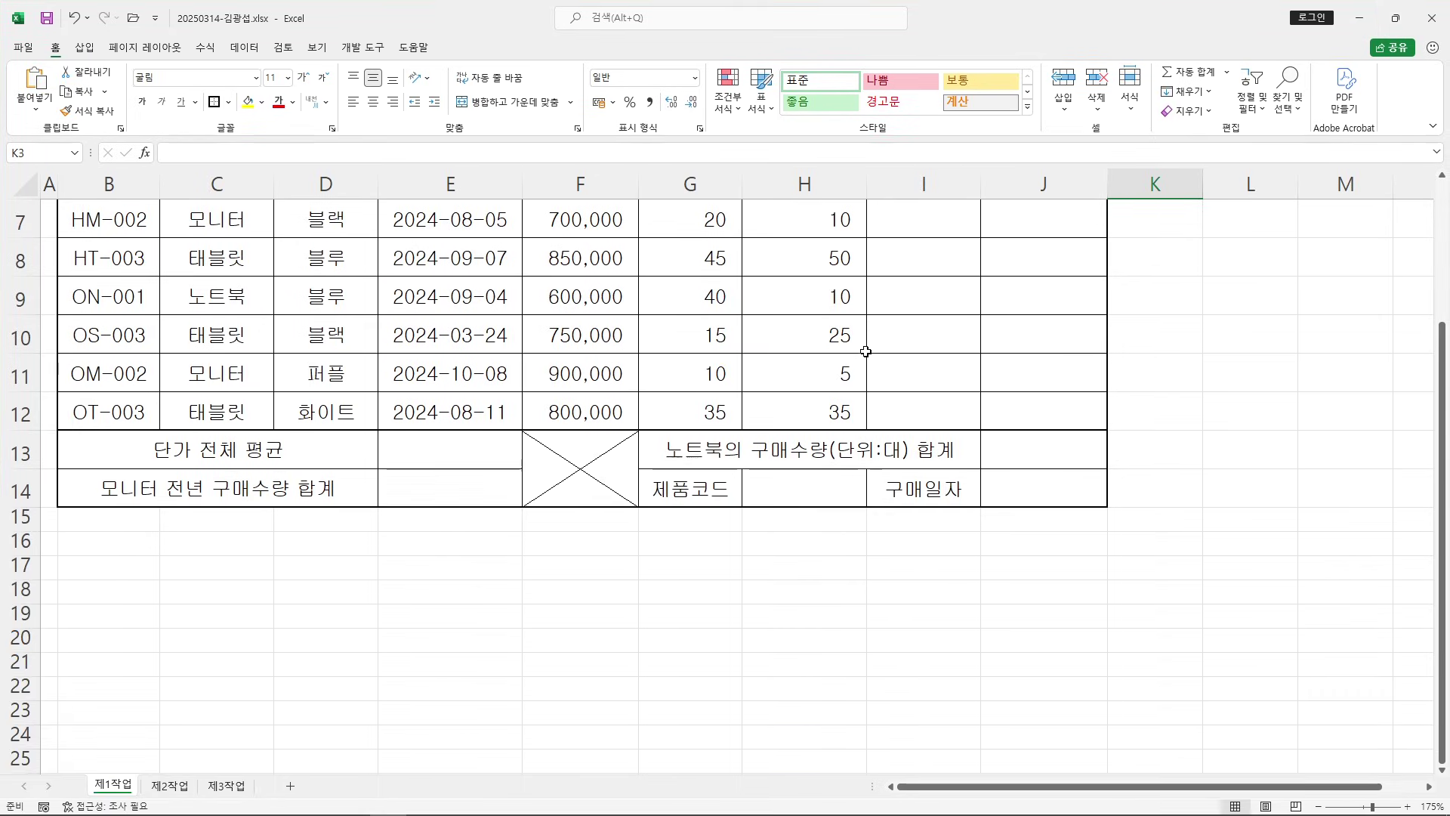
{"action": "scroll", "coordinate": [864, 349], "scroll_direction": "up", "scroll_amount": 2}
{"action": "left_click", "coordinate": [1280, 413]}
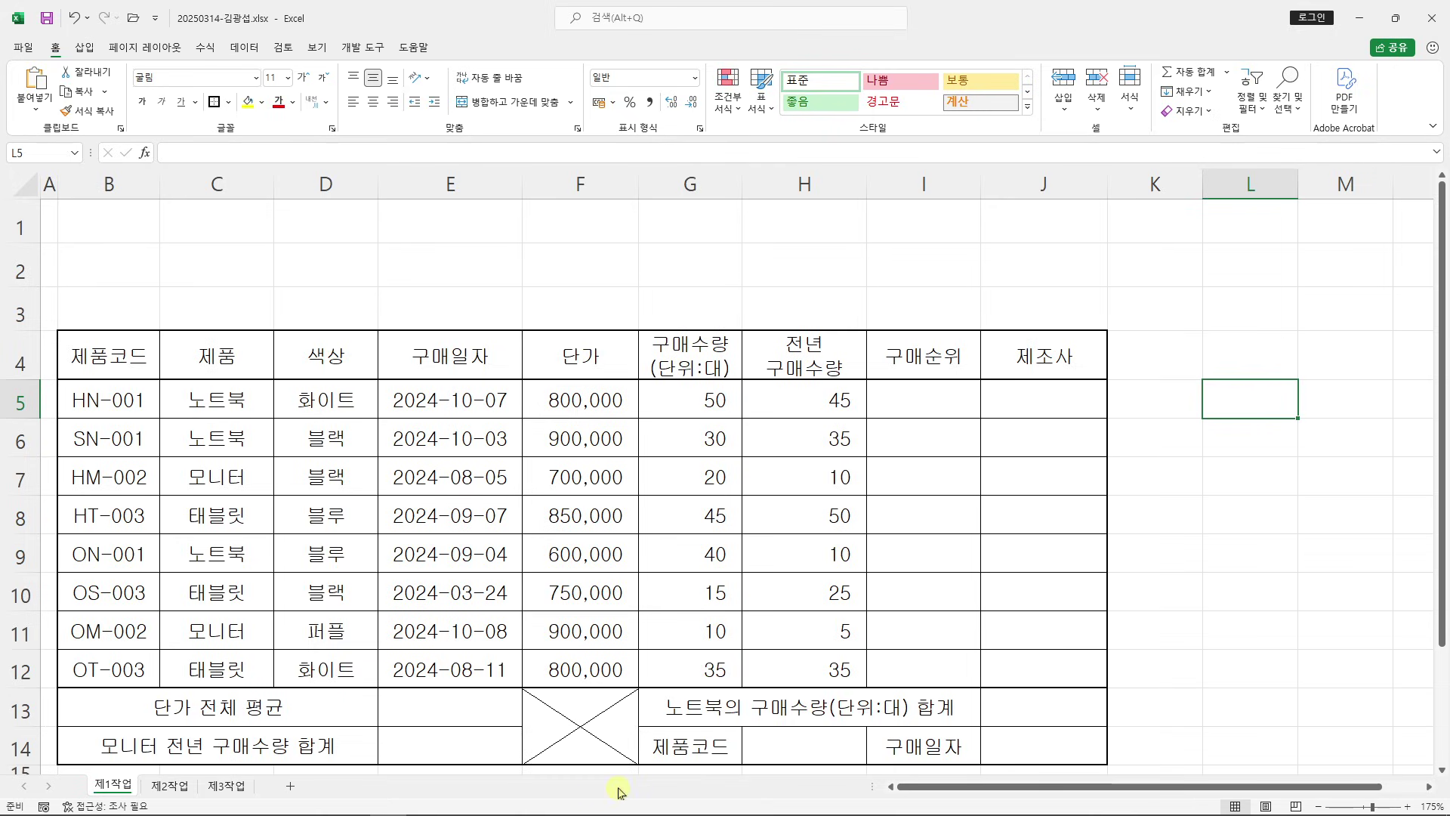
{"action": "mouse_move", "coordinate": [428, 808]}
{"action": "left_click", "coordinate": [313, 801]}
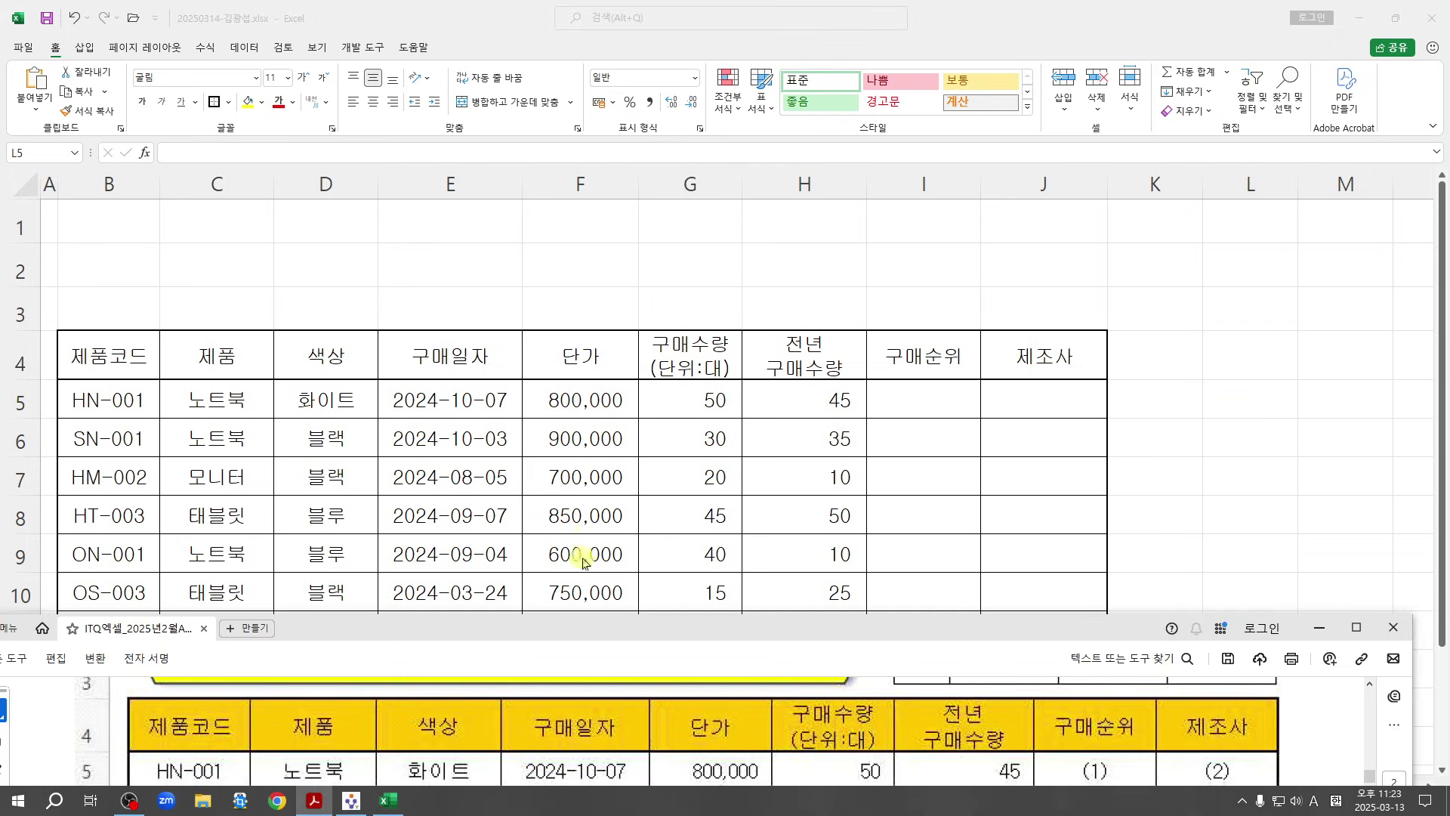
Maximize the PDF and review the title formatting requirements in the ≪조건≫ section
{"action": "left_click", "coordinate": [1357, 628]}
{"action": "scroll", "coordinate": [372, 417], "scroll_direction": "down", "scroll_amount": 5}
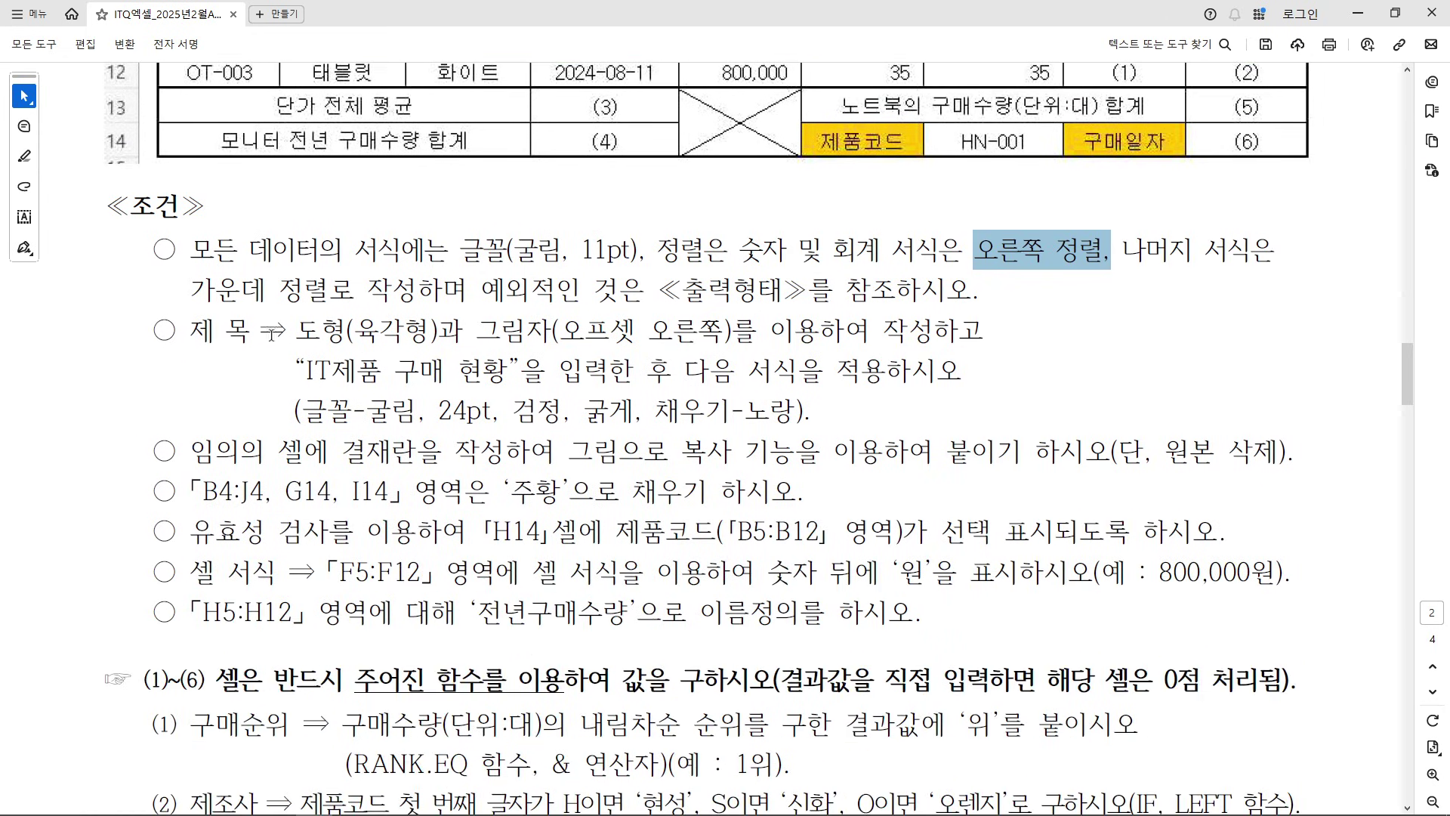
{"action": "left_click_drag", "start_coordinate": [143, 203], "coordinate": [291, 122]}
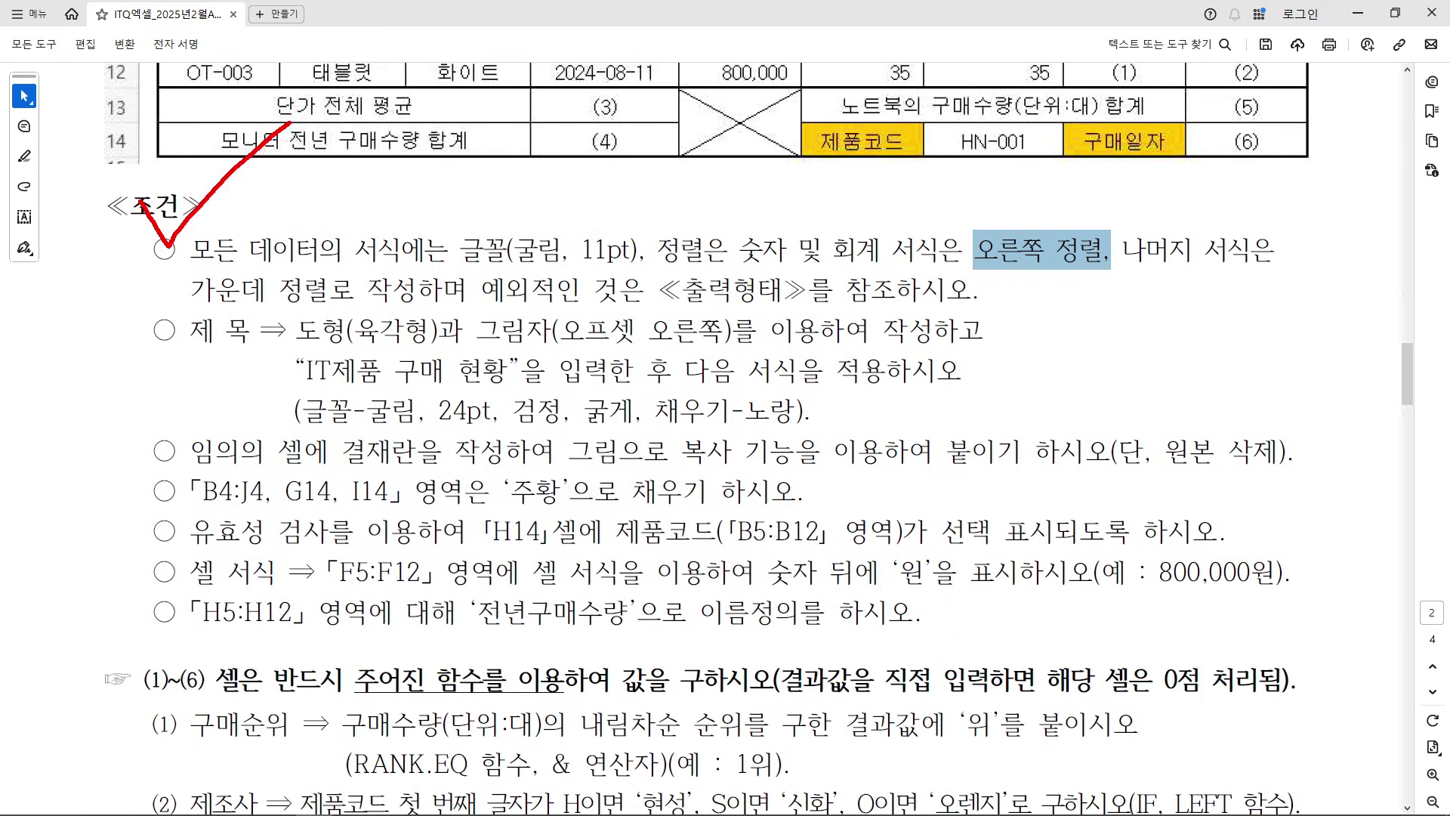
{"action": "left_click_drag", "start_coordinate": [180, 353], "coordinate": [253, 349]}
{"action": "key", "text": "Escape"}
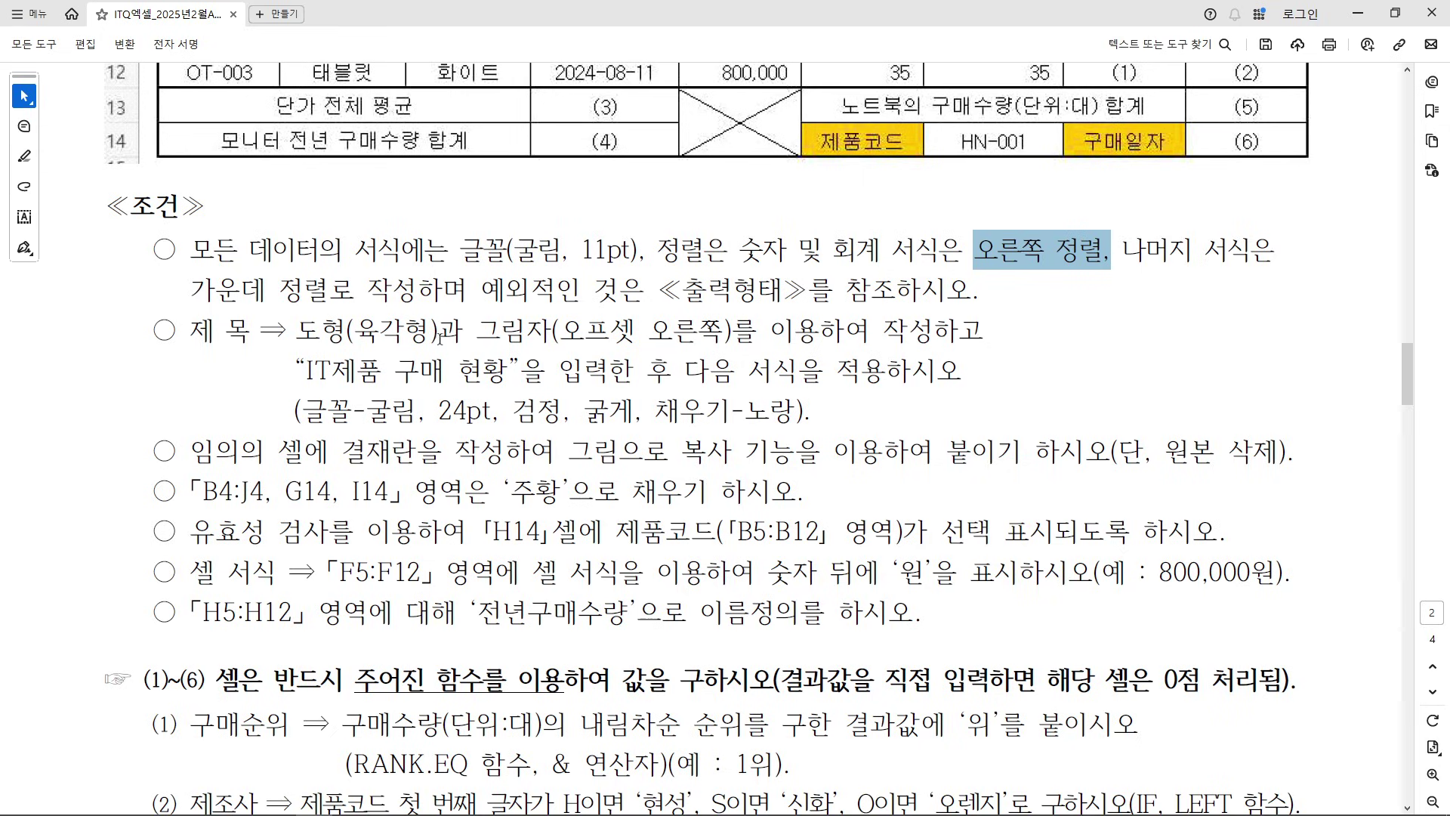
{"action": "left_click", "coordinate": [543, 342]}
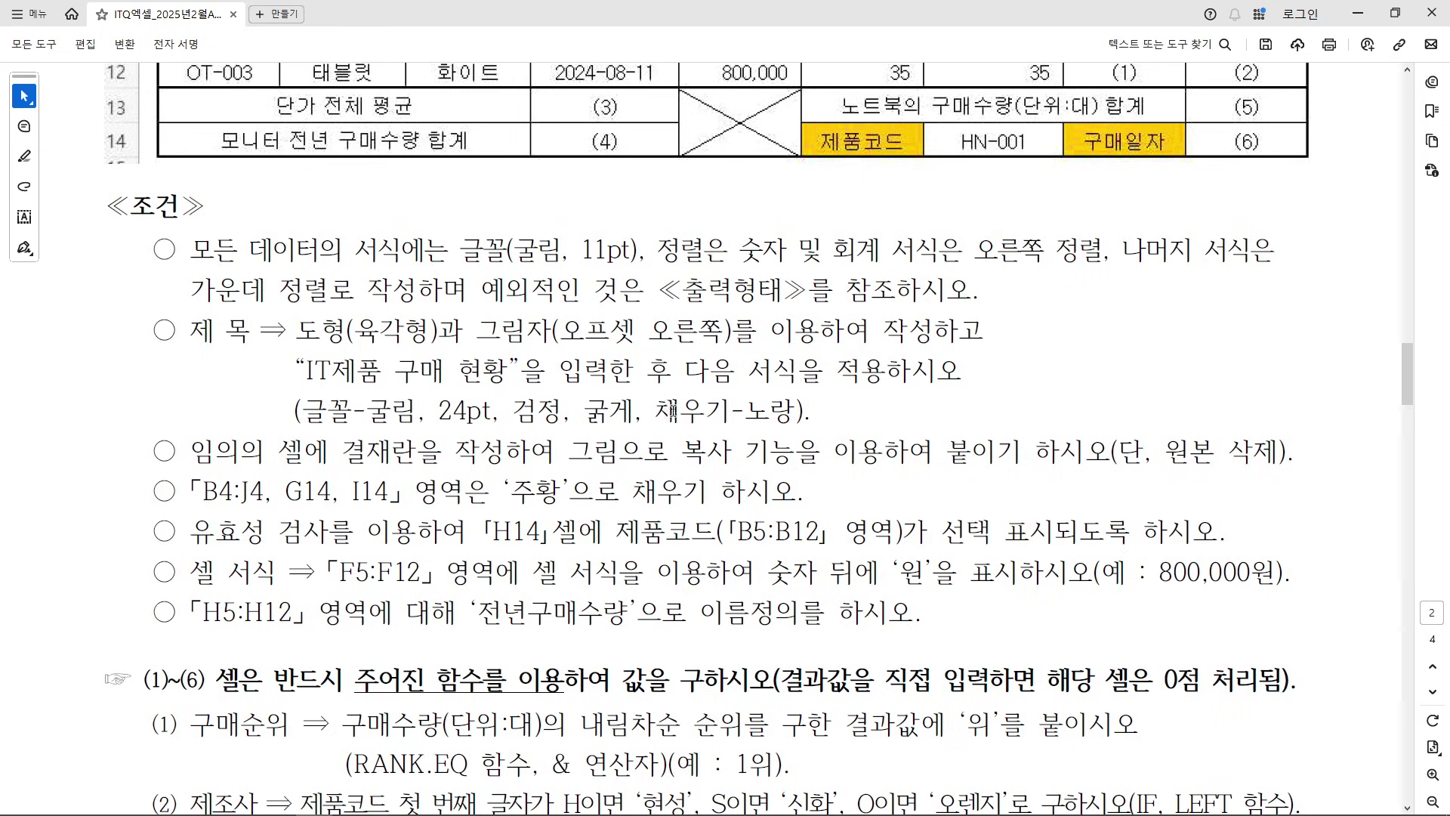
{"action": "left_click_drag", "start_coordinate": [302, 414], "coordinate": [813, 414]}
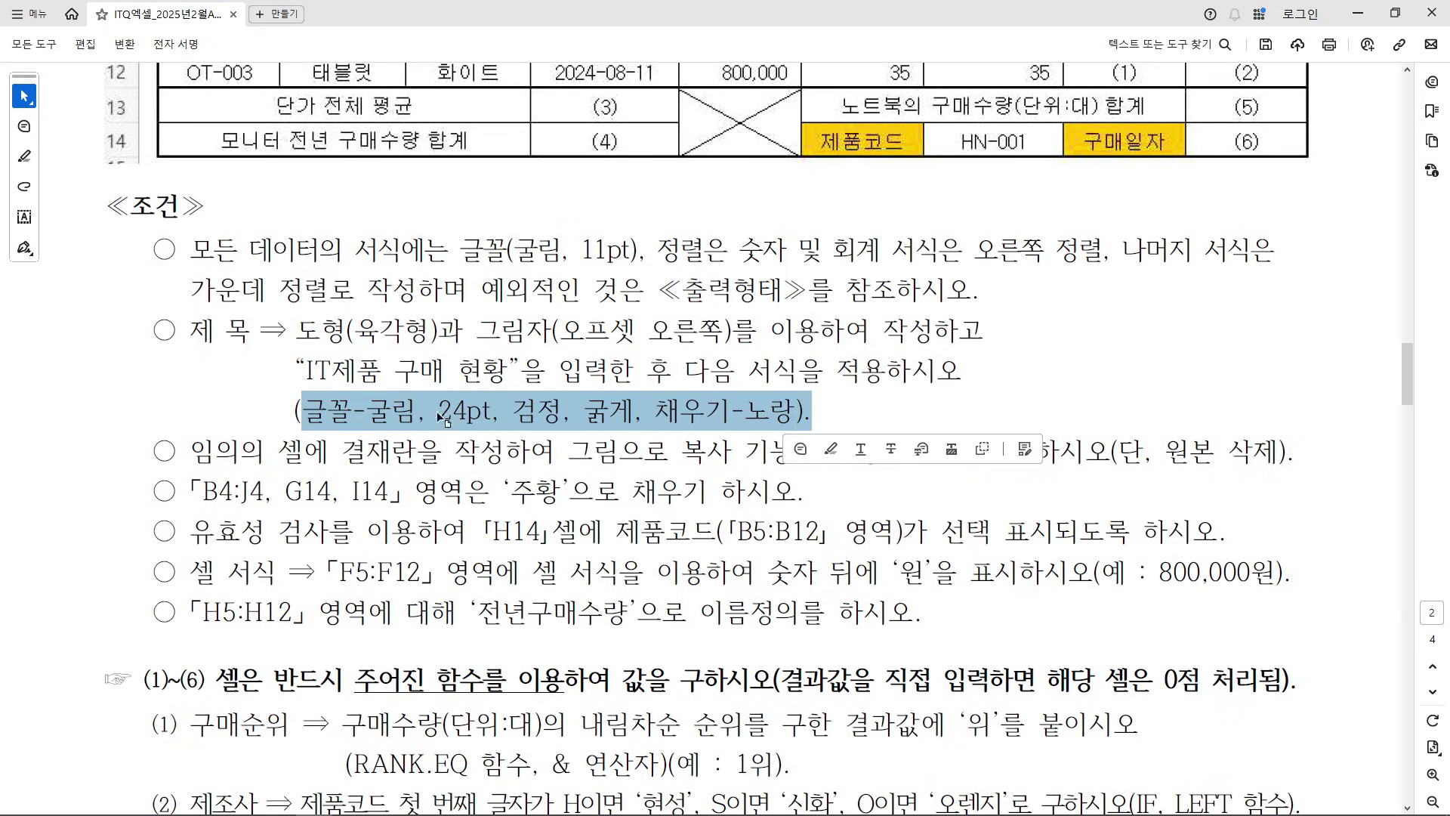
{"action": "left_click", "coordinate": [772, 401]}
{"action": "left_click_drag", "start_coordinate": [298, 332], "coordinate": [433, 332]}
{"action": "left_click", "coordinate": [357, 370]}
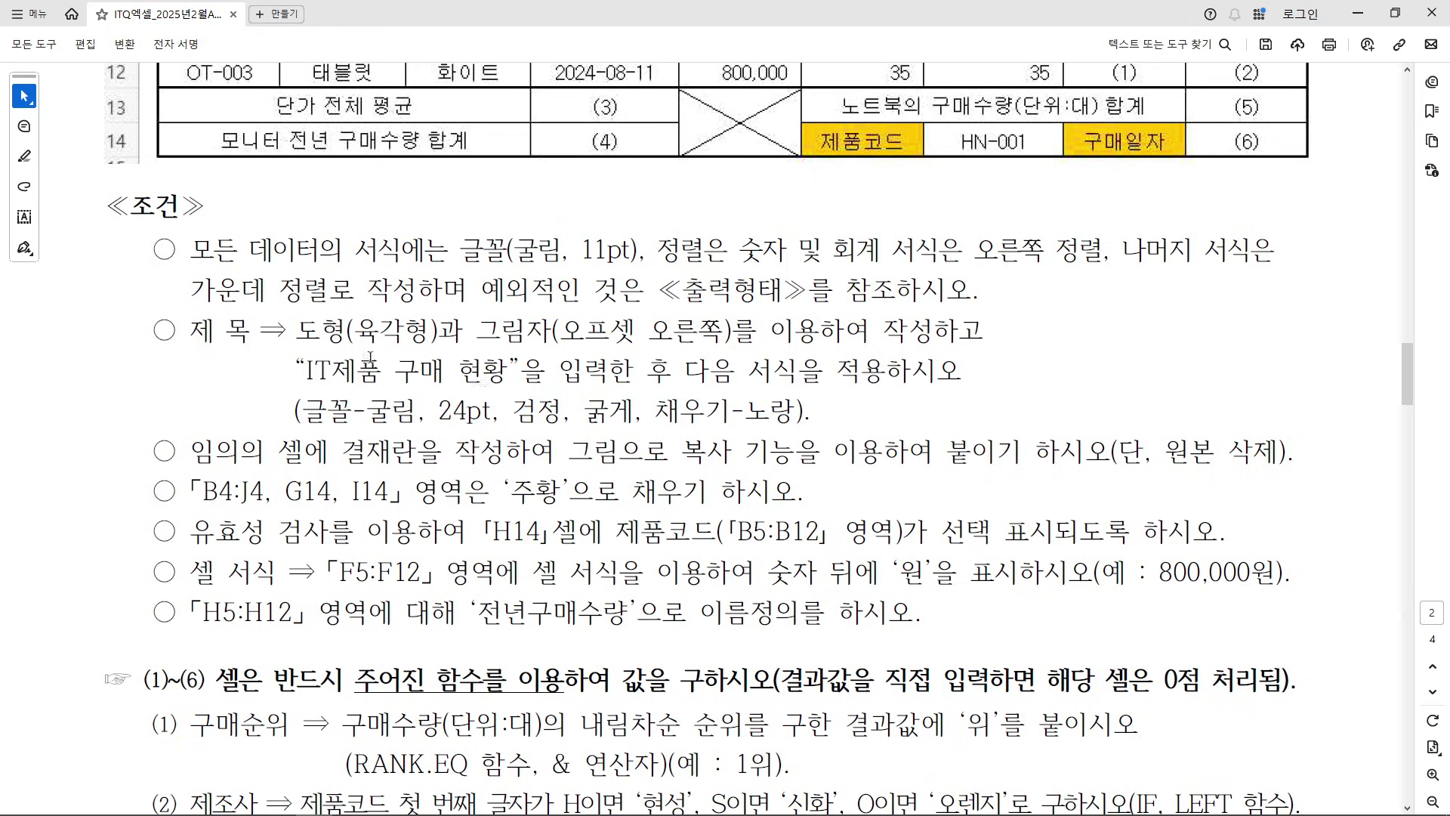
Look over the IT제품 구매 현황 hexagon title sample, then restore the PDF to a window
{"action": "scroll", "coordinate": [543, 409], "scroll_direction": "up", "scroll_amount": 5}
{"action": "scroll", "coordinate": [543, 409], "scroll_direction": "up", "scroll_amount": 4}
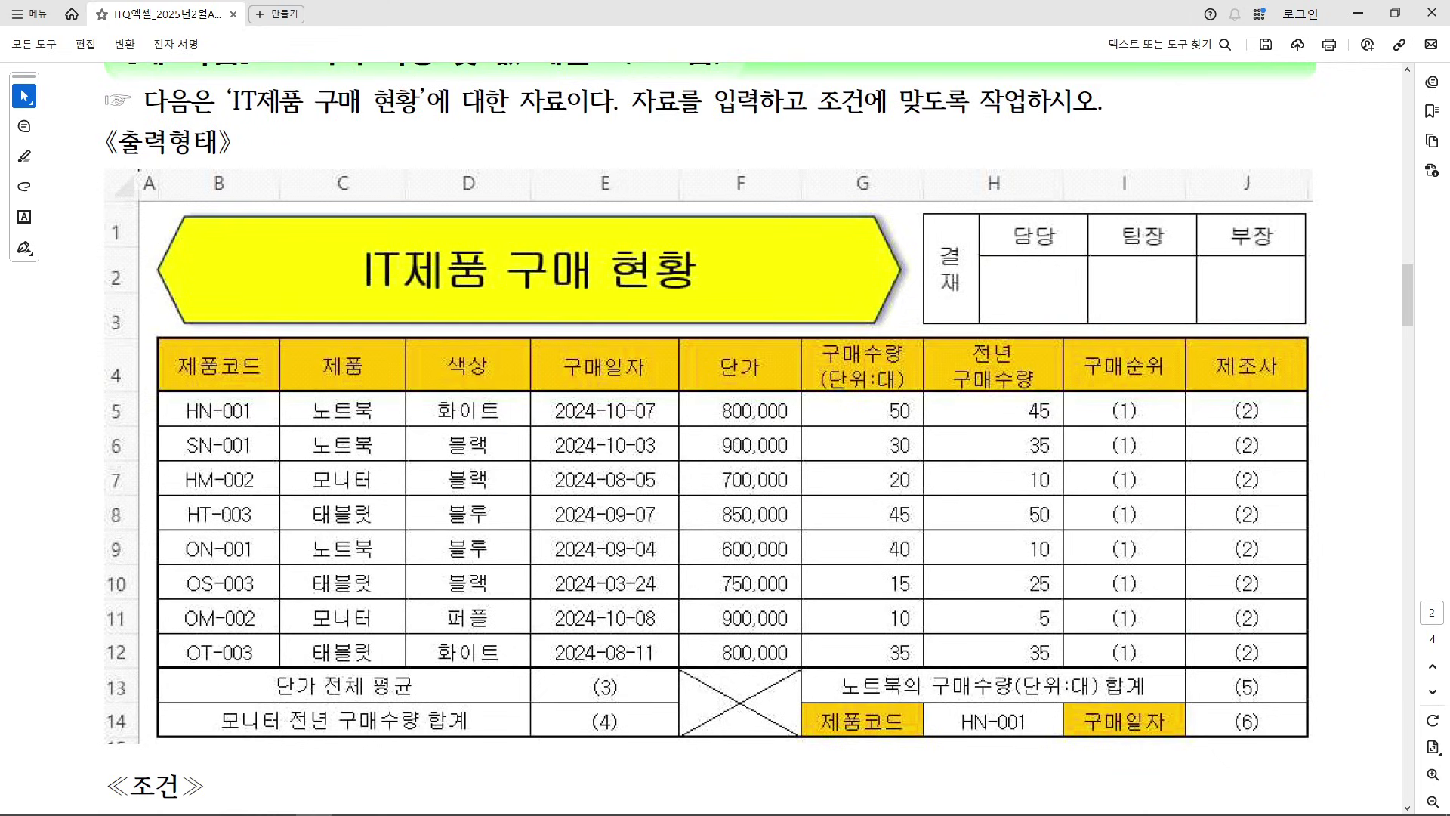
{"action": "left_click_drag", "start_coordinate": [159, 241], "coordinate": [903, 326]}
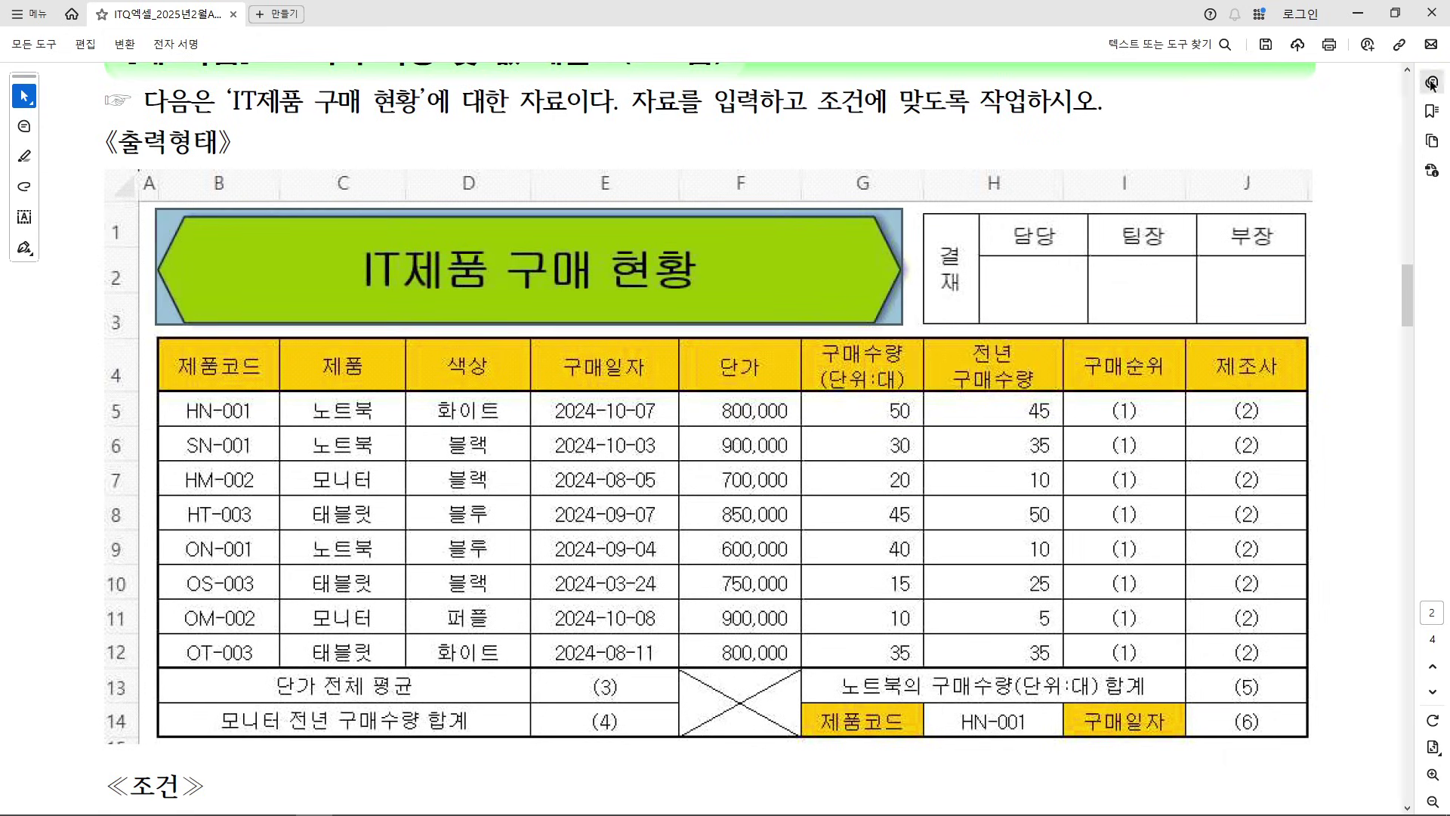
{"action": "left_click", "coordinate": [1395, 13]}
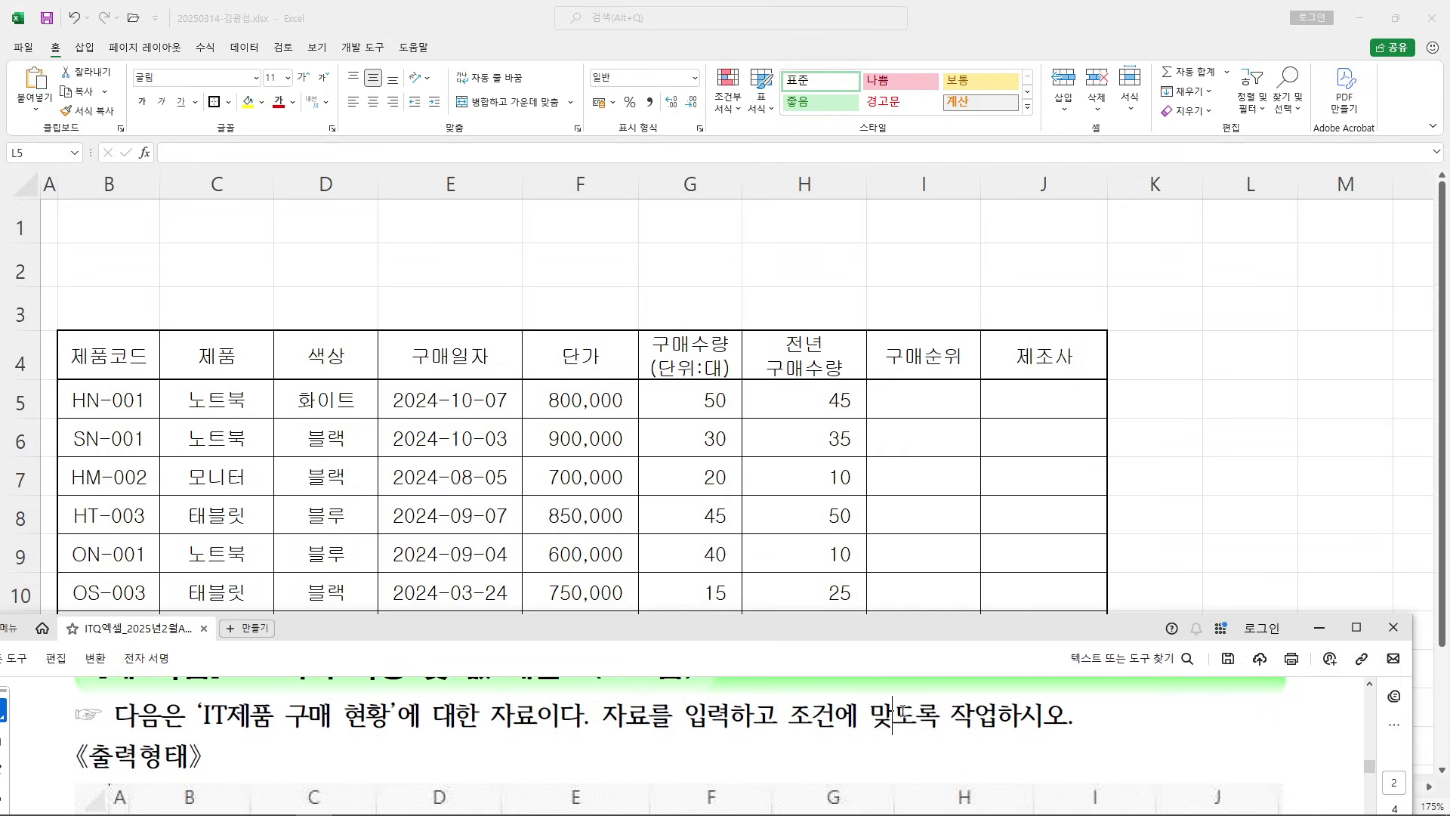
Place Excel above the PDF and pick the hexagon from 삽입 > 도형 > 기본 도형
{"action": "scroll", "coordinate": [896, 713], "scroll_direction": "down", "scroll_amount": 2}
{"action": "left_click_drag", "start_coordinate": [708, 618], "coordinate": [709, 568]}
{"action": "left_click", "coordinate": [538, 47]}
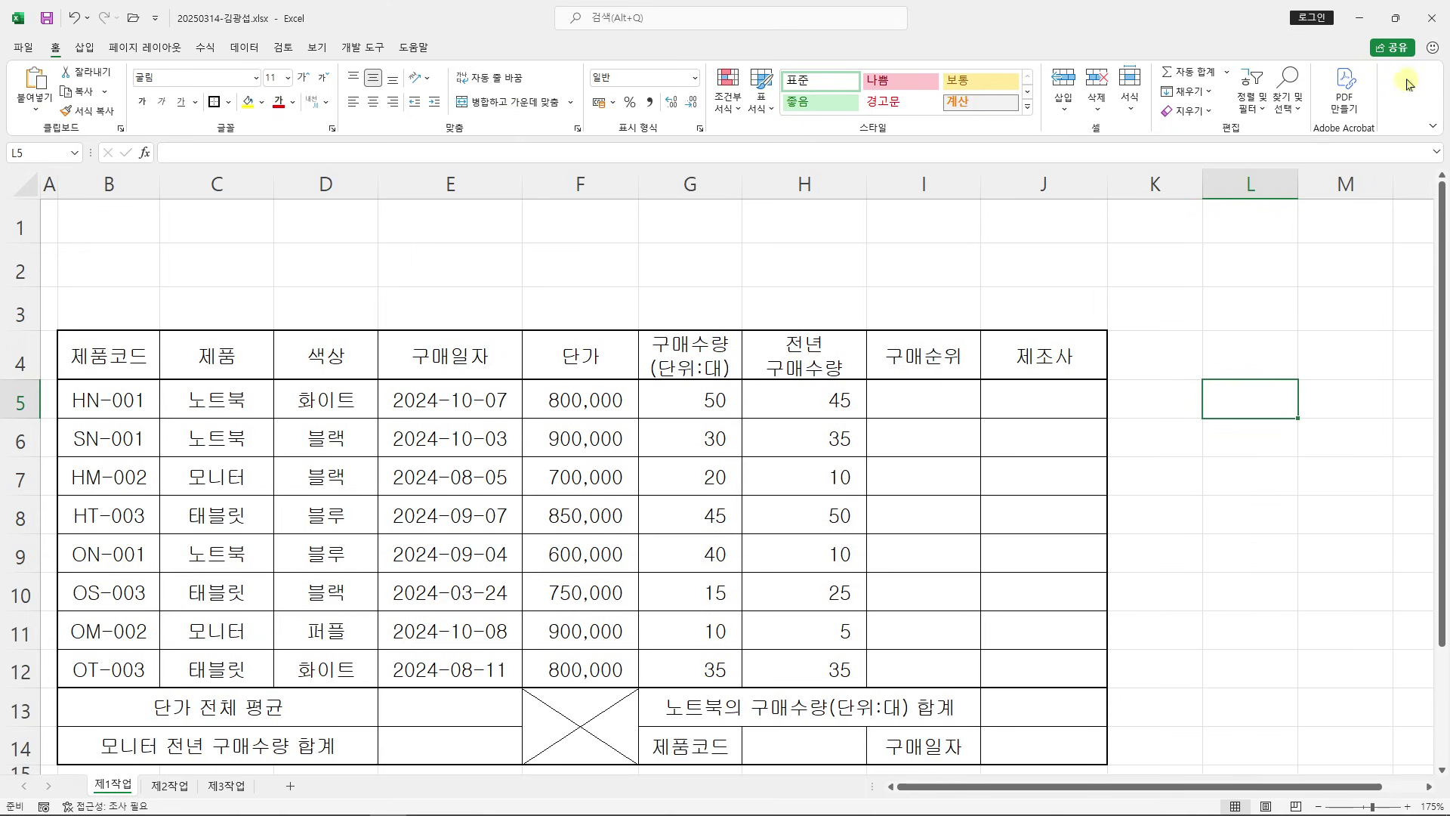
{"action": "left_click", "coordinate": [1396, 17]}
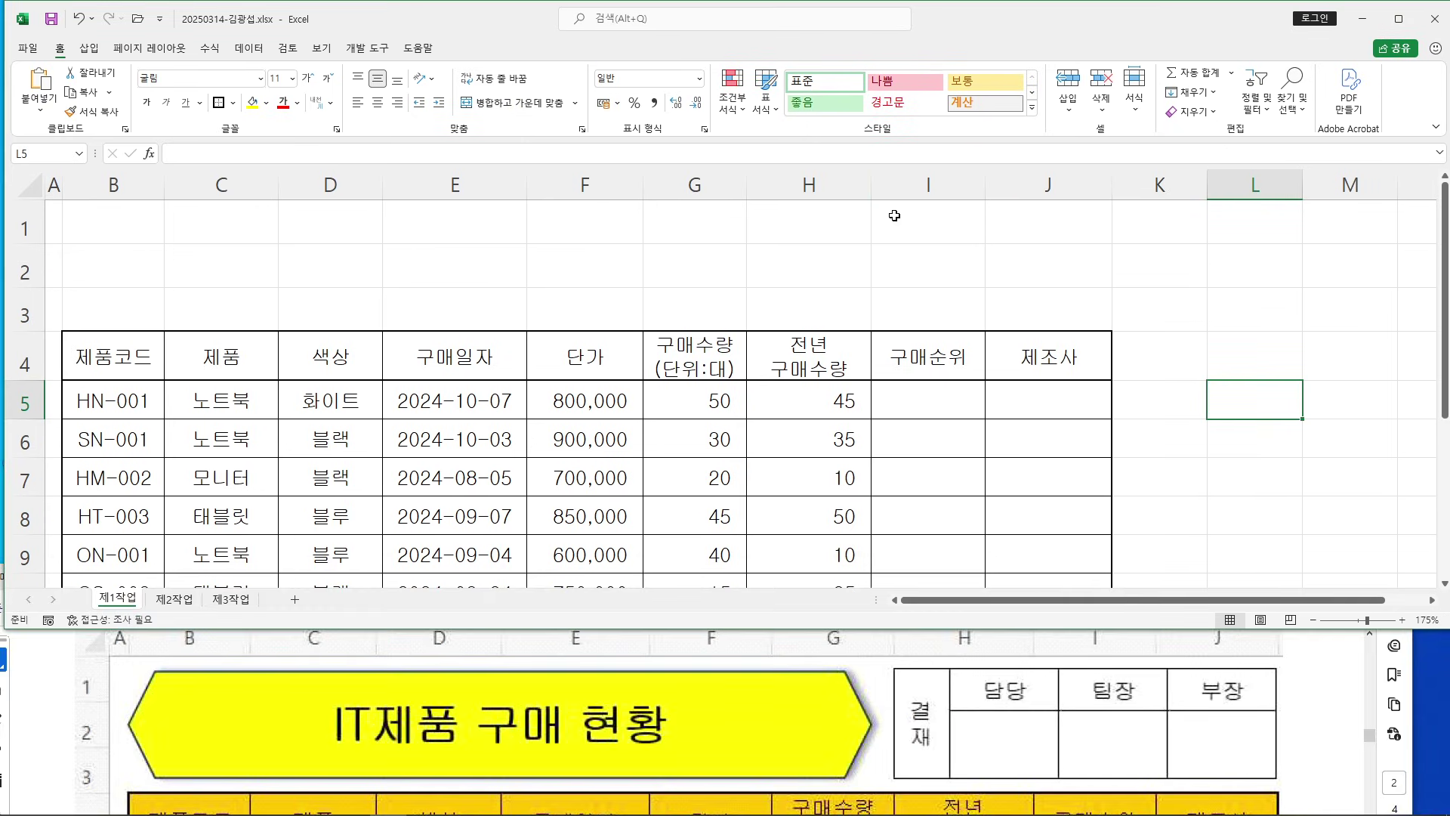
{"action": "left_click", "coordinate": [88, 47]}
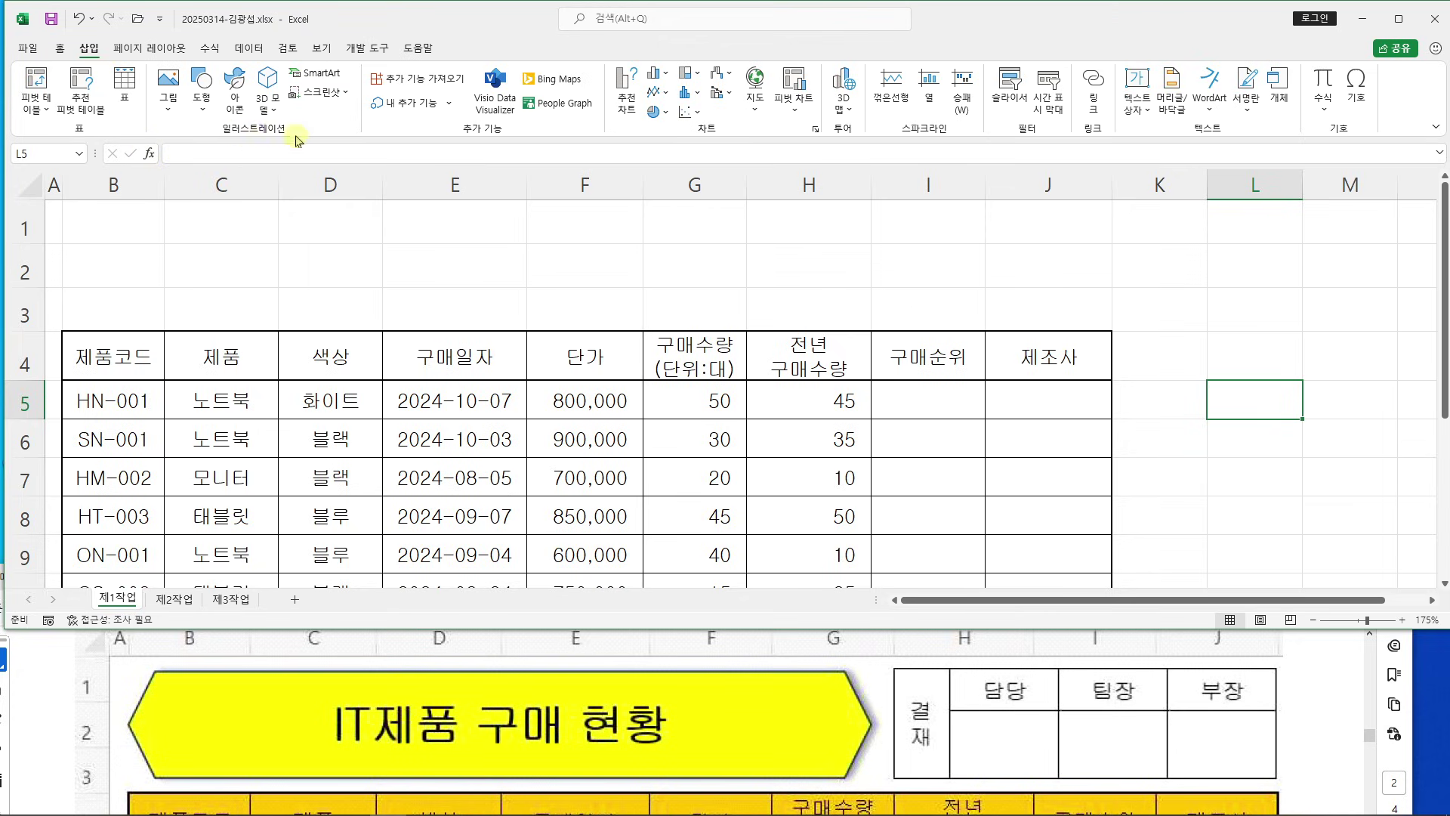
{"action": "left_click", "coordinate": [200, 111]}
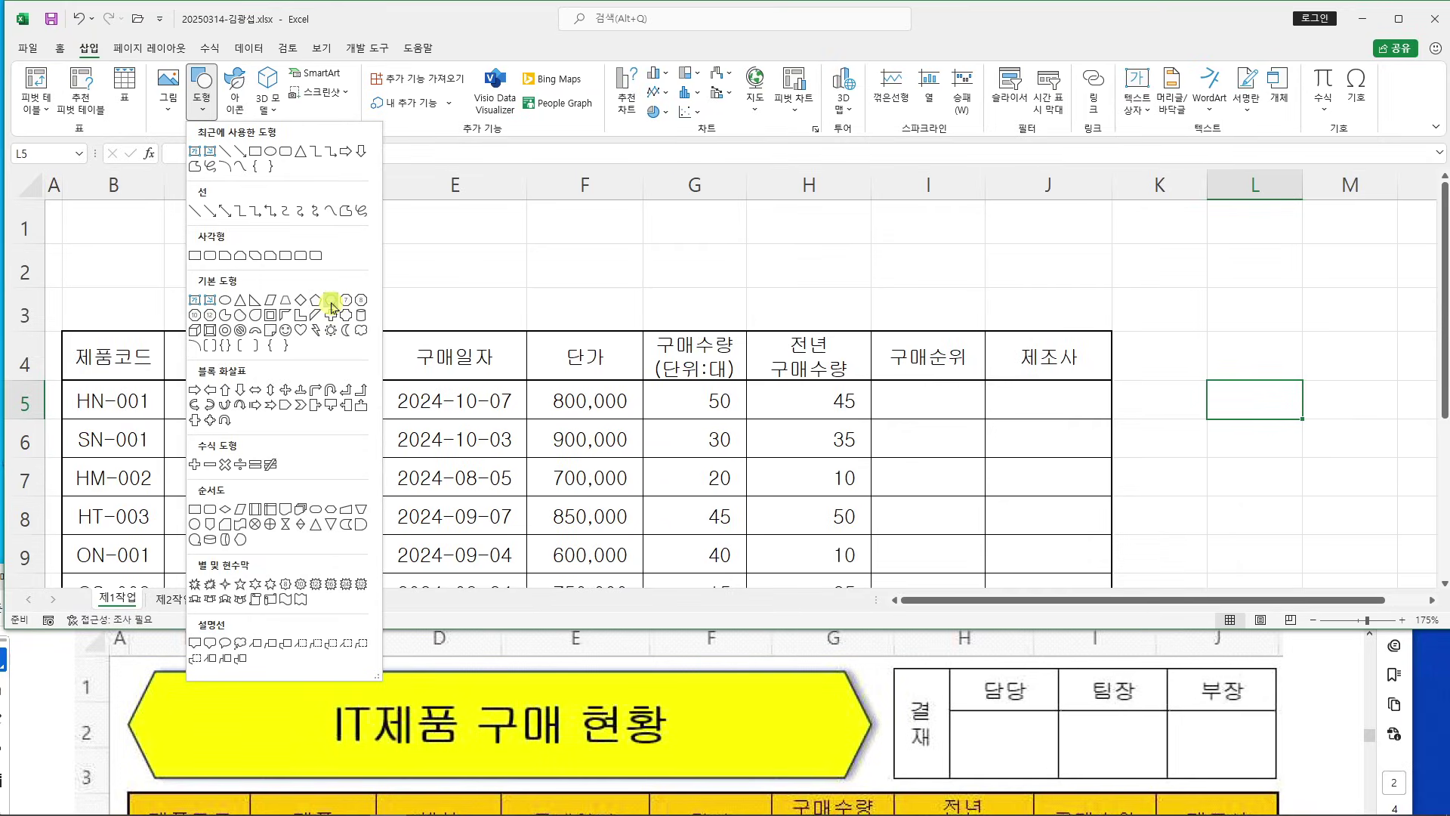
{"action": "left_click", "coordinate": [332, 305]}
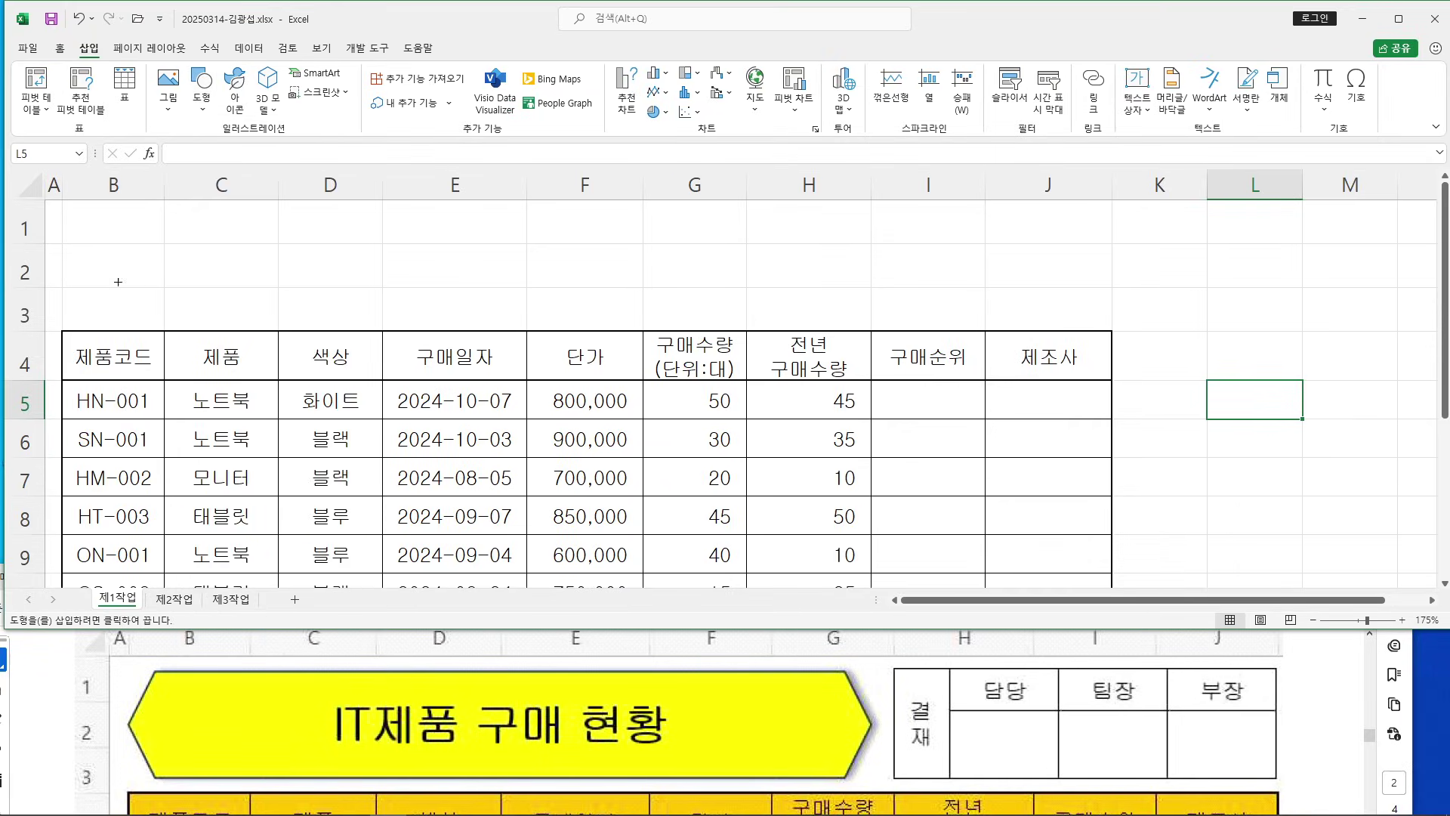
Draw a hexagon from A1 to G3 and open the 도형 효과 > 그림자 shadow presets
{"action": "left_click_drag", "start_coordinate": [62, 210], "coordinate": [721, 319]}
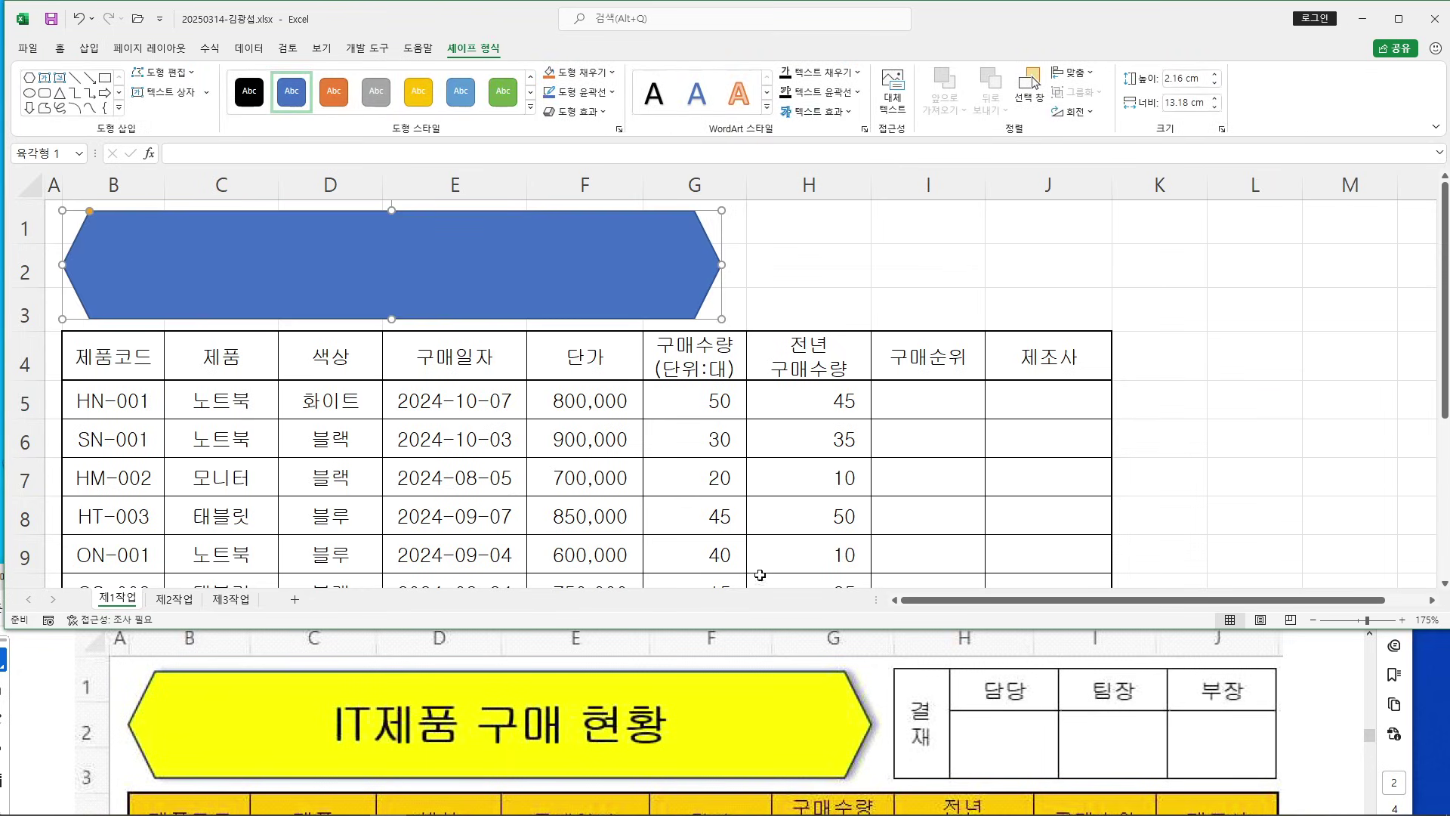
{"action": "scroll", "coordinate": [797, 678], "scroll_direction": "down", "scroll_amount": 10}
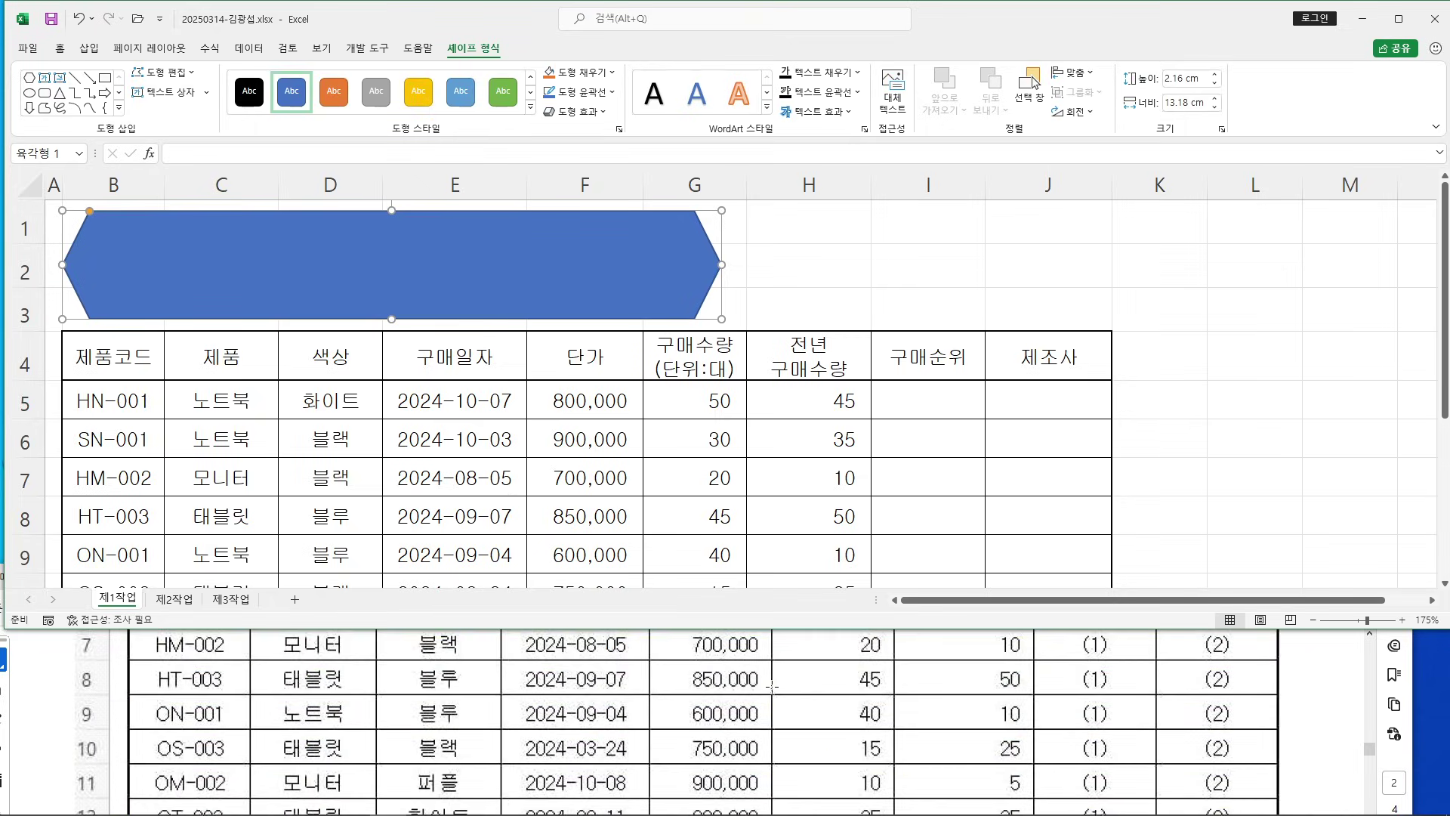
{"action": "scroll", "coordinate": [768, 678], "scroll_direction": "down", "scroll_amount": 2}
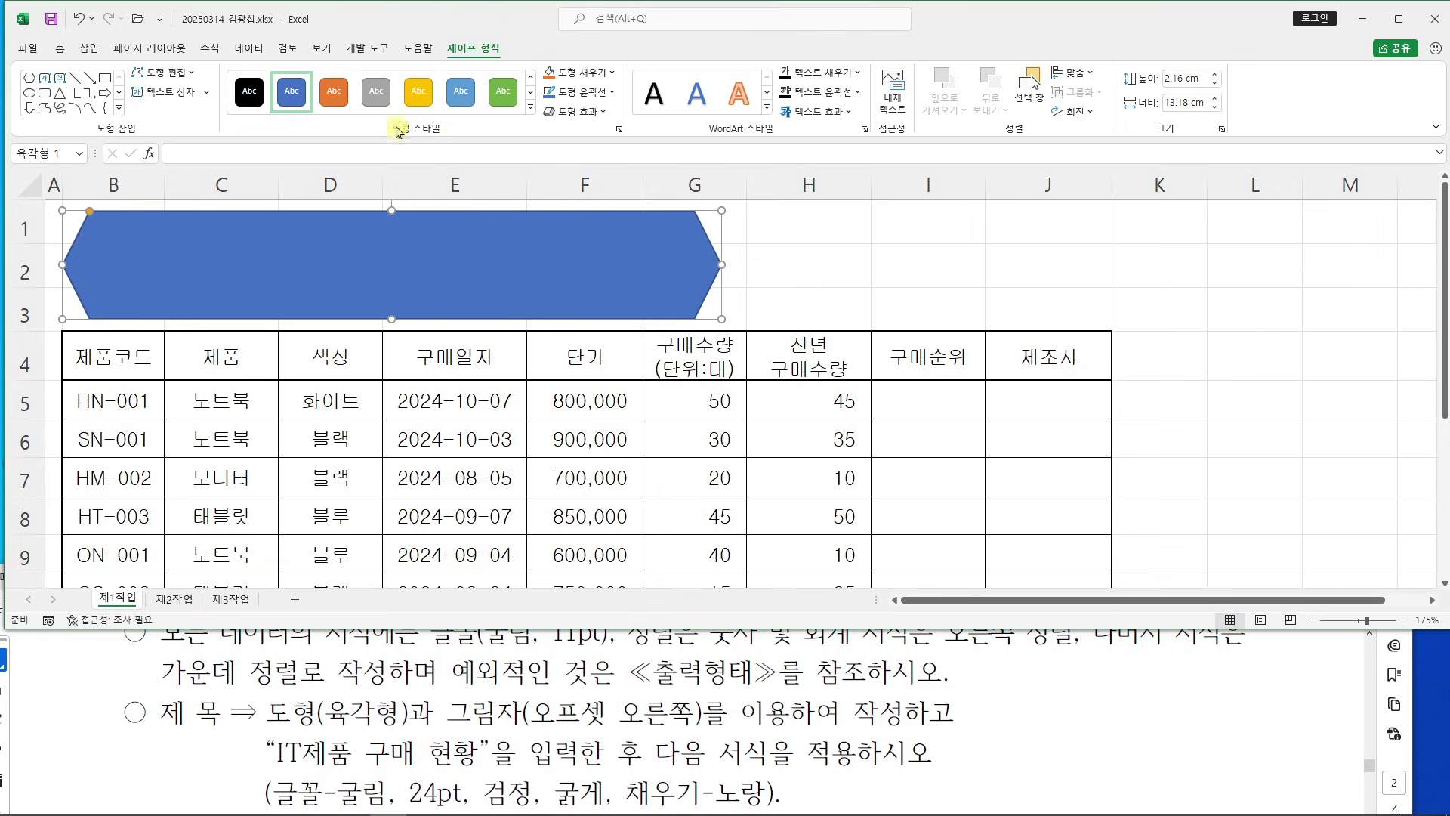
{"action": "left_click", "coordinate": [593, 113]}
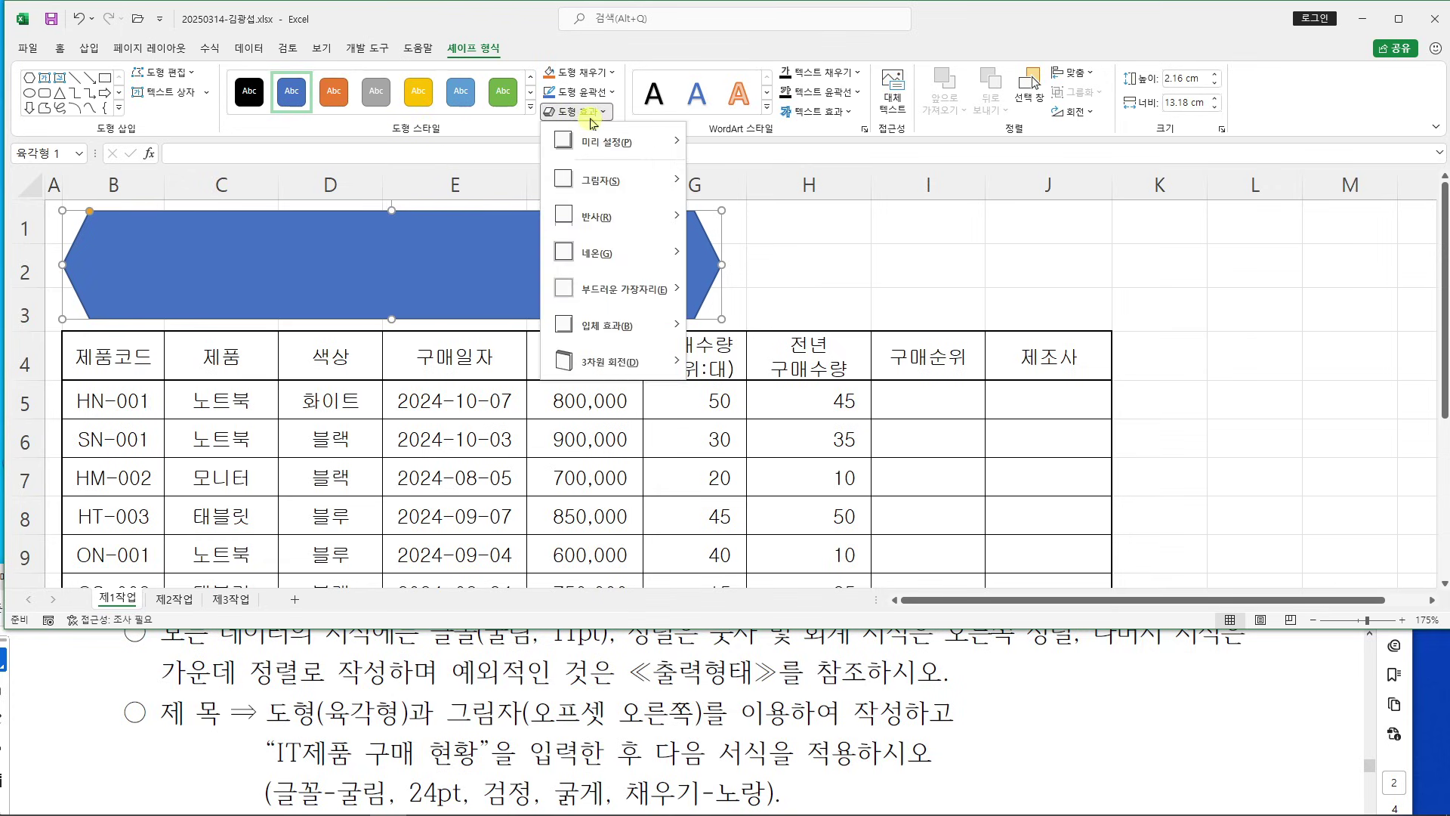
{"action": "mouse_move", "coordinate": [605, 187]}
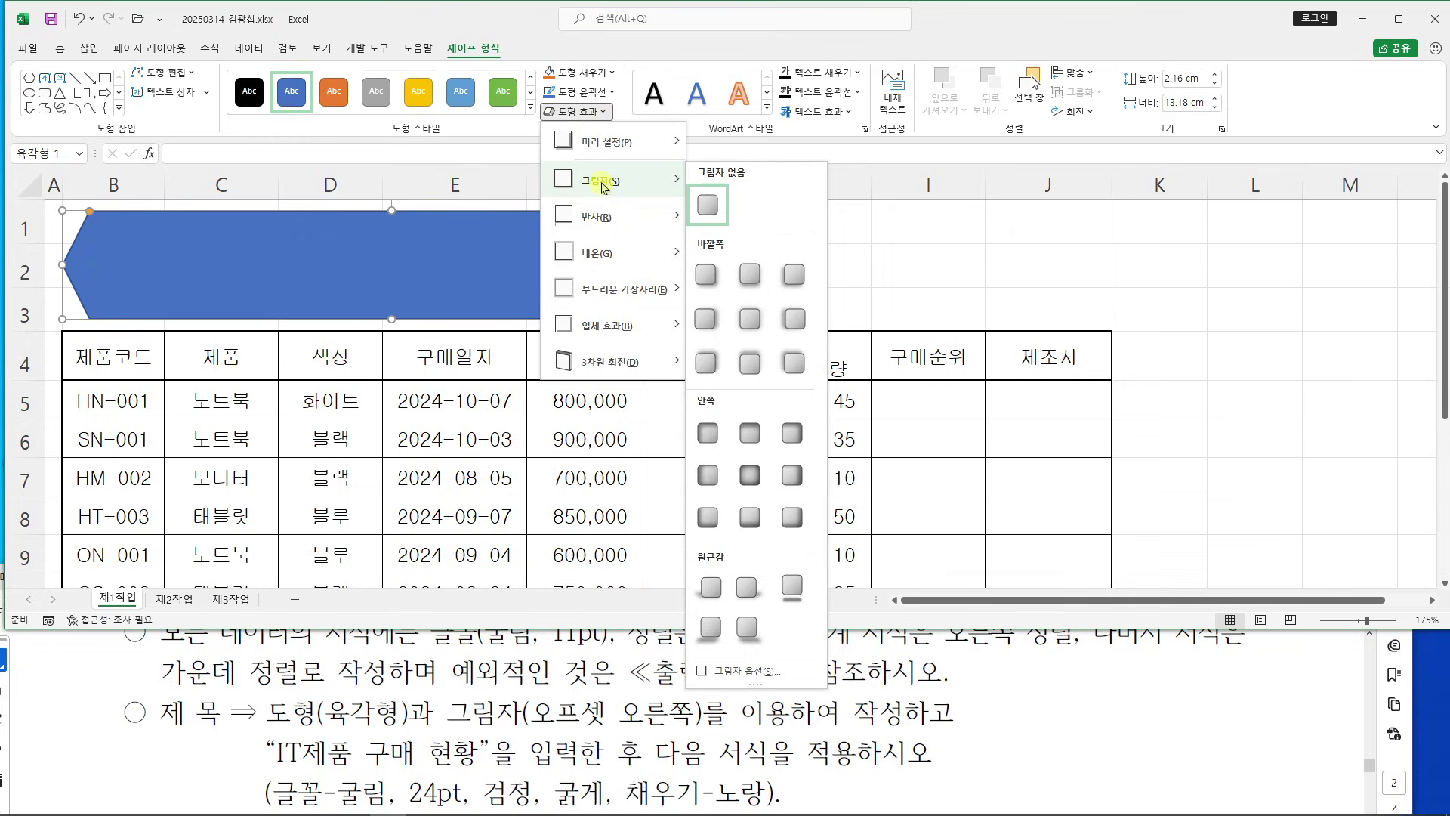
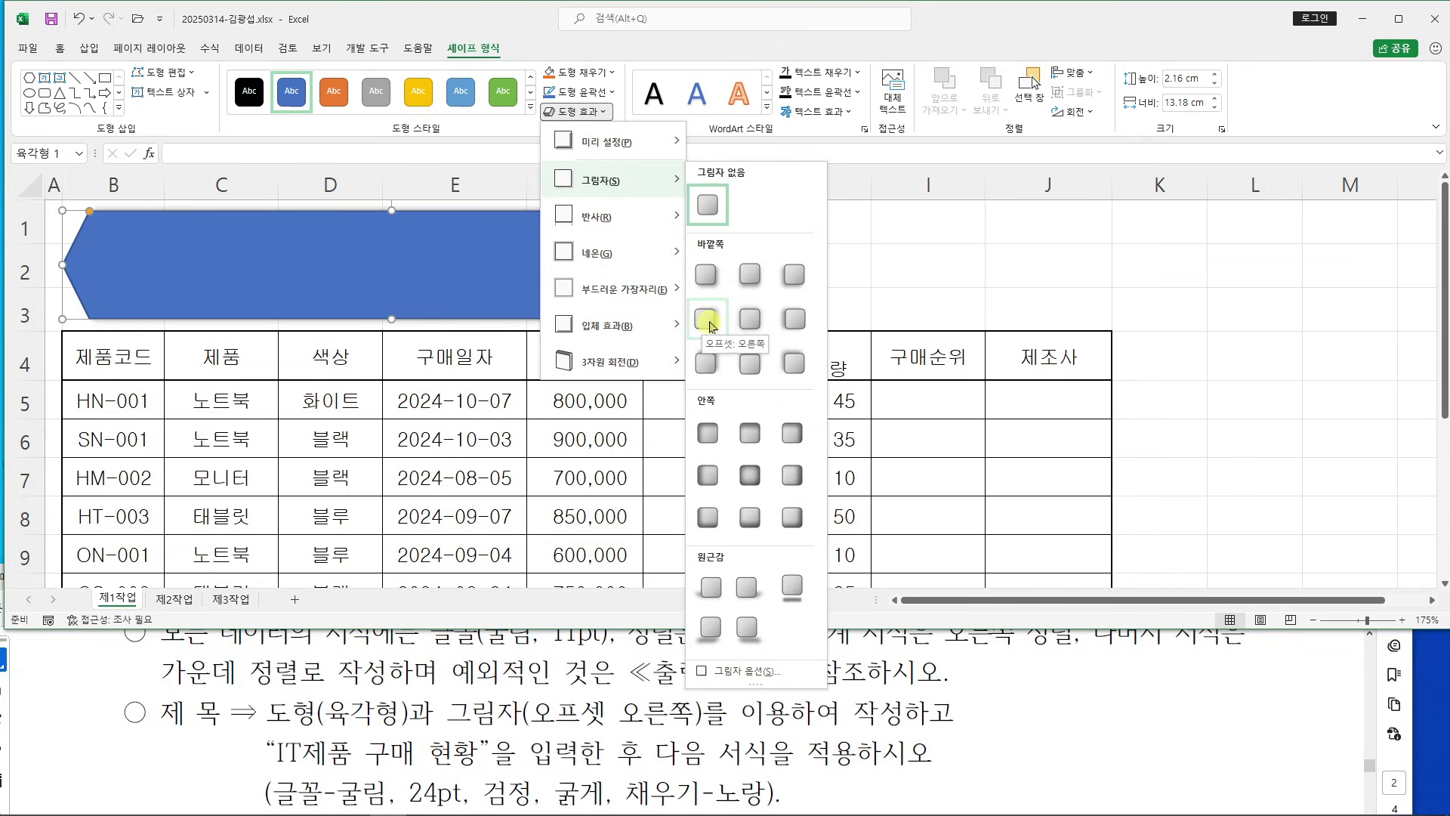
Apply the Offset: Right outer shadow to the hexagon
{"action": "left_click", "coordinate": [710, 320]}
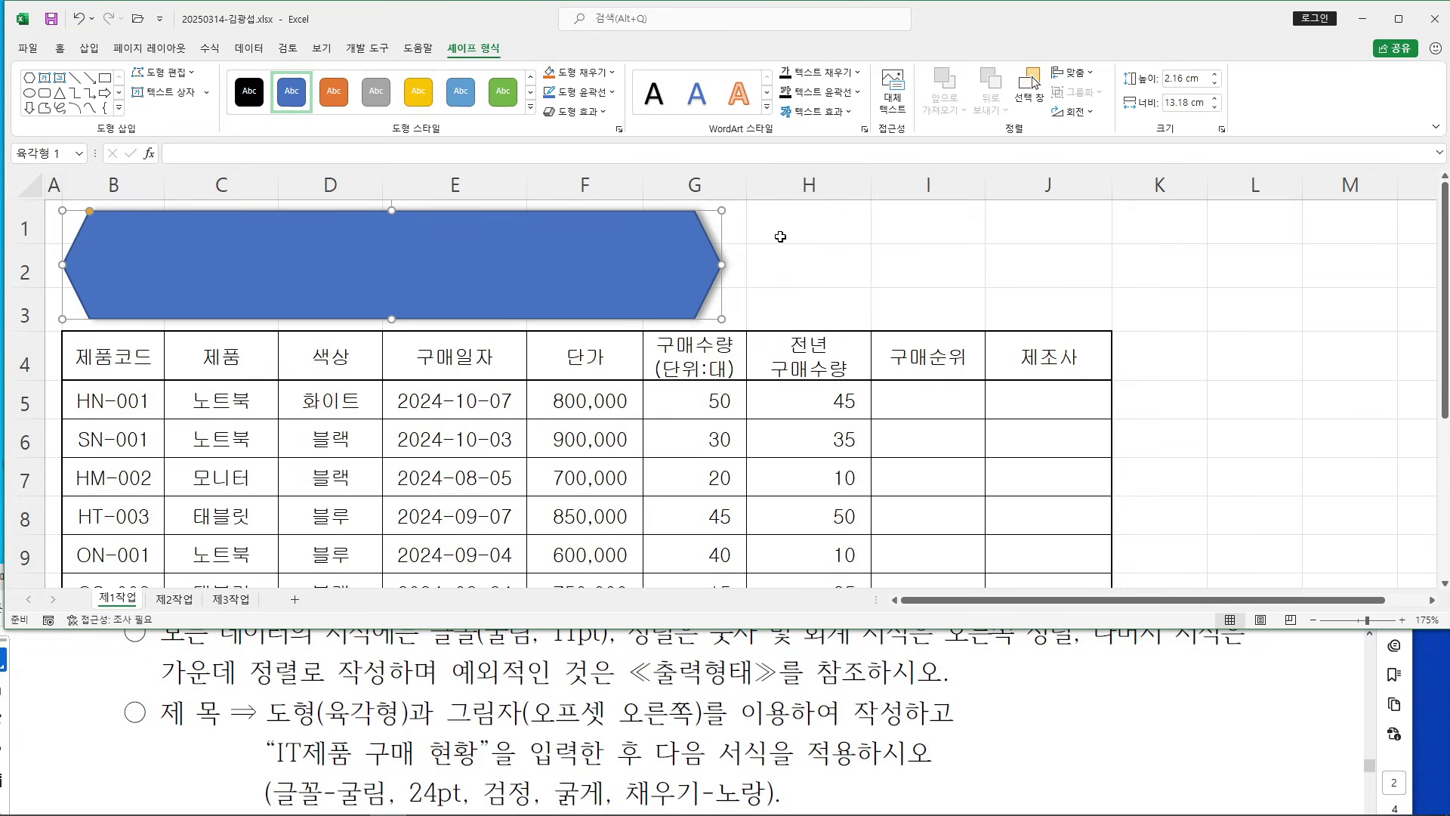
Enter the title IT제품 구매 현황 inside the hexagon
{"action": "key", "text": "F2"}
{"action": "type", "text": "IT제품 굼"}
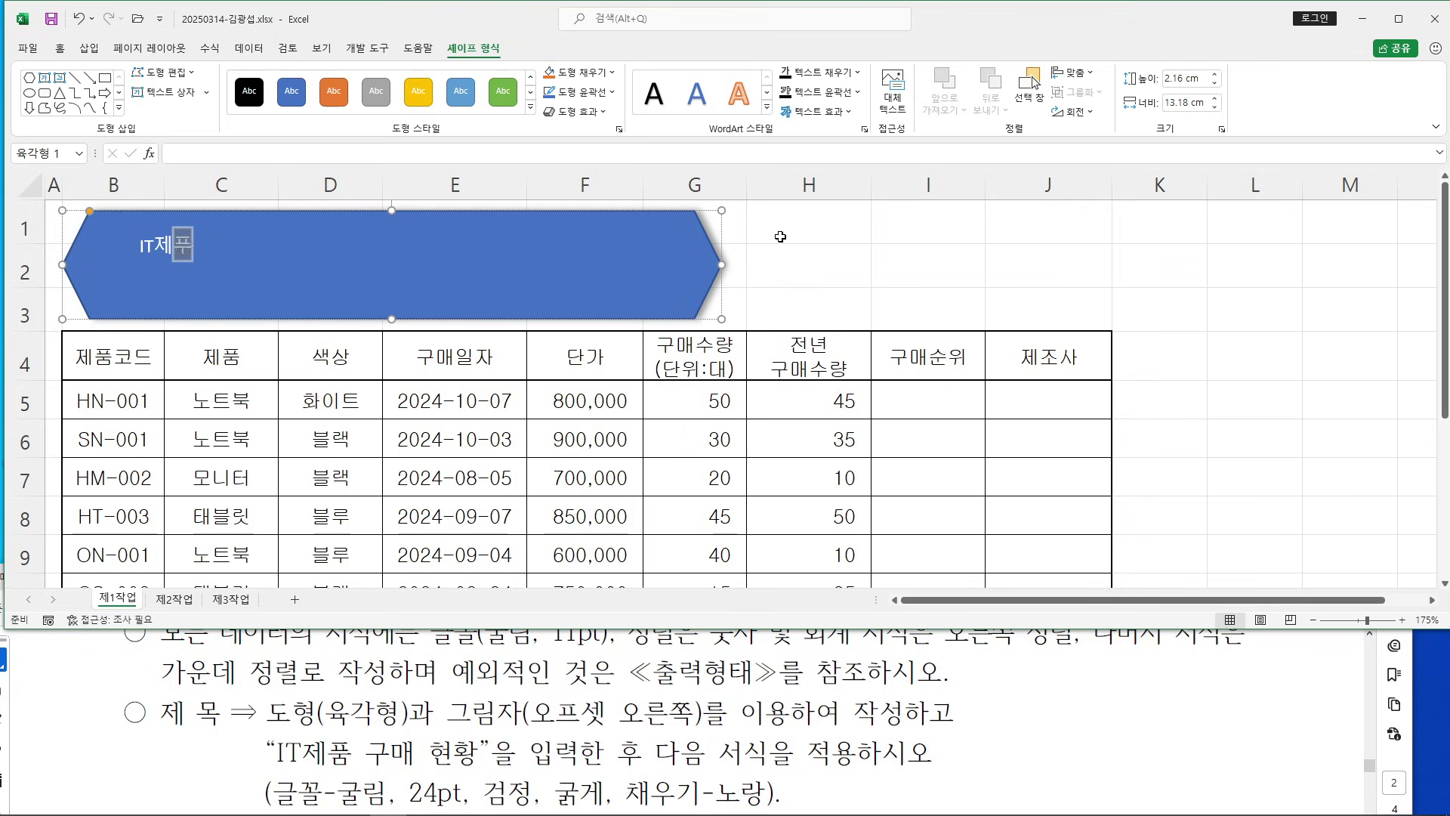
{"action": "type", "text": "매 현황"}
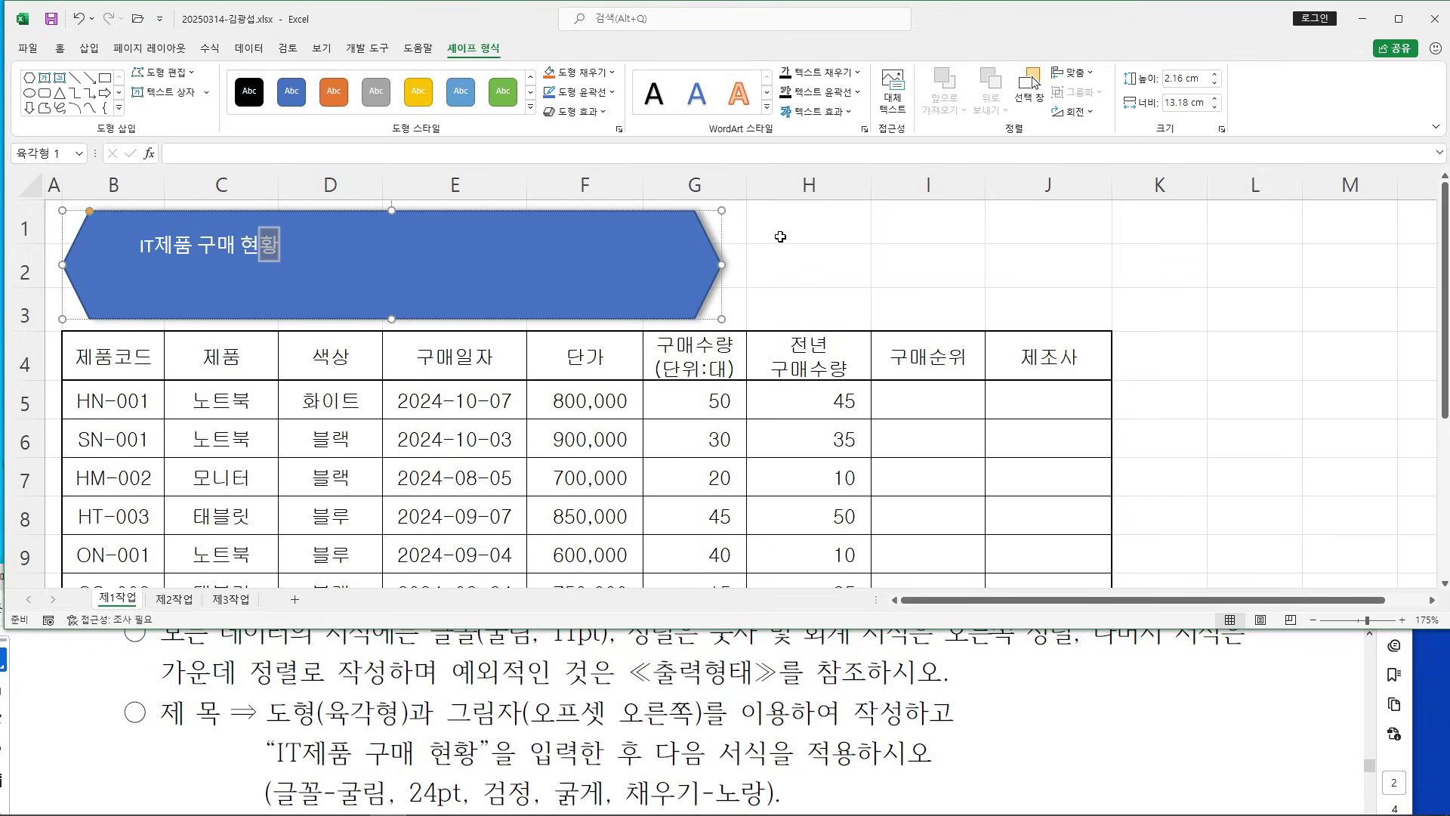
{"action": "scroll", "coordinate": [664, 696], "scroll_direction": "down", "scroll_amount": 1}
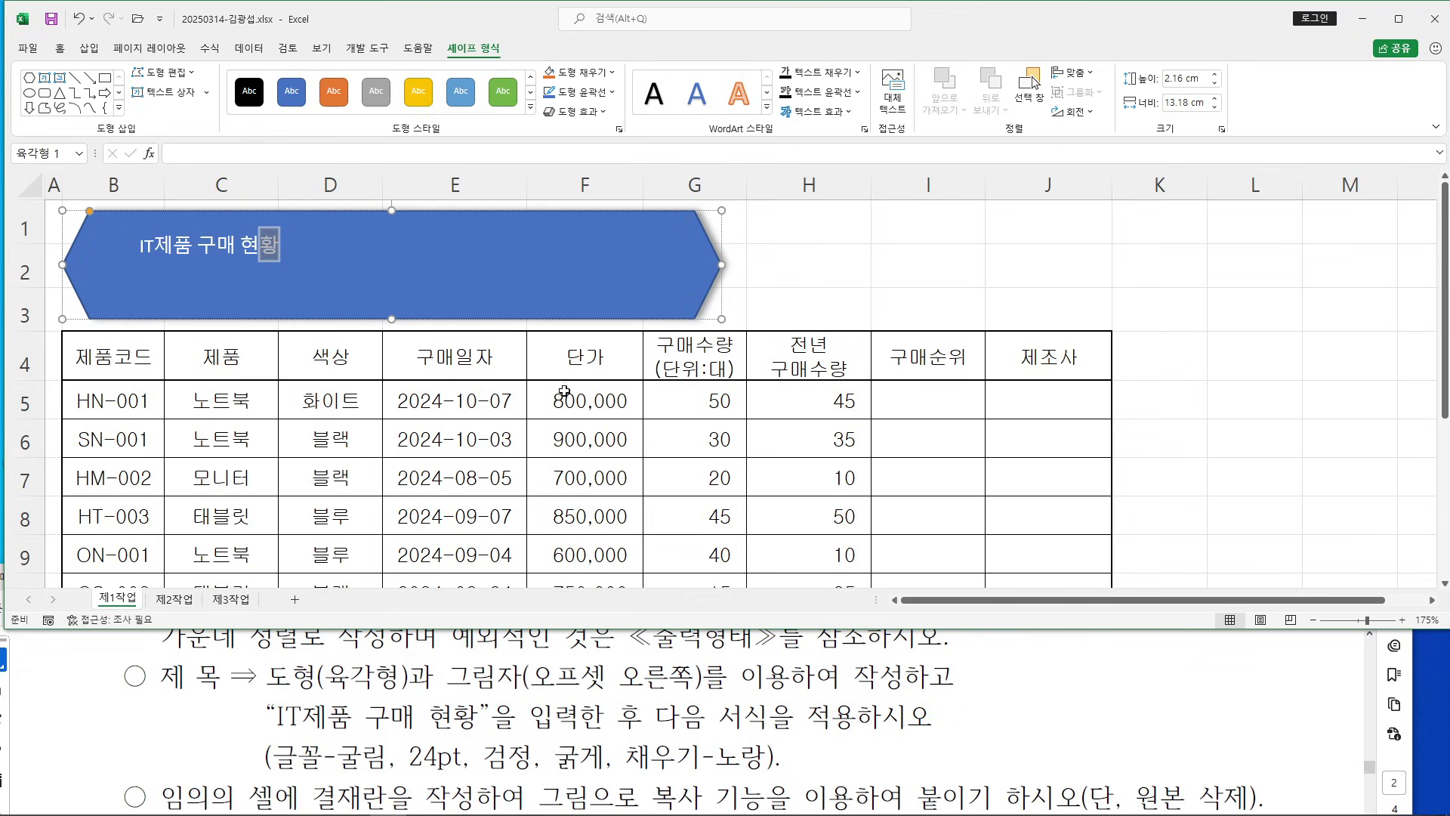
{"action": "left_click", "coordinate": [506, 211]}
Format the title text as 굴림, 24 pt, black and bold
{"action": "left_click", "coordinate": [59, 48]}
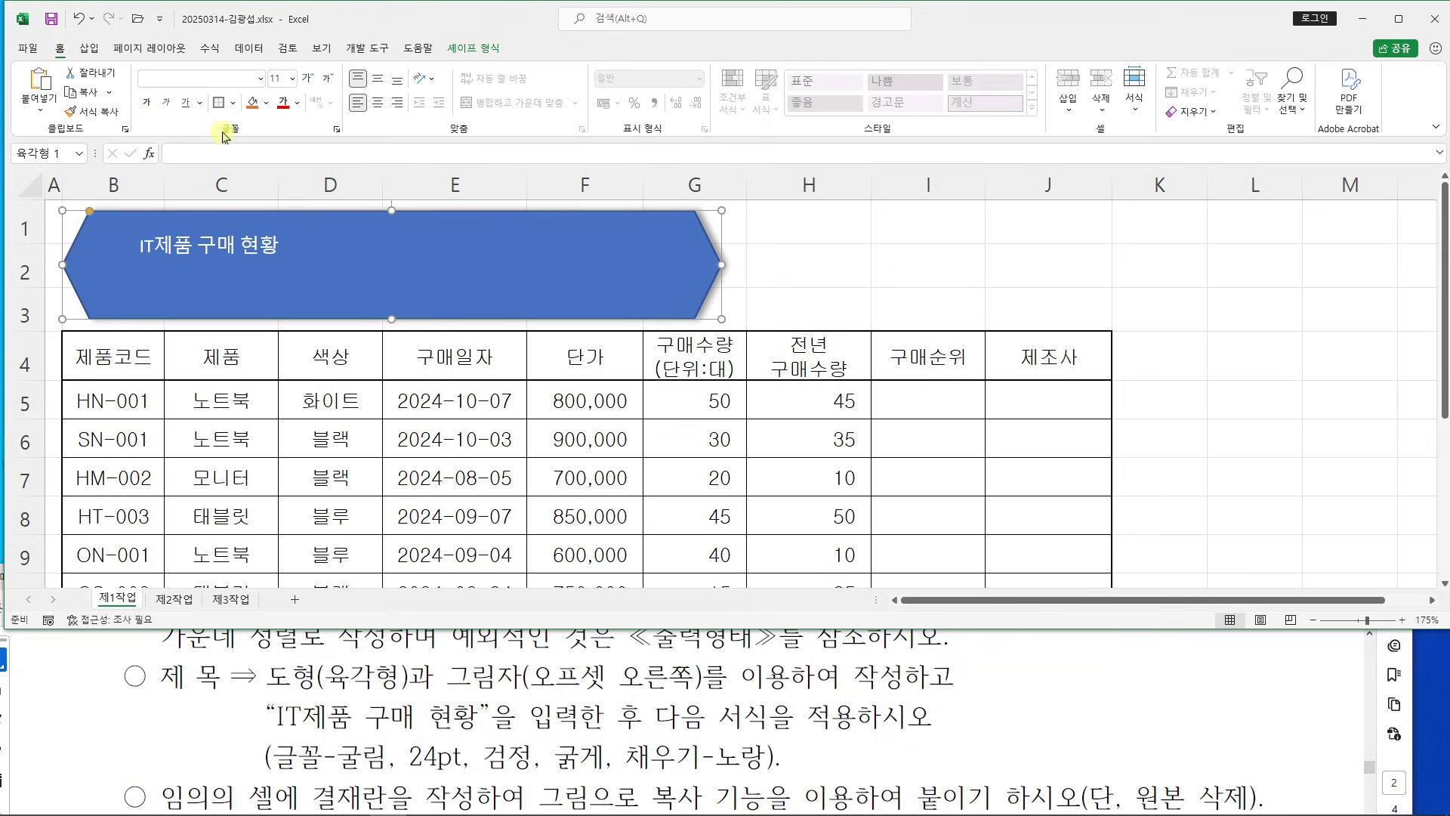
{"action": "left_click", "coordinate": [192, 78]}
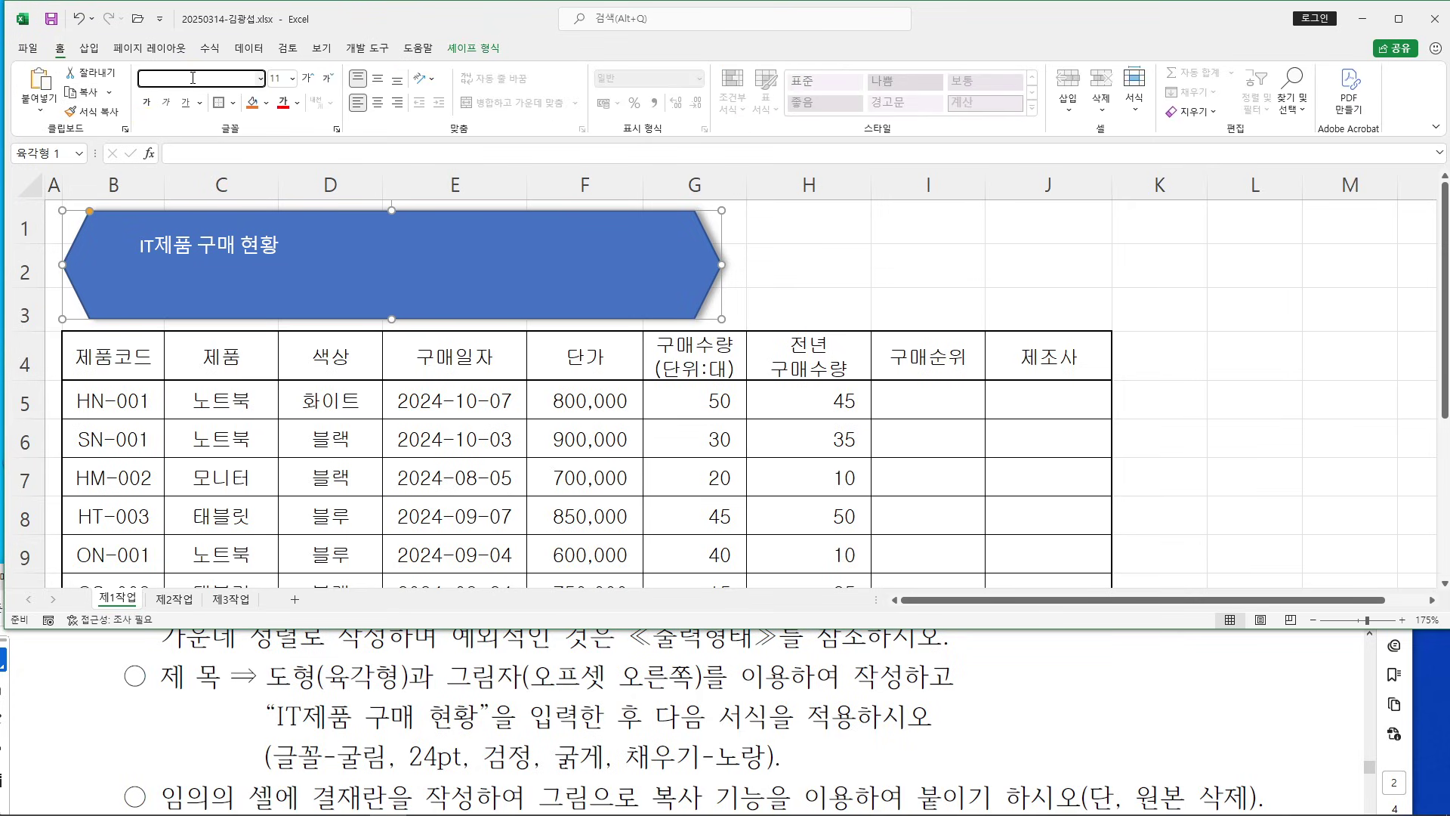
{"action": "type", "text": "굴림"}
{"action": "key", "text": "Tab"}
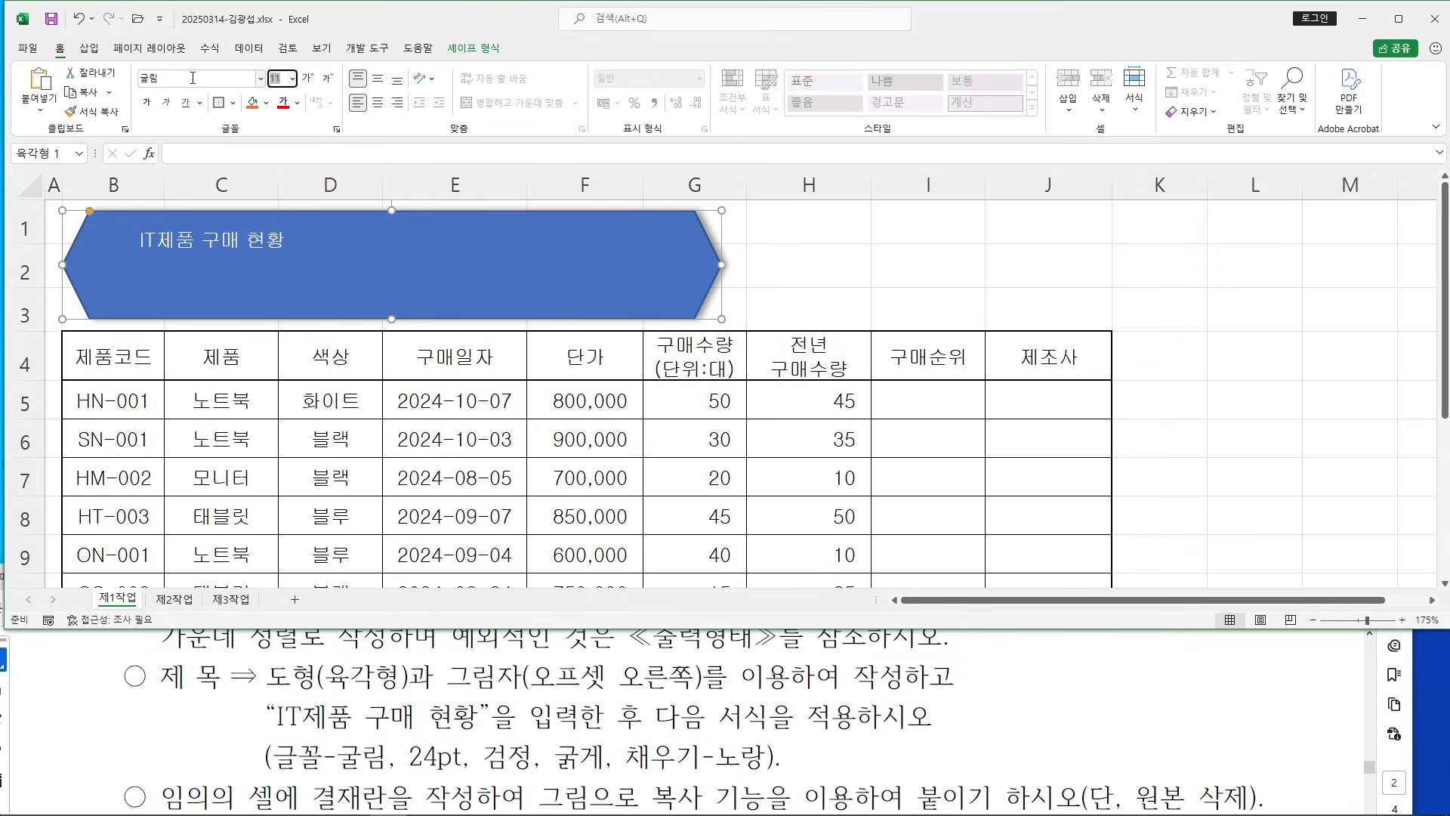
{"action": "key", "text": "Return"}
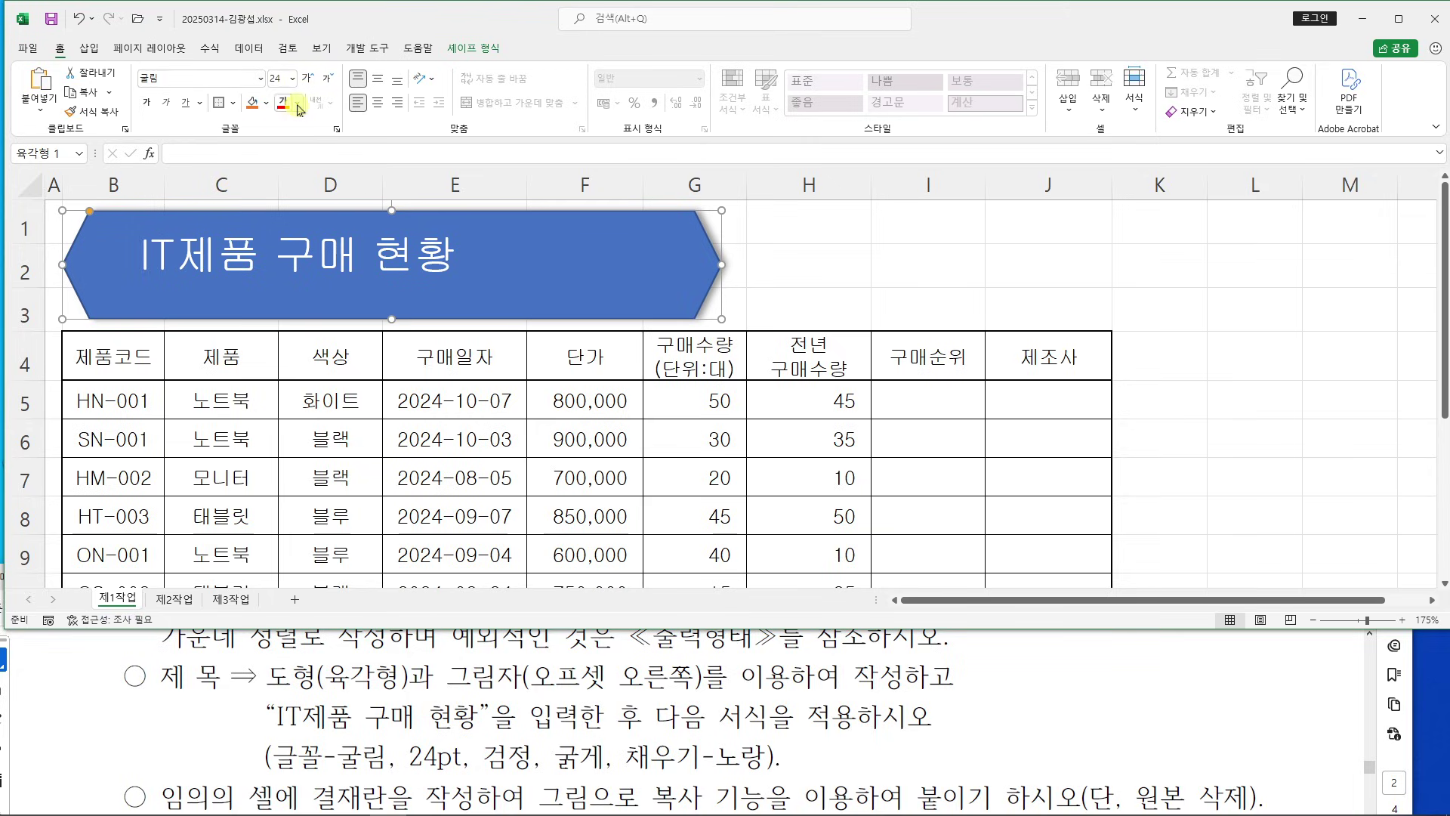
{"action": "left_click", "coordinate": [300, 110]}
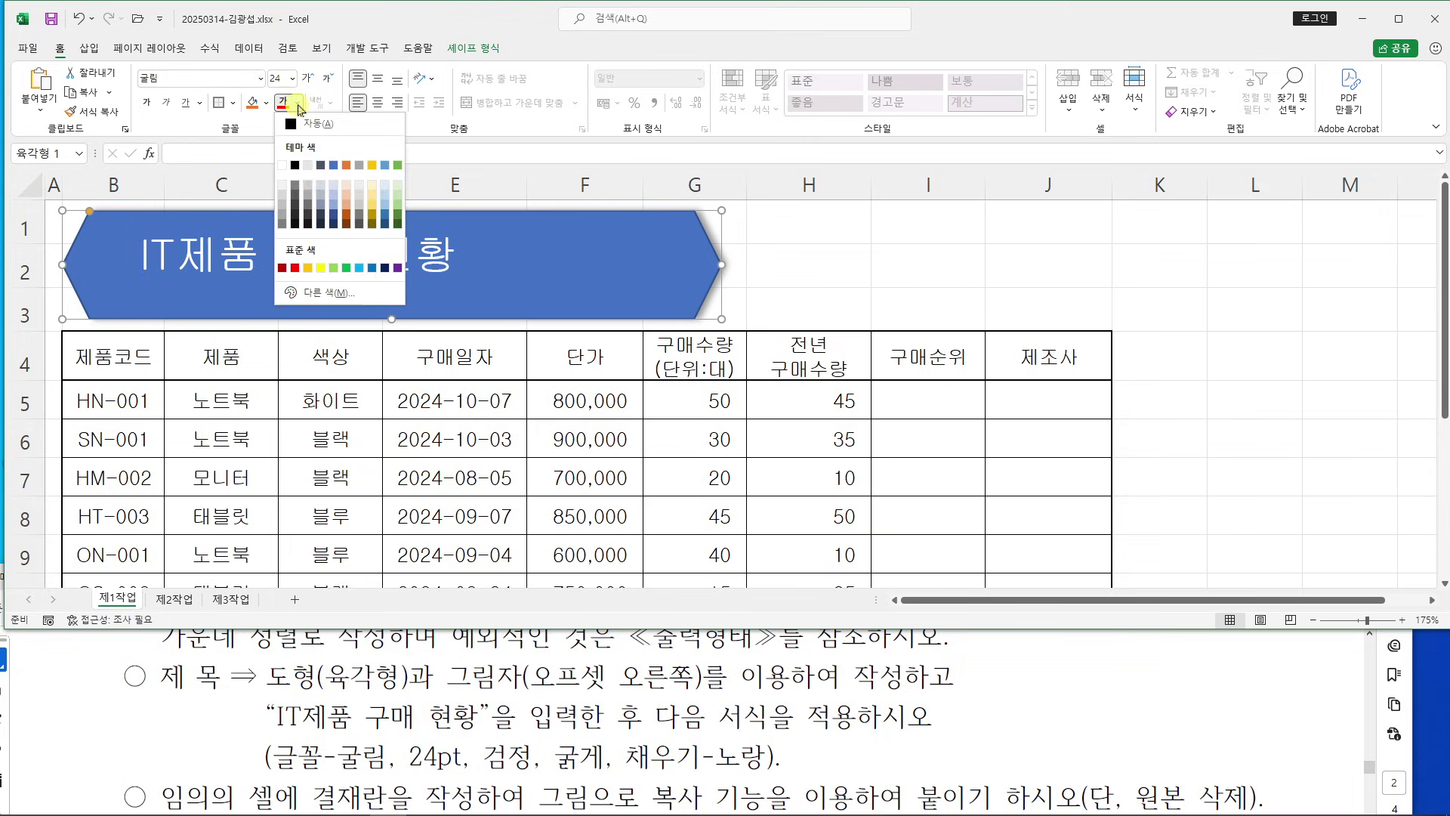
{"action": "left_click", "coordinate": [295, 166]}
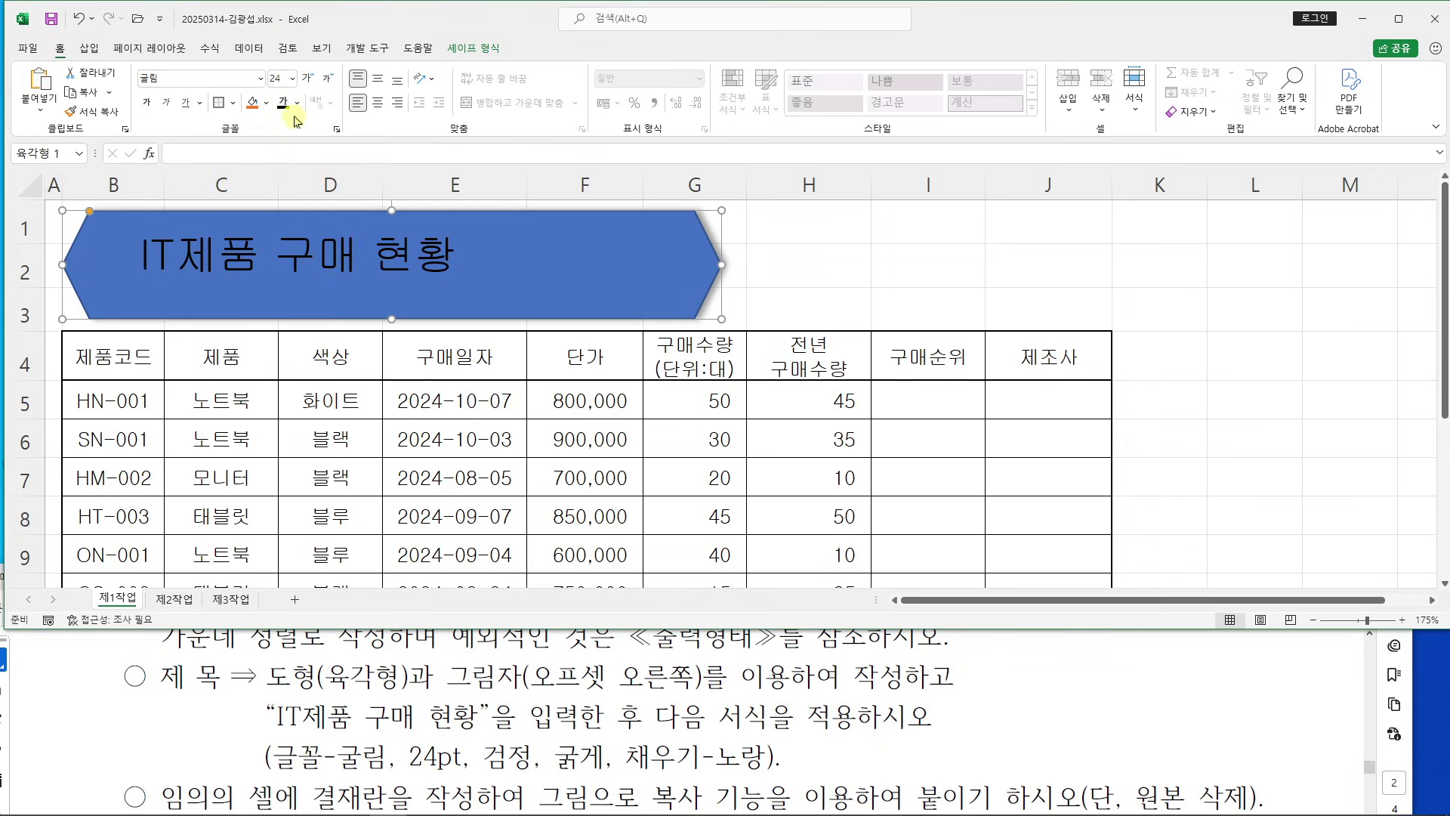
{"action": "left_click", "coordinate": [147, 106]}
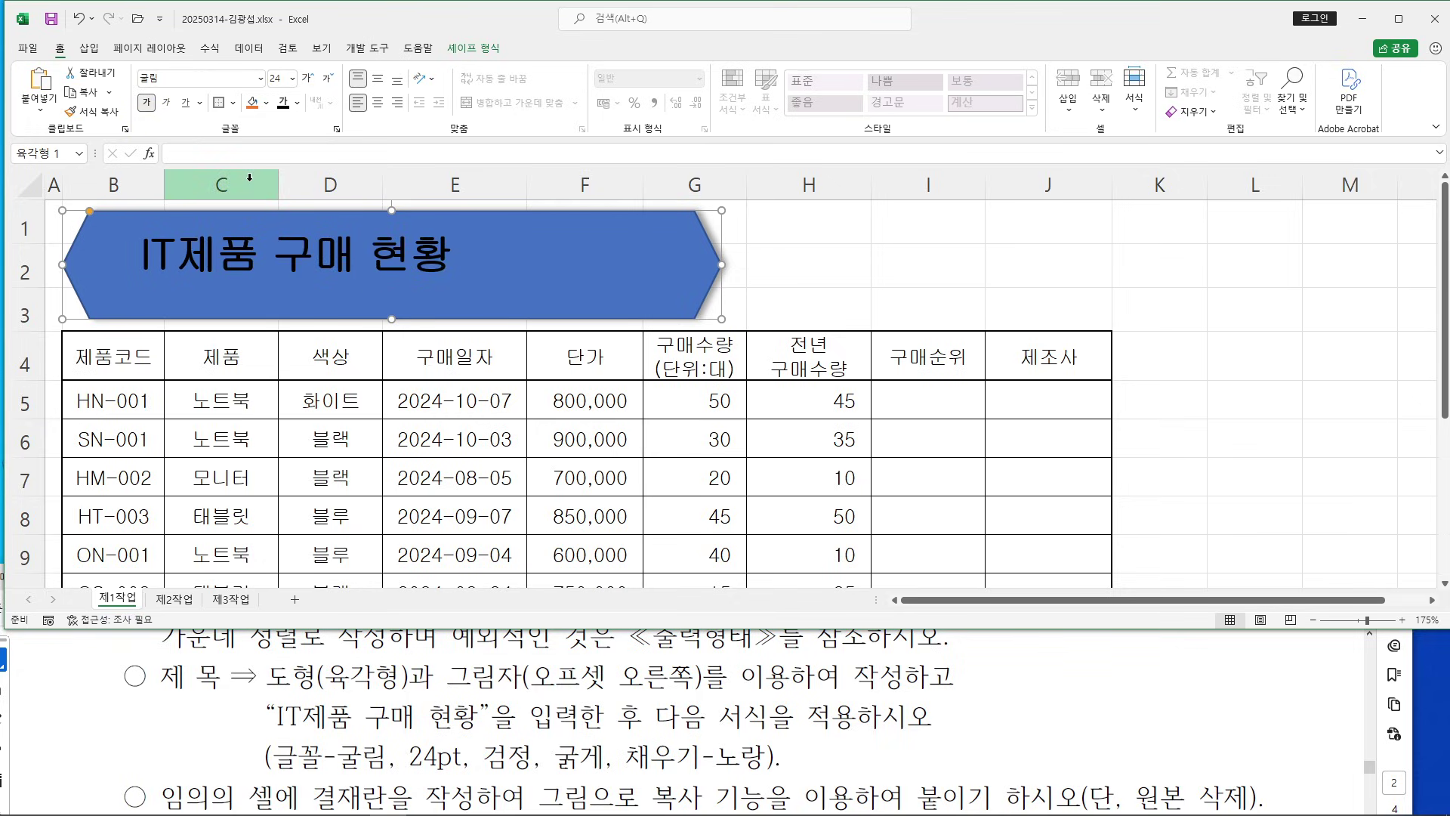
Fill the hexagon yellow and check the task instructions
{"action": "left_click", "coordinate": [267, 103]}
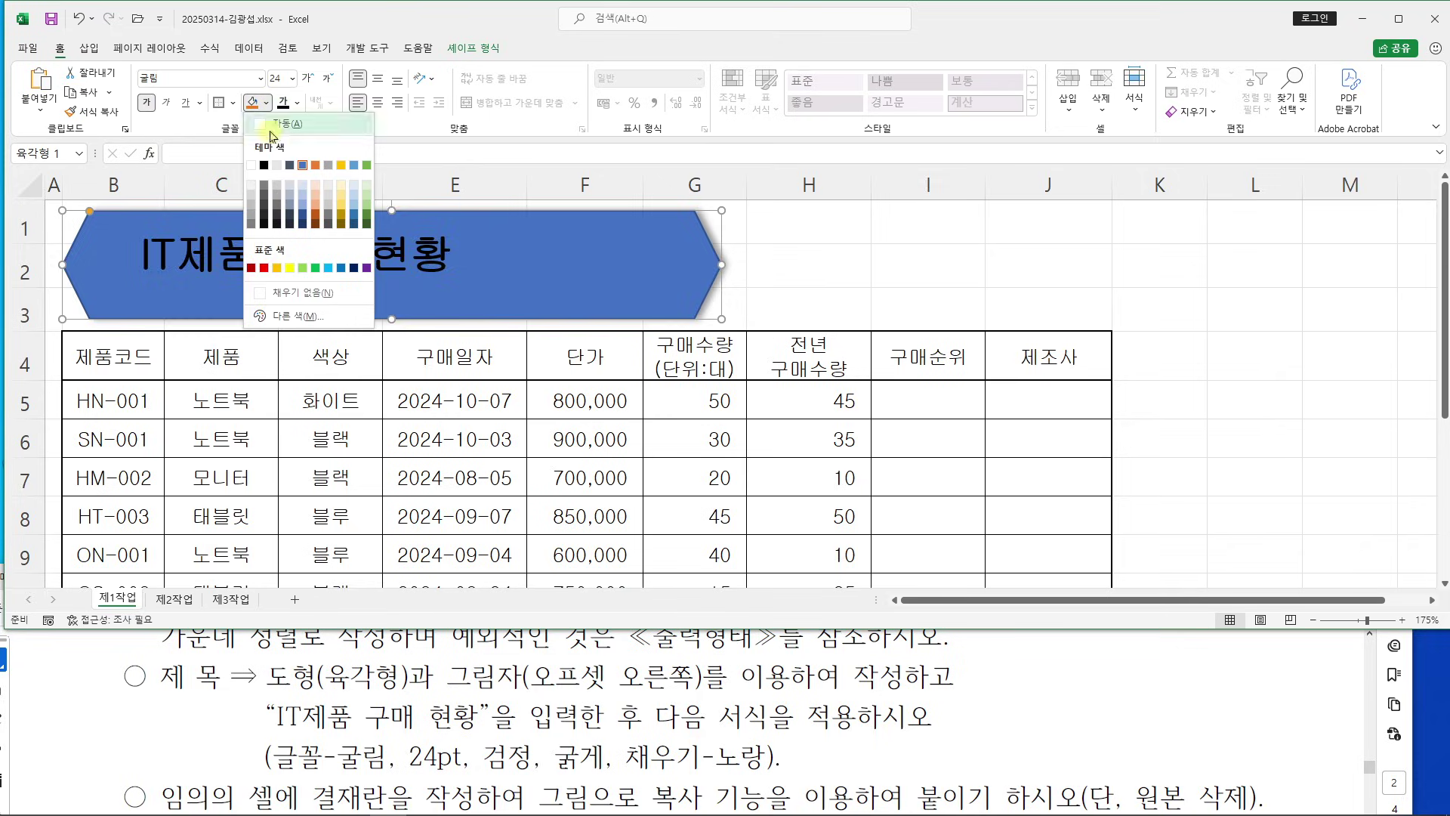
{"action": "left_click", "coordinate": [291, 269]}
{"action": "left_click_drag", "start_coordinate": [272, 758], "coordinate": [765, 757]}
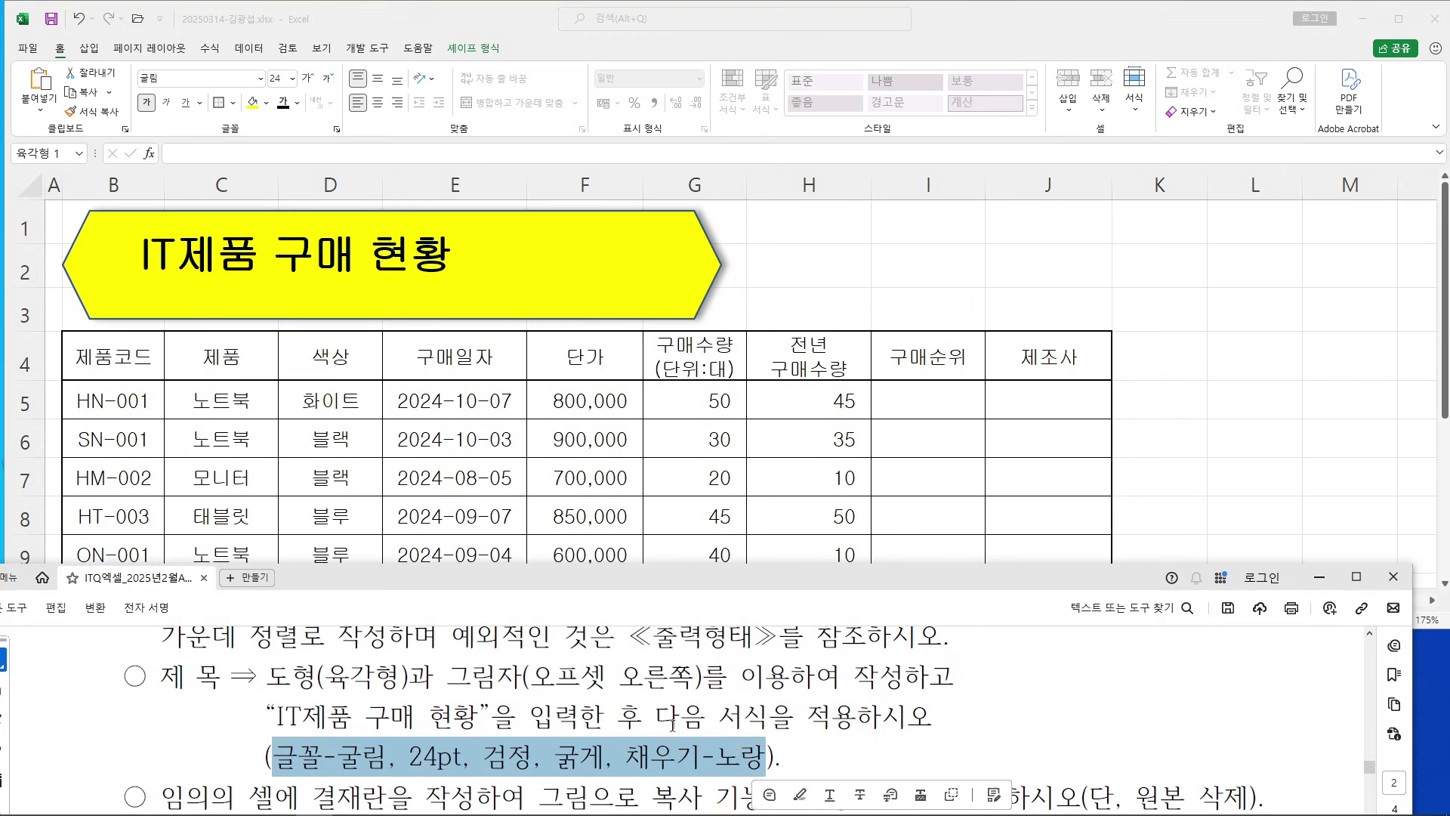
{"action": "left_click", "coordinate": [656, 718]}
{"action": "scroll", "coordinate": [634, 703], "scroll_direction": "up", "scroll_amount": 5}
{"action": "scroll", "coordinate": [635, 704], "scroll_direction": "up", "scroll_amount": 8}
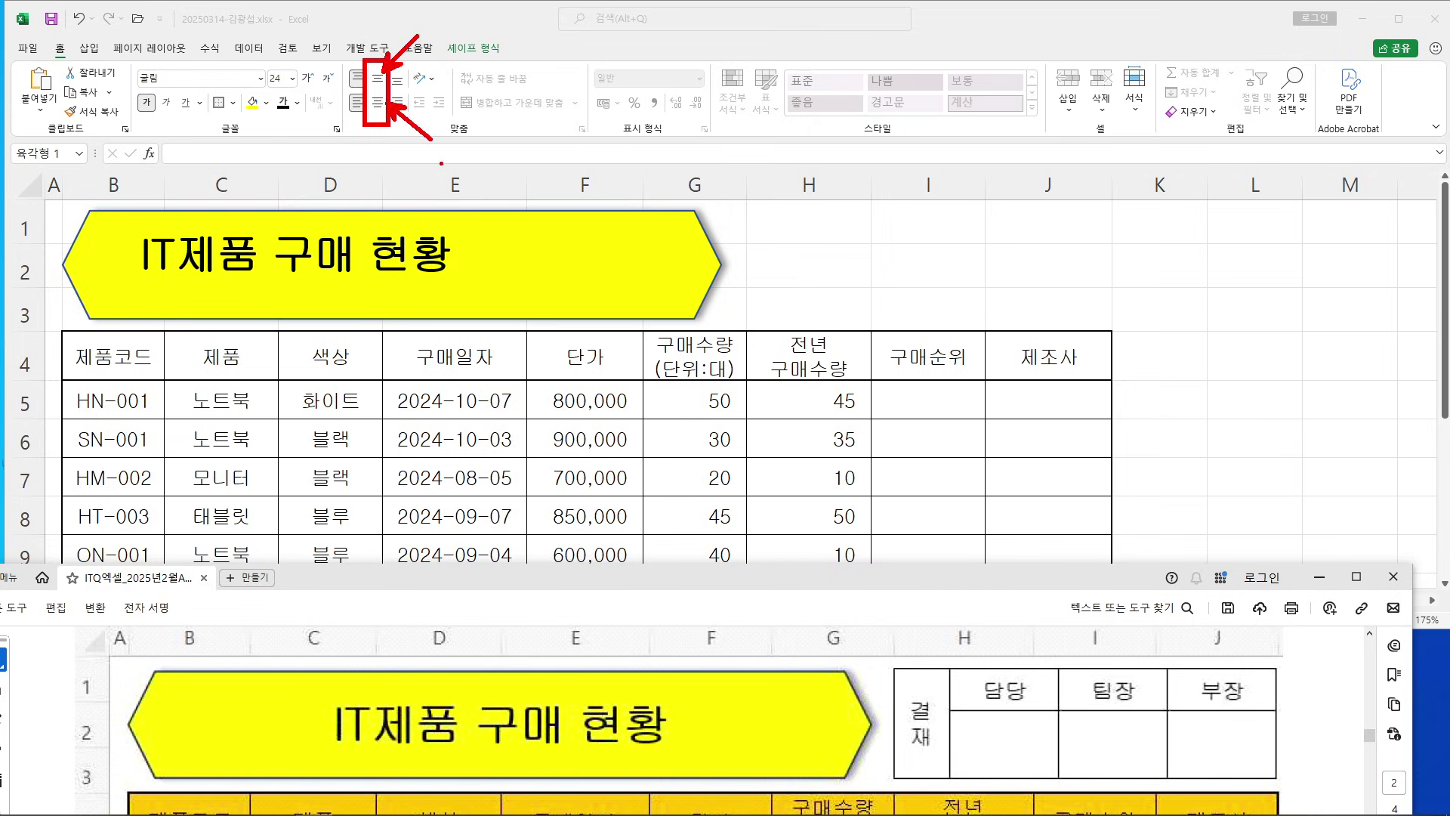
Centre the title vertically and horizontally in the hexagon, then deselect it
{"action": "left_click", "coordinate": [359, 105]}
{"action": "left_click", "coordinate": [377, 78]}
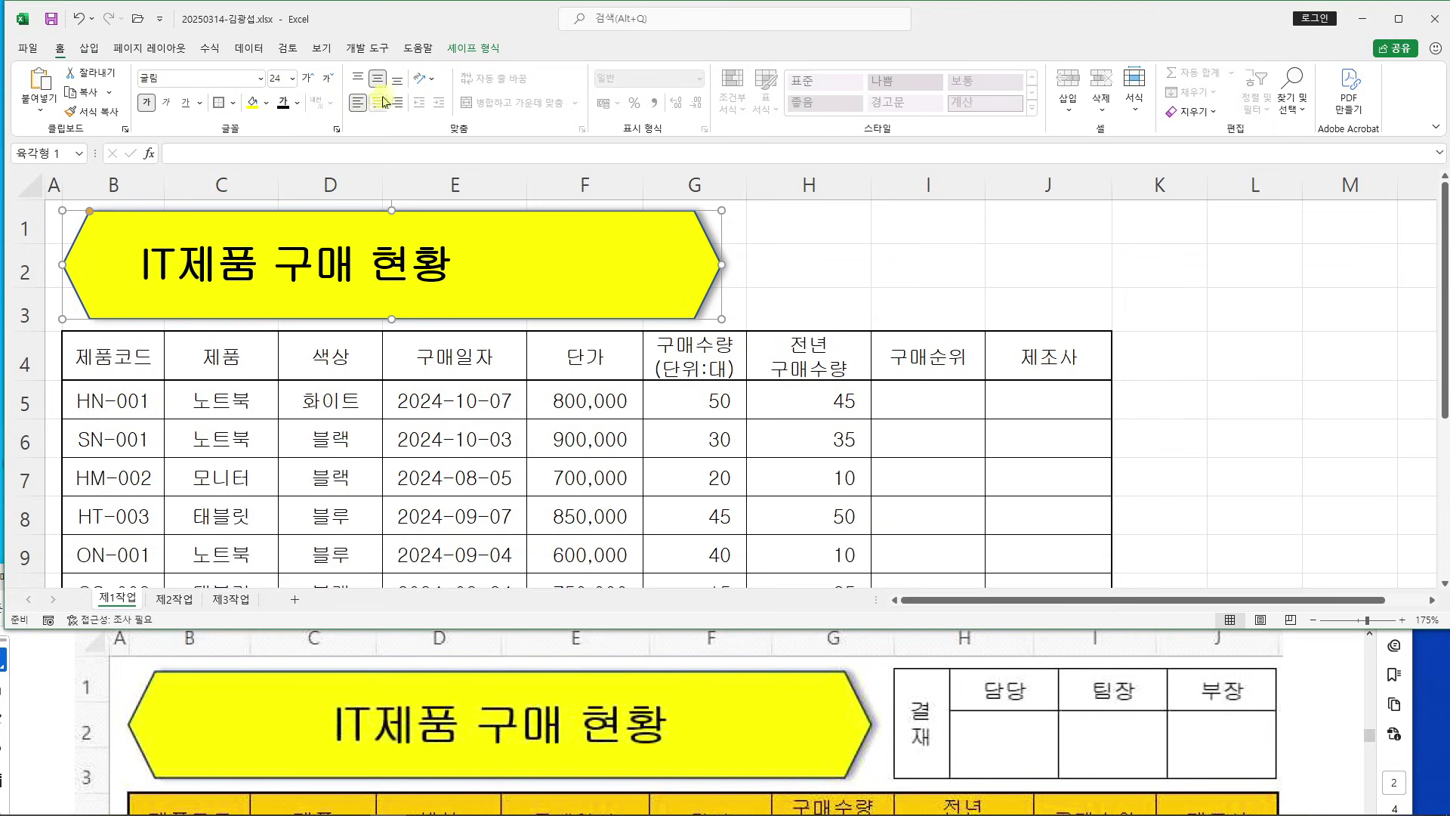
{"action": "left_click", "coordinate": [378, 102]}
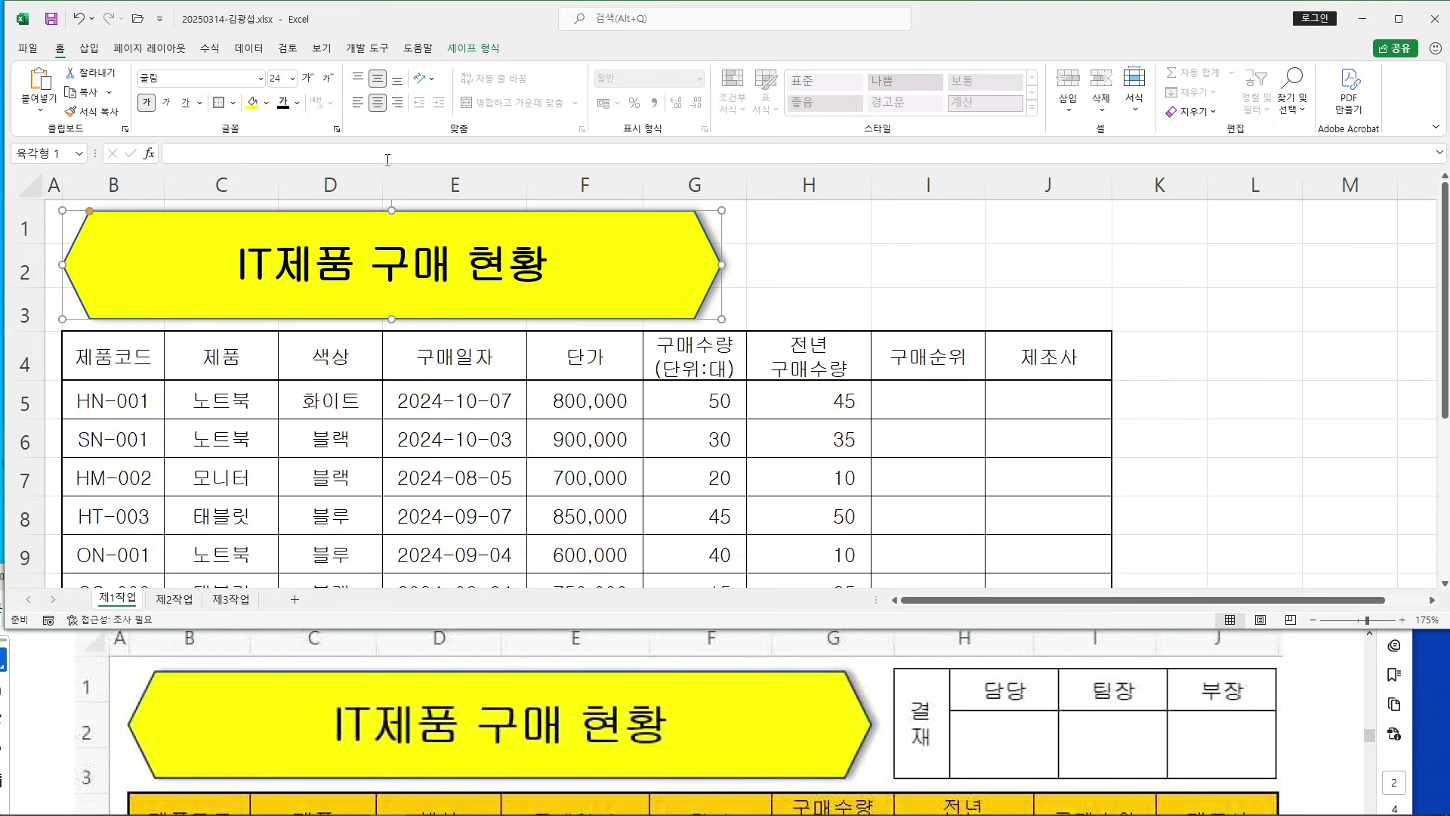
{"action": "left_click", "coordinate": [883, 285]}
{"action": "left_click", "coordinate": [1309, 686]}
{"action": "scroll", "coordinate": [1310, 678], "scroll_direction": "down", "scroll_amount": 1}
{"action": "scroll", "coordinate": [1309, 678], "scroll_direction": "down", "scroll_amount": 8}
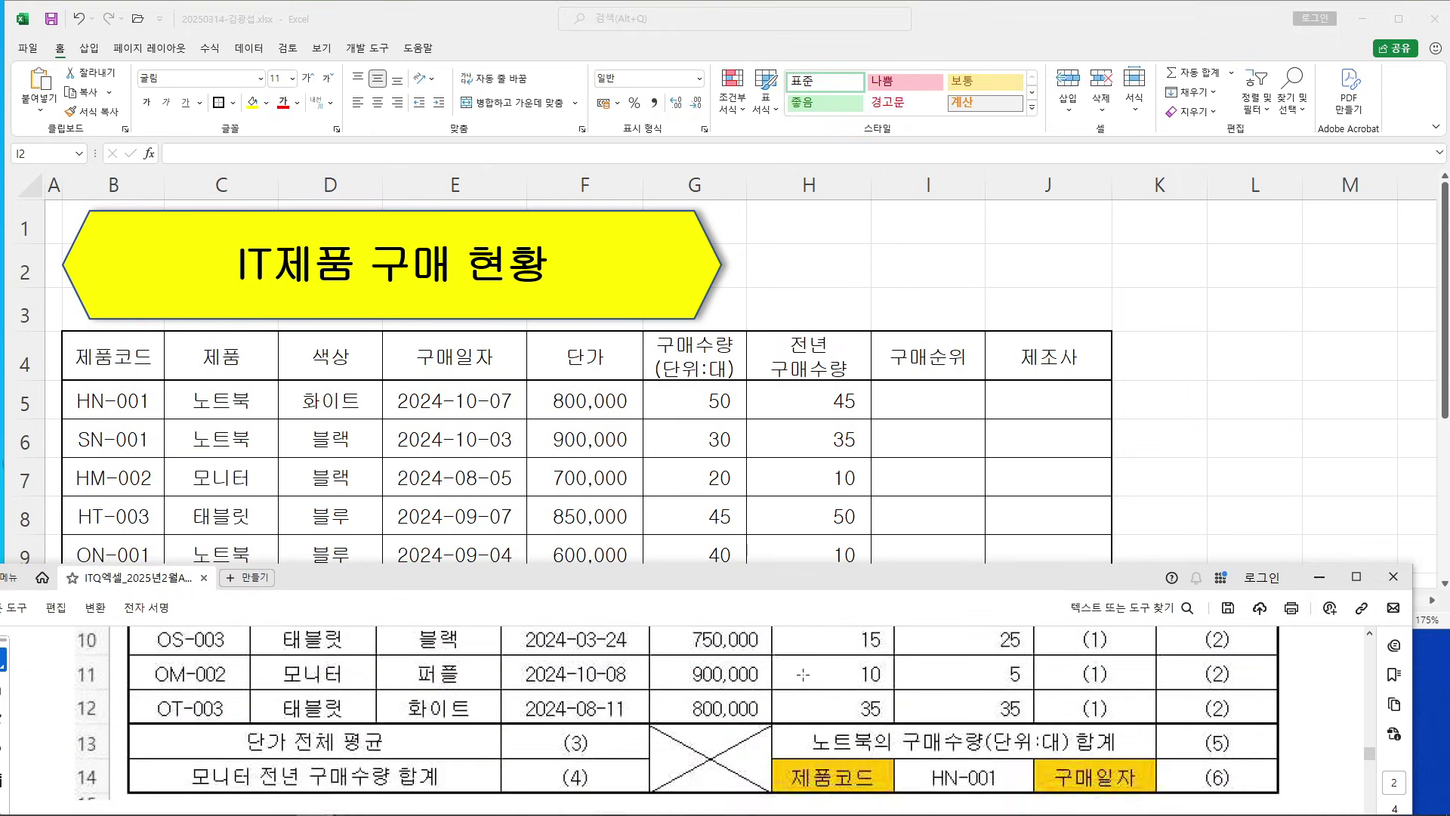
{"action": "scroll", "coordinate": [803, 679], "scroll_direction": "down", "scroll_amount": 5}
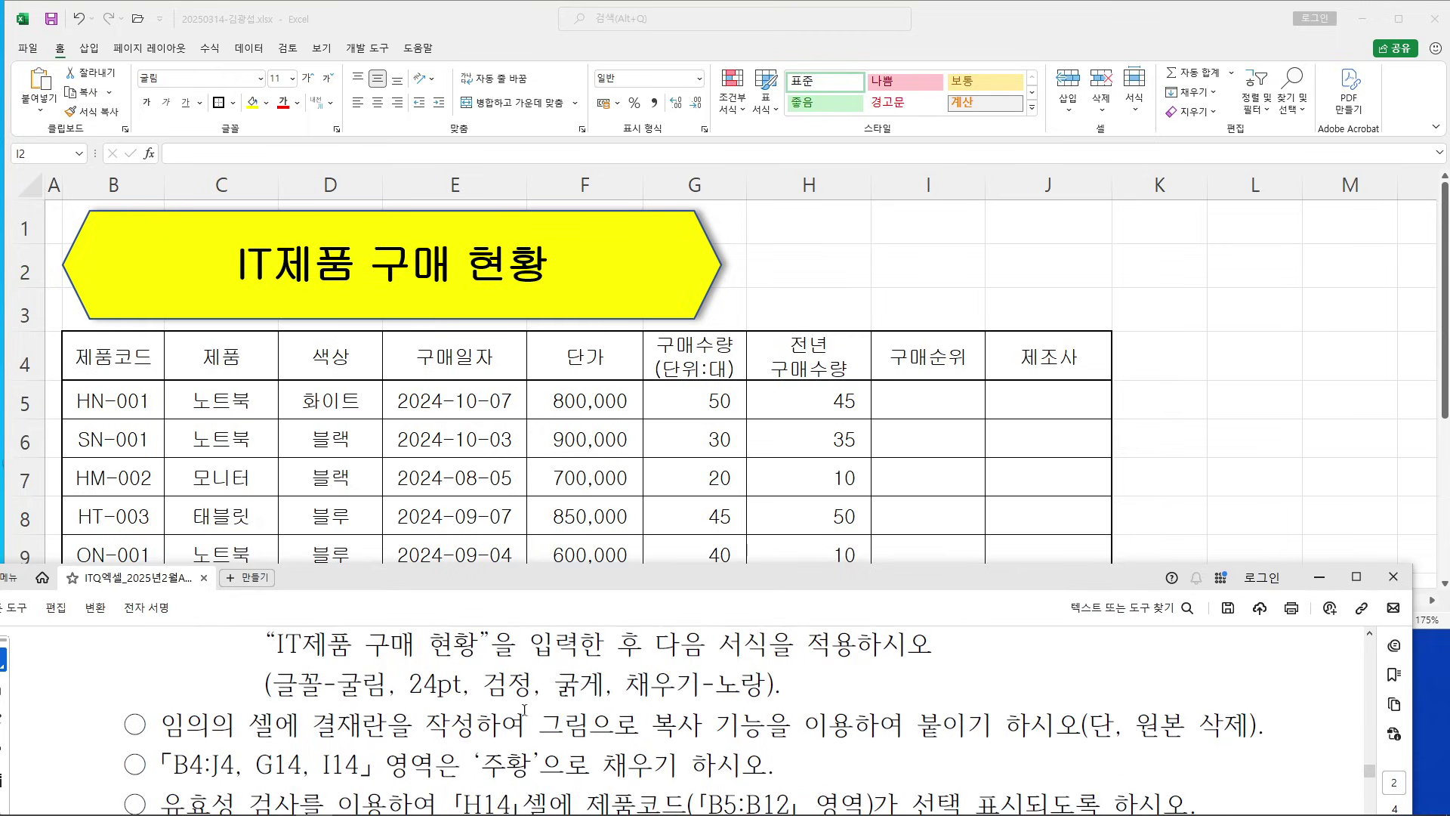
{"action": "left_click_drag", "start_coordinate": [158, 689], "coordinate": [1284, 689]}
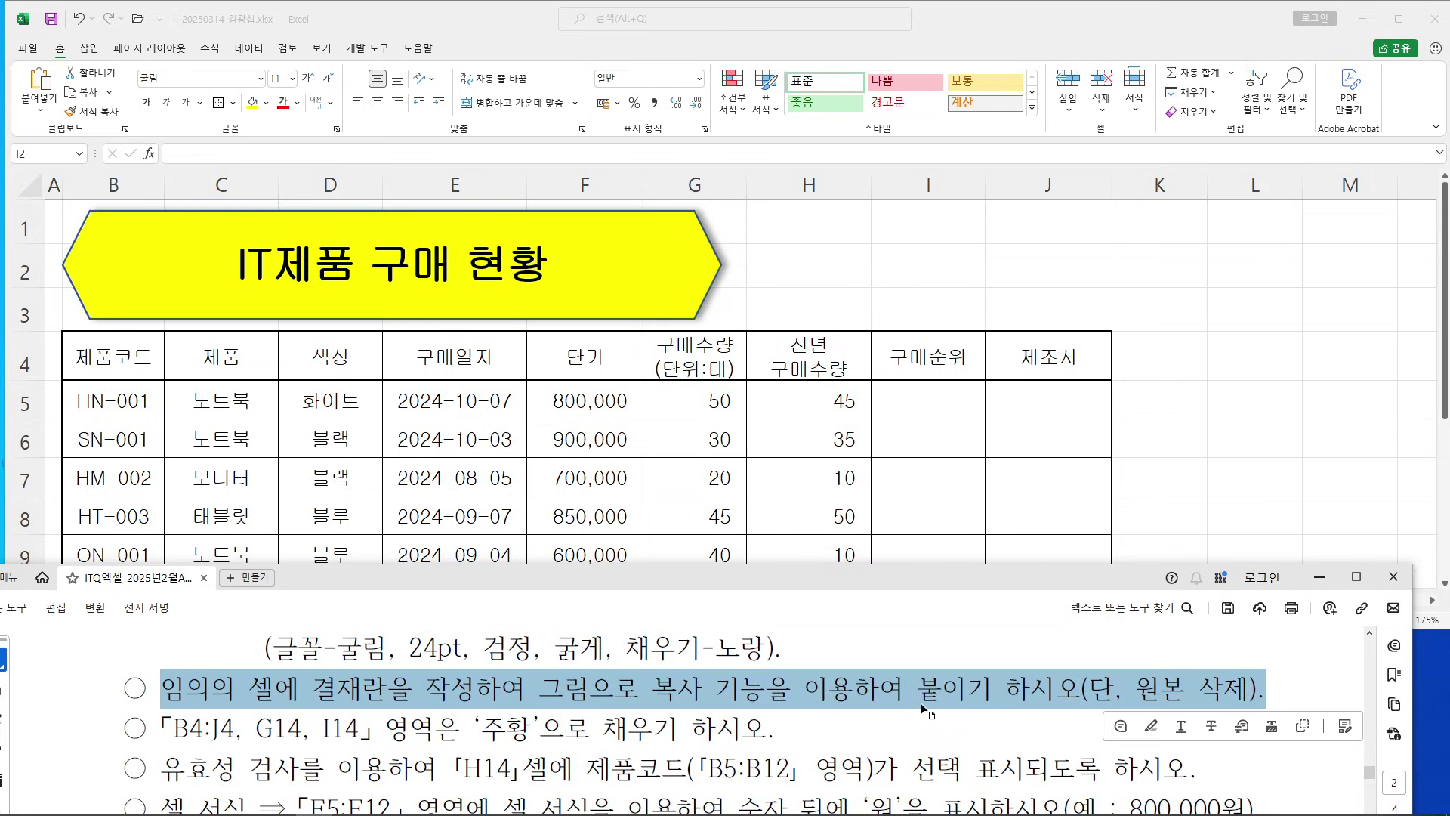
{"action": "left_click", "coordinate": [1006, 713]}
{"action": "scroll", "coordinate": [1019, 711], "scroll_direction": "up", "scroll_amount": 10}
{"action": "scroll", "coordinate": [1037, 711], "scroll_direction": "up", "scroll_amount": 5}
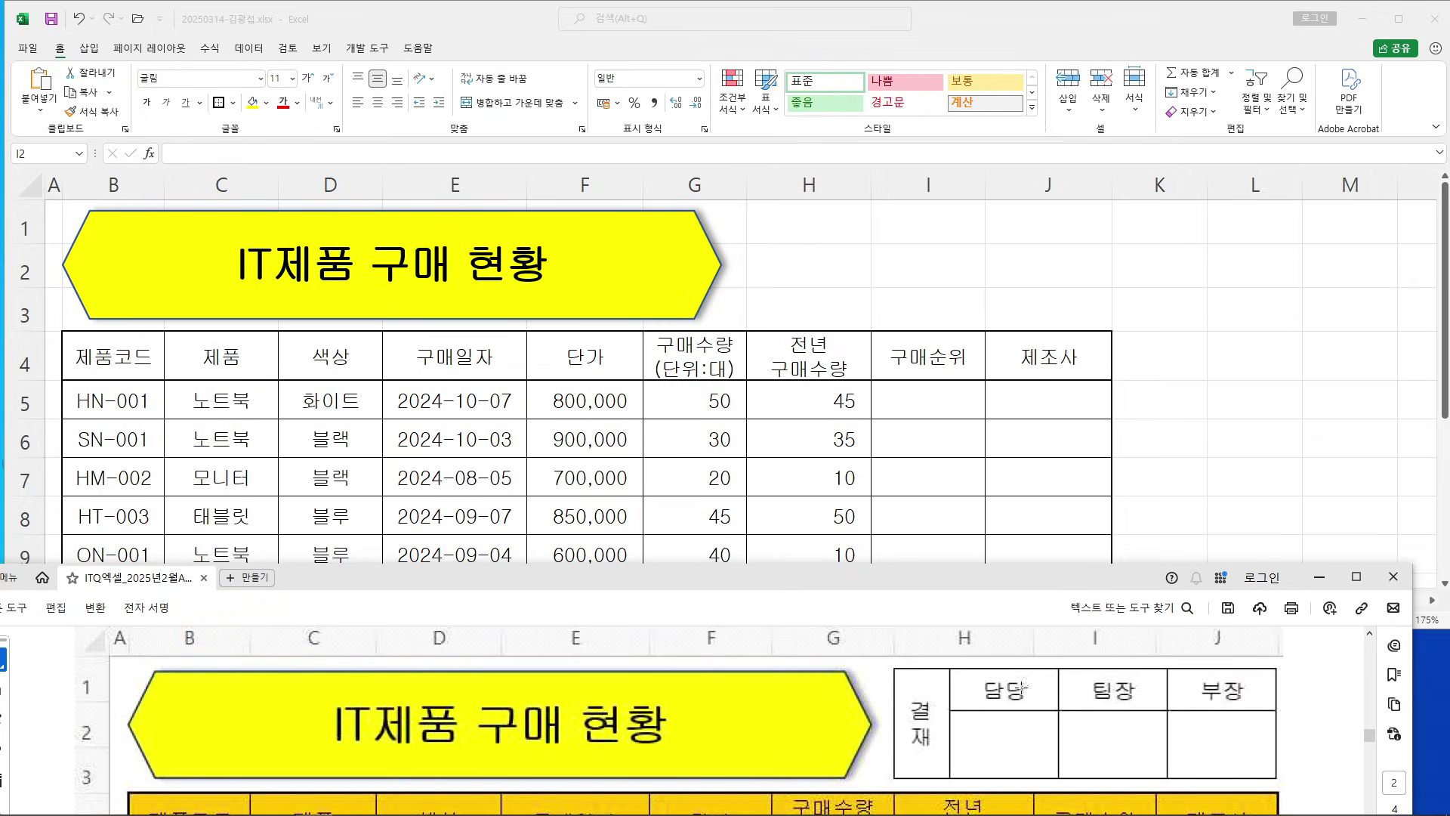
{"action": "left_click", "coordinate": [1075, 261]}
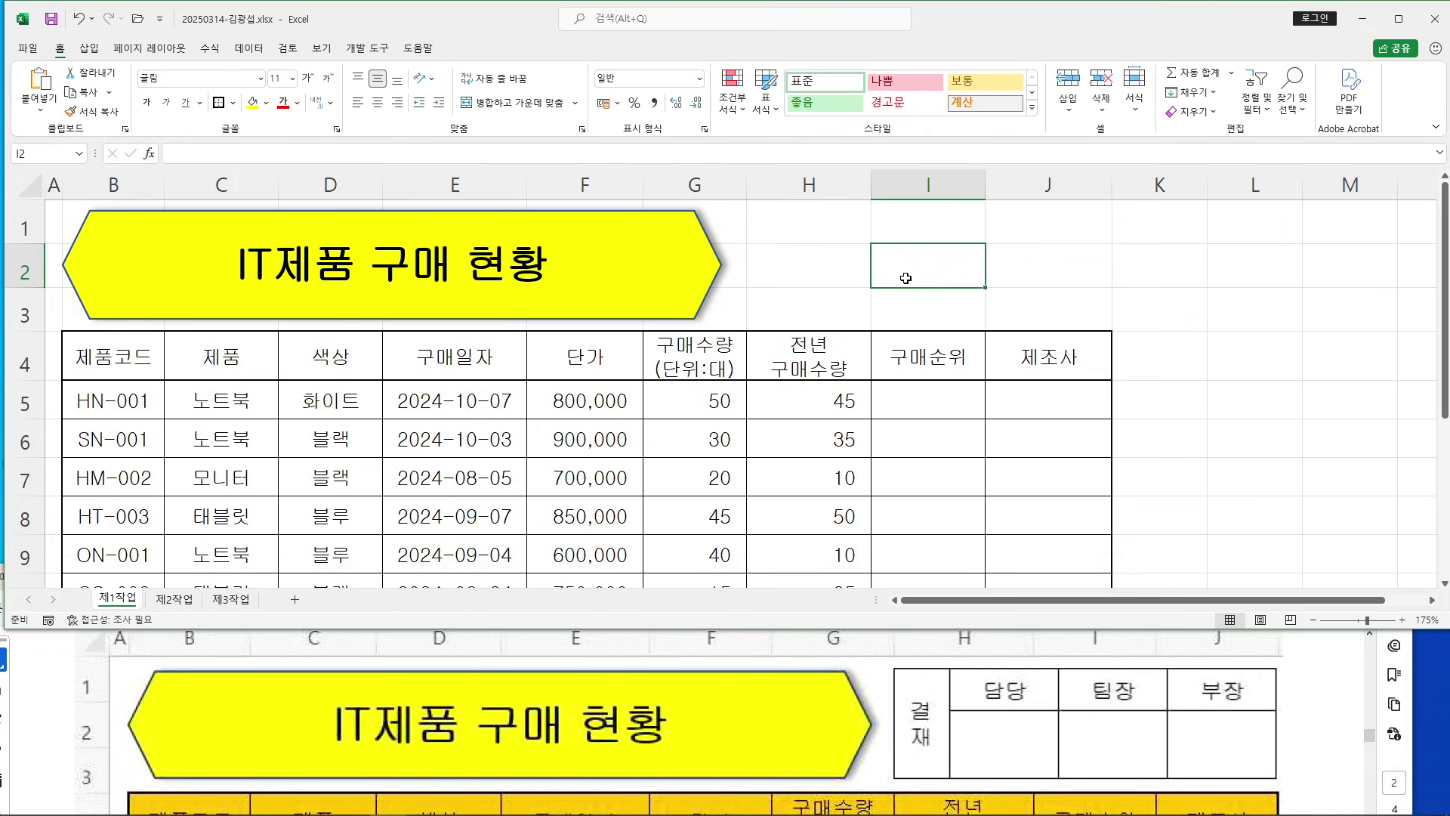
Switch to the 제2작업 sheet and mark out C2:F3 for the approval box
{"action": "left_click", "coordinate": [174, 600]}
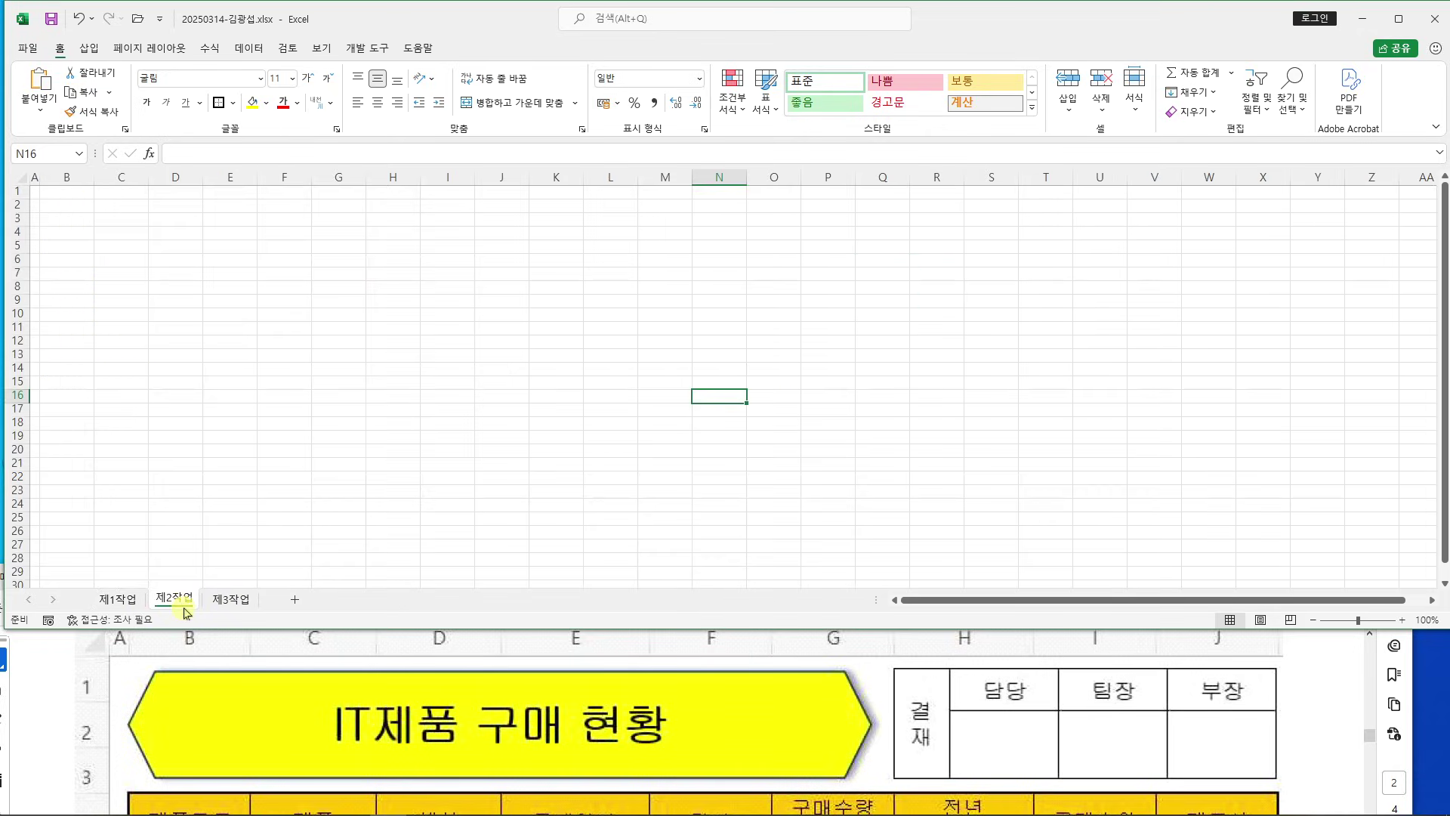
{"action": "left_click", "coordinate": [255, 480]}
{"action": "scroll", "coordinate": [275, 489], "scroll_direction": "up", "scroll_amount": 6, "text": "ctrl"}
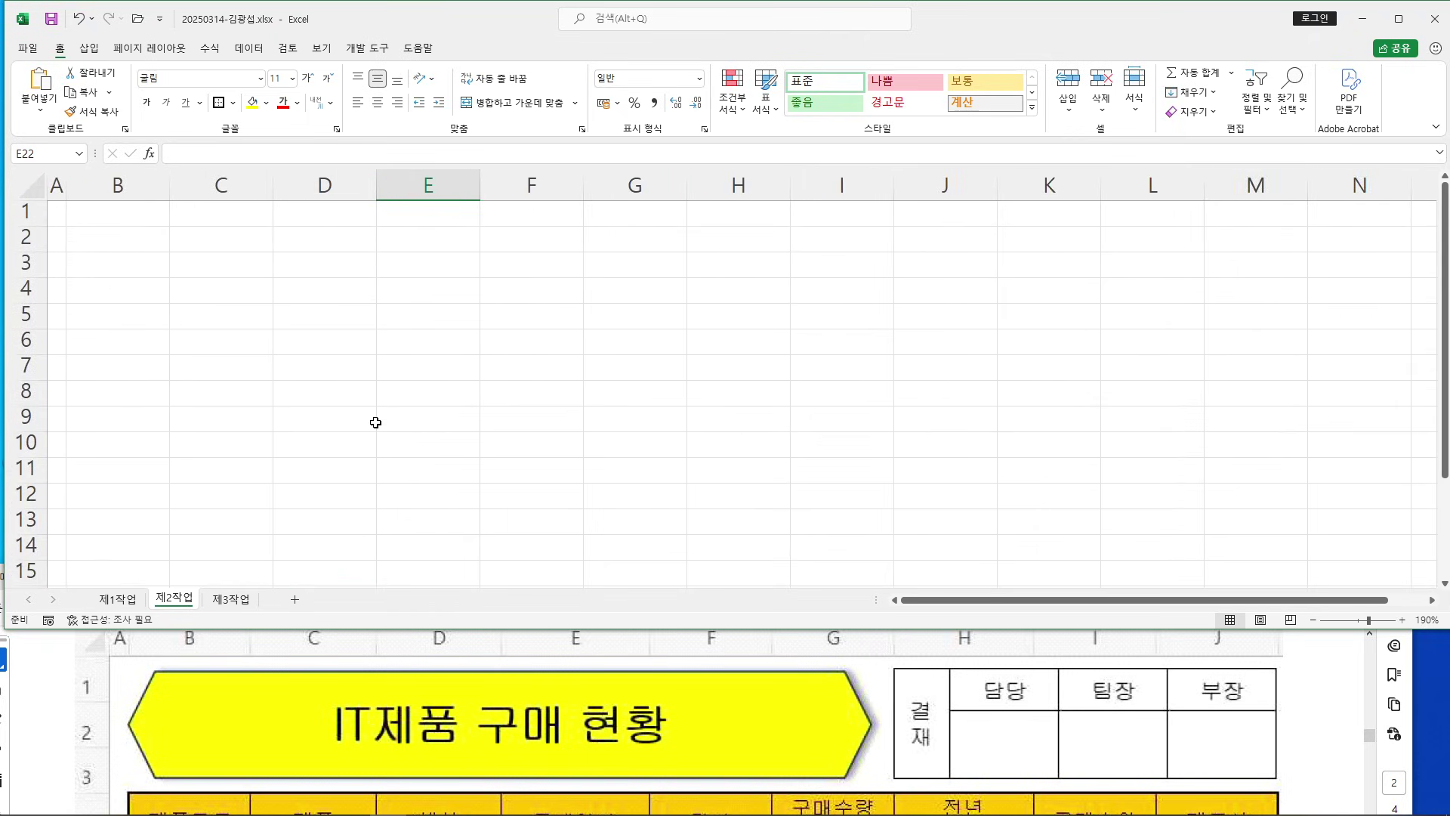
{"action": "left_click_drag", "start_coordinate": [231, 234], "coordinate": [522, 271]}
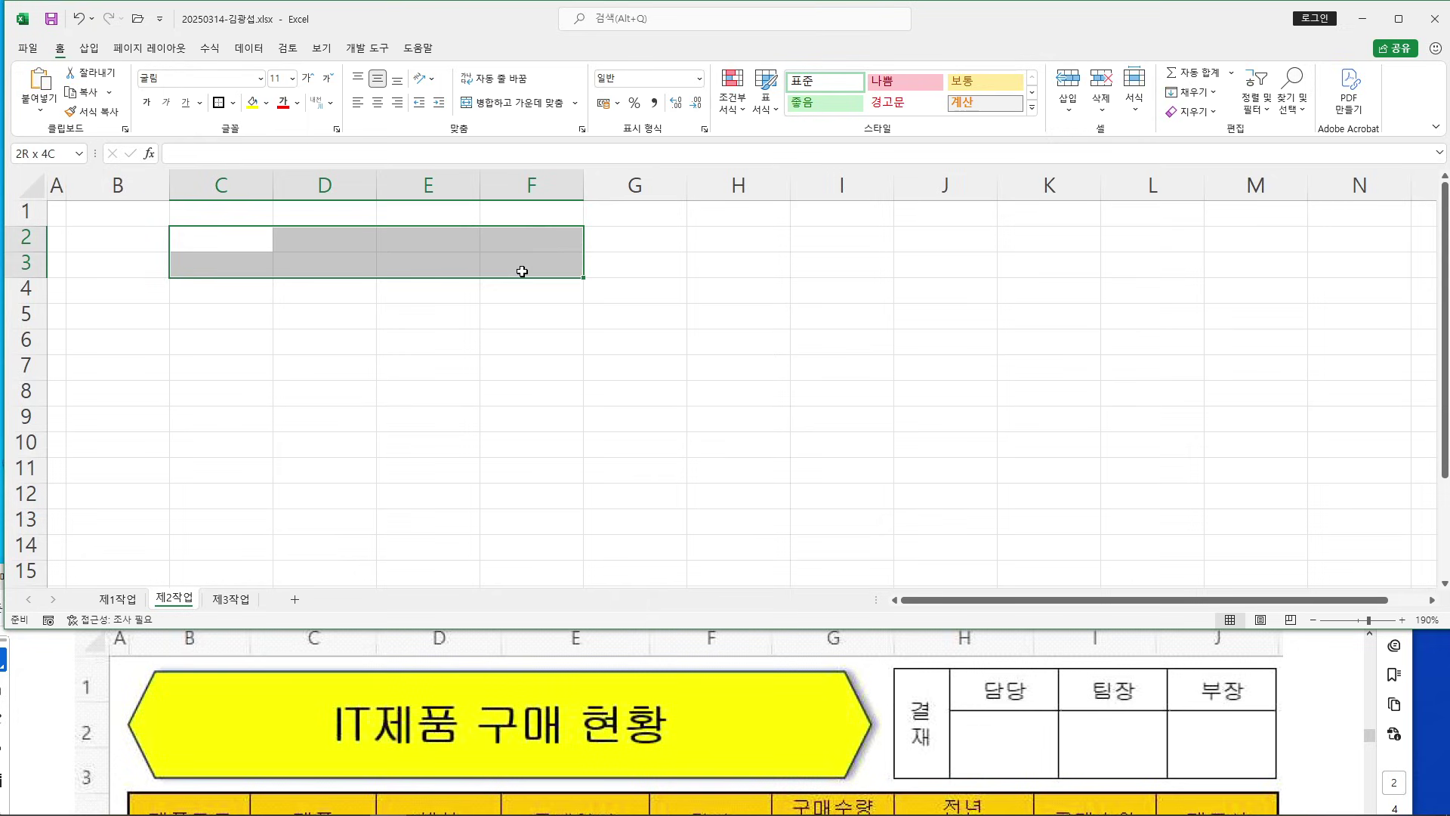
{"action": "left_click", "coordinate": [245, 236]}
{"action": "scroll", "coordinate": [350, 347], "scroll_direction": "down", "scroll_amount": 1}
{"action": "scroll", "coordinate": [350, 347], "scroll_direction": "up", "scroll_amount": 2, "text": "ctrl"}
{"action": "scroll", "coordinate": [347, 347], "scroll_direction": "up", "scroll_amount": 2}
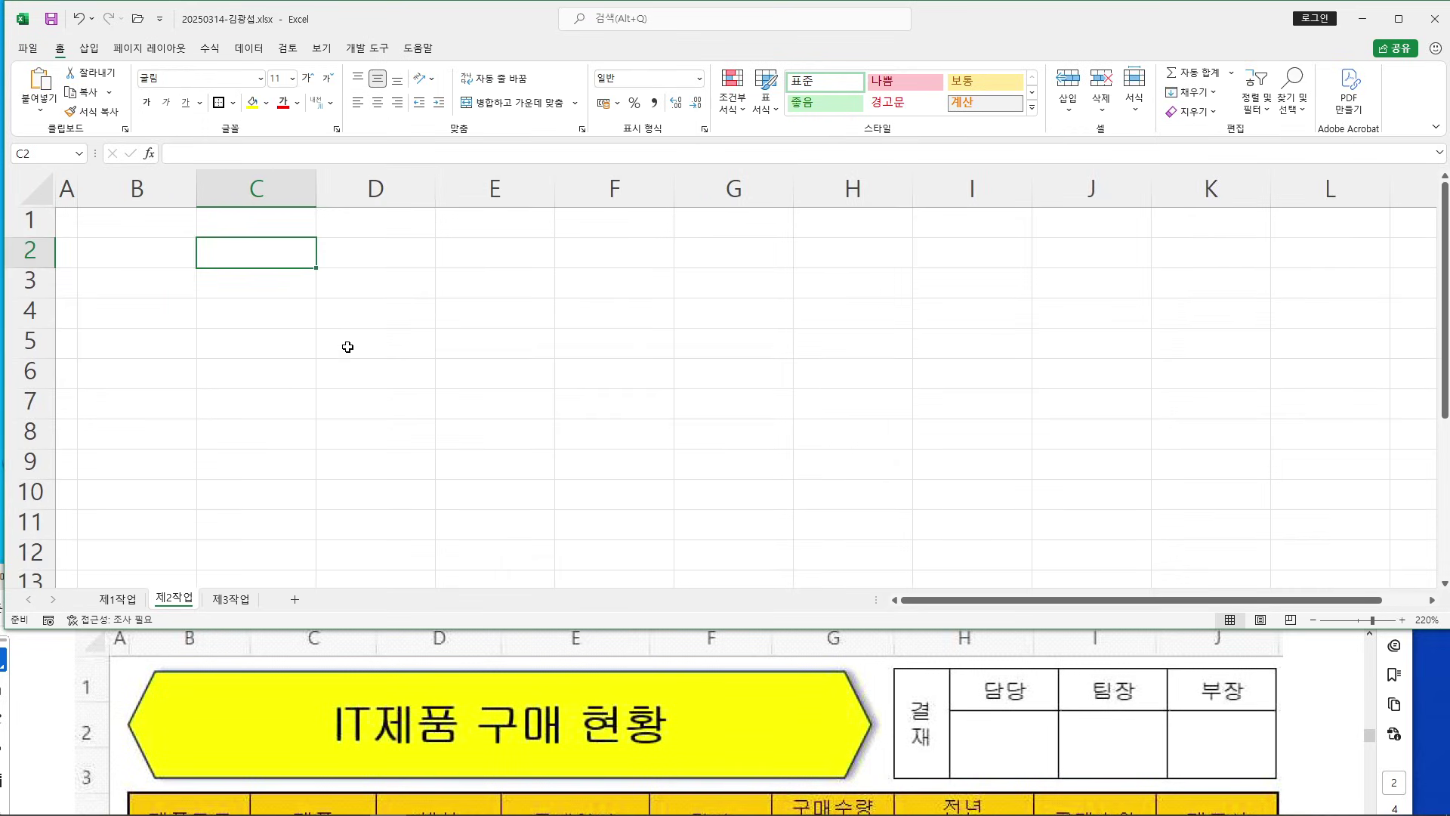
Enter 결재, 담당, 팀장 and 부장 across C2:F2
{"action": "double_click", "coordinate": [268, 254]}
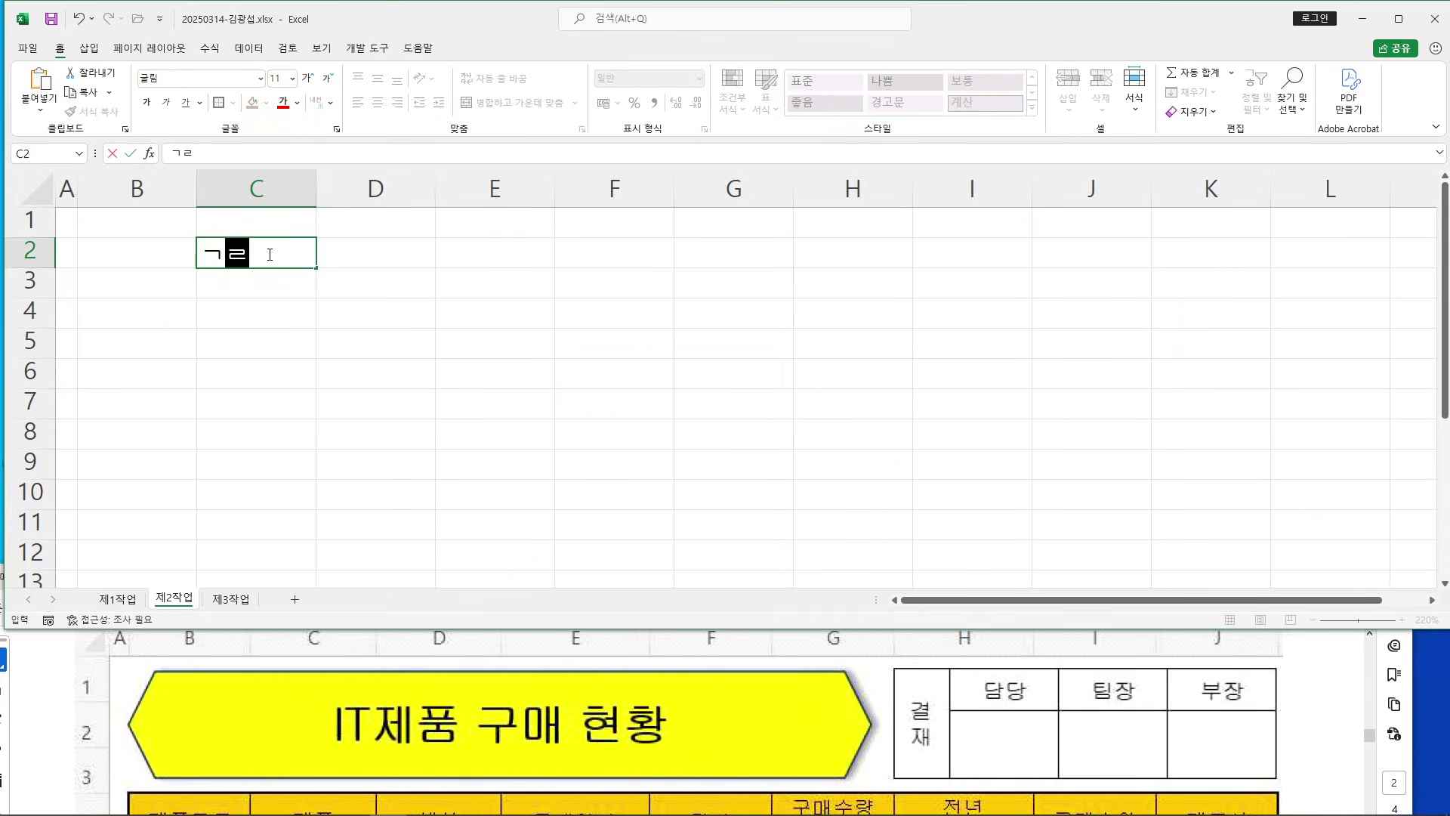
{"action": "type", "text": "결재"}
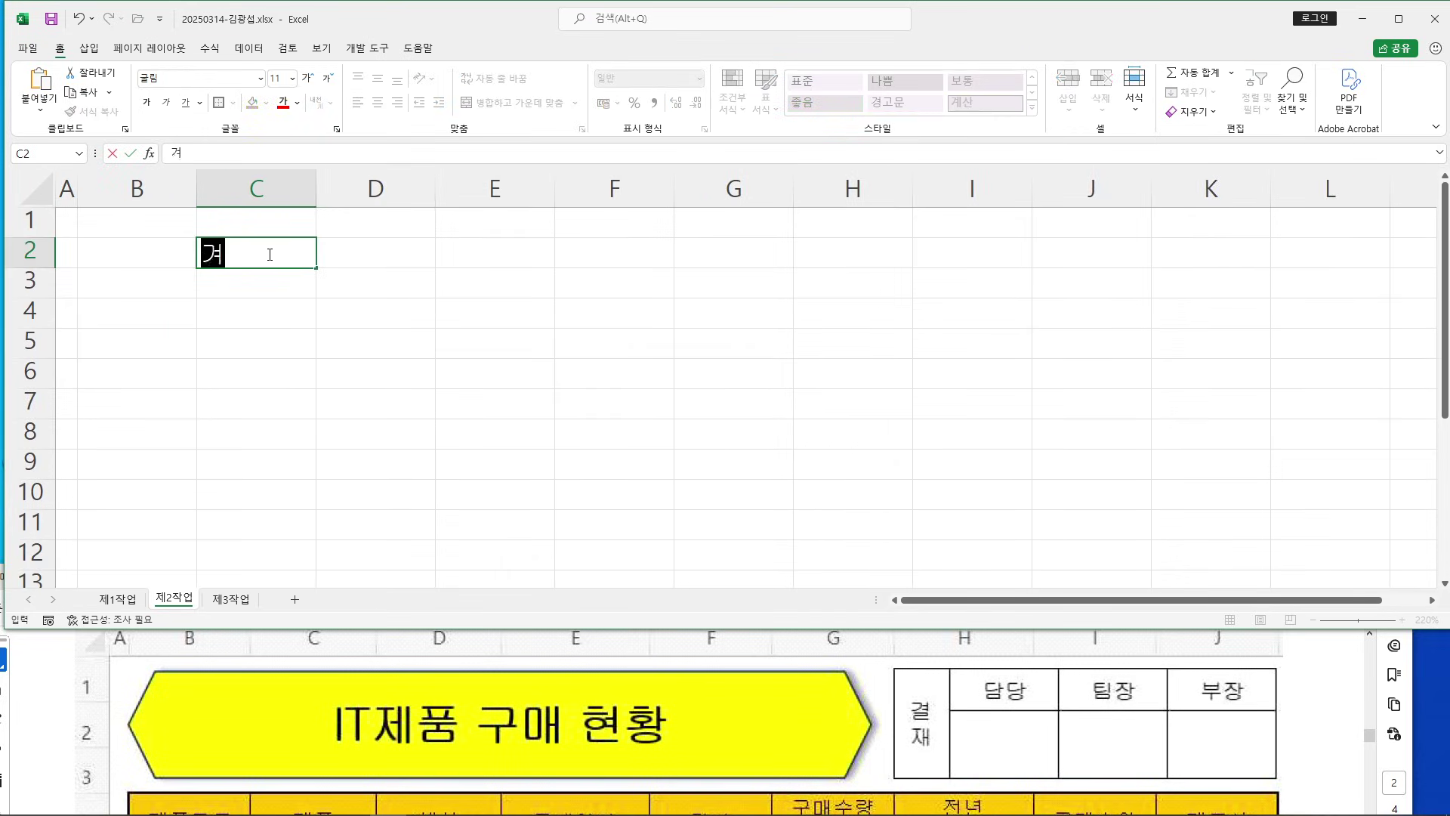
{"action": "key", "text": "Tab"}
{"action": "type", "text": "담당"}
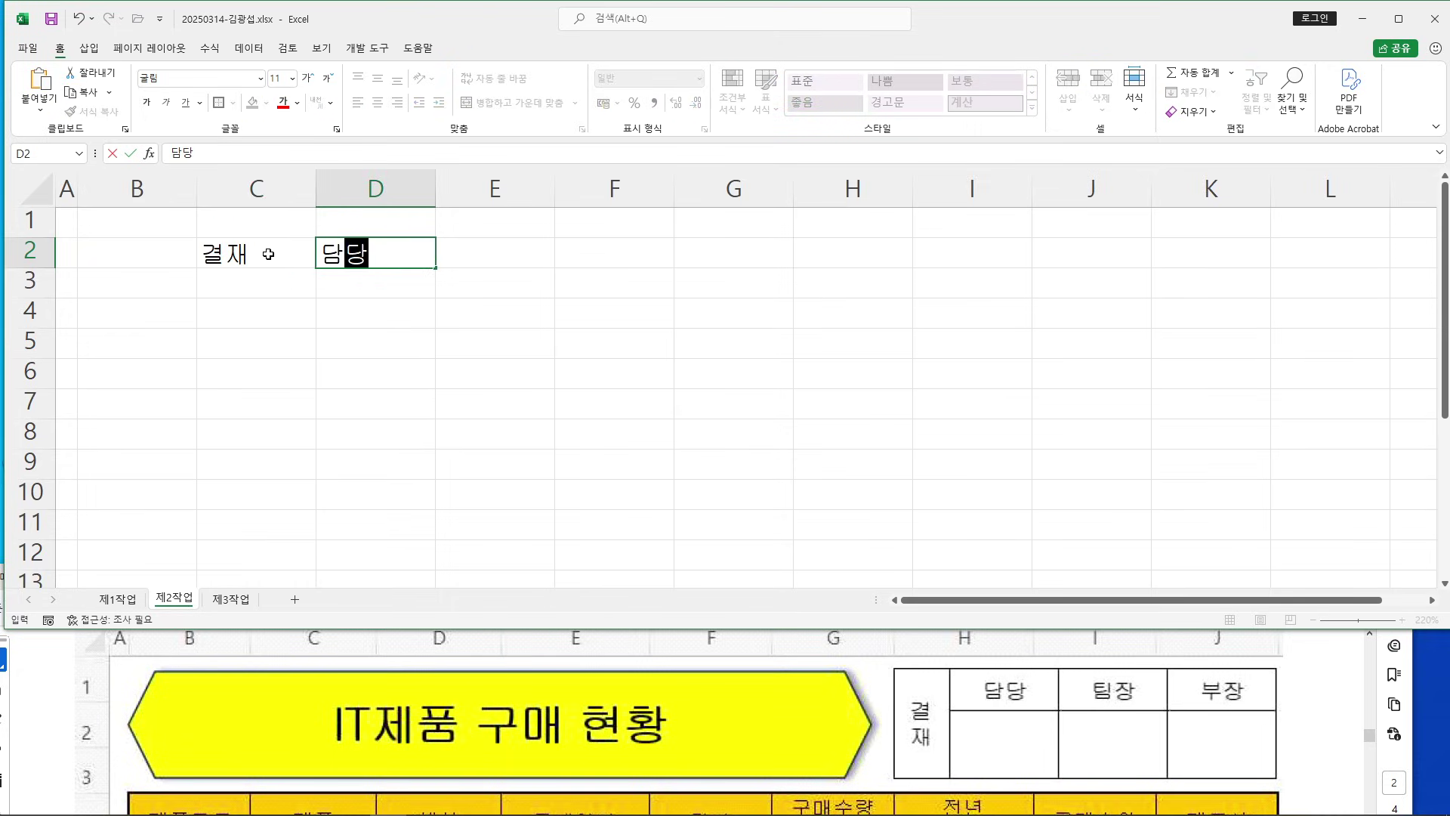
{"action": "key", "text": "Tab"}
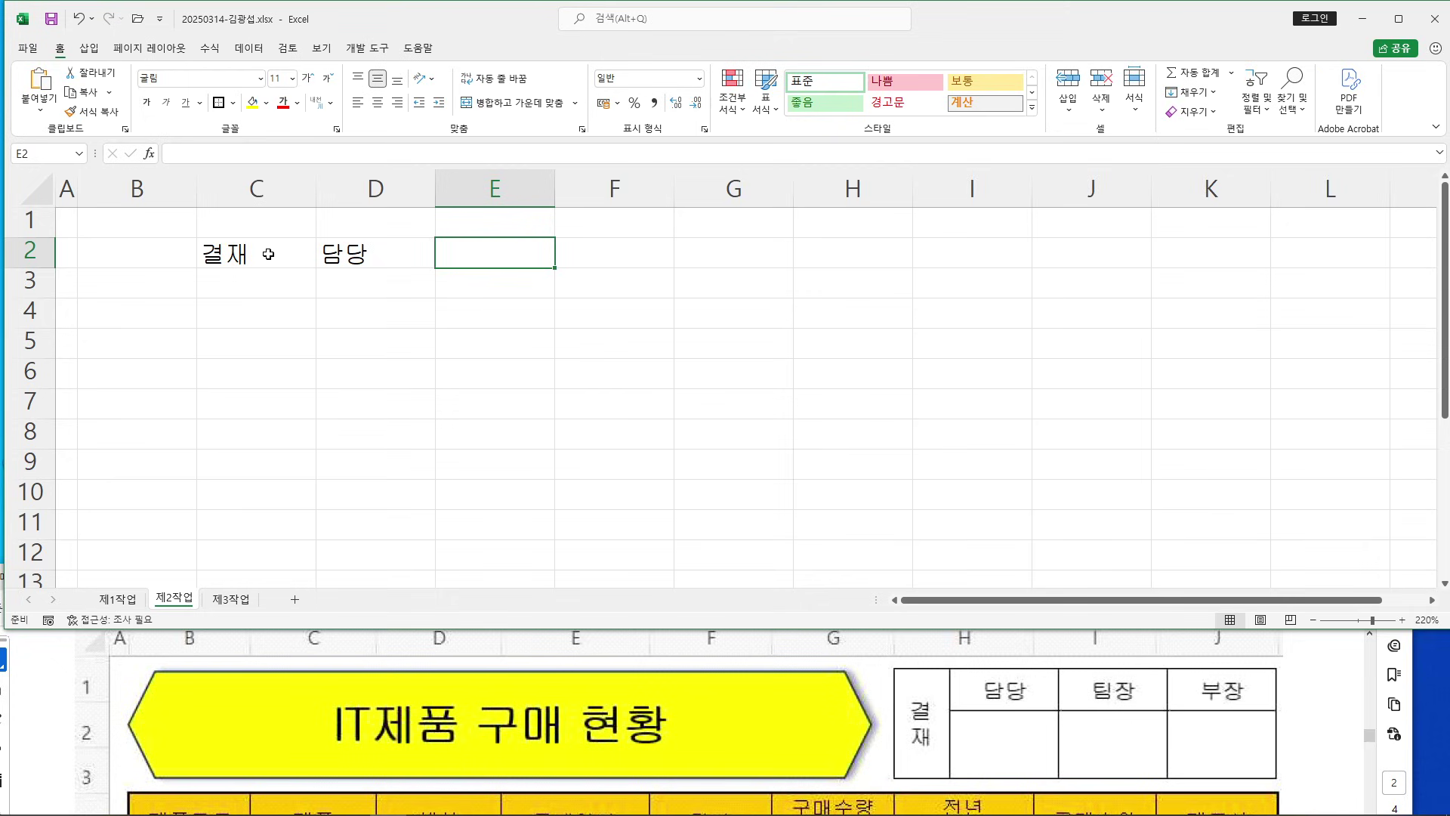
{"action": "type", "text": "팀장"}
{"action": "type", "text": "부장"}
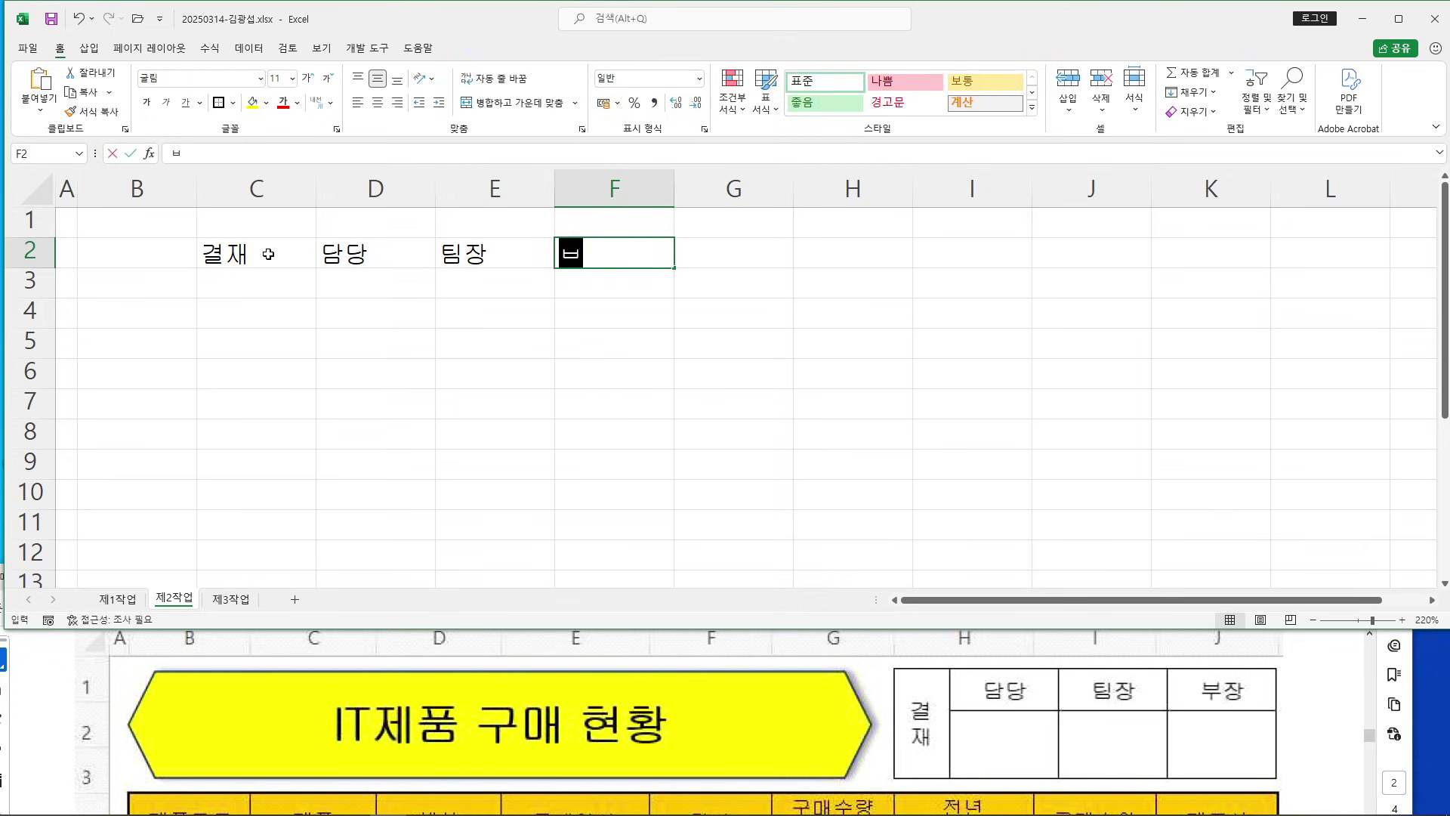
{"action": "key", "text": "Return"}
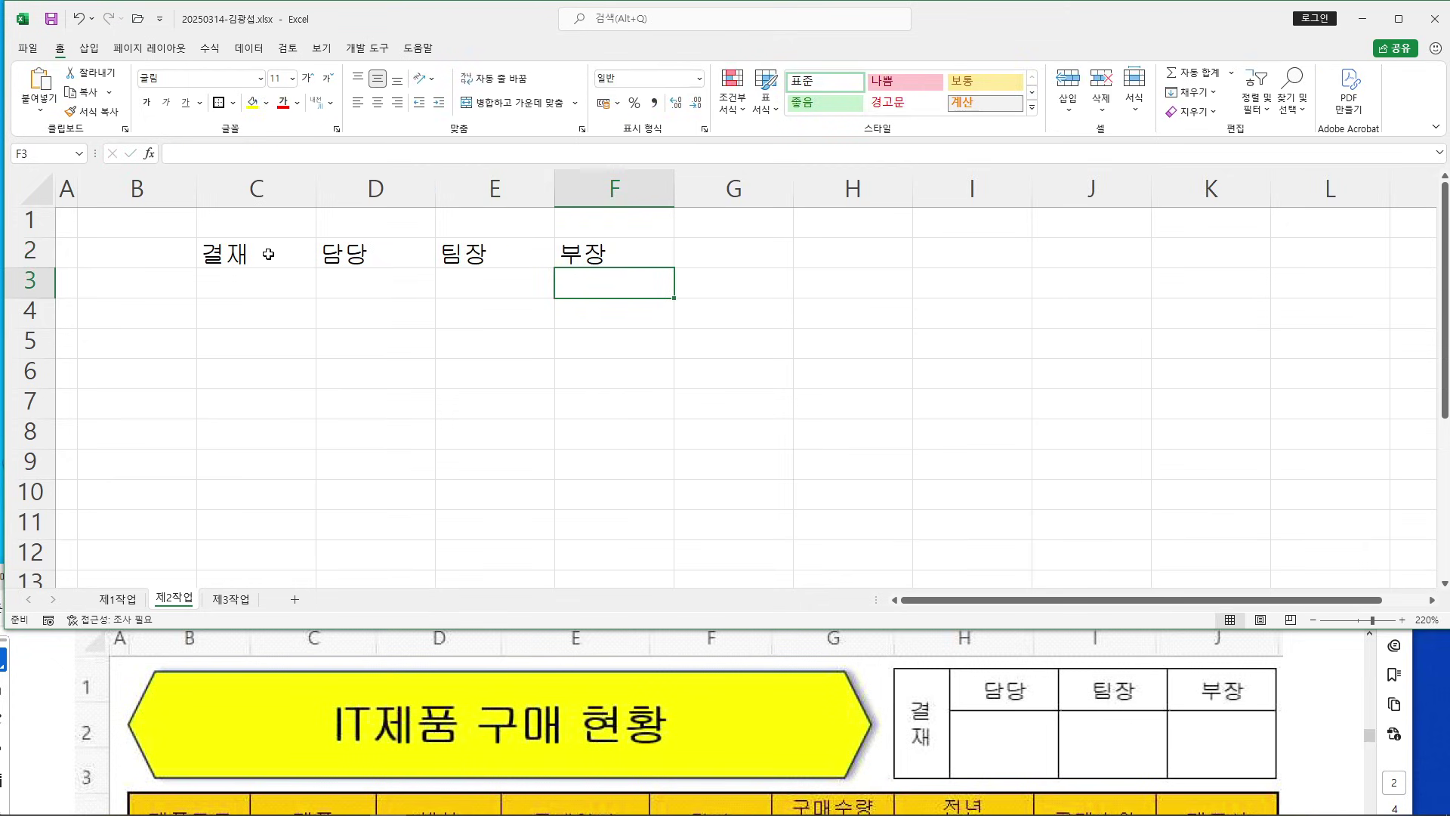
Apply All Borders to the range C2:F3
{"action": "left_click_drag", "start_coordinate": [259, 249], "coordinate": [582, 284]}
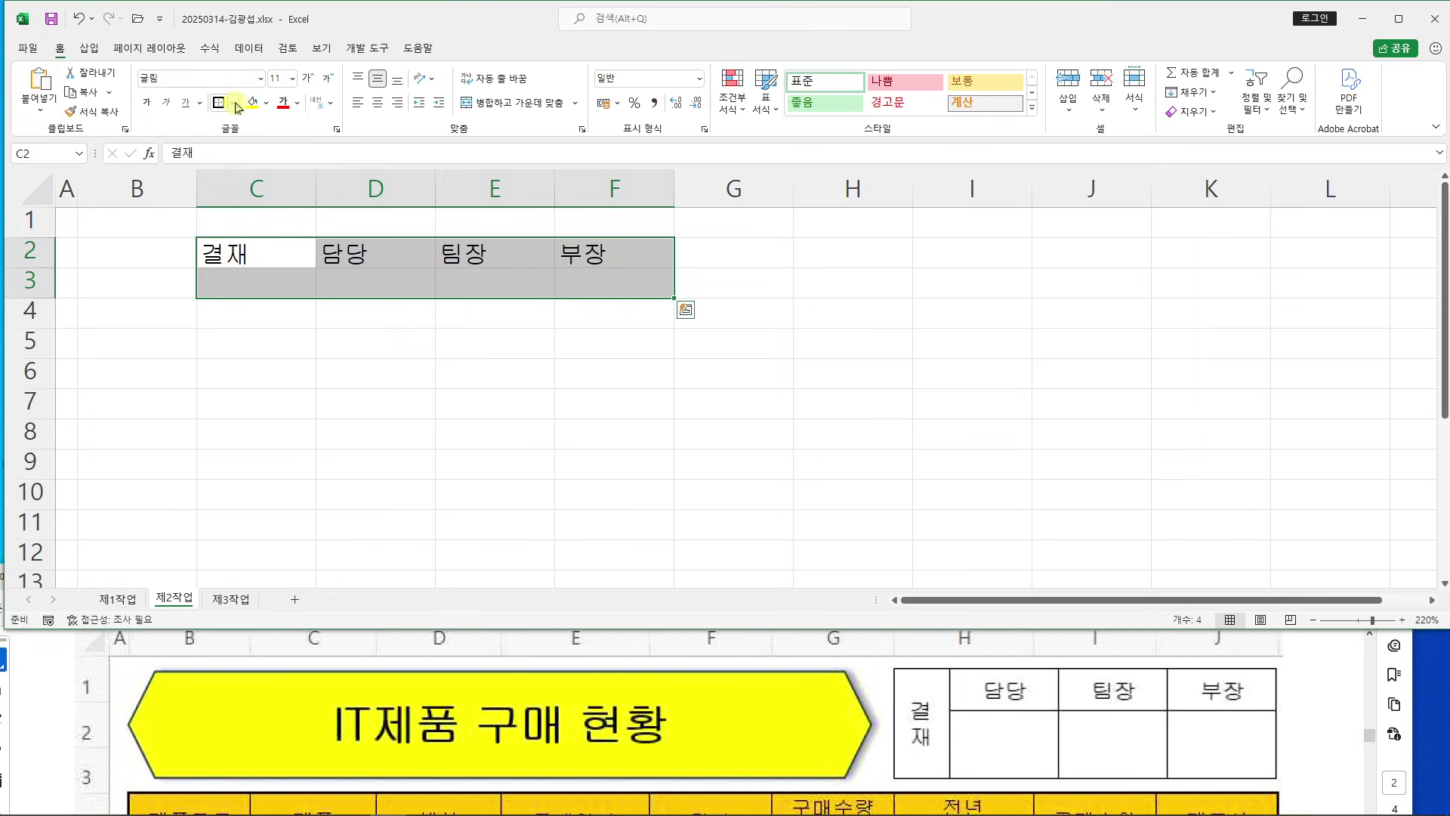
{"action": "left_click", "coordinate": [236, 105]}
{"action": "left_click", "coordinate": [293, 254]}
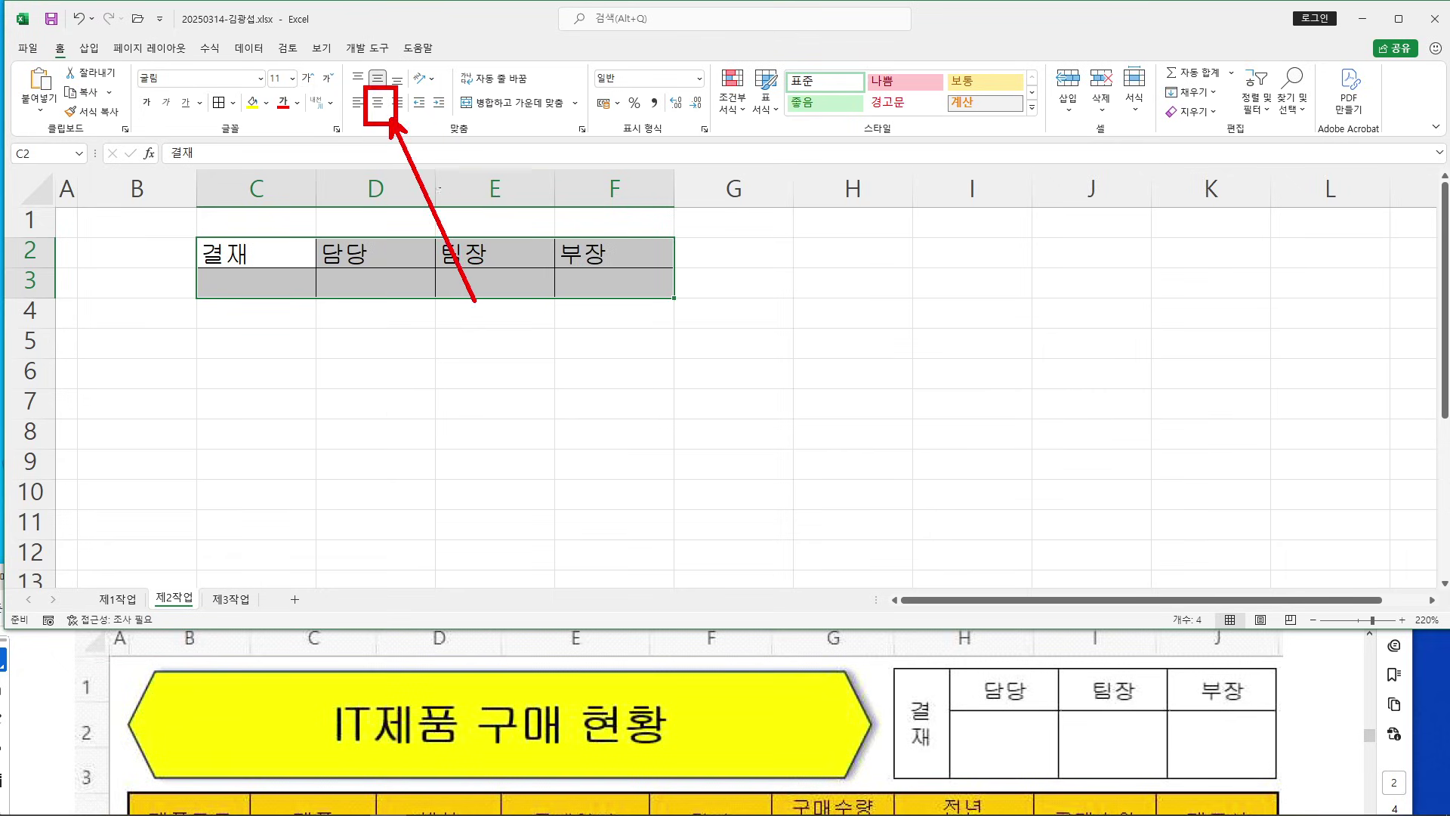
Centre the approval labels and compare the 결재 cell with the reference
{"action": "left_click", "coordinate": [378, 102]}
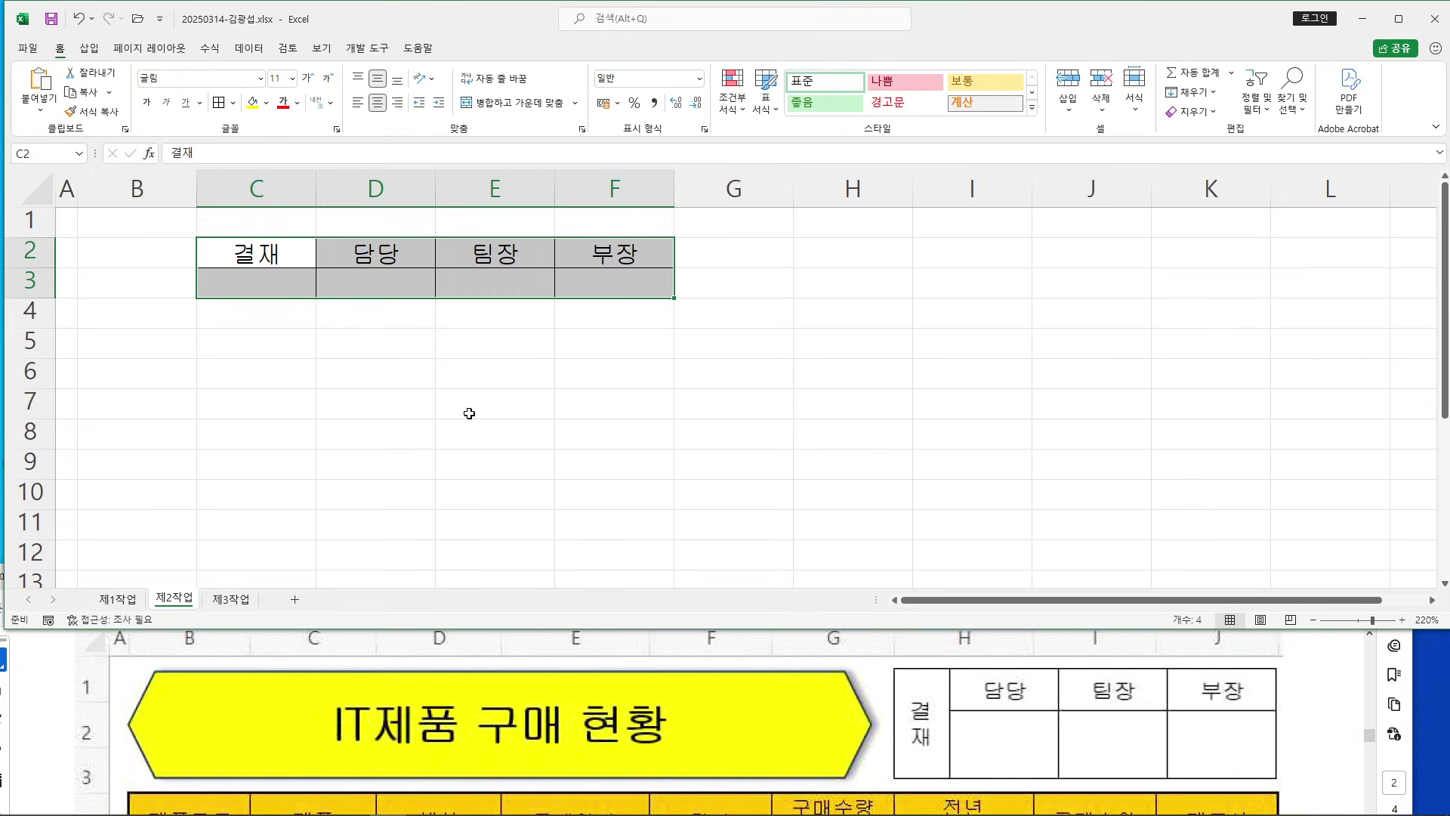
{"action": "left_click", "coordinate": [469, 414]}
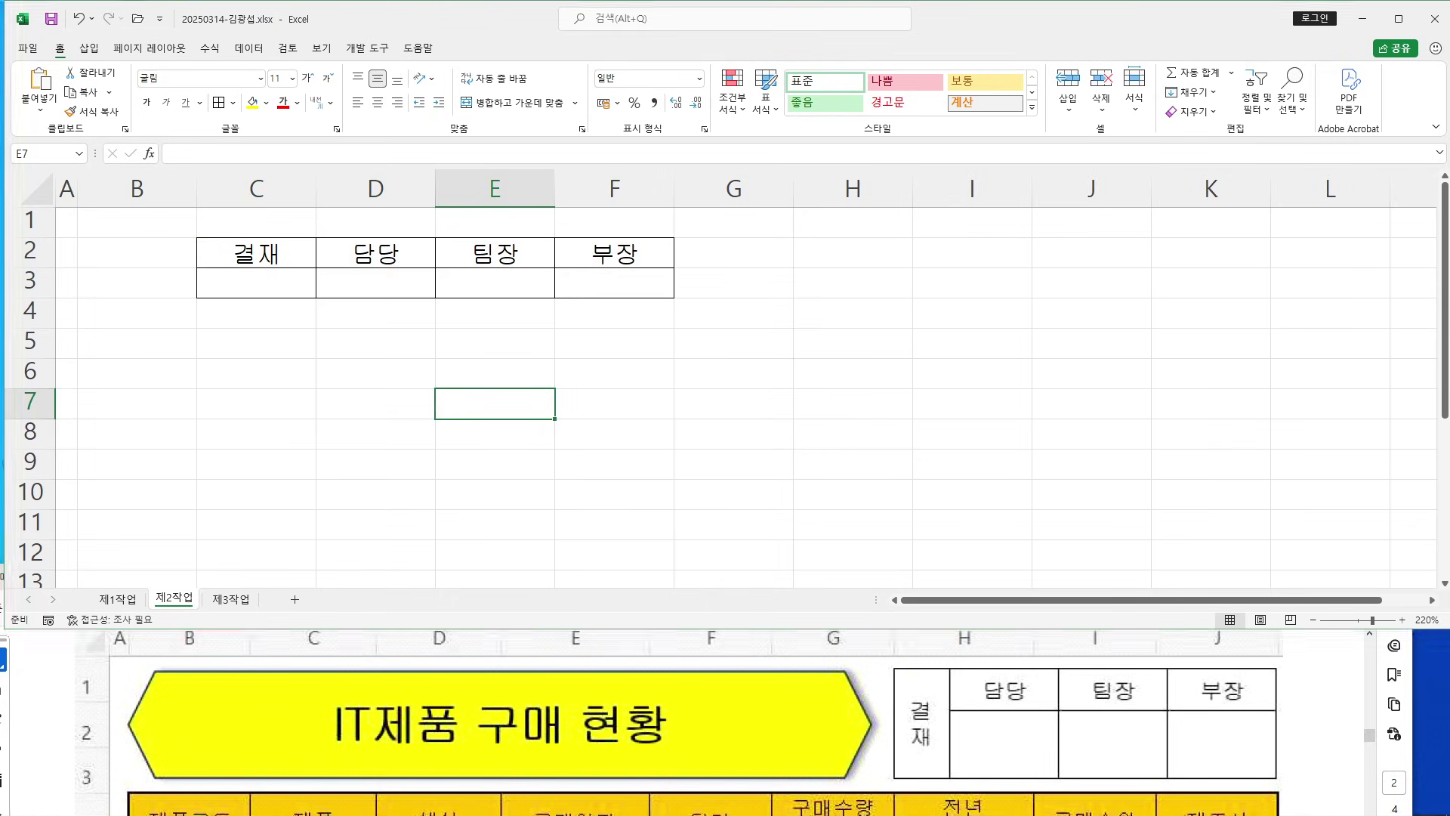
{"action": "left_click_drag", "start_coordinate": [896, 665], "coordinate": [943, 783]}
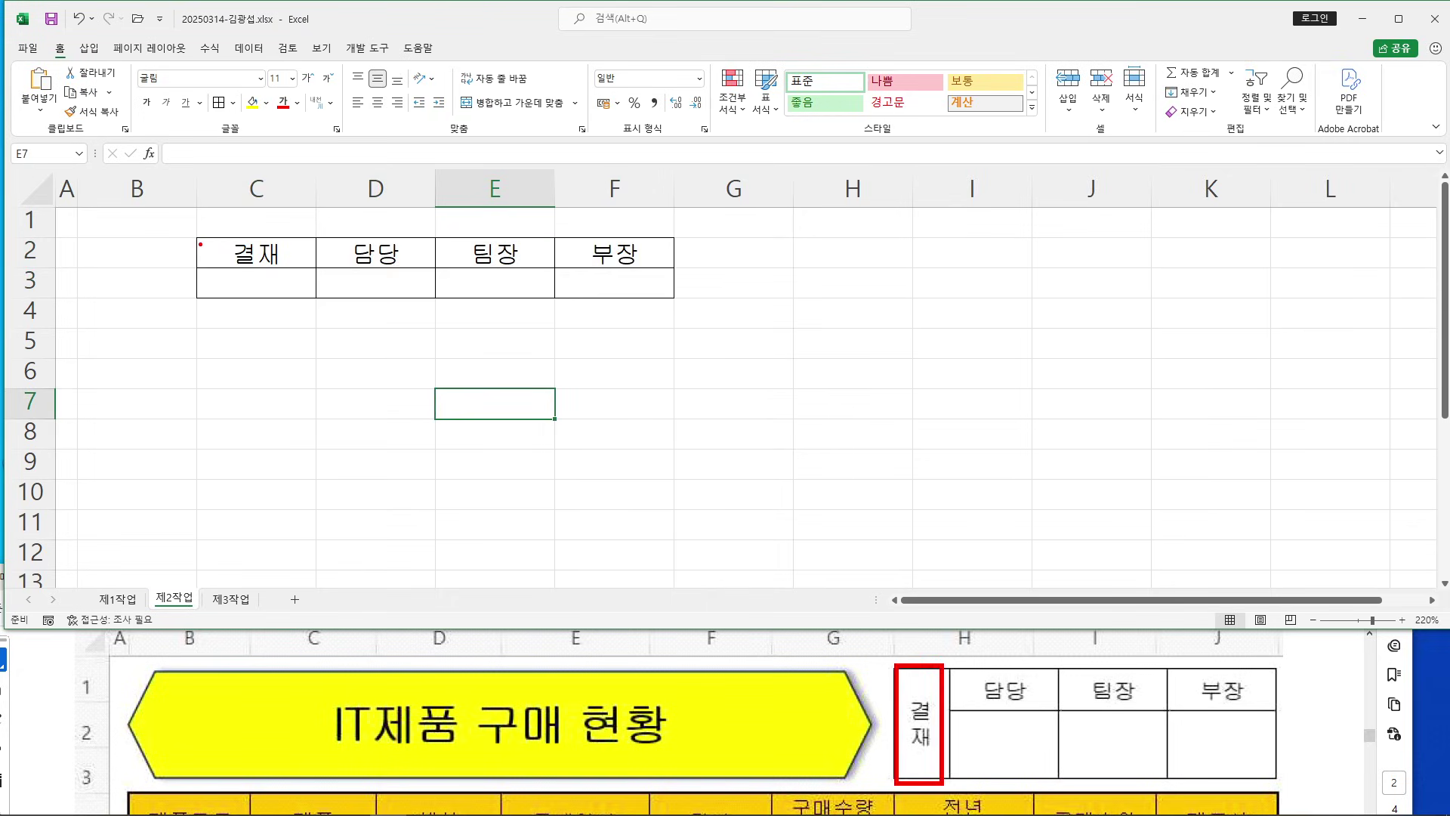
Merge & Center C2:C3 and set 결재 to Vertical Text
{"action": "mouse_move", "coordinate": [195, 231]}
{"action": "left_mouse_down"}
{"action": "mouse_move", "coordinate": [311, 298]}
{"action": "mouse_move", "coordinate": [275, 275]}
{"action": "left_mouse_up"}
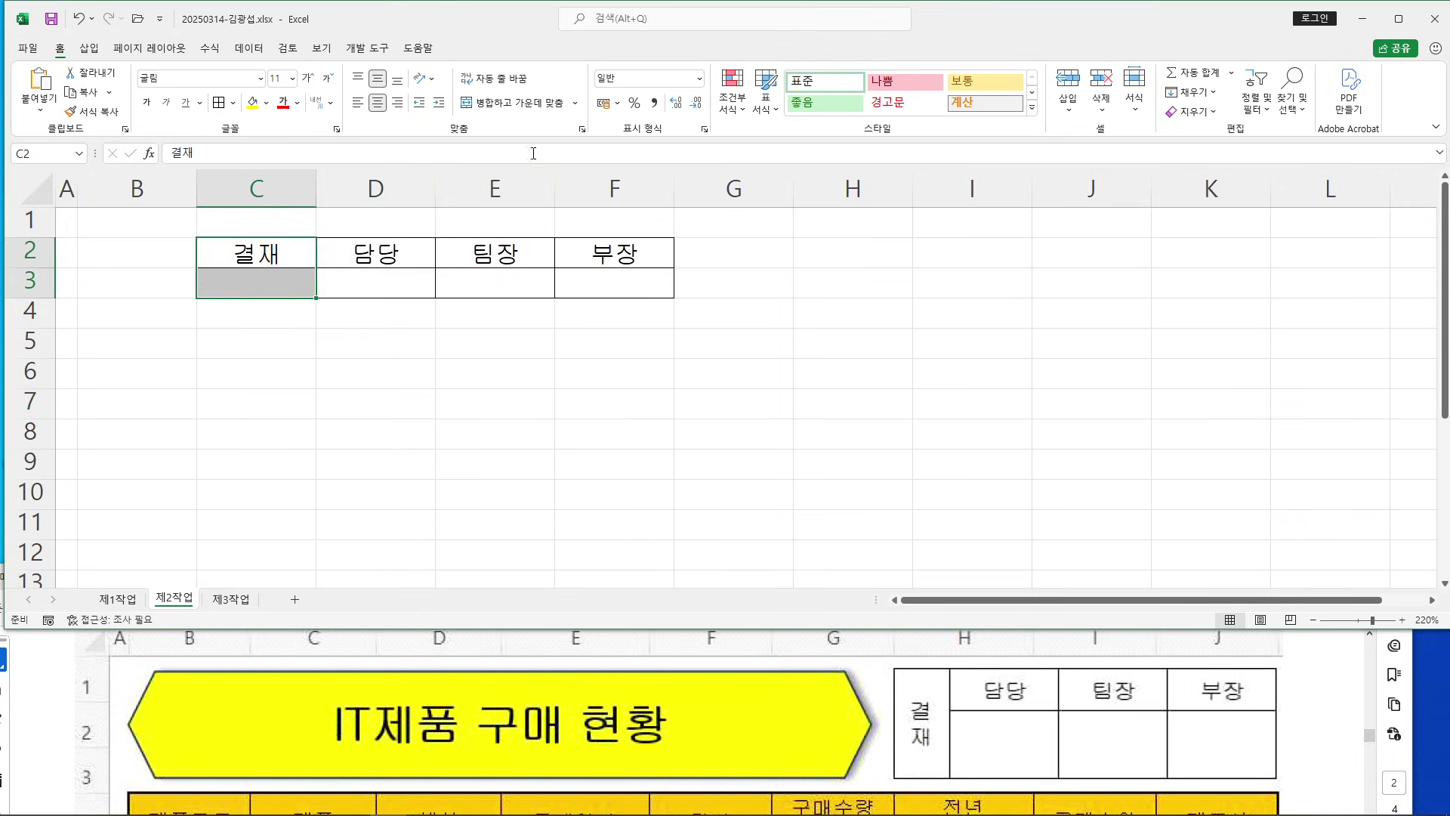
{"action": "mouse_move", "coordinate": [455, 89]}
{"action": "left_mouse_down"}
{"action": "mouse_move", "coordinate": [574, 121]}
{"action": "mouse_move", "coordinate": [677, 345]}
{"action": "left_mouse_up"}
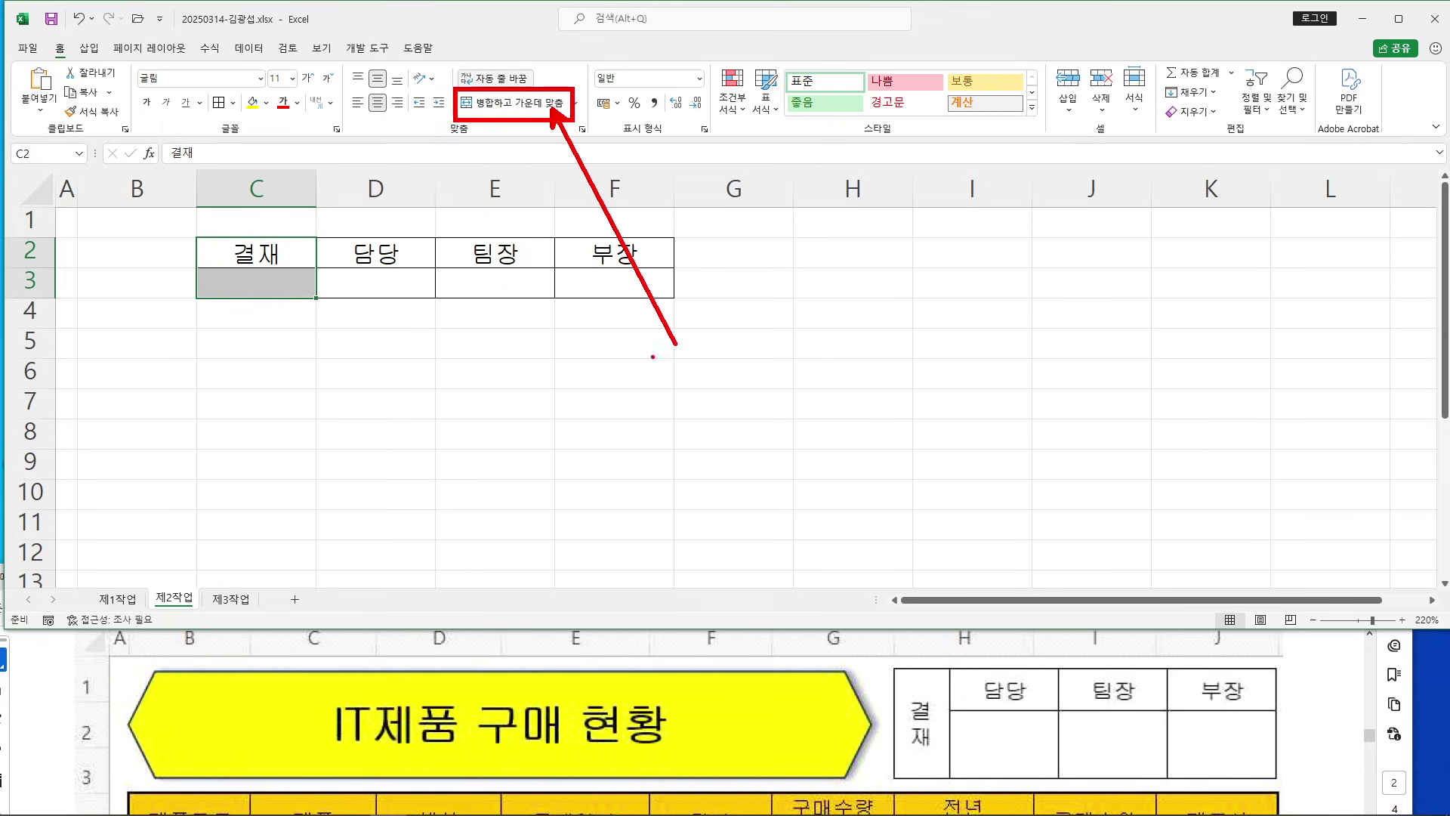
{"action": "left_click", "coordinate": [516, 102]}
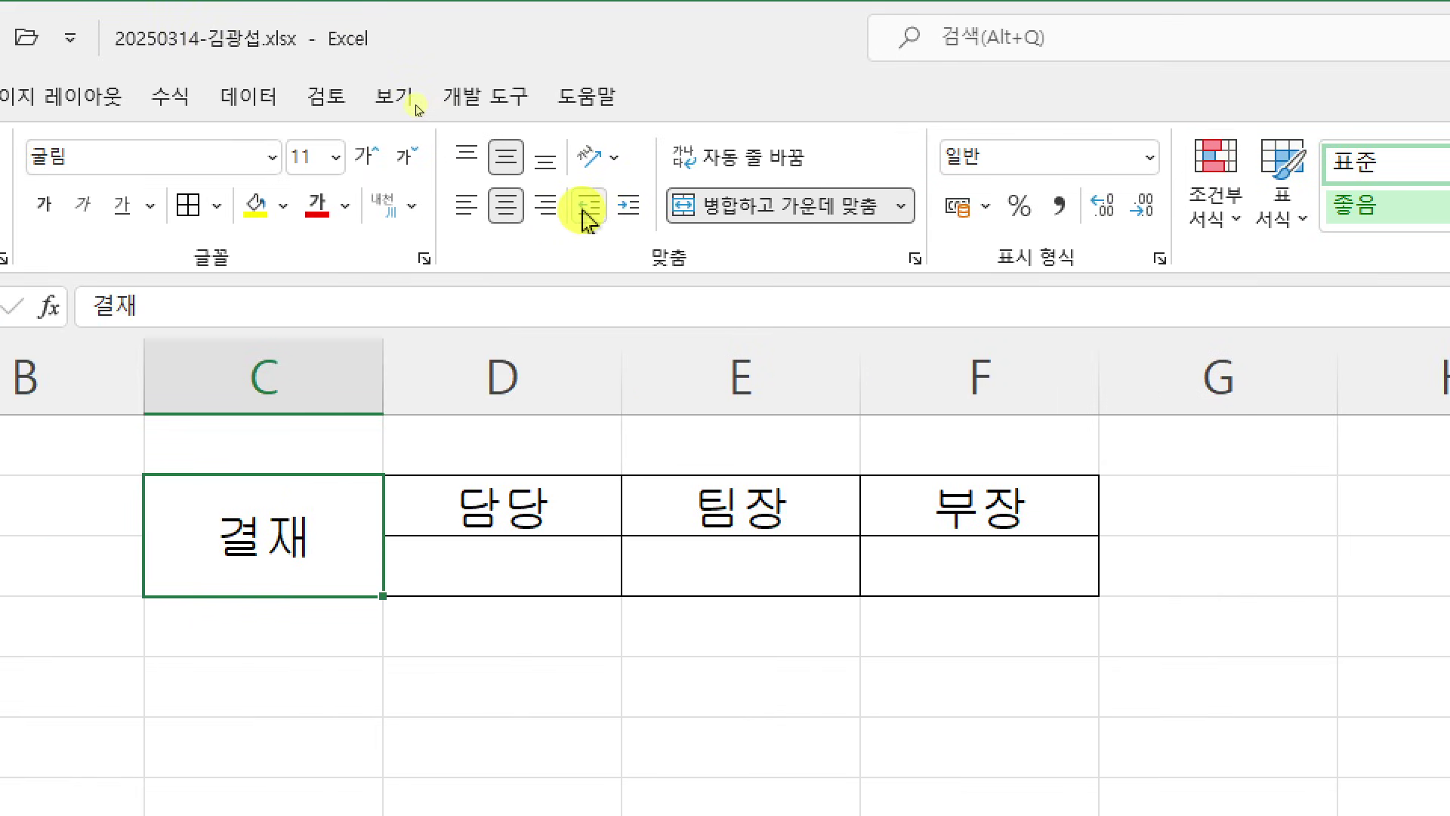
{"action": "left_click", "coordinate": [611, 174]}
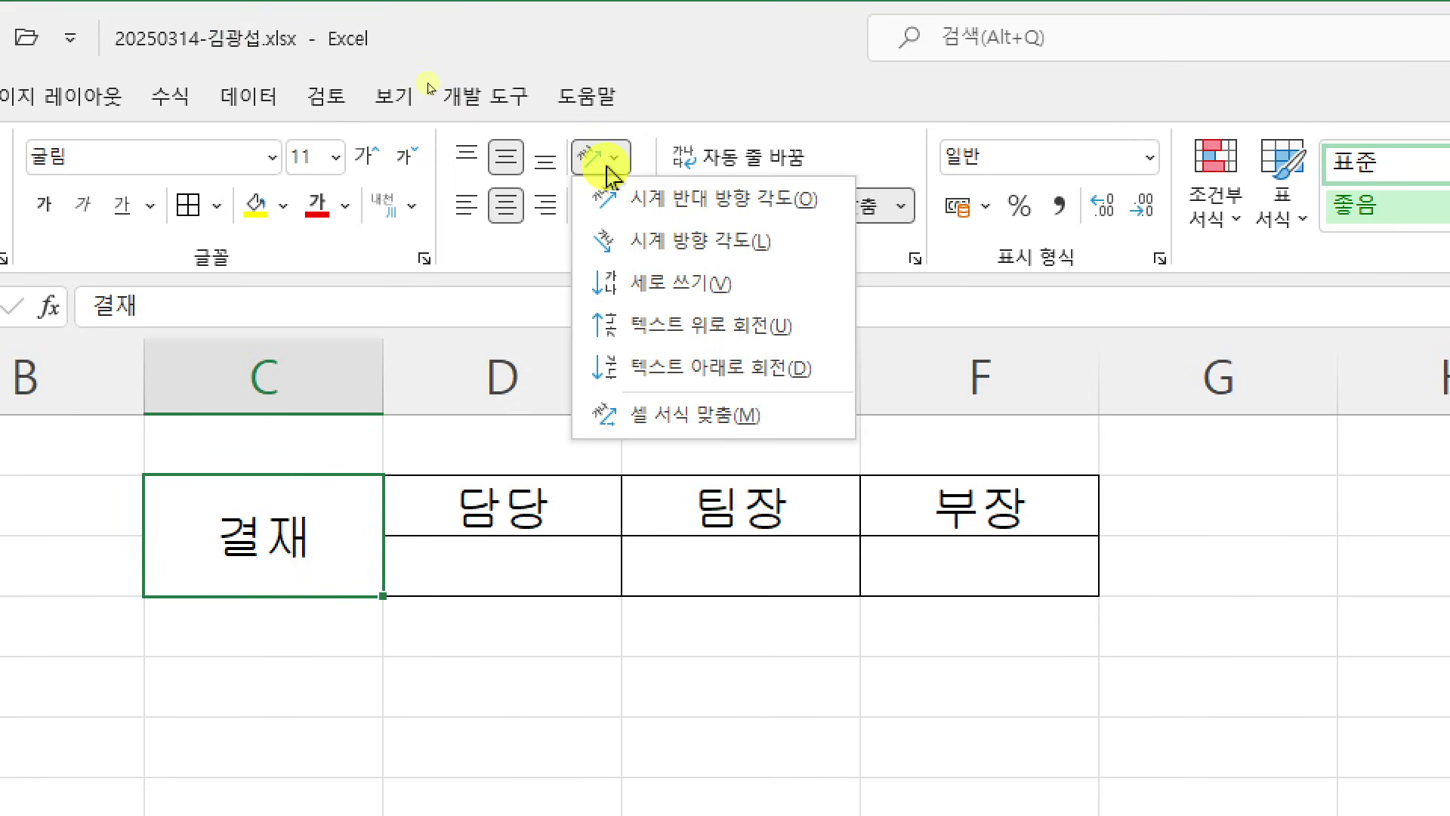
{"action": "left_click", "coordinate": [654, 300]}
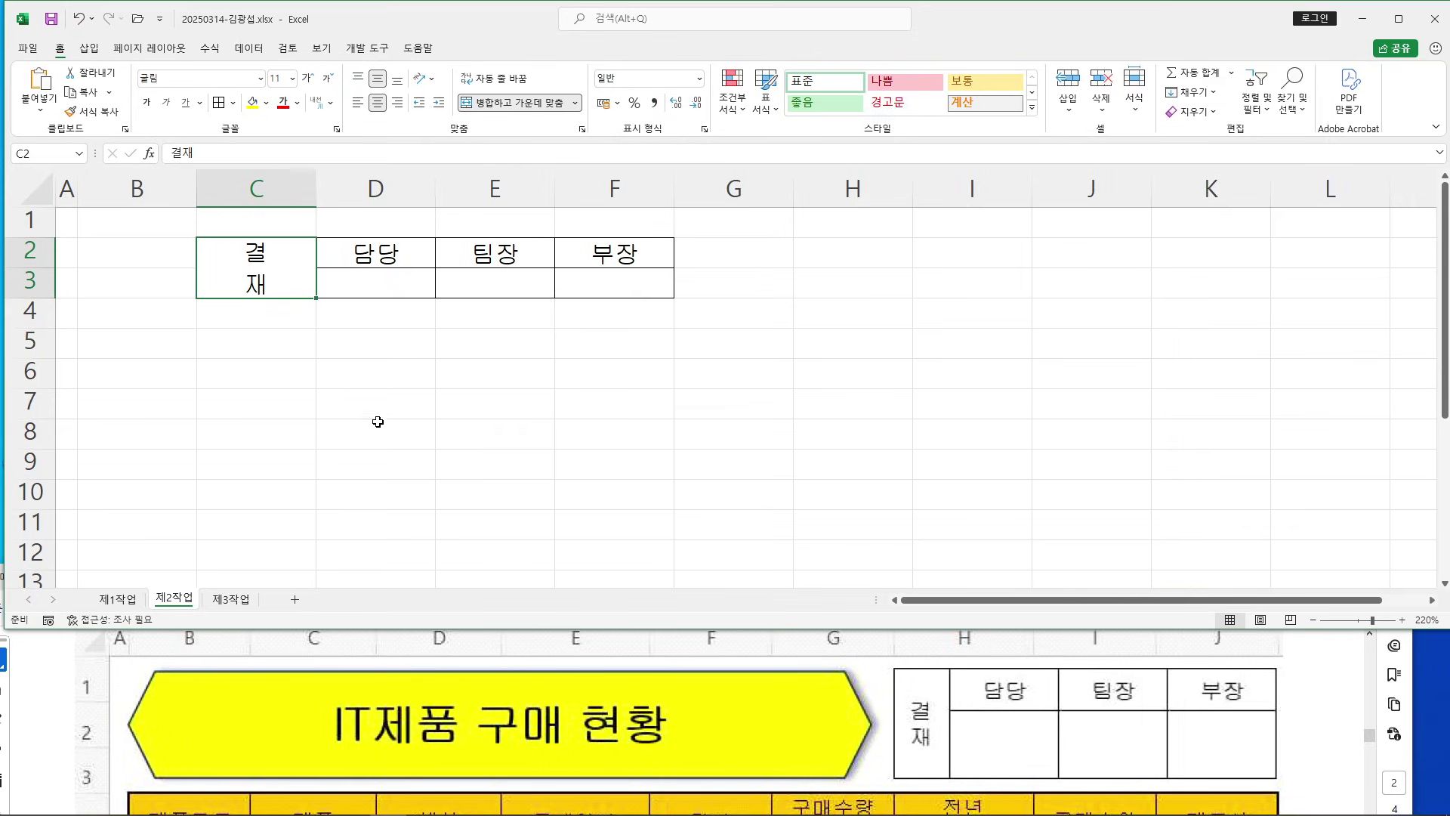
{"action": "mouse_move", "coordinate": [199, 167]}
{"action": "left_mouse_down"}
{"action": "mouse_move", "coordinate": [240, 134]}
{"action": "mouse_move", "coordinate": [309, 173]}
{"action": "left_mouse_up"}
{"action": "mouse_move", "coordinate": [278, 73]}
{"action": "left_mouse_down"}
{"action": "mouse_move", "coordinate": [256, 106]}
{"action": "mouse_move", "coordinate": [293, 102]}
{"action": "left_mouse_up"}
{"action": "left_click_drag", "start_coordinate": [295, 71], "coordinate": [273, 121]}
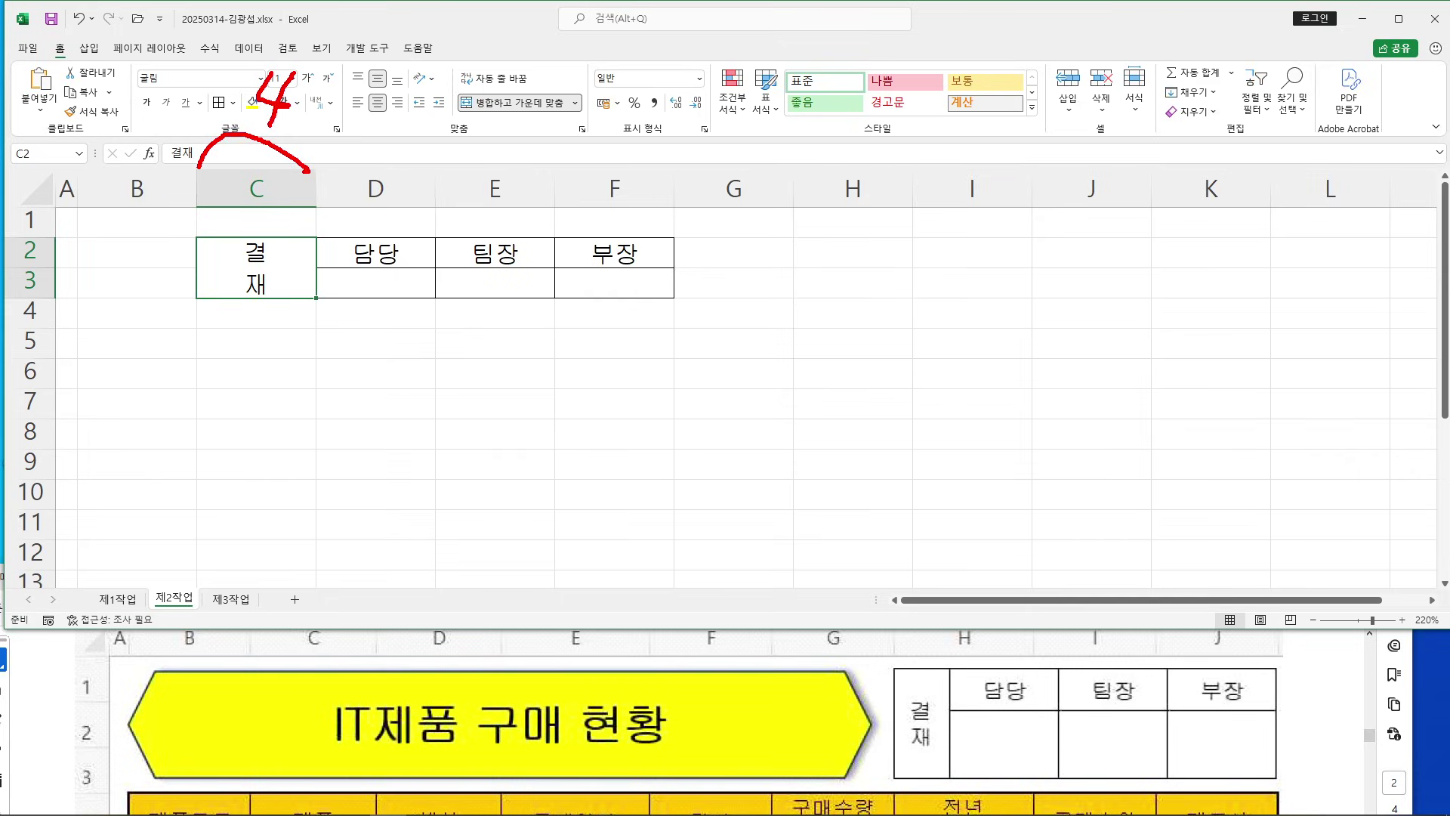
{"action": "mouse_move", "coordinate": [328, 167]}
{"action": "left_mouse_down"}
{"action": "mouse_move", "coordinate": [474, 140]}
{"action": "mouse_move", "coordinate": [546, 172]}
{"action": "mouse_move", "coordinate": [656, 151]}
{"action": "mouse_move", "coordinate": [682, 173]}
{"action": "left_mouse_up"}
{"action": "left_click_drag", "start_coordinate": [644, 74], "coordinate": [635, 106]}
{"action": "left_click", "coordinate": [648, 114]}
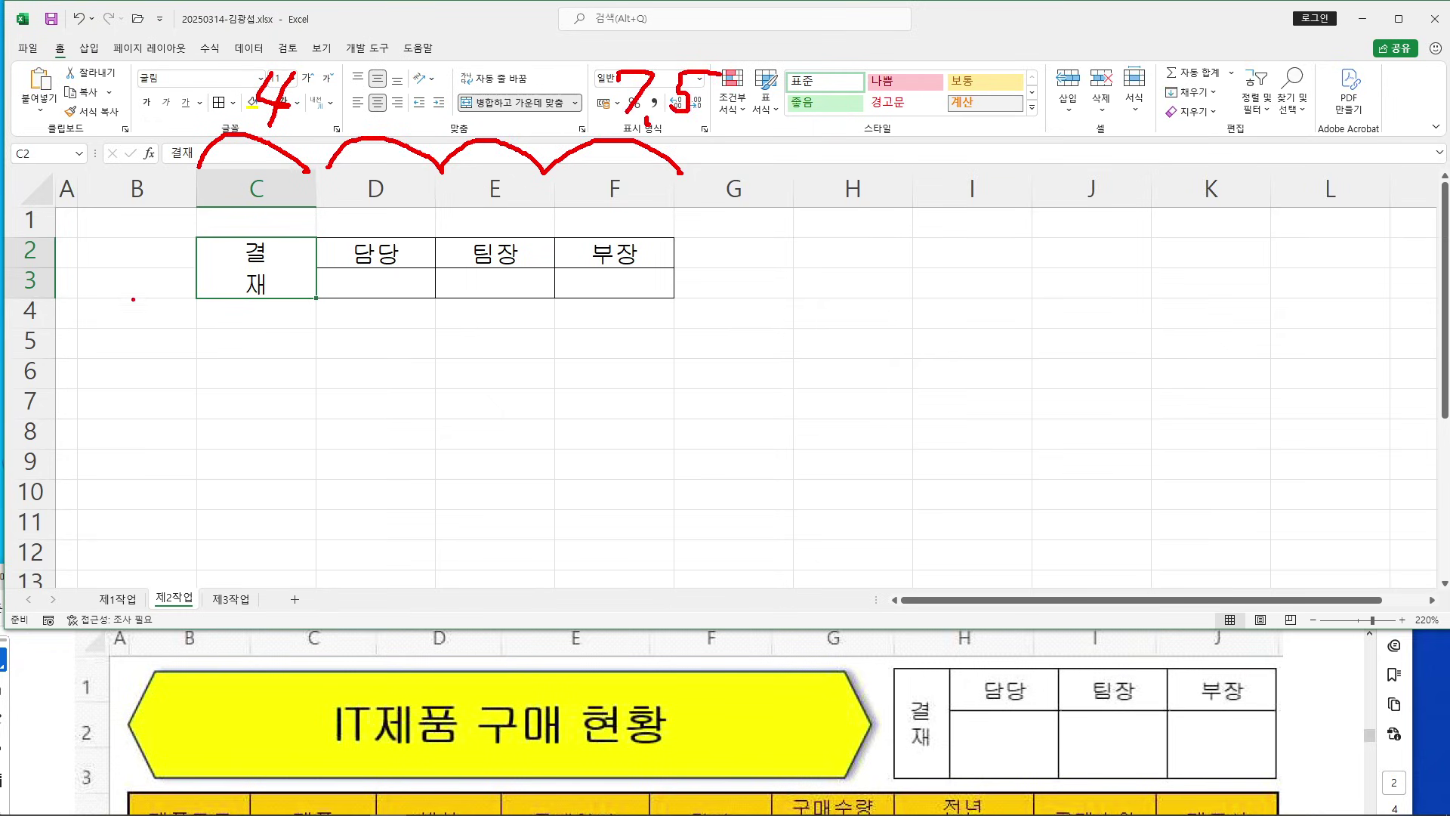
{"action": "left_click_drag", "start_coordinate": [66, 221], "coordinate": [70, 260]}
{"action": "mouse_move", "coordinate": [83, 240]}
{"action": "left_mouse_down"}
{"action": "mouse_move", "coordinate": [94, 225]}
{"action": "mouse_move", "coordinate": [93, 260]}
{"action": "mouse_move", "coordinate": [115, 261]}
{"action": "mouse_move", "coordinate": [157, 221]}
{"action": "left_mouse_up"}
{"action": "left_click", "coordinate": [130, 288]}
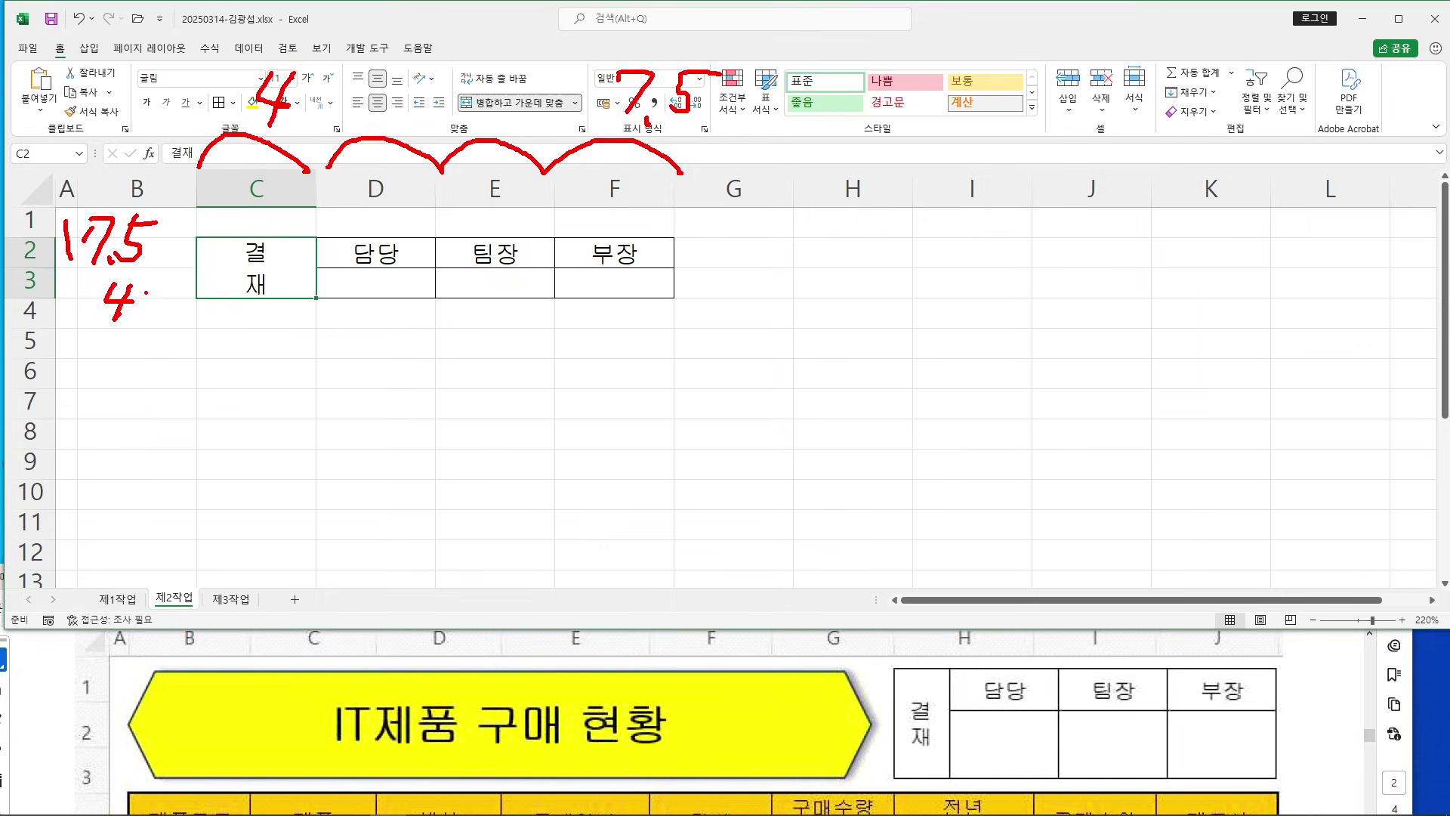
{"action": "left_click_drag", "start_coordinate": [198, 271], "coordinate": [198, 299]}
{"action": "left_click", "coordinate": [201, 308]}
Set column C width to 4 and columns D–F width to 7.5
{"action": "key", "text": "Escape"}
{"action": "left_click", "coordinate": [264, 181]}
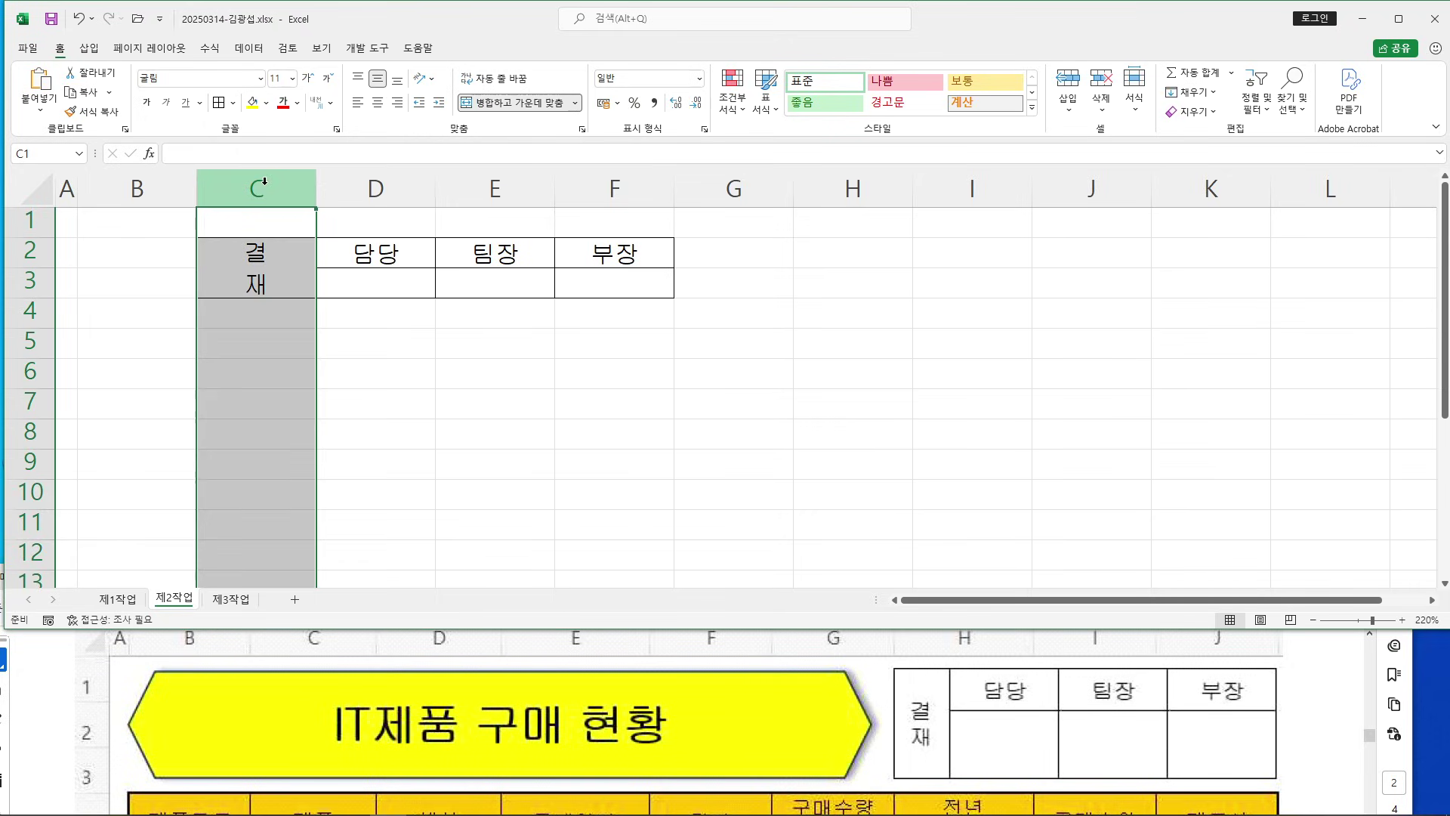
{"action": "right_click", "coordinate": [264, 181]}
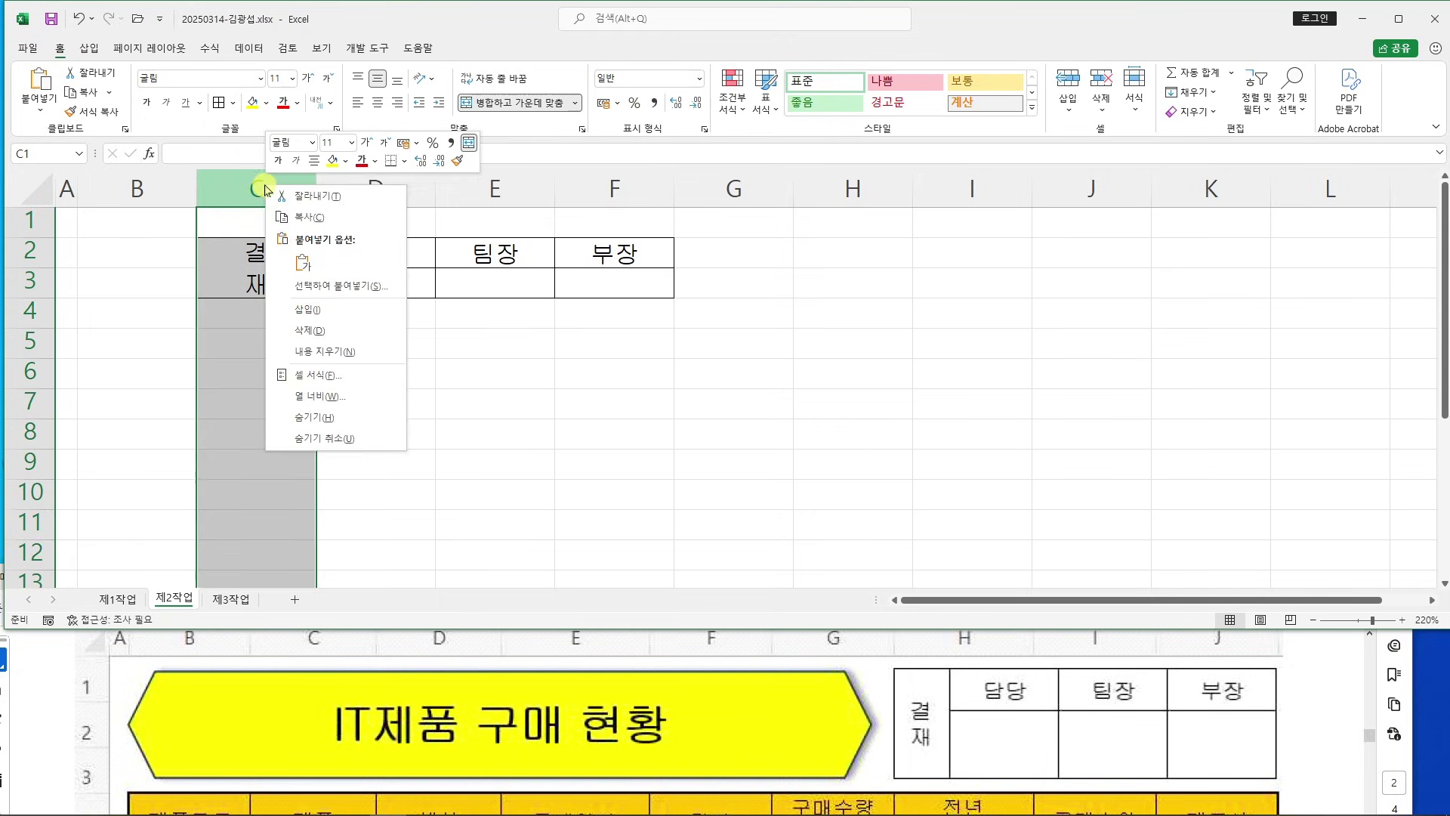
{"action": "left_click", "coordinate": [349, 393]}
{"action": "type", "text": "4"}
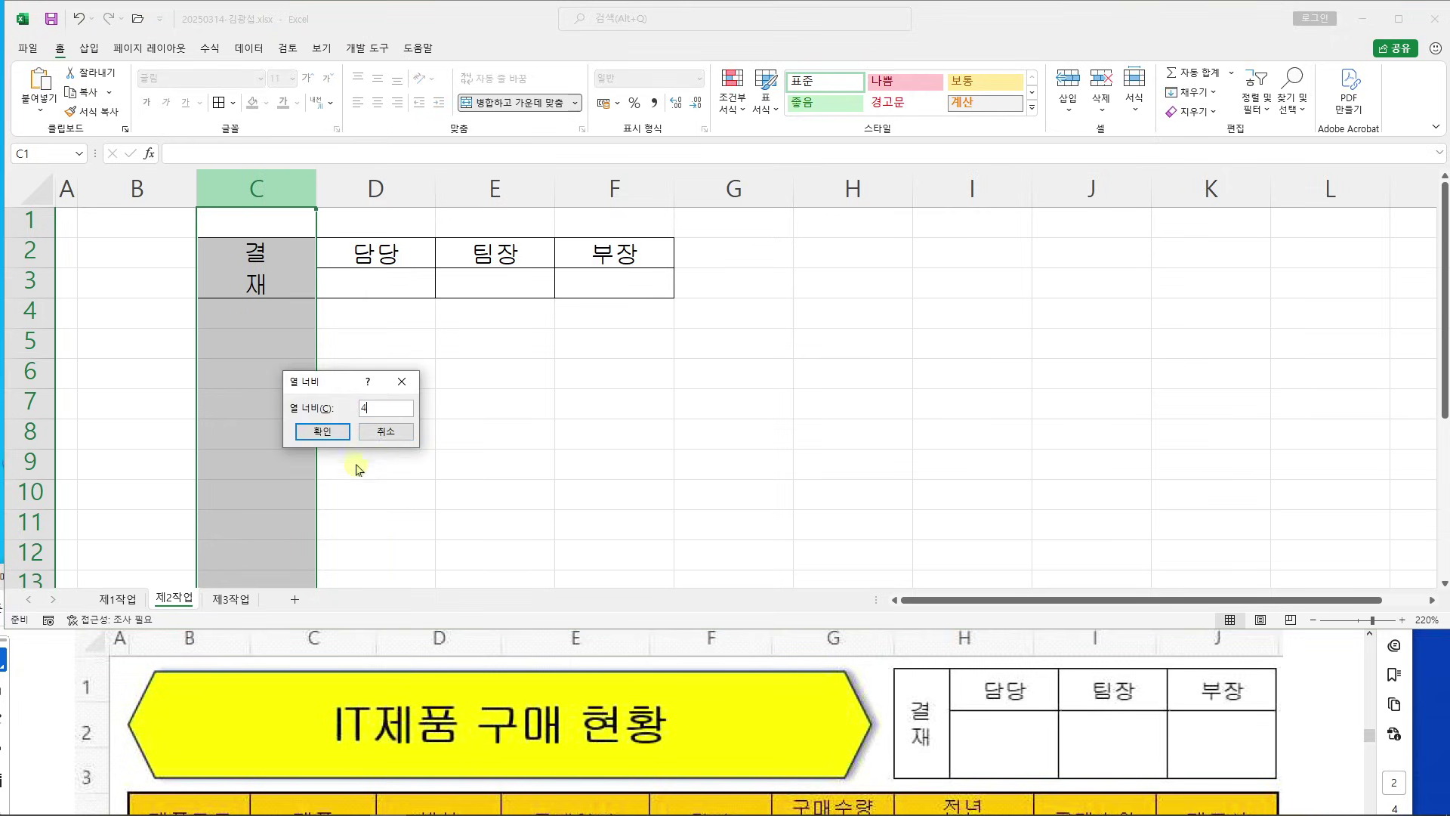
{"action": "left_click", "coordinate": [331, 434]}
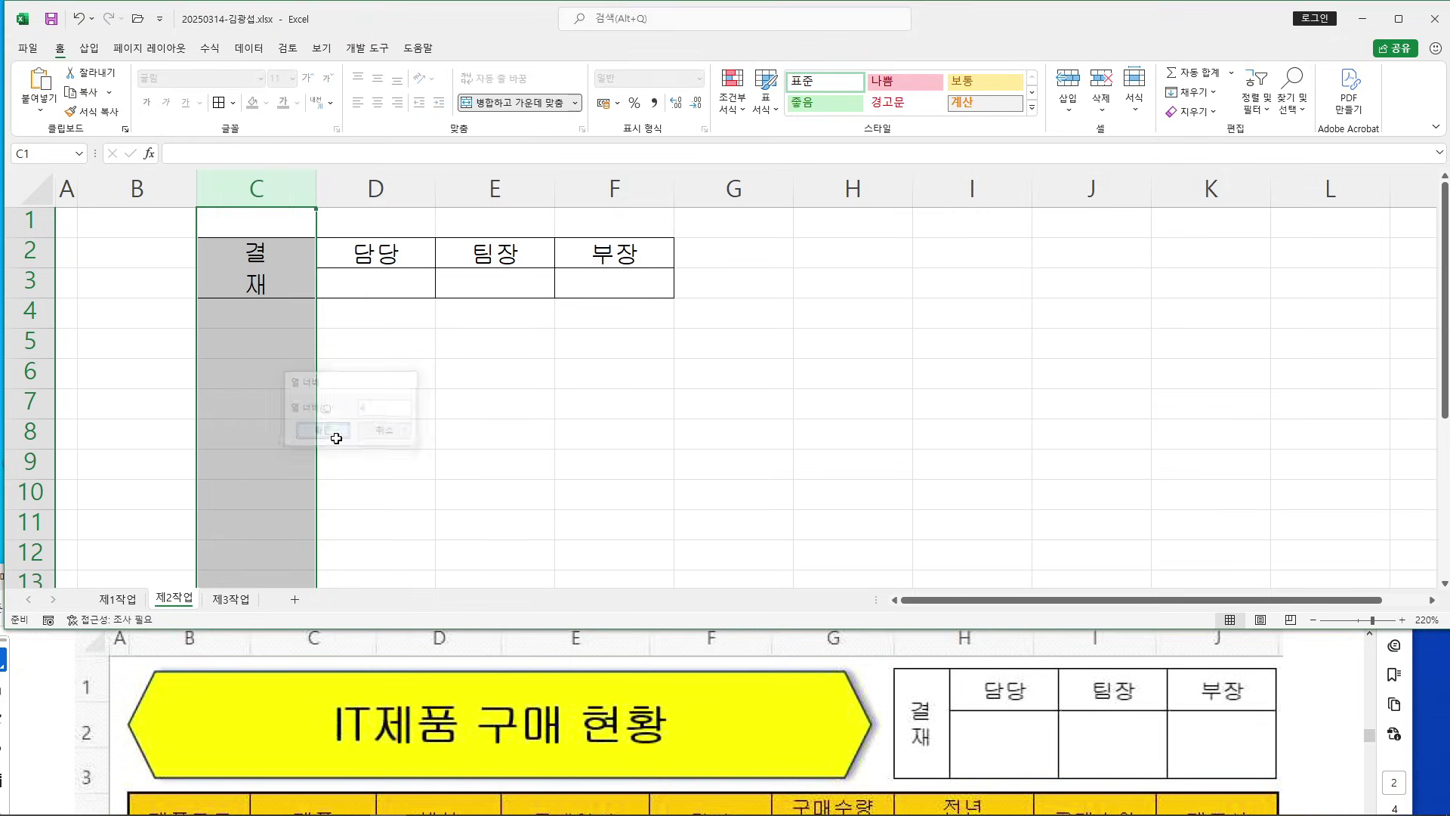
{"action": "left_click", "coordinate": [317, 187]}
{"action": "left_click_drag", "start_coordinate": [317, 187], "coordinate": [574, 184]}
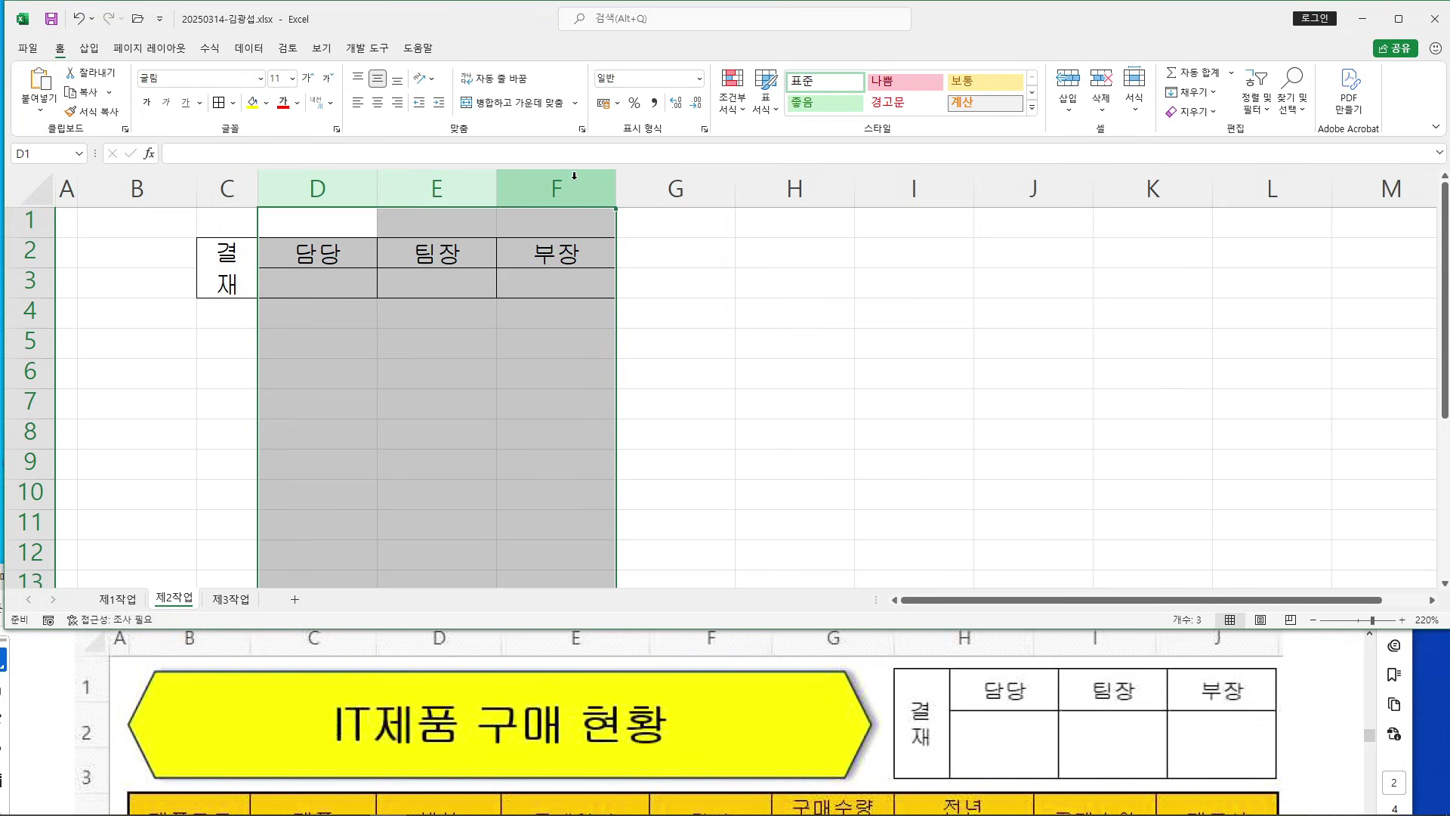
{"action": "right_click", "coordinate": [574, 181]}
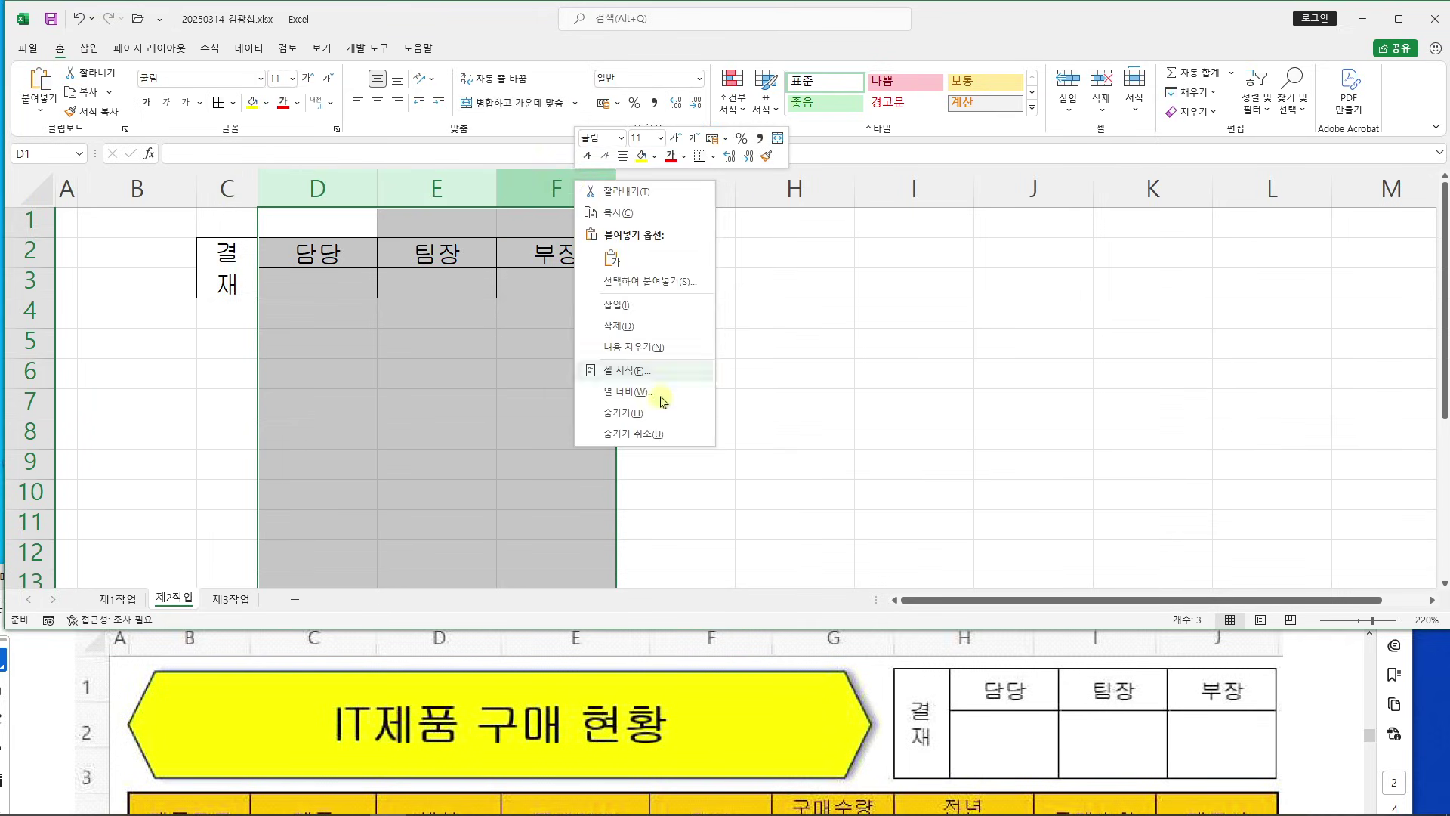
{"action": "left_click", "coordinate": [654, 394]}
{"action": "type", "text": "7.5"}
{"action": "key", "text": "Return"}
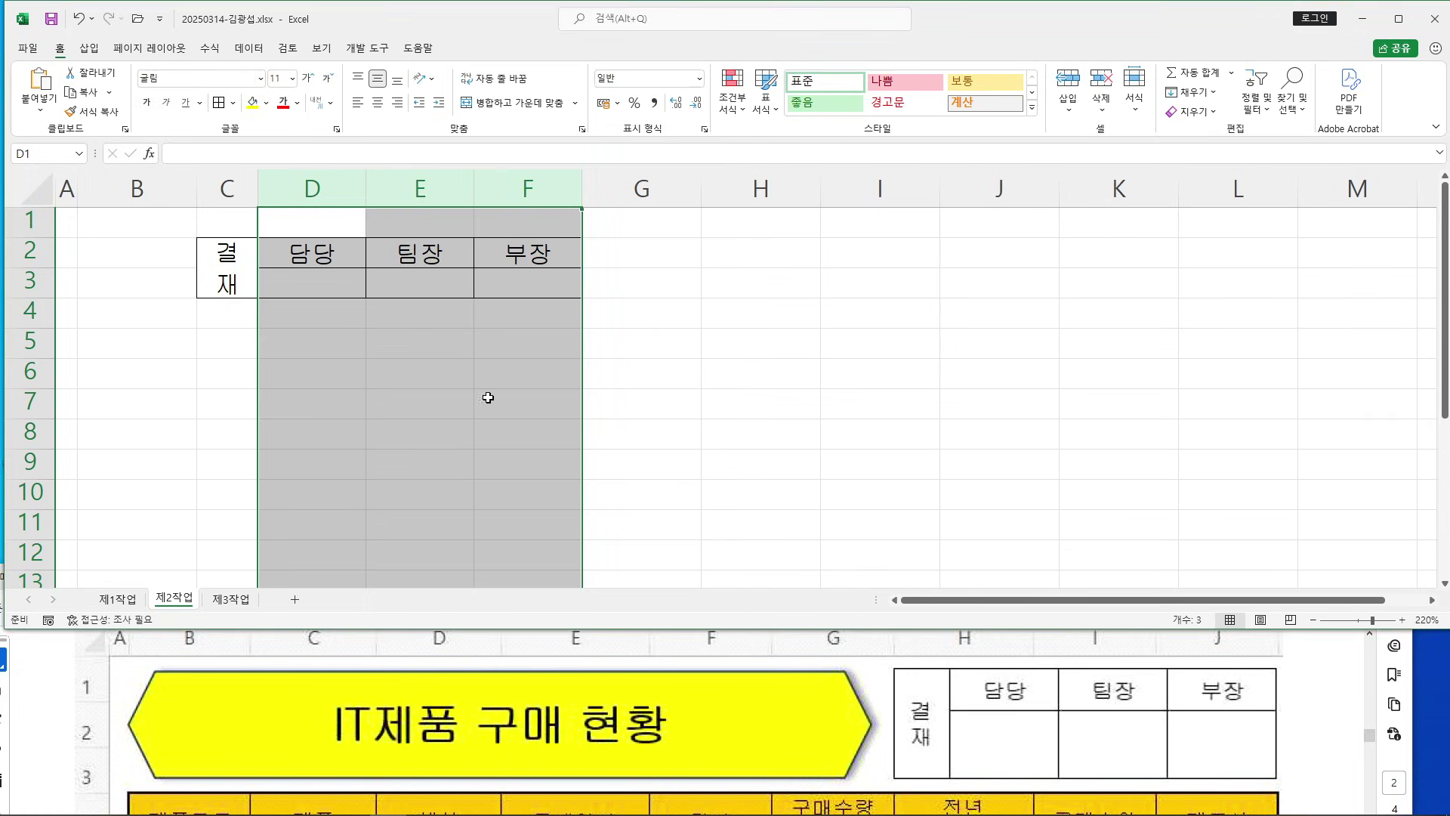
Set row 2 height to 17 and row 3 height to 40, then select the approval table
{"action": "left_click", "coordinate": [17, 255]}
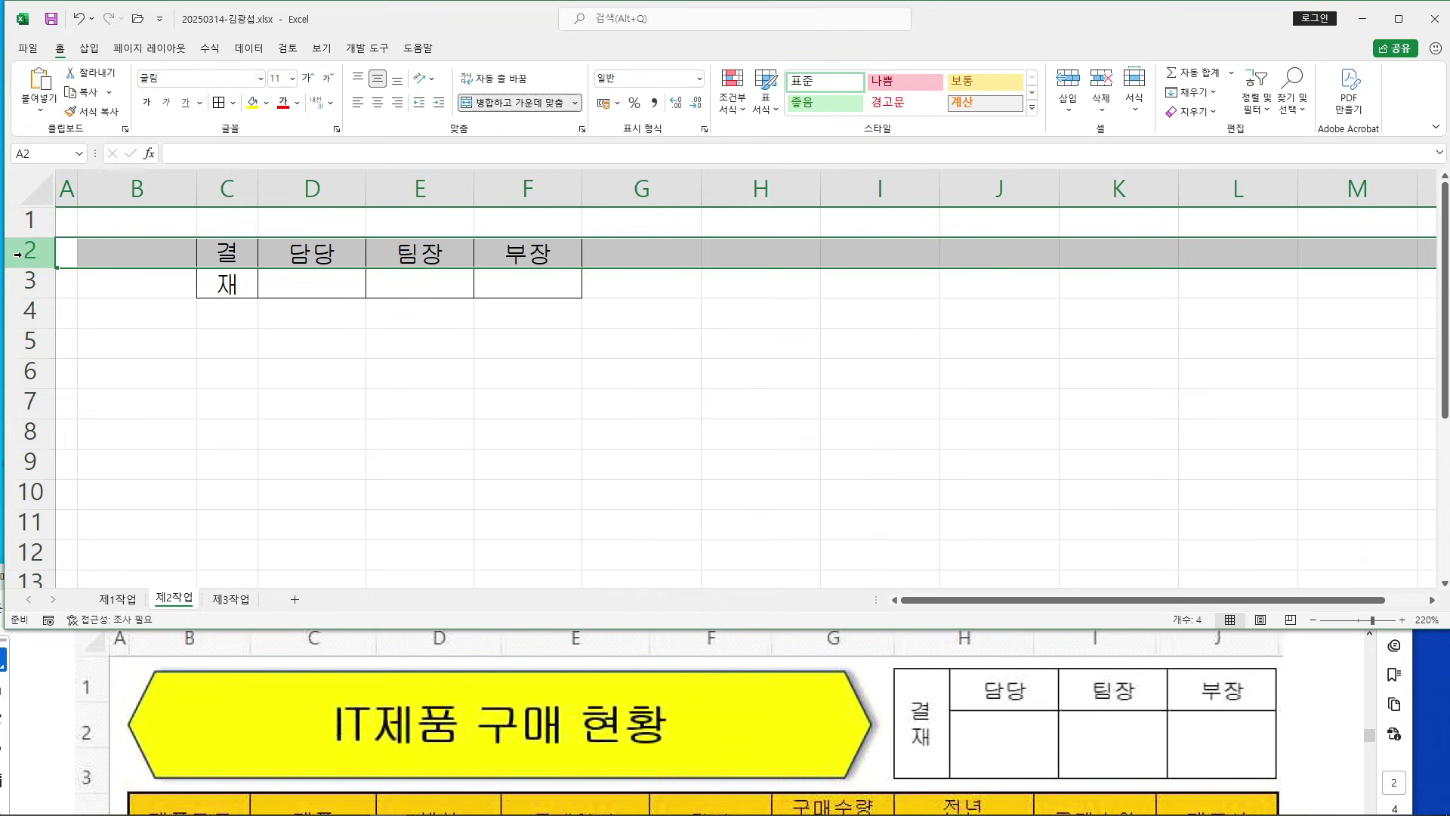
{"action": "right_click", "coordinate": [16, 254]}
{"action": "left_click", "coordinate": [83, 463]}
{"action": "left_click_drag", "start_coordinate": [124, 453], "coordinate": [553, 316]}
{"action": "type", "text": "17.5"}
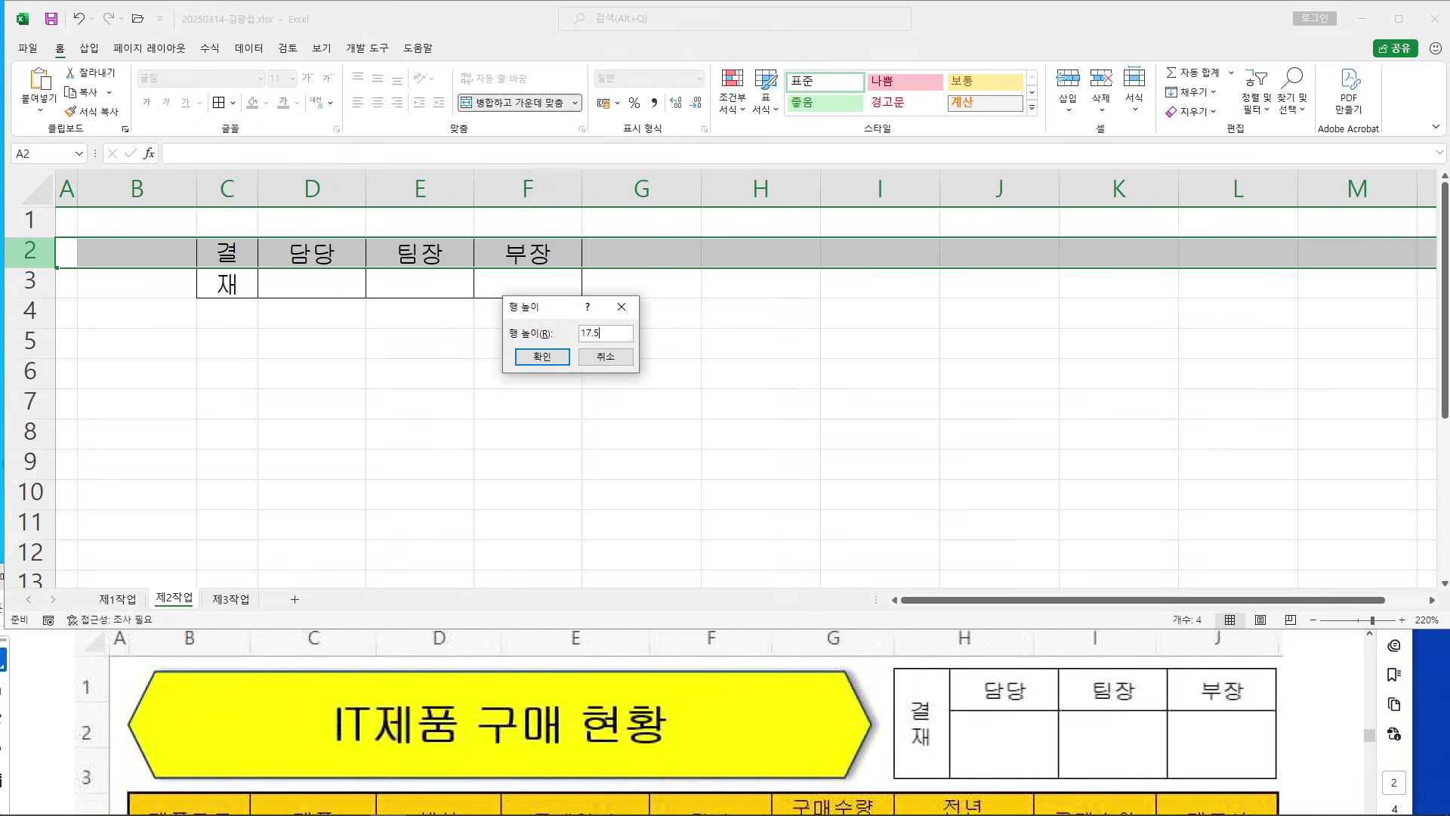
{"action": "key", "text": "Return"}
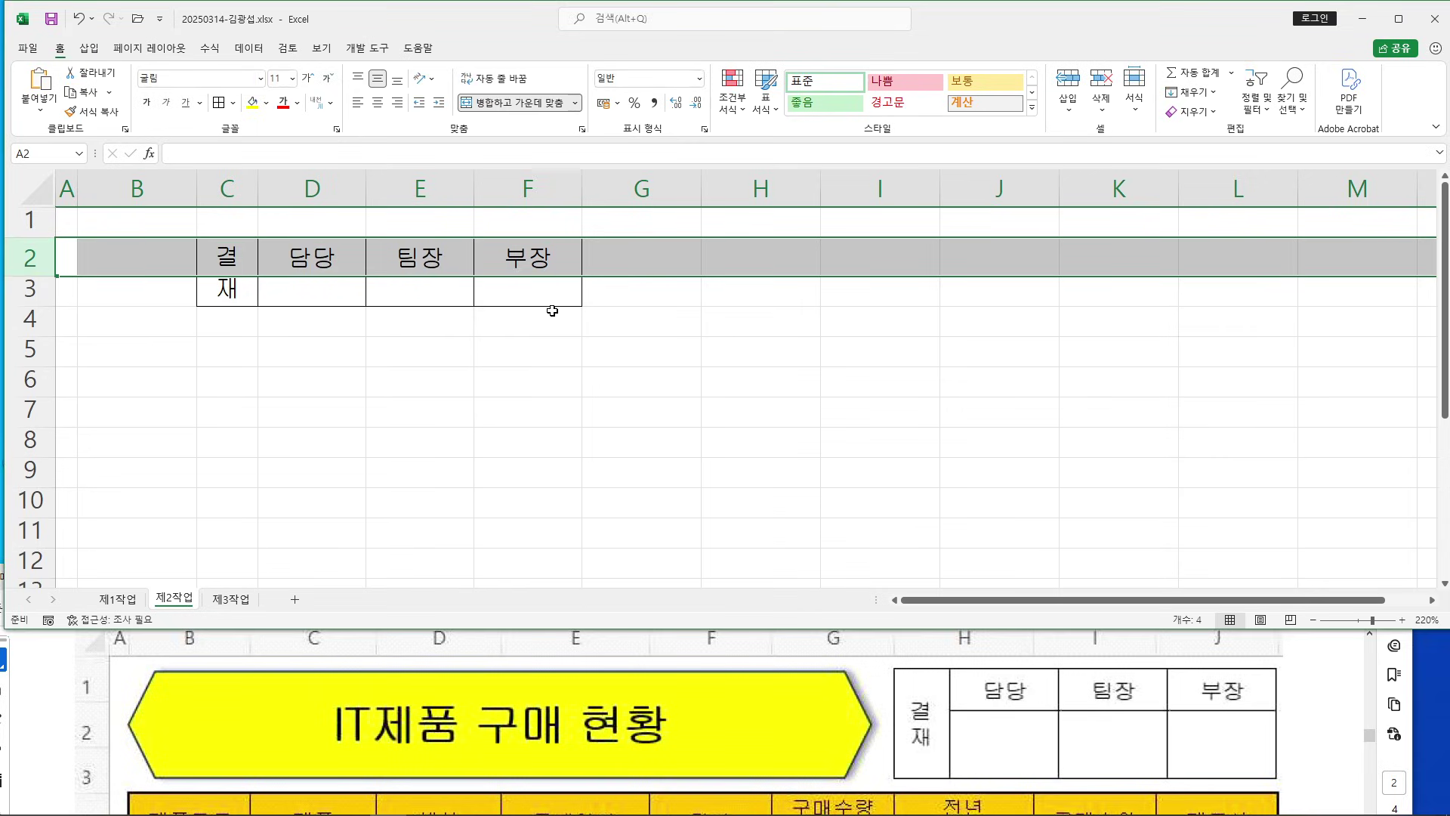
{"action": "left_click", "coordinate": [30, 290]}
{"action": "right_click", "coordinate": [32, 291]}
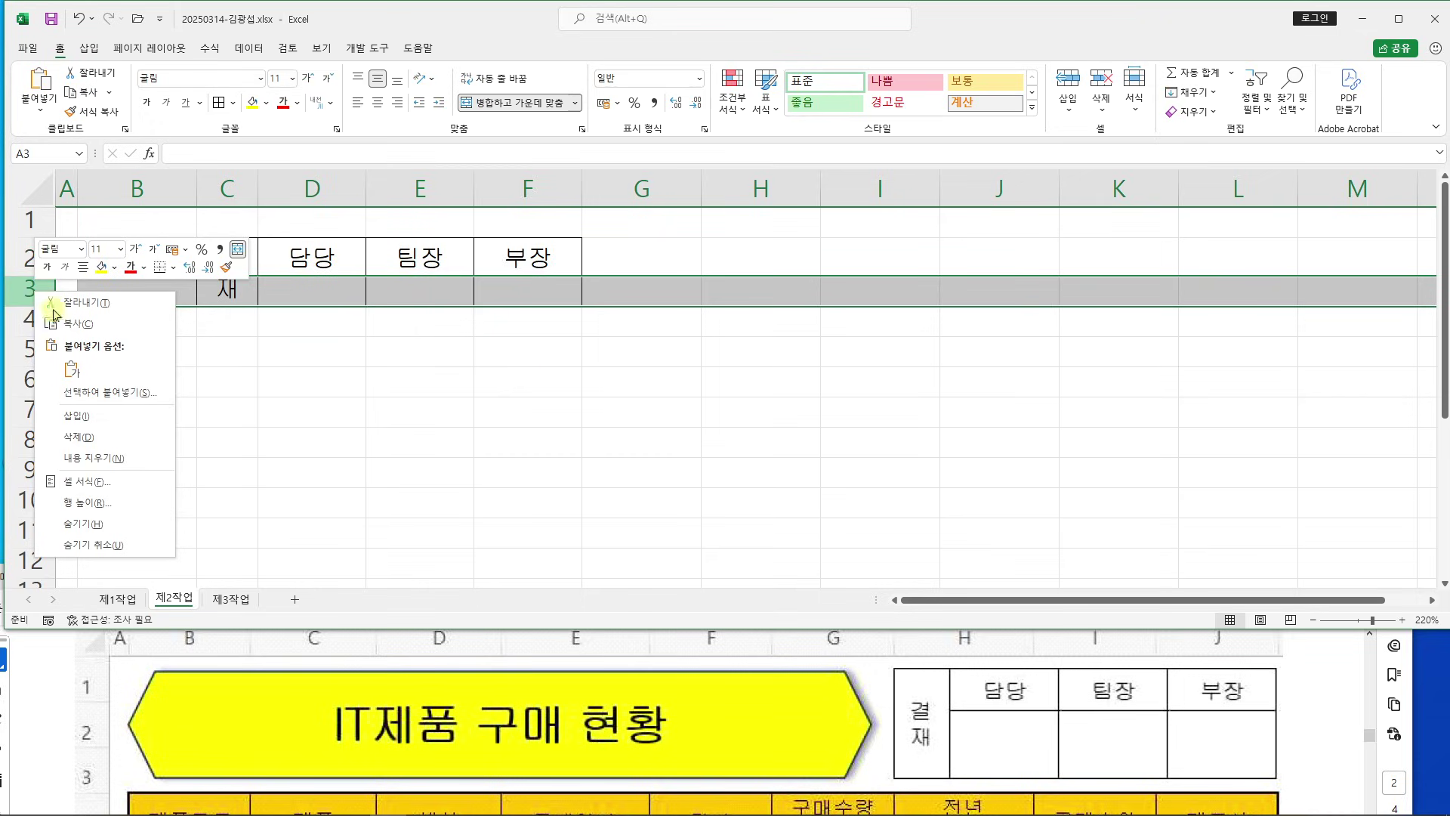
{"action": "left_click", "coordinate": [129, 502]}
{"action": "left_click_drag", "start_coordinate": [146, 479], "coordinate": [414, 355]}
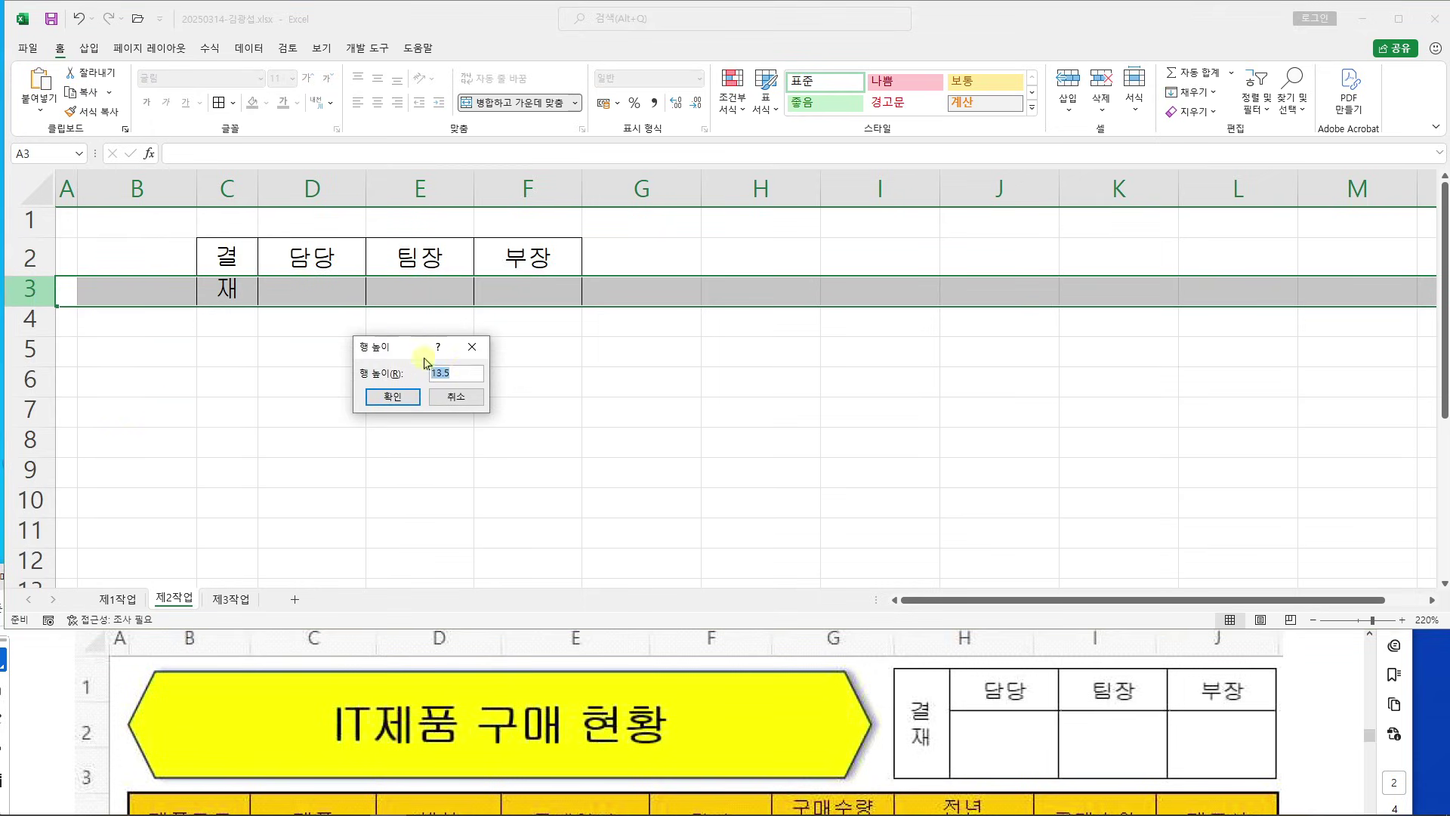
{"action": "type", "text": "40"}
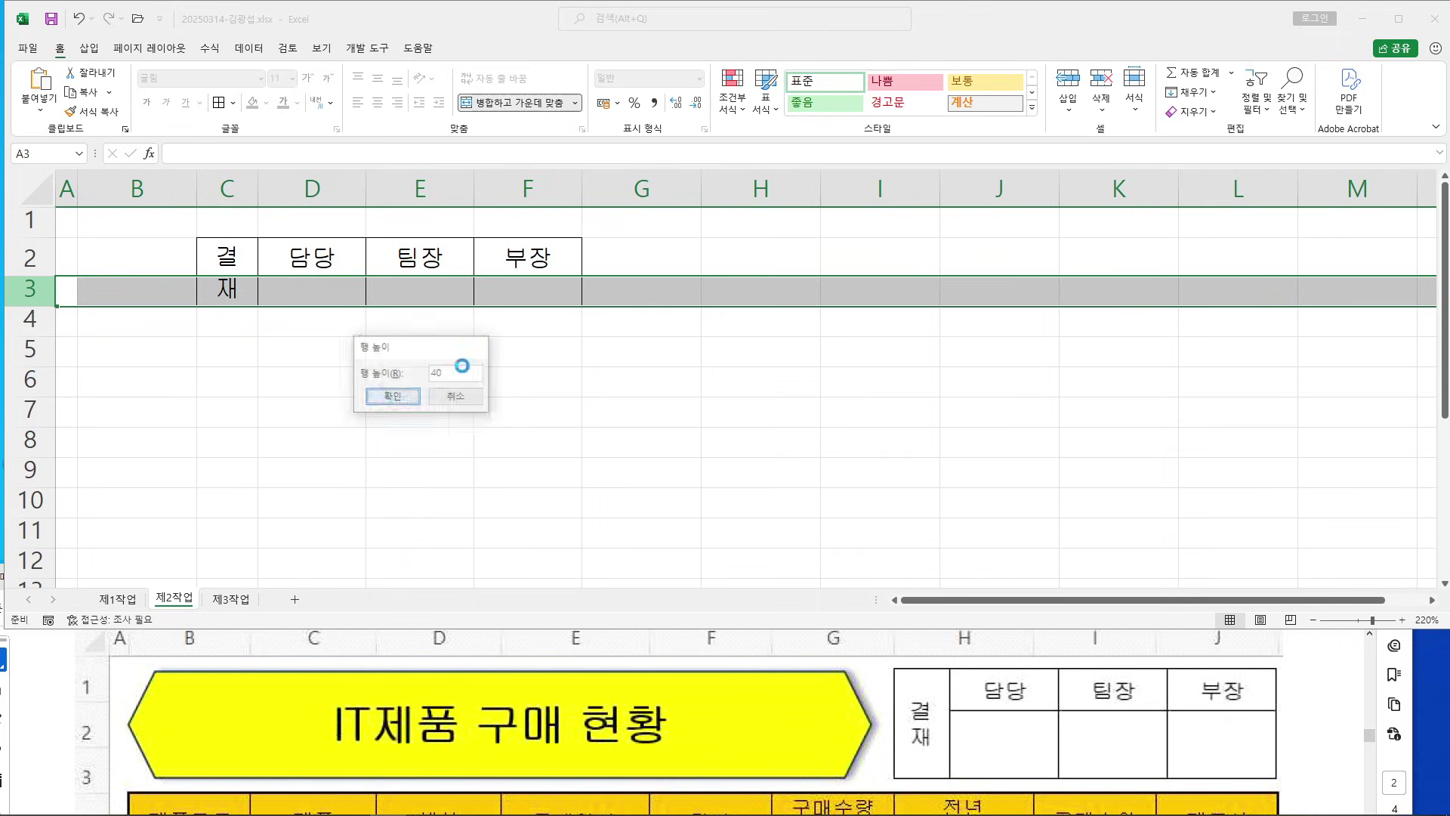
{"action": "key", "text": "Return"}
{"action": "left_click", "coordinate": [674, 437]}
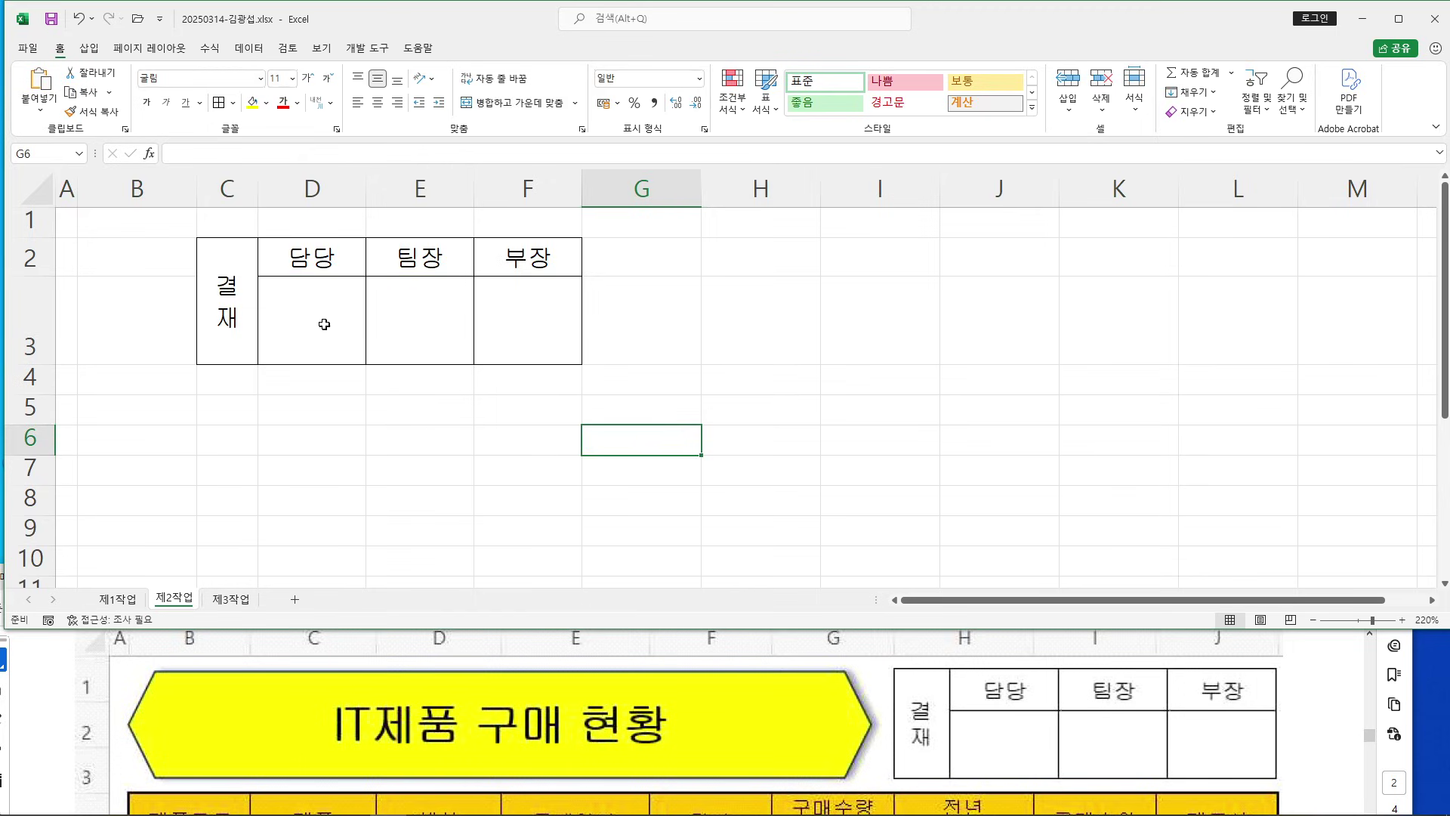
{"action": "left_click_drag", "start_coordinate": [241, 268], "coordinate": [526, 263]}
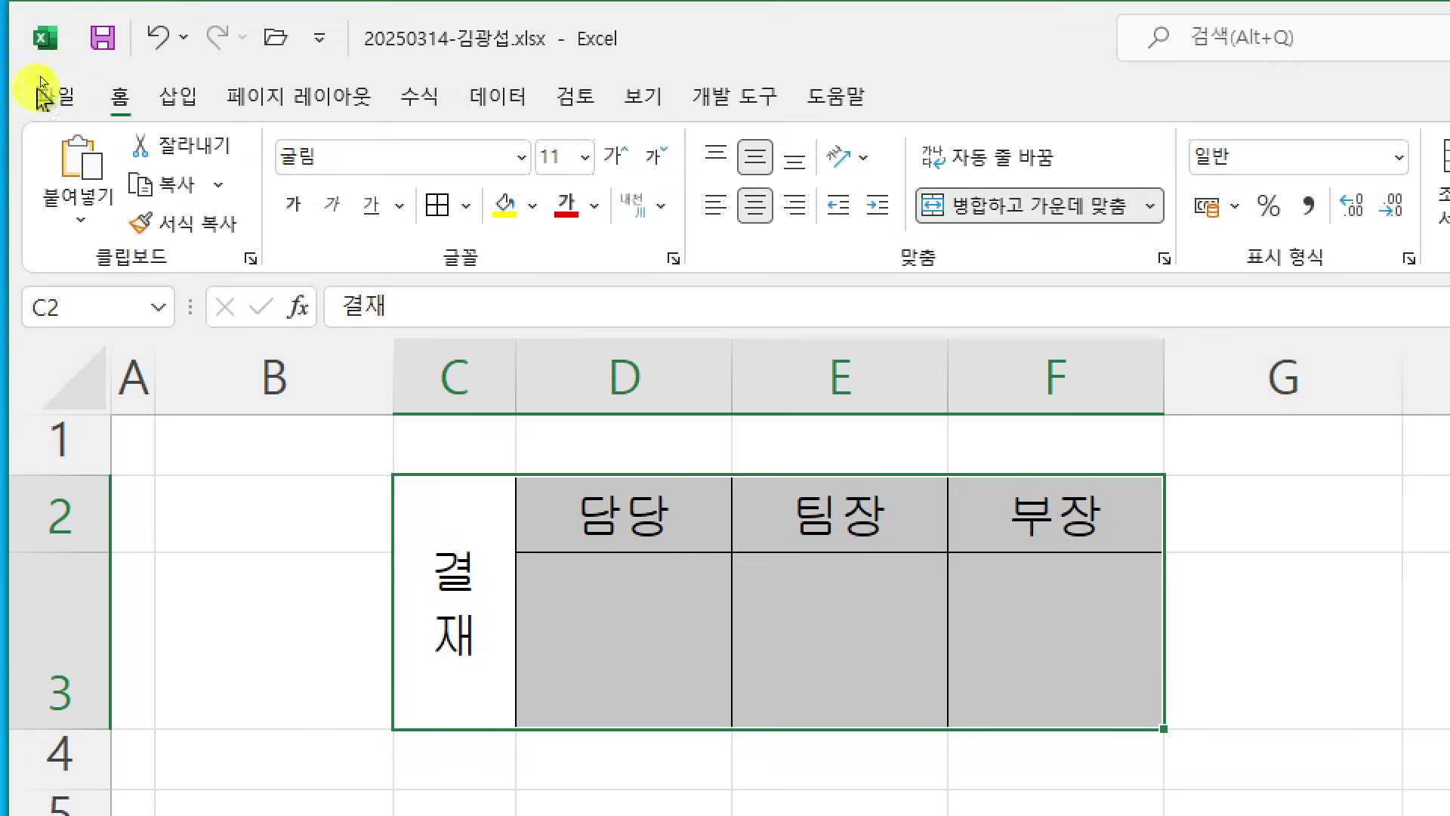
Copy the approval table as a picture, as shown on screen, and go to 제1작업
{"action": "left_click", "coordinate": [227, 190]}
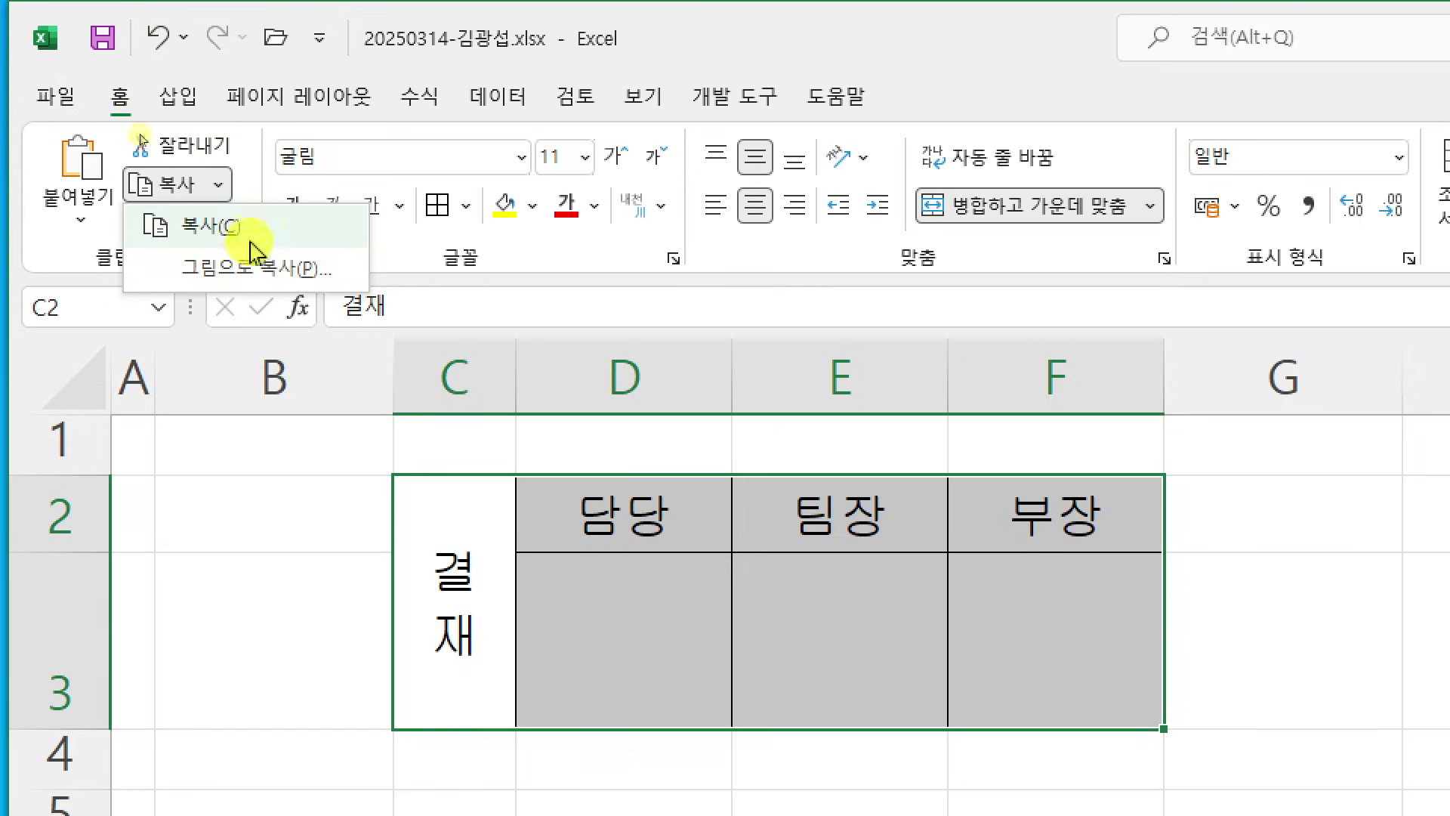
{"action": "left_click", "coordinate": [288, 270]}
{"action": "left_click_drag", "start_coordinate": [1008, 257], "coordinate": [811, 107]}
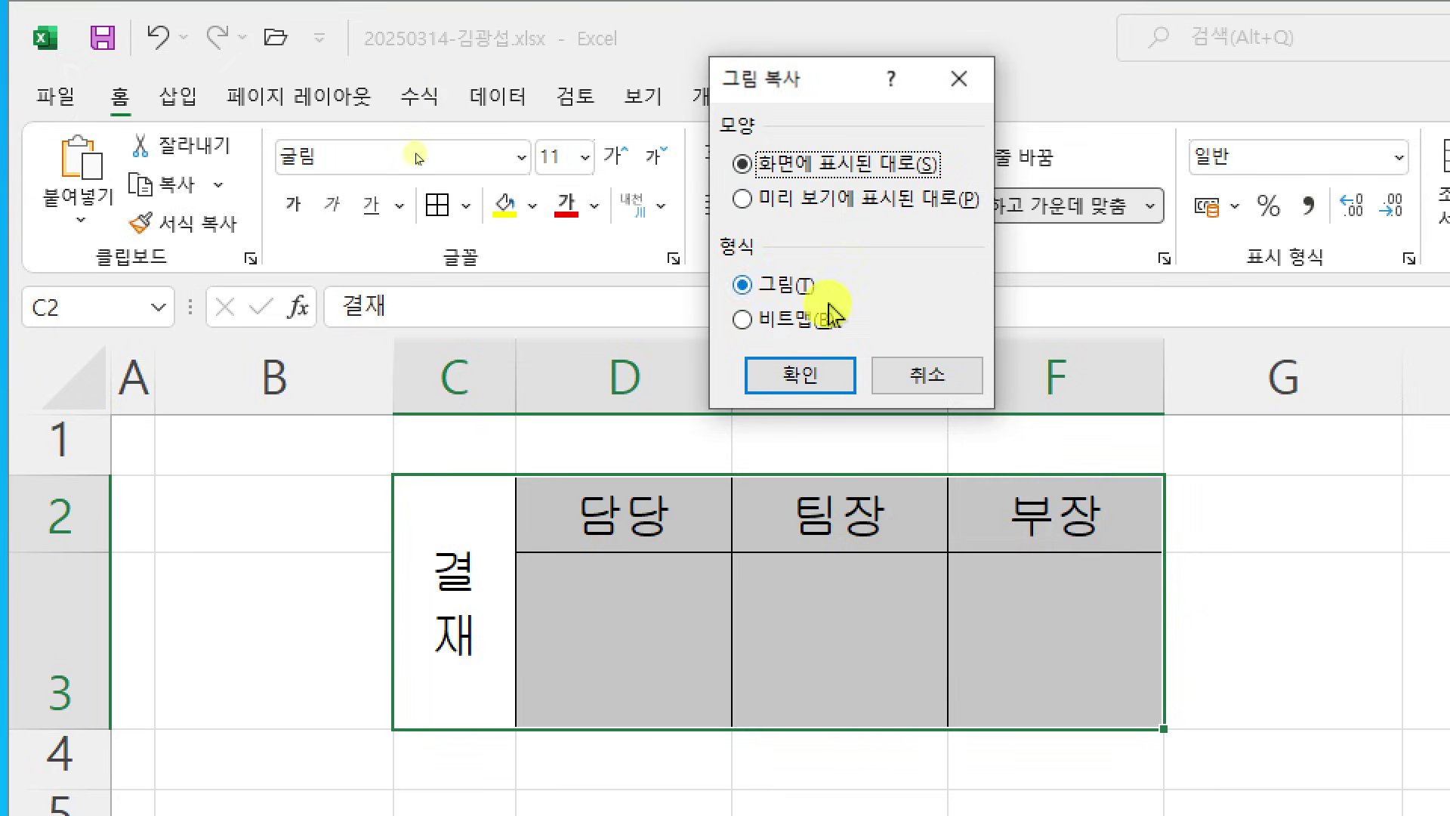
{"action": "left_click", "coordinate": [841, 386]}
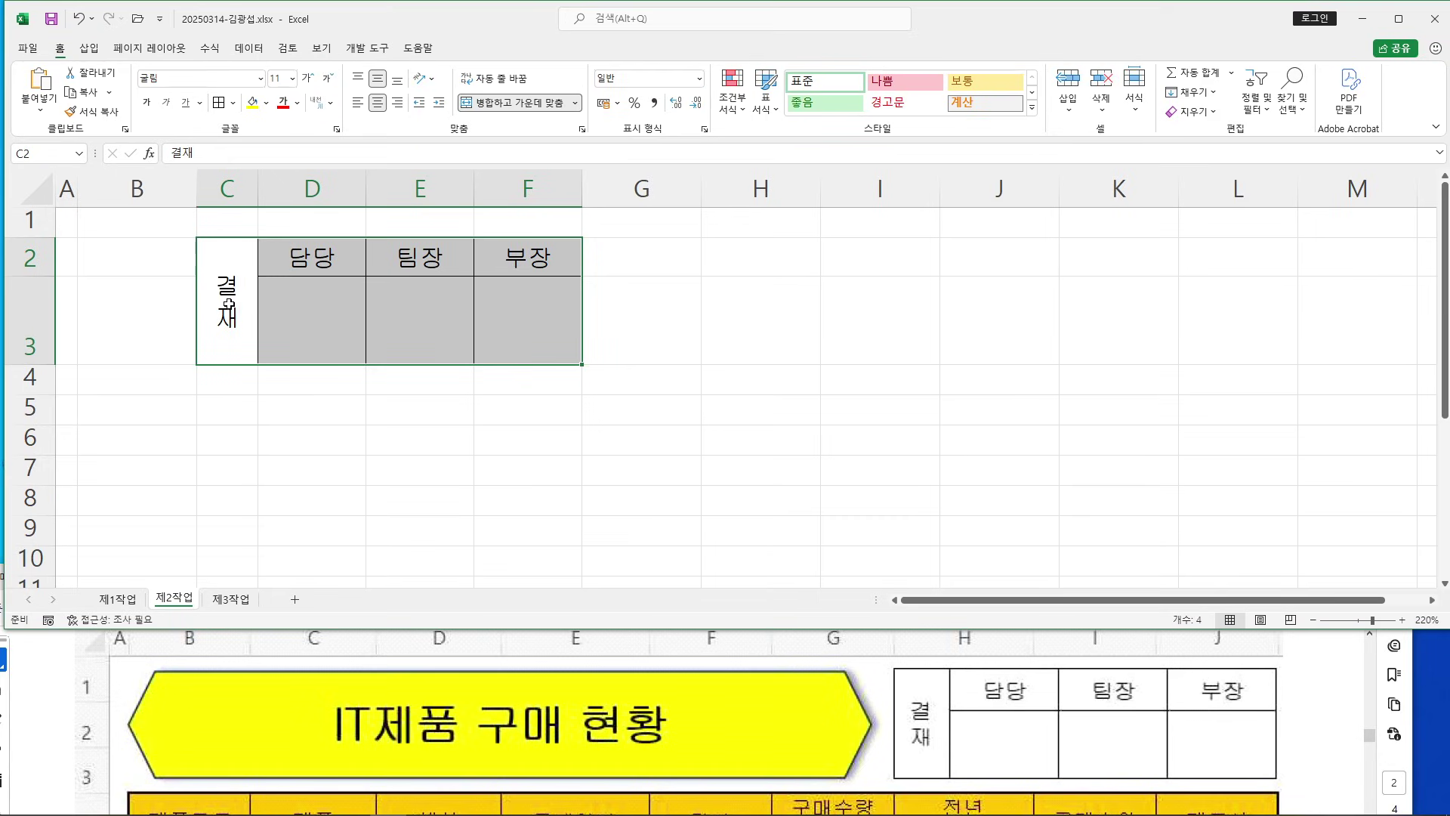
{"action": "left_click", "coordinate": [132, 602]}
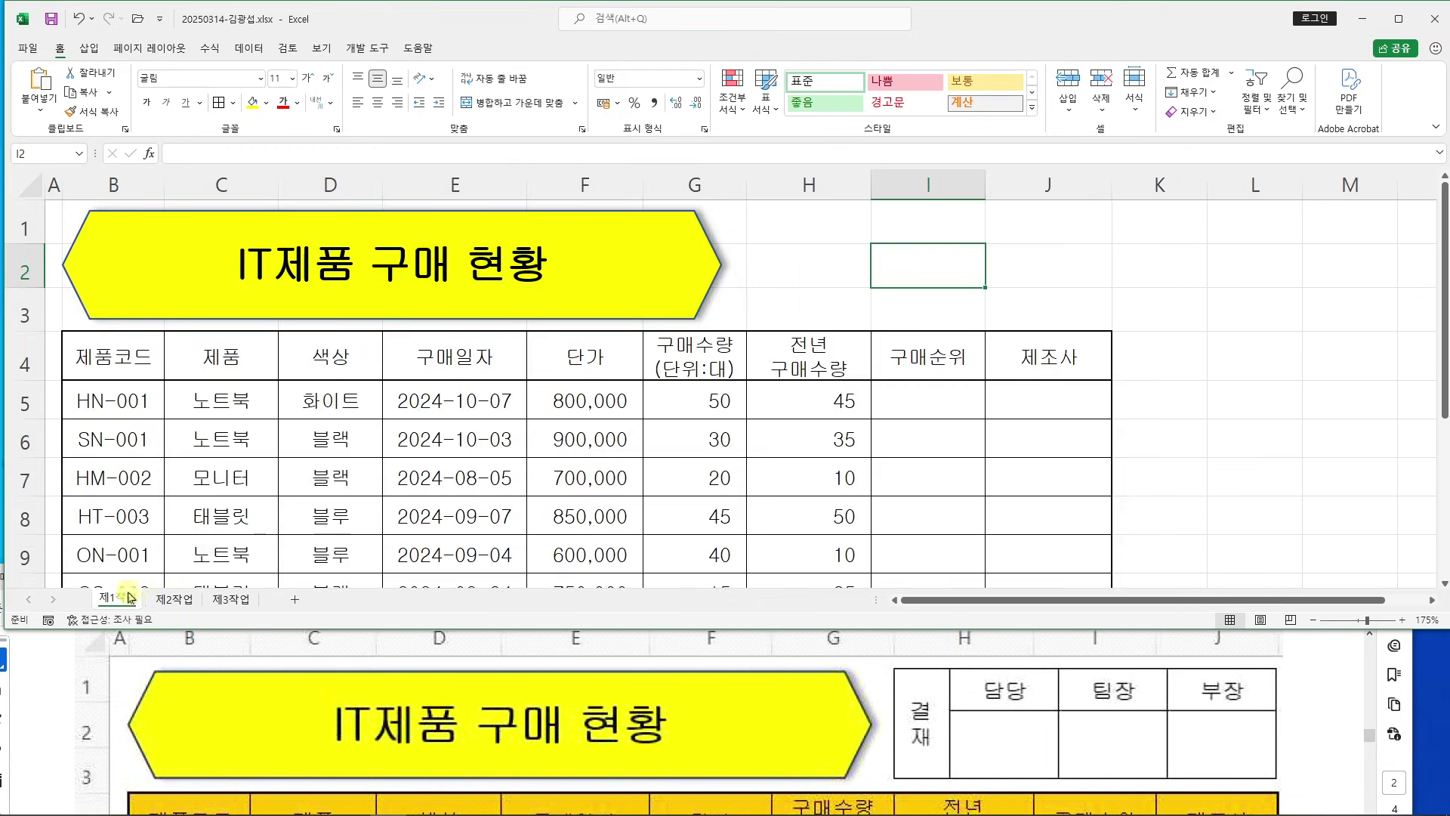
Paste the approval box picture at cell H1 of 제1작업
{"action": "left_click", "coordinate": [817, 229]}
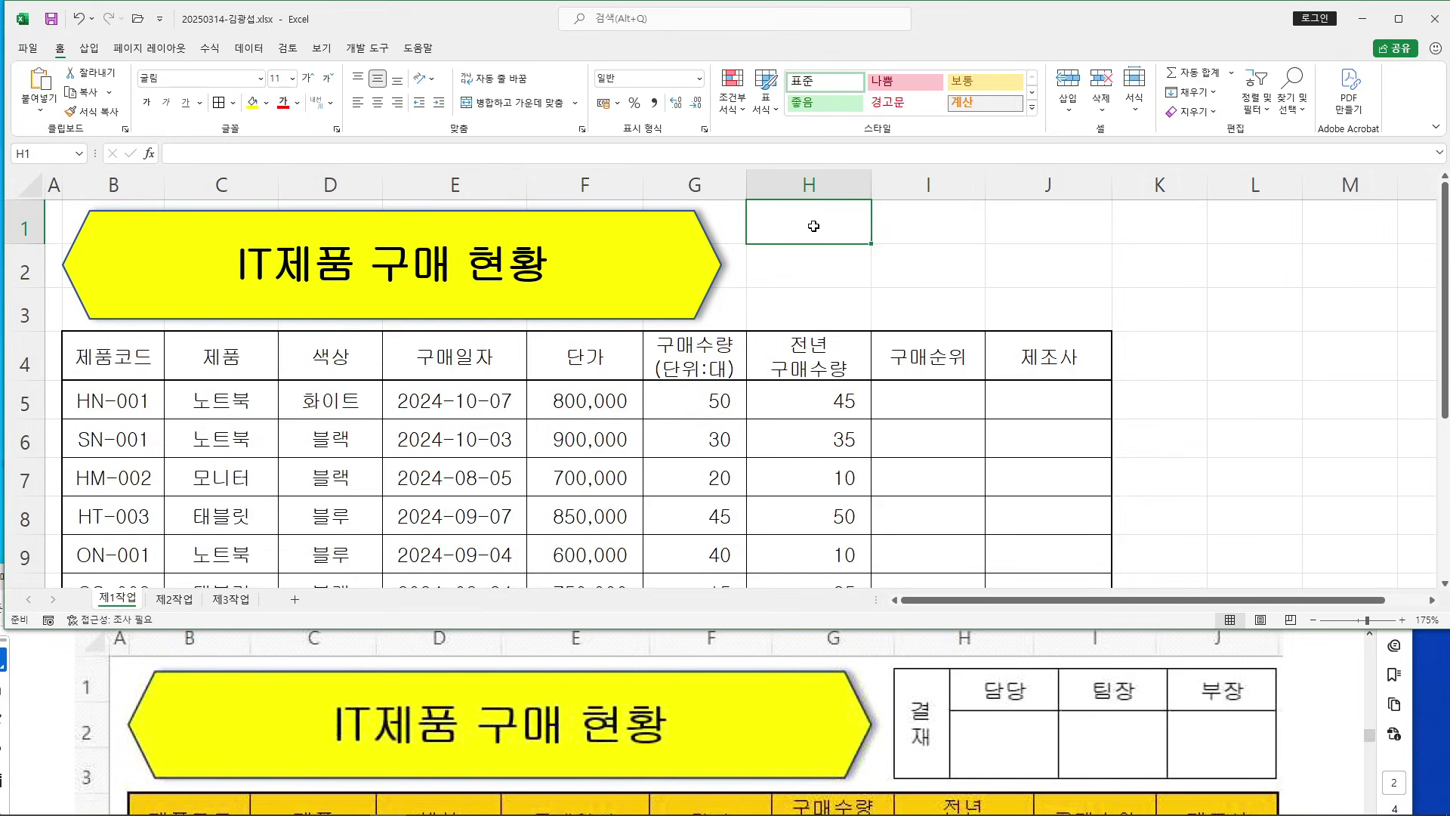
{"action": "right_click", "coordinate": [813, 226]}
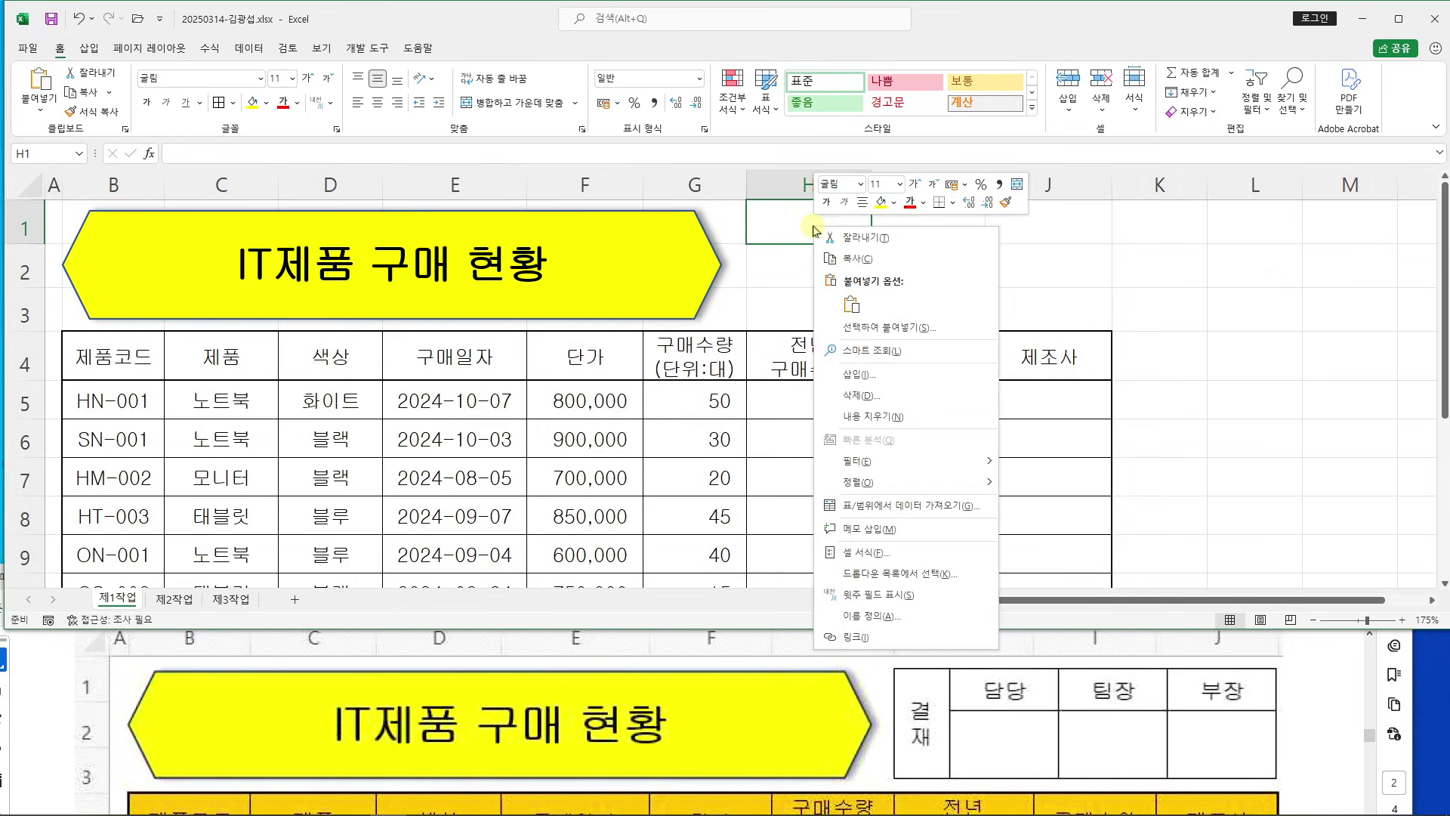
{"action": "left_click", "coordinate": [852, 304]}
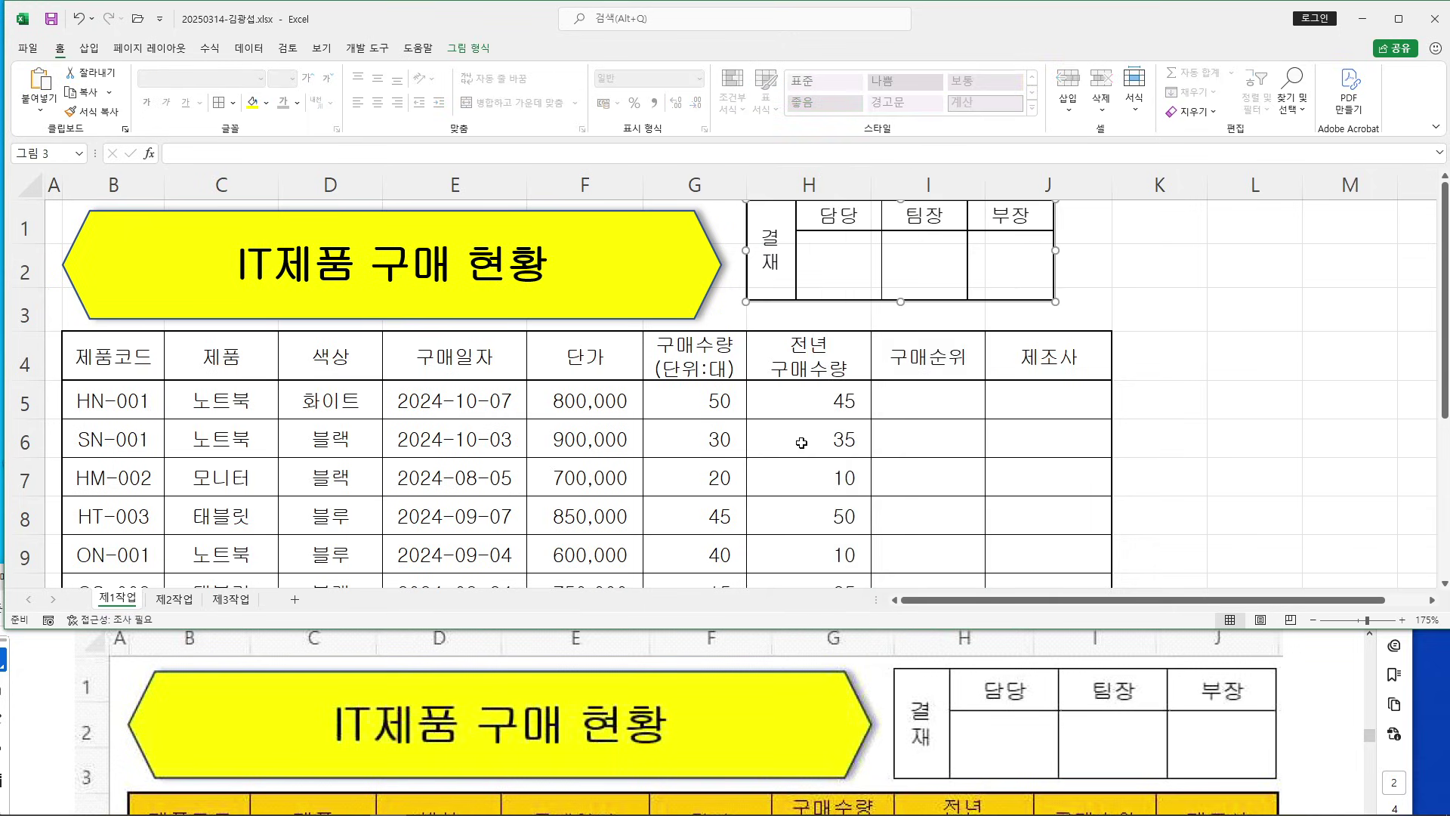
{"action": "mouse_move", "coordinate": [672, 456]}
{"action": "left_mouse_down"}
{"action": "mouse_move", "coordinate": [841, 575]}
{"action": "mouse_move", "coordinate": [876, 578]}
{"action": "left_mouse_up"}
{"action": "mouse_move", "coordinate": [732, 499]}
{"action": "left_mouse_down"}
{"action": "mouse_move", "coordinate": [699, 537]}
{"action": "mouse_move", "coordinate": [744, 543]}
{"action": "left_mouse_up"}
{"action": "mouse_move", "coordinate": [759, 476]}
{"action": "left_mouse_down"}
{"action": "mouse_move", "coordinate": [767, 544]}
{"action": "mouse_move", "coordinate": [770, 521]}
{"action": "left_mouse_up"}
{"action": "mouse_move", "coordinate": [774, 544]}
{"action": "left_mouse_down"}
{"action": "mouse_move", "coordinate": [806, 499]}
{"action": "mouse_move", "coordinate": [857, 521]}
{"action": "left_mouse_up"}
{"action": "left_click_drag", "start_coordinate": [931, 474], "coordinate": [928, 532]}
{"action": "mouse_move", "coordinate": [904, 510]}
{"action": "left_mouse_down"}
{"action": "mouse_move", "coordinate": [974, 509]}
{"action": "mouse_move", "coordinate": [1111, 601]}
{"action": "left_mouse_up"}
{"action": "mouse_move", "coordinate": [1004, 500]}
{"action": "left_mouse_down"}
{"action": "mouse_move", "coordinate": [1028, 547]}
{"action": "mouse_move", "coordinate": [1078, 480]}
{"action": "left_mouse_up"}
{"action": "key", "text": "Escape"}
Move and widen the picture to cover H1:J3 beside the title
{"action": "left_click_drag", "start_coordinate": [1007, 274], "coordinate": [1059, 281]}
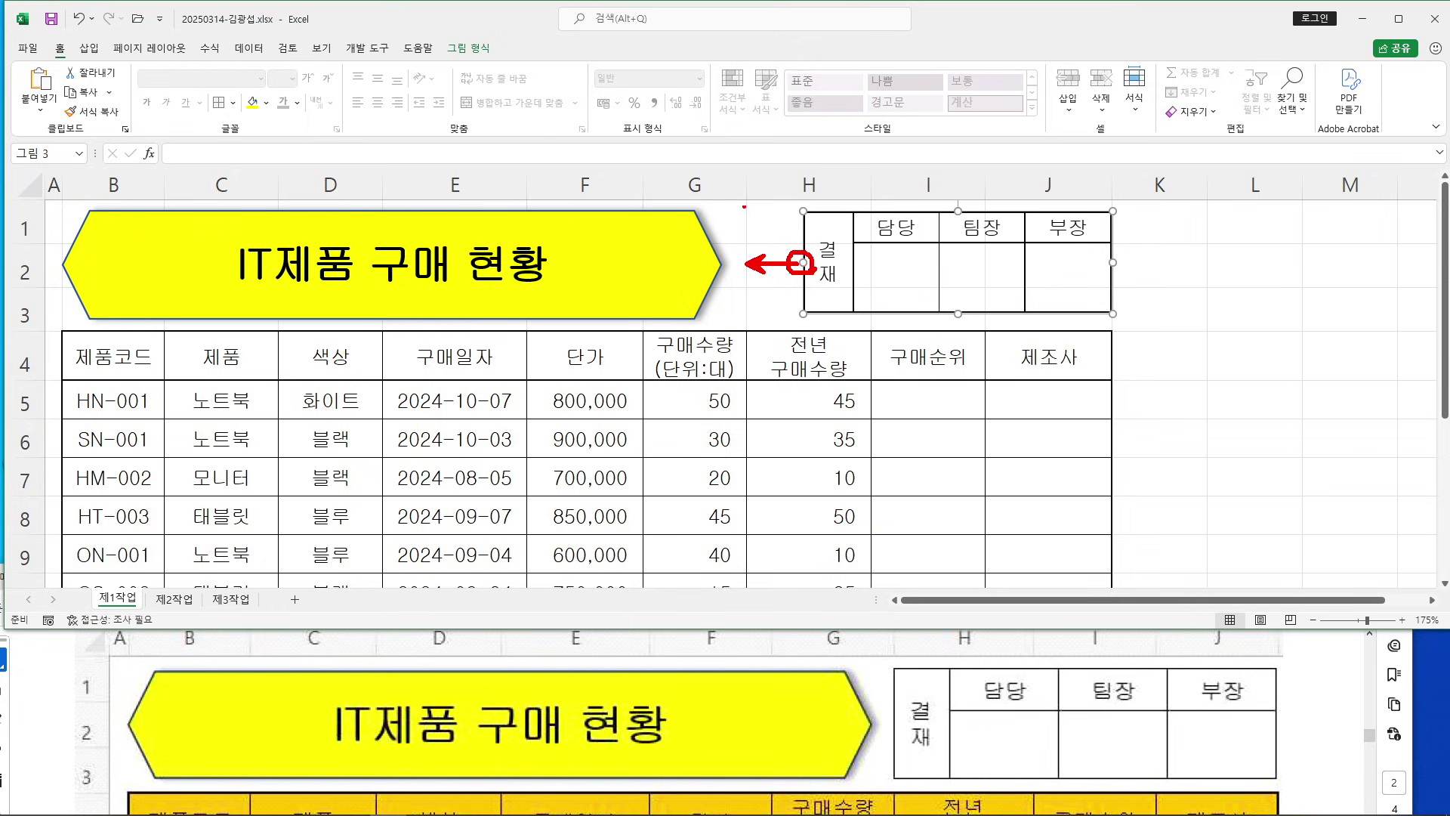
{"action": "left_click_drag", "start_coordinate": [802, 262], "coordinate": [746, 262]}
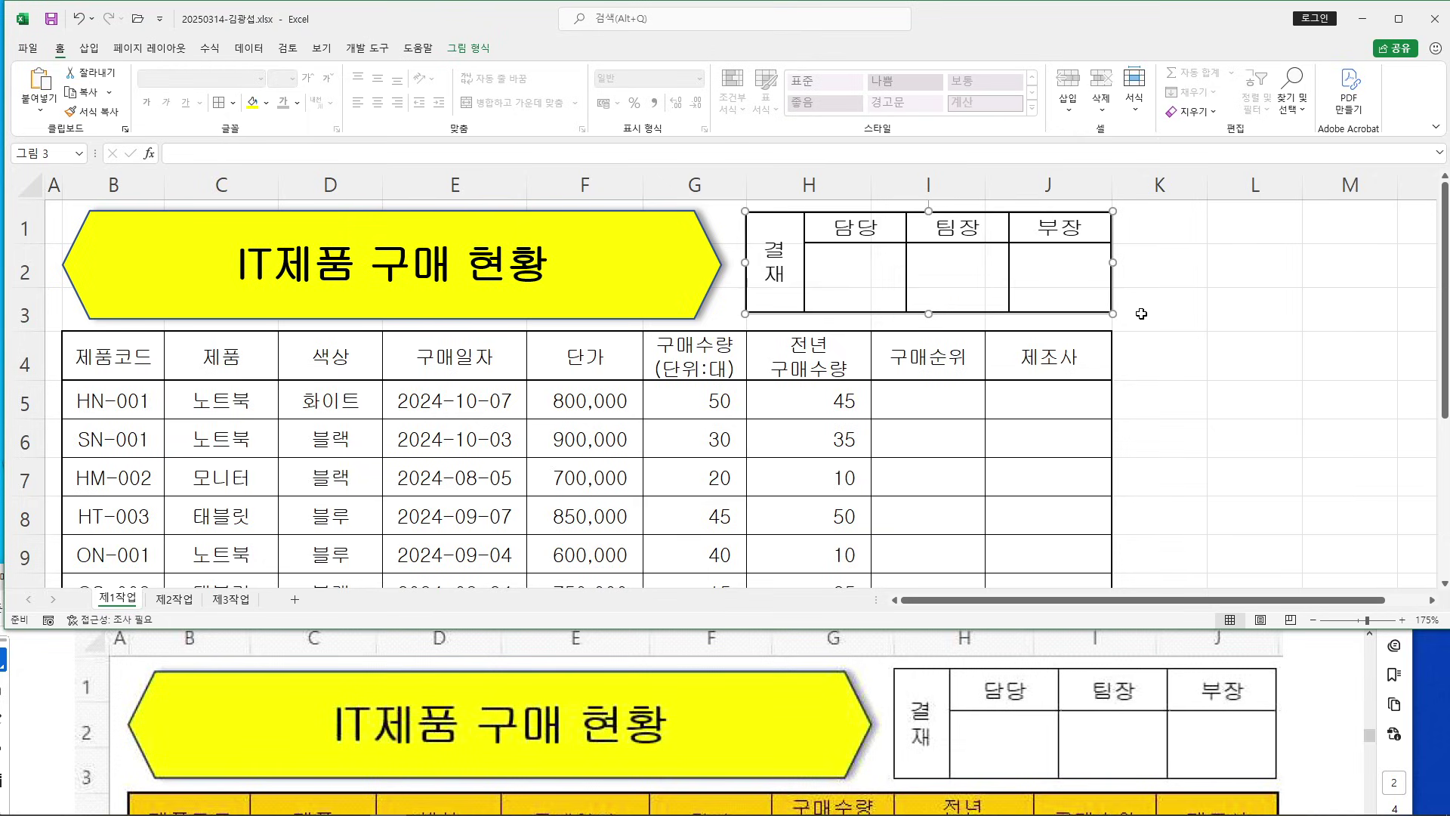
{"action": "left_click", "coordinate": [1185, 327]}
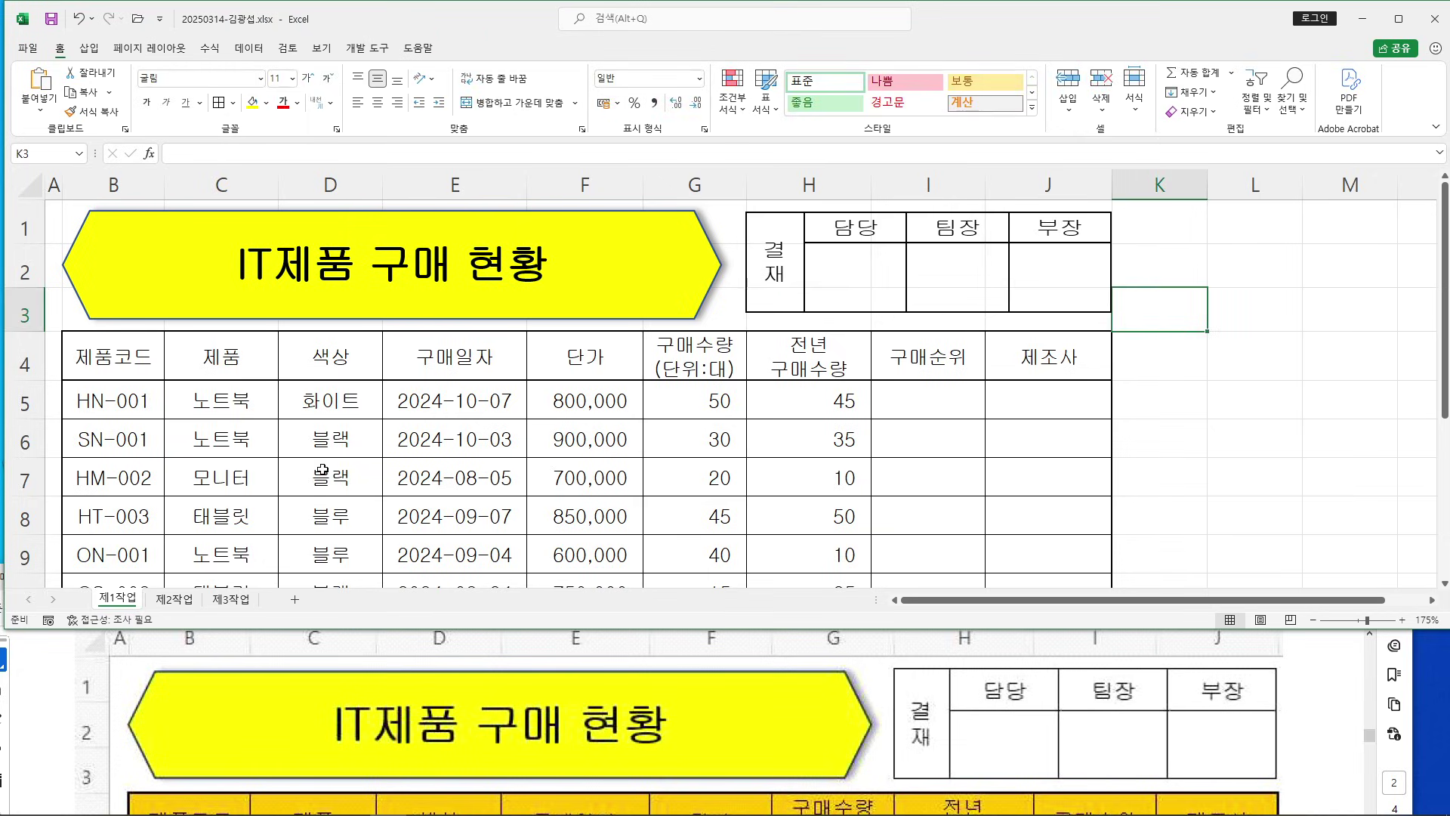
{"action": "left_click", "coordinate": [172, 599]}
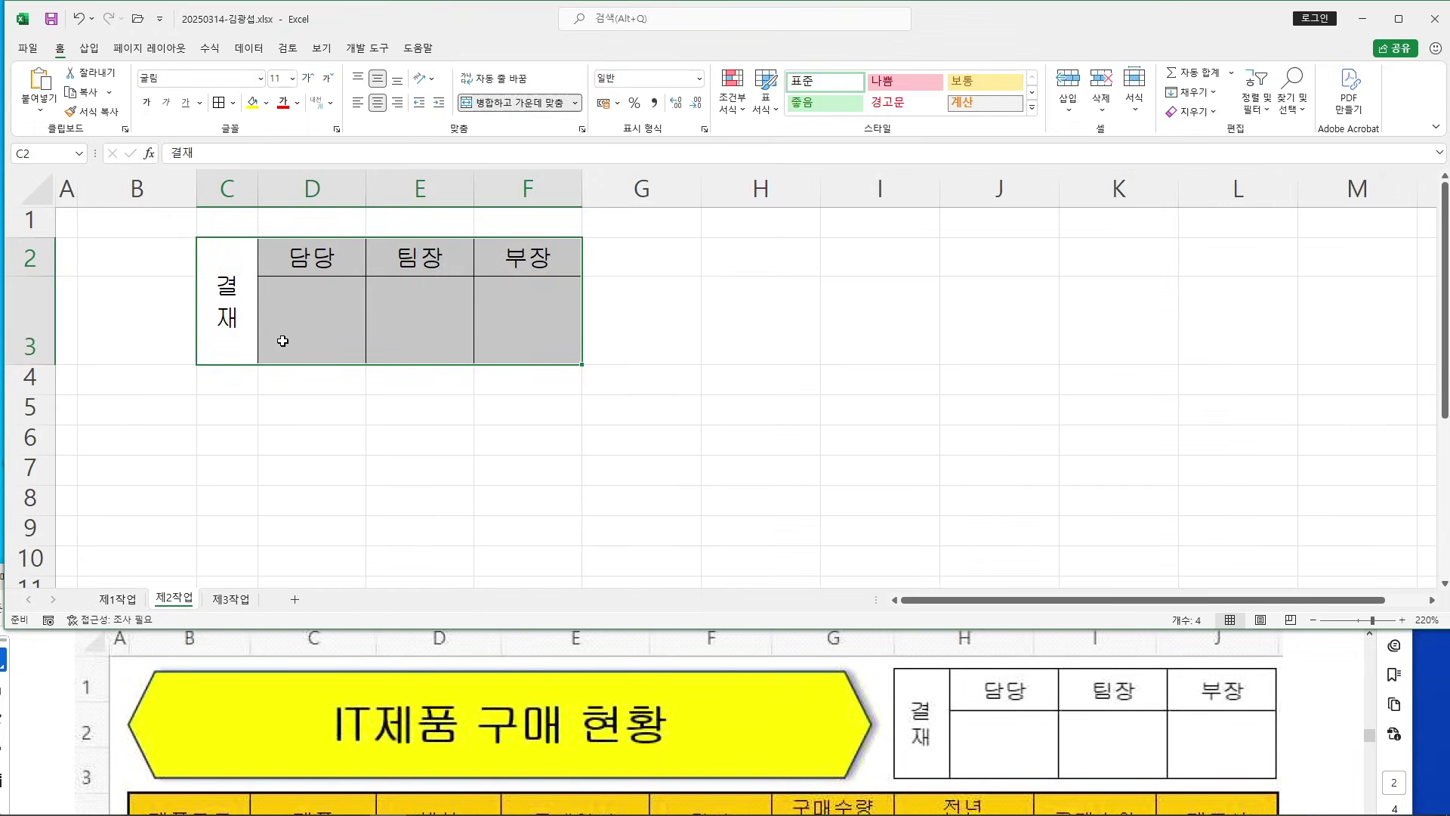
Delete columns C:F and rows 2:3 on 제2작업, then return to 제1작업
{"action": "left_click_drag", "start_coordinate": [227, 186], "coordinate": [525, 184]}
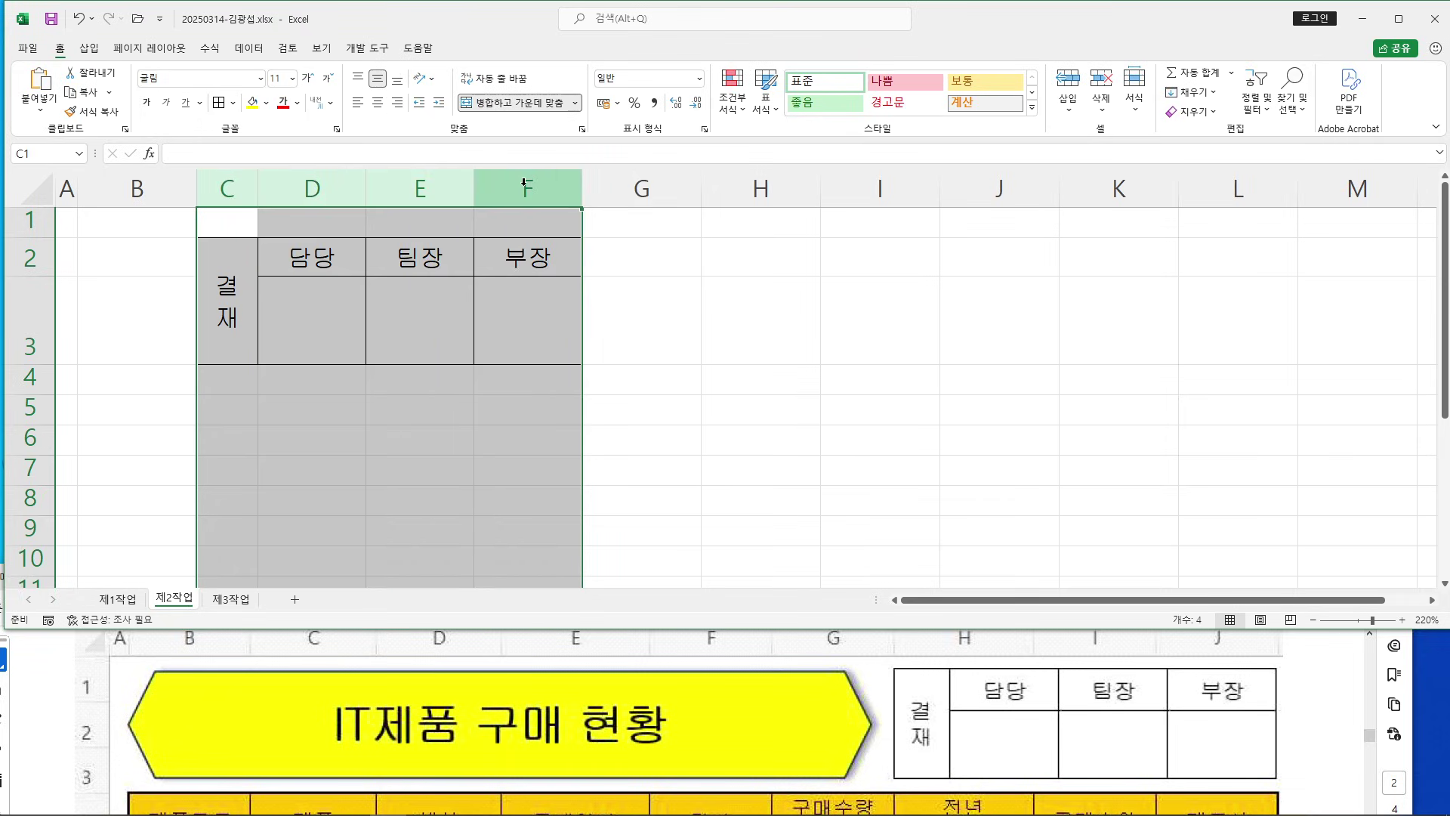
{"action": "right_click", "coordinate": [531, 177]}
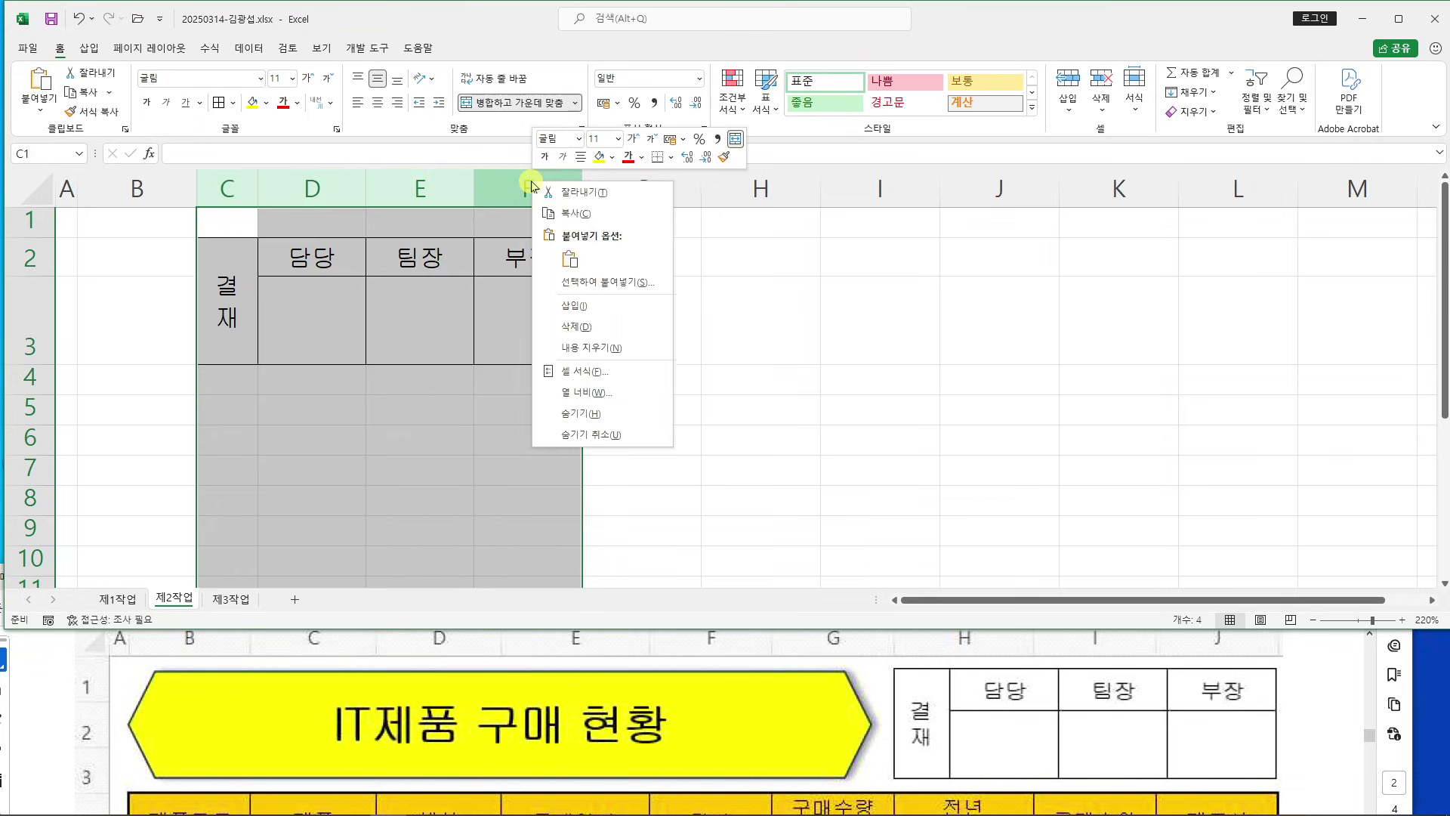
{"action": "left_click", "coordinate": [567, 326]}
{"action": "left_click_drag", "start_coordinate": [29, 257], "coordinate": [19, 316]}
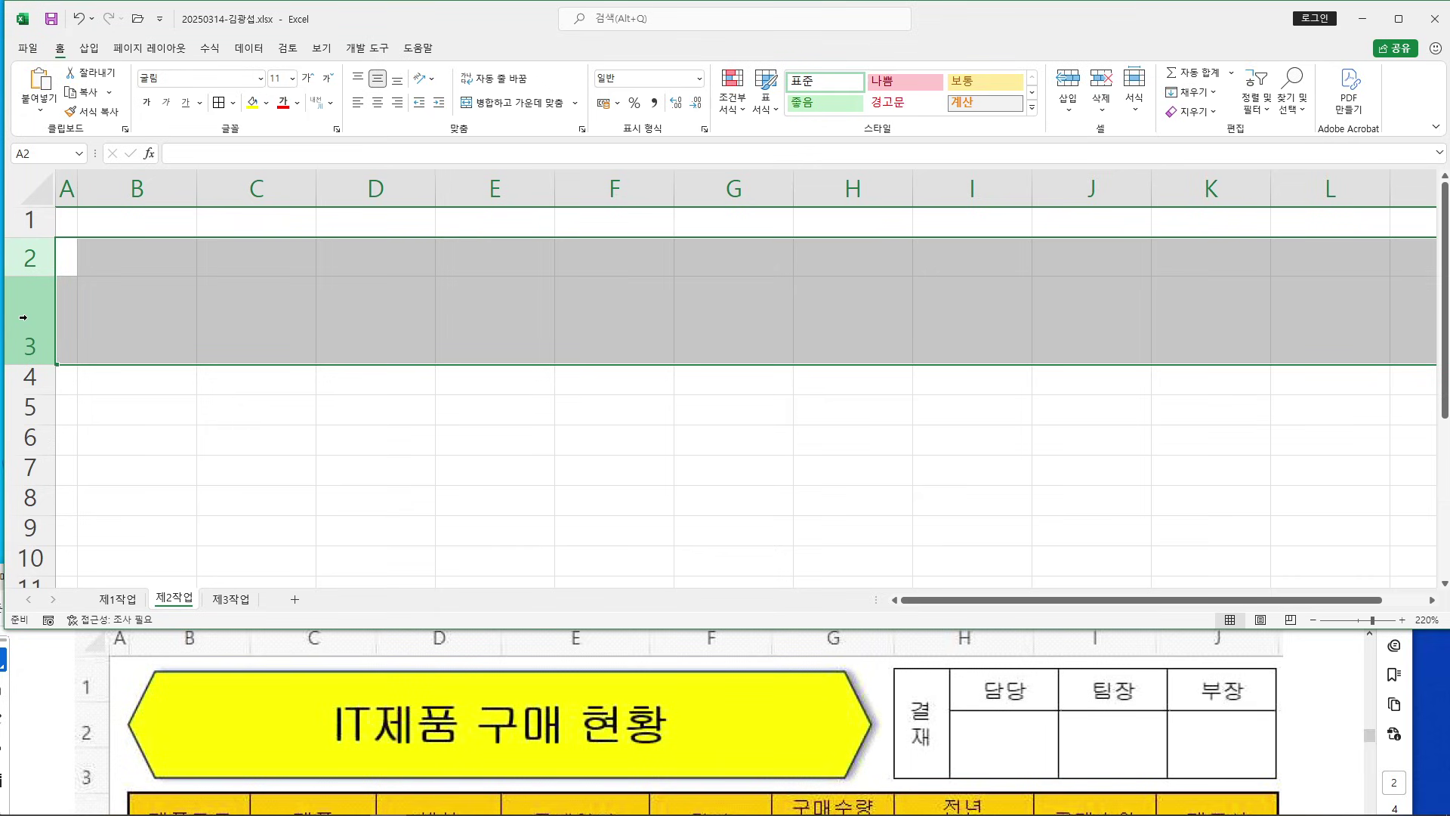
{"action": "right_click", "coordinate": [23, 317]}
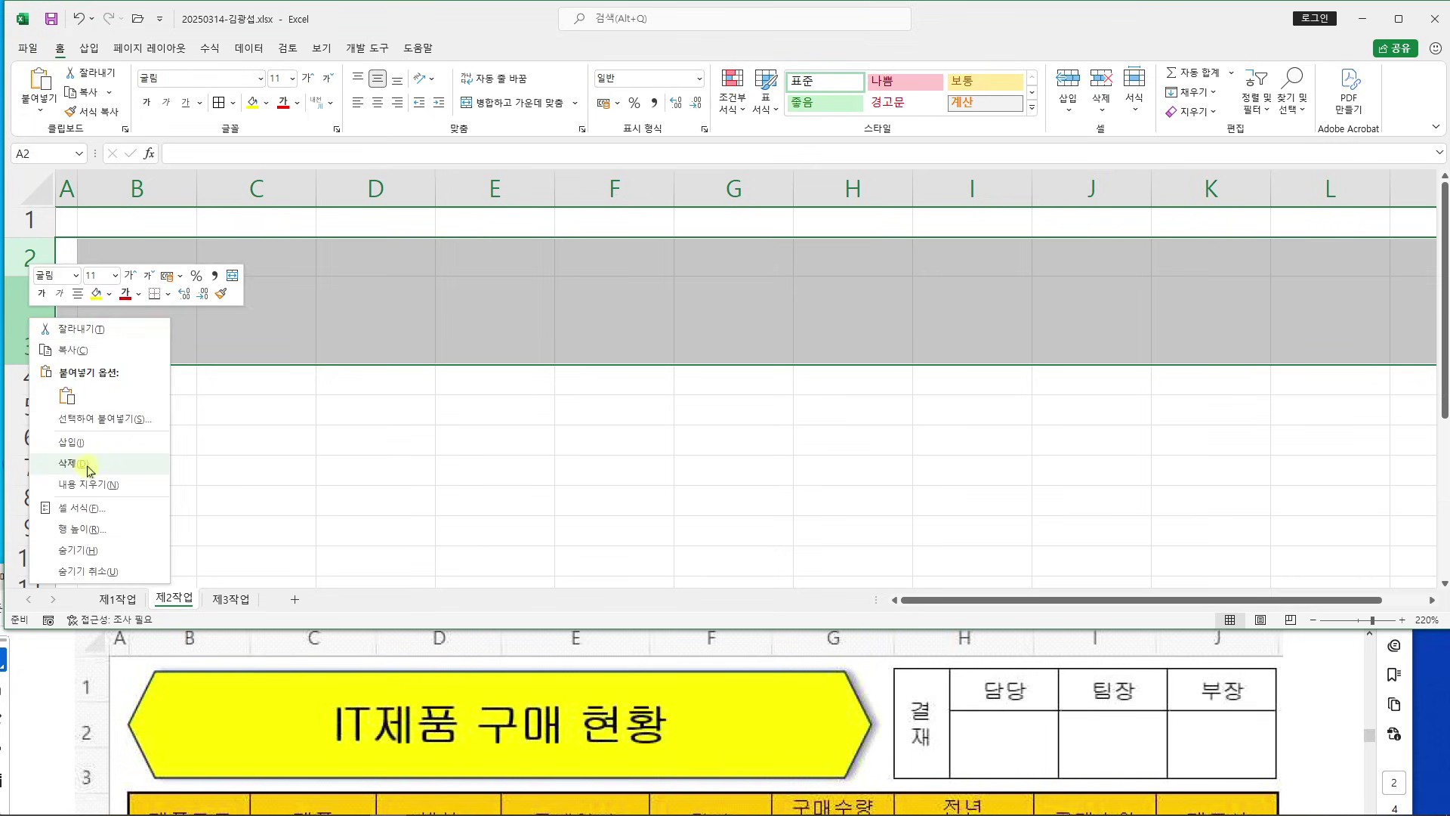
{"action": "left_click", "coordinate": [83, 470]}
{"action": "left_click", "coordinate": [331, 444]}
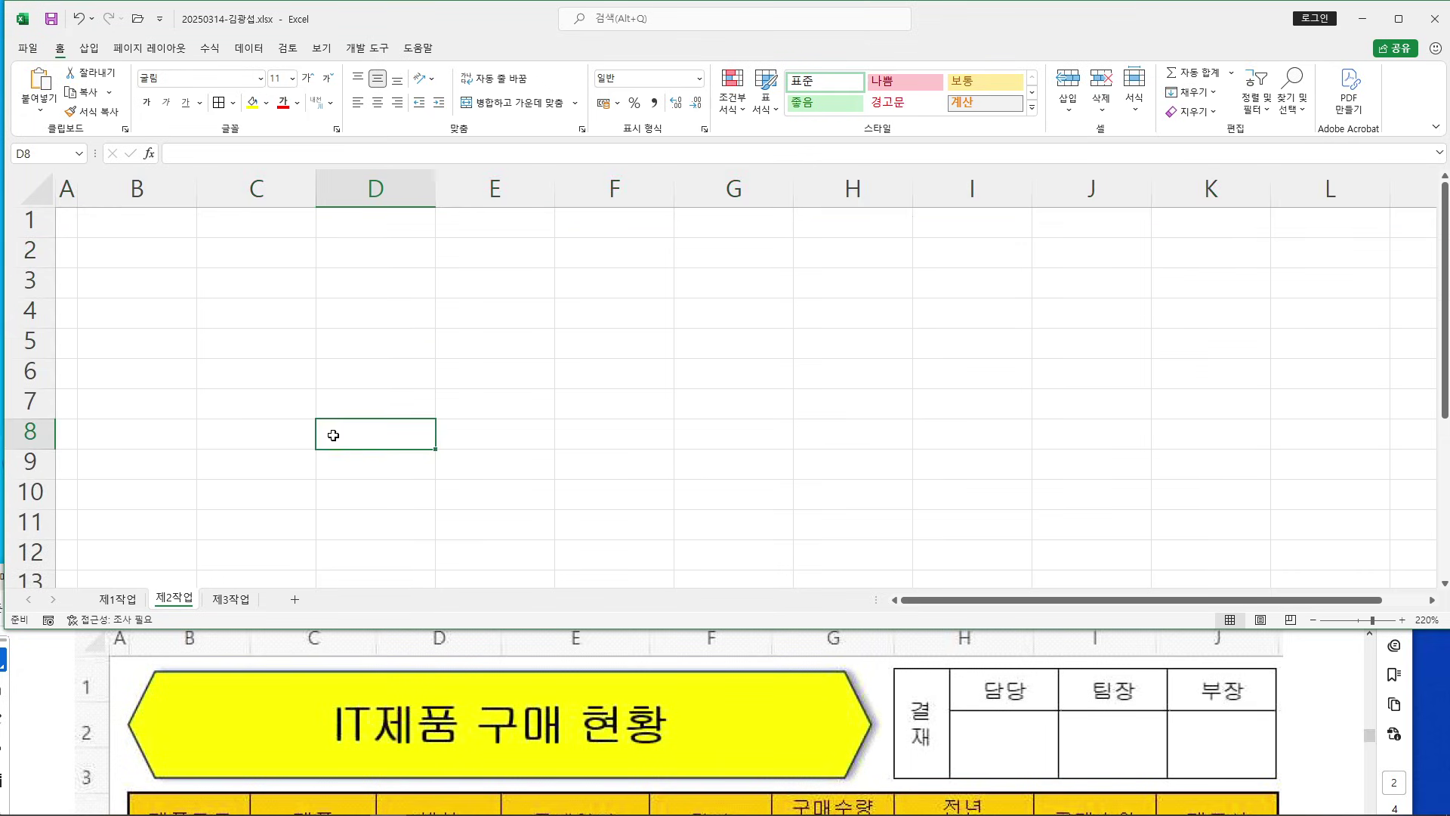
{"action": "left_click", "coordinate": [119, 602]}
Scroll the exam PDF to the conditions and highlight the B4:J4, G14, I14 orange-fill line
{"action": "left_click", "coordinate": [1330, 714]}
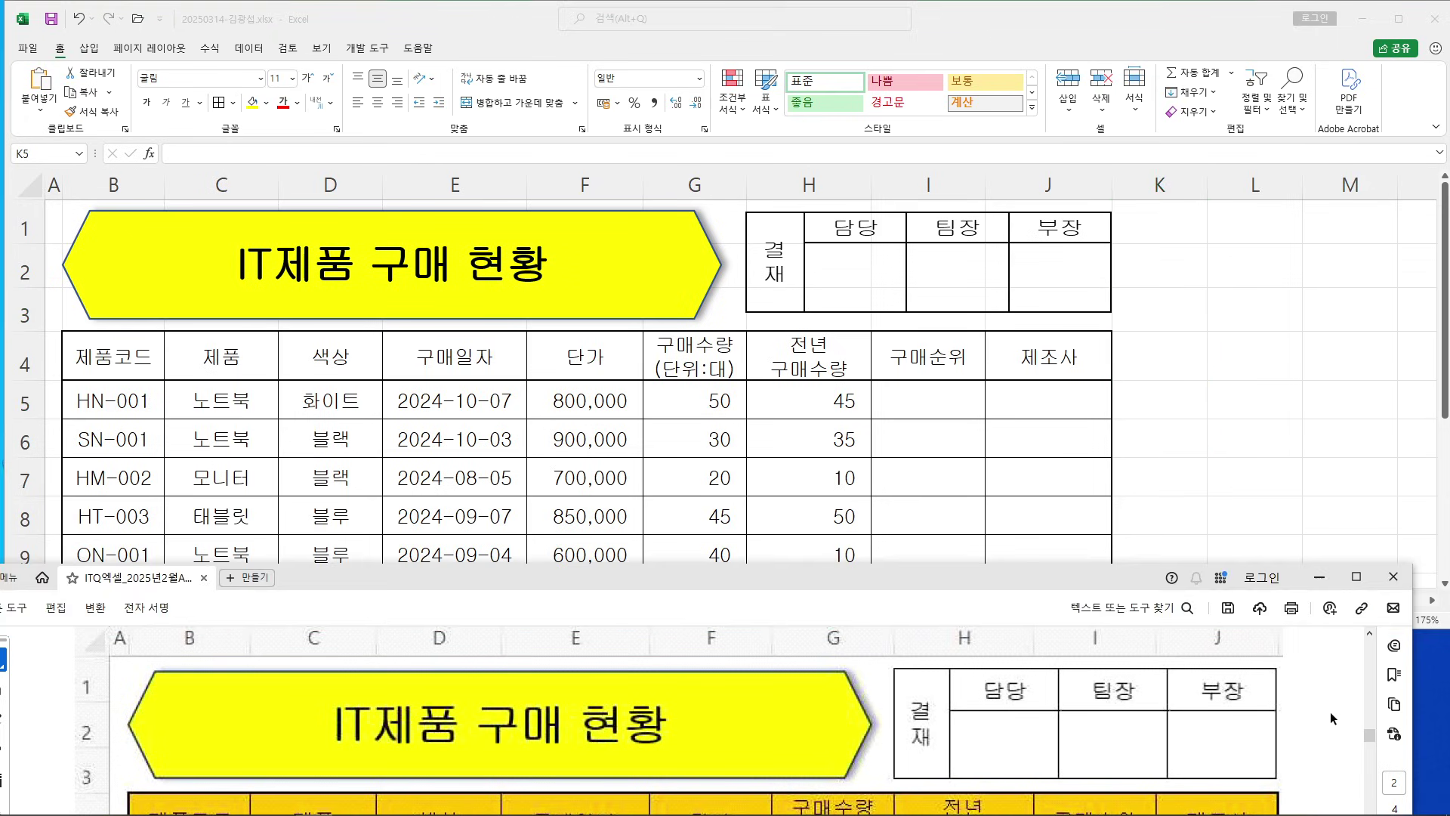
{"action": "scroll", "coordinate": [1290, 686], "scroll_direction": "down", "scroll_amount": 2}
{"action": "left_click_drag", "start_coordinate": [1004, 578], "coordinate": [1007, 401]}
{"action": "scroll", "coordinate": [909, 464], "scroll_direction": "down", "scroll_amount": 8}
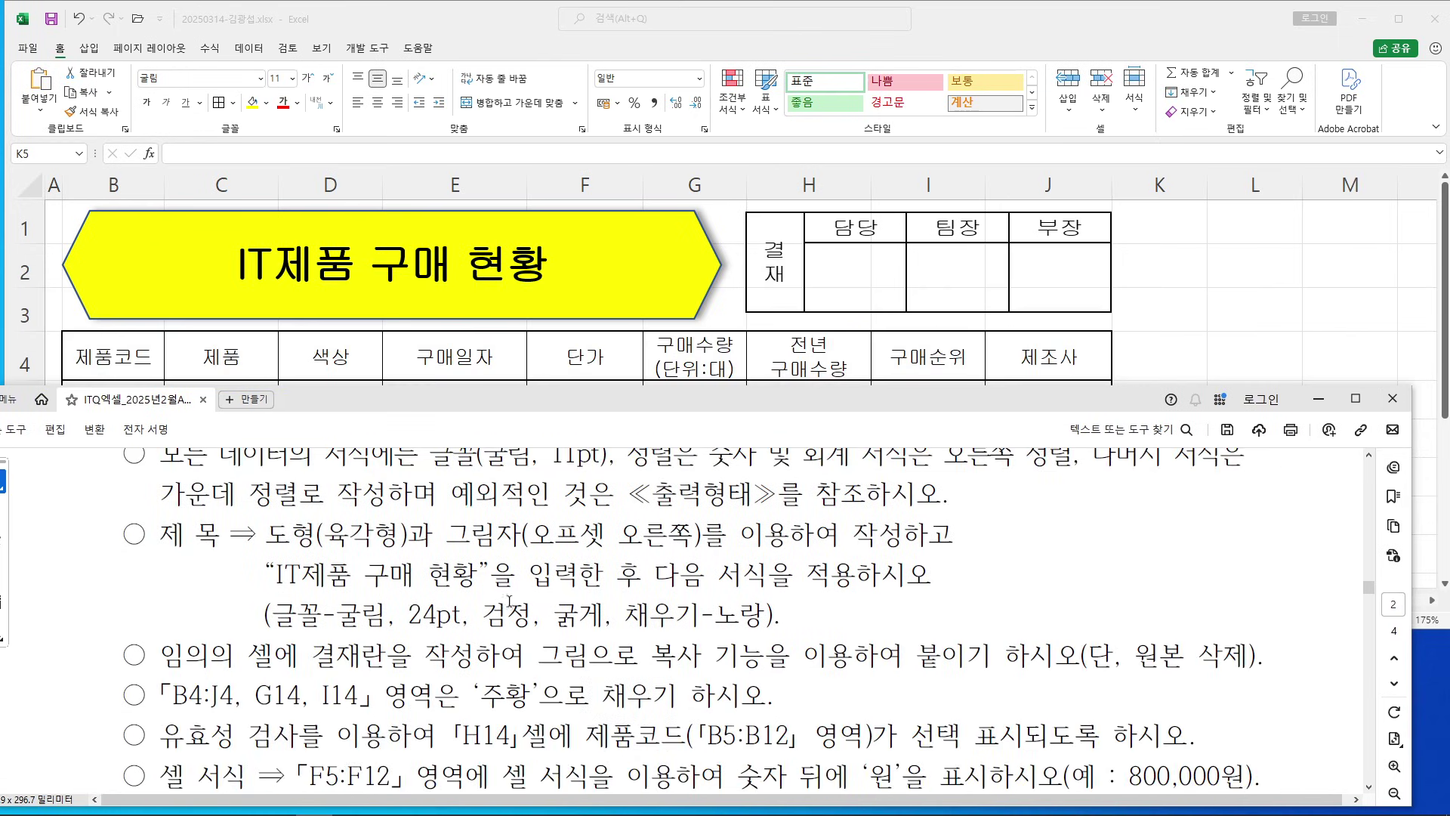
{"action": "scroll", "coordinate": [380, 611], "scroll_direction": "down", "scroll_amount": 2}
{"action": "left_click_drag", "start_coordinate": [162, 622], "coordinate": [774, 624]}
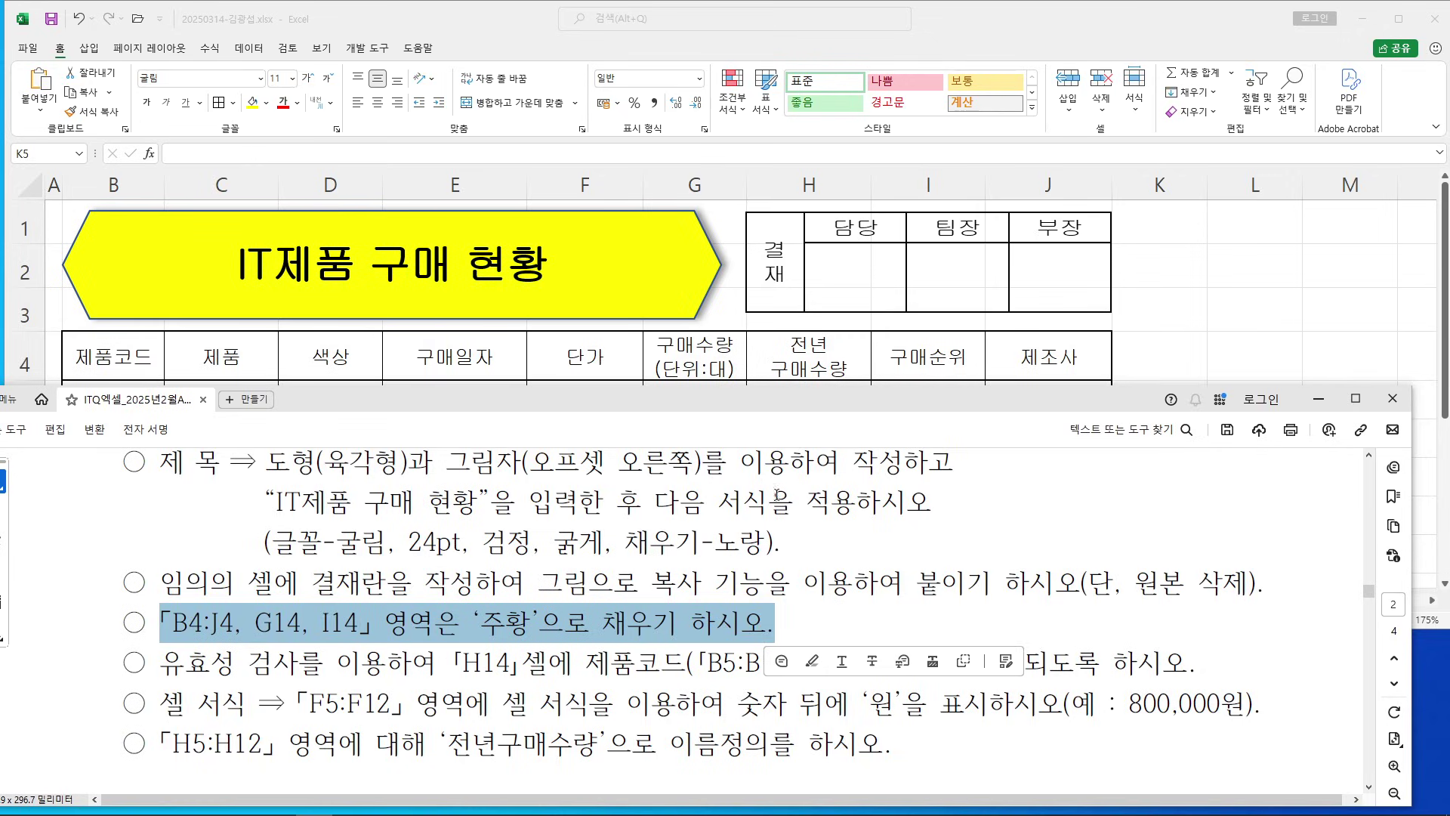
{"action": "left_click_drag", "start_coordinate": [838, 409], "coordinate": [838, 420]}
Select the header row B4:J4 in Excel
{"action": "left_click_drag", "start_coordinate": [129, 361], "coordinate": [1122, 391]}
{"action": "scroll", "coordinate": [816, 428], "scroll_direction": "down", "scroll_amount": 2}
{"action": "scroll", "coordinate": [808, 408], "scroll_direction": "up", "scroll_amount": 1}
{"action": "scroll", "coordinate": [806, 407], "scroll_direction": "down", "scroll_amount": 1}
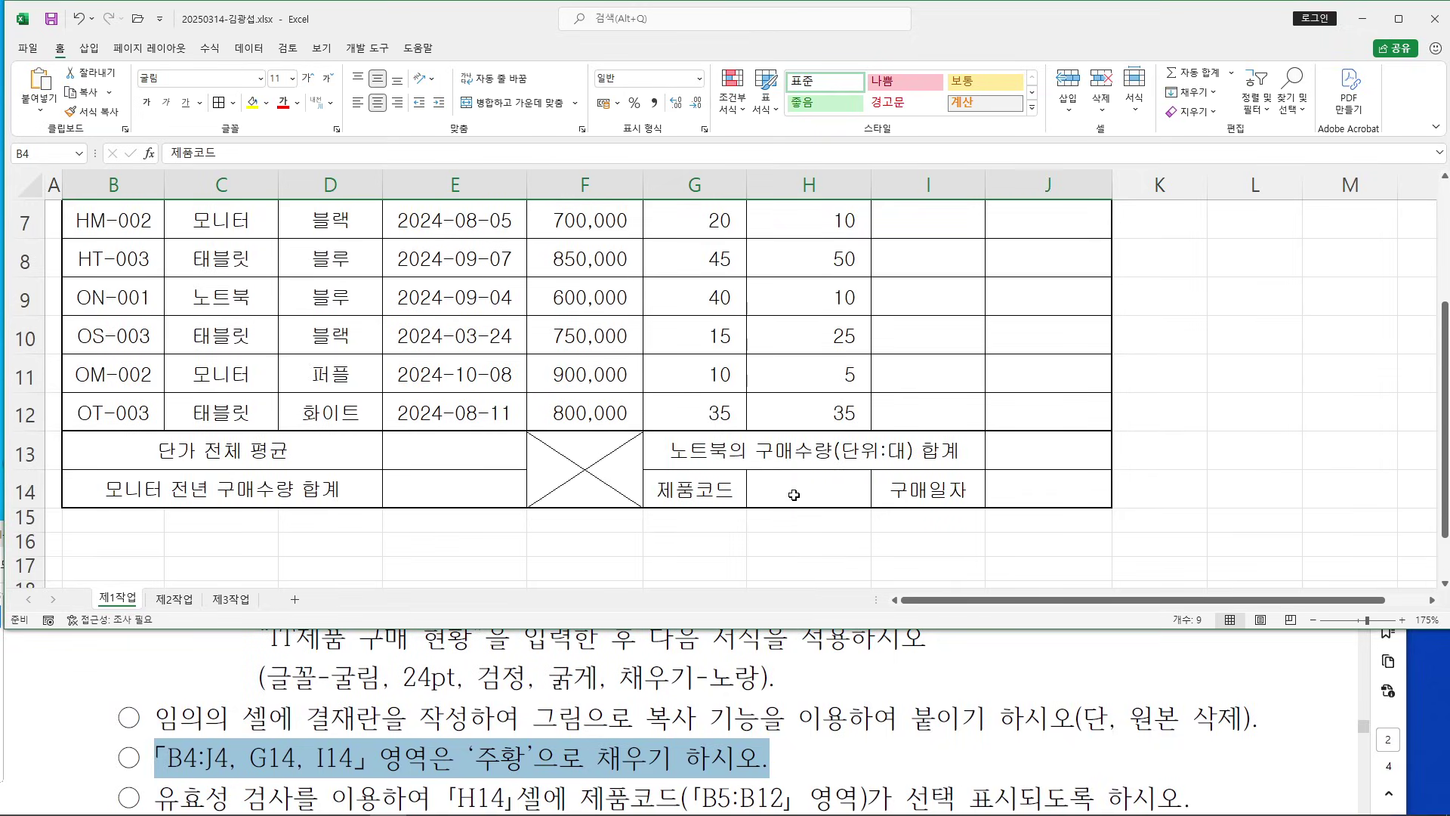
Add G14 and I14 to the selection and fill all selected cells orange
{"action": "left_click", "coordinate": [717, 478], "text": "ctrl"}
{"action": "left_click", "coordinate": [929, 493], "text": "ctrl"}
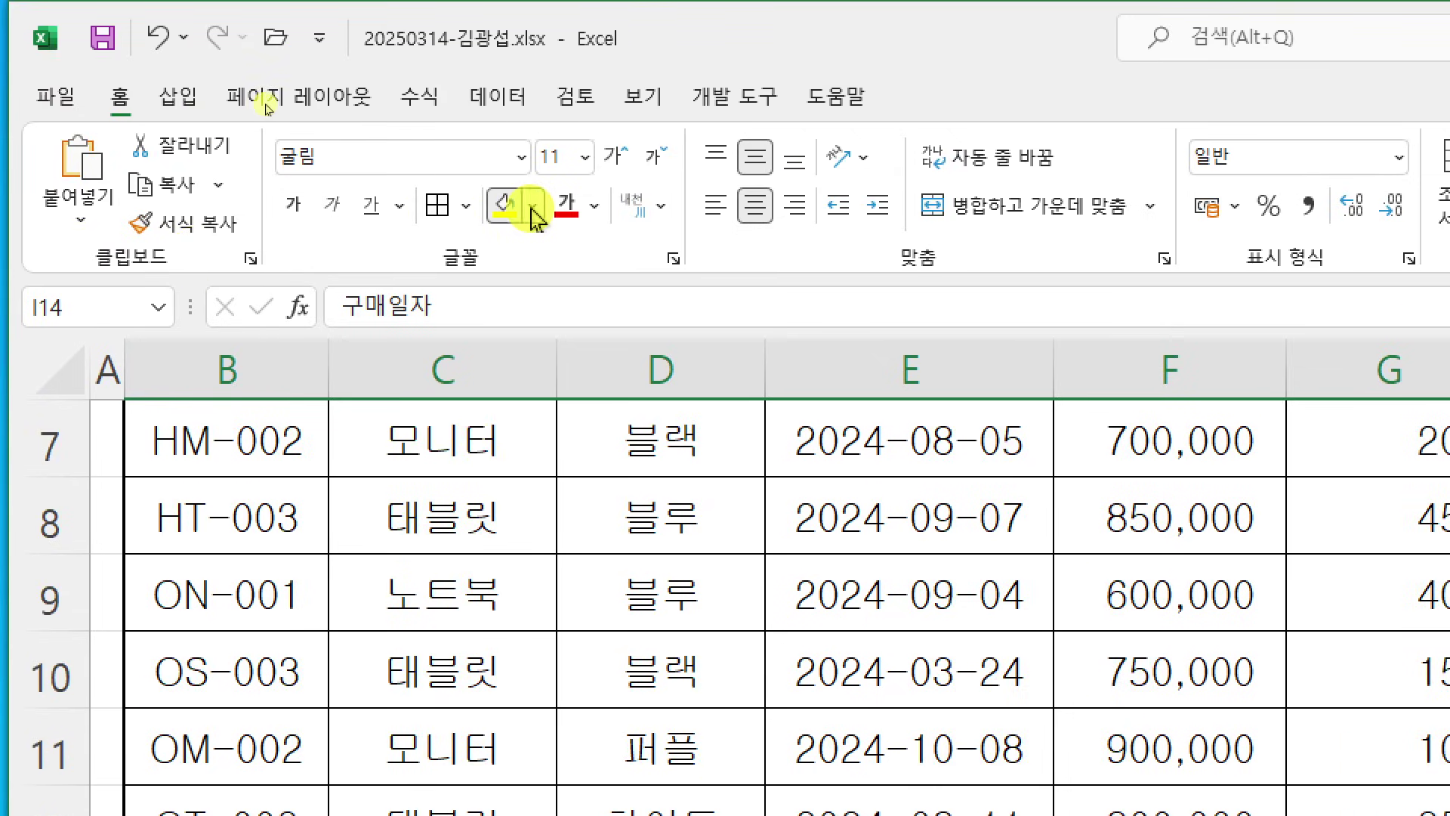
{"action": "left_click", "coordinate": [532, 208]}
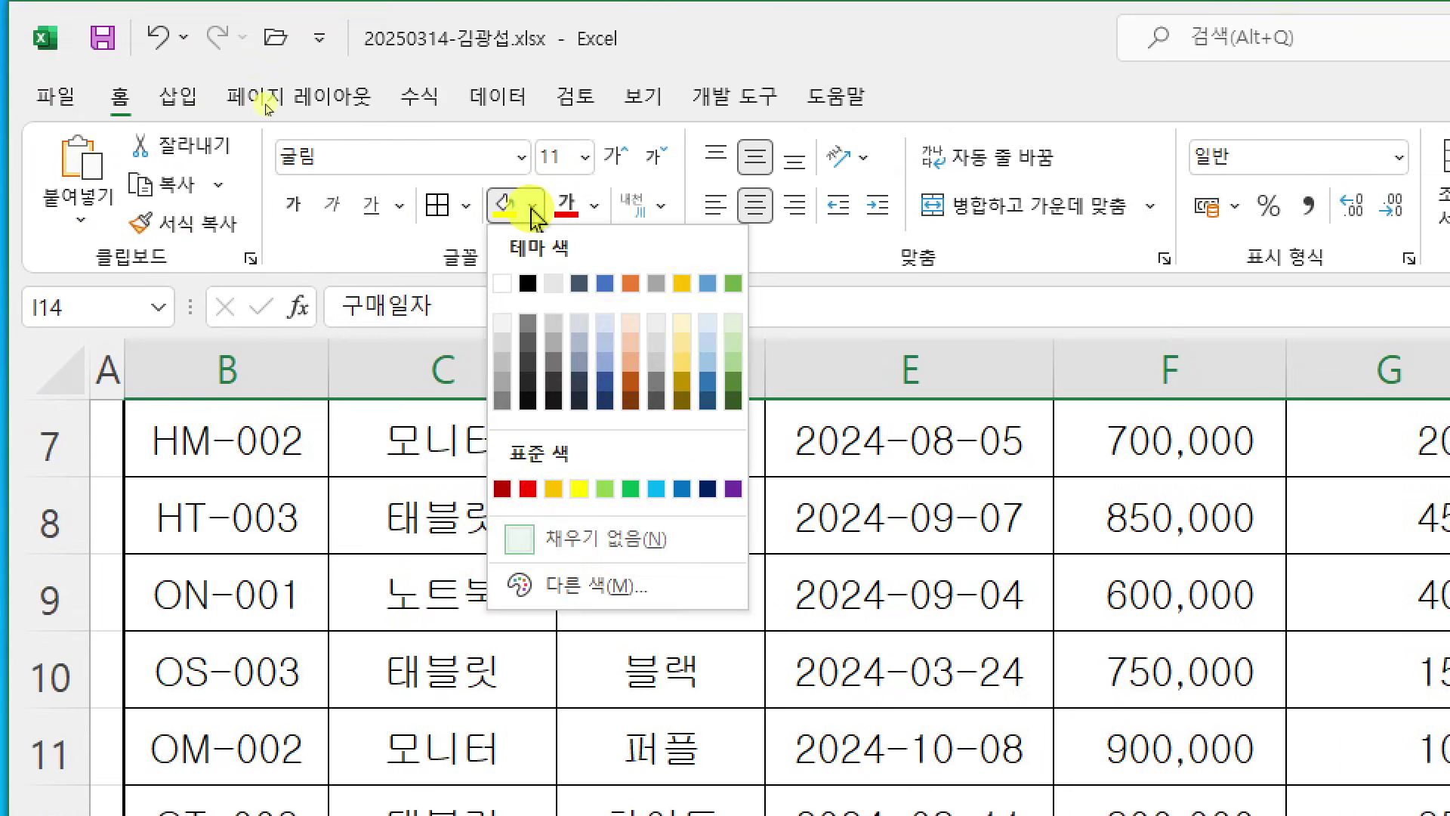
{"action": "left_click", "coordinate": [559, 490]}
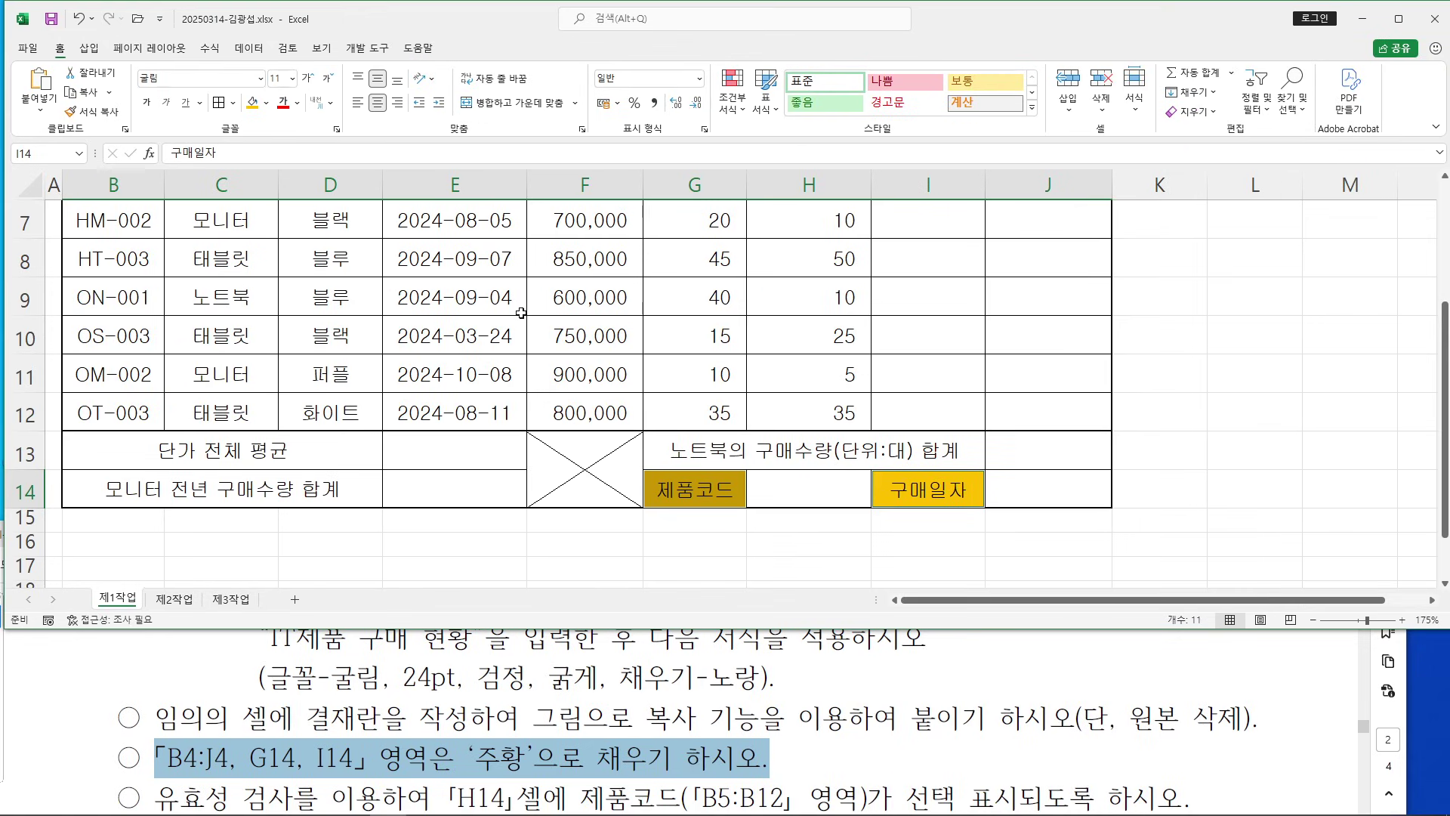
Deselect to check the orange fill, then select cell H14
{"action": "scroll", "coordinate": [521, 313], "scroll_direction": "up", "scroll_amount": 2}
{"action": "scroll", "coordinate": [522, 313], "scroll_direction": "down", "scroll_amount": 2}
{"action": "scroll", "coordinate": [521, 313], "scroll_direction": "up", "scroll_amount": 2}
{"action": "scroll", "coordinate": [521, 312], "scroll_direction": "down", "scroll_amount": 2}
{"action": "left_click", "coordinate": [533, 306]}
{"action": "scroll", "coordinate": [534, 303], "scroll_direction": "up", "scroll_amount": 2}
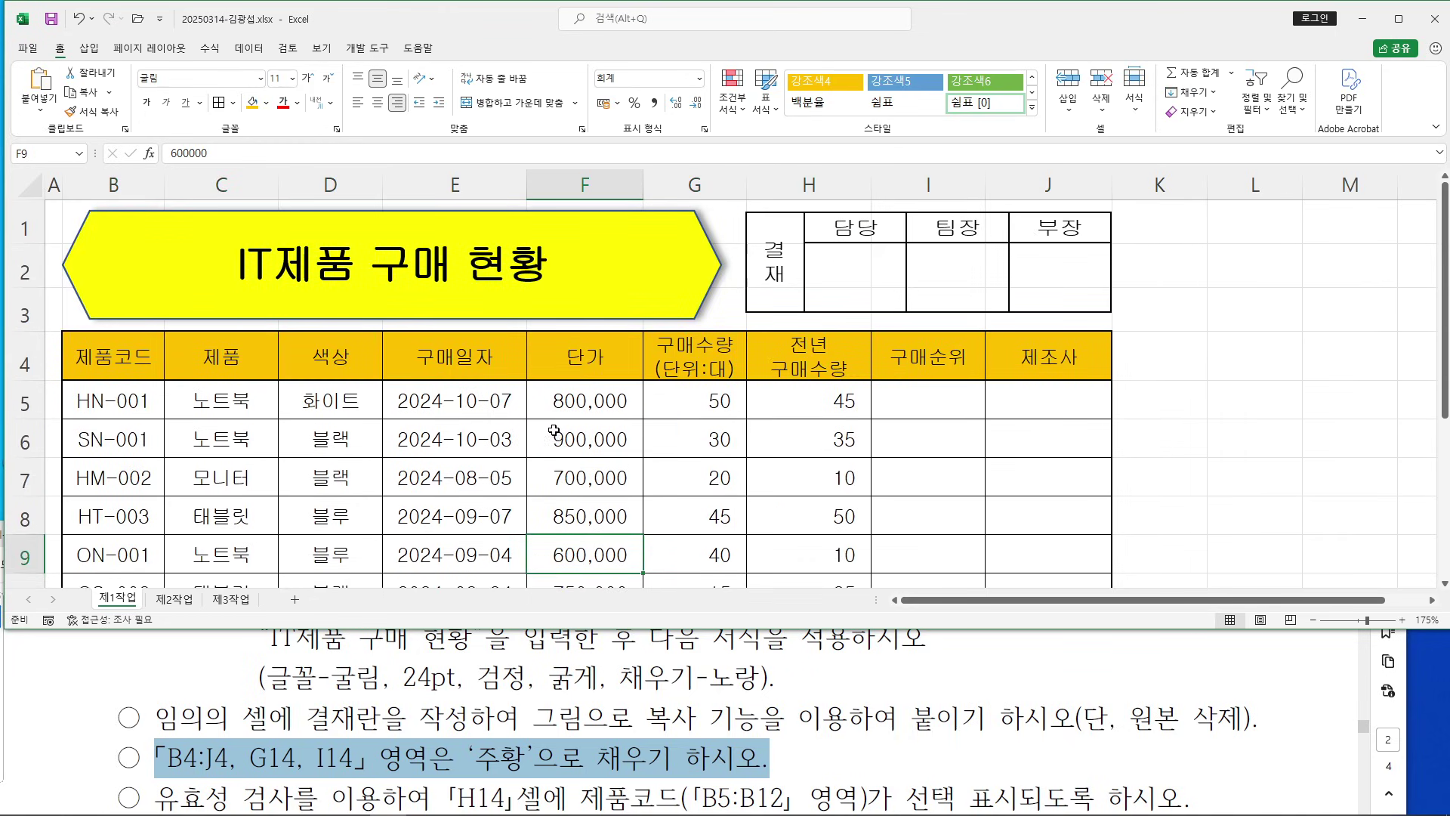
{"action": "scroll", "coordinate": [556, 431], "scroll_direction": "down", "scroll_amount": 2}
{"action": "left_click", "coordinate": [795, 494]}
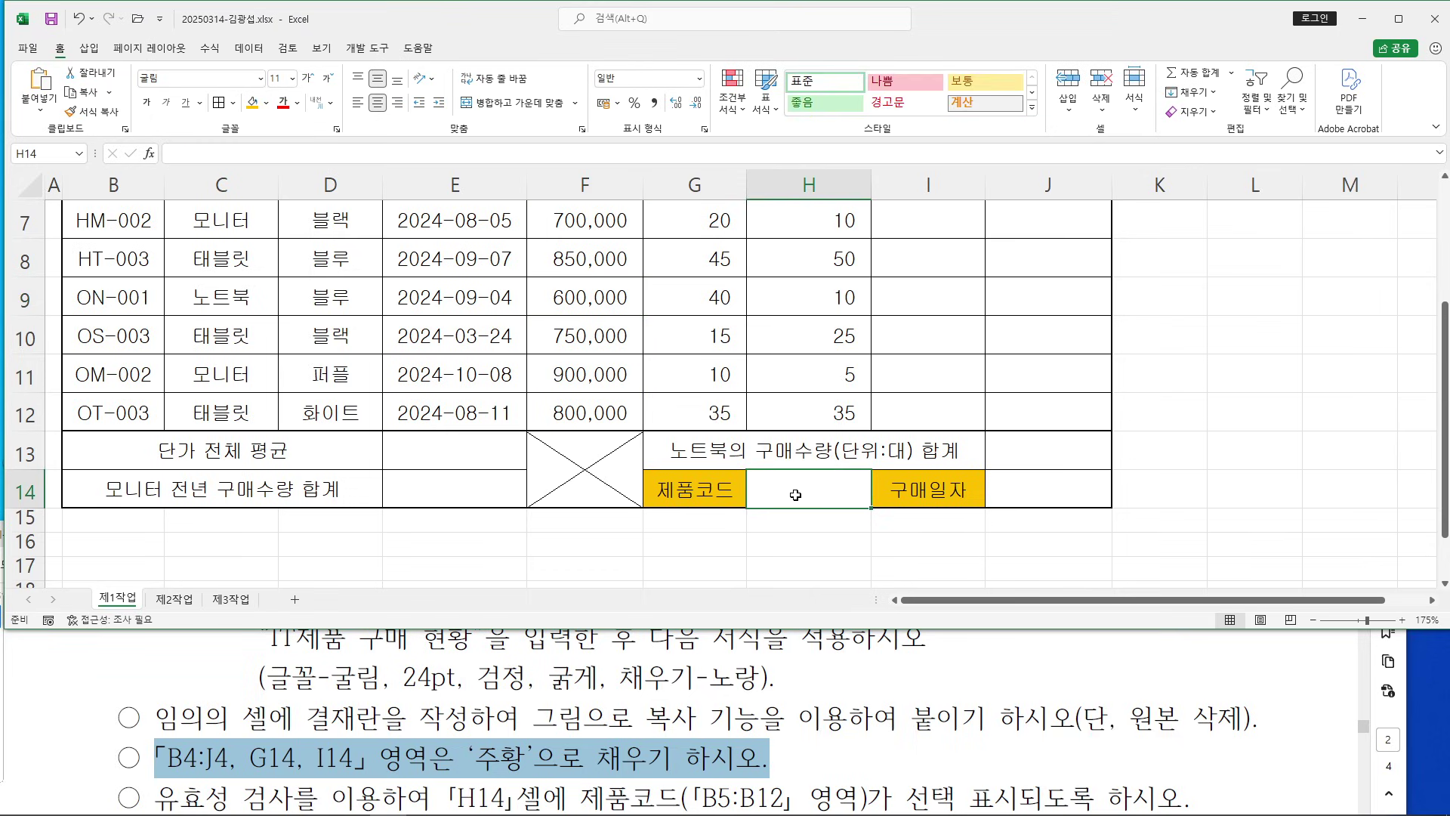
{"action": "left_click", "coordinate": [667, 646]}
{"action": "scroll", "coordinate": [665, 649], "scroll_direction": "down", "scroll_amount": 1}
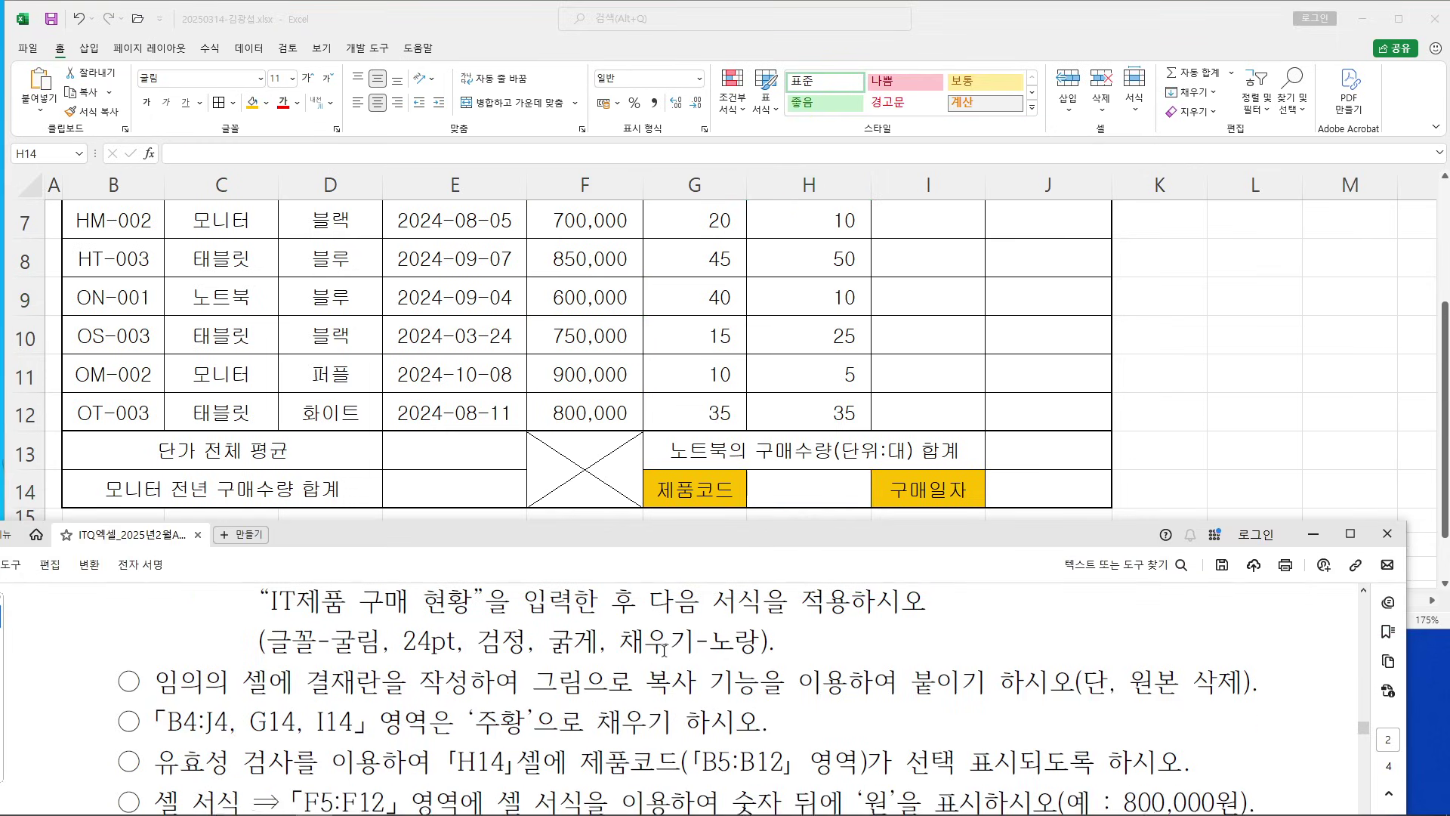
Back in Excel, open Data Validation for H14 from the Data tab
{"action": "scroll", "coordinate": [661, 647], "scroll_direction": "down", "scroll_amount": 1}
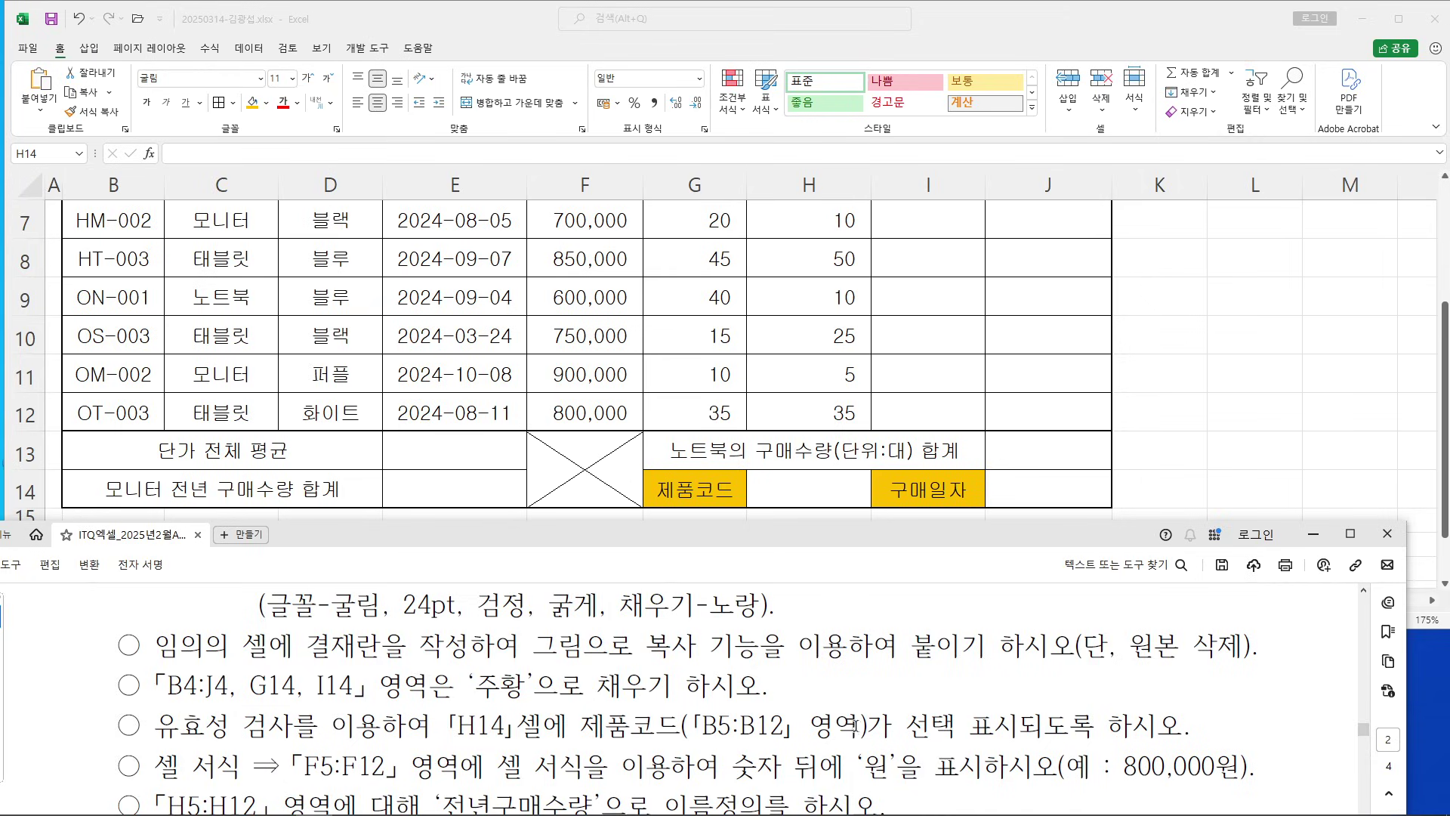
{"action": "key", "text": "alt+Tab"}
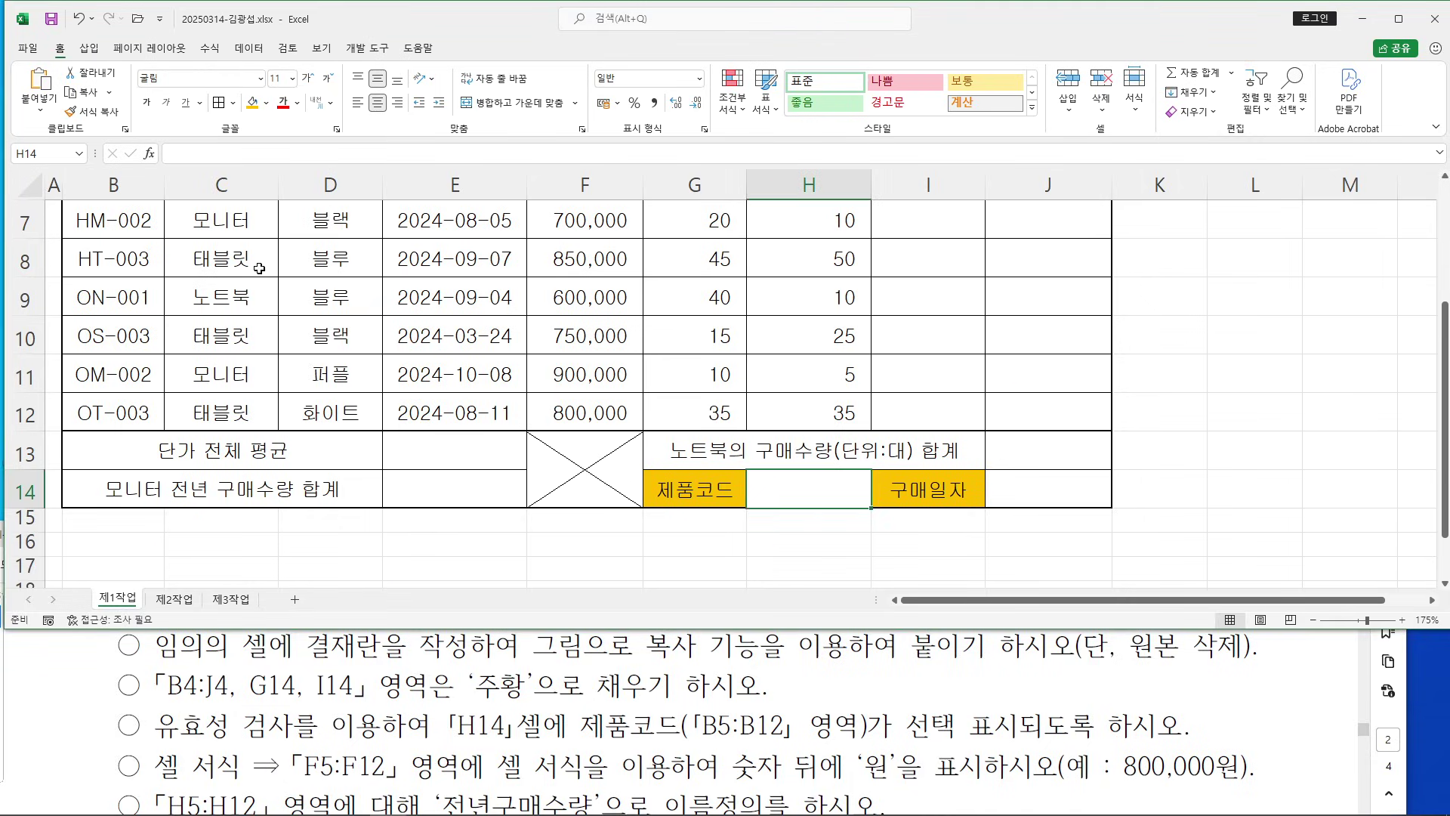
{"action": "left_click", "coordinate": [249, 49]}
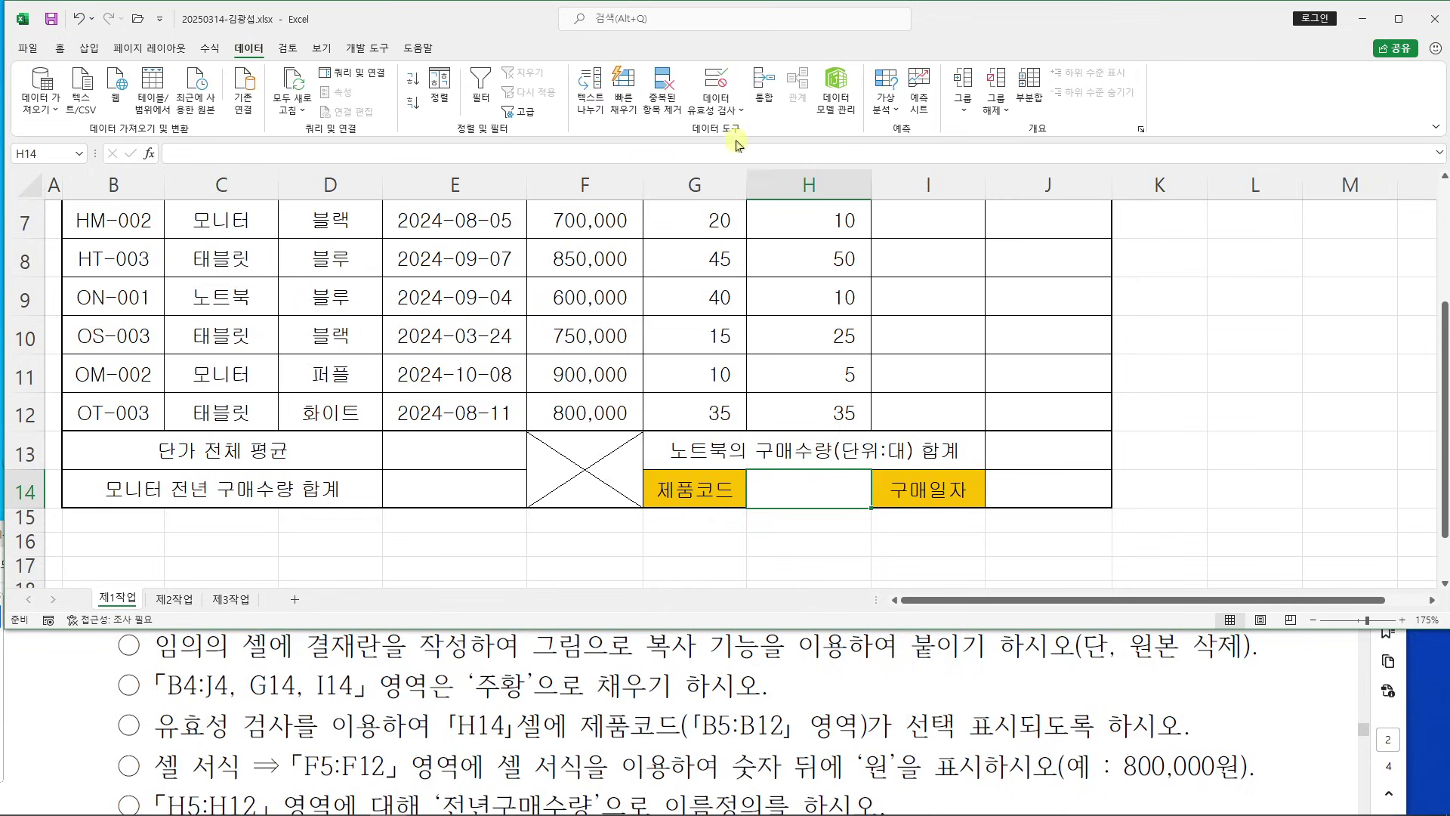
{"action": "mouse_move", "coordinate": [682, 57]}
{"action": "left_mouse_down"}
{"action": "mouse_move", "coordinate": [705, 102]}
{"action": "mouse_move", "coordinate": [755, 127]}
{"action": "left_mouse_up"}
{"action": "left_click_drag", "start_coordinate": [721, 68], "coordinate": [826, 21]}
{"action": "left_click_drag", "start_coordinate": [686, 89], "coordinate": [753, 89]}
{"action": "key", "text": "Escape"}
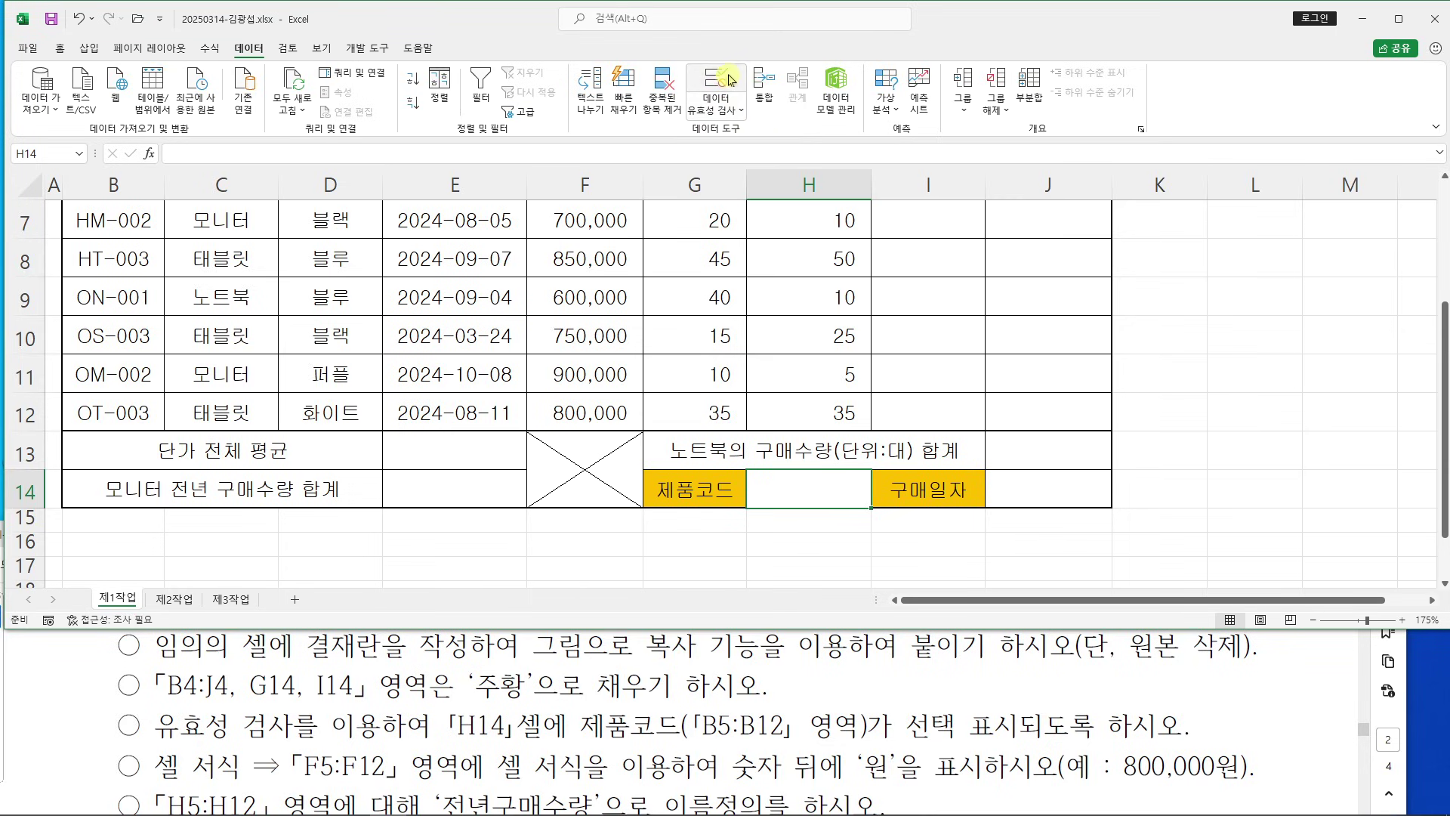
{"action": "left_click", "coordinate": [731, 79]}
{"action": "left_click_drag", "start_coordinate": [439, 18], "coordinate": [849, 158]}
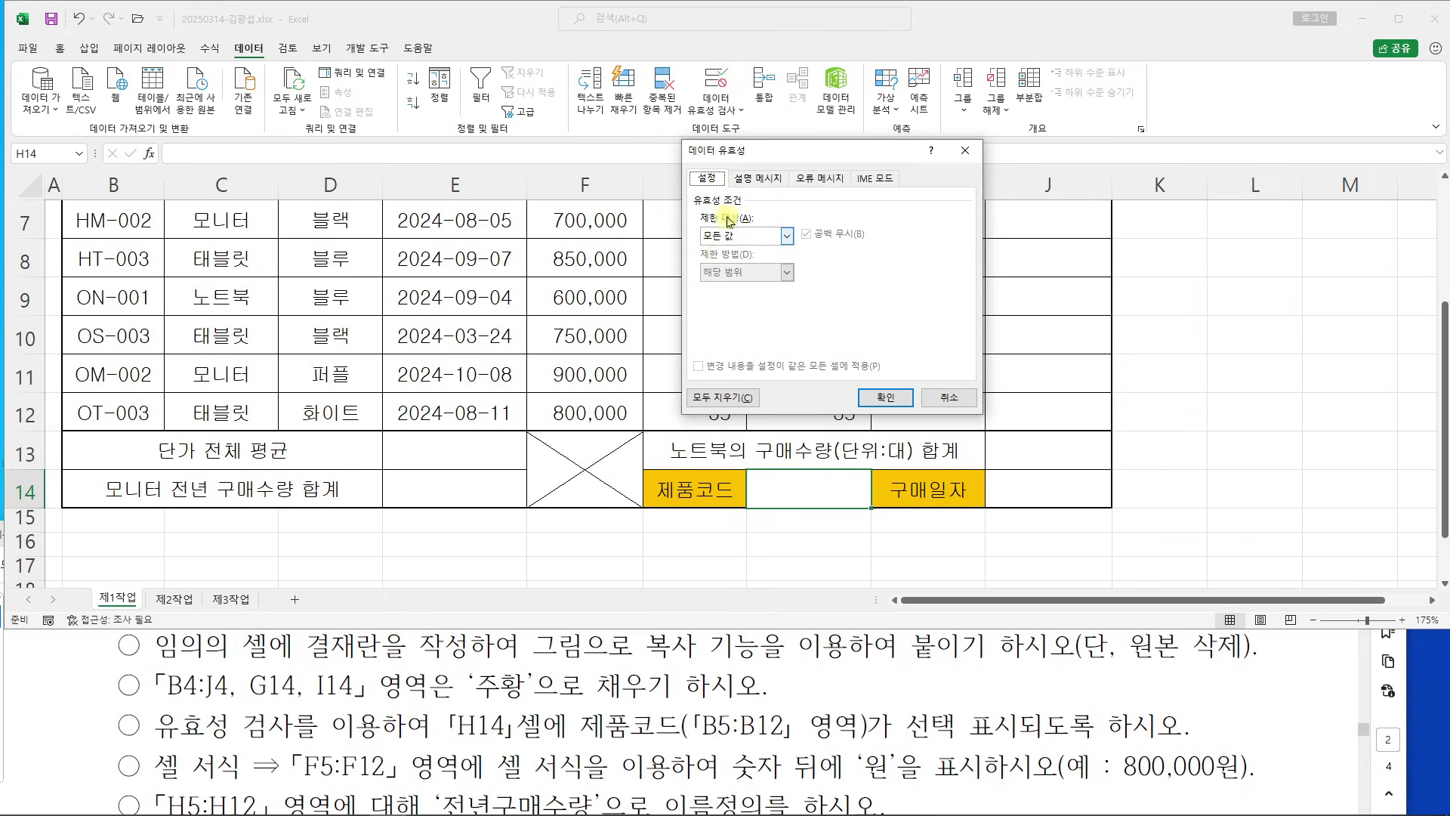
Set H14's validation to a List sourced from $B$5:$B$12 and confirm
{"action": "left_click", "coordinate": [788, 236]}
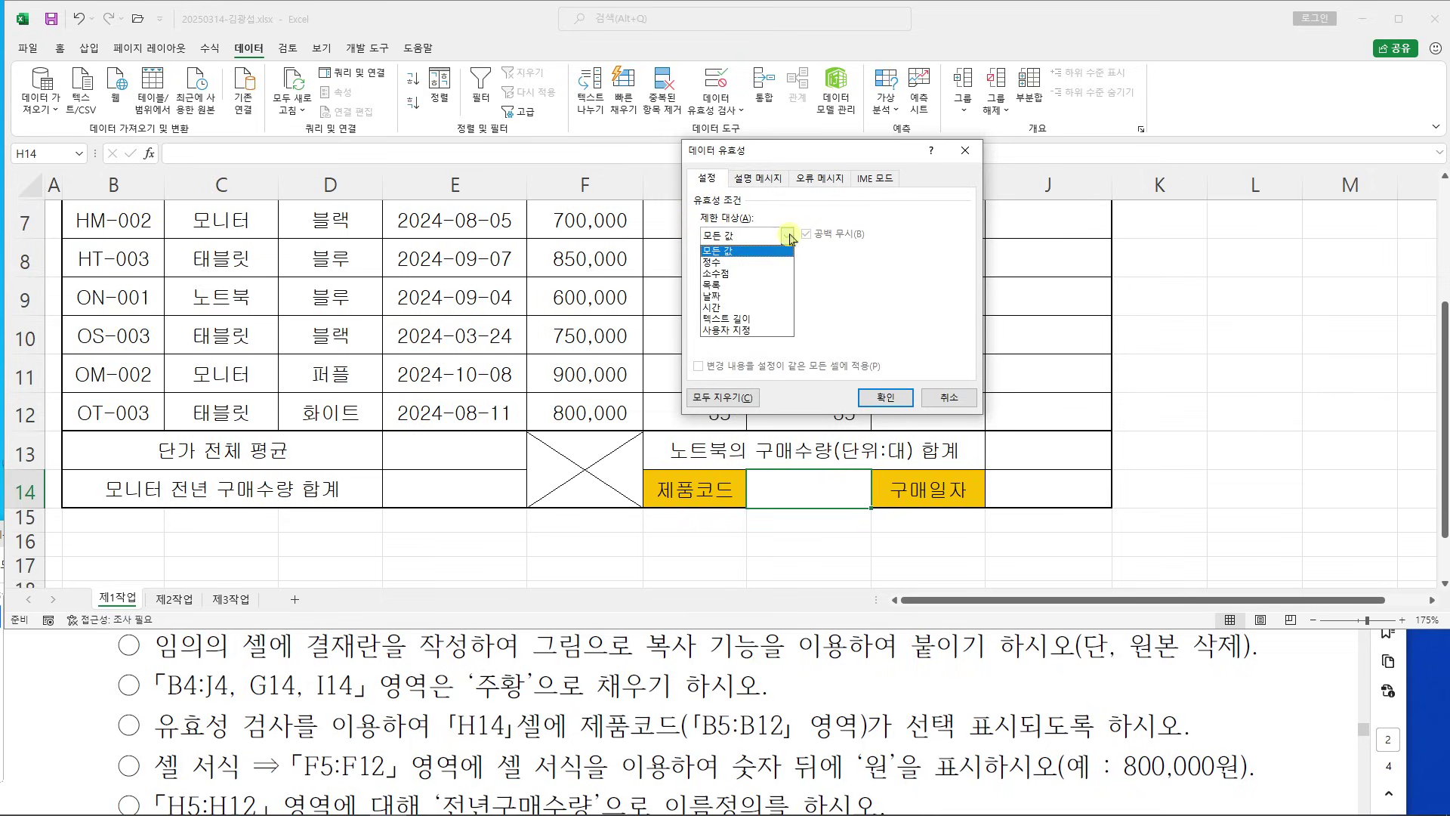
{"action": "mouse_move", "coordinate": [692, 274]}
{"action": "left_mouse_down"}
{"action": "mouse_move", "coordinate": [742, 299]}
{"action": "mouse_move", "coordinate": [894, 287]}
{"action": "left_mouse_up"}
{"action": "key", "text": "Escape"}
{"action": "left_click", "coordinate": [787, 236]}
{"action": "left_click", "coordinate": [725, 285]}
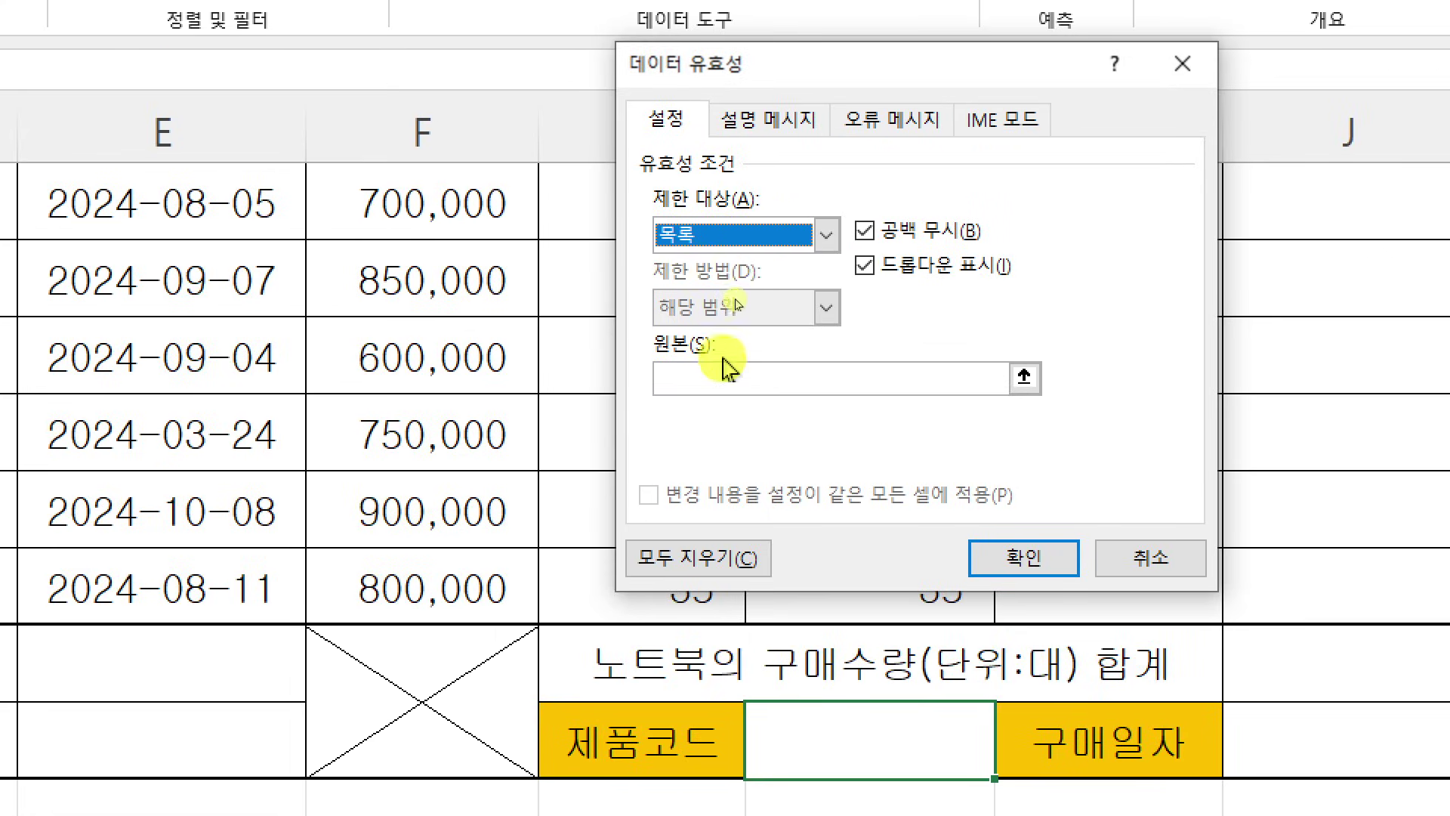
{"action": "left_click", "coordinate": [721, 372]}
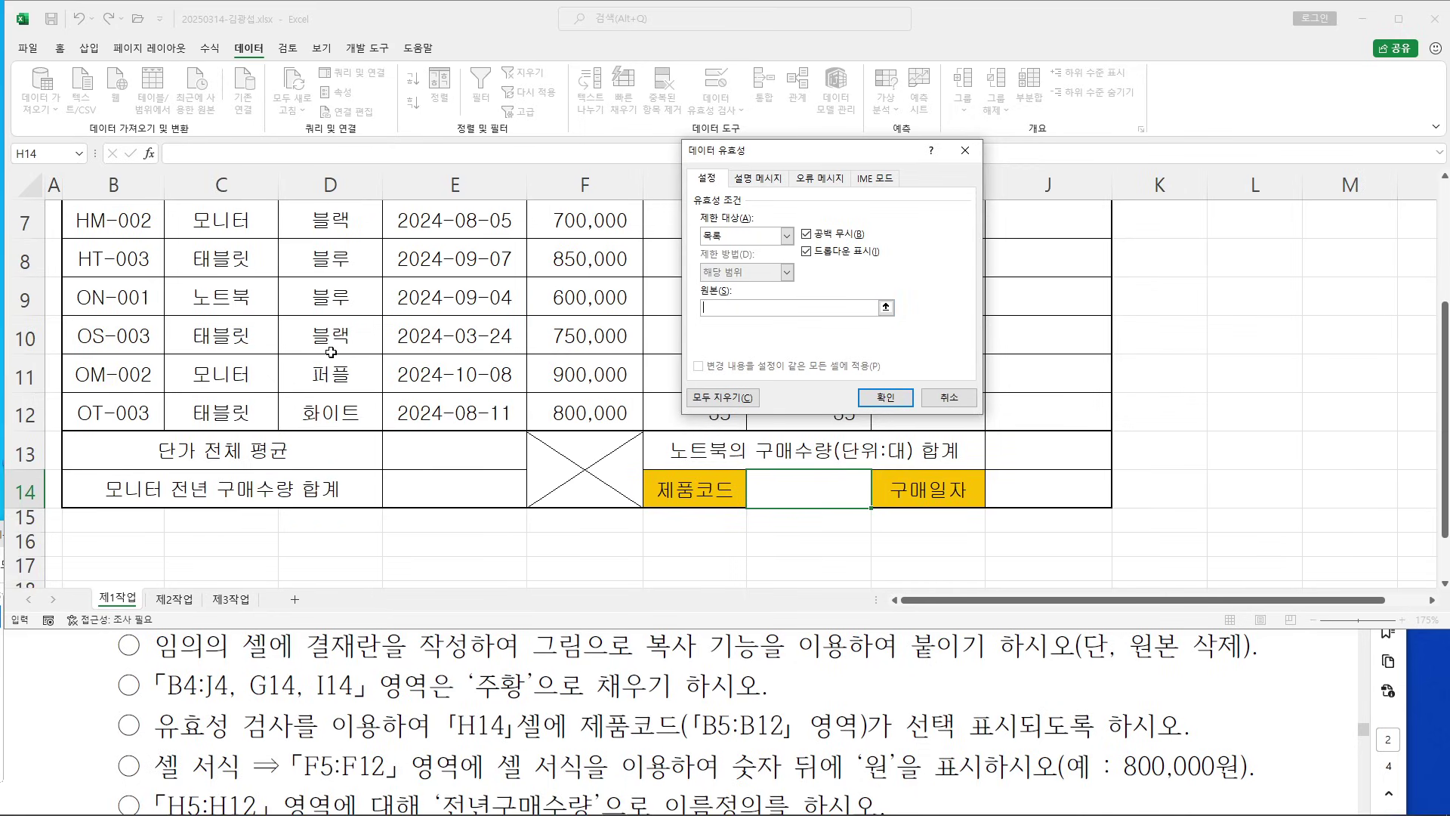
{"action": "scroll", "coordinate": [331, 352], "scroll_direction": "up", "scroll_amount": 1}
{"action": "left_click", "coordinate": [124, 265]}
{"action": "left_click_drag", "start_coordinate": [125, 265], "coordinate": [130, 529]}
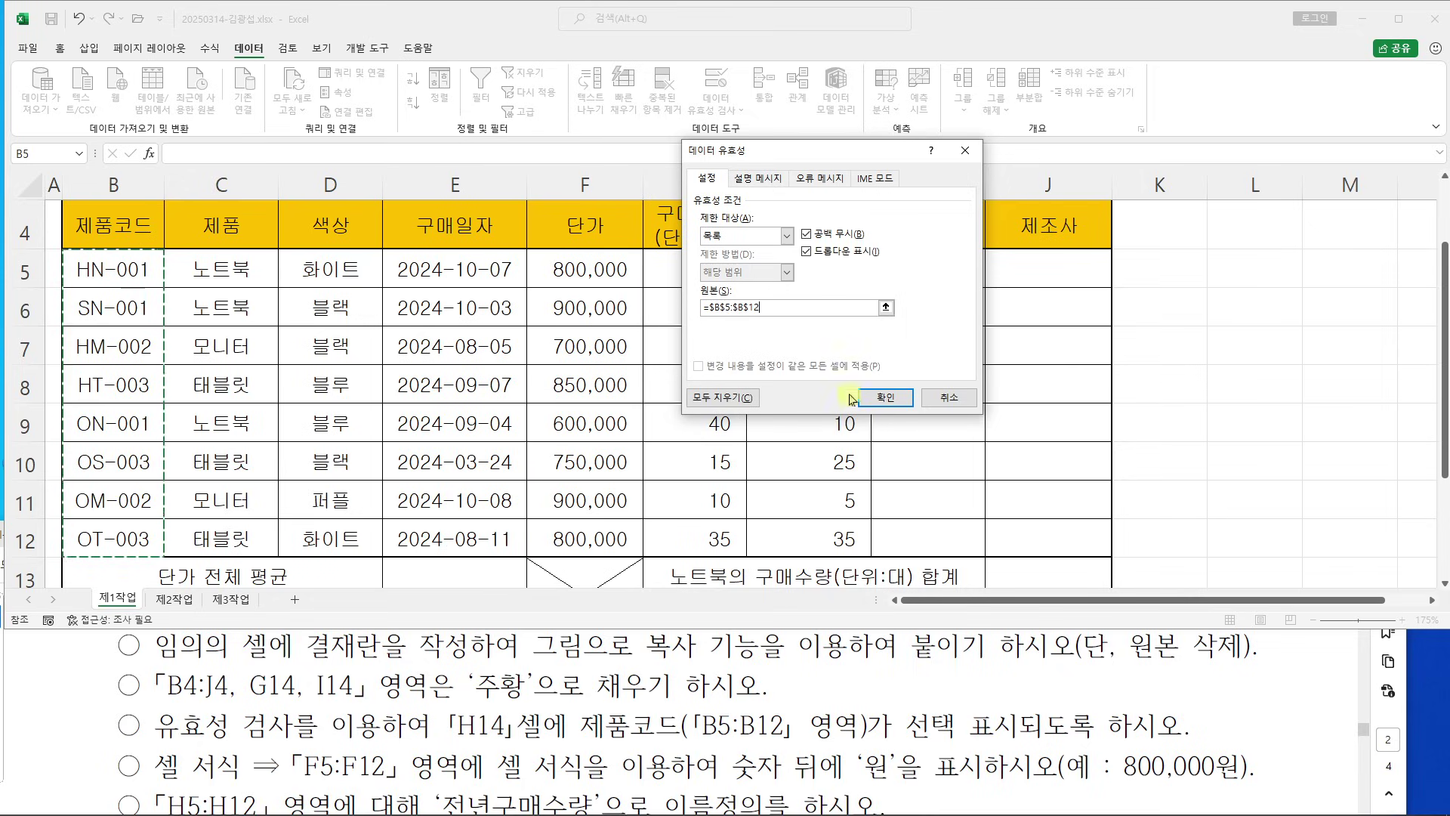
{"action": "left_click", "coordinate": [882, 397]}
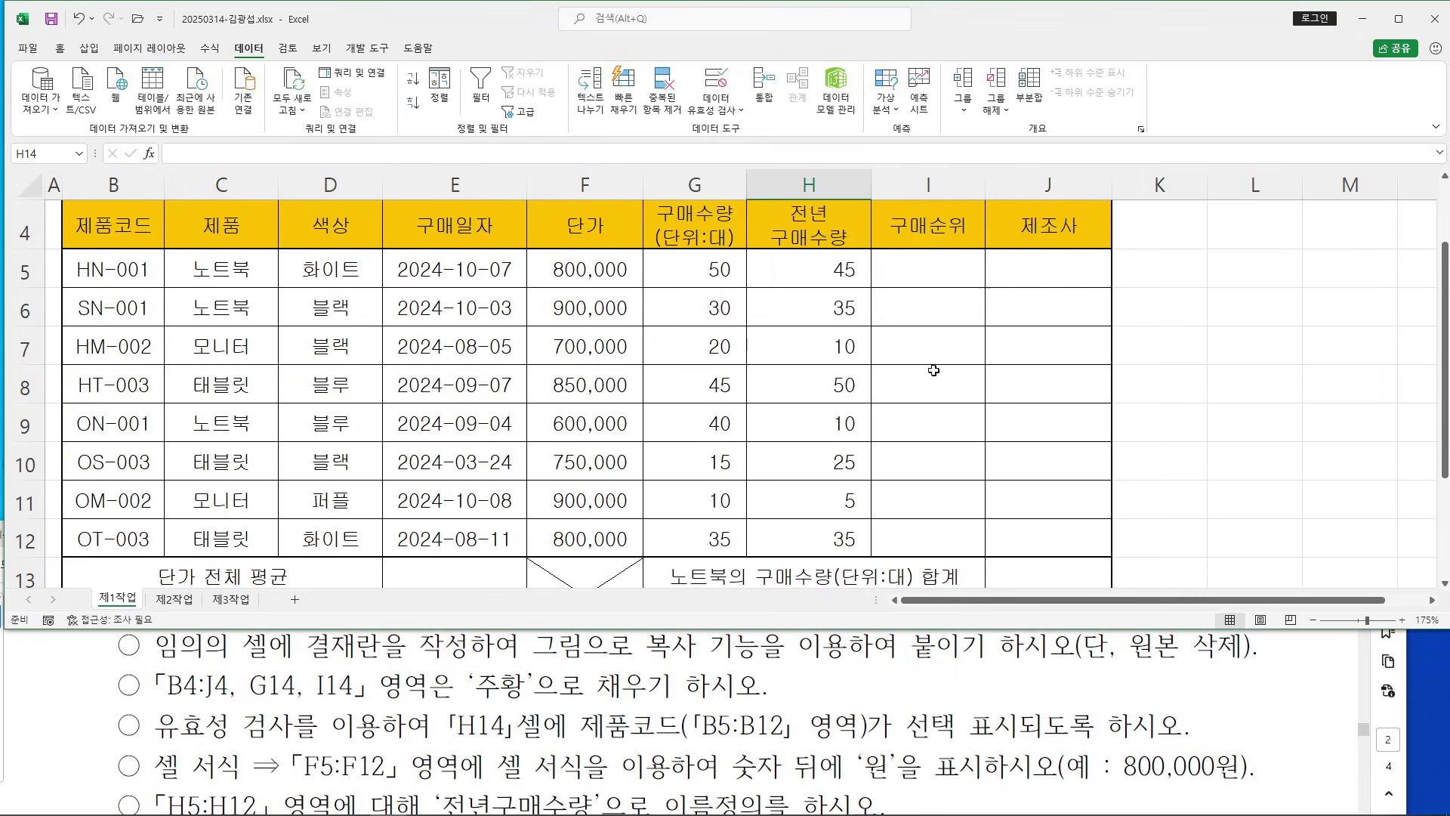
Choose HN-001 from H14's drop-down list
{"action": "scroll", "coordinate": [945, 362], "scroll_direction": "down", "scroll_amount": 1}
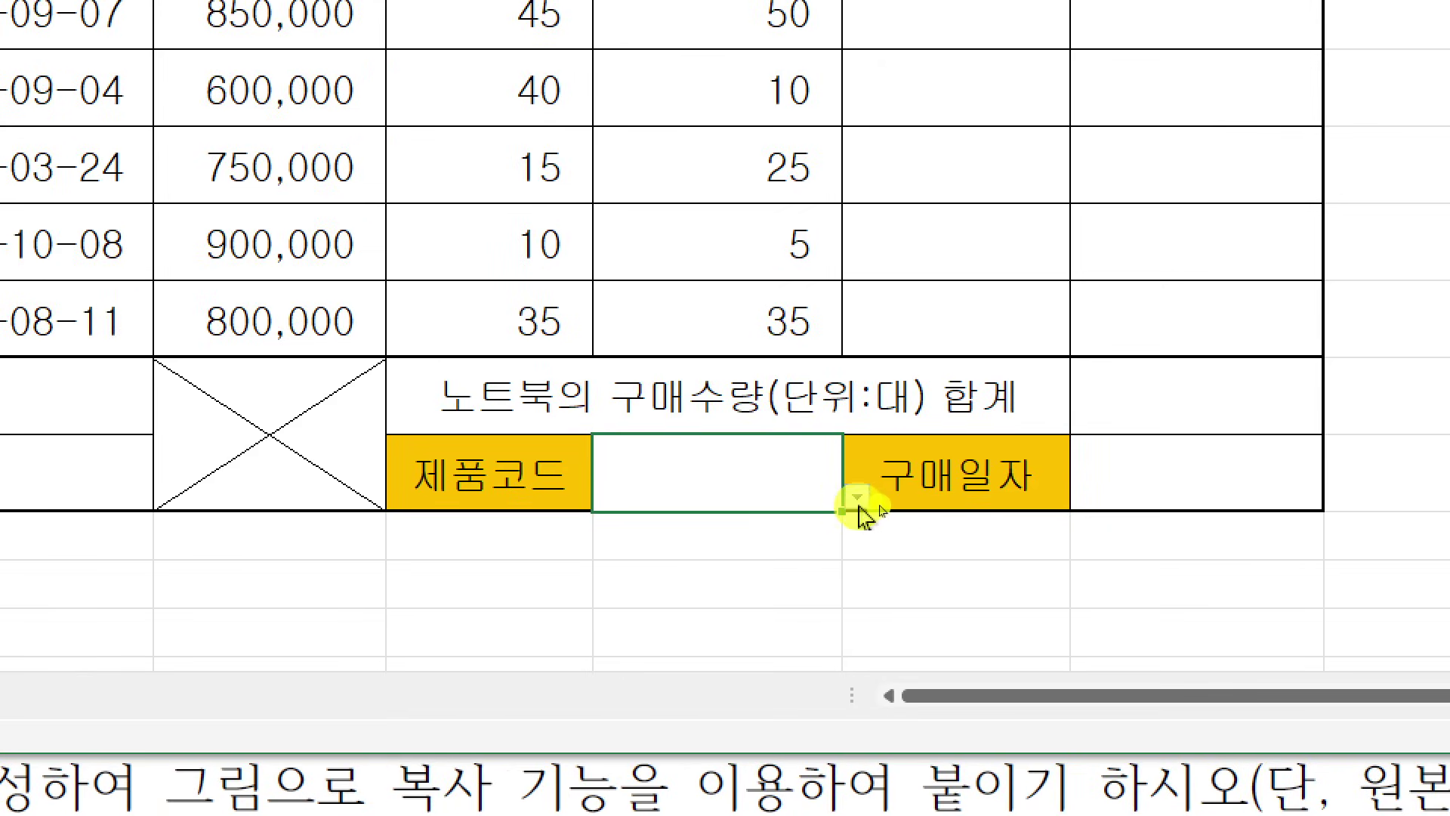
{"action": "left_click", "coordinate": [879, 500]}
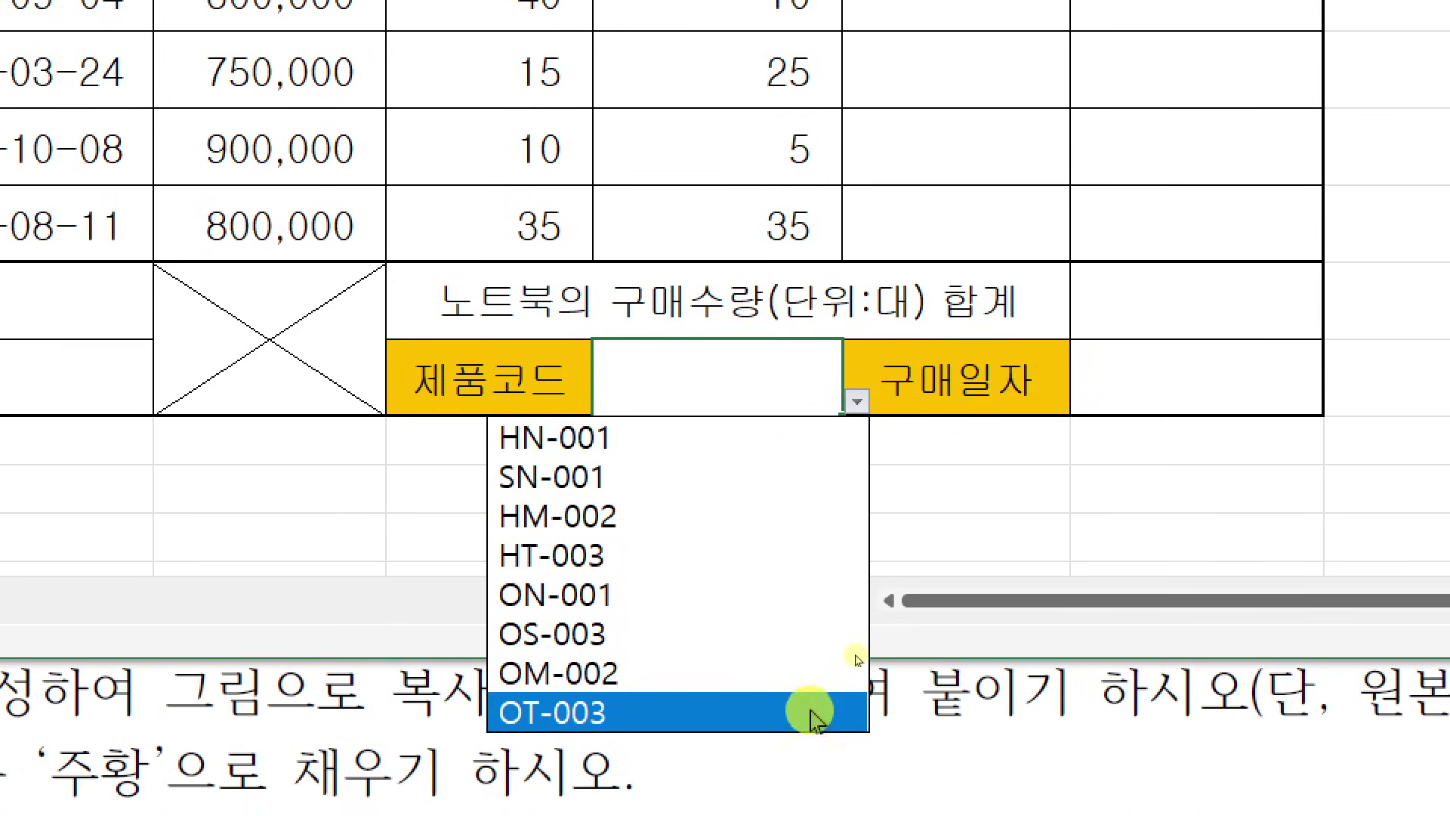
{"action": "left_click", "coordinate": [677, 447]}
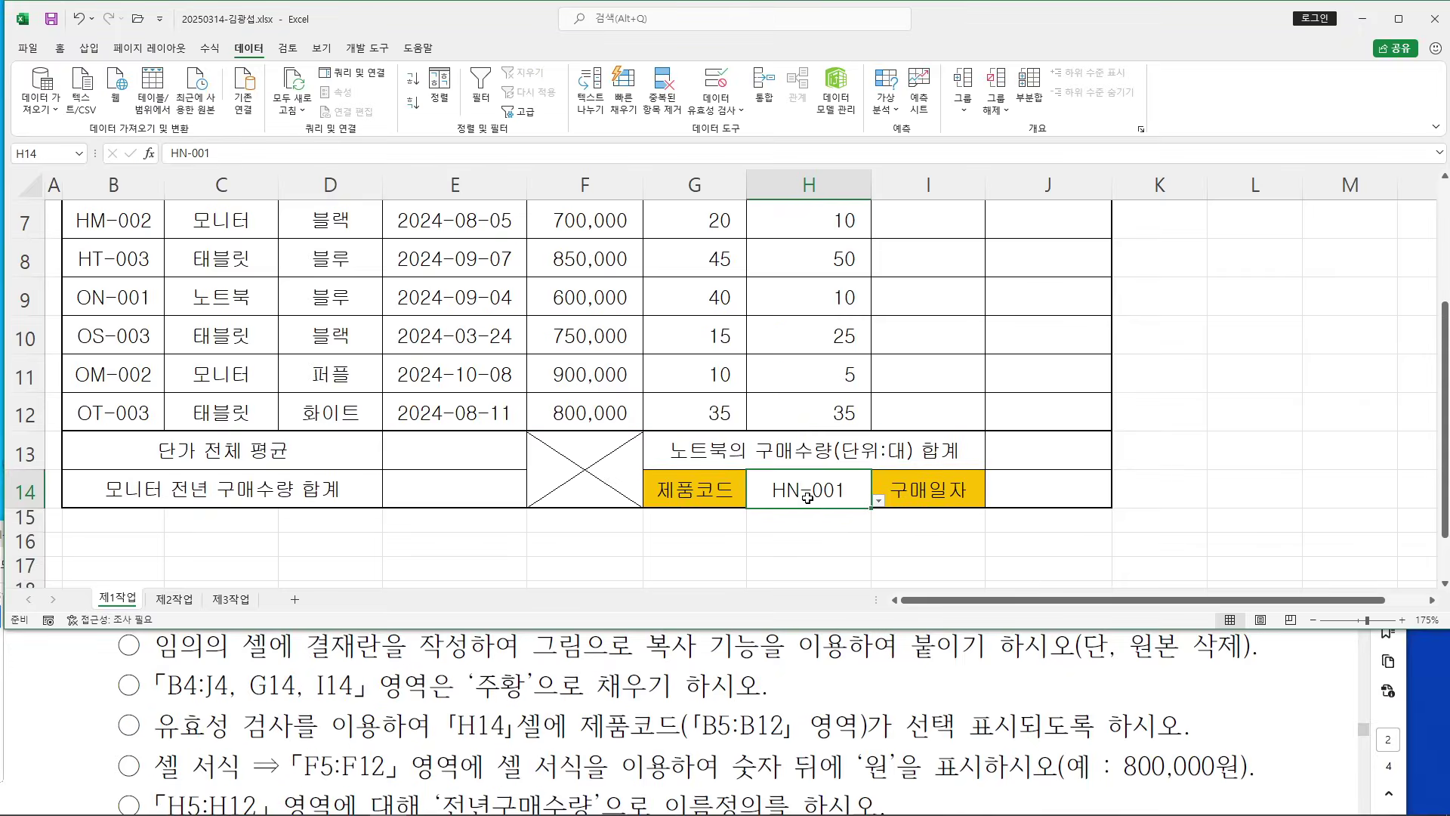
{"action": "left_click_drag", "start_coordinate": [225, 723], "coordinate": [892, 726]}
{"action": "left_click", "coordinate": [742, 718]}
{"action": "scroll", "coordinate": [672, 671], "scroll_direction": "down", "scroll_amount": 1}
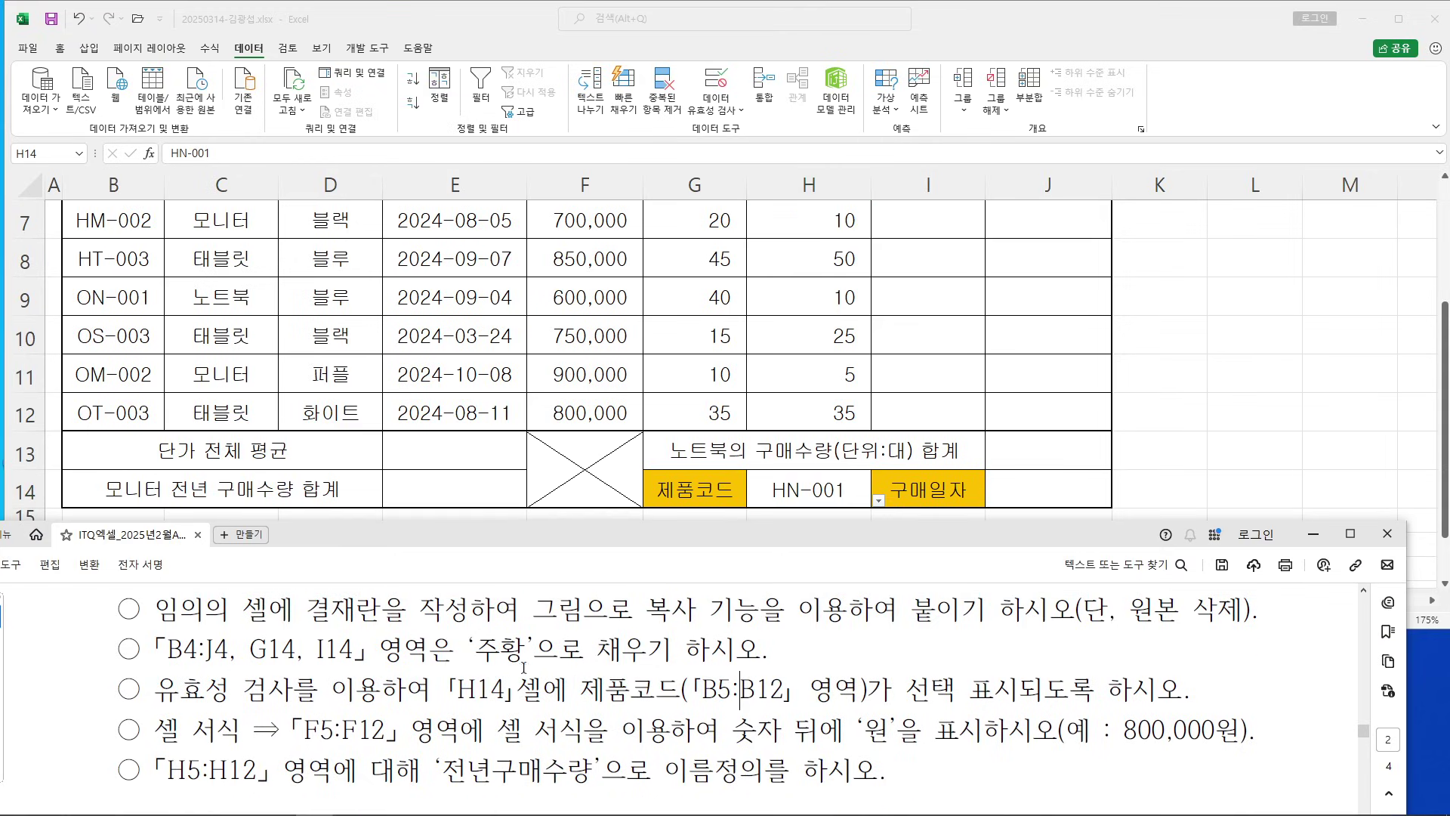
{"action": "left_click_drag", "start_coordinate": [156, 724], "coordinate": [242, 726]}
{"action": "scroll", "coordinate": [336, 669], "scroll_direction": "down", "scroll_amount": 1}
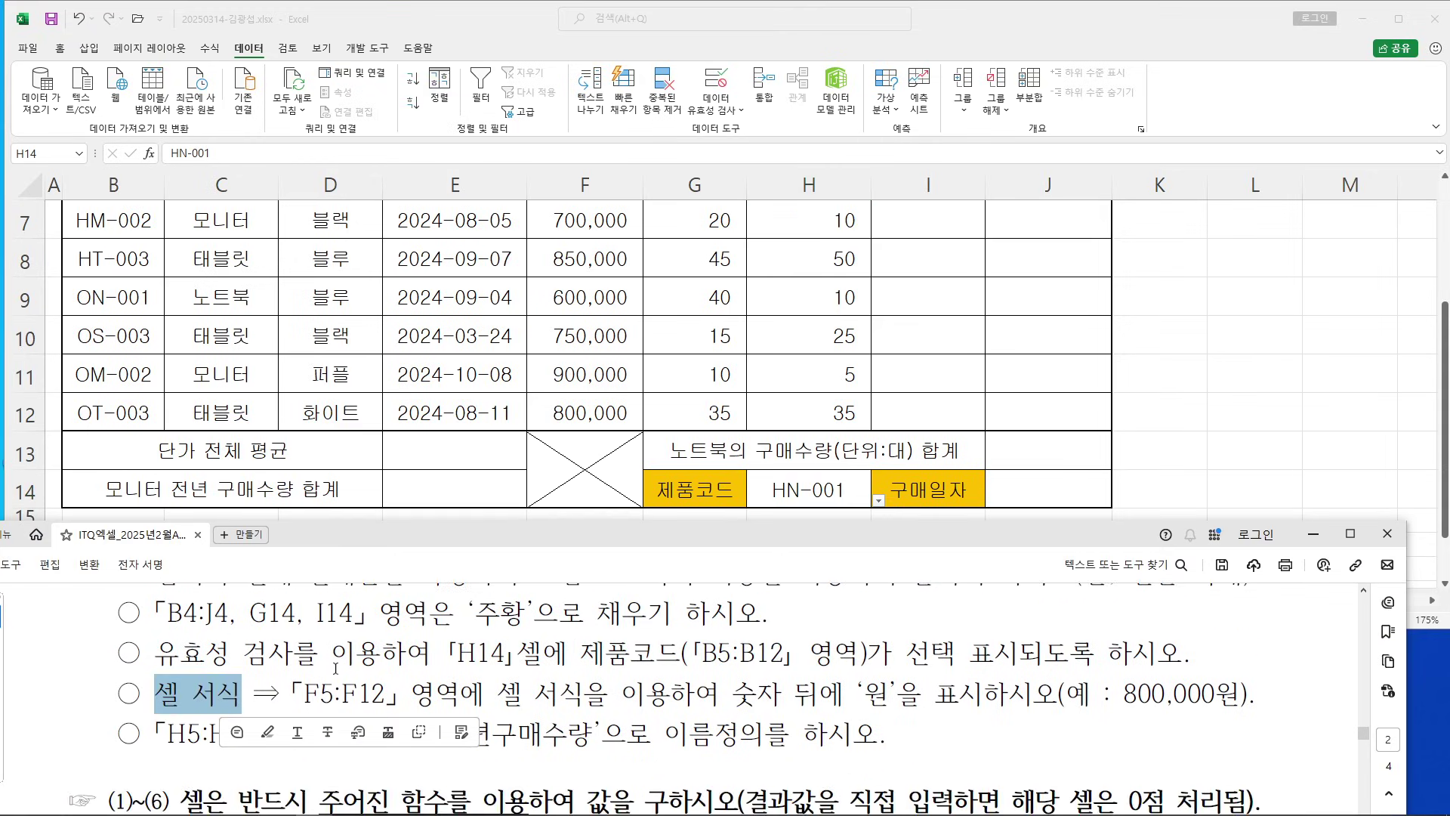
{"action": "left_click", "coordinate": [337, 691]}
{"action": "left_click", "coordinate": [358, 694]}
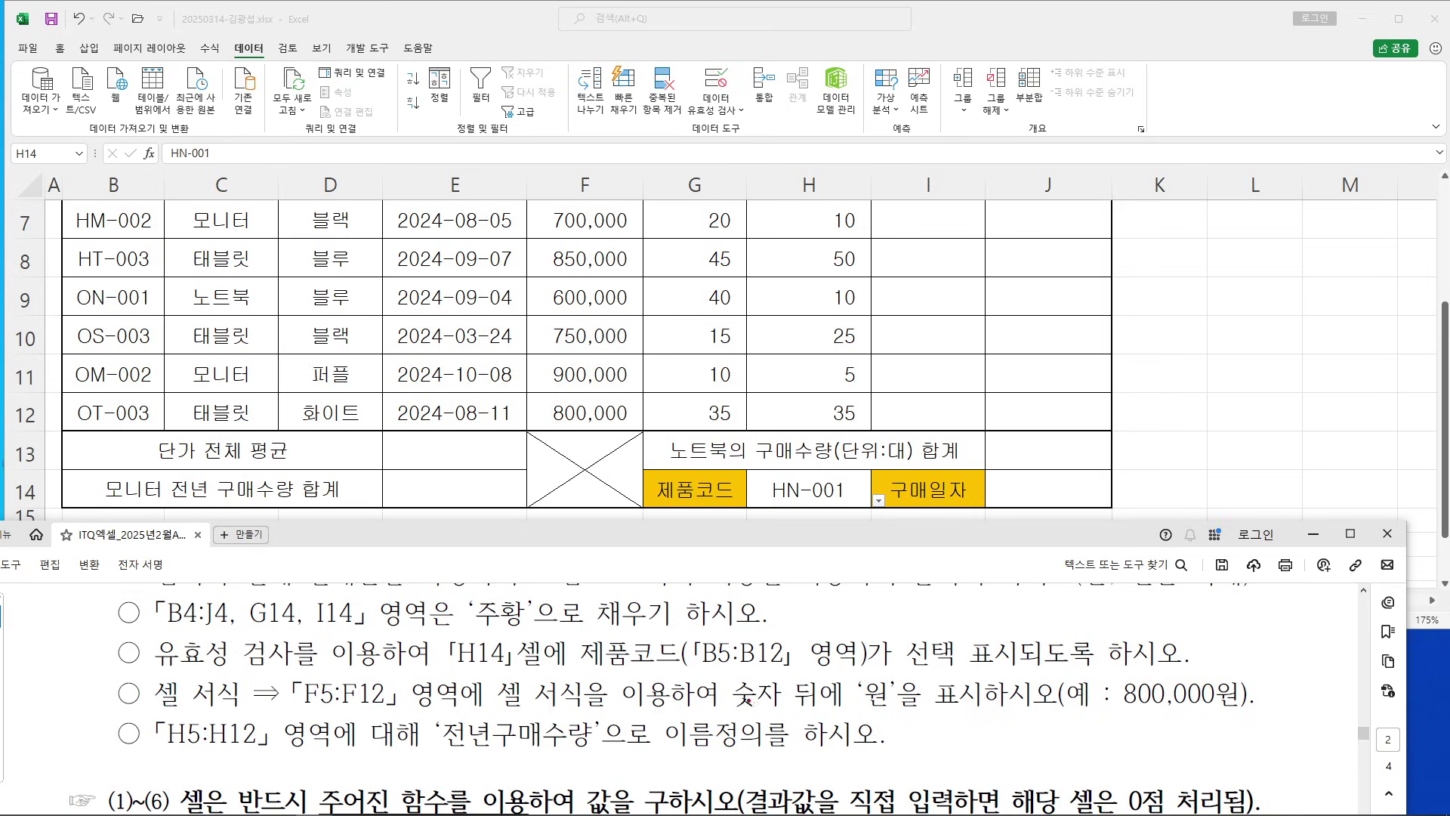
{"action": "left_click_drag", "start_coordinate": [750, 705], "coordinate": [982, 710]}
{"action": "left_click_drag", "start_coordinate": [1085, 722], "coordinate": [1272, 719]}
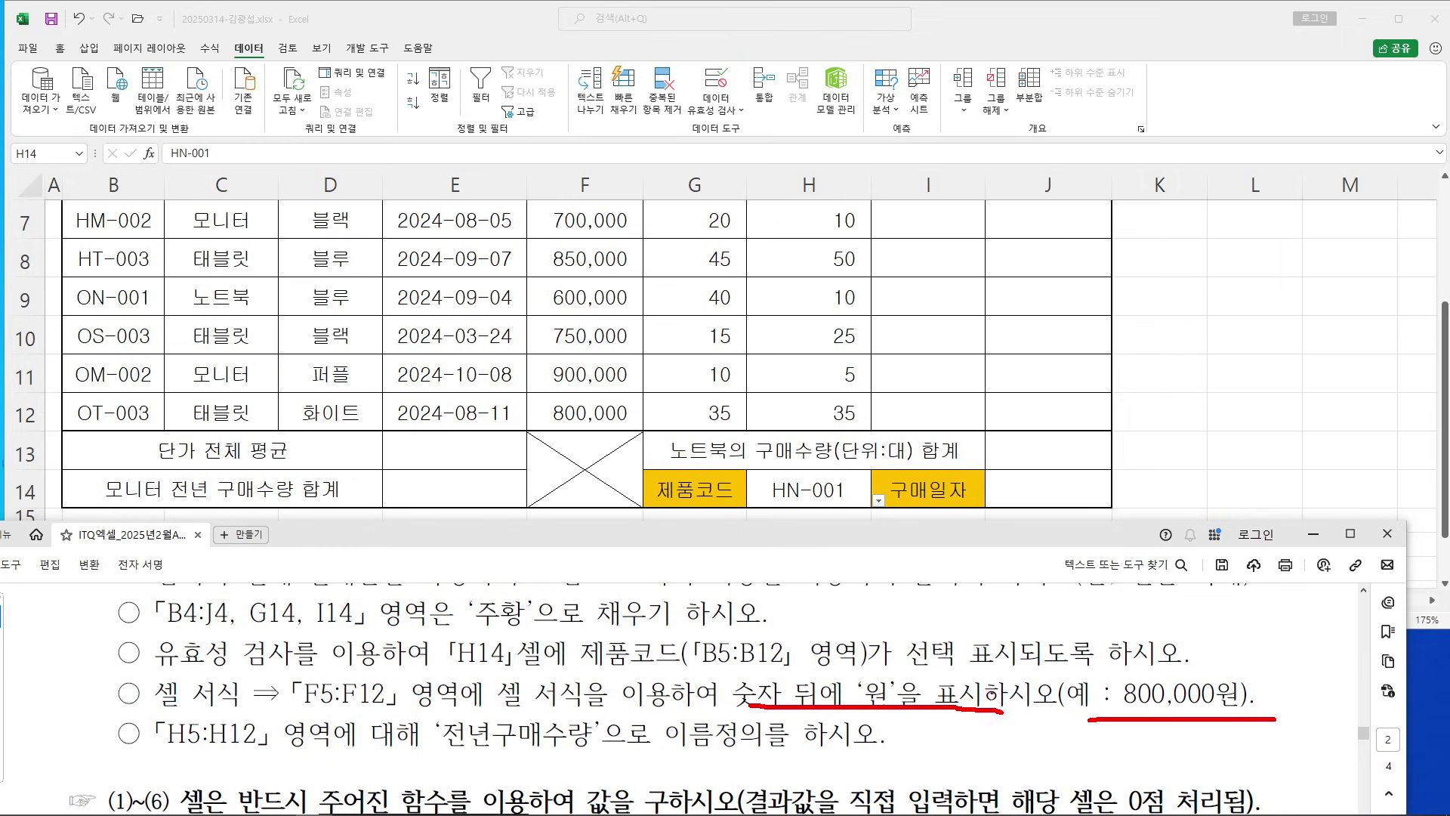
{"action": "key", "text": "Escape"}
{"action": "key", "text": "alt+Tab"}
{"action": "scroll", "coordinate": [610, 293], "scroll_direction": "up", "scroll_amount": 1}
{"action": "left_click_drag", "start_coordinate": [608, 278], "coordinate": [598, 529]}
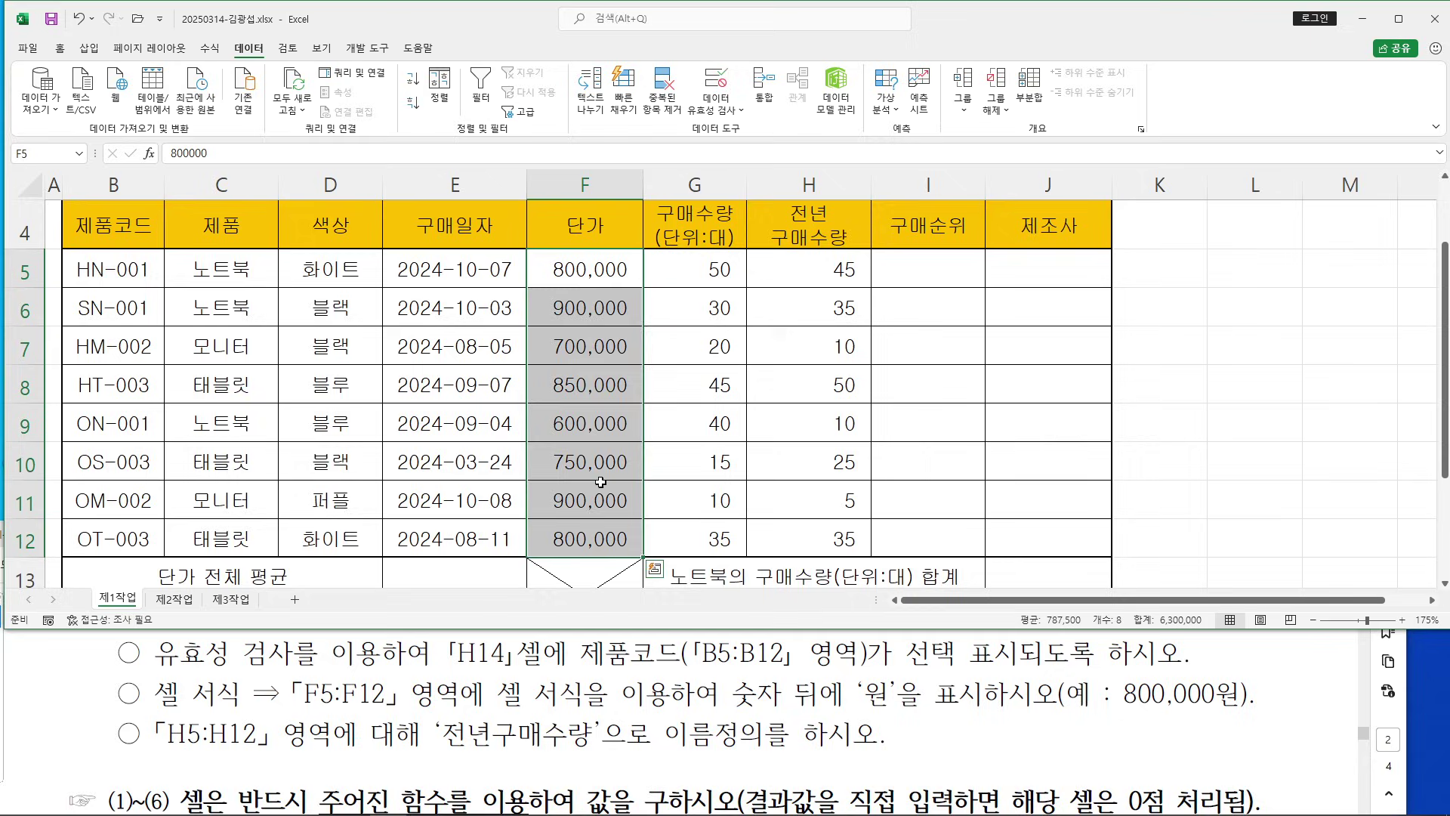
Give F5:F12 the custom number format #,##0"원" so prices read like 800,000원
{"action": "right_click", "coordinate": [594, 306]}
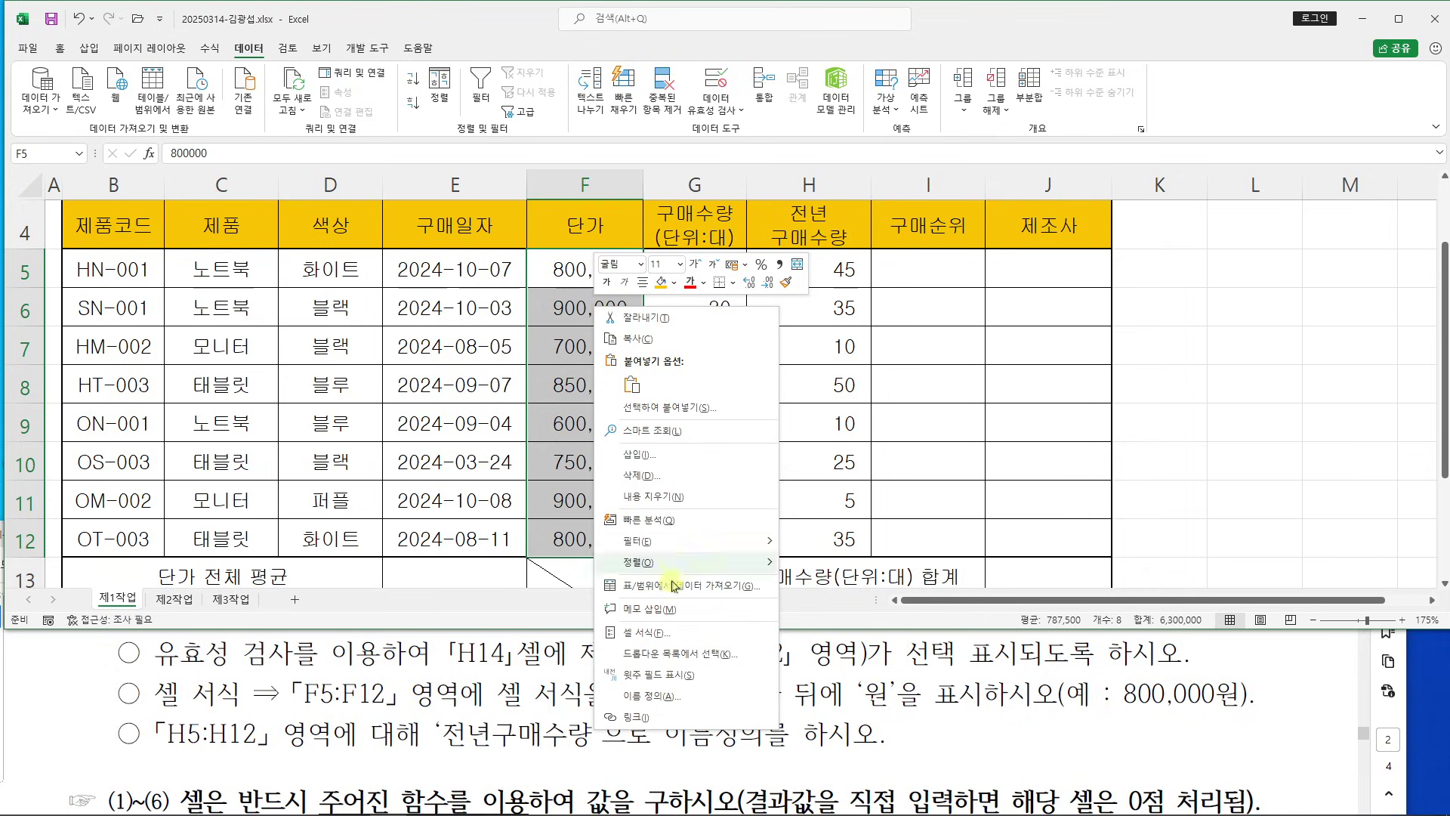
{"action": "left_click", "coordinate": [686, 637]}
{"action": "left_click_drag", "start_coordinate": [649, 403], "coordinate": [877, 176]}
{"action": "left_click", "coordinate": [744, 205]}
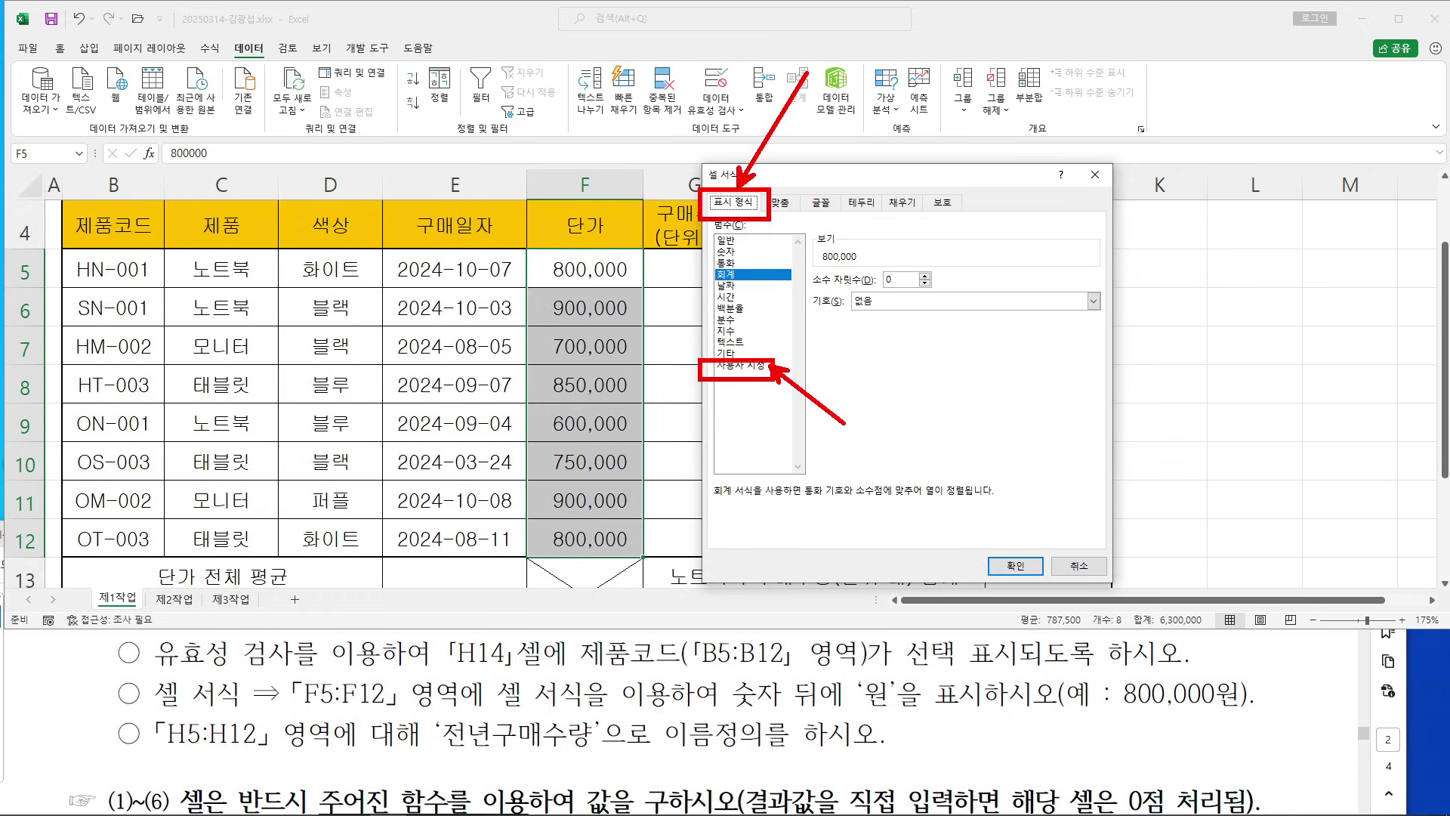
{"action": "left_click", "coordinate": [755, 366]}
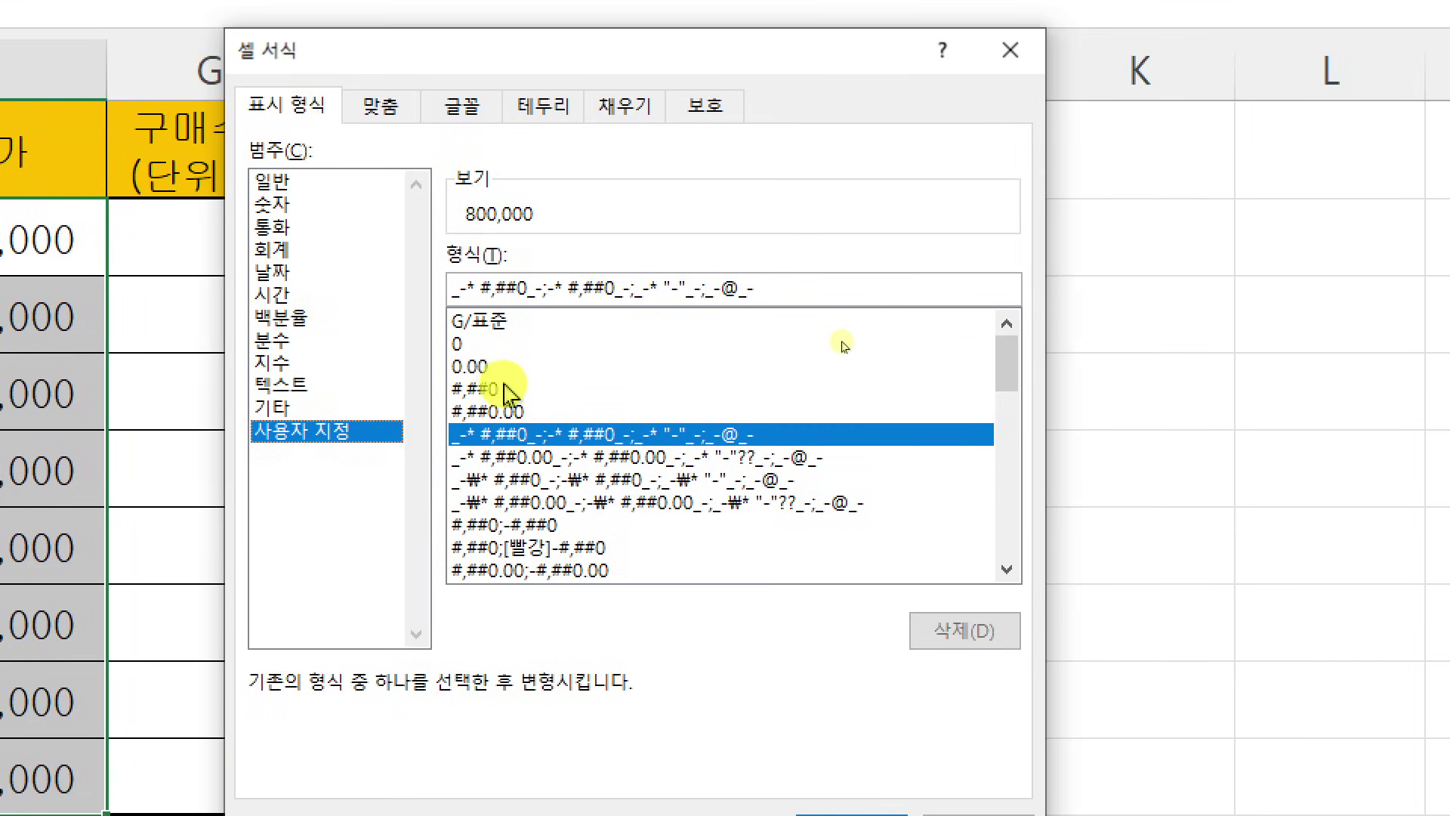
{"action": "left_click", "coordinate": [499, 389]}
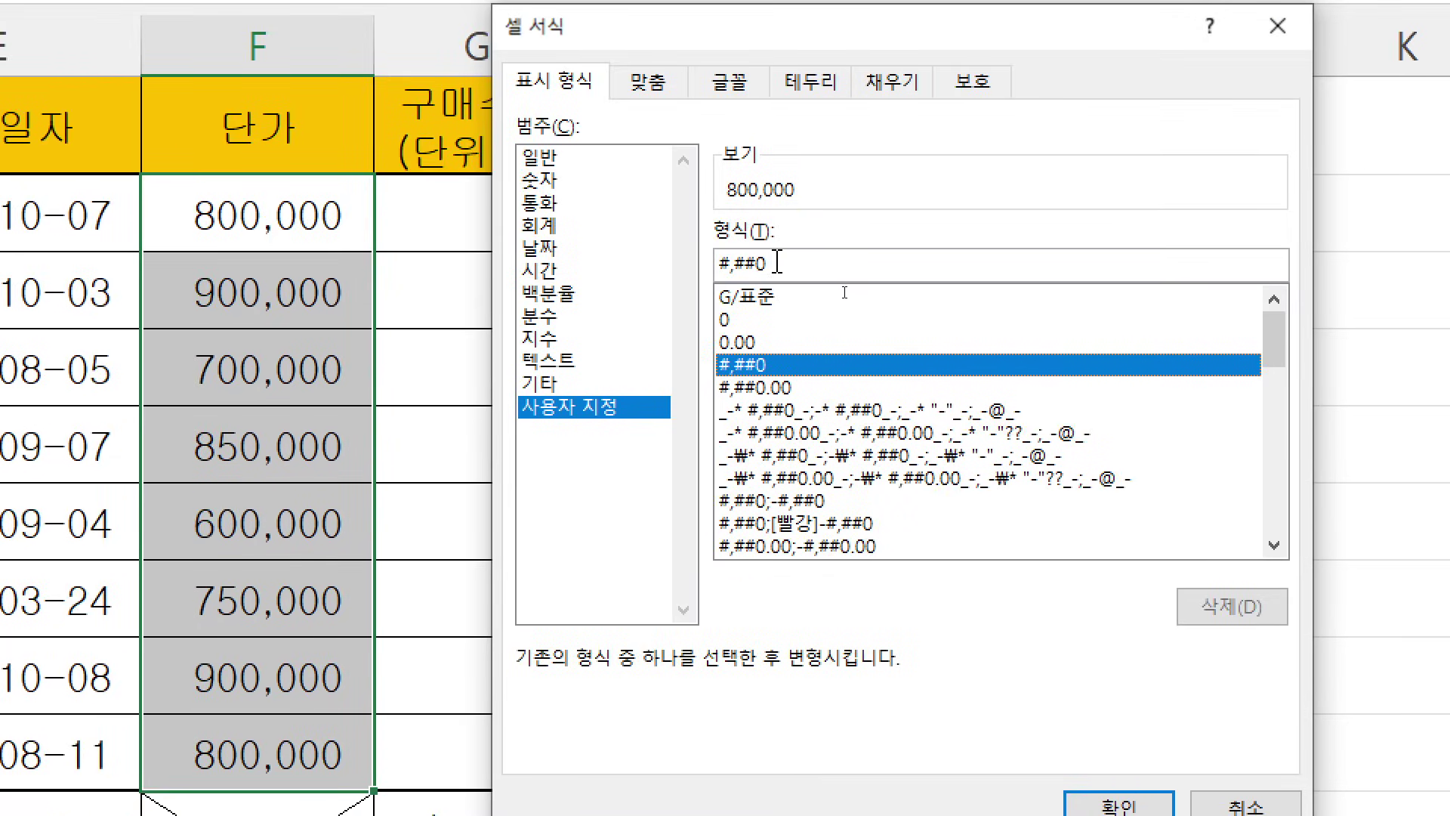
{"action": "type", "text": "\""}
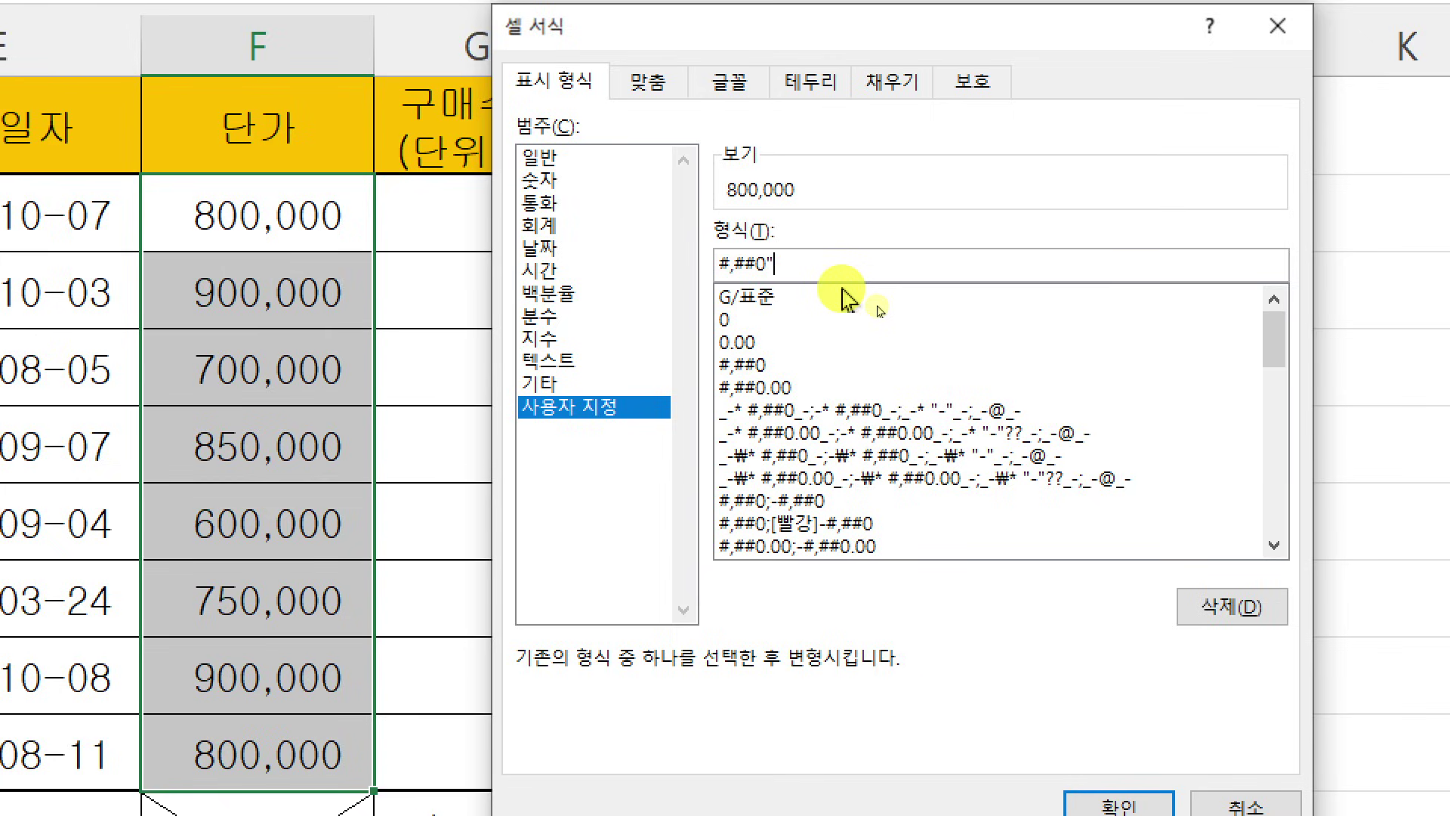
{"action": "type", "text": "DNS"}
{"action": "key", "text": "BackSpace"}
{"action": "key", "text": "BackSpace"}
{"action": "key", "text": "BackSpace"}
{"action": "type", "text": "원\""}
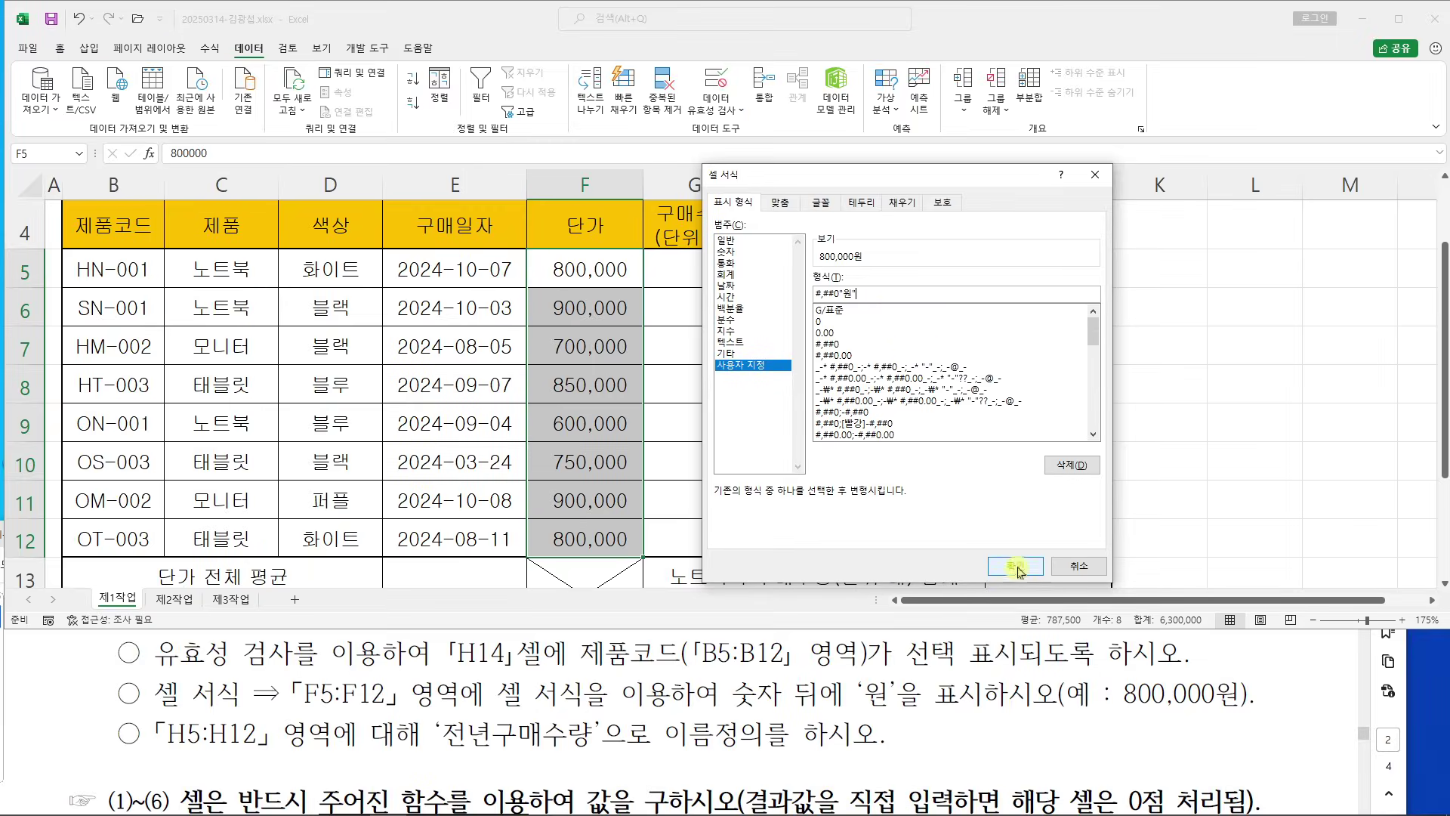
{"action": "left_click", "coordinate": [1016, 568]}
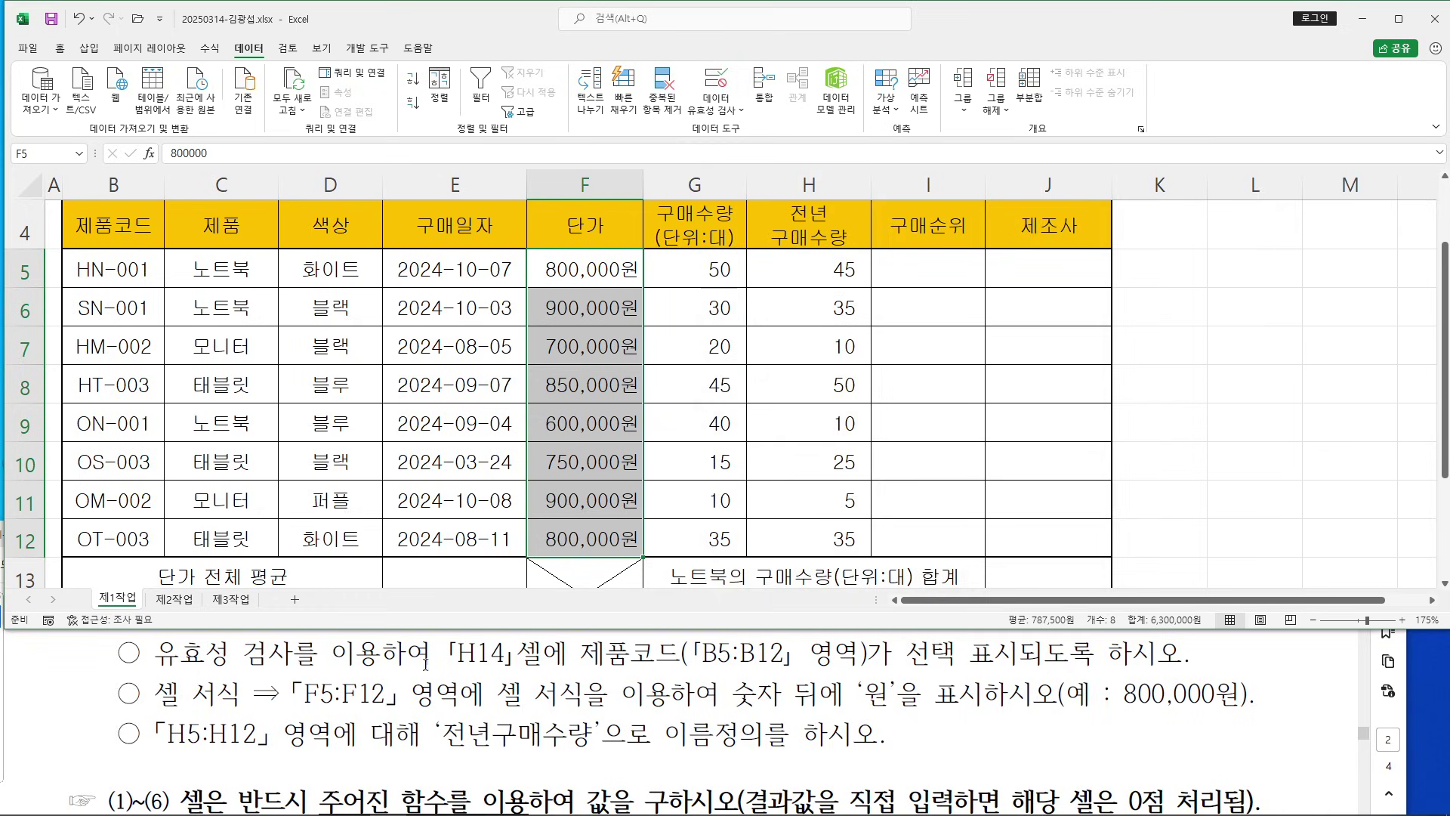
Select last year's purchase quantities H5:H12 in Excel
{"action": "left_click_drag", "start_coordinate": [157, 733], "coordinate": [269, 733]}
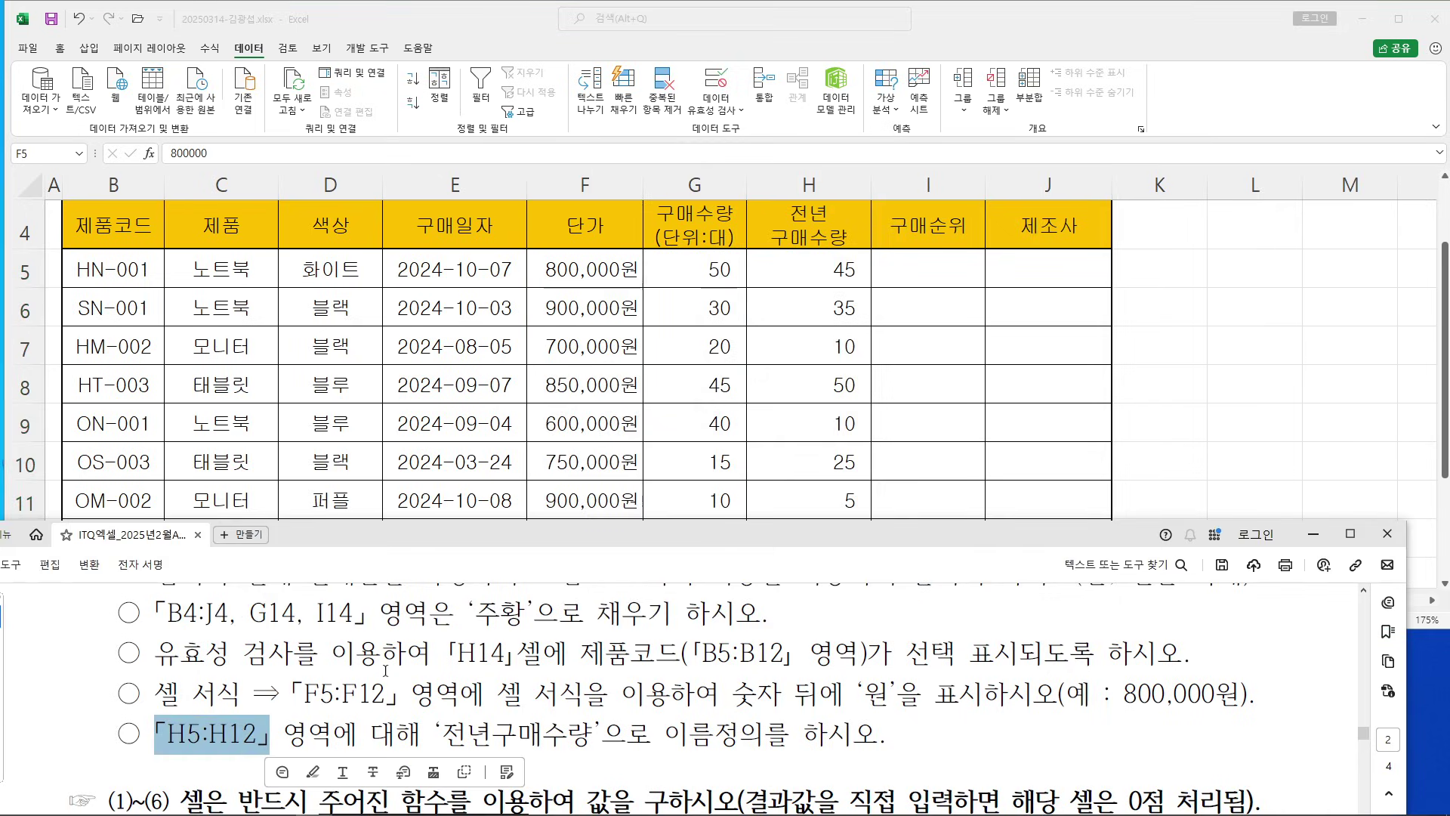
{"action": "key", "text": "alt+Tab"}
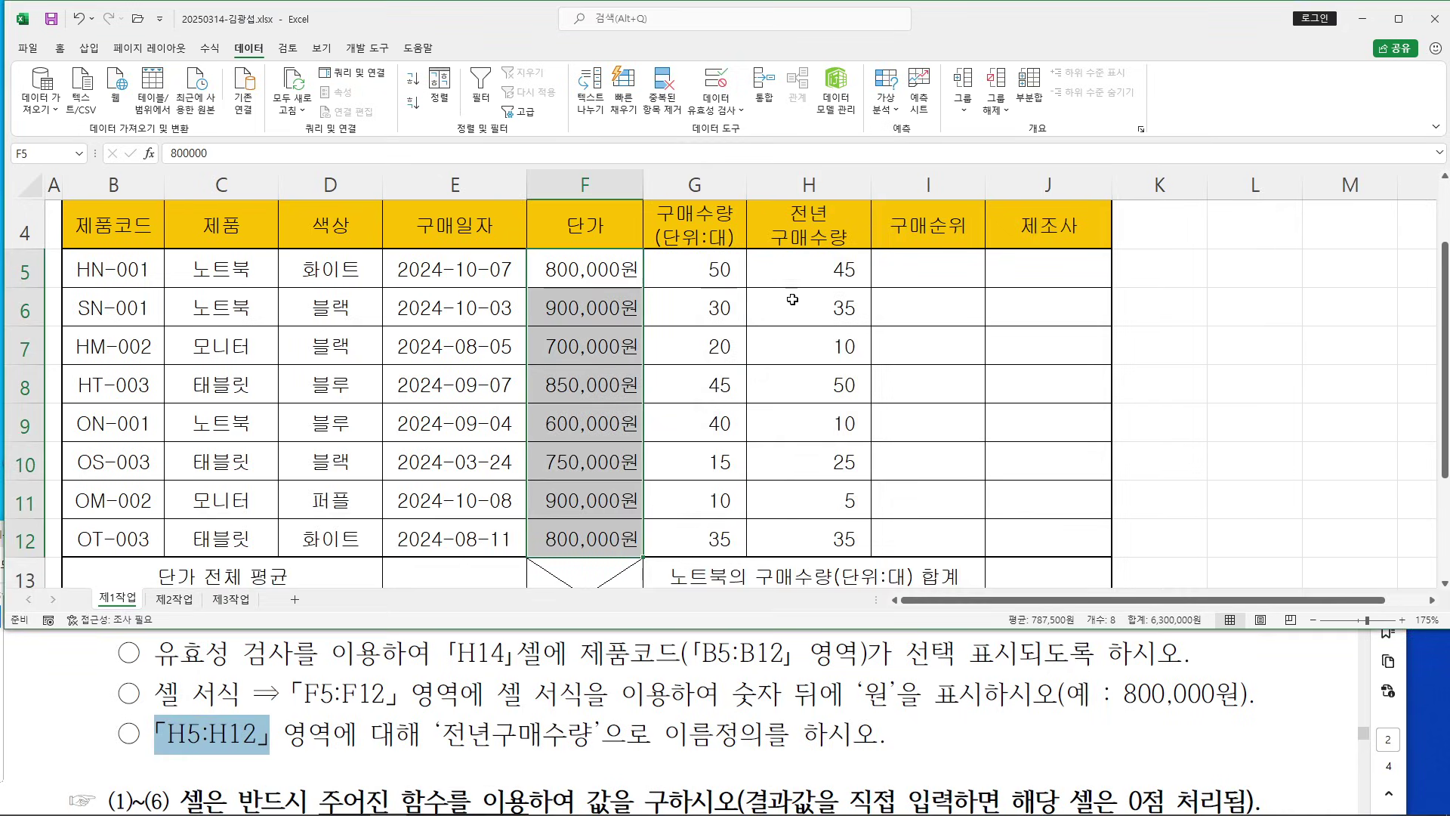
{"action": "left_click_drag", "start_coordinate": [813, 270], "coordinate": [827, 538]}
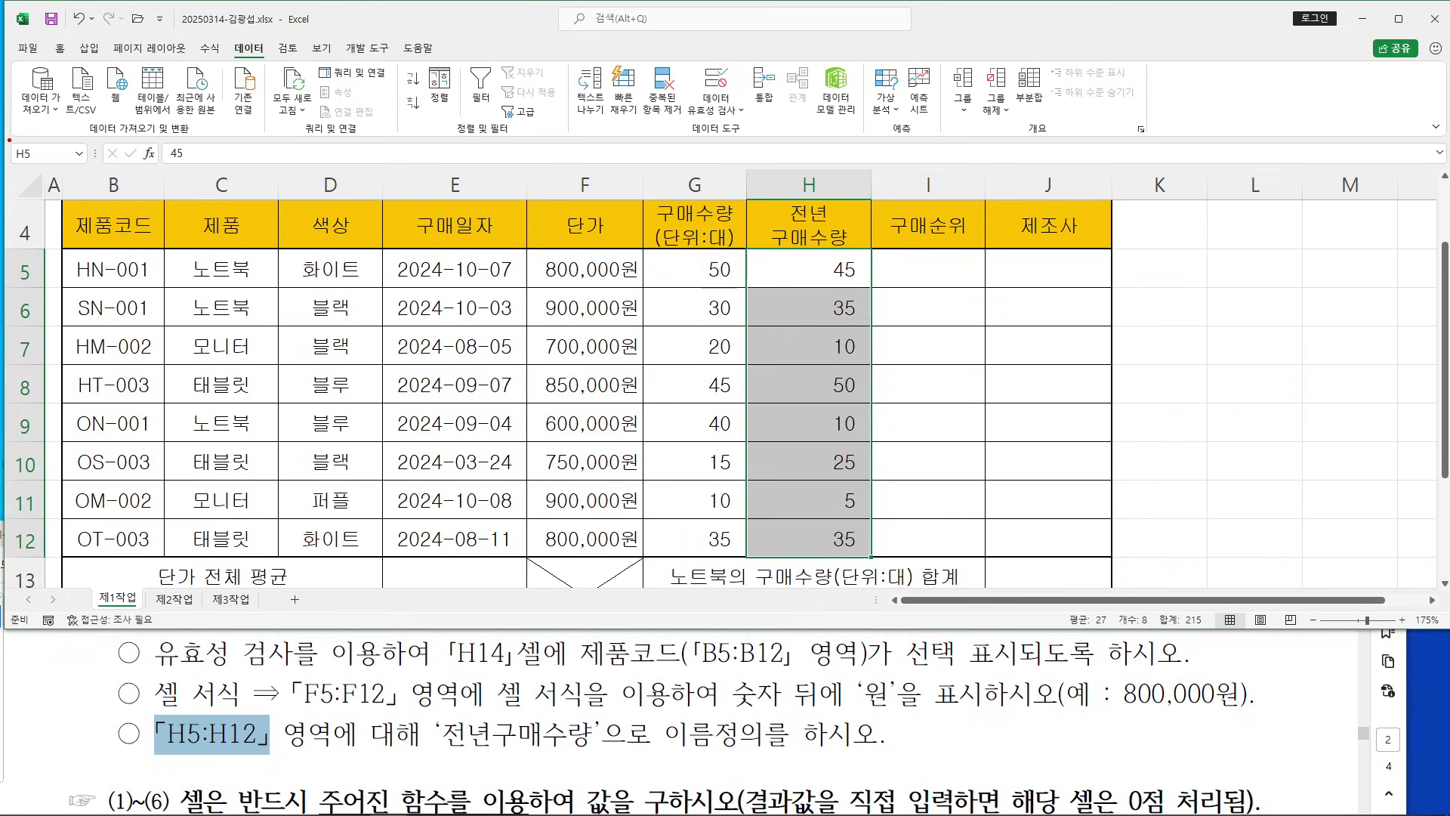
{"action": "mouse_move", "coordinate": [8, 134]}
{"action": "left_mouse_down"}
{"action": "mouse_move", "coordinate": [93, 173]}
{"action": "mouse_move", "coordinate": [202, 264]}
{"action": "left_mouse_up"}
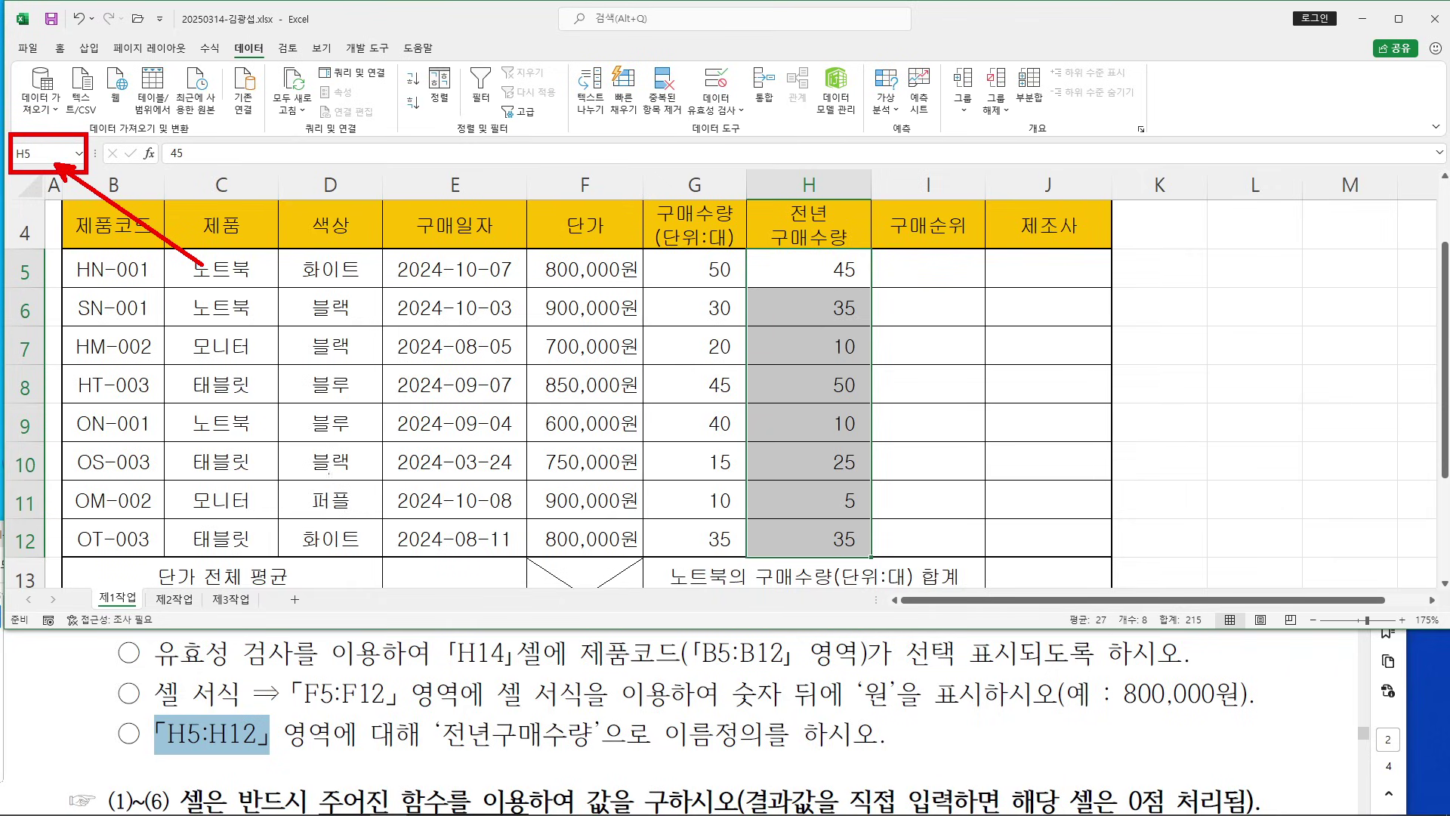
{"action": "mouse_move", "coordinate": [203, 273]}
{"action": "left_mouse_down"}
{"action": "mouse_move", "coordinate": [326, 417]}
{"action": "mouse_move", "coordinate": [497, 710]}
{"action": "left_mouse_up"}
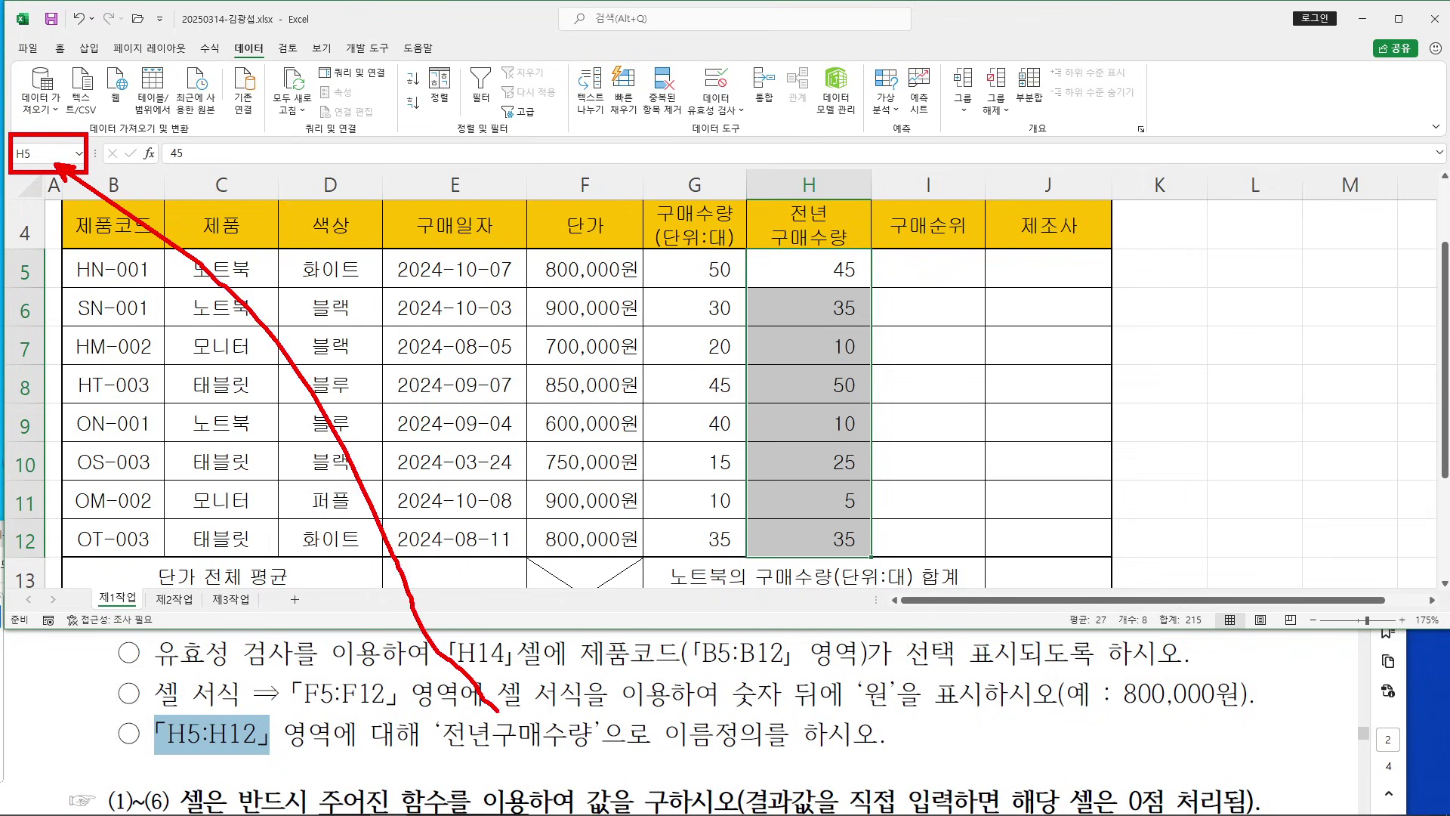
{"action": "mouse_move", "coordinate": [605, 766]}
{"action": "left_mouse_down"}
{"action": "mouse_move", "coordinate": [538, 686]}
{"action": "mouse_move", "coordinate": [524, 752]}
{"action": "left_mouse_up"}
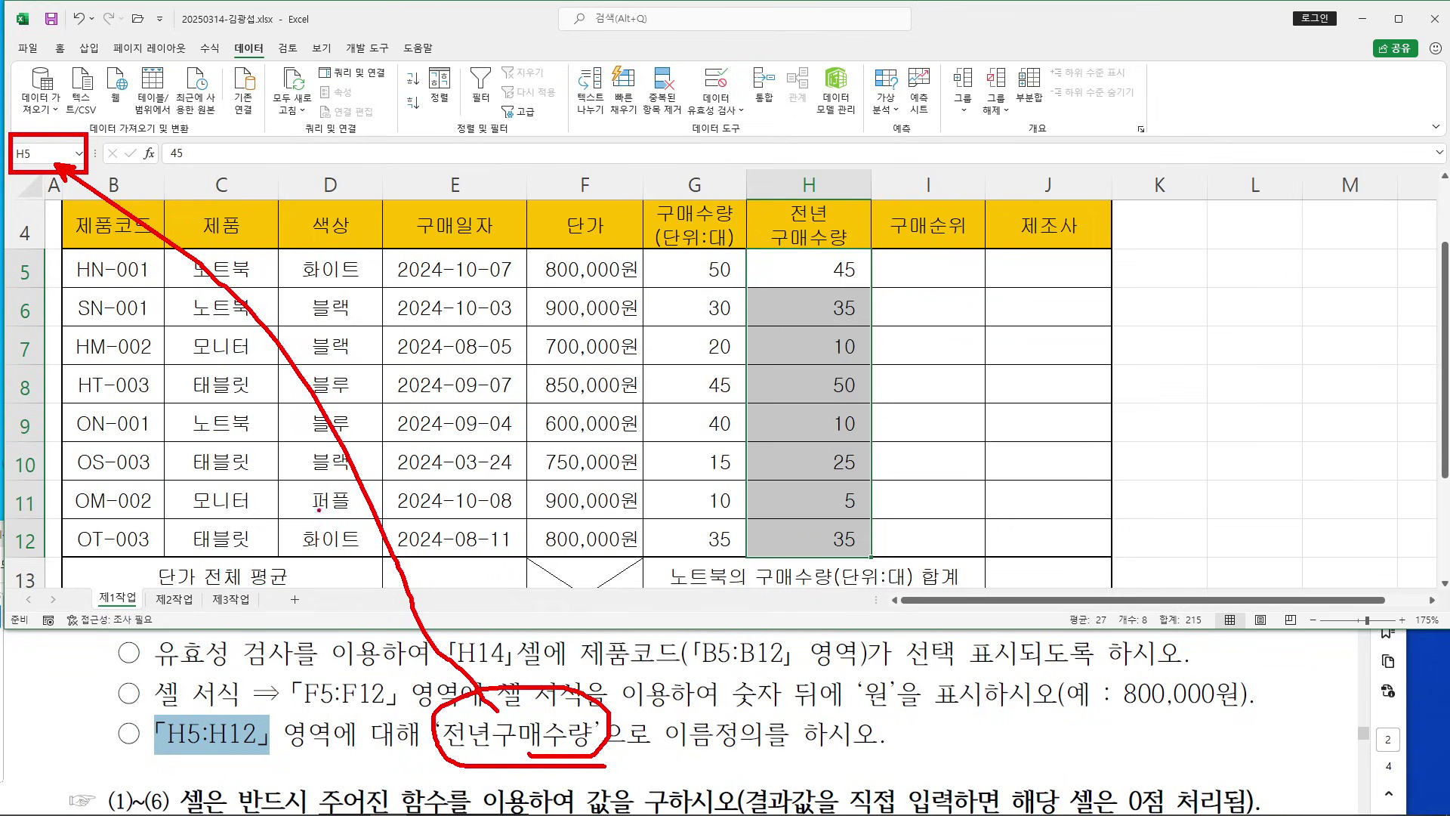
{"action": "key", "text": "Escape"}
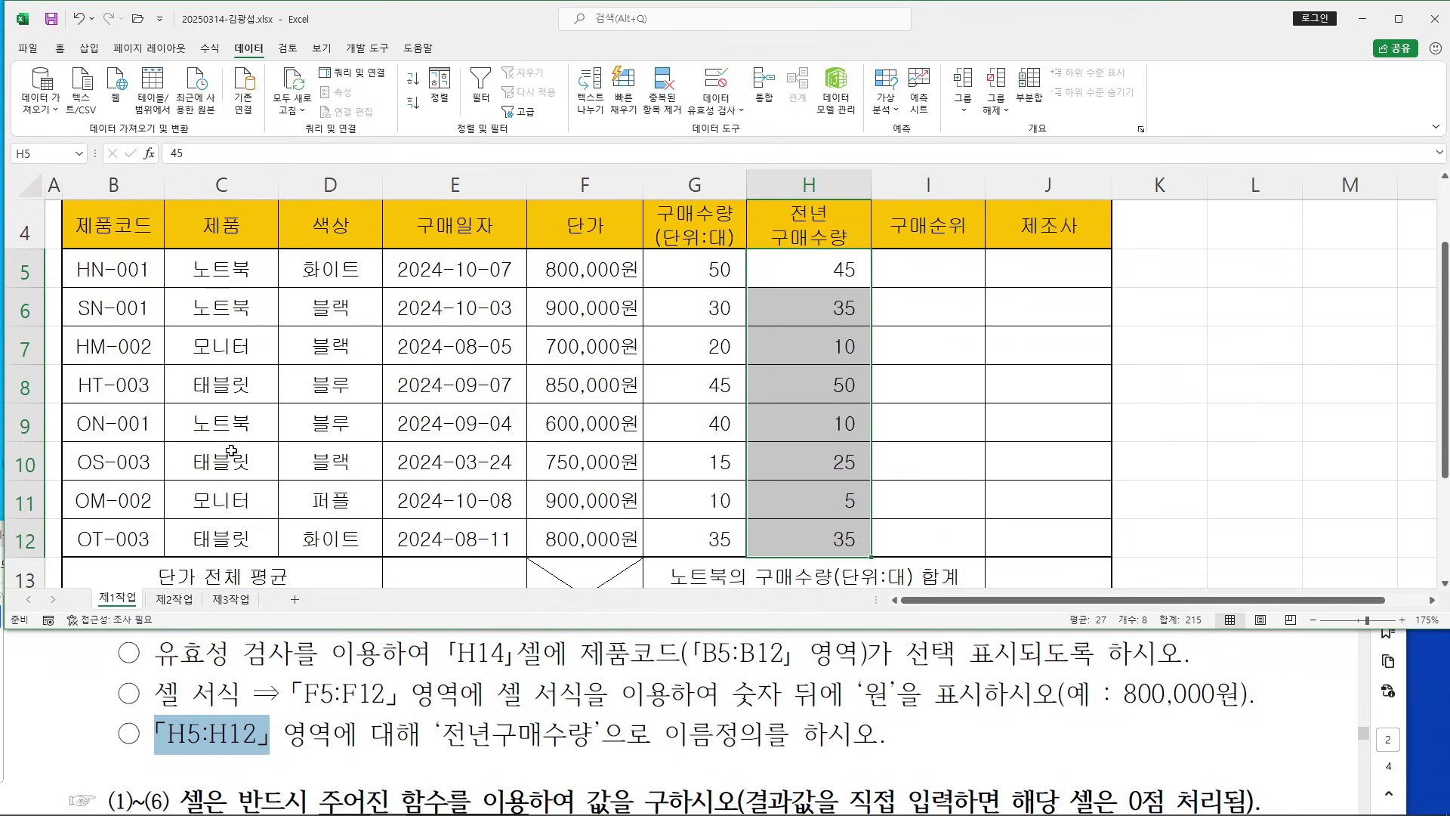
Name the selected range 전년구매수량 in the Name Box
{"action": "left_click", "coordinate": [45, 154]}
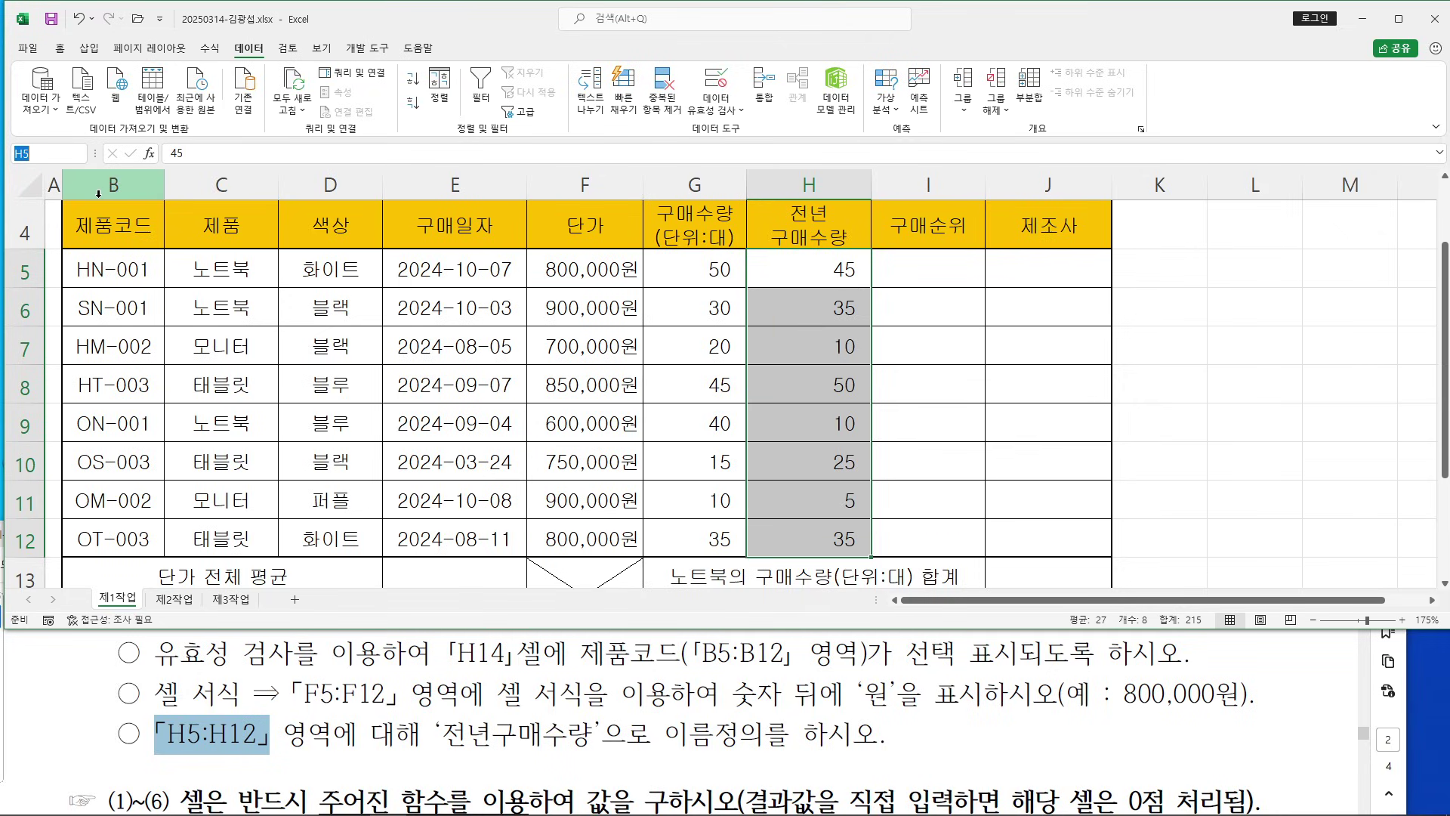
{"action": "type", "text": "전년"}
{"action": "type", "text": "구매수량"}
{"action": "key", "text": "Return"}
{"action": "left_click_drag", "start_coordinate": [441, 734], "coordinate": [779, 739]}
{"action": "left_click", "coordinate": [596, 661]}
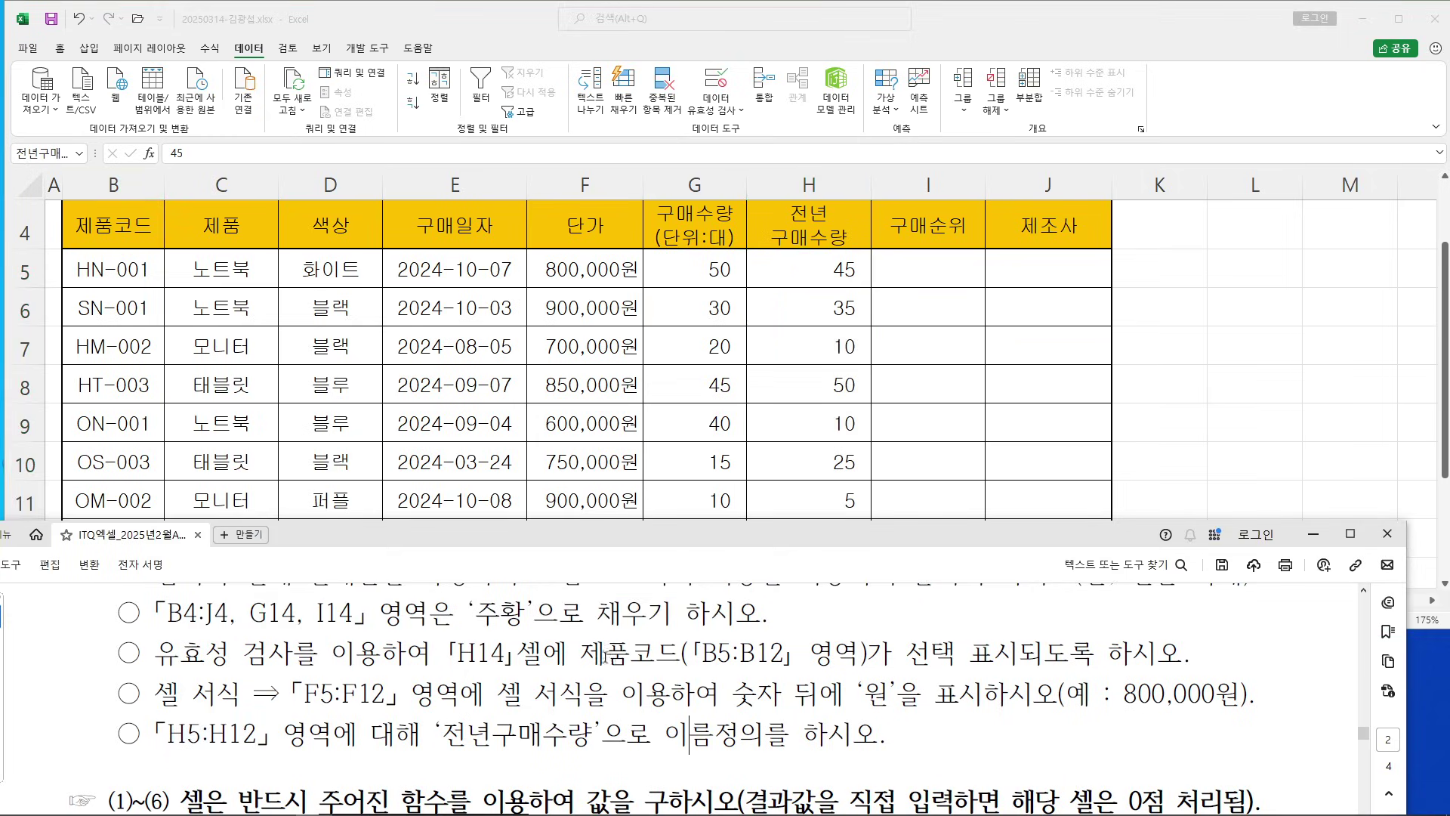
Check the exam's target table in the PDF, then minimize it and maximize Excel
{"action": "scroll", "coordinate": [806, 375], "scroll_direction": "up", "scroll_amount": 10}
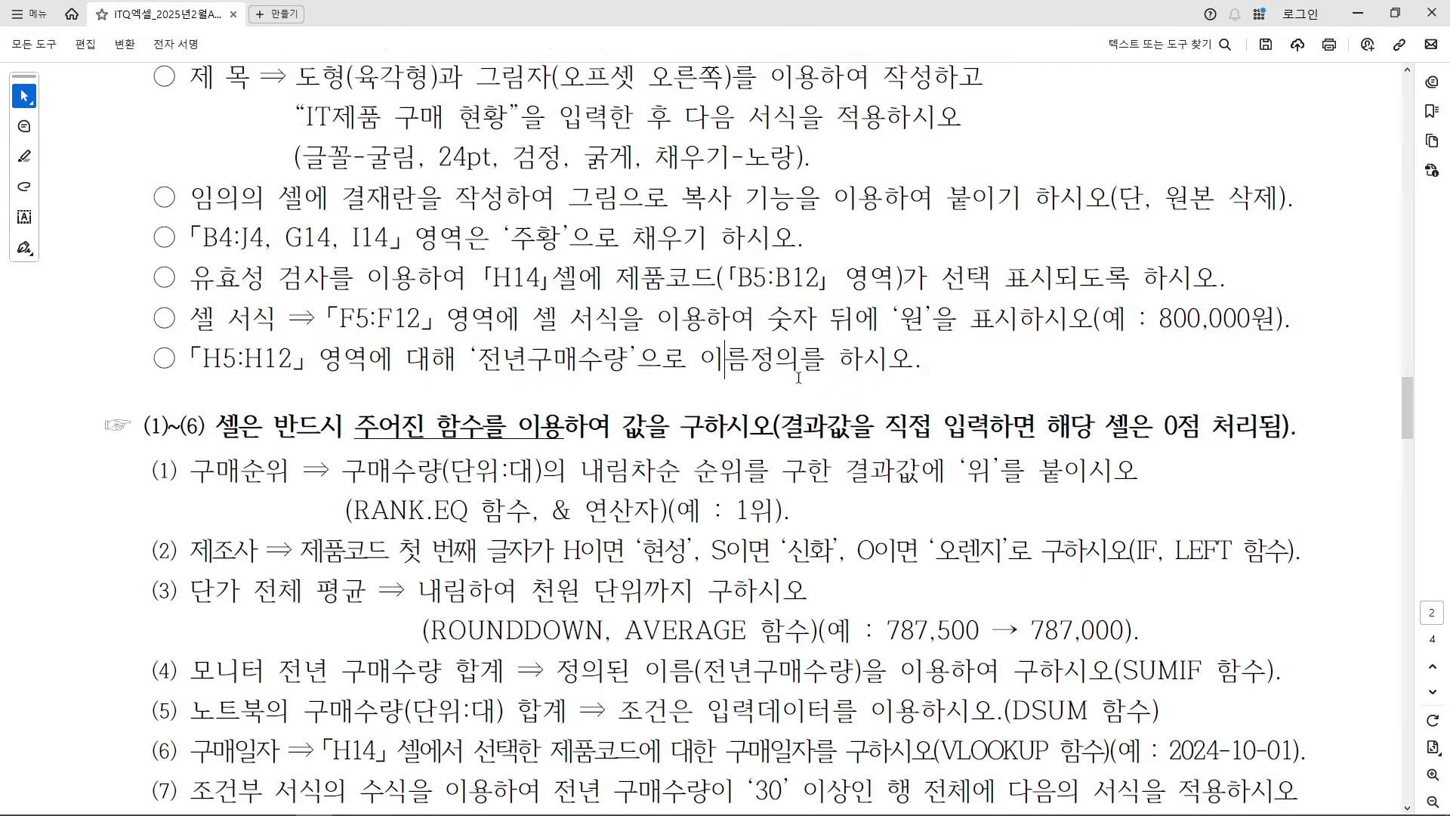
{"action": "scroll", "coordinate": [806, 382], "scroll_direction": "down", "scroll_amount": 1}
{"action": "scroll", "coordinate": [832, 422], "scroll_direction": "up", "scroll_amount": 8}
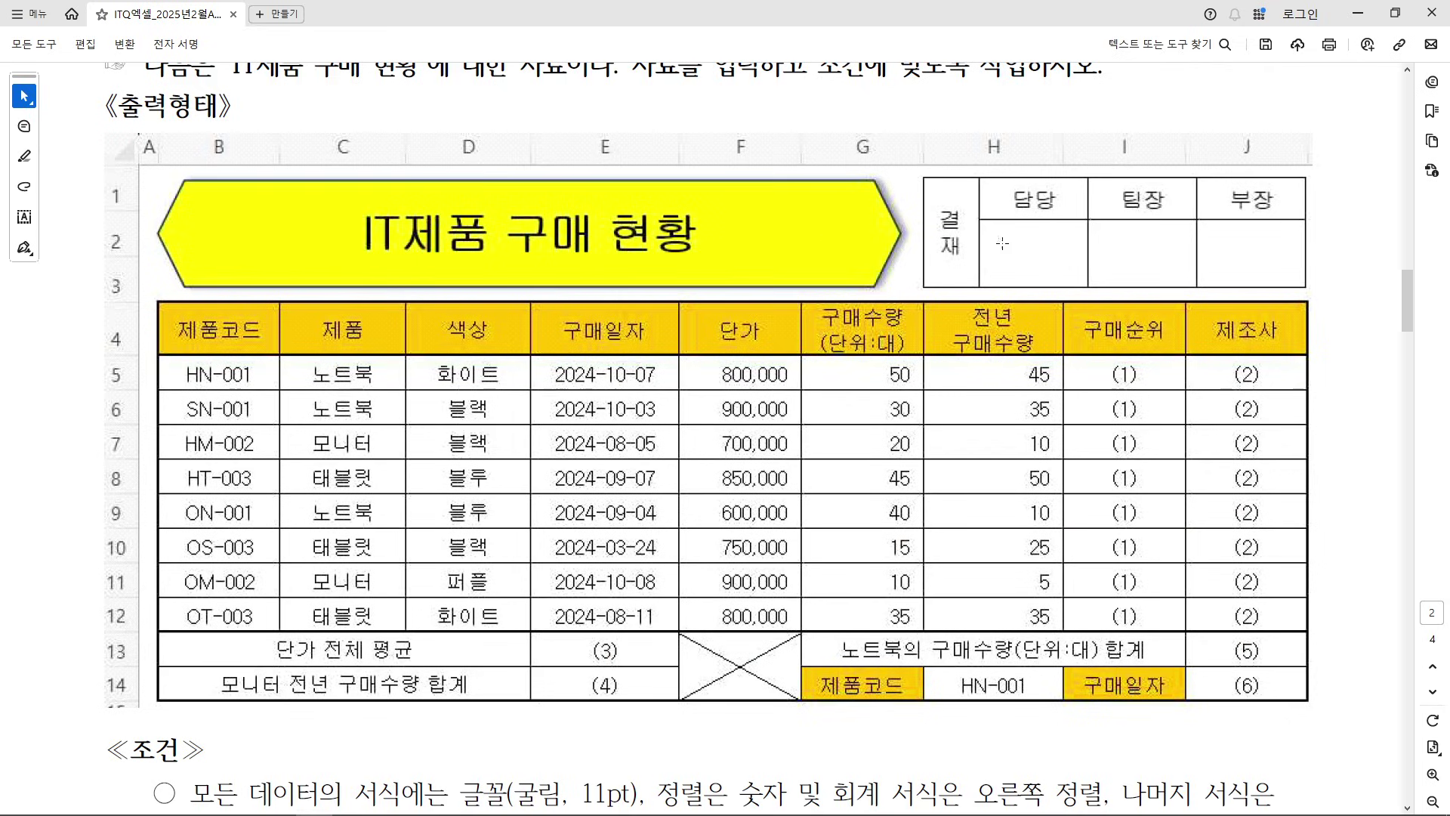
{"action": "left_click", "coordinate": [1356, 14]}
{"action": "left_click", "coordinate": [1156, 383]}
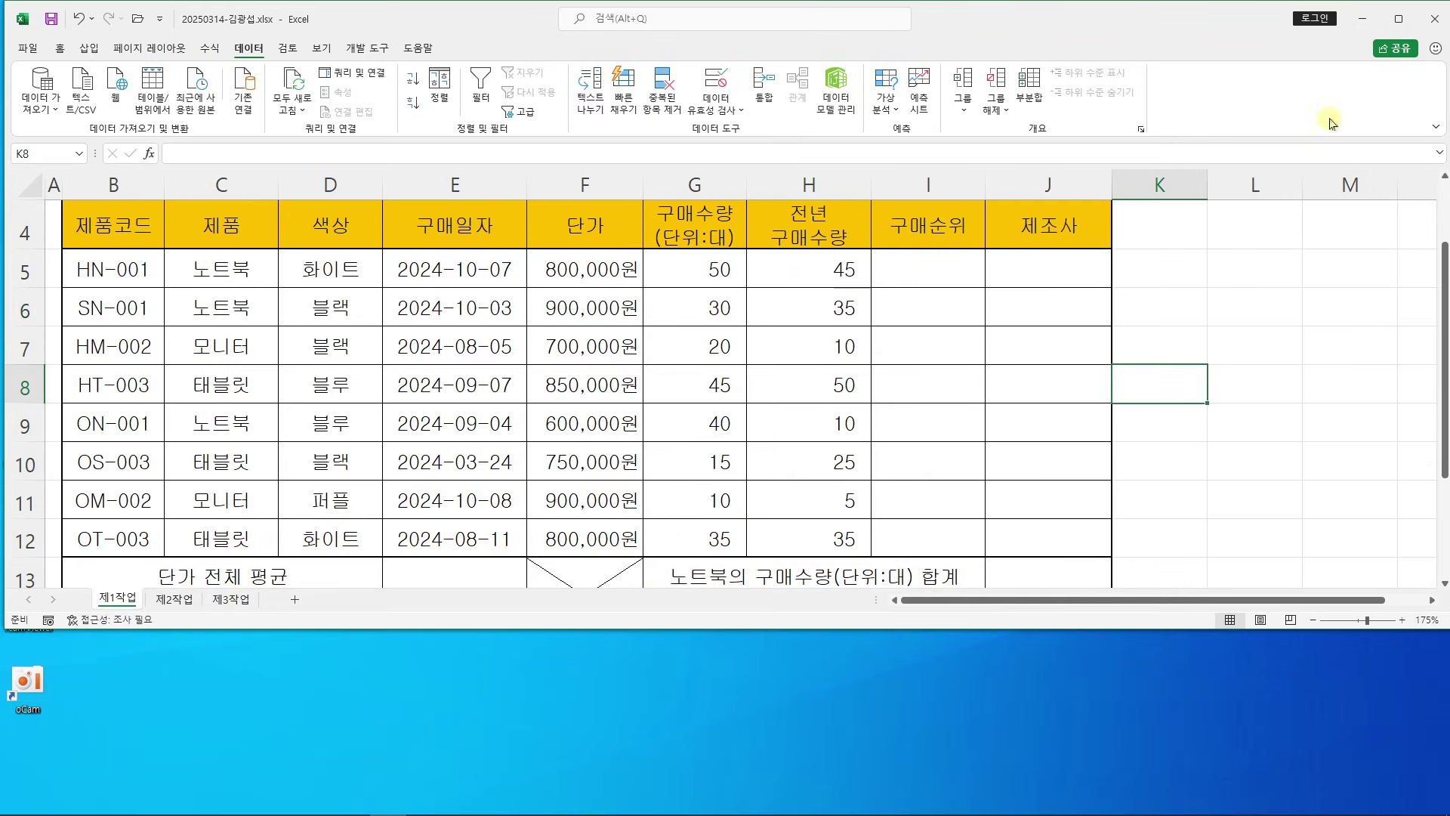
{"action": "left_click", "coordinate": [1396, 17]}
{"action": "scroll", "coordinate": [1060, 349], "scroll_direction": "up", "scroll_amount": 1}
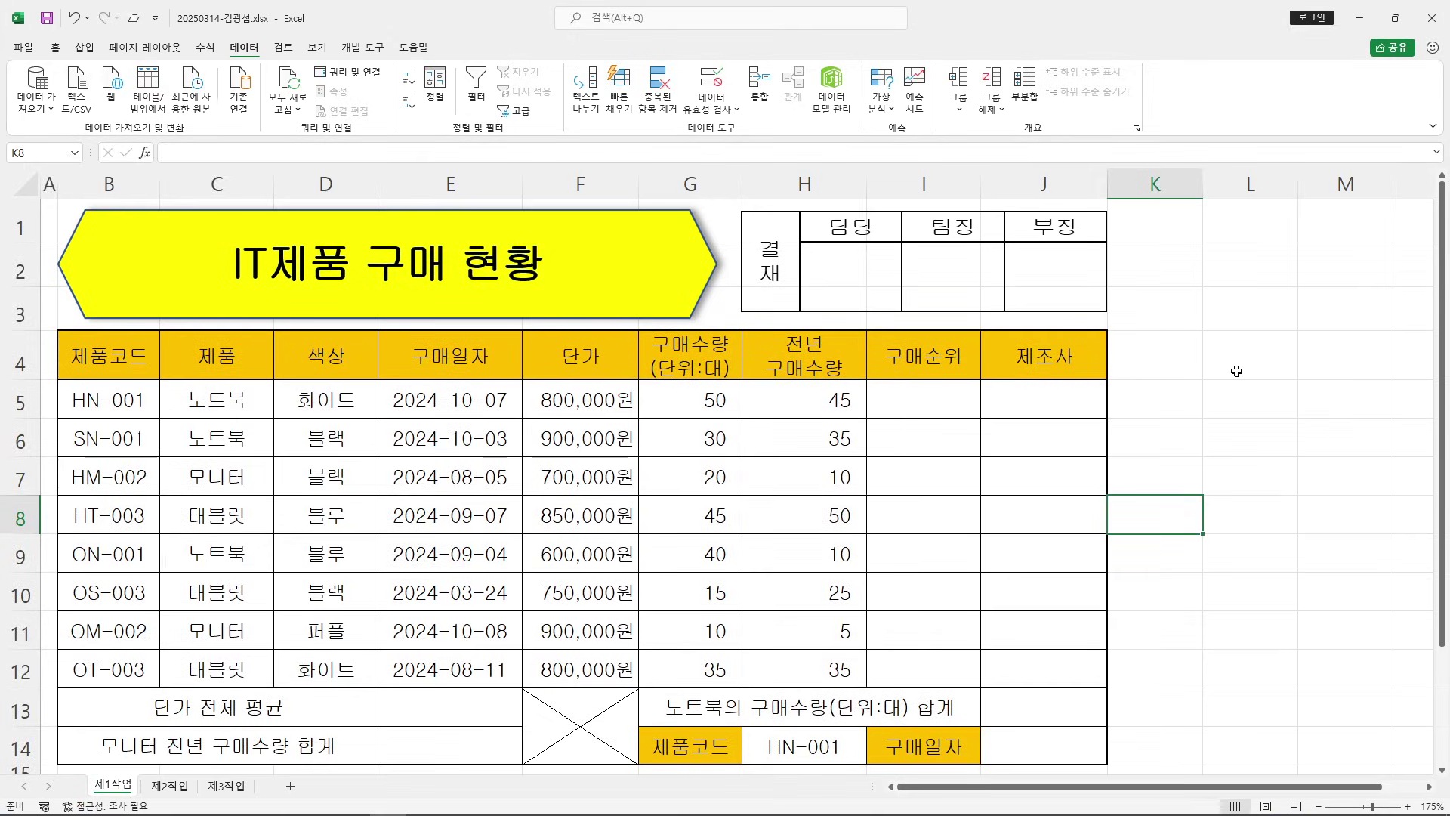
Uncheck Gridlines on the View tab for the 제1작업 sheet
{"action": "left_click", "coordinate": [1253, 283]}
{"action": "left_click", "coordinate": [1255, 355]}
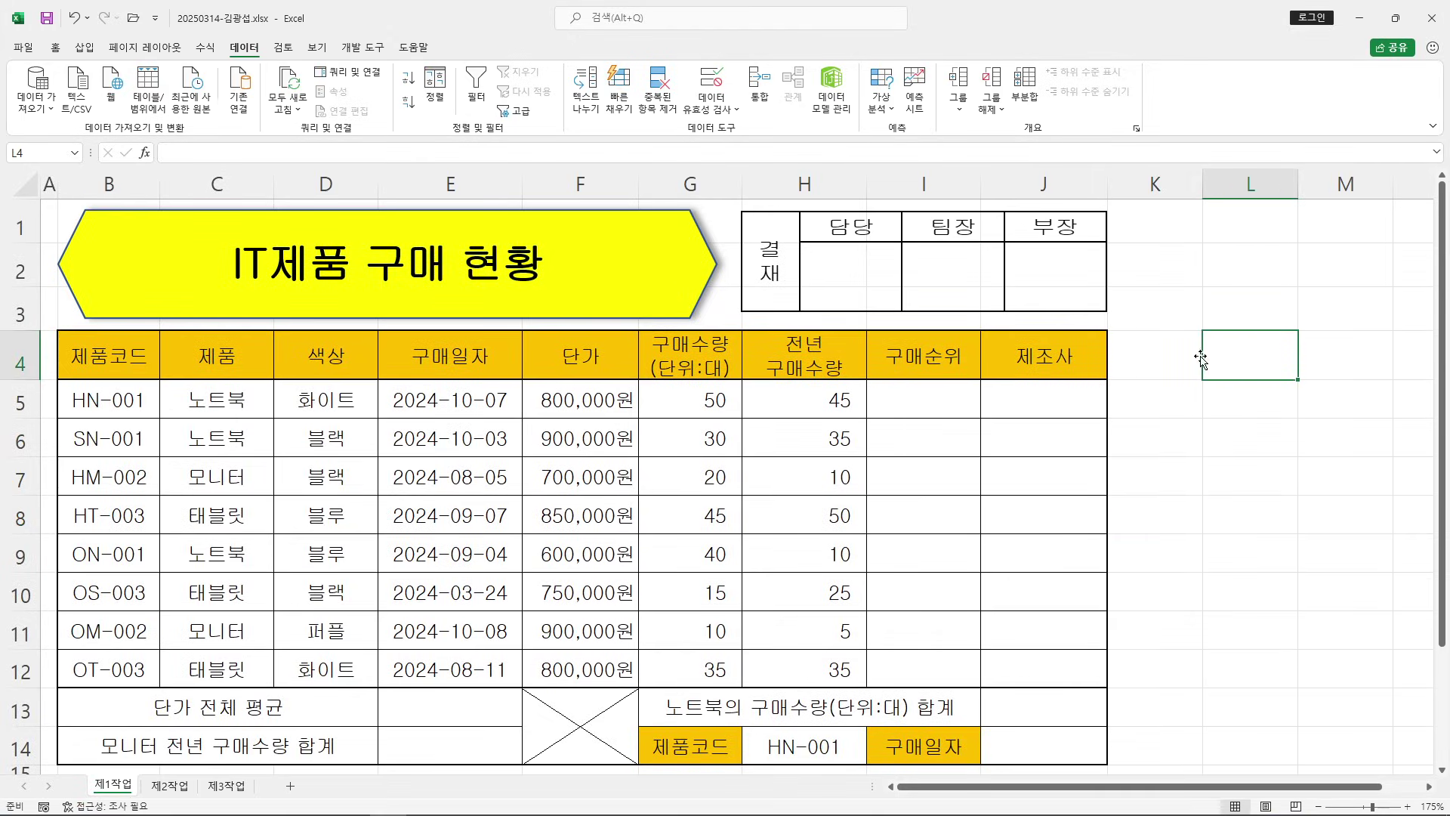
{"action": "left_click", "coordinate": [317, 47]}
{"action": "left_click", "coordinate": [218, 101]}
{"action": "left_click", "coordinate": [1231, 429]}
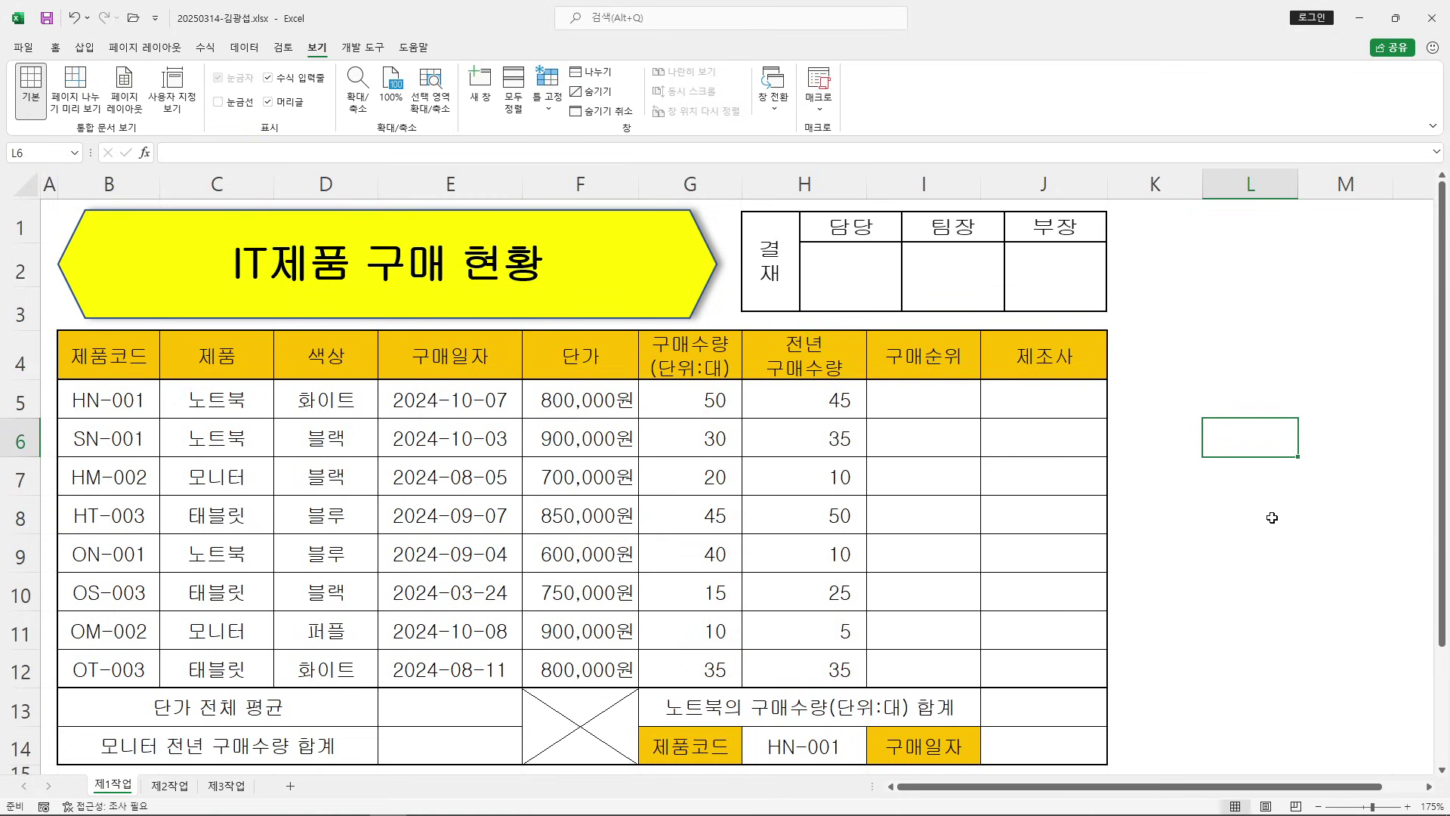
{"action": "left_click", "coordinate": [1271, 410]}
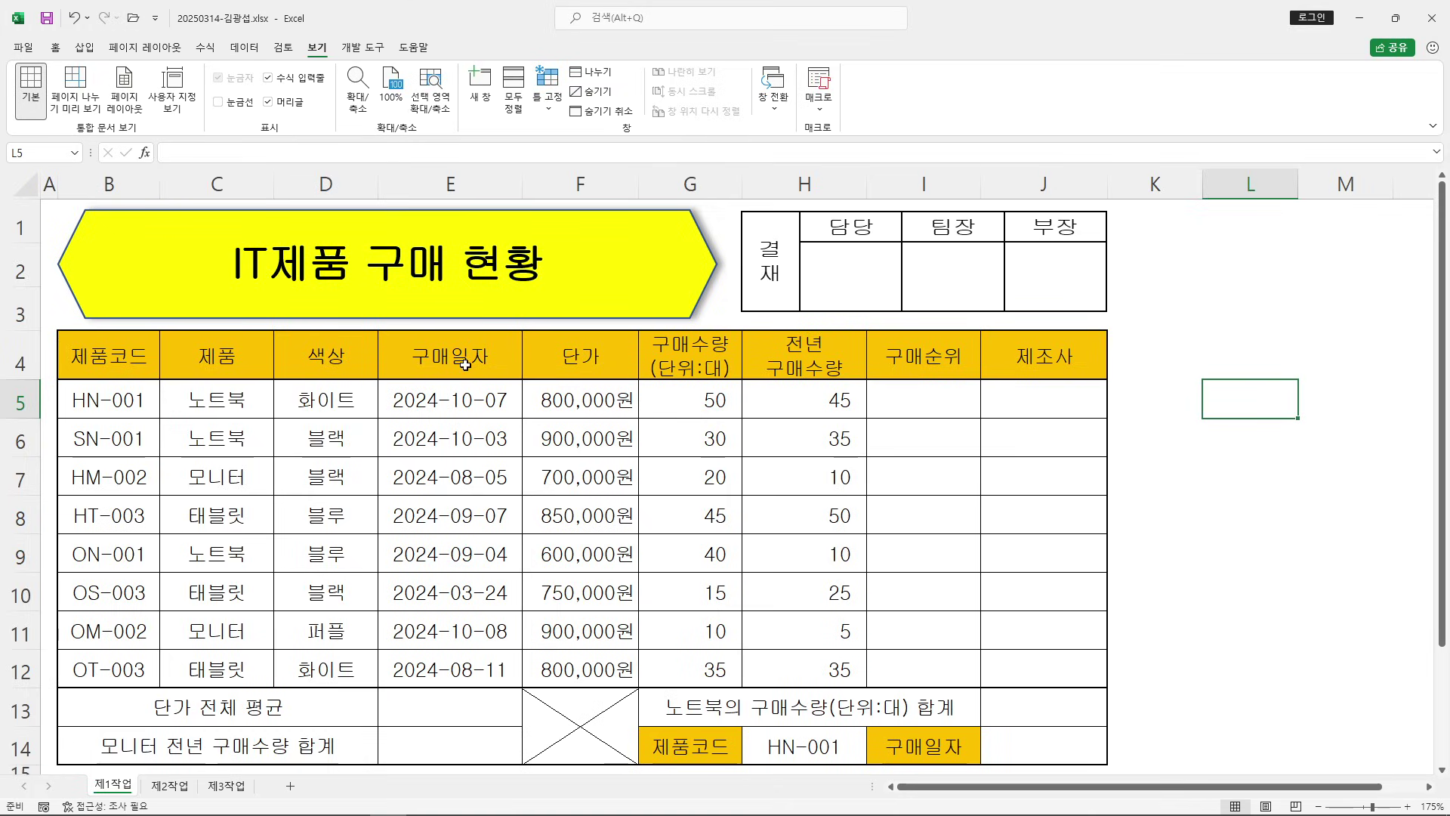
{"action": "left_click", "coordinate": [1223, 507]}
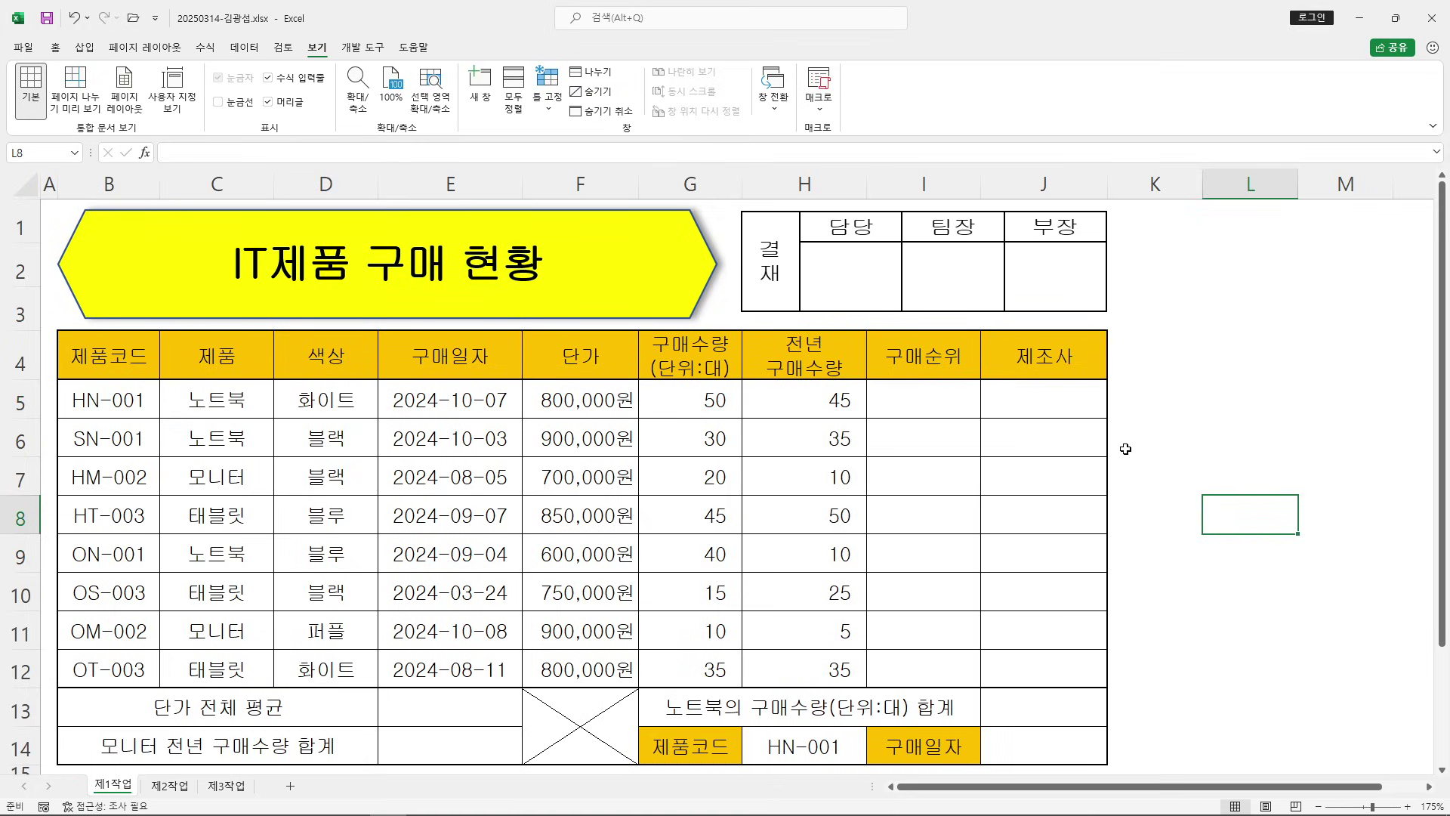
{"action": "mouse_move", "coordinate": [1047, 234]}
{"action": "left_mouse_down"}
{"action": "mouse_move", "coordinate": [1036, 278]}
{"action": "mouse_move", "coordinate": [1084, 245]}
{"action": "mouse_move", "coordinate": [1145, 257]}
{"action": "left_mouse_up"}
{"action": "left_click_drag", "start_coordinate": [983, 297], "coordinate": [1194, 299]}
{"action": "left_click_drag", "start_coordinate": [836, 99], "coordinate": [917, 141]}
{"action": "mouse_move", "coordinate": [930, 87]}
{"action": "left_mouse_down"}
{"action": "mouse_move", "coordinate": [978, 140]}
{"action": "mouse_move", "coordinate": [936, 150]}
{"action": "left_mouse_up"}
{"action": "left_click_drag", "start_coordinate": [998, 106], "coordinate": [993, 105]}
{"action": "left_click_drag", "start_coordinate": [840, 176], "coordinate": [1014, 179]}
{"action": "mouse_move", "coordinate": [923, 369]}
{"action": "left_mouse_down"}
{"action": "mouse_move", "coordinate": [916, 425]}
{"action": "mouse_move", "coordinate": [999, 413]}
{"action": "left_mouse_up"}
{"action": "left_click_drag", "start_coordinate": [974, 375], "coordinate": [973, 432]}
{"action": "left_click_drag", "start_coordinate": [1028, 393], "coordinate": [1025, 391]}
{"action": "left_click_drag", "start_coordinate": [894, 476], "coordinate": [911, 500]}
{"action": "left_click_drag", "start_coordinate": [871, 502], "coordinate": [906, 520]}
{"action": "mouse_move", "coordinate": [929, 501]}
{"action": "left_mouse_down"}
{"action": "mouse_move", "coordinate": [937, 526]}
{"action": "mouse_move", "coordinate": [957, 526]}
{"action": "left_mouse_up"}
{"action": "left_click_drag", "start_coordinate": [905, 545], "coordinate": [959, 552]}
{"action": "left_click_drag", "start_coordinate": [981, 489], "coordinate": [958, 554]}
{"action": "left_click_drag", "start_coordinate": [970, 521], "coordinate": [1012, 531]}
{"action": "left_click_drag", "start_coordinate": [1002, 538], "coordinate": [1001, 568]}
{"action": "left_click_drag", "start_coordinate": [1045, 491], "coordinate": [1093, 523]}
{"action": "mouse_move", "coordinate": [1091, 499]}
{"action": "left_mouse_down"}
{"action": "mouse_move", "coordinate": [1097, 525]}
{"action": "mouse_move", "coordinate": [1101, 495]}
{"action": "left_mouse_up"}
{"action": "mouse_move", "coordinate": [1123, 491]}
{"action": "left_mouse_down"}
{"action": "mouse_move", "coordinate": [1160, 481]}
{"action": "mouse_move", "coordinate": [1213, 541]}
{"action": "left_mouse_up"}
{"action": "left_click_drag", "start_coordinate": [1229, 434], "coordinate": [1247, 494]}
{"action": "mouse_move", "coordinate": [1208, 478]}
{"action": "left_mouse_down"}
{"action": "mouse_move", "coordinate": [1266, 471]}
{"action": "mouse_move", "coordinate": [1239, 493]}
{"action": "left_mouse_up"}
{"action": "left_click_drag", "start_coordinate": [1294, 361], "coordinate": [1302, 437]}
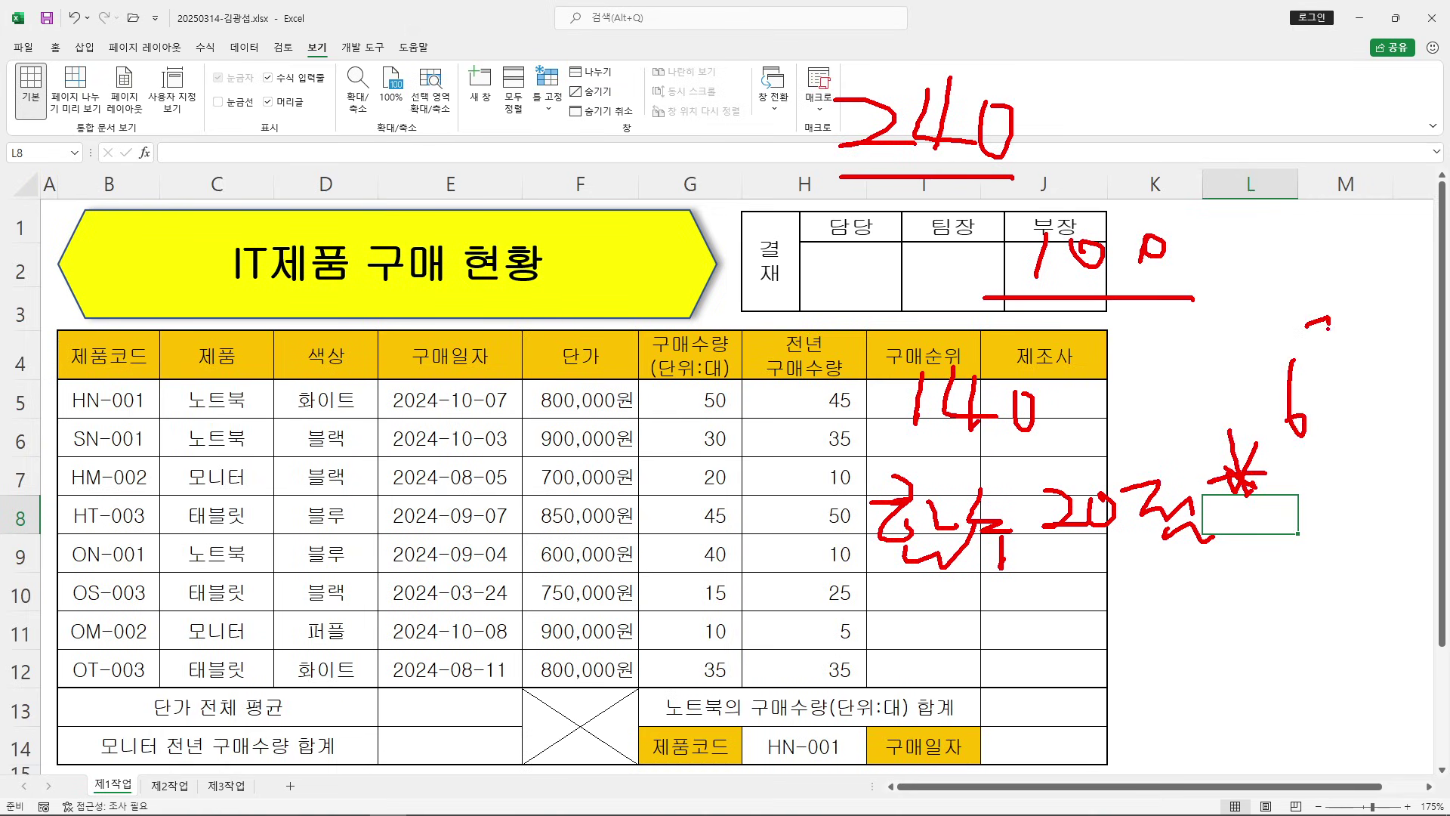
{"action": "left_click_drag", "start_coordinate": [1361, 285], "coordinate": [1420, 318]}
{"action": "left_click_drag", "start_coordinate": [880, 626], "coordinate": [936, 619]}
{"action": "left_click_drag", "start_coordinate": [944, 626], "coordinate": [959, 646]}
{"action": "left_click_drag", "start_coordinate": [955, 618], "coordinate": [1013, 633]}
{"action": "mouse_move", "coordinate": [1004, 634]}
{"action": "left_mouse_down"}
{"action": "mouse_move", "coordinate": [1014, 656]}
{"action": "mouse_move", "coordinate": [1034, 636]}
{"action": "left_mouse_up"}
{"action": "left_click_drag", "start_coordinate": [1029, 589], "coordinate": [1060, 610]}
{"action": "left_click_drag", "start_coordinate": [1035, 617], "coordinate": [1070, 616]}
{"action": "left_click_drag", "start_coordinate": [1061, 615], "coordinate": [1065, 666]}
{"action": "mouse_move", "coordinate": [1105, 604]}
{"action": "left_mouse_down"}
{"action": "mouse_move", "coordinate": [1115, 634]}
{"action": "mouse_move", "coordinate": [1163, 626]}
{"action": "left_mouse_up"}
{"action": "left_click_drag", "start_coordinate": [1163, 618], "coordinate": [1198, 618]}
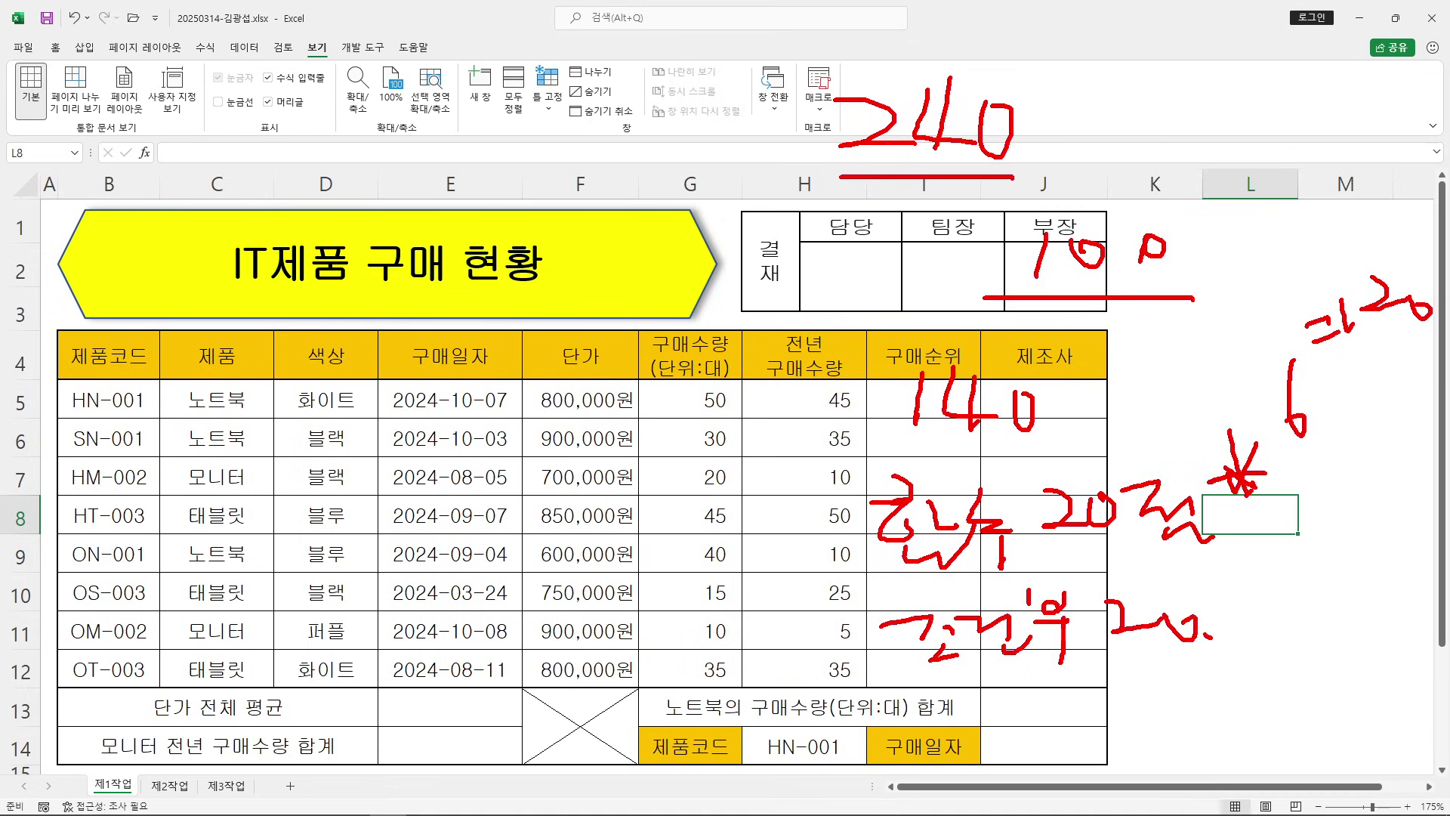
{"action": "left_click_drag", "start_coordinate": [502, 476], "coordinate": [474, 532]}
{"action": "mouse_move", "coordinate": [549, 469]}
{"action": "left_mouse_down"}
{"action": "mouse_move", "coordinate": [497, 533]}
{"action": "mouse_move", "coordinate": [565, 486]}
{"action": "mouse_move", "coordinate": [606, 487]}
{"action": "left_mouse_up"}
{"action": "left_click_drag", "start_coordinate": [574, 346], "coordinate": [427, 580]}
{"action": "left_click_drag", "start_coordinate": [425, 563], "coordinate": [426, 580]}
{"action": "mouse_move", "coordinate": [355, 381]}
{"action": "left_mouse_down"}
{"action": "mouse_move", "coordinate": [401, 455]}
{"action": "mouse_move", "coordinate": [349, 486]}
{"action": "left_mouse_up"}
{"action": "left_click_drag", "start_coordinate": [411, 419], "coordinate": [443, 421]}
{"action": "left_click_drag", "start_coordinate": [520, 336], "coordinate": [514, 437]}
{"action": "left_click_drag", "start_coordinate": [522, 307], "coordinate": [522, 333]}
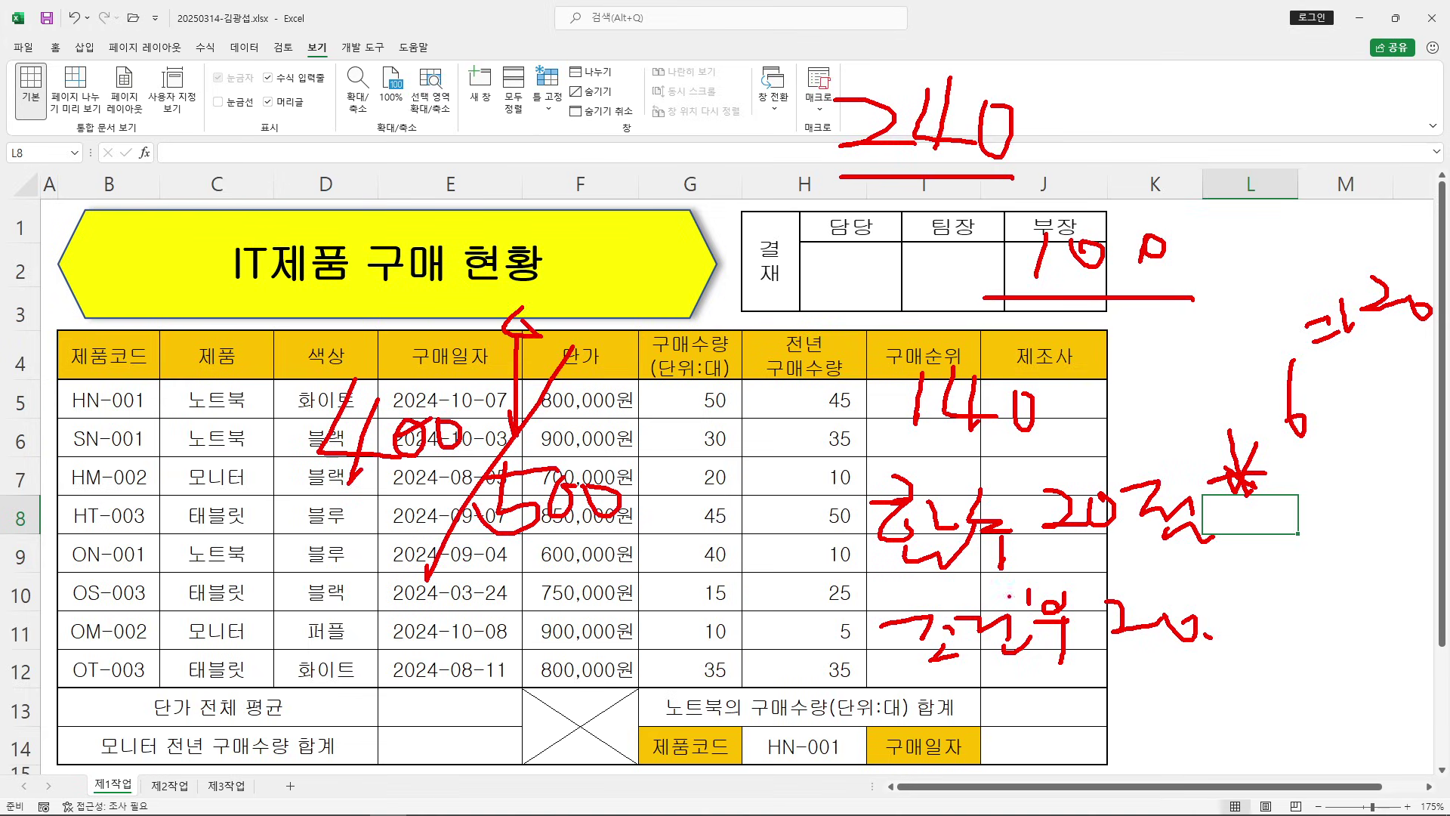
{"action": "left_click_drag", "start_coordinate": [1319, 464], "coordinate": [1367, 454]}
{"action": "left_click_drag", "start_coordinate": [1288, 491], "coordinate": [1352, 470]}
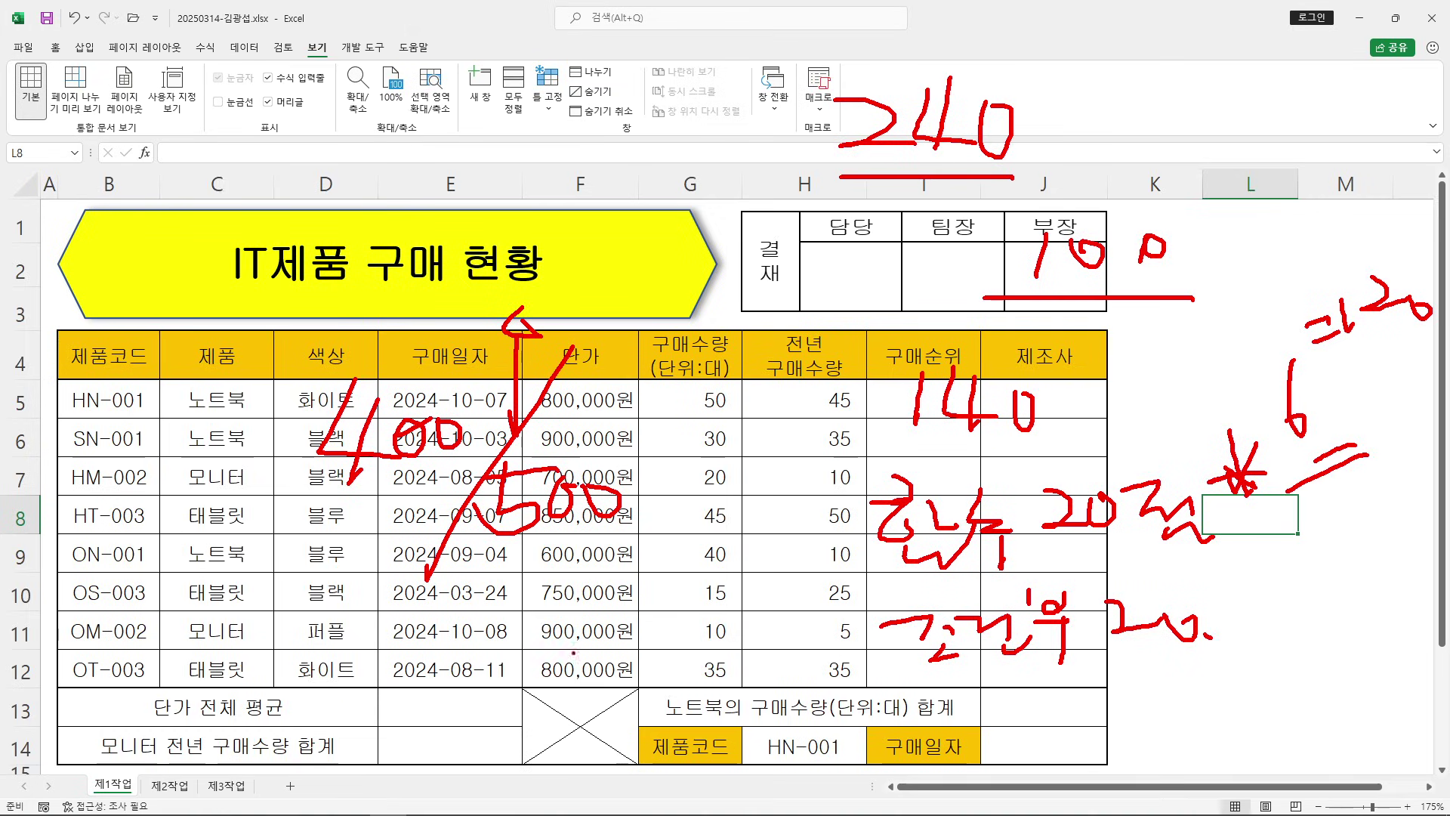
{"action": "mouse_move", "coordinate": [355, 643]}
{"action": "left_mouse_down"}
{"action": "mouse_move", "coordinate": [384, 671]}
{"action": "mouse_move", "coordinate": [344, 681]}
{"action": "left_mouse_up"}
{"action": "mouse_move", "coordinate": [427, 631]}
{"action": "left_mouse_down"}
{"action": "mouse_move", "coordinate": [414, 665]}
{"action": "mouse_move", "coordinate": [457, 692]}
{"action": "left_mouse_up"}
{"action": "left_click_drag", "start_coordinate": [360, 686], "coordinate": [474, 698]}
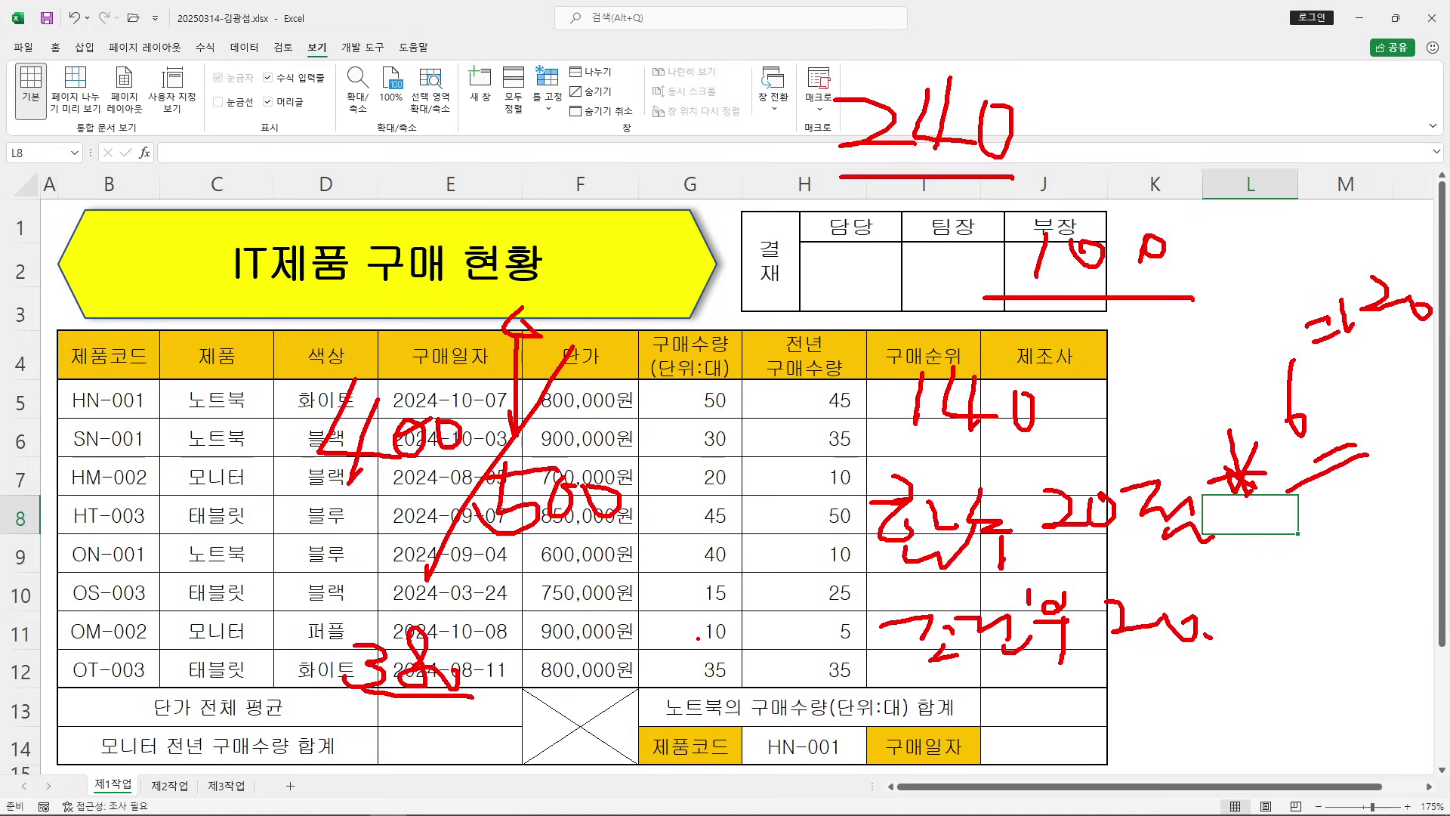
{"action": "mouse_move", "coordinate": [315, 383]}
{"action": "left_mouse_down"}
{"action": "mouse_move", "coordinate": [466, 499]}
{"action": "mouse_move", "coordinate": [489, 499]}
{"action": "left_mouse_up"}
{"action": "key", "text": "Escape"}
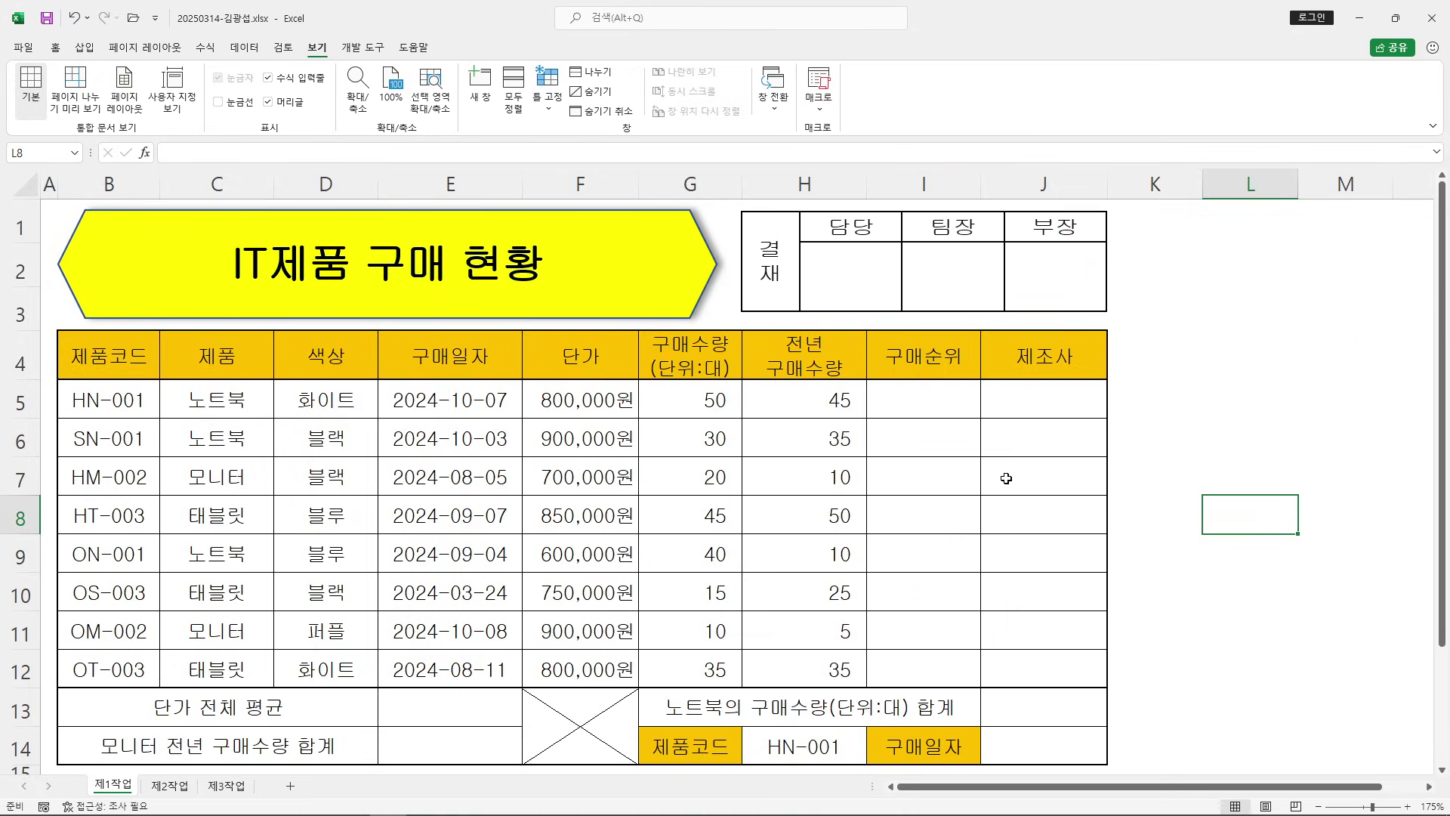
{"action": "left_click", "coordinate": [1008, 479]}
{"action": "left_click_drag", "start_coordinate": [923, 404], "coordinate": [933, 666]}
{"action": "left_click_drag", "start_coordinate": [1025, 399], "coordinate": [1036, 661]}
{"action": "left_click_drag", "start_coordinate": [924, 400], "coordinate": [915, 662]}
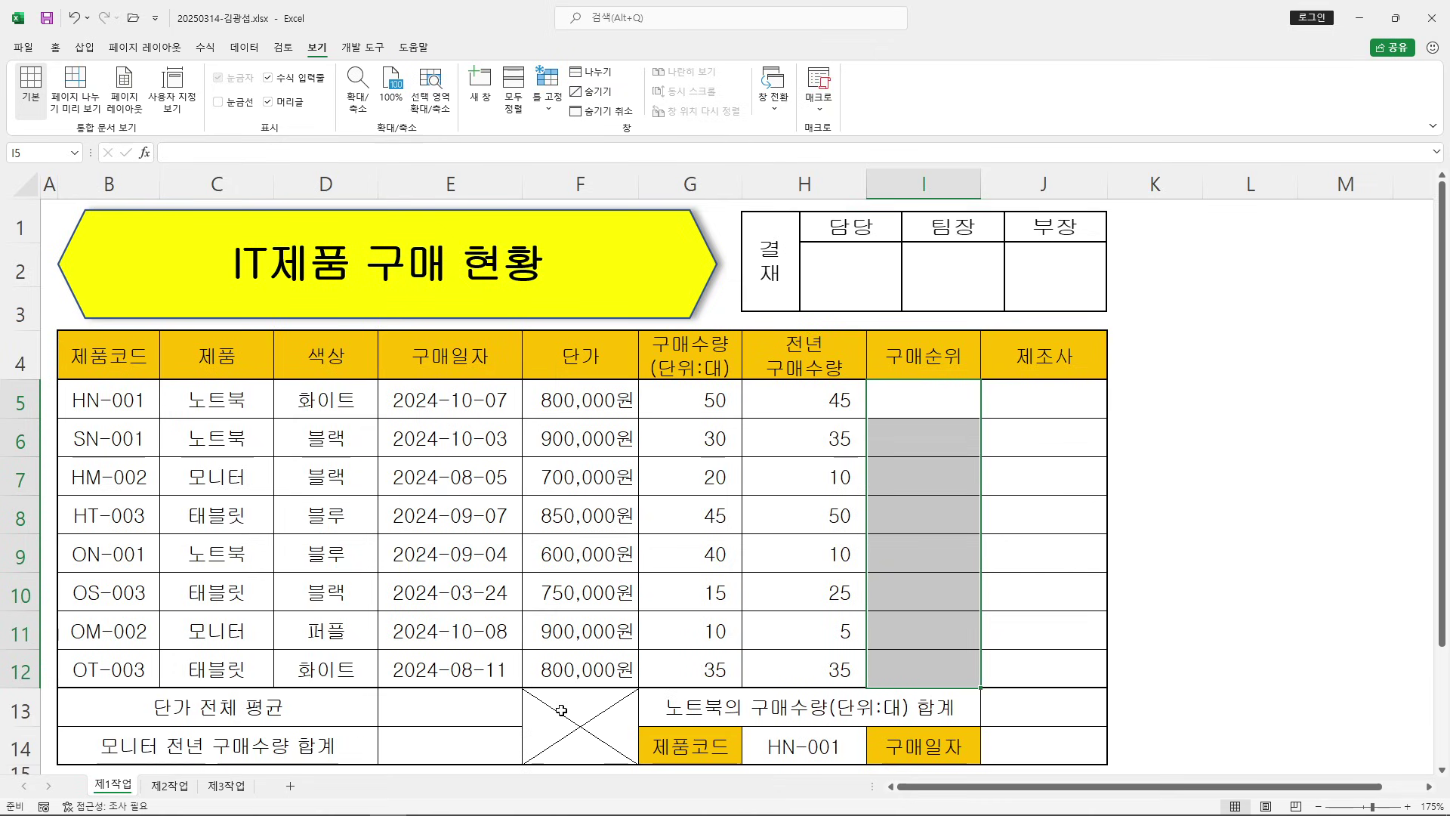
{"action": "left_click", "coordinate": [468, 744]}
Restore the Excel window to a smaller size and select cell I5
{"action": "left_click", "coordinate": [1032, 730]}
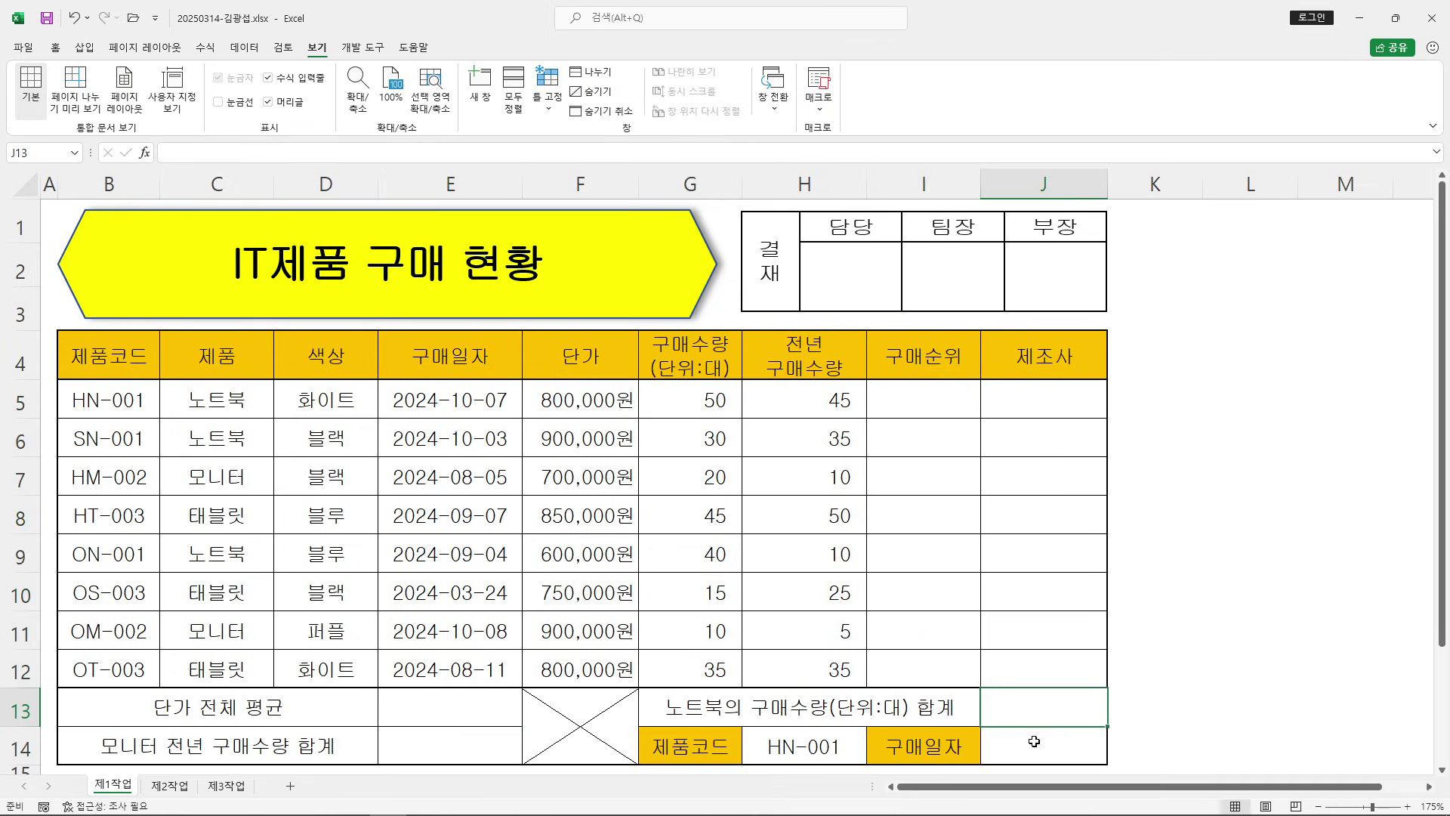
{"action": "left_click", "coordinate": [1117, 563]}
{"action": "left_click", "coordinate": [1396, 18]}
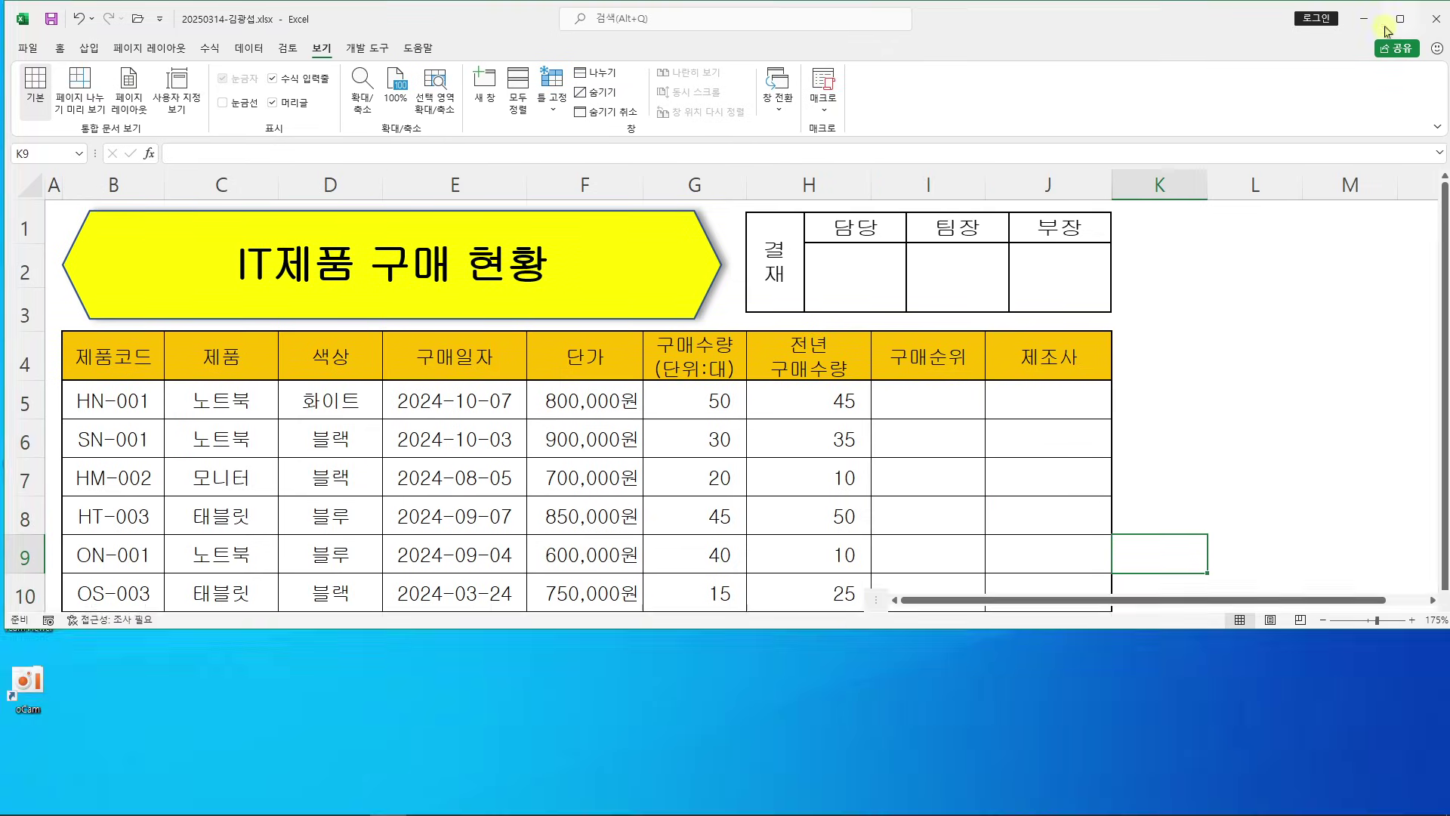
{"action": "left_click", "coordinate": [939, 408]}
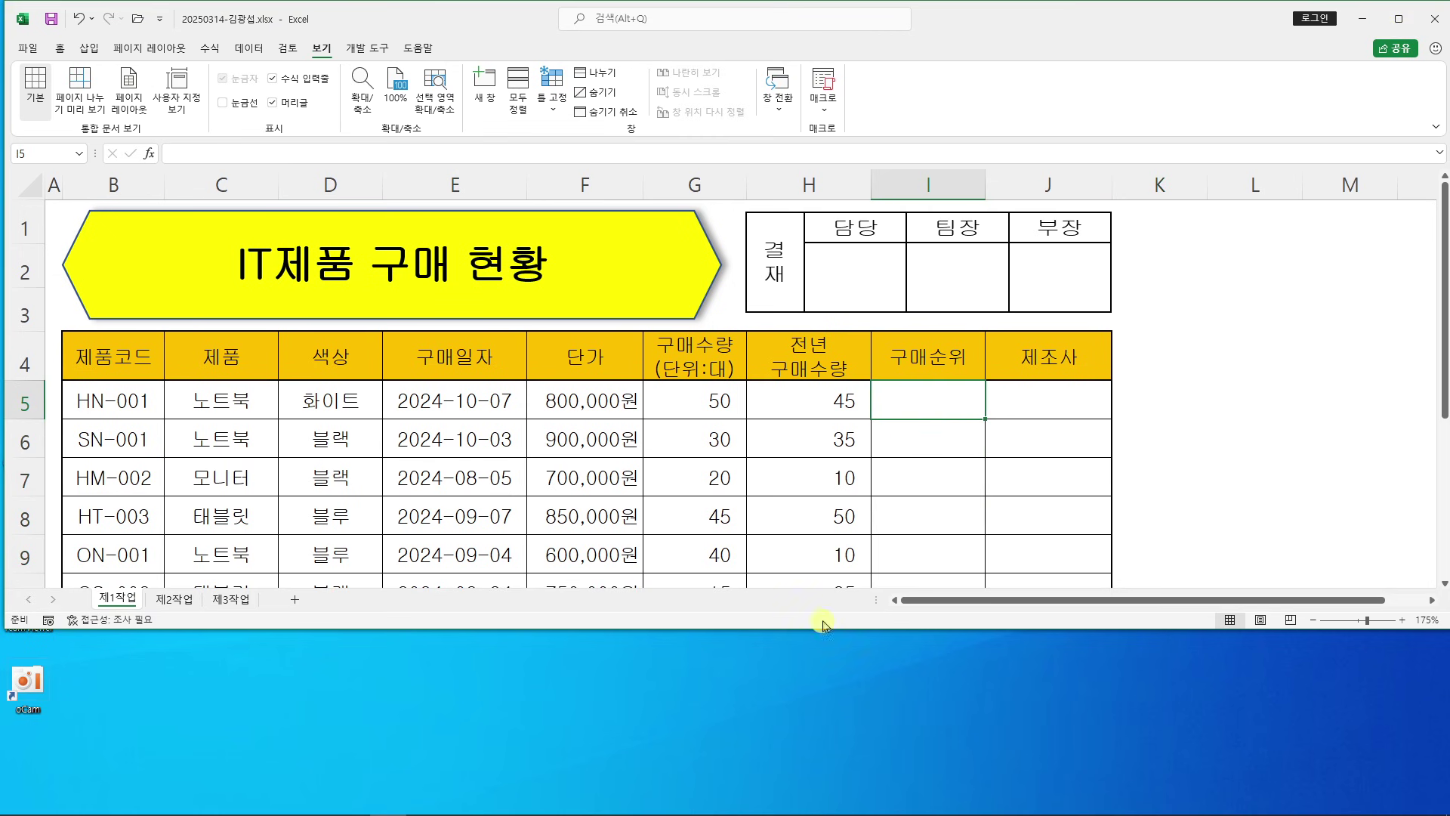
Scroll the exam PDF to the 구매순위 ranking instruction and highlight it
{"action": "left_click", "coordinate": [314, 800]}
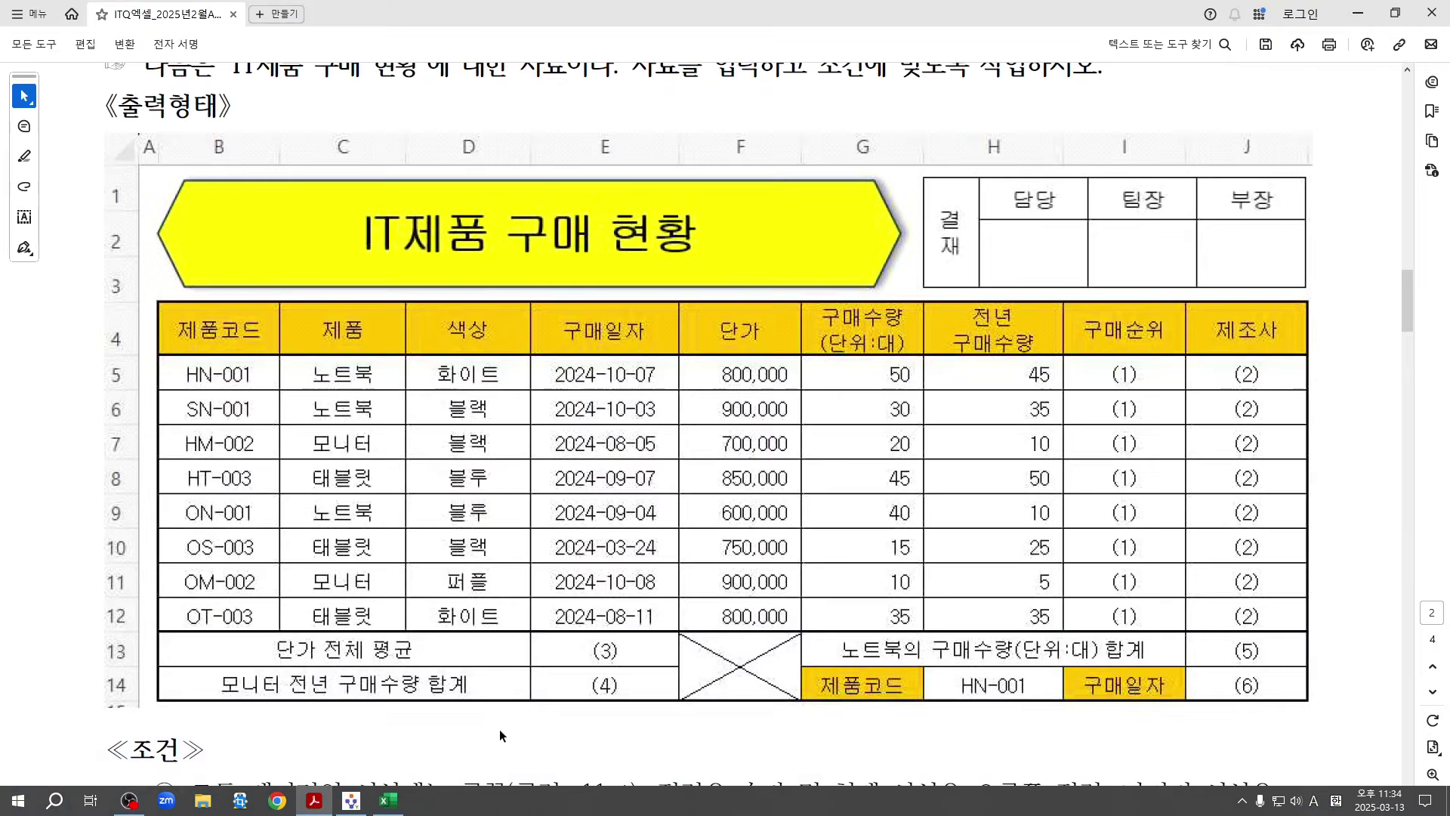
{"action": "scroll", "coordinate": [574, 636], "scroll_direction": "down", "scroll_amount": 6}
{"action": "scroll", "coordinate": [574, 636], "scroll_direction": "down", "scroll_amount": 4}
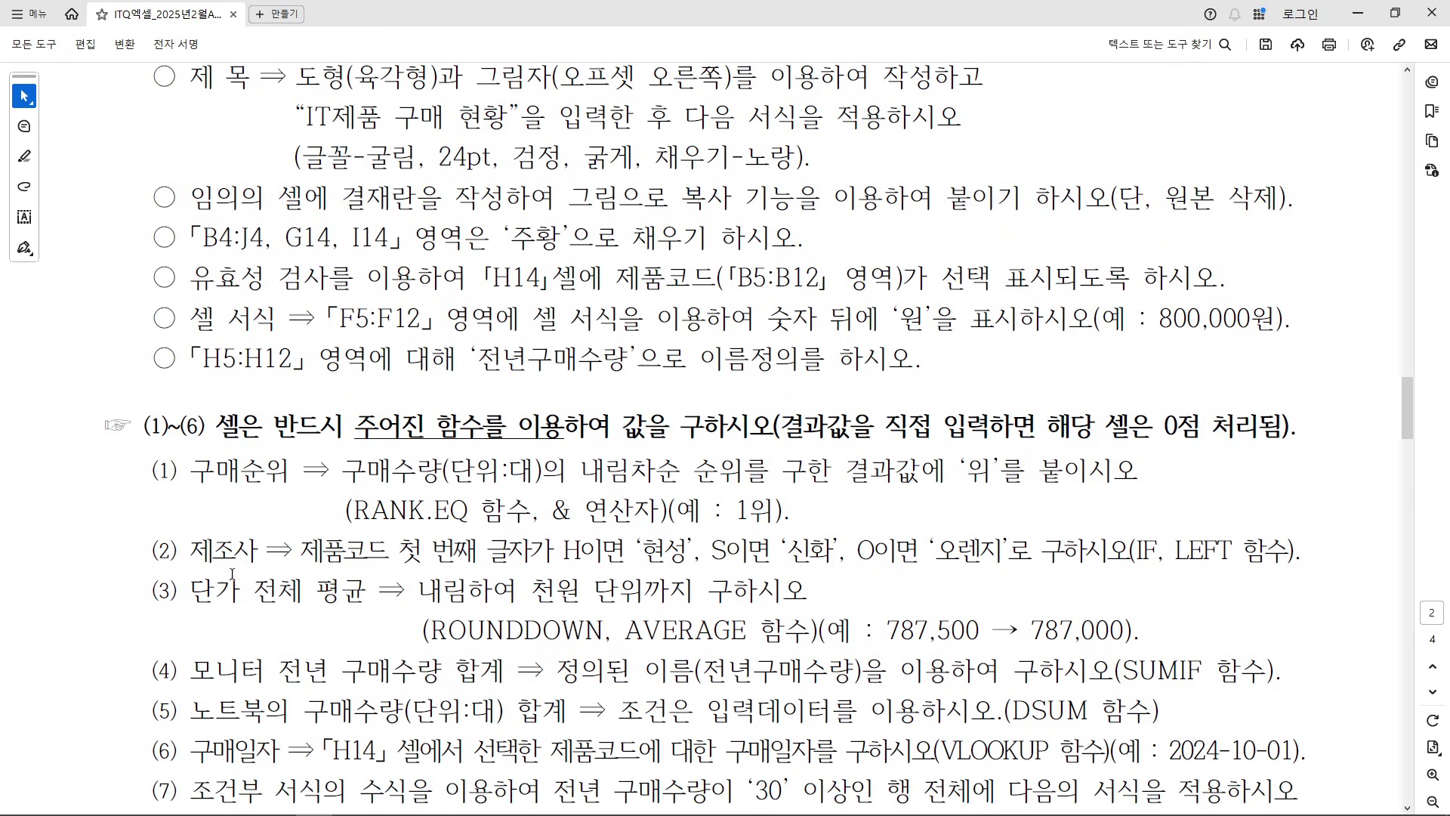
{"action": "left_click_drag", "start_coordinate": [342, 472], "coordinate": [1137, 472]}
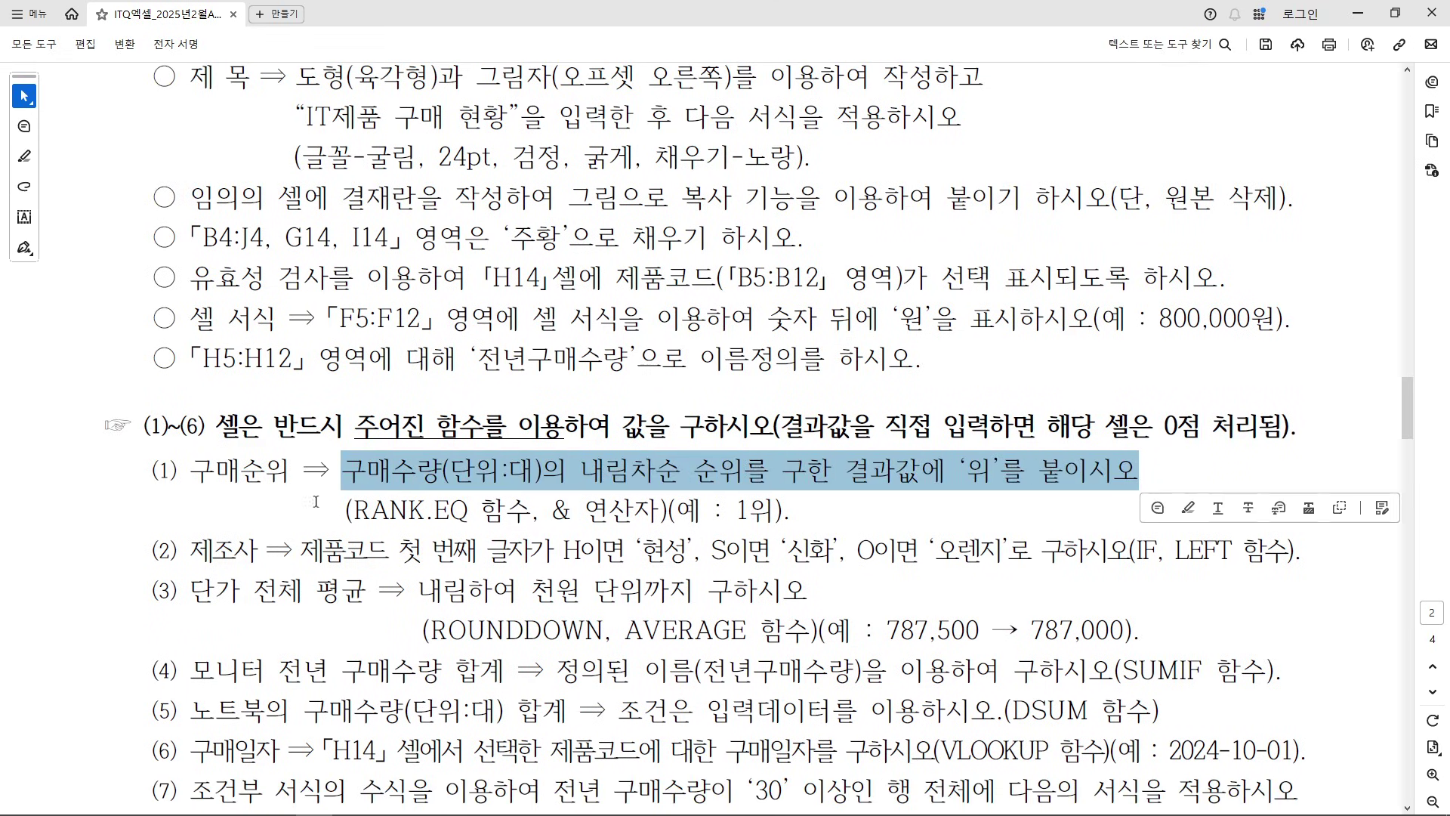
{"action": "left_click", "coordinate": [633, 510]}
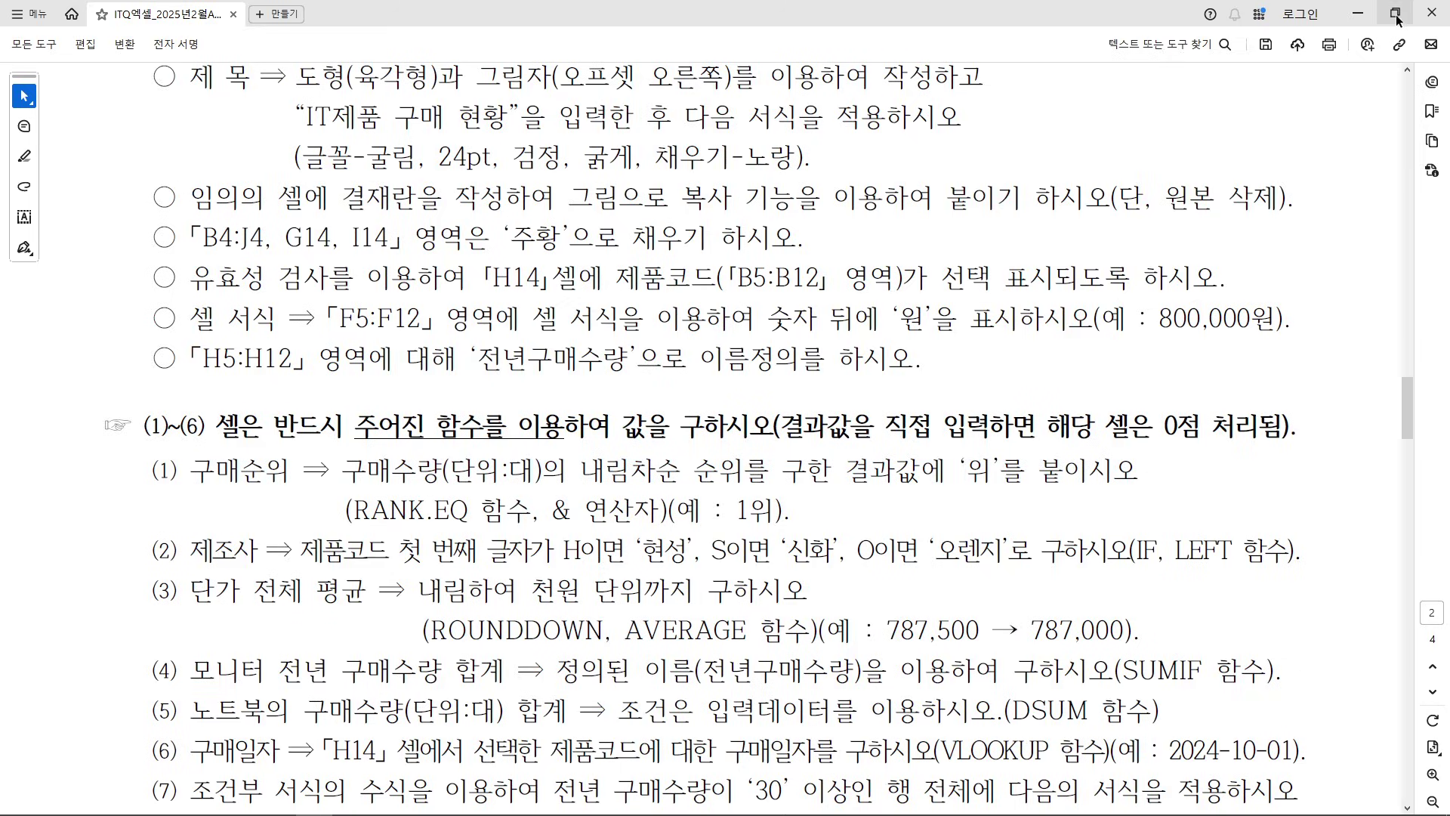
{"action": "left_click", "coordinate": [1395, 13]}
Highlight the RANK.EQ function requirement in the exam PDF
{"action": "scroll", "coordinate": [748, 639], "scroll_direction": "down", "scroll_amount": 6}
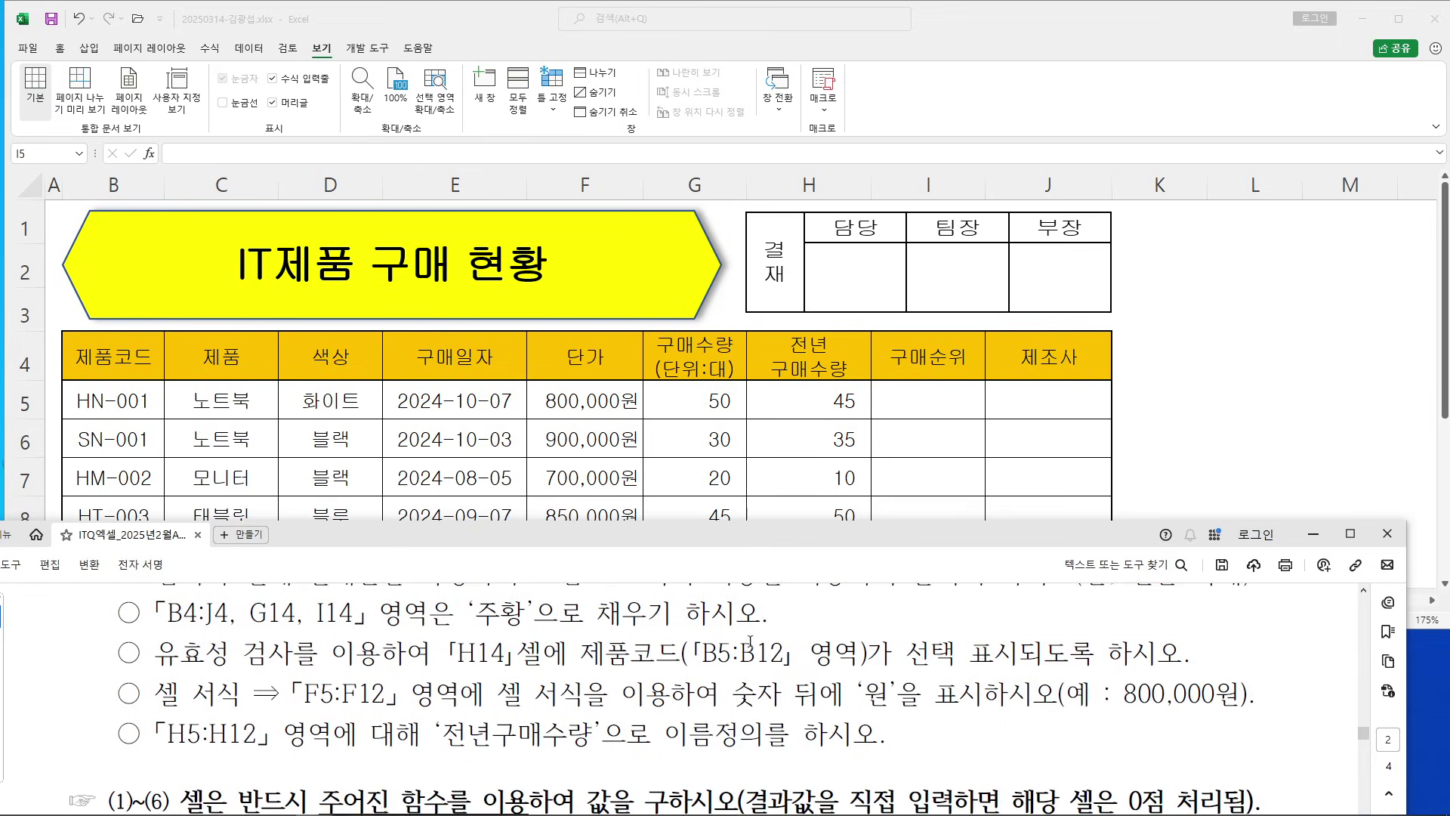
{"action": "scroll", "coordinate": [750, 639], "scroll_direction": "down", "scroll_amount": 2}
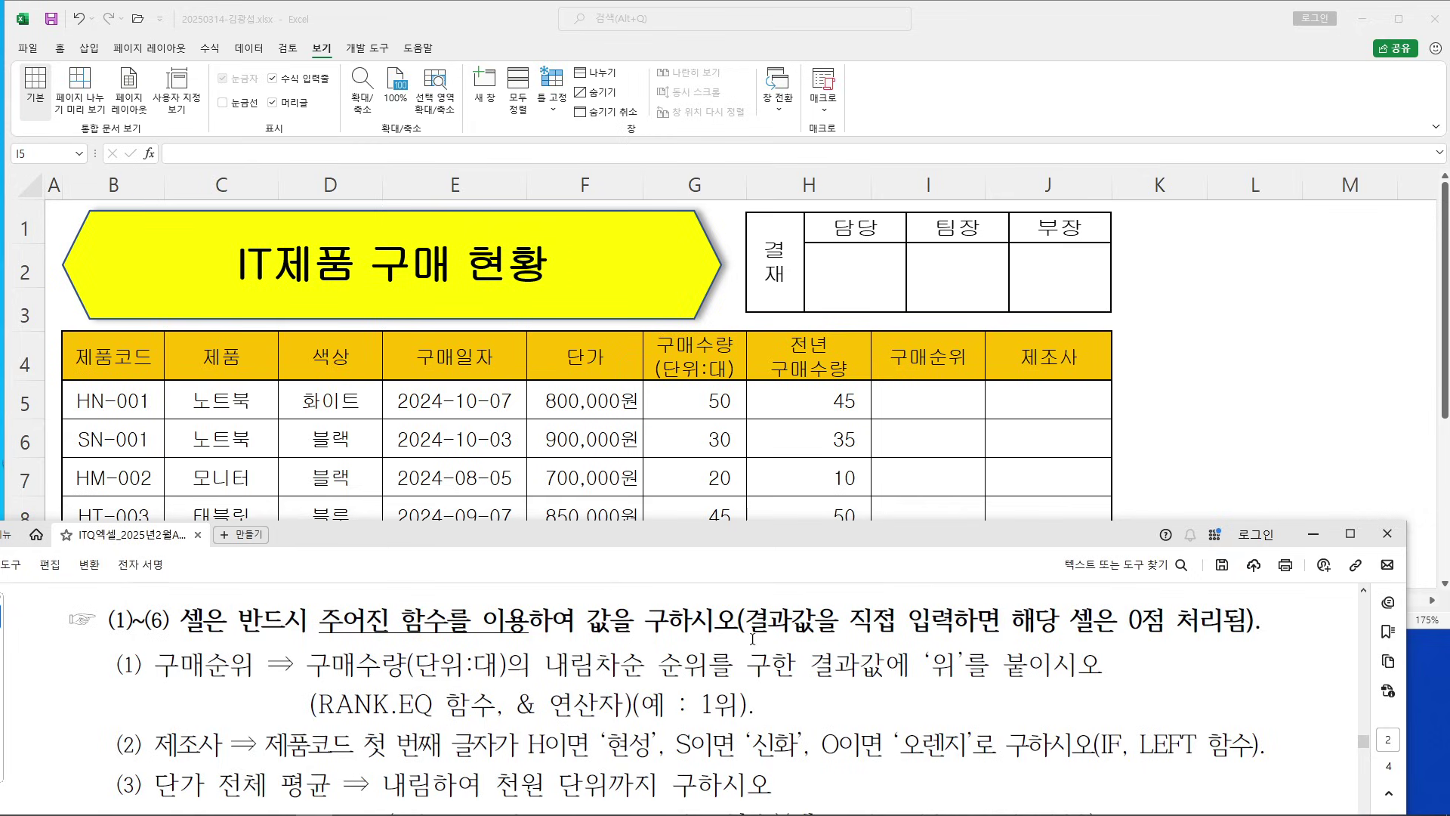
{"action": "left_click_drag", "start_coordinate": [319, 704], "coordinate": [496, 704]}
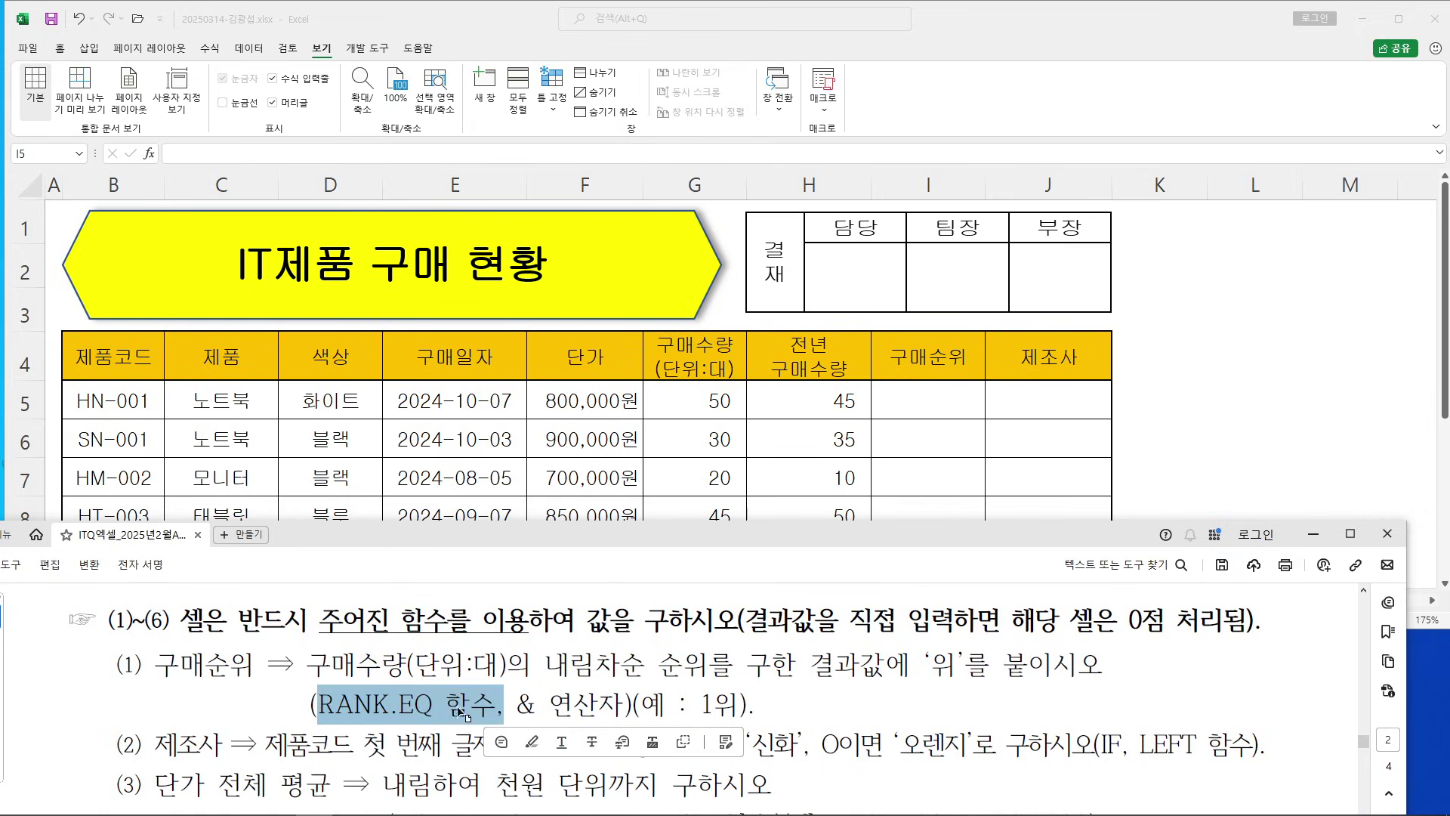
{"action": "left_click", "coordinate": [446, 704]}
In I5 type =RAN and pick RANK.EQ from the autocomplete list
{"action": "left_click", "coordinate": [1016, 444]}
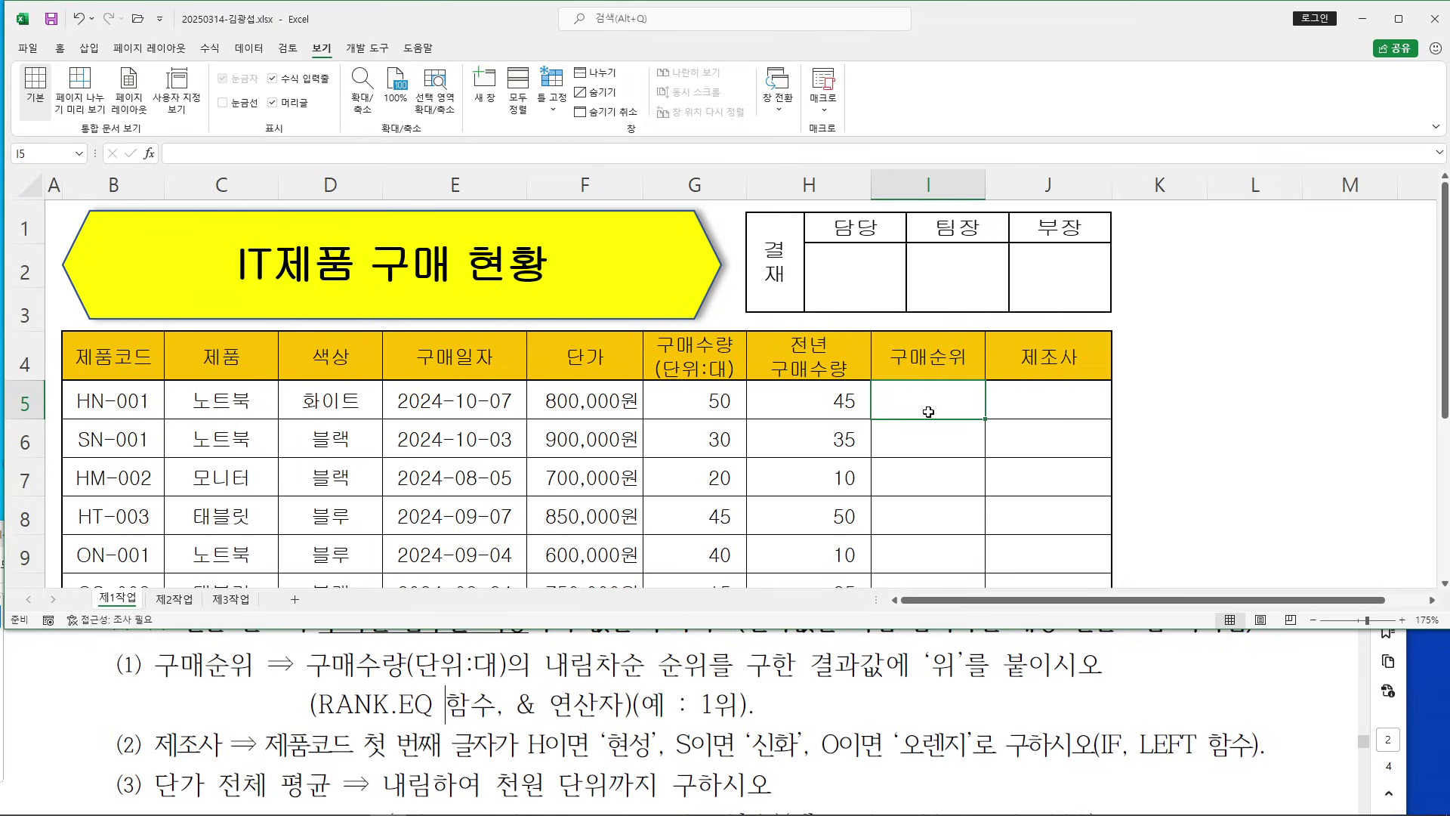
{"action": "type", "text": "="}
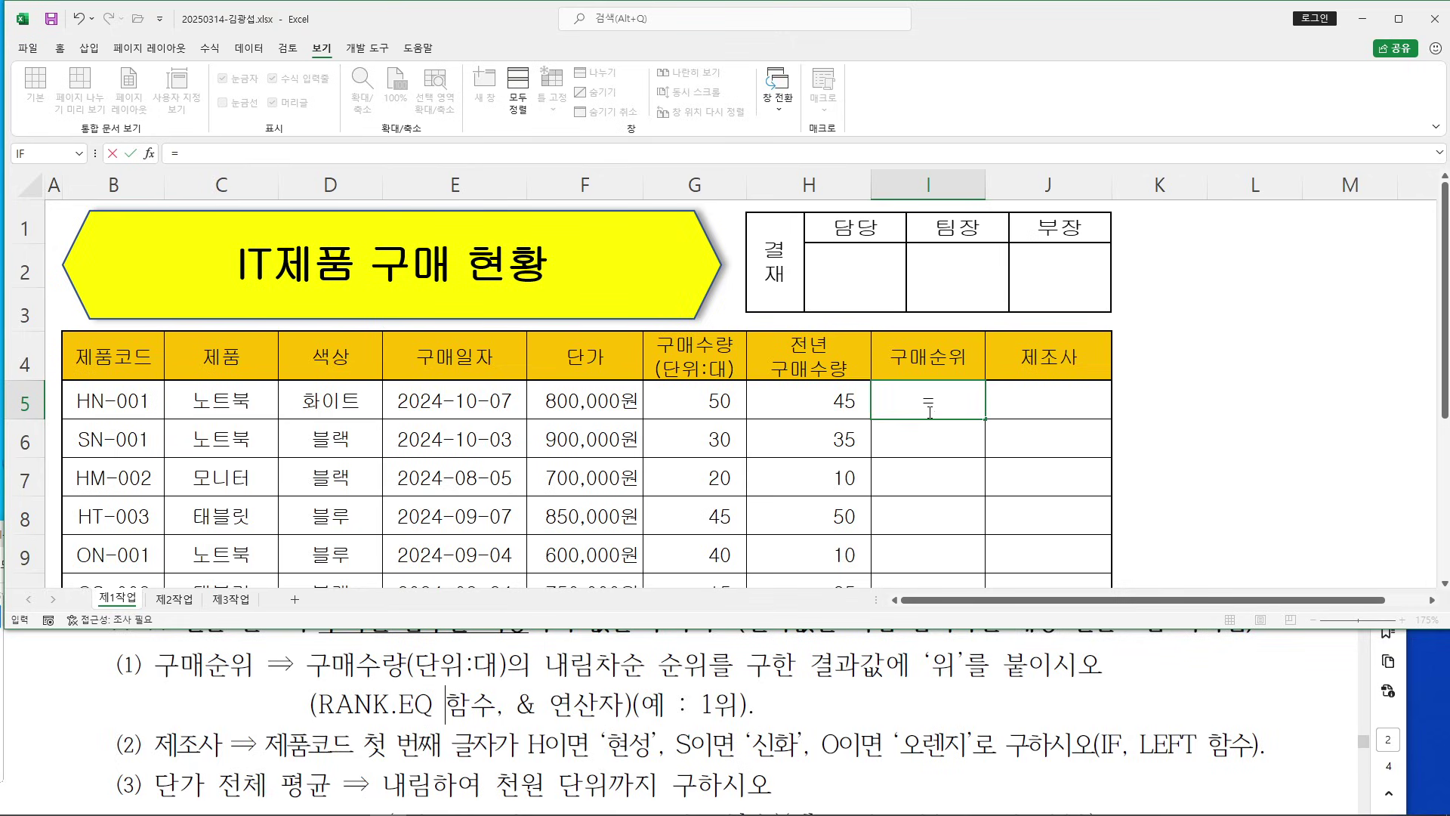
{"action": "type", "text": "ㄱ"}
{"action": "key", "text": "Hangul"}
{"action": "key", "text": "BackSpace"}
{"action": "type", "text": "₩"}
{"action": "key", "text": "BackSpace"}
{"action": "type", "text": "R"}
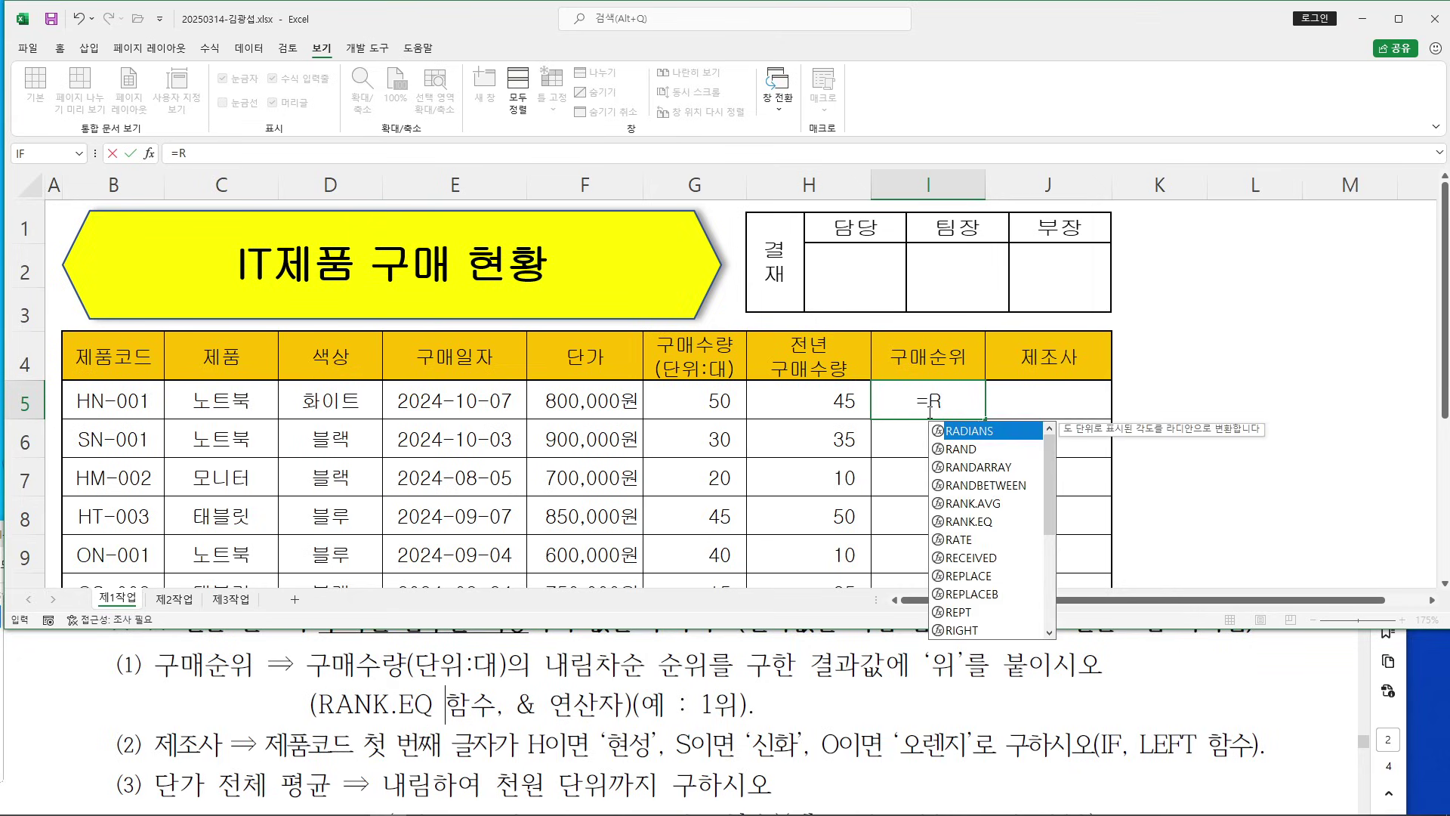
{"action": "type", "text": "AN"}
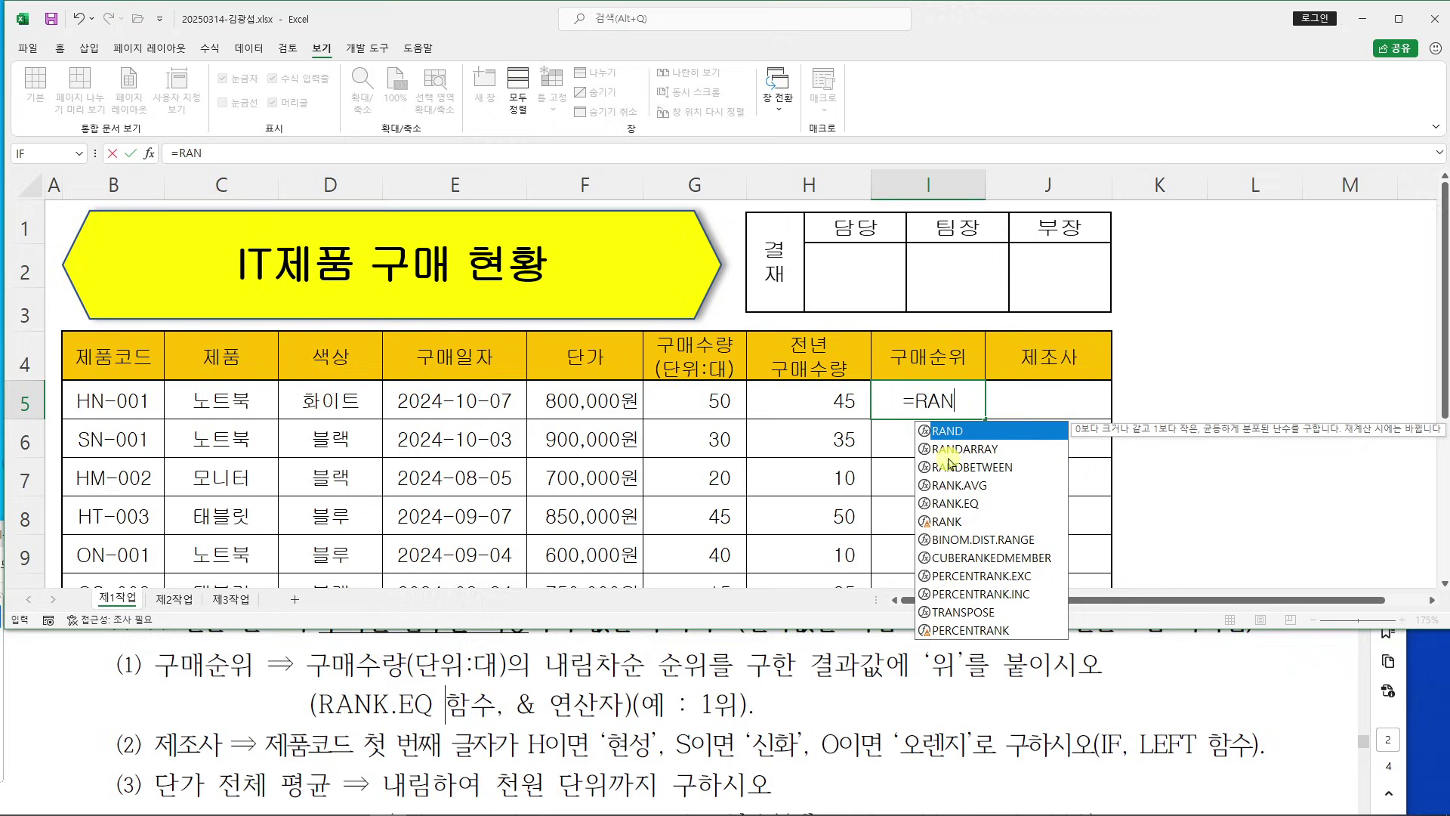
{"action": "double_click", "coordinate": [960, 503]}
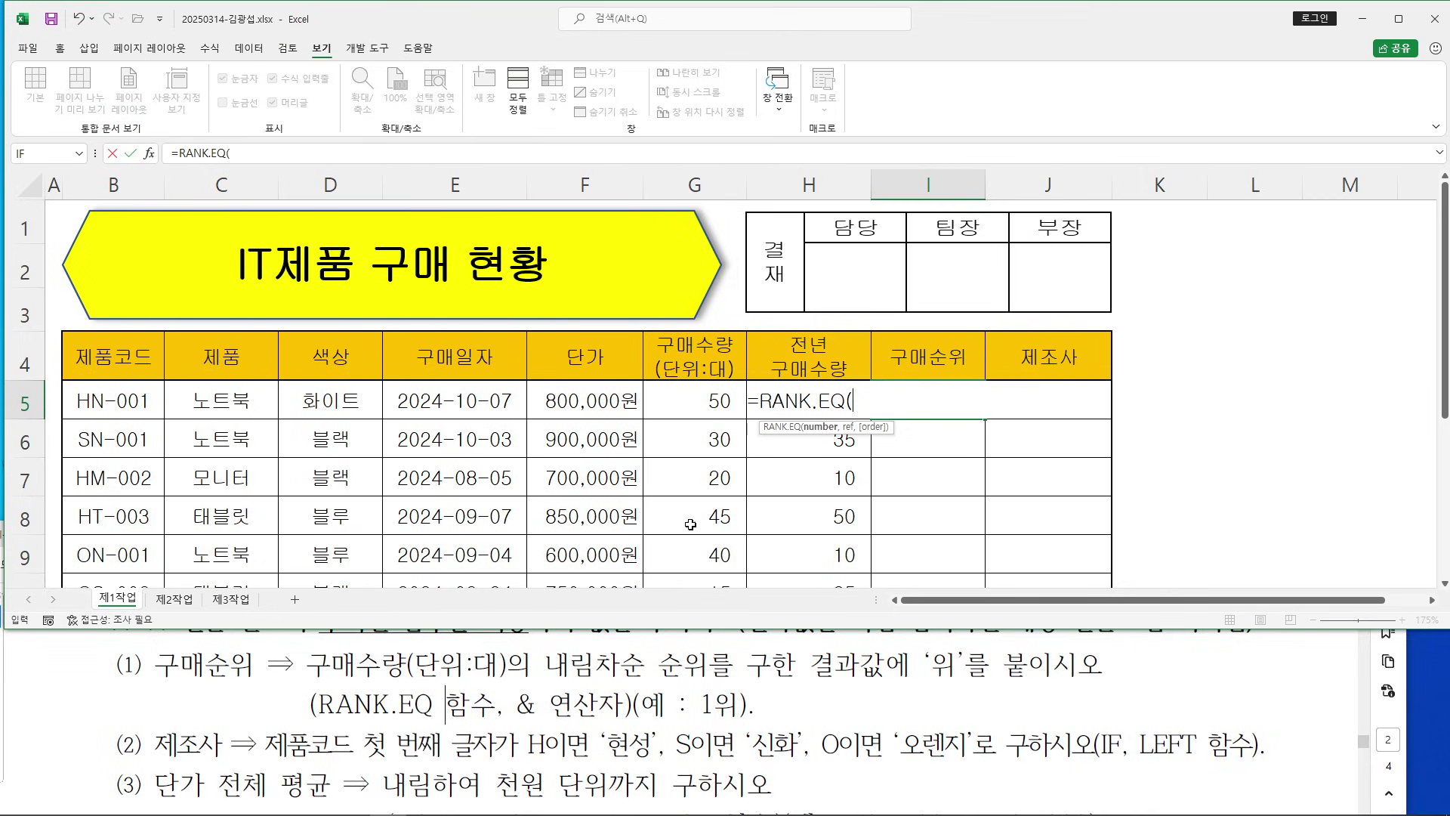
Open RANK.EQ's Function Arguments and set Number to G5
{"action": "left_click", "coordinate": [149, 153]}
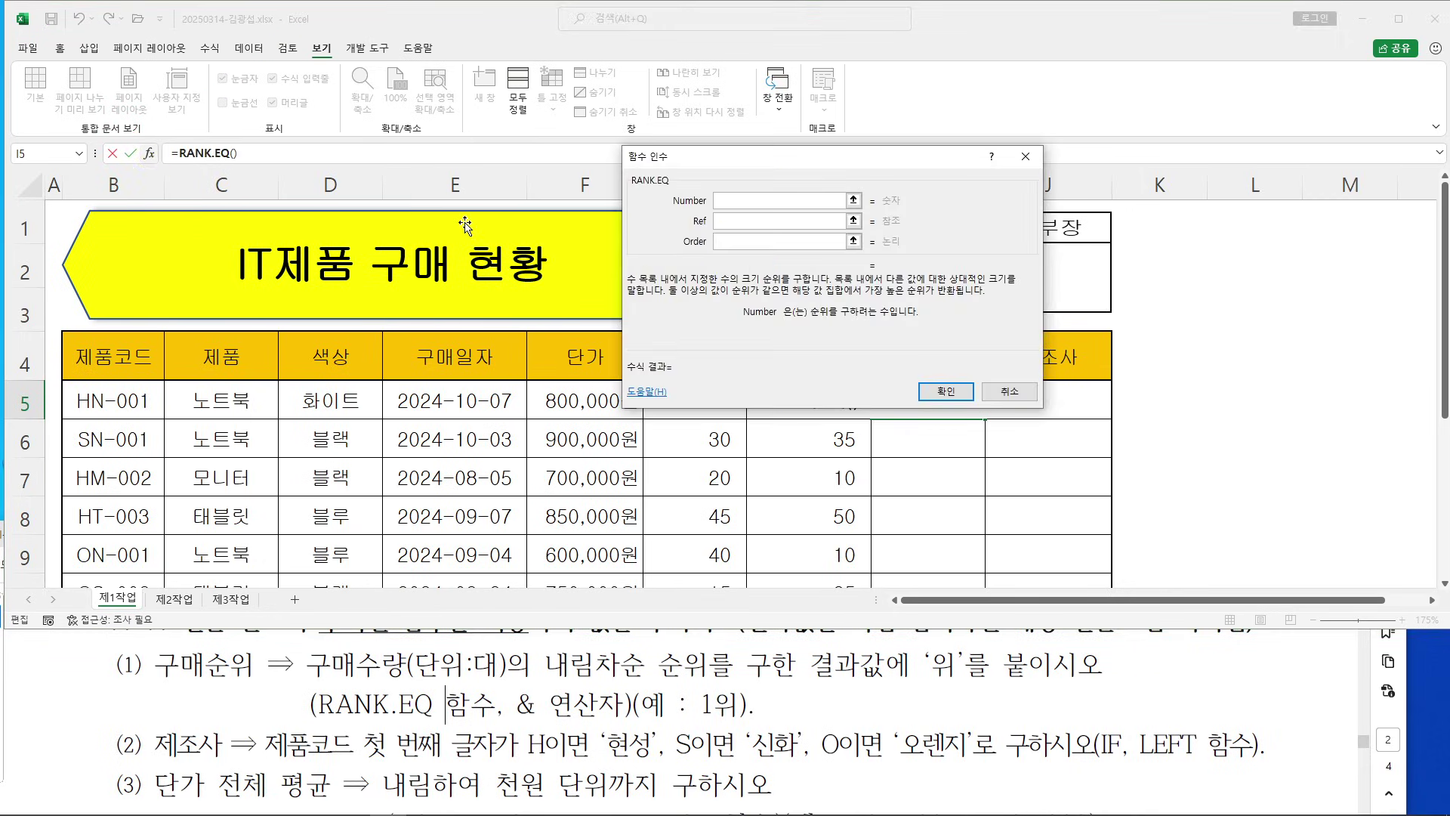
{"action": "left_click_drag", "start_coordinate": [809, 173], "coordinate": [939, 121]}
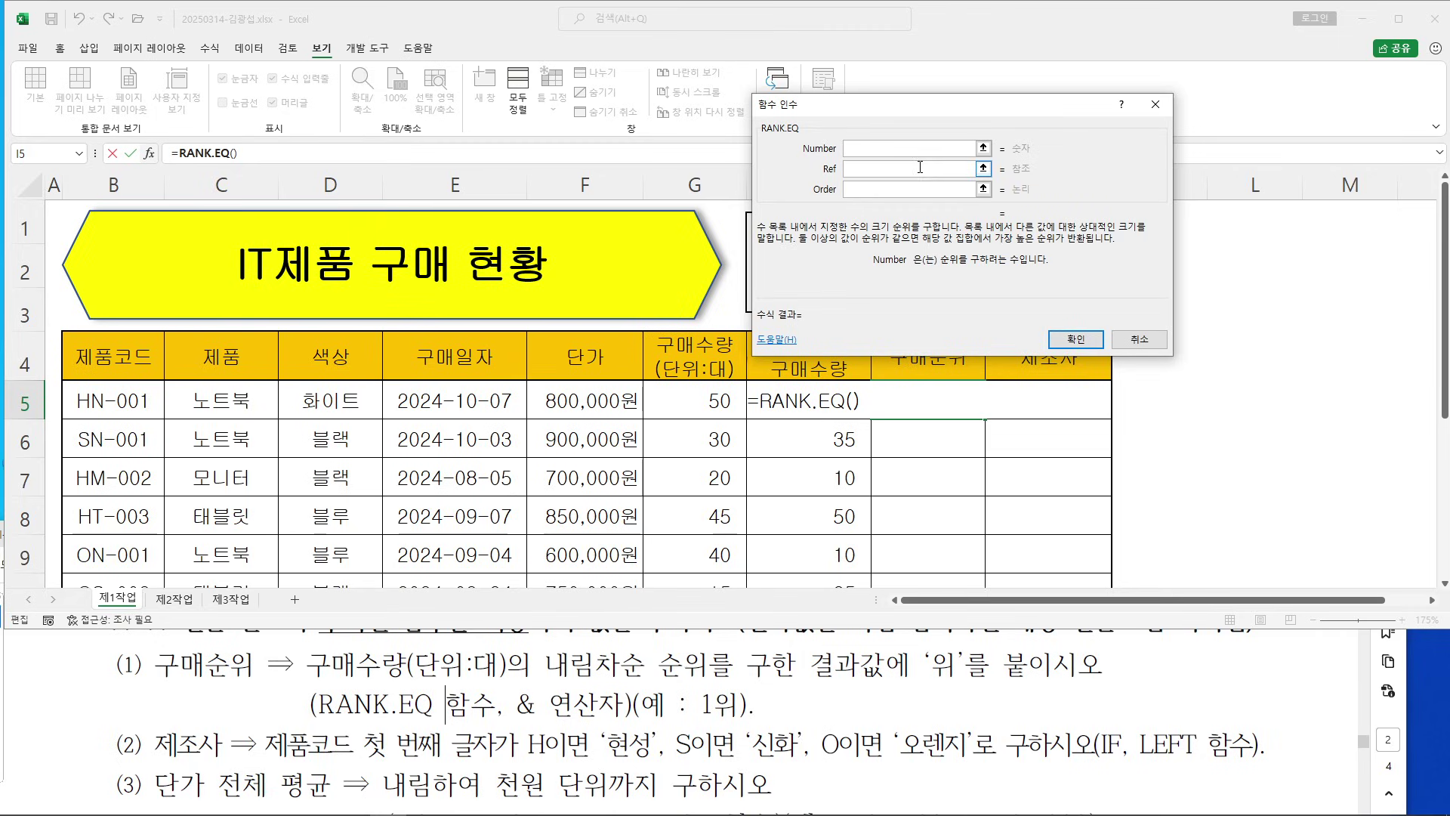
{"action": "left_click", "coordinate": [321, 666]}
{"action": "left_click_drag", "start_coordinate": [309, 664], "coordinate": [498, 664]}
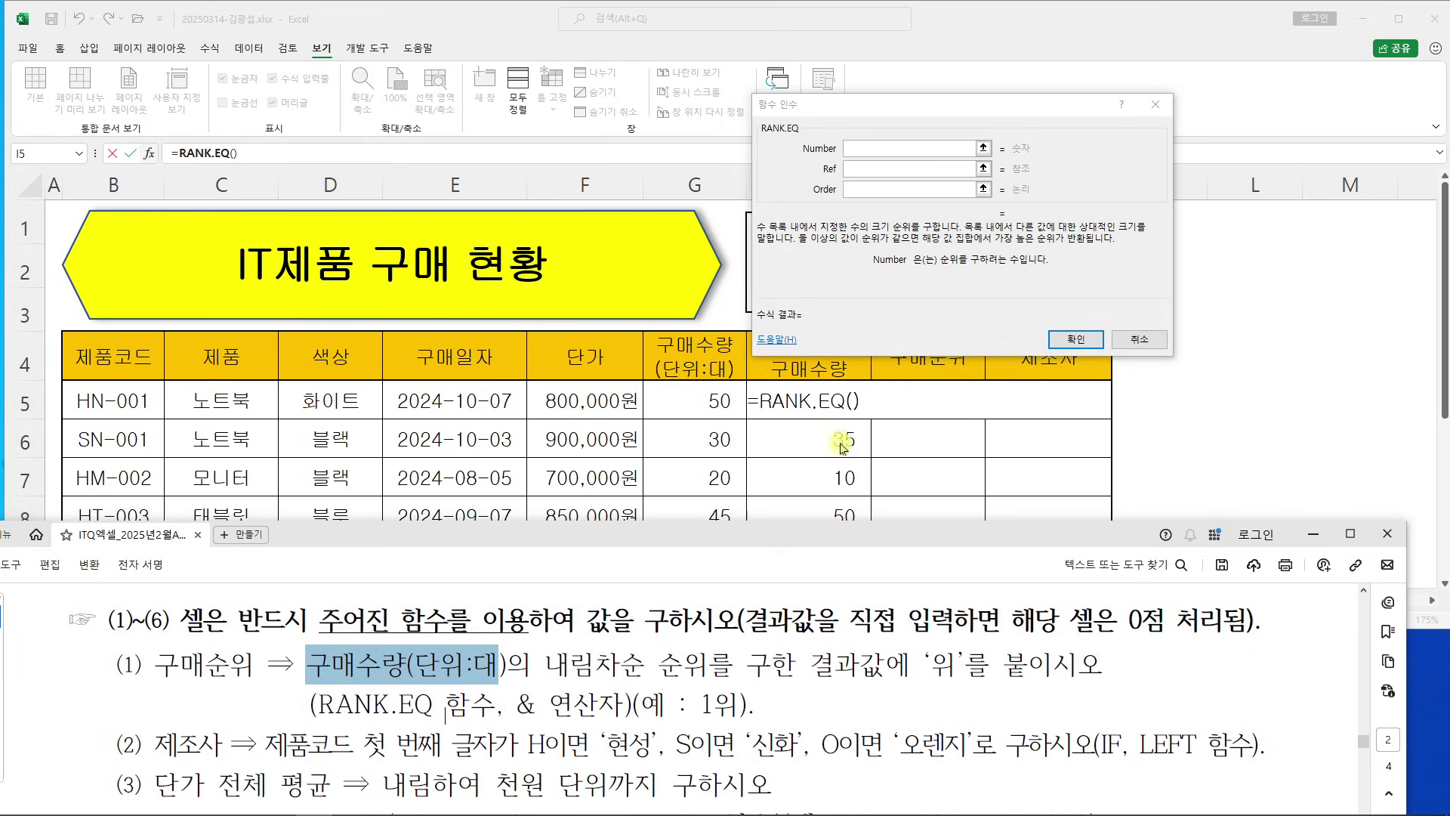
{"action": "left_click", "coordinate": [852, 150]}
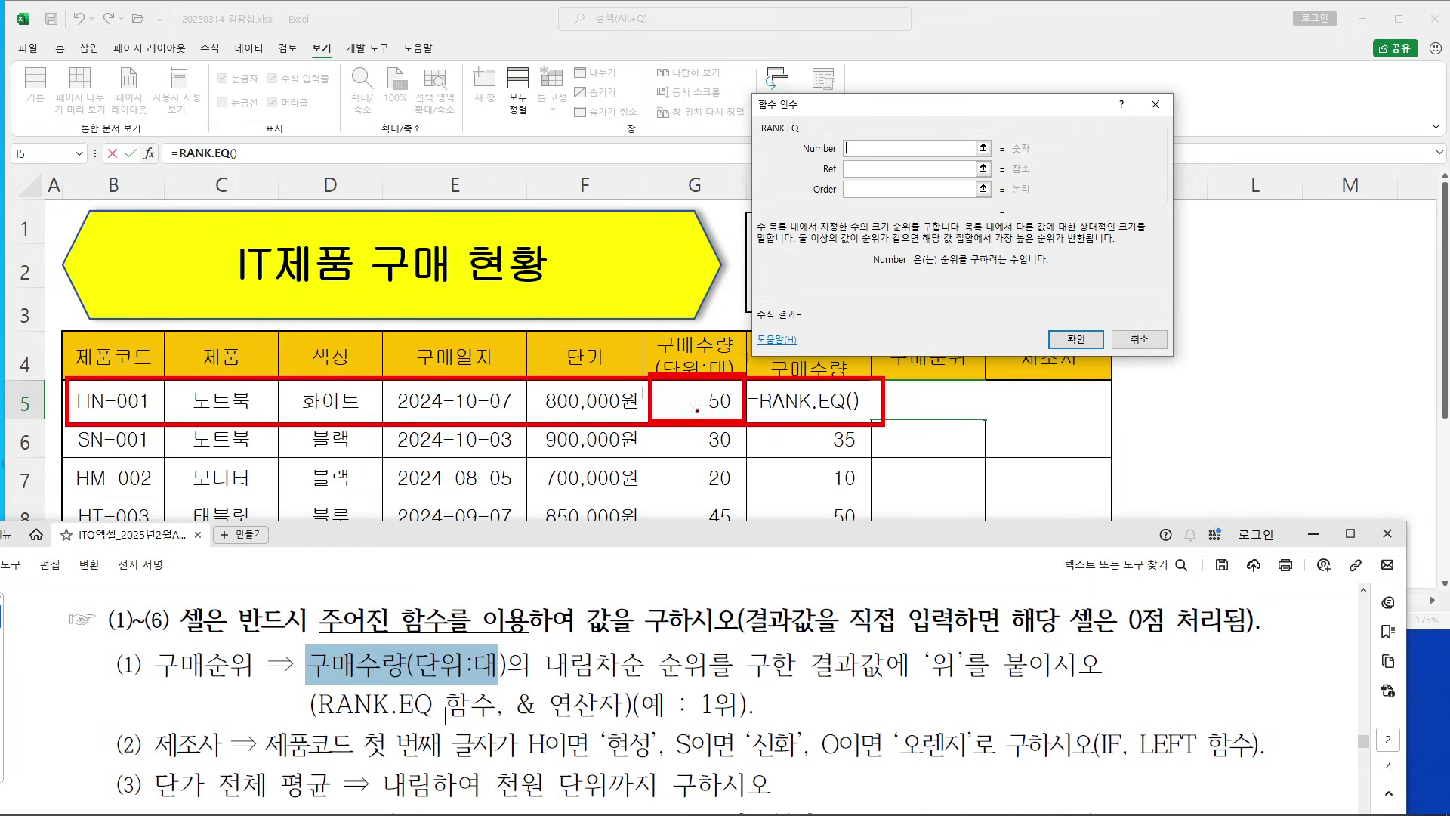
{"action": "left_click", "coordinate": [680, 408]}
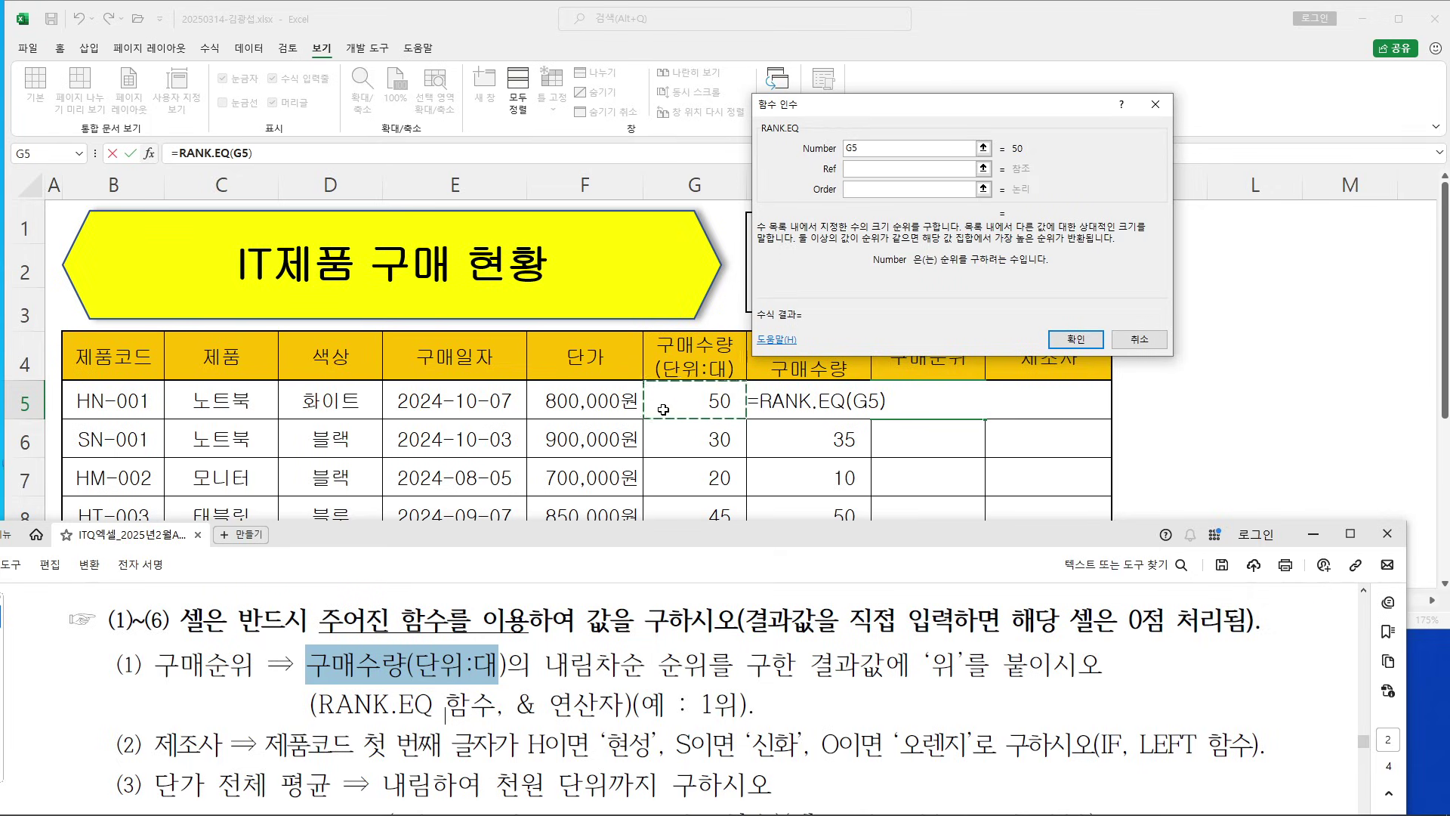
Set the Ref argument to the absolute range $G$5:$G$12
{"action": "left_click", "coordinate": [861, 169]}
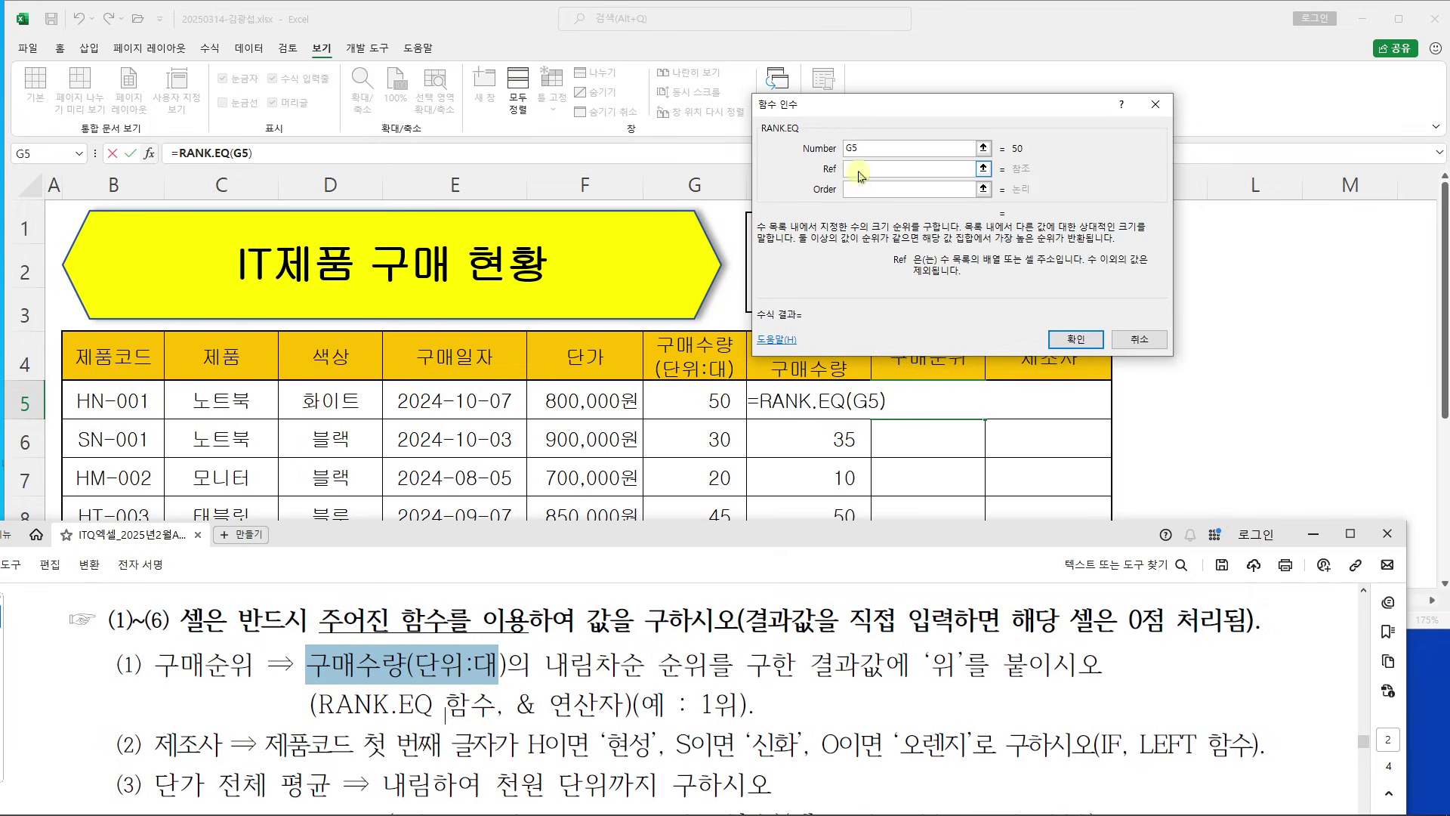
{"action": "scroll", "coordinate": [679, 284], "scroll_direction": "down", "scroll_amount": 1}
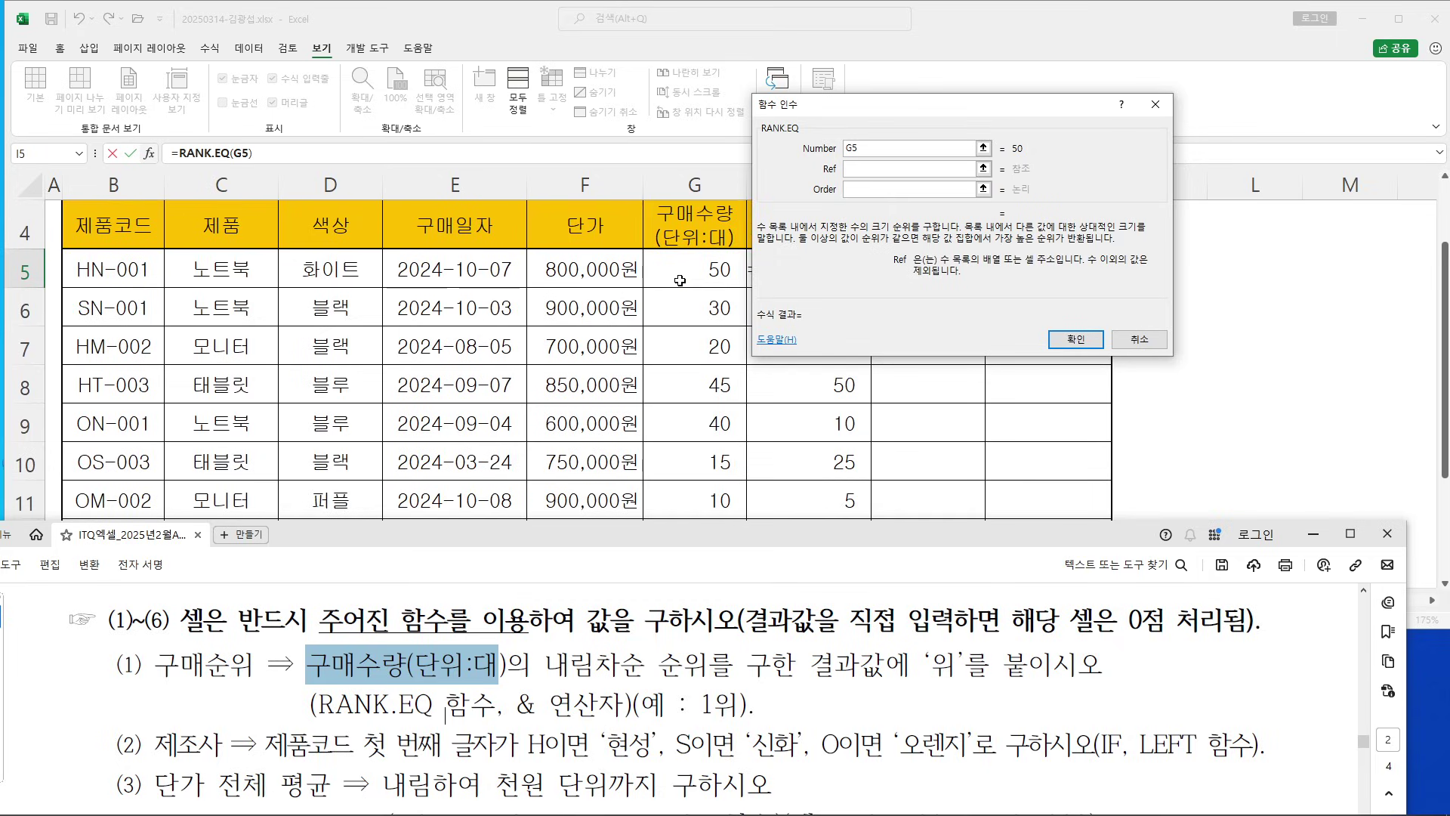
{"action": "left_click_drag", "start_coordinate": [700, 269], "coordinate": [677, 486]}
{"action": "scroll", "coordinate": [692, 469], "scroll_direction": "down", "scroll_amount": 1}
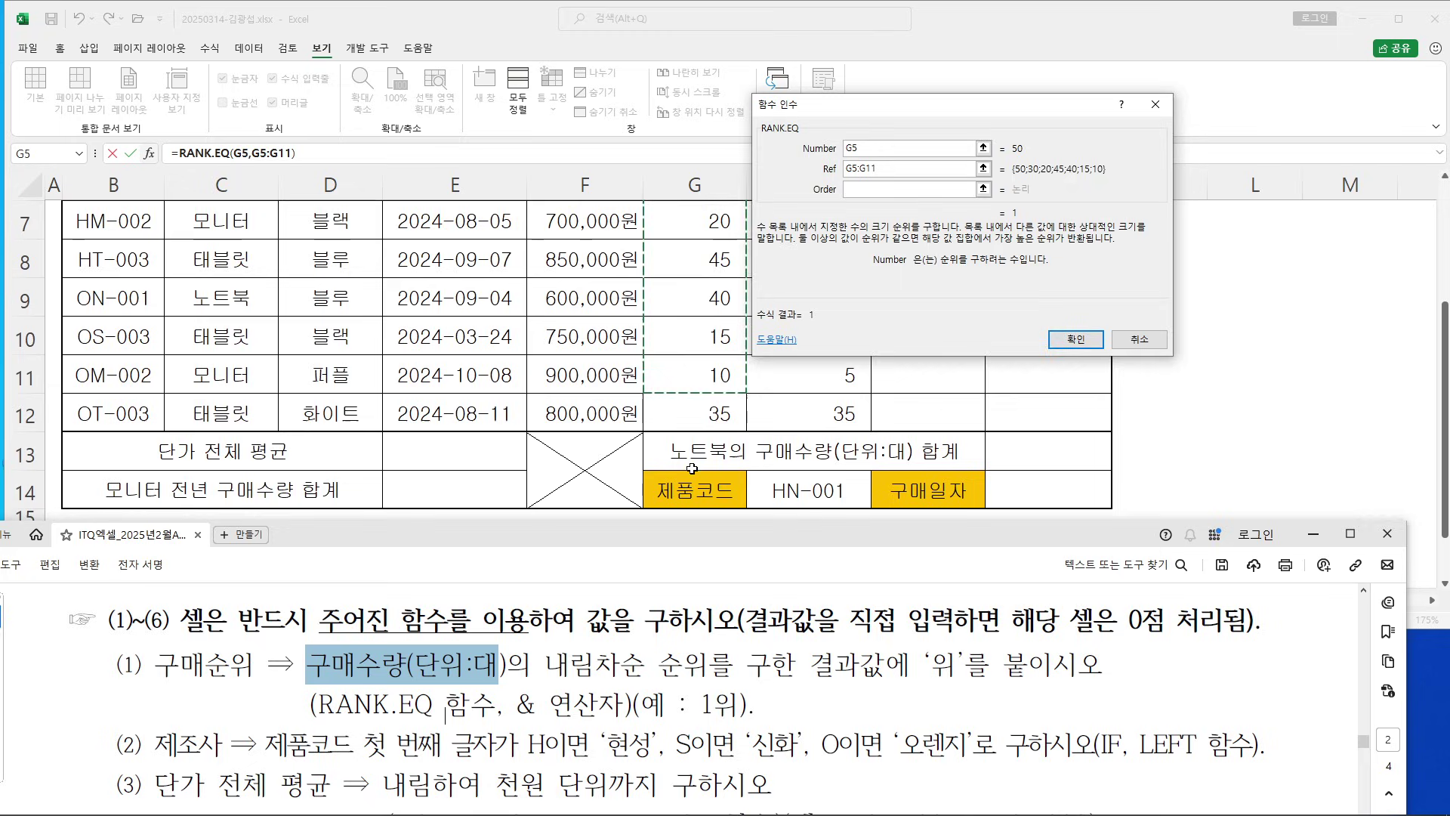
{"action": "scroll", "coordinate": [677, 283], "scroll_direction": "up", "scroll_amount": 1}
{"action": "left_click", "coordinate": [704, 270]}
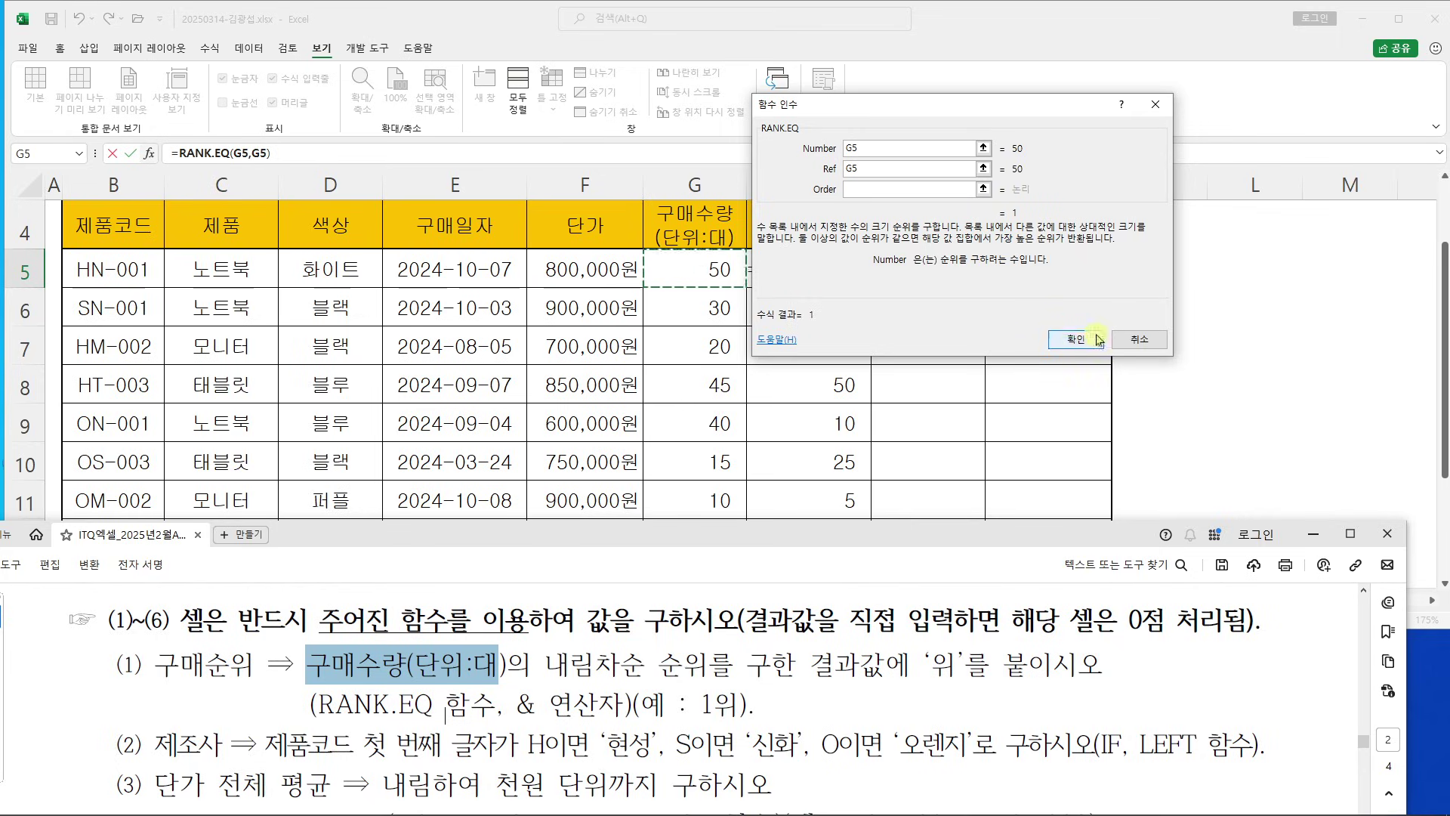
{"action": "left_click_drag", "start_coordinate": [638, 535], "coordinate": [633, 597]}
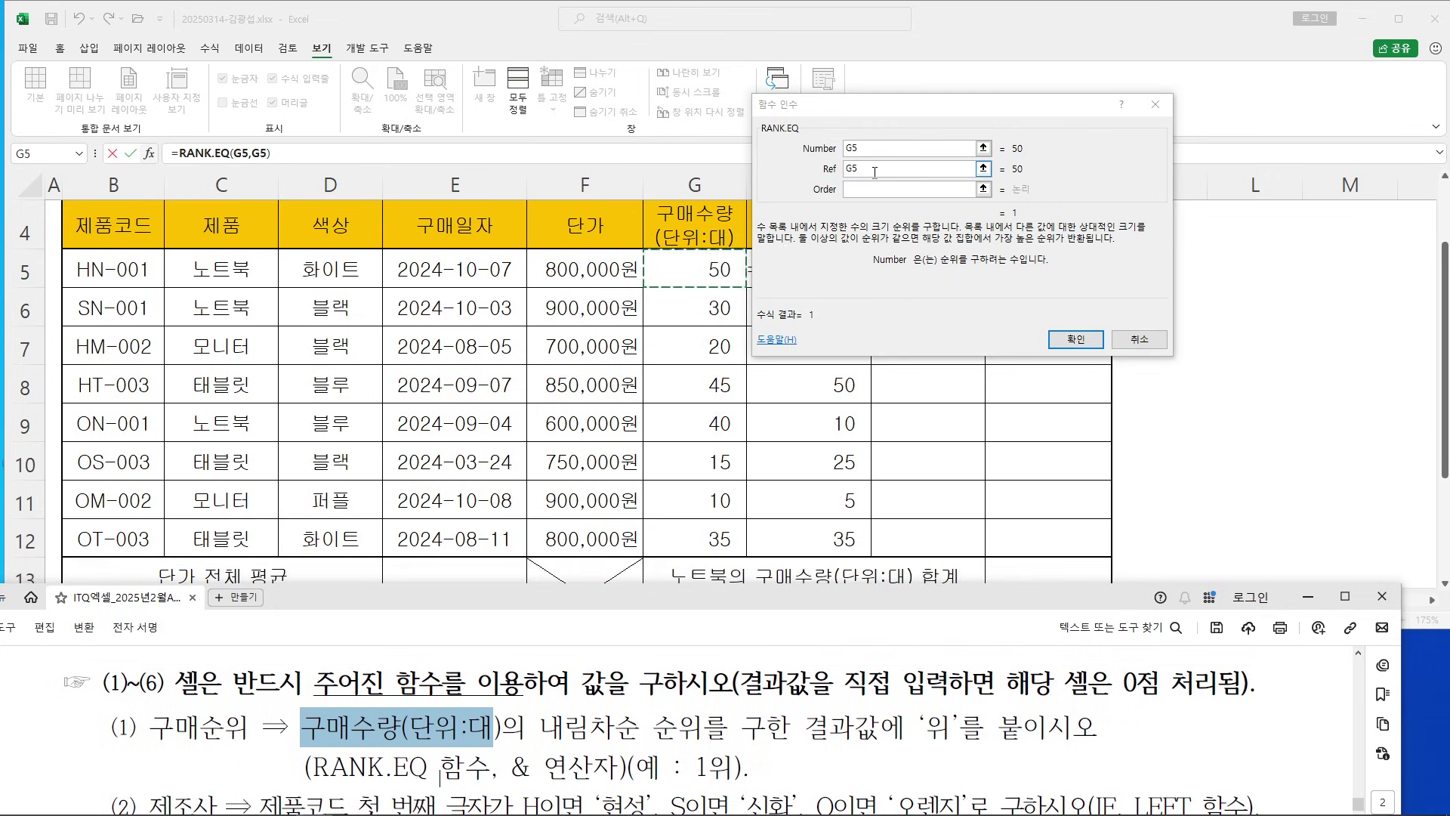
{"action": "left_click_drag", "start_coordinate": [684, 272], "coordinate": [677, 529]}
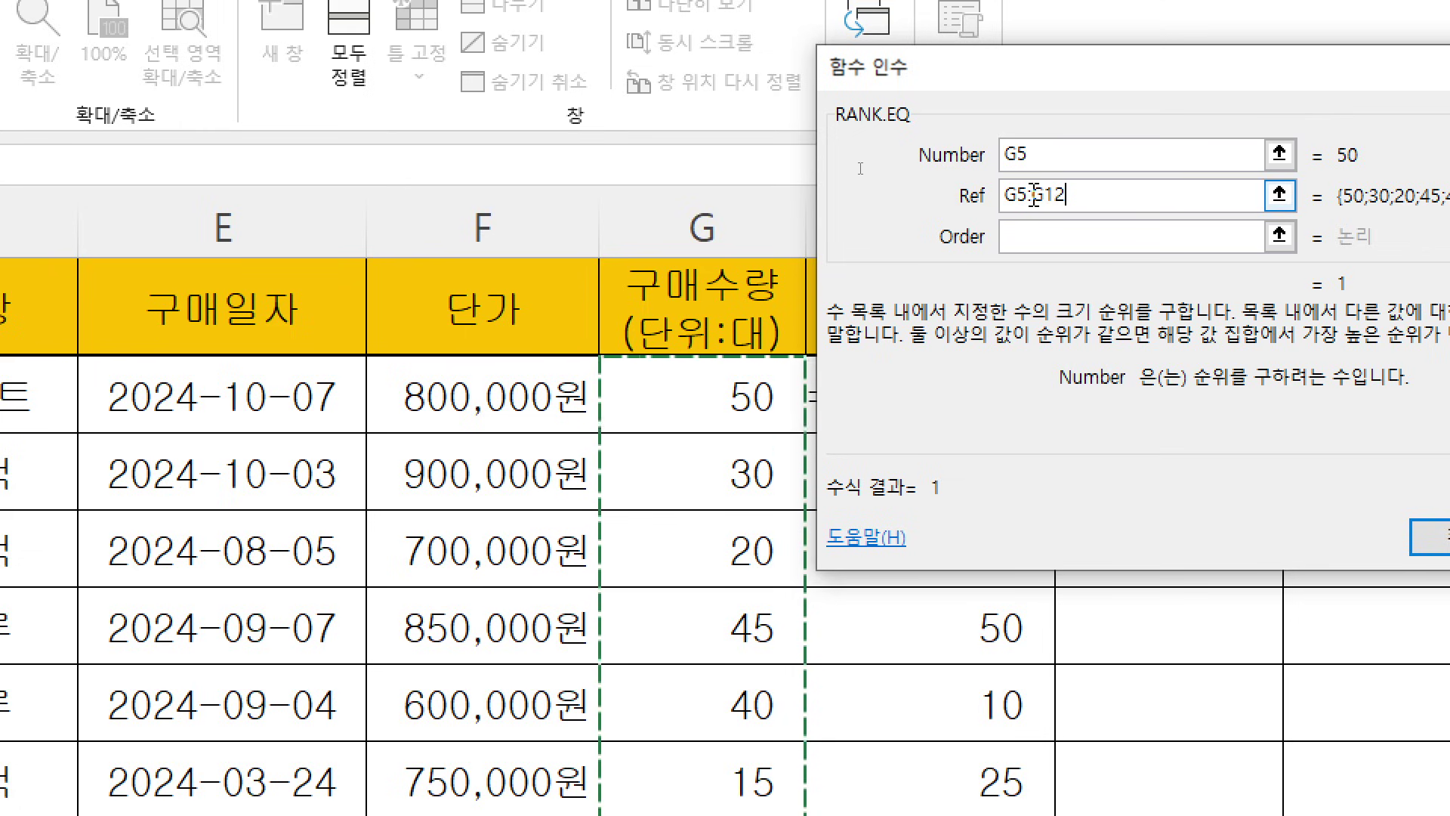
{"action": "key", "text": "F4"}
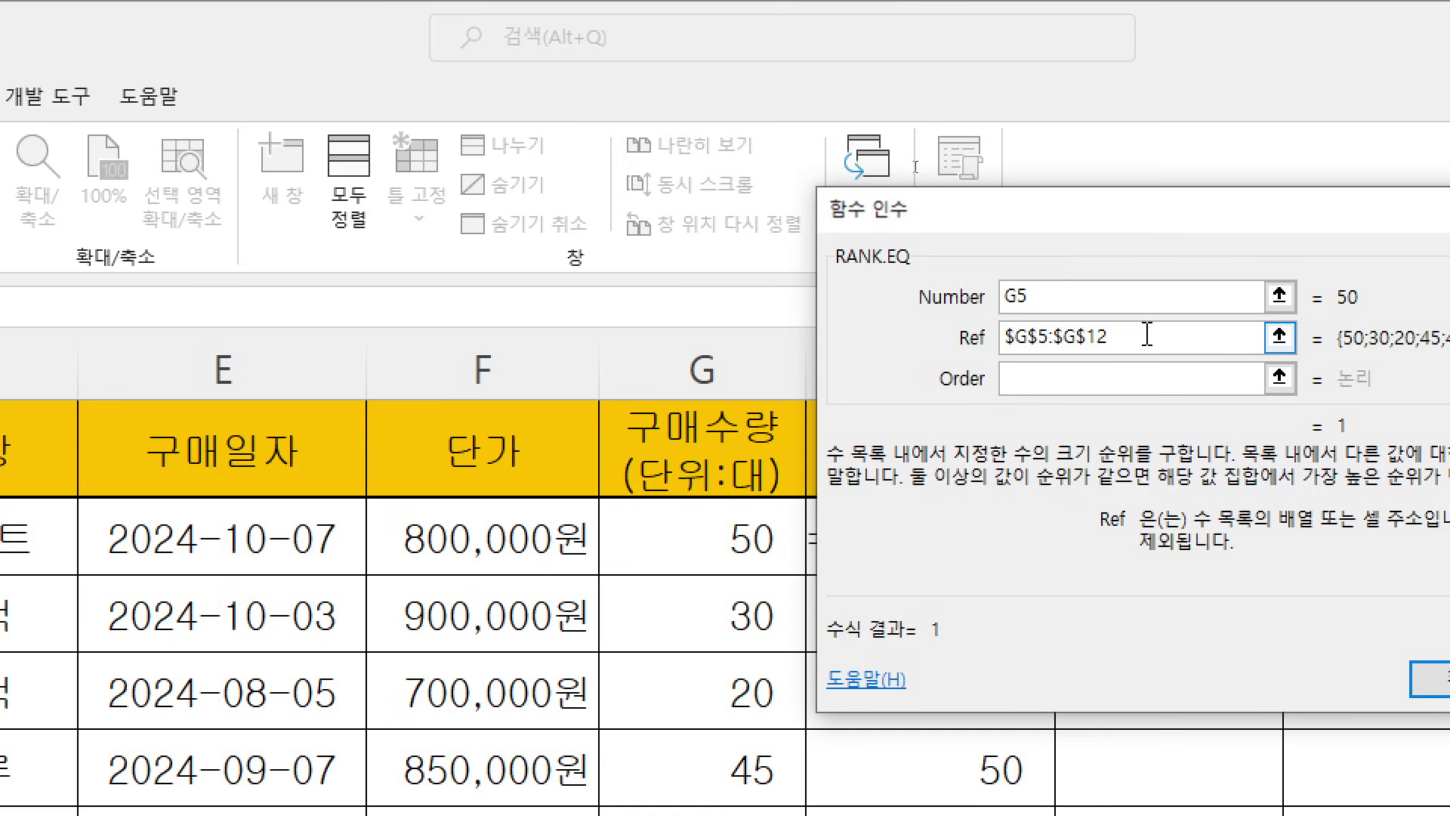
Set Order to 0 and confirm, giving =RANK.EQ(G5,$G$5:$G$12,0) in I5
{"action": "left_click_drag", "start_coordinate": [1149, 333], "coordinate": [943, 339]}
{"action": "left_click", "coordinate": [1045, 381]}
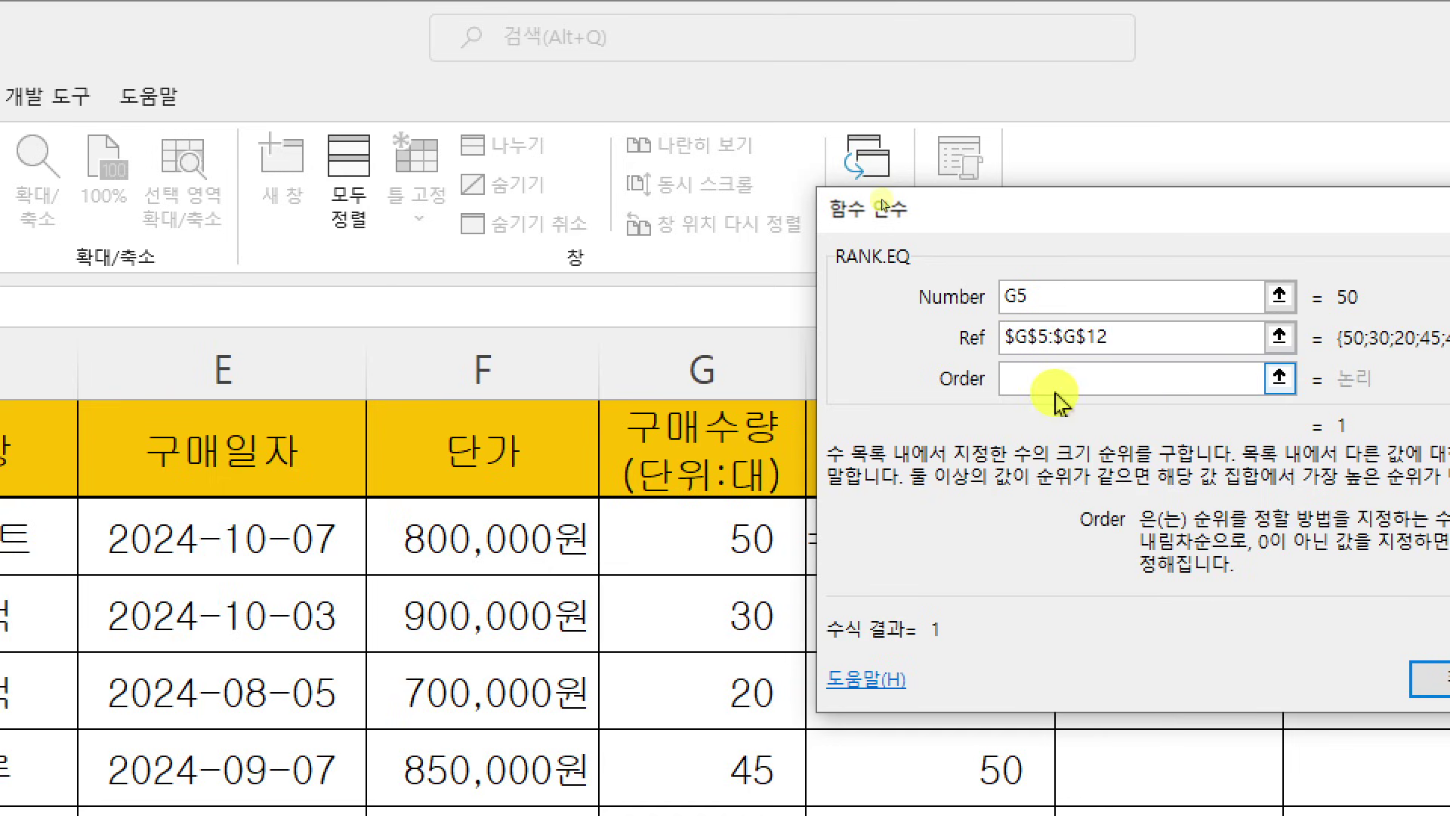
{"action": "left_click_drag", "start_coordinate": [1181, 220], "coordinate": [659, 141]}
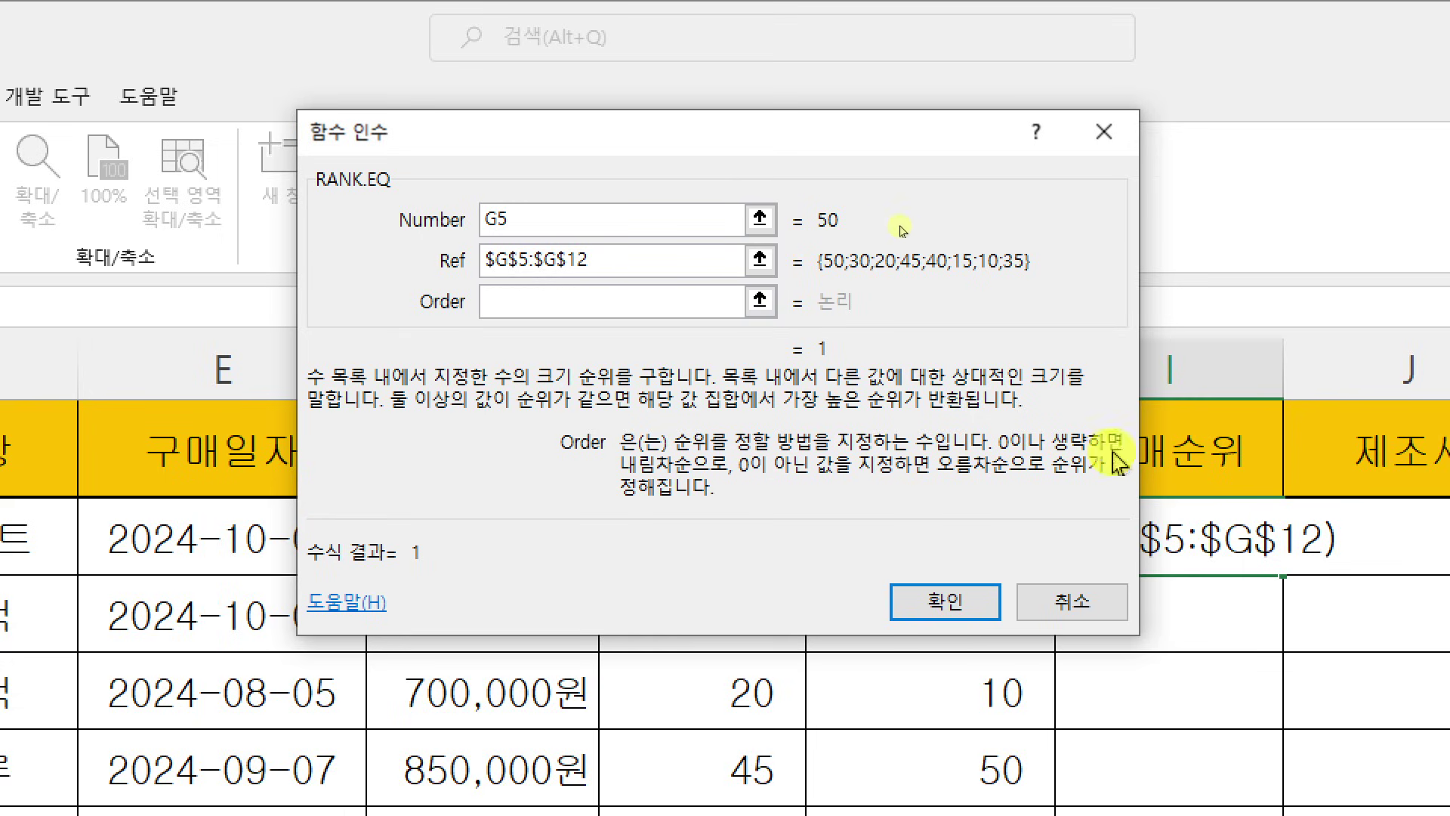
{"action": "type", "text": "0"}
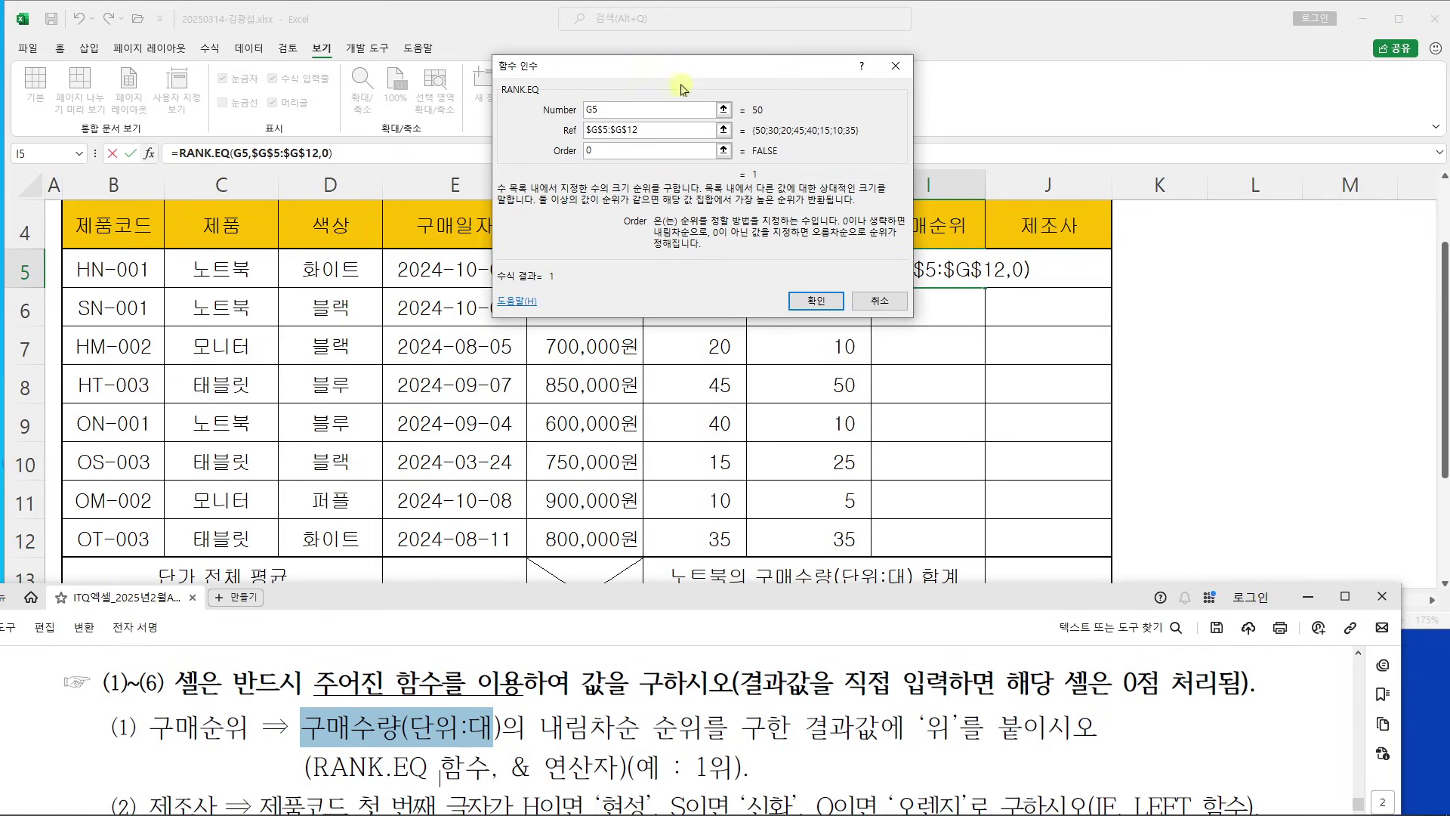
{"action": "left_click_drag", "start_coordinate": [679, 150], "coordinate": [1449, 191]}
{"action": "left_click_drag", "start_coordinate": [1095, 87], "coordinate": [1100, 87]}
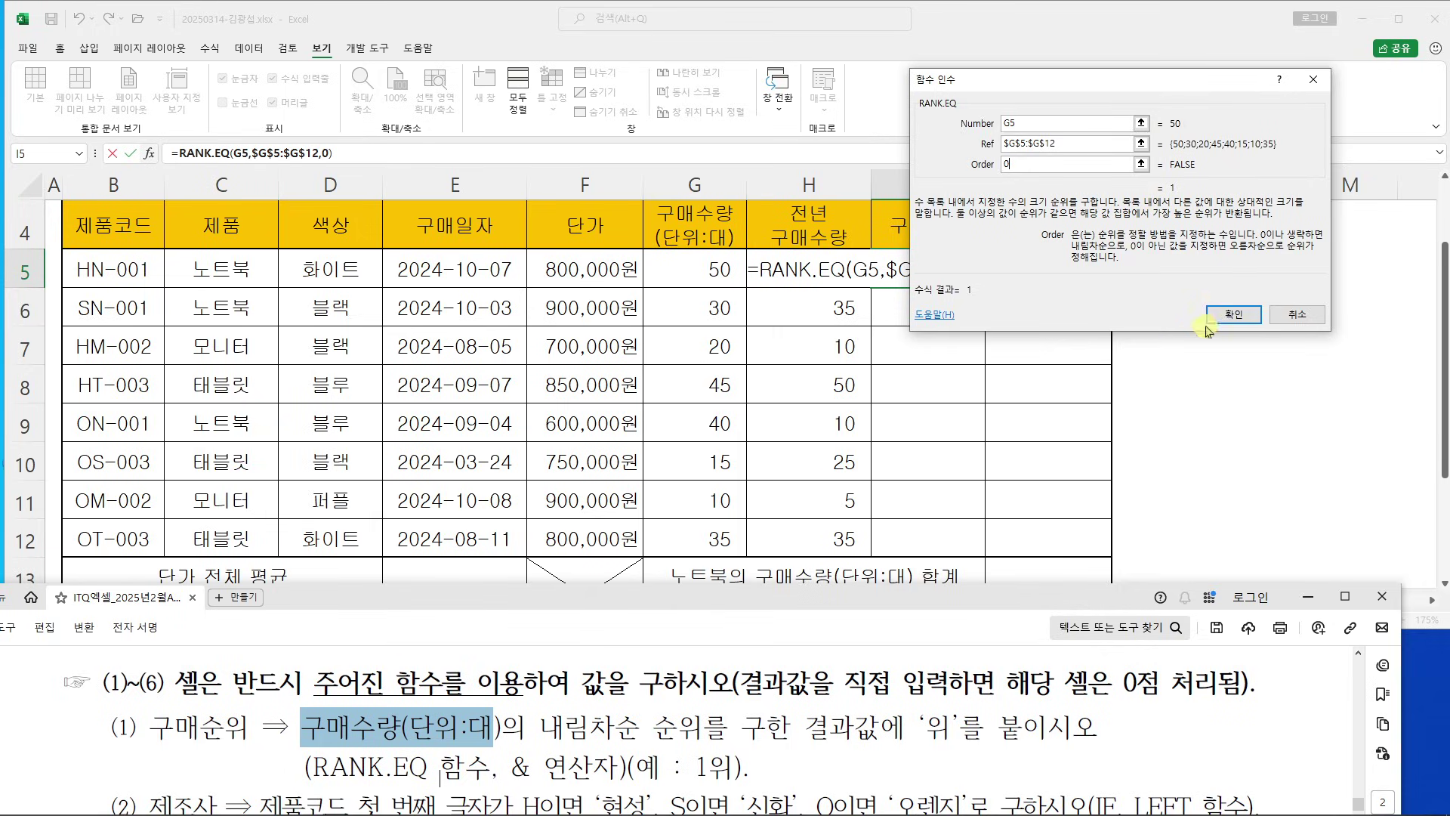
{"action": "left_click", "coordinate": [1233, 314]}
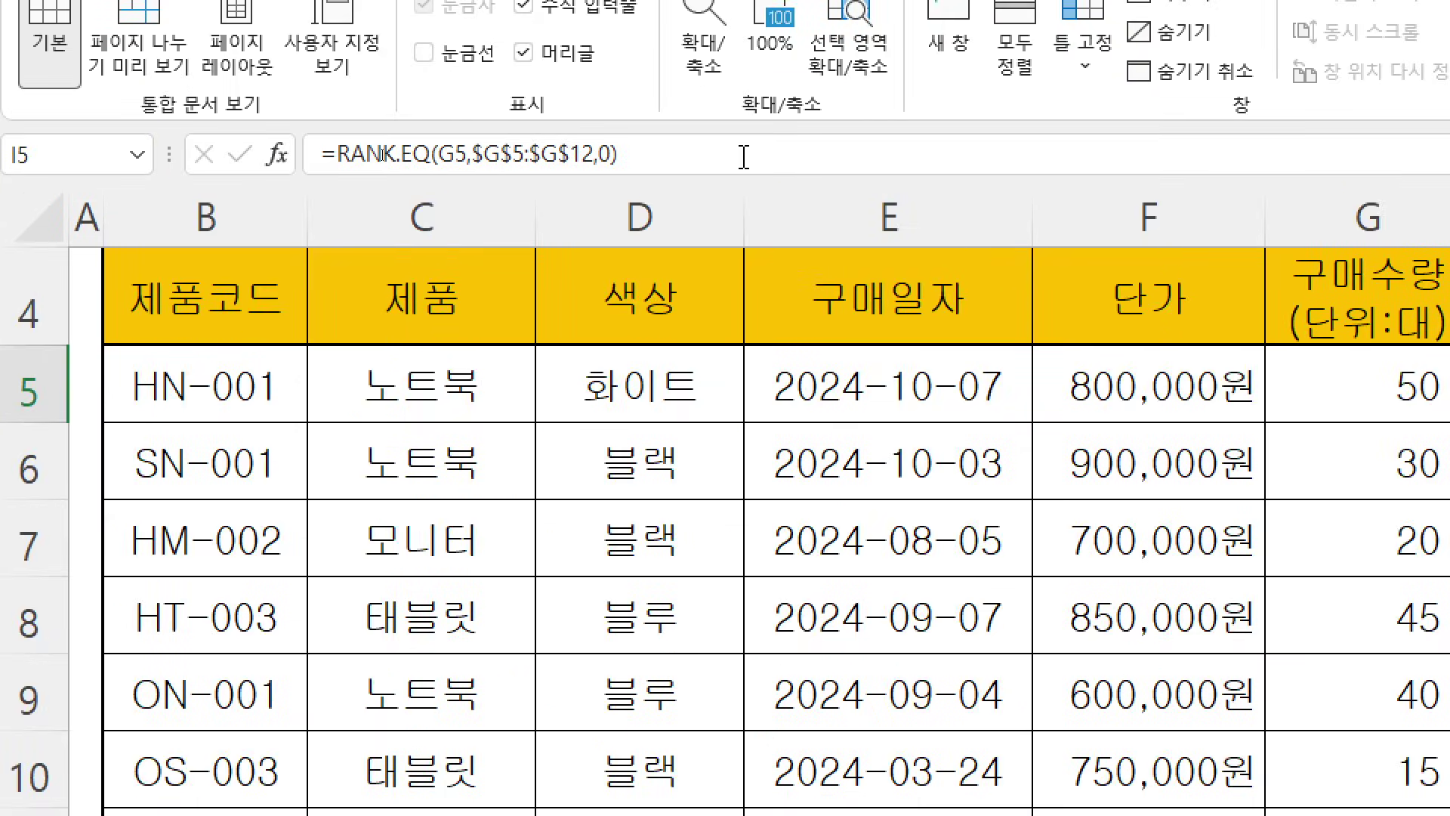
Append &"위" to I5's RANK.EQ formula so the rank shows with 위
{"action": "left_click", "coordinate": [745, 158]}
{"action": "type", "text": "&\"위\""}
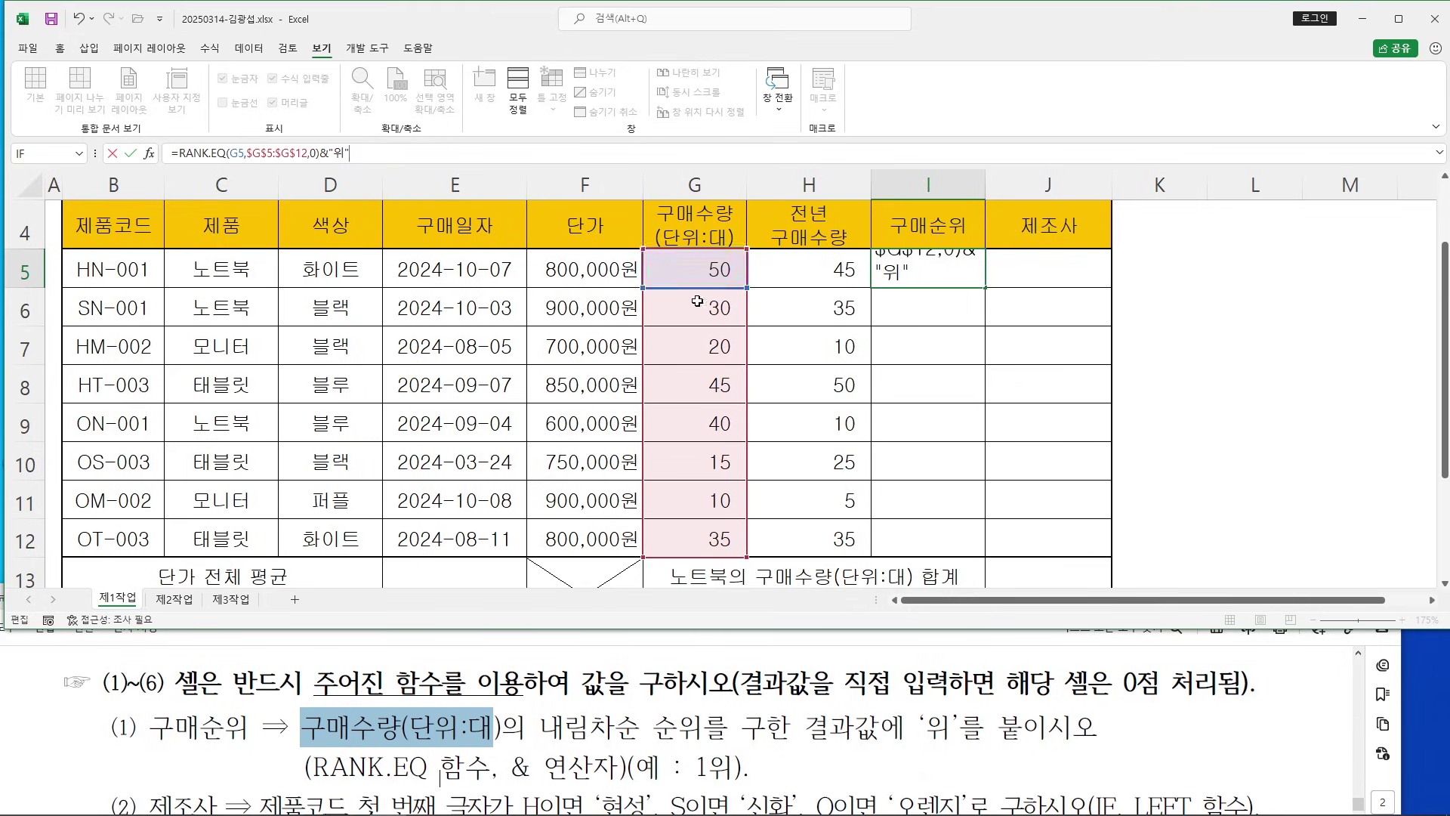
{"action": "key", "text": "Return"}
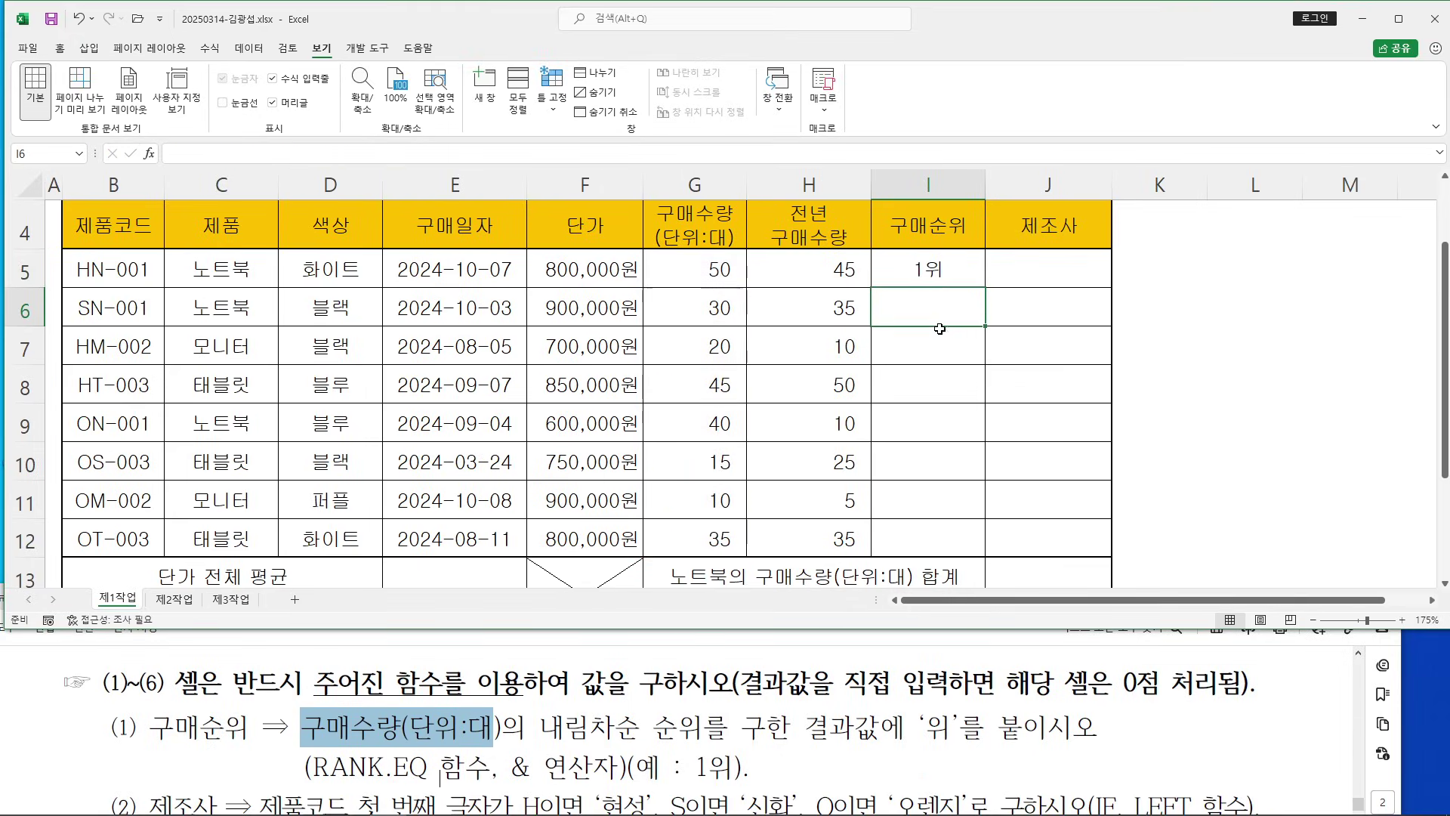
Fill I5's rank formula down to I12 without formatting
{"action": "left_click", "coordinate": [949, 265]}
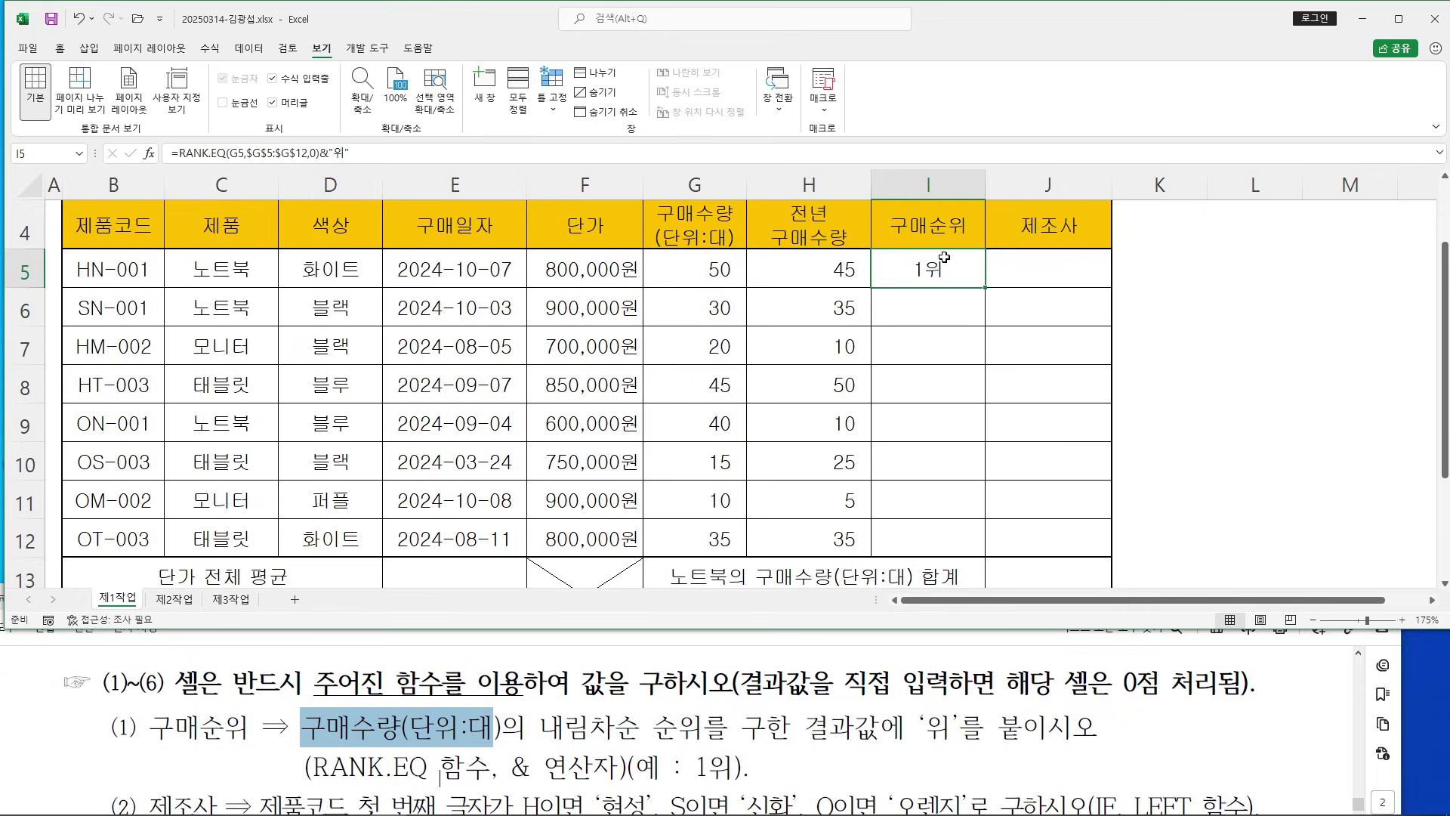
{"action": "left_click_drag", "start_coordinate": [971, 286], "coordinate": [979, 297]}
{"action": "mouse_move", "coordinate": [986, 540]}
{"action": "left_mouse_down"}
{"action": "mouse_move", "coordinate": [984, 293]}
{"action": "mouse_move", "coordinate": [989, 545]}
{"action": "left_mouse_up"}
{"action": "key", "text": "Escape"}
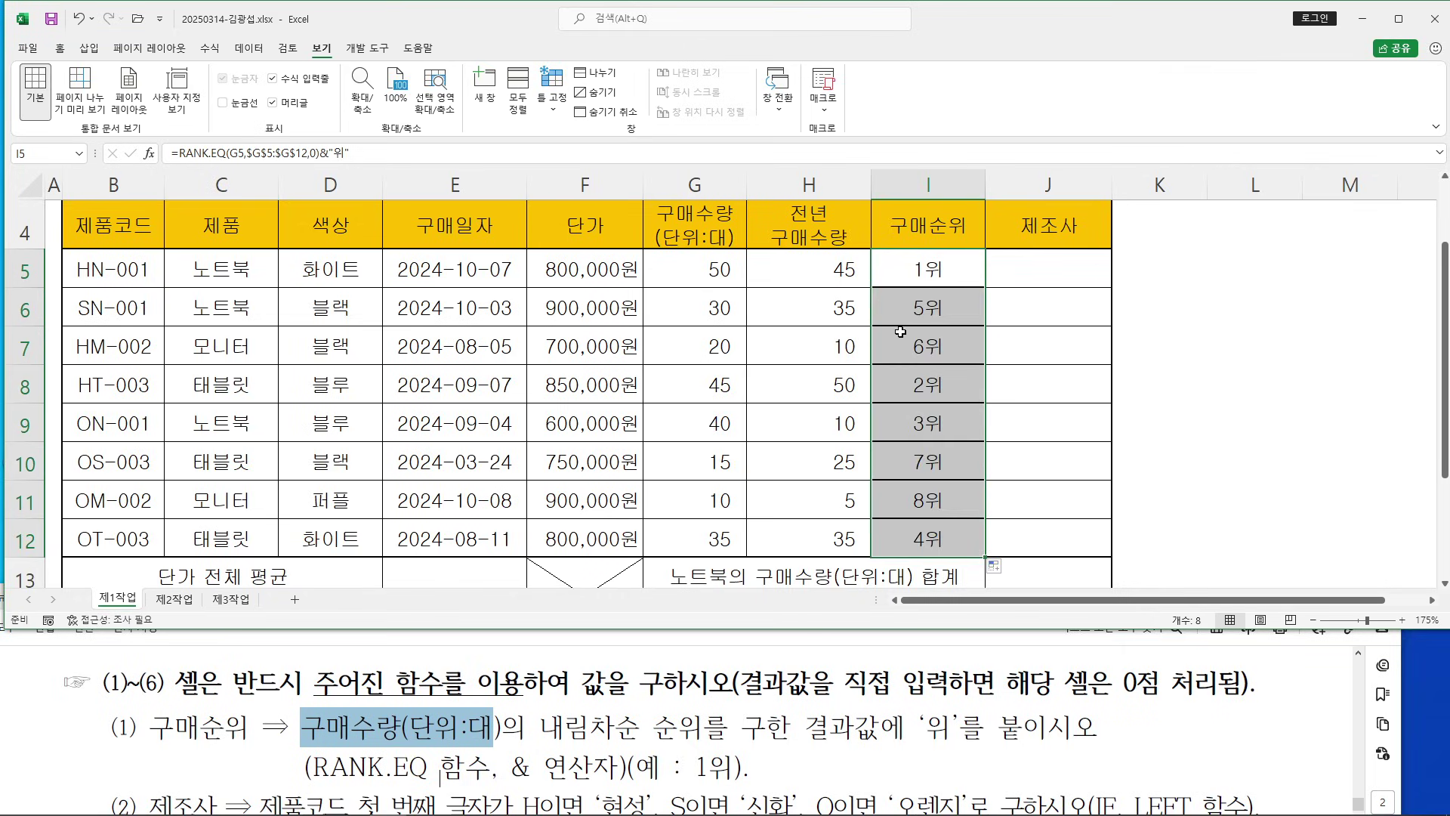
{"action": "left_click", "coordinate": [996, 568]}
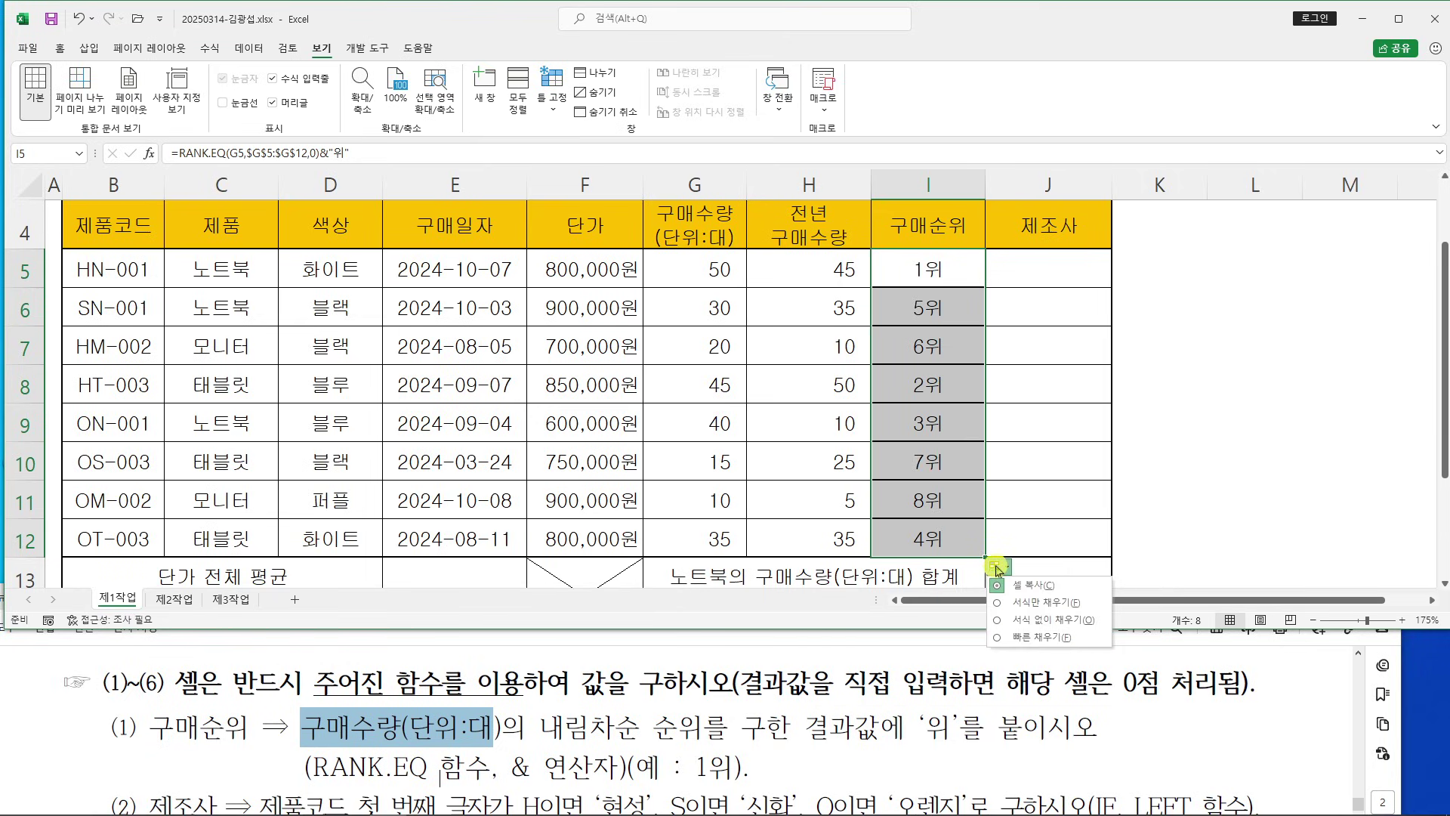
{"action": "left_click", "coordinate": [1002, 620]}
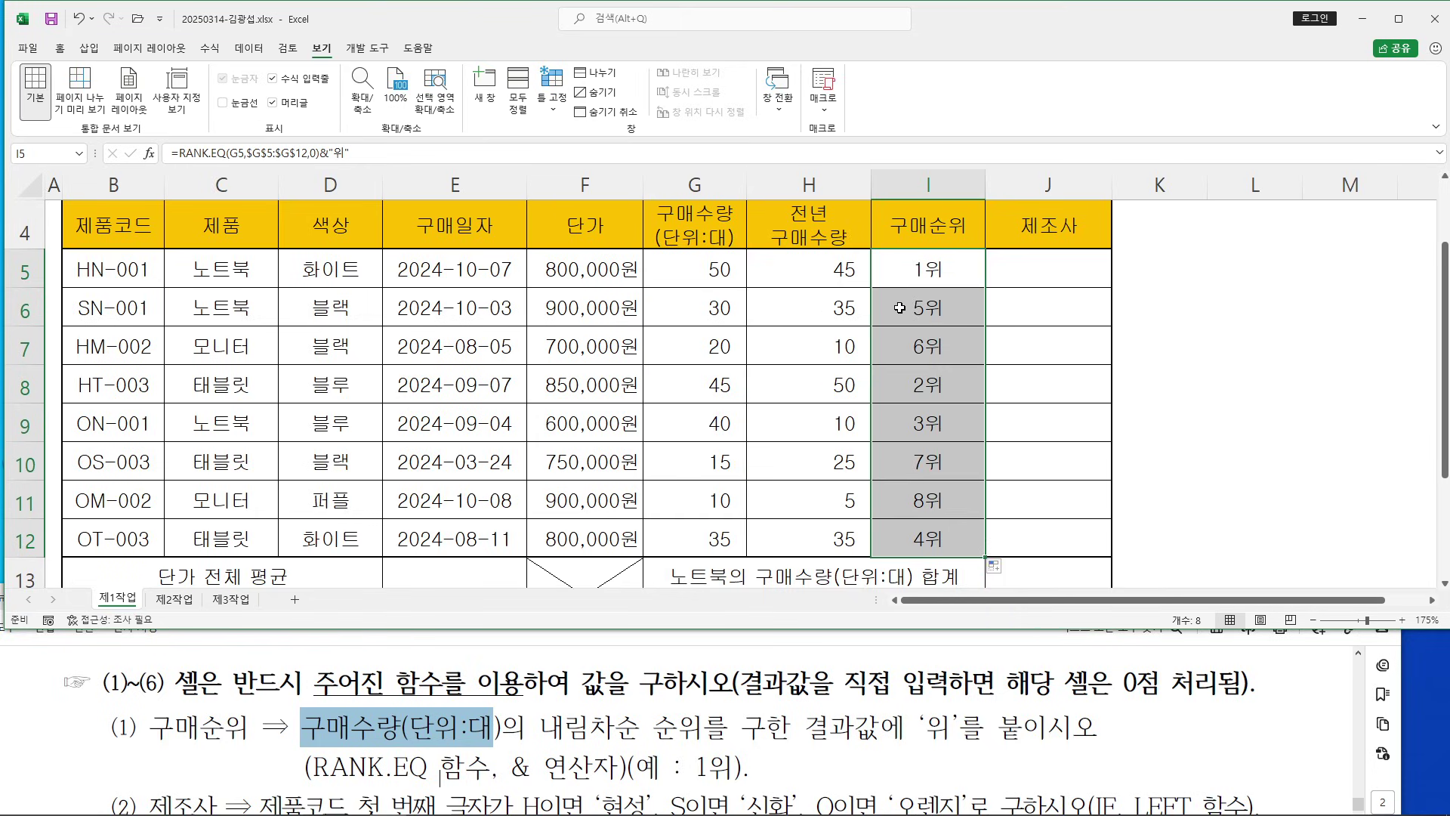
{"action": "left_click", "coordinate": [1254, 346]}
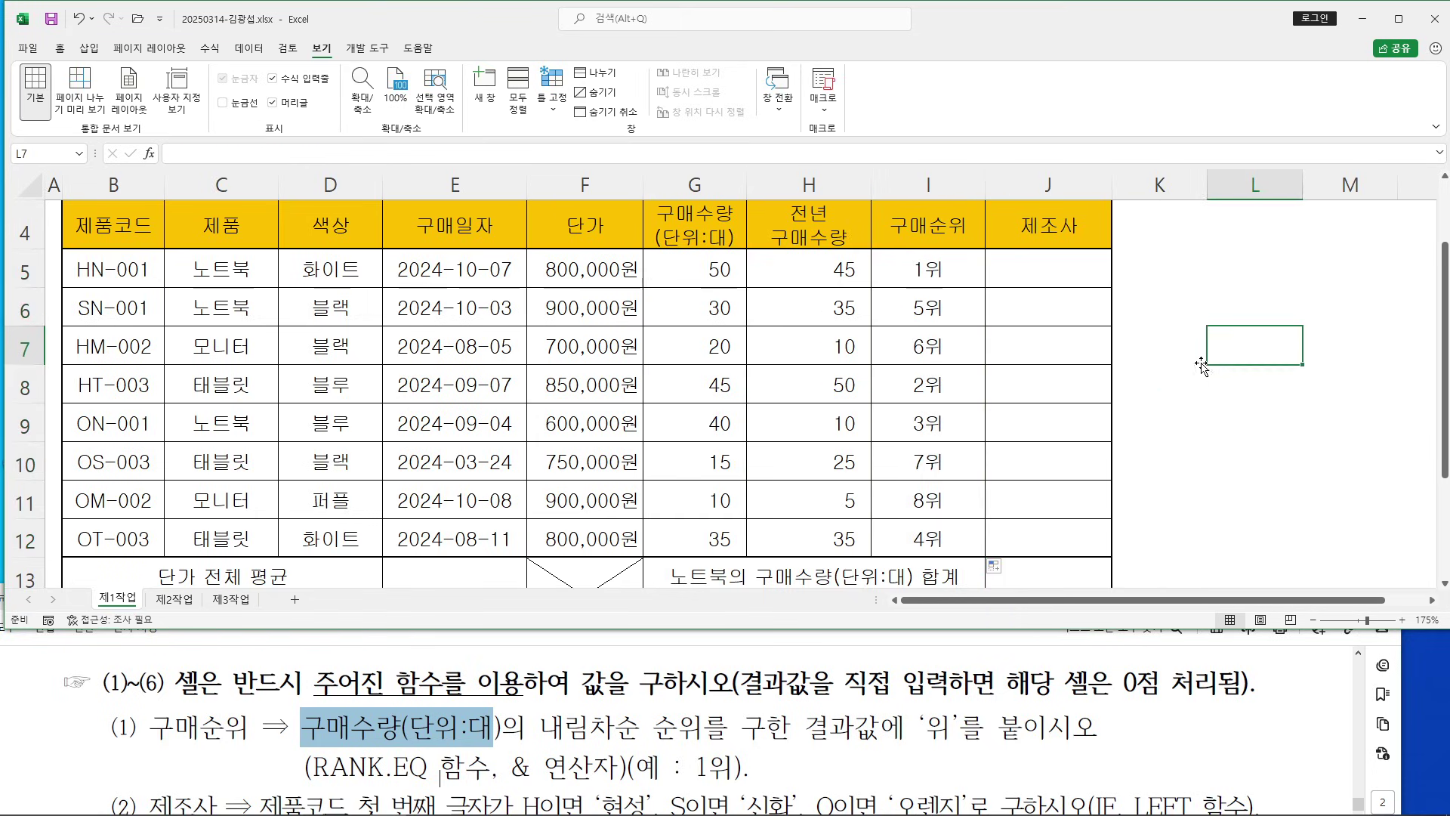
{"action": "left_click", "coordinate": [947, 285]}
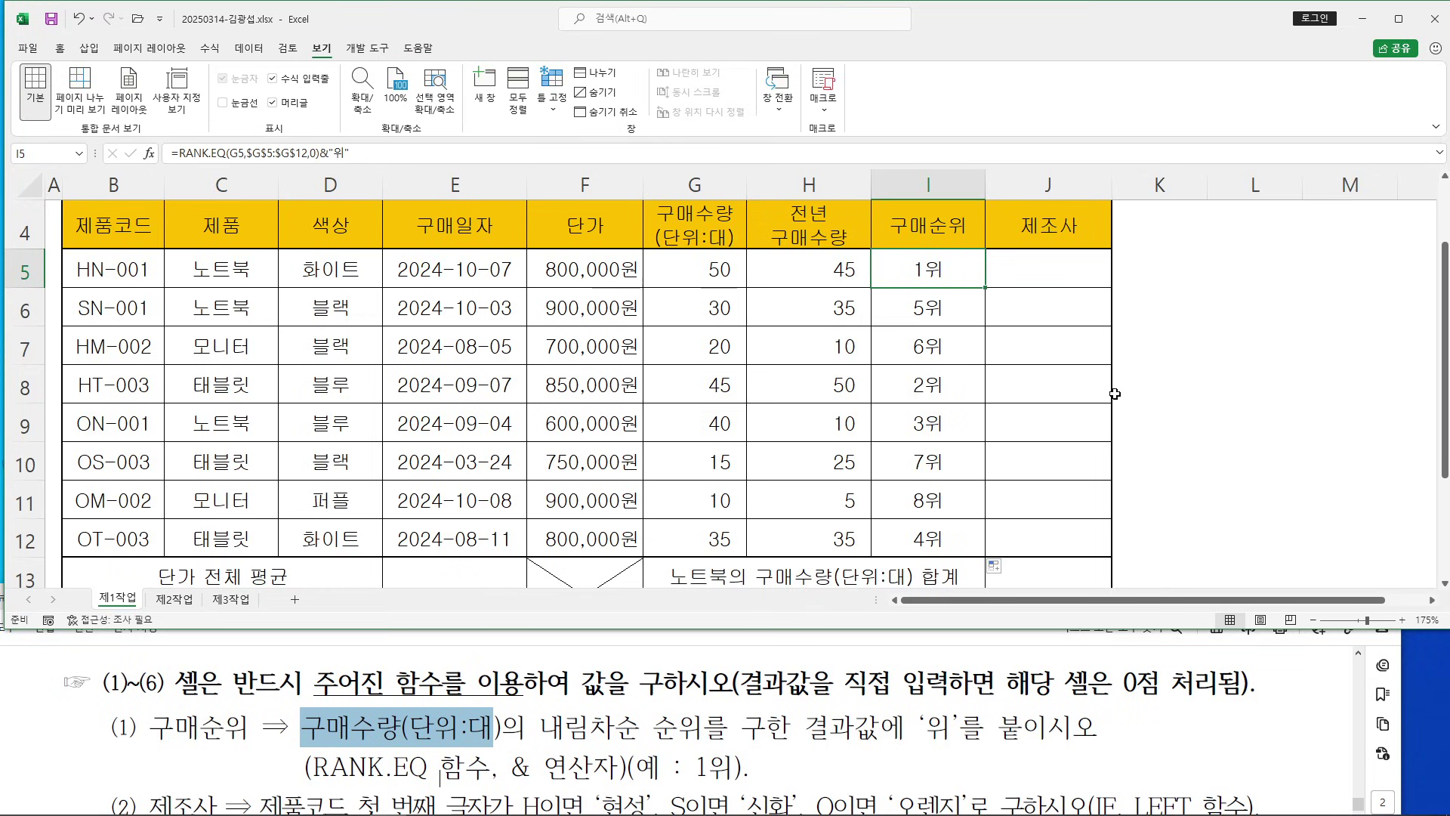
{"action": "left_click", "coordinate": [1159, 345]}
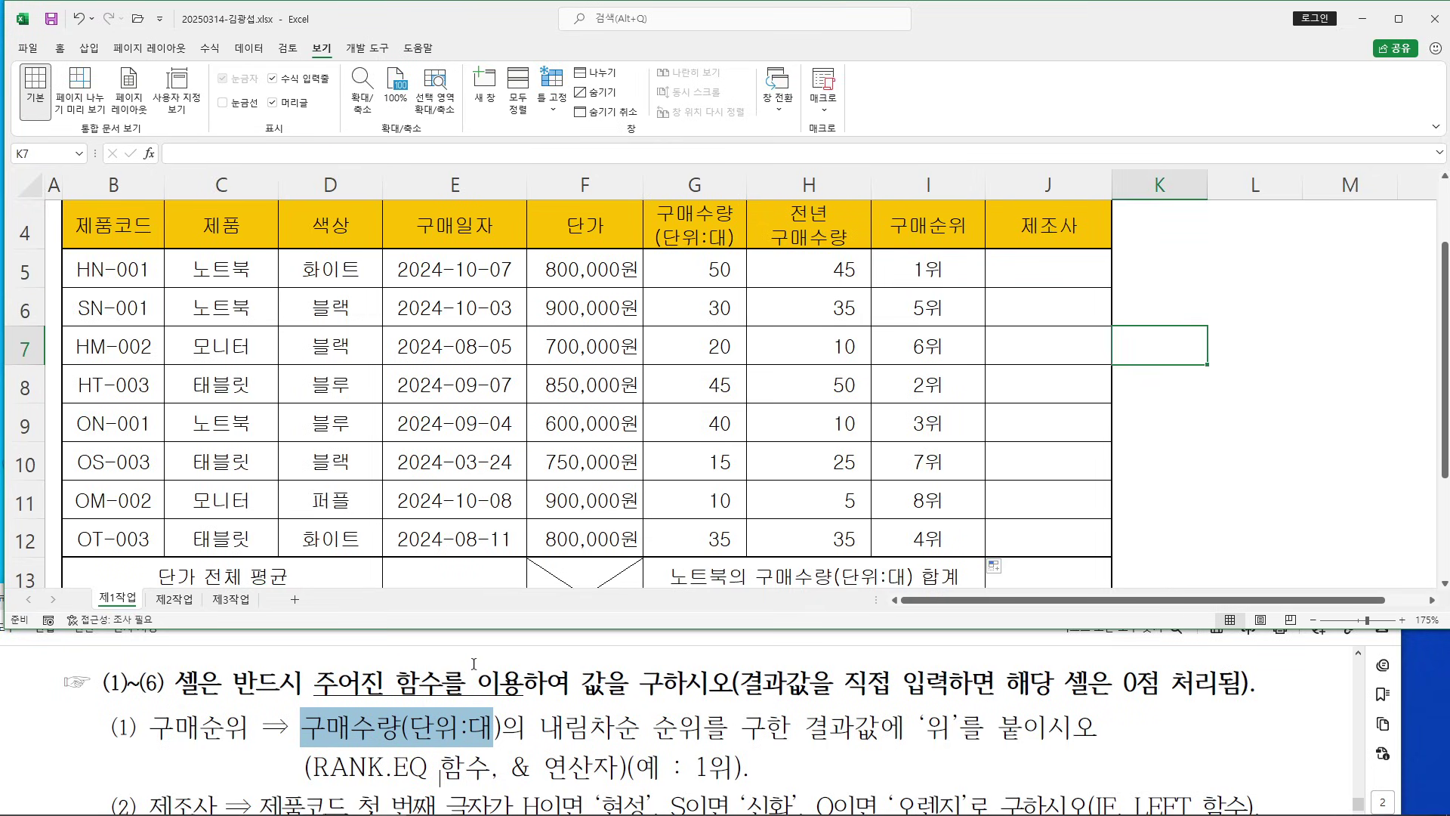
Review instruction (2) in the task PDF, then begin =IF( in cell J5
{"action": "left_click", "coordinate": [474, 662]}
{"action": "scroll", "coordinate": [476, 664], "scroll_direction": "down", "scroll_amount": 2}
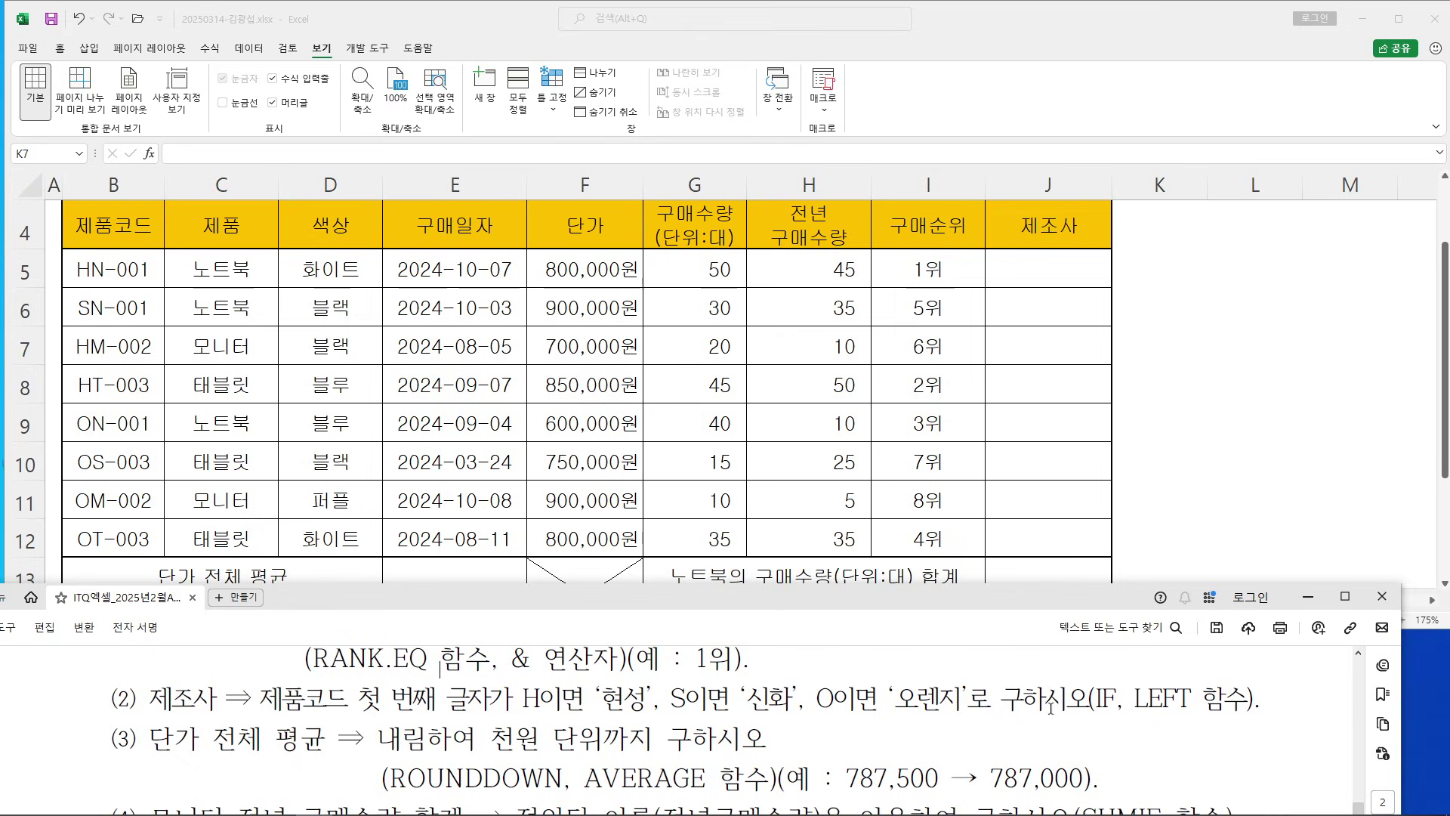
{"action": "left_click", "coordinate": [1201, 346]}
{"action": "left_click", "coordinate": [1058, 265]}
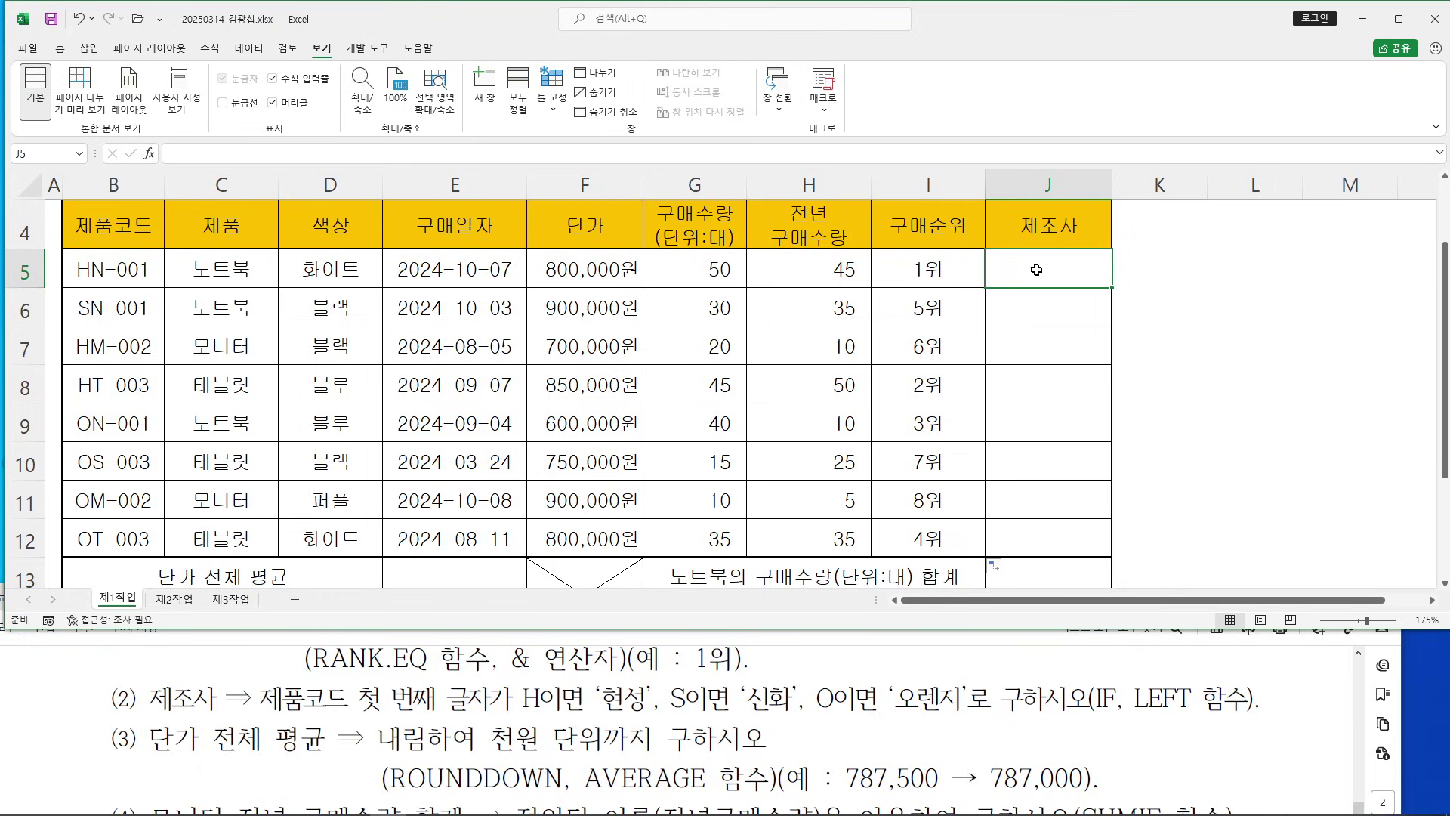
{"action": "type", "text": "="}
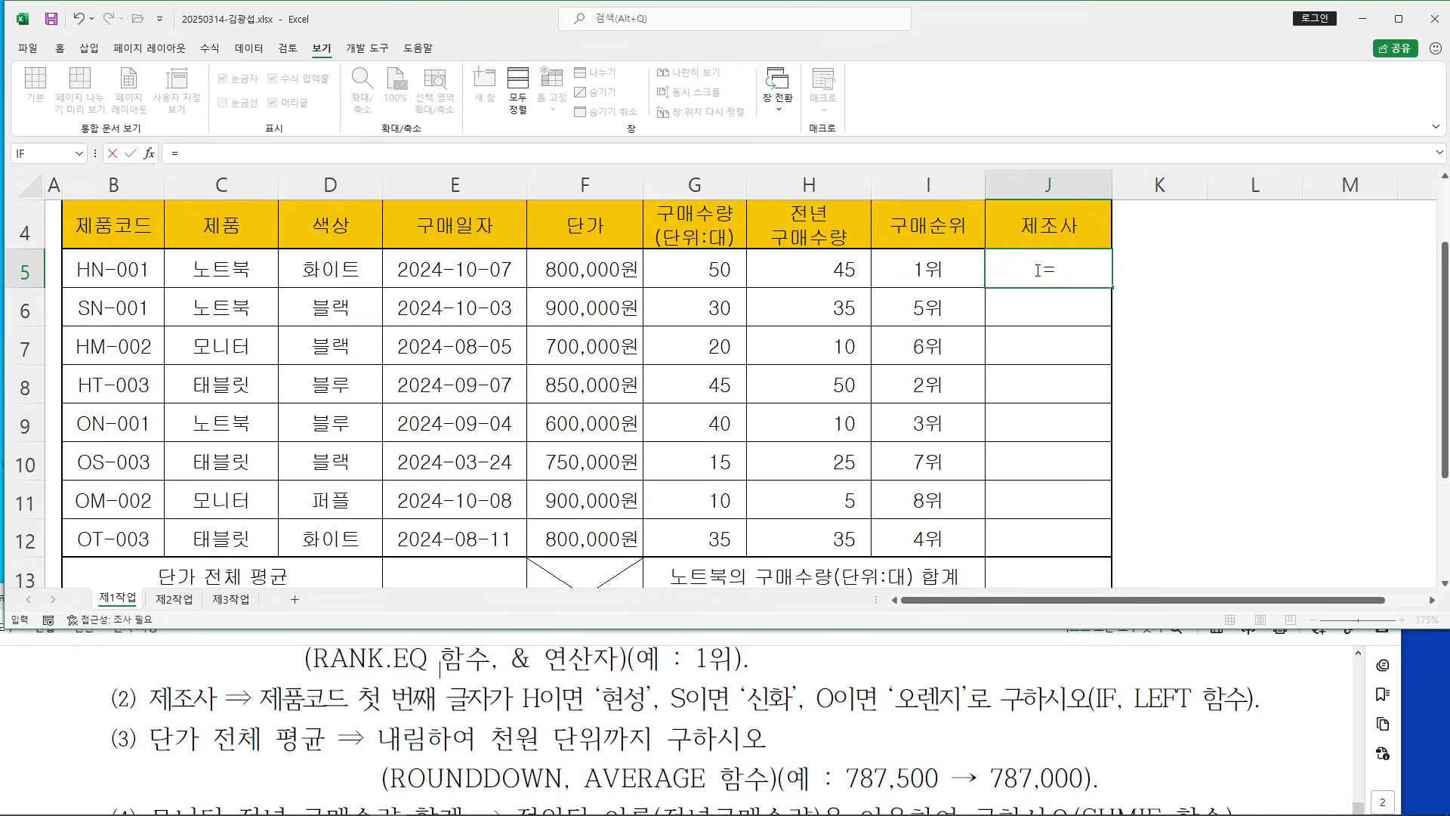
{"action": "type", "text": "IF("}
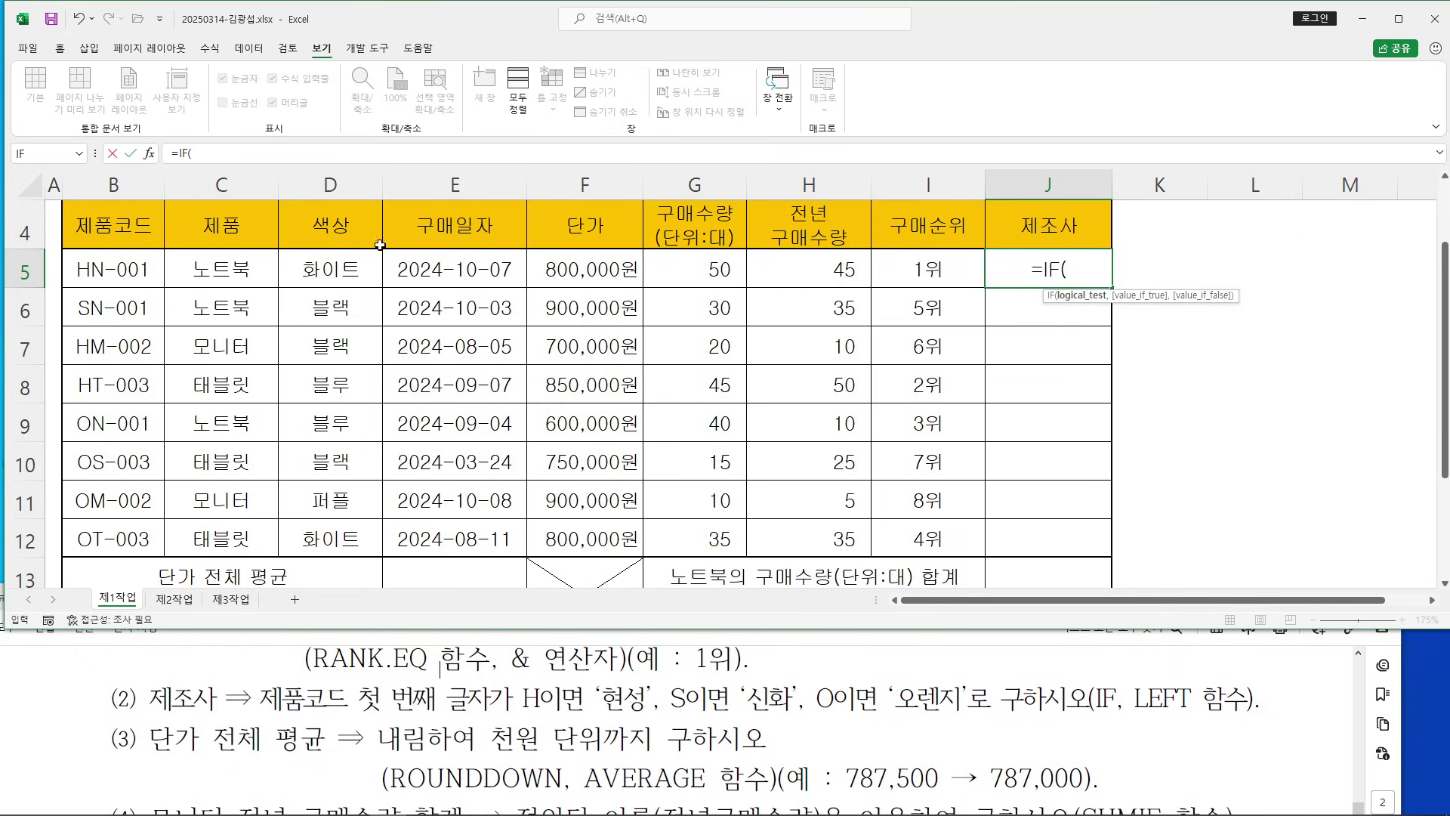
Open the IF Function Arguments and start a LEFT( function in its Logical_test
{"action": "left_click", "coordinate": [149, 153]}
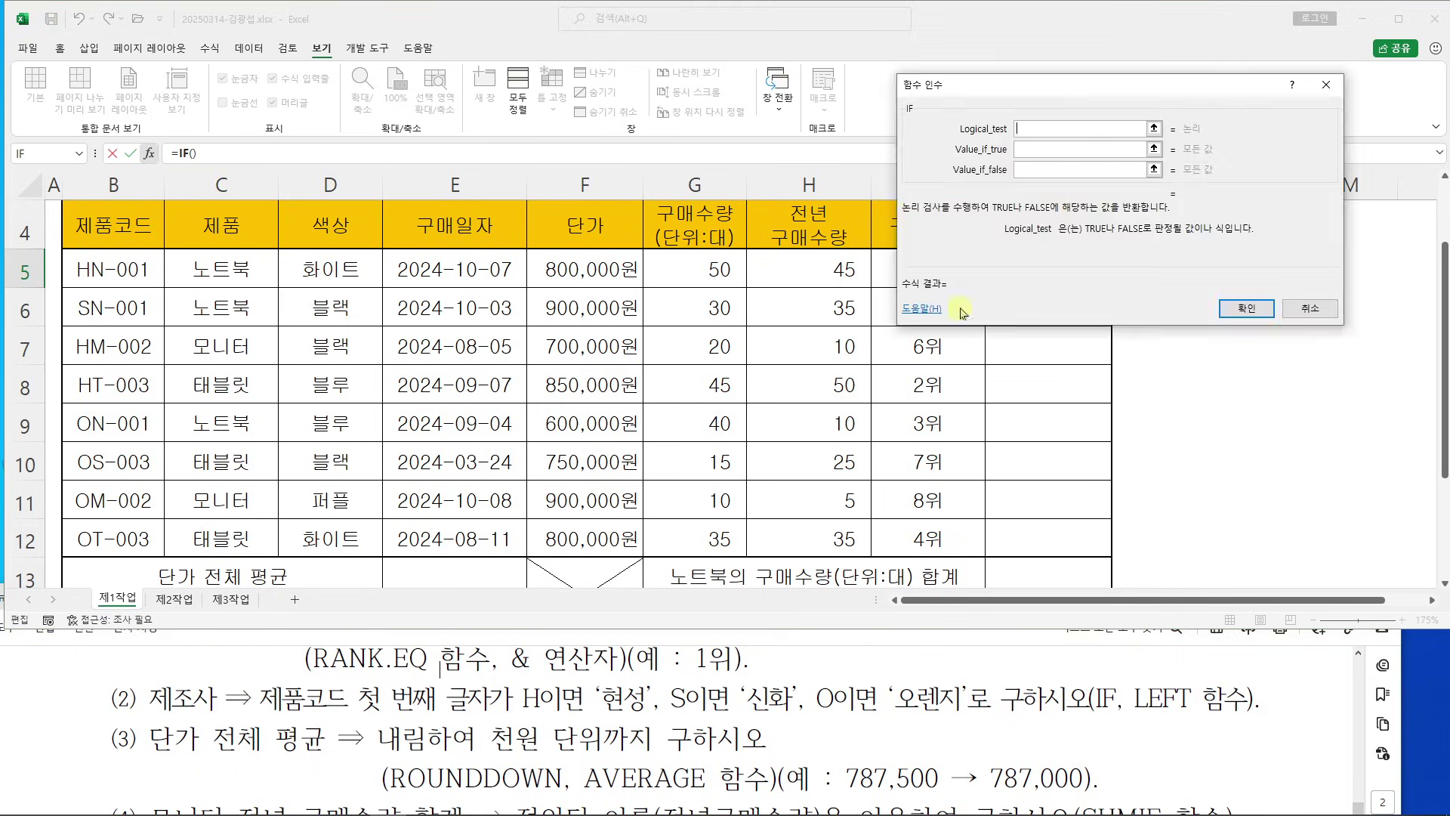
{"action": "left_click_drag", "start_coordinate": [1077, 104], "coordinate": [1157, 340]}
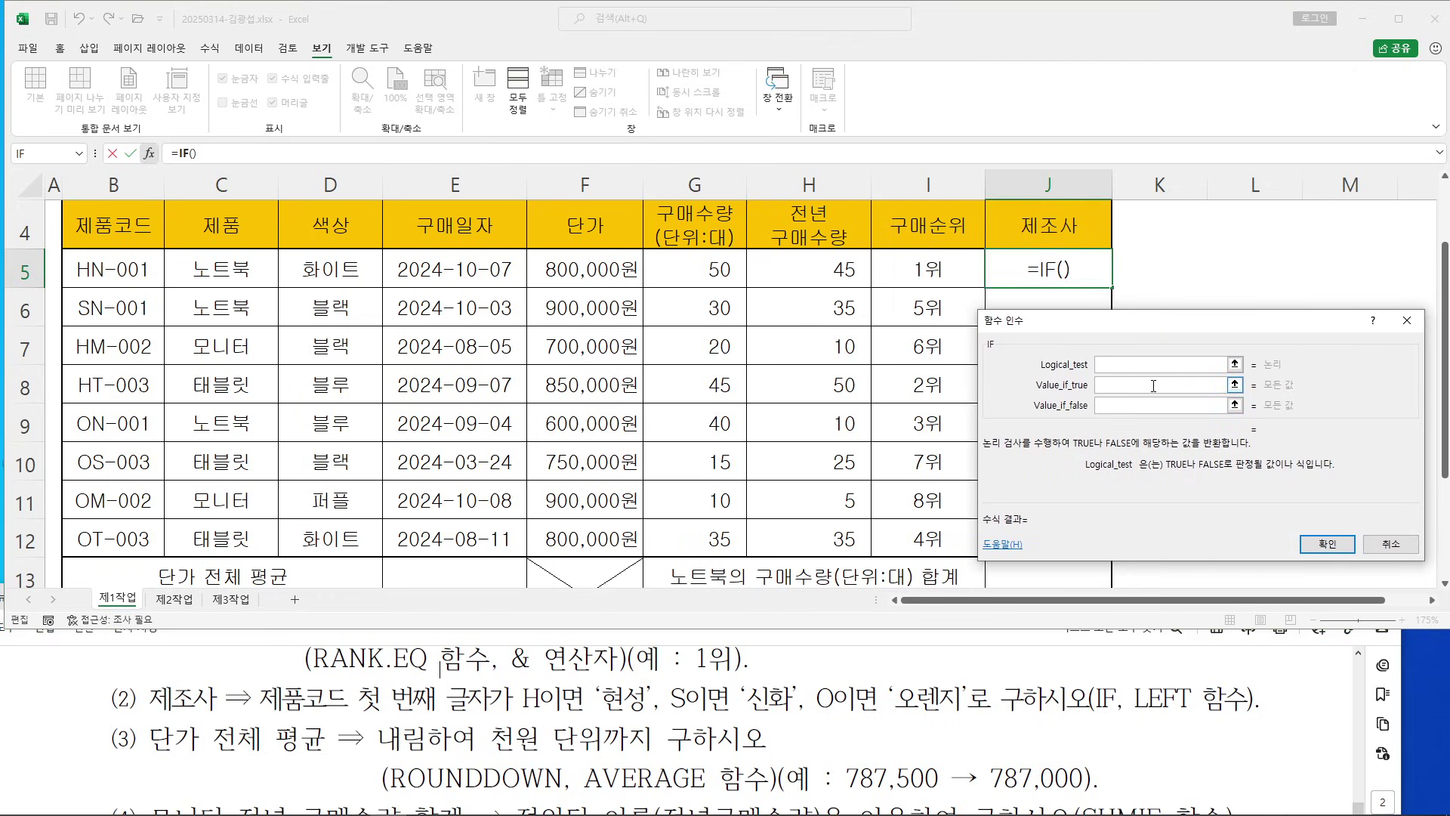
{"action": "left_click", "coordinate": [1115, 362]}
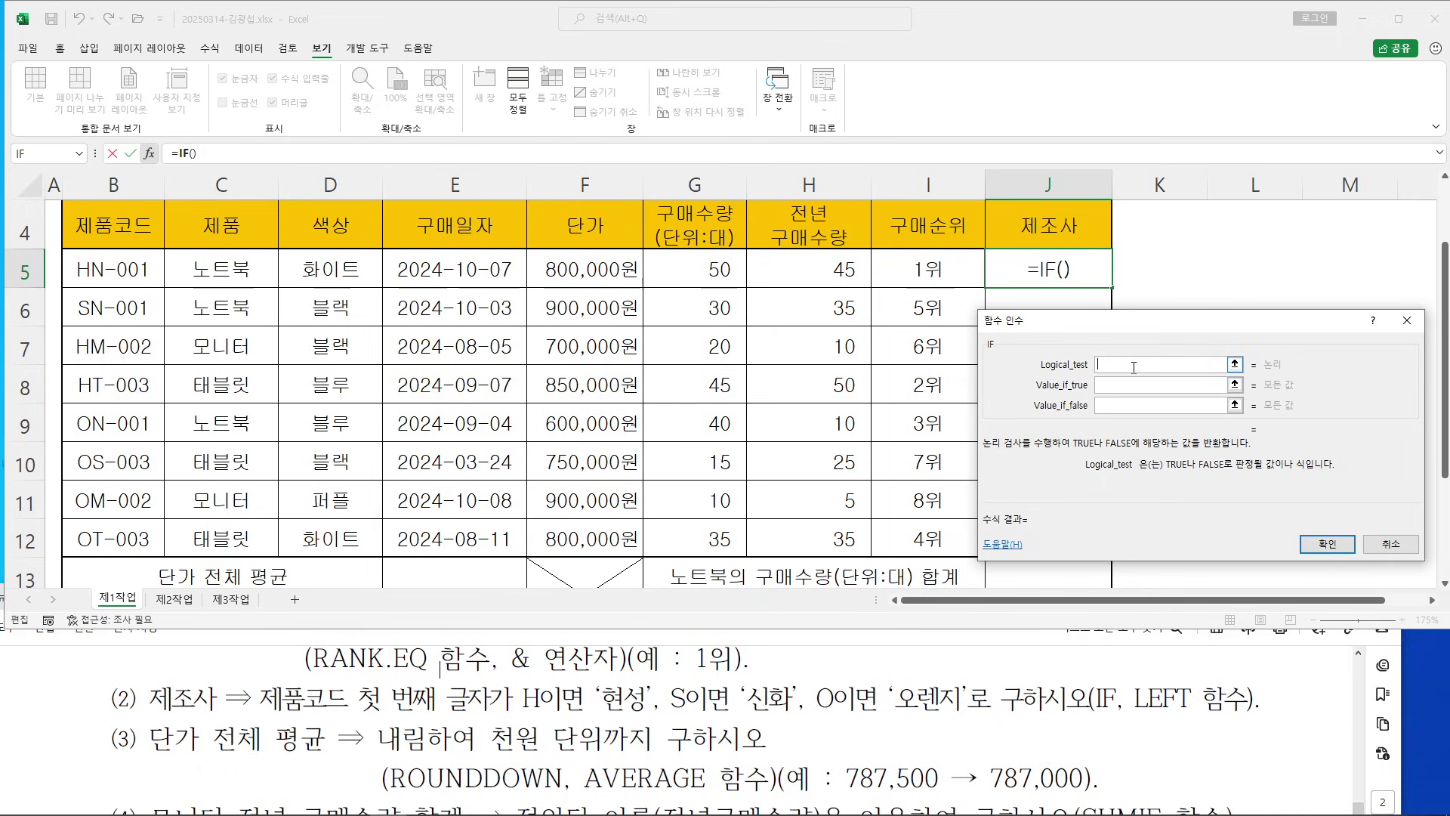
{"action": "type", "text": "LF"}
{"action": "type", "text": "FT"}
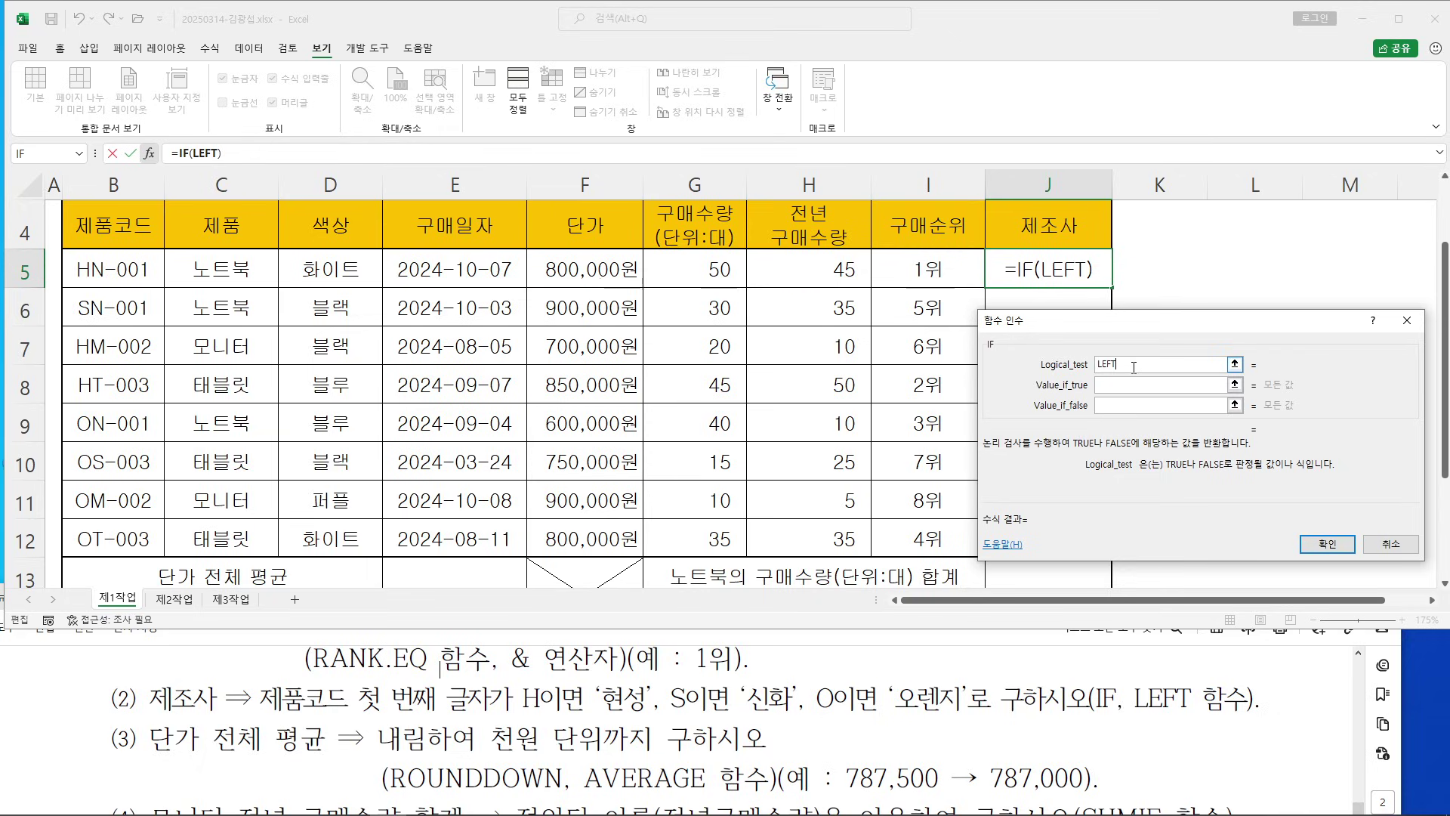
{"action": "type", "text": "("}
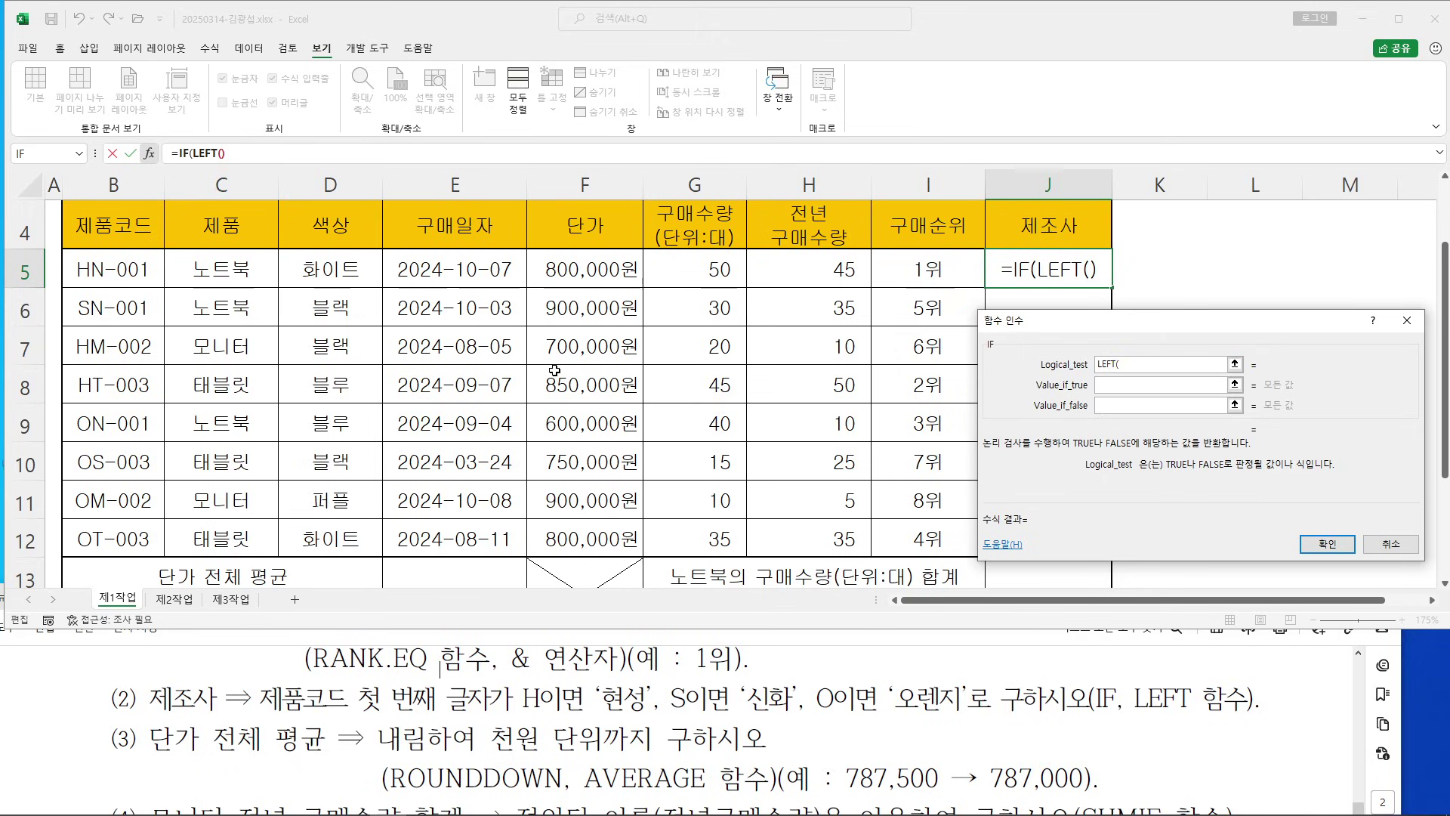
{"action": "mouse_move", "coordinate": [227, 77]}
{"action": "left_mouse_down"}
{"action": "mouse_move", "coordinate": [216, 142]}
{"action": "mouse_move", "coordinate": [227, 123]}
{"action": "mouse_move", "coordinate": [257, 161]}
{"action": "left_mouse_up"}
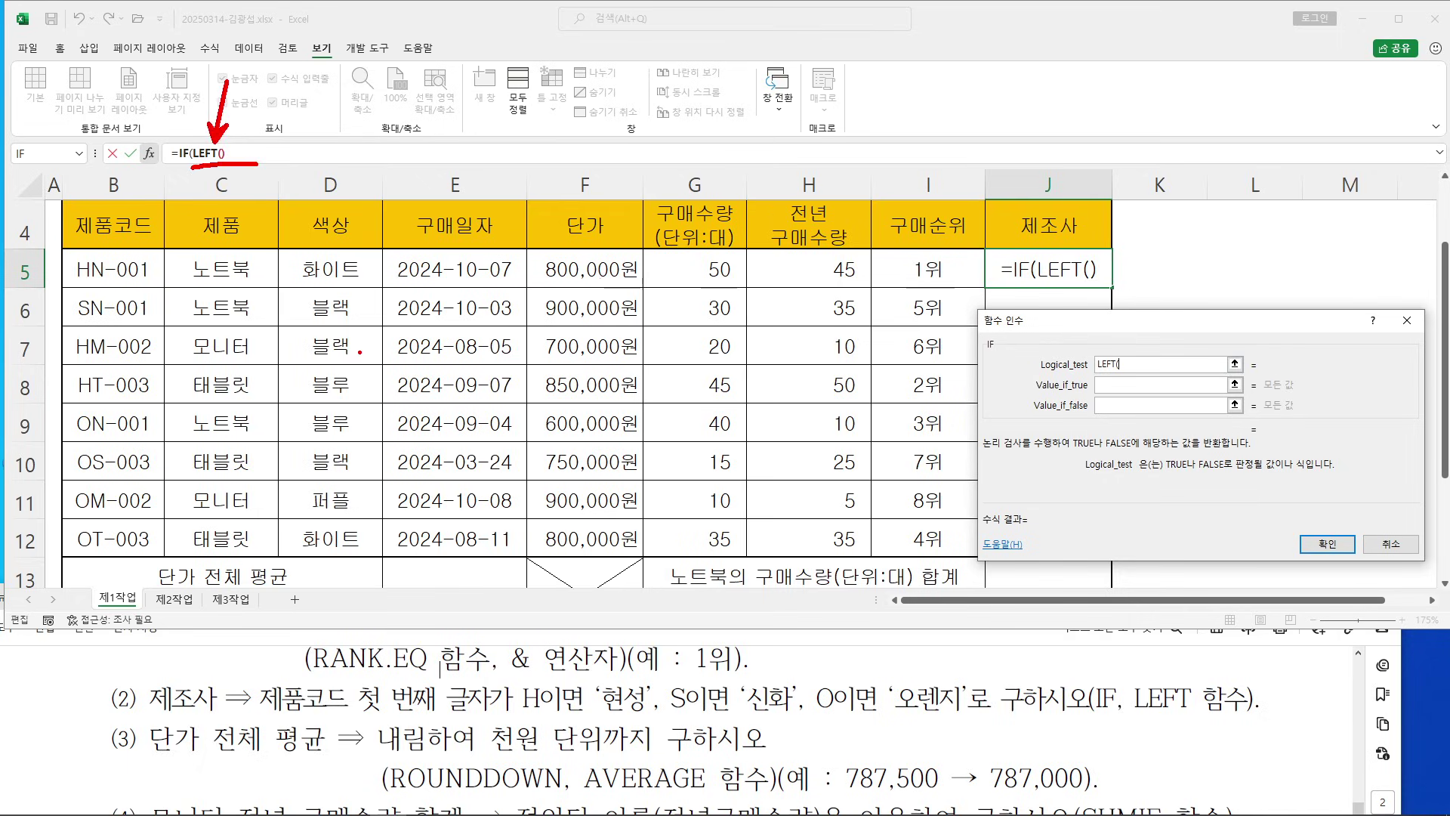
Give the nested LEFT function Text B5 and Num_chars 1, giving LEFT(B5,1)
{"action": "left_click", "coordinate": [211, 151]}
{"action": "left_click_drag", "start_coordinate": [960, 253], "coordinate": [731, 174]}
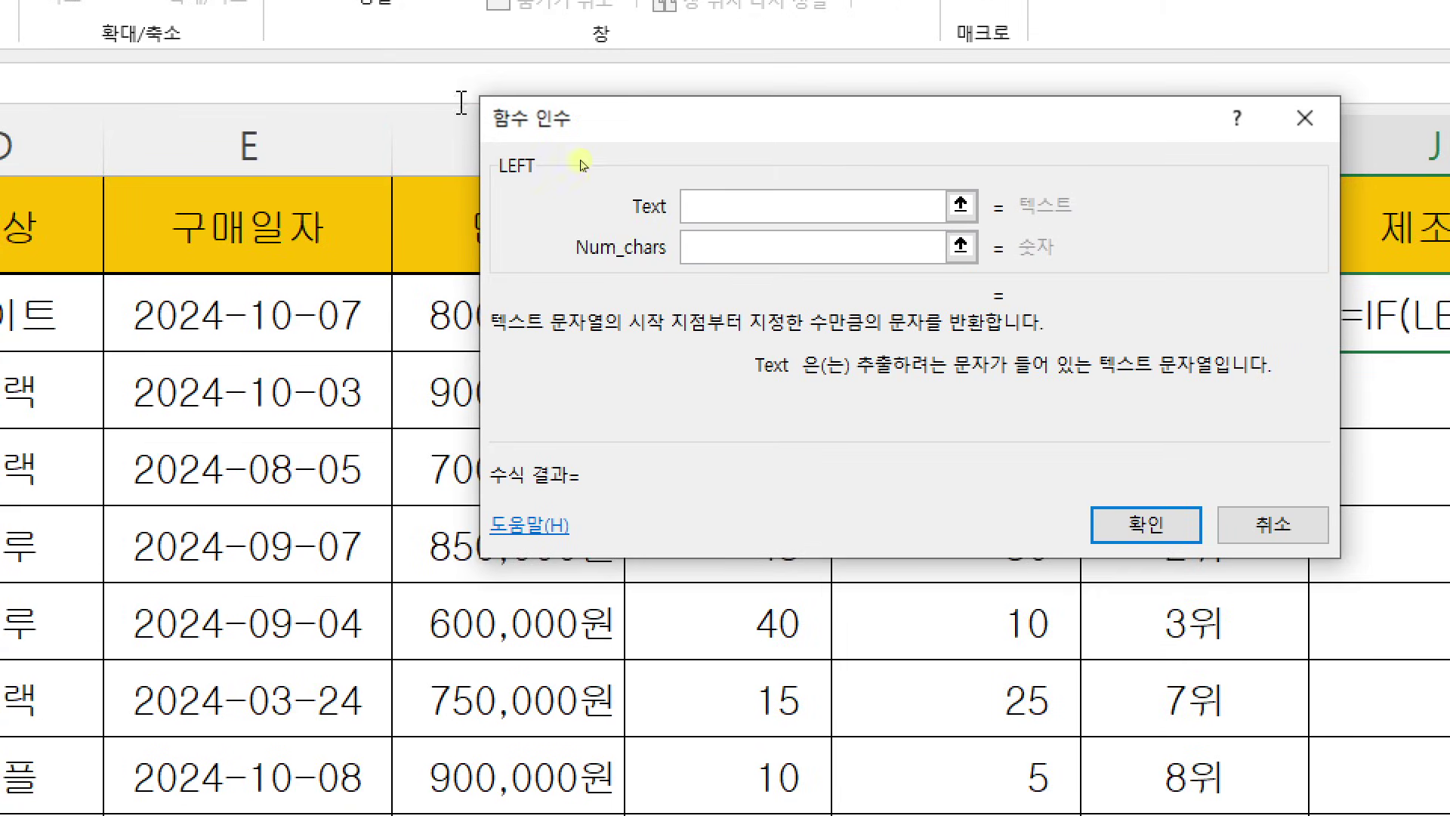
{"action": "left_click", "coordinate": [723, 205]}
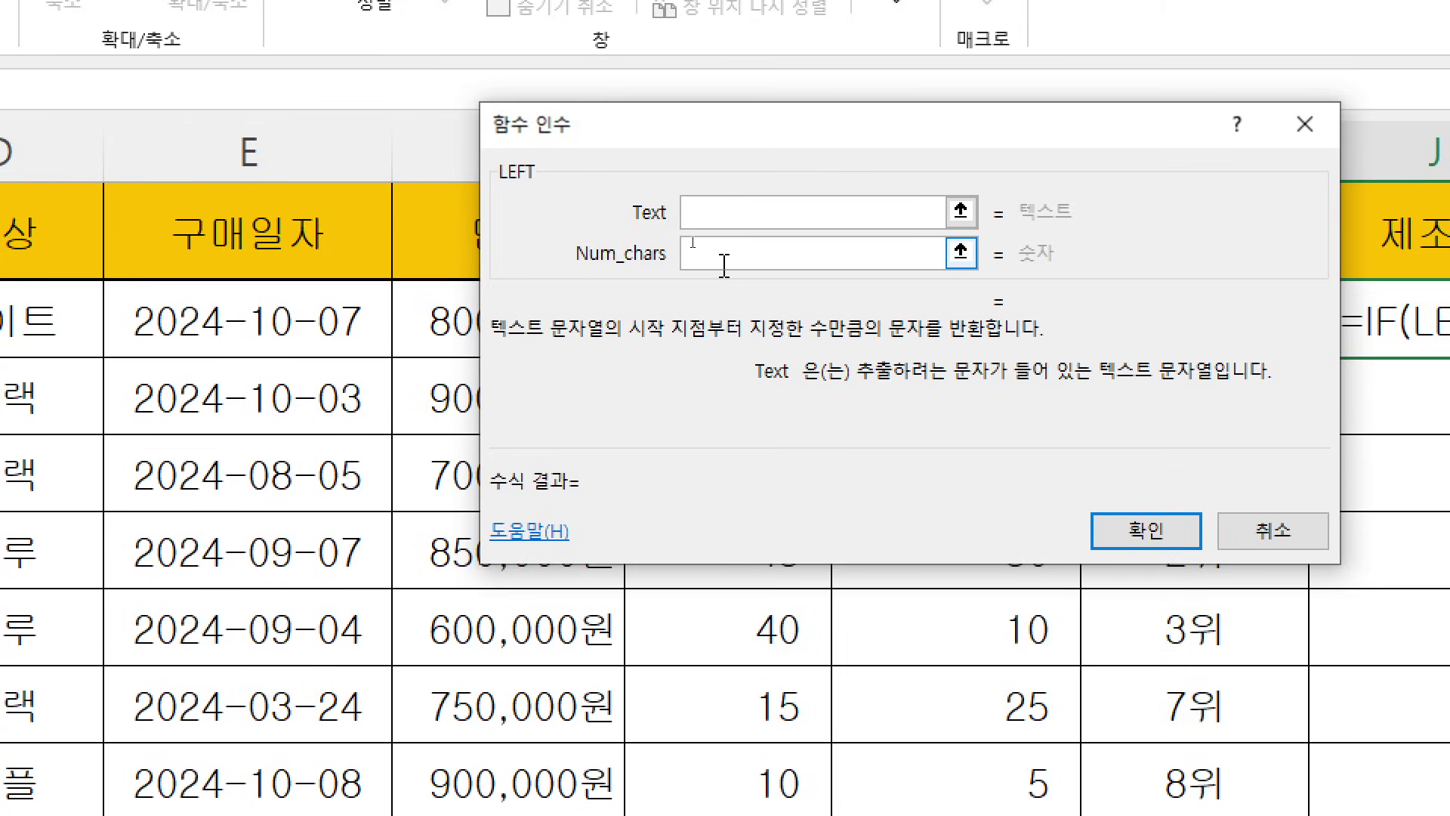
{"action": "left_click", "coordinate": [718, 259]}
{"action": "left_click", "coordinate": [722, 206]}
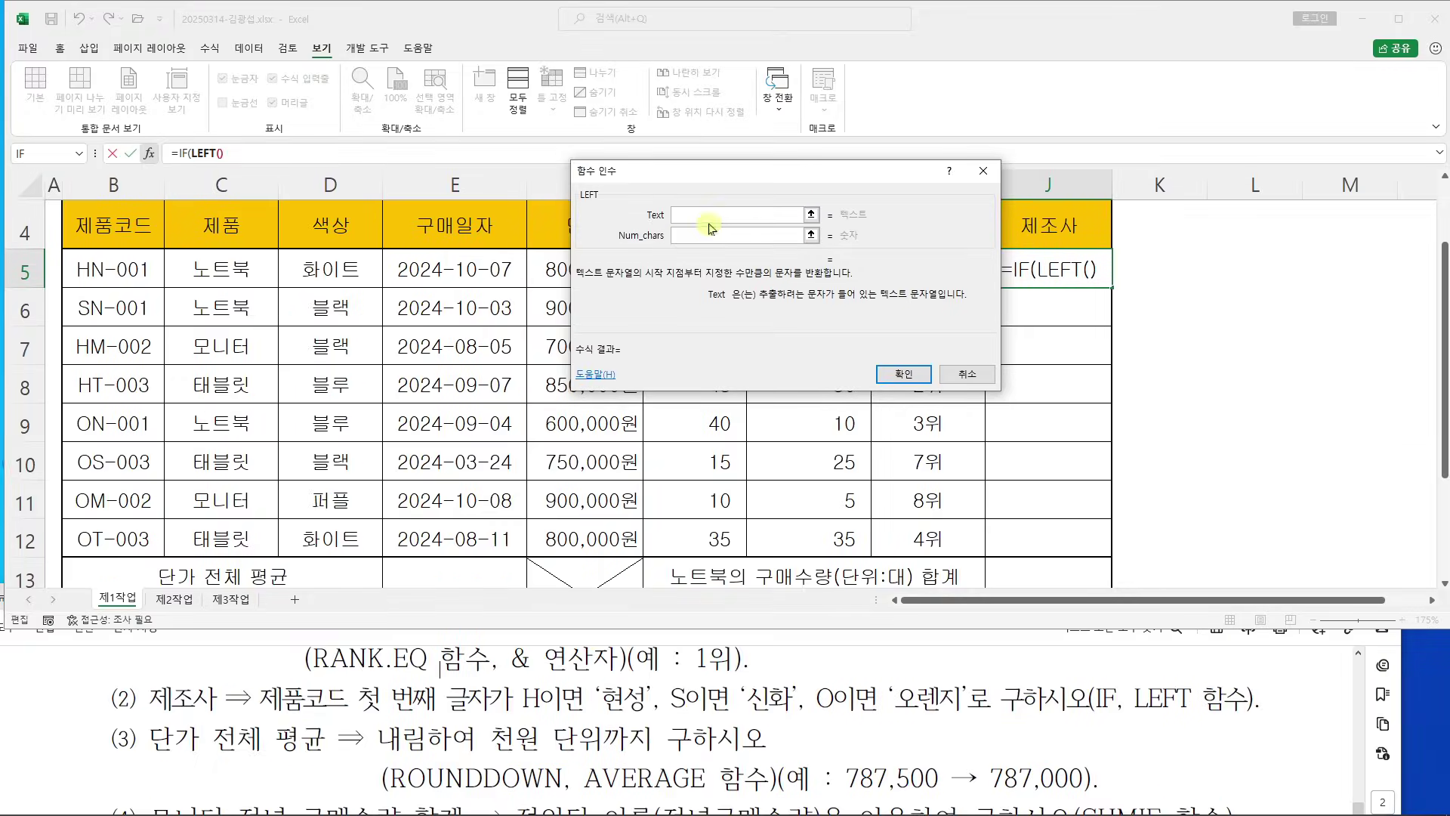
{"action": "left_click", "coordinate": [89, 269]}
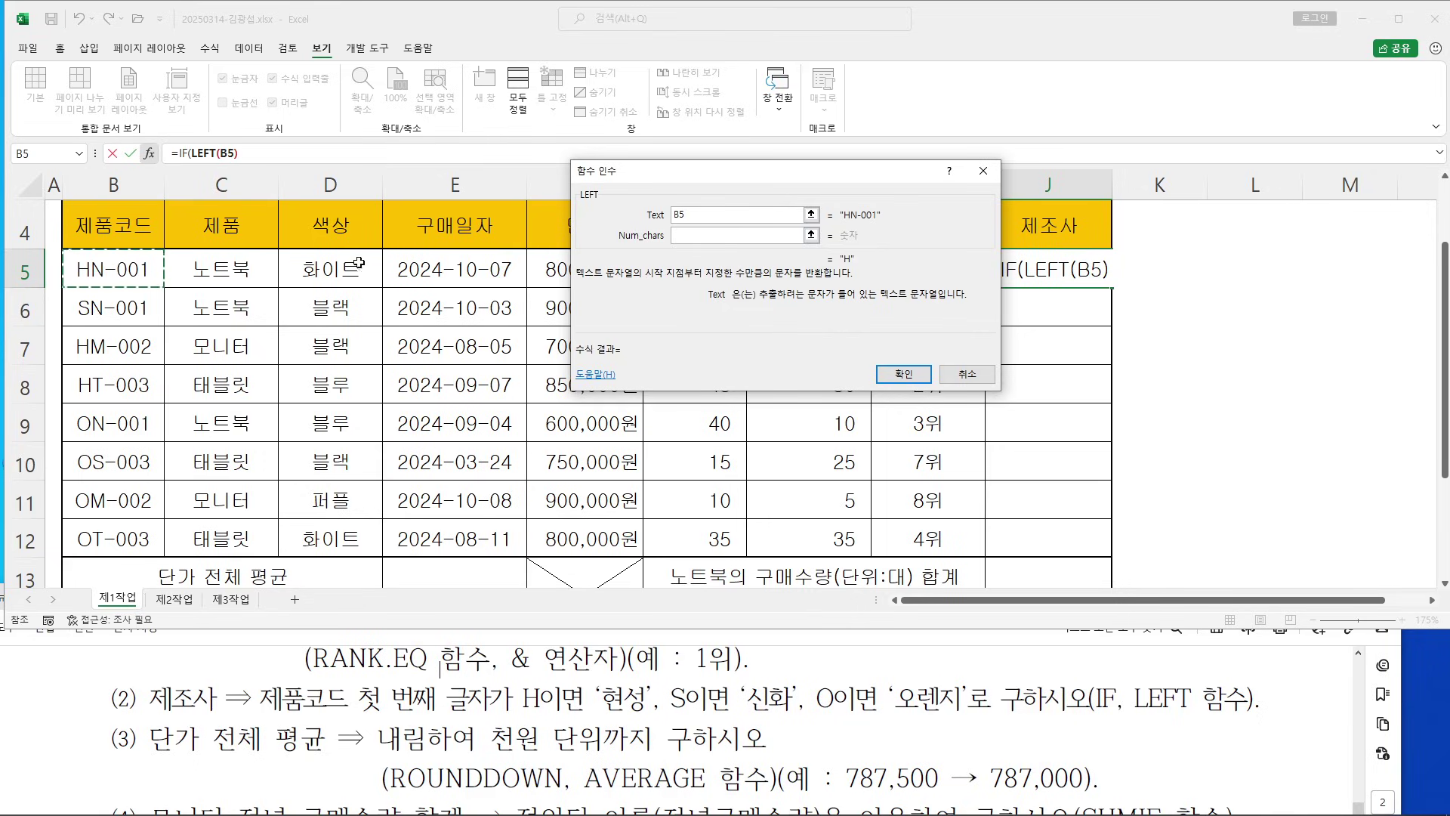
{"action": "left_click", "coordinate": [673, 213]}
{"action": "key", "text": "Tab"}
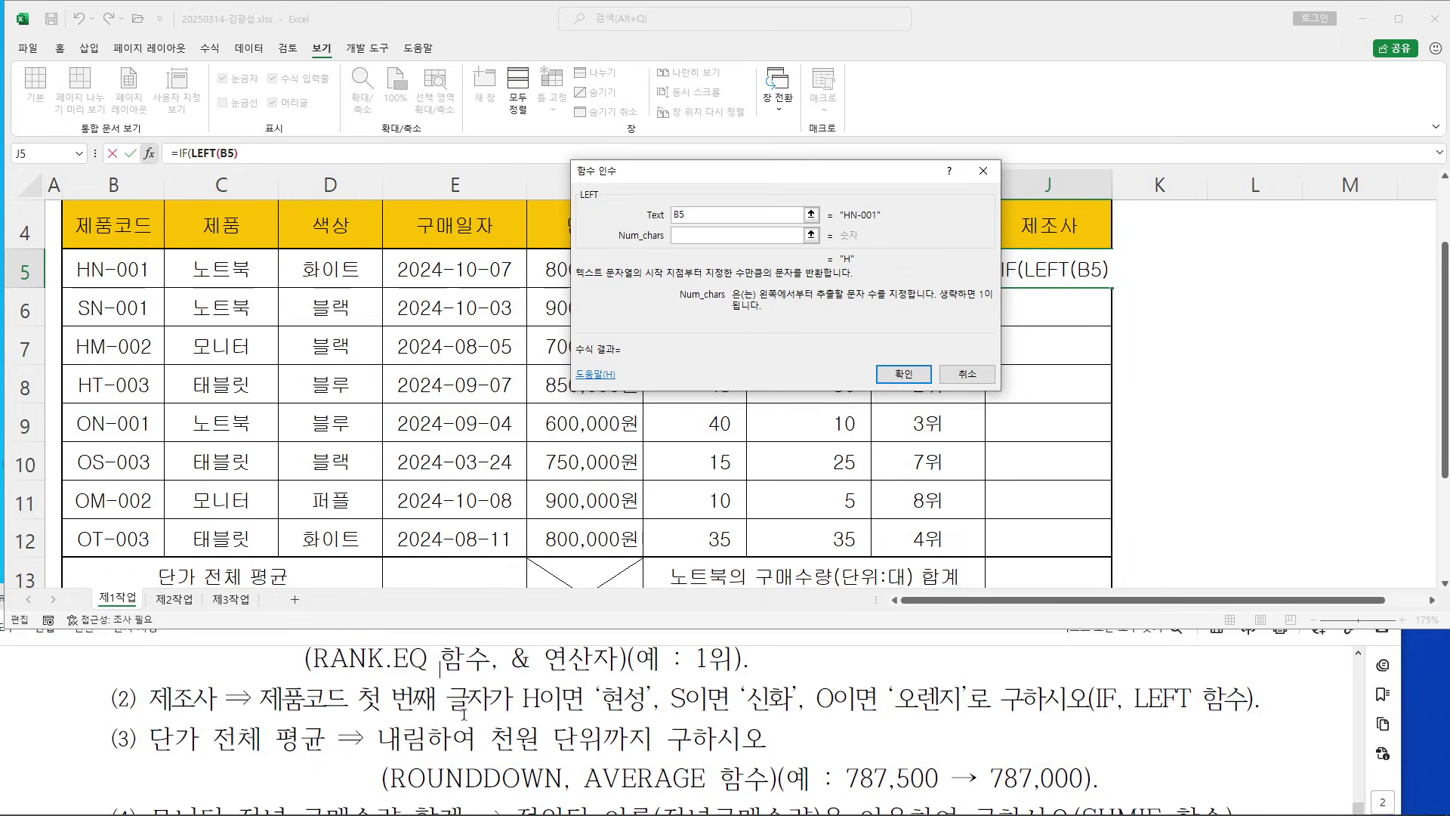
{"action": "type", "text": "1"}
{"action": "left_click_drag", "start_coordinate": [723, 195], "coordinate": [371, 219]}
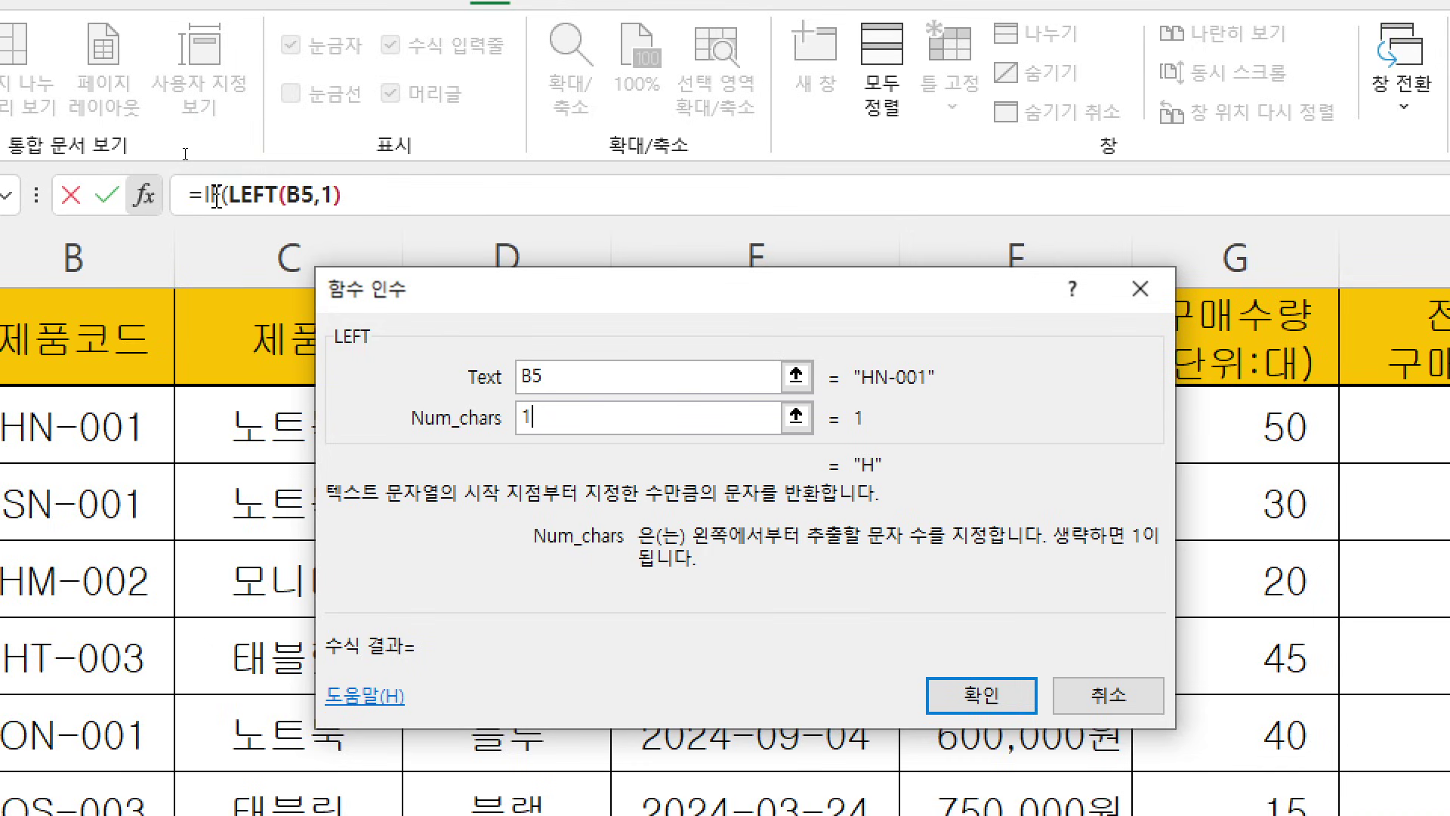
{"action": "left_click", "coordinate": [216, 198]}
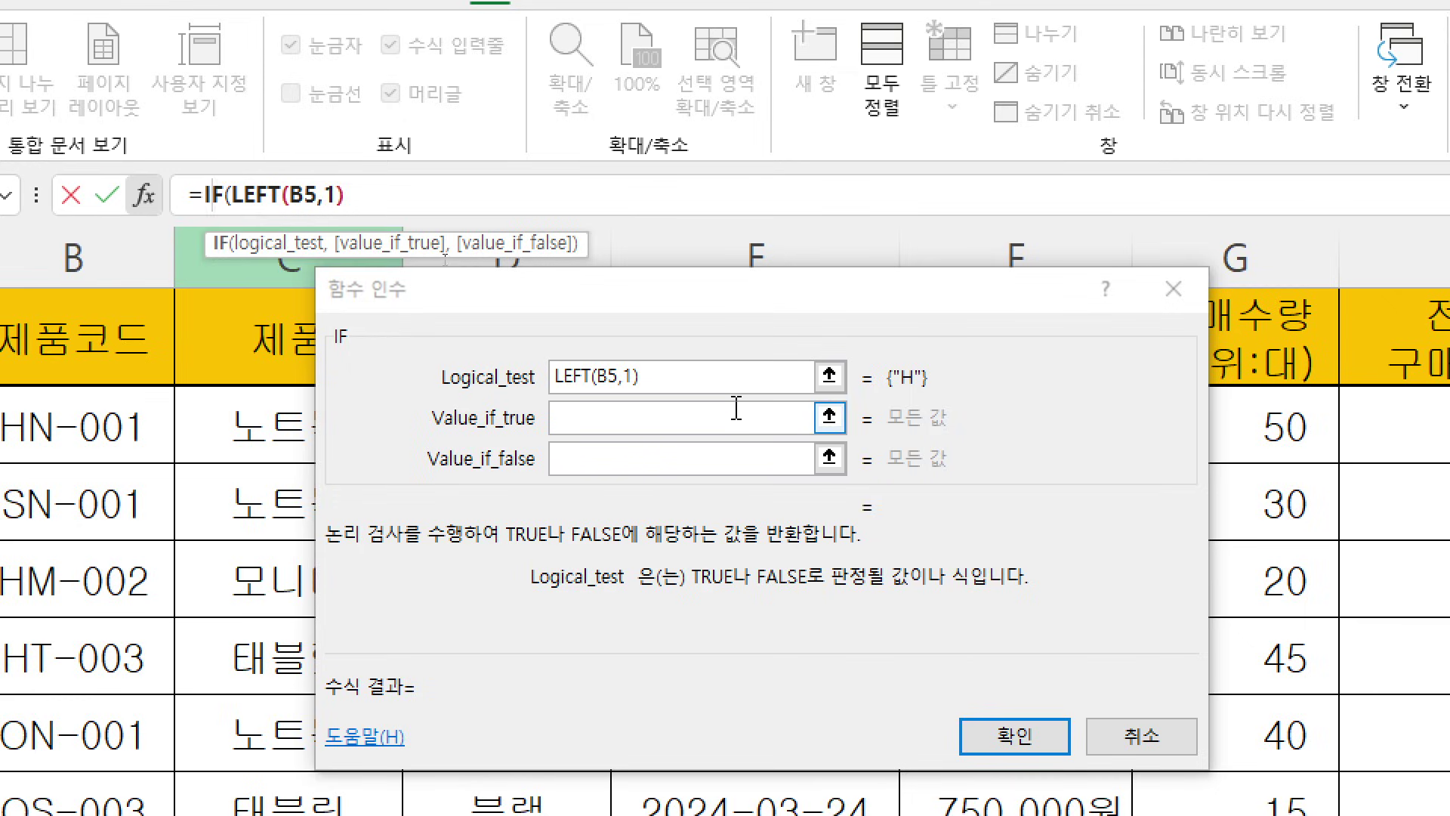
Complete the IF condition as LEFT(B5,1)="H"
{"action": "left_click", "coordinate": [691, 373]}
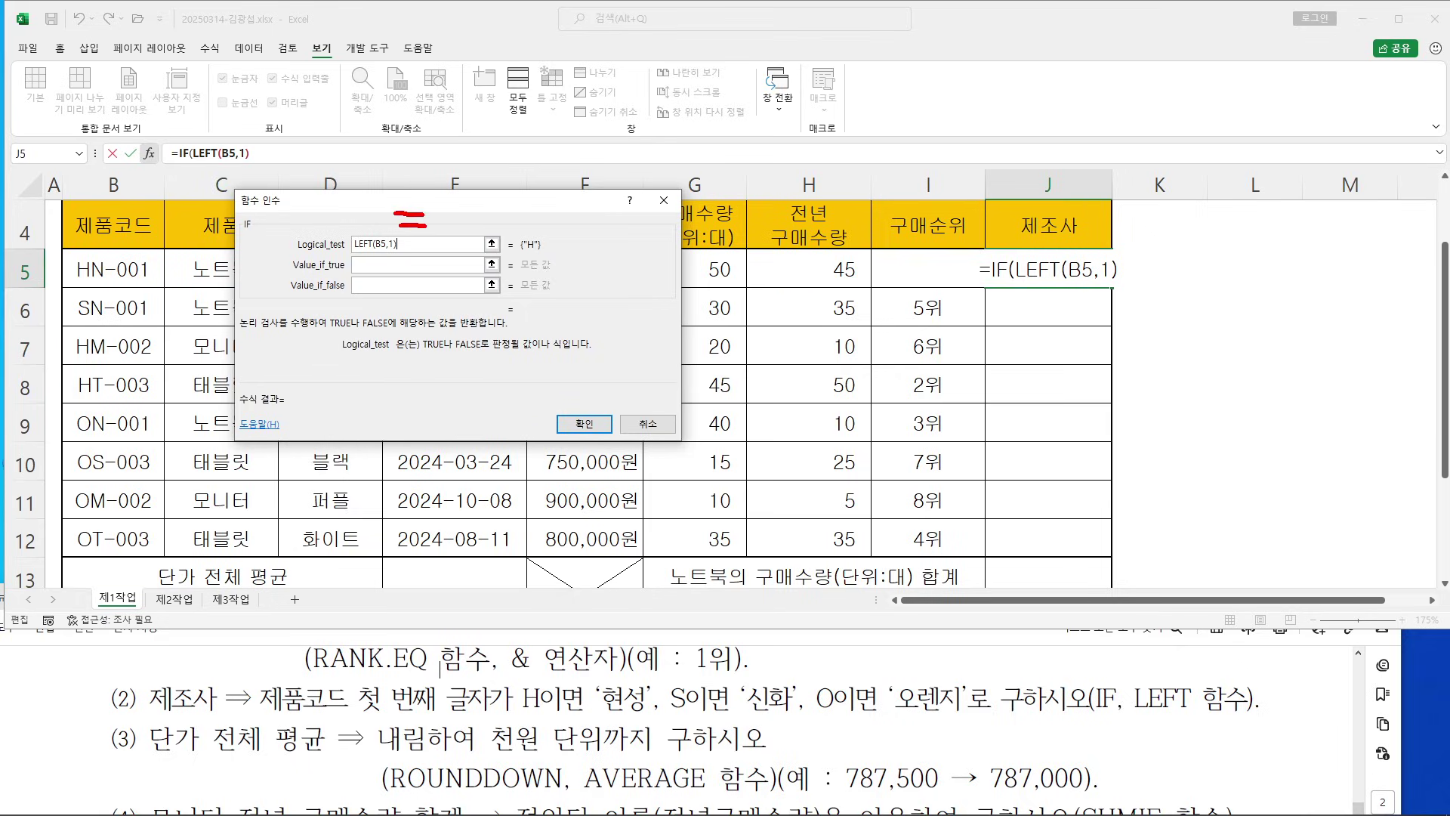
{"action": "left_click_drag", "start_coordinate": [446, 187], "coordinate": [476, 231]}
{"action": "left_click", "coordinate": [458, 200]}
{"action": "key", "text": "Escape"}
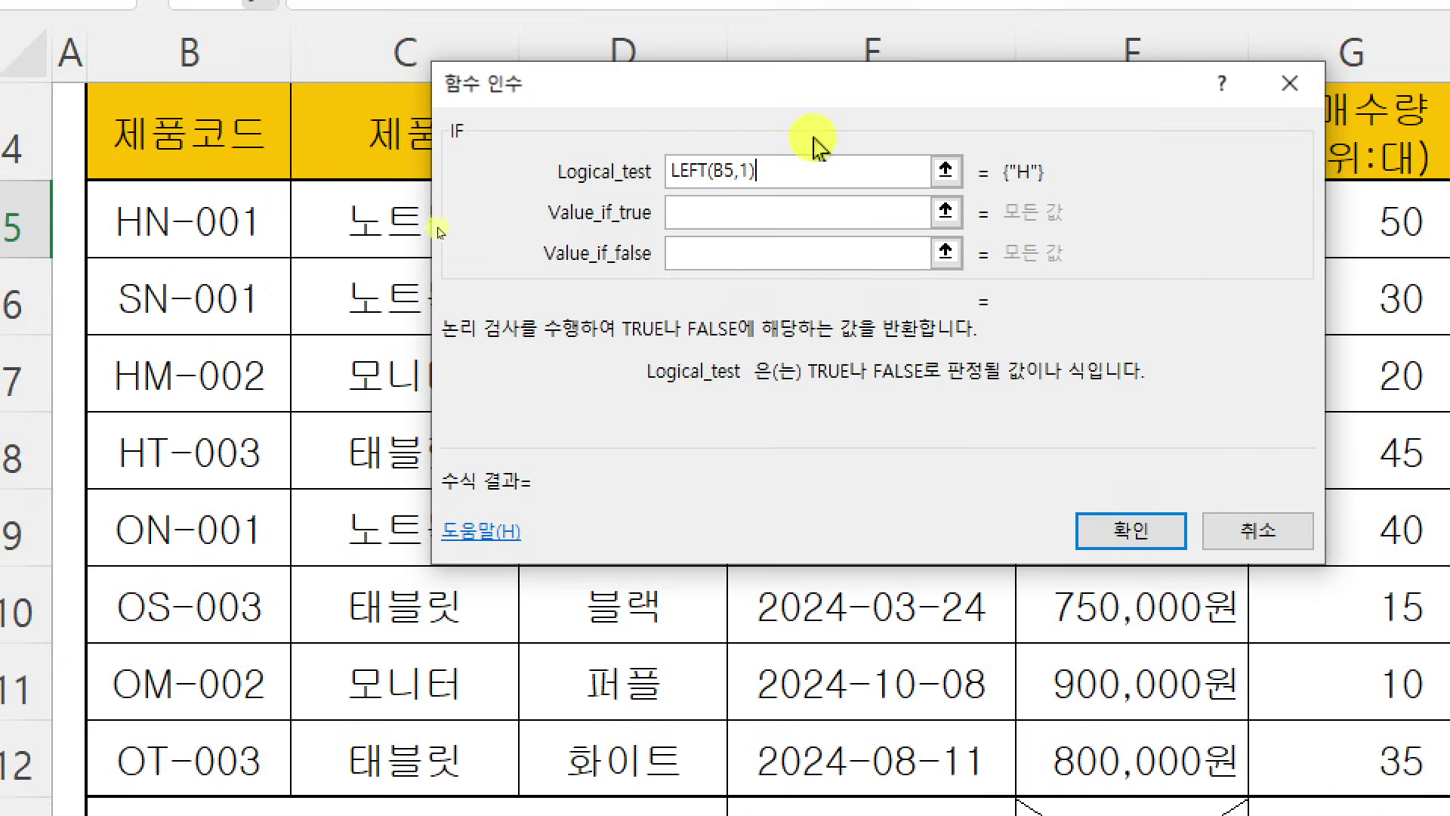
{"action": "type", "text": "="}
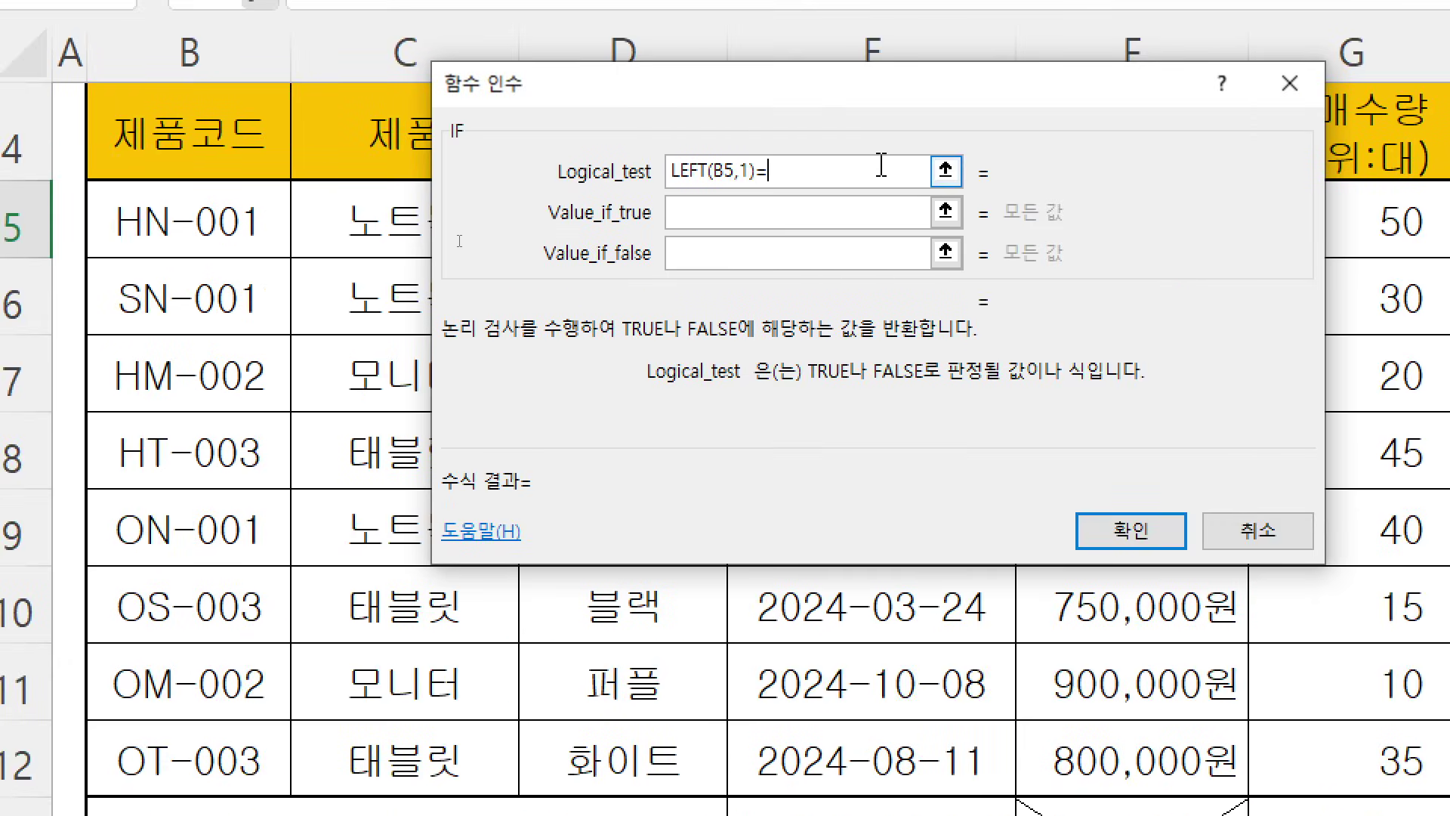
{"action": "type", "text": "ㅎ"}
{"action": "key", "text": "BackSpace"}
{"action": "type", "text": "H\""}
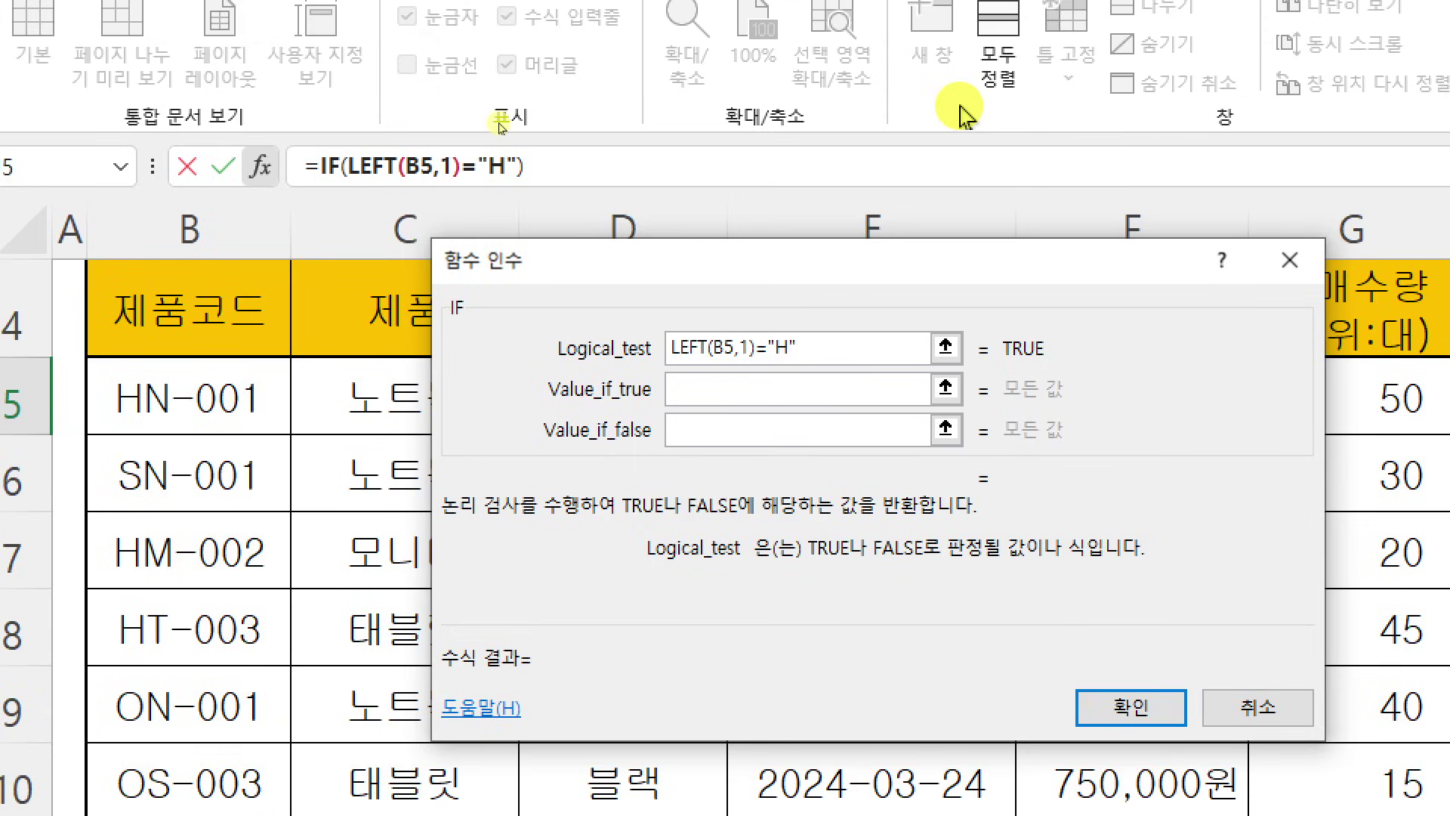
Enter 현성 as the IF's Value_if_true
{"action": "left_click", "coordinate": [786, 389]}
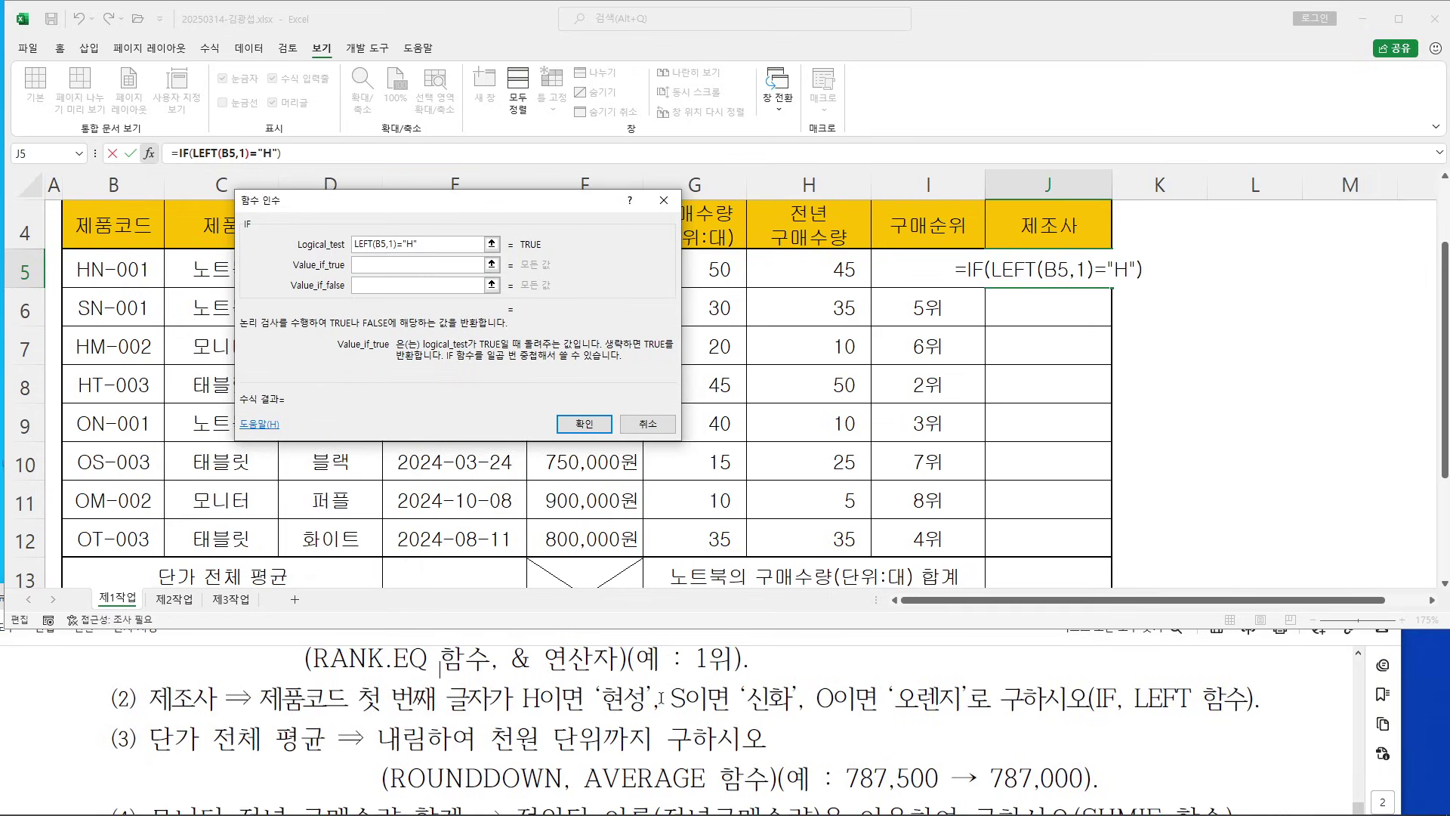
{"action": "left_click_drag", "start_coordinate": [417, 201], "coordinate": [431, 194]}
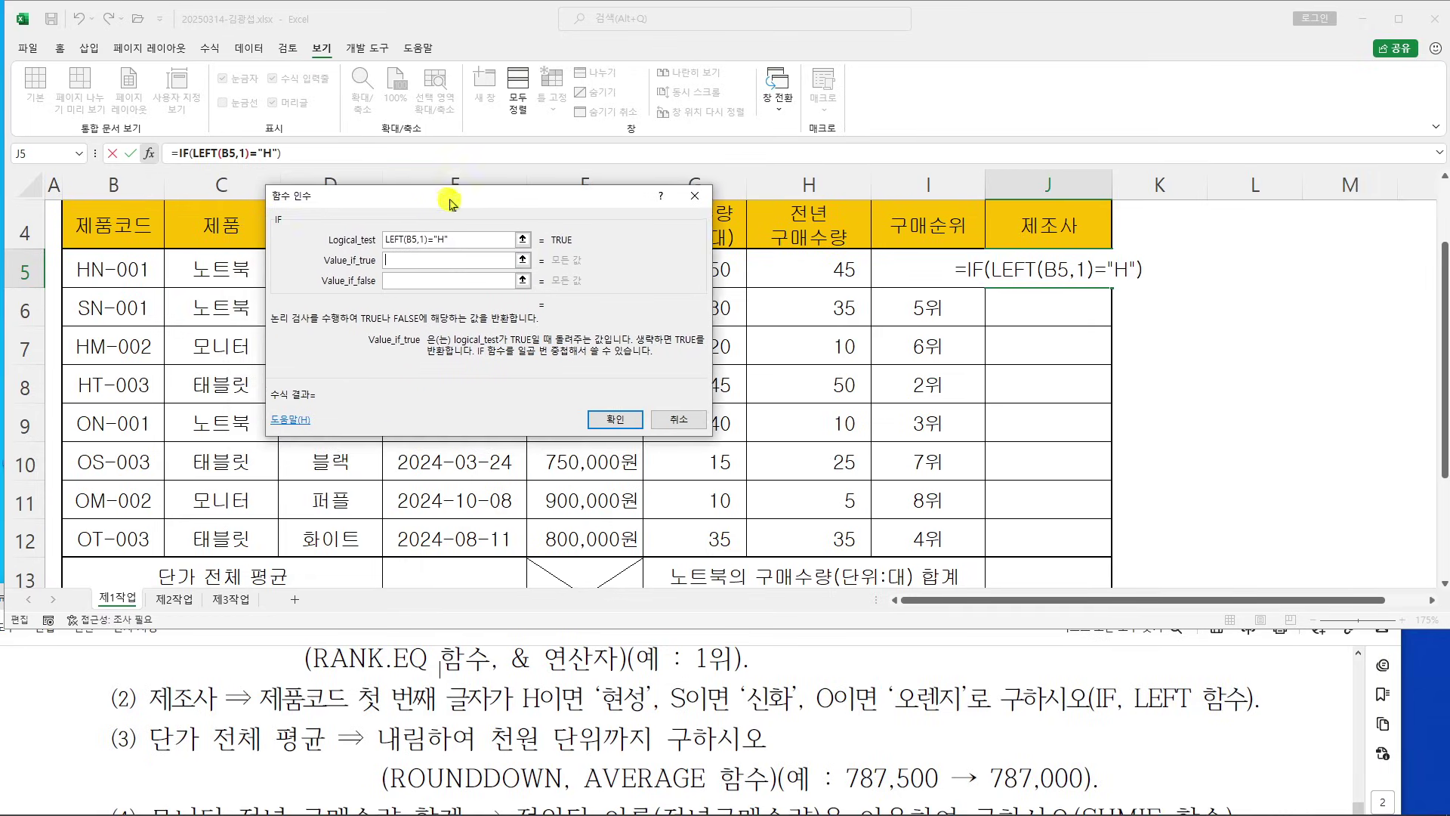
{"action": "left_click", "coordinate": [401, 257]}
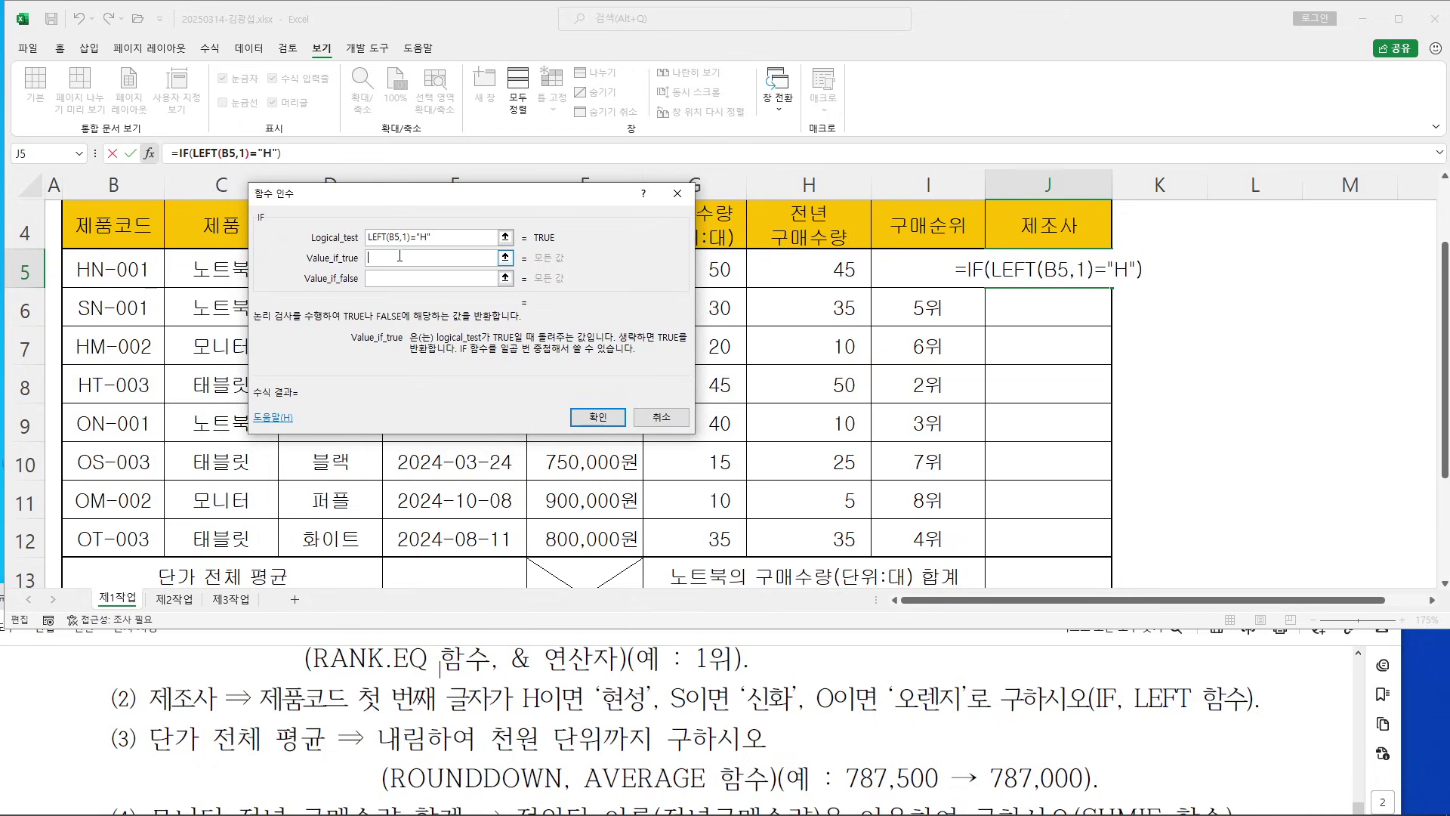
{"action": "type", "text": "현성"}
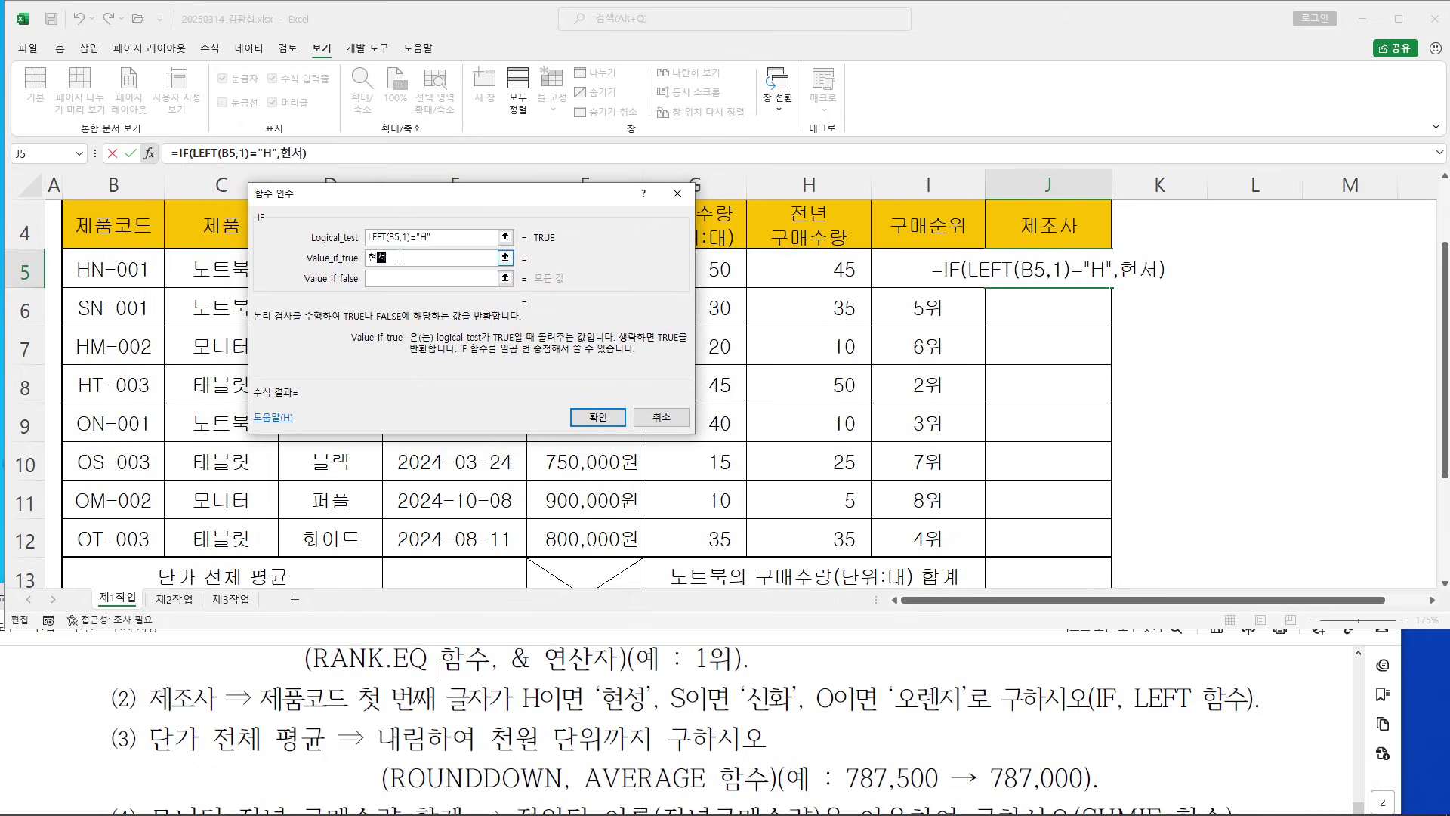
Copy IF(LEFT(B5,1)="H","현성") and paste it into Value_if_false as a nested IF
{"action": "left_click", "coordinate": [376, 278]}
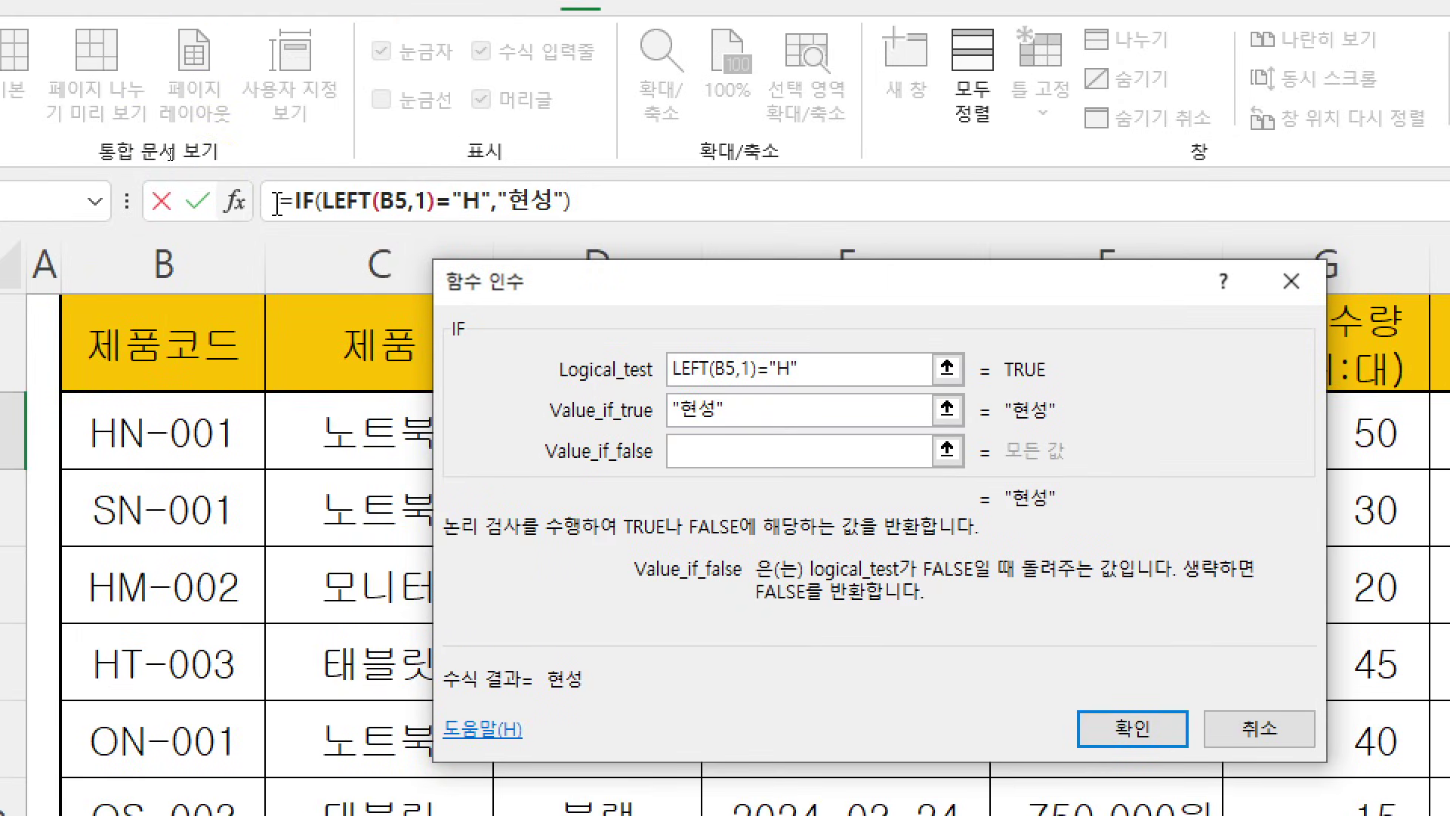
{"action": "left_click_drag", "start_coordinate": [299, 204], "coordinate": [597, 200]}
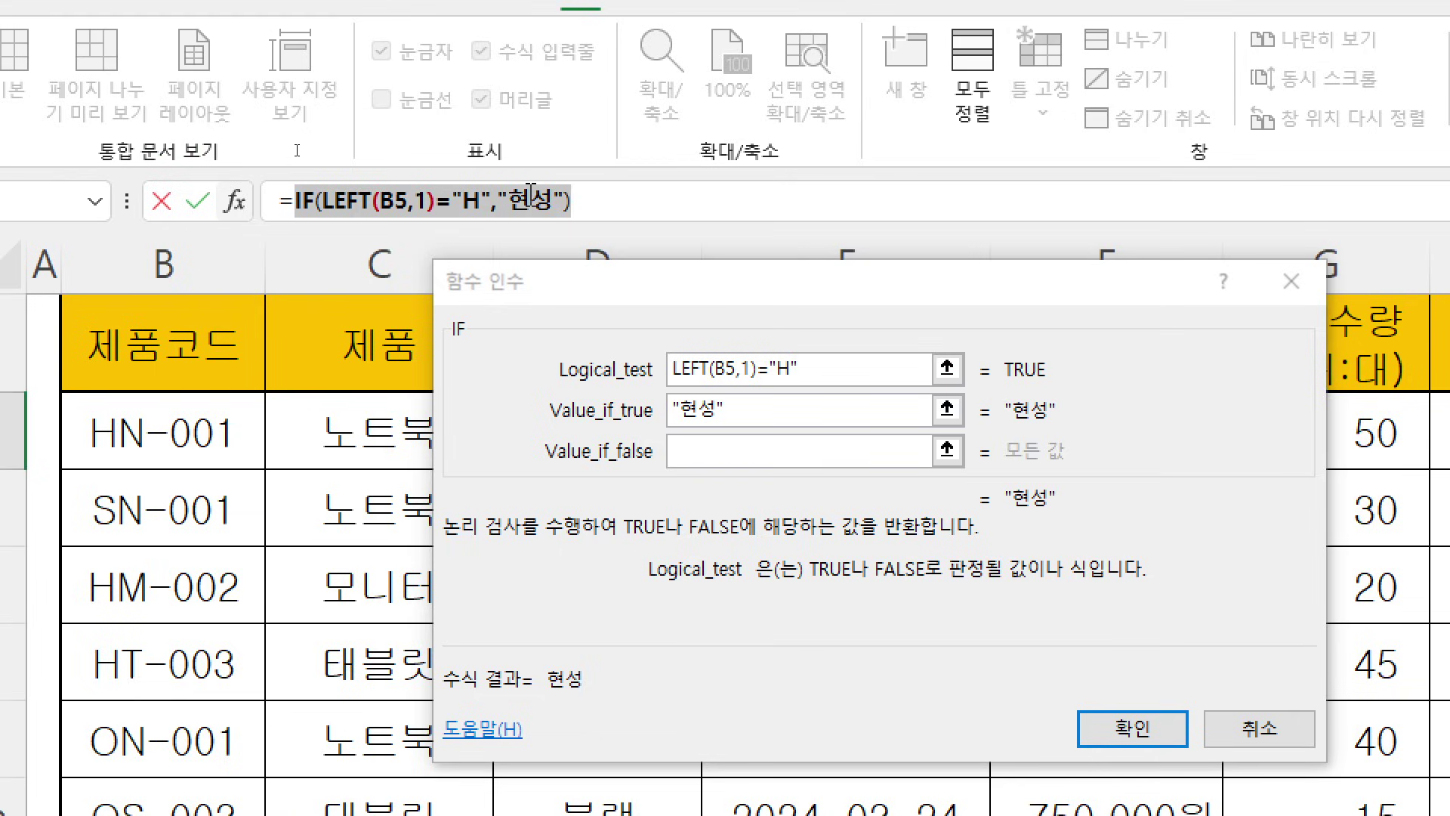
{"action": "right_click", "coordinate": [612, 199]}
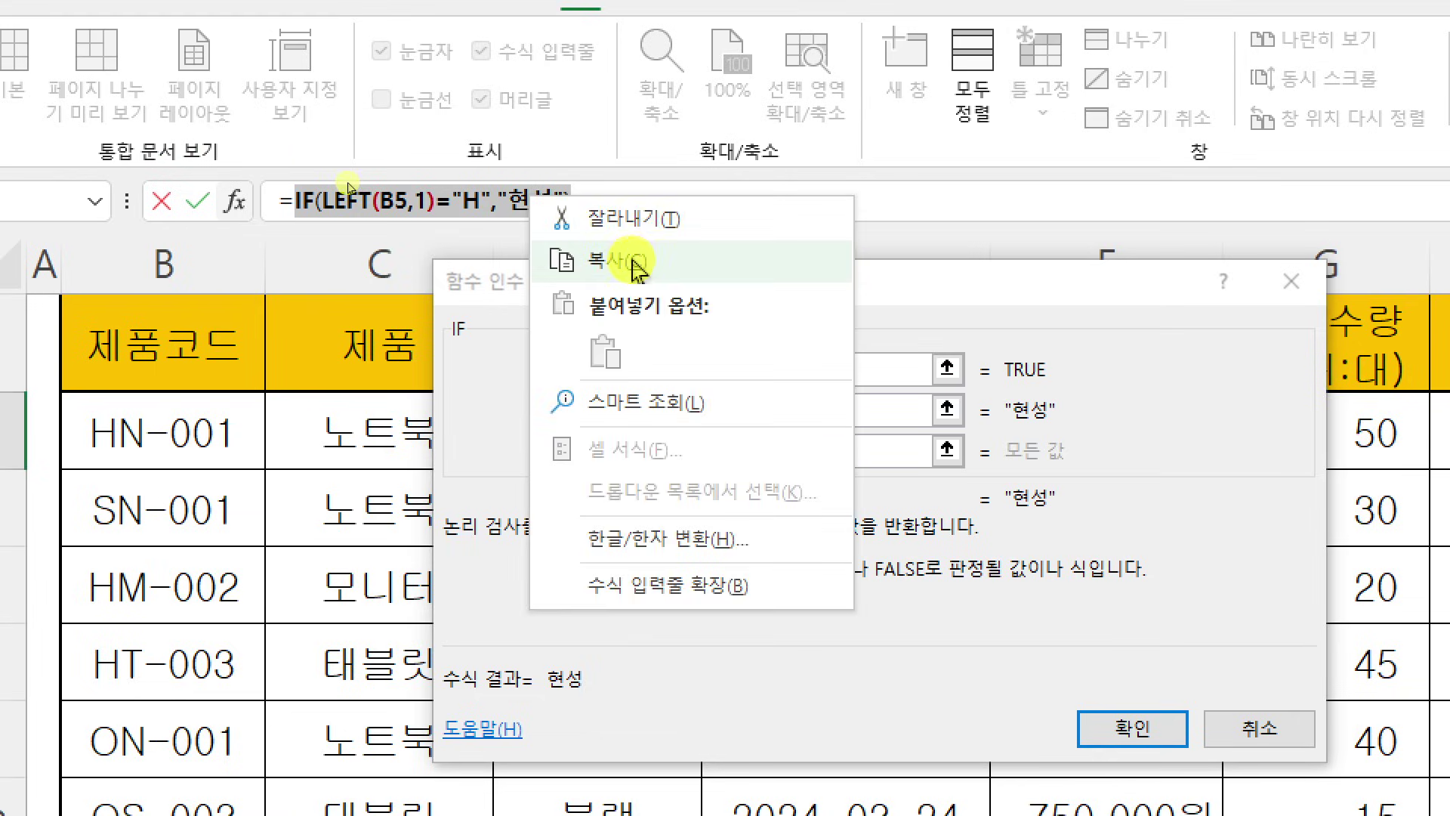
{"action": "left_click", "coordinate": [638, 266]}
{"action": "left_click", "coordinate": [707, 459]}
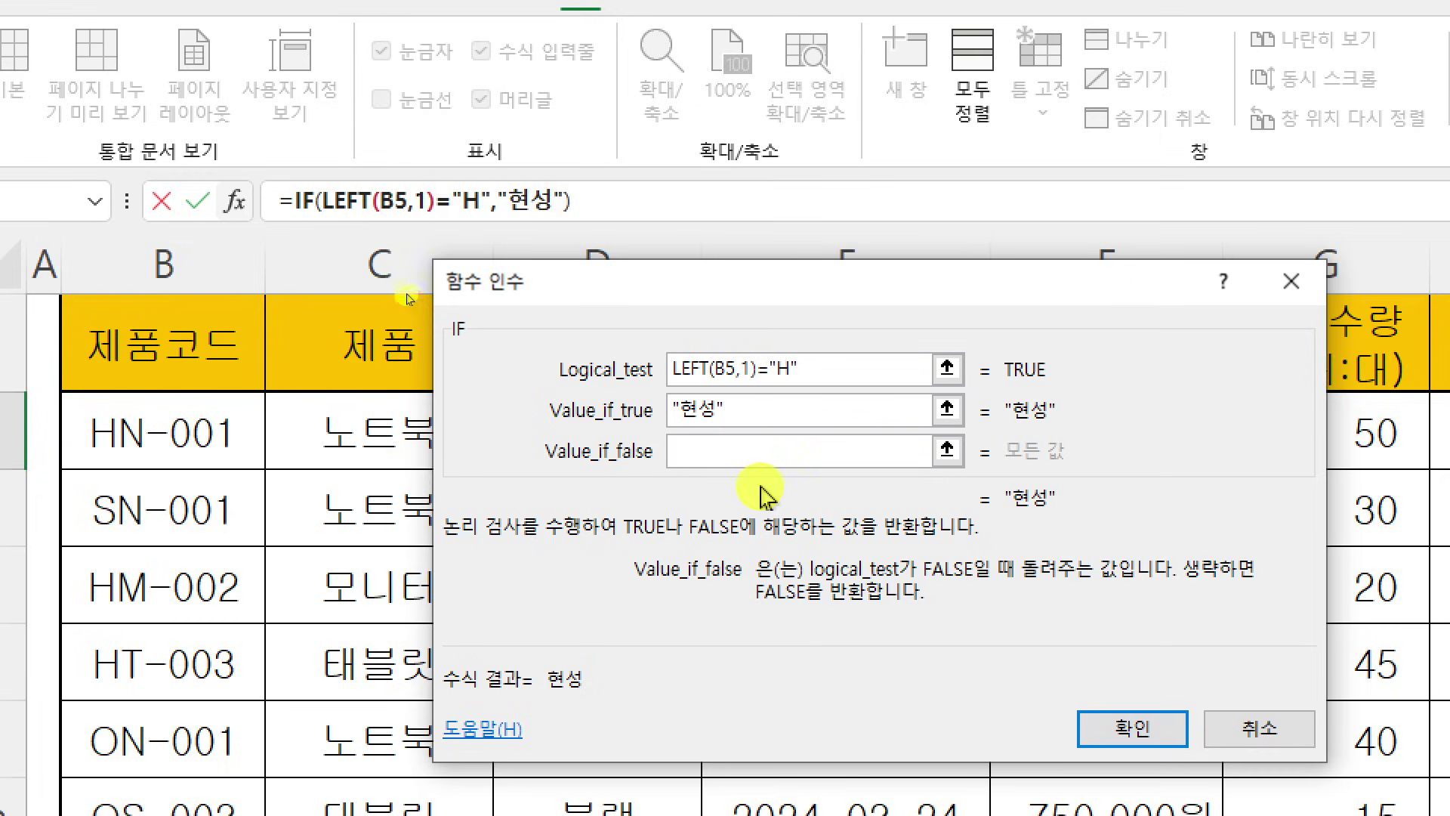
{"action": "right_click", "coordinate": [735, 454]}
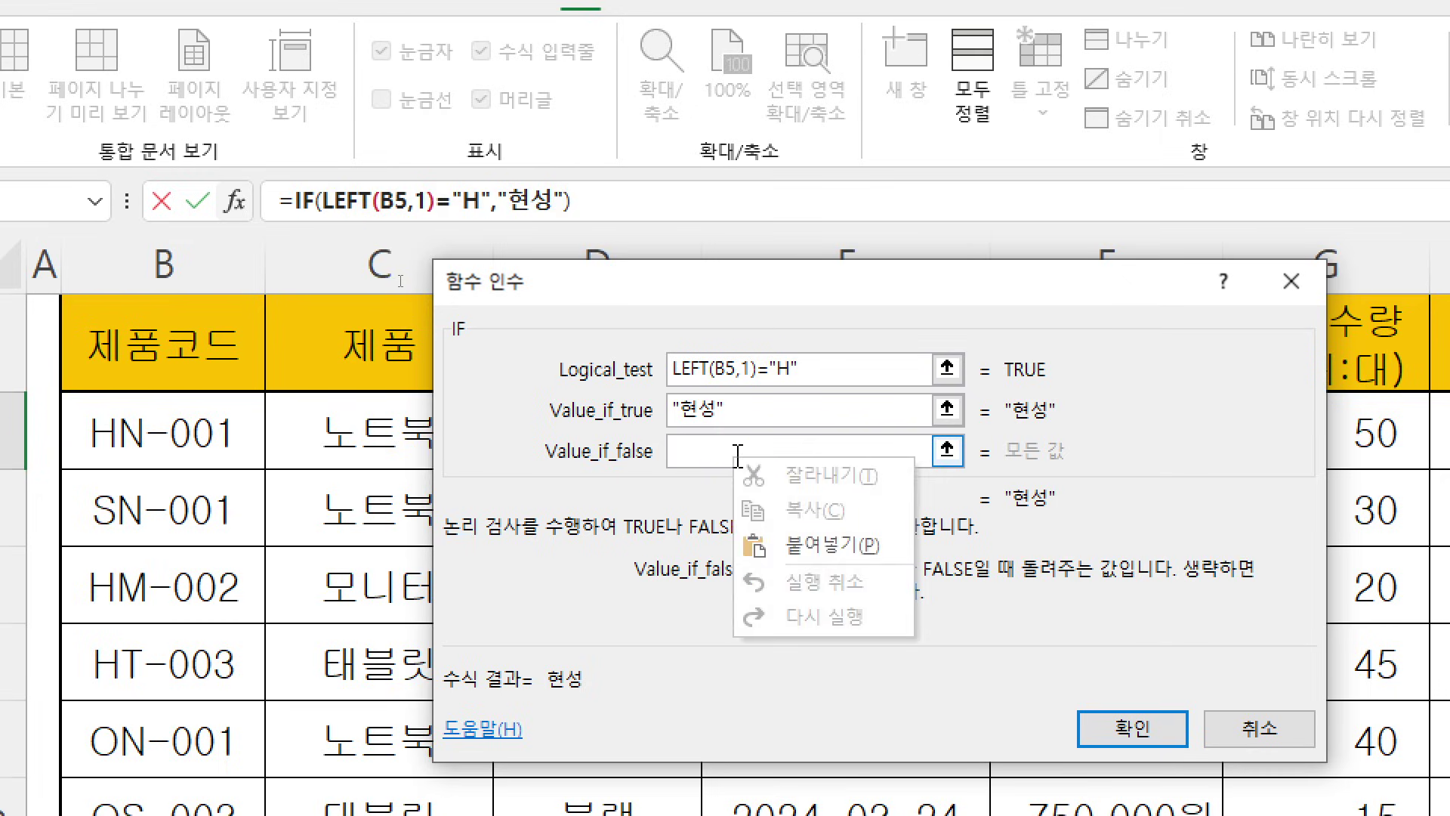
{"action": "left_click", "coordinate": [850, 559]}
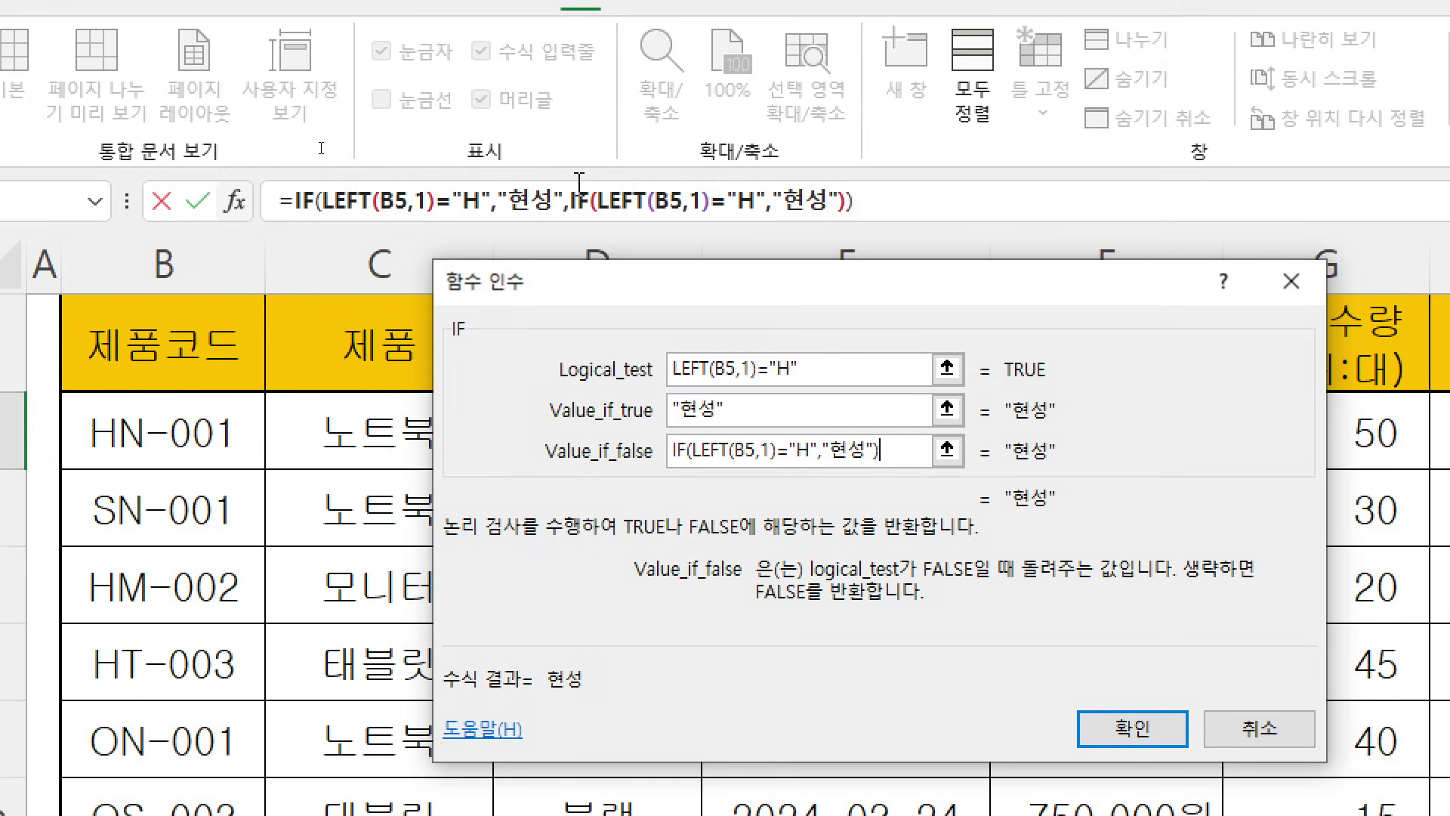
{"action": "left_click", "coordinate": [581, 198]}
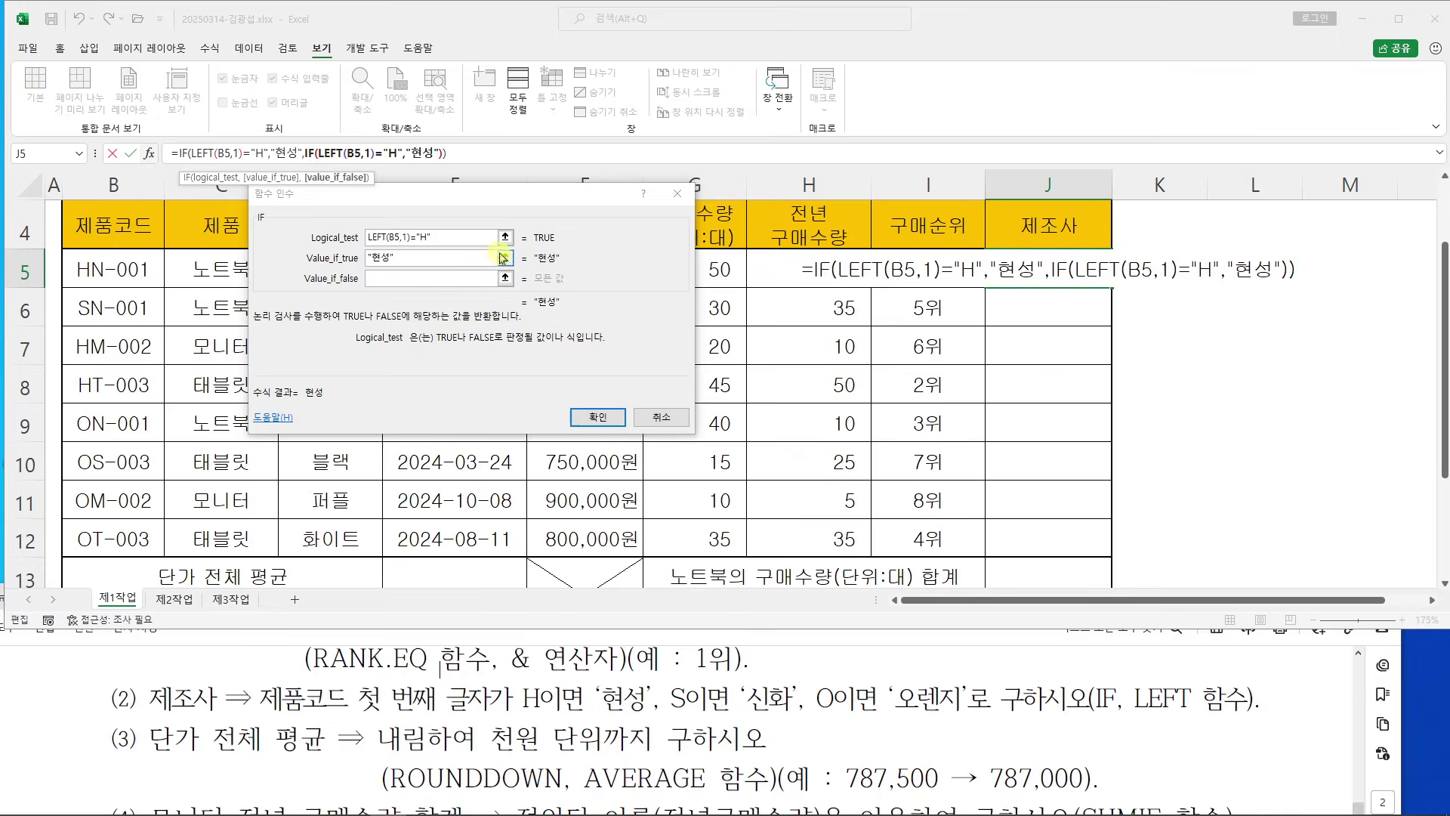
Change the inner IF's test letter to "S" and its true value to 신화
{"action": "left_click", "coordinate": [434, 272]}
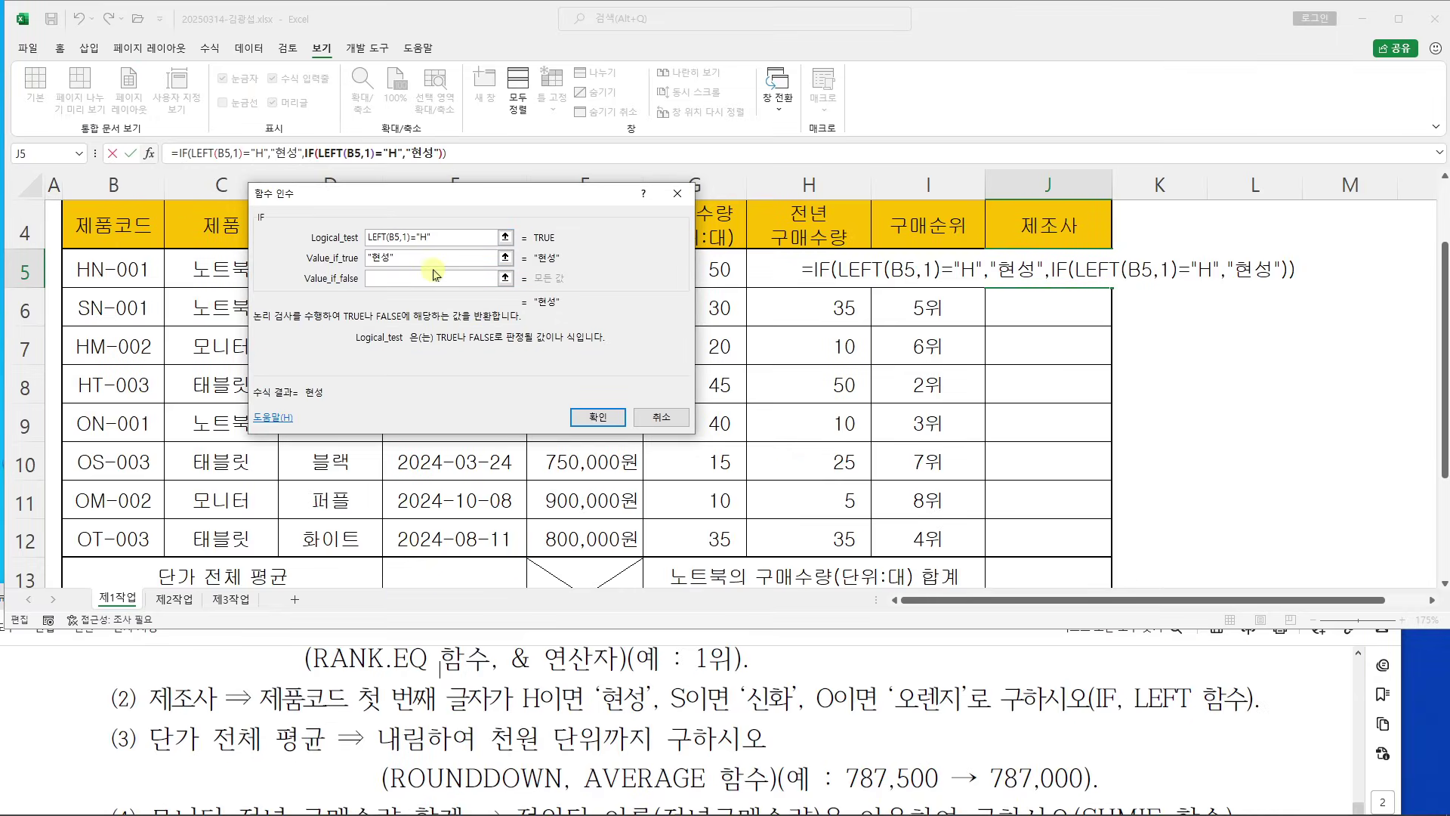
{"action": "key", "text": "BackSpace"}
{"action": "type", "text": "ㄴ"}
{"action": "key", "text": "BackSpace"}
{"action": "type", "text": "S"}
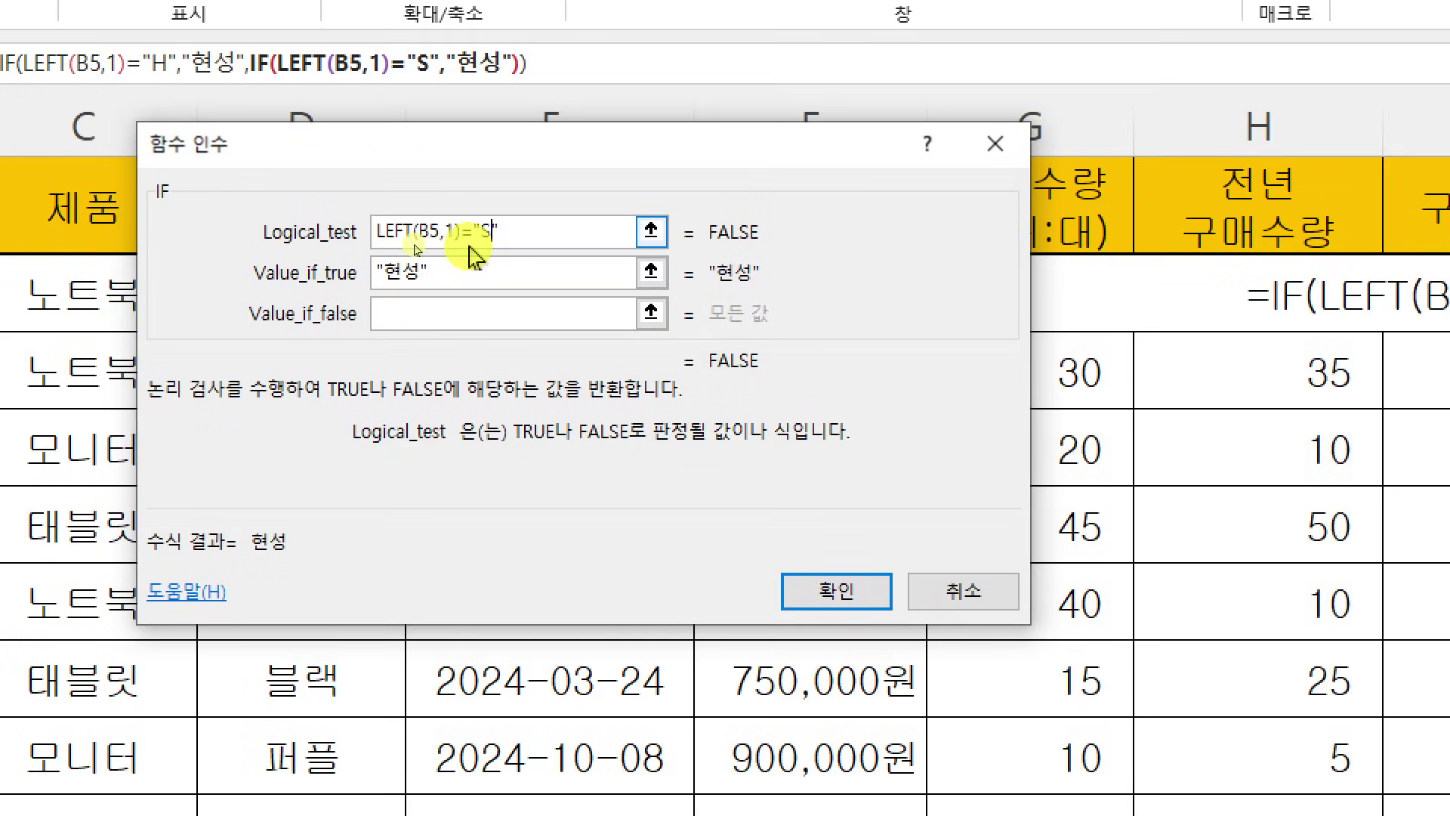
{"action": "key", "text": "Tab"}
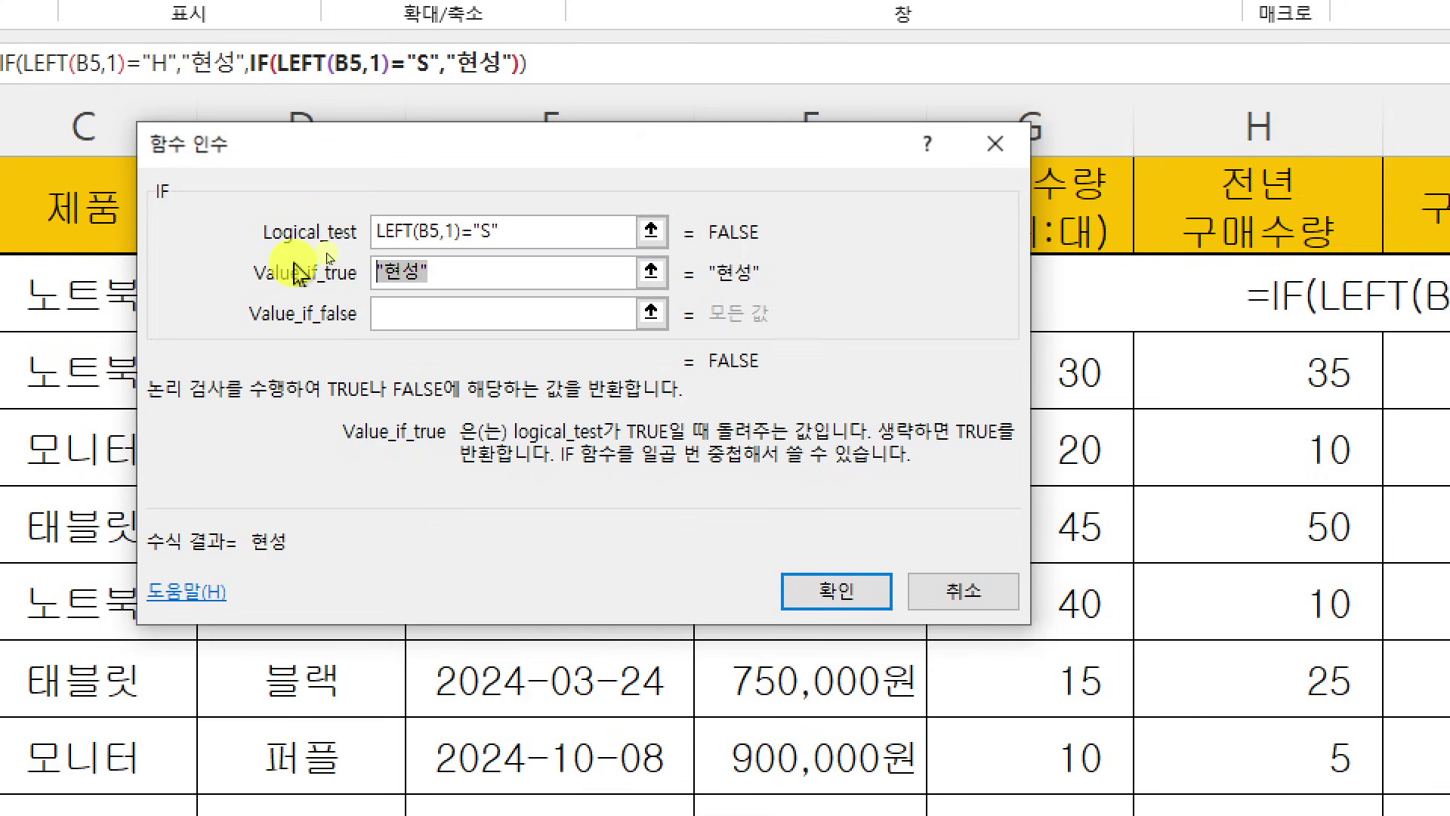
{"action": "type", "text": "신화"}
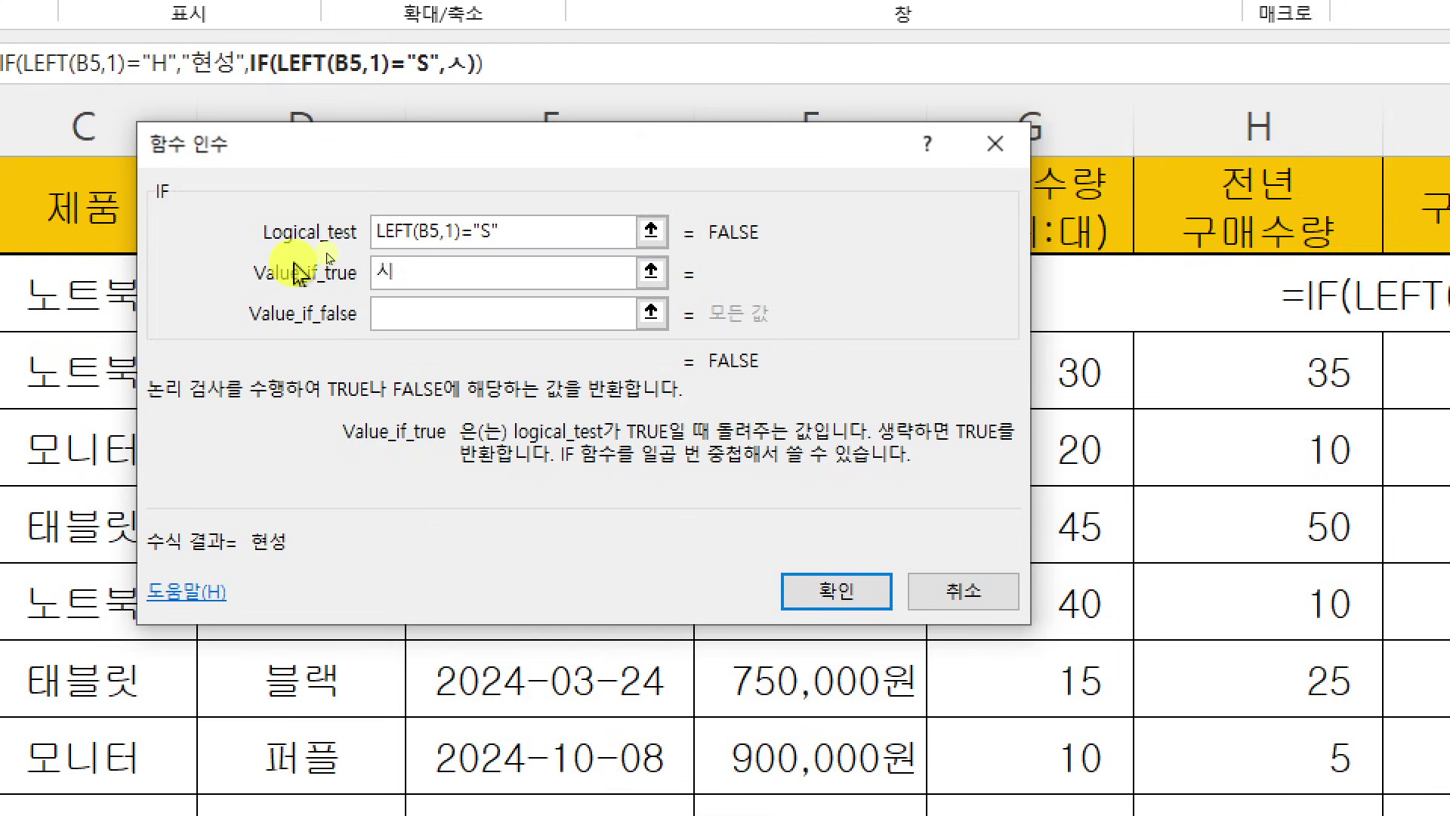
{"action": "key", "text": "Tab"}
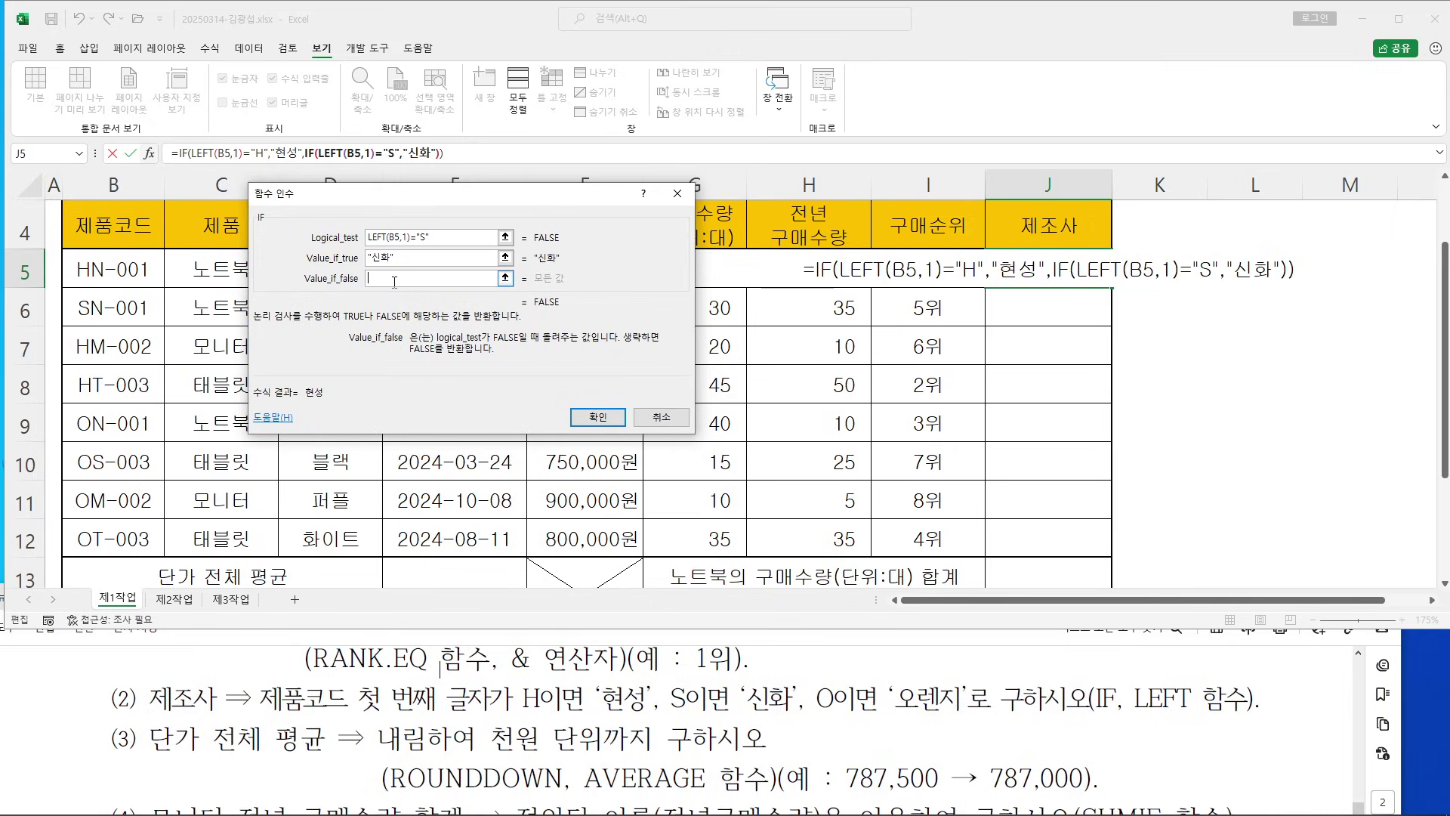
{"action": "left_click", "coordinate": [369, 239]}
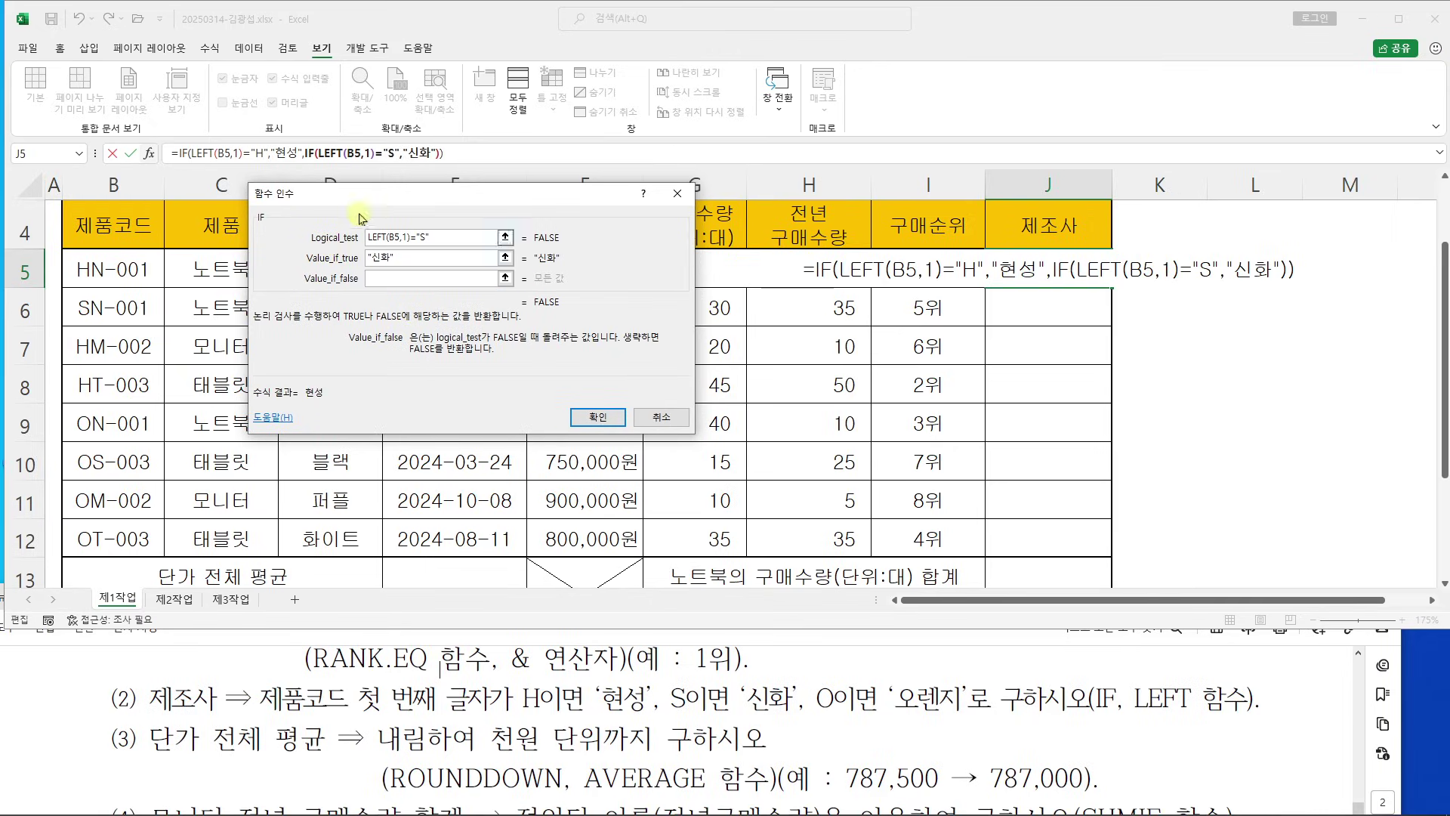
{"action": "key", "text": "Tab"}
{"action": "key", "text": "Tab"}
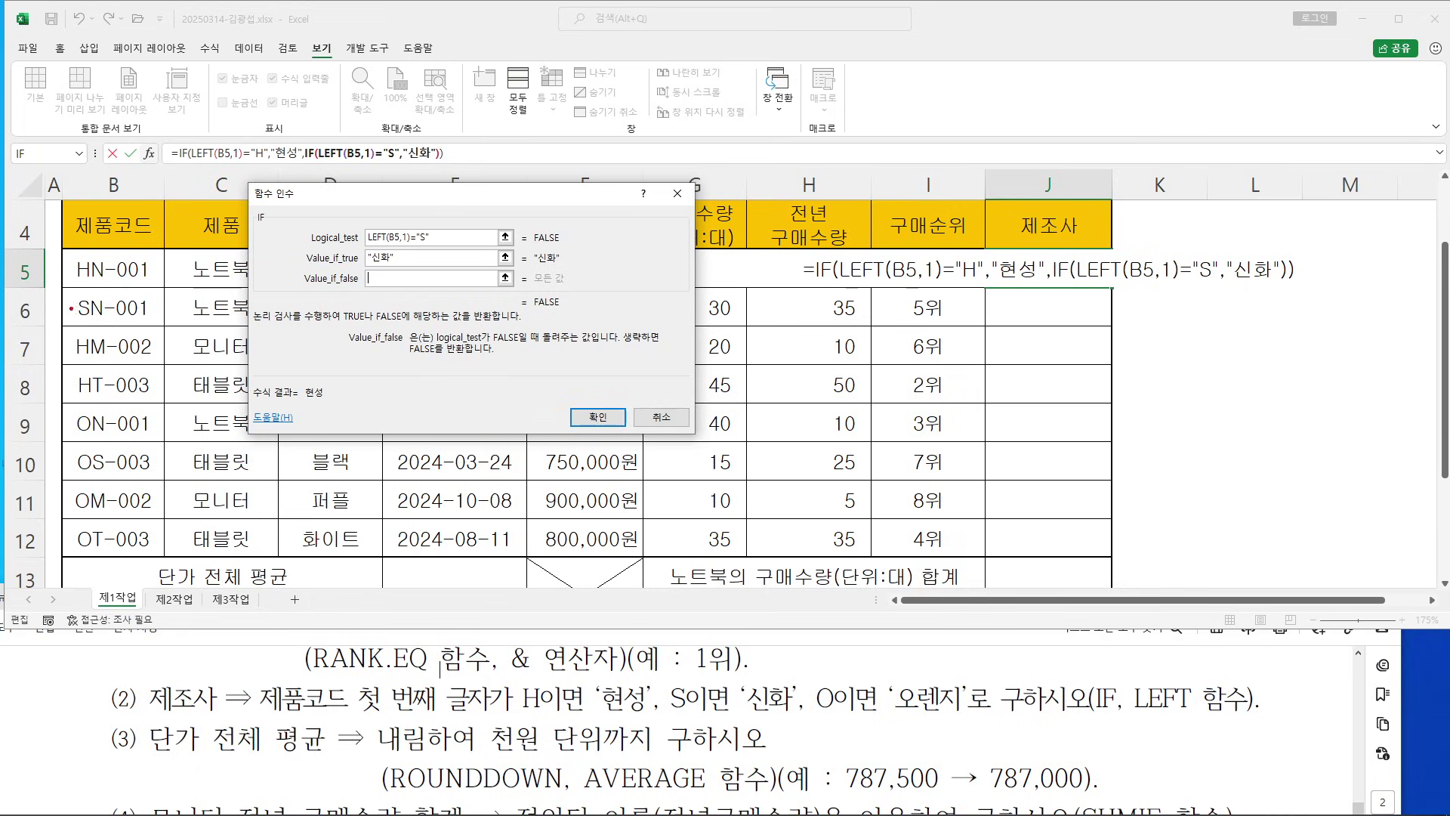
Enter 오렌지 as the inner IF's Value_if_false
{"action": "left_click_drag", "start_coordinate": [72, 364], "coordinate": [93, 362]}
{"action": "left_click_drag", "start_coordinate": [68, 551], "coordinate": [98, 555]}
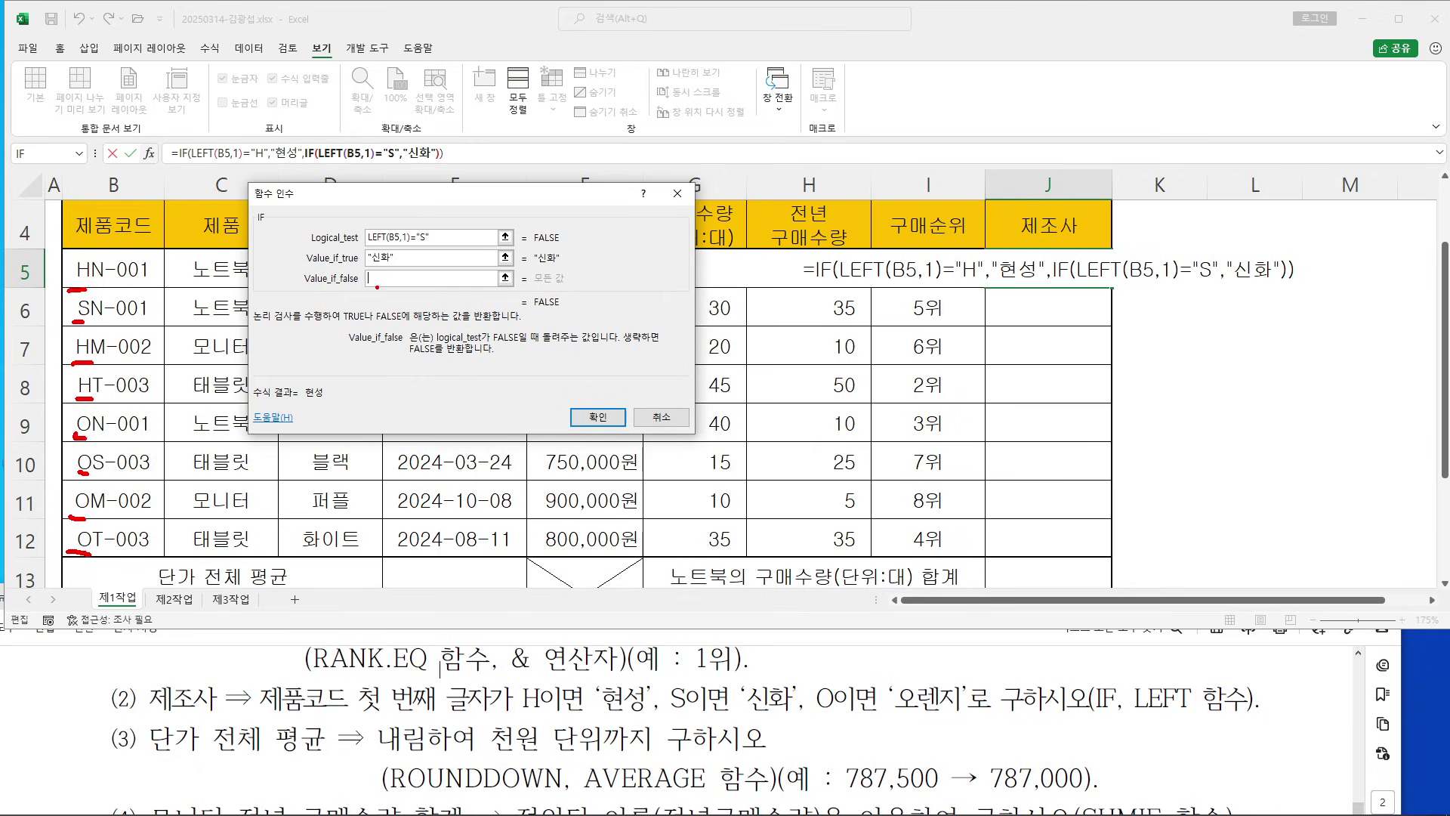
{"action": "left_click_drag", "start_coordinate": [367, 290], "coordinate": [402, 290]}
{"action": "left_click_drag", "start_coordinate": [868, 673], "coordinate": [831, 712]}
{"action": "mouse_move", "coordinate": [821, 678]}
{"action": "left_mouse_down"}
{"action": "mouse_move", "coordinate": [864, 712]}
{"action": "mouse_move", "coordinate": [969, 719]}
{"action": "mouse_move", "coordinate": [975, 732]}
{"action": "left_mouse_up"}
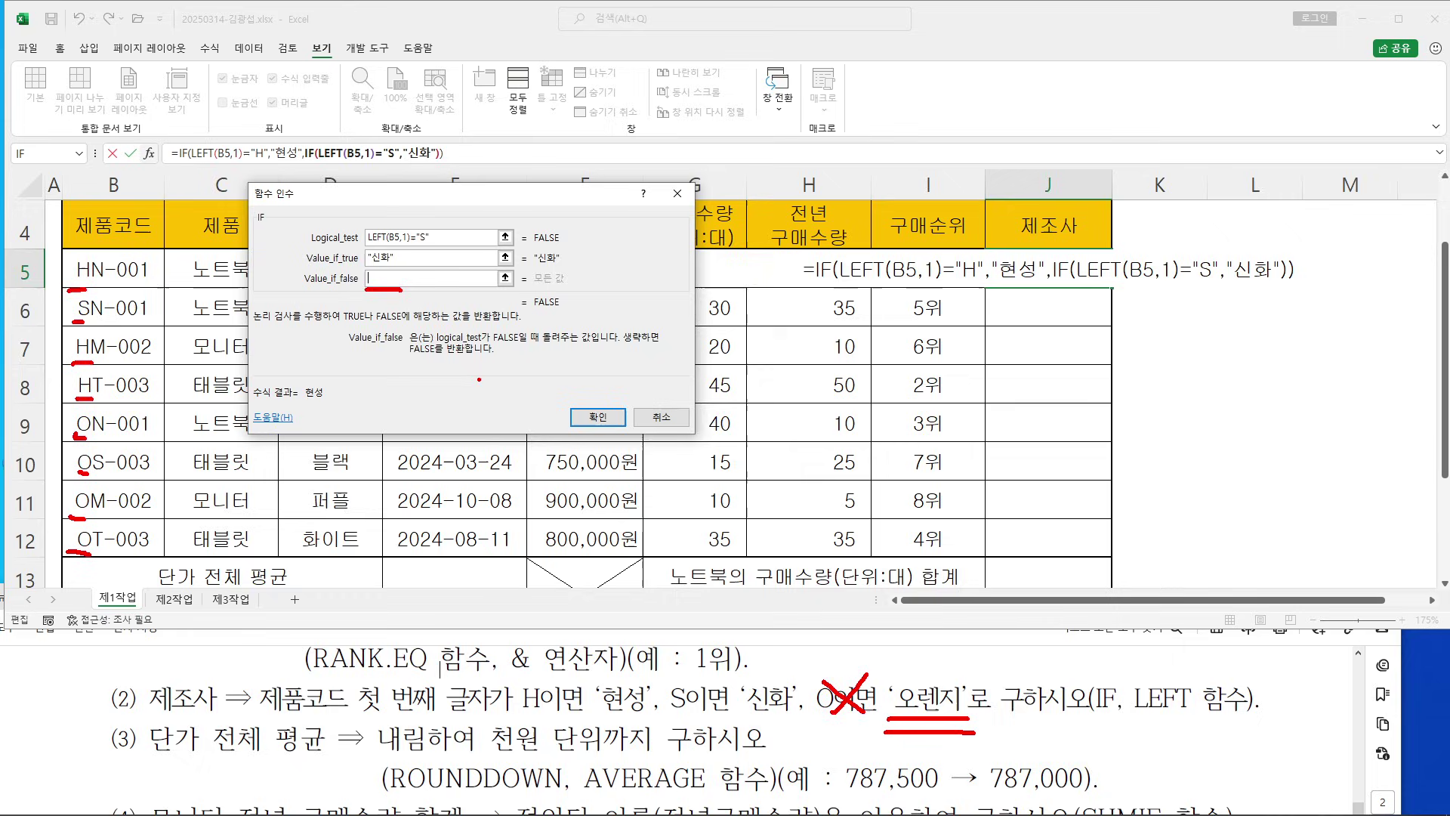
{"action": "key", "text": "Escape"}
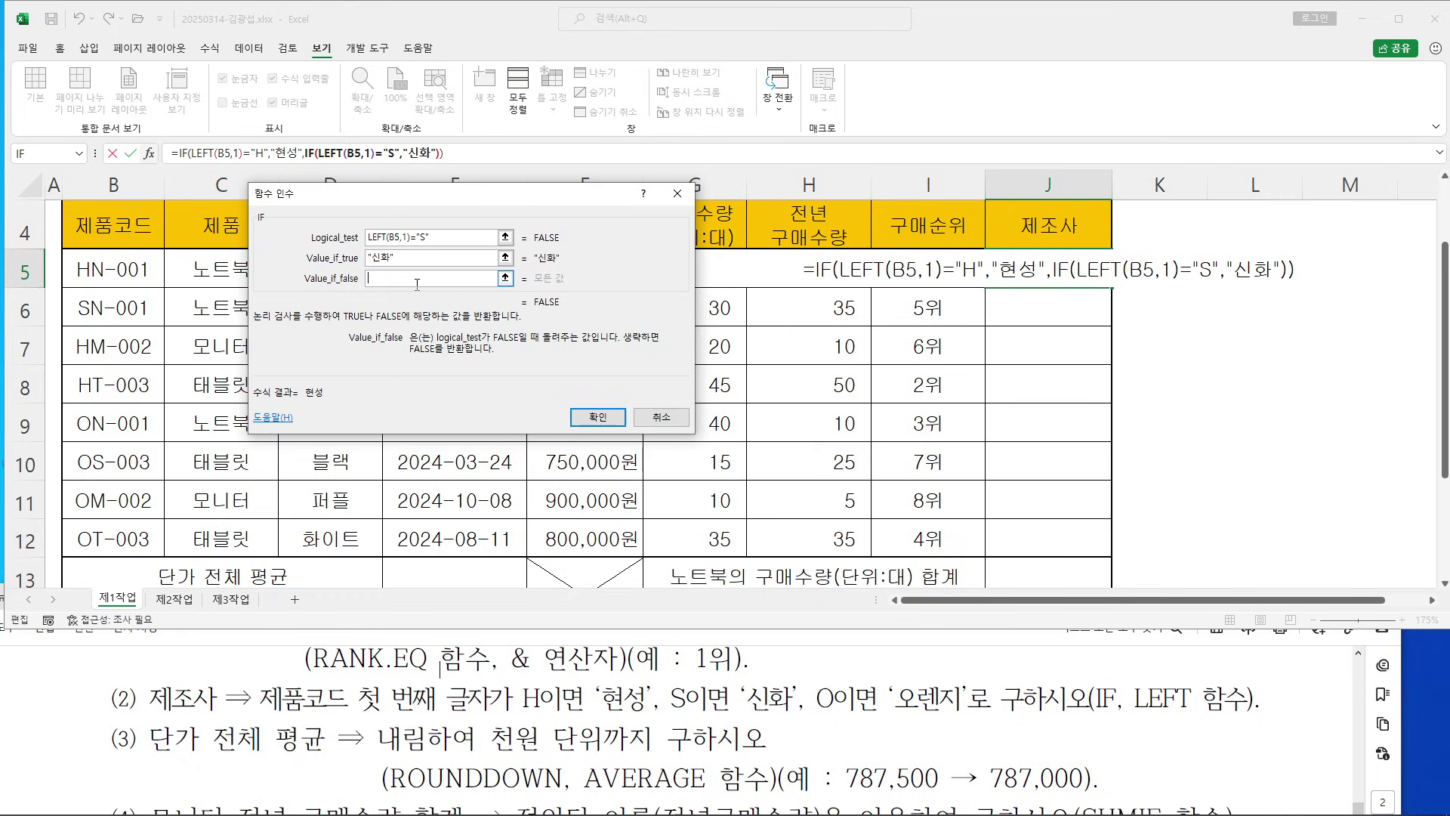
{"action": "type", "text": "오렌지"}
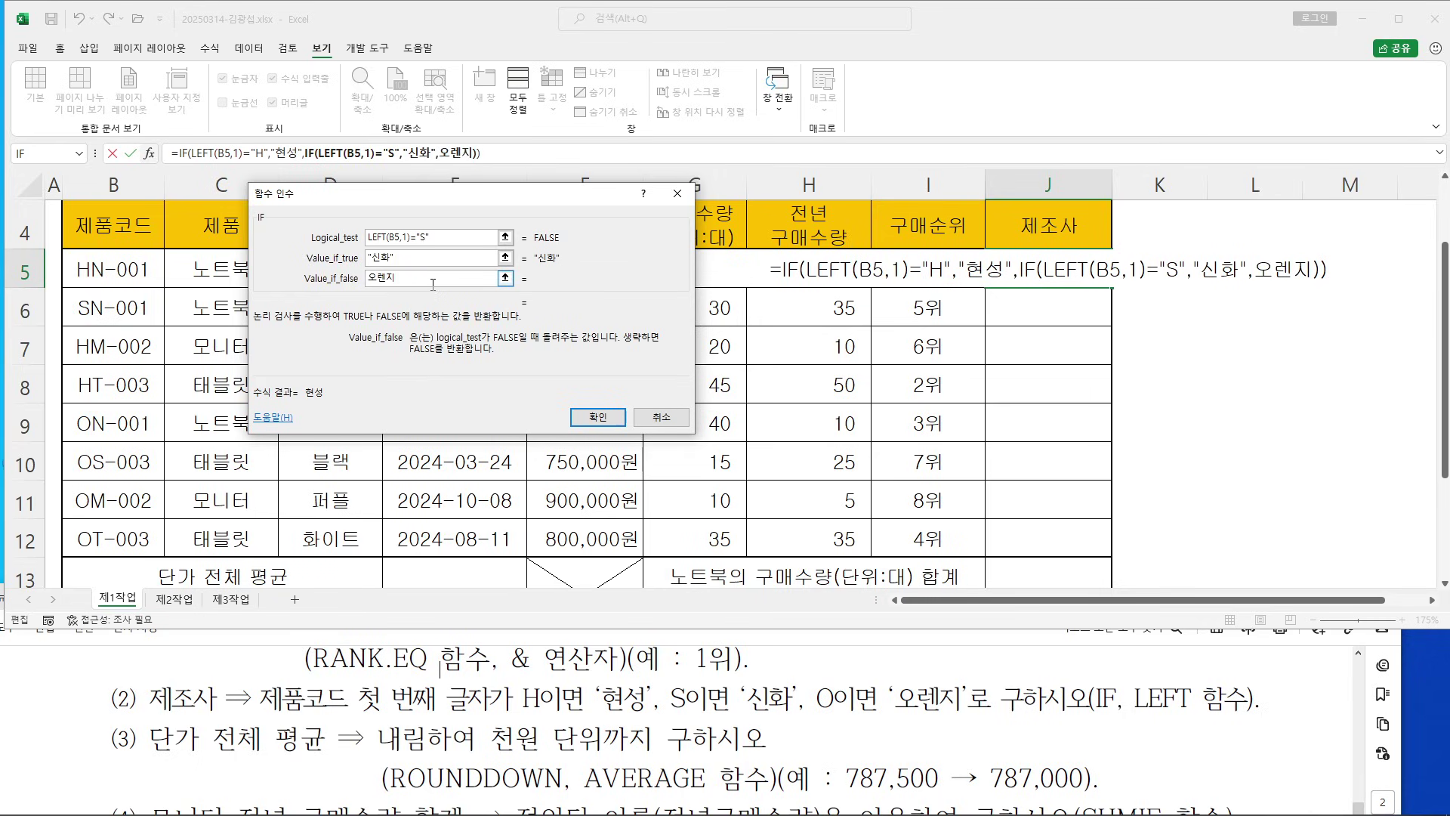
{"action": "key", "text": "Tab"}
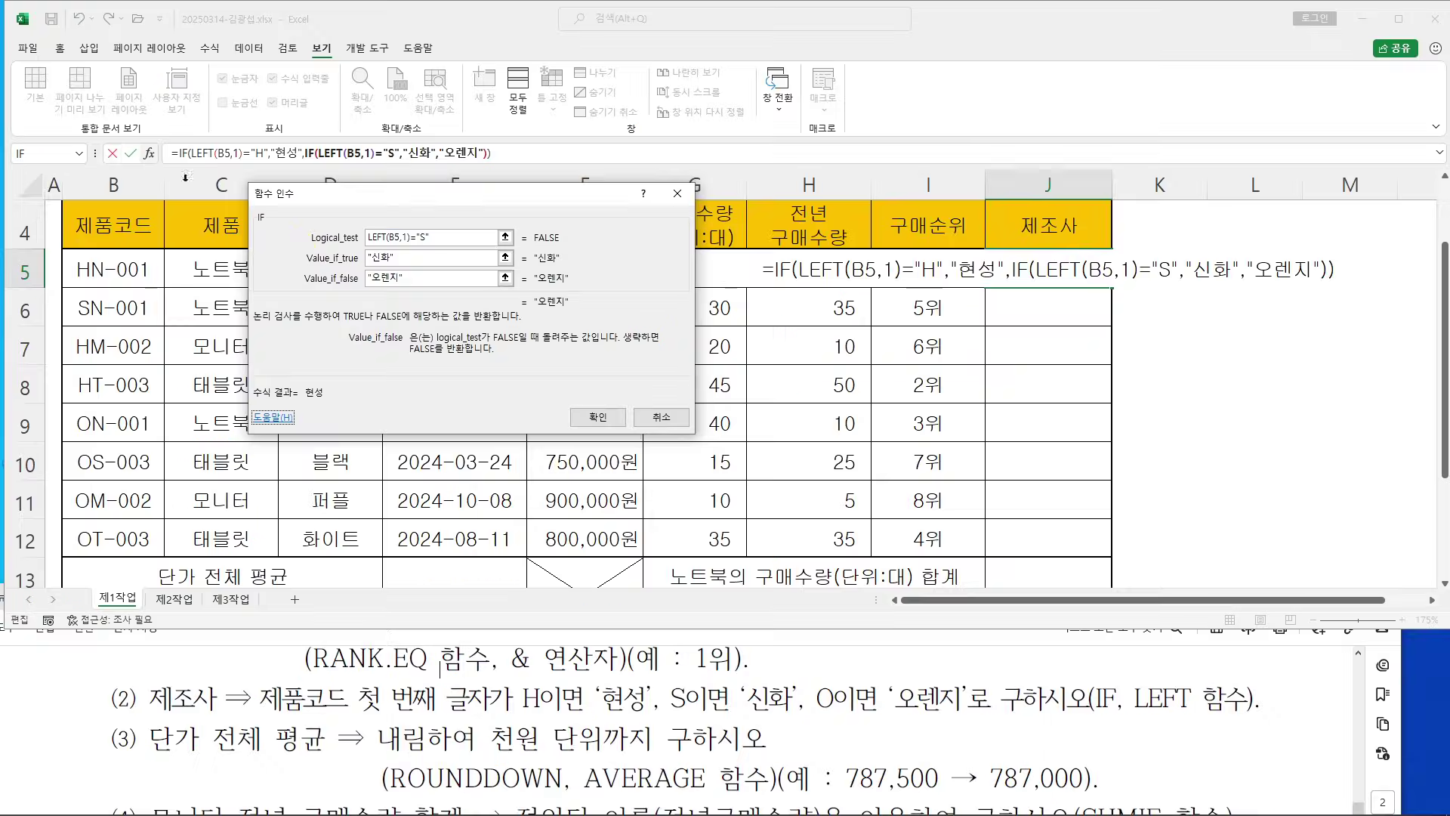
Confirm the nested IF and fill J5 down to J12 without formatting
{"action": "left_click", "coordinate": [1195, 663]}
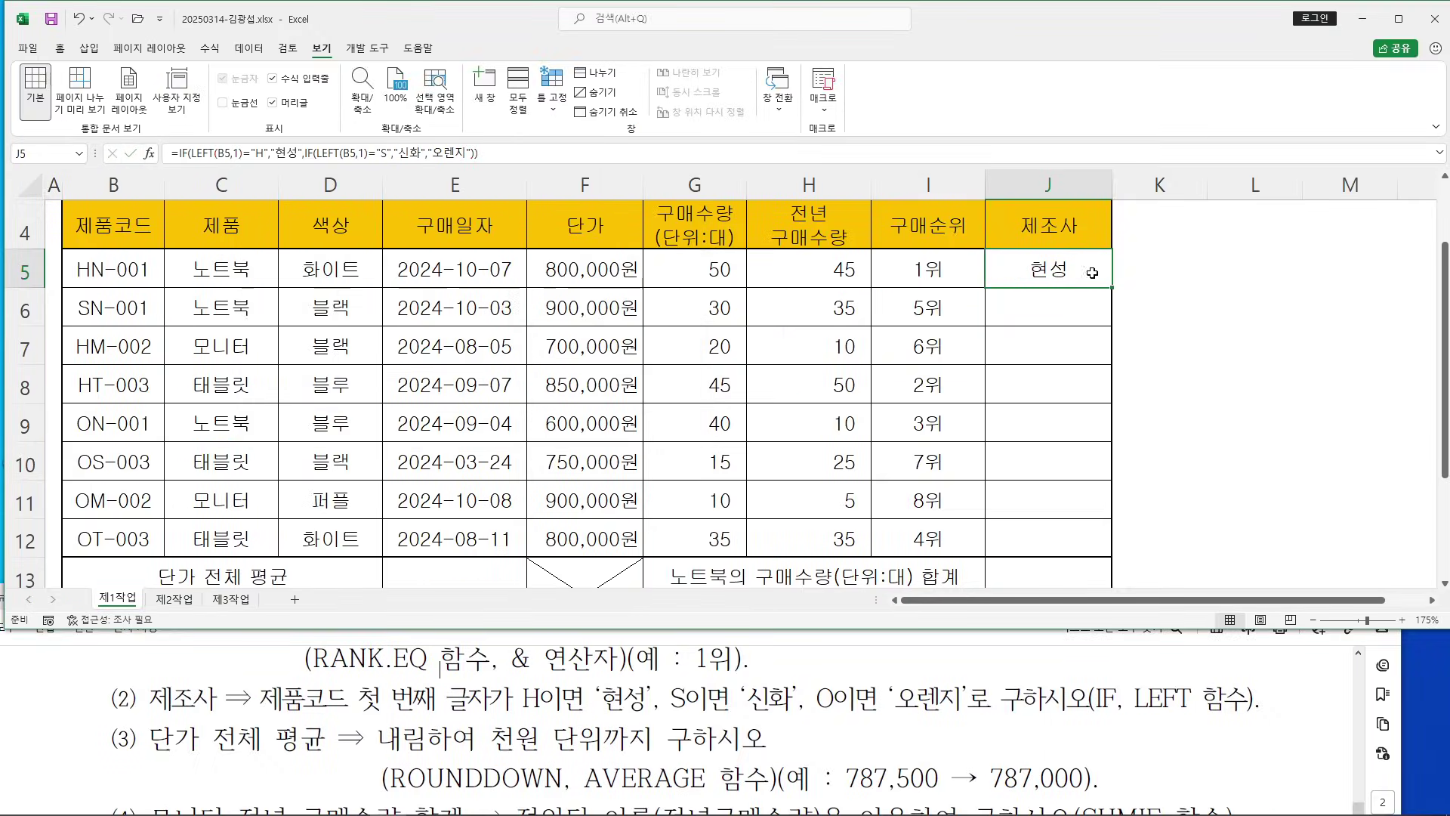
{"action": "left_click_drag", "start_coordinate": [1114, 287], "coordinate": [1121, 555]}
{"action": "left_click", "coordinate": [1121, 568]}
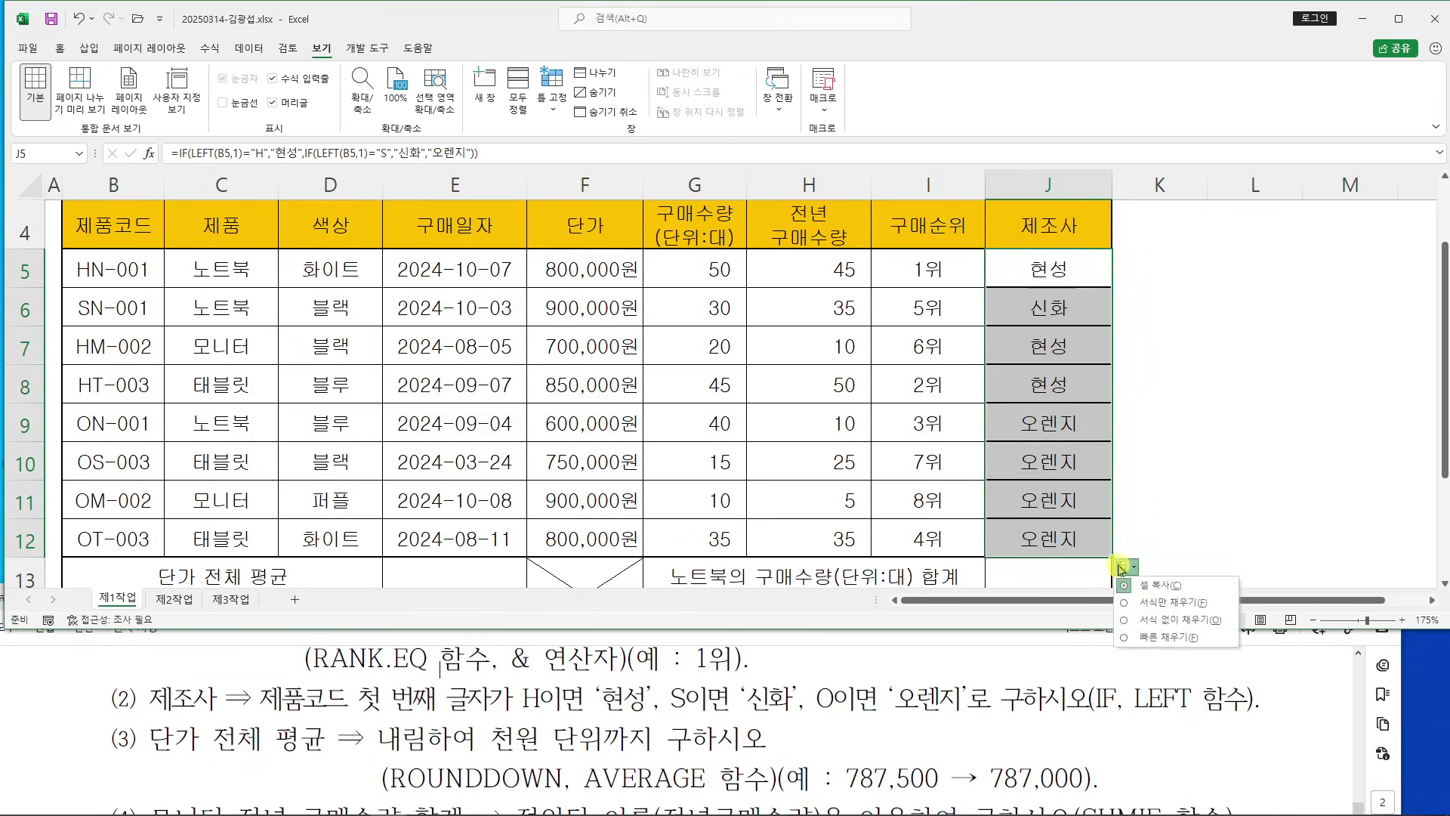
{"action": "left_click", "coordinate": [1127, 620]}
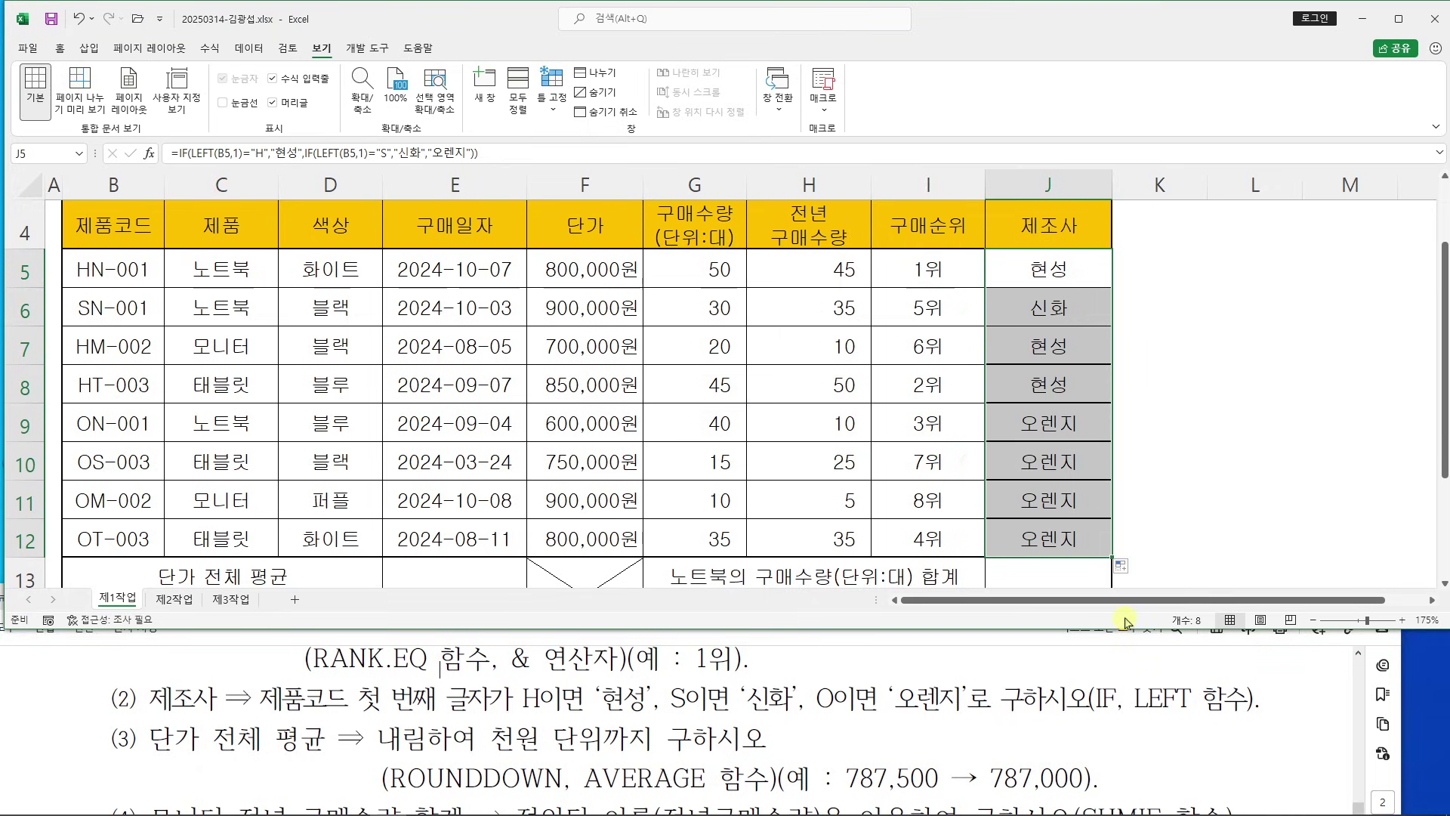
{"action": "left_click", "coordinate": [1185, 482]}
Select E13 and review the ROUNDDOWN/AVERAGE price-average requirement in the instructions
{"action": "scroll", "coordinate": [729, 384], "scroll_direction": "down", "scroll_amount": 1}
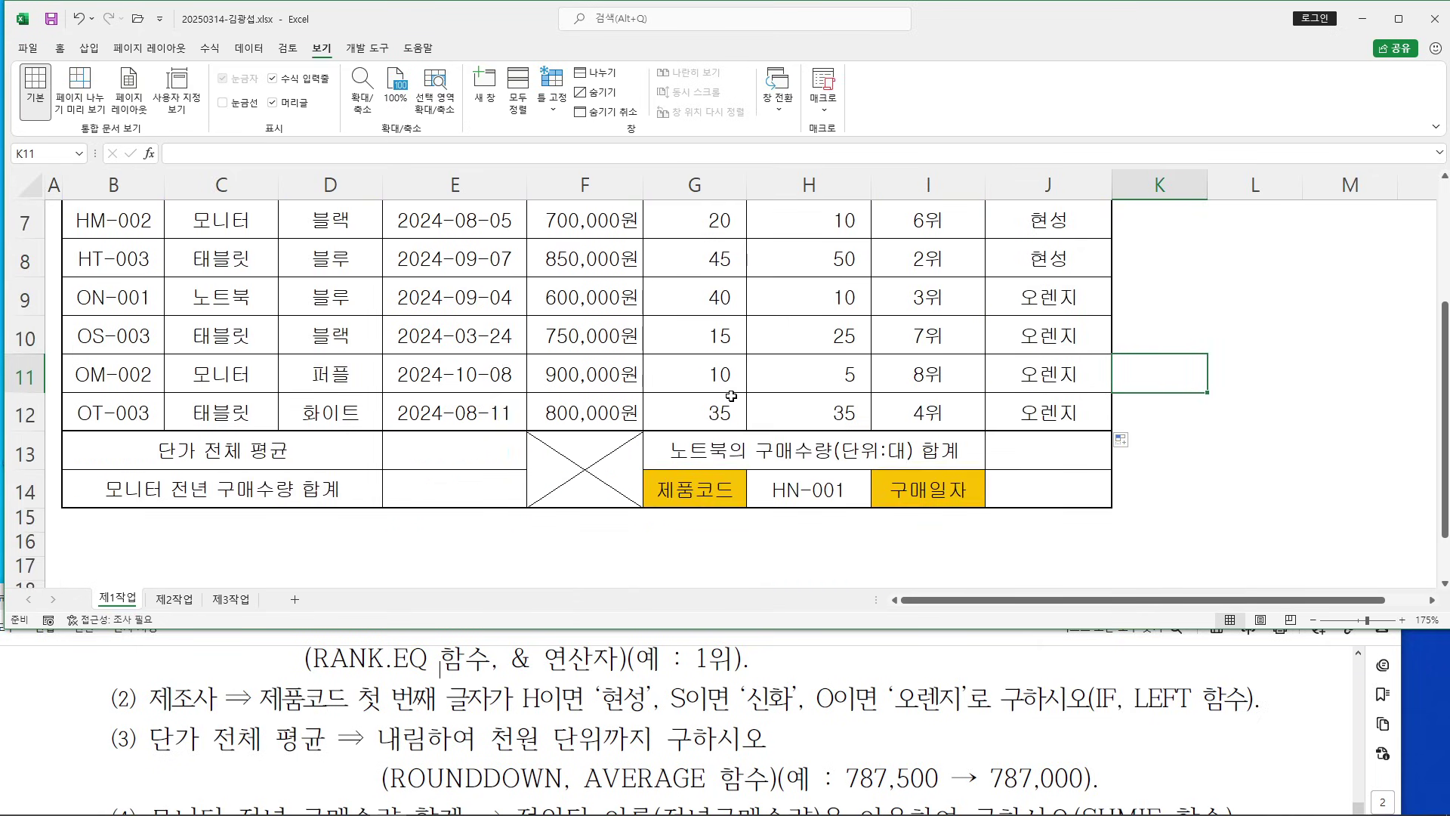
{"action": "left_click", "coordinate": [455, 445]}
{"action": "left_click", "coordinate": [391, 648]}
{"action": "scroll", "coordinate": [396, 648], "scroll_direction": "down", "scroll_amount": 1}
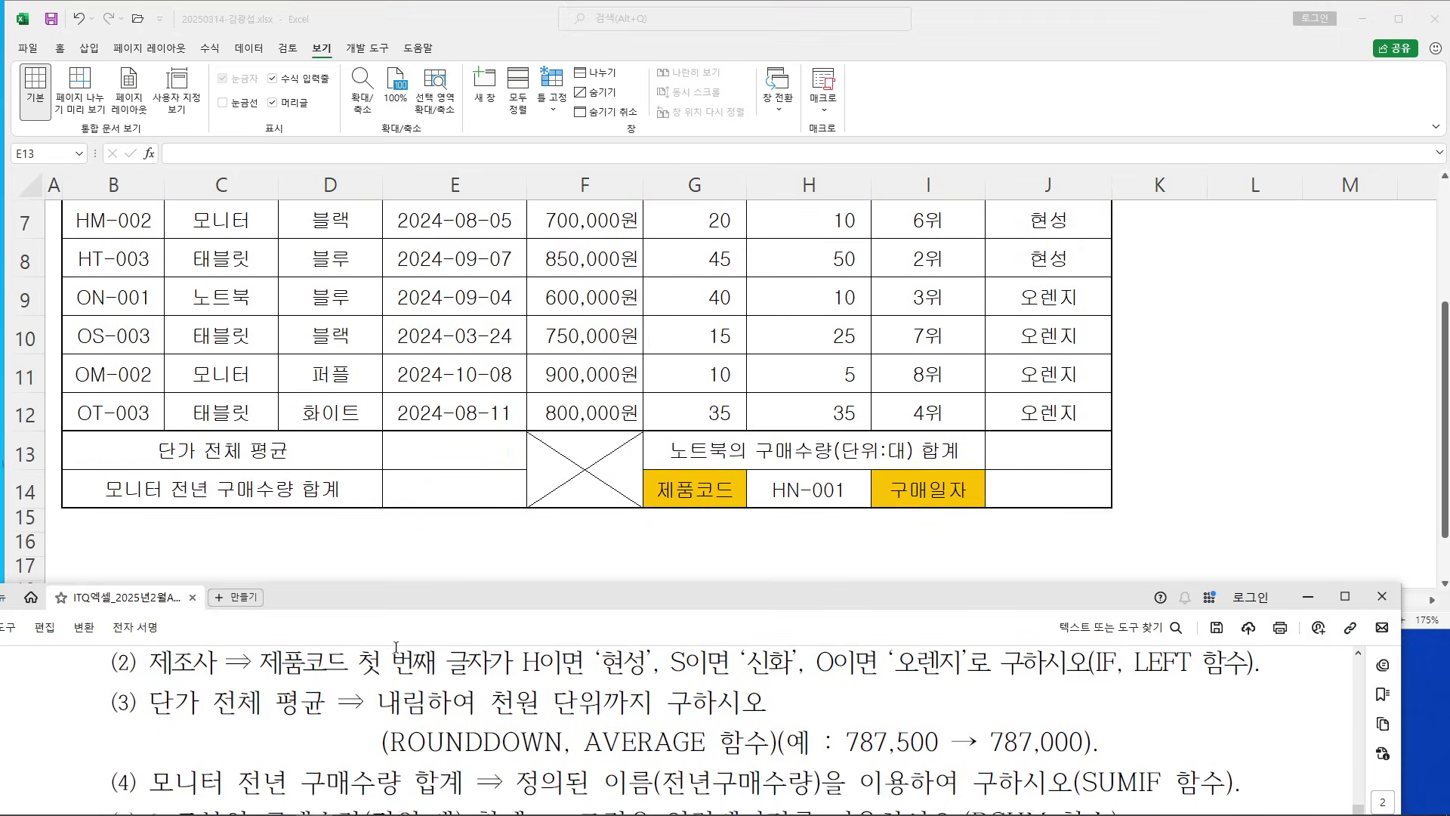
{"action": "left_click_drag", "start_coordinate": [405, 703], "coordinate": [729, 698]}
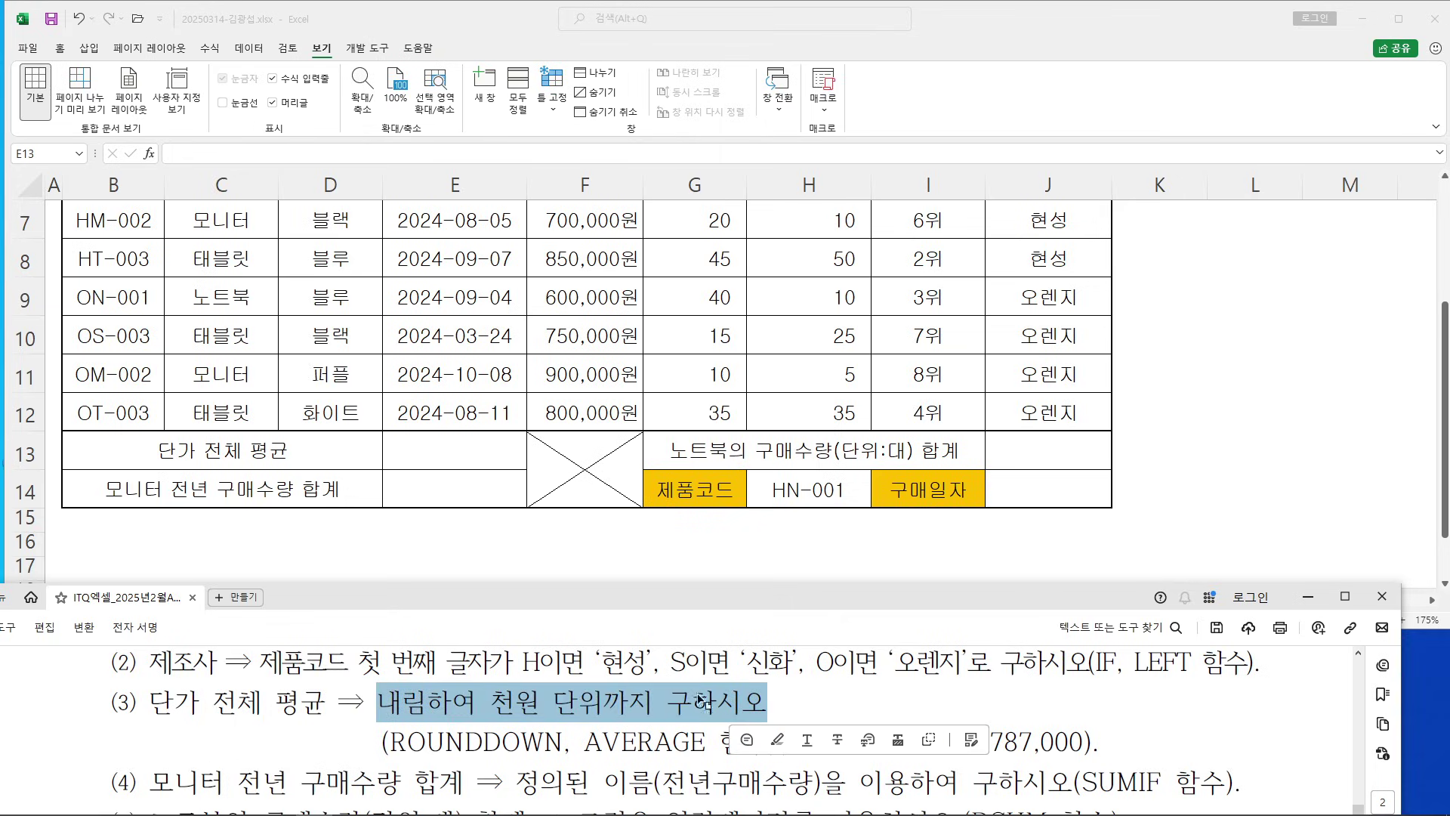
{"action": "left_click_drag", "start_coordinate": [402, 741], "coordinate": [698, 739]}
{"action": "left_click", "coordinate": [584, 710]}
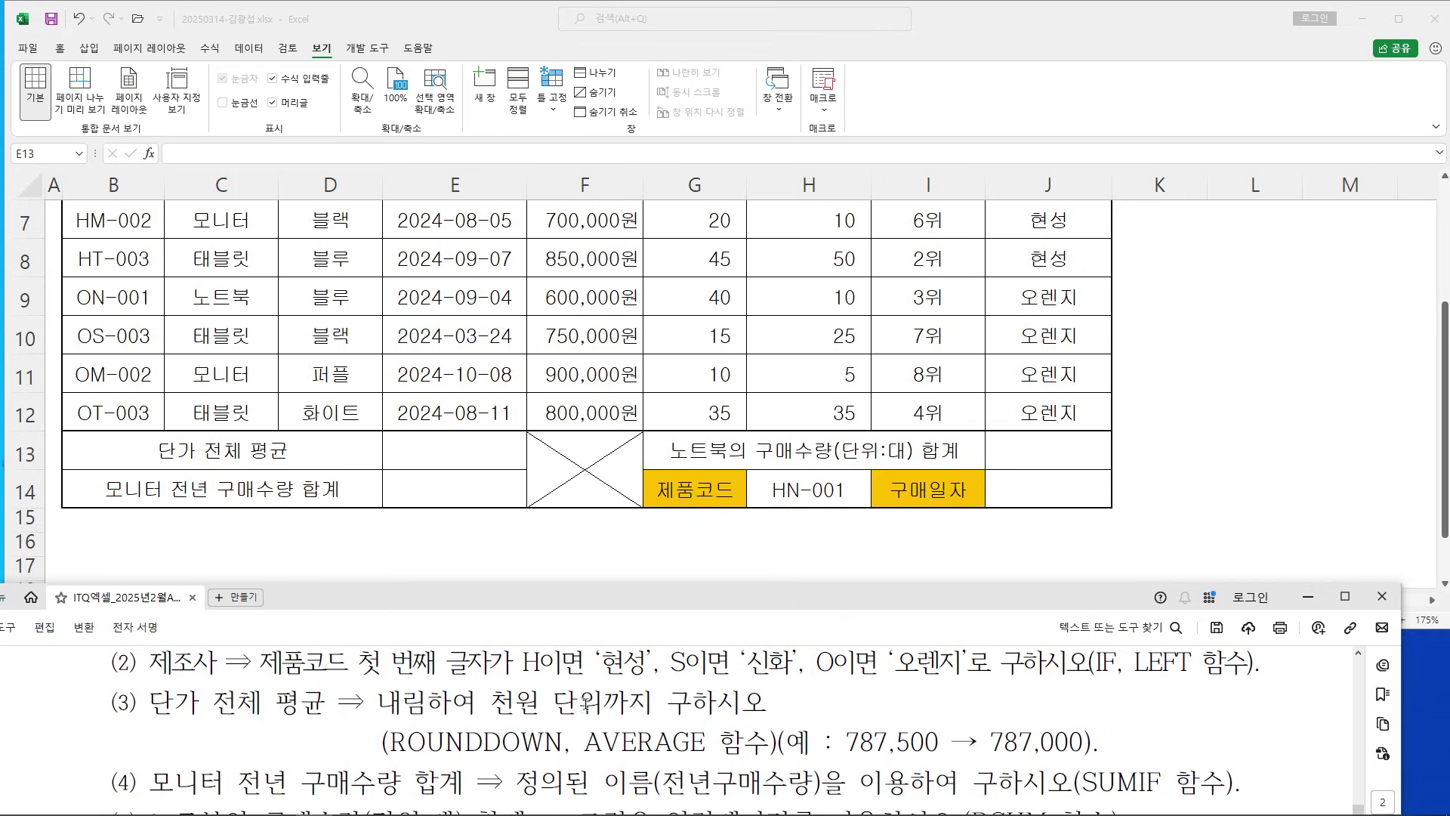
{"action": "left_click", "coordinate": [461, 460]}
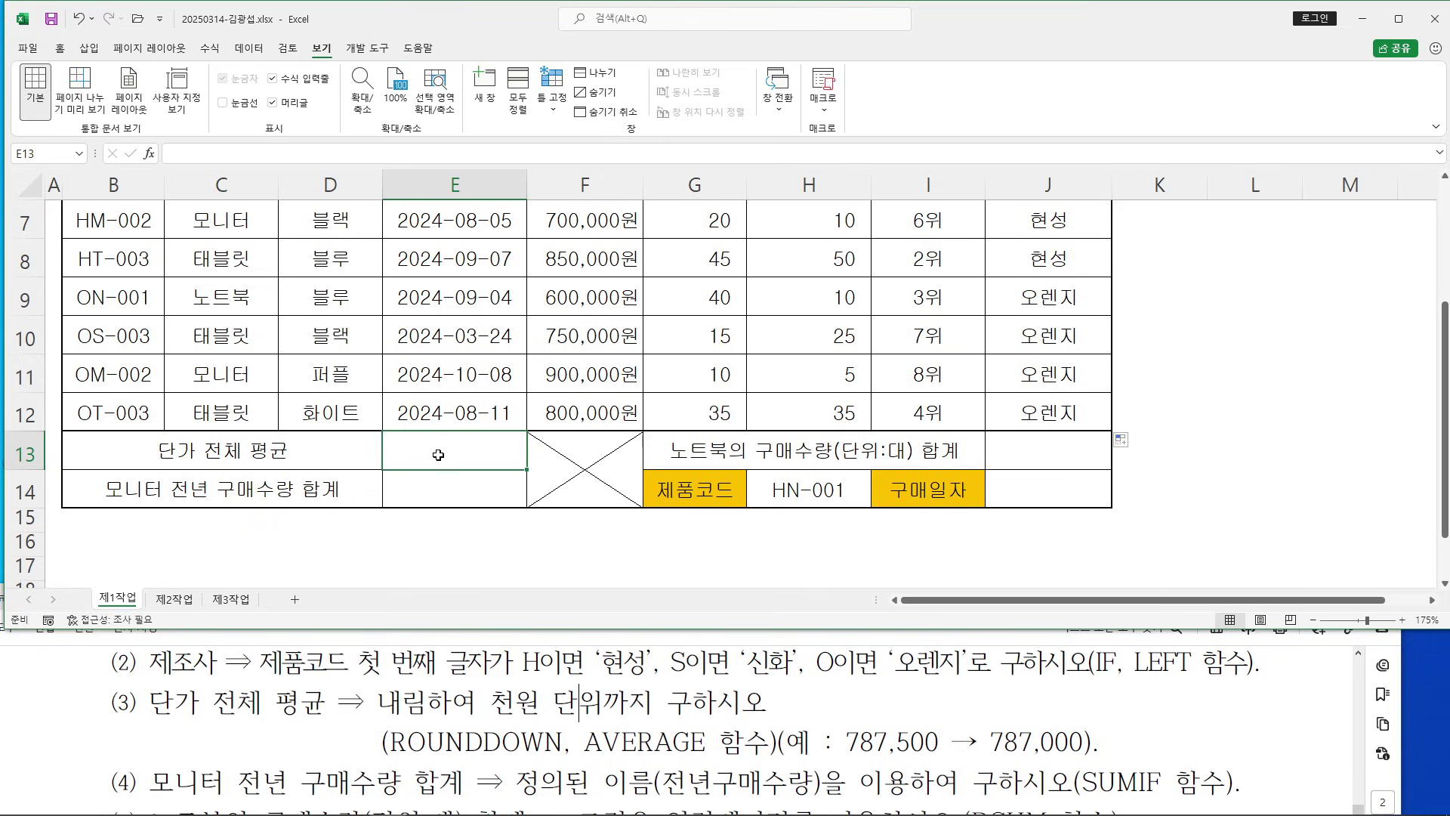
In E13, clear a stray Korean character and enter =ROUNDDOWN(AVERAGE( from autocomplete
{"action": "type", "text": "="}
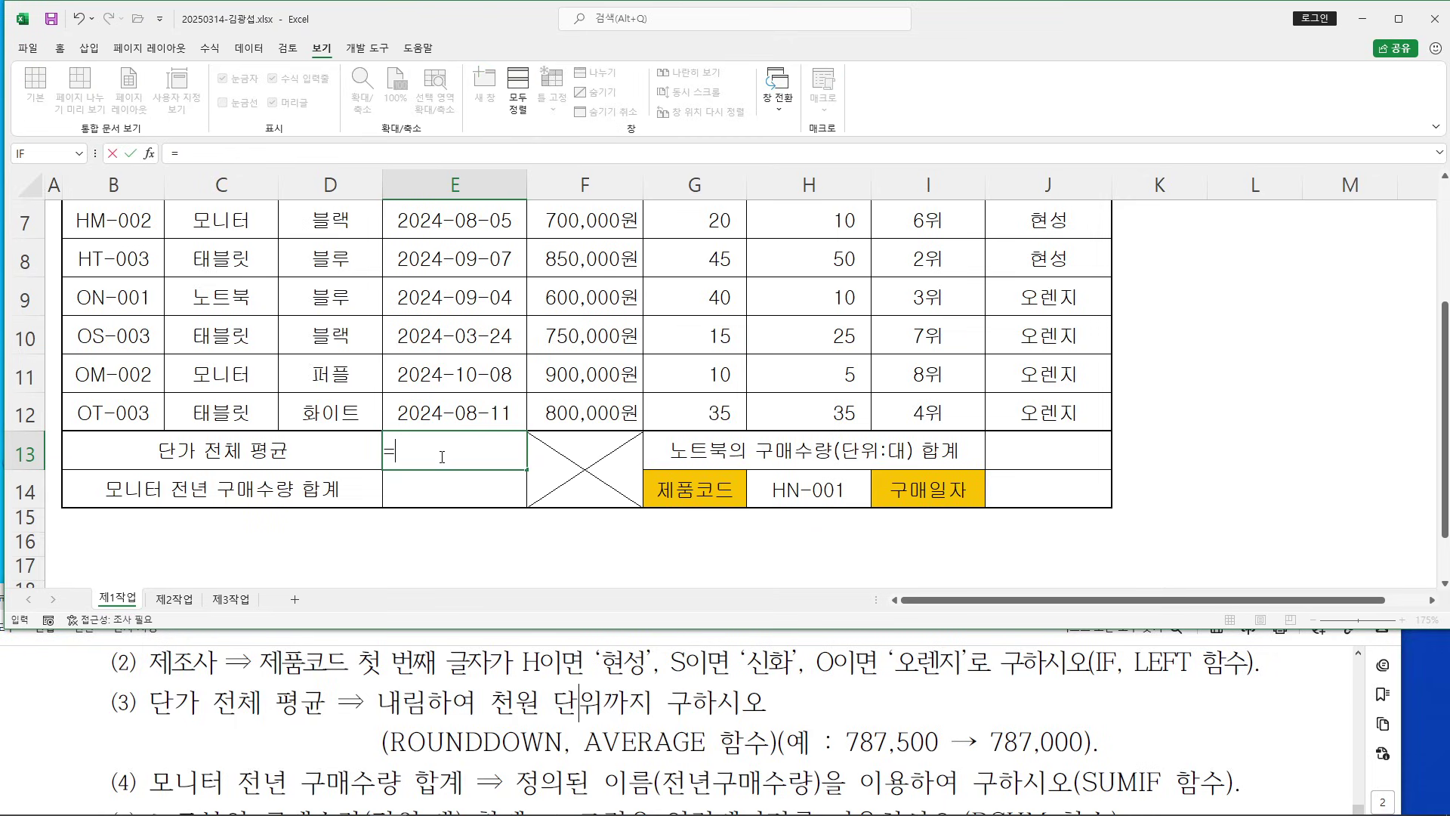
{"action": "type", "text": "ㄱ"}
{"action": "key", "text": "Hangul"}
{"action": "key", "text": "BackSpace"}
{"action": "type", "text": "ROU"}
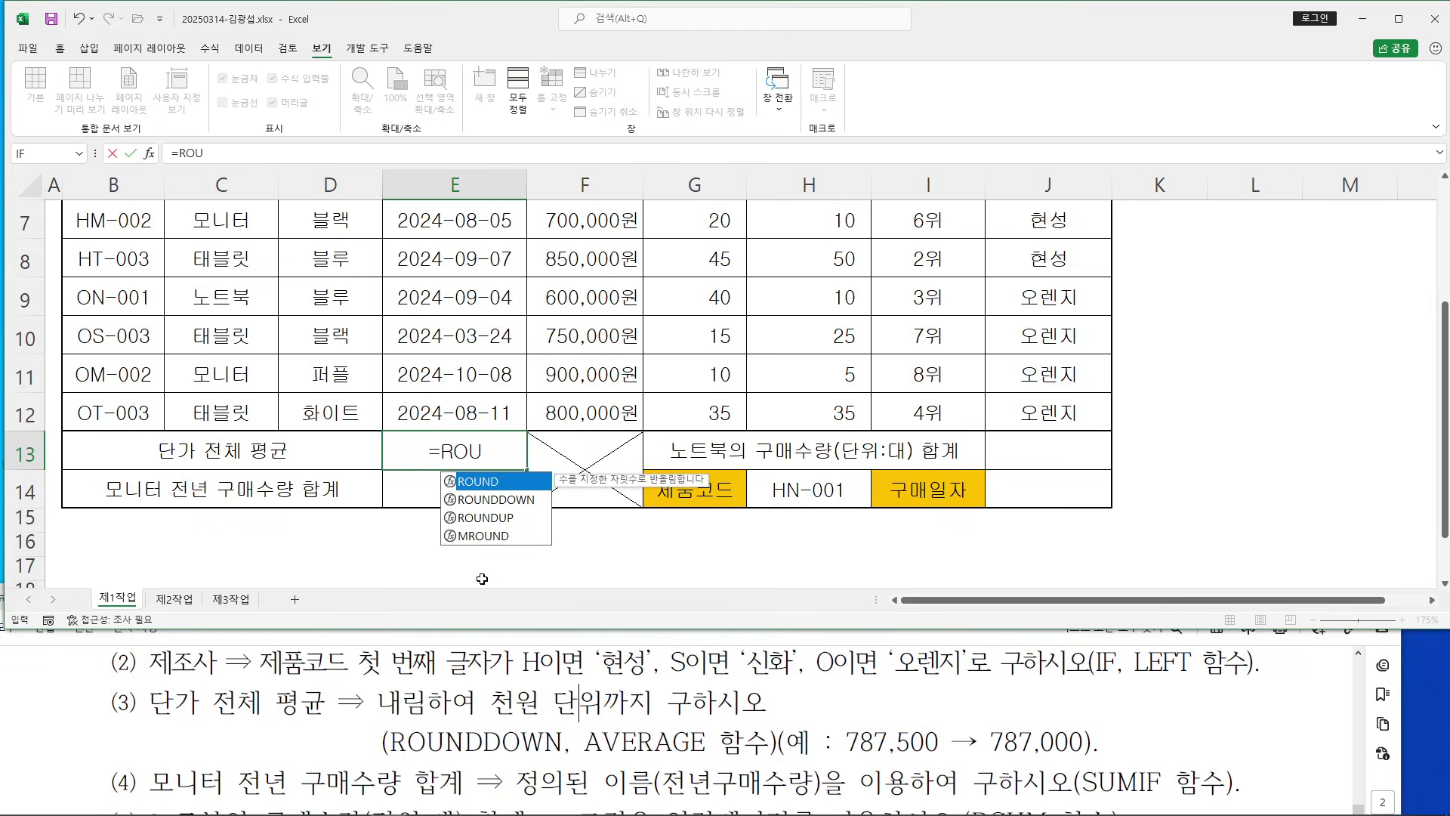
{"action": "double_click", "coordinate": [504, 500]}
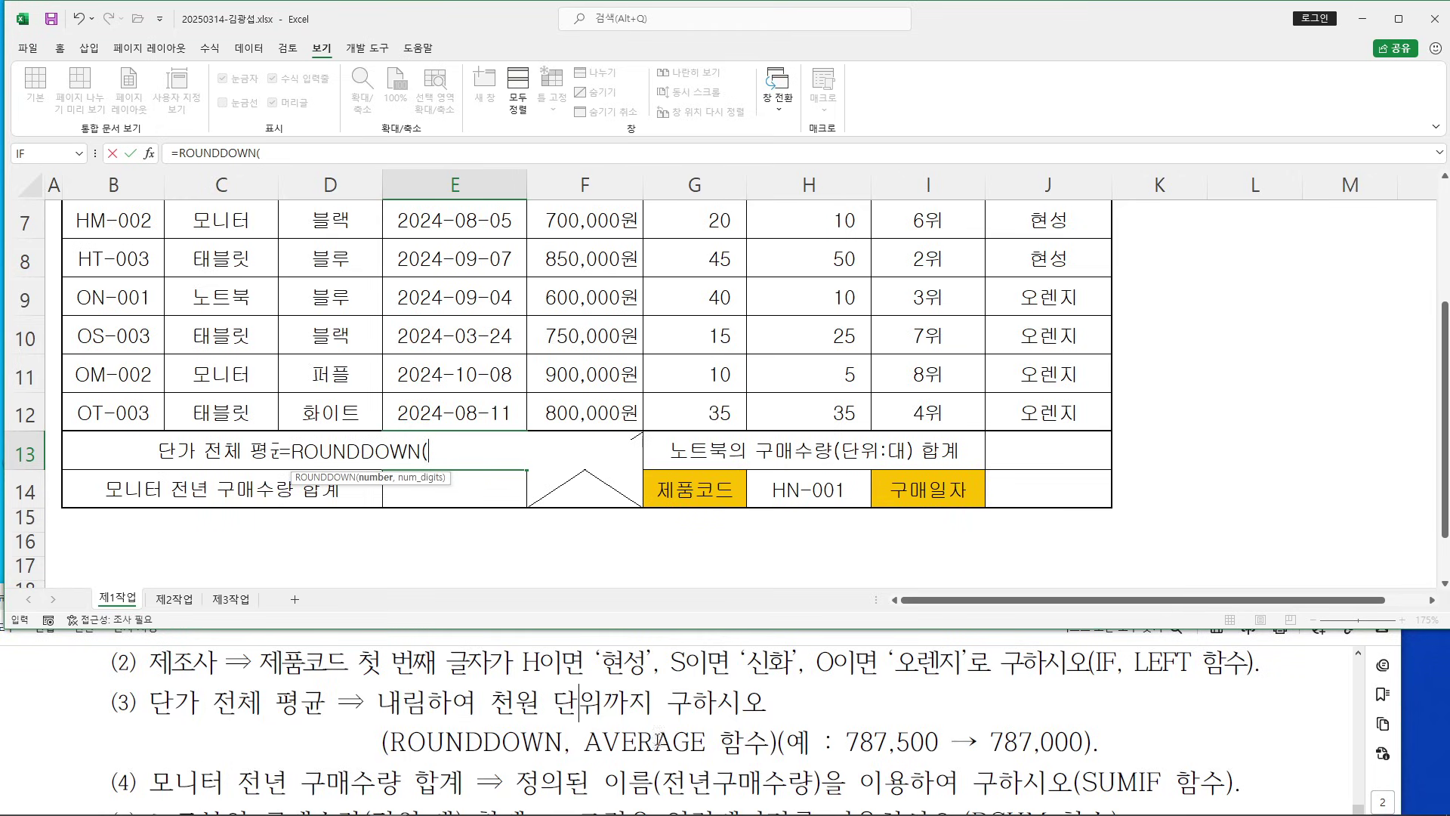
{"action": "type", "text": "AV"}
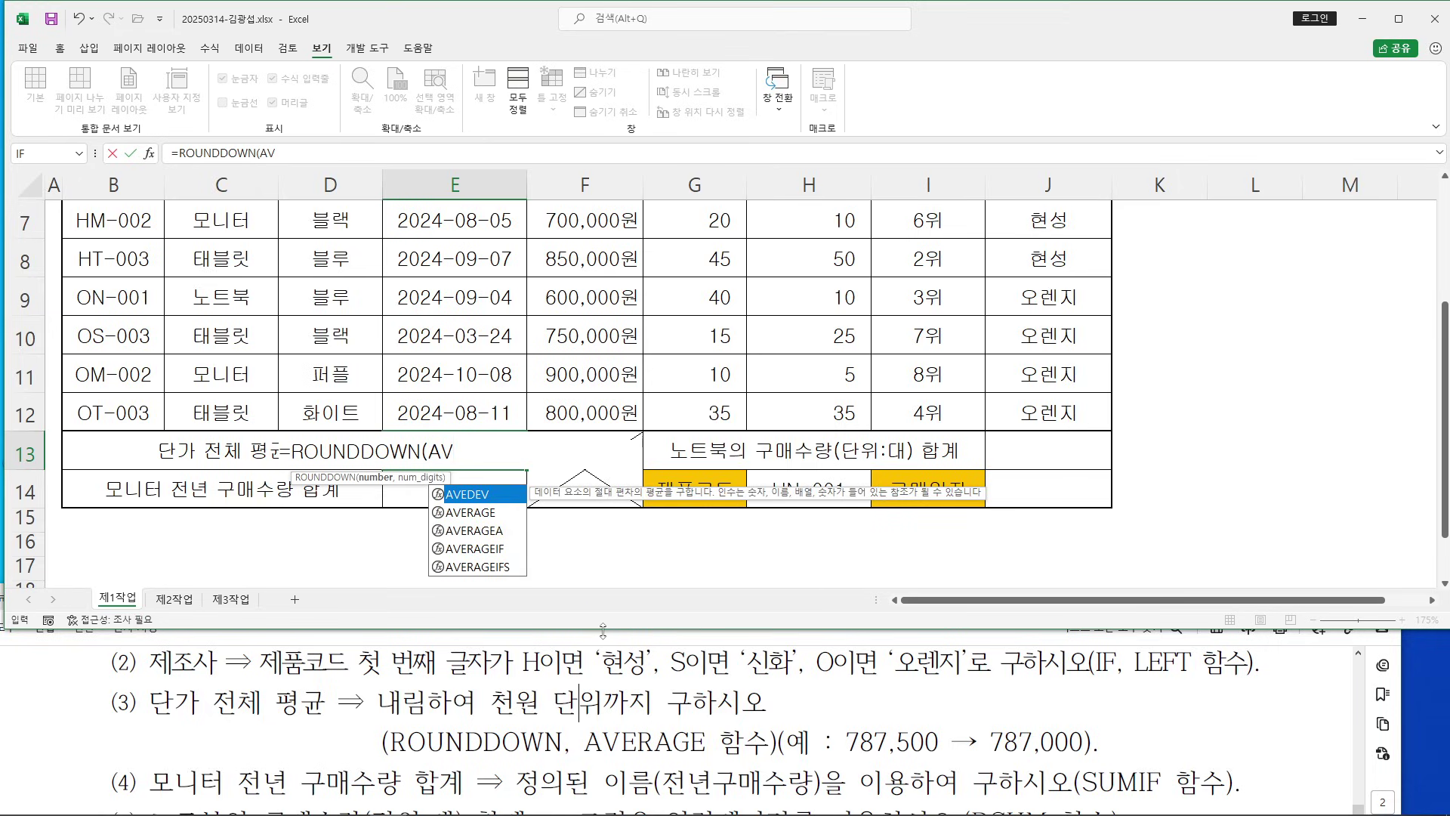
{"action": "double_click", "coordinate": [498, 514]}
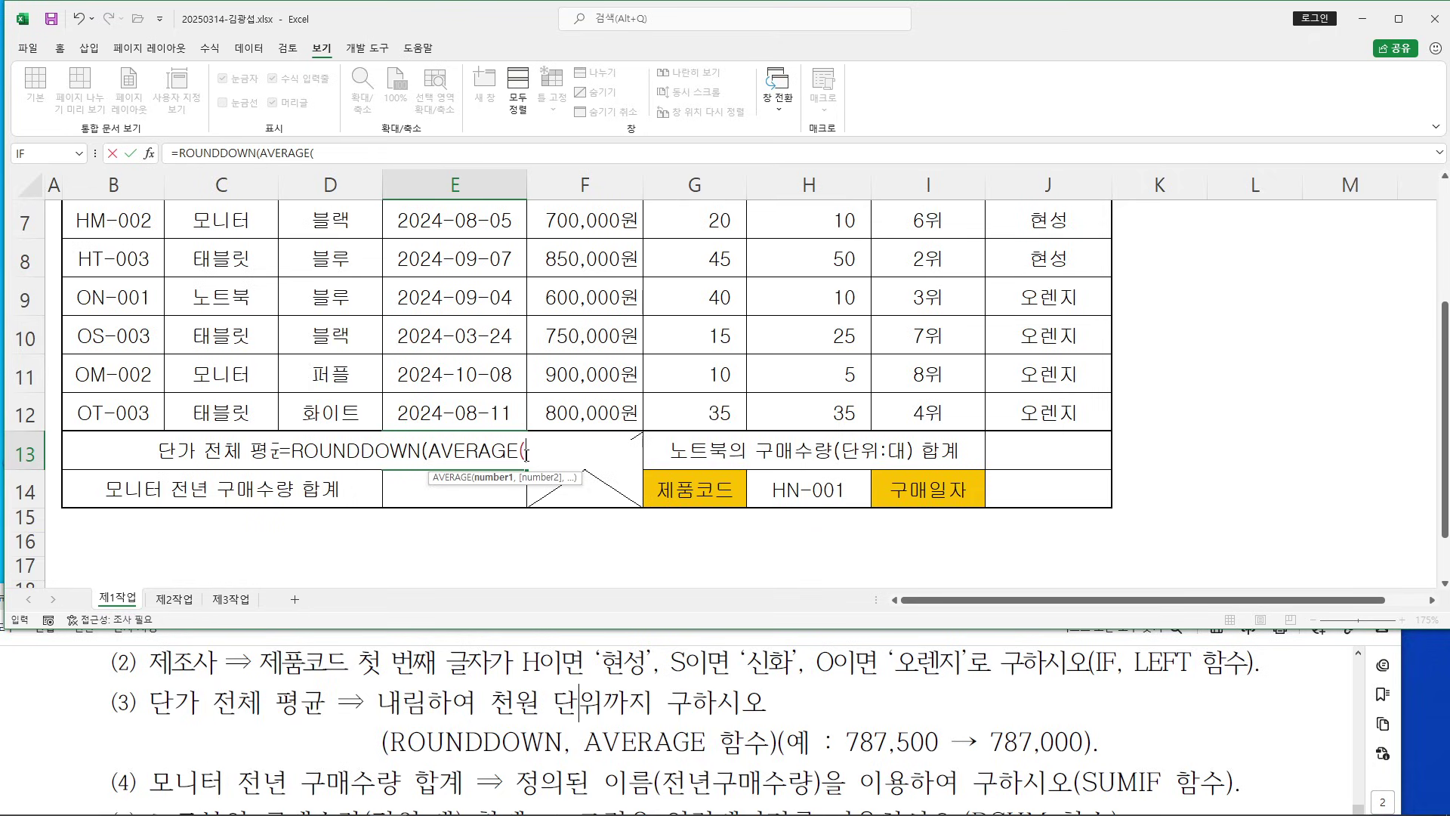
Set AVERAGE's Number1 argument to the unit prices F5:F12
{"action": "left_click", "coordinate": [150, 155]}
{"action": "left_click_drag", "start_coordinate": [442, 160], "coordinate": [876, 191]}
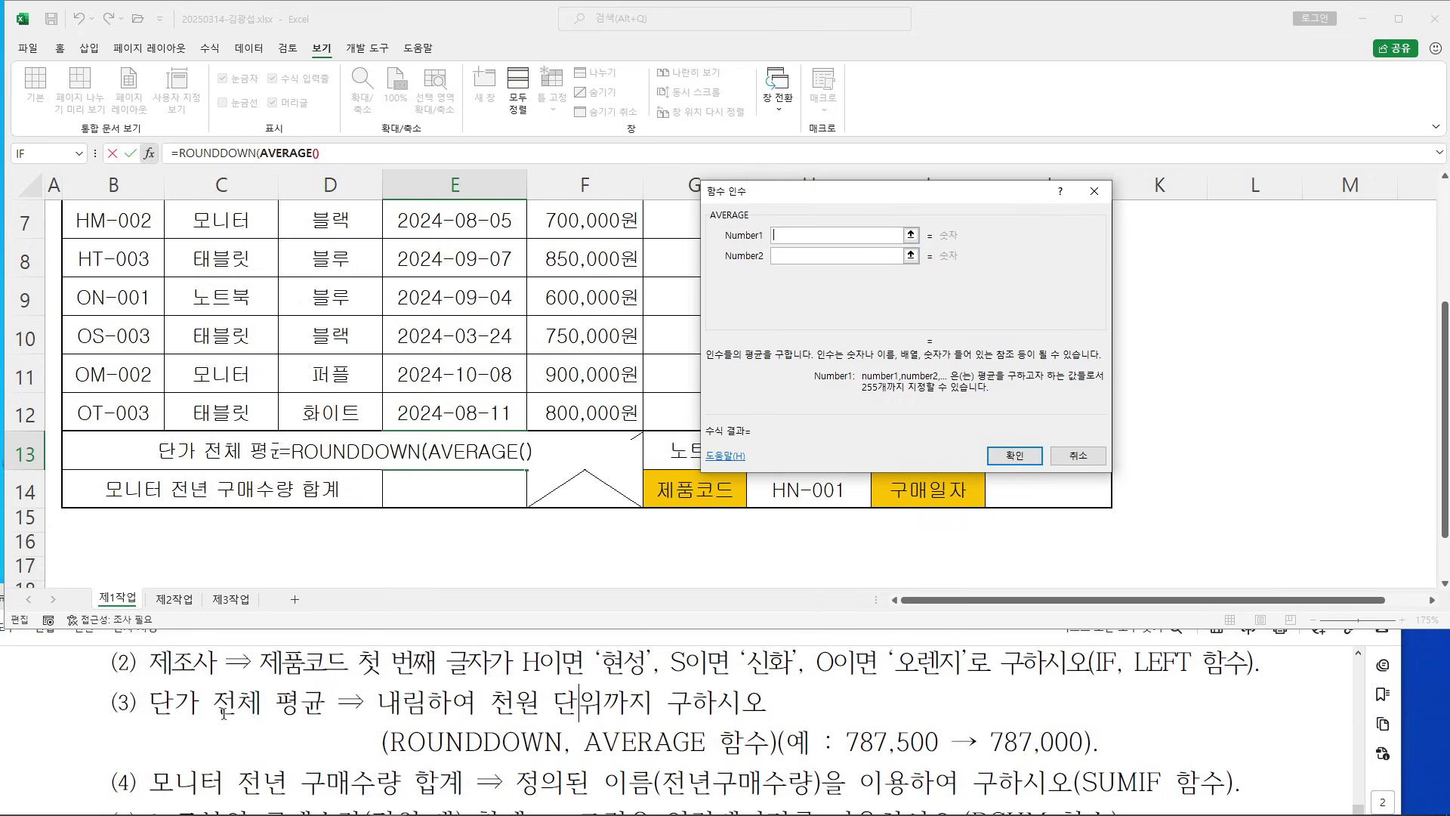
{"action": "left_click_drag", "start_coordinate": [802, 209], "coordinate": [951, 210]}
{"action": "scroll", "coordinate": [710, 338], "scroll_direction": "up", "scroll_amount": 1}
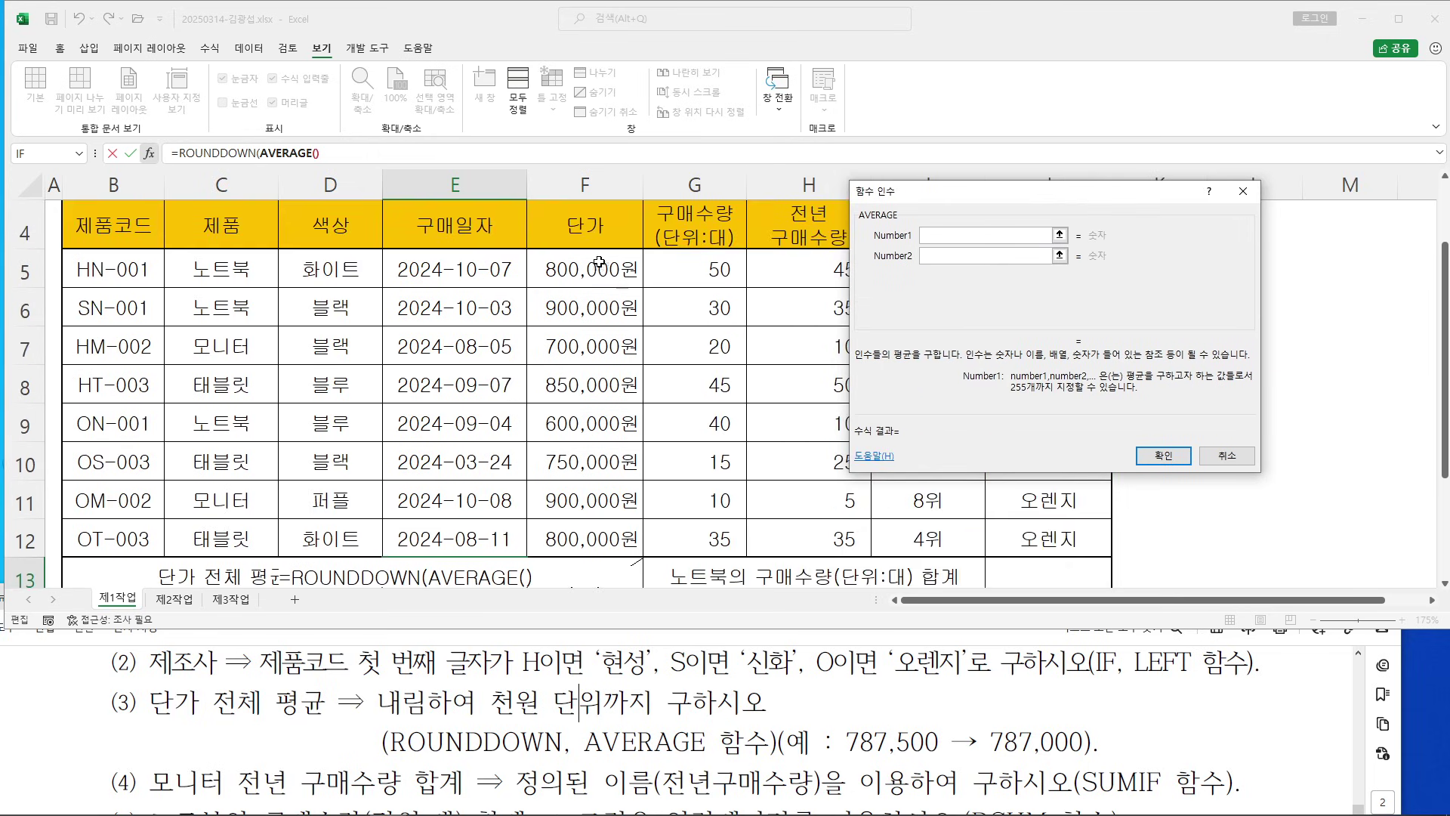
{"action": "left_click", "coordinate": [925, 242]}
{"action": "left_click_drag", "start_coordinate": [602, 269], "coordinate": [607, 533]}
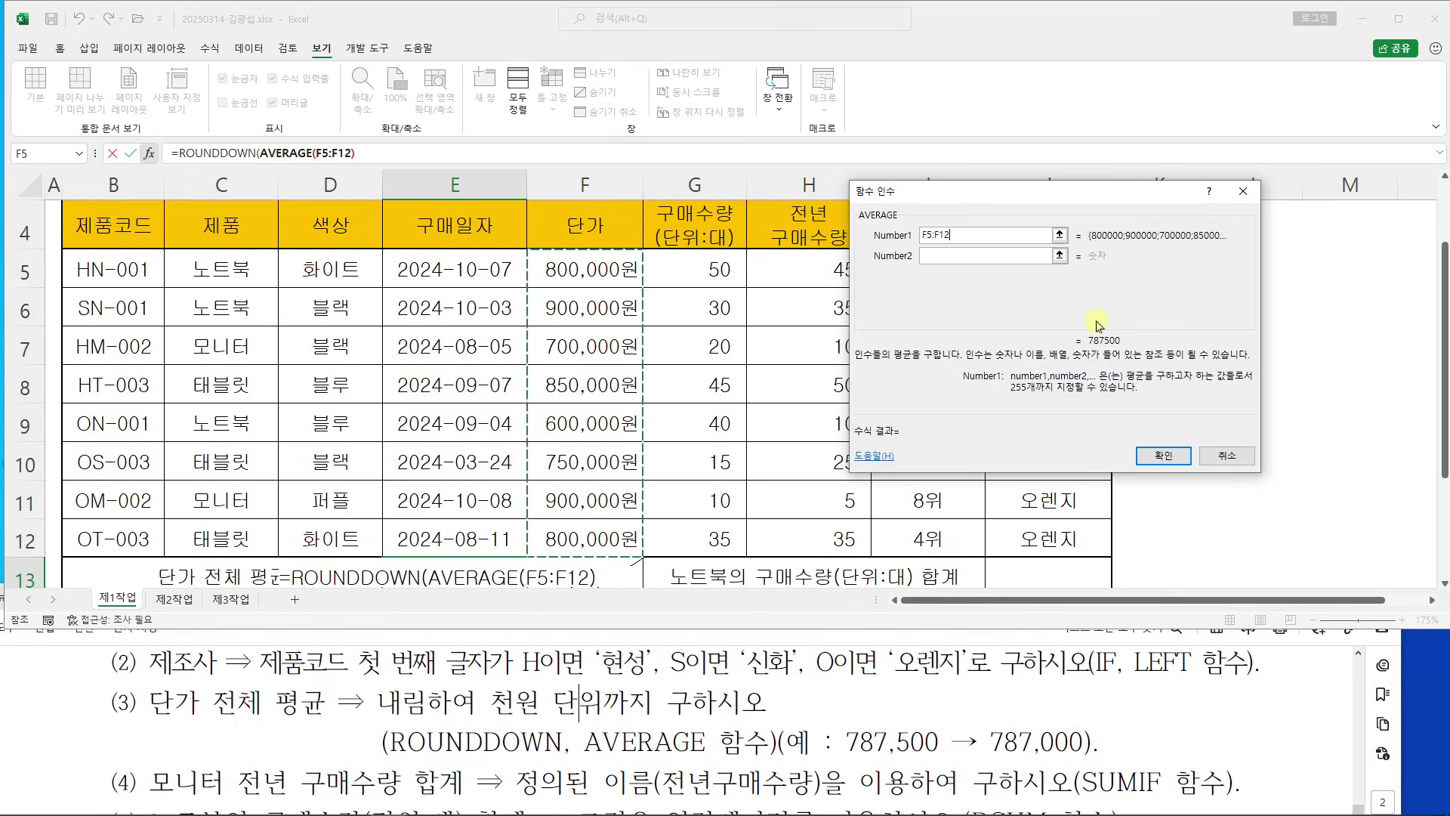
{"action": "left_click_drag", "start_coordinate": [1007, 205], "coordinate": [560, 204]}
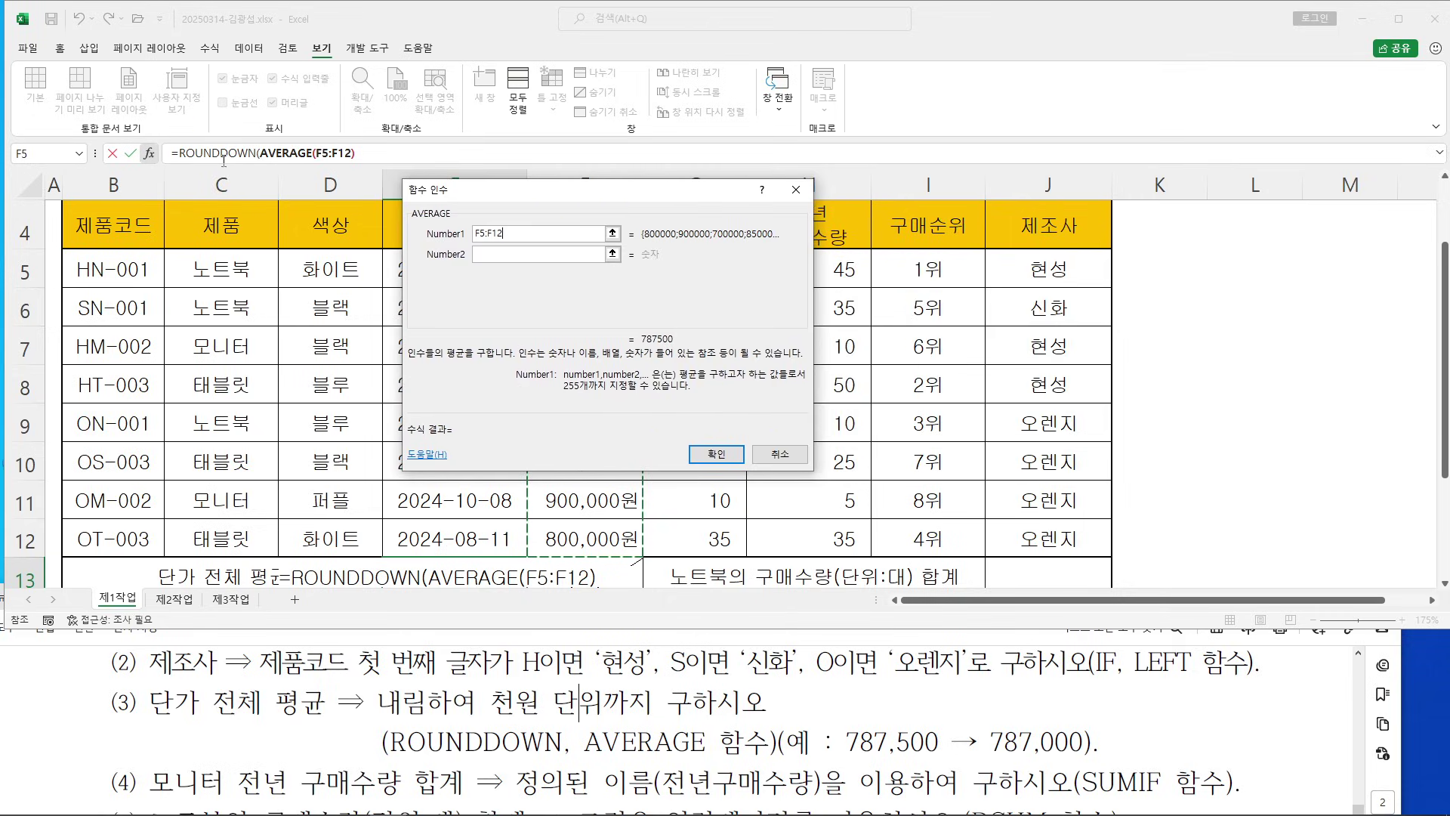
Give ROUNDDOWN Num_digits -3 to round down to thousands, and confirm the formula
{"action": "left_click", "coordinate": [198, 153]}
{"action": "left_click", "coordinate": [219, 153]}
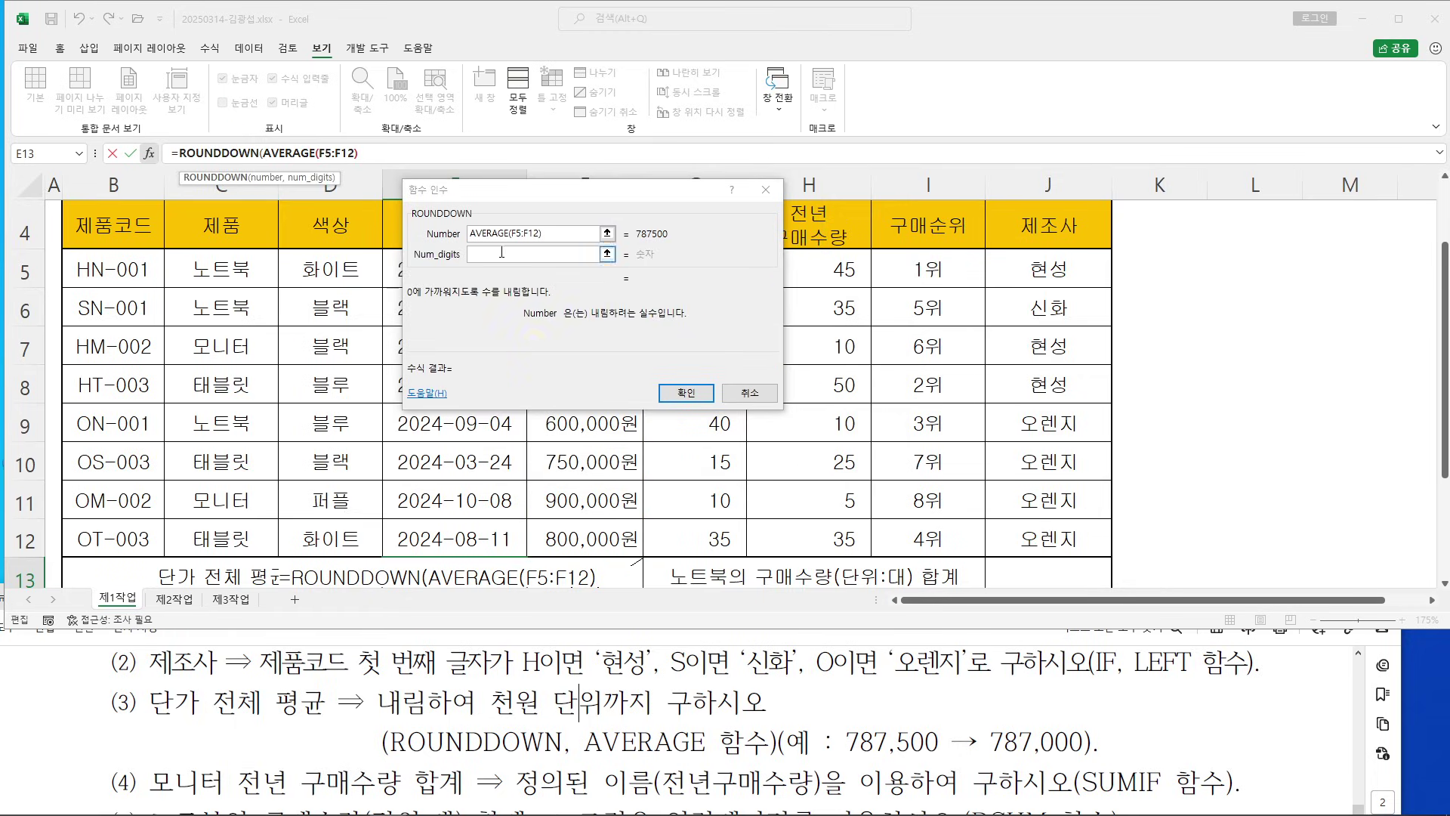
{"action": "left_click", "coordinate": [521, 331]}
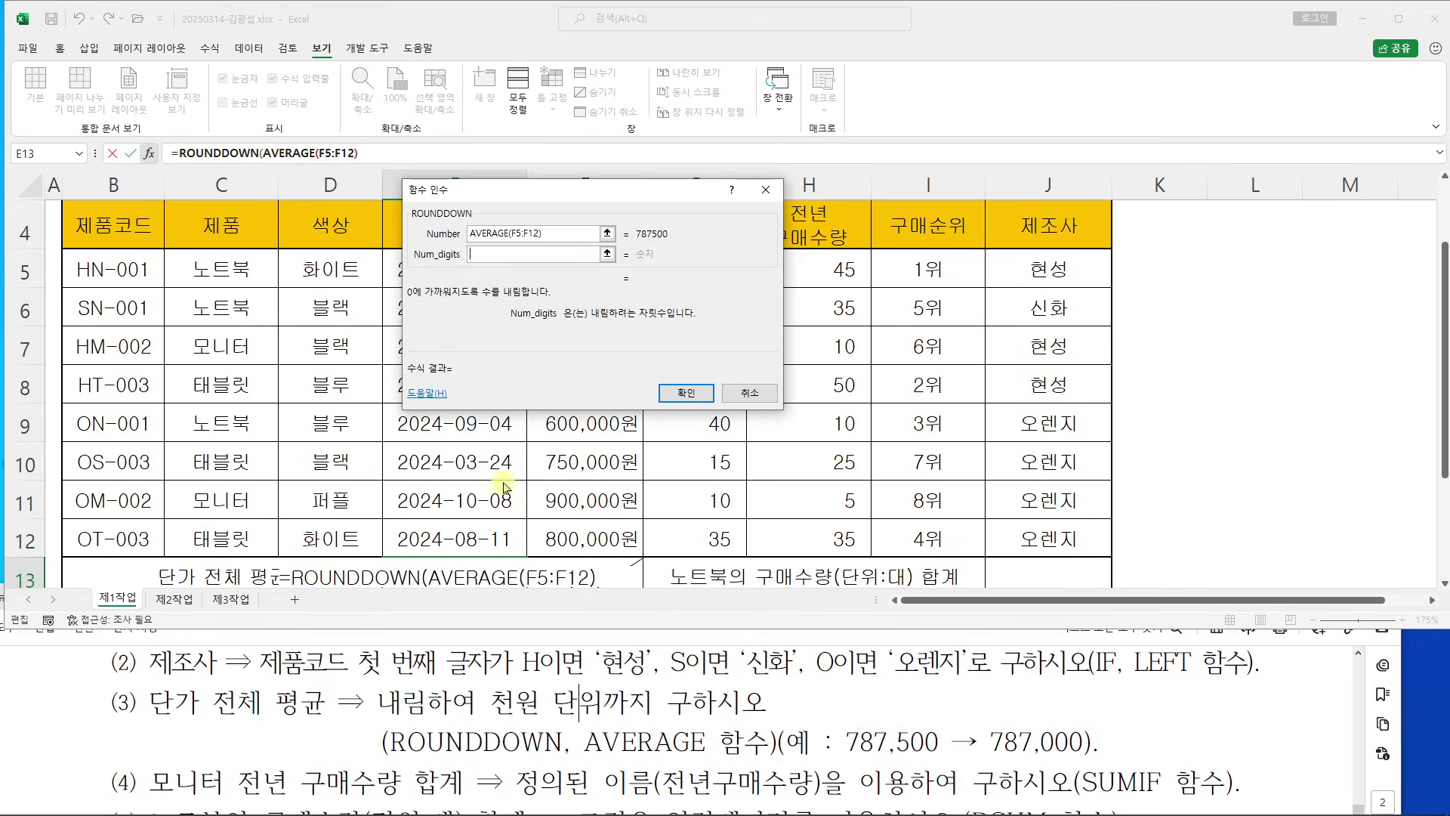
{"action": "mouse_move", "coordinate": [403, 302]}
{"action": "left_mouse_down"}
{"action": "mouse_move", "coordinate": [395, 350]}
{"action": "mouse_move", "coordinate": [439, 323]}
{"action": "mouse_move", "coordinate": [476, 326]}
{"action": "mouse_move", "coordinate": [504, 352]}
{"action": "mouse_move", "coordinate": [512, 321]}
{"action": "left_mouse_up"}
{"action": "left_click_drag", "start_coordinate": [352, 373], "coordinate": [533, 373]}
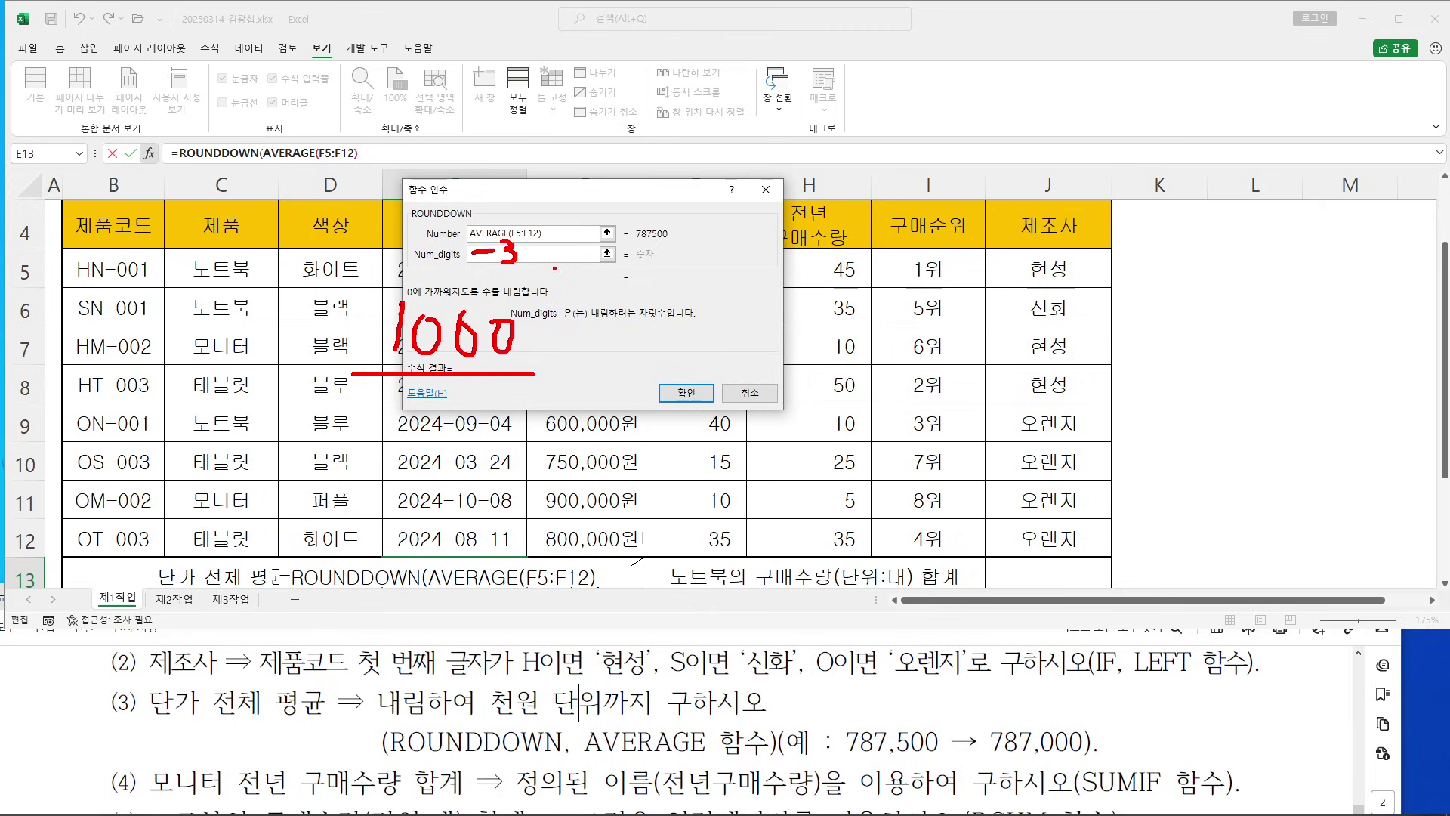
{"action": "key", "text": "Escape"}
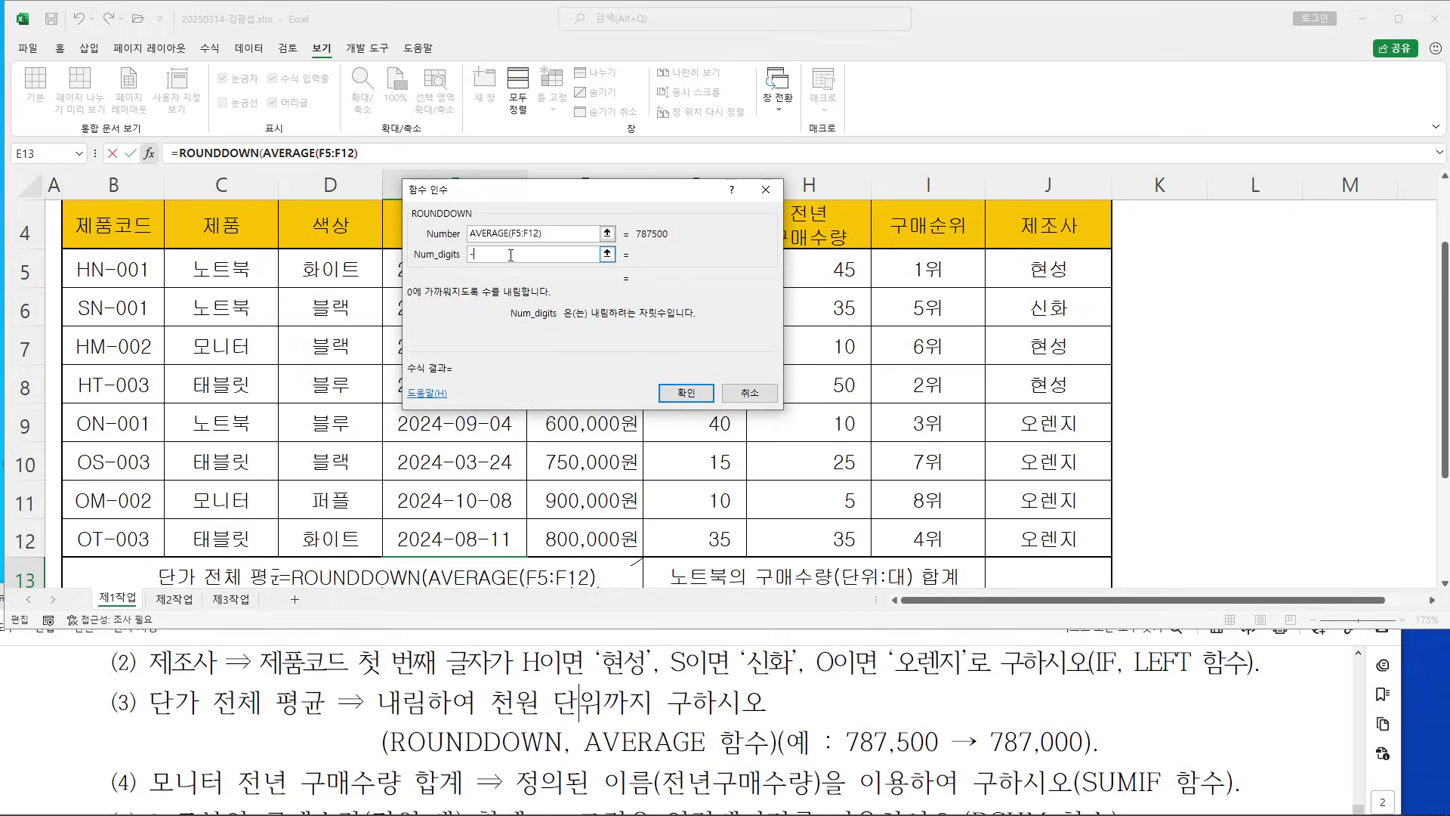
{"action": "type", "text": "-3"}
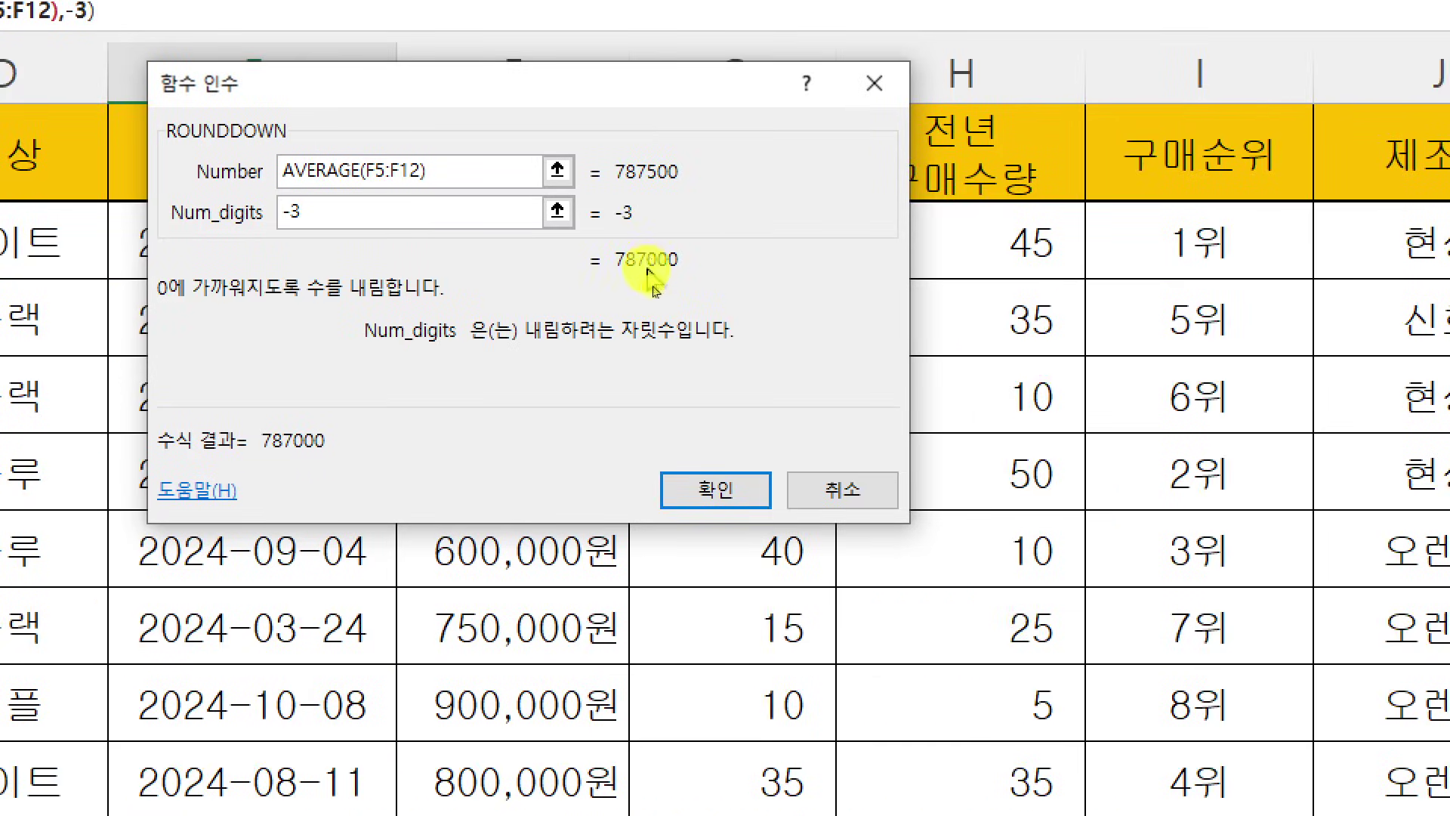
{"action": "left_click_drag", "start_coordinate": [314, 106], "coordinate": [233, 107]}
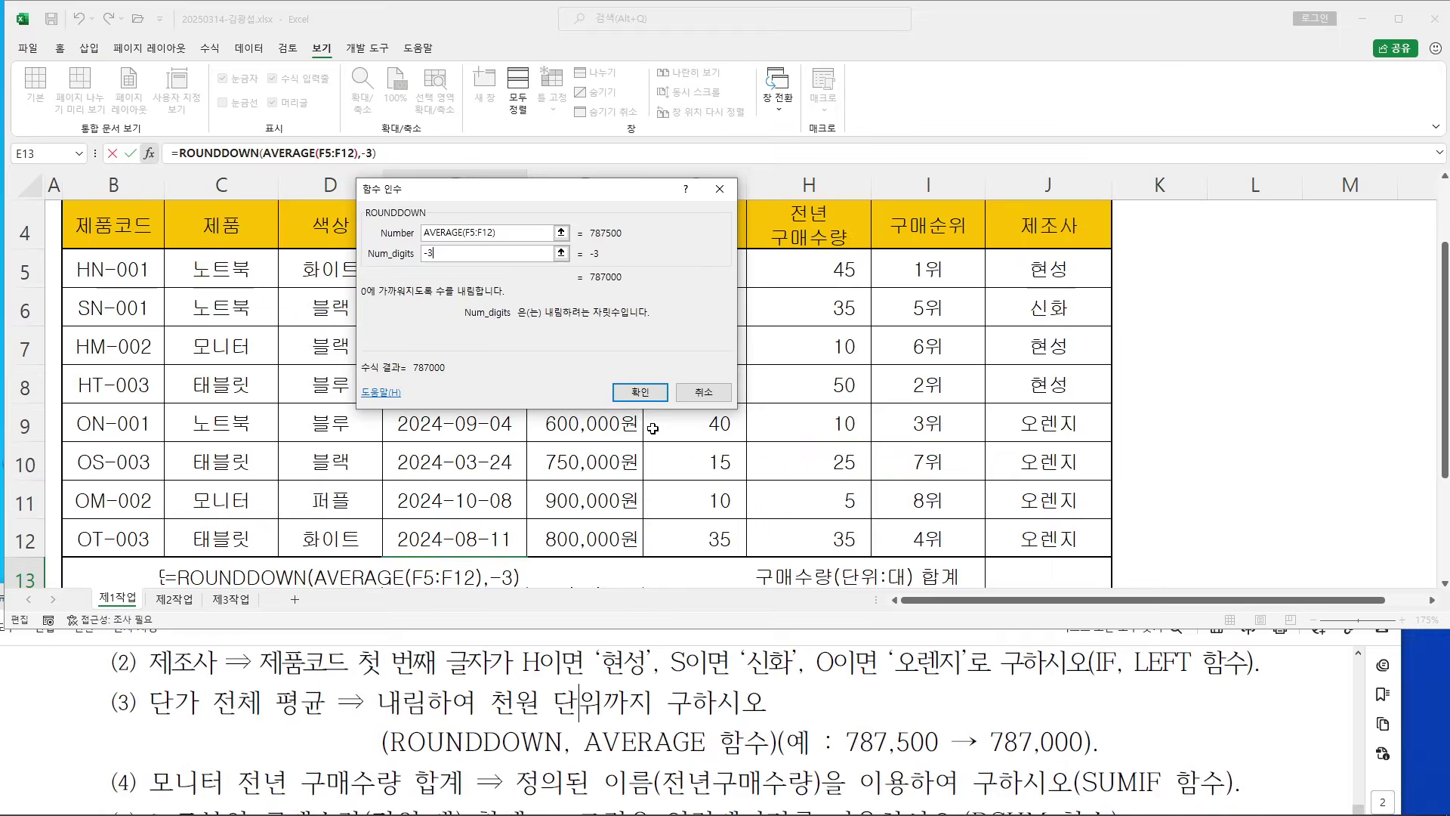
{"action": "left_click", "coordinate": [1084, 668]}
{"action": "scroll", "coordinate": [601, 552], "scroll_direction": "down", "scroll_amount": 1}
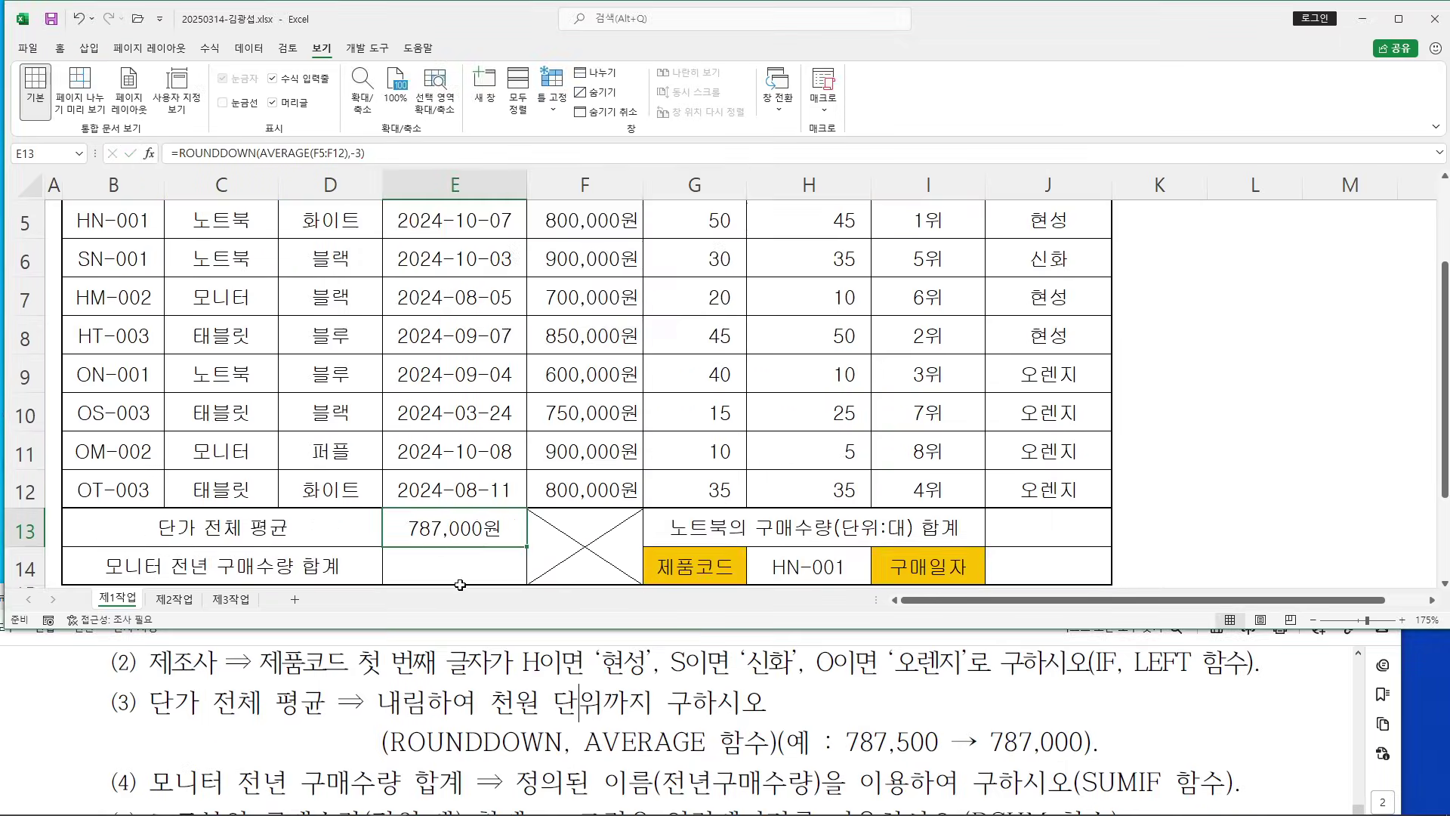
Select E14 and check the instructions for the monitor purchase total item
{"action": "left_click", "coordinate": [457, 582]}
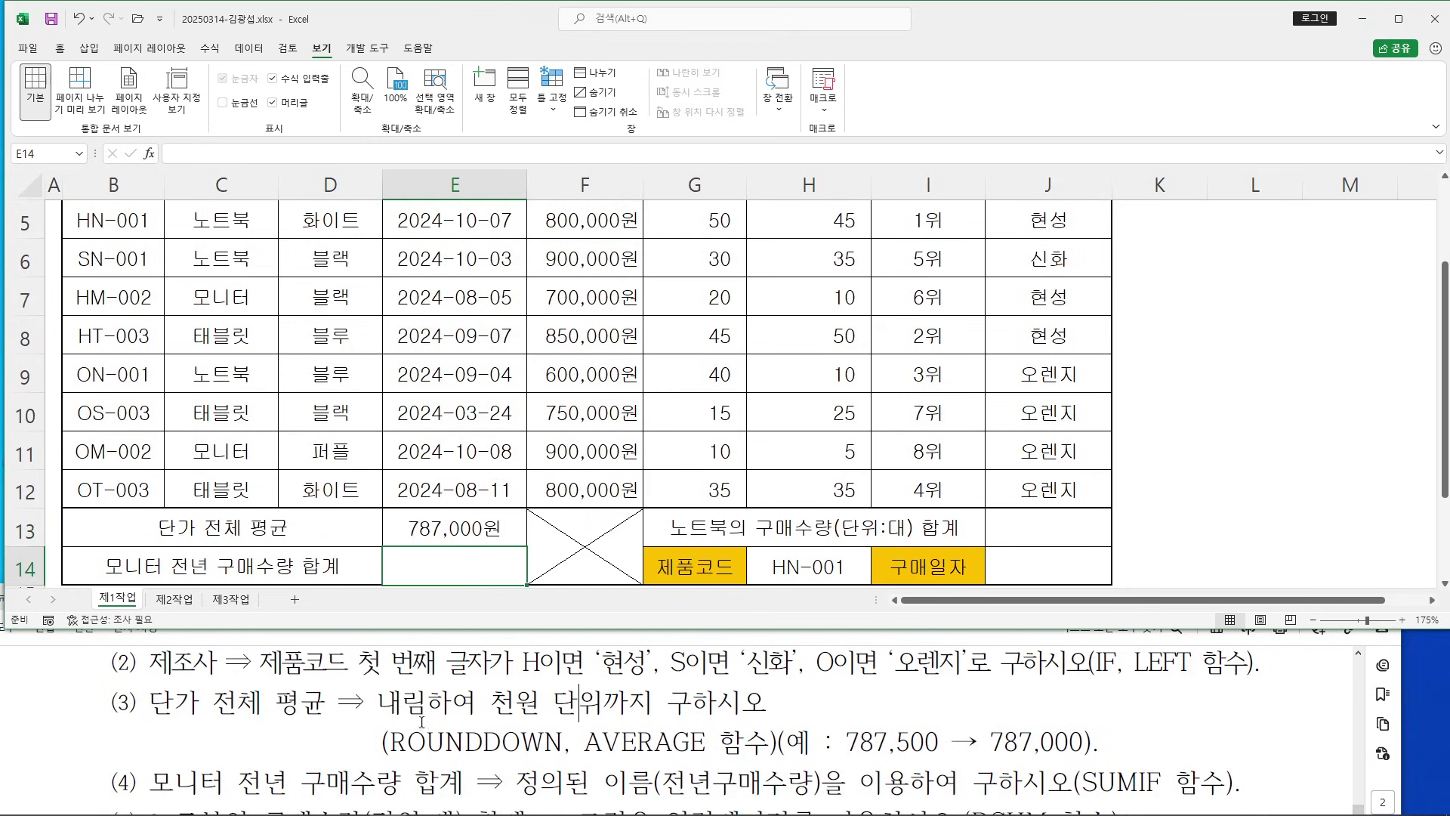
{"action": "left_click", "coordinate": [578, 702]}
{"action": "scroll", "coordinate": [579, 703], "scroll_direction": "down", "scroll_amount": 2}
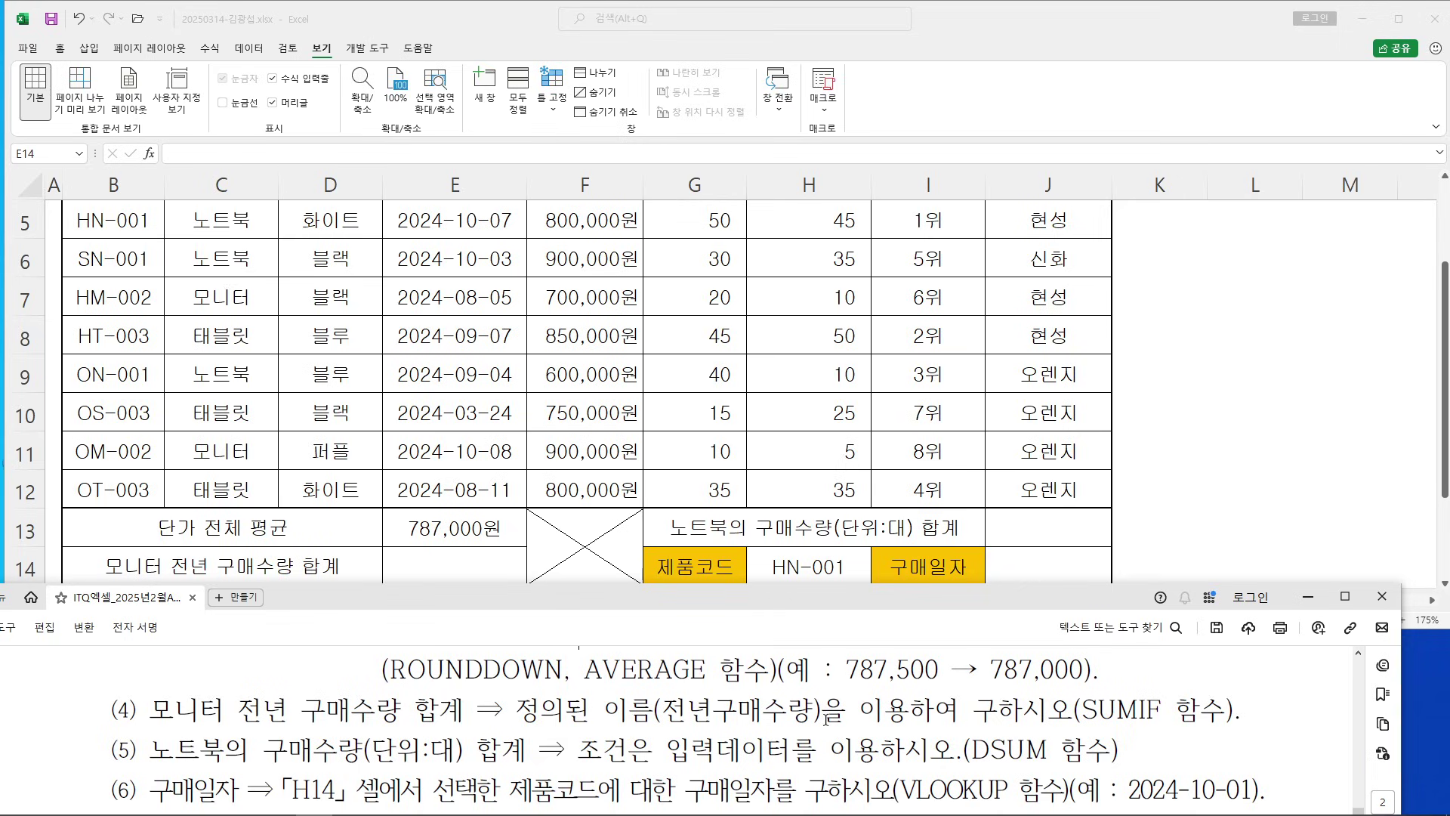
{"action": "left_click", "coordinate": [448, 567]}
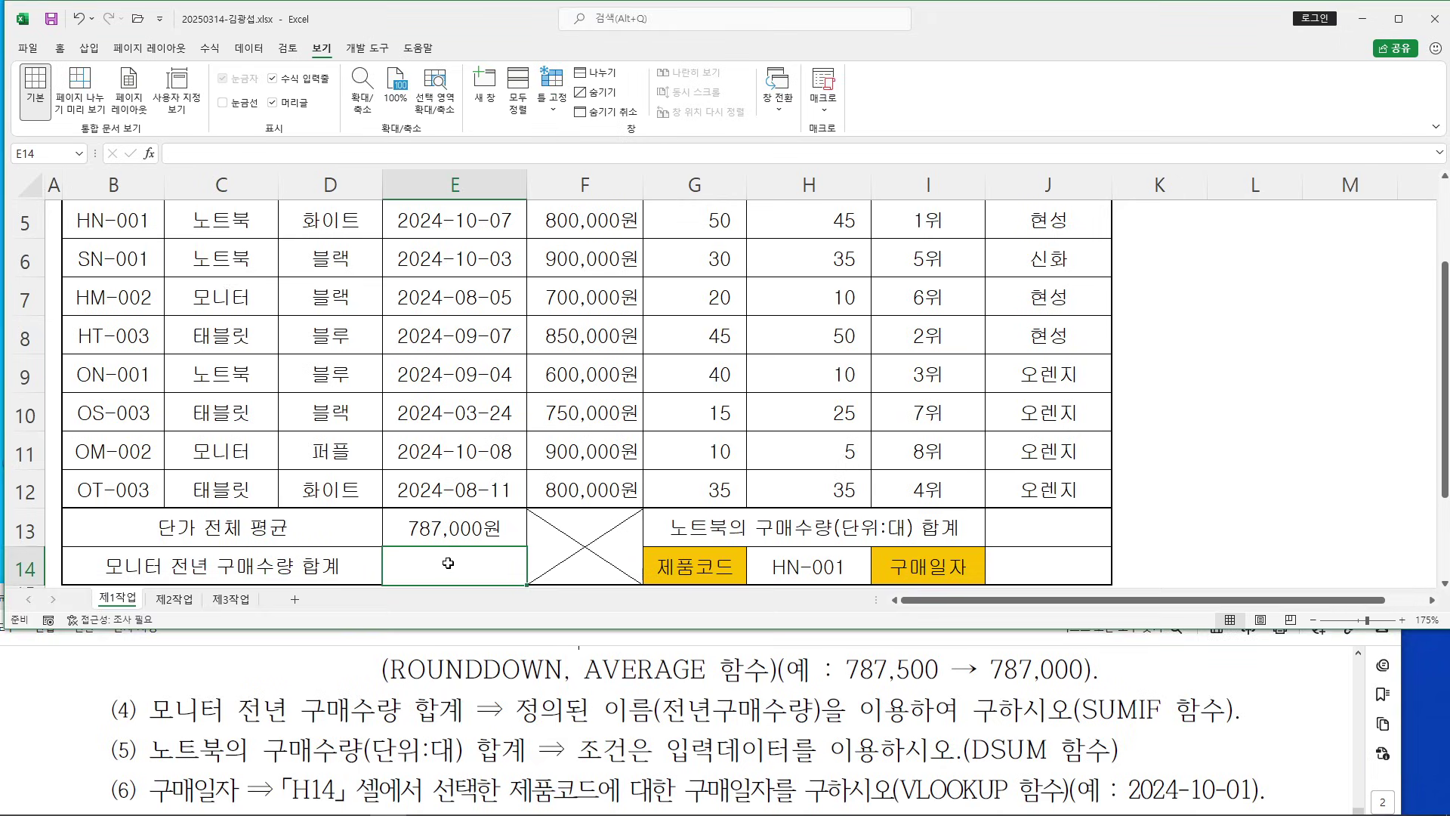
Enter SUMIF in E14 via =SUM autocomplete and bring up its Function Arguments
{"action": "type", "text": "="}
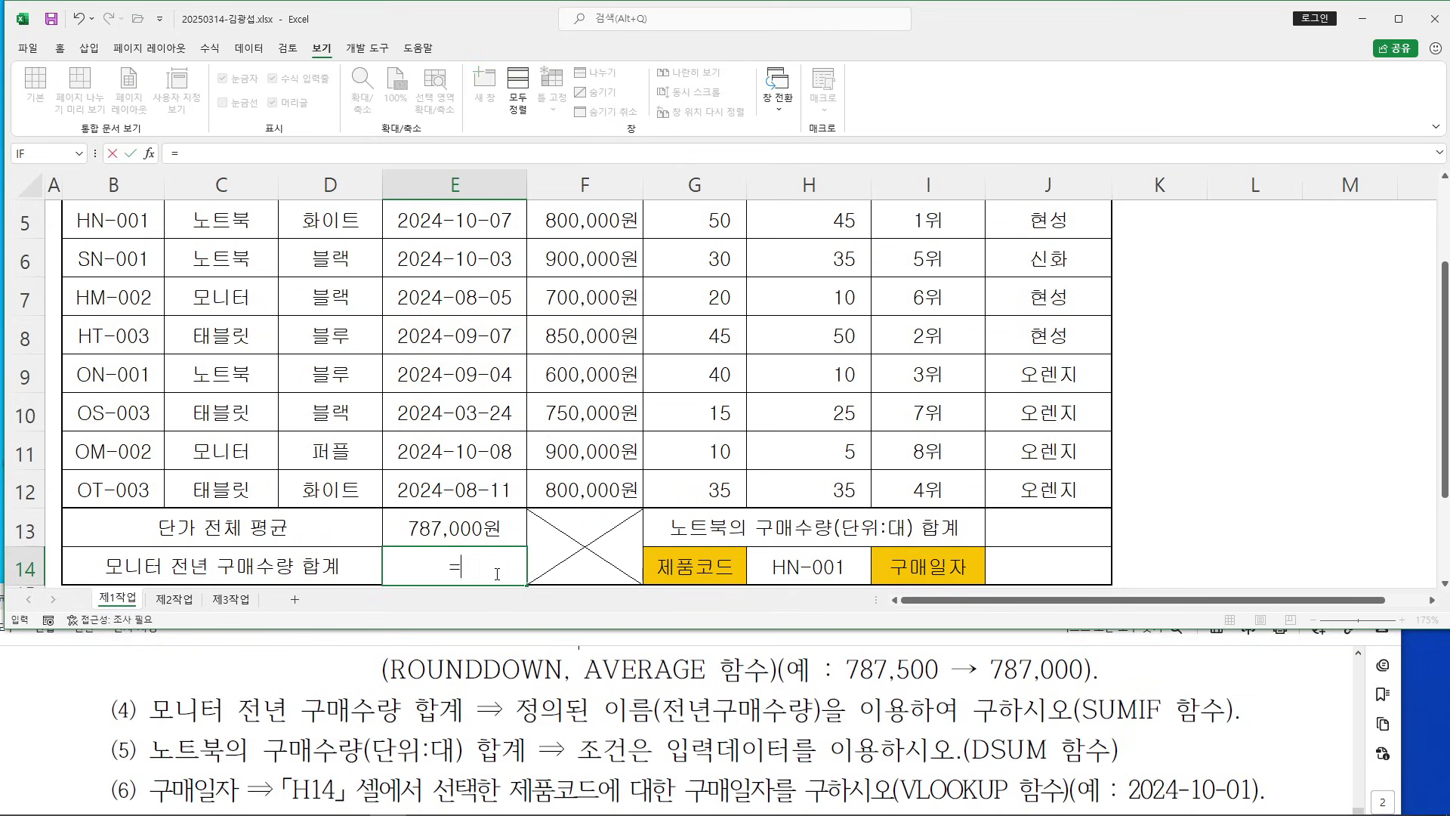
{"action": "type", "text": "SUM"}
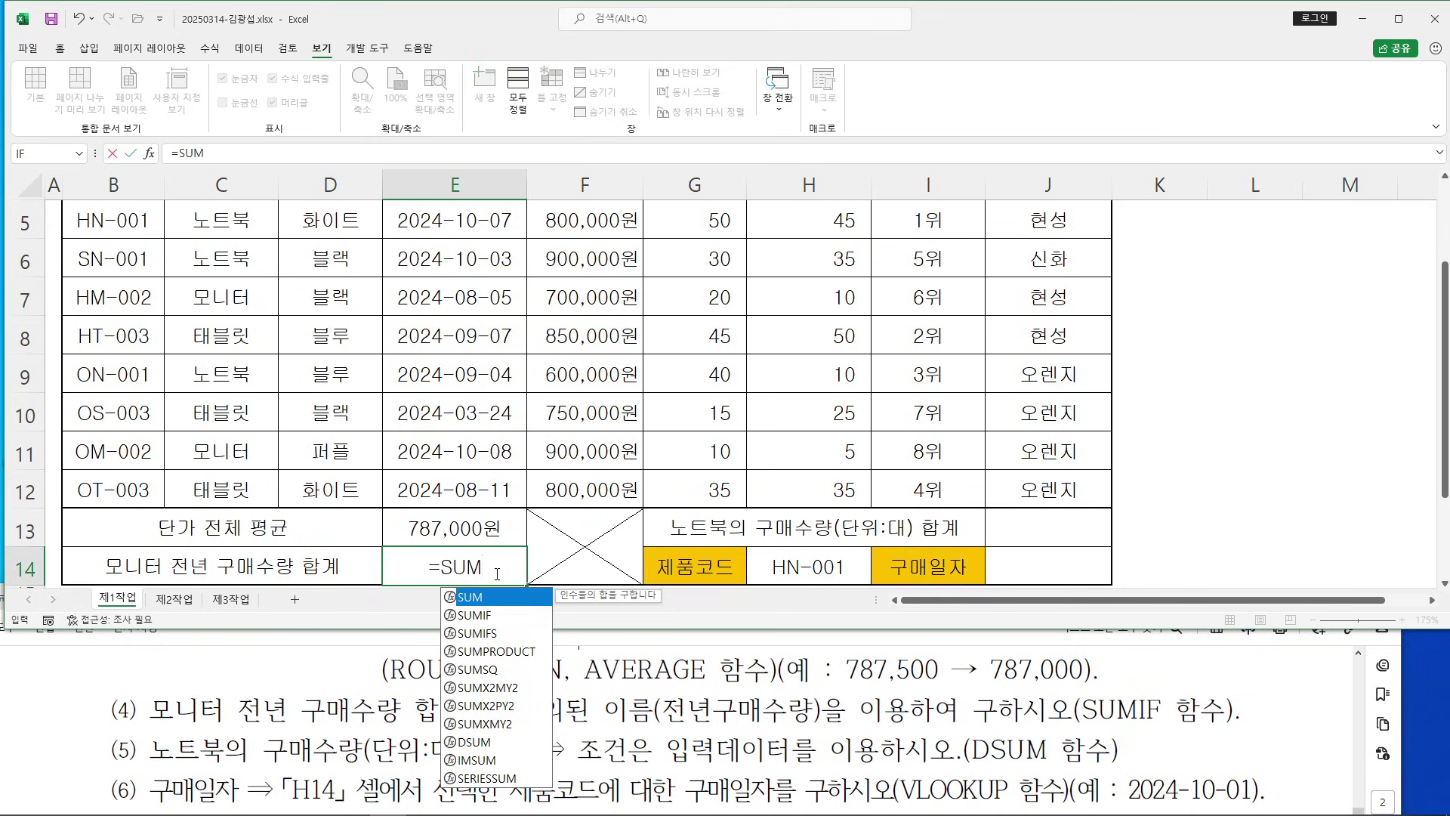
{"action": "double_click", "coordinate": [489, 616]}
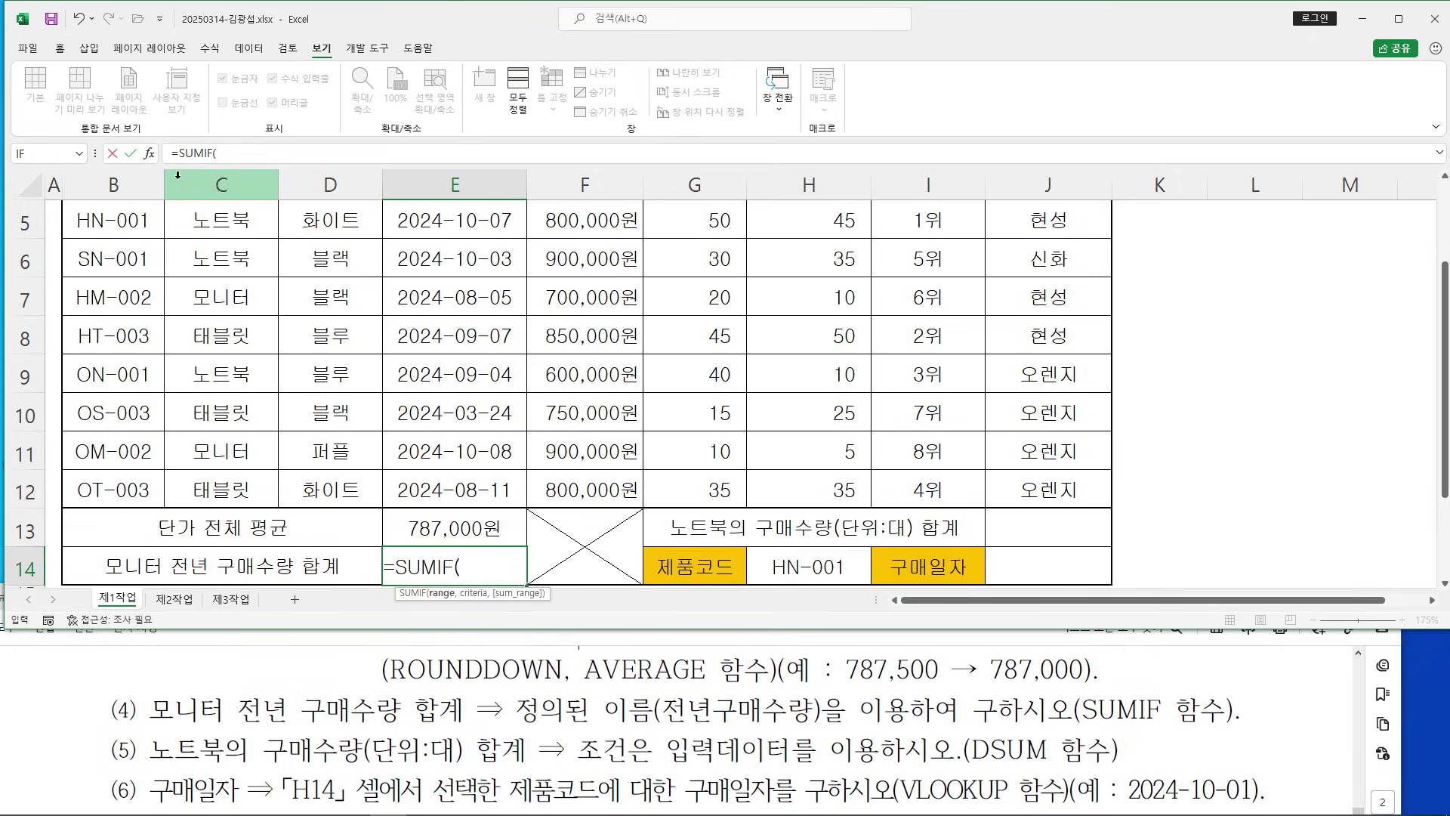
{"action": "left_click", "coordinate": [149, 153]}
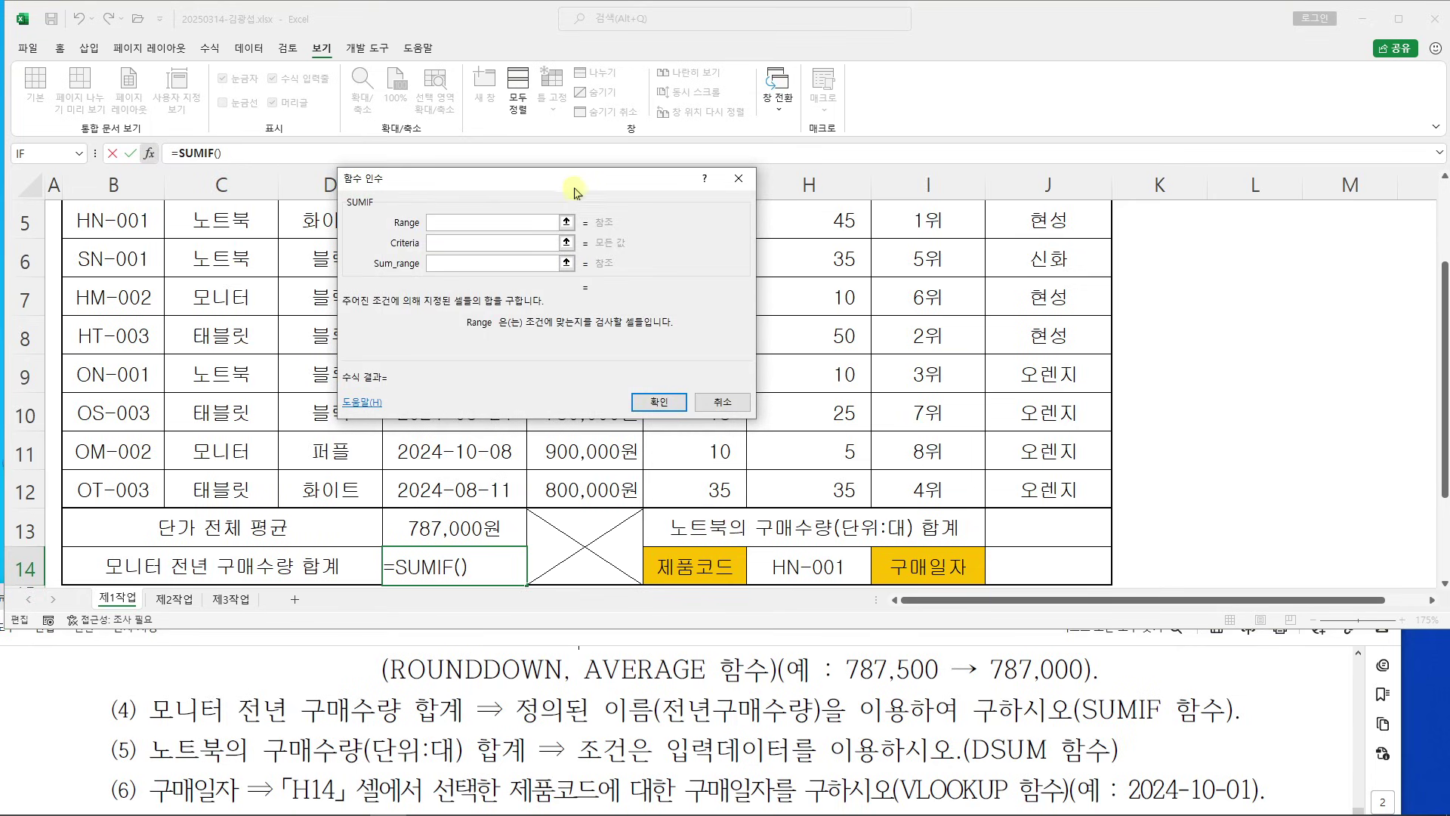
{"action": "left_click_drag", "start_coordinate": [570, 182], "coordinate": [846, 222]}
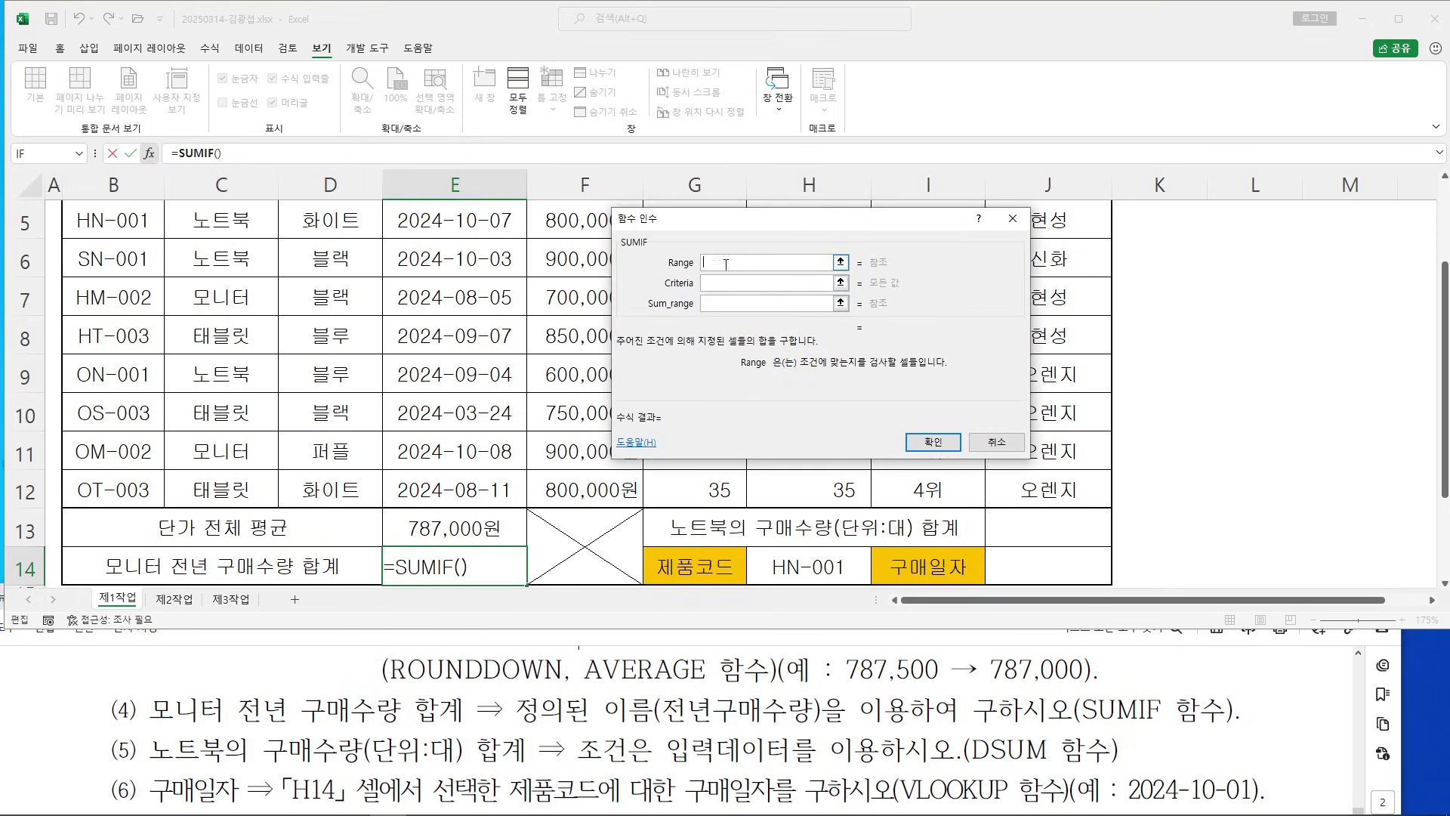
{"action": "left_click_drag", "start_coordinate": [766, 219], "coordinate": [898, 232]}
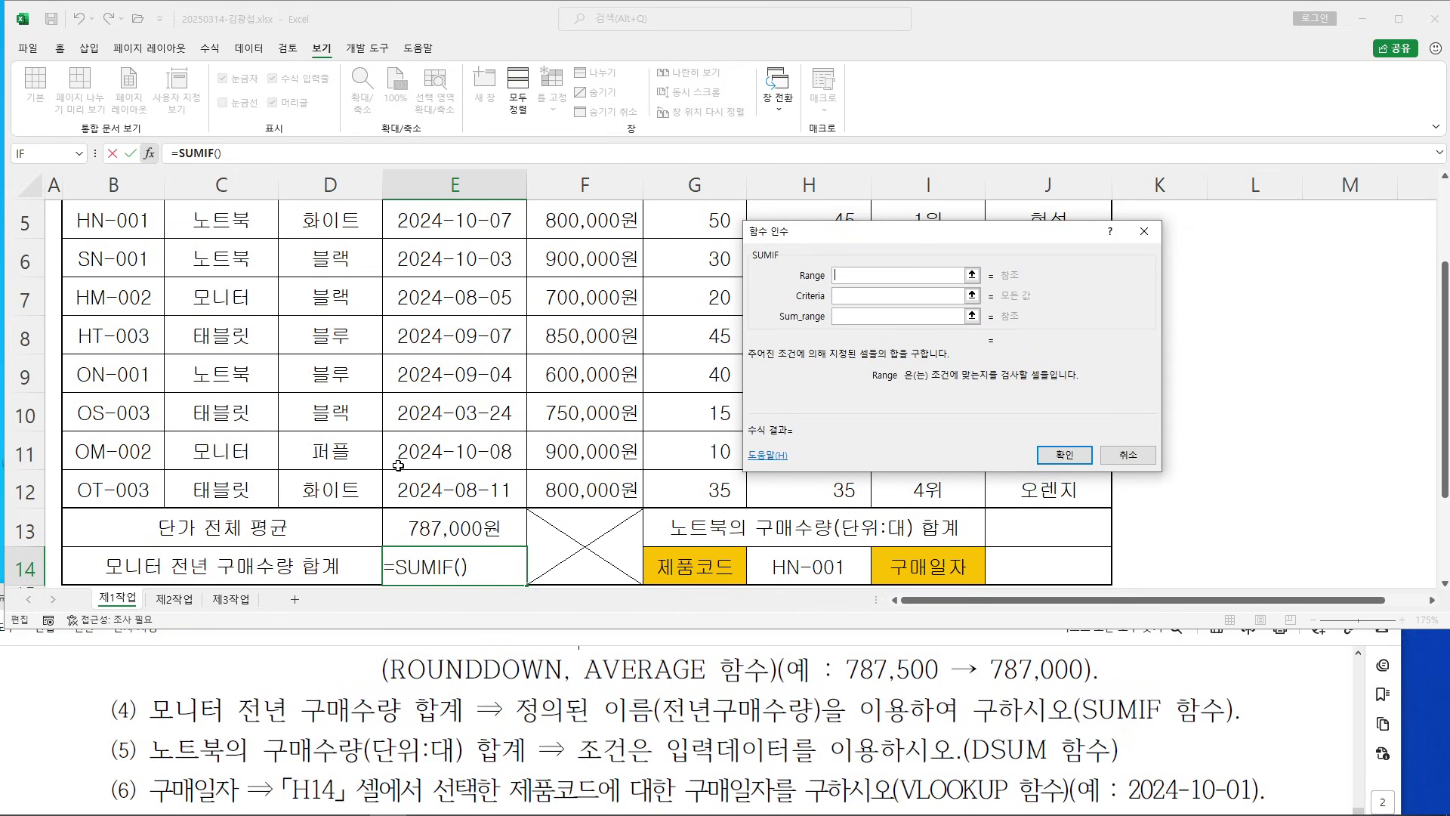
{"action": "scroll", "coordinate": [304, 510], "scroll_direction": "up", "scroll_amount": 1}
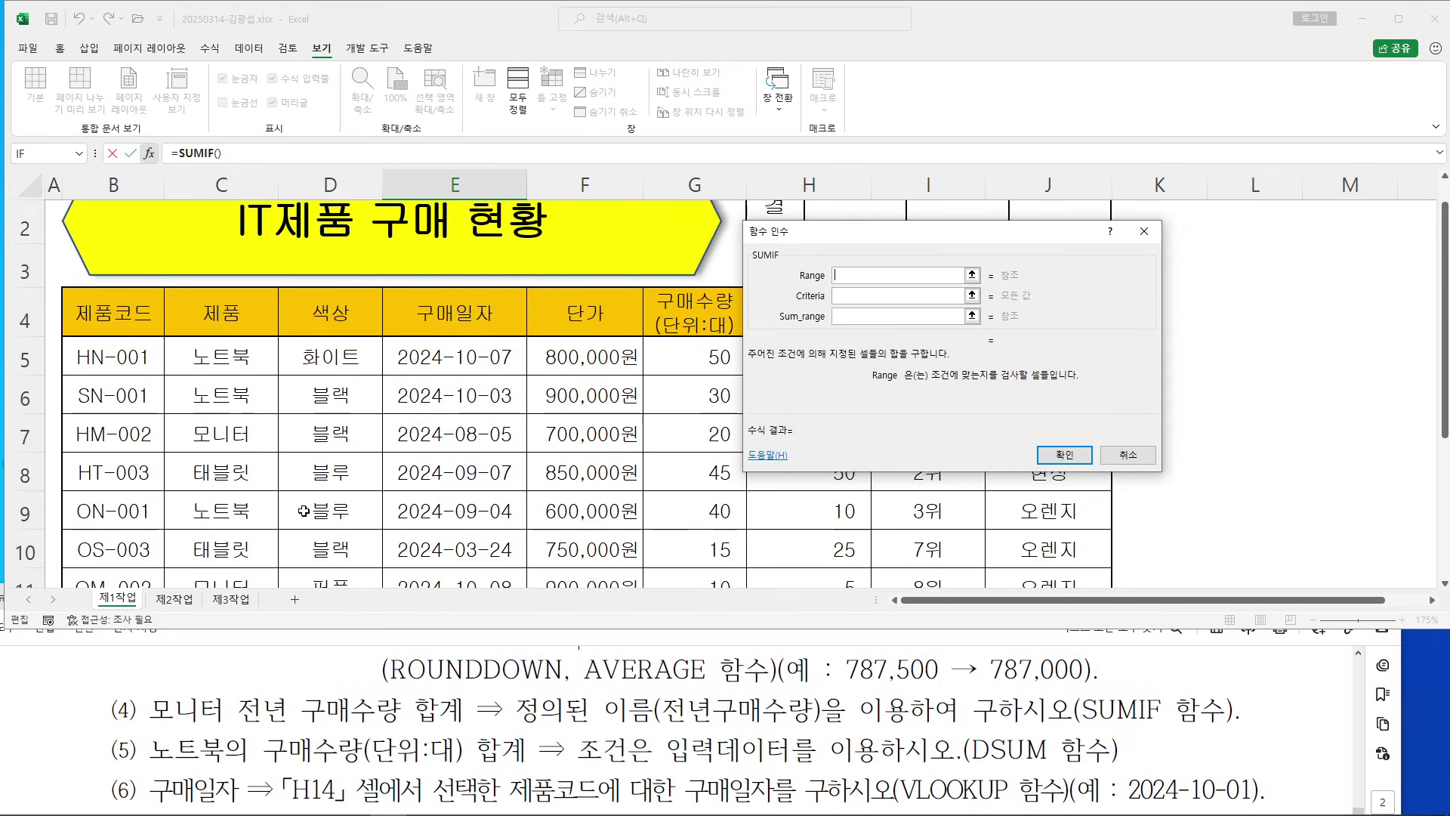
{"action": "scroll", "coordinate": [303, 510], "scroll_direction": "down", "scroll_amount": 1}
{"action": "scroll", "coordinate": [294, 423], "scroll_direction": "up", "scroll_amount": 1}
Set SUMIF's Range to C5:C12 and its Criteria to the 모니터 cell C7
{"action": "left_click", "coordinate": [229, 351]}
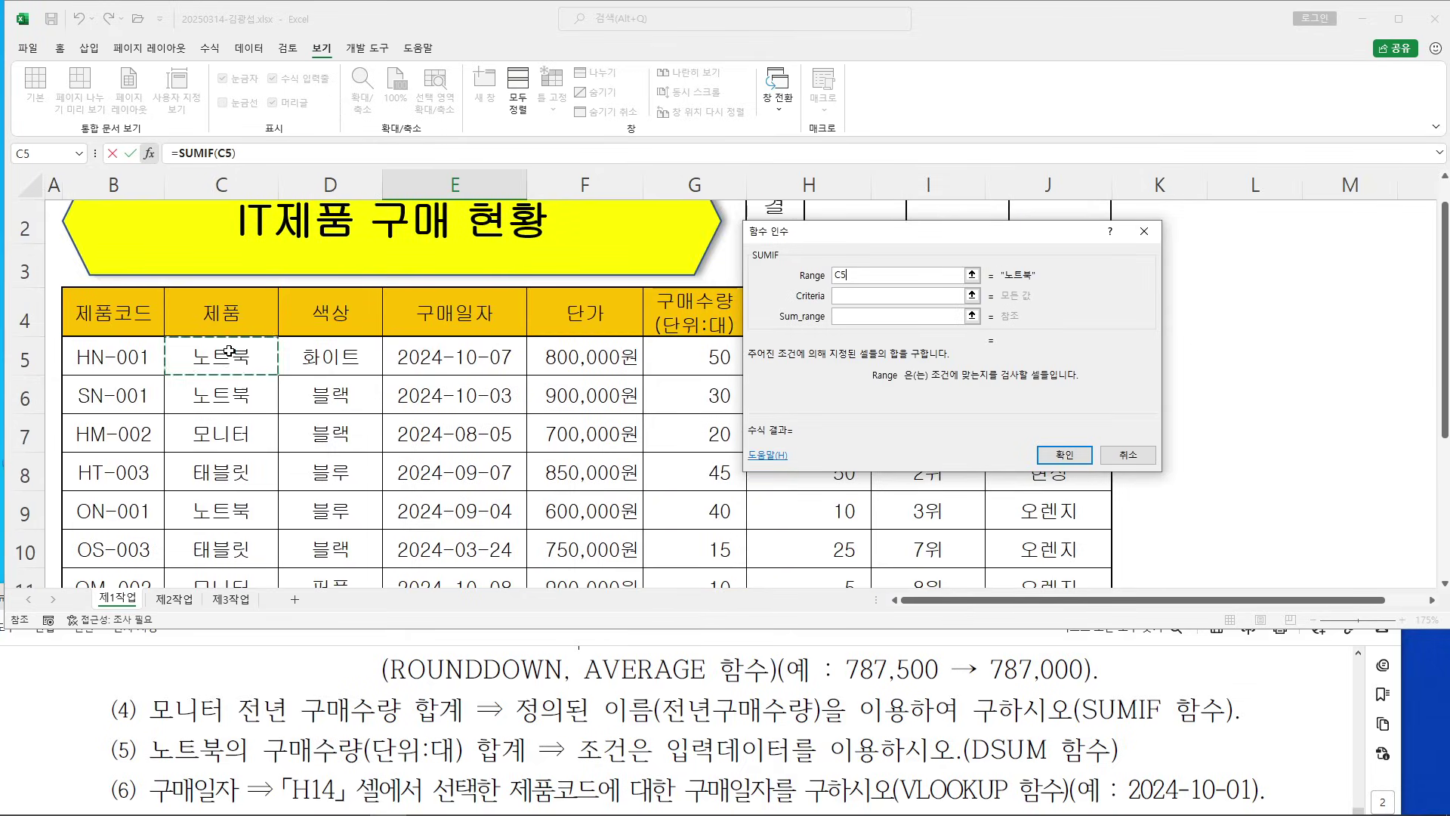
{"action": "left_click_drag", "start_coordinate": [229, 352], "coordinate": [210, 485]}
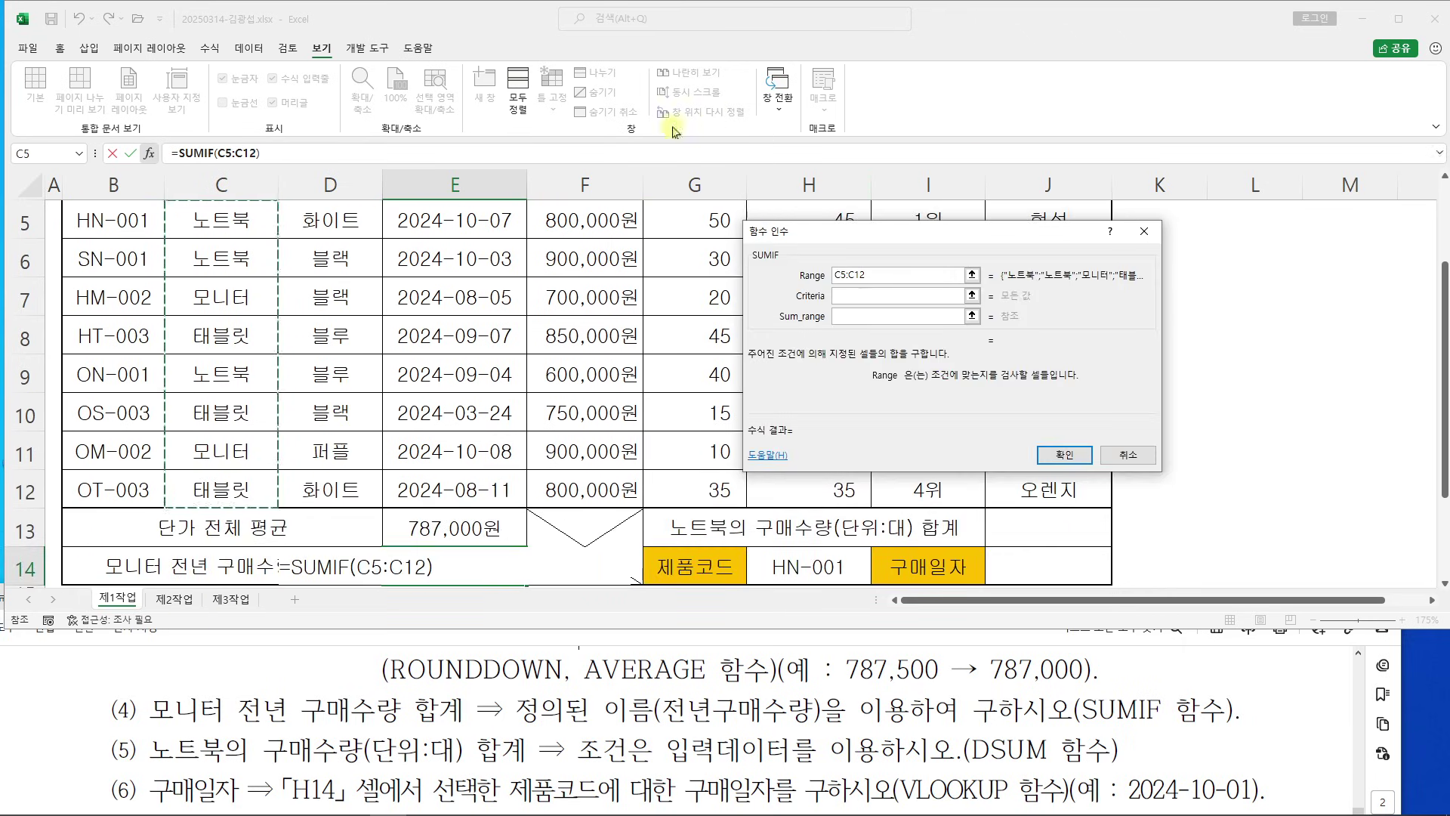
{"action": "scroll", "coordinate": [370, 283], "scroll_direction": "up", "scroll_amount": 1}
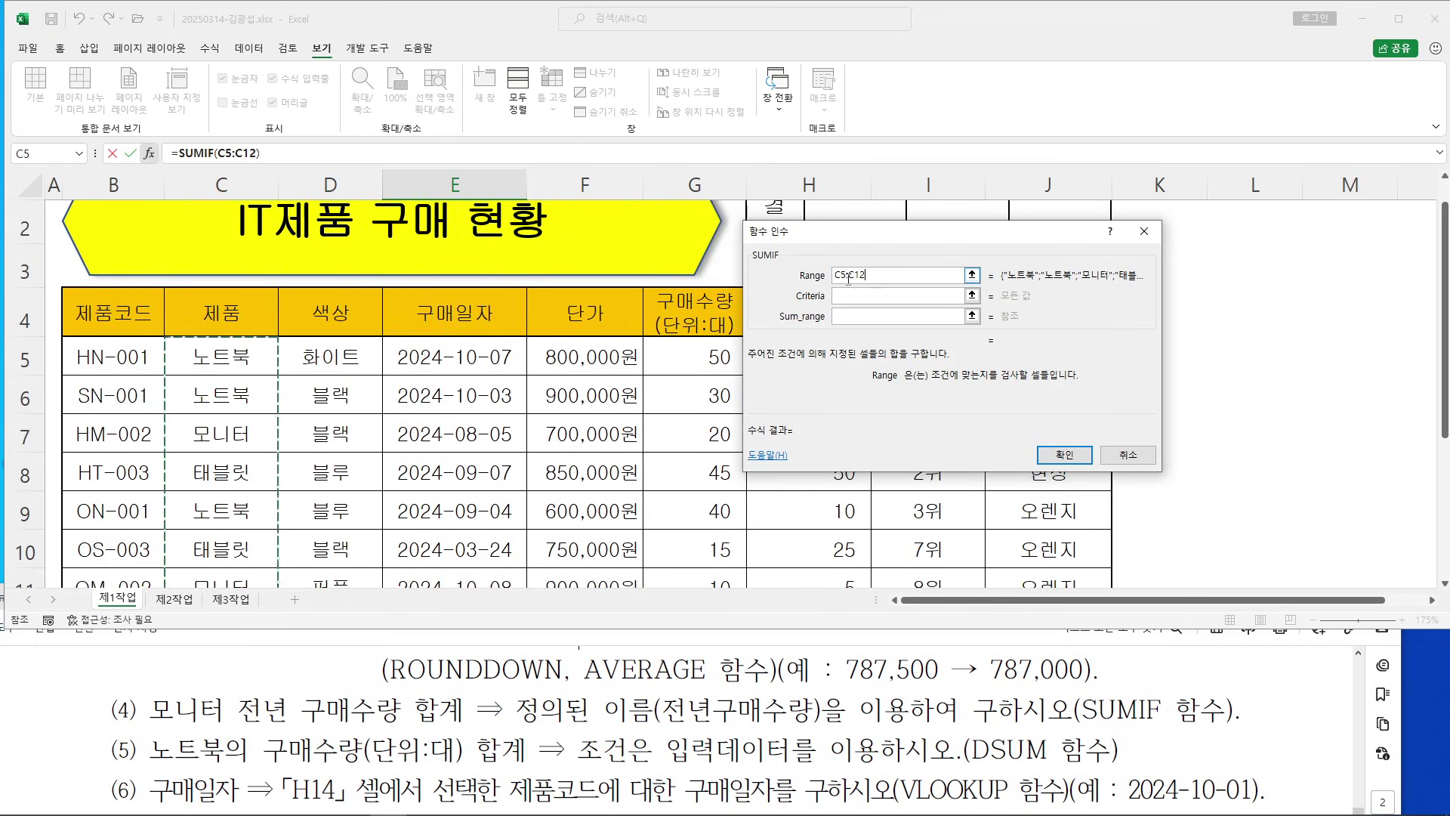
{"action": "left_click", "coordinate": [869, 295]}
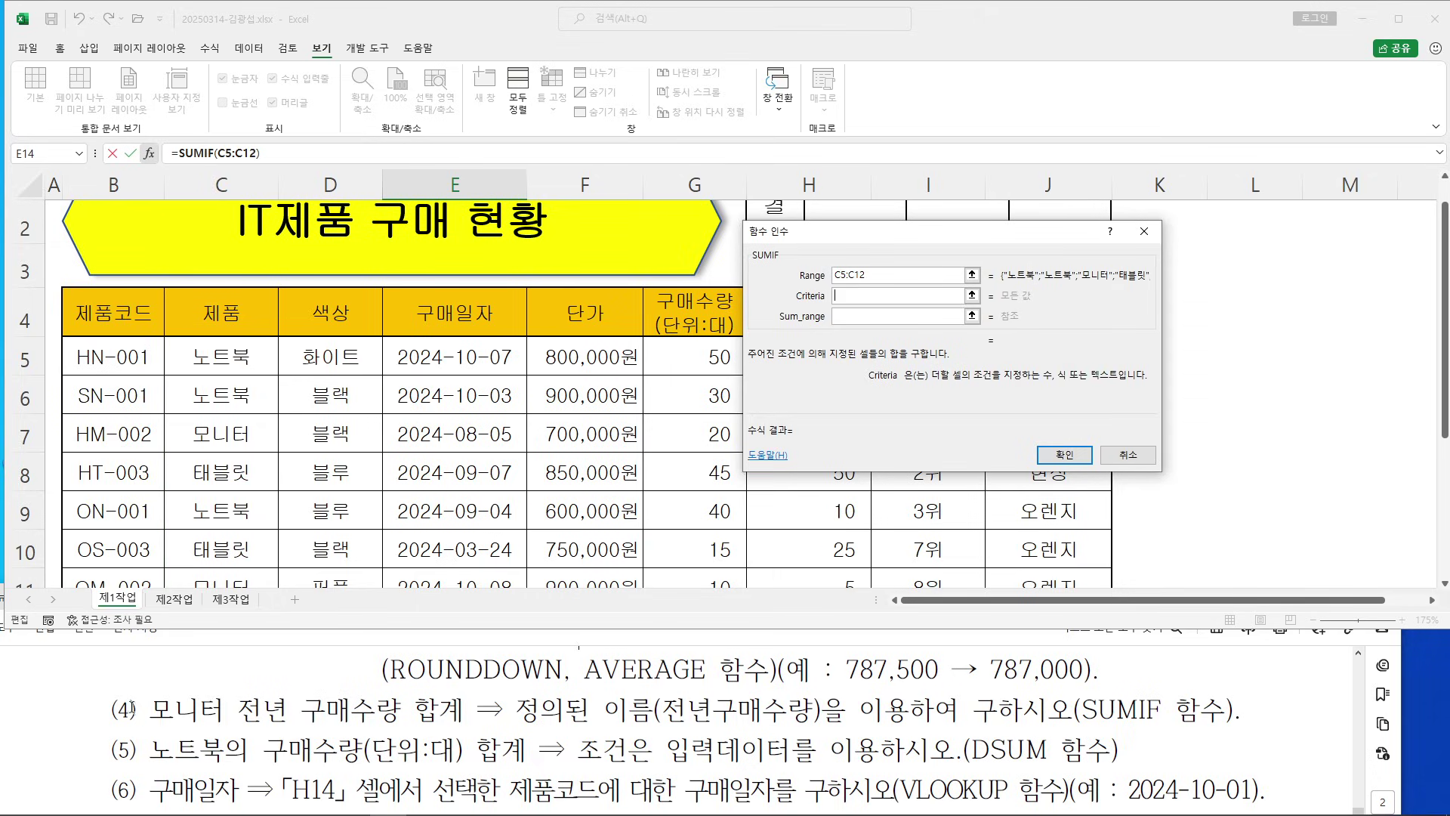
{"action": "left_click", "coordinate": [246, 437]}
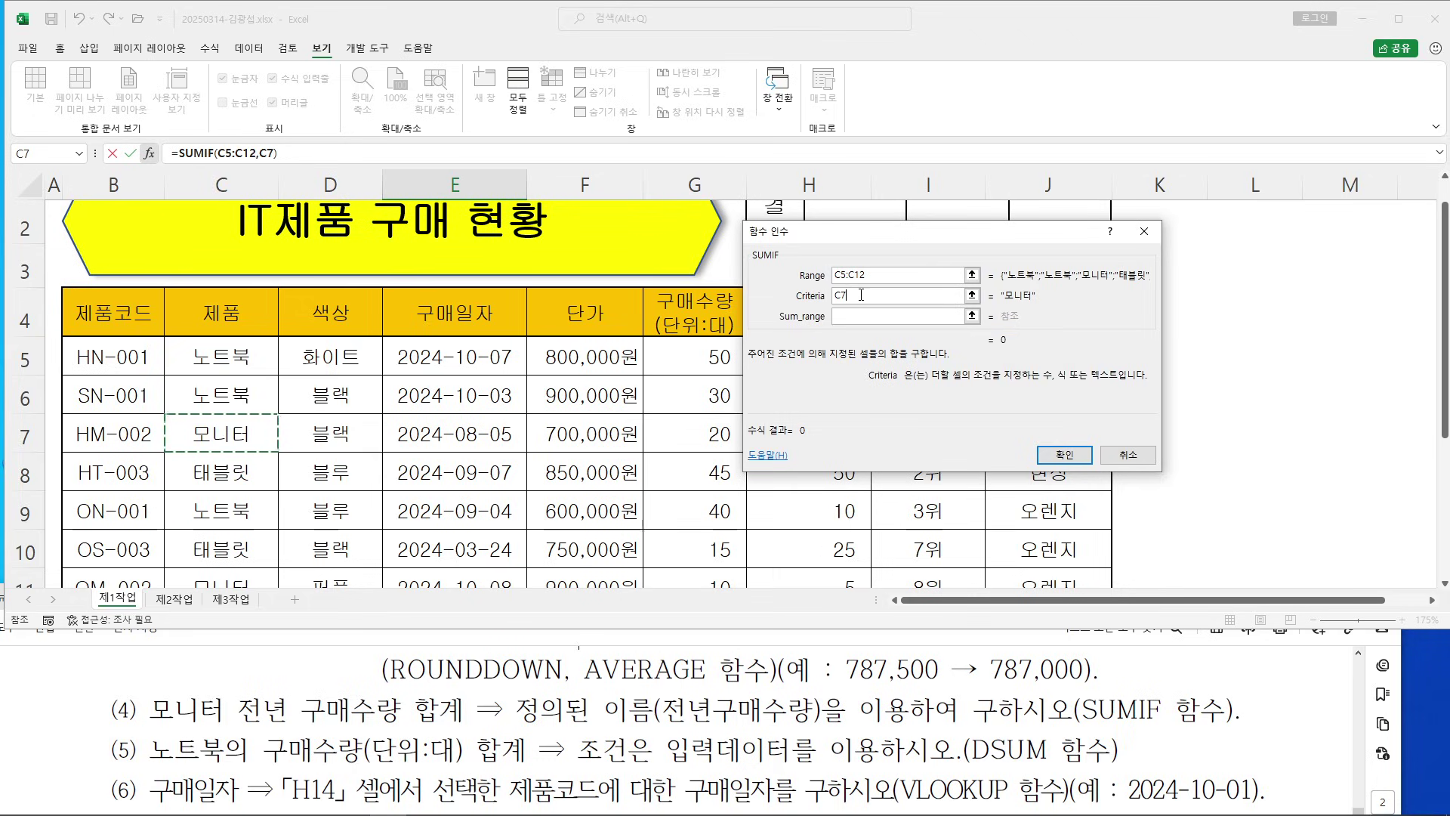
Set Sum_range to the 전년구매수량 column H5:H12 and confirm the SUMIF
{"action": "left_click", "coordinate": [852, 316]}
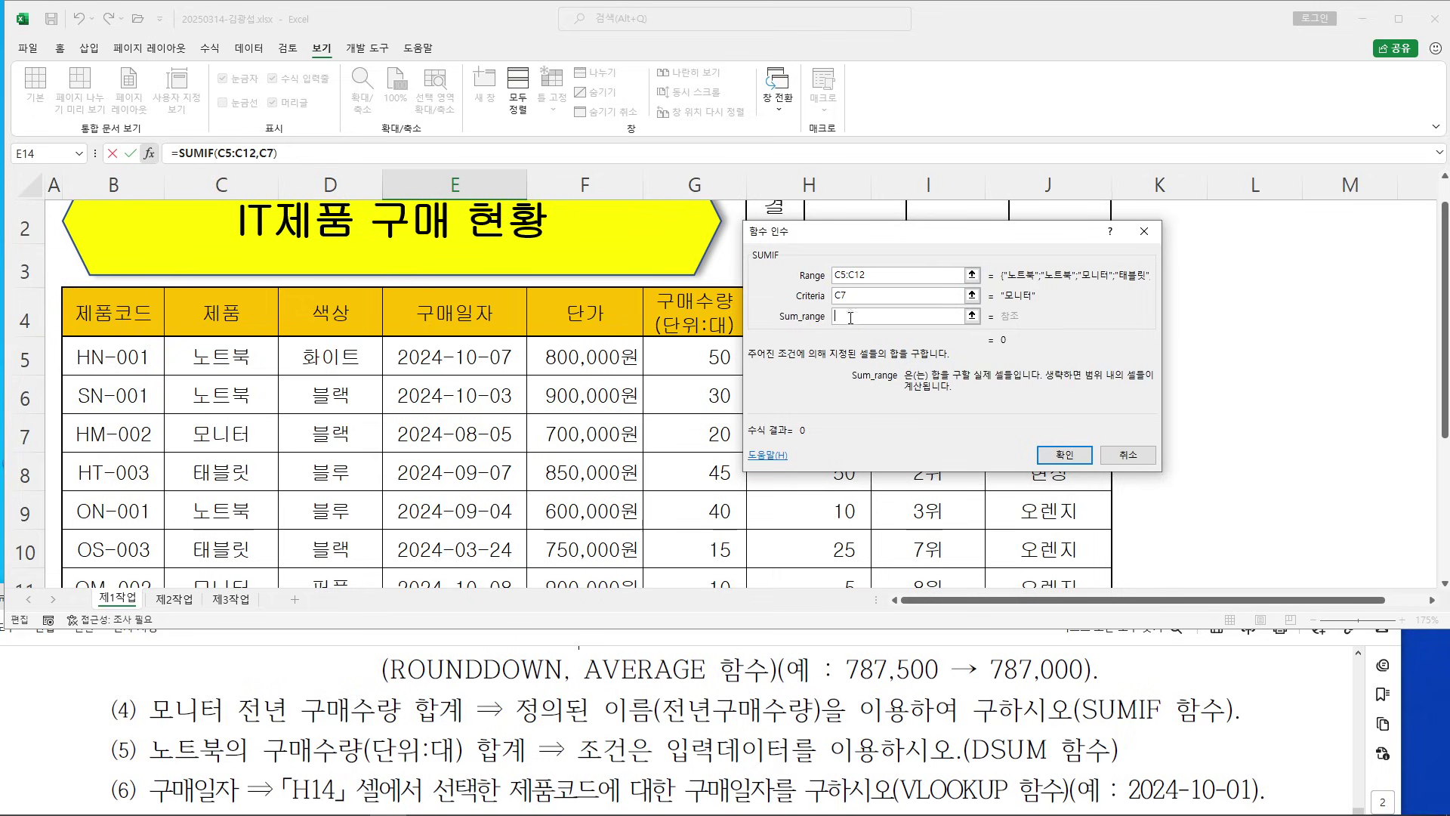
{"action": "left_click_drag", "start_coordinate": [850, 238], "coordinate": [1016, 231]}
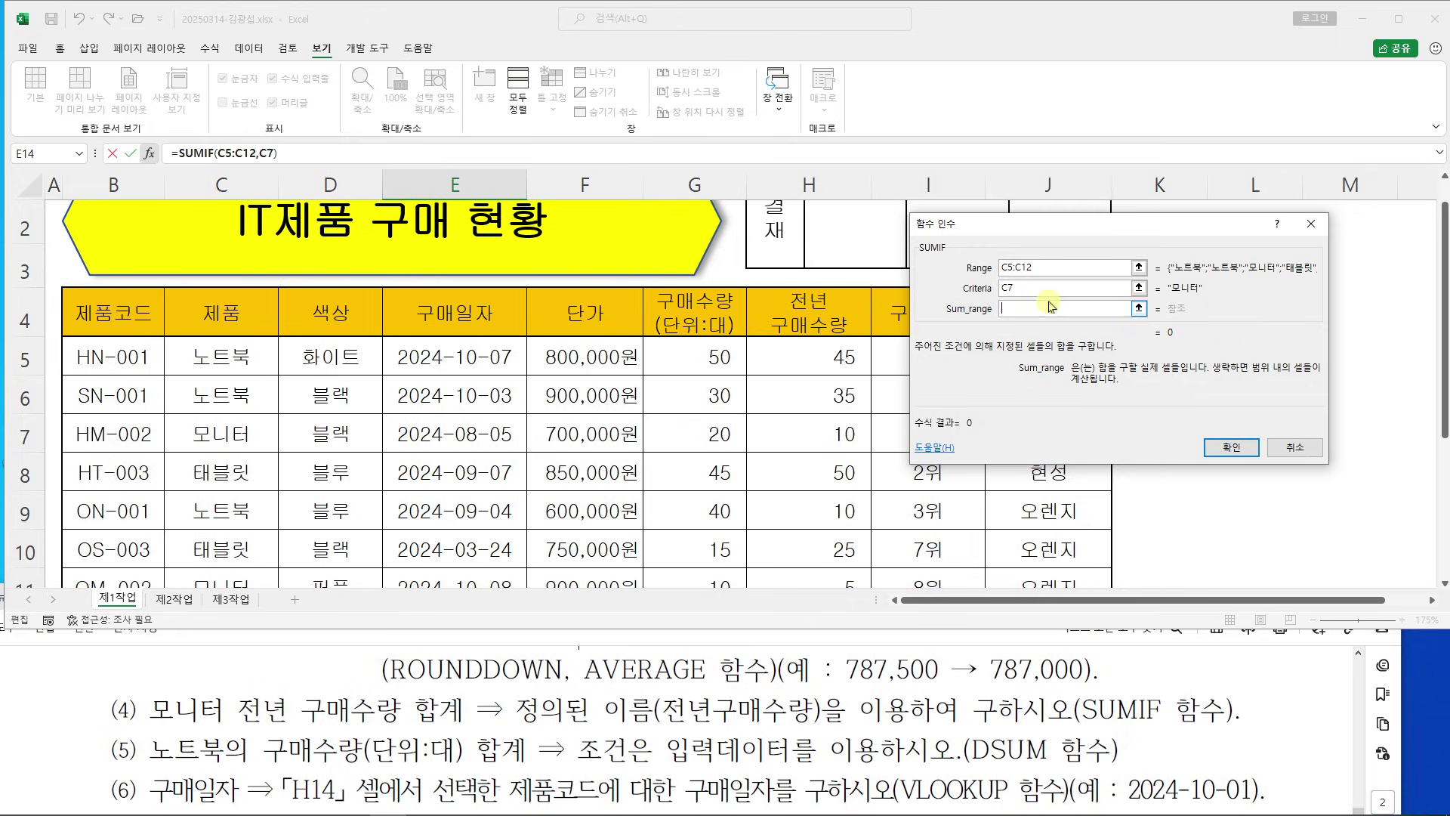
{"action": "left_click", "coordinate": [810, 355]}
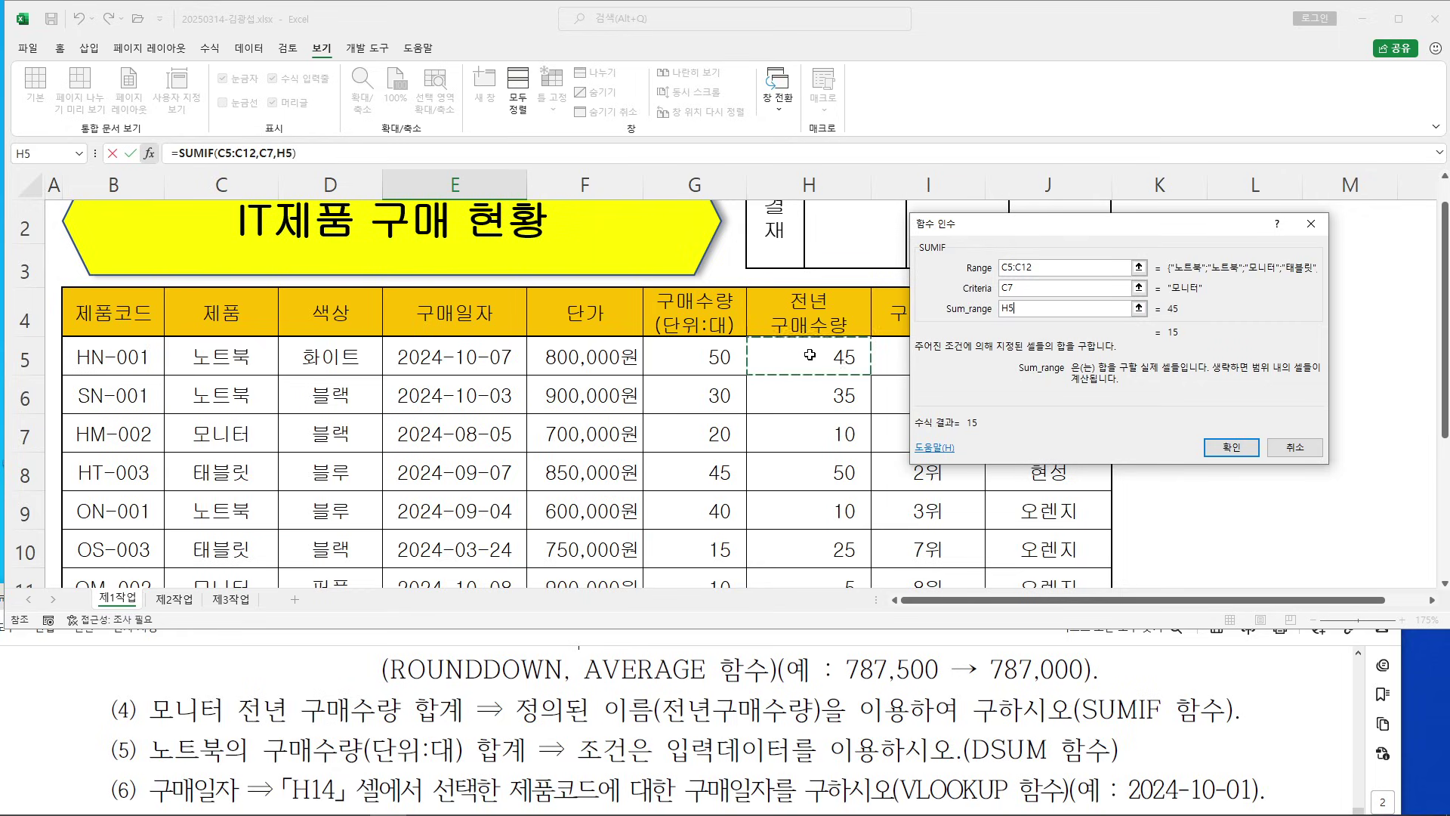
{"action": "left_click_drag", "start_coordinate": [810, 353], "coordinate": [793, 502]}
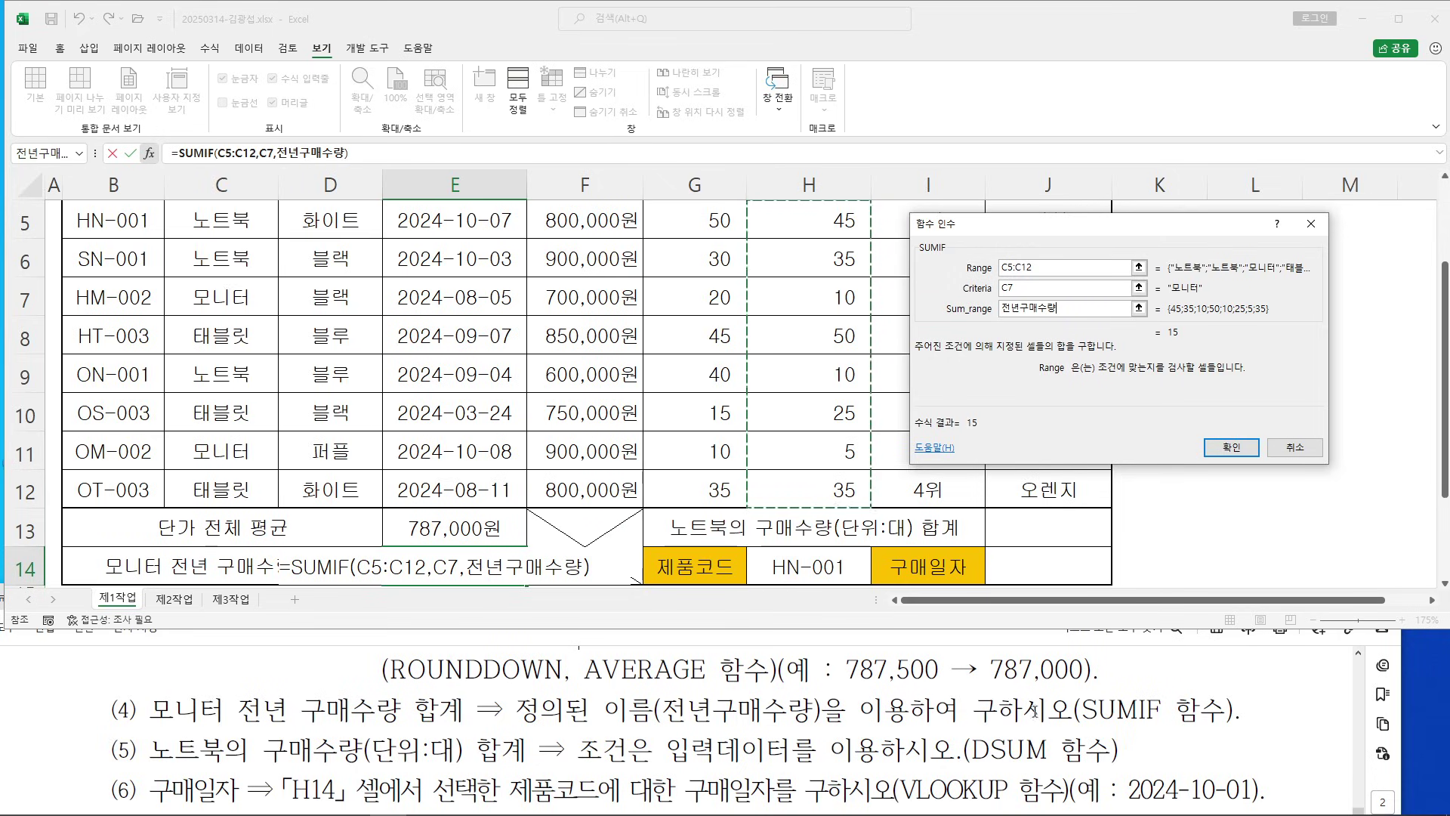
{"action": "left_click_drag", "start_coordinate": [1050, 225], "coordinate": [346, 190]}
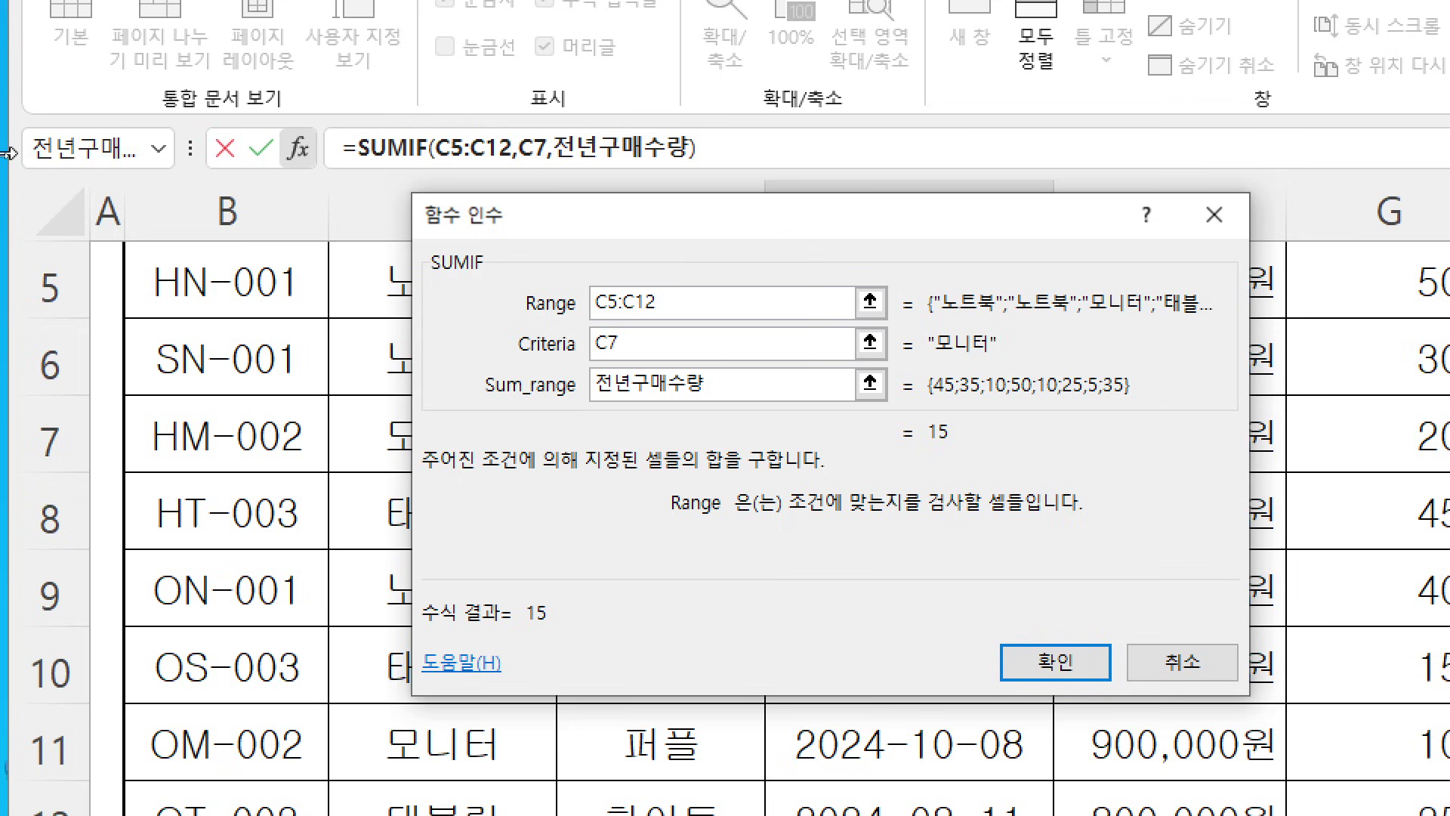
{"action": "left_click", "coordinate": [1073, 664]}
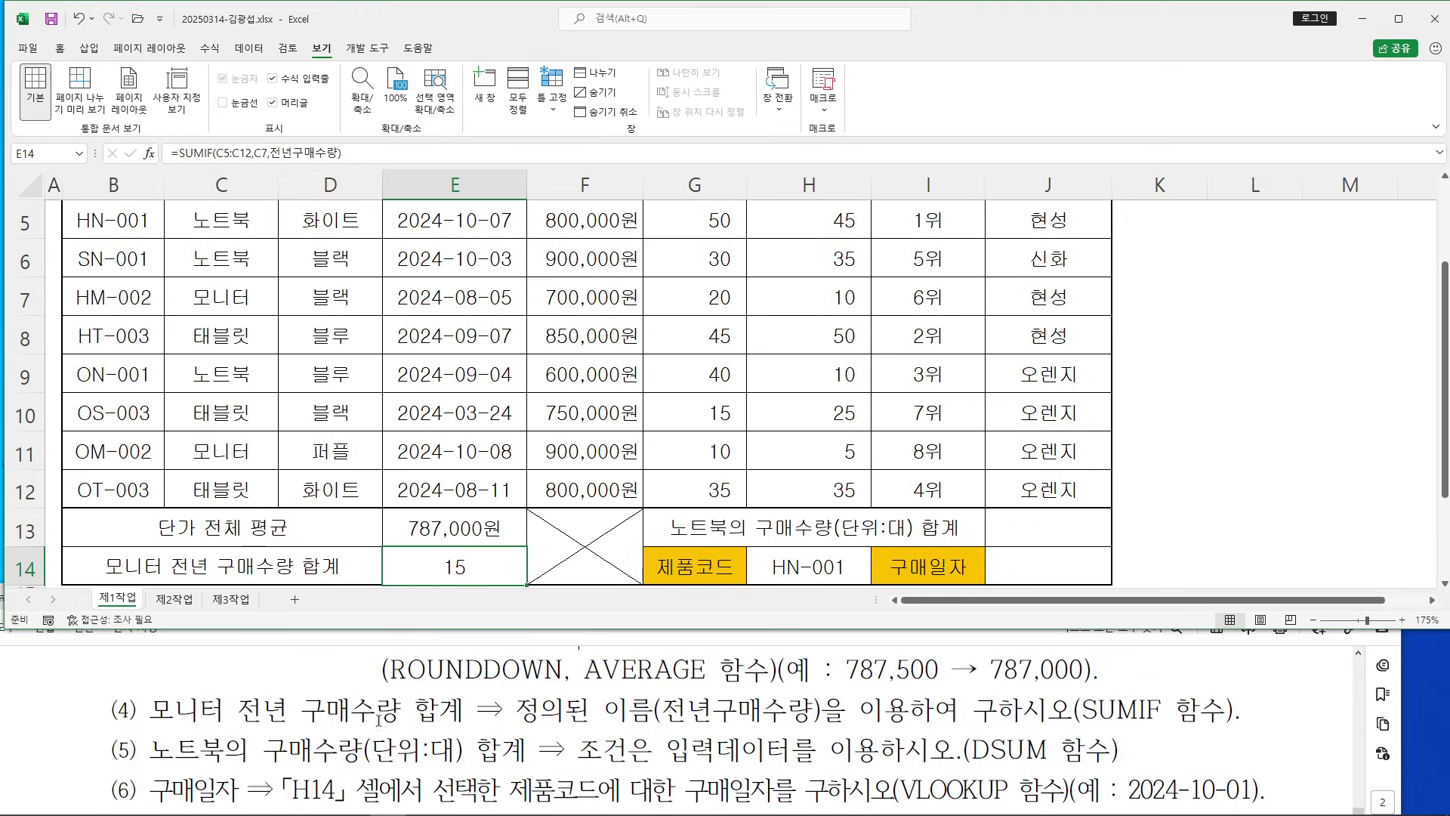
Review item (5)'s condition and DSUM requirement in the instructions
{"action": "left_click", "coordinate": [313, 734]}
{"action": "scroll", "coordinate": [313, 734], "scroll_direction": "down", "scroll_amount": 1}
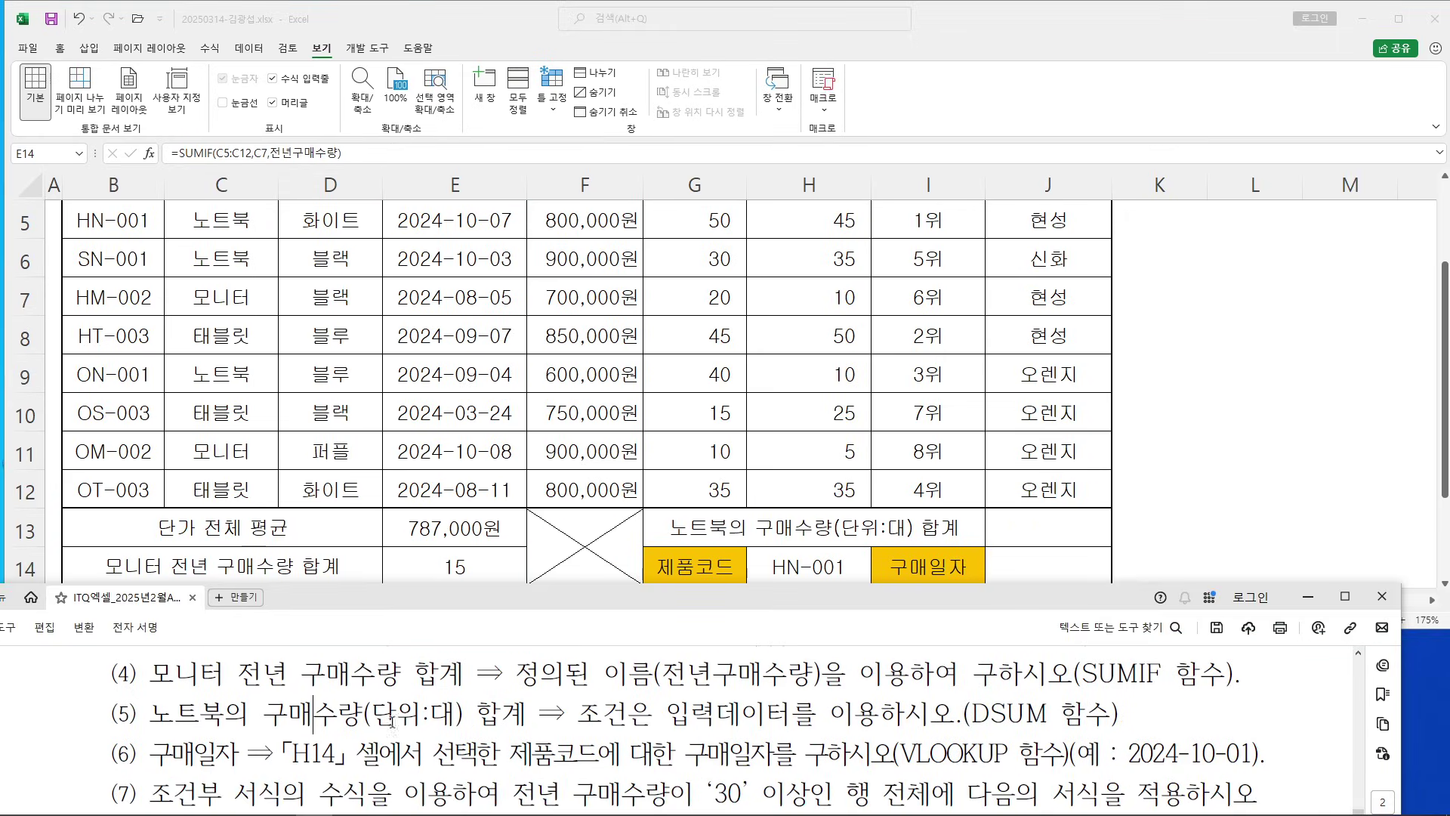
{"action": "left_click_drag", "start_coordinate": [657, 714], "coordinate": [959, 714]}
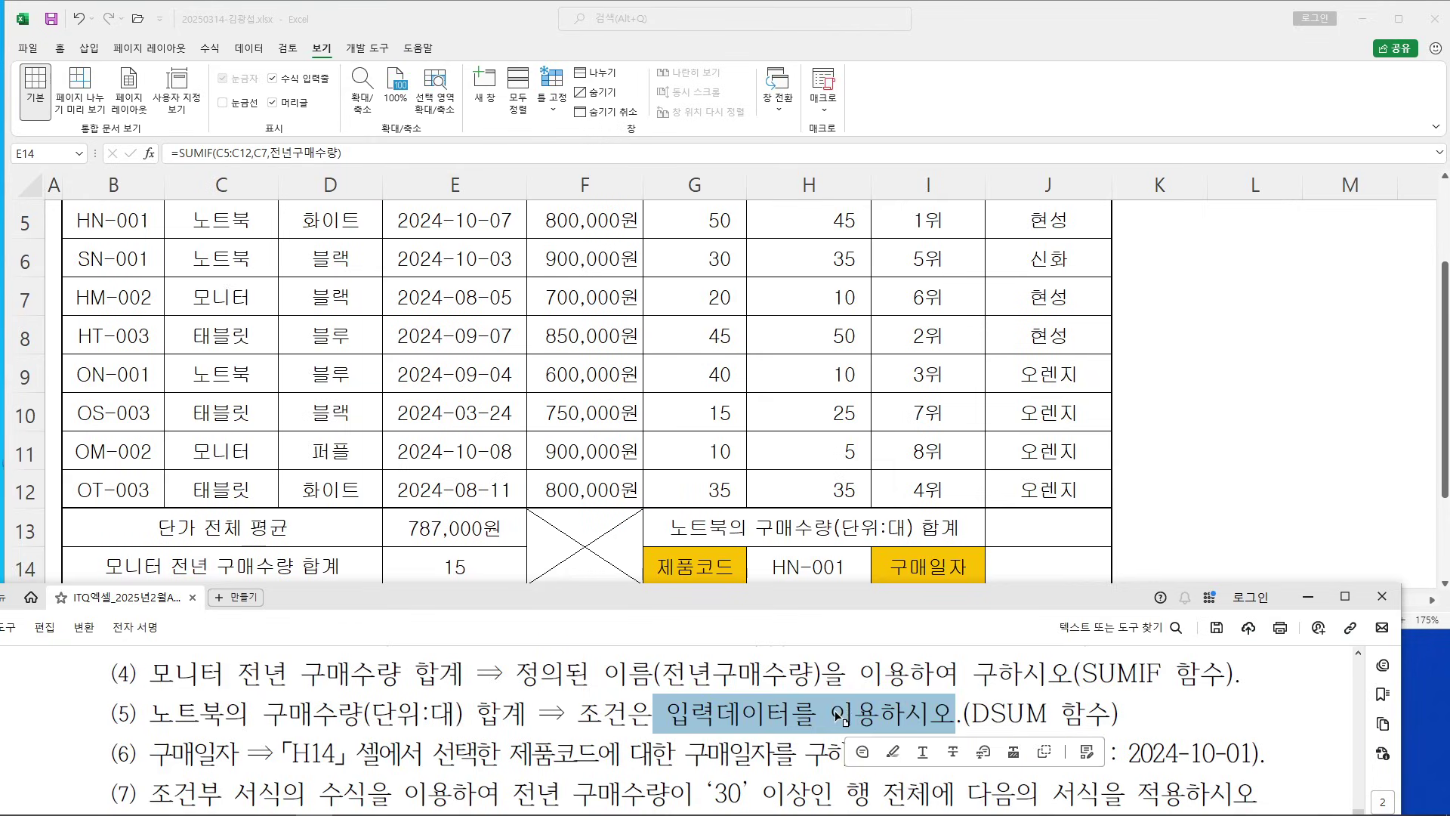
{"action": "left_click_drag", "start_coordinate": [831, 714], "coordinate": [1045, 717]}
{"action": "left_click", "coordinate": [1229, 495]}
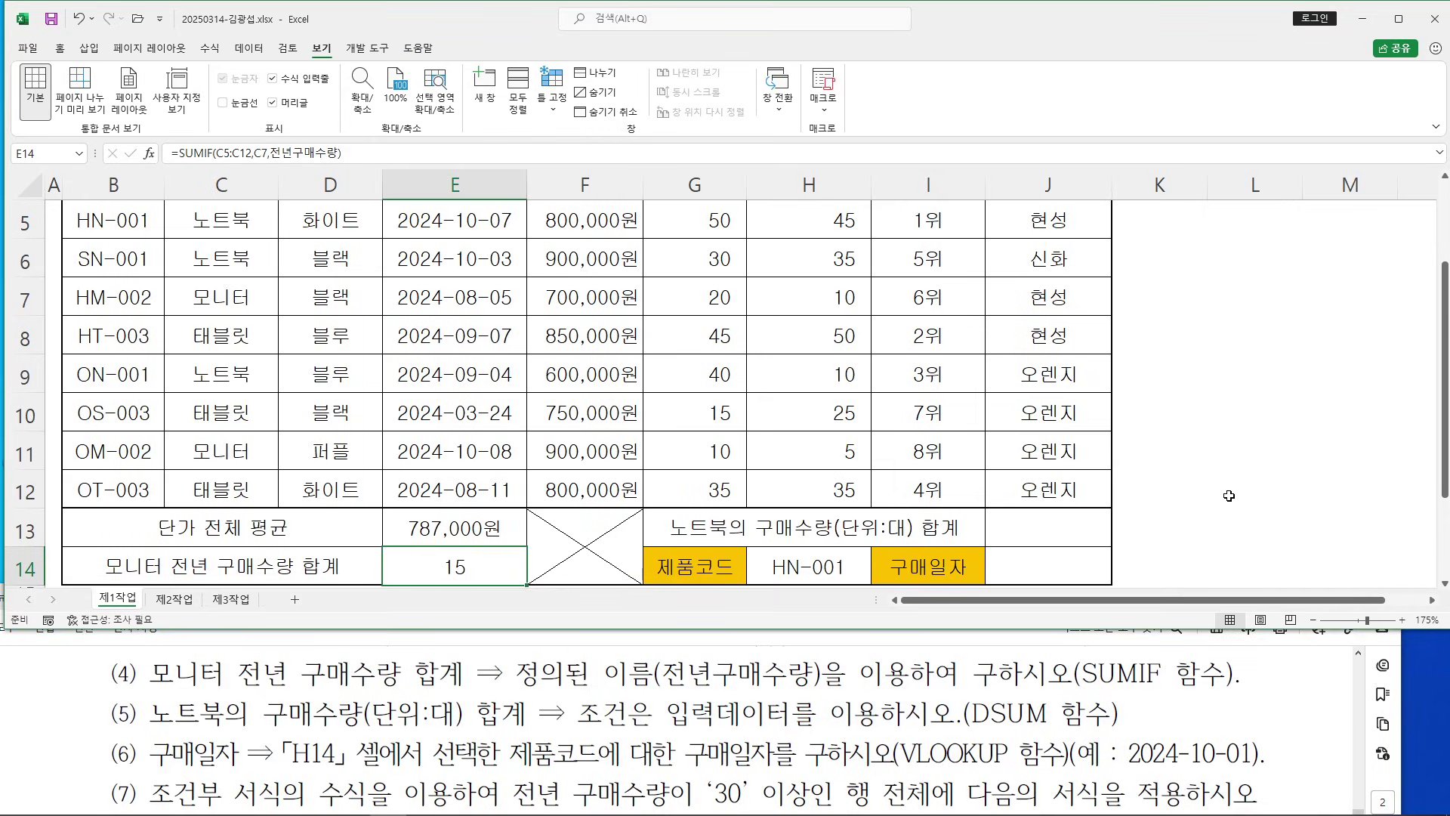
Start a DSUM formula in J13 and bring up its Function Arguments
{"action": "left_click", "coordinate": [1046, 521]}
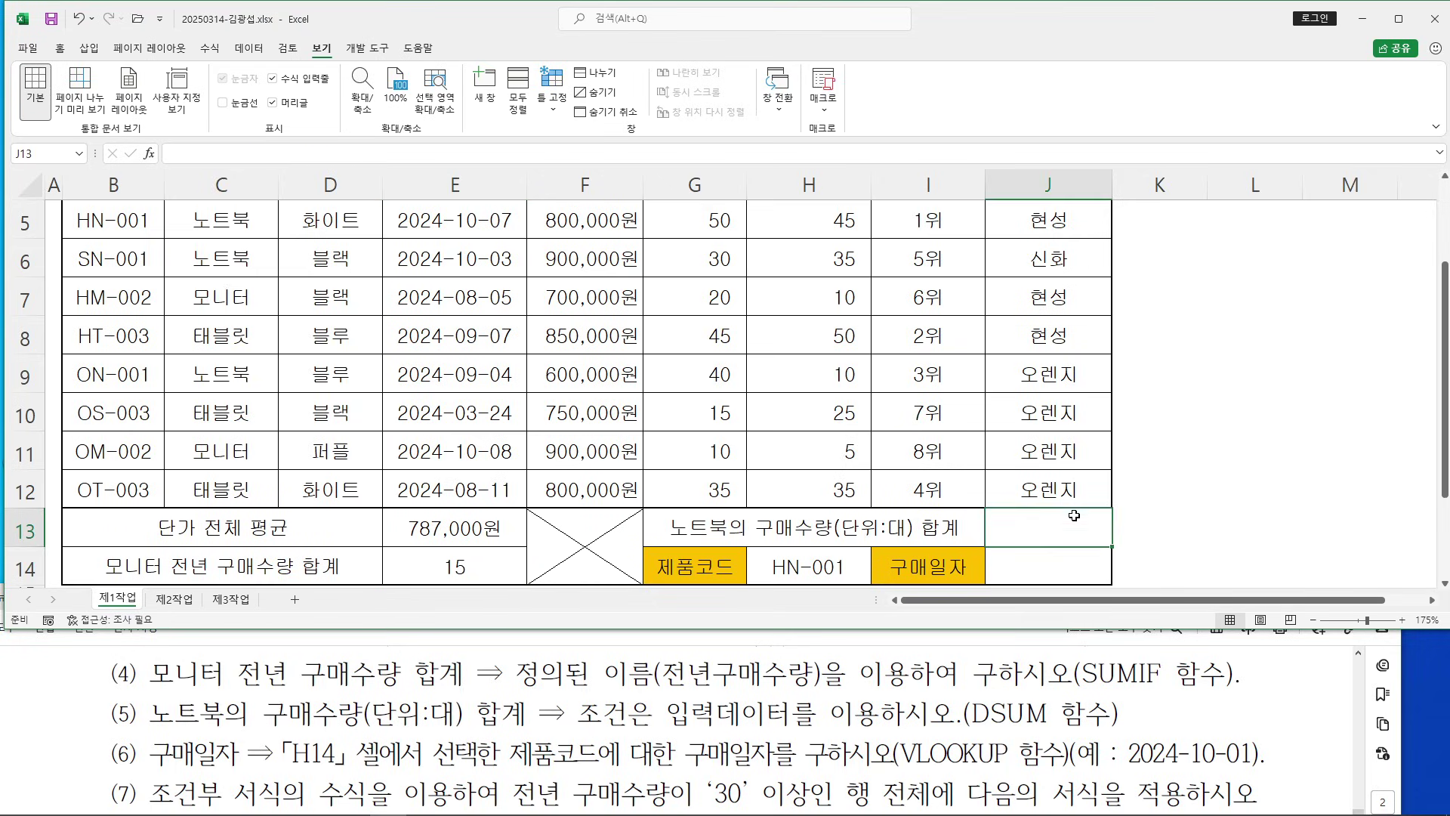
{"action": "type", "text": "="}
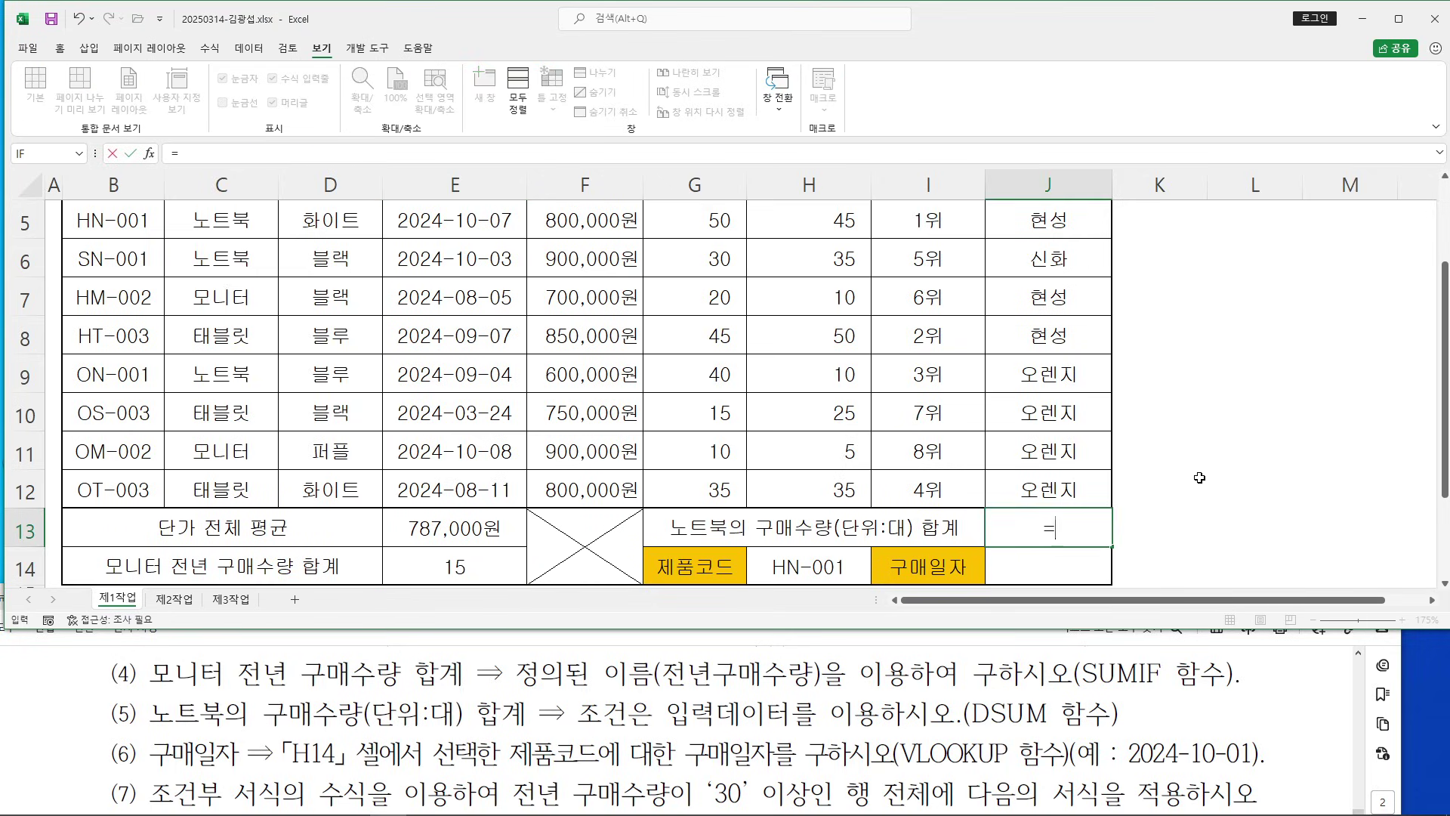
{"action": "type", "text": "DS"}
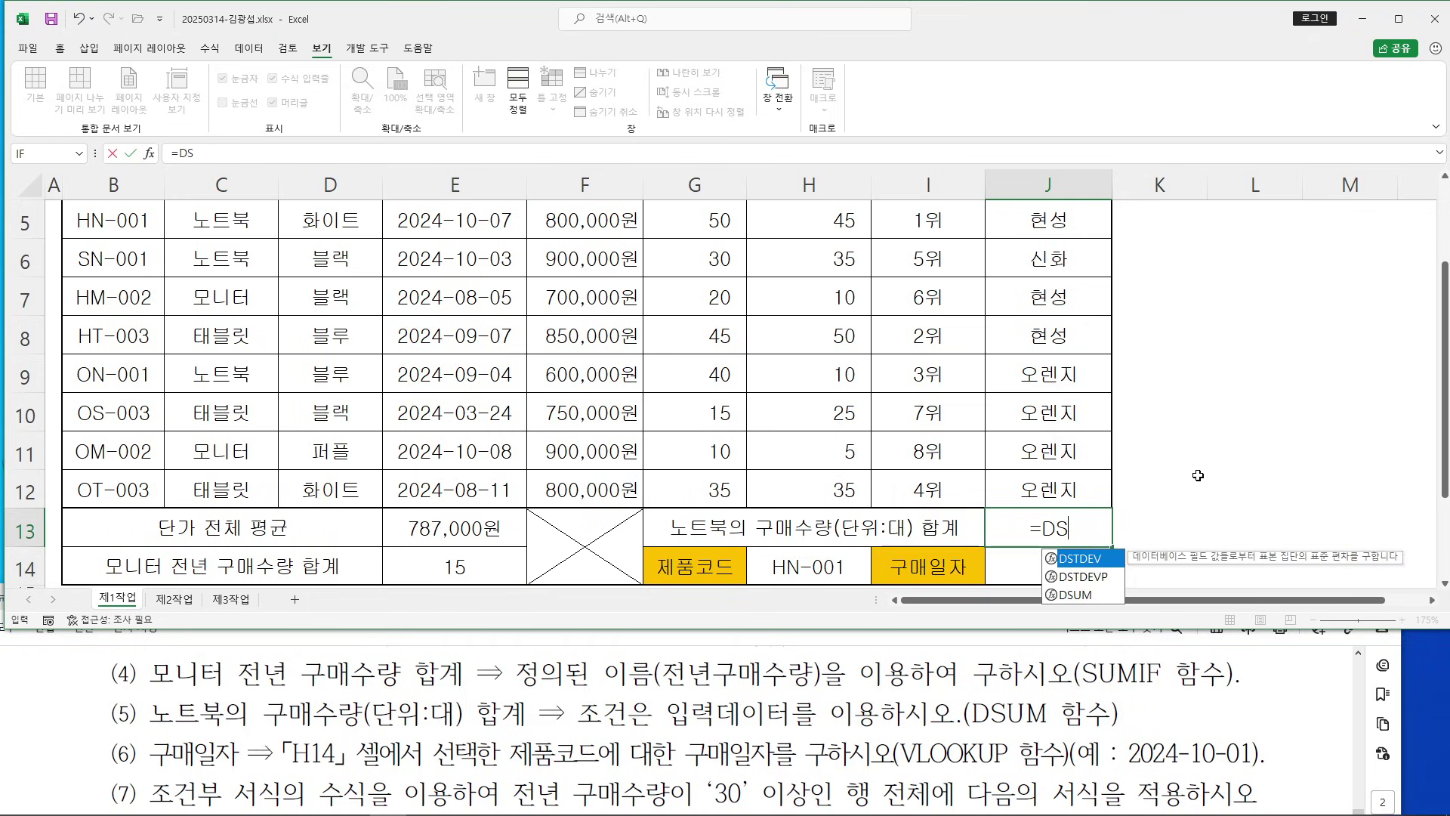
{"action": "double_click", "coordinate": [1085, 596]}
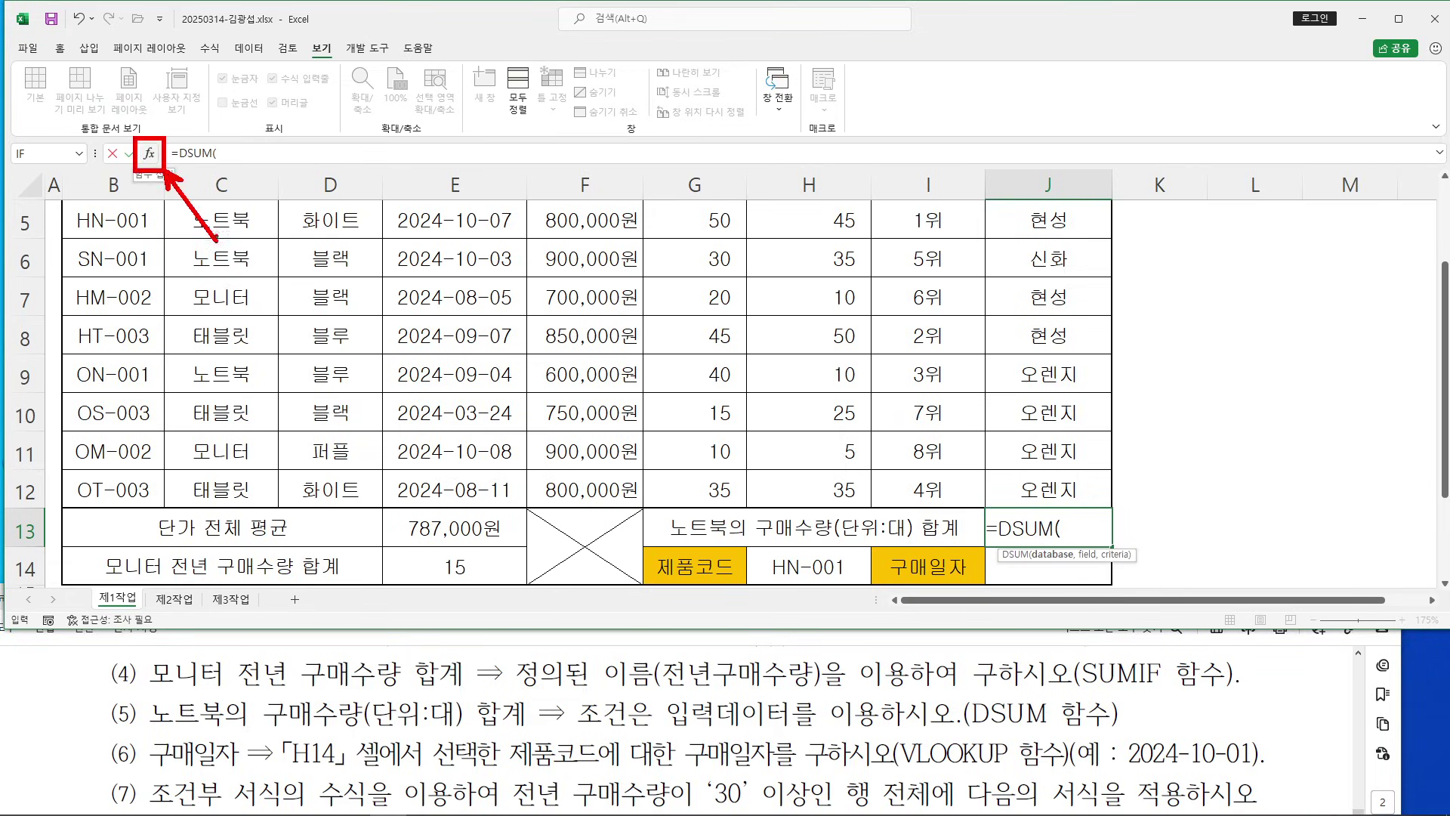
{"action": "left_click", "coordinate": [149, 154]}
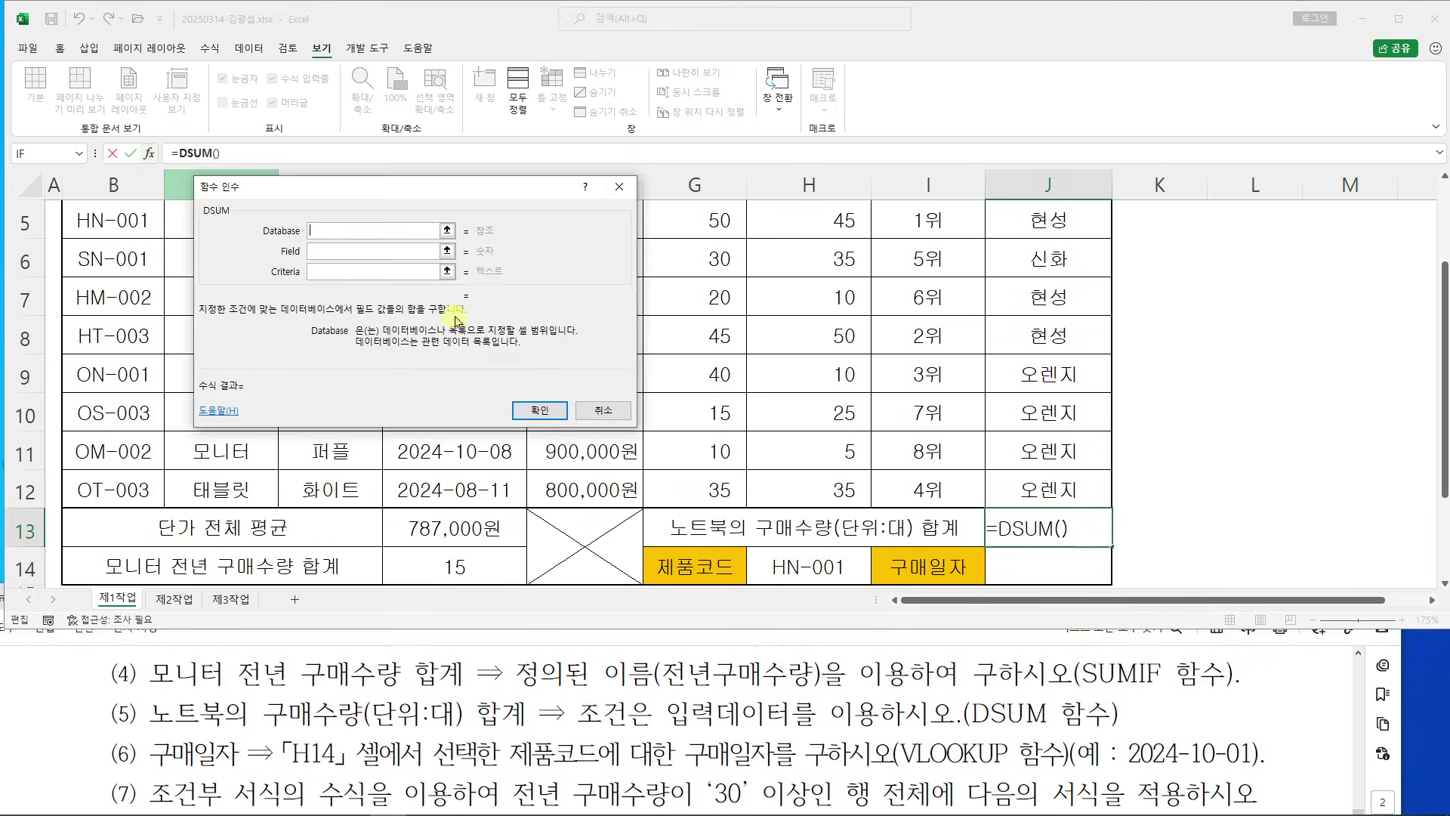
{"action": "left_click_drag", "start_coordinate": [393, 201], "coordinate": [949, 170]}
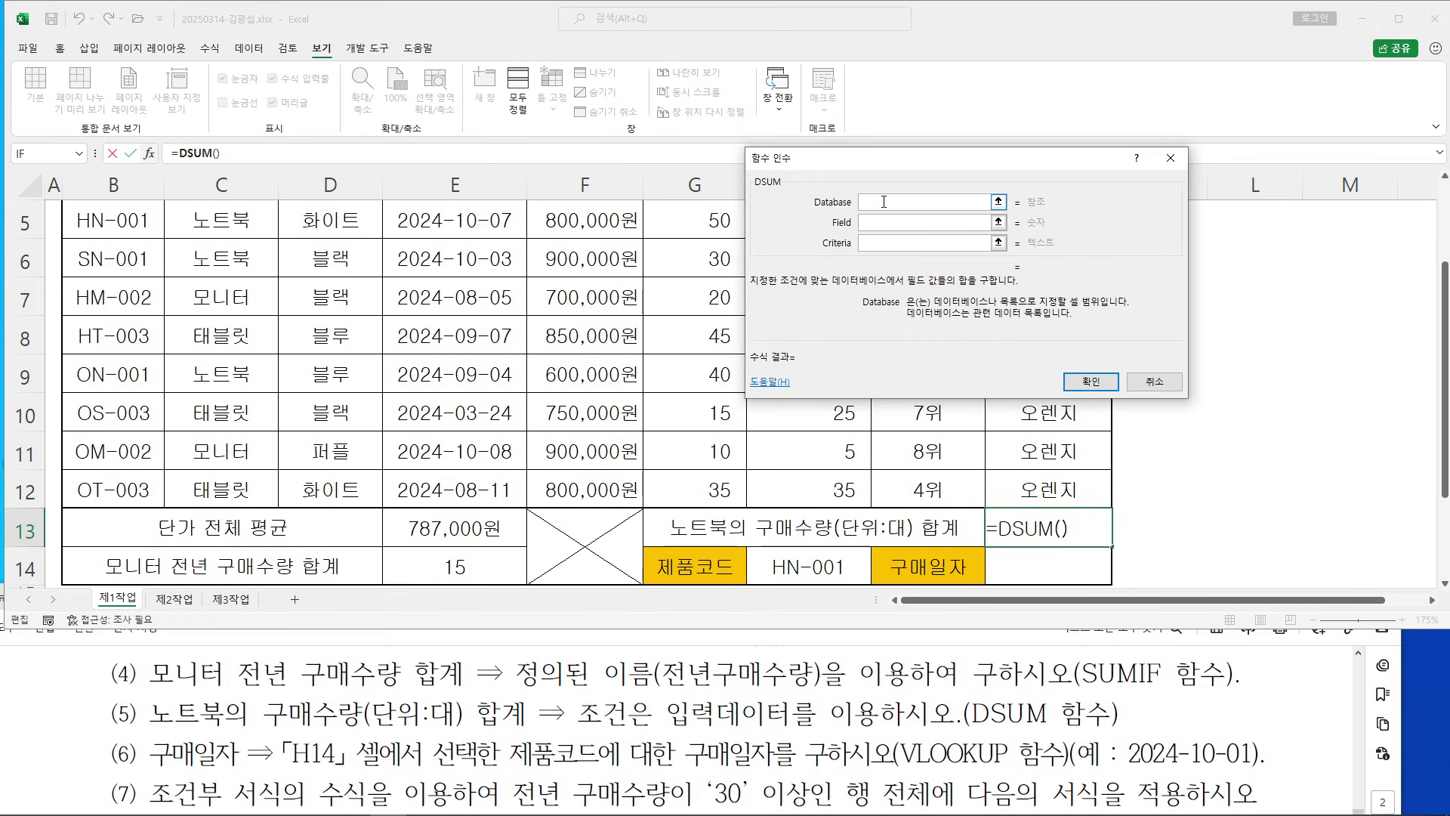
Set DSUM's Database argument to the table B4:H12
{"action": "scroll", "coordinate": [456, 373], "scroll_direction": "up", "scroll_amount": 1}
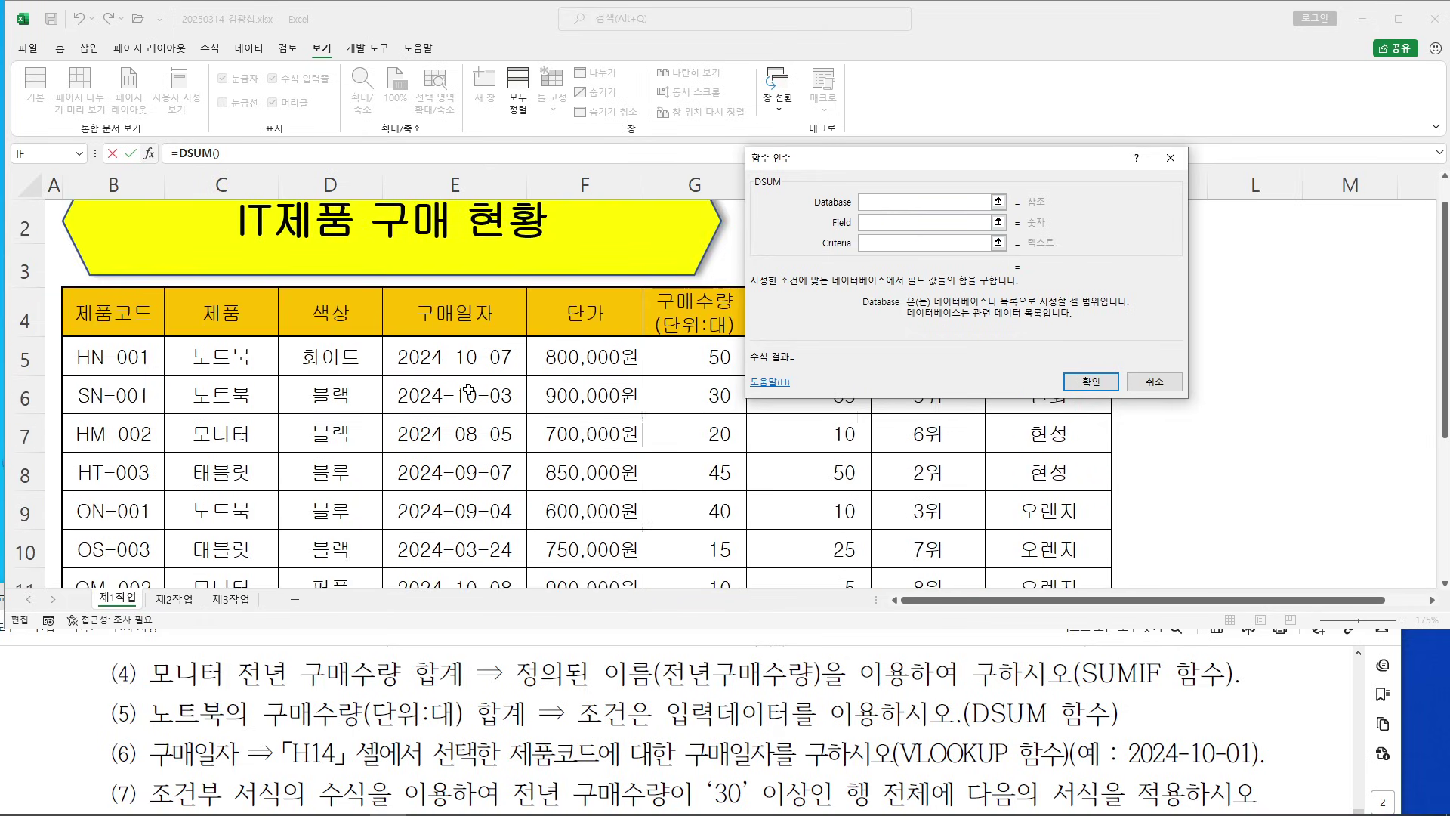
{"action": "left_click_drag", "start_coordinate": [93, 328], "coordinate": [774, 499]}
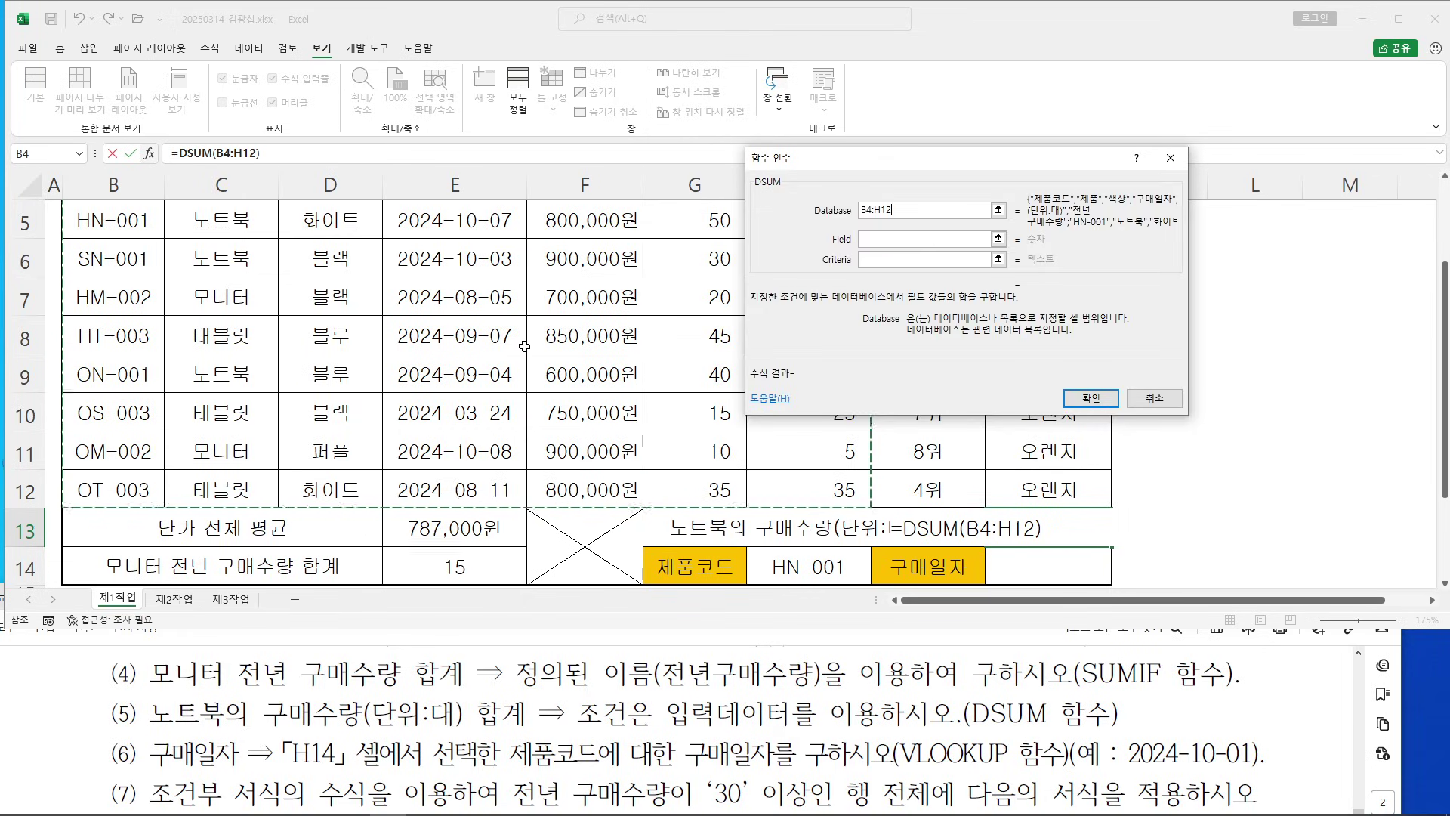
{"action": "scroll", "coordinate": [524, 345], "scroll_direction": "up", "scroll_amount": 2}
{"action": "scroll", "coordinate": [406, 481], "scroll_direction": "down", "scroll_amount": 3}
{"action": "scroll", "coordinate": [408, 480], "scroll_direction": "down", "scroll_amount": 4}
{"action": "scroll", "coordinate": [423, 472], "scroll_direction": "up", "scroll_amount": 5}
{"action": "scroll", "coordinate": [429, 466], "scroll_direction": "up", "scroll_amount": 2}
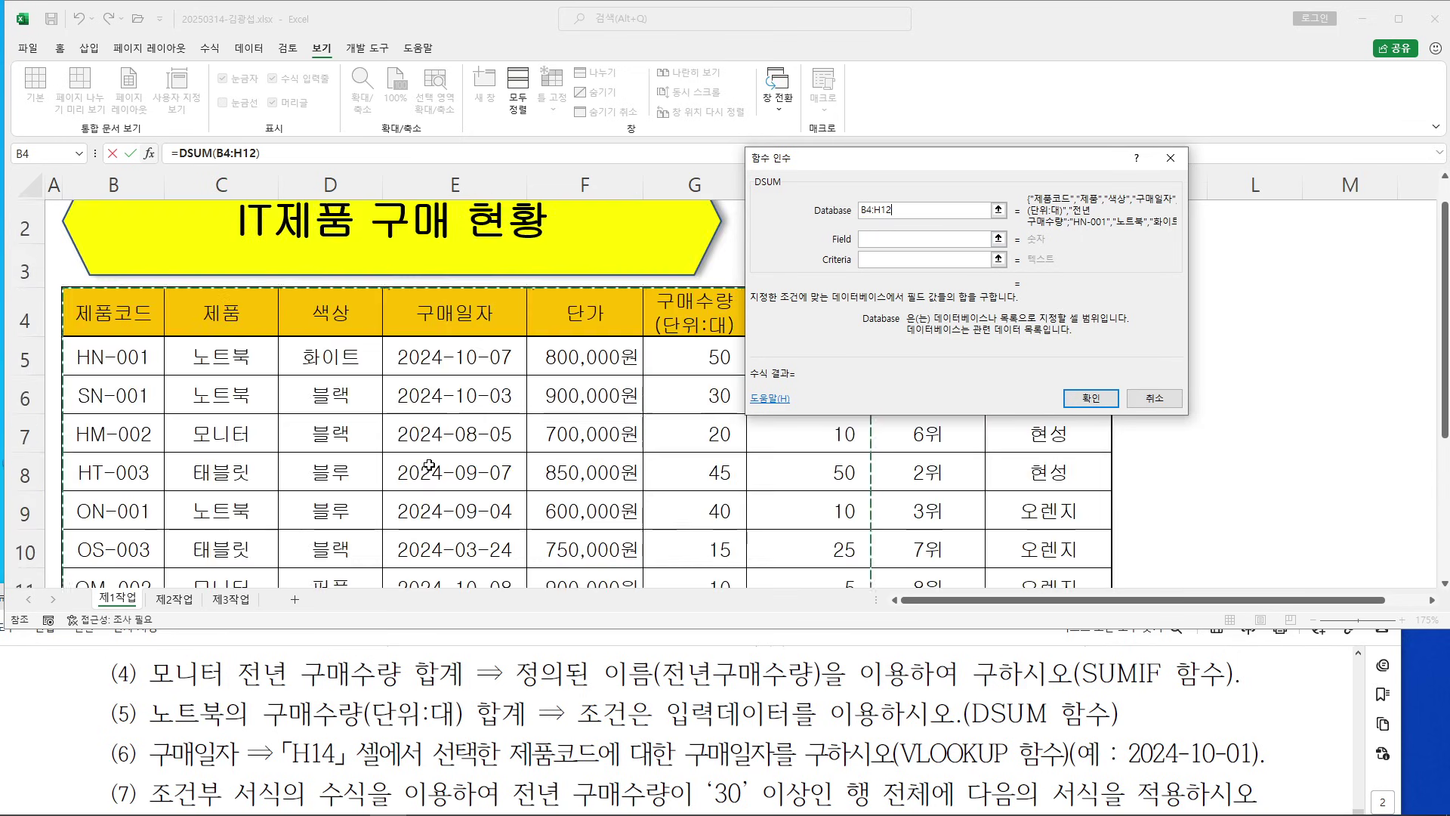
Enlarge the instructions document to re-read item (5)
{"action": "left_click", "coordinate": [425, 682]}
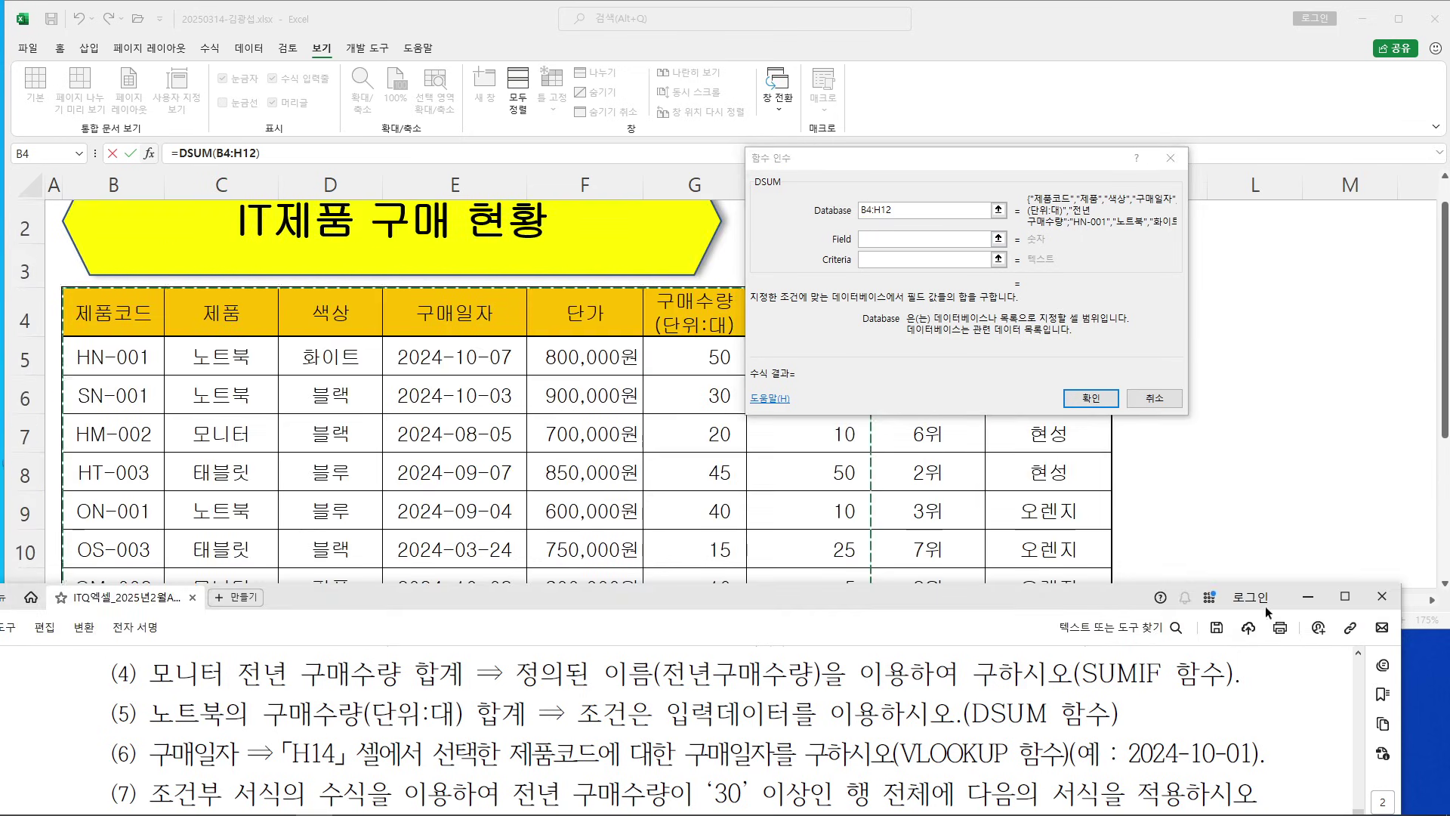
{"action": "left_click", "coordinate": [1345, 596]}
{"action": "scroll", "coordinate": [540, 420], "scroll_direction": "down", "scroll_amount": 8}
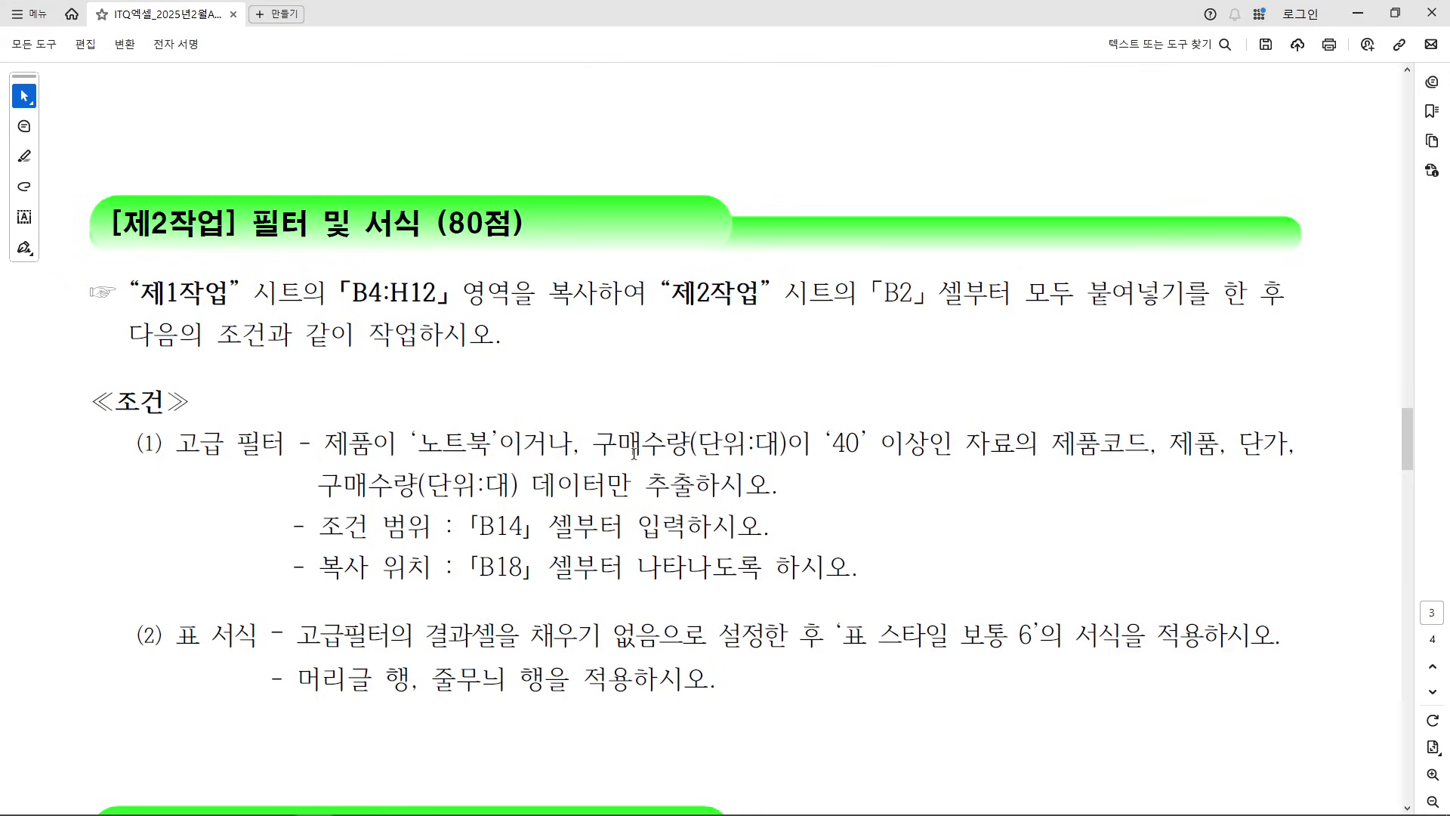
{"action": "scroll", "coordinate": [633, 452], "scroll_direction": "up", "scroll_amount": 5}
{"action": "left_click", "coordinate": [1394, 12]}
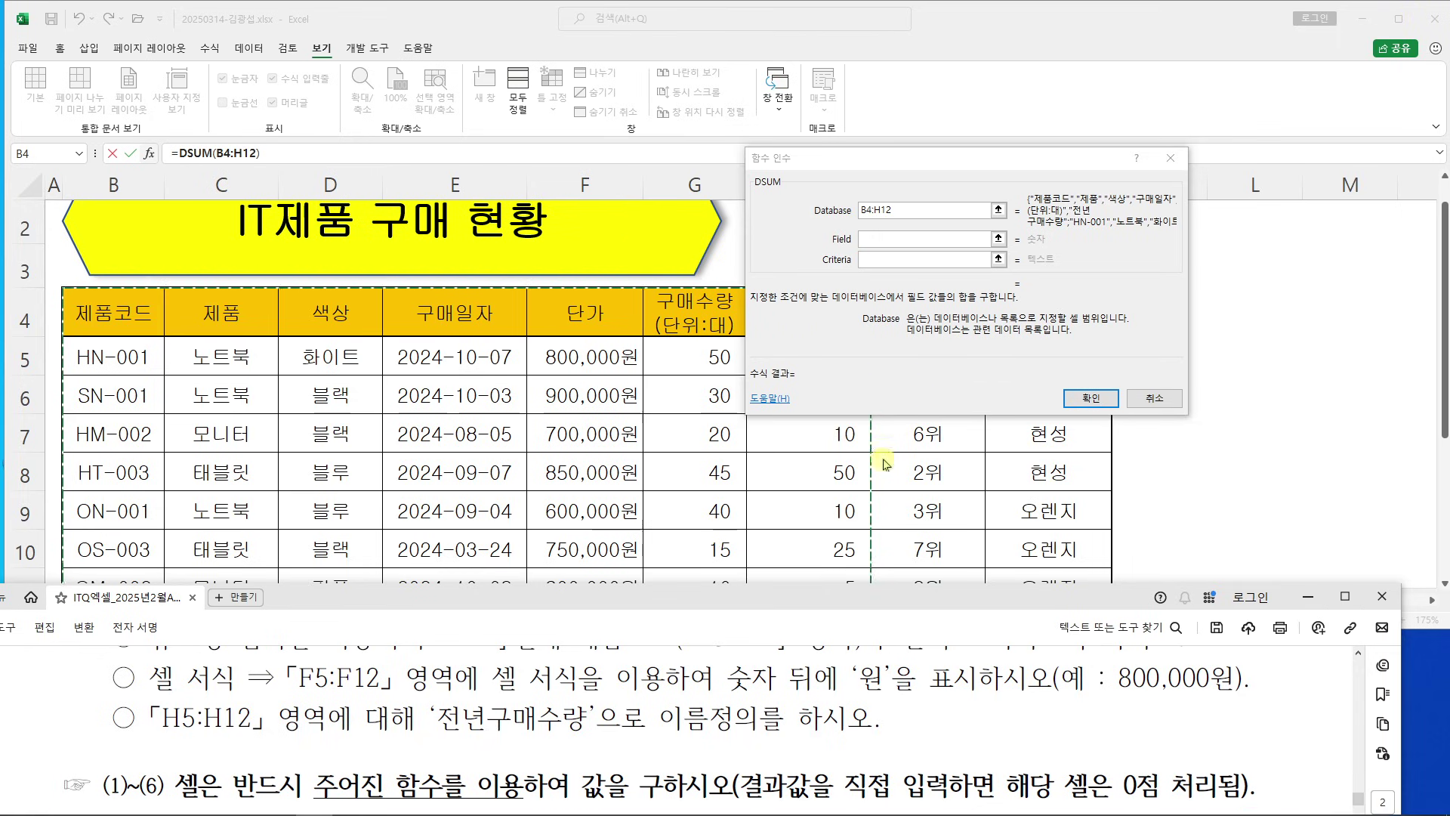
Highlight DSUM and 구매수량(단위:대) in item (5)'s wording
{"action": "left_click", "coordinate": [882, 240]}
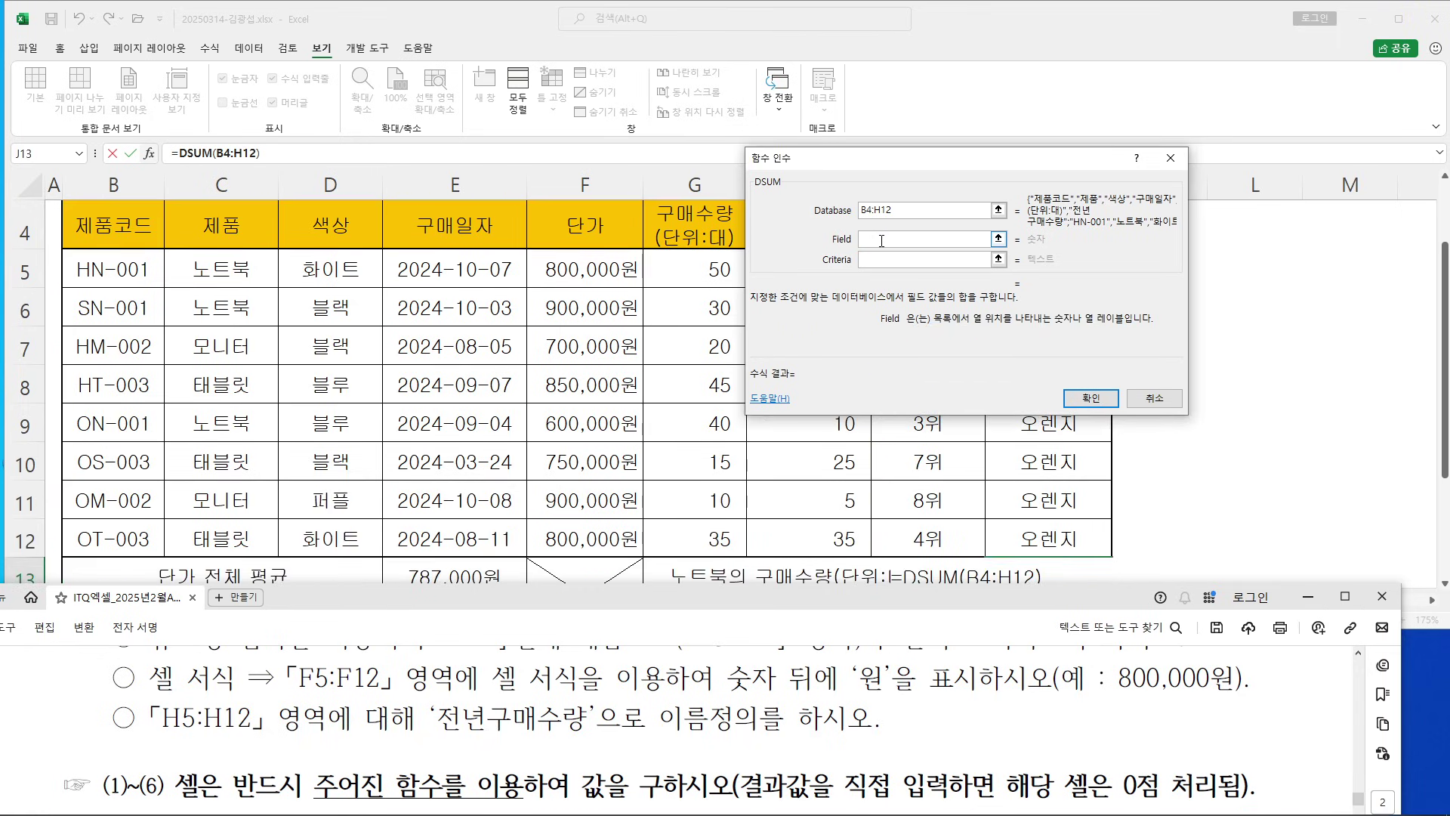
{"action": "left_click", "coordinate": [657, 714]}
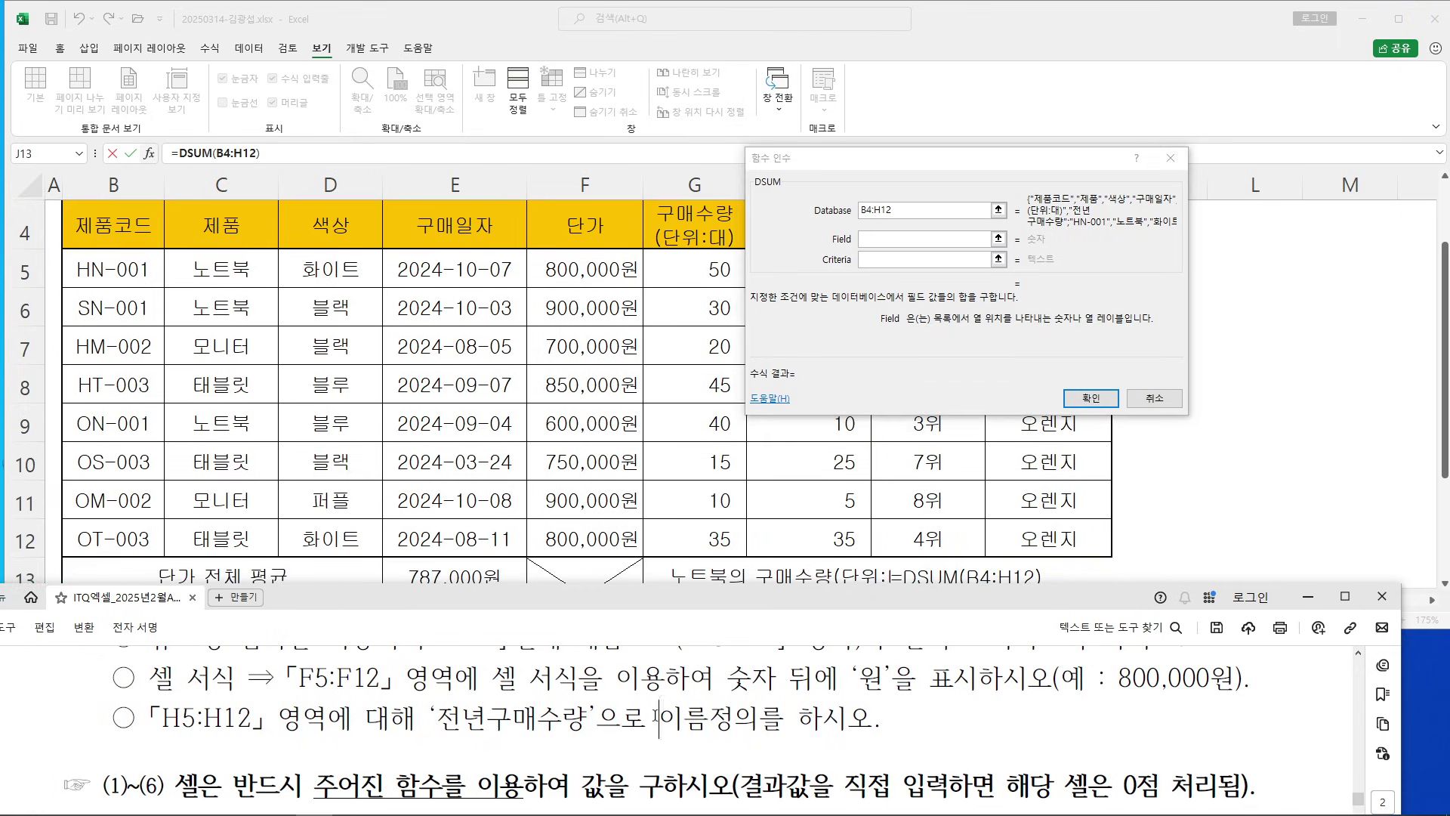
{"action": "scroll", "coordinate": [657, 714], "scroll_direction": "up", "scroll_amount": 1}
{"action": "scroll", "coordinate": [658, 714], "scroll_direction": "down", "scroll_amount": 6}
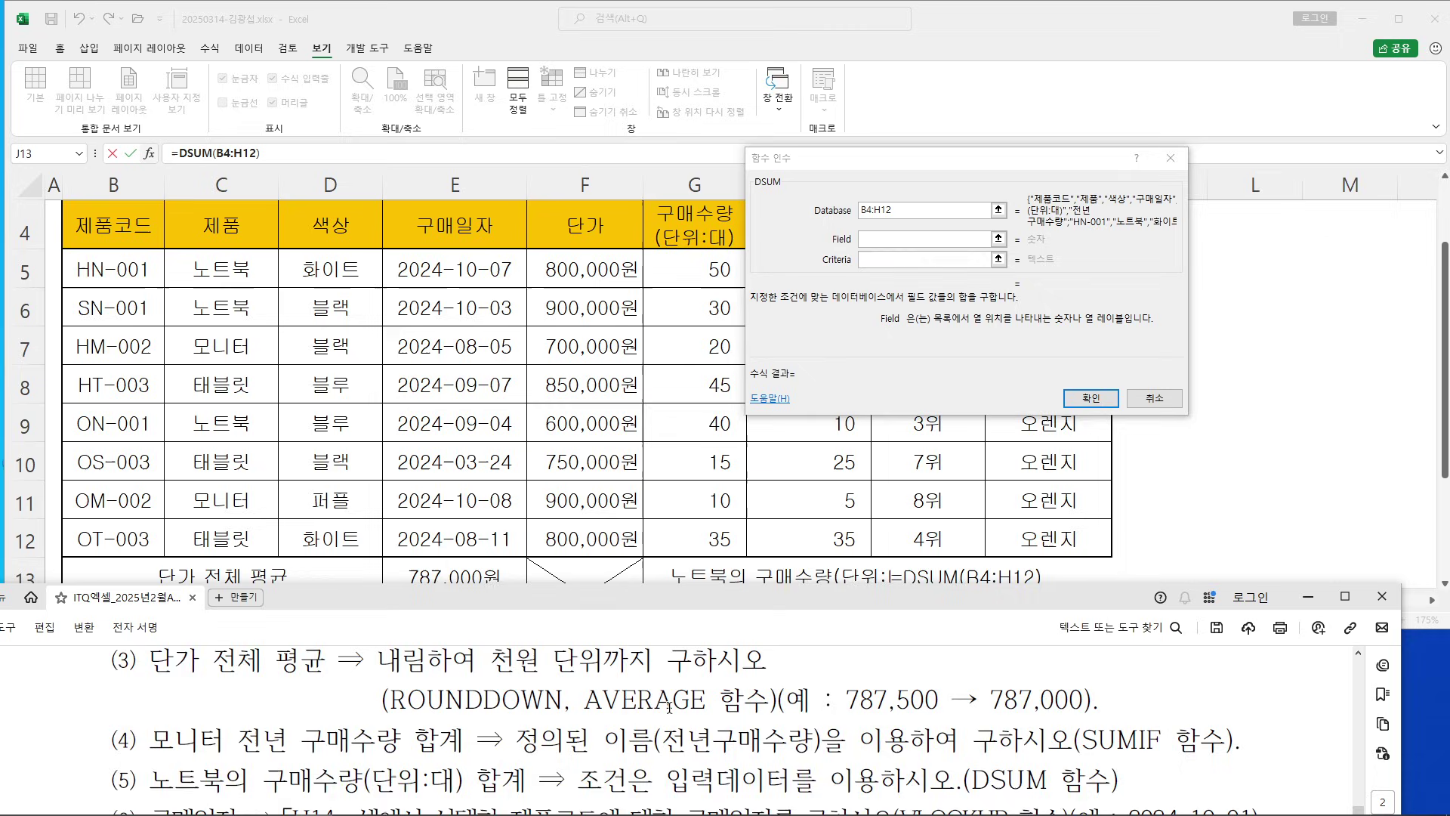
{"action": "scroll", "coordinate": [669, 707], "scroll_direction": "up", "scroll_amount": 1}
{"action": "scroll", "coordinate": [668, 708], "scroll_direction": "down", "scroll_amount": 2}
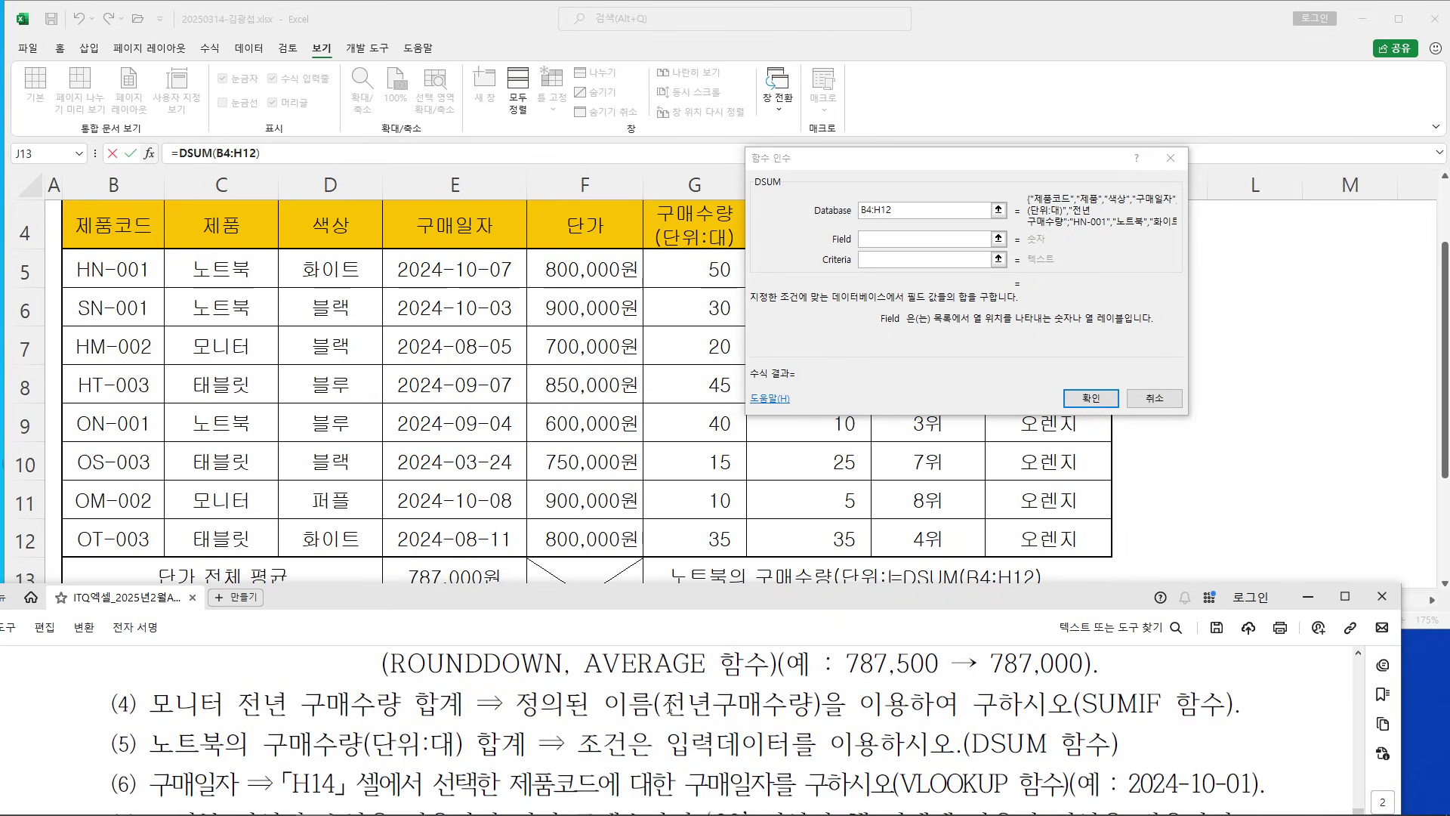
{"action": "mouse_move", "coordinate": [973, 743]}
{"action": "left_mouse_down"}
{"action": "mouse_move", "coordinate": [1056, 744]}
{"action": "mouse_move", "coordinate": [974, 744]}
{"action": "left_mouse_up"}
{"action": "left_click", "coordinate": [1042, 745]}
{"action": "left_click", "coordinate": [863, 747]}
{"action": "left_click_drag", "start_coordinate": [155, 744], "coordinate": [505, 745]}
{"action": "left_click", "coordinate": [502, 745]}
{"action": "left_click_drag", "start_coordinate": [250, 736], "coordinate": [464, 742]}
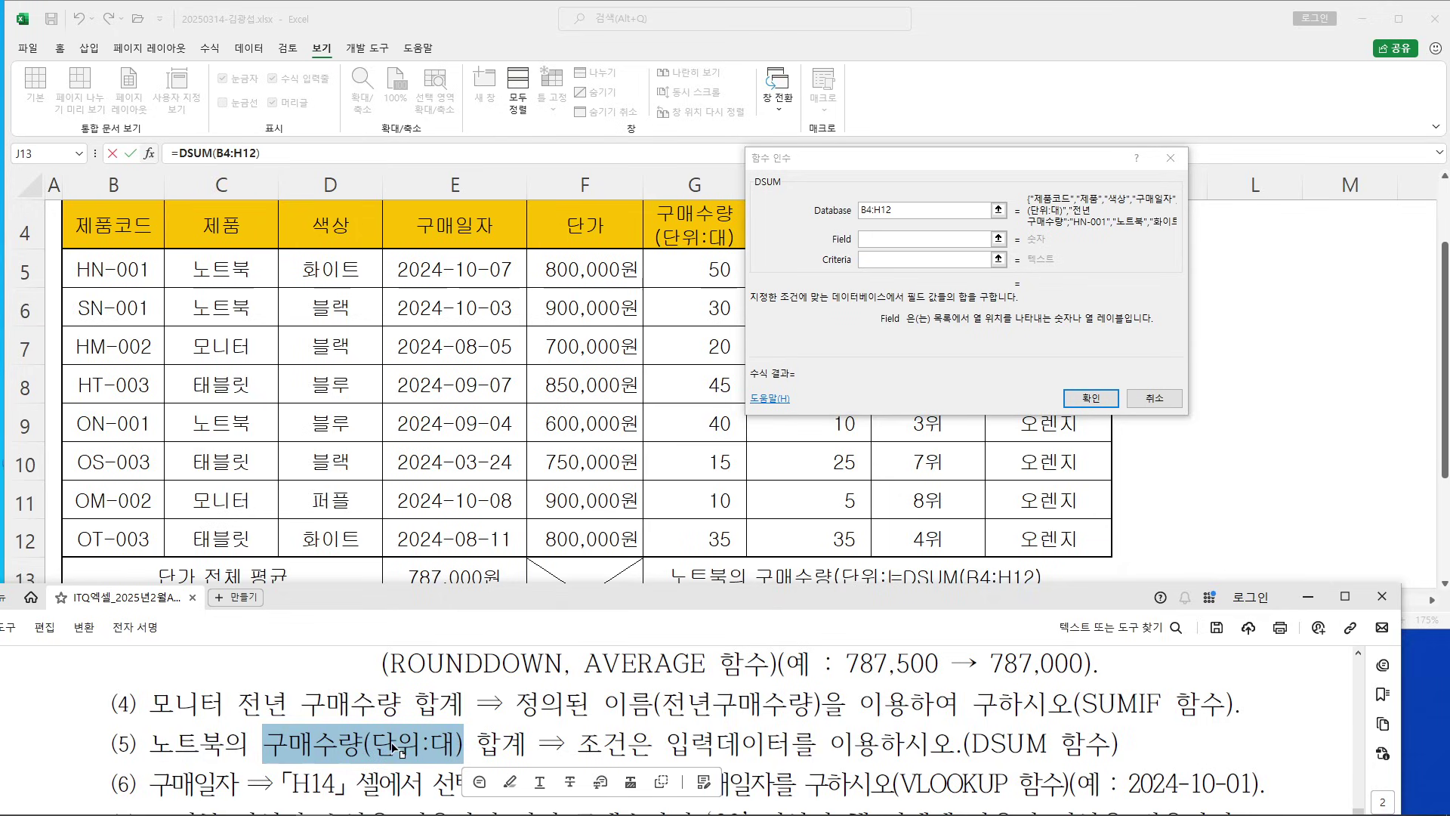
Set Field to G4 and Criteria to C4:C5, then confirm =DSUM(B4:H12,G4,C4:C5)
{"action": "left_click", "coordinate": [884, 240]}
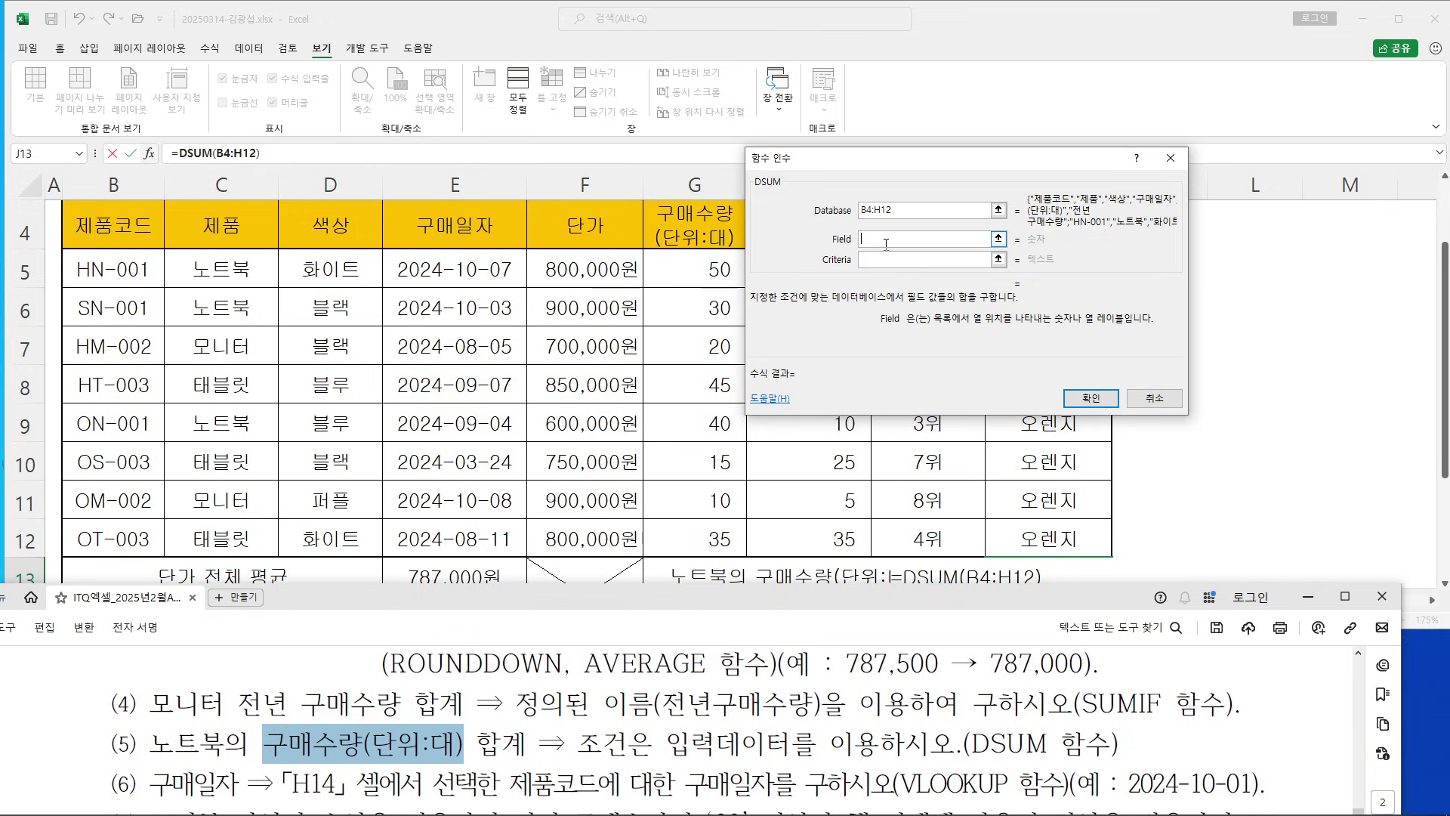
{"action": "left_click_drag", "start_coordinate": [875, 158], "coordinate": [985, 152]}
{"action": "left_click", "coordinate": [707, 226]}
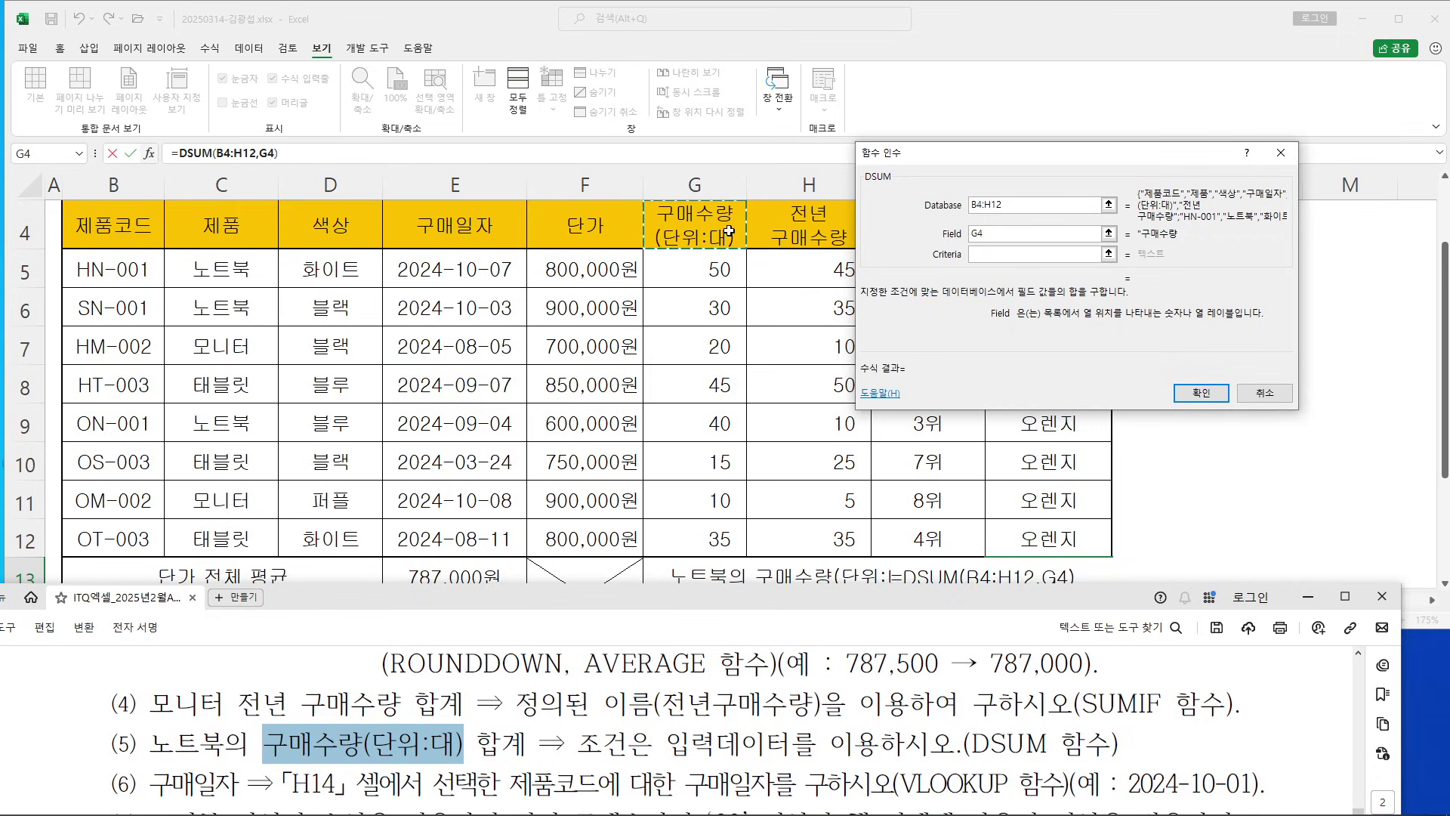
{"action": "left_click", "coordinate": [983, 255]}
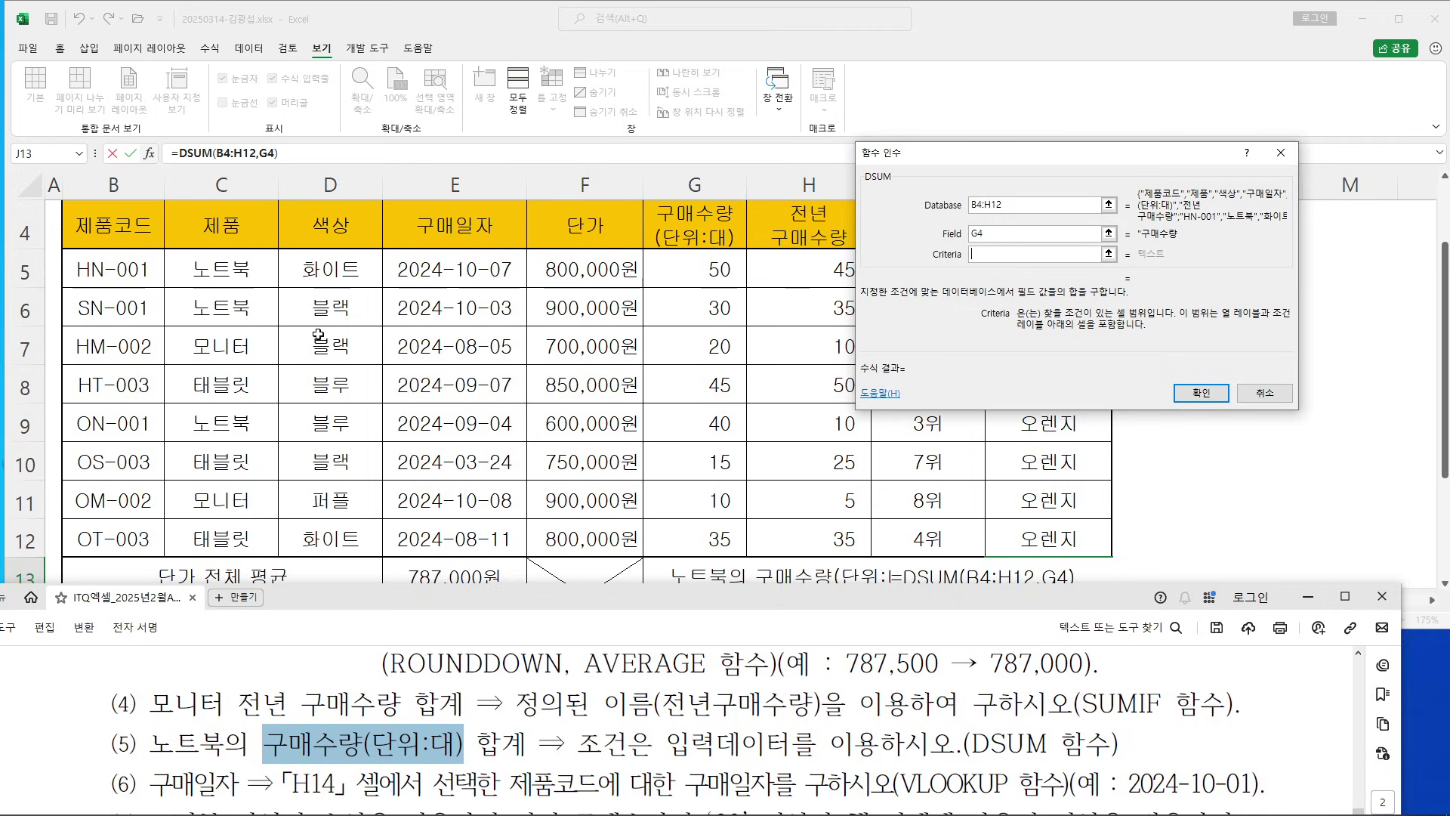
{"action": "left_click", "coordinate": [216, 226]}
{"action": "left_click_drag", "start_coordinate": [217, 221], "coordinate": [216, 268]}
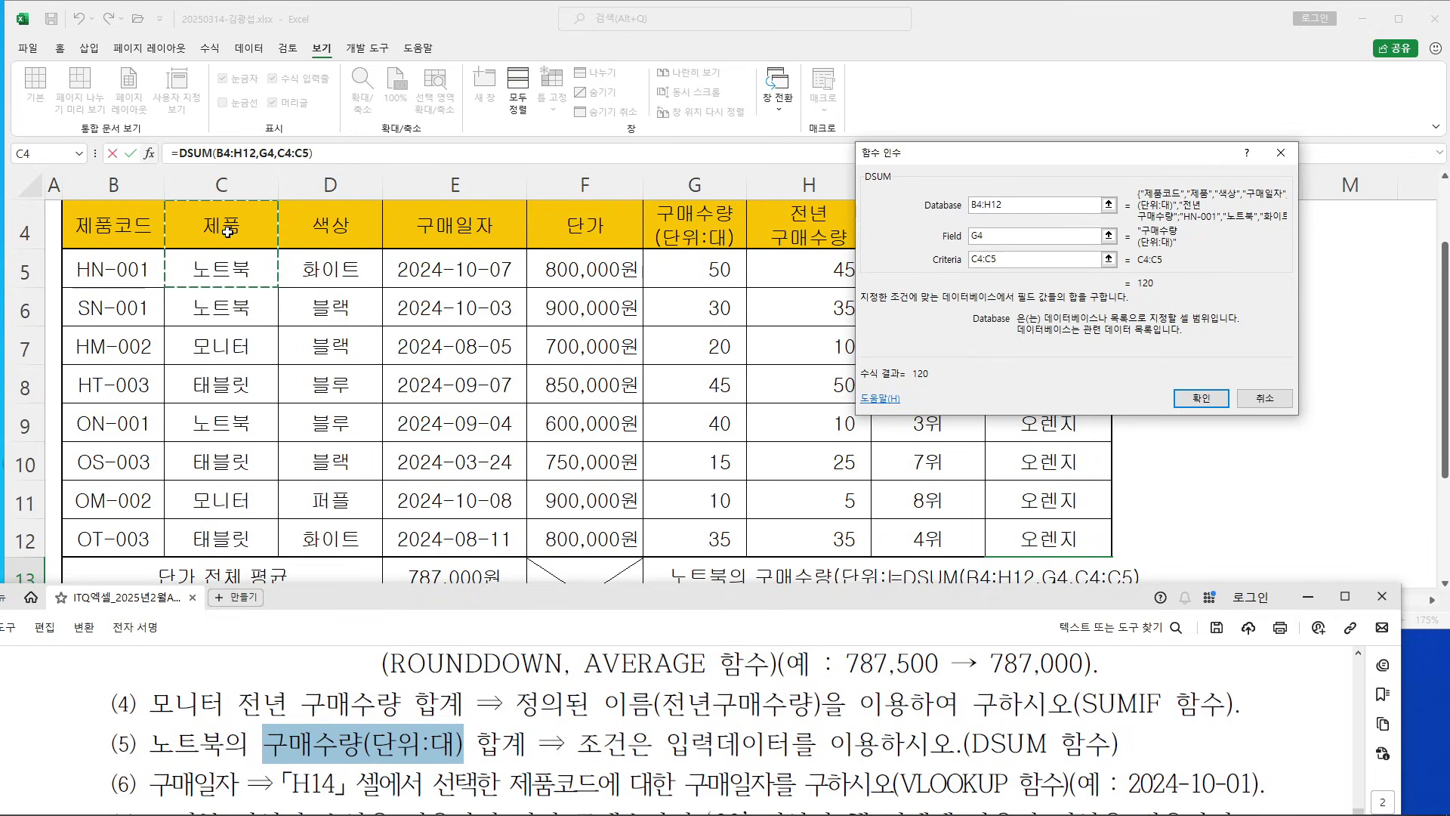
{"action": "left_click_drag", "start_coordinate": [886, 227], "coordinate": [261, 269]}
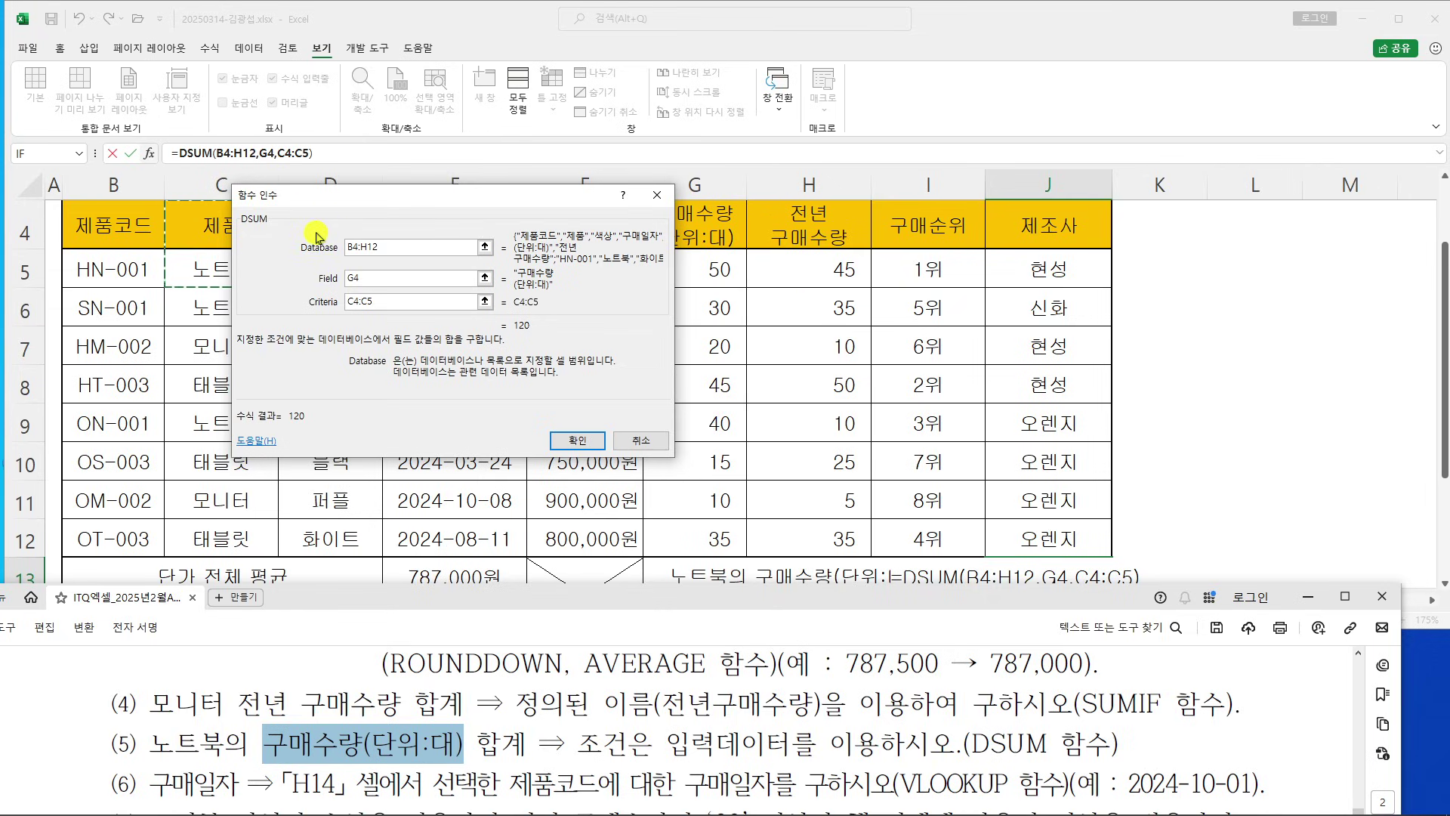
{"action": "left_click", "coordinate": [587, 450]}
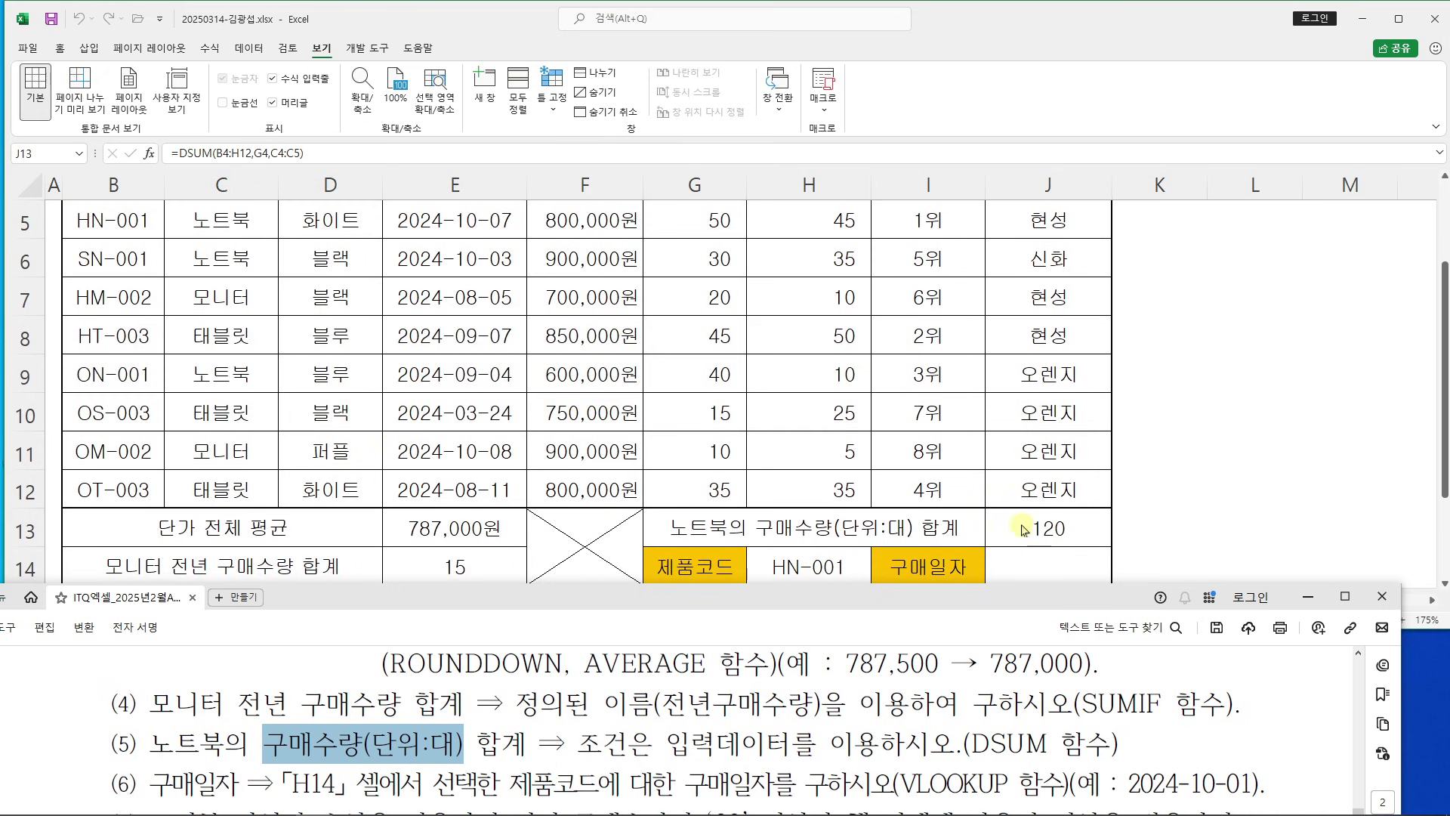
Select J14 and read instruction (6) about the purchase date lookup
{"action": "scroll", "coordinate": [1107, 487], "scroll_direction": "down", "scroll_amount": 1}
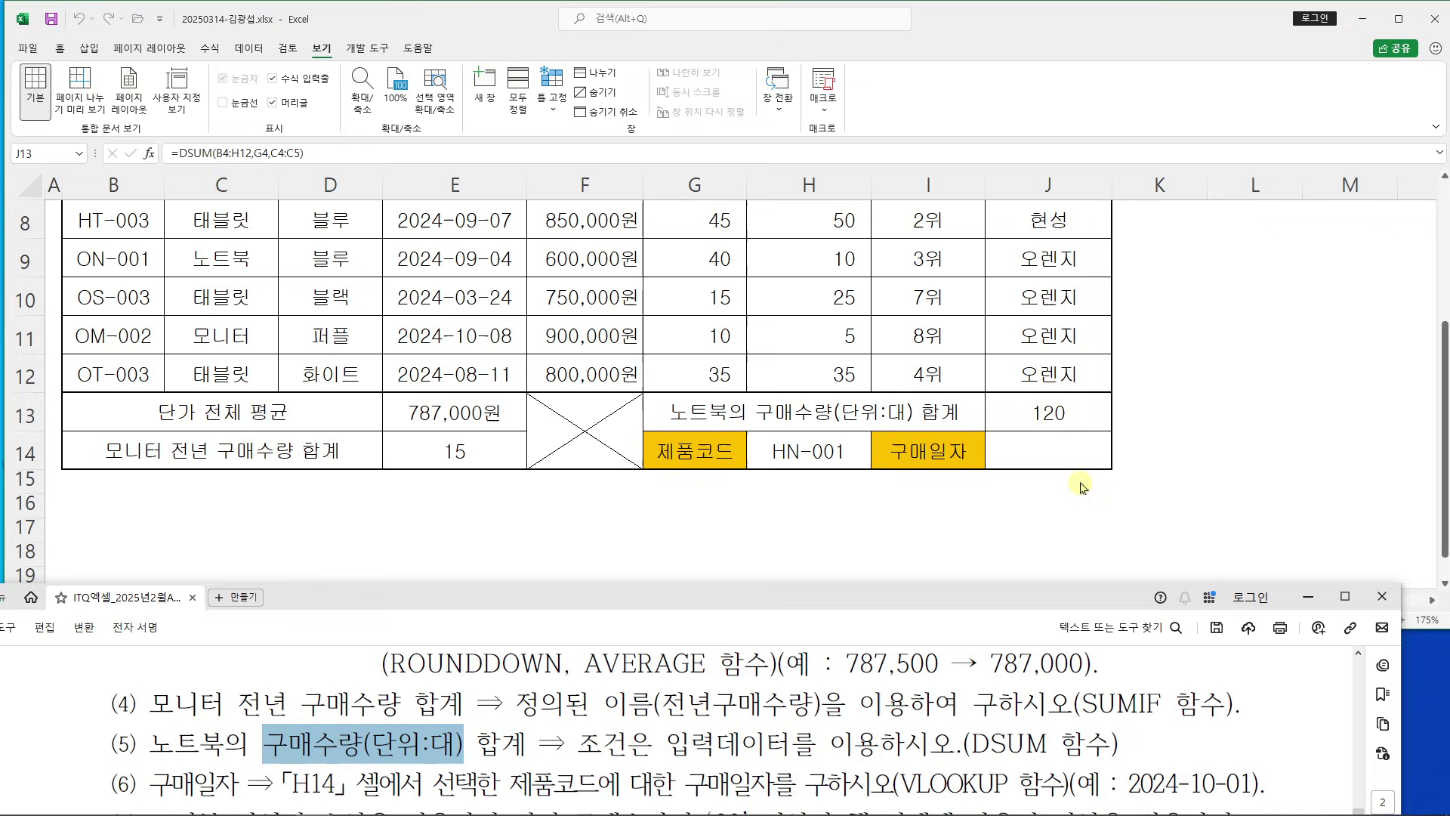
{"action": "left_click", "coordinate": [1041, 453]}
{"action": "left_click", "coordinate": [609, 689]}
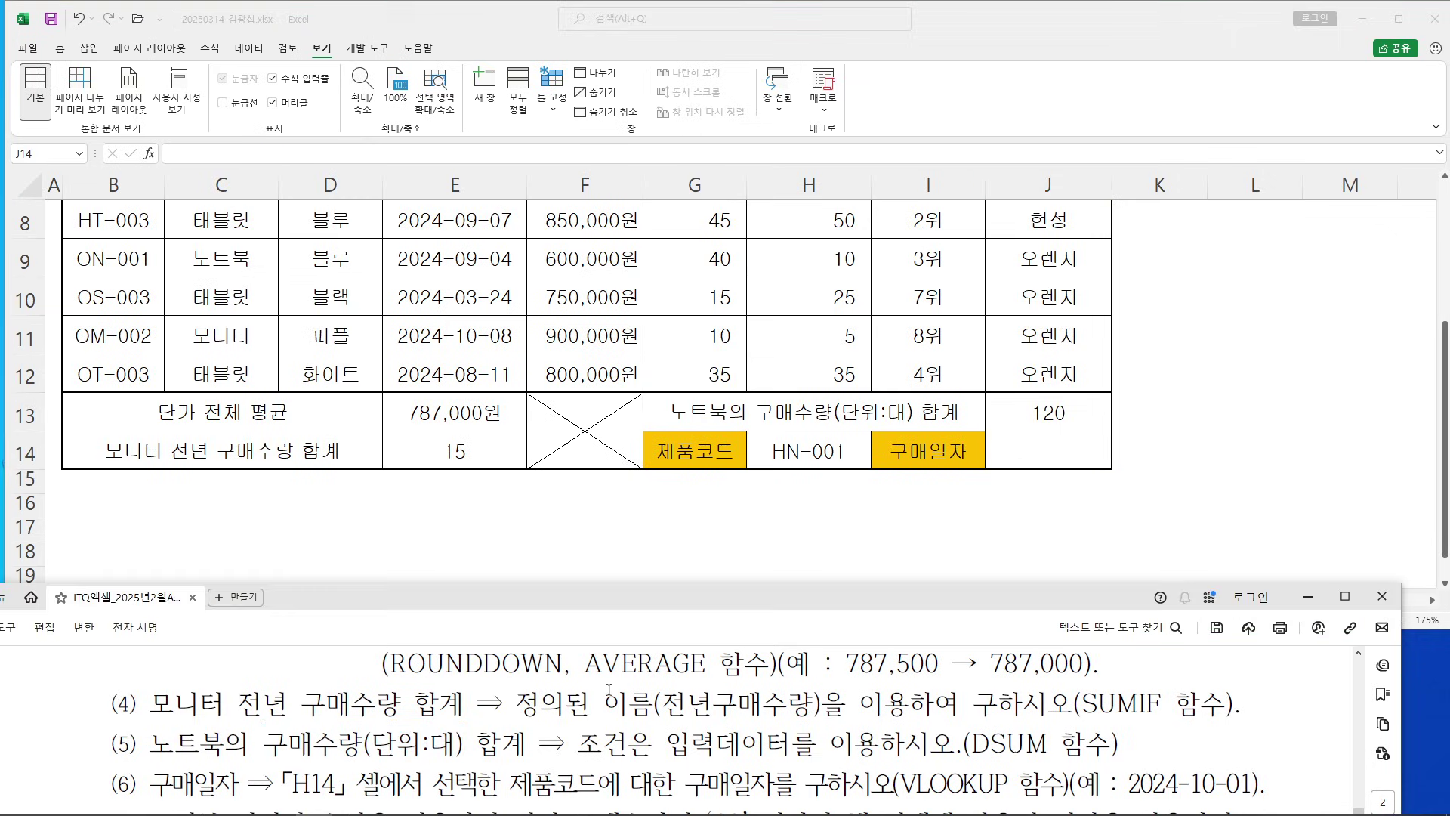
{"action": "scroll", "coordinate": [609, 689], "scroll_direction": "down", "scroll_amount": 1}
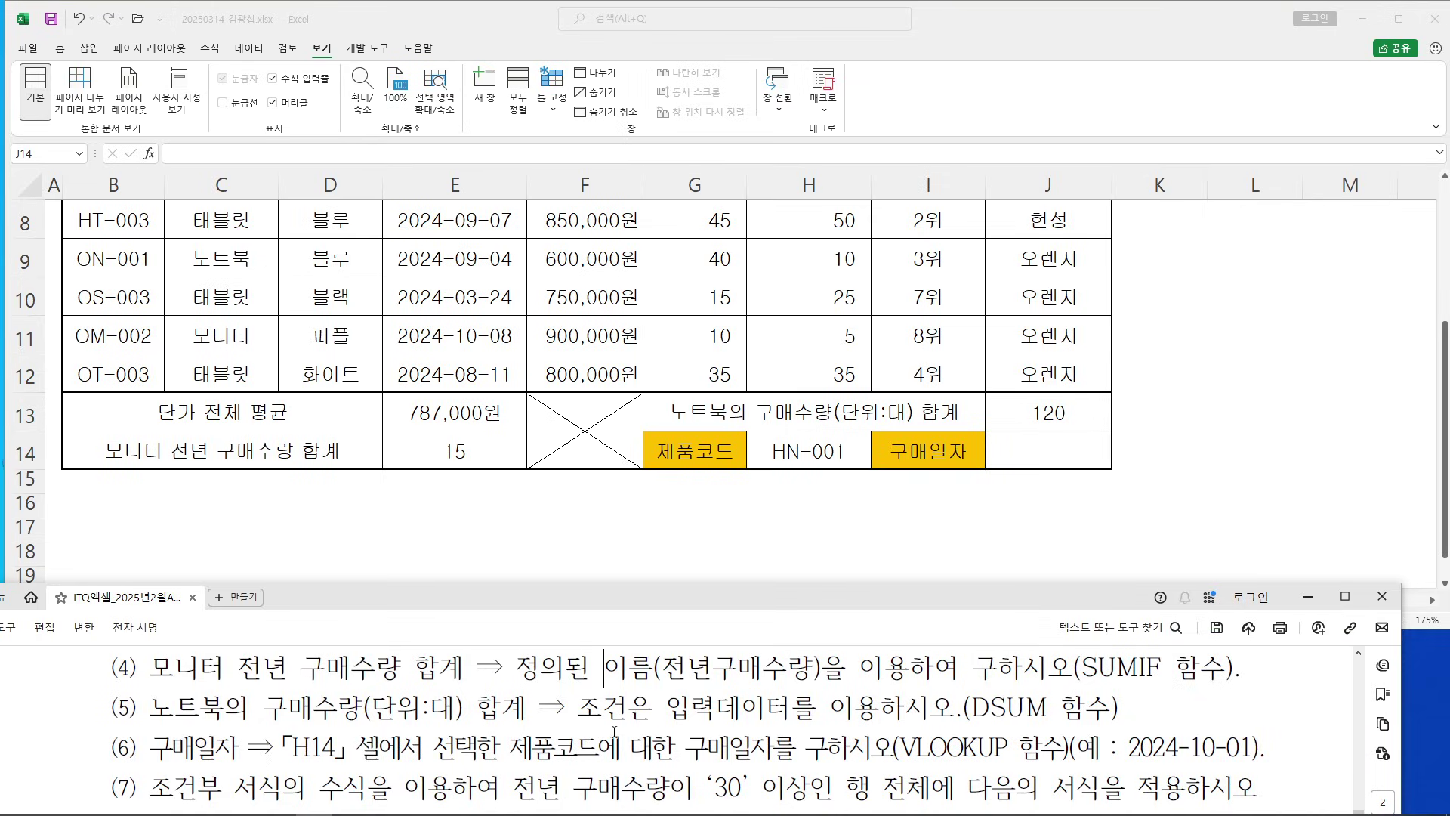
{"action": "scroll", "coordinate": [615, 732], "scroll_direction": "down", "scroll_amount": 1}
{"action": "double_click", "coordinate": [963, 711]}
{"action": "left_click", "coordinate": [977, 711]}
{"action": "left_click", "coordinate": [1149, 457]}
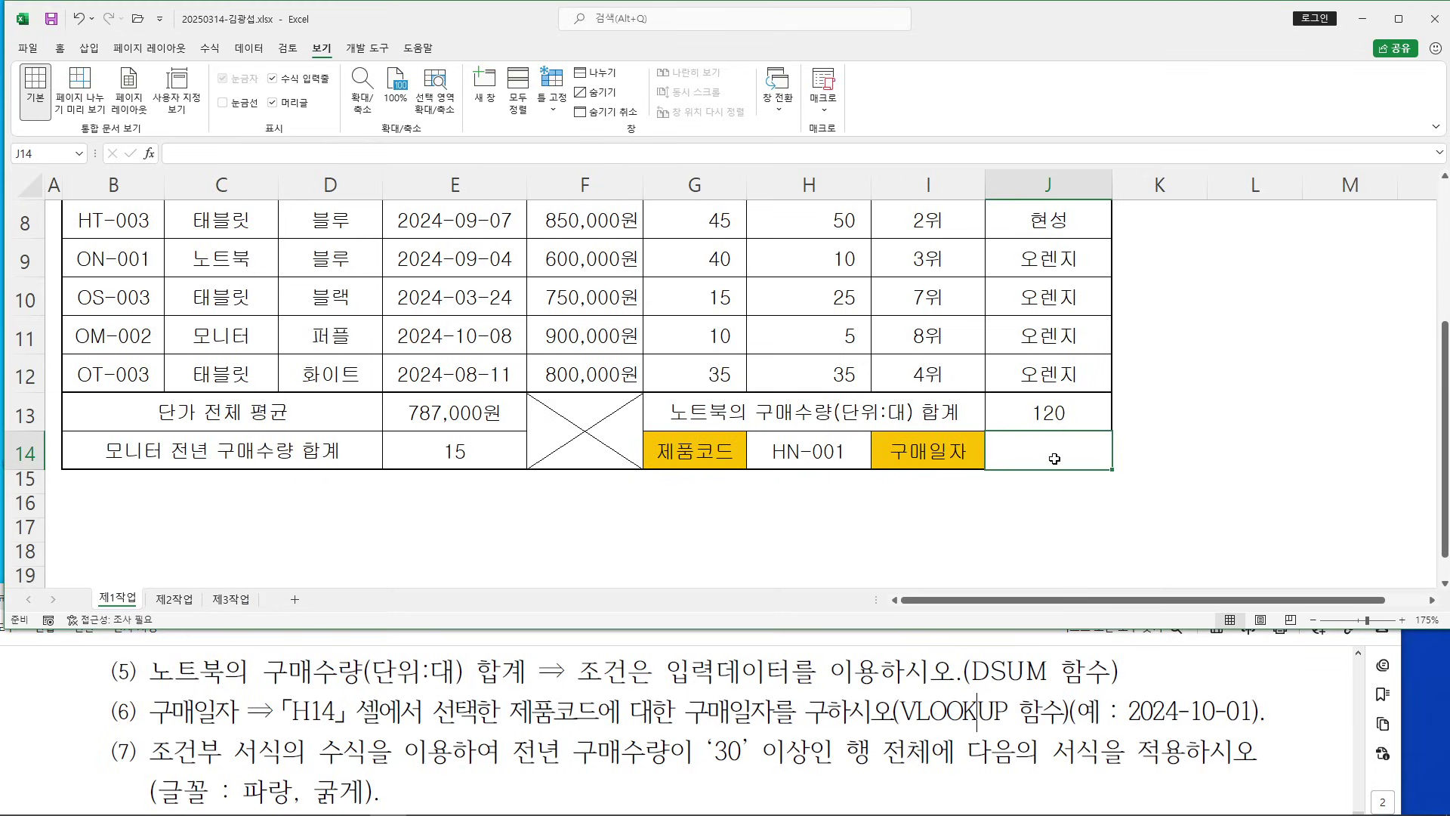
Insert VLOOKUP into J14 via =VL and bring up its argument window
{"action": "type", "text": "="}
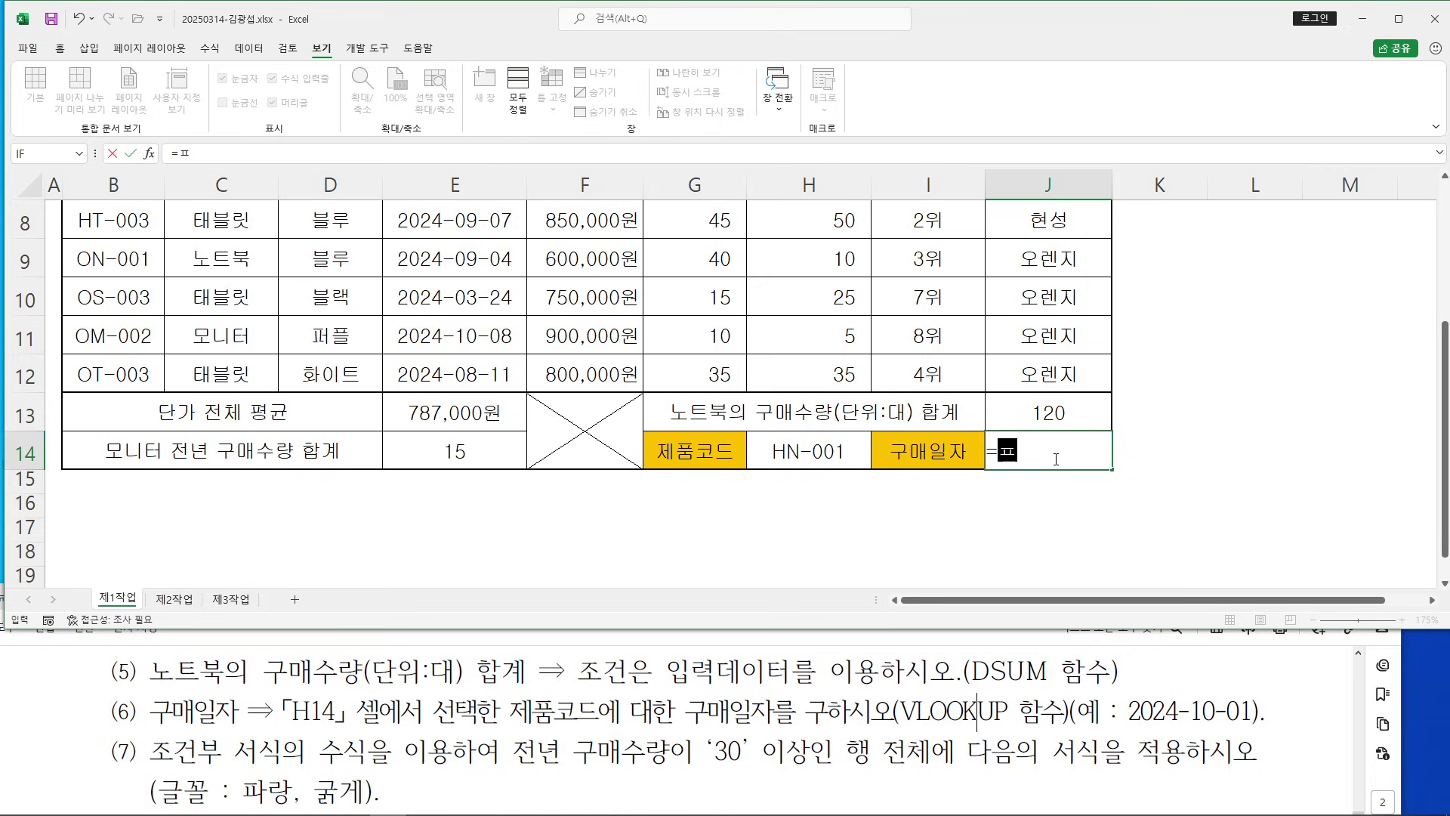
{"action": "type", "text": "VL"}
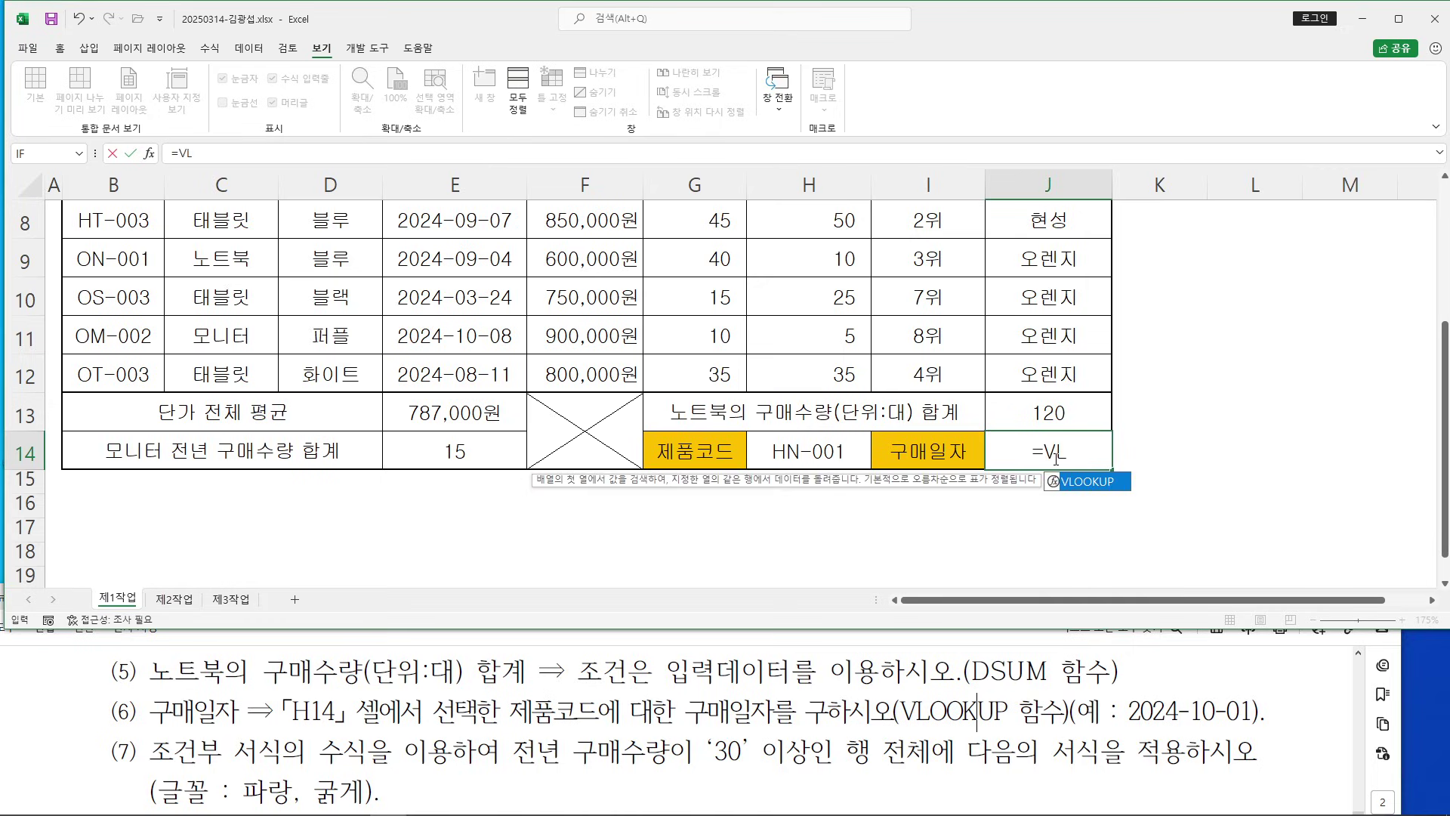
{"action": "left_click", "coordinate": [1093, 484]}
{"action": "left_click", "coordinate": [1093, 484]}
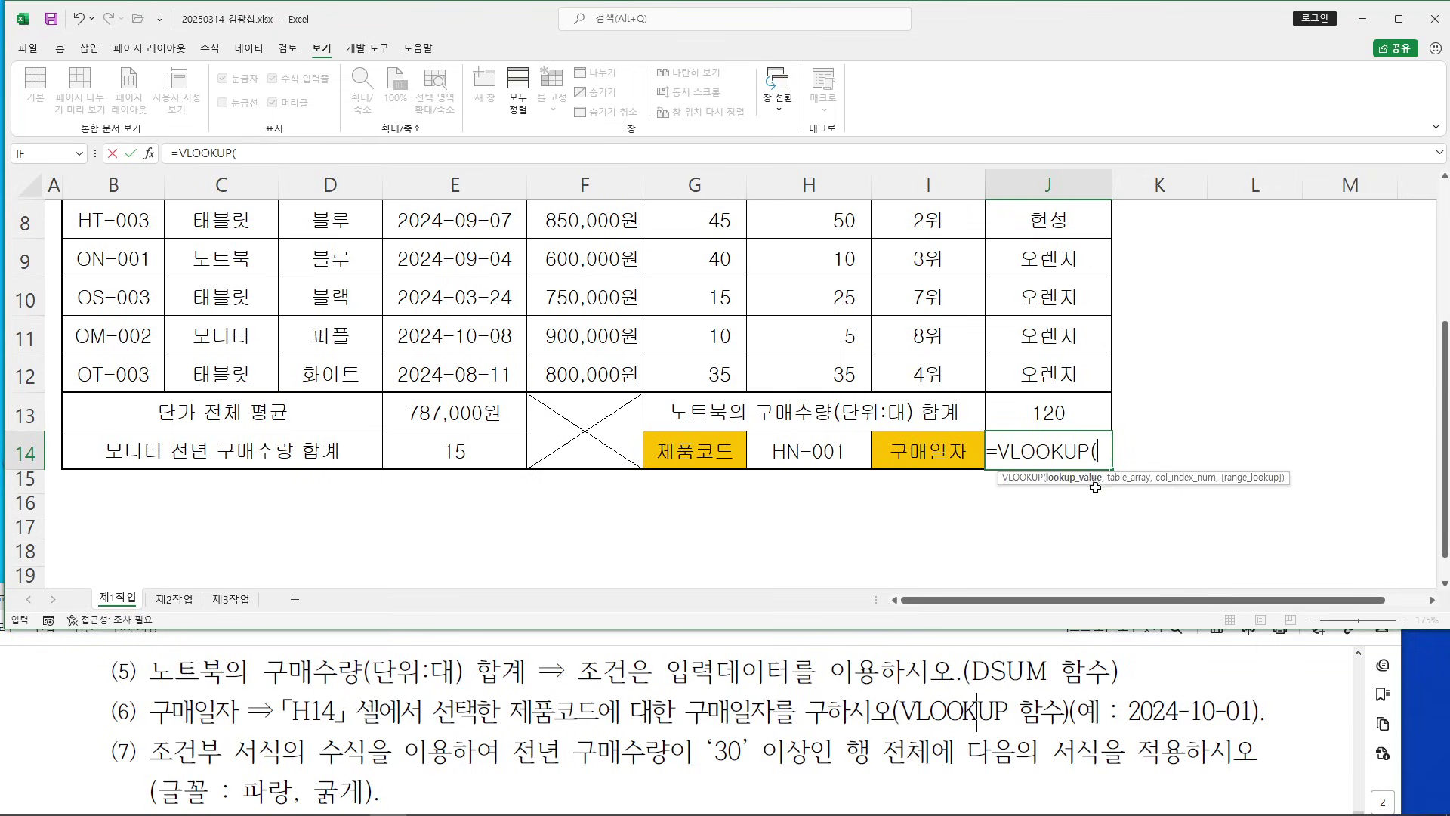
{"action": "left_click", "coordinate": [149, 154]}
{"action": "left_click_drag", "start_coordinate": [537, 197], "coordinate": [1033, 110]}
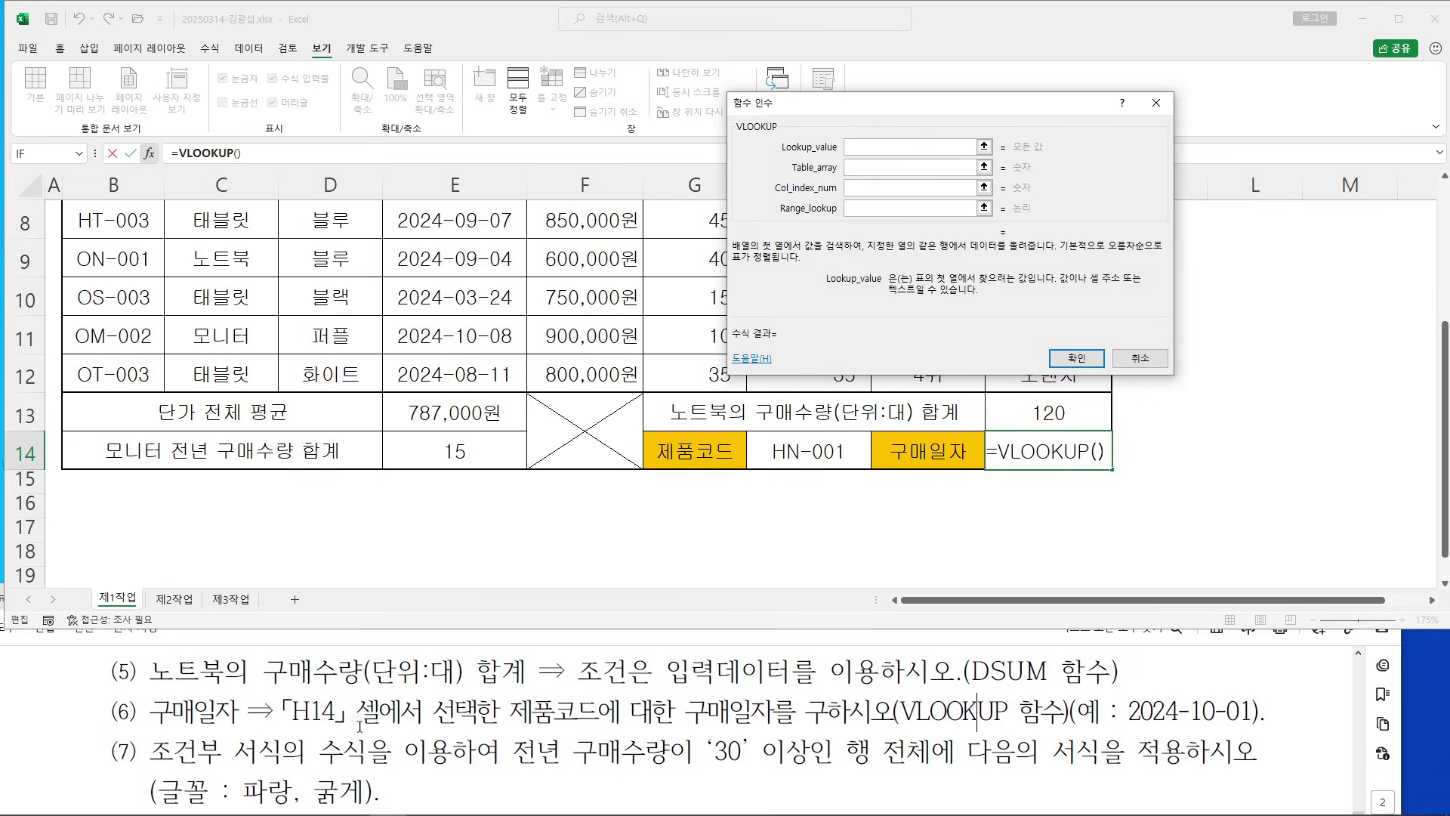
Set VLOOKUP's Lookup_value to H14 and Table_array to B5:H12
{"action": "left_click", "coordinate": [808, 451]}
{"action": "left_click", "coordinate": [873, 167]}
{"action": "left_click", "coordinate": [873, 167]}
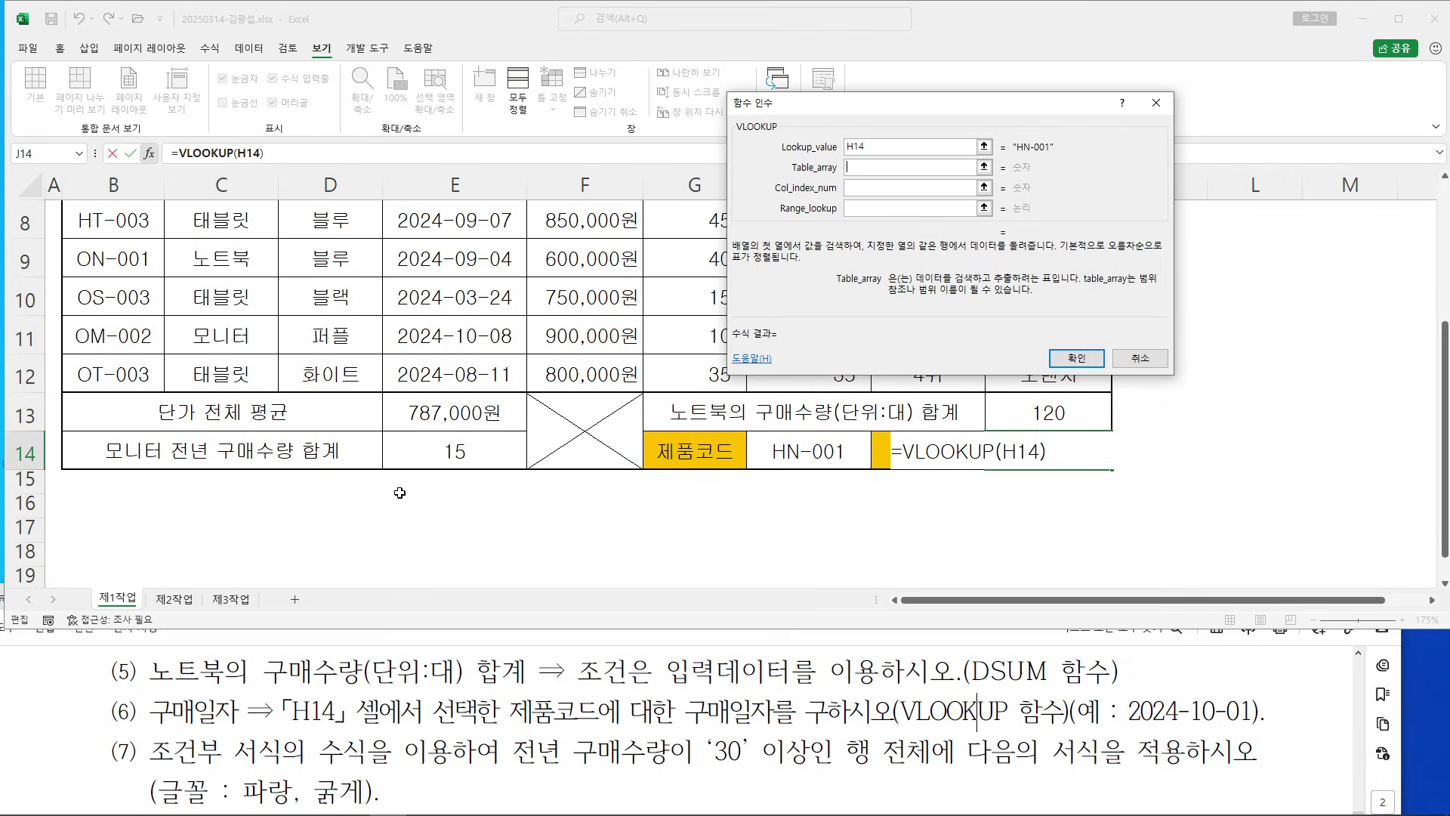
{"action": "scroll", "coordinate": [317, 469], "scroll_direction": "up", "scroll_amount": 2}
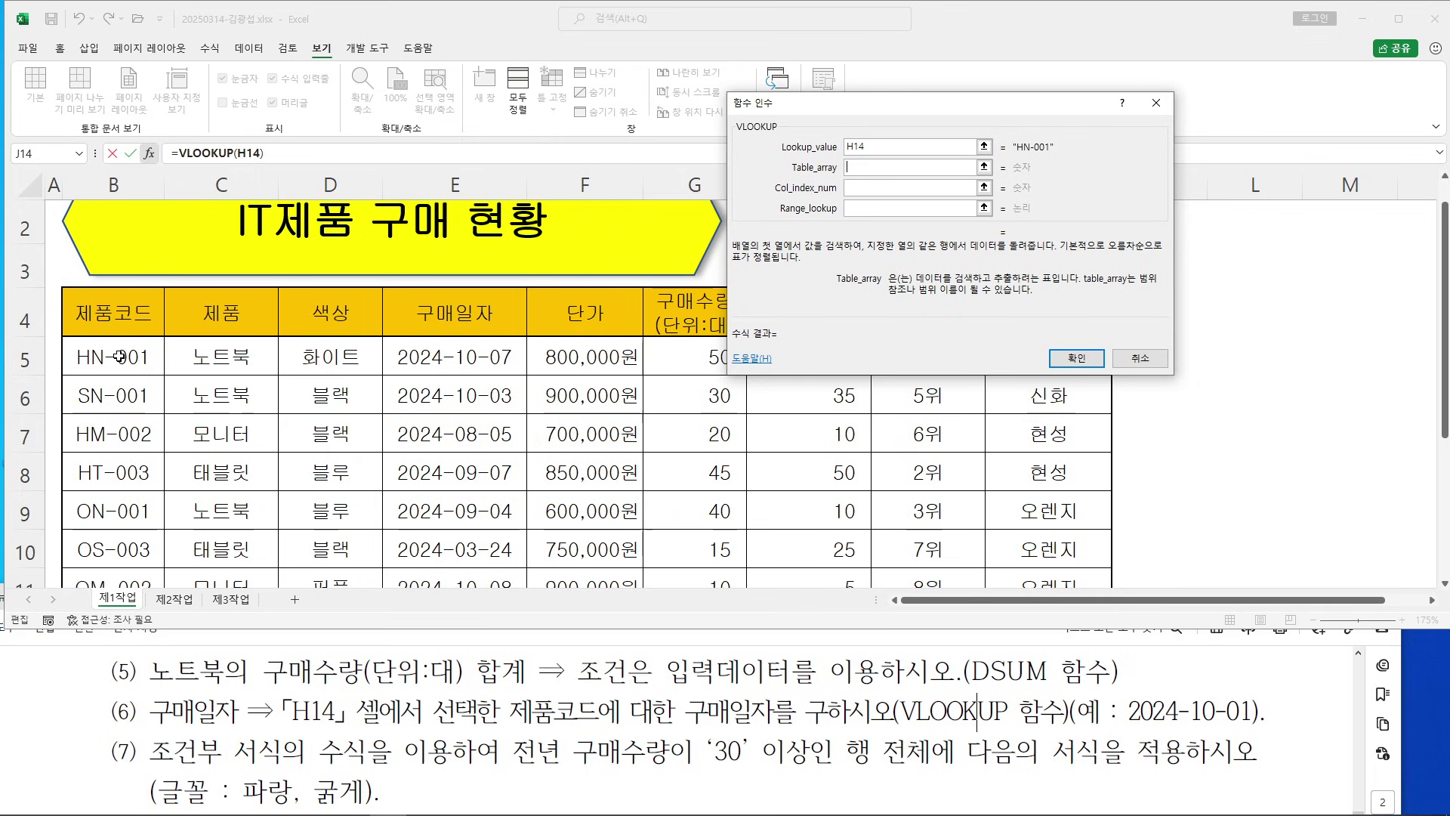
{"action": "left_click", "coordinate": [121, 357]}
{"action": "left_click_drag", "start_coordinate": [121, 358], "coordinate": [812, 476]}
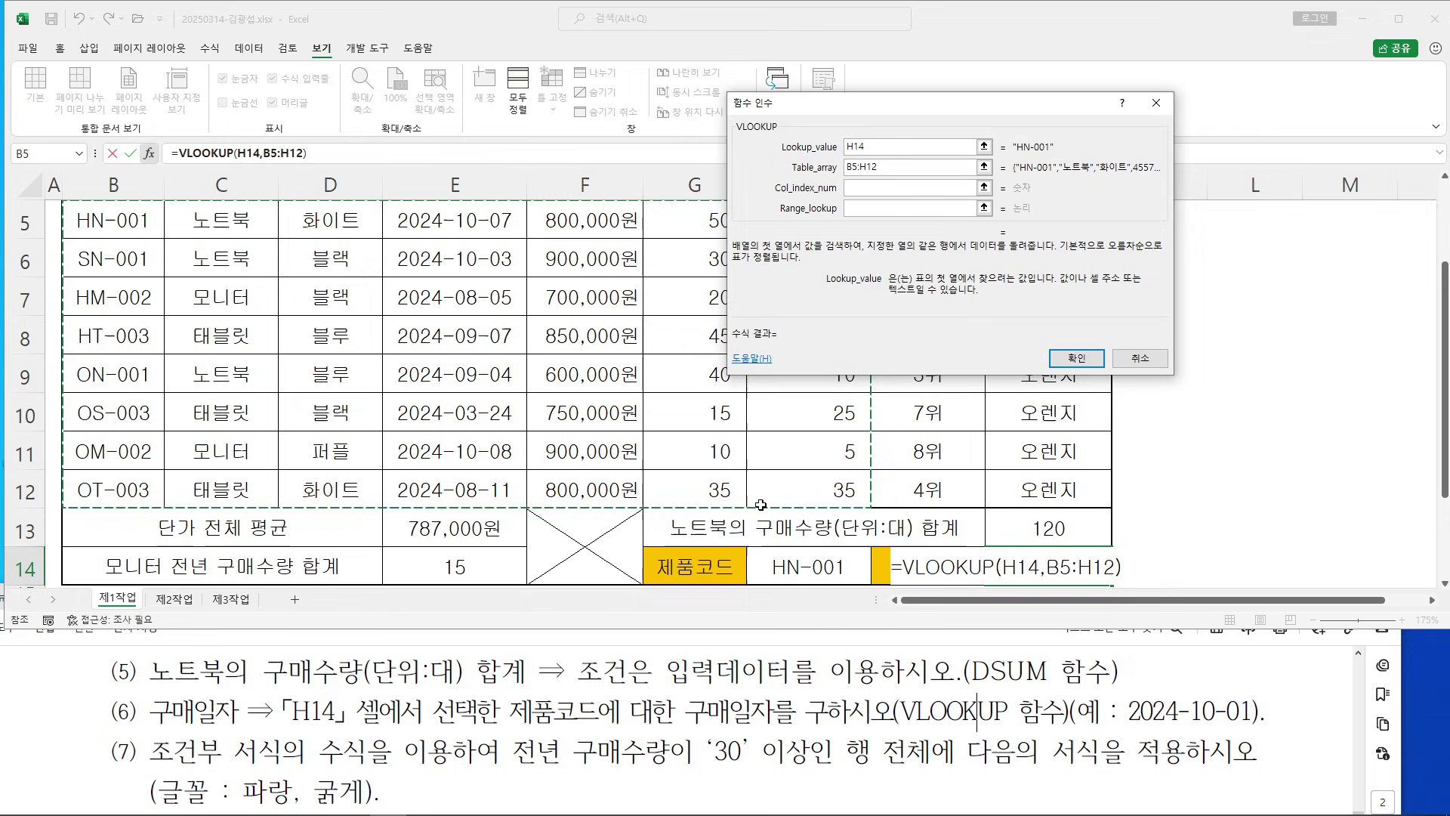
Annotate the table to show 구매일자 is the fourth column of the lookup range
{"action": "left_click_drag", "start_coordinate": [926, 110], "coordinate": [1133, 110]}
{"action": "scroll", "coordinate": [399, 478], "scroll_direction": "up", "scroll_amount": 1}
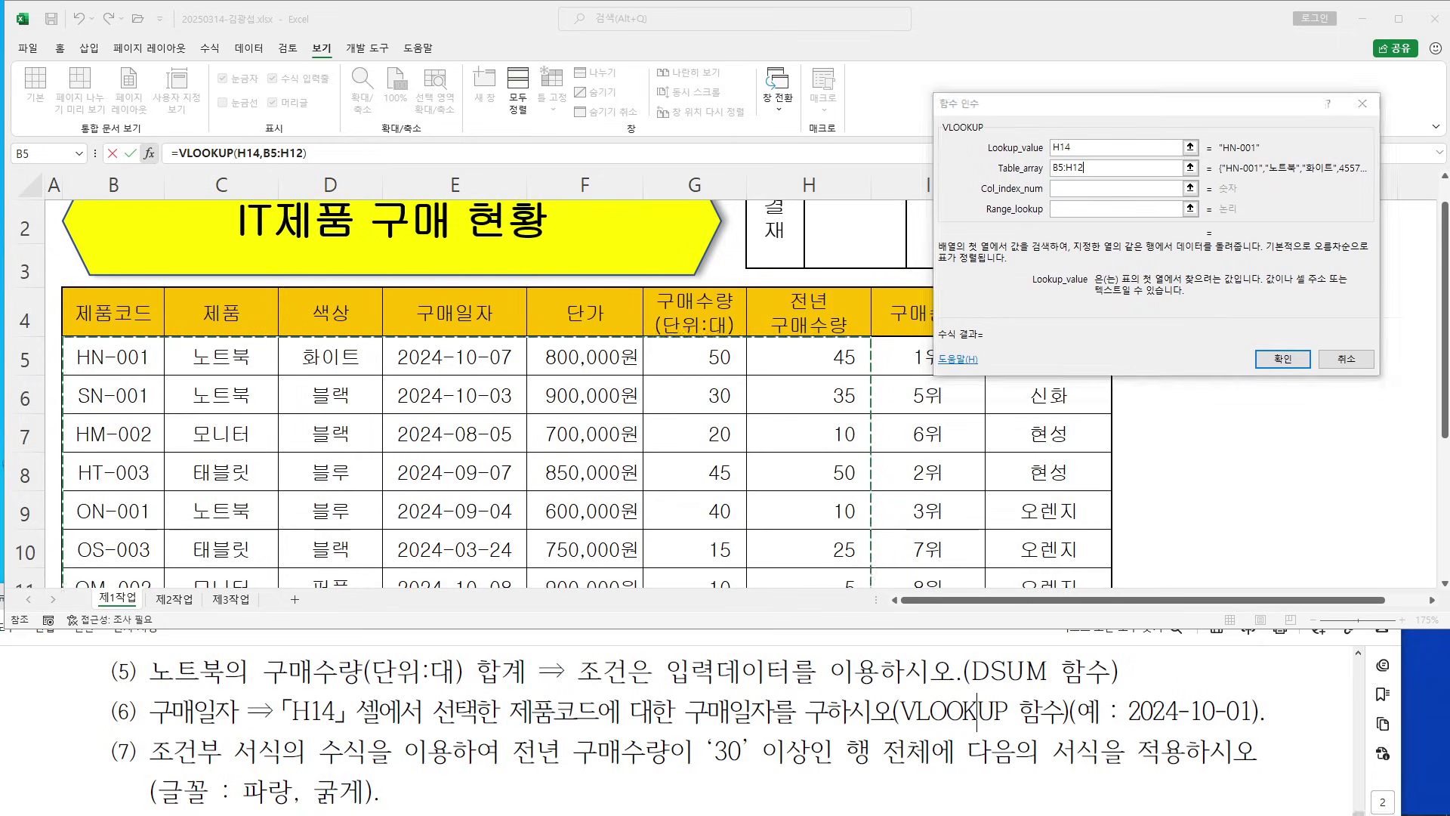
{"action": "left_click_drag", "start_coordinate": [717, 727], "coordinate": [774, 725]}
{"action": "left_click_drag", "start_coordinate": [677, 731], "coordinate": [806, 727]}
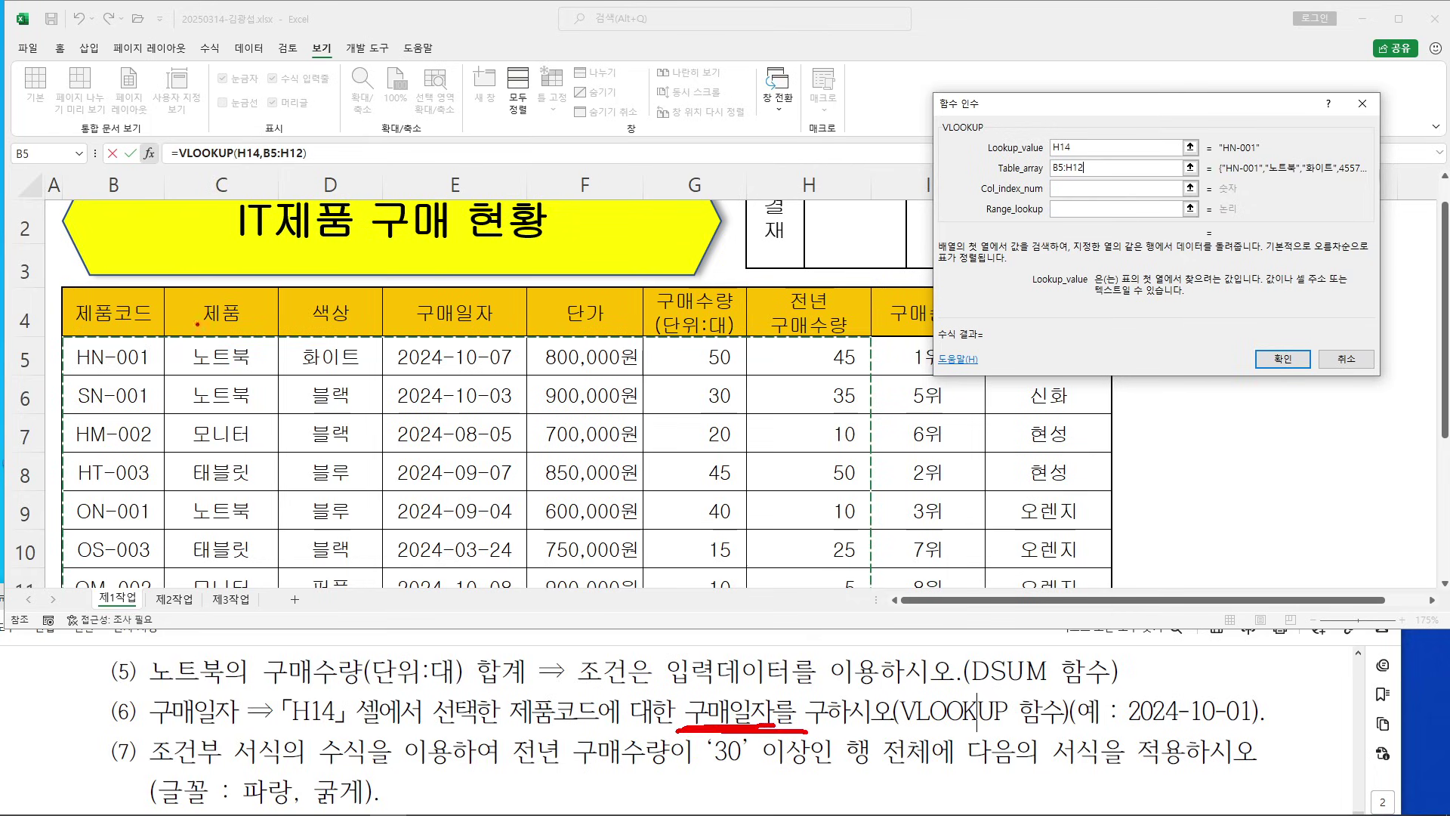
{"action": "mouse_move", "coordinate": [66, 337]}
{"action": "left_mouse_down"}
{"action": "mouse_move", "coordinate": [76, 374]}
{"action": "mouse_move", "coordinate": [982, 665]}
{"action": "mouse_move", "coordinate": [873, 630]}
{"action": "left_mouse_up"}
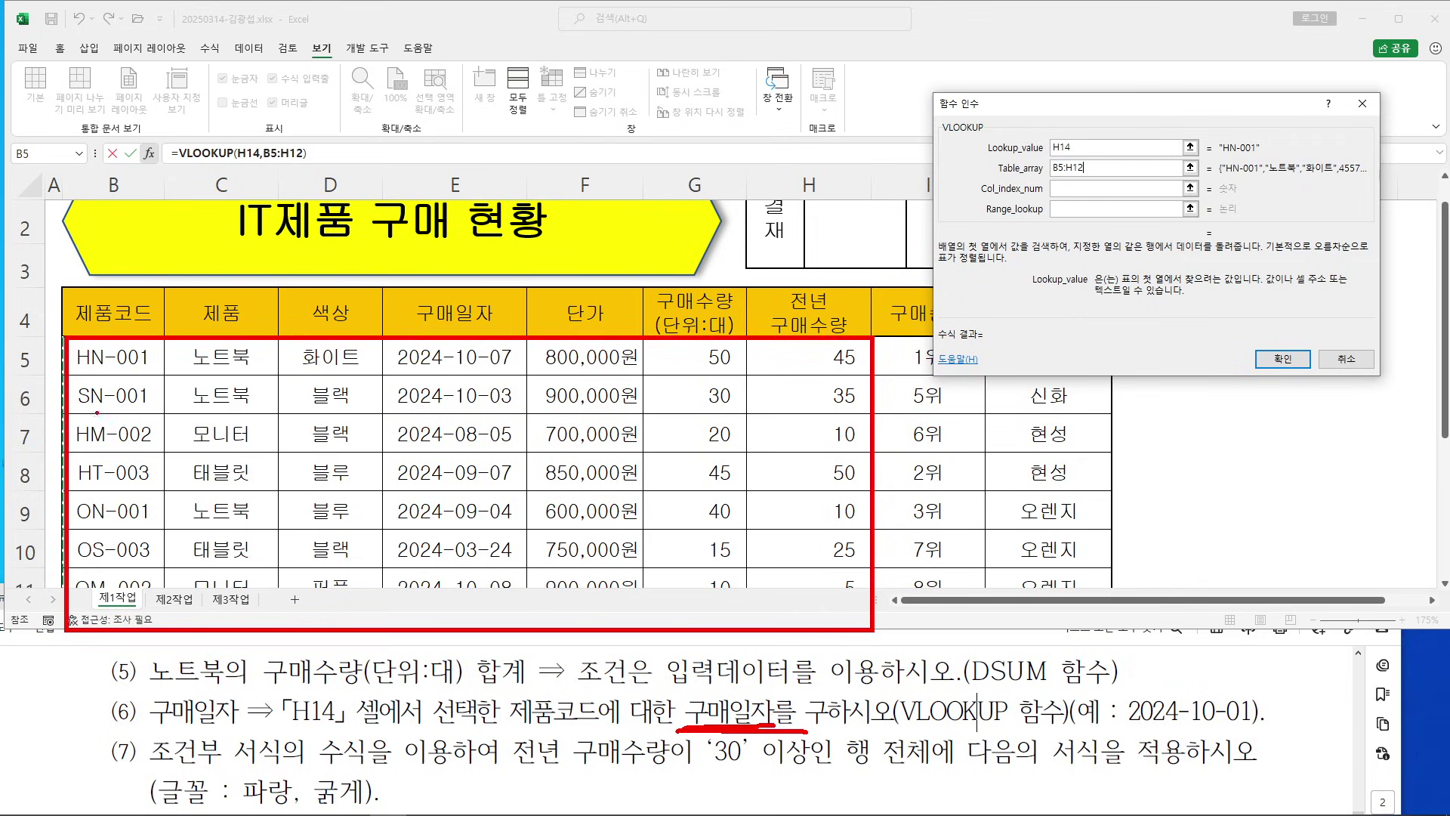
{"action": "mouse_move", "coordinate": [67, 341]}
{"action": "left_mouse_down"}
{"action": "mouse_move", "coordinate": [107, 374]}
{"action": "mouse_move", "coordinate": [865, 376]}
{"action": "left_mouse_up"}
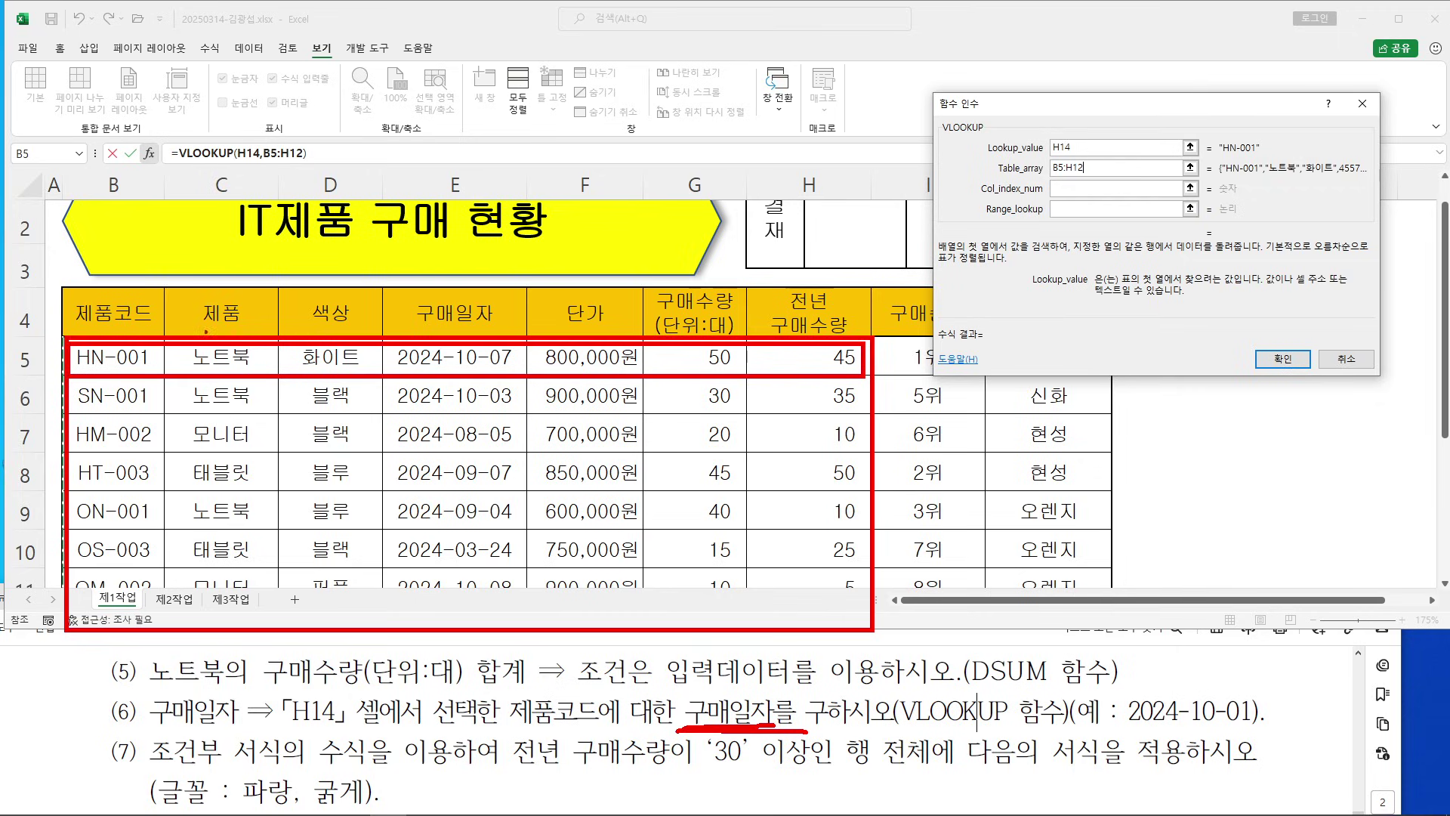
{"action": "left_click_drag", "start_coordinate": [127, 300], "coordinate": [133, 241]}
{"action": "left_click_drag", "start_coordinate": [249, 302], "coordinate": [250, 240]}
{"action": "left_click_drag", "start_coordinate": [349, 294], "coordinate": [361, 236]}
{"action": "left_click_drag", "start_coordinate": [491, 289], "coordinate": [491, 238]}
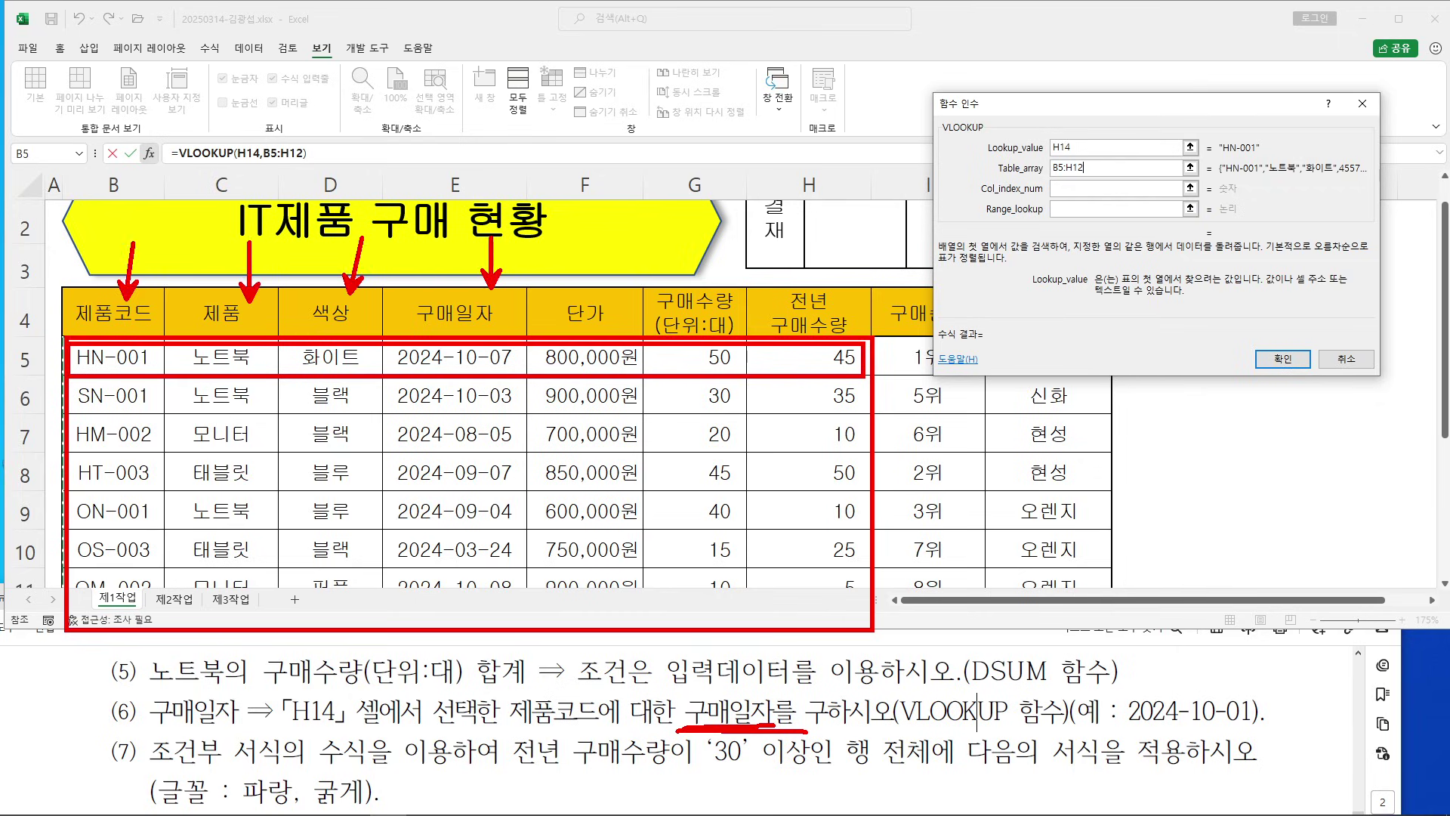
{"action": "left_click_drag", "start_coordinate": [507, 299], "coordinate": [521, 313]}
{"action": "left_click_drag", "start_coordinate": [515, 300], "coordinate": [513, 326]}
{"action": "left_click_drag", "start_coordinate": [978, 199], "coordinate": [1040, 198]}
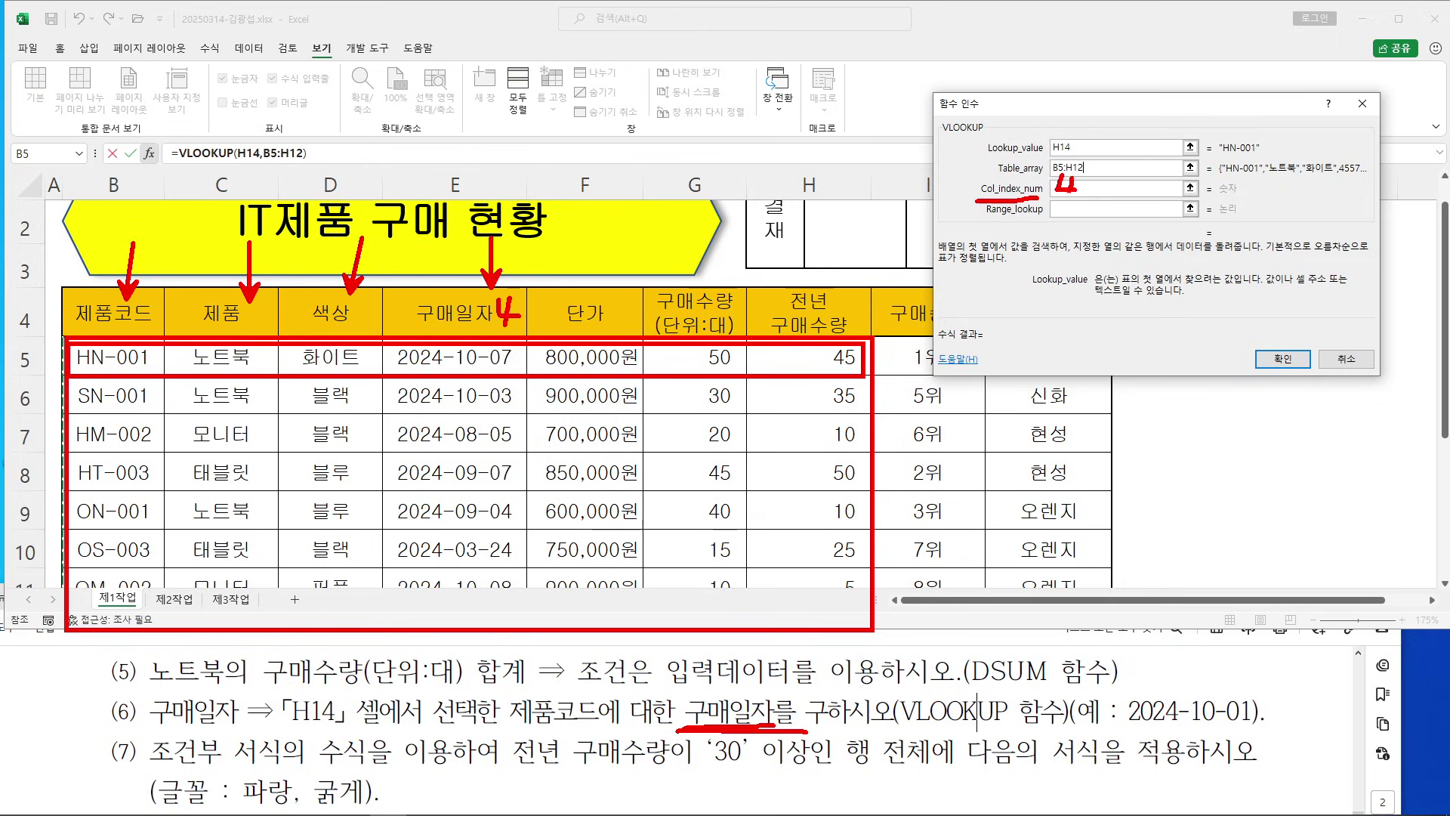
{"action": "key", "text": "Escape"}
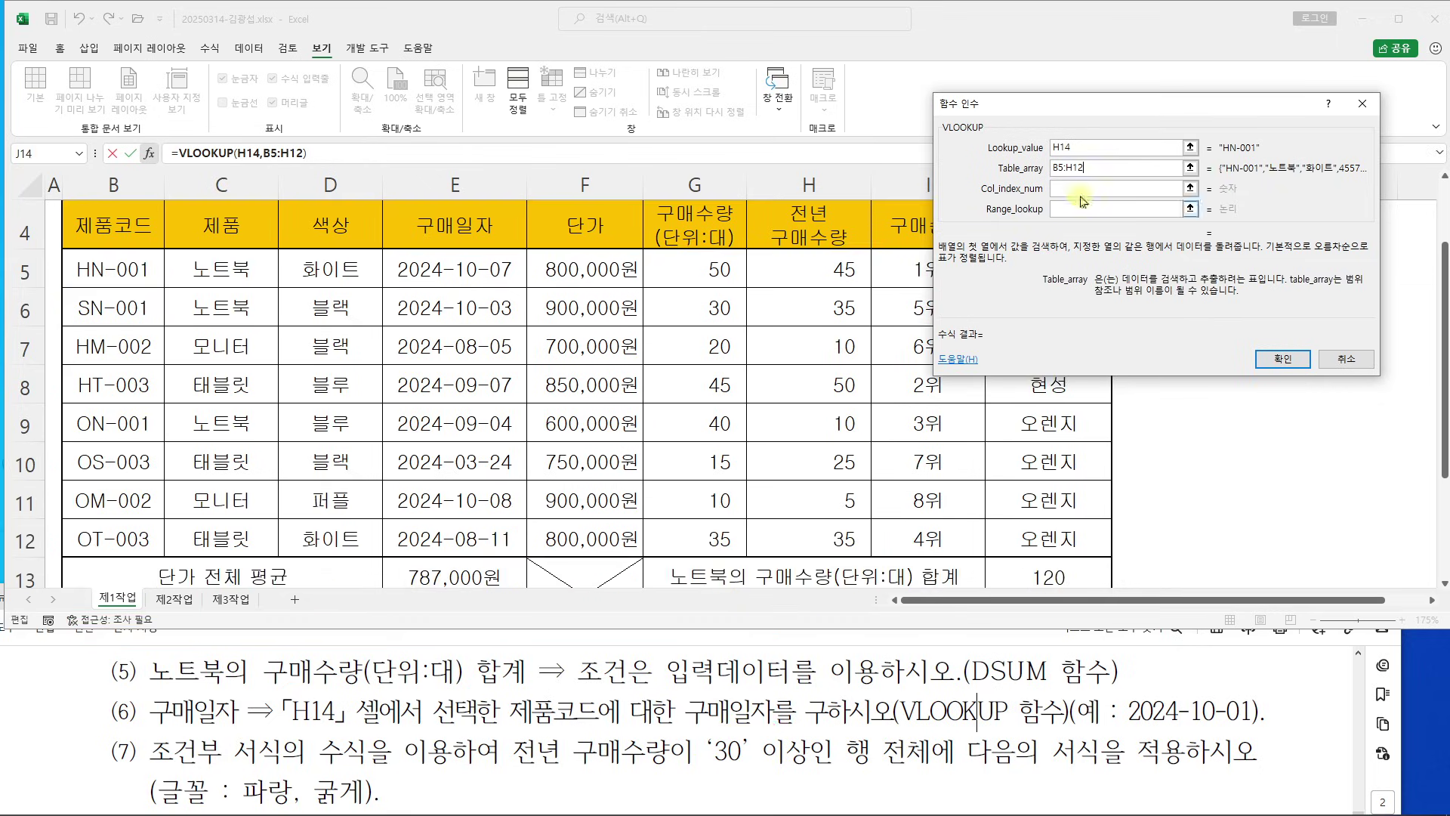
Enter Col_index_num 4 and Range_lookup 0, then confirm =VLOOKUP(H14,B5:H12,4,0)
{"action": "left_click", "coordinate": [1083, 189]}
{"action": "type", "text": "4"}
{"action": "left_click", "coordinate": [1076, 209]}
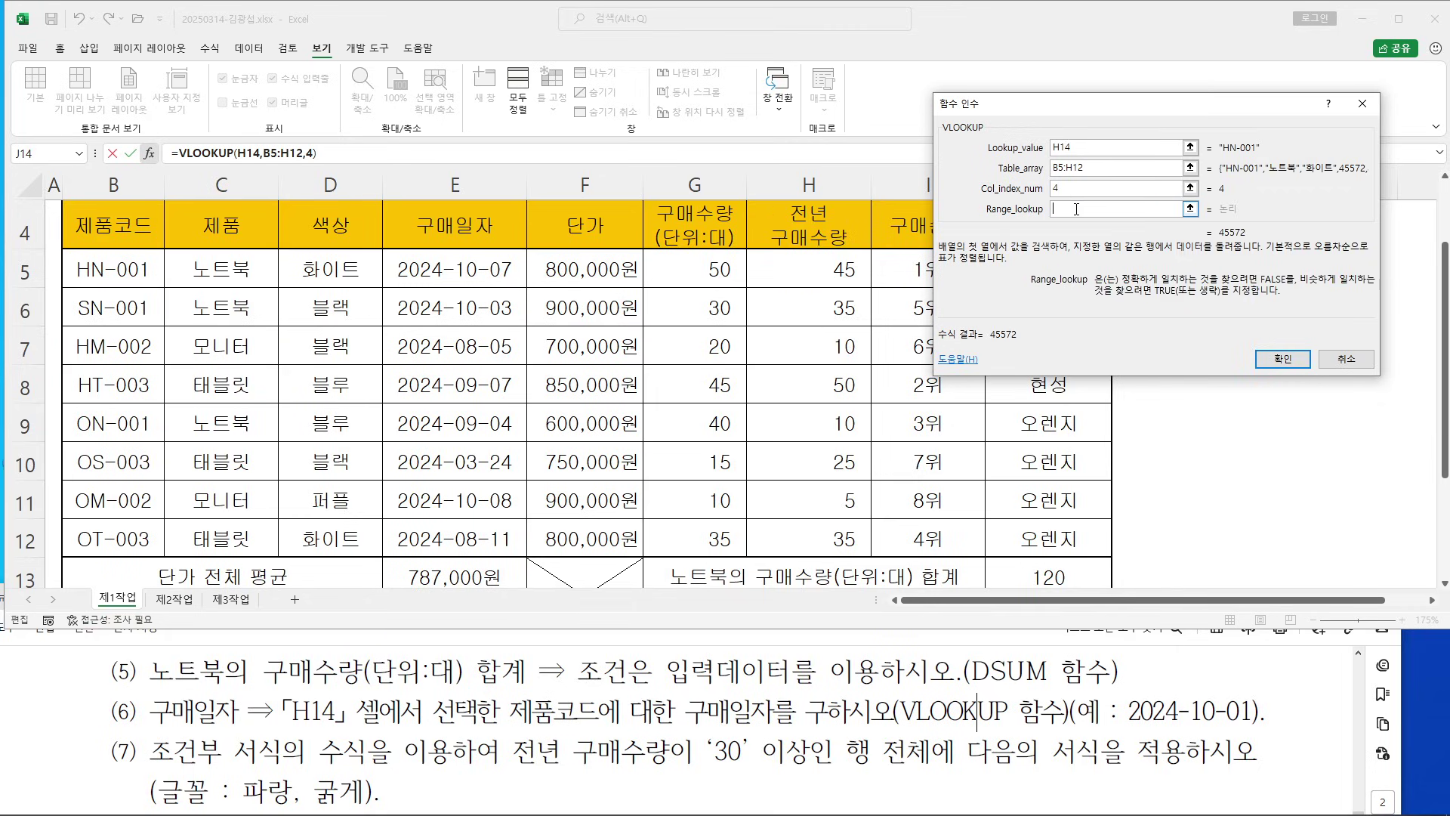
{"action": "type", "text": "0"}
{"action": "left_click_drag", "start_coordinate": [1095, 106], "coordinate": [369, 211]}
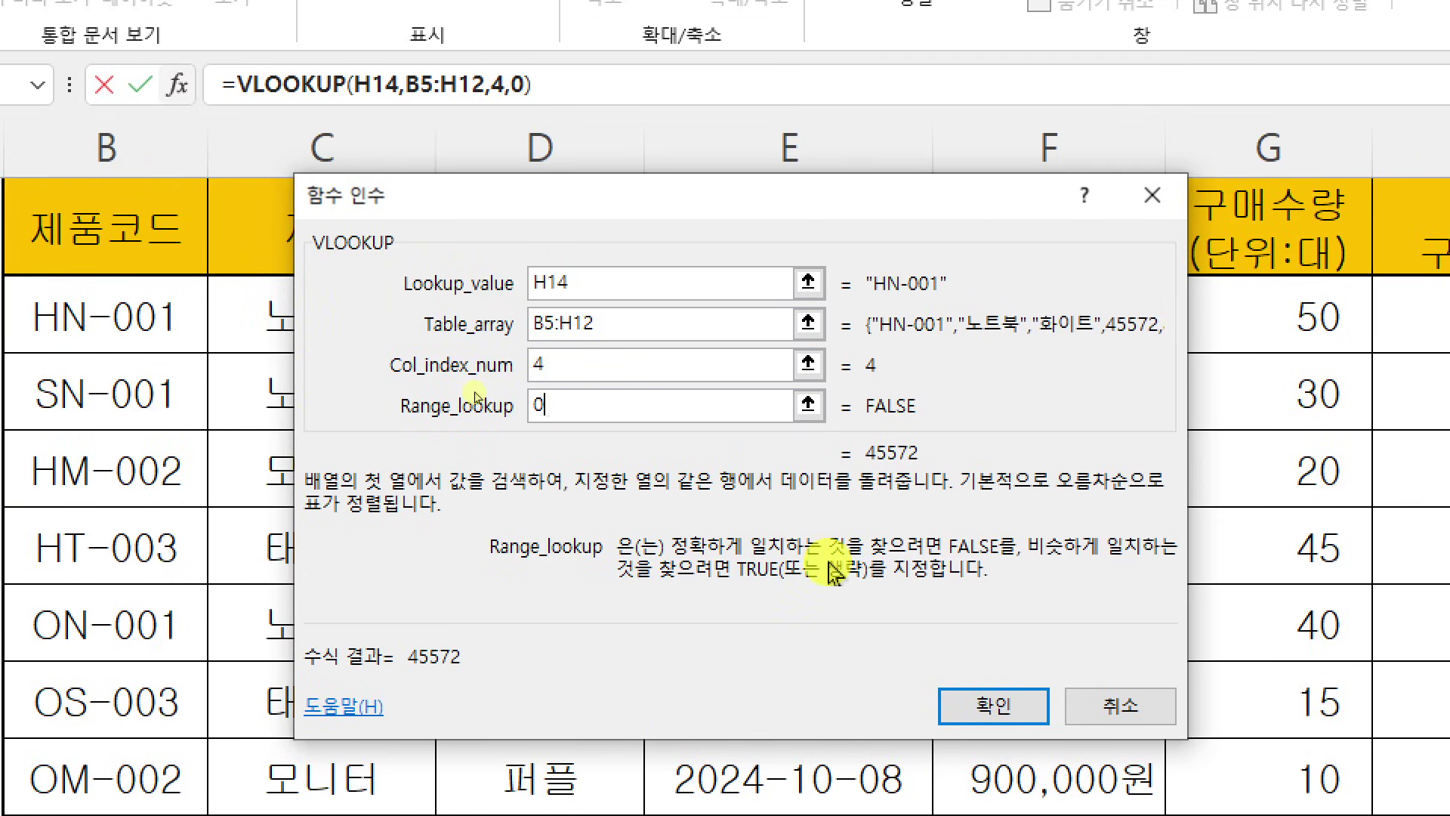
{"action": "key", "text": "Return"}
{"action": "scroll", "coordinate": [1165, 464], "scroll_direction": "down", "scroll_amount": 1}
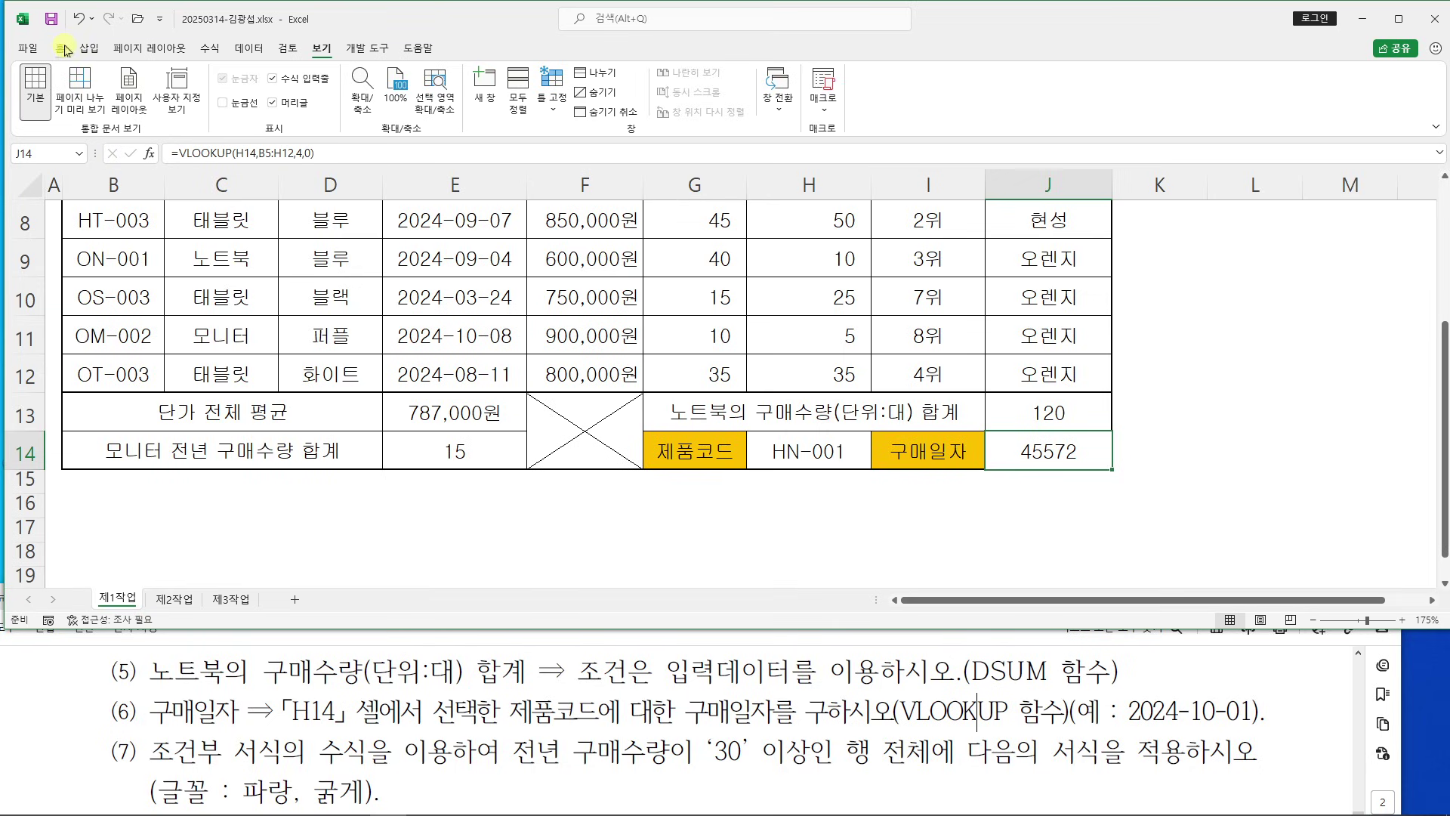
Apply the 간단한 날짜 number format to J14 so it shows 2024-10-07
{"action": "left_click", "coordinate": [64, 49]}
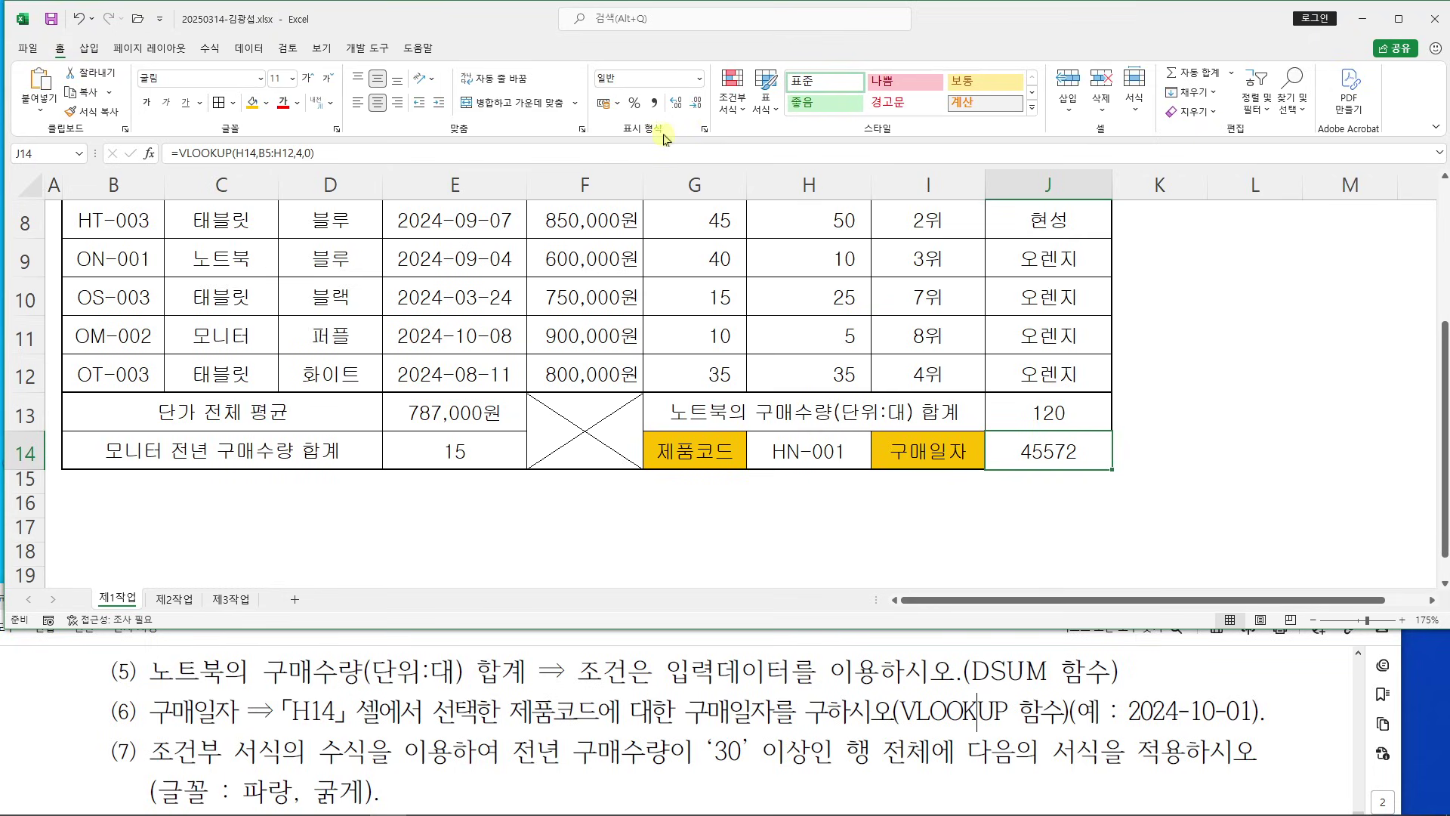
{"action": "left_click", "coordinate": [701, 79]}
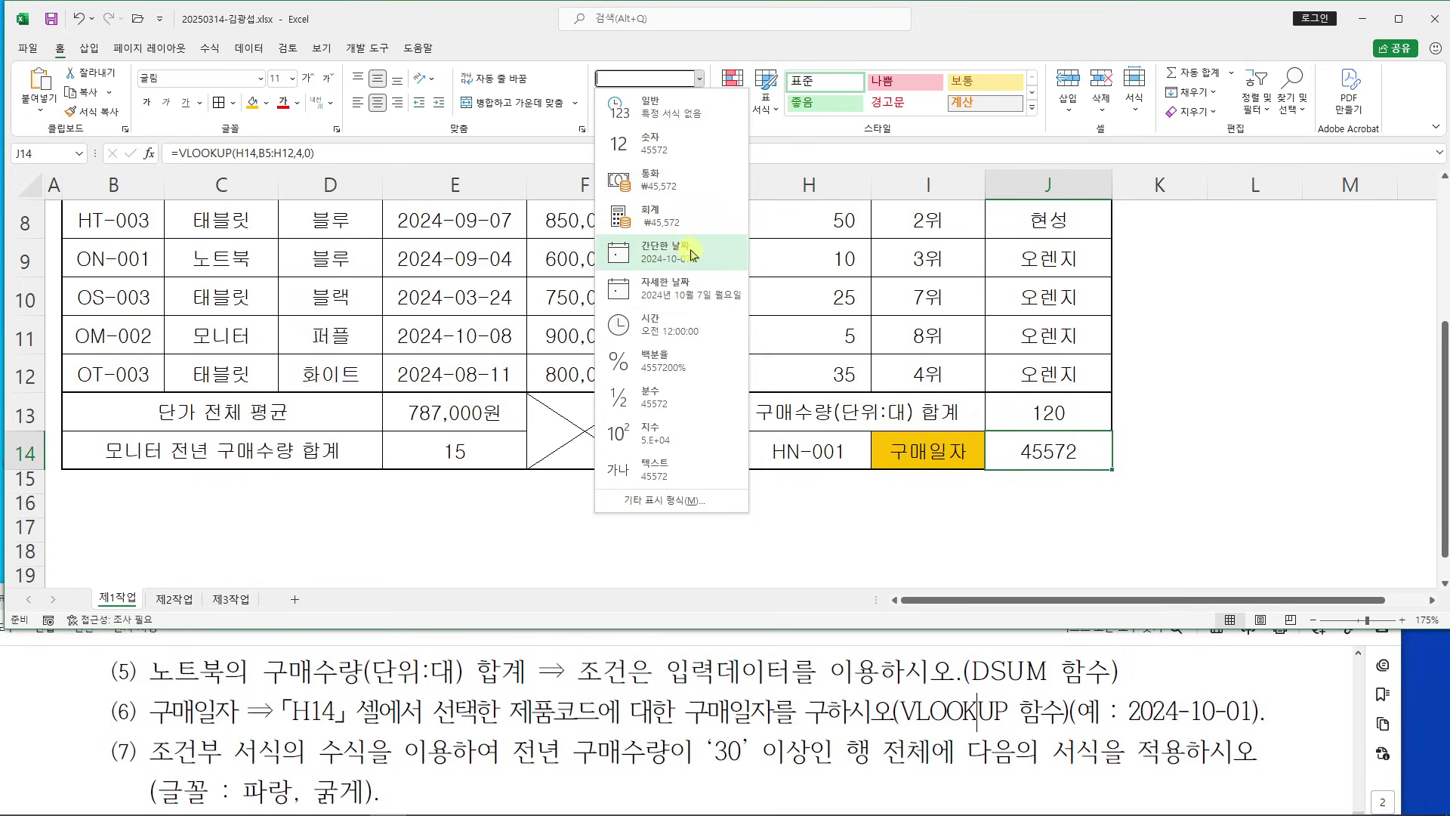
{"action": "left_click", "coordinate": [693, 254]}
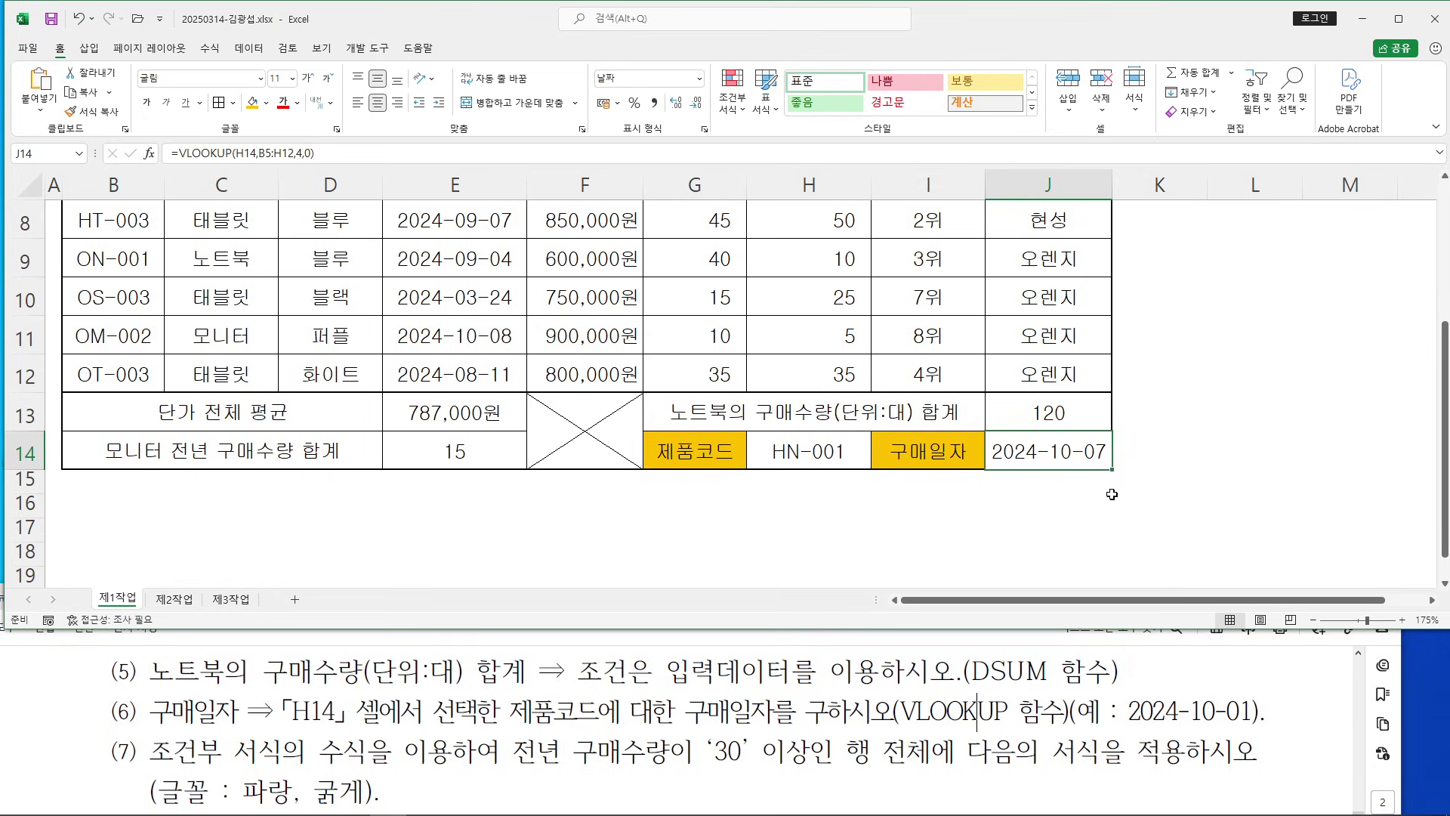
{"action": "left_click", "coordinate": [1110, 494]}
{"action": "scroll", "coordinate": [1139, 502], "scroll_direction": "up", "scroll_amount": 1}
{"action": "scroll", "coordinate": [1139, 503], "scroll_direction": "up", "scroll_amount": 2}
{"action": "scroll", "coordinate": [1139, 503], "scroll_direction": "down", "scroll_amount": 2}
{"action": "left_click", "coordinate": [378, 737]}
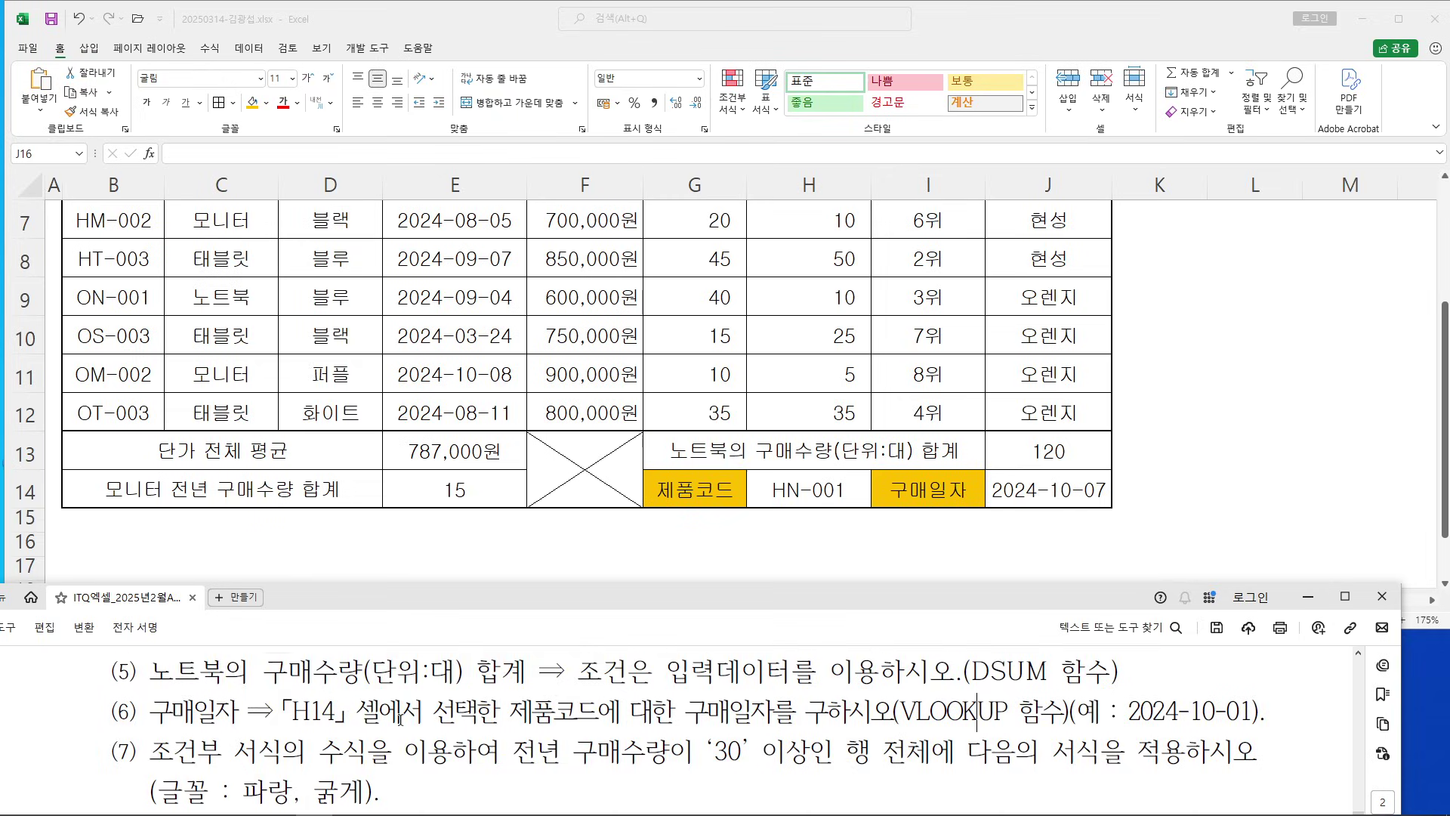
Select the product records B5:J12 across columns B to J
{"action": "scroll", "coordinate": [408, 714], "scroll_direction": "down", "scroll_amount": 3}
{"action": "scroll", "coordinate": [408, 716], "scroll_direction": "up", "scroll_amount": 3}
{"action": "left_click_drag", "start_coordinate": [491, 593], "coordinate": [511, 570]}
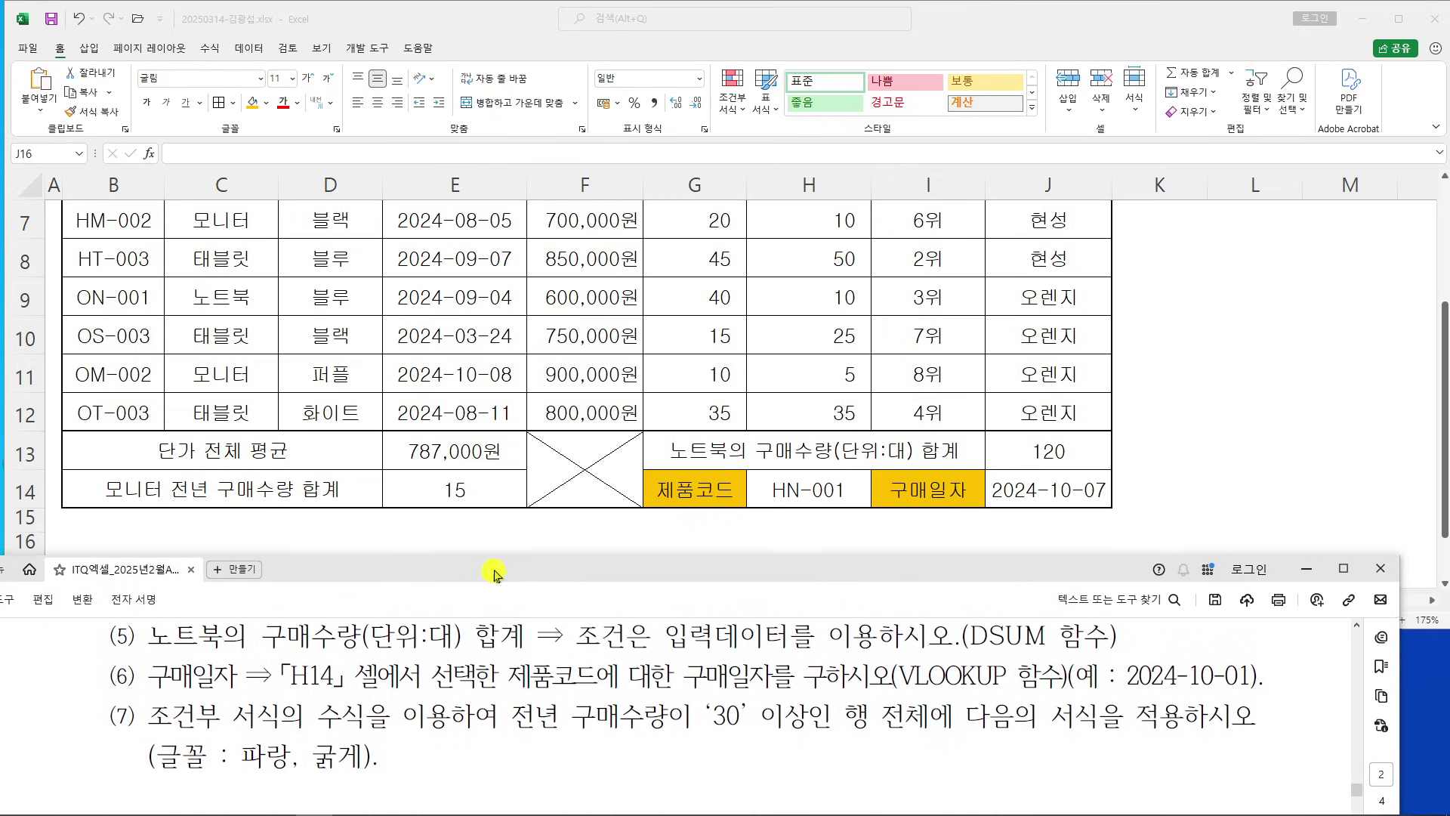
{"action": "left_click", "coordinate": [1228, 391]}
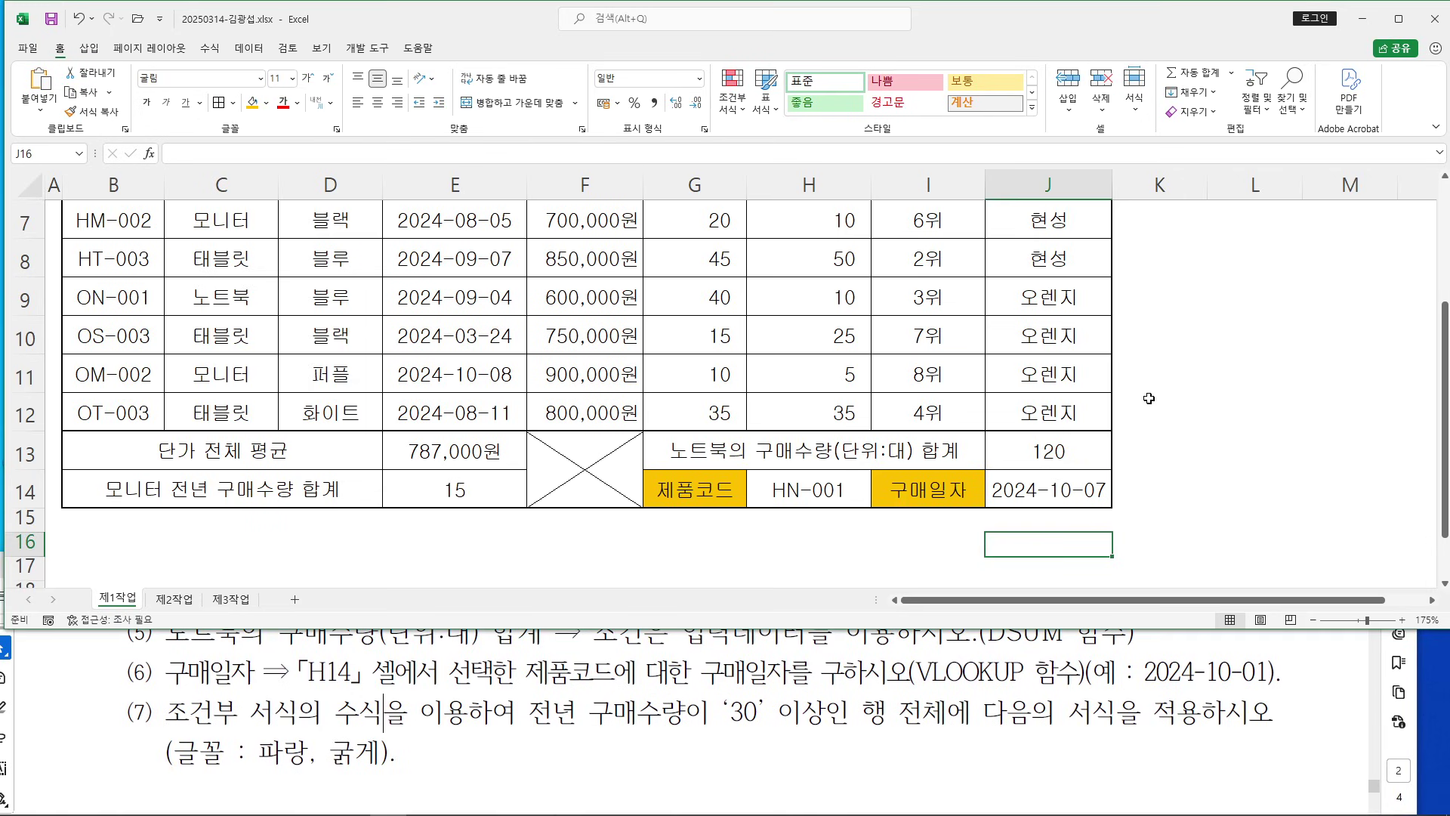
{"action": "scroll", "coordinate": [882, 424], "scroll_direction": "up", "scroll_amount": 1}
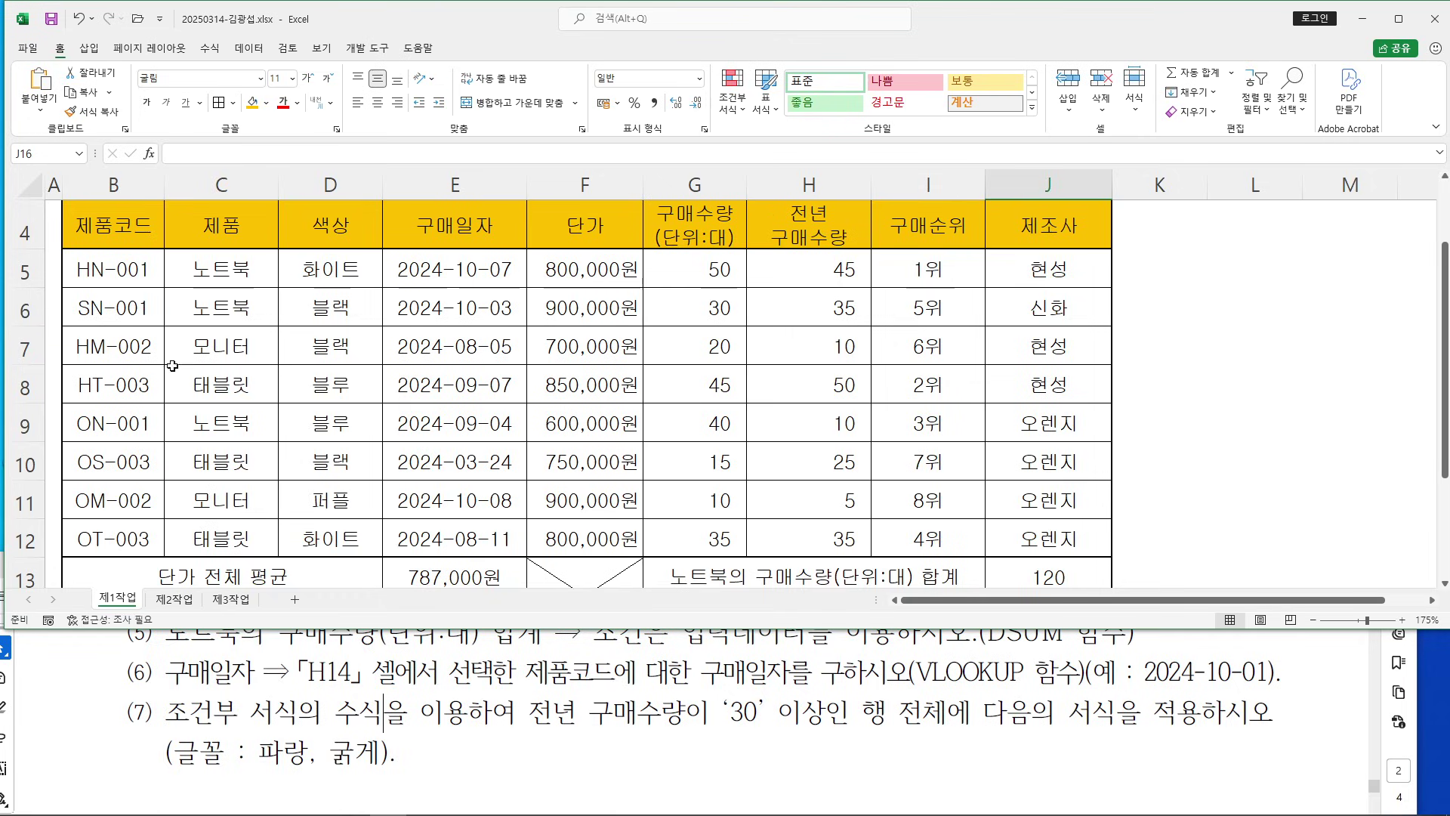
{"action": "left_click", "coordinate": [94, 265]}
{"action": "left_click_drag", "start_coordinate": [94, 265], "coordinate": [1042, 264]}
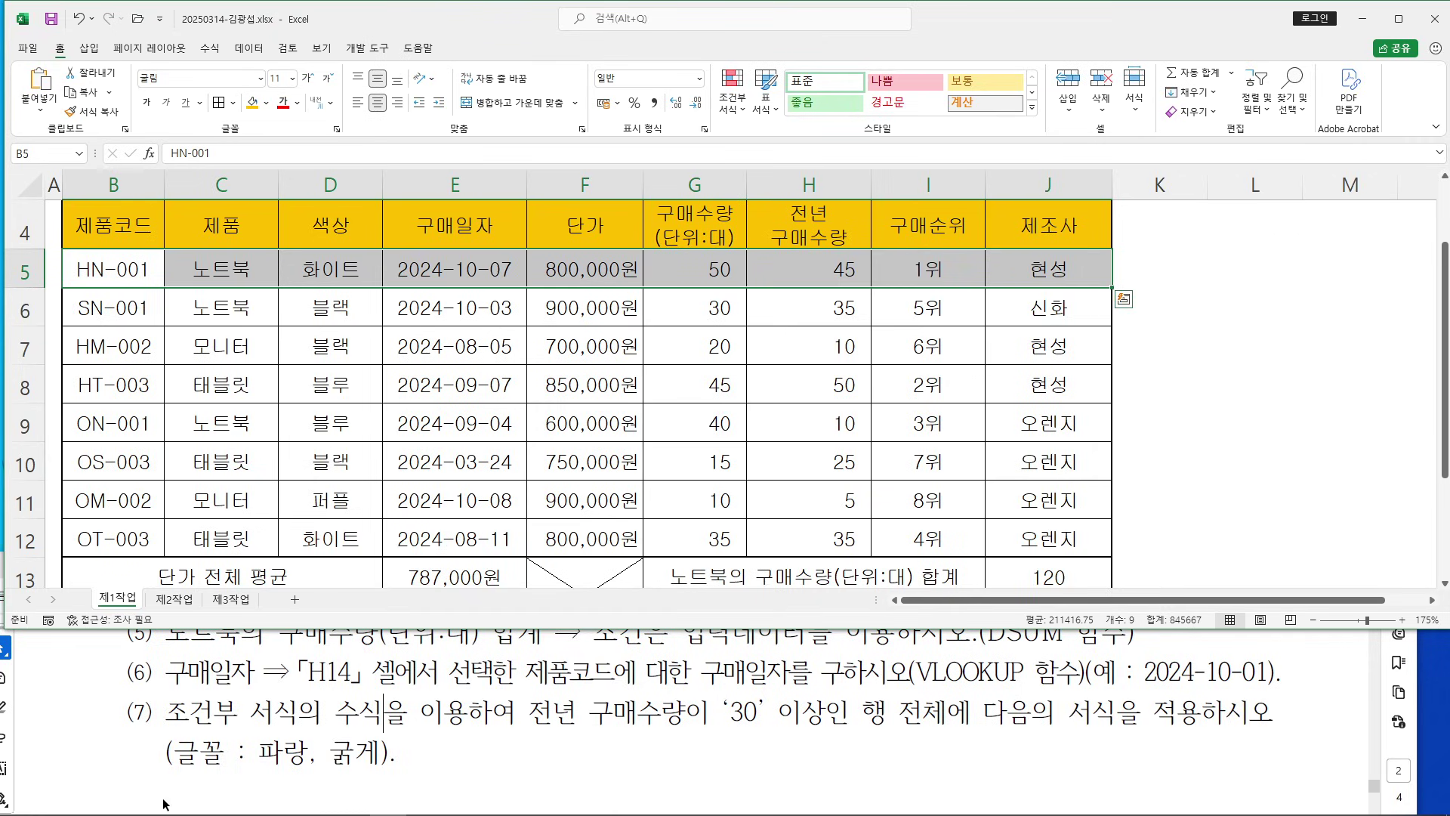
{"action": "left_click", "coordinate": [111, 259]}
{"action": "left_click_drag", "start_coordinate": [110, 260], "coordinate": [1046, 545]}
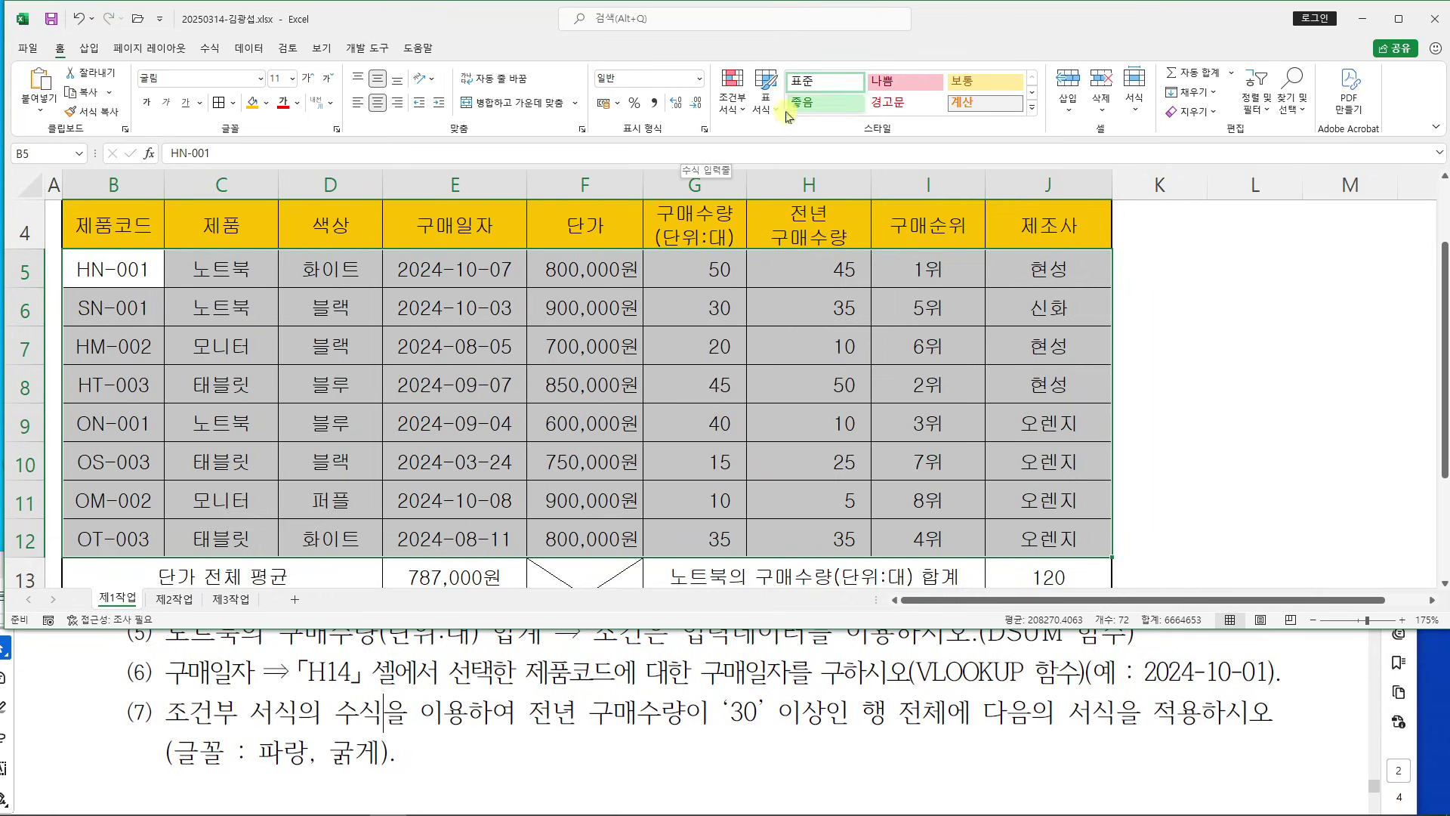
Start a New Rule of type 'Use a formula to determine which cells to format', with its formula box active
{"action": "left_click", "coordinate": [727, 110]}
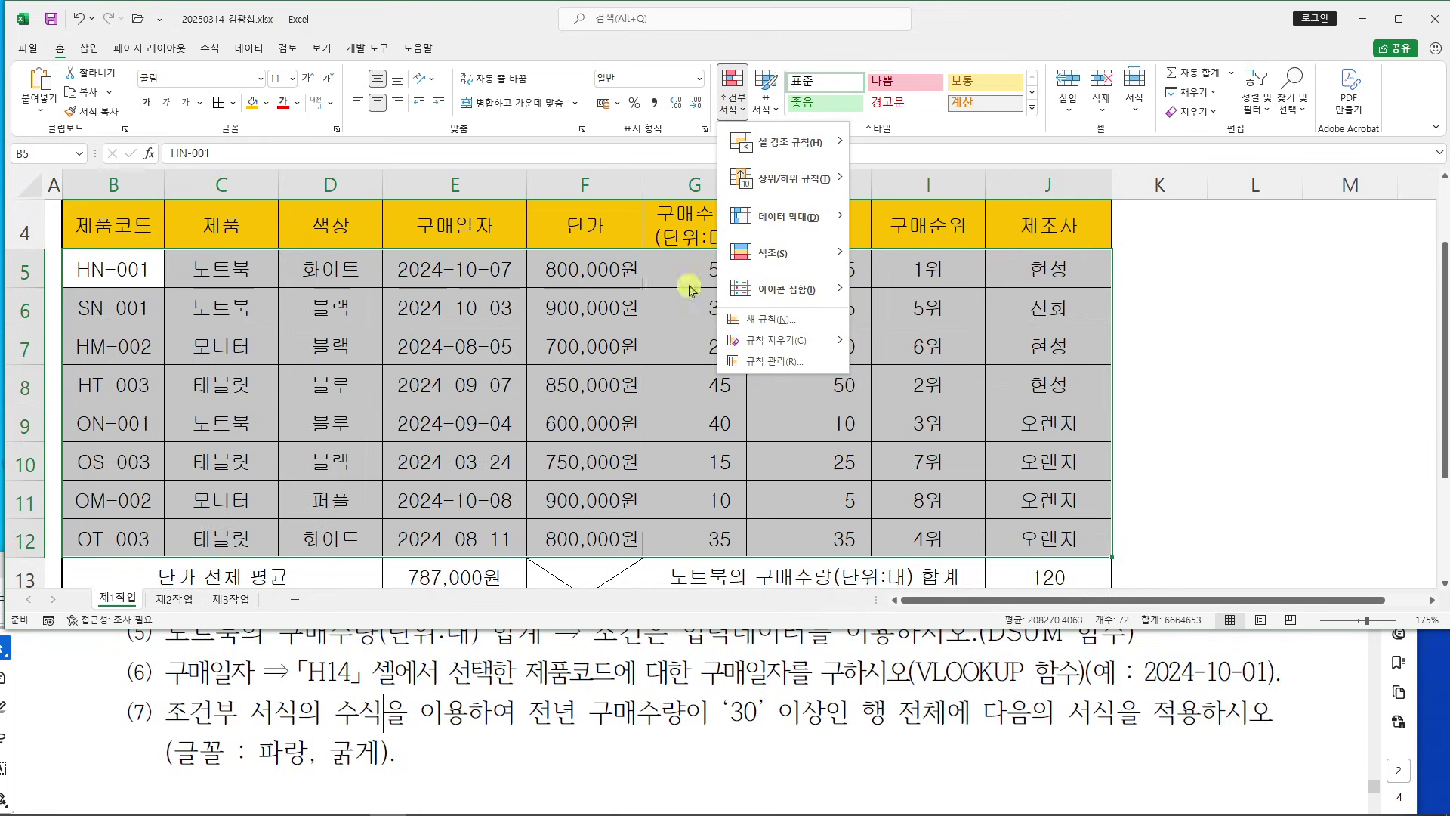
{"action": "left_click", "coordinate": [799, 320]}
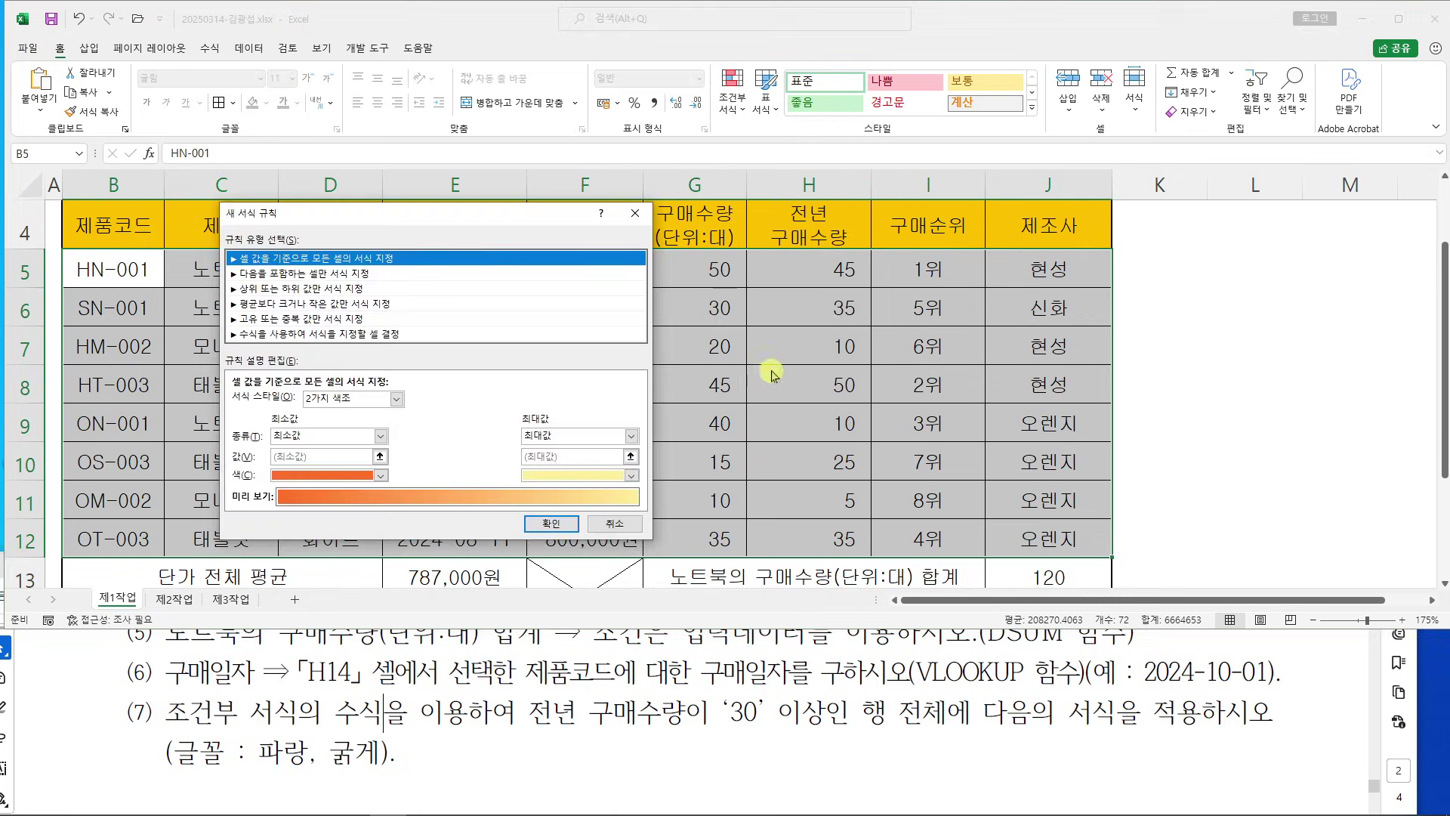
{"action": "left_click_drag", "start_coordinate": [419, 211], "coordinate": [781, 133]}
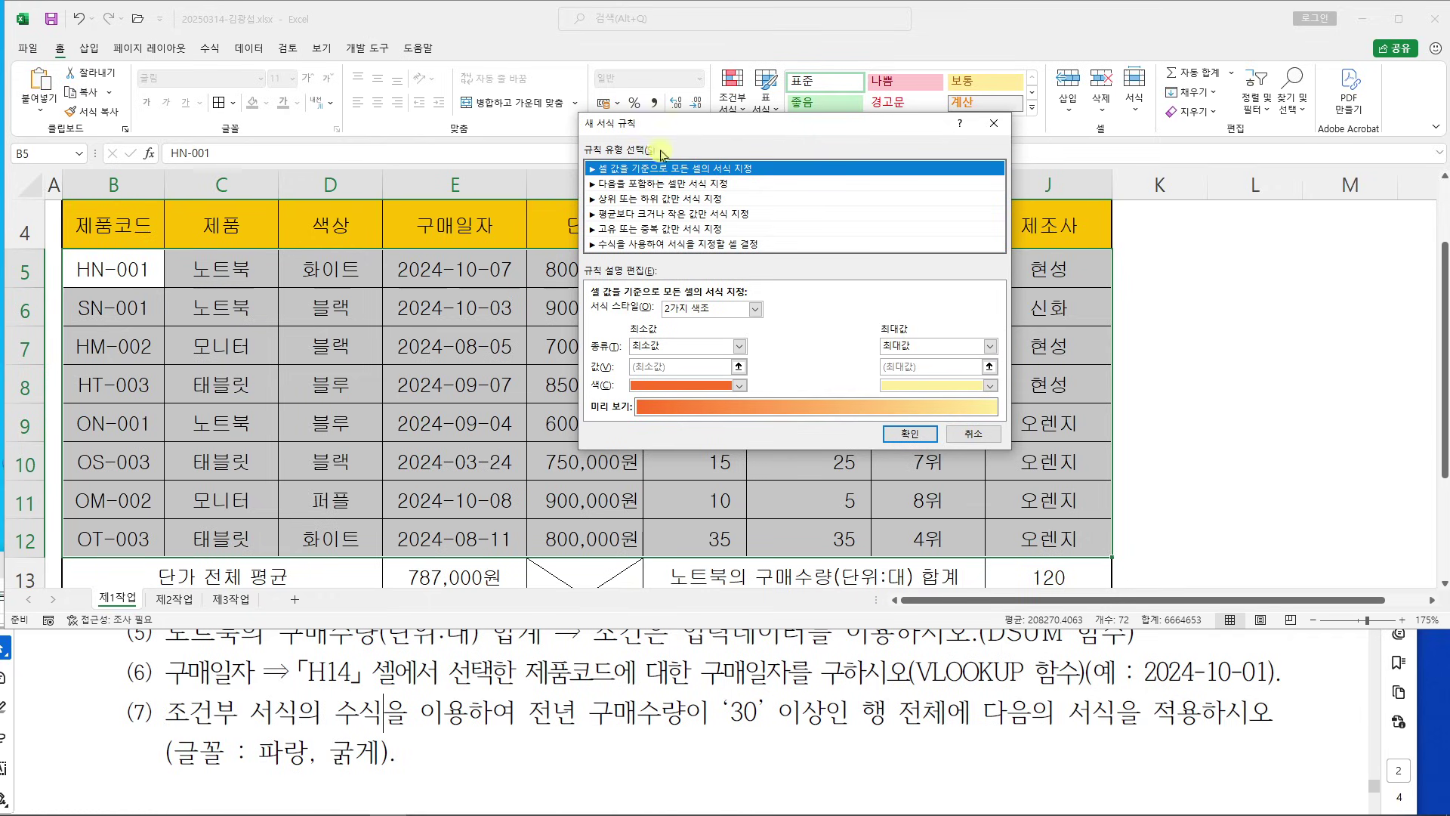
{"action": "left_click", "coordinate": [662, 244]}
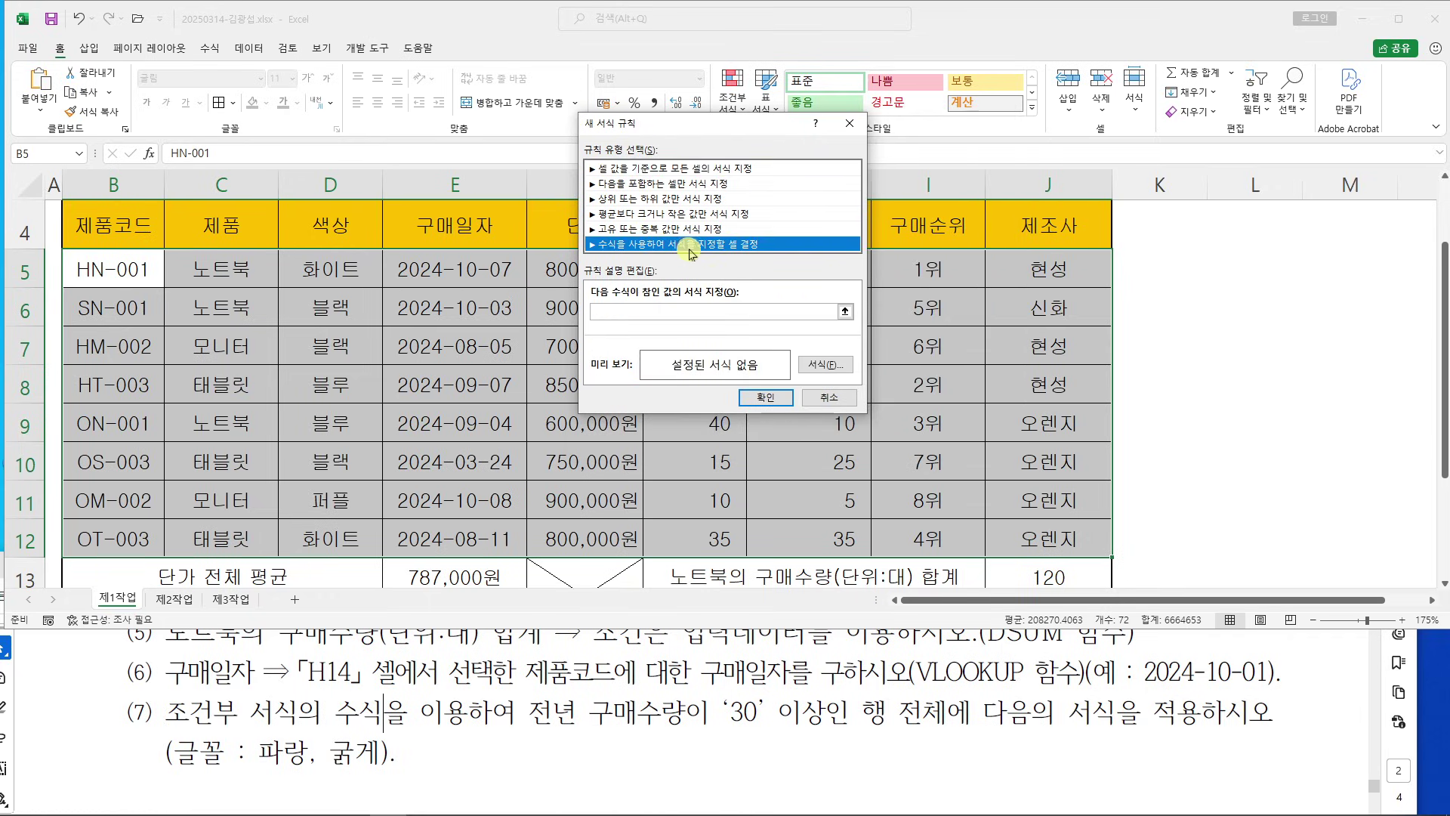
{"action": "left_click", "coordinate": [631, 313]}
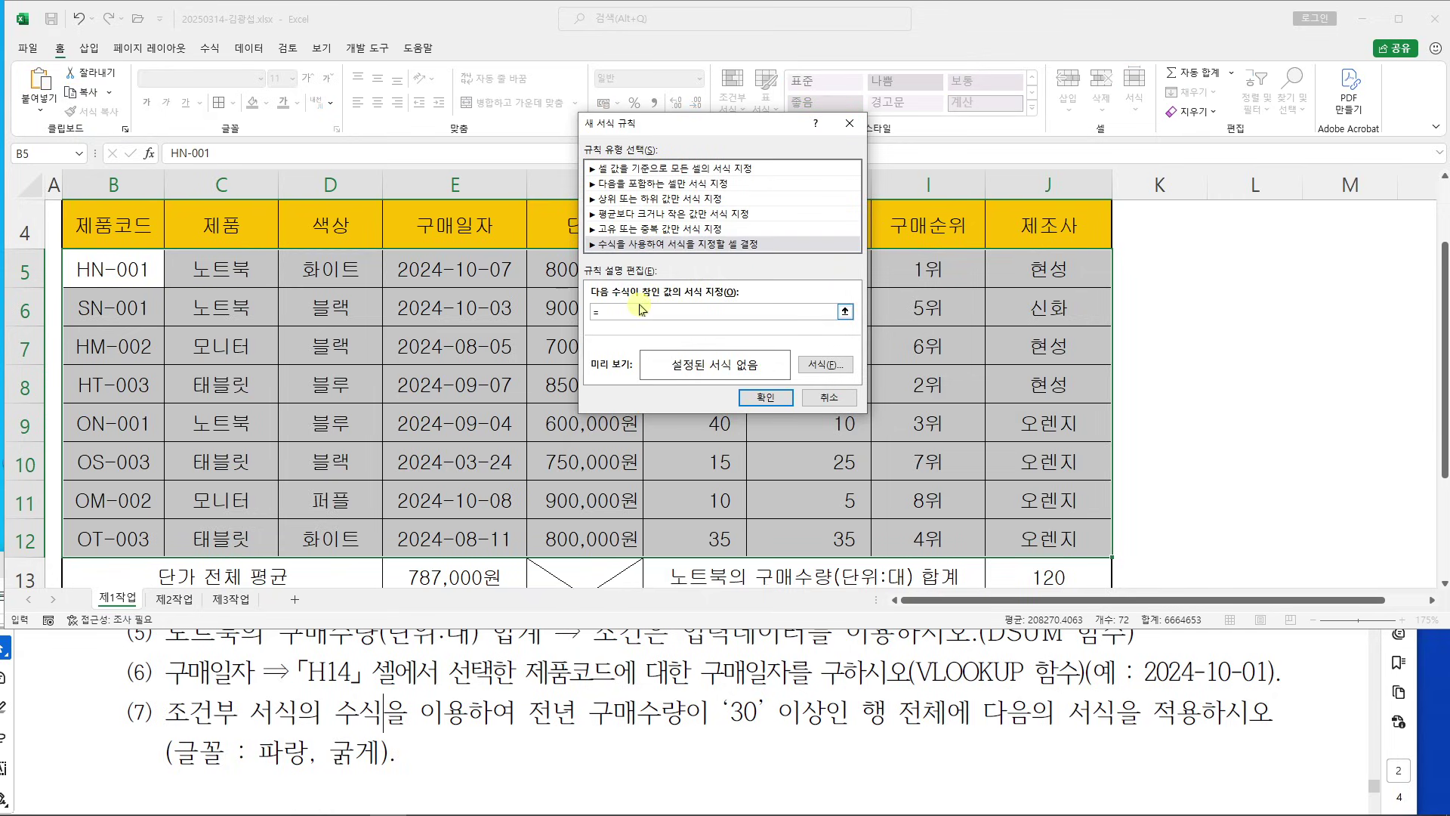
{"action": "left_click_drag", "start_coordinate": [722, 122], "coordinate": [796, 12]}
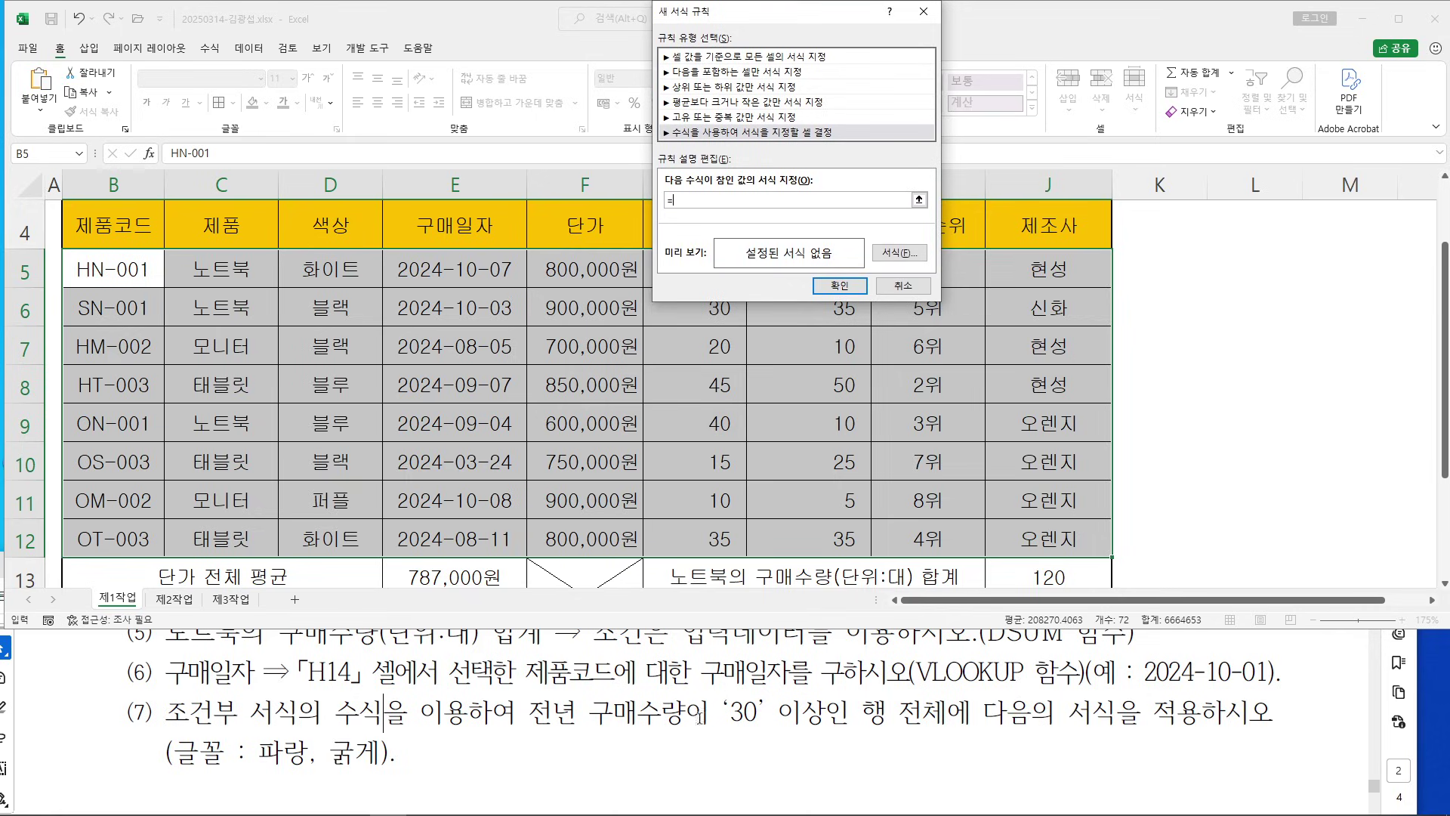
{"action": "left_click_drag", "start_coordinate": [801, 11], "coordinate": [1304, 79]}
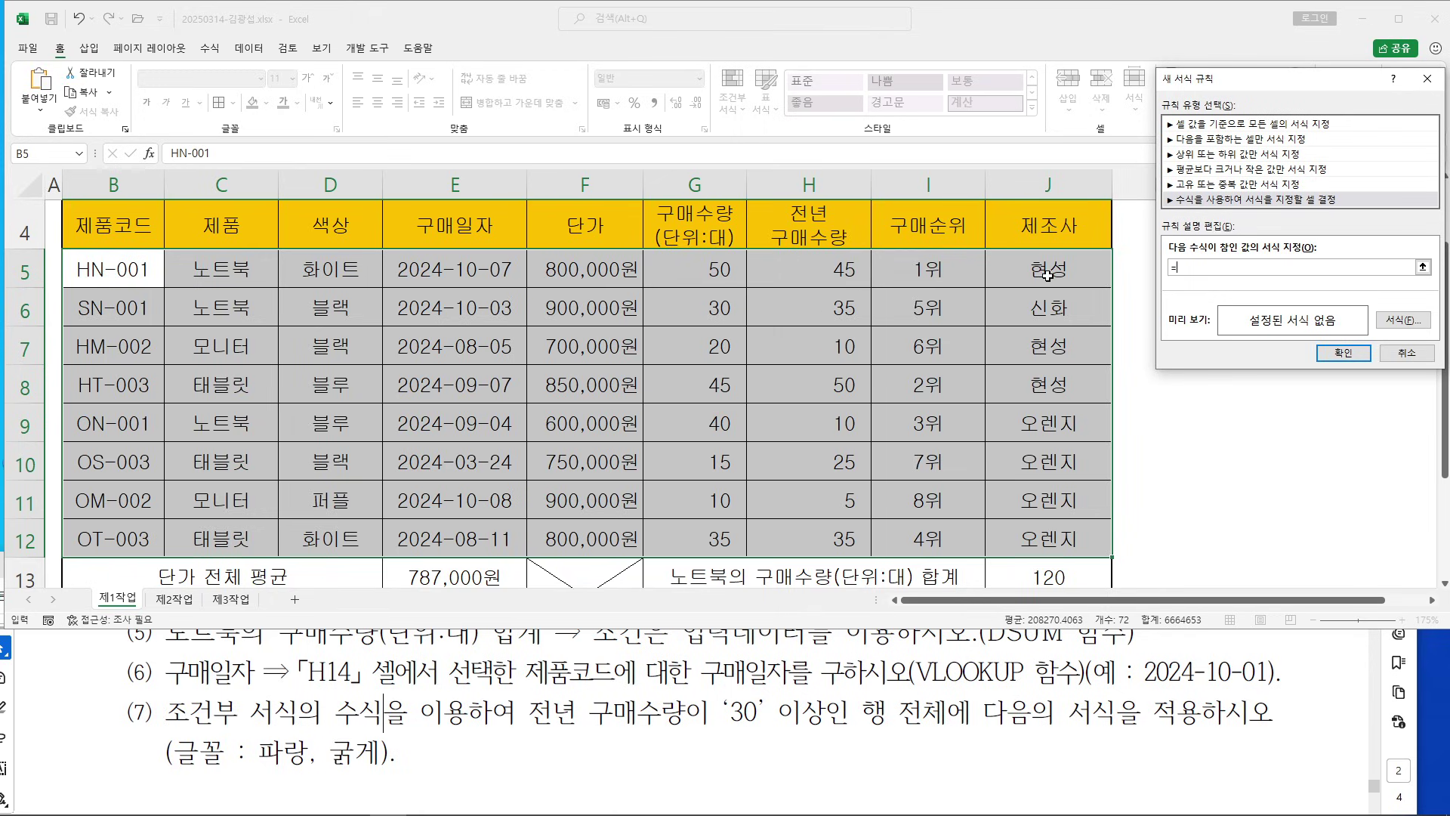
Reference H5 in the rule formula and make its row relative, giving =$H5
{"action": "left_click", "coordinate": [839, 274]}
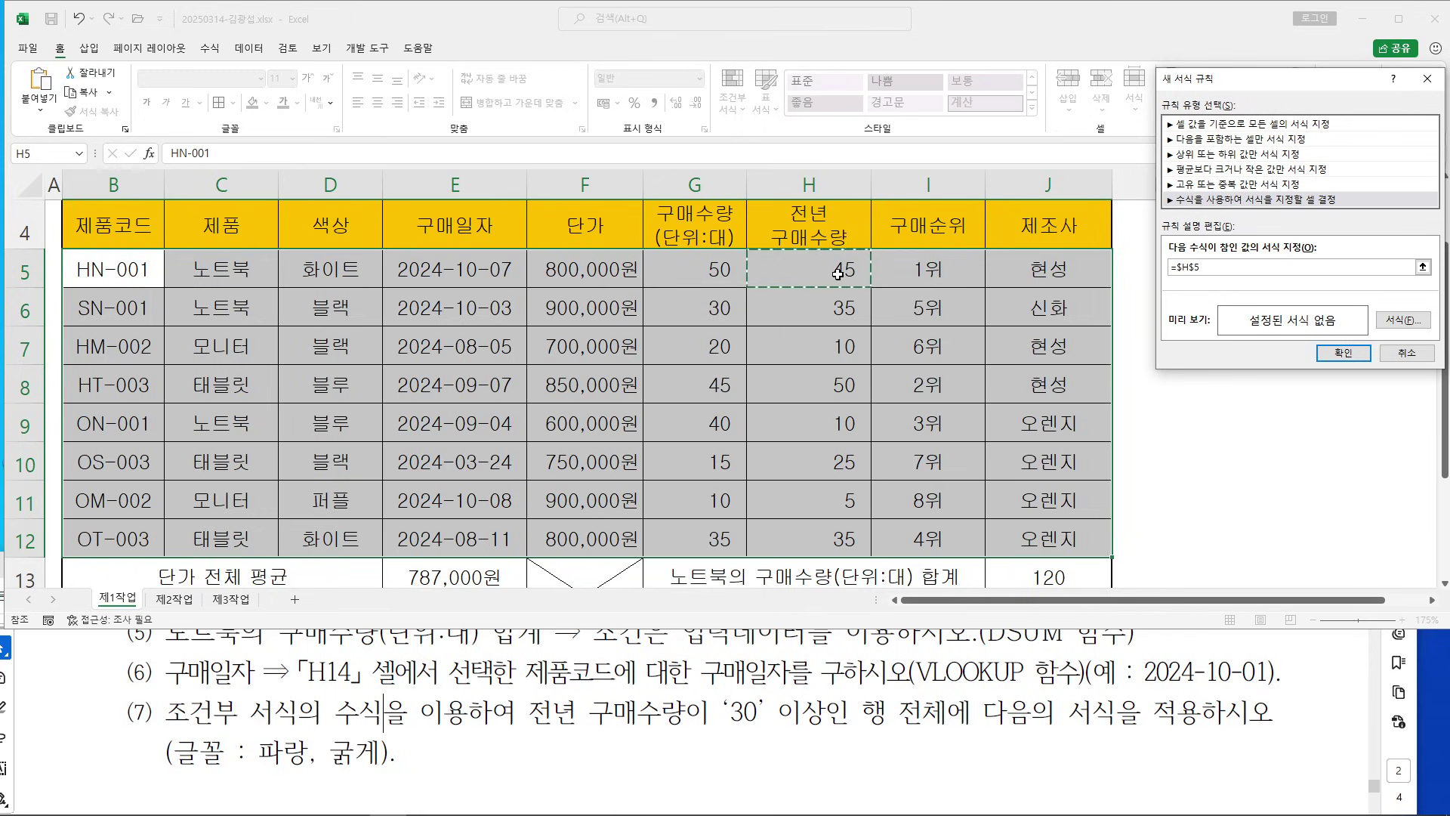
{"action": "left_click_drag", "start_coordinate": [1214, 78], "coordinate": [442, 234]}
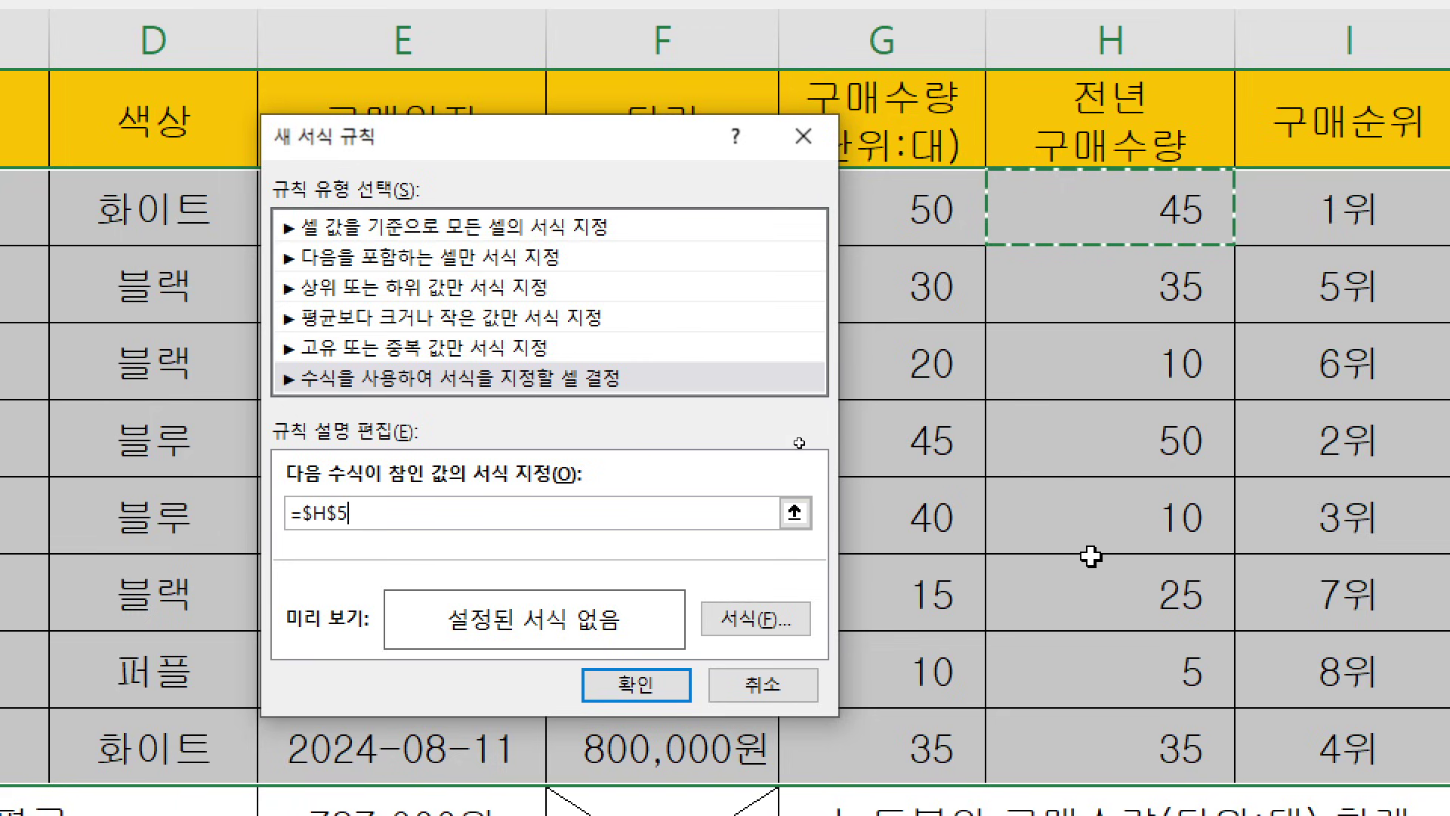
{"action": "left_click", "coordinate": [340, 514]}
{"action": "key", "text": "BackSpace"}
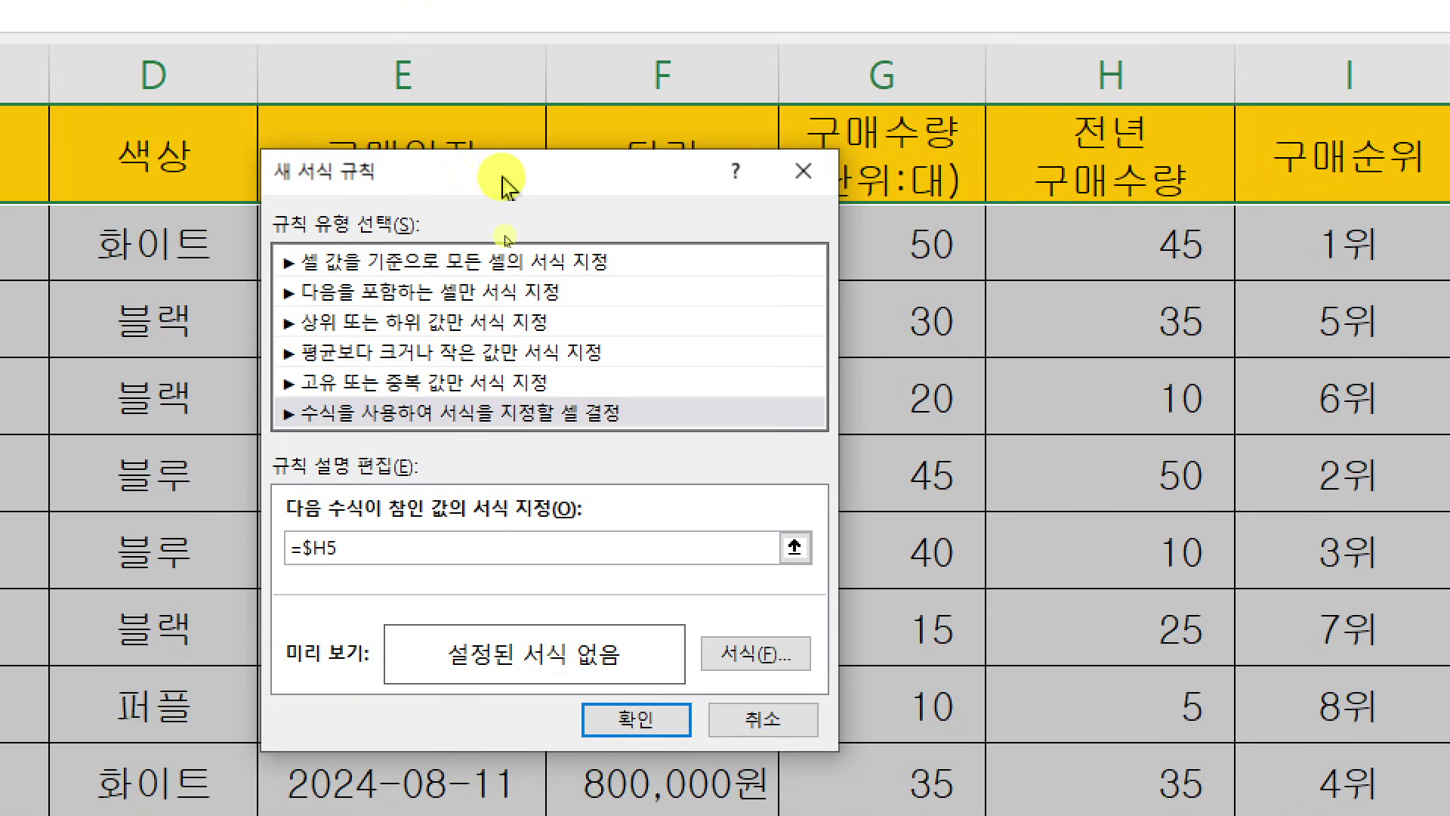
{"action": "left_click_drag", "start_coordinate": [501, 142], "coordinate": [621, 31]}
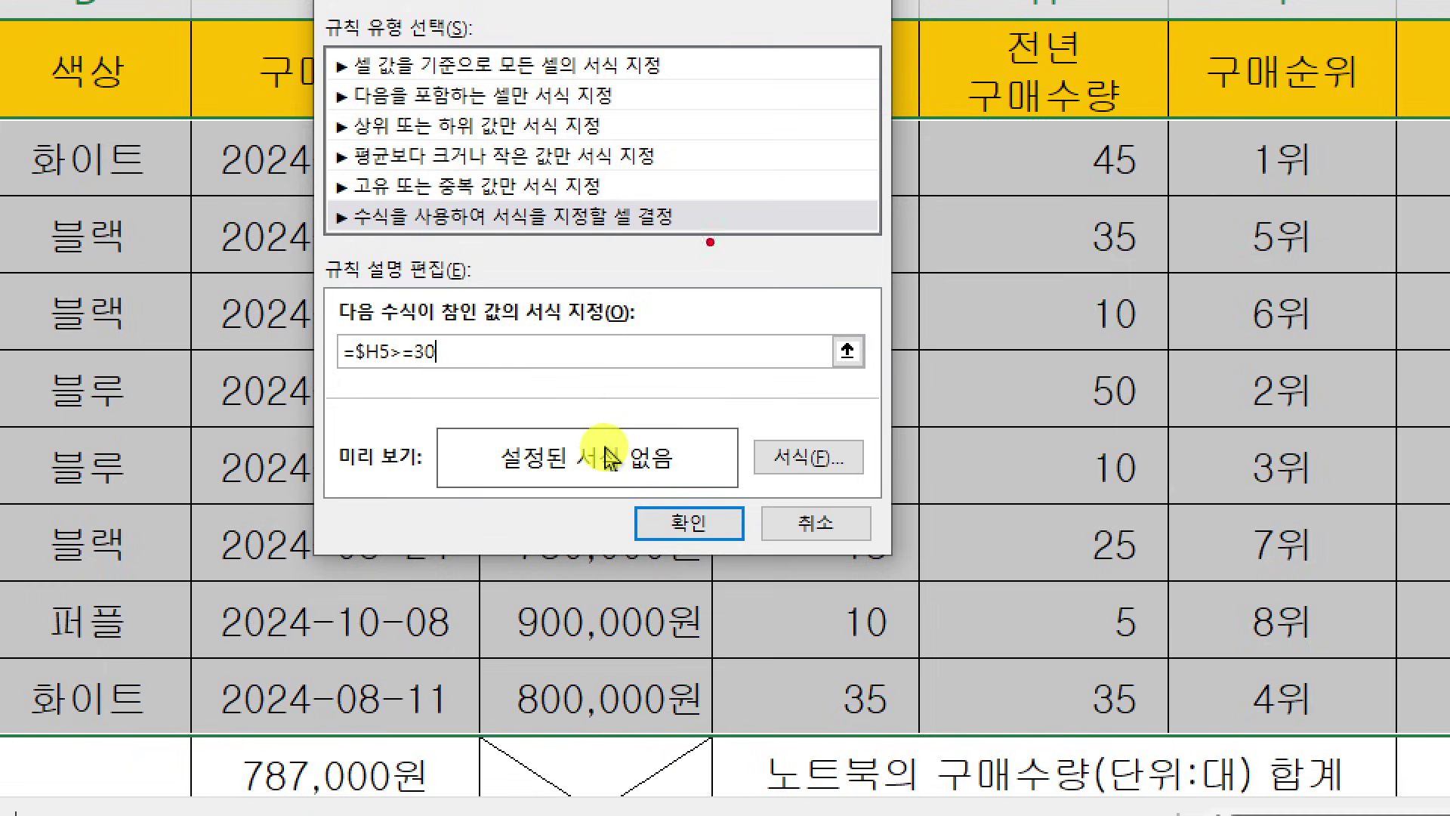
Sketch notes explaining the comparison operators and that >= means 이상
{"action": "mouse_move", "coordinate": [742, 99]}
{"action": "left_mouse_down"}
{"action": "mouse_move", "coordinate": [810, 98]}
{"action": "mouse_move", "coordinate": [820, 135]}
{"action": "left_mouse_up"}
{"action": "mouse_move", "coordinate": [772, 197]}
{"action": "left_mouse_down"}
{"action": "mouse_move", "coordinate": [731, 226]}
{"action": "mouse_move", "coordinate": [786, 244]}
{"action": "left_mouse_up"}
{"action": "left_click_drag", "start_coordinate": [806, 202], "coordinate": [817, 231]}
{"action": "mouse_move", "coordinate": [724, 283]}
{"action": "left_mouse_down"}
{"action": "mouse_move", "coordinate": [794, 431]}
{"action": "mouse_move", "coordinate": [746, 498]}
{"action": "left_mouse_up"}
{"action": "left_click_drag", "start_coordinate": [801, 457], "coordinate": [840, 464]}
{"action": "left_click_drag", "start_coordinate": [810, 484], "coordinate": [863, 487]}
{"action": "left_click_drag", "start_coordinate": [899, 458], "coordinate": [927, 507]}
{"action": "mouse_move", "coordinate": [979, 437]}
{"action": "left_mouse_down"}
{"action": "mouse_move", "coordinate": [955, 460]}
{"action": "mouse_move", "coordinate": [991, 465]}
{"action": "left_mouse_up"}
{"action": "mouse_move", "coordinate": [982, 455]}
{"action": "left_mouse_down"}
{"action": "mouse_move", "coordinate": [1023, 453]}
{"action": "mouse_move", "coordinate": [1009, 483]}
{"action": "left_mouse_up"}
Sketch a note that <= means 이하 and underline $H5 in the formula
{"action": "mouse_move", "coordinate": [782, 540]}
{"action": "left_mouse_down"}
{"action": "mouse_move", "coordinate": [727, 578]}
{"action": "mouse_move", "coordinate": [776, 603]}
{"action": "left_mouse_up"}
{"action": "mouse_move", "coordinate": [806, 568]}
{"action": "left_mouse_down"}
{"action": "mouse_move", "coordinate": [841, 566]}
{"action": "mouse_move", "coordinate": [869, 594]}
{"action": "left_mouse_up"}
{"action": "mouse_move", "coordinate": [912, 573]}
{"action": "left_mouse_down"}
{"action": "mouse_move", "coordinate": [900, 597]}
{"action": "mouse_move", "coordinate": [956, 636]}
{"action": "left_mouse_up"}
{"action": "left_click_drag", "start_coordinate": [981, 550], "coordinate": [995, 569]}
{"action": "mouse_move", "coordinate": [973, 576]}
{"action": "left_mouse_down"}
{"action": "mouse_move", "coordinate": [1009, 571]}
{"action": "mouse_move", "coordinate": [986, 608]}
{"action": "left_mouse_up"}
{"action": "left_click_drag", "start_coordinate": [1023, 564], "coordinate": [1072, 597]}
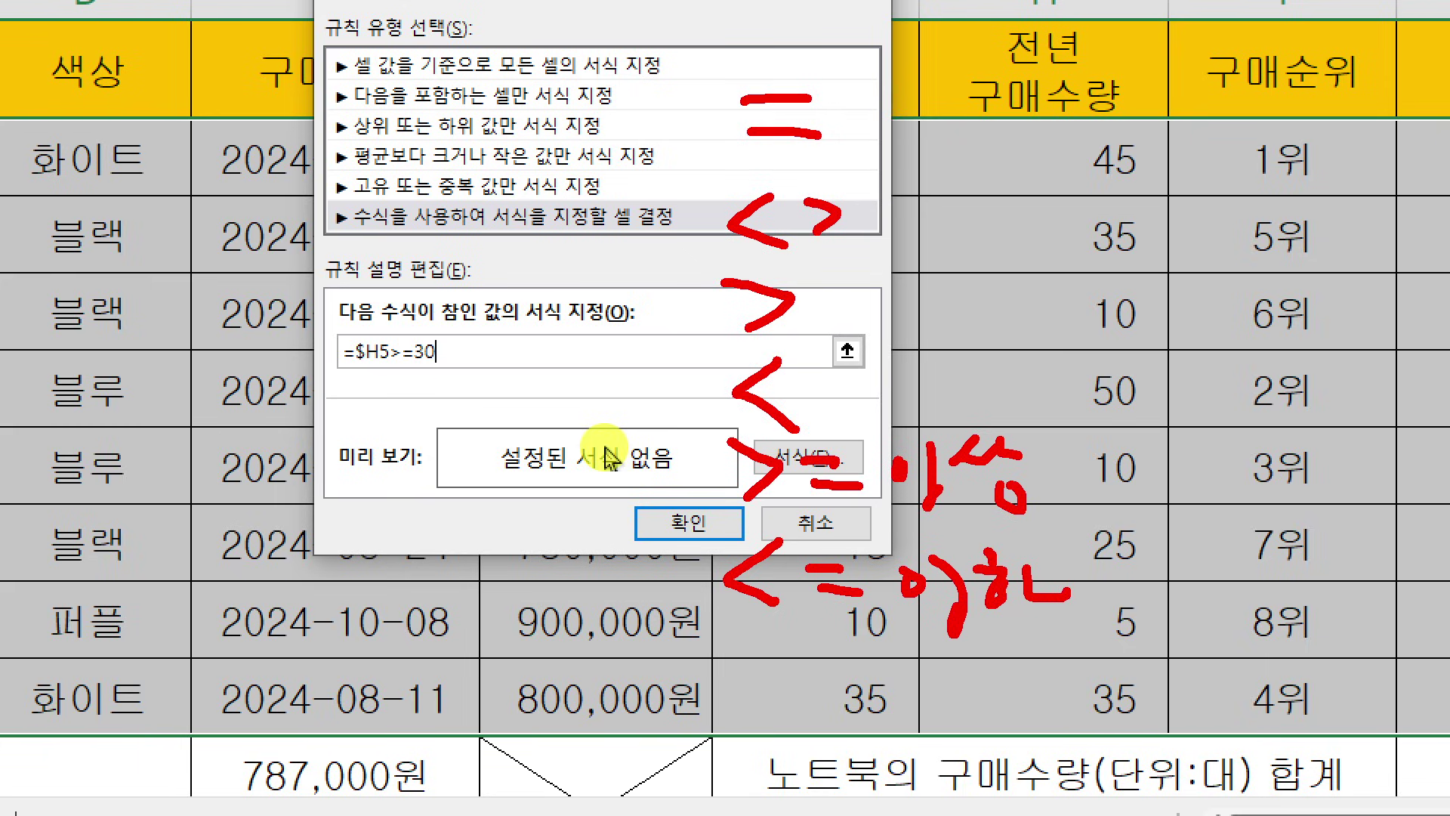
{"action": "left_click_drag", "start_coordinate": [385, 370], "coordinate": [412, 369]}
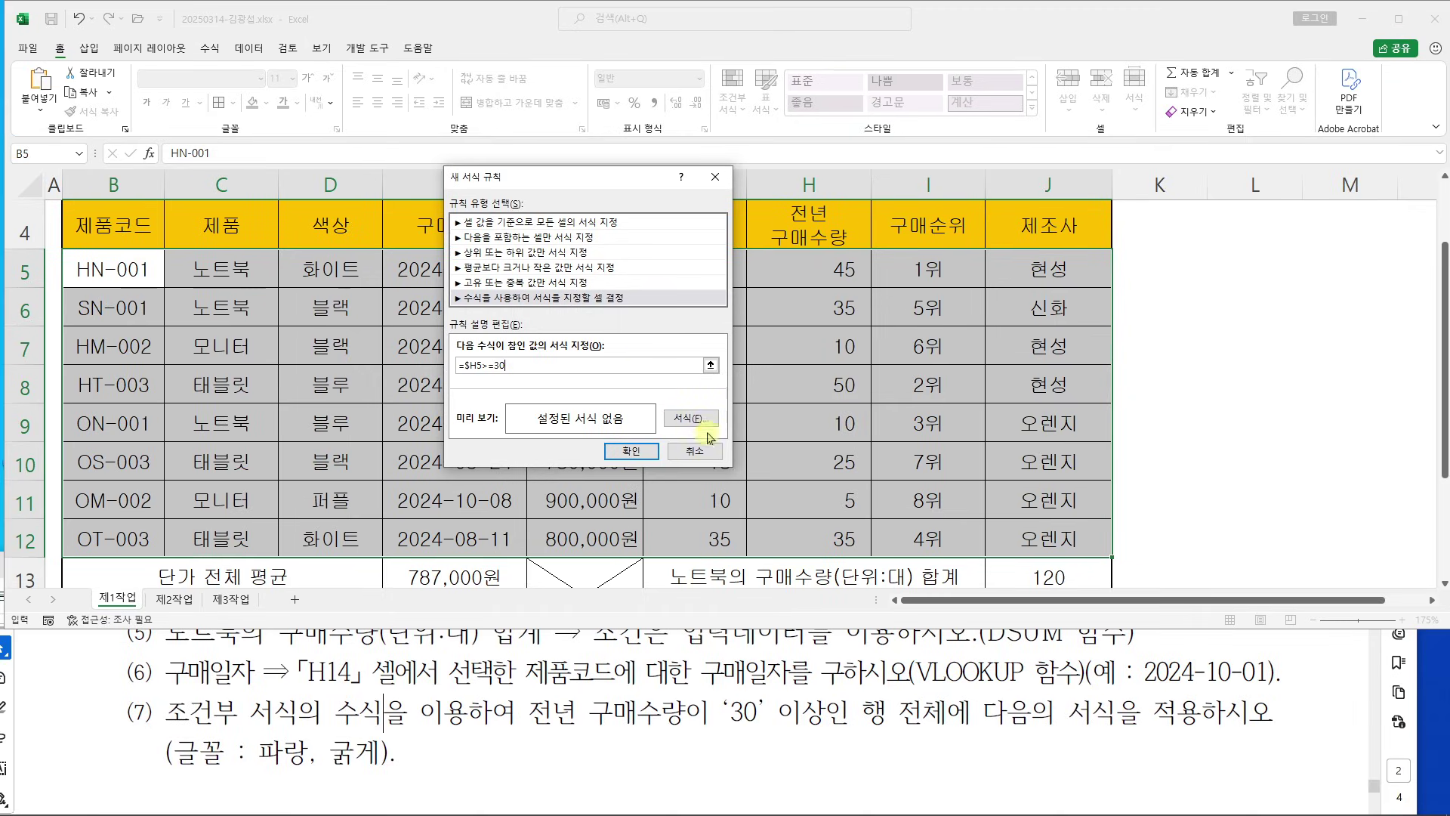
Give the rule a Bold, Blue font format and apply it to the product records
{"action": "left_click", "coordinate": [684, 420]}
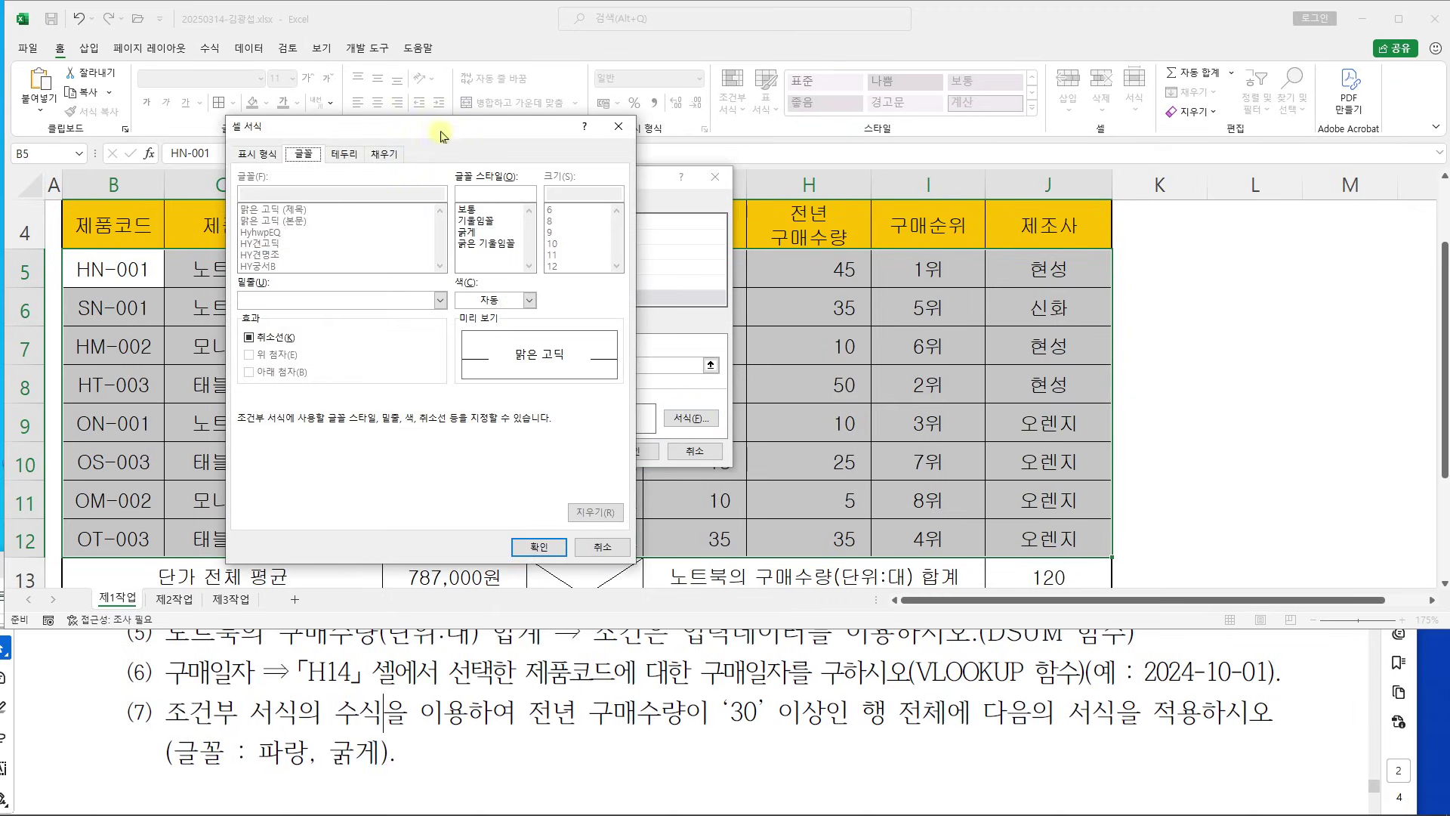
{"action": "left_click_drag", "start_coordinate": [438, 130], "coordinate": [722, 133]}
{"action": "left_click", "coordinate": [763, 235]}
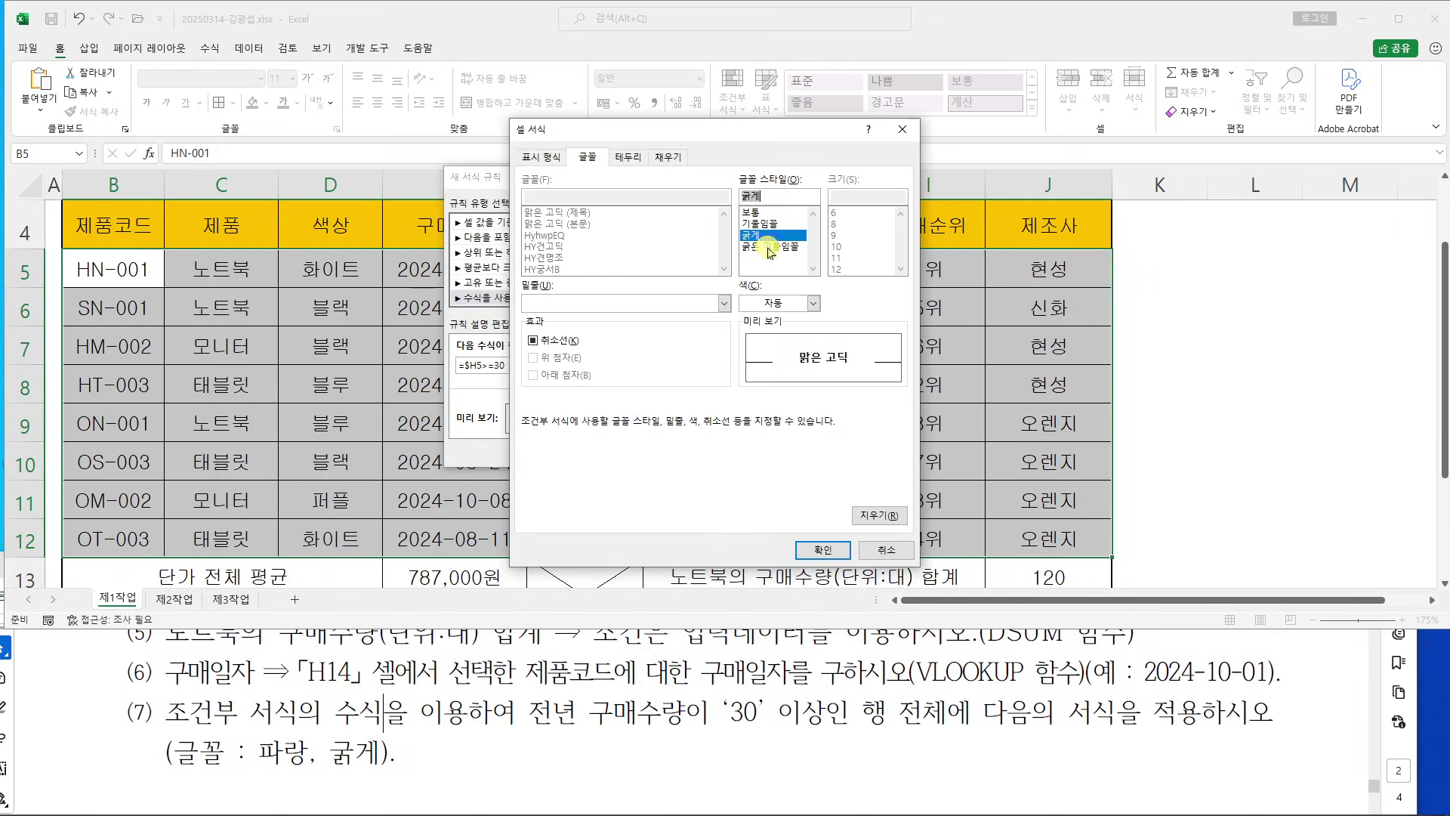
{"action": "left_click", "coordinate": [816, 304]}
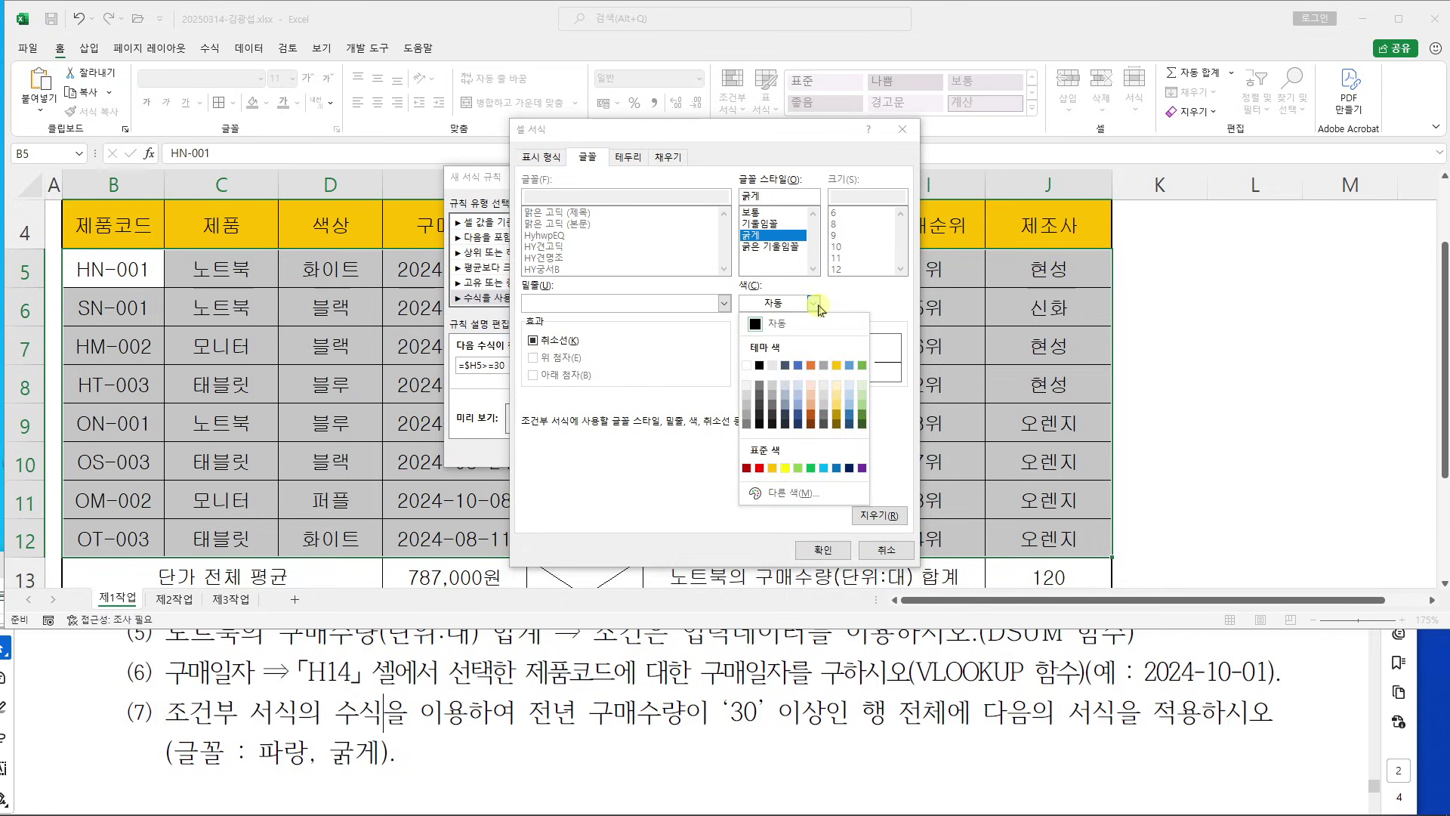
{"action": "left_click_drag", "start_coordinate": [837, 474], "coordinate": [829, 534]}
{"action": "key", "text": "Escape"}
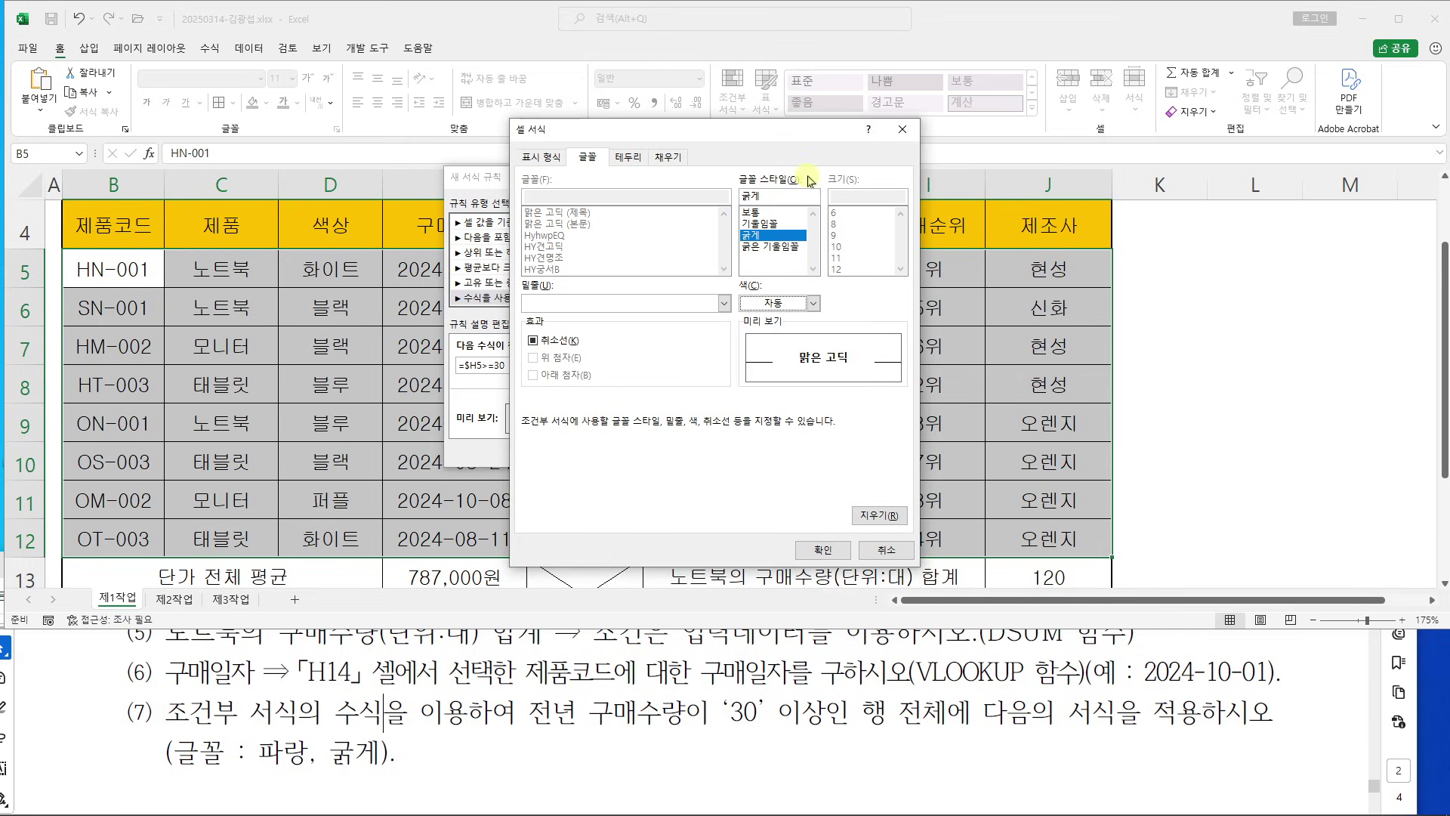
{"action": "left_click", "coordinate": [816, 304]}
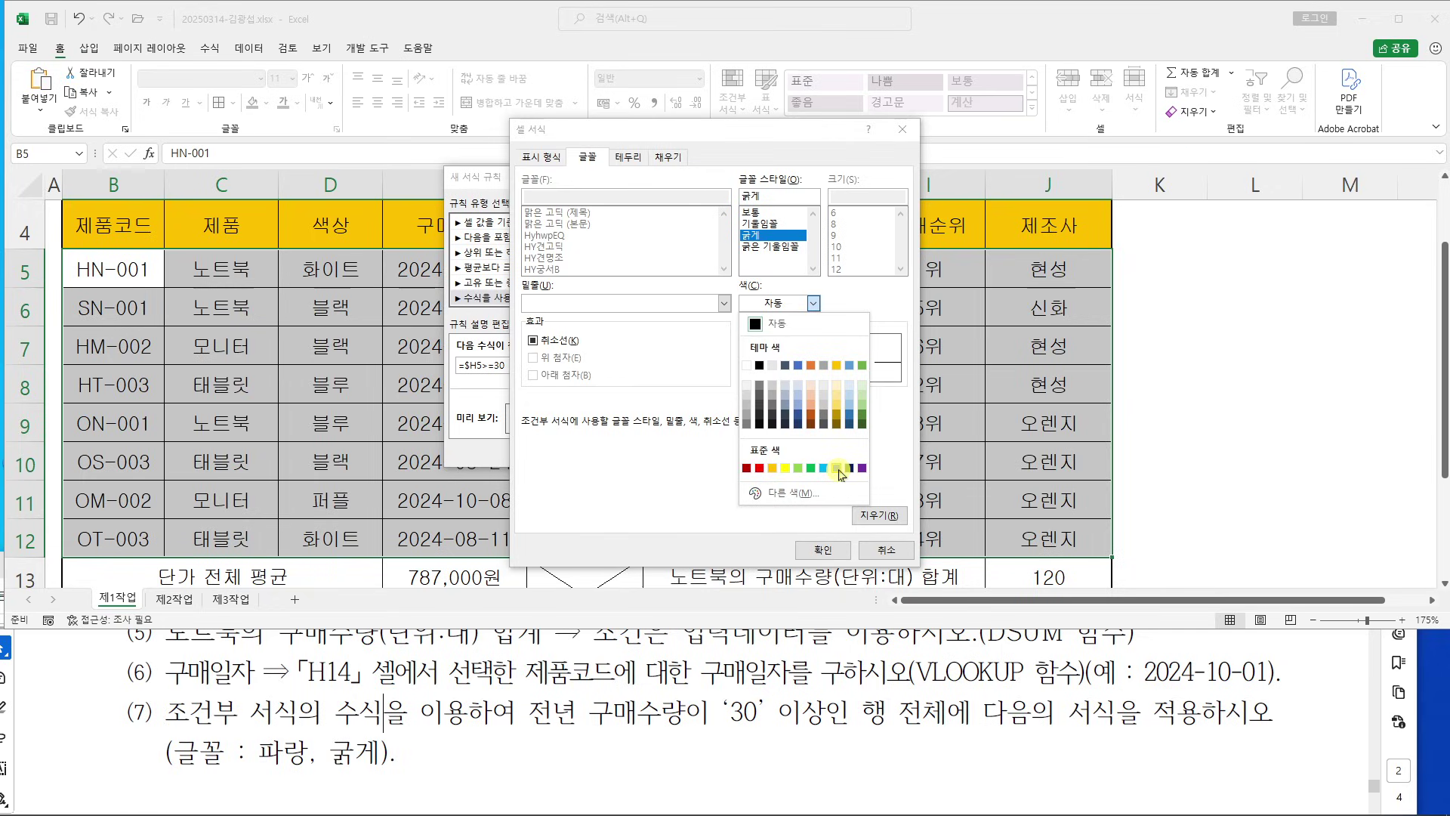
{"action": "left_click", "coordinate": [839, 468]}
{"action": "left_click", "coordinate": [823, 549]}
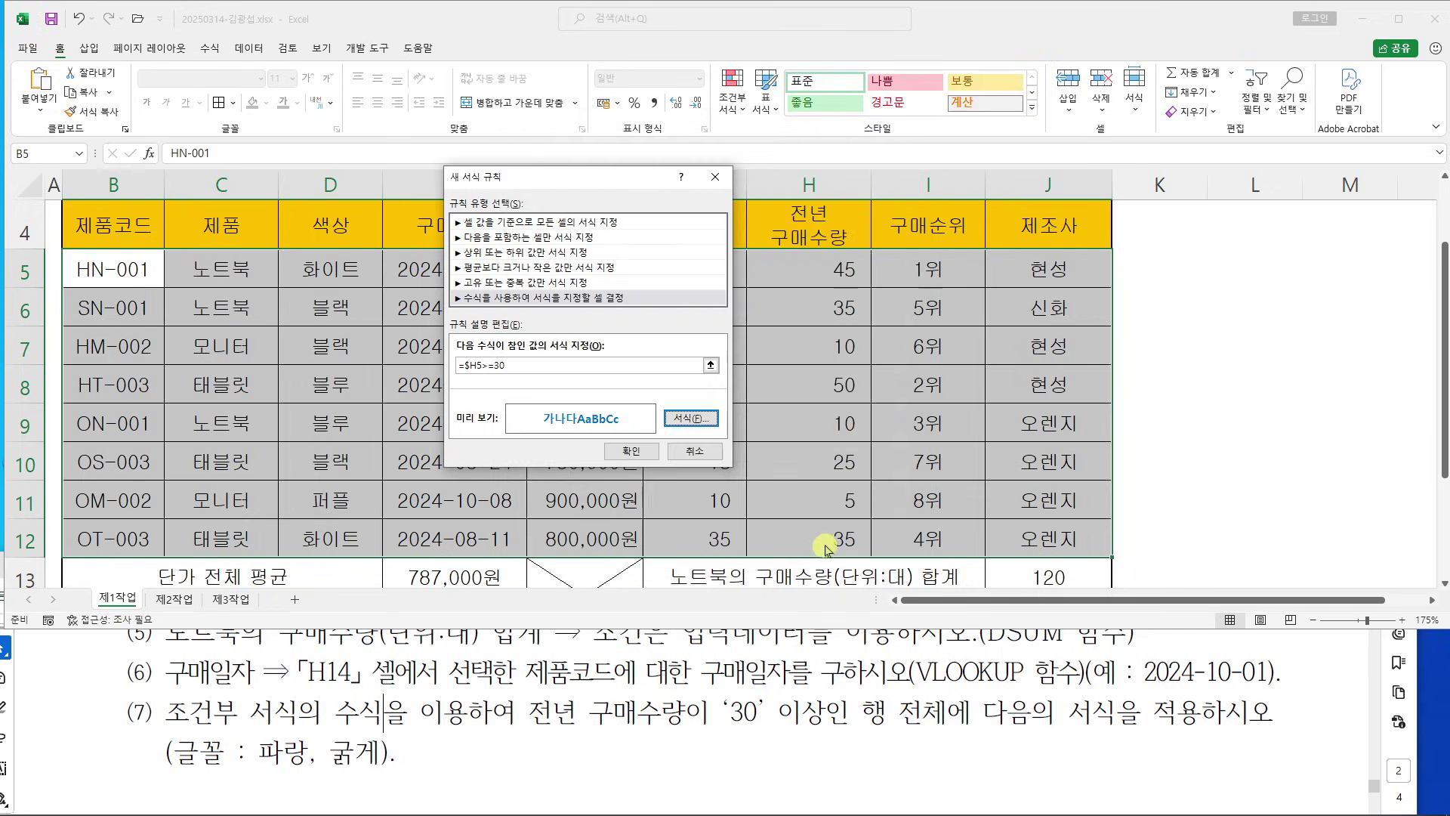
{"action": "left_click", "coordinate": [632, 451]}
Deselect the range and view the maximized 제1작업 sheet from its title
{"action": "left_click", "coordinate": [1221, 381]}
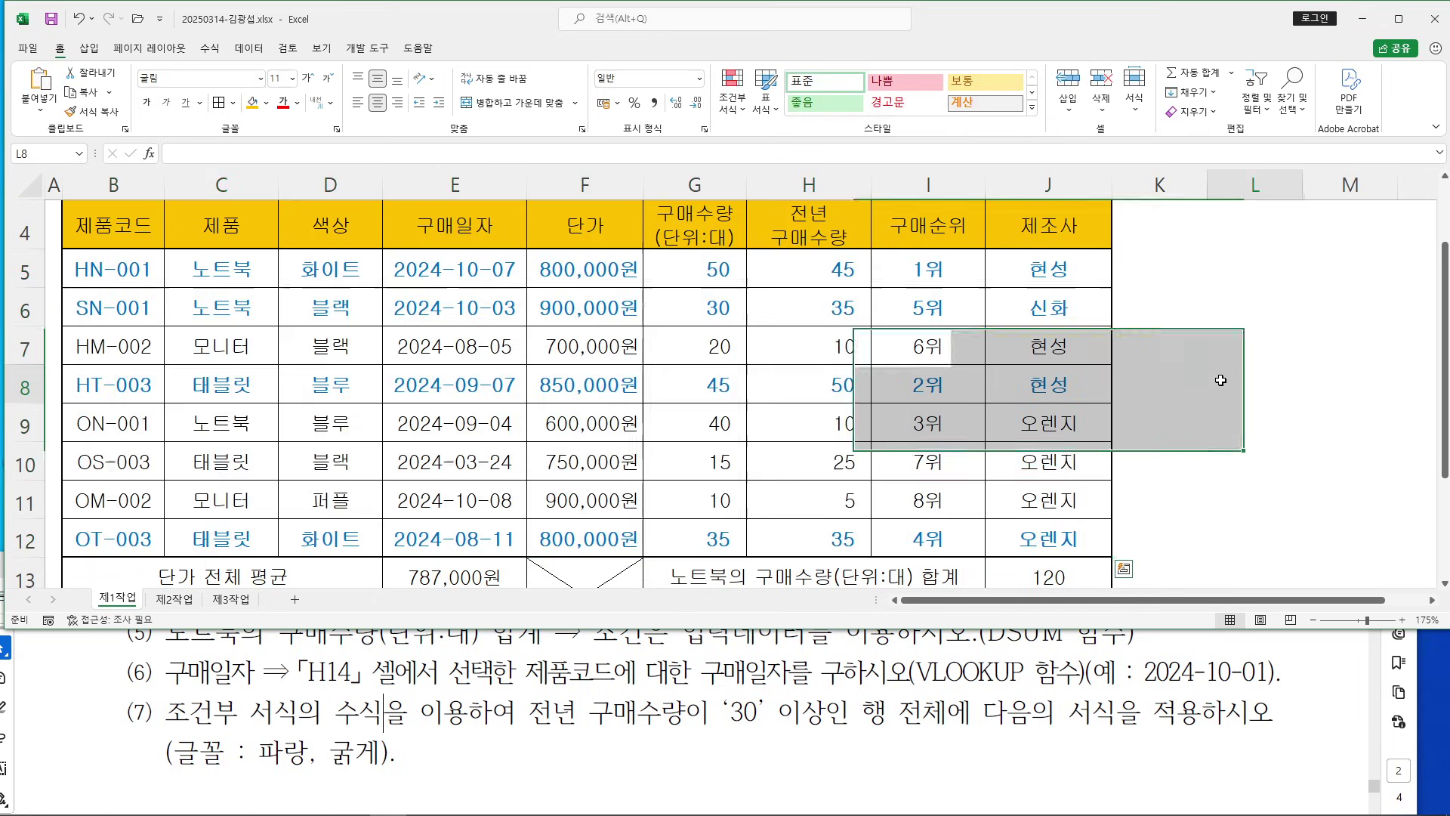
{"action": "left_click", "coordinate": [1398, 18]}
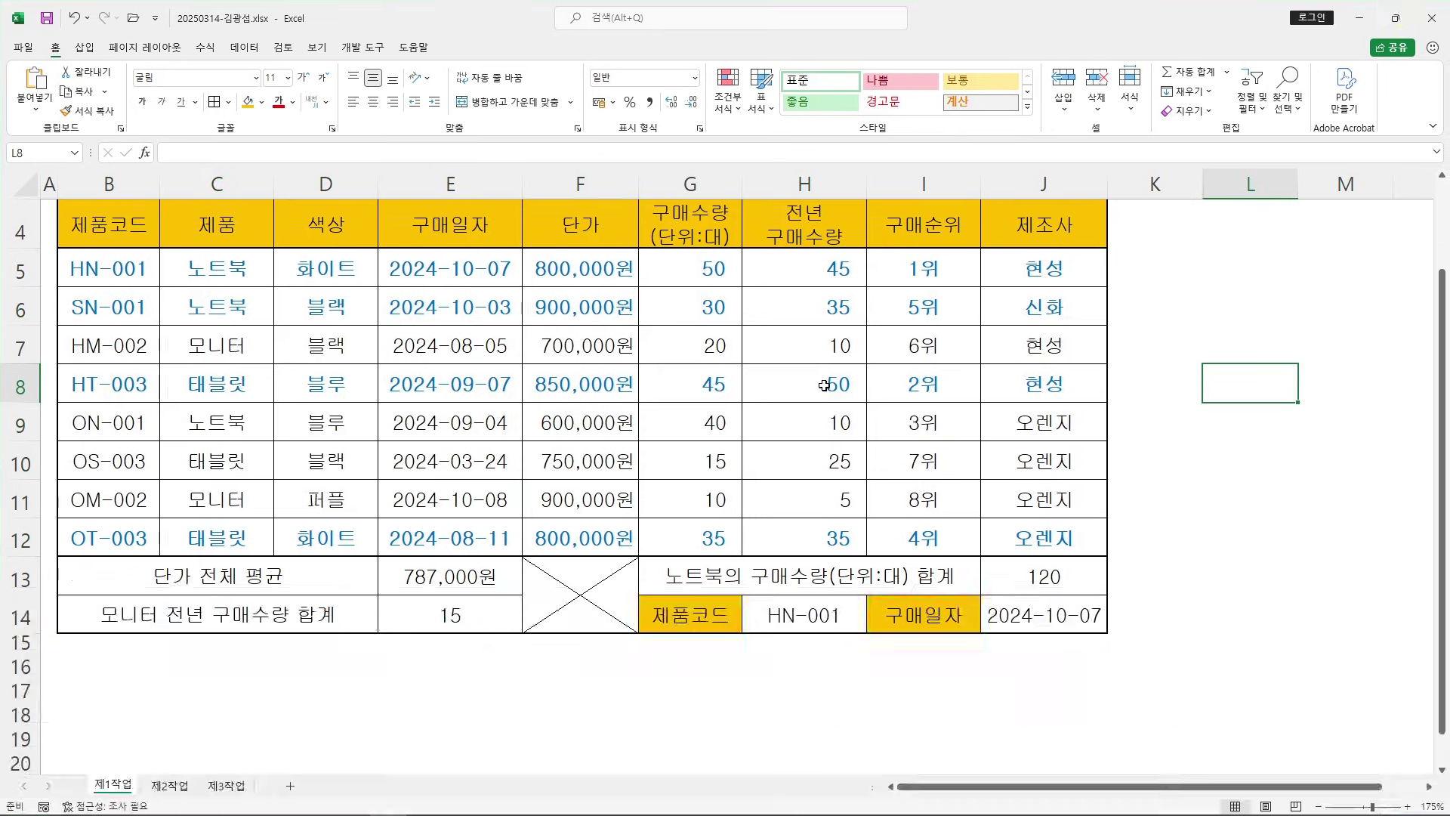
{"action": "scroll", "coordinate": [813, 408], "scroll_direction": "up", "scroll_amount": 1}
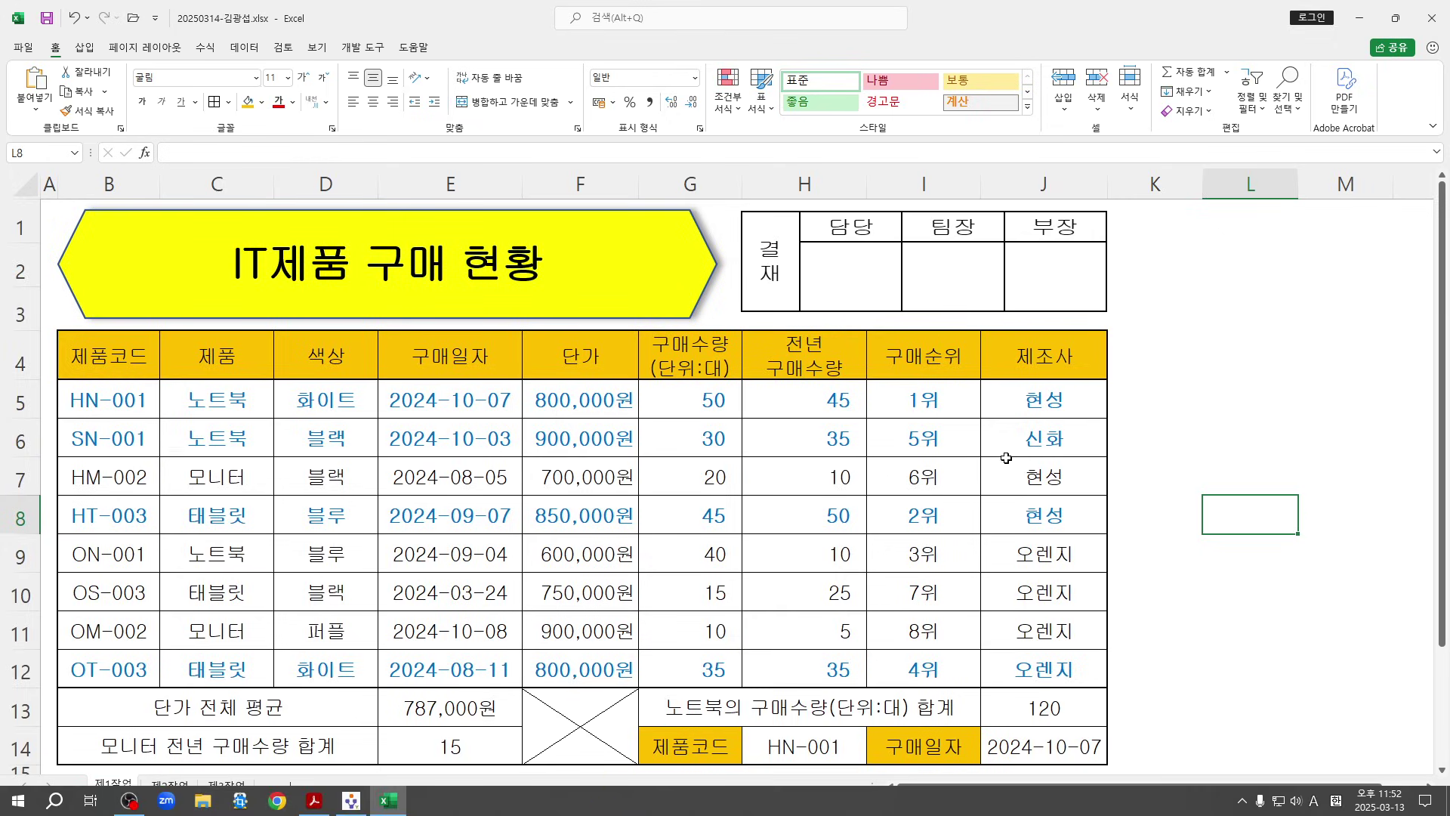
{"action": "key", "text": "Up"}
{"action": "key", "text": "Up"}
{"action": "key", "text": "Up"}
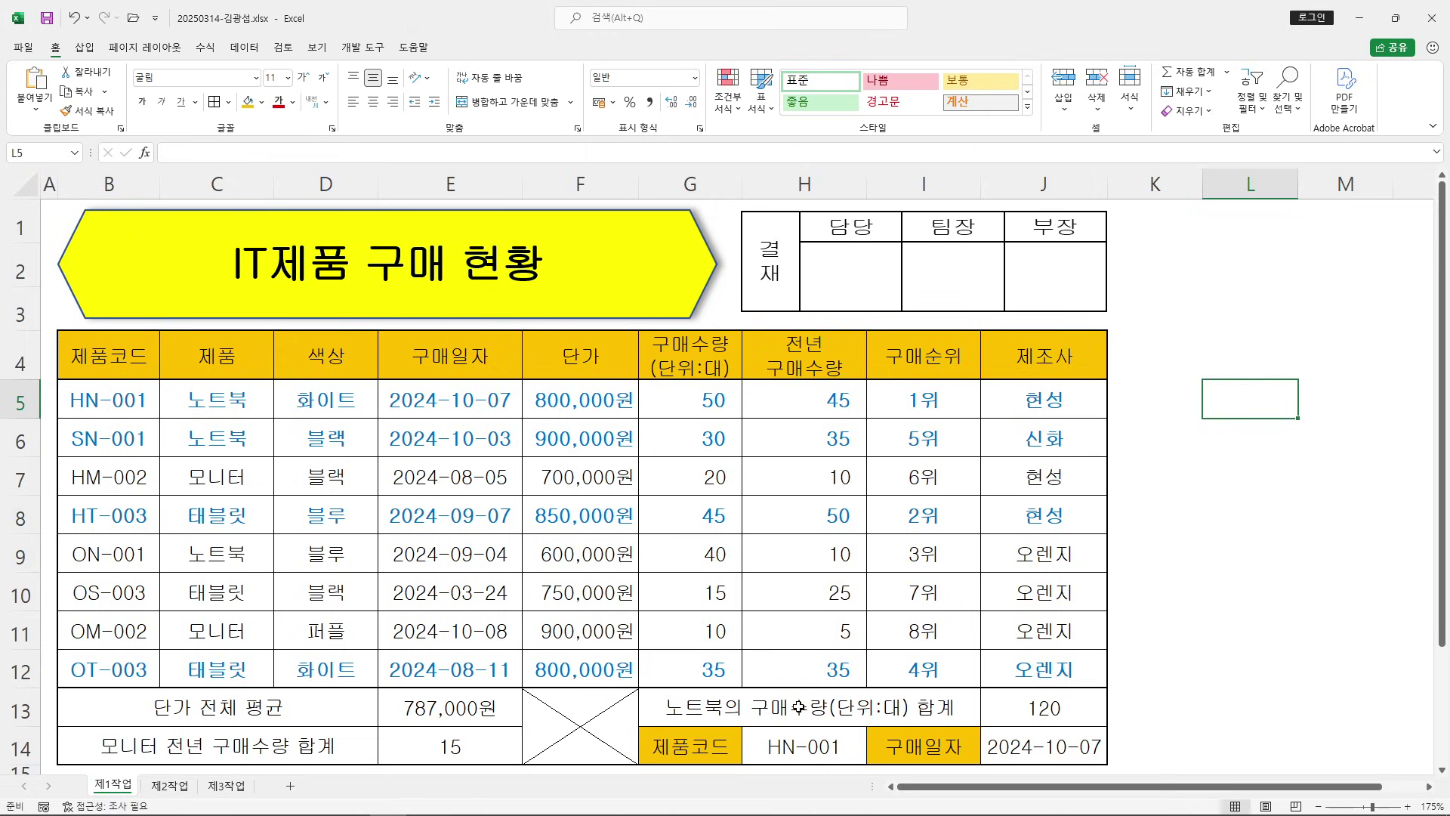
Restore Excel to its smaller size and bring the instructions PDF forward full screen
{"action": "left_click", "coordinate": [1395, 18]}
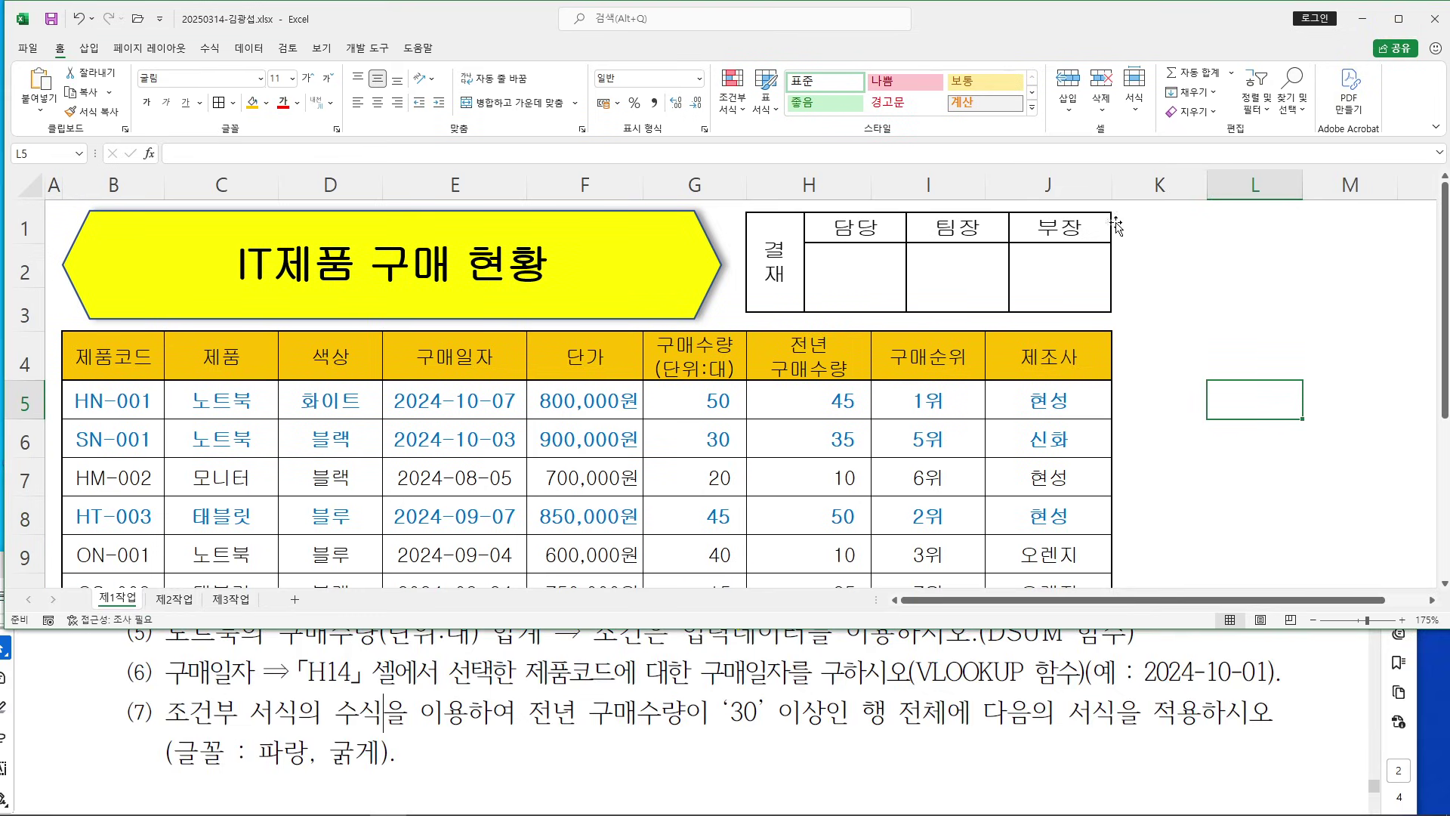
{"action": "left_click_drag", "start_coordinate": [725, 670], "coordinate": [747, 670]}
{"action": "left_click", "coordinate": [1360, 565]}
{"action": "scroll", "coordinate": [649, 560], "scroll_direction": "down", "scroll_amount": 5}
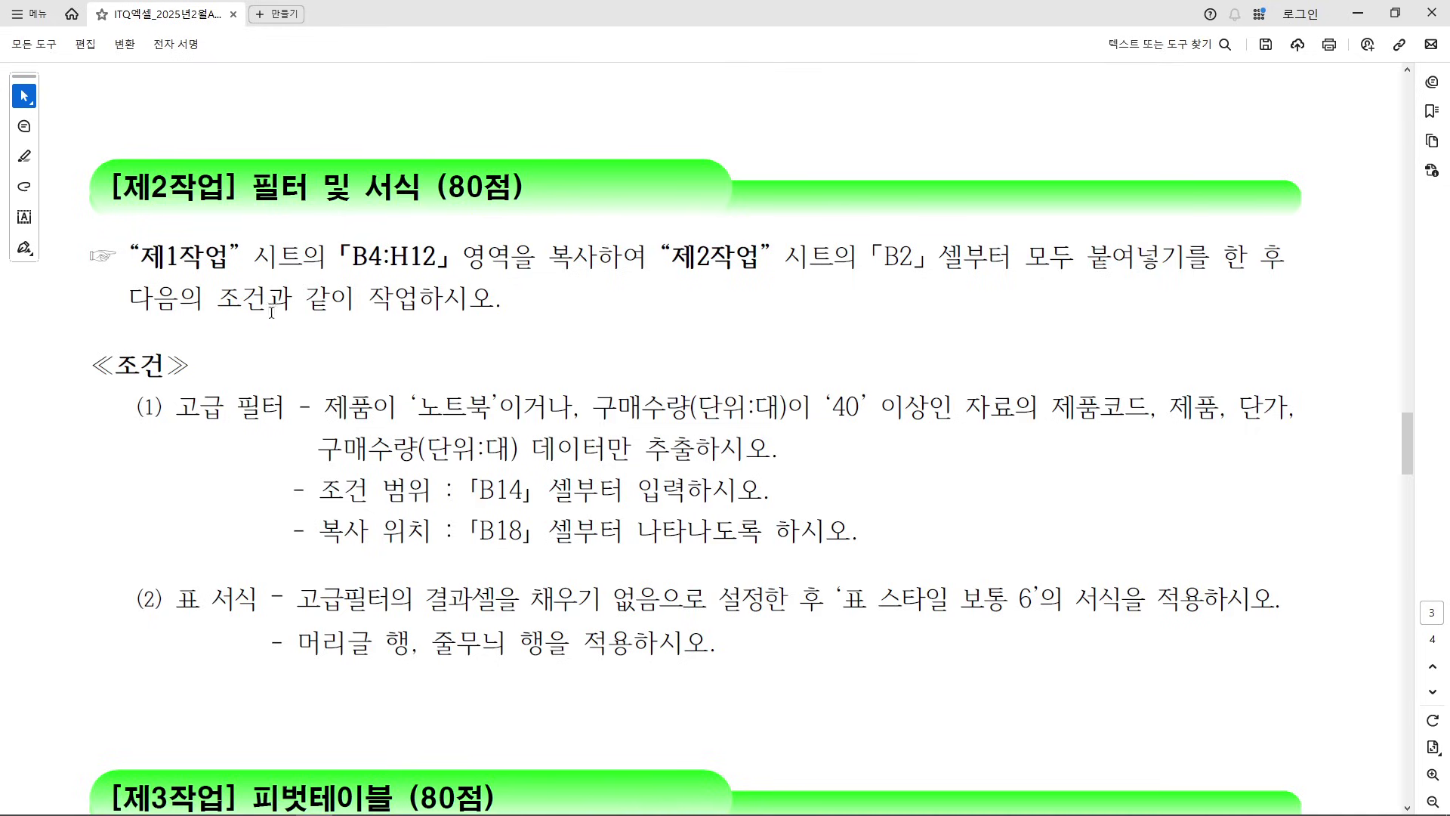
{"action": "left_click_drag", "start_coordinate": [177, 401], "coordinate": [286, 408]}
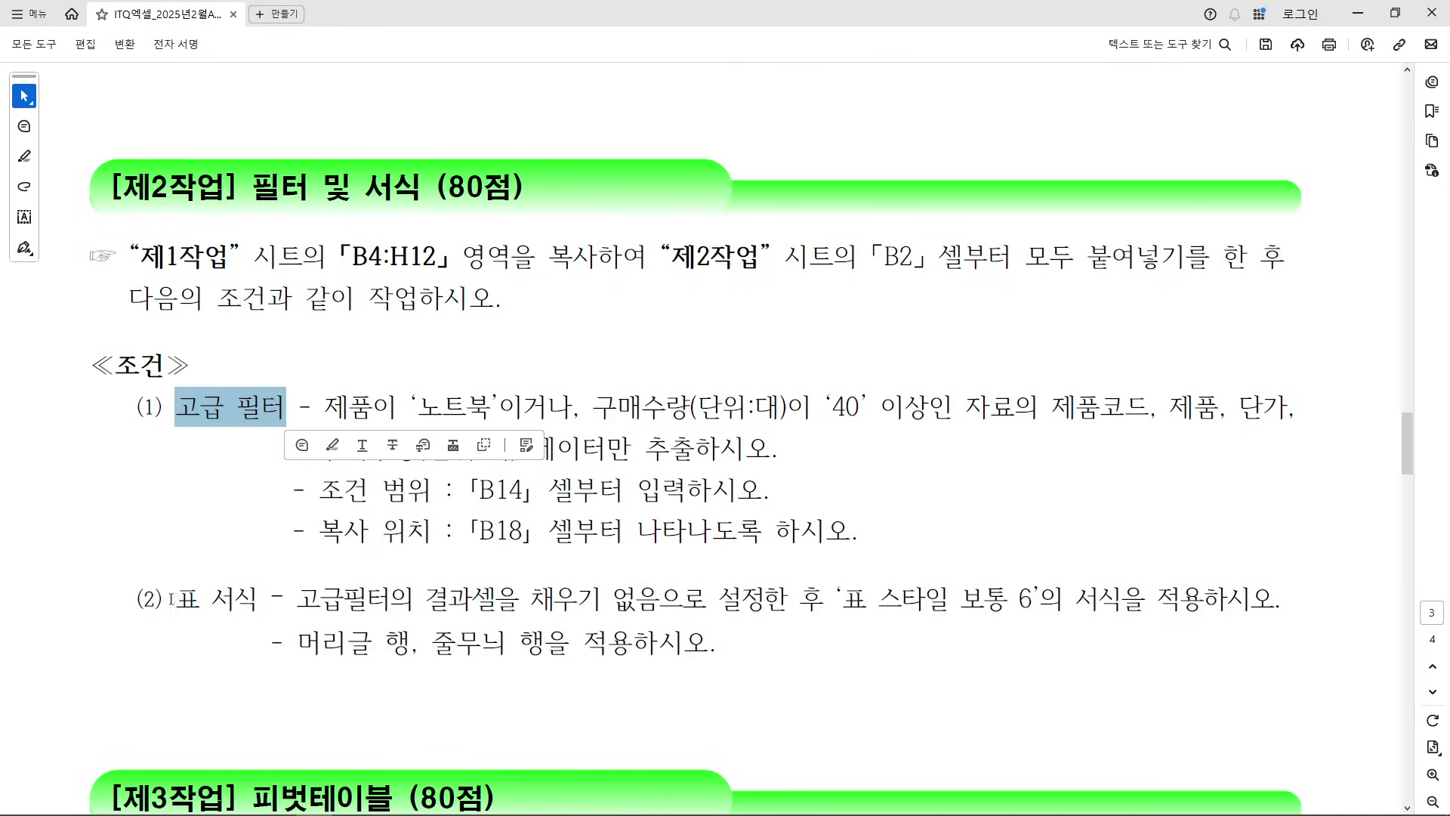
{"action": "left_click_drag", "start_coordinate": [165, 597], "coordinate": [259, 599]}
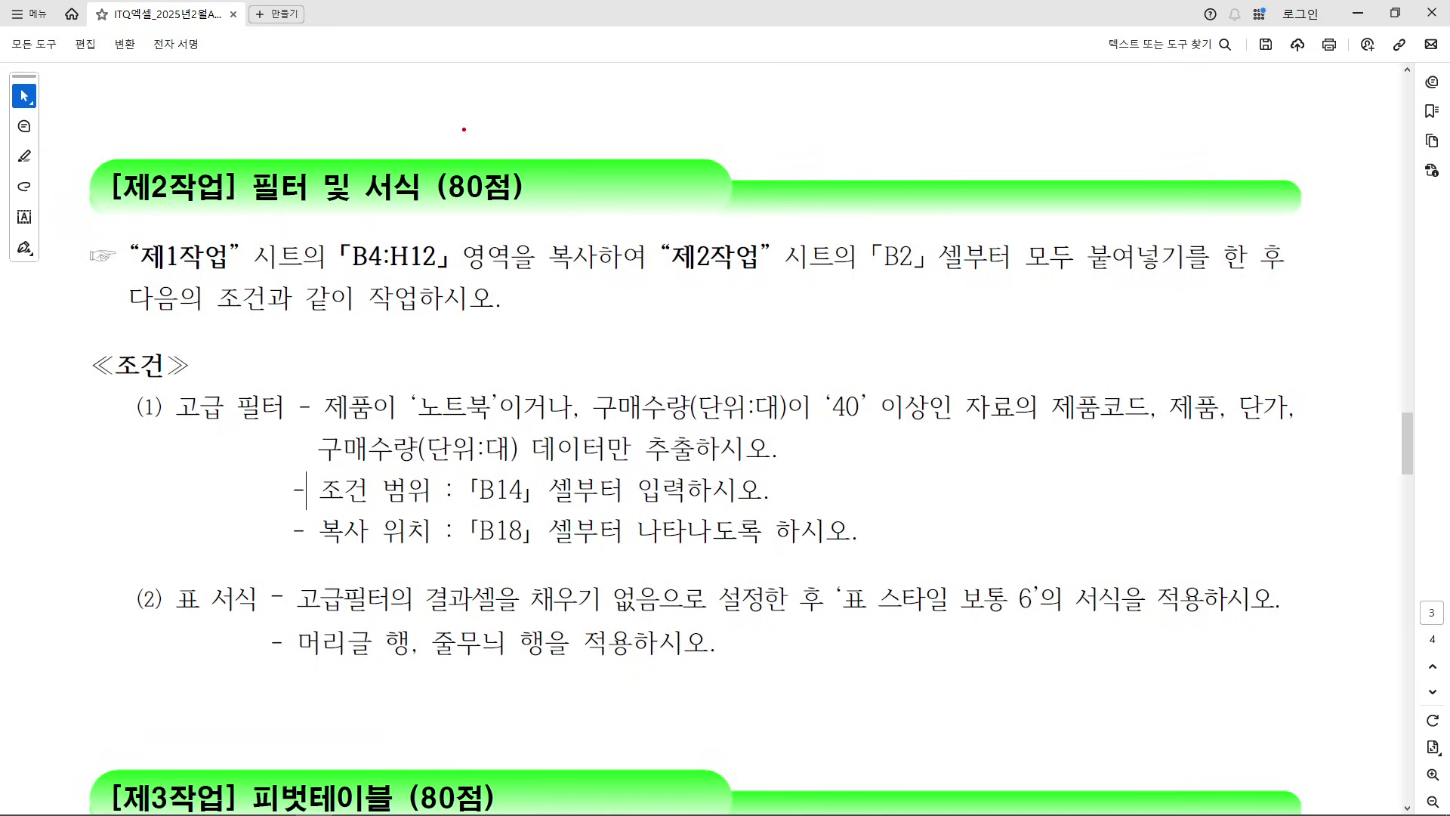
{"action": "left_click_drag", "start_coordinate": [522, 104], "coordinate": [539, 137]}
{"action": "left_click_drag", "start_coordinate": [506, 142], "coordinate": [551, 148]}
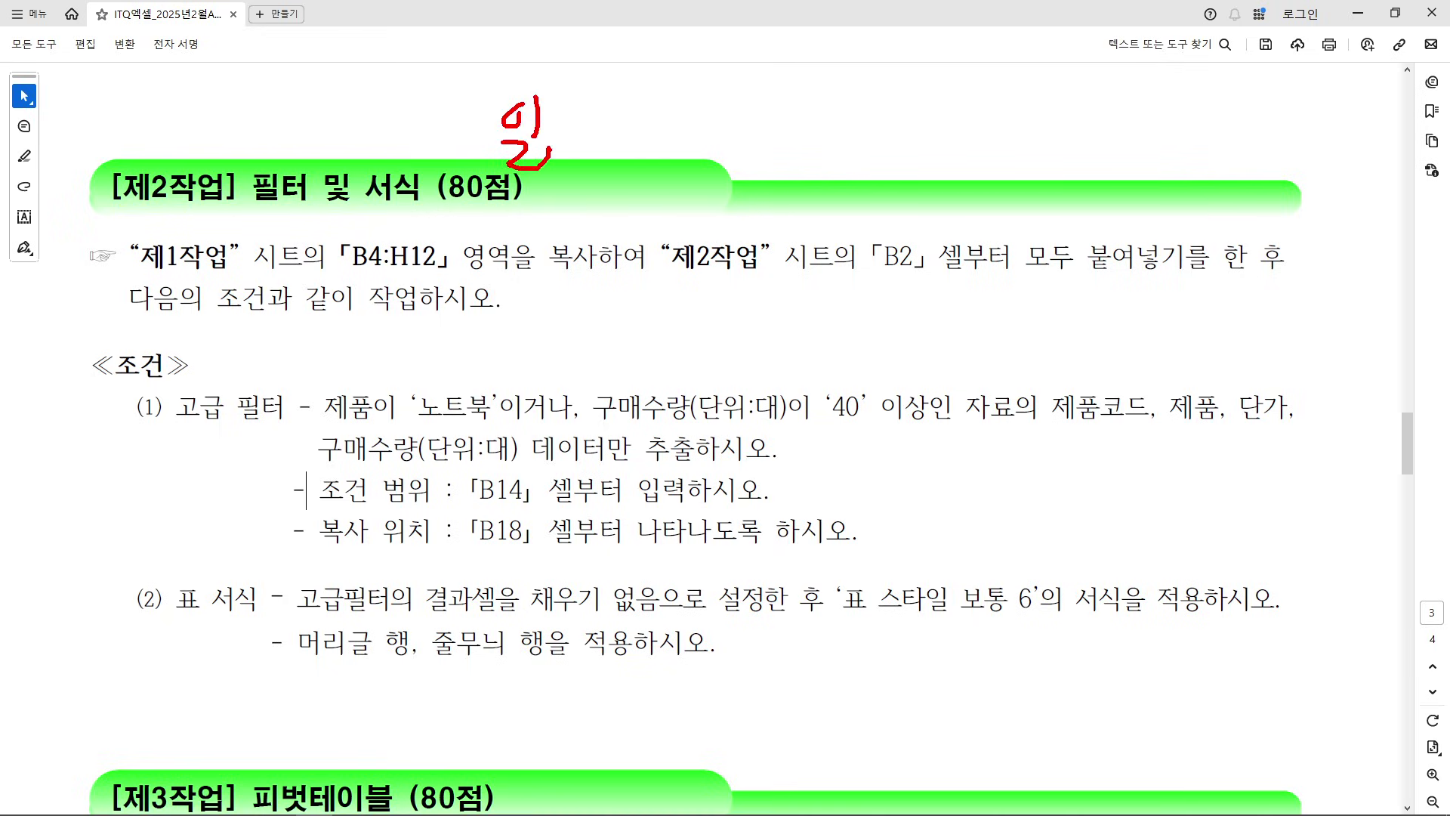
{"action": "left_click_drag", "start_coordinate": [453, 182], "coordinate": [532, 180]}
{"action": "left_click_drag", "start_coordinate": [171, 433], "coordinate": [282, 433]}
{"action": "mouse_move", "coordinate": [342, 305]}
{"action": "left_mouse_down"}
{"action": "mouse_move", "coordinate": [359, 307]}
{"action": "mouse_move", "coordinate": [375, 362]}
{"action": "mouse_move", "coordinate": [407, 326]}
{"action": "mouse_move", "coordinate": [426, 345]}
{"action": "mouse_move", "coordinate": [445, 317]}
{"action": "mouse_move", "coordinate": [474, 316]}
{"action": "left_mouse_up"}
{"action": "mouse_move", "coordinate": [441, 330]}
{"action": "left_mouse_down"}
{"action": "mouse_move", "coordinate": [495, 343]}
{"action": "mouse_move", "coordinate": [513, 325]}
{"action": "left_mouse_up"}
{"action": "mouse_move", "coordinate": [500, 329]}
{"action": "left_mouse_down"}
{"action": "mouse_move", "coordinate": [528, 346]}
{"action": "mouse_move", "coordinate": [553, 331]}
{"action": "mouse_move", "coordinate": [560, 370]}
{"action": "mouse_move", "coordinate": [571, 347]}
{"action": "left_mouse_up"}
{"action": "left_click_drag", "start_coordinate": [608, 302], "coordinate": [612, 339]}
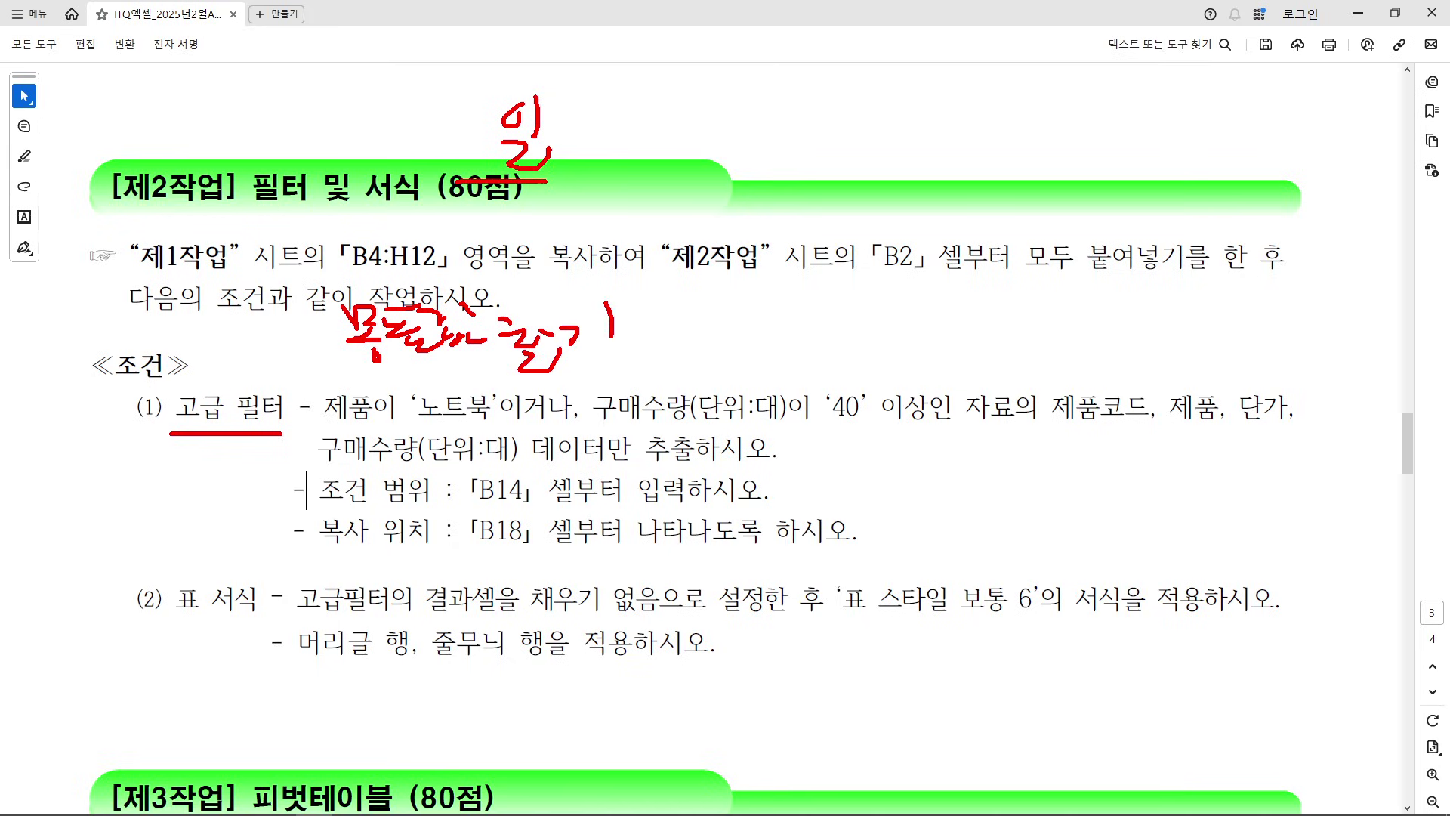
{"action": "mouse_move", "coordinate": [381, 724]}
{"action": "left_mouse_down"}
{"action": "mouse_move", "coordinate": [385, 752]}
{"action": "mouse_move", "coordinate": [425, 737]}
{"action": "left_mouse_up"}
{"action": "left_click_drag", "start_coordinate": [380, 744], "coordinate": [441, 750]}
{"action": "left_click_drag", "start_coordinate": [432, 757], "coordinate": [432, 772]}
{"action": "left_click_drag", "start_coordinate": [444, 708], "coordinate": [455, 727]}
{"action": "left_click_drag", "start_coordinate": [465, 708], "coordinate": [482, 741]}
{"action": "mouse_move", "coordinate": [474, 744]}
{"action": "left_mouse_down"}
{"action": "mouse_move", "coordinate": [475, 763]}
{"action": "mouse_move", "coordinate": [502, 762]}
{"action": "left_mouse_up"}
{"action": "mouse_move", "coordinate": [489, 721]}
{"action": "left_mouse_down"}
{"action": "mouse_move", "coordinate": [506, 708]}
{"action": "mouse_move", "coordinate": [513, 740]}
{"action": "left_mouse_up"}
{"action": "left_click_drag", "start_coordinate": [532, 702], "coordinate": [553, 716]}
{"action": "mouse_move", "coordinate": [520, 726]}
{"action": "left_mouse_down"}
{"action": "mouse_move", "coordinate": [544, 755]}
{"action": "mouse_move", "coordinate": [563, 745]}
{"action": "left_mouse_up"}
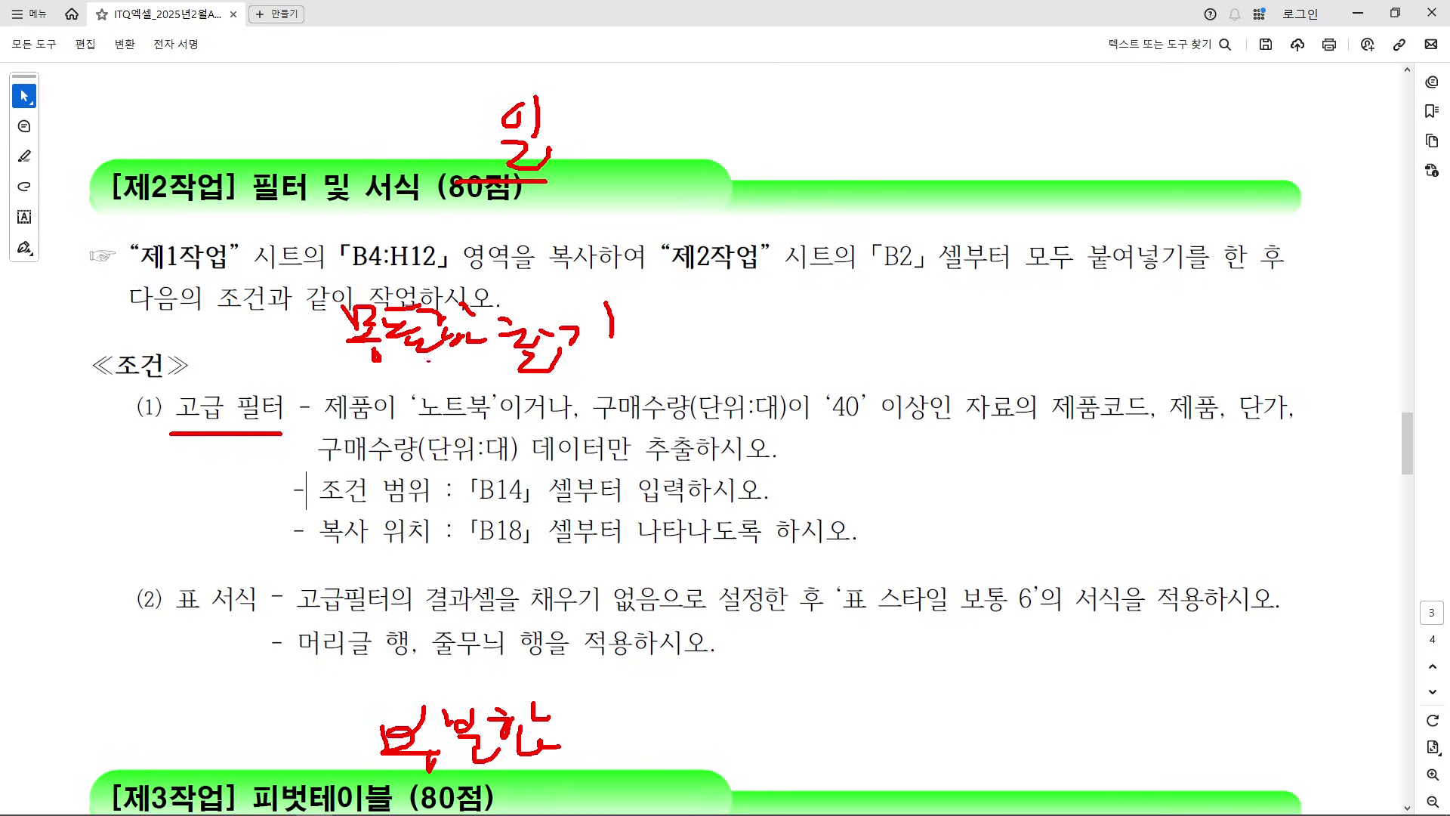
{"action": "left_click_drag", "start_coordinate": [352, 363], "coordinate": [552, 368]}
{"action": "mouse_move", "coordinate": [355, 453]}
{"action": "left_mouse_down"}
{"action": "mouse_move", "coordinate": [136, 427]}
{"action": "mouse_move", "coordinate": [521, 397]}
{"action": "mouse_move", "coordinate": [278, 406]}
{"action": "left_mouse_up"}
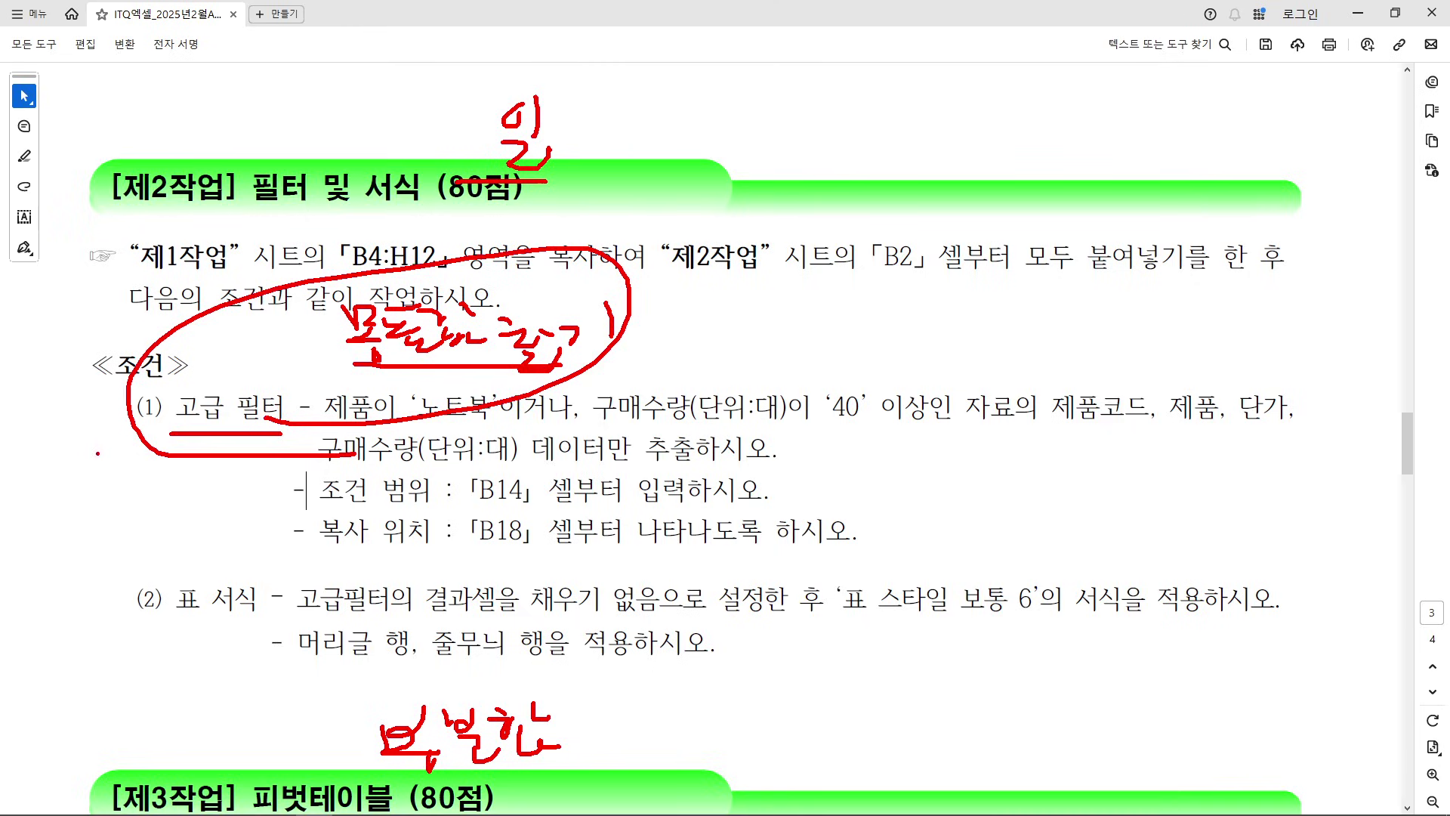
{"action": "left_click_drag", "start_coordinate": [97, 454], "coordinate": [124, 582]}
{"action": "key", "text": "Escape"}
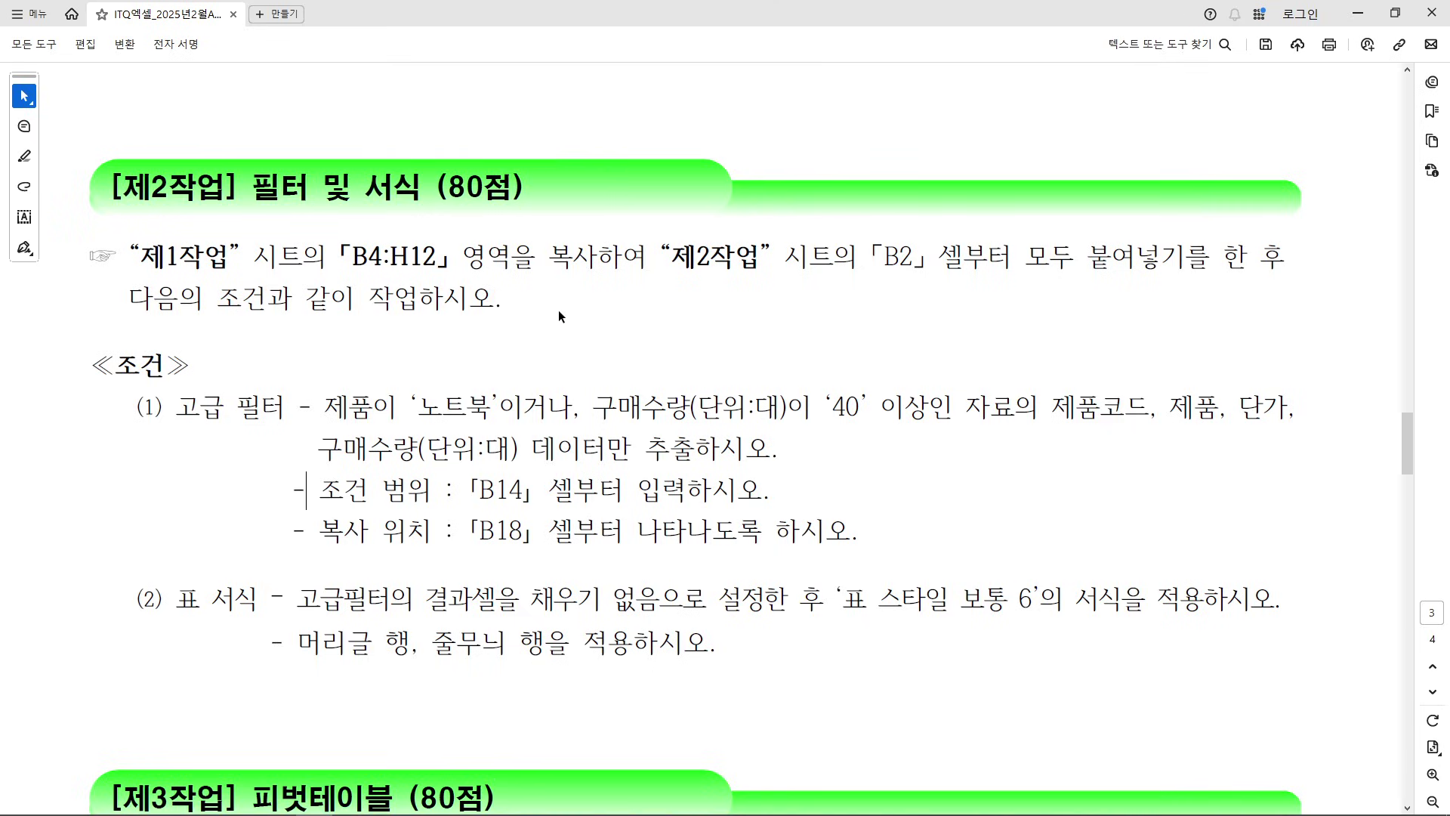
{"action": "scroll", "coordinate": [556, 319], "scroll_direction": "down", "scroll_amount": 1}
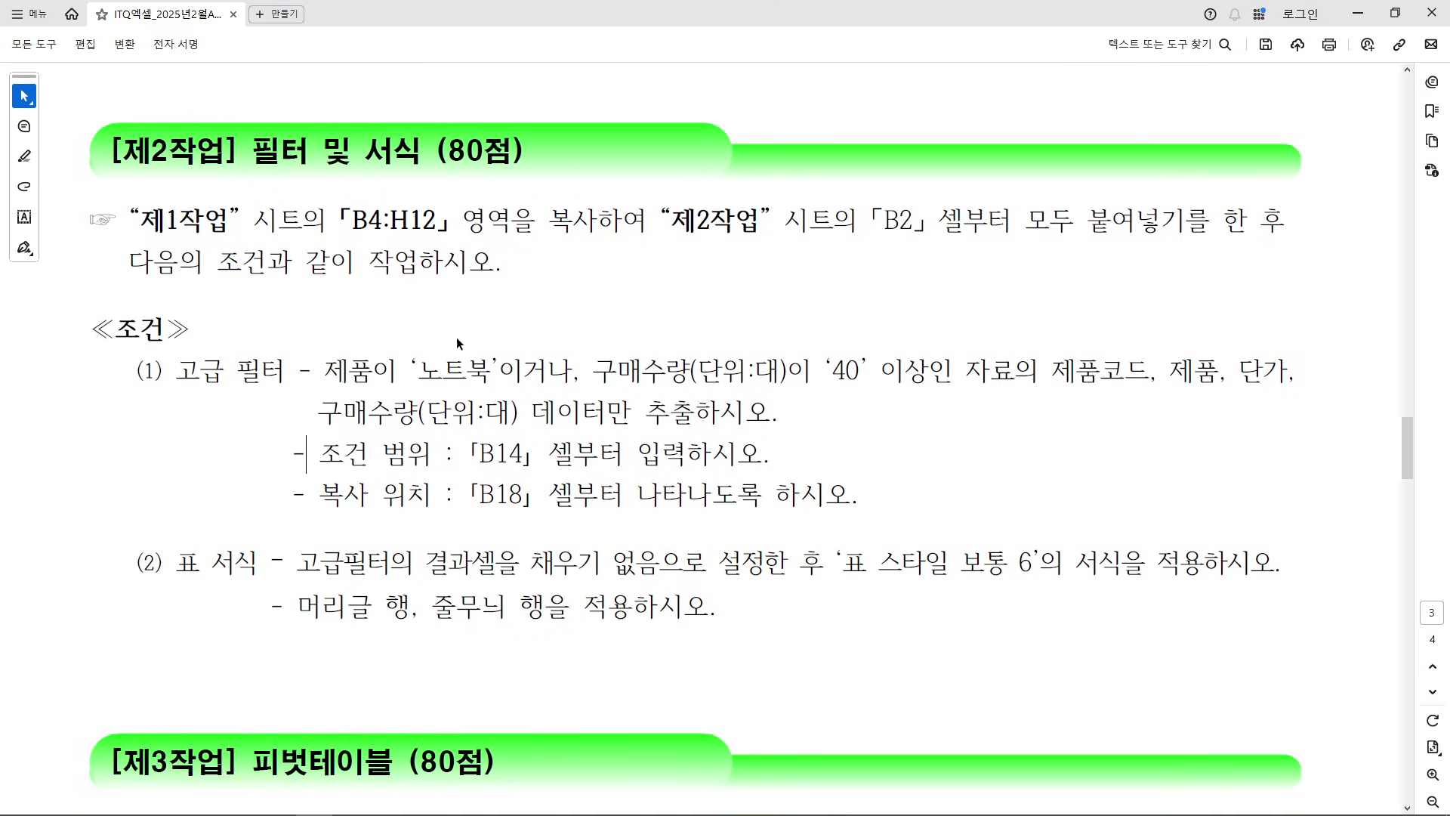
{"action": "left_click_drag", "start_coordinate": [162, 370], "coordinate": [785, 493]}
{"action": "left_click", "coordinate": [831, 489]}
{"action": "mouse_move", "coordinate": [140, 220]}
{"action": "left_mouse_down"}
{"action": "mouse_move", "coordinate": [1236, 222]}
{"action": "mouse_move", "coordinate": [876, 270]}
{"action": "mouse_move", "coordinate": [516, 272]}
{"action": "left_mouse_up"}
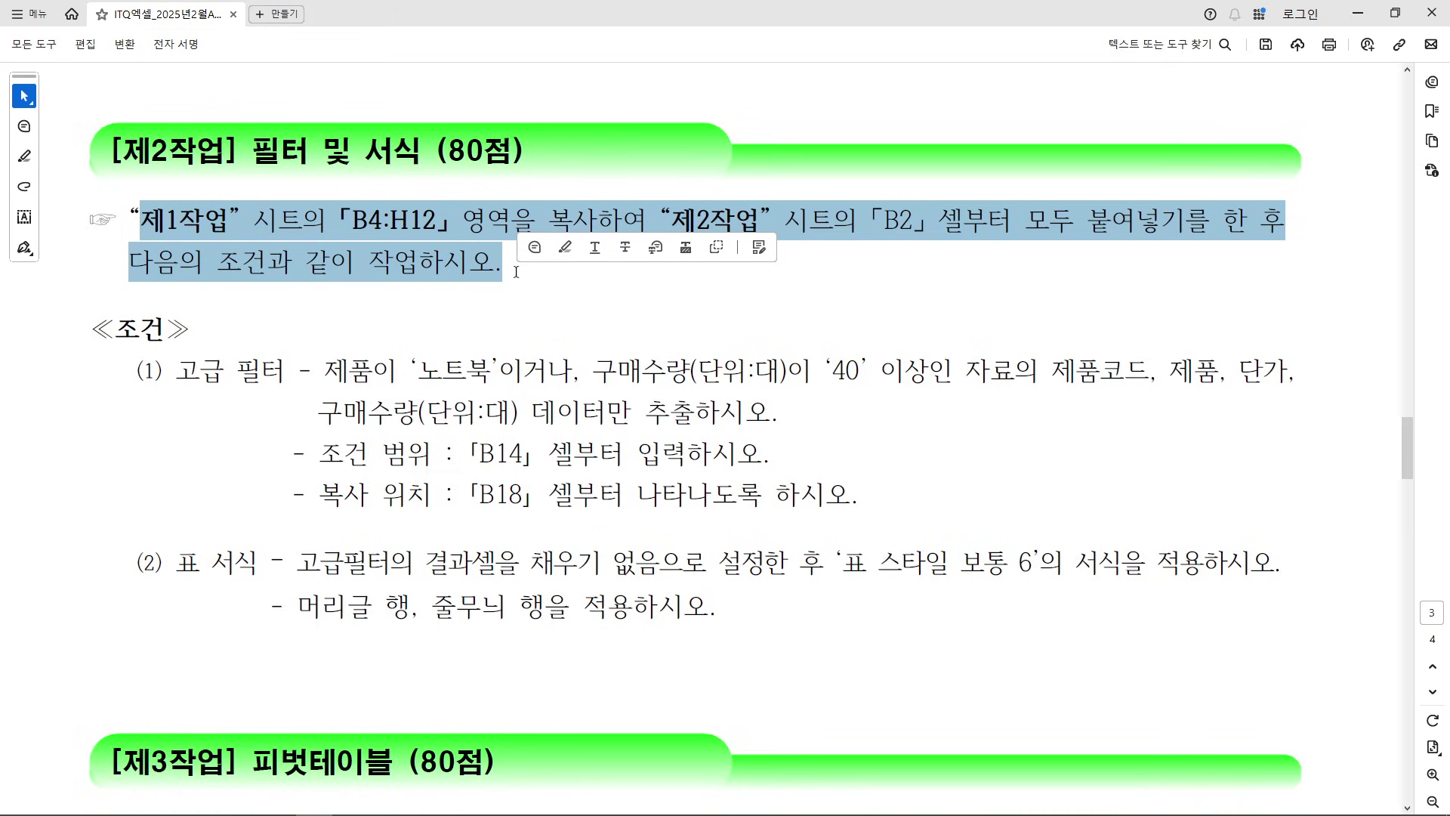
Copy the 제1작업 product table B4:H12
{"action": "left_click", "coordinate": [779, 300]}
{"action": "left_click", "coordinate": [1395, 12]}
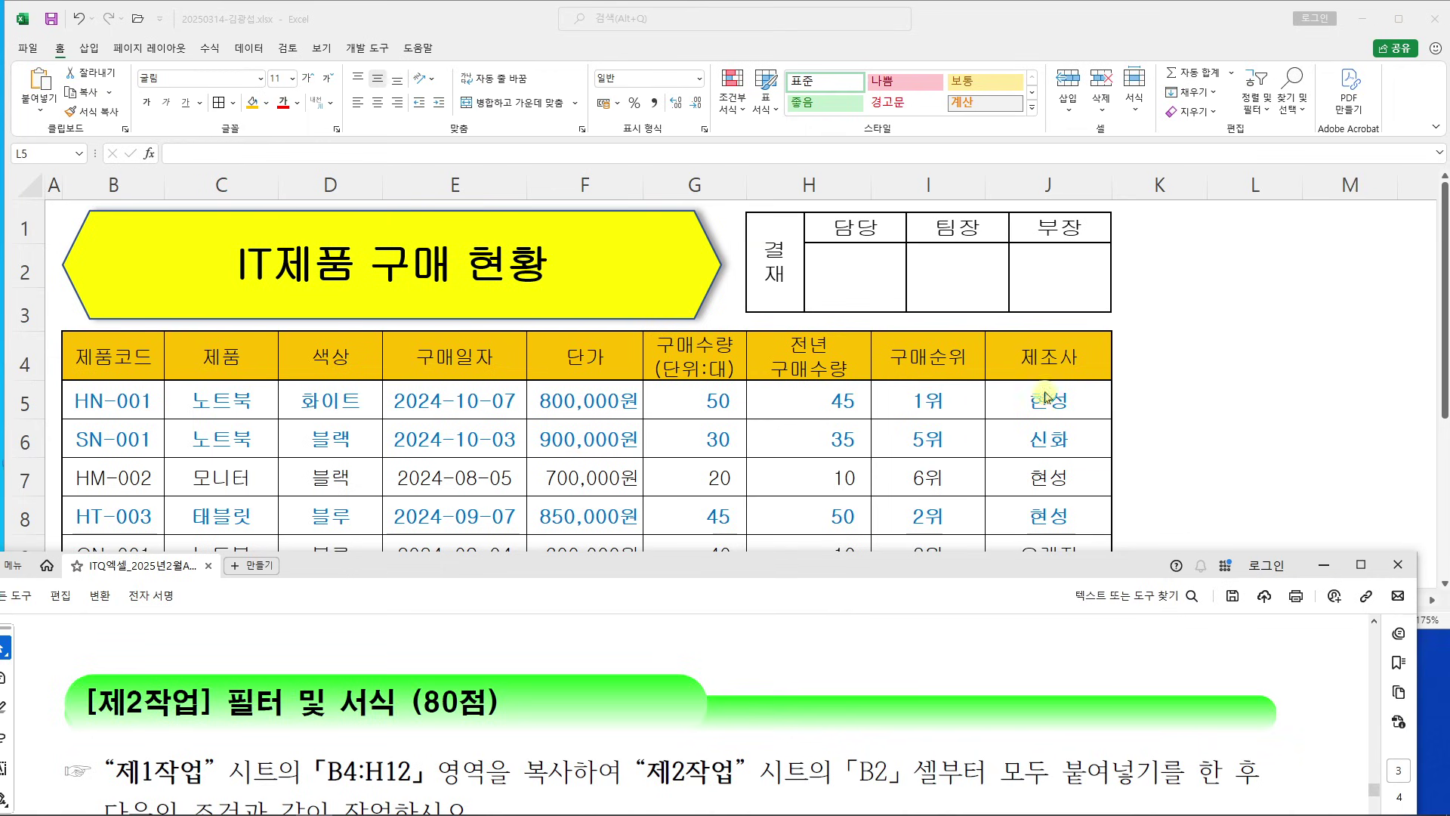
{"action": "left_click", "coordinate": [1165, 356]}
{"action": "left_click_drag", "start_coordinate": [114, 354], "coordinate": [773, 483]}
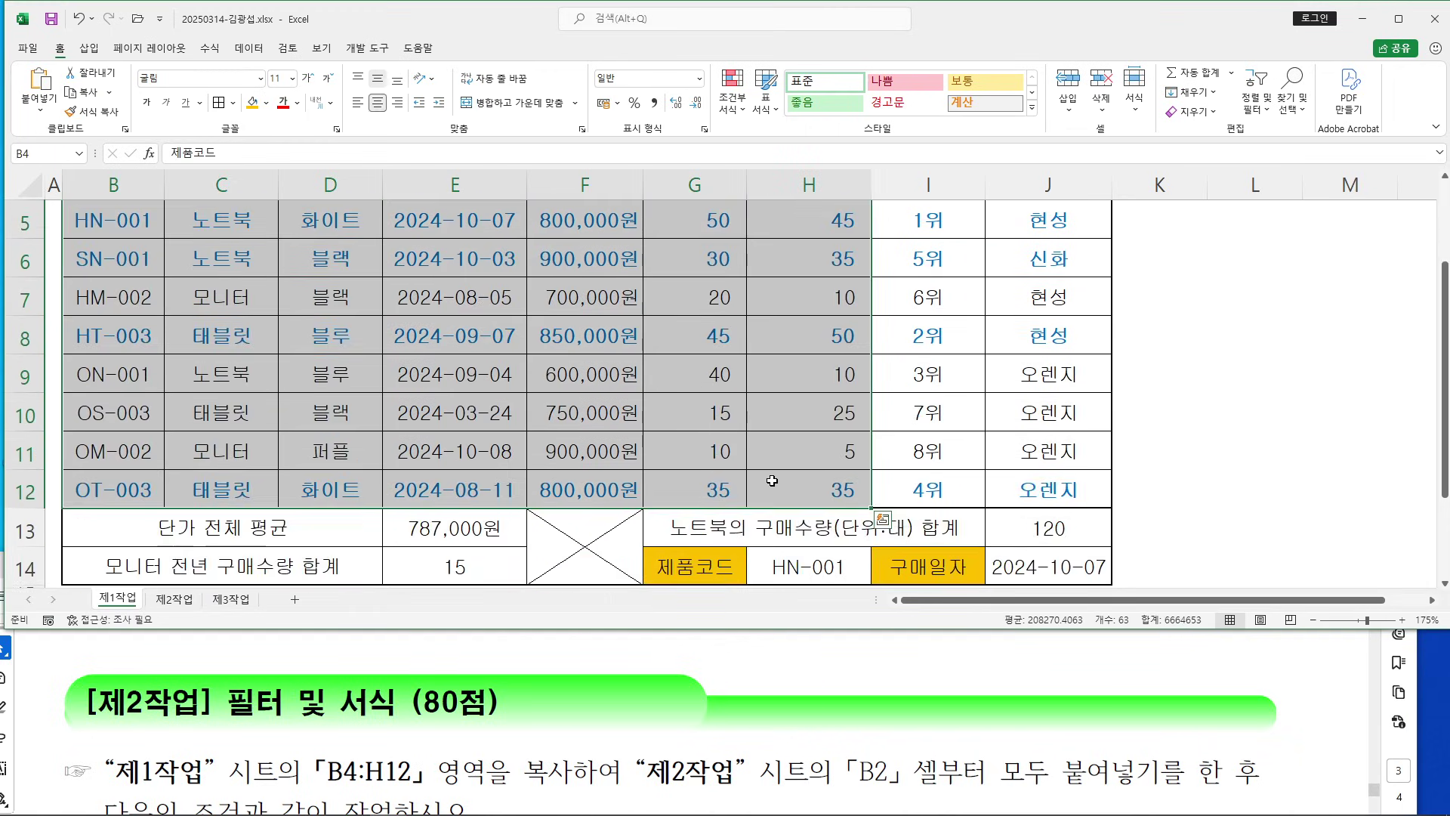
{"action": "right_click", "coordinate": [778, 423]}
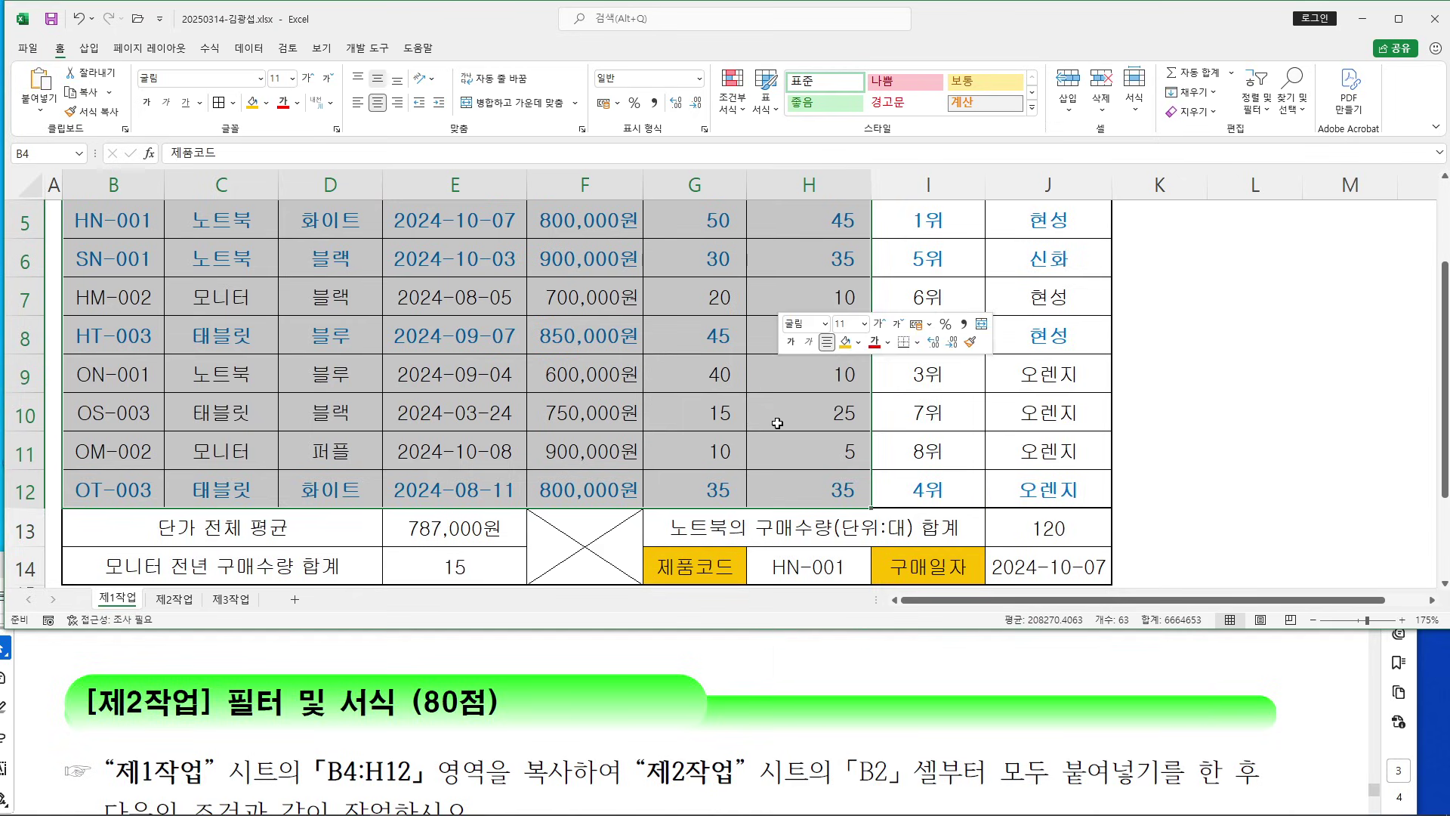
{"action": "left_click", "coordinate": [801, 398]}
Paste the table into the 제2작업 sheet starting at B2
{"action": "scroll", "coordinate": [552, 498], "scroll_direction": "up", "scroll_amount": 2}
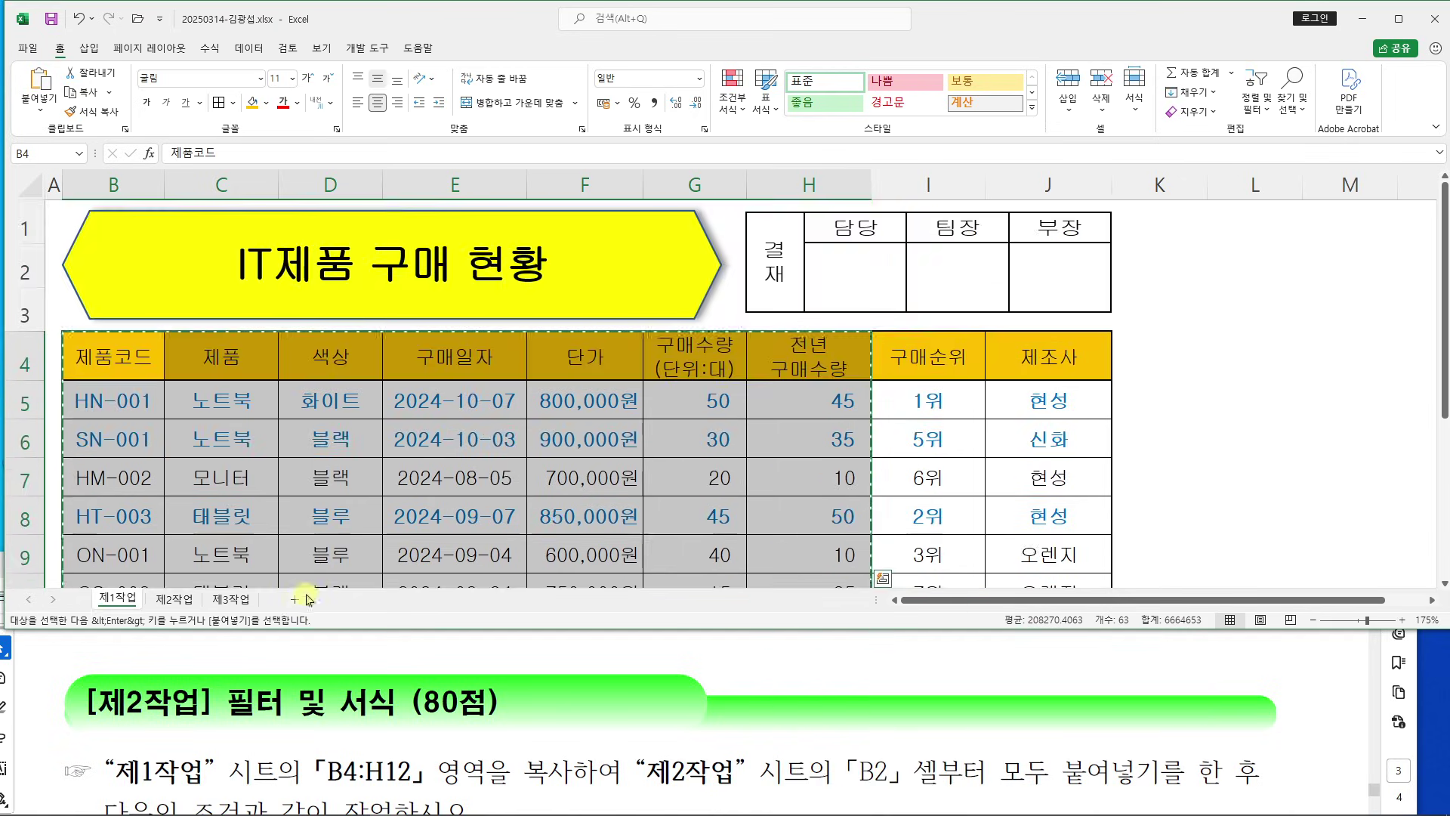
{"action": "left_click", "coordinate": [174, 599]}
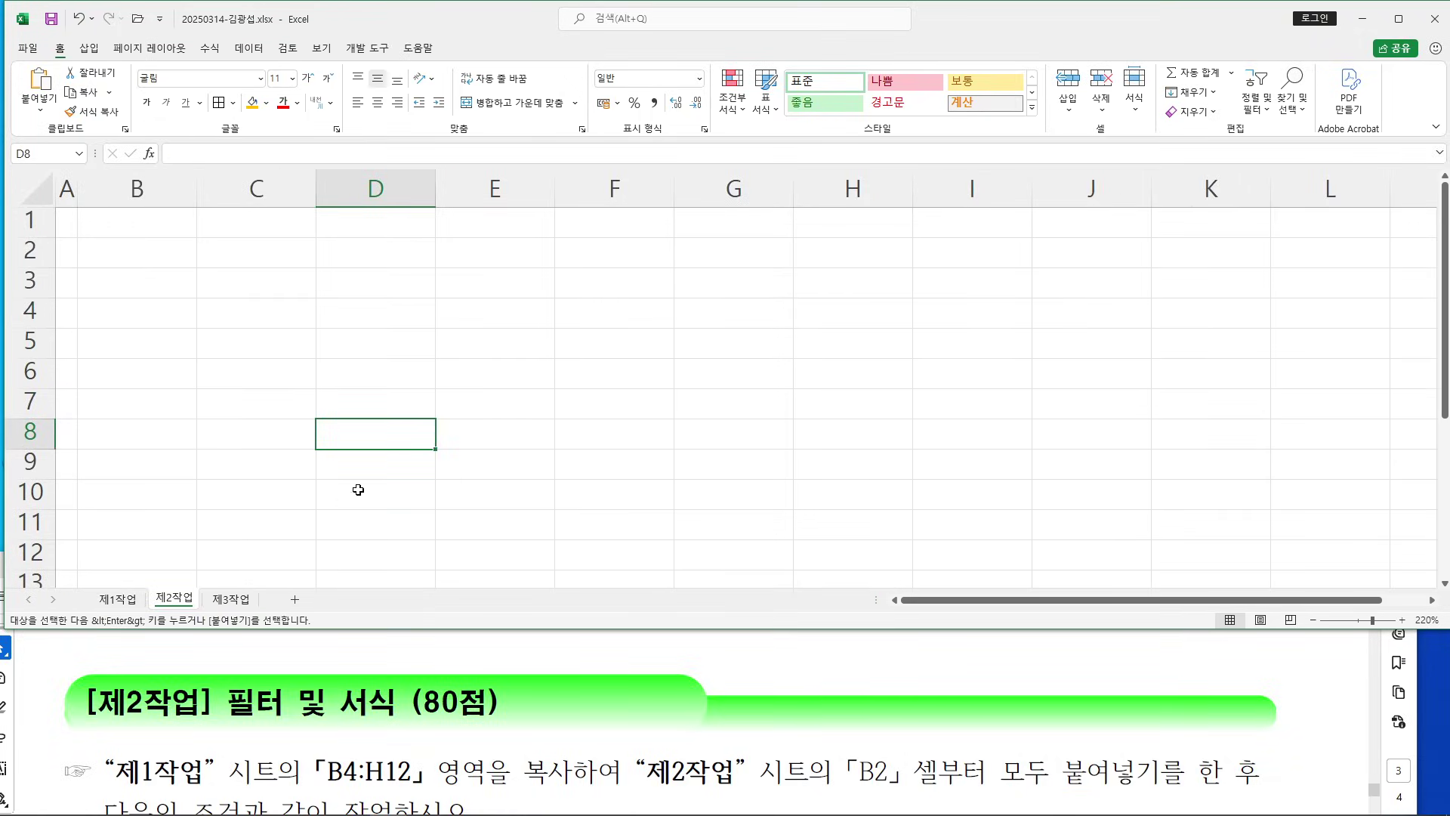
{"action": "left_click", "coordinate": [146, 252]}
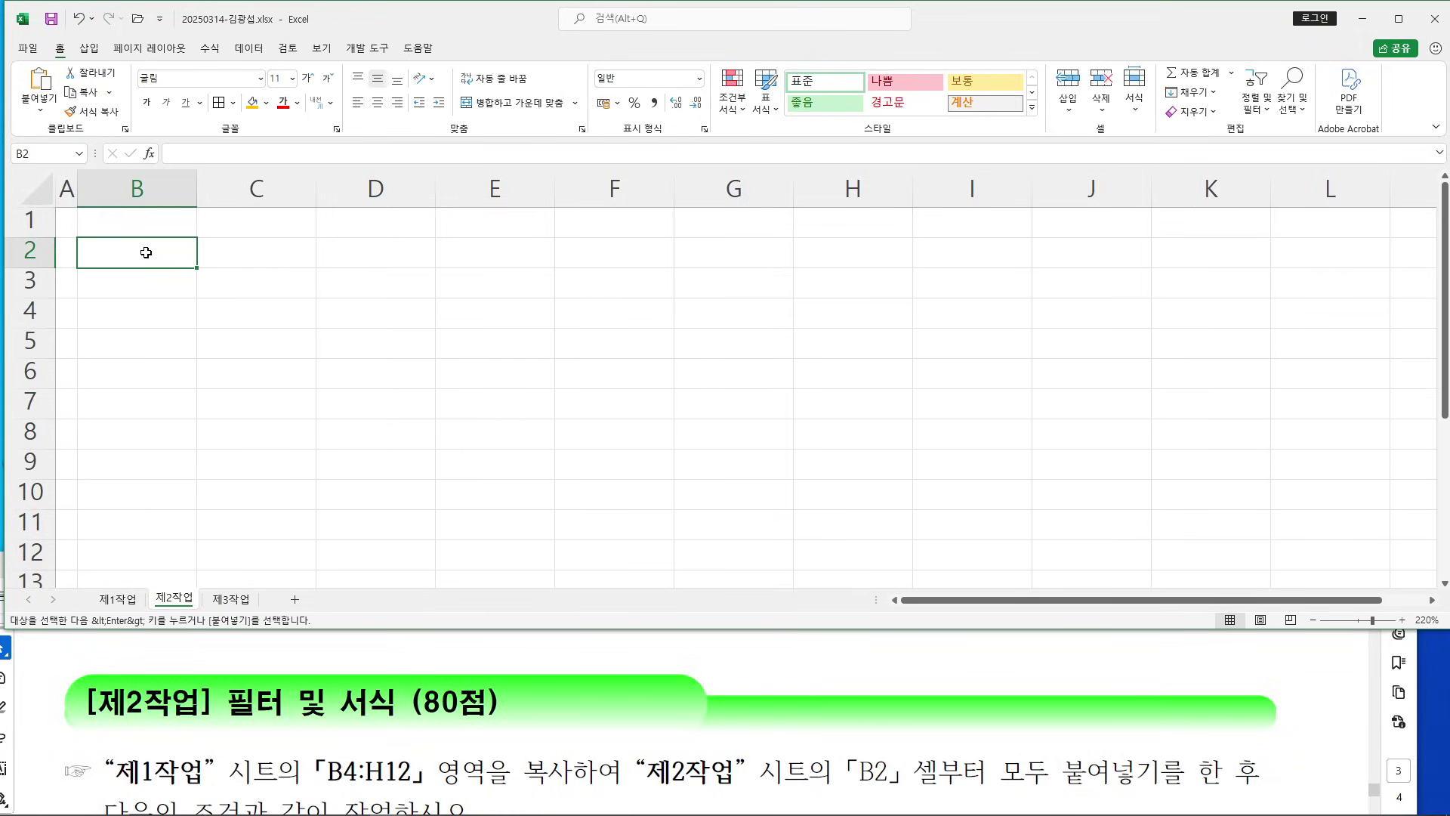
{"action": "key", "text": "Return"}
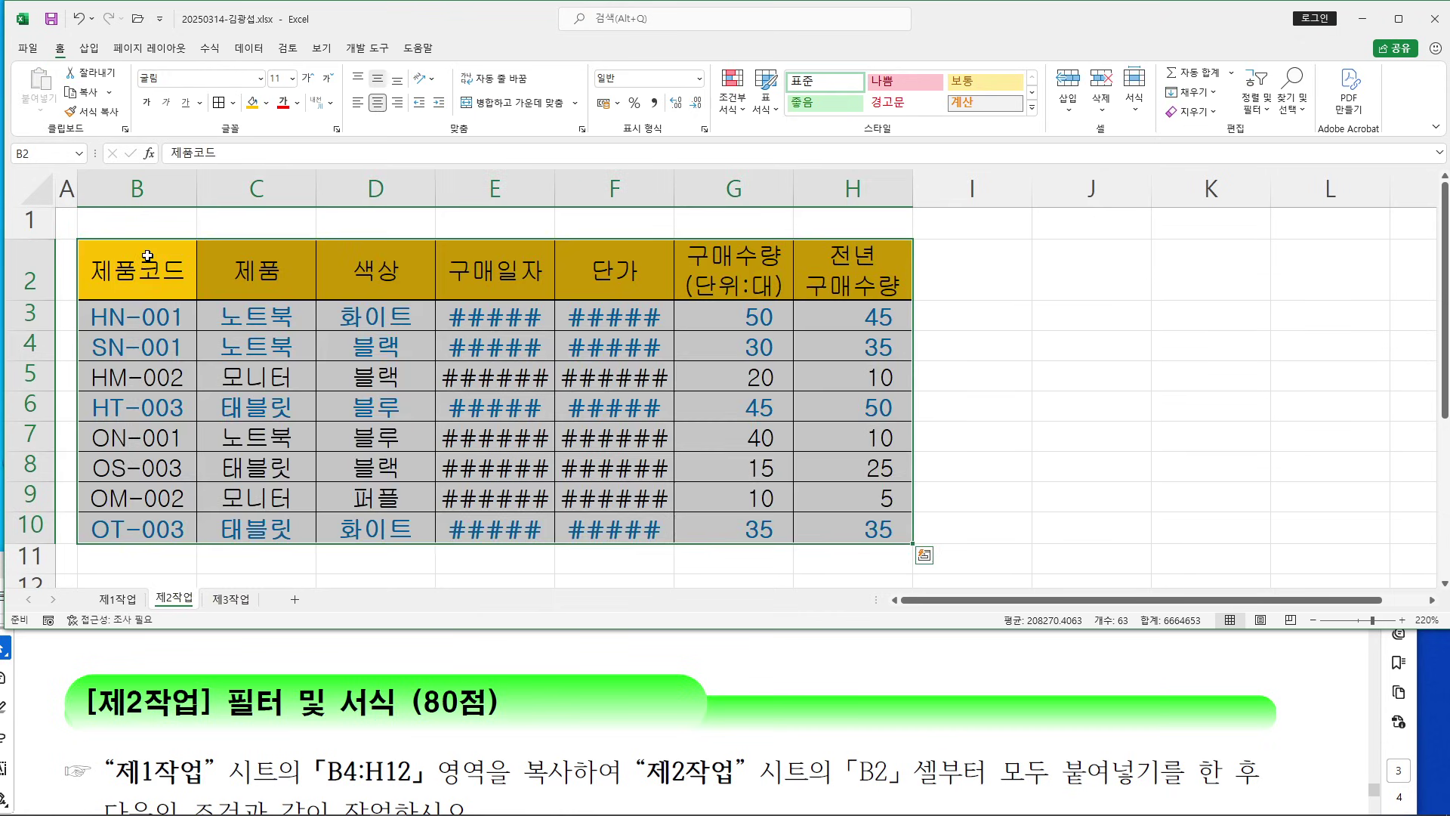
{"action": "right_click", "coordinate": [148, 255]}
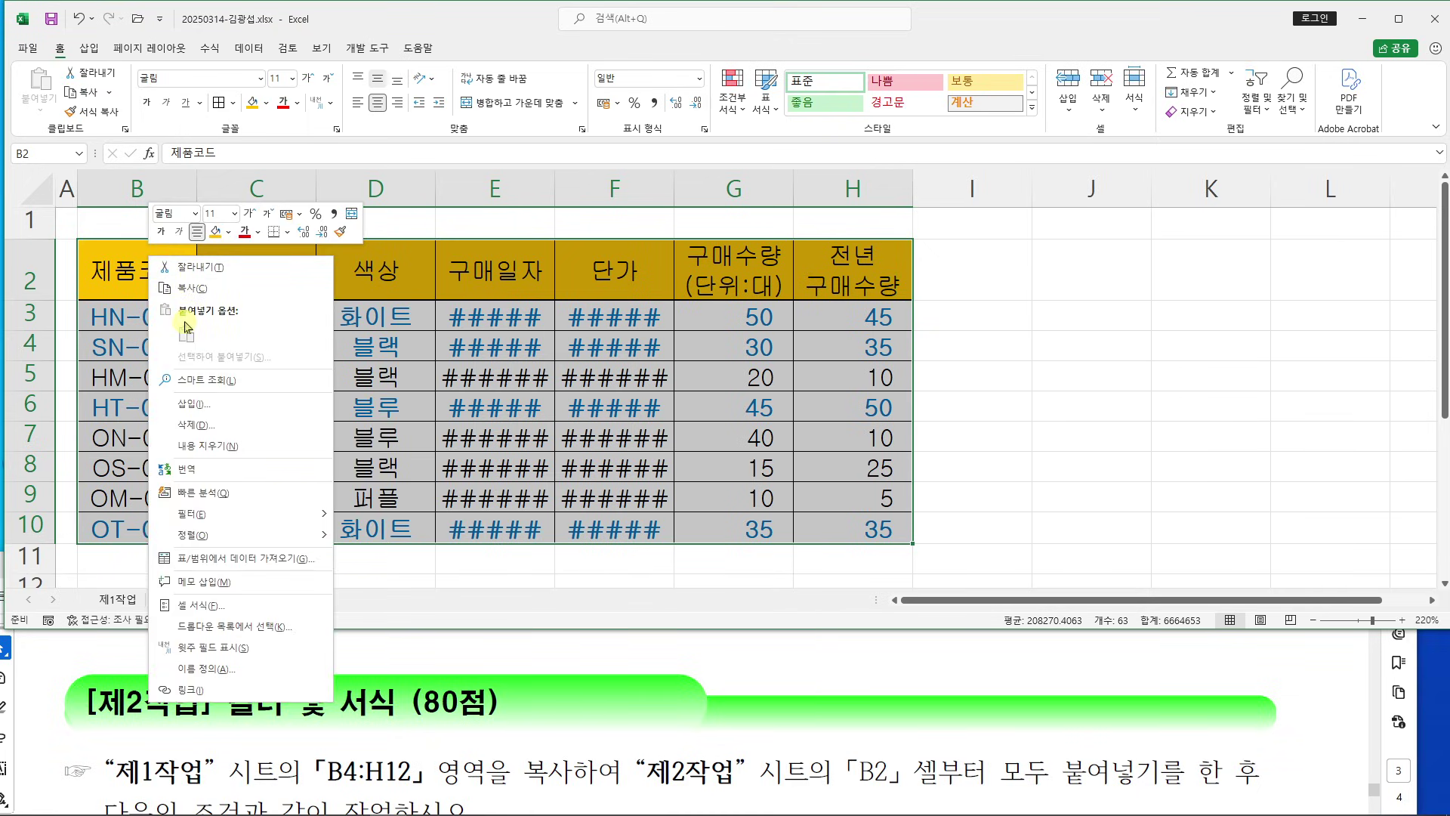
{"action": "key", "text": "Escape"}
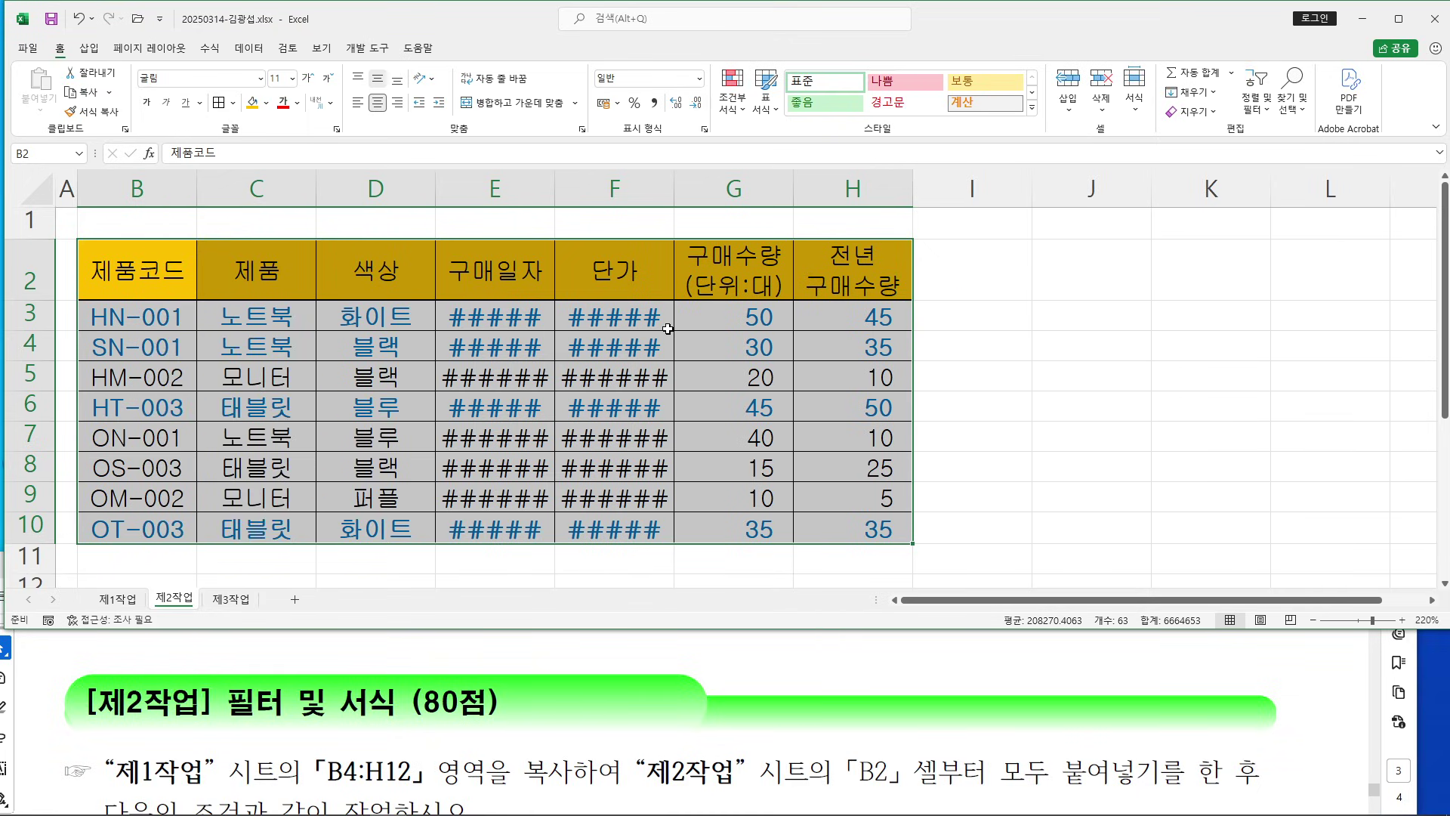
Autofit columns E and F so the dates and prices display fully
{"action": "scroll", "coordinate": [669, 328], "scroll_direction": "down", "scroll_amount": 1}
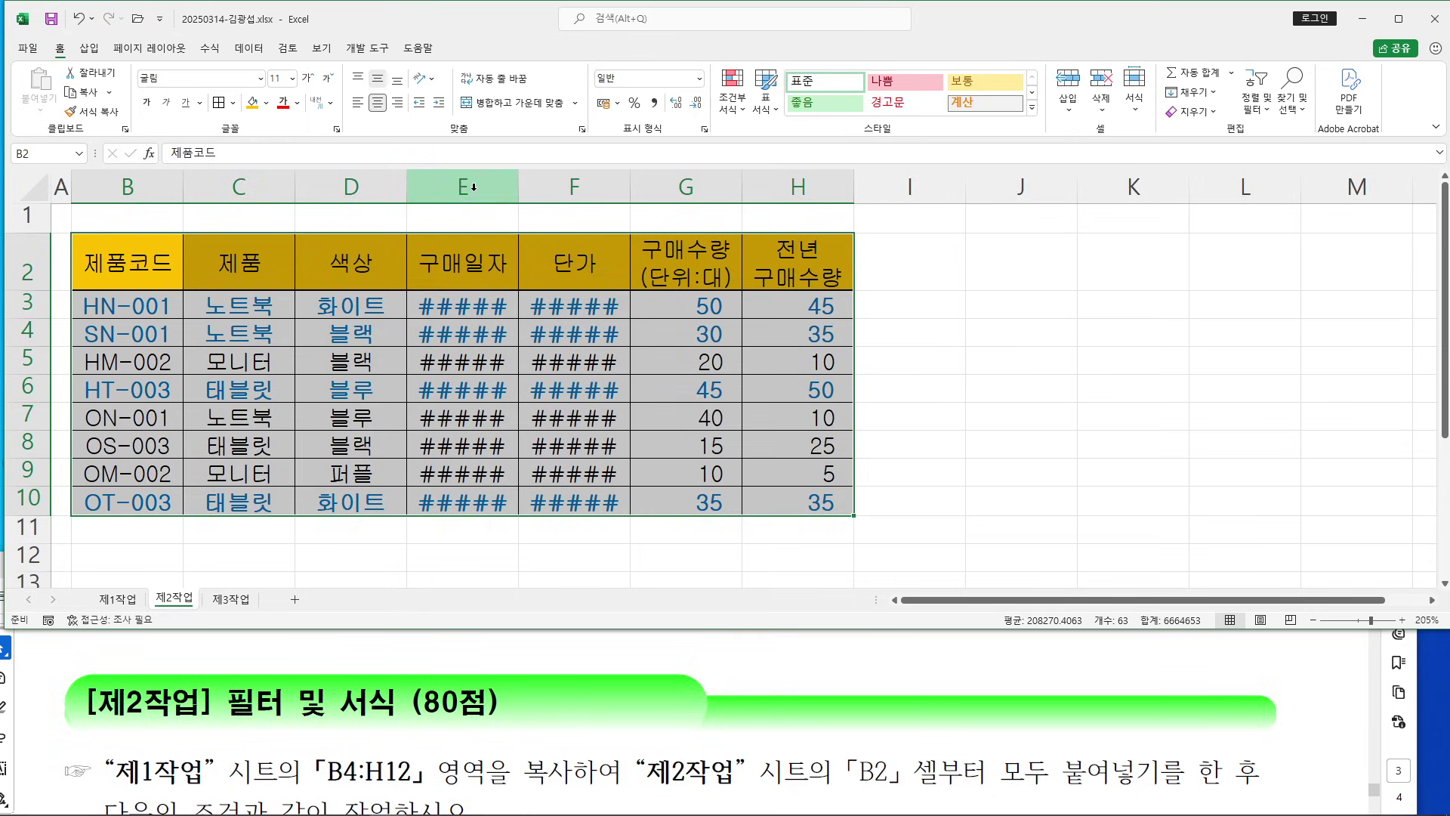
{"action": "double_click", "coordinate": [521, 187]}
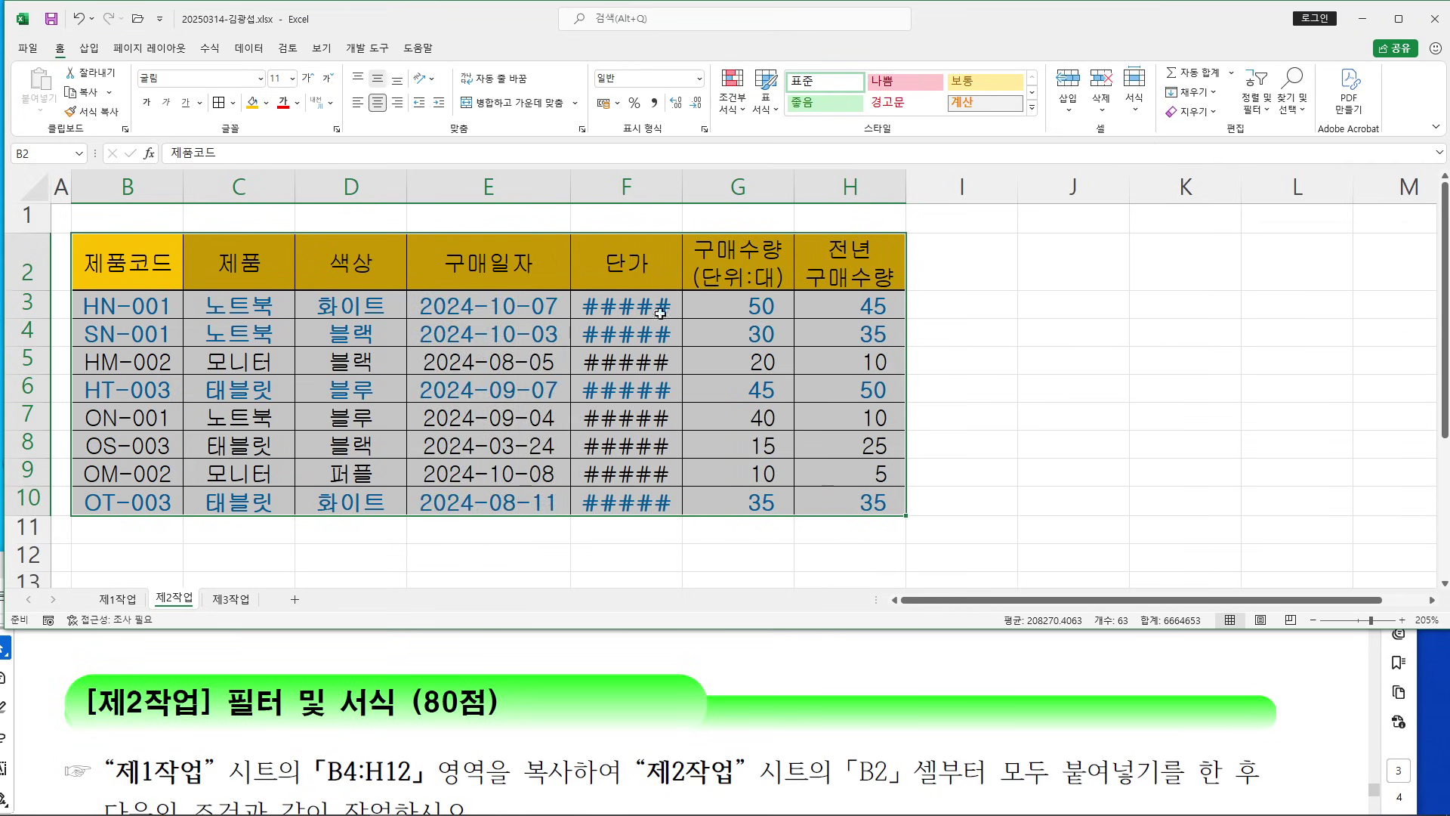
{"action": "double_click", "coordinate": [682, 187]}
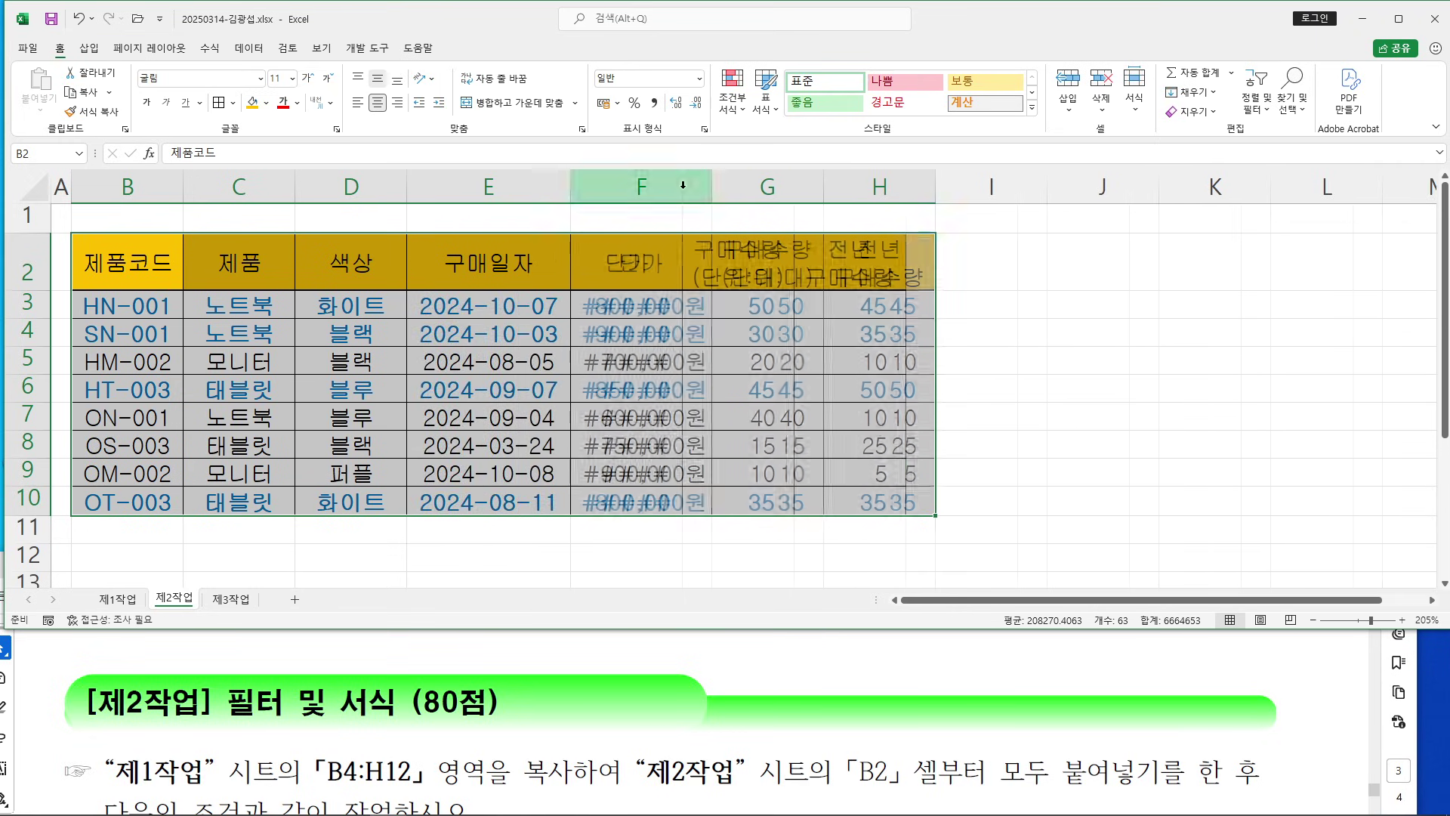
{"action": "left_click", "coordinate": [1053, 393]}
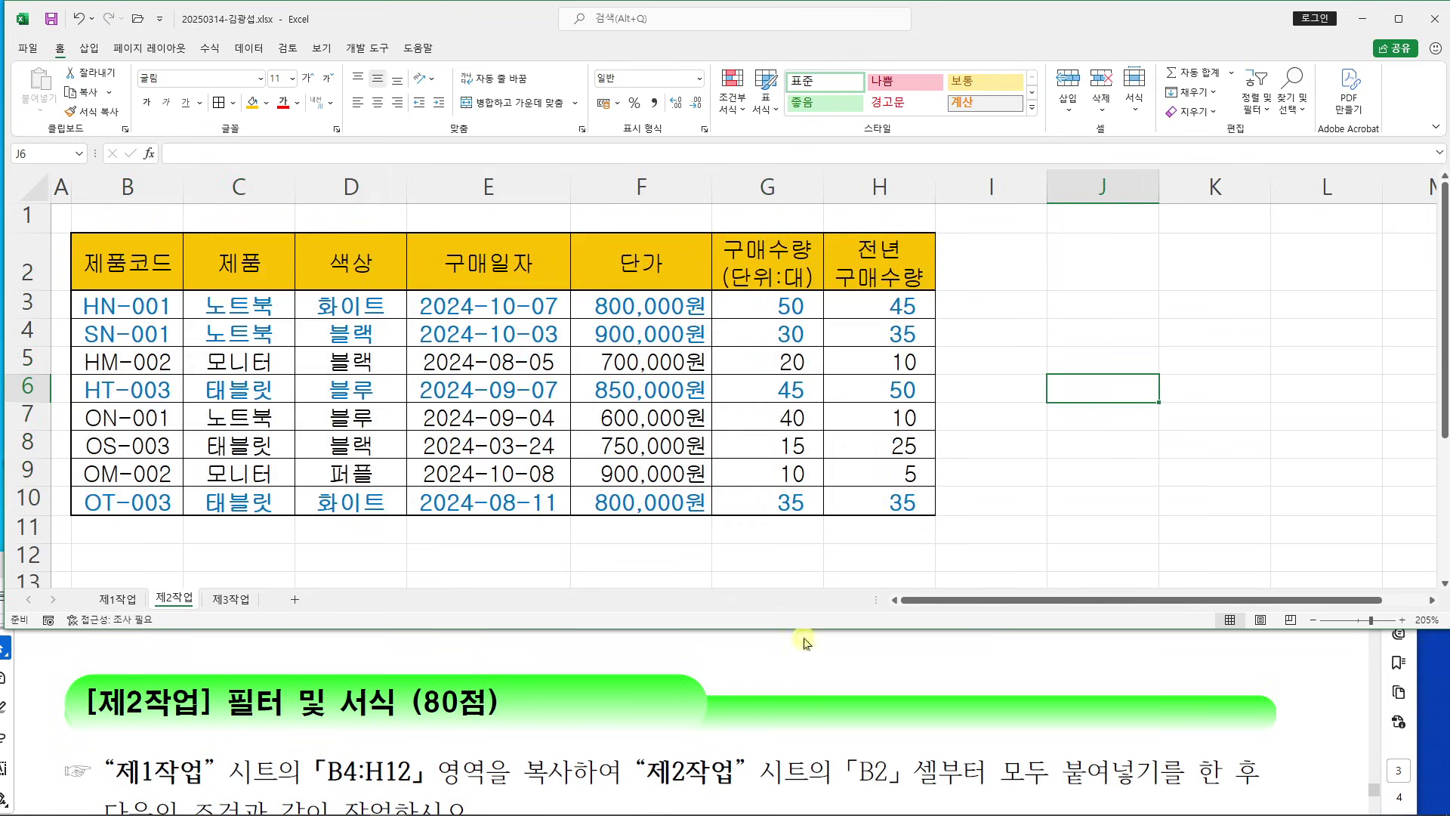
{"action": "left_click", "coordinate": [813, 653]}
Scroll to the 조건 section and highlight 제품, 구매수량(단위:대) and the B14 criteria-range line
{"action": "left_click_drag", "start_coordinate": [778, 565], "coordinate": [780, 476]}
{"action": "scroll", "coordinate": [687, 583], "scroll_direction": "down", "scroll_amount": 2}
{"action": "scroll", "coordinate": [692, 588], "scroll_direction": "down", "scroll_amount": 2}
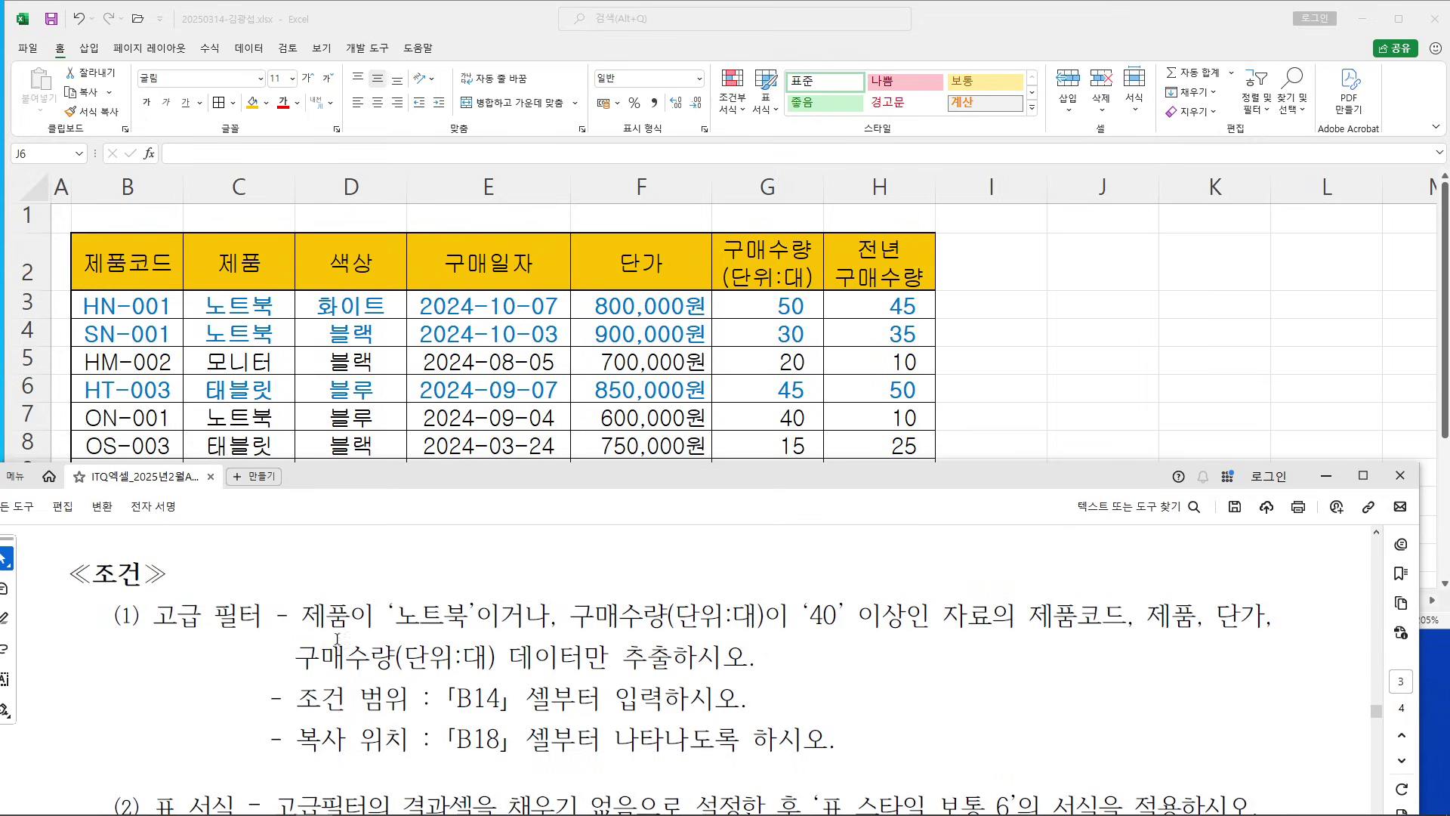
{"action": "left_click_drag", "start_coordinate": [301, 615], "coordinate": [351, 616]}
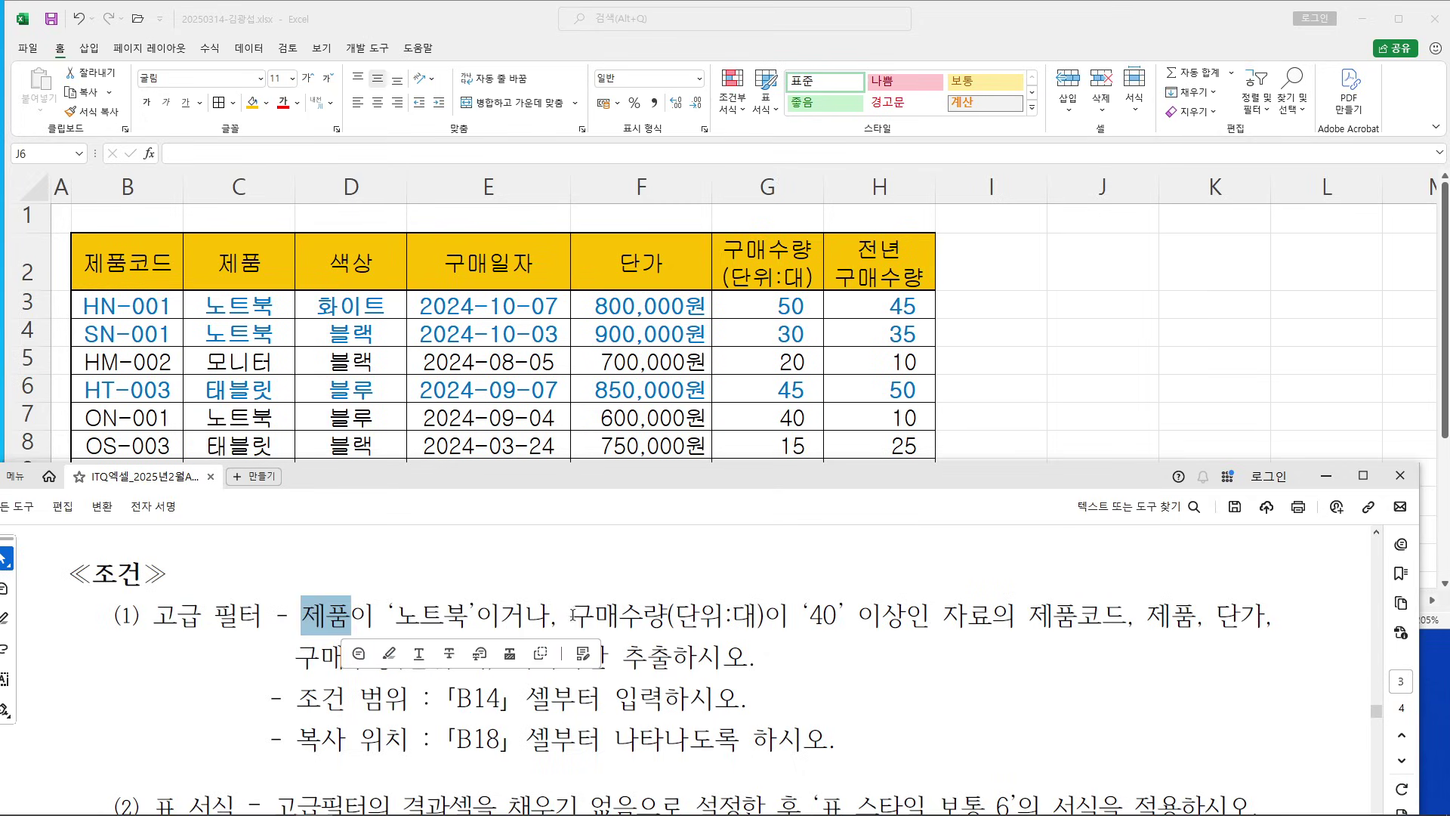
{"action": "left_click_drag", "start_coordinate": [573, 616], "coordinate": [758, 616]}
{"action": "left_click_drag", "start_coordinate": [296, 698], "coordinate": [744, 698]}
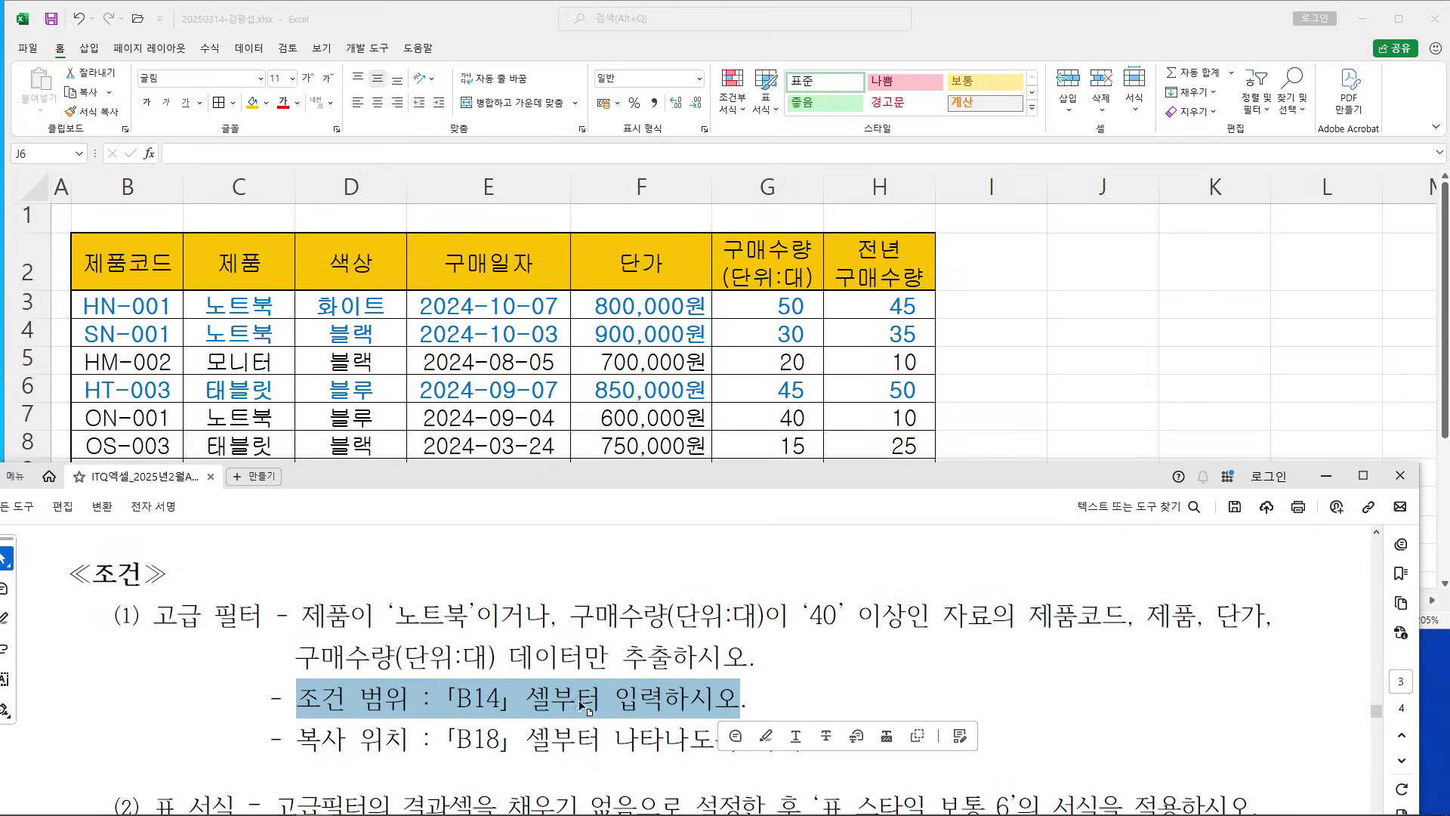
{"action": "left_click", "coordinate": [529, 698]}
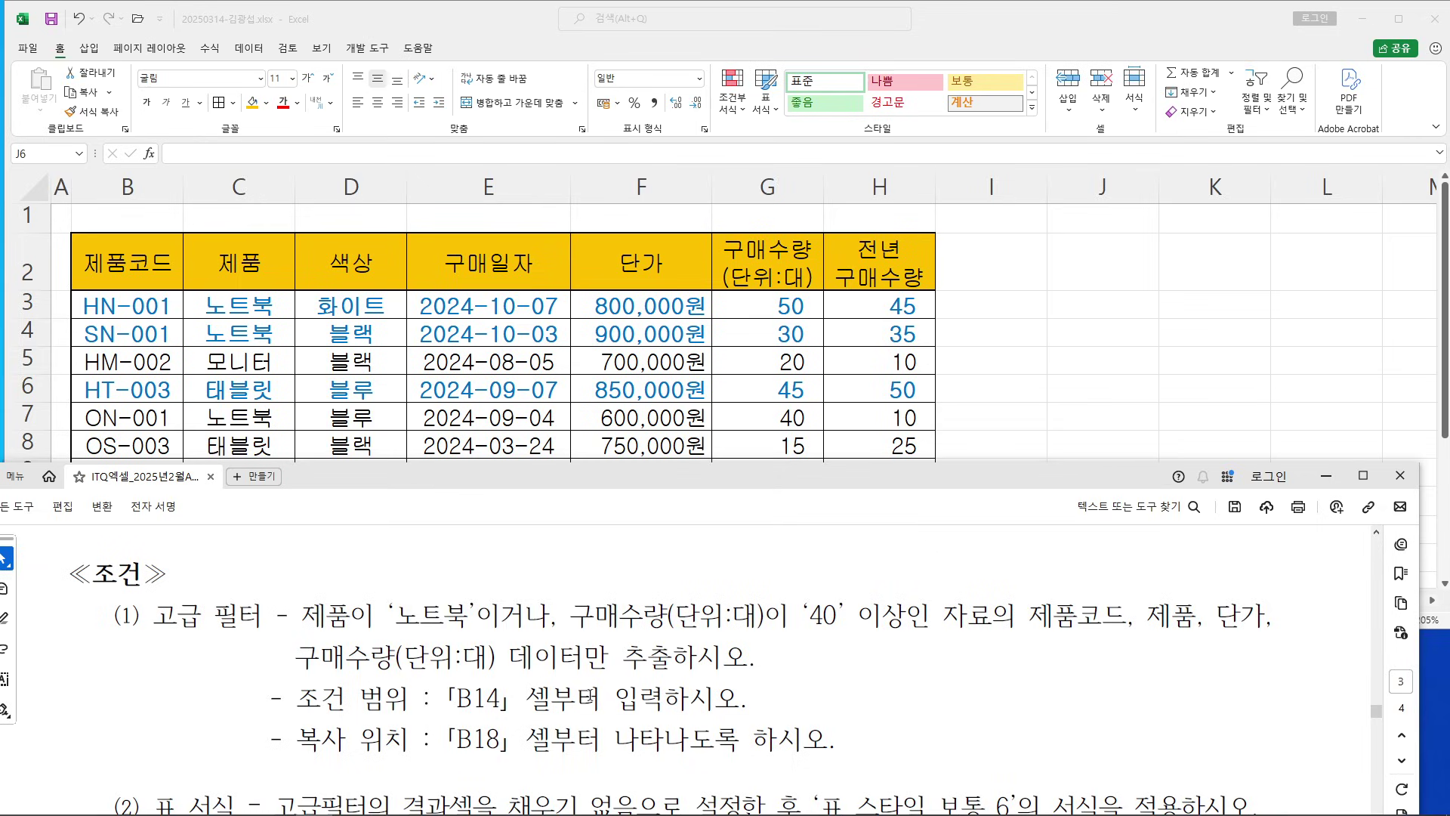
Copy the 제품 (C2) and 구매수량 (G2) header cells together
{"action": "scroll", "coordinate": [590, 699], "scroll_direction": "up", "scroll_amount": 1}
{"action": "left_click", "coordinate": [1050, 378]}
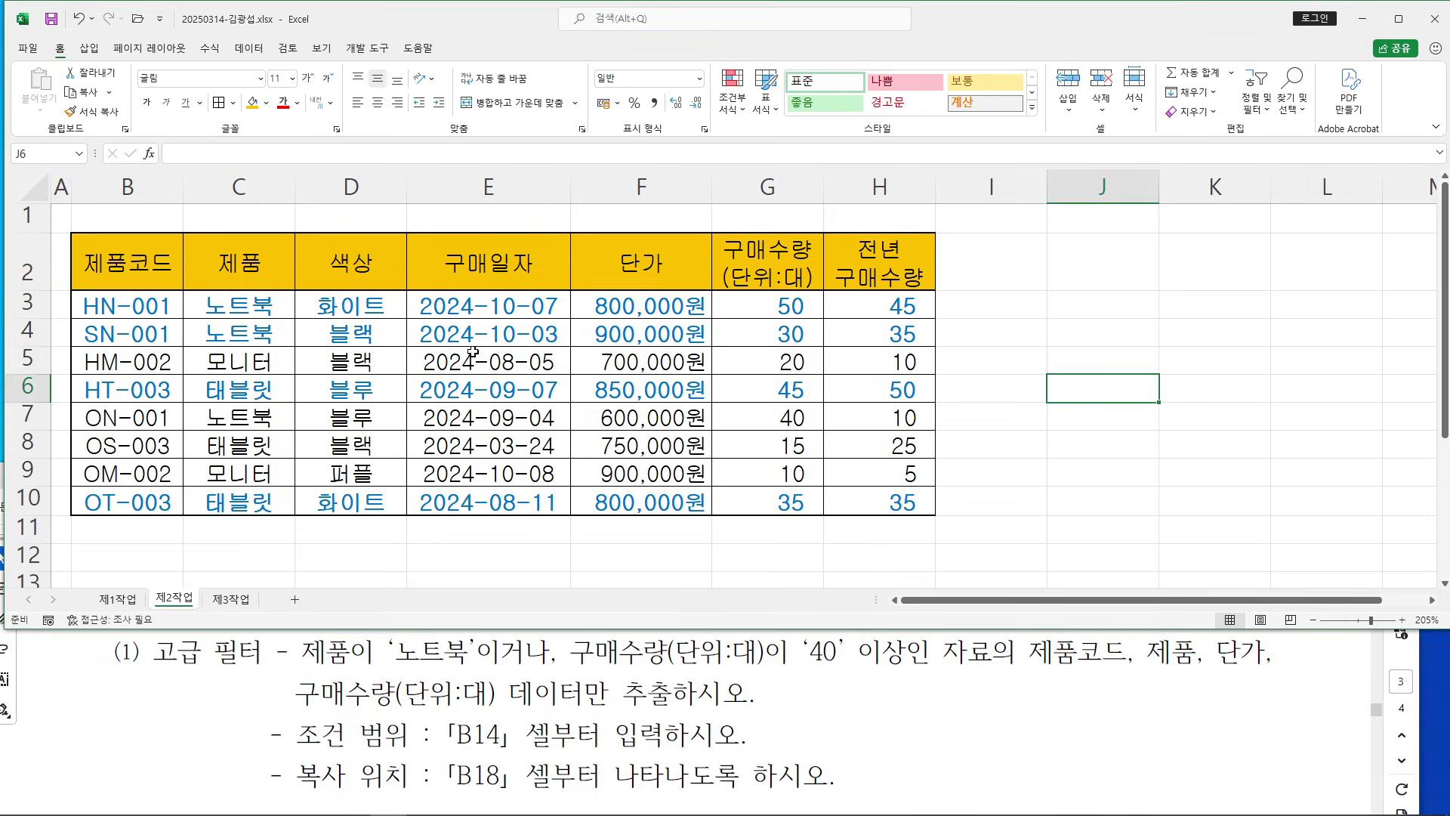
{"action": "left_click", "coordinate": [257, 276]}
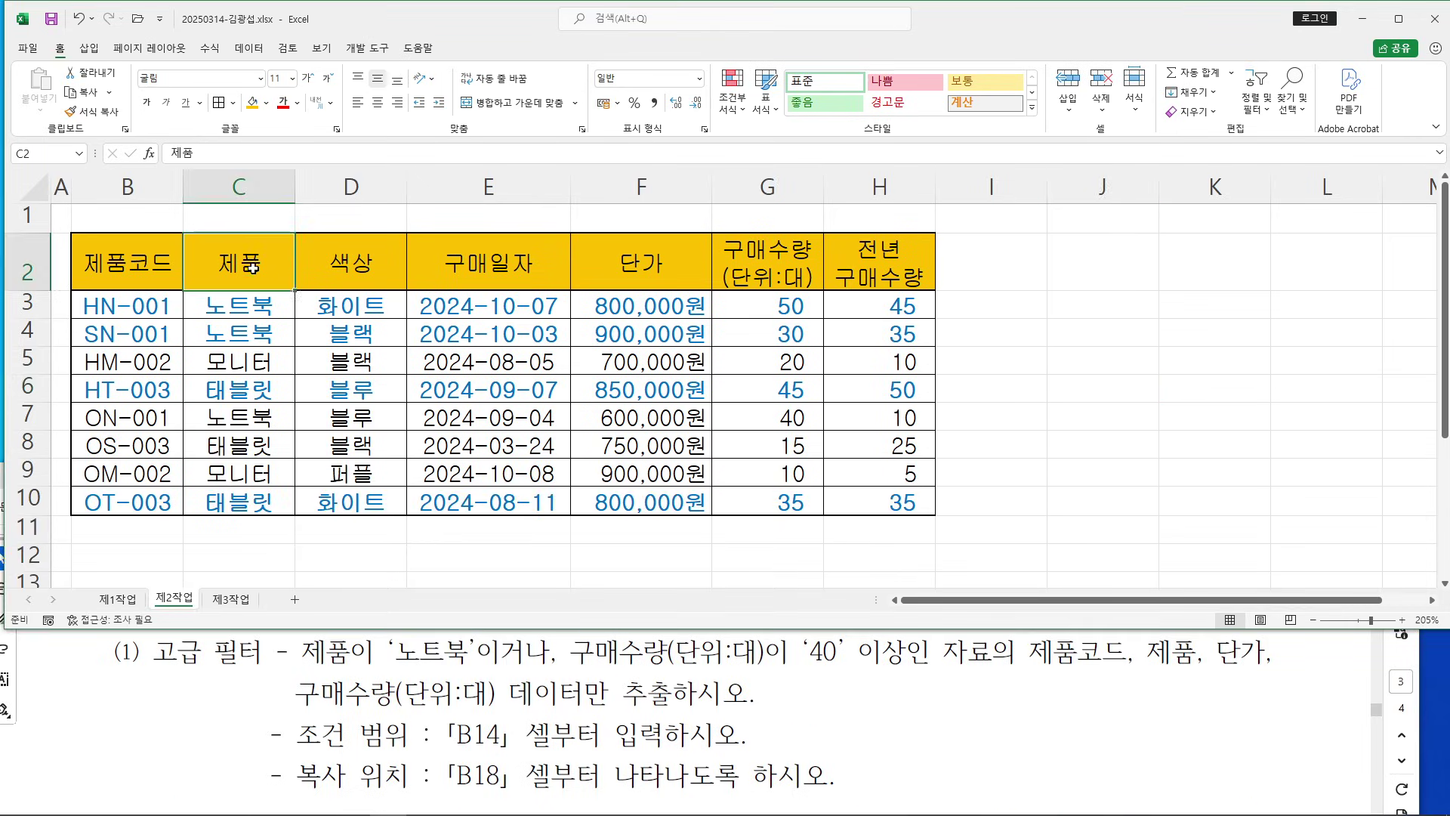
{"action": "left_click", "coordinate": [749, 285]}
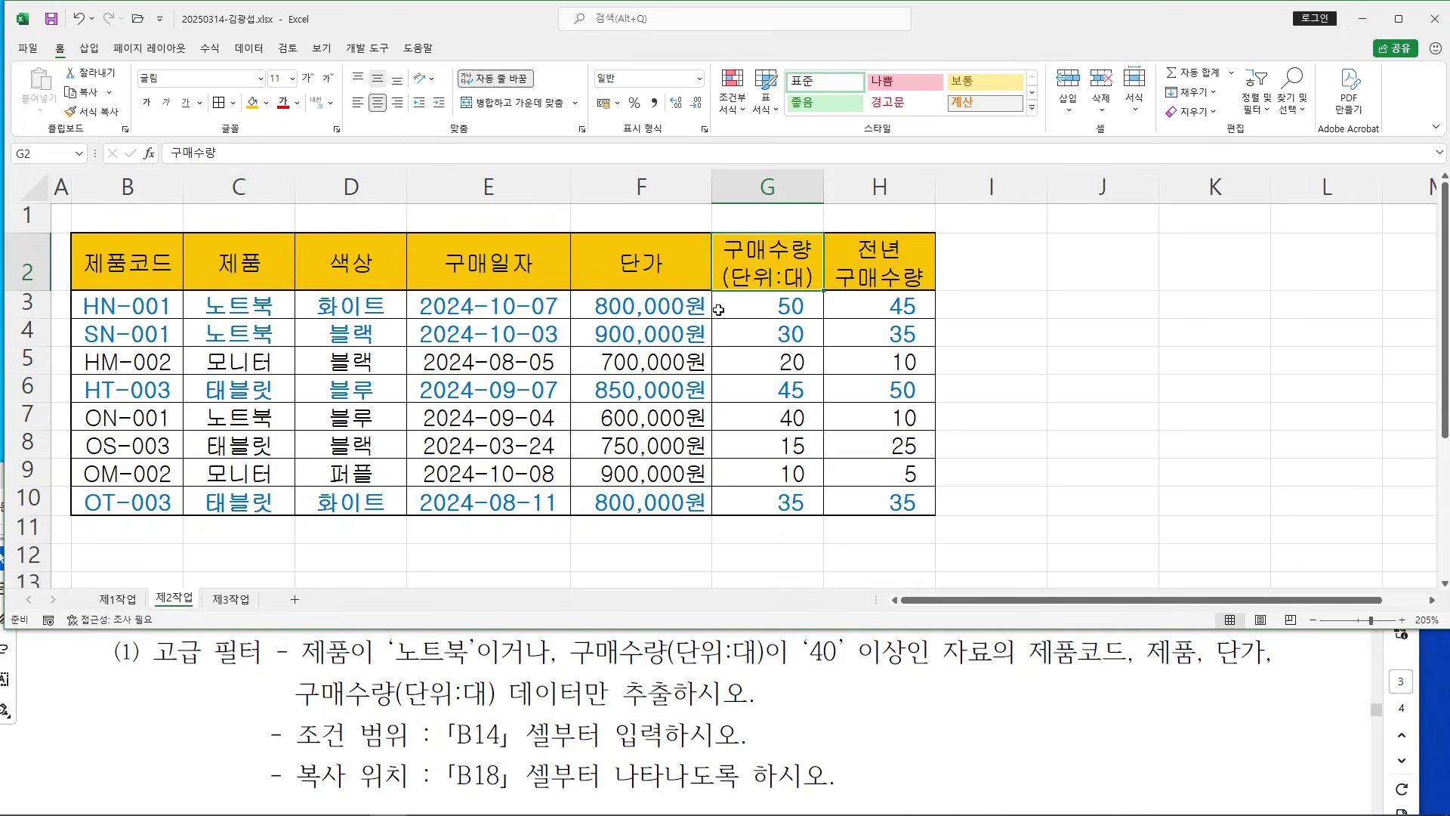
{"action": "left_click", "coordinate": [247, 259]}
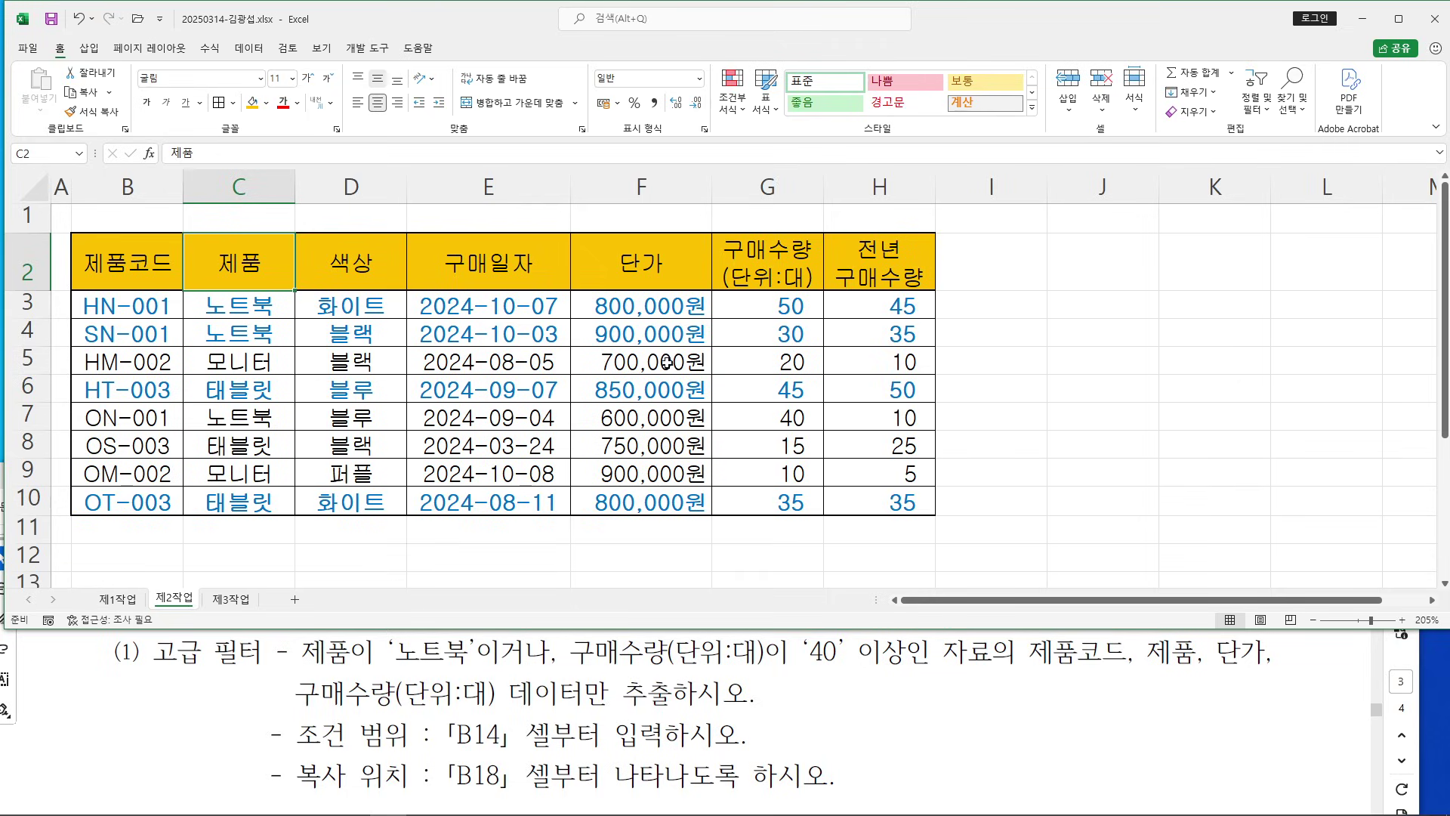
{"action": "left_click", "coordinate": [782, 261], "text": "ctrl"}
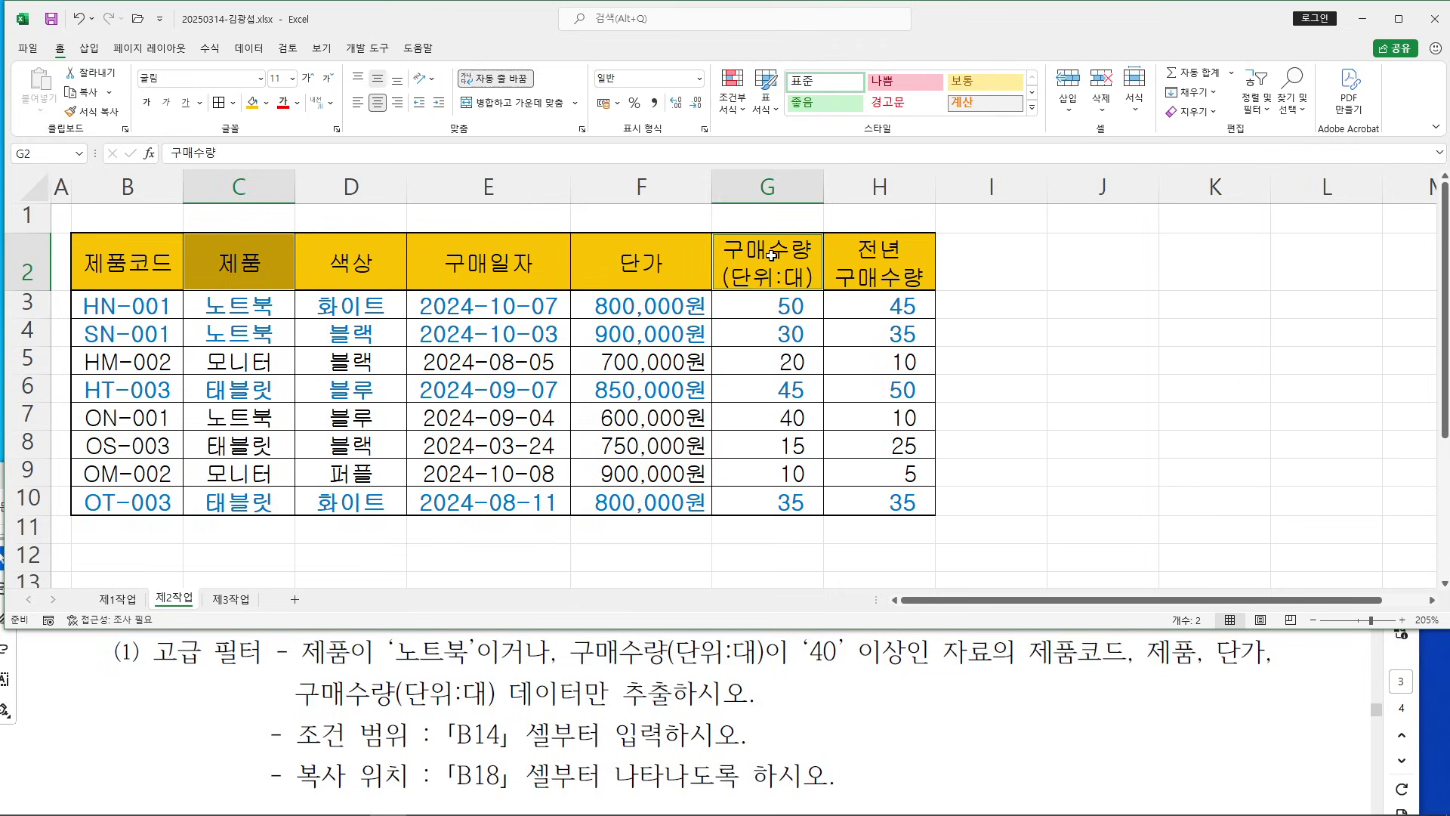
{"action": "right_click", "coordinate": [770, 255]}
{"action": "left_click", "coordinate": [814, 282]}
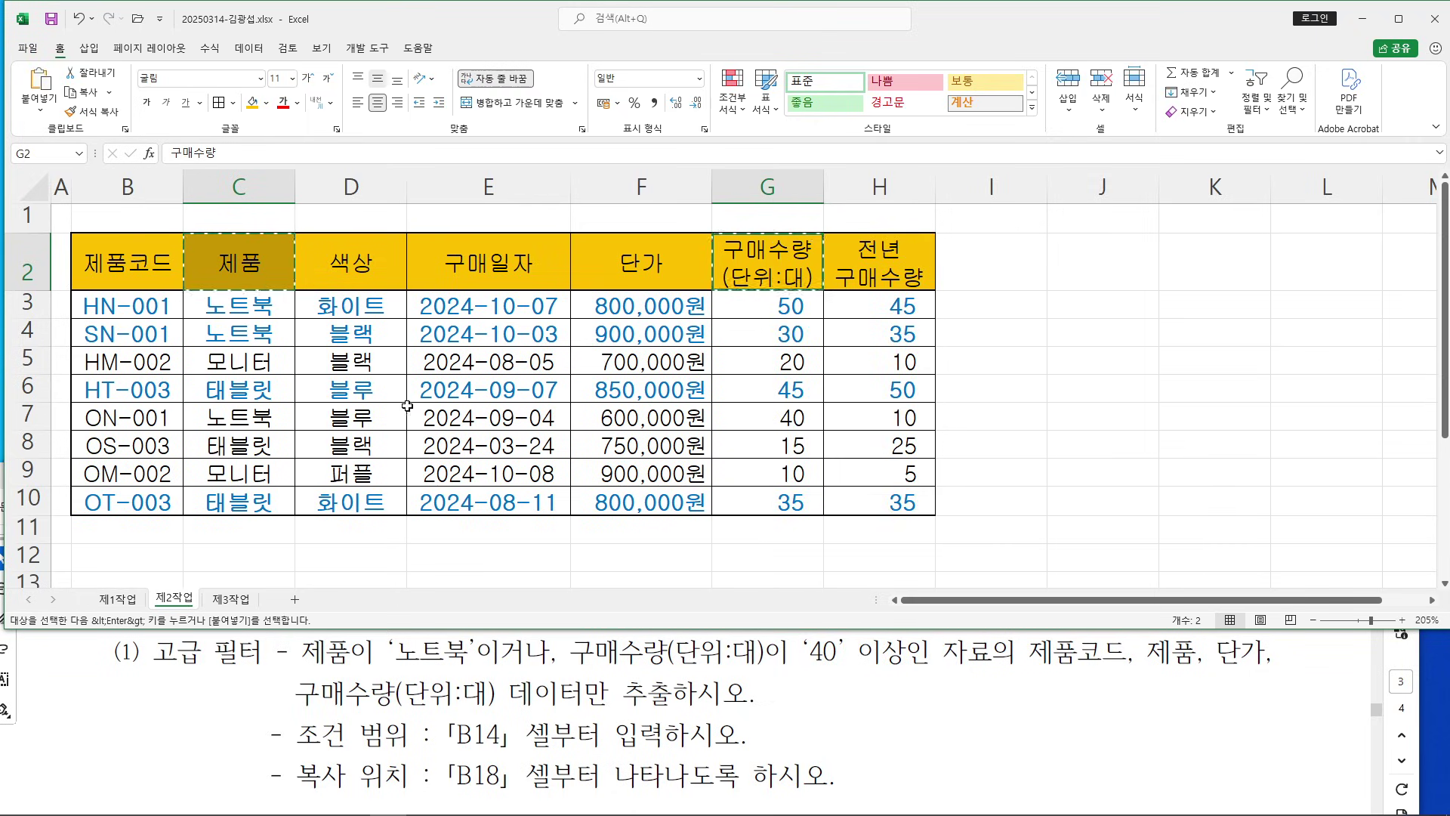
Paste the two headers into B14:C14 using the first Paste option
{"action": "scroll", "coordinate": [212, 370], "scroll_direction": "down", "scroll_amount": 1}
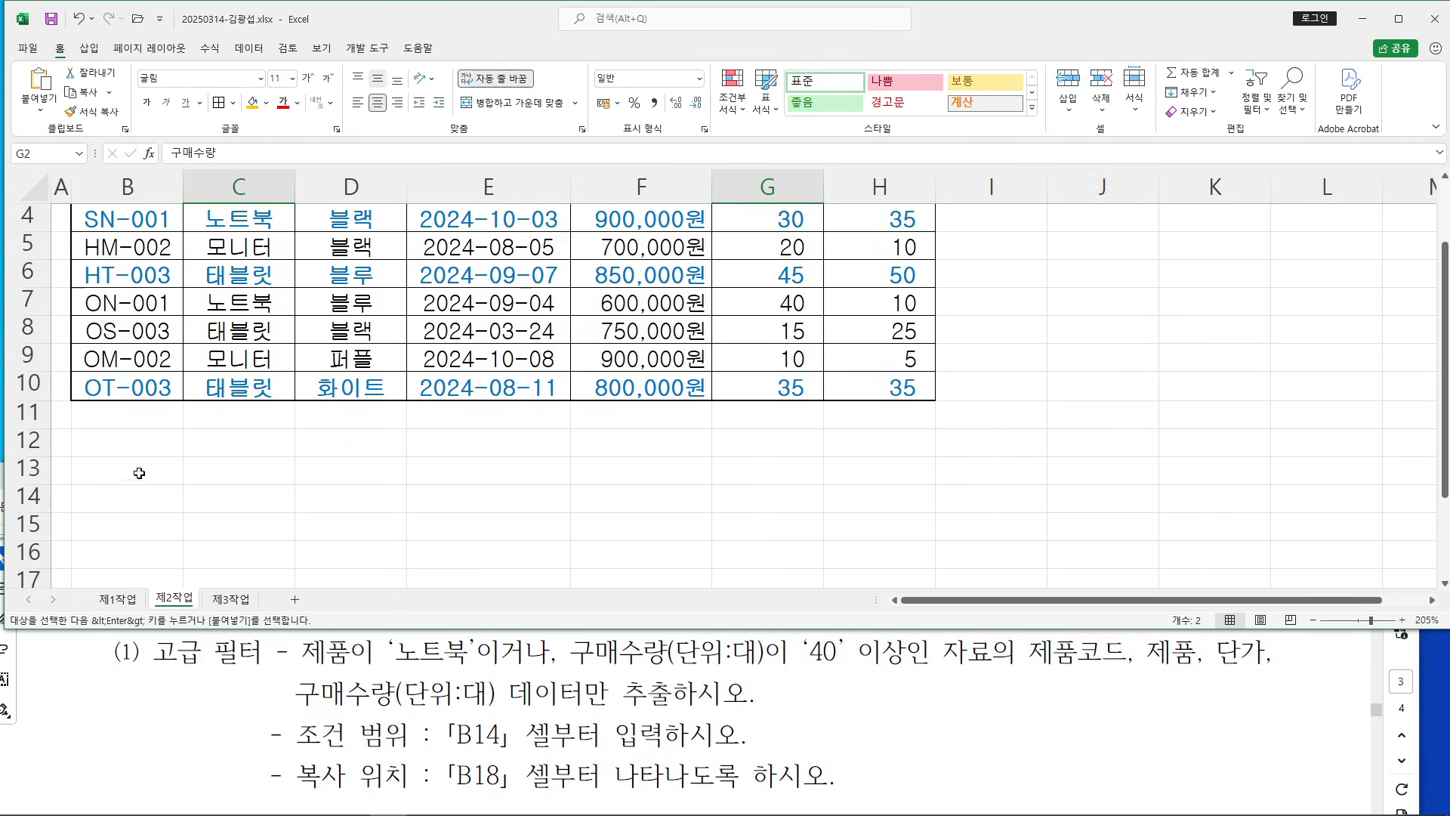
{"action": "left_click", "coordinate": [119, 500]}
{"action": "right_click", "coordinate": [120, 500]}
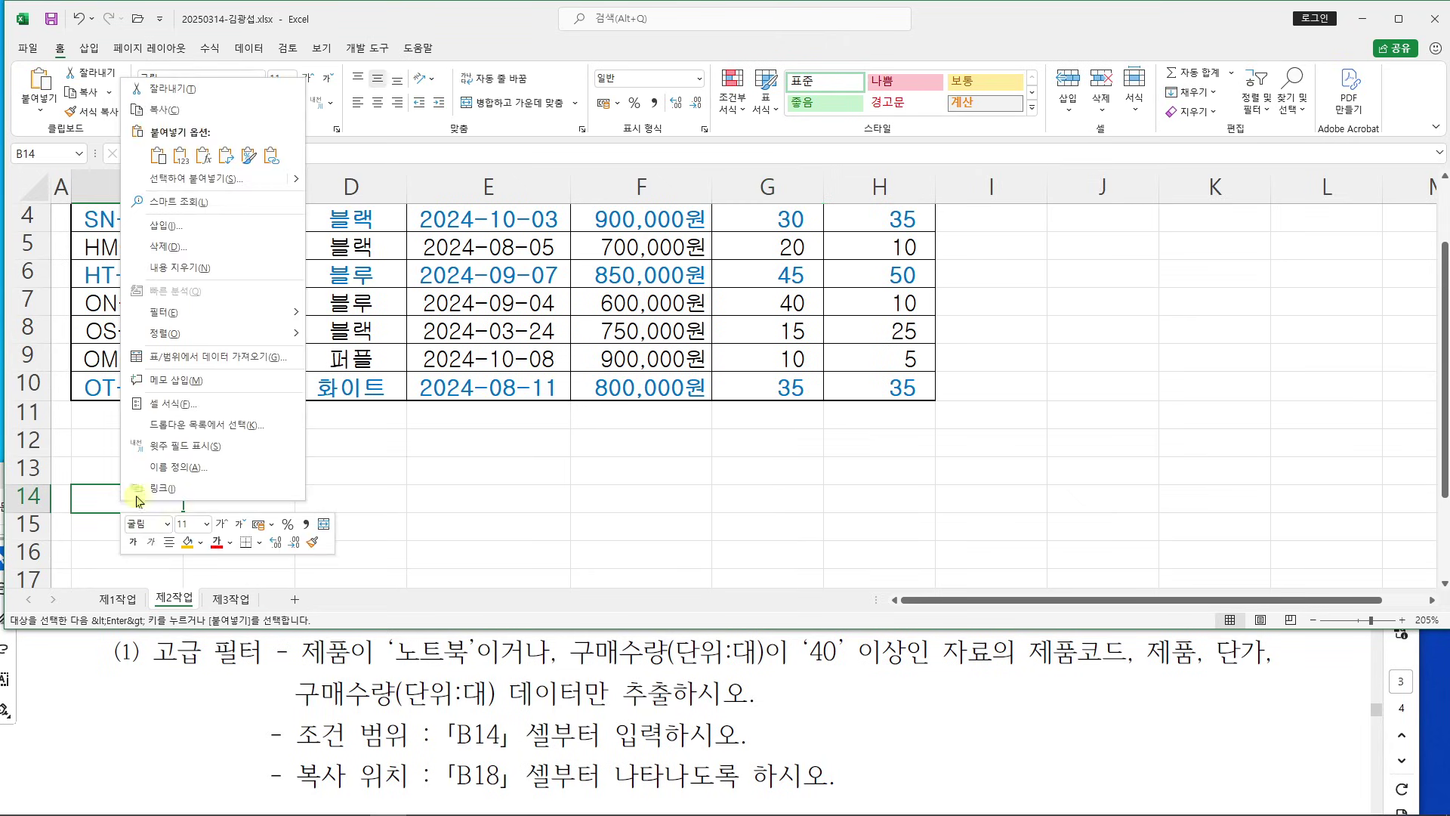
{"action": "left_click", "coordinate": [157, 156]}
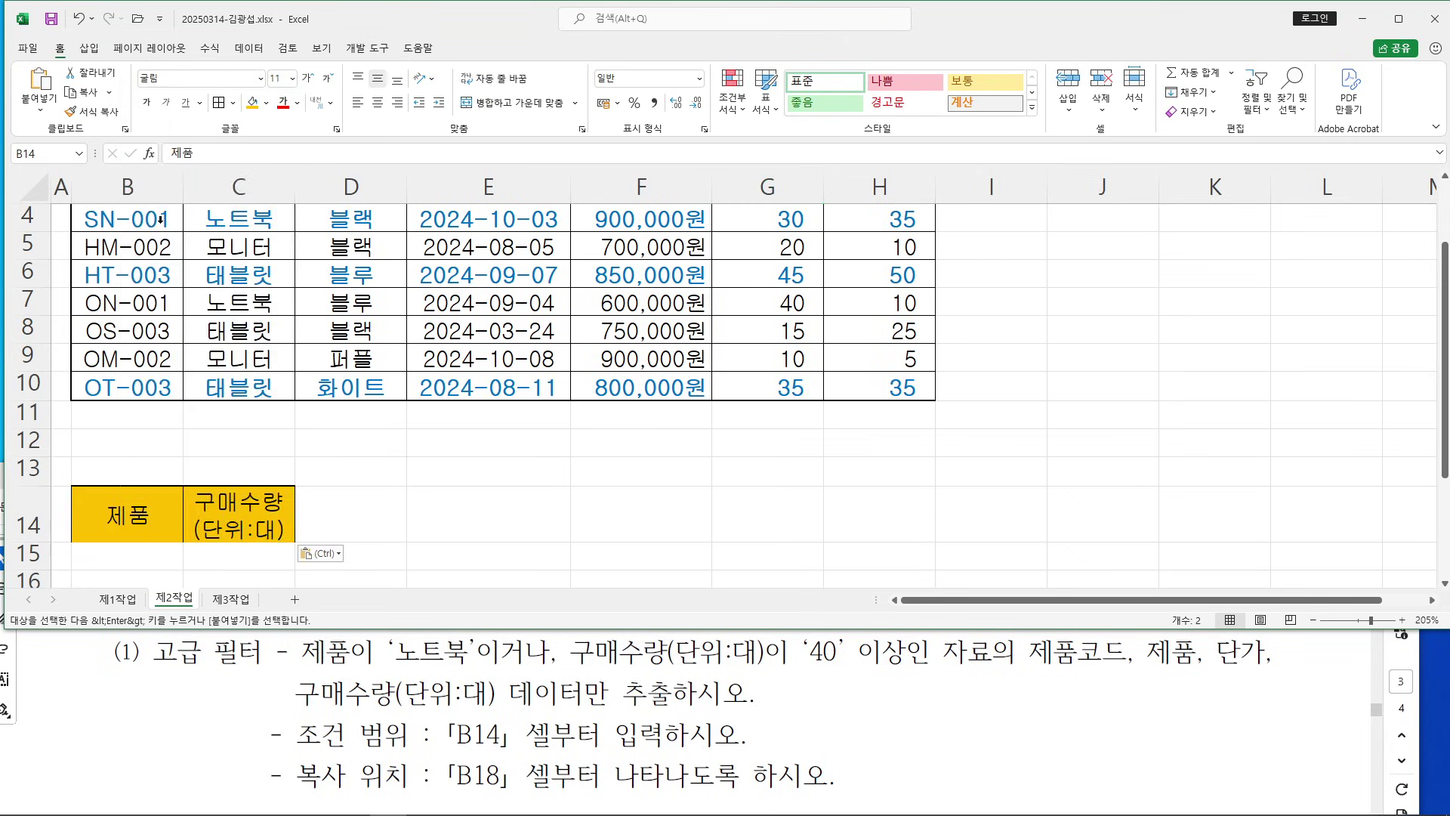
{"action": "left_click", "coordinate": [409, 520]}
Type 노트북 into B15 under the 제품 heading
{"action": "scroll", "coordinate": [379, 505], "scroll_direction": "down", "scroll_amount": 1}
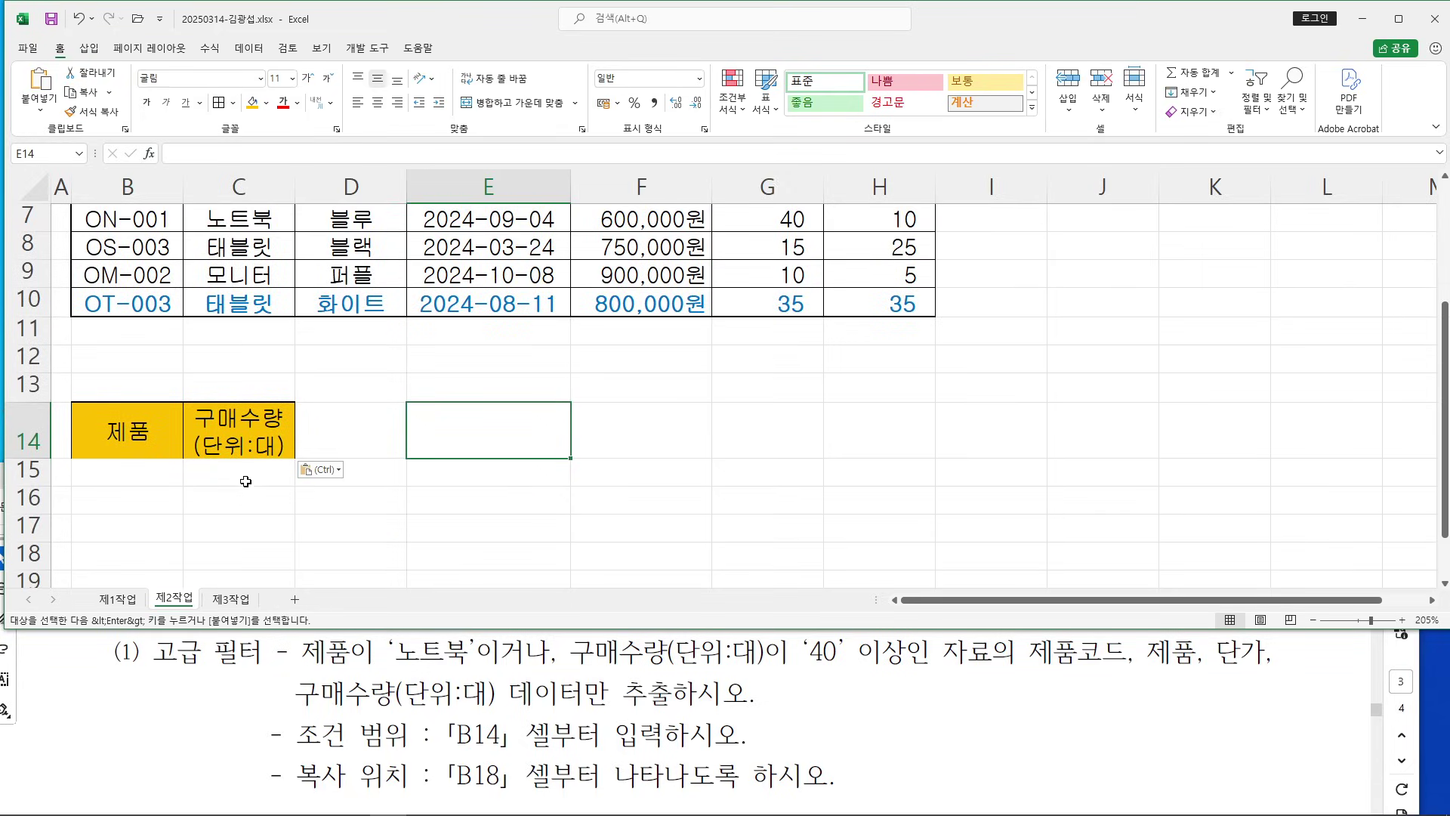
{"action": "left_click", "coordinate": [125, 472]}
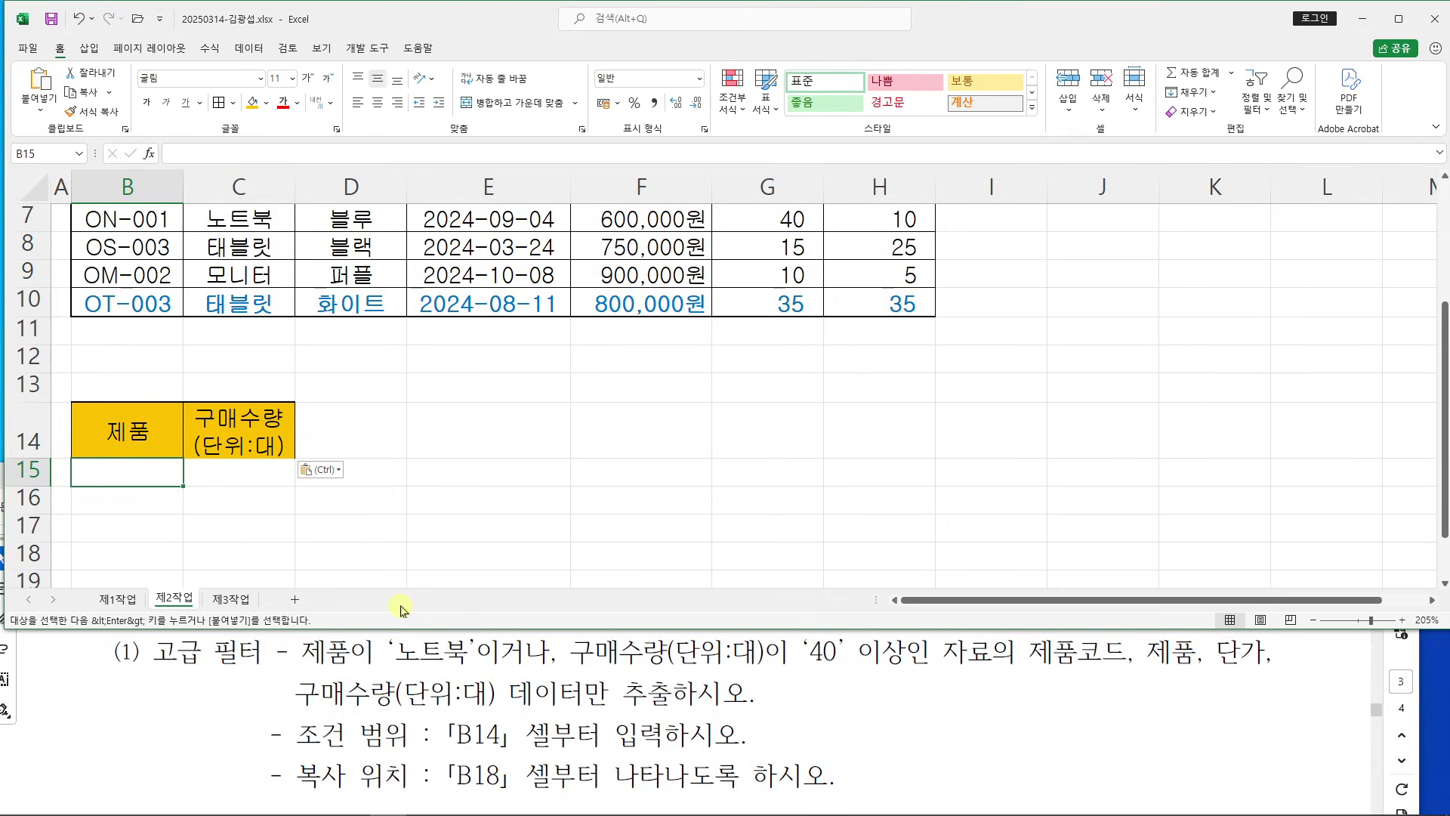
{"action": "type", "text": "SH"}
{"action": "key", "text": "BackSpace"}
{"action": "key", "text": "BackSpace"}
{"action": "type", "text": "SH"}
{"action": "key", "text": "BackSpace"}
{"action": "key", "text": "BackSpace"}
{"action": "type", "text": "노트부"}
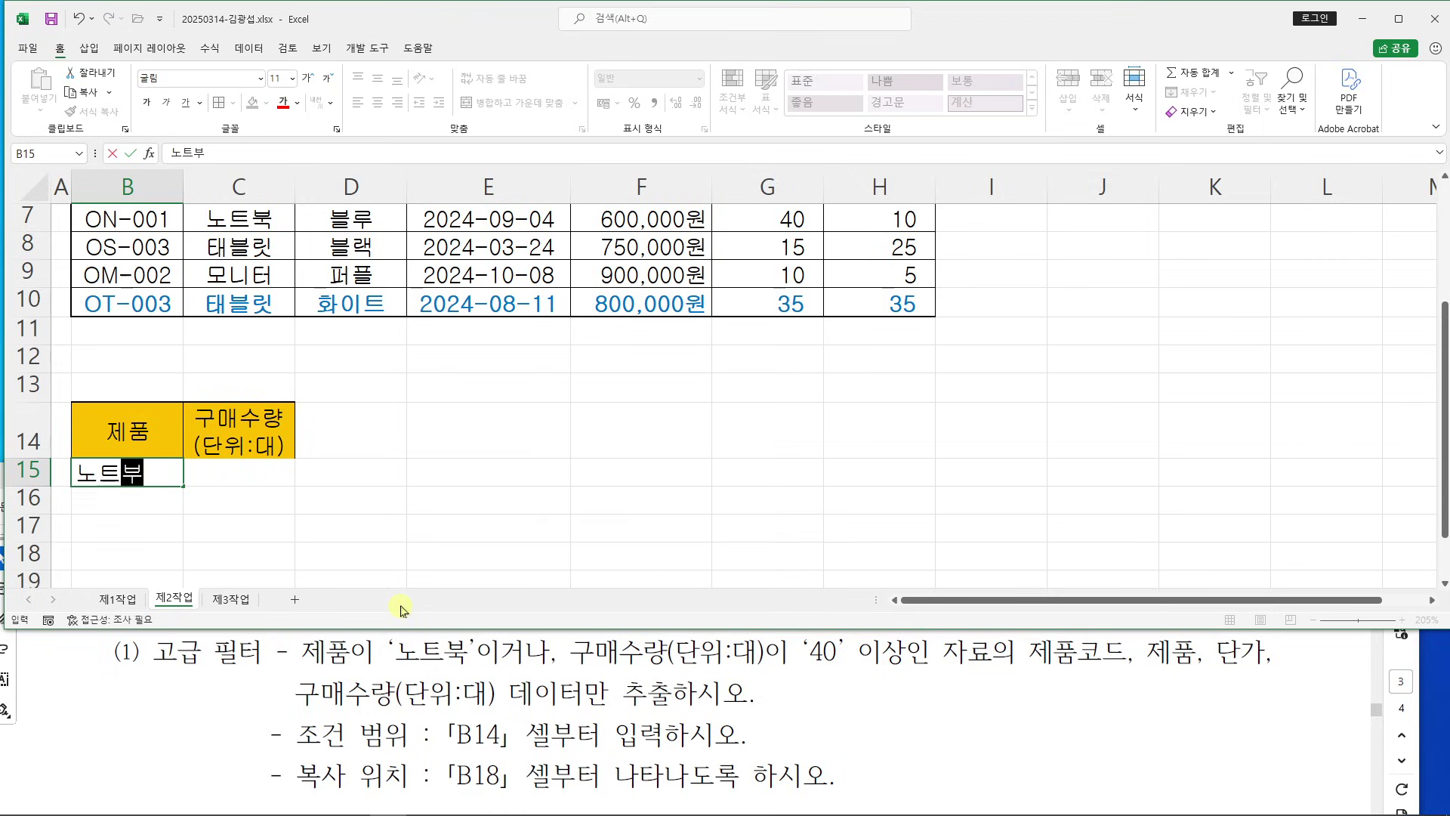
{"action": "type", "text": "ㄱ"}
{"action": "key", "text": "Return"}
{"action": "left_click", "coordinate": [454, 496]}
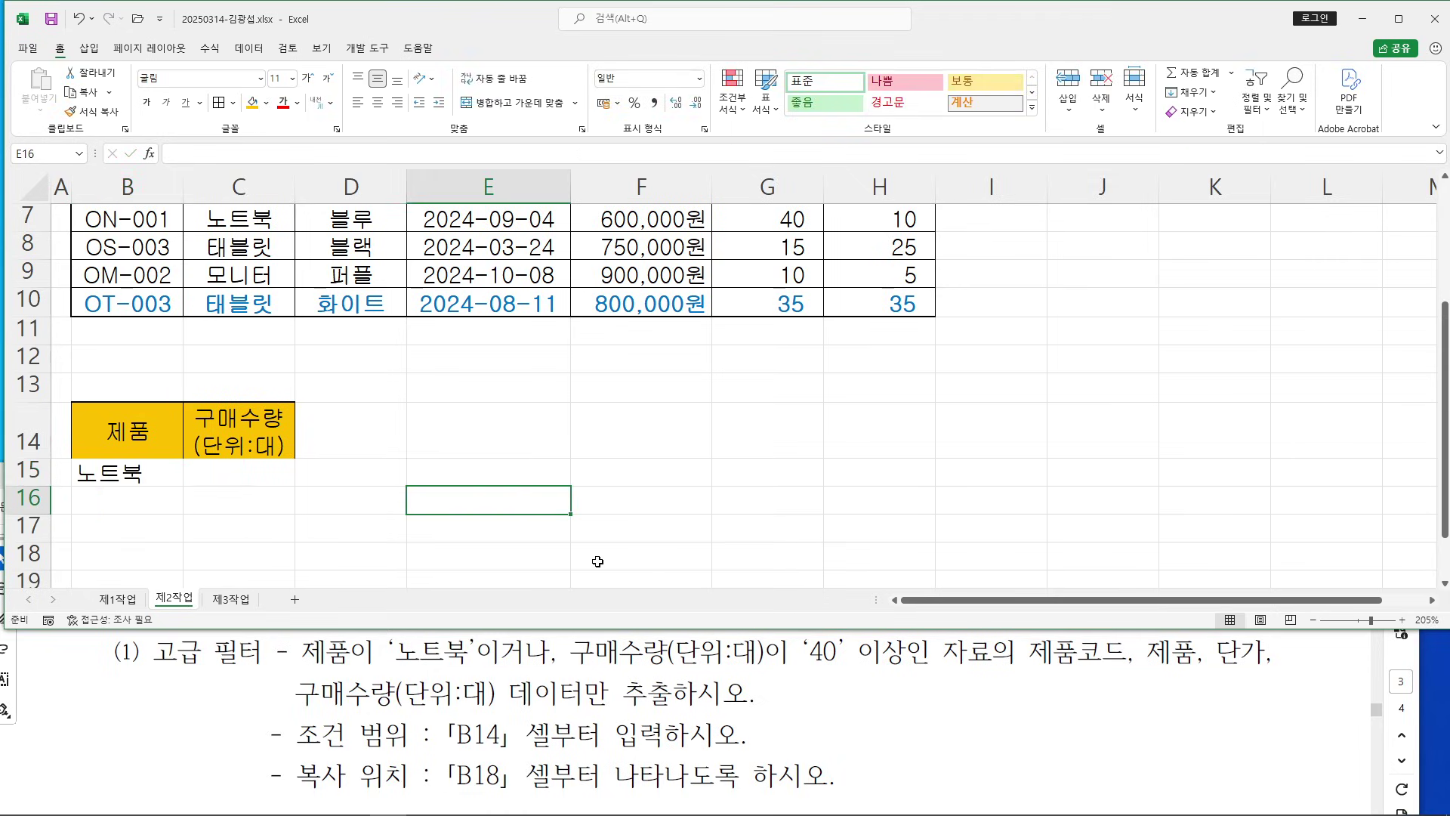
Sketch explanatory annotations over the criteria range, then clear them
{"action": "mouse_move", "coordinate": [663, 435]}
{"action": "left_mouse_down"}
{"action": "mouse_move", "coordinate": [677, 474]}
{"action": "mouse_move", "coordinate": [747, 442]}
{"action": "left_mouse_up"}
{"action": "mouse_move", "coordinate": [722, 465]}
{"action": "left_mouse_down"}
{"action": "mouse_move", "coordinate": [796, 468]}
{"action": "mouse_move", "coordinate": [778, 487]}
{"action": "left_mouse_up"}
{"action": "mouse_move", "coordinate": [813, 457]}
{"action": "left_mouse_down"}
{"action": "mouse_move", "coordinate": [831, 472]}
{"action": "mouse_move", "coordinate": [814, 453]}
{"action": "left_mouse_up"}
{"action": "left_click_drag", "start_coordinate": [705, 497], "coordinate": [825, 495]}
{"action": "mouse_move", "coordinate": [466, 613]}
{"action": "left_mouse_down"}
{"action": "mouse_move", "coordinate": [520, 667]}
{"action": "mouse_move", "coordinate": [563, 676]}
{"action": "left_mouse_up"}
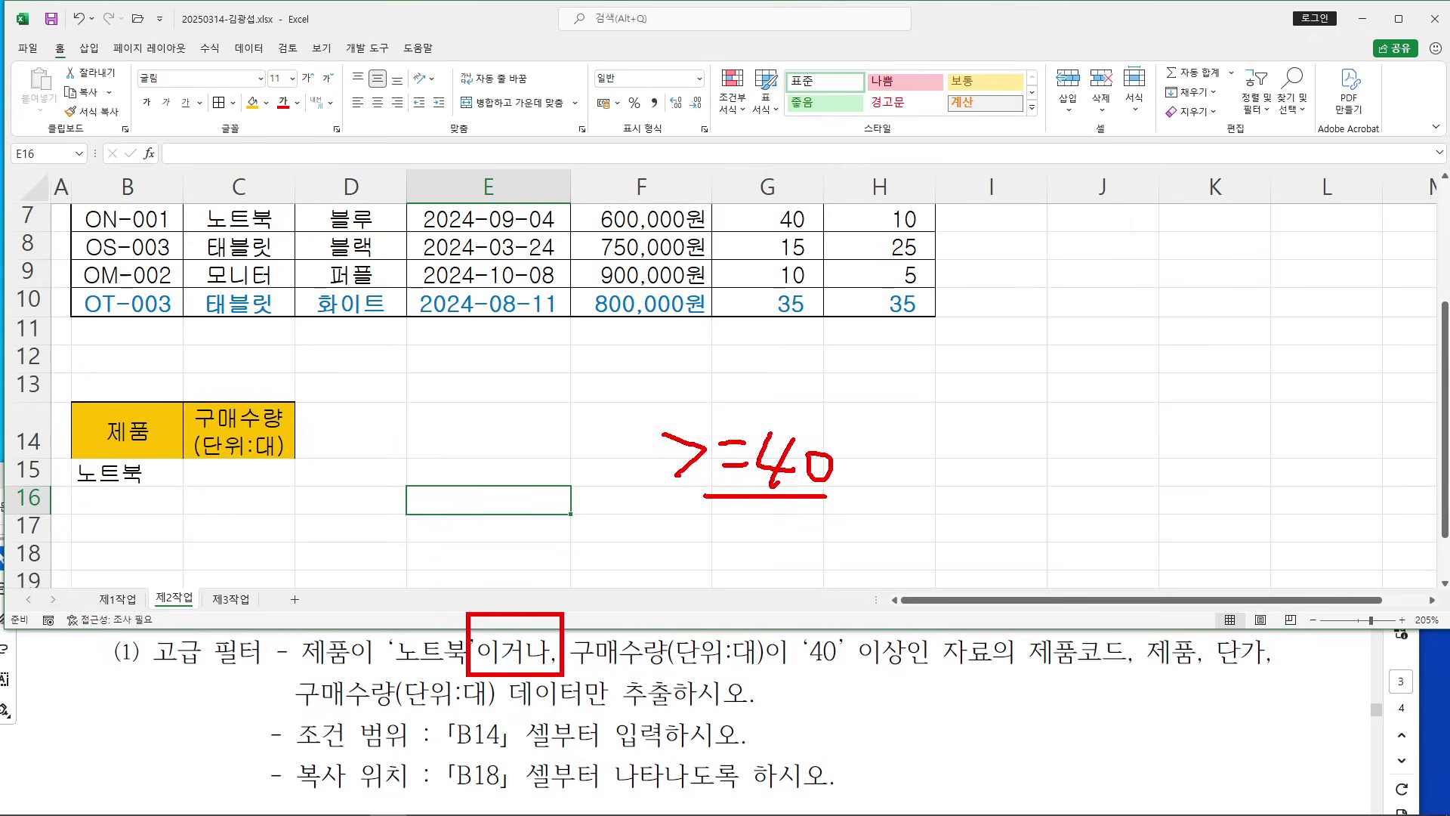
{"action": "mouse_move", "coordinate": [624, 572]}
{"action": "left_mouse_down"}
{"action": "mouse_move", "coordinate": [614, 597]}
{"action": "mouse_move", "coordinate": [625, 561]}
{"action": "left_mouse_up"}
{"action": "mouse_move", "coordinate": [650, 548]}
{"action": "left_mouse_down"}
{"action": "mouse_move", "coordinate": [650, 596]}
{"action": "mouse_move", "coordinate": [673, 600]}
{"action": "left_mouse_up"}
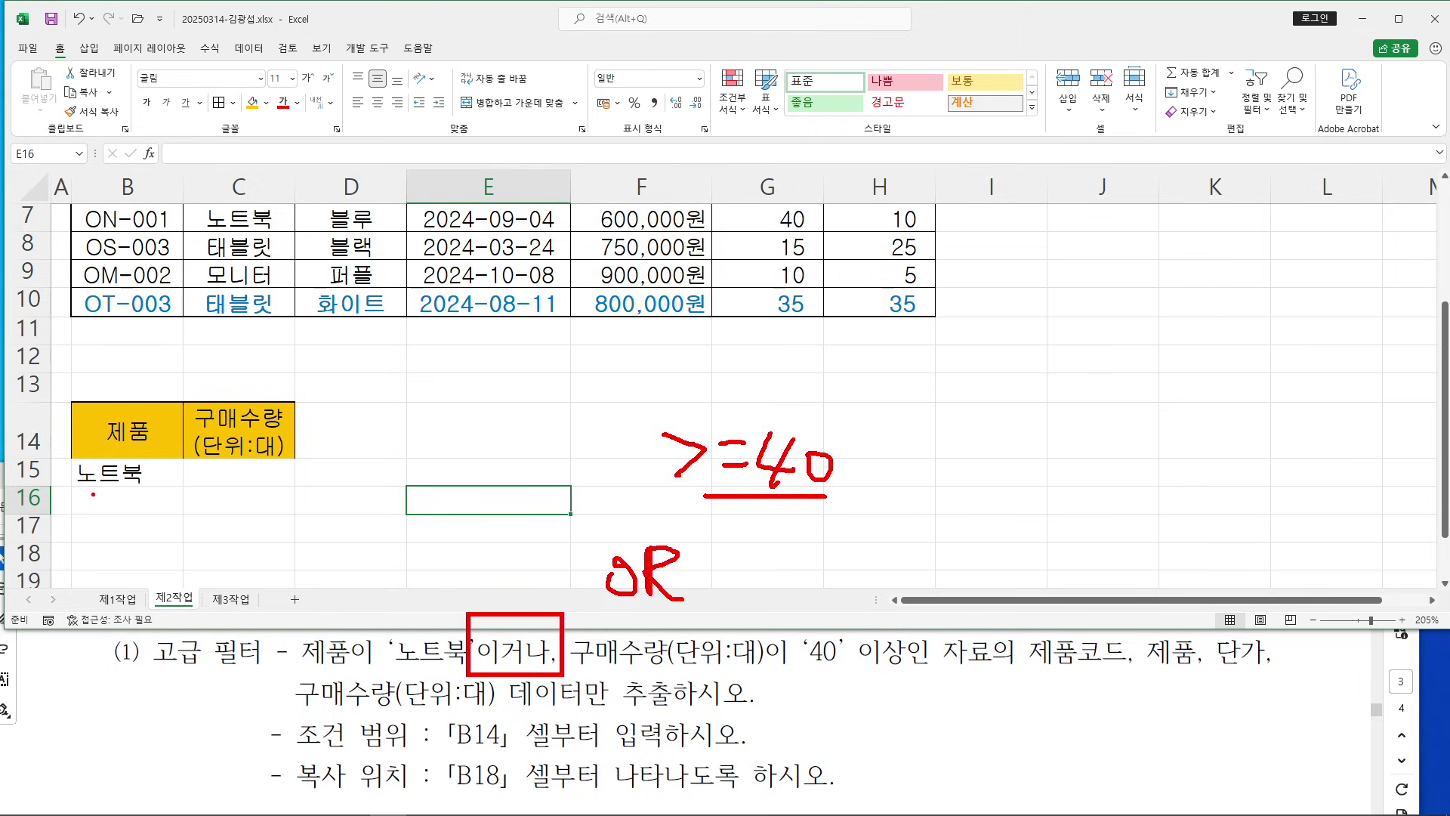
{"action": "left_click_drag", "start_coordinate": [75, 492], "coordinate": [172, 496]}
{"action": "left_click_drag", "start_coordinate": [306, 473], "coordinate": [507, 473]}
{"action": "mouse_move", "coordinate": [186, 459]}
{"action": "left_mouse_down"}
{"action": "mouse_move", "coordinate": [269, 489]}
{"action": "mouse_move", "coordinate": [189, 458]}
{"action": "mouse_move", "coordinate": [258, 460]}
{"action": "mouse_move", "coordinate": [266, 480]}
{"action": "left_mouse_up"}
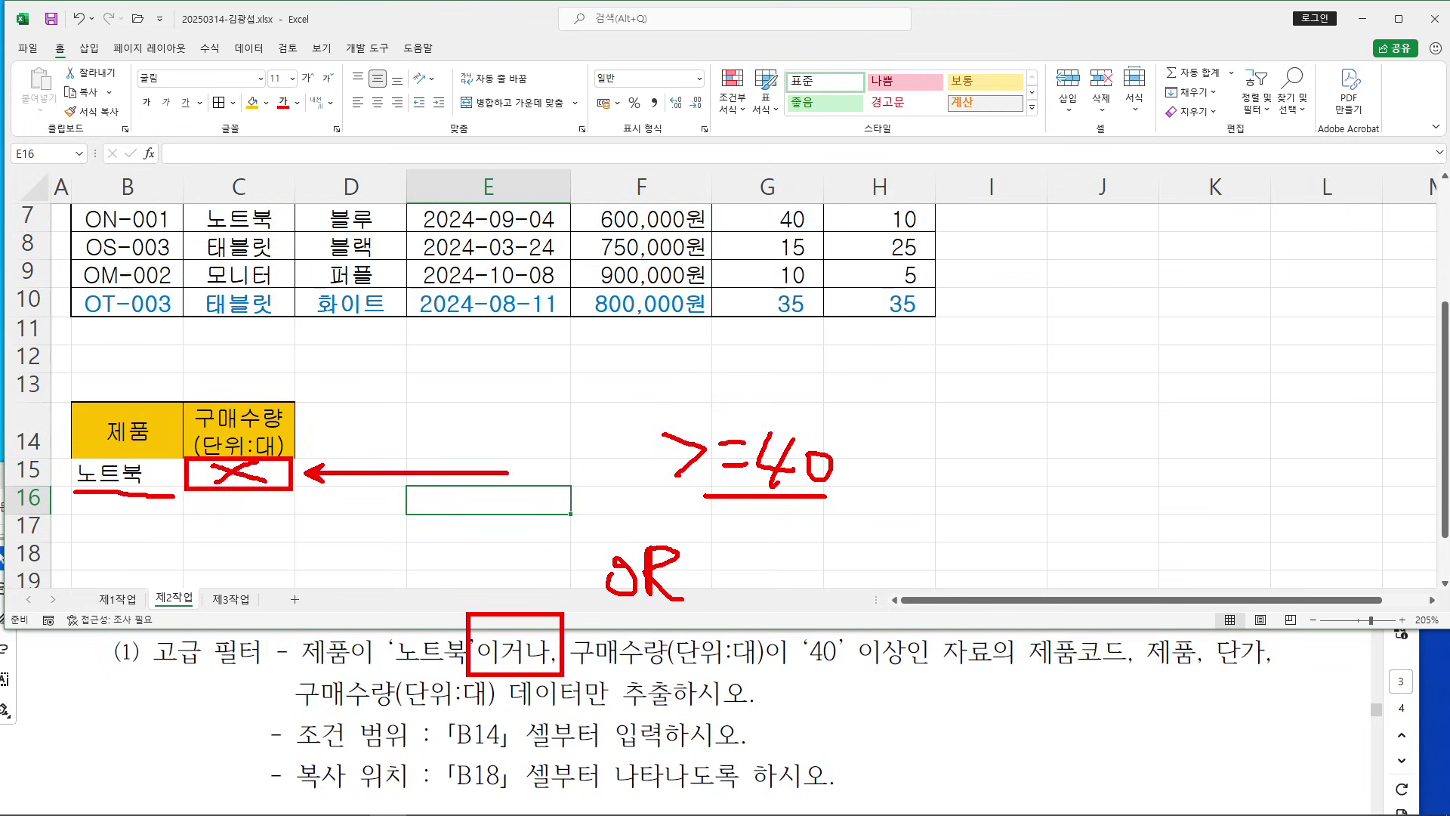
{"action": "mouse_move", "coordinate": [522, 447]}
{"action": "left_mouse_down"}
{"action": "mouse_move", "coordinate": [508, 487]}
{"action": "mouse_move", "coordinate": [557, 474]}
{"action": "mouse_move", "coordinate": [570, 446]}
{"action": "mouse_move", "coordinate": [565, 487]}
{"action": "left_mouse_up"}
{"action": "left_click_drag", "start_coordinate": [568, 442], "coordinate": [559, 490]}
{"action": "mouse_move", "coordinate": [477, 576]}
{"action": "left_mouse_down"}
{"action": "mouse_move", "coordinate": [482, 596]}
{"action": "mouse_move", "coordinate": [527, 582]}
{"action": "mouse_move", "coordinate": [544, 608]}
{"action": "left_mouse_up"}
{"action": "left_click_drag", "start_coordinate": [549, 550], "coordinate": [562, 584]}
{"action": "left_click_drag", "start_coordinate": [561, 570], "coordinate": [574, 596]}
{"action": "mouse_move", "coordinate": [184, 492]}
{"action": "left_mouse_down"}
{"action": "mouse_move", "coordinate": [216, 517]}
{"action": "mouse_move", "coordinate": [185, 491]}
{"action": "left_mouse_up"}
{"action": "left_click_drag", "start_coordinate": [276, 523], "coordinate": [300, 517]}
{"action": "left_click_drag", "start_coordinate": [283, 510], "coordinate": [369, 581]}
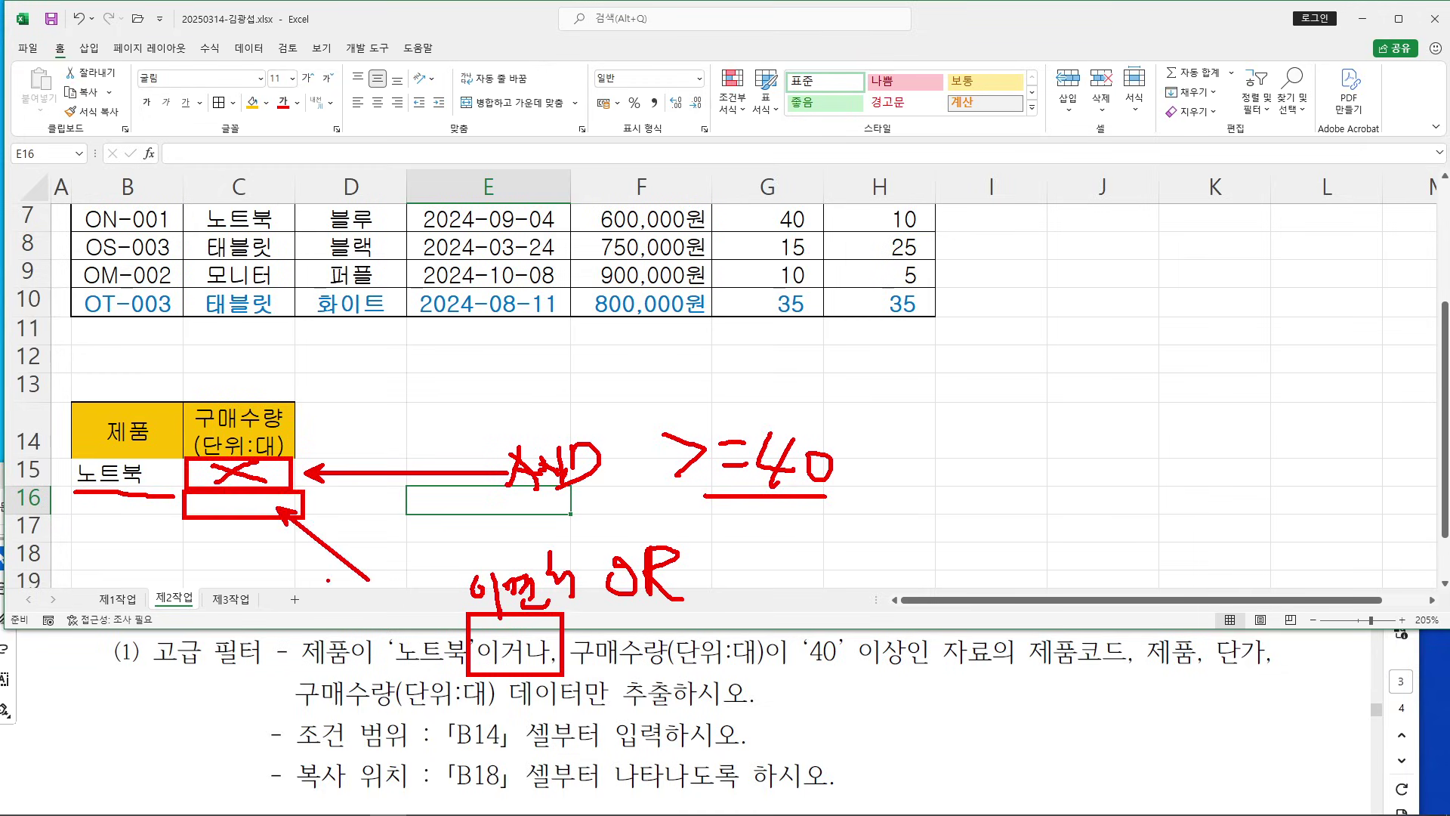
{"action": "key", "text": "Escape"}
Enter >=40 in C16 and select the criteria range B14:C16
{"action": "left_click", "coordinate": [242, 497]}
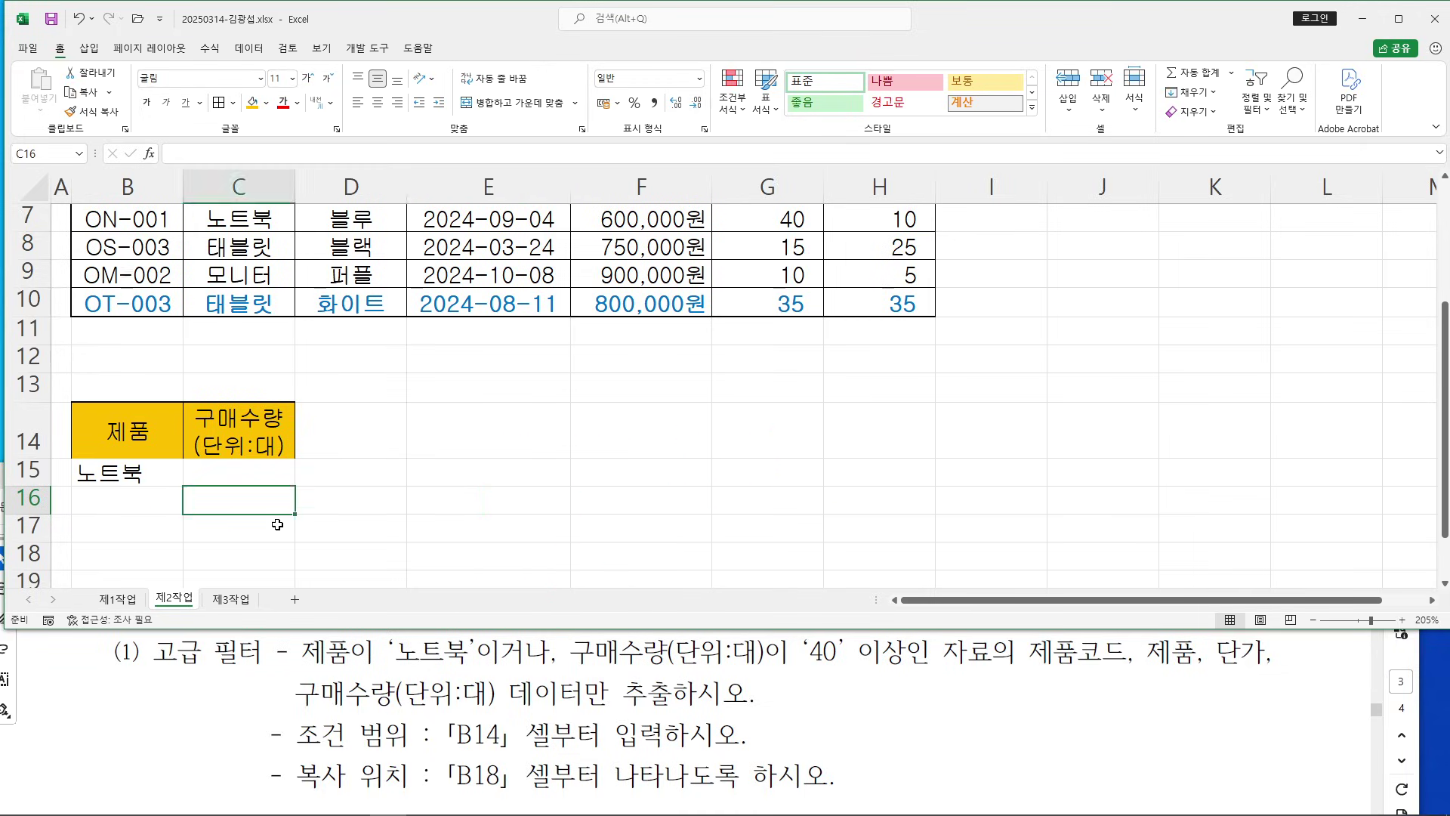
{"action": "type", "text": ">="}
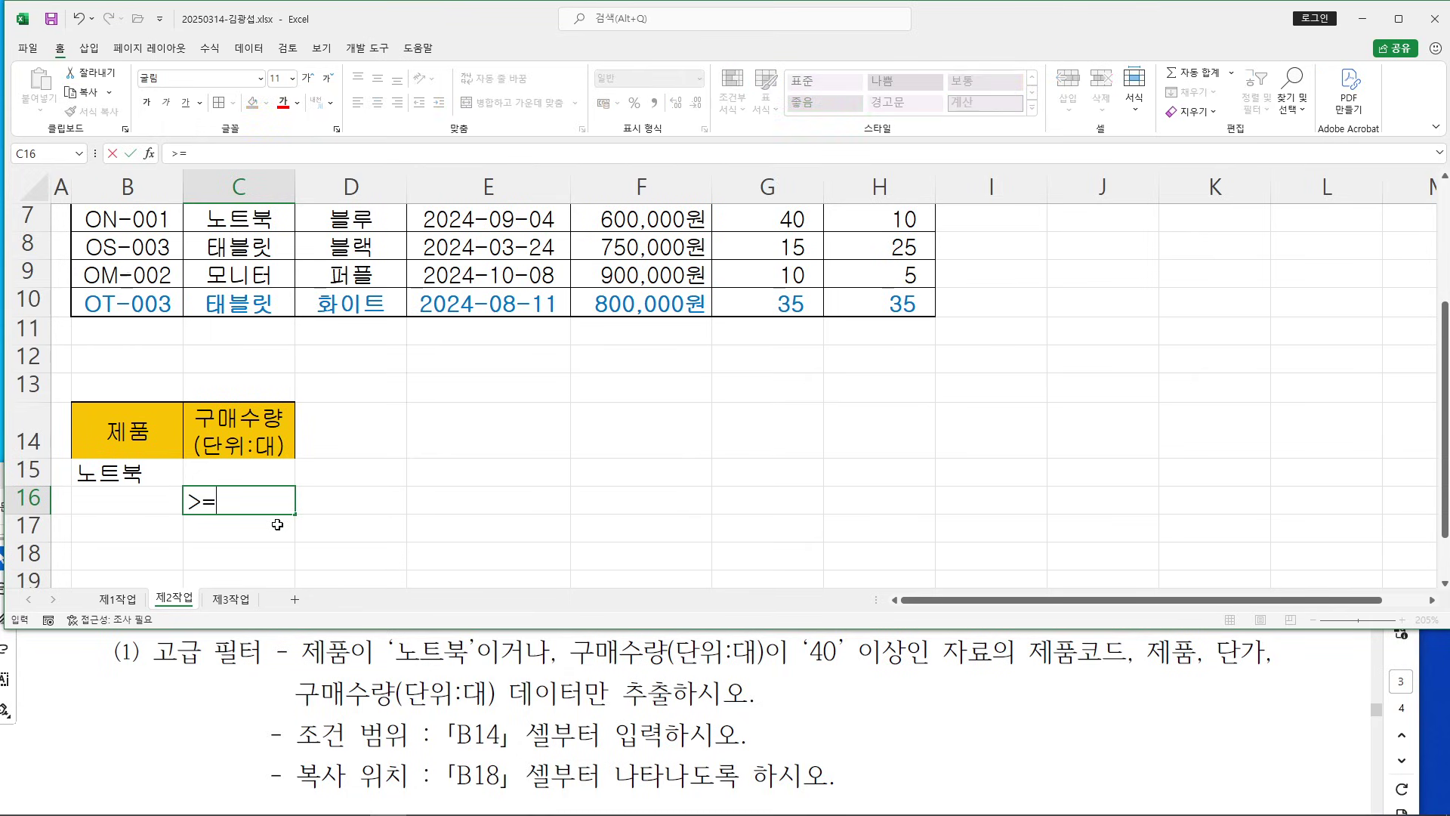
{"action": "type", "text": "40"}
{"action": "key", "text": "Return"}
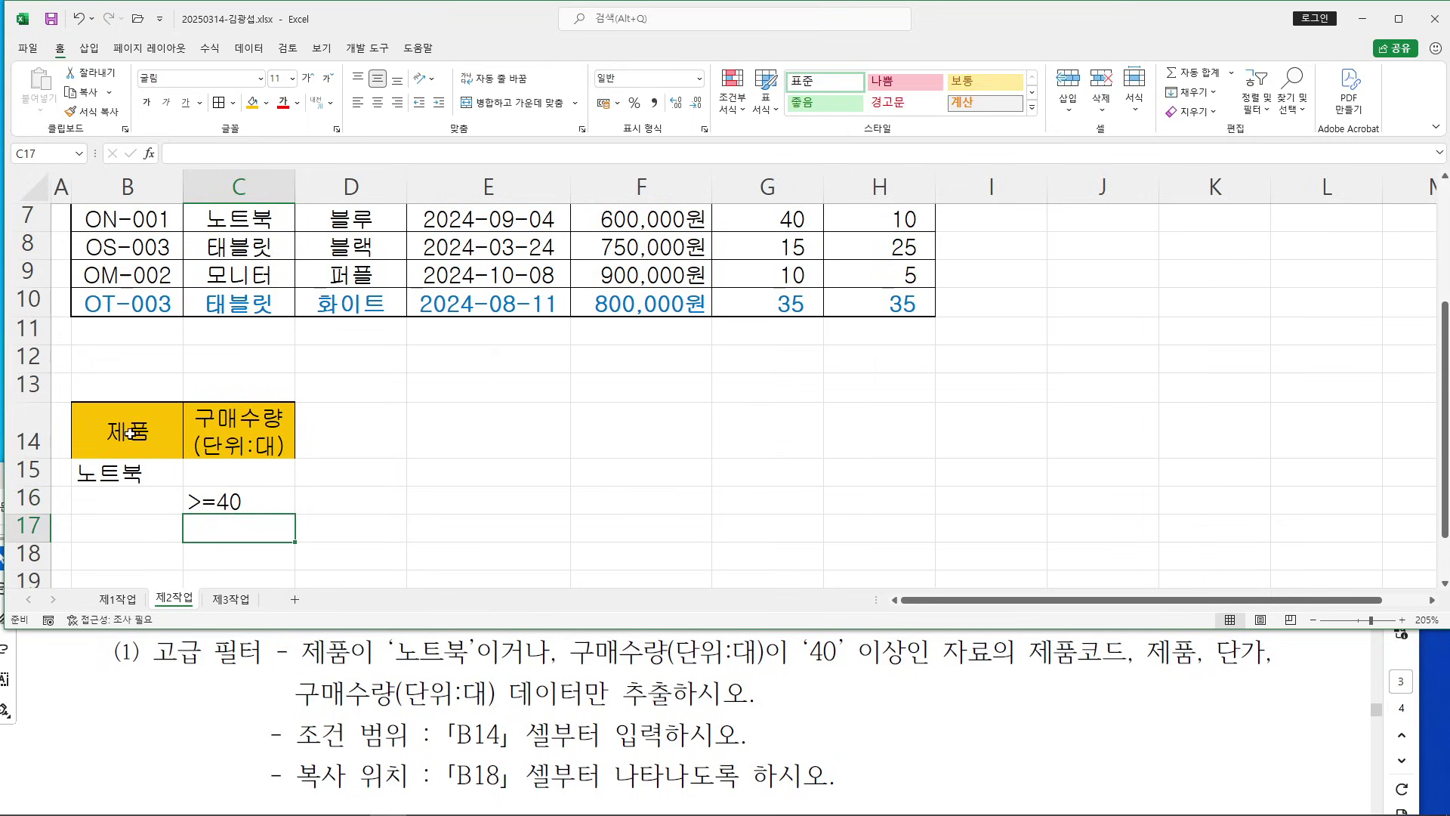
{"action": "left_click_drag", "start_coordinate": [129, 435], "coordinate": [208, 506]}
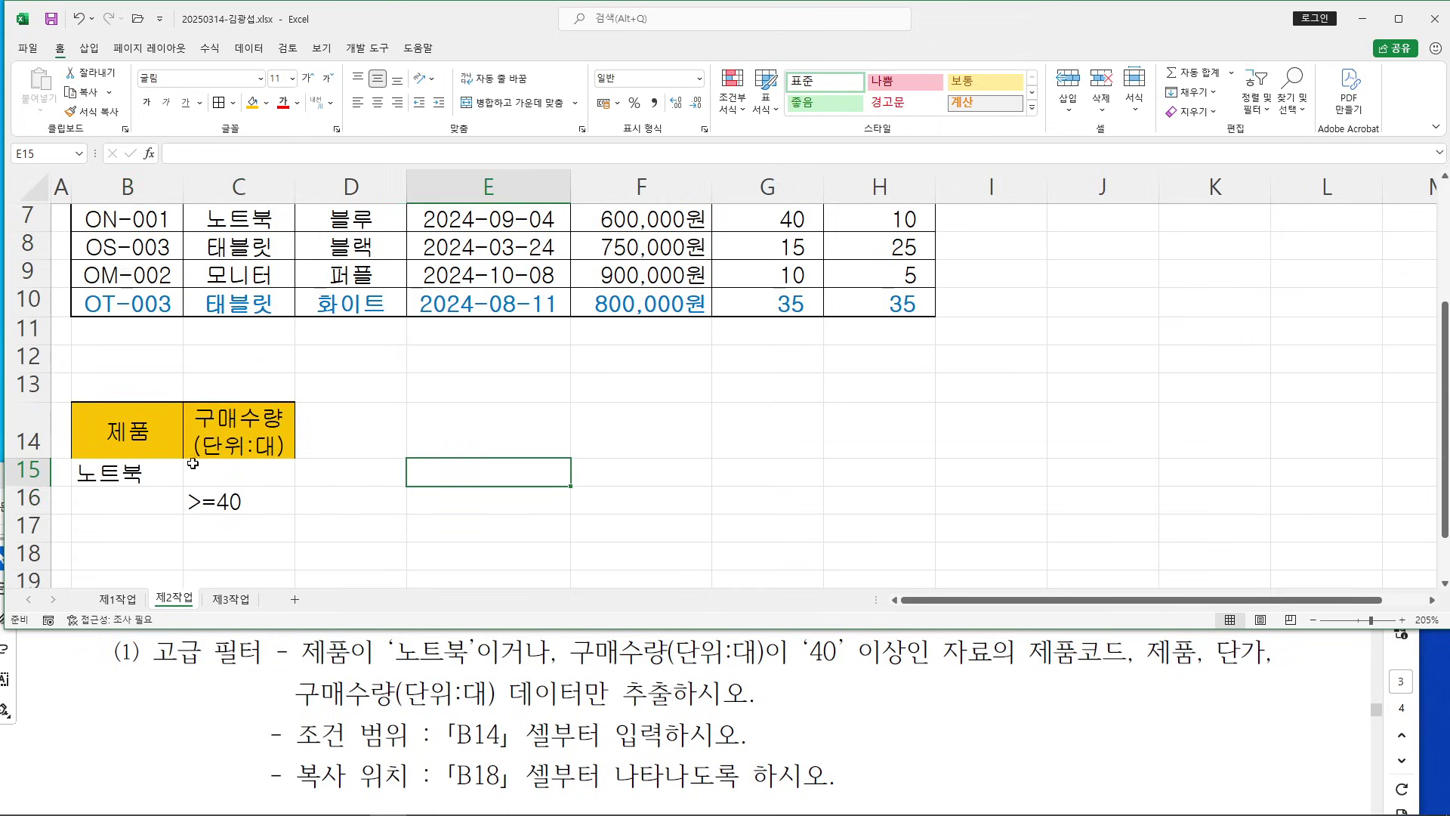
Demonstrate moving >=40 up to C15 and back to C16 for the OR condition
{"action": "left_click", "coordinate": [233, 501]}
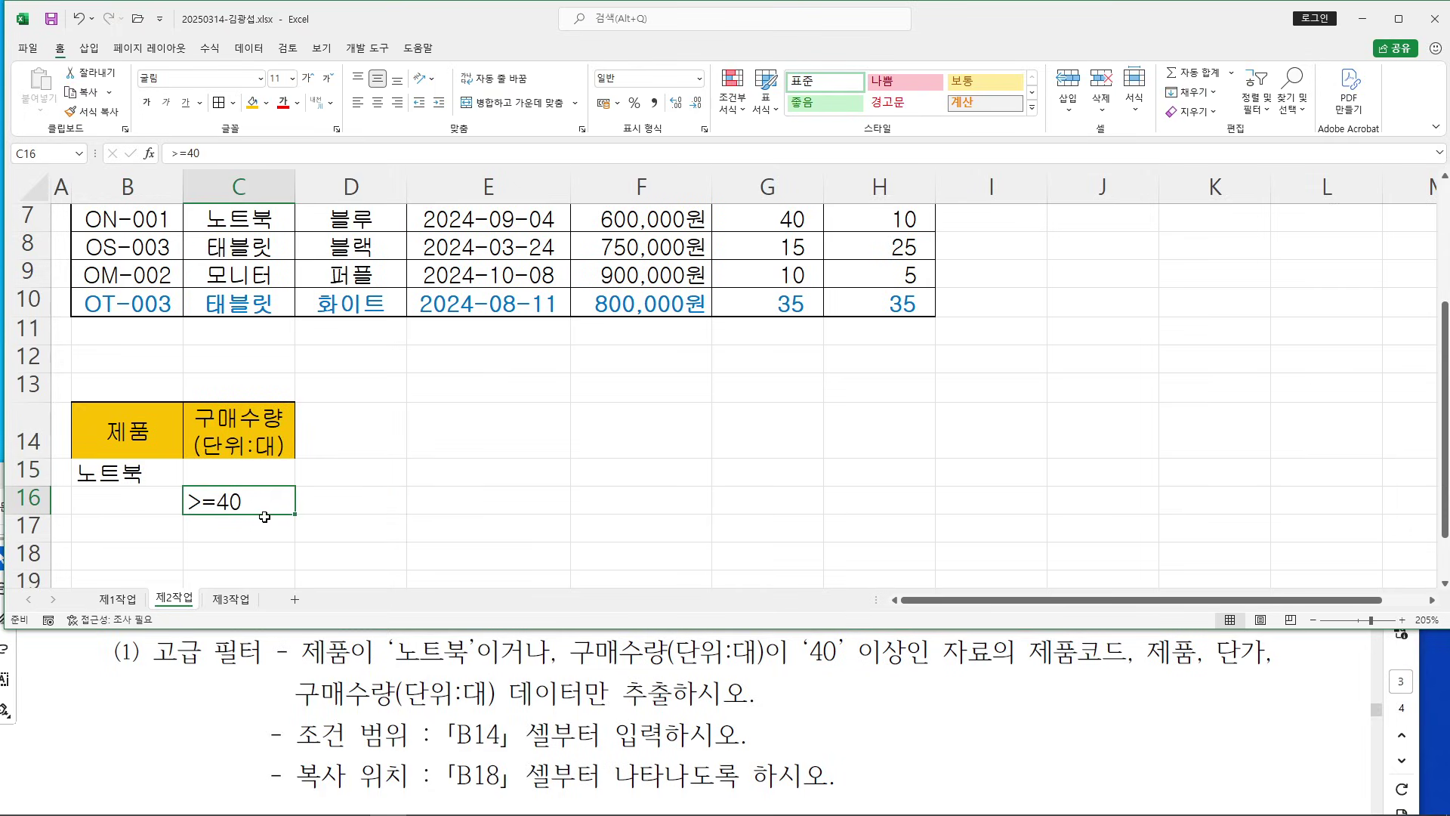
{"action": "left_click_drag", "start_coordinate": [265, 516], "coordinate": [276, 488]}
{"action": "left_click_drag", "start_coordinate": [108, 473], "coordinate": [326, 475]}
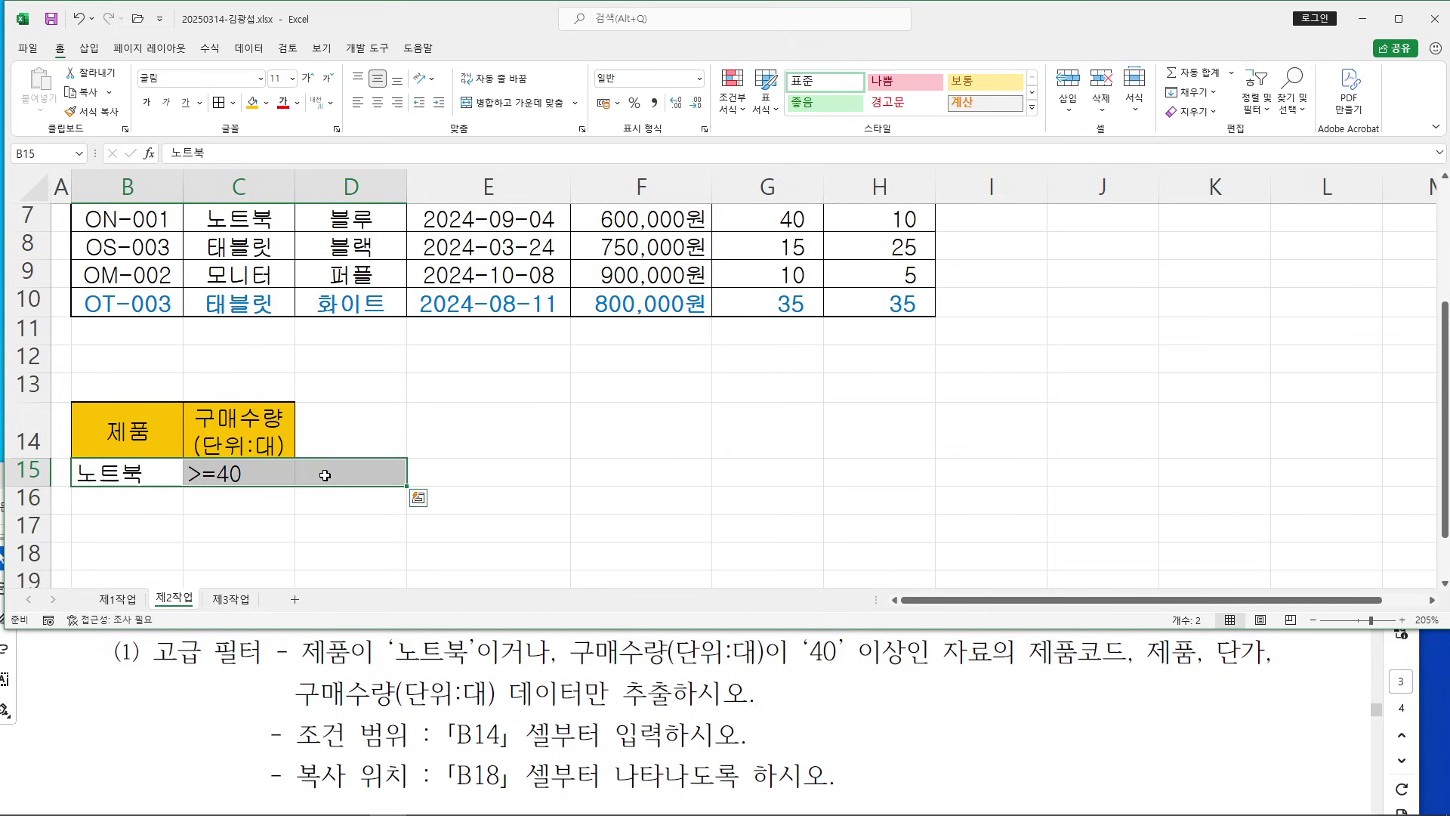
{"action": "left_click", "coordinate": [340, 473]}
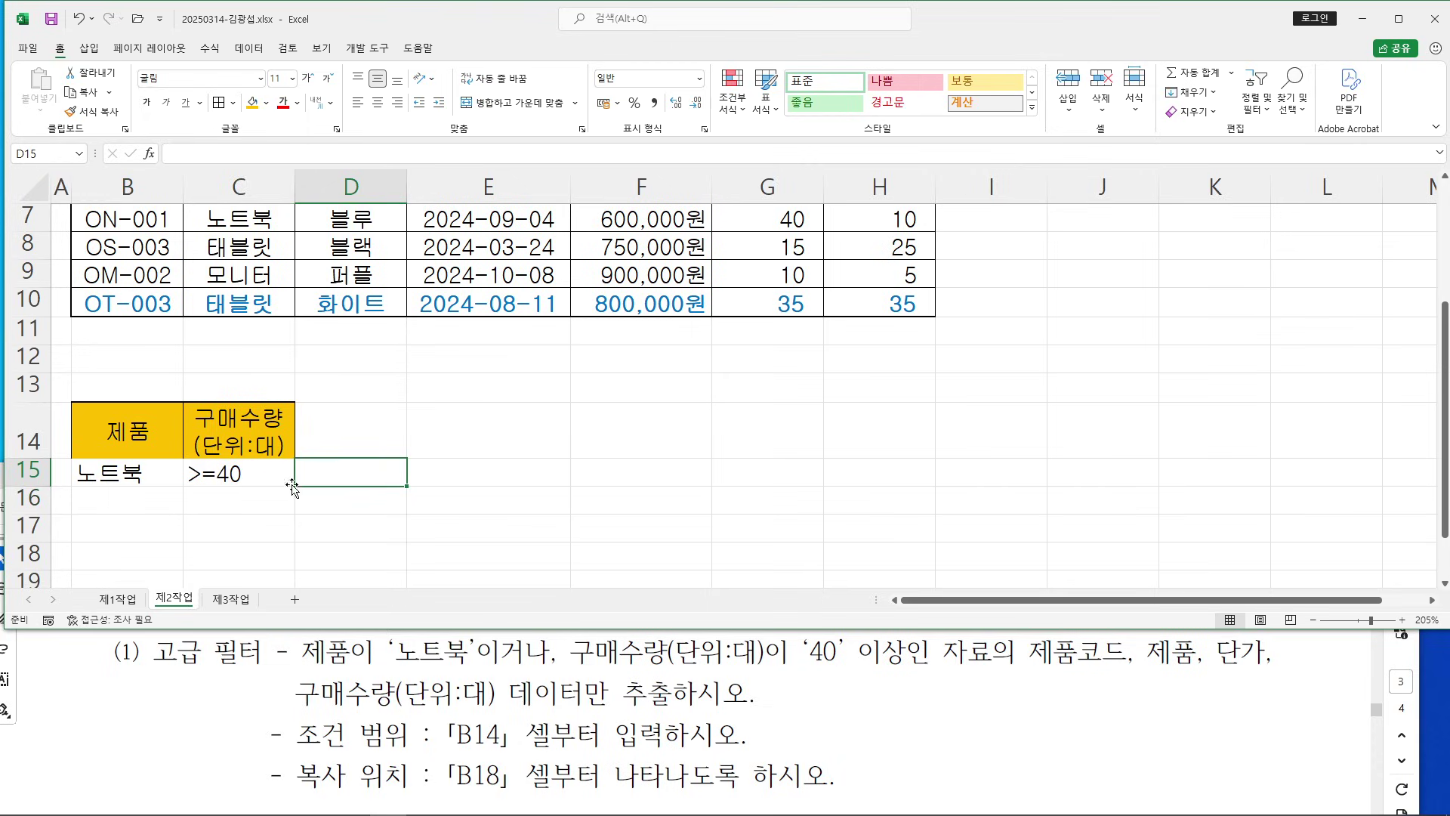
{"action": "left_click", "coordinate": [260, 478]}
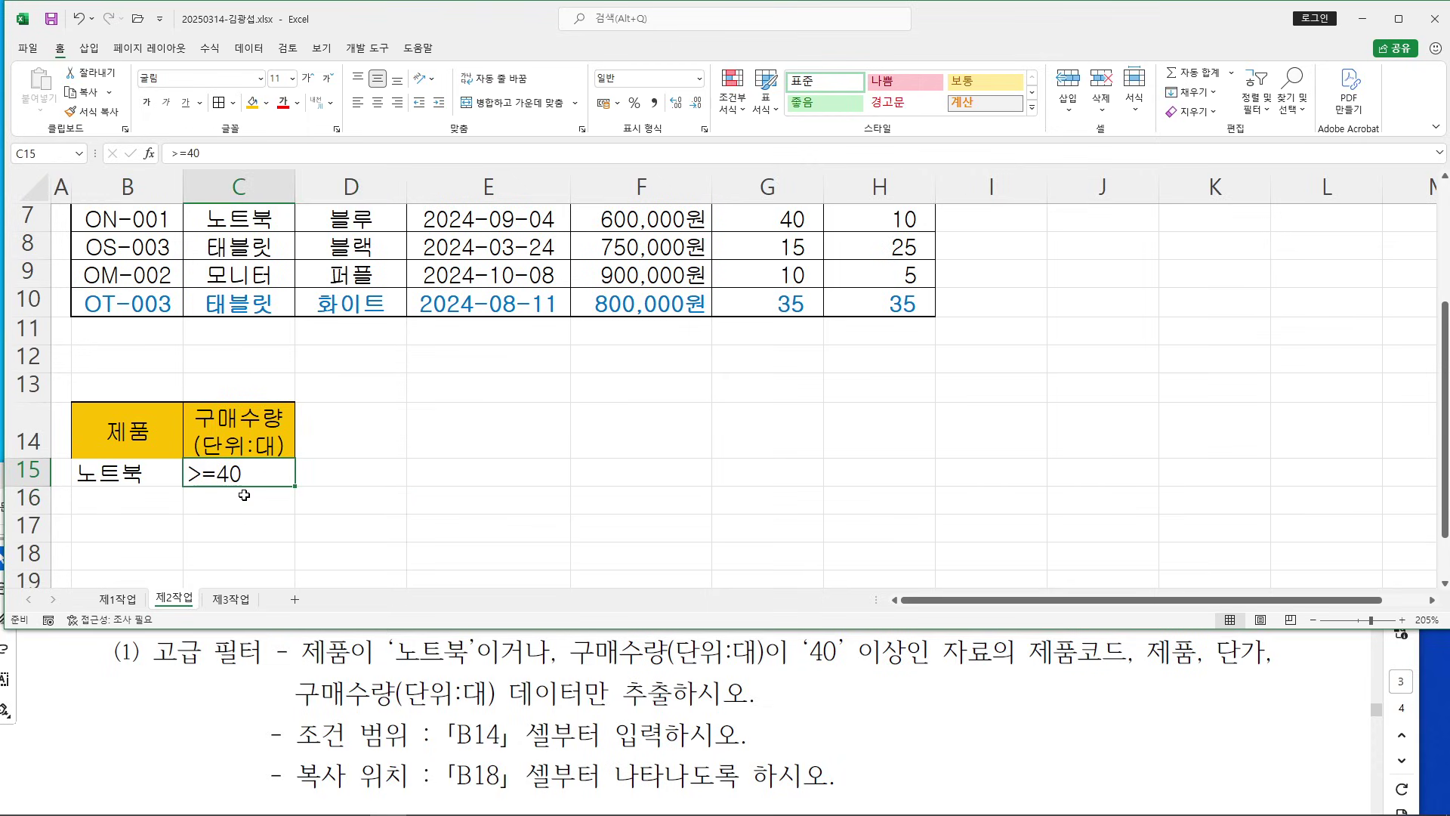
{"action": "left_click_drag", "start_coordinate": [242, 488], "coordinate": [250, 502]}
{"action": "left_click", "coordinate": [463, 479]}
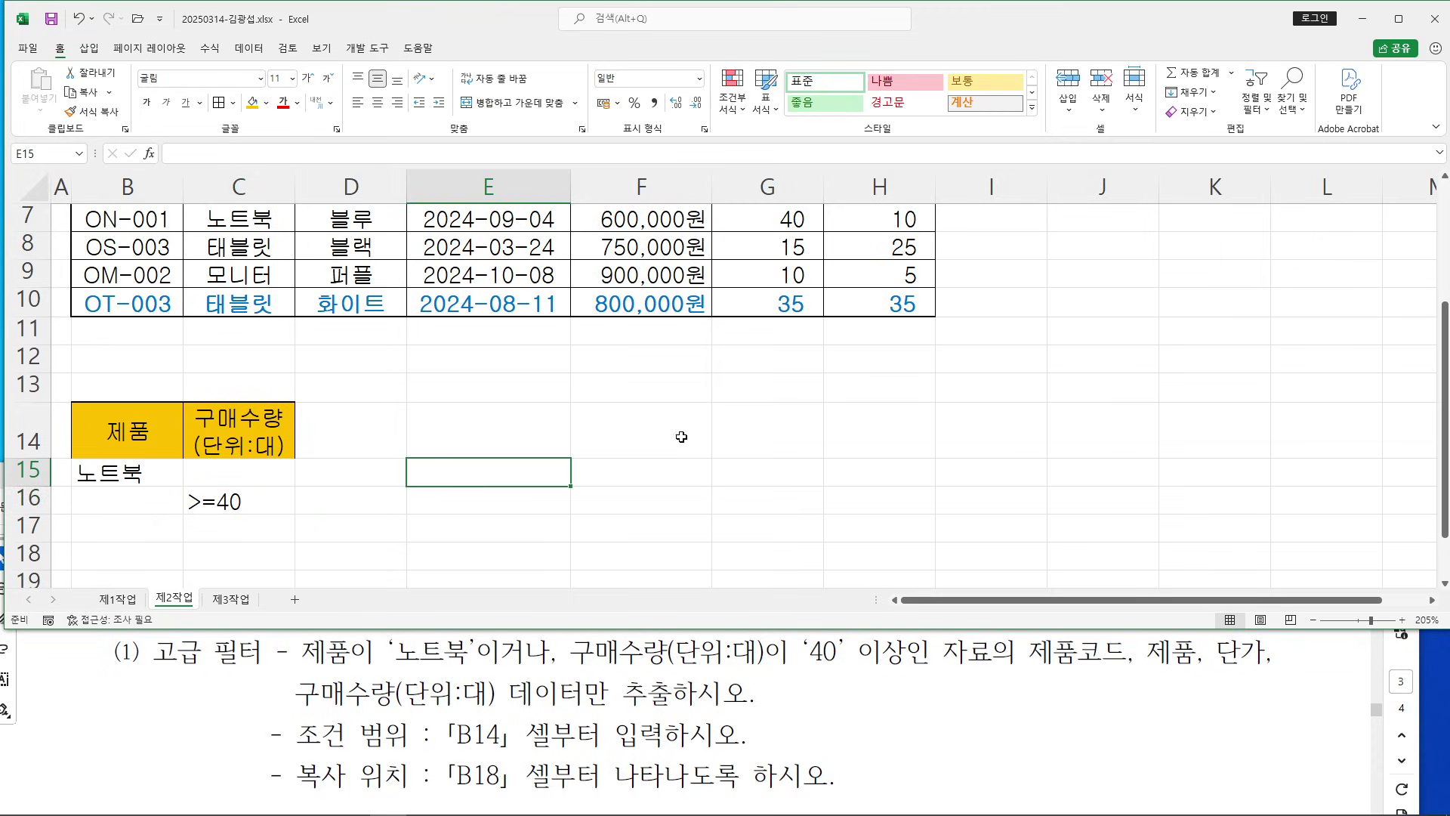
{"action": "left_click_drag", "start_coordinate": [1019, 651], "coordinate": [1266, 654]}
Copy the 제품코드, 제품, 단가 and 구매수량(단위:대) headers from row 2
{"action": "left_click", "coordinate": [687, 389]}
{"action": "scroll", "coordinate": [687, 389], "scroll_direction": "up", "scroll_amount": 2}
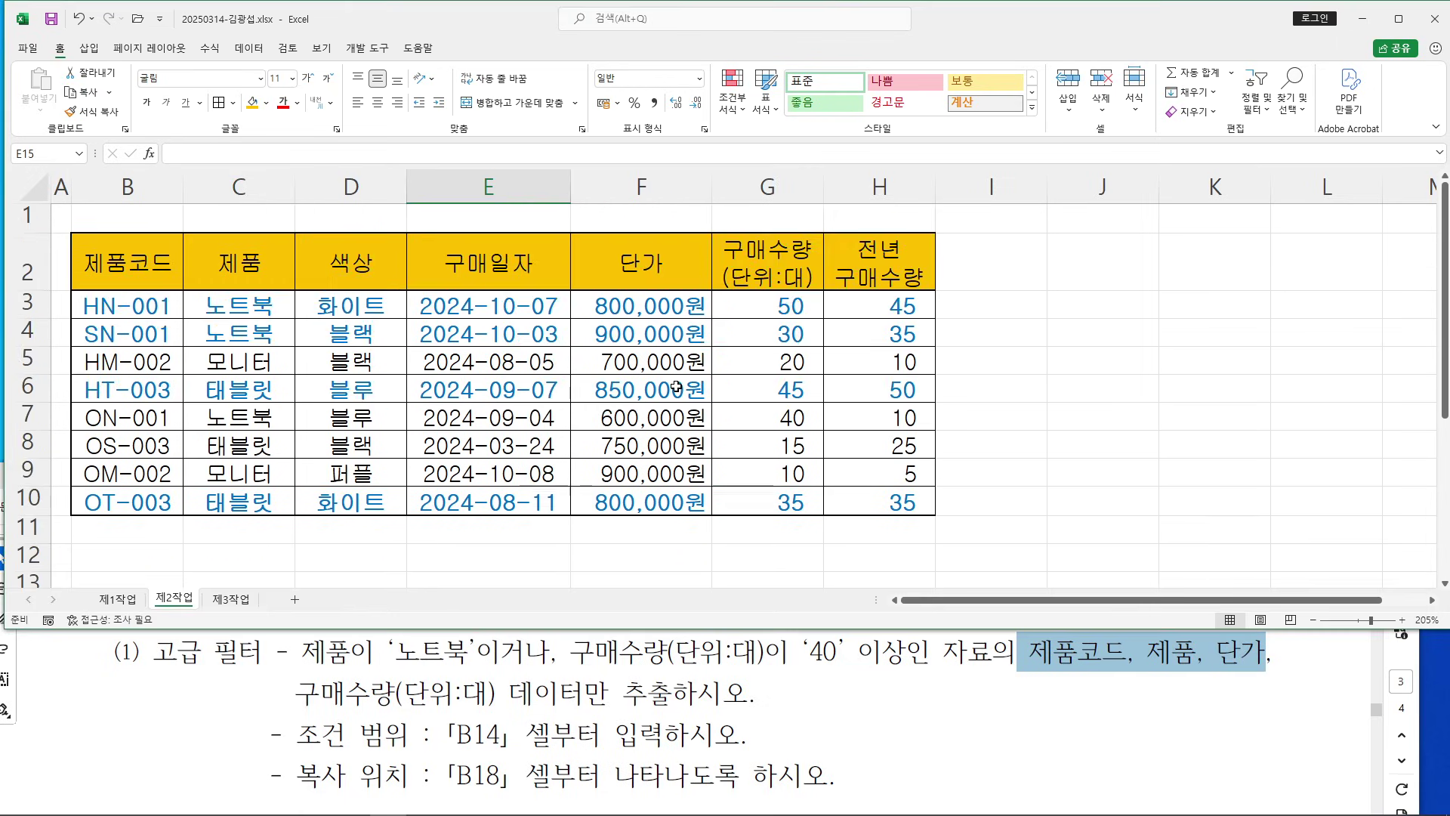
{"action": "left_click_drag", "start_coordinate": [148, 271], "coordinate": [292, 275]}
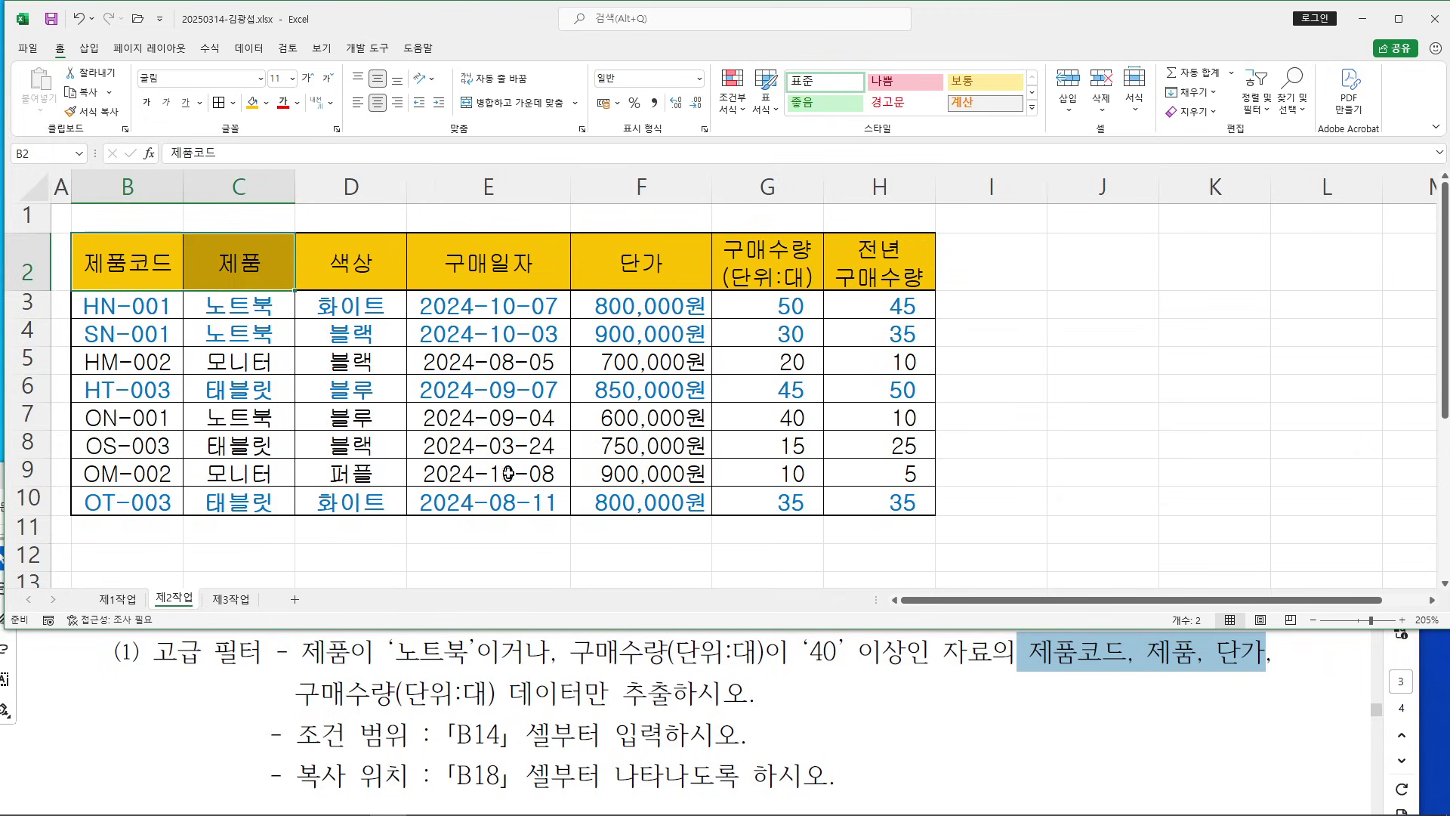
{"action": "left_click", "coordinate": [641, 264], "text": "ctrl"}
{"action": "left_click", "coordinate": [765, 264], "text": "ctrl"}
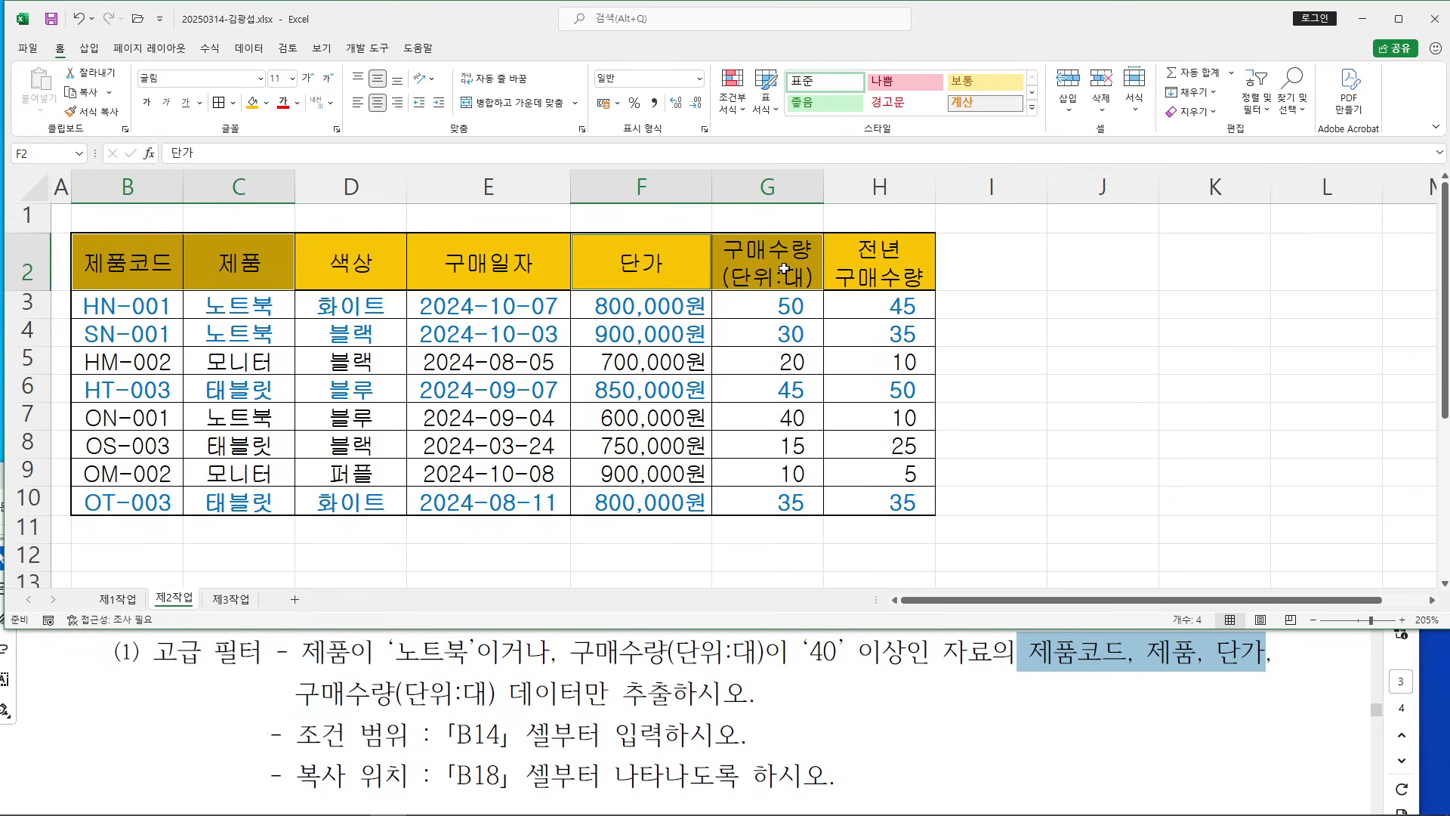
{"action": "right_click", "coordinate": [759, 274]}
{"action": "left_click", "coordinate": [801, 305]}
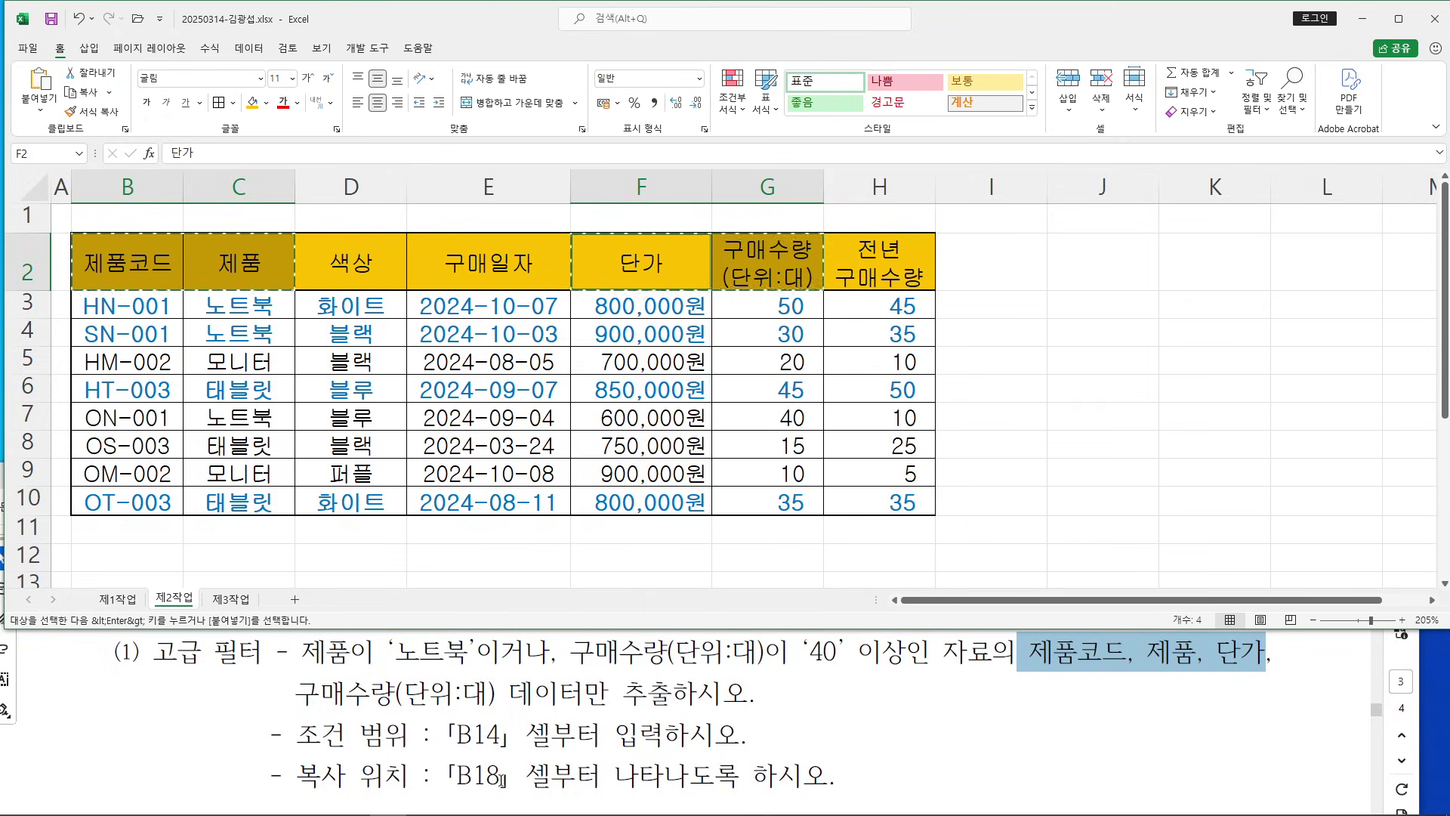
Paste the copied headers at B18 so they span B18:E18
{"action": "scroll", "coordinate": [484, 393], "scroll_direction": "down", "scroll_amount": 3}
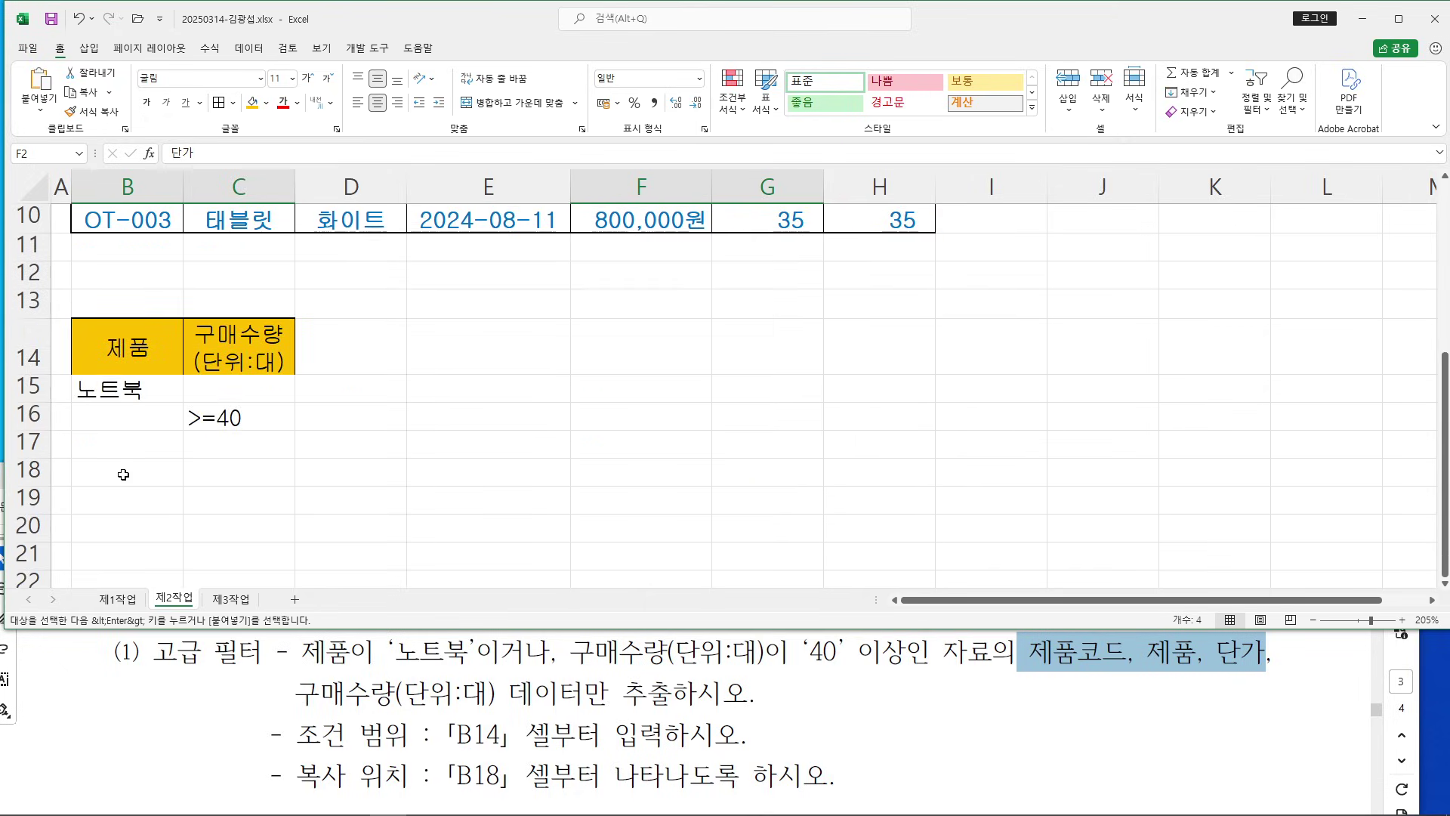
{"action": "left_click", "coordinate": [123, 475]}
{"action": "key", "text": "Return"}
{"action": "left_click", "coordinate": [730, 462]}
{"action": "scroll", "coordinate": [729, 459], "scroll_direction": "down", "scroll_amount": 4}
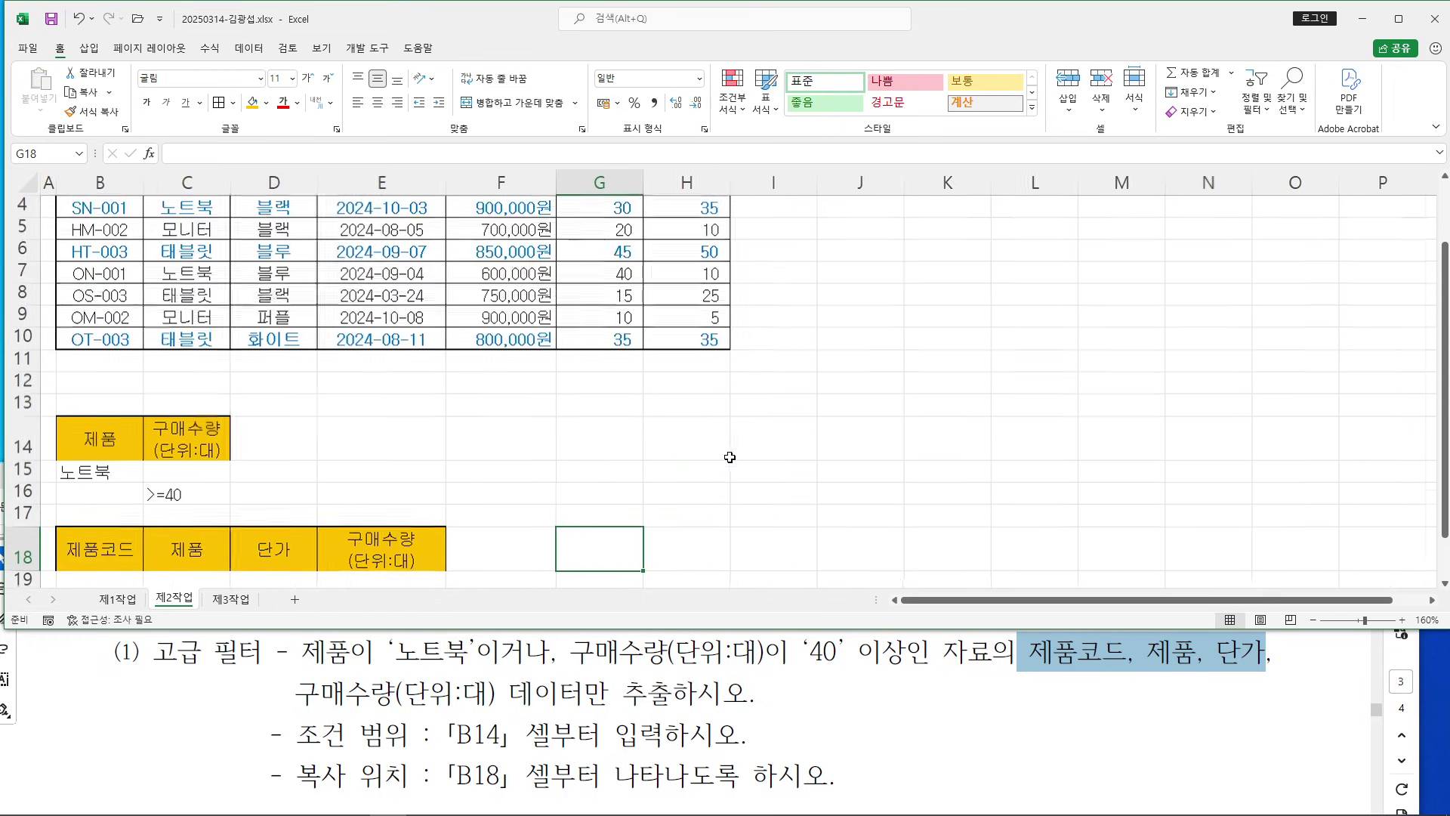
{"action": "scroll", "coordinate": [646, 491], "scroll_direction": "up", "scroll_amount": 1}
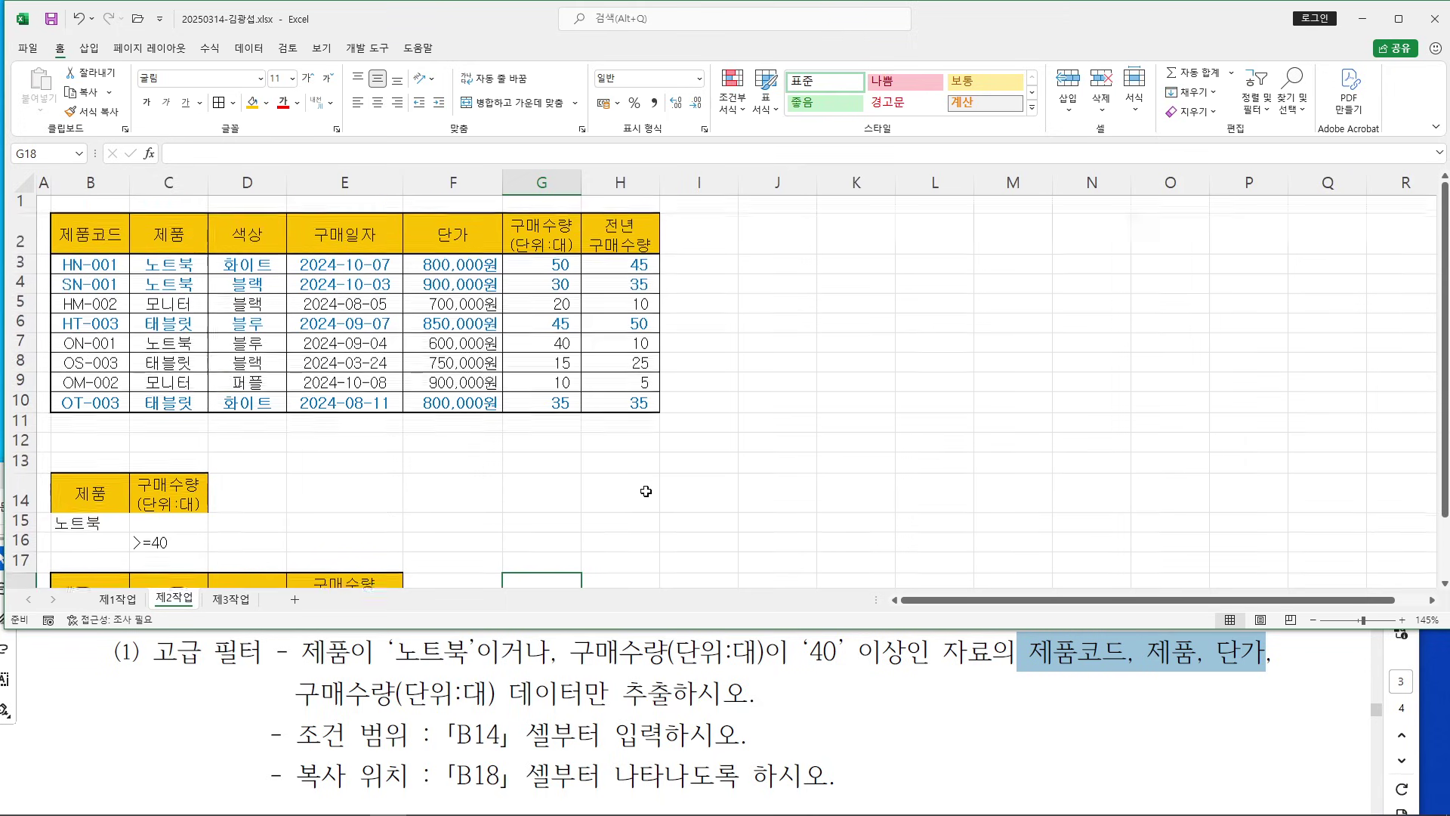
Run Advanced Filter with criteria $B$14:$C$16, copying results to $B$18:$E$18
{"action": "left_click", "coordinate": [344, 293]}
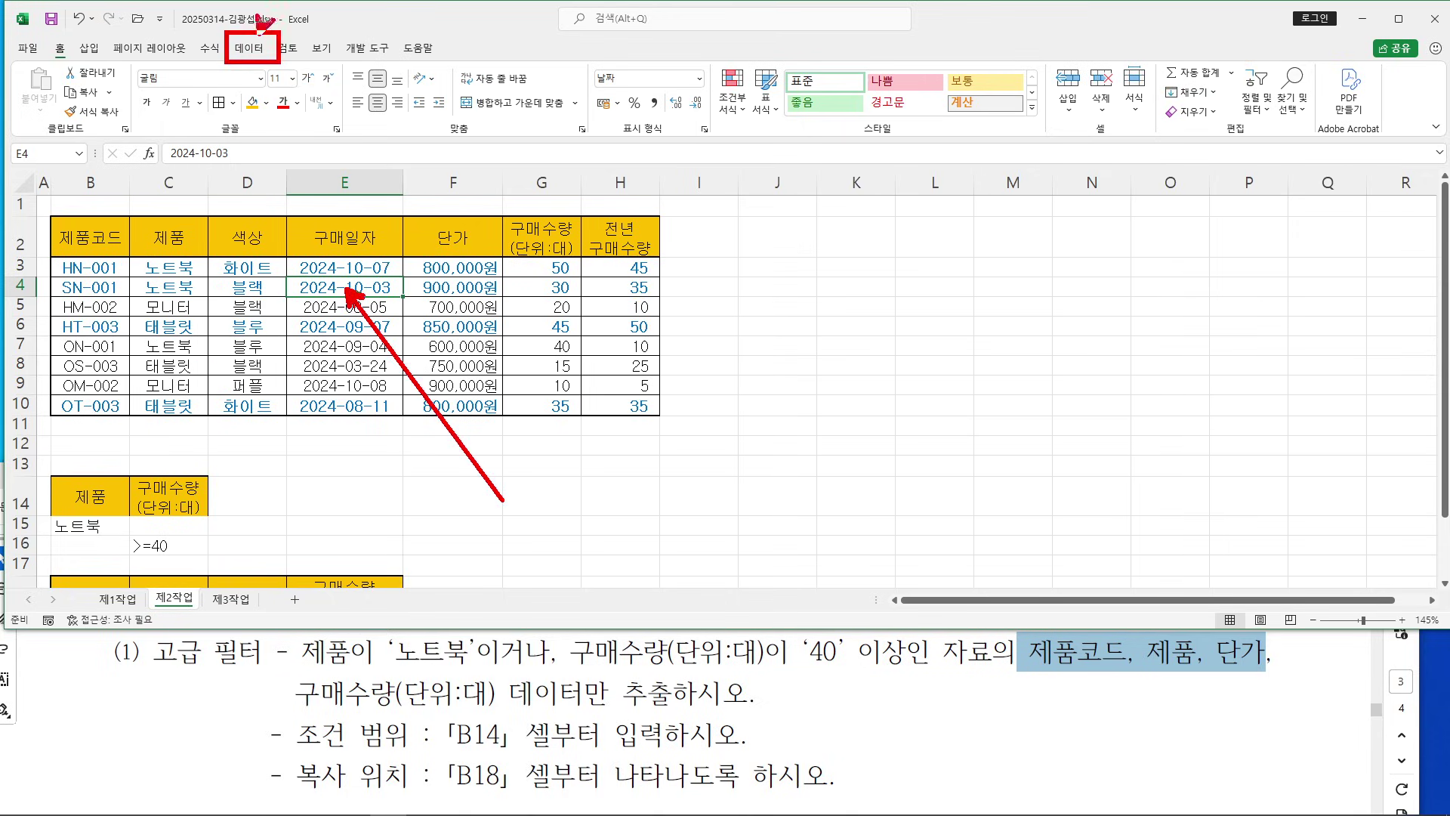
{"action": "left_click", "coordinate": [249, 47]}
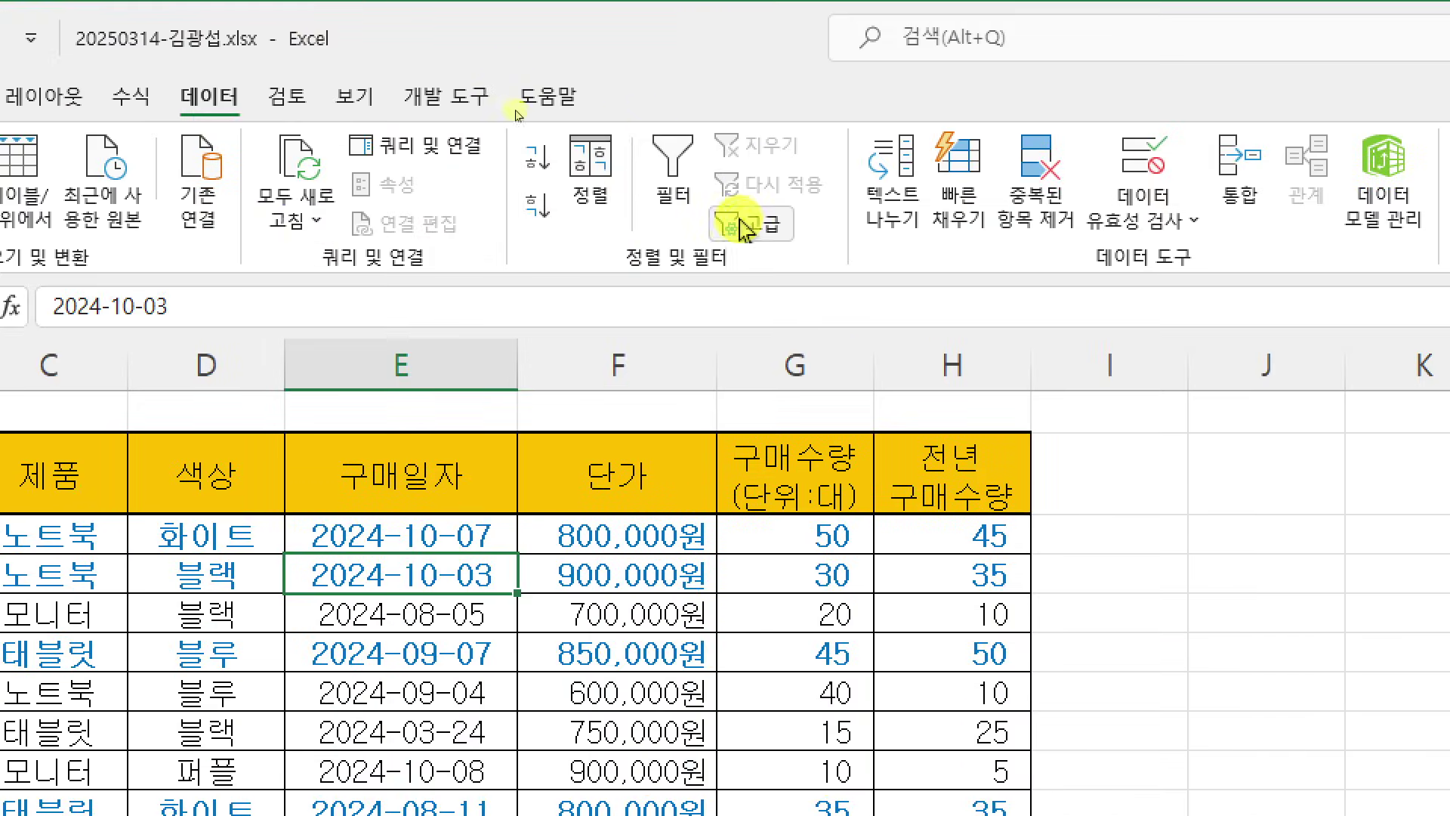
{"action": "left_click", "coordinate": [750, 226]}
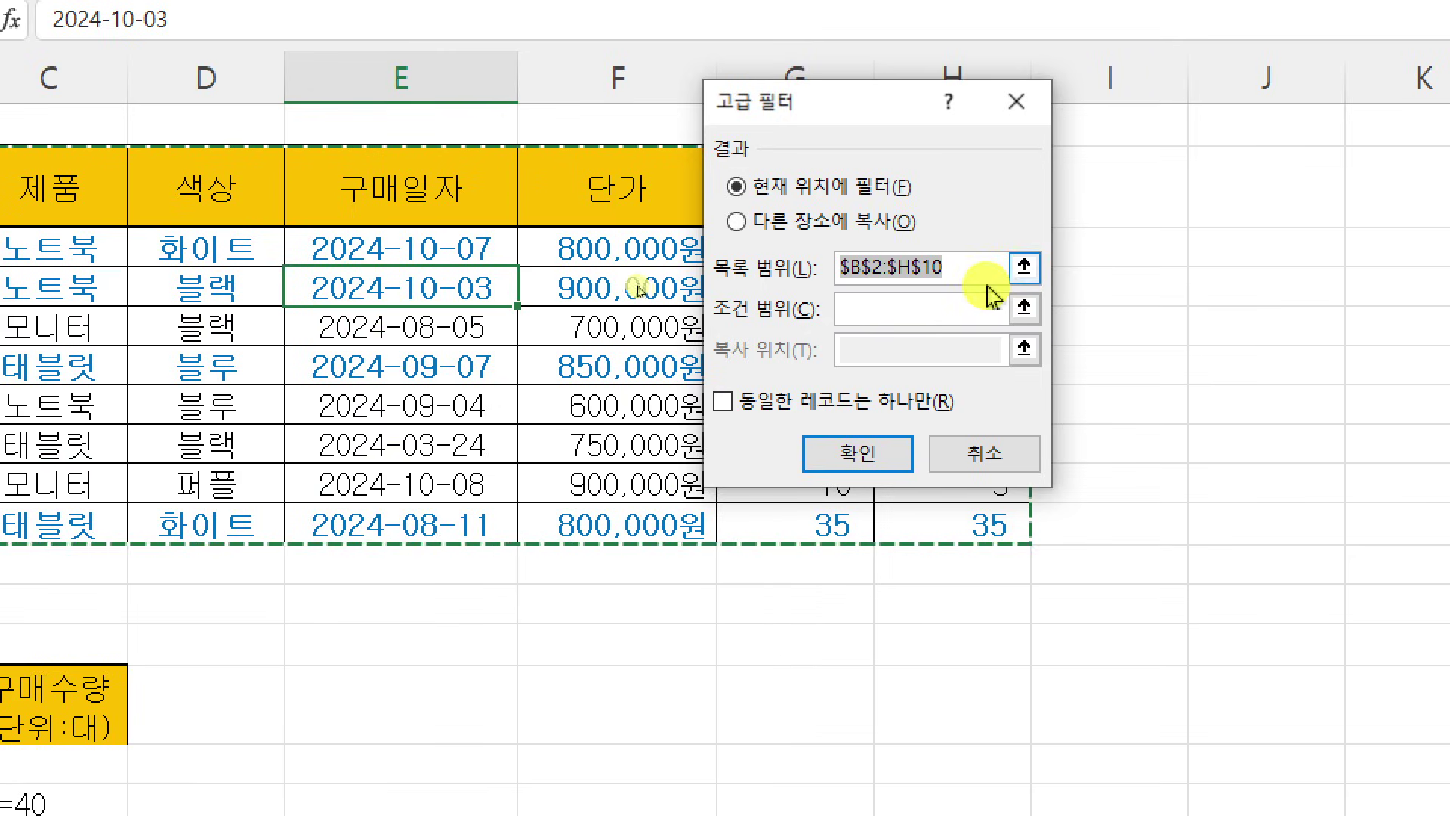
{"action": "left_click", "coordinate": [737, 222]}
{"action": "left_click", "coordinate": [875, 354]}
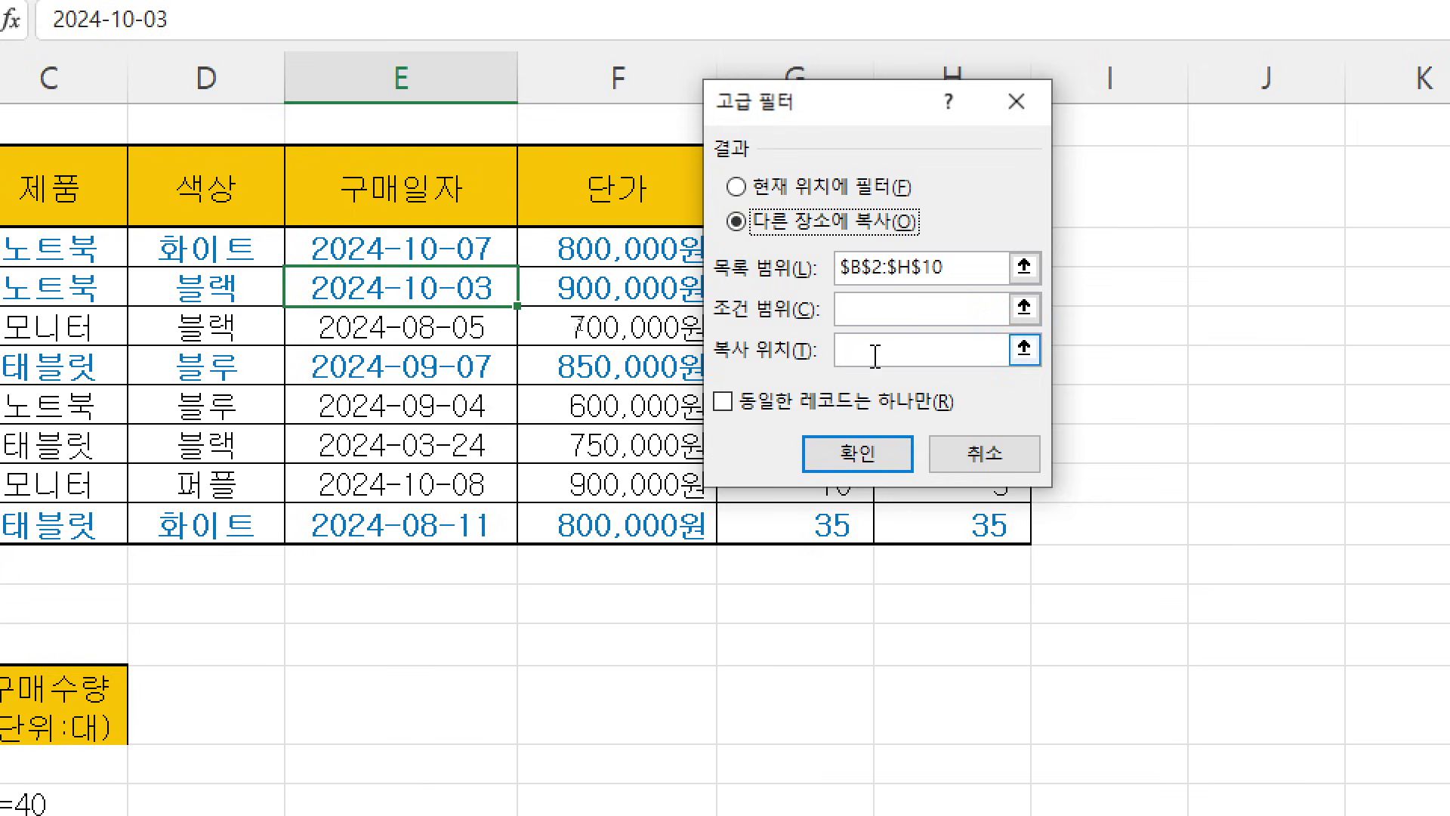
{"action": "left_click", "coordinate": [911, 312]}
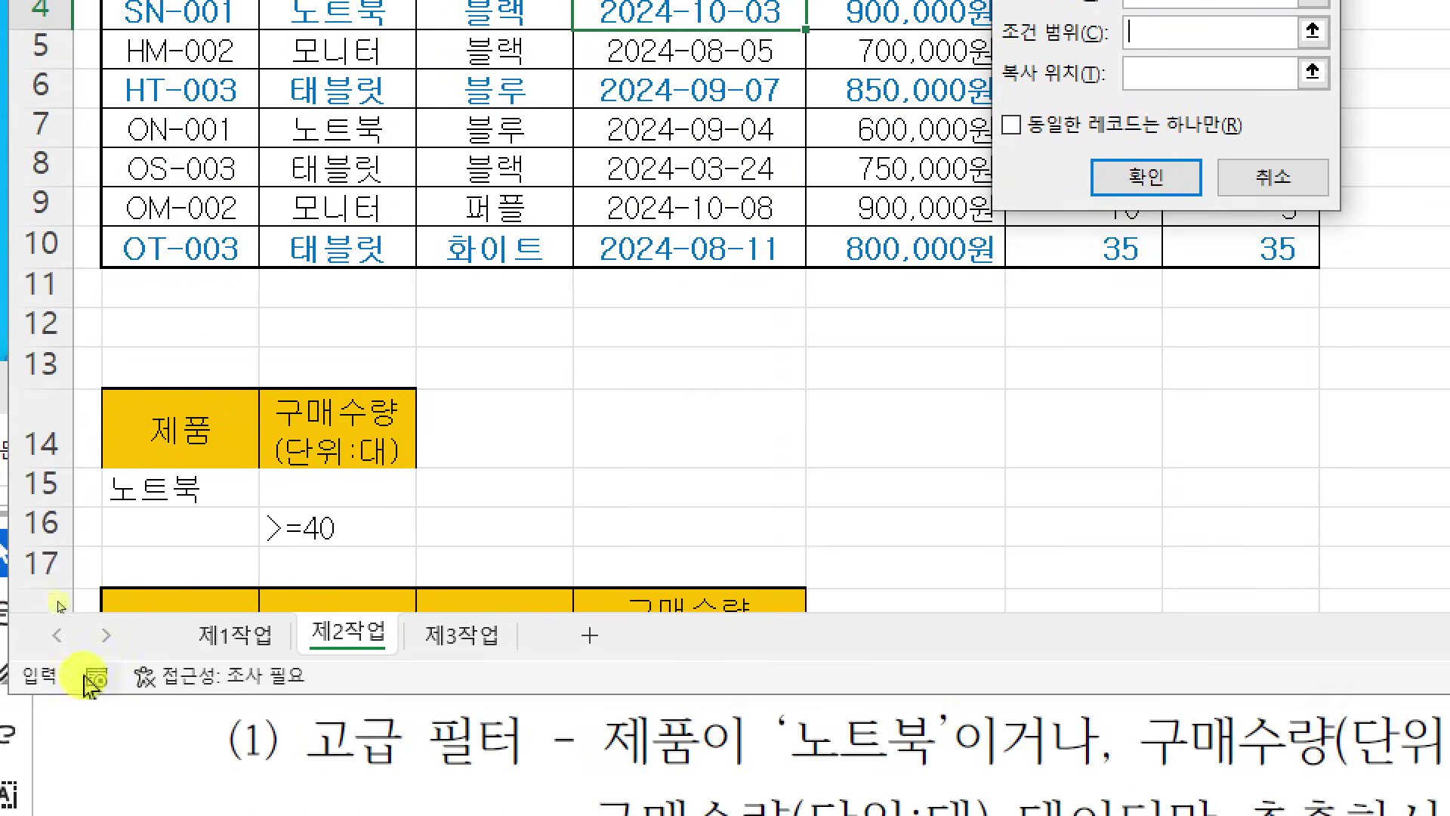
{"action": "left_click_drag", "start_coordinate": [145, 417], "coordinate": [370, 520]}
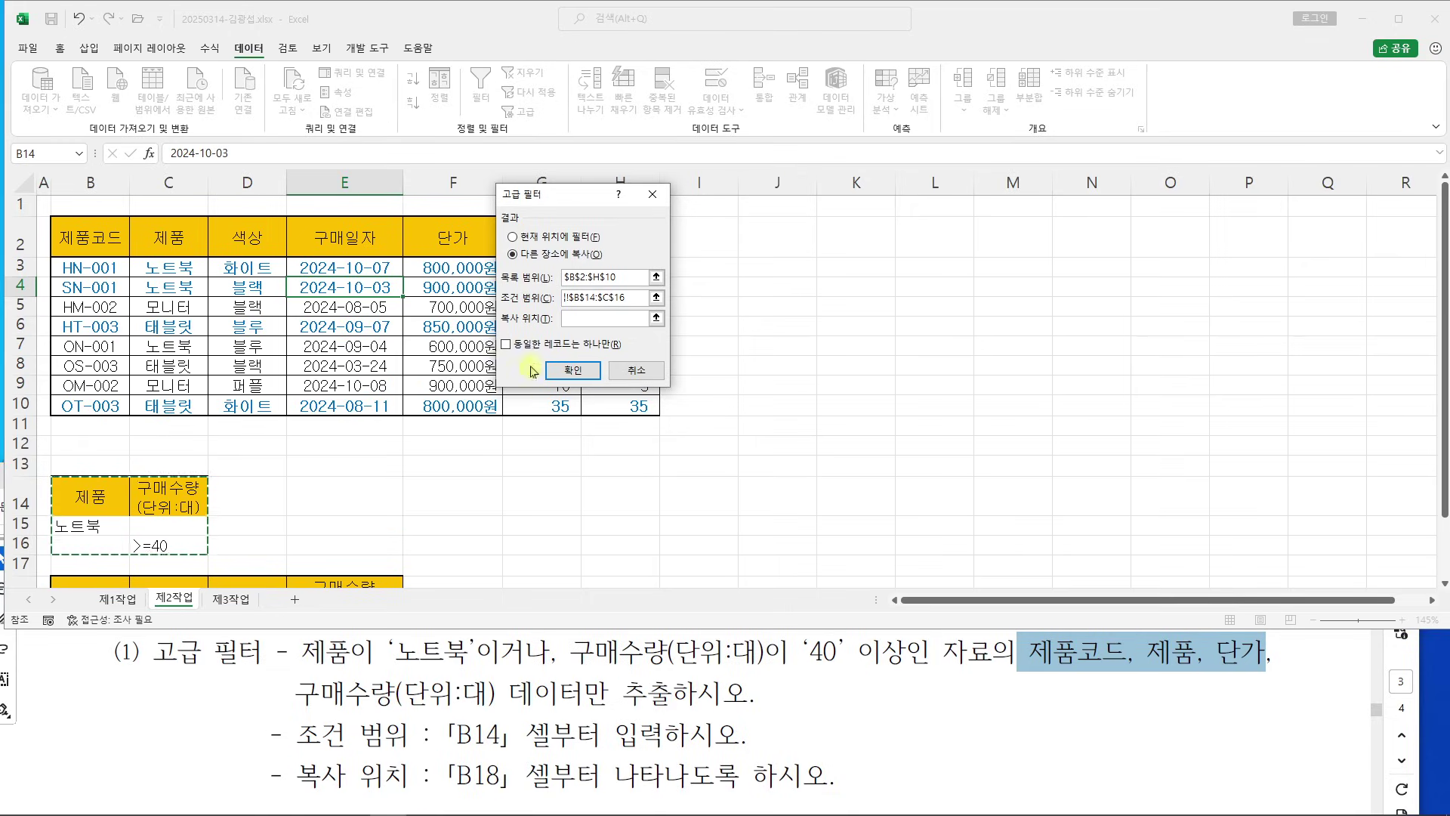
{"action": "left_click", "coordinate": [586, 318]}
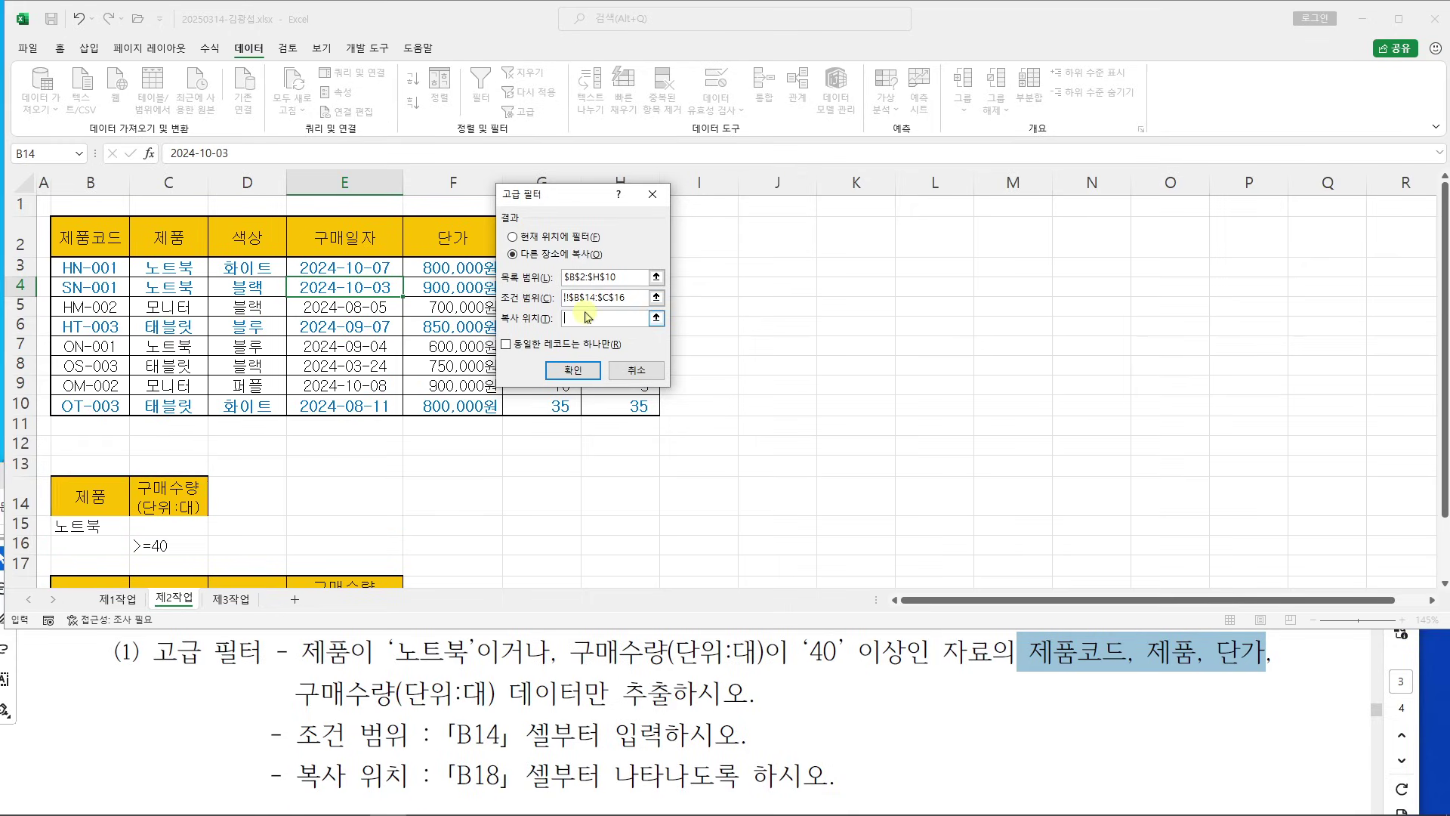
{"action": "scroll", "coordinate": [370, 458], "scroll_direction": "down", "scroll_amount": 2}
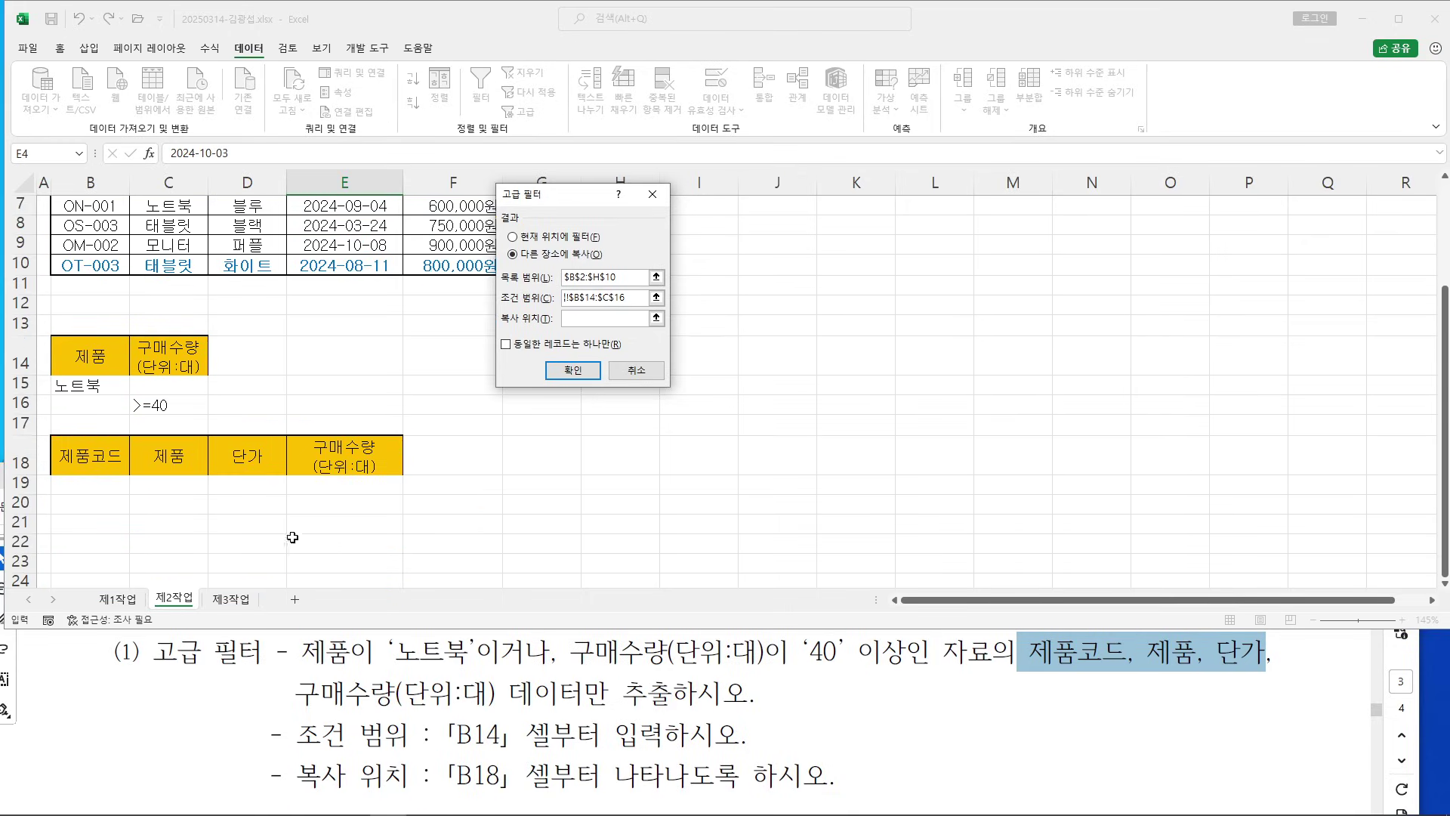
{"action": "left_click_drag", "start_coordinate": [105, 461], "coordinate": [378, 449]}
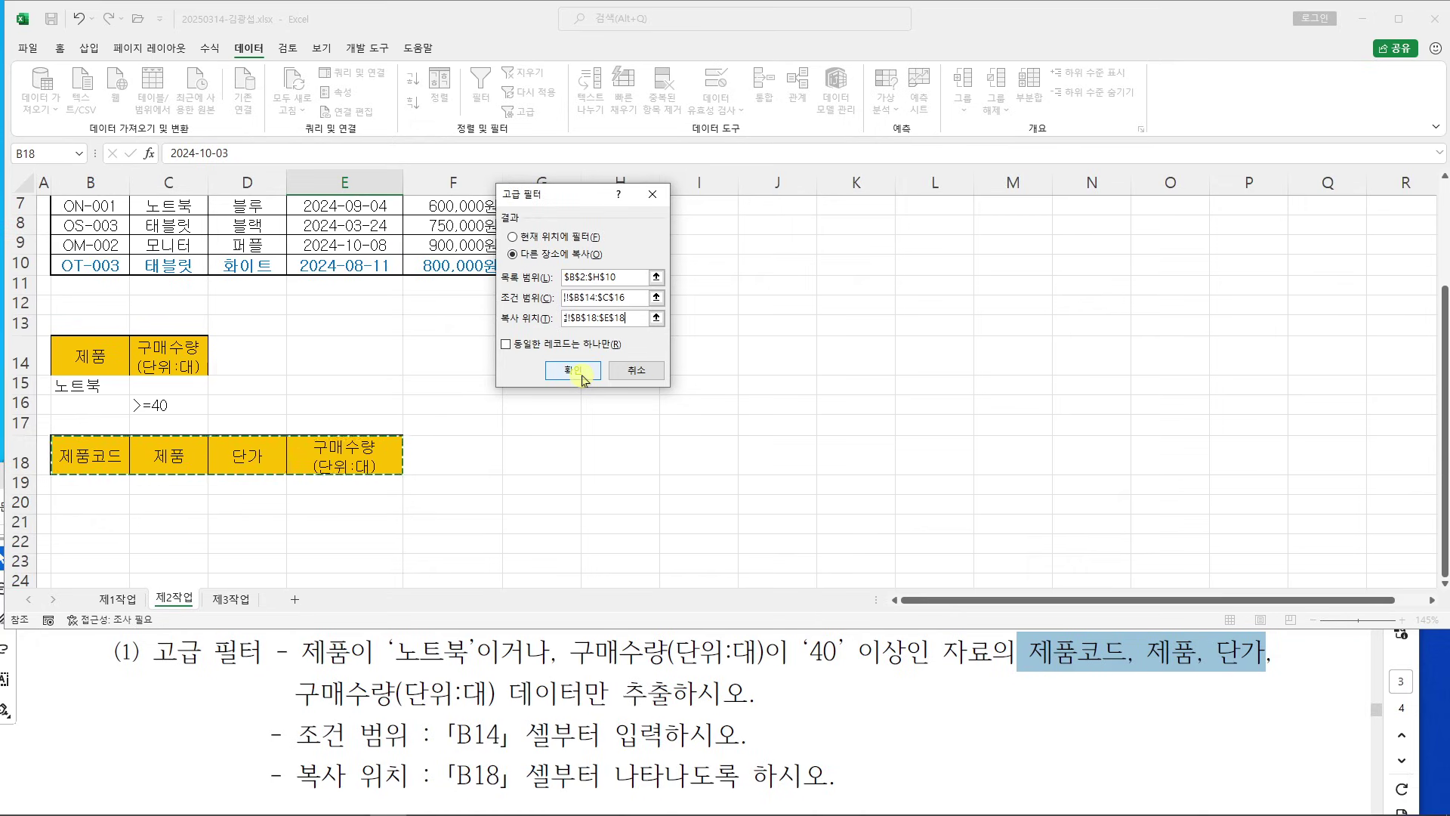
{"action": "left_click", "coordinate": [543, 407]}
{"action": "scroll", "coordinate": [265, 522], "scroll_direction": "down", "scroll_amount": 1}
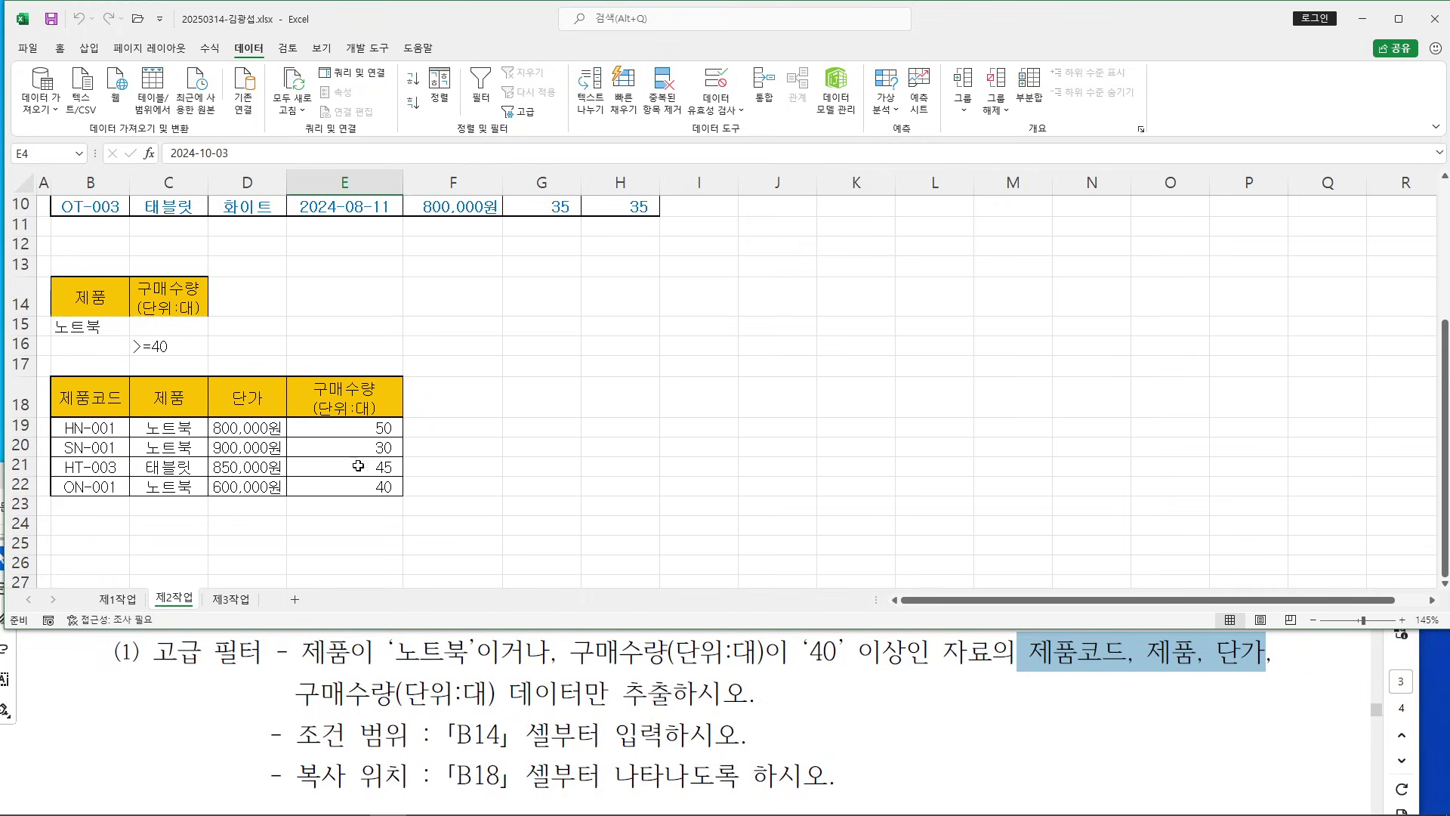
Mark requirement (2) 표 서식 in the task PDF, then select the result table in Excel
{"action": "left_click", "coordinate": [595, 494]}
{"action": "left_click", "coordinate": [383, 684]}
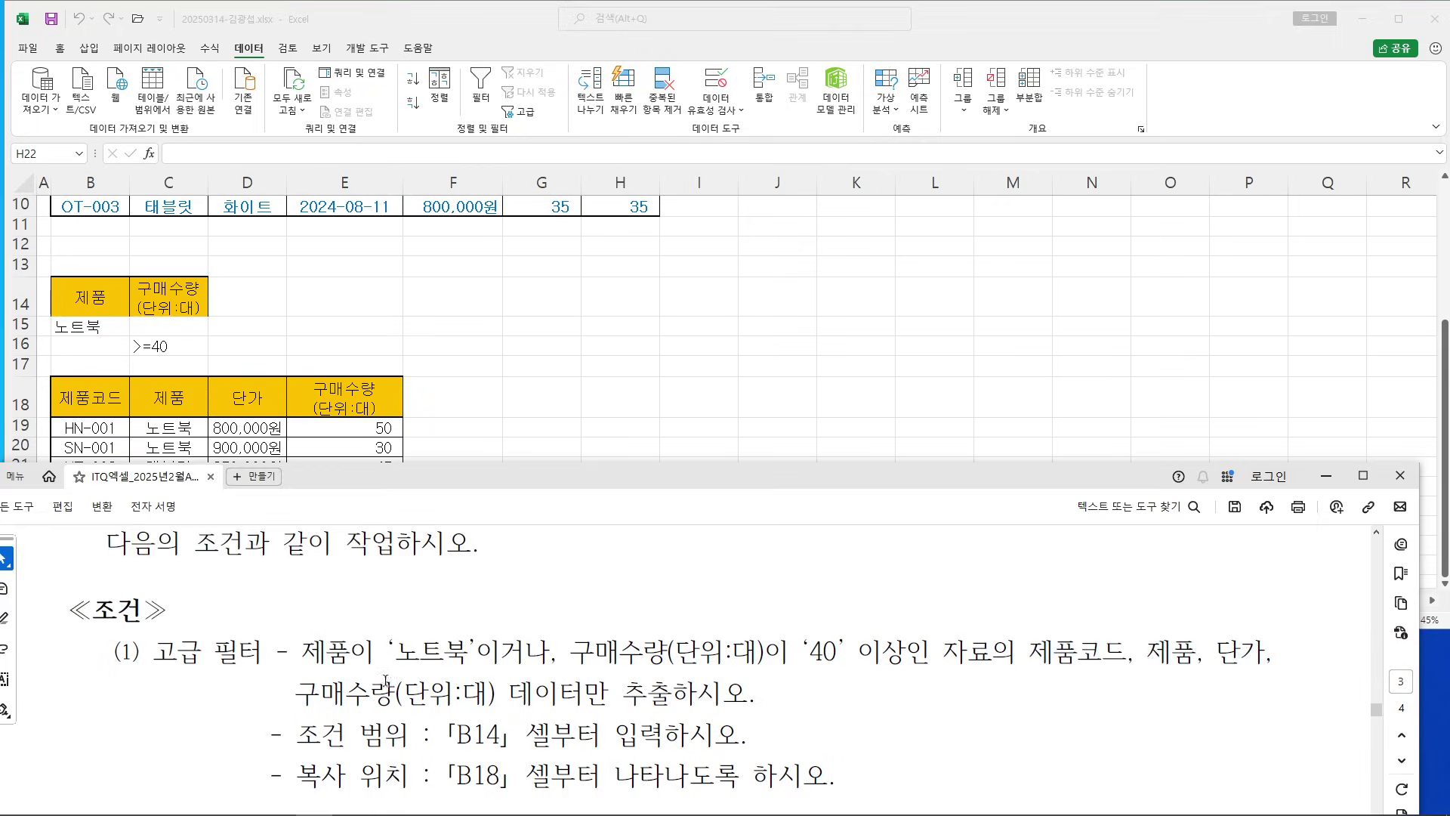
{"action": "scroll", "coordinate": [404, 654], "scroll_direction": "down", "scroll_amount": 3}
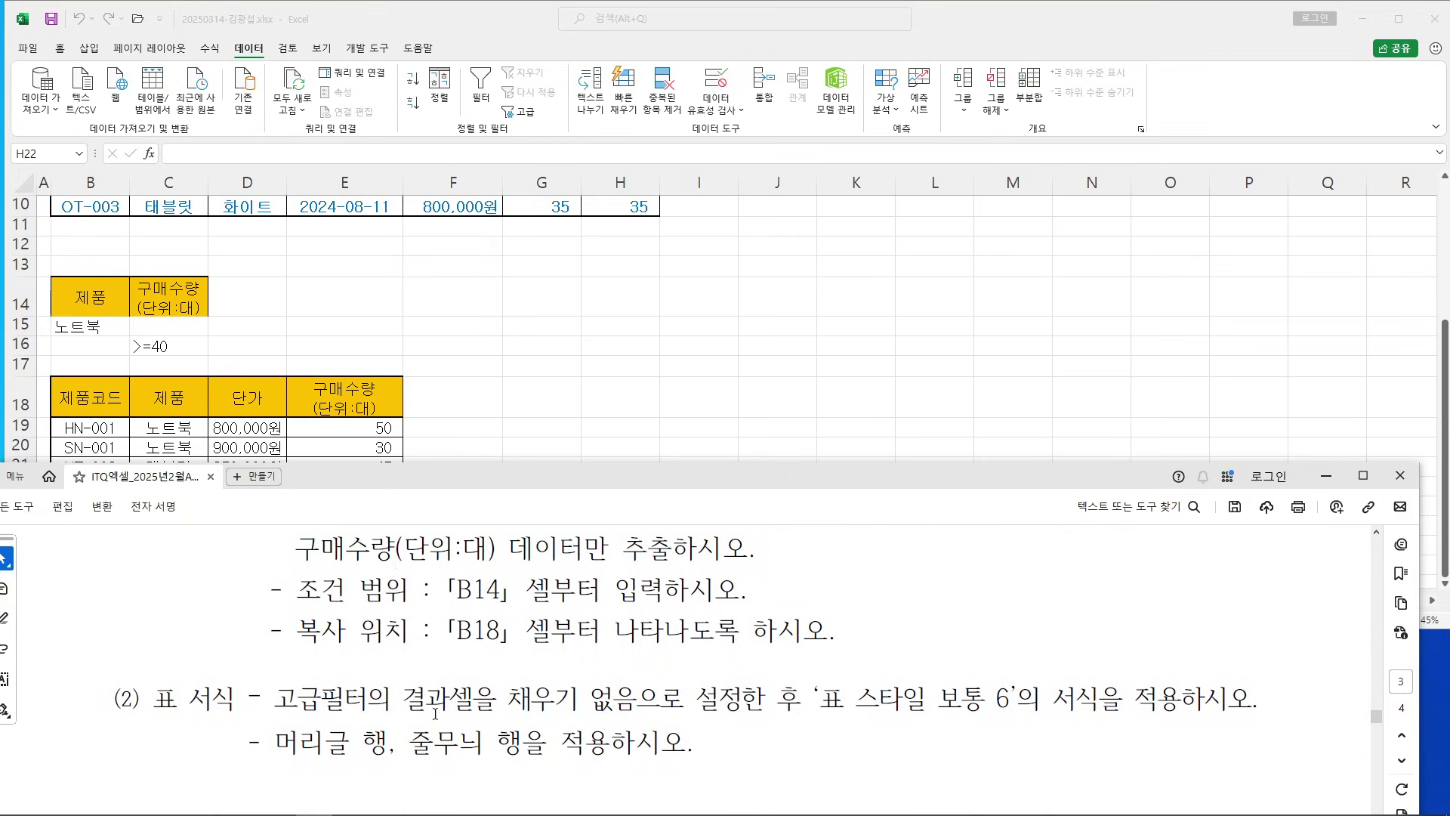
{"action": "left_click_drag", "start_coordinate": [1093, 724], "coordinate": [321, 725]}
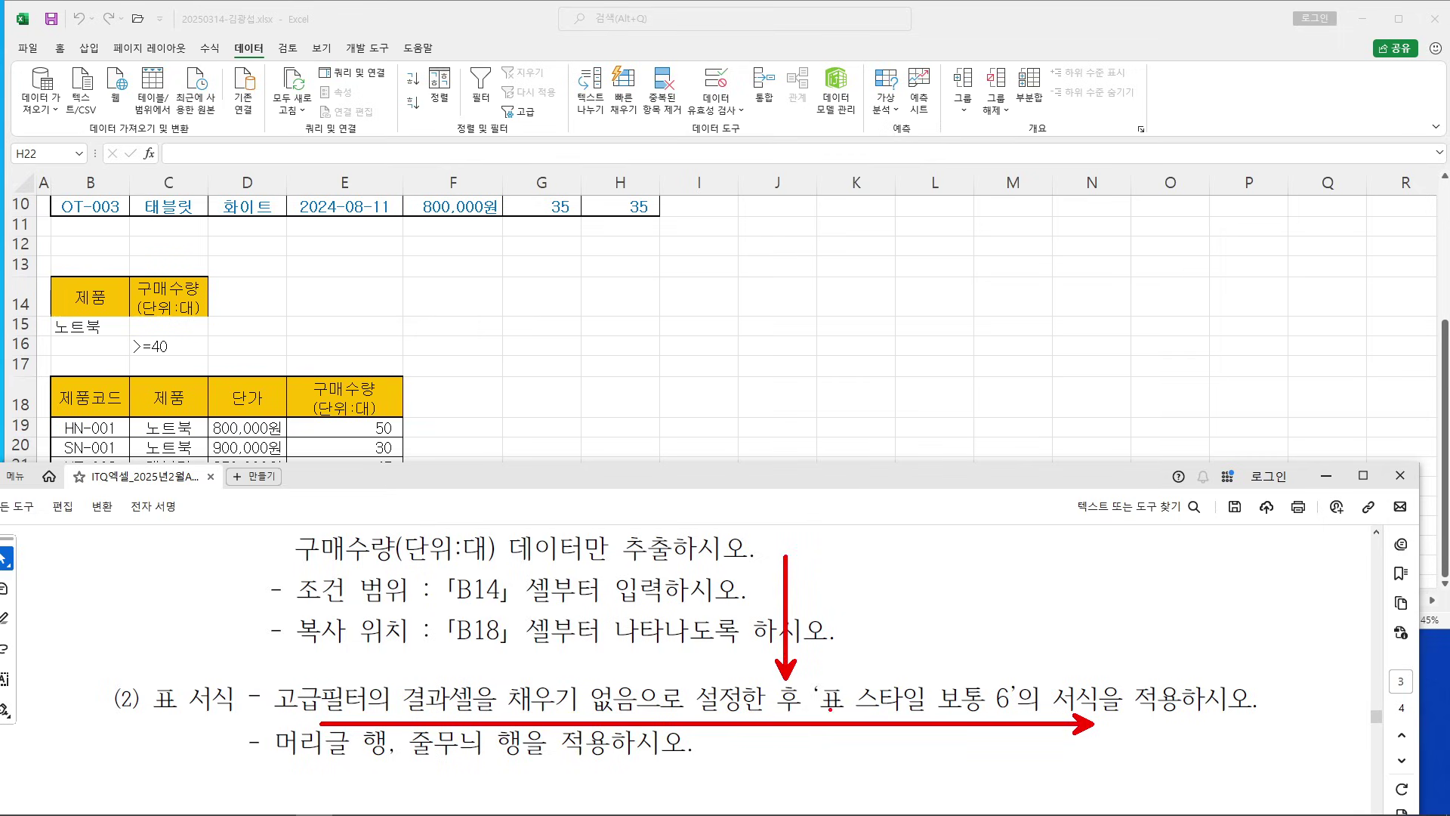
{"action": "left_click_drag", "start_coordinate": [837, 737], "coordinate": [1086, 740]}
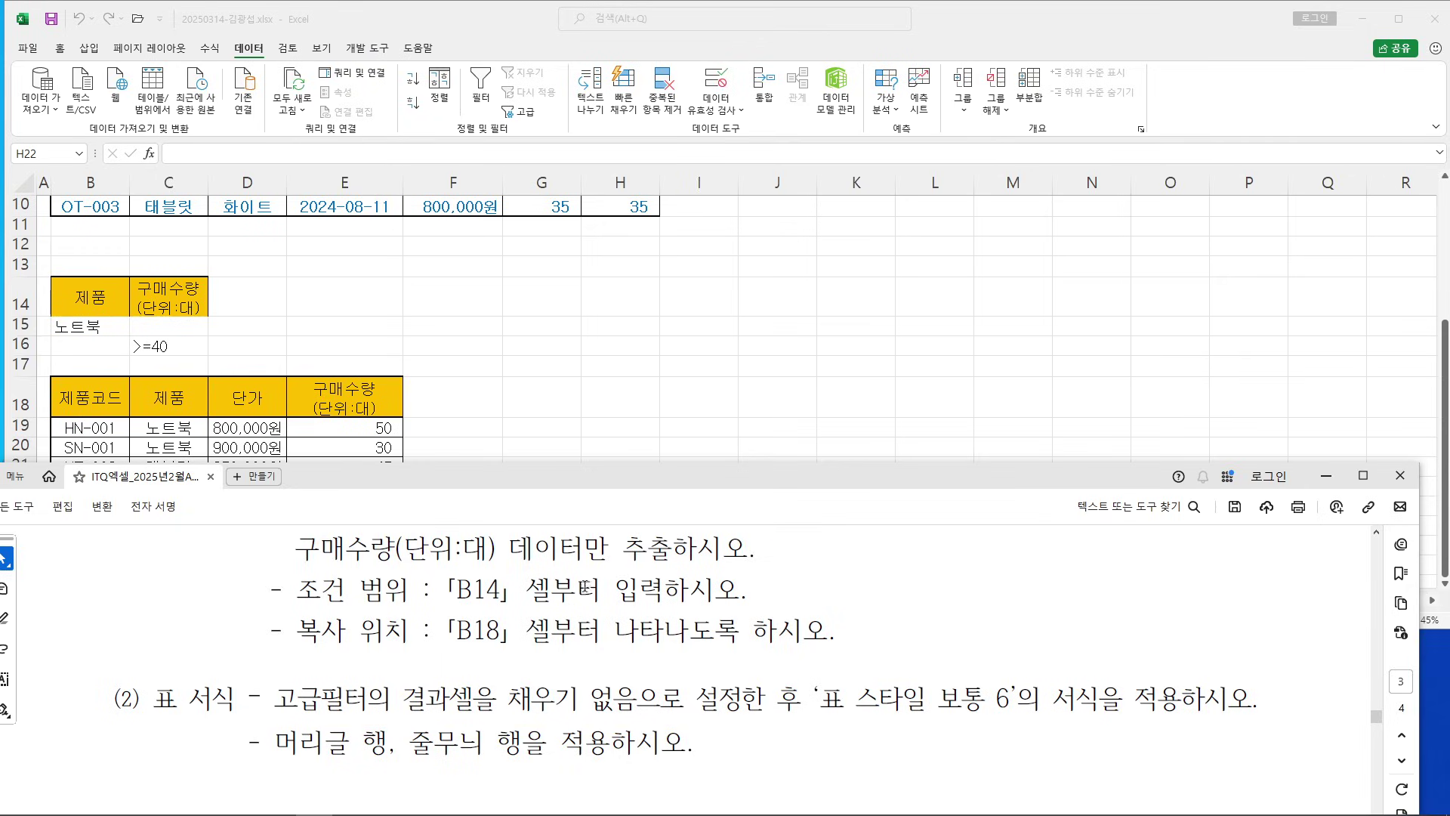
{"action": "left_click", "coordinate": [634, 440]}
{"action": "left_click_drag", "start_coordinate": [79, 401], "coordinate": [346, 482]}
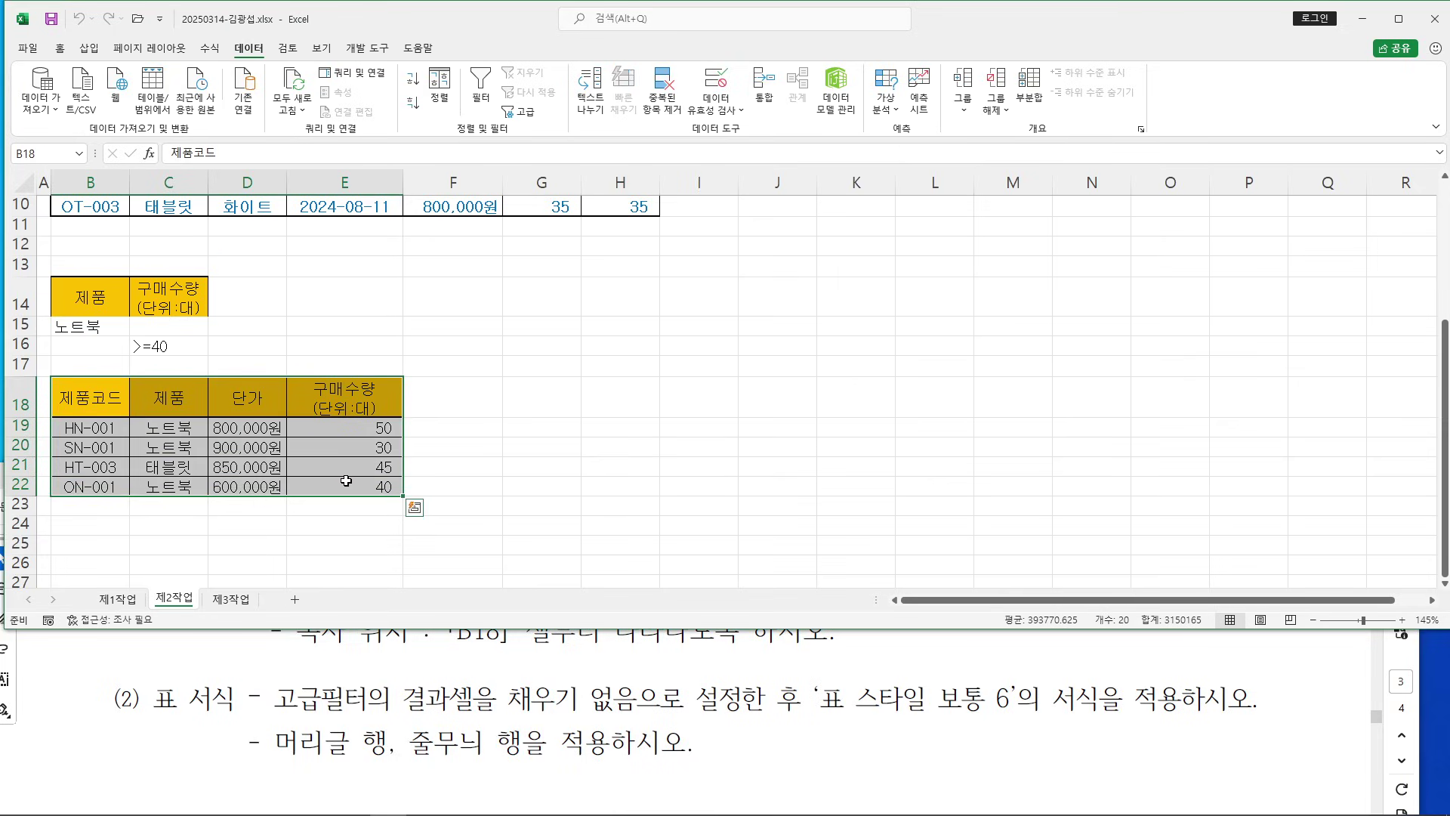
Set the fill of result table B18:E22 to No Fill
{"action": "scroll", "coordinate": [346, 481], "scroll_direction": "up", "scroll_amount": 1, "text": "ctrl"}
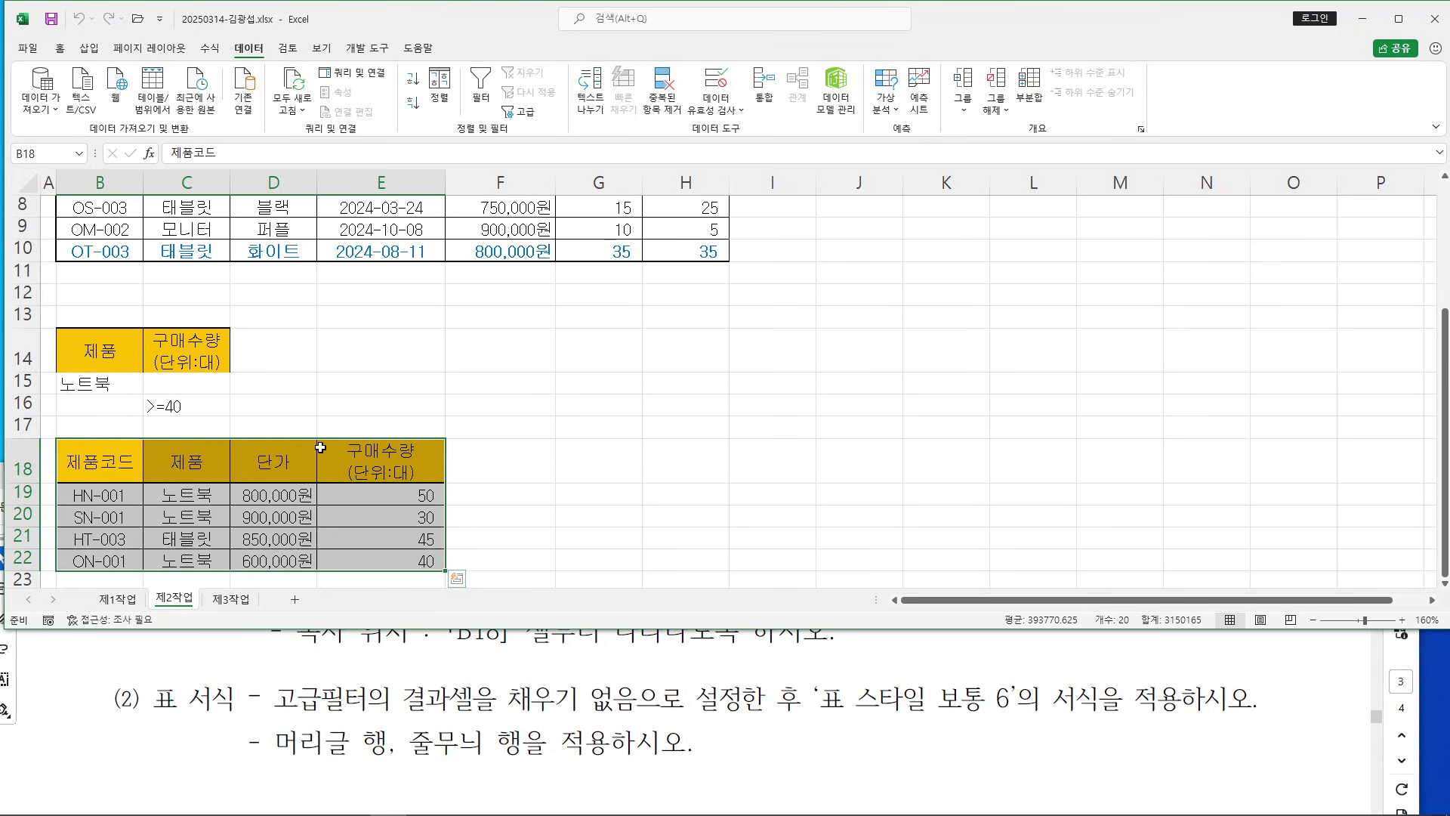
{"action": "left_click", "coordinate": [59, 48]}
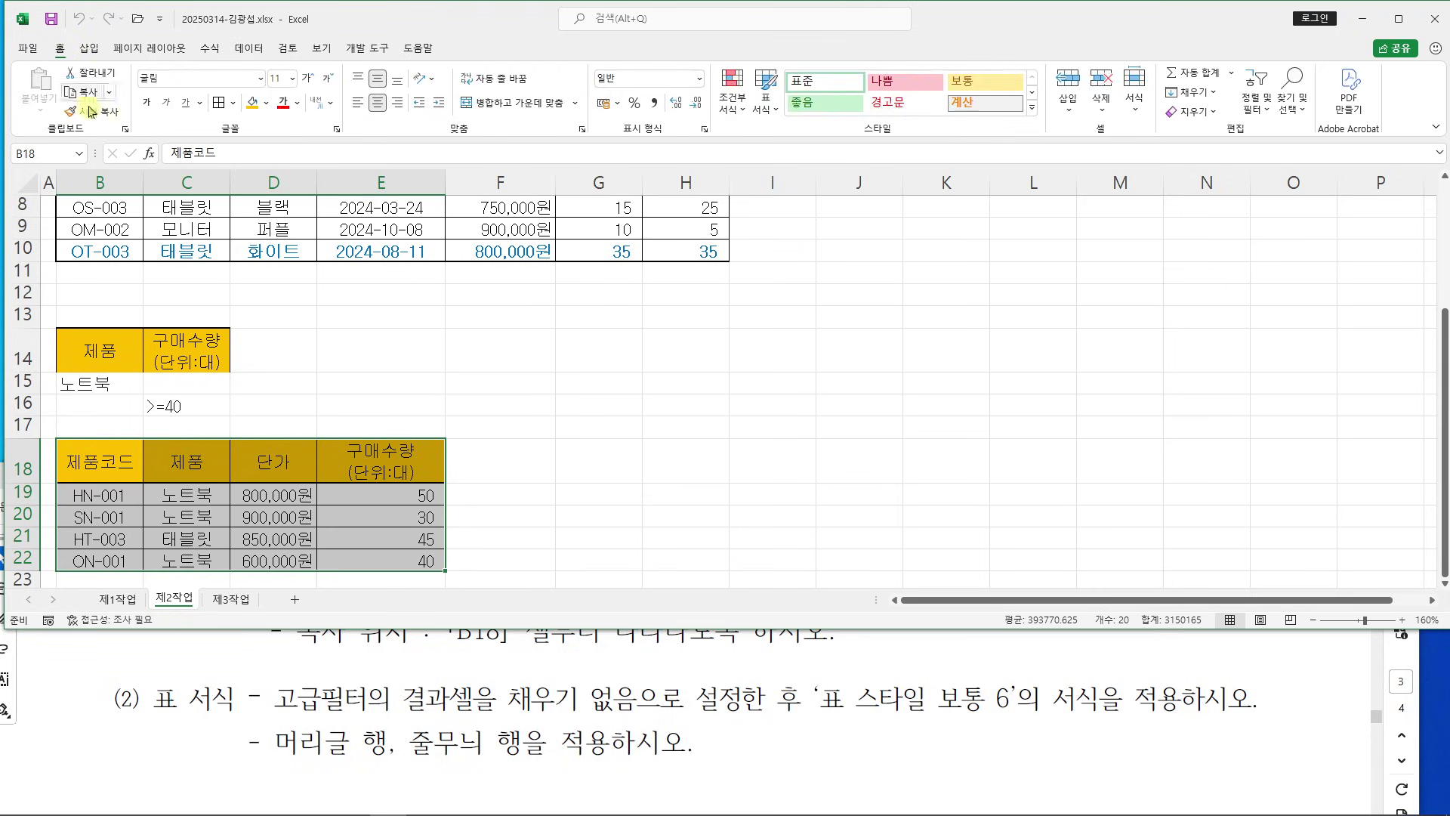
{"action": "left_click", "coordinate": [268, 103]}
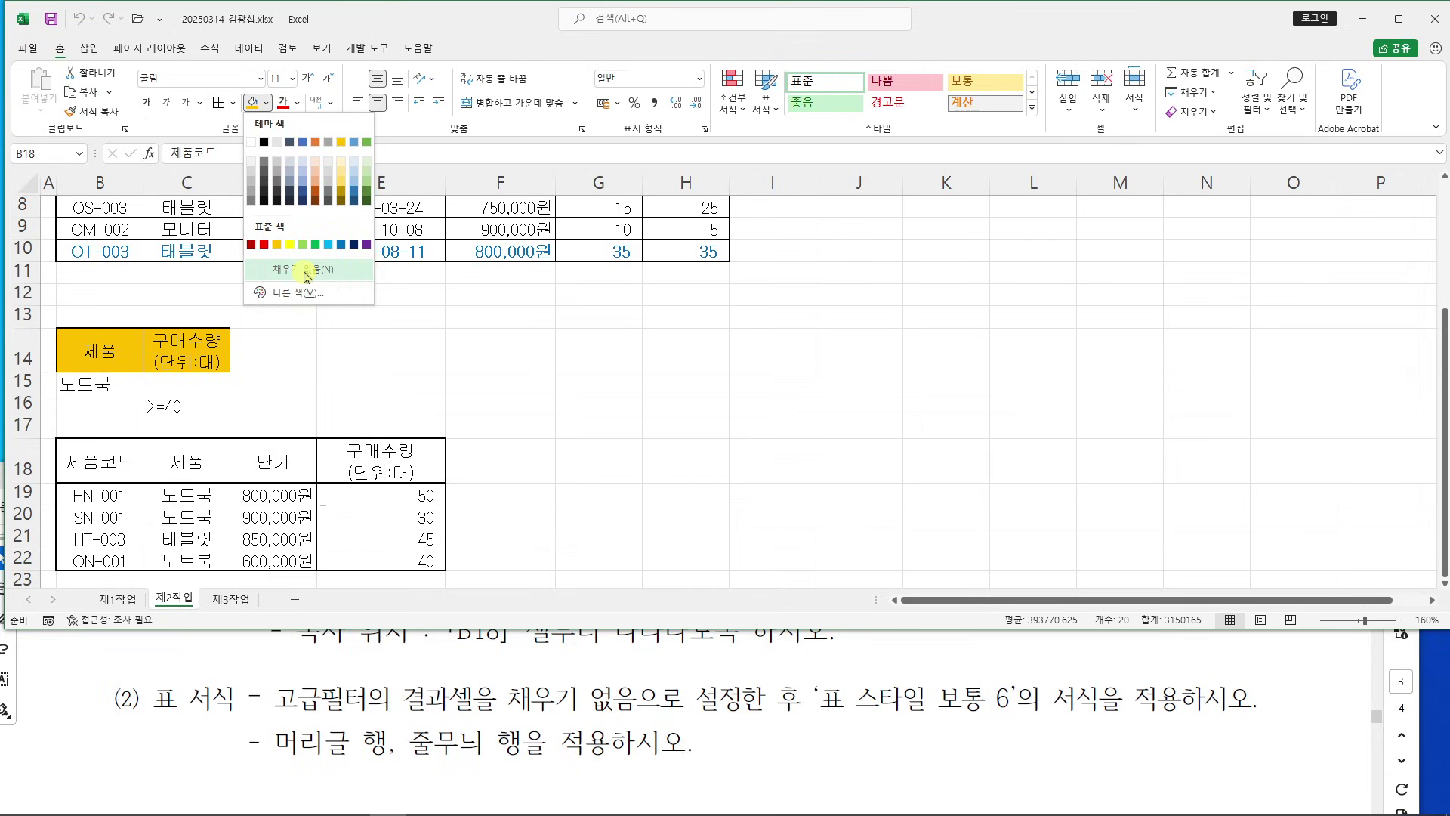
{"action": "left_click", "coordinate": [305, 271]}
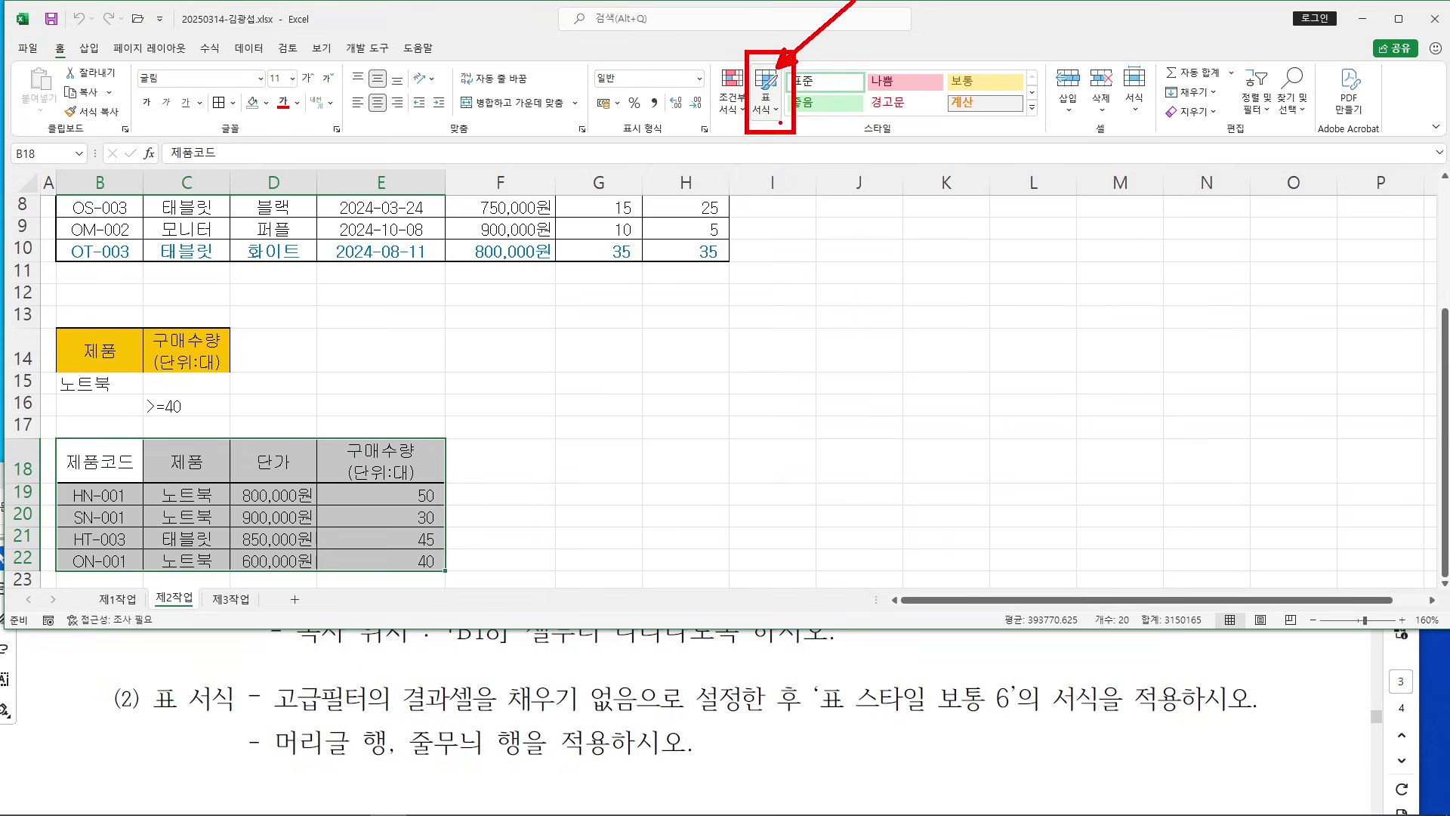
Format B18:E22 as a headed table in blue 표 스타일 보통 6 (Table Style Medium 6)
{"action": "left_click", "coordinate": [775, 114]}
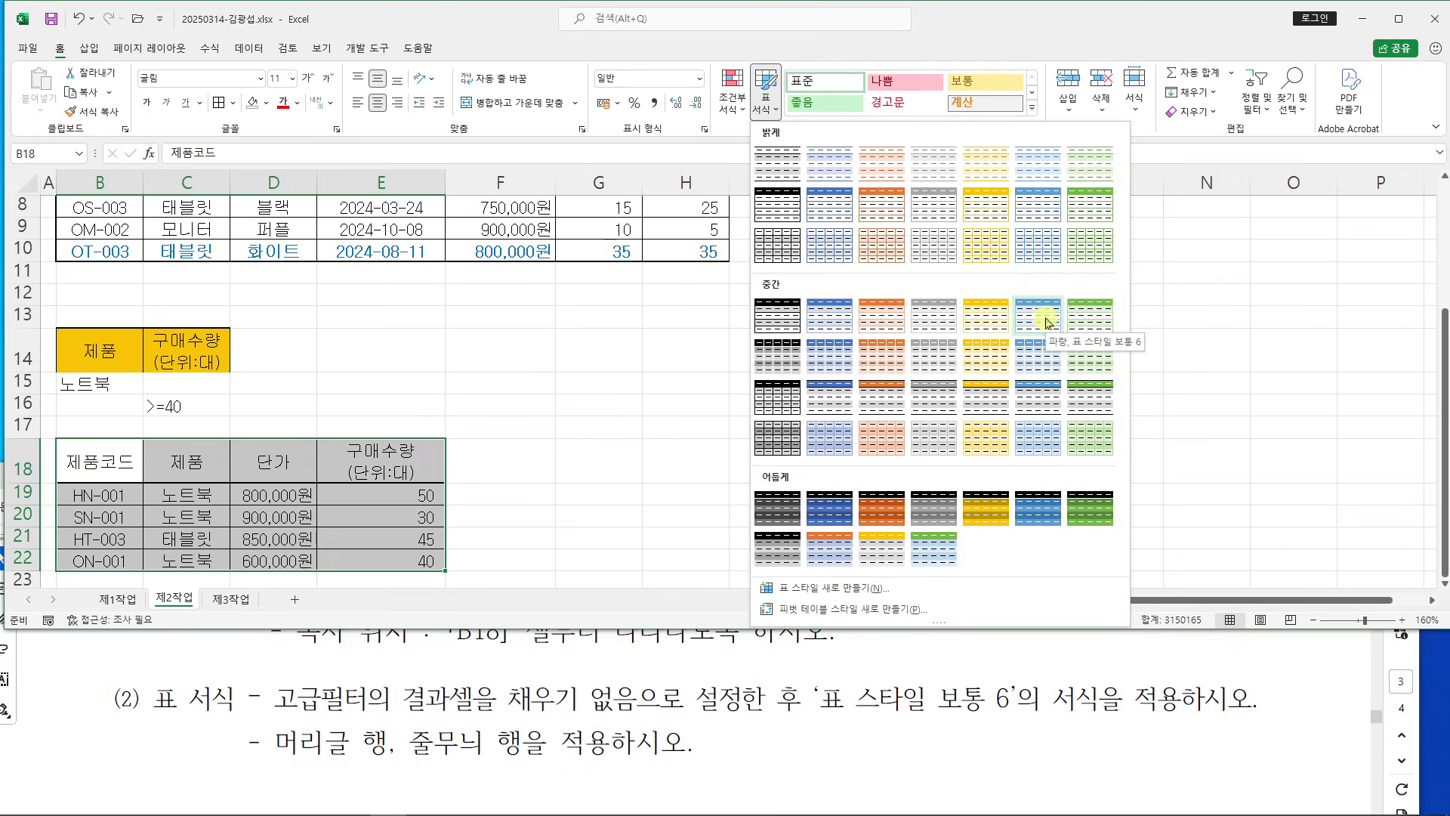
{"action": "left_click", "coordinate": [1048, 322]}
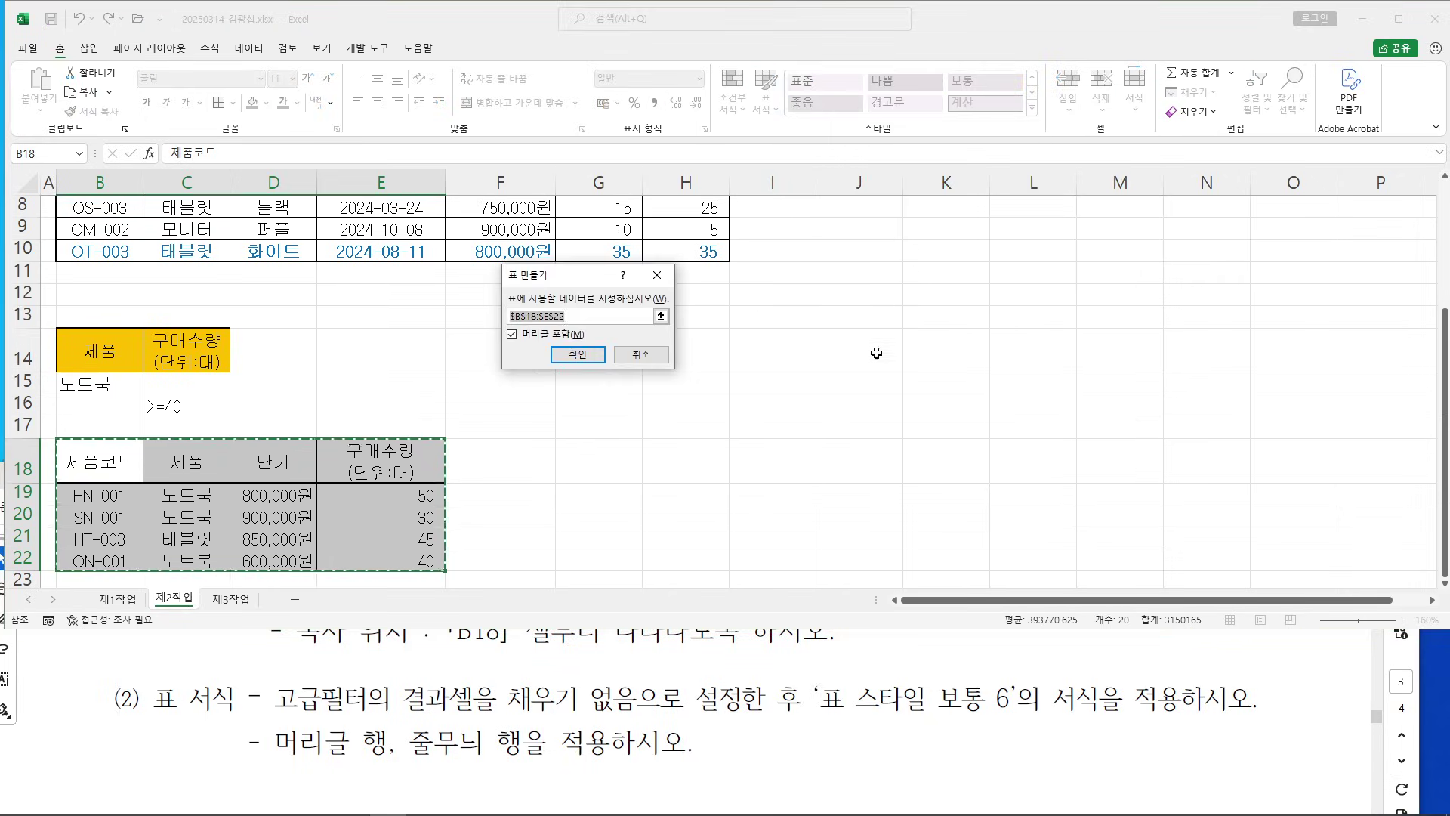
{"action": "left_click", "coordinate": [578, 356]}
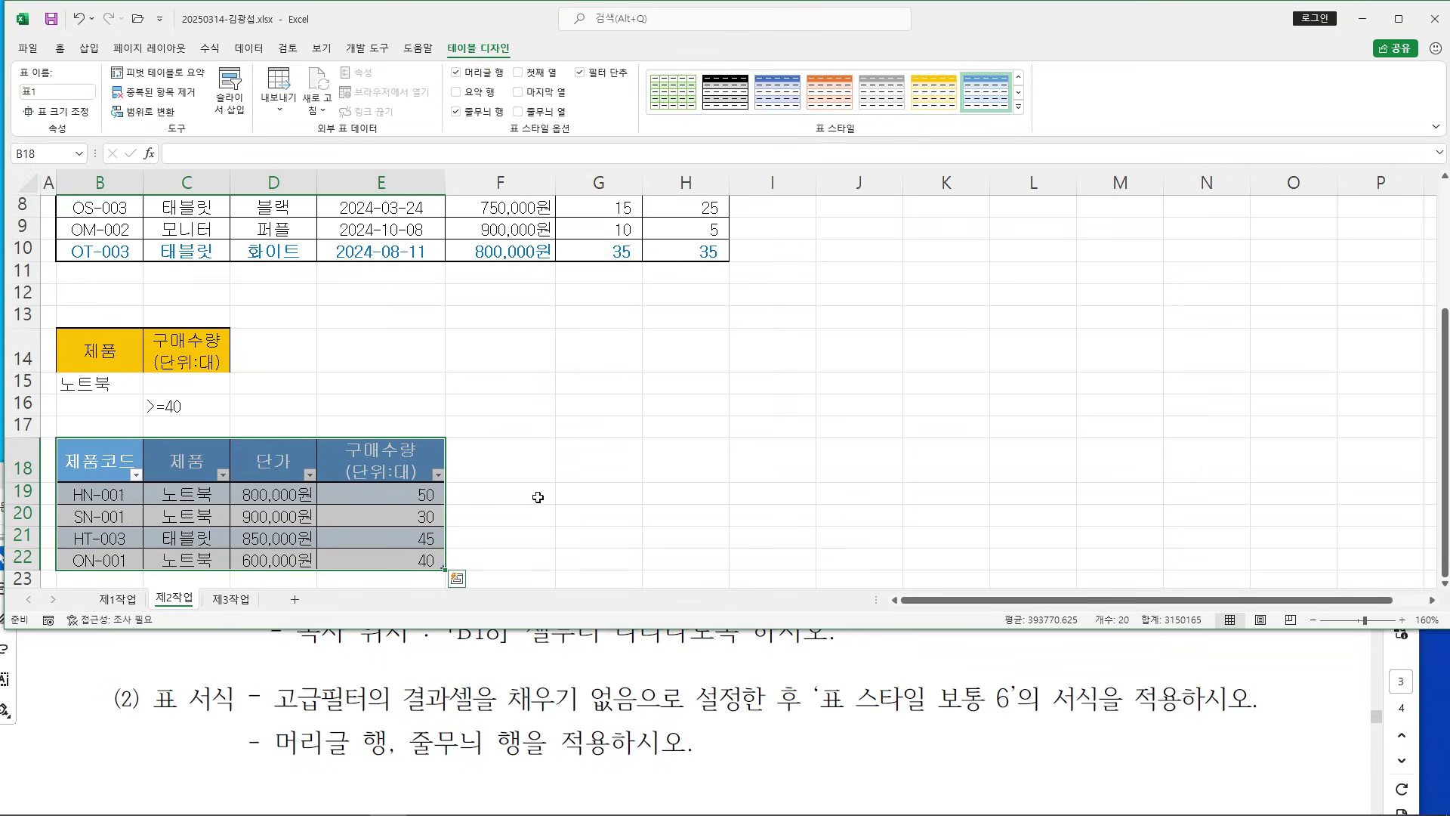
{"action": "left_click", "coordinate": [622, 489]}
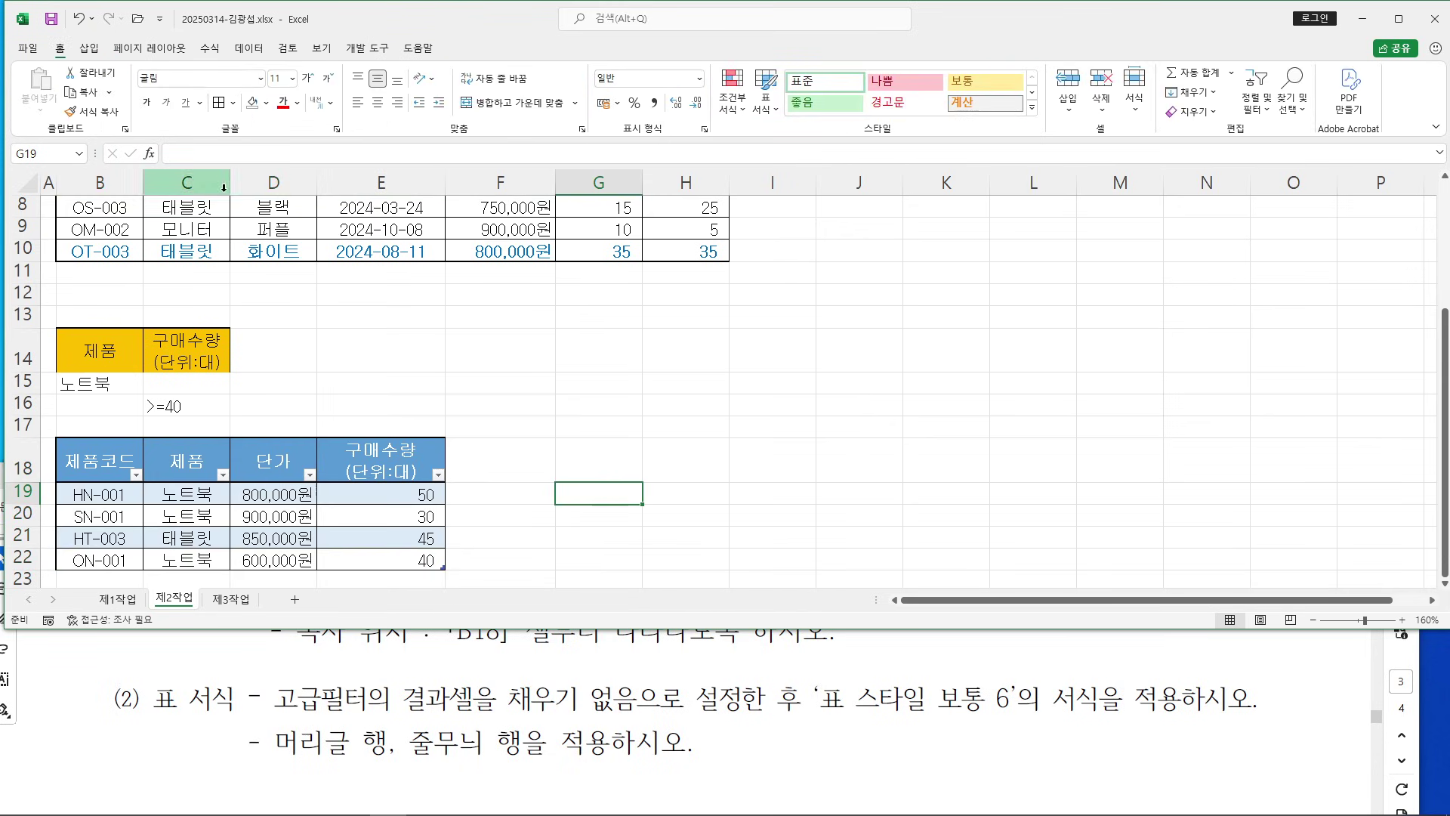
Widen column D slightly on the 제2작업 sheet
{"action": "left_click_drag", "start_coordinate": [320, 188], "coordinate": [323, 189]}
{"action": "left_click_drag", "start_coordinate": [685, 438], "coordinate": [680, 432]}
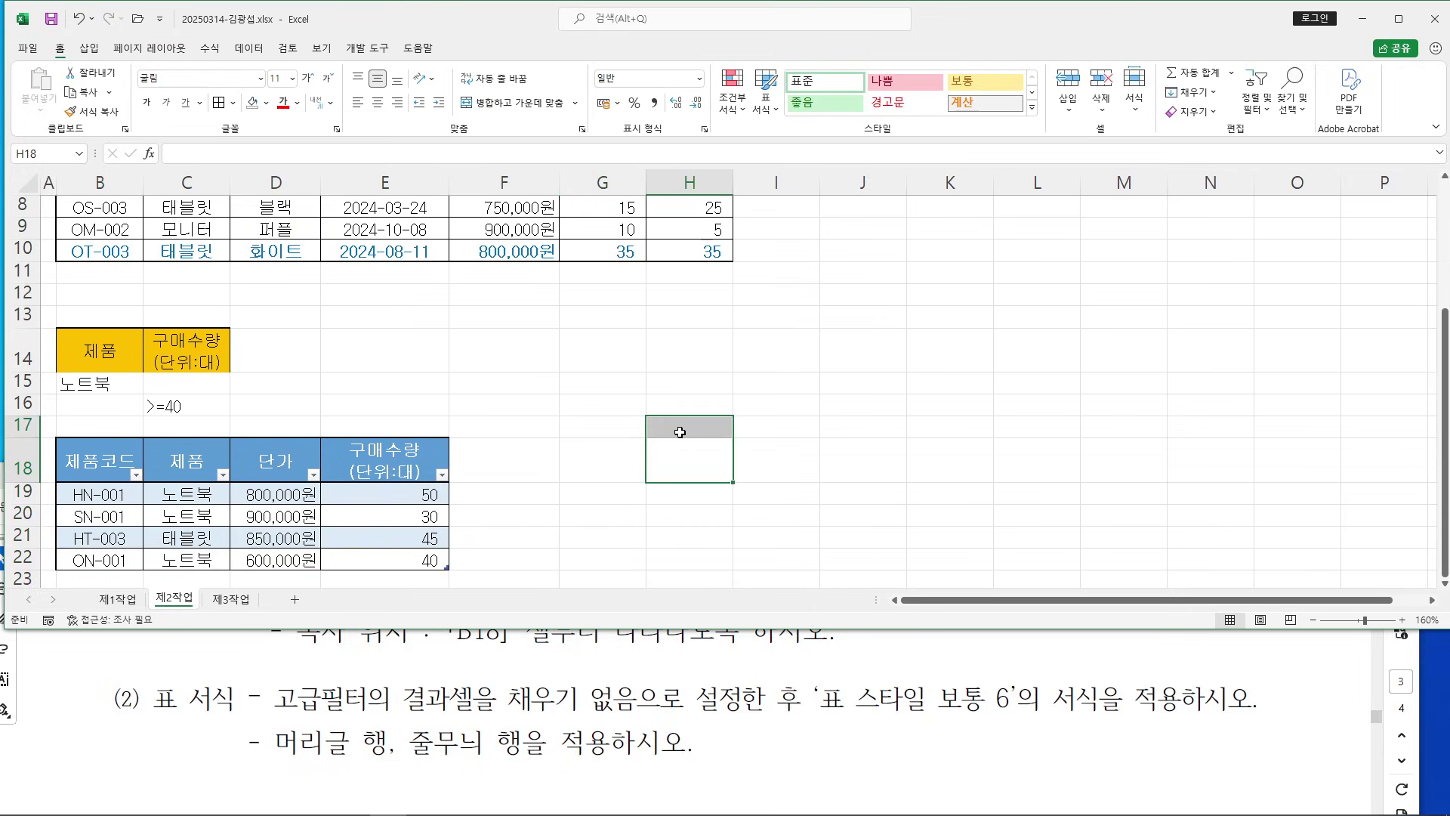
{"action": "left_click", "coordinate": [763, 465]}
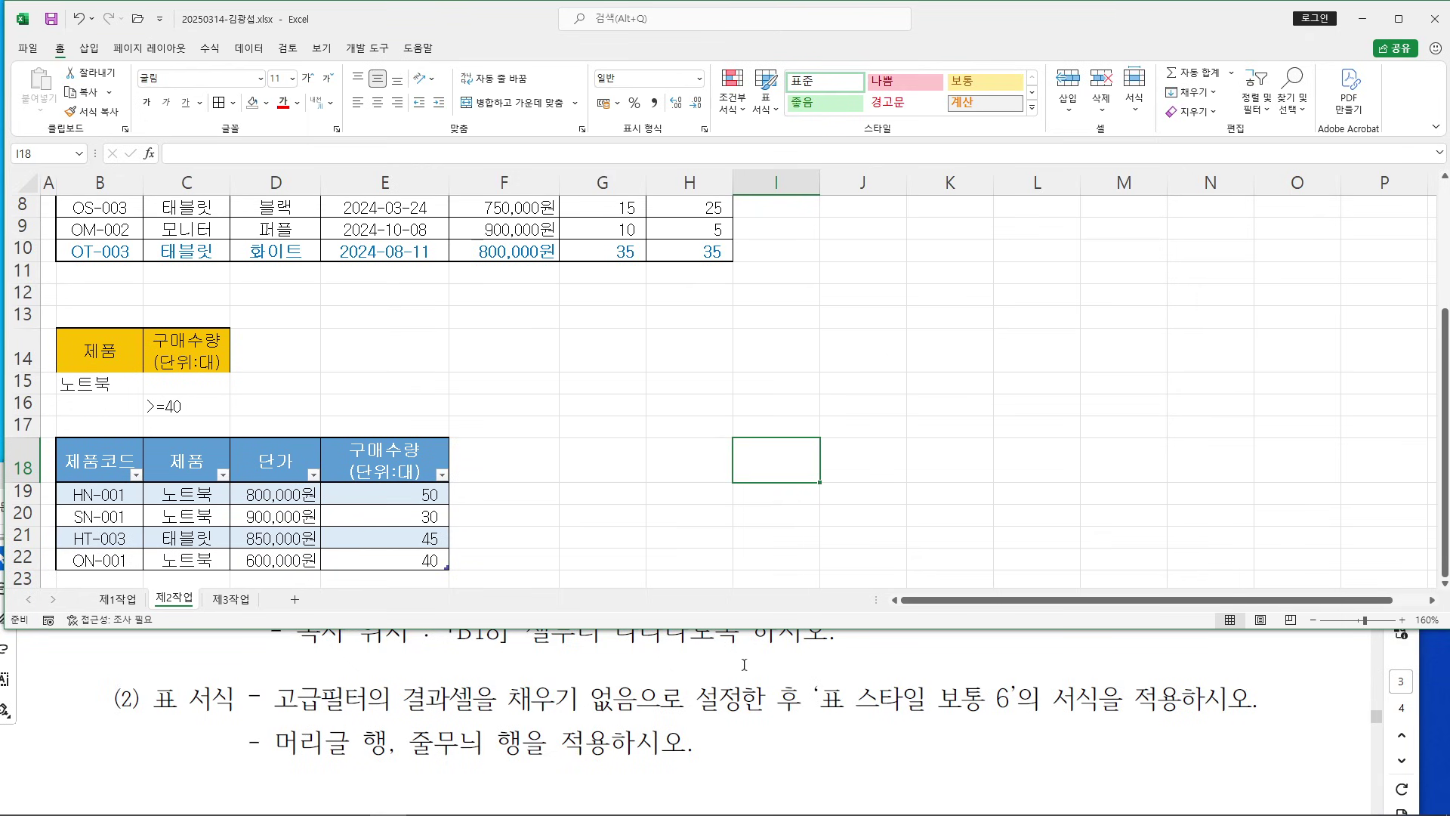
Read the [제3작업] 피벗테이블 instructions in the maximized PDF, then return to Excel
{"action": "left_click", "coordinate": [803, 671]}
{"action": "scroll", "coordinate": [783, 659], "scroll_direction": "up", "scroll_amount": 4}
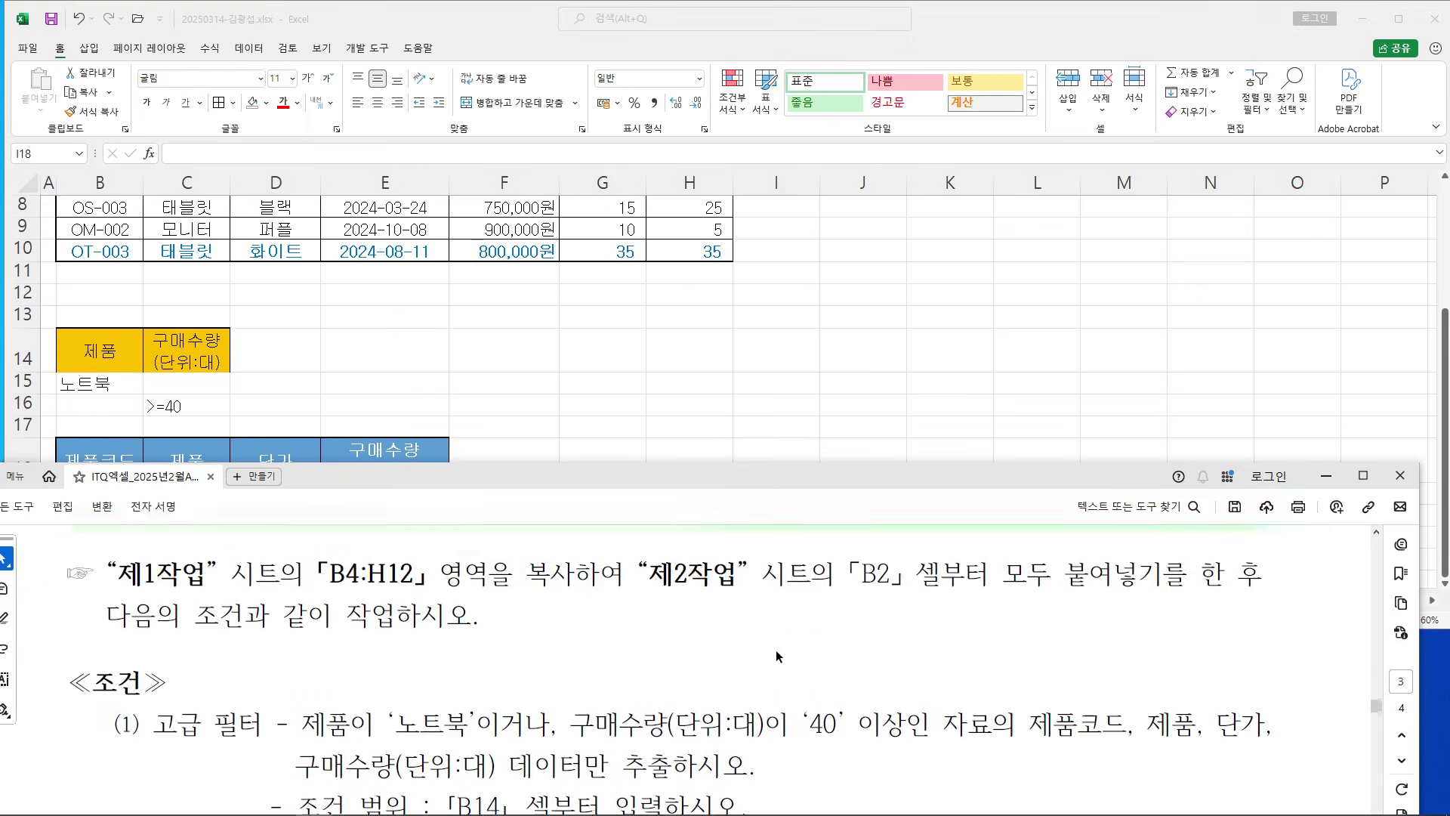
{"action": "scroll", "coordinate": [774, 646], "scroll_direction": "down", "scroll_amount": 6}
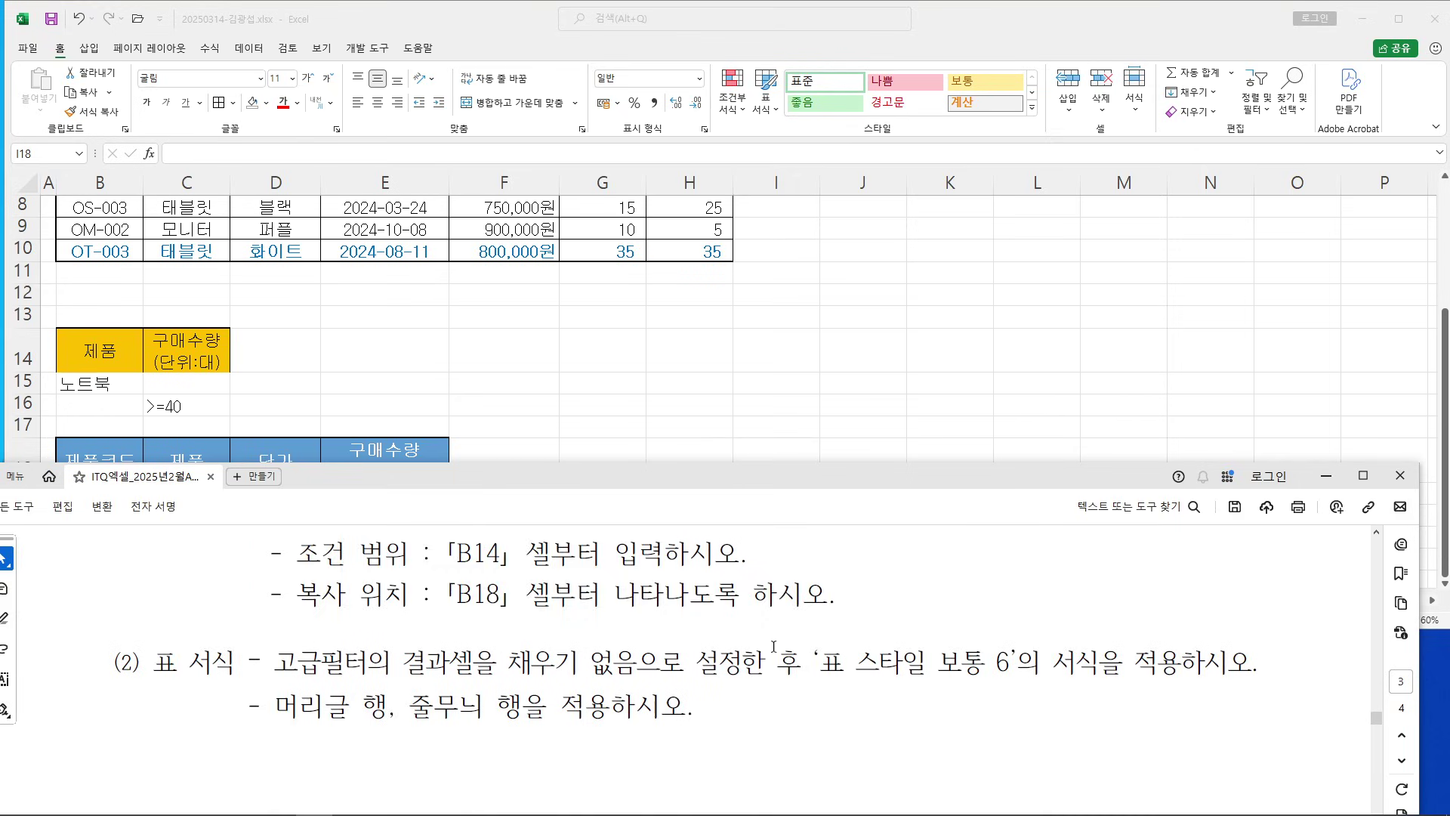
{"action": "scroll", "coordinate": [773, 642], "scroll_direction": "down", "scroll_amount": 3}
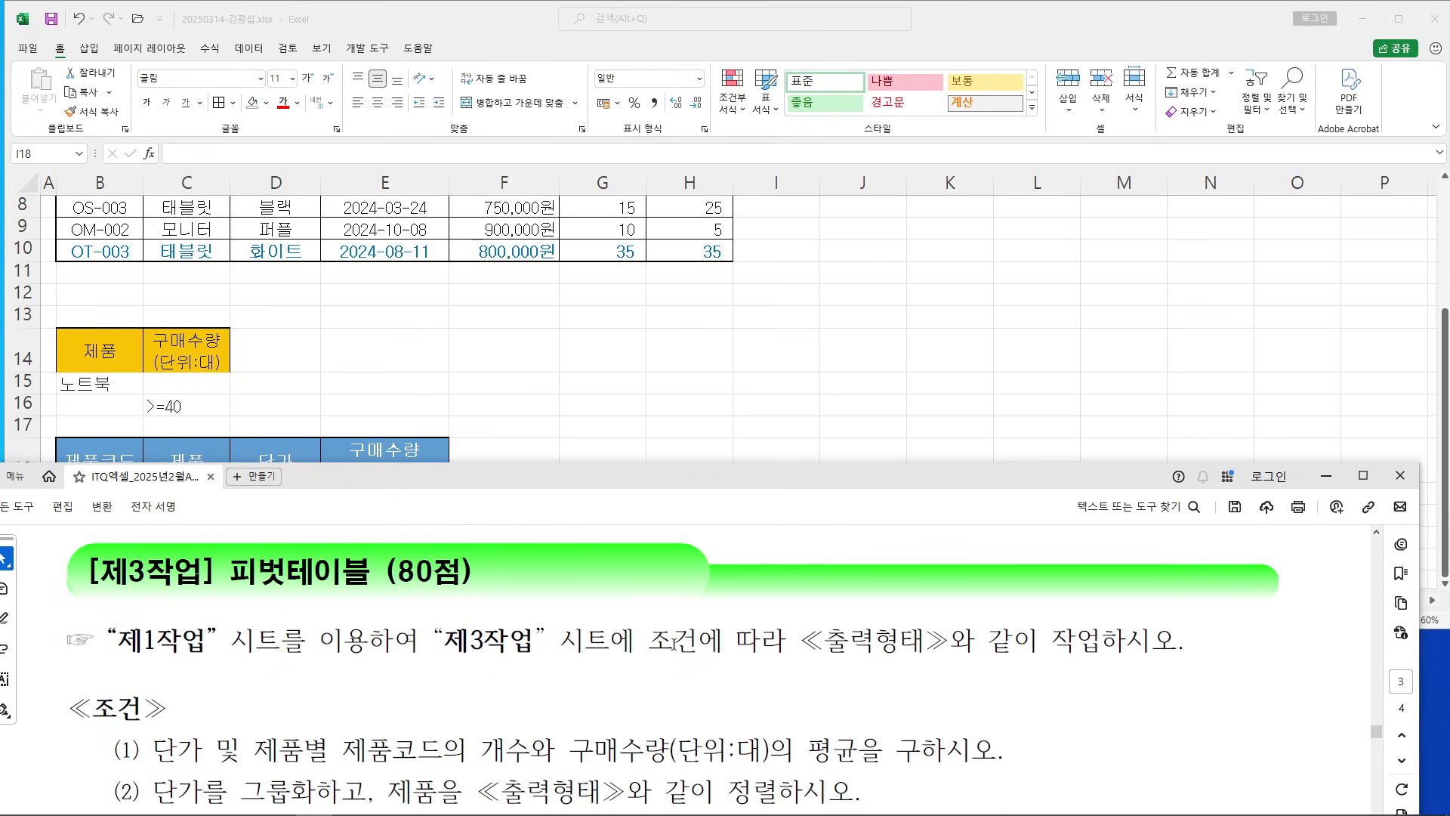
{"action": "scroll", "coordinate": [674, 644], "scroll_direction": "down", "scroll_amount": 1}
{"action": "scroll", "coordinate": [706, 618], "scroll_direction": "up", "scroll_amount": 2}
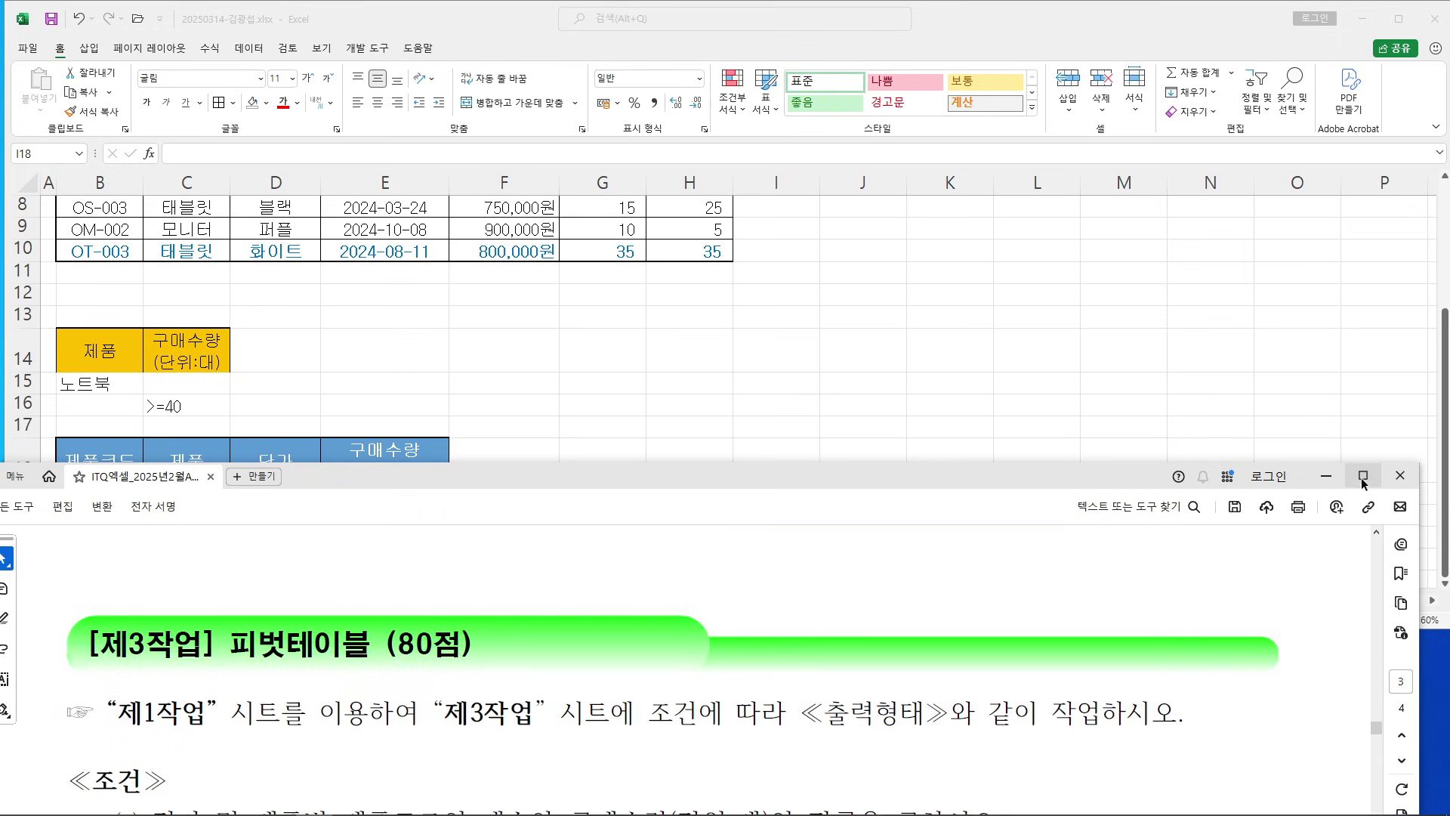
{"action": "left_click", "coordinate": [1363, 476]}
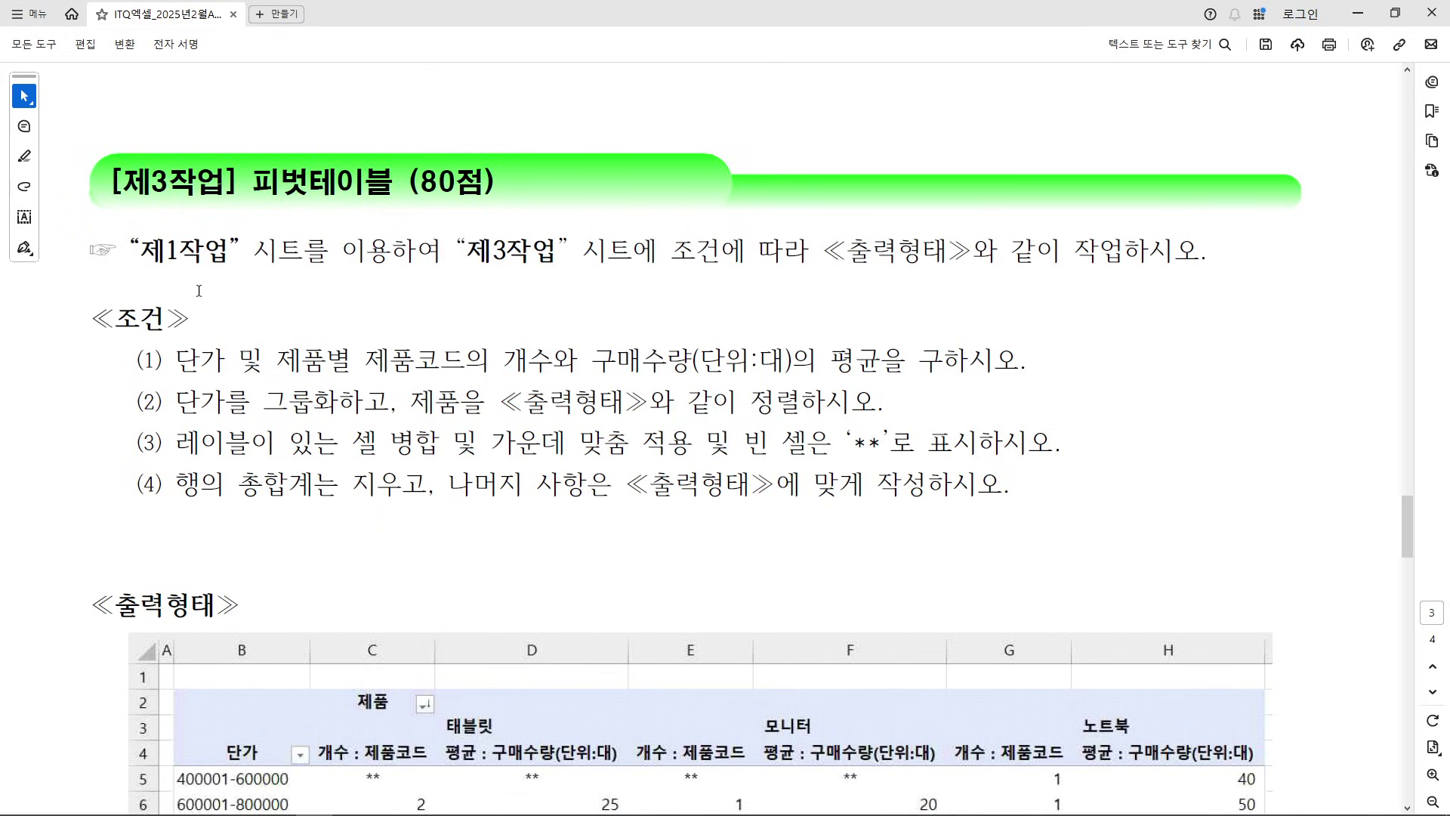
{"action": "left_click_drag", "start_coordinate": [160, 255], "coordinate": [912, 297]}
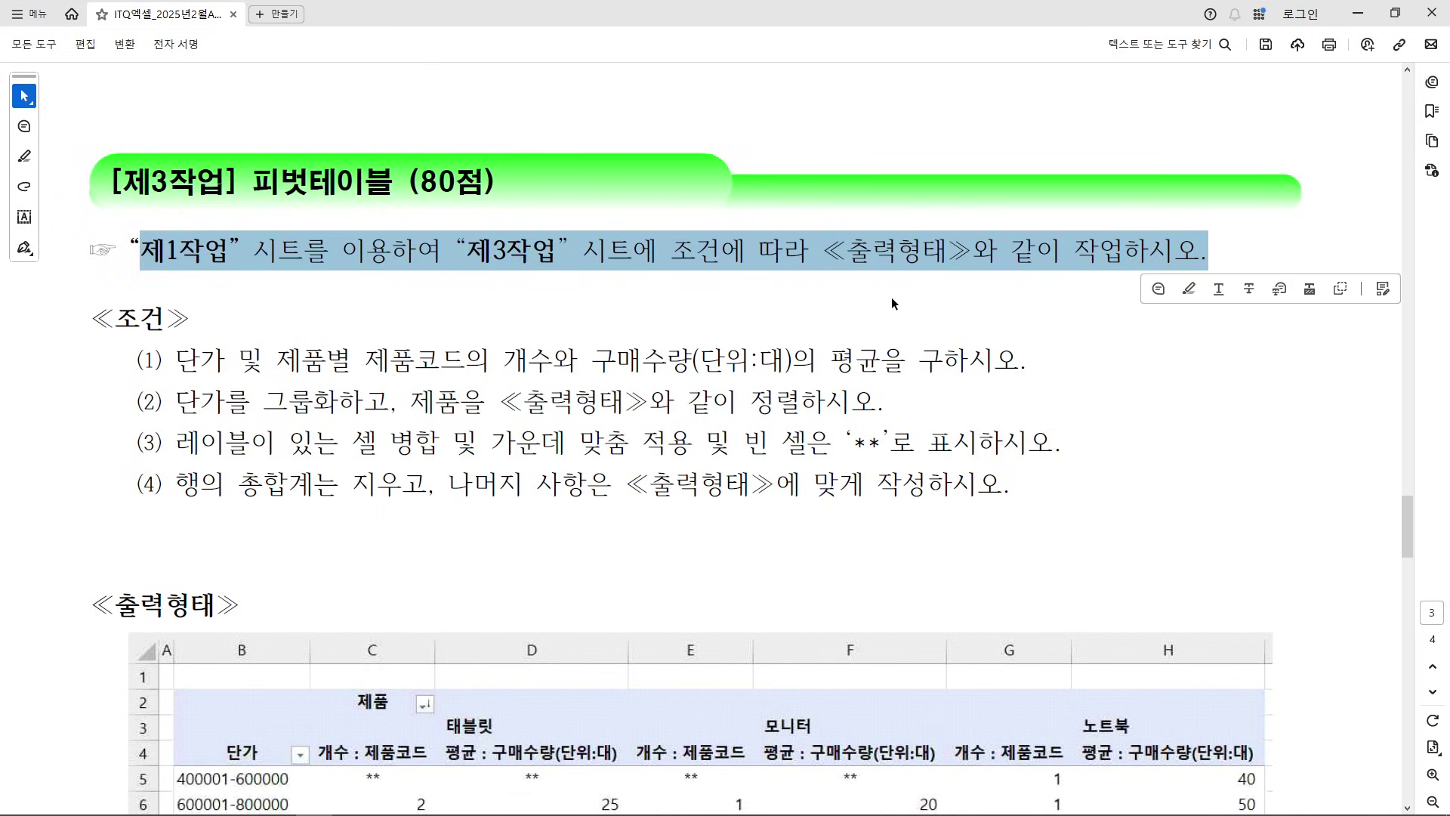
{"action": "left_click", "coordinate": [892, 297]}
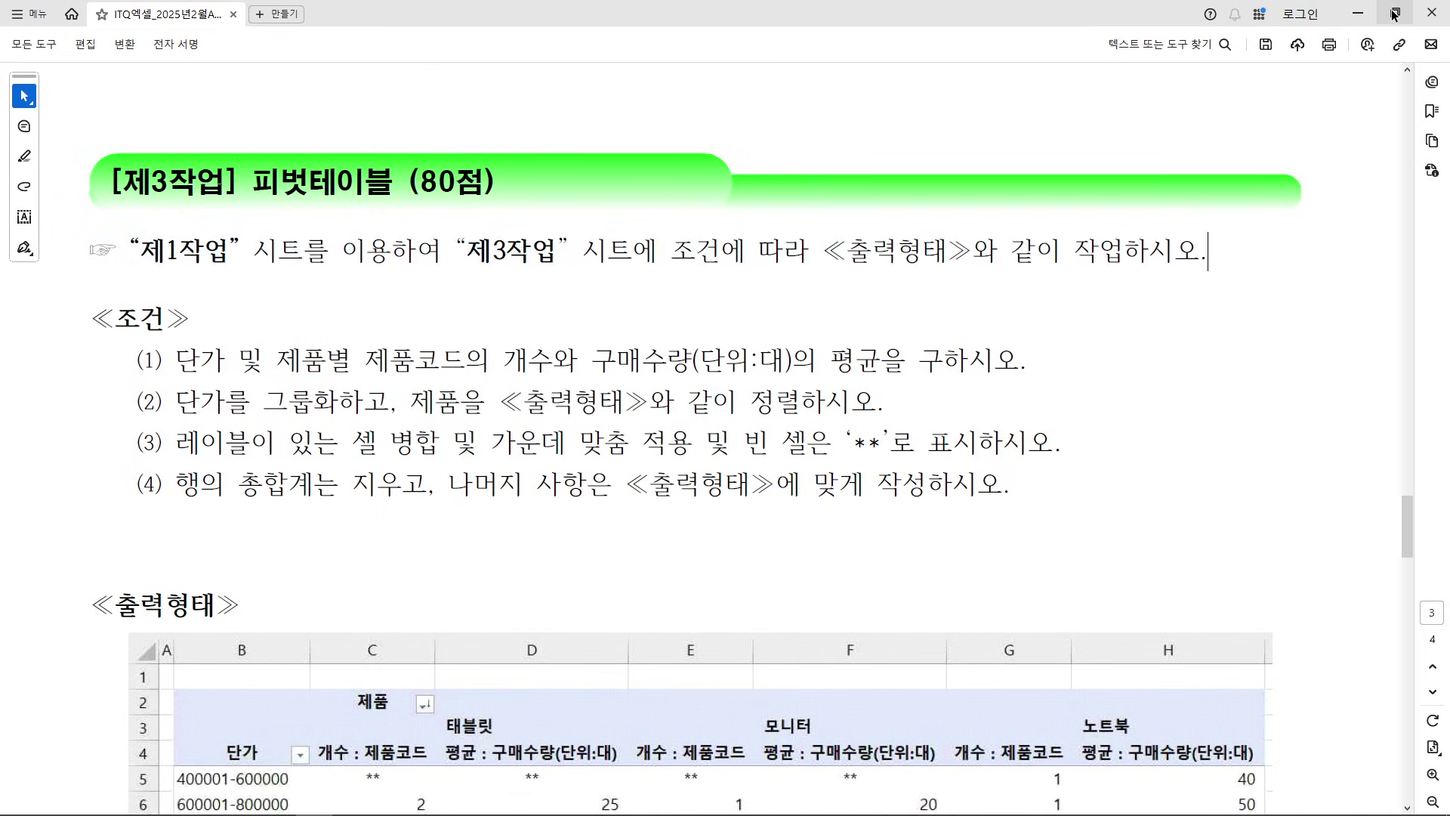
{"action": "left_click", "coordinate": [1394, 14]}
{"action": "left_click", "coordinate": [755, 454]}
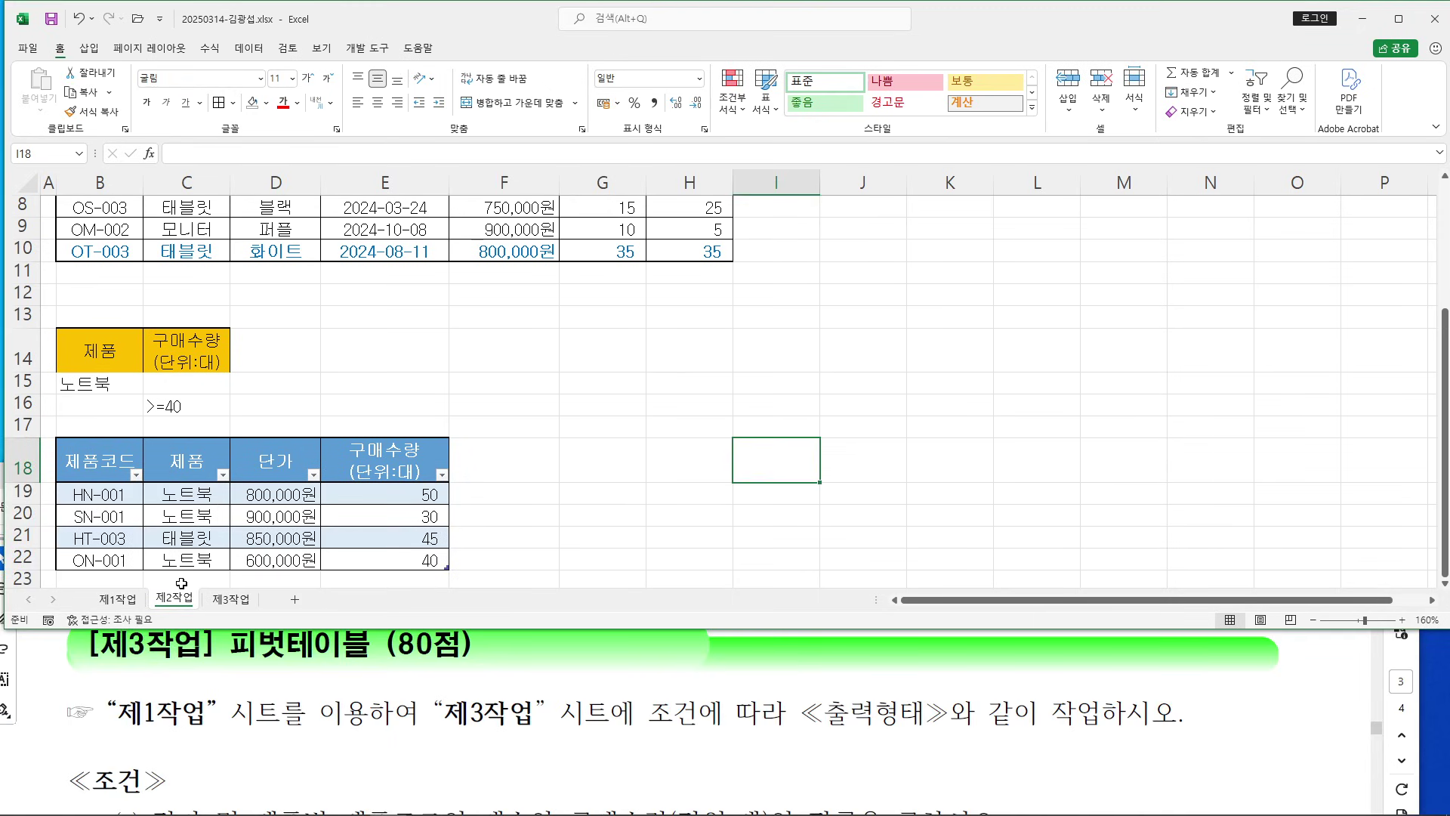
Select source range B4:H12 on 제1작업 and start a new PivotTable
{"action": "left_click", "coordinate": [117, 599]}
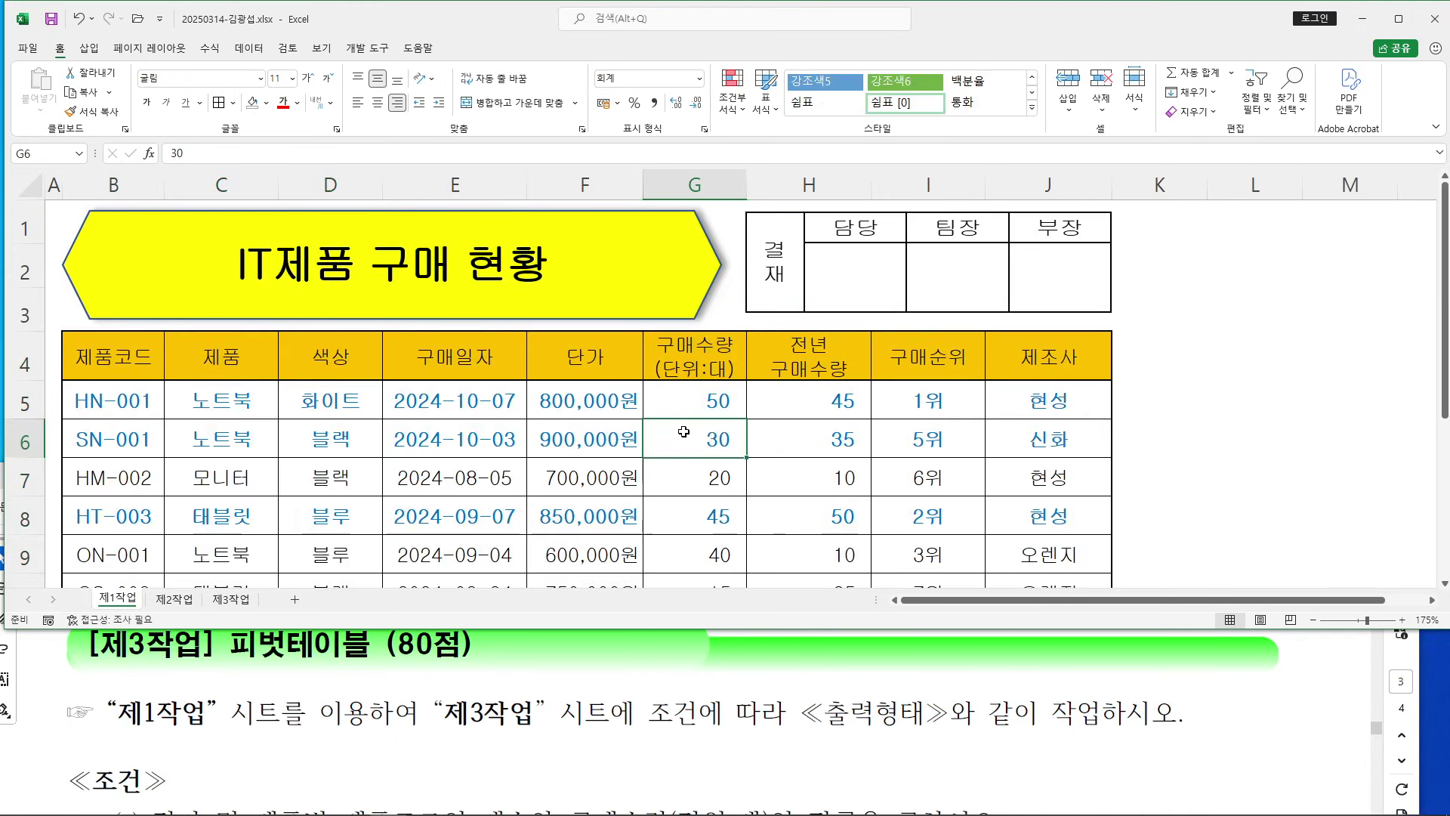
{"action": "scroll", "coordinate": [684, 431], "scroll_direction": "down", "scroll_amount": 1}
{"action": "scroll", "coordinate": [680, 423], "scroll_direction": "down", "scroll_amount": 1}
{"action": "left_click_drag", "start_coordinate": [80, 332], "coordinate": [664, 472]}
{"action": "scroll", "coordinate": [576, 453], "scroll_direction": "up", "scroll_amount": 1}
{"action": "scroll", "coordinate": [574, 452], "scroll_direction": "down", "scroll_amount": 1}
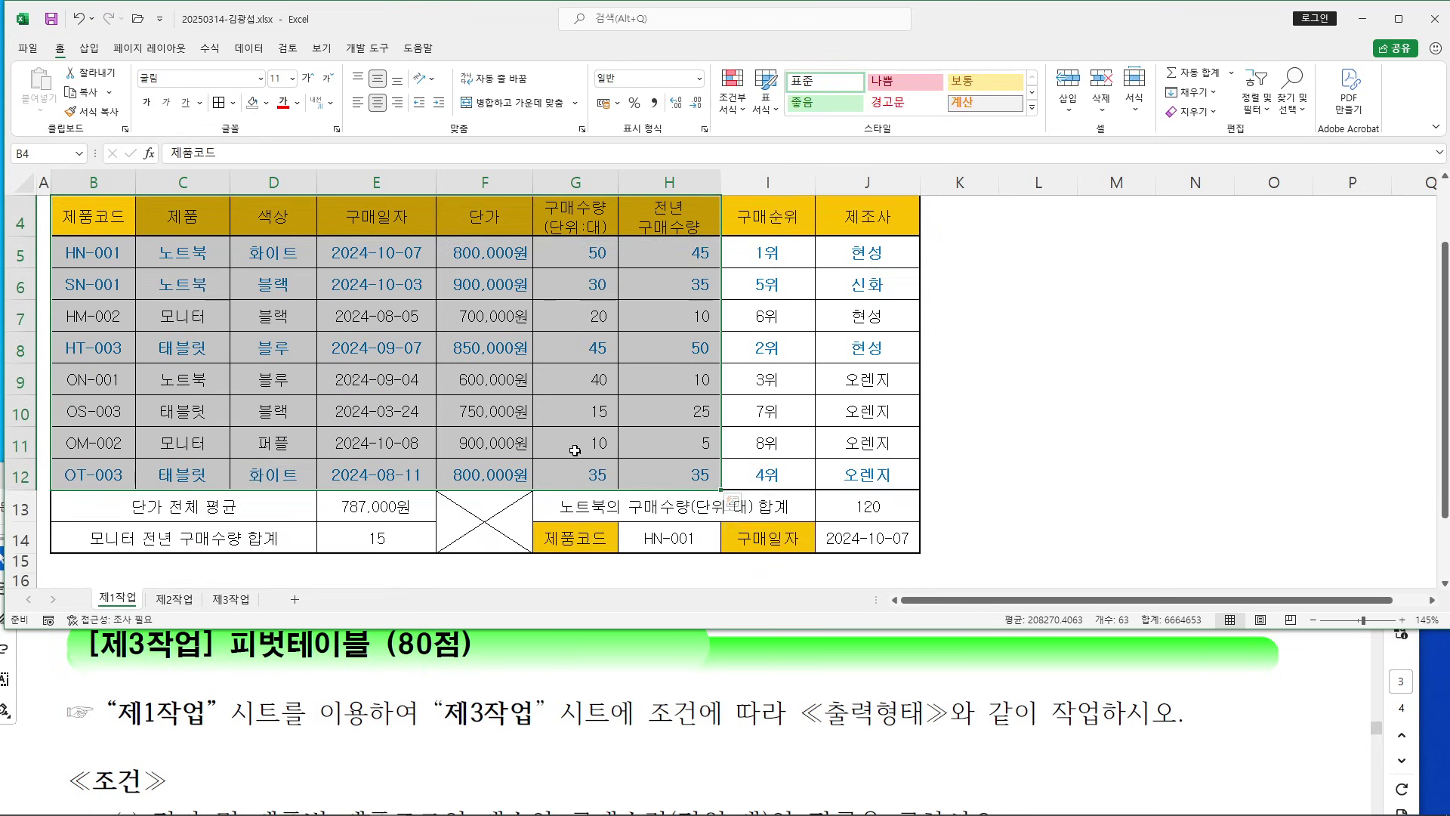
{"action": "scroll", "coordinate": [589, 440], "scroll_direction": "up", "scroll_amount": 1}
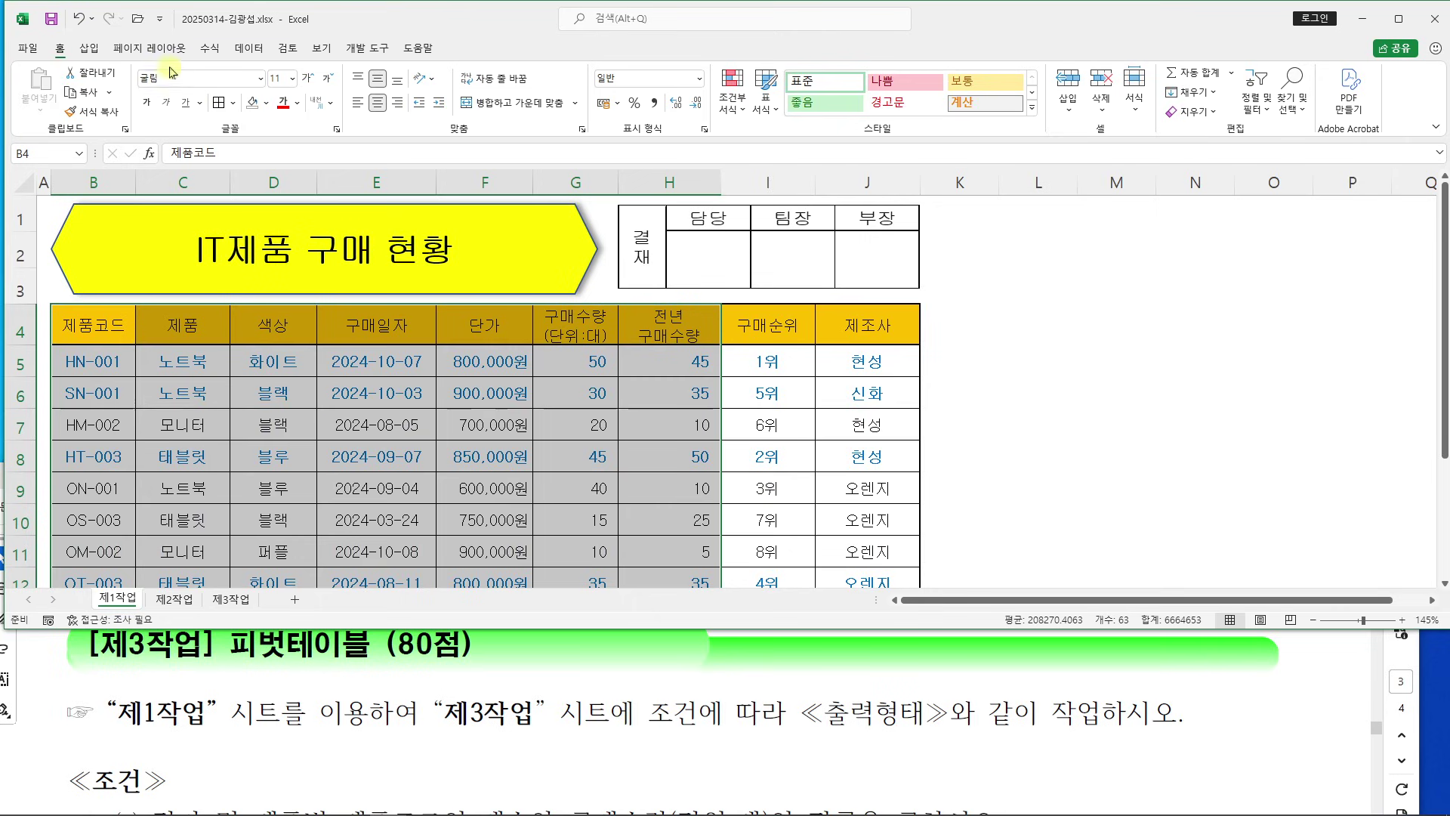
{"action": "left_click", "coordinate": [91, 49]}
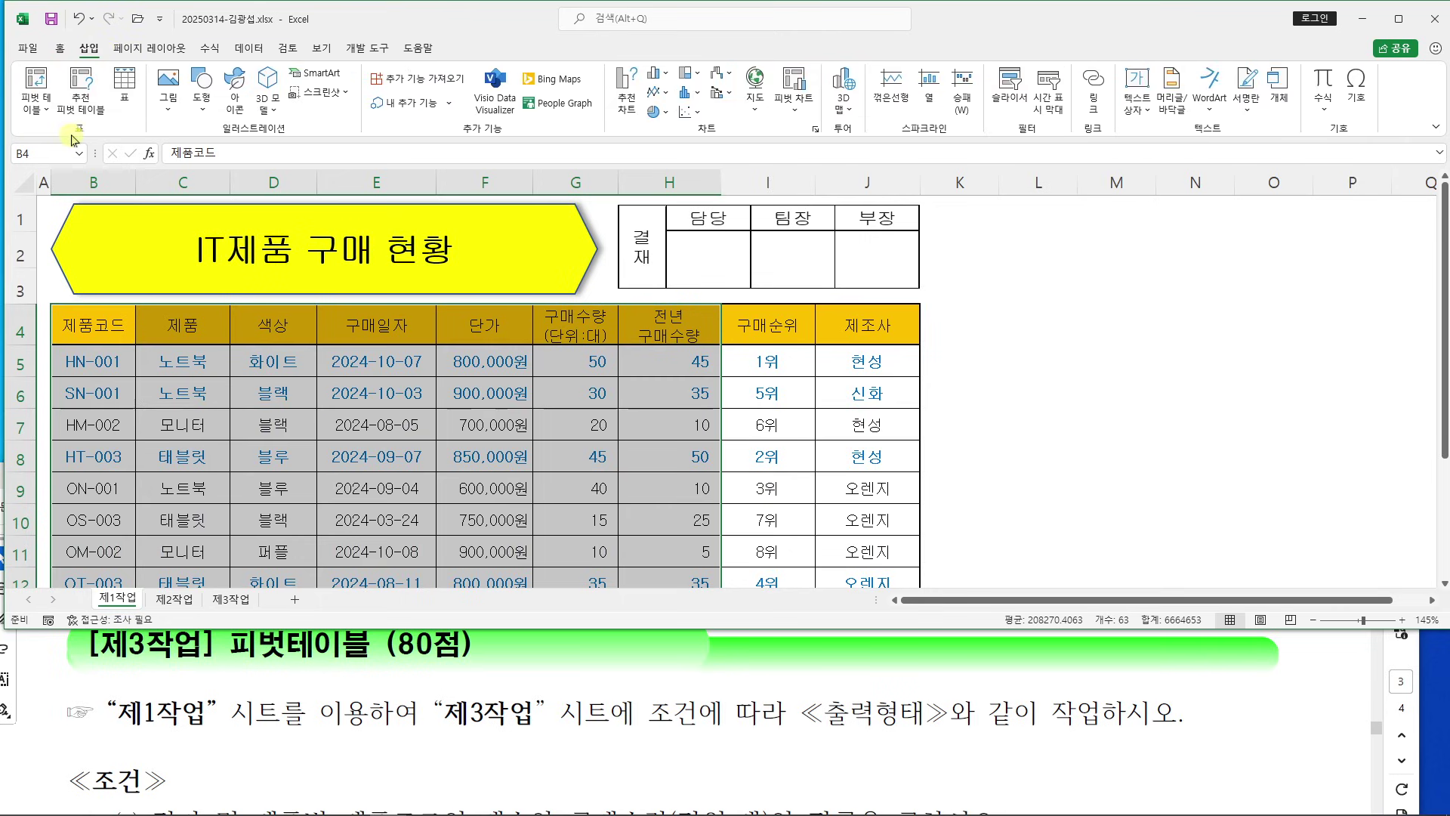
{"action": "left_click", "coordinate": [36, 76]}
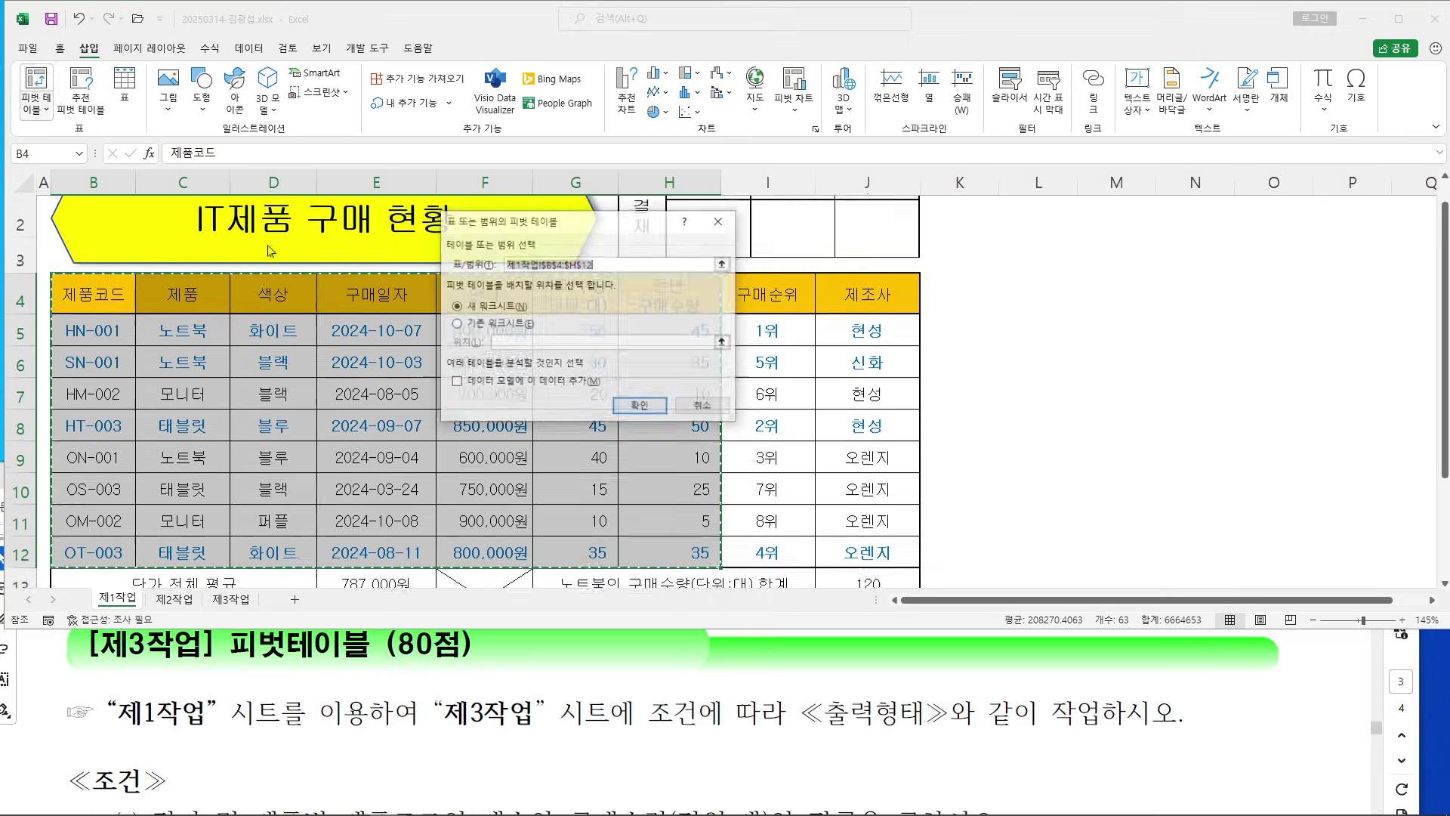
Place the pivot table on the existing 제3작업 sheet at $B$2 and confirm
{"action": "left_click_drag", "start_coordinate": [582, 235], "coordinate": [930, 320]}
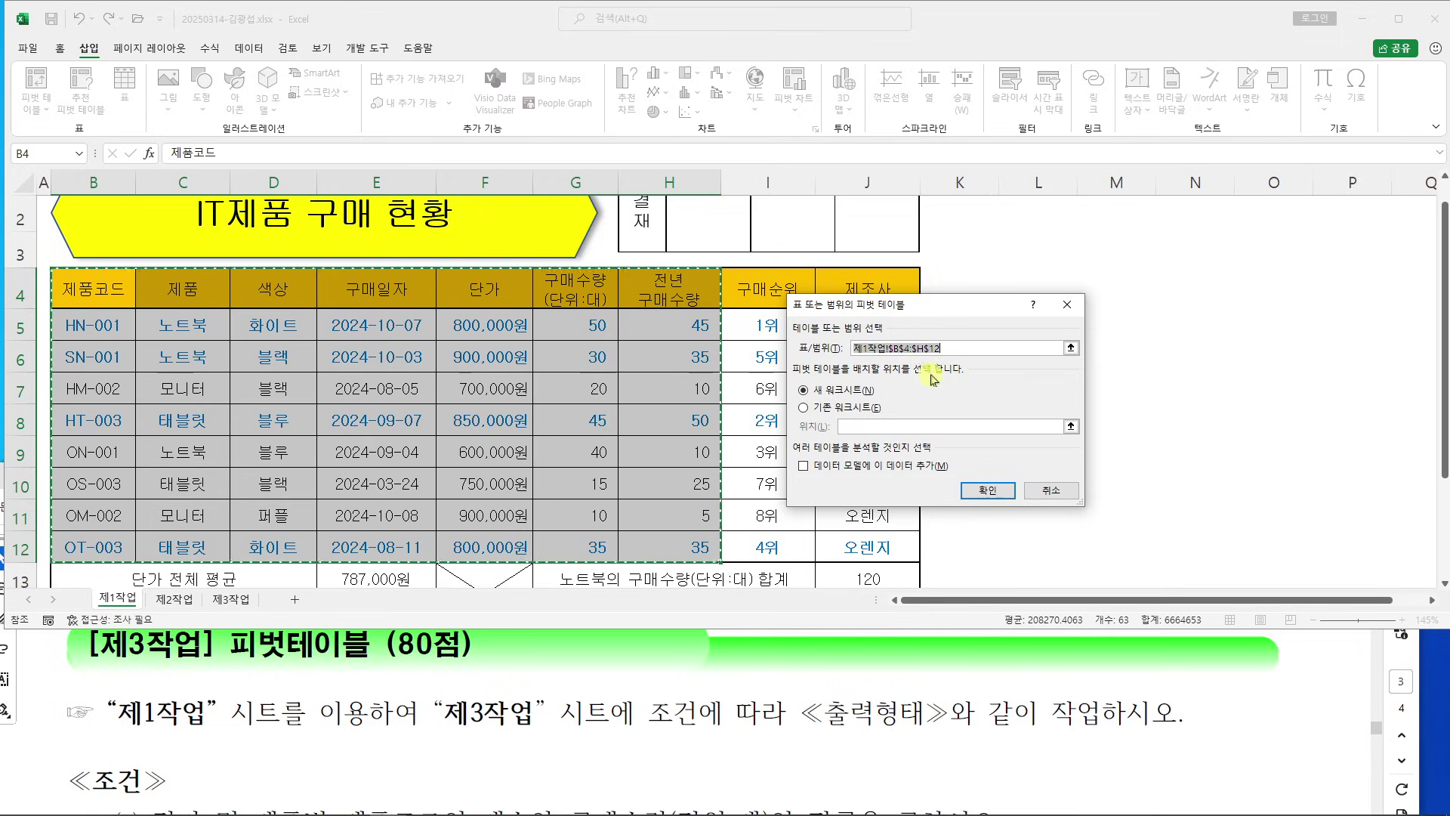
{"action": "left_click", "coordinate": [820, 408]}
{"action": "left_click", "coordinate": [533, 695]}
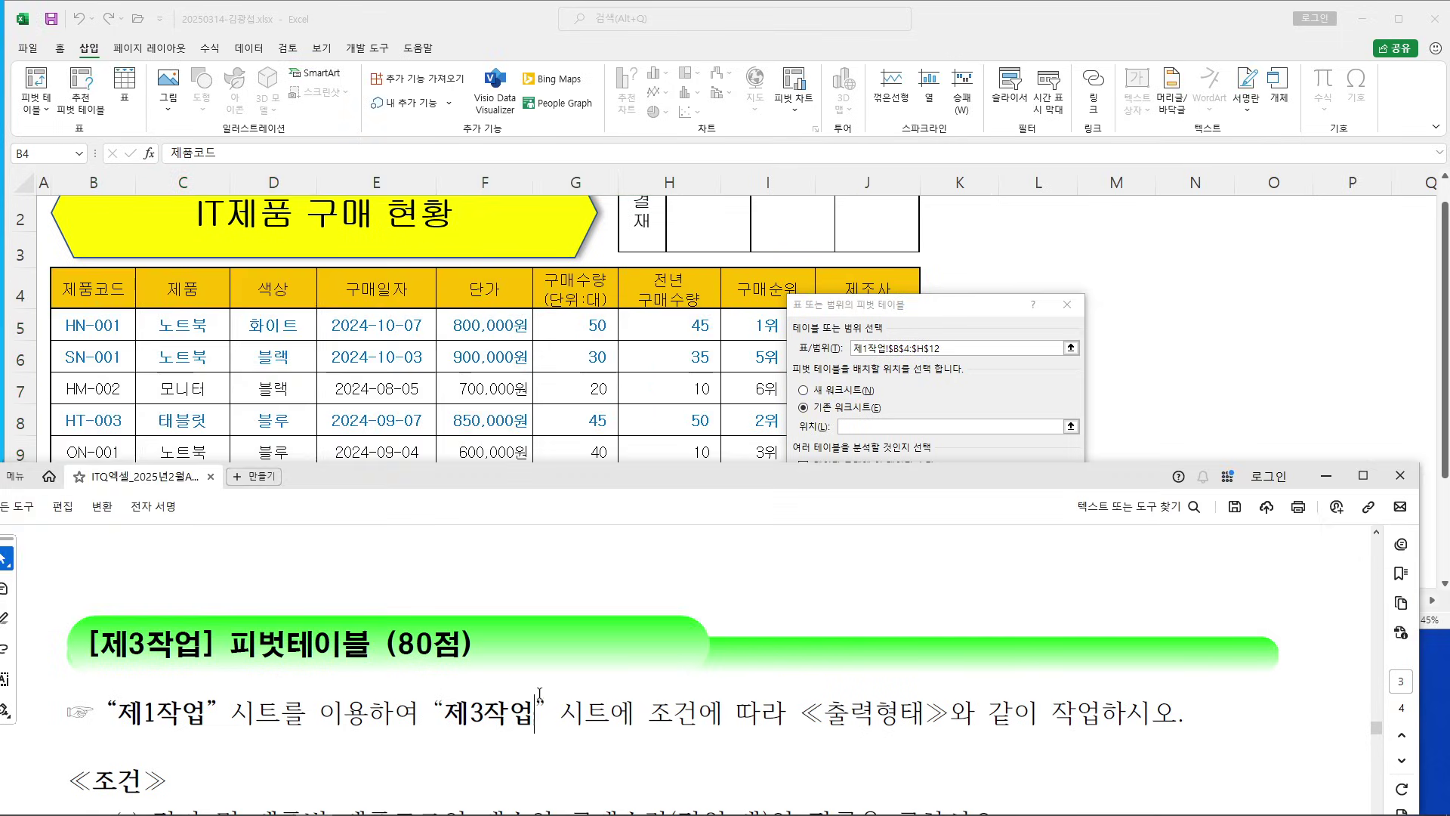
{"action": "scroll", "coordinate": [581, 649], "scroll_direction": "down", "scroll_amount": 5}
{"action": "scroll", "coordinate": [582, 650], "scroll_direction": "down", "scroll_amount": 2}
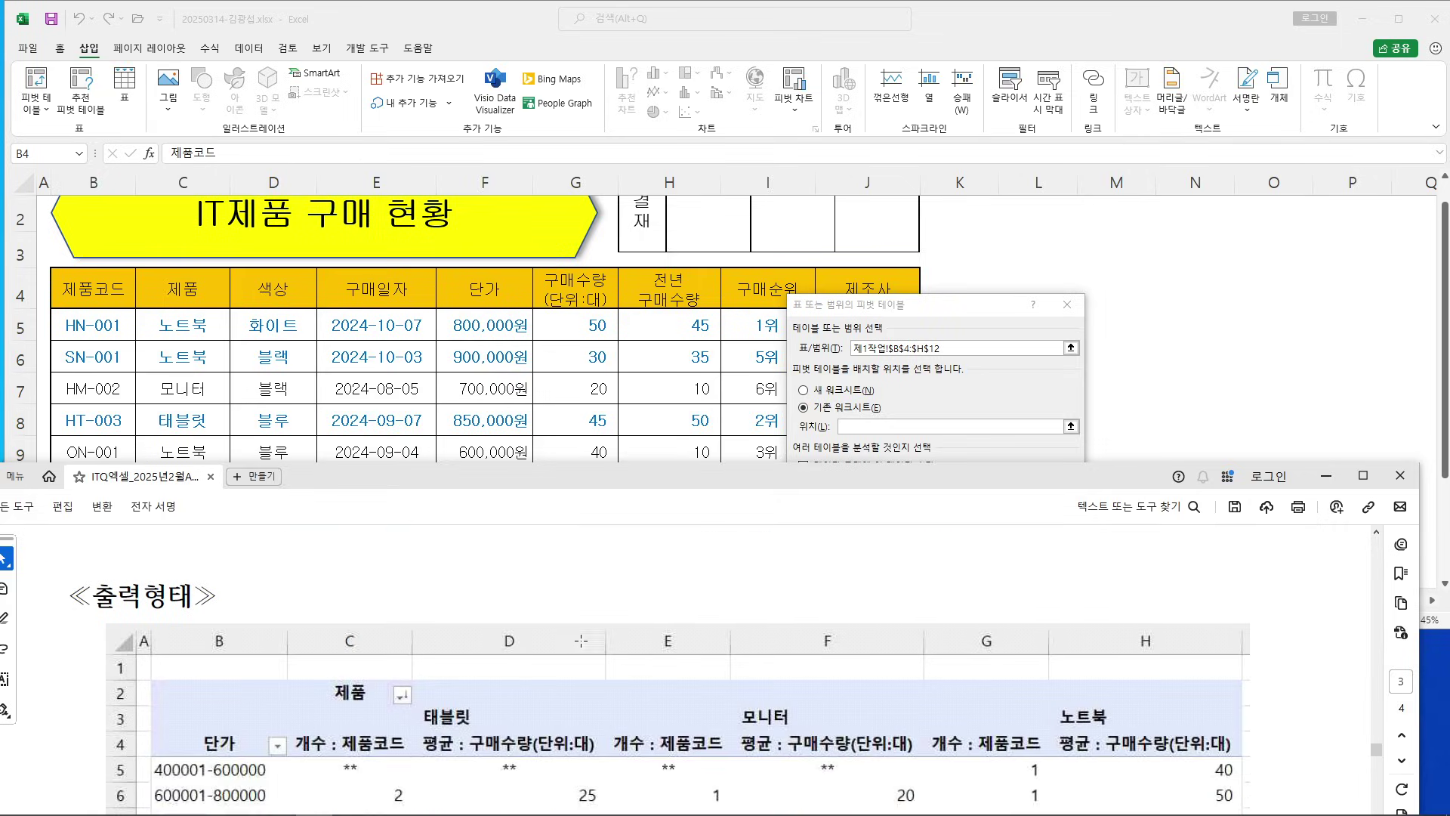
{"action": "scroll", "coordinate": [266, 635], "scroll_direction": "down", "scroll_amount": 1}
{"action": "left_click_drag", "start_coordinate": [155, 602], "coordinate": [294, 638]}
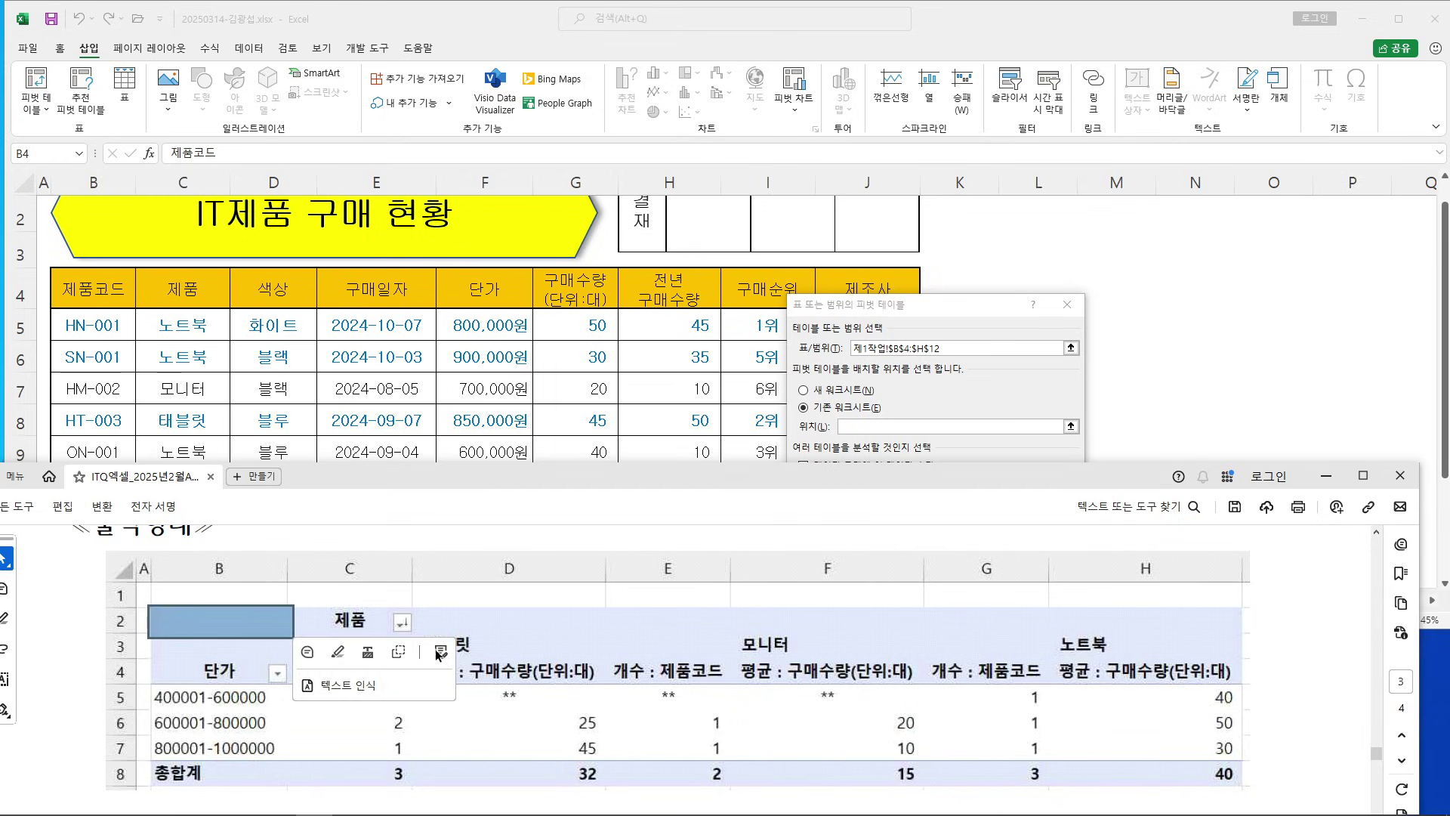
{"action": "left_click", "coordinate": [899, 309]}
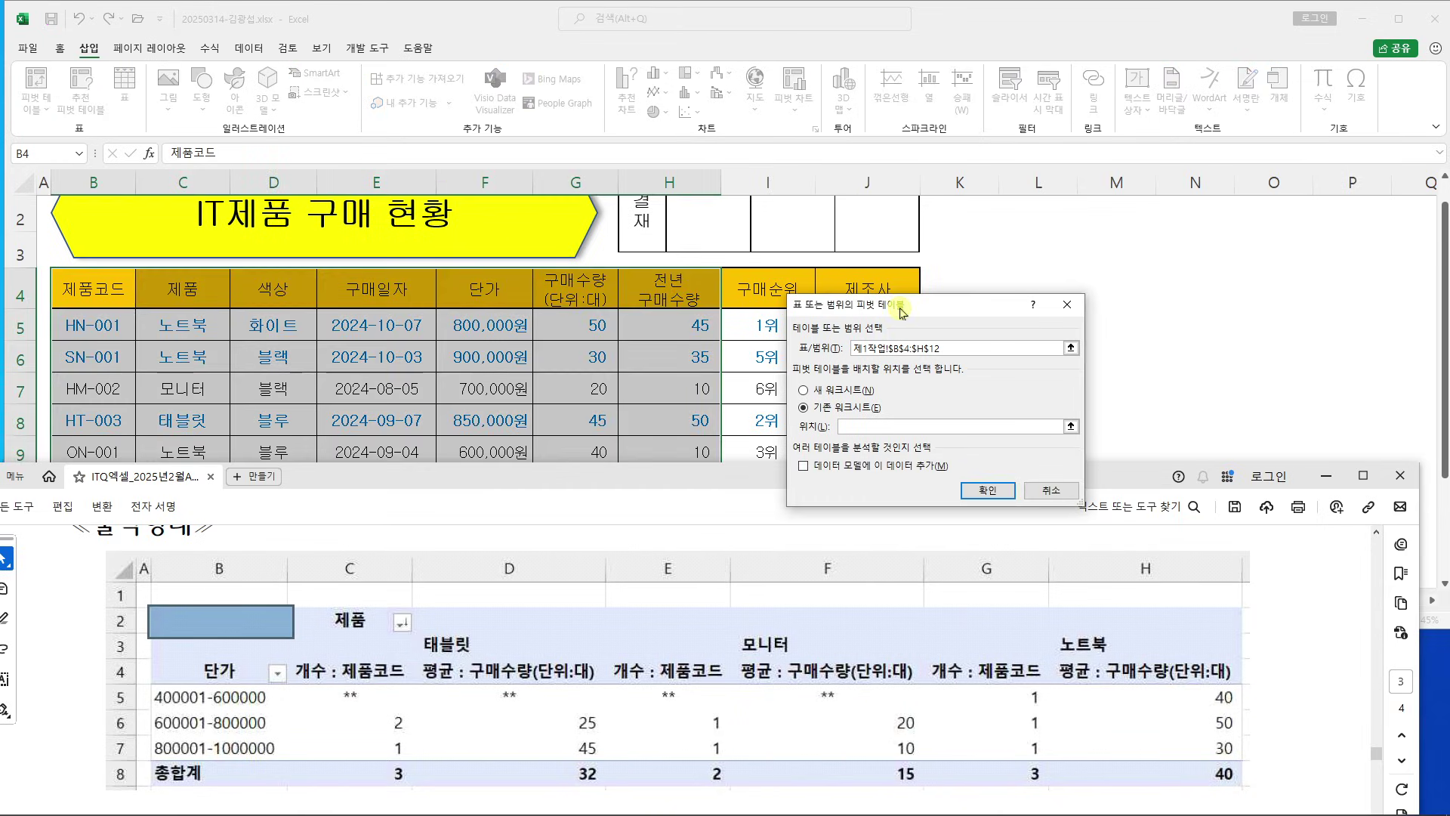
{"action": "left_click", "coordinate": [862, 425]}
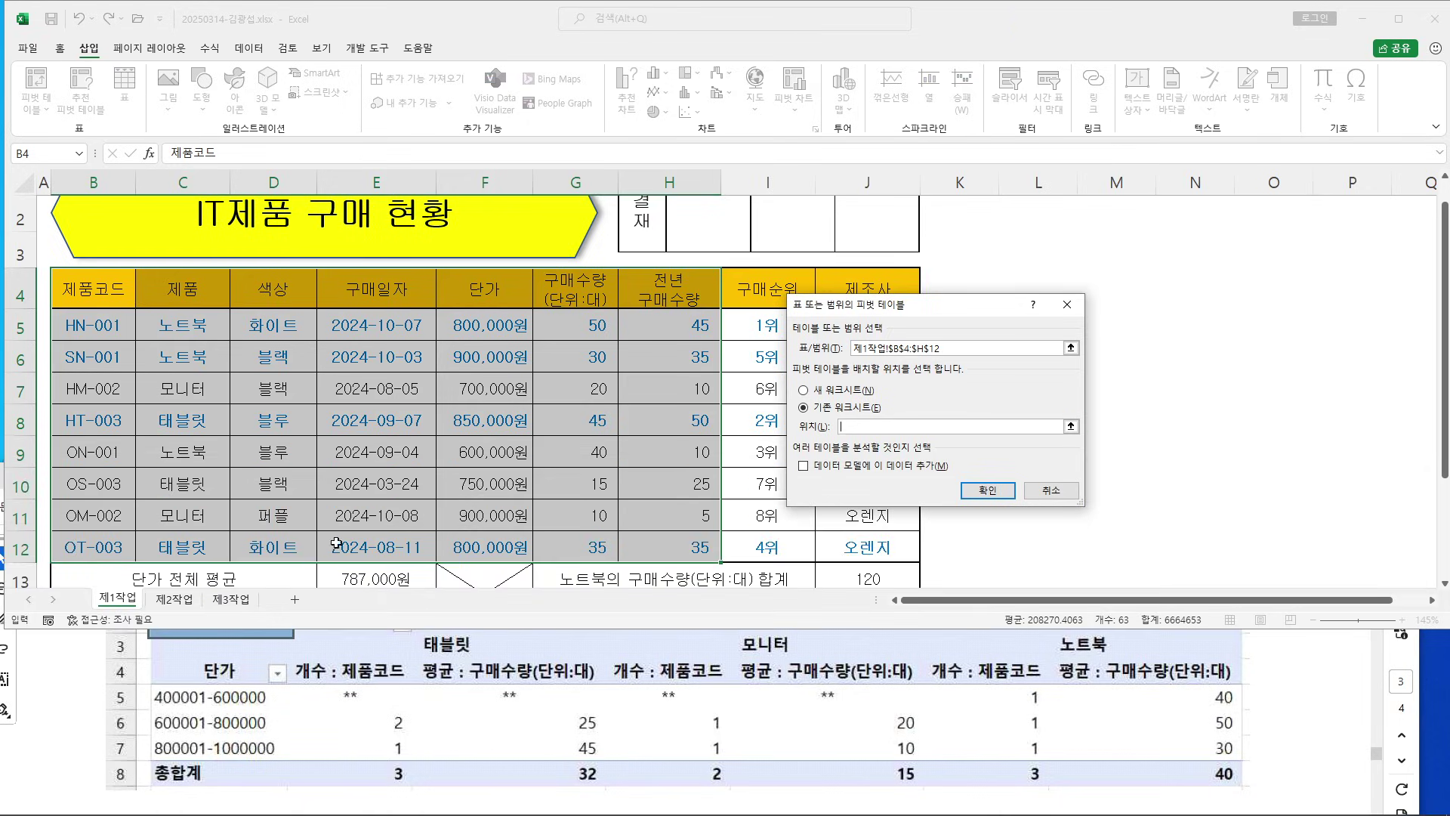
{"action": "left_click", "coordinate": [257, 604]}
{"action": "left_click", "coordinate": [62, 204]}
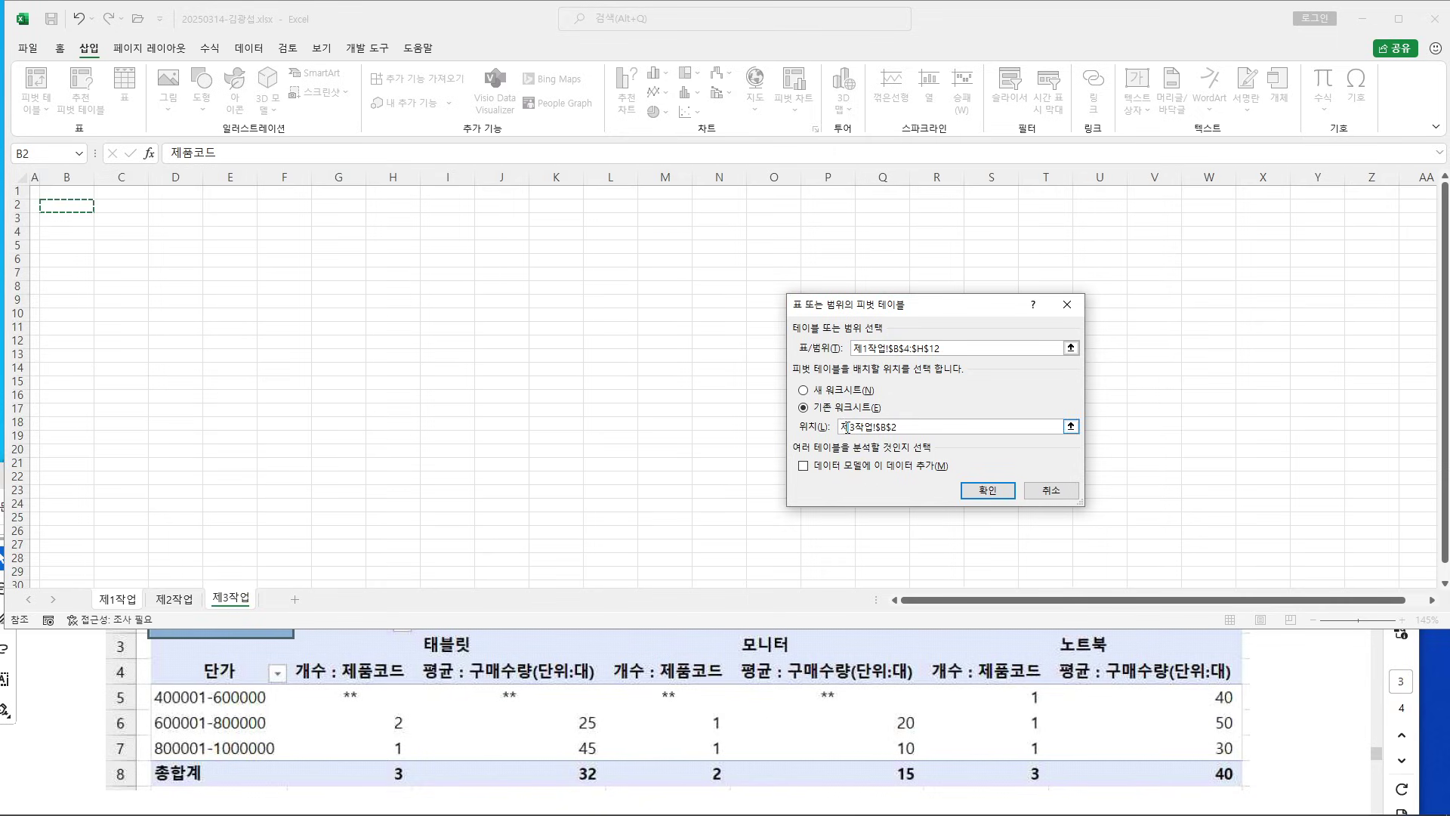
{"action": "left_click", "coordinate": [986, 491]}
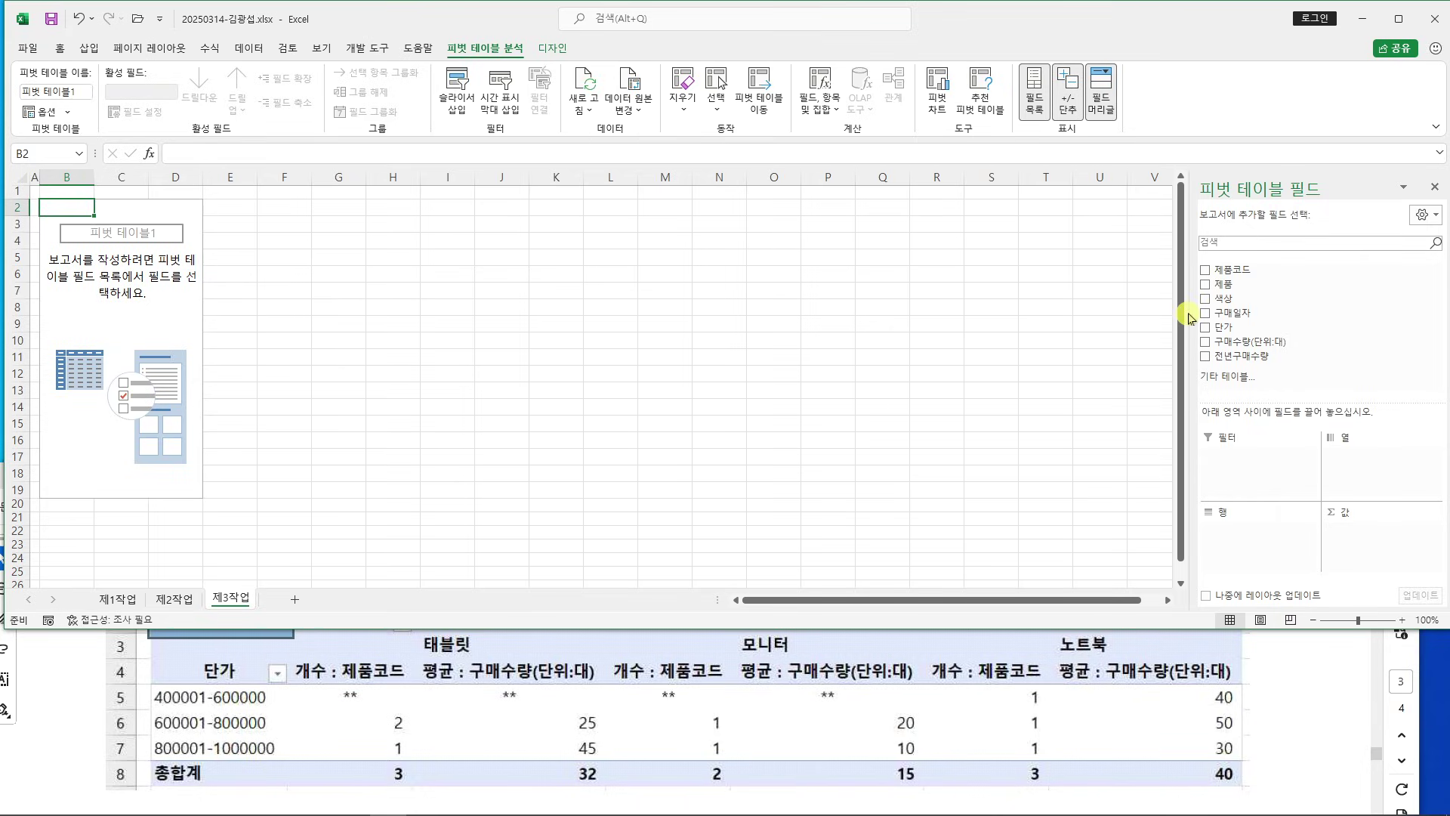
Widen the PivotTable Fields pane and glance at the task PDF
{"action": "left_click_drag", "start_coordinate": [1188, 315], "coordinate": [1135, 316]}
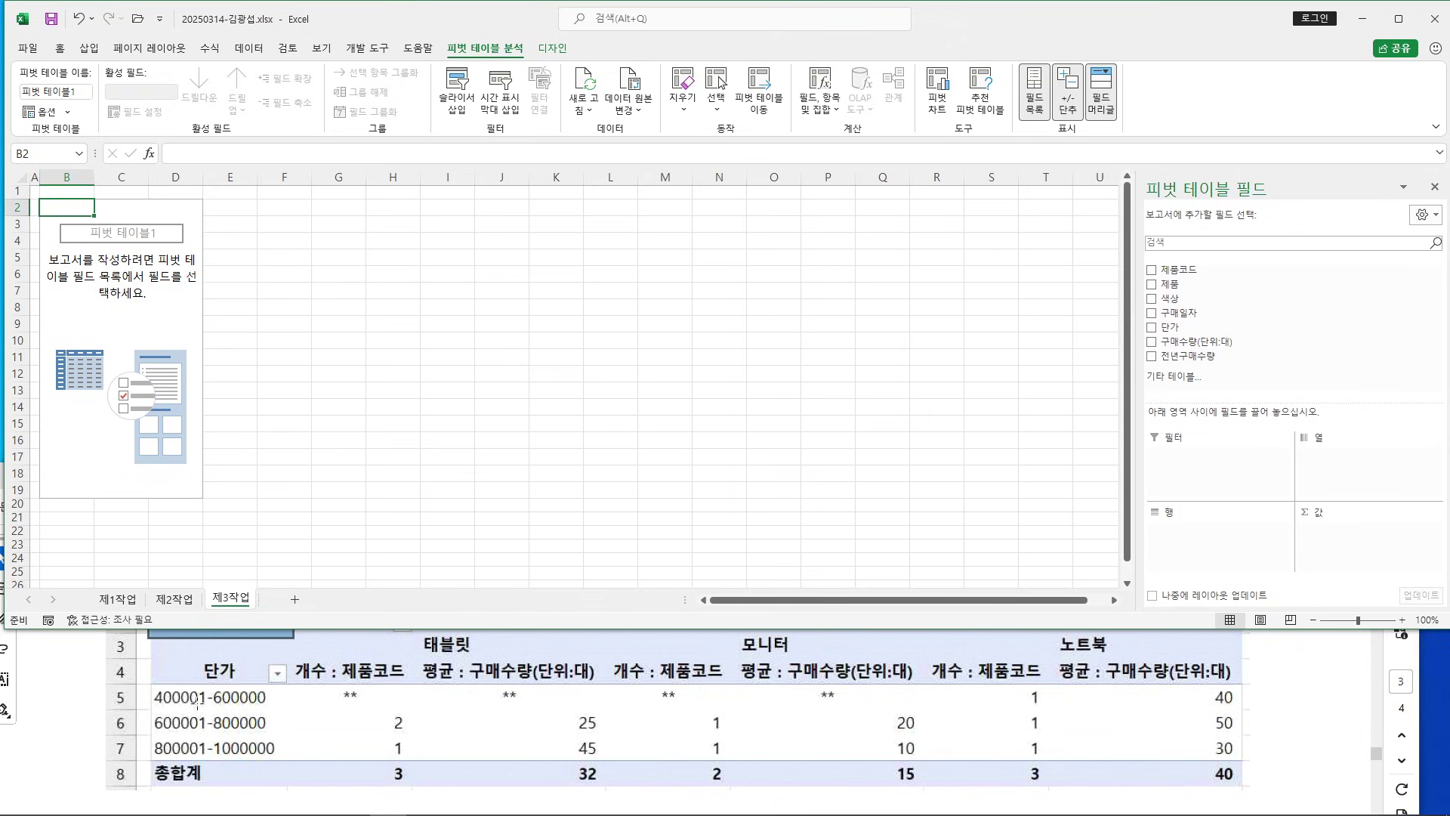
{"action": "left_click", "coordinate": [83, 672]}
{"action": "scroll", "coordinate": [136, 676], "scroll_direction": "up", "scroll_amount": 5}
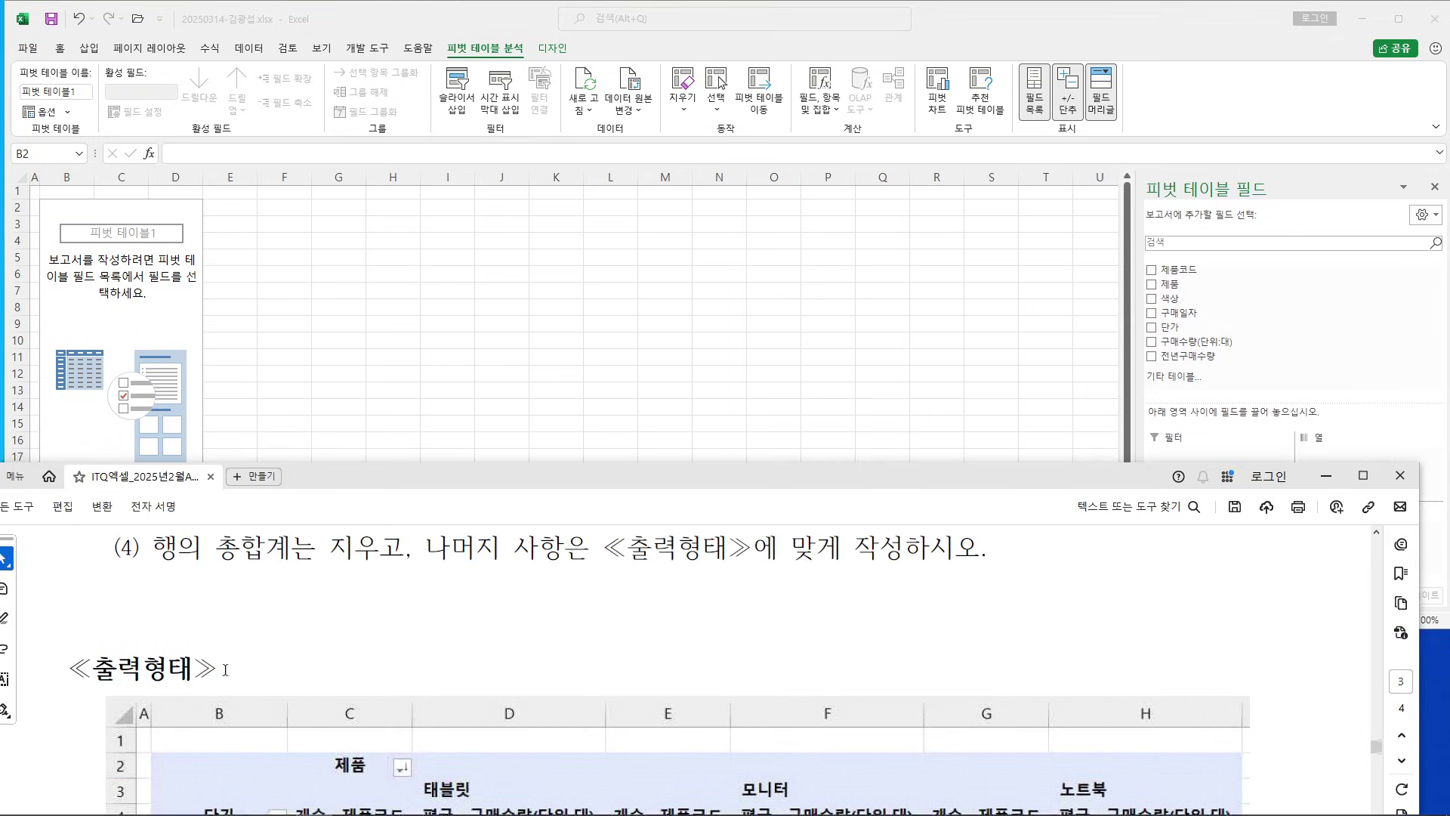
{"action": "scroll", "coordinate": [230, 665], "scroll_direction": "up", "scroll_amount": 3}
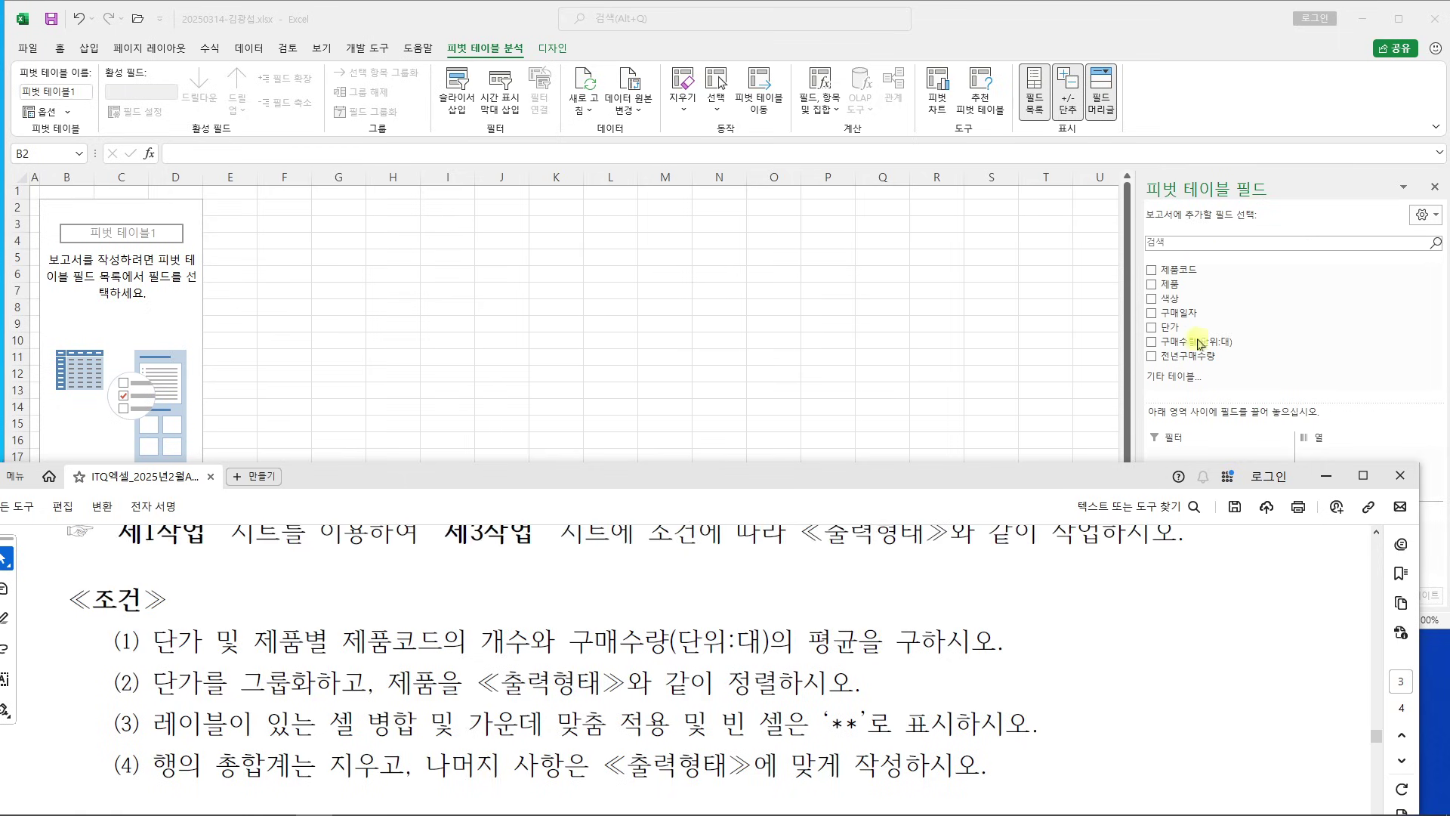
{"action": "left_click", "coordinate": [1171, 31]}
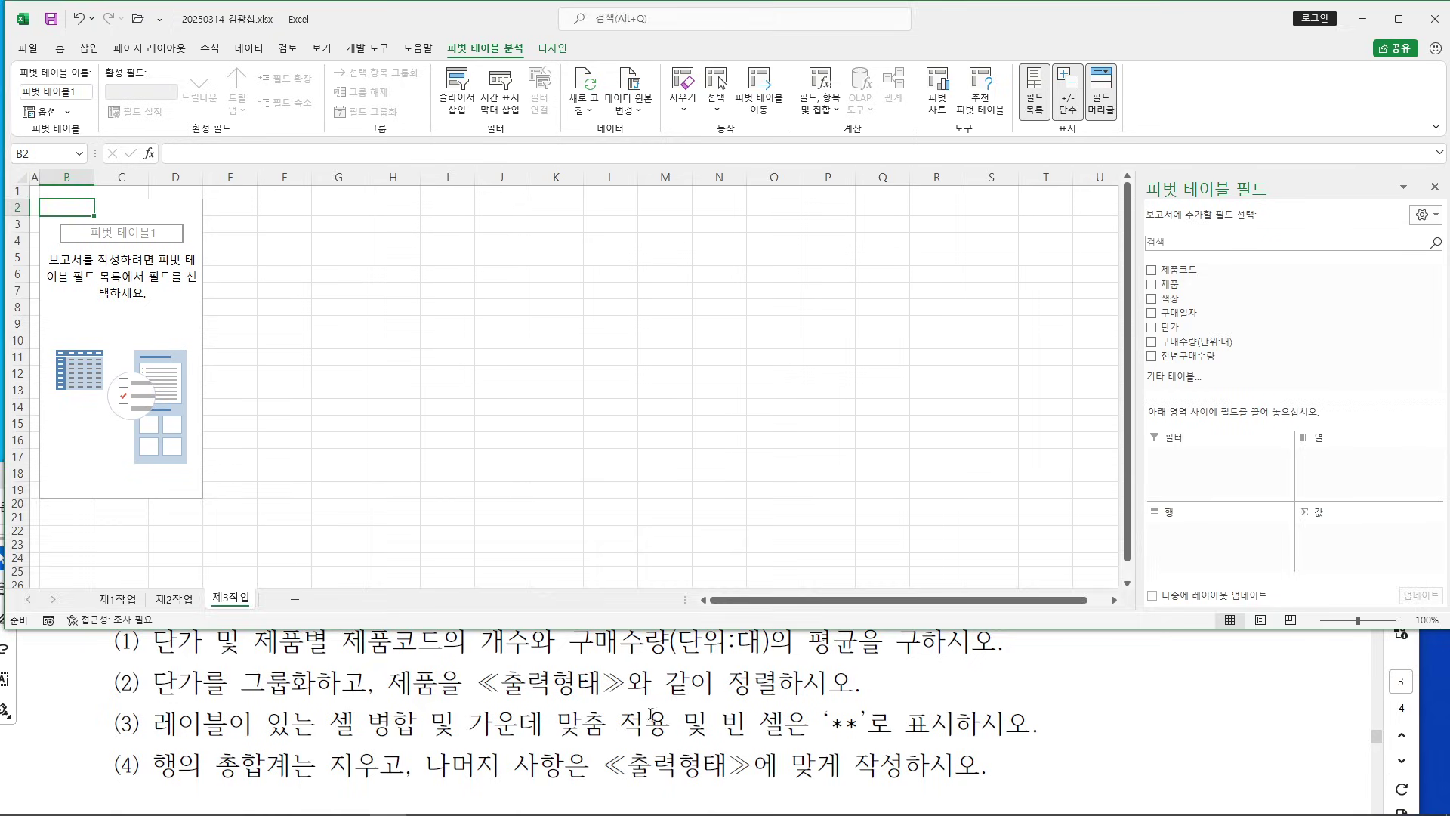
Mark 단가 and 제품별 in pivot condition (1) of the task PDF
{"action": "left_click", "coordinate": [654, 705]}
{"action": "scroll", "coordinate": [653, 710], "scroll_direction": "up", "scroll_amount": 2}
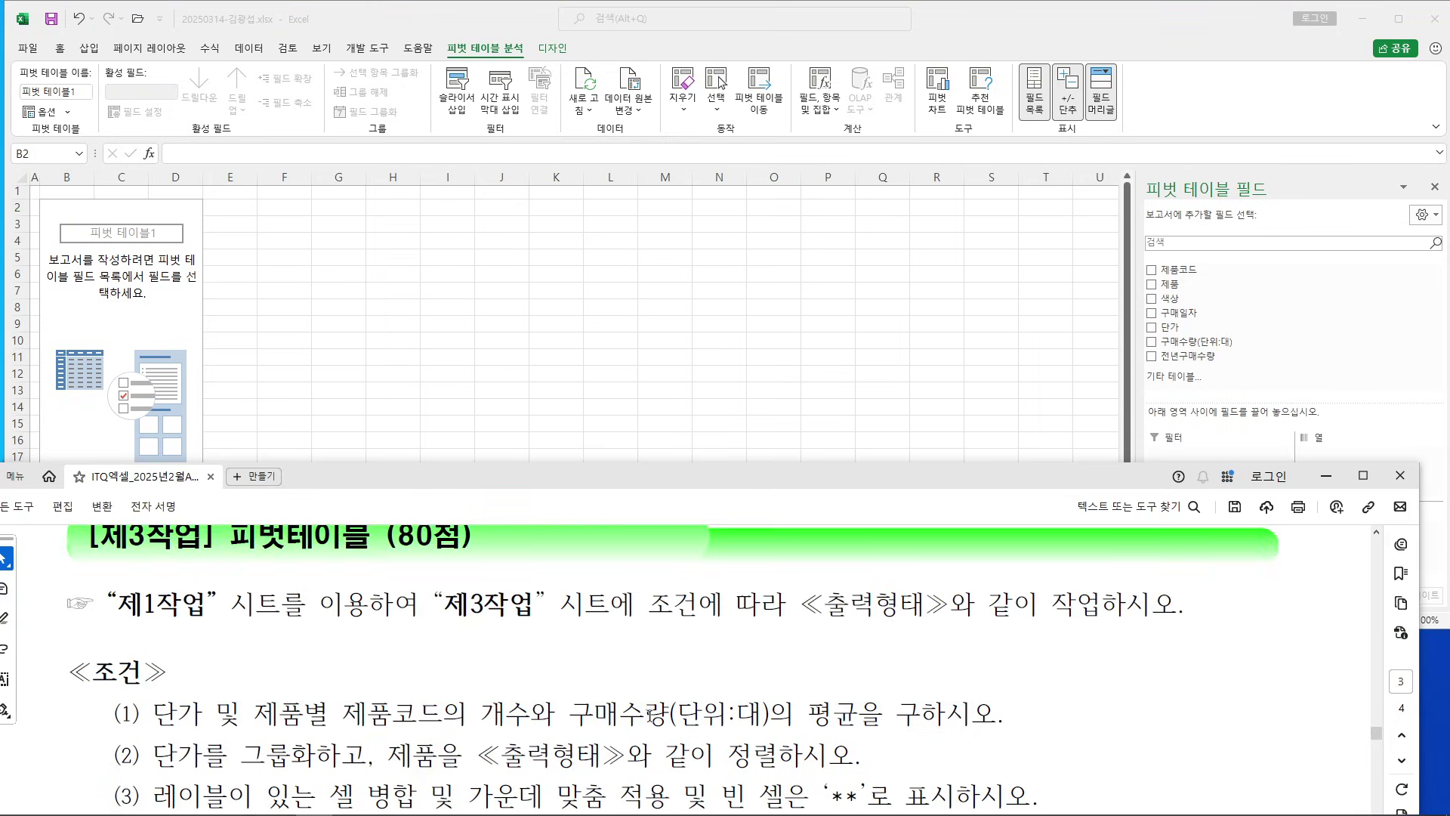
{"action": "scroll", "coordinate": [651, 715], "scroll_direction": "down", "scroll_amount": 1}
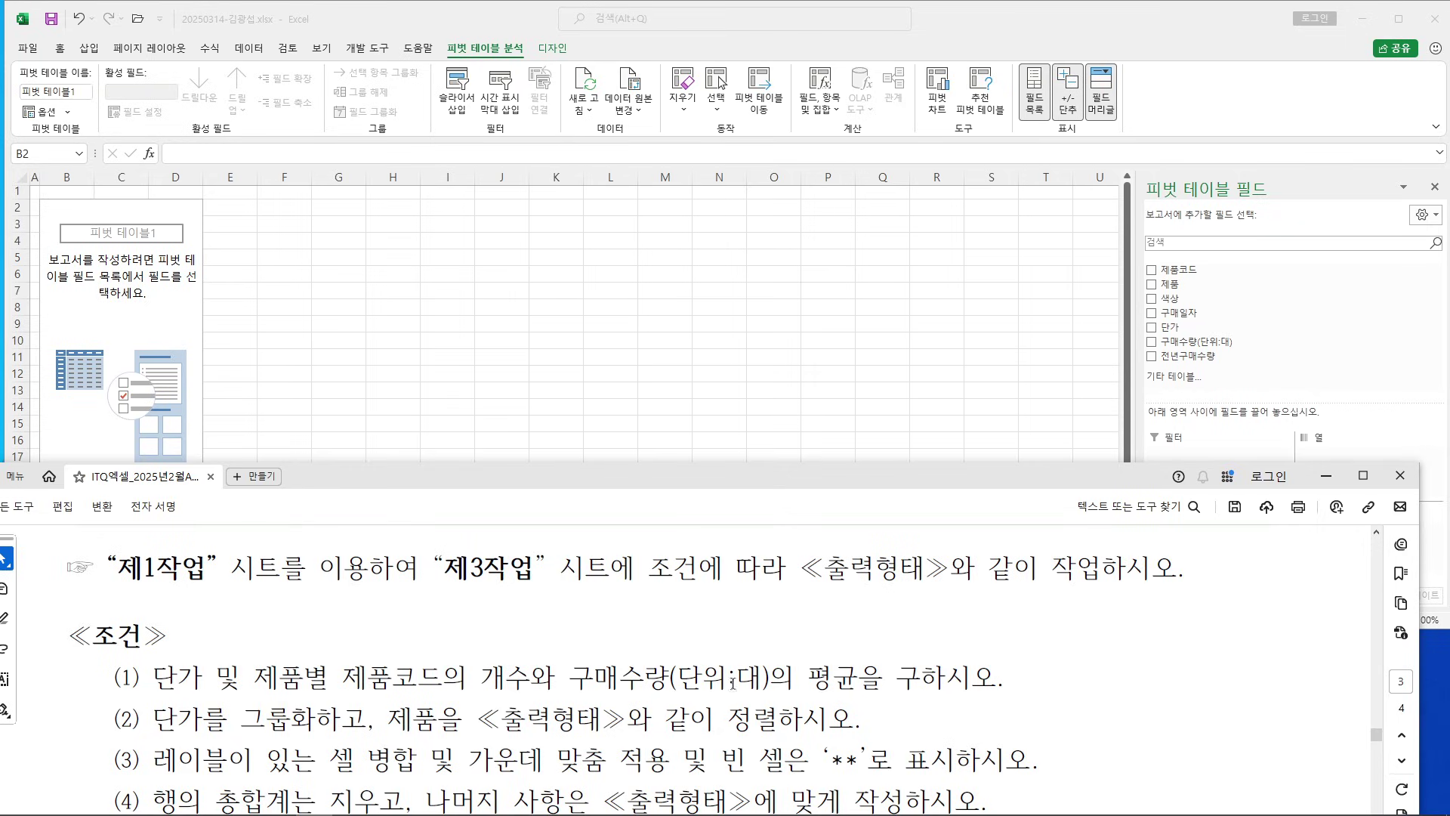
{"action": "mouse_move", "coordinate": [153, 675]}
{"action": "left_mouse_down"}
{"action": "mouse_move", "coordinate": [205, 672]}
{"action": "mouse_move", "coordinate": [219, 517]}
{"action": "left_mouse_up"}
{"action": "mouse_move", "coordinate": [245, 462]}
{"action": "left_mouse_down"}
{"action": "mouse_move", "coordinate": [261, 491]}
{"action": "mouse_move", "coordinate": [309, 499]}
{"action": "mouse_move", "coordinate": [317, 529]}
{"action": "mouse_move", "coordinate": [377, 483]}
{"action": "mouse_move", "coordinate": [435, 520]}
{"action": "left_mouse_up"}
{"action": "left_click_drag", "start_coordinate": [256, 545], "coordinate": [436, 541]}
{"action": "left_click_drag", "start_coordinate": [146, 688], "coordinate": [203, 693]}
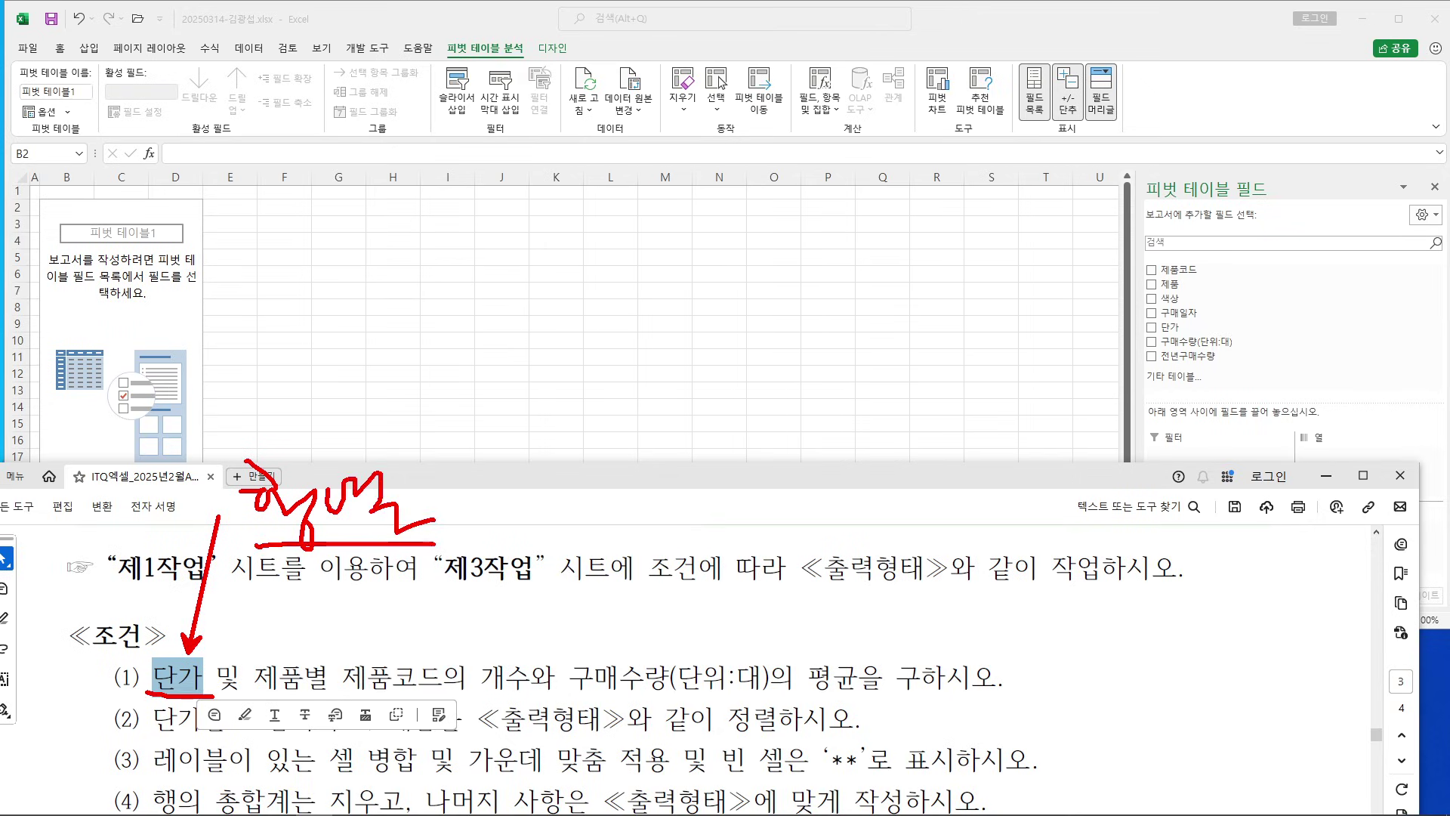
{"action": "left_click_drag", "start_coordinate": [367, 533], "coordinate": [297, 649]}
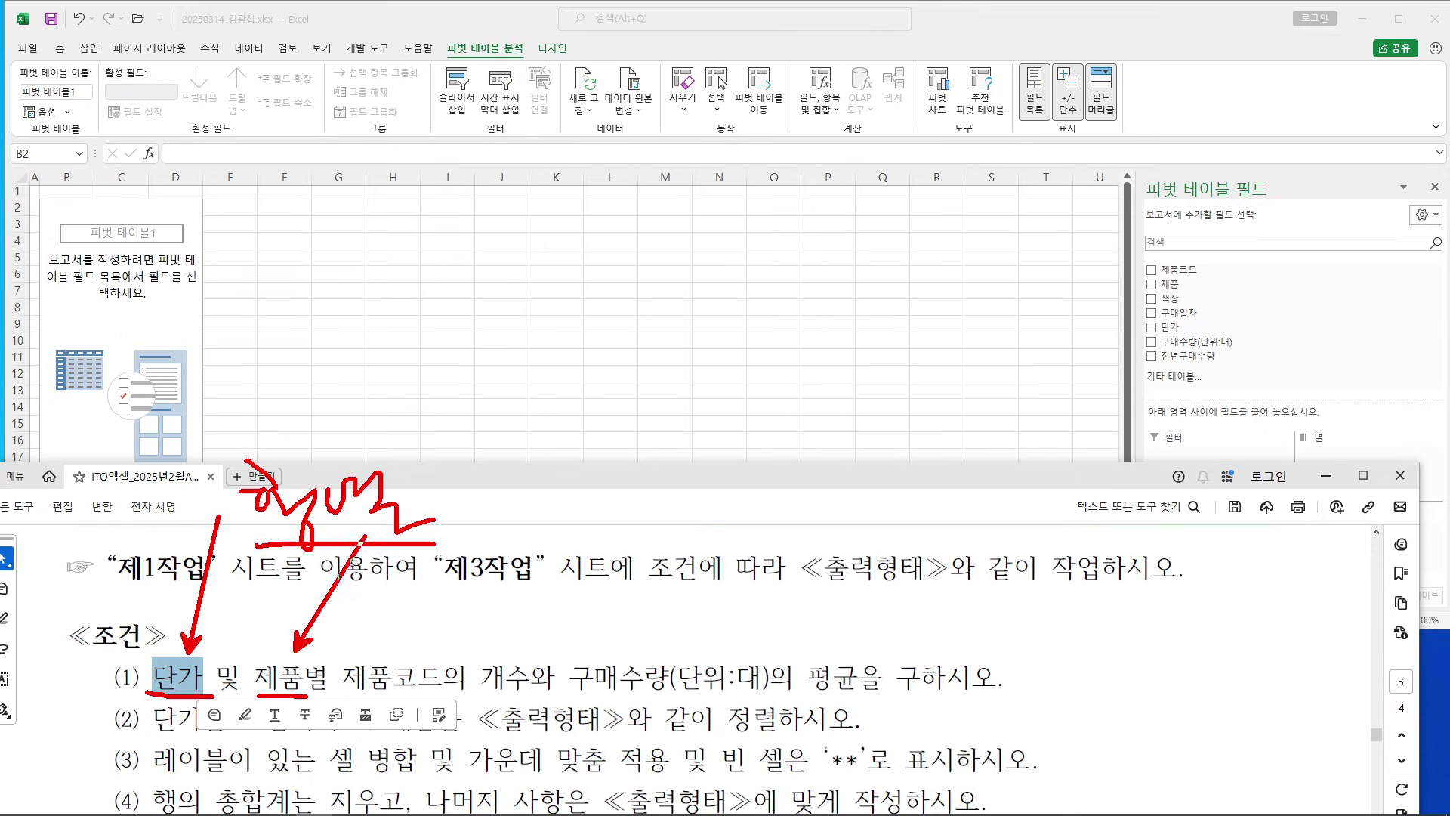
{"action": "key", "text": "Escape"}
Put 단가 in Rows, 제품 in Columns, and 제품코드 and 구매수량(단위:대) in Values
{"action": "left_click", "coordinate": [1345, 309]}
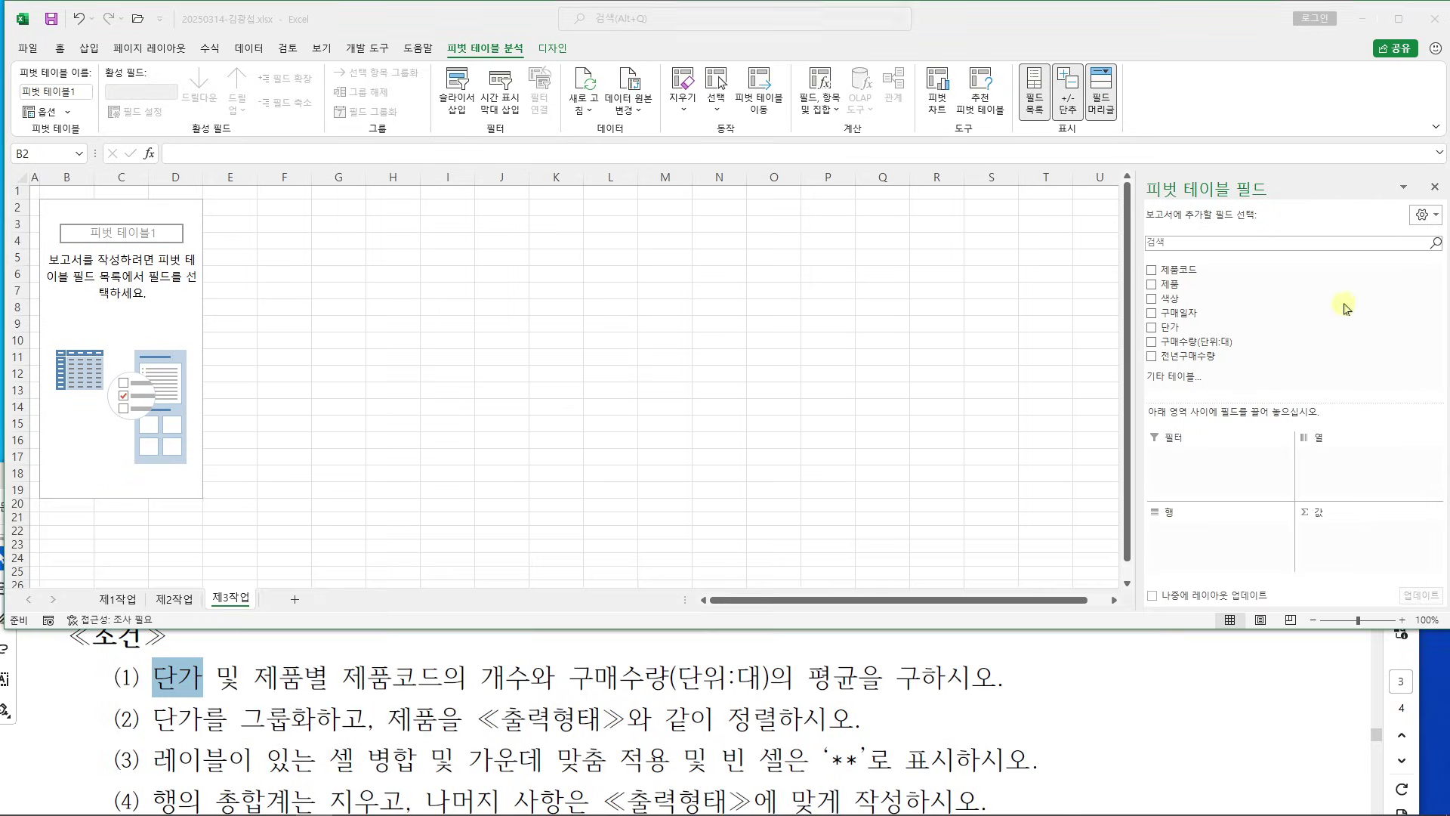
{"action": "left_click_drag", "start_coordinate": [1174, 329], "coordinate": [1195, 554]}
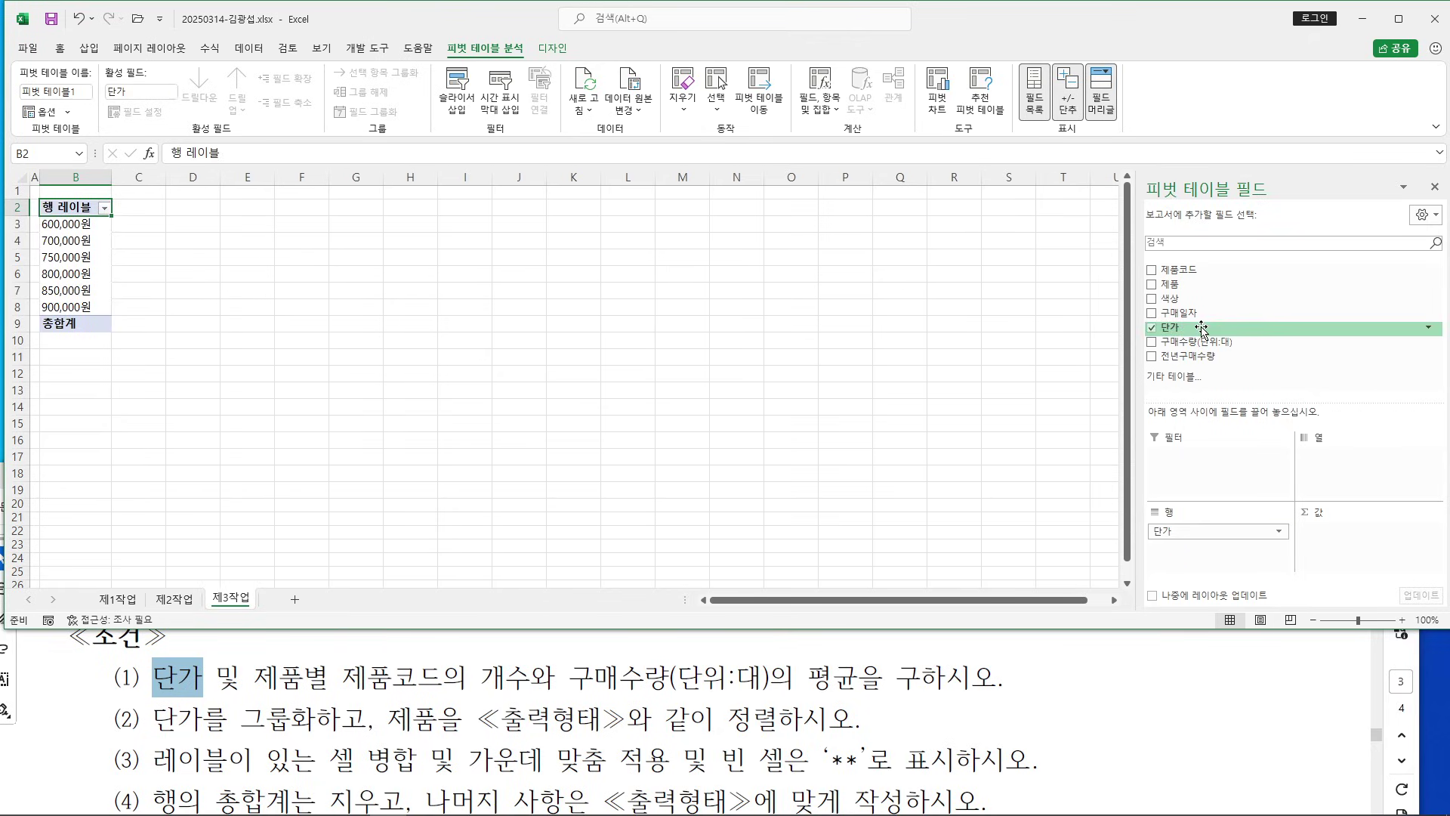
{"action": "left_click_drag", "start_coordinate": [1173, 288], "coordinate": [1369, 472]}
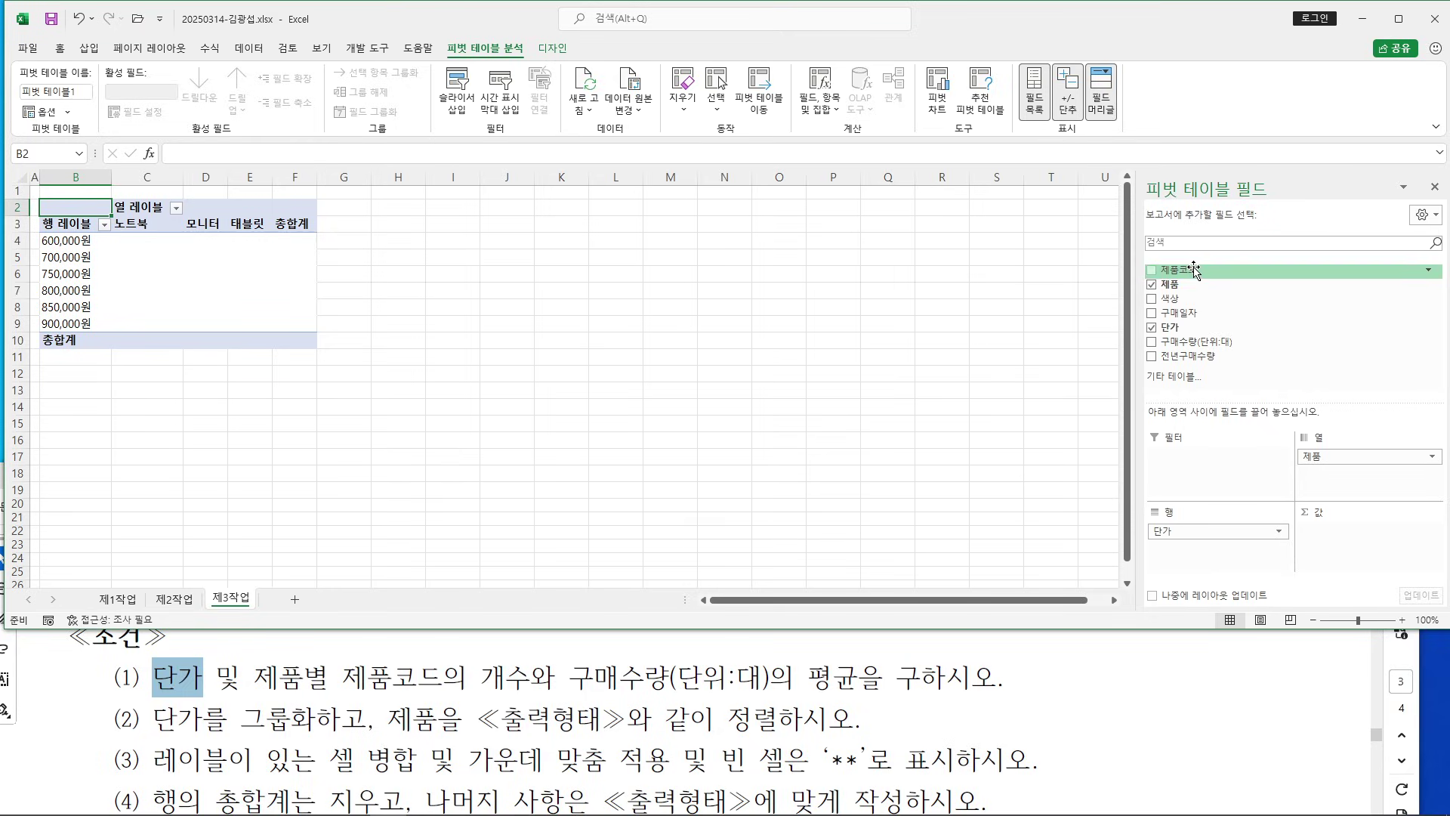
{"action": "left_click_drag", "start_coordinate": [1193, 270], "coordinate": [1357, 539]}
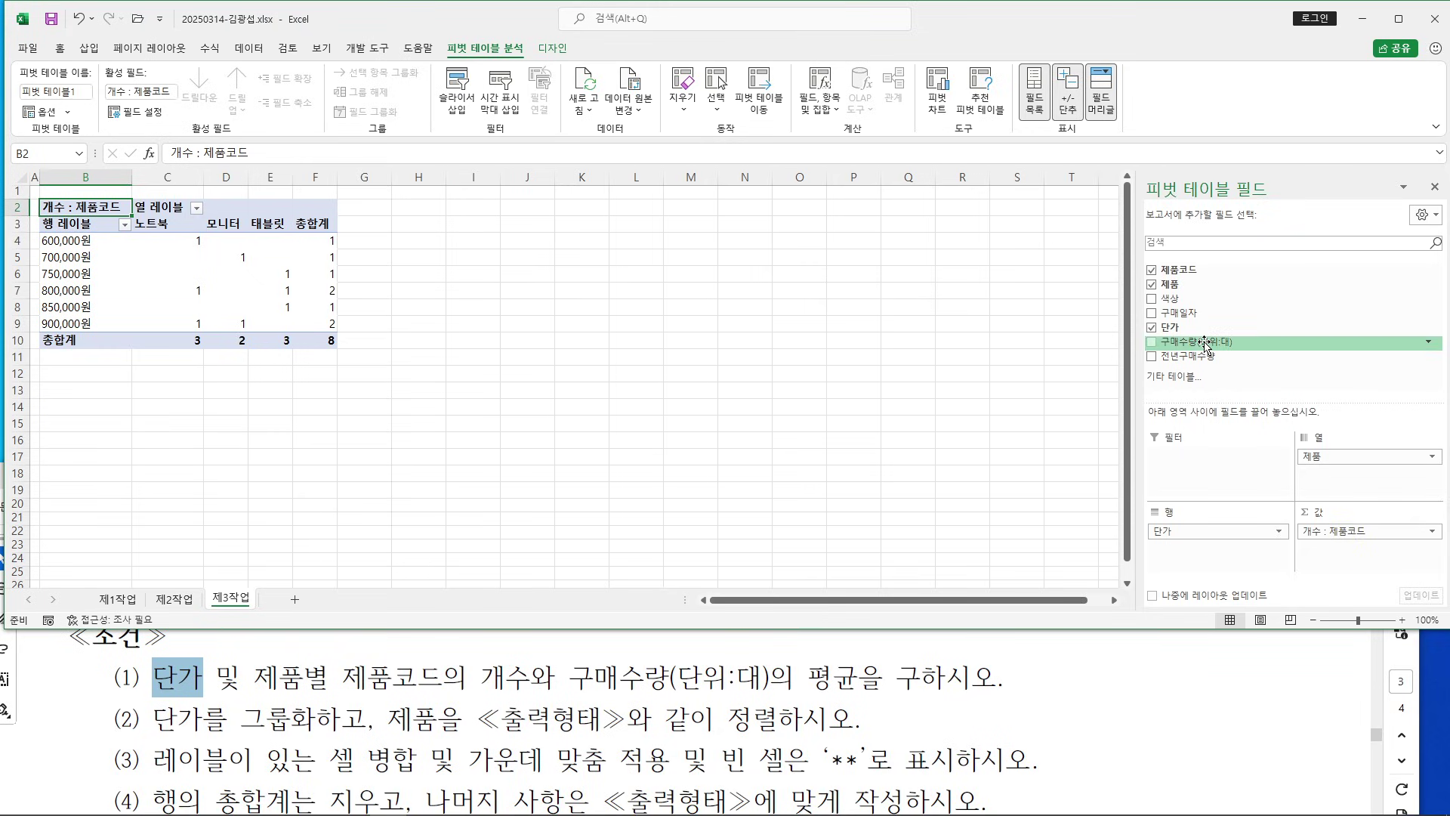
{"action": "left_click_drag", "start_coordinate": [1205, 346], "coordinate": [1350, 559]}
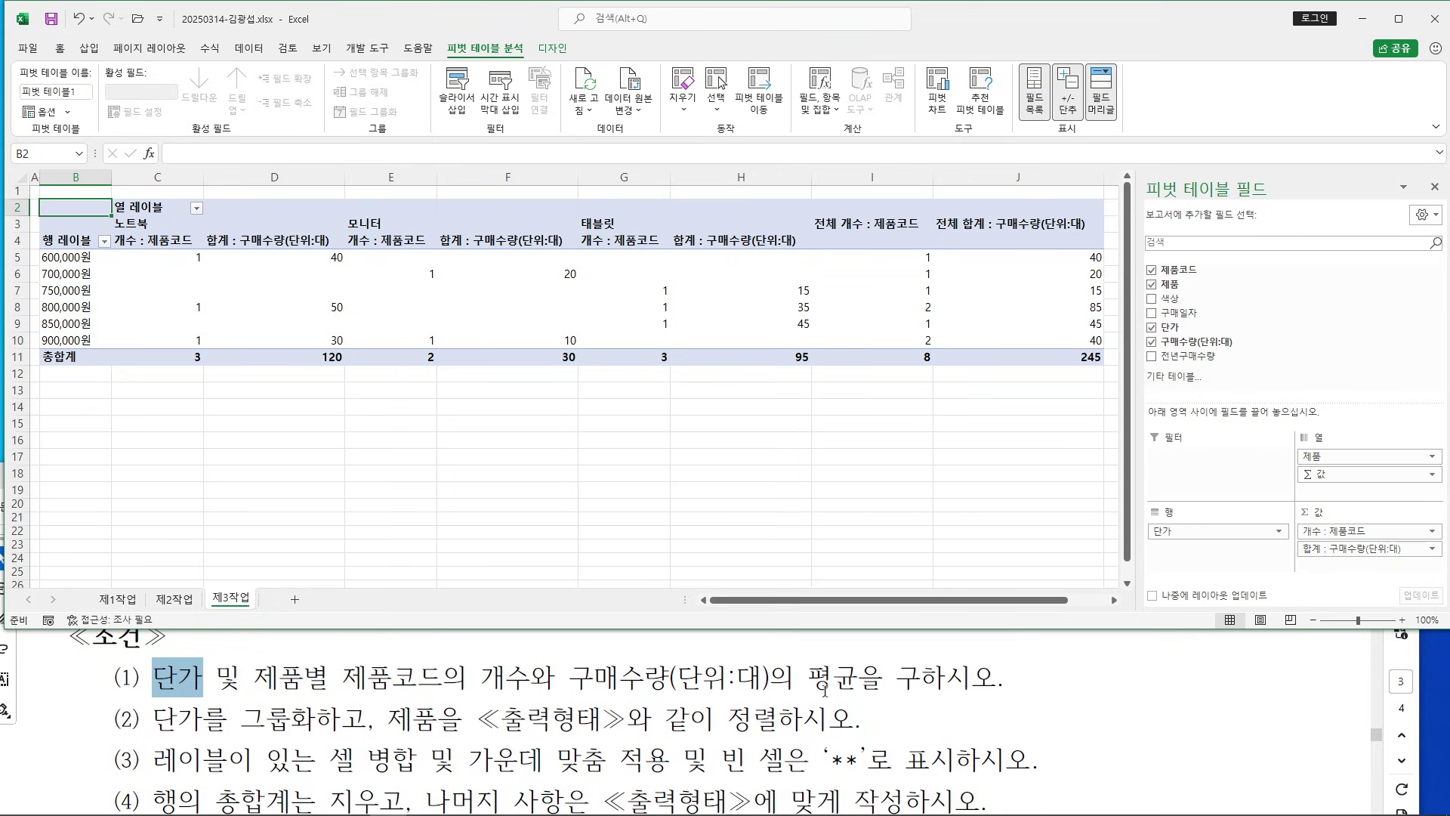
Note the 평균 requirement in the task text and open the 합계 : 구매수량(단위:대) field's options
{"action": "left_click_drag", "start_coordinate": [825, 688], "coordinate": [859, 683]}
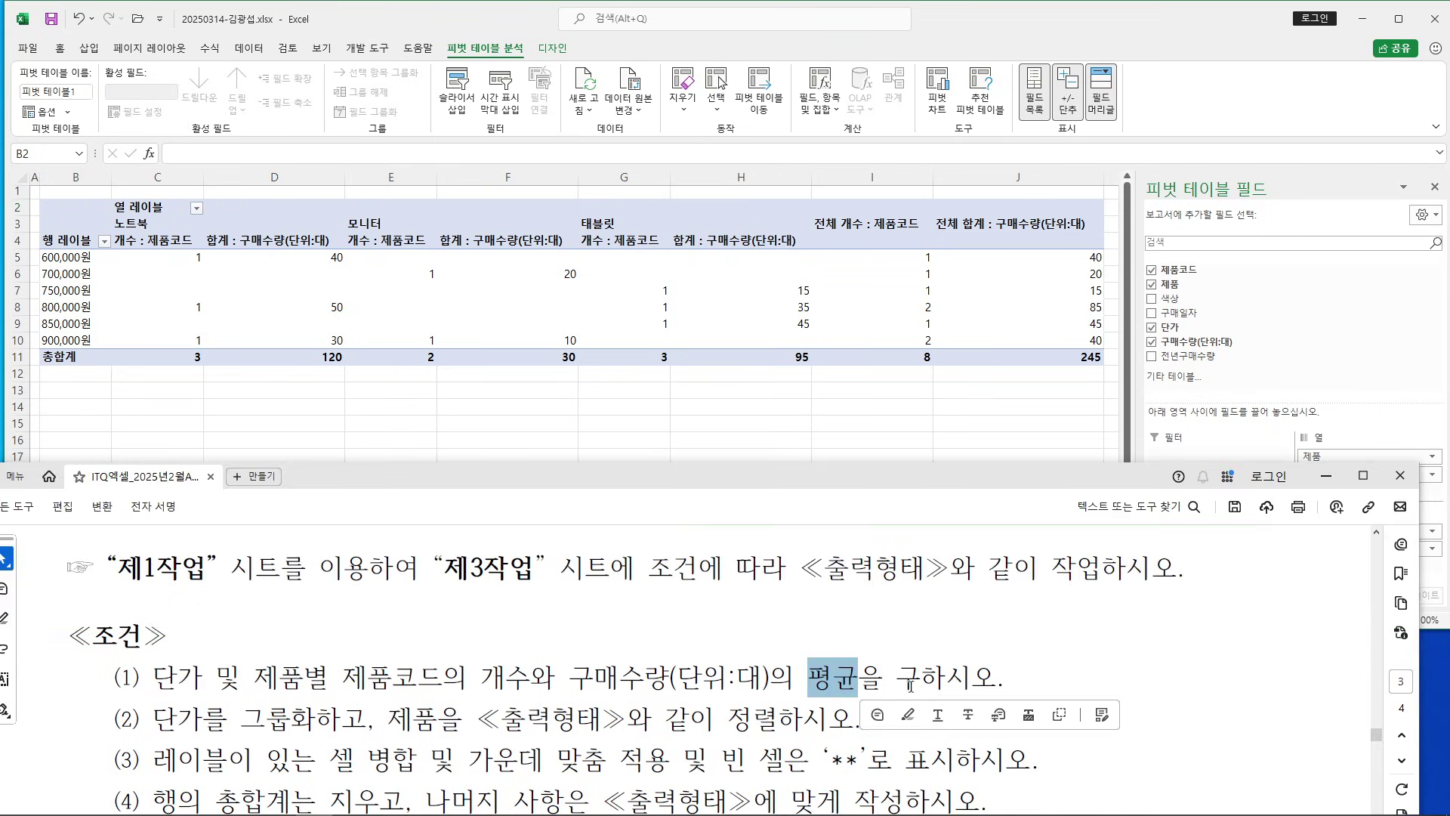
{"action": "left_click", "coordinate": [907, 715]}
{"action": "left_click", "coordinate": [1252, 449]}
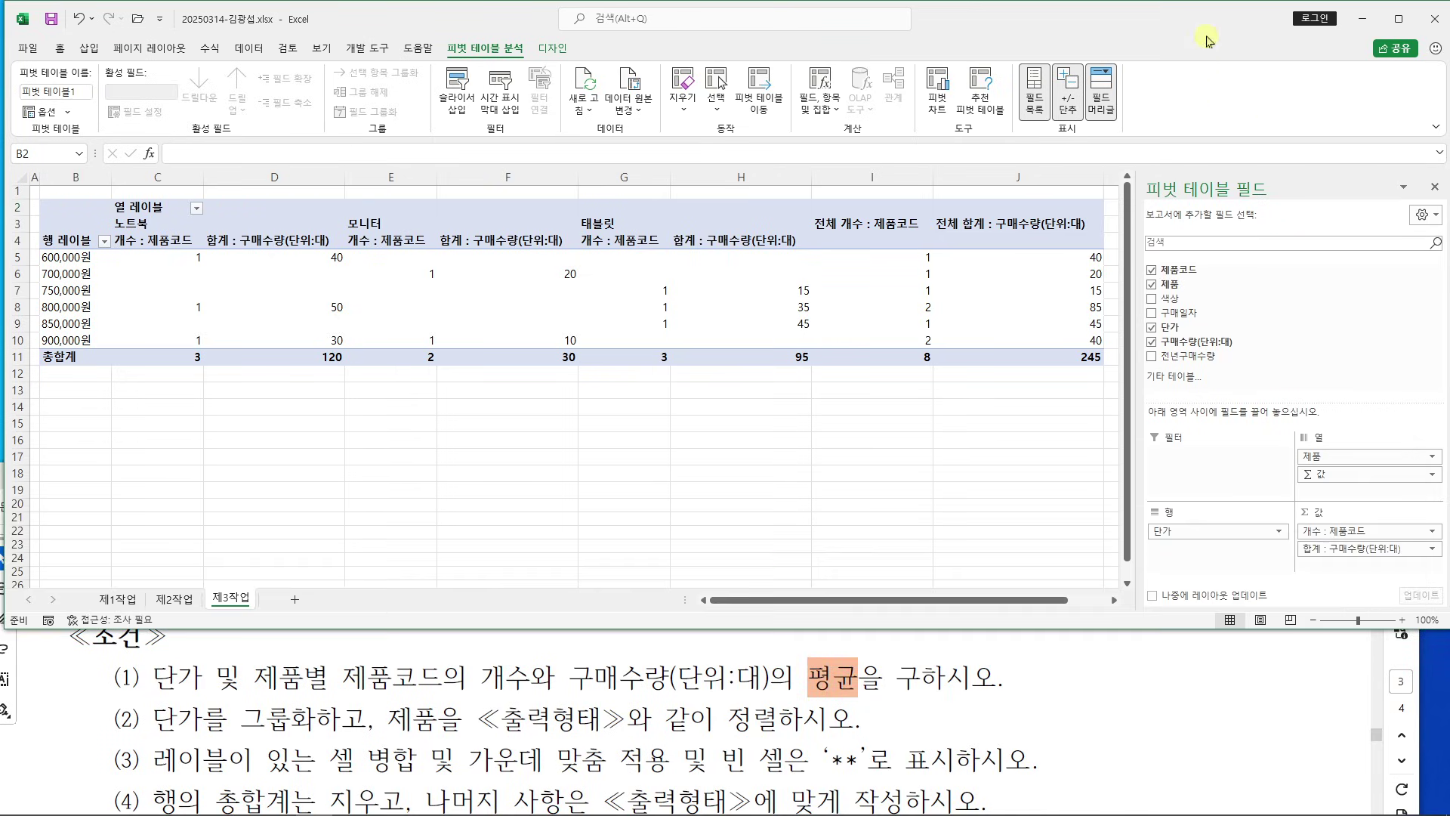
{"action": "left_click", "coordinate": [1345, 551]}
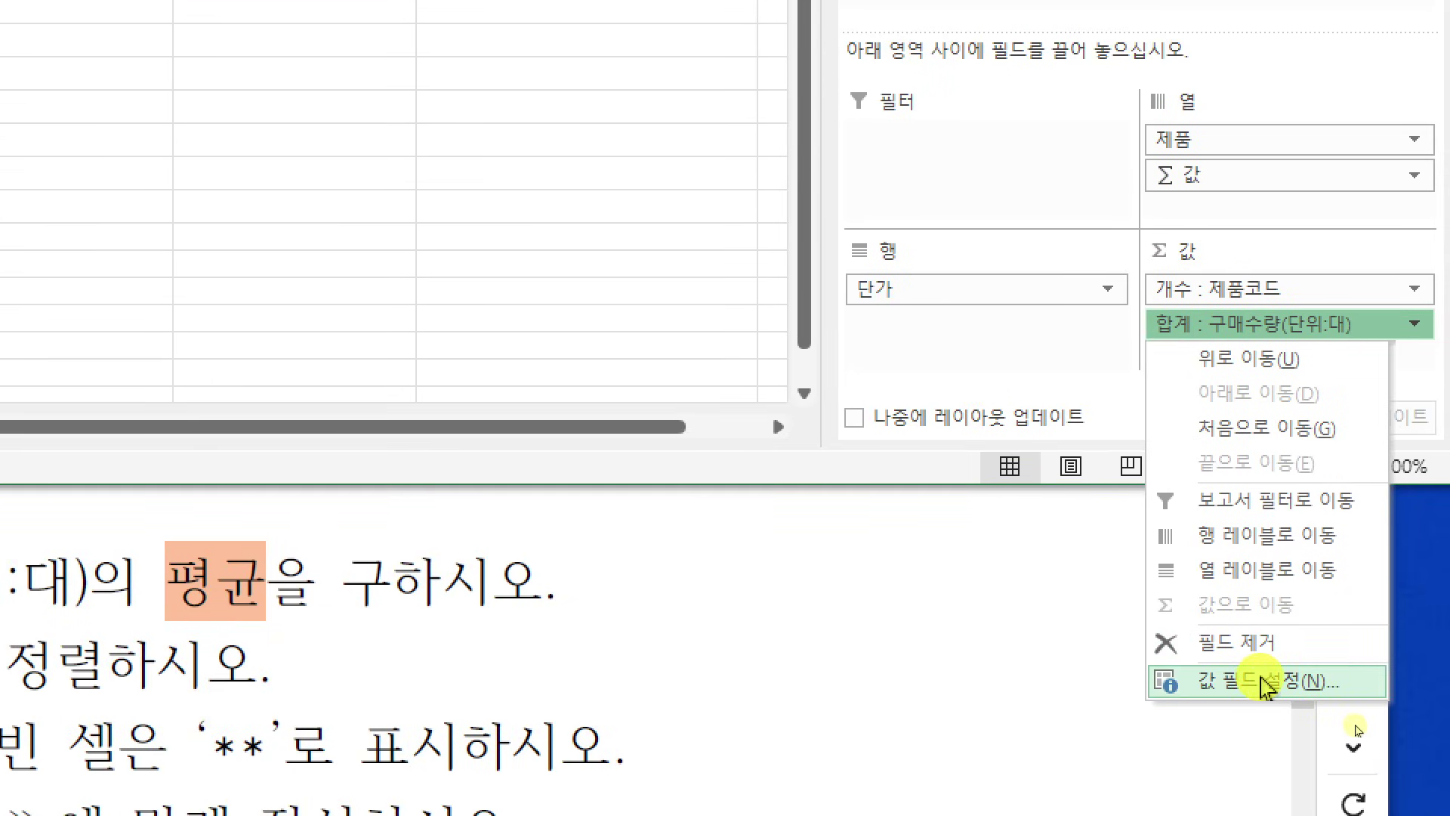
Summarize 구매수량(단위:대) by 평균 and name the field 평균 : 구매수량(단위:대)
{"action": "left_click", "coordinate": [1267, 684]}
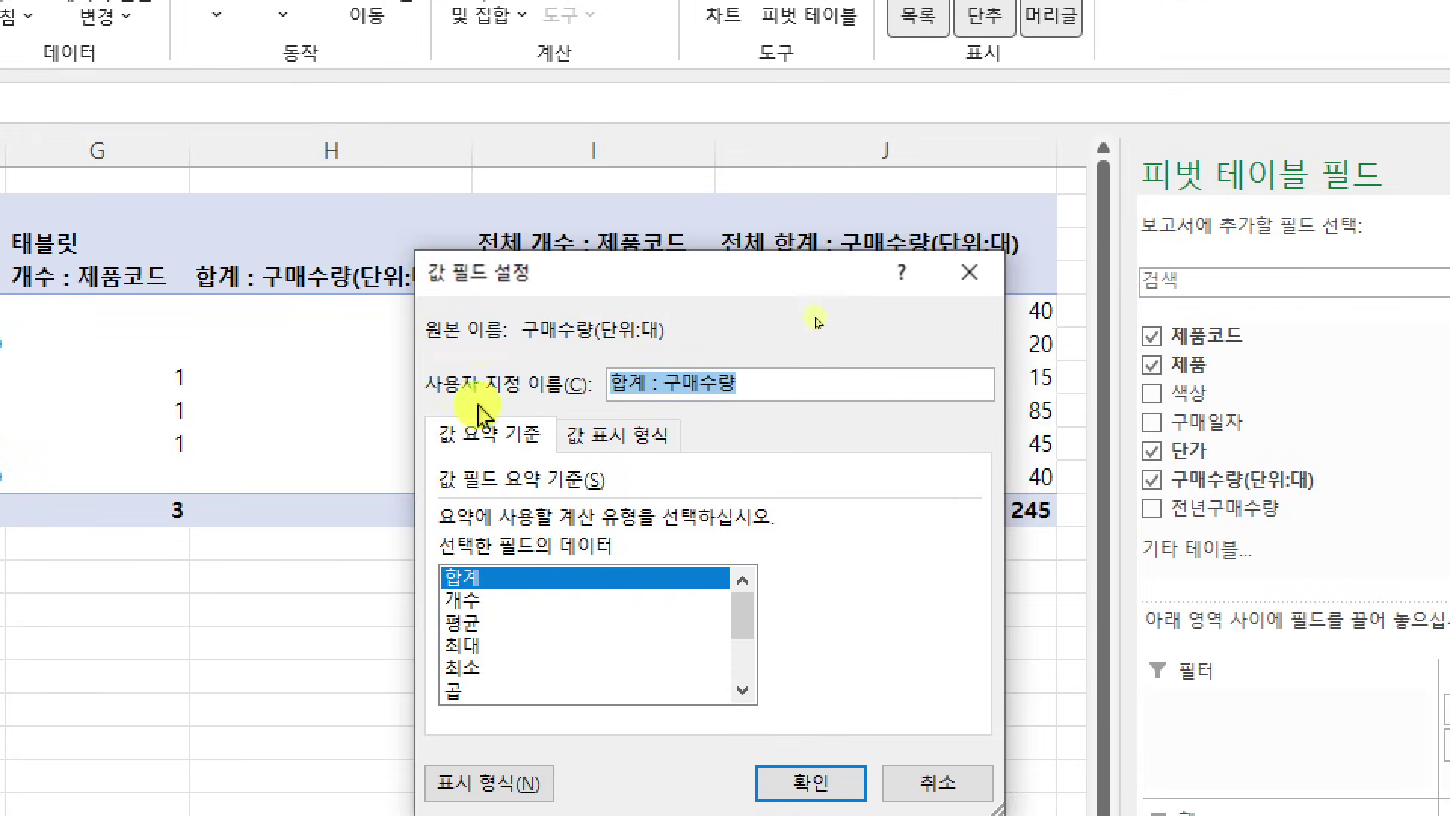
{"action": "left_click_drag", "start_coordinate": [614, 281], "coordinate": [419, 126]}
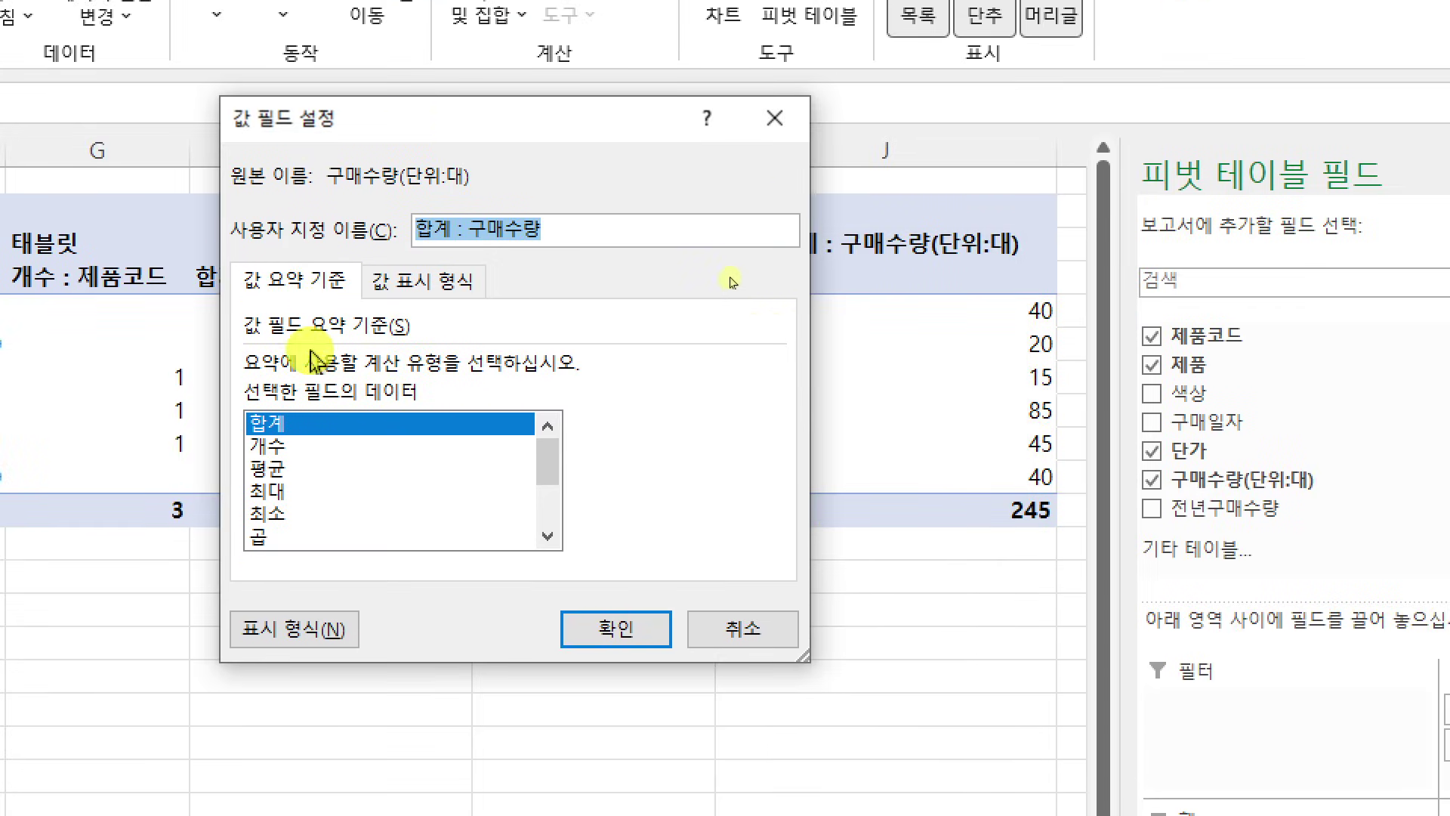
{"action": "left_click", "coordinate": [315, 471]}
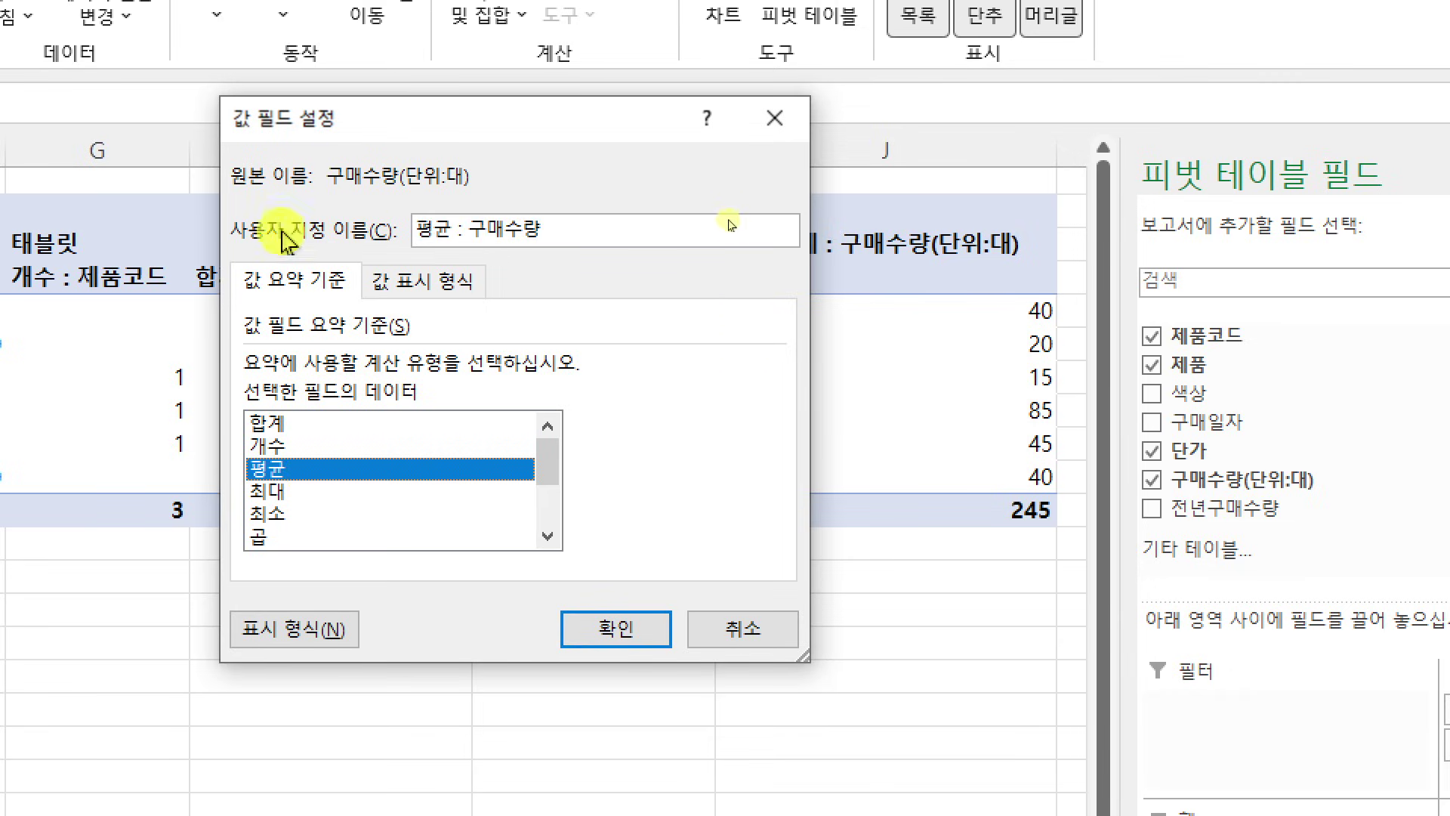
{"action": "left_click", "coordinate": [617, 231]}
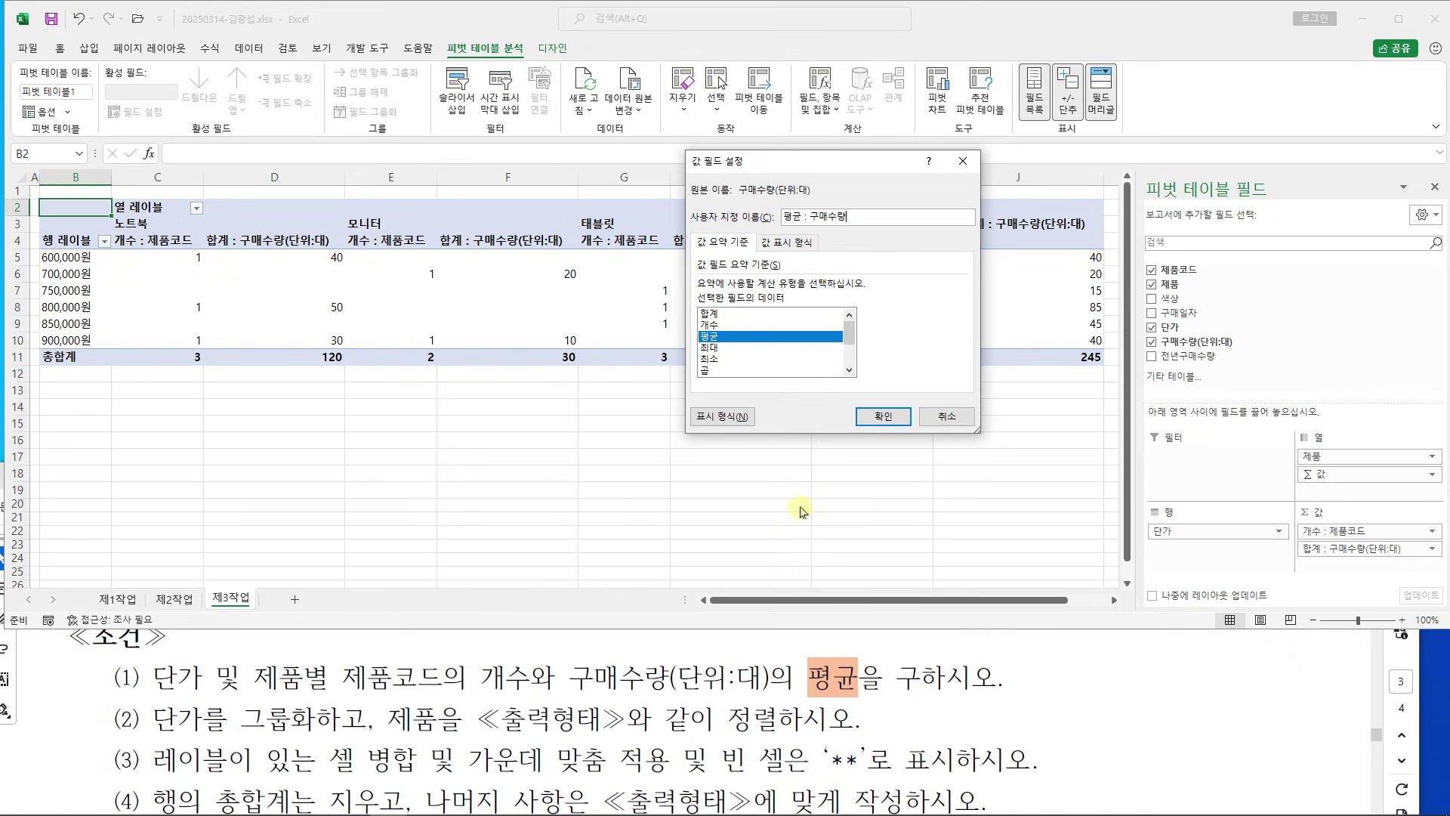
{"action": "scroll", "coordinate": [658, 667], "scroll_direction": "up", "scroll_amount": 1}
{"action": "scroll", "coordinate": [658, 667], "scroll_direction": "down", "scroll_amount": 1}
{"action": "scroll", "coordinate": [658, 667], "scroll_direction": "down", "scroll_amount": 6}
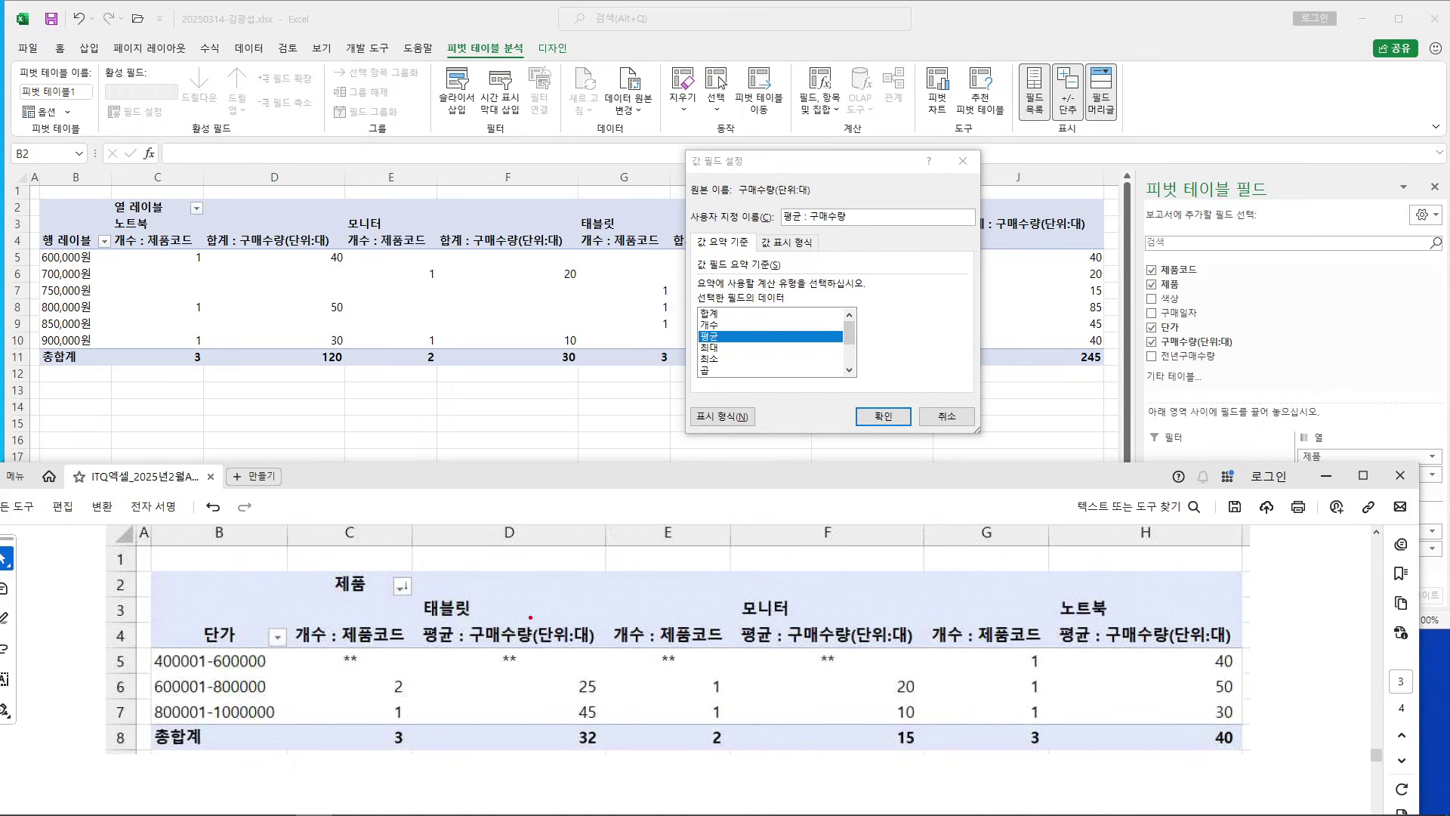
{"action": "left_click_drag", "start_coordinate": [531, 611], "coordinate": [615, 652]}
{"action": "mouse_move", "coordinate": [841, 200]}
{"action": "left_mouse_down"}
{"action": "mouse_move", "coordinate": [914, 233]}
{"action": "mouse_move", "coordinate": [604, 521]}
{"action": "mouse_move", "coordinate": [586, 613]}
{"action": "left_mouse_up"}
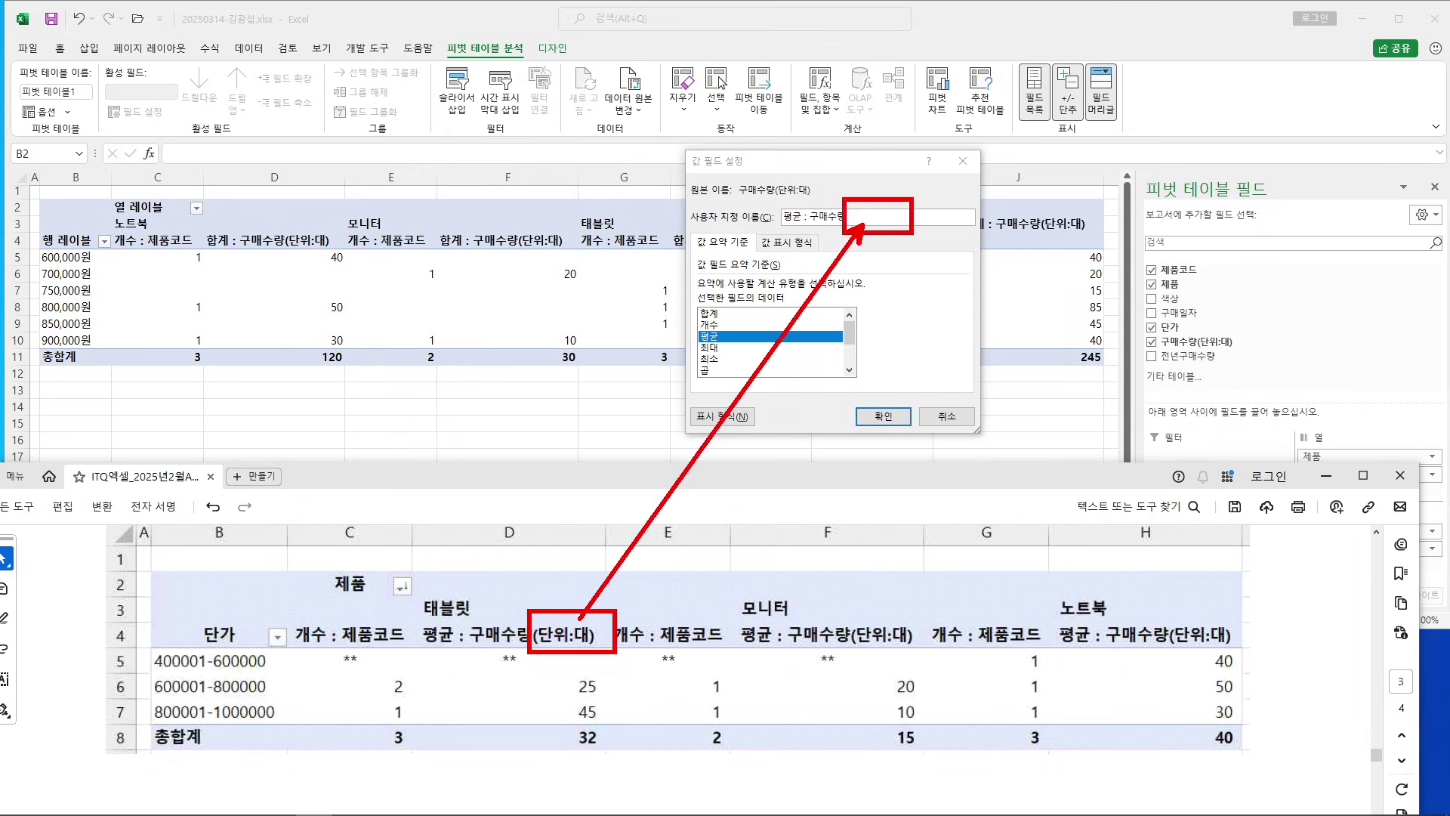
{"action": "key", "text": "Escape"}
{"action": "left_click", "coordinate": [887, 218]}
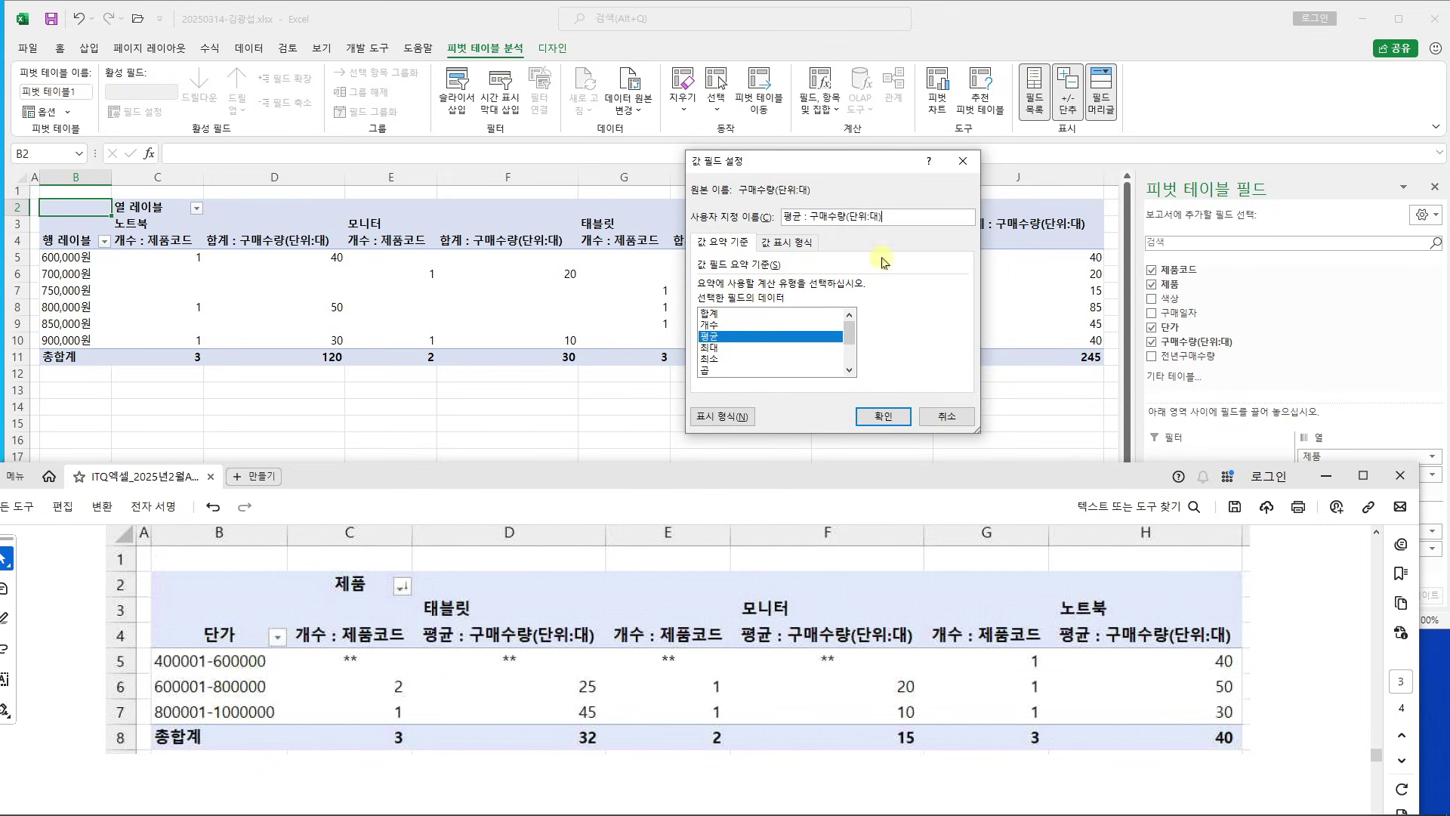
{"action": "left_click", "coordinate": [884, 417]}
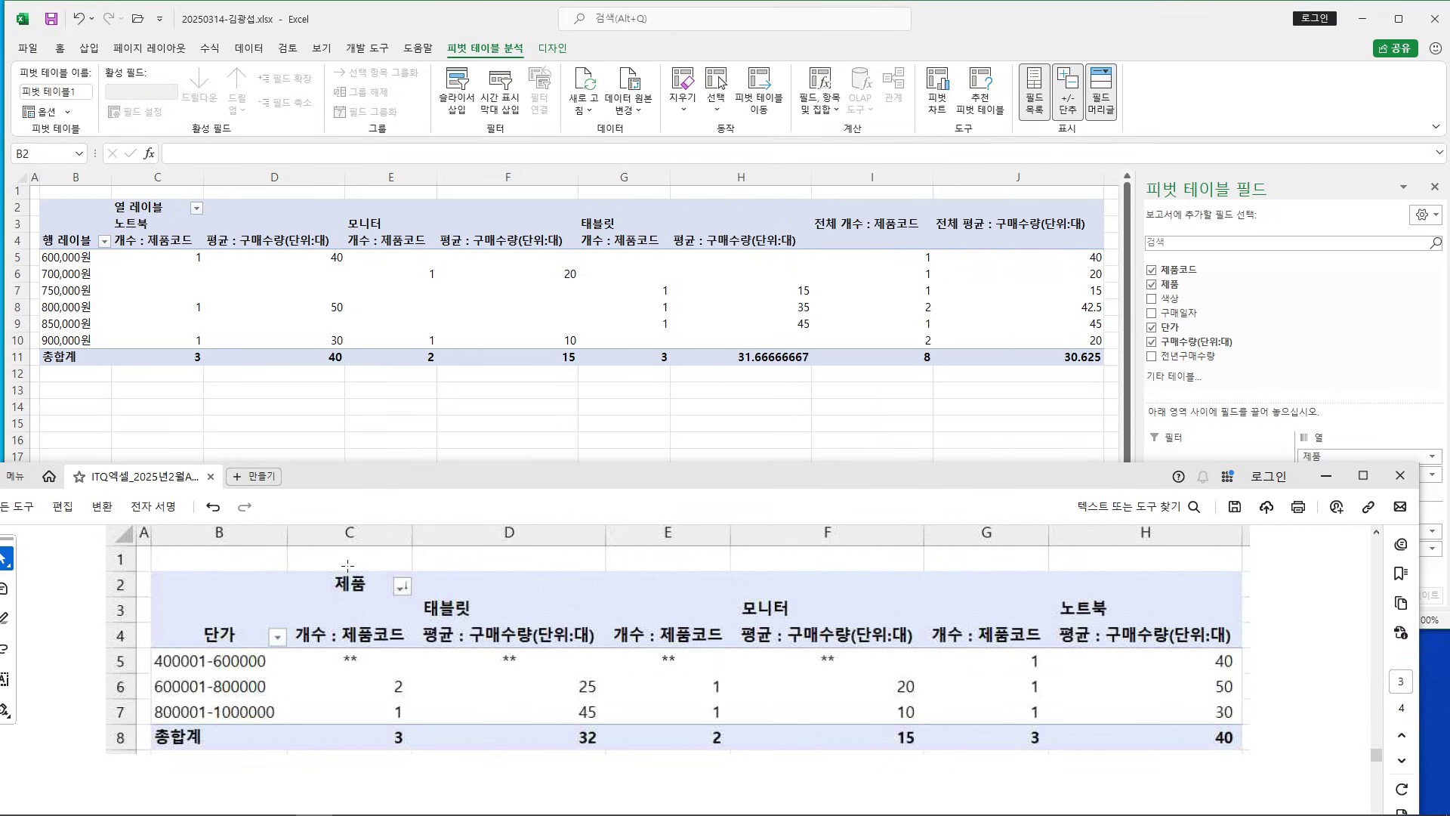
Read pivot conditions (1) through (4) in the task PDF
{"action": "scroll", "coordinate": [95, 621], "scroll_direction": "up", "scroll_amount": 6}
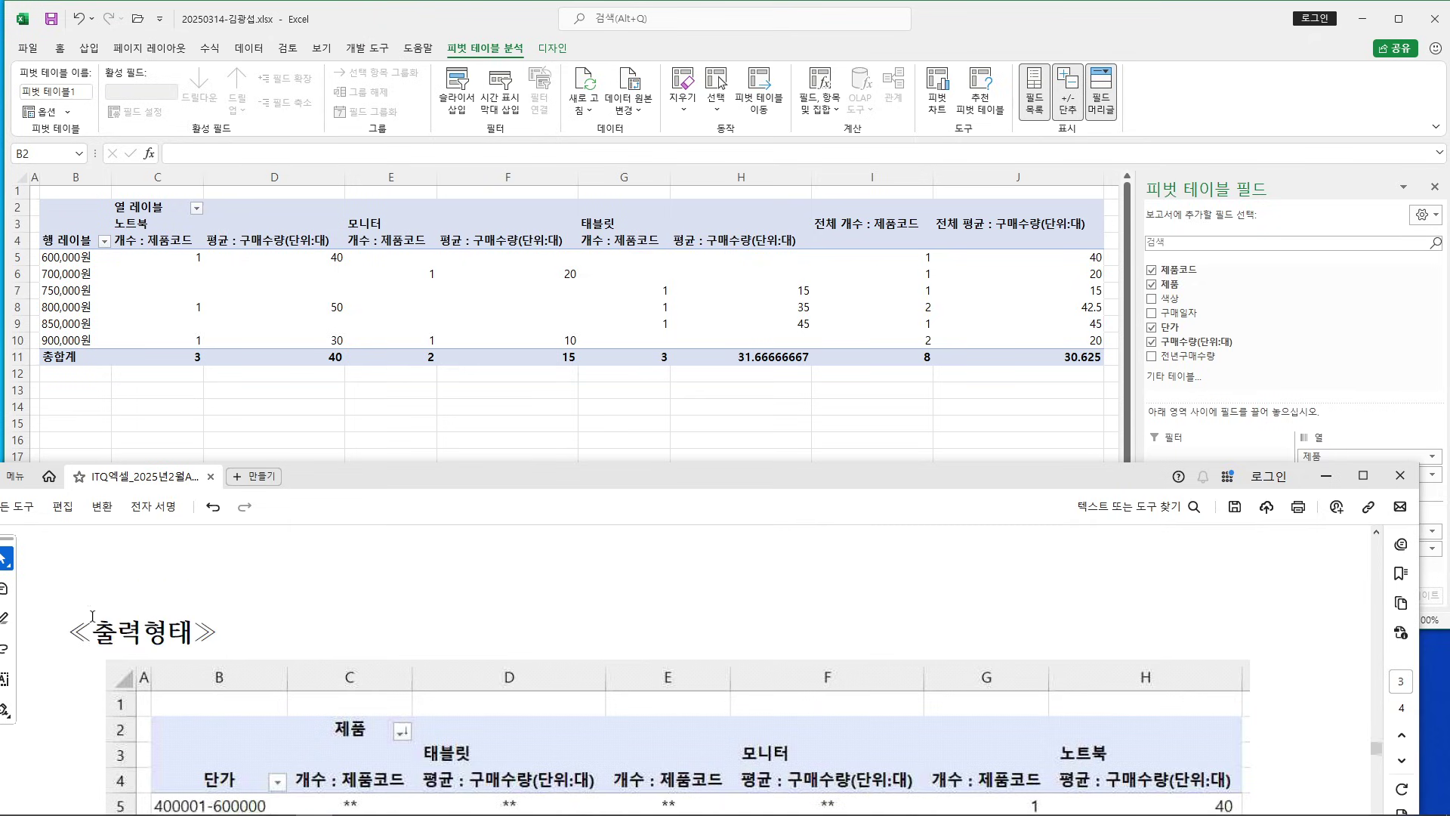
{"action": "left_click_drag", "start_coordinate": [116, 602], "coordinate": [988, 609]}
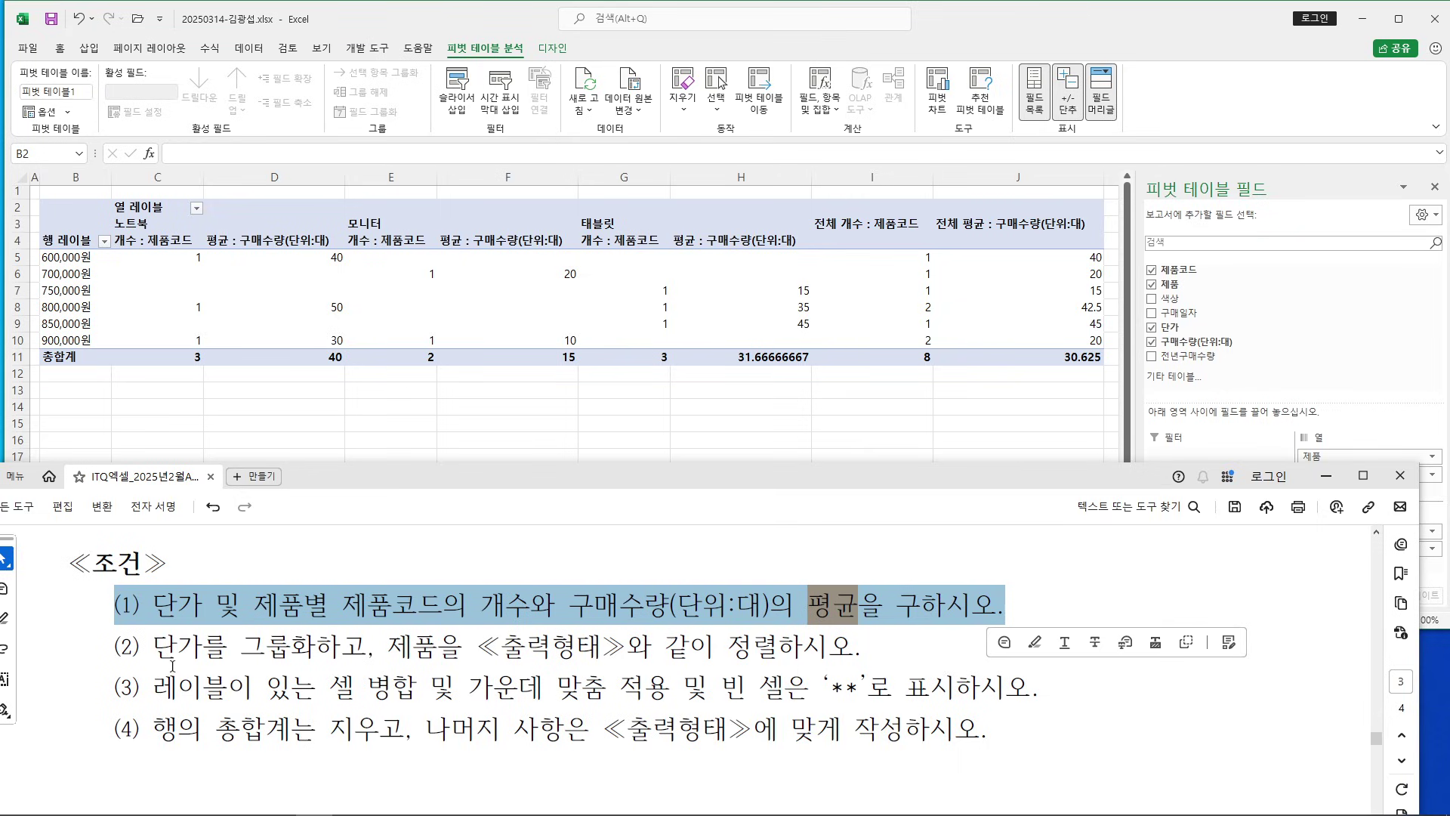
{"action": "left_click_drag", "start_coordinate": [115, 645], "coordinate": [955, 741]}
{"action": "left_click", "coordinate": [291, 683]}
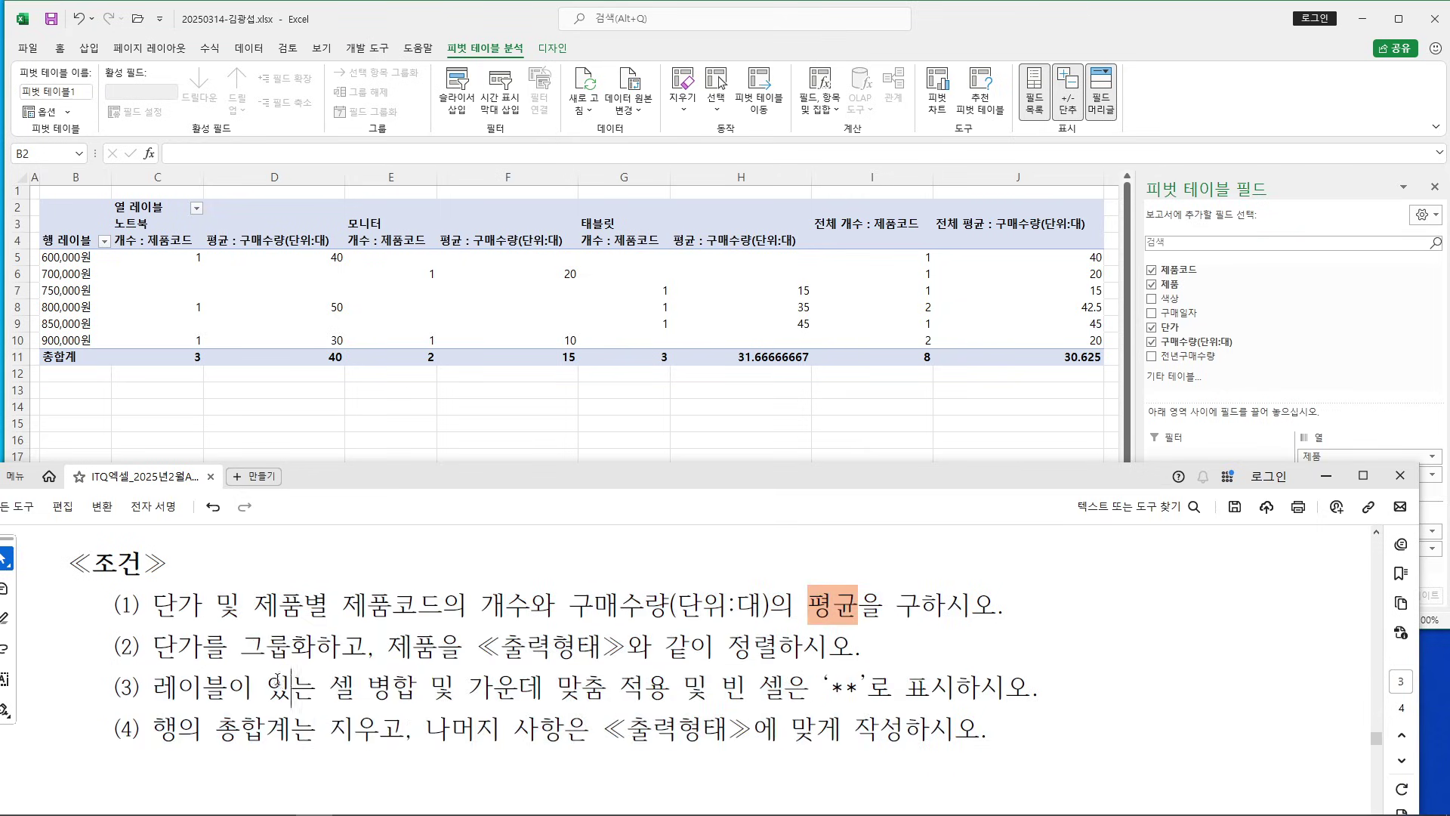
Mark the grouping, sorting, merge, ** and grand-total requirements, then select the 600,000원 row label
{"action": "left_click_drag", "start_coordinate": [153, 646], "coordinate": [328, 648]}
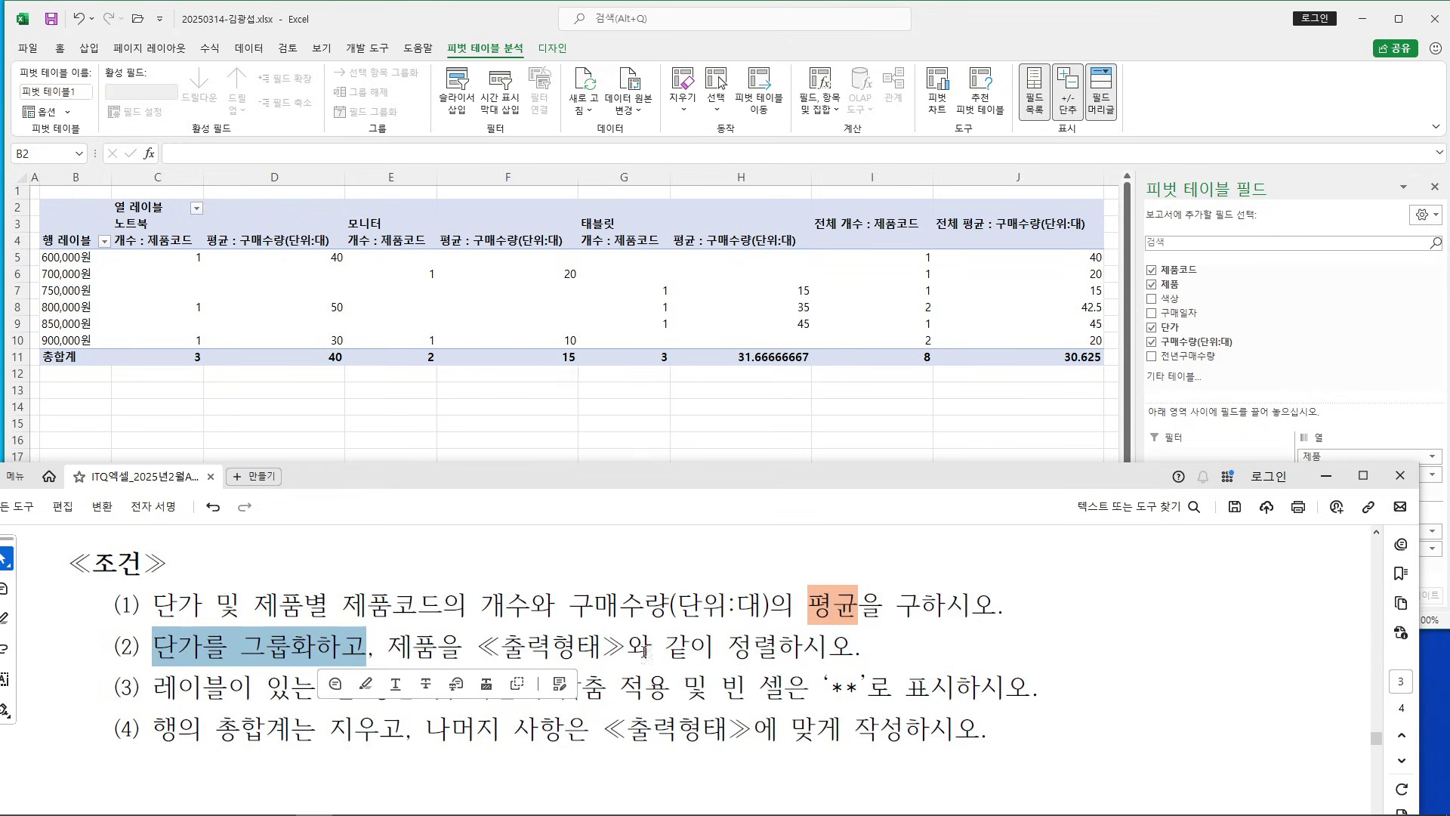
{"action": "left_click_drag", "start_coordinate": [648, 646], "coordinate": [845, 648]}
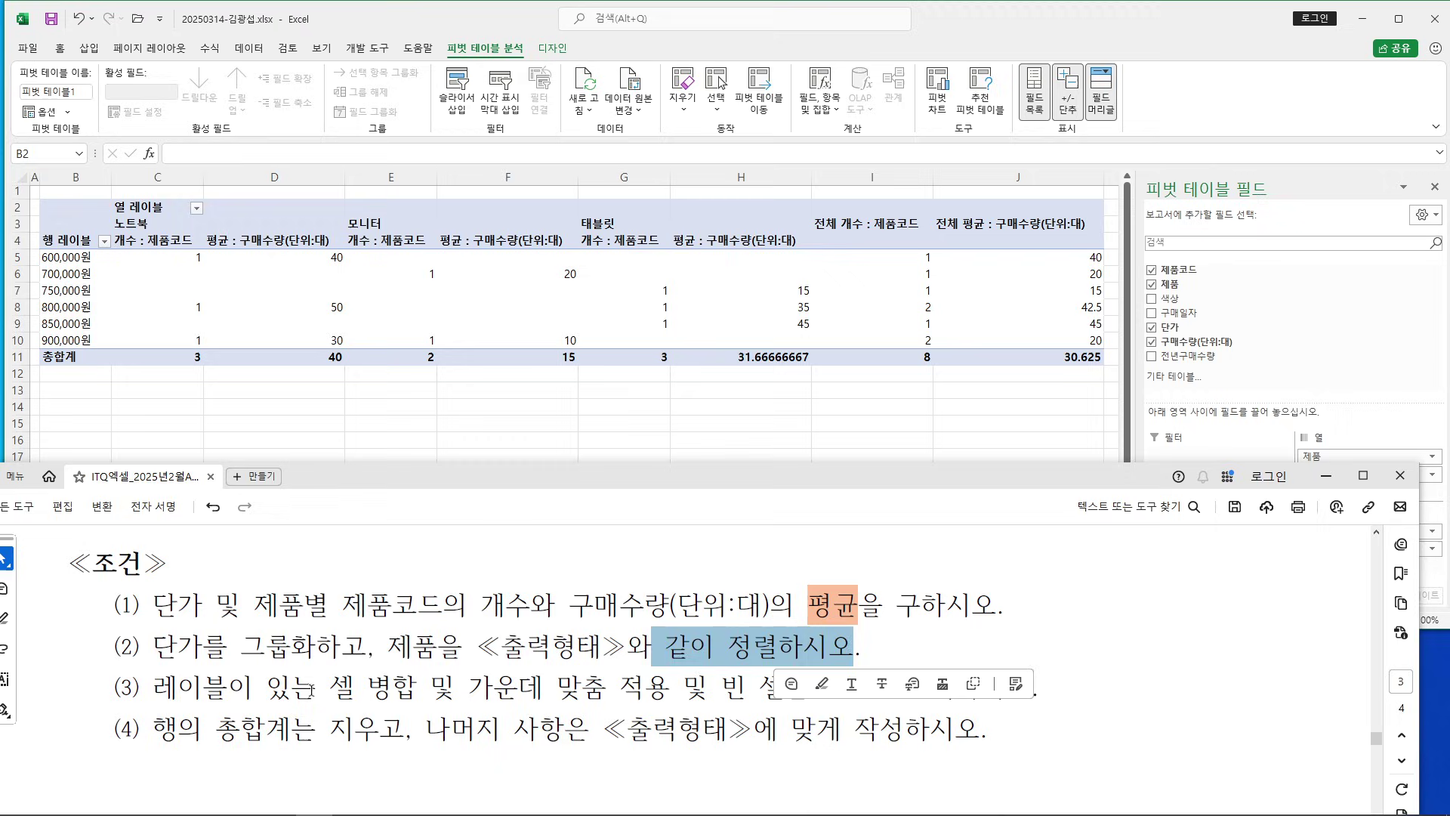
{"action": "left_click_drag", "start_coordinate": [156, 689], "coordinate": [607, 688]}
{"action": "left_click_drag", "start_coordinate": [721, 687], "coordinate": [1031, 686]}
{"action": "left_click_drag", "start_coordinate": [154, 729], "coordinate": [405, 731]}
{"action": "left_click", "coordinate": [269, 727]}
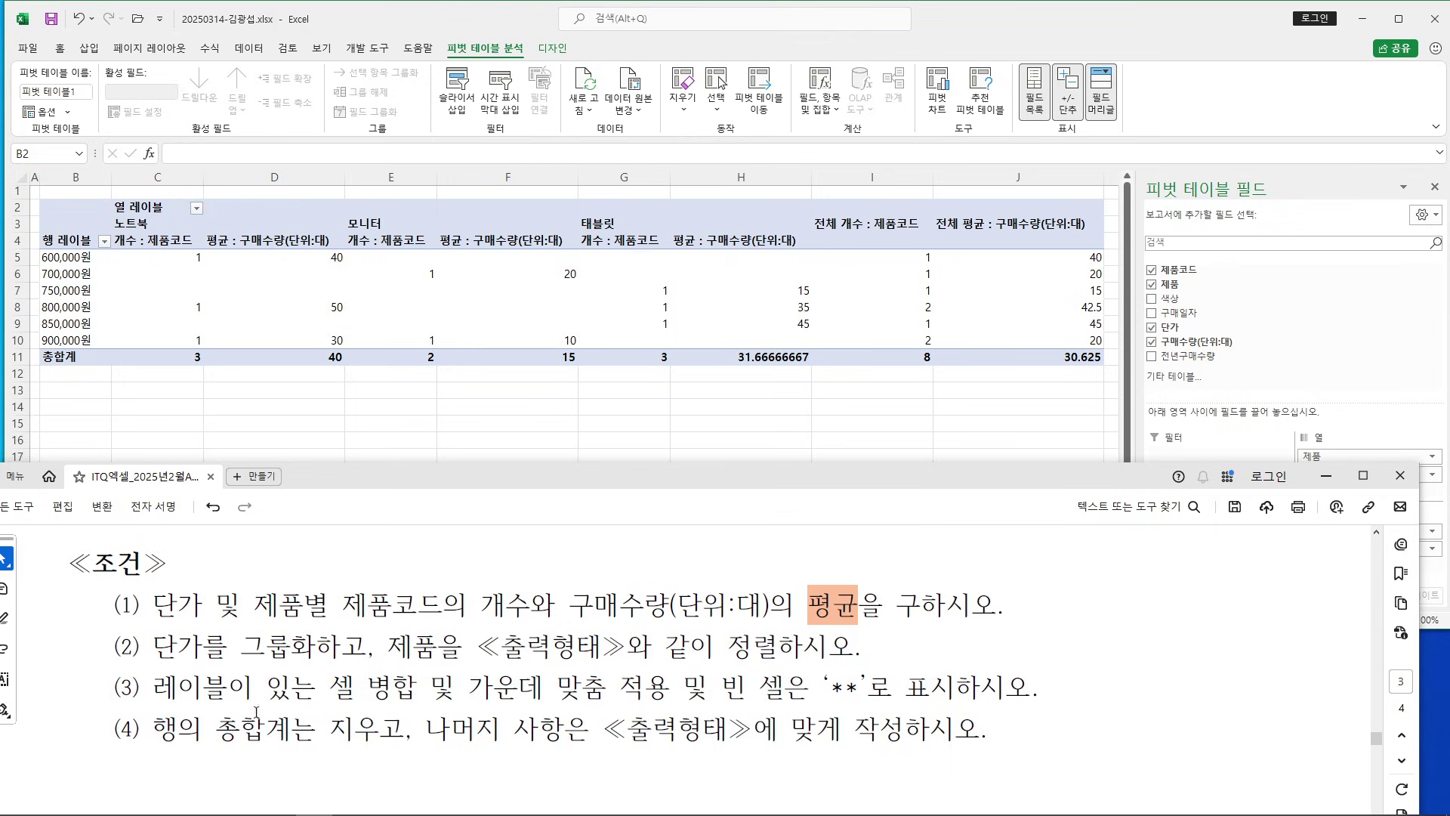
{"action": "scroll", "coordinate": [346, 653], "scroll_direction": "down", "scroll_amount": 5}
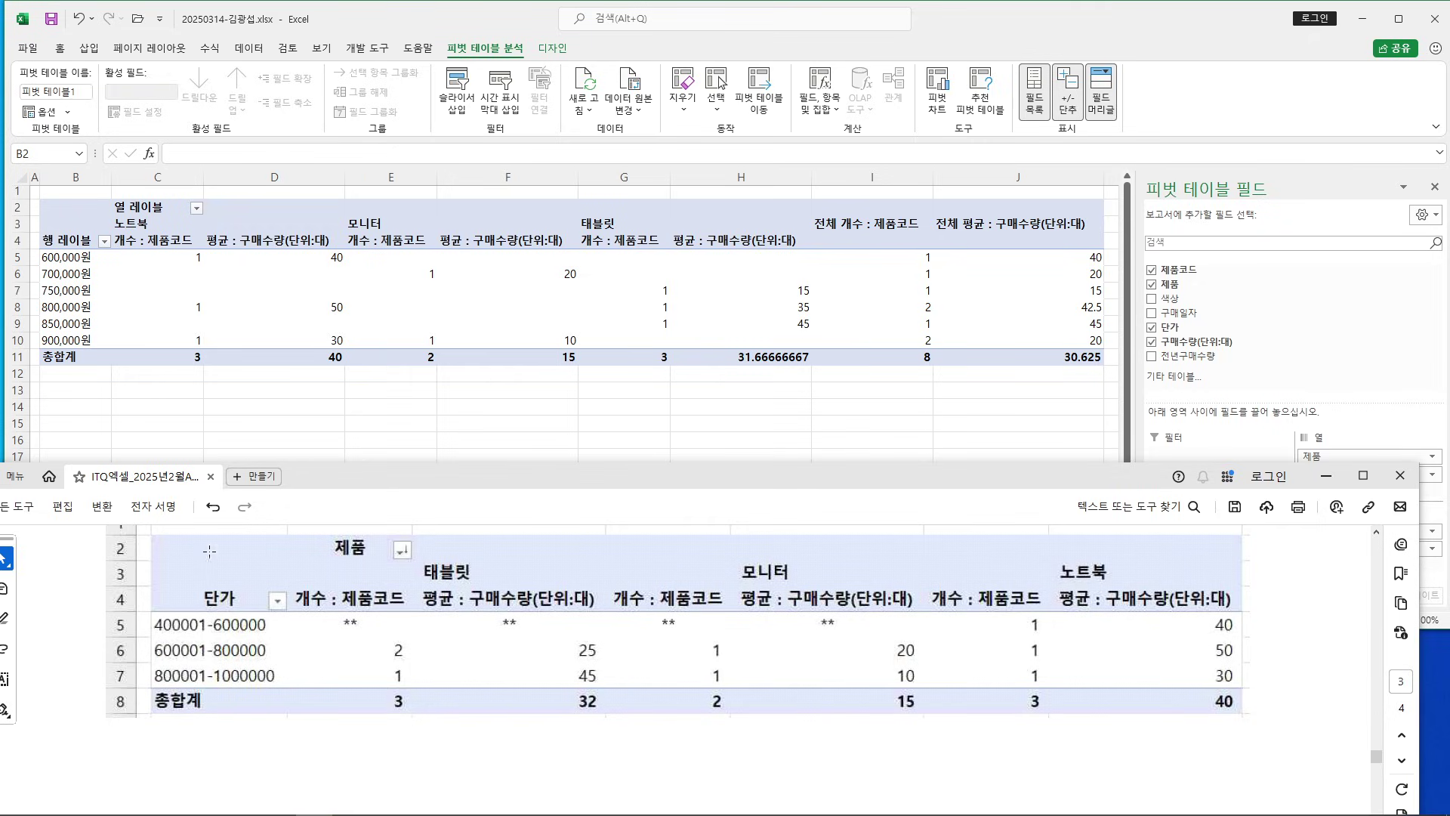
{"action": "left_click", "coordinate": [74, 268]}
{"action": "left_click", "coordinate": [71, 259]}
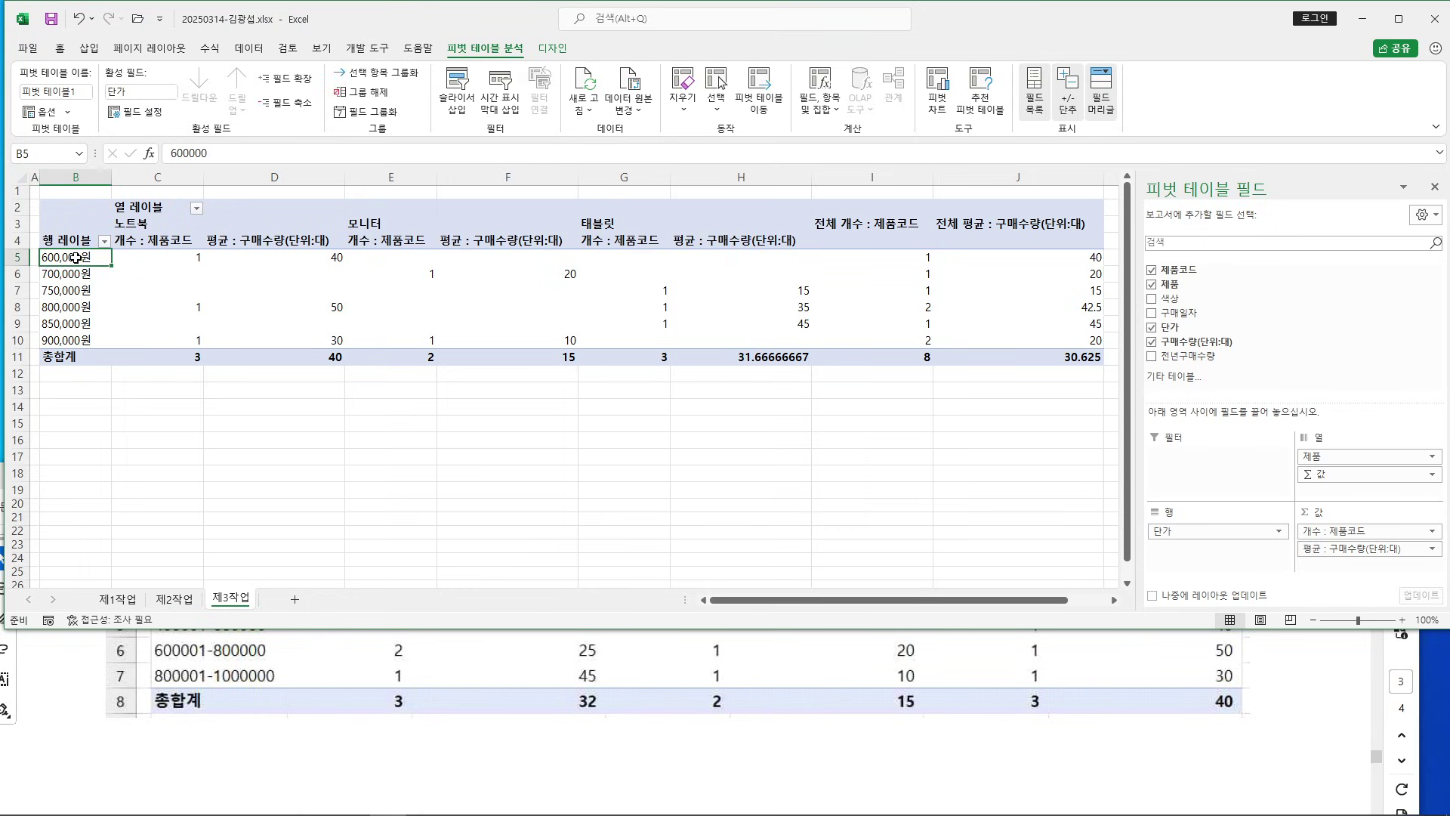
Open Grouping for the 단가 rows and set the start value to 400001
{"action": "right_click", "coordinate": [75, 257]}
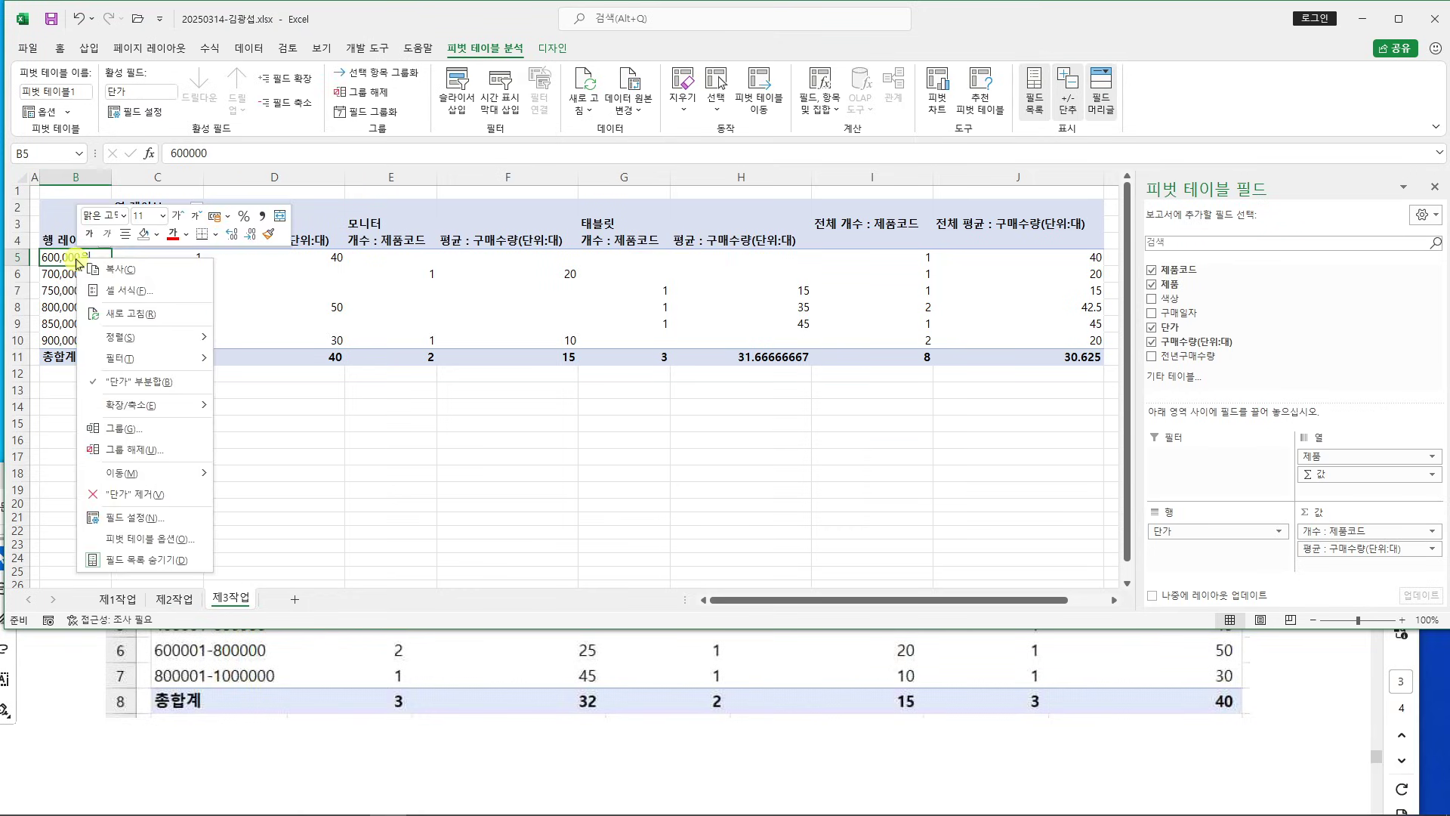
{"action": "left_click", "coordinate": [164, 429]}
{"action": "left_click_drag", "start_coordinate": [156, 366], "coordinate": [656, 260]}
{"action": "left_click", "coordinate": [102, 686]}
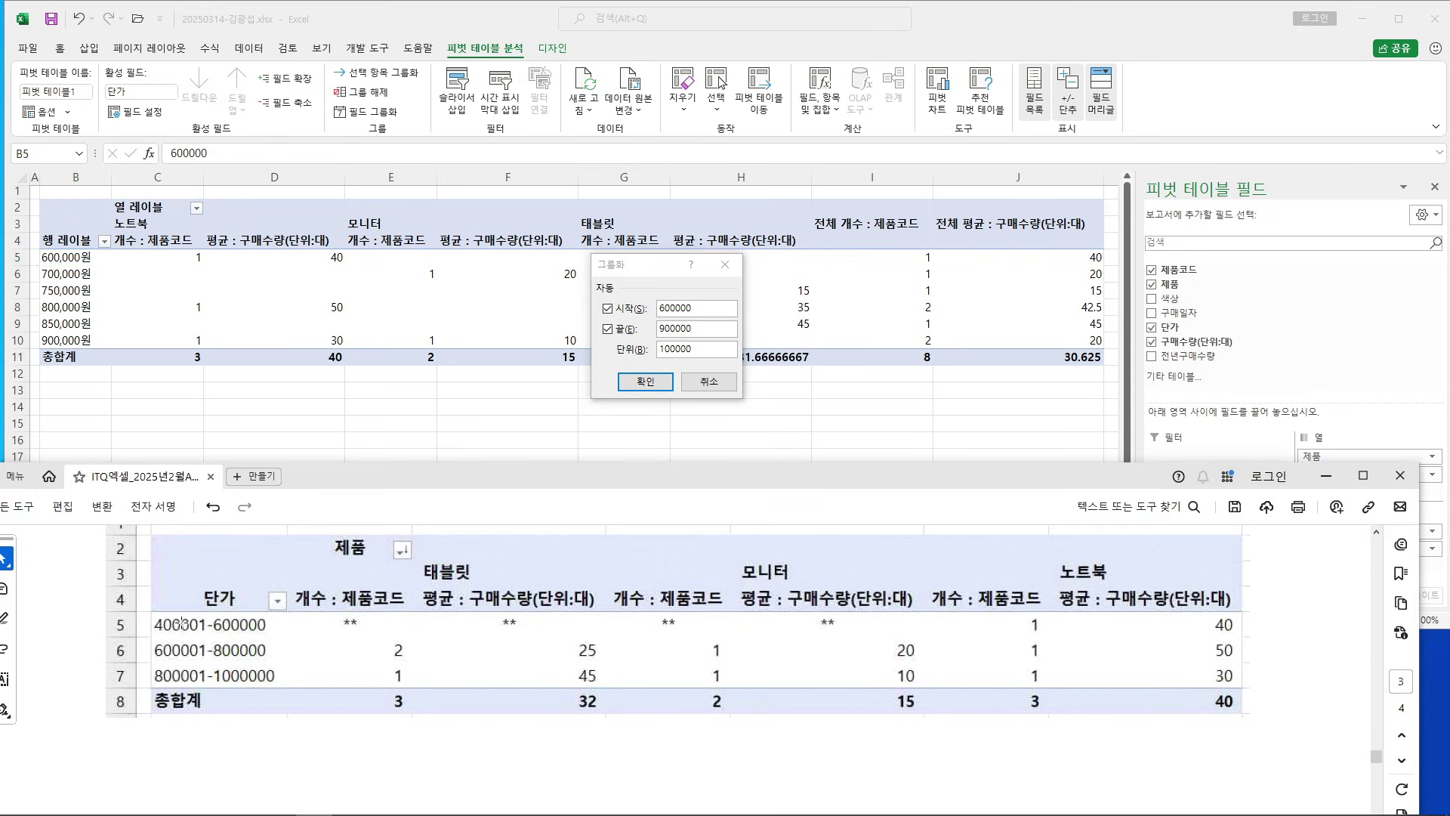
{"action": "left_click", "coordinate": [668, 328]}
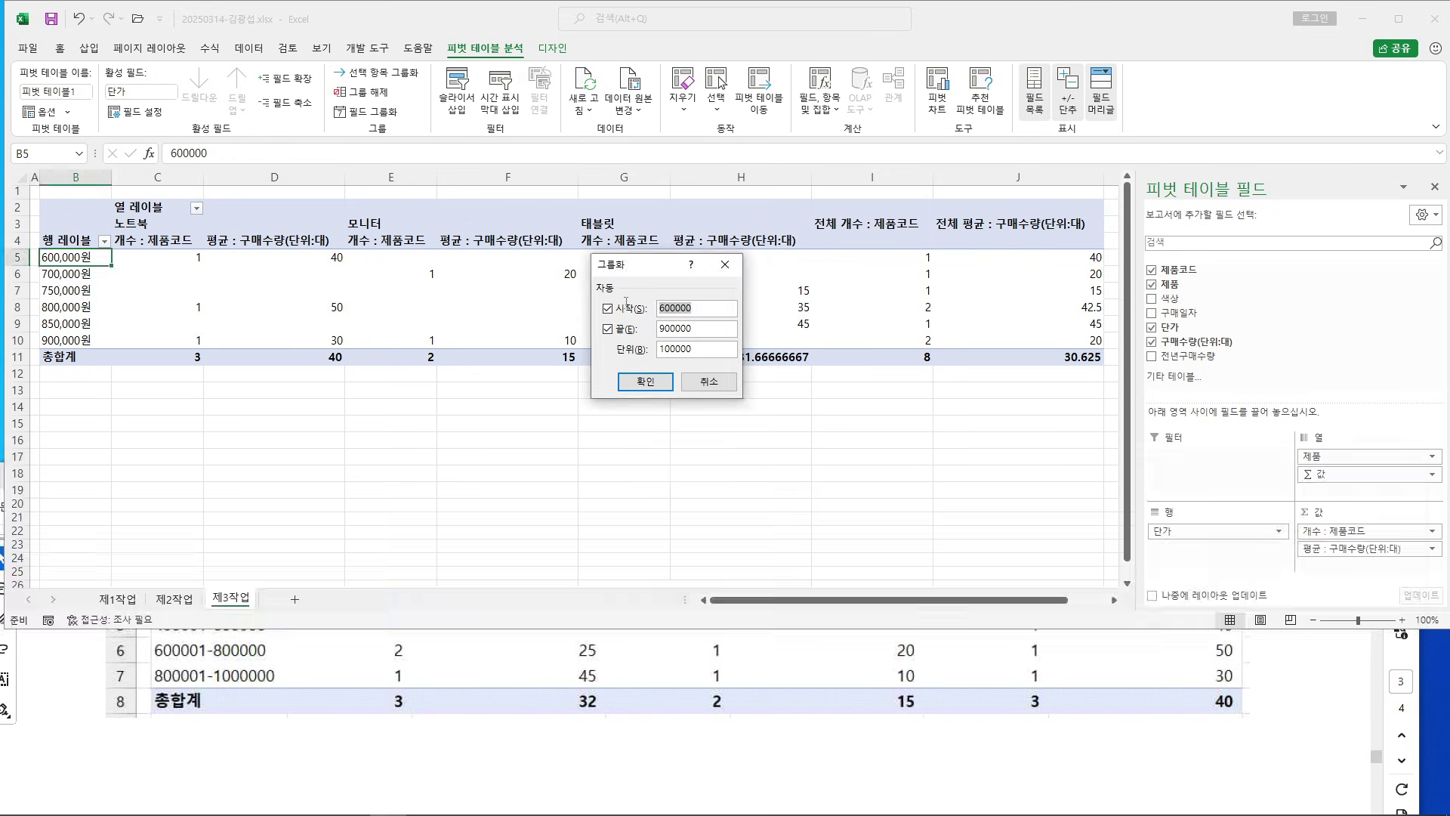
{"action": "type", "text": "4"}
Set the grouping end to 1000000 and the interval to 200000, then apply it
{"action": "left_click", "coordinate": [240, 749]}
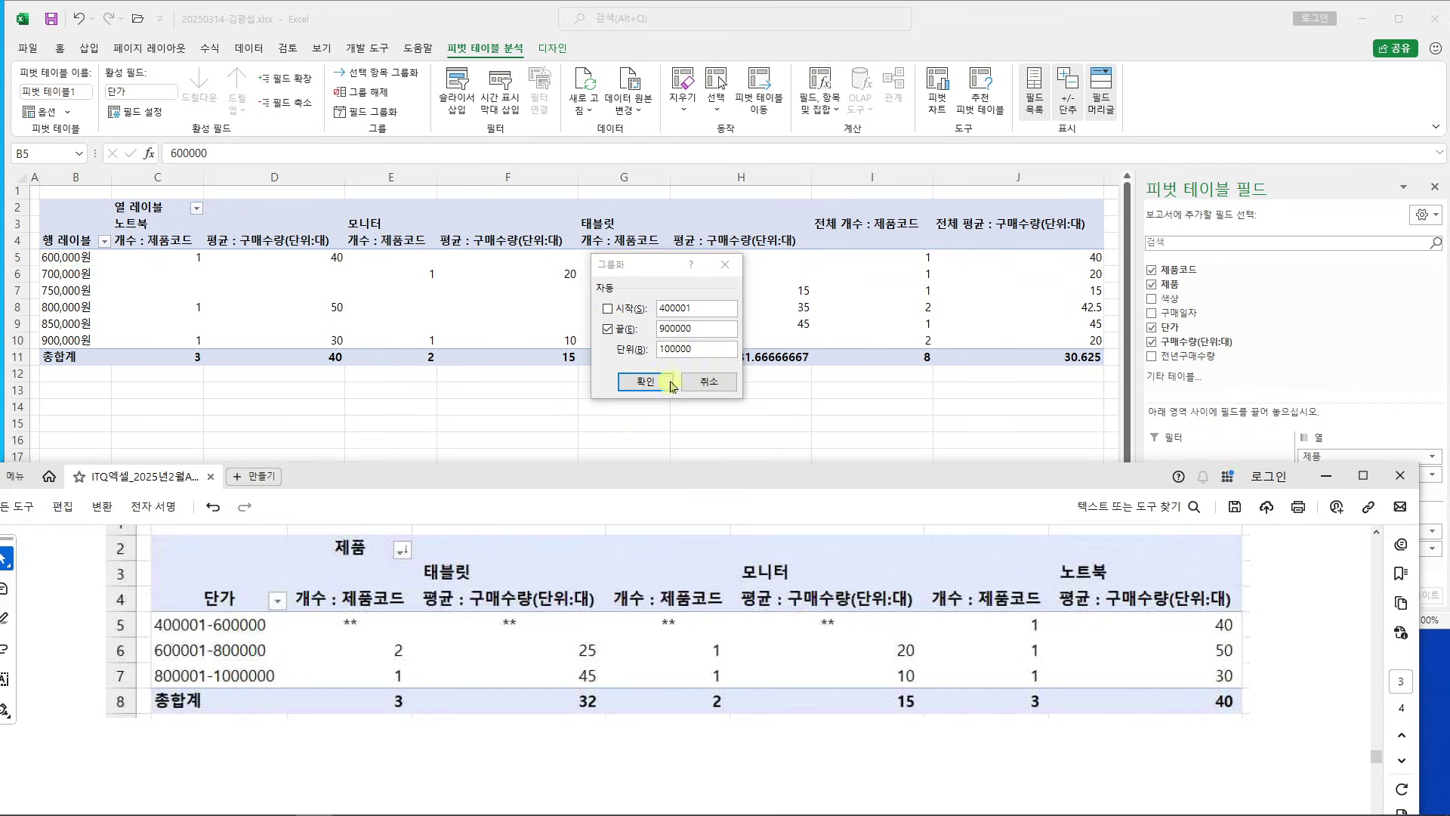
{"action": "left_click_drag", "start_coordinate": [706, 330], "coordinate": [614, 347]}
{"action": "left_click", "coordinate": [676, 329]}
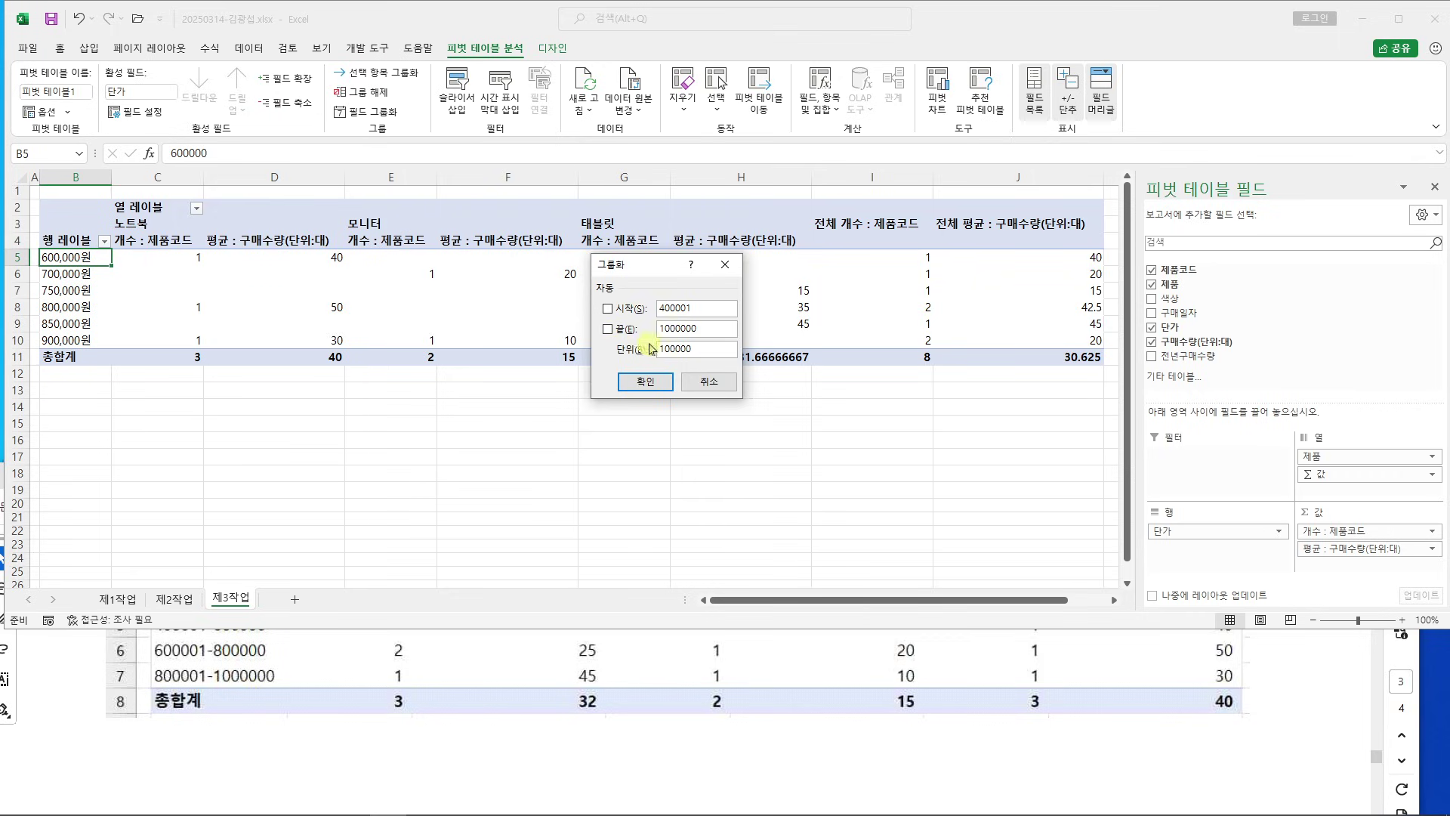
{"action": "left_click", "coordinate": [222, 723]}
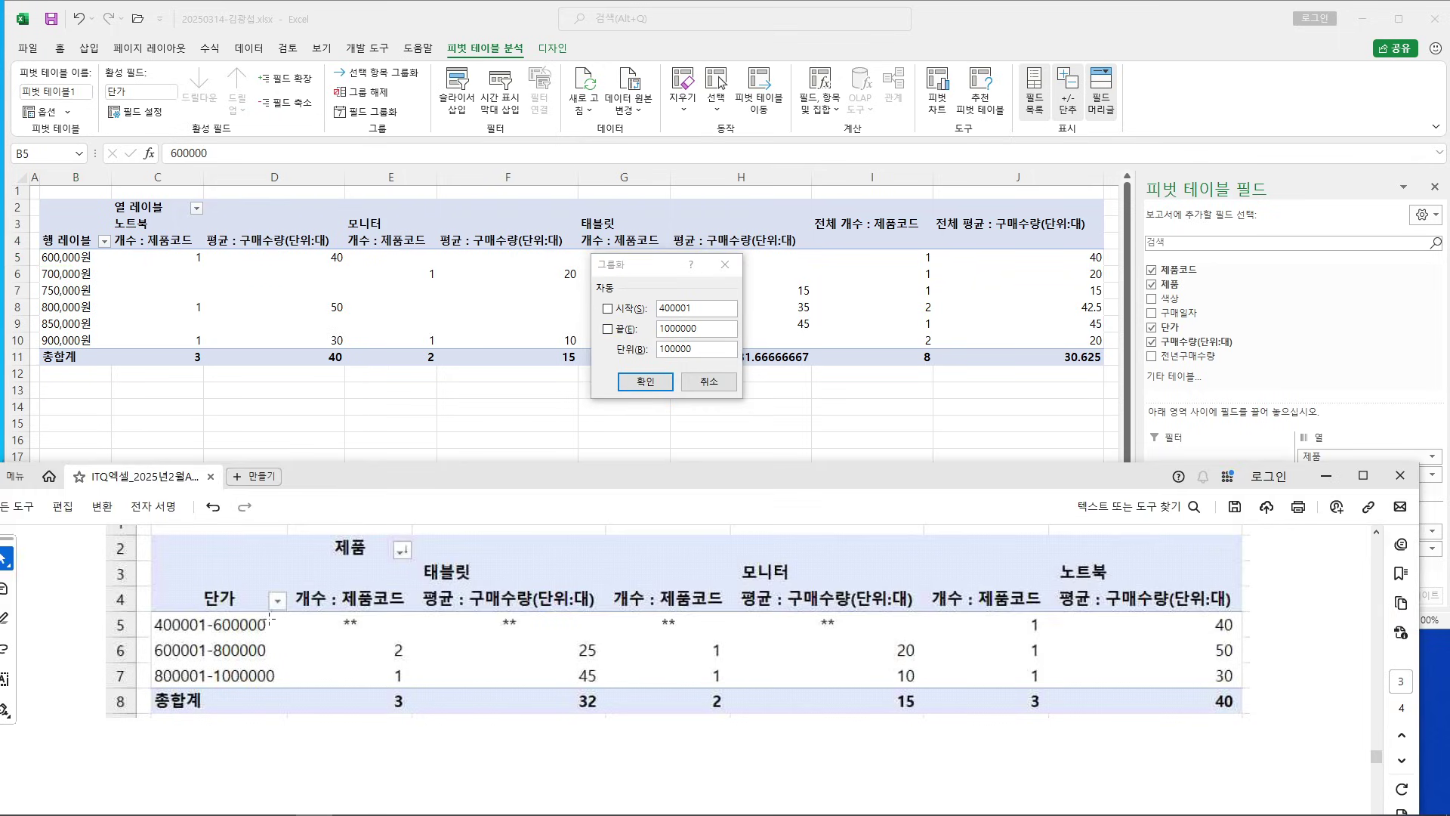
{"action": "left_click", "coordinate": [666, 348]}
{"action": "key", "text": "BackSpace"}
{"action": "type", "text": "2"}
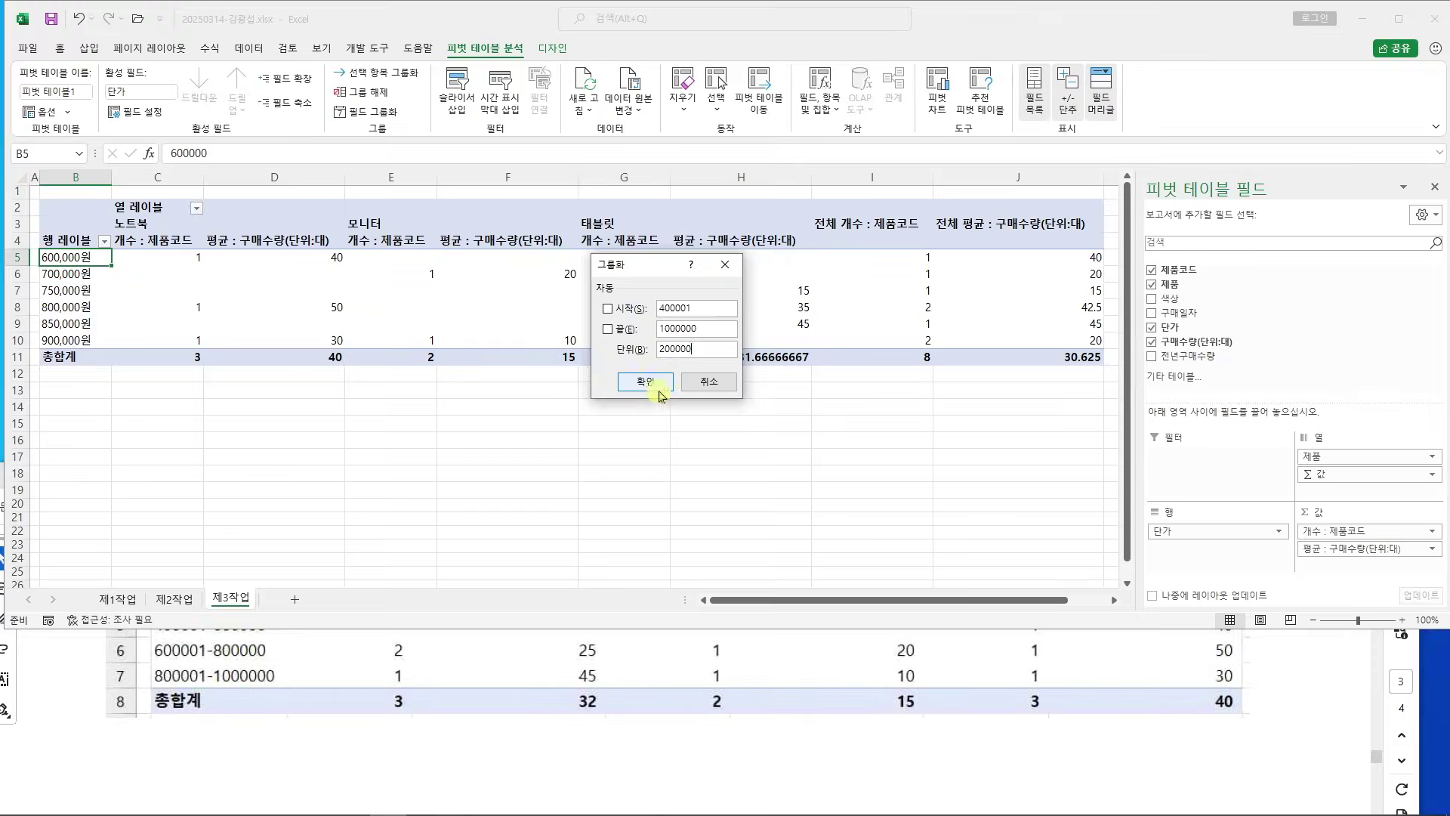
{"action": "left_click", "coordinate": [658, 390]}
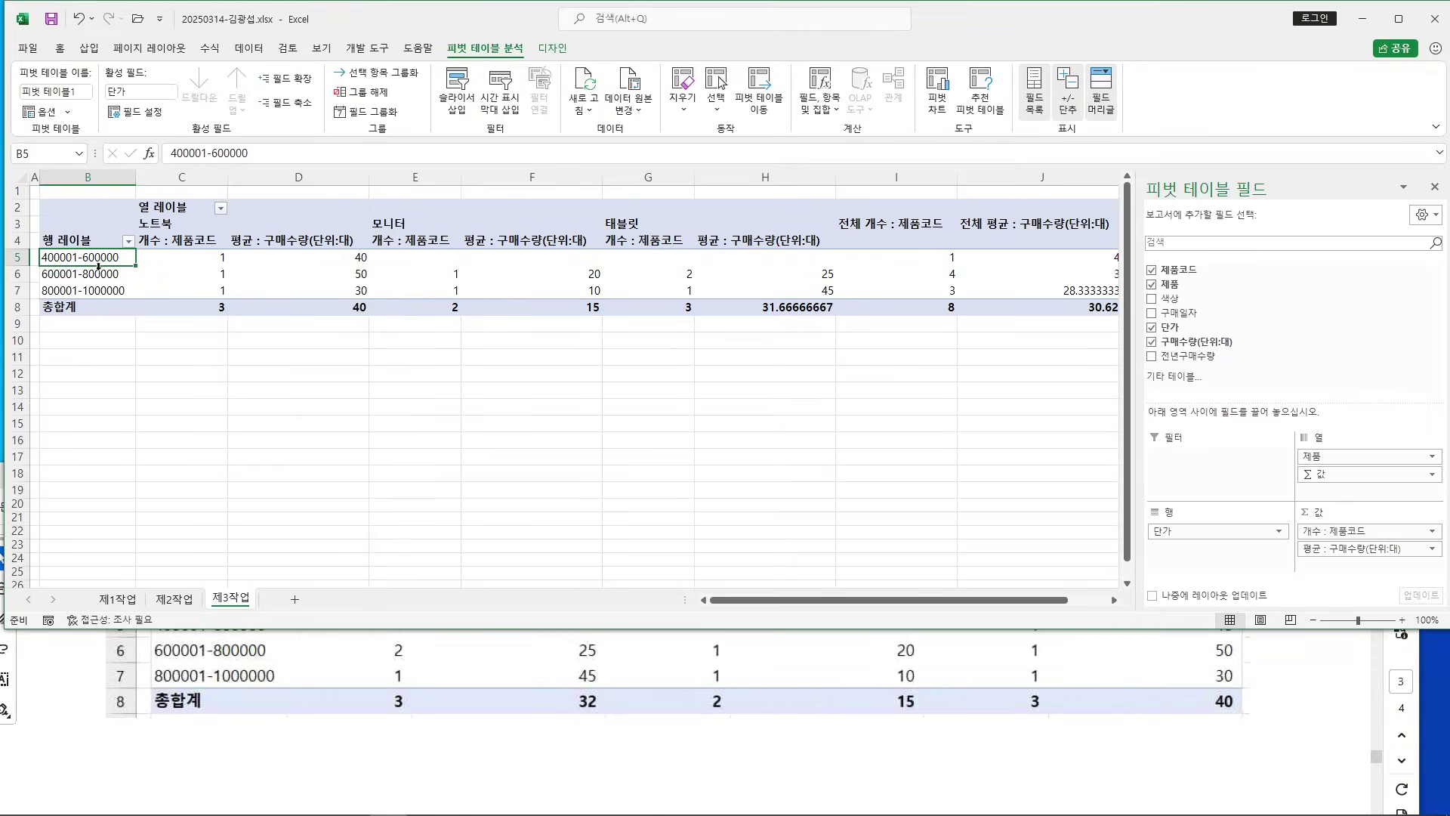
Check the descending-sort requirement for products in the task sheet
{"action": "left_click", "coordinate": [114, 742]}
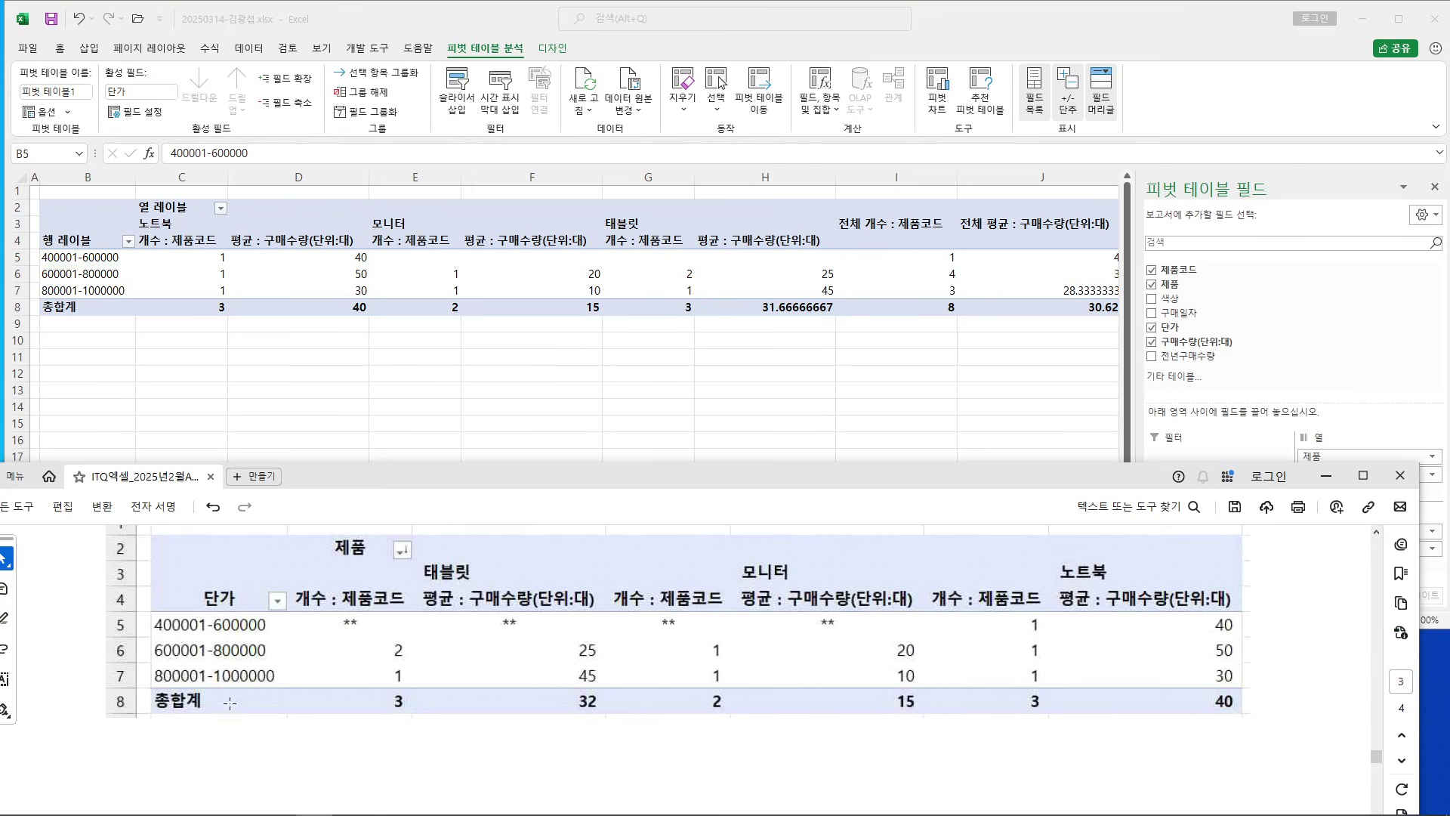
{"action": "scroll", "coordinate": [227, 703], "scroll_direction": "up", "scroll_amount": 5}
{"action": "scroll", "coordinate": [230, 702], "scroll_direction": "up", "scroll_amount": 1}
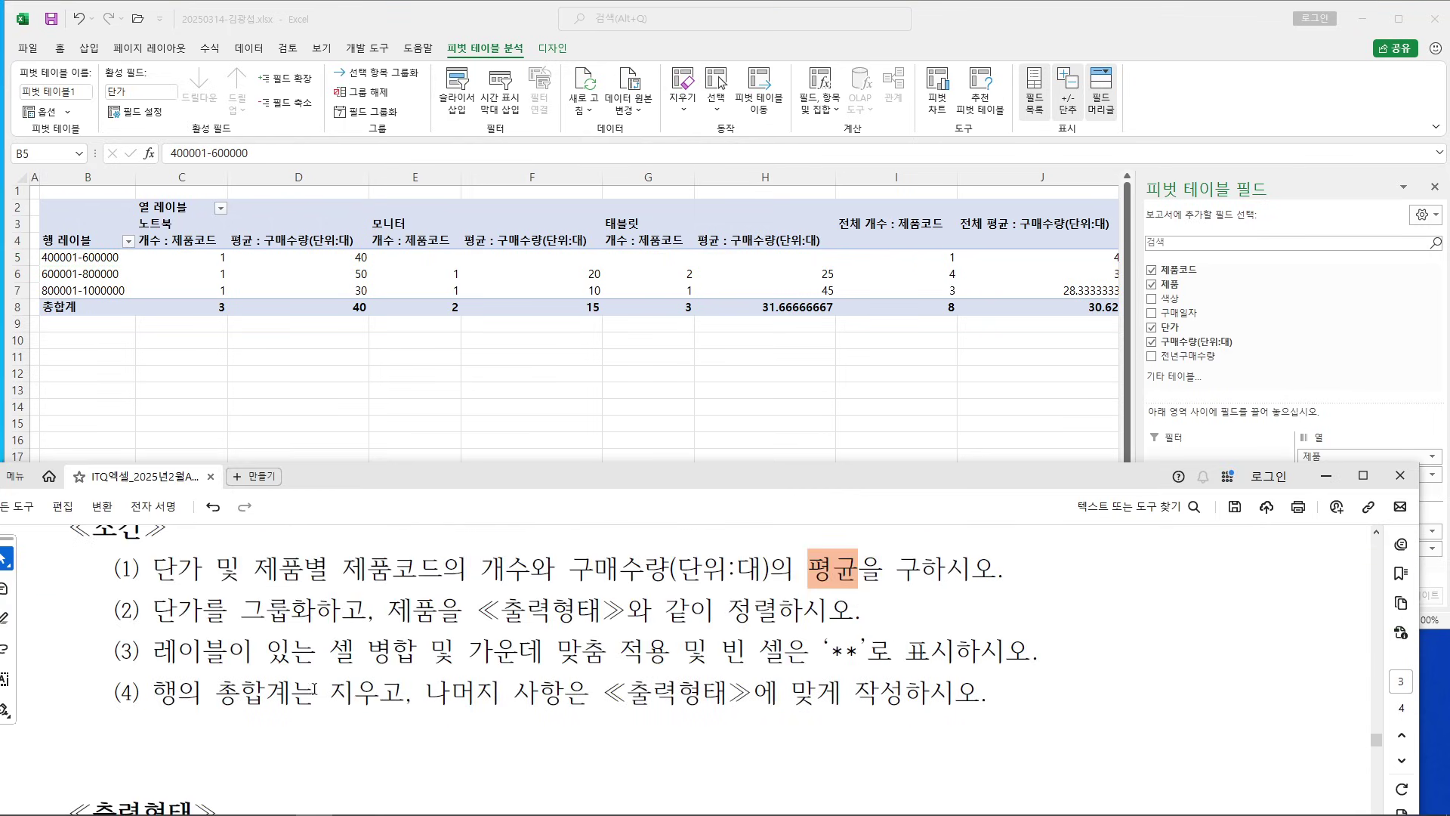
{"action": "left_click_drag", "start_coordinate": [387, 610], "coordinate": [854, 610]}
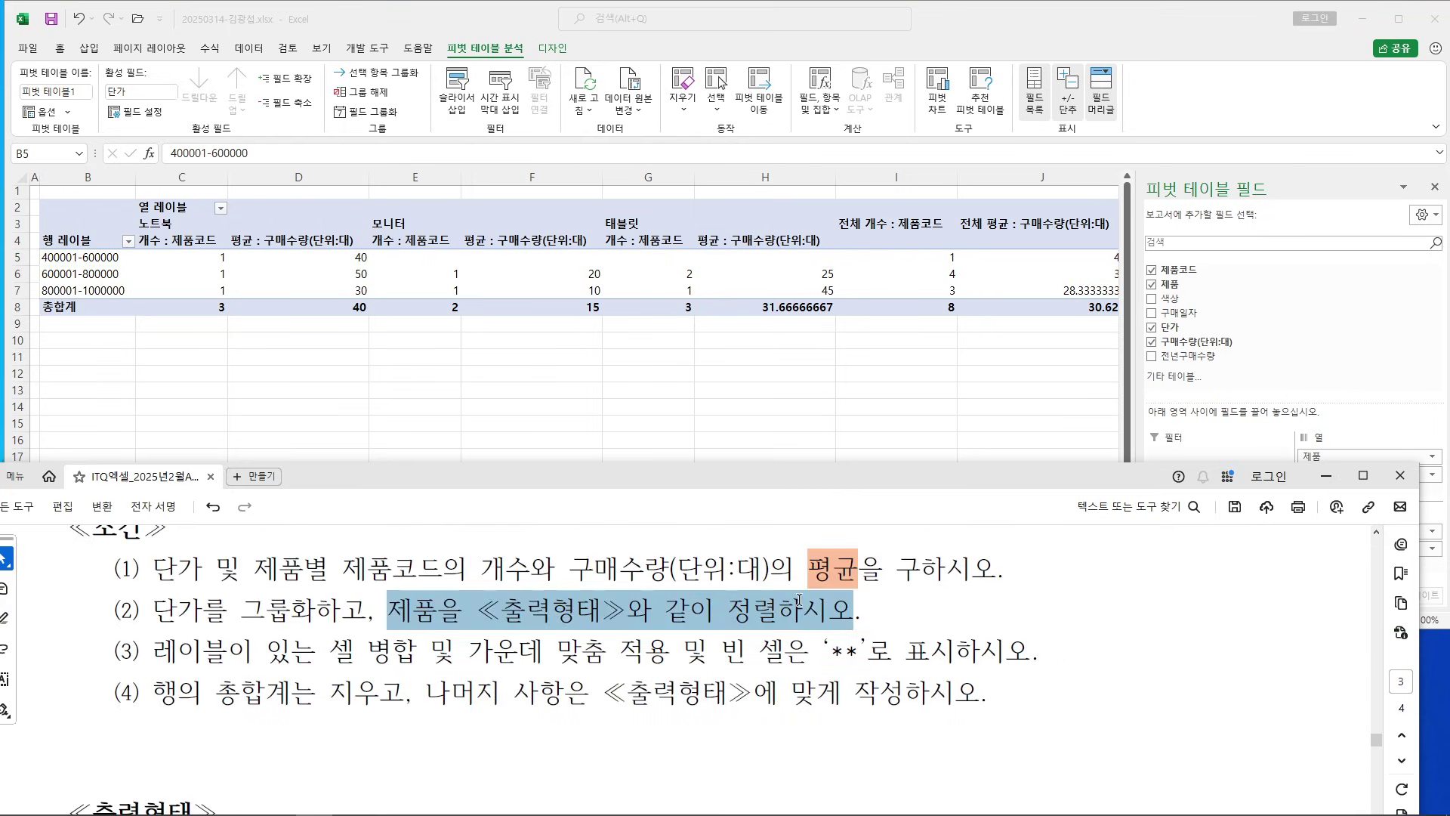
{"action": "left_click", "coordinate": [665, 612]}
{"action": "scroll", "coordinate": [579, 636], "scroll_direction": "down", "scroll_amount": 4}
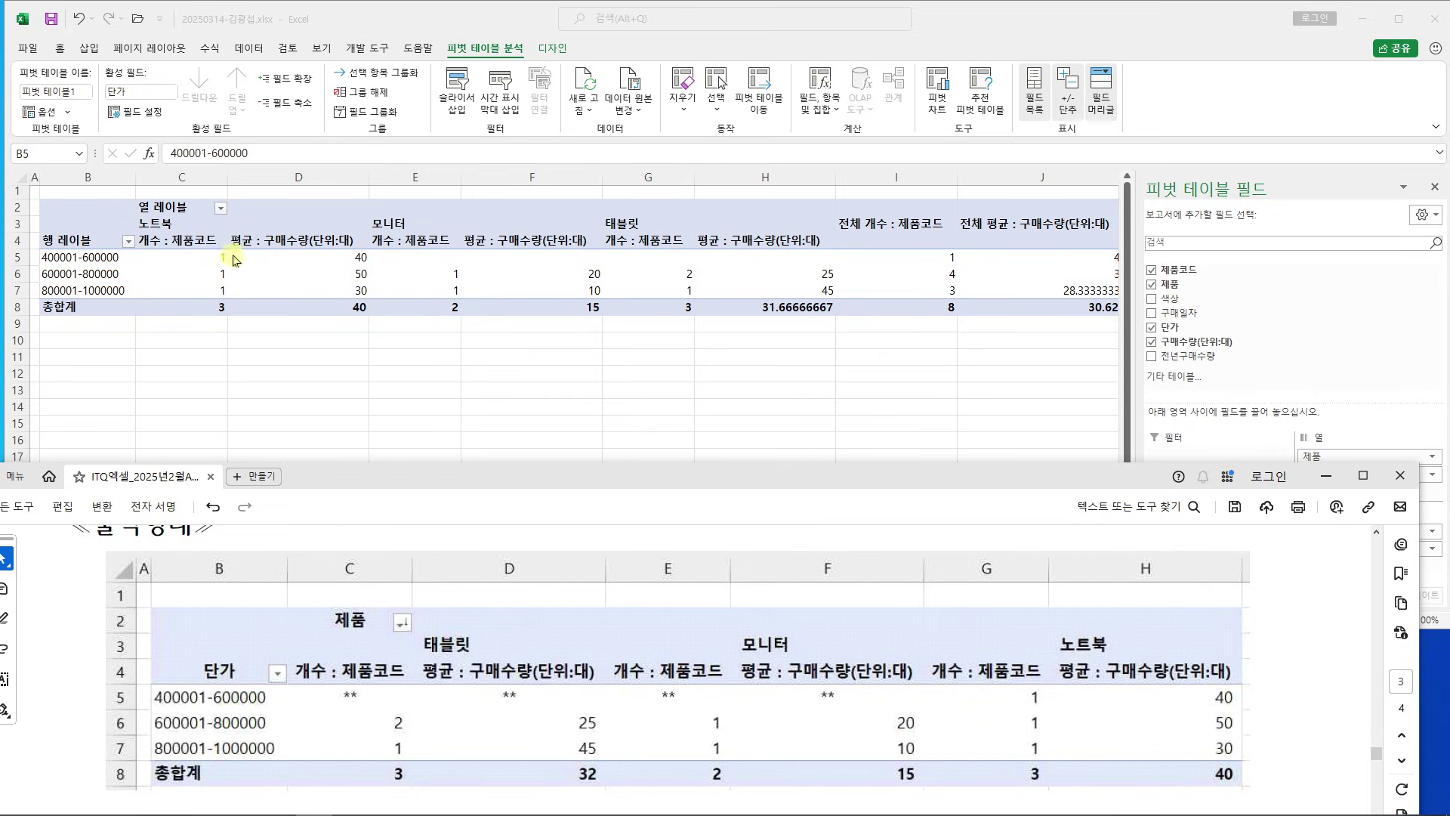
Sort the product column labels Z to A so they read 태블릿, 모니터, 노트북
{"action": "left_click", "coordinate": [221, 208]}
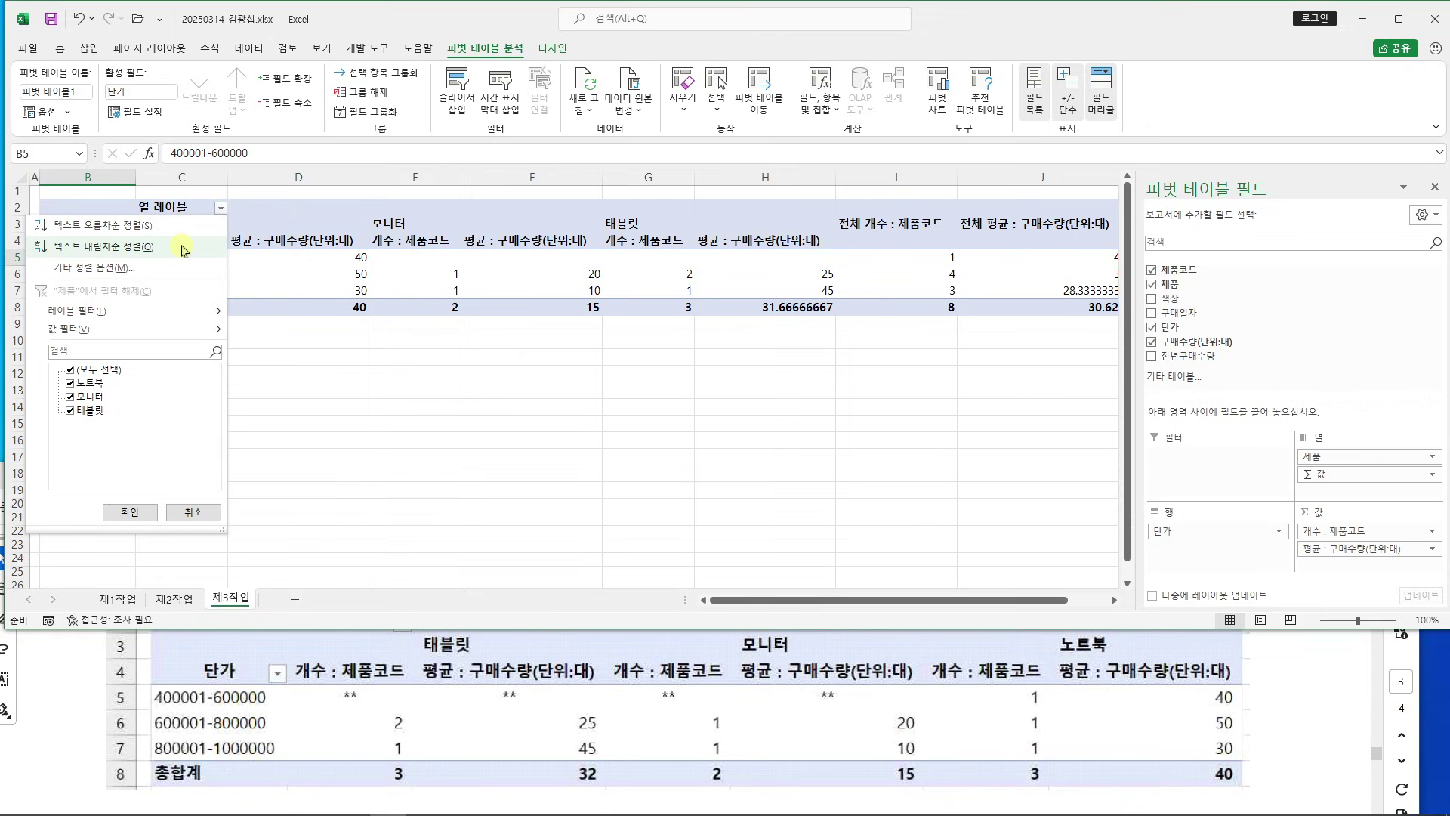
{"action": "left_click", "coordinate": [184, 249]}
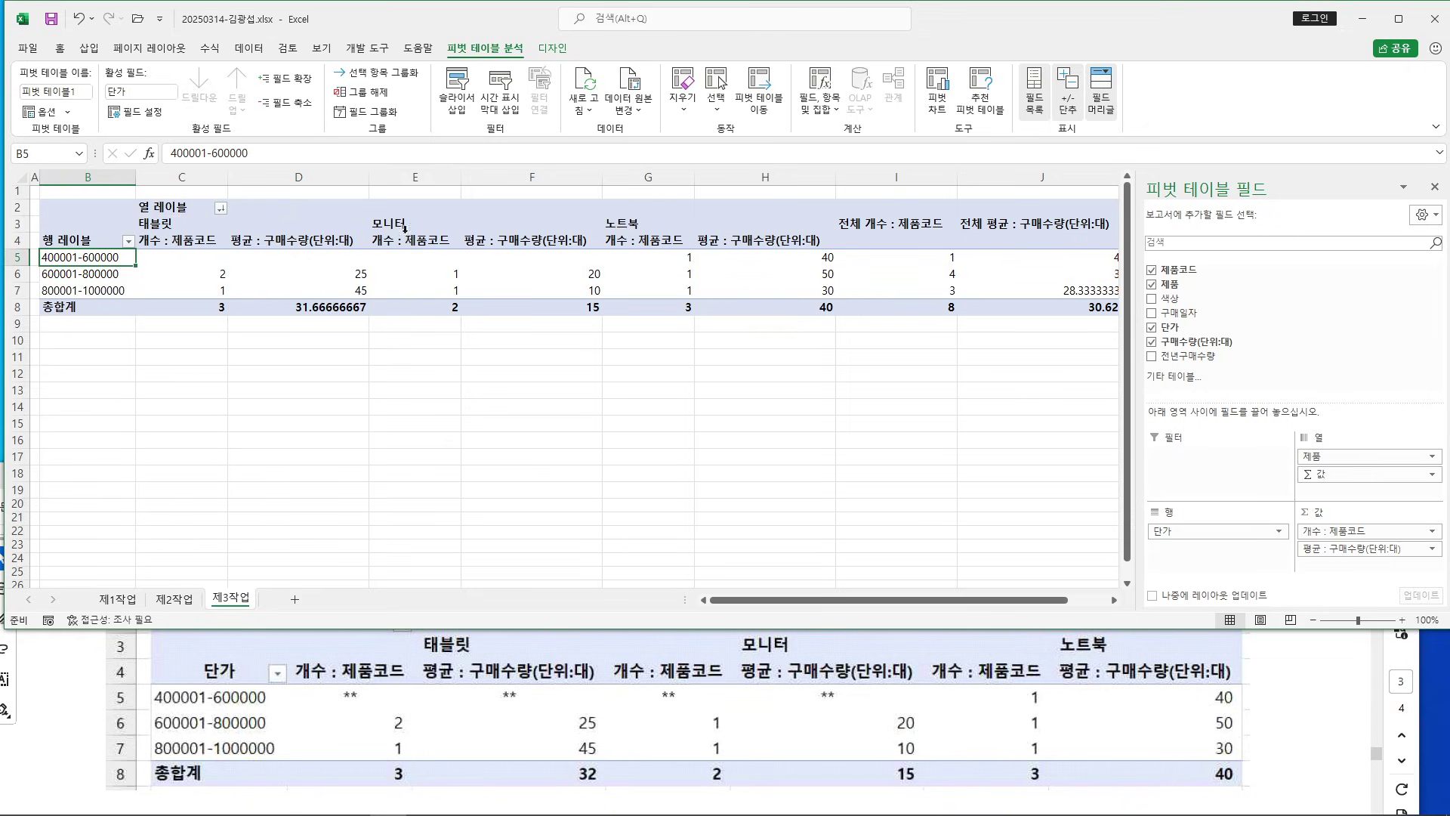
{"action": "left_click", "coordinate": [476, 495]}
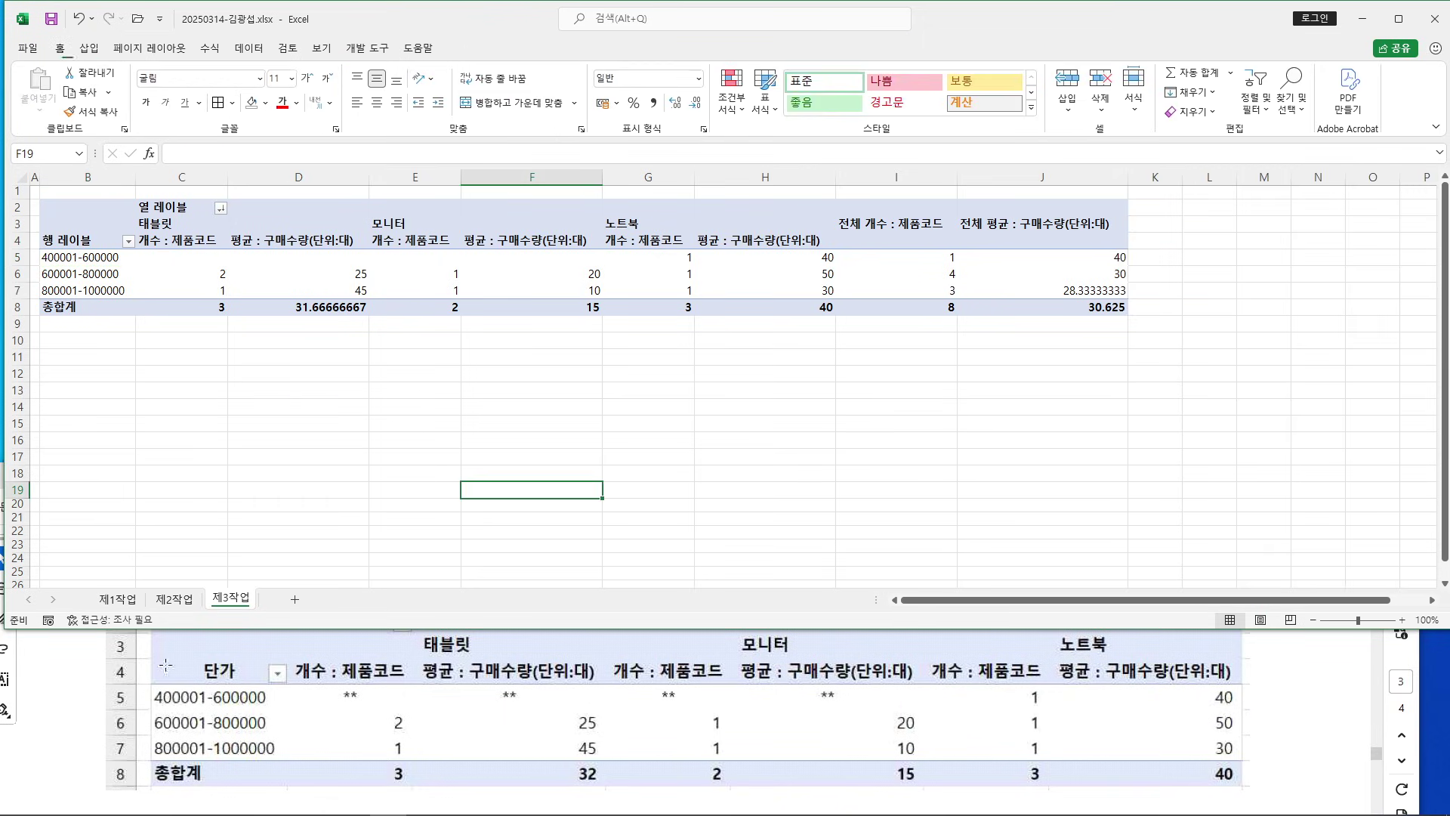
{"action": "left_click", "coordinate": [97, 686]}
{"action": "scroll", "coordinate": [572, 620], "scroll_direction": "up", "scroll_amount": 5}
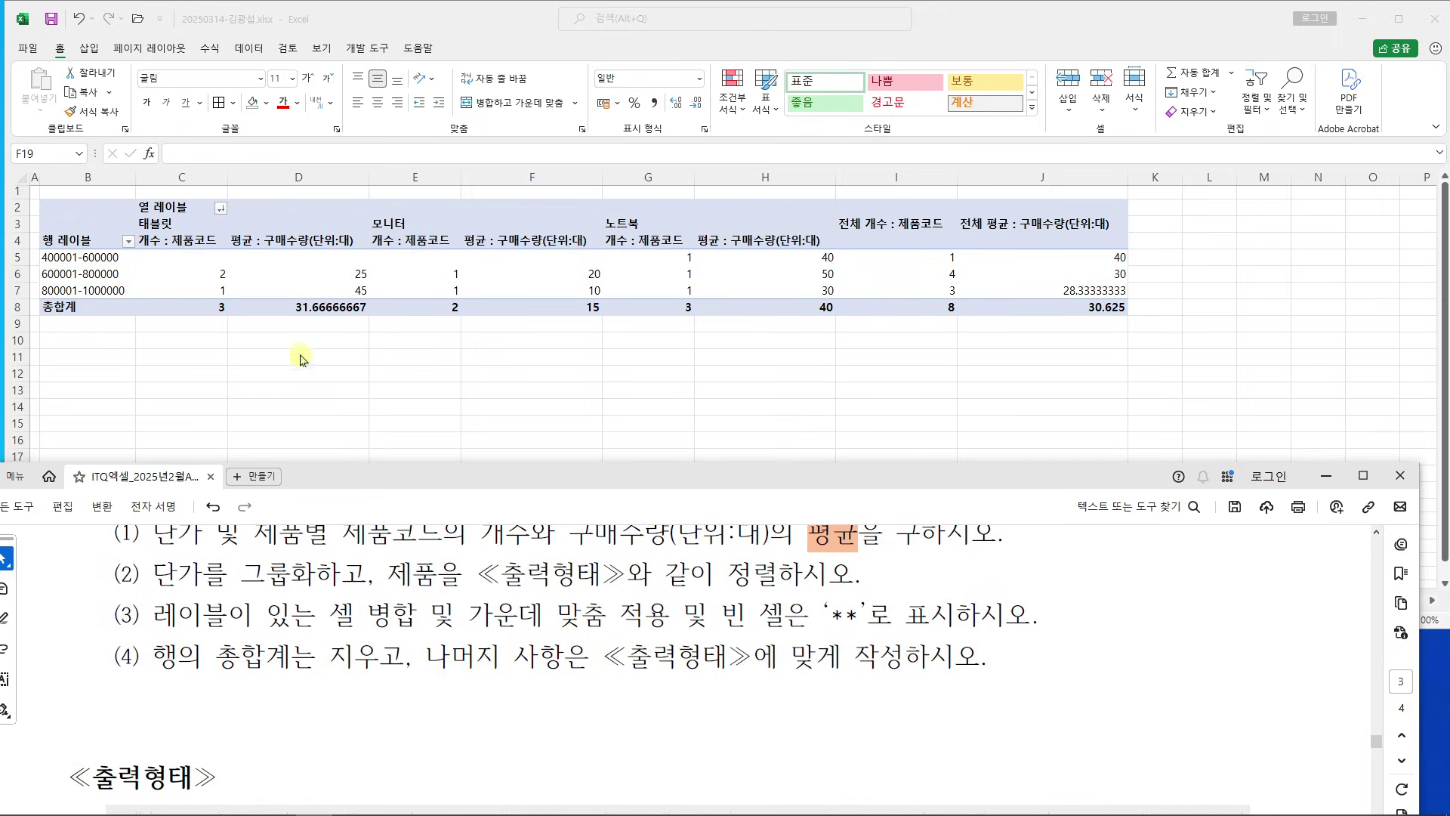
{"action": "left_click", "coordinate": [185, 257]}
In PivotTable Options, merge and center labels, show ** for empty cells, and remove row grand totals
{"action": "right_click", "coordinate": [187, 257]}
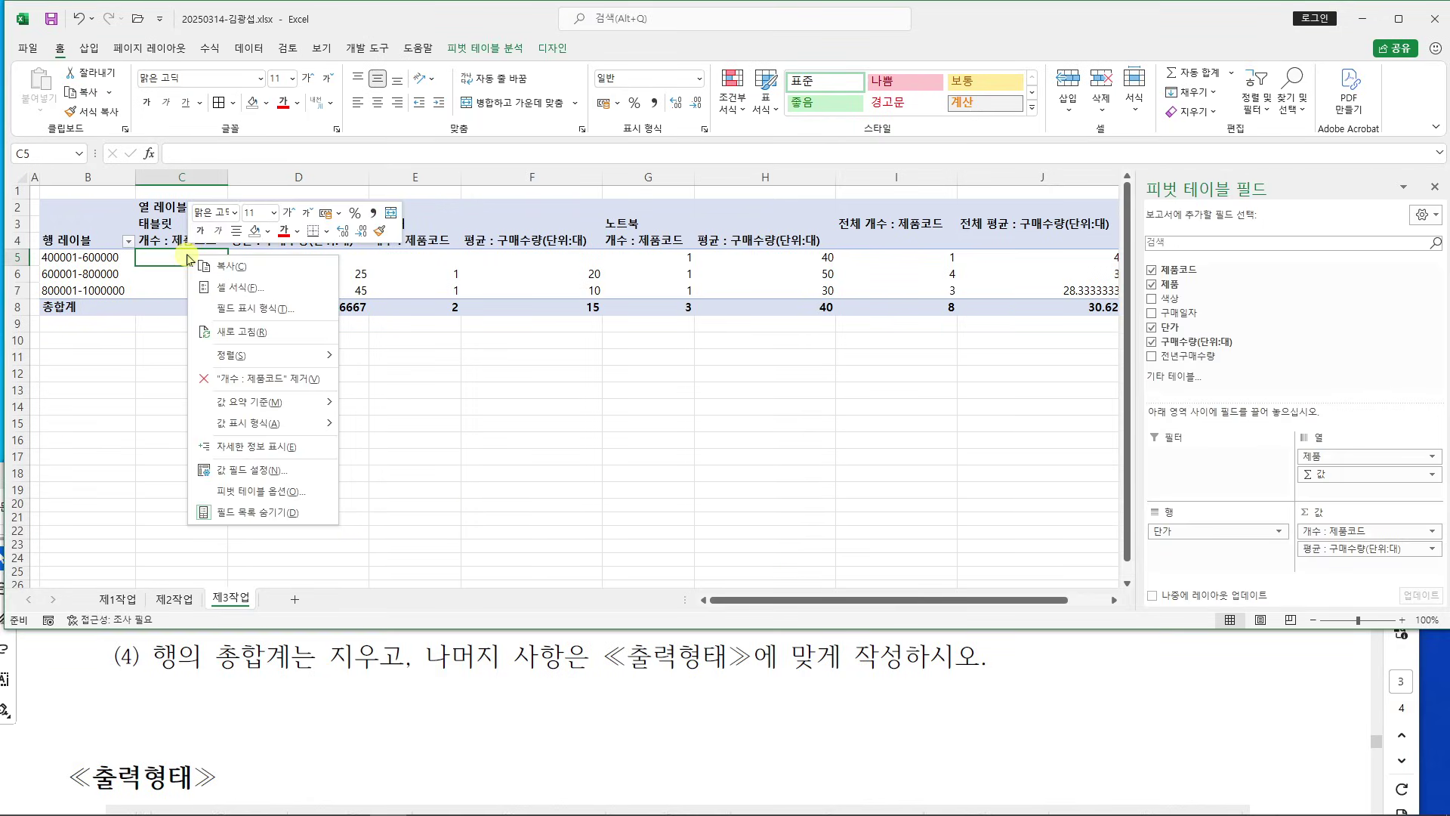
{"action": "left_click", "coordinate": [288, 496]}
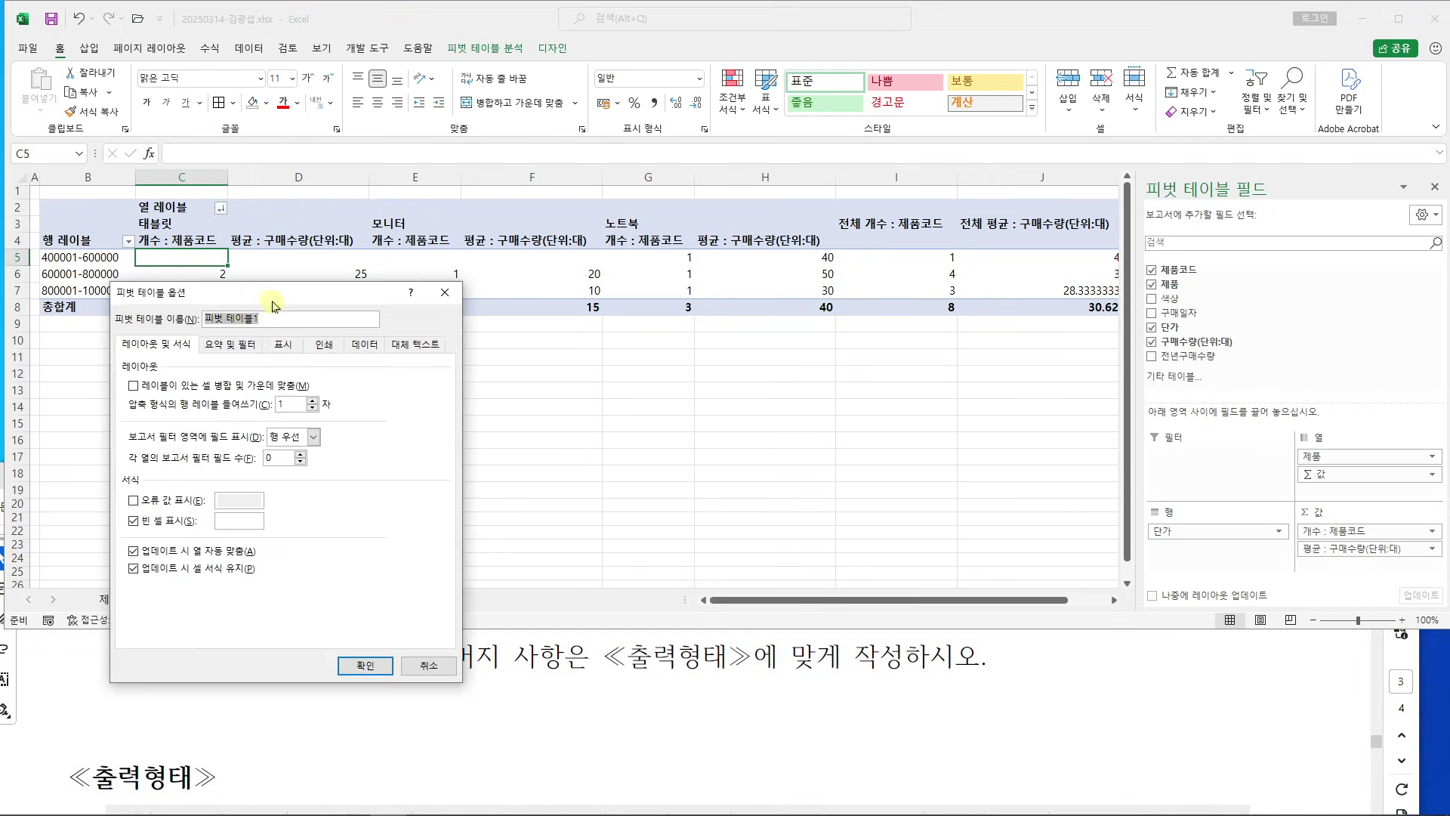
{"action": "left_click_drag", "start_coordinate": [268, 292], "coordinate": [545, 223]}
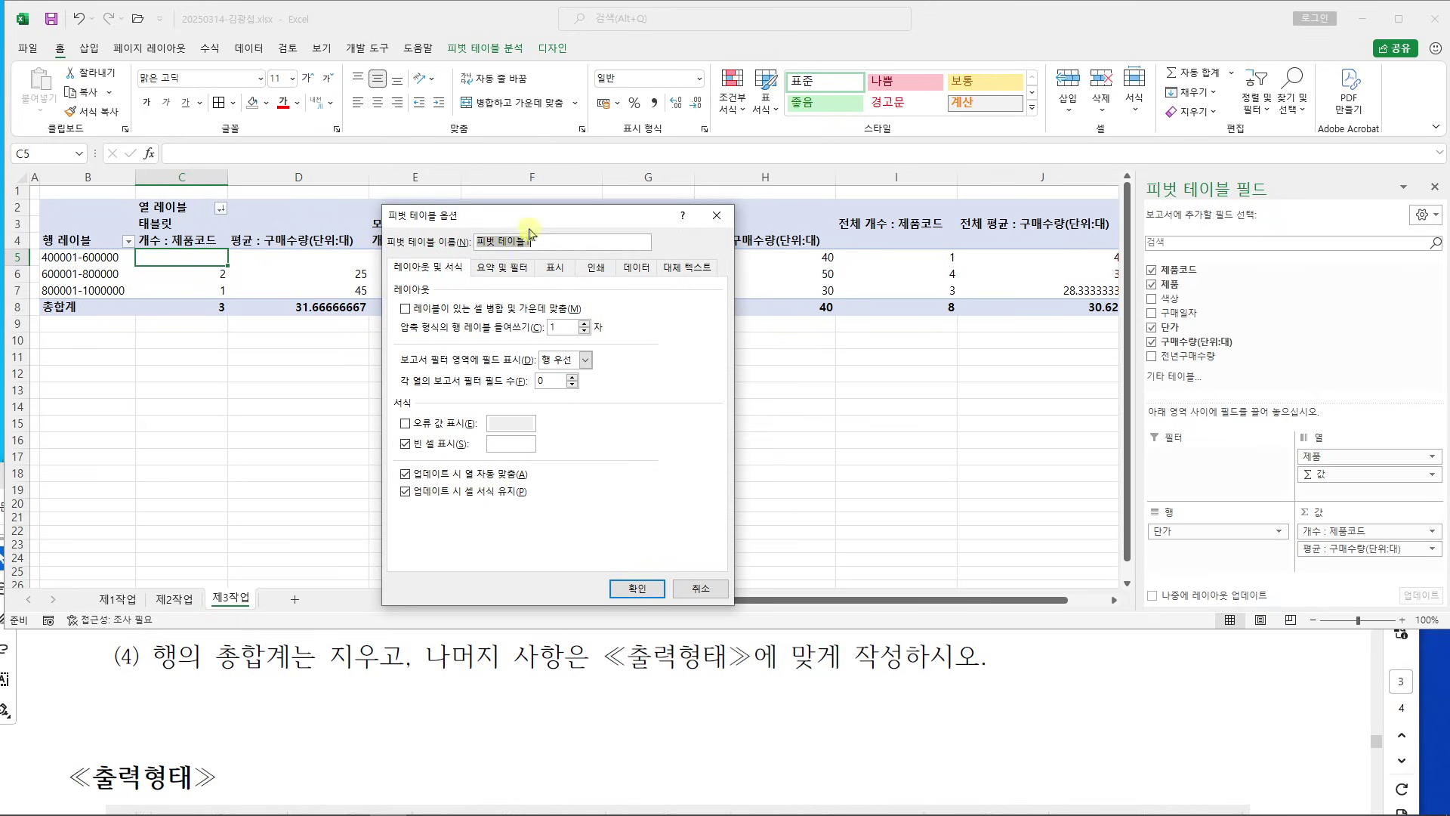
{"action": "left_click", "coordinate": [407, 311]}
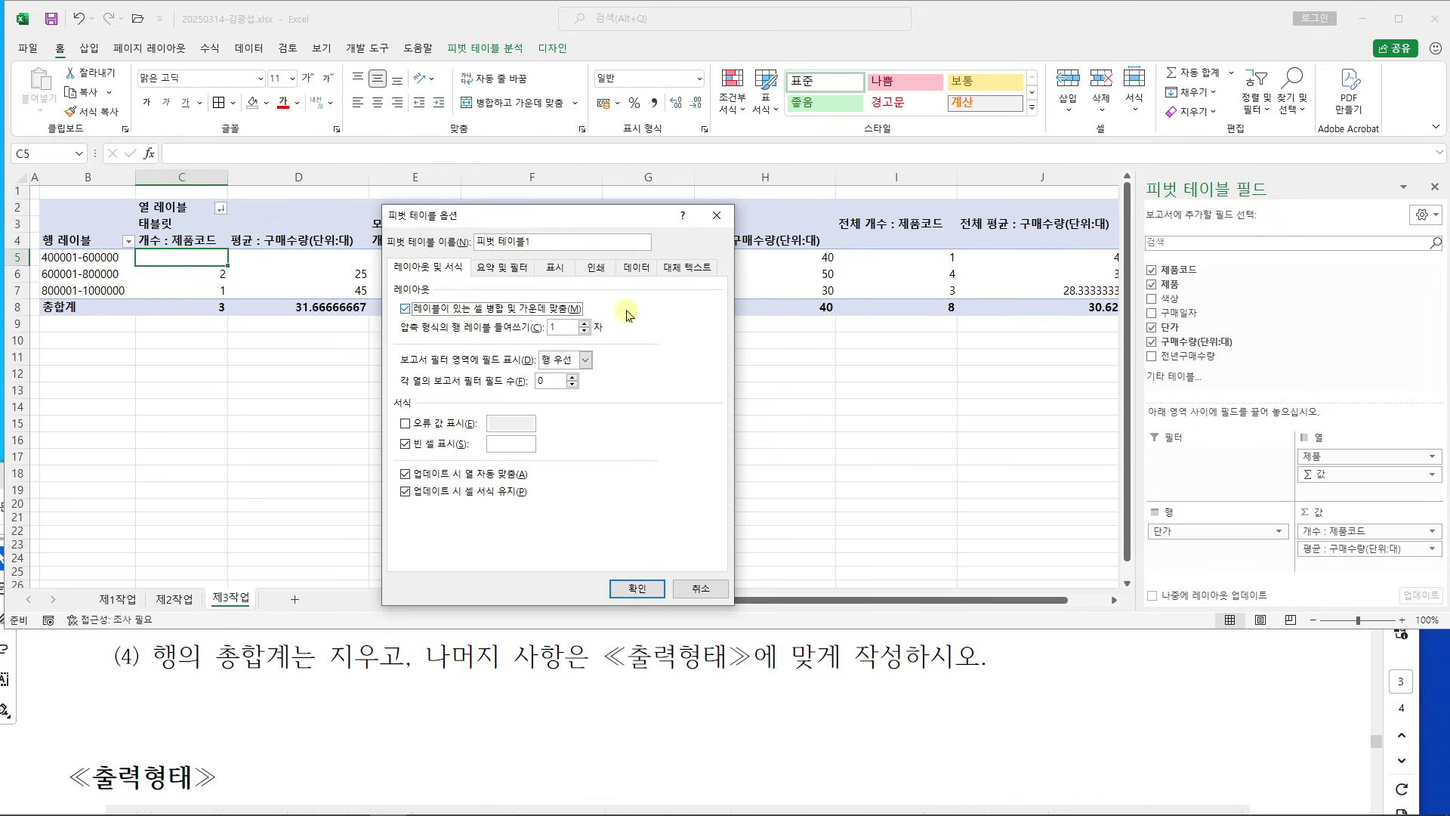
{"action": "scroll", "coordinate": [565, 724], "scroll_direction": "up", "scroll_amount": 3}
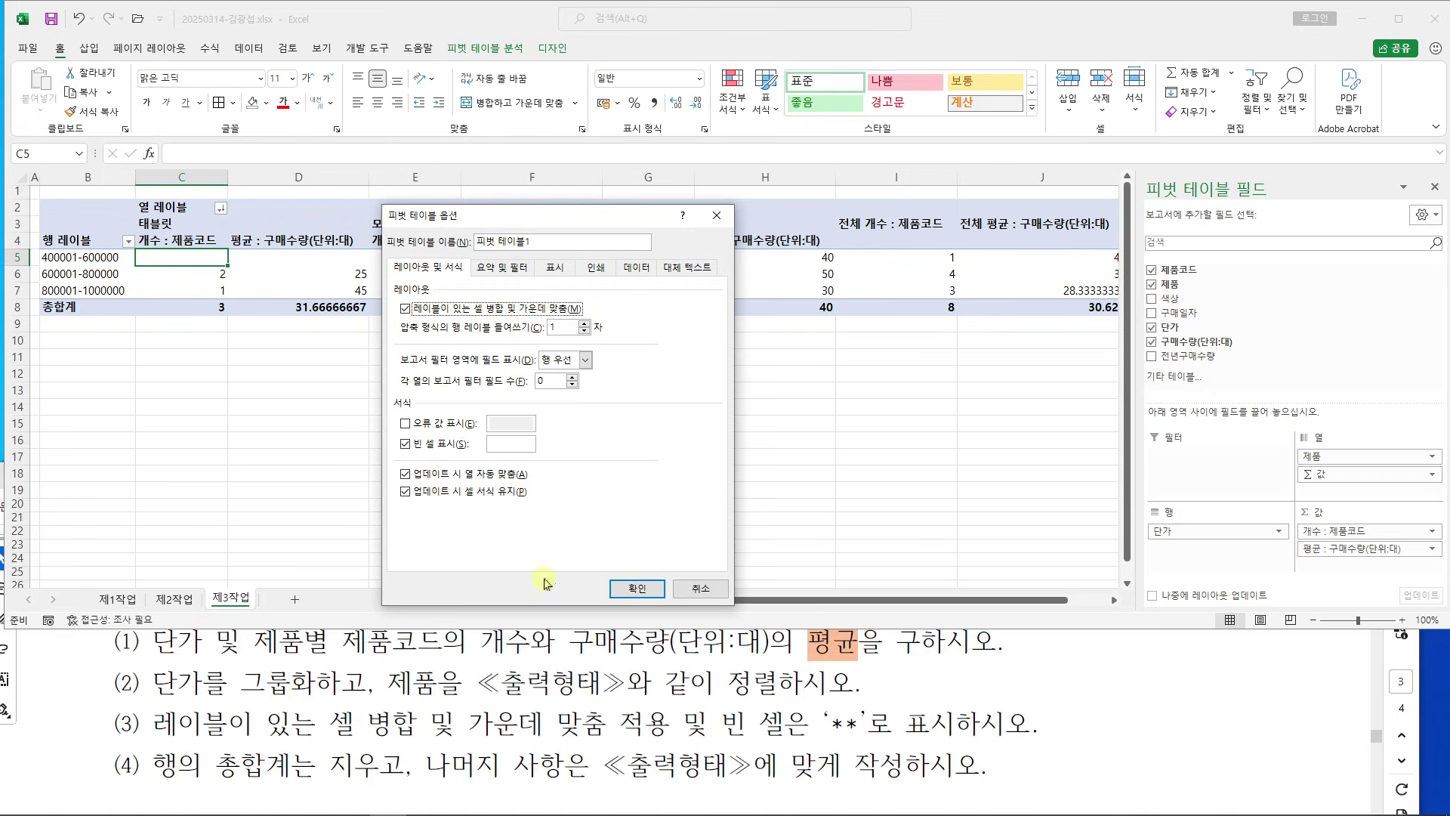
{"action": "left_click", "coordinate": [528, 445]}
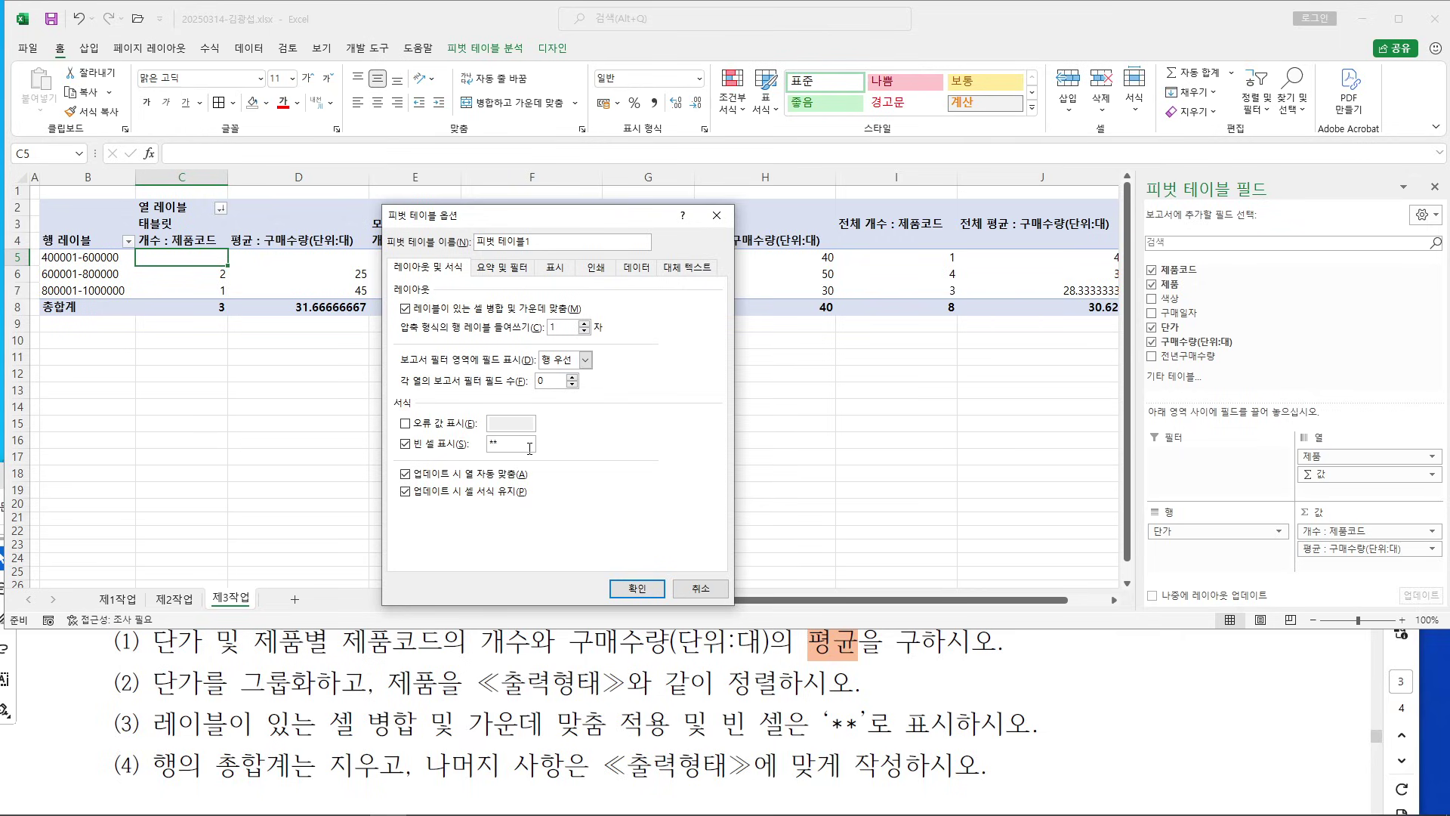
{"action": "left_click", "coordinate": [495, 269]}
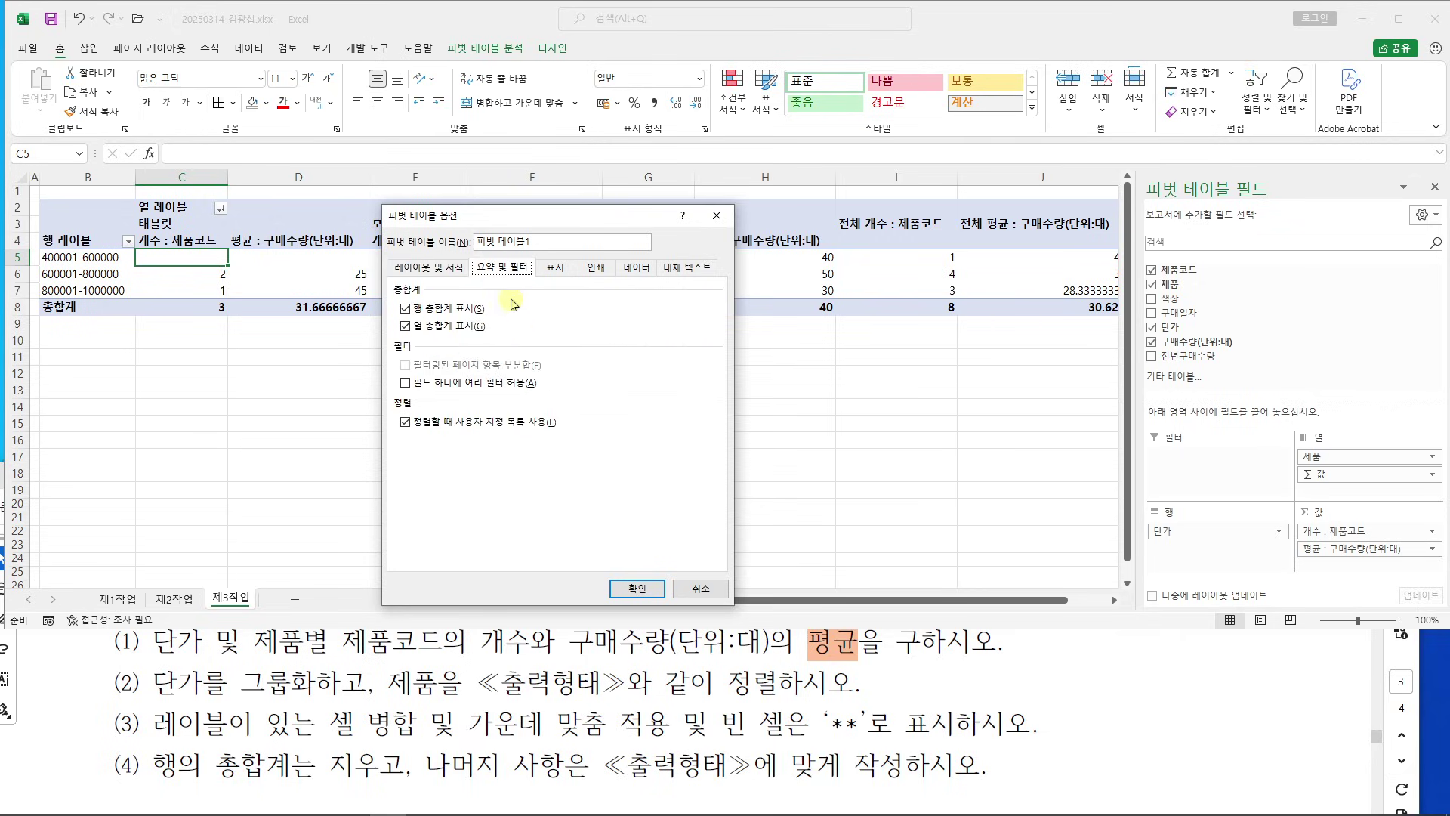
{"action": "left_click", "coordinate": [408, 311]}
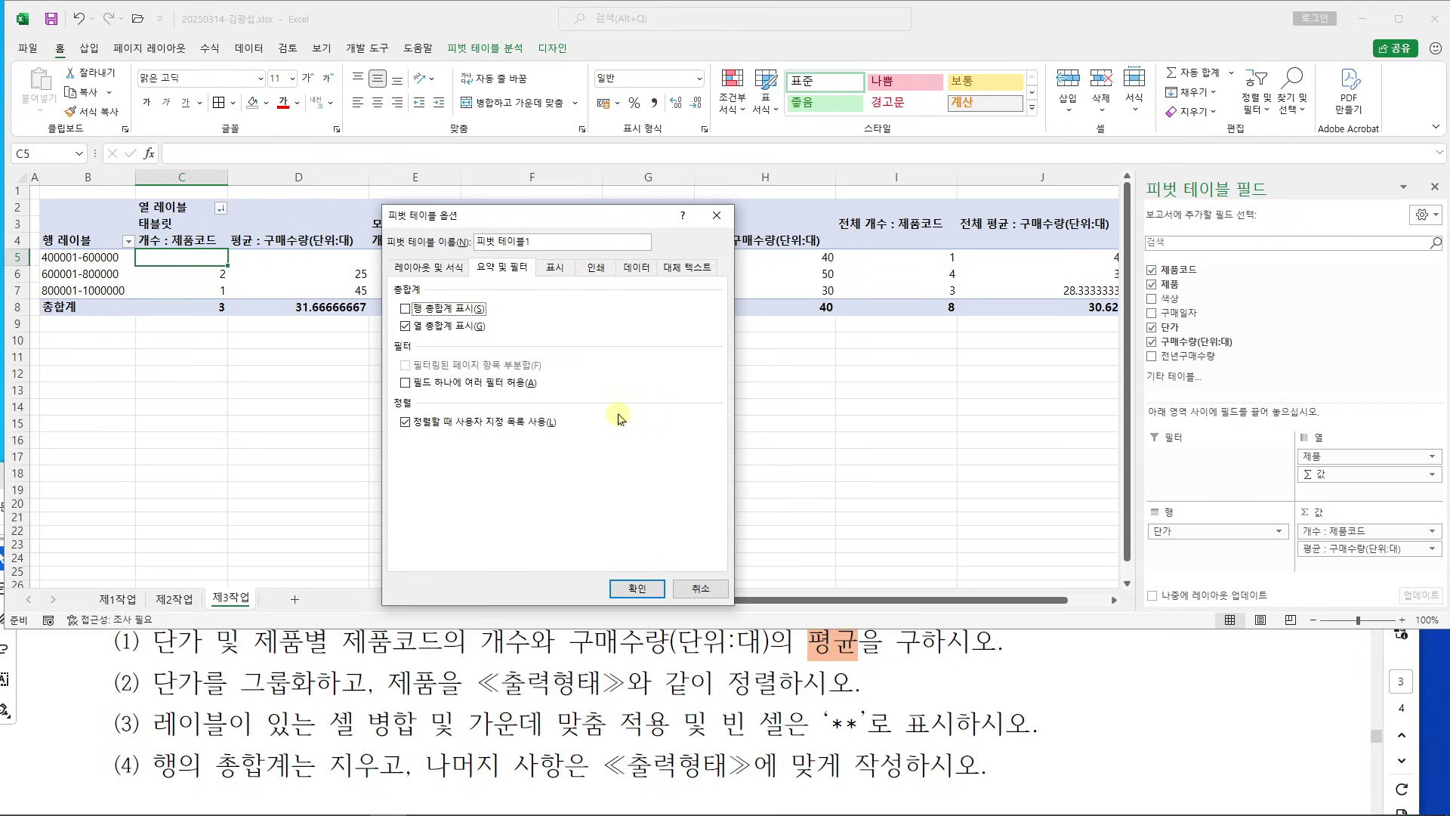
{"action": "left_click", "coordinate": [637, 588]}
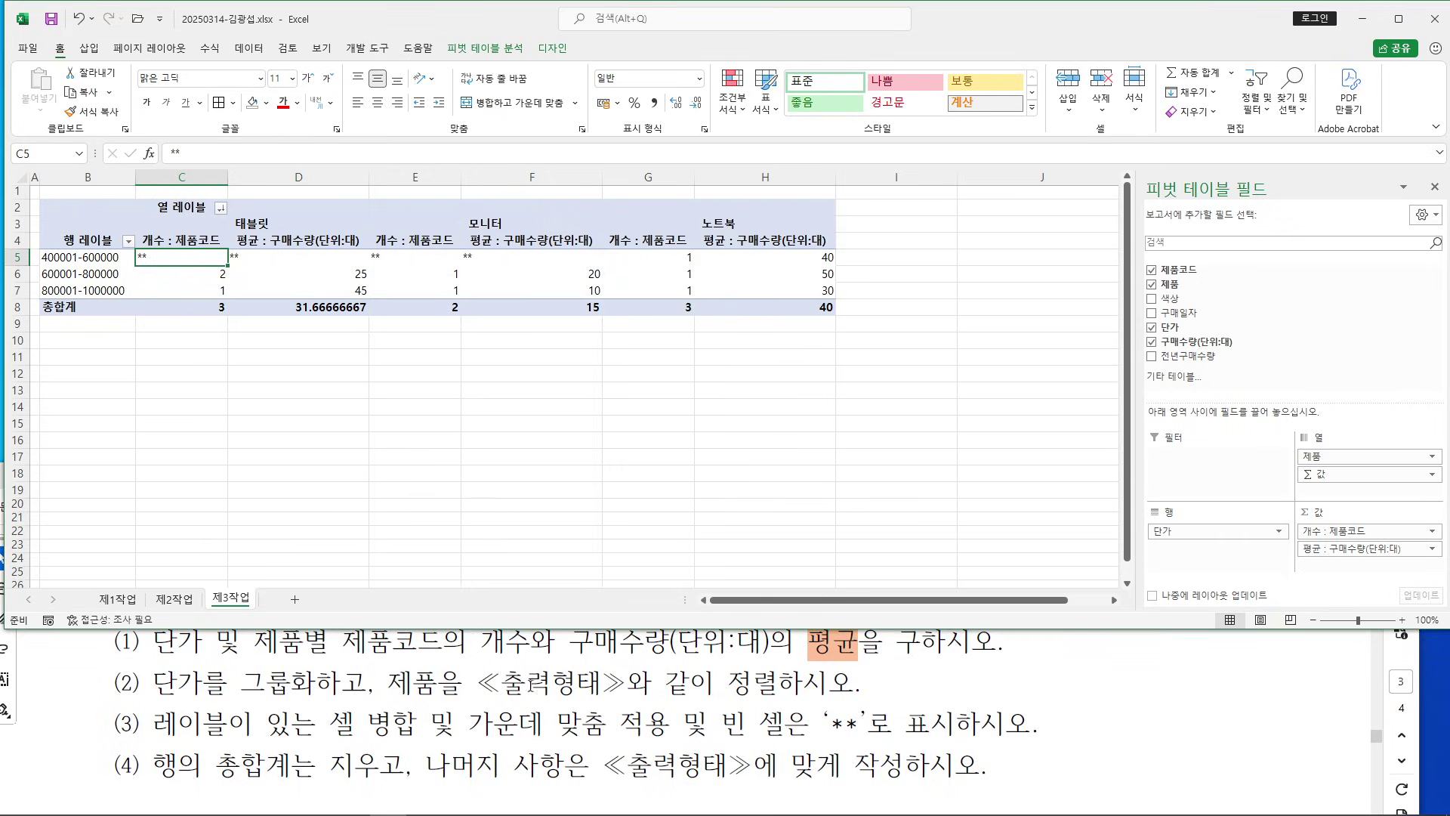
Rename the 행 레이블 header in B4 to 단가
{"action": "left_click_drag", "start_coordinate": [512, 764], "coordinate": [590, 764]}
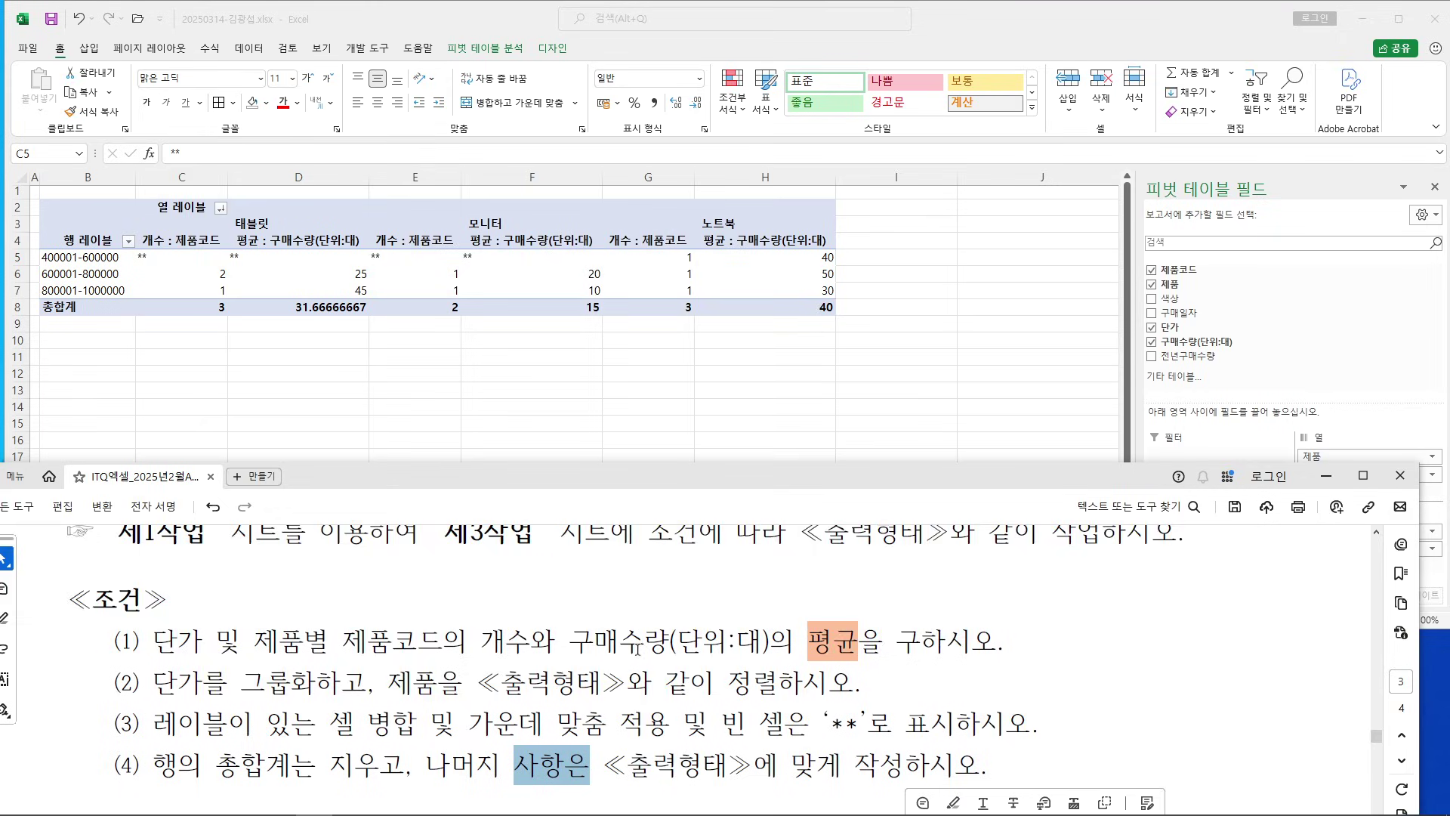
{"action": "scroll", "coordinate": [648, 654], "scroll_direction": "down", "scroll_amount": 5}
{"action": "scroll", "coordinate": [648, 654], "scroll_direction": "down", "scroll_amount": 2}
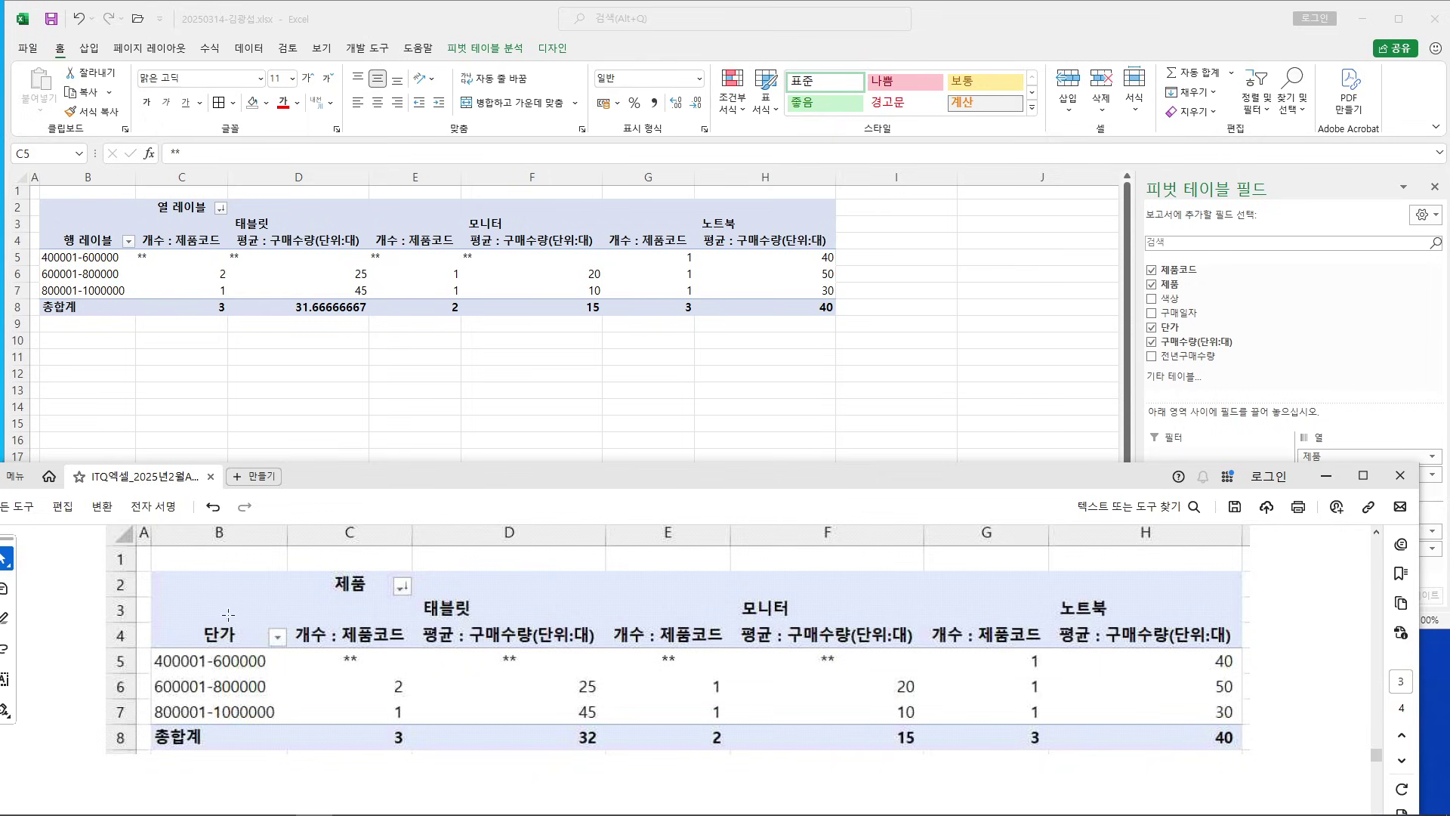
{"action": "left_click", "coordinate": [106, 241]}
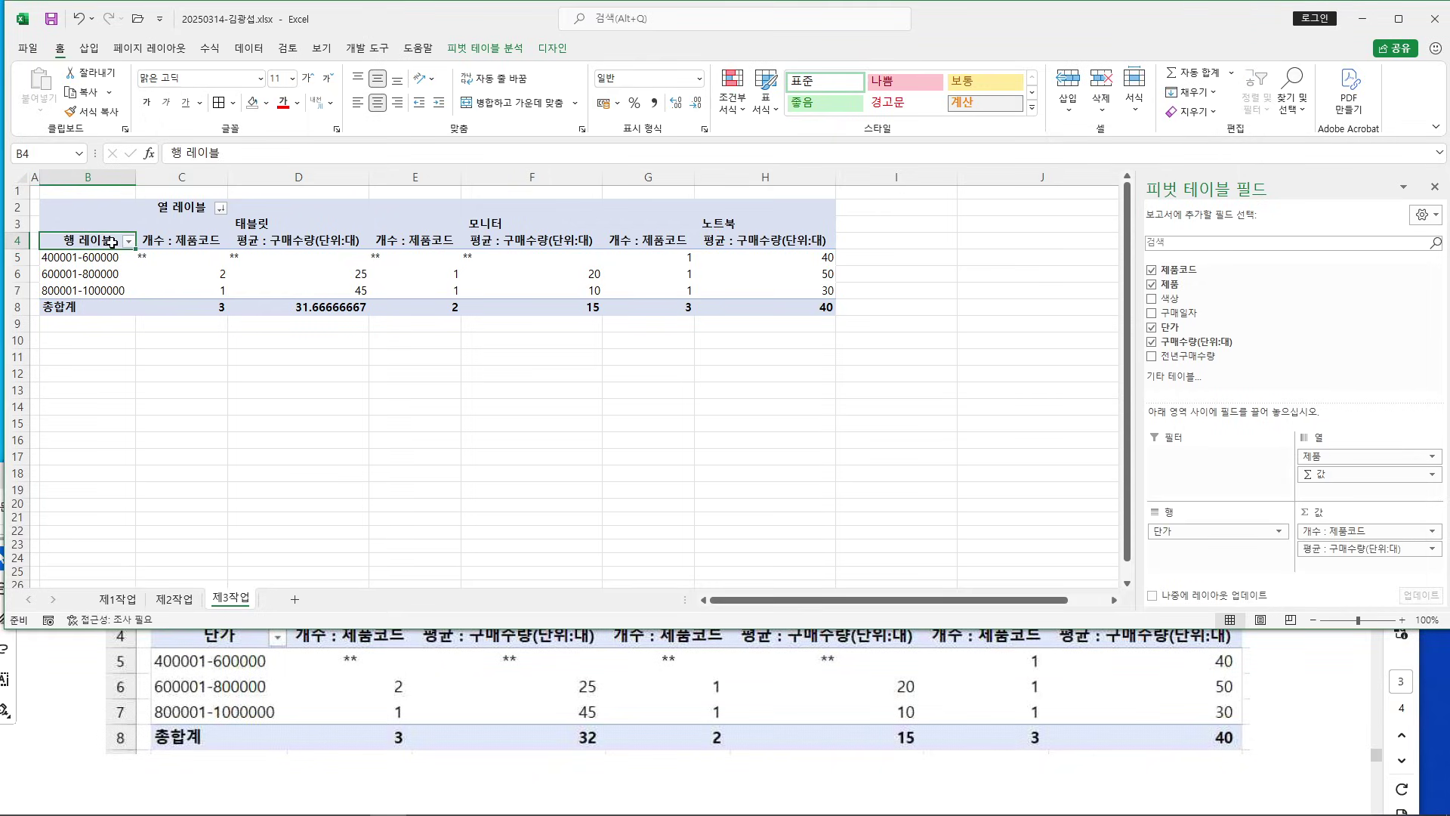
{"action": "type", "text": "다ㅏㄴ"}
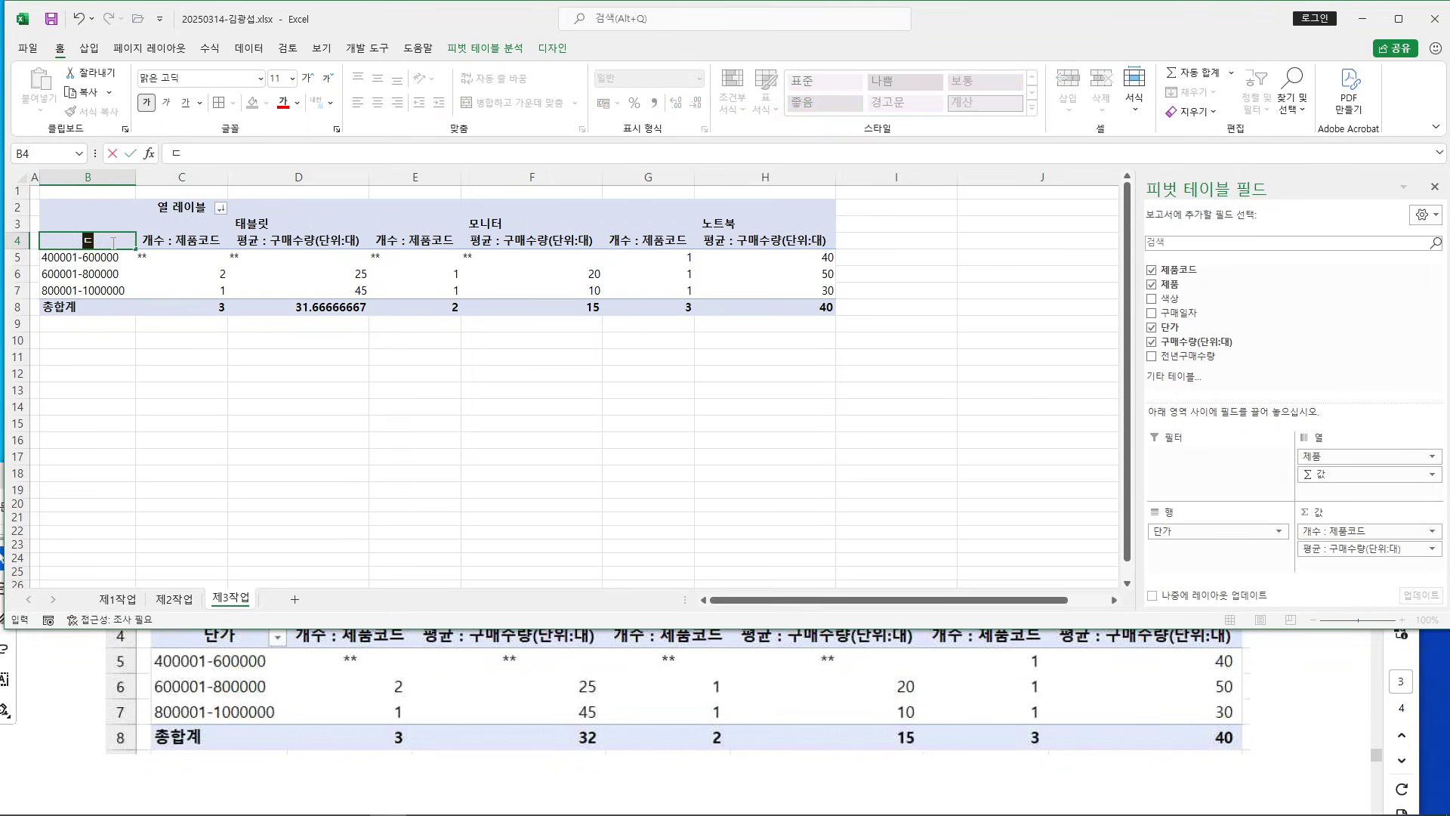
{"action": "type", "text": "가"}
{"action": "key", "text": "Return"}
Rename the 열 레이블 header in C2 to 제품 and select the value cells C5:H8
{"action": "left_click", "coordinate": [76, 668]}
{"action": "scroll", "coordinate": [96, 670], "scroll_direction": "up", "scroll_amount": 2}
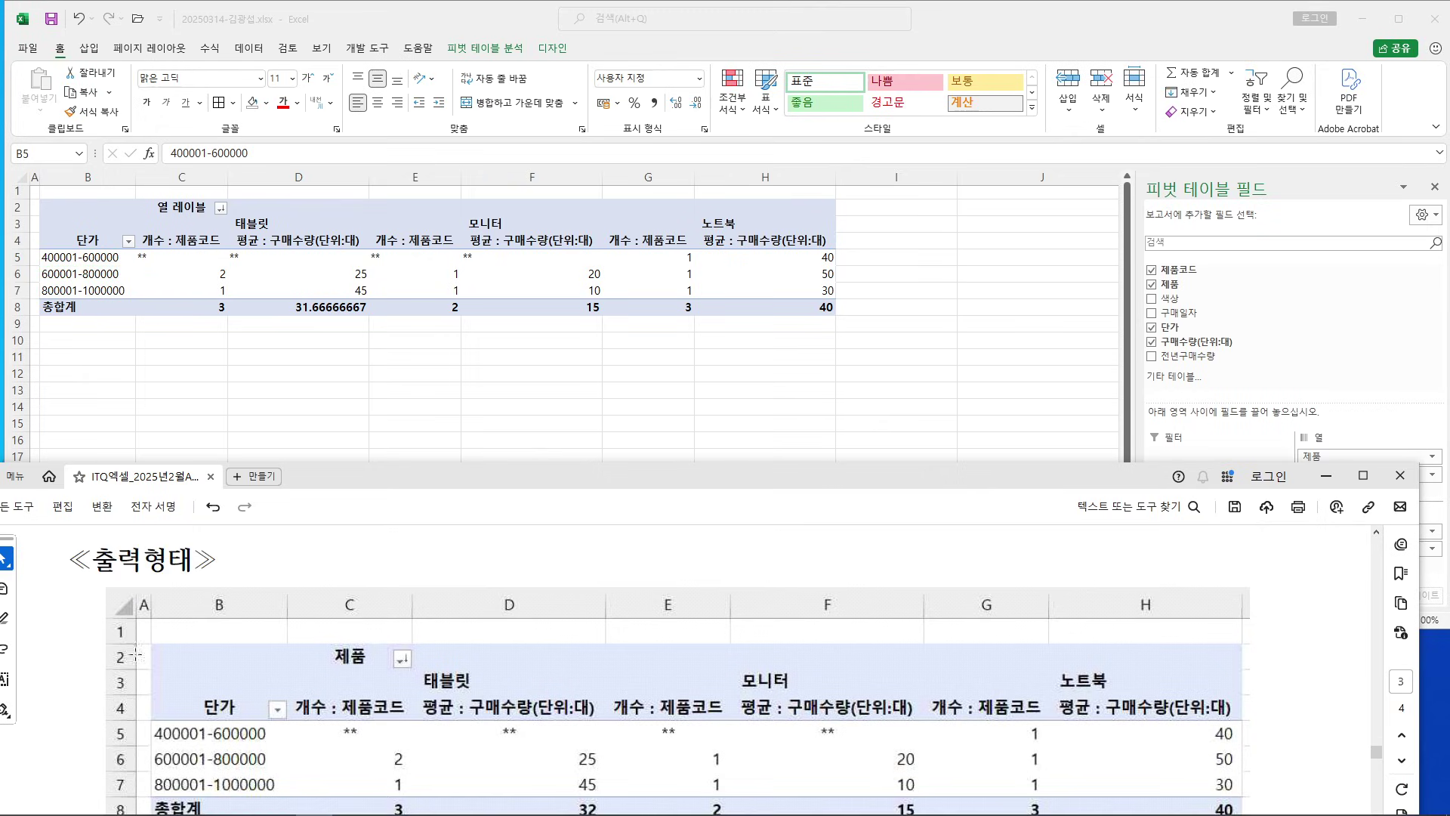
{"action": "left_click", "coordinate": [183, 211]}
{"action": "left_click", "coordinate": [188, 208]}
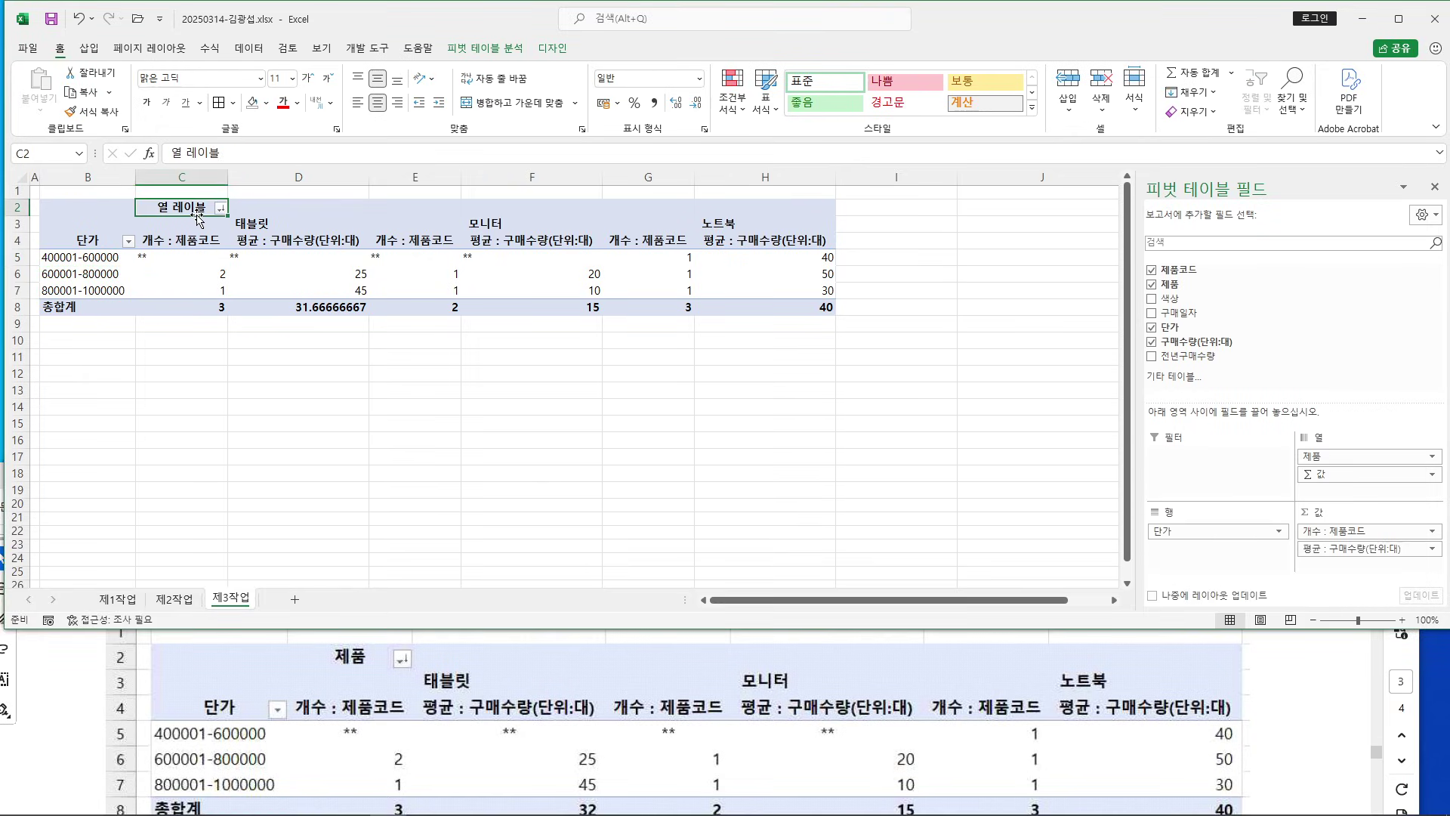
{"action": "type", "text": "제품"}
{"action": "key", "text": "Return"}
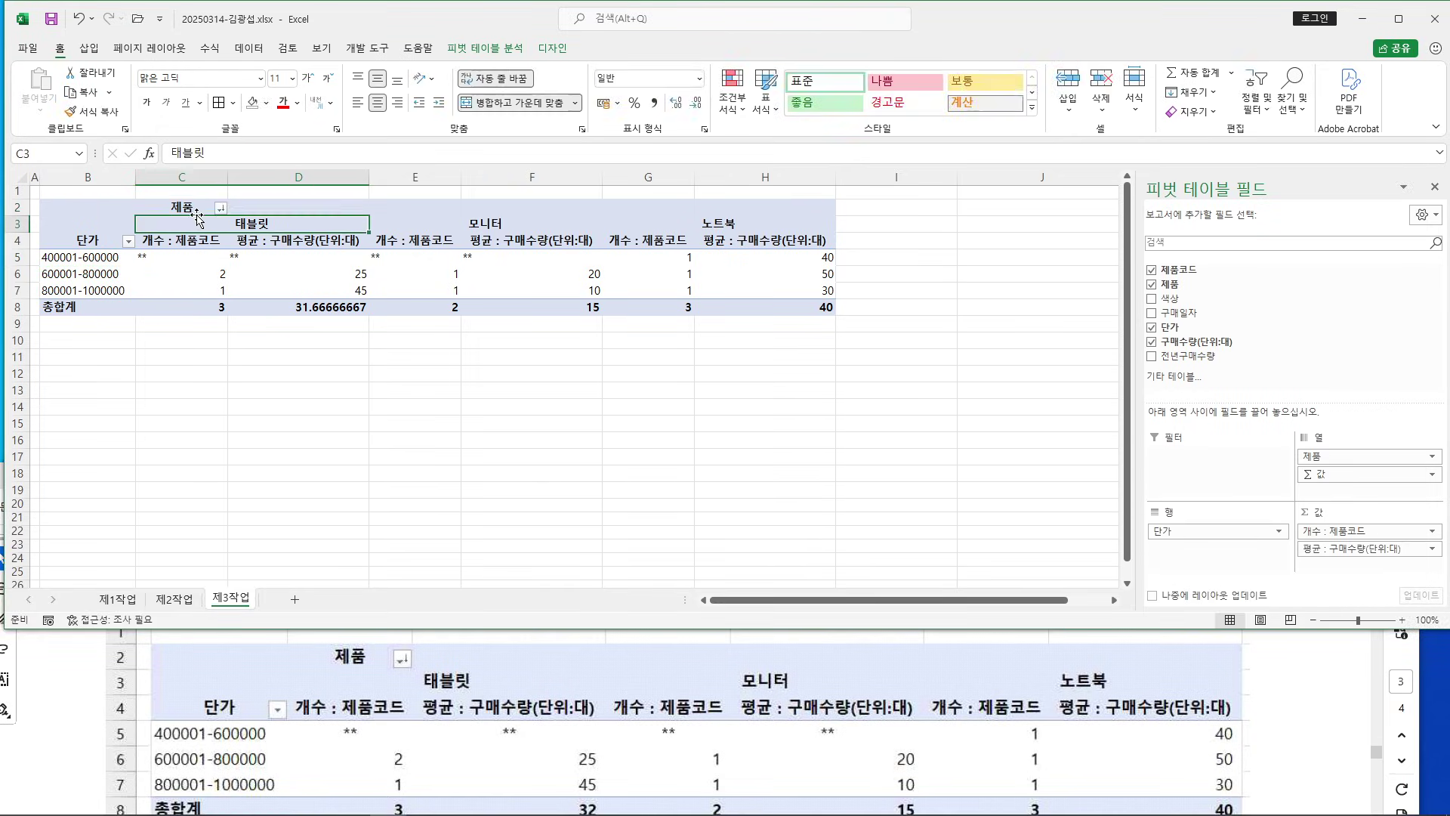
{"action": "left_click_drag", "start_coordinate": [175, 257], "coordinate": [757, 307]}
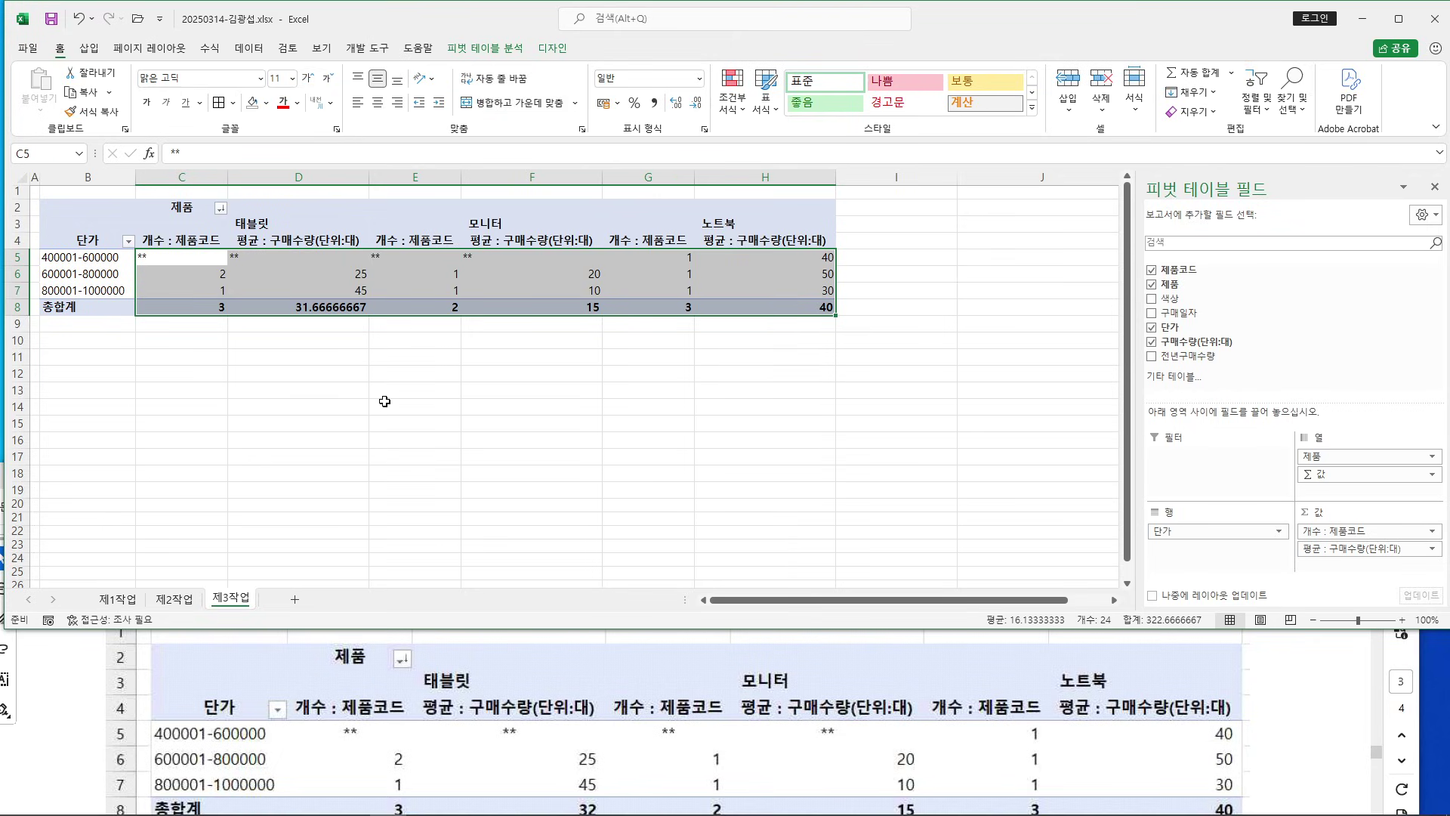
Center the pivot values and apply Comma Style, so 31.66666667 shows as 32
{"action": "scroll", "coordinate": [420, 408], "scroll_direction": "up", "scroll_amount": 3, "text": "ctrl"}
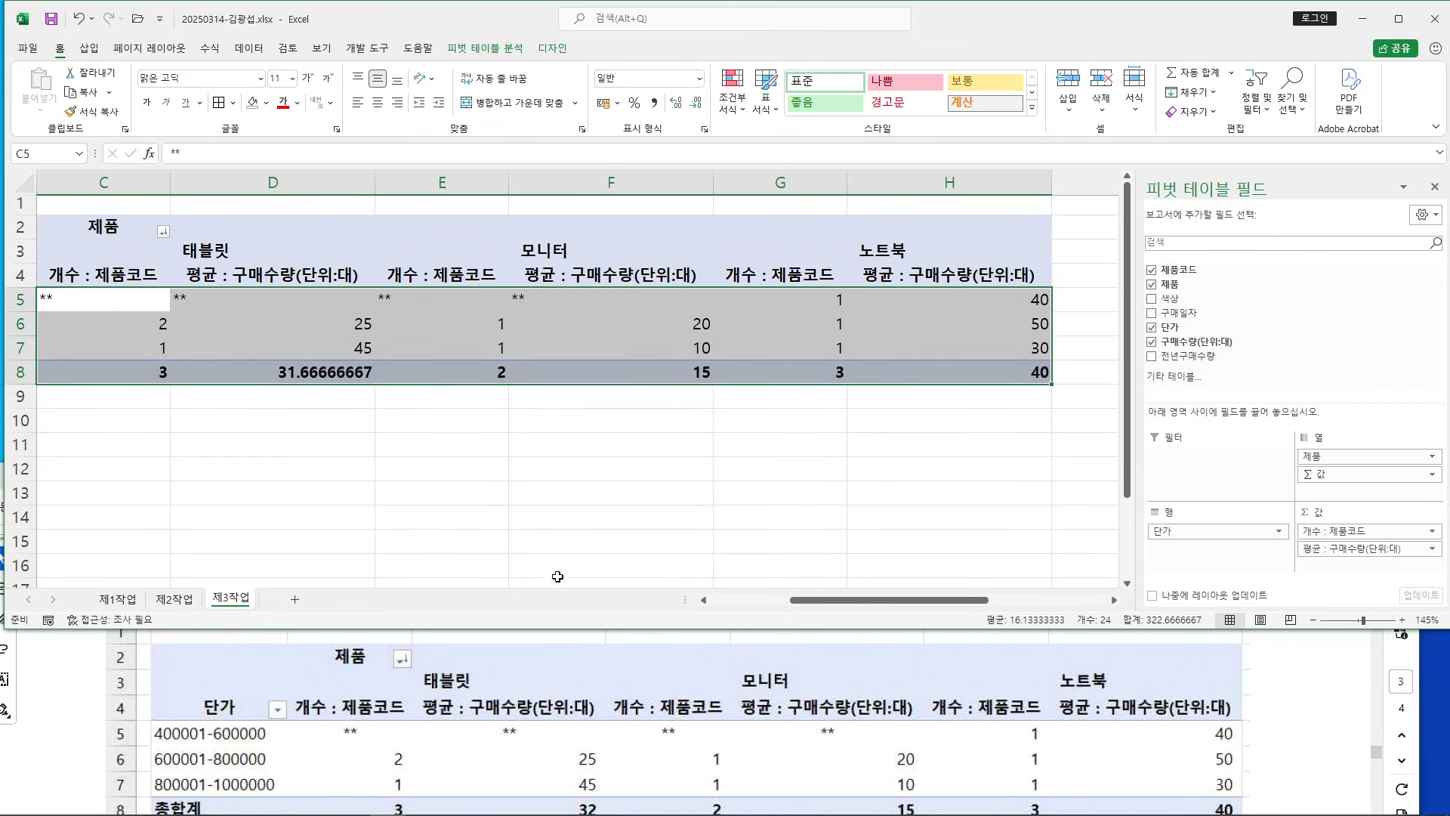
{"action": "left_click_drag", "start_coordinate": [809, 601], "coordinate": [729, 601]}
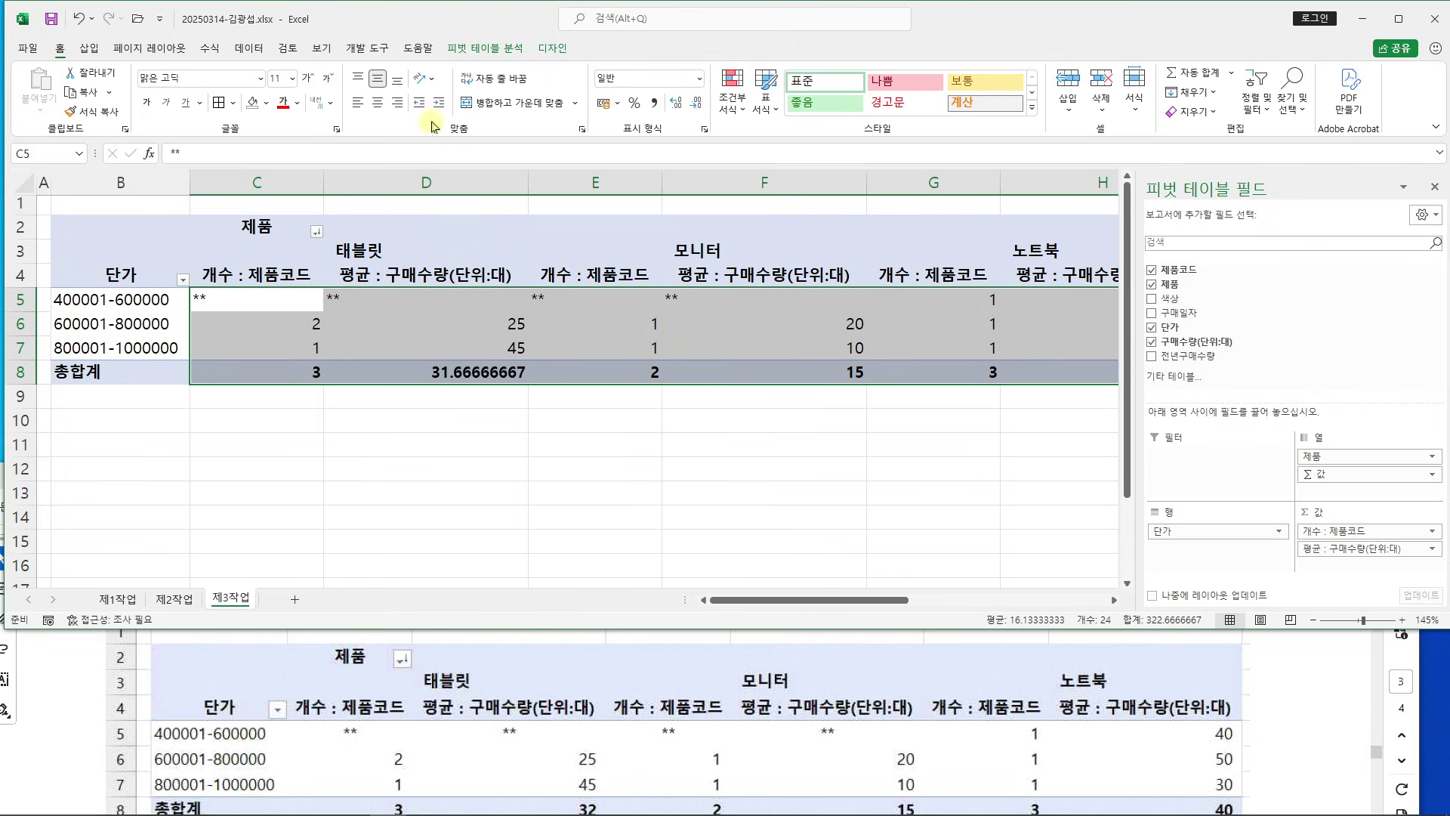
{"action": "left_click", "coordinate": [379, 104]}
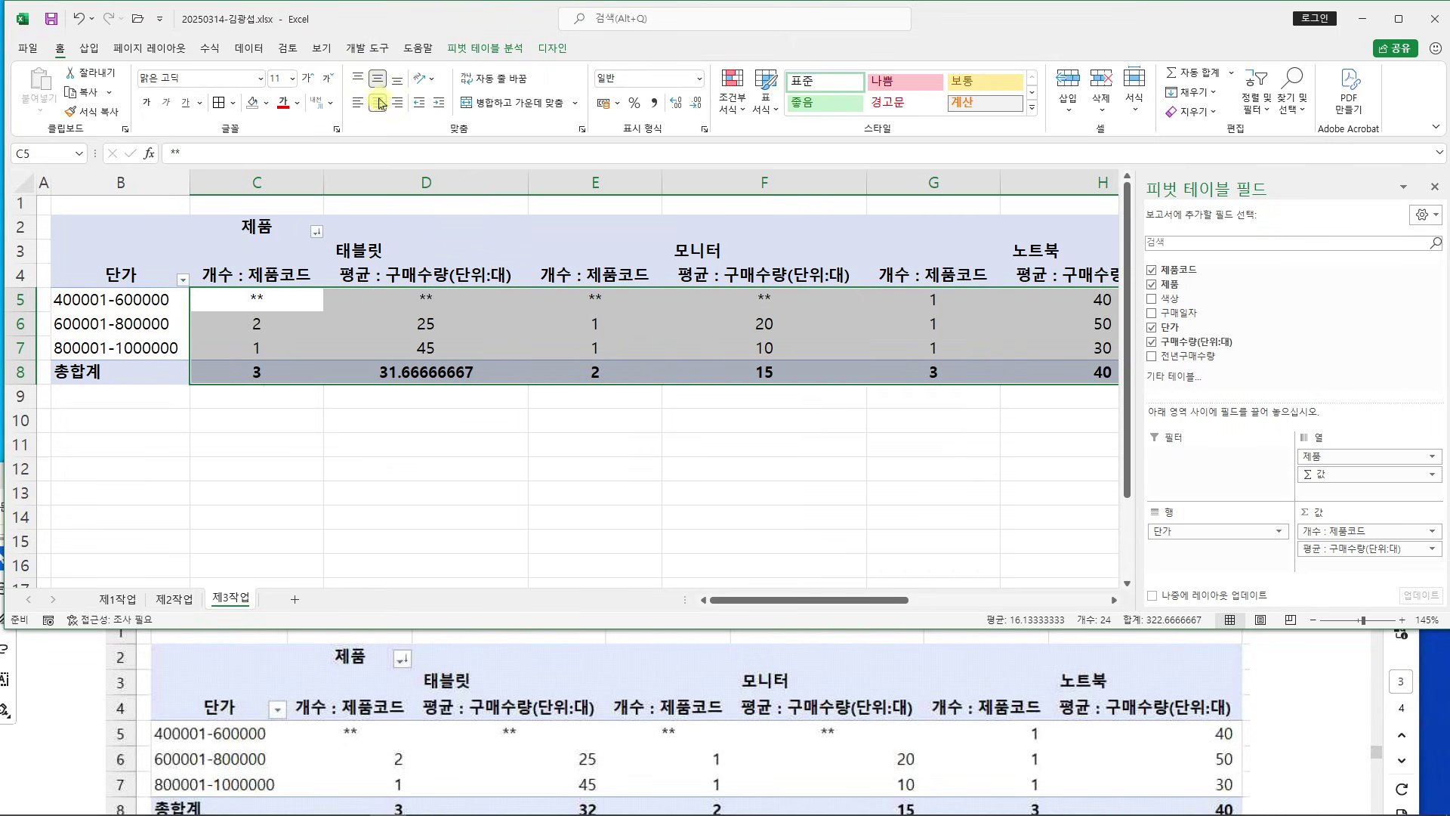
{"action": "left_click", "coordinate": [654, 102]}
{"action": "scroll", "coordinate": [534, 672], "scroll_direction": "down", "scroll_amount": 3}
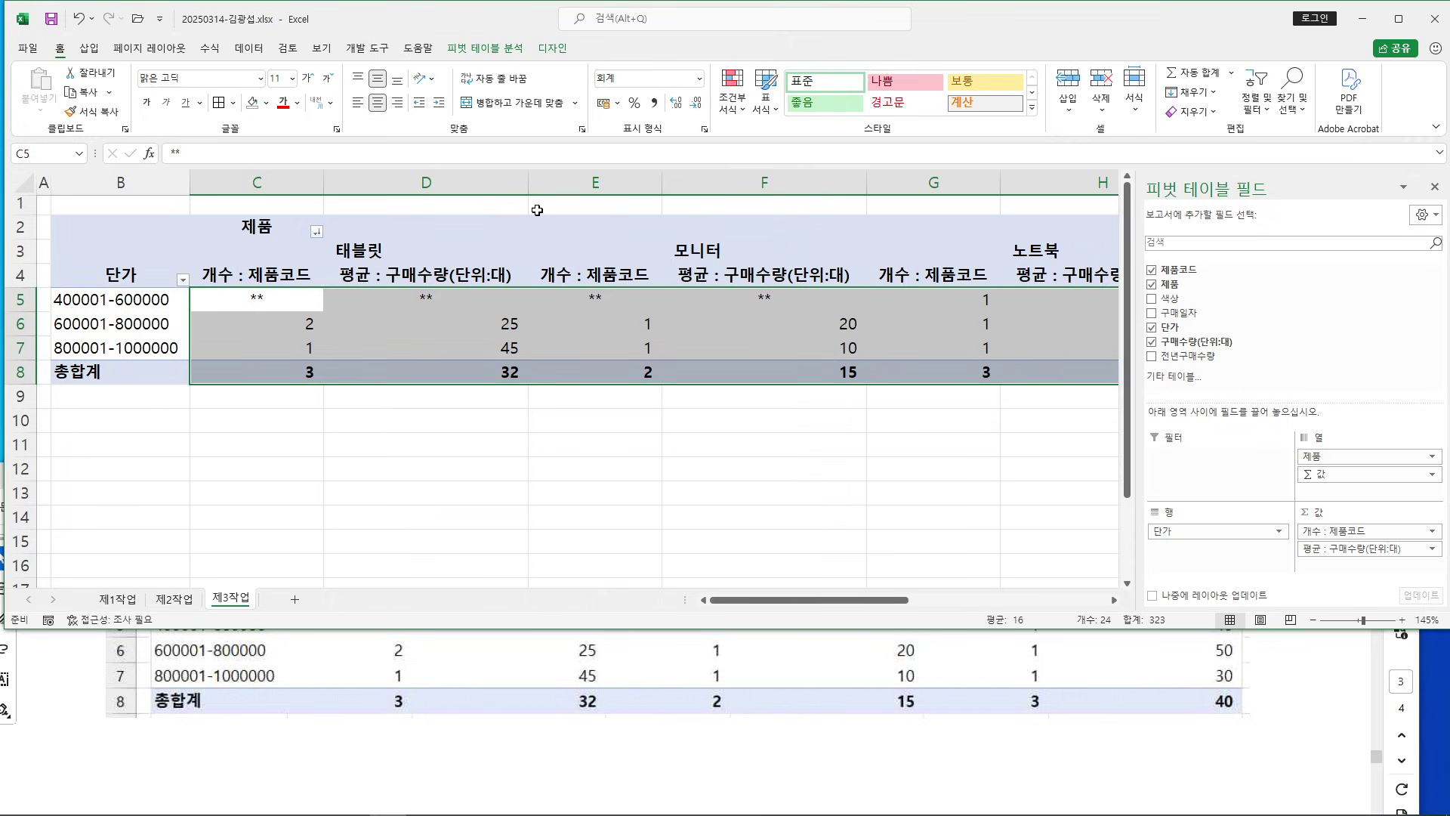
Annotate the Center and Comma Style buttons, deselect the table, and scroll the PDF to 제4작업
{"action": "left_click_drag", "start_coordinate": [363, 87], "coordinate": [393, 118]}
{"action": "mouse_move", "coordinate": [644, 88]}
{"action": "left_mouse_down"}
{"action": "mouse_move", "coordinate": [671, 117]}
{"action": "mouse_move", "coordinate": [704, 24]}
{"action": "left_mouse_up"}
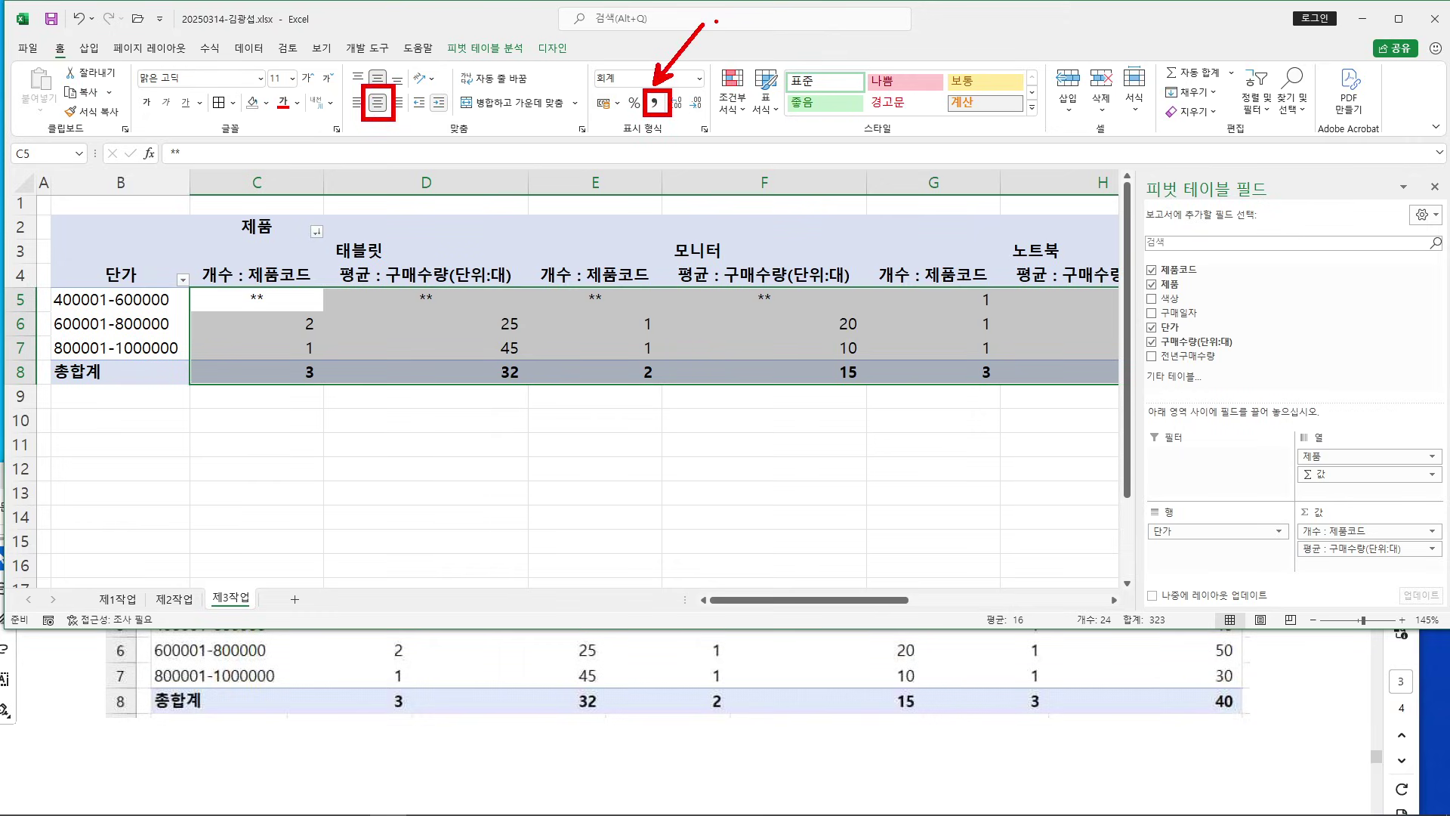
{"action": "key", "text": "Escape"}
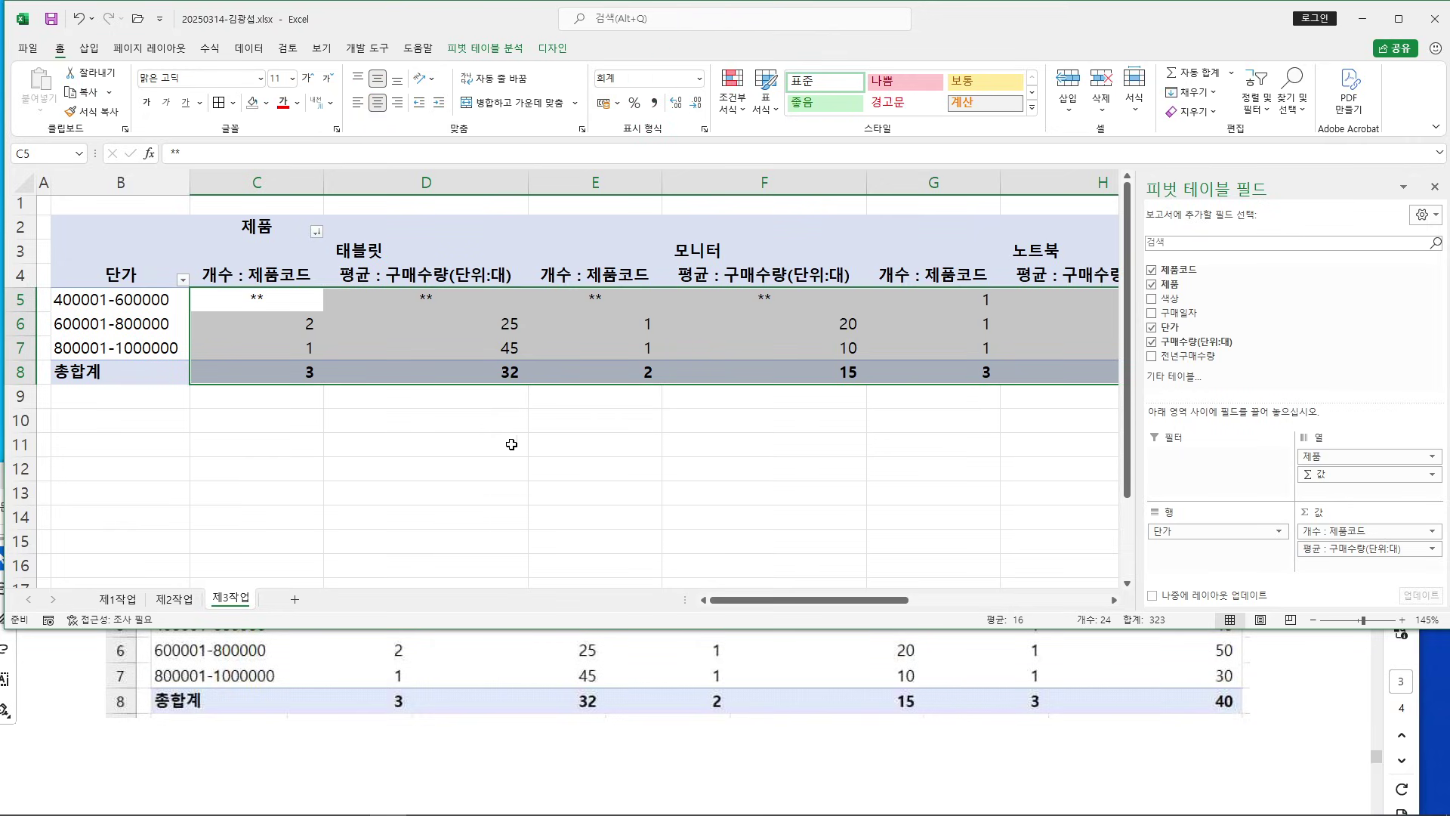
{"action": "left_click", "coordinate": [523, 450]}
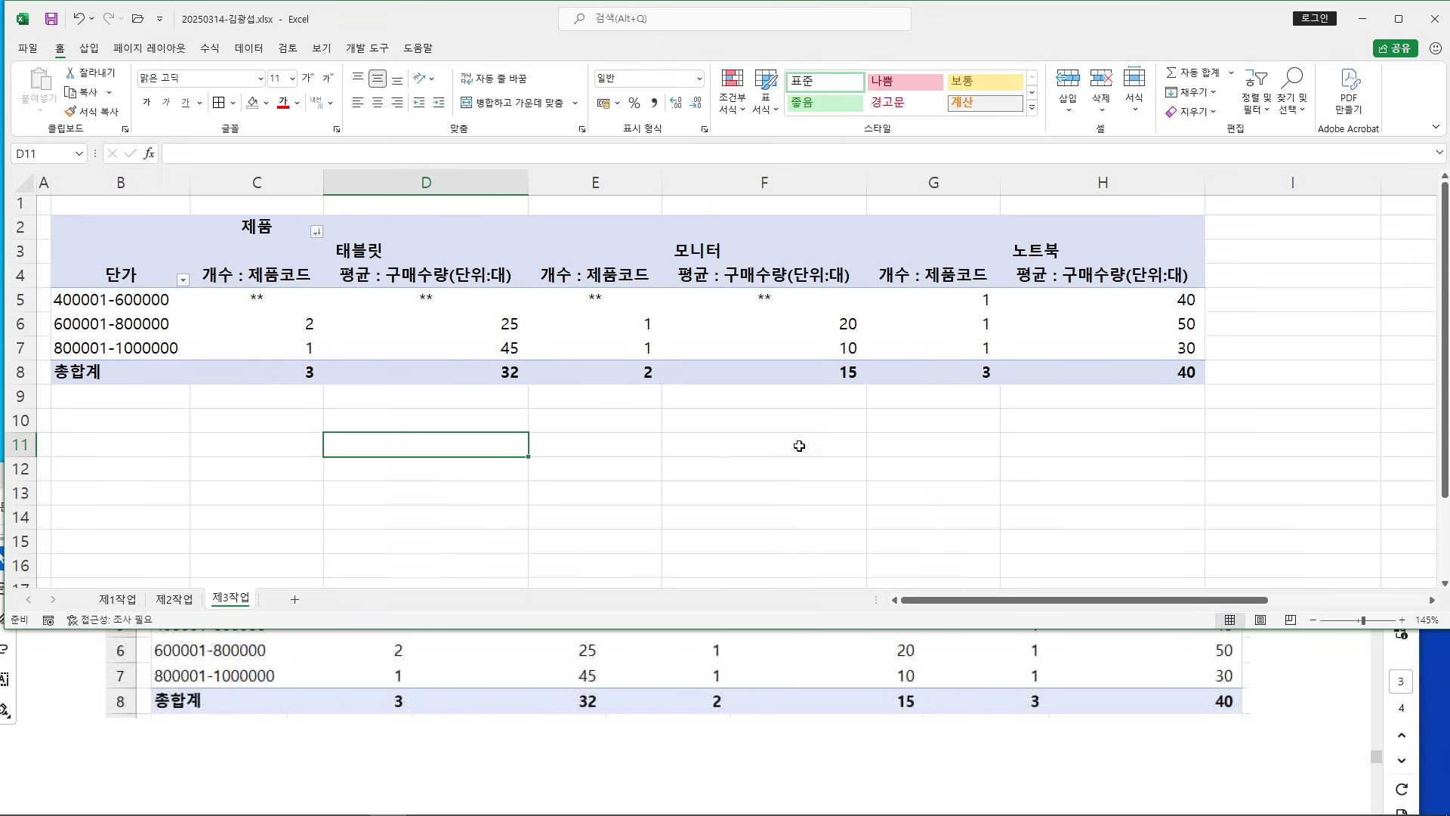
{"action": "left_click", "coordinate": [654, 450]}
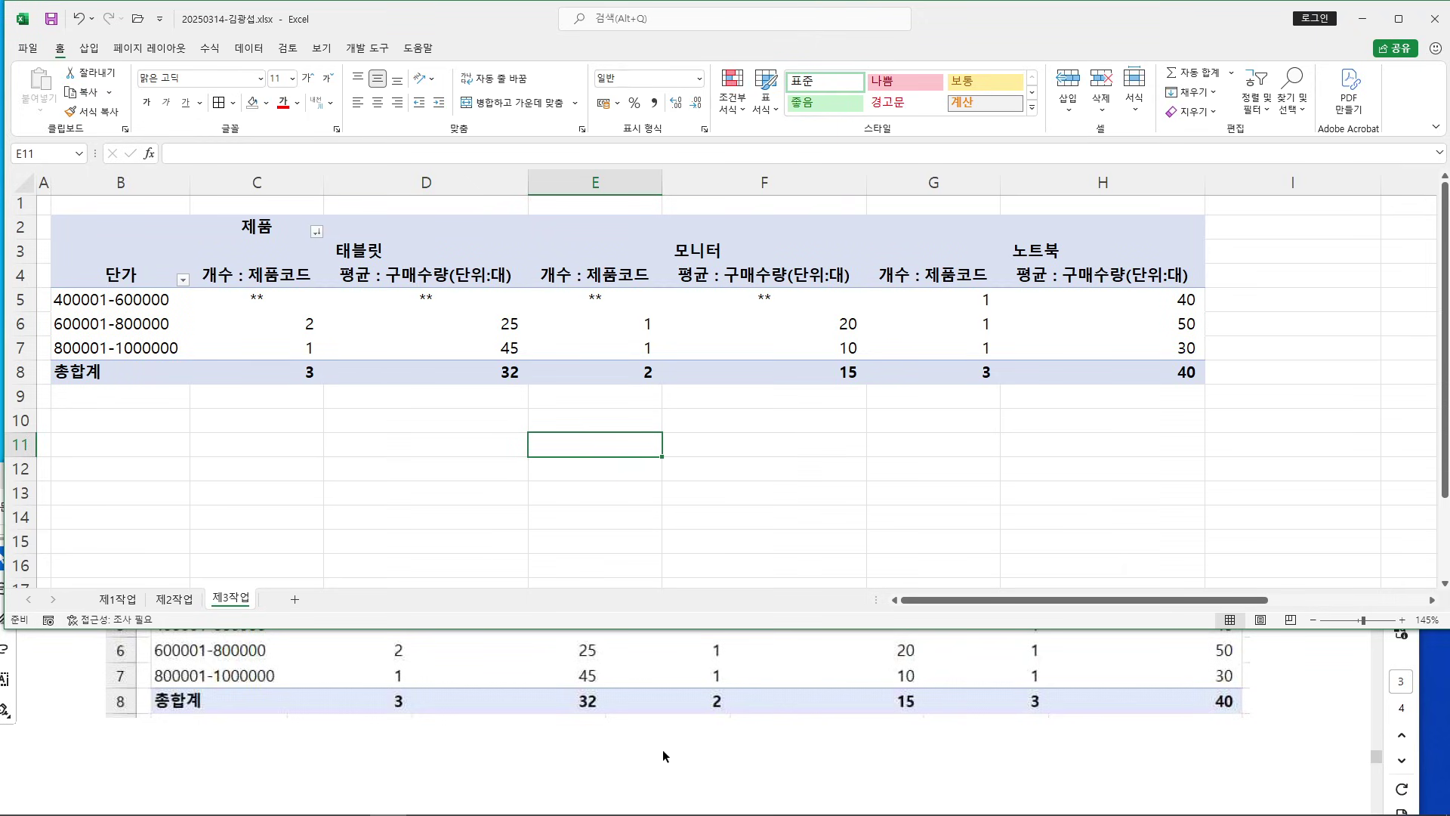
{"action": "left_click", "coordinate": [626, 750]}
{"action": "scroll", "coordinate": [684, 702], "scroll_direction": "down", "scroll_amount": 2}
{"action": "scroll", "coordinate": [687, 689], "scroll_direction": "down", "scroll_amount": 8}
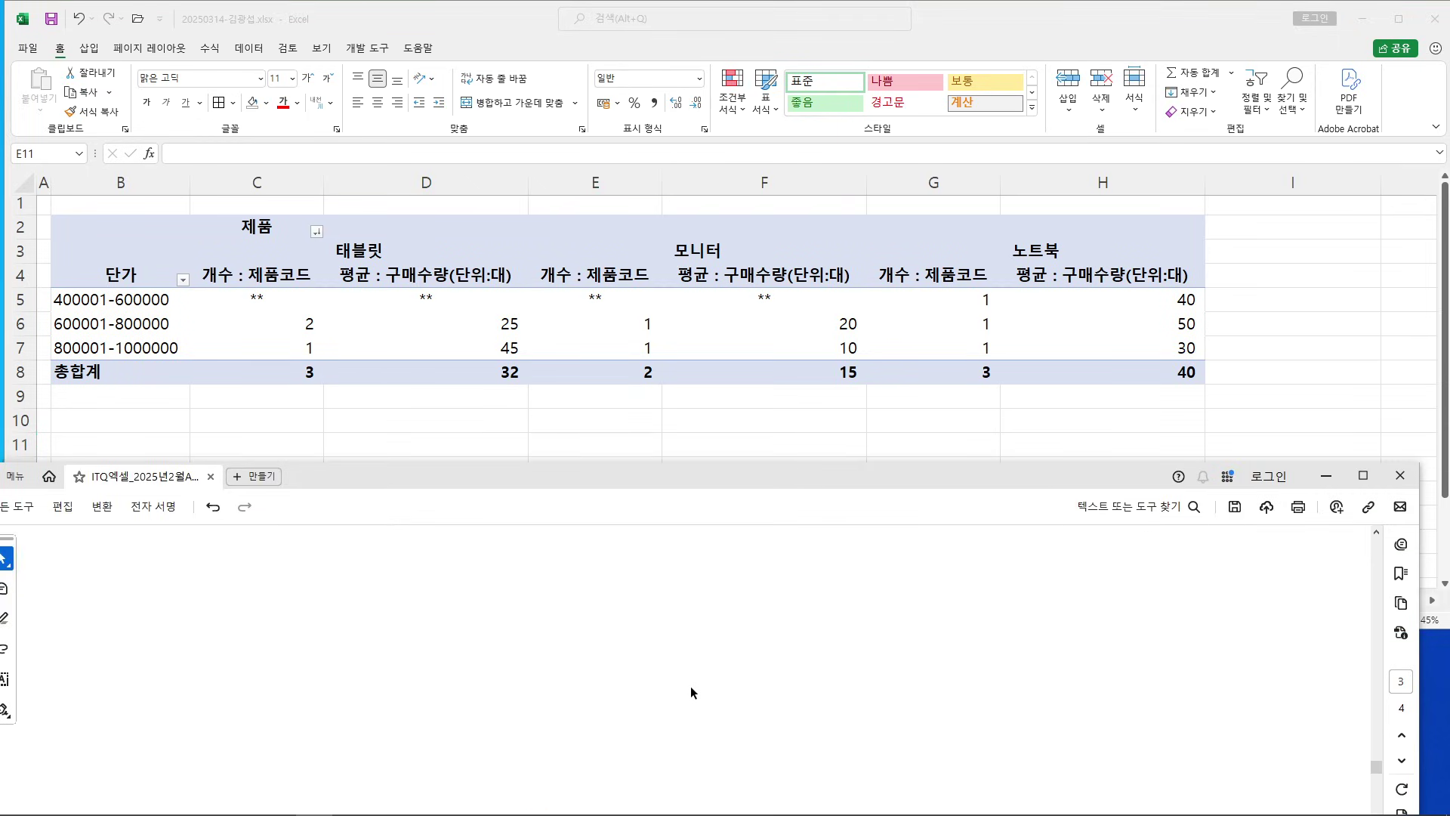
Maximize the PDF viewer and read the [제4작업] 그래프 heading and its conditions
{"action": "left_click", "coordinate": [1363, 475]}
{"action": "left_click_drag", "start_coordinate": [156, 242], "coordinate": [1007, 242]}
{"action": "left_click", "coordinate": [1002, 242]}
{"action": "scroll", "coordinate": [531, 383], "scroll_direction": "down", "scroll_amount": 3}
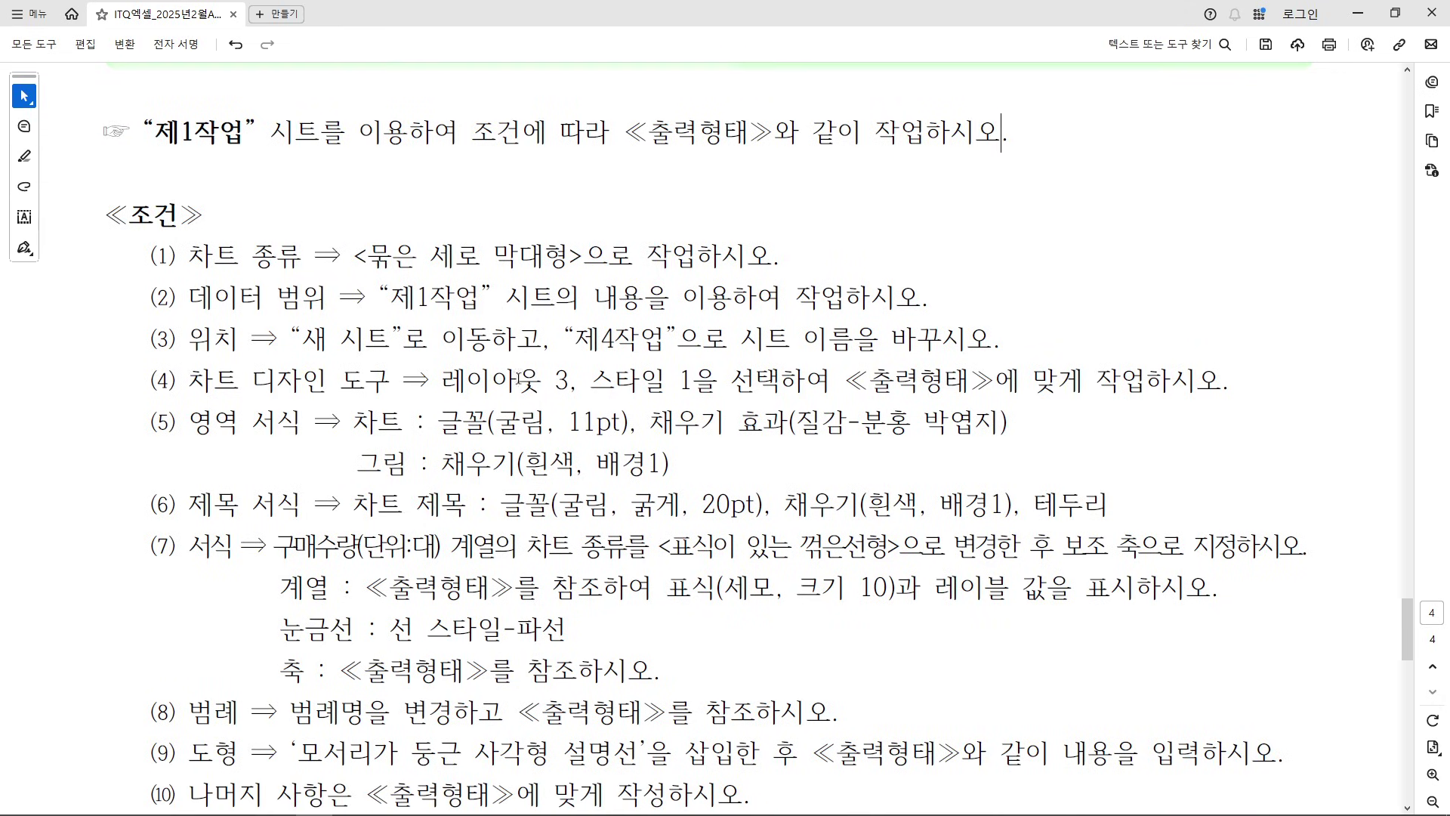
{"action": "left_click_drag", "start_coordinate": [150, 255], "coordinate": [460, 758]}
{"action": "left_click", "coordinate": [349, 664]}
Go through chart conditions (1)–(4), view the sample 출력형태 chart, and restore the viewer window
{"action": "left_click_drag", "start_coordinate": [175, 257], "coordinate": [778, 258]}
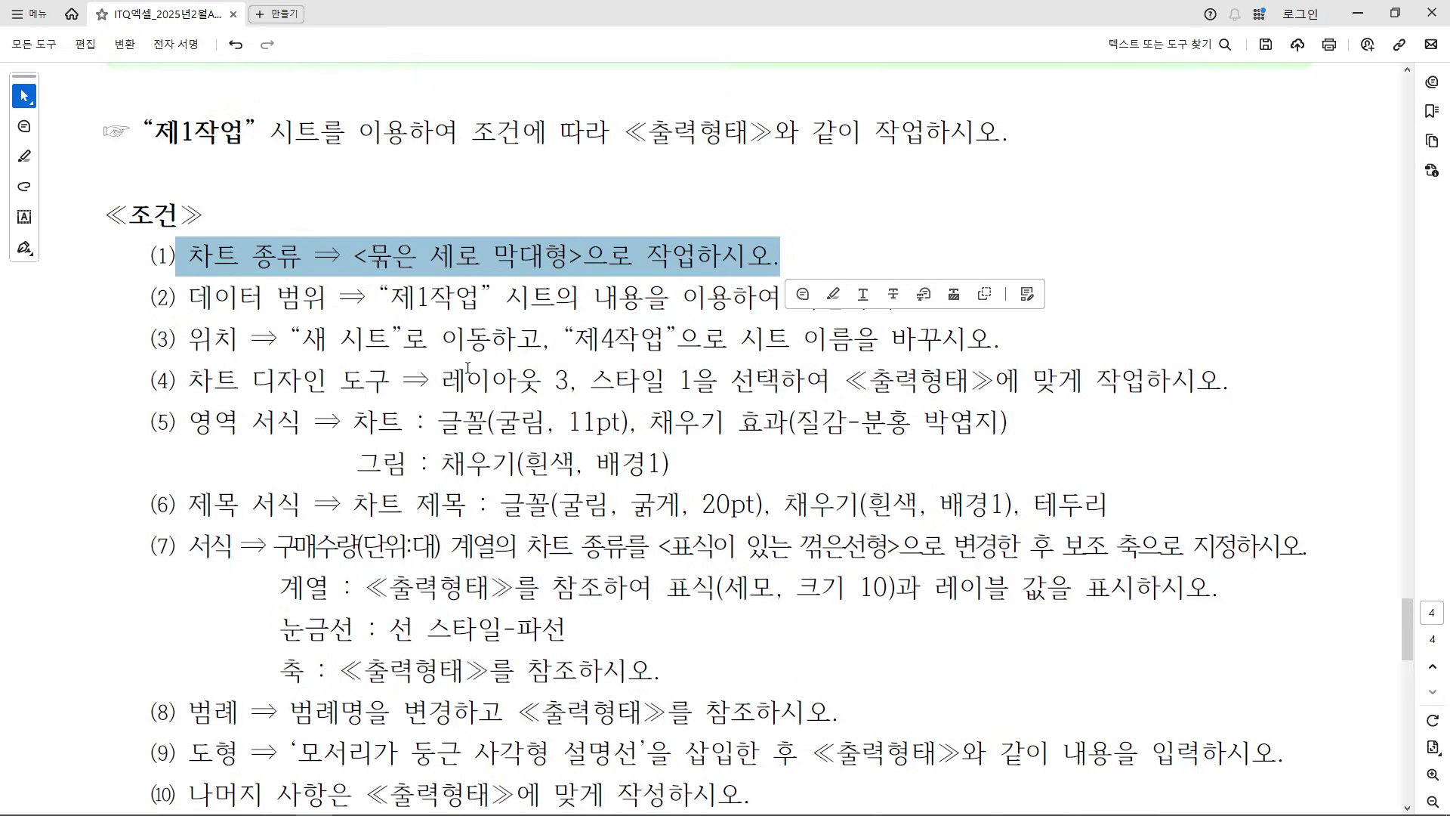
{"action": "left_click_drag", "start_coordinate": [194, 297], "coordinate": [778, 298]}
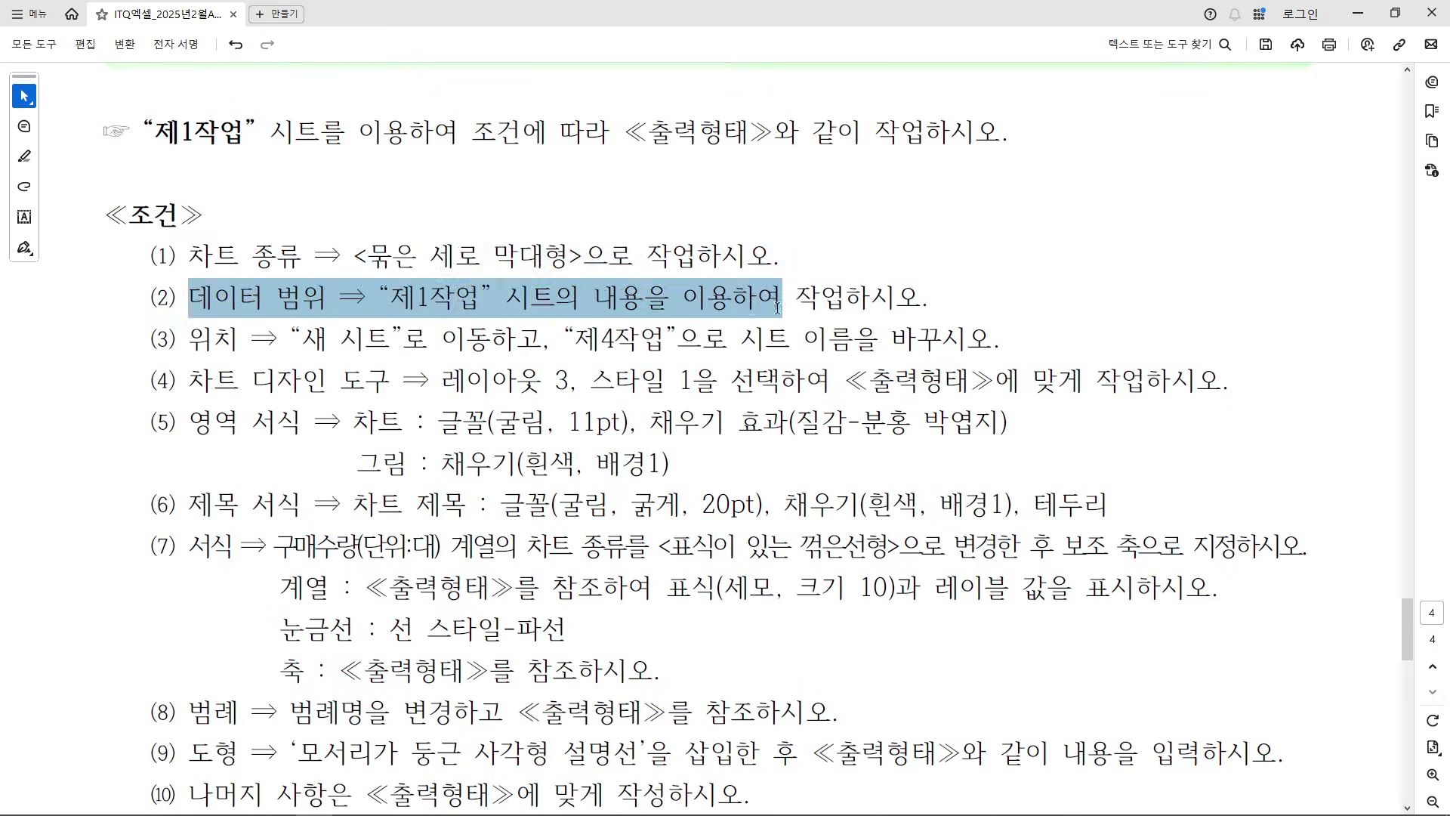
{"action": "left_click", "coordinate": [293, 401]}
{"action": "left_click_drag", "start_coordinate": [175, 342], "coordinate": [1004, 380]}
{"action": "left_click", "coordinate": [757, 341]}
{"action": "double_click", "coordinate": [869, 341]}
{"action": "left_click_drag", "start_coordinate": [728, 325], "coordinate": [577, 336]}
{"action": "scroll", "coordinate": [480, 516], "scroll_direction": "down", "scroll_amount": 10}
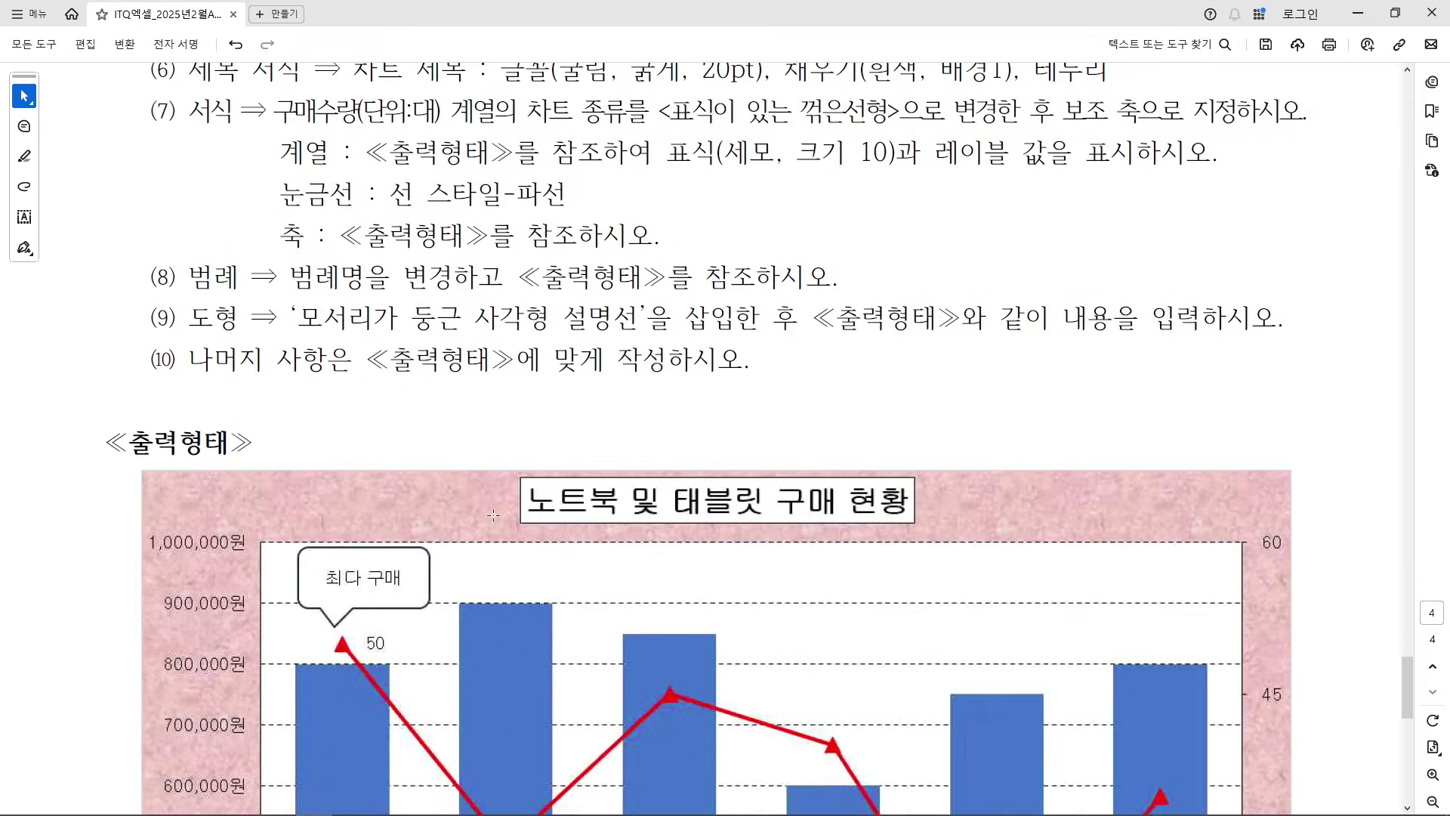
{"action": "scroll", "coordinate": [504, 501], "scroll_direction": "down", "scroll_amount": 2}
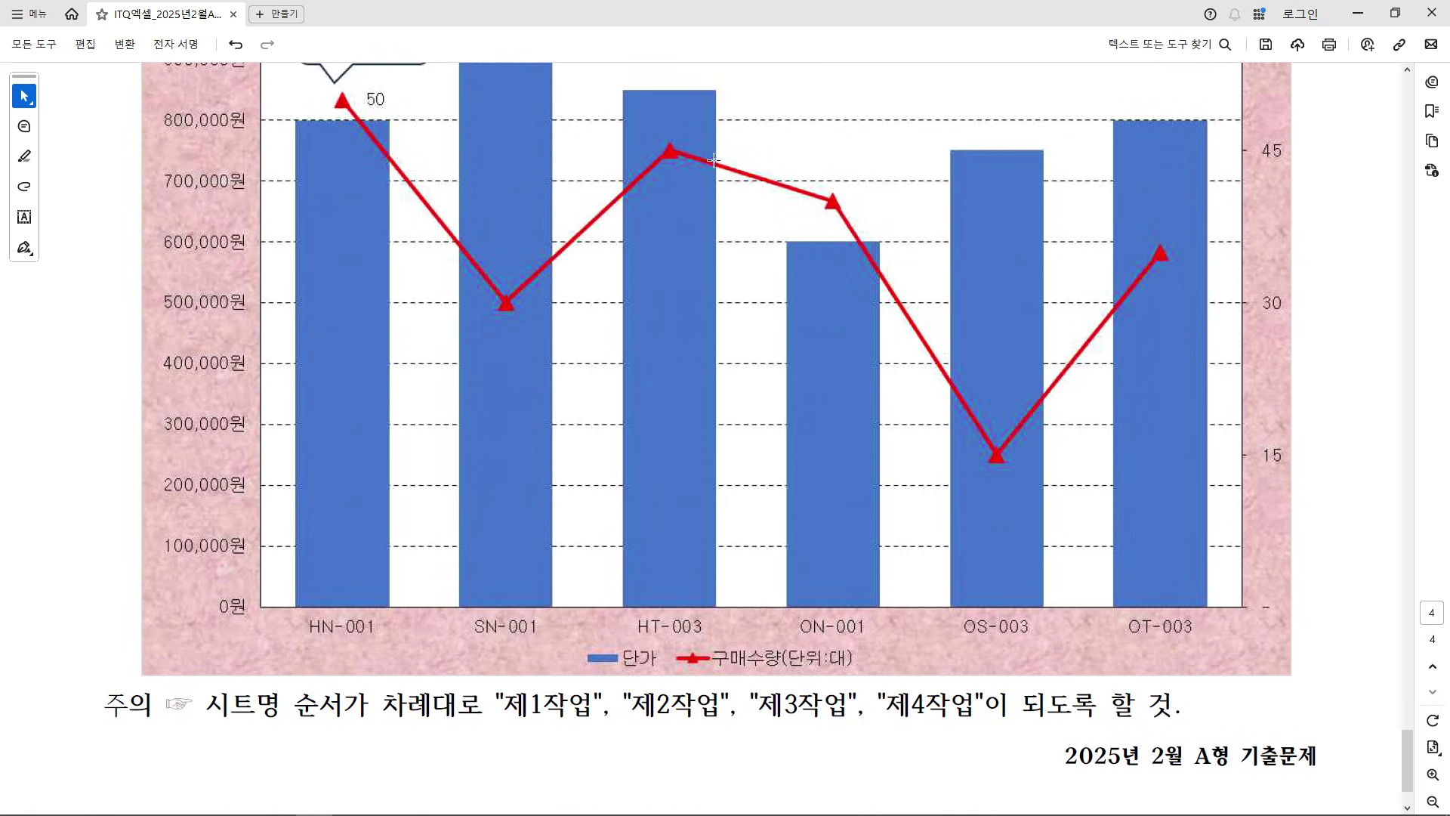
{"action": "left_click", "coordinate": [1396, 13]}
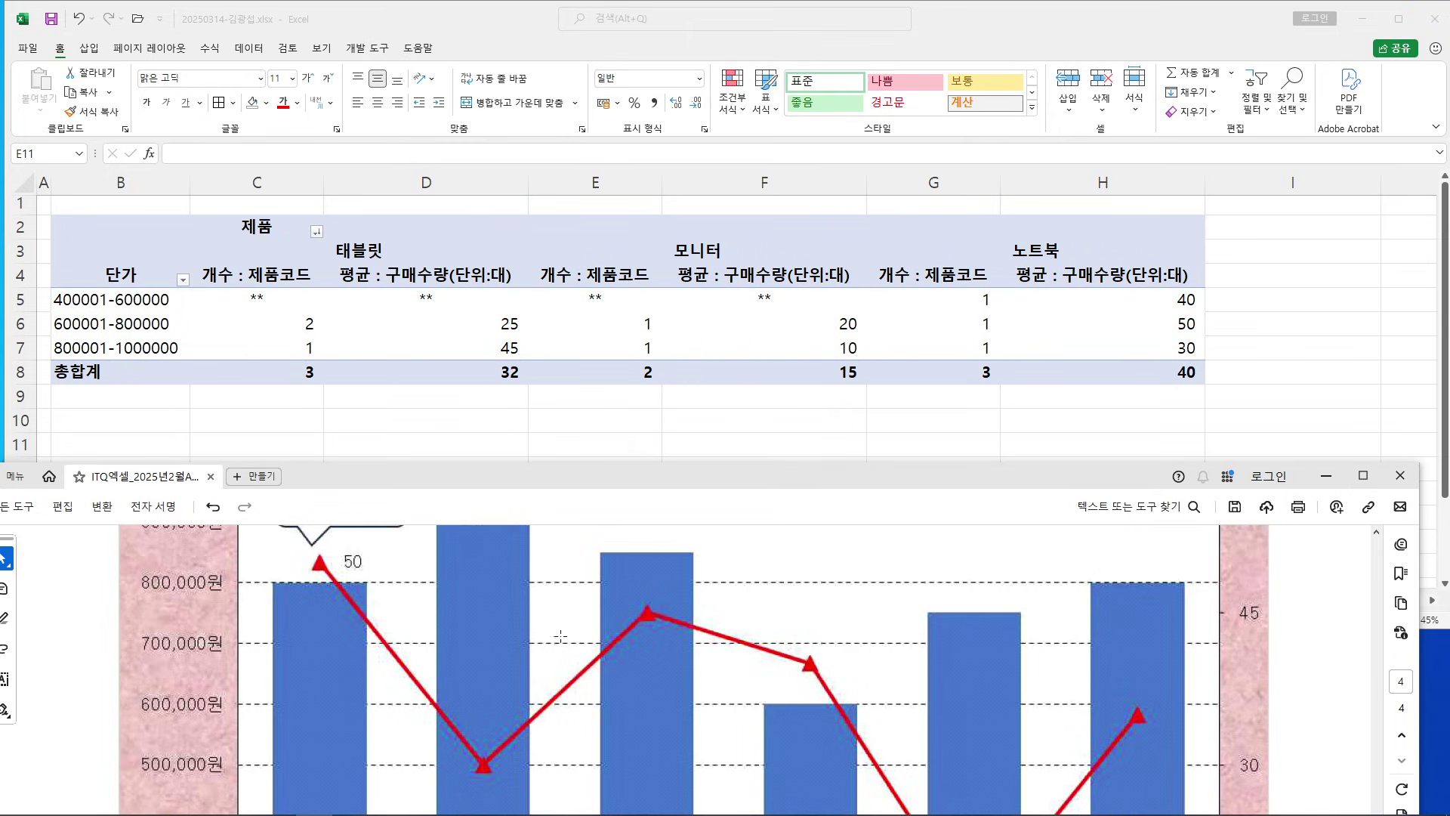
Switch Excel to the 제1작업 sheet and collapse the ribbon for more sheet space
{"action": "scroll", "coordinate": [583, 644], "scroll_direction": "down", "scroll_amount": 4}
{"action": "scroll", "coordinate": [583, 644], "scroll_direction": "down", "scroll_amount": 3}
{"action": "scroll", "coordinate": [583, 645], "scroll_direction": "up", "scroll_amount": 2}
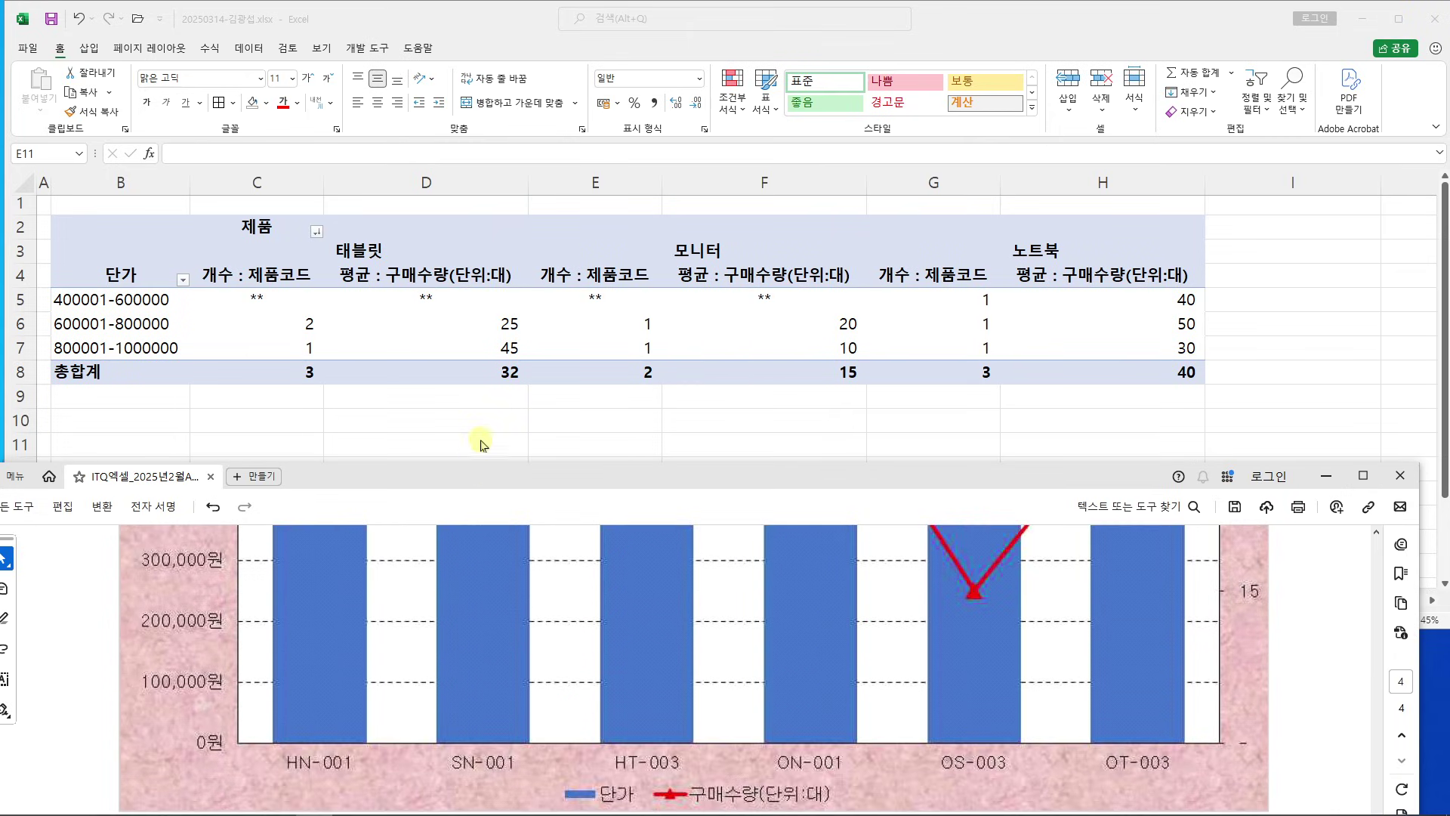
{"action": "left_click", "coordinate": [479, 436]}
{"action": "left_click", "coordinate": [119, 599]}
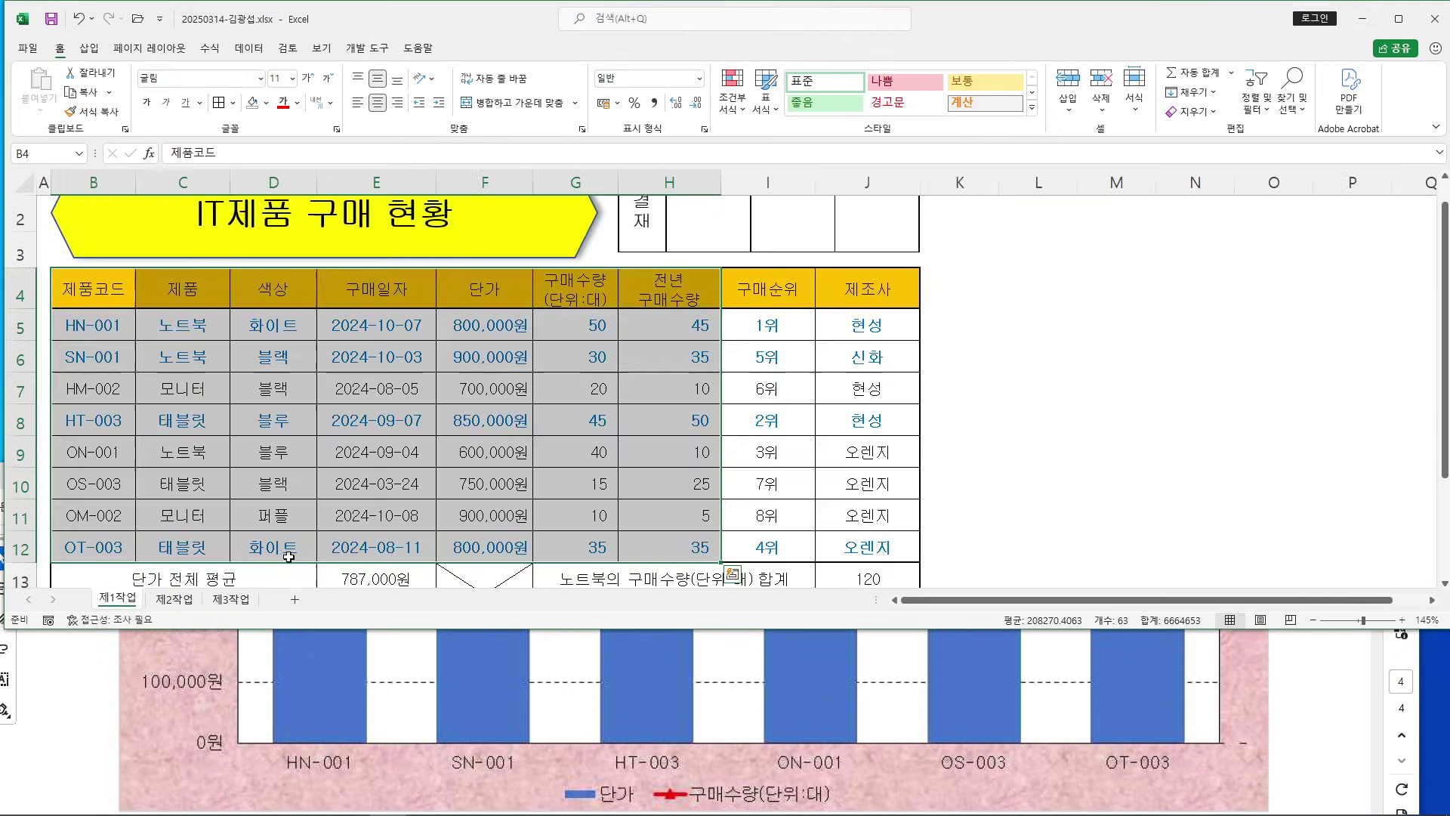
{"action": "left_click", "coordinate": [514, 416]}
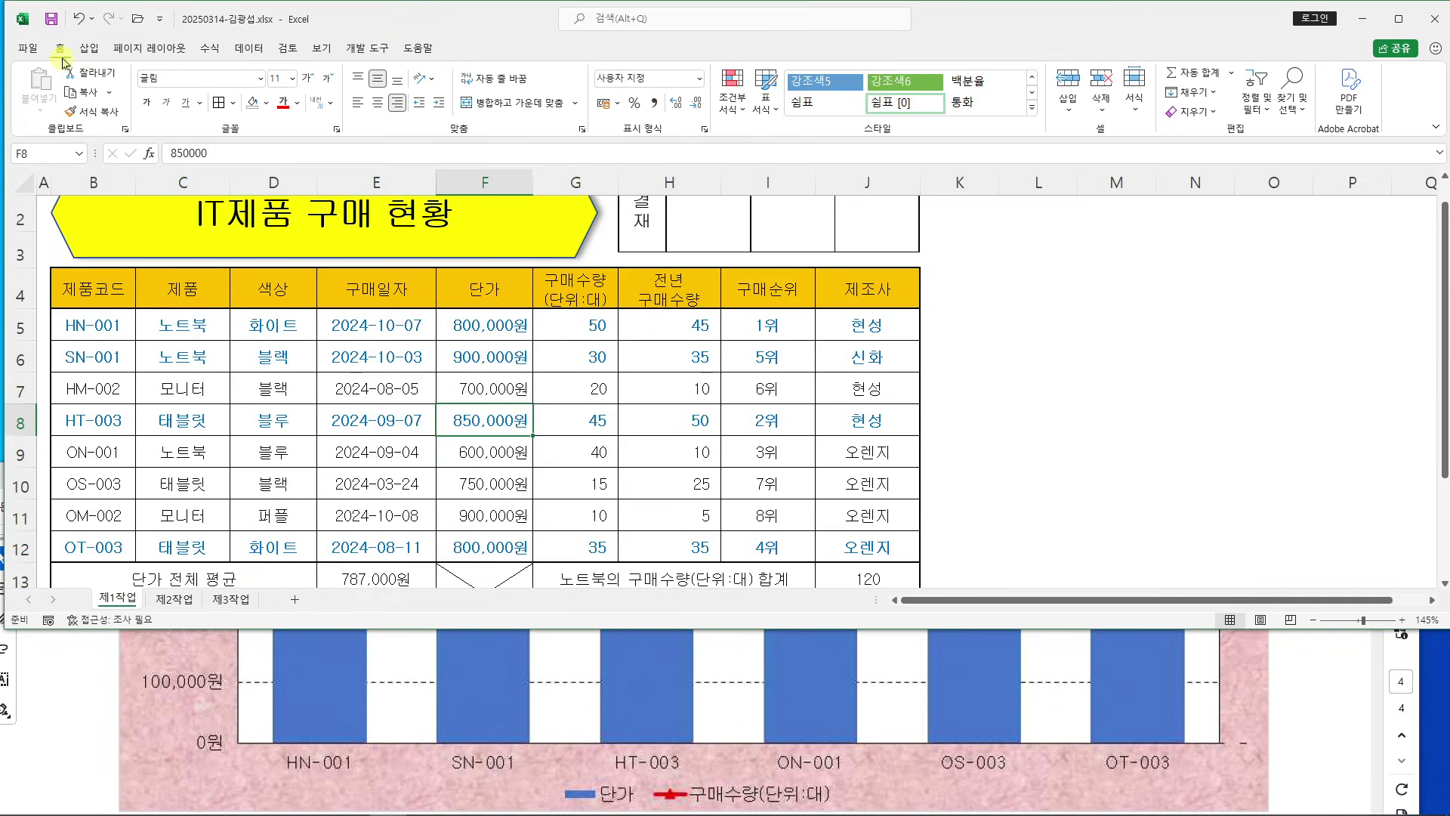
{"action": "double_click", "coordinate": [59, 47]}
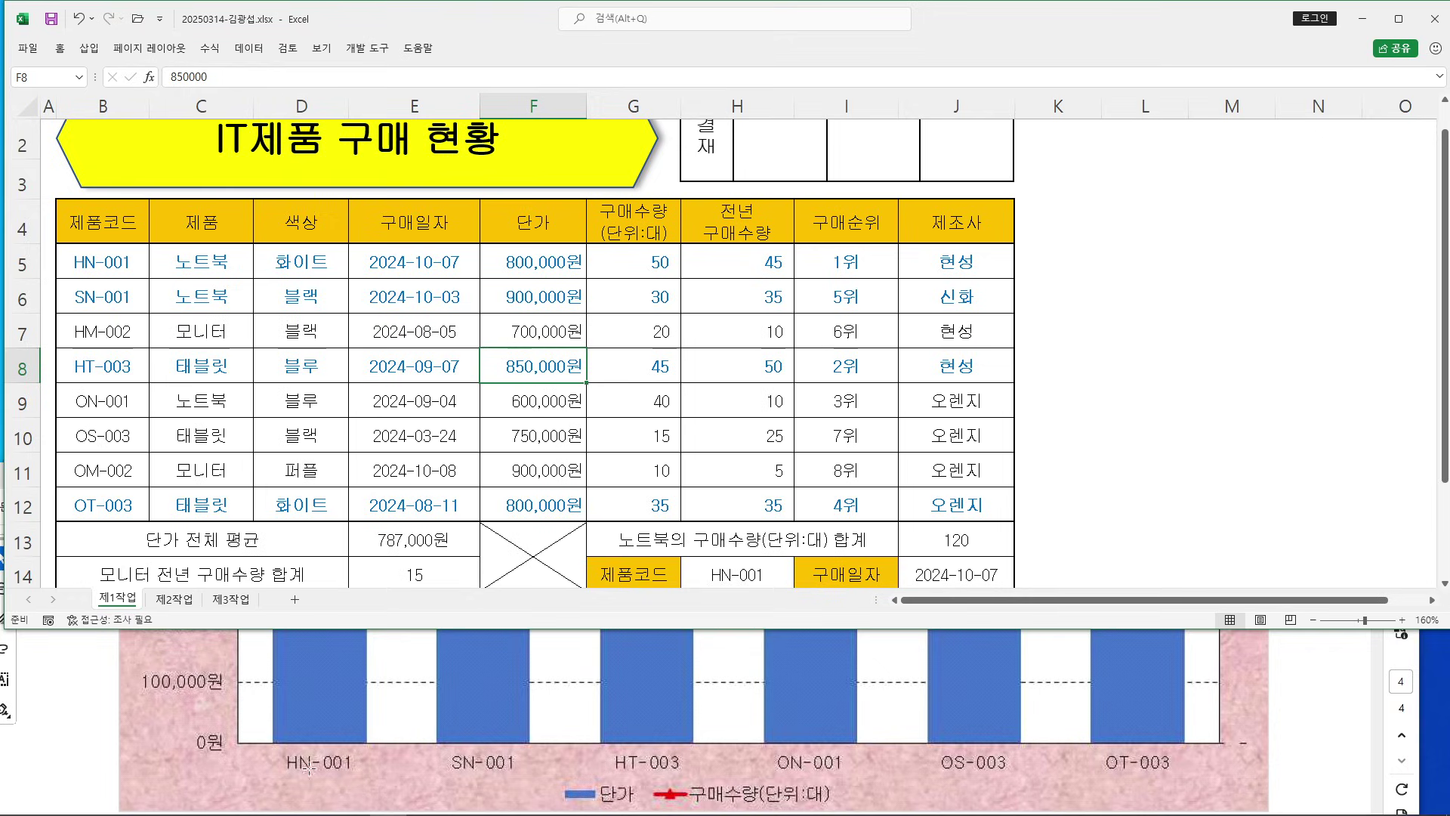
Pen-mark rows HN-001, SN-001, HT-003, ON-001, OS-003 and OT-003 as the chart data, striking out the monitor row
{"action": "left_click_drag", "start_coordinate": [56, 244], "coordinate": [147, 279]}
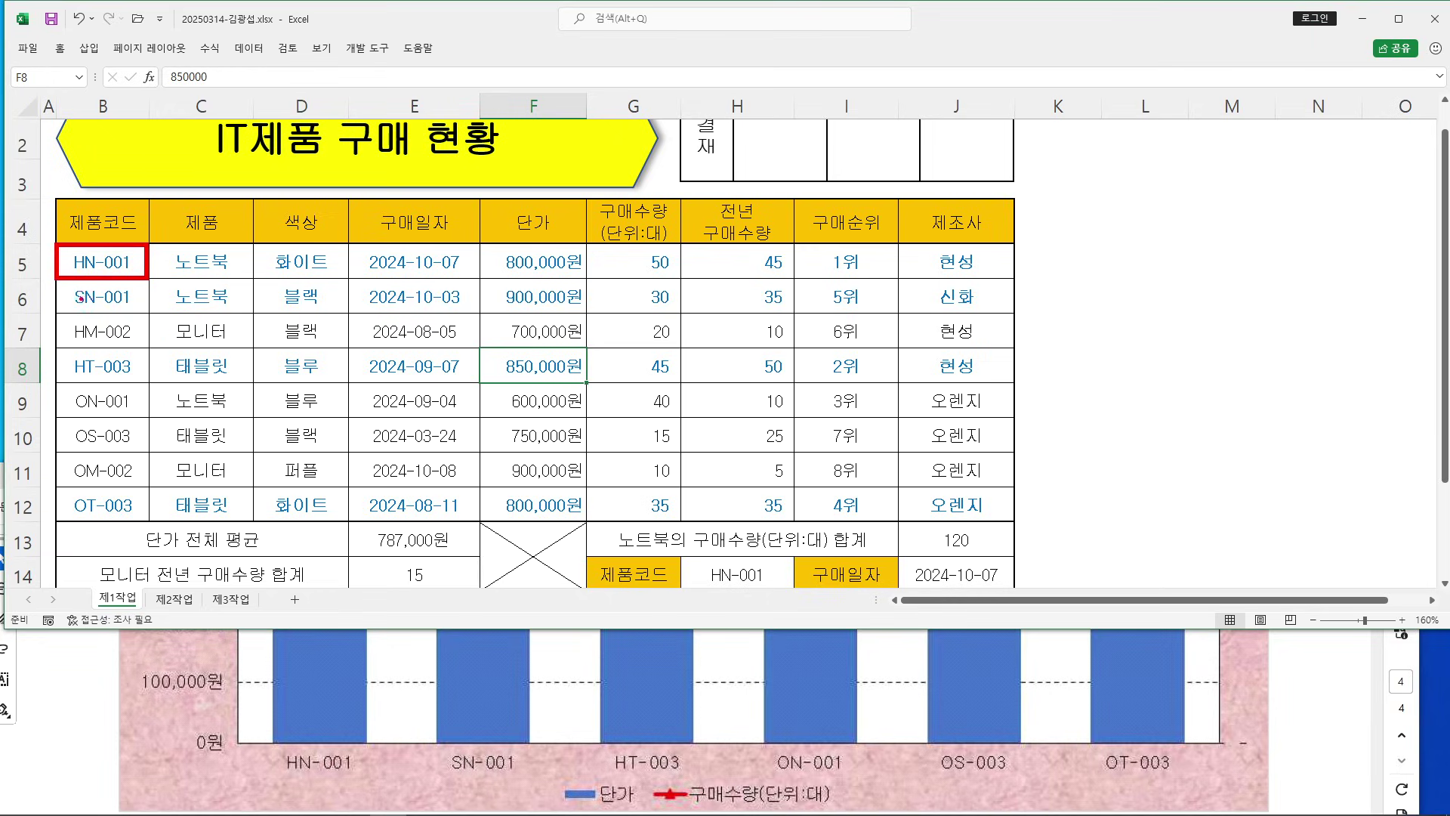
{"action": "left_click_drag", "start_coordinate": [54, 278], "coordinate": [144, 312]}
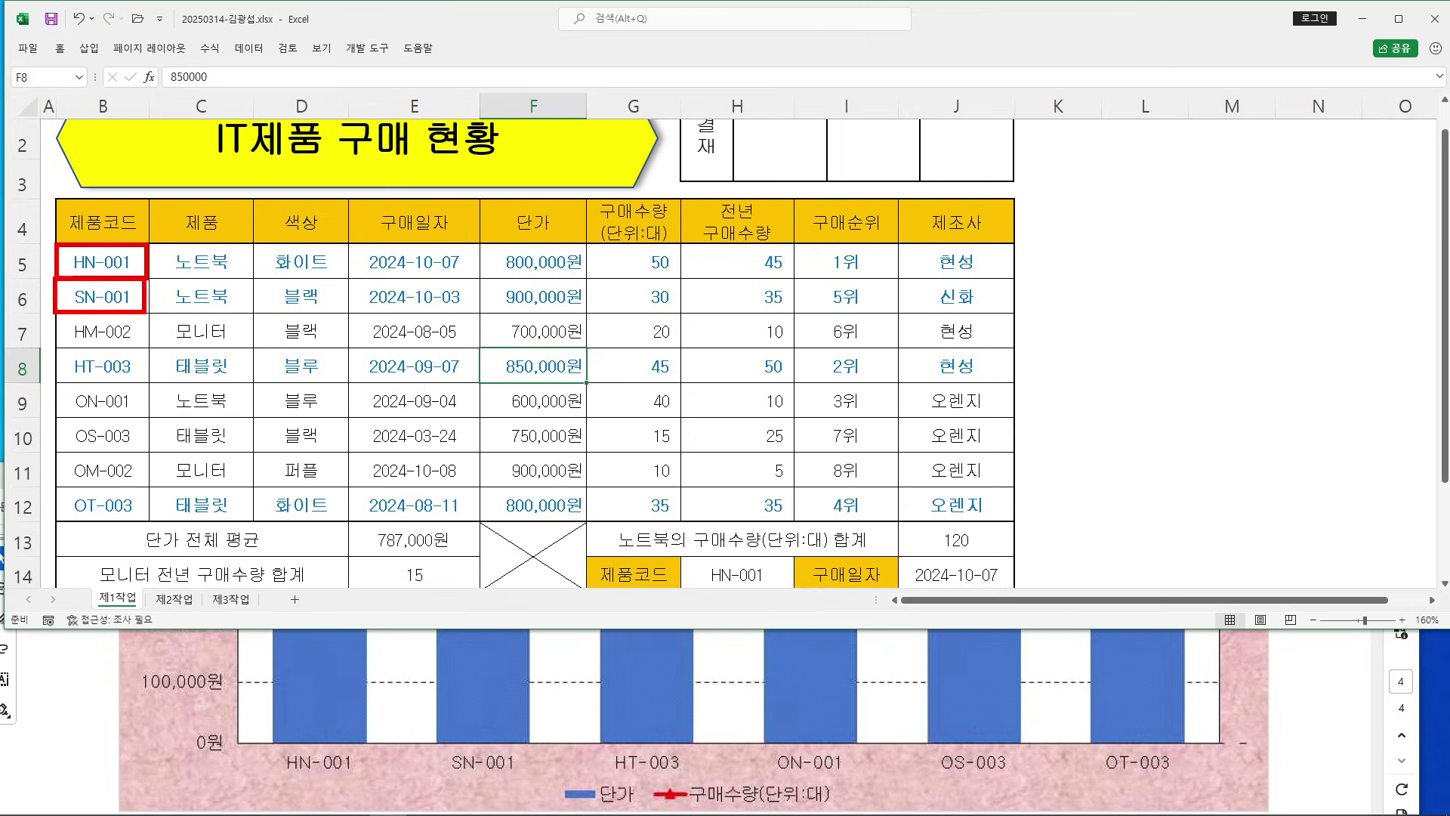
{"action": "mouse_move", "coordinate": [47, 352]}
{"action": "left_mouse_down"}
{"action": "mouse_move", "coordinate": [142, 388]}
{"action": "mouse_move", "coordinate": [113, 333]}
{"action": "mouse_move", "coordinate": [1111, 331]}
{"action": "left_mouse_up"}
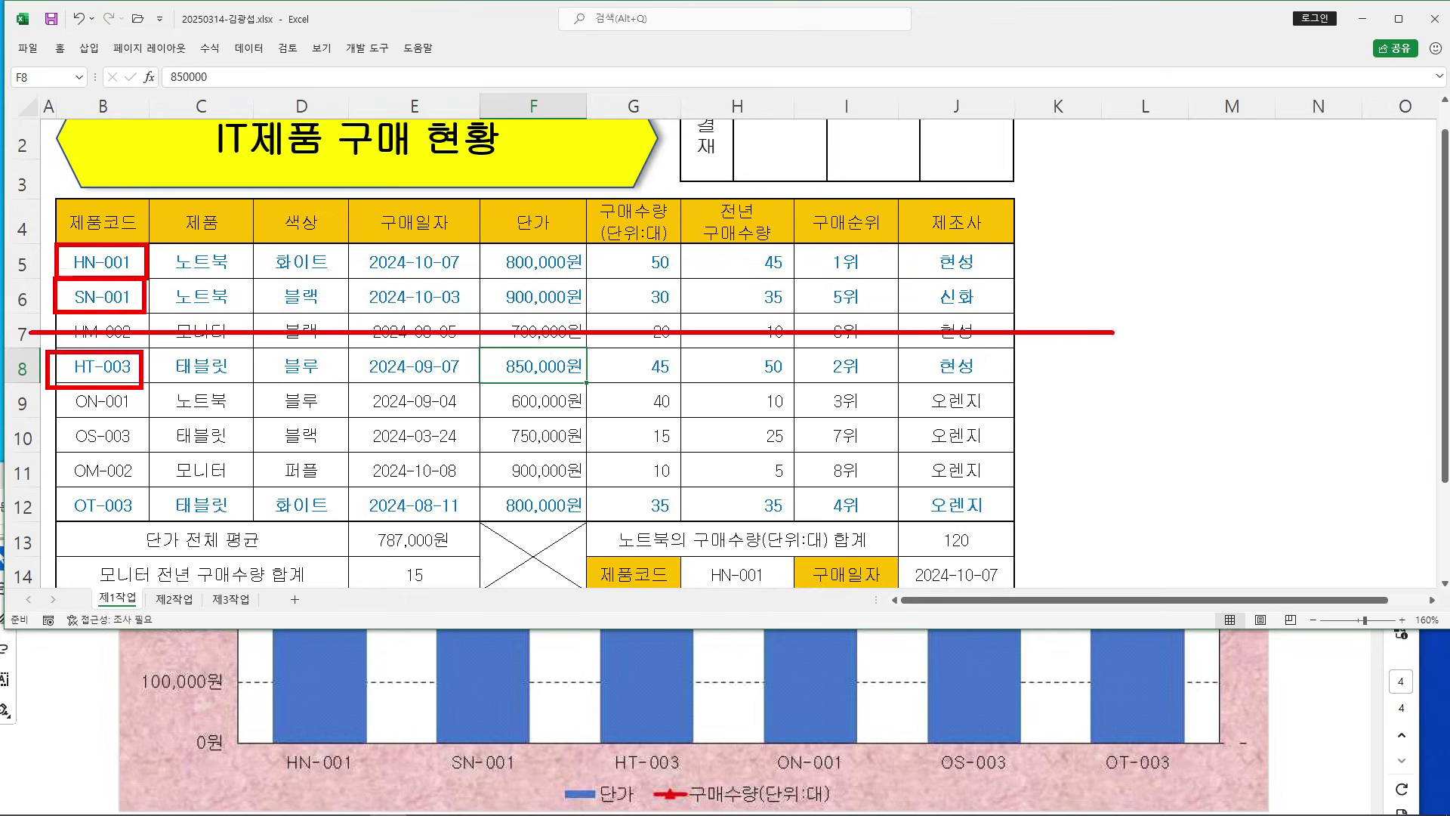
{"action": "left_click_drag", "start_coordinate": [55, 390], "coordinate": [156, 418]}
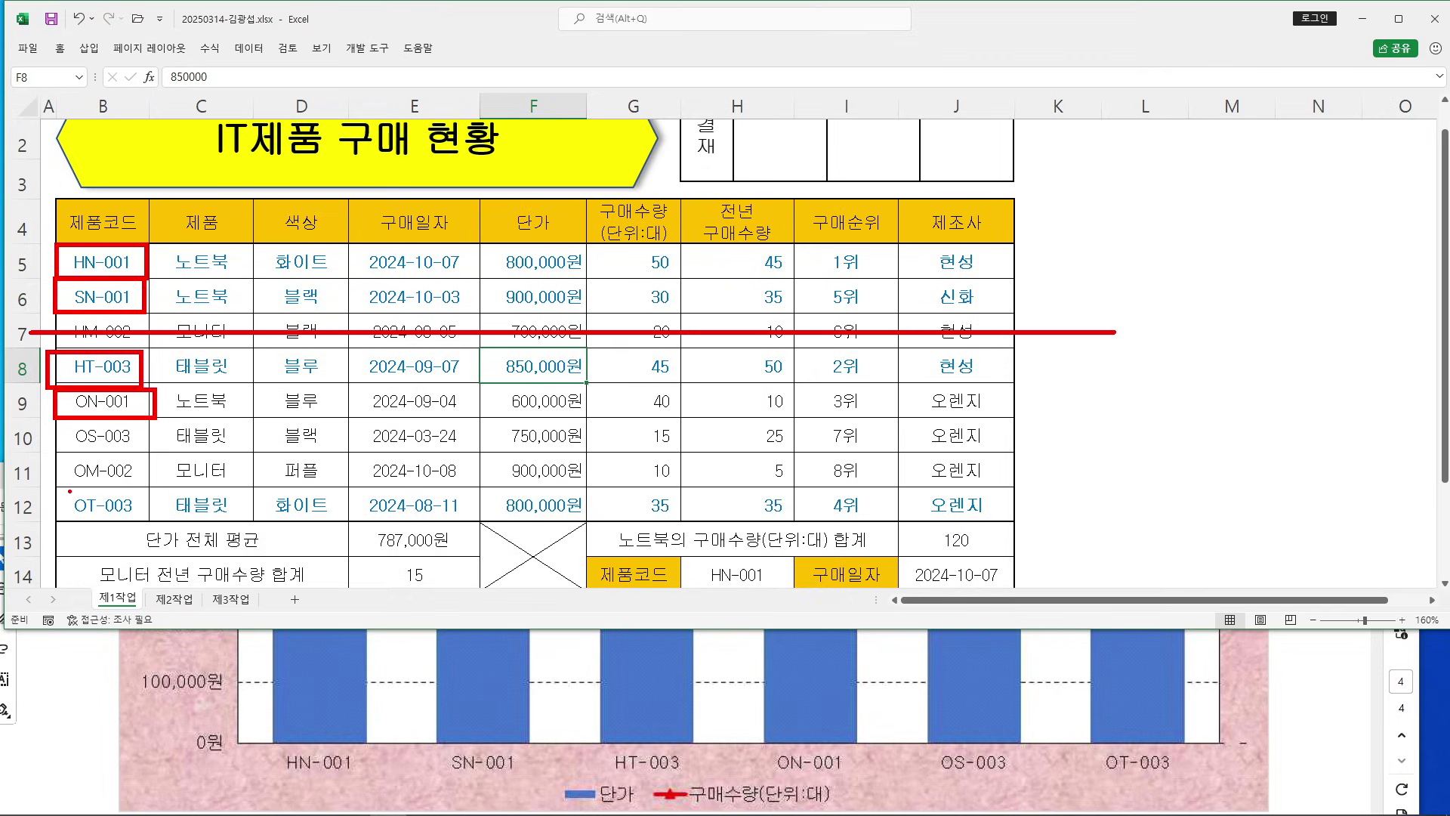
{"action": "mouse_move", "coordinate": [58, 426]}
{"action": "left_mouse_down"}
{"action": "mouse_move", "coordinate": [153, 453]}
{"action": "mouse_move", "coordinate": [59, 452]}
{"action": "mouse_move", "coordinate": [448, 471]}
{"action": "mouse_move", "coordinate": [1066, 471]}
{"action": "left_mouse_up"}
{"action": "mouse_move", "coordinate": [56, 486]}
{"action": "left_mouse_down"}
{"action": "mouse_move", "coordinate": [147, 521]}
{"action": "mouse_move", "coordinate": [56, 488]}
{"action": "left_mouse_up"}
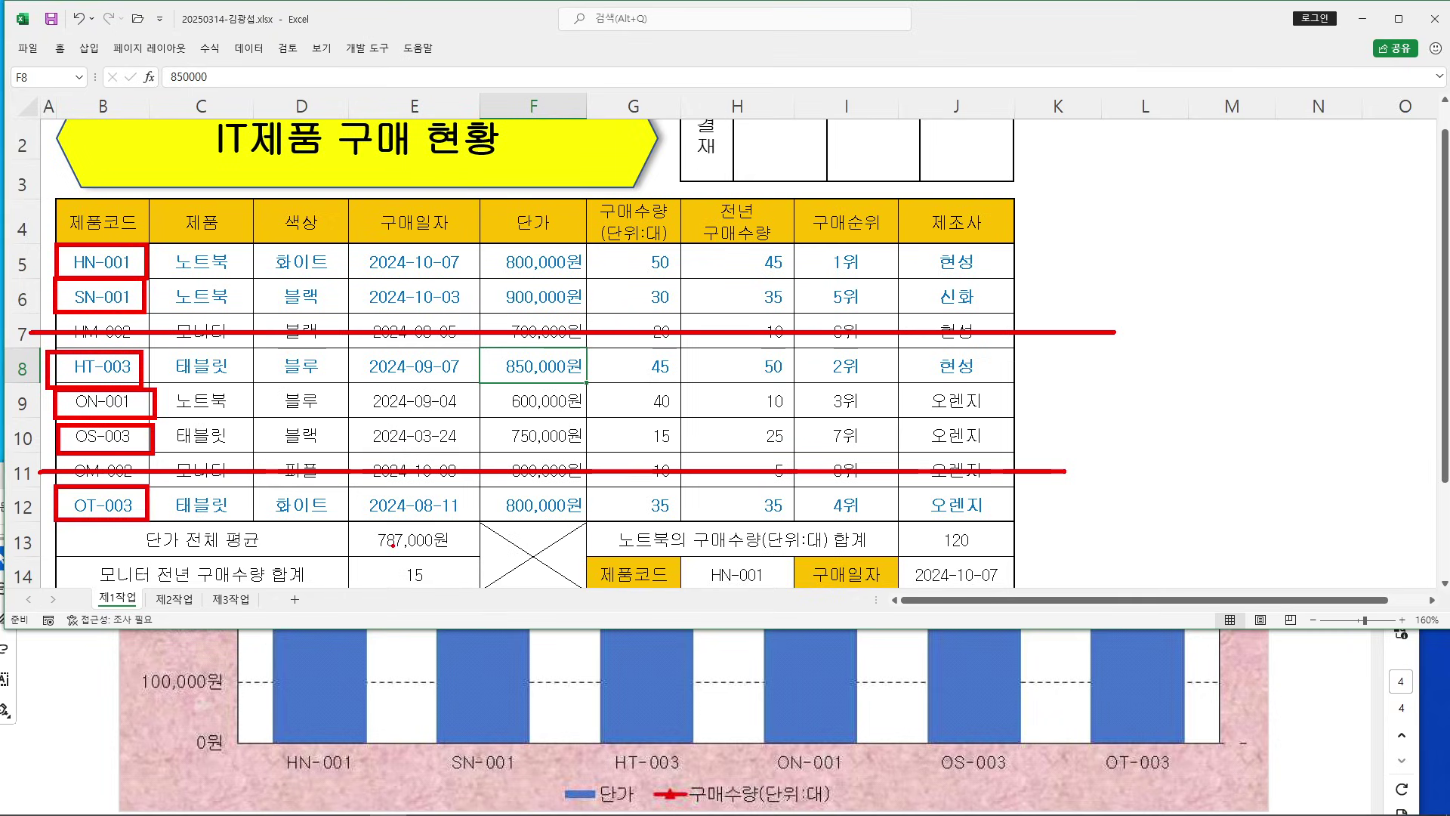
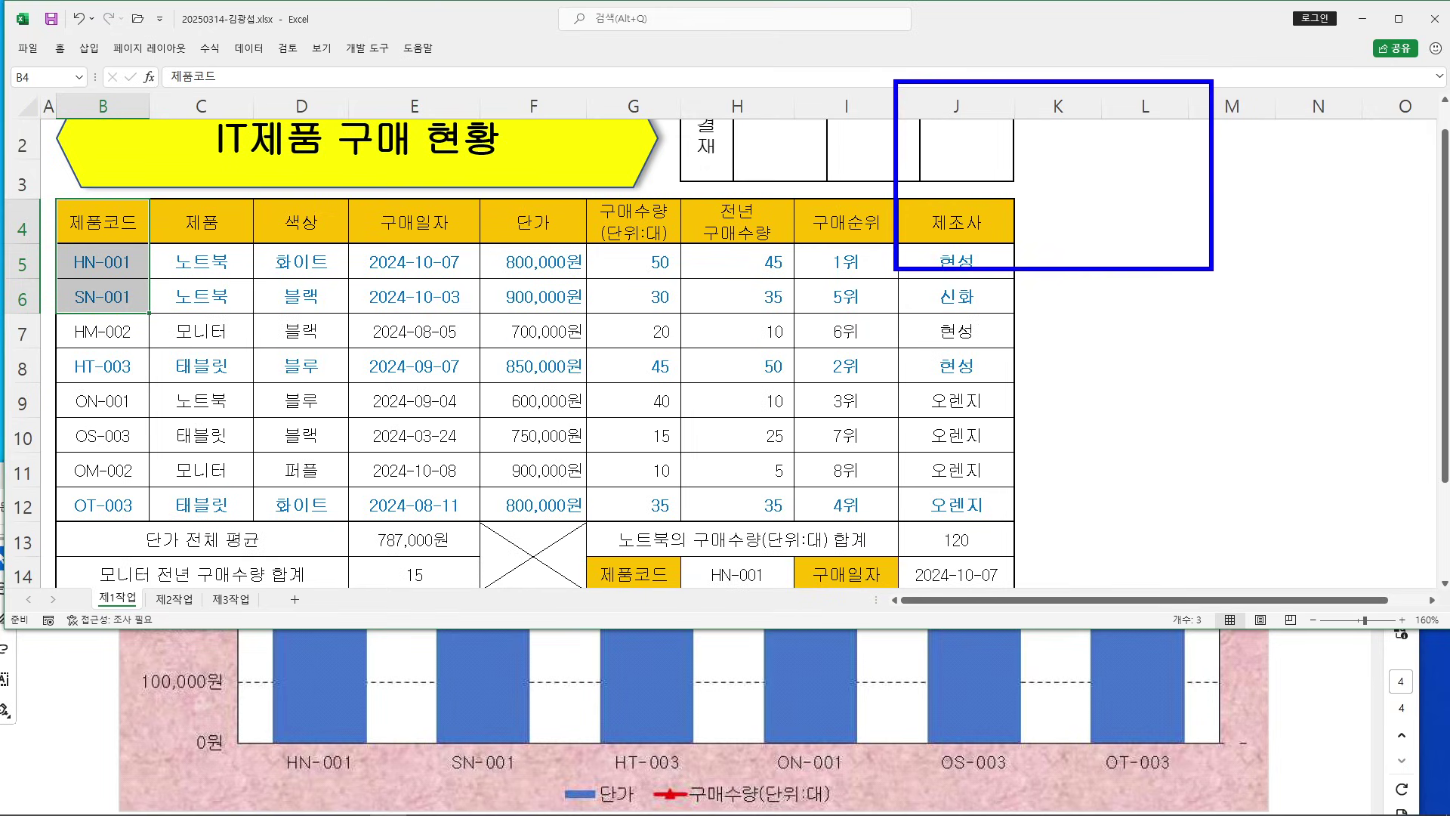
Add F4:G6, B8:B10, F8:G10, B12 and F12:G12 to the B4:B6 selection
{"action": "left_click_drag", "start_coordinate": [982, 135], "coordinate": [1023, 193]}
{"action": "left_click_drag", "start_coordinate": [1020, 181], "coordinate": [1094, 156]}
{"action": "left_click_drag", "start_coordinate": [1122, 108], "coordinate": [1121, 212]}
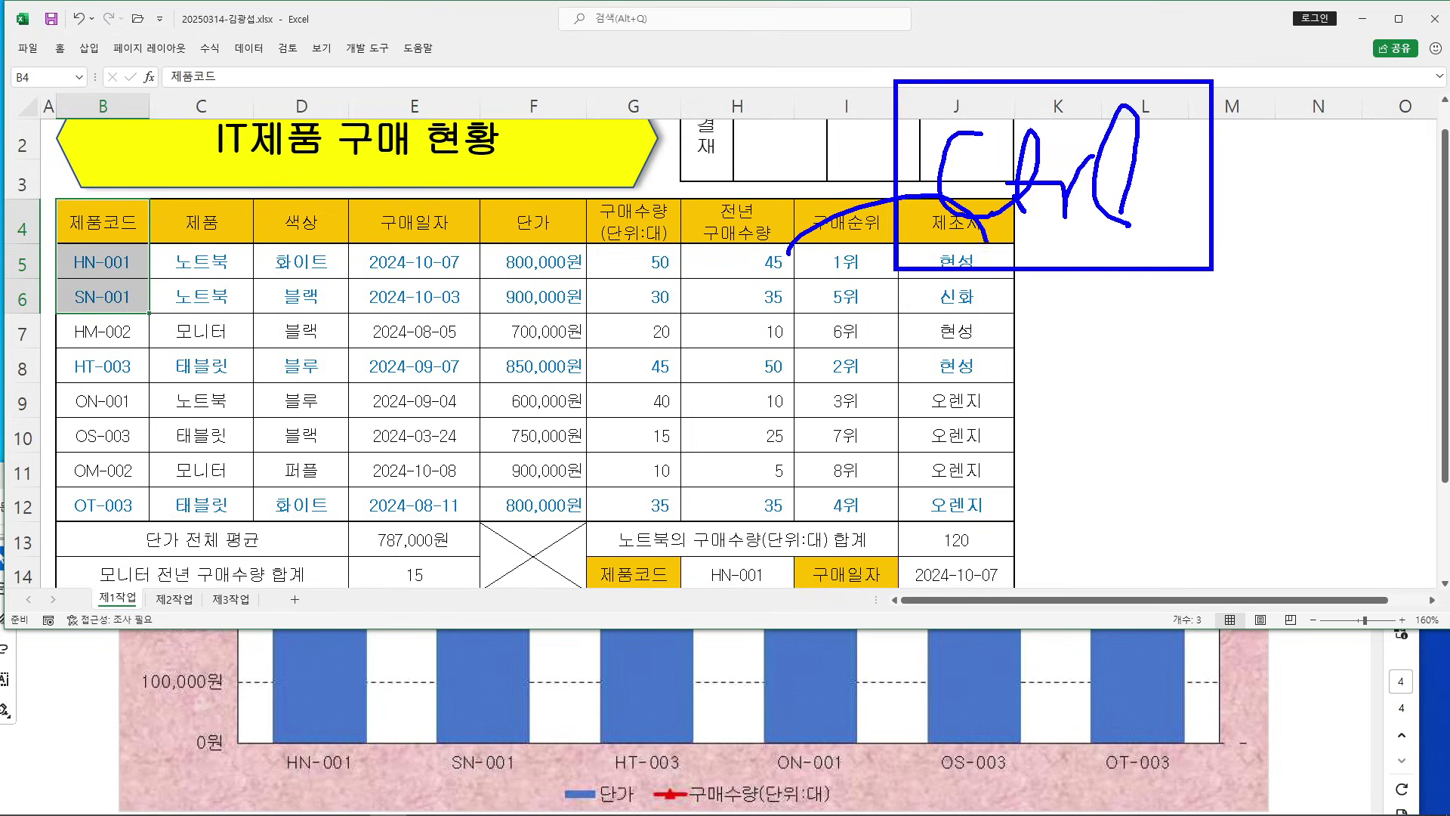
{"action": "key", "text": "Escape"}
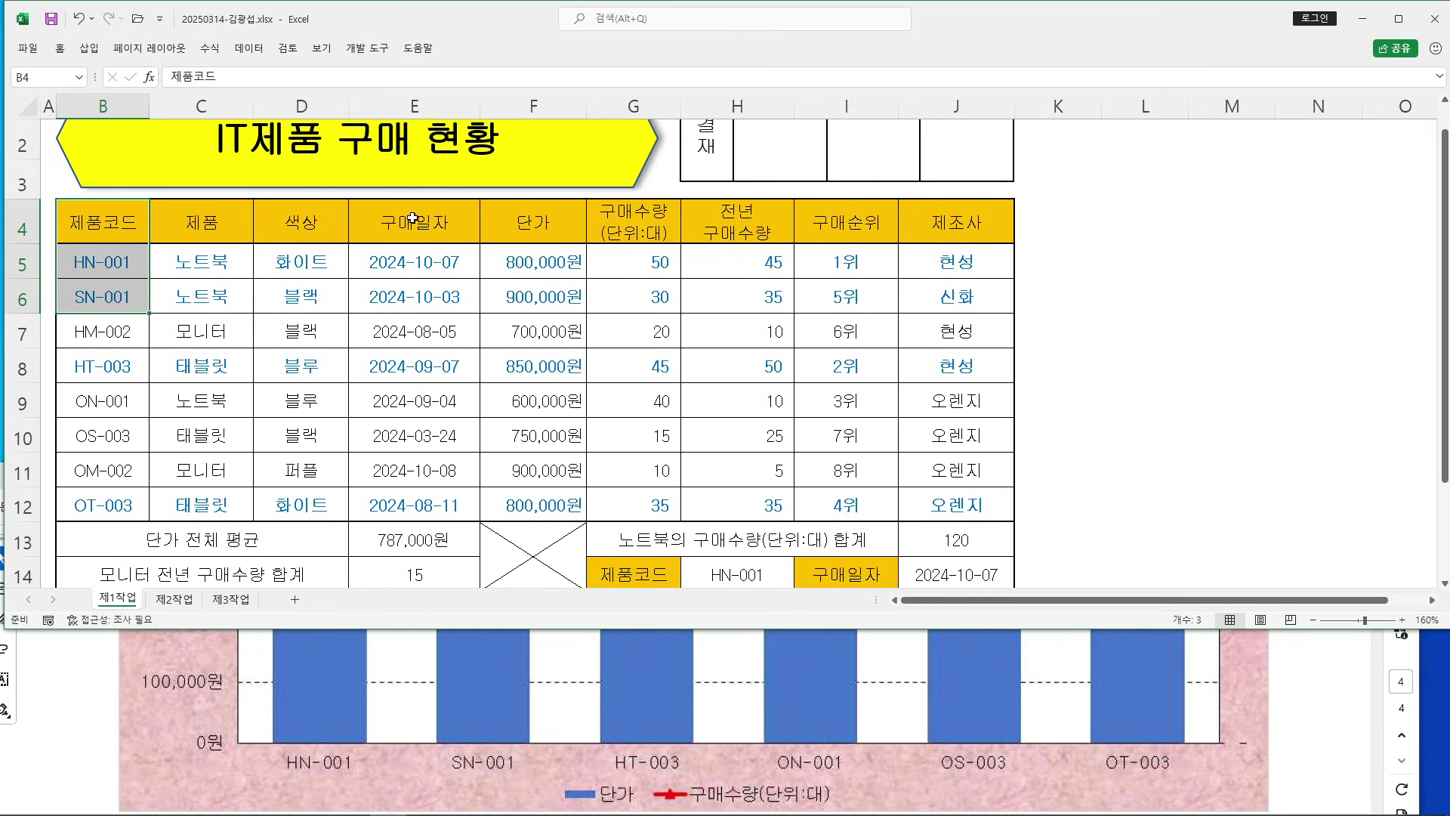
{"action": "left_click_drag", "start_coordinate": [517, 218], "coordinate": [626, 296], "text": "ctrl"}
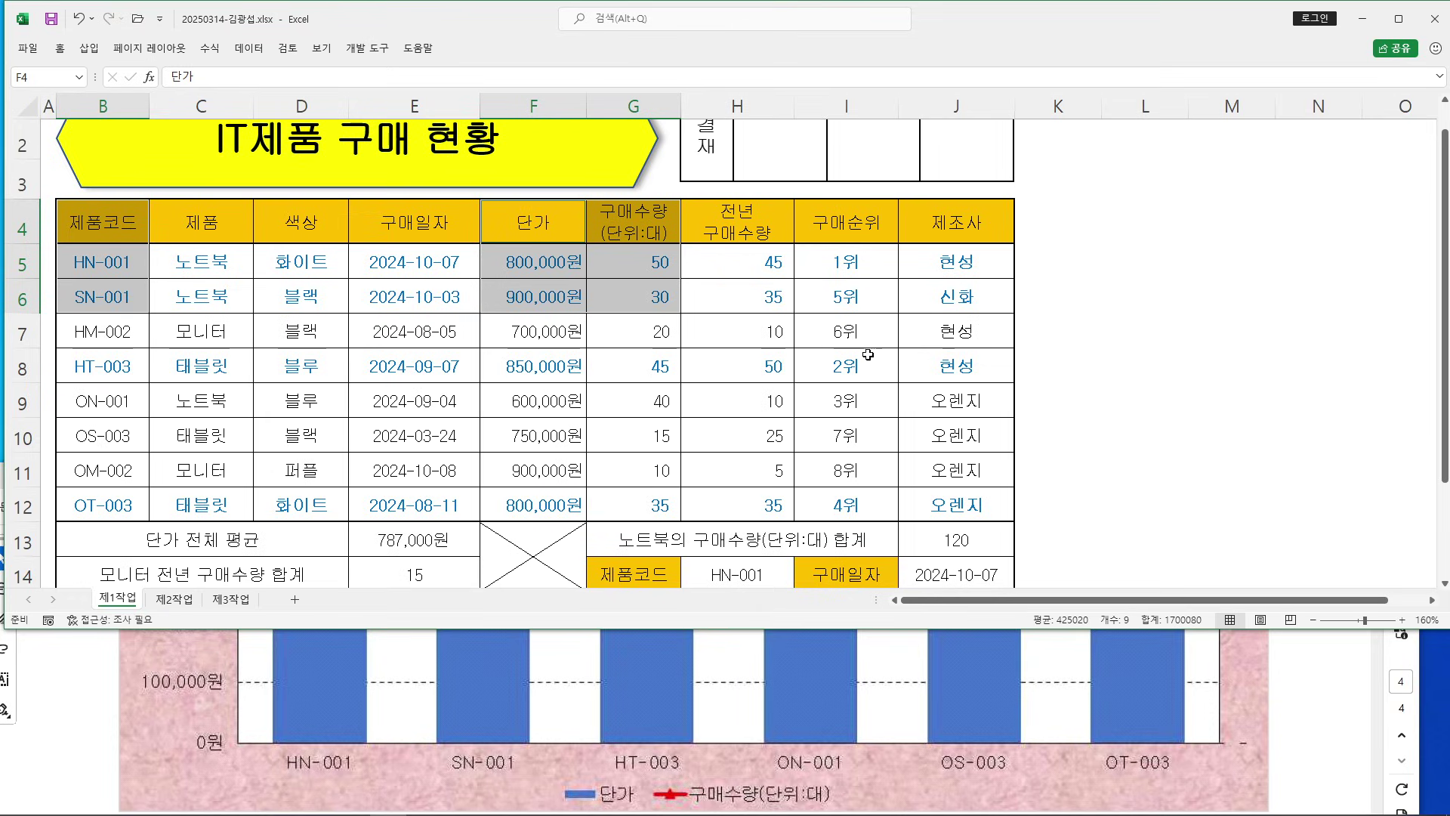
{"action": "left_click_drag", "start_coordinate": [109, 364], "coordinate": [106, 437], "text": "ctrl"}
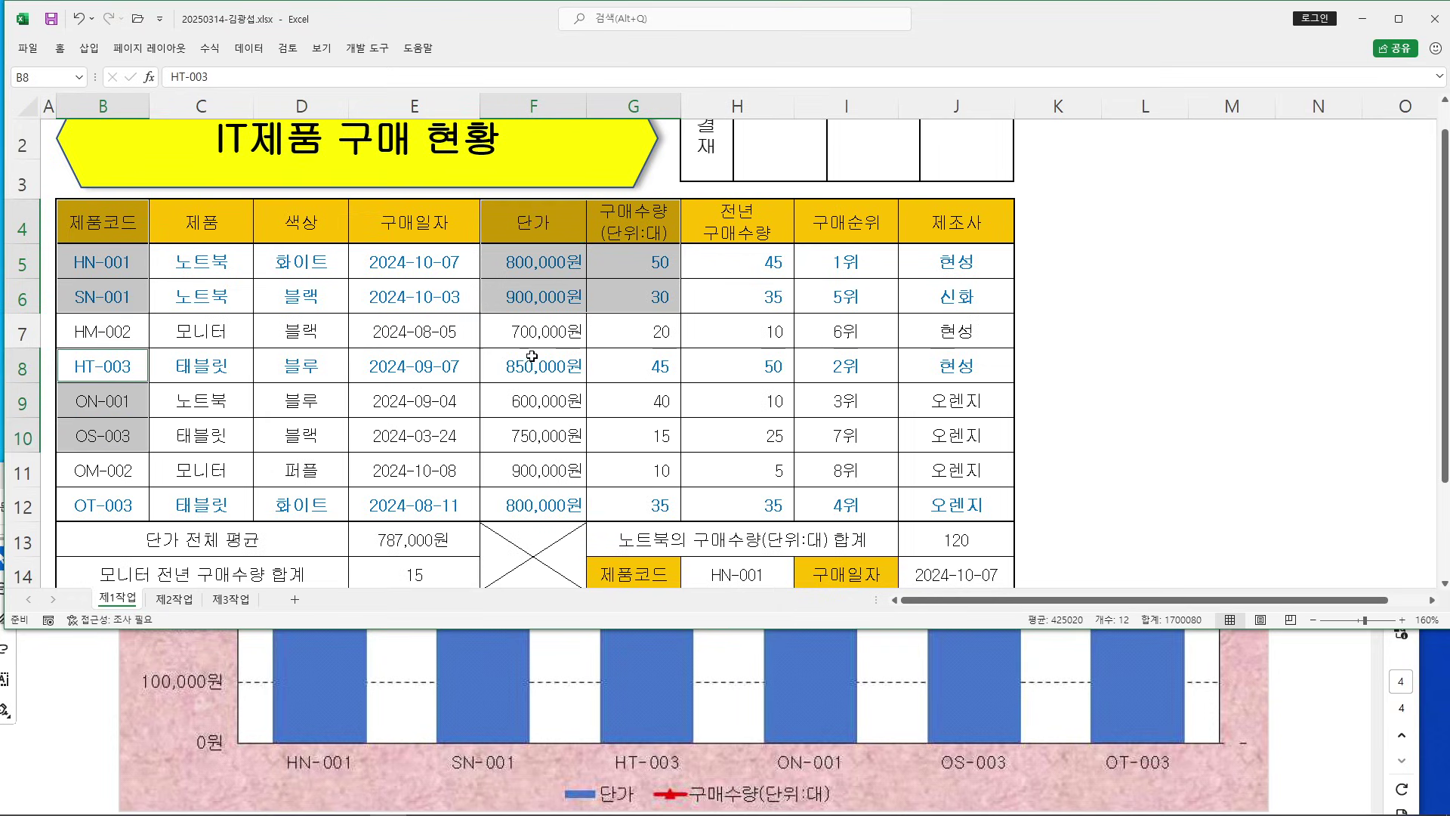
{"action": "left_click_drag", "start_coordinate": [560, 374], "coordinate": [625, 426], "text": "ctrl"}
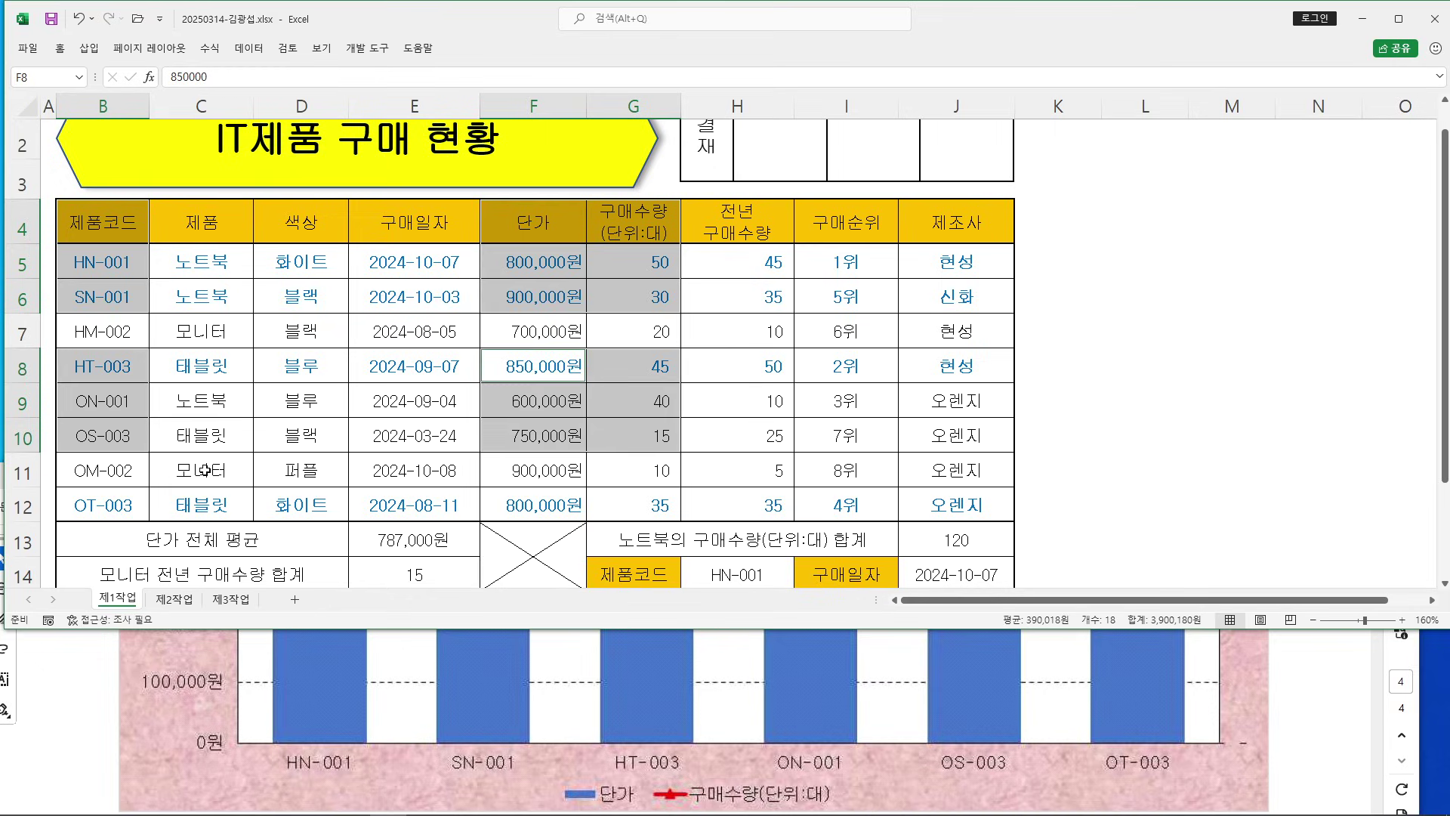
{"action": "left_click", "coordinate": [89, 505], "text": "ctrl"}
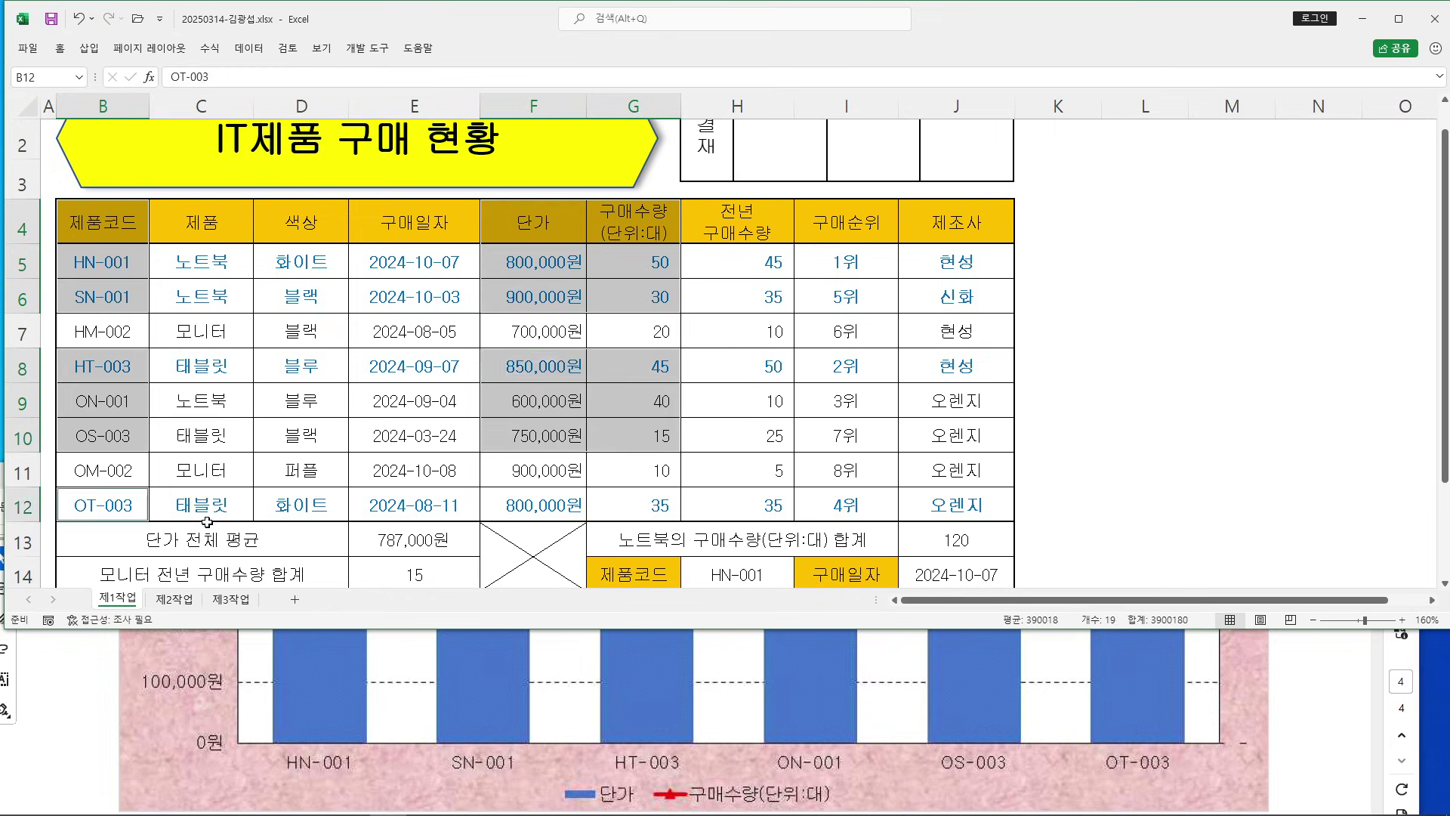
{"action": "left_click_drag", "start_coordinate": [528, 507], "coordinate": [642, 507], "text": "ctrl"}
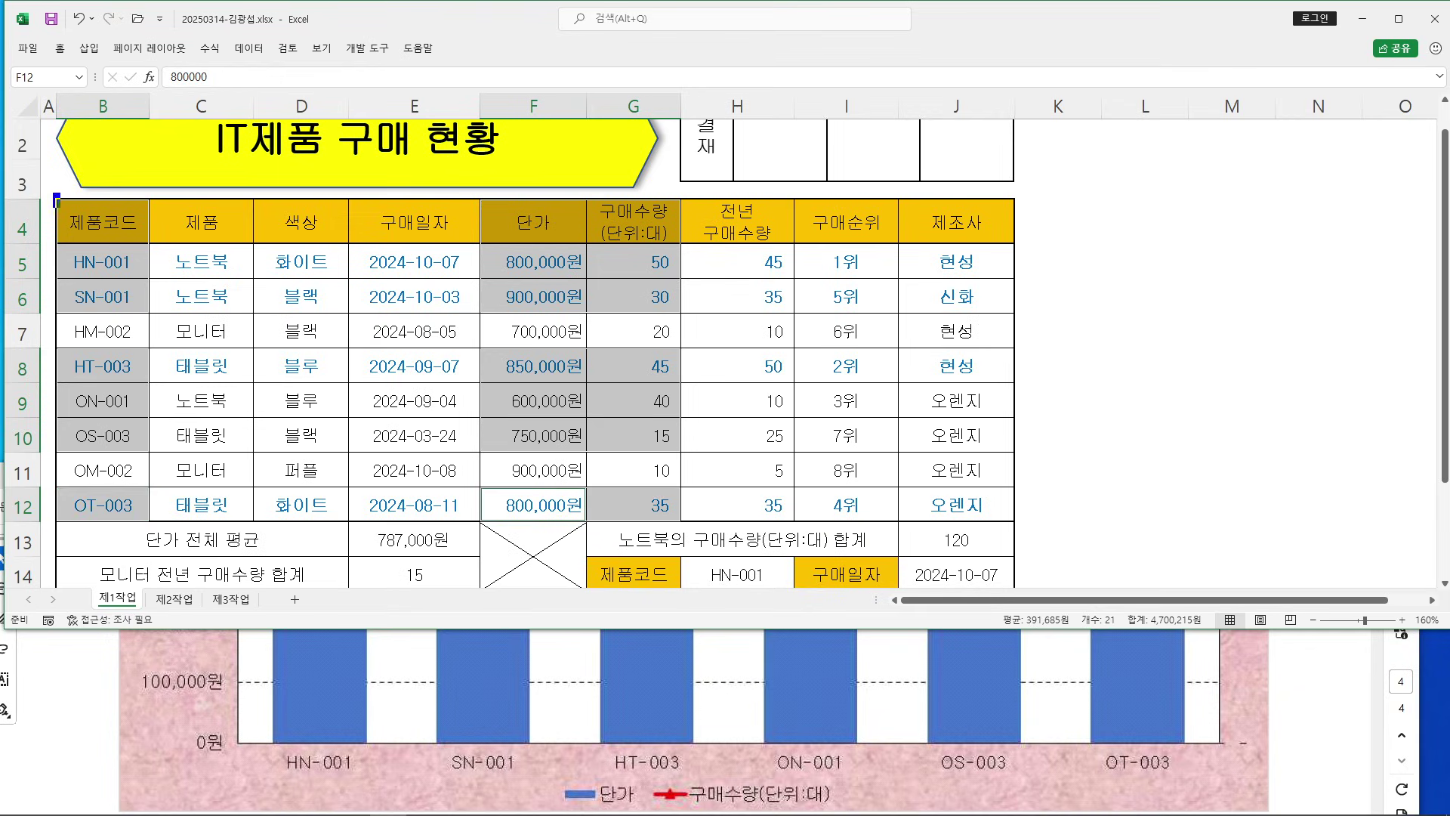
Annotate on screen how the separate product-code and value ranges are combined
{"action": "left_click_drag", "start_coordinate": [57, 197], "coordinate": [152, 314]}
{"action": "left_click_drag", "start_coordinate": [111, 259], "coordinate": [104, 304]}
{"action": "left_click_drag", "start_coordinate": [698, 31], "coordinate": [1014, 170]}
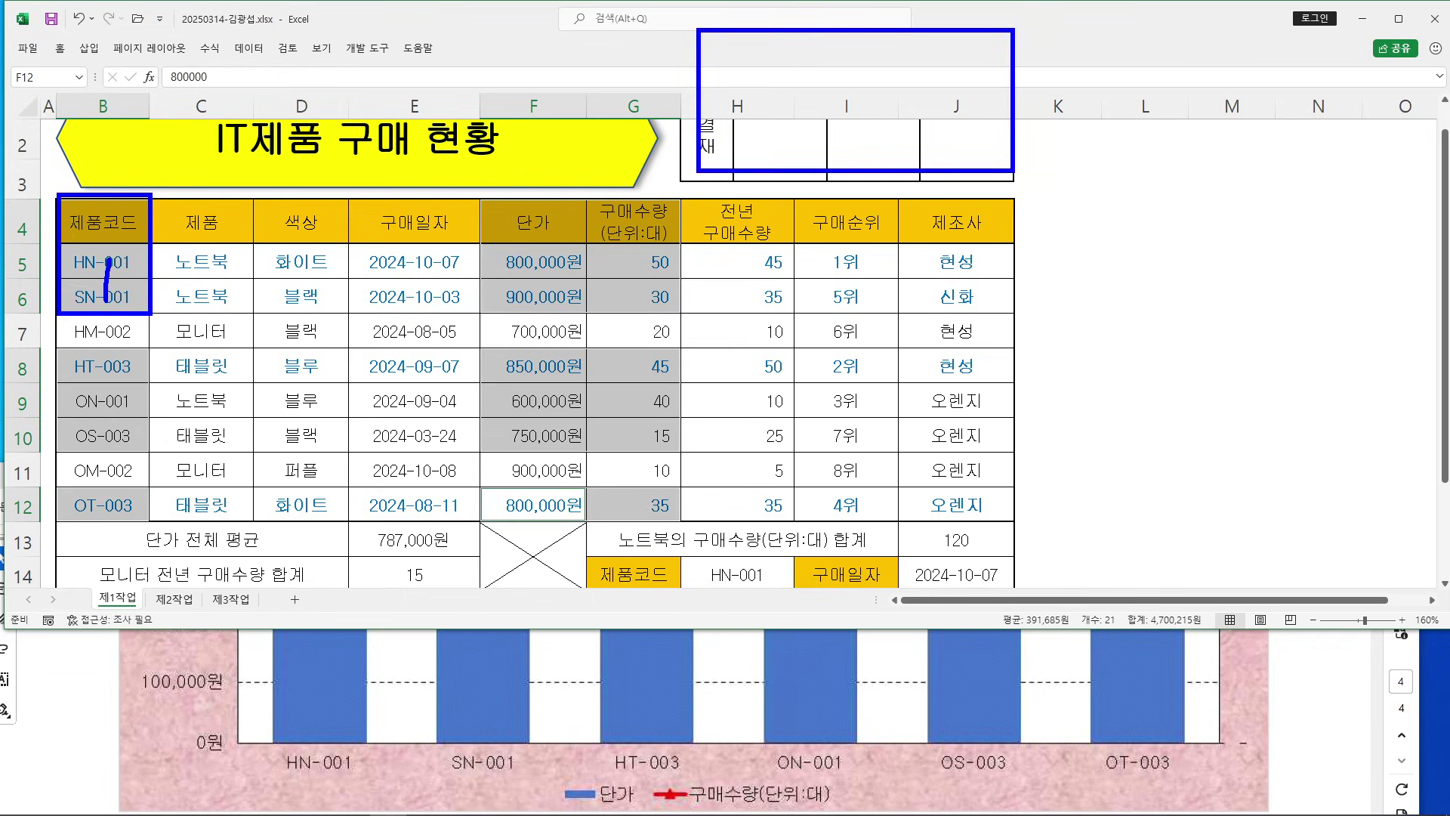
{"action": "left_click_drag", "start_coordinate": [821, 68], "coordinate": [825, 121]}
{"action": "left_click_drag", "start_coordinate": [877, 50], "coordinate": [878, 120]}
{"action": "left_click_drag", "start_coordinate": [847, 117], "coordinate": [916, 83]}
{"action": "left_click_drag", "start_coordinate": [928, 120], "coordinate": [939, 117]}
{"action": "left_click_drag", "start_coordinate": [626, 124], "coordinate": [737, 175]}
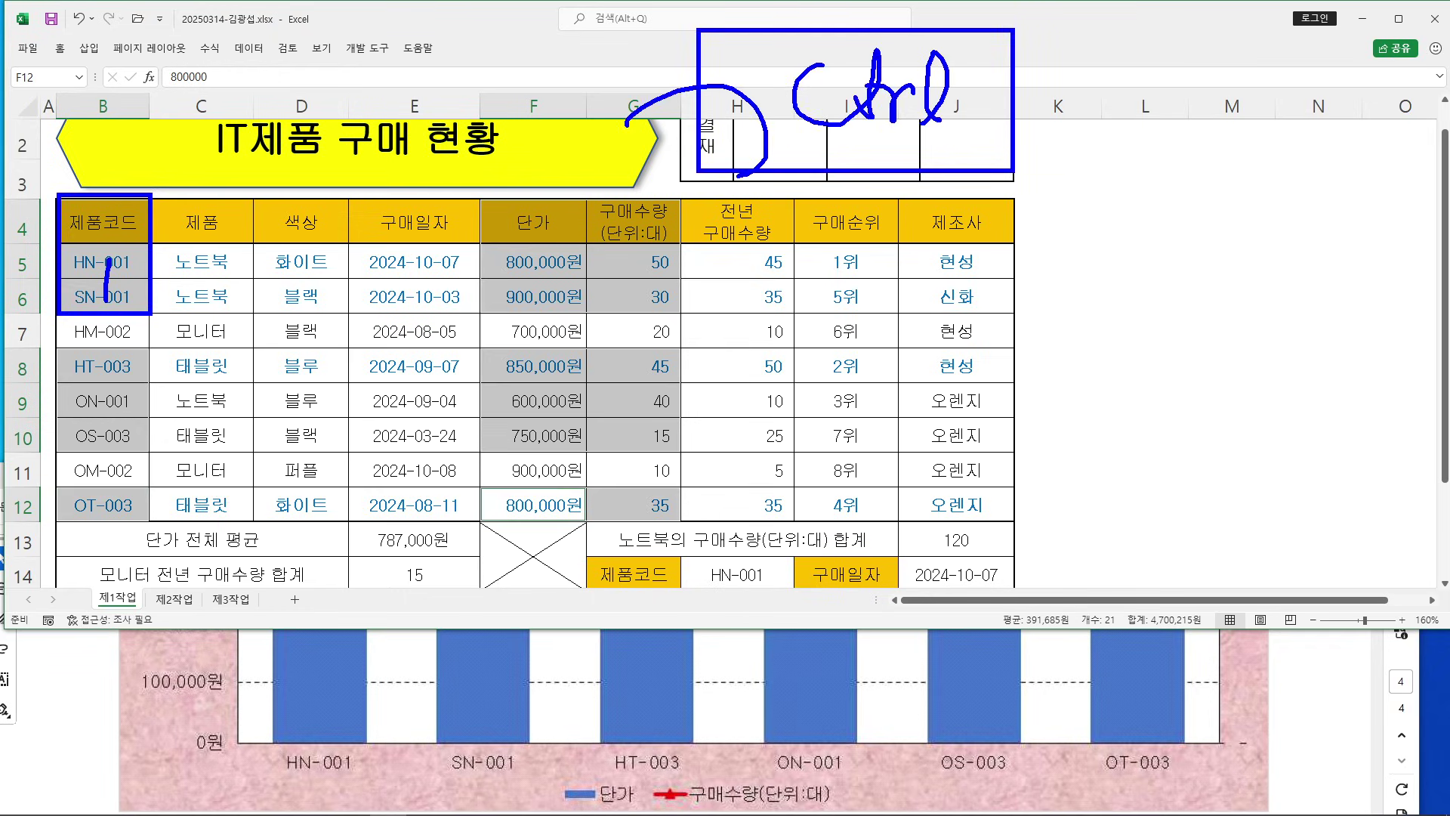
Outline each selected range as a note, then create the column chart with F11
{"action": "left_click_drag", "start_coordinate": [485, 196], "coordinate": [679, 316]}
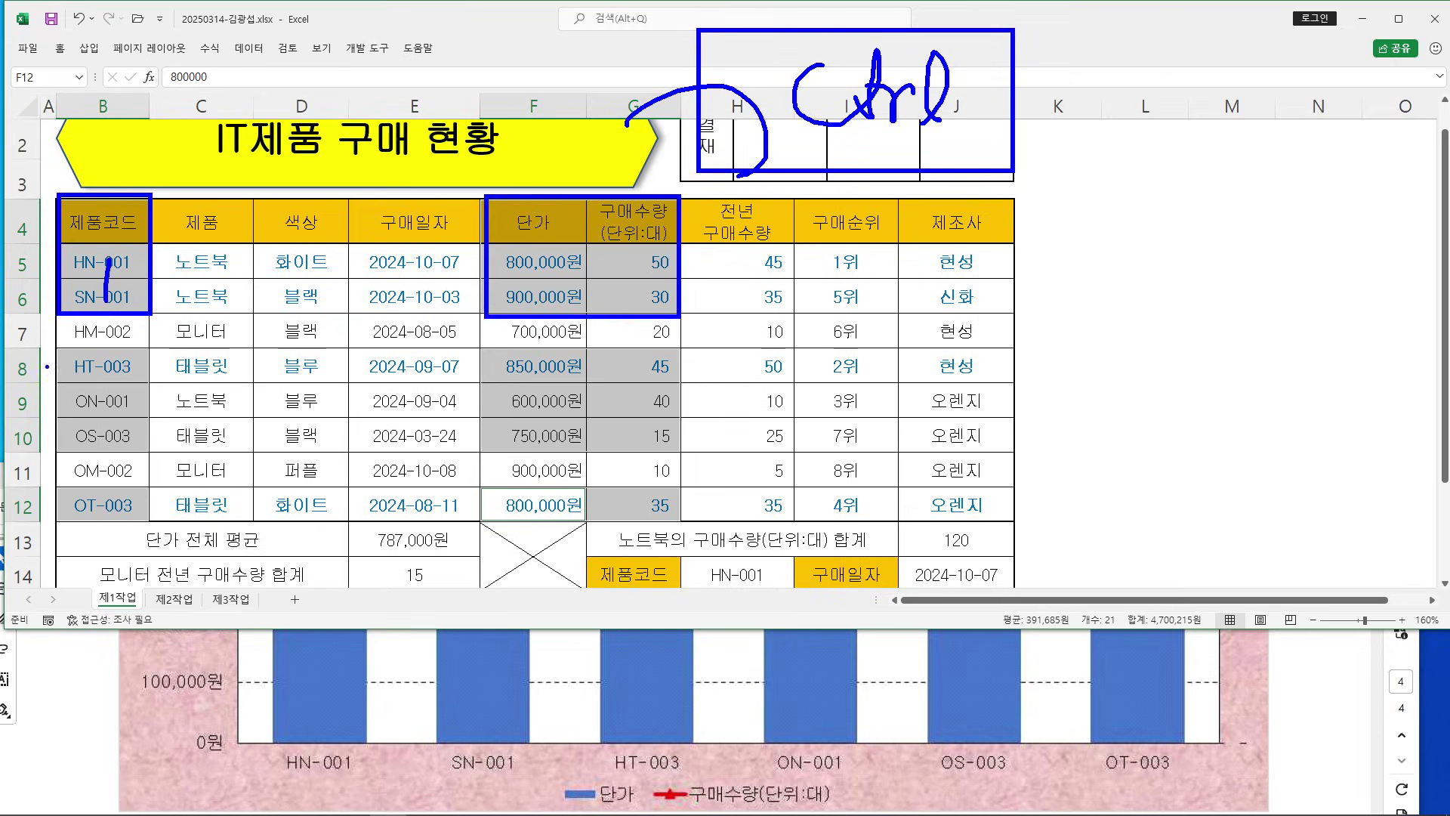
{"action": "left_click_drag", "start_coordinate": [54, 348], "coordinate": [149, 450]}
{"action": "left_click_drag", "start_coordinate": [481, 364], "coordinate": [678, 447]}
{"action": "left_click_drag", "start_coordinate": [57, 481], "coordinate": [157, 520]}
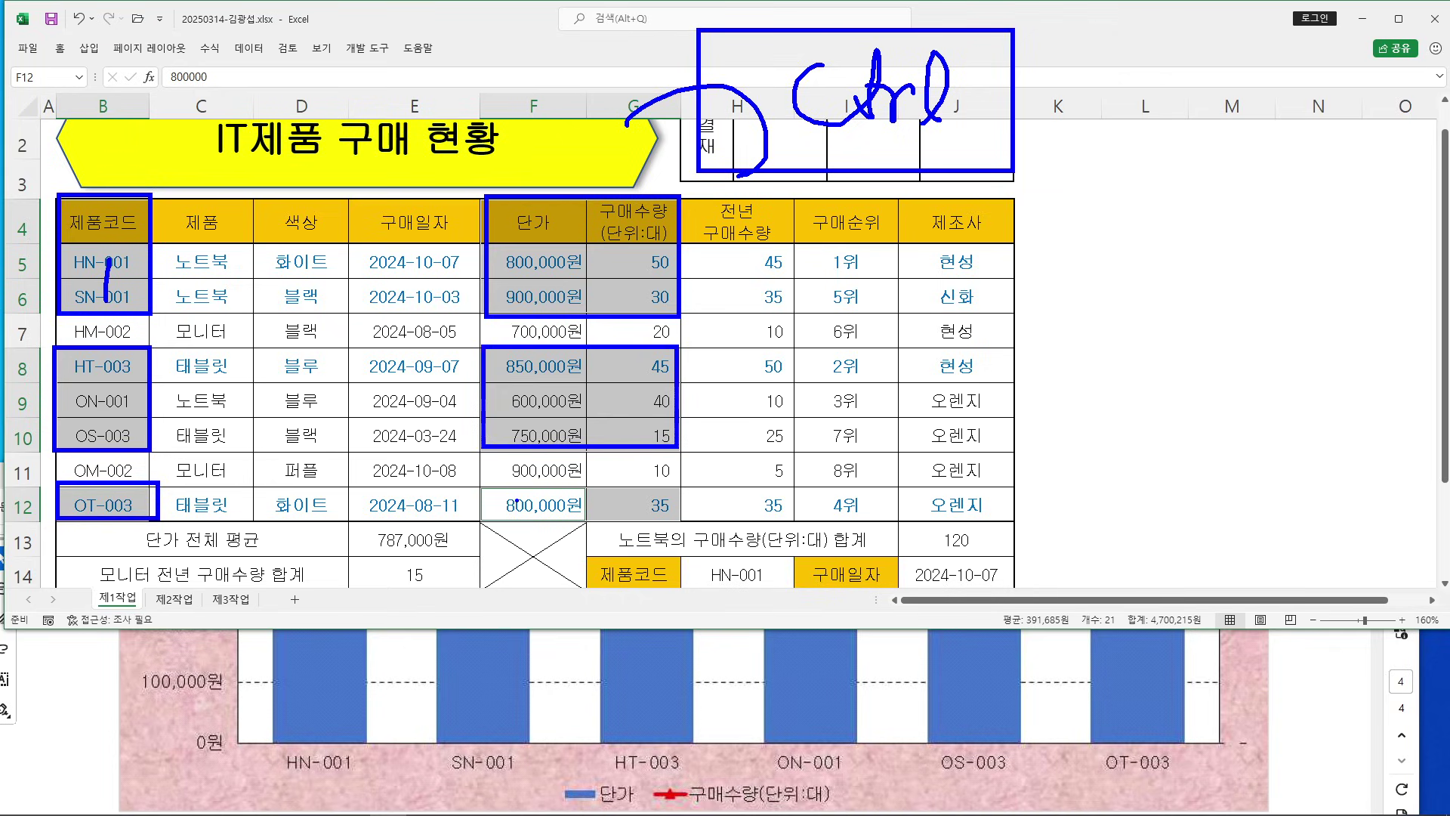
{"action": "left_click_drag", "start_coordinate": [491, 481], "coordinate": [675, 526]}
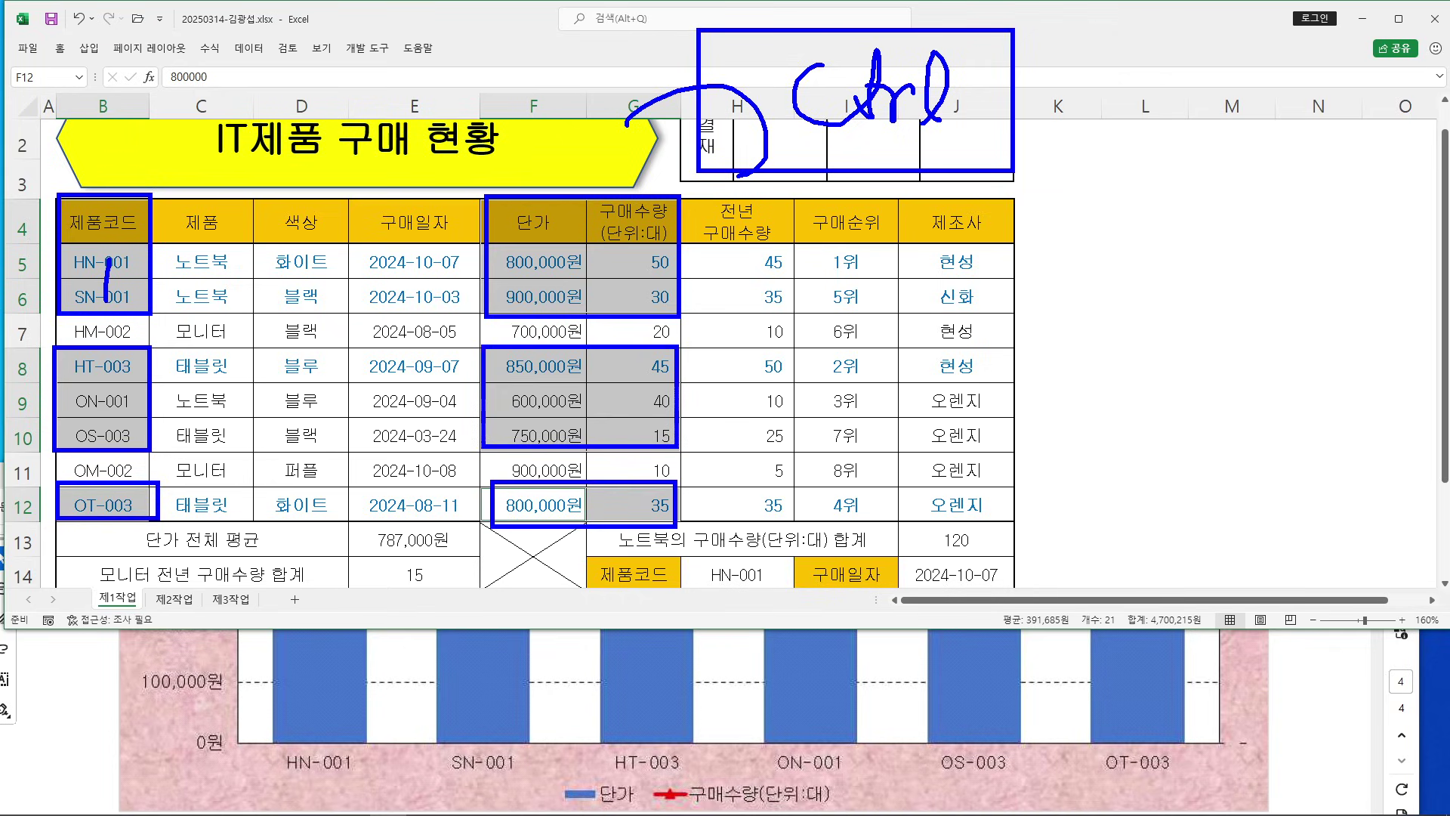
{"action": "left_click_drag", "start_coordinate": [888, 259], "coordinate": [1254, 484]}
{"action": "mouse_move", "coordinate": [1072, 352]}
{"action": "left_mouse_down"}
{"action": "mouse_move", "coordinate": [1187, 351]}
{"action": "mouse_move", "coordinate": [1066, 463]}
{"action": "left_mouse_up"}
{"action": "left_click_drag", "start_coordinate": [1058, 408], "coordinate": [1143, 401]}
{"action": "mouse_move", "coordinate": [1171, 385]}
{"action": "left_mouse_down"}
{"action": "mouse_move", "coordinate": [1169, 446]}
{"action": "mouse_move", "coordinate": [1190, 505]}
{"action": "left_mouse_up"}
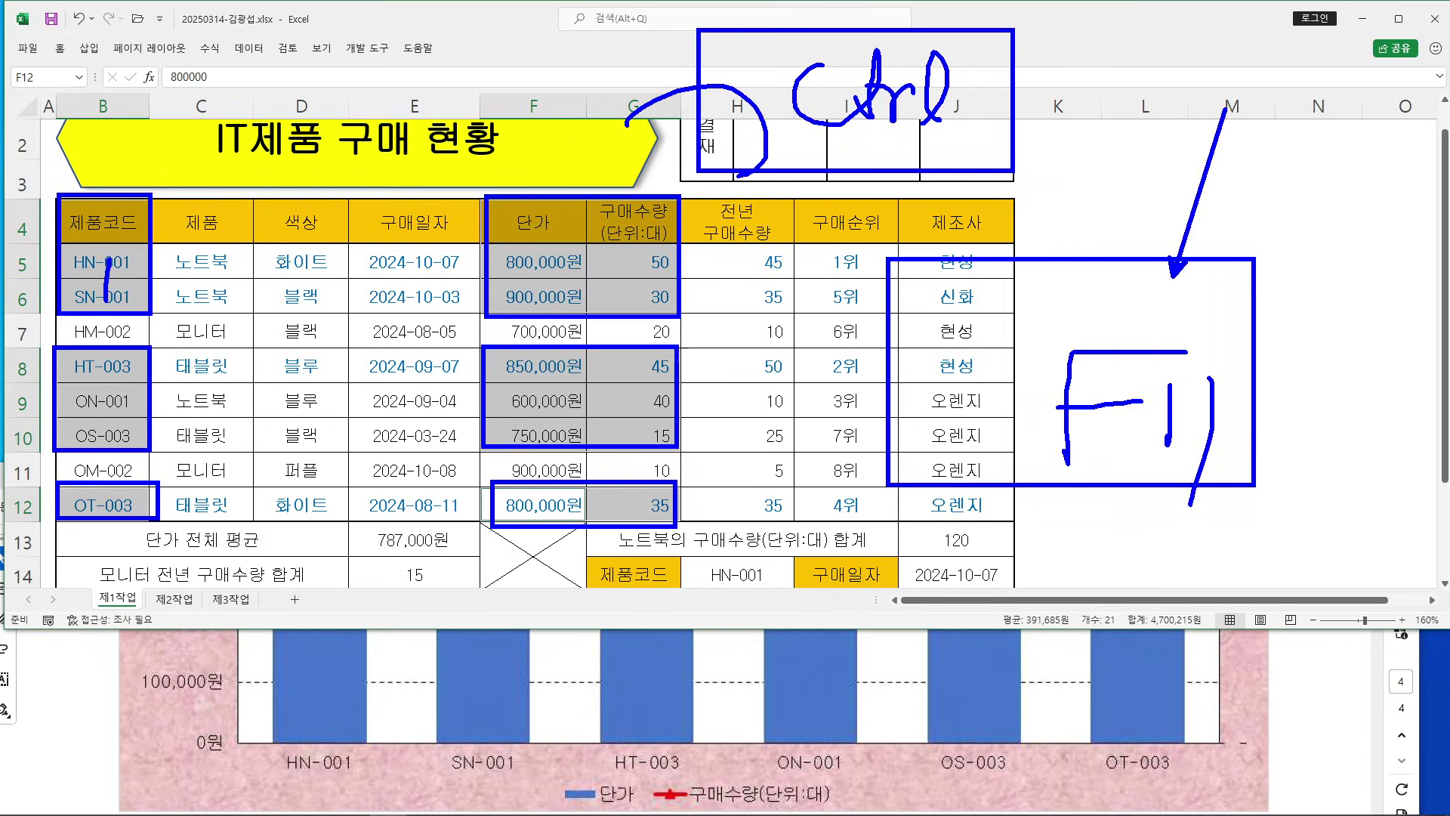
{"action": "key", "text": "Escape"}
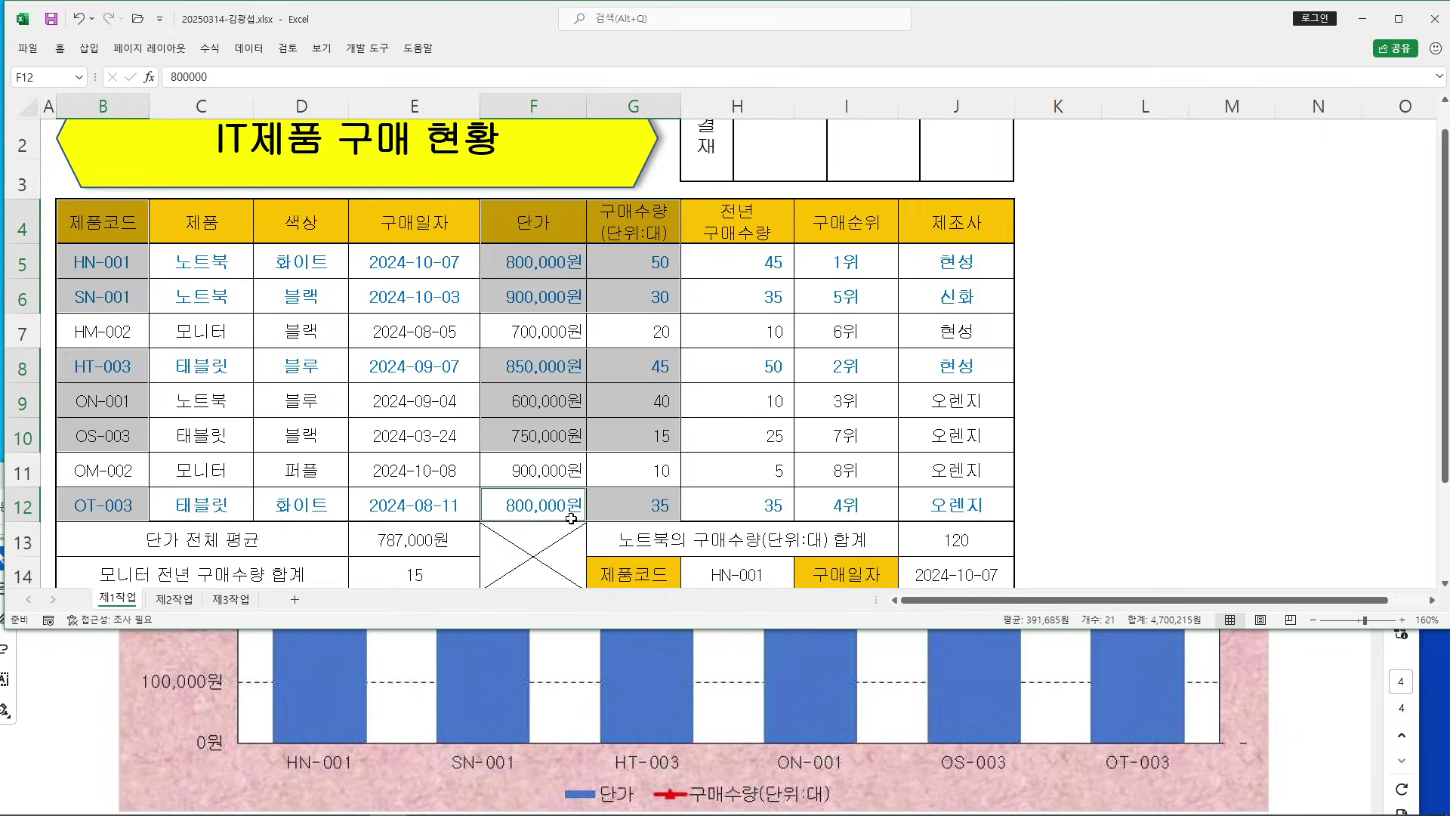
{"action": "key", "text": "F11"}
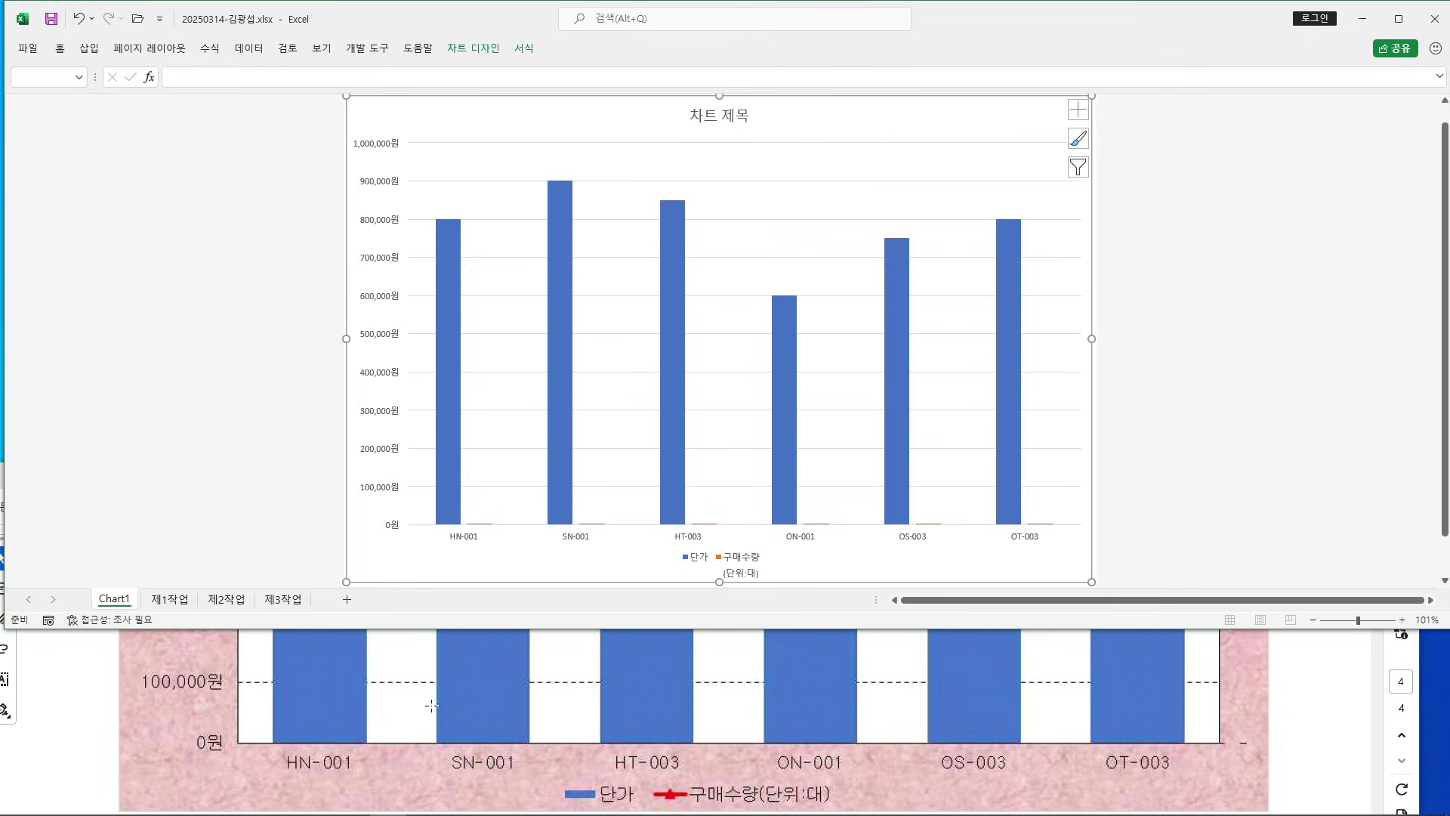
Rename the Chart1 sheet to 제4작업
{"action": "left_click", "coordinate": [115, 599]}
{"action": "double_click", "coordinate": [115, 599]}
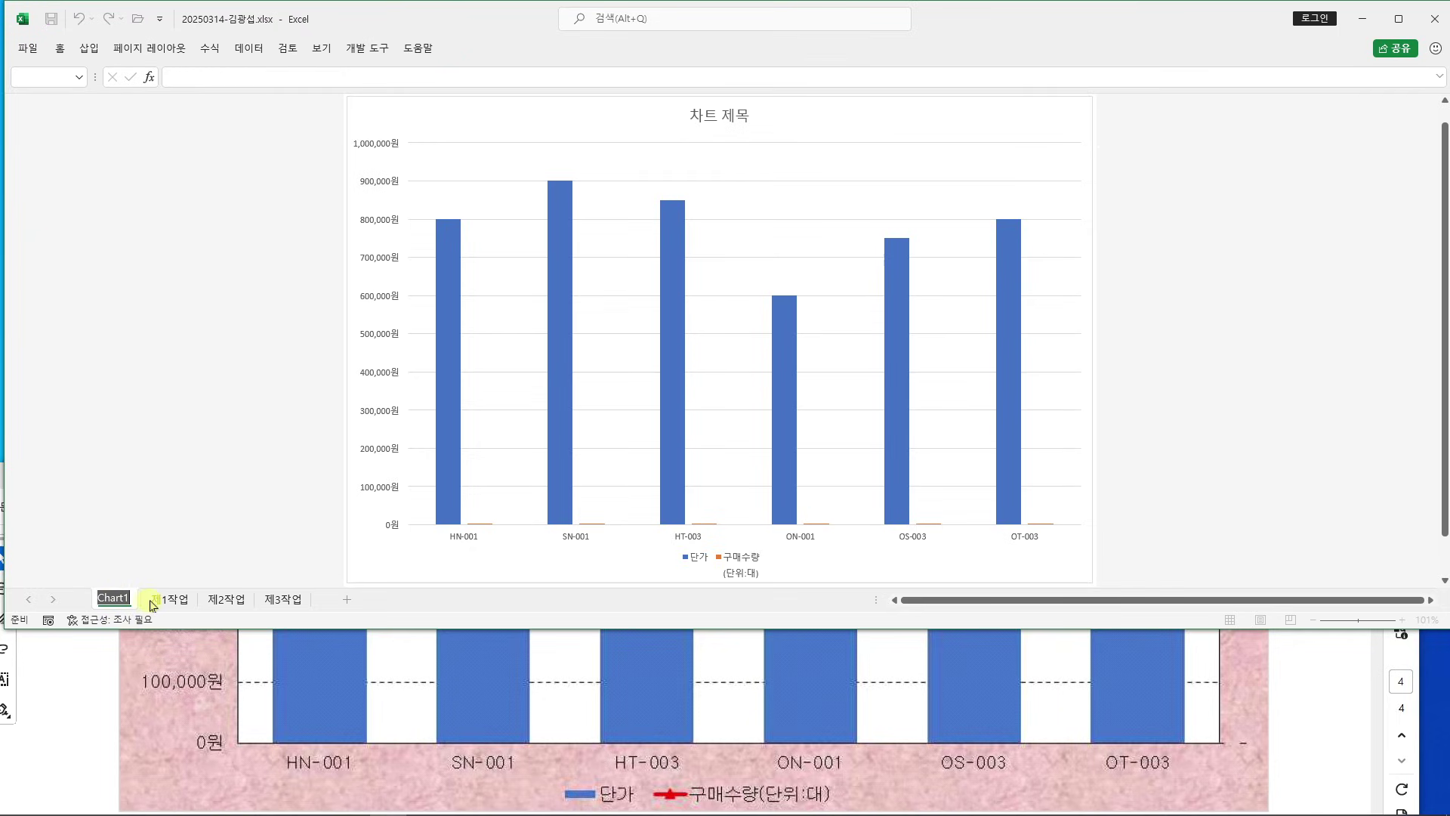
{"action": "type", "text": "제4작업"}
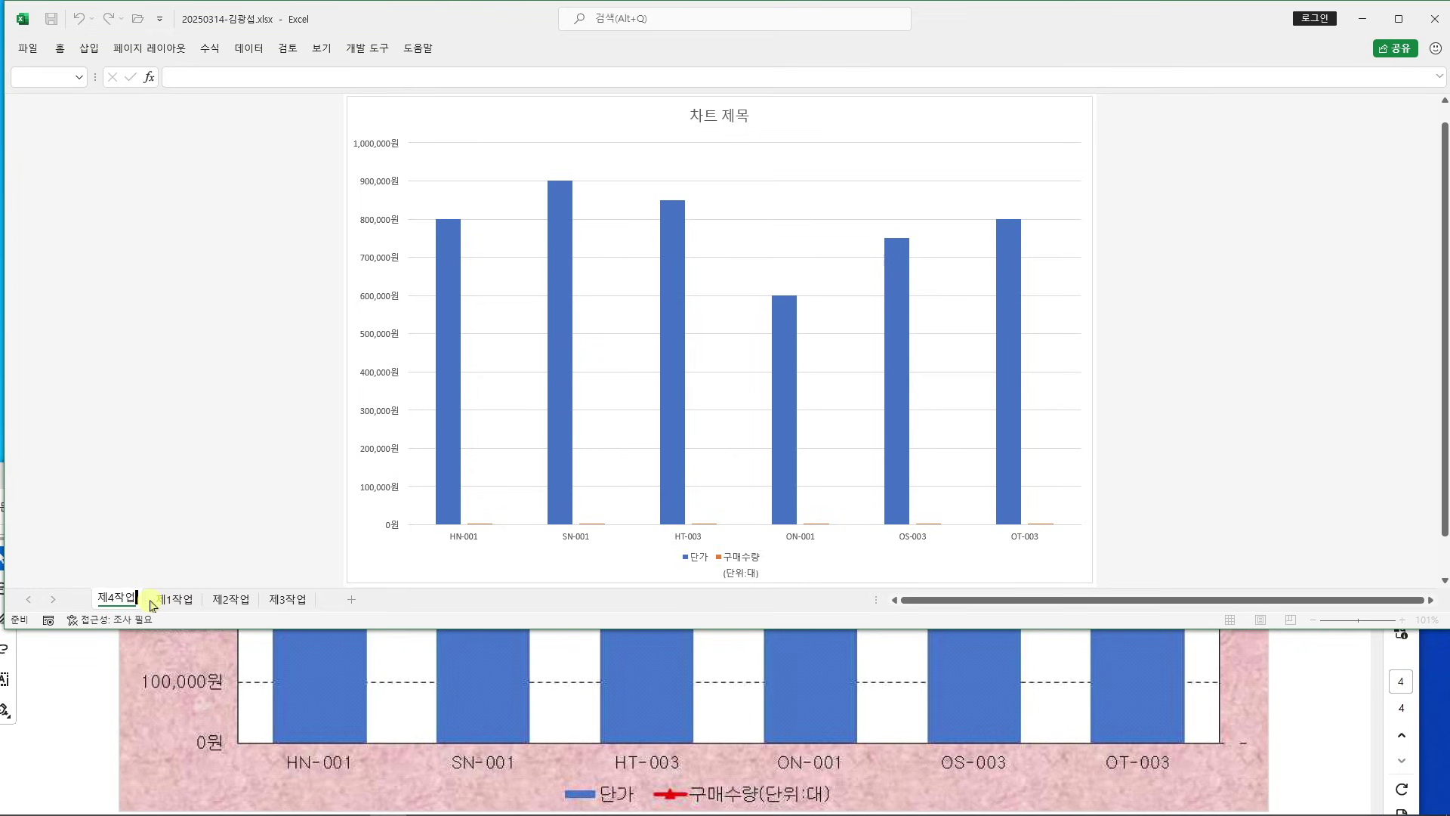
{"action": "key", "text": "Return"}
Move the 제4작업 sheet so it sits after 제3작업
{"action": "left_click", "coordinate": [97, 693]}
{"action": "scroll", "coordinate": [124, 688], "scroll_direction": "down", "scroll_amount": 2}
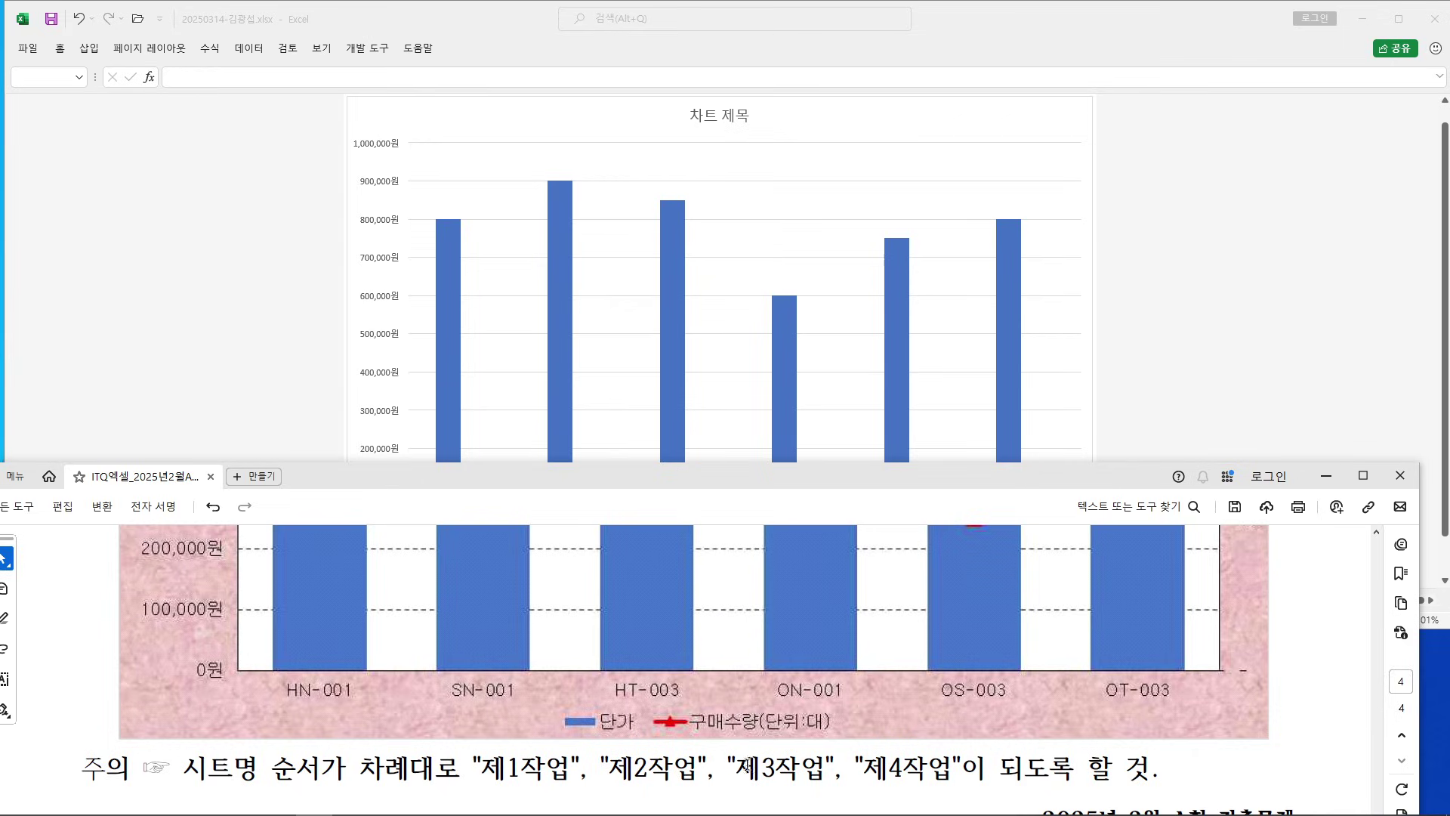
{"action": "left_click", "coordinate": [261, 407]}
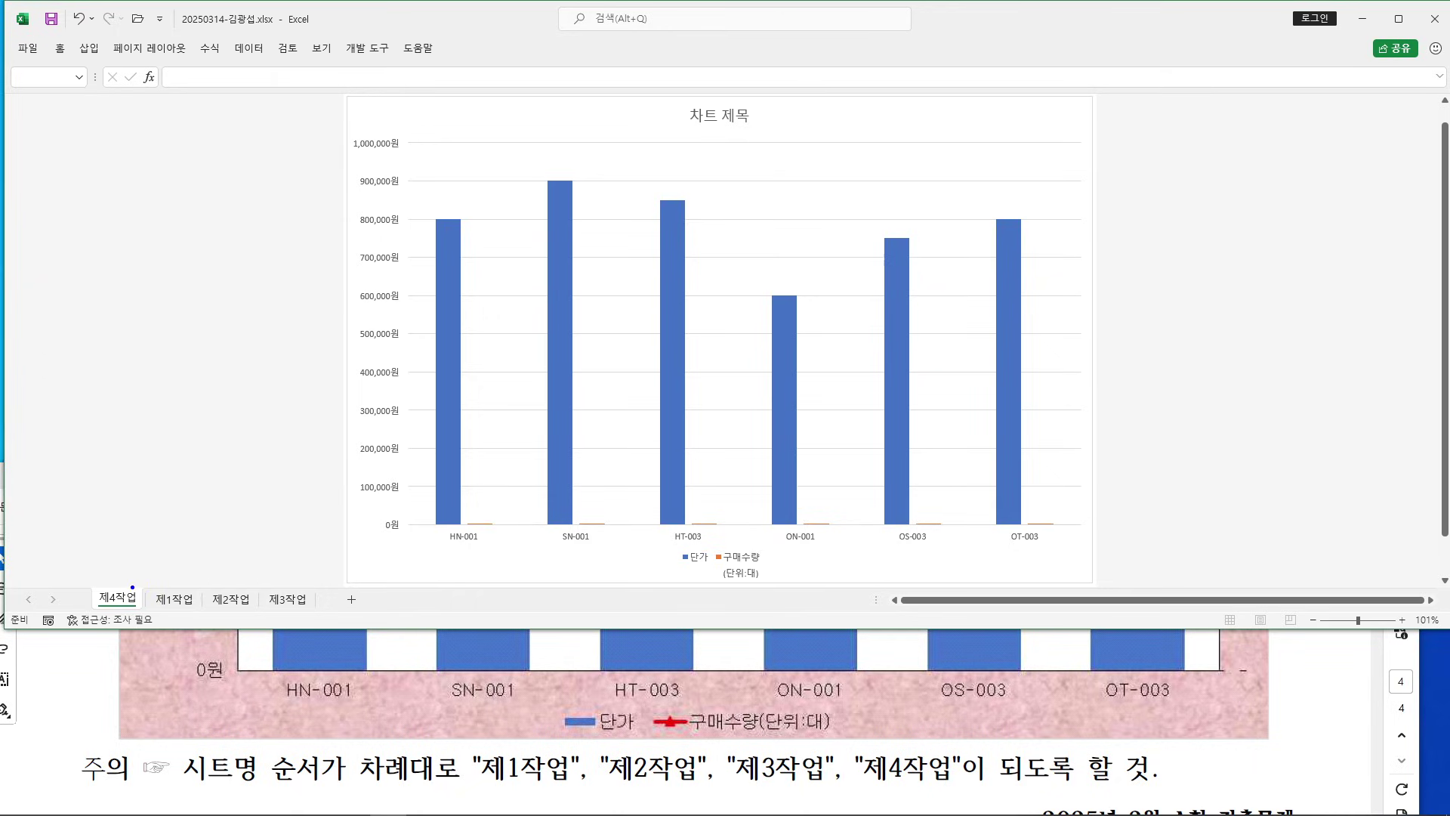
{"action": "mouse_move", "coordinate": [133, 587]}
{"action": "left_mouse_down"}
{"action": "mouse_move", "coordinate": [310, 575]}
{"action": "mouse_move", "coordinate": [326, 512]}
{"action": "left_mouse_up"}
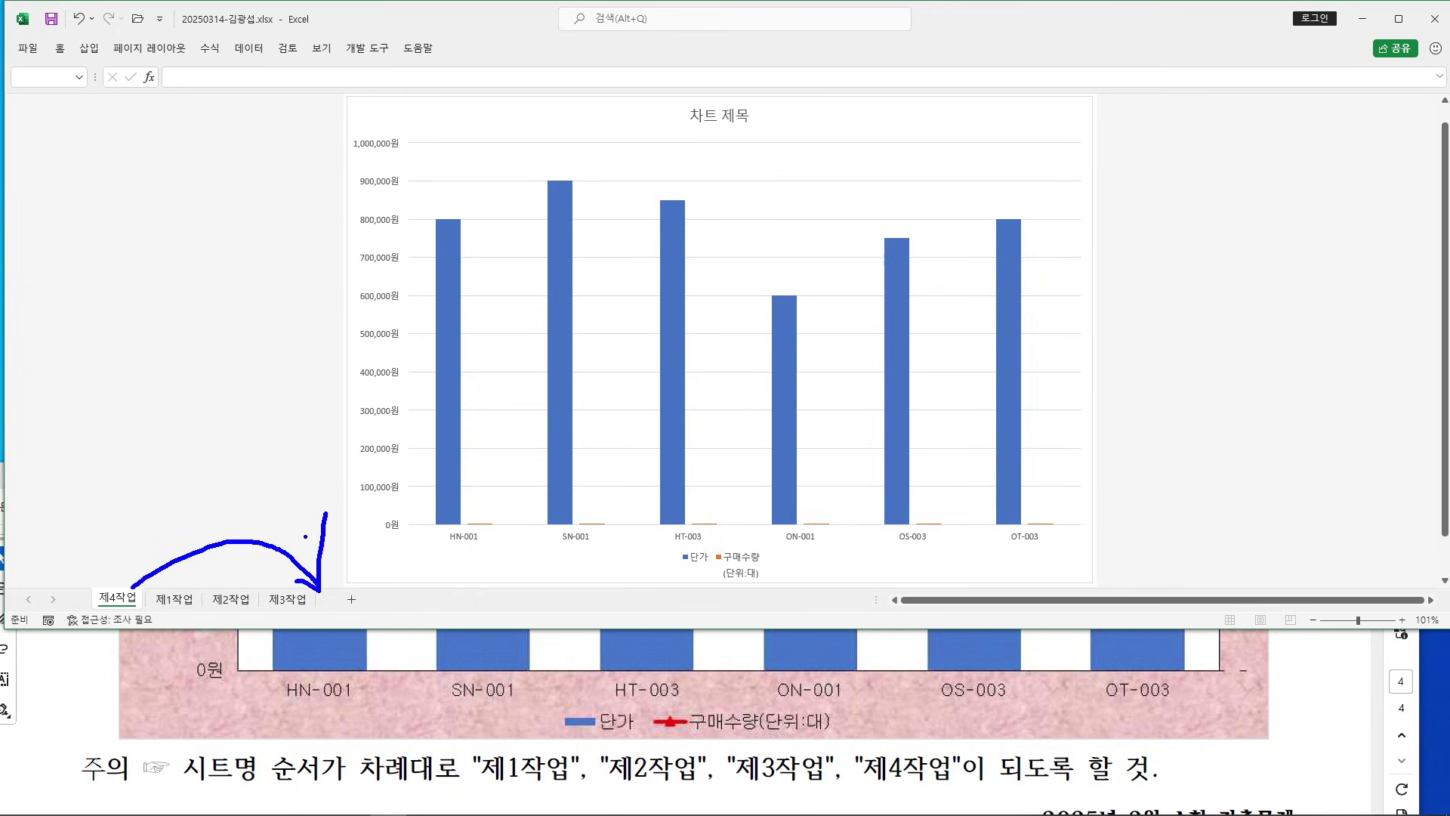
{"action": "left_click_drag", "start_coordinate": [117, 598], "coordinate": [325, 600]}
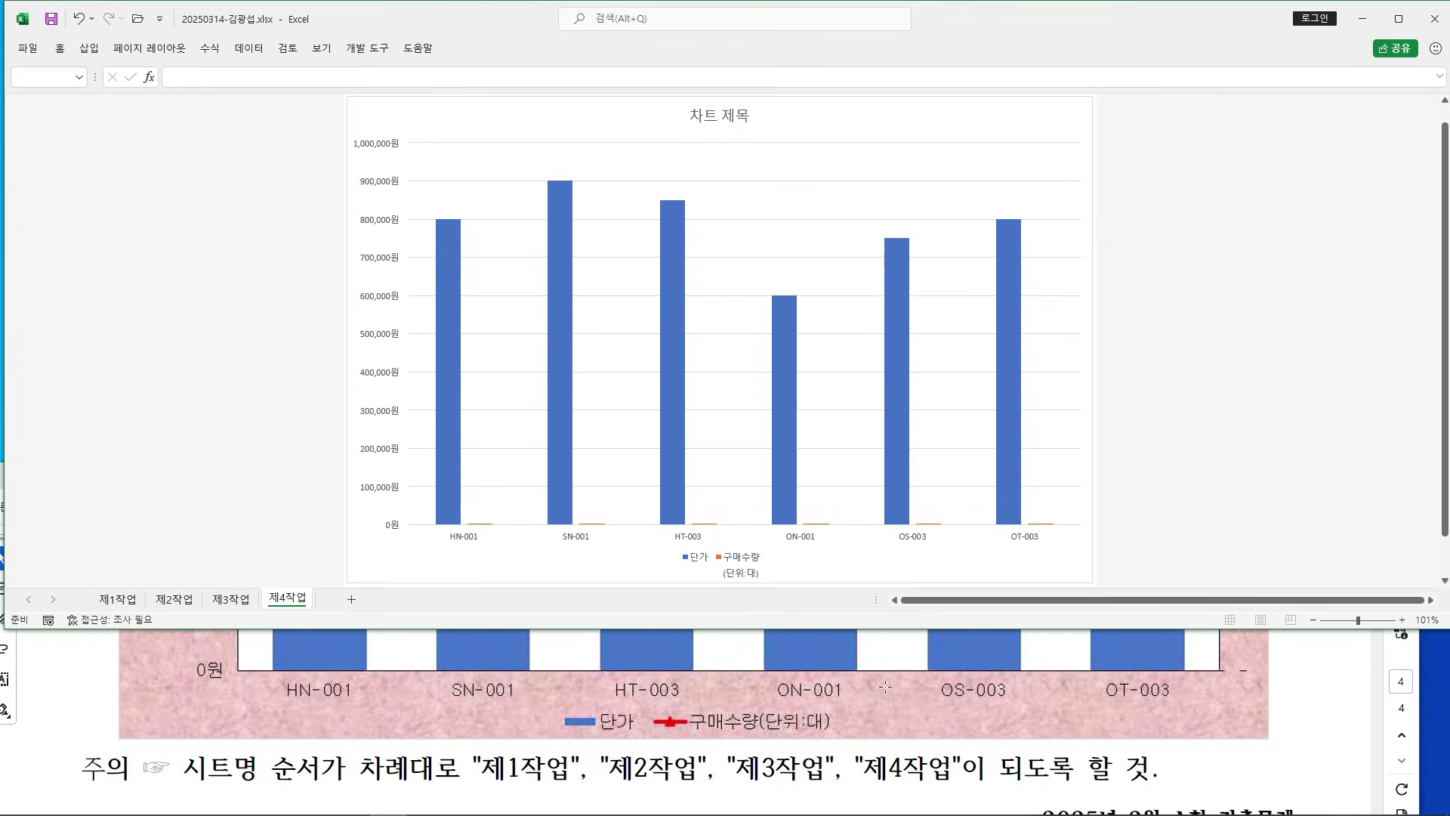
Review chart conditions (1)–(4) in the instructions PDF, marking the layout and style condition
{"action": "left_click", "coordinate": [1325, 687]}
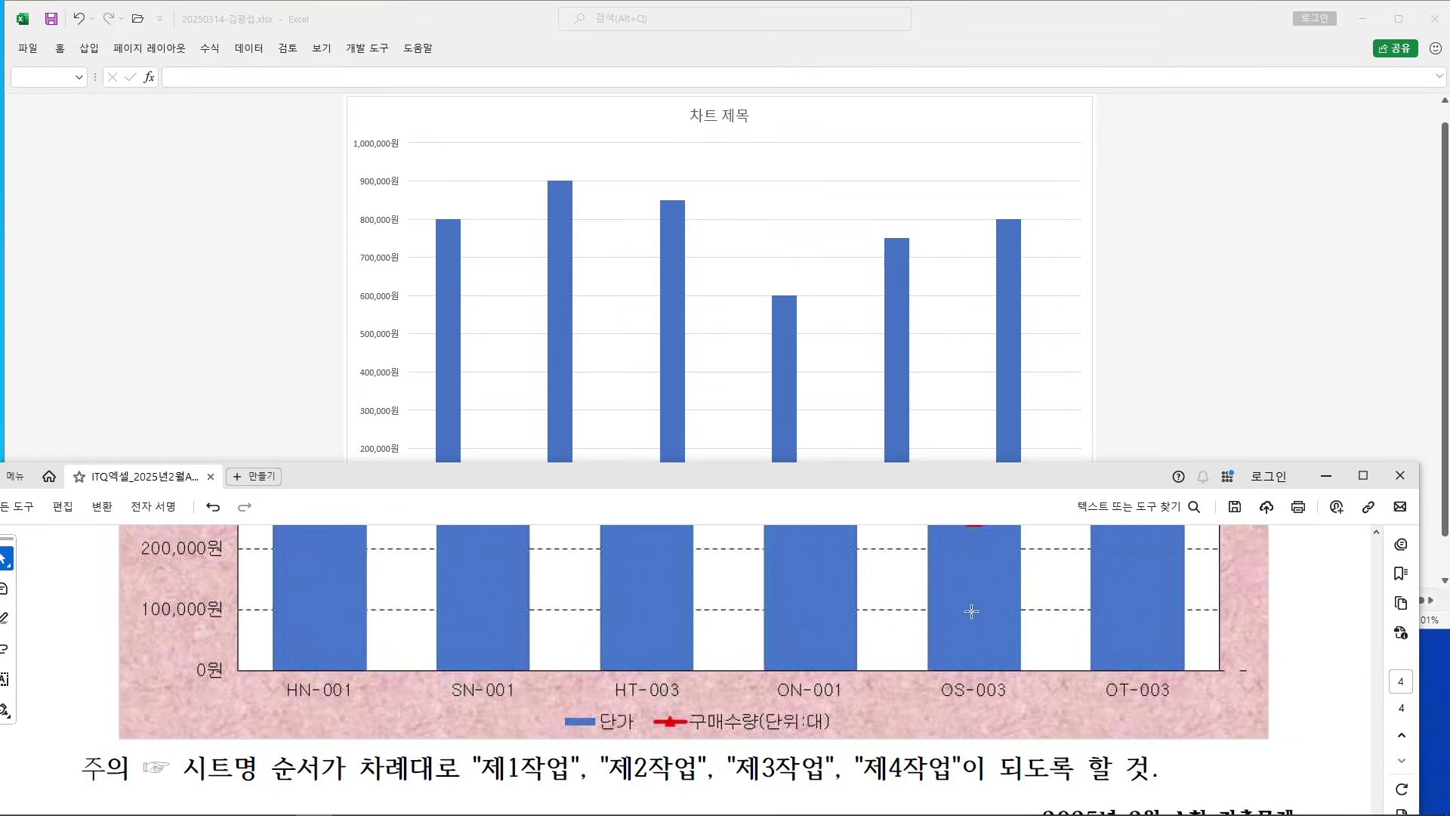
{"action": "scroll", "coordinate": [968, 605], "scroll_direction": "up", "scroll_amount": 5}
{"action": "scroll", "coordinate": [799, 673], "scroll_direction": "up", "scroll_amount": 10}
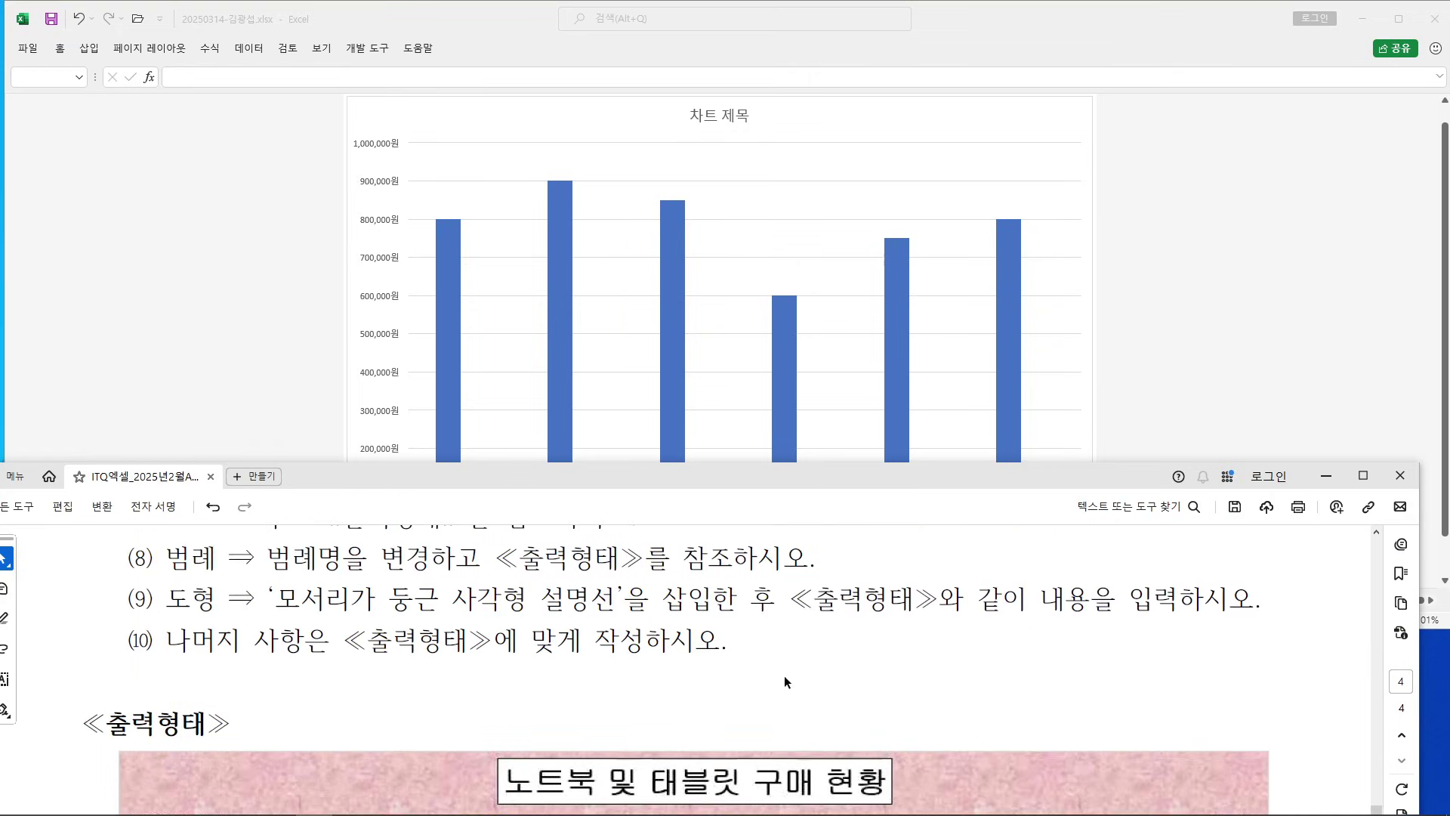
{"action": "scroll", "coordinate": [775, 674], "scroll_direction": "up", "scroll_amount": 1}
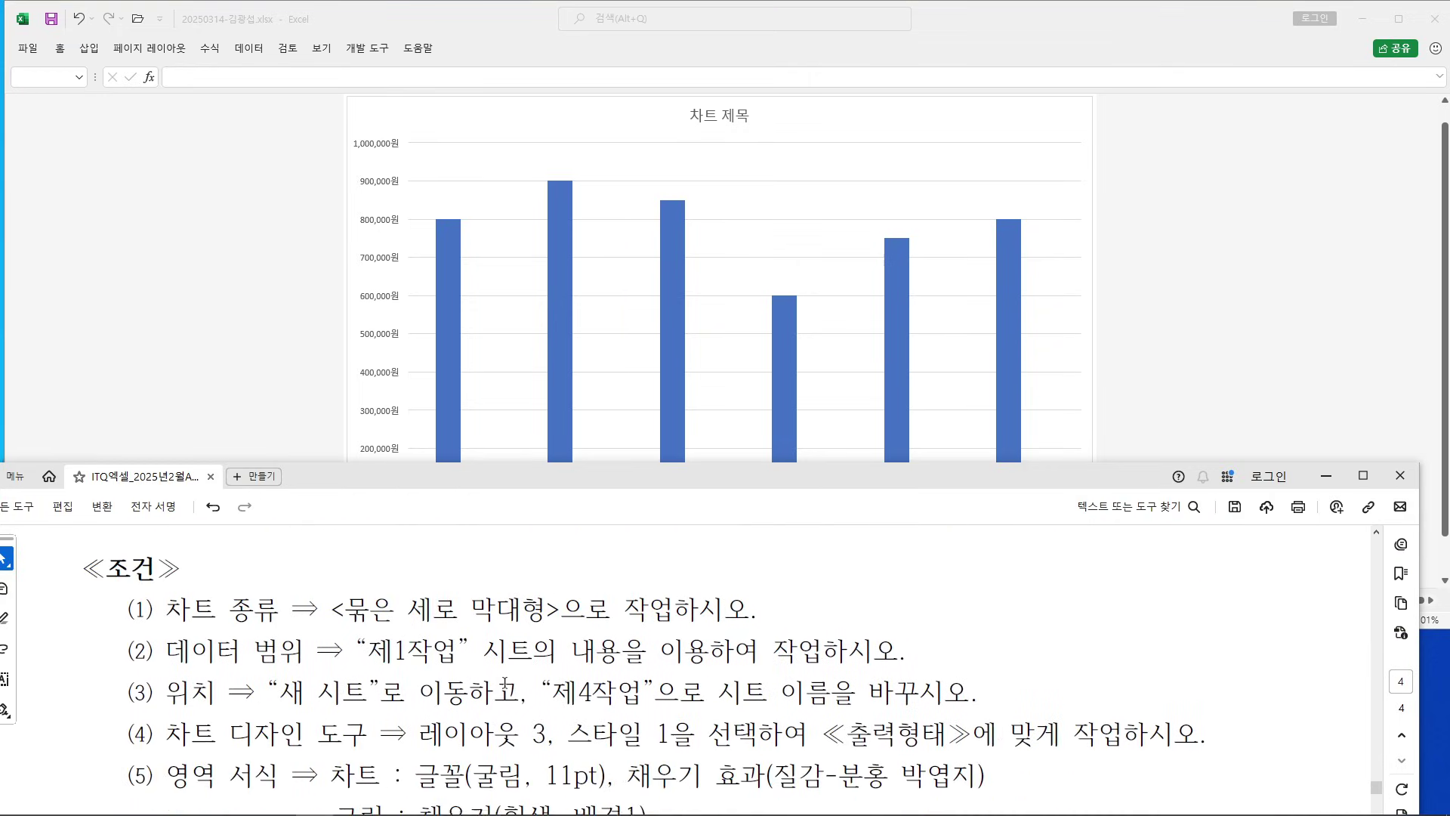
{"action": "left_click_drag", "start_coordinate": [120, 600], "coordinate": [1239, 763]}
{"action": "left_click", "coordinate": [776, 626]}
{"action": "scroll", "coordinate": [778, 626], "scroll_direction": "down", "scroll_amount": 3}
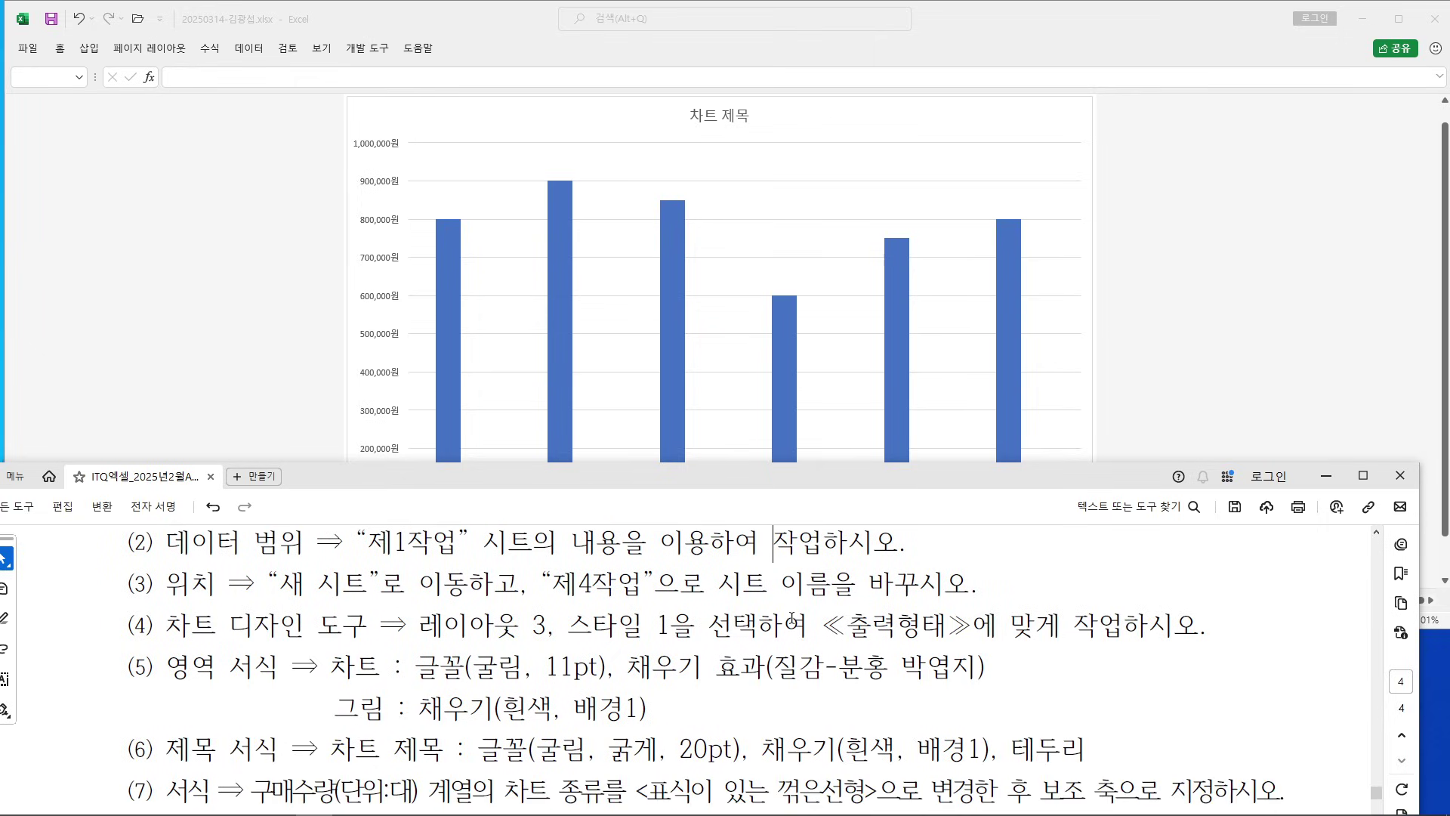
{"action": "mouse_move", "coordinate": [127, 626]}
{"action": "left_mouse_down"}
{"action": "mouse_move", "coordinate": [1066, 627]}
{"action": "mouse_move", "coordinate": [1028, 604]}
{"action": "left_mouse_up"}
{"action": "left_click", "coordinate": [1117, 281]}
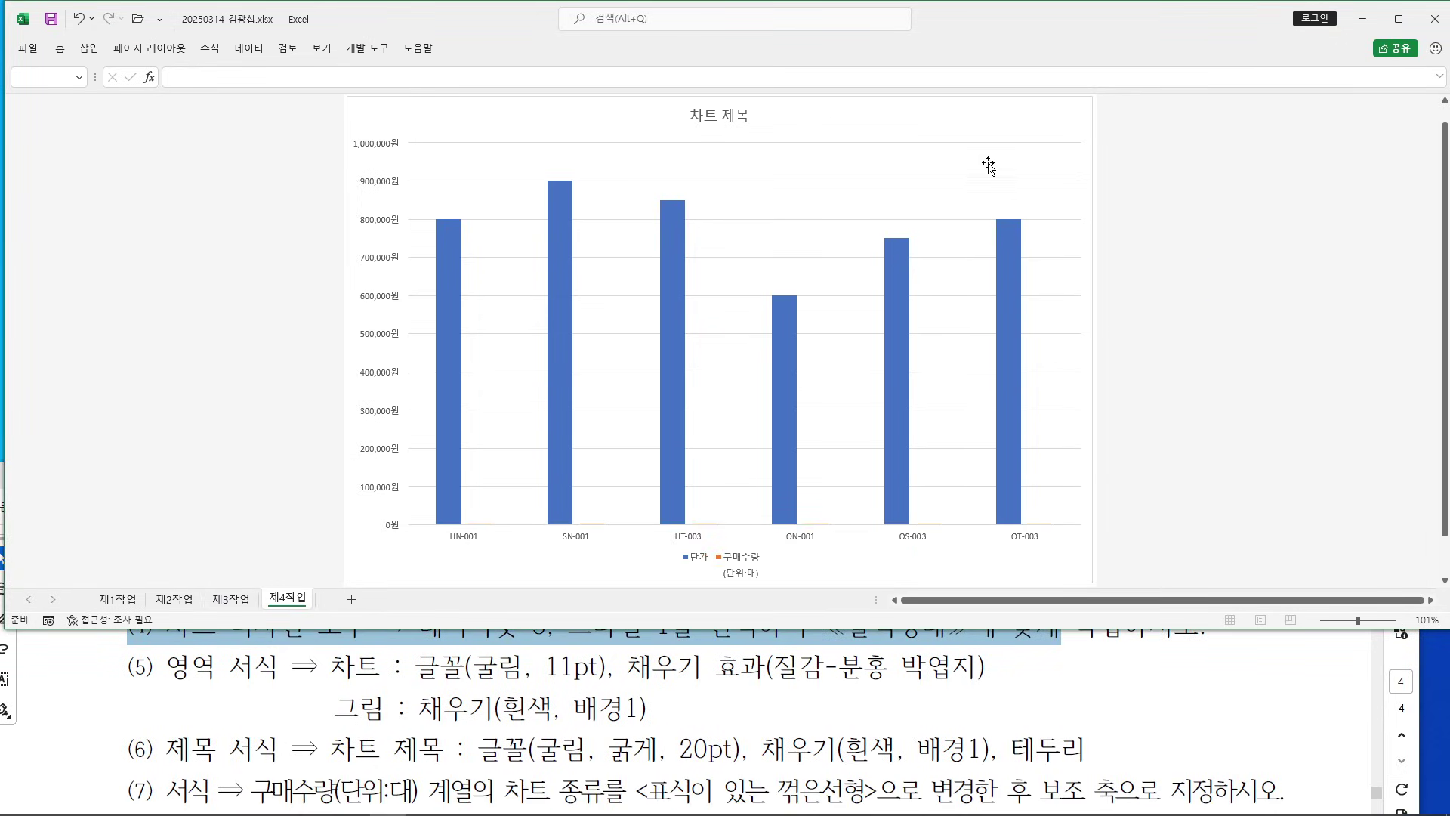
Apply Quick Layout 3 and Chart Style 1 to the chart
{"action": "left_click", "coordinate": [966, 123]}
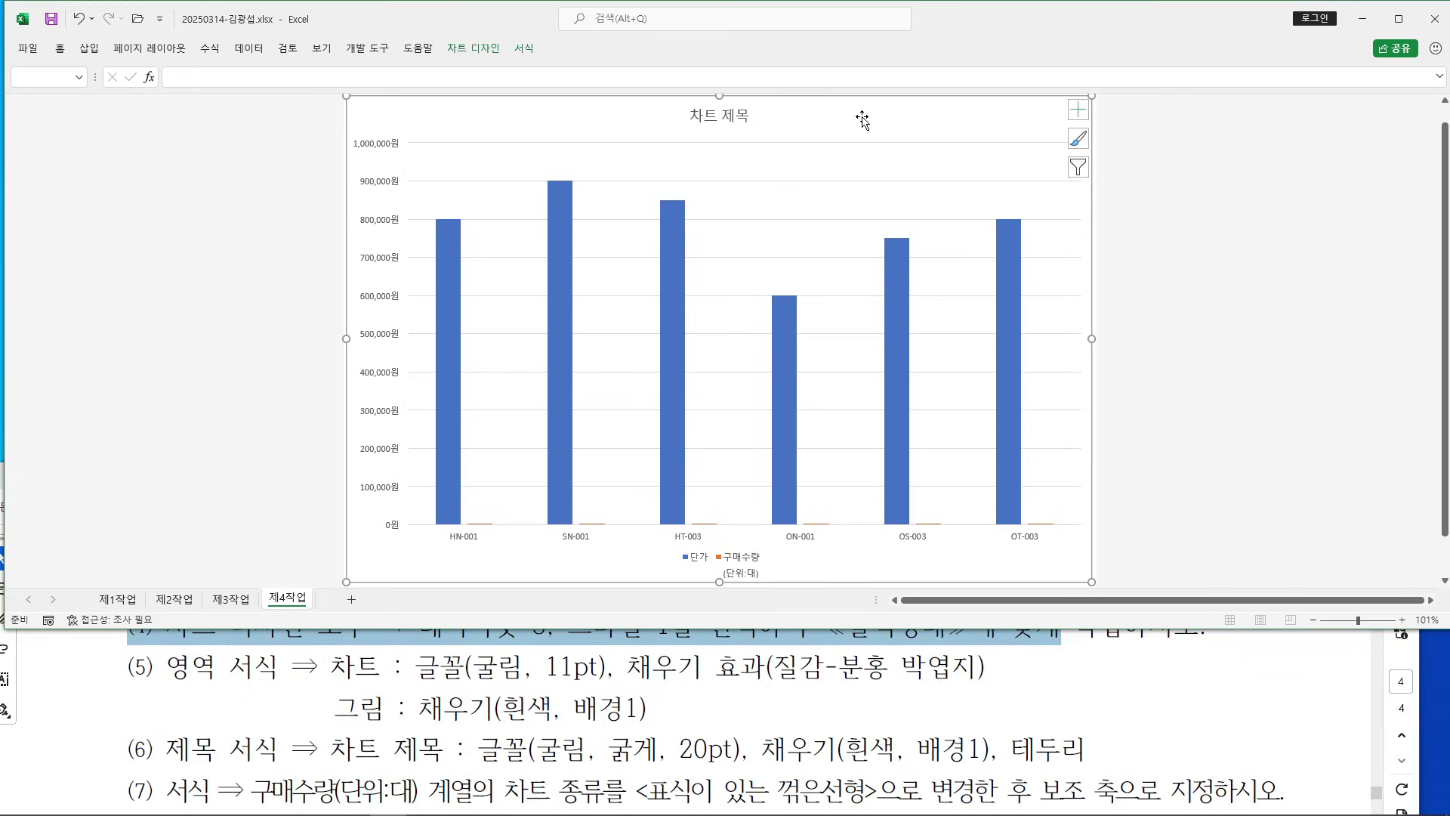
{"action": "left_click", "coordinate": [474, 48]}
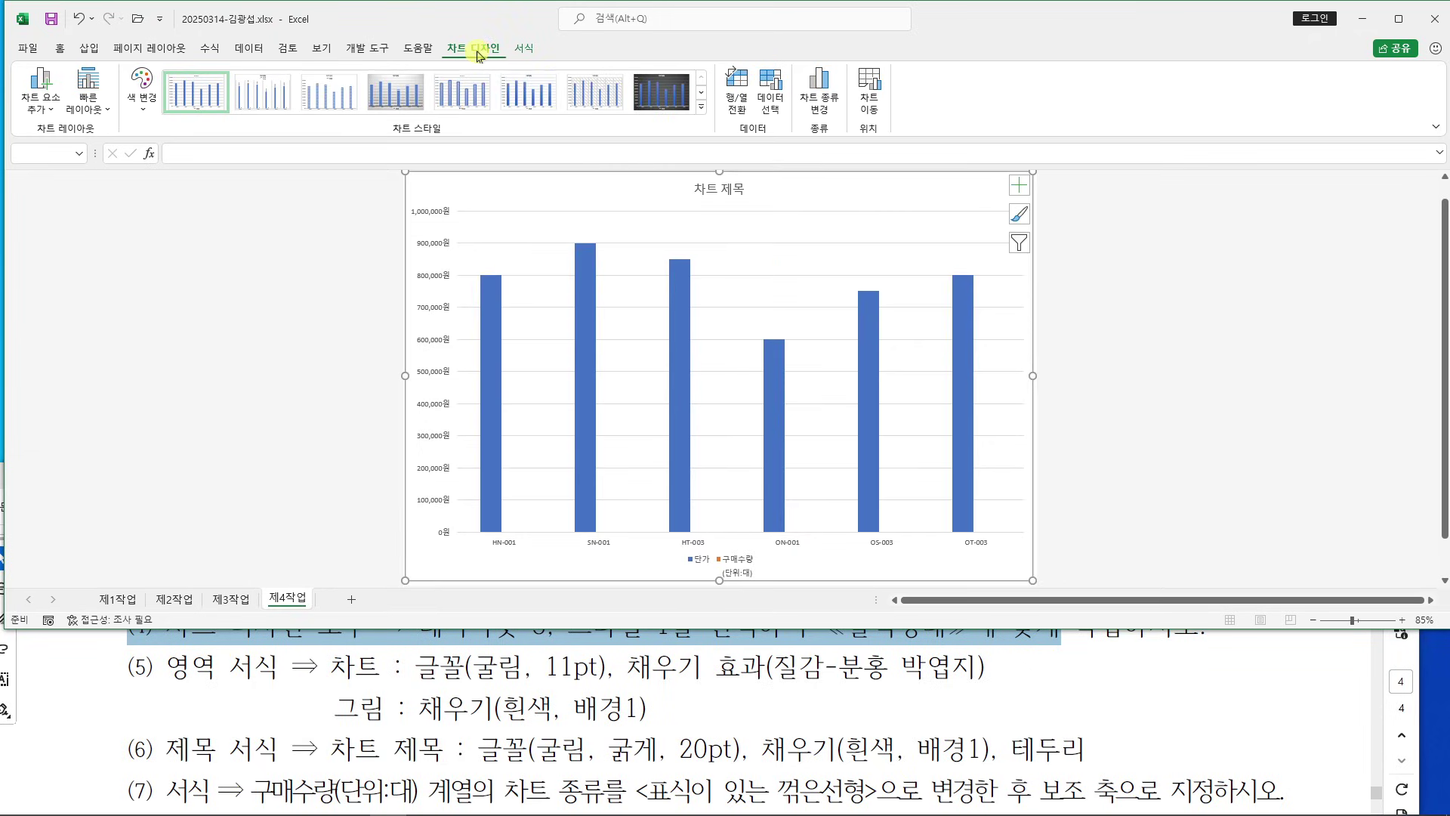
{"action": "scroll", "coordinate": [488, 643], "scroll_direction": "up", "scroll_amount": 1}
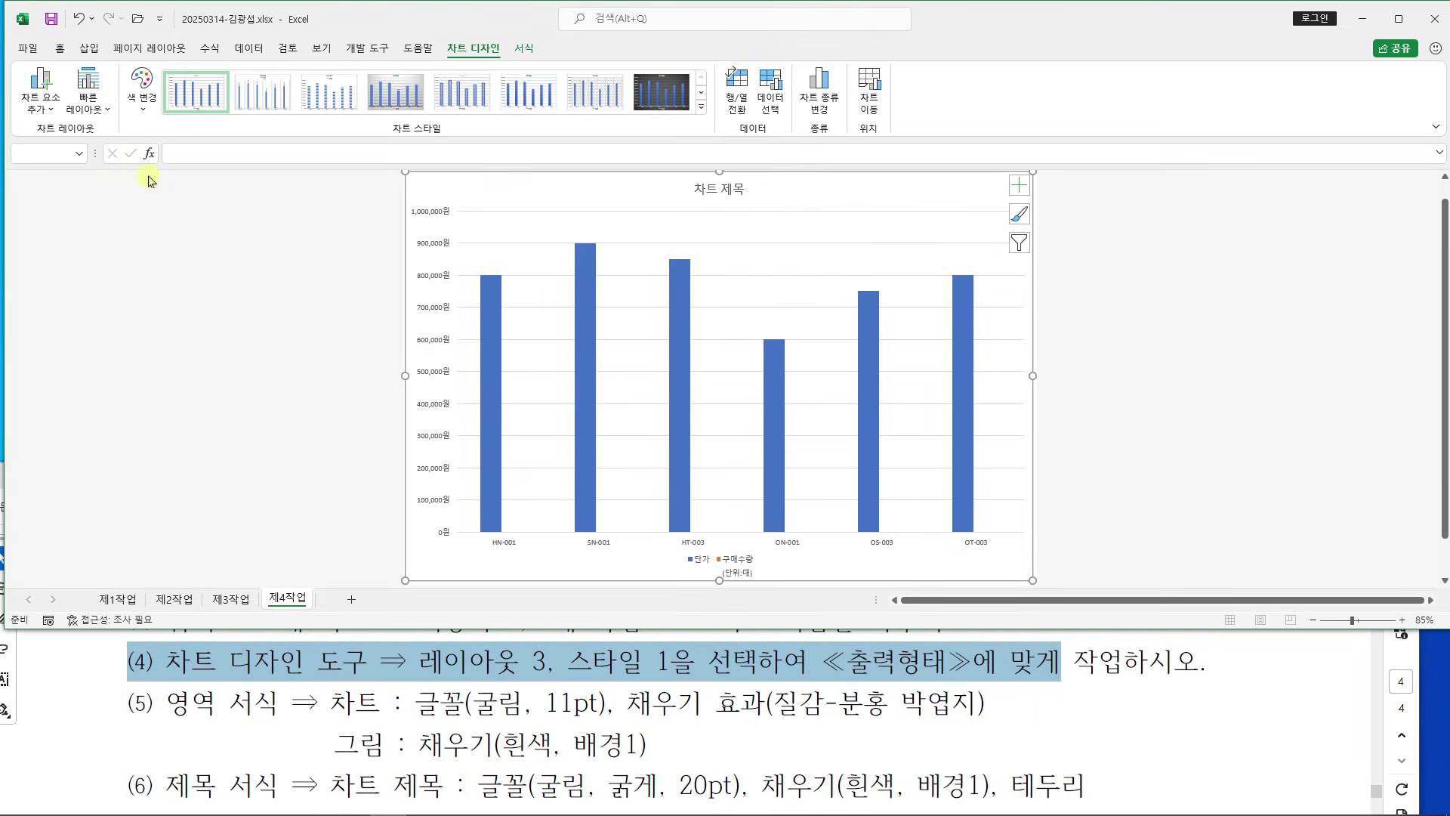
{"action": "left_click", "coordinate": [98, 111]}
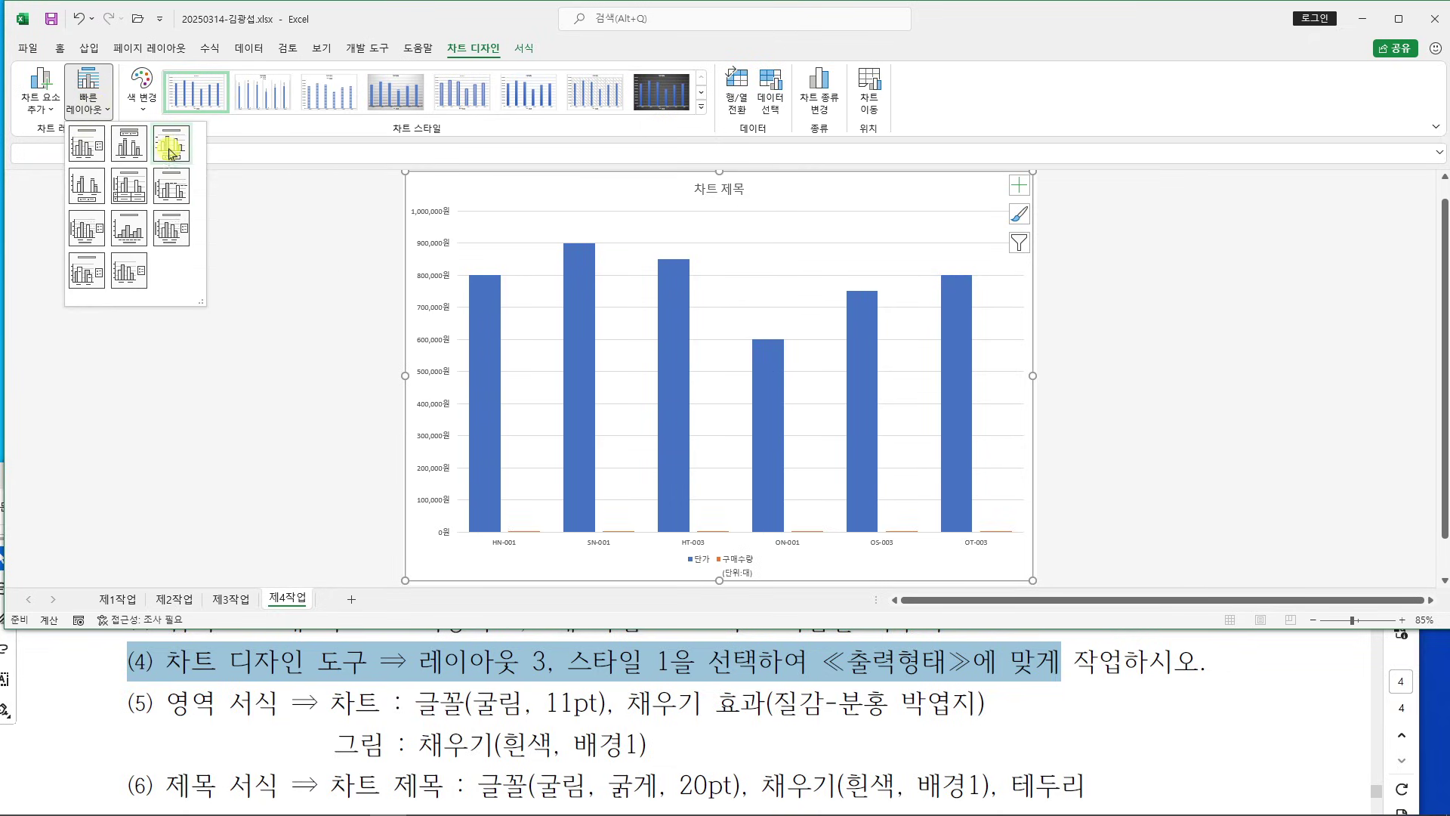
{"action": "left_click", "coordinate": [171, 149]}
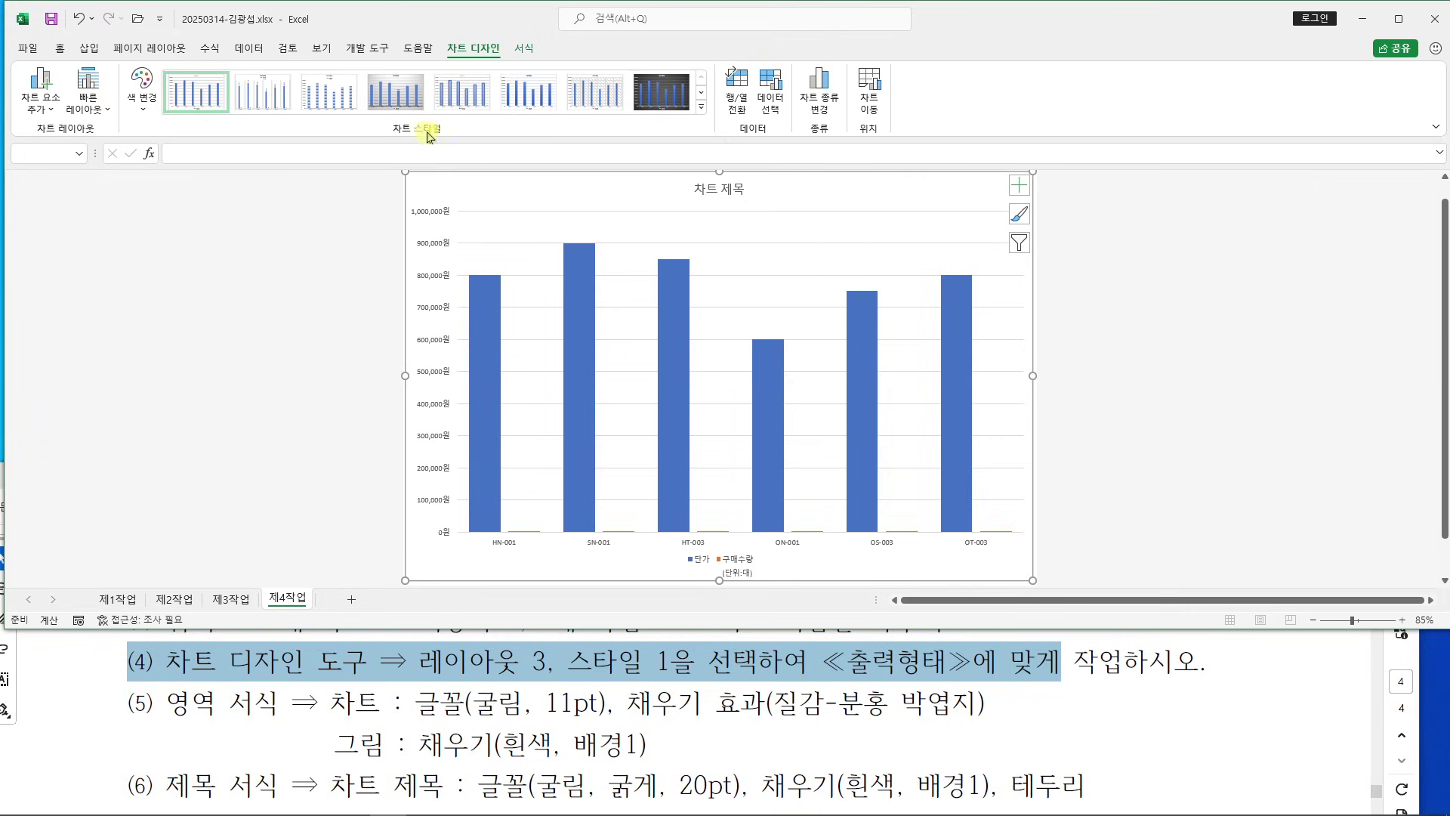
{"action": "left_click", "coordinate": [195, 101]}
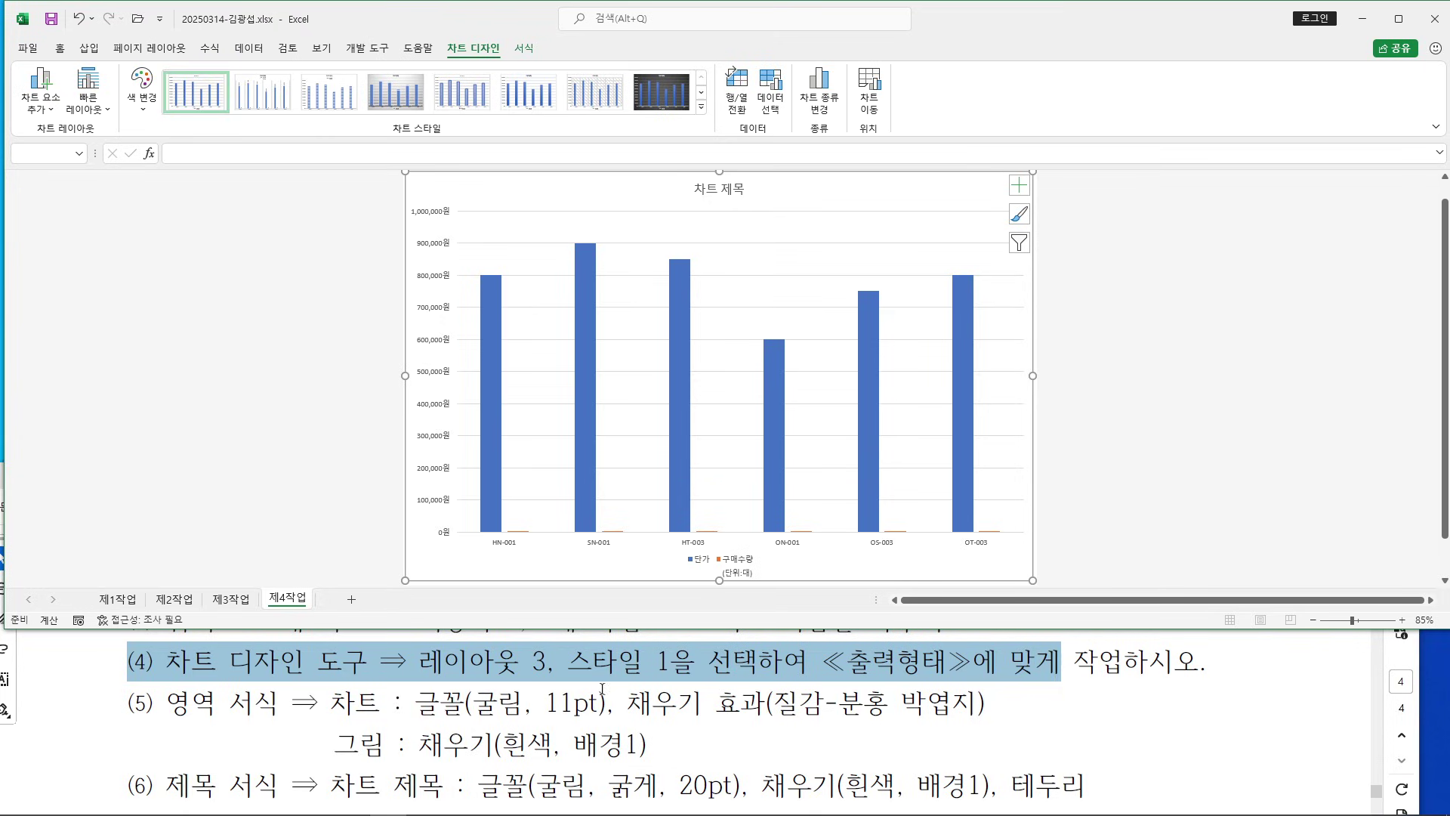
Recheck the task instructions document and return to the chart
{"action": "left_click", "coordinate": [274, 704]}
{"action": "scroll", "coordinate": [285, 699], "scroll_direction": "down", "scroll_amount": 1}
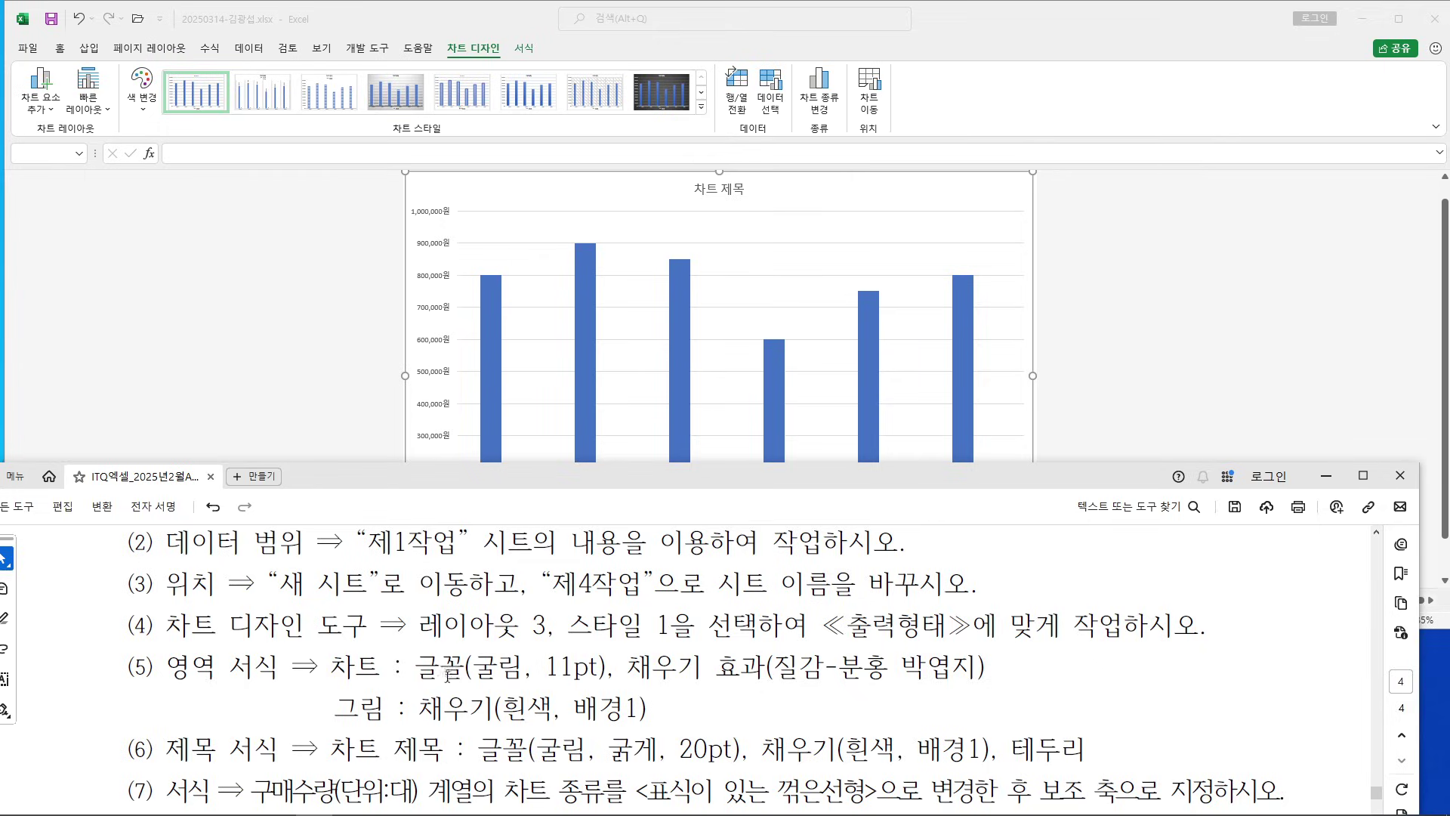
{"action": "left_click", "coordinate": [1033, 71]}
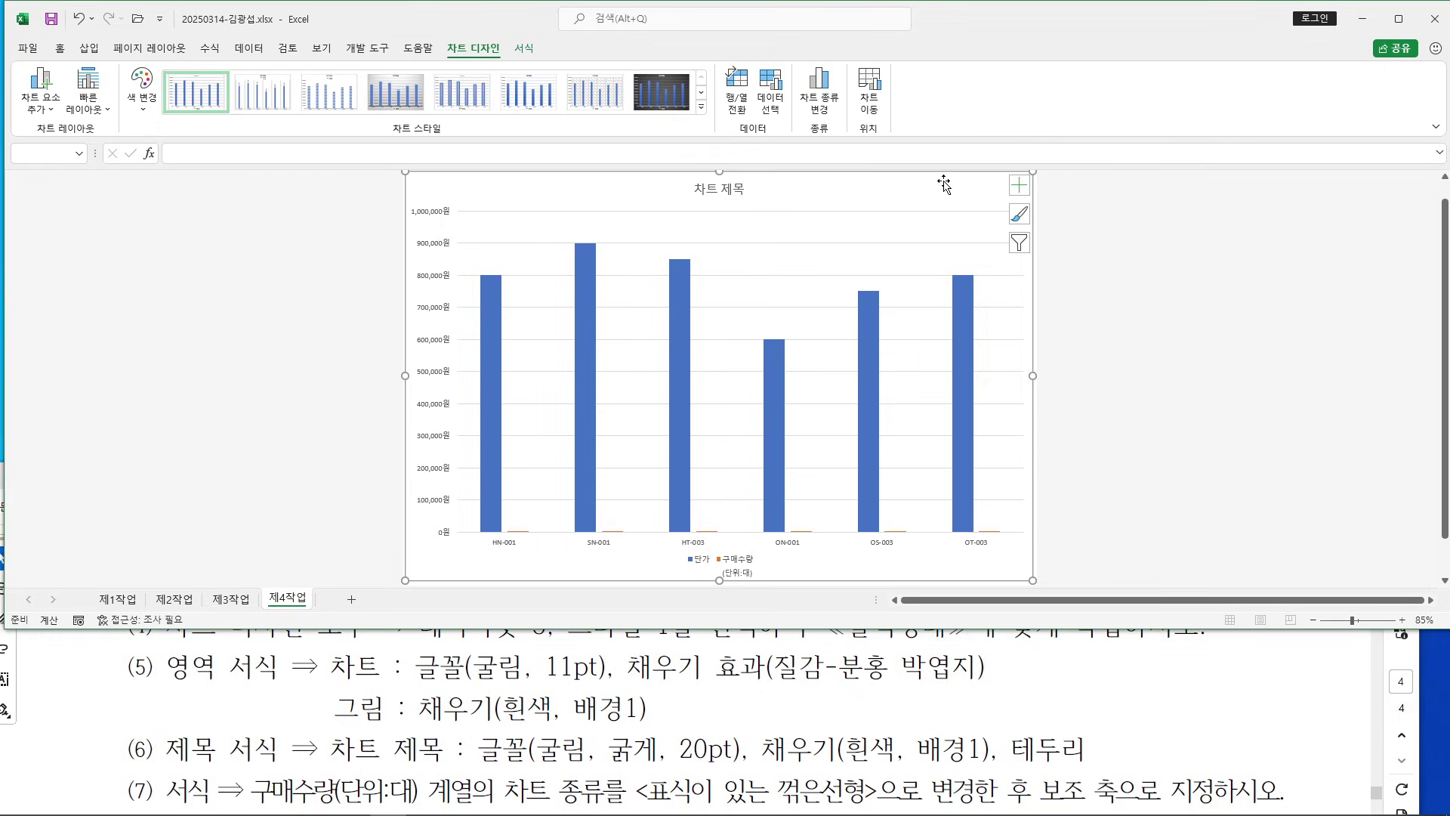
{"action": "left_click", "coordinate": [59, 48]}
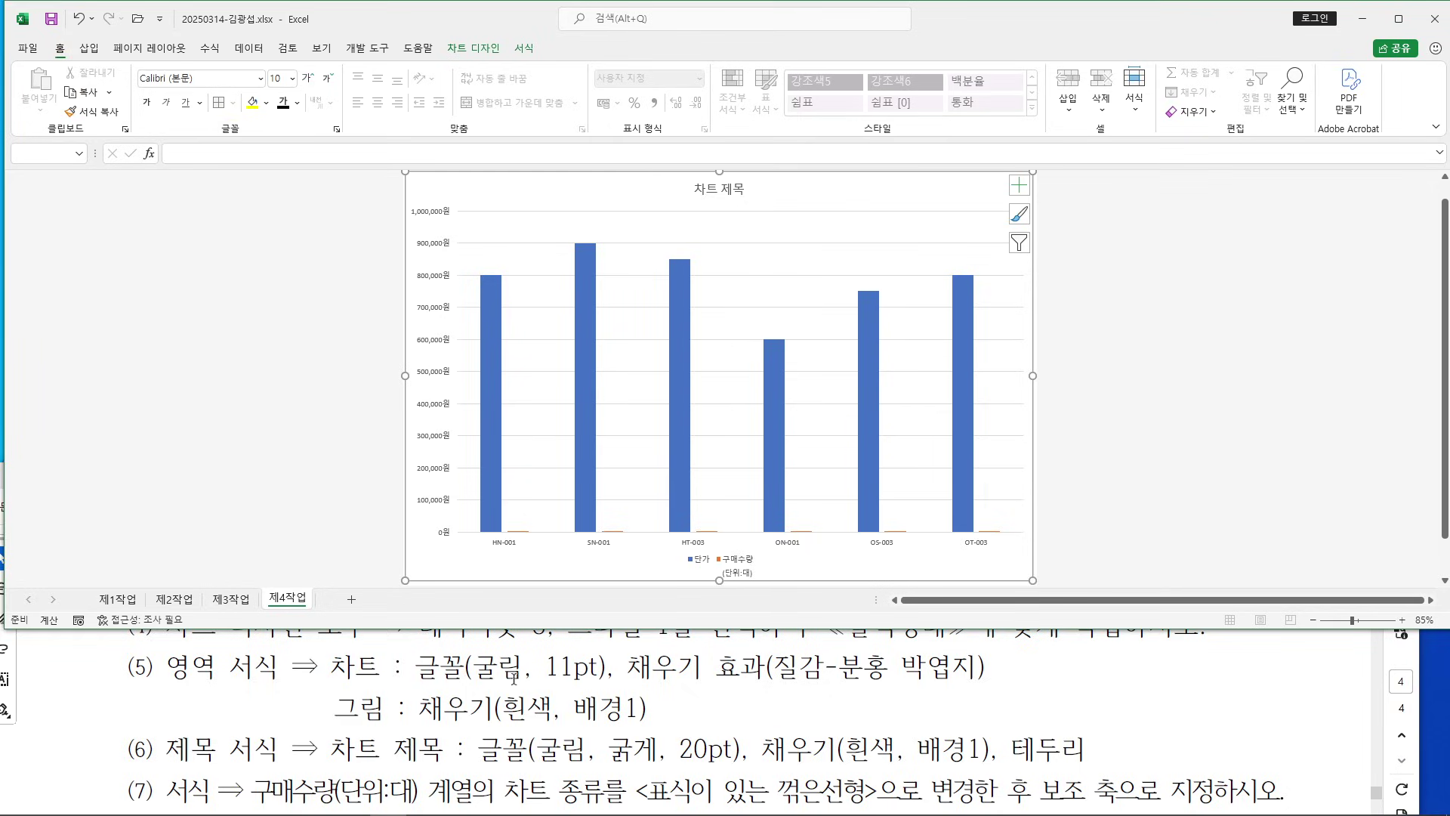
Set the chart's text font to 굴림 at 11 pt
{"action": "left_click", "coordinate": [200, 79]}
{"action": "type", "text": "ㄱ"}
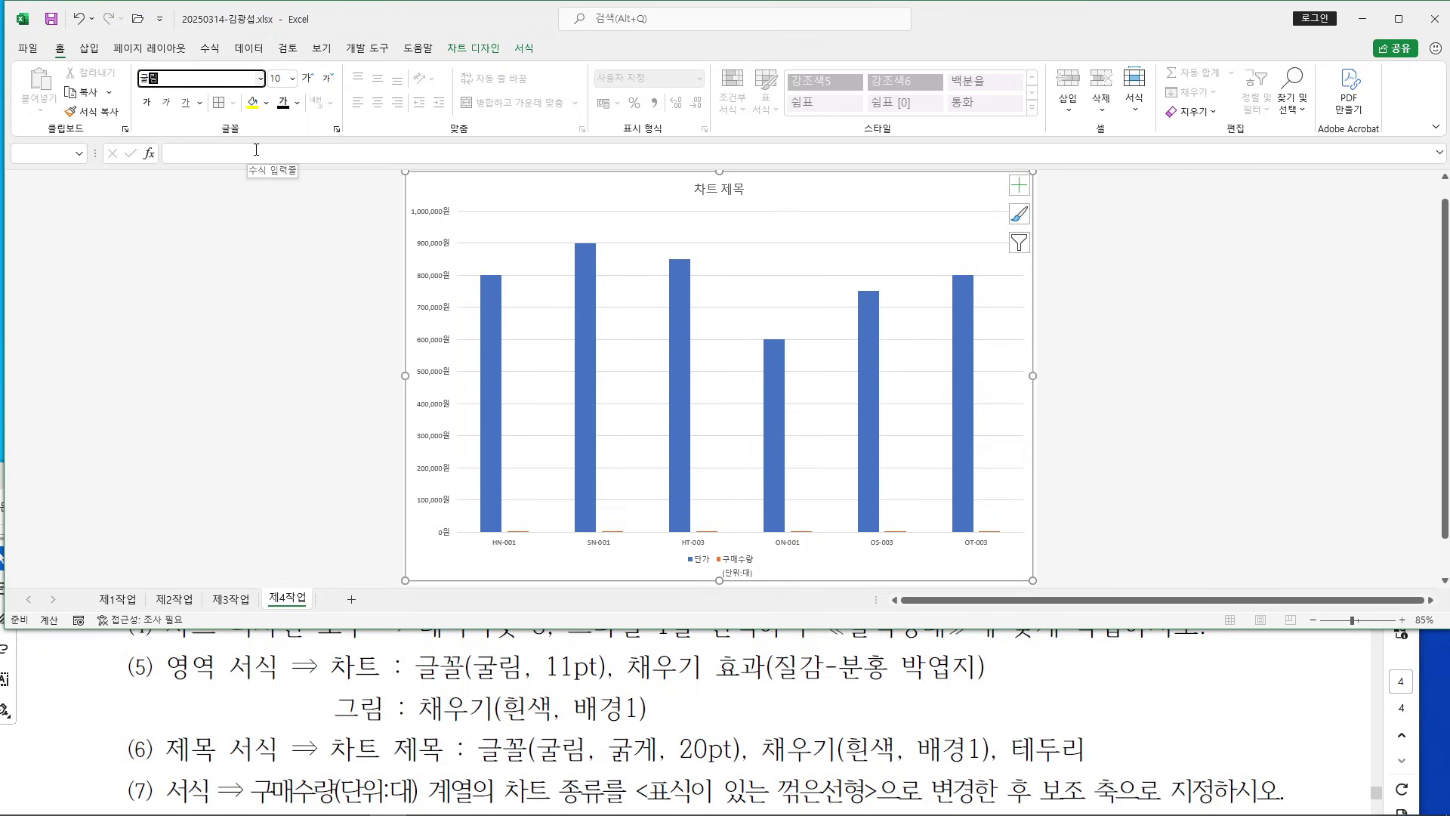
{"action": "type", "text": "굴림"}
{"action": "key", "text": "Tab"}
{"action": "type", "text": "11"}
{"action": "key", "text": "Return"}
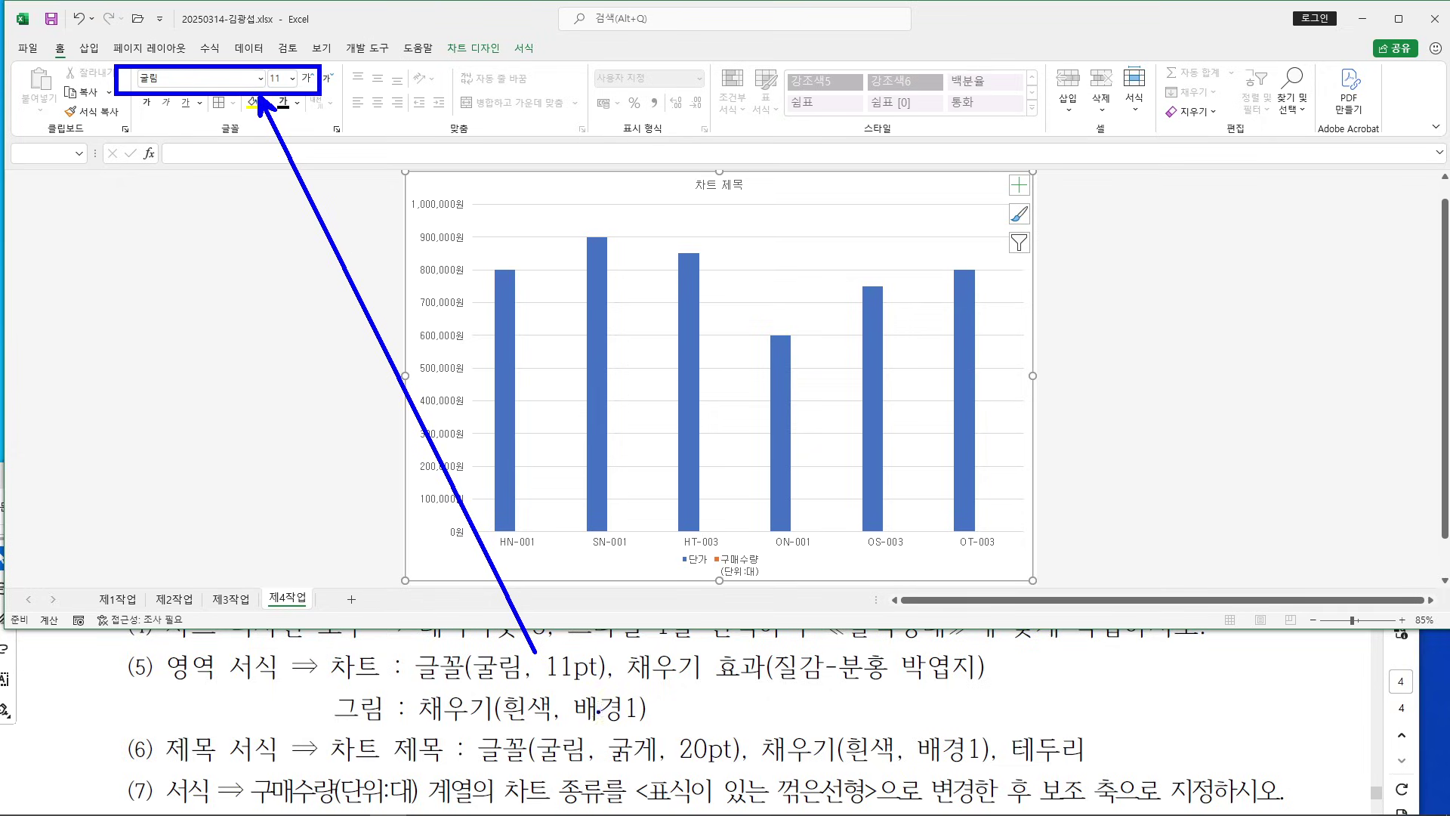
{"action": "left_click_drag", "start_coordinate": [652, 683], "coordinate": [1016, 689]}
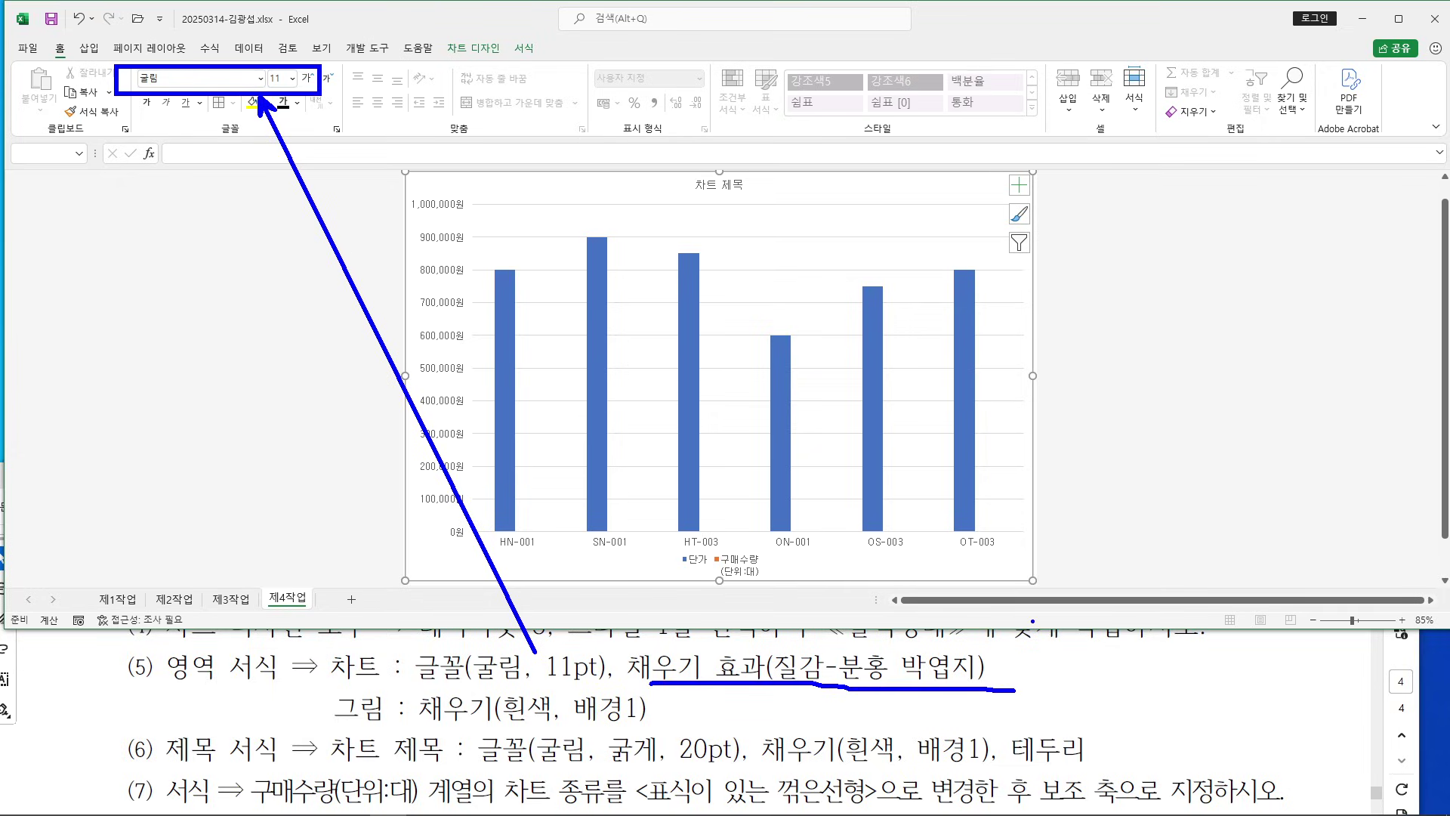
{"action": "left_click_drag", "start_coordinate": [865, 180], "coordinate": [975, 2]}
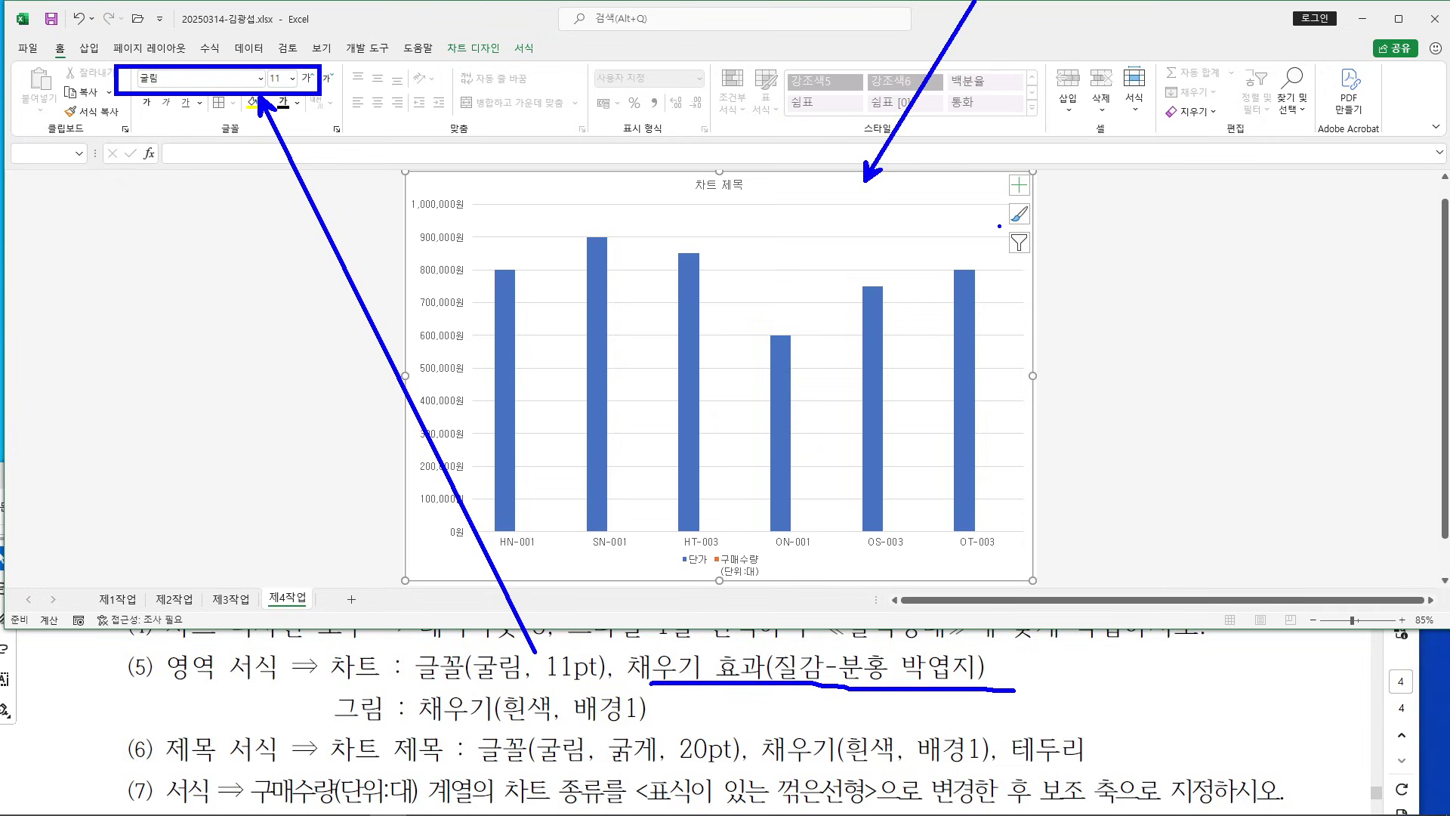
{"action": "key", "text": "Escape"}
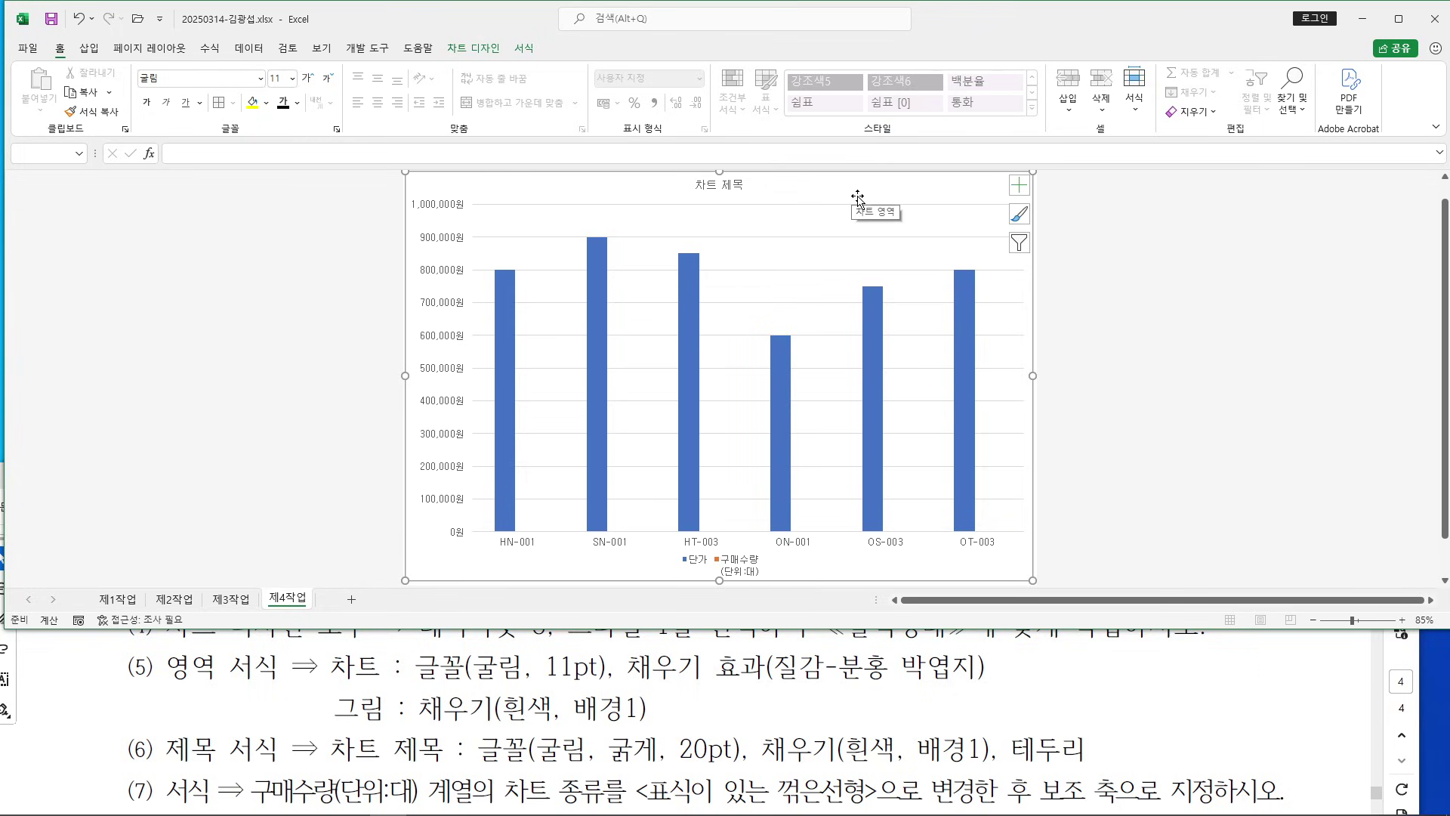
Give the chart area a picture-or-texture fill using the 분홍 박엽지 texture
{"action": "double_click", "coordinate": [863, 189]}
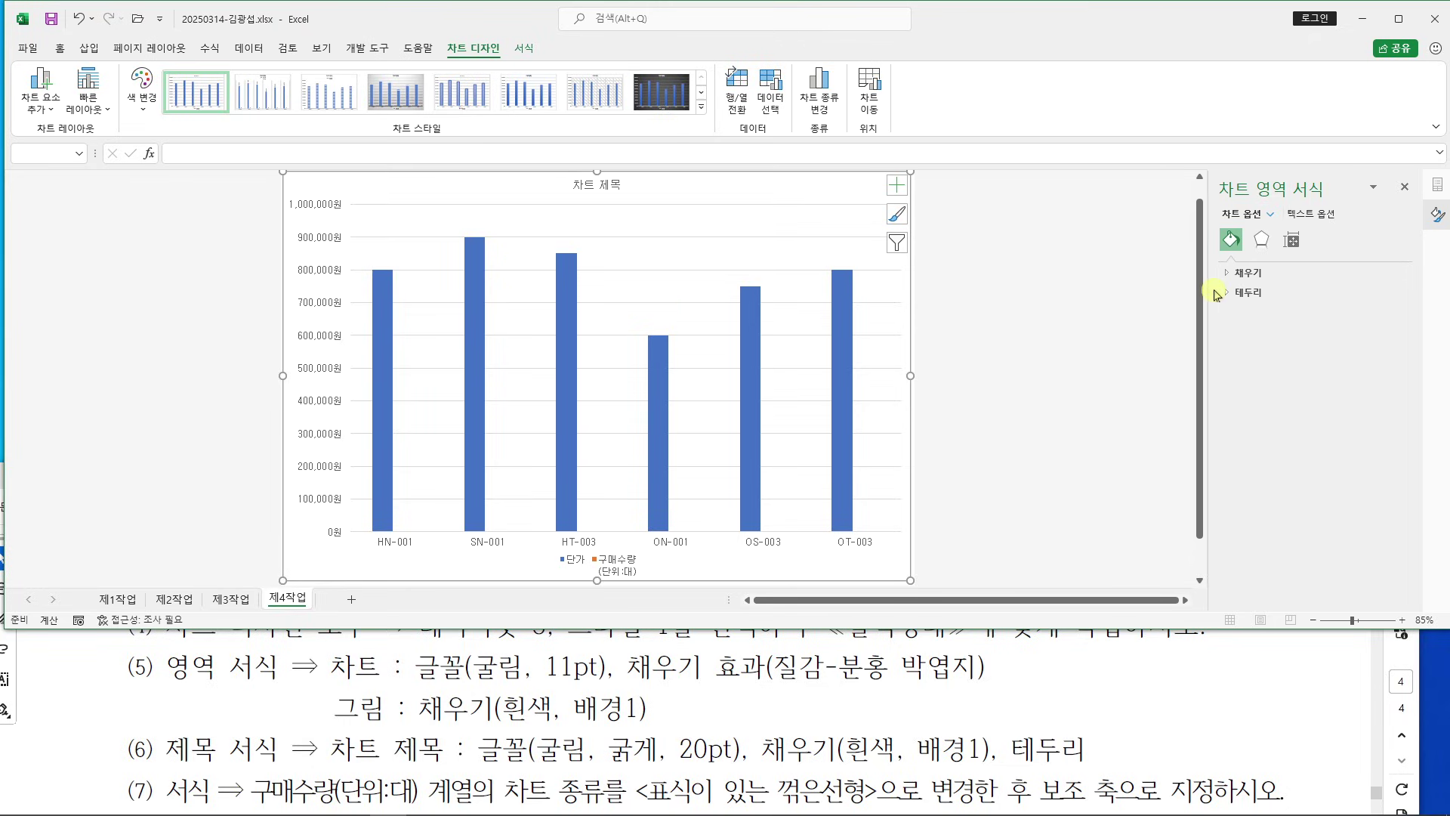
{"action": "left_click_drag", "start_coordinate": [1213, 290], "coordinate": [1124, 289]}
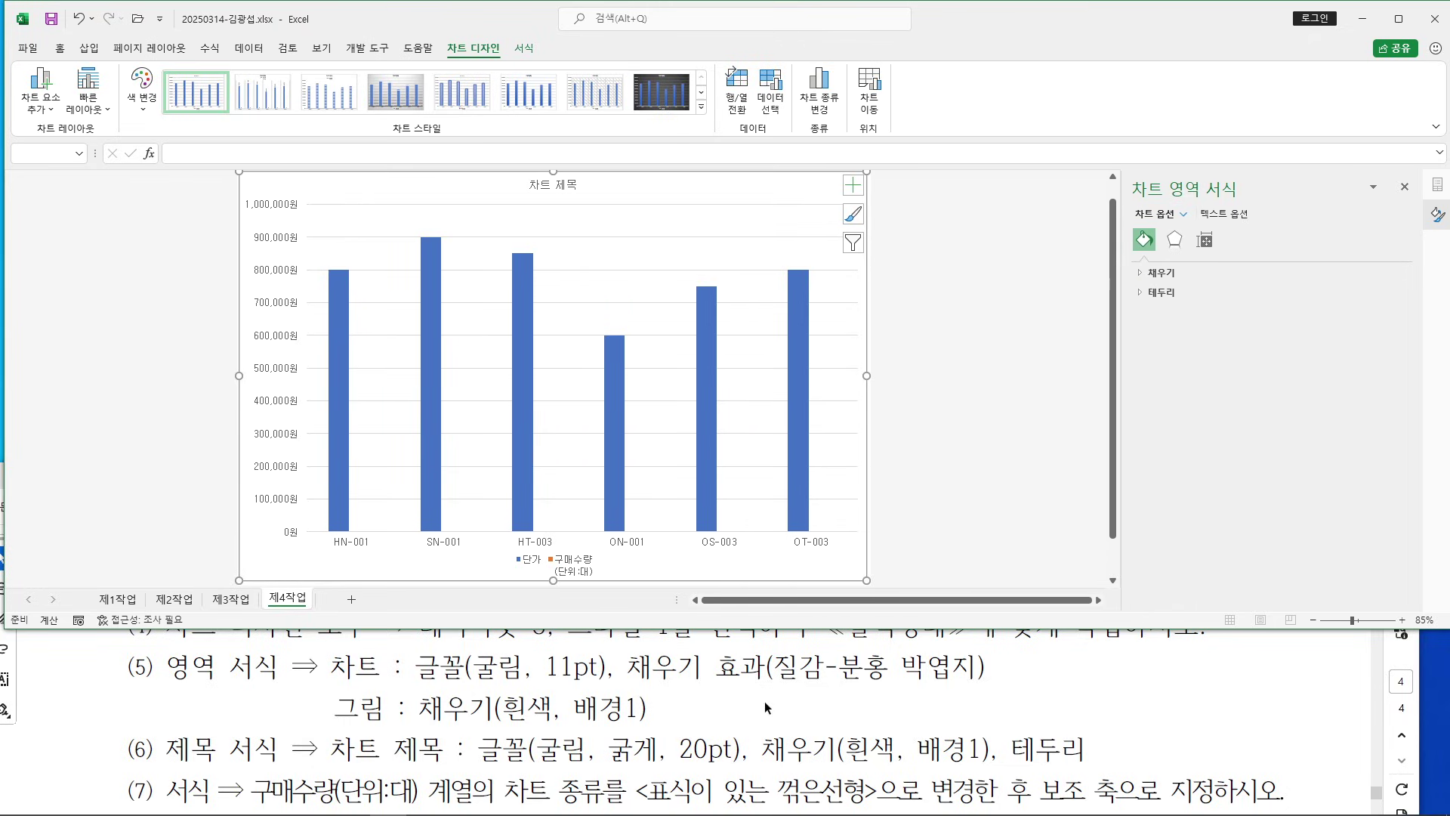
{"action": "left_click", "coordinate": [1146, 274]}
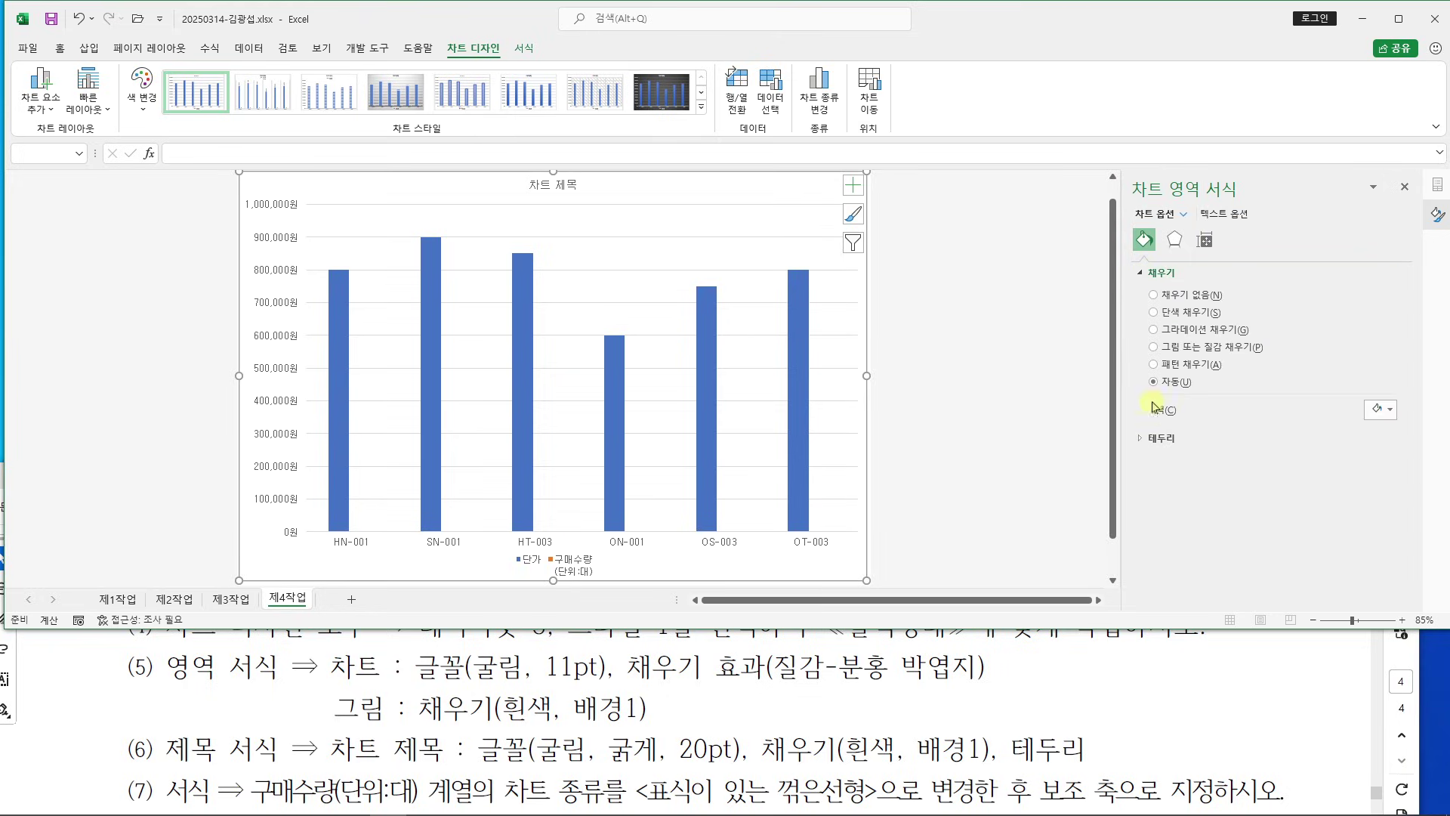
{"action": "left_click", "coordinate": [1154, 347]}
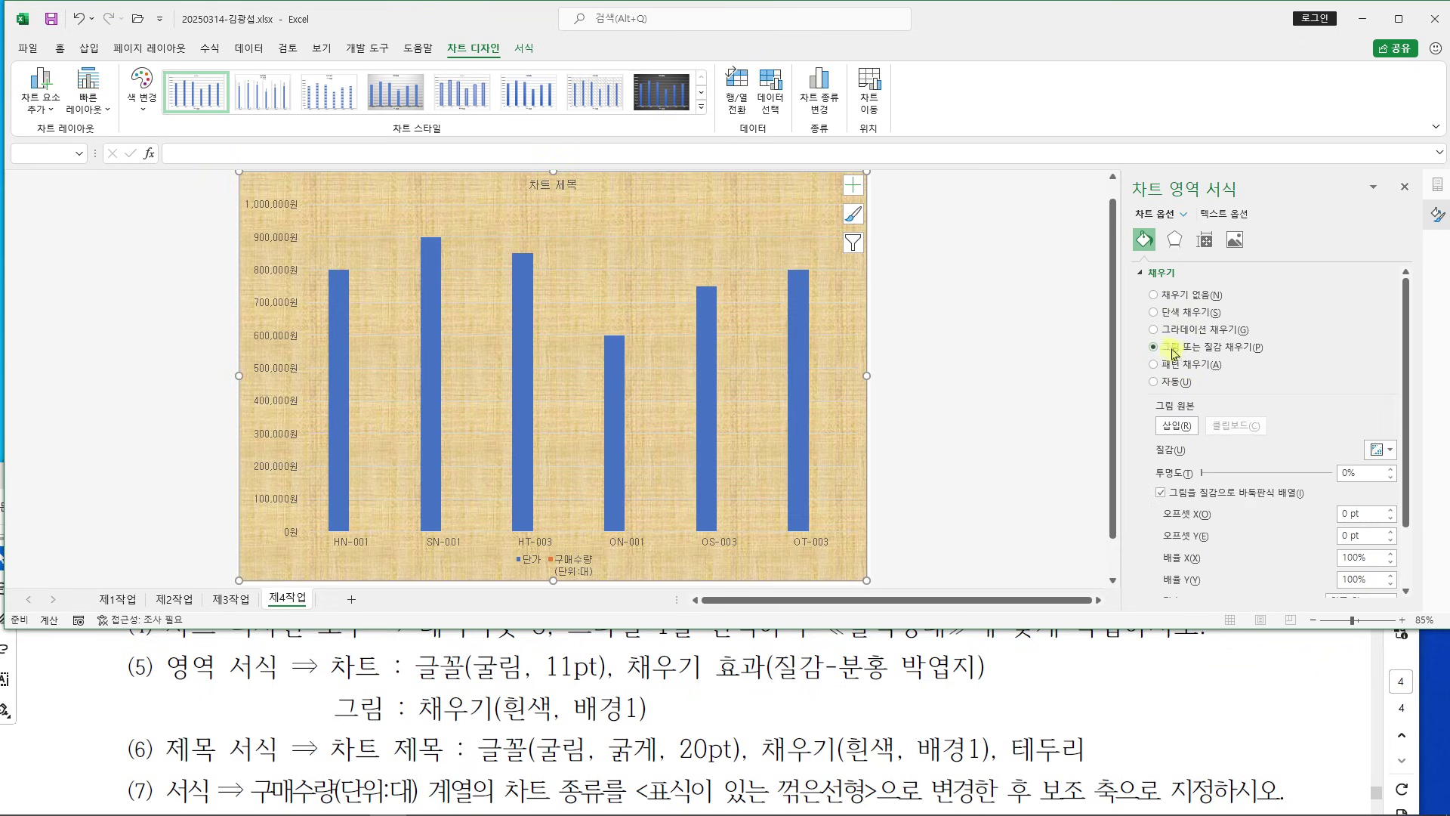
{"action": "left_click", "coordinate": [1383, 450]}
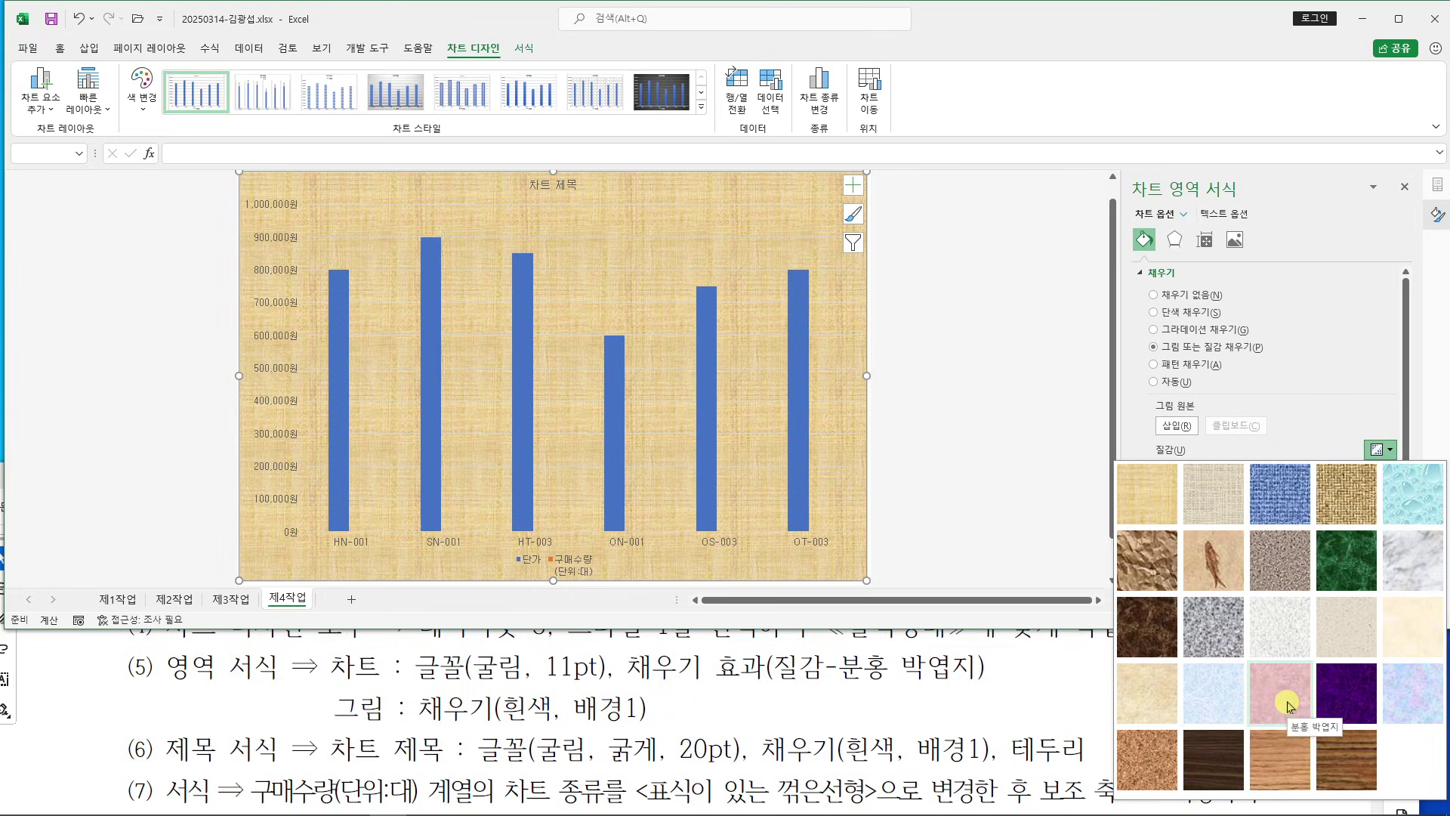
{"action": "left_click", "coordinate": [1288, 704]}
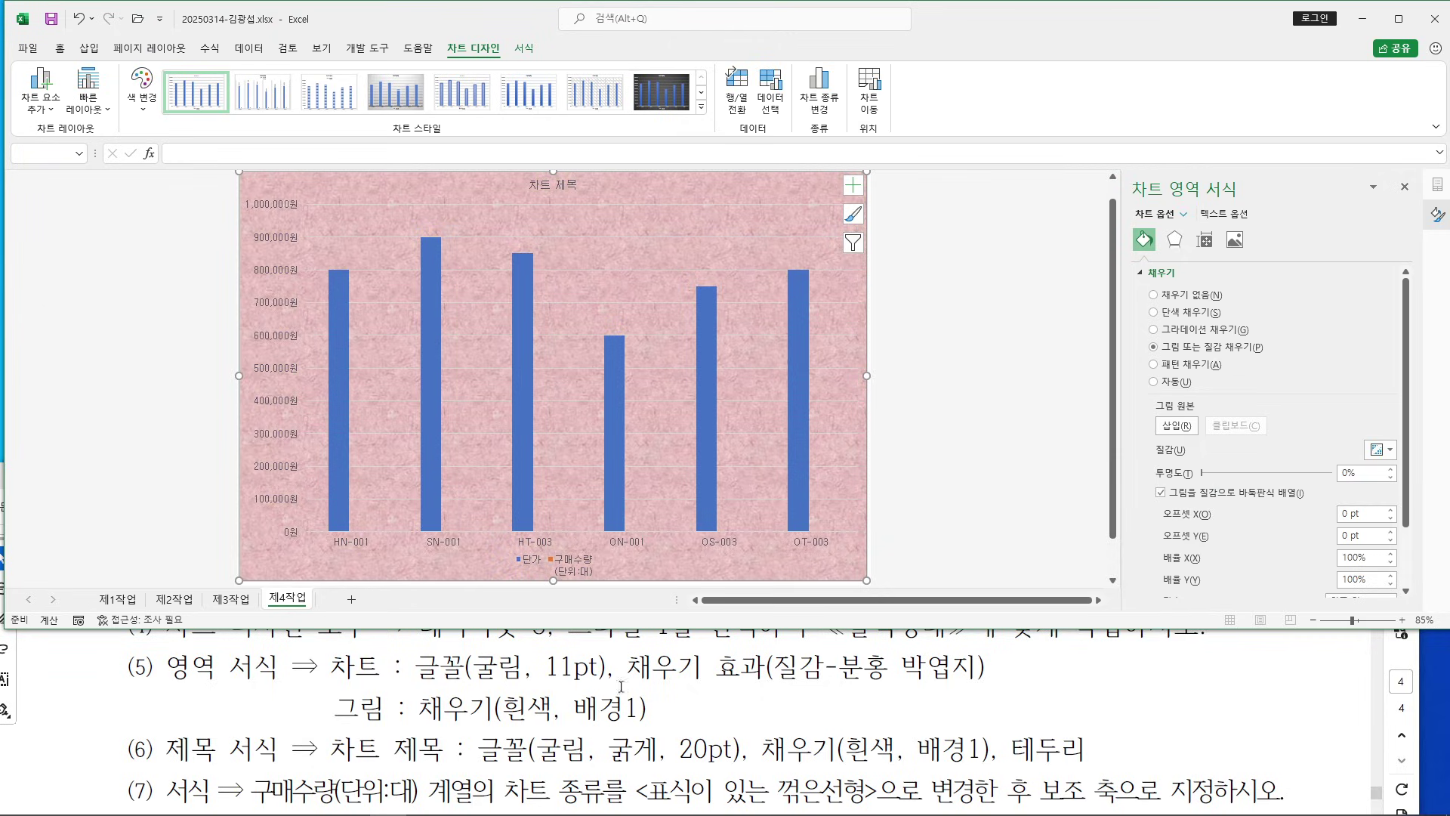
{"action": "left_click", "coordinate": [617, 292]}
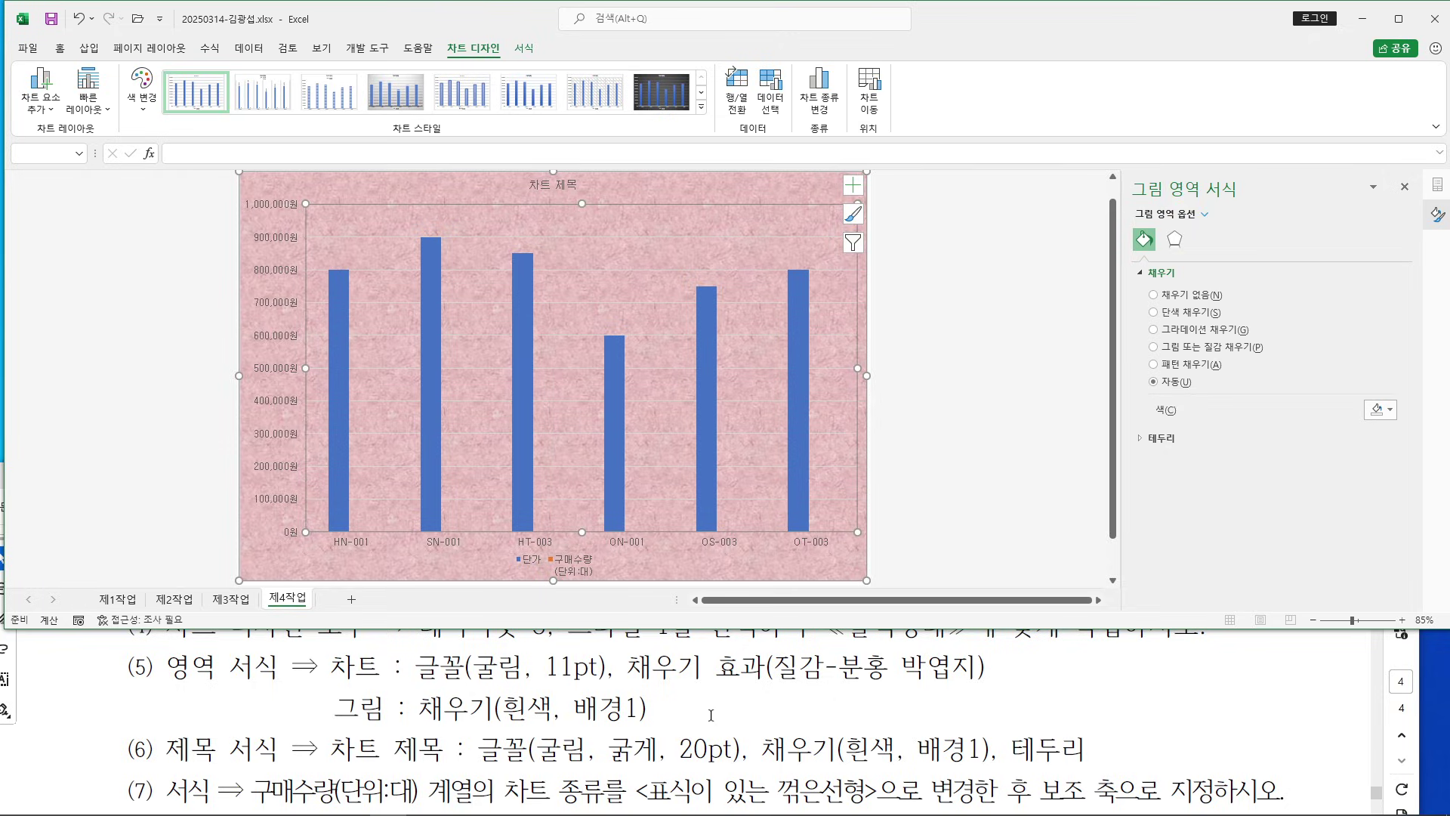
Fill the plot area solid white (흰색, 배경 1)
{"action": "left_click", "coordinate": [1154, 312]}
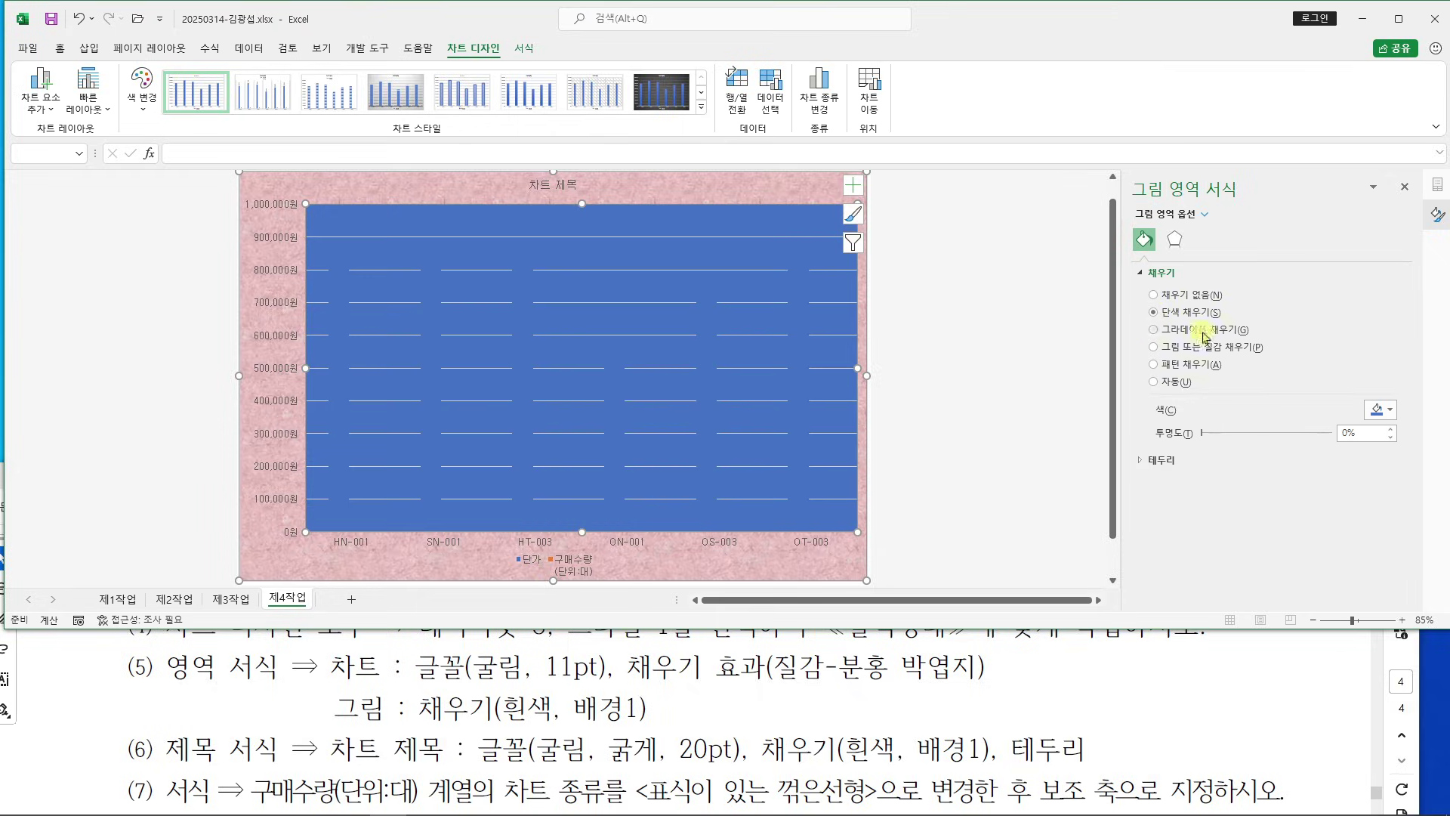
{"action": "left_click", "coordinate": [1381, 409]}
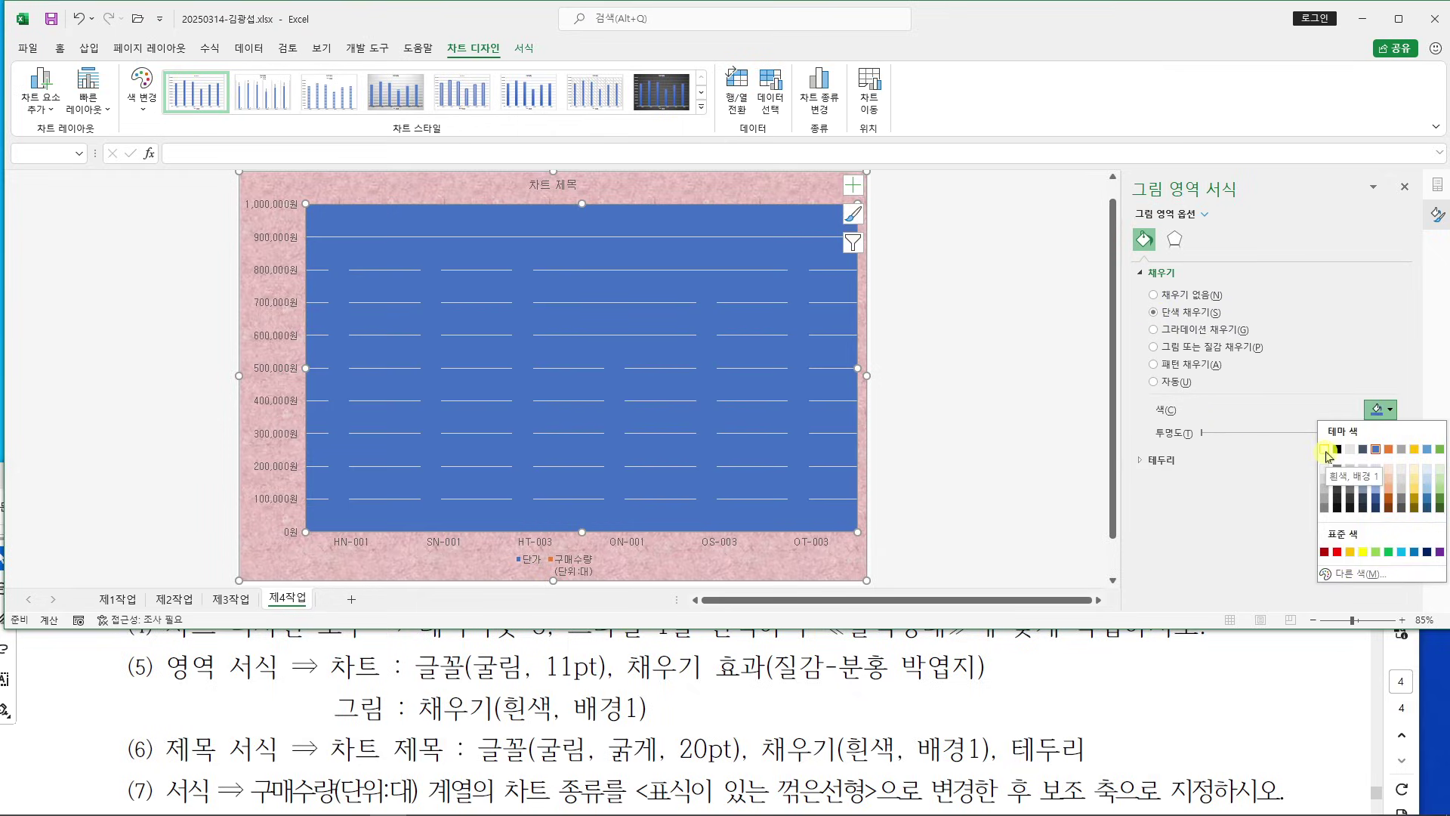
{"action": "left_click", "coordinate": [1326, 451]}
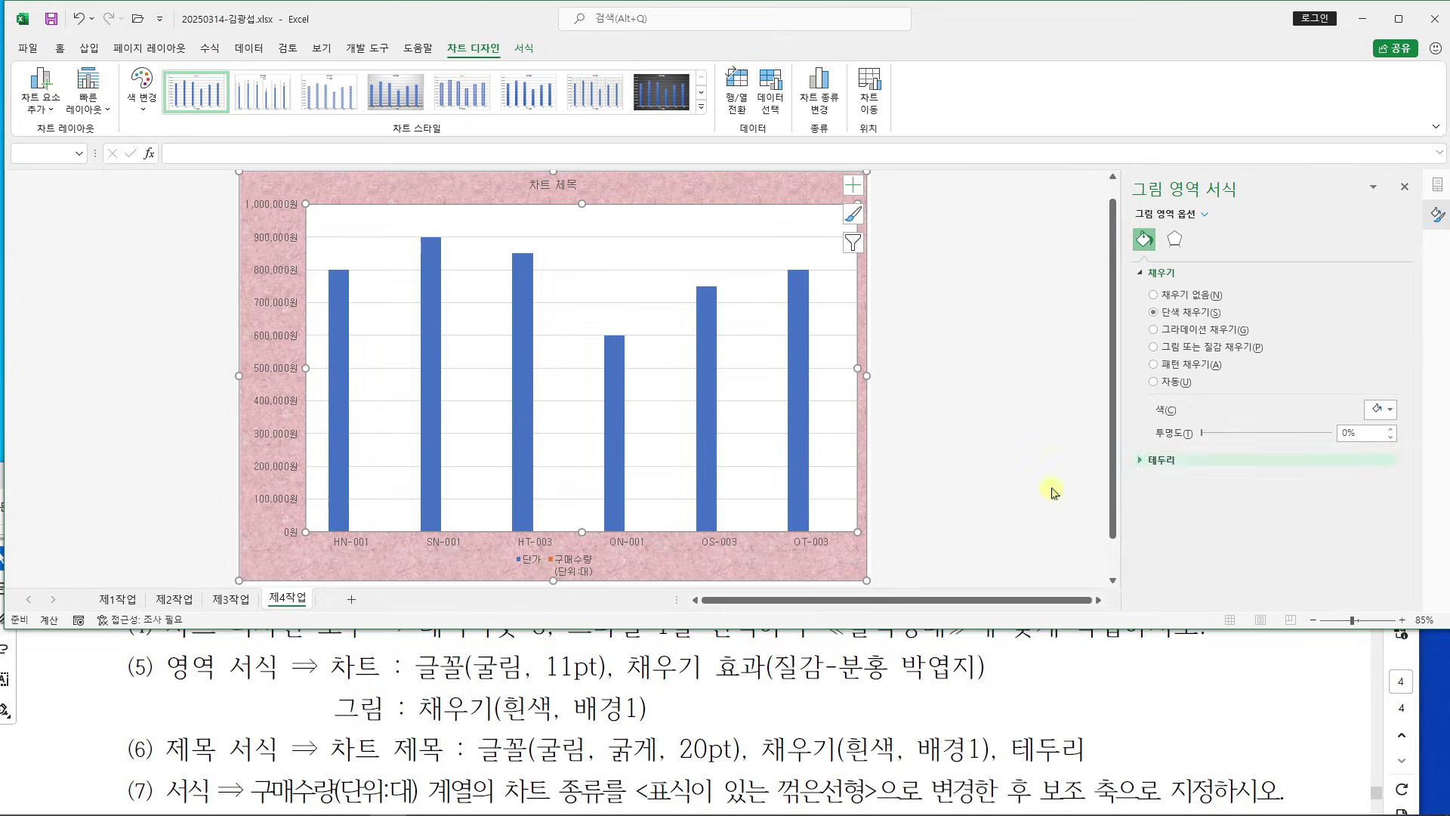
Read the chart title requirements in item (6) of the instructions
{"action": "left_click", "coordinate": [326, 701]}
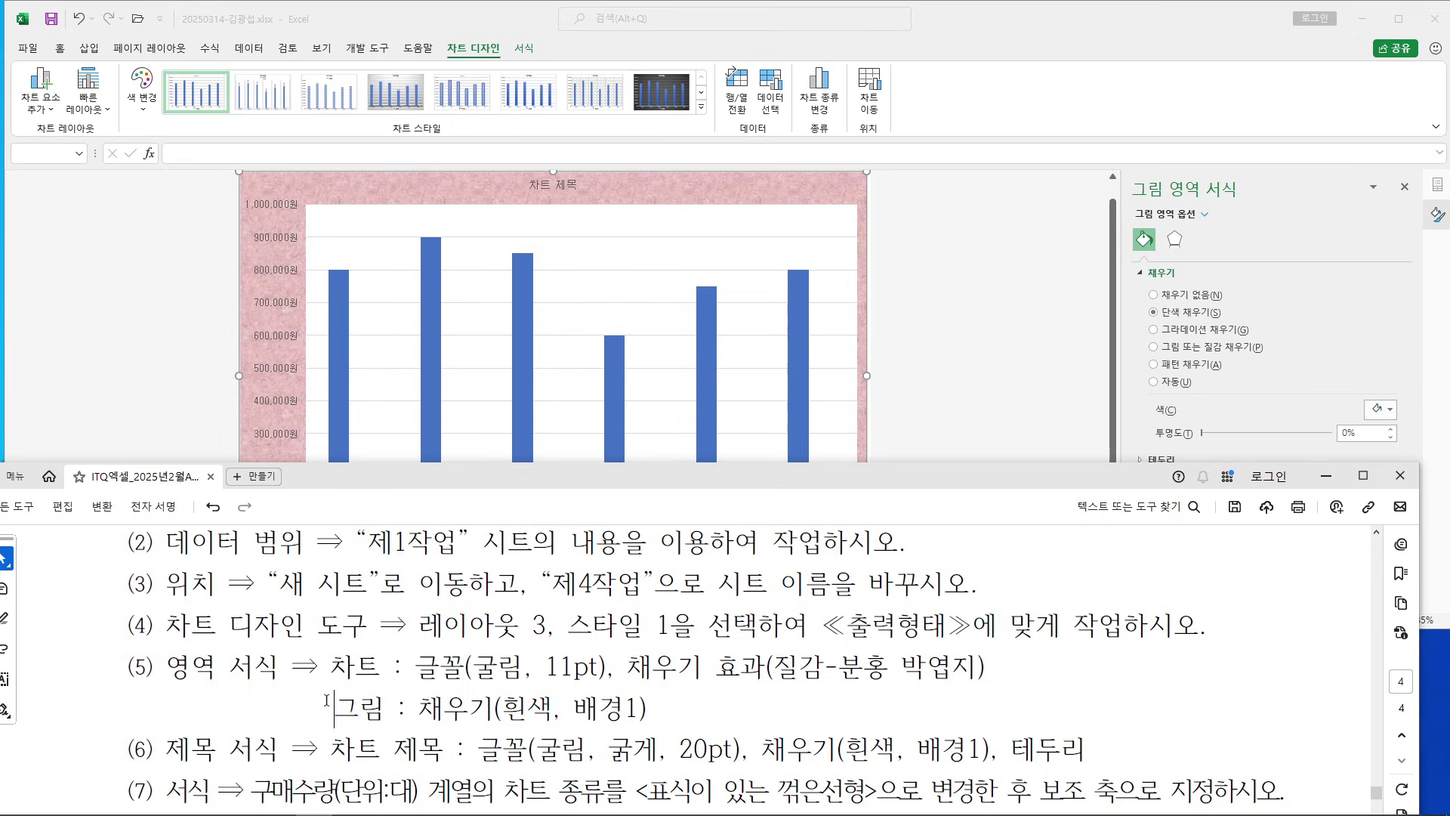
{"action": "scroll", "coordinate": [350, 699], "scroll_direction": "down", "scroll_amount": 3}
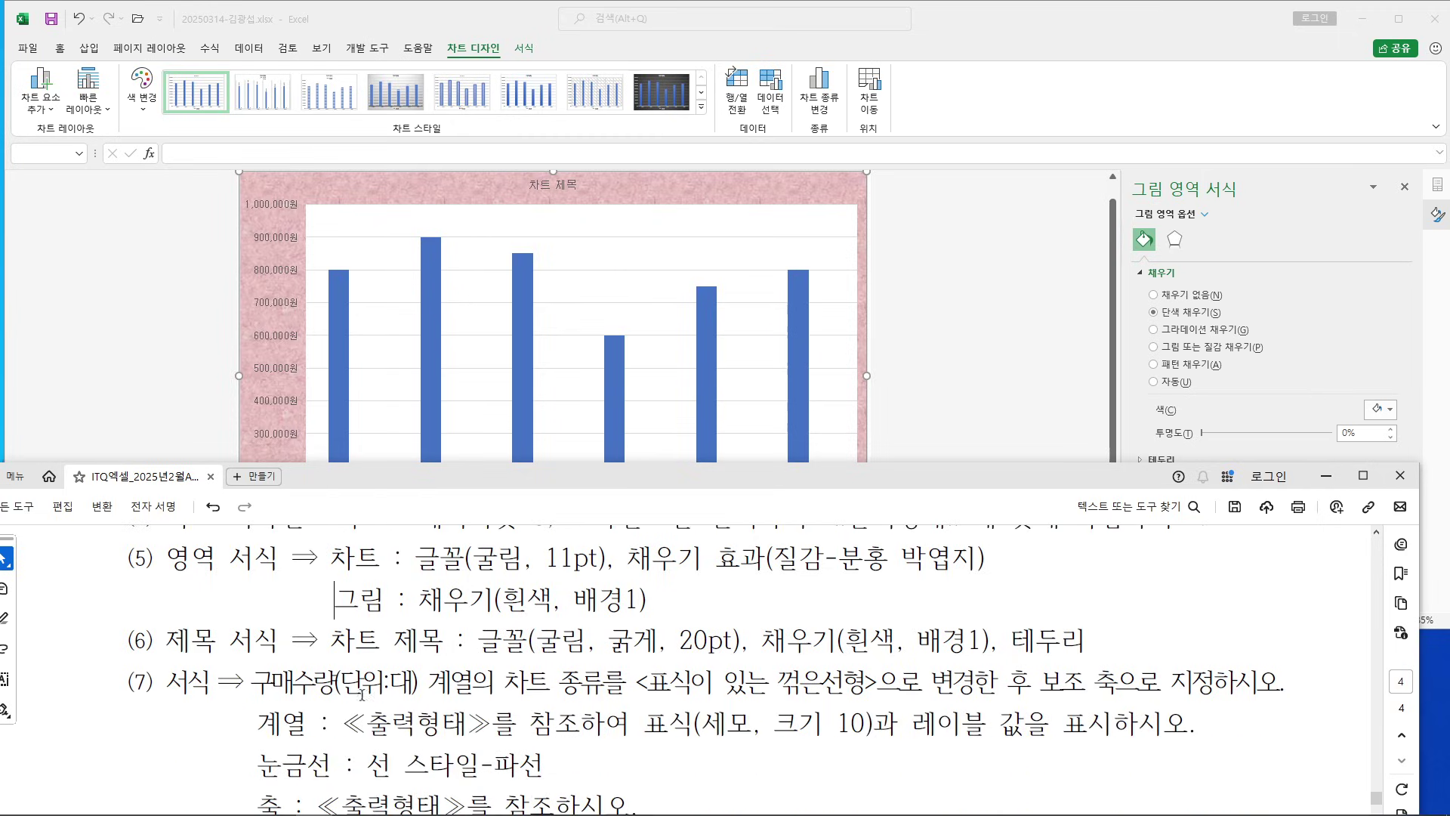
{"action": "left_click_drag", "start_coordinate": [319, 645], "coordinate": [1085, 642]}
{"action": "left_click", "coordinate": [726, 640]}
{"action": "scroll", "coordinate": [710, 641], "scroll_direction": "down", "scroll_amount": 11}
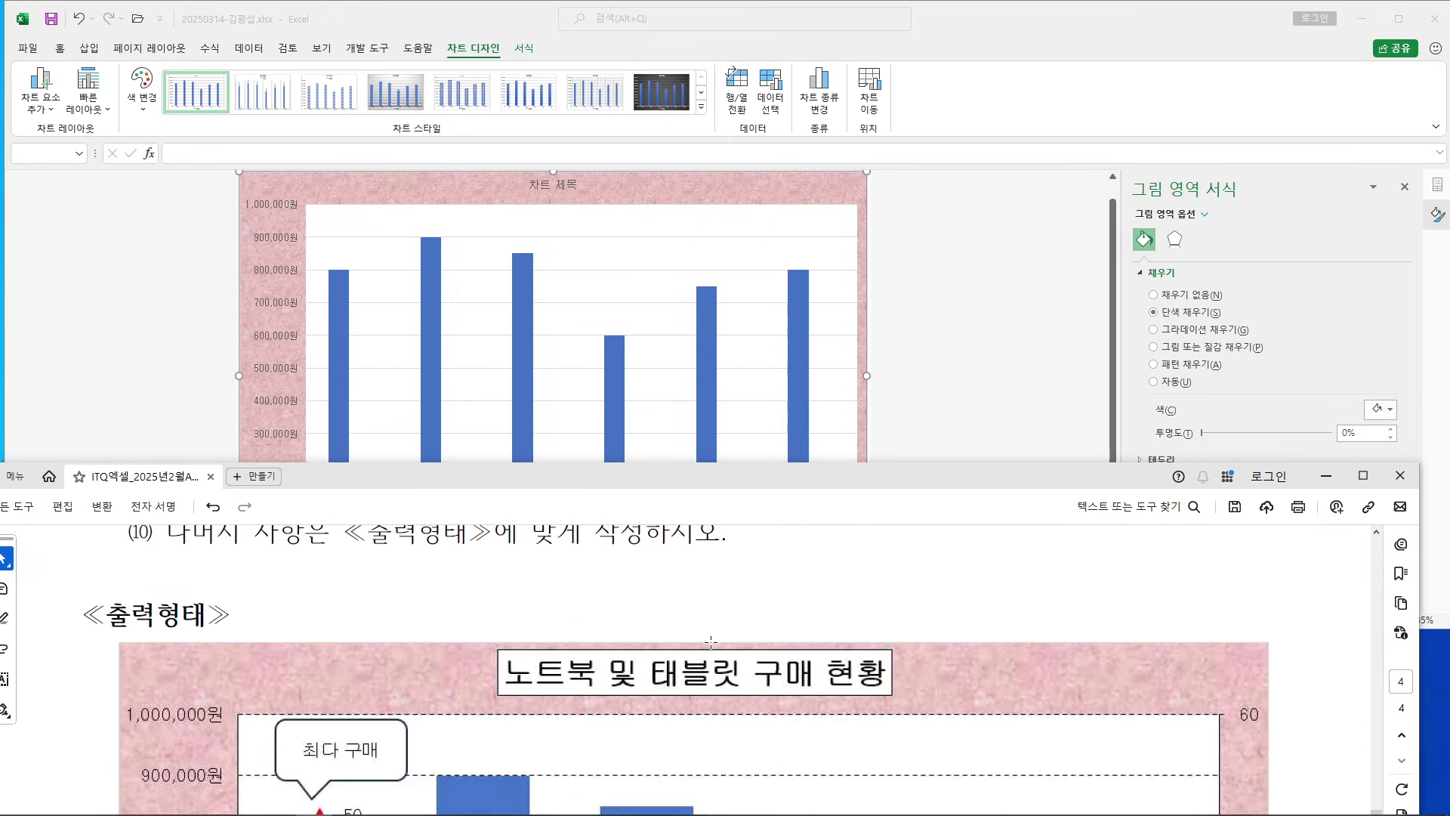
{"action": "left_click", "coordinate": [535, 193]}
Replace the 차트 제목 placeholder with 노트북 및 태블릿 구매 현황
{"action": "left_click", "coordinate": [535, 191]}
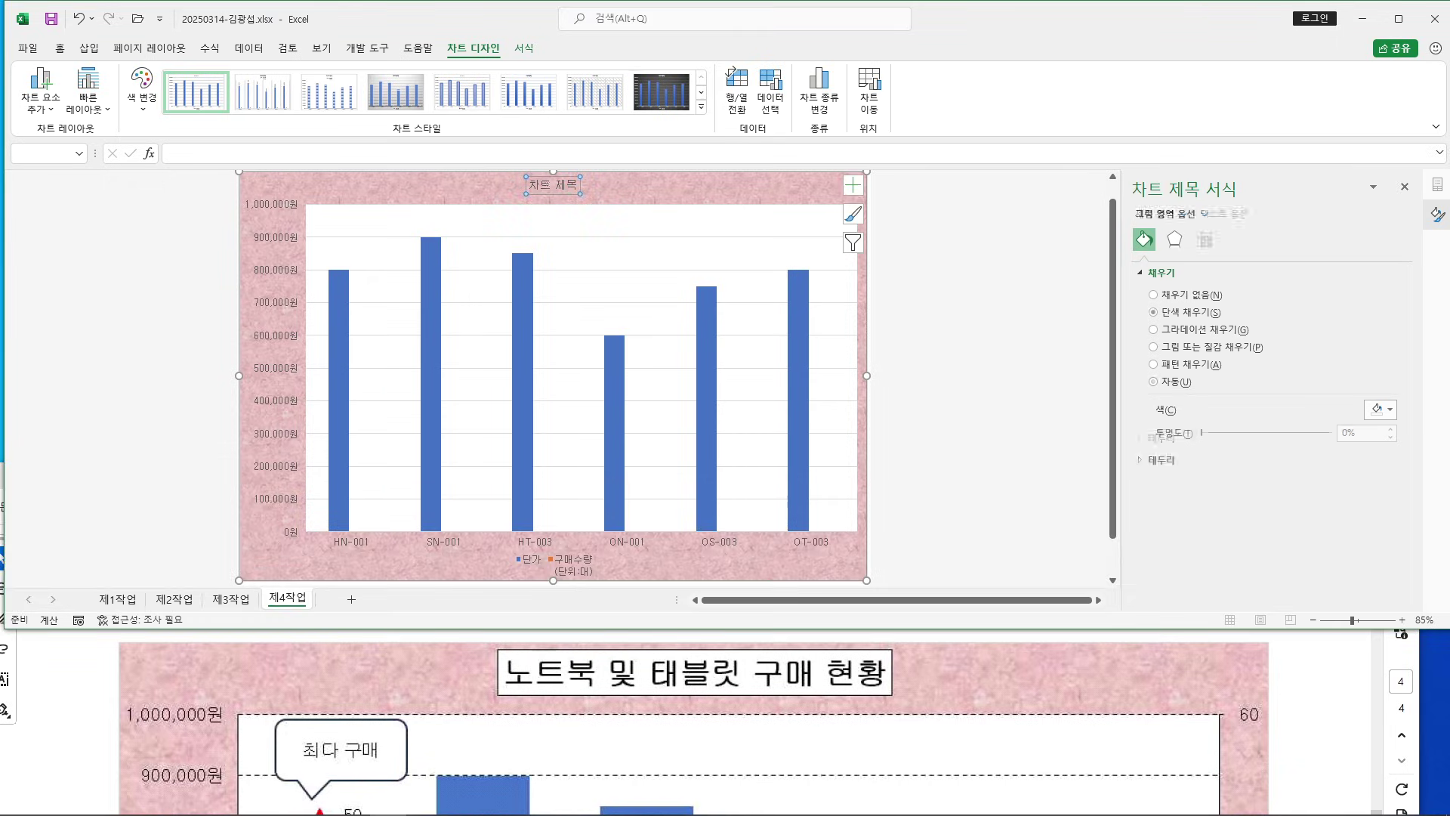
{"action": "left_click_drag", "start_coordinate": [568, 184], "coordinate": [529, 185]}
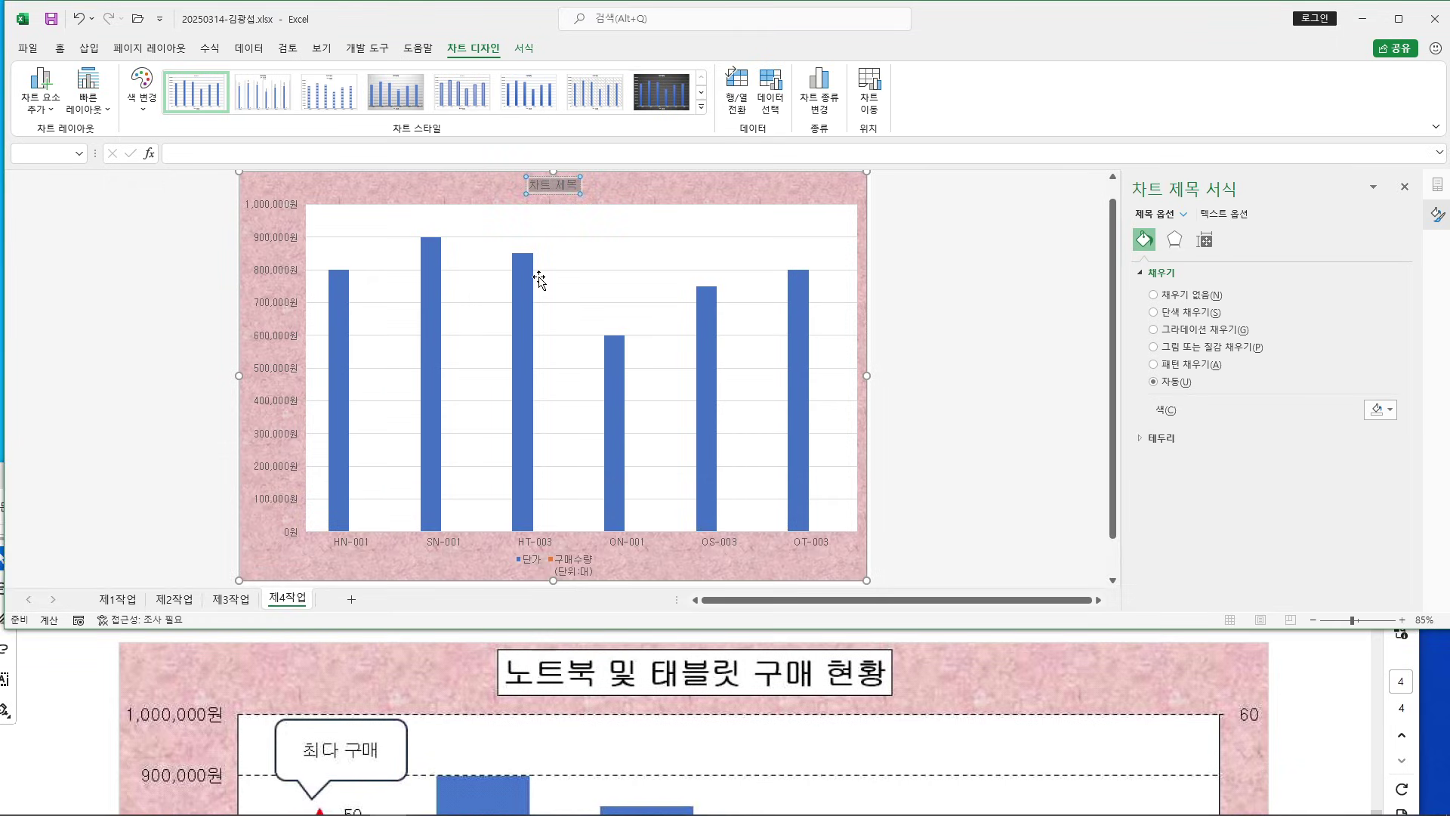
{"action": "key", "text": "Delete"}
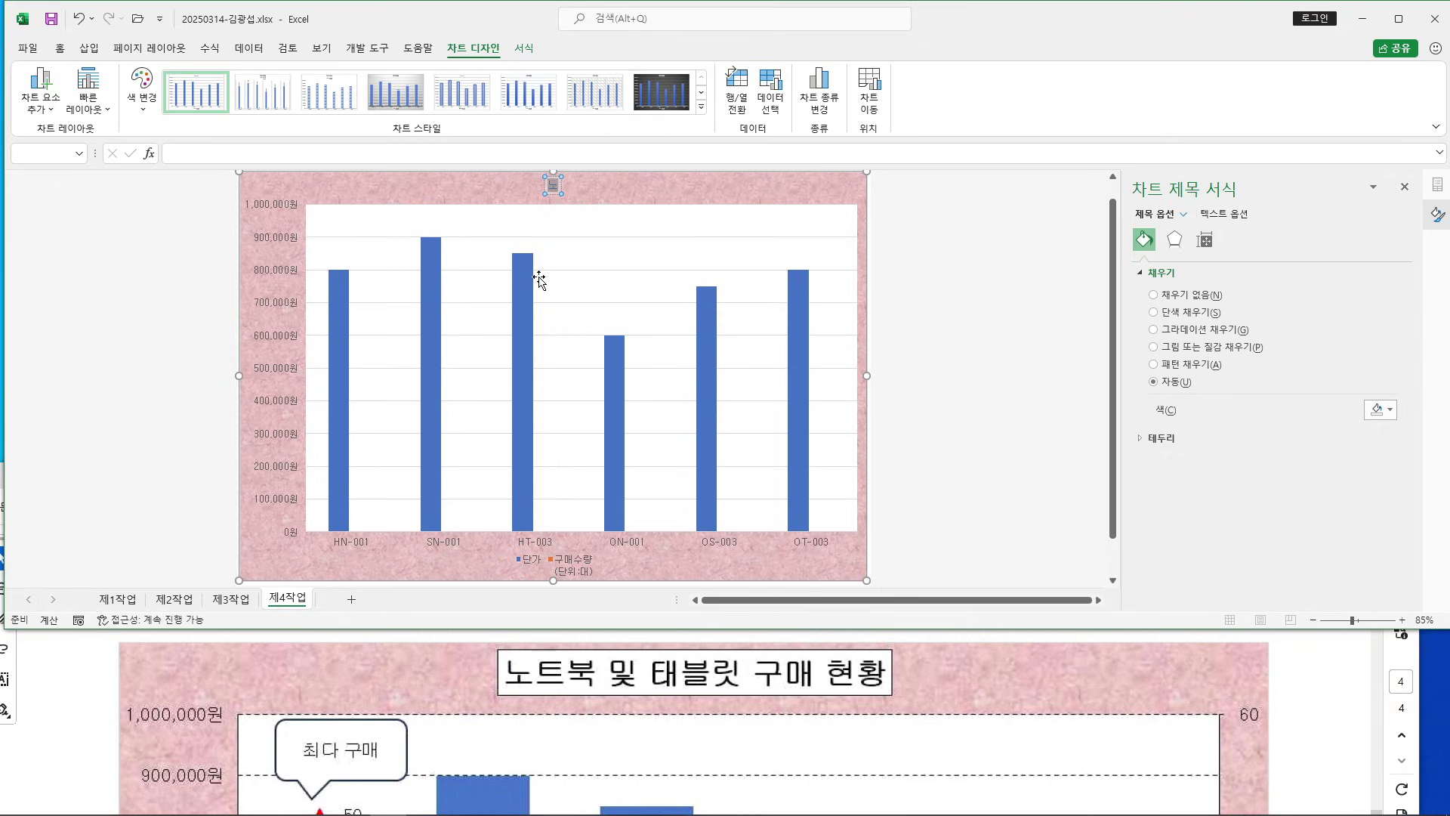
{"action": "type", "text": "노트북 및 태블"}
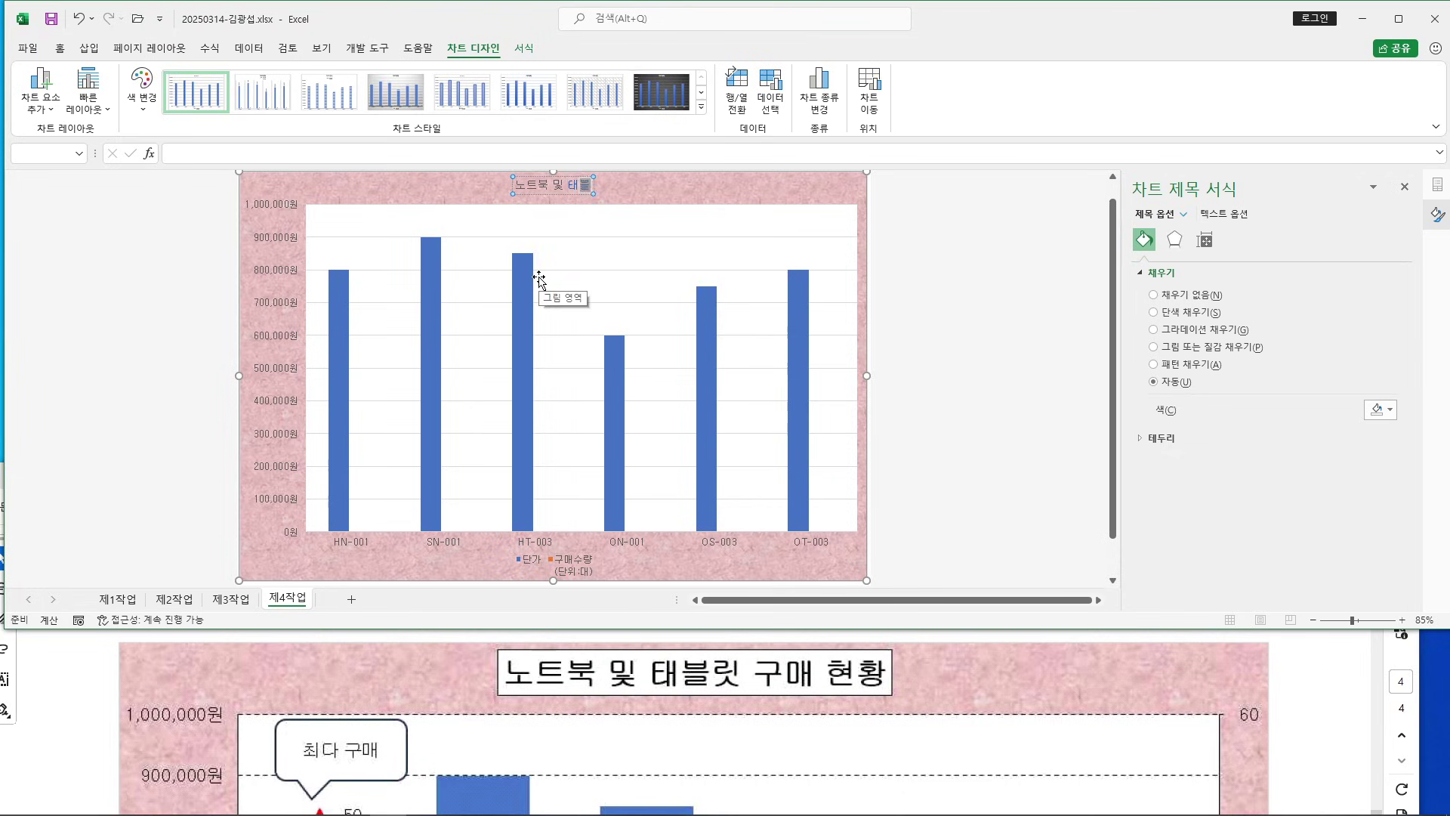
{"action": "type", "text": "릿 구매 현황"}
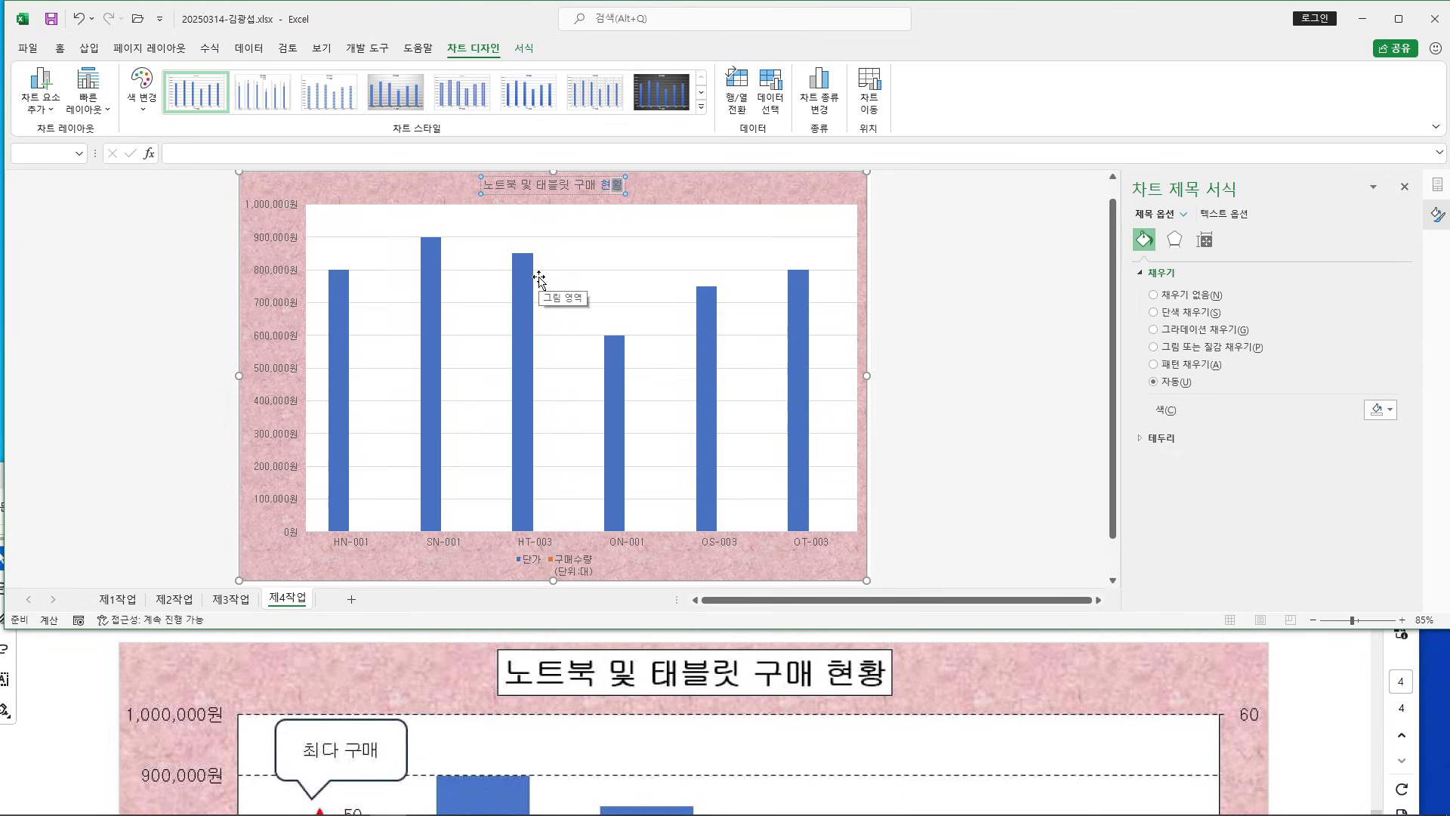
{"action": "scroll", "coordinate": [566, 269], "scroll_direction": "up", "scroll_amount": 1}
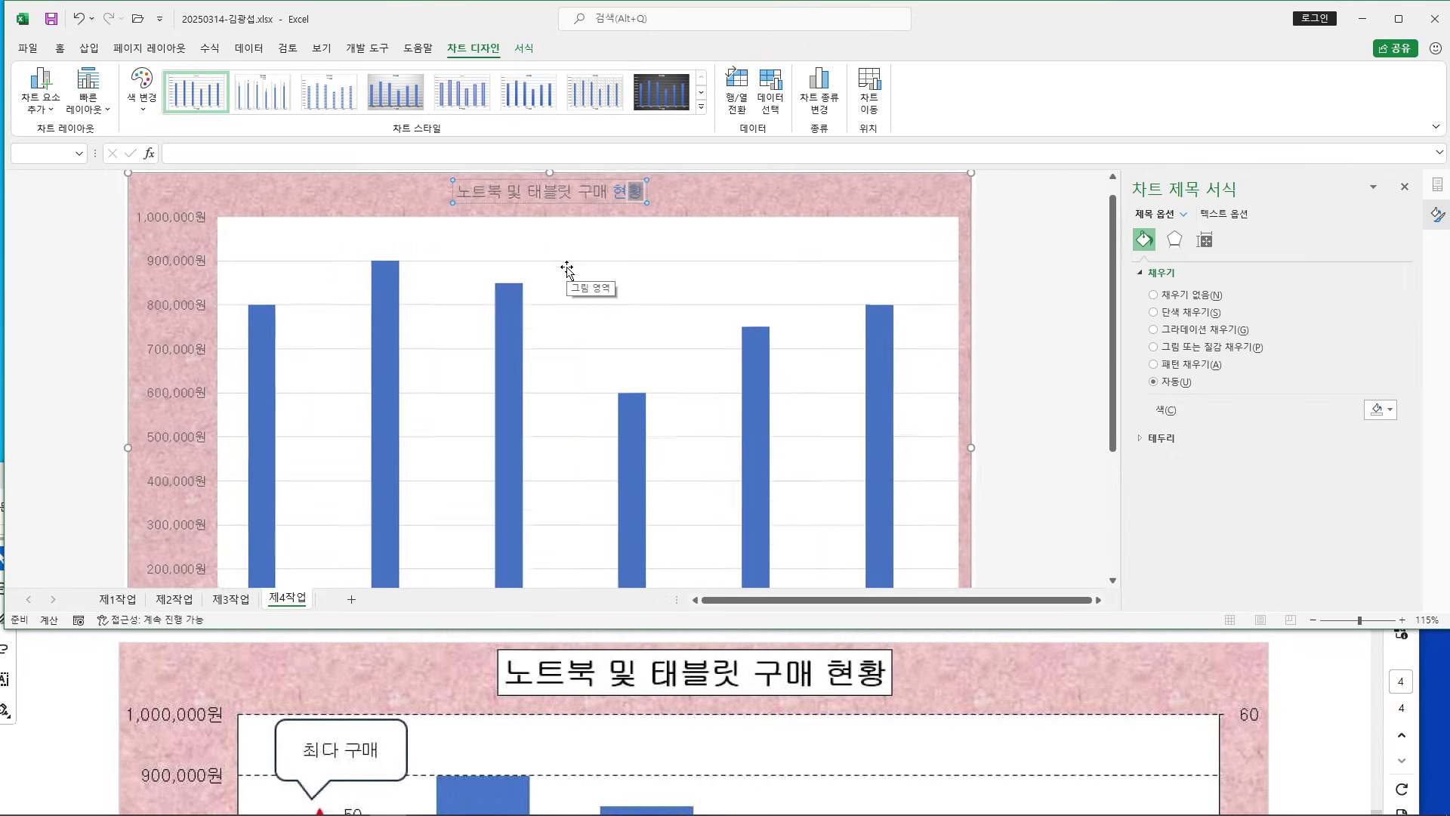
{"action": "scroll", "coordinate": [500, 676], "scroll_direction": "up", "scroll_amount": 5}
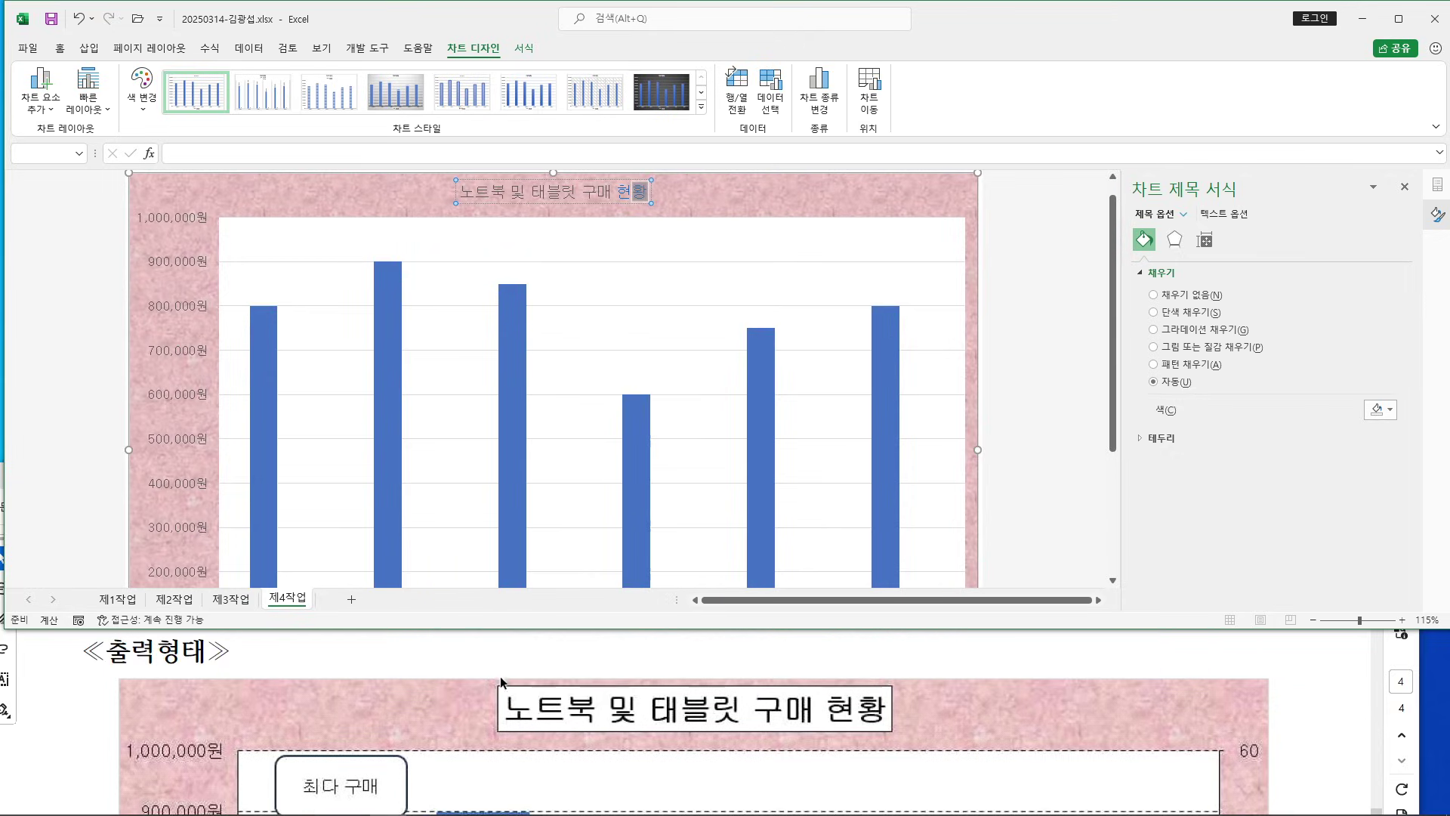
{"action": "scroll", "coordinate": [498, 677], "scroll_direction": "up", "scroll_amount": 3}
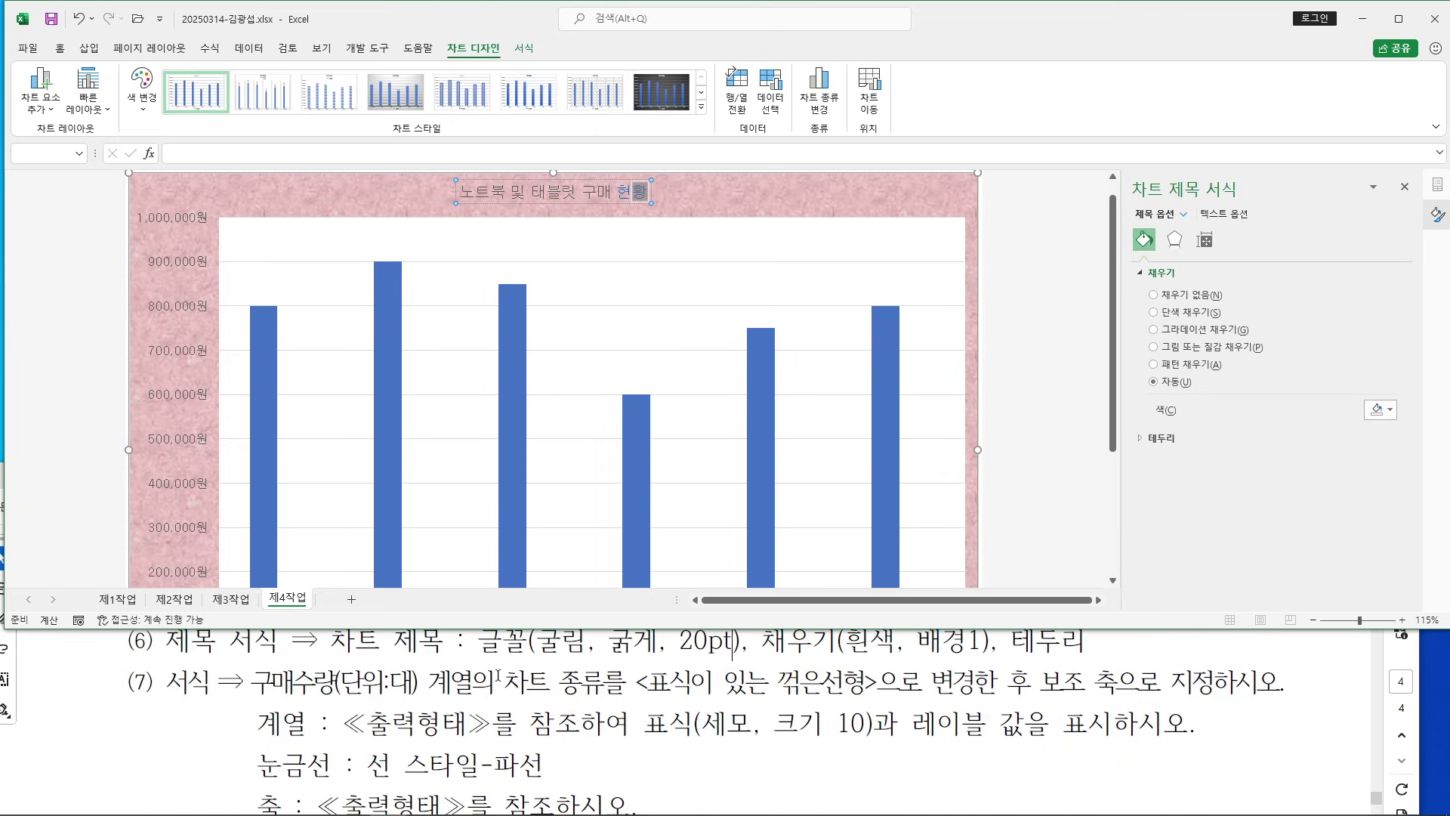
{"action": "key", "text": "Escape"}
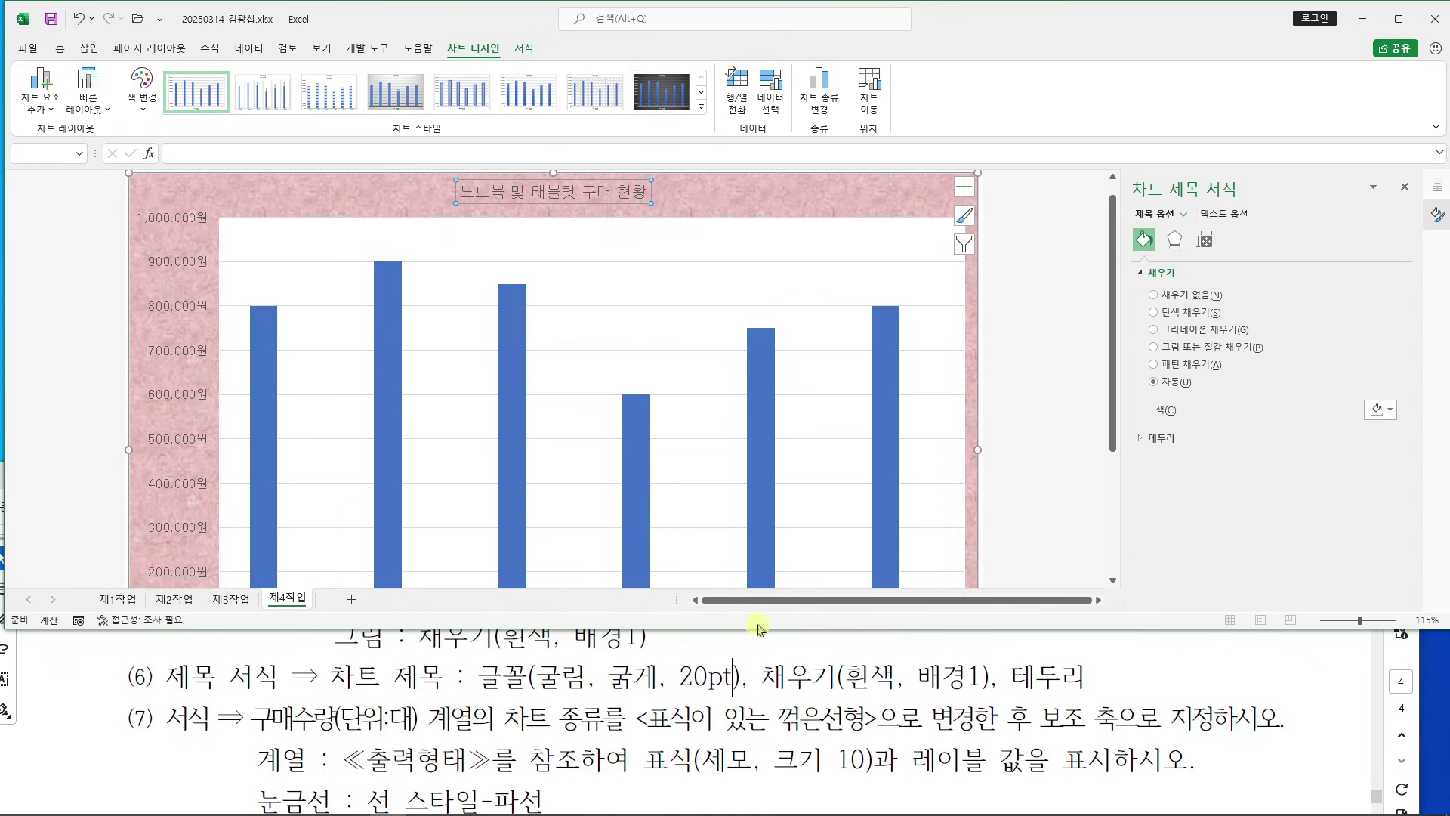
Make the chart title bold at 20 pt
{"action": "left_click", "coordinate": [59, 48]}
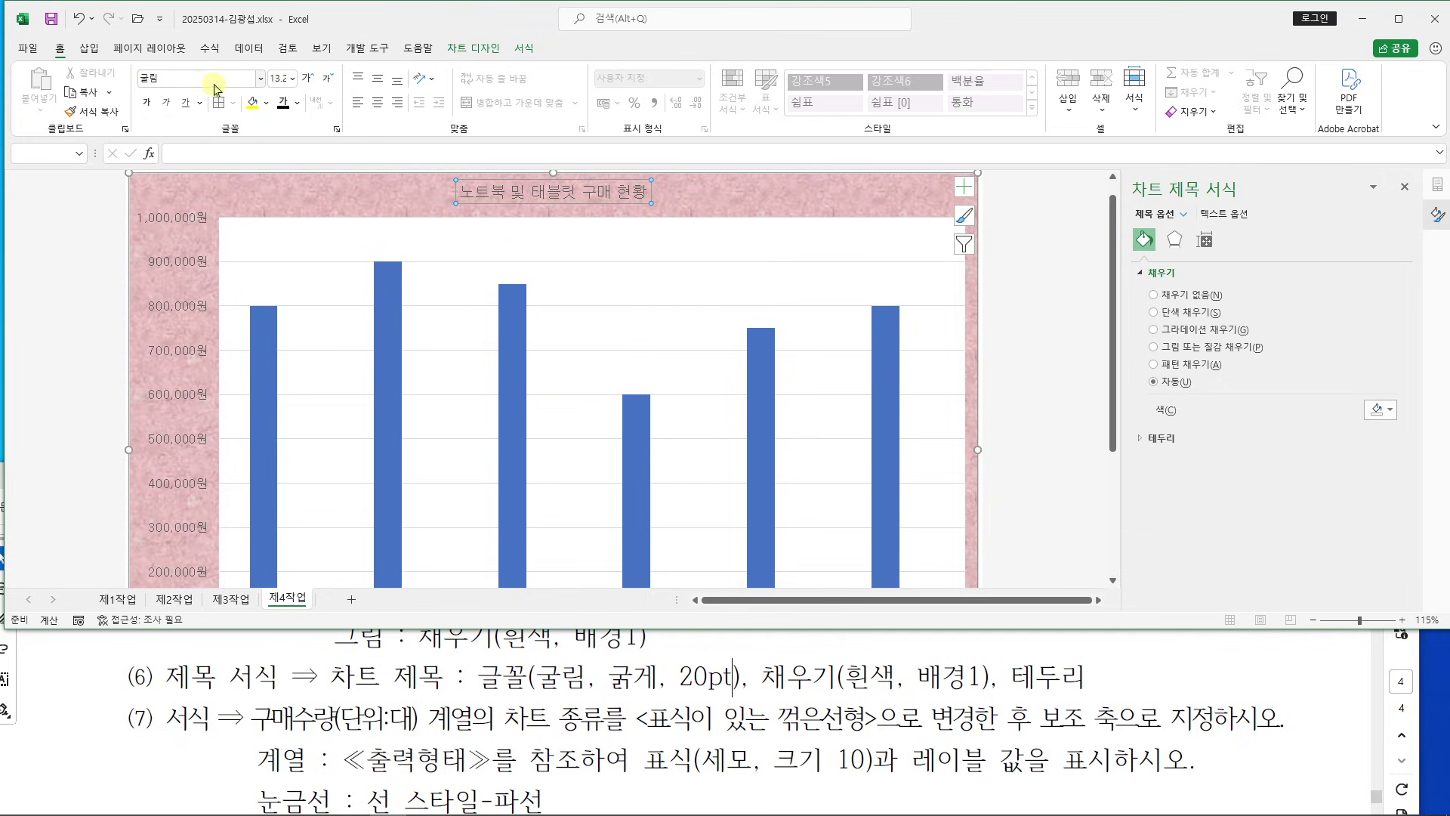
{"action": "left_click", "coordinate": [148, 103]}
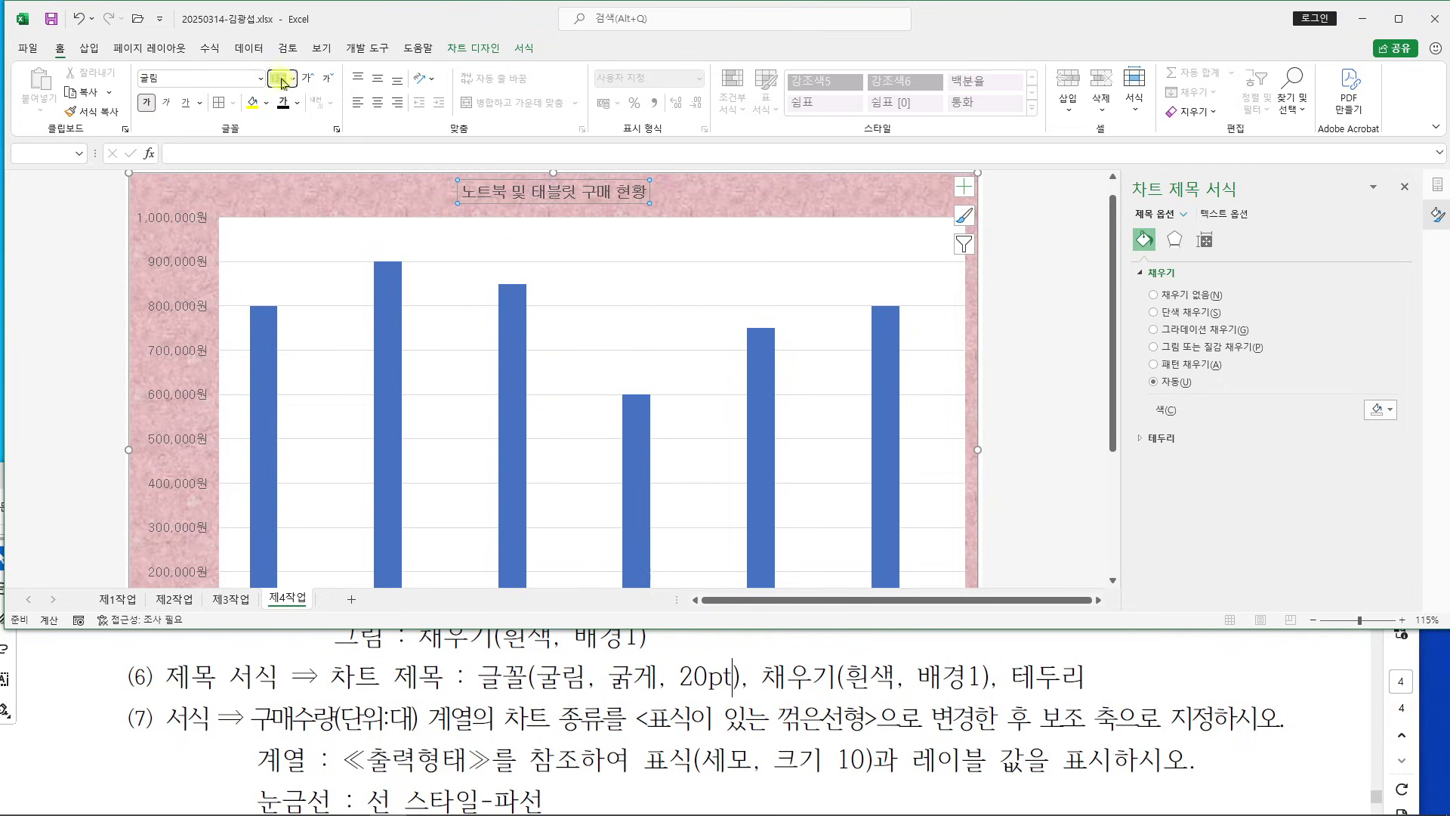
{"action": "left_click", "coordinate": [278, 78]}
{"action": "type", "text": "20"}
{"action": "key", "text": "Return"}
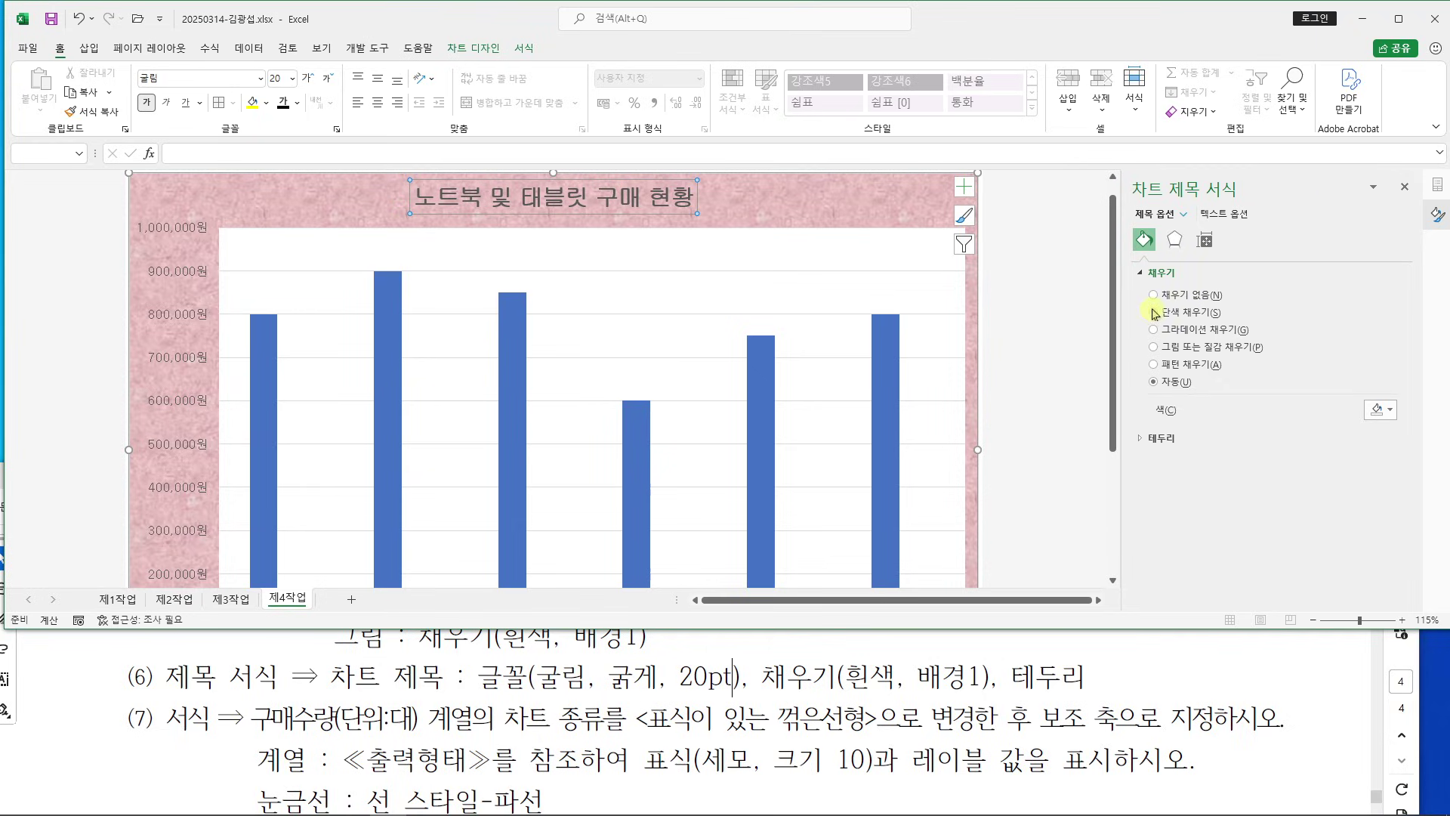
Give the title a solid white fill and a solid black border
{"action": "left_click", "coordinate": [1153, 312]}
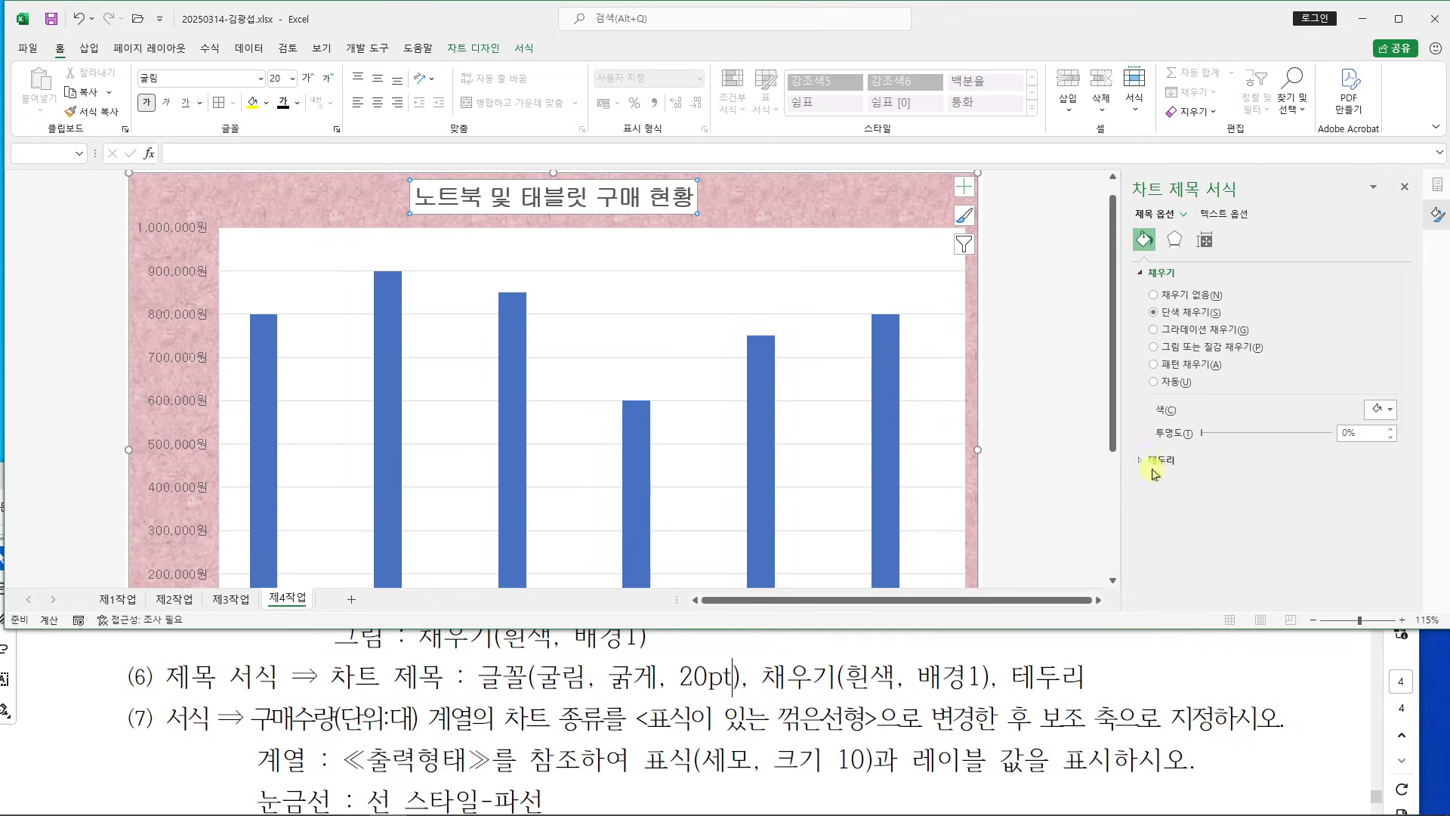
{"action": "left_click", "coordinate": [1142, 460]}
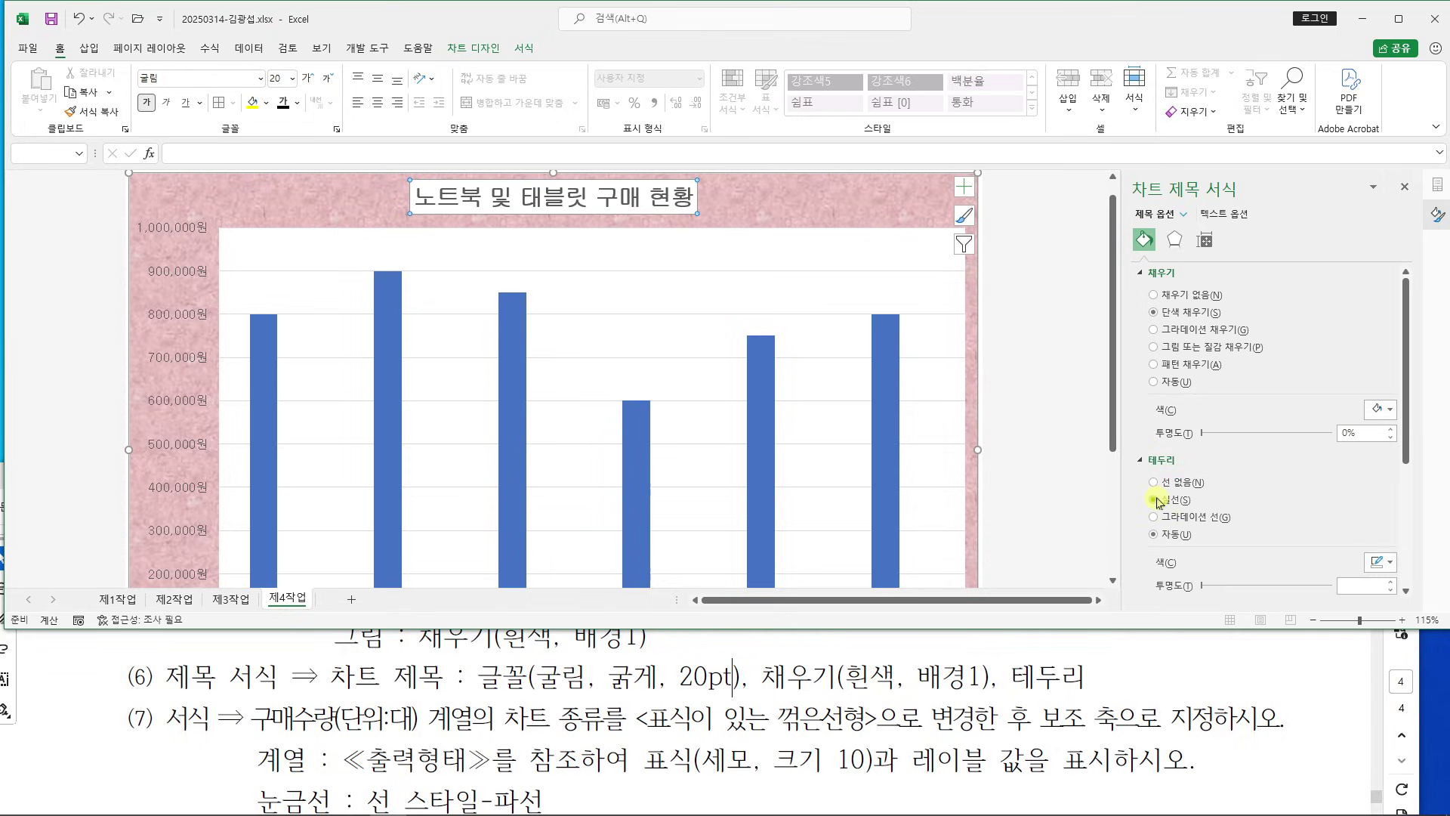
{"action": "left_click", "coordinate": [1156, 501]}
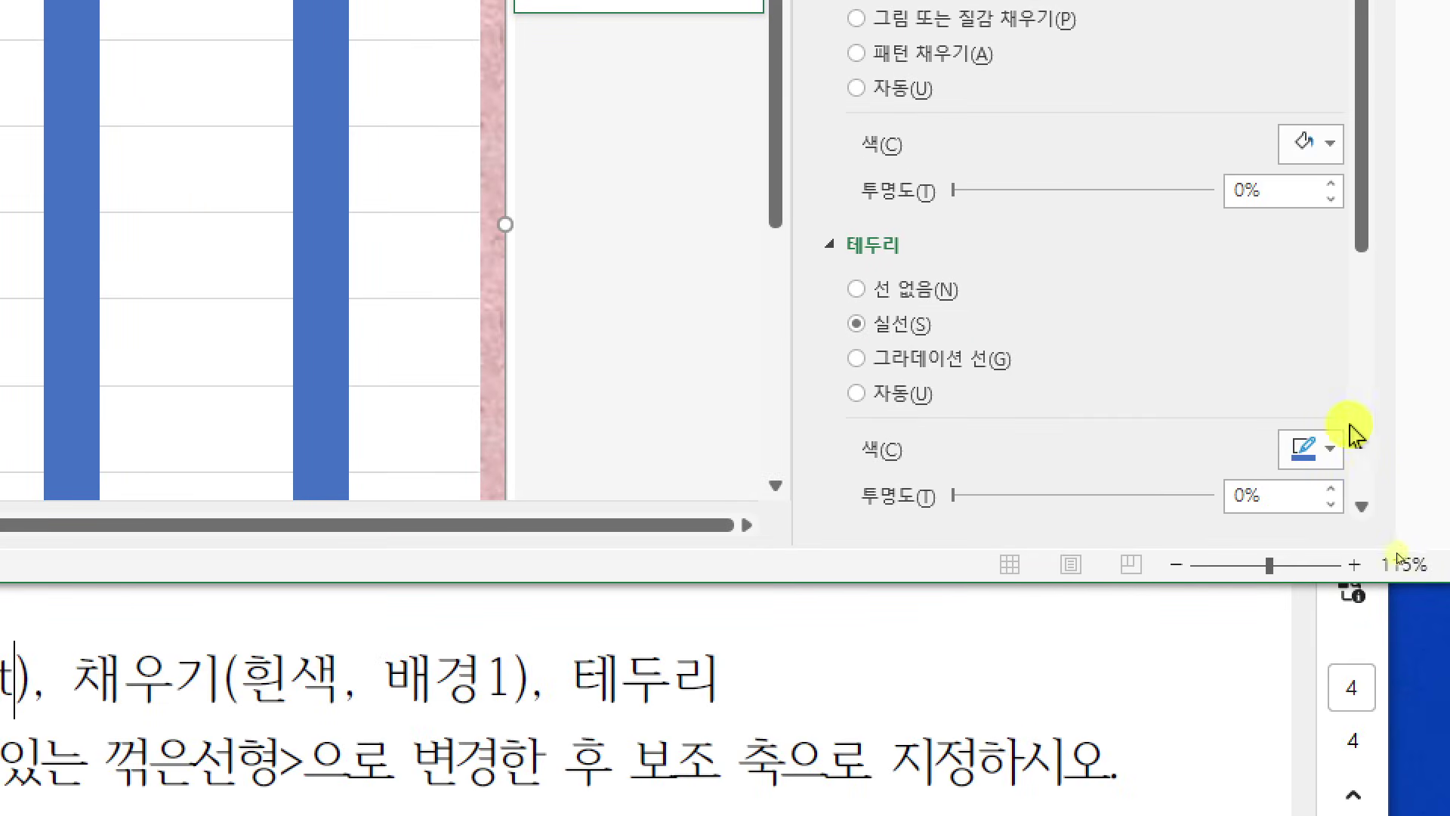
{"action": "left_click", "coordinate": [1331, 448]}
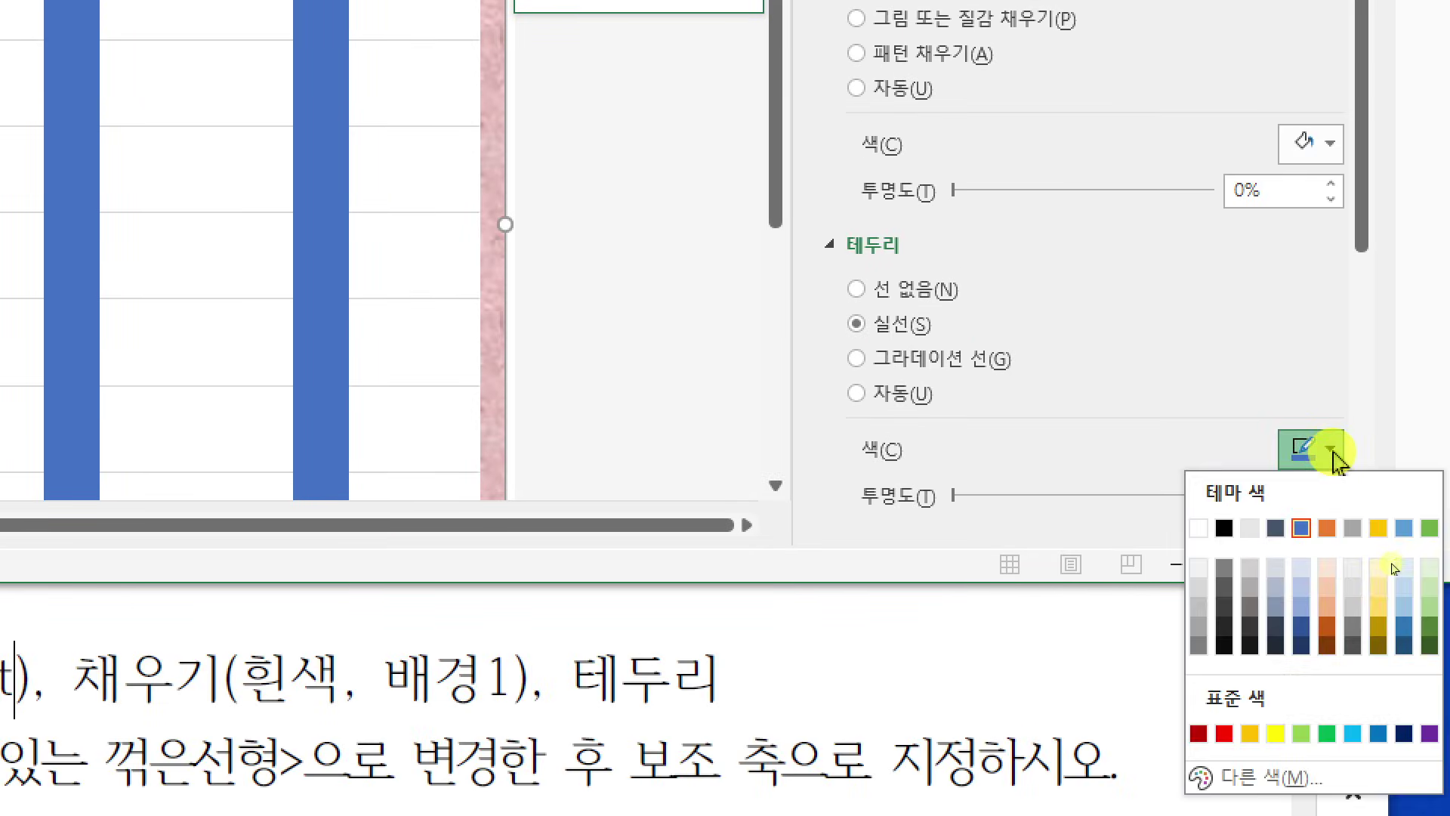
{"action": "left_click", "coordinate": [1225, 530]}
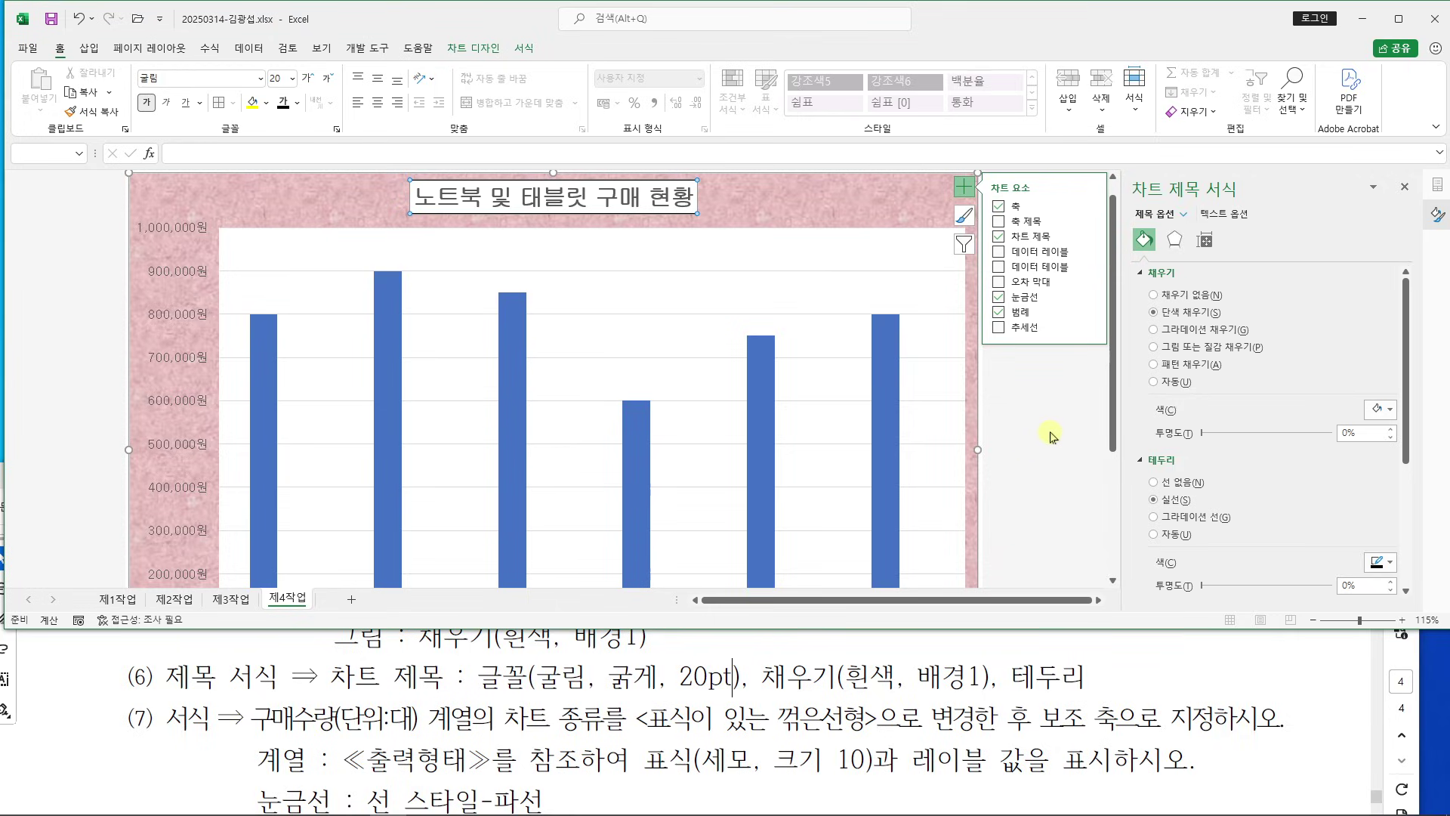
Deselect the chart and recheck the instructions document before returning to Excel
{"action": "left_click", "coordinate": [1058, 391]}
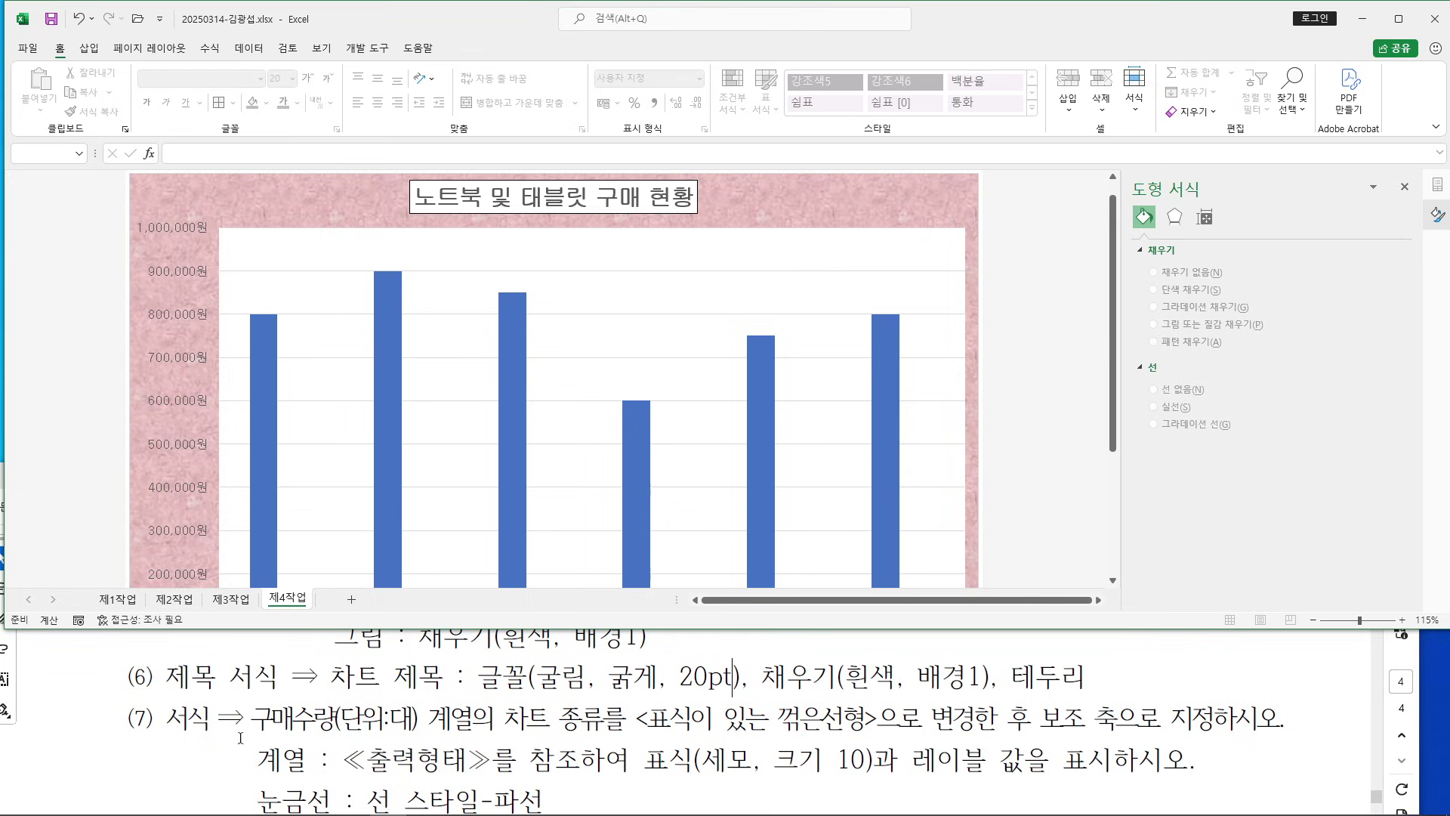
{"action": "left_click", "coordinate": [315, 708]}
{"action": "scroll", "coordinate": [315, 708], "scroll_direction": "down", "scroll_amount": 2}
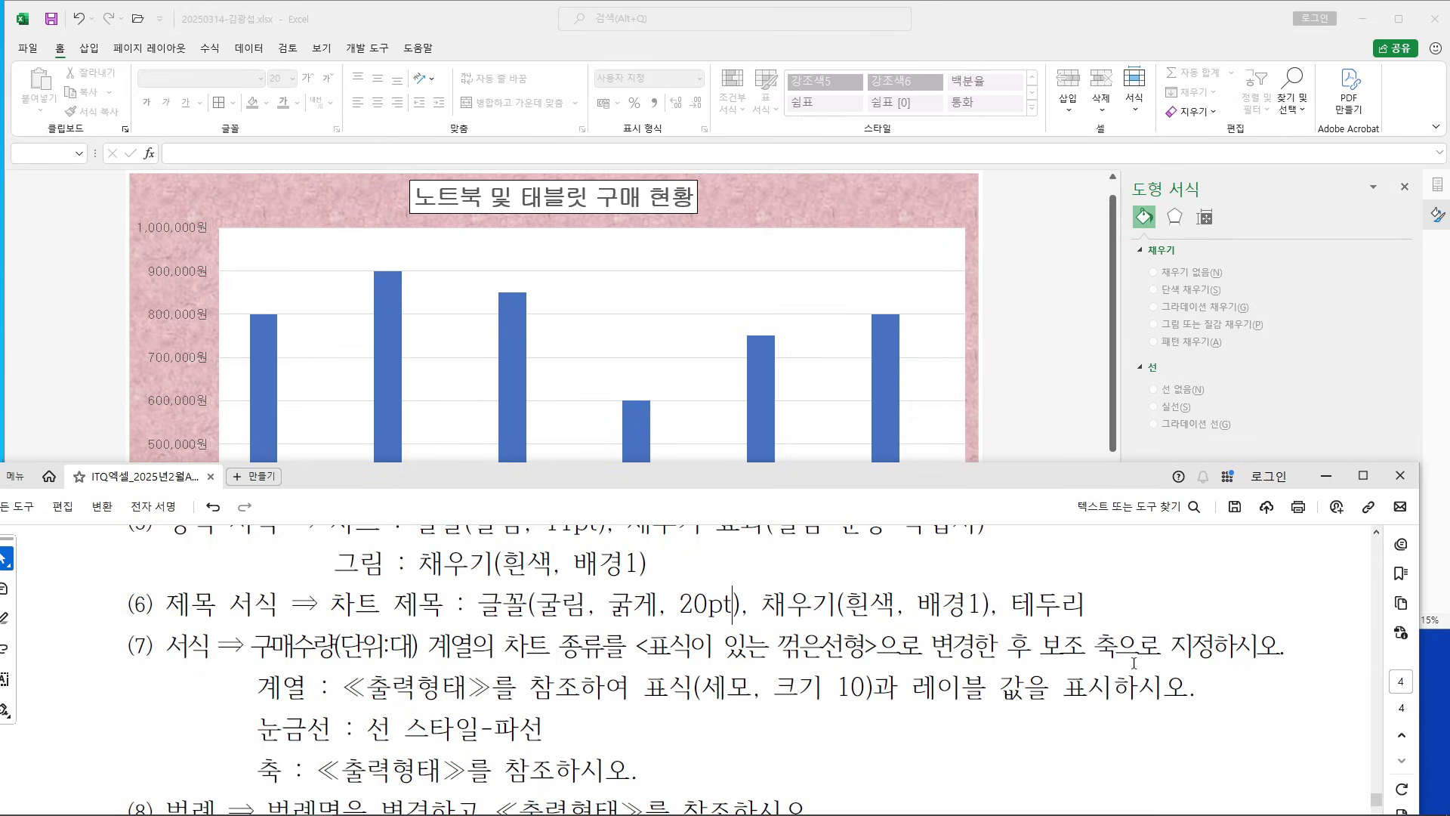
{"action": "scroll", "coordinate": [1133, 662], "scroll_direction": "up", "scroll_amount": 1}
{"action": "left_click", "coordinate": [1046, 398]}
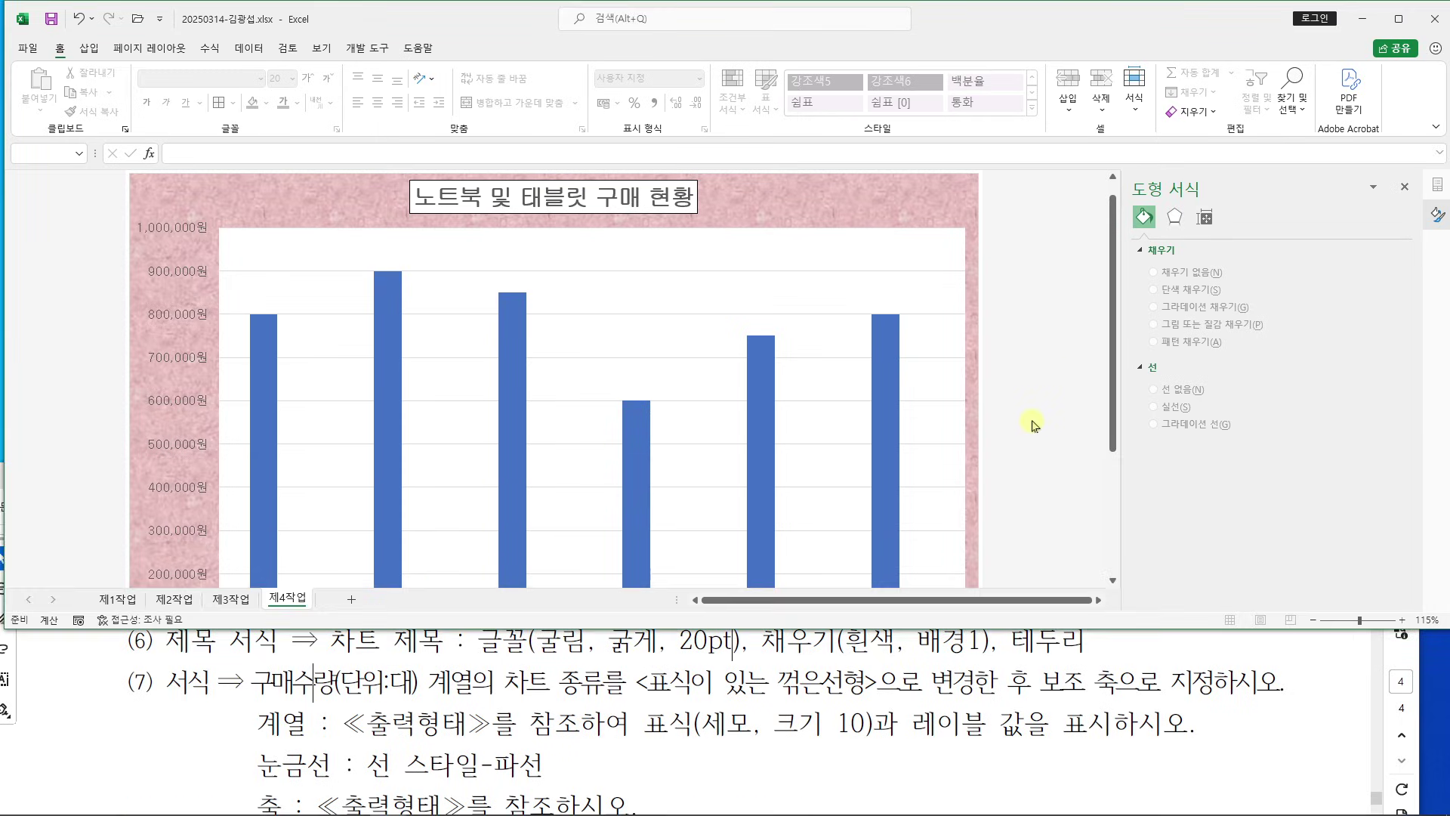
{"action": "scroll", "coordinate": [1034, 425], "scroll_direction": "down", "scroll_amount": 2}
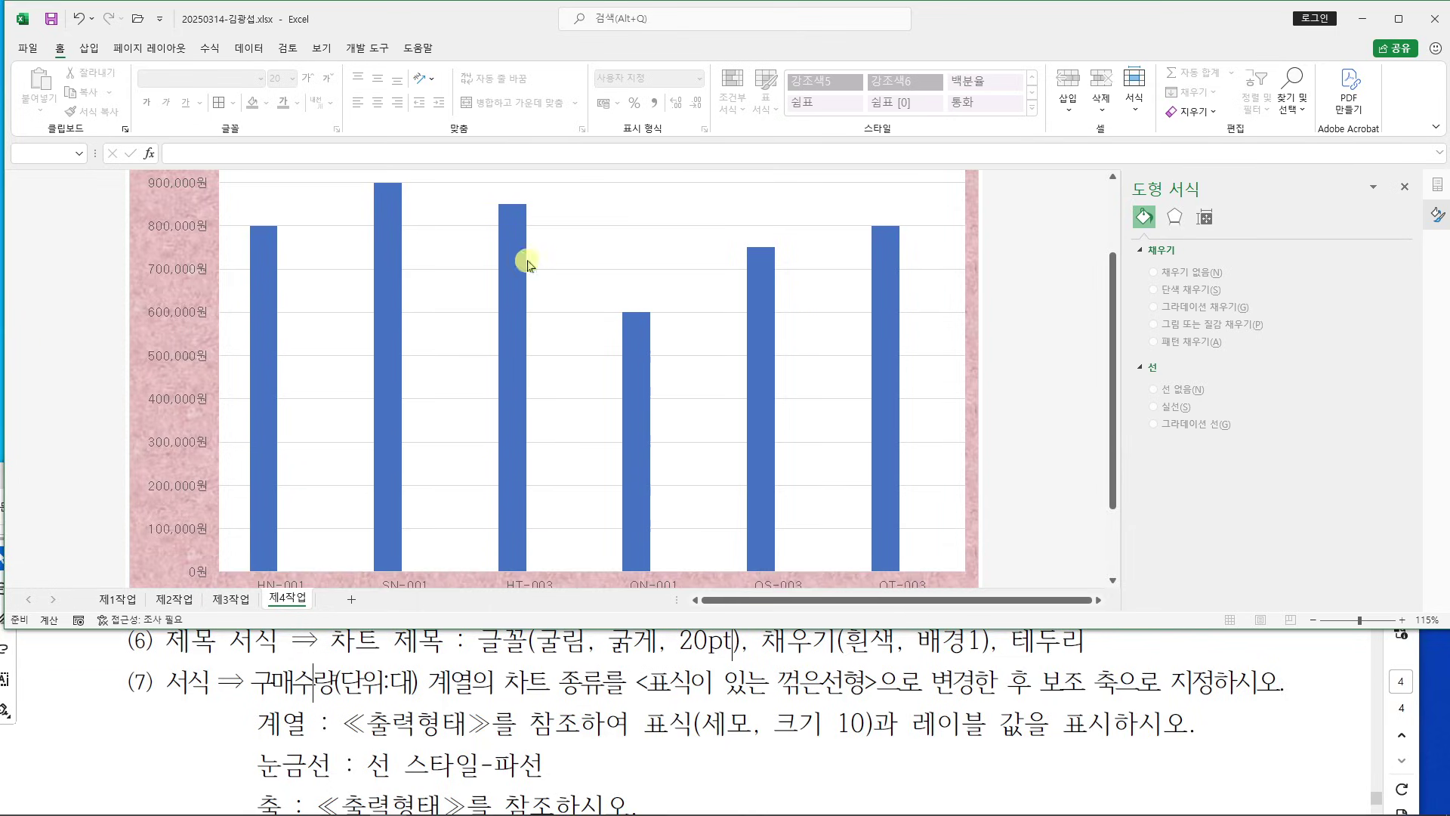
Change 구매수량(단위:대) to a line with markers on a secondary axis
{"action": "right_click", "coordinate": [514, 261]}
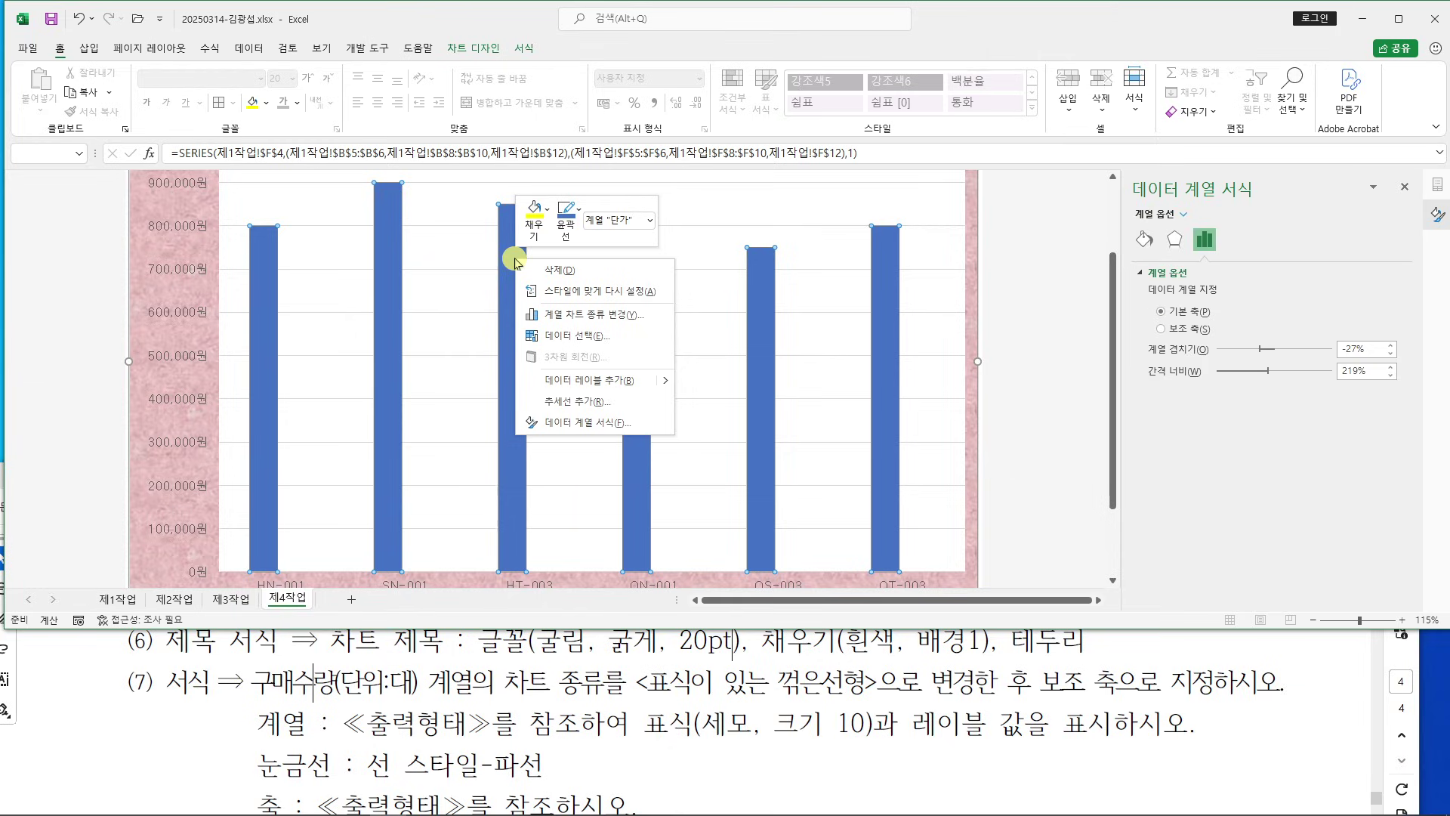
{"action": "left_click", "coordinate": [628, 316]}
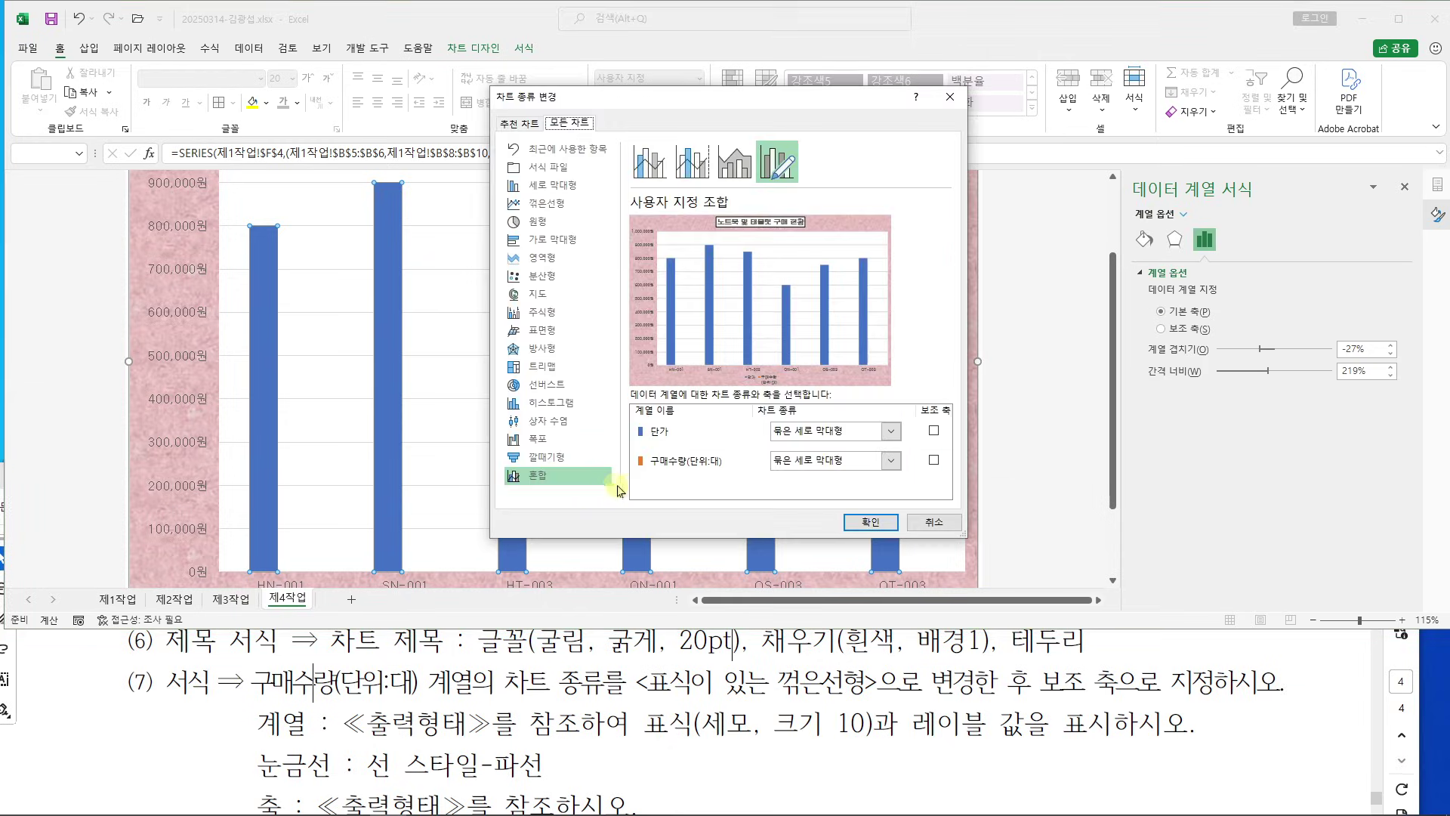
{"action": "left_click_drag", "start_coordinate": [828, 97], "coordinate": [767, 74]}
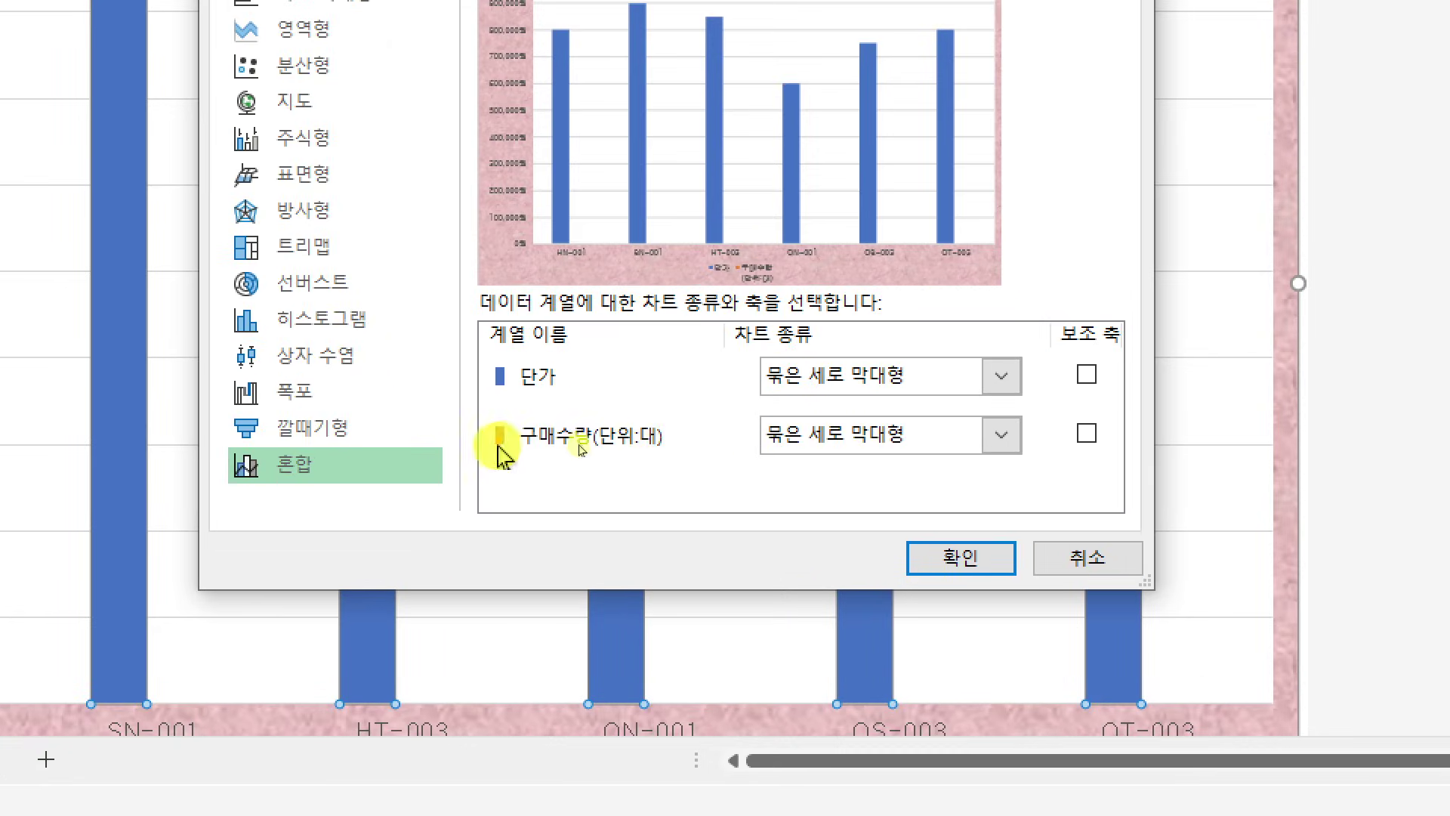
{"action": "left_click", "coordinate": [1009, 438]}
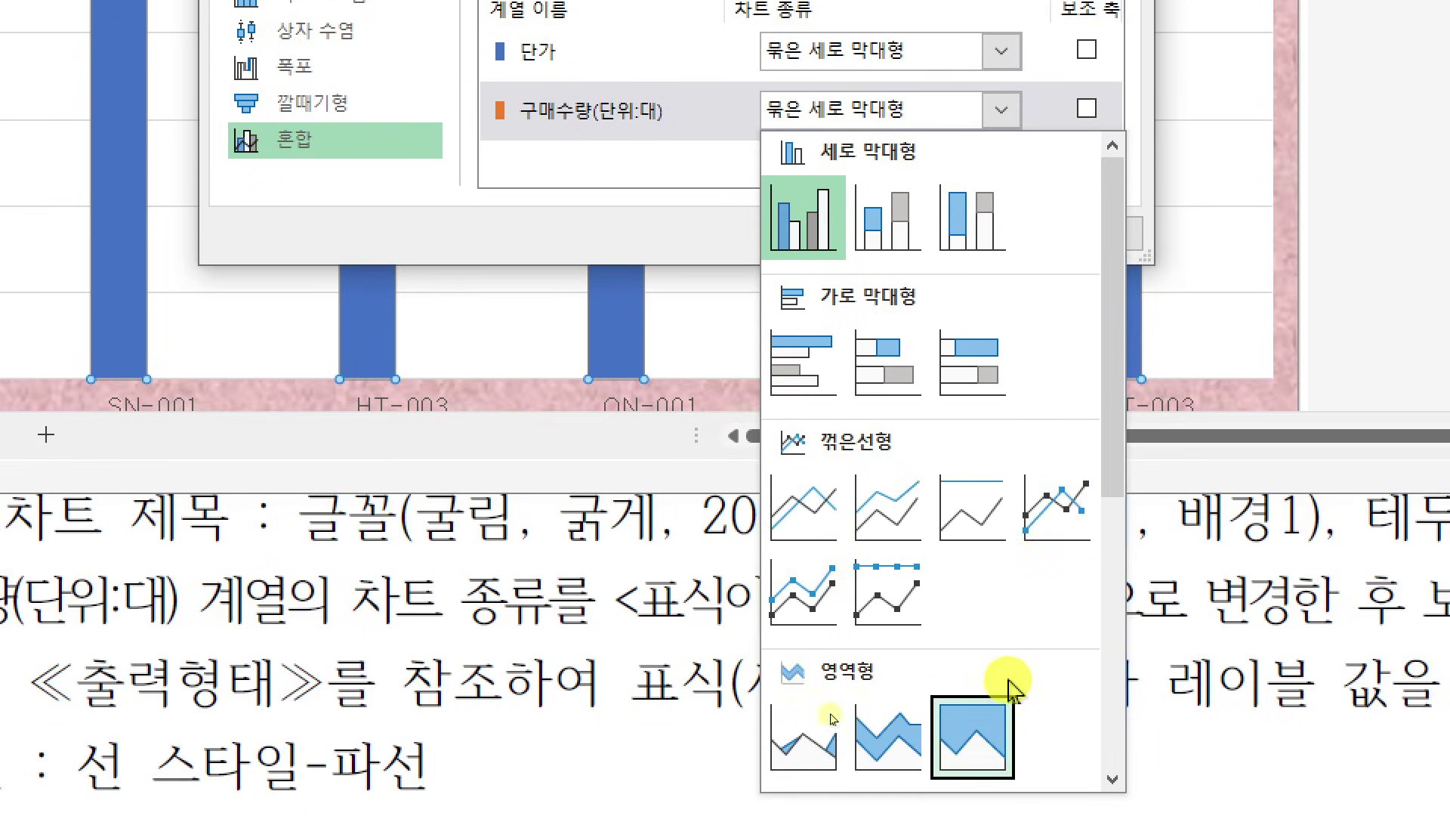
{"action": "left_click", "coordinate": [1065, 514]}
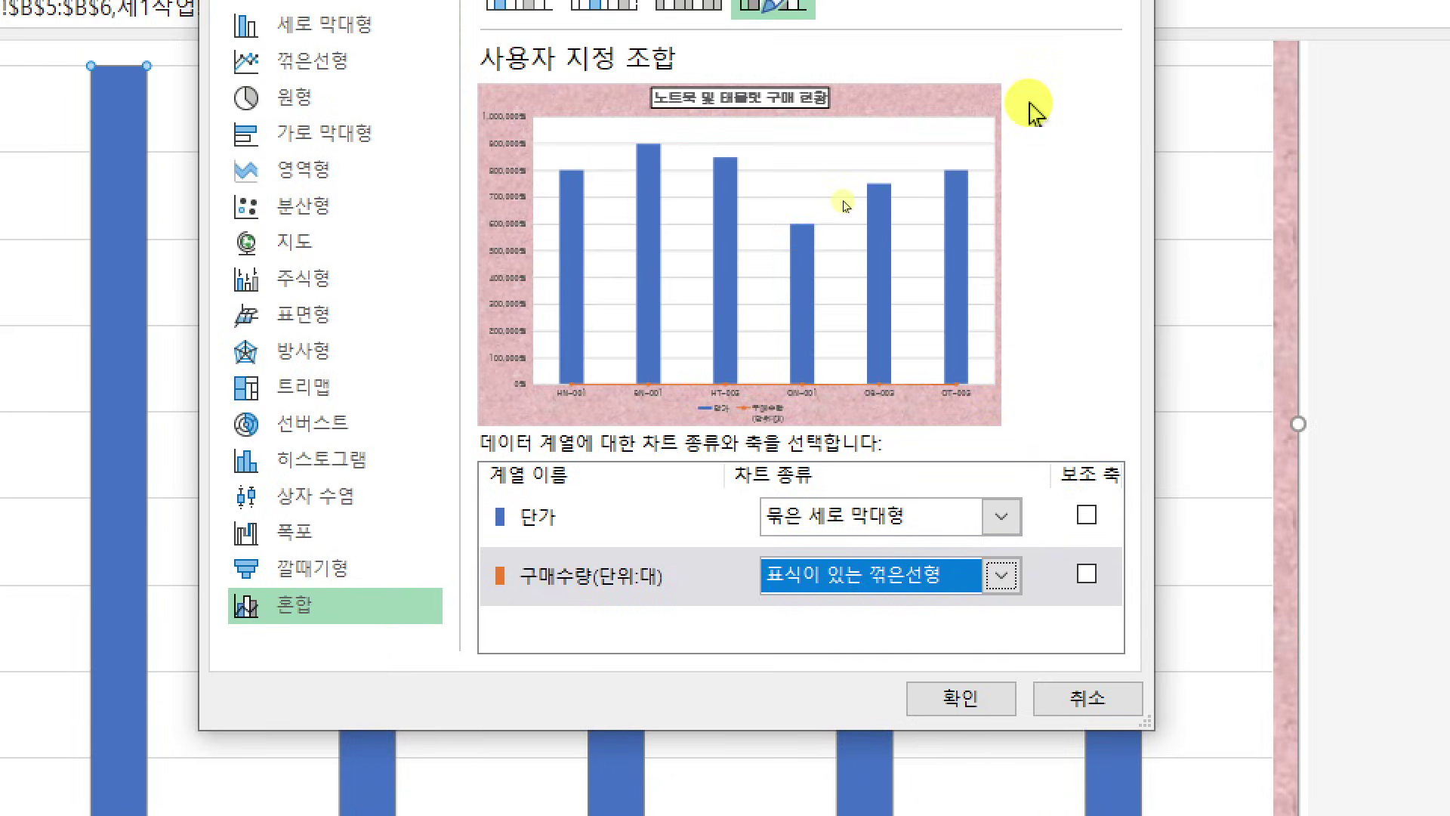
{"action": "left_click", "coordinate": [1087, 576]}
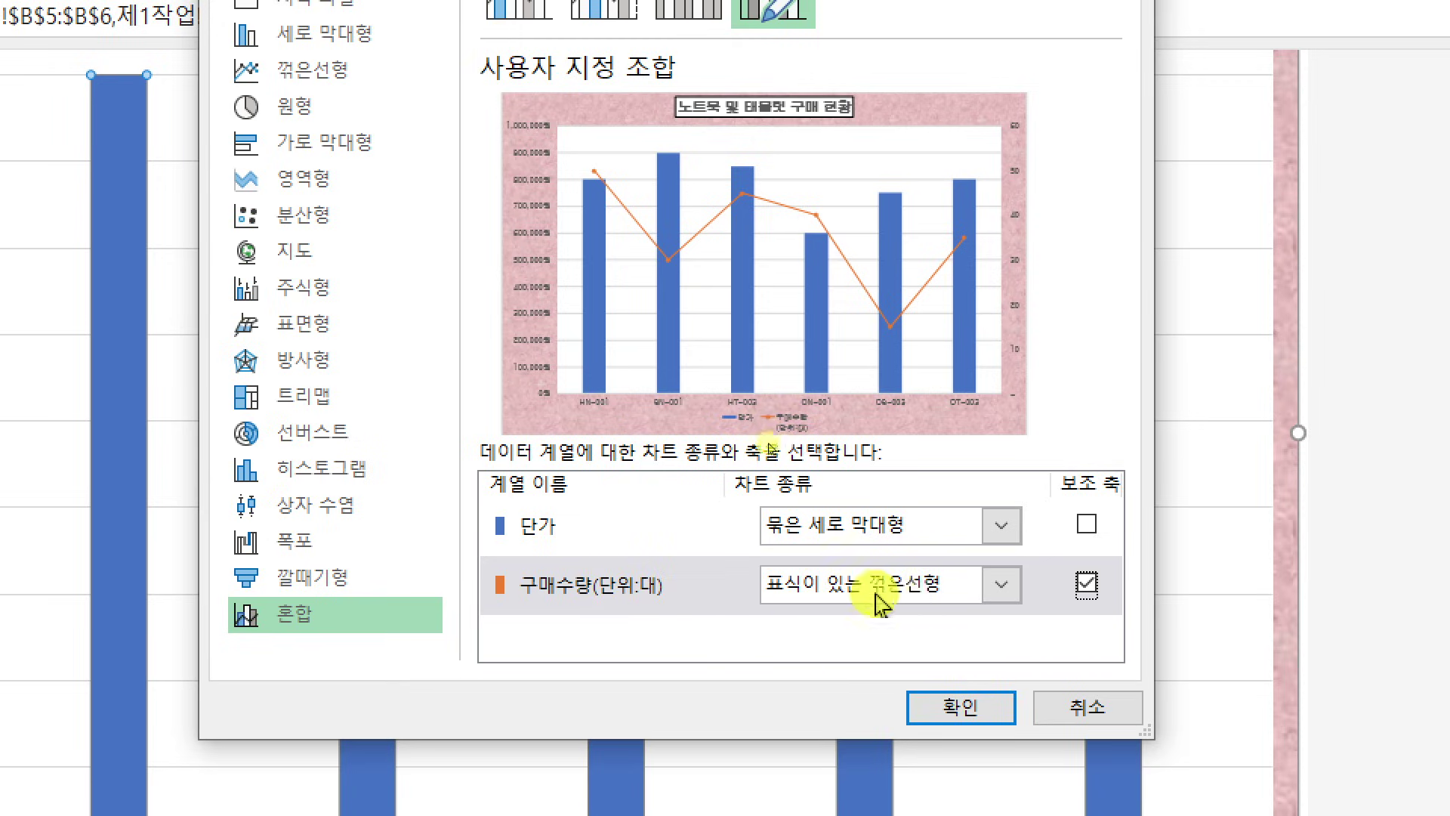
{"action": "left_click", "coordinate": [958, 712]}
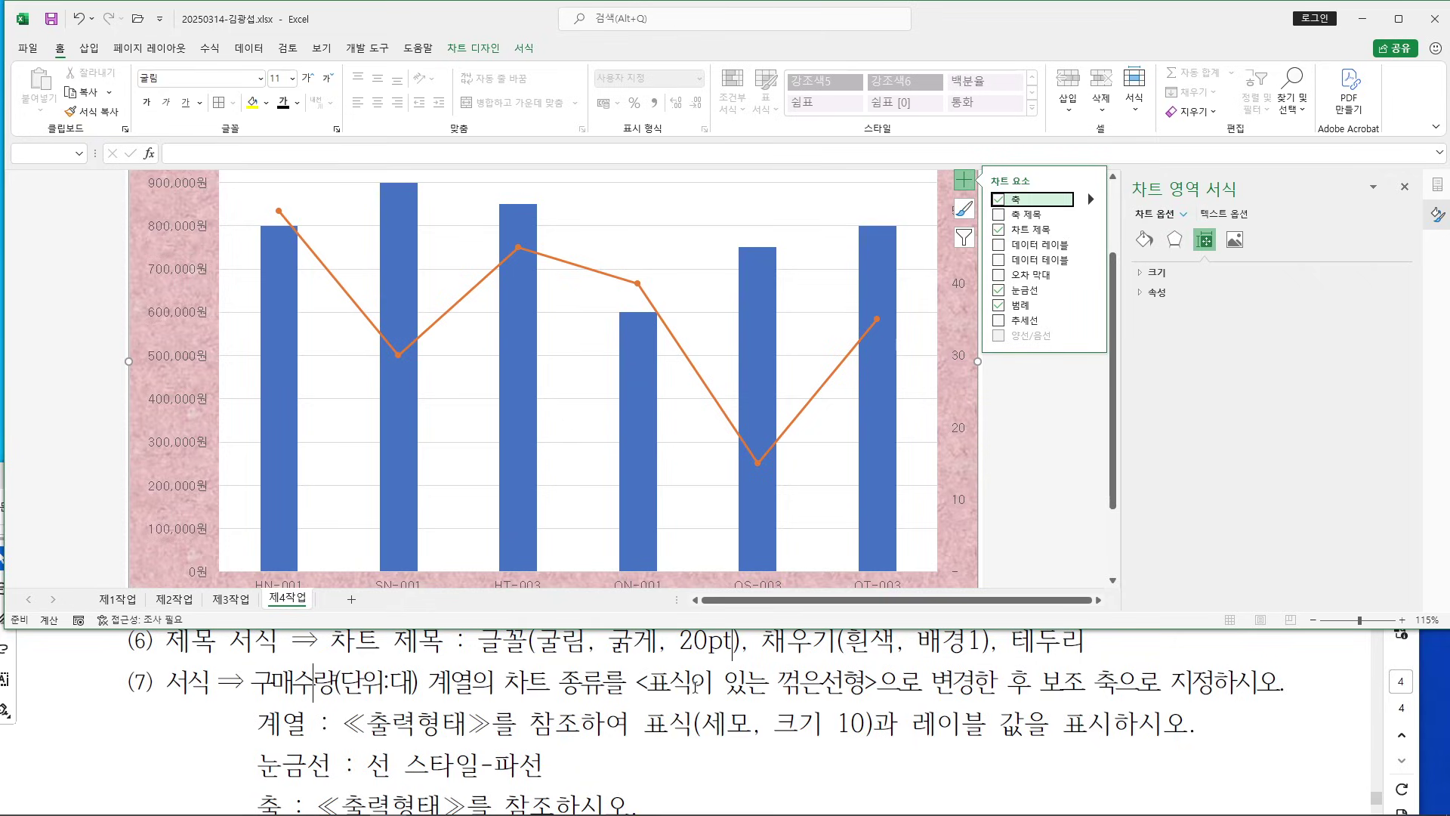
Select the orange 구매수량 line and show its Fill & Line settings
{"action": "left_click", "coordinate": [639, 285]}
{"action": "left_click", "coordinate": [614, 284]}
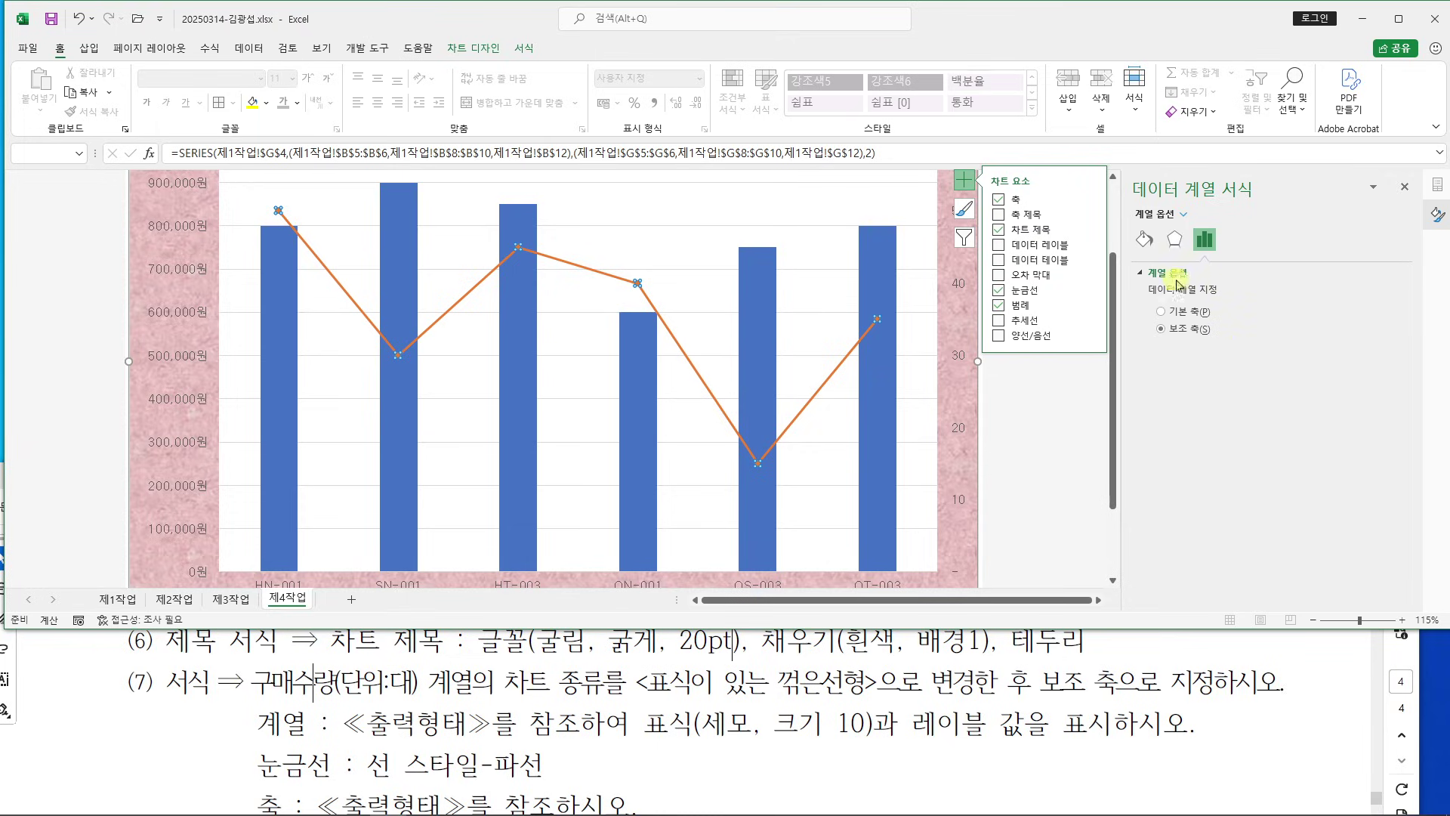
{"action": "left_click", "coordinate": [1147, 240]}
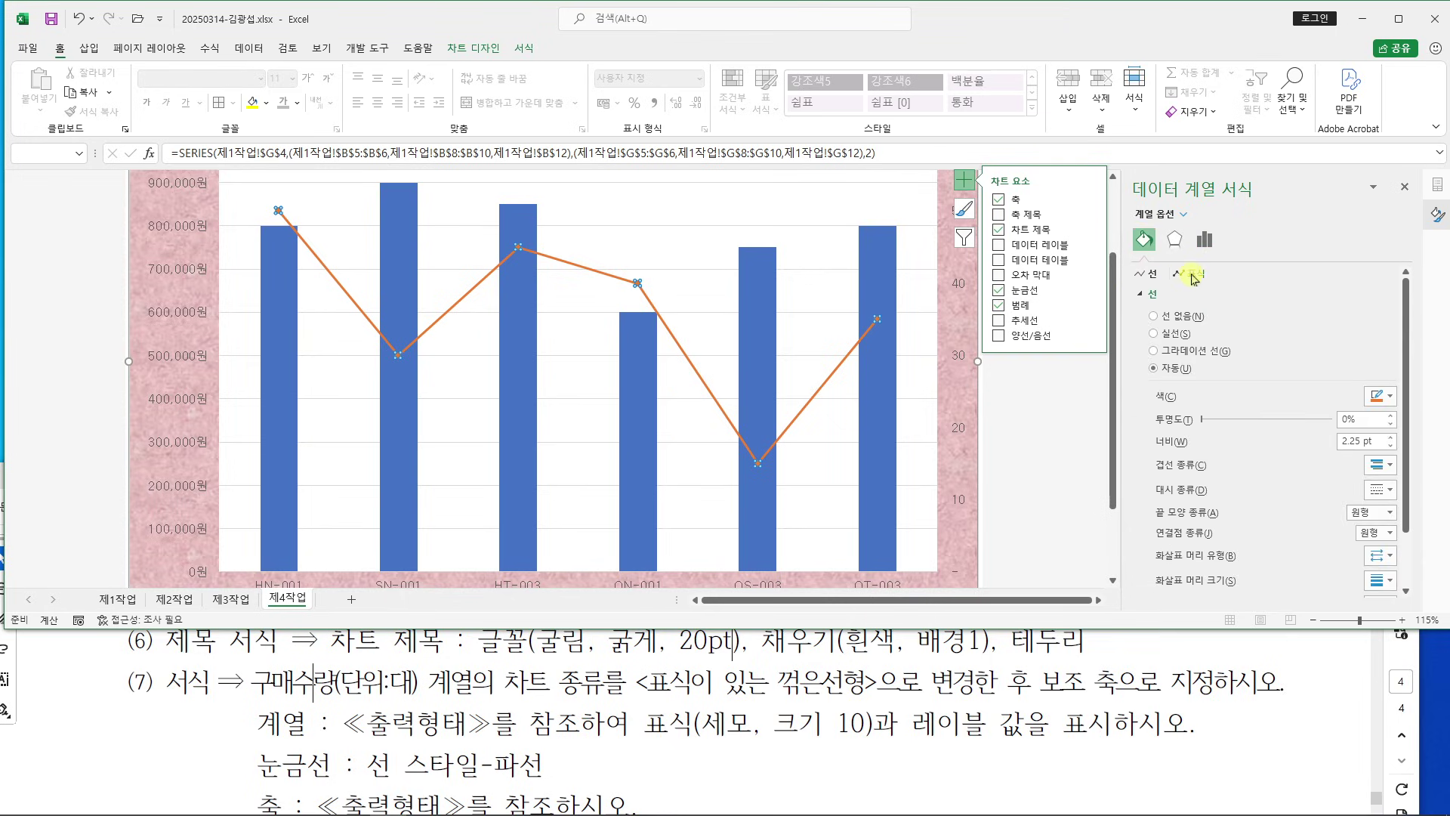
{"action": "left_click_drag", "start_coordinate": [1161, 262], "coordinate": [1229, 289]}
Give the 구매수량(단위:대) line built-in triangle markers at size 10
{"action": "left_click_drag", "start_coordinate": [1365, 240], "coordinate": [1232, 273]}
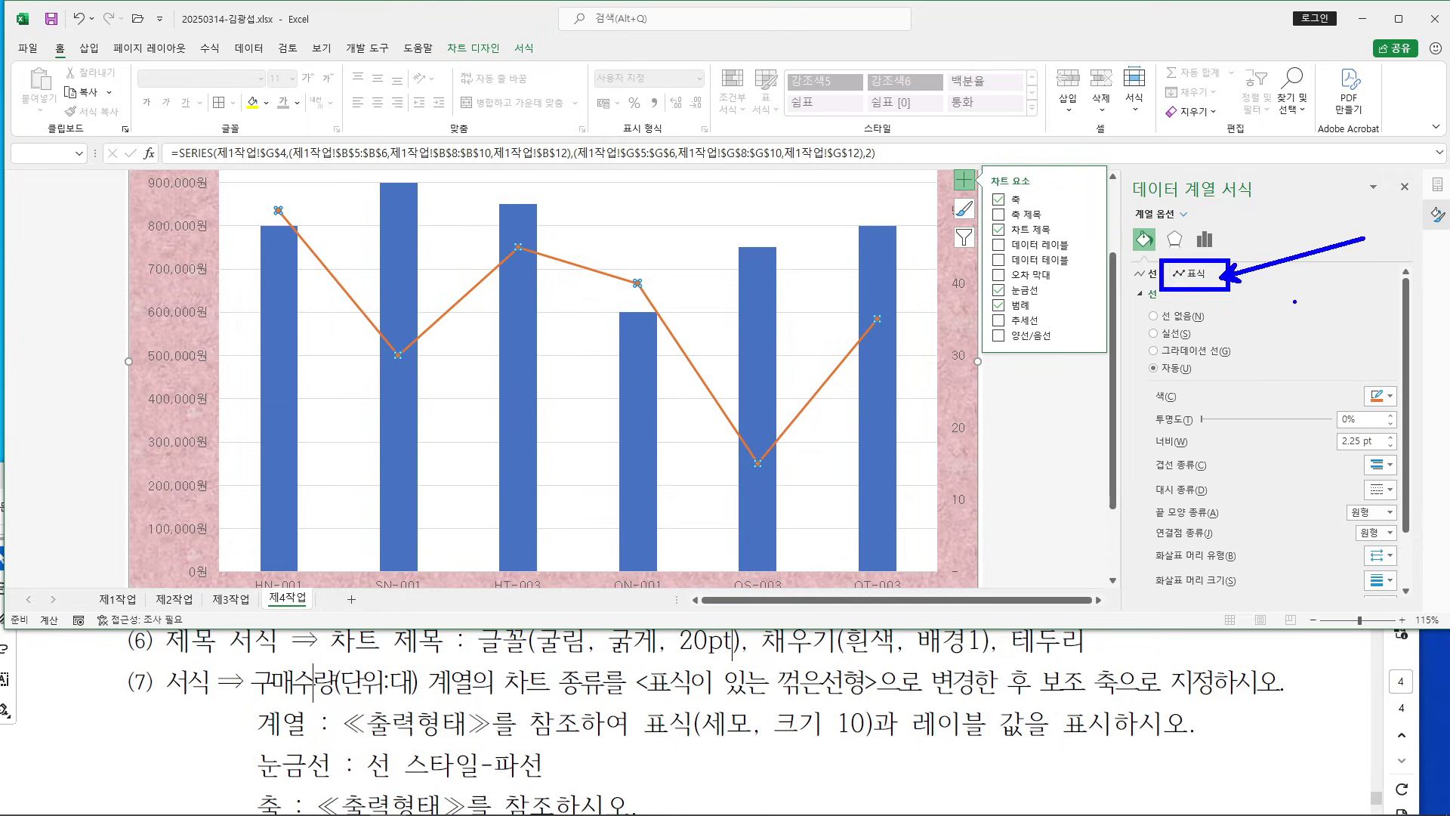
{"action": "key", "text": "Escape"}
{"action": "left_click", "coordinate": [1191, 275]}
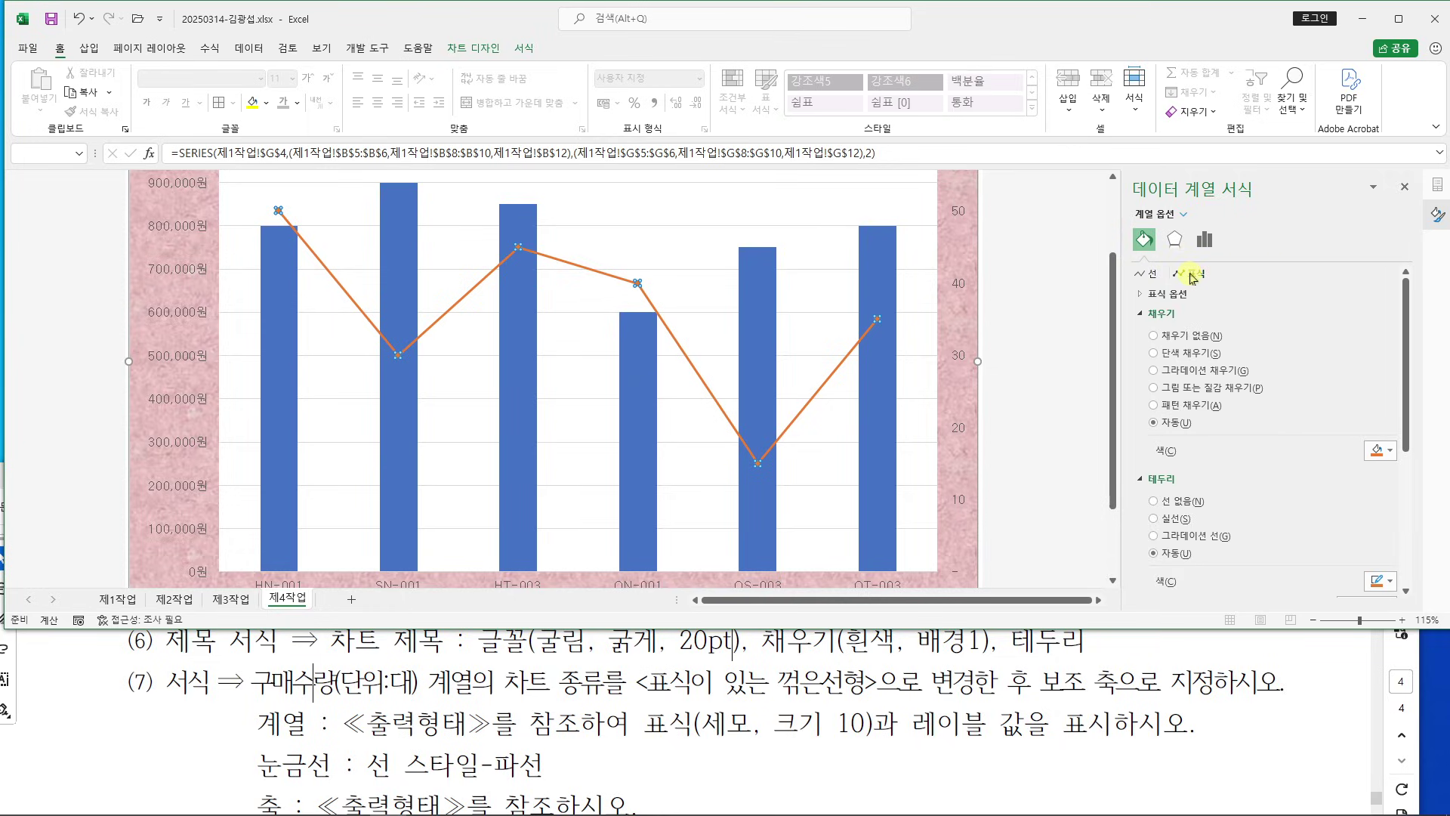
{"action": "left_click", "coordinate": [1145, 295]}
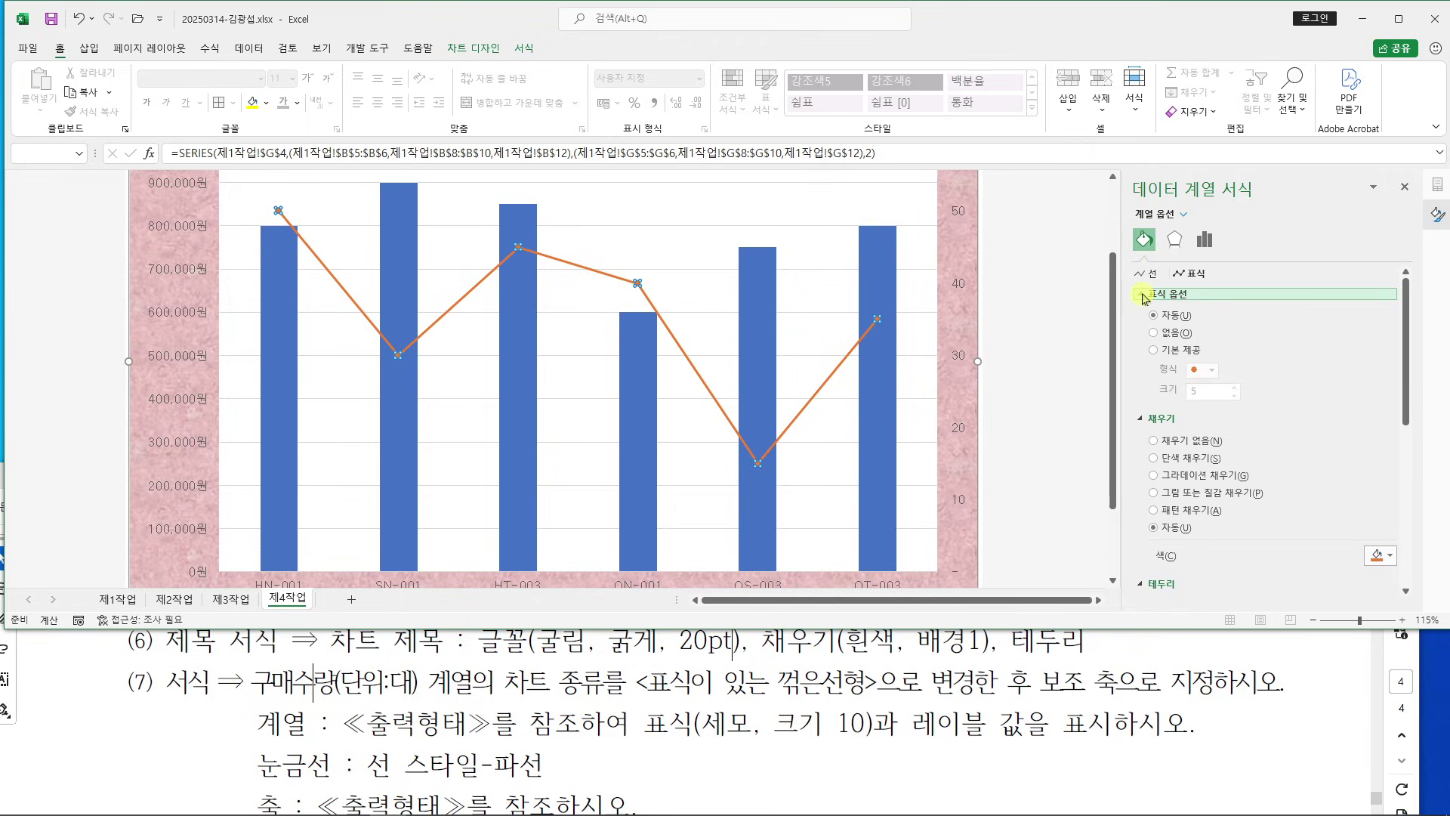
{"action": "left_click", "coordinate": [1161, 351]}
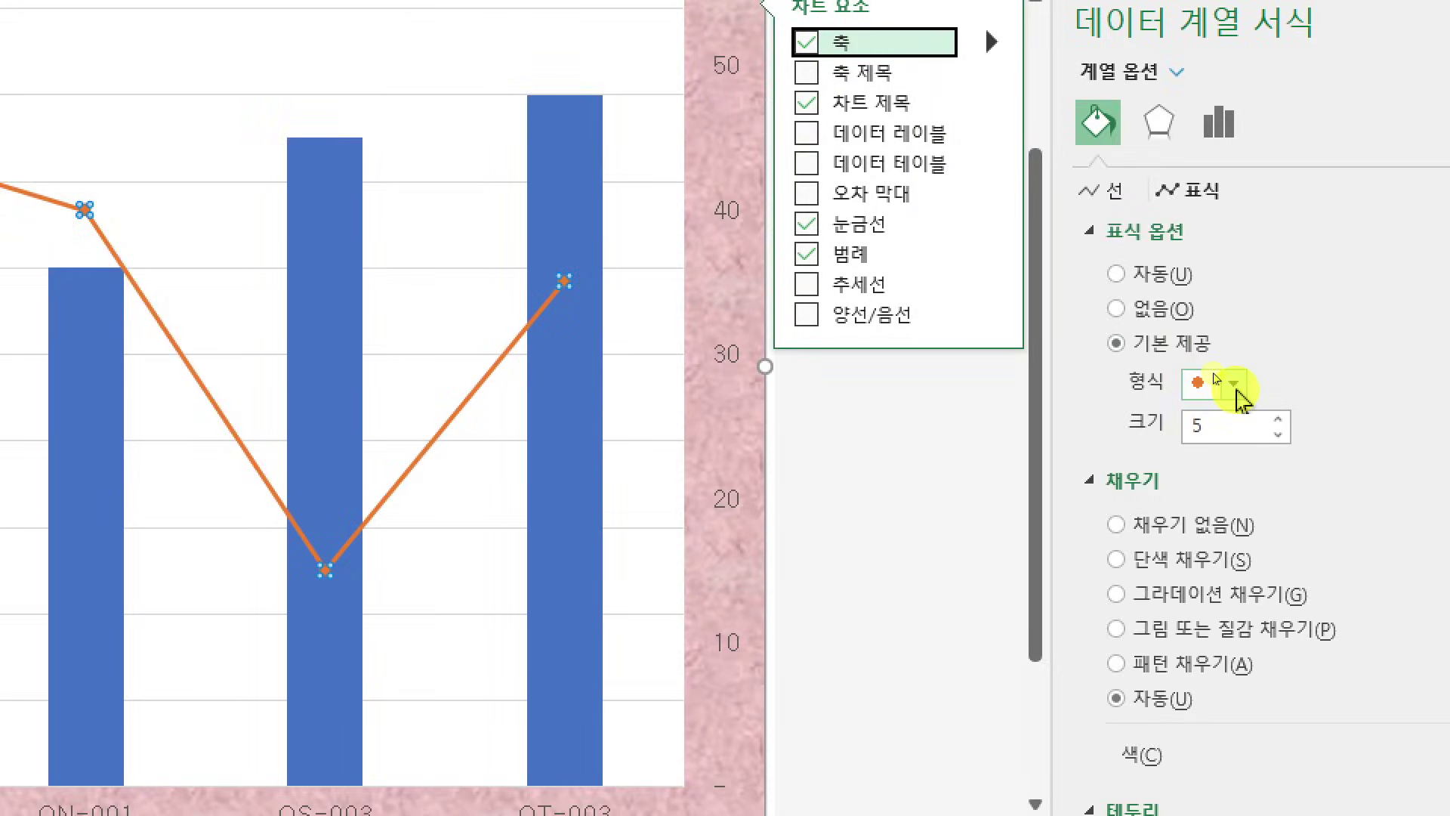
{"action": "left_click", "coordinate": [1212, 370]}
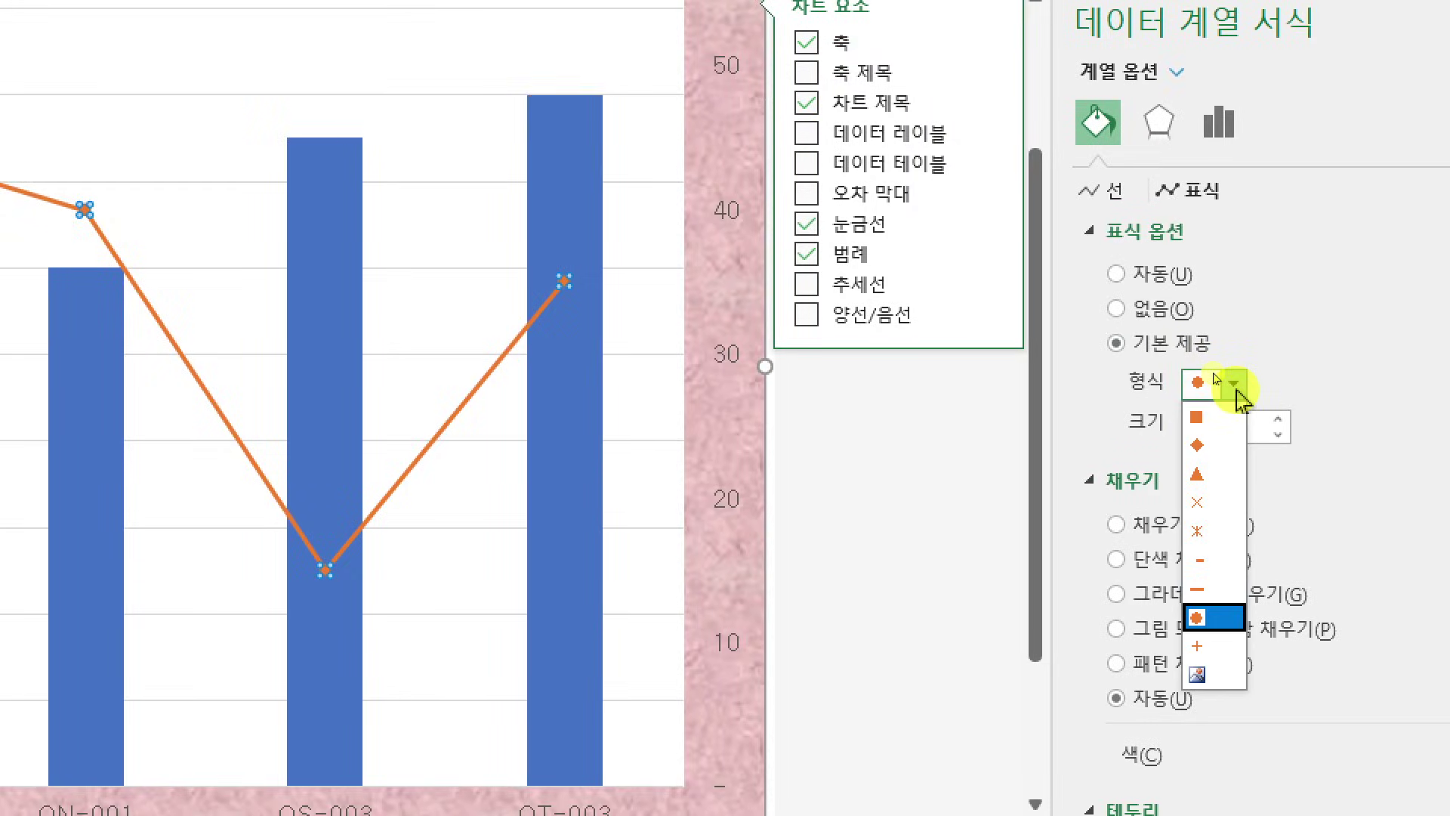
{"action": "left_click", "coordinate": [1197, 475]}
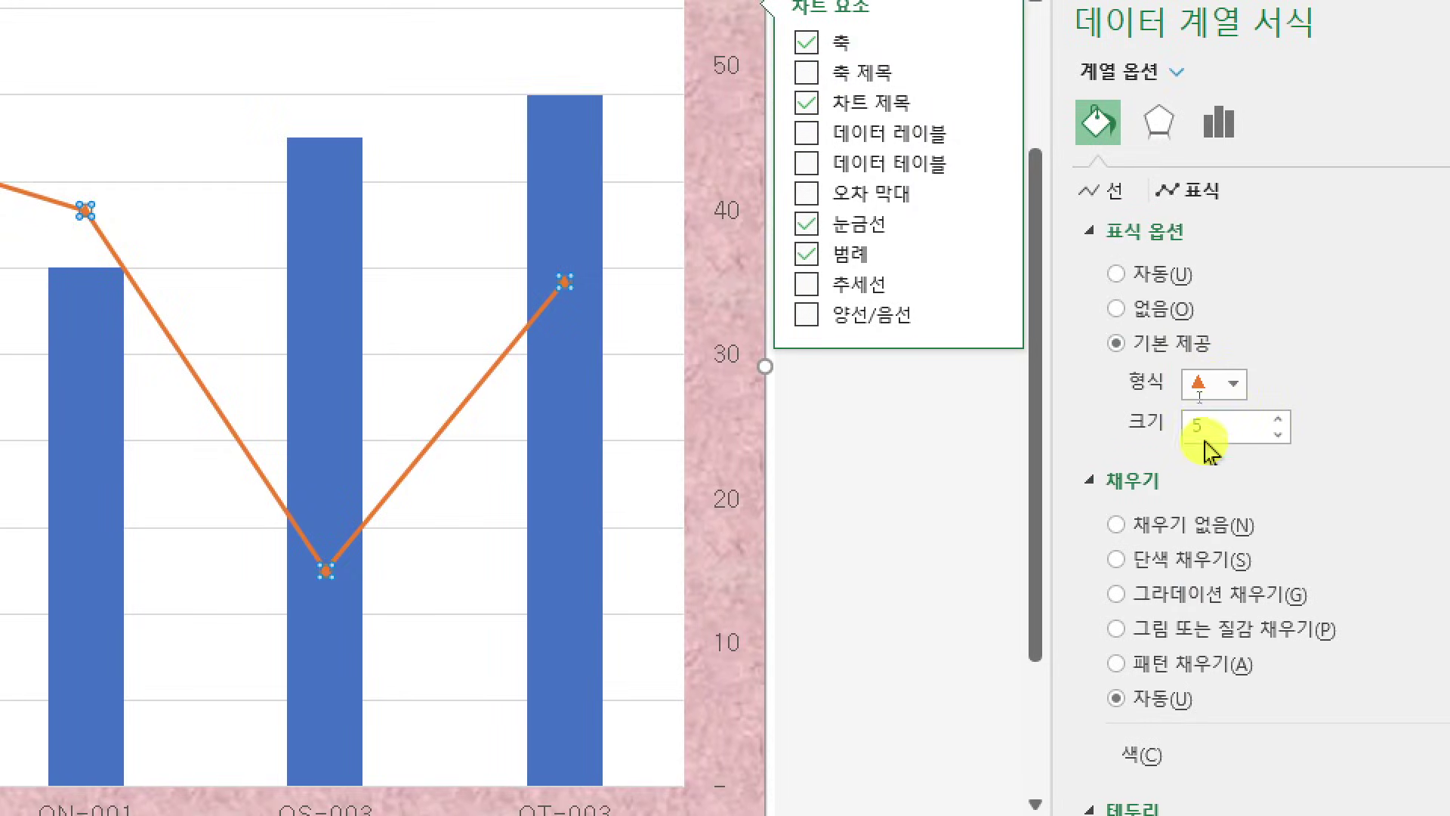
{"action": "left_click_drag", "start_coordinate": [1205, 429], "coordinate": [1071, 414]}
{"action": "type", "text": "10"}
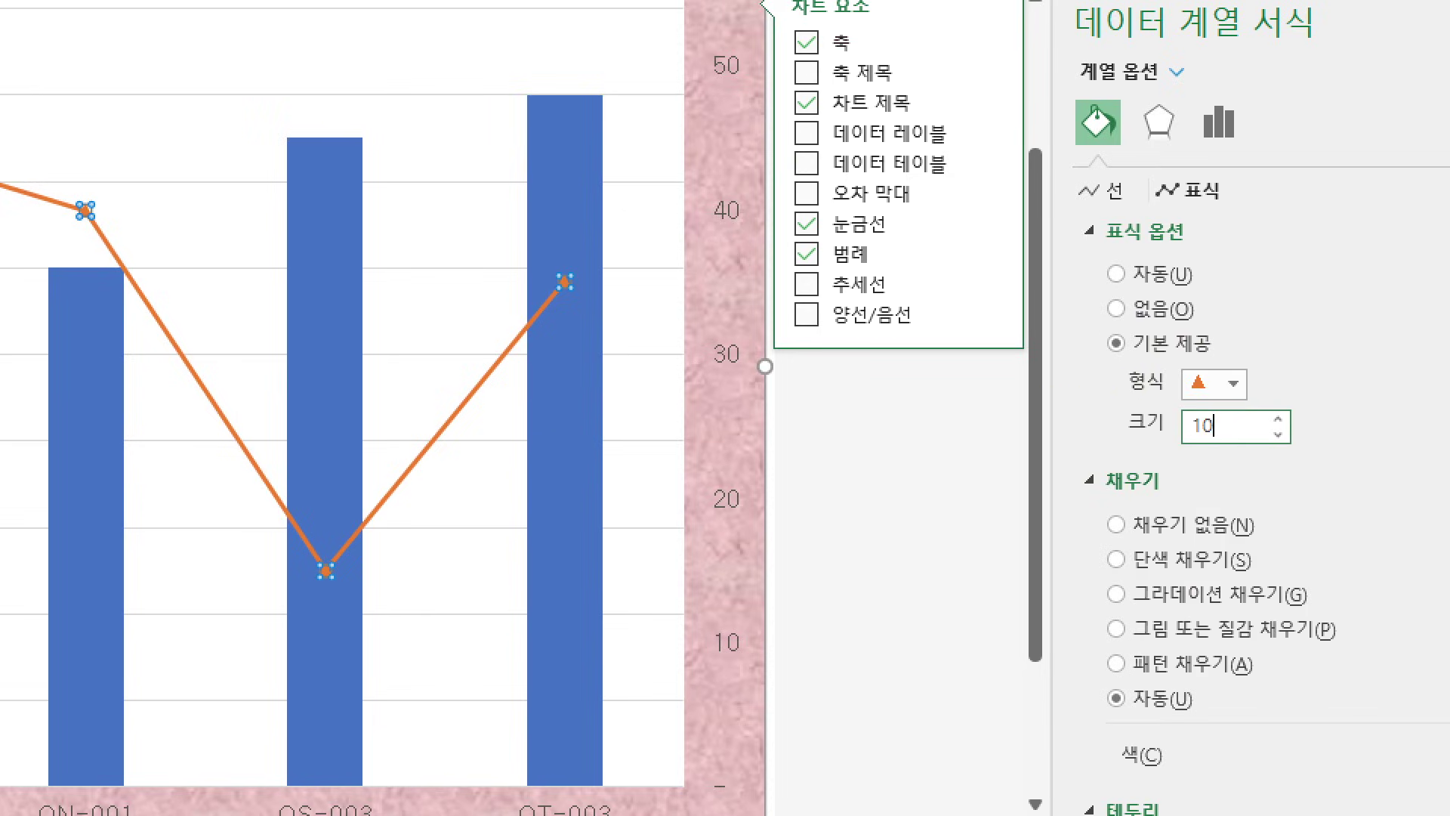
{"action": "key", "text": "Return"}
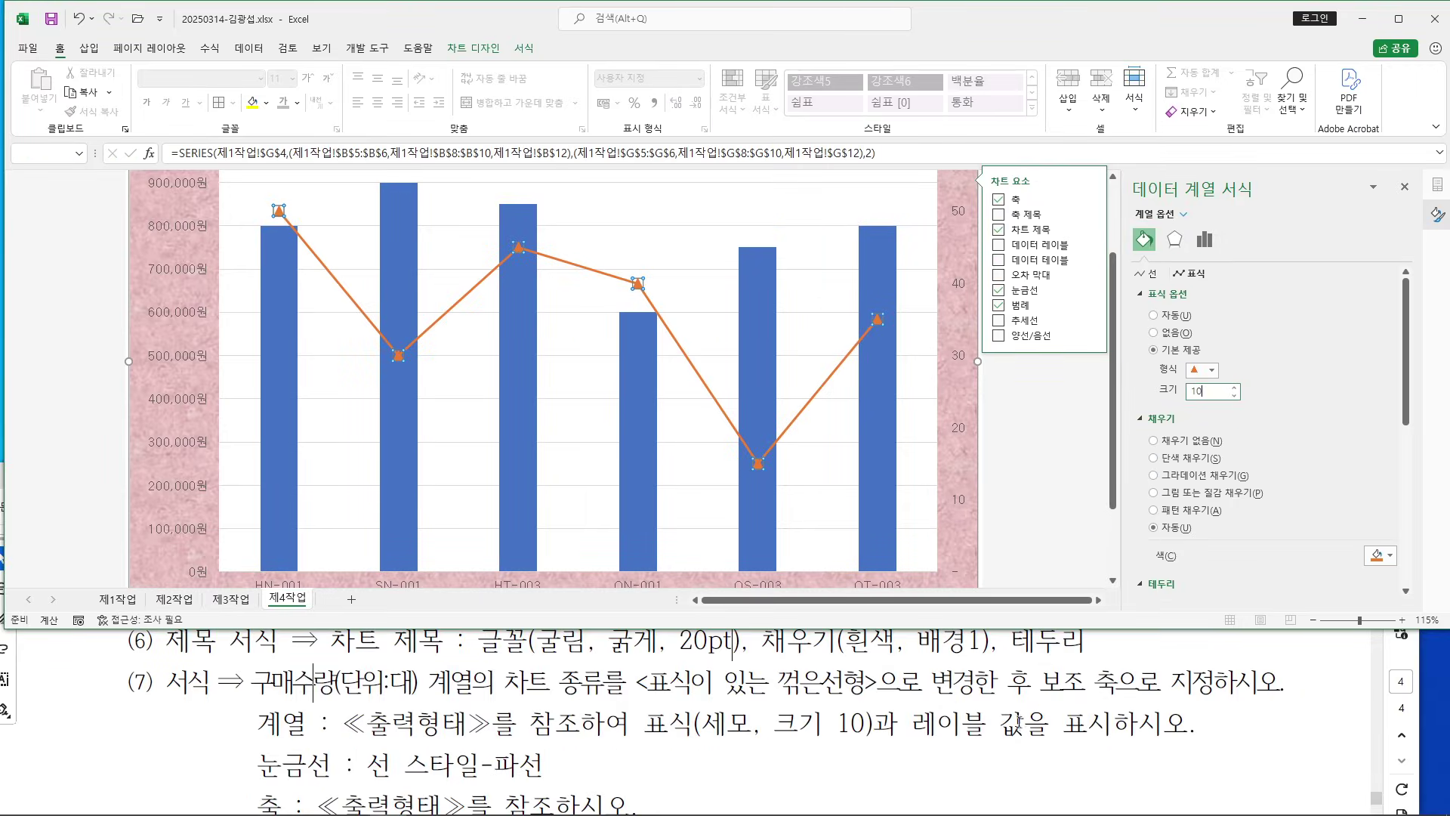
{"action": "left_click", "coordinate": [1094, 705]}
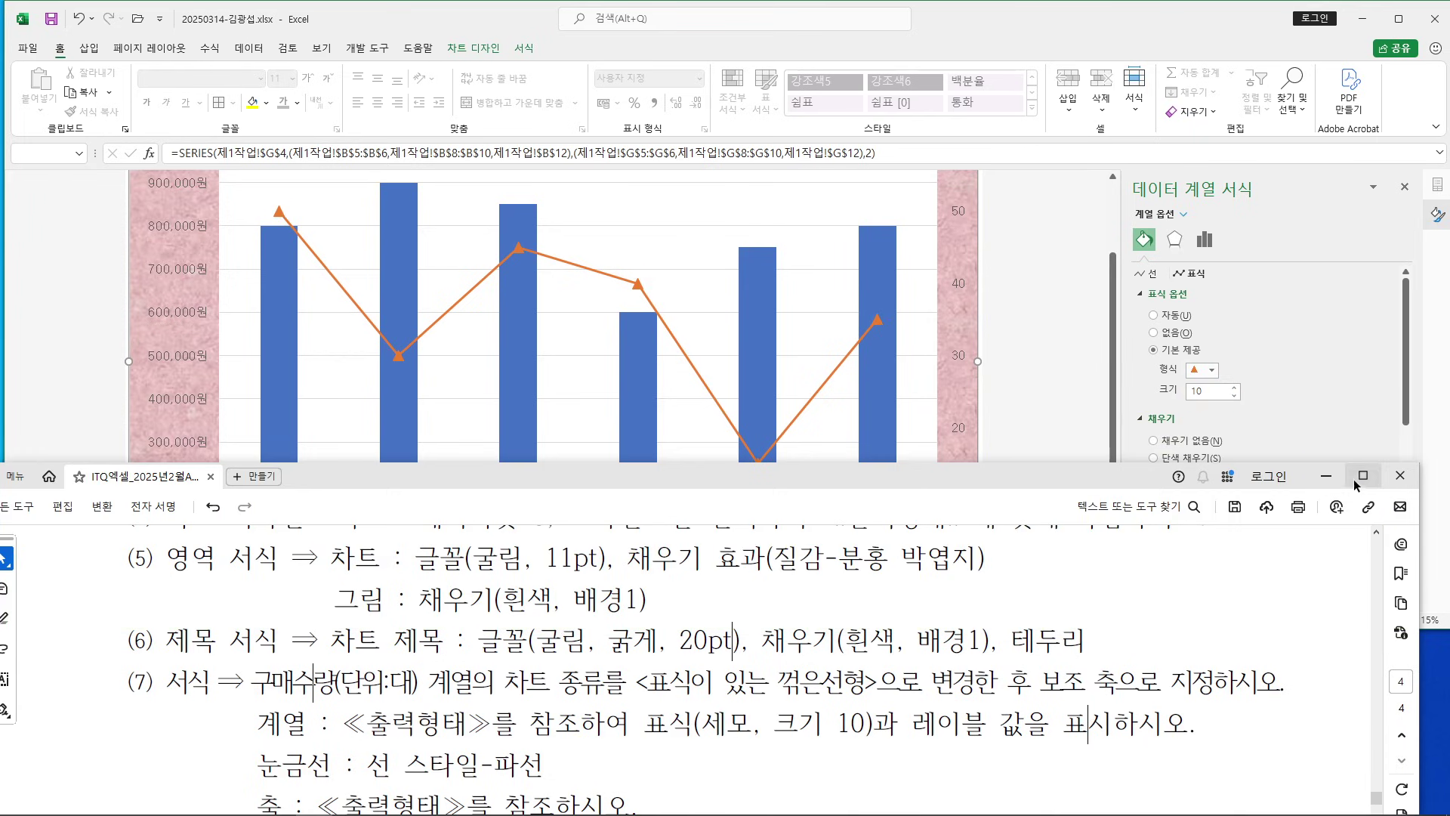
Check the reference chart's 50 label on the HN-001 point, then minimize Acrobat
{"action": "double_click", "coordinate": [1221, 479]}
{"action": "scroll", "coordinate": [873, 507], "scroll_direction": "down", "scroll_amount": 10}
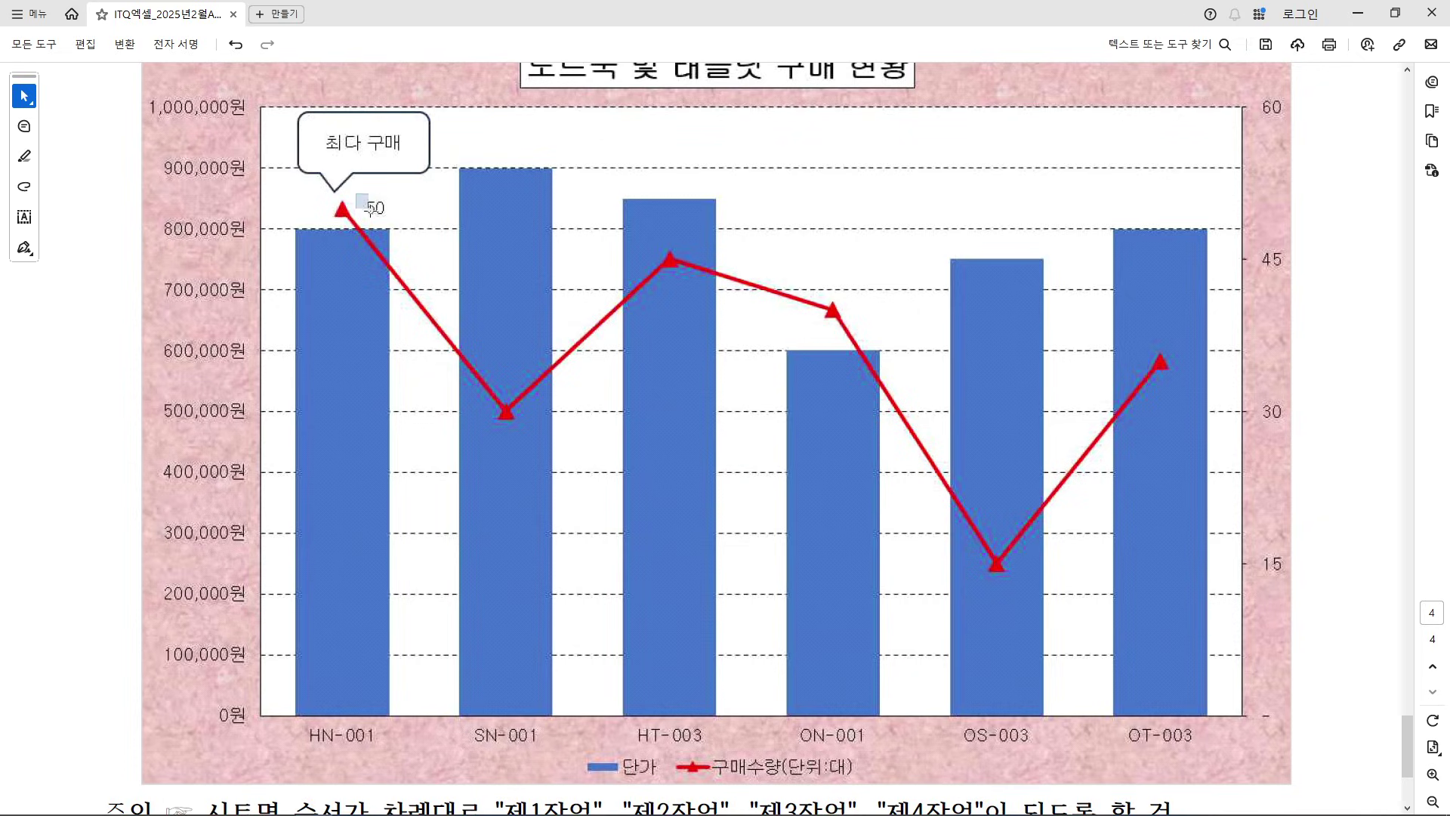
{"action": "left_click_drag", "start_coordinate": [369, 209], "coordinate": [398, 225]}
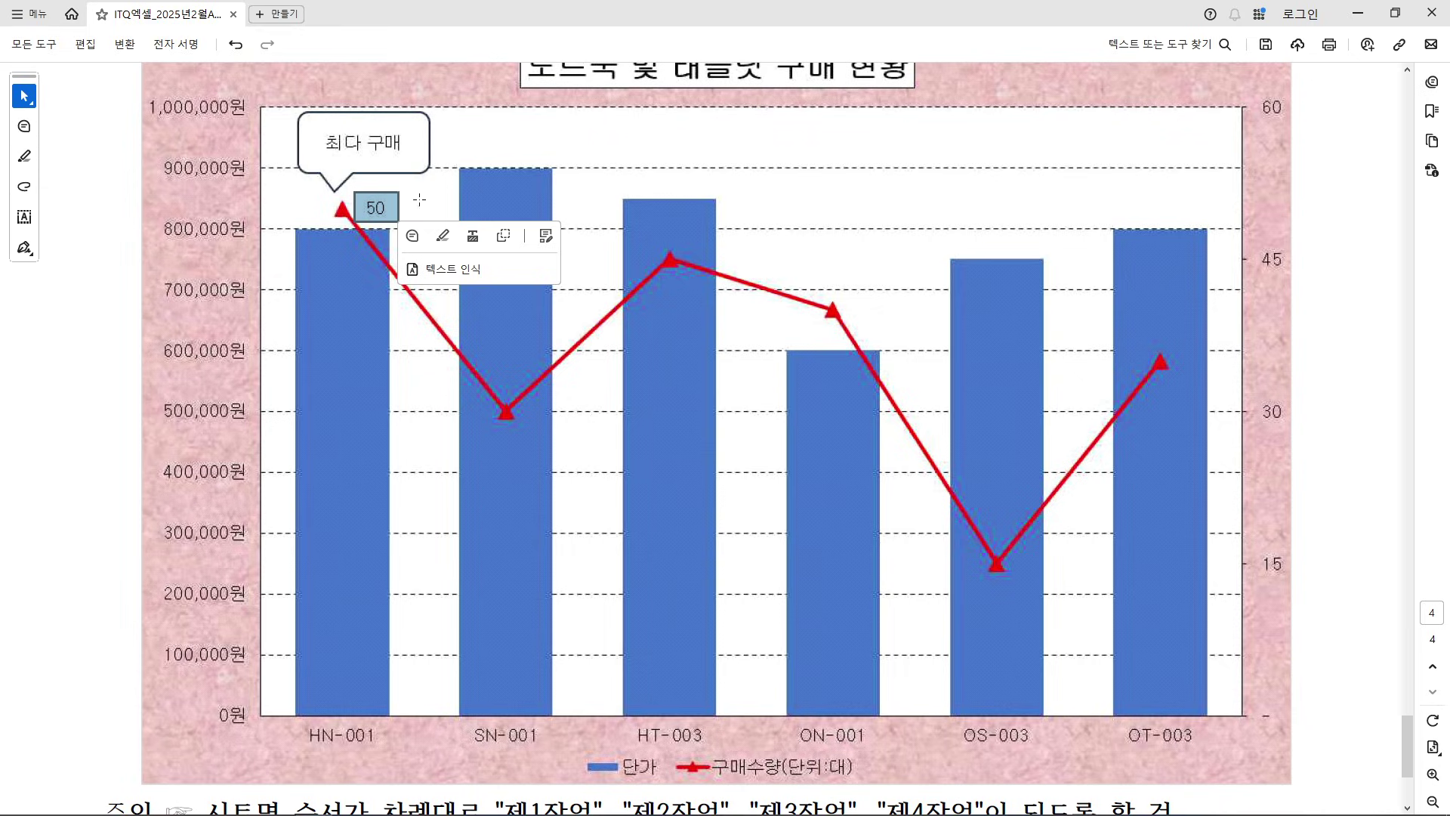
{"action": "left_click", "coordinate": [1196, 145]}
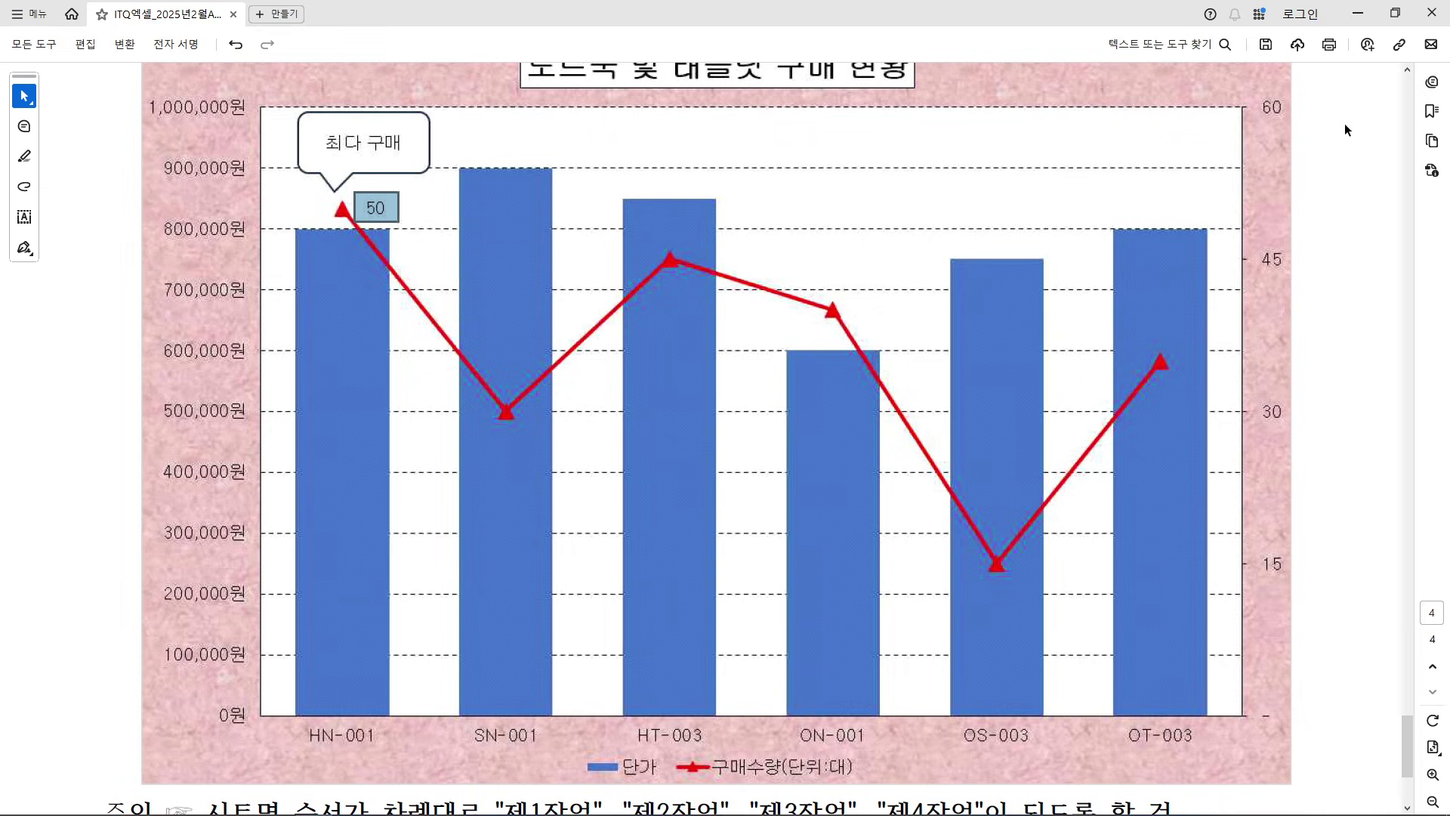
{"action": "left_click", "coordinate": [1357, 13]}
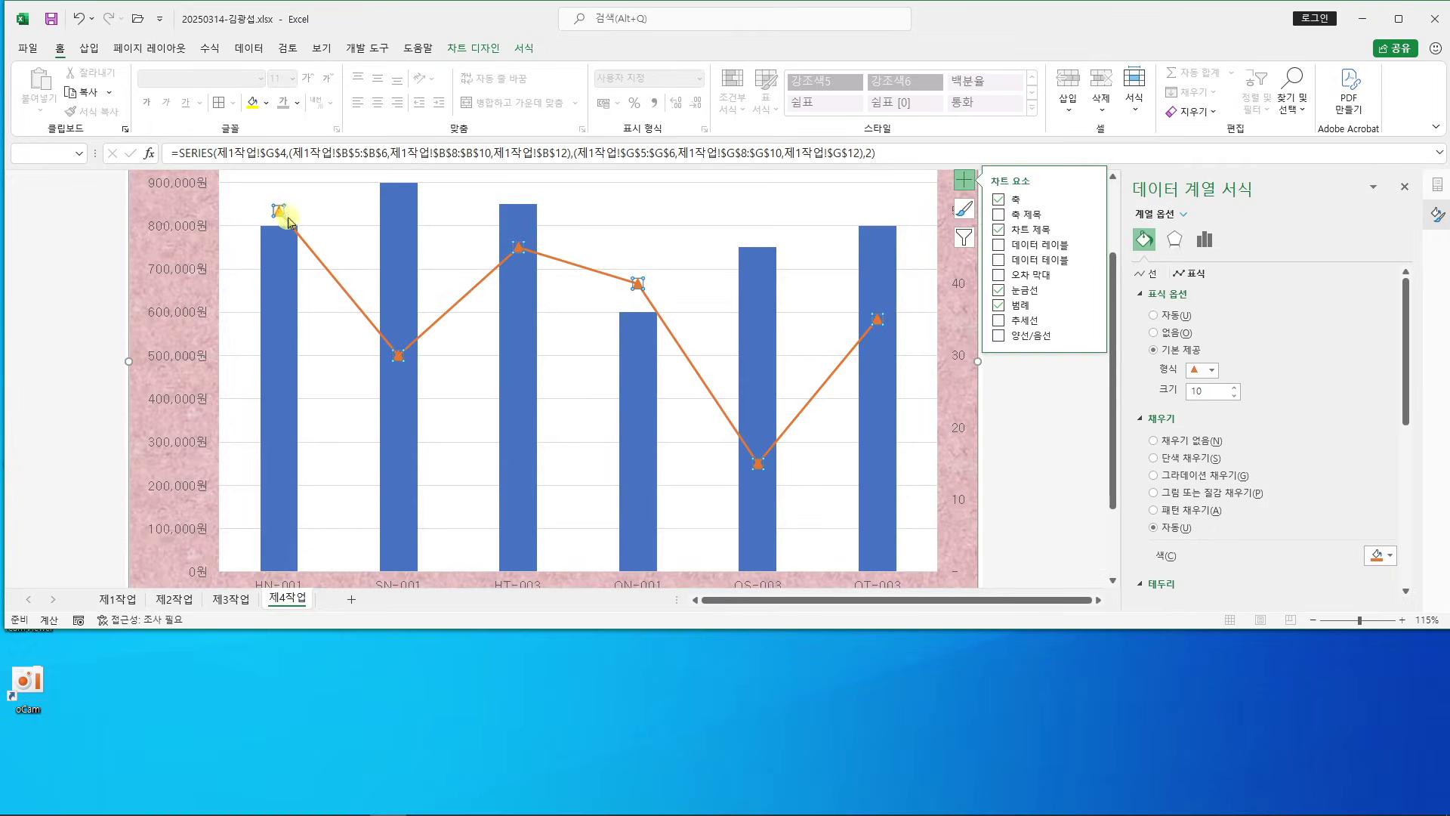
Add a data label showing 50 to the right of the line's HN-001 point
{"action": "scroll", "coordinate": [284, 227], "scroll_direction": "up", "scroll_amount": 1}
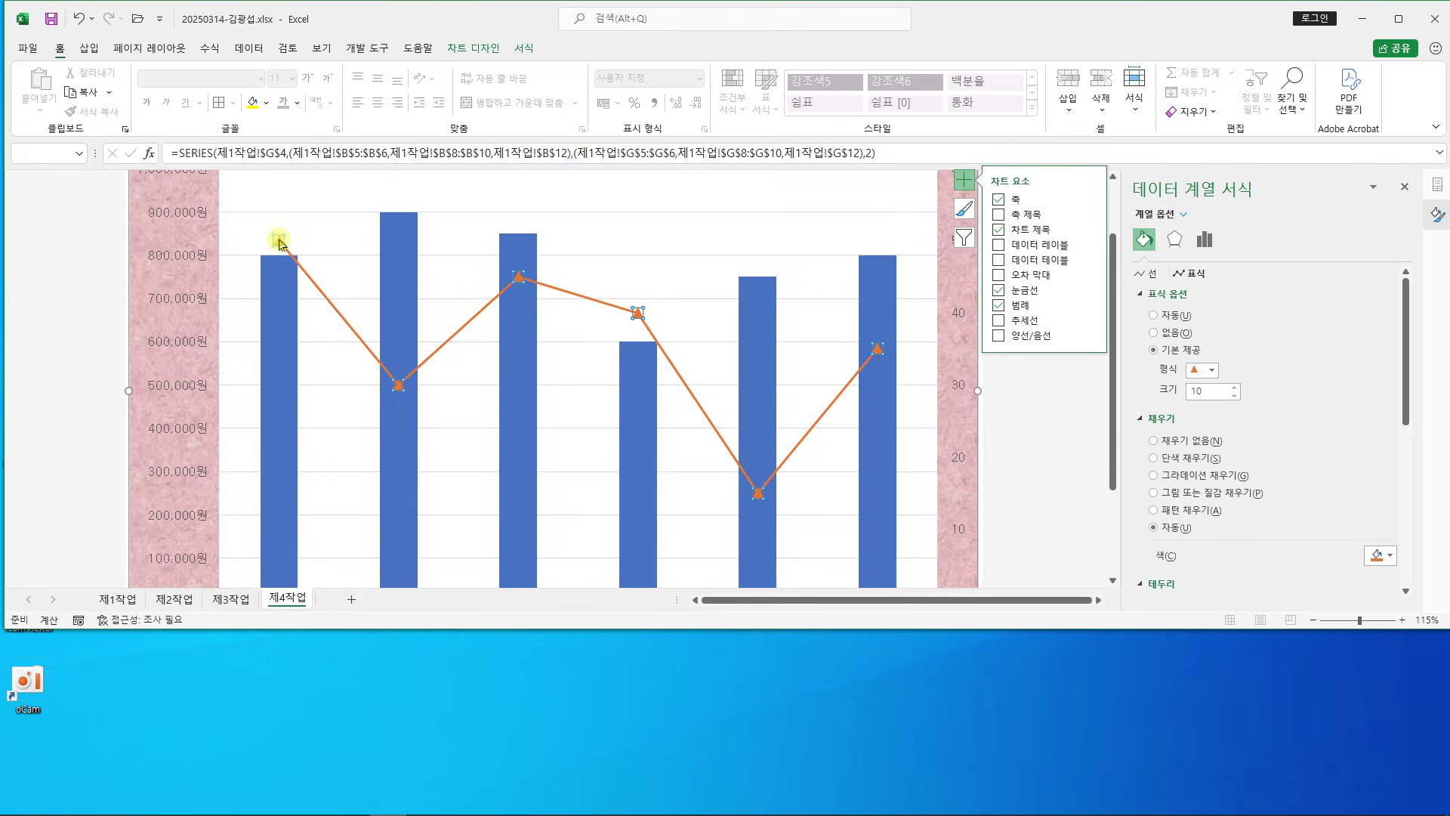
{"action": "left_click", "coordinate": [281, 240]}
{"action": "left_click", "coordinate": [470, 49]}
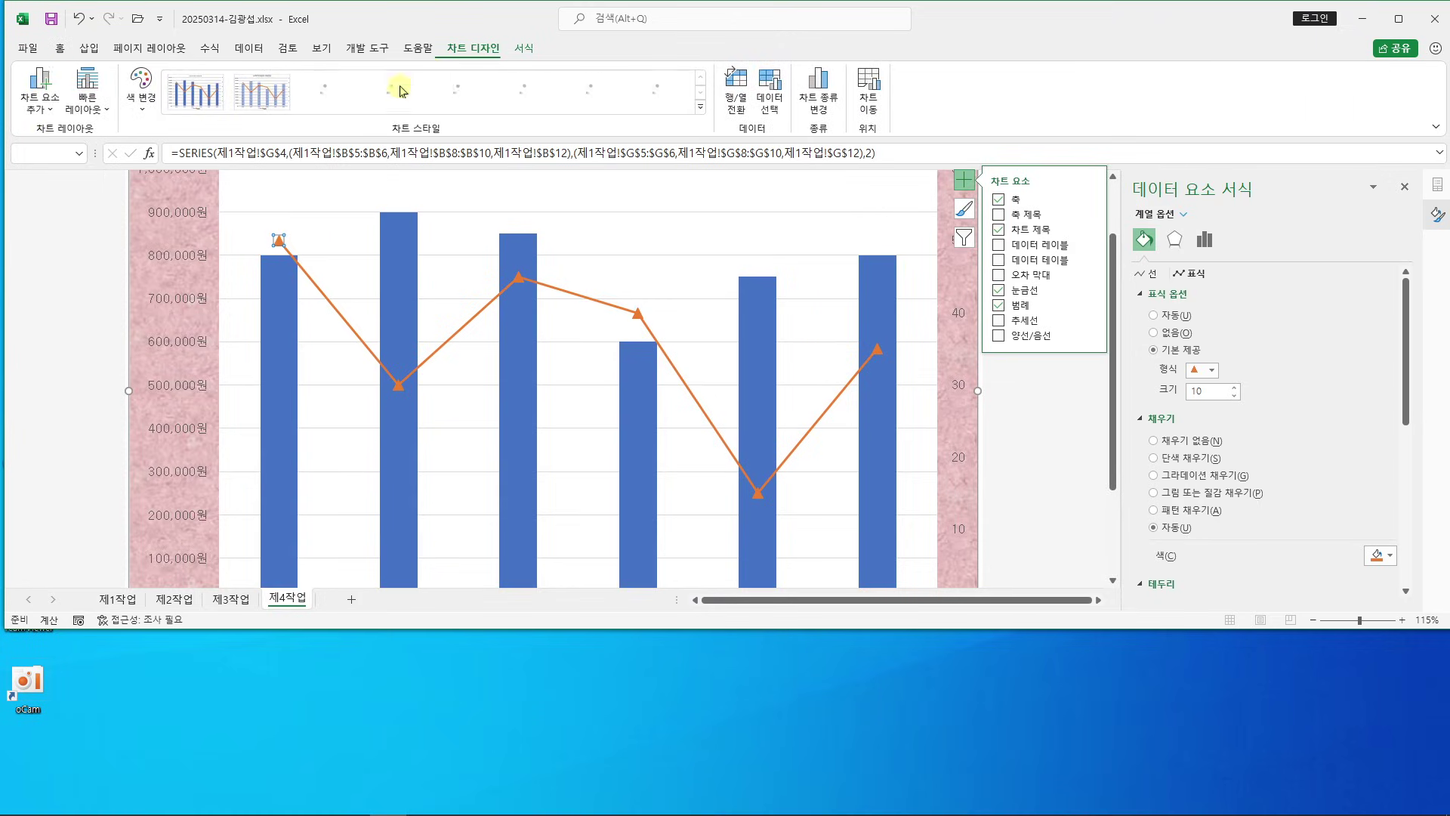
{"action": "left_click", "coordinate": [47, 109]}
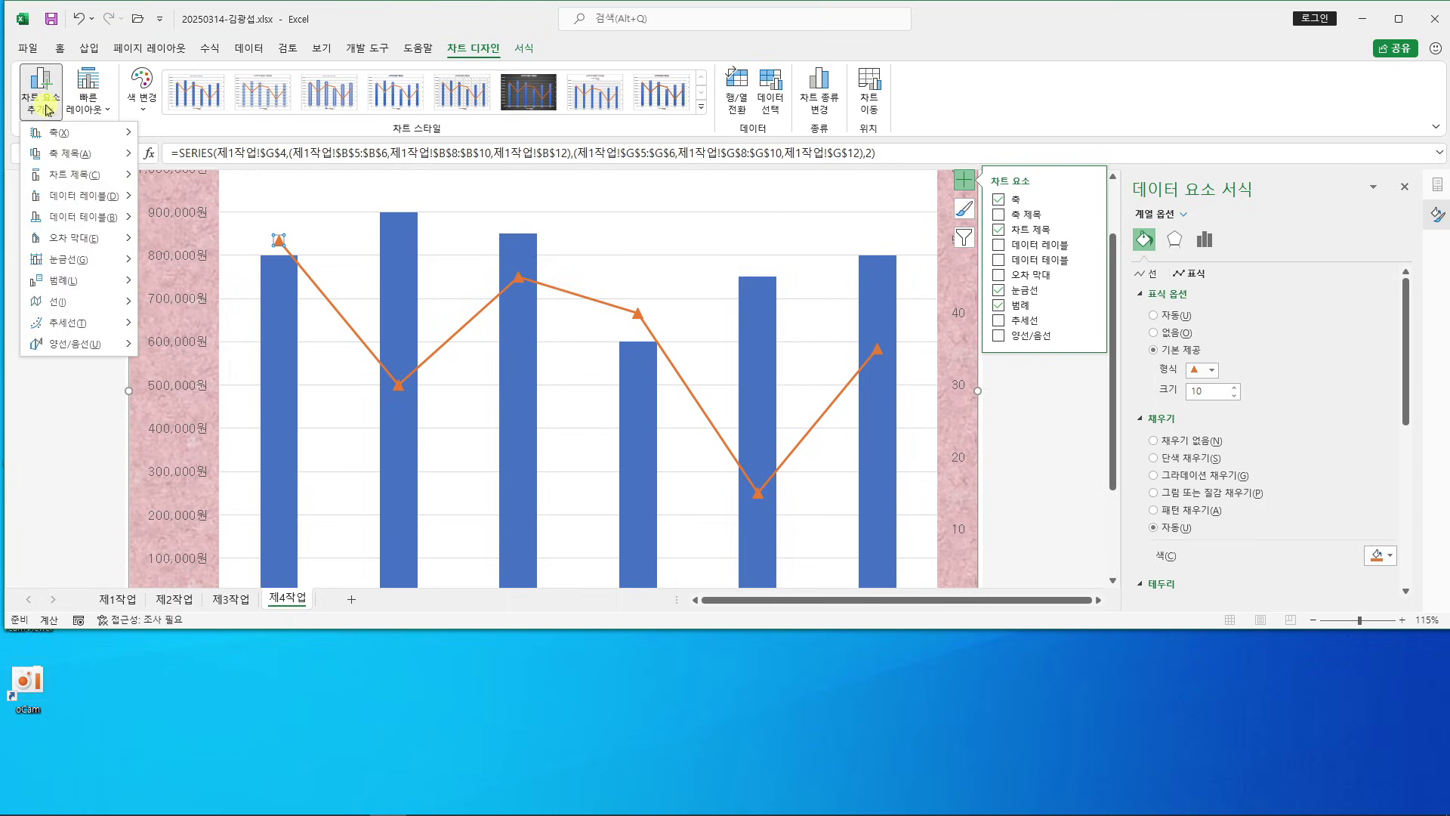
{"action": "mouse_move", "coordinate": [81, 197]}
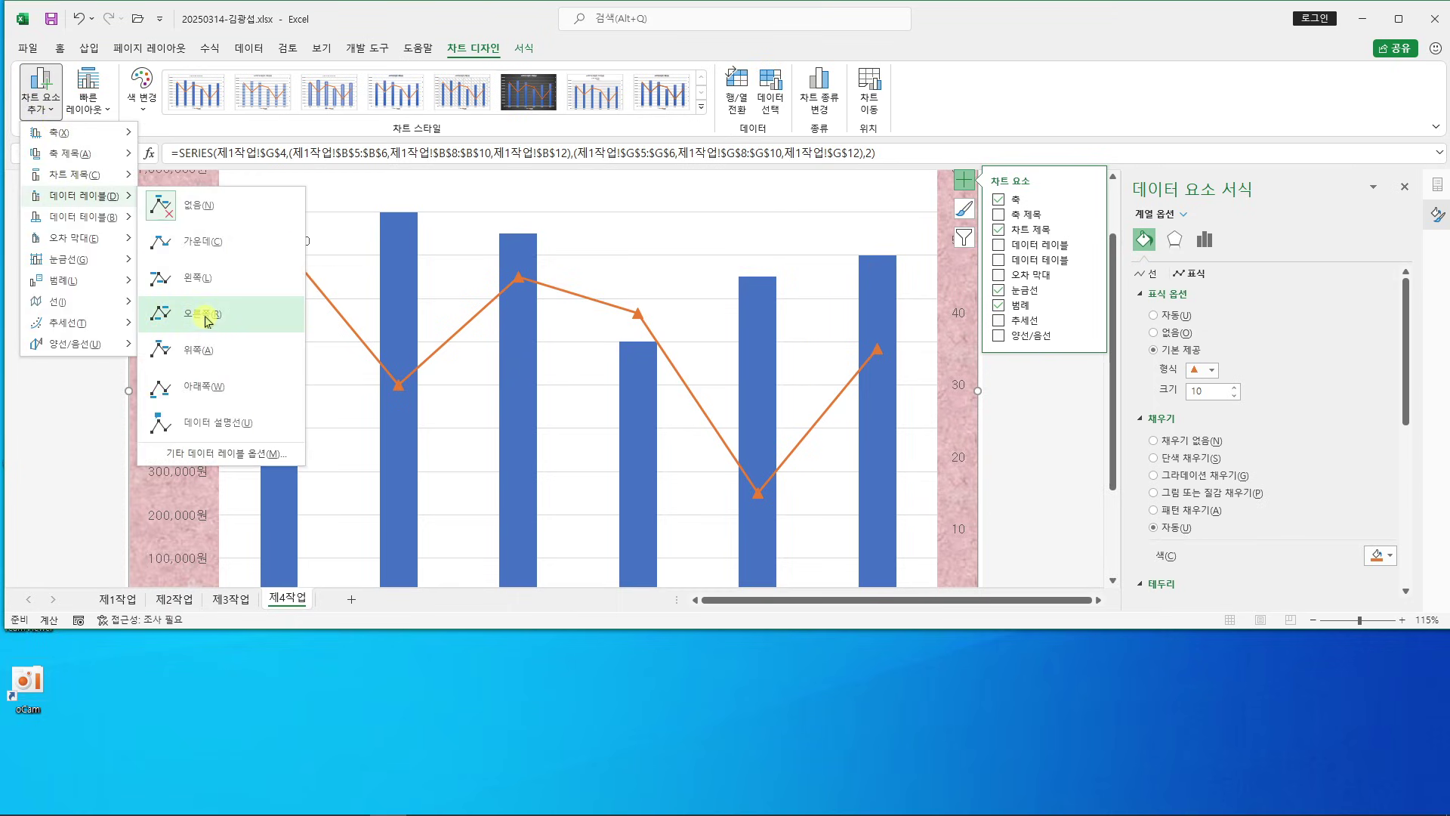
{"action": "left_click", "coordinate": [205, 318]}
{"action": "scroll", "coordinate": [372, 267], "scroll_direction": "up", "scroll_amount": 1}
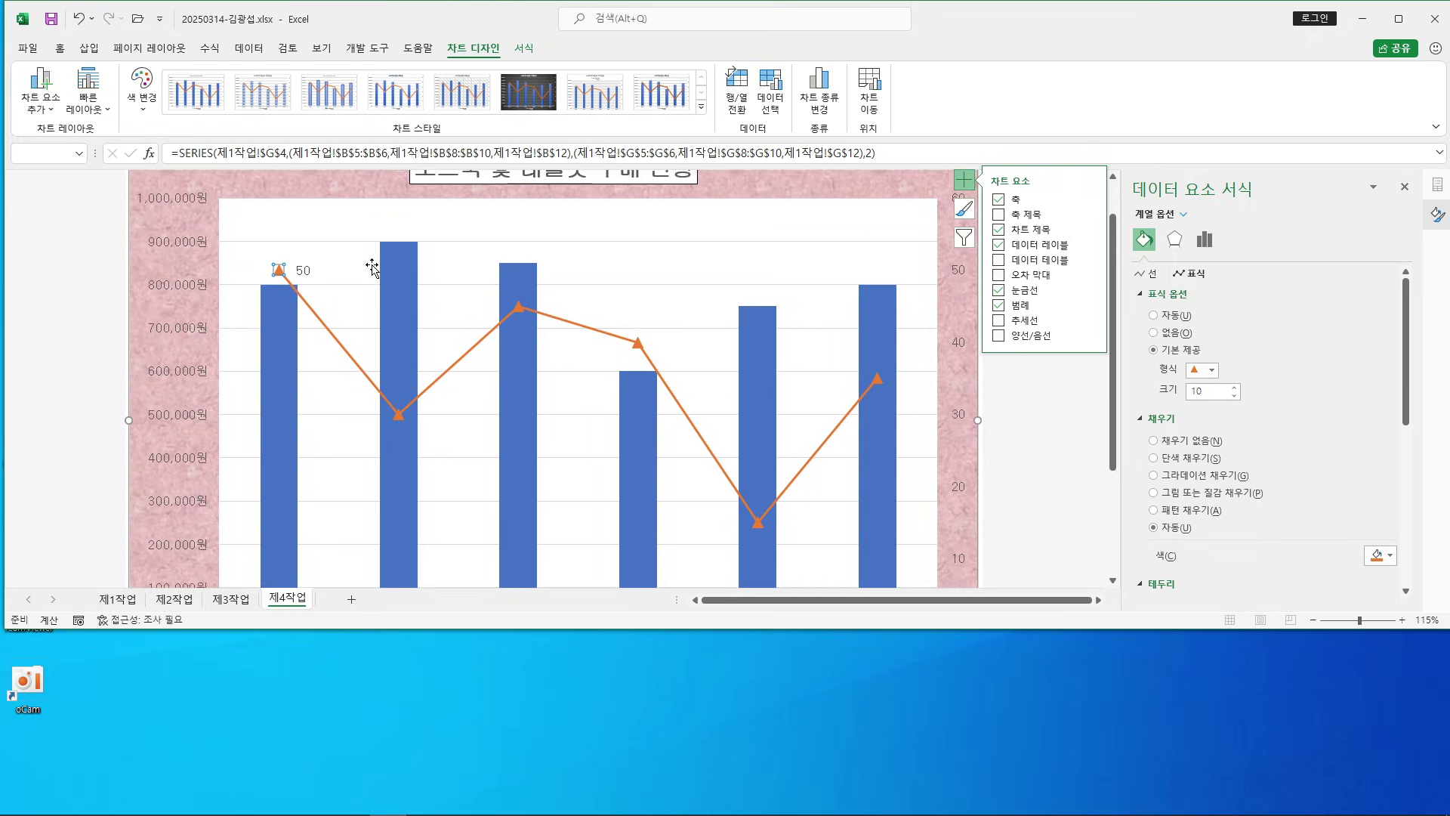
{"action": "scroll", "coordinate": [372, 266], "scroll_direction": "up", "scroll_amount": 1}
{"action": "mouse_move", "coordinate": [471, 808]}
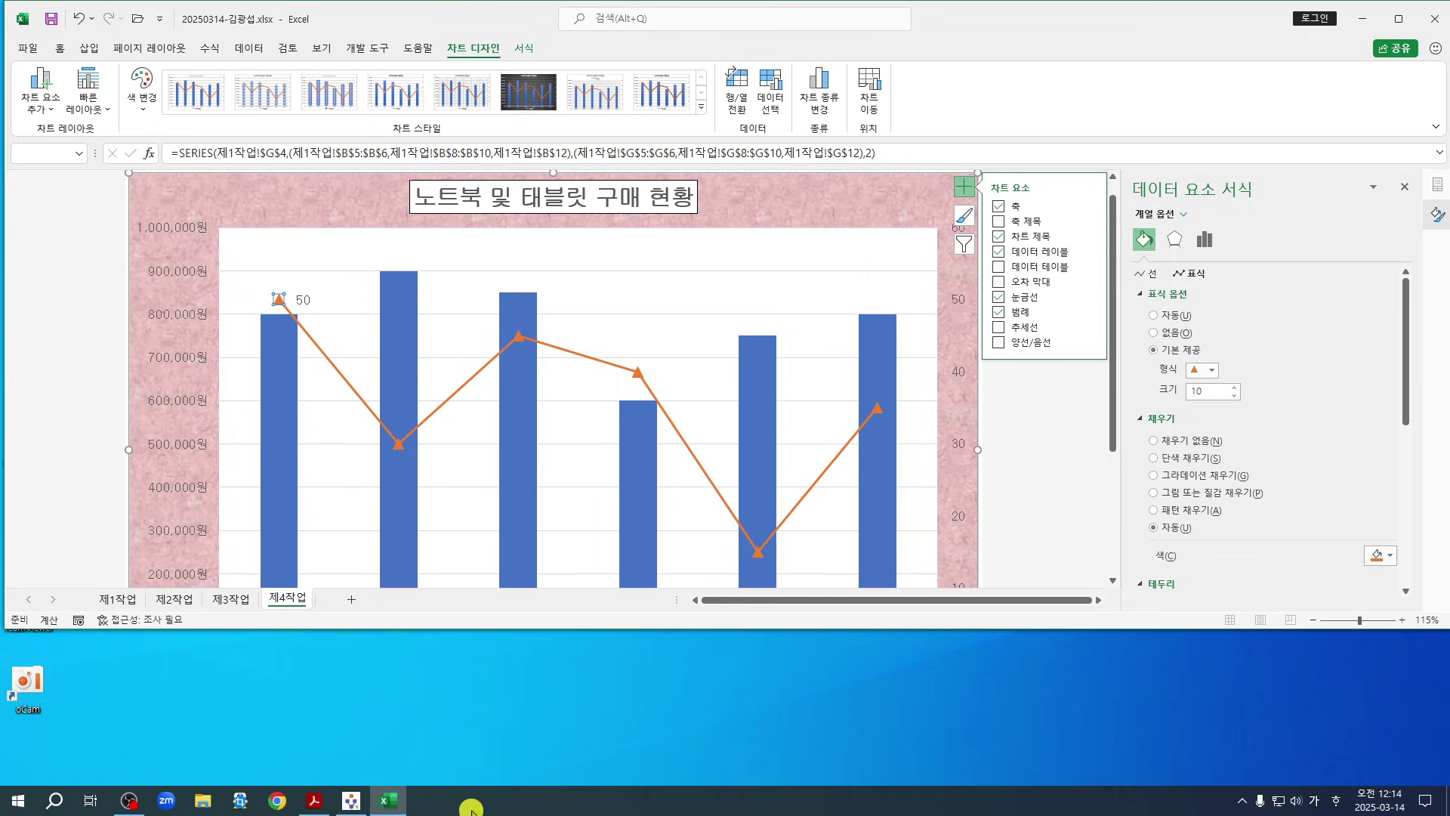
{"action": "left_click", "coordinate": [314, 801]}
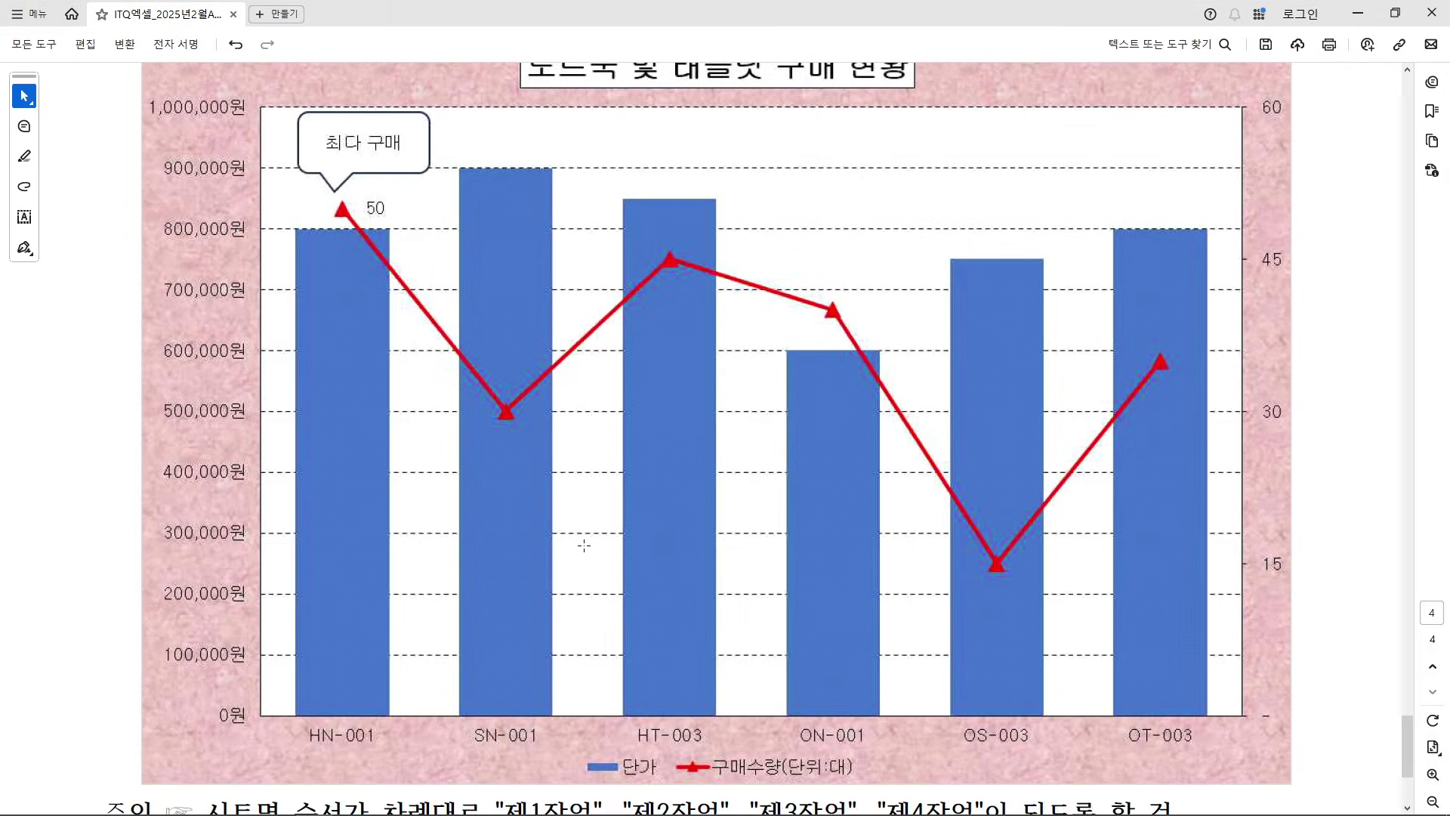
Reread the dashed-gridline condition (7) in the reference PDF, then return to Excel
{"action": "scroll", "coordinate": [584, 545], "scroll_direction": "up", "scroll_amount": 5}
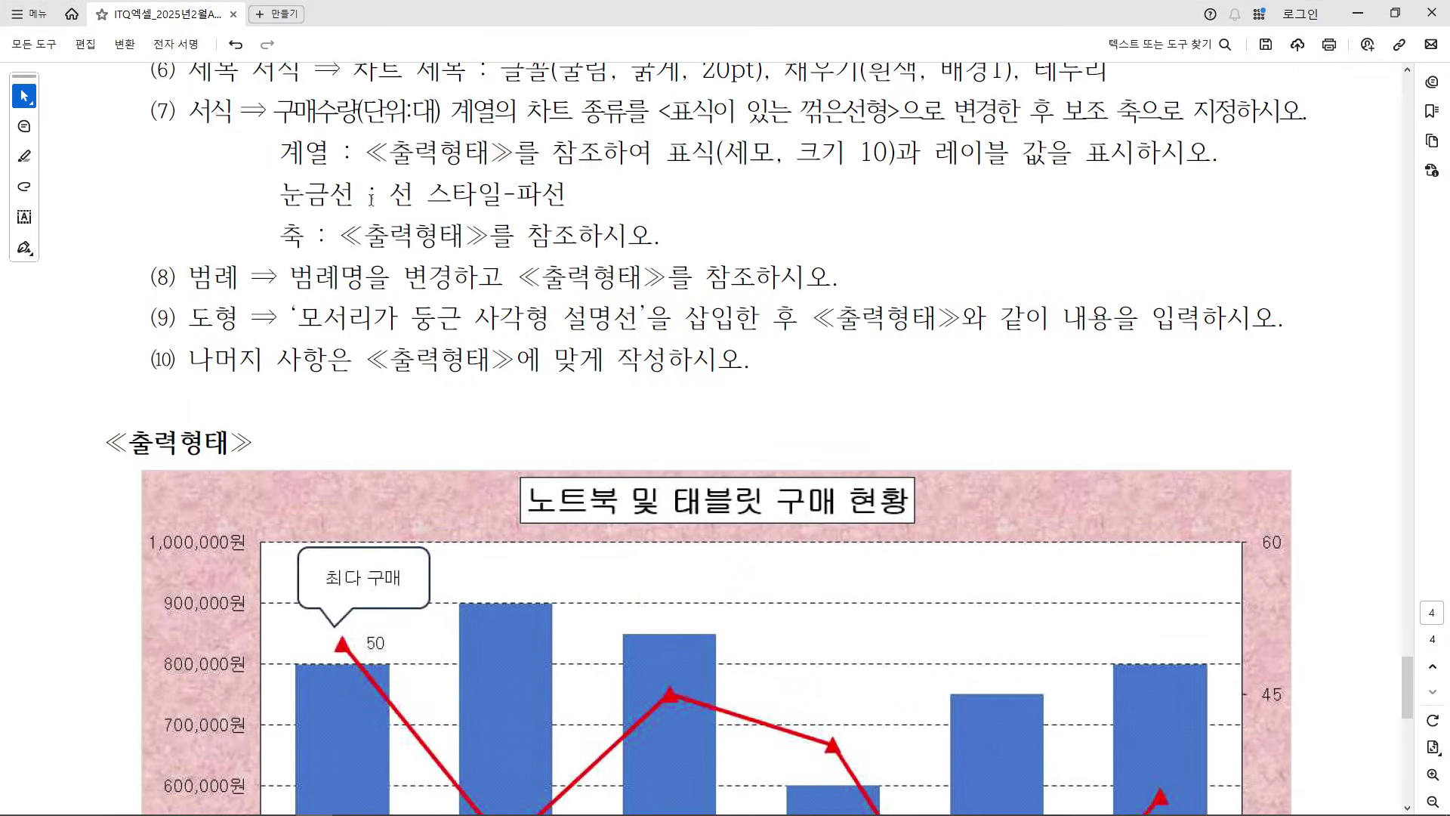
{"action": "left_click_drag", "start_coordinate": [284, 192], "coordinate": [597, 216]}
{"action": "left_click", "coordinate": [596, 215]}
{"action": "left_click", "coordinate": [1395, 13]}
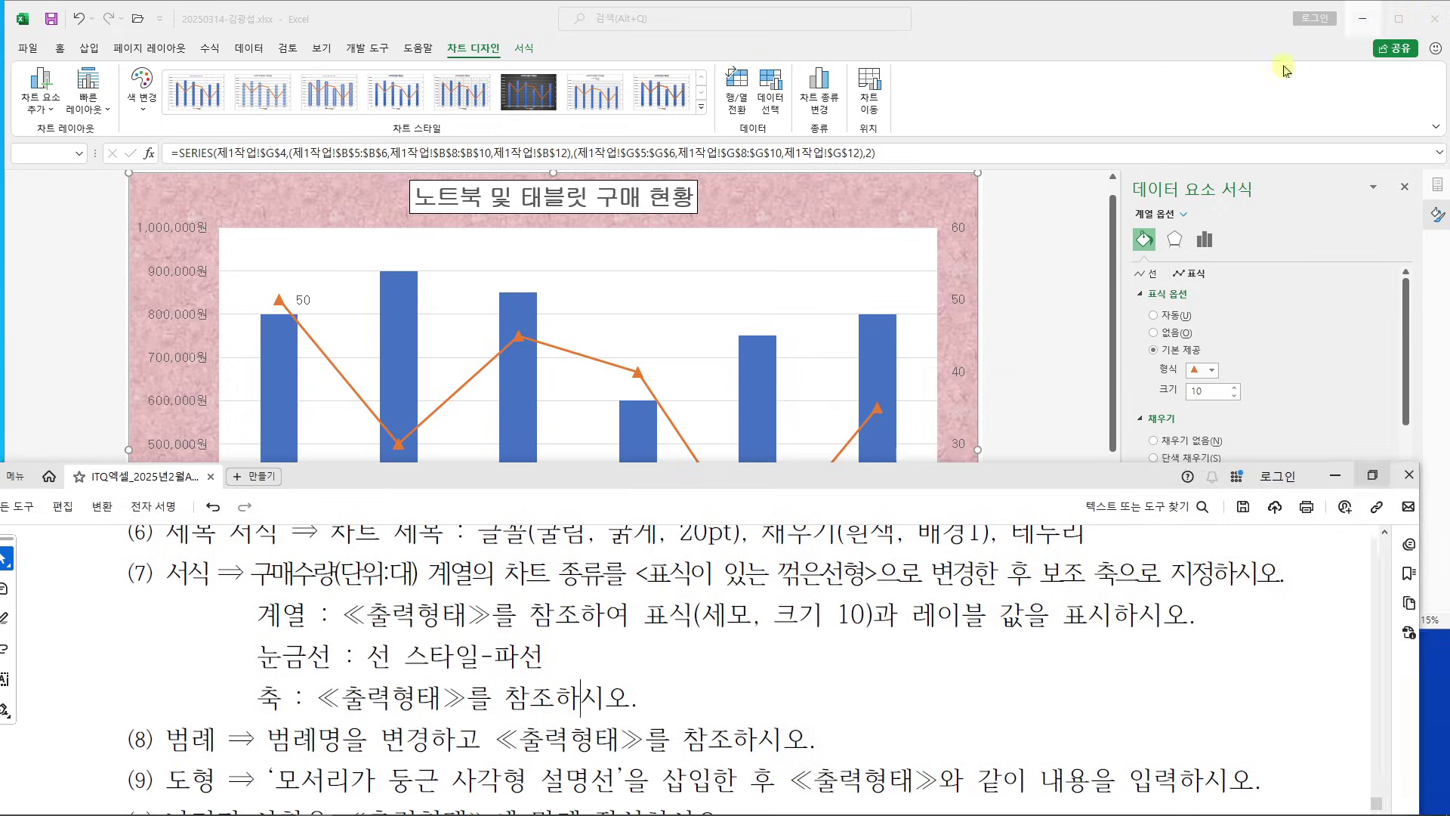
{"action": "scroll", "coordinate": [983, 271], "scroll_direction": "down", "scroll_amount": 1}
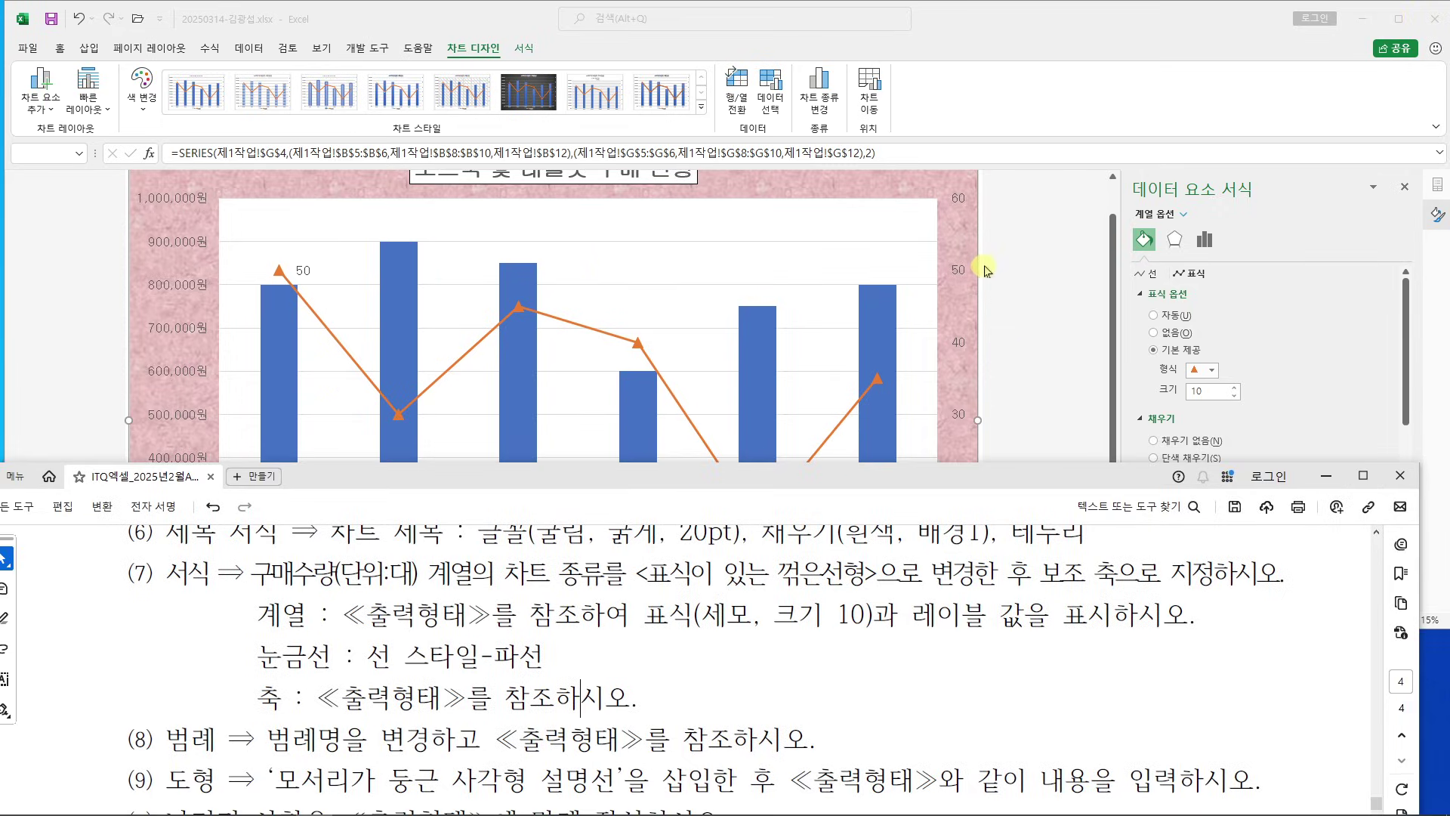
{"action": "left_click", "coordinate": [647, 288]}
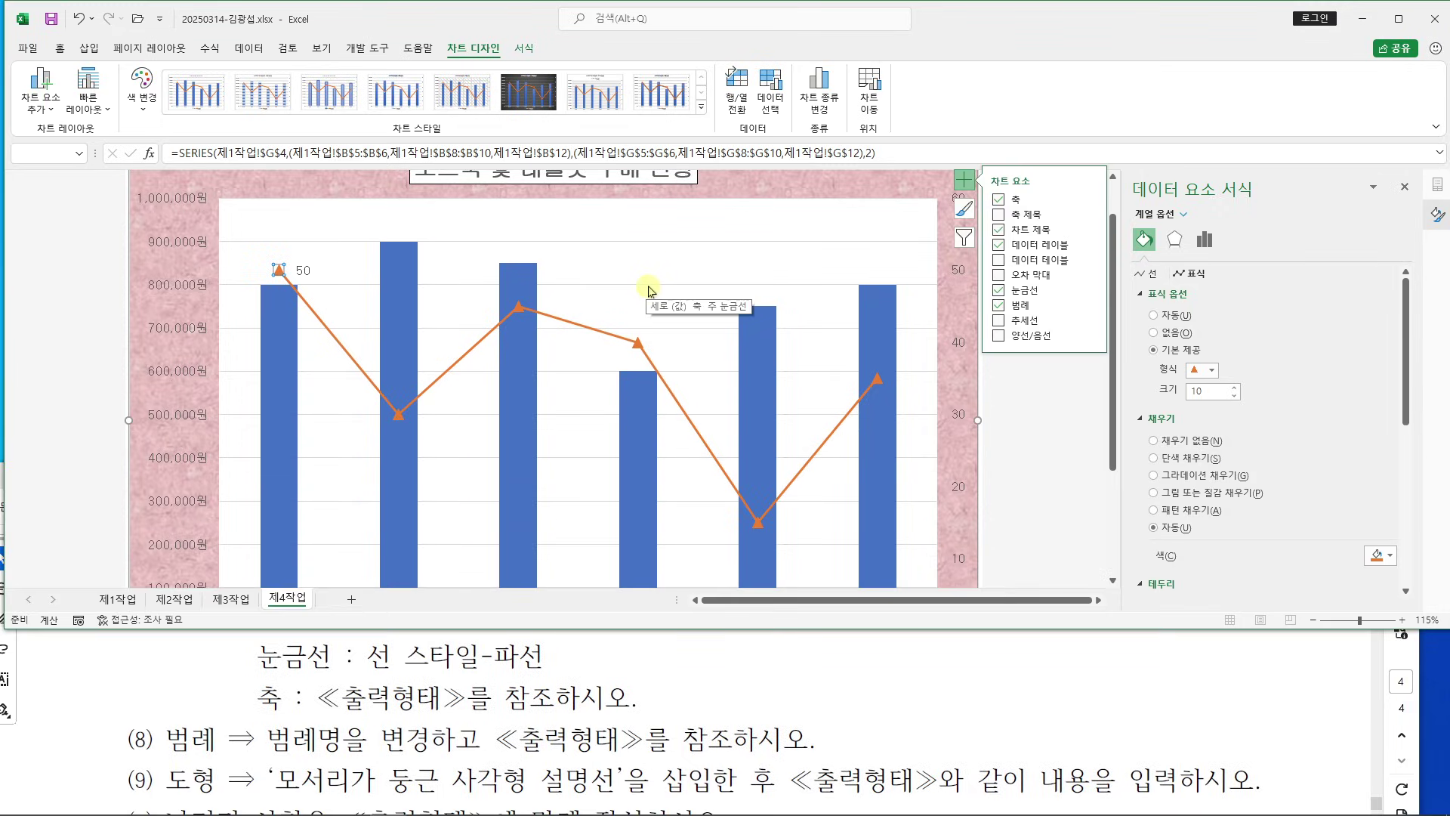
Set the major gridlines to a solid line with a dashed dash type, and snap Excel right
{"action": "left_click", "coordinate": [649, 288]}
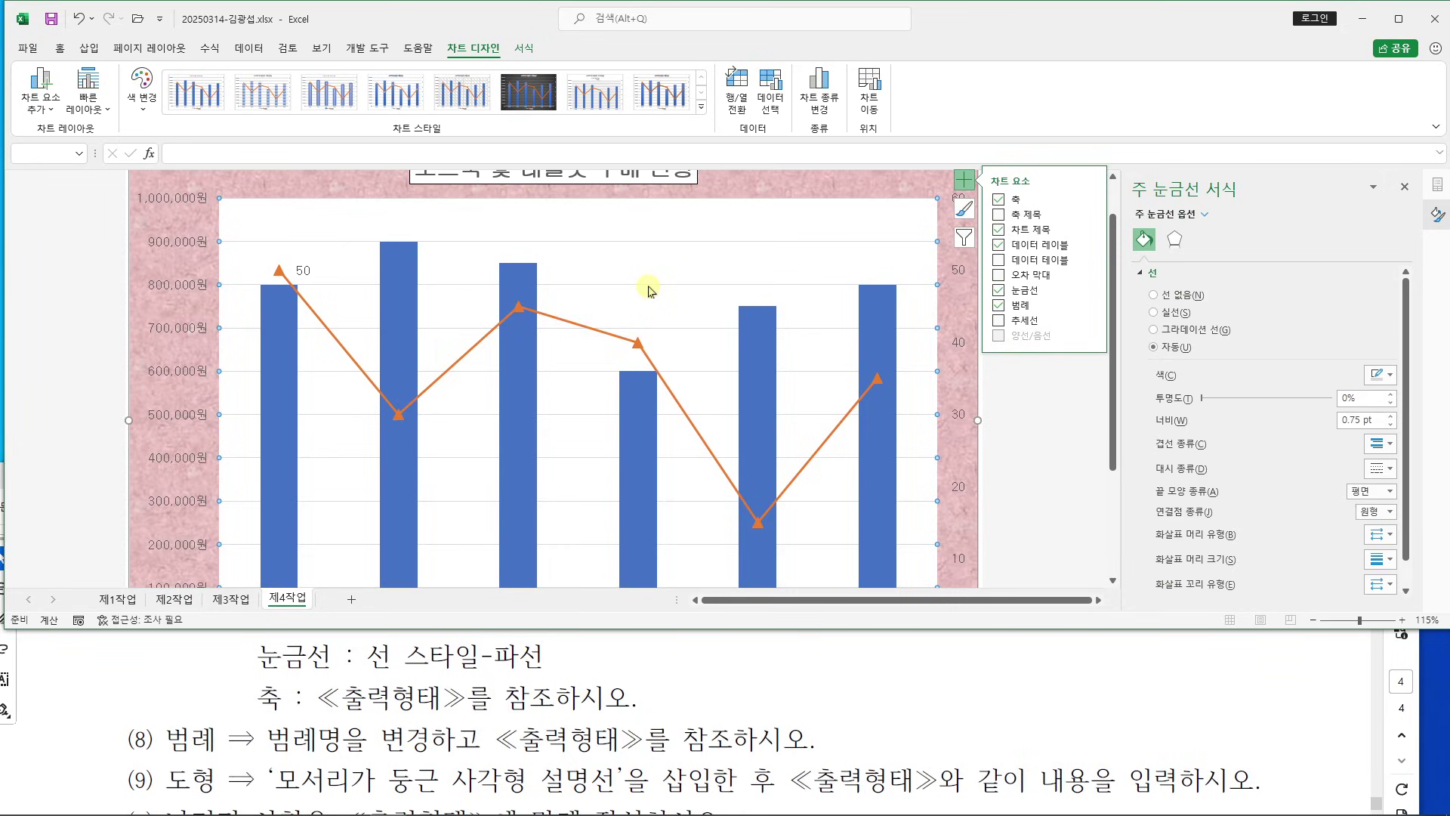
{"action": "left_click", "coordinate": [1155, 313]}
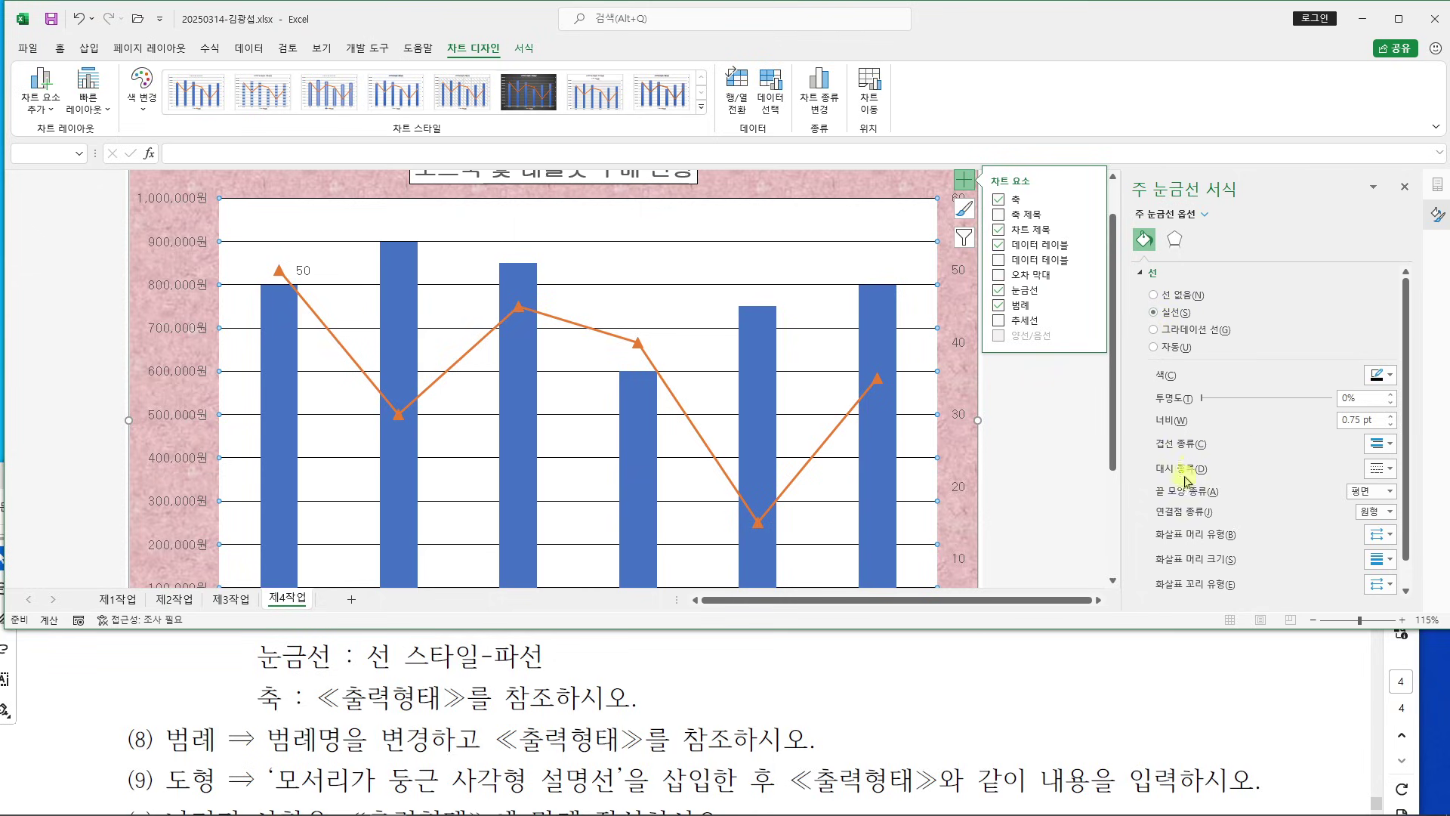
{"action": "left_click", "coordinate": [1379, 468]}
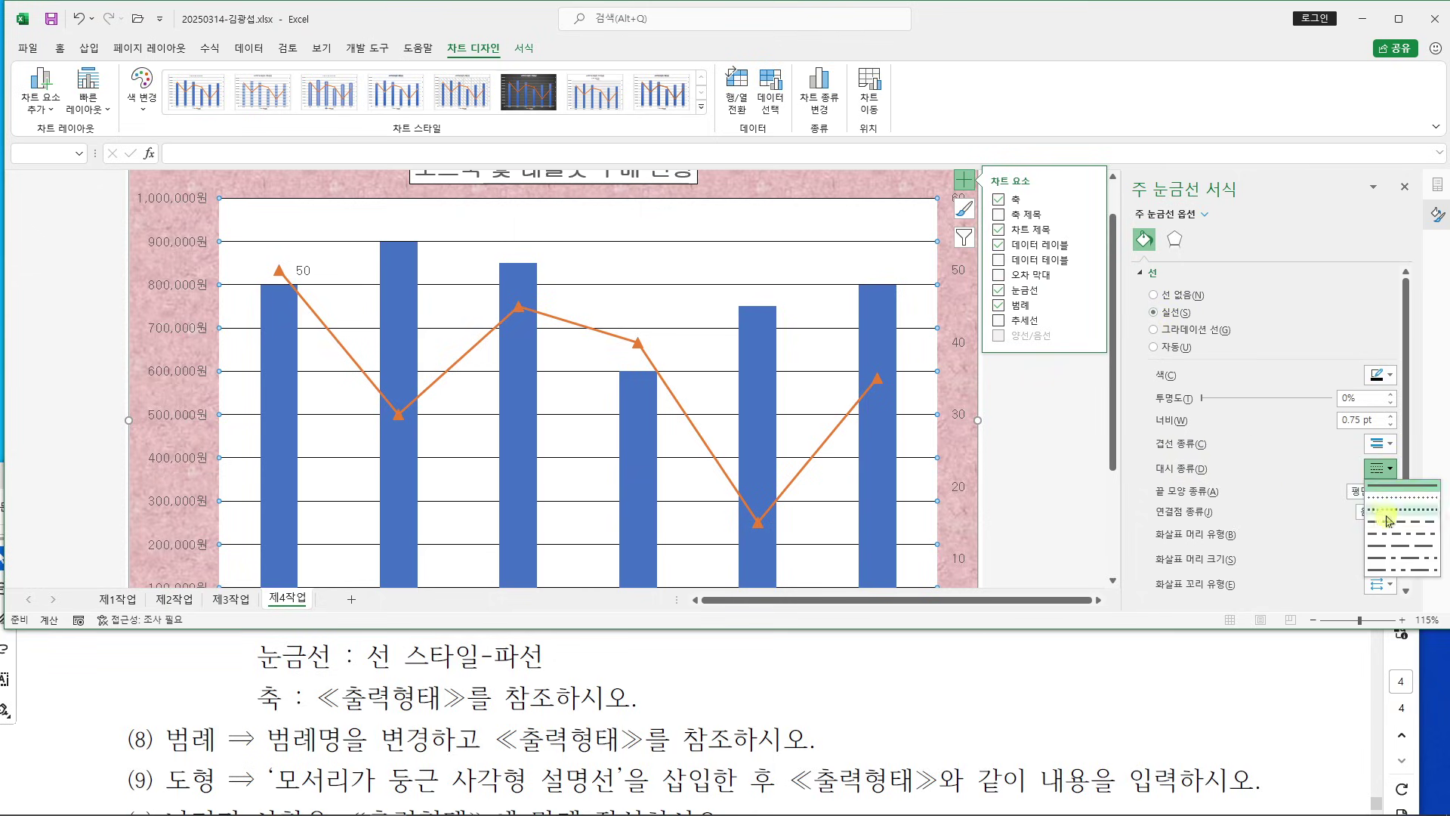
{"action": "left_click", "coordinate": [1388, 521]}
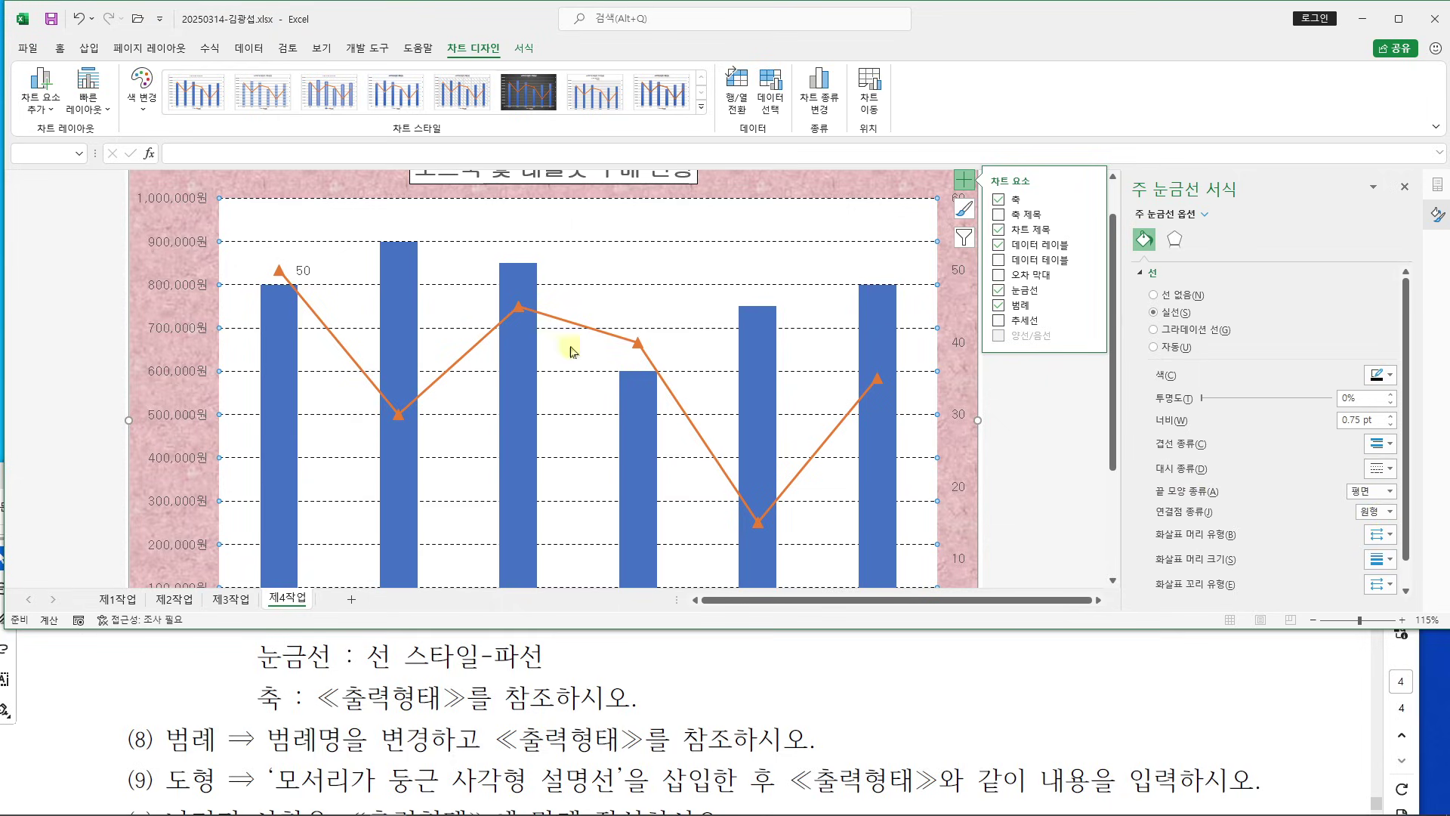
{"action": "left_click_drag", "start_coordinate": [1071, 58], "coordinate": [1408, 405]}
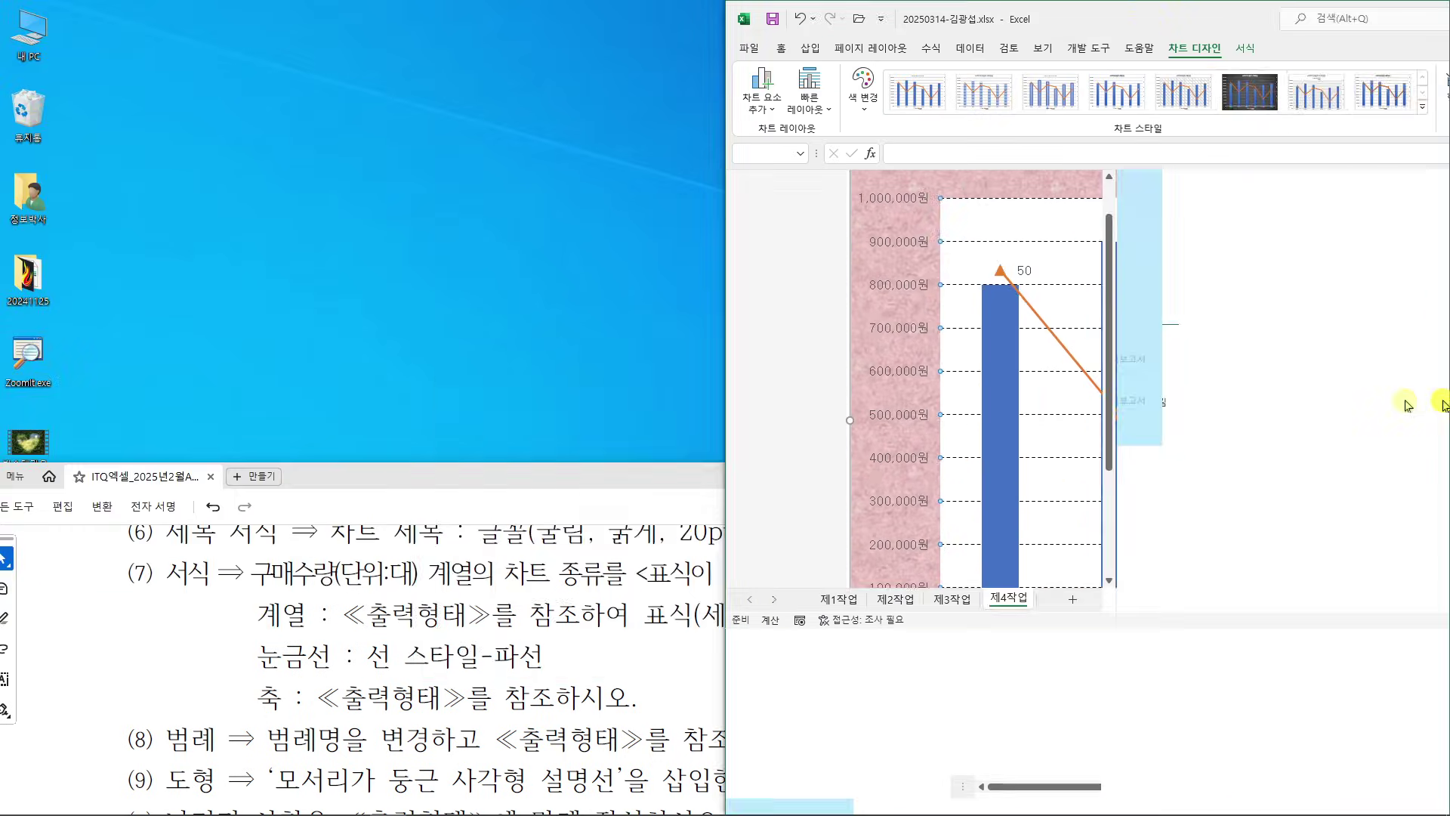
Place the reference PDF on the left half and mark its value axis for comparison
{"action": "left_click", "coordinate": [405, 325]}
{"action": "scroll", "coordinate": [392, 431], "scroll_direction": "down", "scroll_amount": 5}
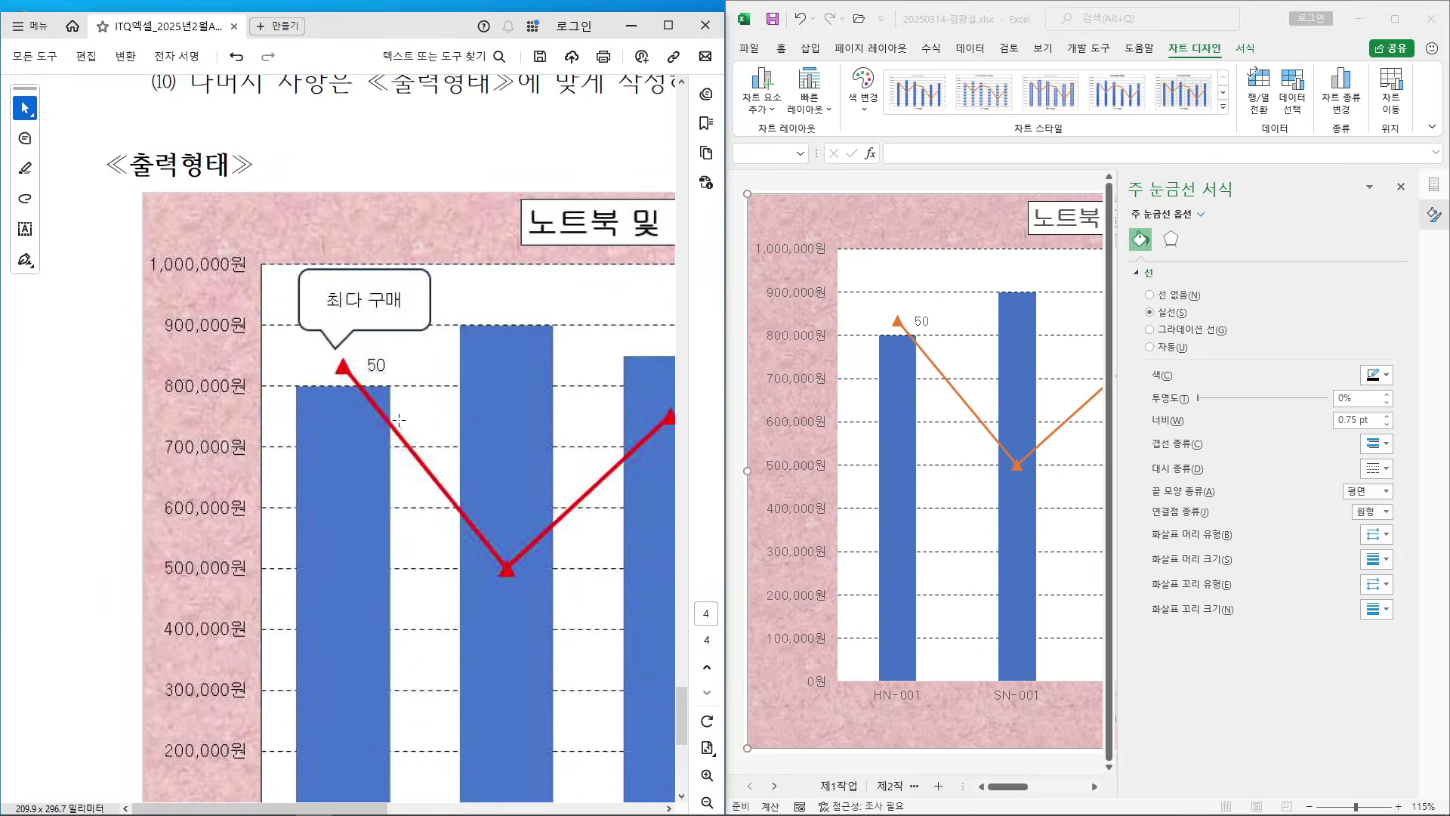
{"action": "scroll", "coordinate": [379, 507], "scroll_direction": "down", "scroll_amount": 1}
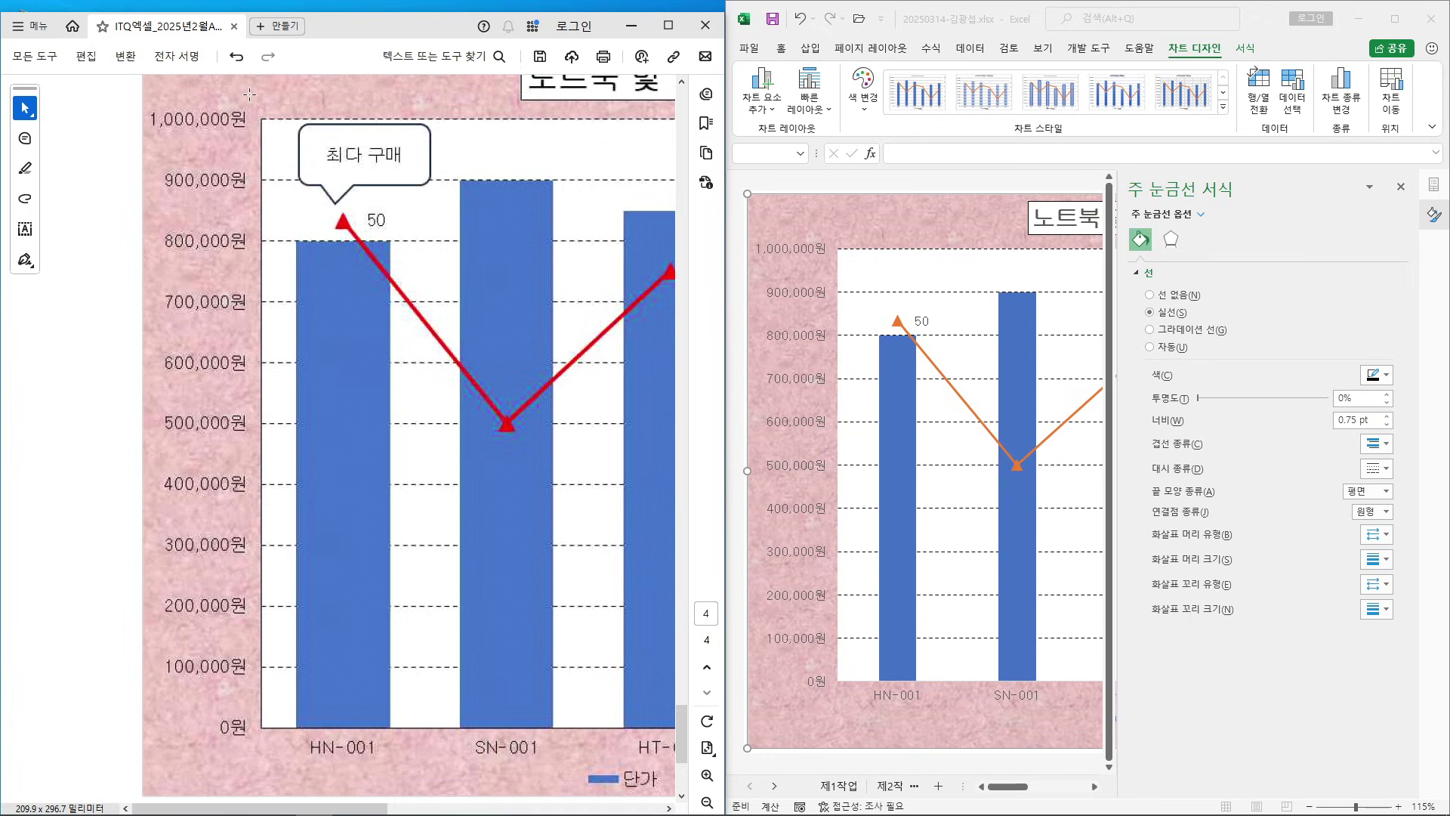
{"action": "left_click_drag", "start_coordinate": [249, 94], "coordinate": [286, 740]}
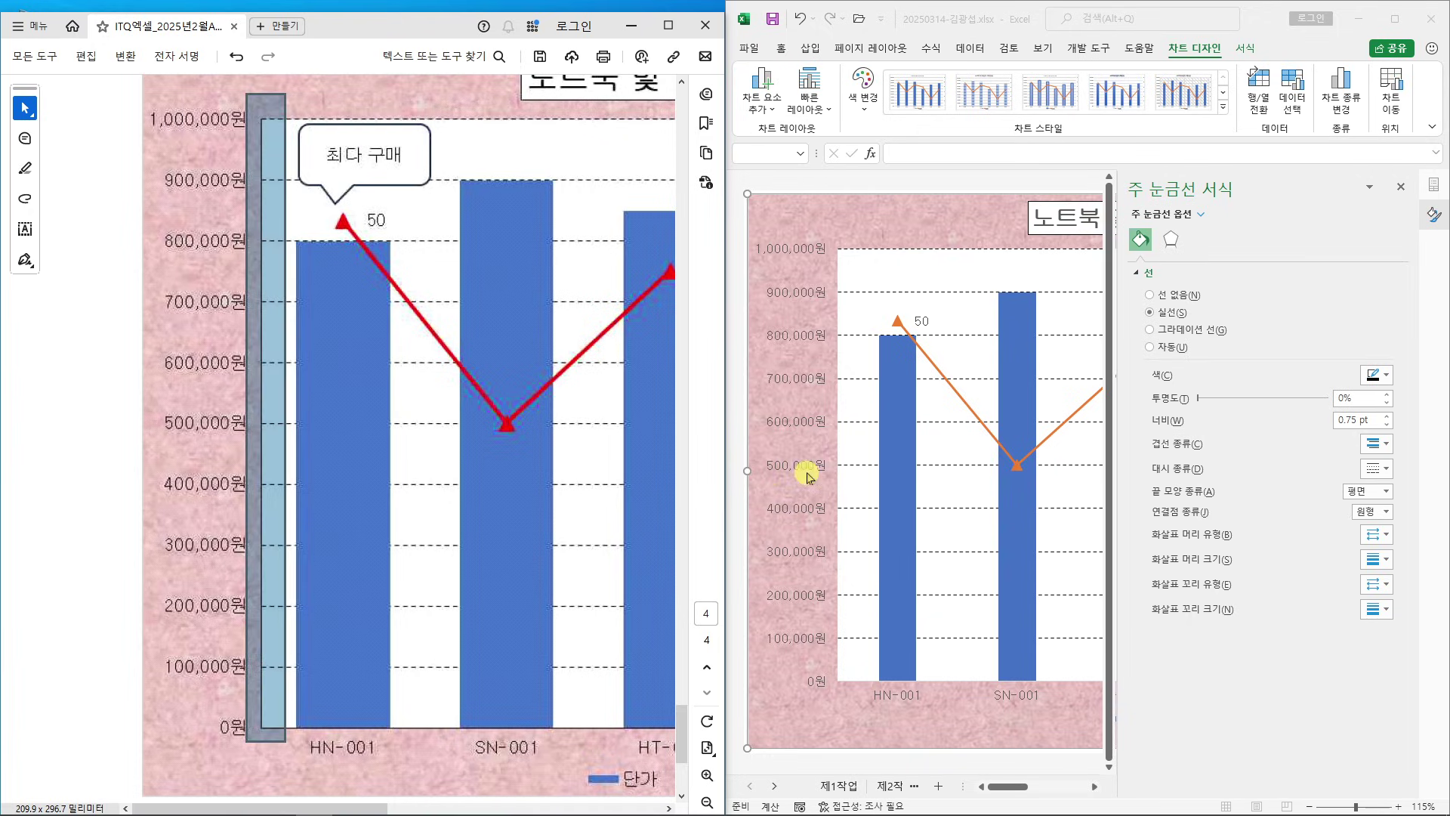
{"action": "left_click", "coordinate": [801, 383]}
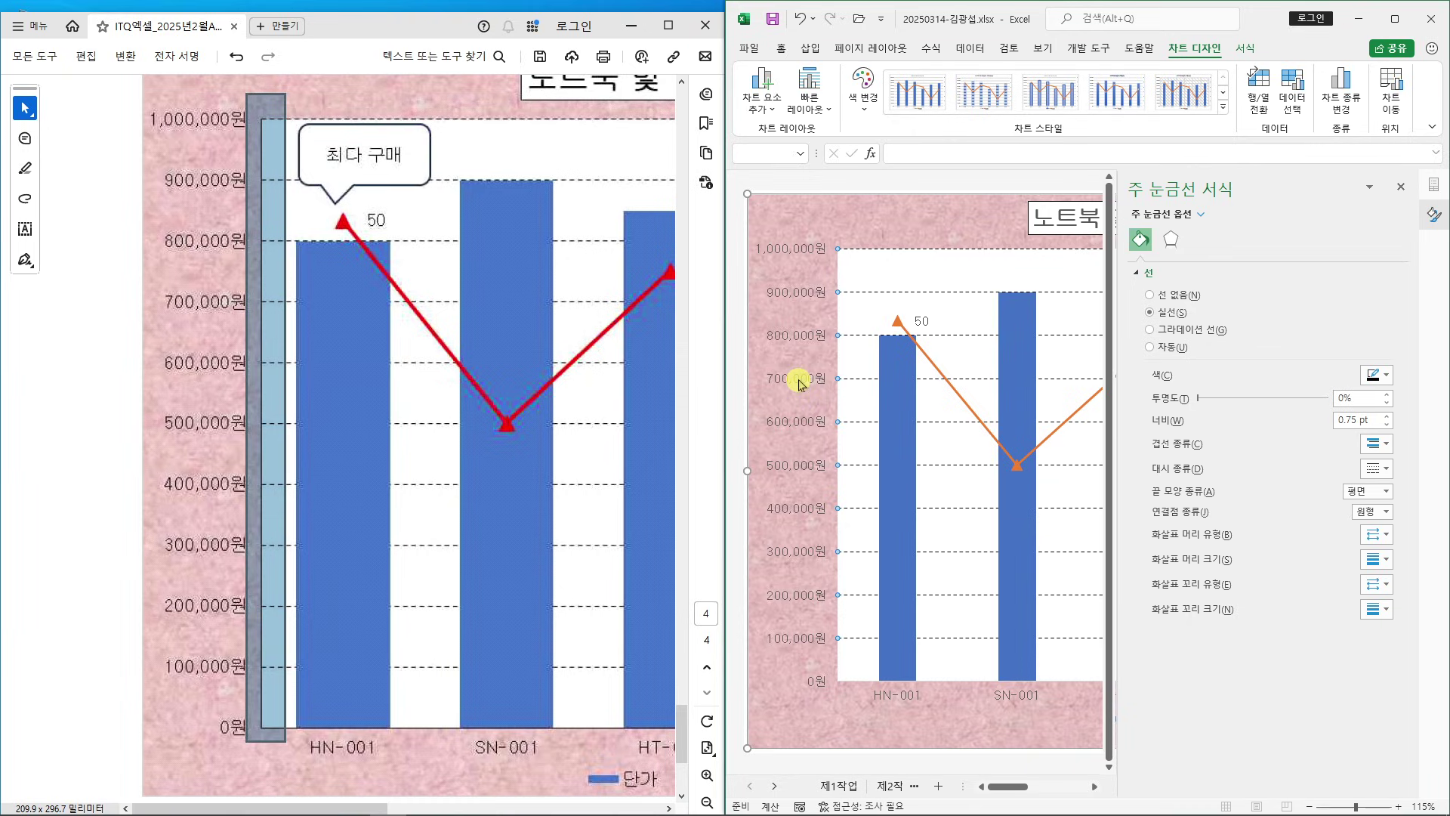
Give the left value axis and the category axis solid lines
{"action": "left_click", "coordinate": [801, 383]}
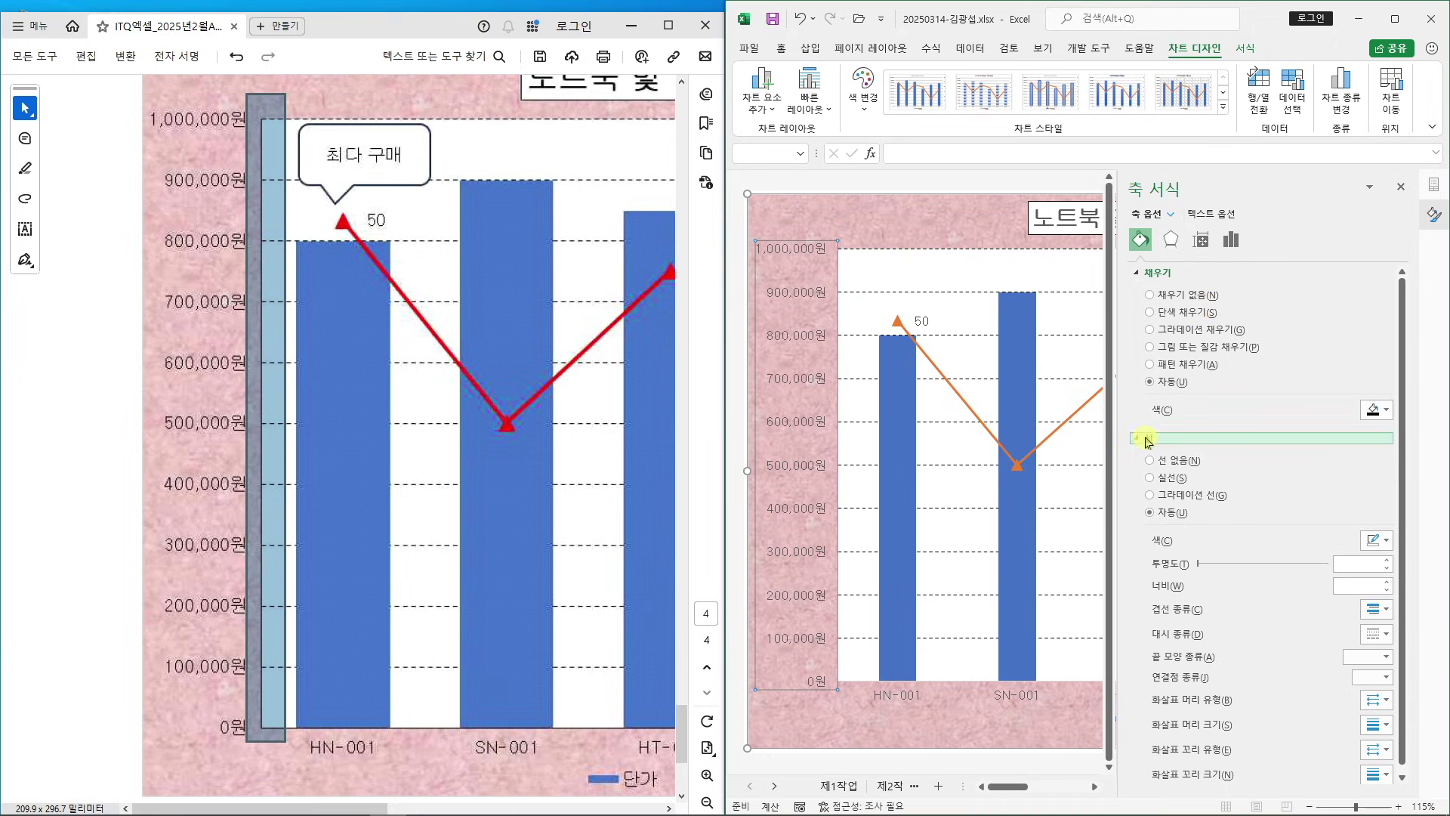
{"action": "left_click", "coordinate": [1150, 478]}
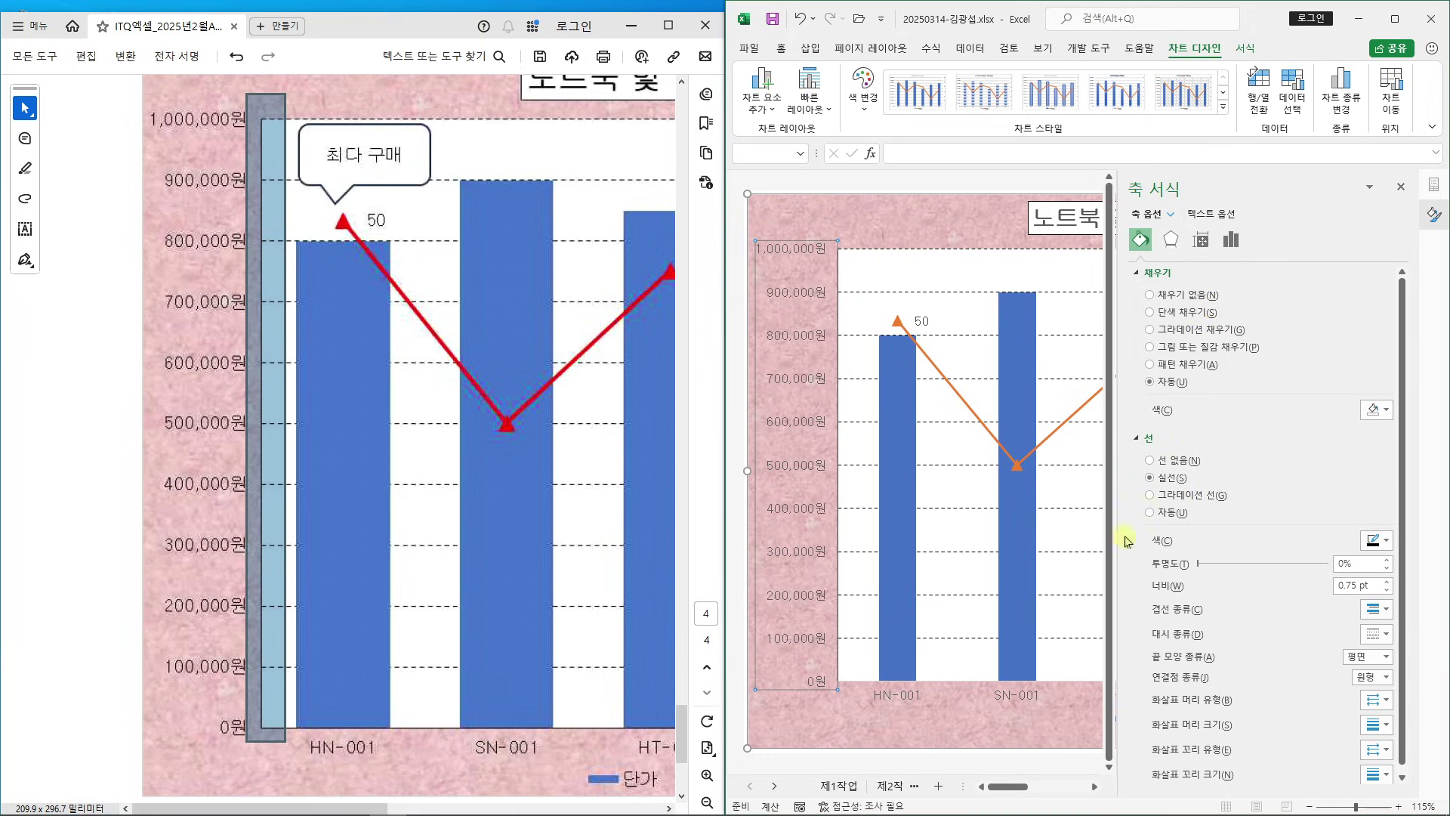
{"action": "left_click", "coordinate": [908, 696]}
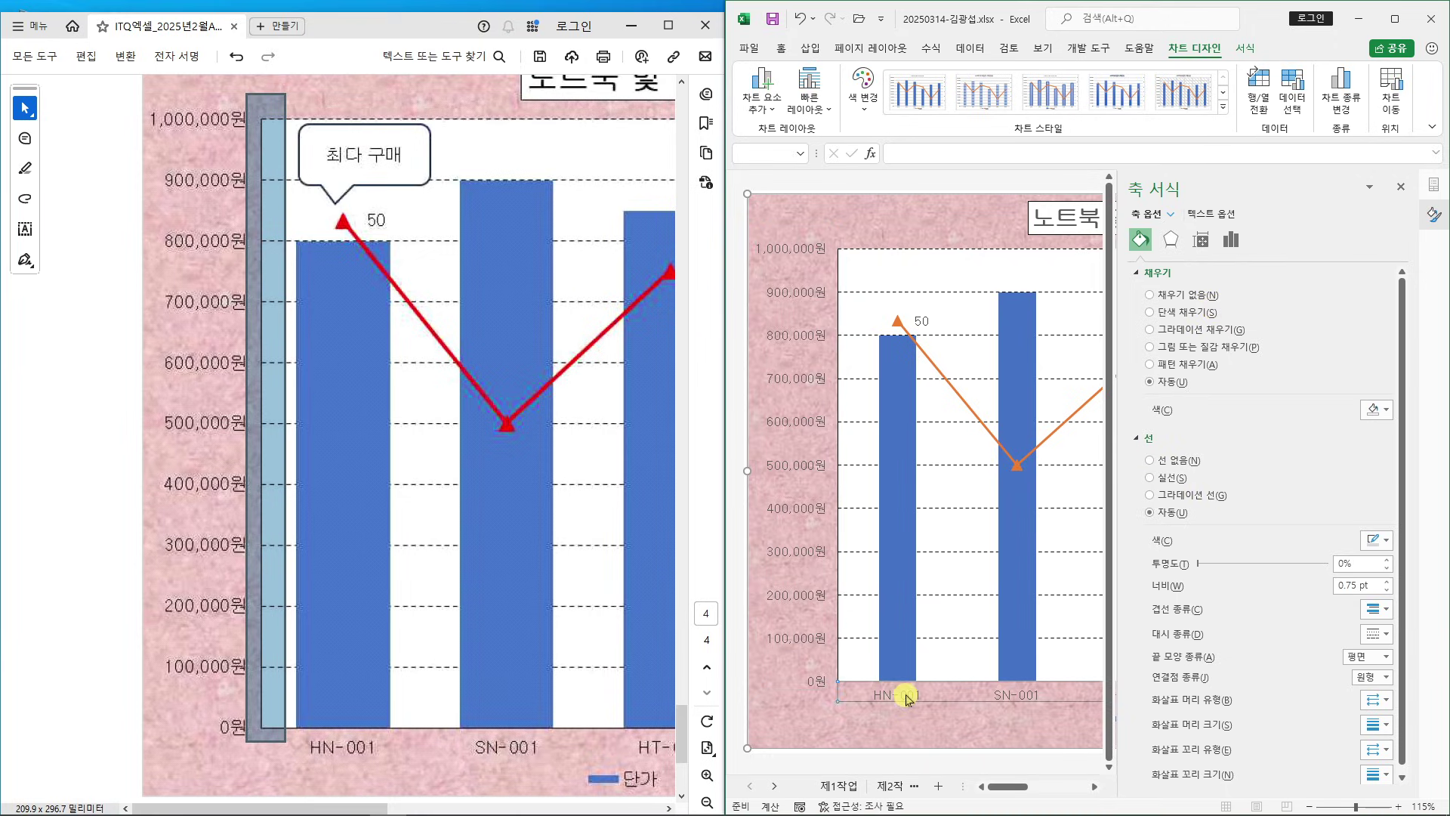
{"action": "left_click", "coordinate": [1154, 480]}
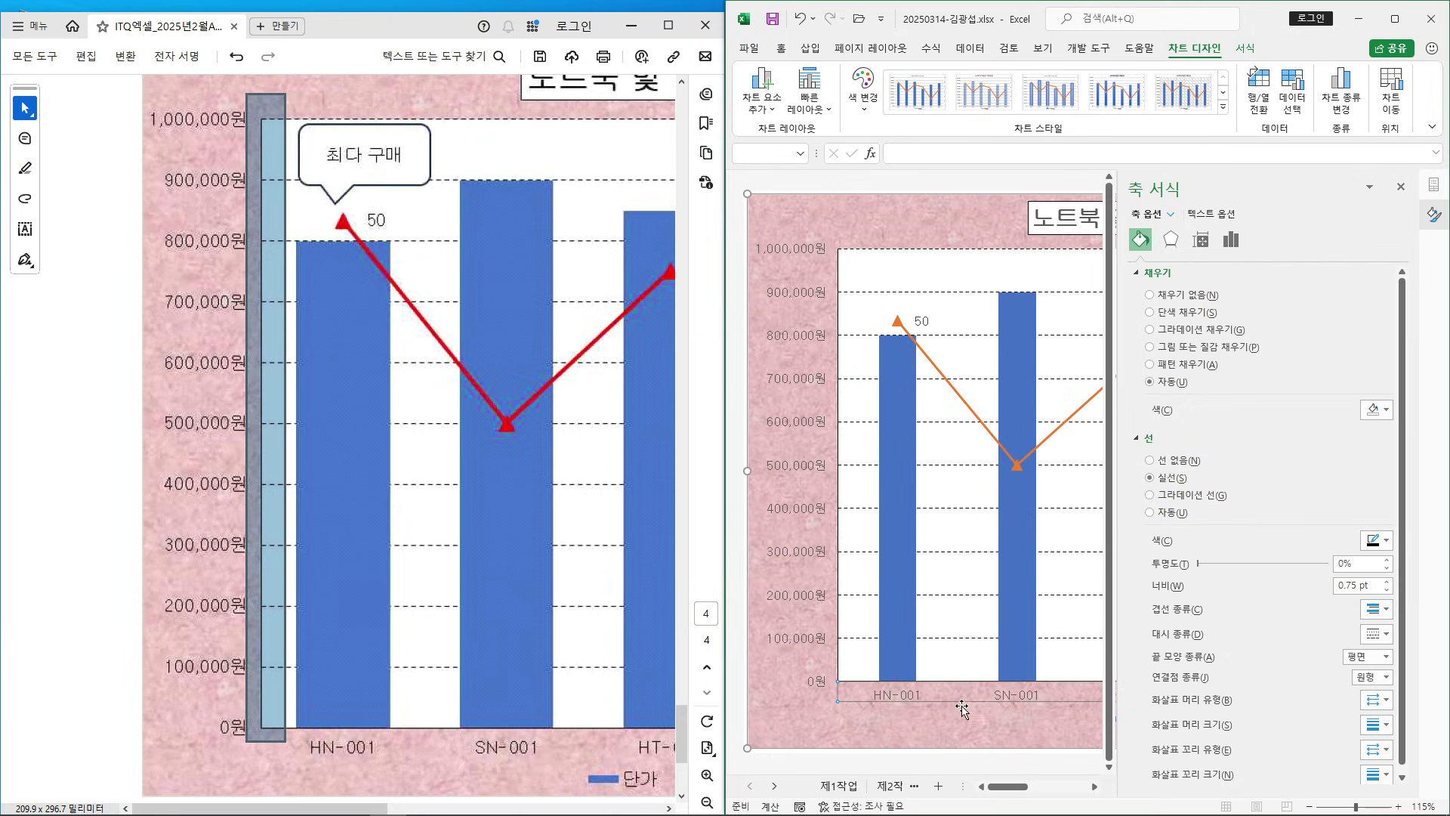
{"action": "left_click_drag", "start_coordinate": [1020, 790], "coordinate": [1125, 786]}
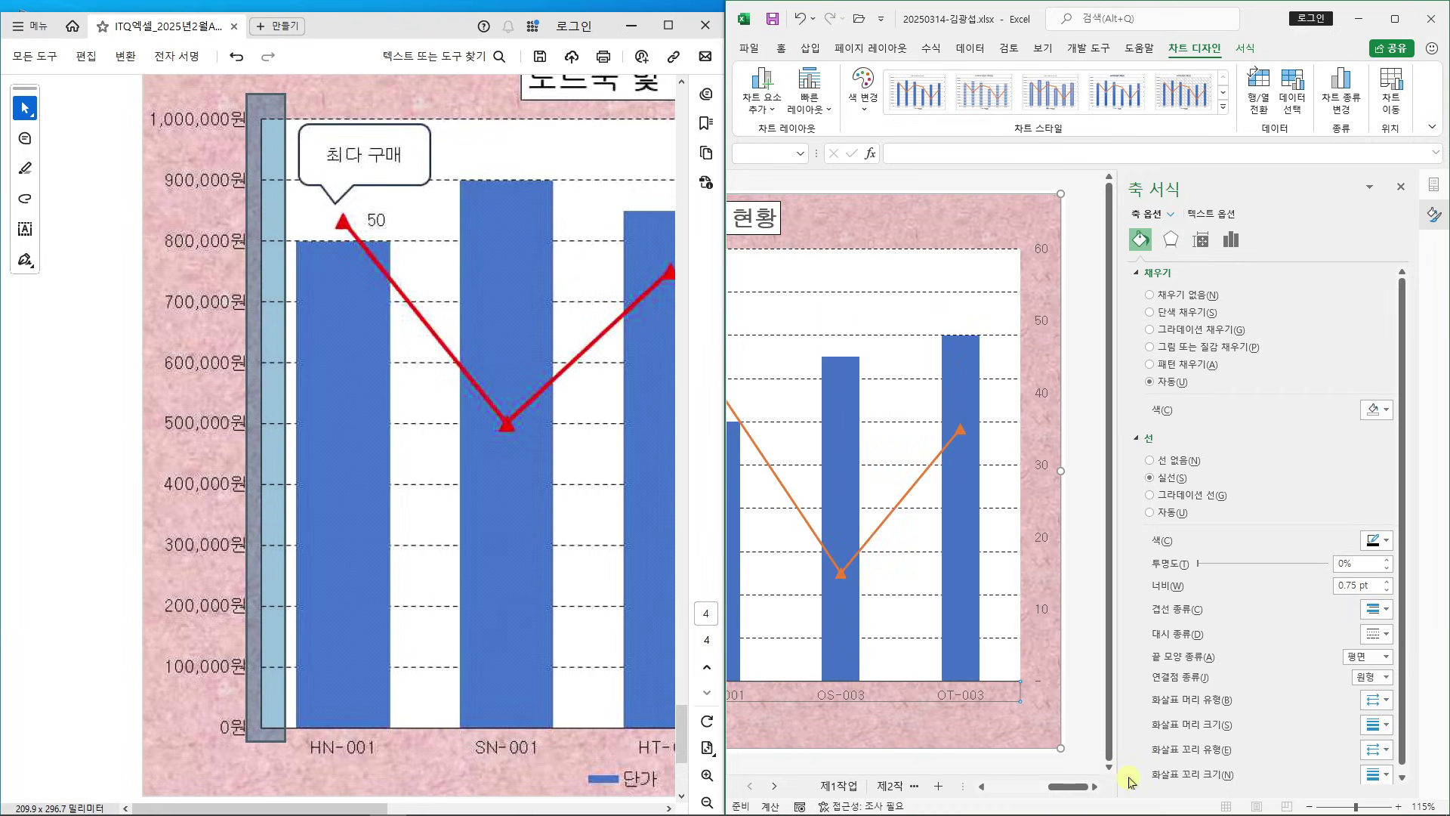
{"action": "left_click_drag", "start_coordinate": [373, 809], "coordinate": [653, 807]}
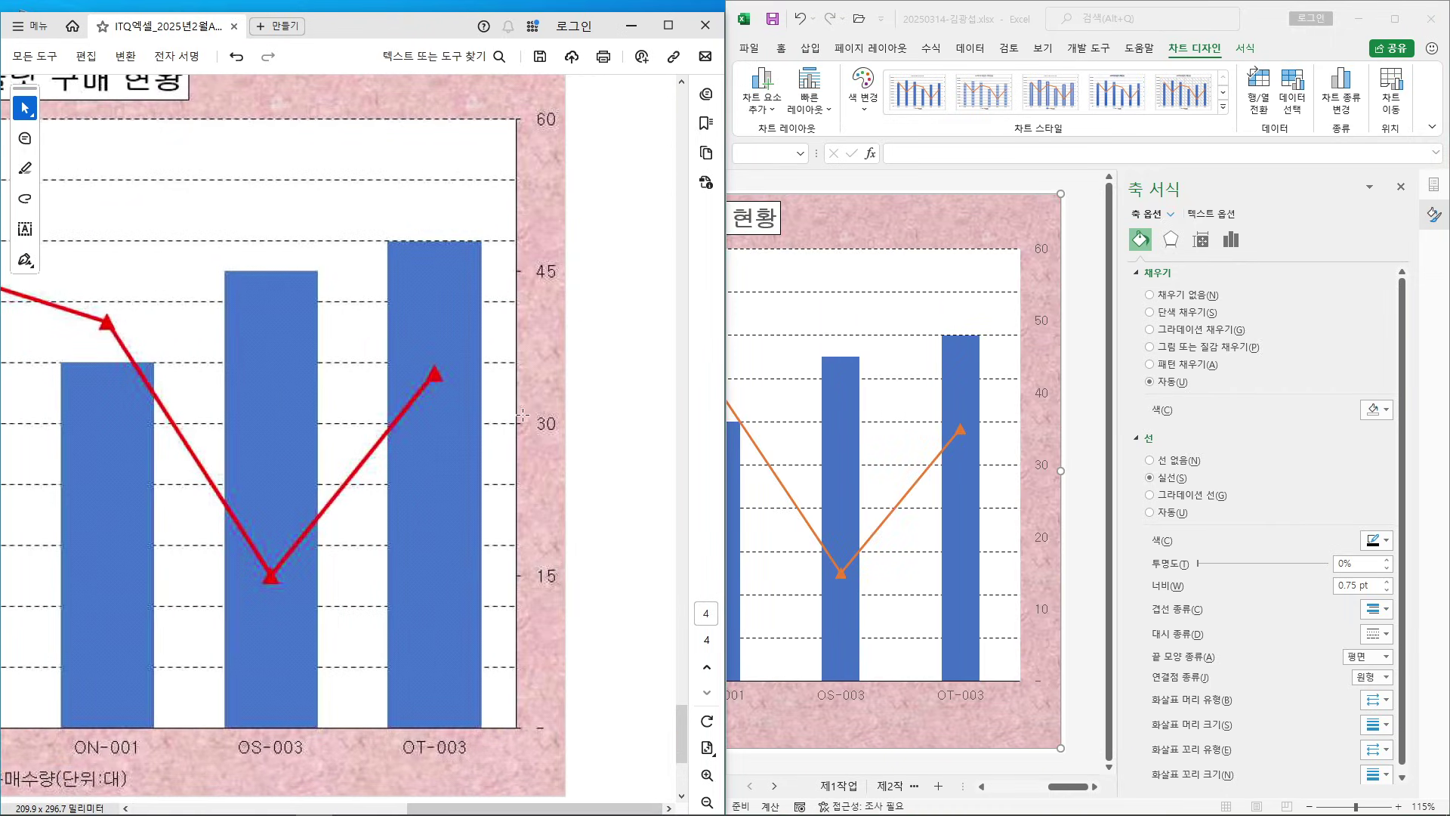
Give the right 0–60 secondary value axis a solid 0.75 pt line
{"action": "left_click", "coordinate": [1046, 325]}
{"action": "left_click", "coordinate": [1046, 324]}
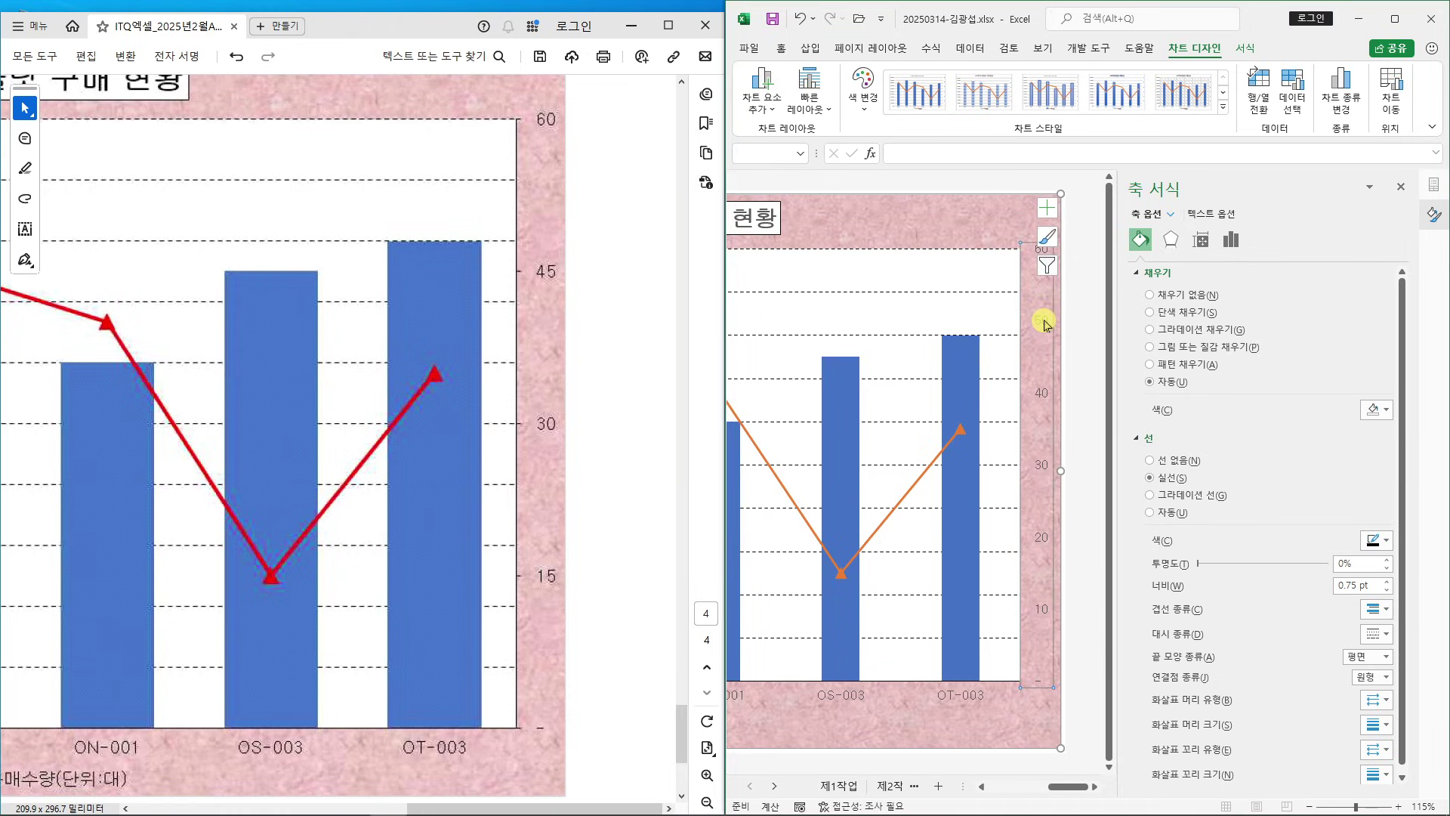
{"action": "left_click", "coordinate": [1161, 479]}
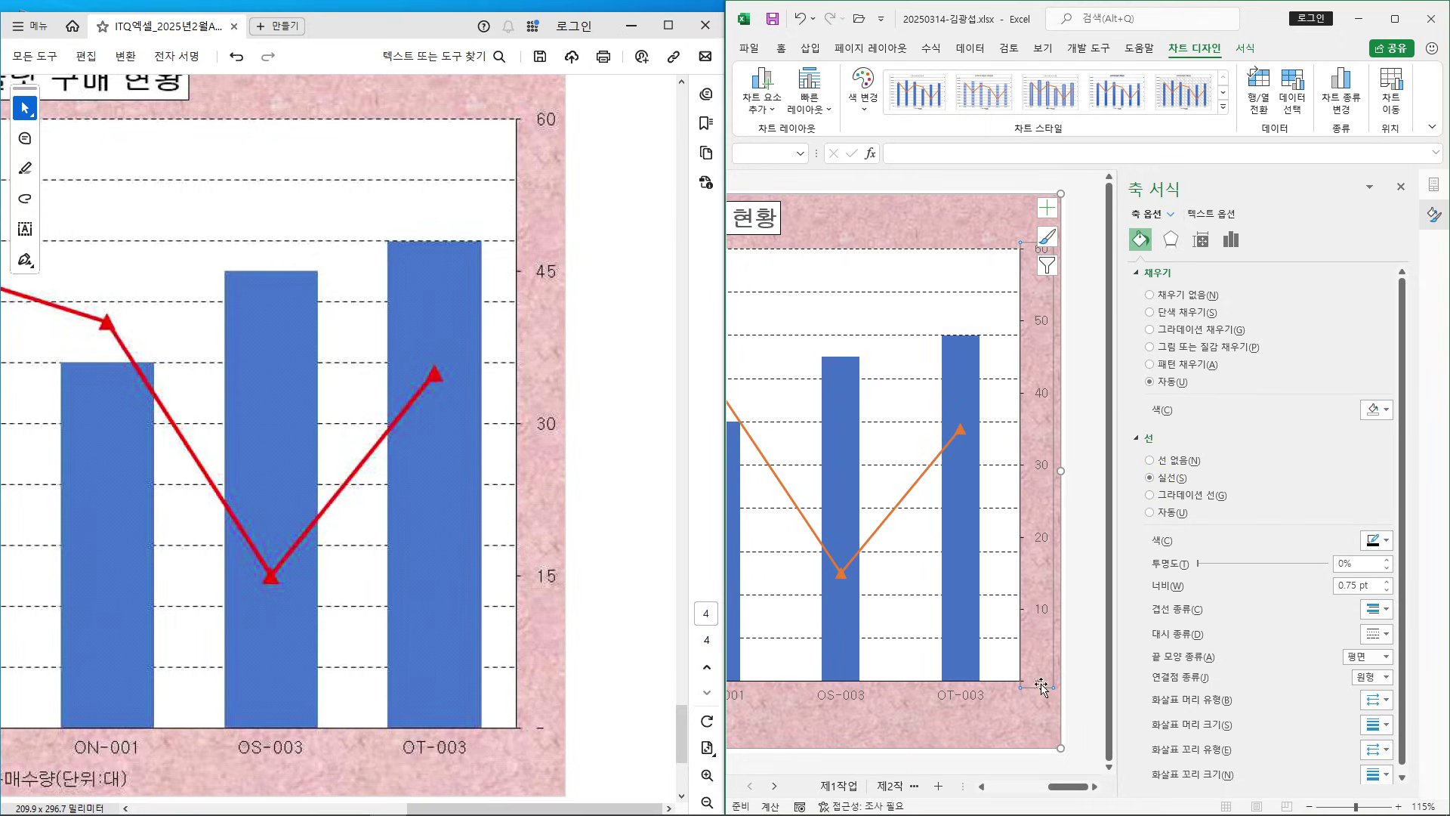
{"action": "left_click_drag", "start_coordinate": [1064, 788], "coordinate": [1117, 771]}
Set the secondary axis major unit to 15 so it reads 0, 15, 30, 45, 60
{"action": "left_click", "coordinate": [1232, 241]}
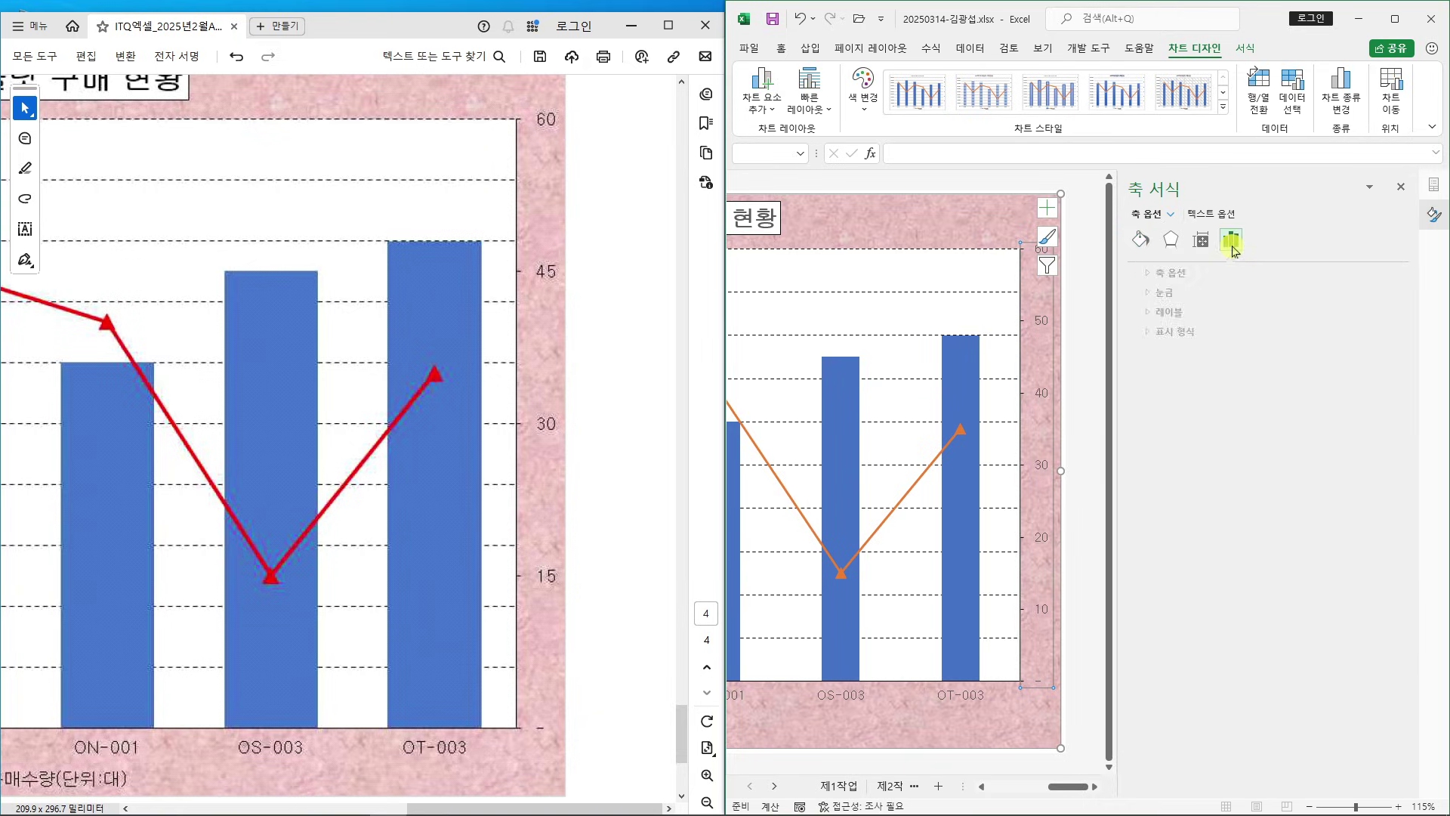
{"action": "left_click", "coordinate": [1140, 274]}
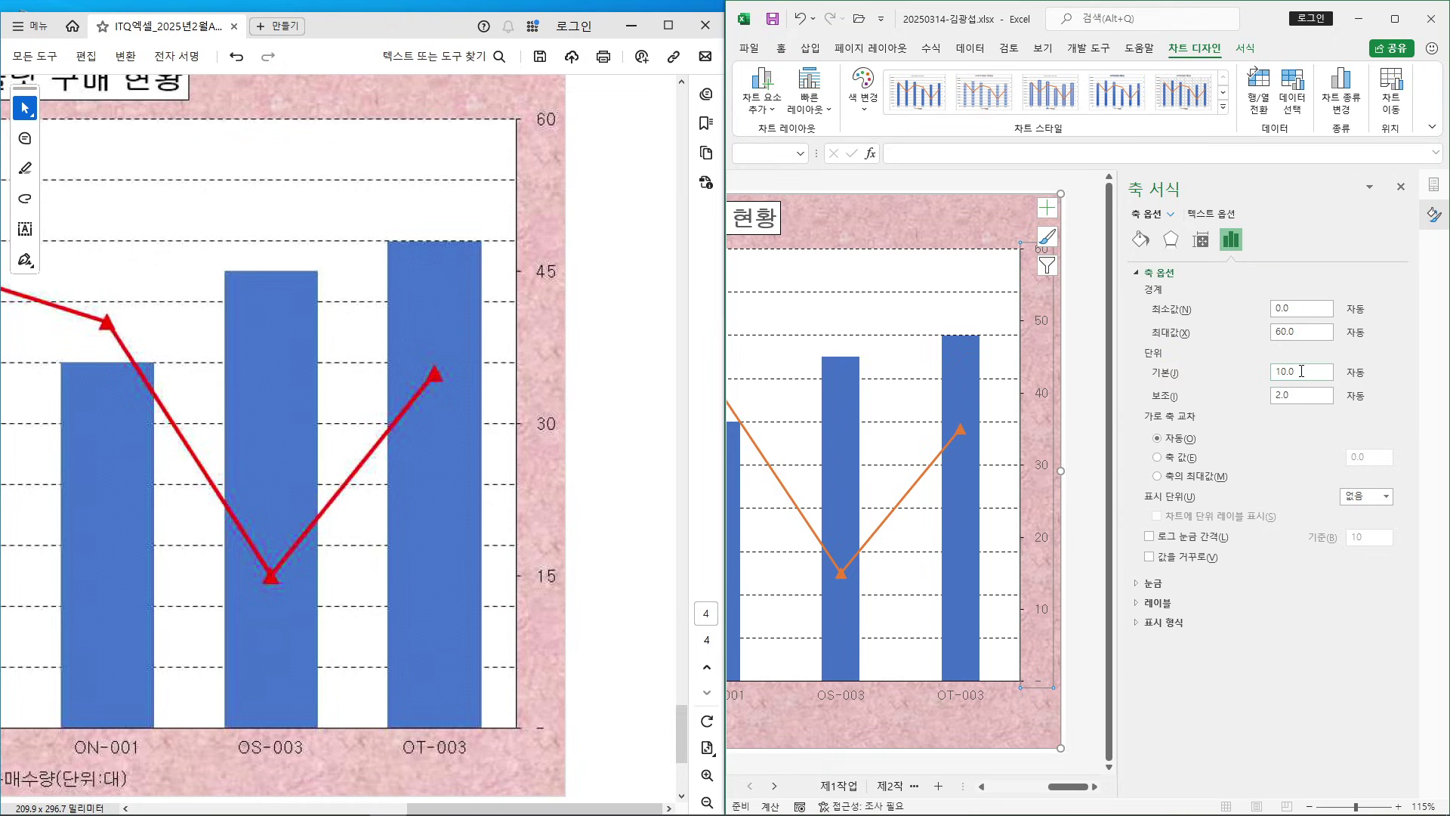
{"action": "left_click_drag", "start_coordinate": [1302, 371], "coordinate": [1246, 372]}
{"action": "key", "text": "Return"}
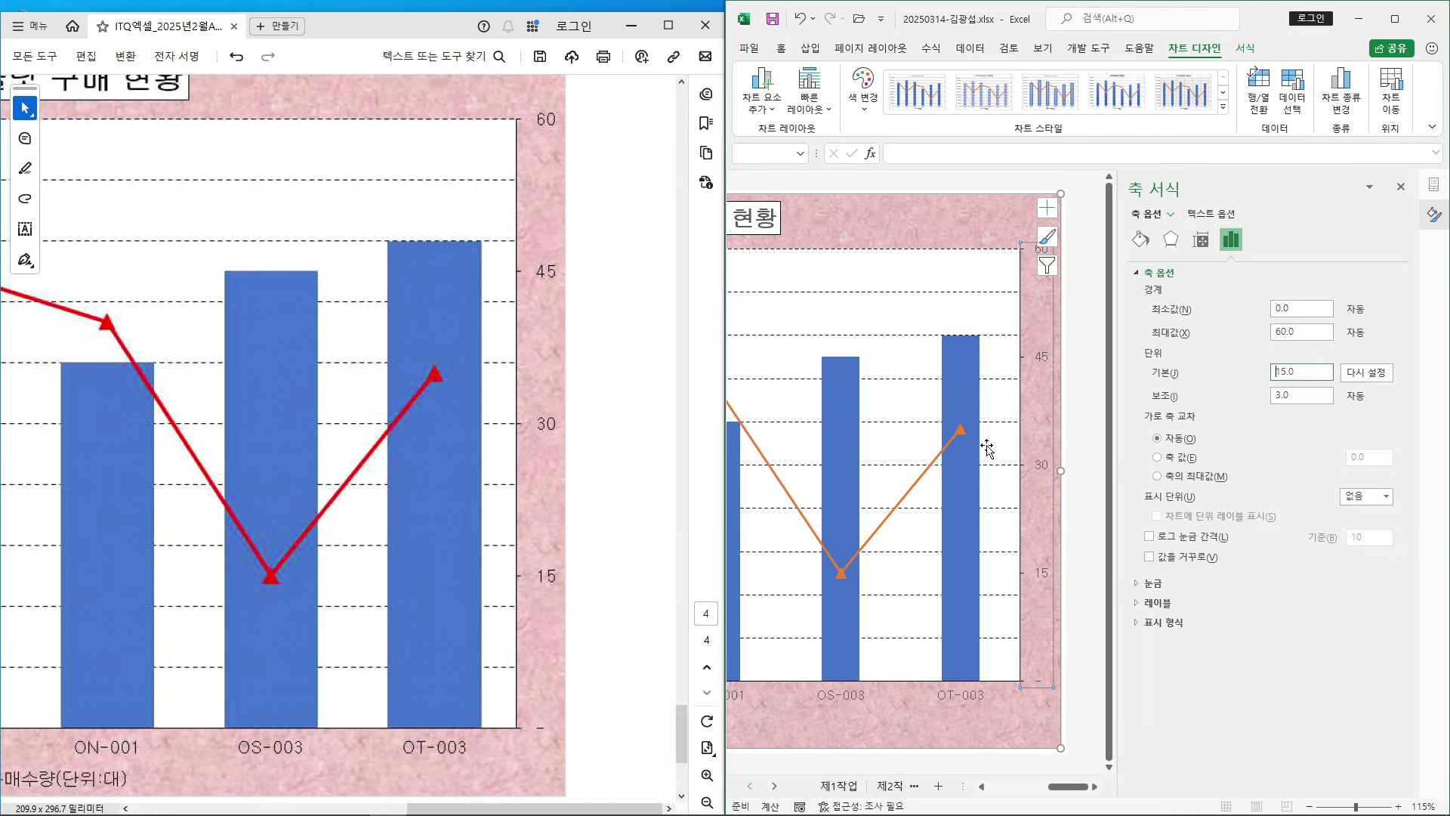
{"action": "left_click", "coordinate": [965, 368]}
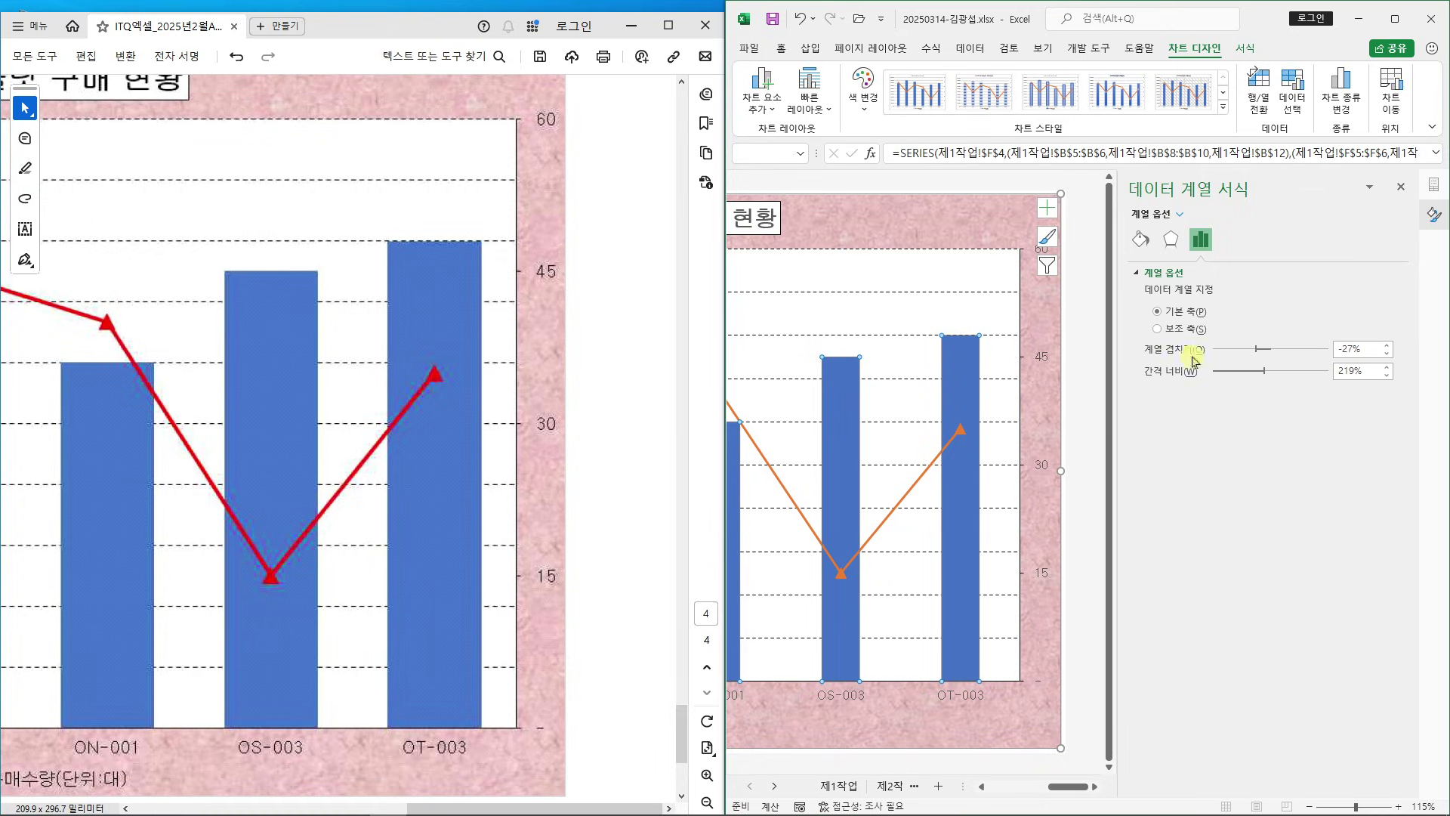
Change the 단가 columns' gap width from 219% to 80% and maximize Excel
{"action": "double_click", "coordinate": [1356, 371]}
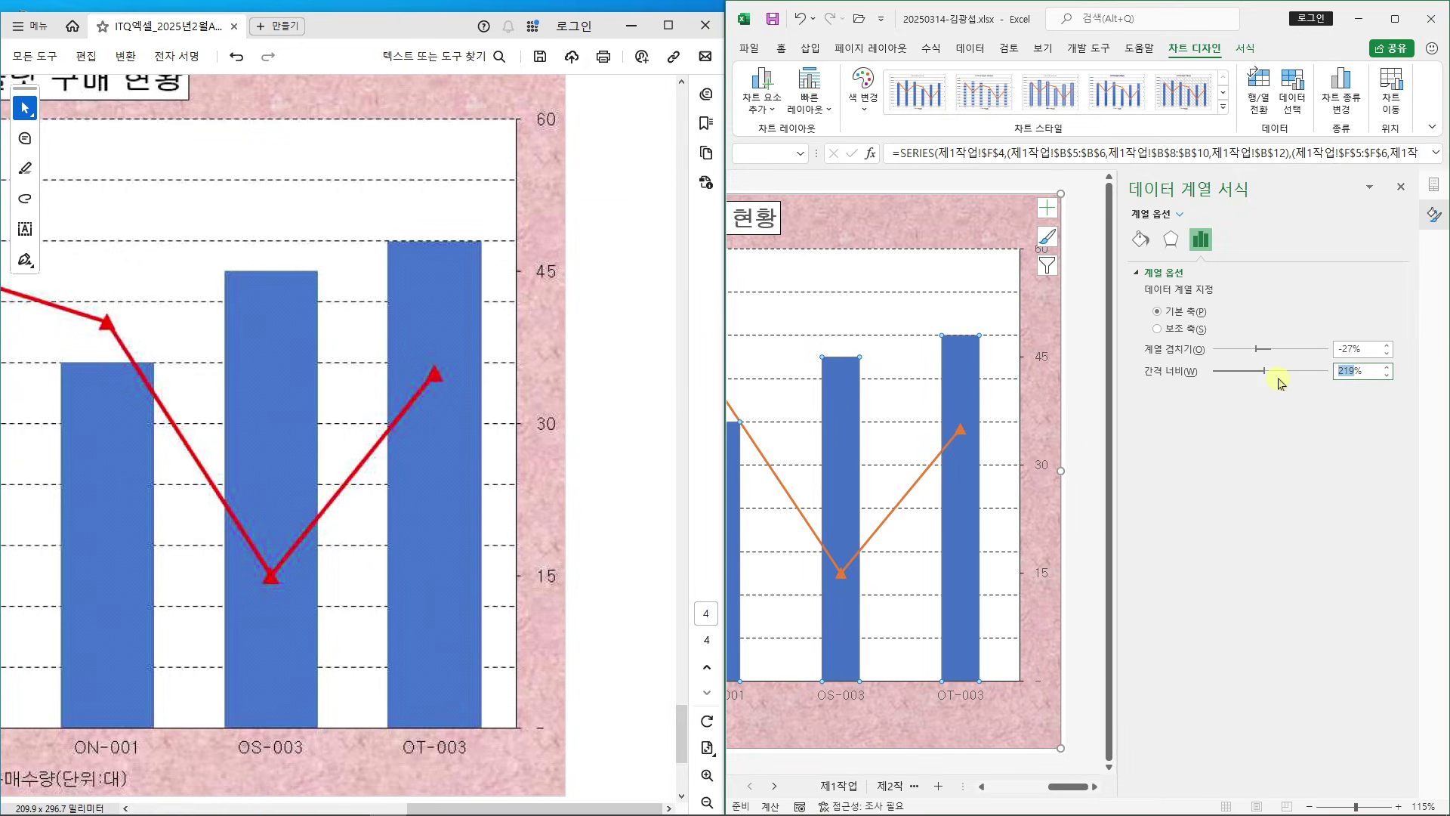
{"action": "type", "text": "80"}
{"action": "key", "text": "Return"}
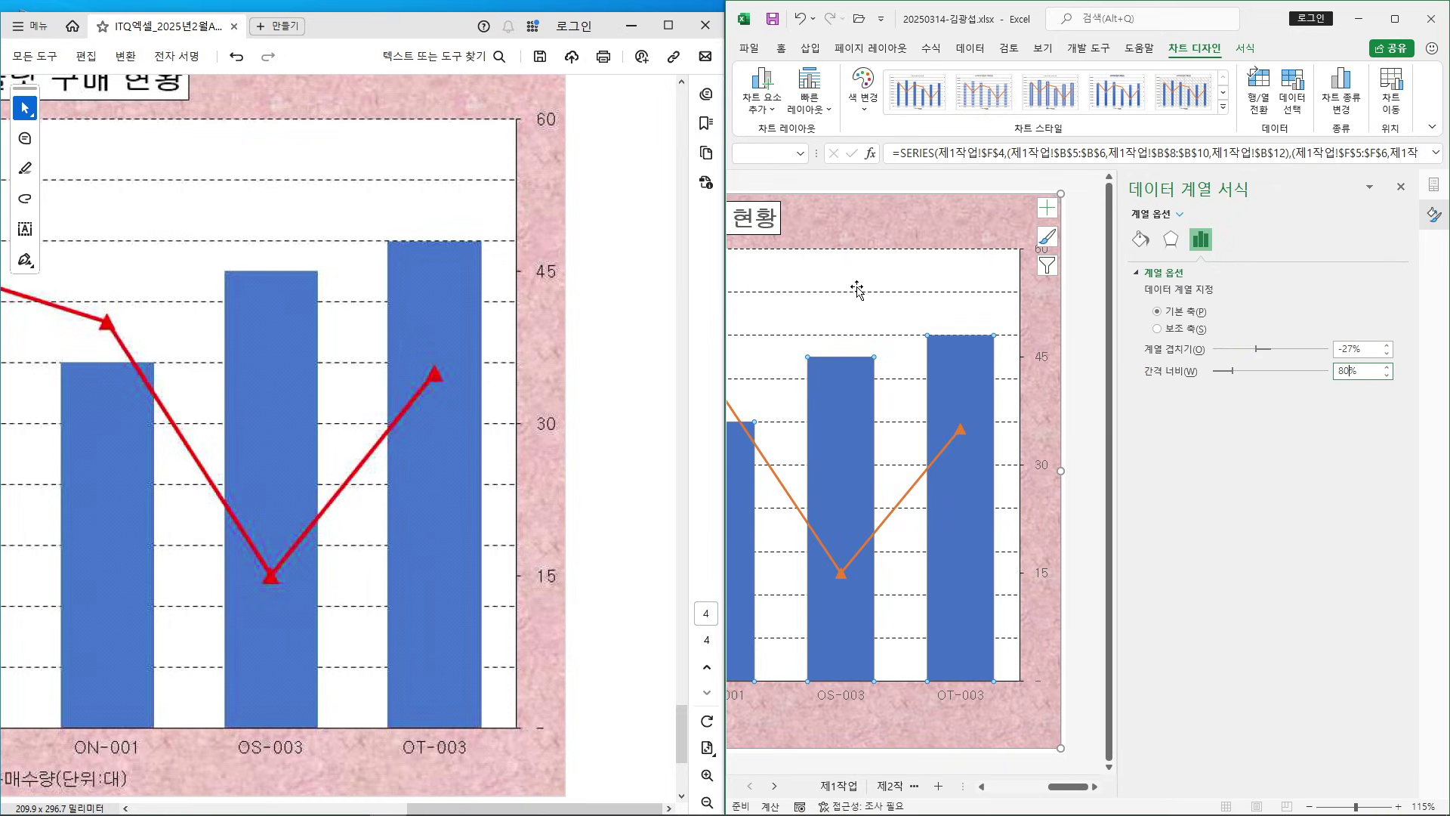
{"action": "left_click", "coordinate": [1396, 18]}
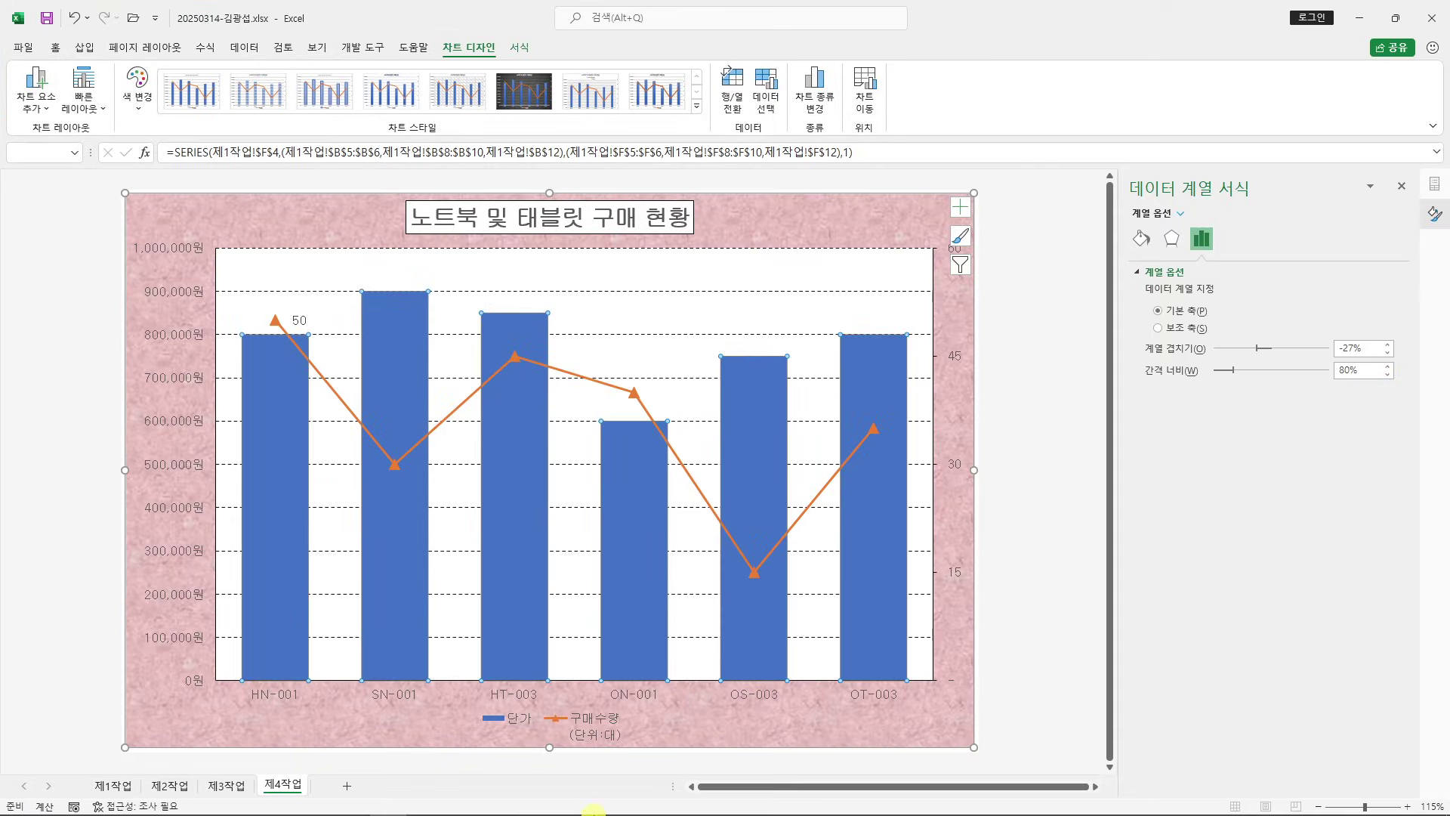
Compare the legend instruction in line (8) and the reference chart's legend with Excel's chart
{"action": "left_click", "coordinate": [314, 811]}
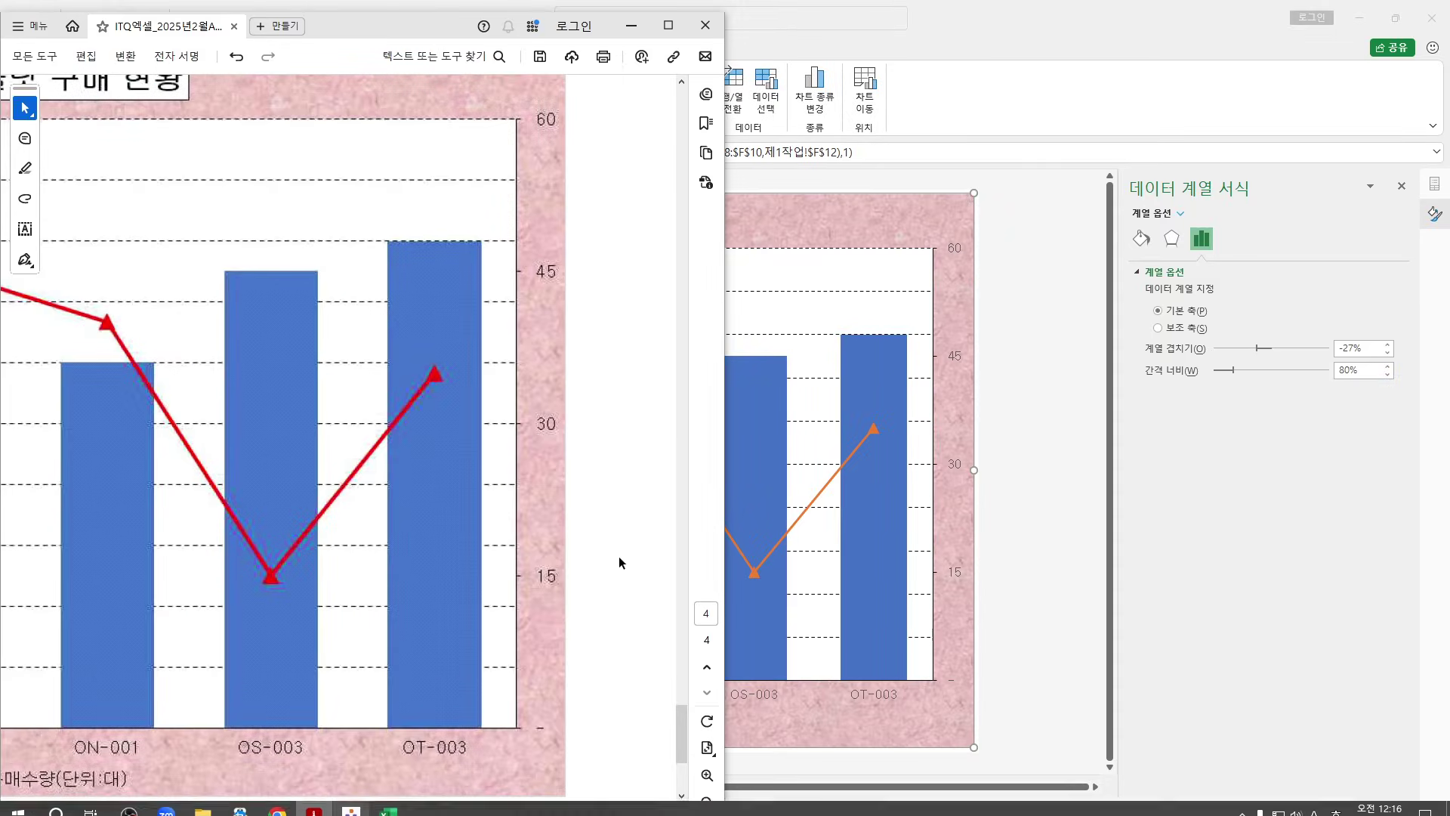
{"action": "left_click_drag", "start_coordinate": [445, 26], "coordinate": [1091, 514]}
{"action": "scroll", "coordinate": [576, 615], "scroll_direction": "up", "scroll_amount": 4}
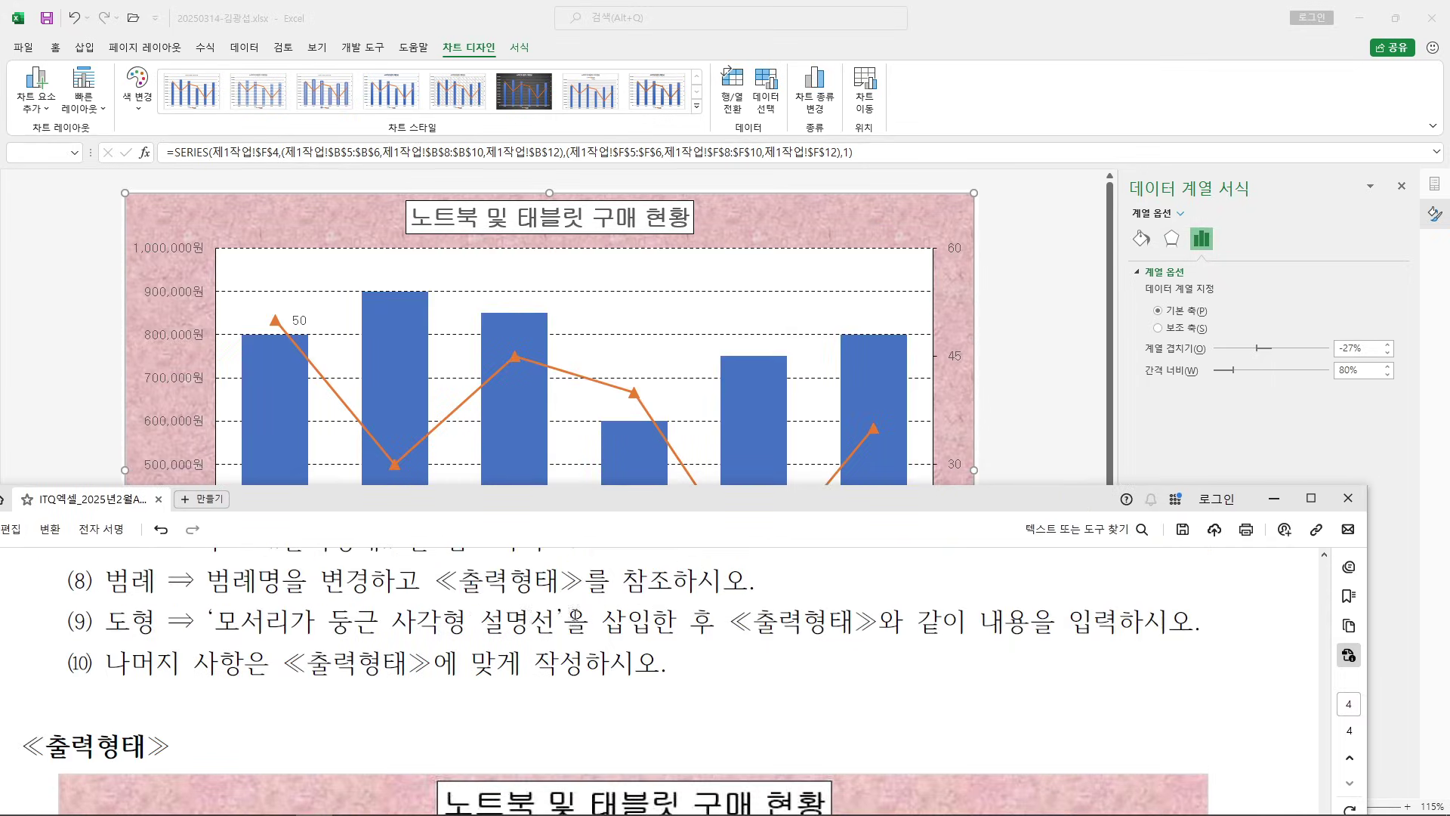
{"action": "left_click_drag", "start_coordinate": [209, 586], "coordinate": [755, 591]}
{"action": "left_click", "coordinate": [767, 597]}
{"action": "scroll", "coordinate": [816, 604], "scroll_direction": "down", "scroll_amount": 5}
{"action": "scroll", "coordinate": [878, 609], "scroll_direction": "down", "scroll_amount": 5}
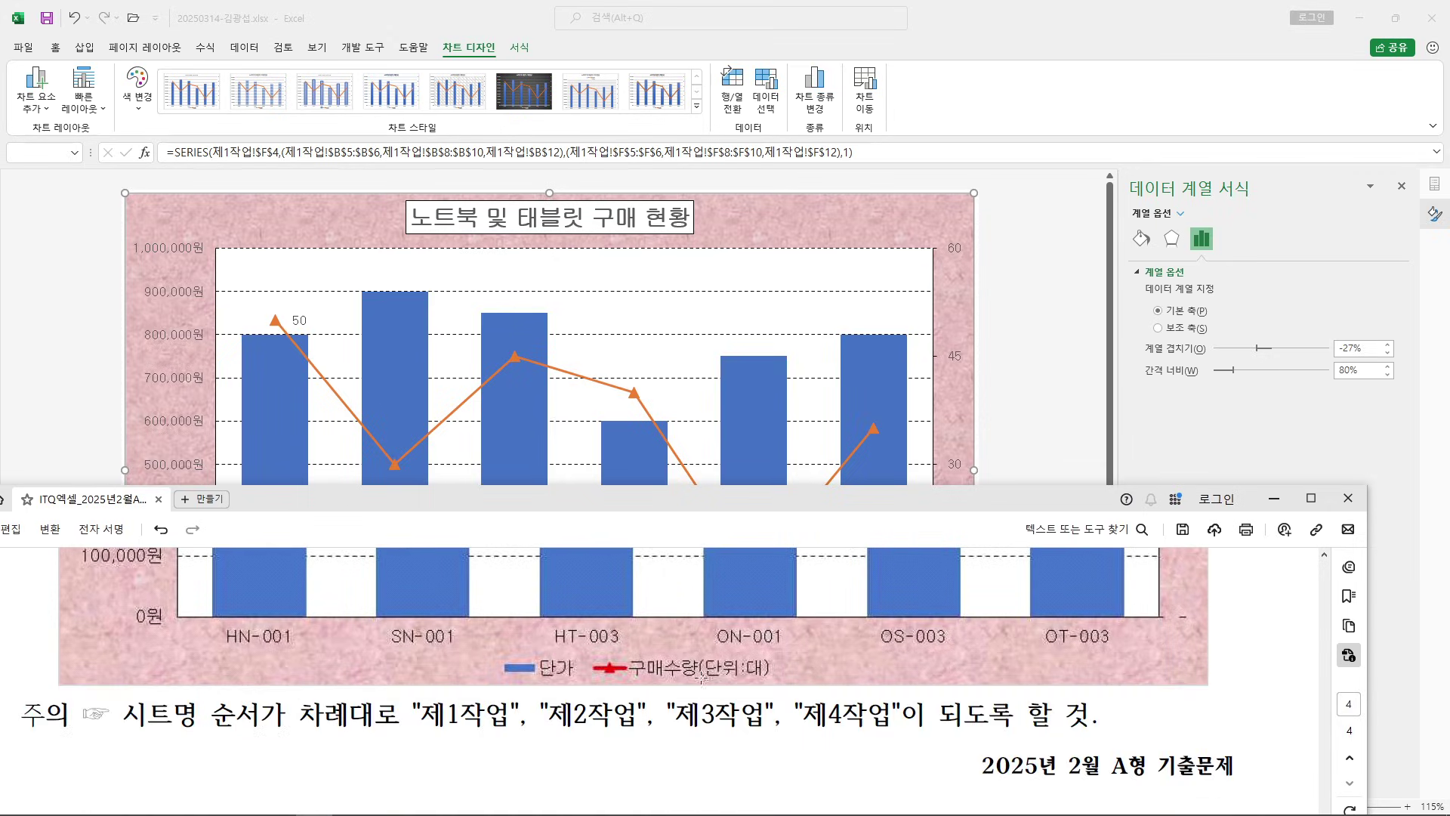
{"action": "left_click_drag", "start_coordinate": [542, 649], "coordinate": [834, 689]}
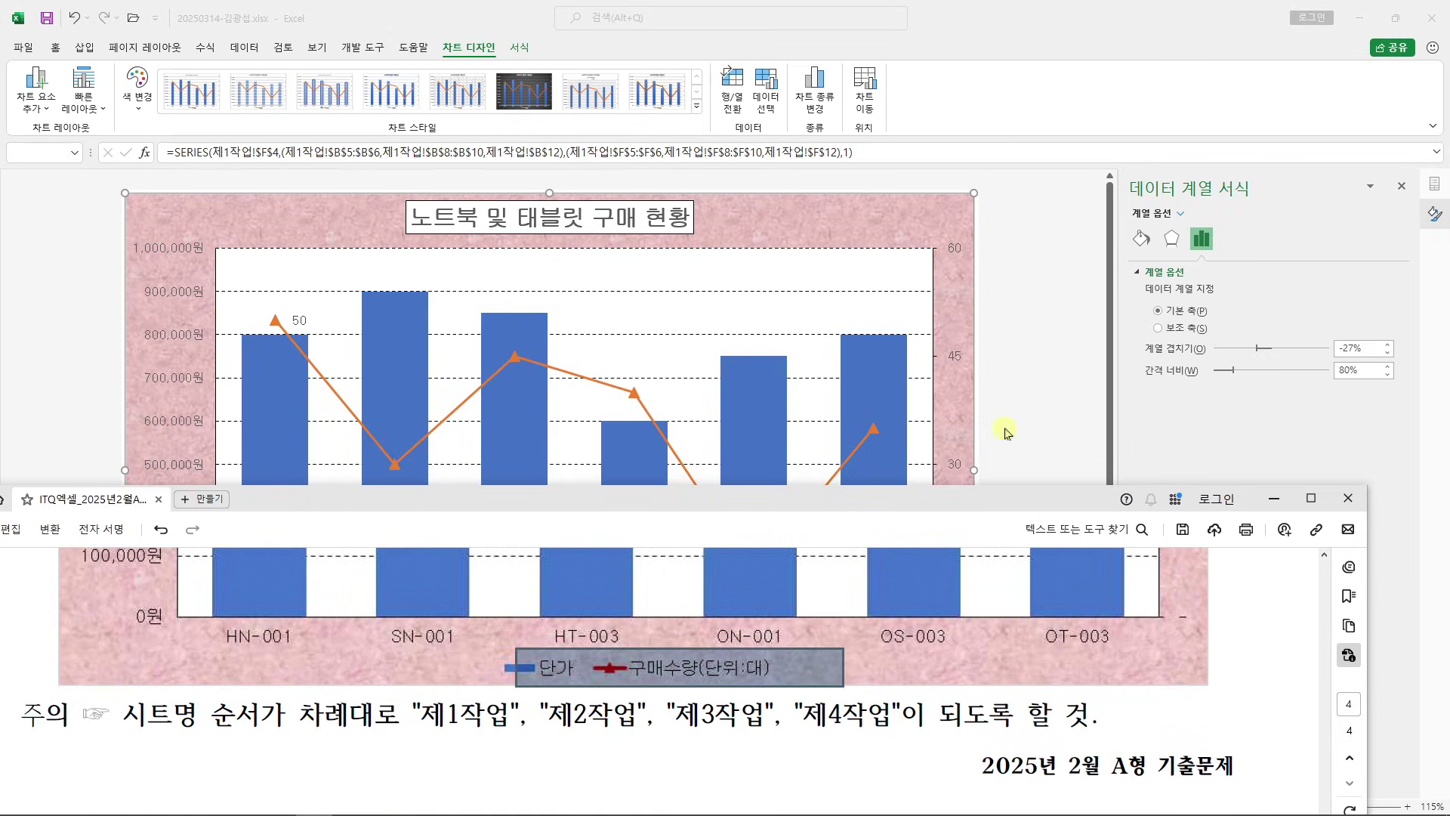
{"action": "left_click", "coordinate": [1031, 415]}
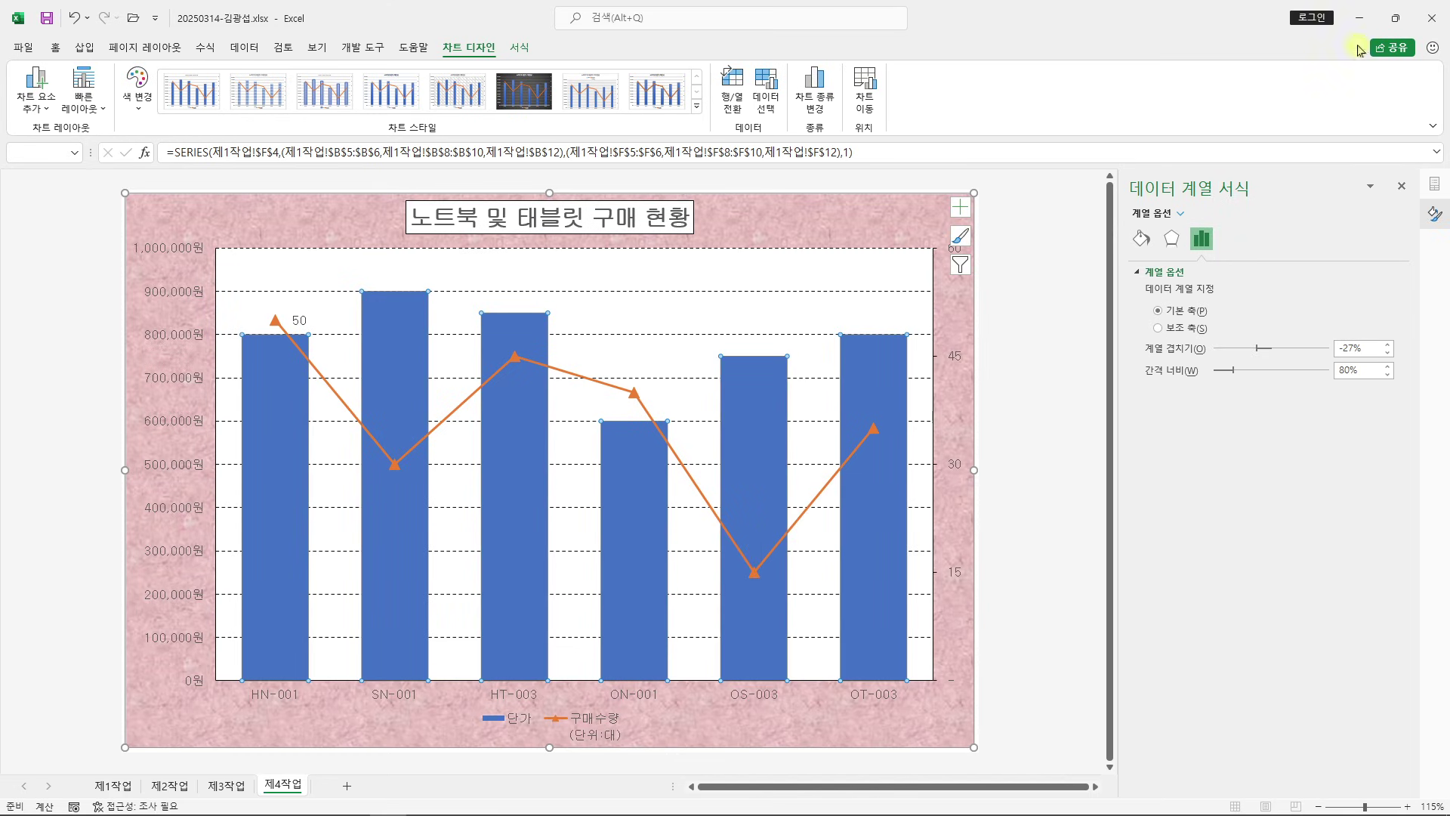
{"action": "left_click", "coordinate": [1394, 18]}
{"action": "scroll", "coordinate": [684, 501], "scroll_direction": "down", "scroll_amount": 4}
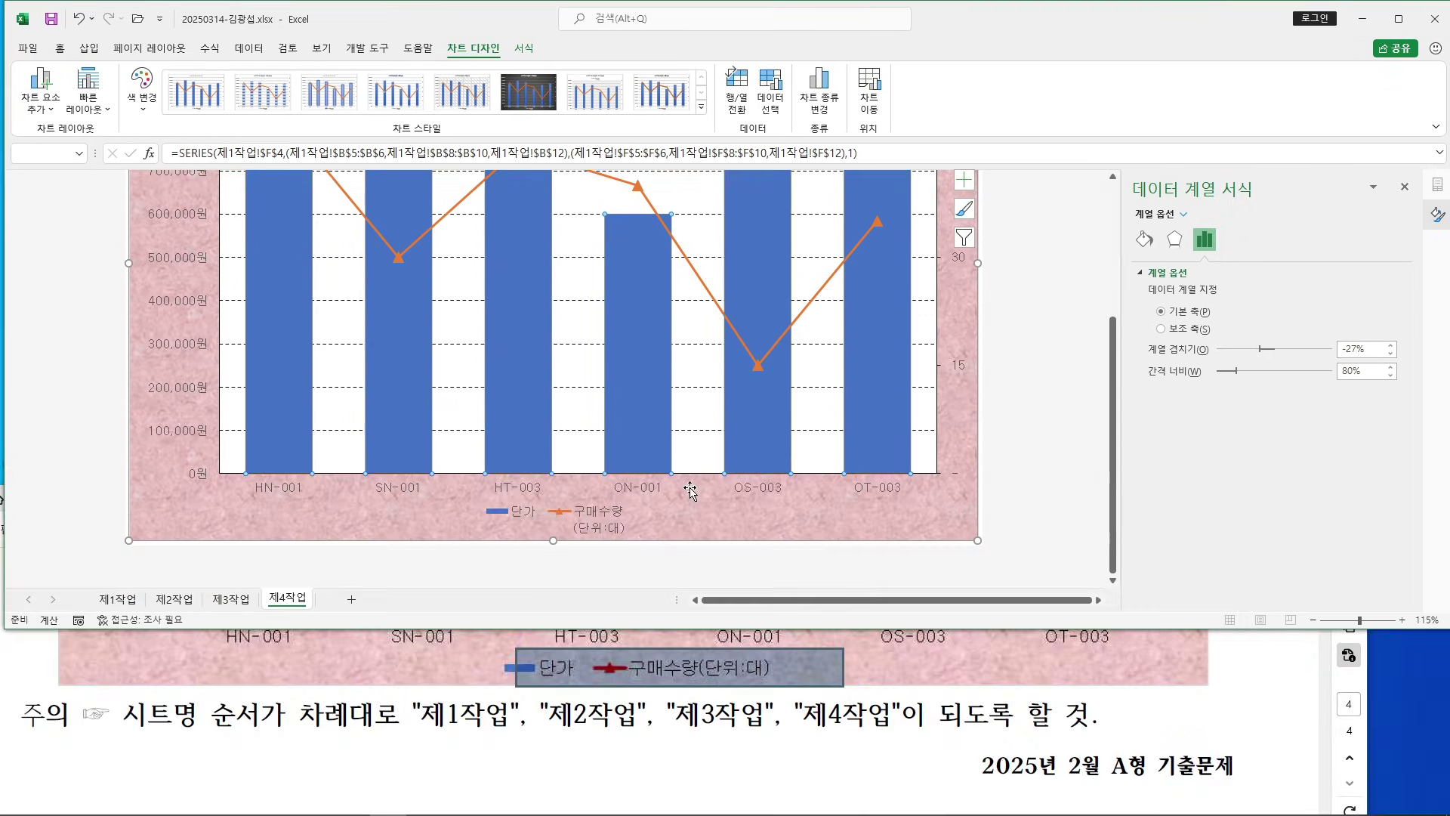
Rename the line series to 구매수량(단위:대) in Select Data Source
{"action": "left_click", "coordinate": [599, 519]}
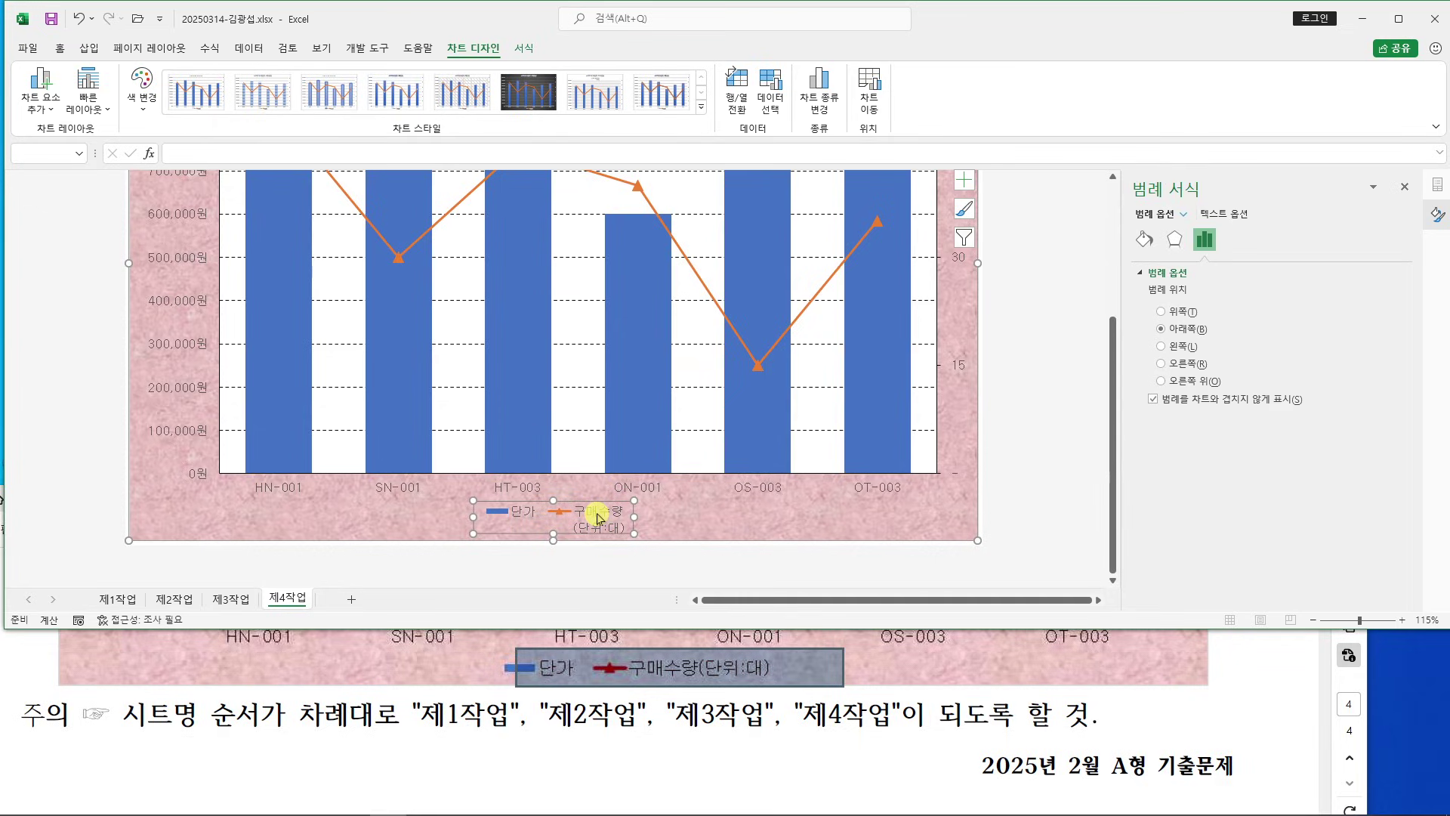
{"action": "right_click", "coordinate": [597, 518]}
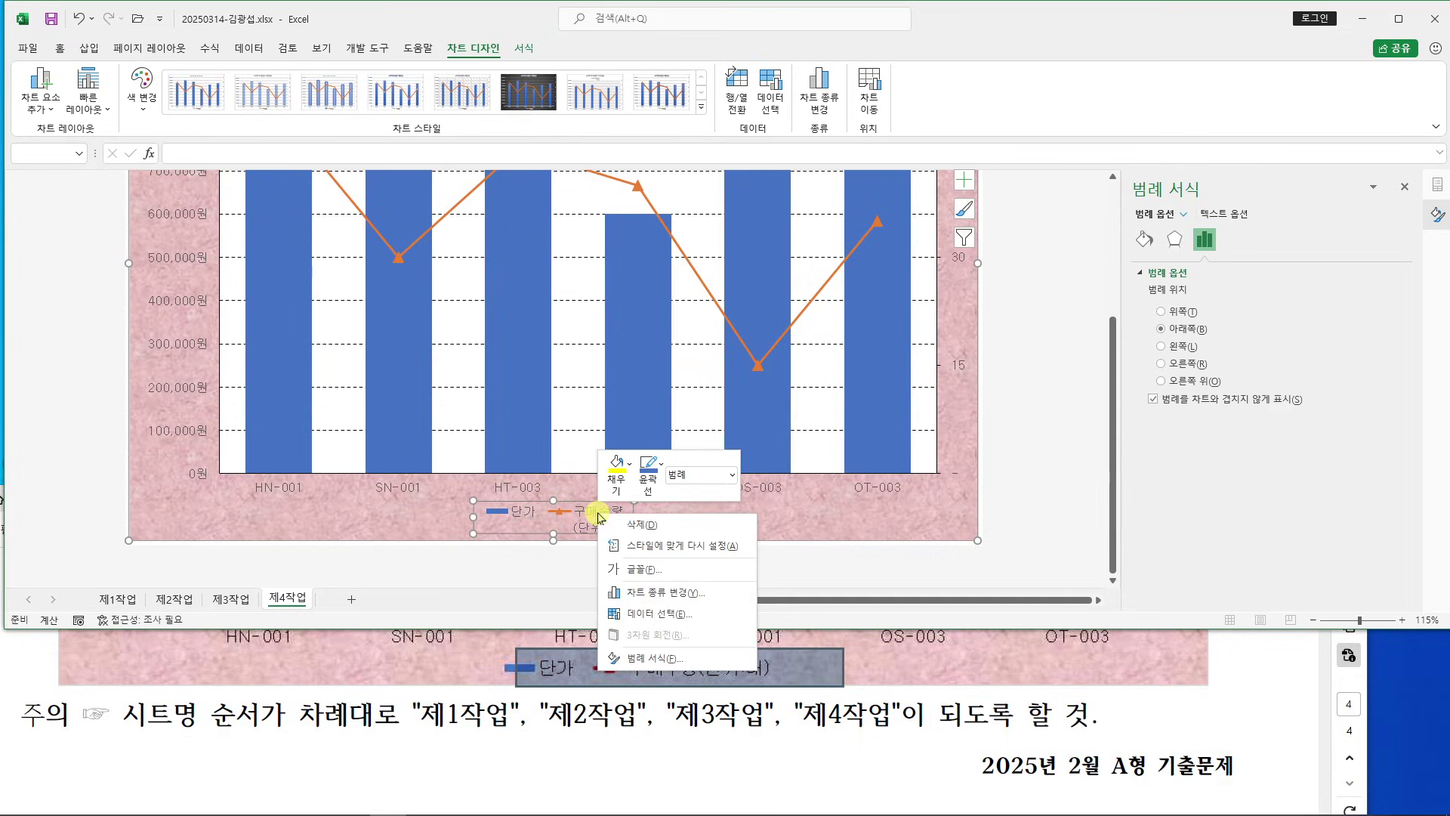
{"action": "left_click", "coordinate": [706, 618]}
{"action": "left_click_drag", "start_coordinate": [760, 193], "coordinate": [477, 124]}
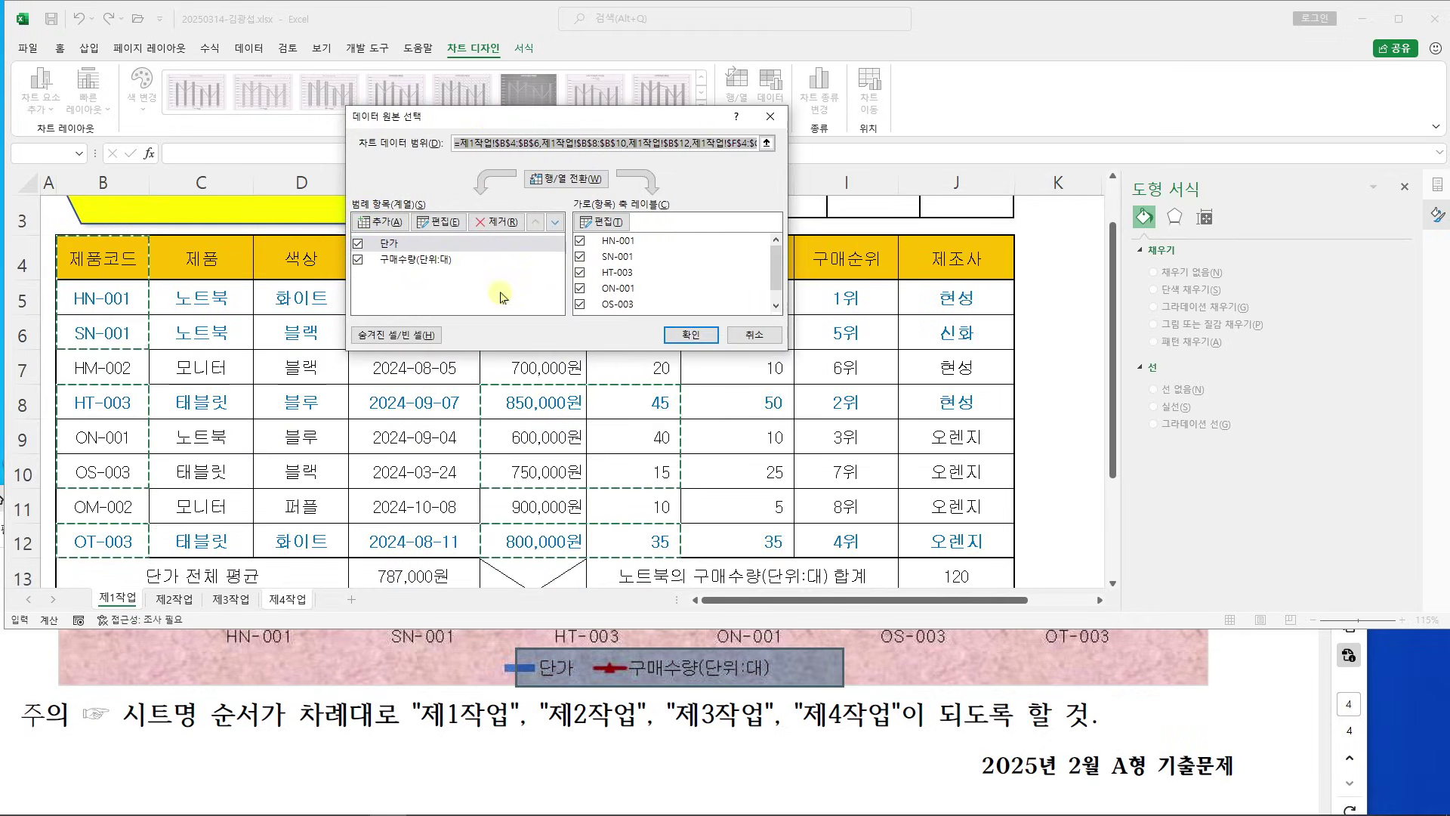
{"action": "left_click", "coordinate": [432, 260]}
{"action": "left_click", "coordinate": [454, 227]}
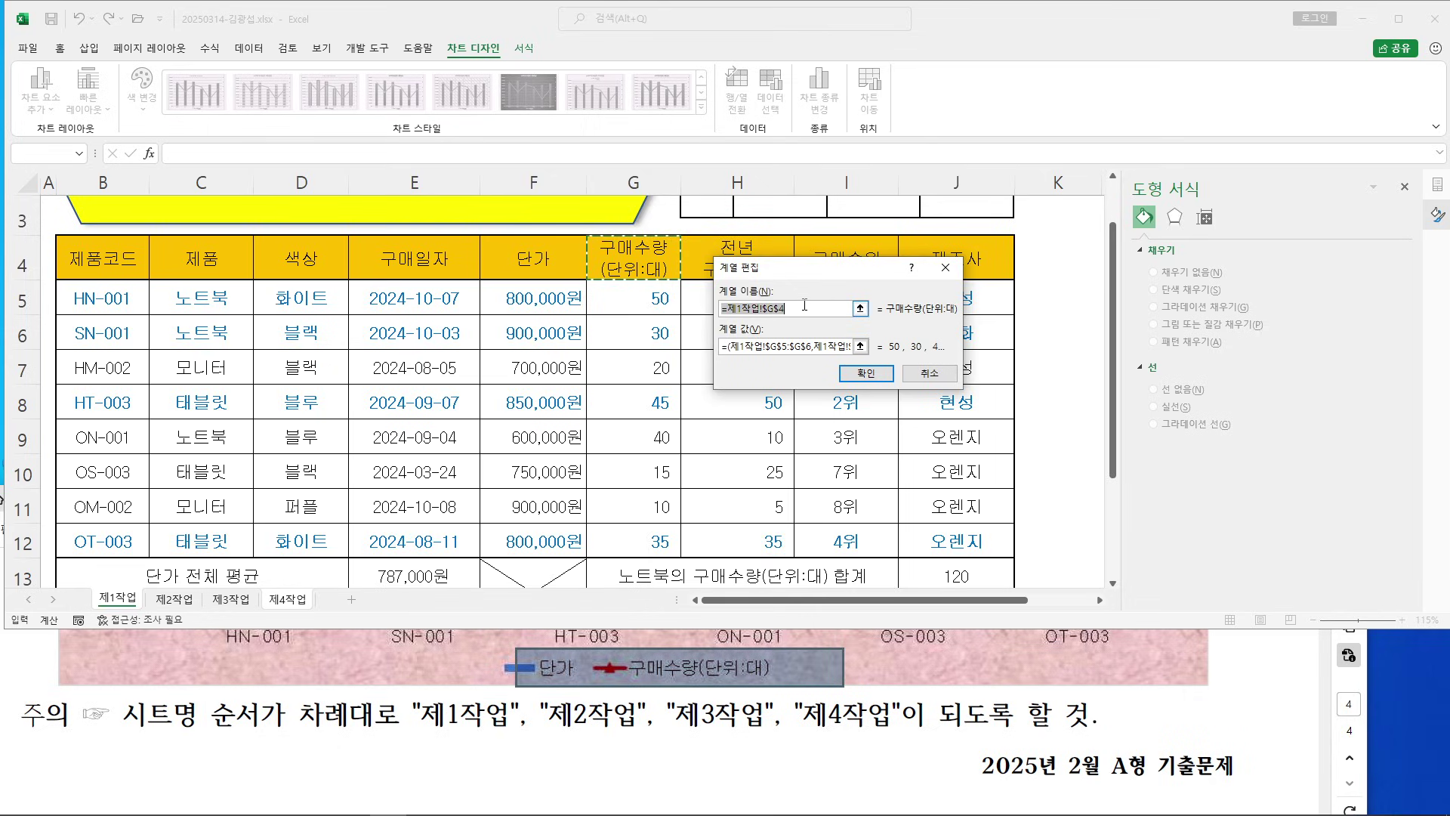
{"action": "type", "text": "구매수량("}
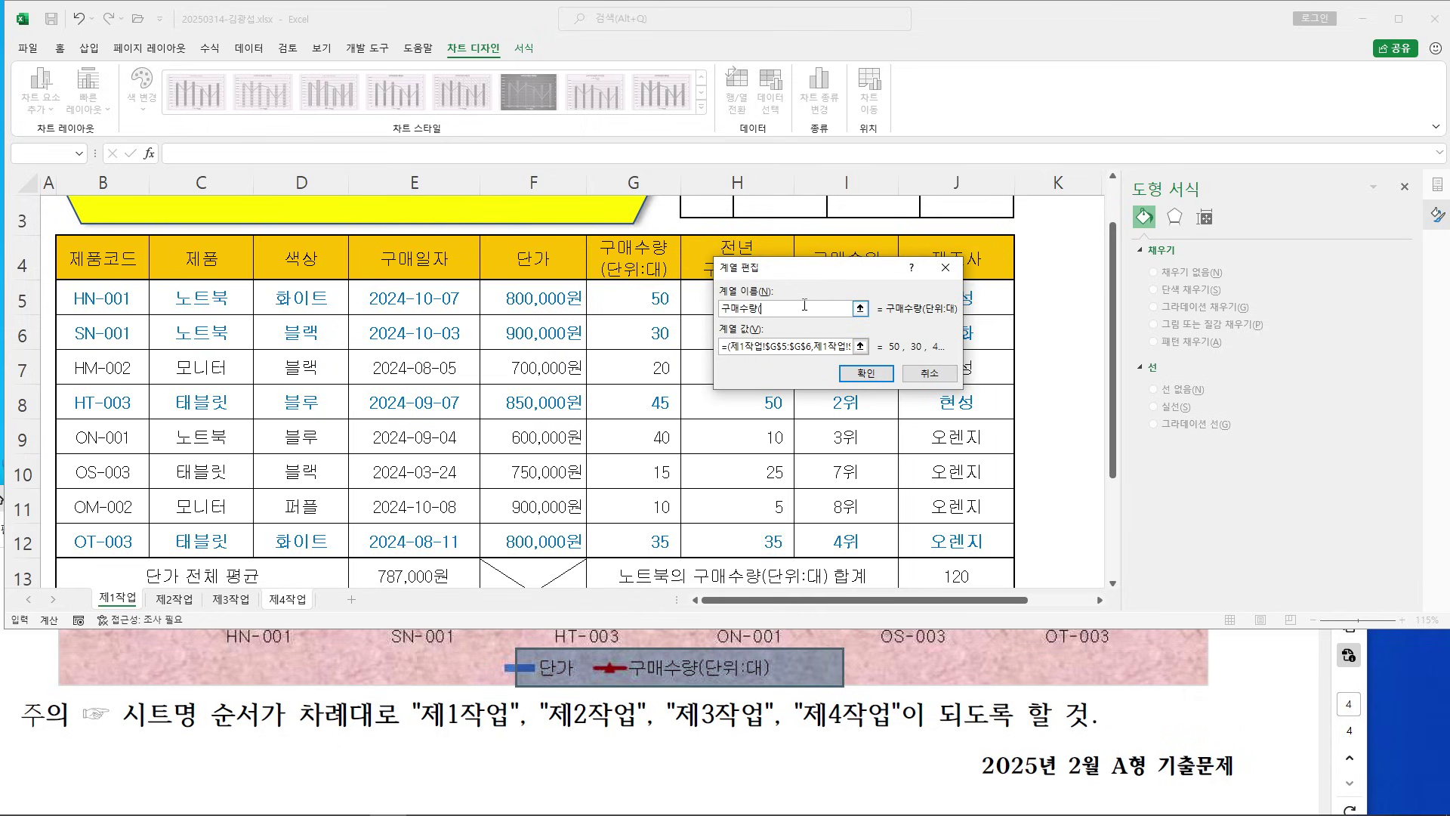
{"action": "type", "text": "단위:대"}
{"action": "left_click", "coordinate": [867, 373]}
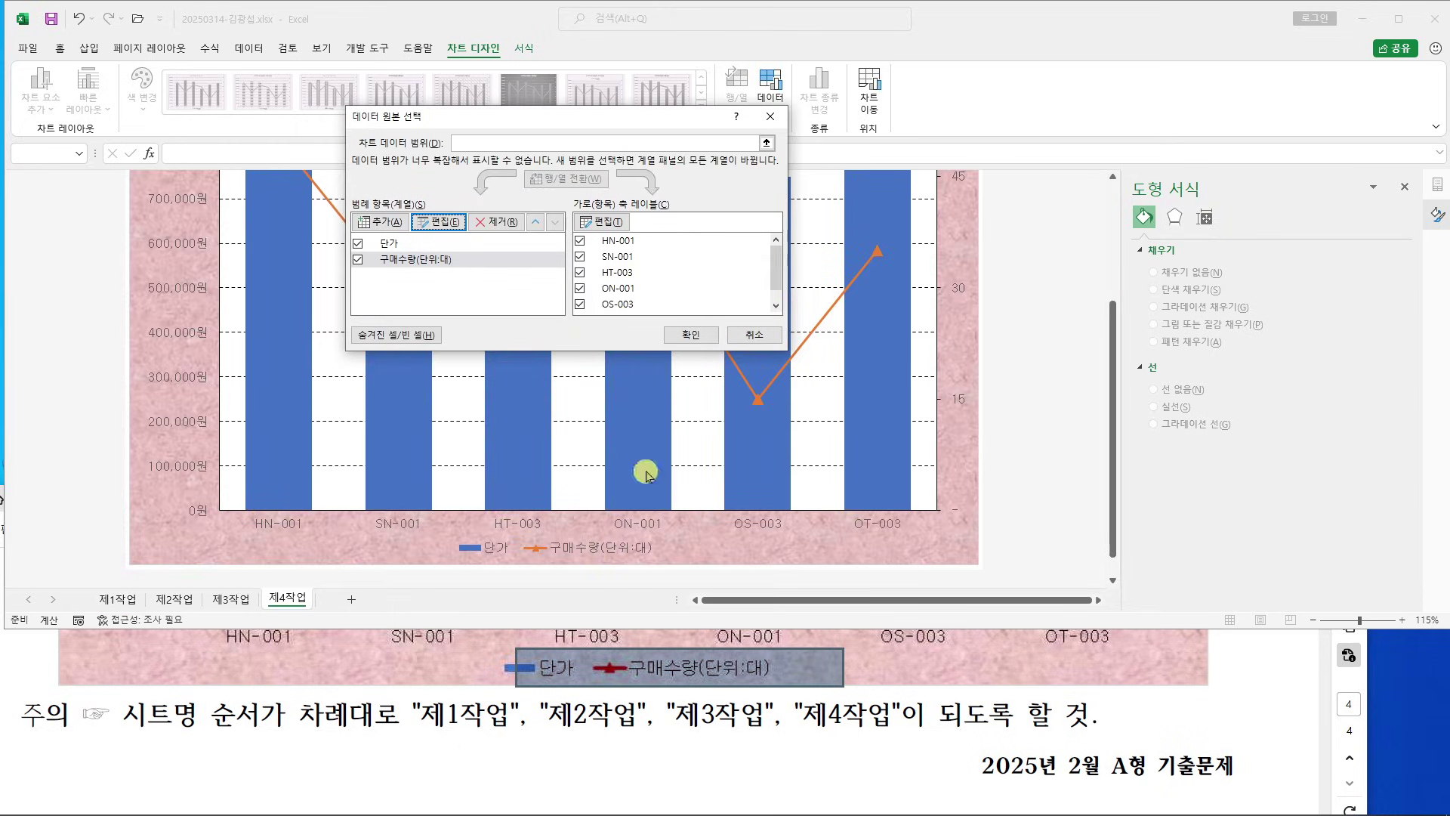
{"action": "left_click", "coordinate": [690, 334]}
Check that the legend reads 단가 and 구매수량(단위:대), then deselect the chart
{"action": "left_click", "coordinate": [499, 547]}
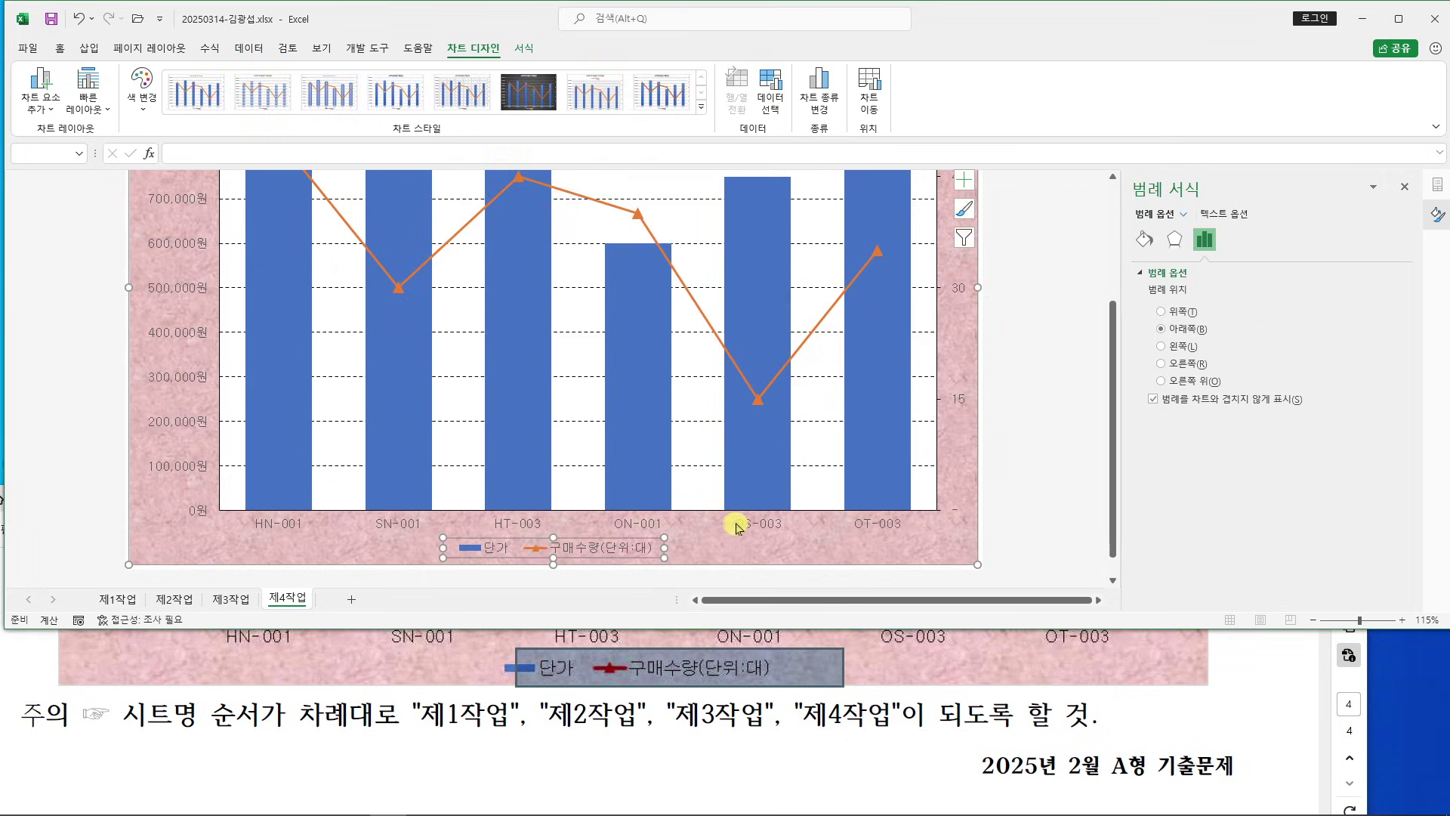
{"action": "scroll", "coordinate": [366, 713], "scroll_direction": "up", "scroll_amount": 2}
{"action": "scroll", "coordinate": [366, 714], "scroll_direction": "up", "scroll_amount": 10}
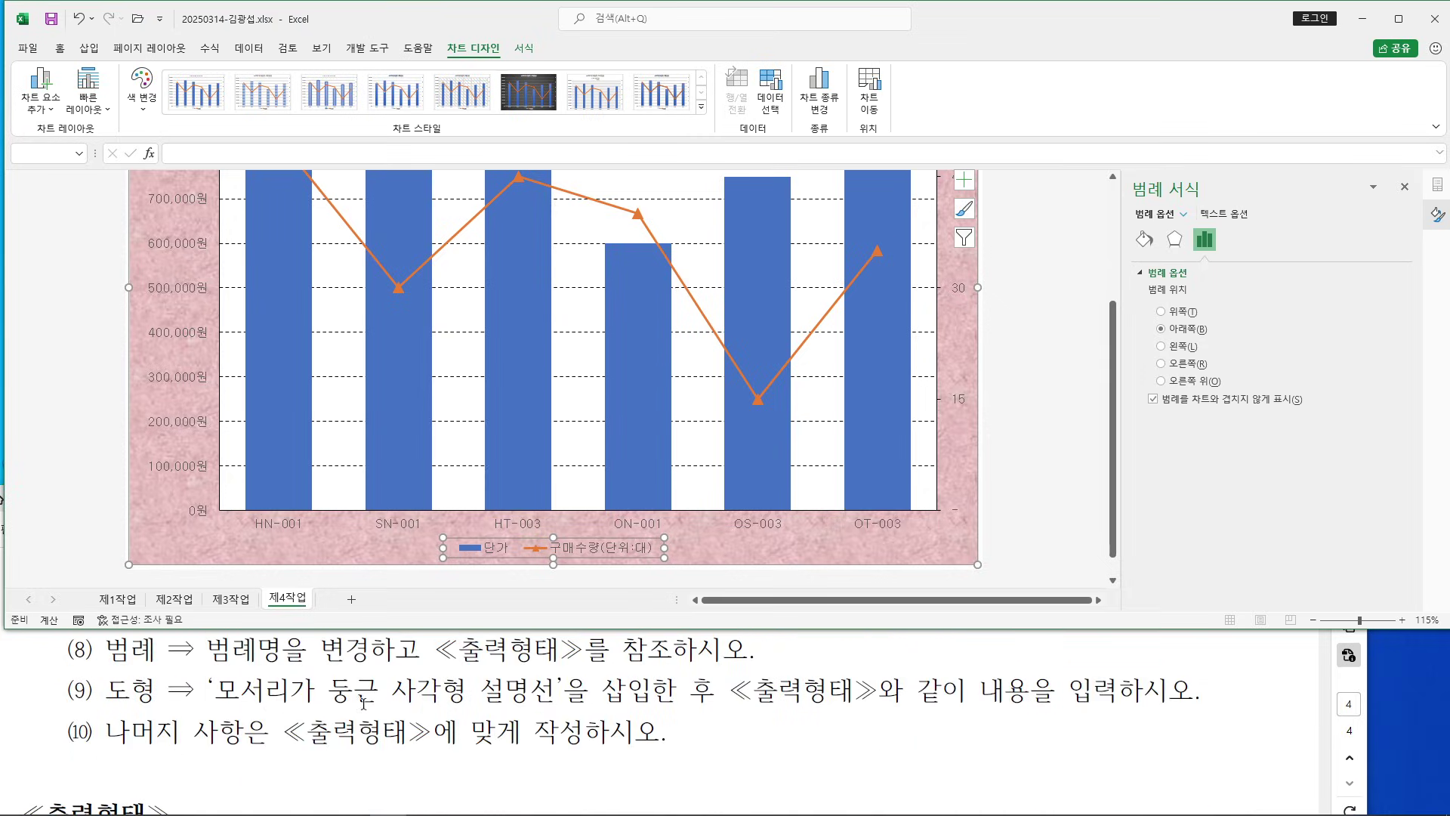
{"action": "scroll", "coordinate": [1016, 695], "scroll_direction": "down", "scroll_amount": 8}
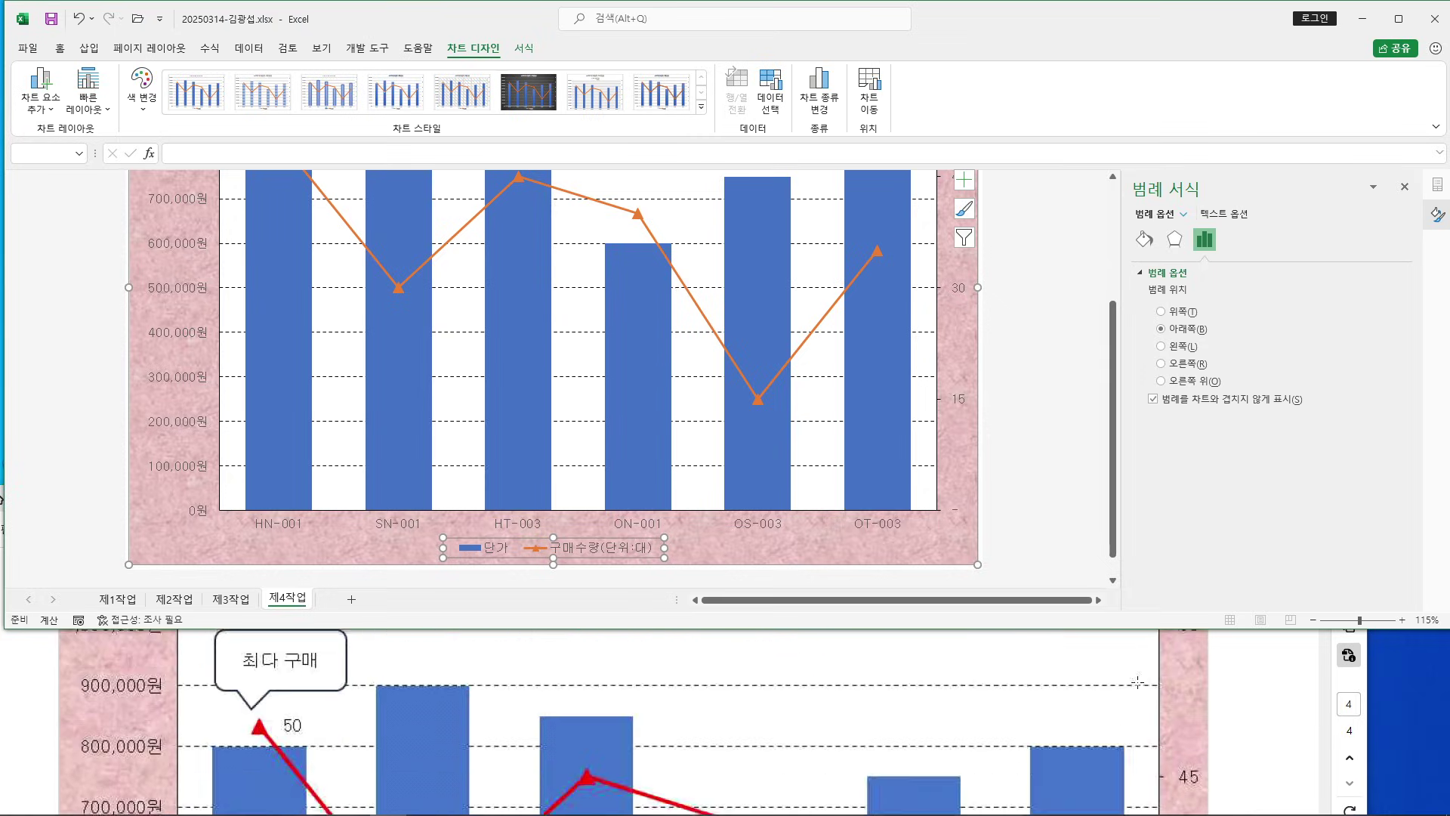
{"action": "left_click", "coordinate": [73, 208]}
Draw a rounded rectangular callout above the first bar in the chart and type 최다 구매
{"action": "scroll", "coordinate": [91, 253], "scroll_direction": "up", "scroll_amount": 3}
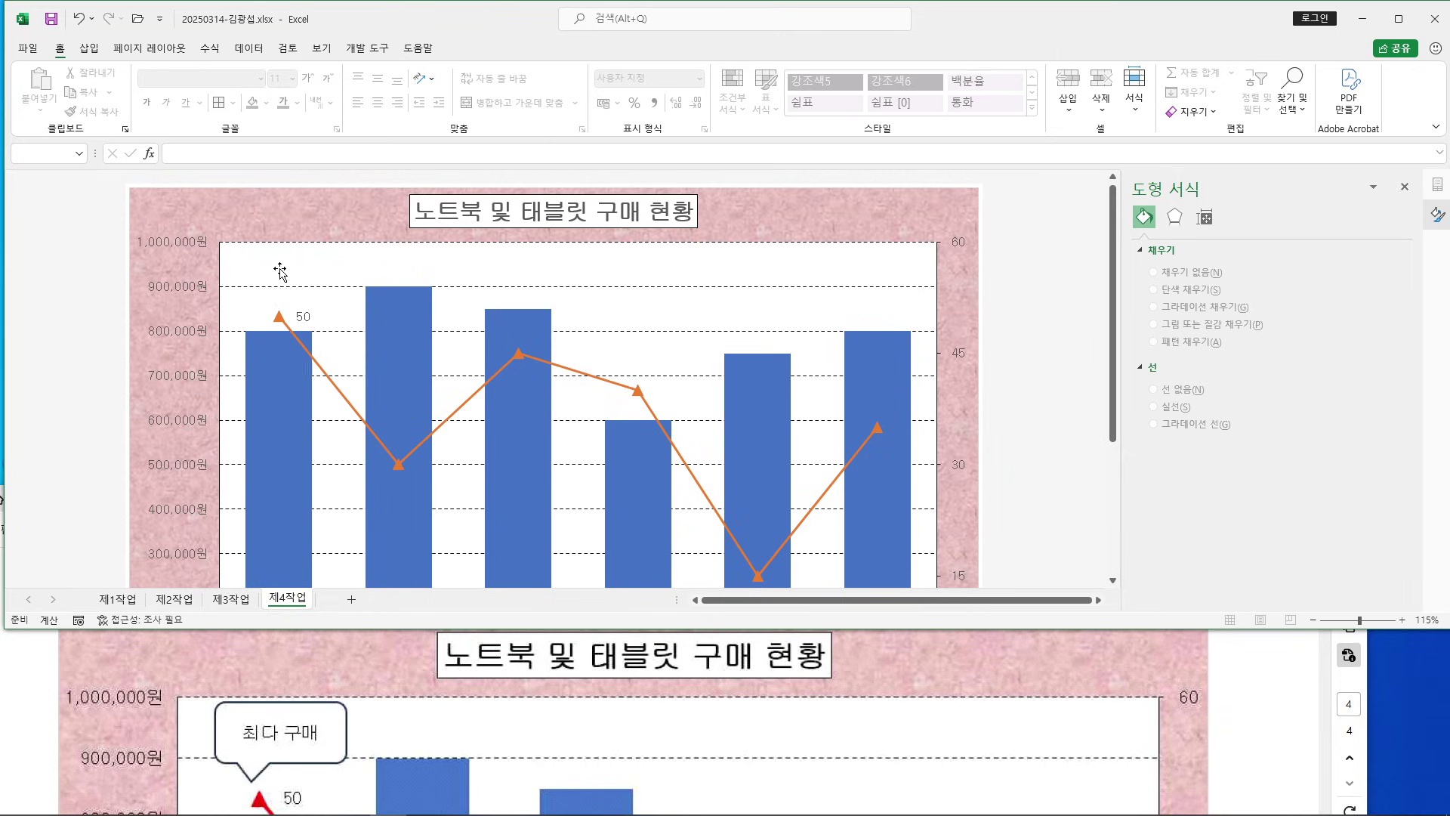
{"action": "left_click", "coordinate": [89, 48]}
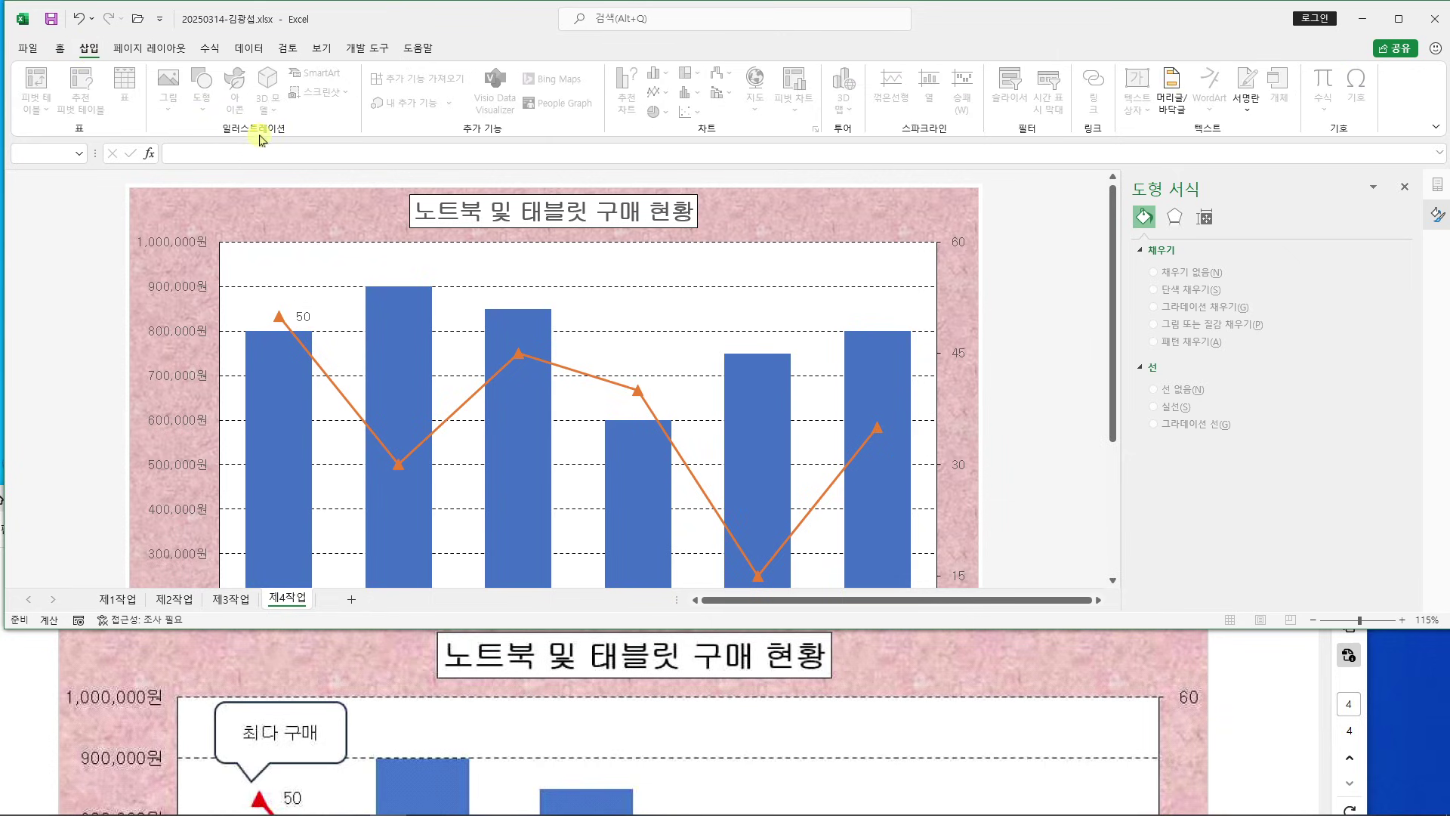
{"action": "left_click", "coordinate": [235, 205]}
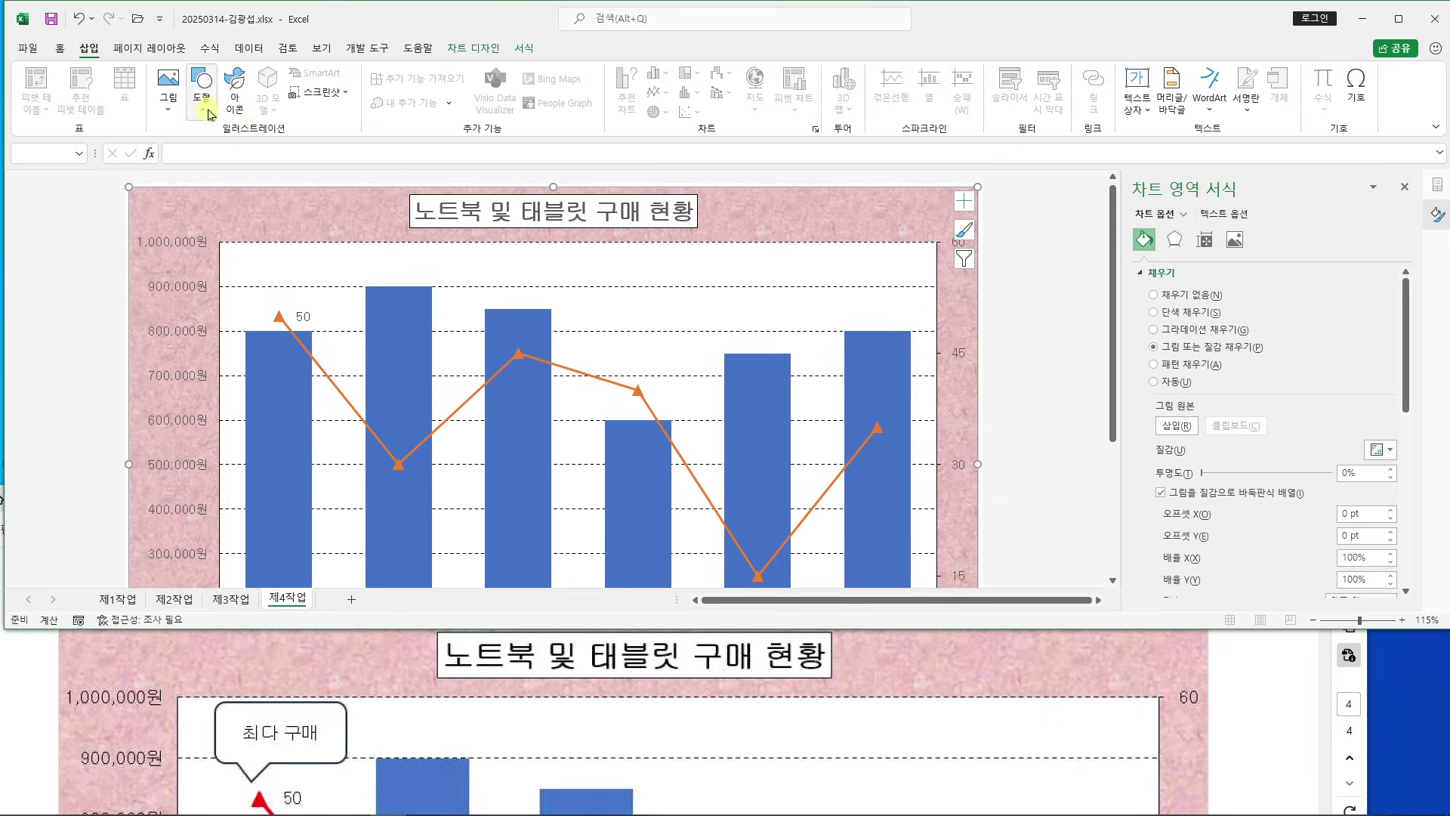
{"action": "left_click", "coordinate": [202, 101]}
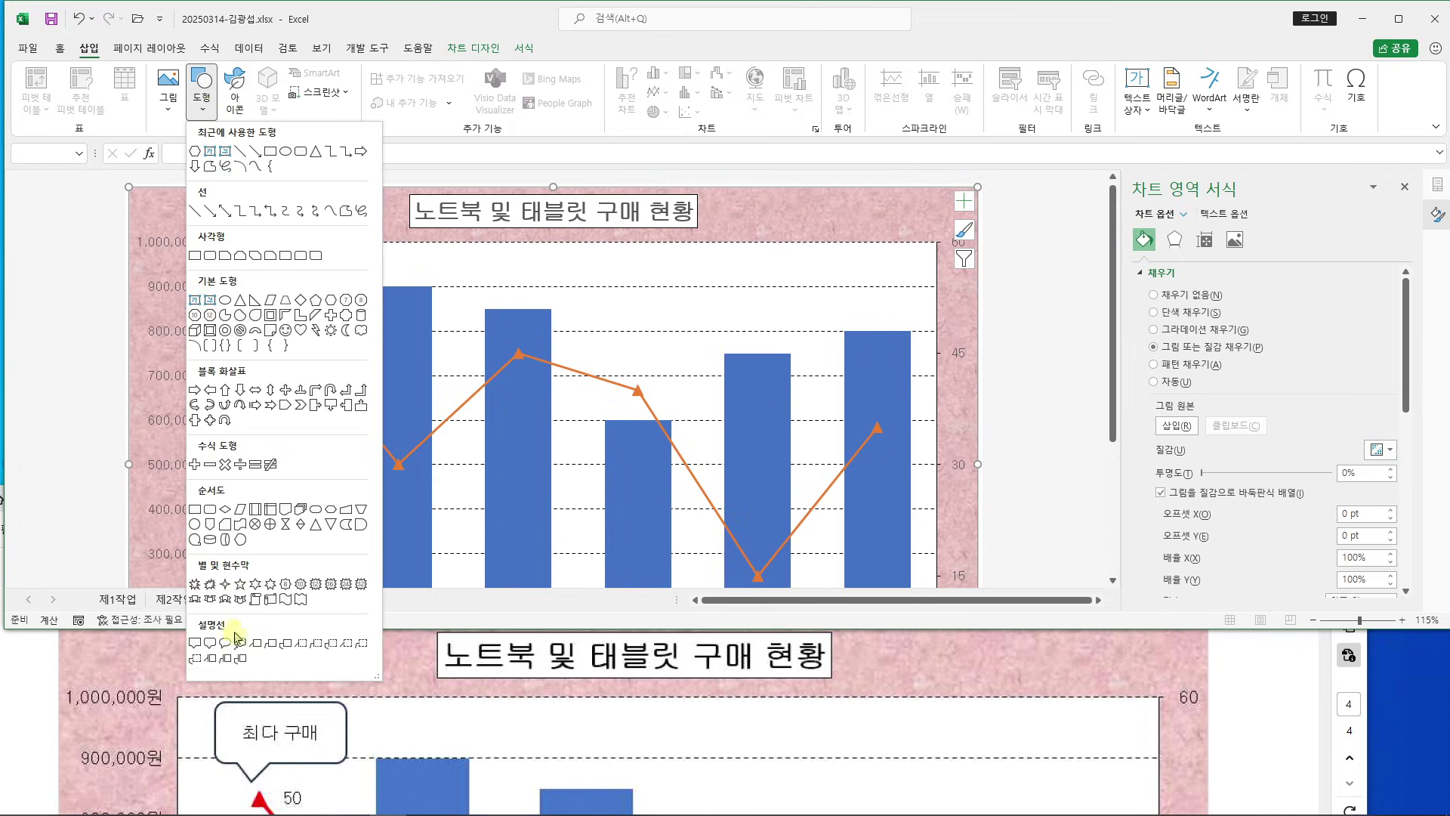
{"action": "left_click", "coordinate": [212, 643]}
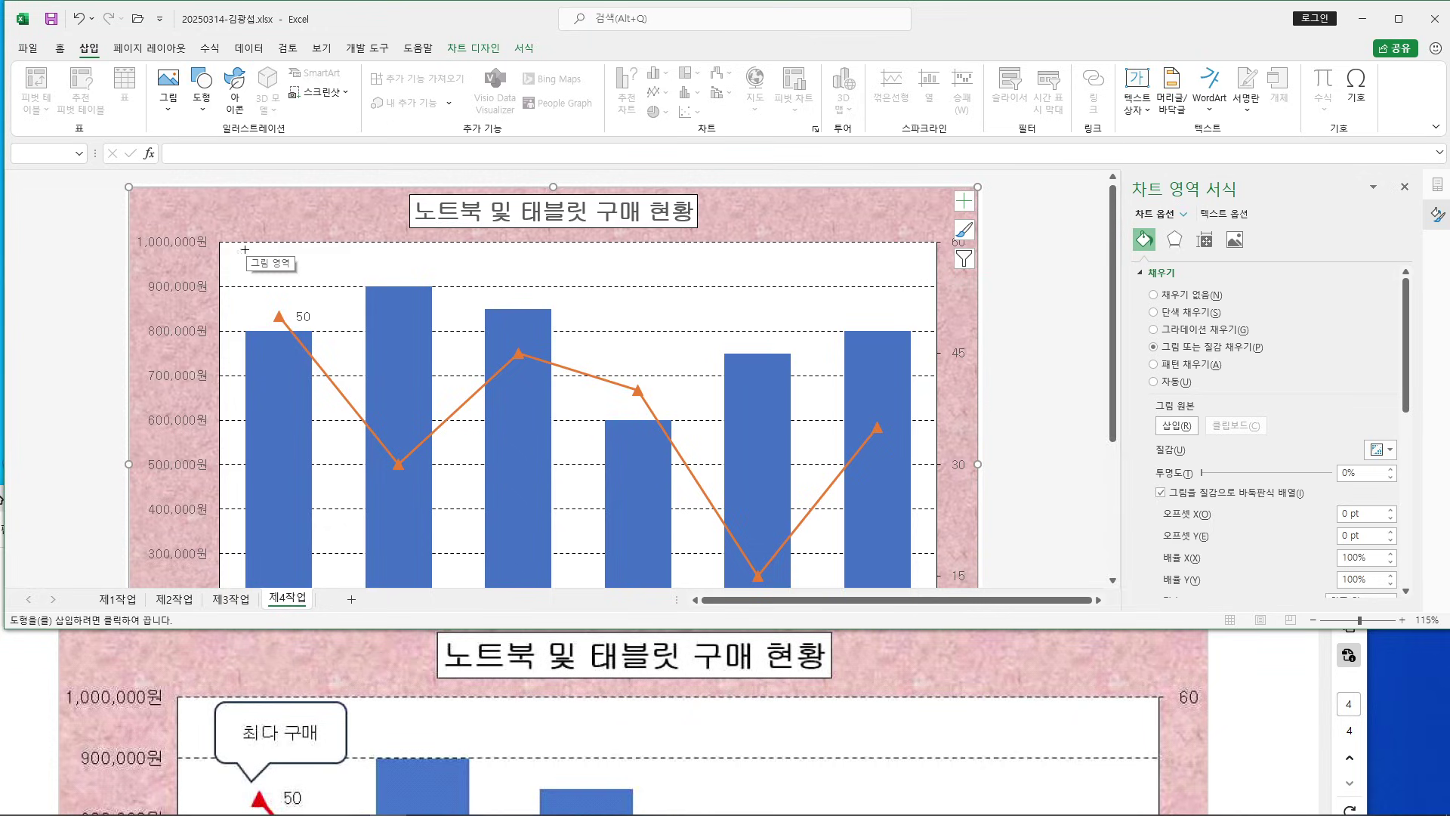
{"action": "left_click_drag", "start_coordinate": [241, 246], "coordinate": [348, 292]}
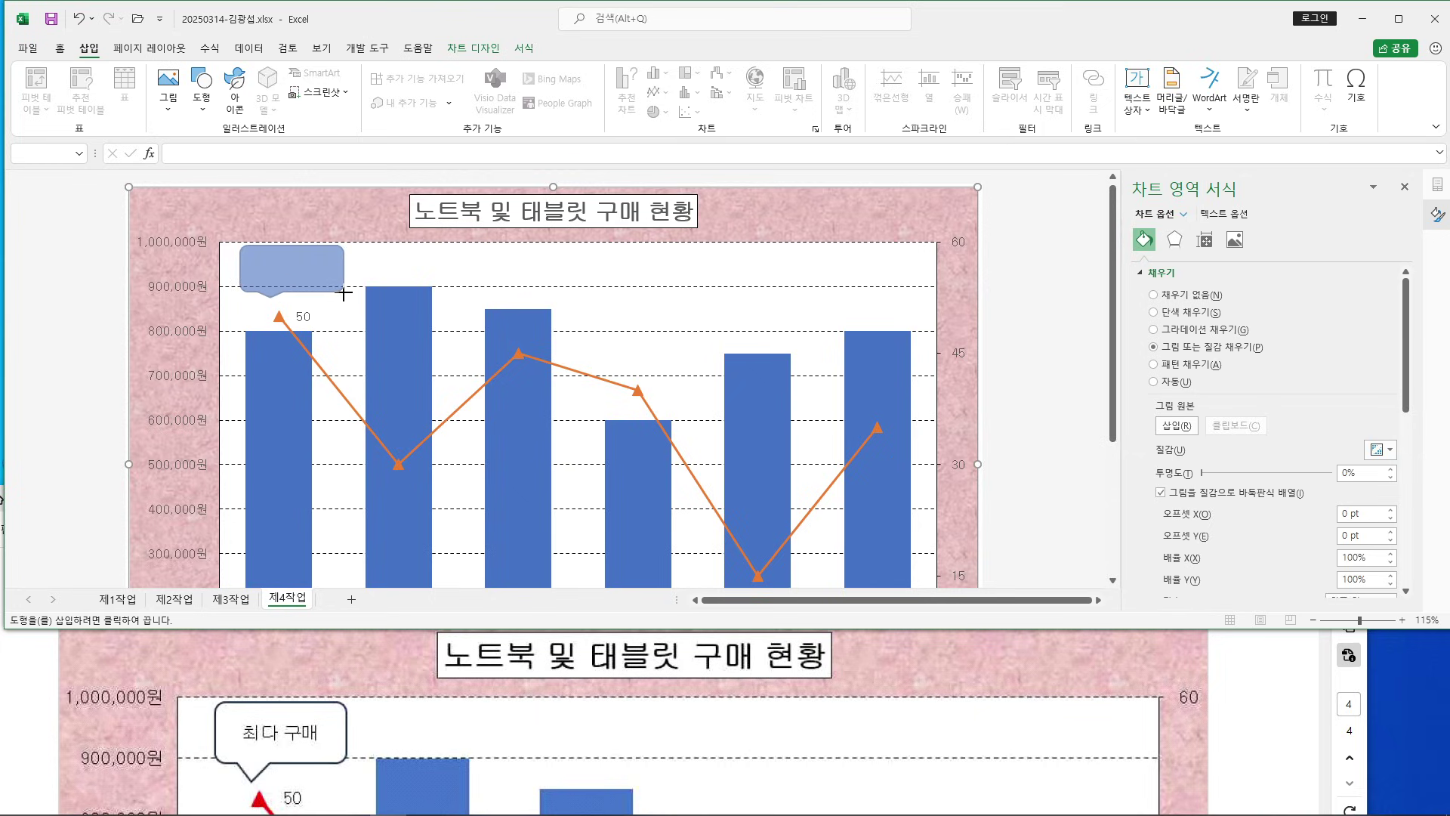
{"action": "left_click_drag", "start_coordinate": [344, 293], "coordinate": [344, 294]}
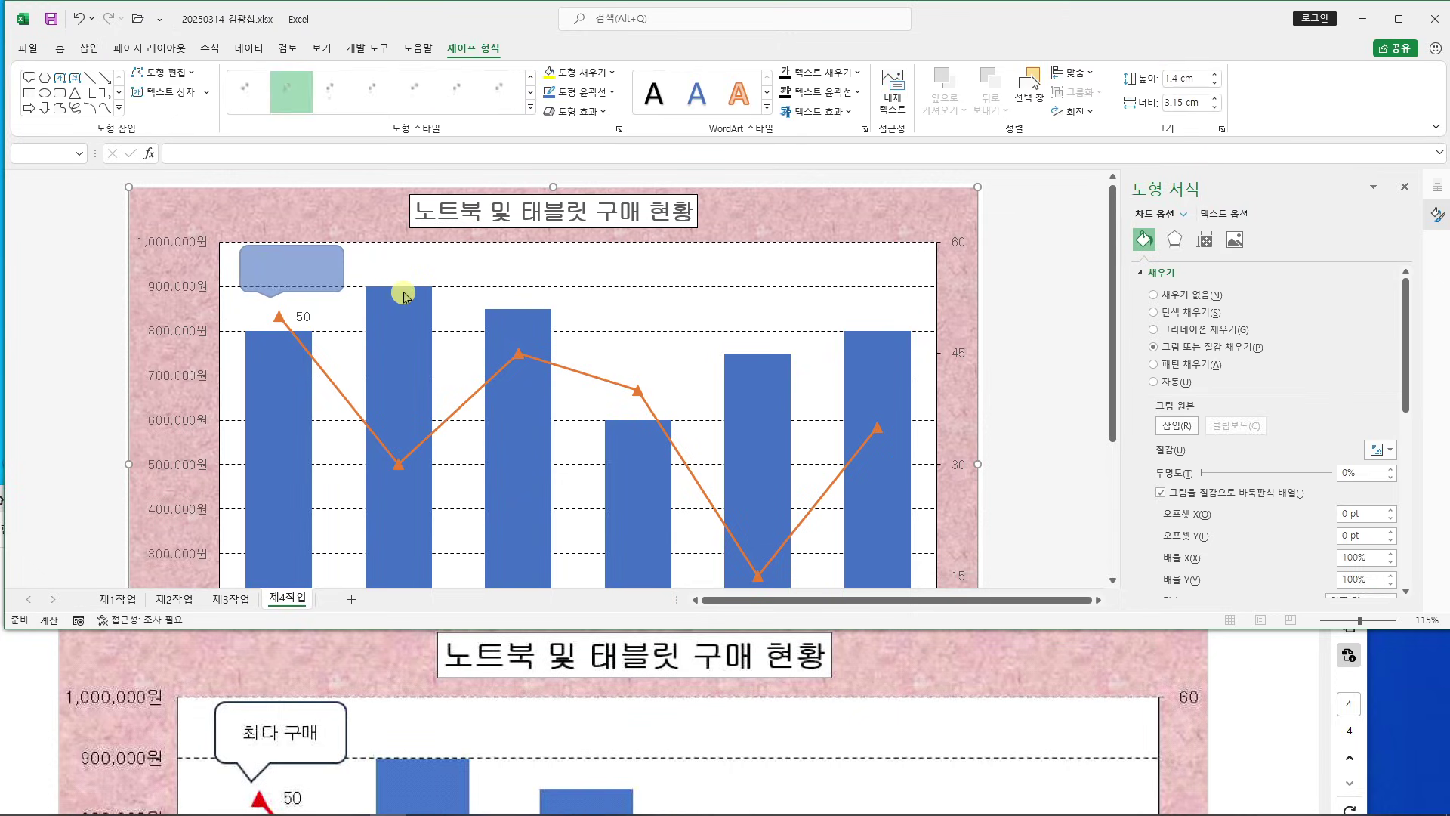
{"action": "type", "text": "최다"}
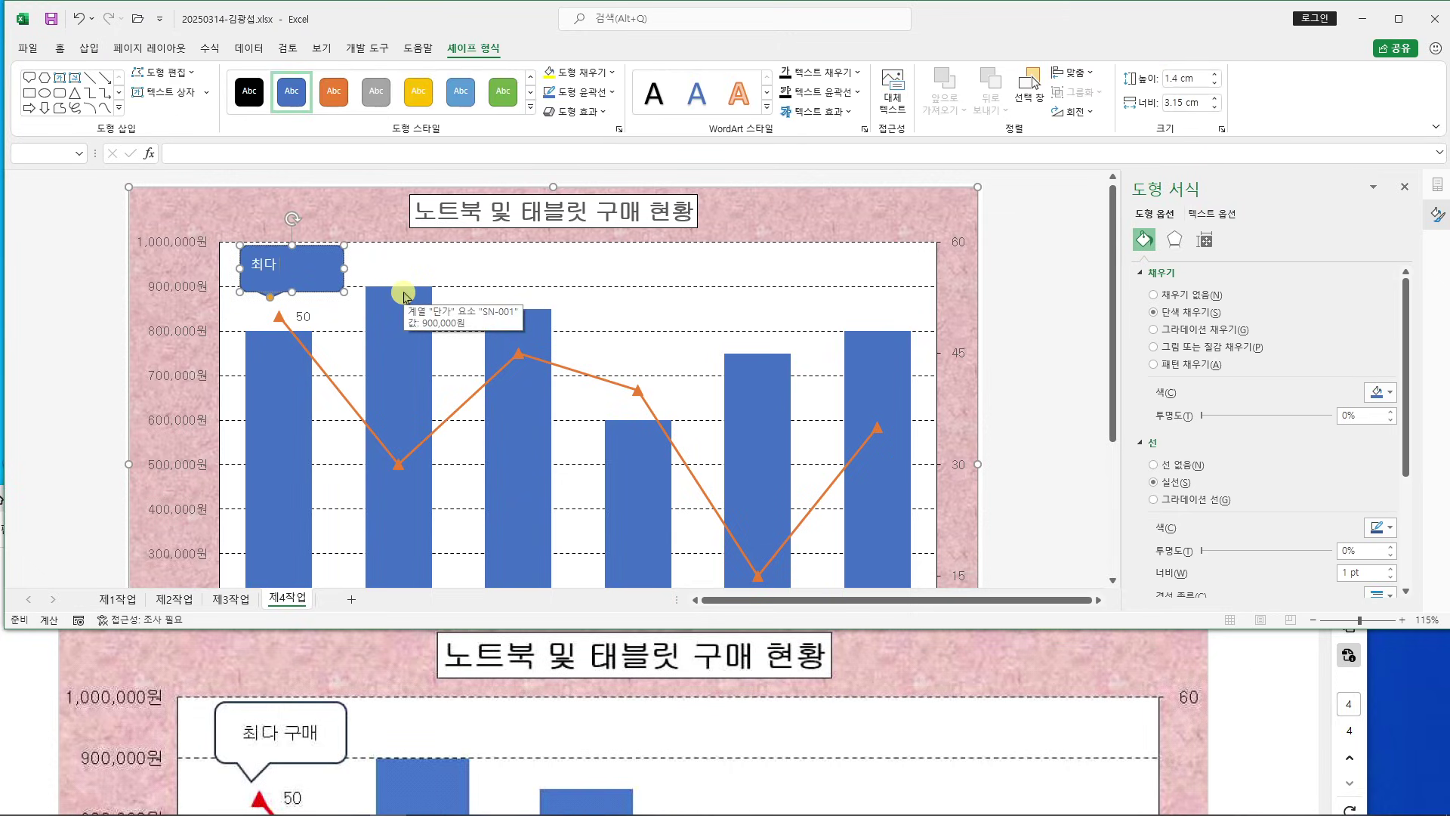
{"action": "type", "text": " 구"}
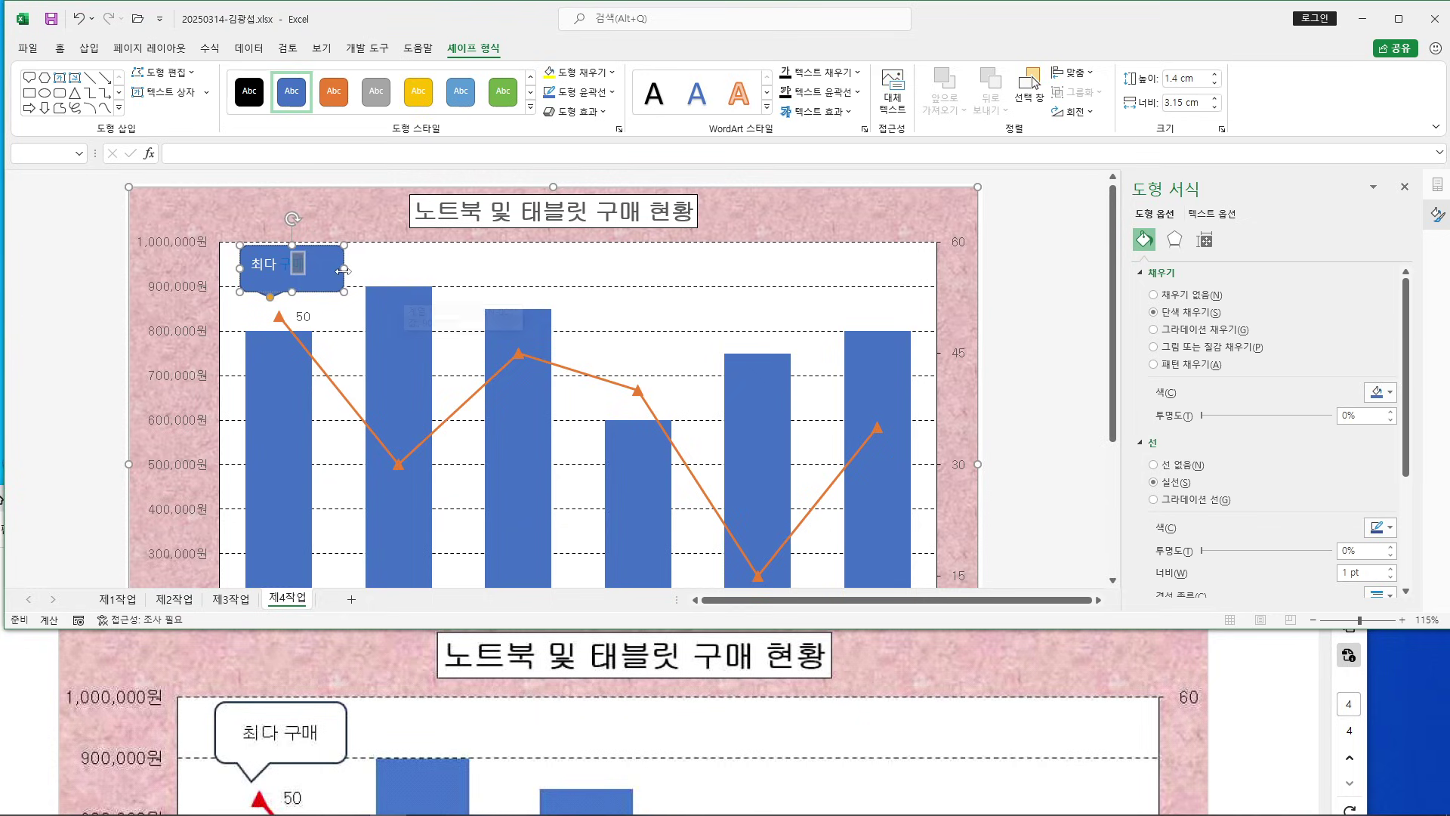
{"action": "type", "text": "매"}
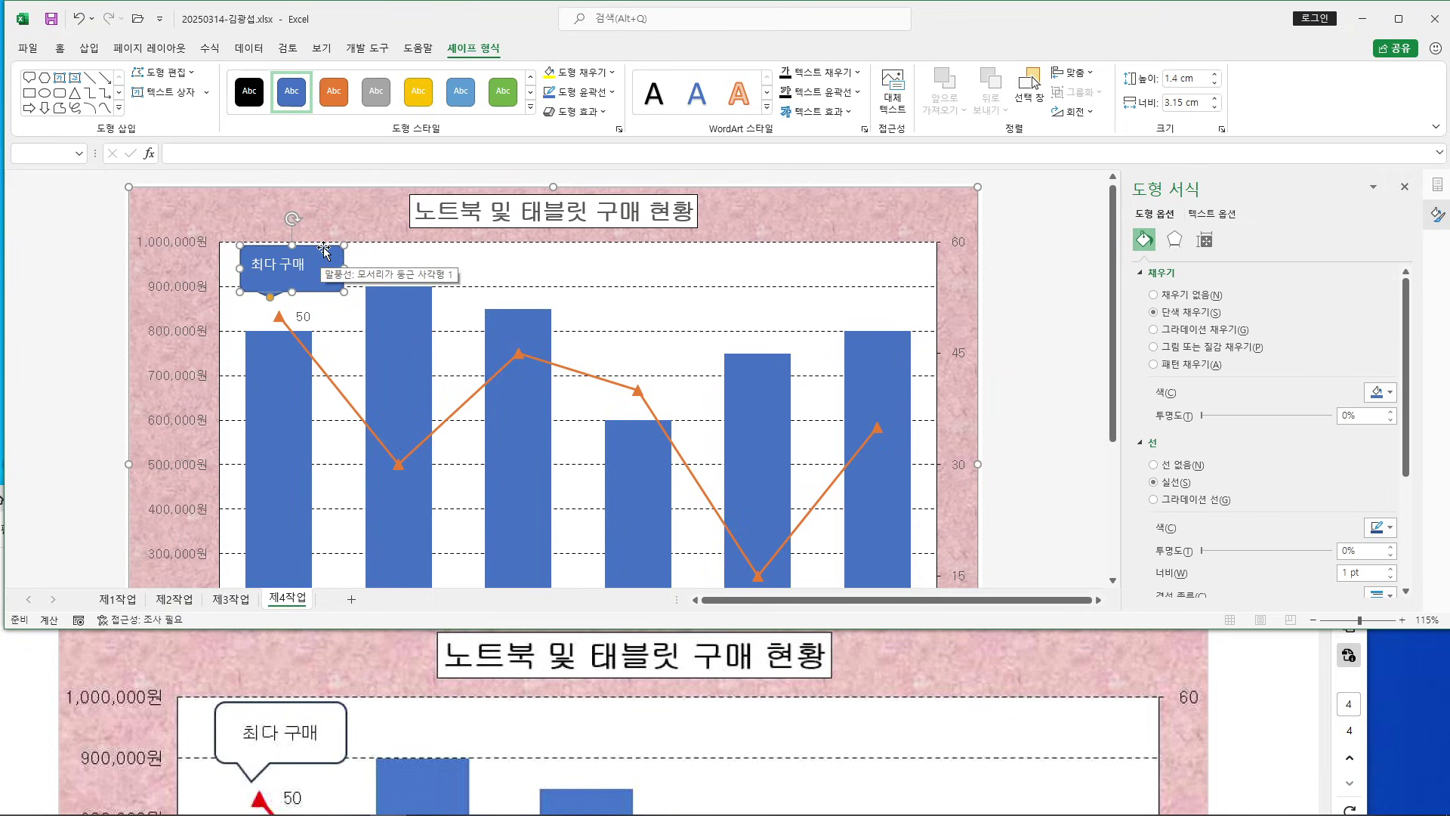
Give the callout black 굴림 text on a white fill, centred horizontally and vertically
{"action": "left_click", "coordinate": [66, 48]}
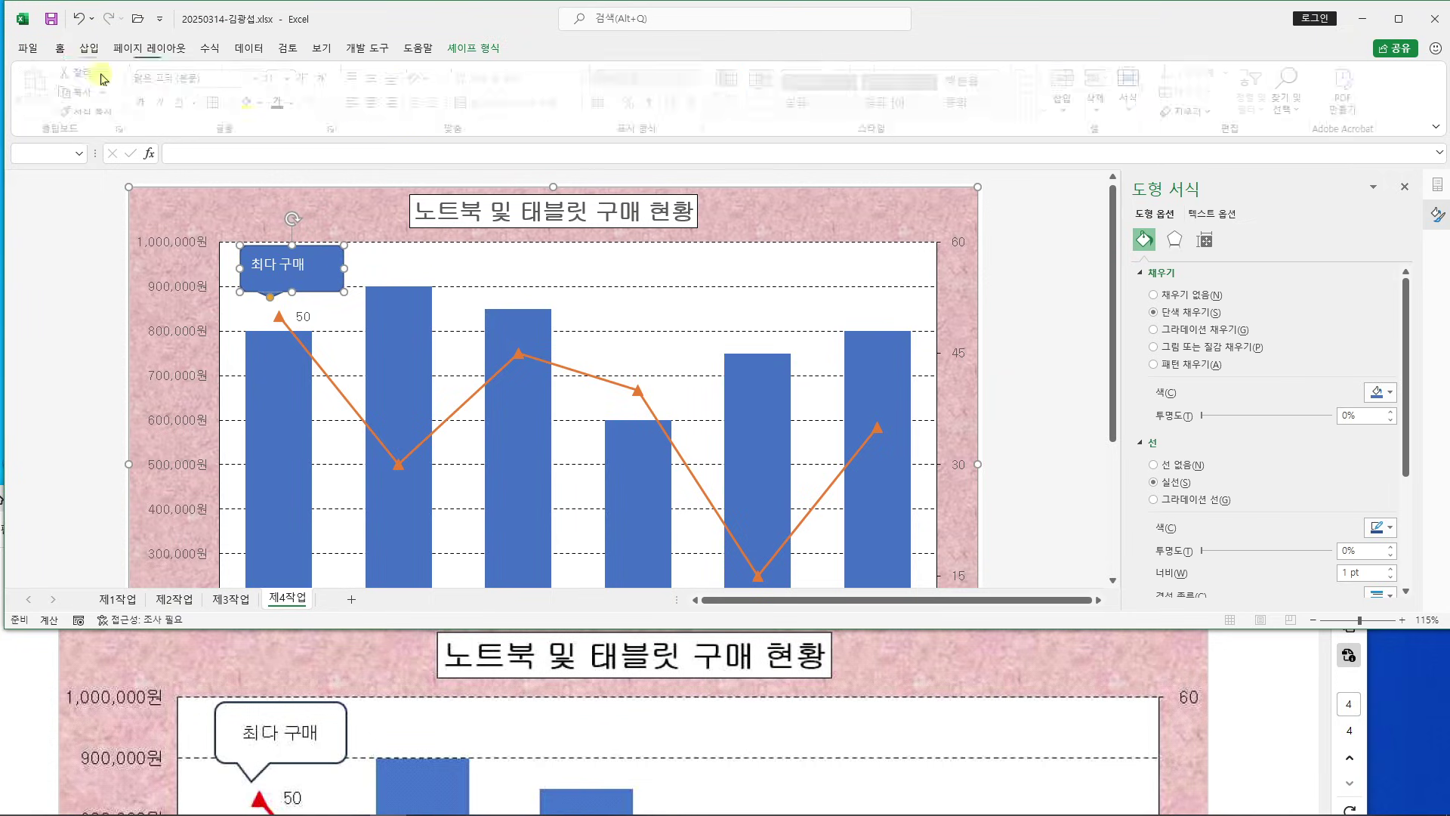
{"action": "left_click", "coordinate": [217, 80]}
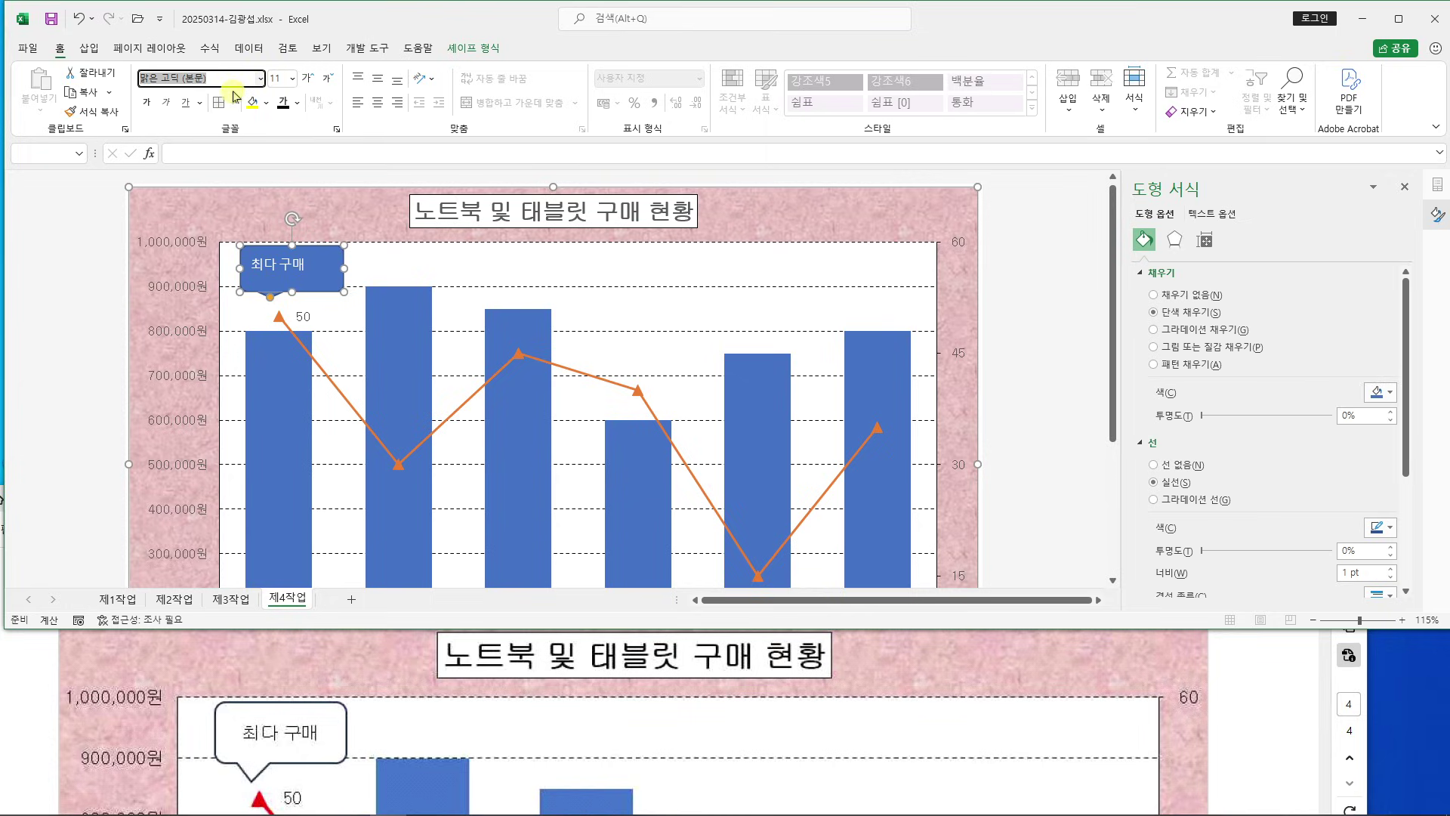
{"action": "type", "text": "ㅁ"}
{"action": "type", "text": "림"}
{"action": "key", "text": "Return"}
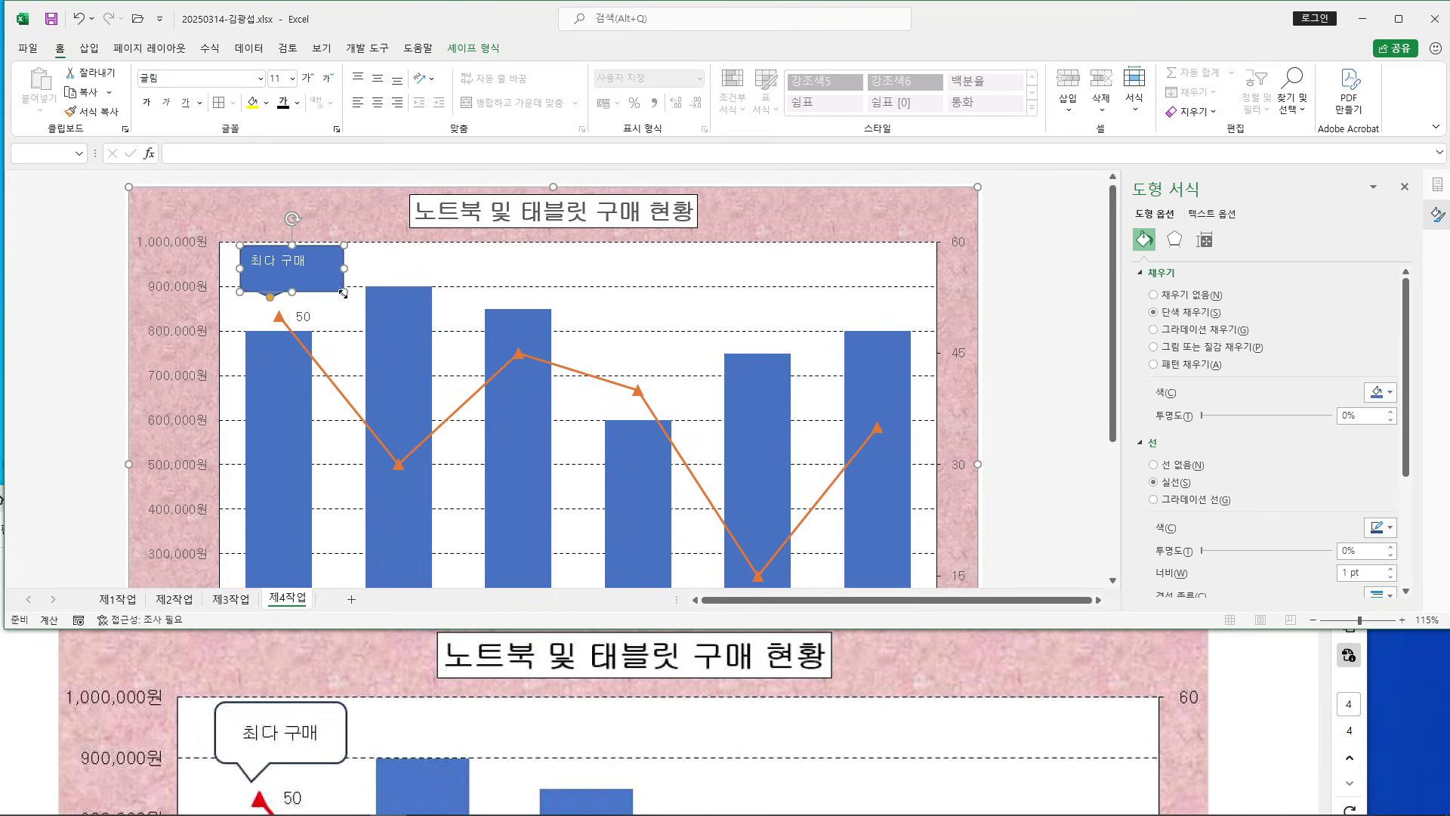
{"action": "left_click", "coordinate": [297, 106]}
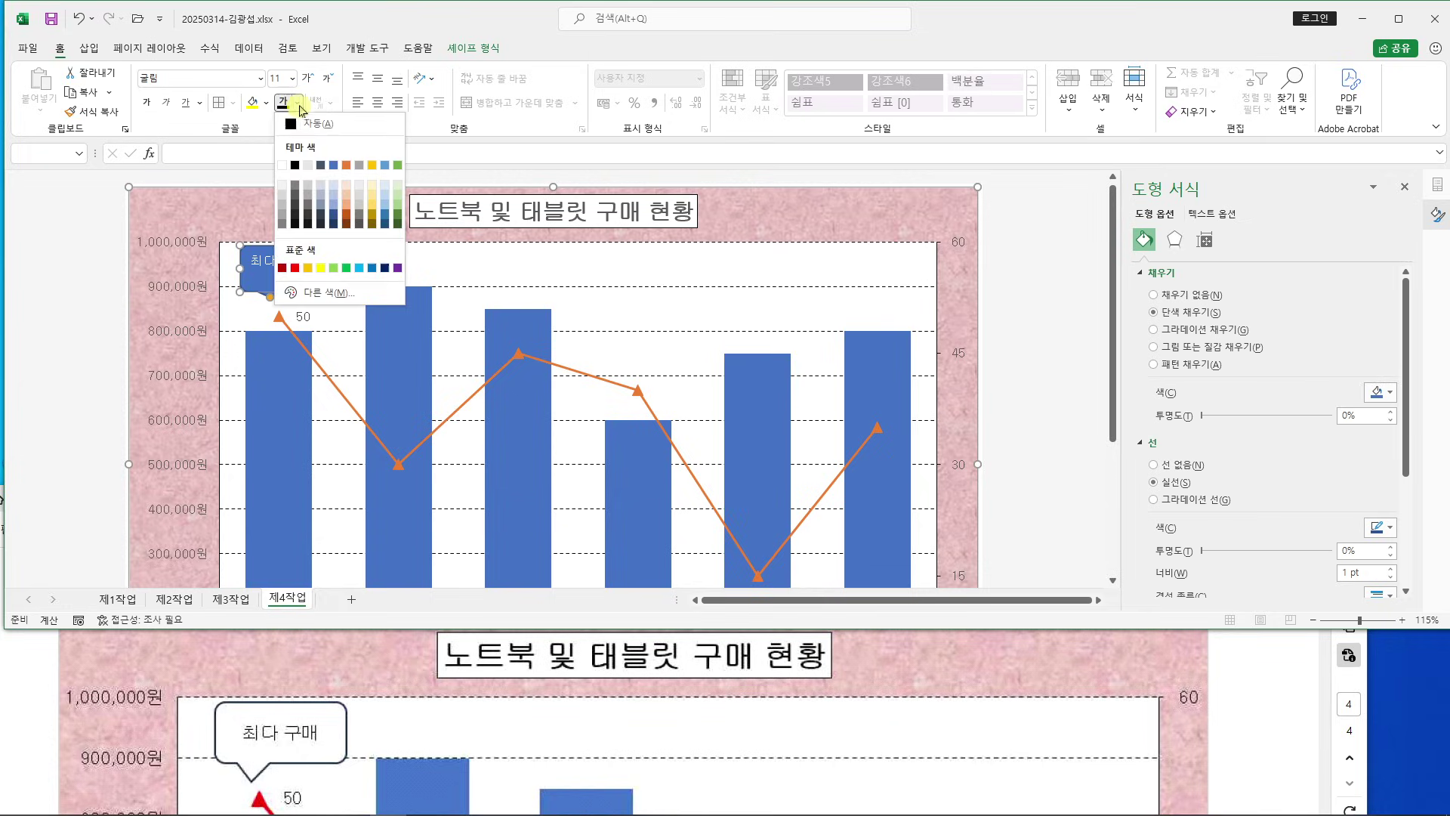
{"action": "left_click", "coordinate": [299, 166]}
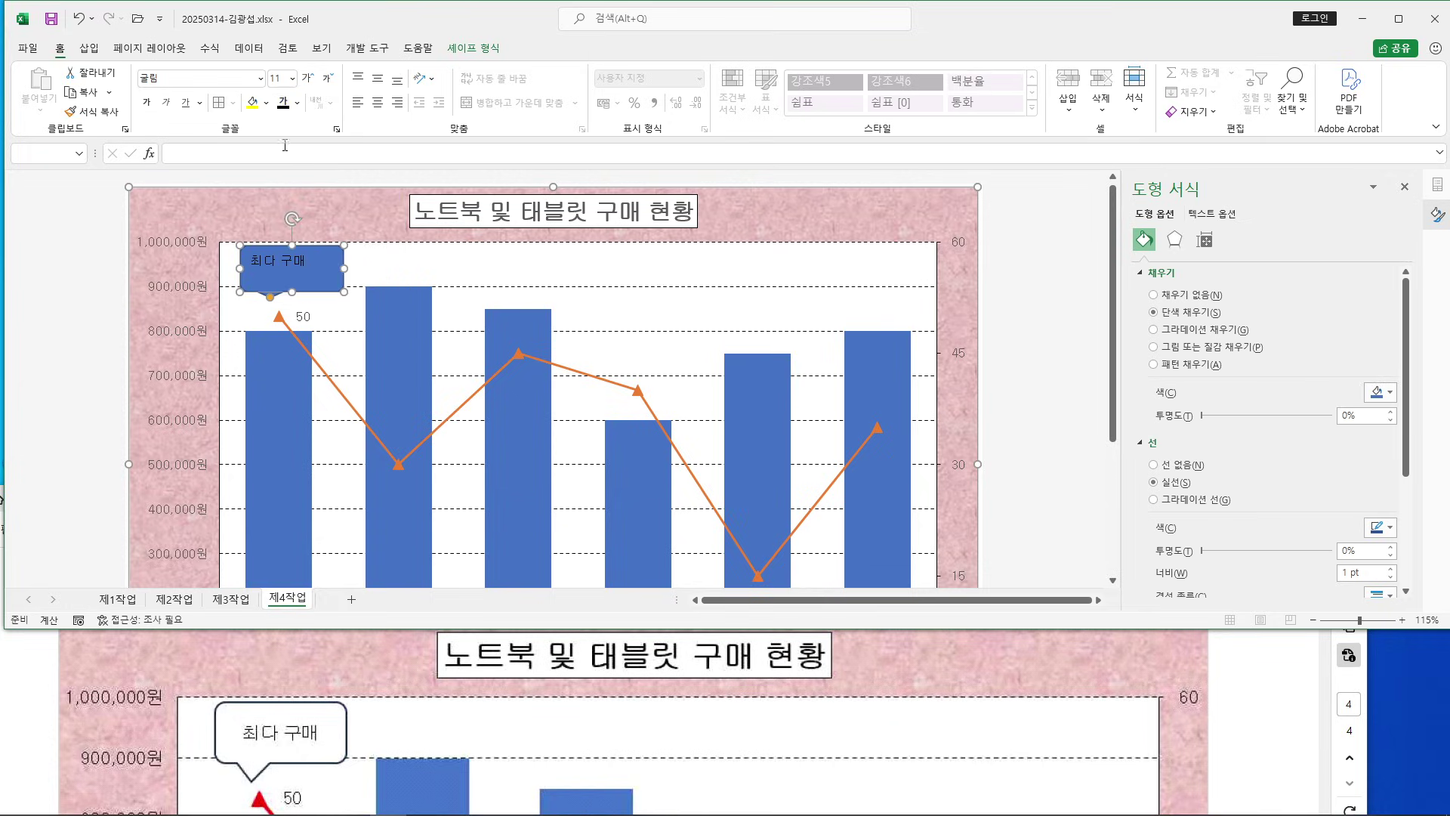
{"action": "left_click", "coordinate": [269, 109]}
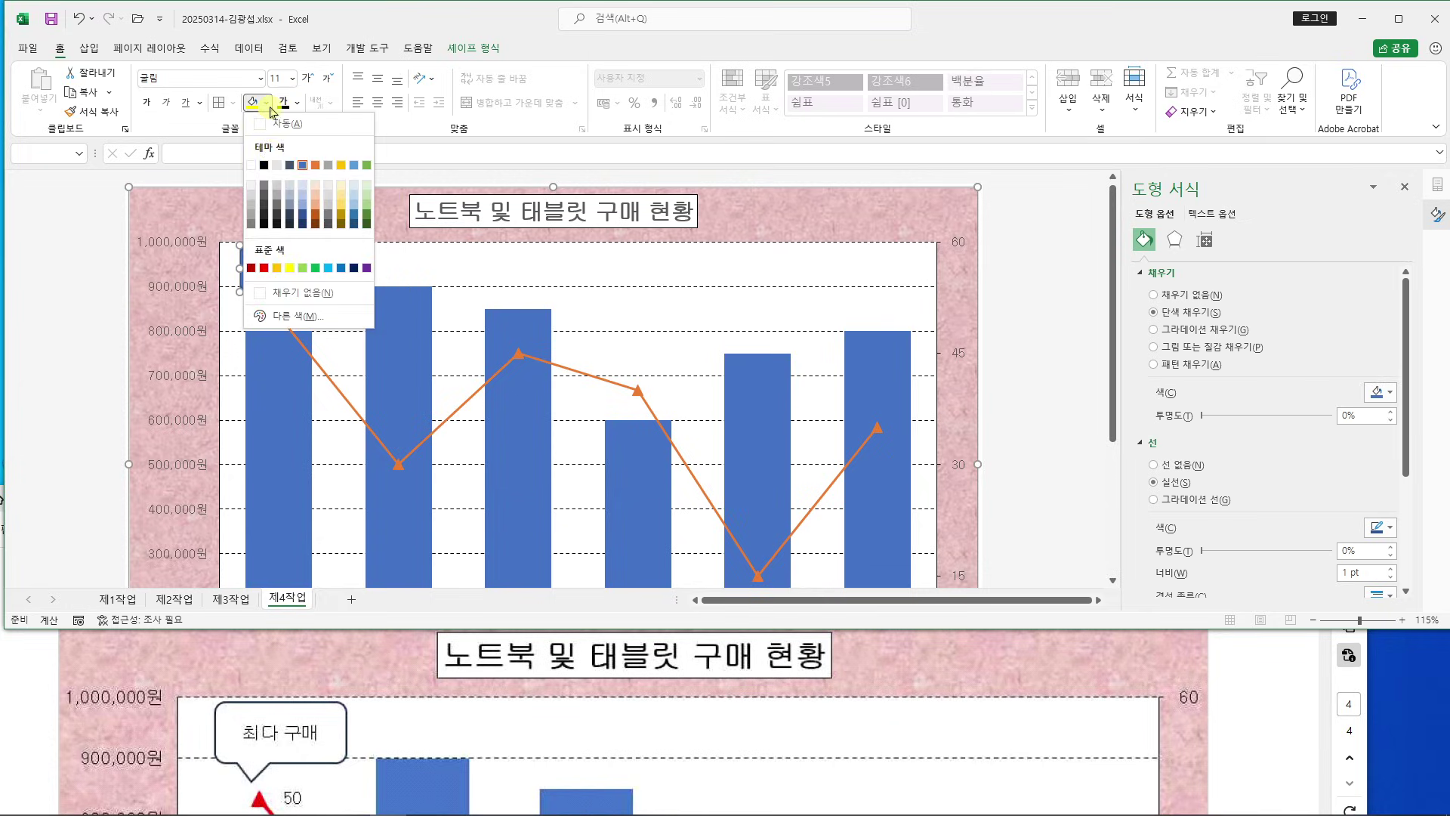
{"action": "left_click", "coordinate": [251, 166]}
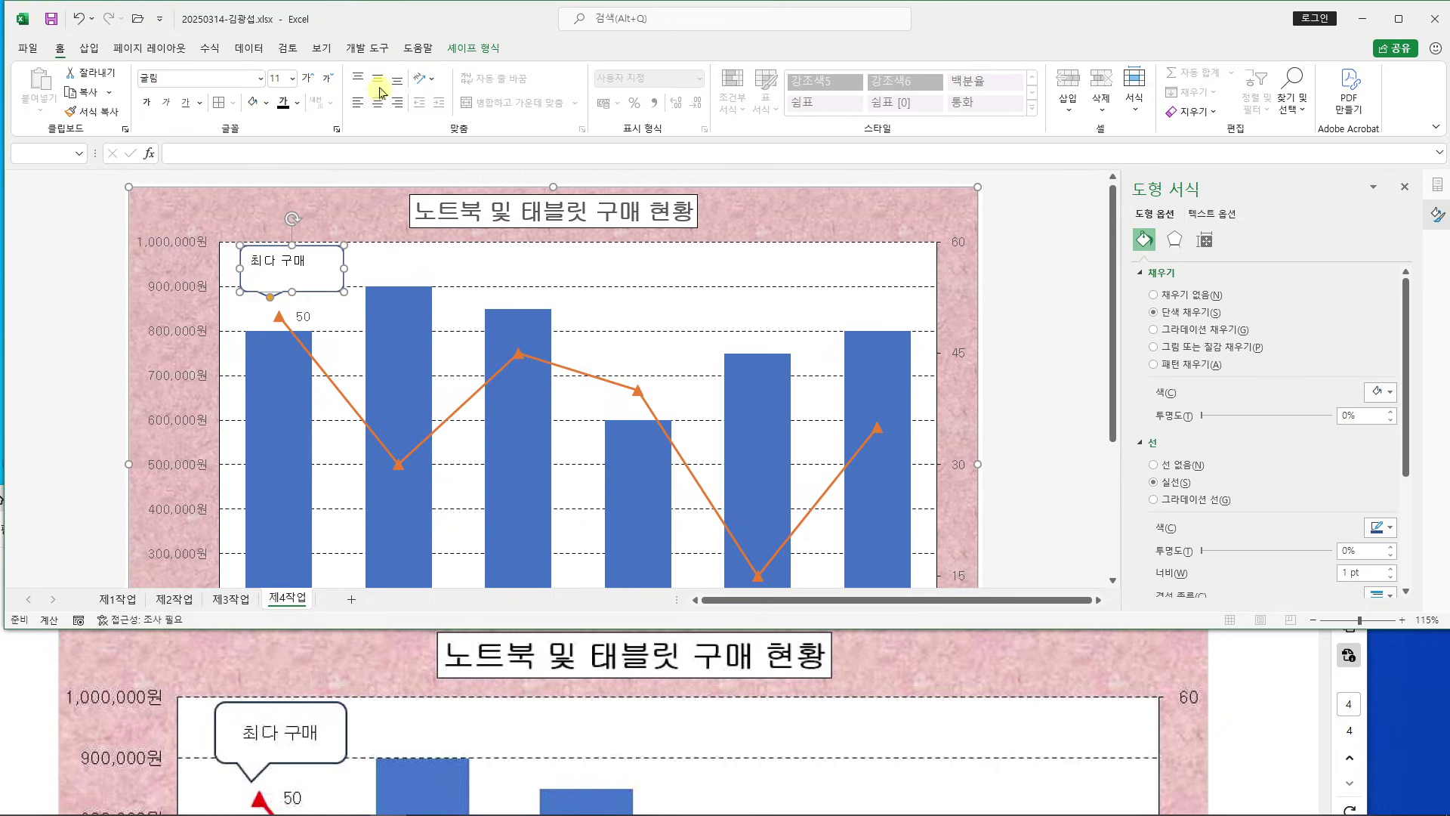
{"action": "left_click", "coordinate": [377, 78]}
{"action": "left_click", "coordinate": [379, 104]}
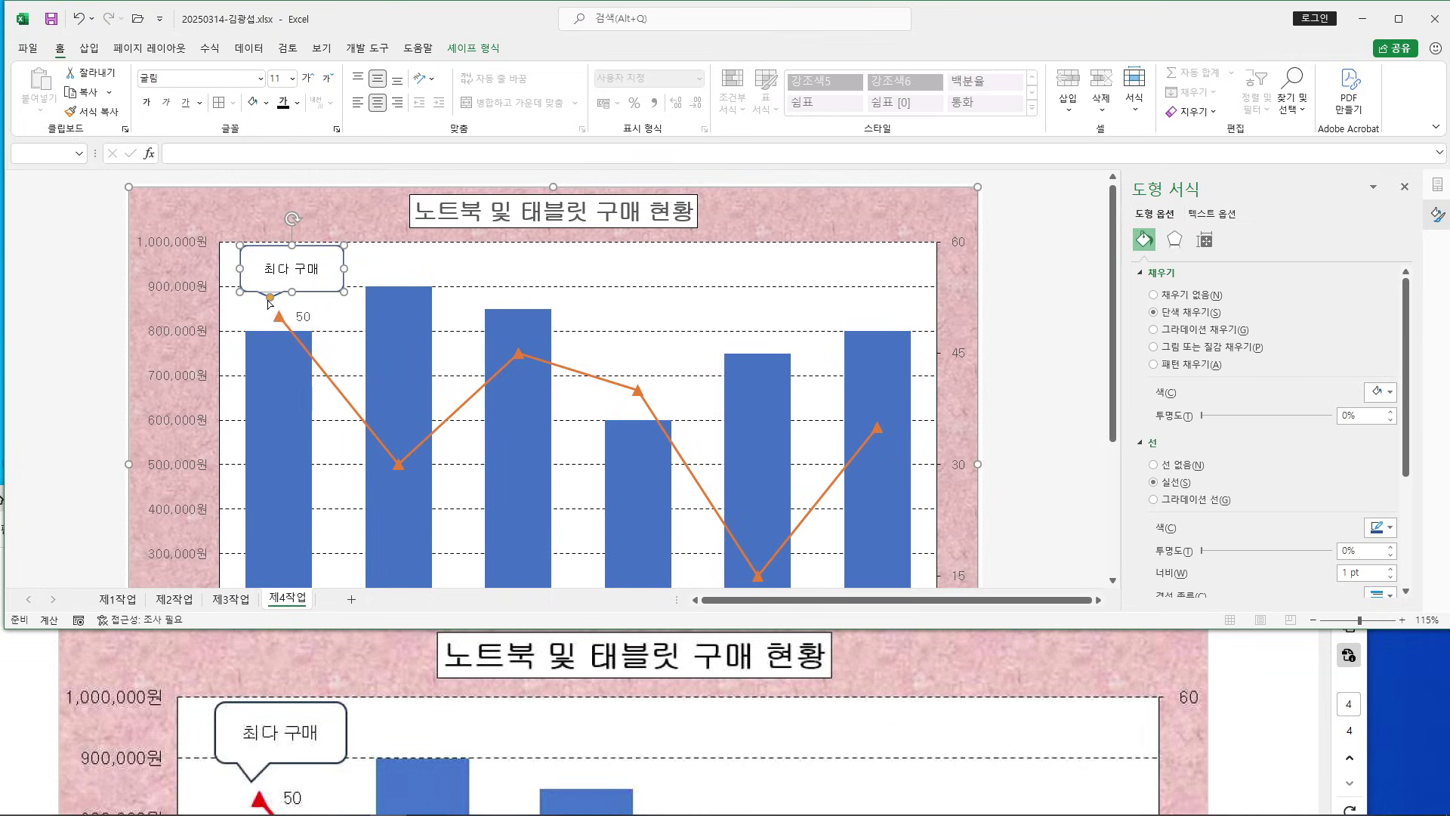
Point the callout's tail at the 50 point above HN-001 and close the Format Shape pane
{"action": "left_click_drag", "start_coordinate": [270, 298], "coordinate": [269, 308]}
{"action": "left_click", "coordinate": [1024, 343]}
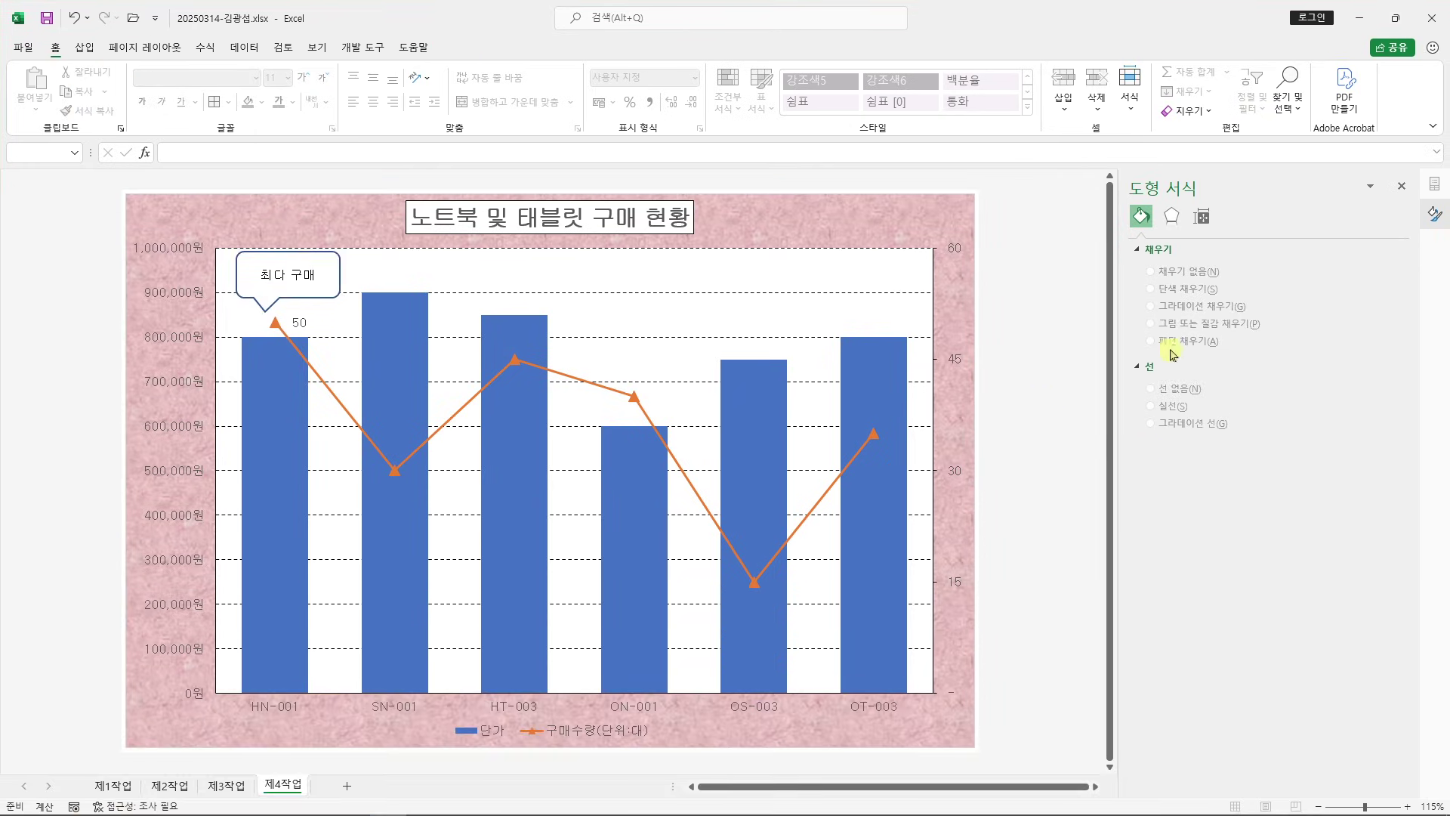
{"action": "left_click", "coordinate": [1411, 186]}
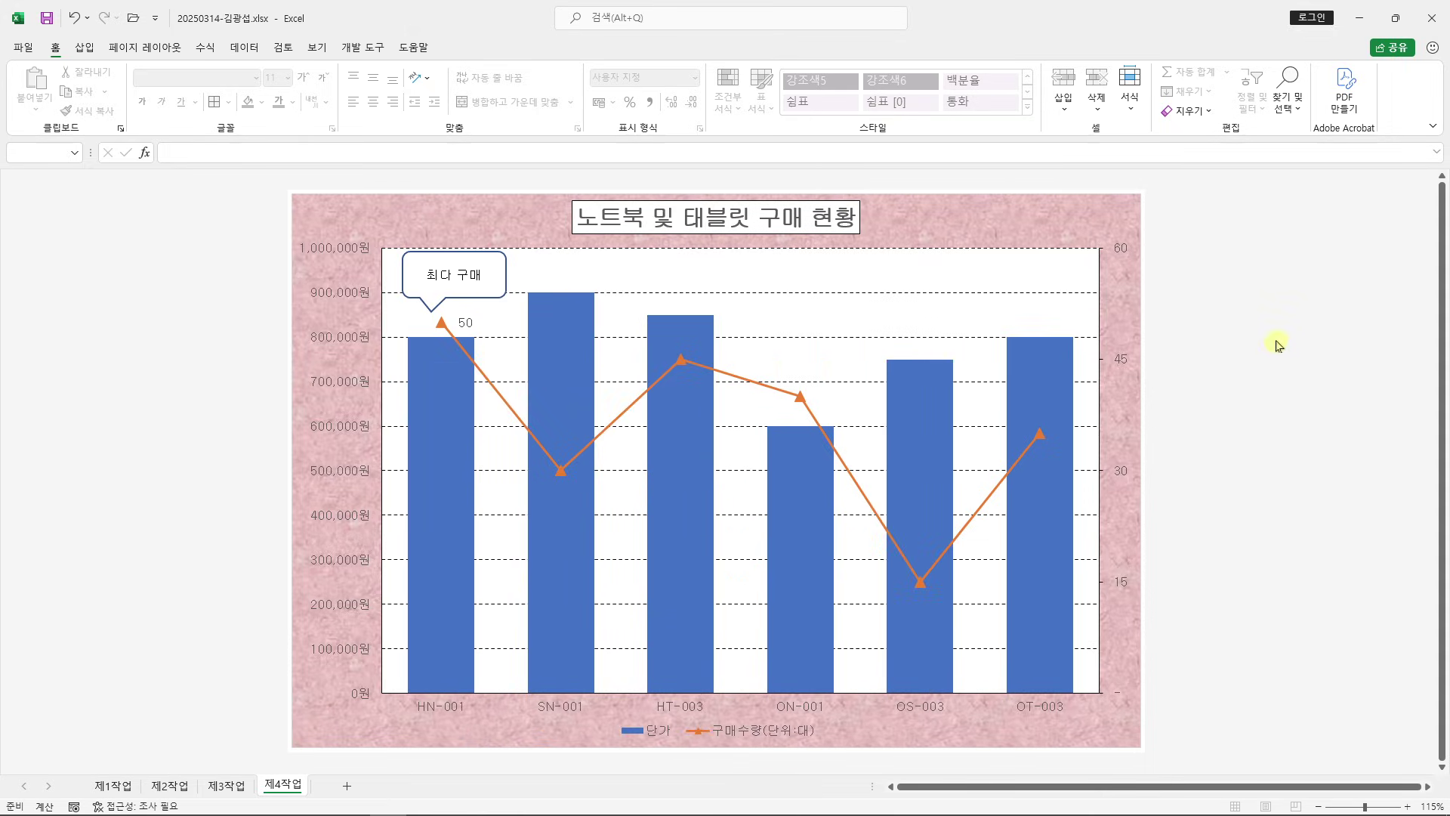